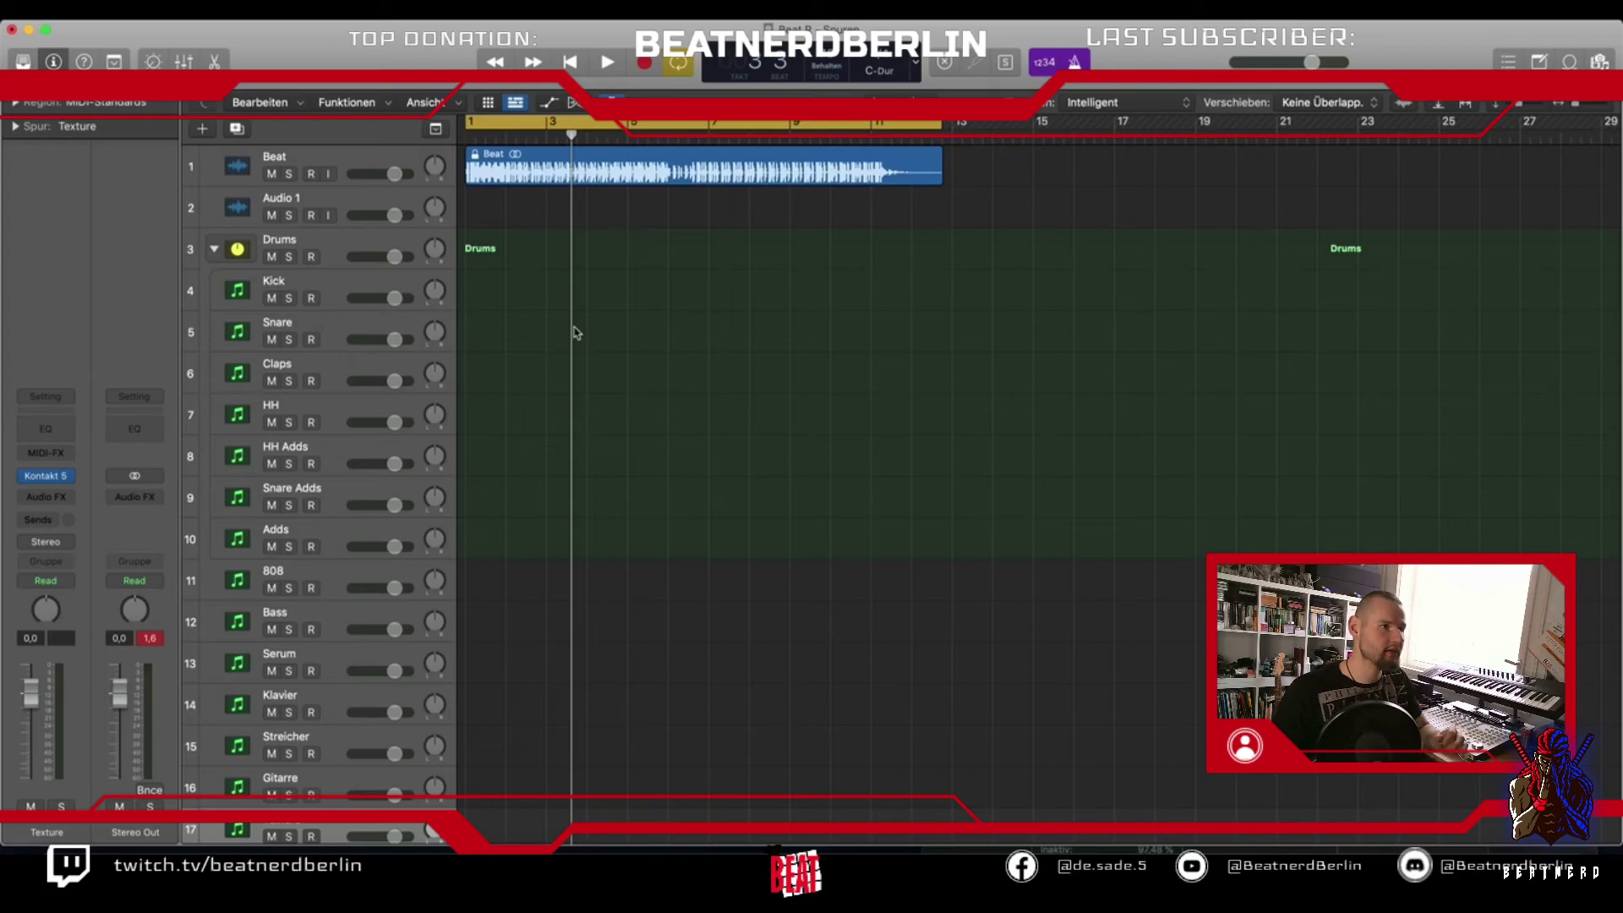
Set the cycle range from bar 2 to about bar 11.5 and insert a stereo BPM Counter on the Beat track
{"action": "key", "text": "z"}
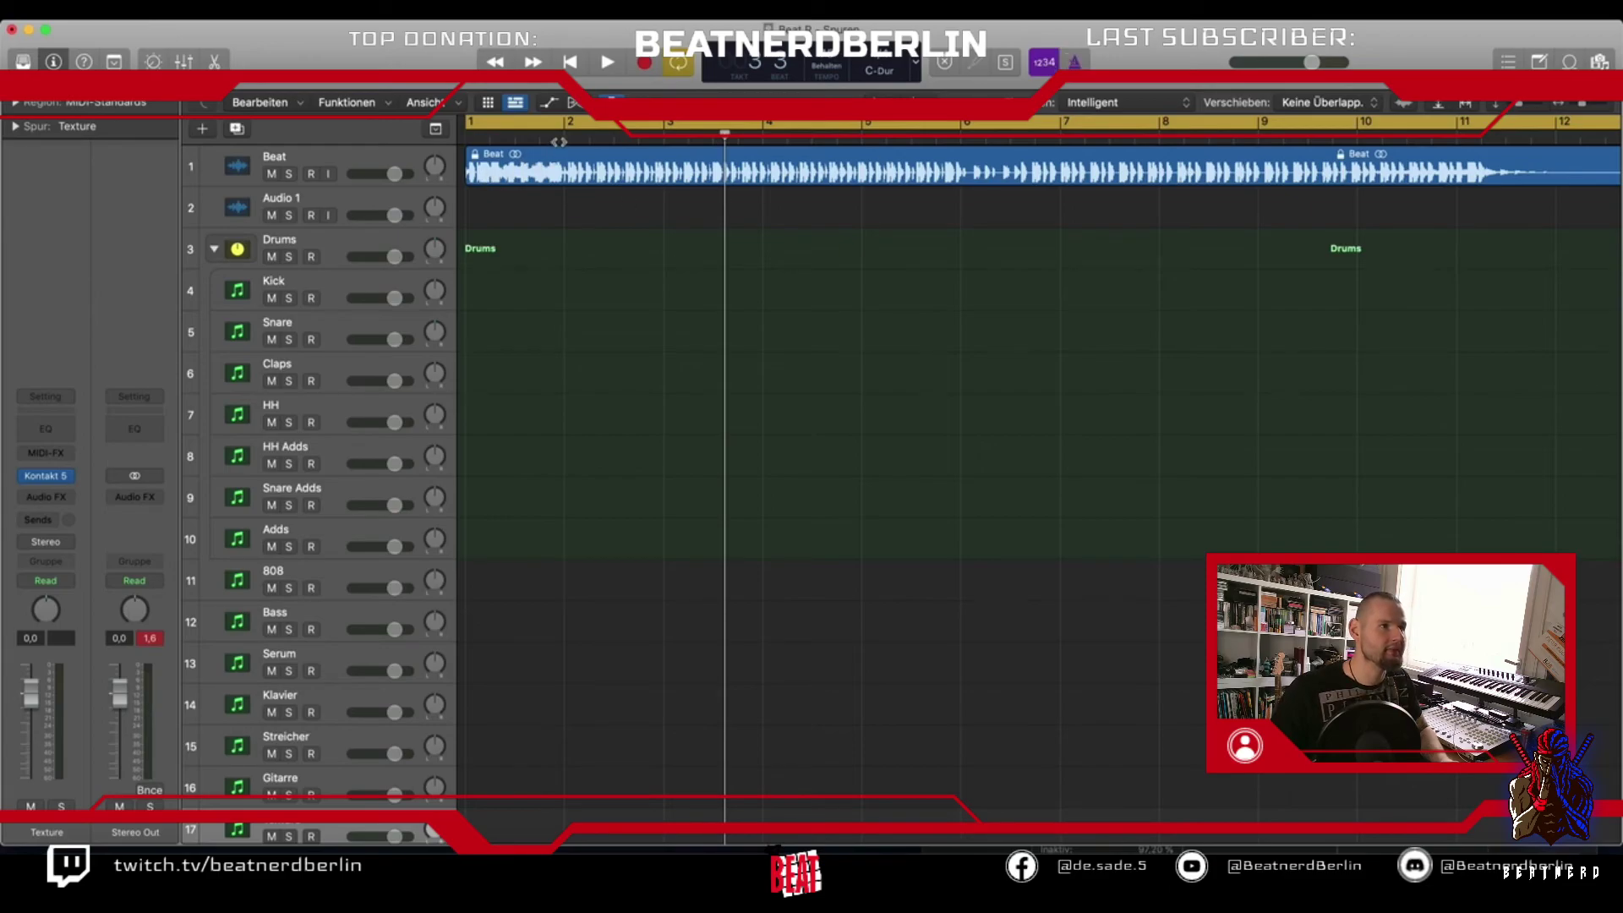
{"action": "left_click_drag", "start_coordinate": [559, 135], "coordinate": [1486, 290]}
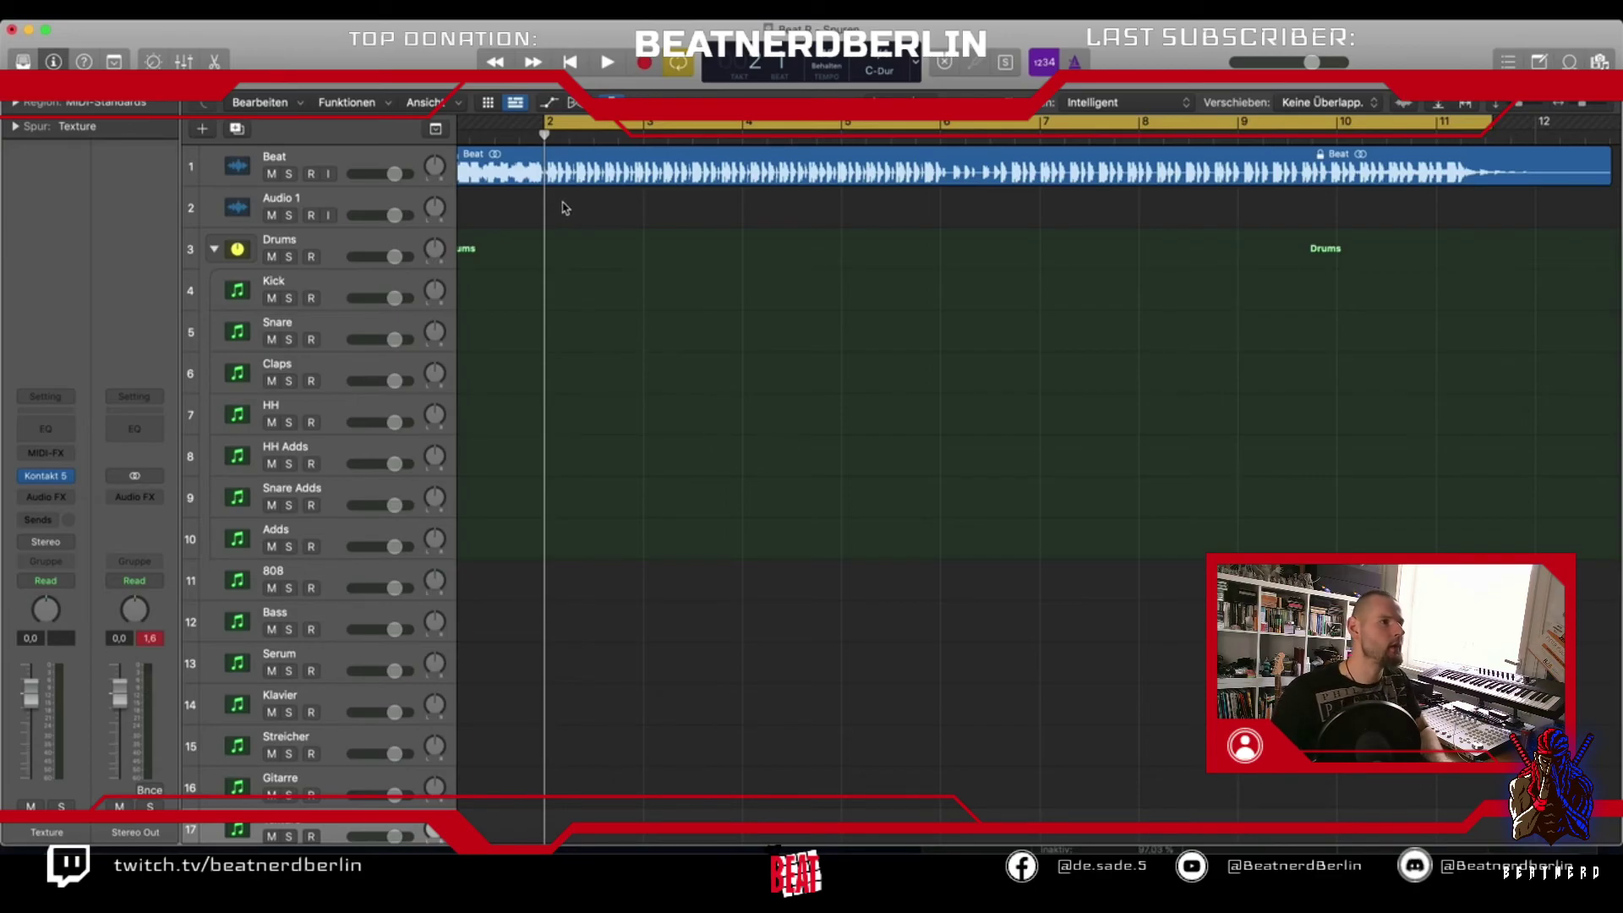
{"action": "left_click", "coordinate": [279, 161]}
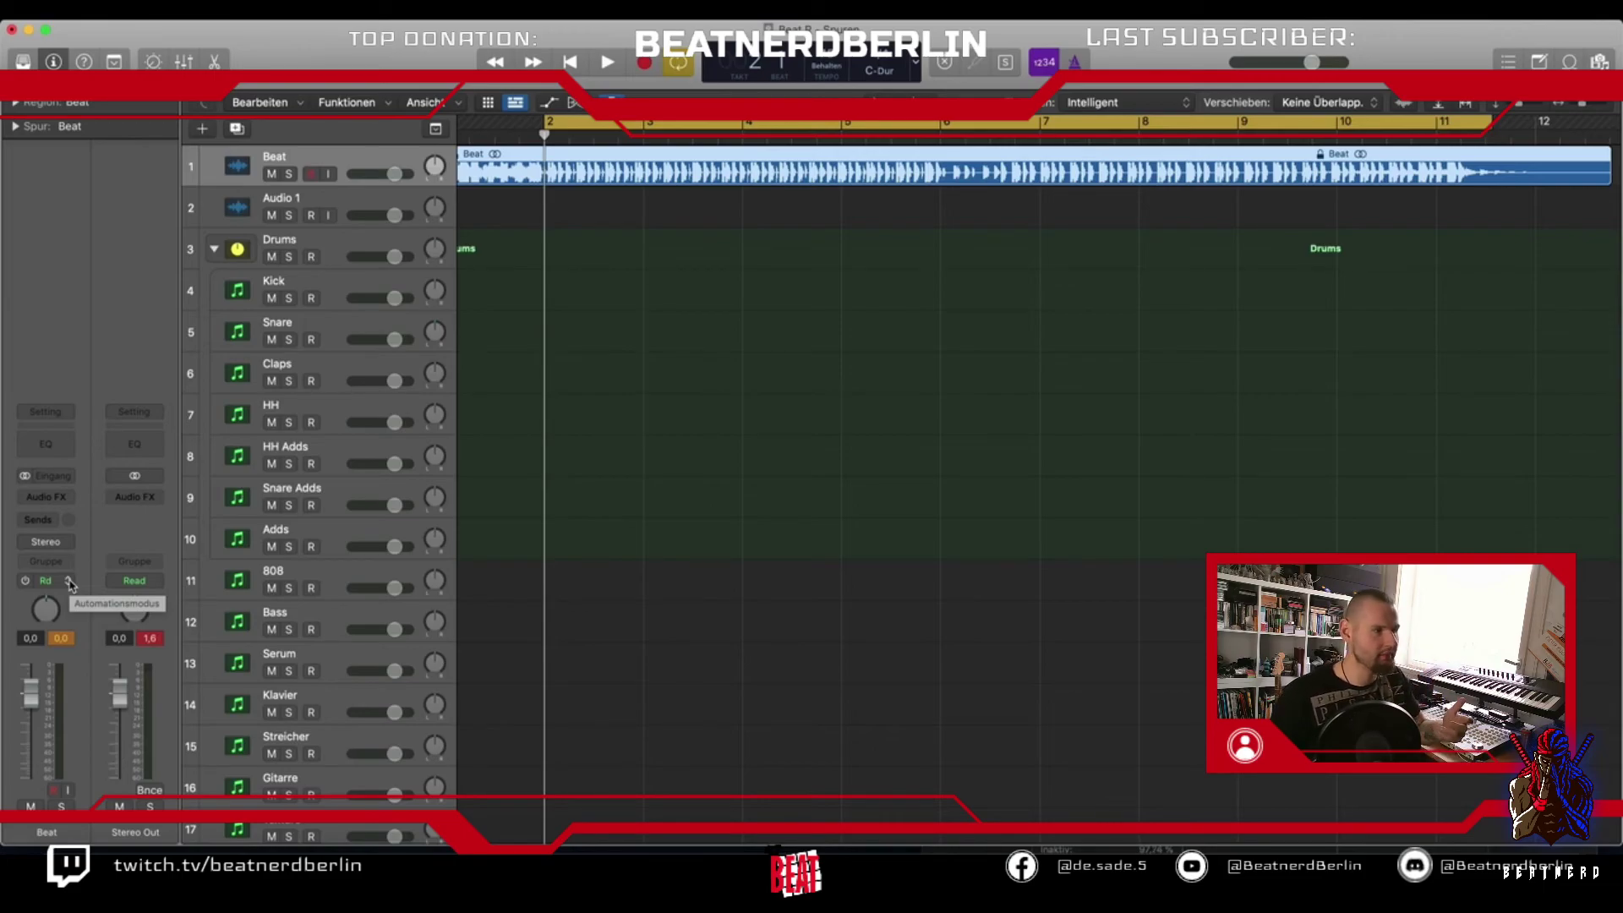
{"action": "left_click", "coordinate": [60, 503]}
{"action": "mouse_move", "coordinate": [84, 703]}
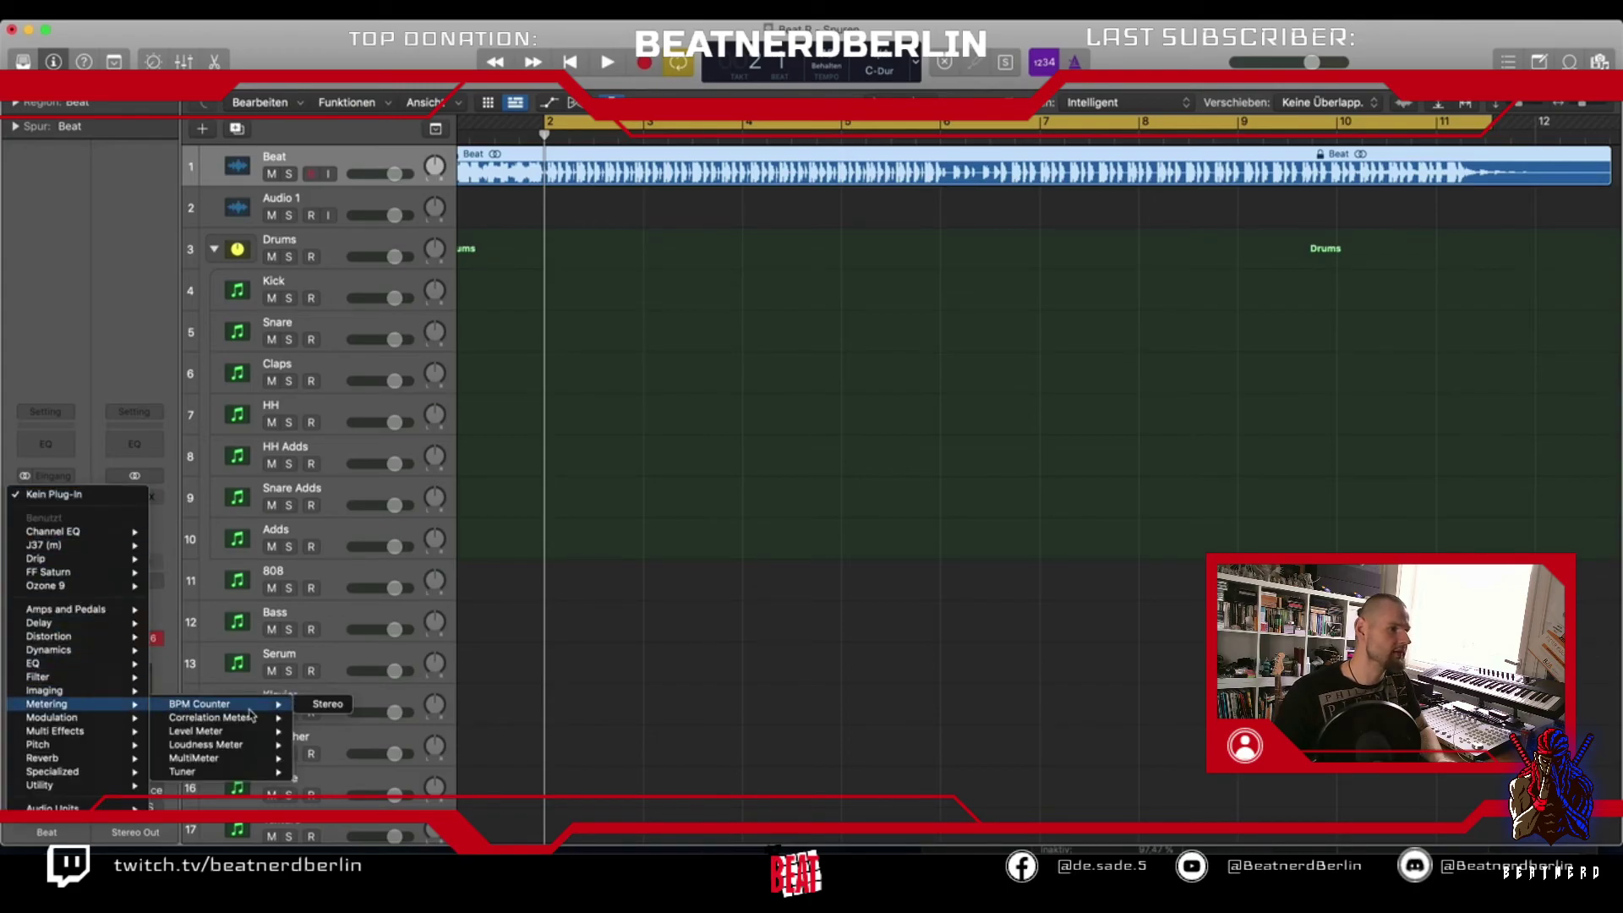
{"action": "left_click", "coordinate": [309, 706]}
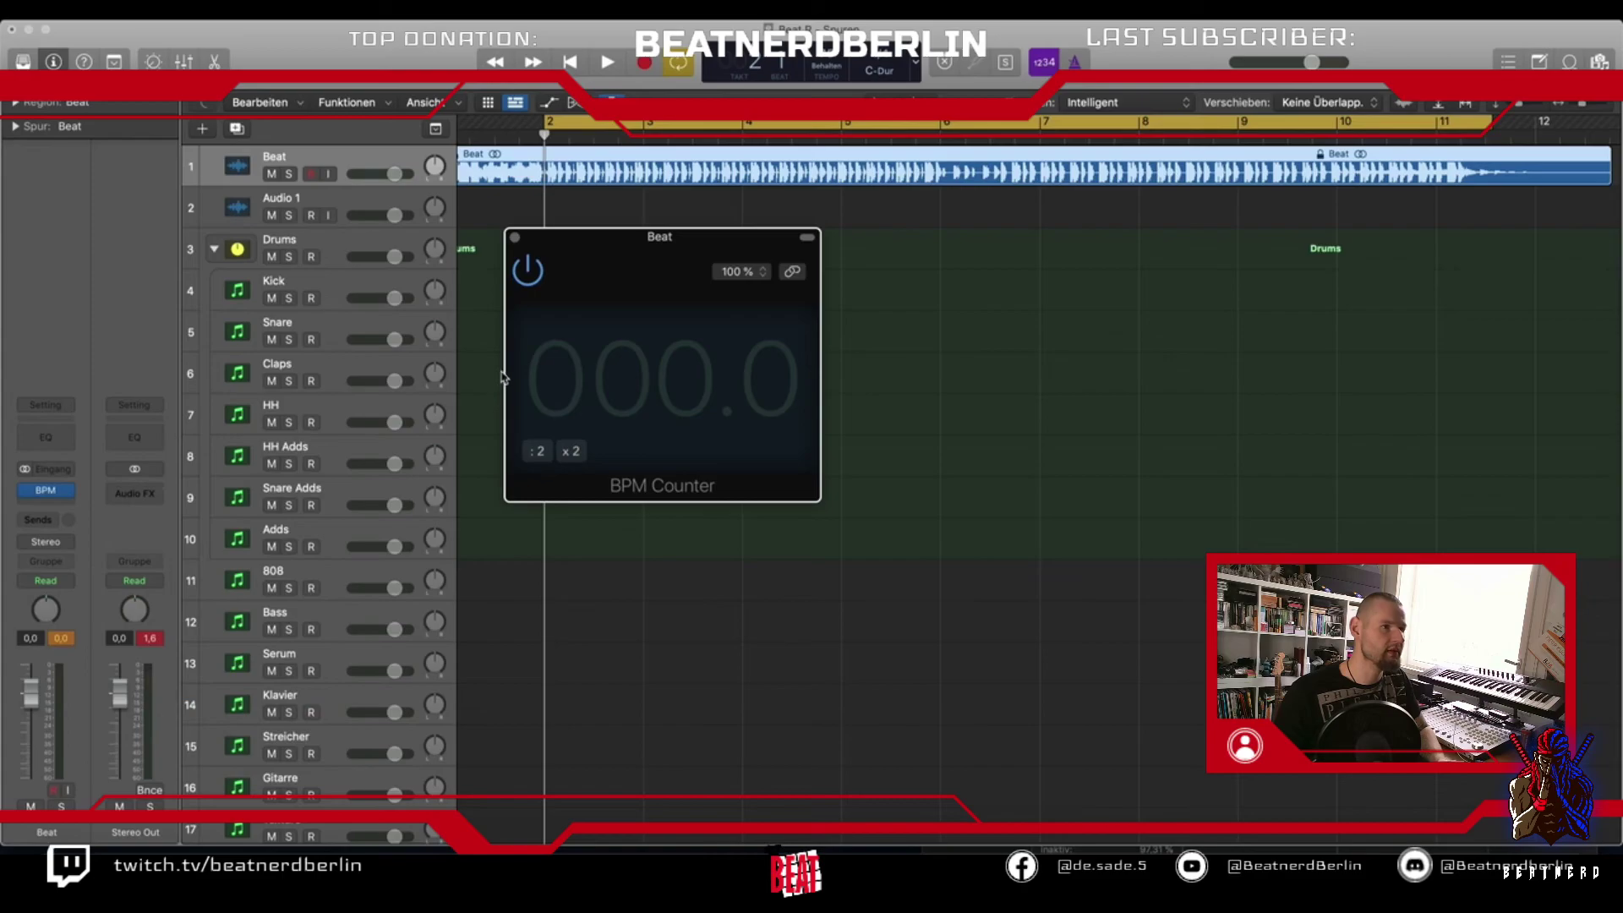
Play the Beat track to detect its tempo, set the project tempo to 128 BPM to match, and close the BPM Counter
{"action": "key", "text": "space"}
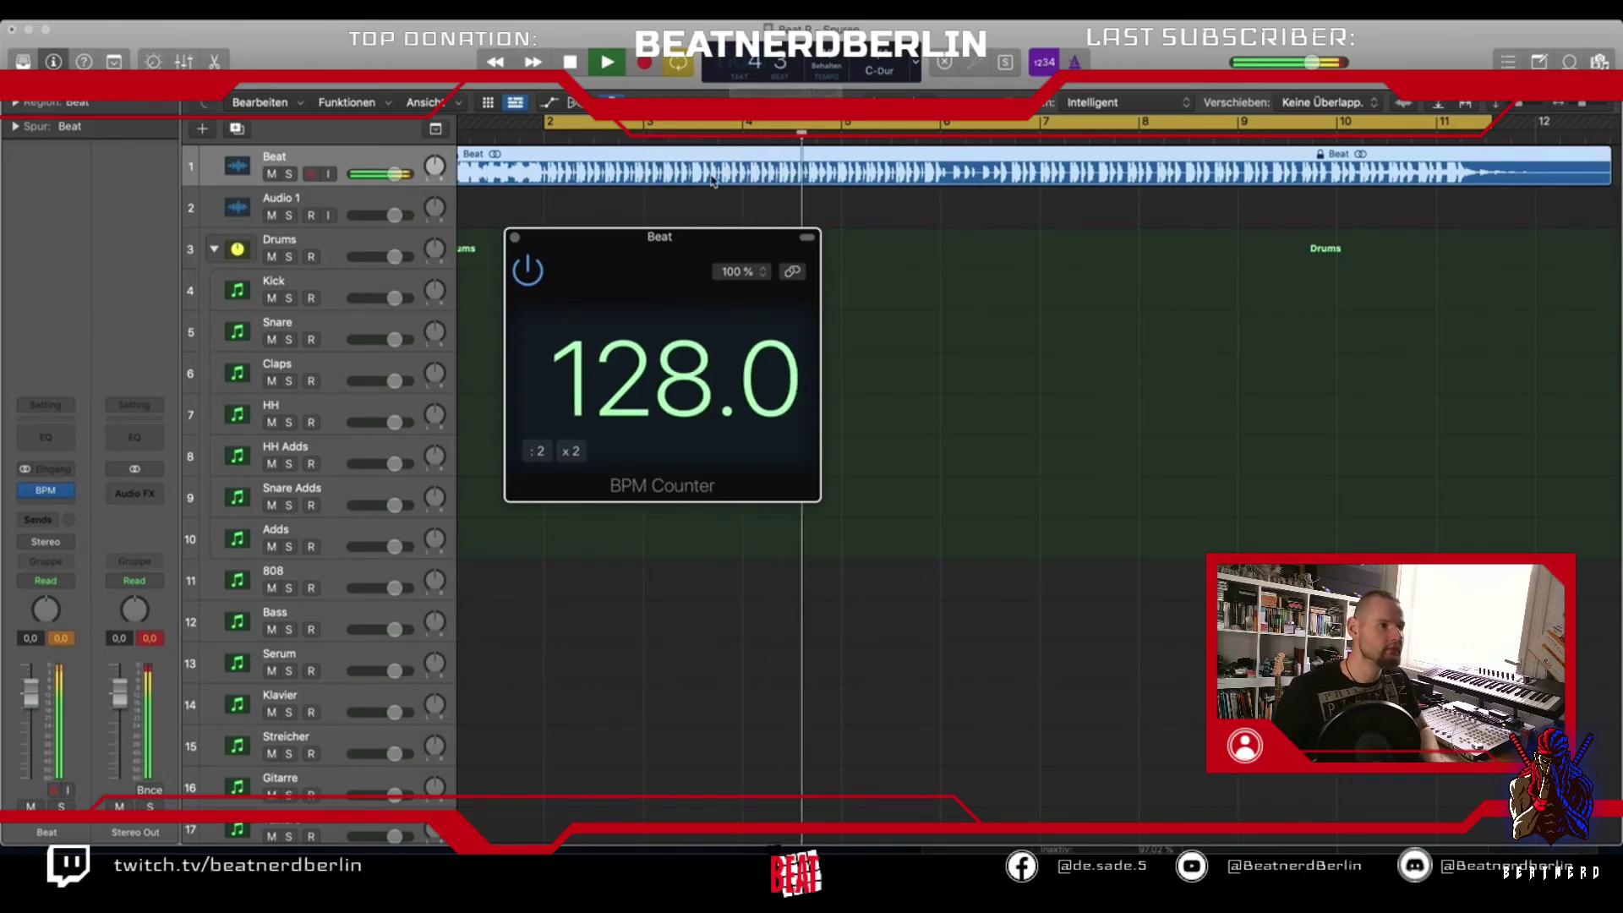
{"action": "key", "text": "space"}
{"action": "left_click", "coordinate": [836, 59]}
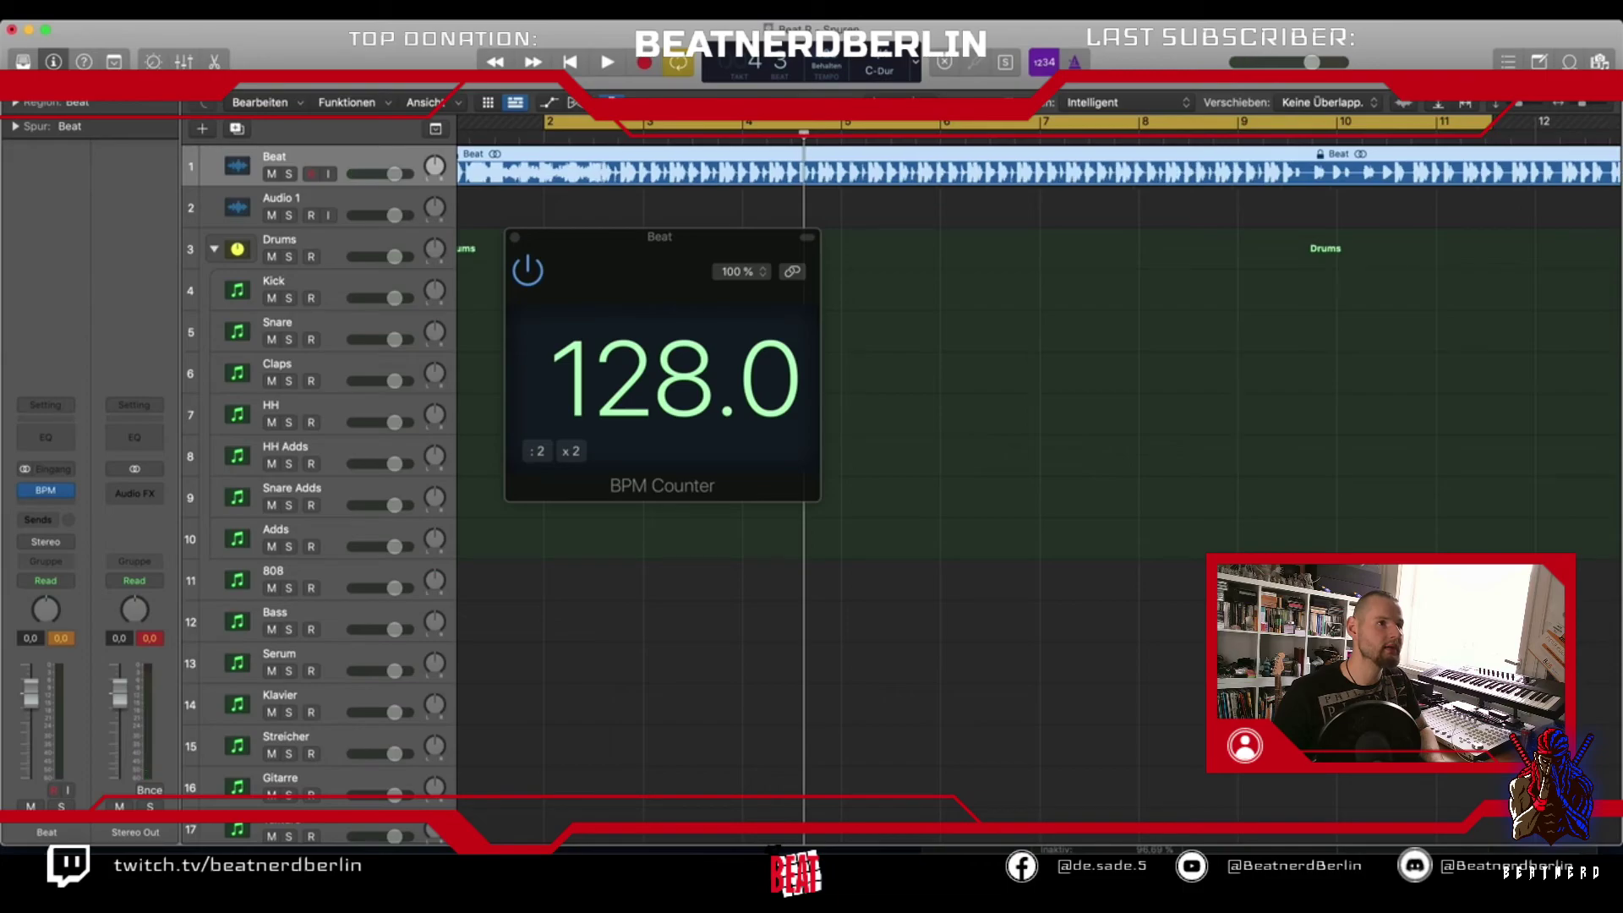
{"action": "left_click", "coordinate": [515, 238]}
{"action": "scroll", "coordinate": [507, 194], "scroll_direction": "left", "scroll_amount": 2}
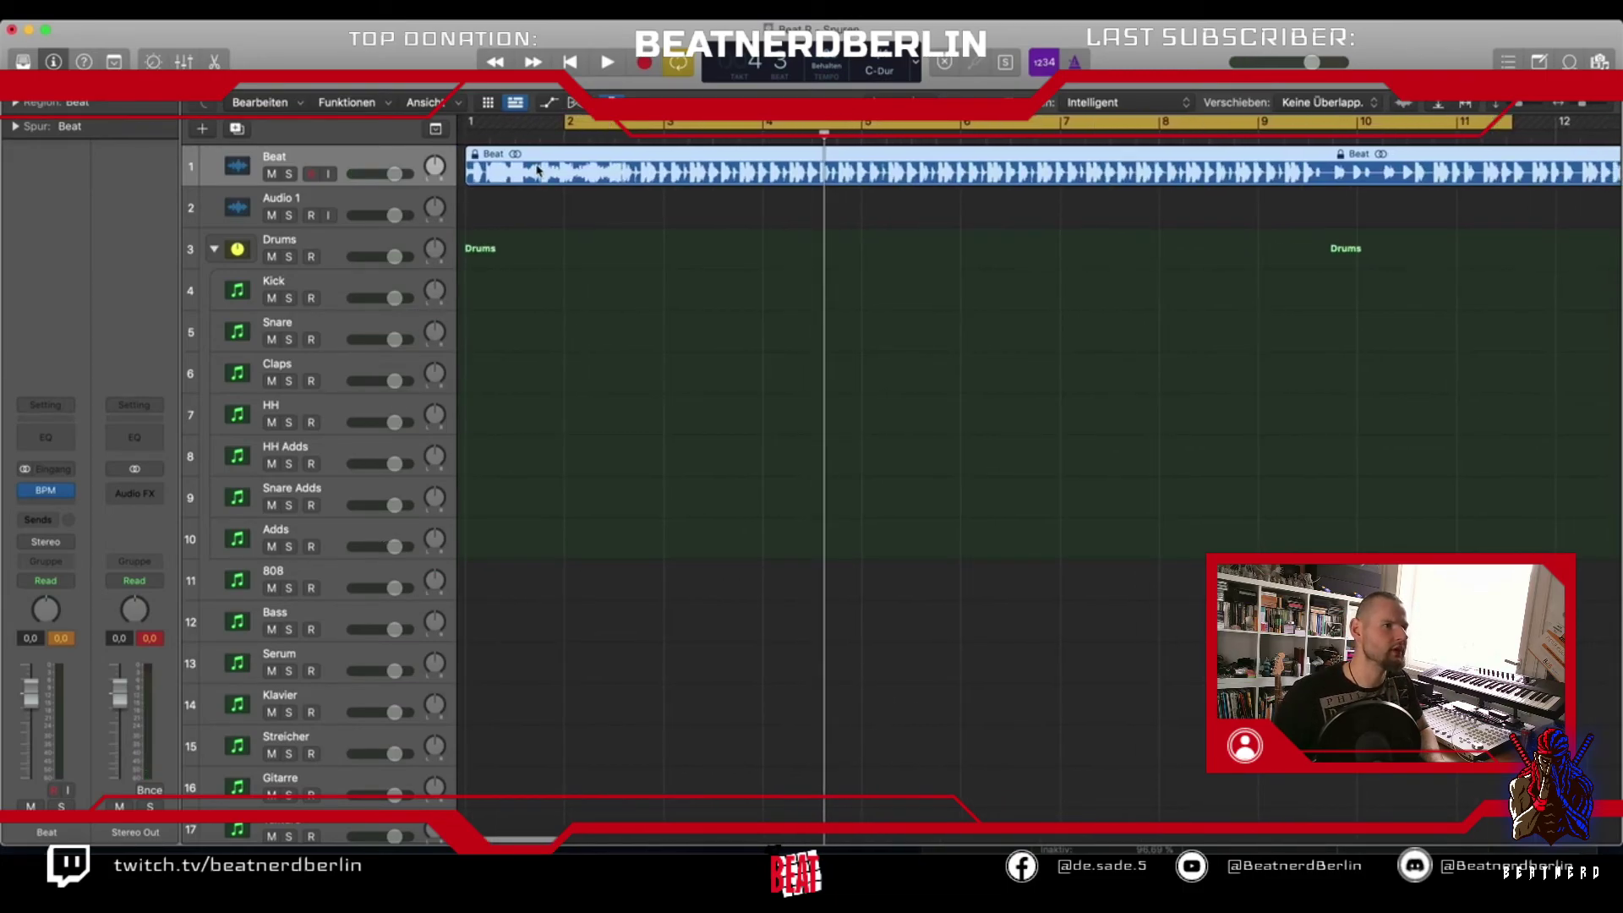
{"action": "right_click", "coordinate": [580, 152]}
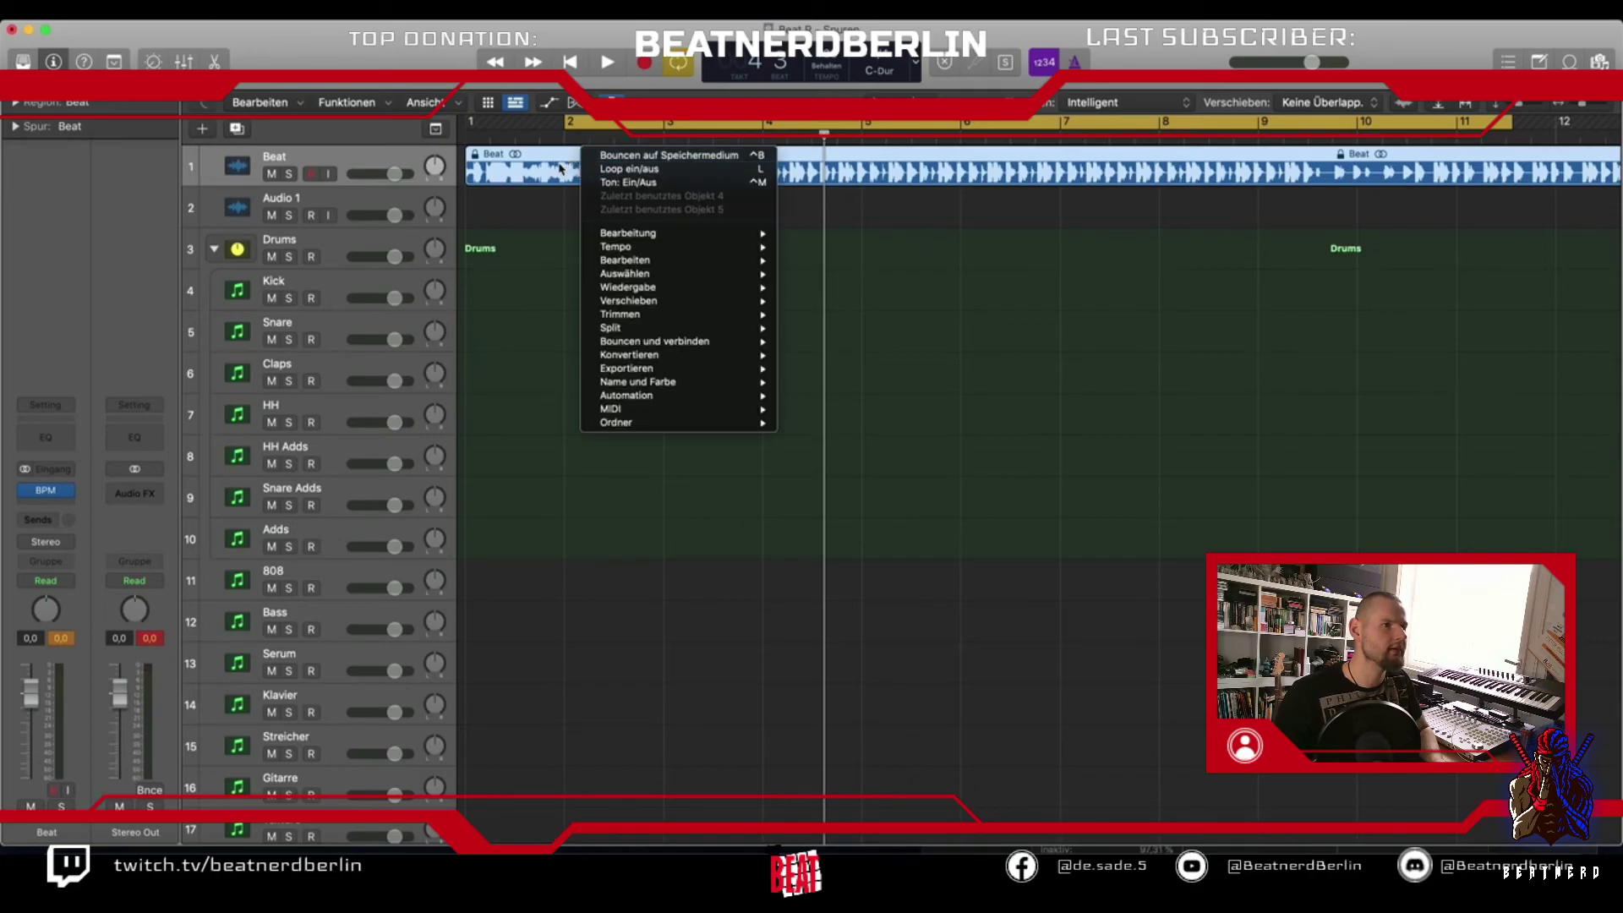
{"action": "right_click", "coordinate": [559, 168]}
{"action": "right_click", "coordinate": [509, 174]}
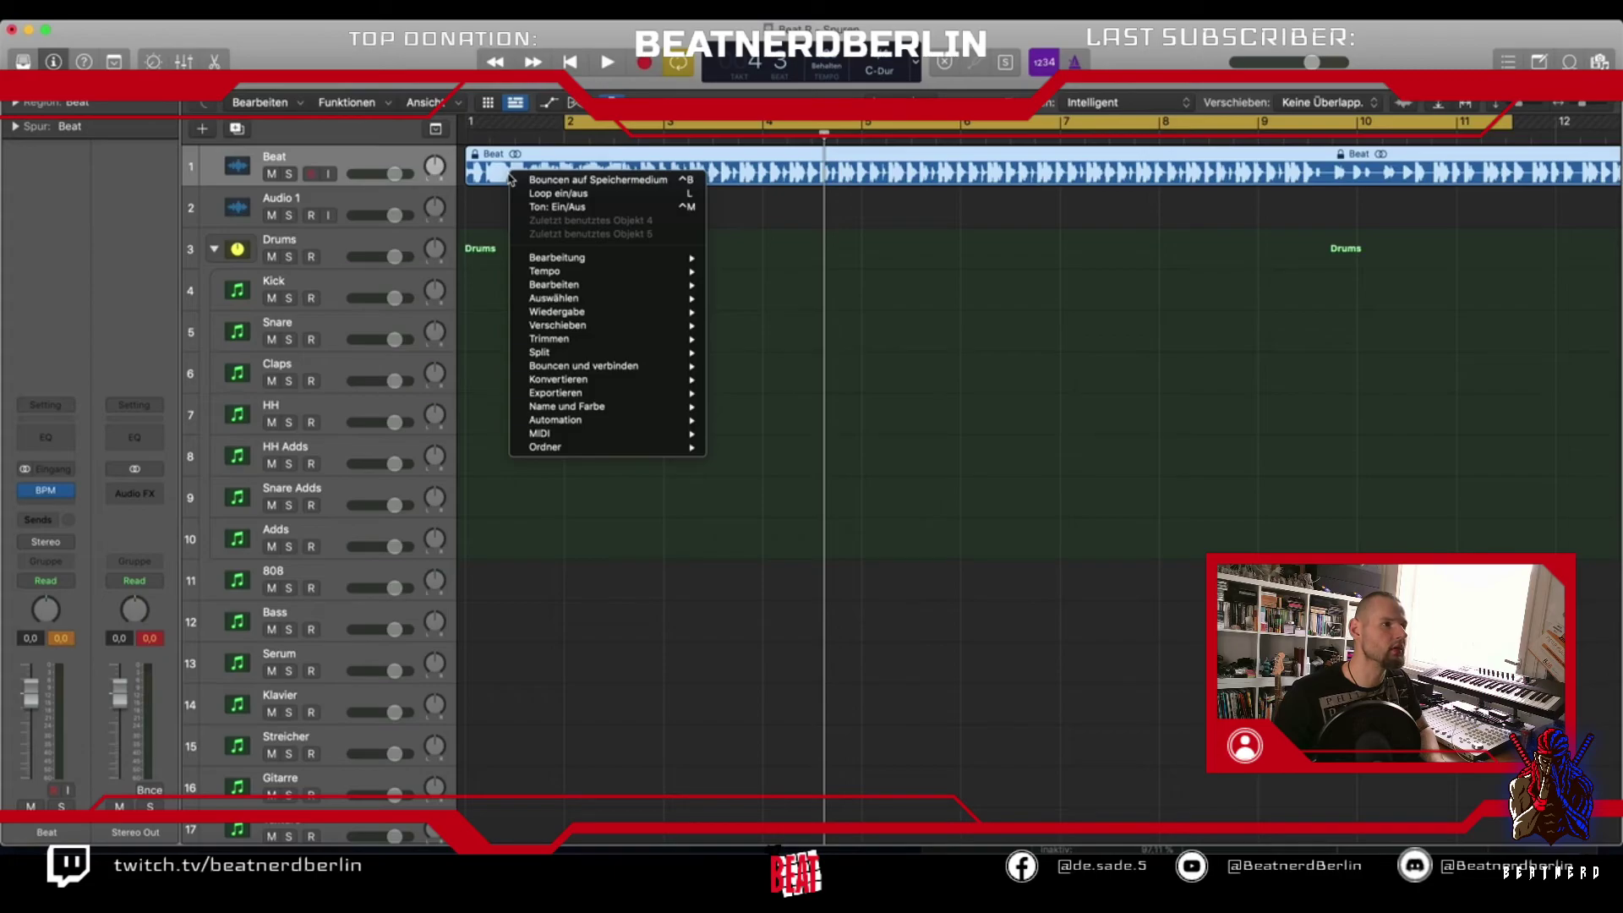
{"action": "left_click", "coordinate": [484, 189]}
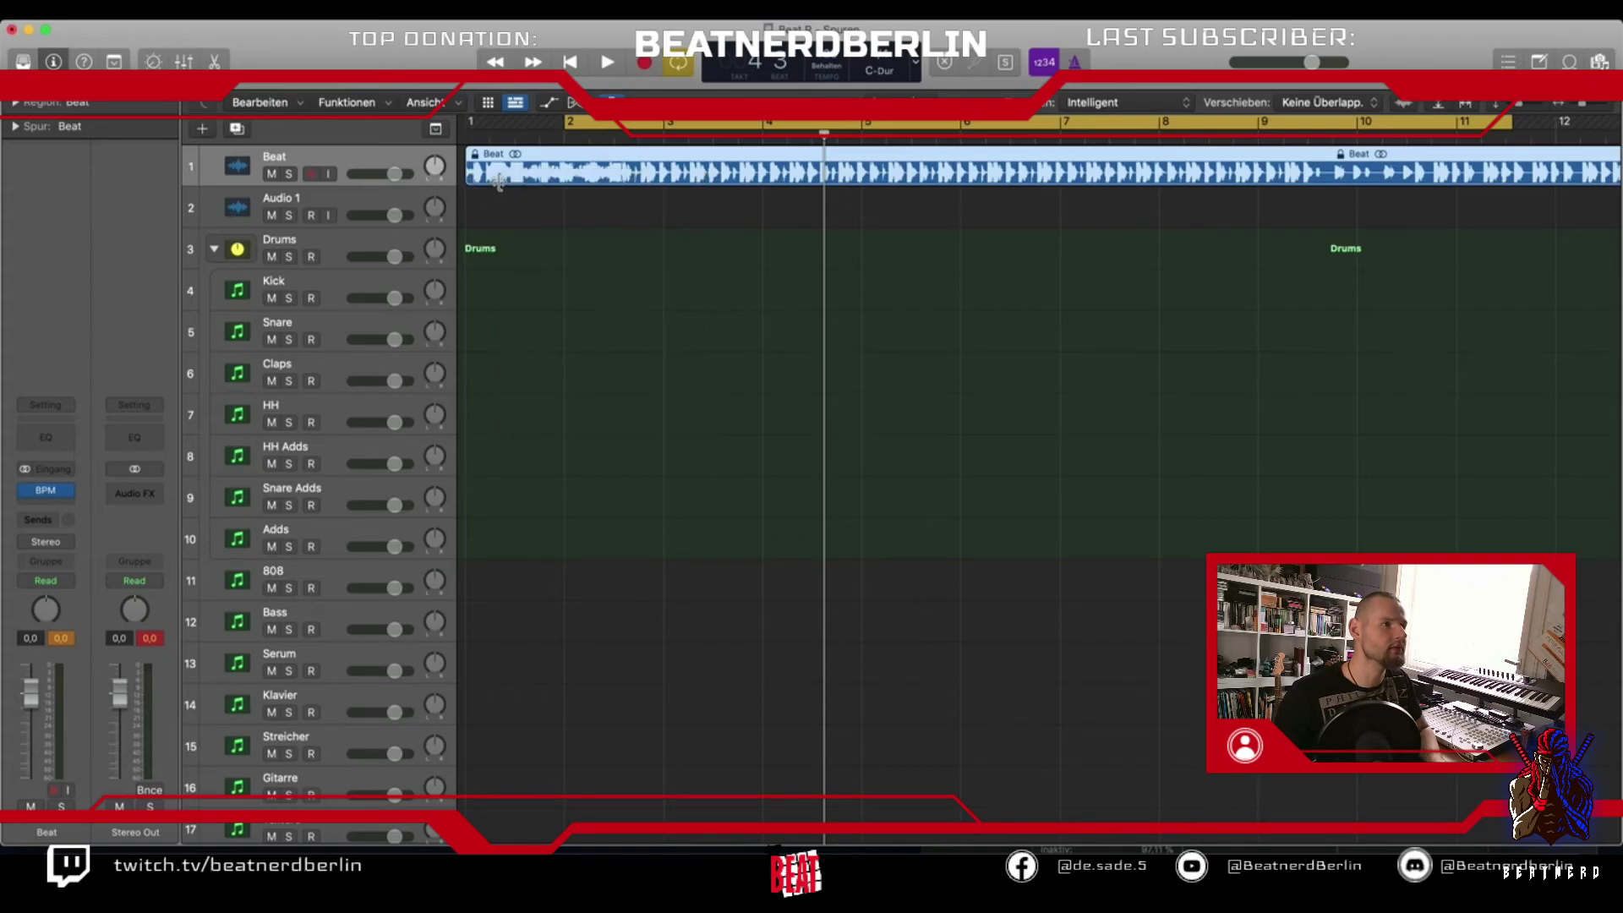
Deselect the Beat region and play the project briefly to check the beat against the new tempo
{"action": "left_click", "coordinate": [702, 206]}
{"action": "key", "text": "space"}
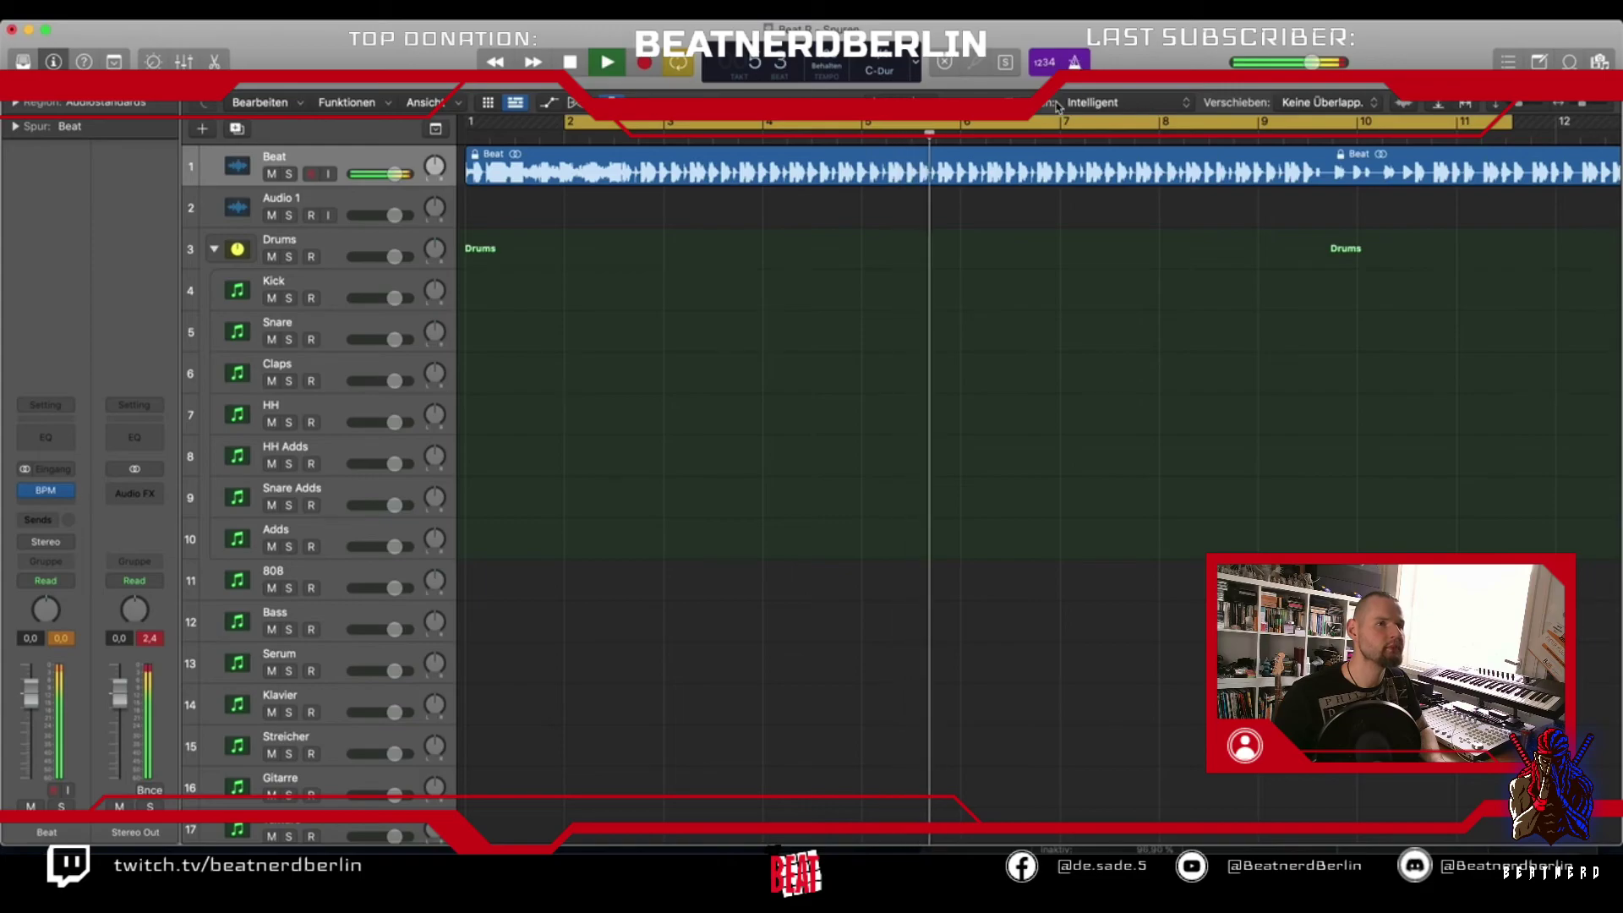
{"action": "key", "text": "space"}
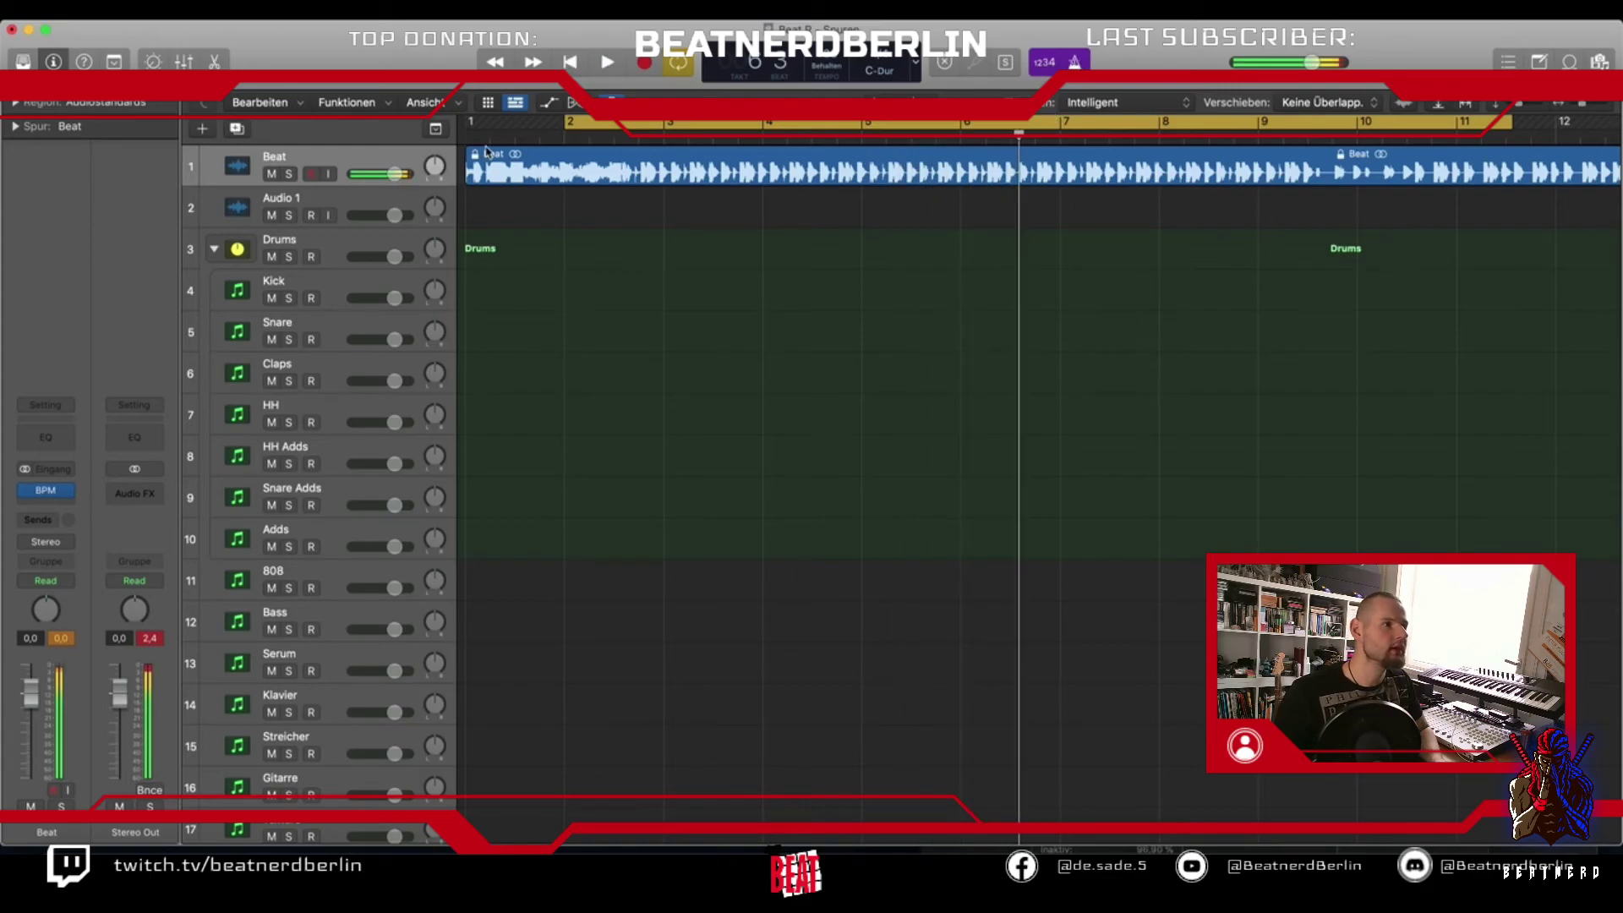
Open the Beat region in the audio editor and solo the Beat track
{"action": "double_click", "coordinate": [528, 156]}
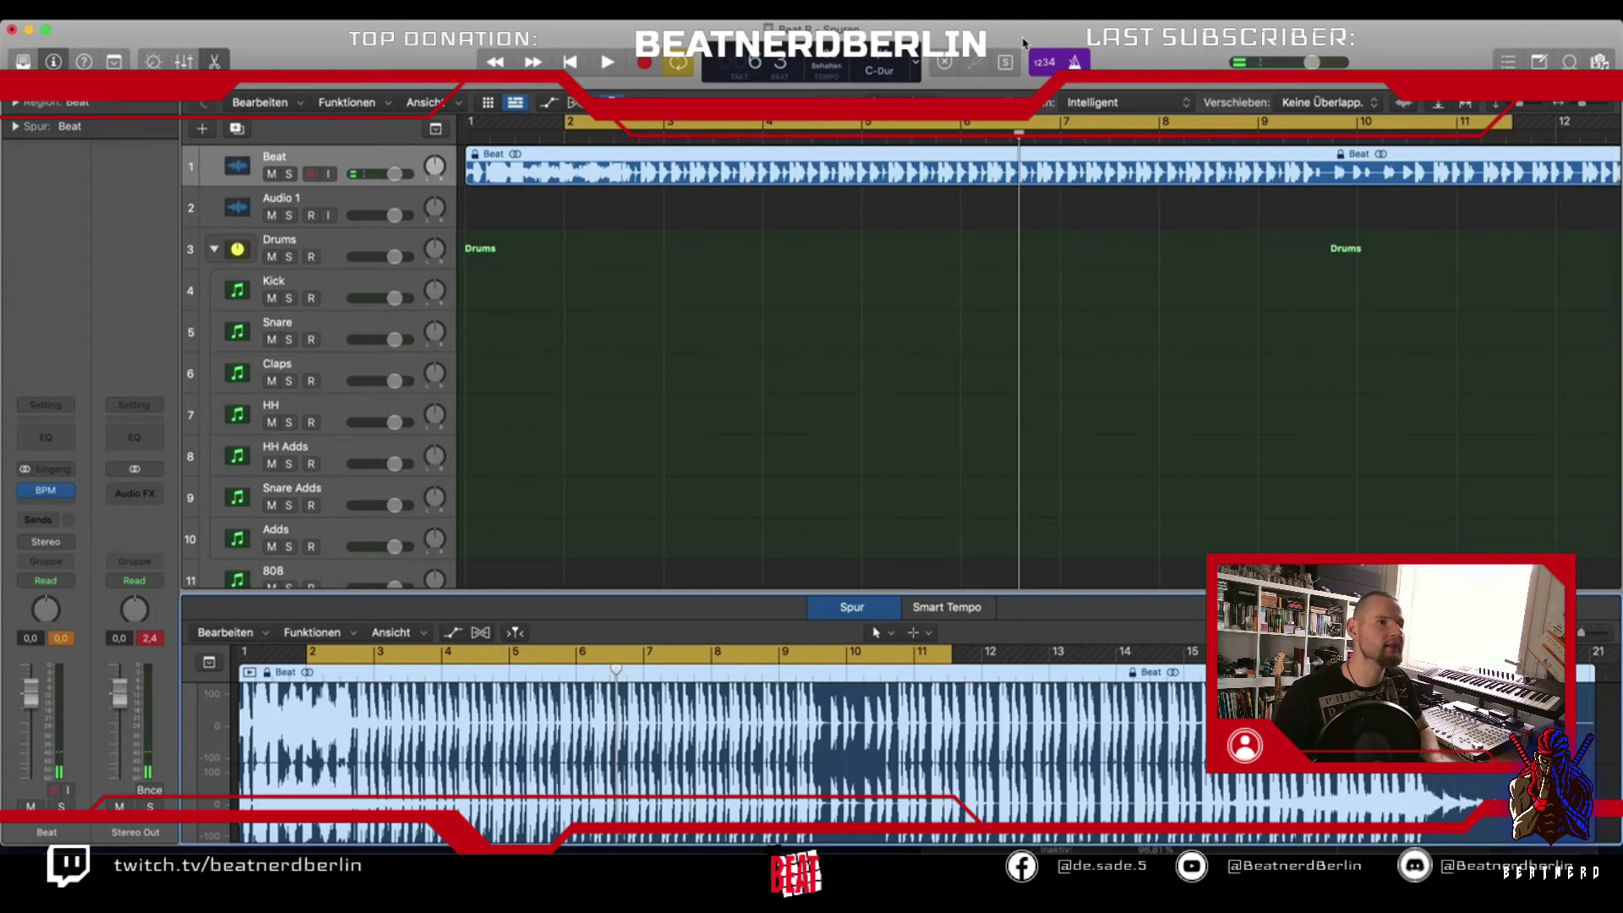
{"action": "left_click", "coordinate": [271, 174]}
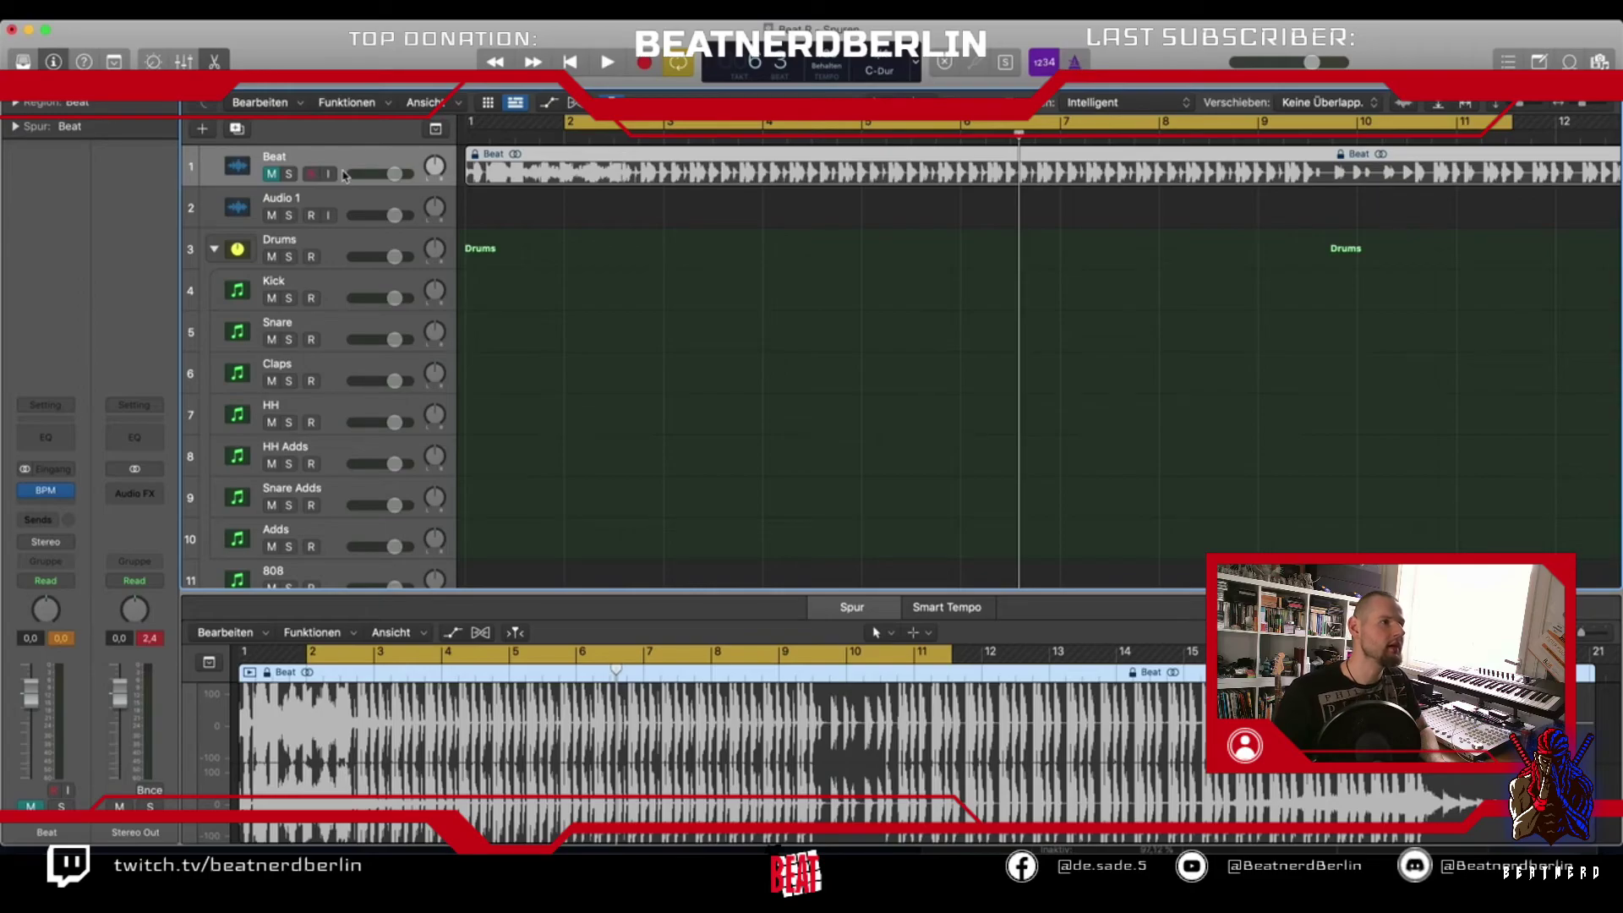
{"action": "left_click", "coordinate": [289, 176]}
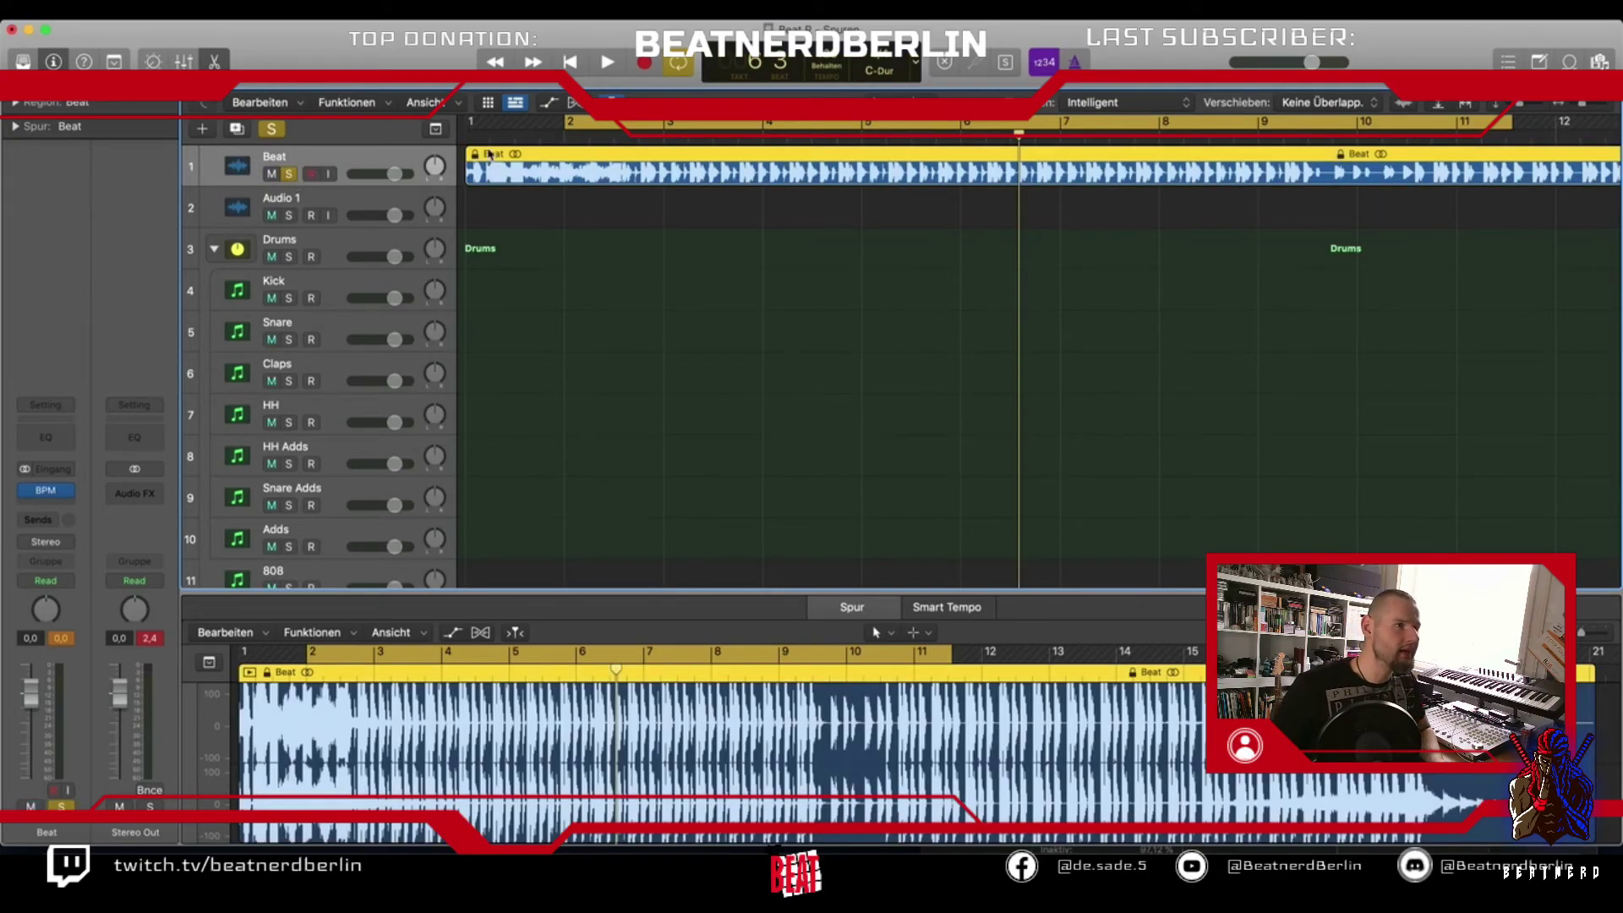
Move the cycle range to run from bar 4 to about bar 9.4 and listen to the soloed beat
{"action": "left_click_drag", "start_coordinate": [569, 117], "coordinate": [1095, 125]}
{"action": "left_click_drag", "start_coordinate": [858, 126], "coordinate": [1058, 125]}
{"action": "key", "text": "space"}
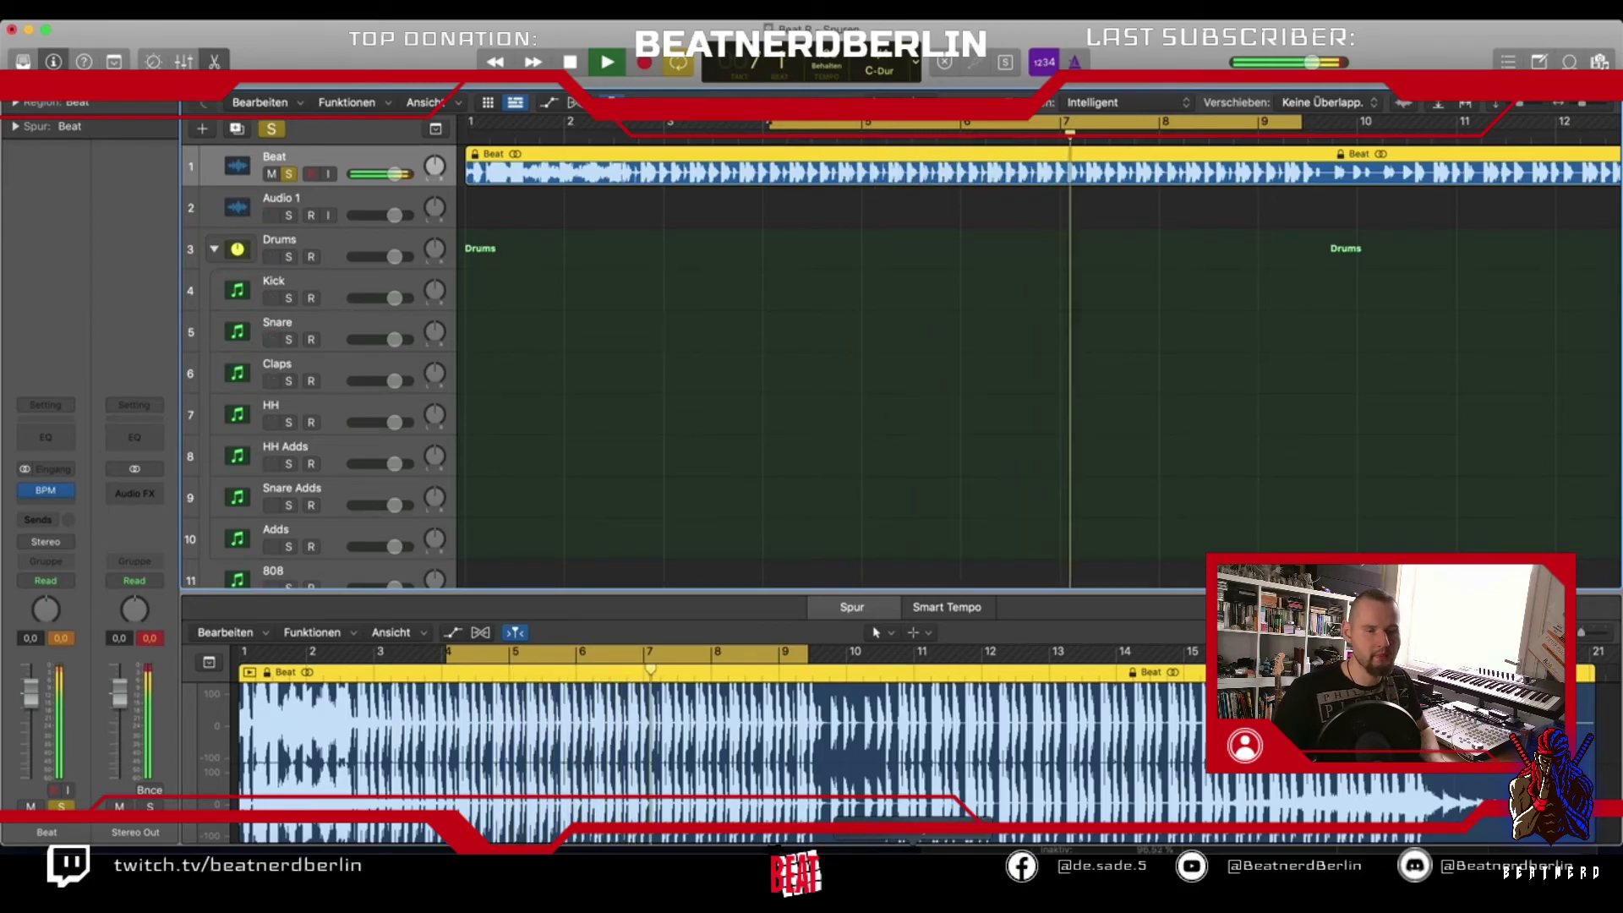
{"action": "key", "text": "space"}
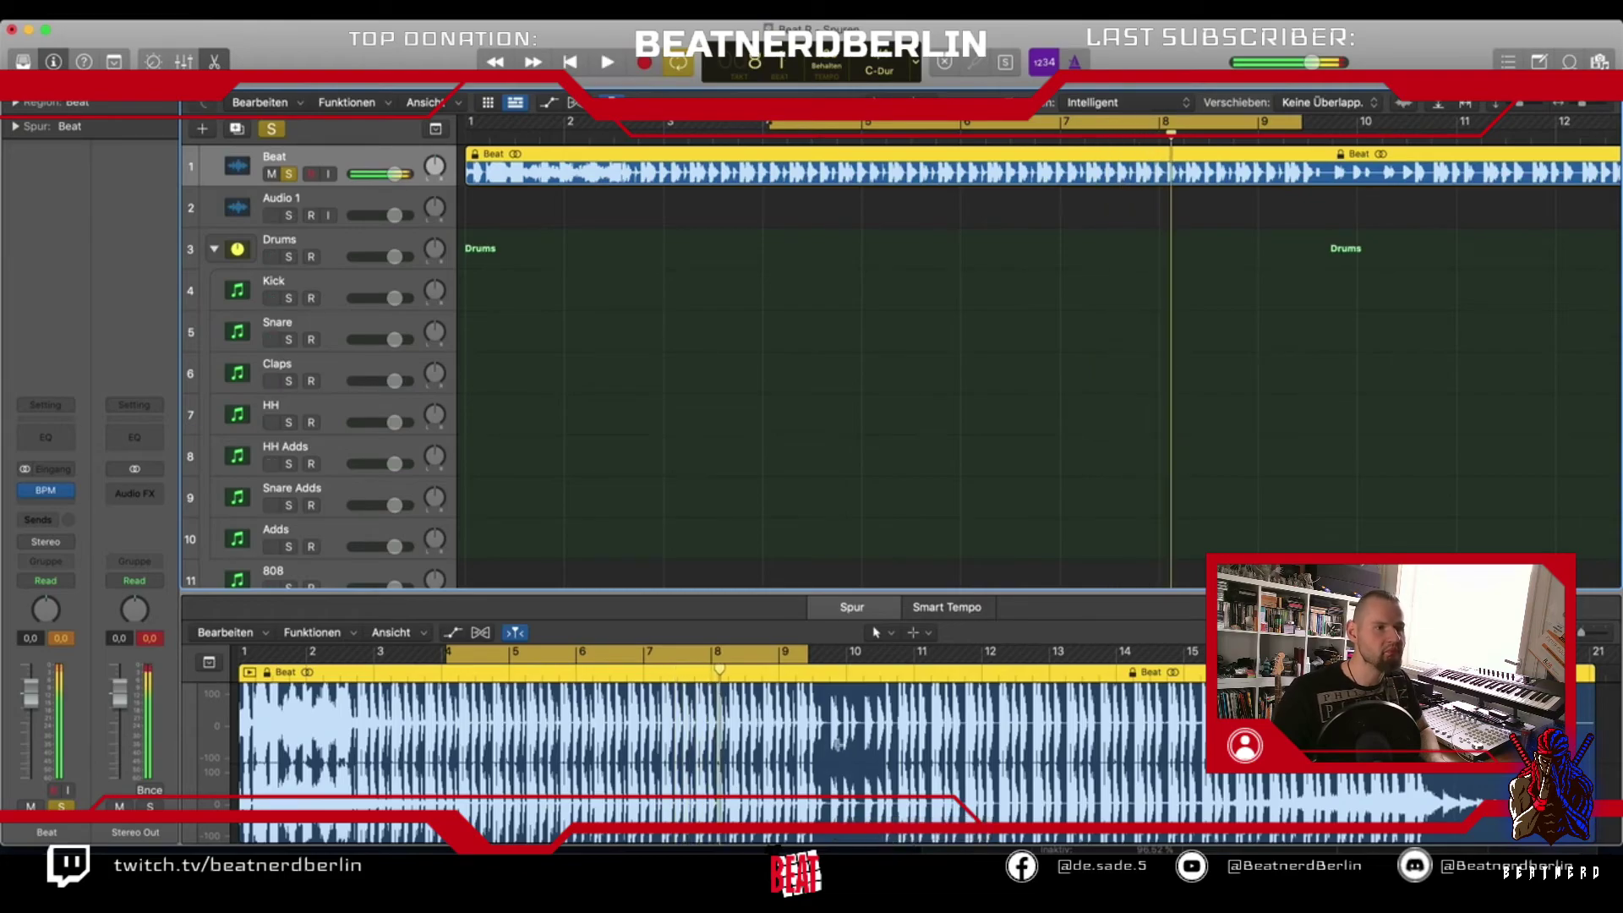
Select the Kick track, open a new Finder window and move it over the lower part of the arrangement
{"action": "left_click", "coordinate": [296, 285]}
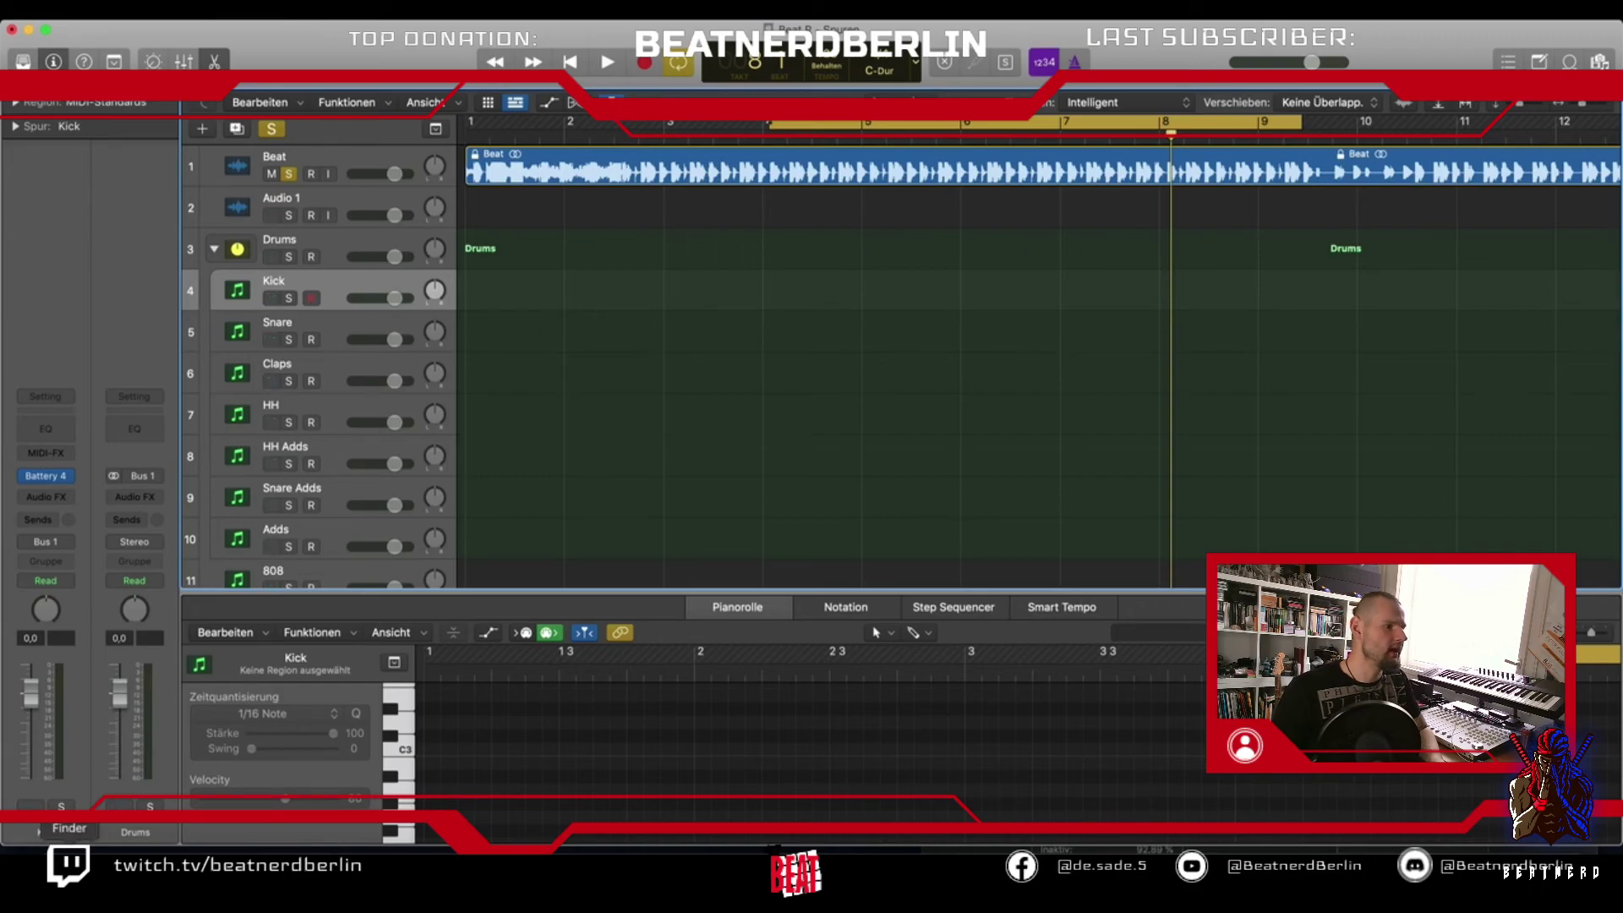
{"action": "right_click", "coordinate": [46, 842]}
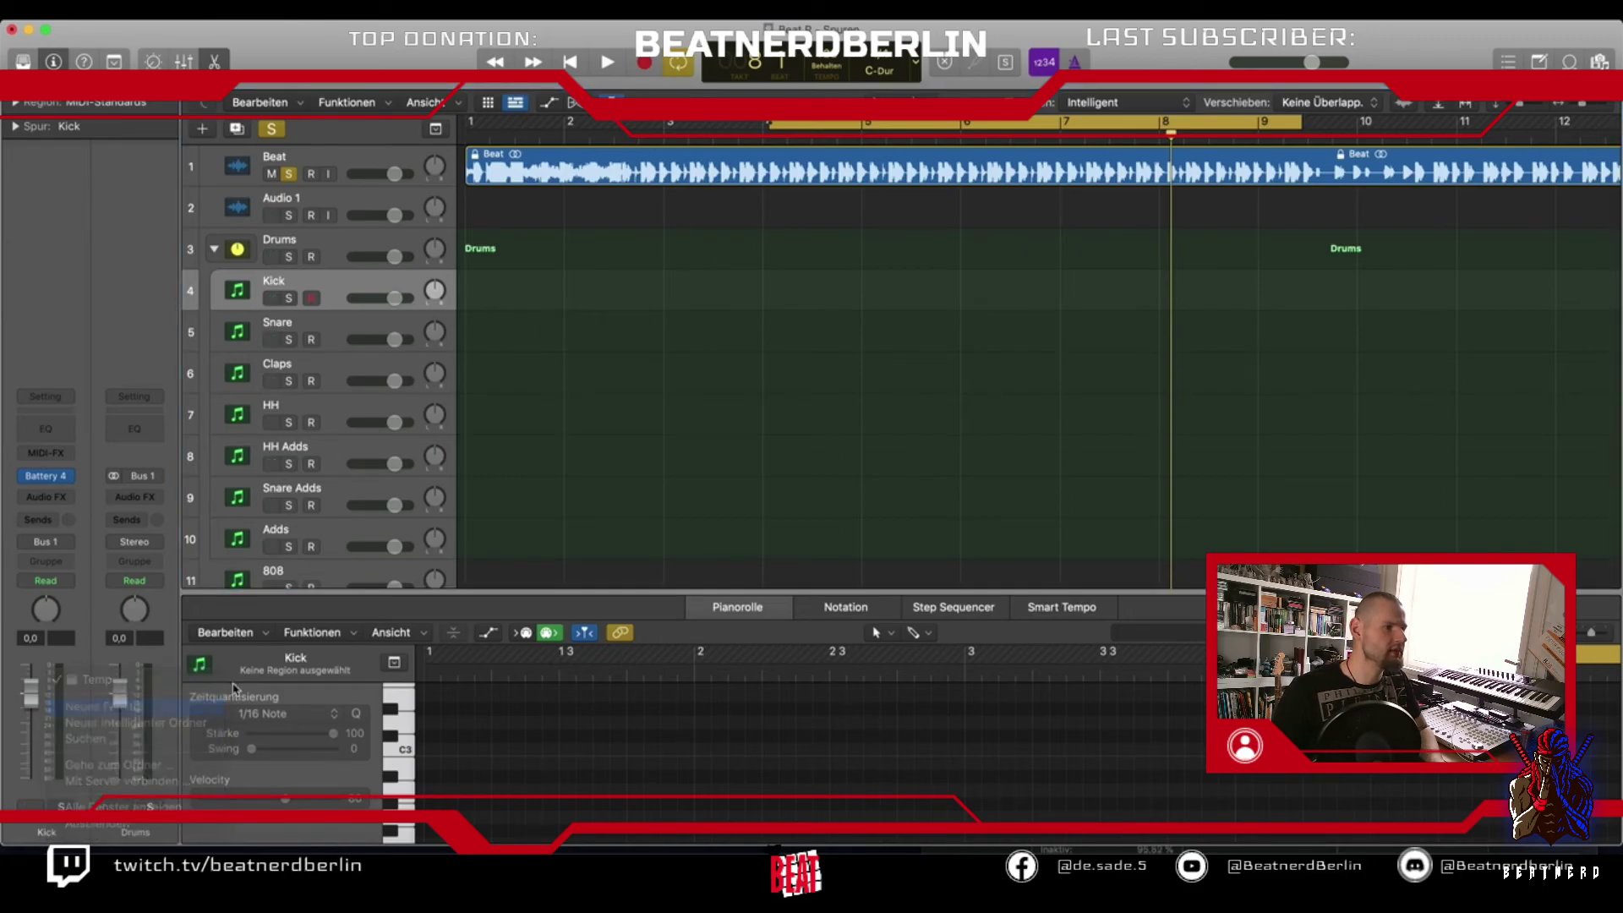
{"action": "left_click", "coordinate": [85, 707]}
{"action": "left_click_drag", "start_coordinate": [717, 157], "coordinate": [946, 339]}
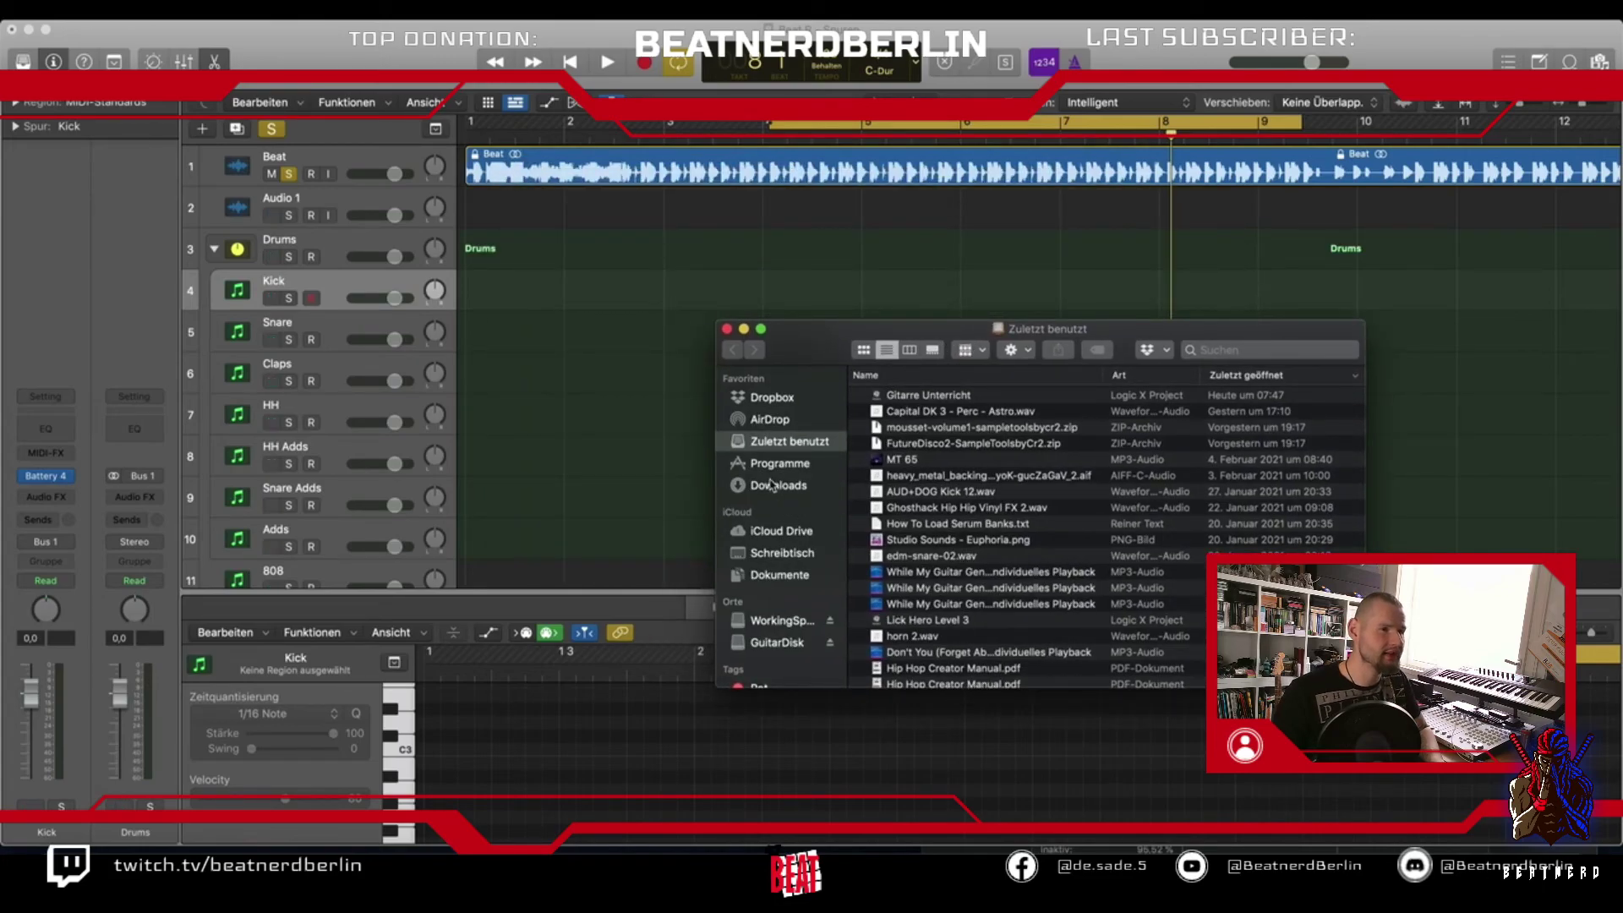
Browse from the desktop through the Samples folder to the Kick folder of Capital Drum Kit 2
{"action": "left_click", "coordinate": [771, 488]}
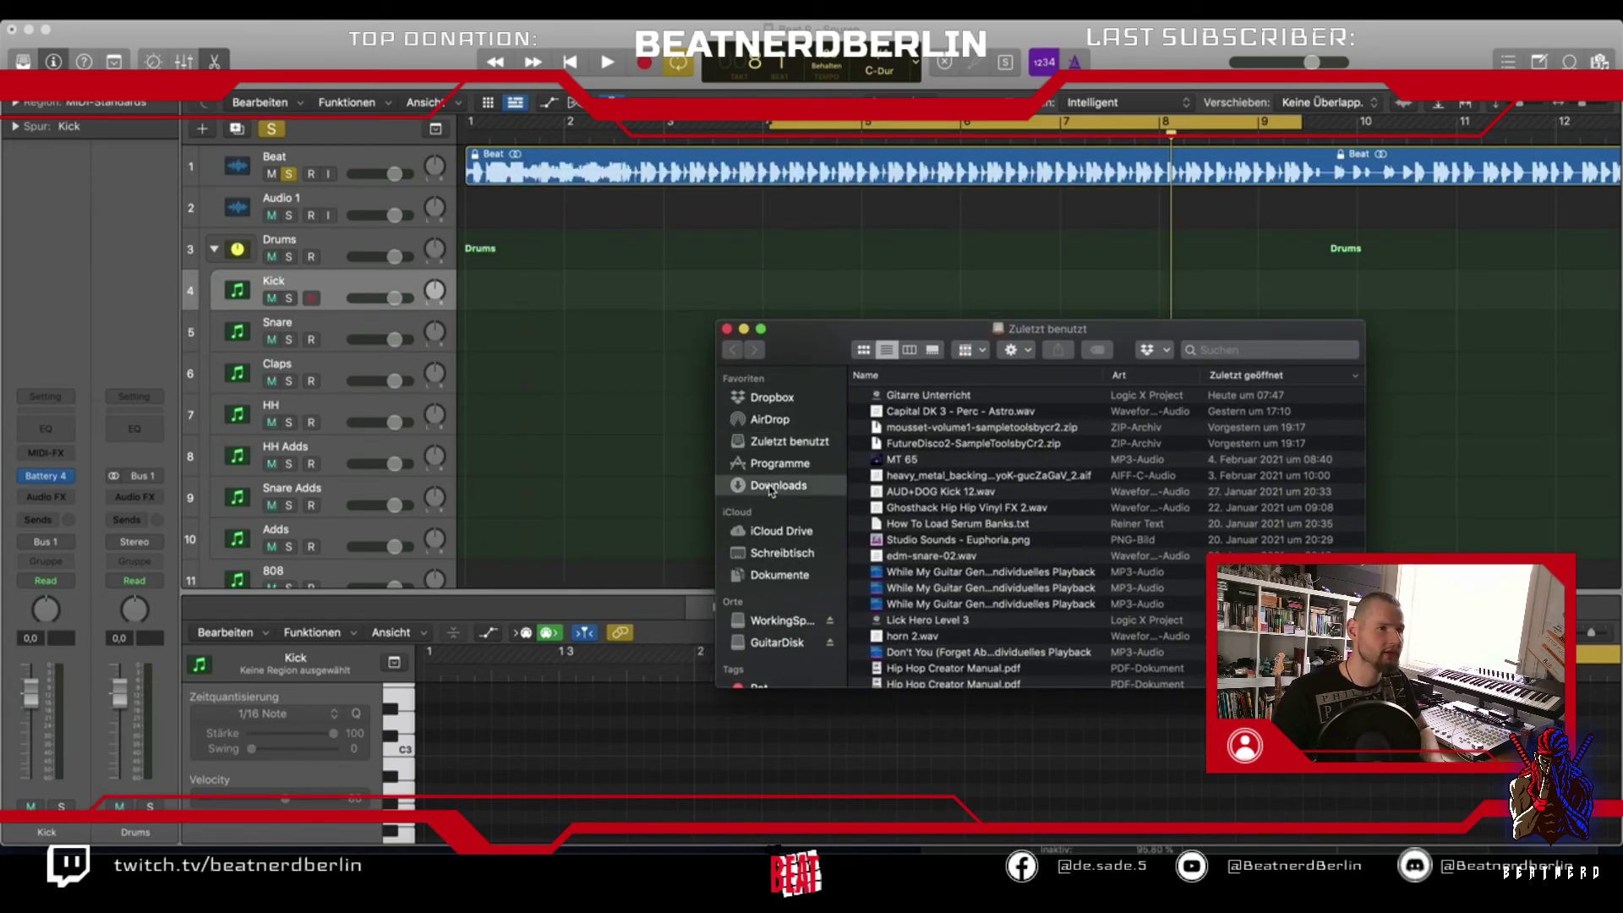
{"action": "left_click", "coordinate": [775, 554]}
{"action": "double_click", "coordinate": [910, 466]}
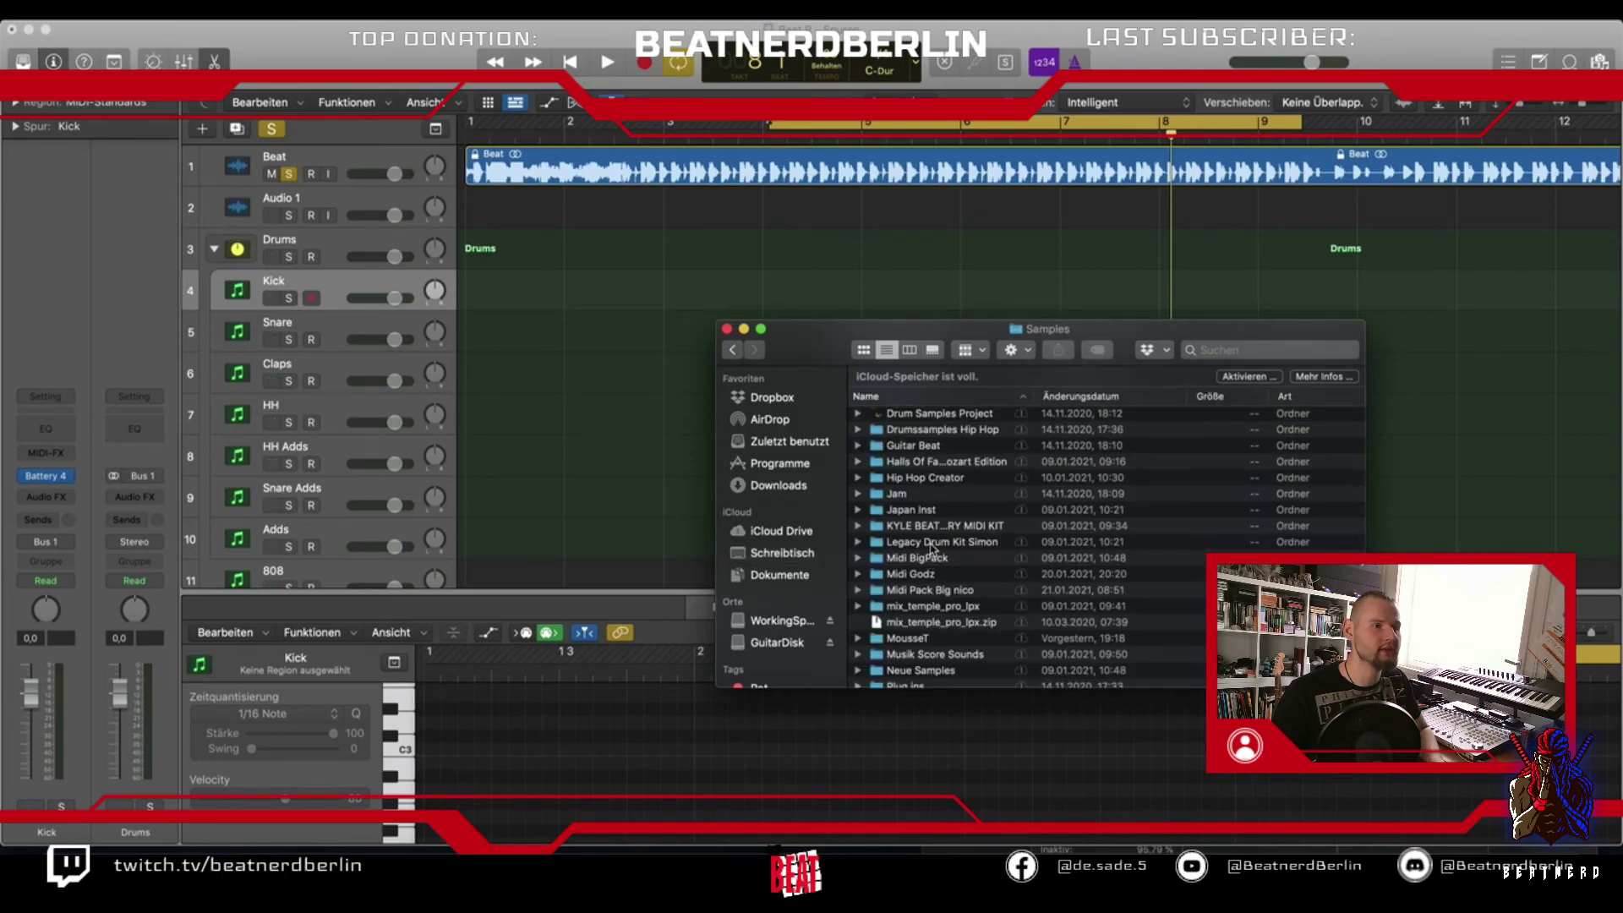
{"action": "double_click", "coordinate": [930, 543]}
{"action": "double_click", "coordinate": [930, 432]}
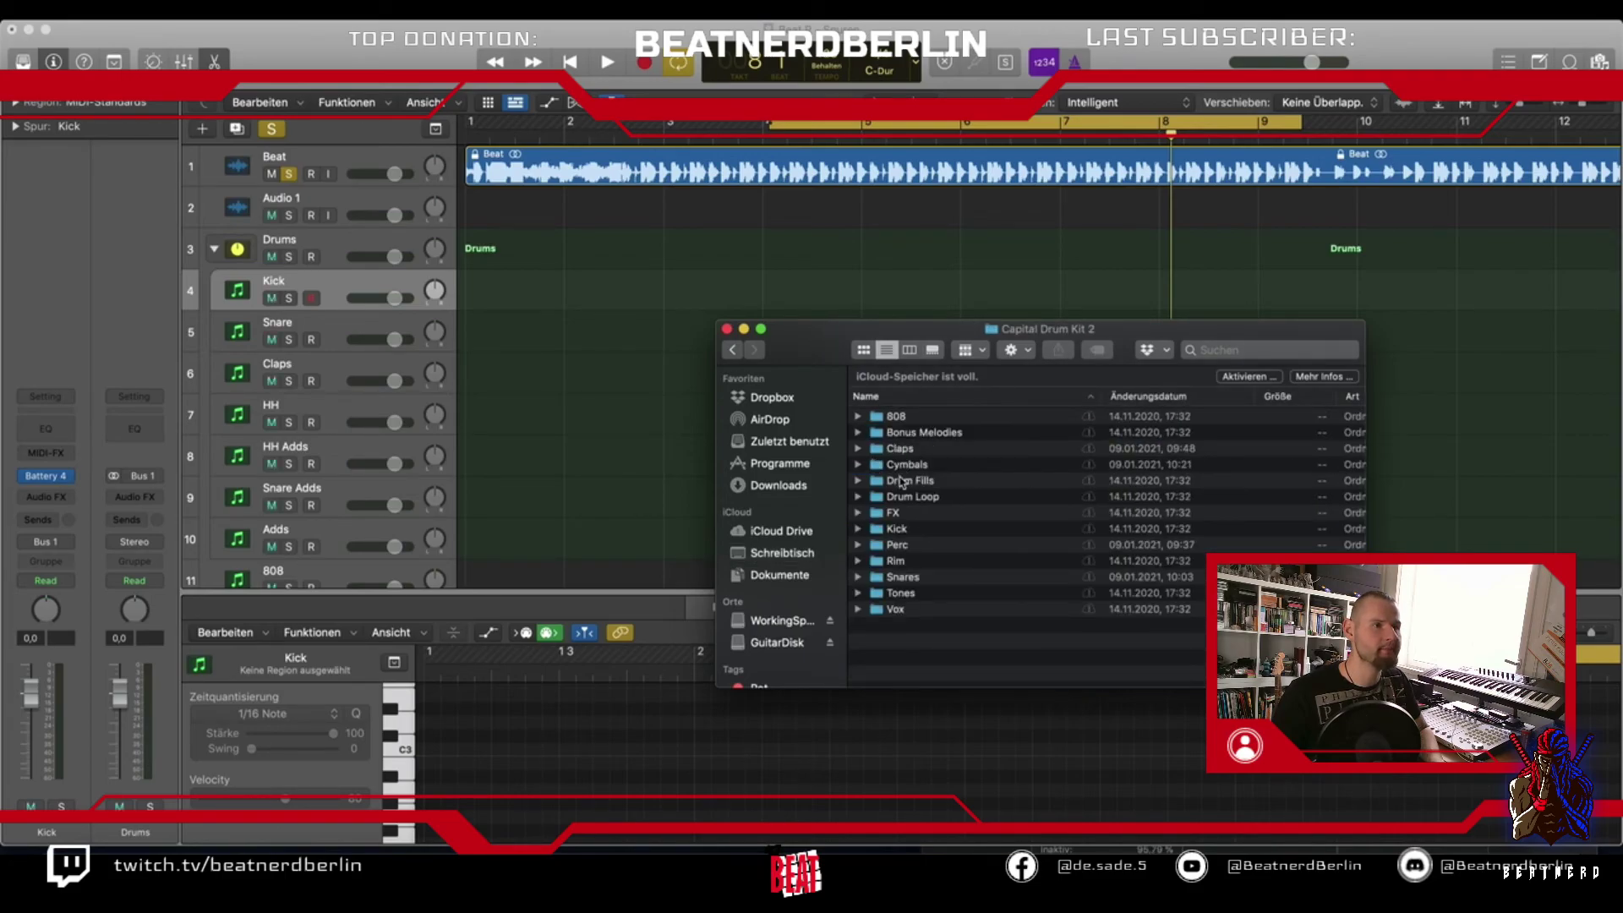
{"action": "double_click", "coordinate": [898, 528]}
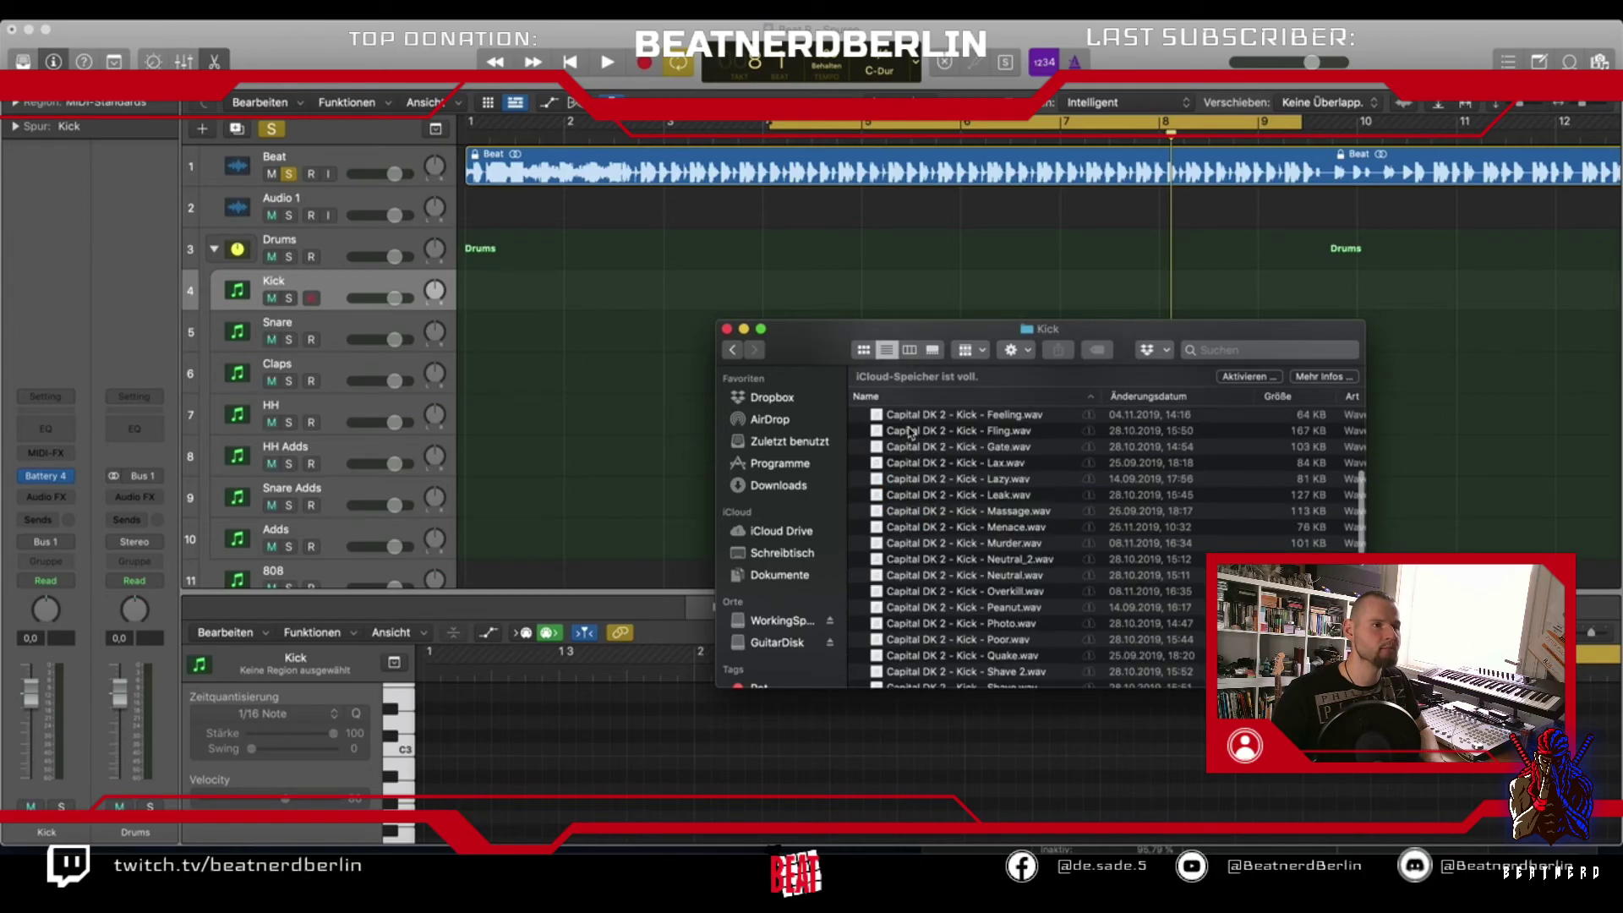
Preview the sample Capital DK 2 - Kick - Feeling.wav twice and close the preview
{"action": "left_click", "coordinate": [909, 416]}
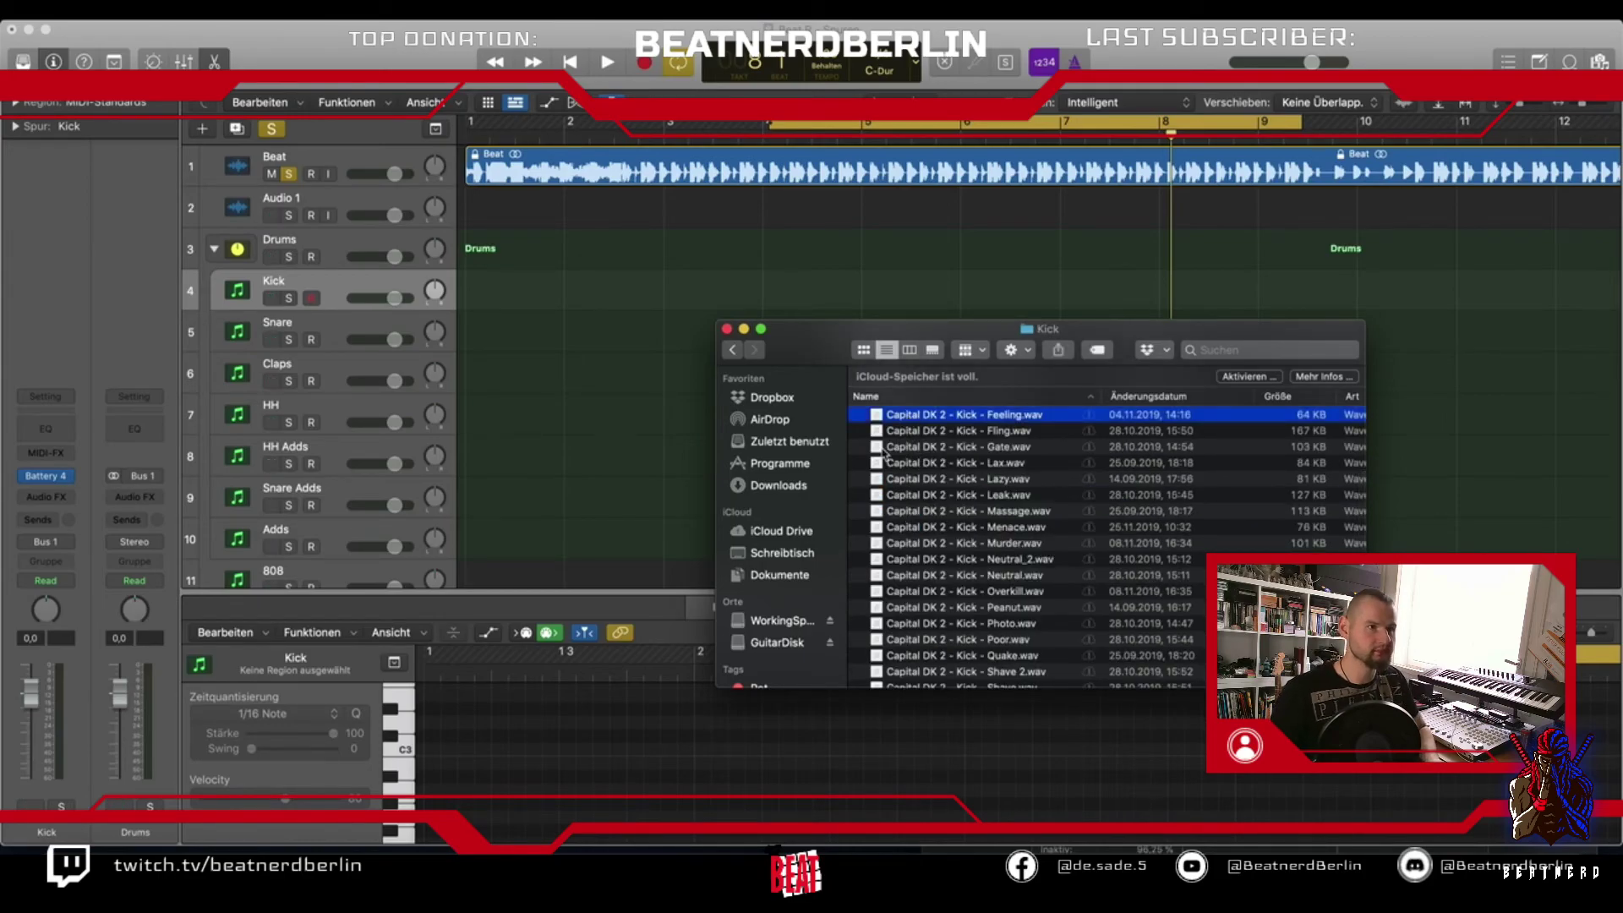
{"action": "key", "text": "space"}
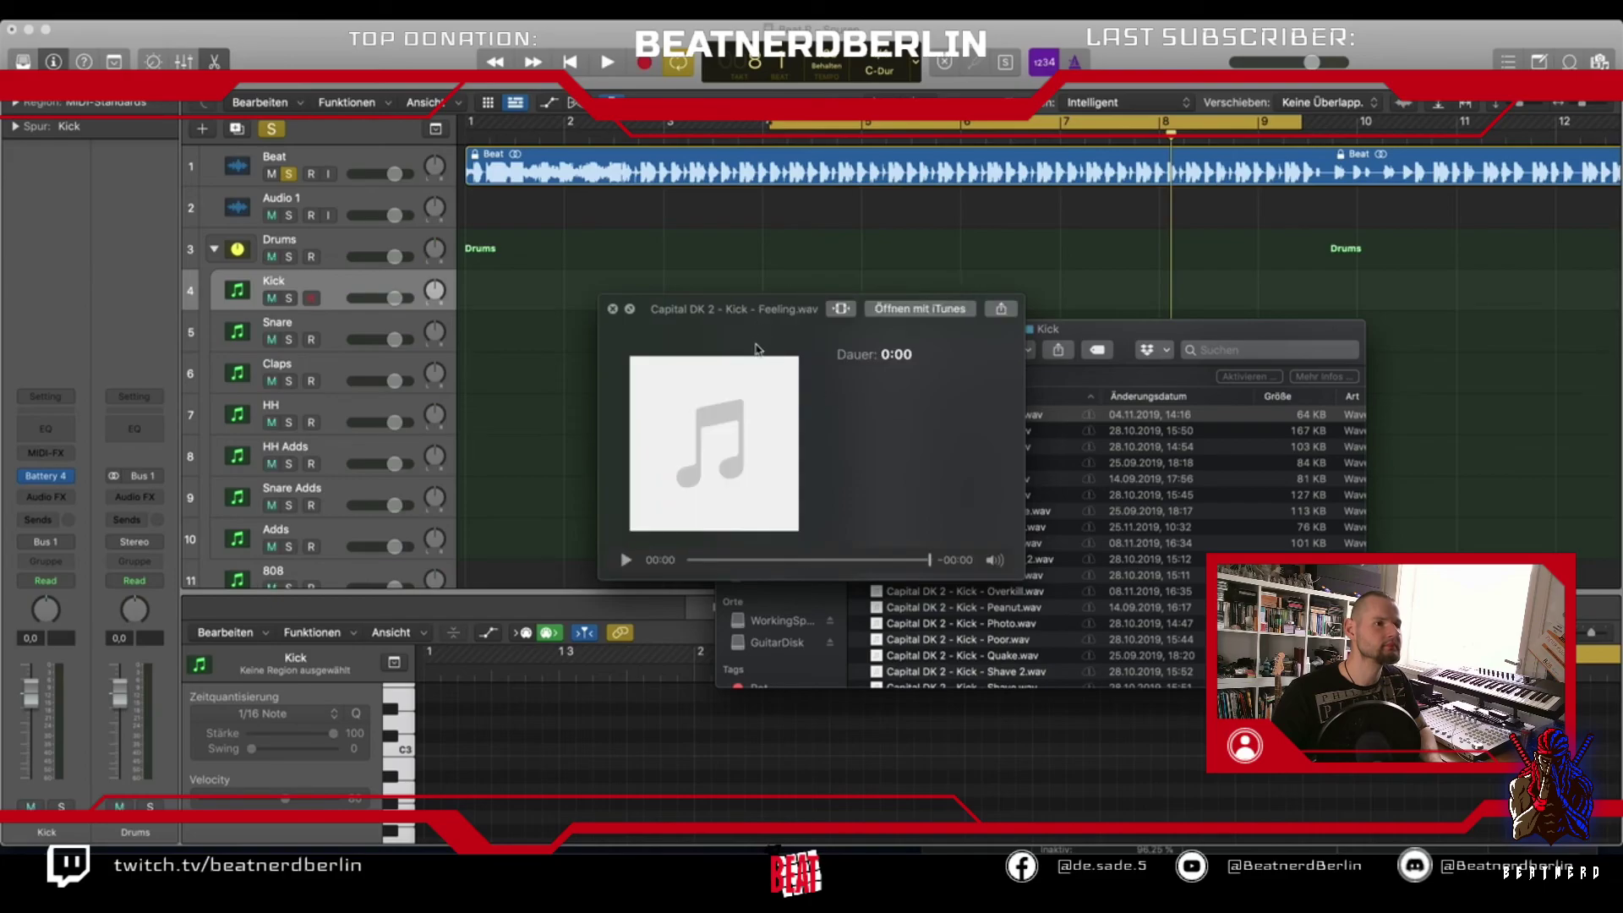
{"action": "key", "text": "space"}
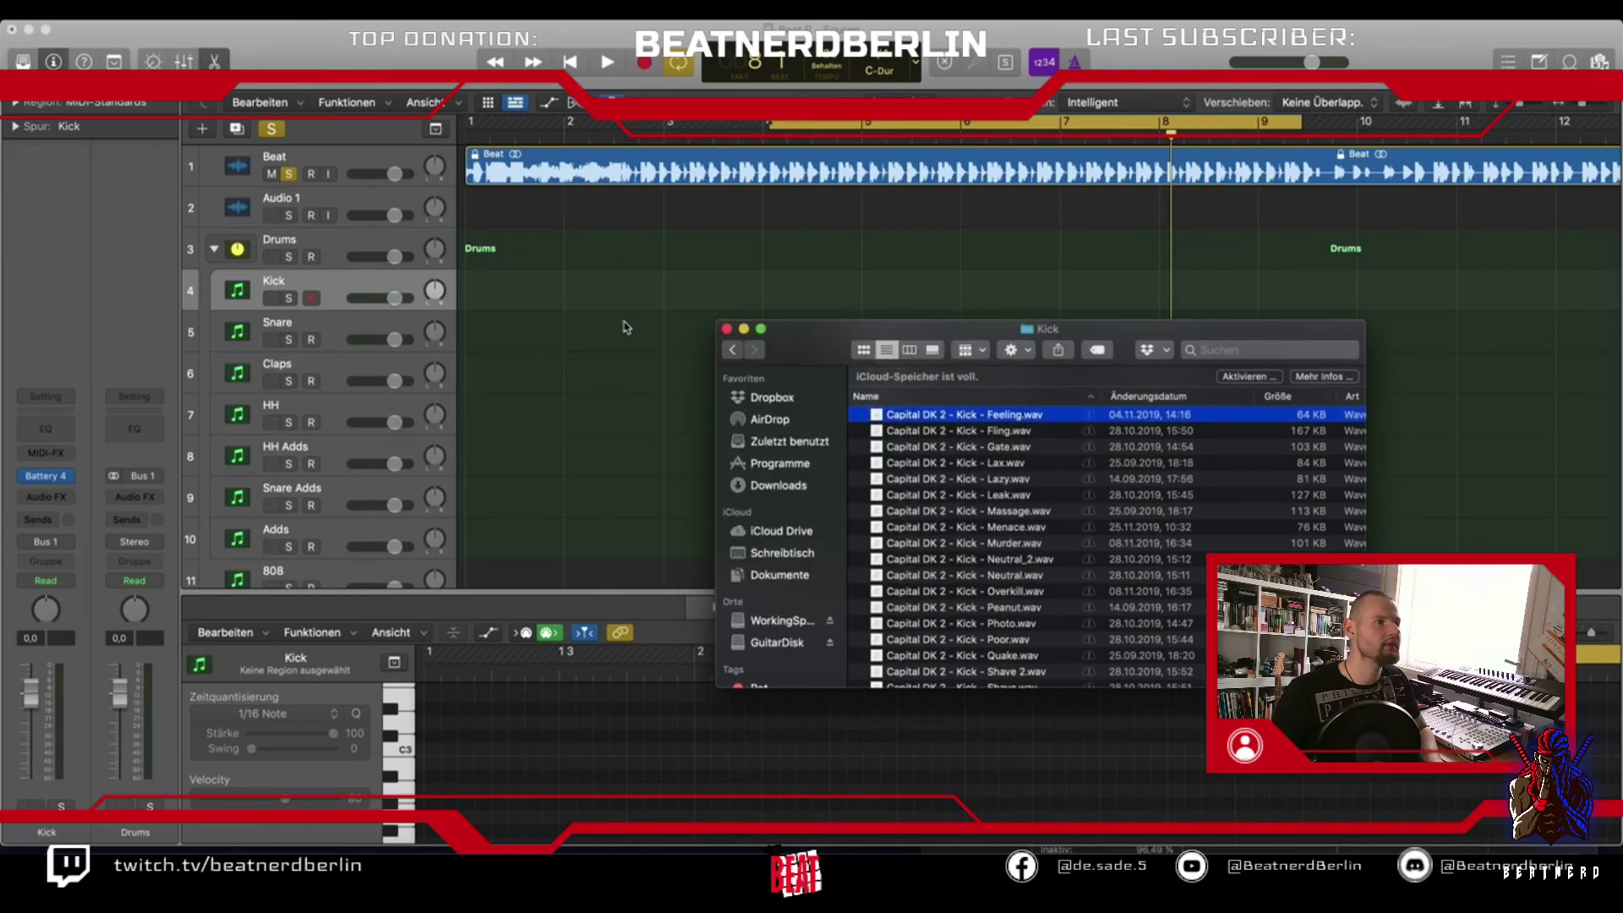
{"action": "key", "text": "space"}
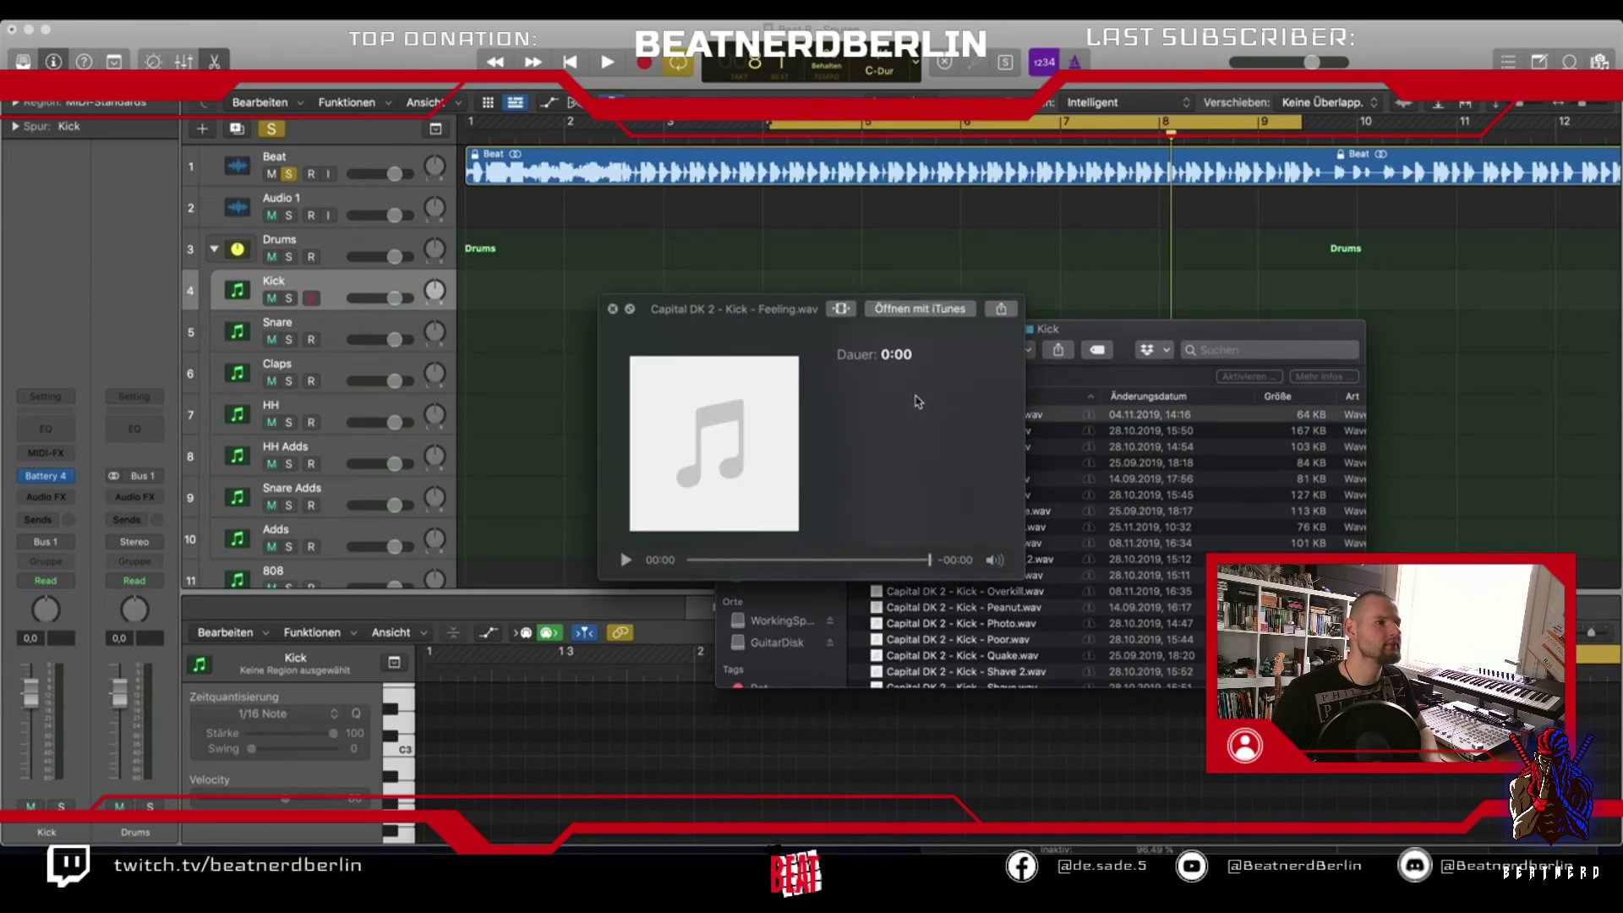
{"action": "left_click", "coordinate": [616, 309]}
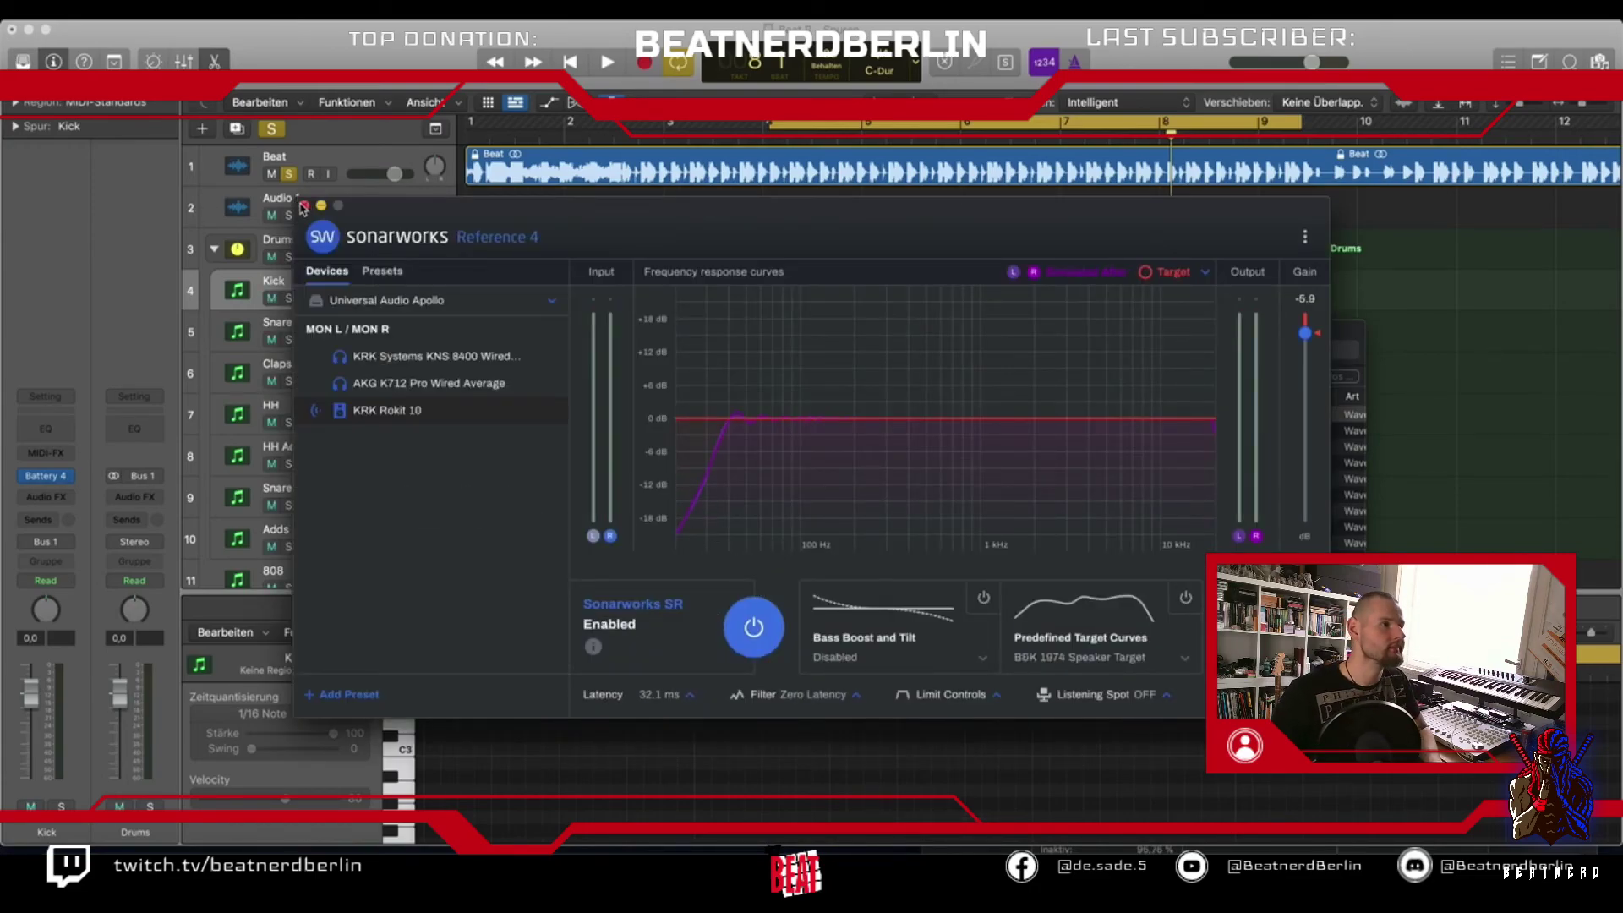
Close the Sonarworks Reference 4 window, return to Logic Pro and play the soloed beat briefly
{"action": "left_click", "coordinate": [304, 205]}
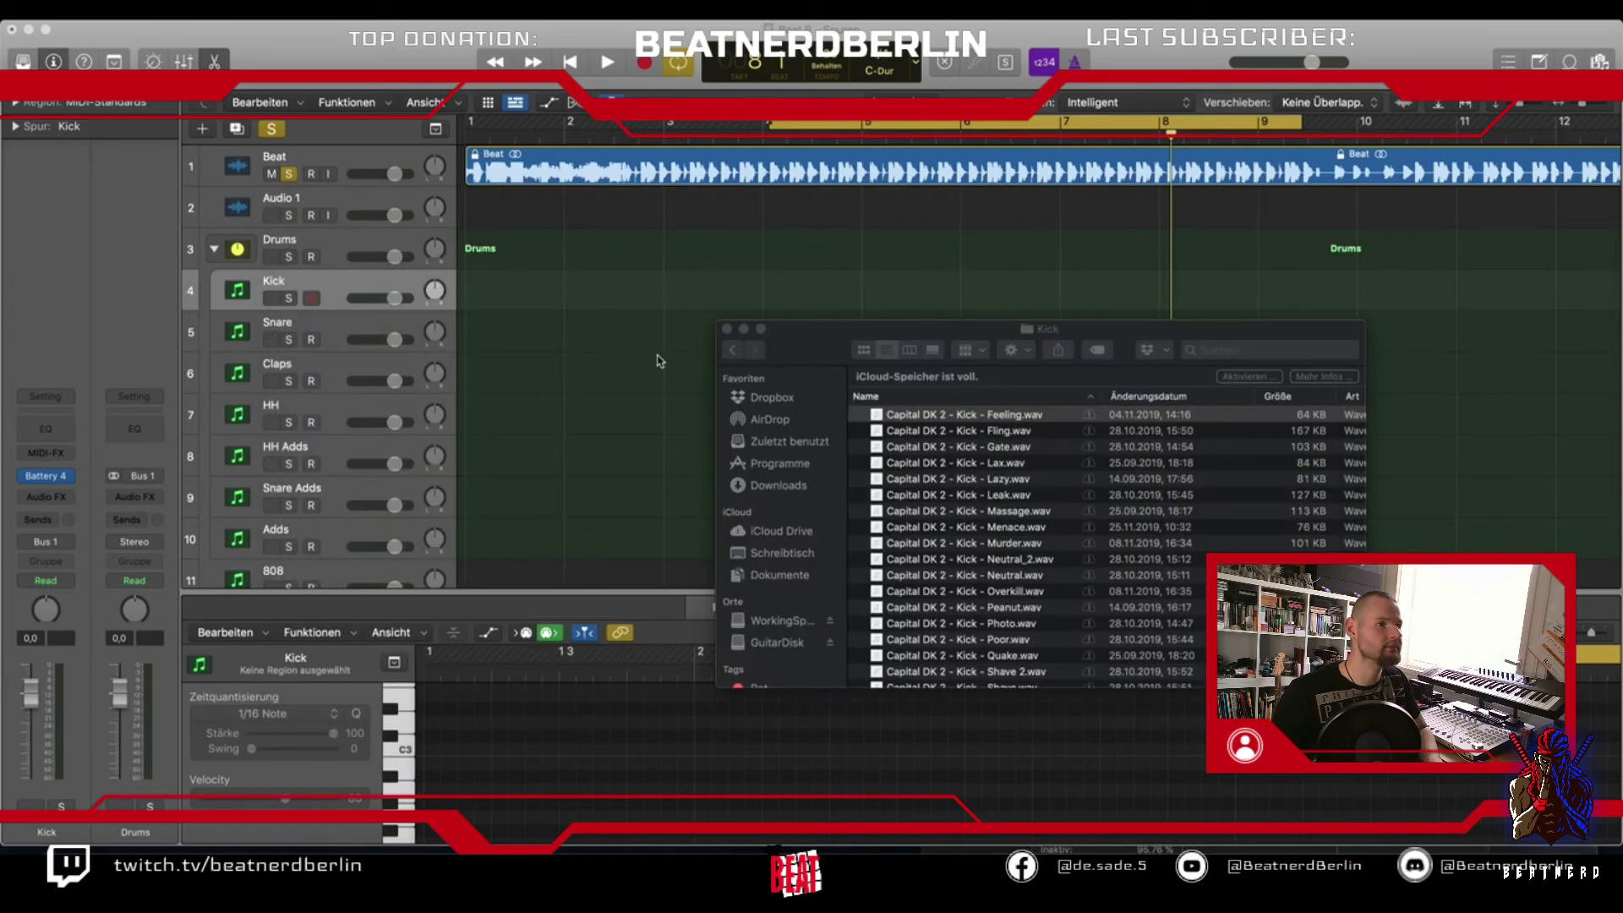
{"action": "left_click", "coordinate": [833, 304]}
{"action": "key", "text": "space"}
{"action": "key", "text": "space"}
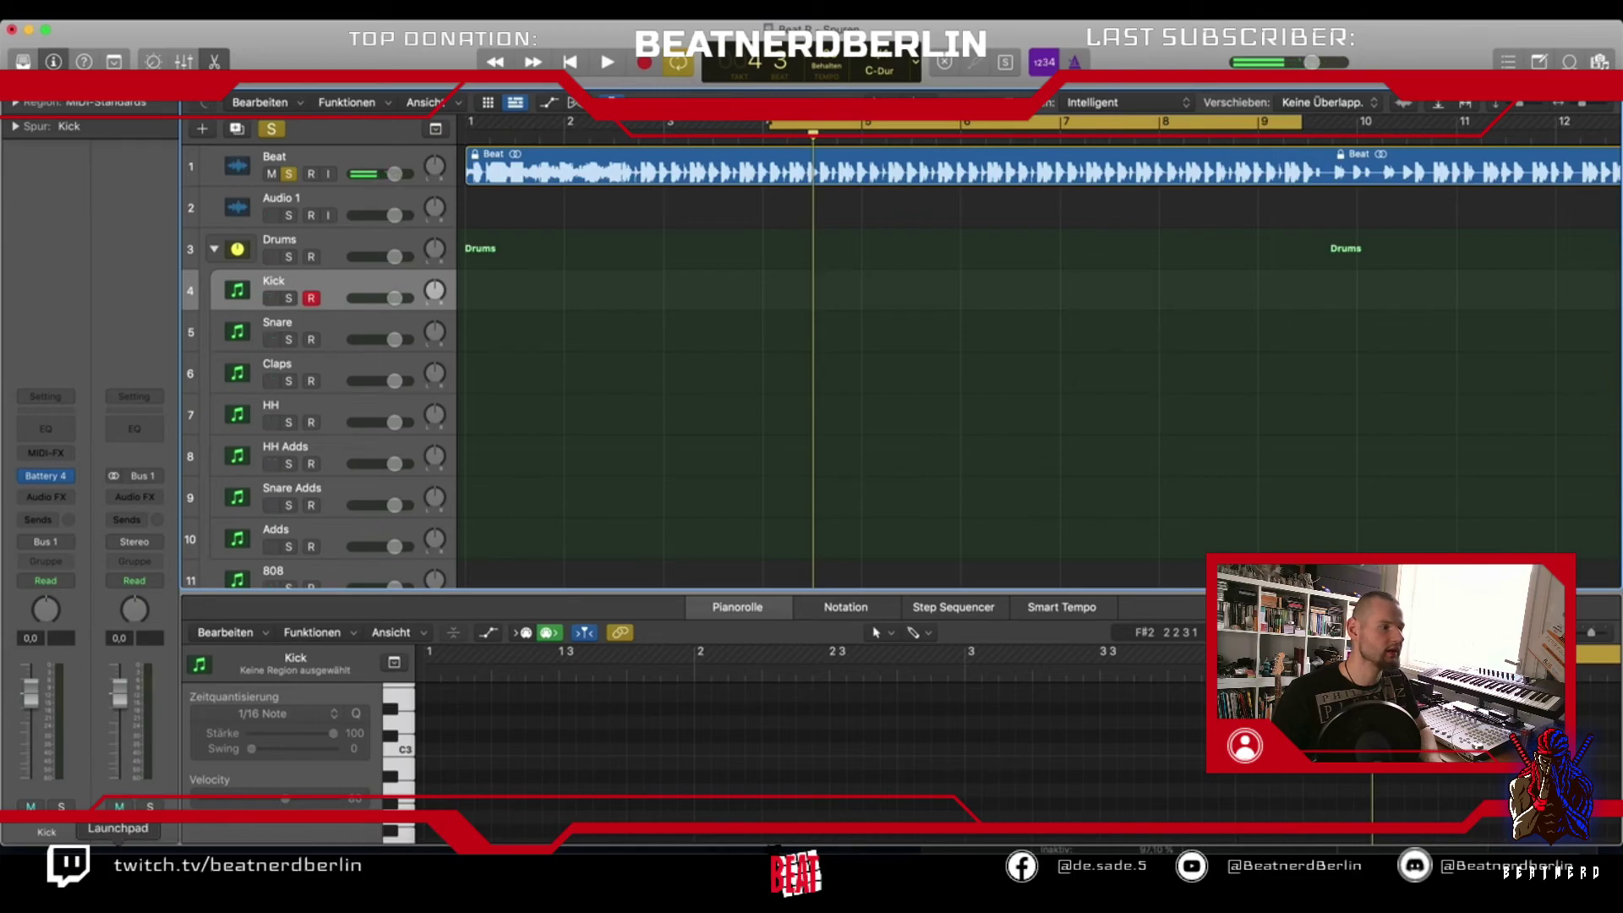
Switch back to Finder, close the large file window behind the Kick folder and preview the Feeling kick sample again
{"action": "left_click", "coordinate": [72, 846]}
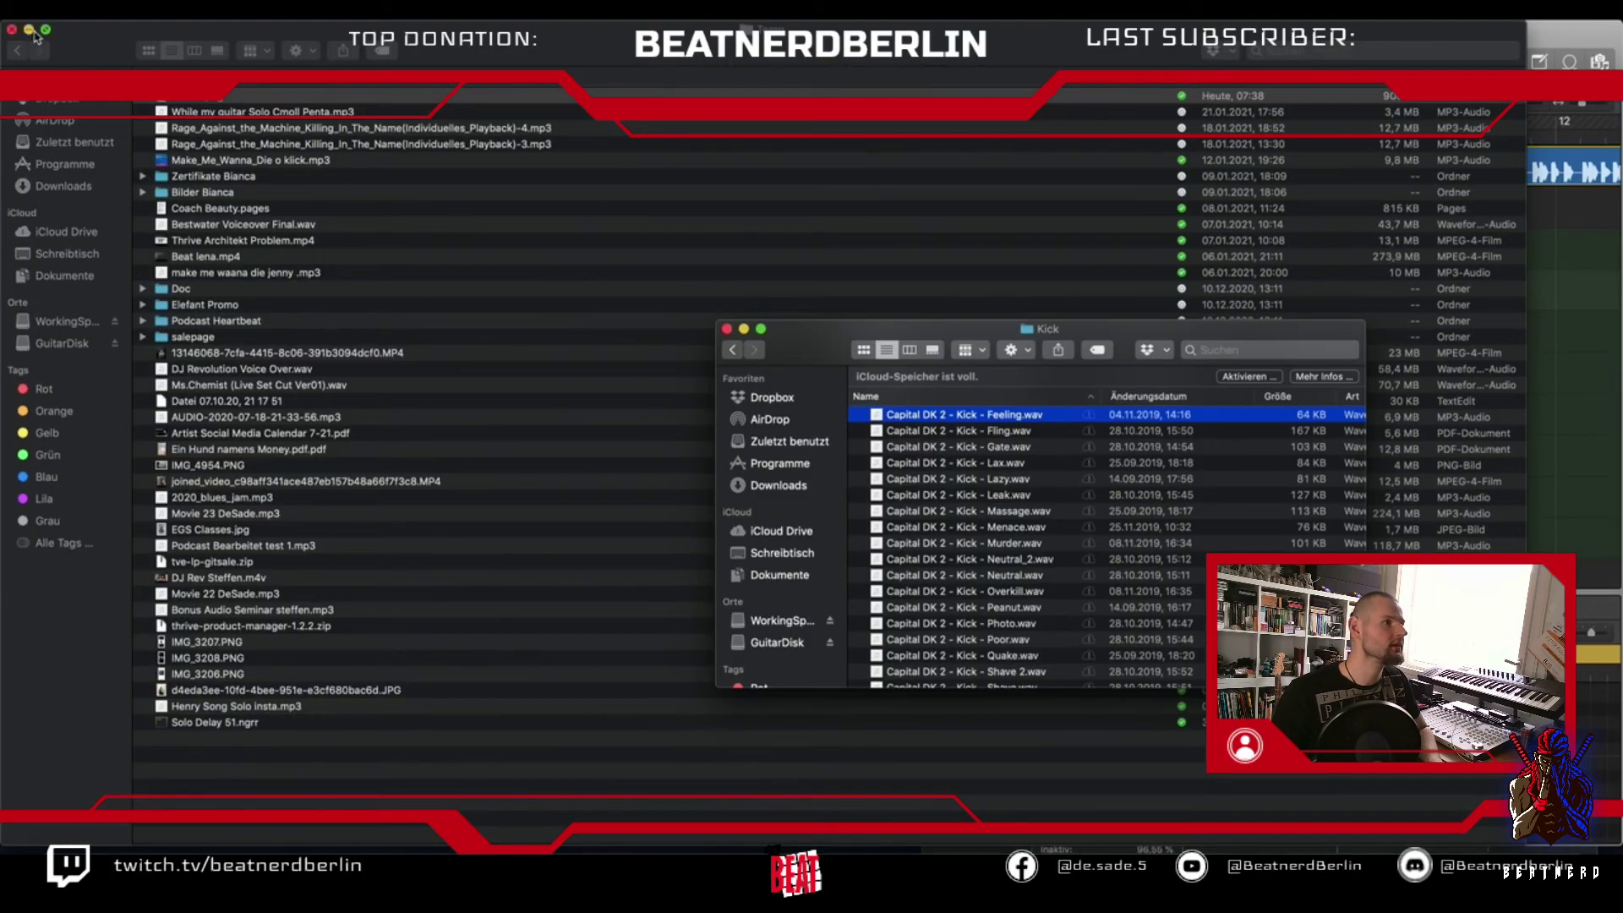
{"action": "left_click", "coordinate": [11, 29]}
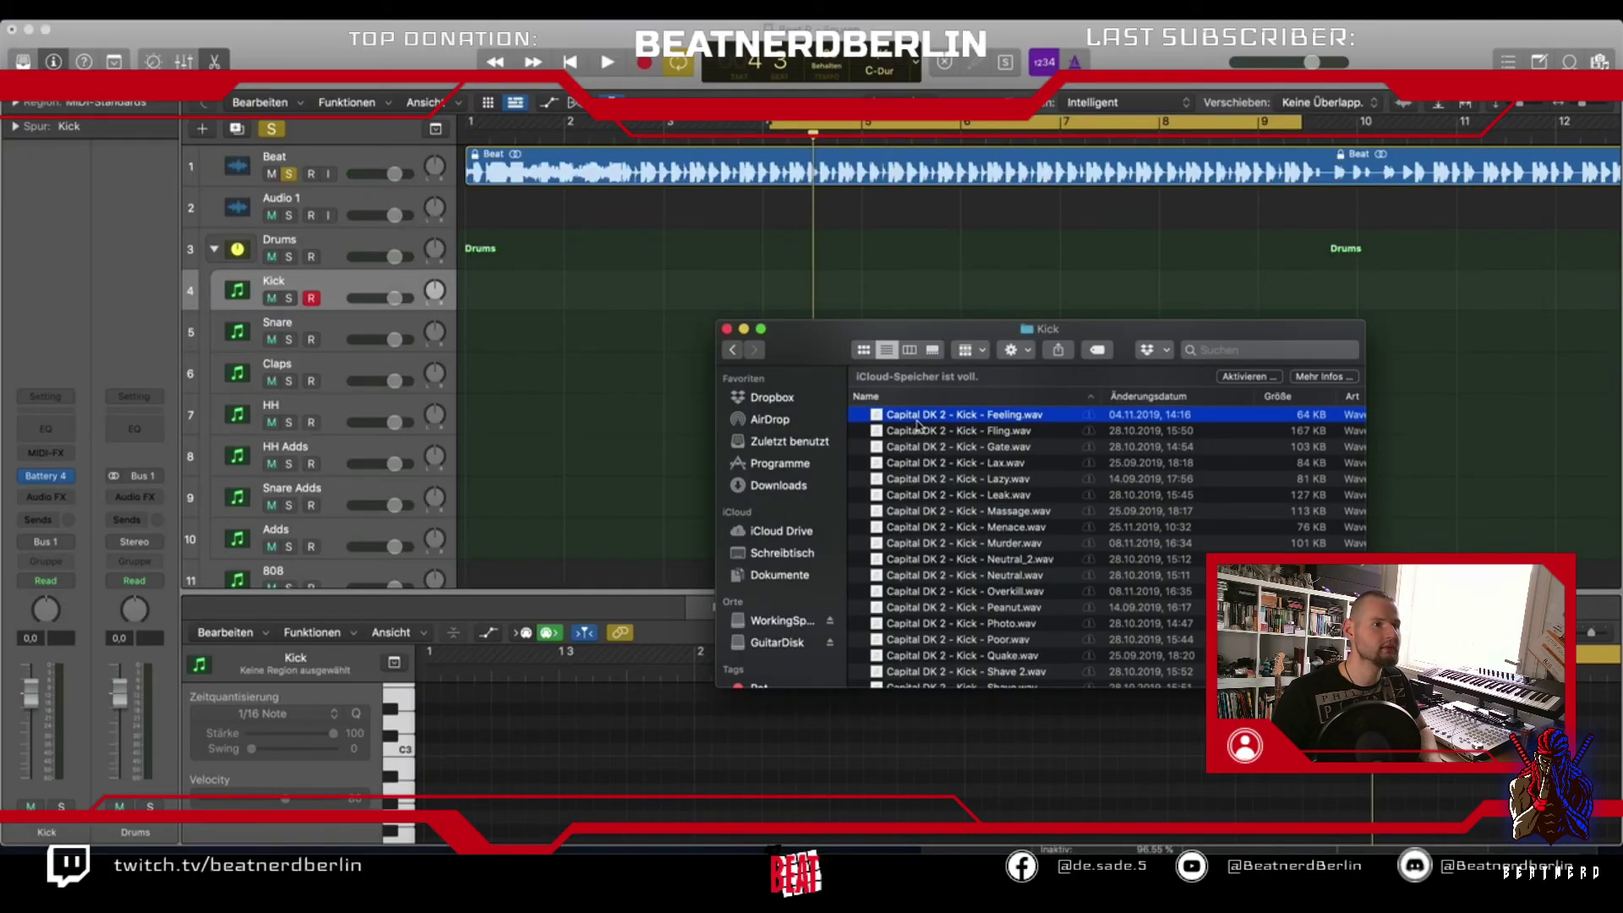
{"action": "key", "text": "space"}
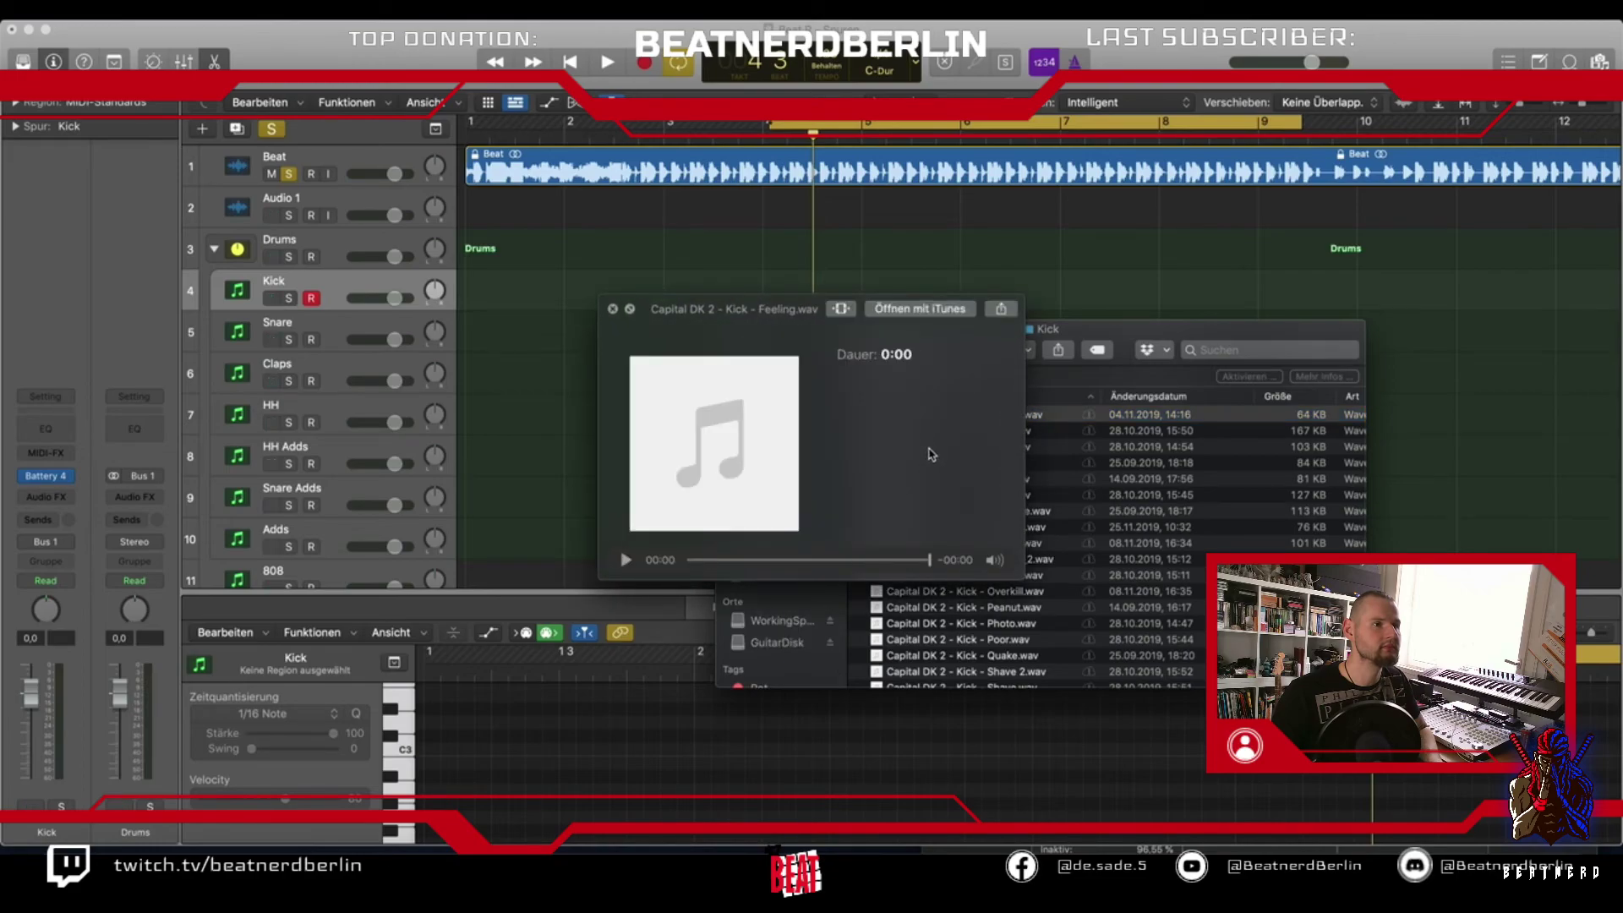
Close the Feeling kick preview, return to Logic Pro and play the soloed beat briefly for comparison
{"action": "left_click", "coordinate": [613, 311]}
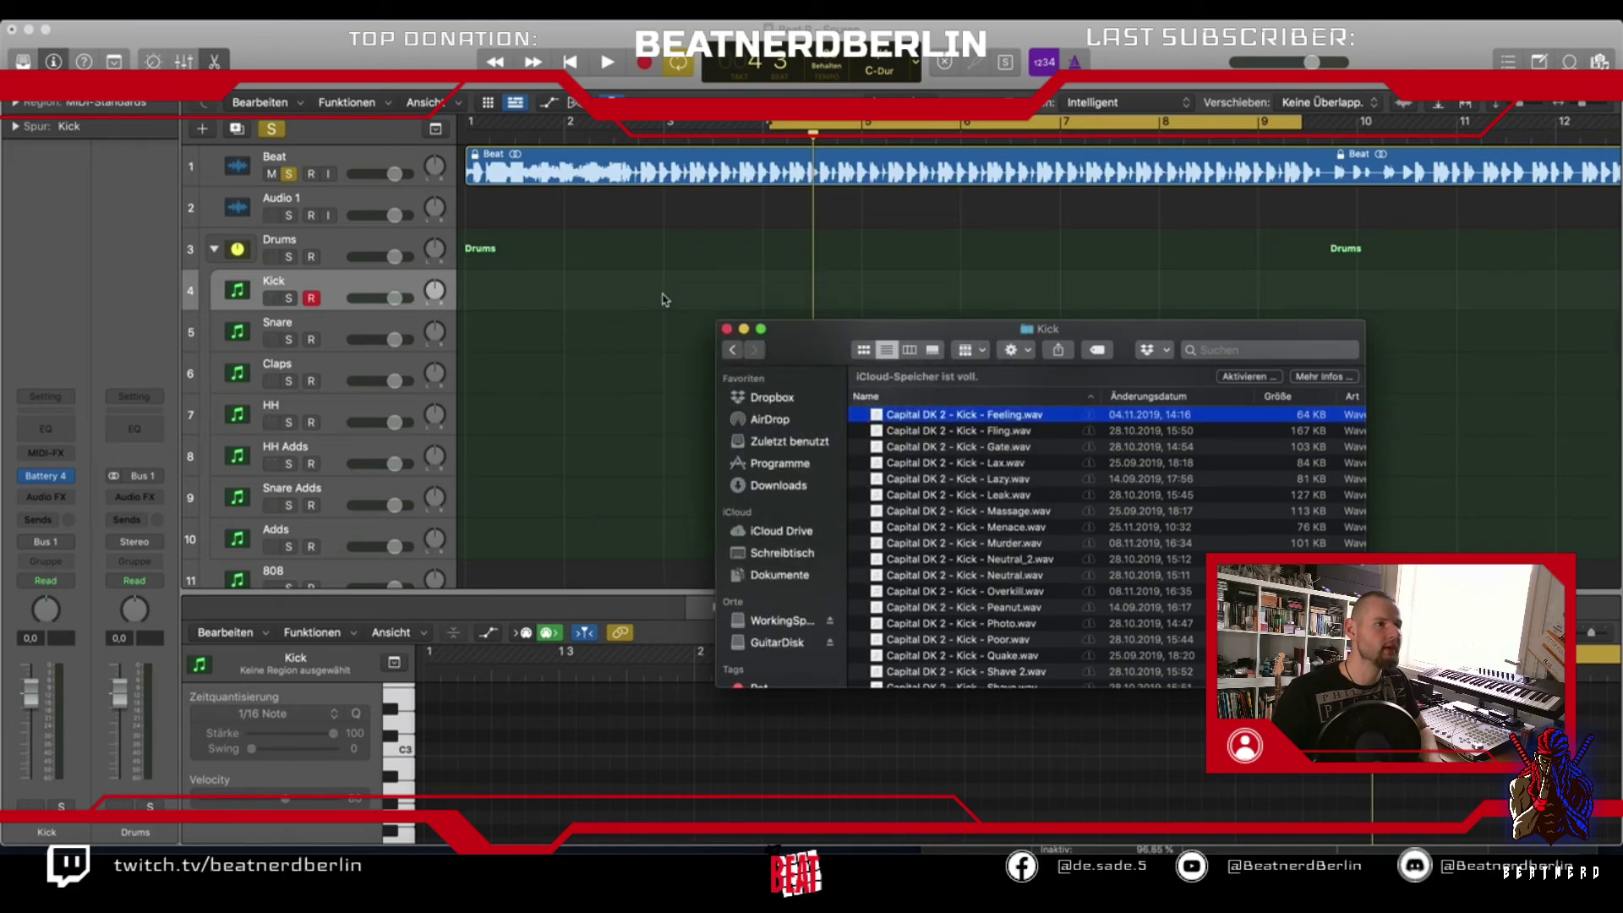
{"action": "left_click", "coordinate": [834, 211]}
{"action": "key", "text": "space"}
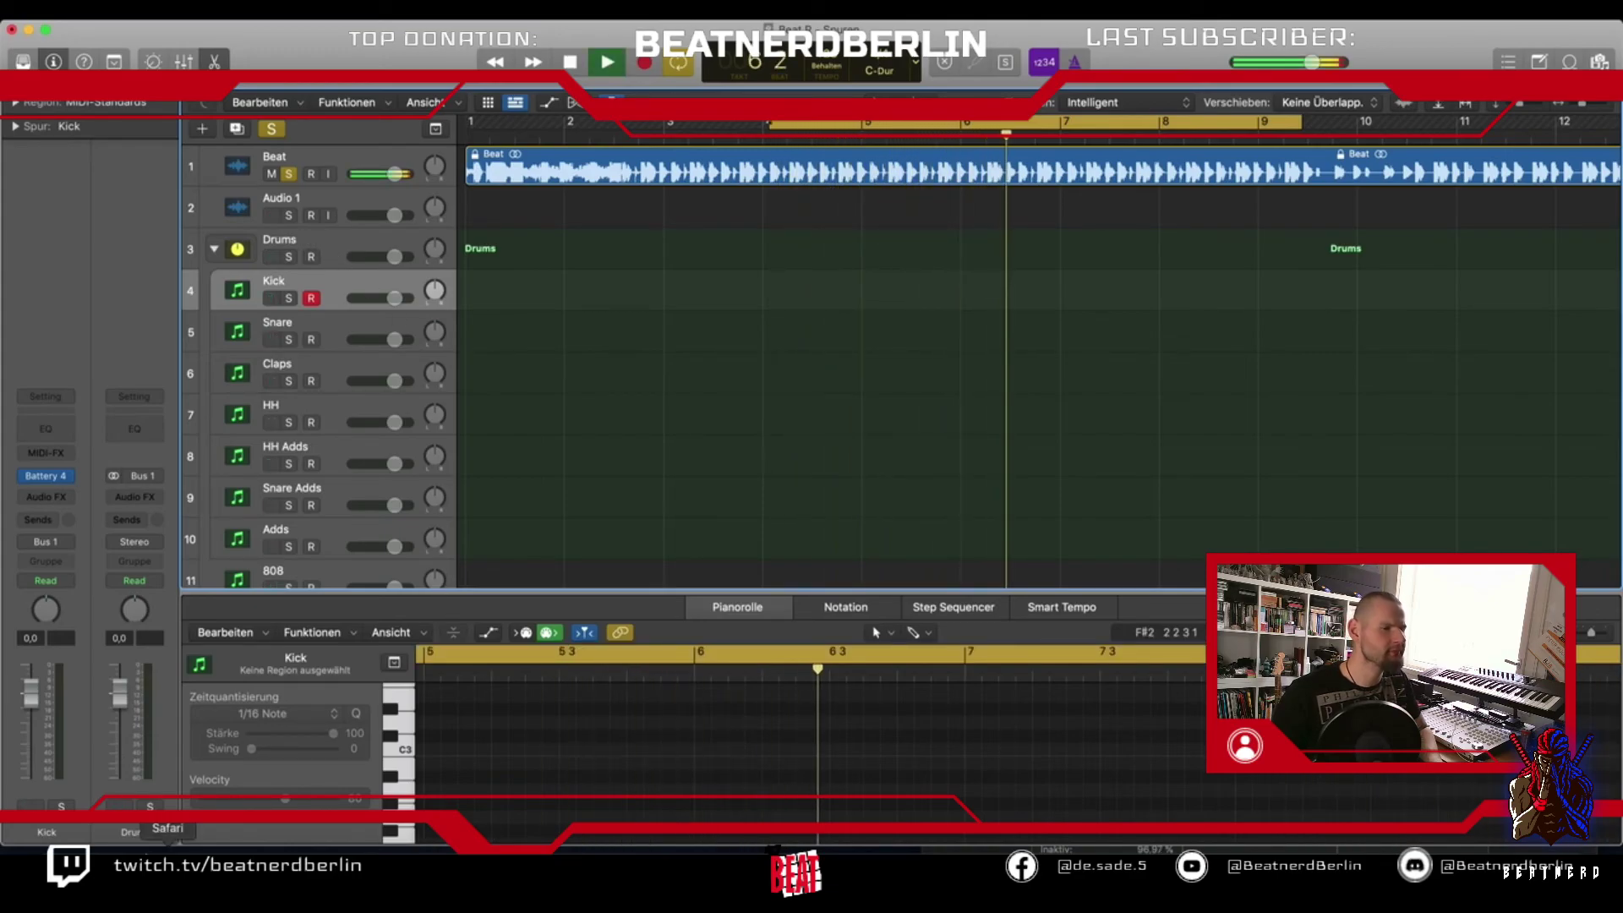
{"action": "key", "text": "space"}
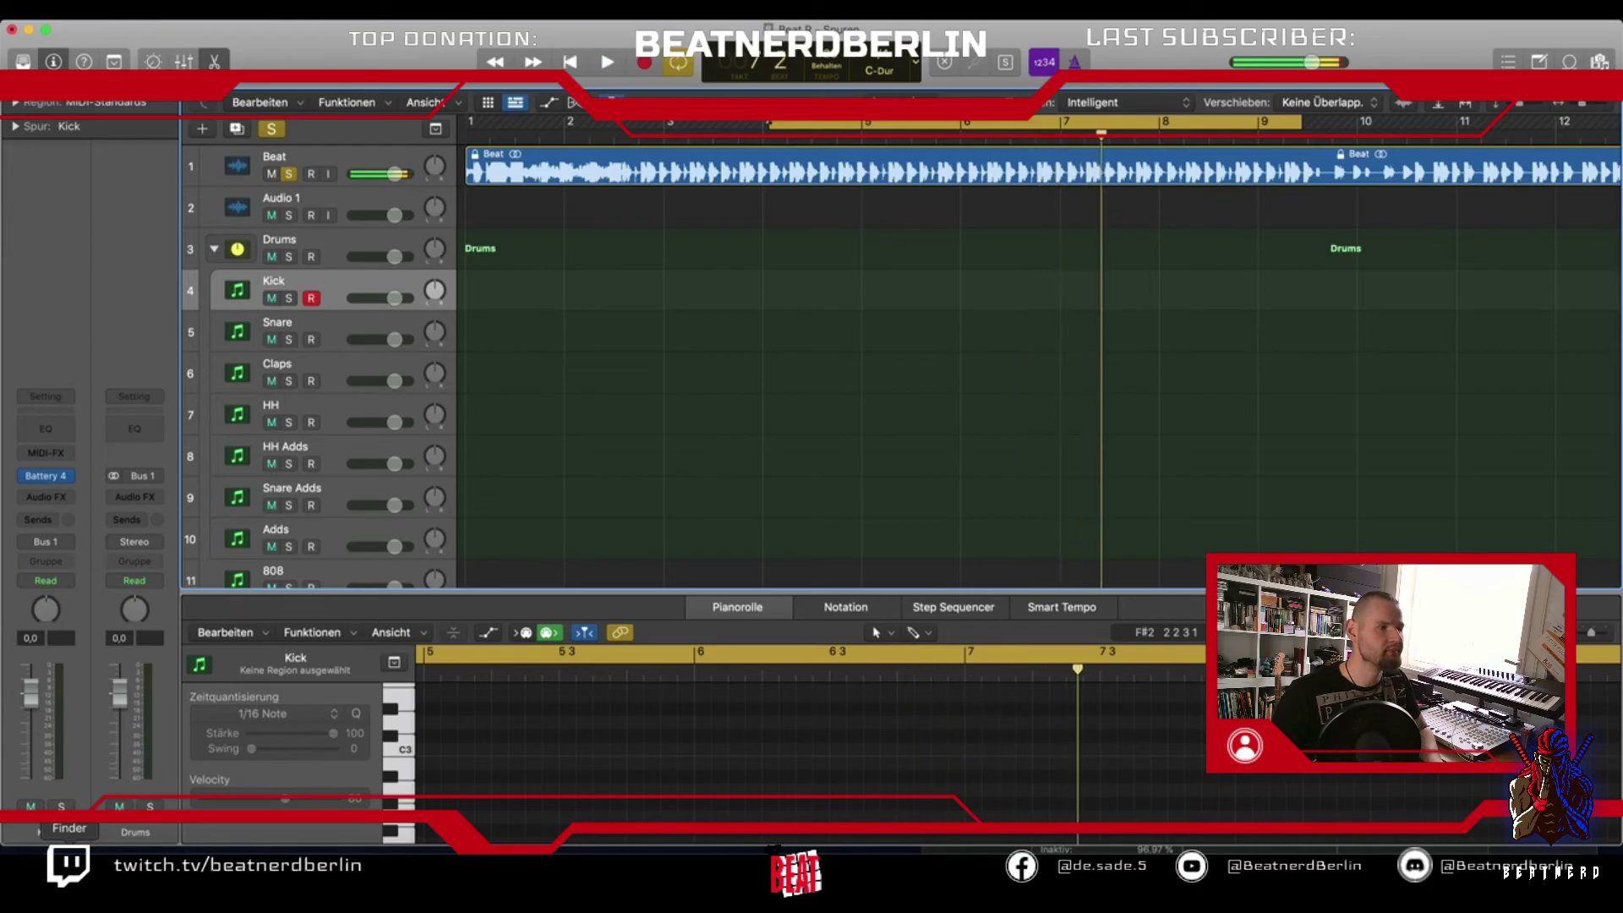
Switch to Finder, preview the Fling and Gate kick samples and move the preview clear of the file list
{"action": "left_click", "coordinate": [39, 832]}
{"action": "left_click", "coordinate": [1033, 431]}
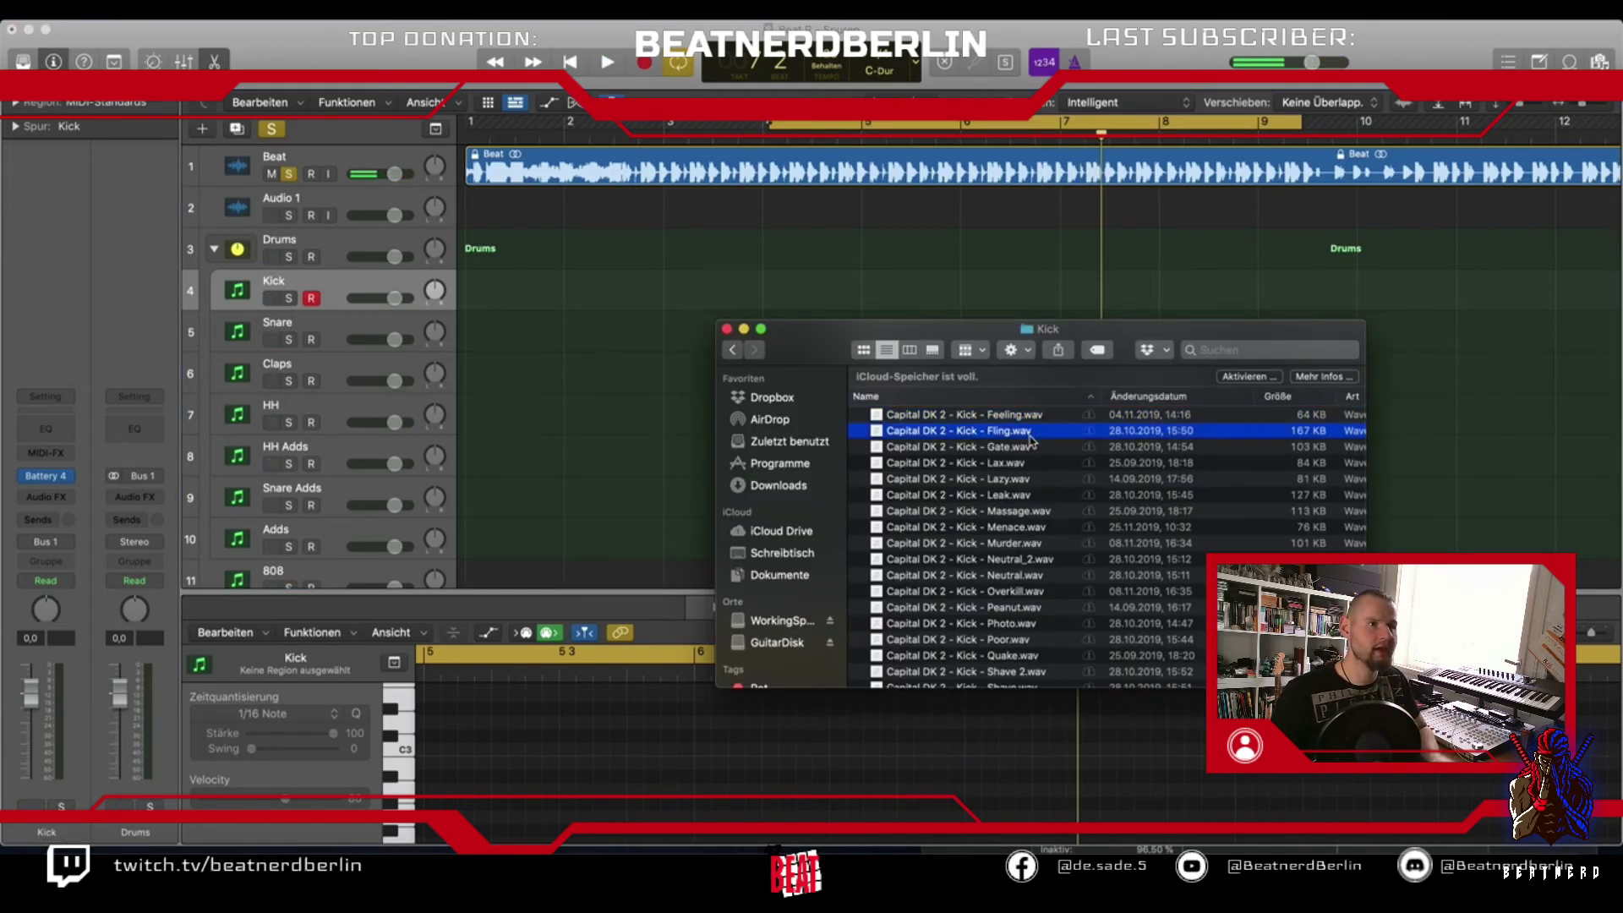
{"action": "key", "text": "space"}
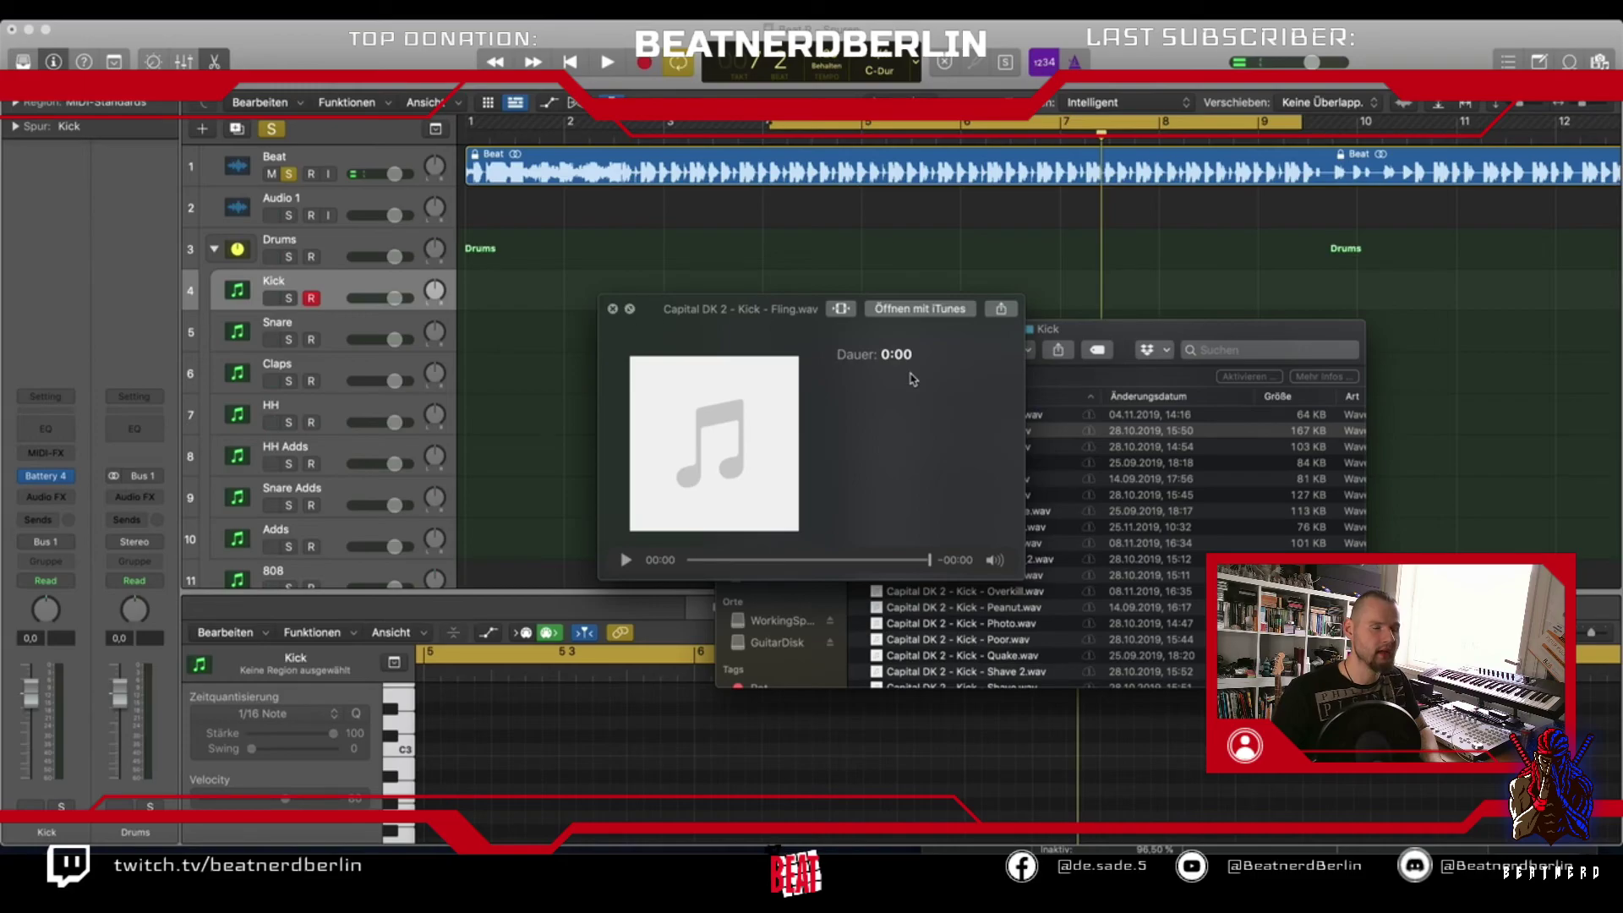
{"action": "key", "text": "Down"}
{"action": "left_click_drag", "start_coordinate": [802, 314], "coordinate": [429, 487]}
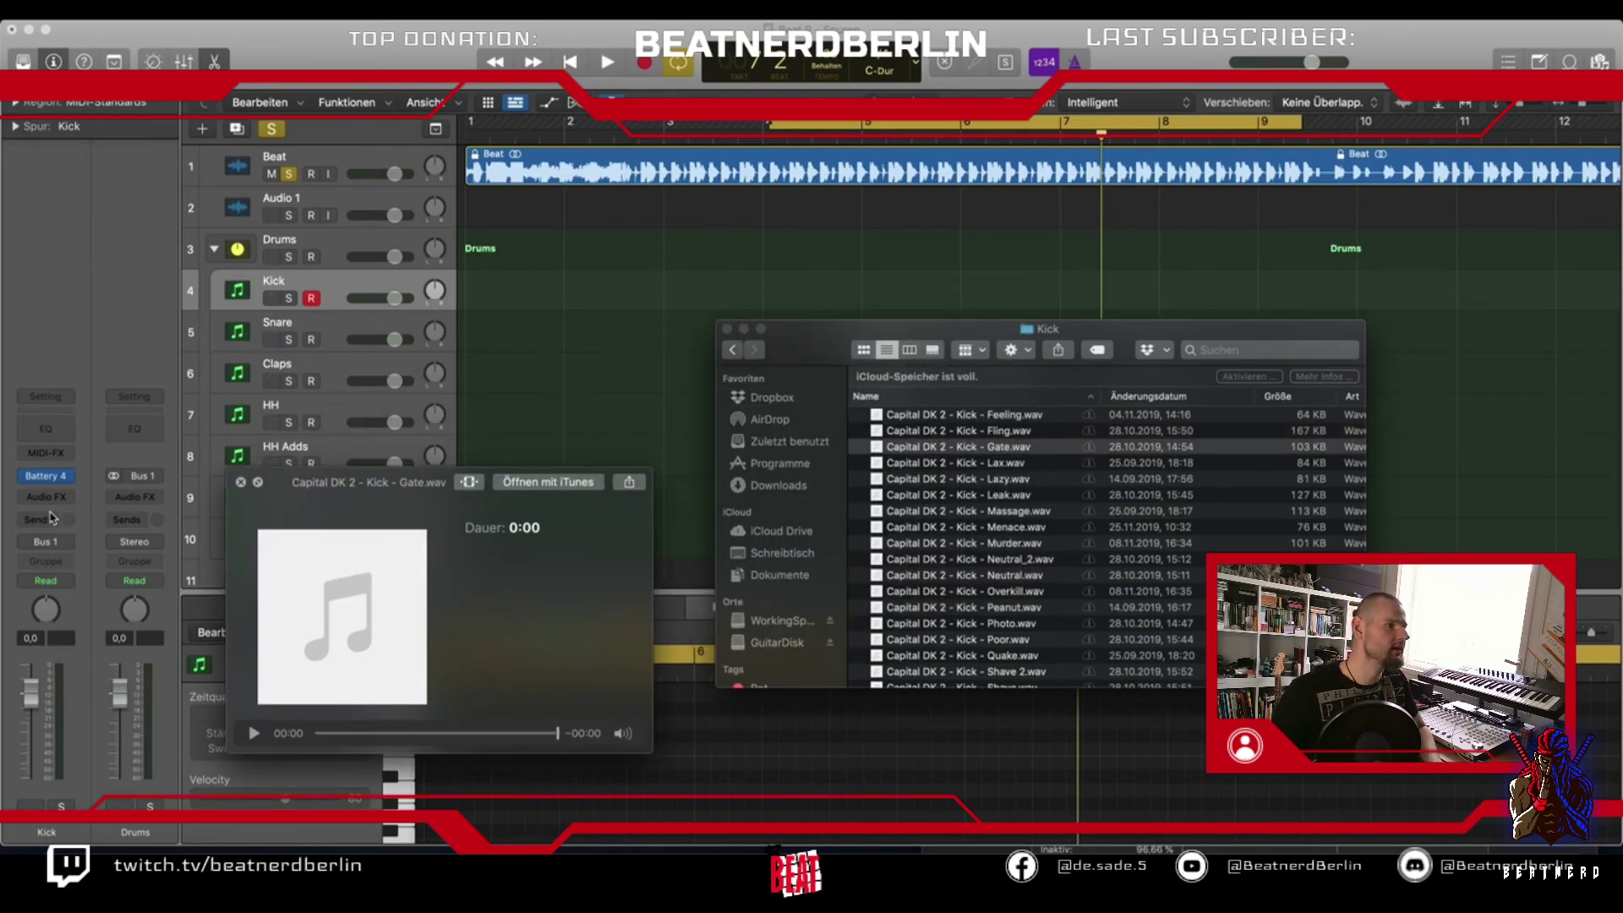
Open Battery 4 on the Kick track and load Capital DK 2 - Kick - Gate.wav from Finder into cell A1
{"action": "left_click", "coordinate": [91, 475]}
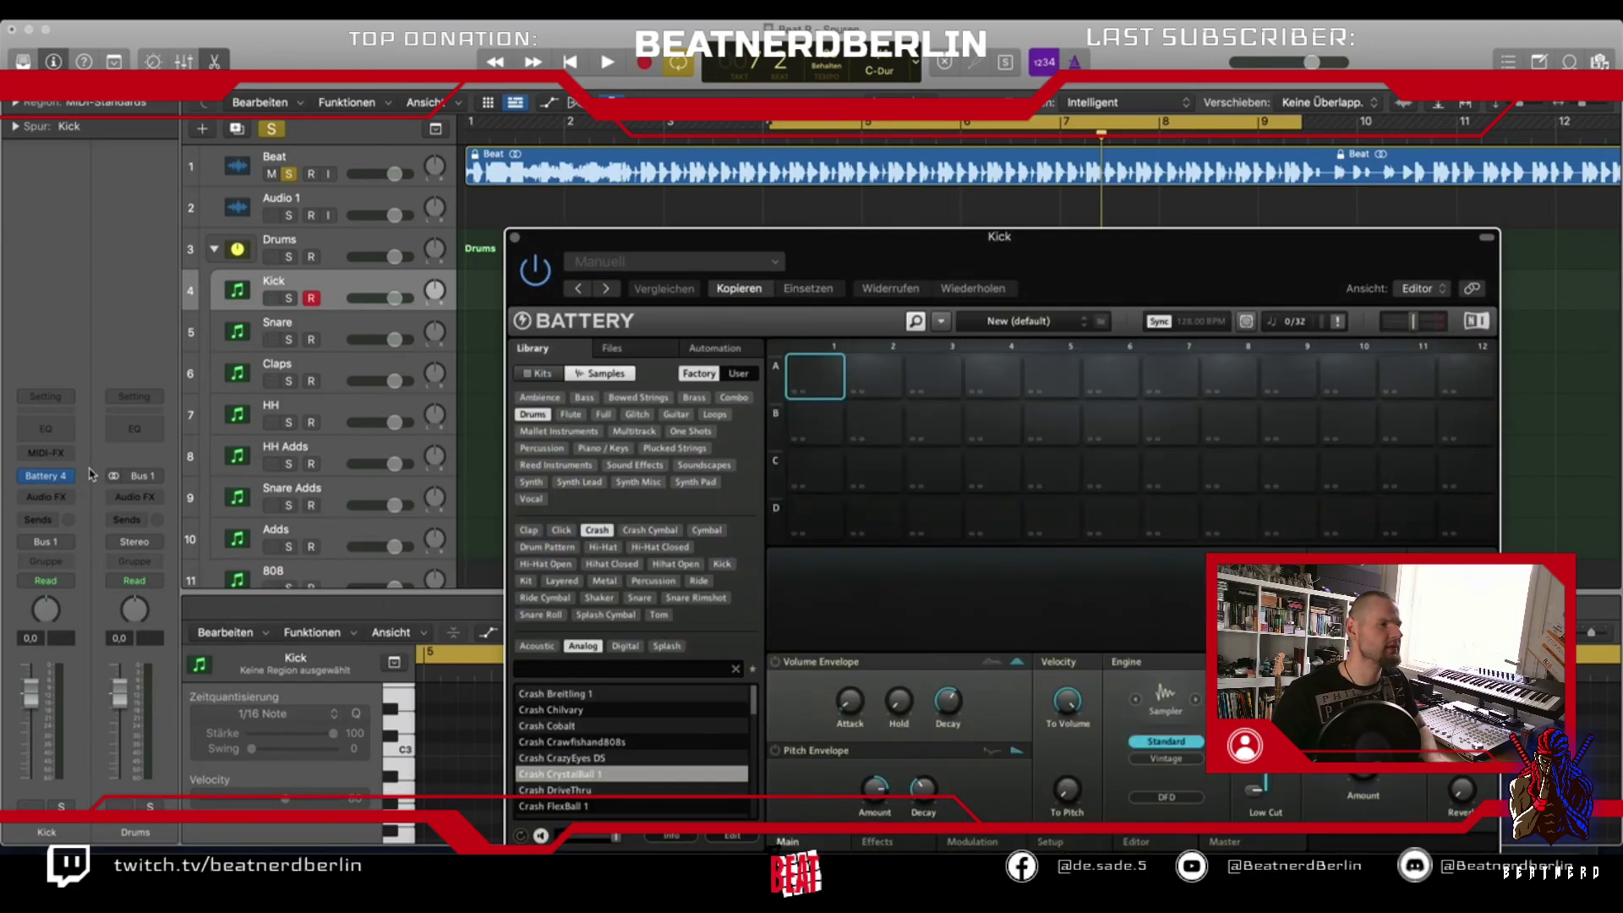
{"action": "left_click_drag", "start_coordinate": [778, 236], "coordinate": [351, 114]}
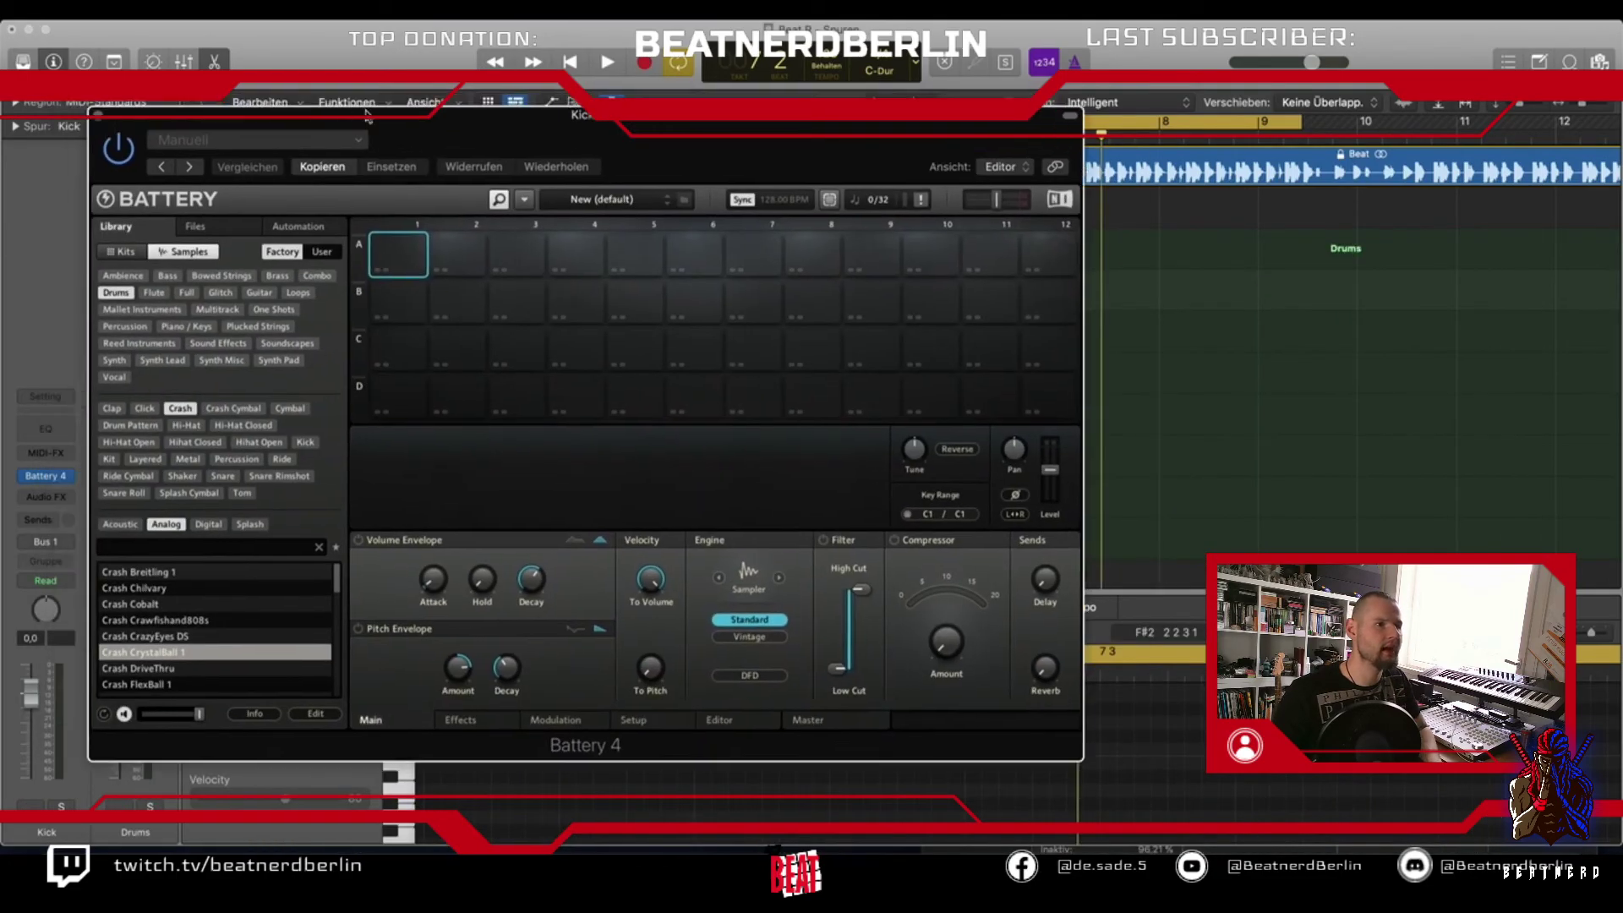
{"action": "key", "text": "super+Tab"}
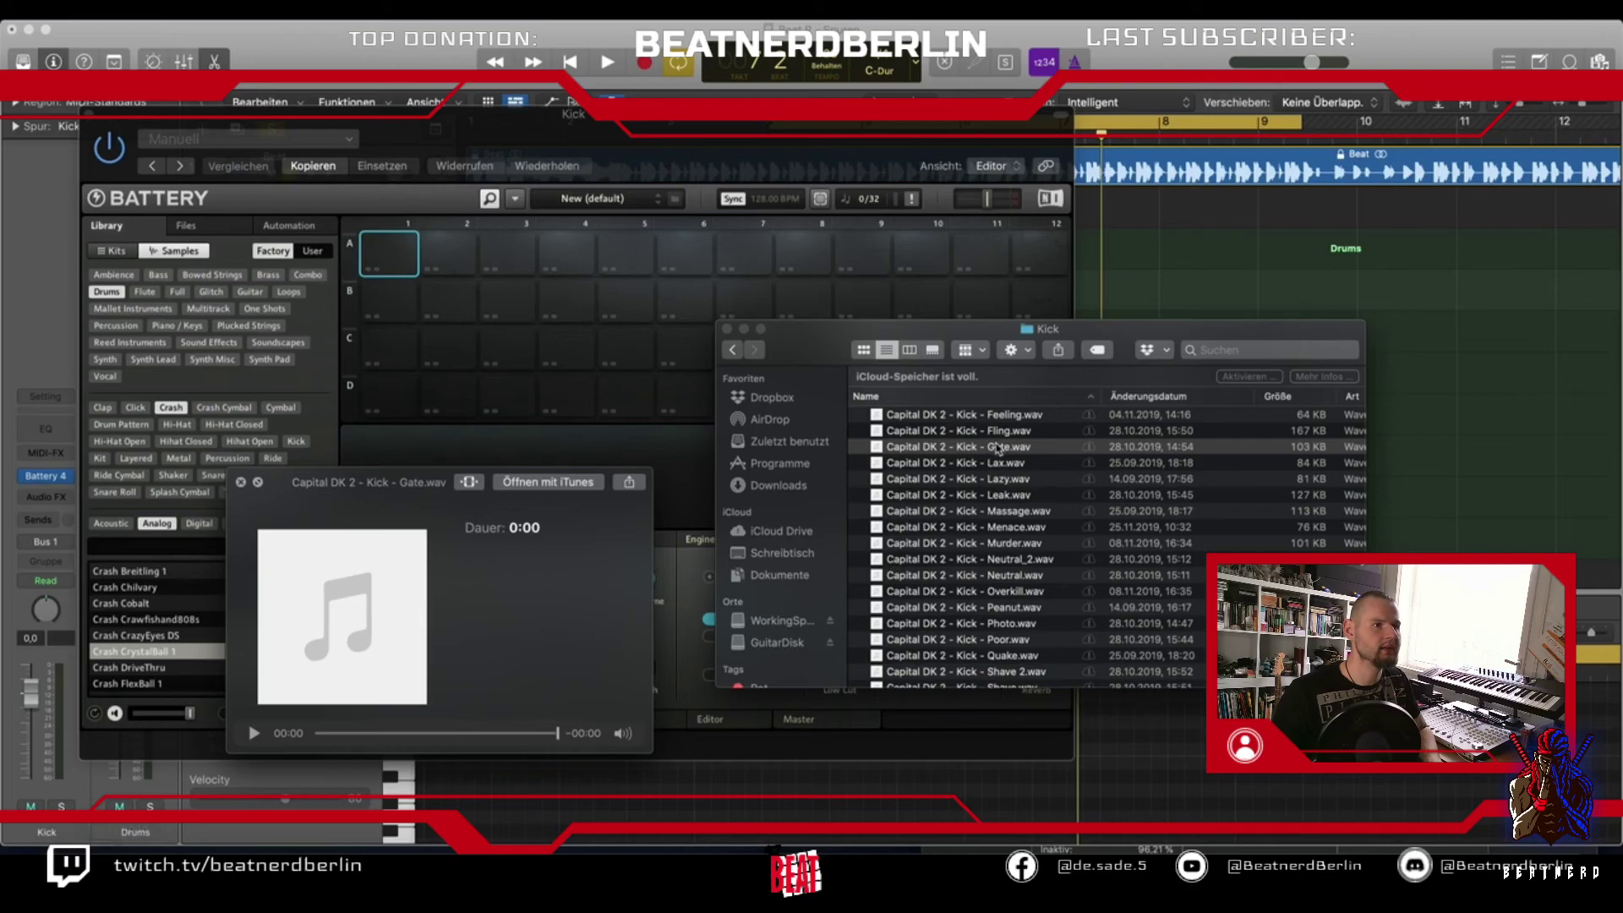
{"action": "left_click_drag", "start_coordinate": [1002, 450], "coordinate": [389, 254]}
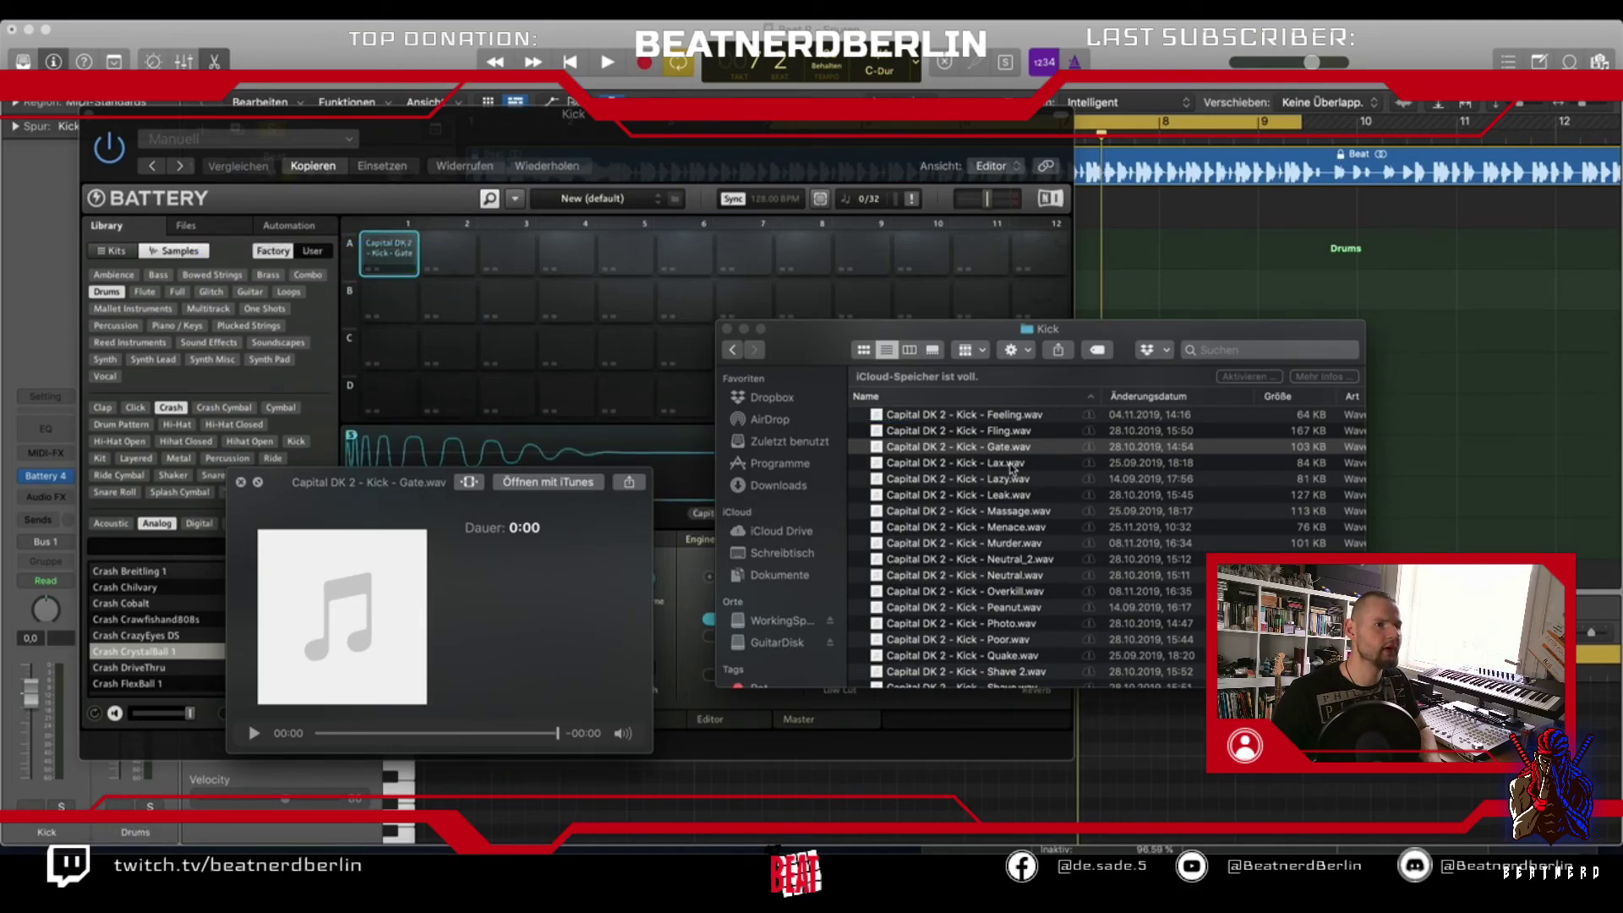
Preview the Lax, Lazy and Leak kick samples and load Capital DK 2 - Kick - Leak.wav into Battery cell A2
{"action": "left_click", "coordinate": [1009, 464]}
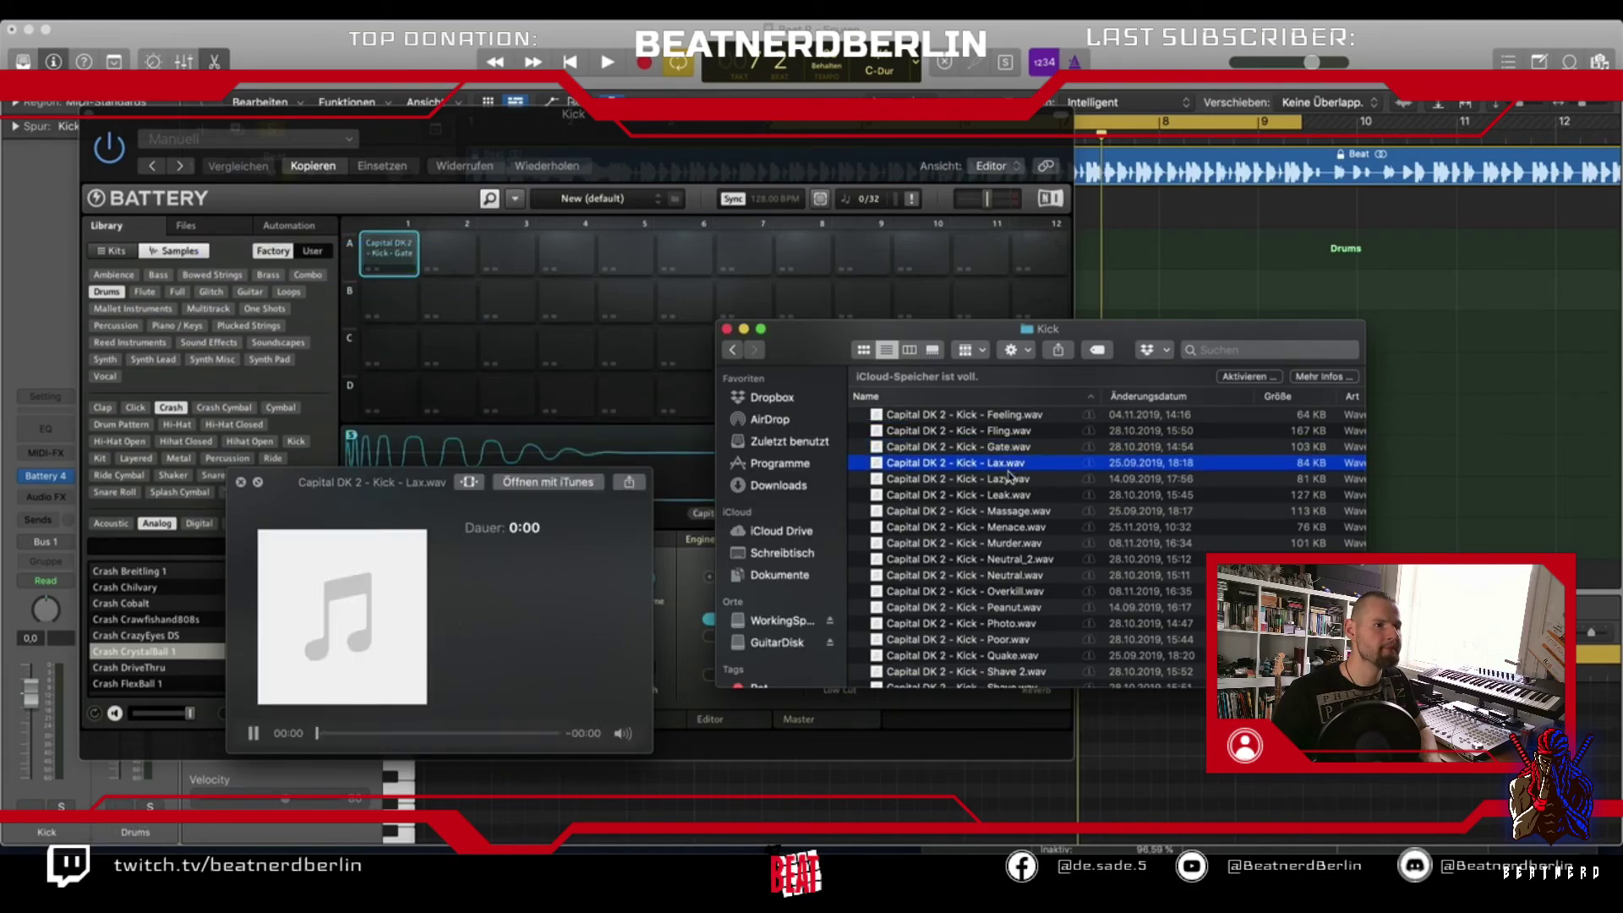
{"action": "left_click", "coordinate": [1007, 479]}
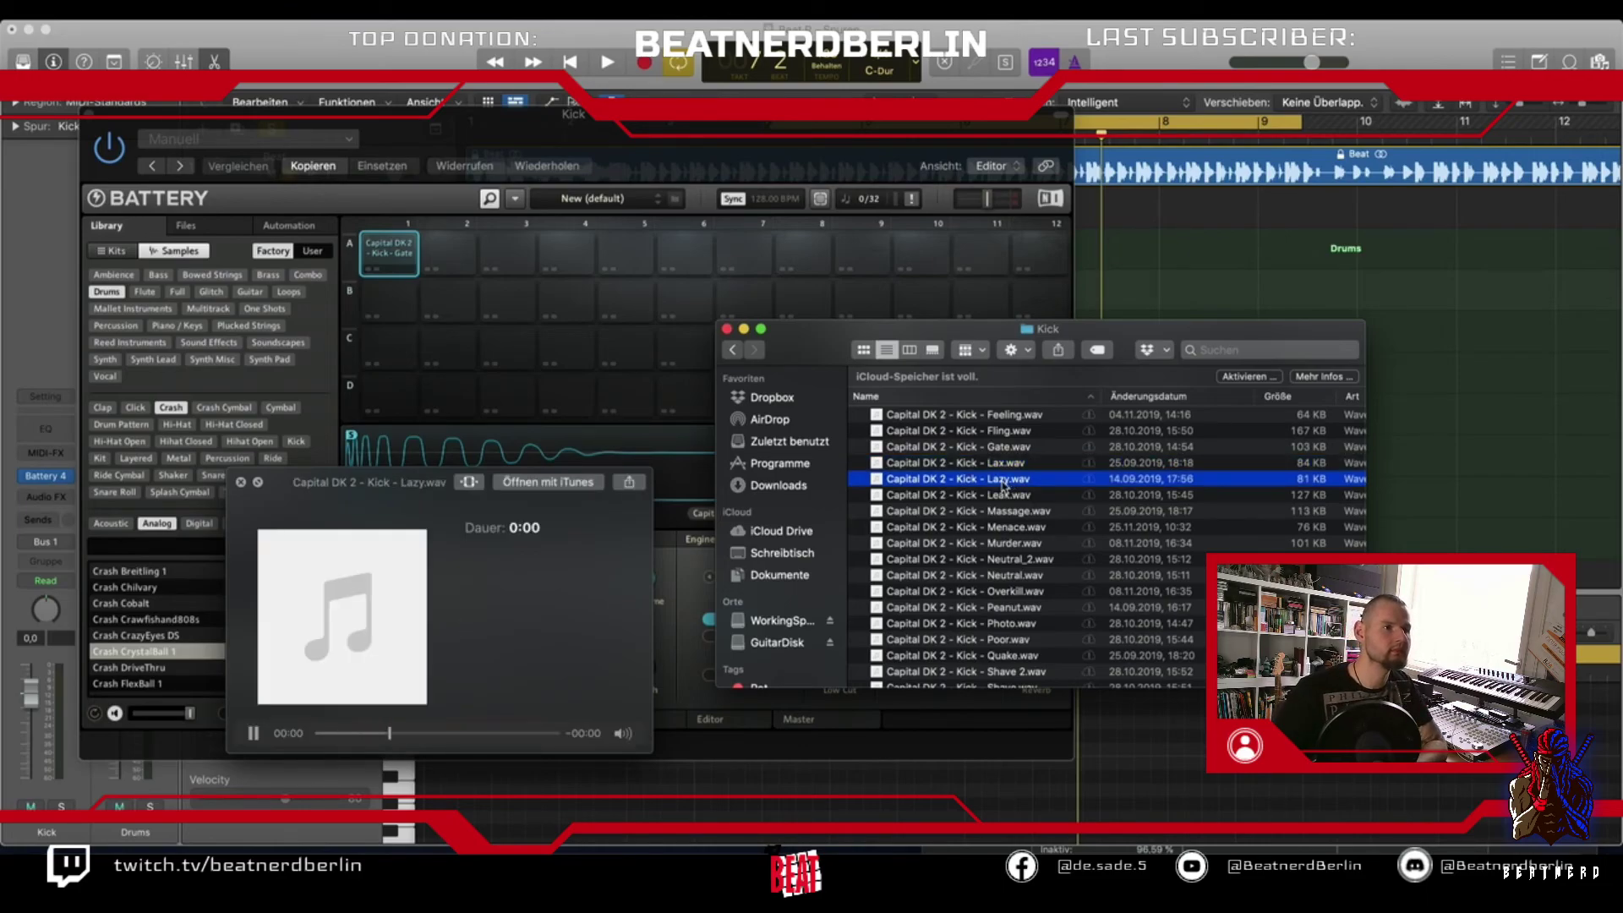
{"action": "left_click", "coordinate": [1002, 495]}
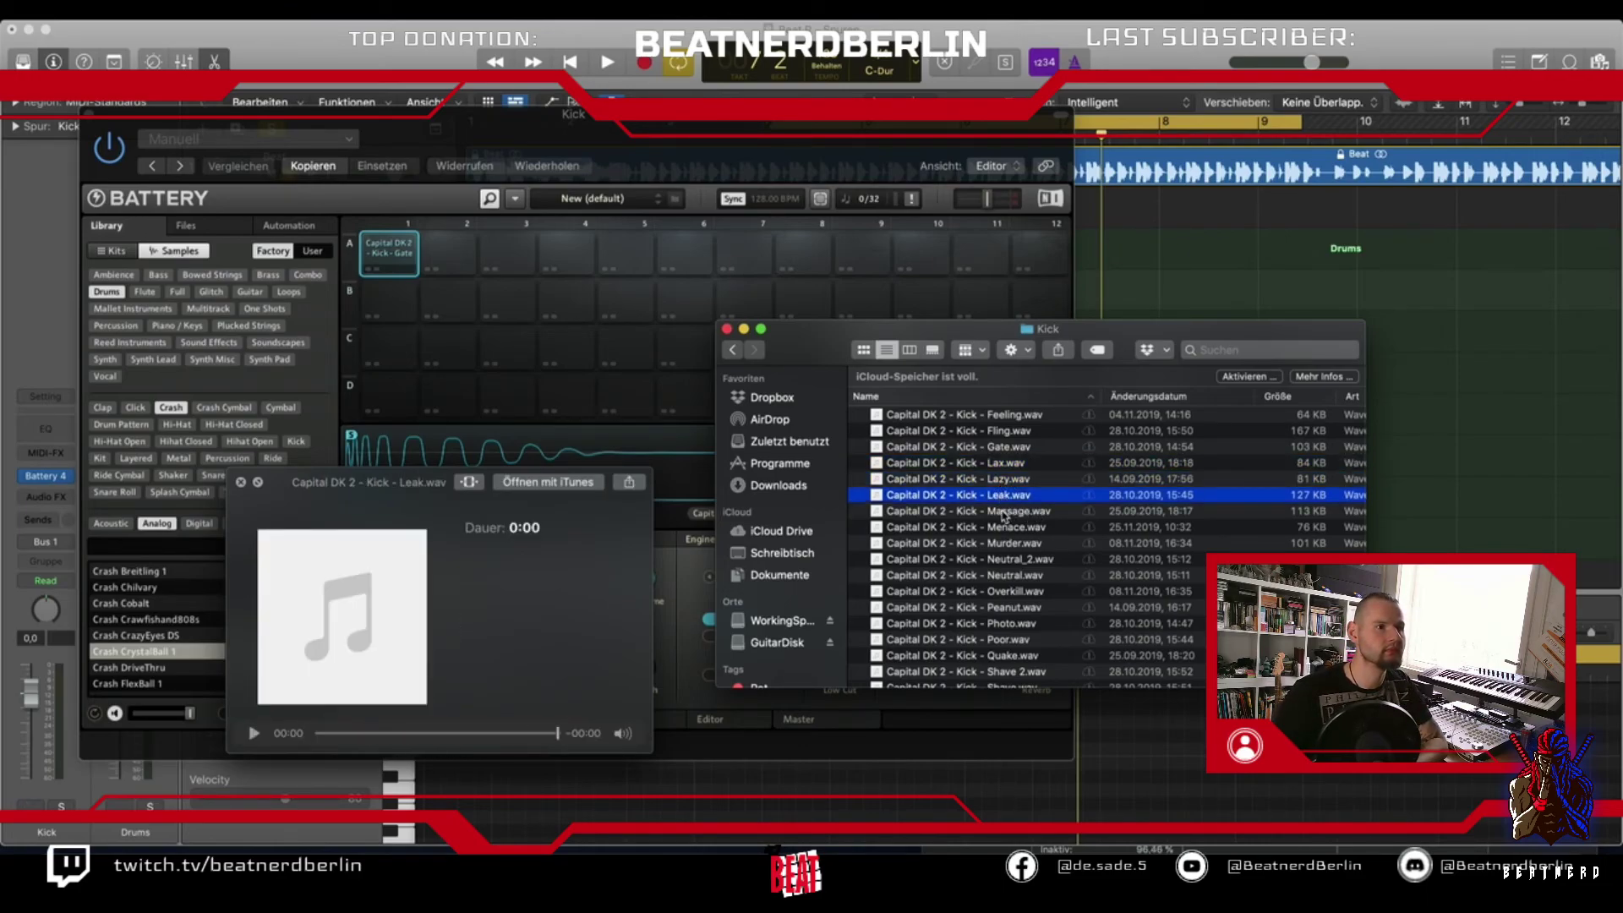
{"action": "left_click_drag", "start_coordinate": [995, 502], "coordinate": [453, 258]}
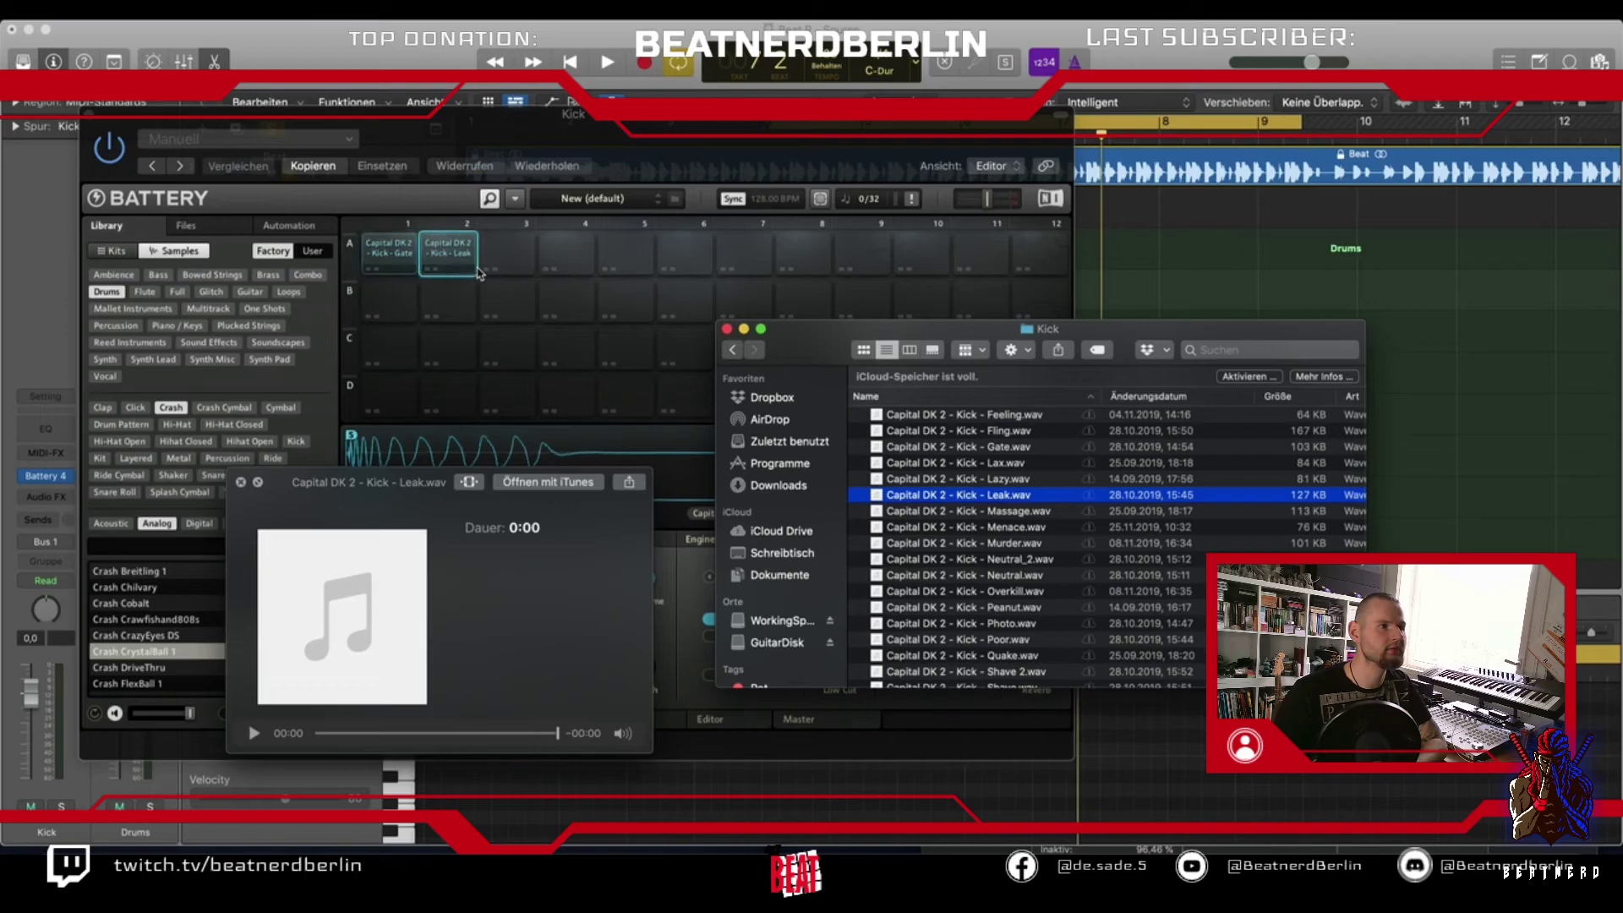
Preview the kick samples from Massage to Neutral_2 and load Capital DK 2 - Kick - Neutral_2.wav into Battery cell A3
{"action": "key", "text": "Down"}
{"action": "key", "text": "Down"}
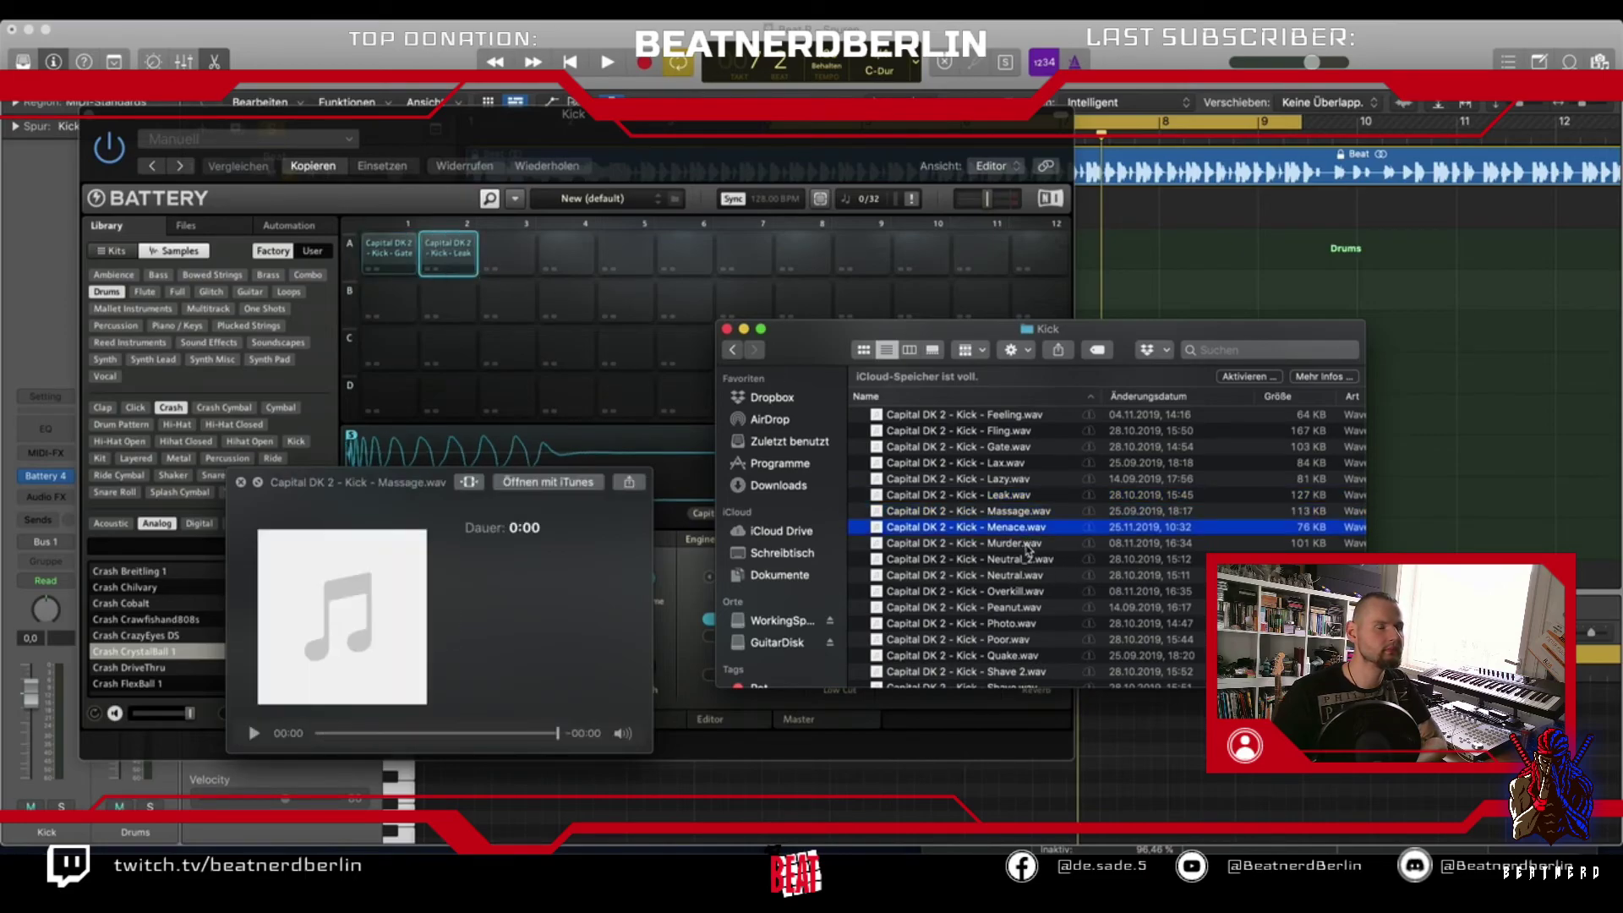
{"action": "key", "text": "Down"}
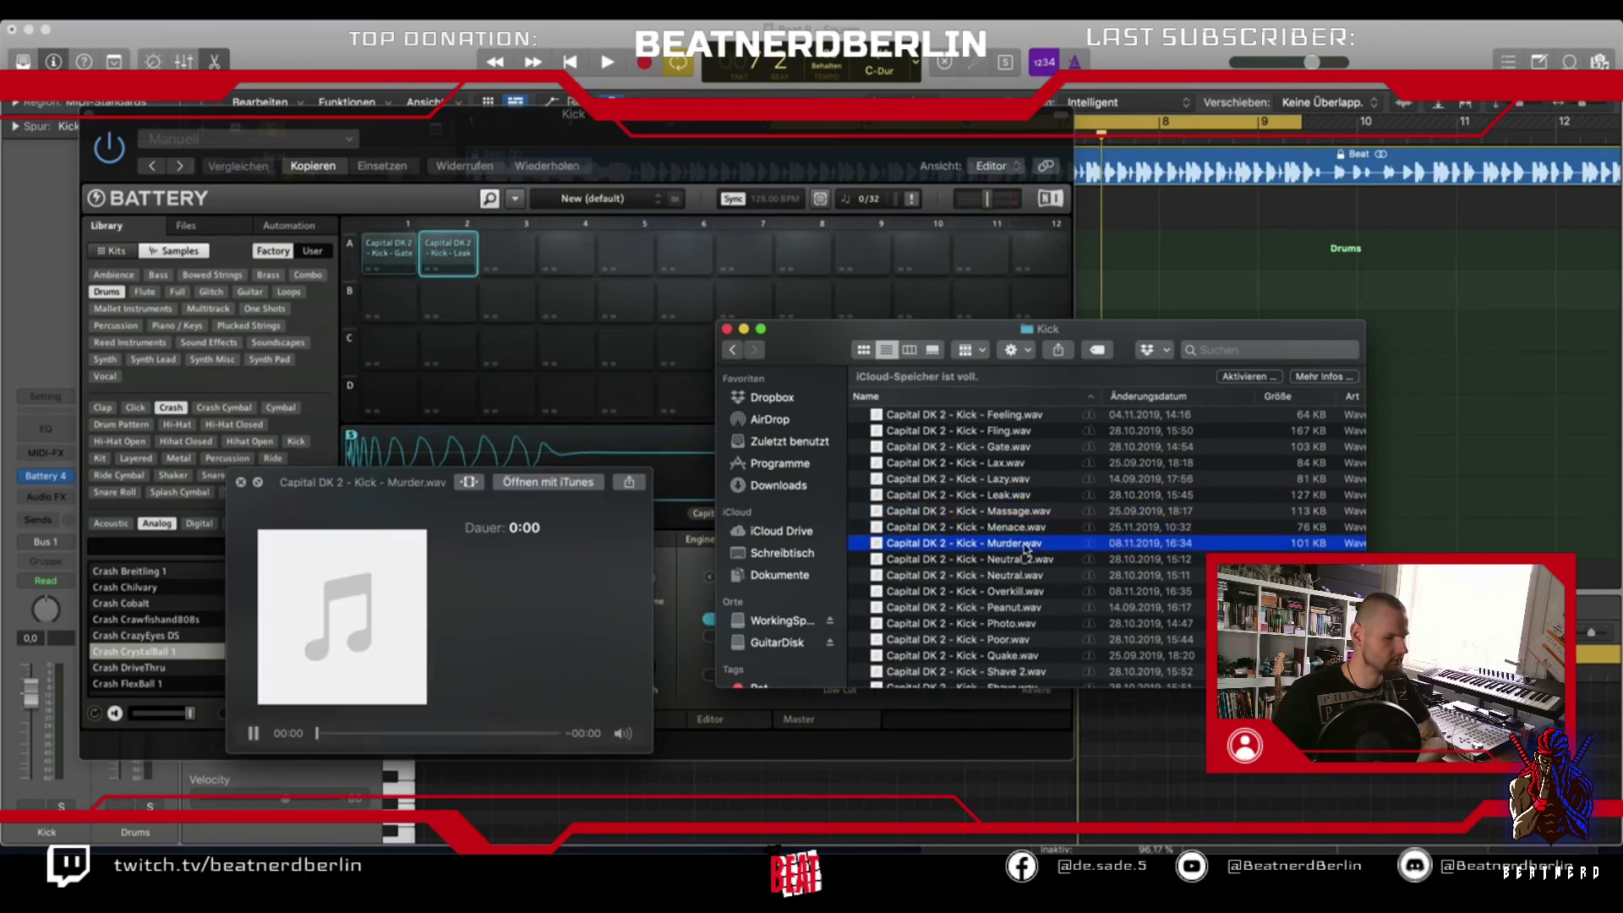
{"action": "key", "text": "Down"}
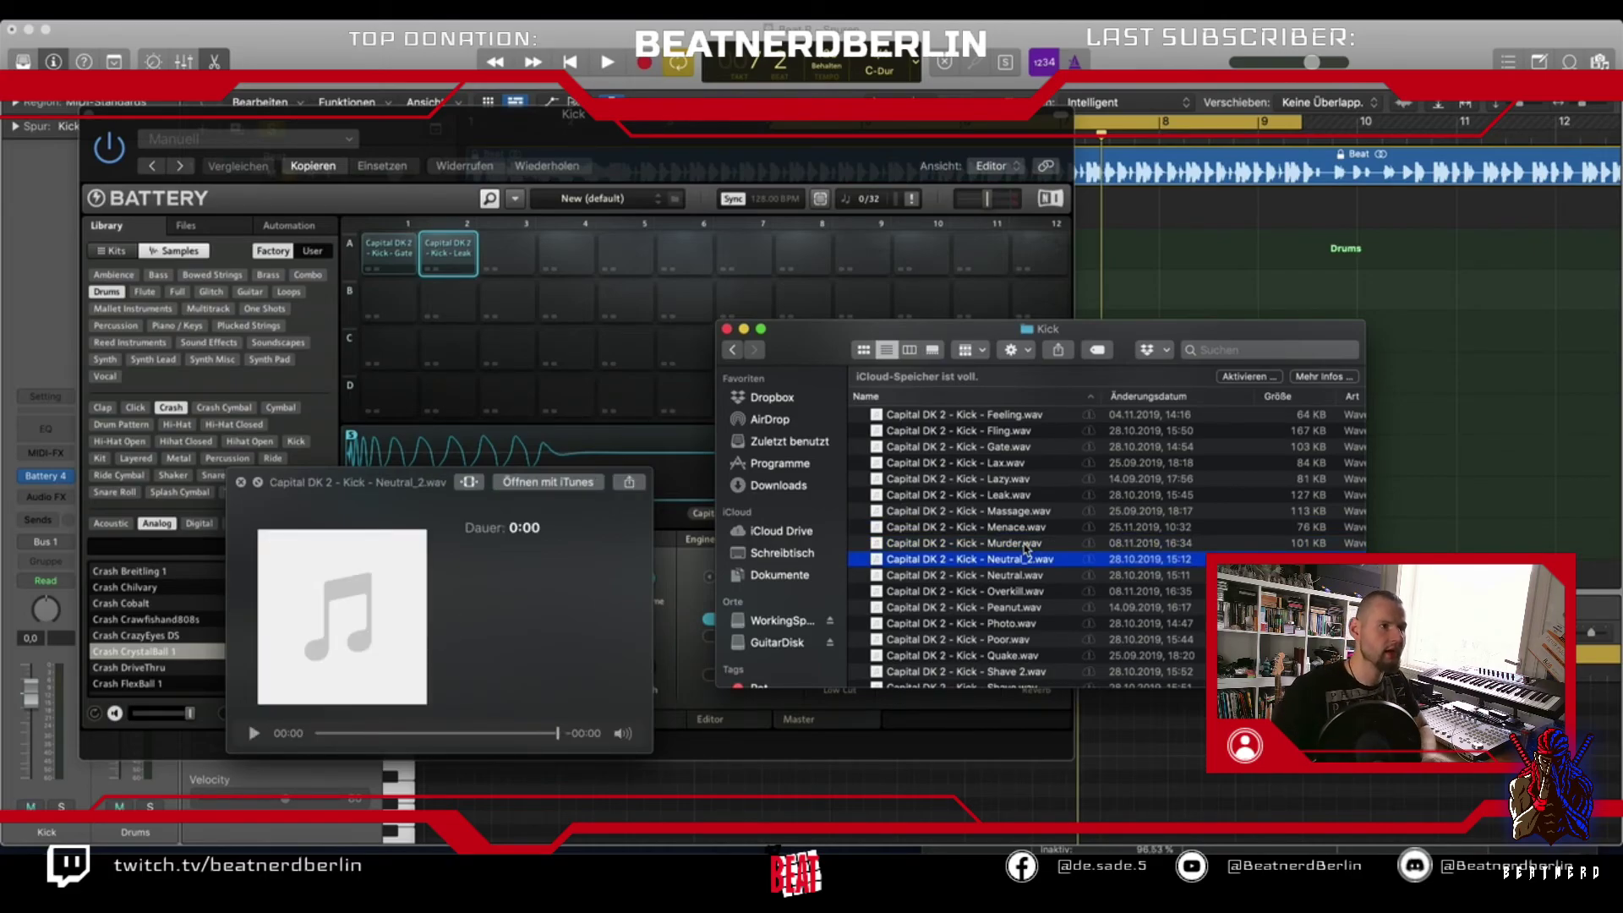
{"action": "left_click_drag", "start_coordinate": [1005, 564], "coordinate": [505, 255]}
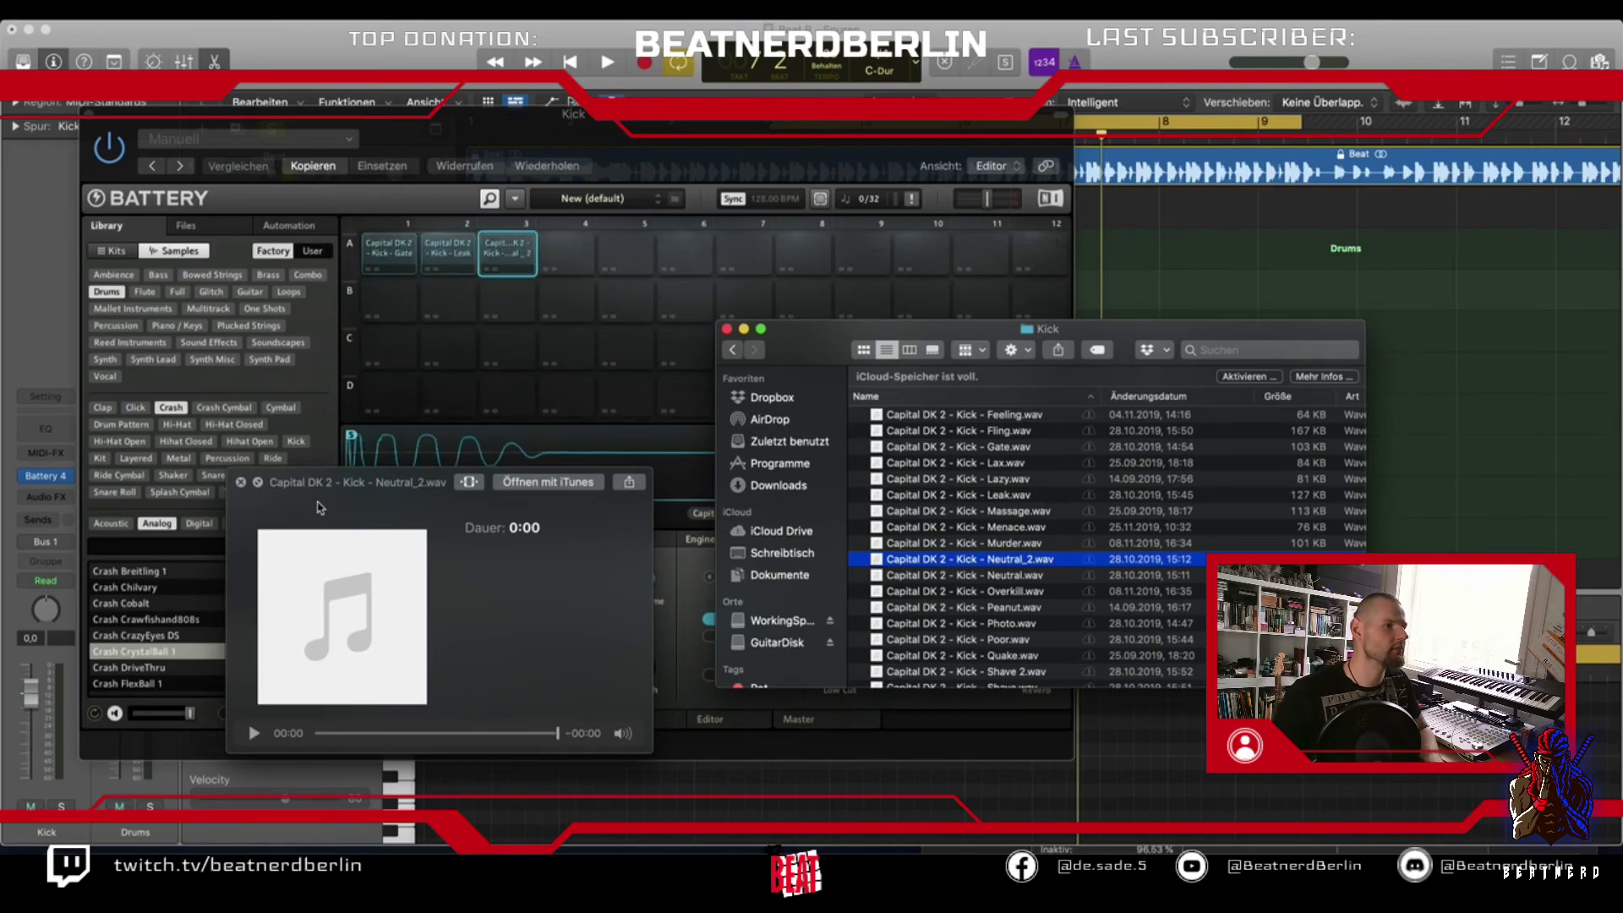
Move the sample preview and Kick folder windows aside, close the Battery window and return to the Logic Pro arrangement
{"action": "left_click_drag", "start_coordinate": [328, 492], "coordinate": [1282, 543]}
{"action": "left_click_drag", "start_coordinate": [1116, 328], "coordinate": [1328, 237]}
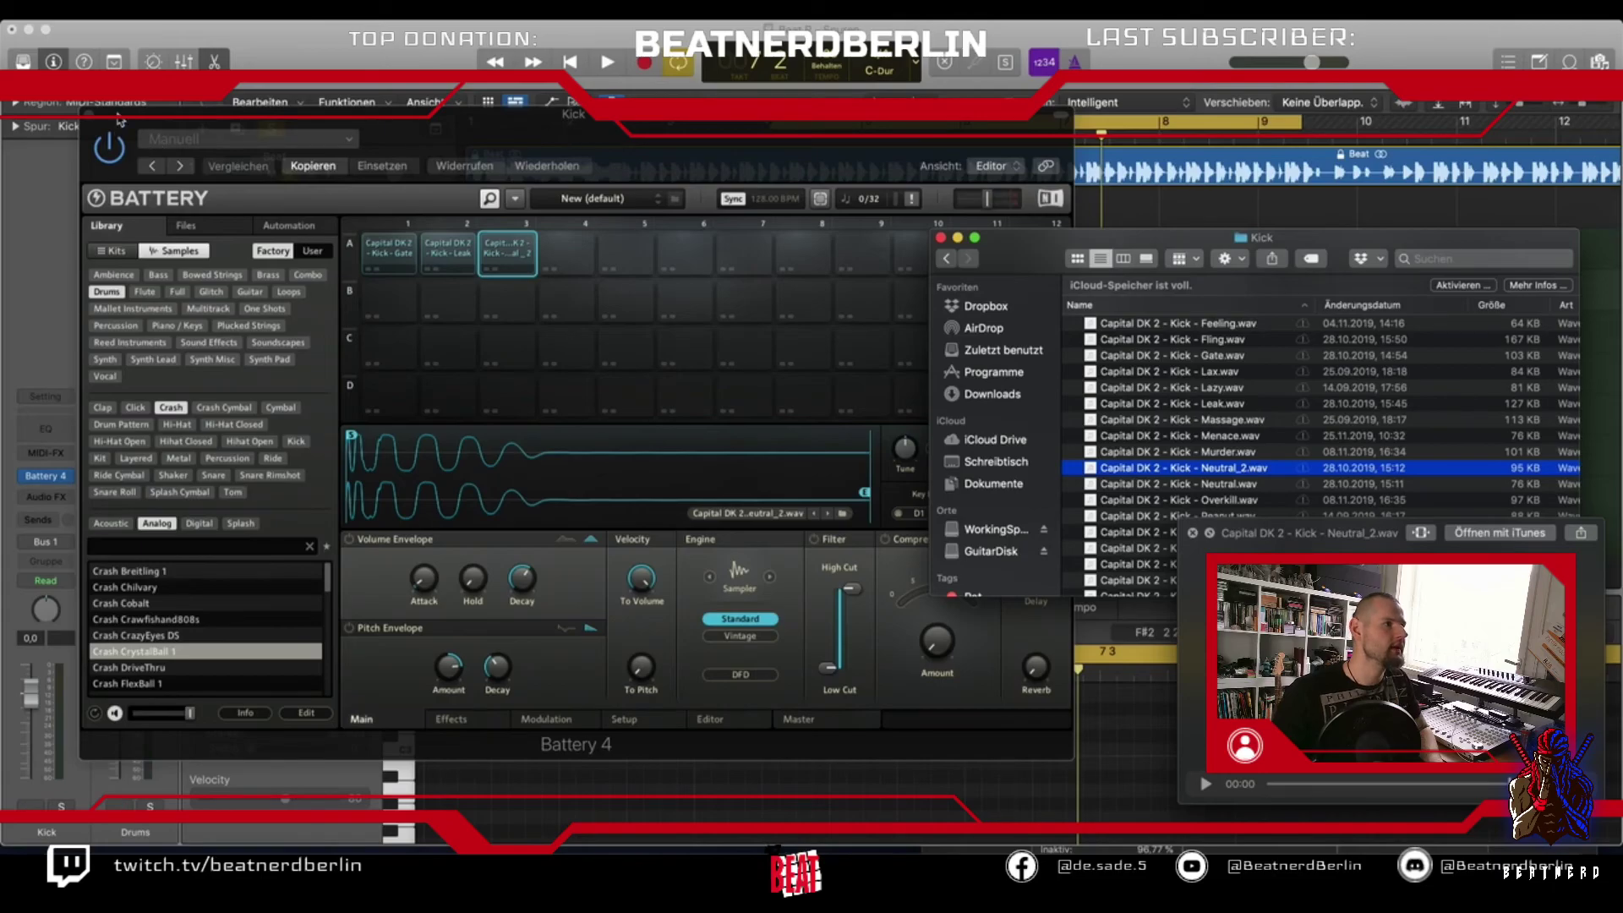
{"action": "left_click", "coordinate": [87, 118]}
{"action": "left_click", "coordinate": [436, 111]}
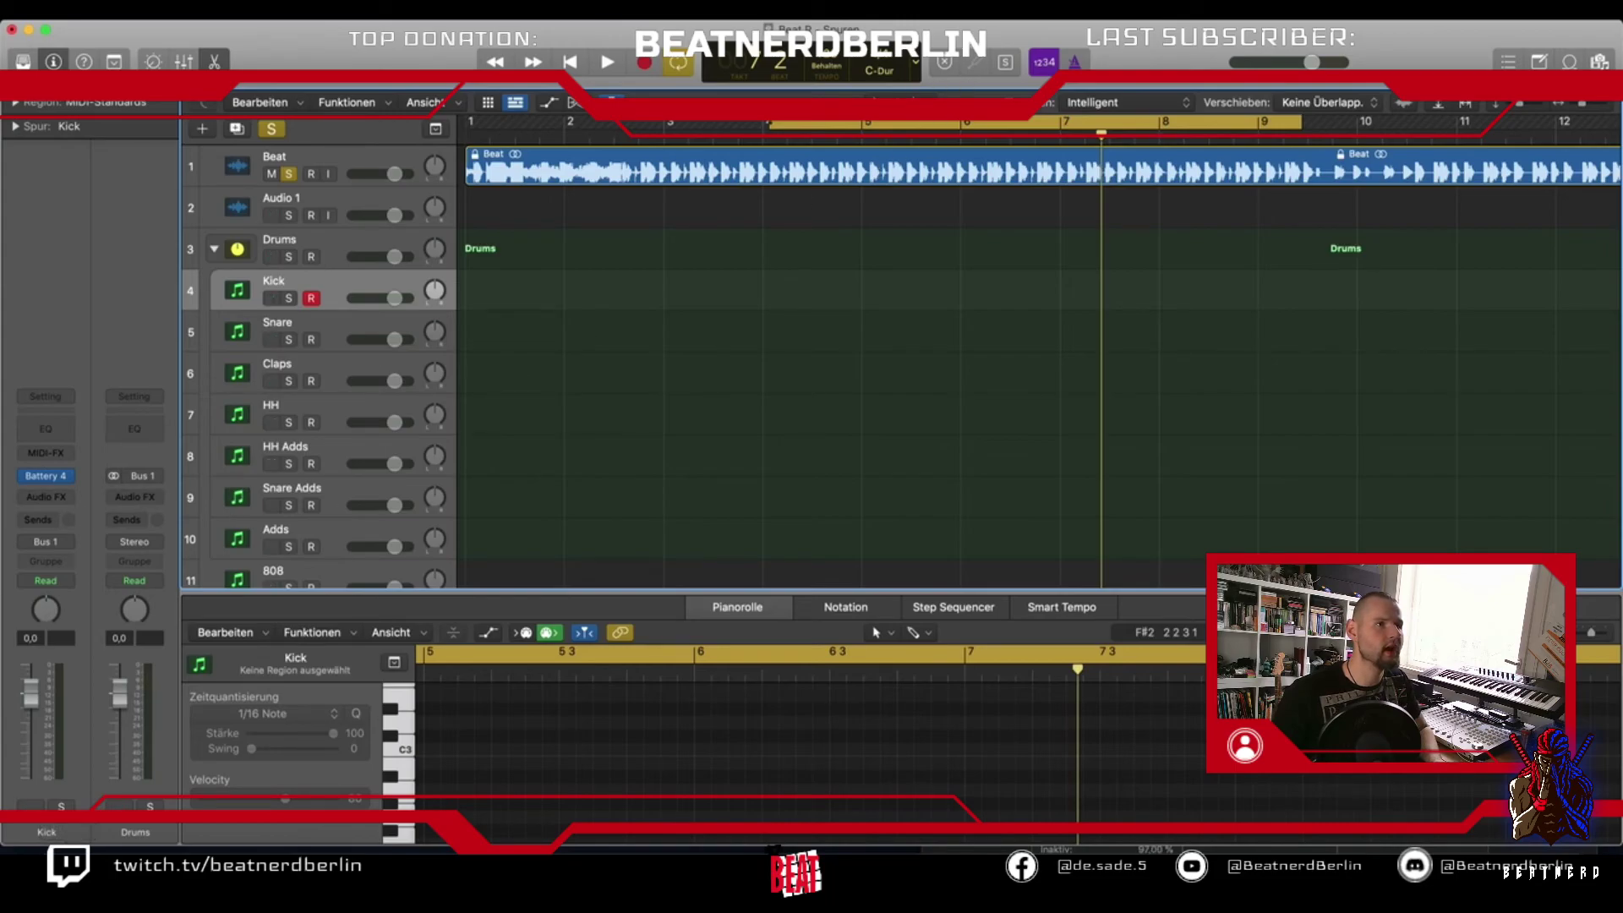
Create an empty MIDI region on the Kick track with the Pencil tool and extend it from bar 1 to bar 5
{"action": "key", "text": "t"}
{"action": "left_click", "coordinate": [641, 262]}
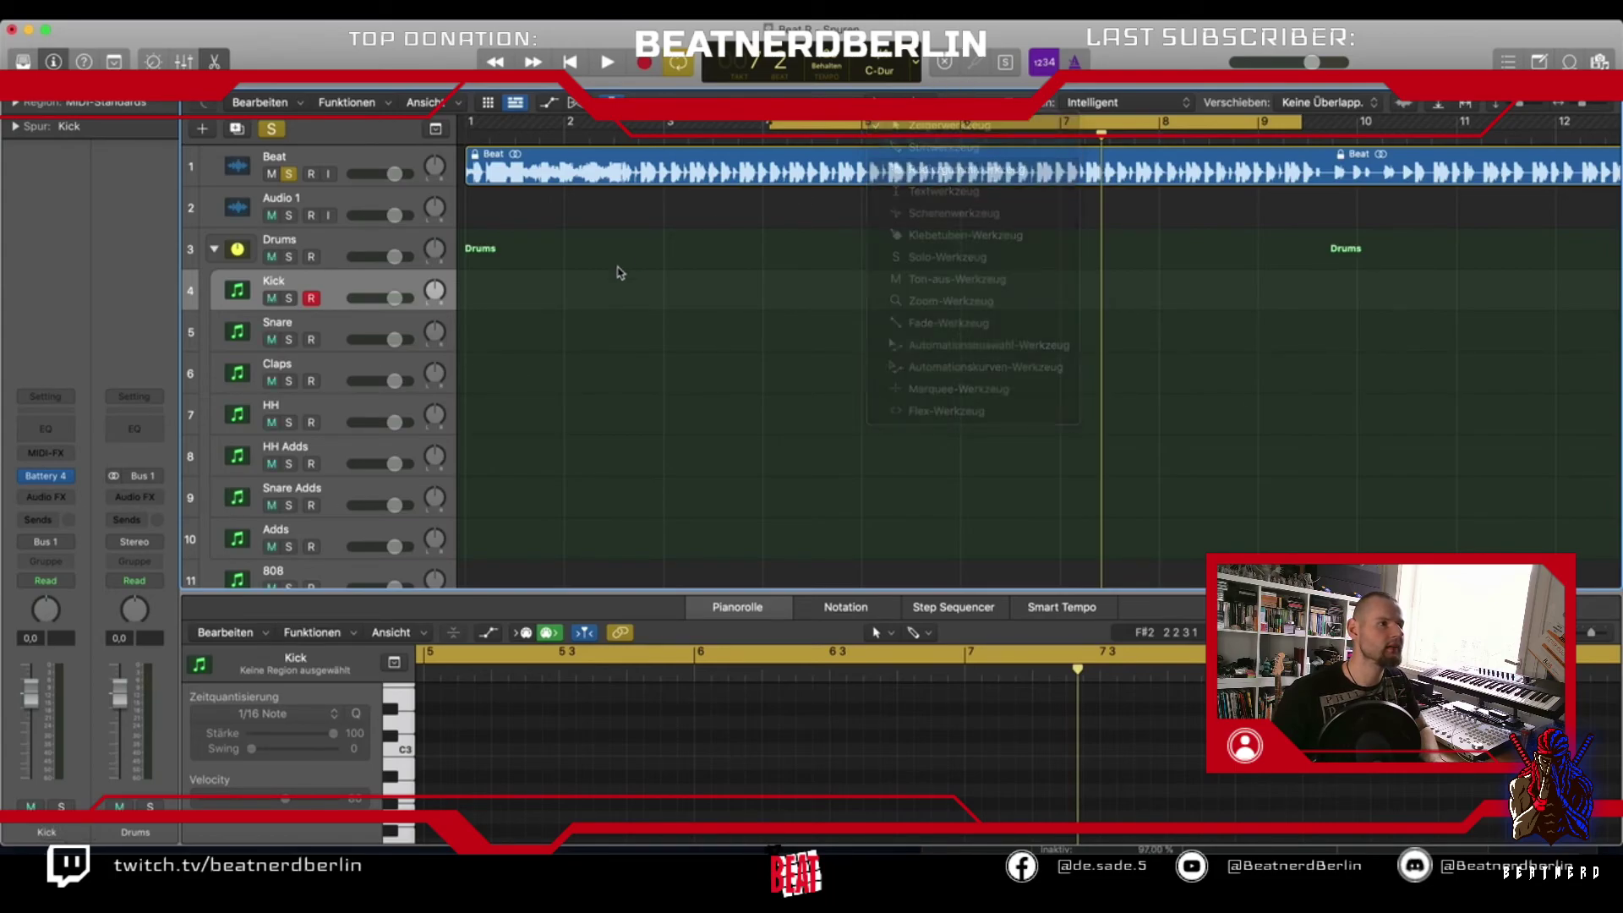
{"action": "left_click", "coordinate": [482, 294]}
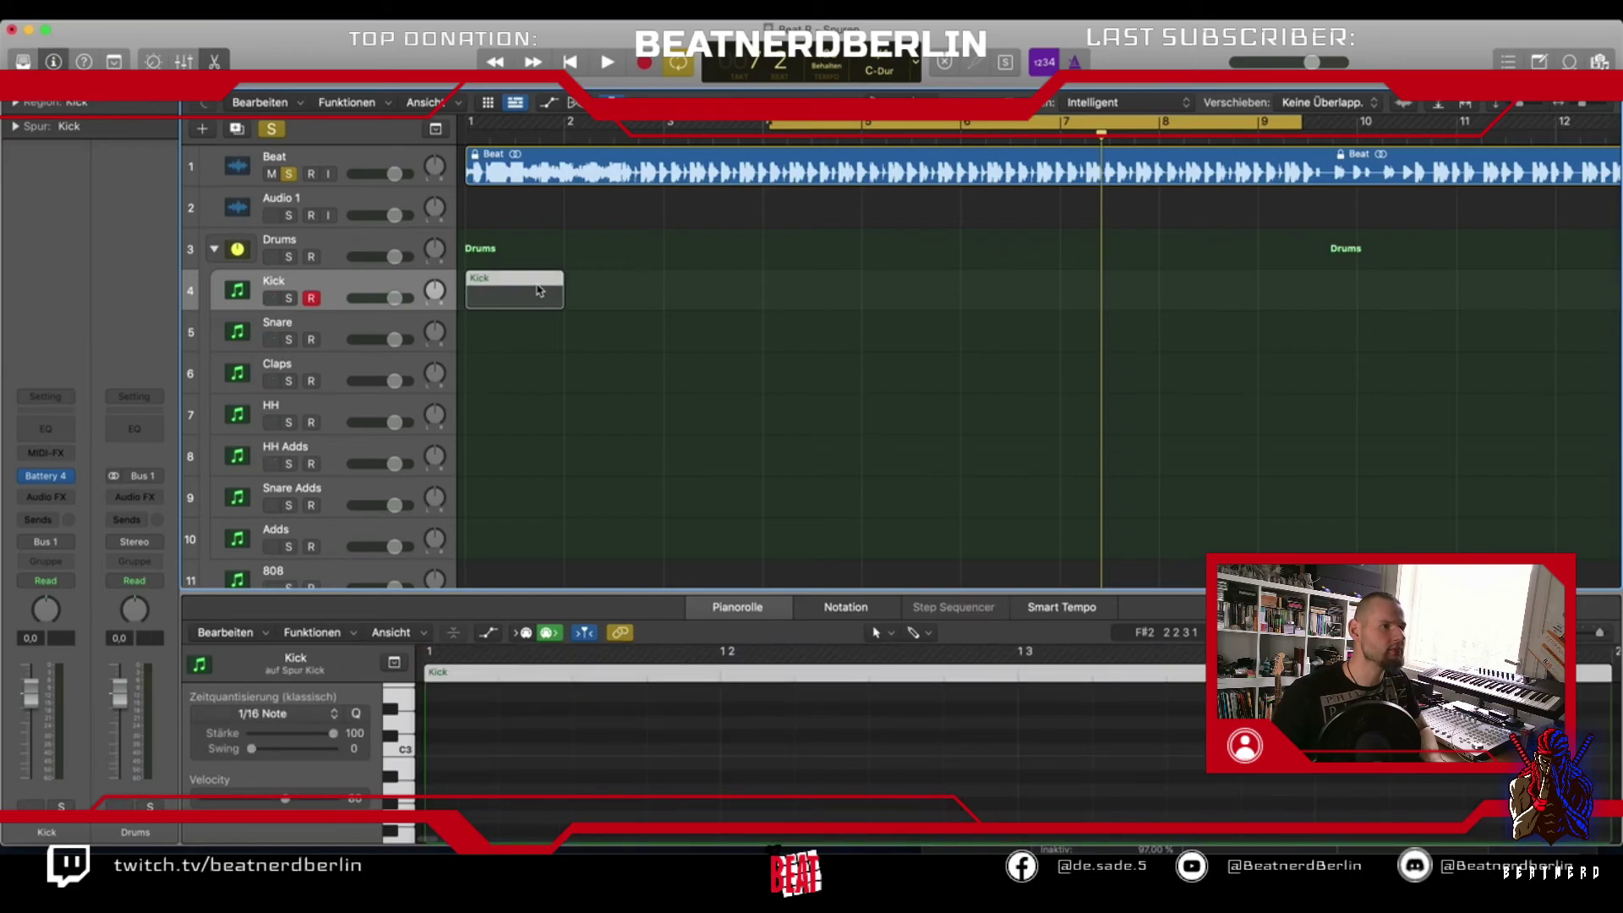
{"action": "left_click_drag", "start_coordinate": [562, 302], "coordinate": [858, 303]}
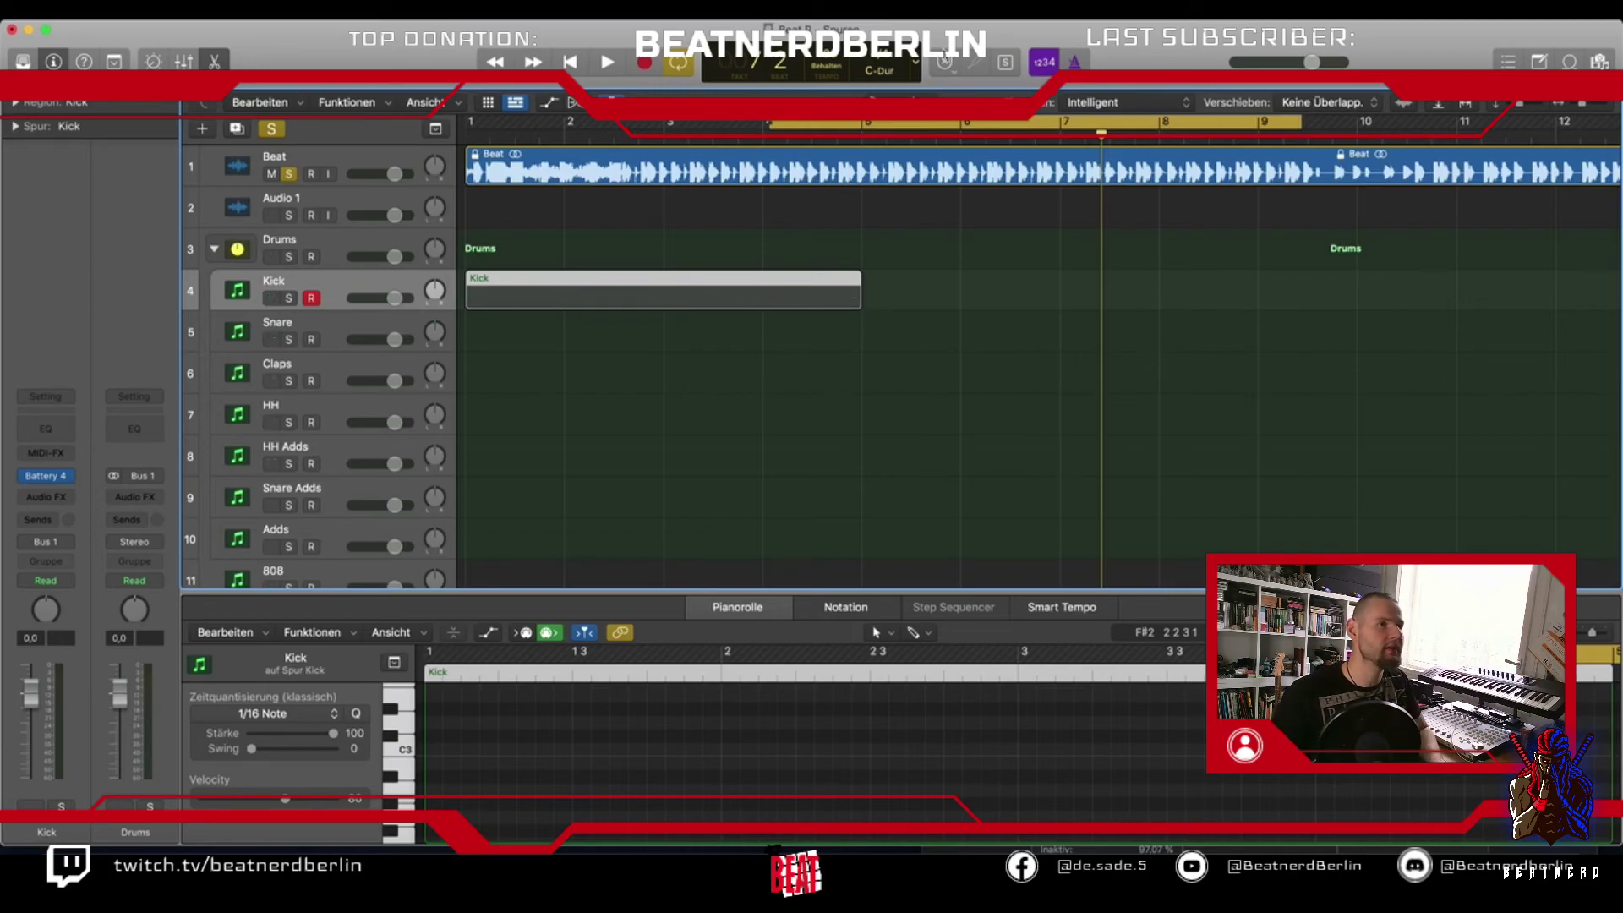
{"action": "key", "text": "t"}
{"action": "key", "text": "Escape"}
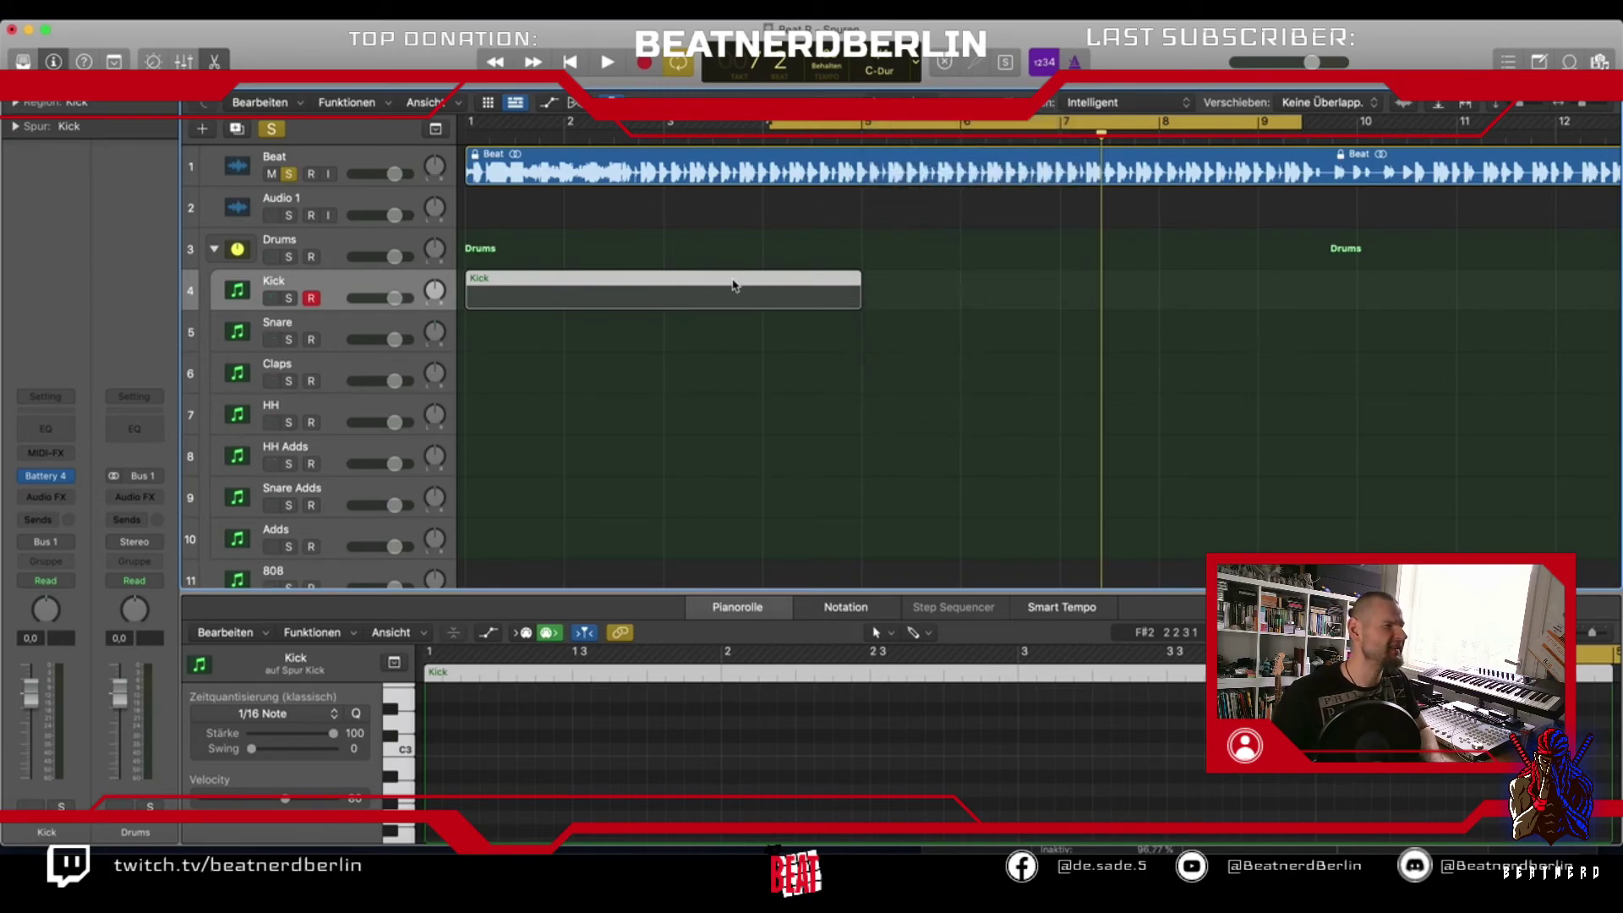
Bounce the Beat region in place to a new track as Beat_bip, with the source region muted
{"action": "right_click", "coordinate": [497, 159]}
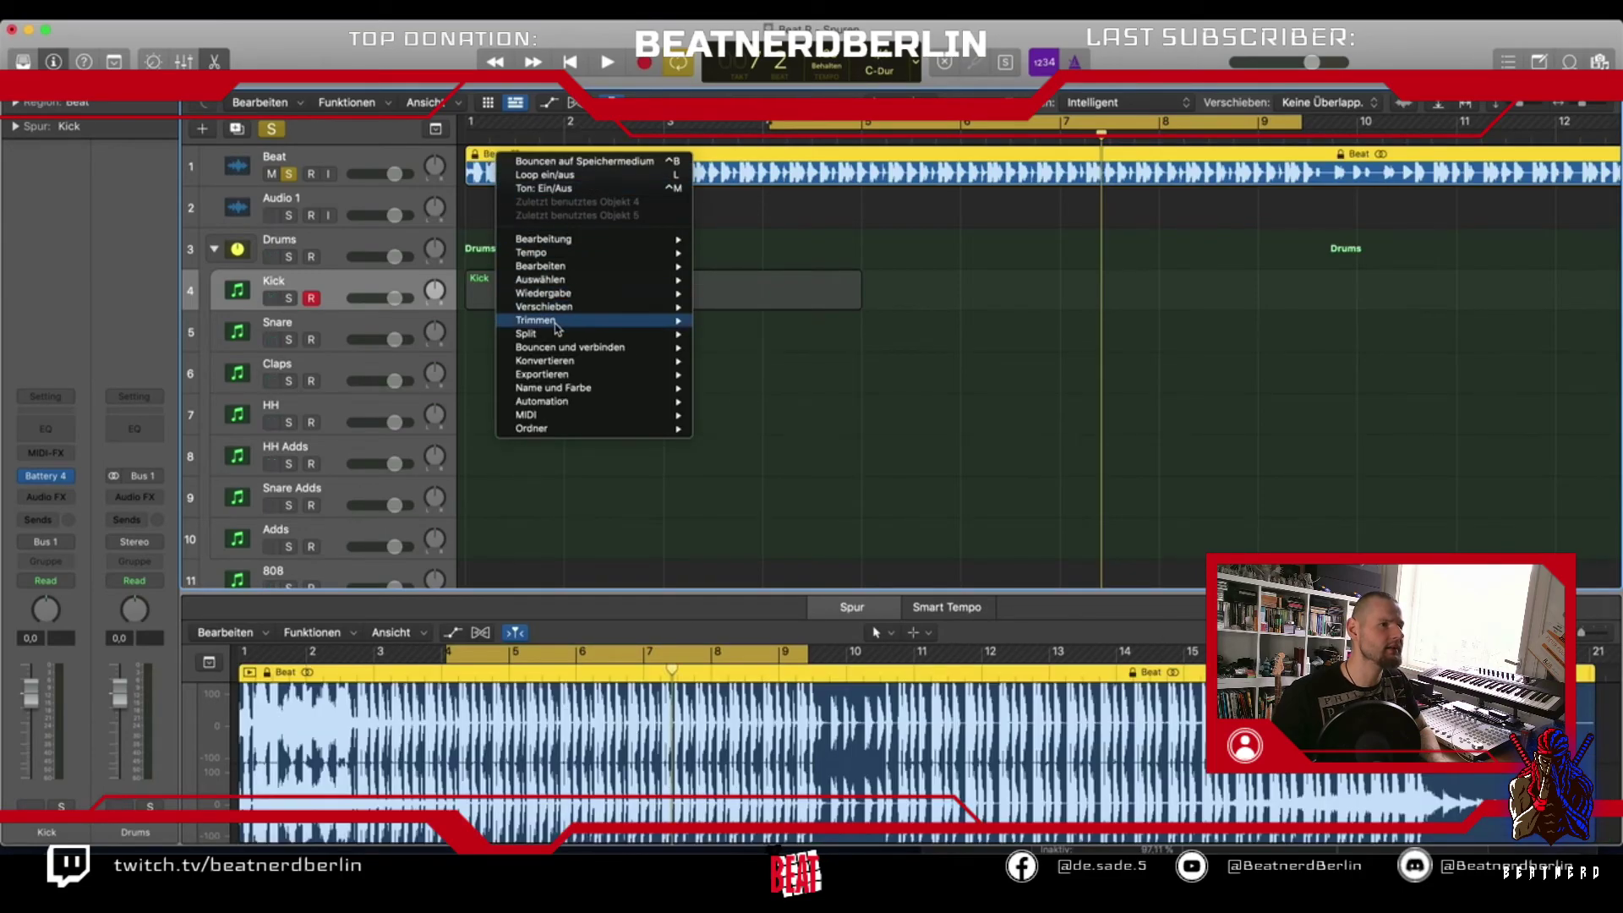
{"action": "mouse_move", "coordinate": [560, 350]}
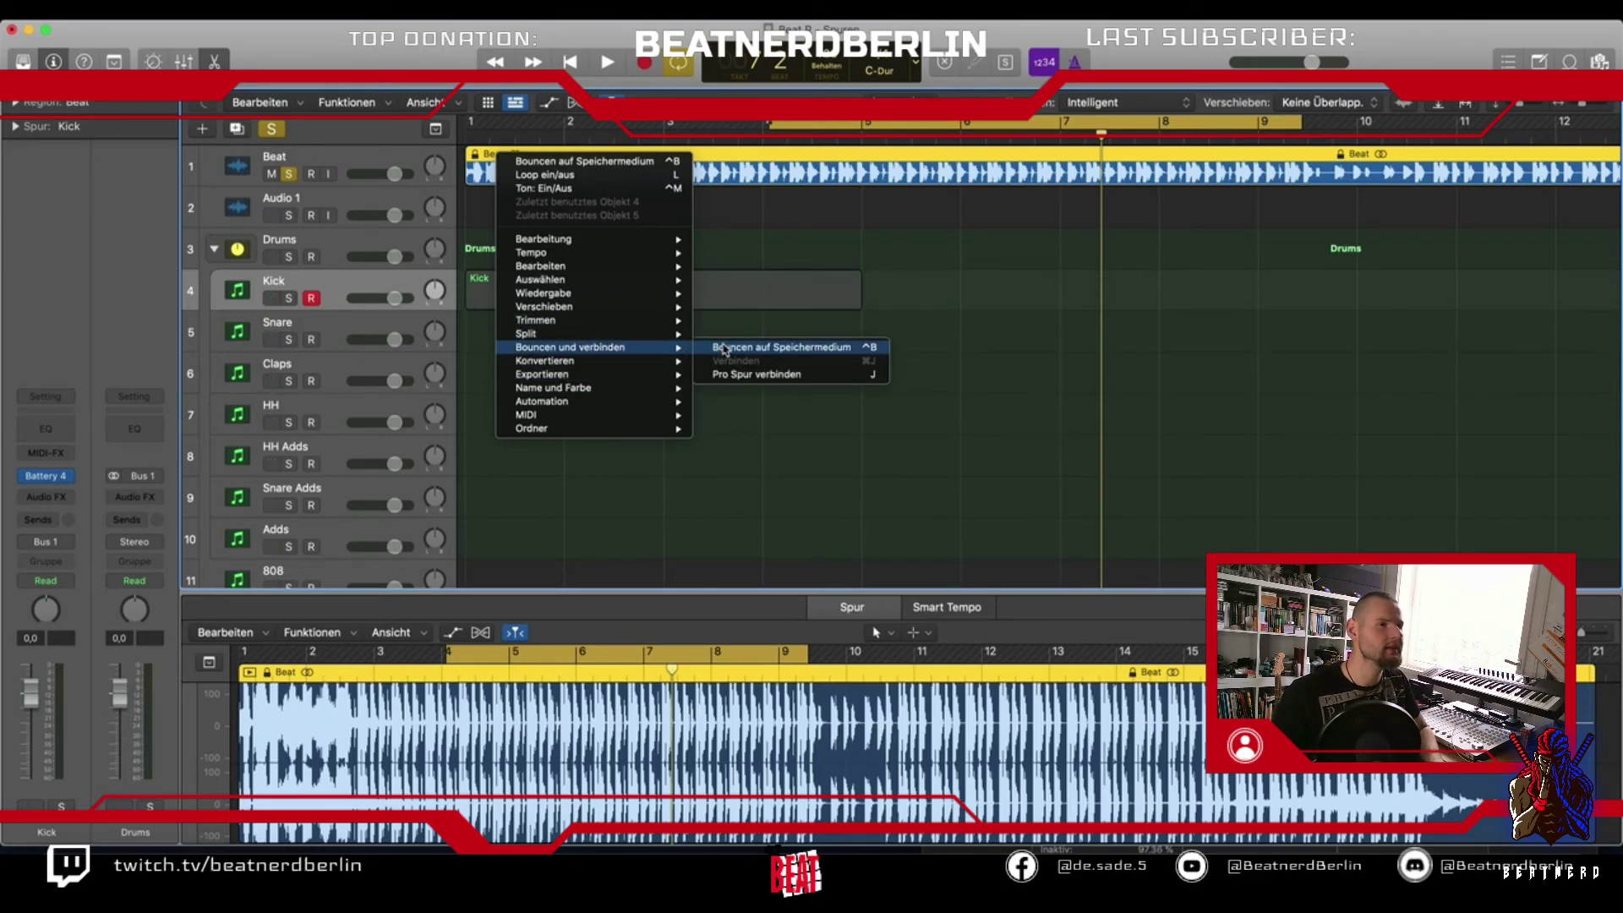
{"action": "left_click", "coordinate": [725, 349]}
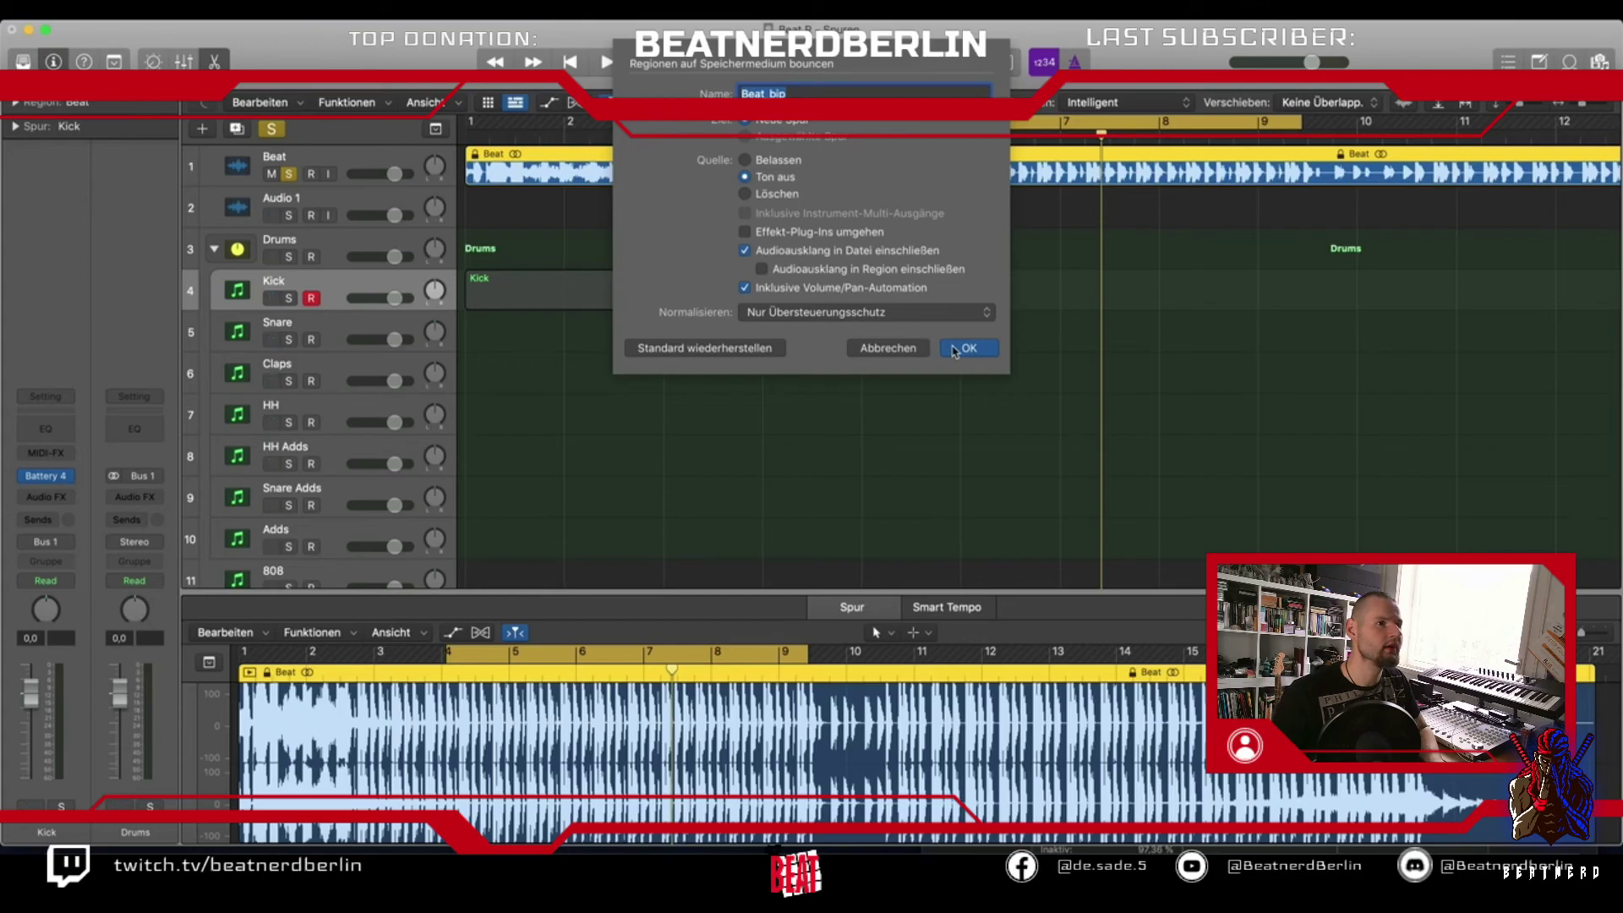
{"action": "left_click", "coordinate": [964, 348]}
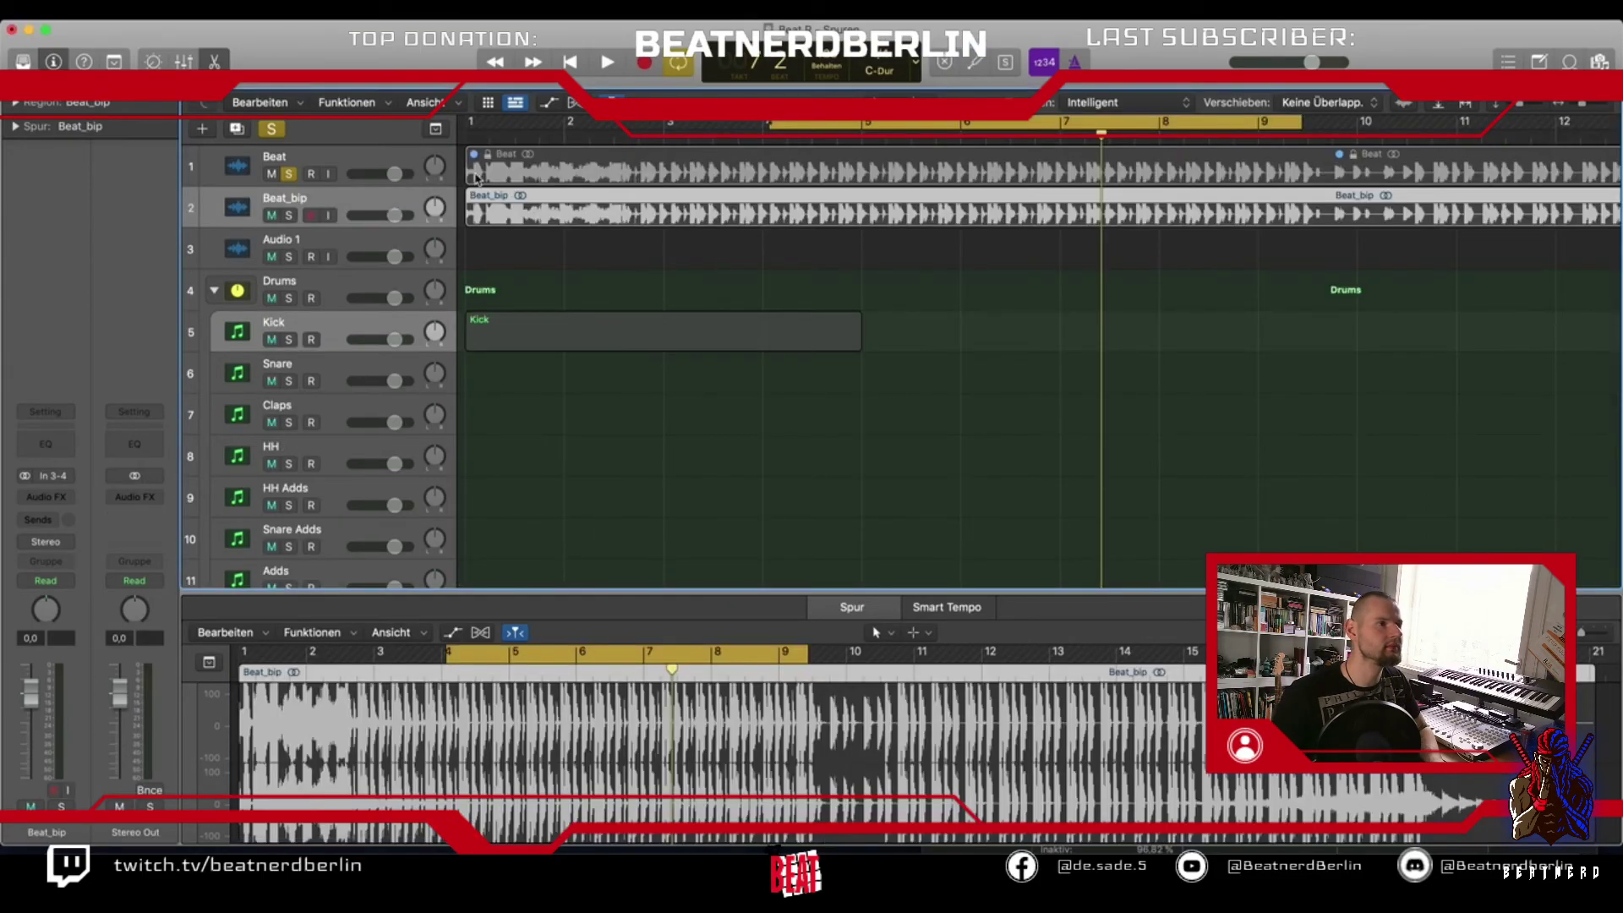
Delete the original Beat region and its track
{"action": "left_click", "coordinate": [488, 180]}
{"action": "key", "text": "Delete"}
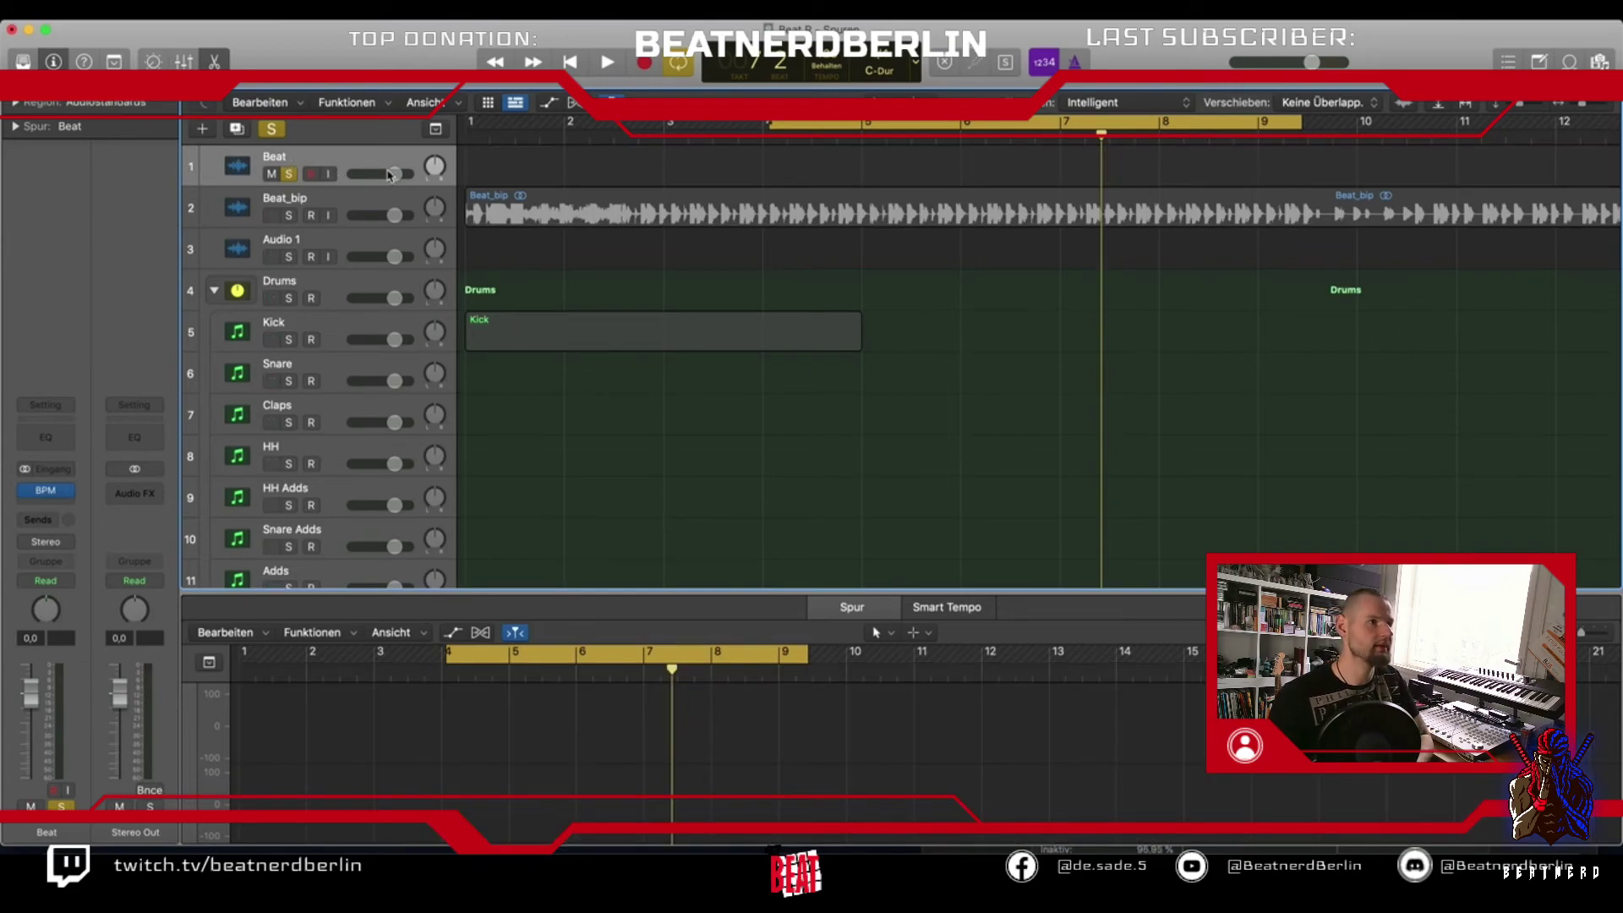
{"action": "key", "text": "Delete"}
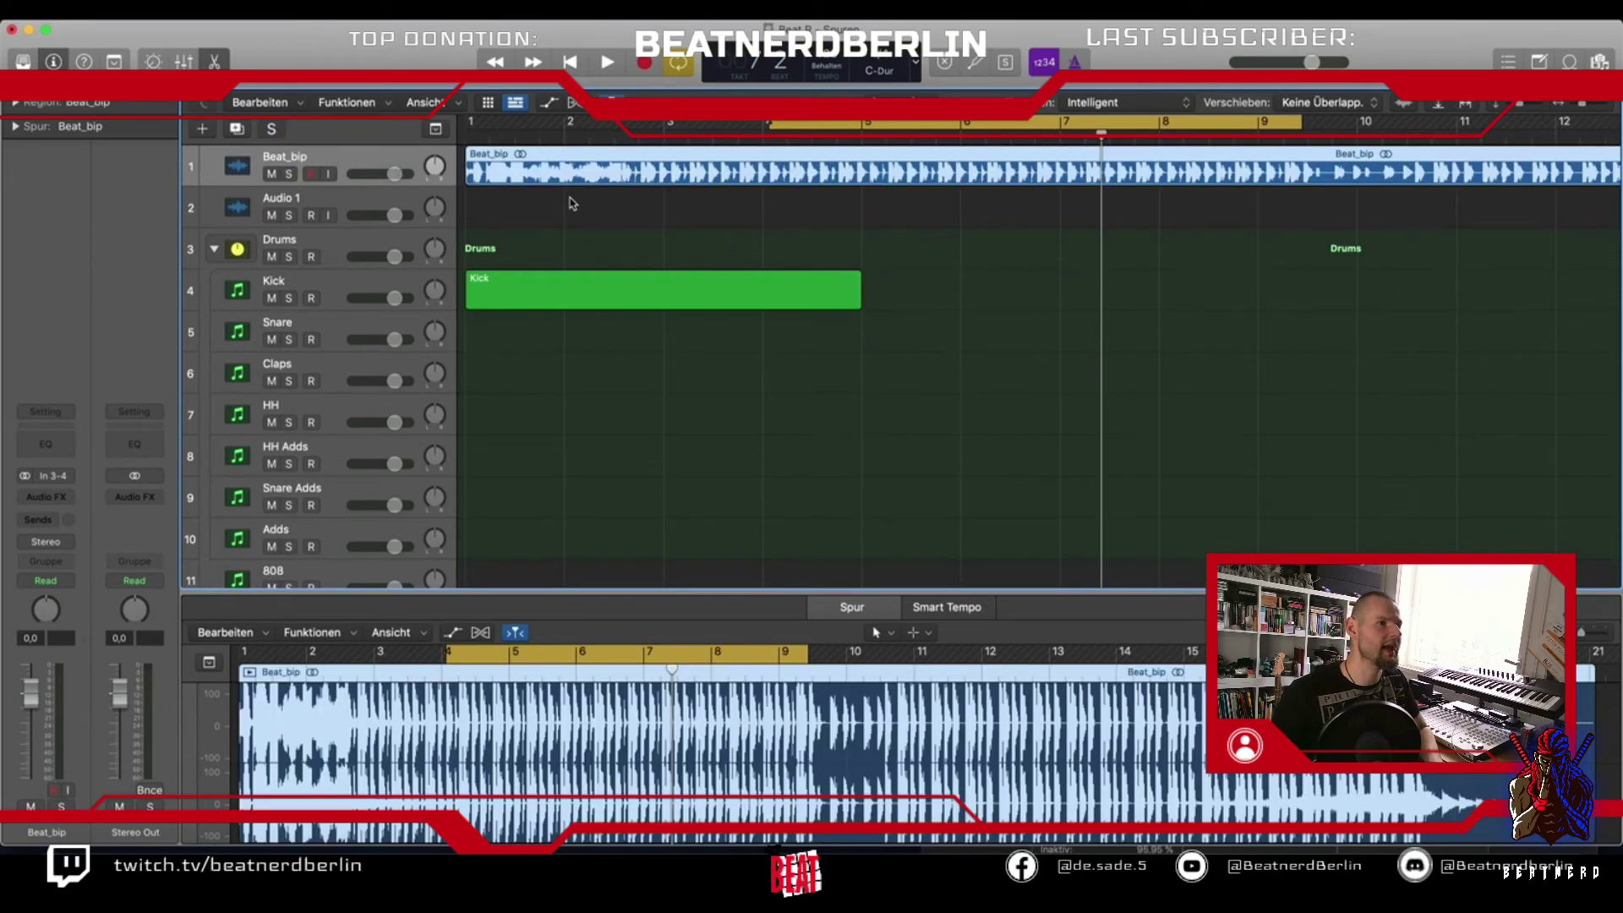
Move the Beat_bip region to bar 3, mute the Kick track and play the arrangement
{"action": "left_click_drag", "start_coordinate": [508, 179], "coordinate": [707, 178]}
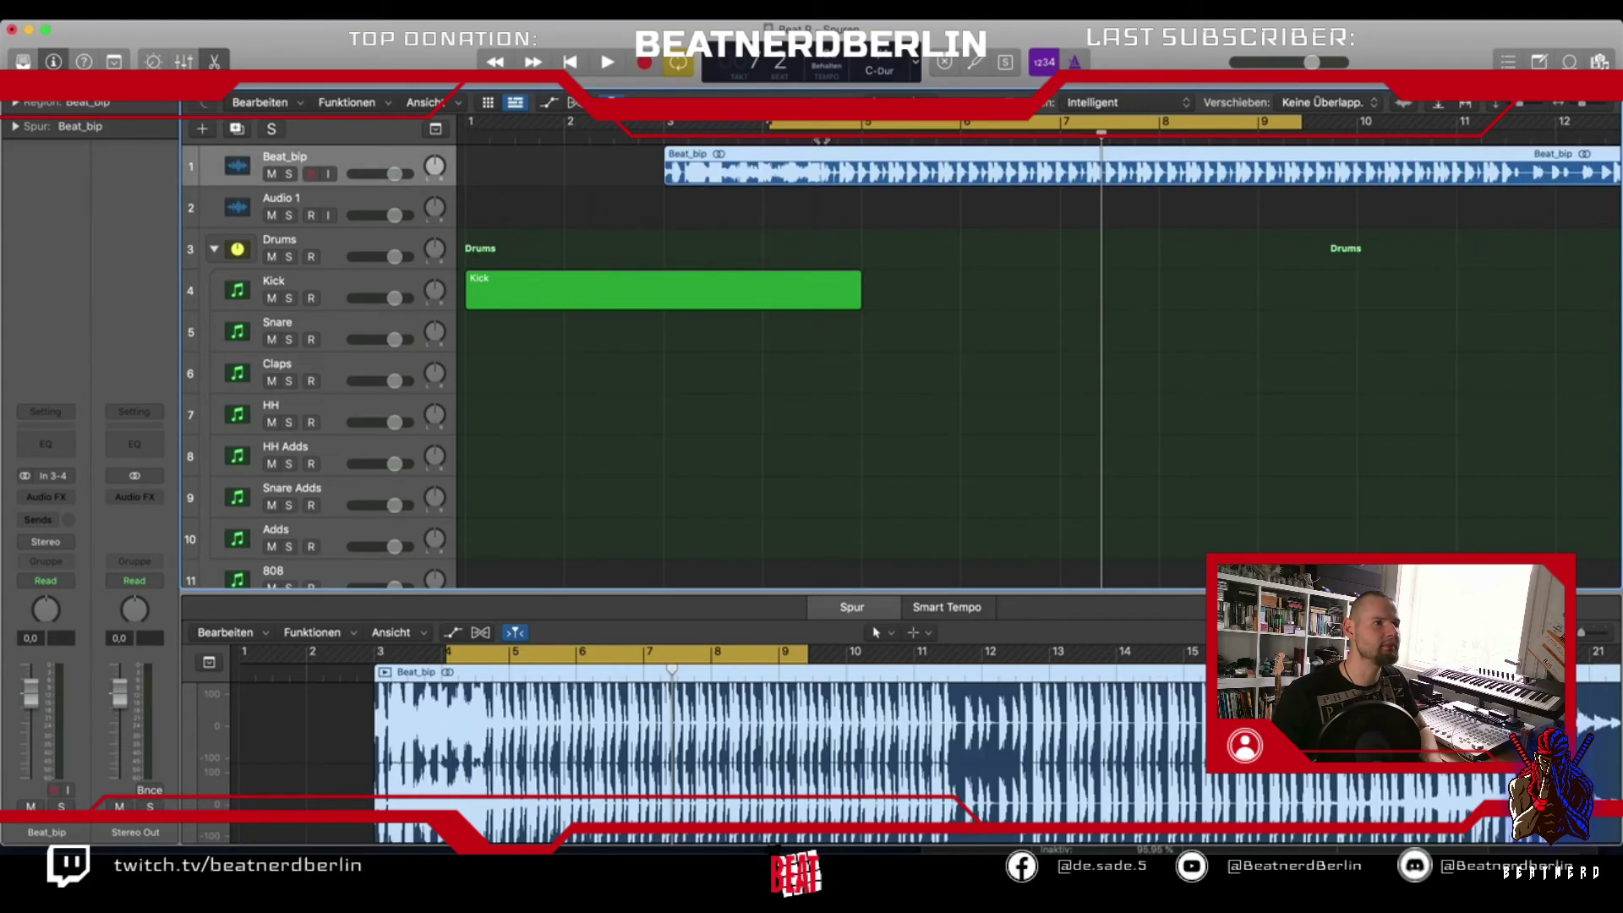
{"action": "left_click", "coordinate": [271, 299]}
{"action": "key", "text": "space"}
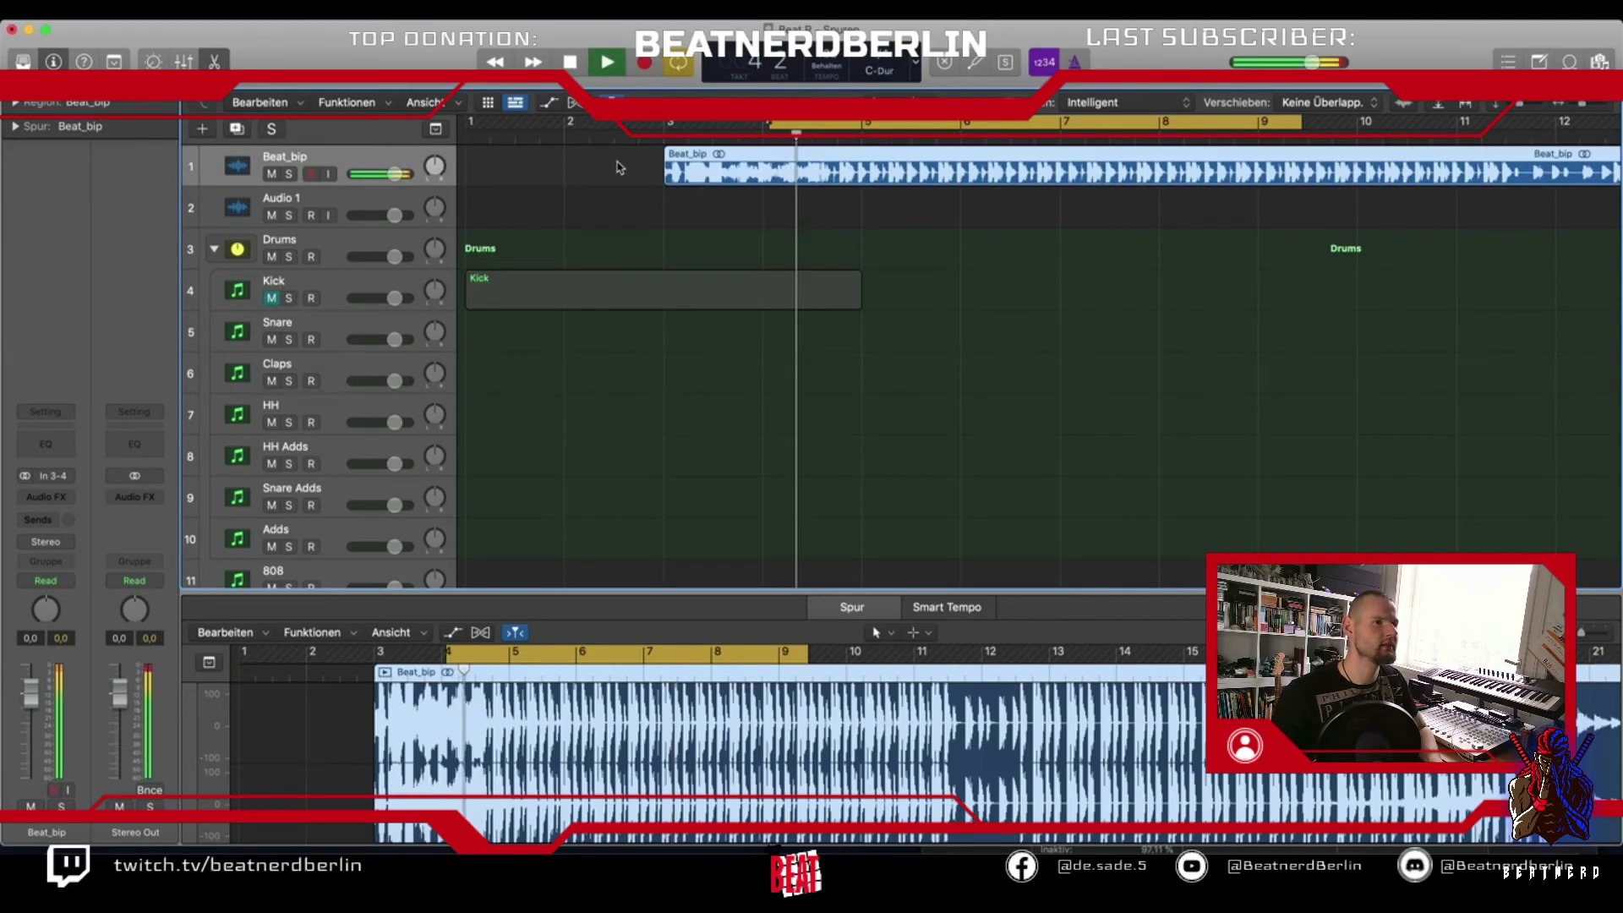
Trim the intro off the Beat_bip region, move its start to bar 5 and play it with the cycle range starting there
{"action": "left_click", "coordinate": [748, 134]}
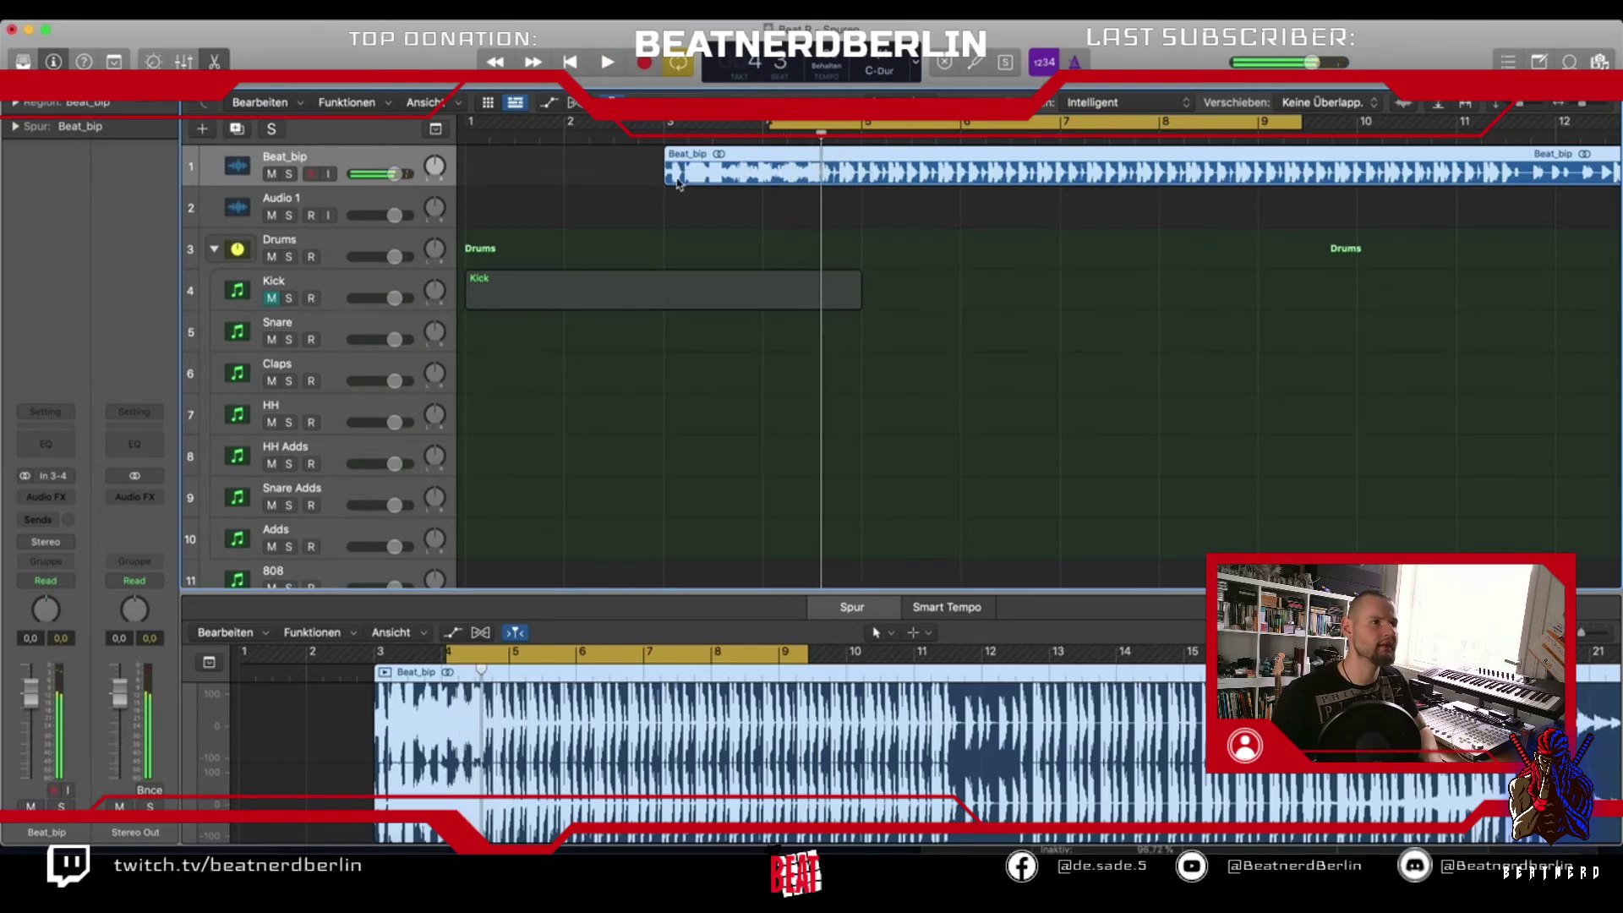
{"action": "left_click_drag", "start_coordinate": [669, 177], "coordinate": [968, 127]}
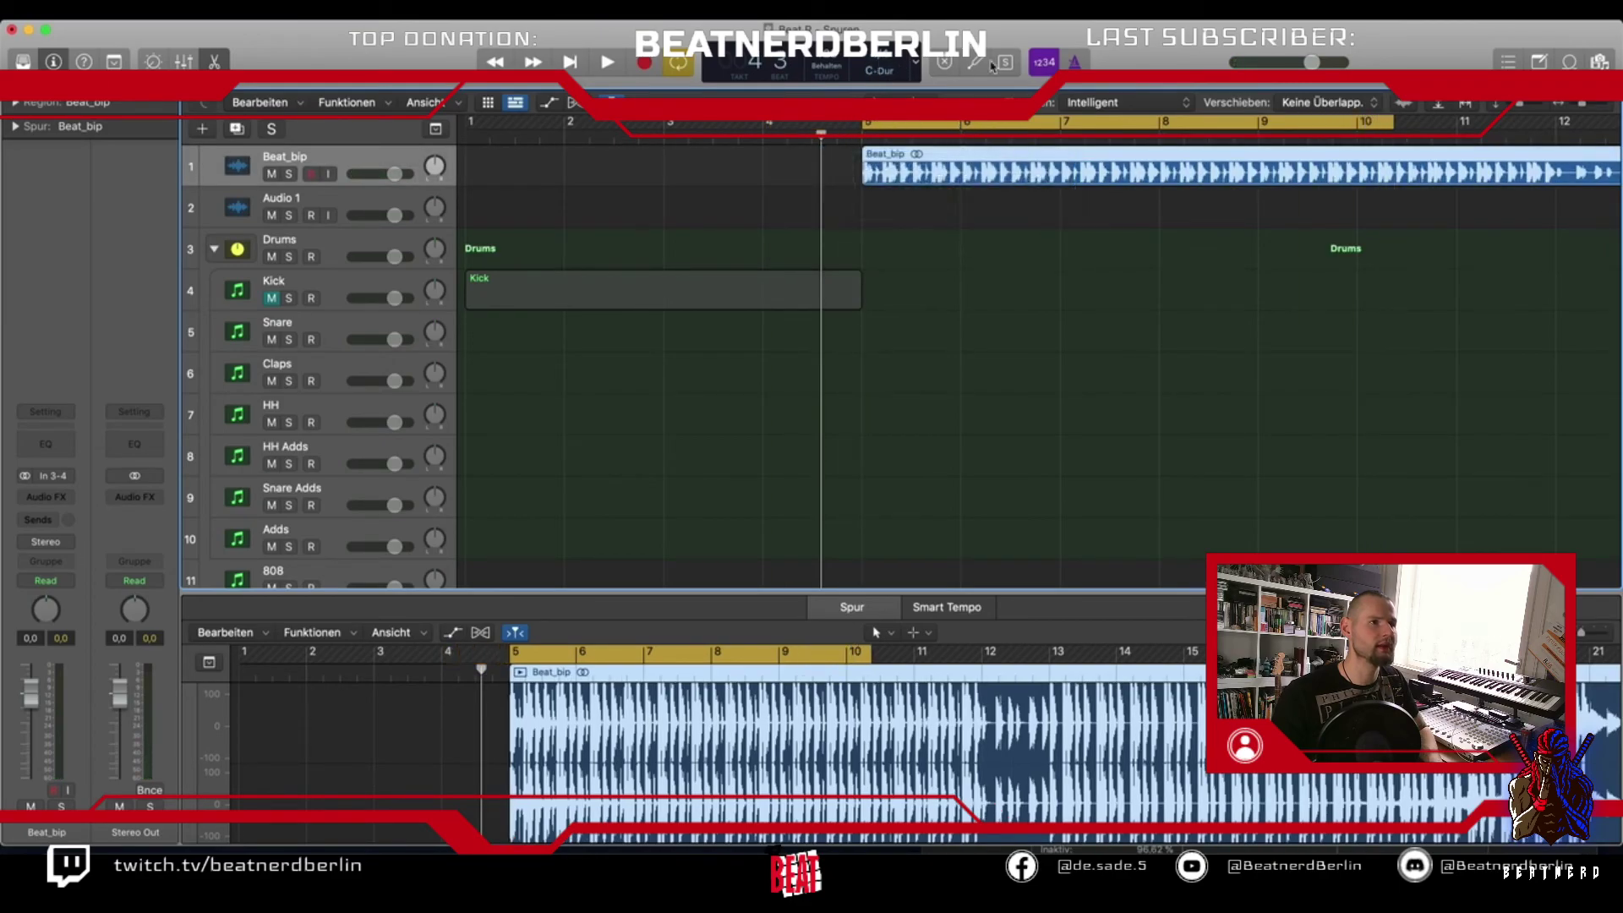
{"action": "key", "text": "space"}
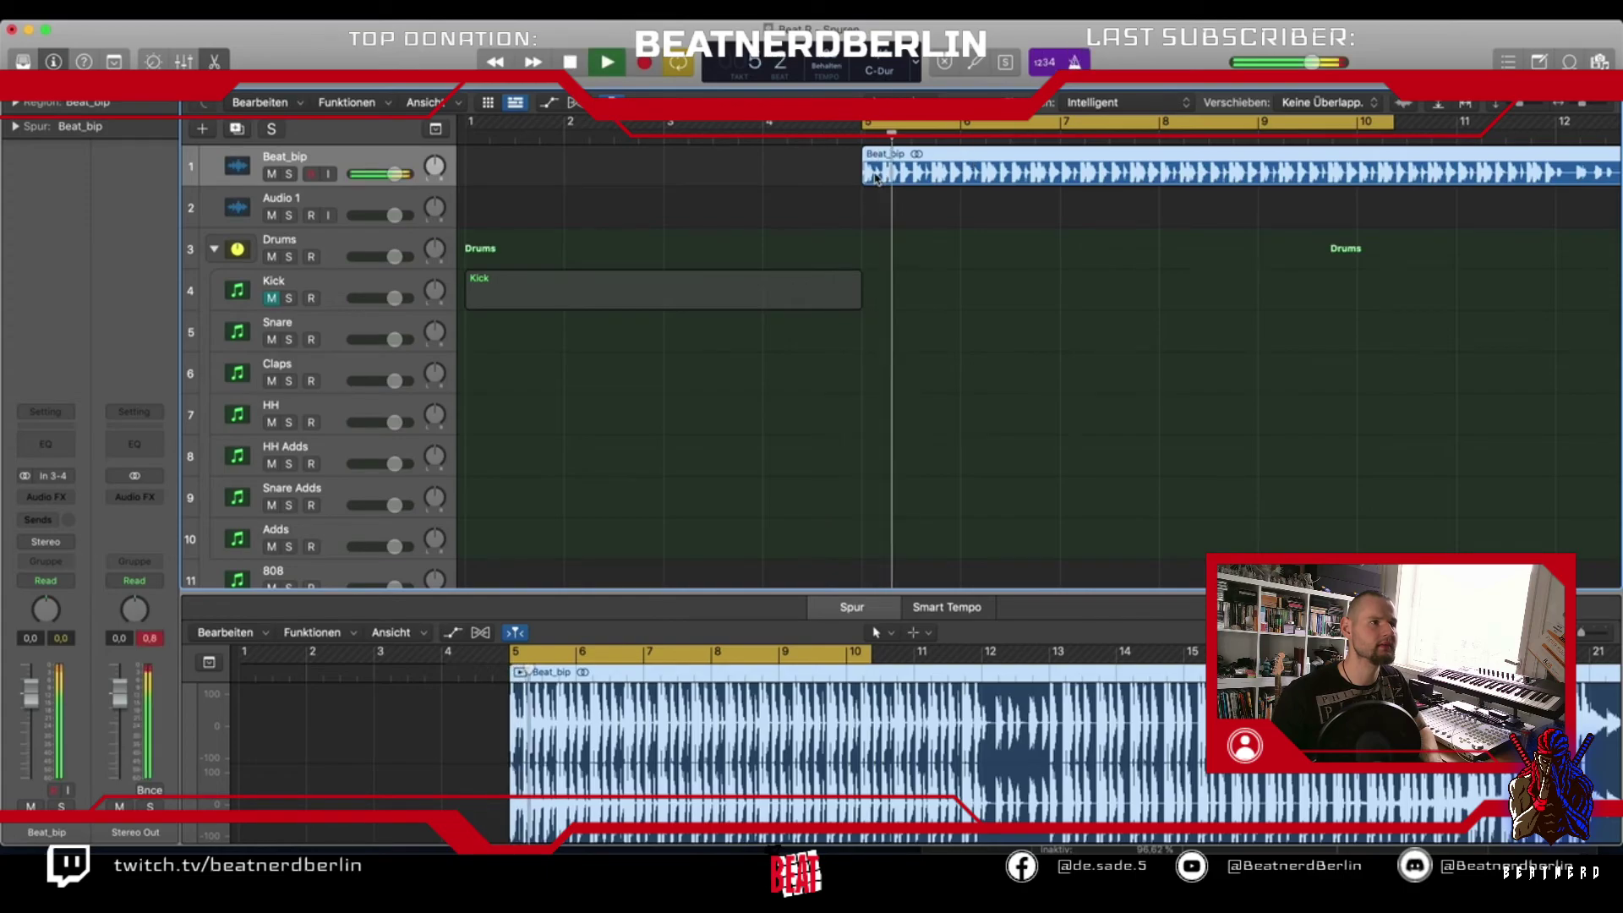
Insert the stereo BPM Counter on the Beat_bip track and play the beat to measure its tempo
{"action": "key", "text": "space"}
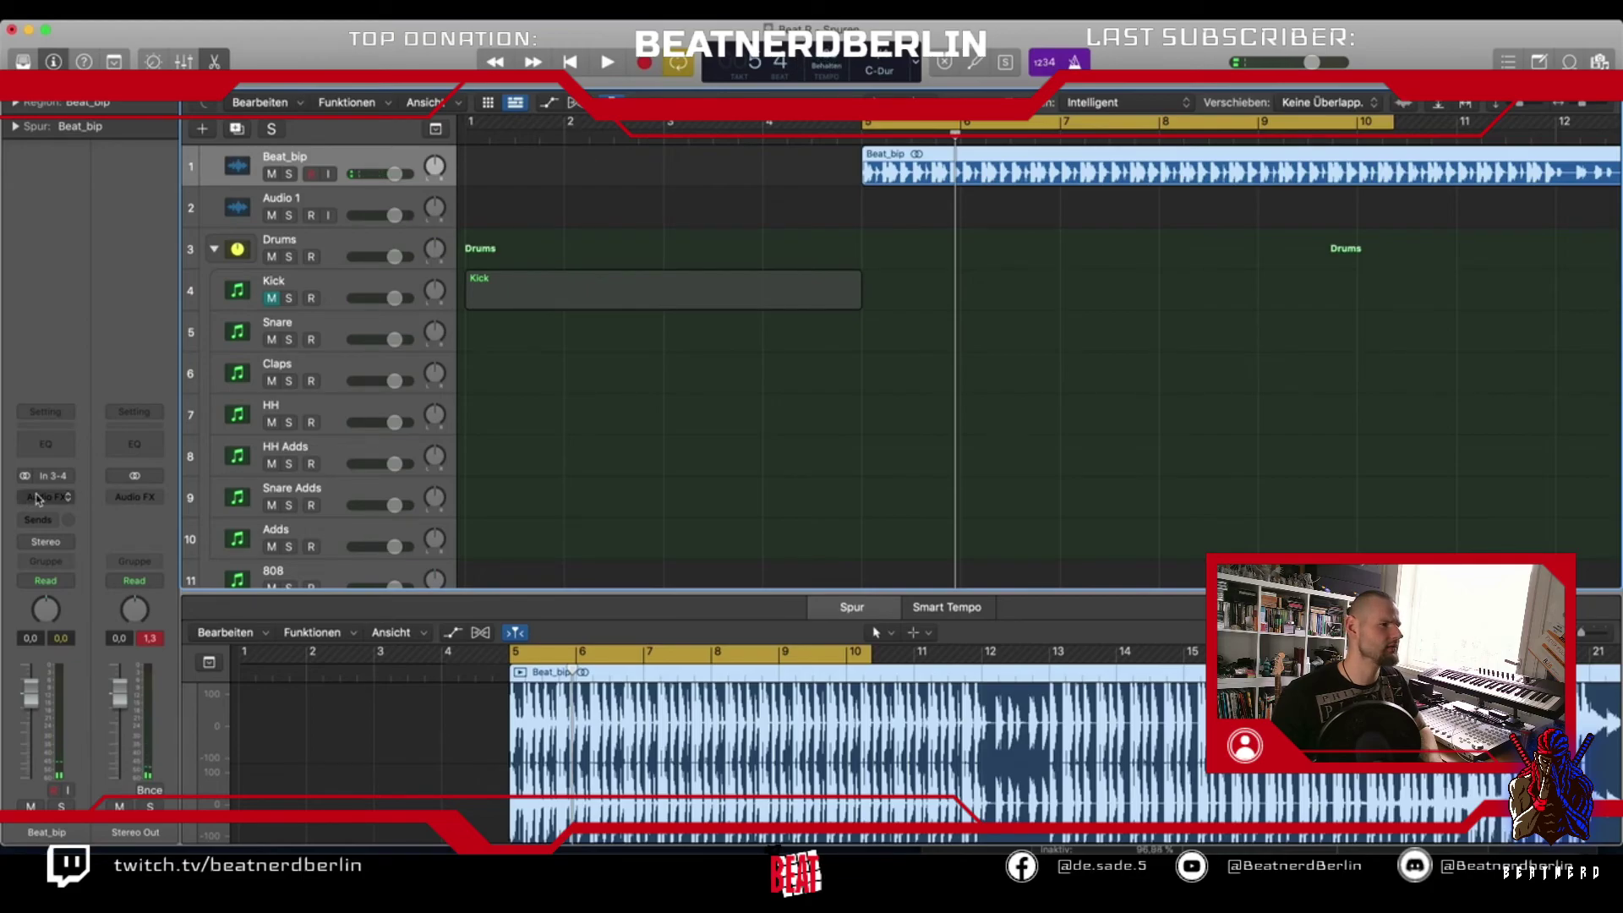
{"action": "left_click", "coordinate": [45, 498]}
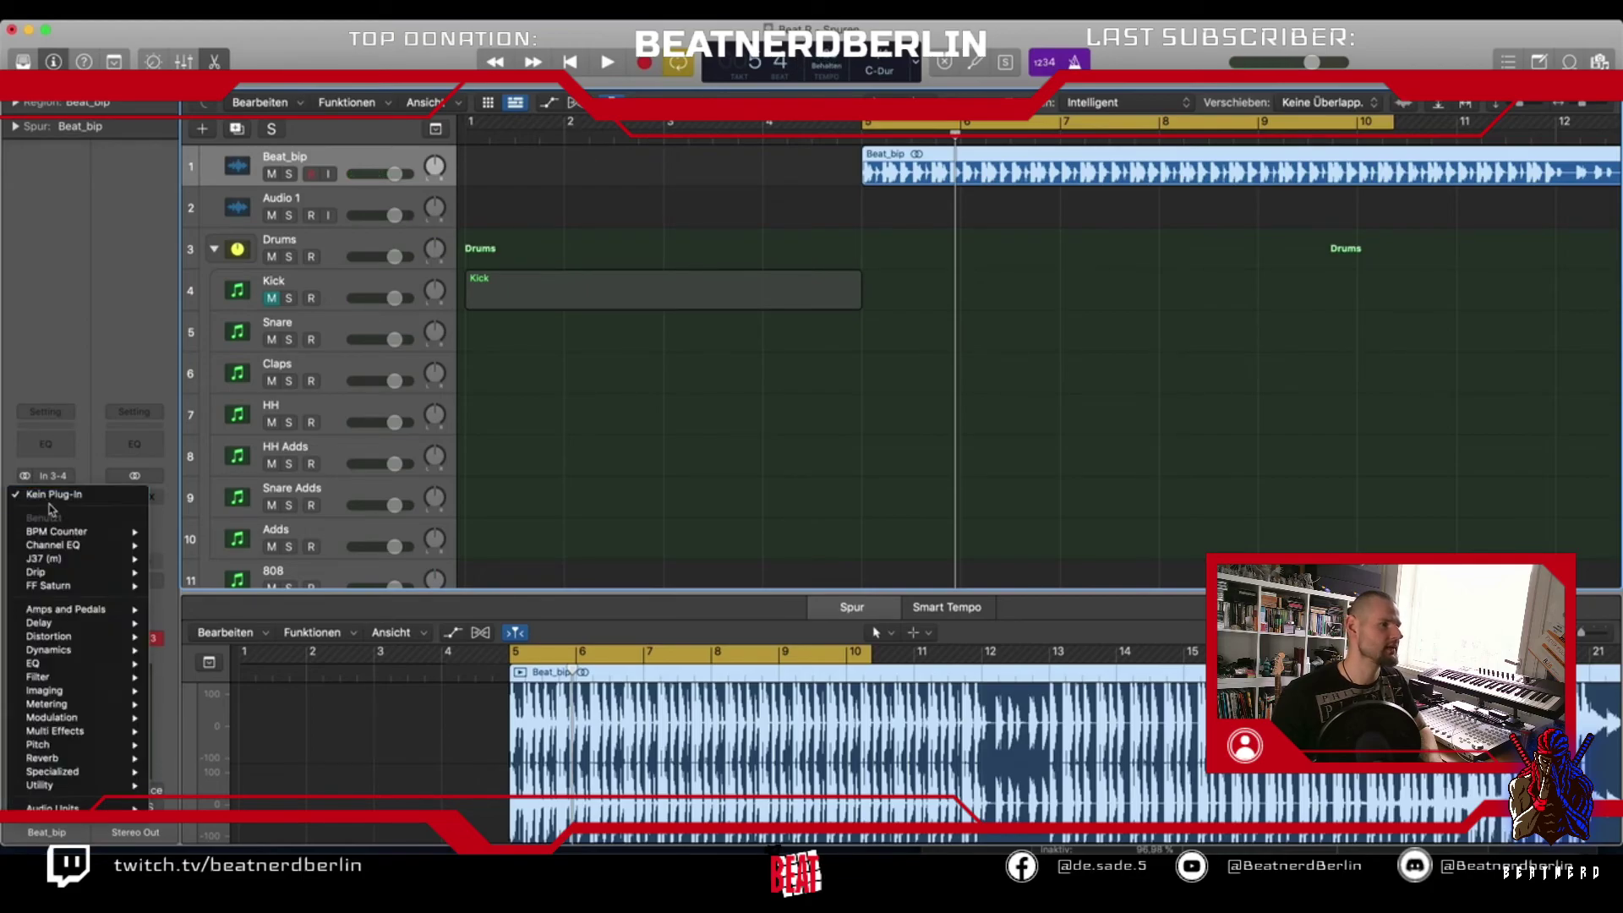
{"action": "mouse_move", "coordinate": [82, 695]}
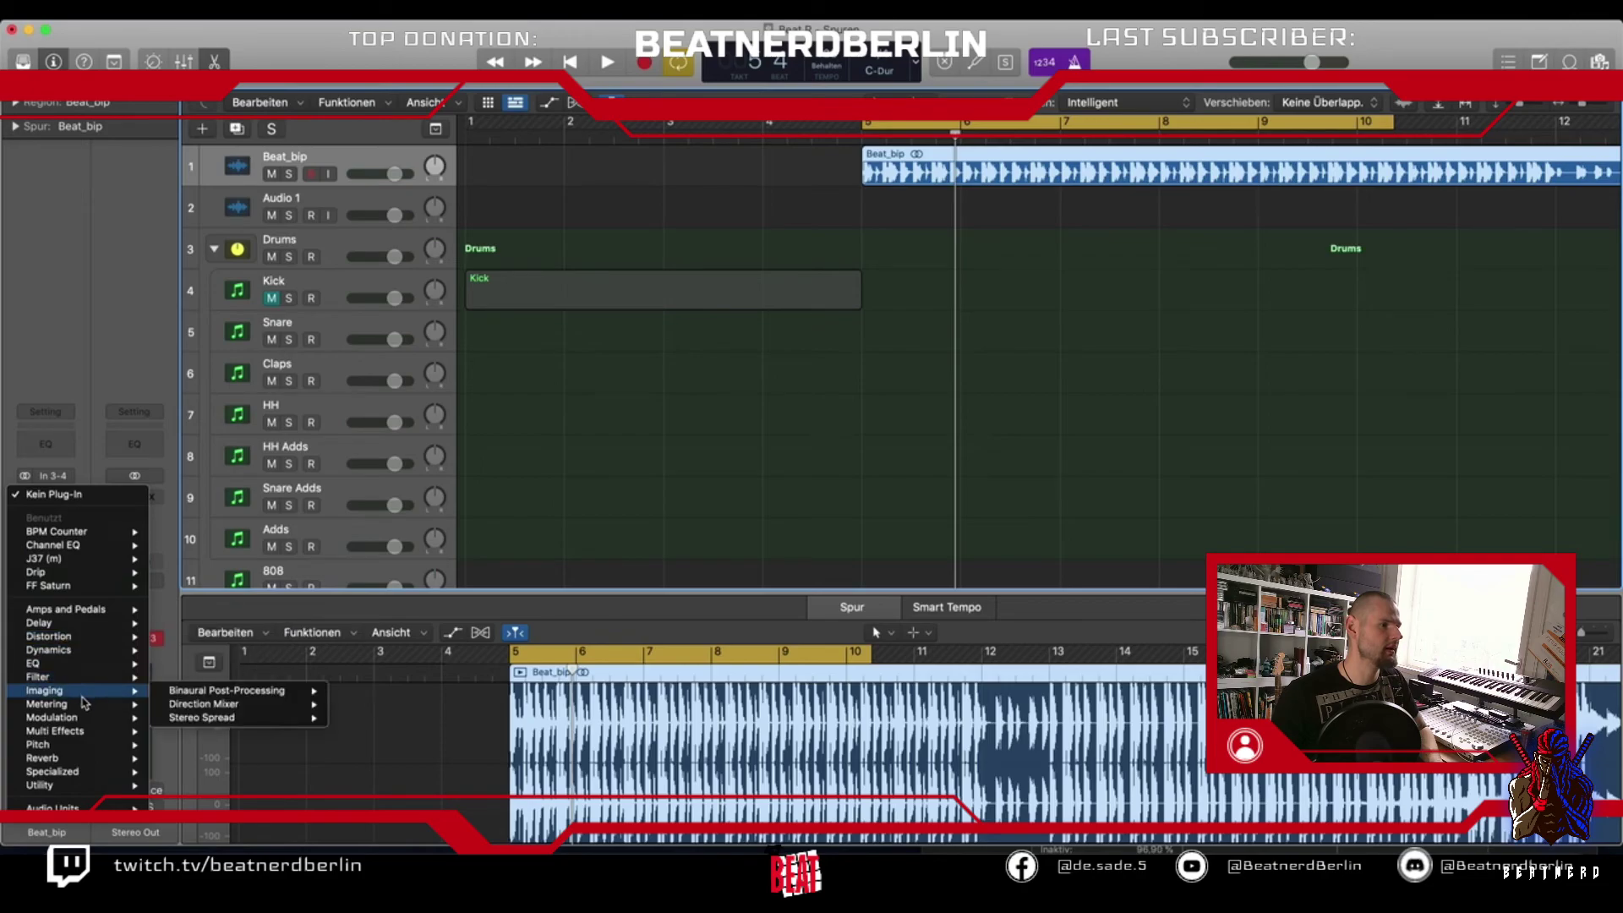
{"action": "mouse_move", "coordinate": [203, 703]}
{"action": "left_click", "coordinate": [323, 704]}
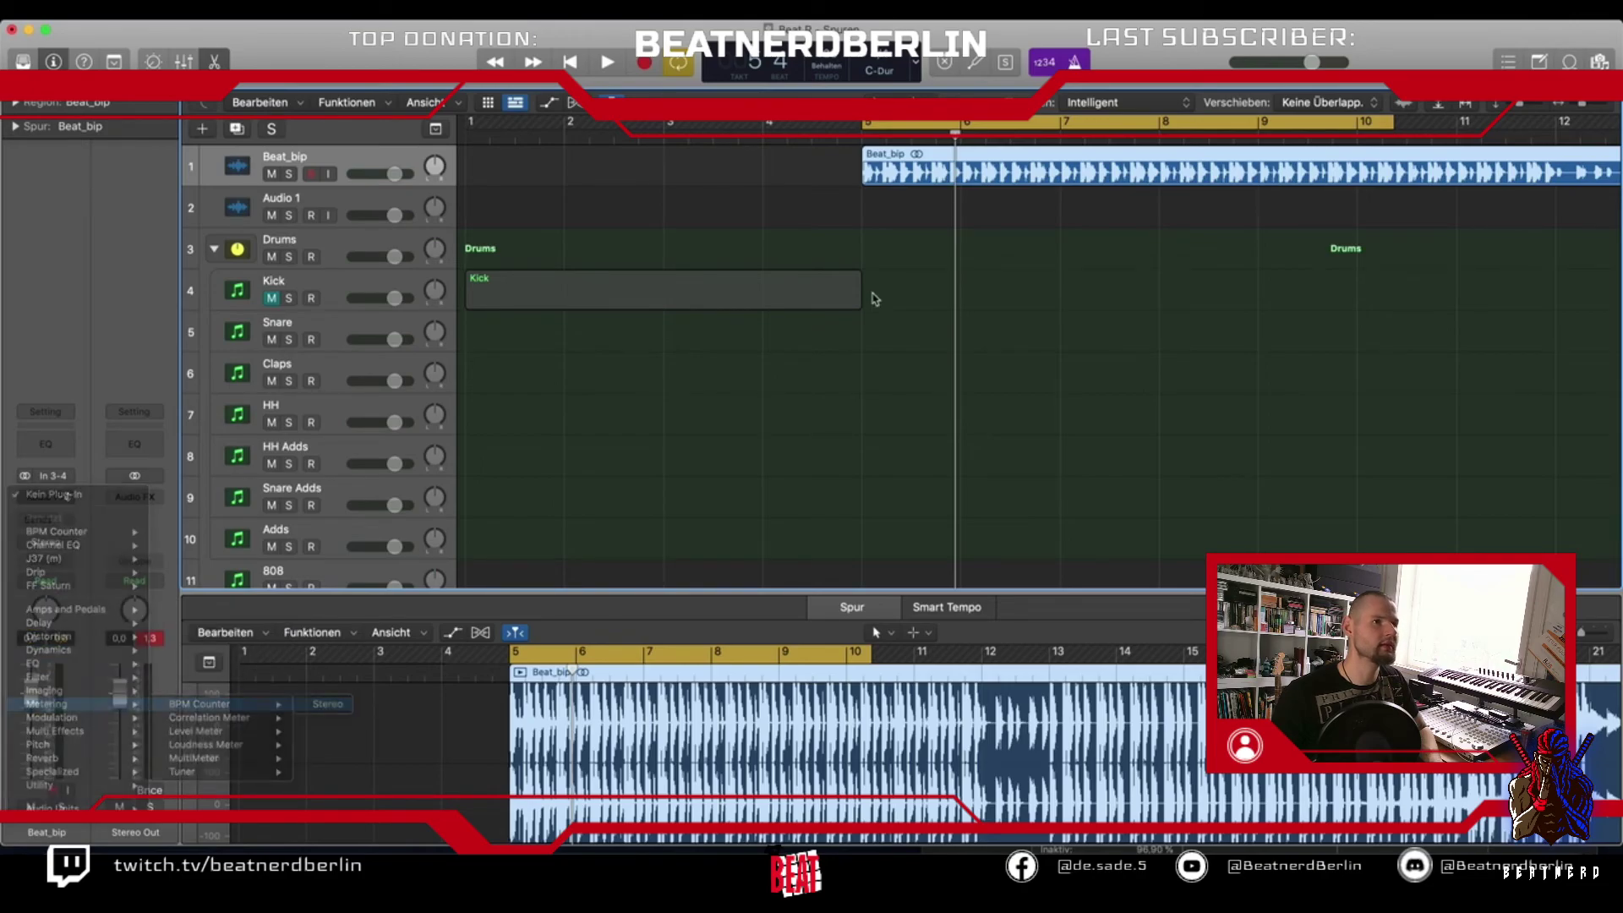
{"action": "key", "text": "space"}
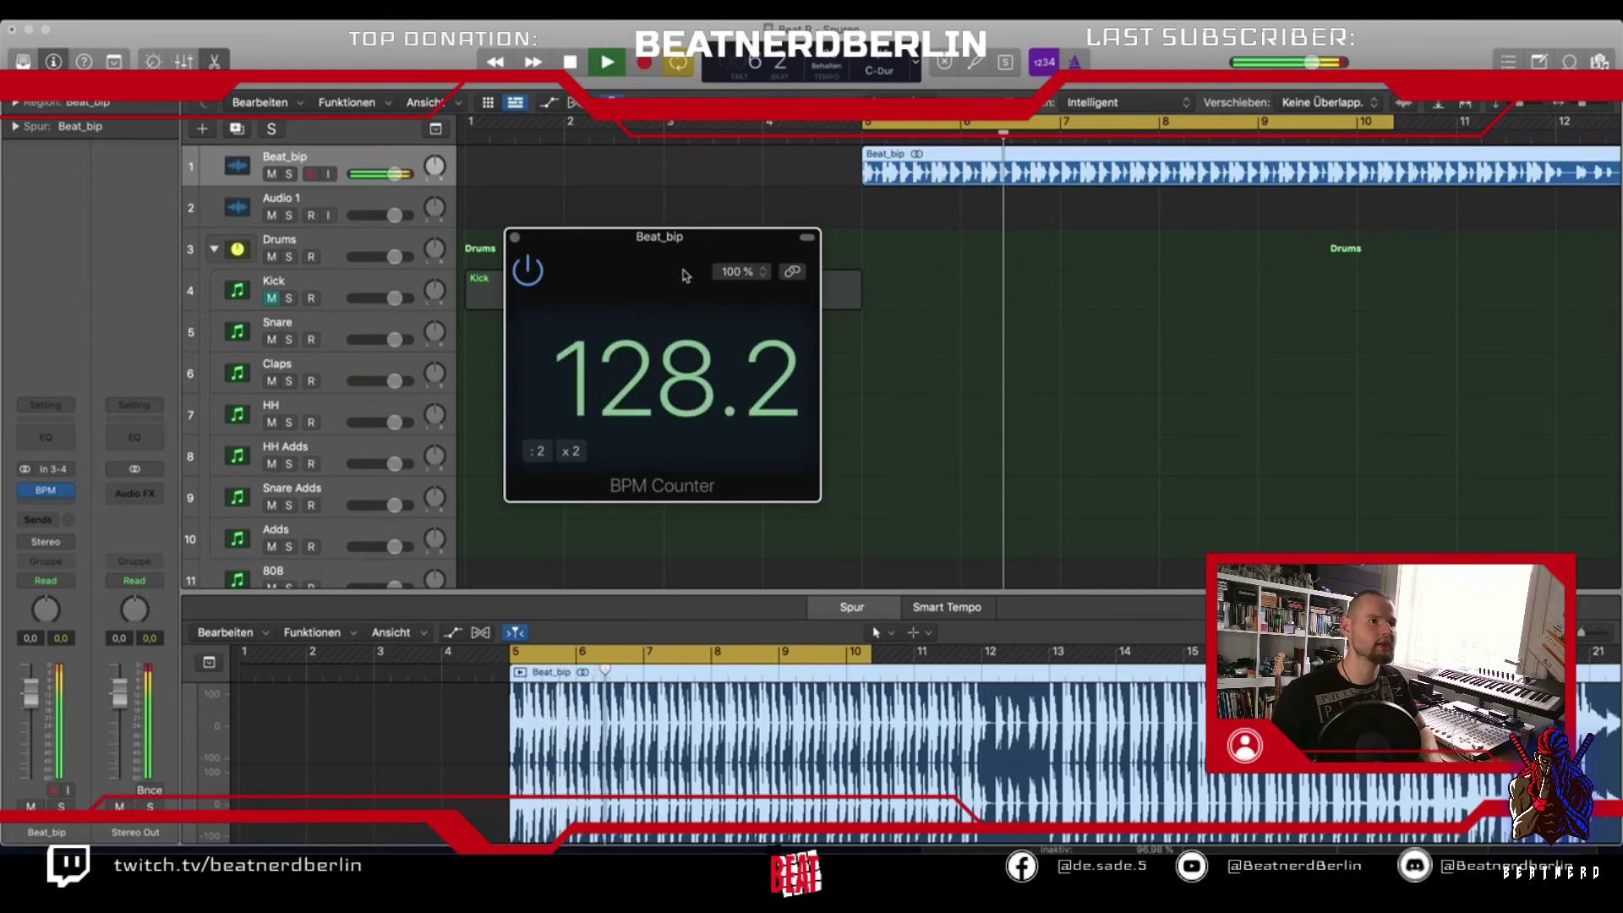
{"action": "key", "text": "space"}
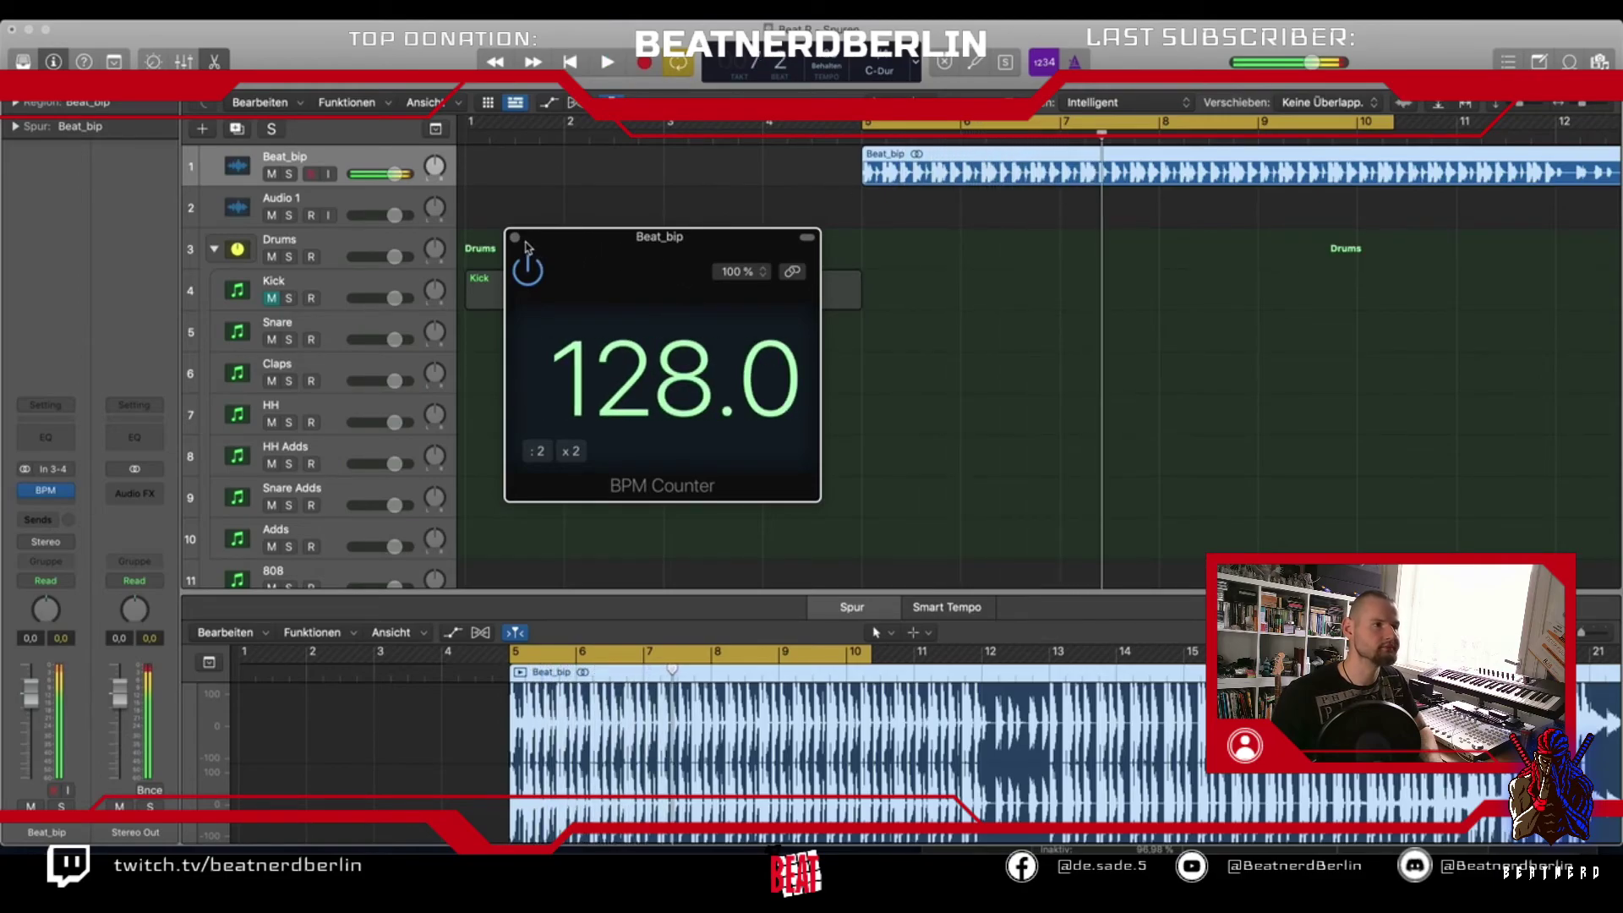
Close the BPM Counter and remove it from the Beat_bip track
{"action": "left_click", "coordinate": [516, 239]}
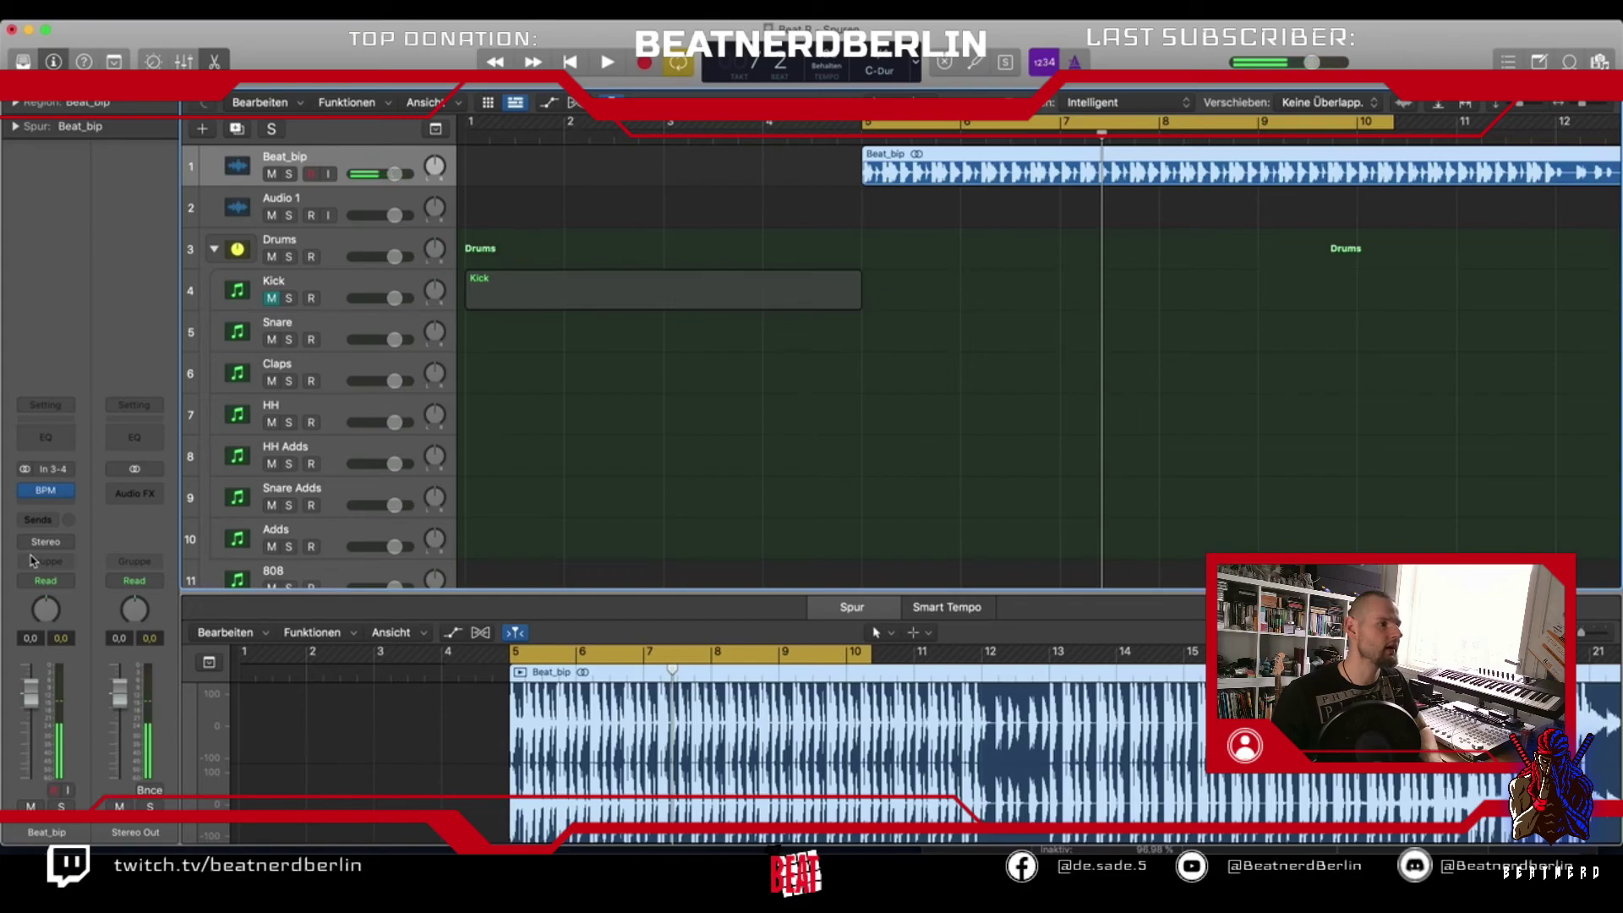
{"action": "left_click", "coordinate": [67, 497]}
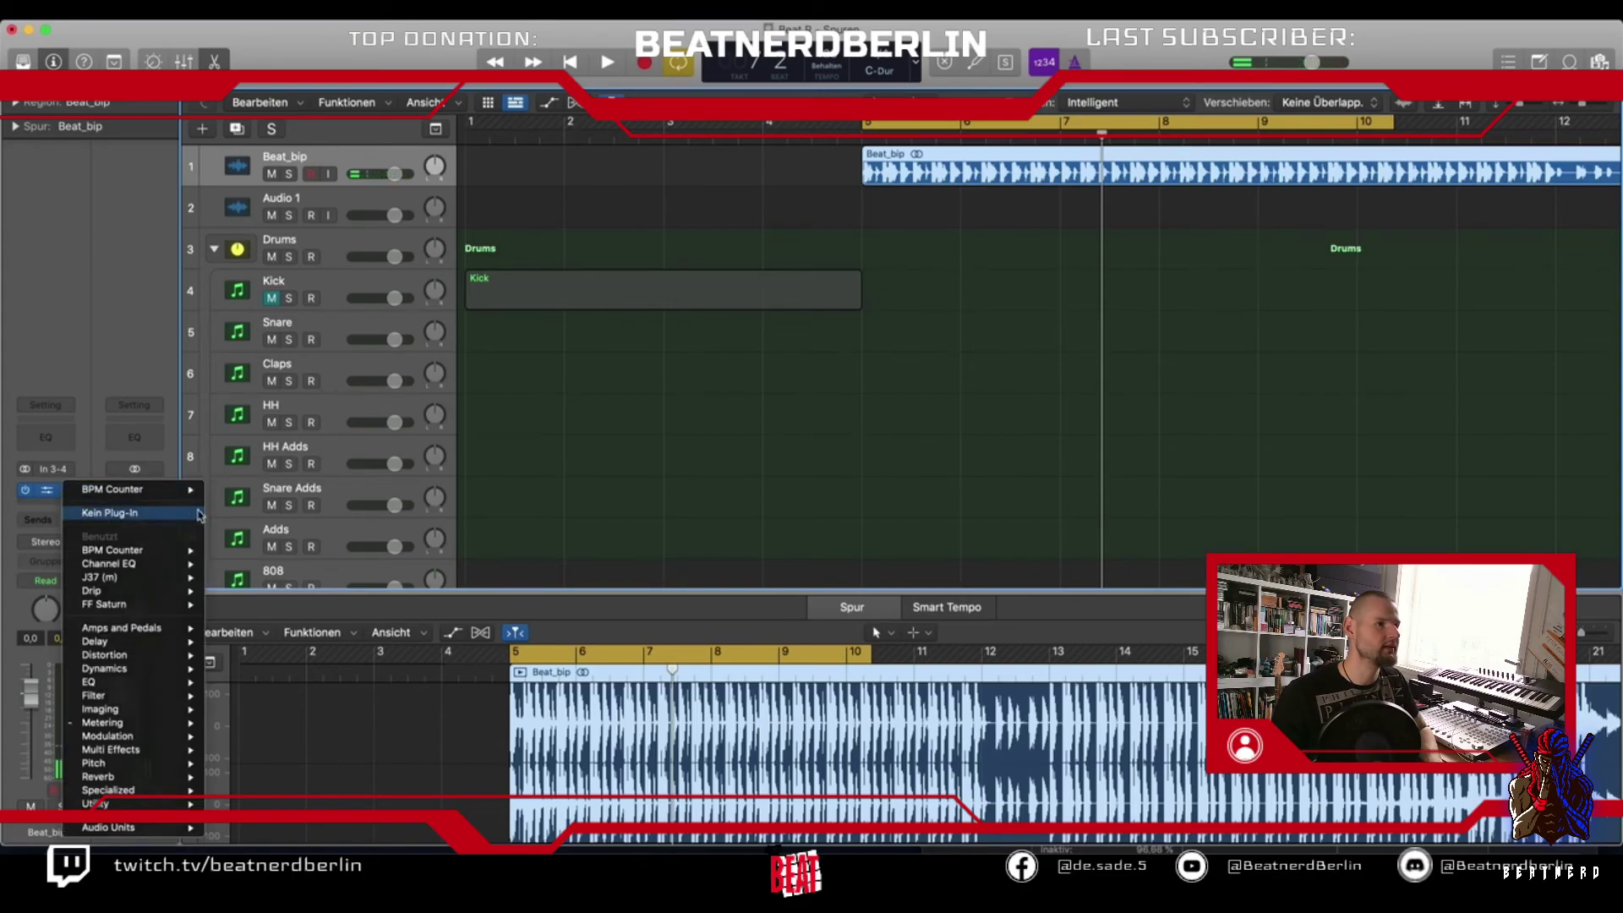
{"action": "left_click", "coordinate": [84, 514]}
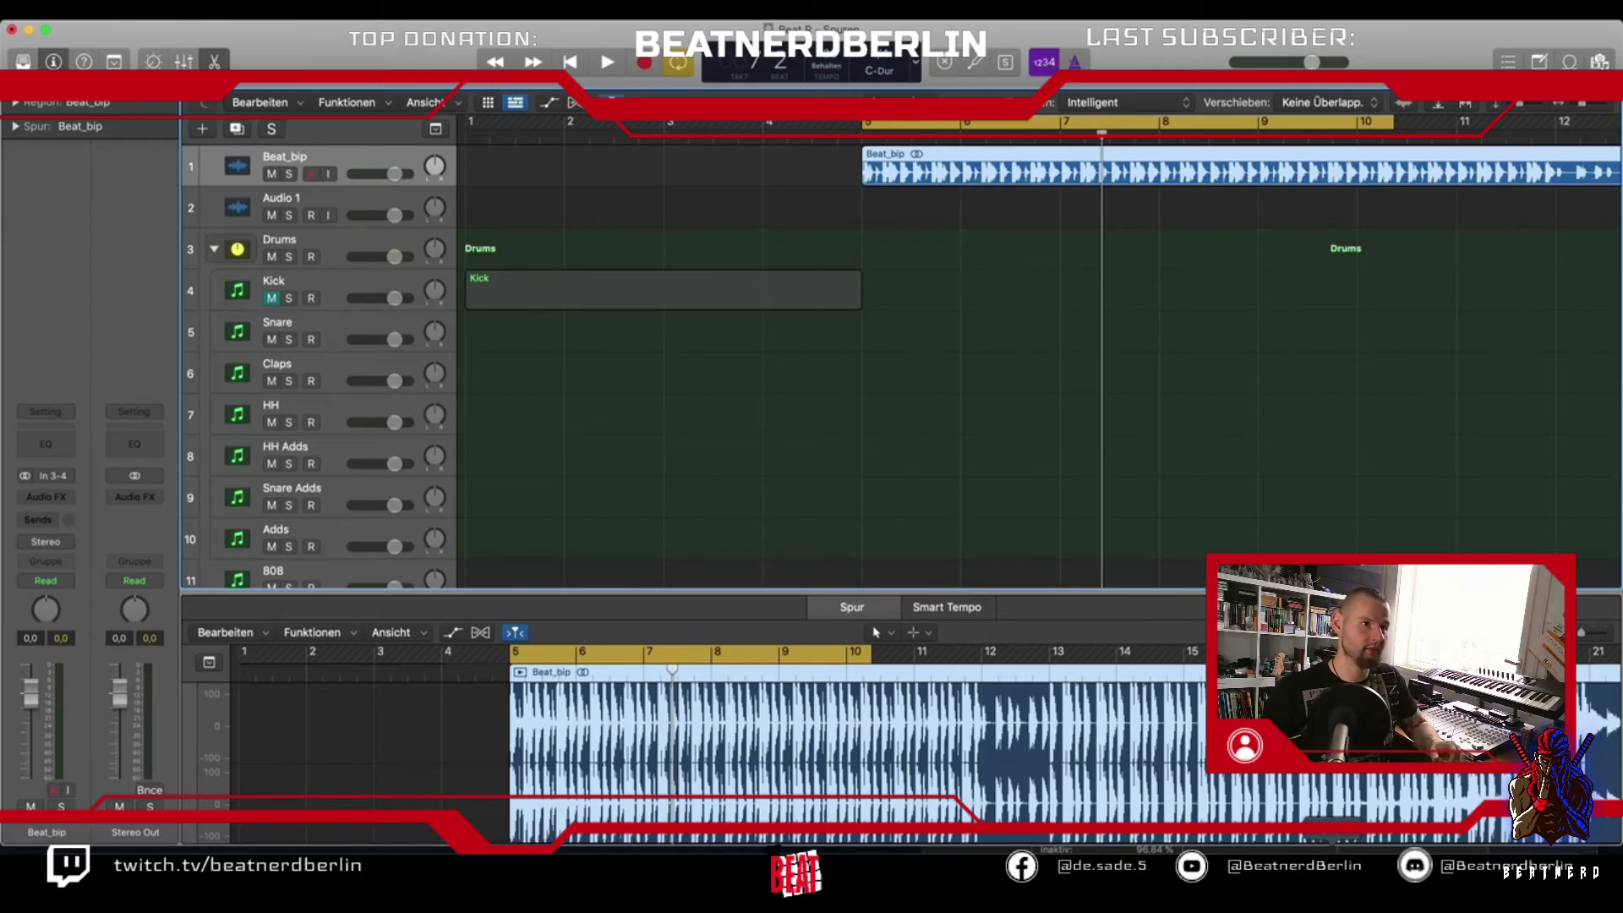
Fine-adjust the start of the Beat_bip region around bar 5 and play it to check the timing against the grid
{"action": "key", "text": "super+Right"}
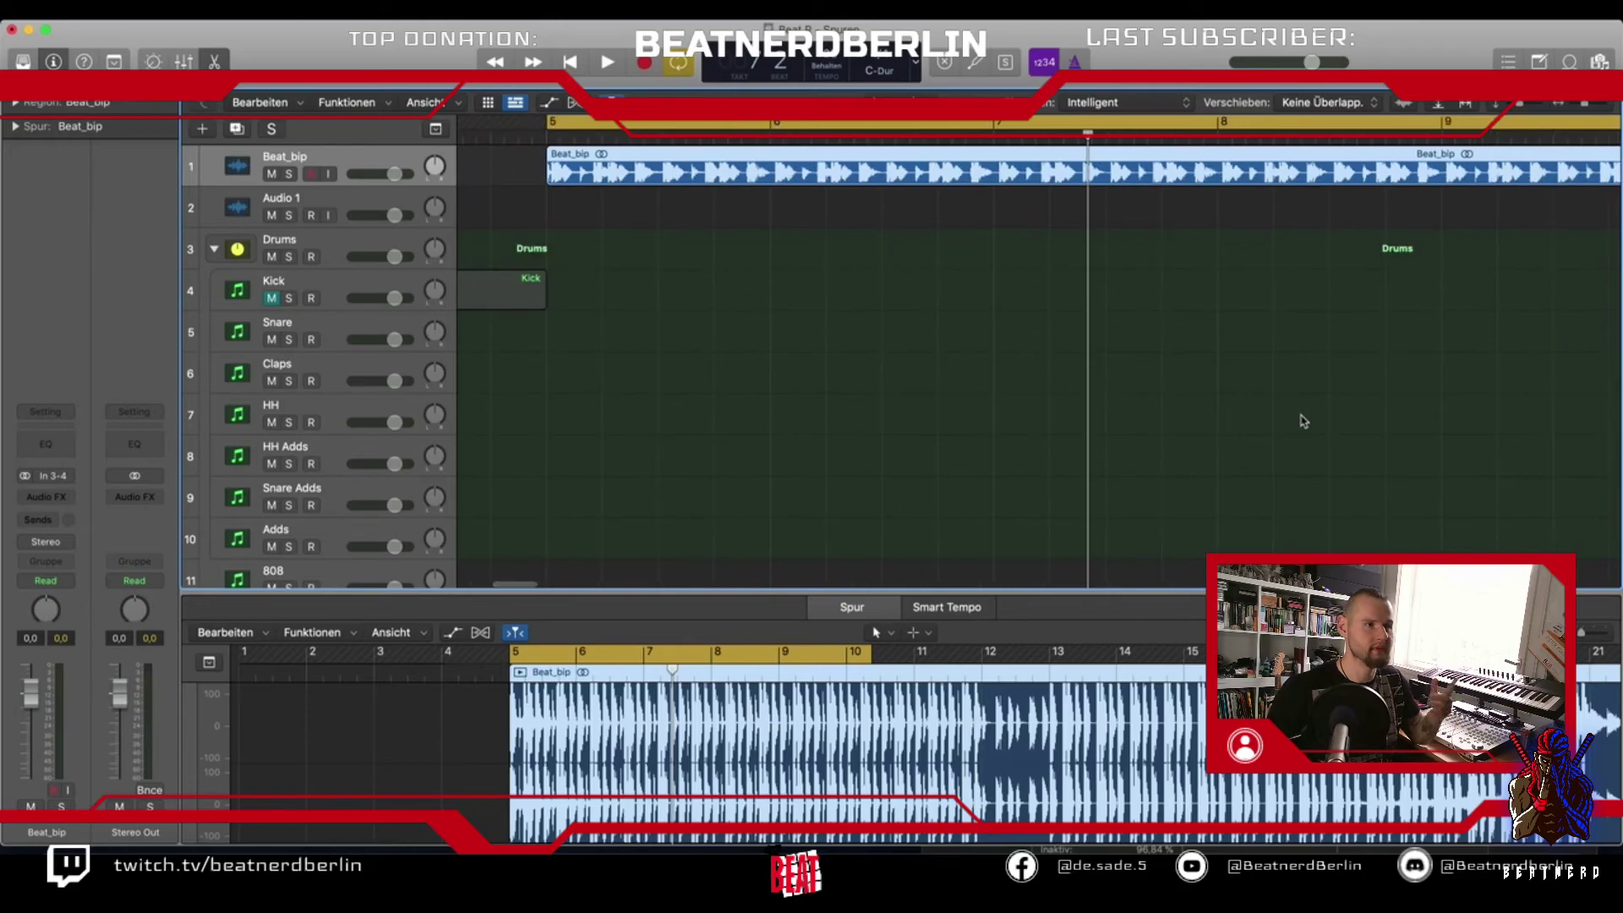
{"action": "key", "text": "space"}
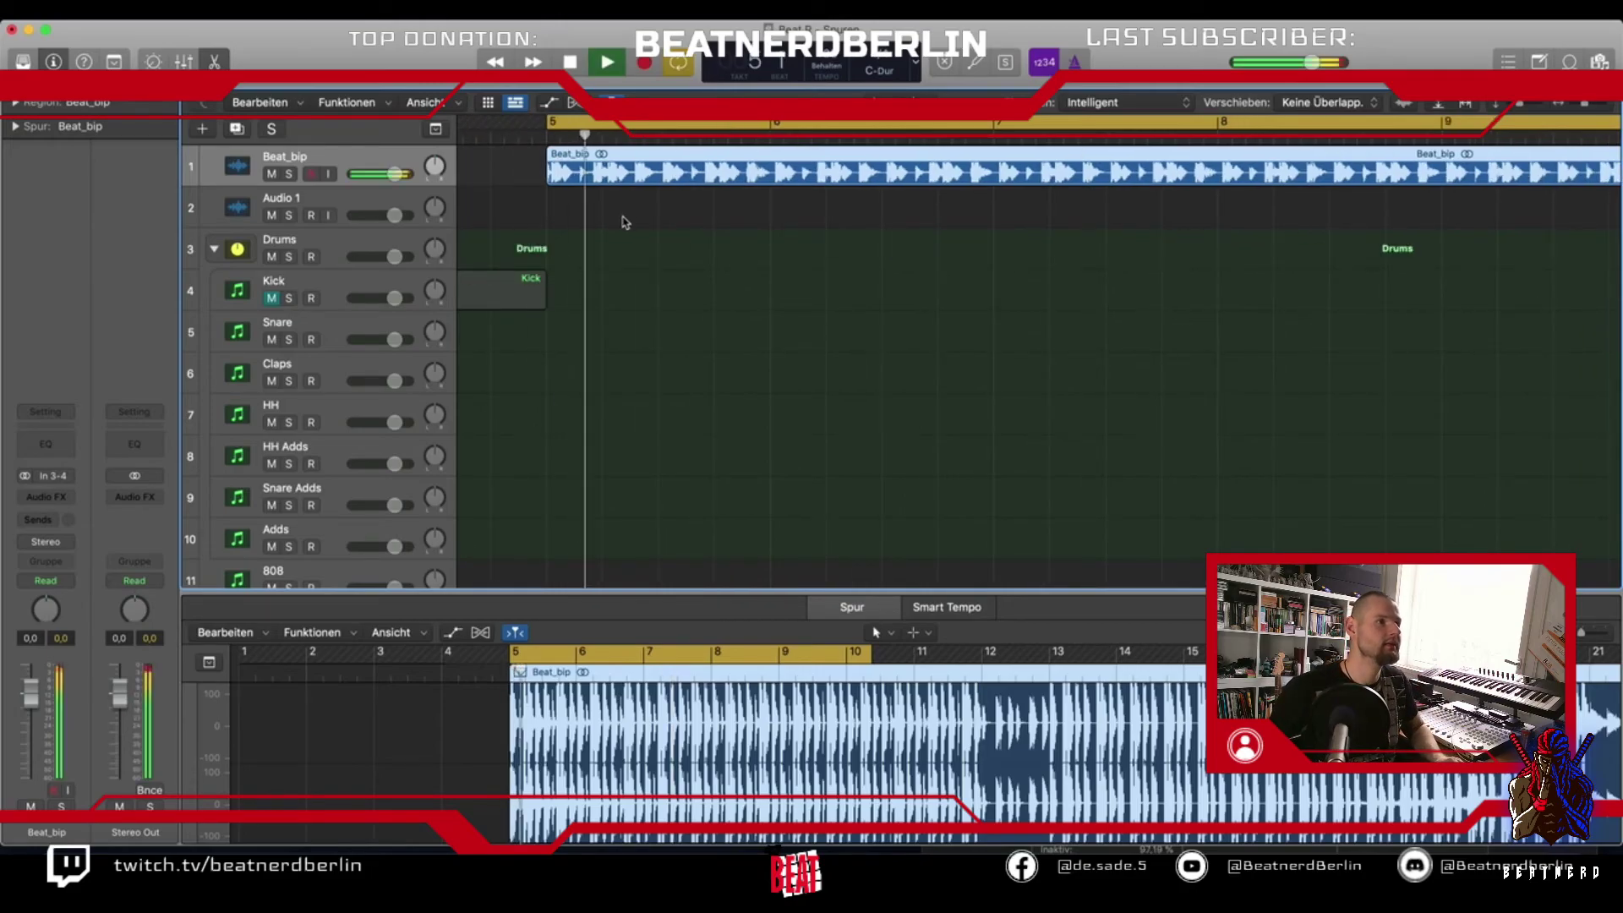
{"action": "key", "text": "super+Right"}
{"action": "key", "text": "super+Right"}
{"action": "key", "text": "super+Right"}
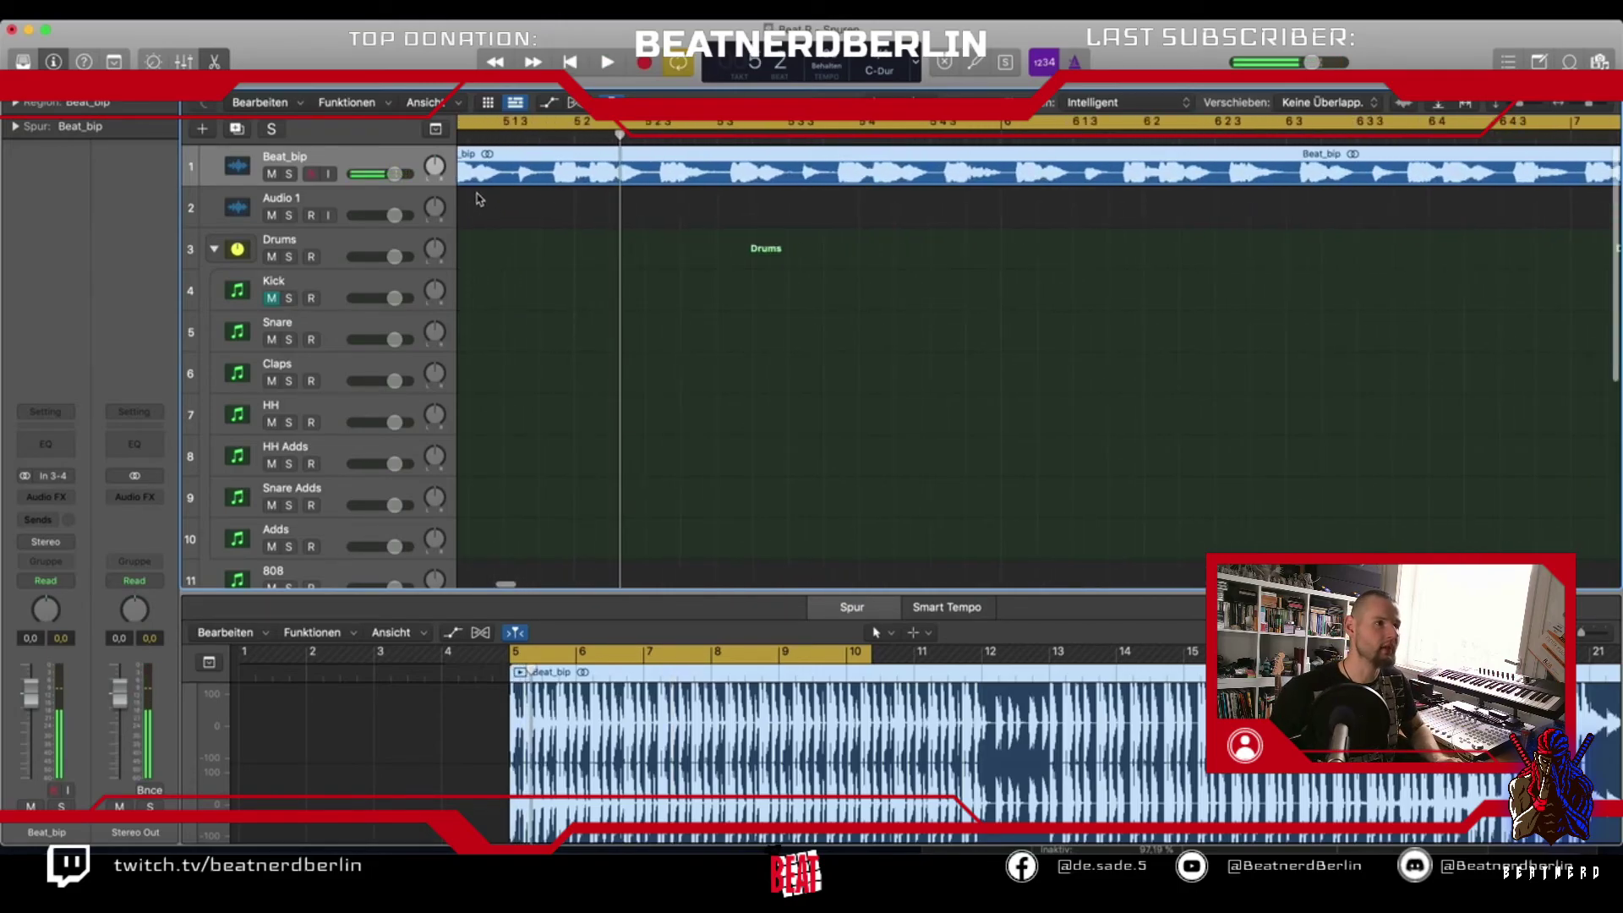
{"action": "scroll", "coordinate": [670, 172], "scroll_direction": "left", "scroll_amount": 5}
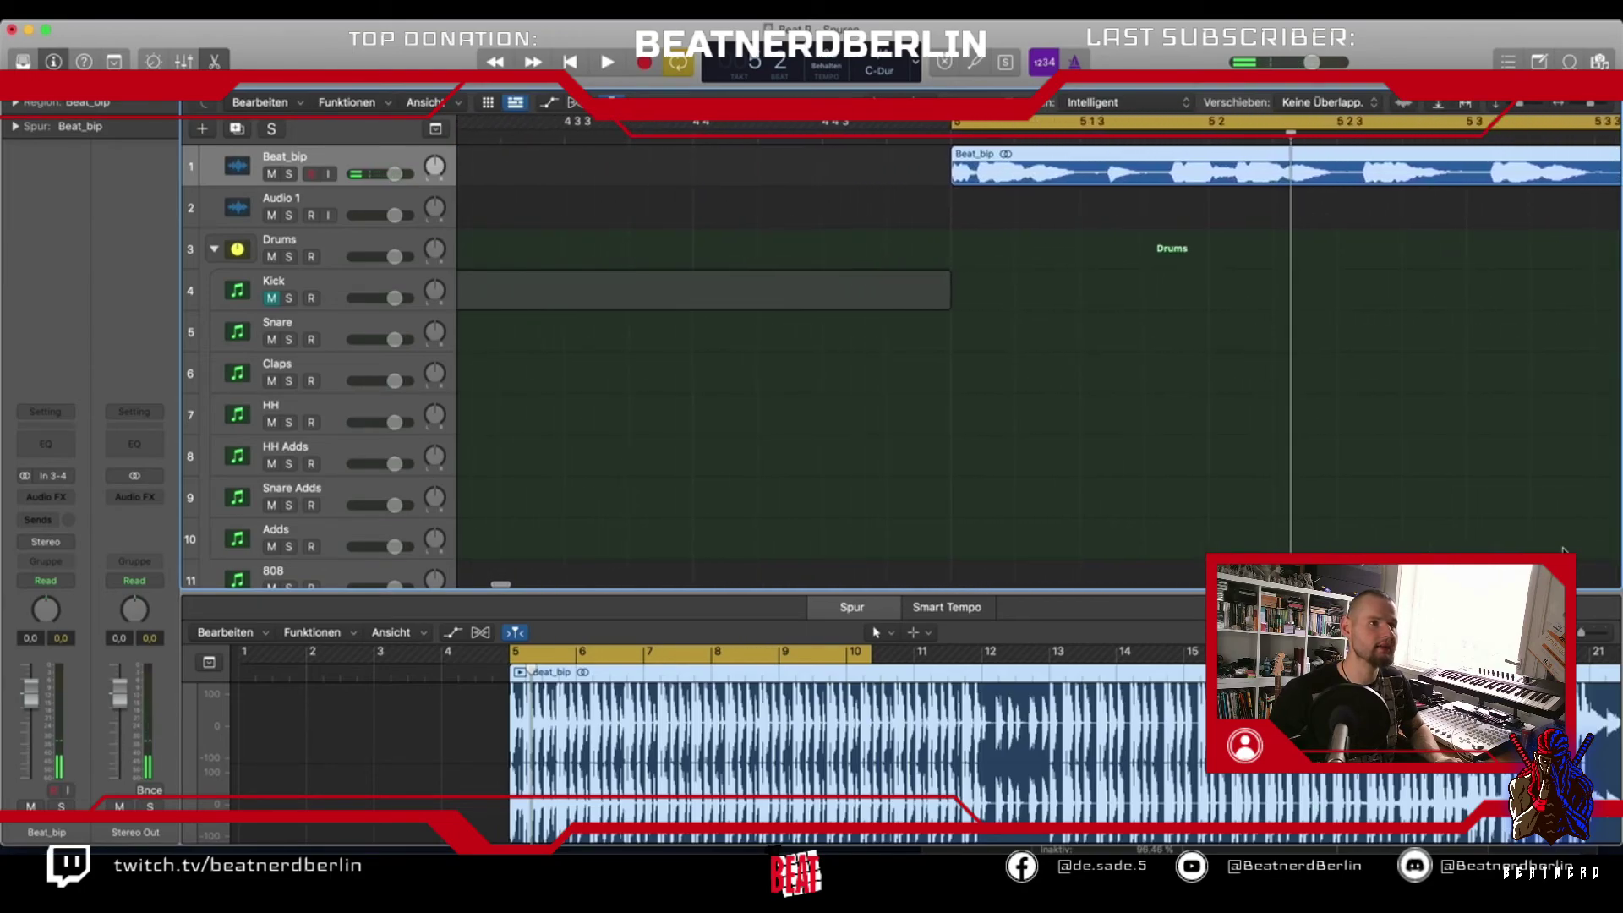
{"action": "left_click_drag", "start_coordinate": [952, 185], "coordinate": [1010, 173]}
{"action": "key", "text": "space"}
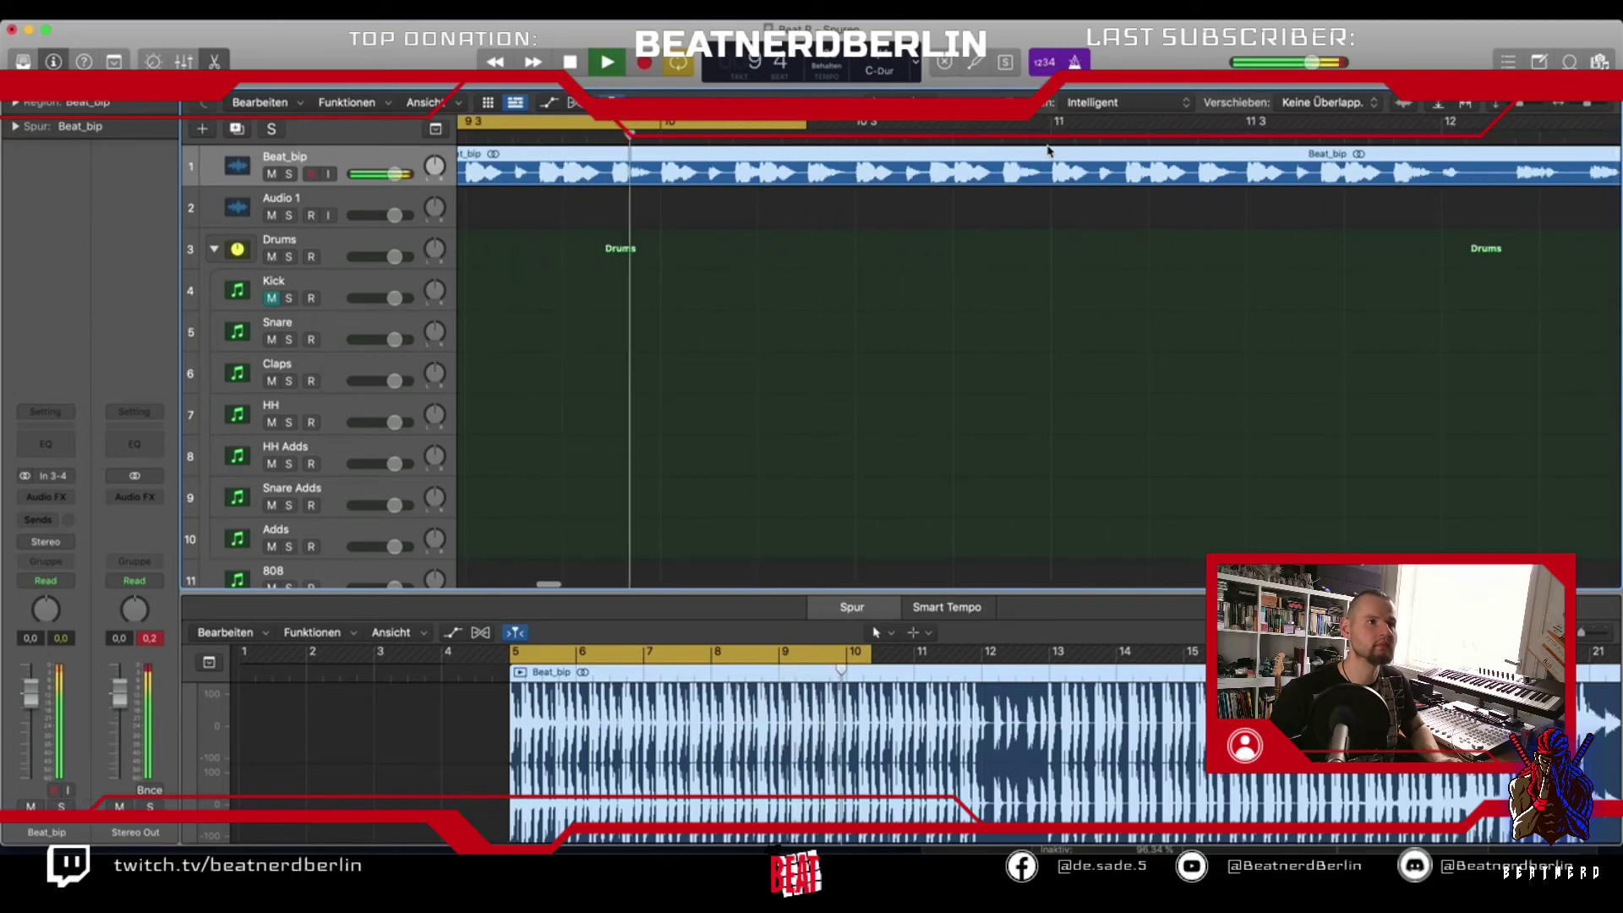
{"action": "key", "text": "space"}
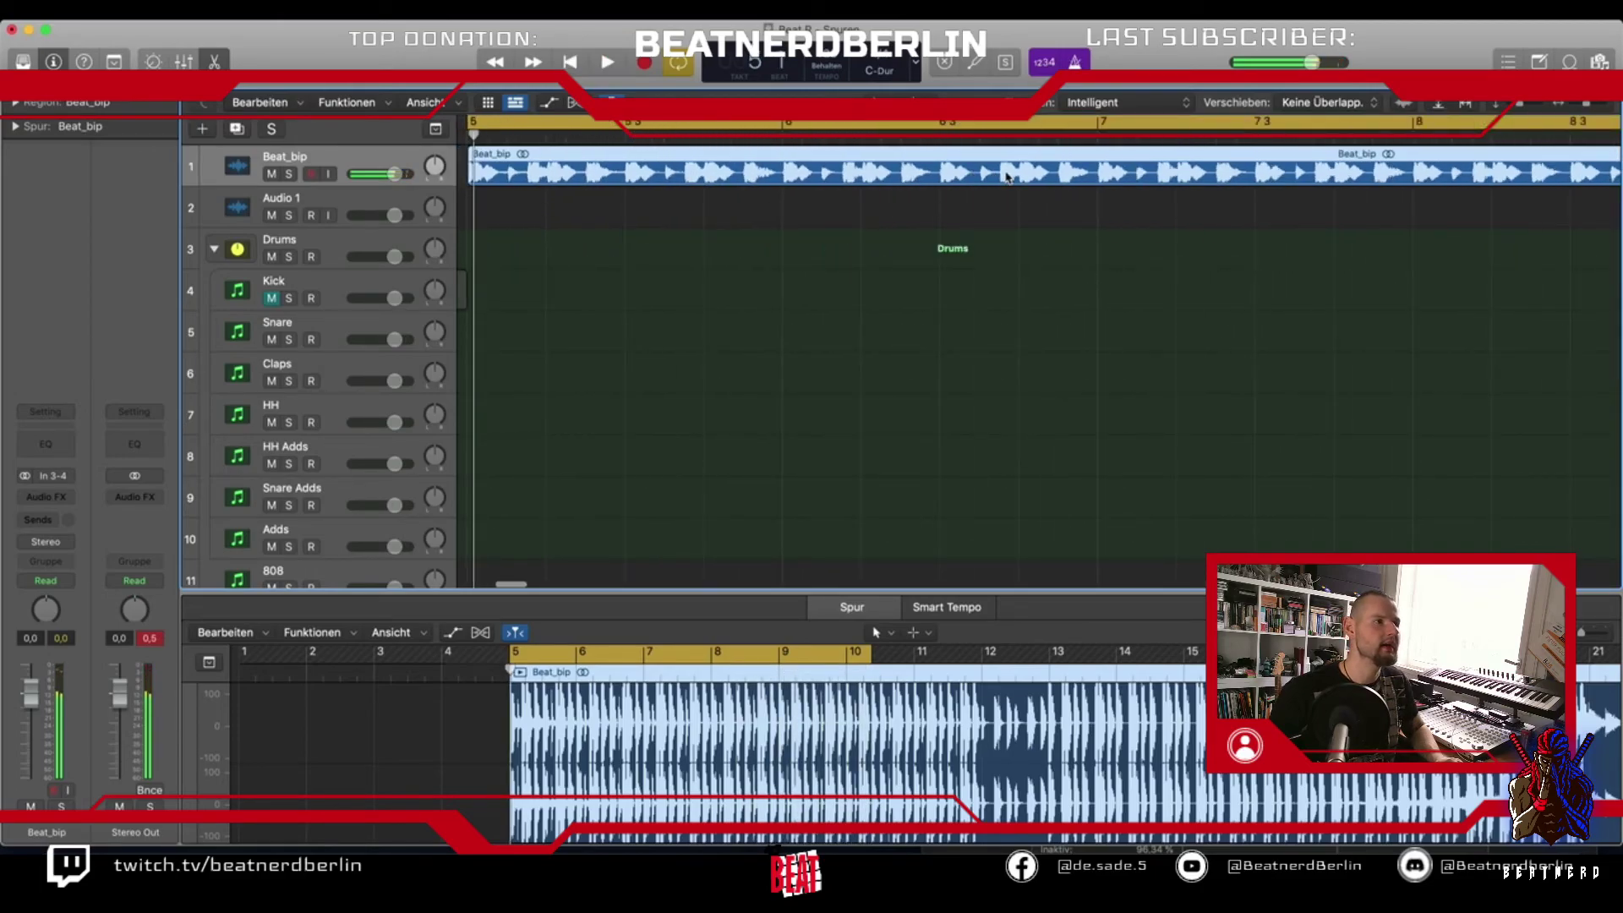
Move the Kick region to start at bar 5 and set the cycle range from bar 5 to bar 9
{"action": "key", "text": "super+Left"}
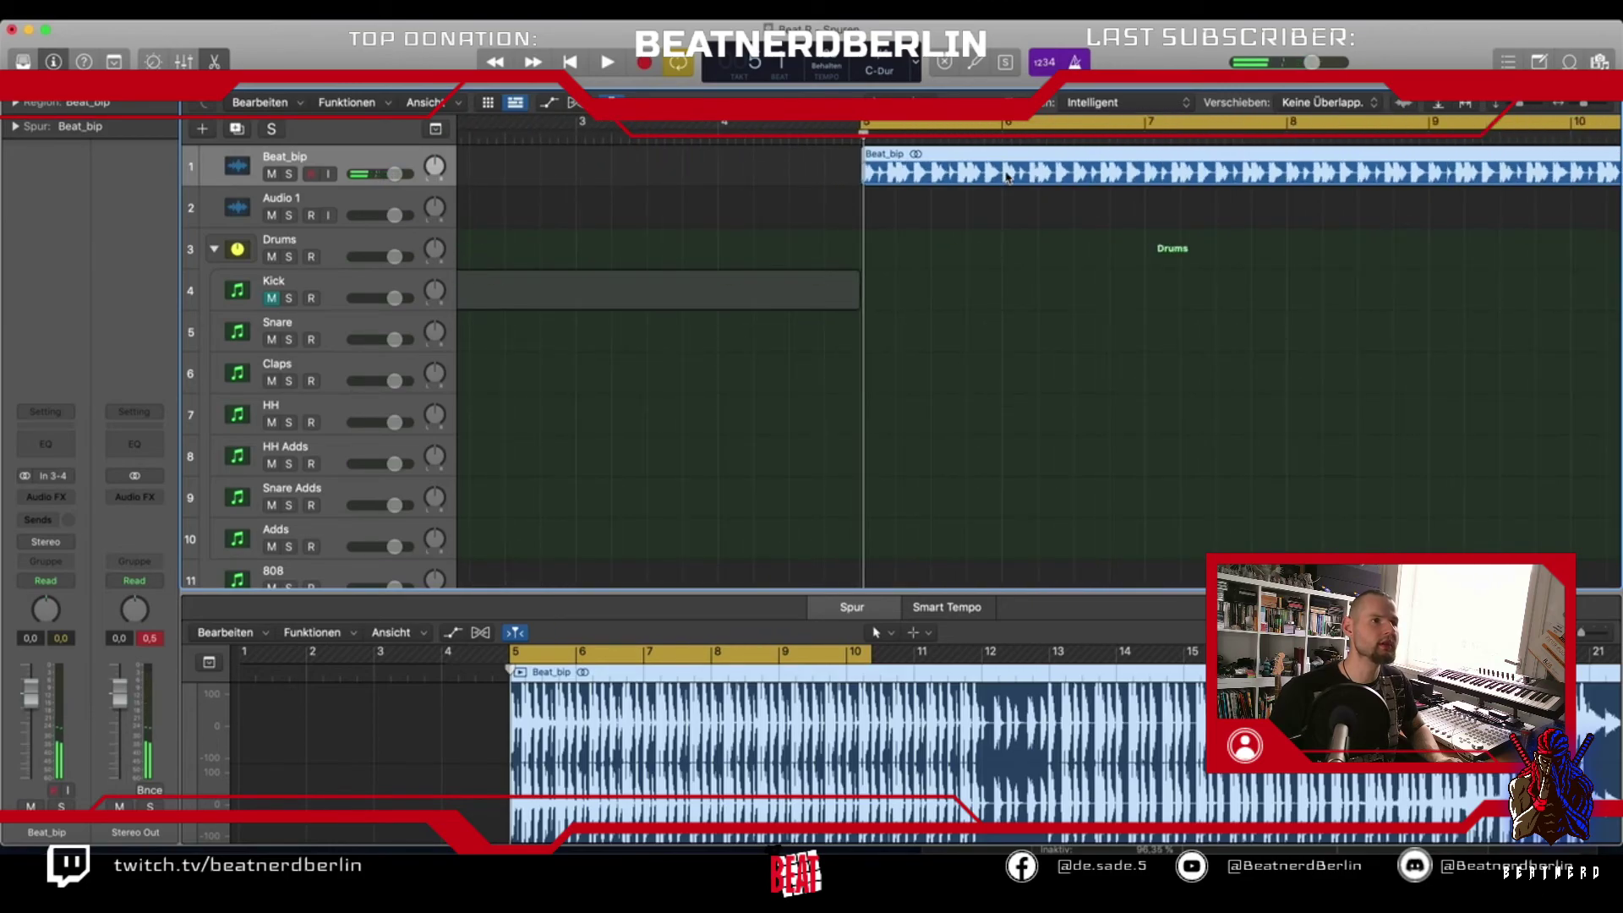
{"action": "key", "text": "super+Left"}
{"action": "left_click_drag", "start_coordinate": [626, 285], "coordinate": [884, 297]}
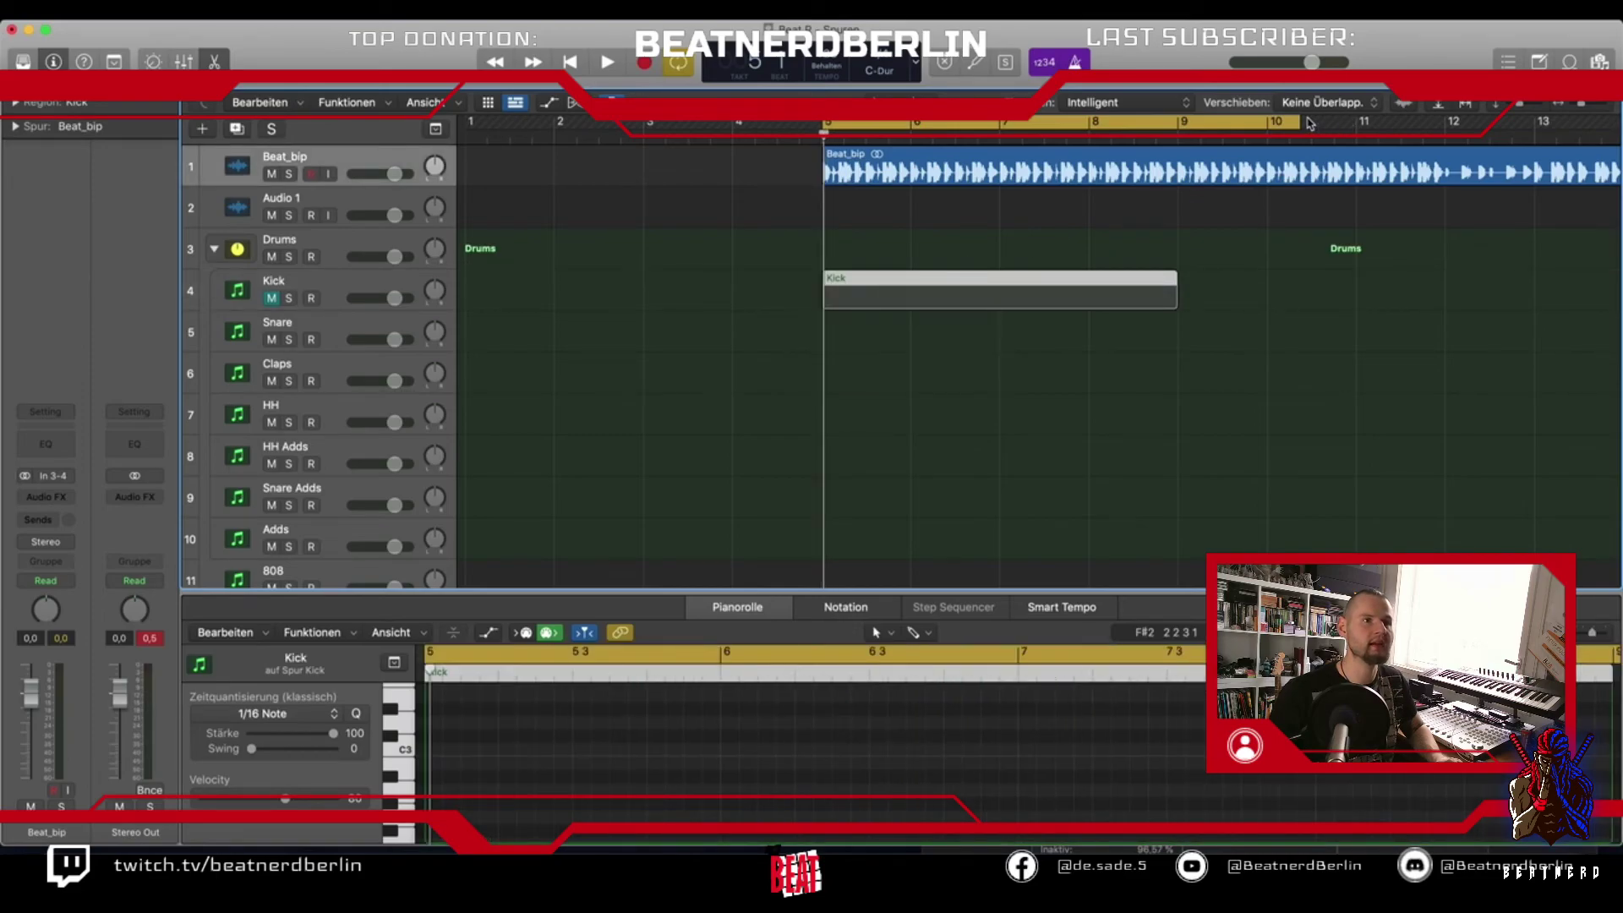
{"action": "left_click_drag", "start_coordinate": [1287, 121], "coordinate": [1165, 123]}
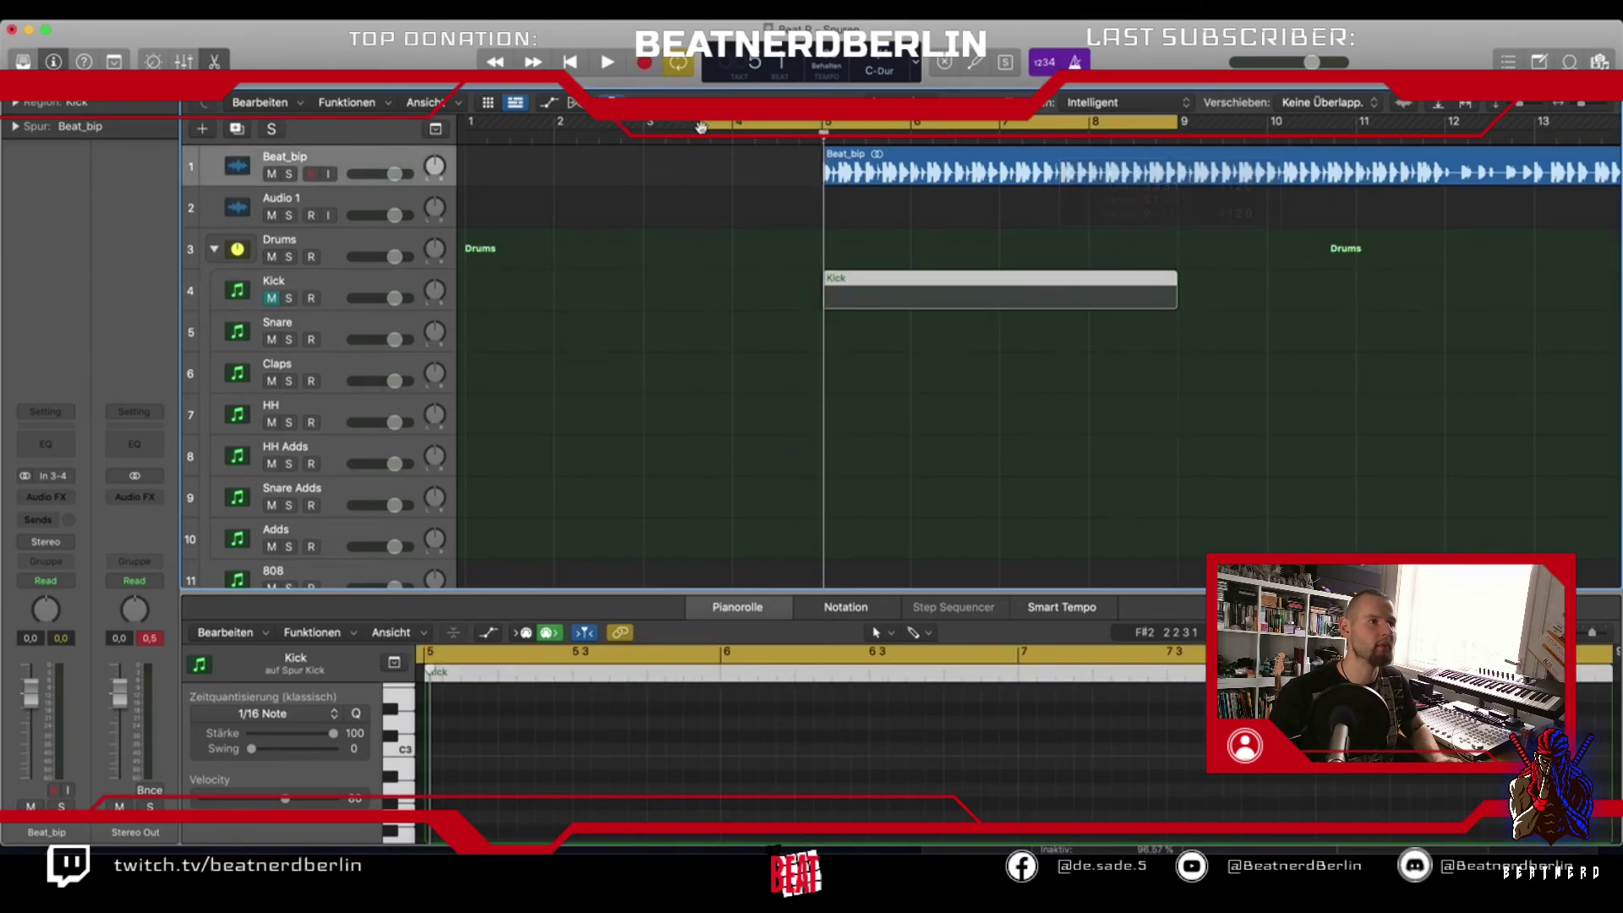
{"action": "left_click_drag", "start_coordinate": [699, 127], "coordinate": [824, 126]}
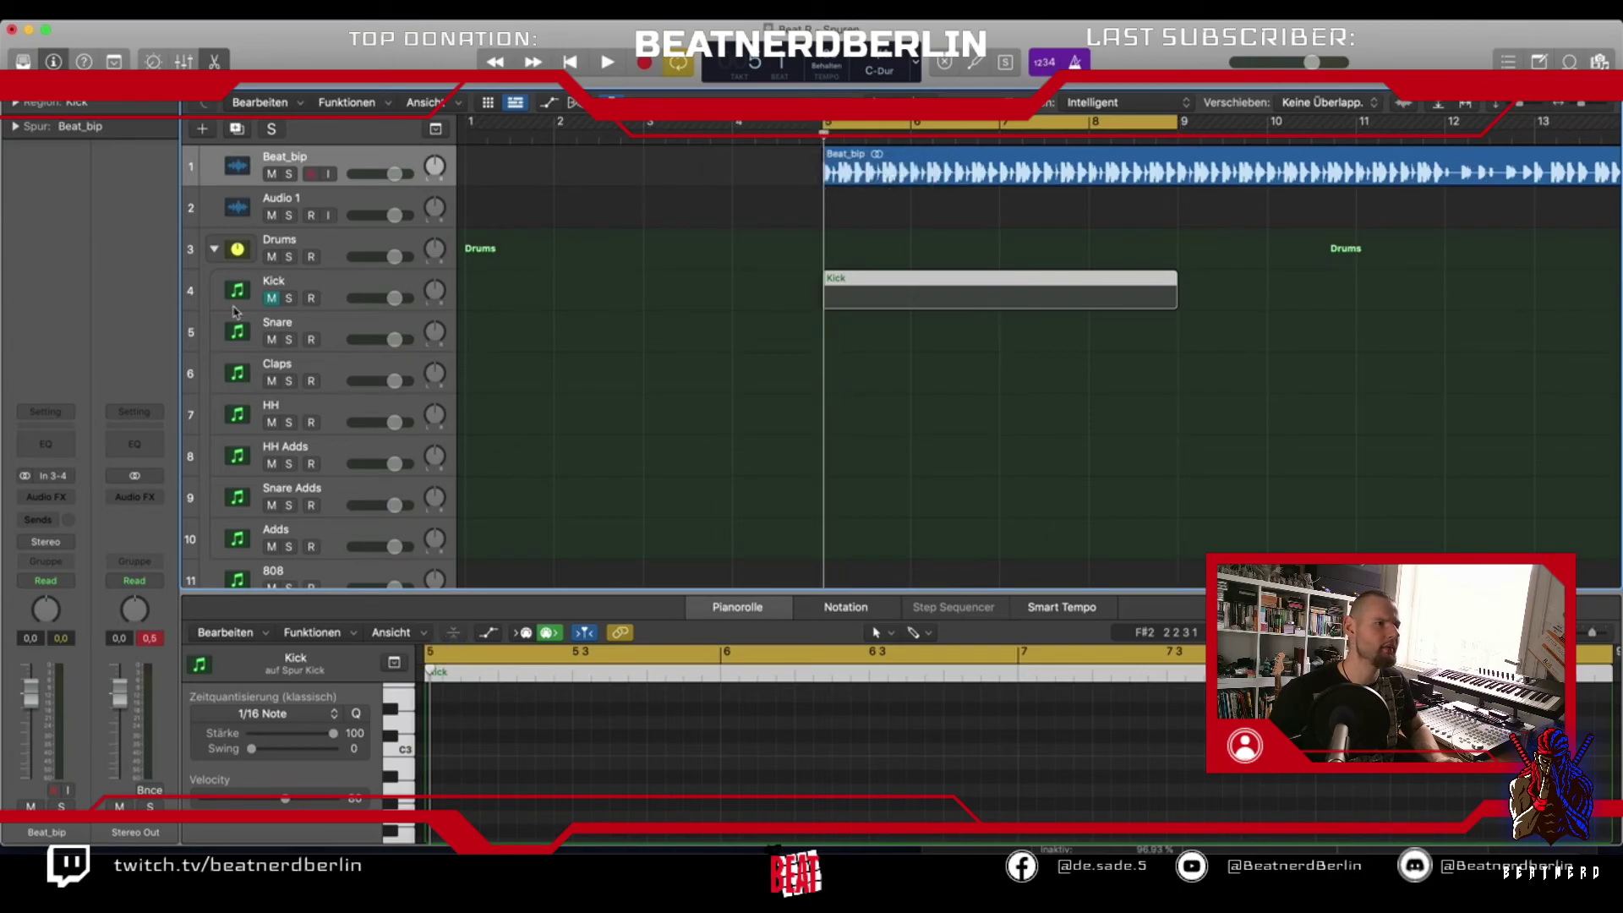
Unmute the Kick track and audition the kick samples loaded in its Battery 4 instrument
{"action": "left_click", "coordinate": [275, 297]}
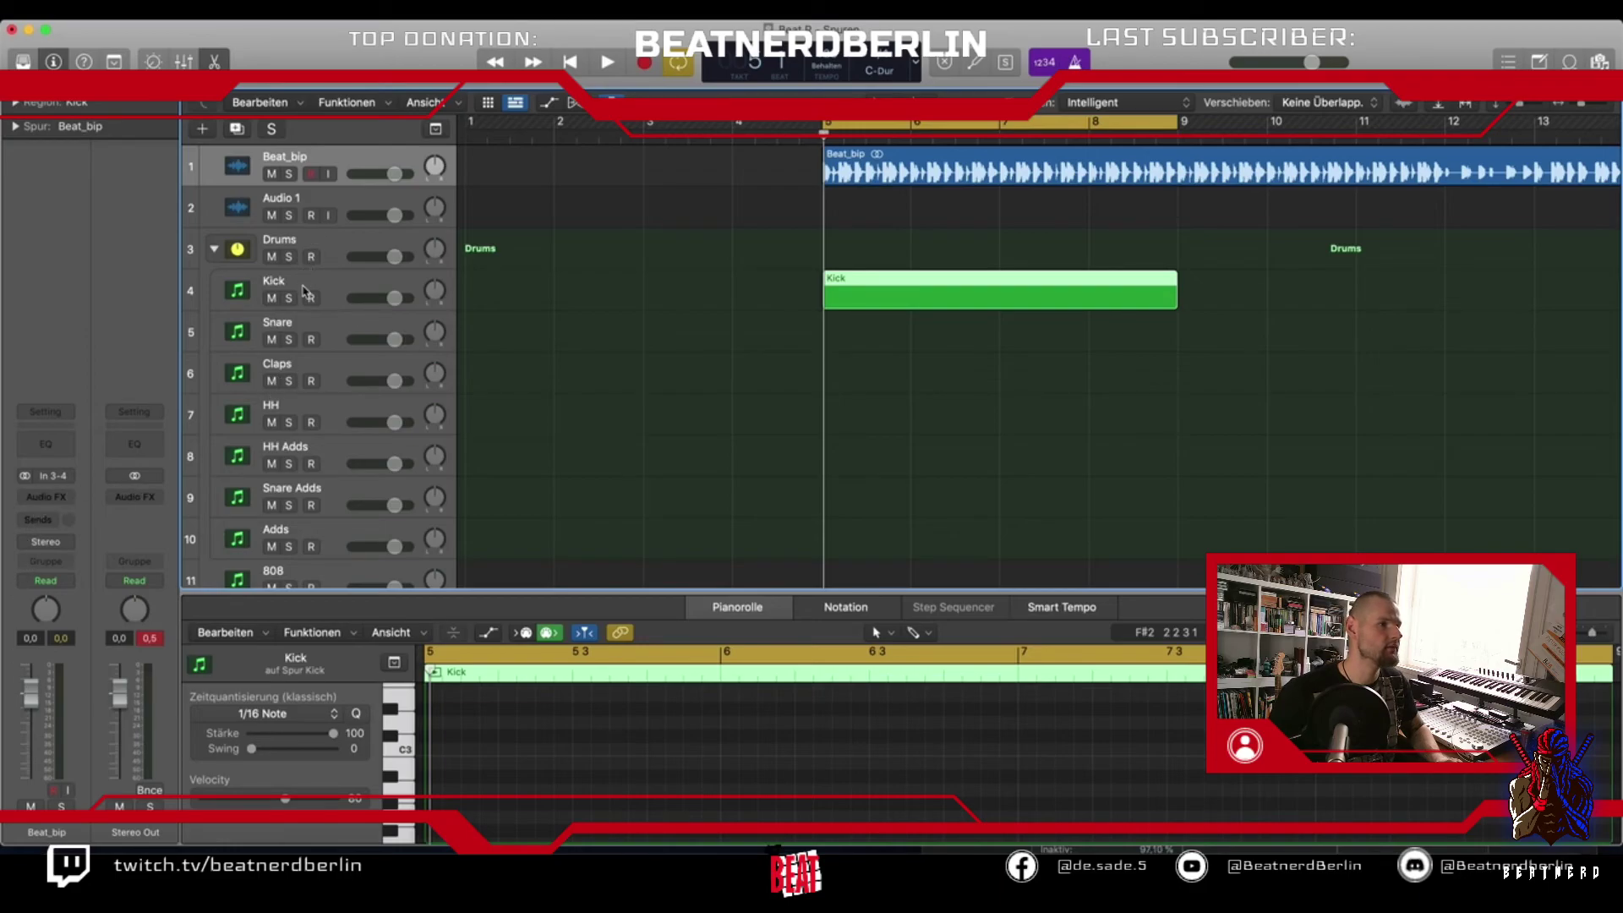
{"action": "left_click", "coordinate": [310, 295]}
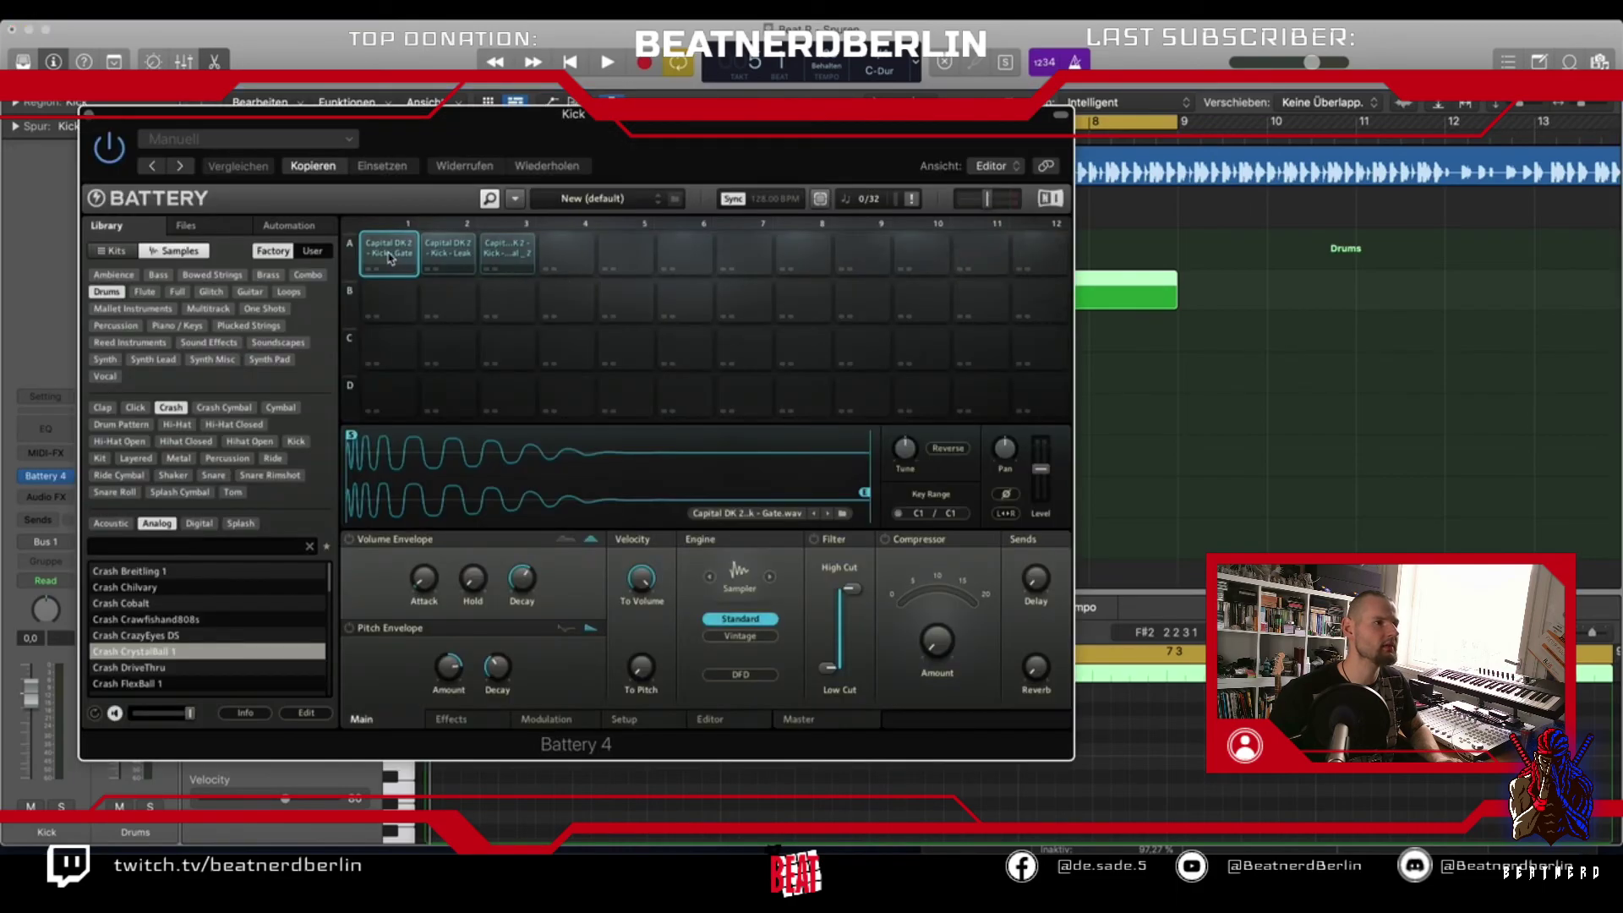
{"action": "left_click", "coordinate": [448, 253]}
{"action": "left_click", "coordinate": [519, 258]}
{"action": "left_click", "coordinate": [459, 258]}
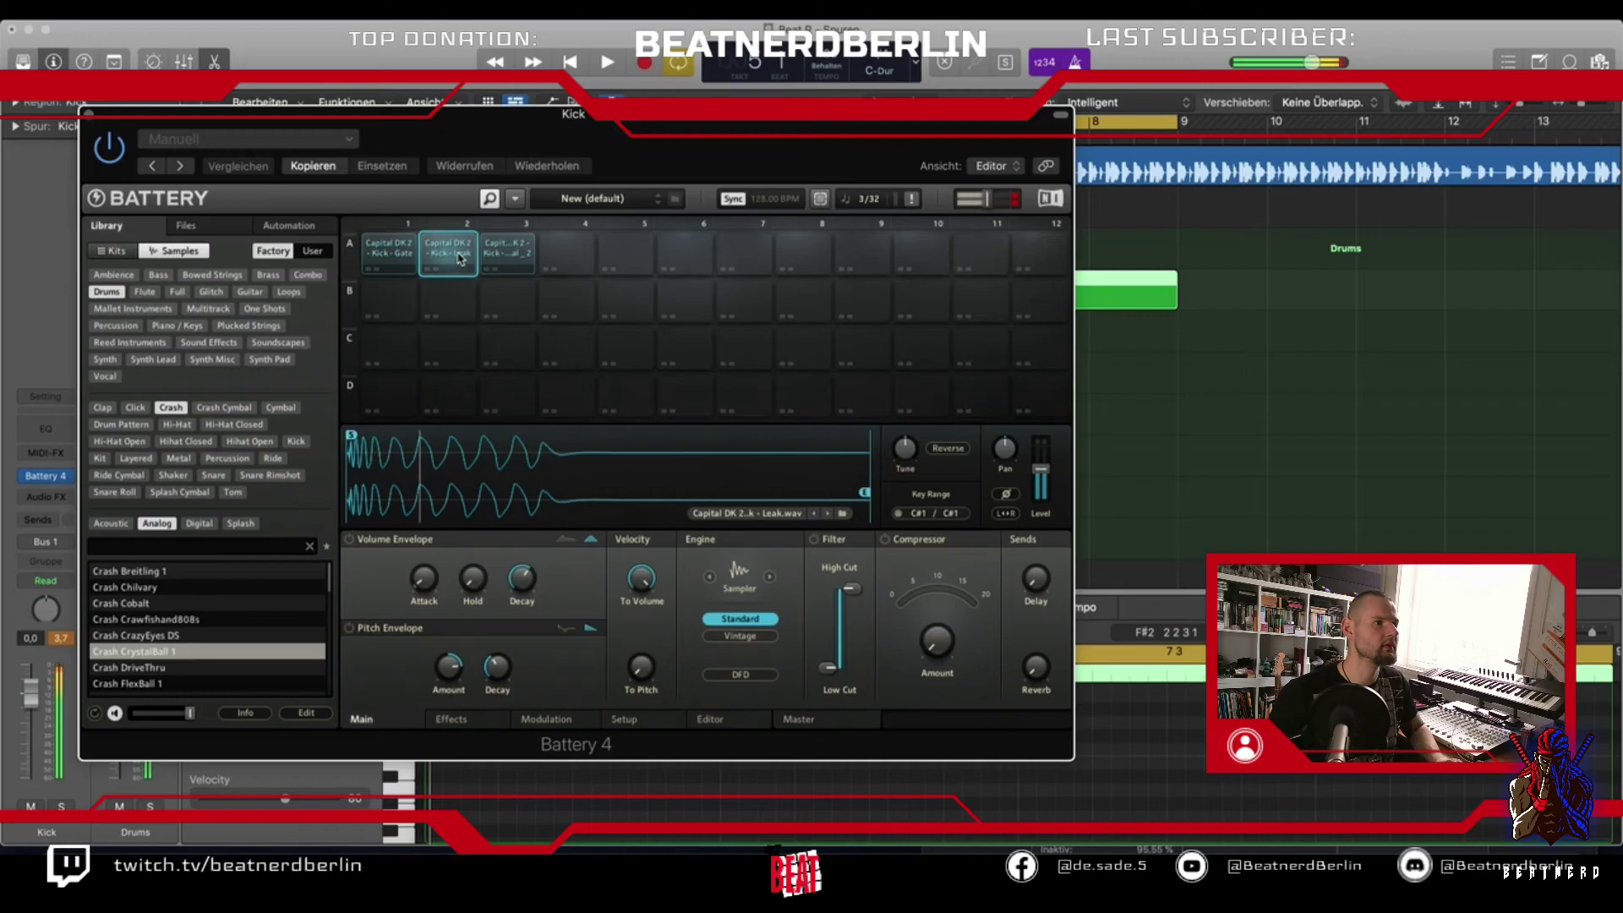
{"action": "left_click", "coordinate": [89, 114]}
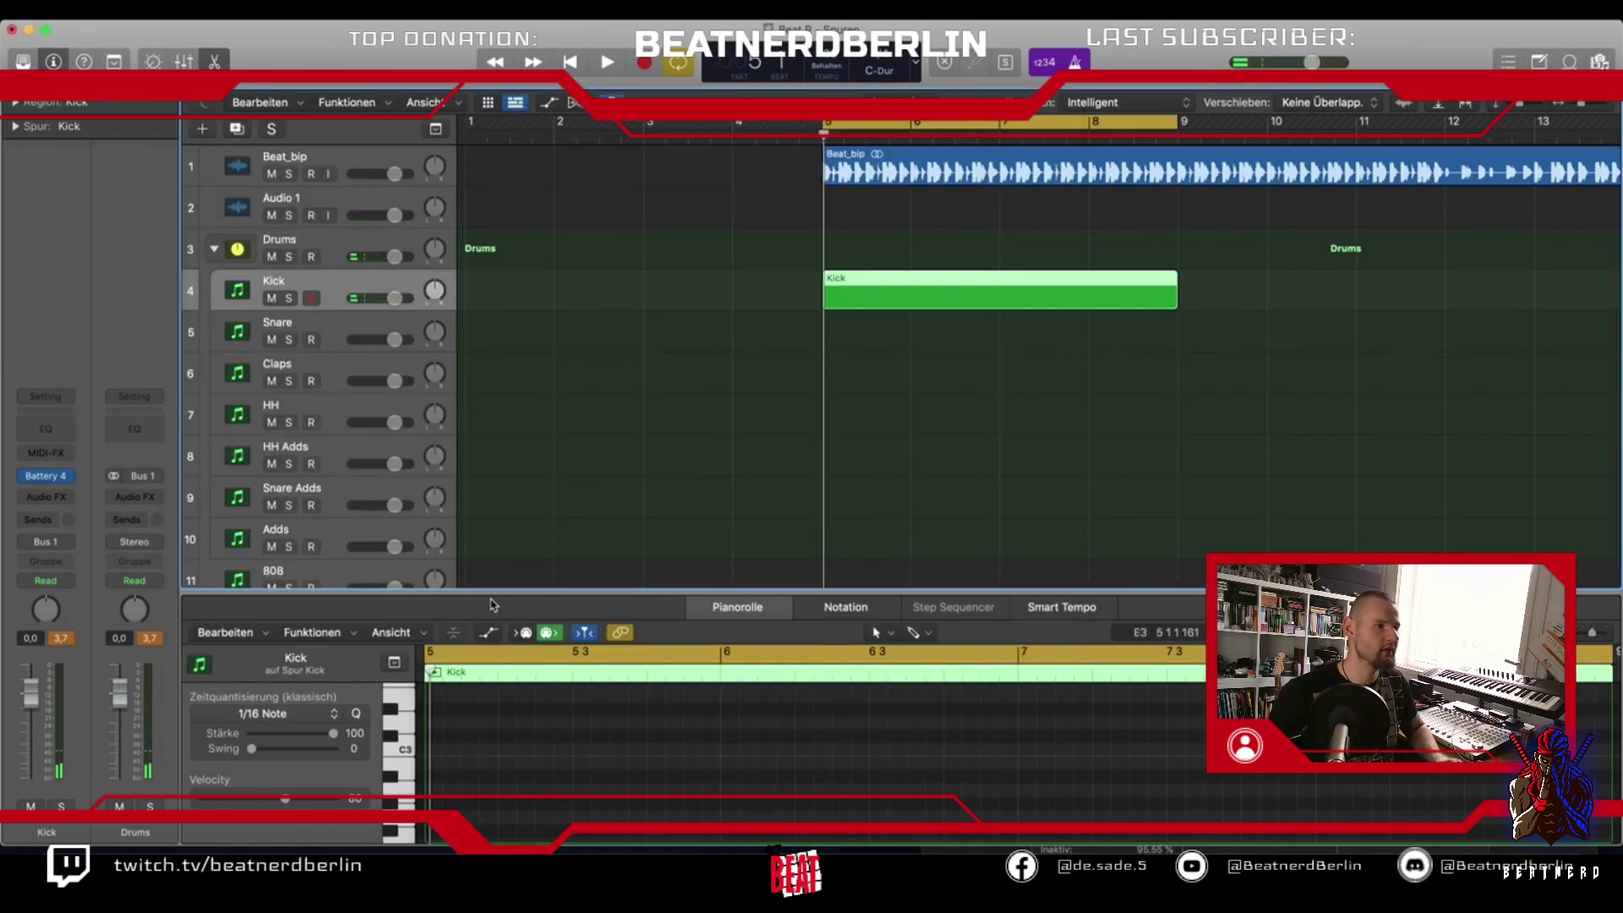
Enlarge the piano roll and enter C1 notes at velocity 127 on all four beats of bar 5 in the Kick region
{"action": "double_click", "coordinate": [493, 604]}
{"action": "scroll", "coordinate": [473, 664], "scroll_direction": "down", "scroll_amount": 3}
{"action": "left_click", "coordinate": [450, 700]}
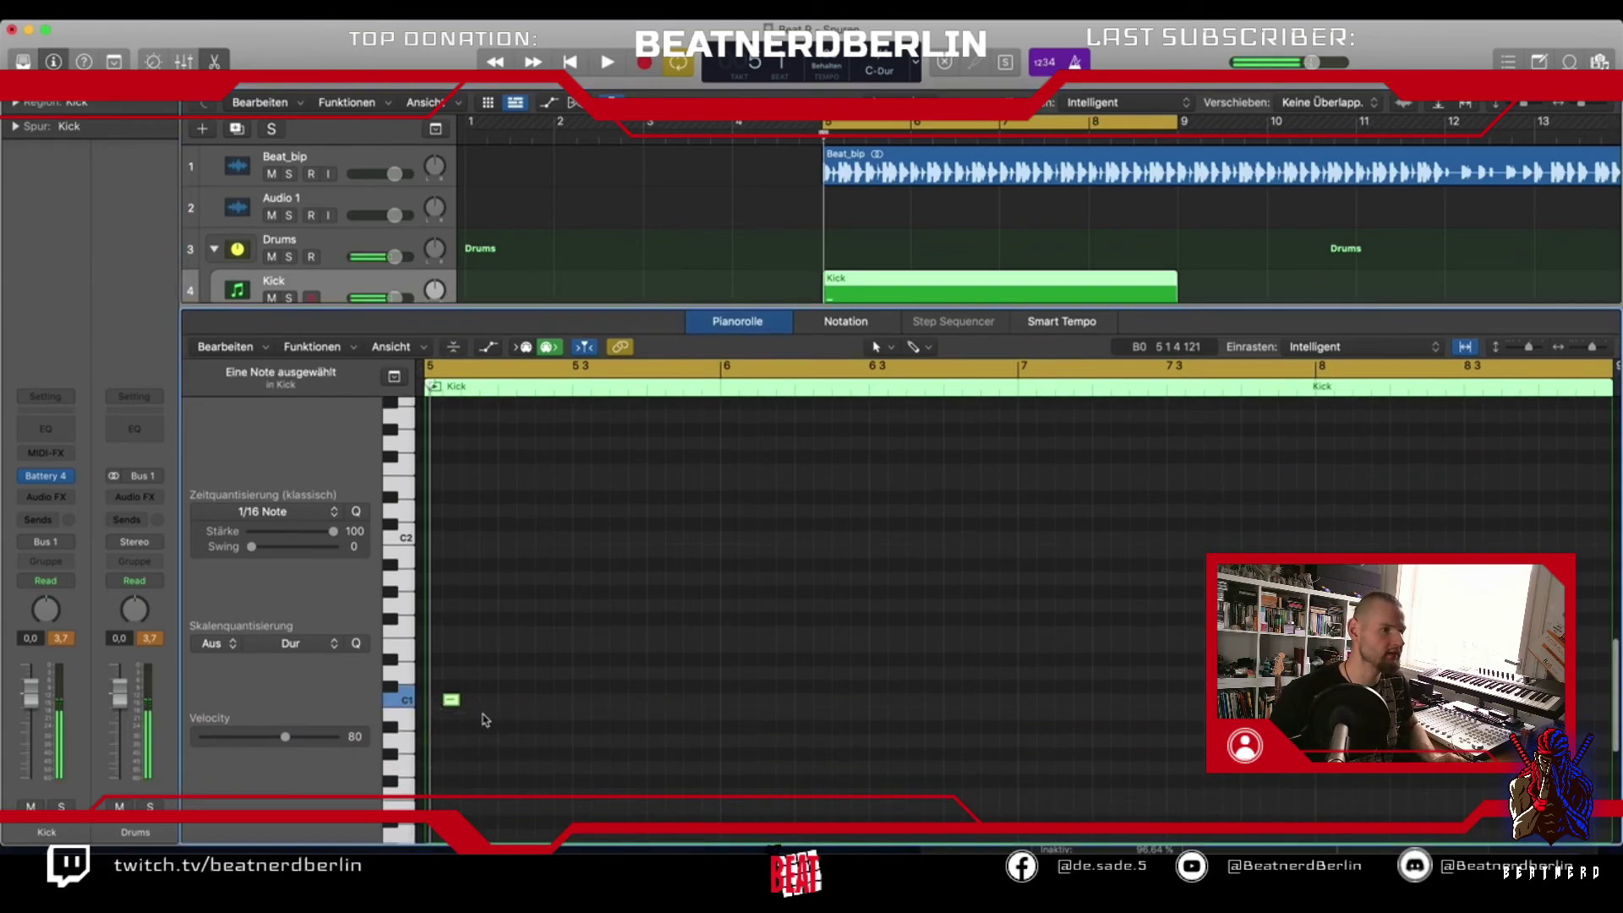
{"action": "left_click_drag", "start_coordinate": [455, 707], "coordinate": [337, 738]}
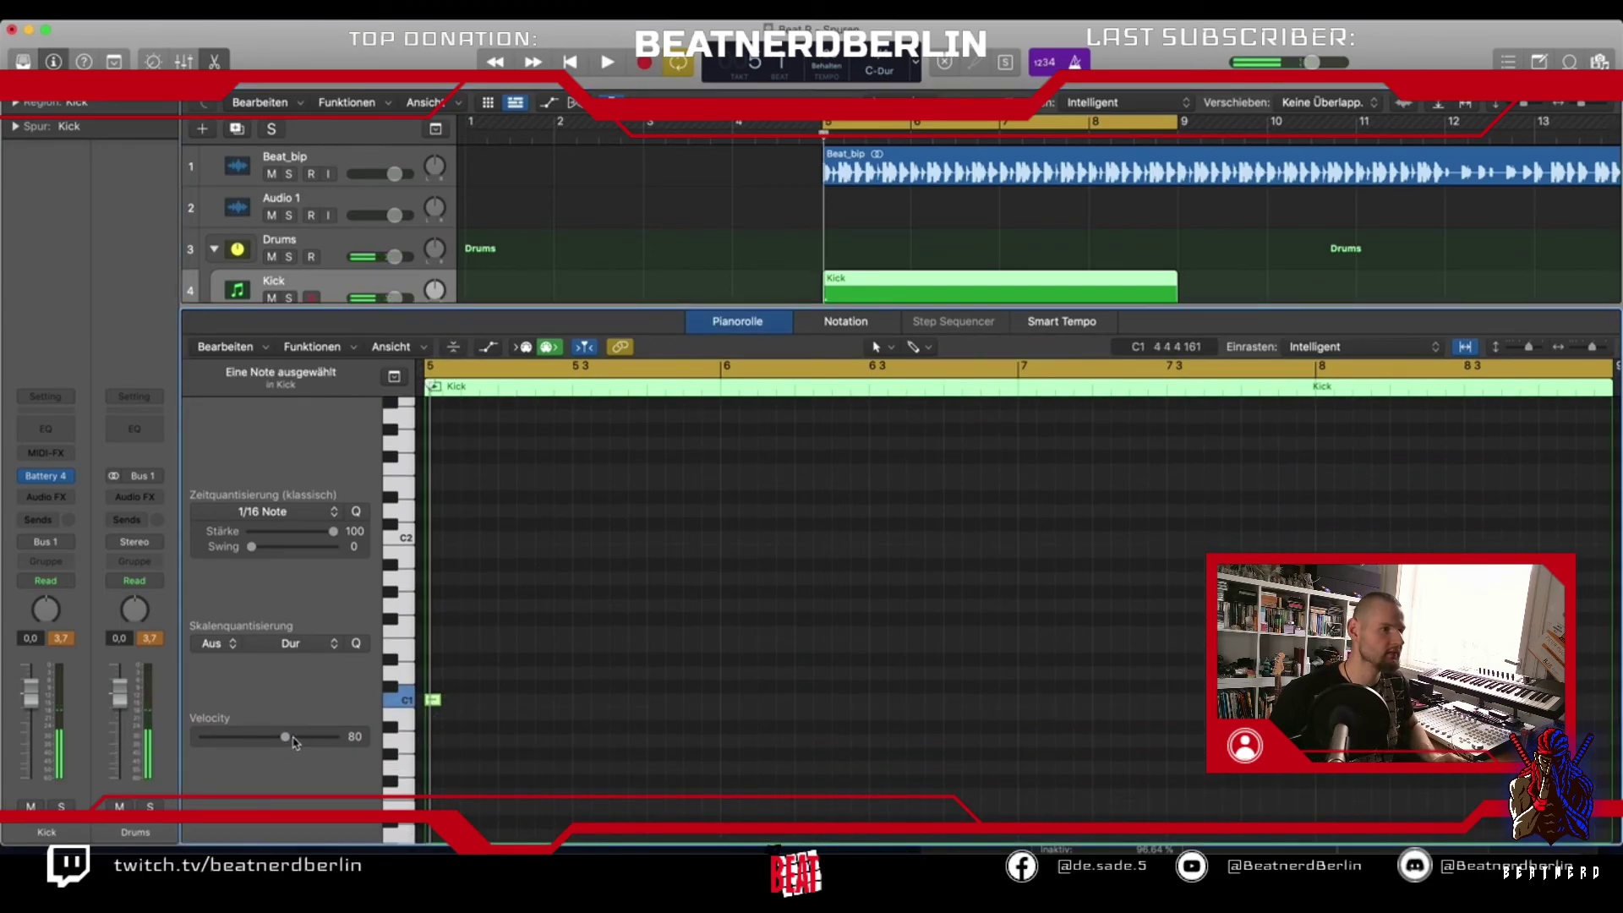
{"action": "left_click", "coordinate": [506, 700]}
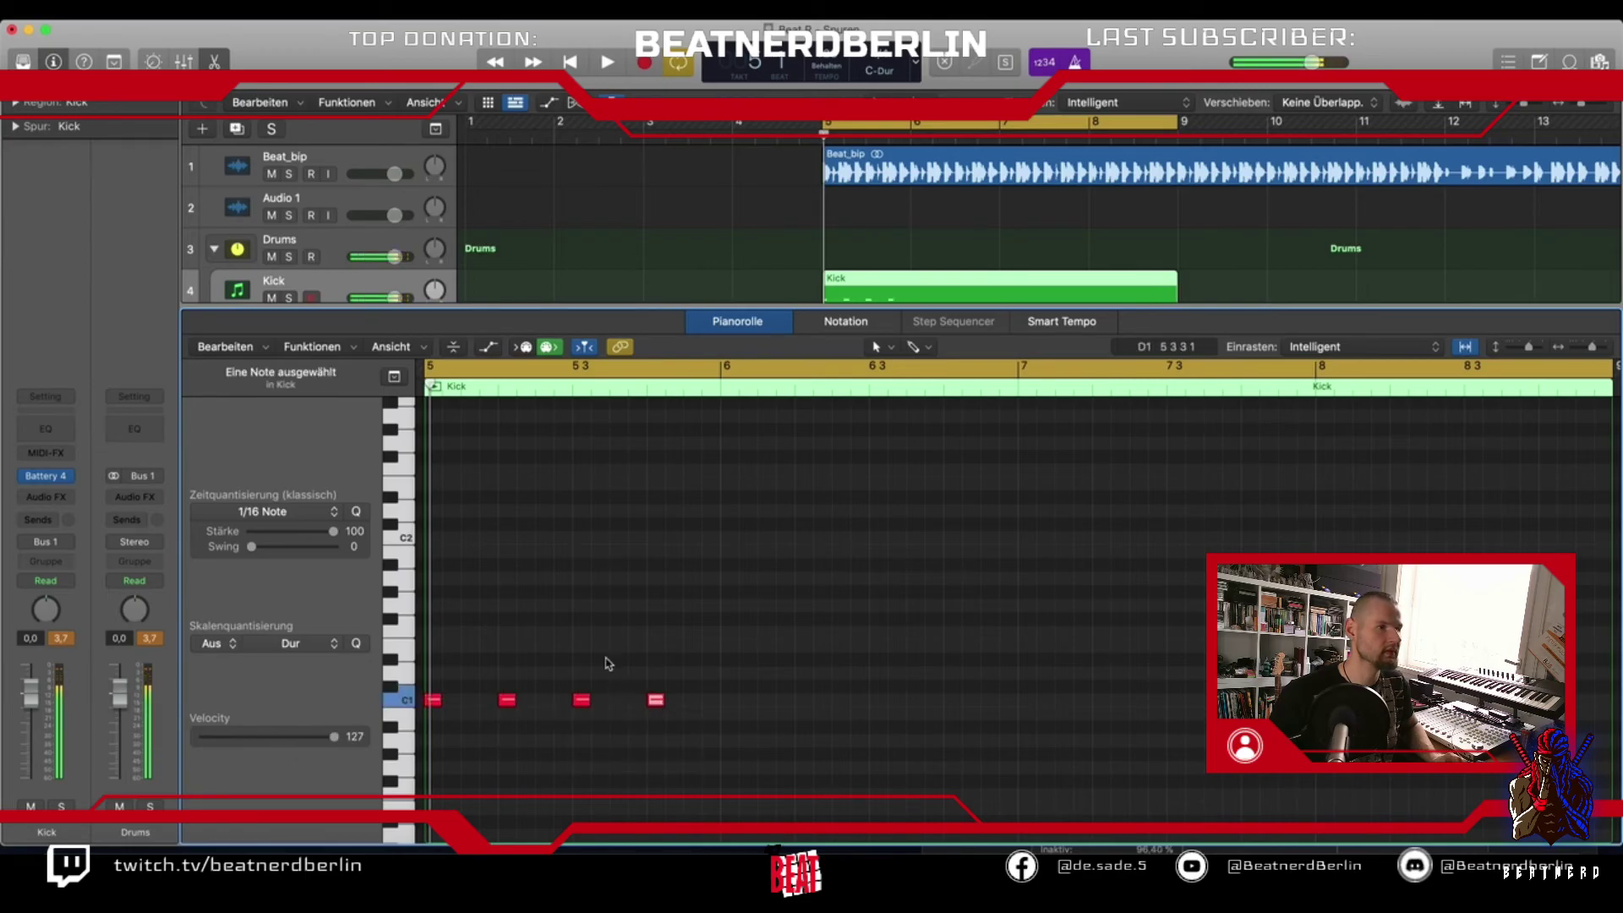
Copy the four kick notes from bar 5 into bar 6 and shorten the cycle range to end at bar 7
{"action": "left_click", "coordinate": [870, 342]}
{"action": "left_click", "coordinate": [913, 366]}
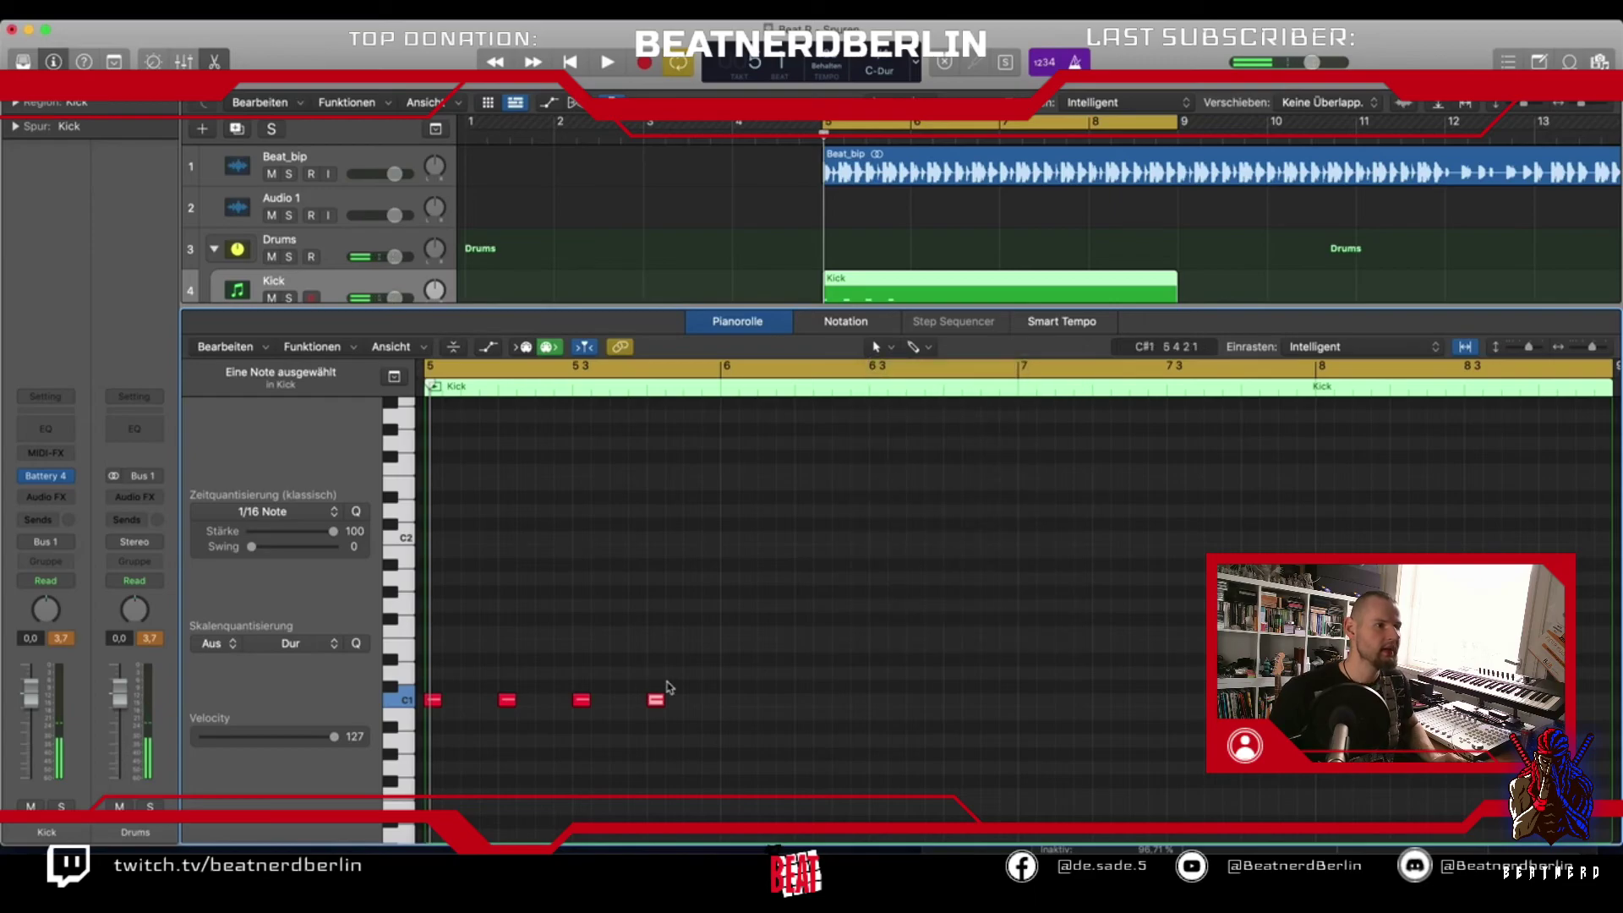
{"action": "left_click_drag", "start_coordinate": [662, 707], "coordinate": [835, 701]}
{"action": "left_click_drag", "start_coordinate": [1183, 126], "coordinate": [1003, 169]}
Play the kick pattern with the beat, transpose all eight notes from C1 to D1 and play the pattern again
{"action": "key", "text": "space"}
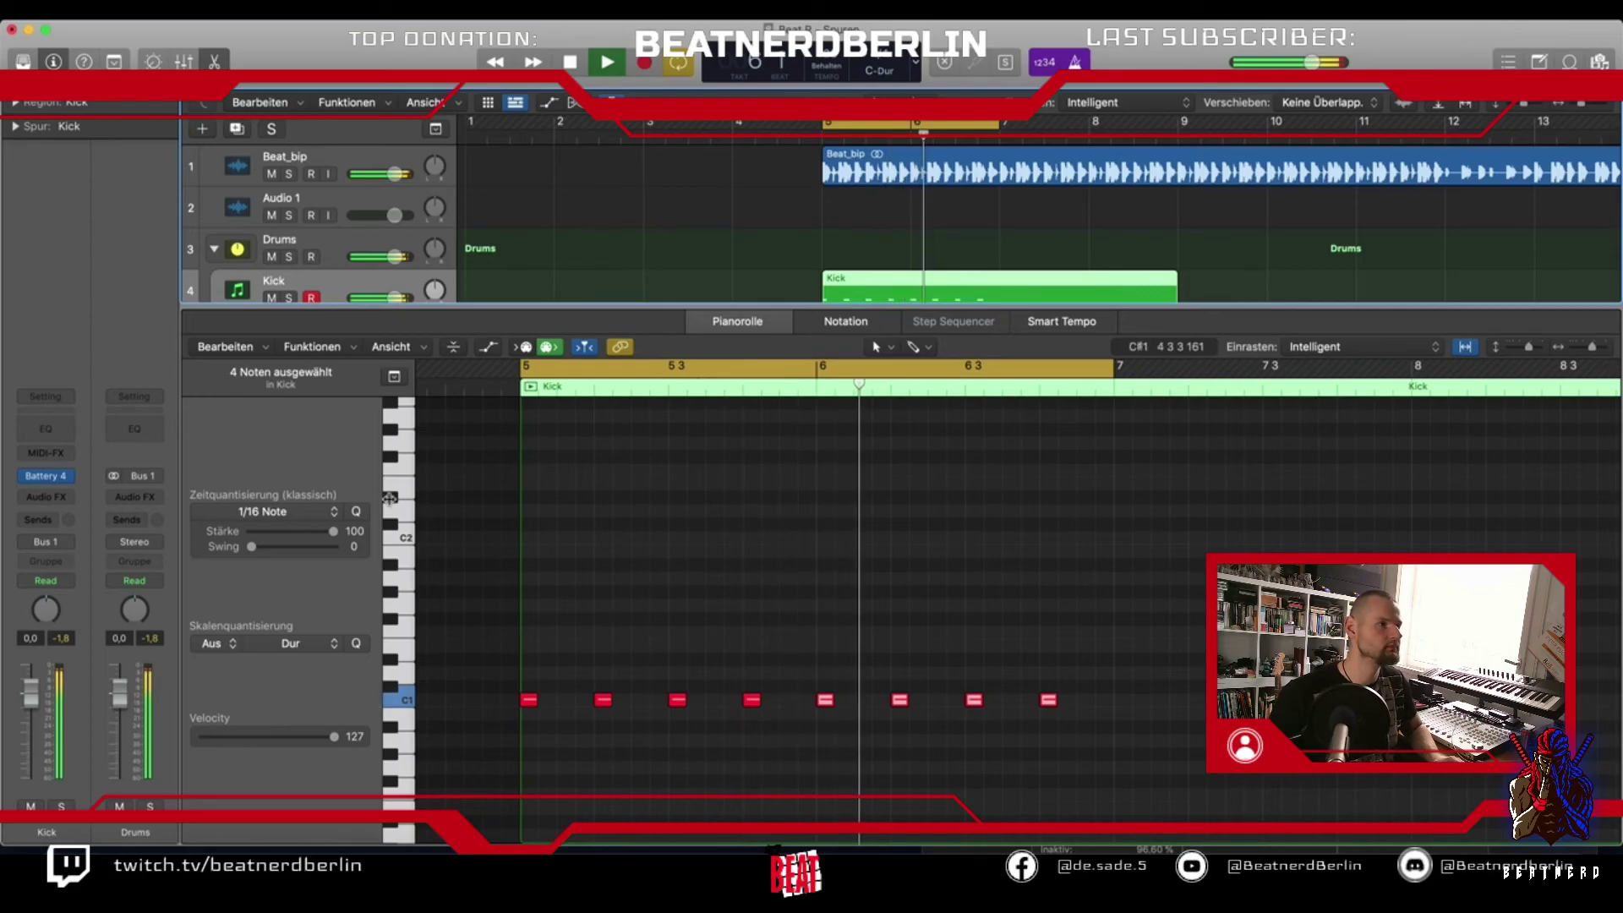
{"action": "key", "text": "space"}
{"action": "left_click", "coordinate": [397, 700]}
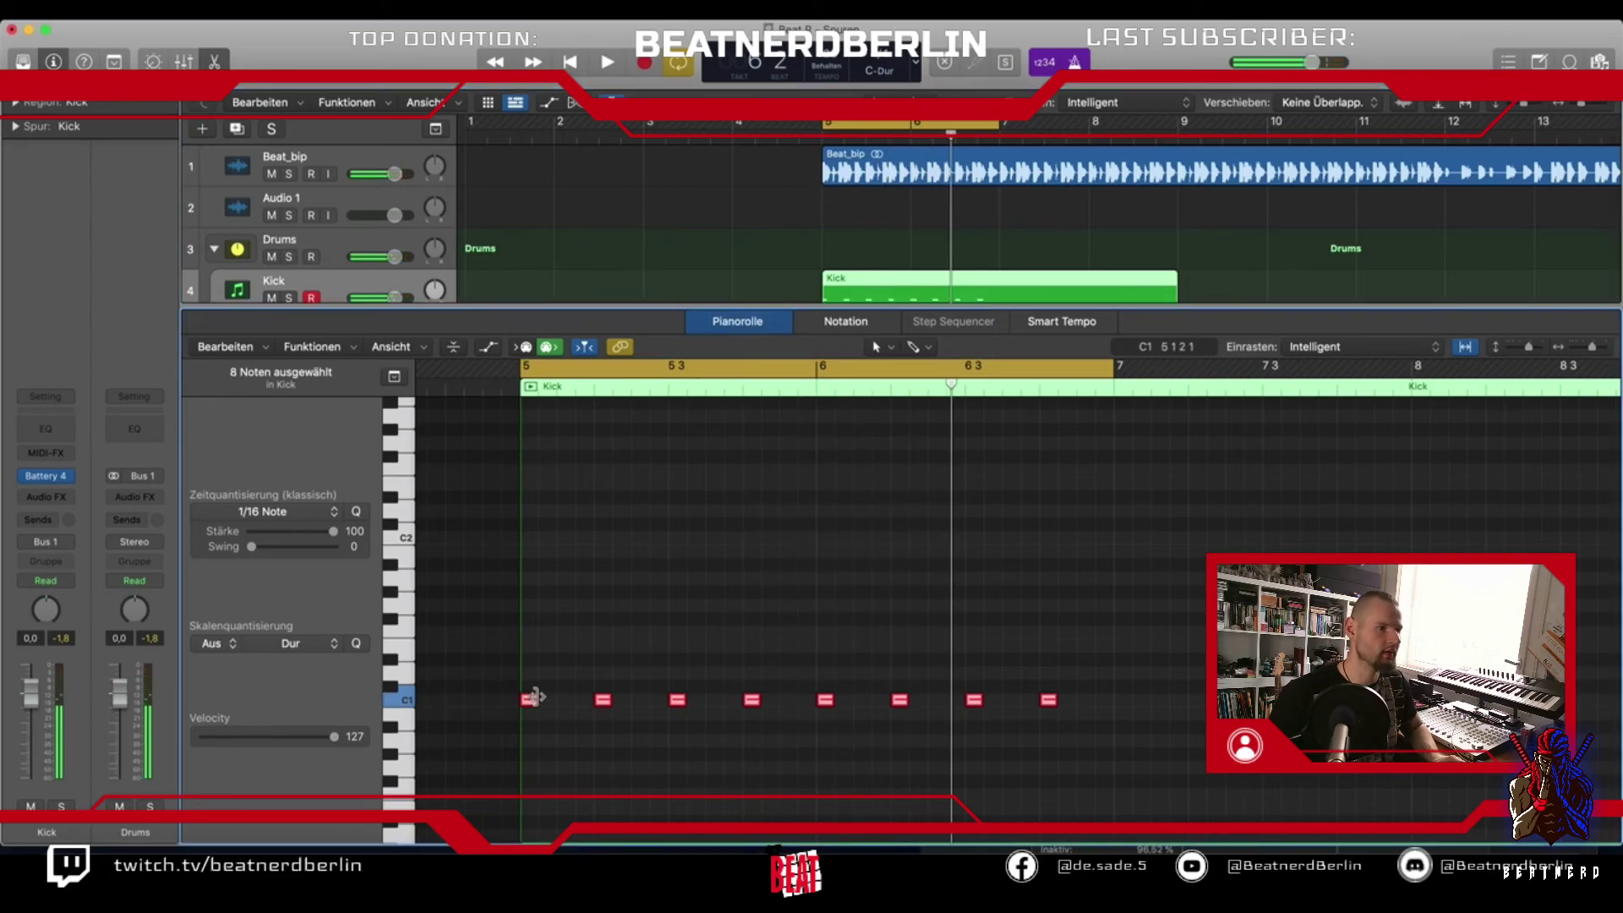
{"action": "left_click_drag", "start_coordinate": [533, 700], "coordinate": [533, 686]}
{"action": "key", "text": "space"}
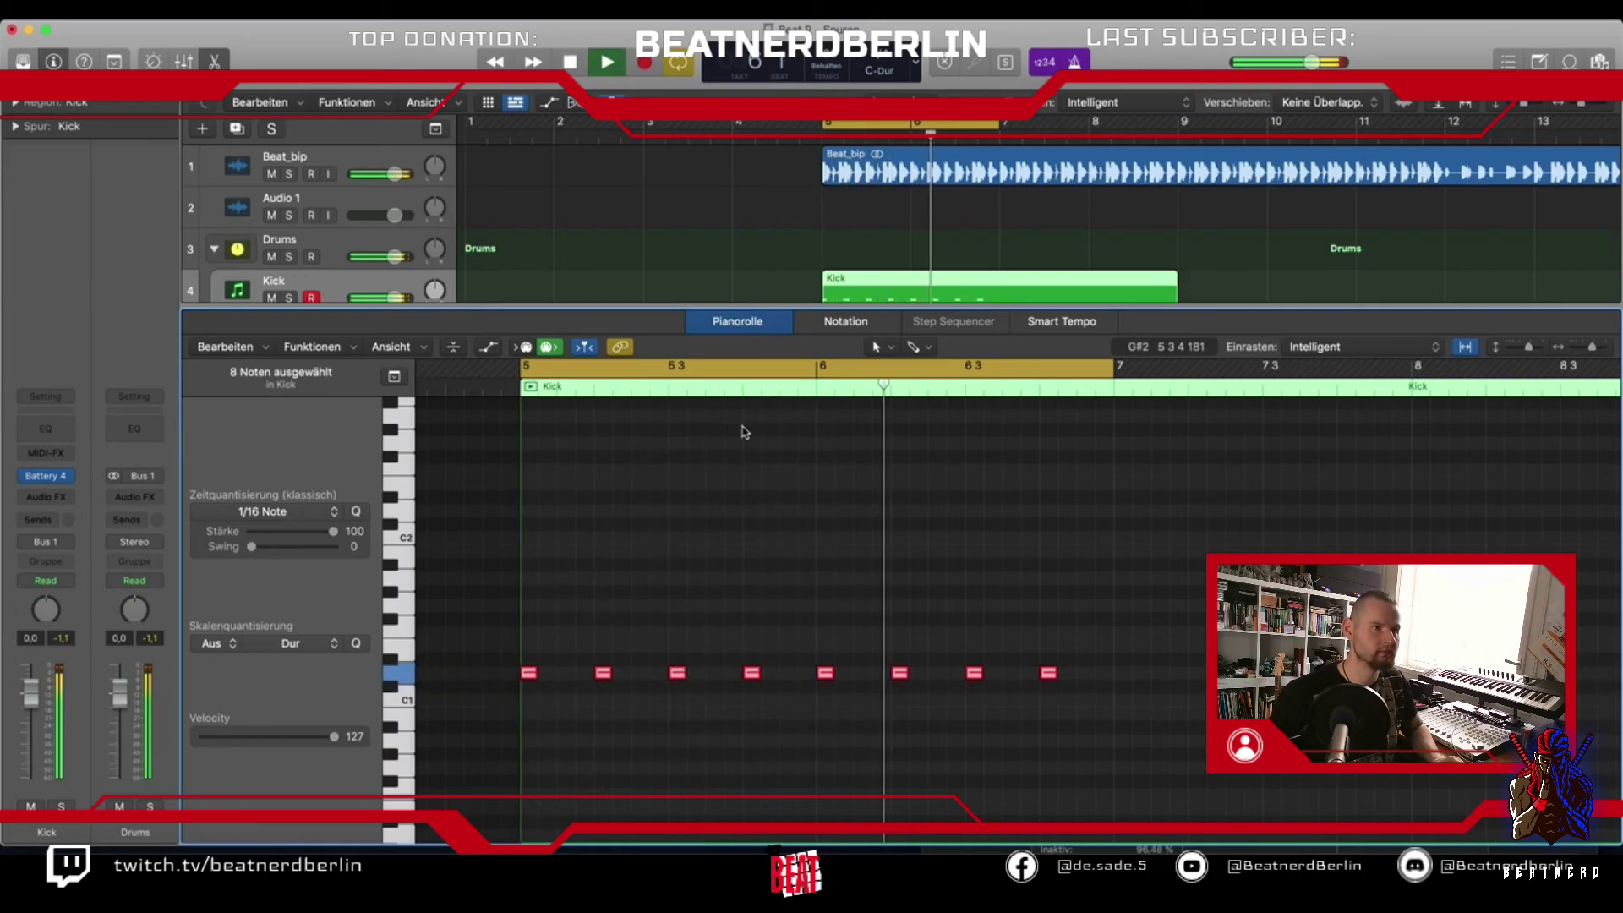
{"action": "key", "text": "space"}
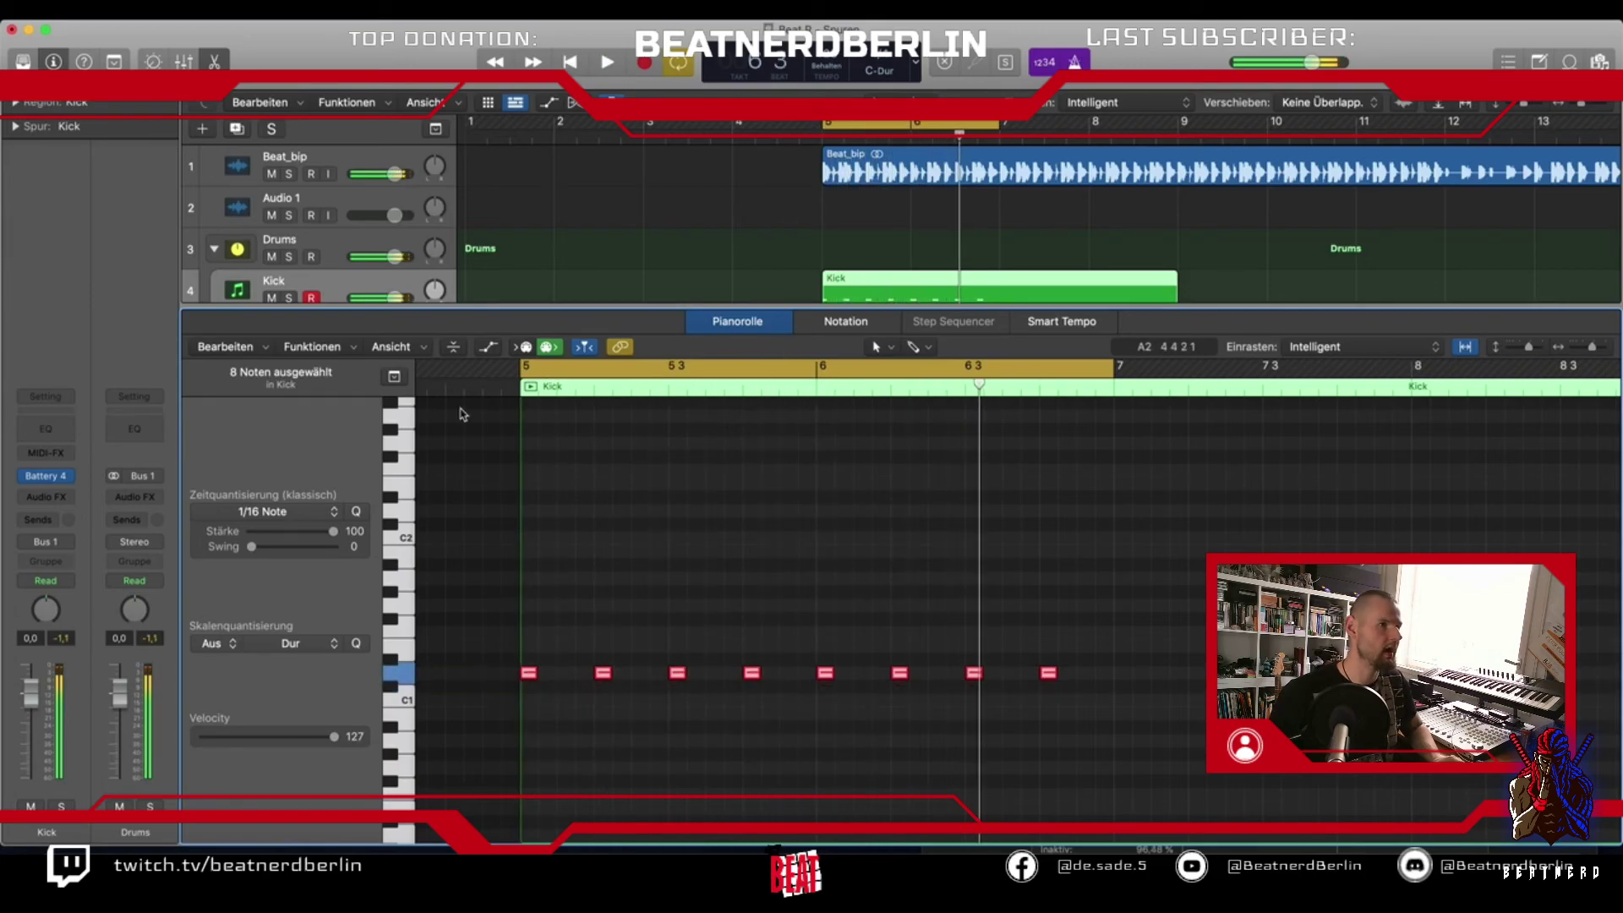
Mute the Kick track and close the piano roll
{"action": "left_click", "coordinate": [271, 298]}
{"action": "key", "text": "p"}
Shift the Beat_bip region slightly earlier so its kick transient lines up with beat 3 of bar 6
{"action": "left_click", "coordinate": [875, 158]}
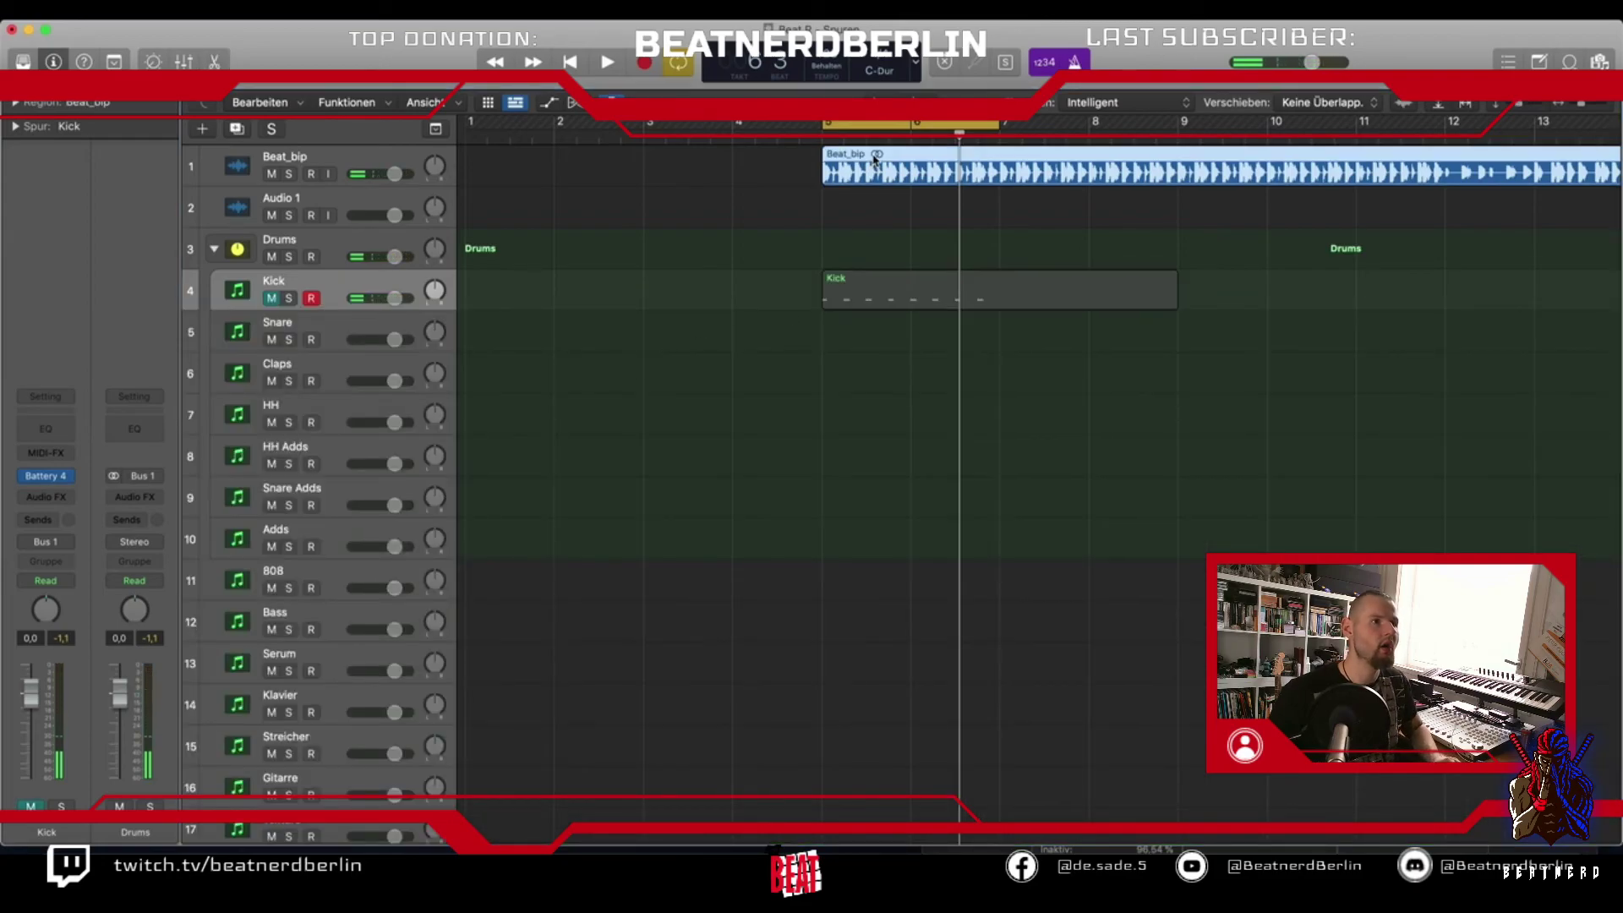
{"action": "key", "text": "super+Right"}
{"action": "key", "text": "super+Right"}
{"action": "key", "text": "super+Right"}
{"action": "key", "text": "super+Right"}
{"action": "key", "text": "super+Right"}
{"action": "key", "text": "super+Right"}
{"action": "key", "text": "super+Right"}
{"action": "key", "text": "super+Right"}
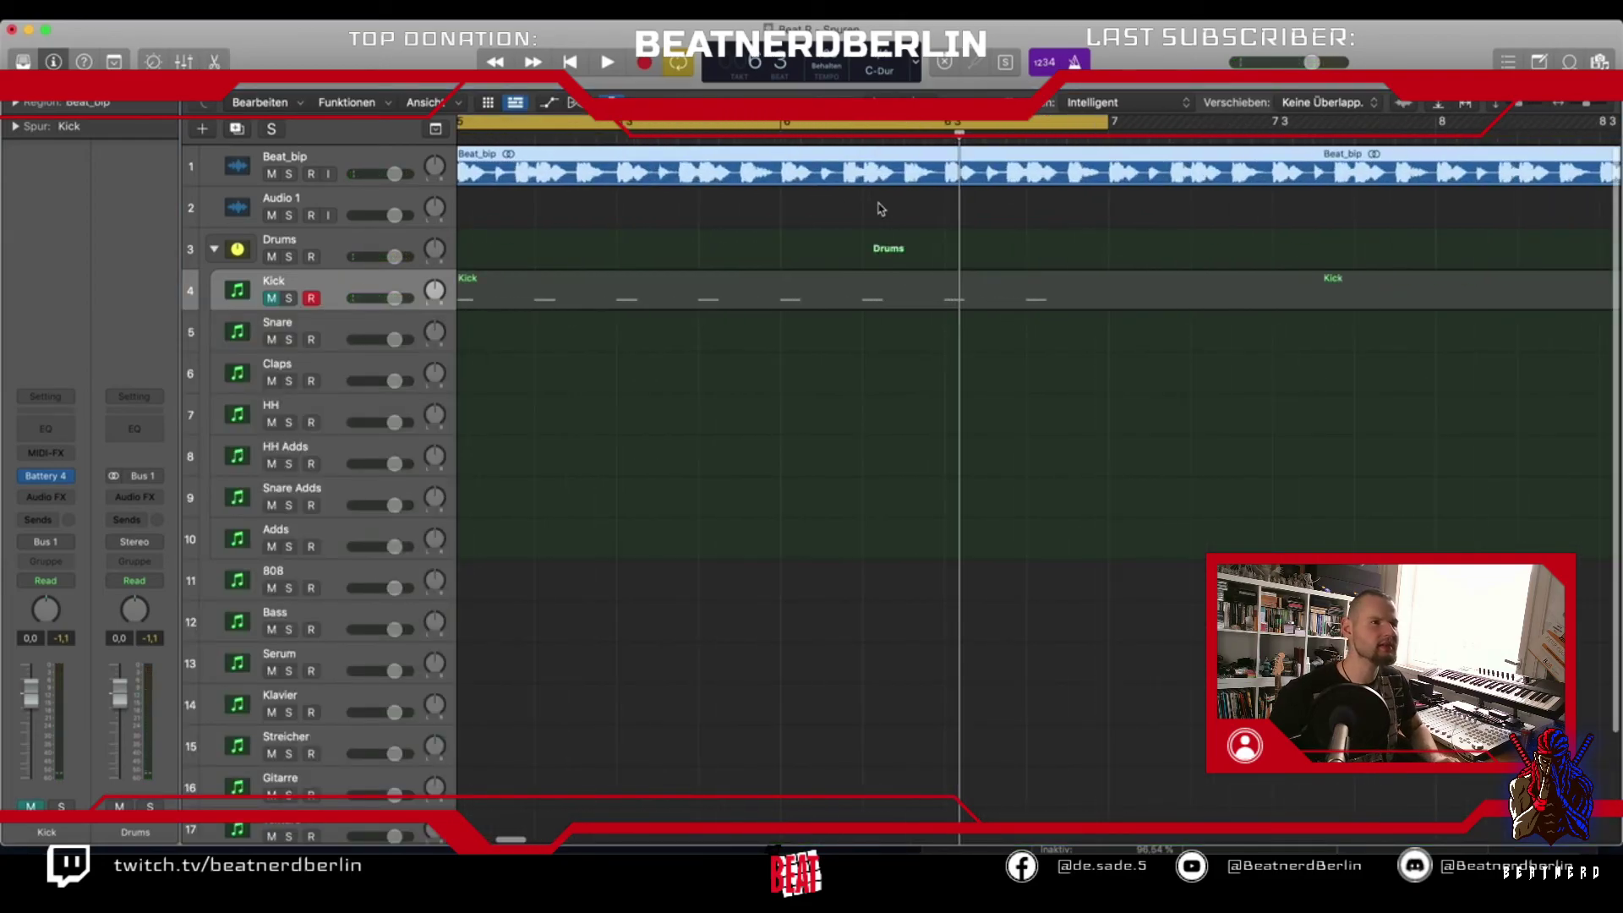
{"action": "key", "text": "super+Right"}
{"action": "key", "text": "super+Right"}
{"action": "key", "text": "super+Right"}
{"action": "key", "text": "super+Right"}
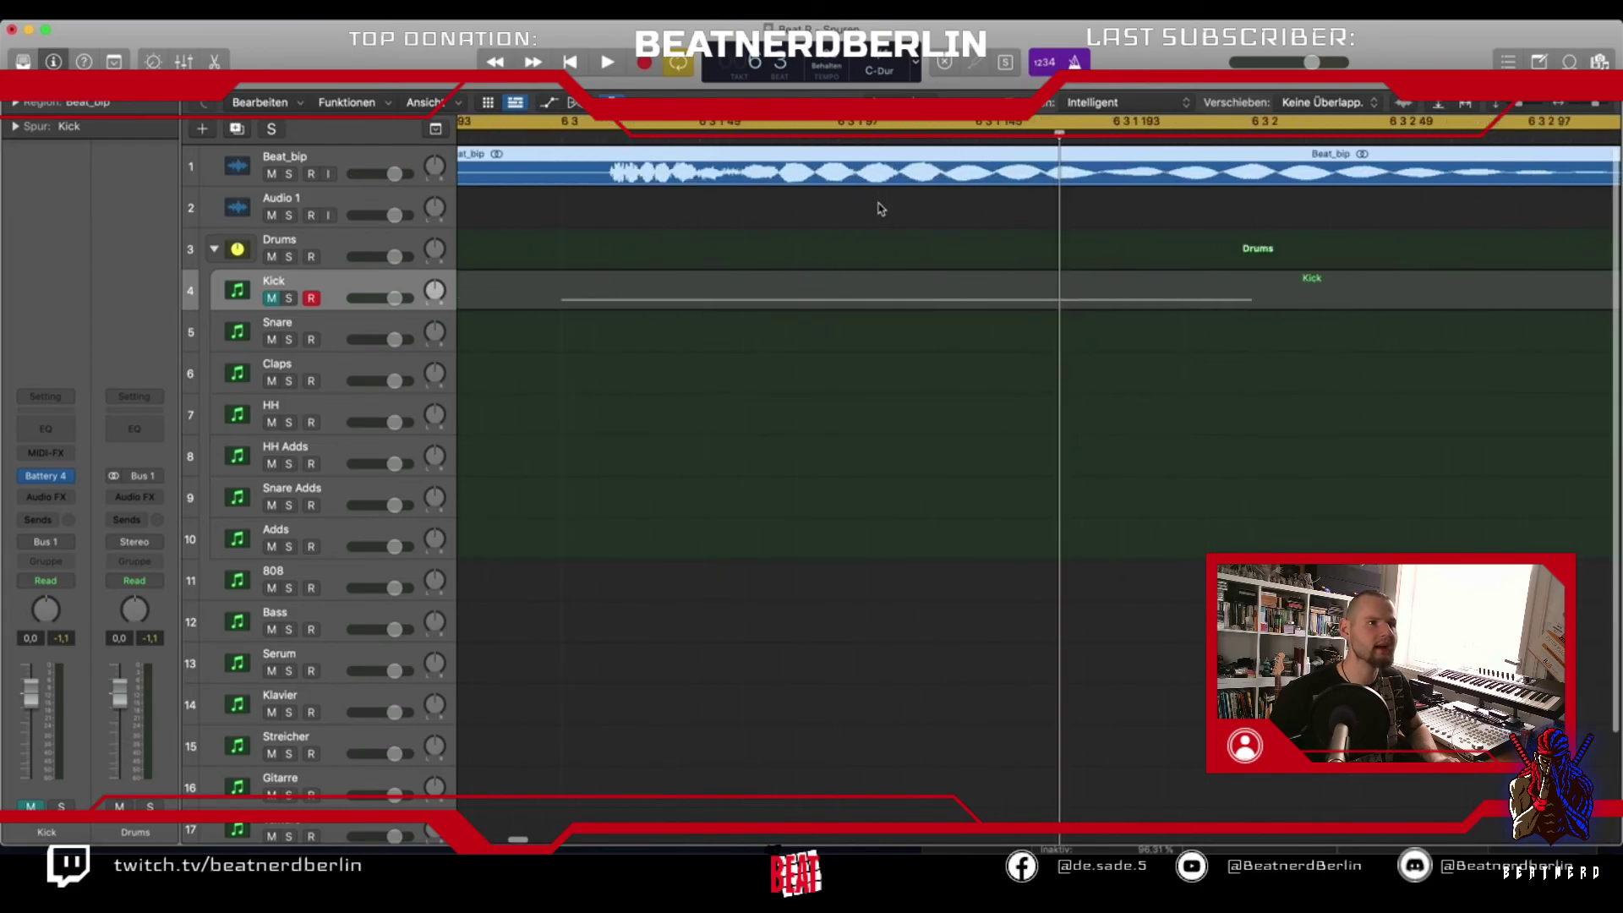
{"action": "left_click_drag", "start_coordinate": [883, 174], "coordinate": [822, 171]}
Extend the start of the Beat_bip region slightly to before bar 5
{"action": "key", "text": "super+Left"}
{"action": "key", "text": "super+Left"}
{"action": "key", "text": "super+Left"}
{"action": "key", "text": "super+Left"}
{"action": "scroll", "coordinate": [824, 174], "scroll_direction": "right", "scroll_amount": 5}
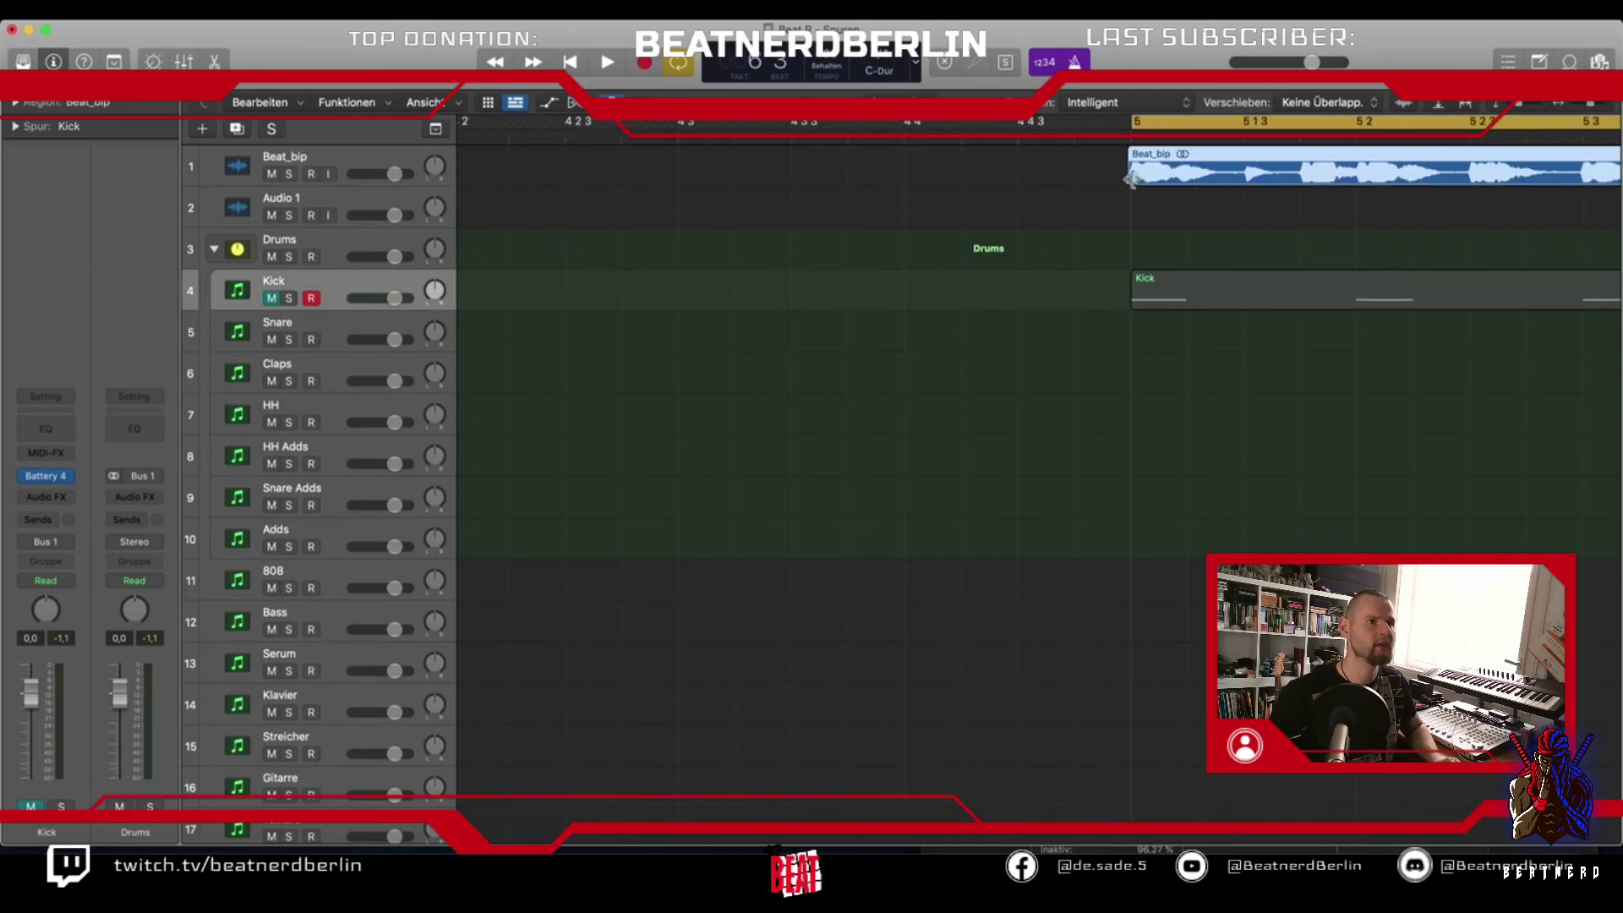
{"action": "key", "text": "t"}
{"action": "left_click", "coordinate": [898, 213]}
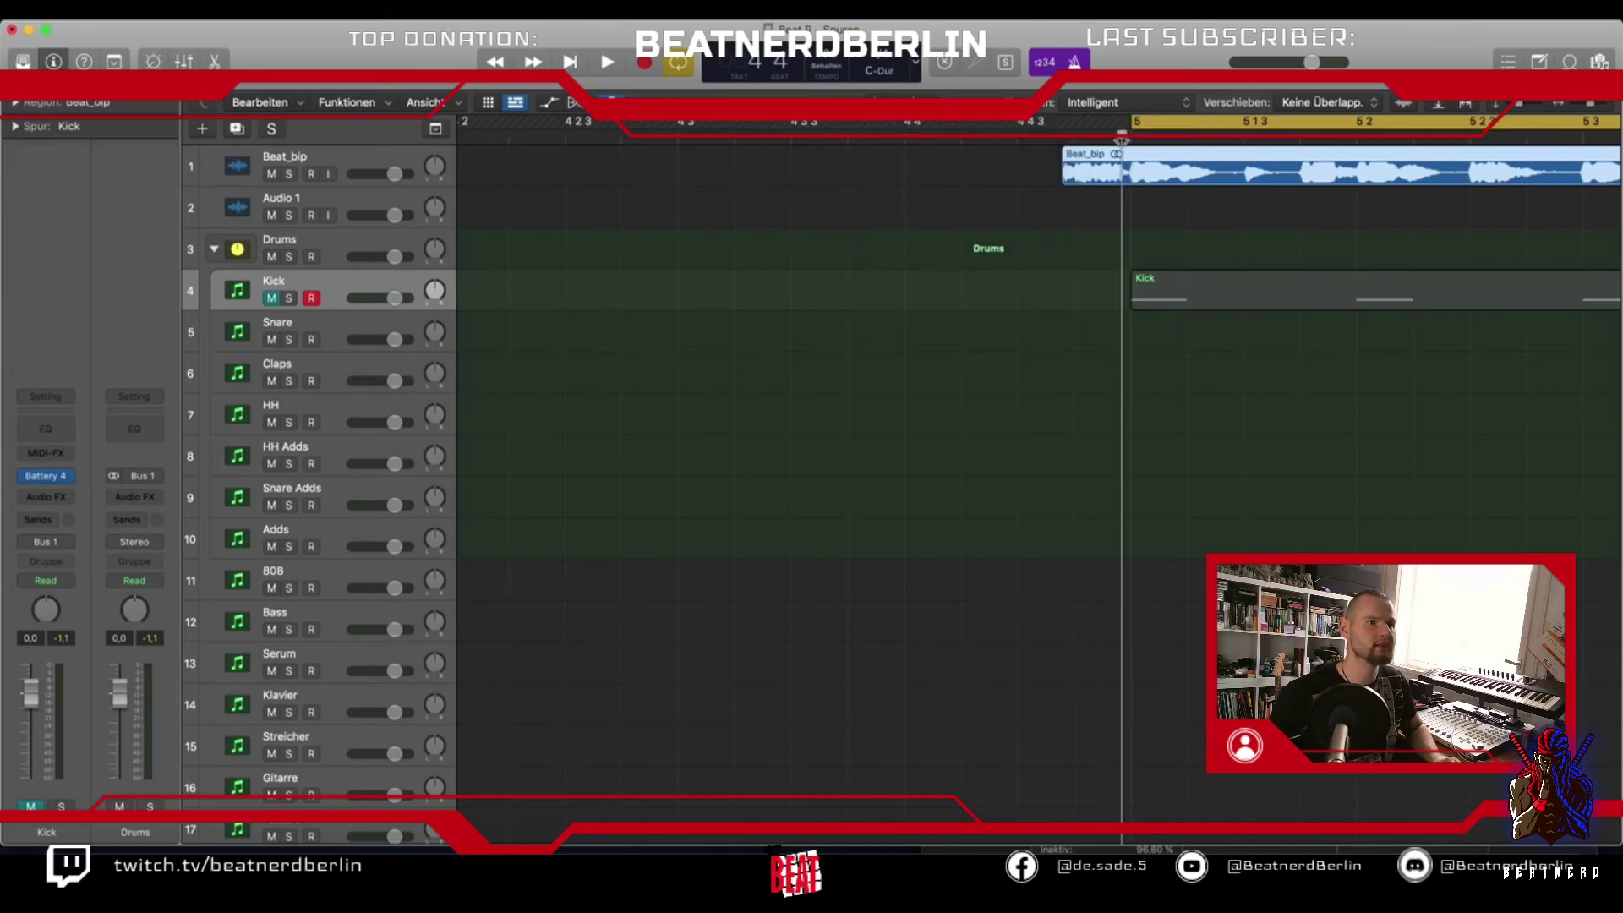
Split the Beat_bip region at bar 5 and delete the short piece before it
{"action": "left_click", "coordinate": [1131, 173]}
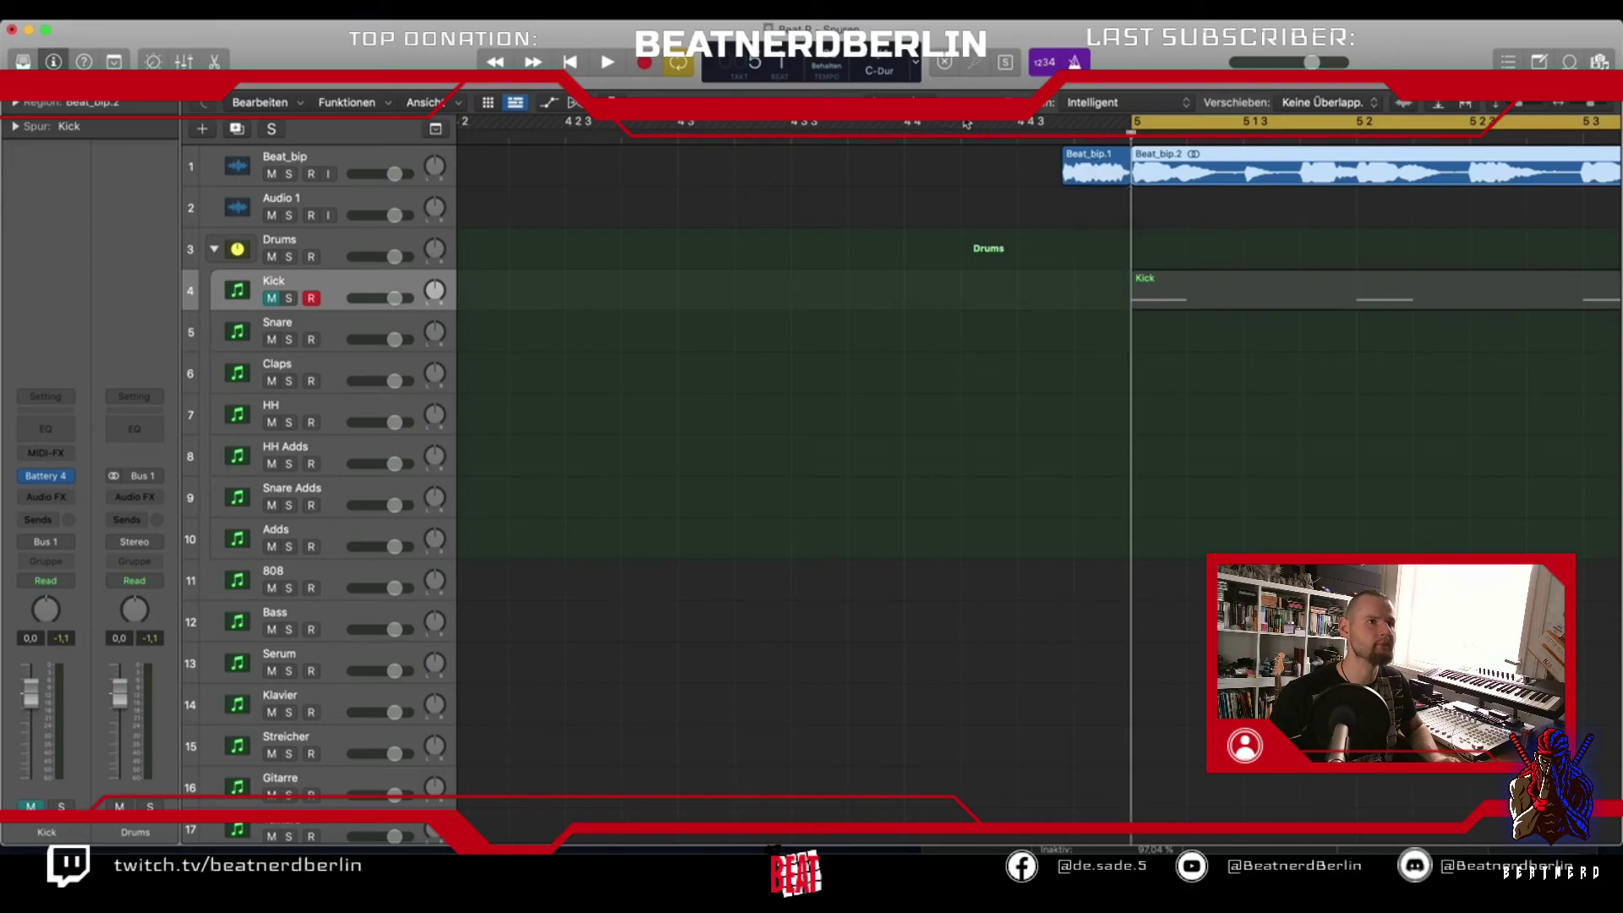
{"action": "key", "text": "t"}
{"action": "key", "text": "t"}
{"action": "left_click", "coordinate": [1091, 176]}
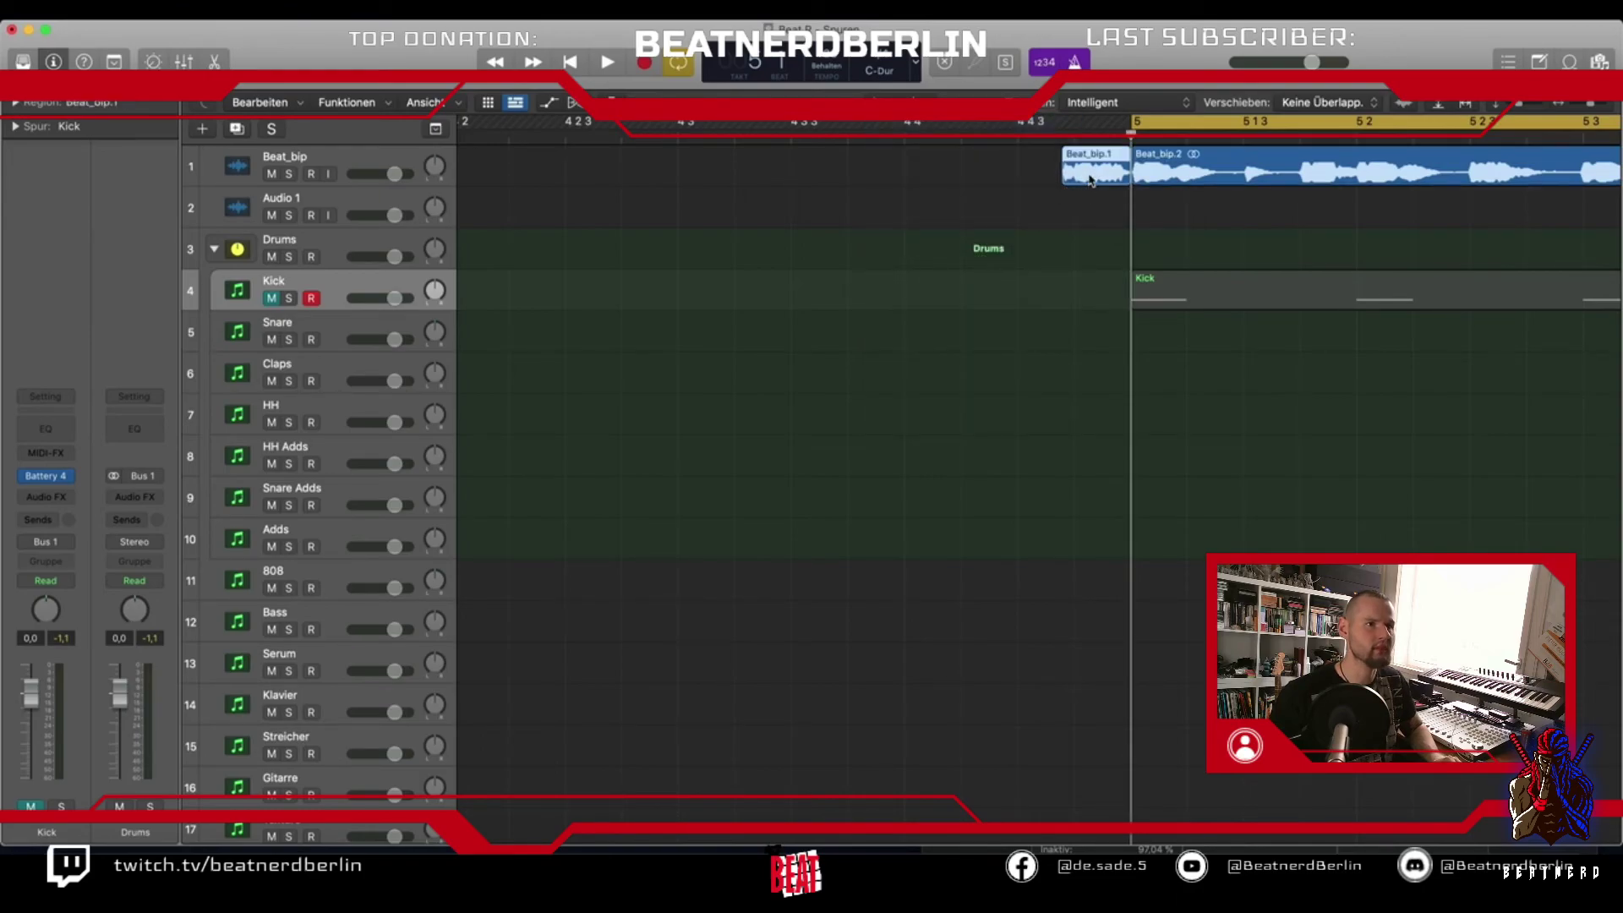
{"action": "key", "text": "Delete"}
{"action": "scroll", "coordinate": [1136, 250], "scroll_direction": "down", "scroll_amount": 2}
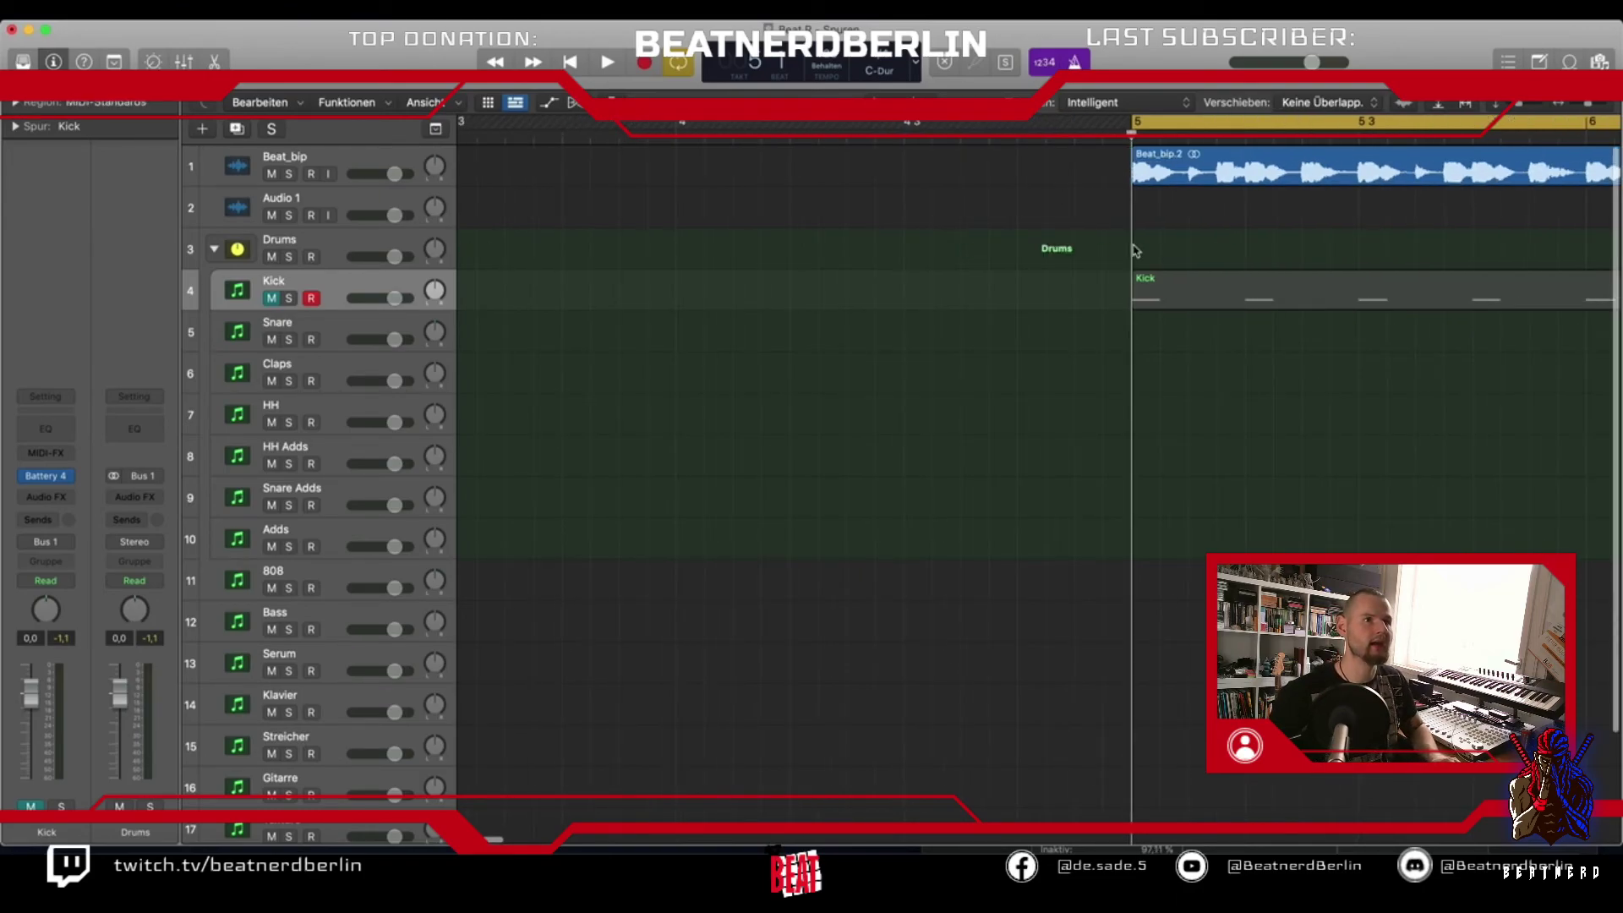
Play the trimmed beat with the Kick track alternately unmuted and muted, stop playback and leave the Kick track unmuted
{"action": "scroll", "coordinate": [1133, 249], "scroll_direction": "right", "scroll_amount": 5}
{"action": "key", "text": "space"}
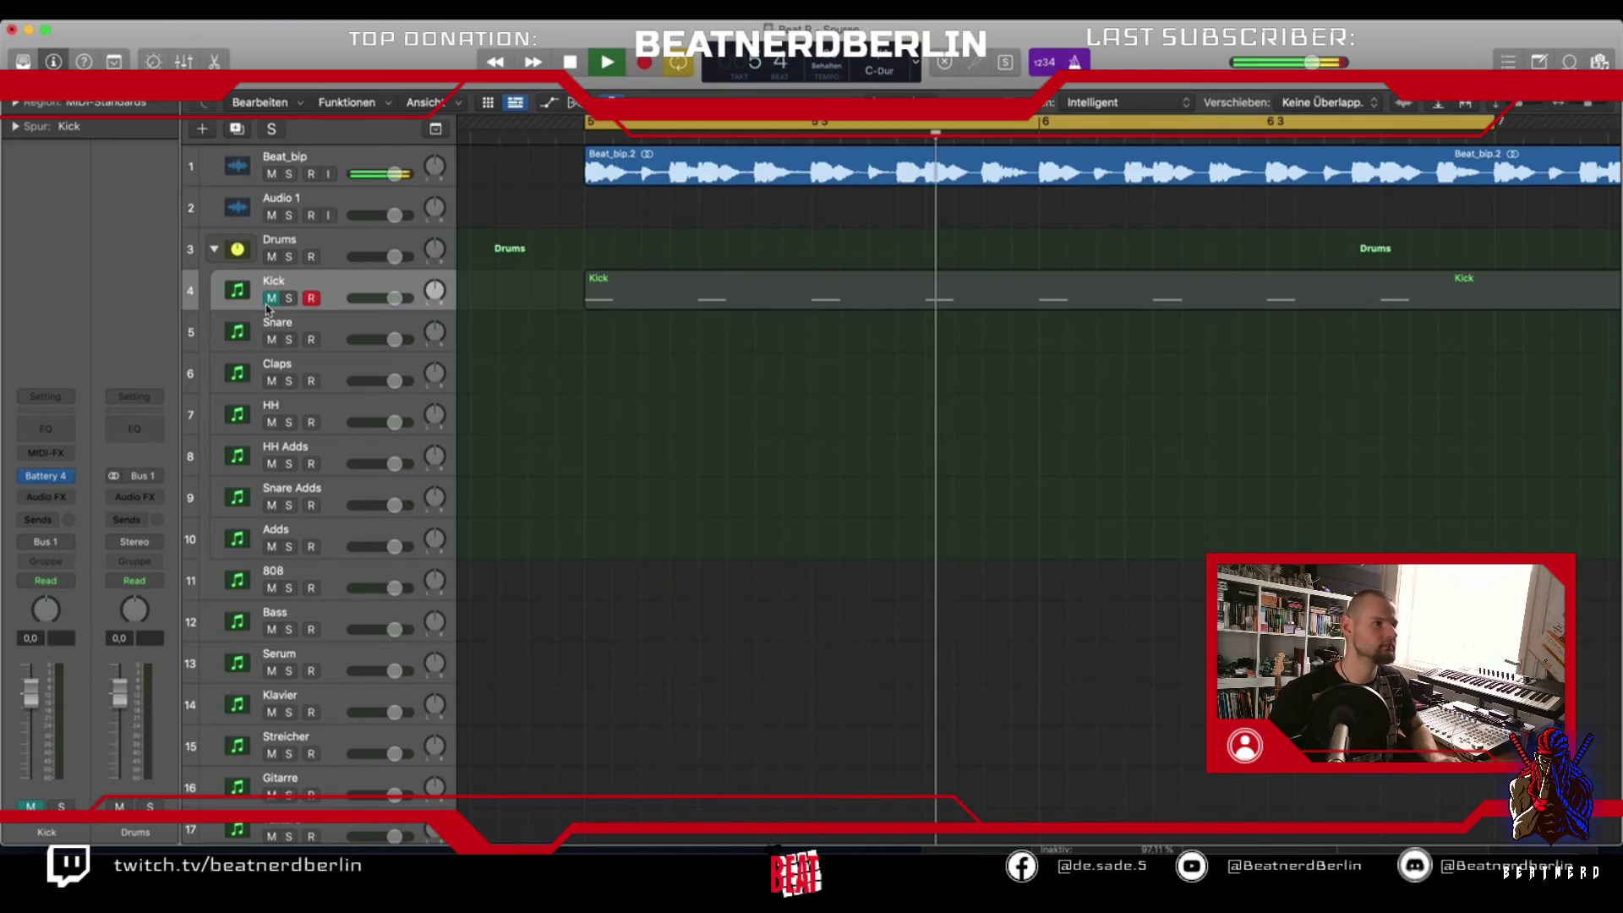
{"action": "left_click", "coordinate": [270, 299]}
{"action": "key", "text": "space"}
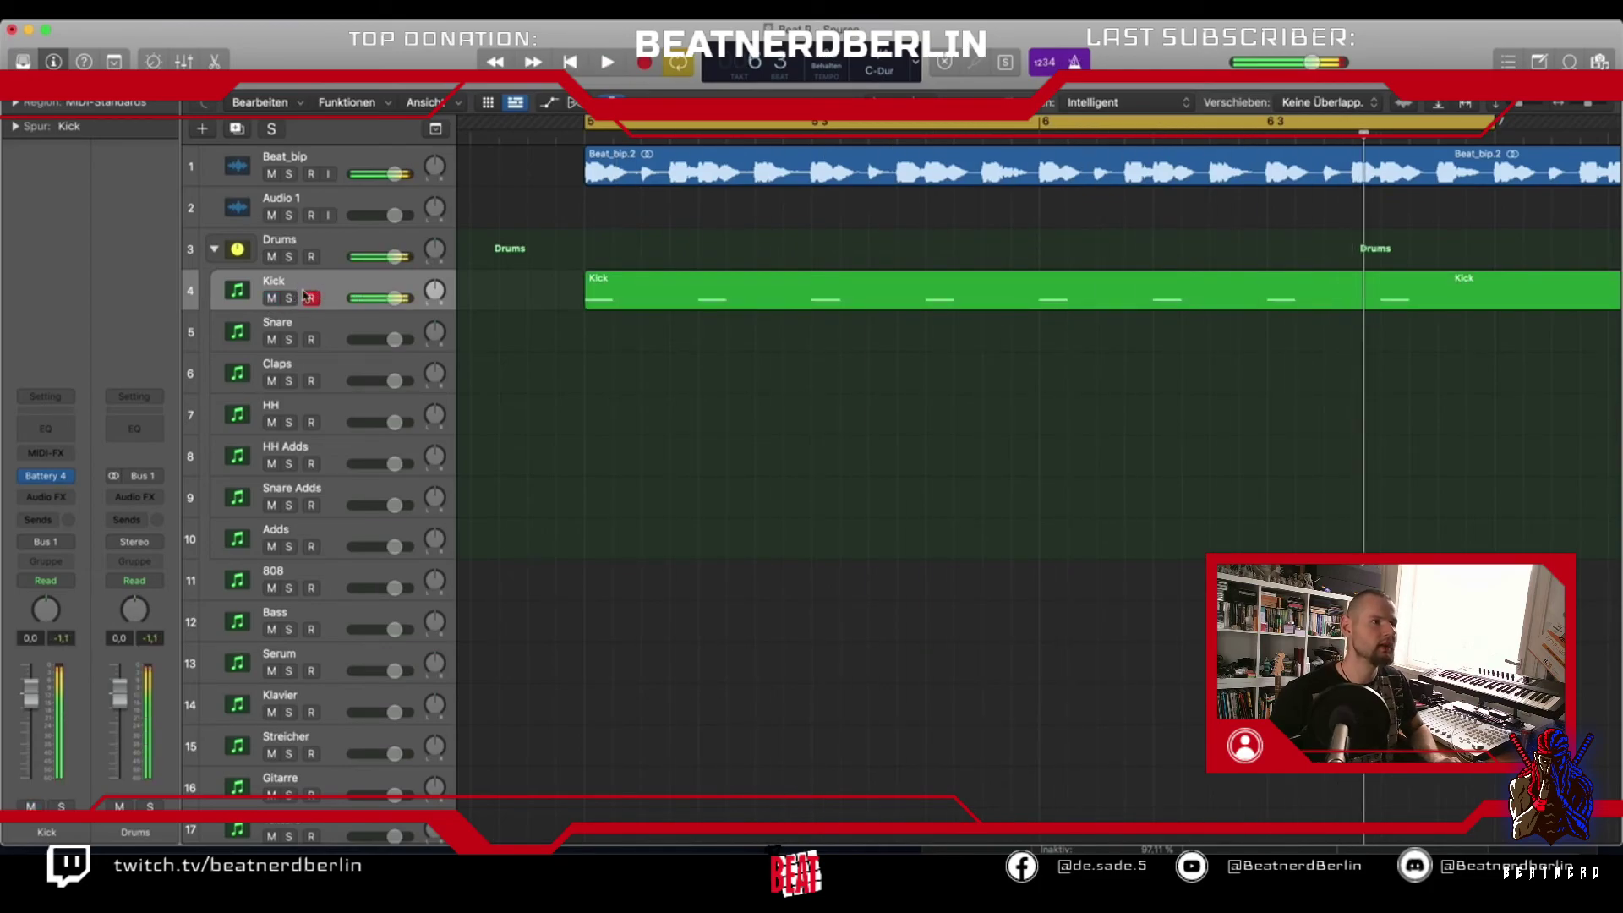
{"action": "left_click", "coordinate": [271, 299]}
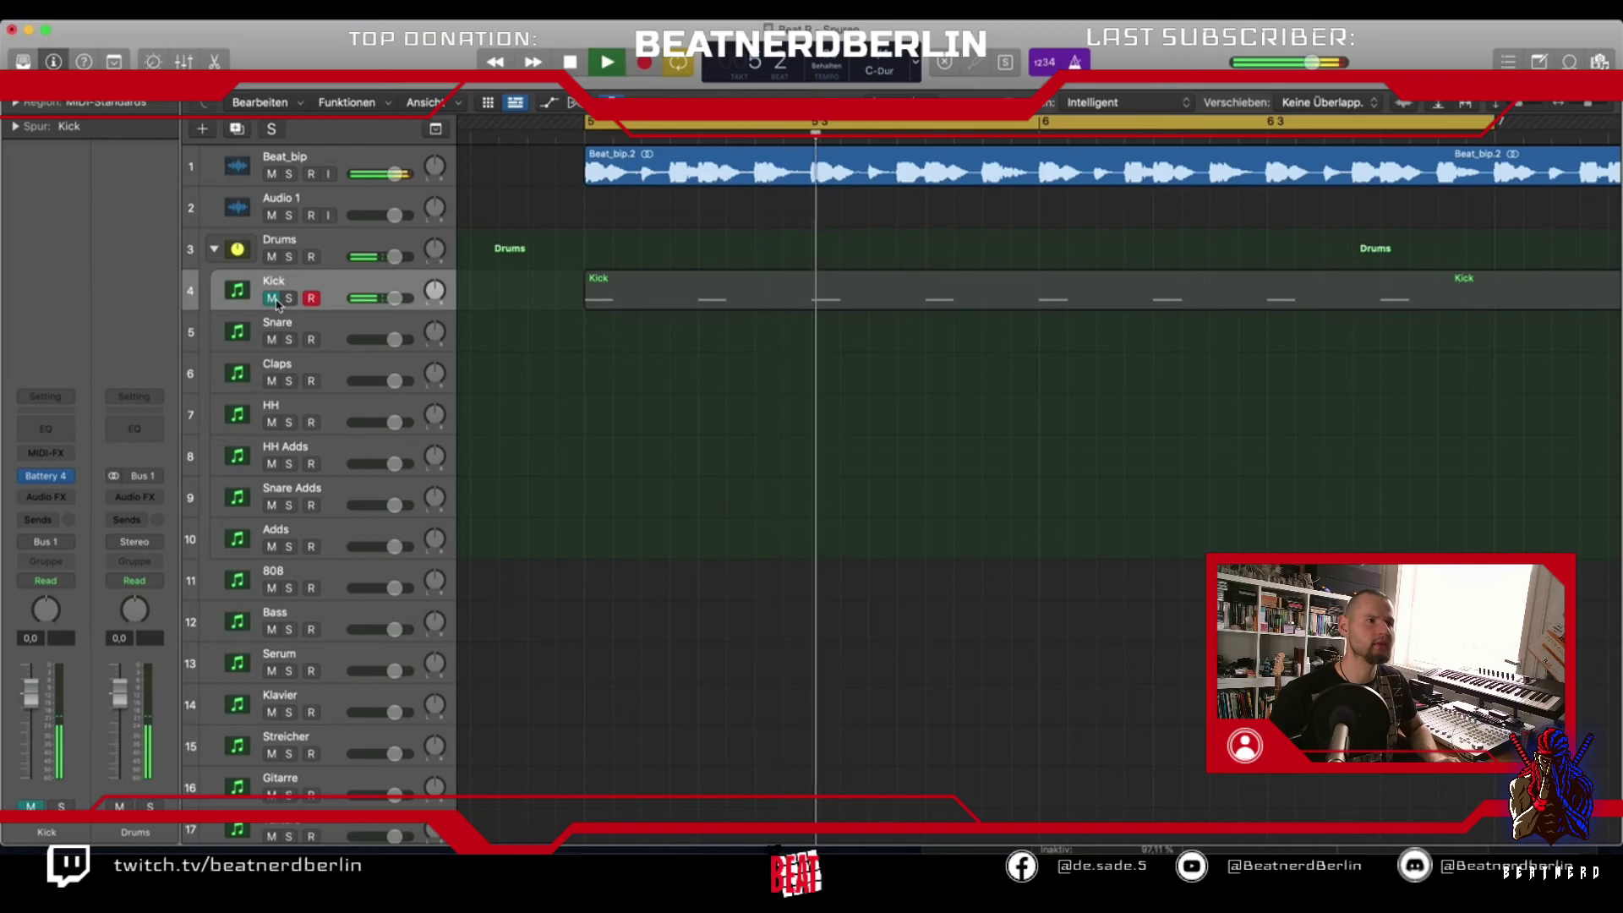
{"action": "key", "text": "space"}
{"action": "left_click", "coordinate": [271, 298]}
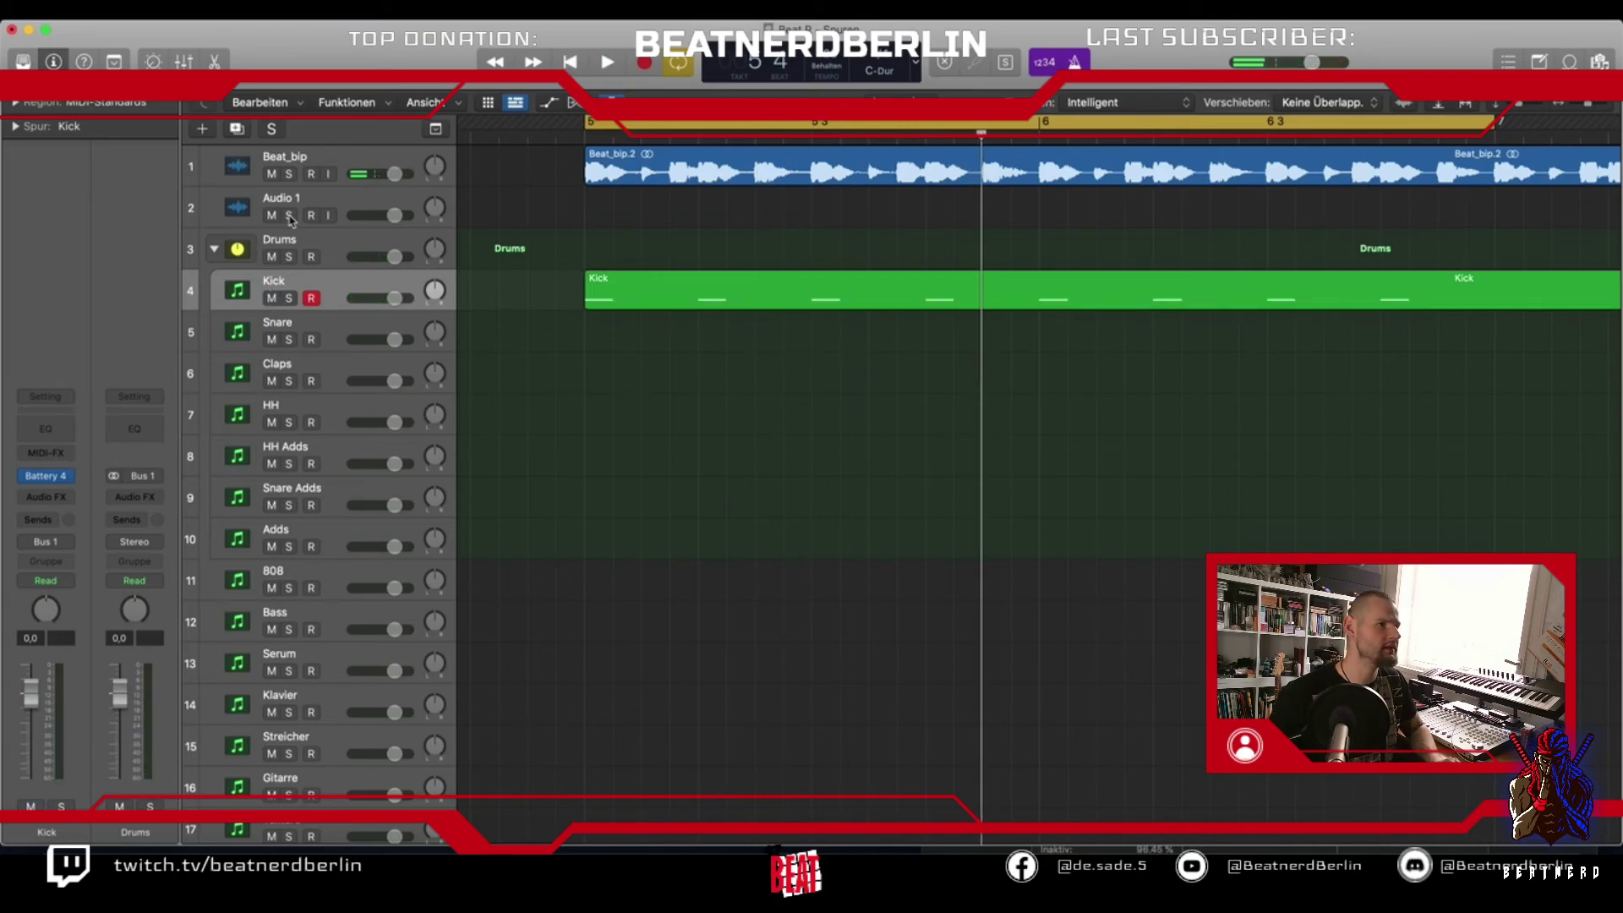
Mute Beat_bip and add a Channel EQ to the Kick track with a +5.4 dB boost at 2760 Hz during playback
{"action": "left_click", "coordinate": [271, 174]}
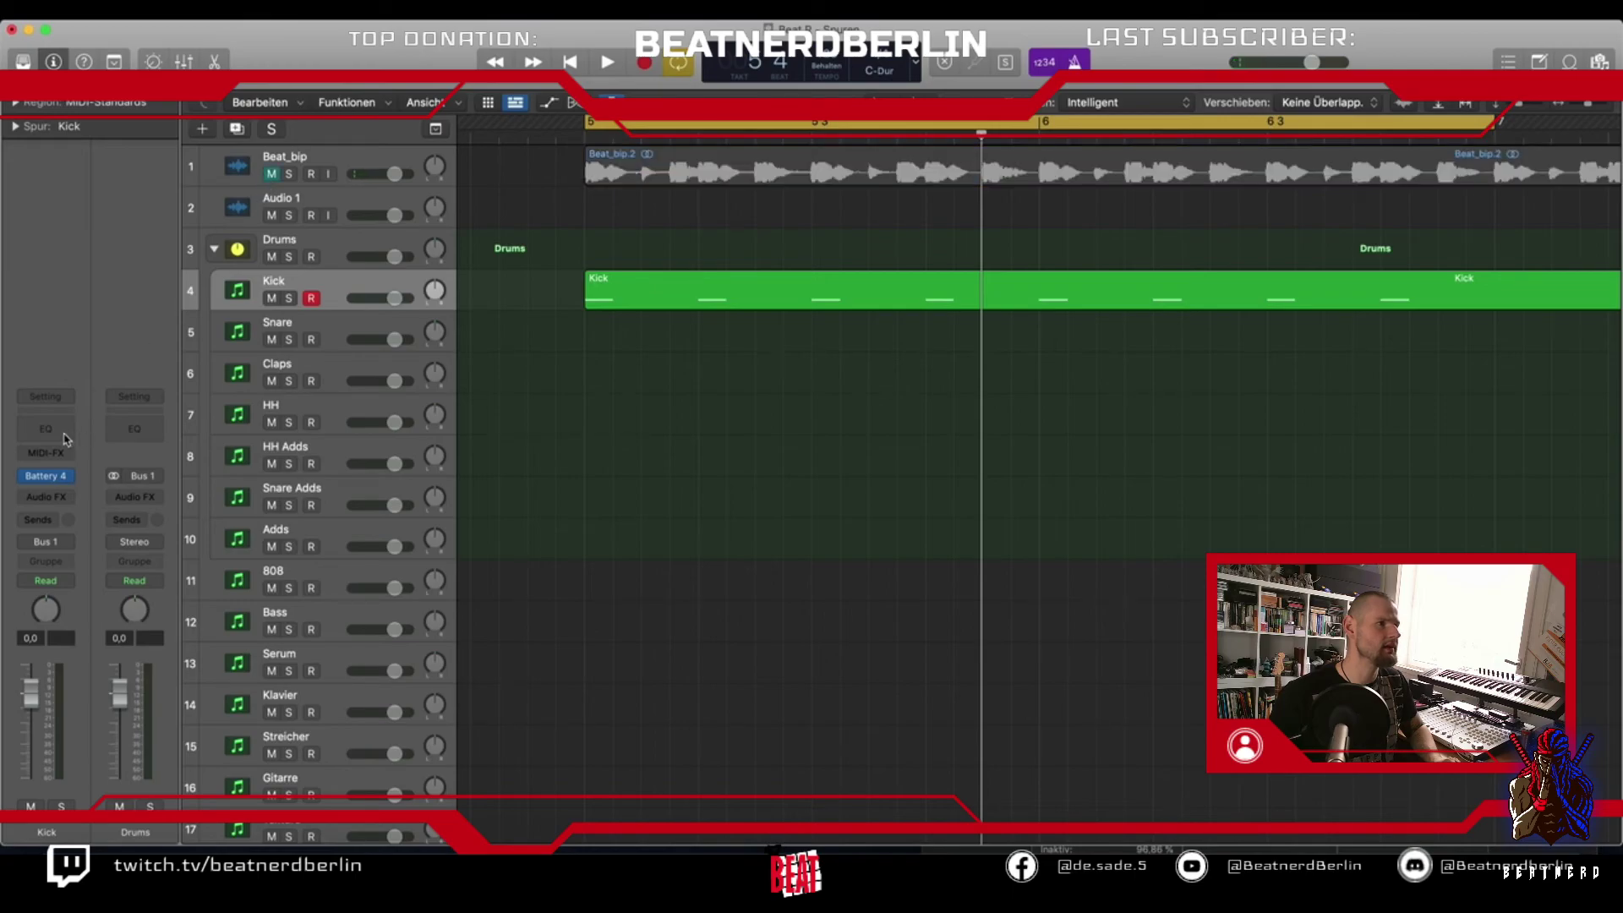
{"action": "left_click", "coordinate": [68, 438]}
{"action": "key", "text": "space"}
{"action": "left_click_drag", "start_coordinate": [736, 441], "coordinate": [1080, 409]}
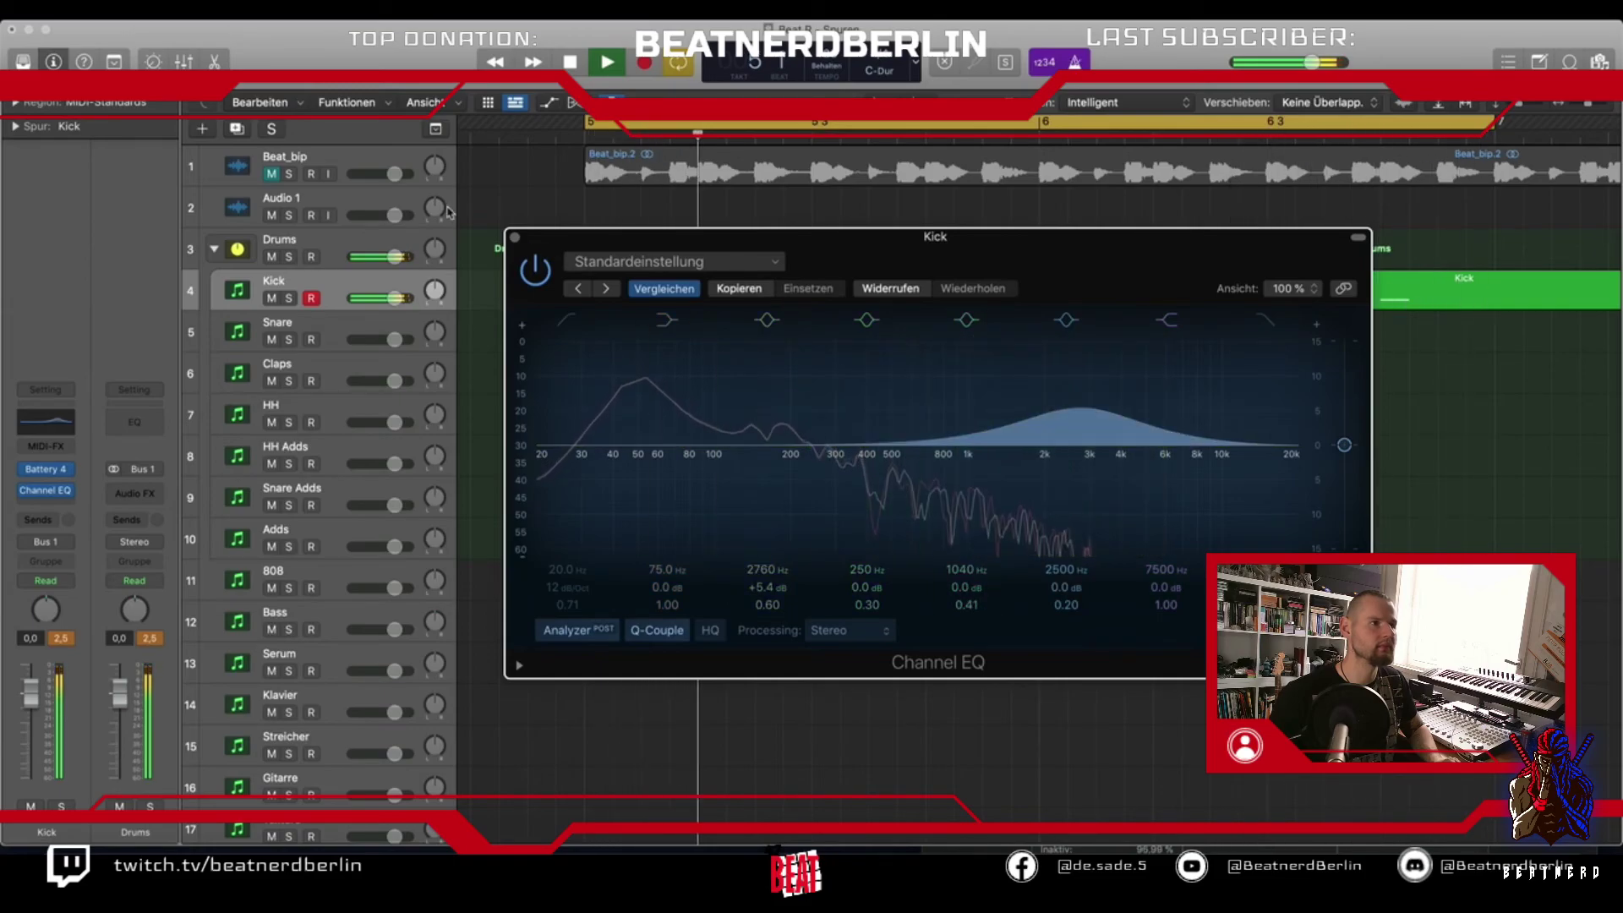
Unmute Beat_bip, compare the beat with and without the Kick track by toggling its mute, and stop playback
{"action": "left_click", "coordinate": [277, 174]}
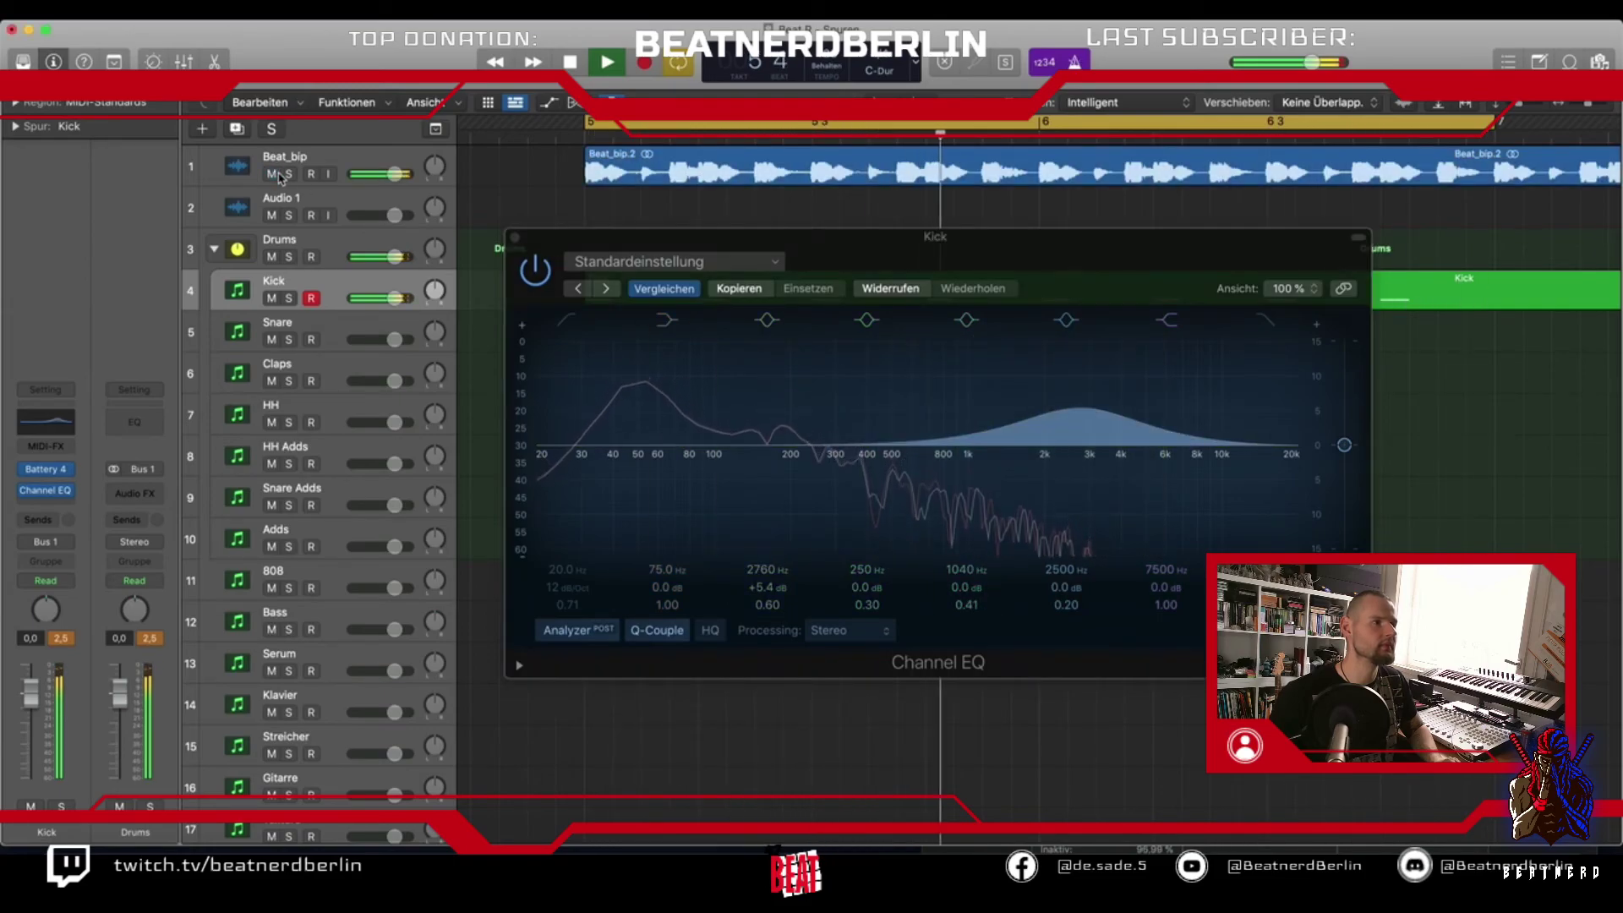
{"action": "left_click", "coordinate": [267, 300]}
{"action": "left_click", "coordinate": [268, 300]}
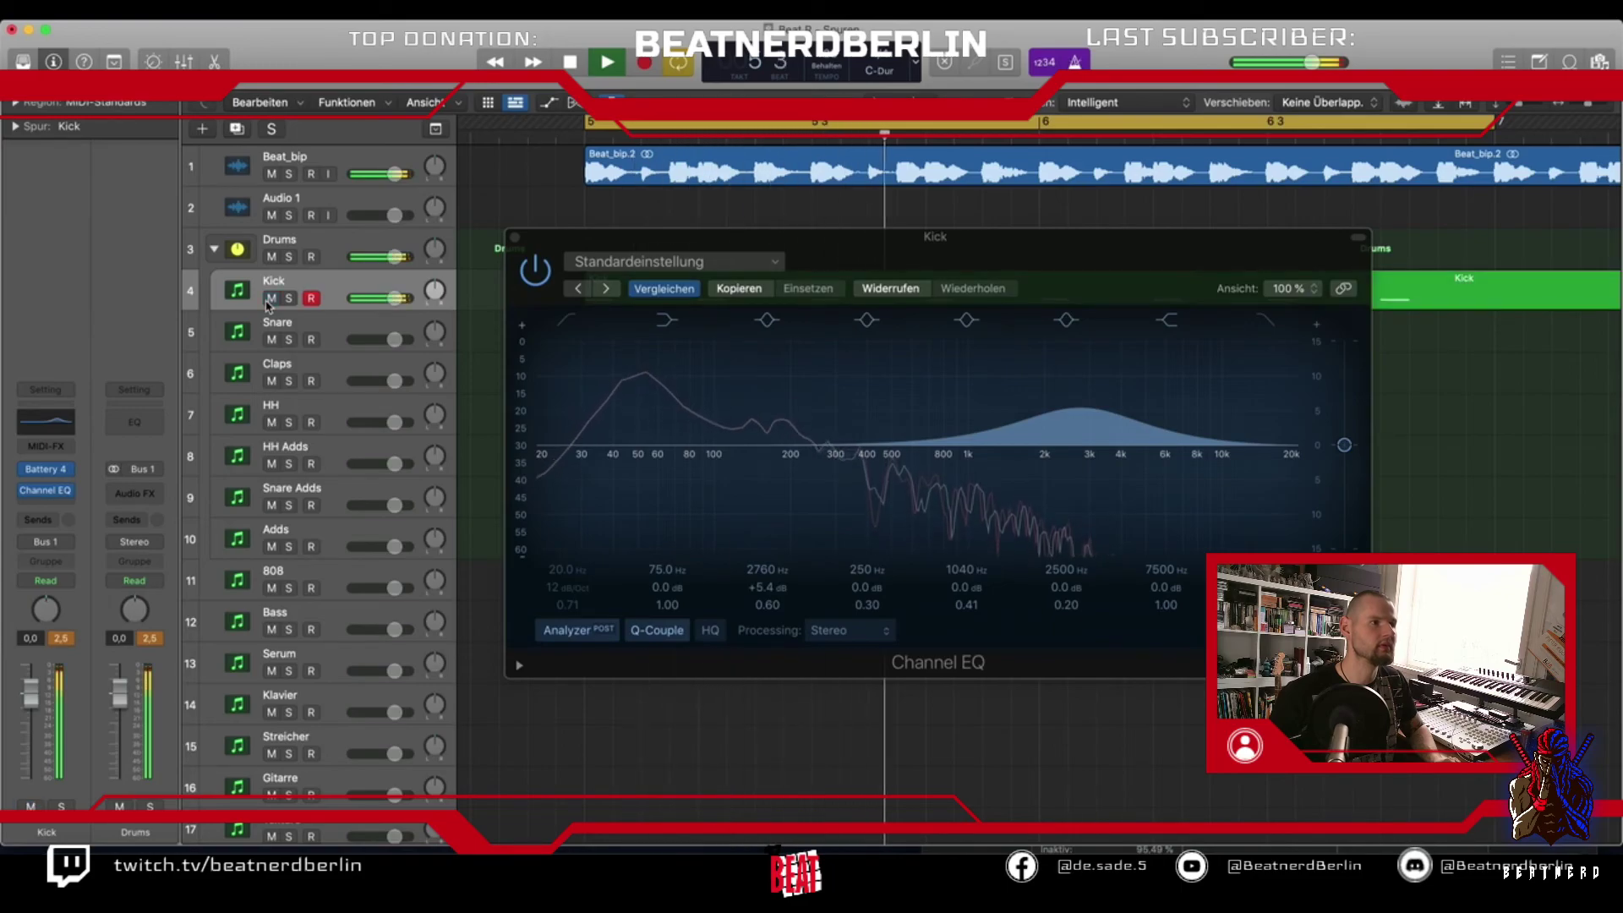
{"action": "left_click", "coordinate": [267, 301]}
{"action": "left_click", "coordinate": [267, 300]}
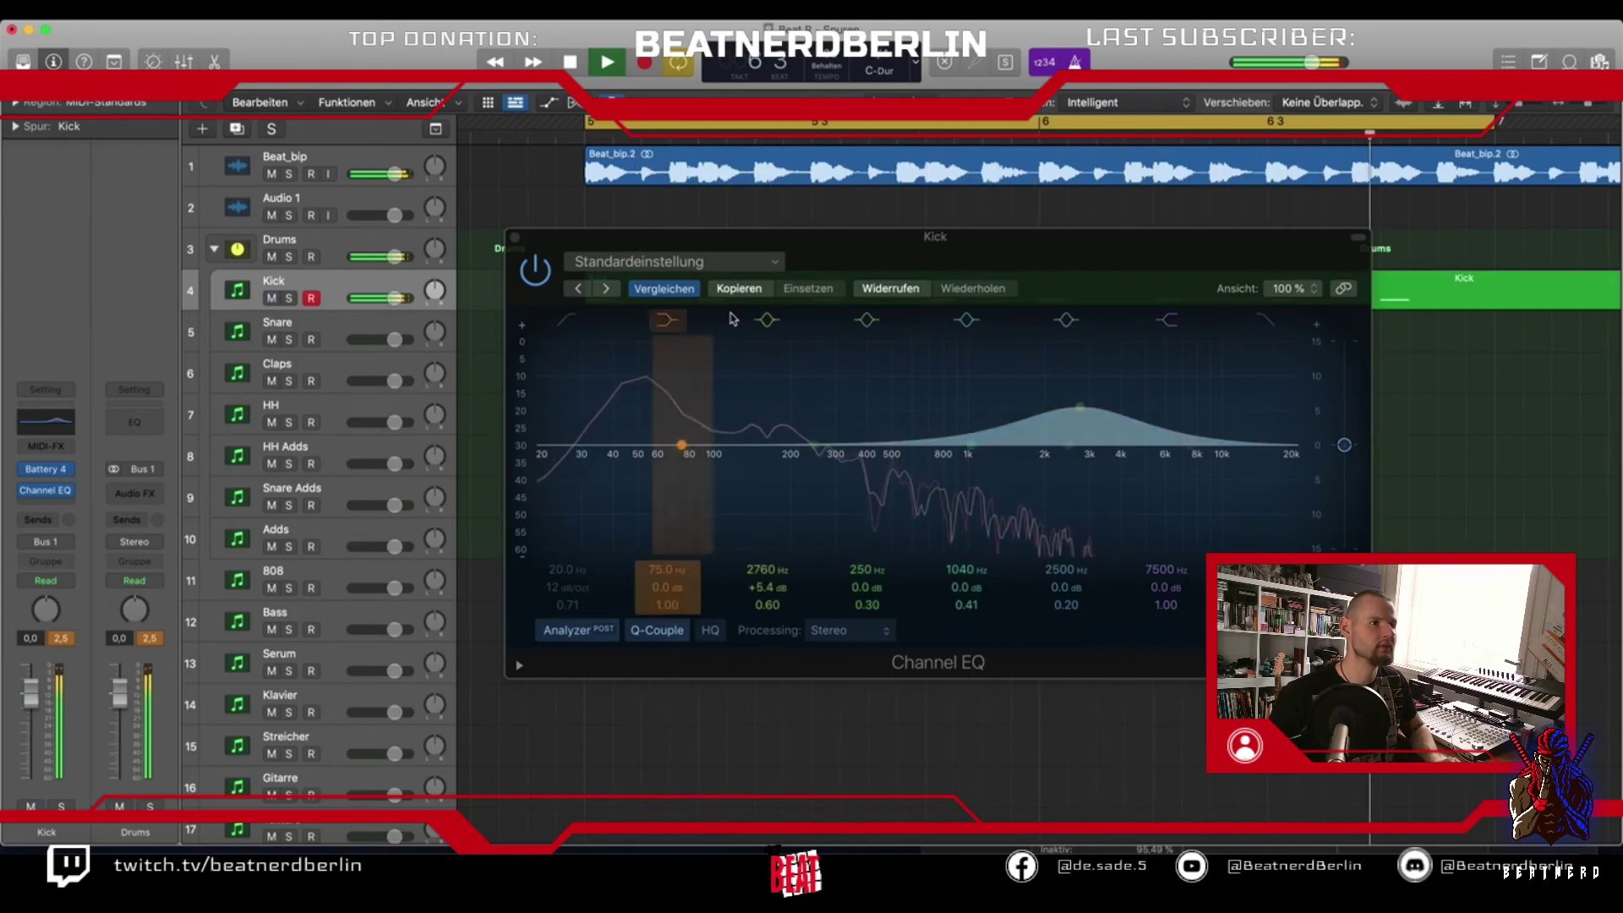
{"action": "key", "text": "space"}
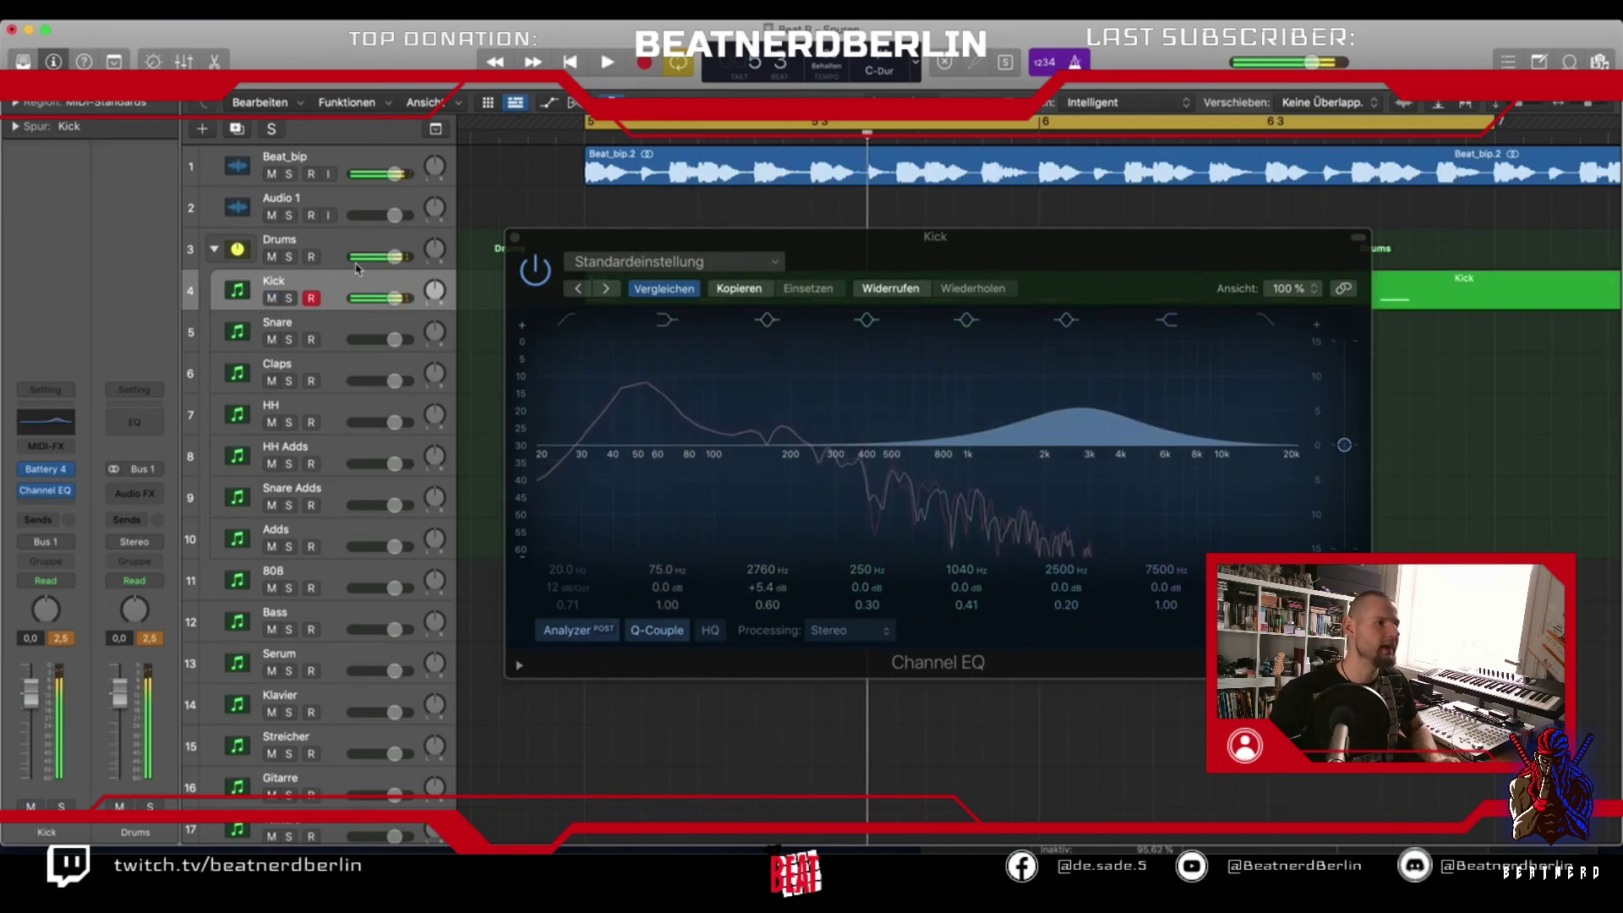
Open the Kick track's Battery 4 and raise the first kick cell's velocity-to-pitch amount to about 9.1 st during playback
{"action": "left_click", "coordinate": [46, 468]}
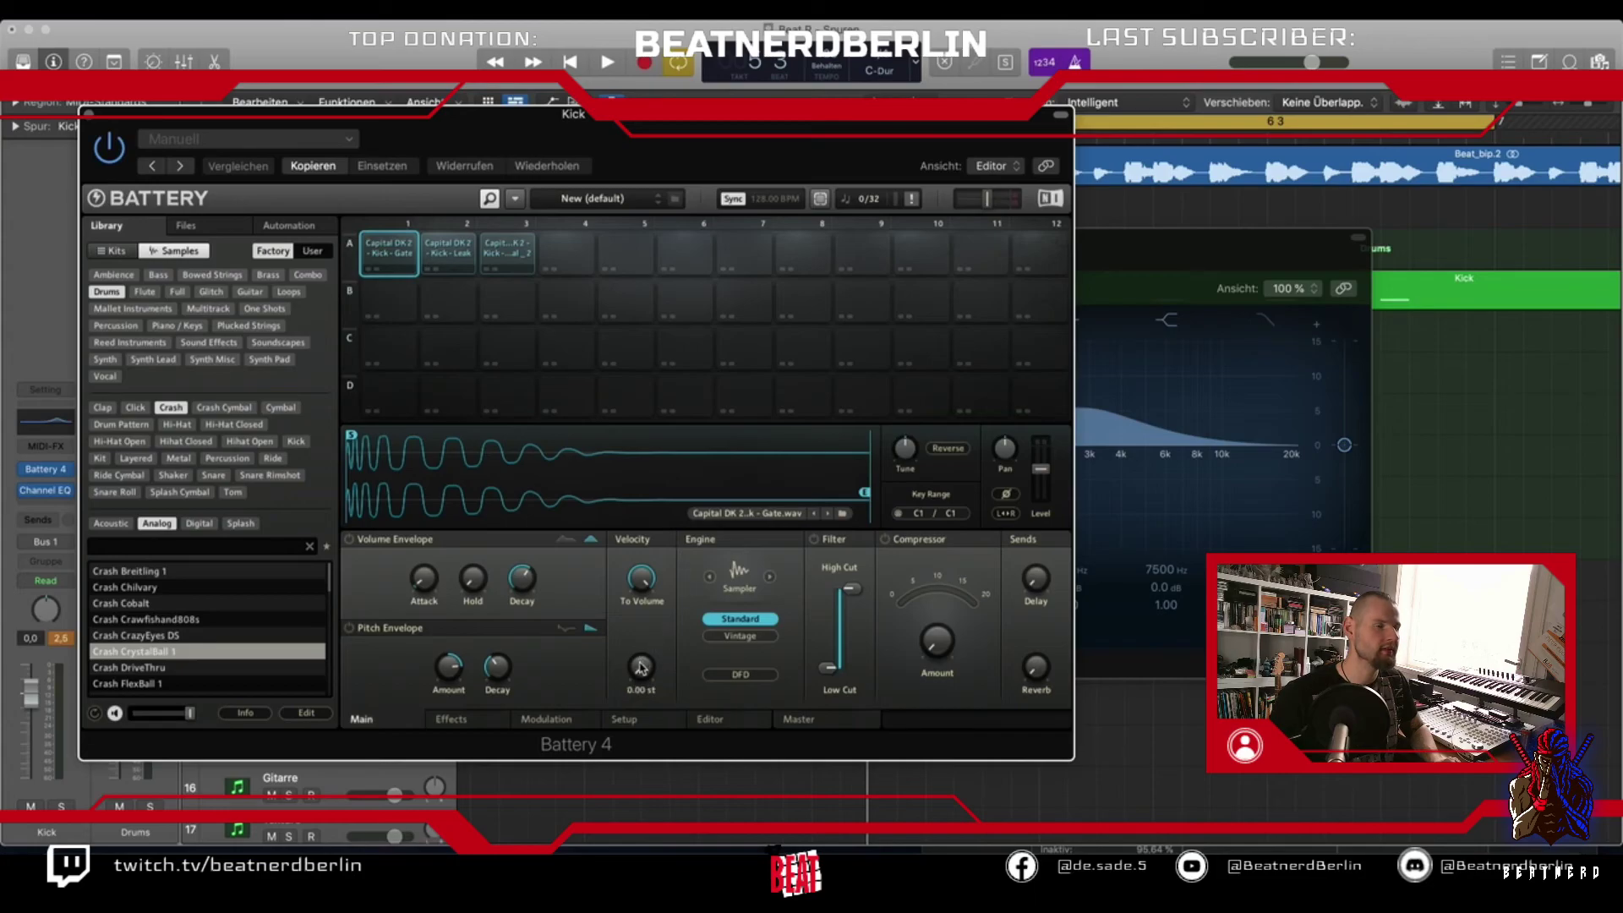
{"action": "key", "text": "space"}
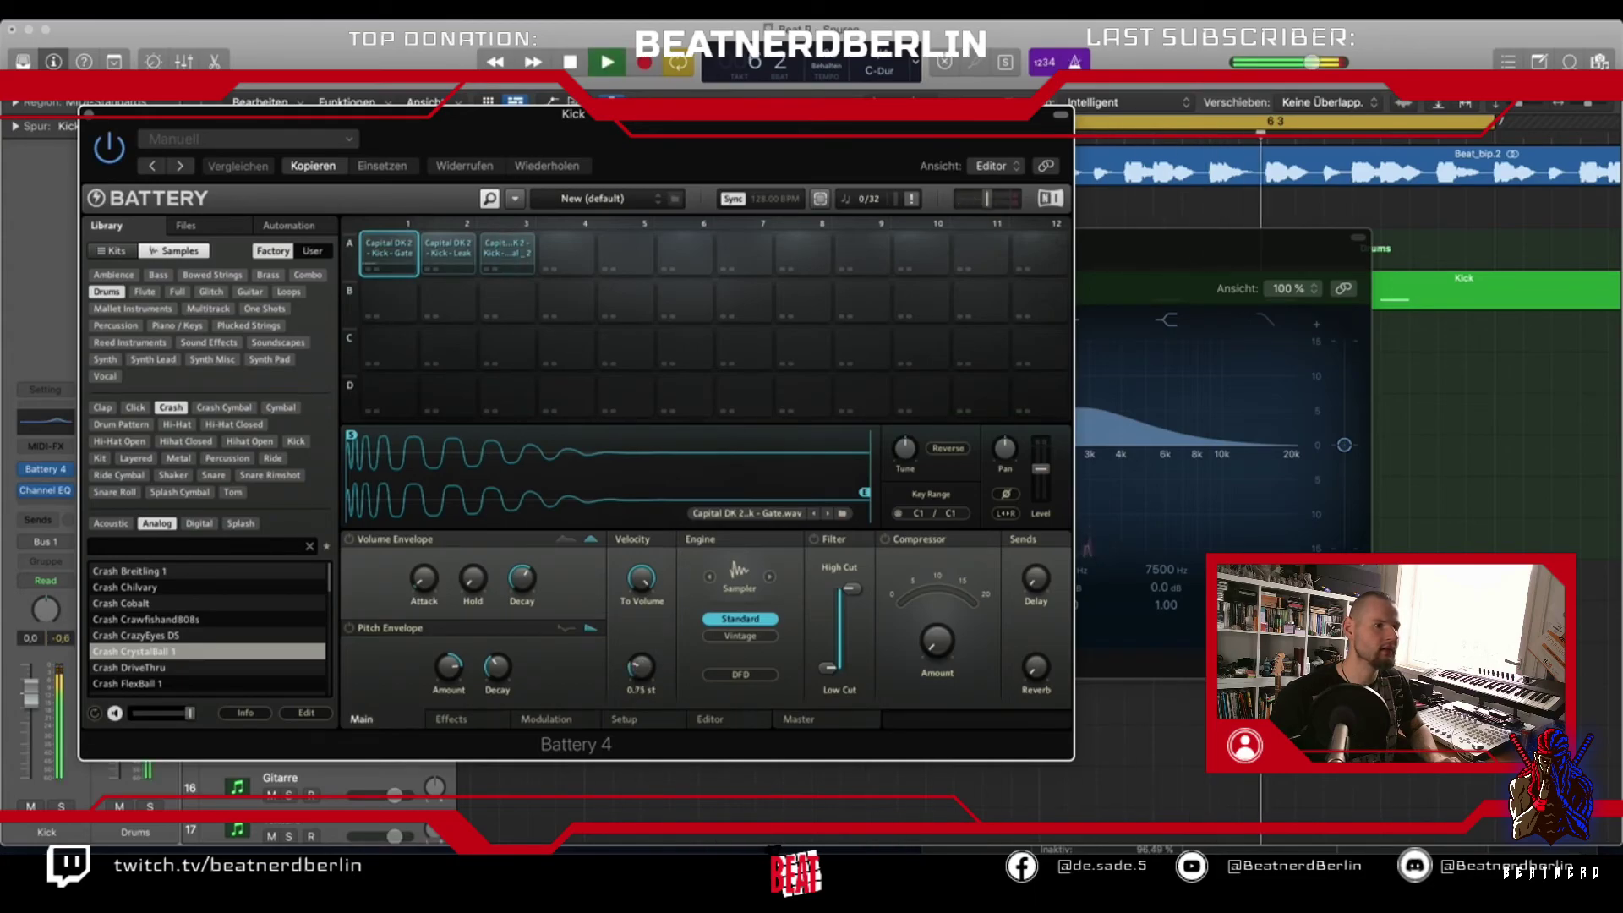
{"action": "left_click_drag", "start_coordinate": [699, 128], "coordinate": [1199, 135]}
{"action": "left_click", "coordinate": [271, 297]}
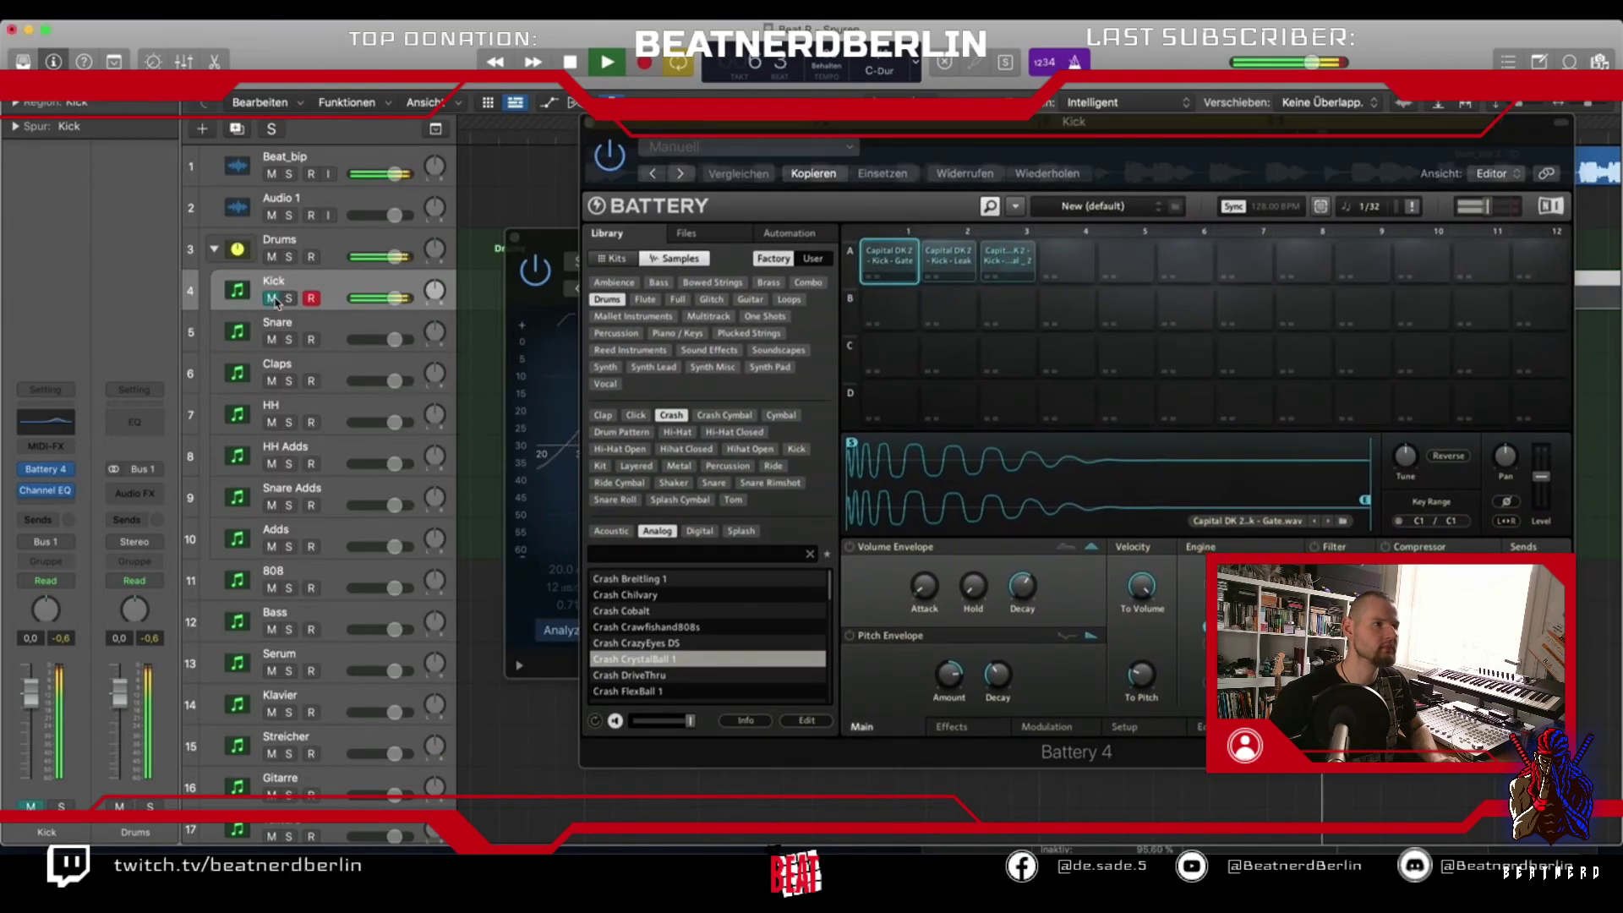
{"action": "left_click", "coordinate": [272, 297]}
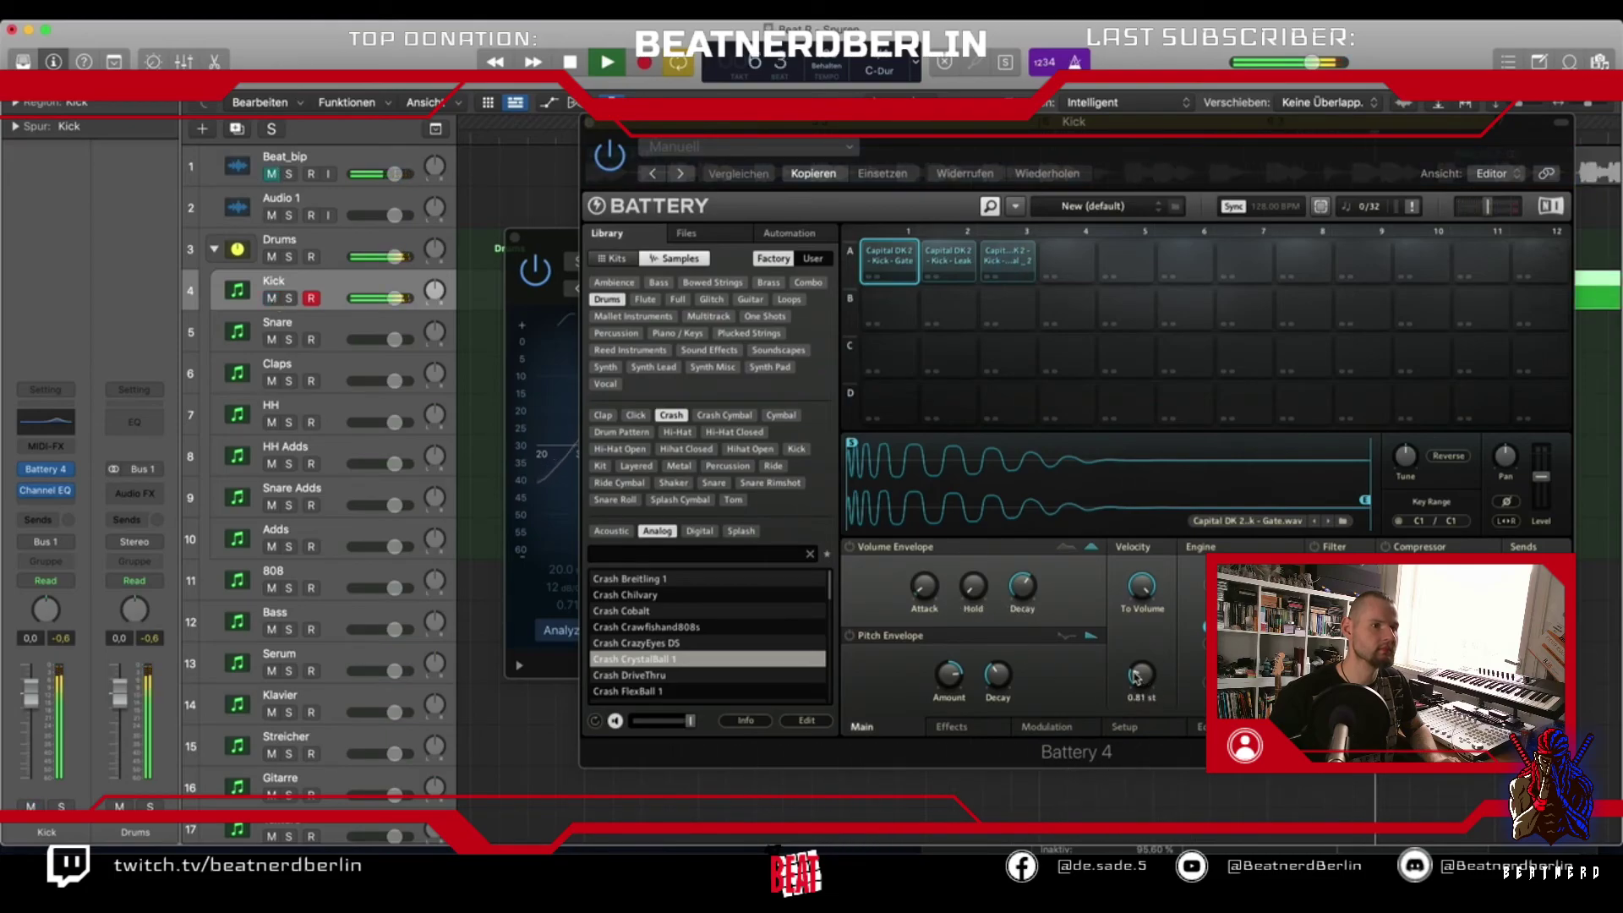
{"action": "left_click_drag", "start_coordinate": [1137, 677], "coordinate": [1137, 667]}
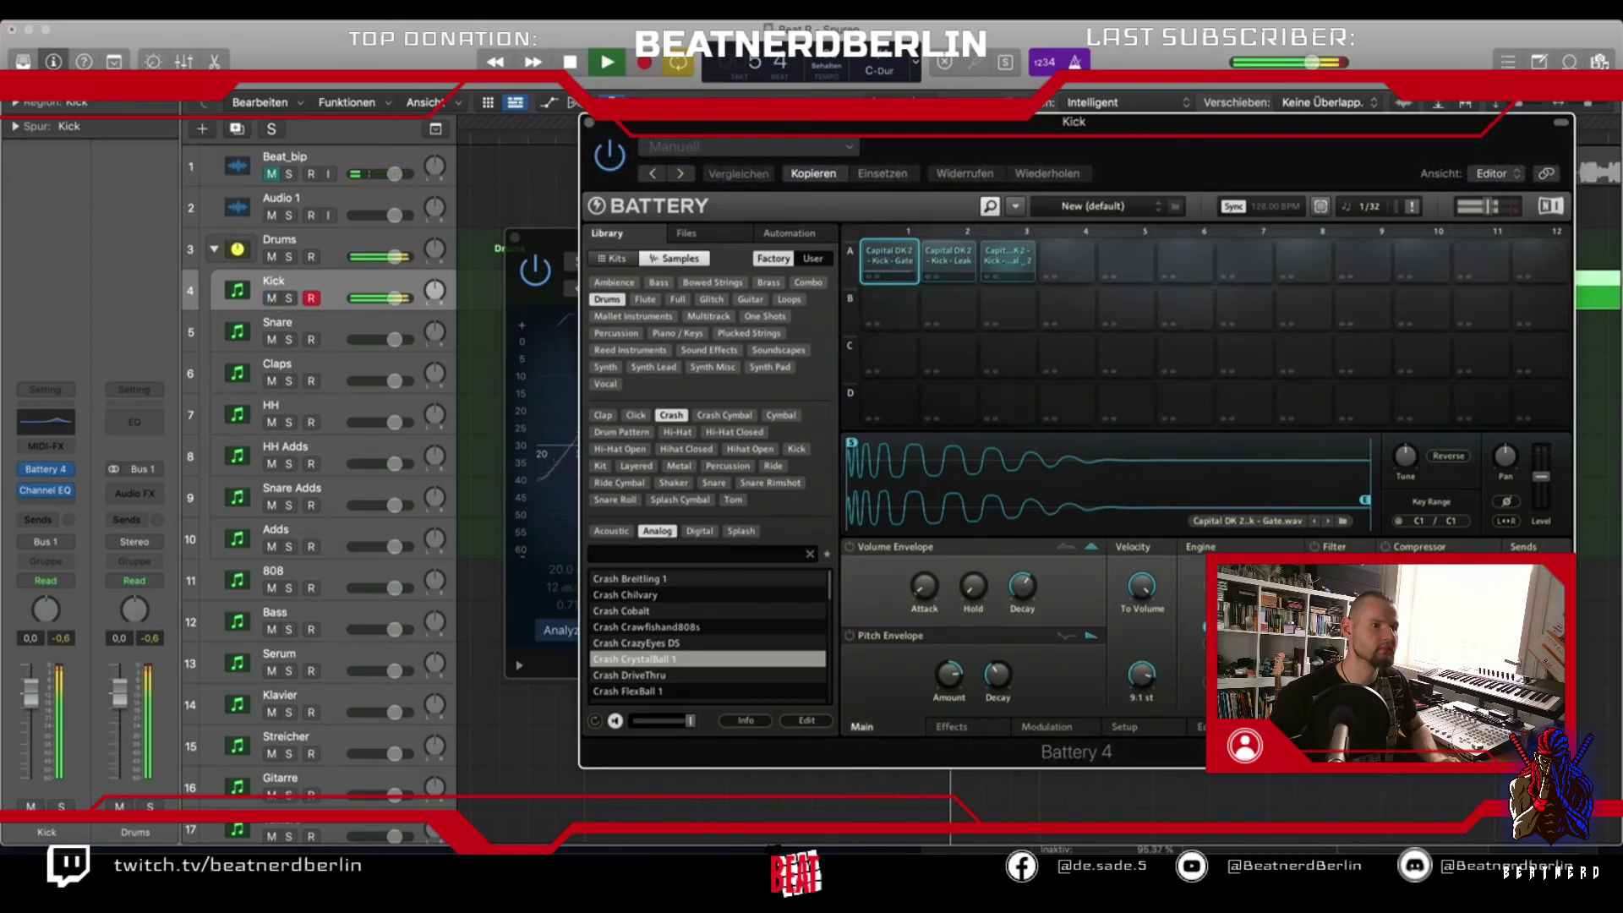
{"action": "key", "text": "space"}
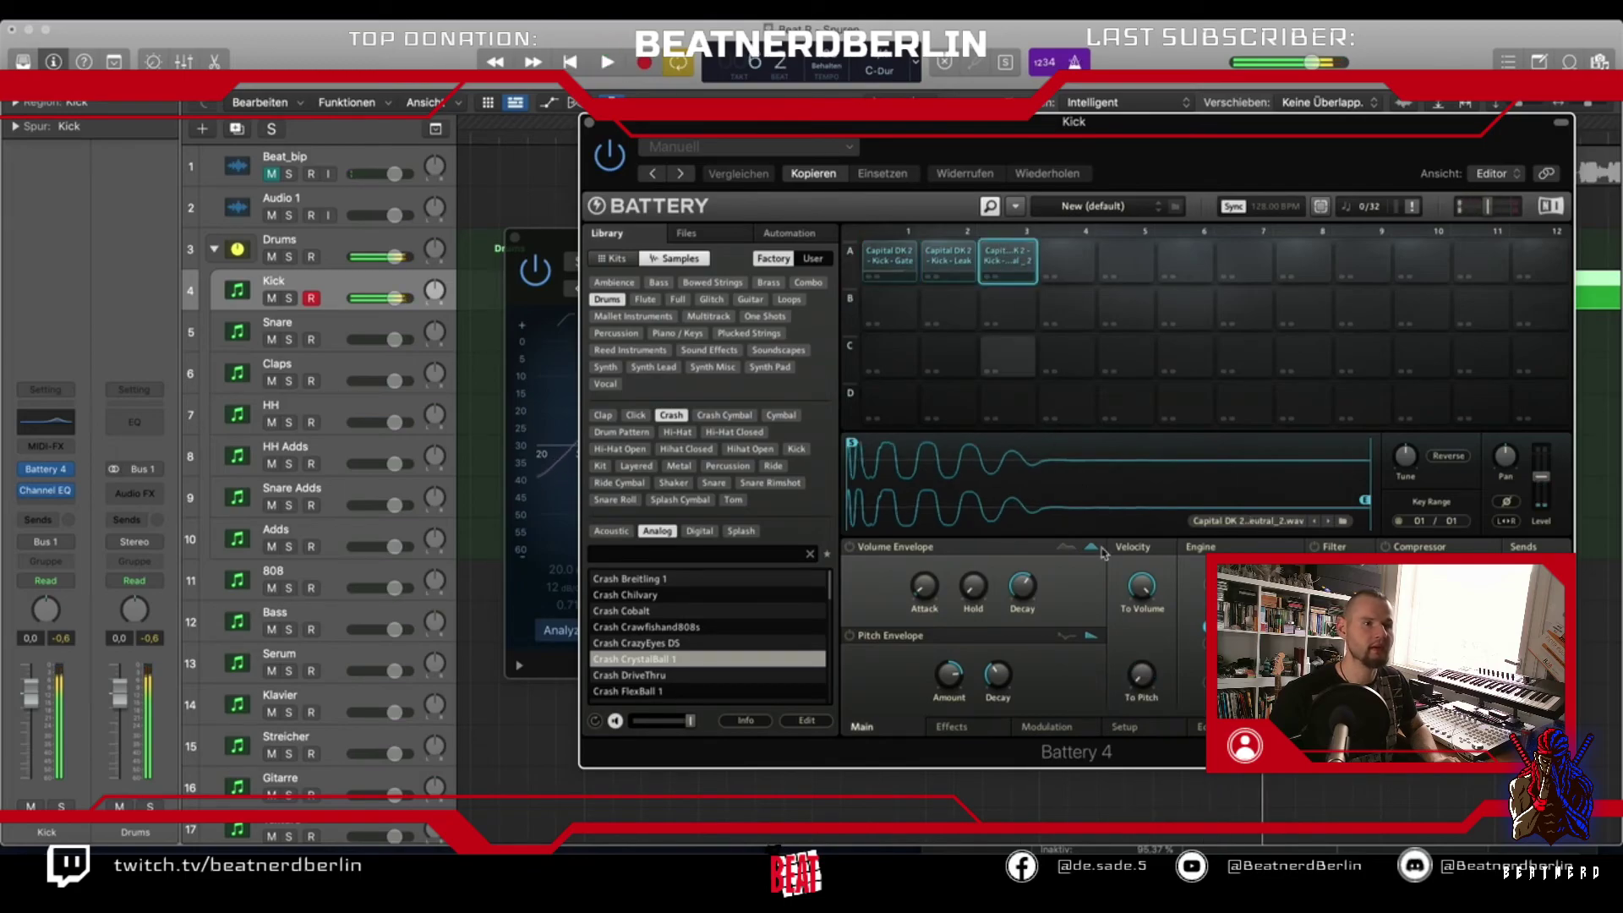
Play the third kick cell's pattern against Beat_bip, muting the two tracks in turn to compare pitch, and leave both unmuted
{"action": "key", "text": "space"}
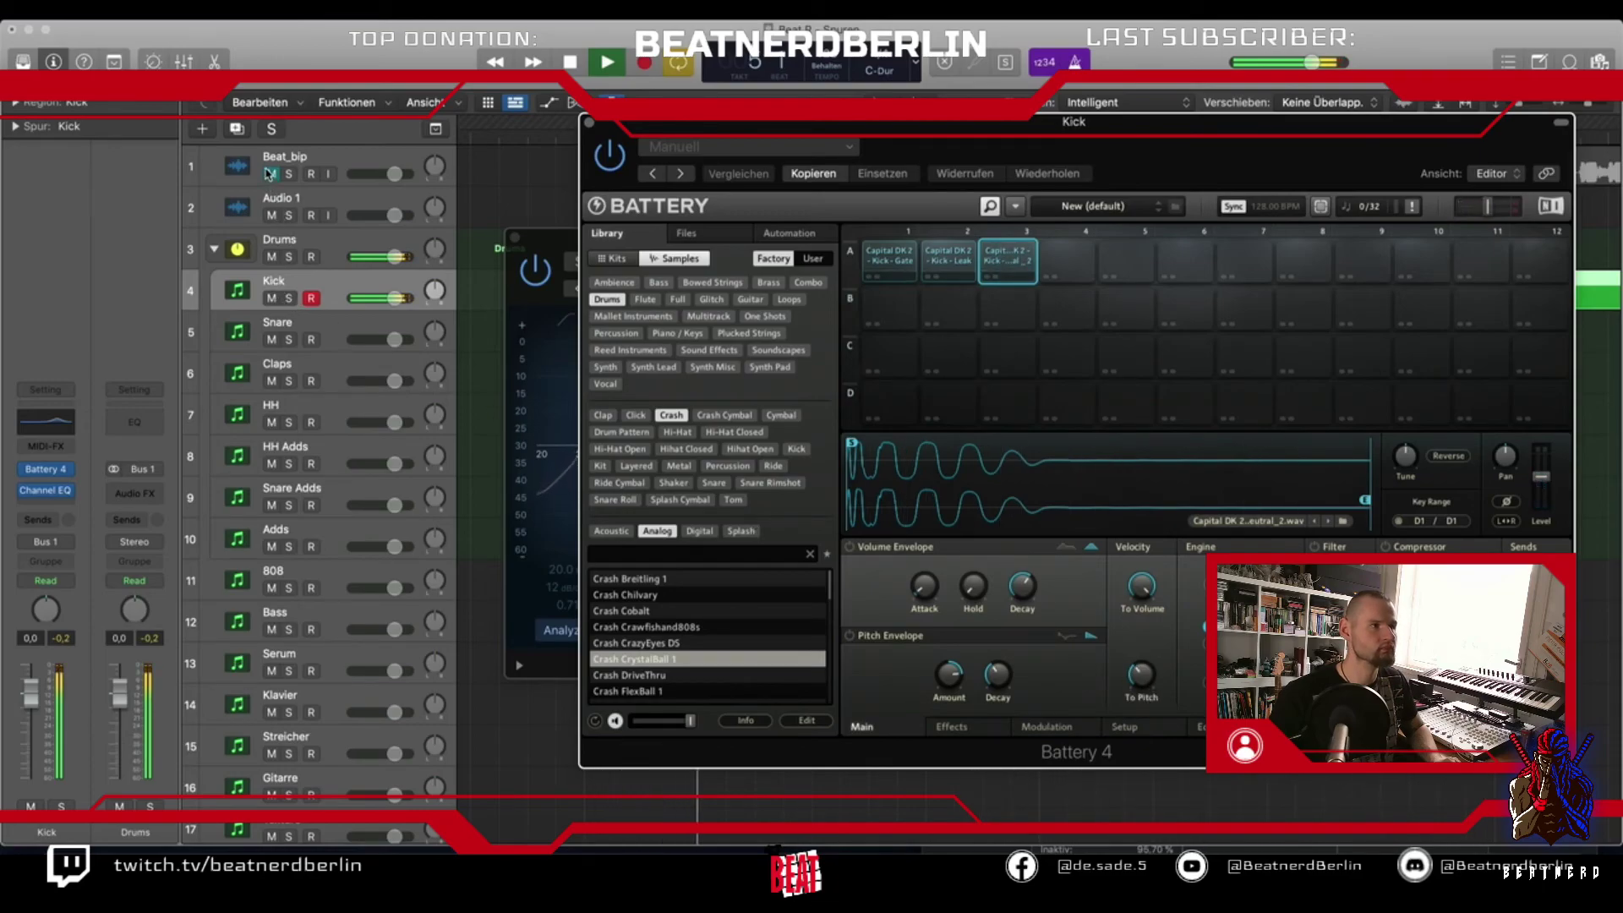
{"action": "left_click", "coordinate": [271, 174]}
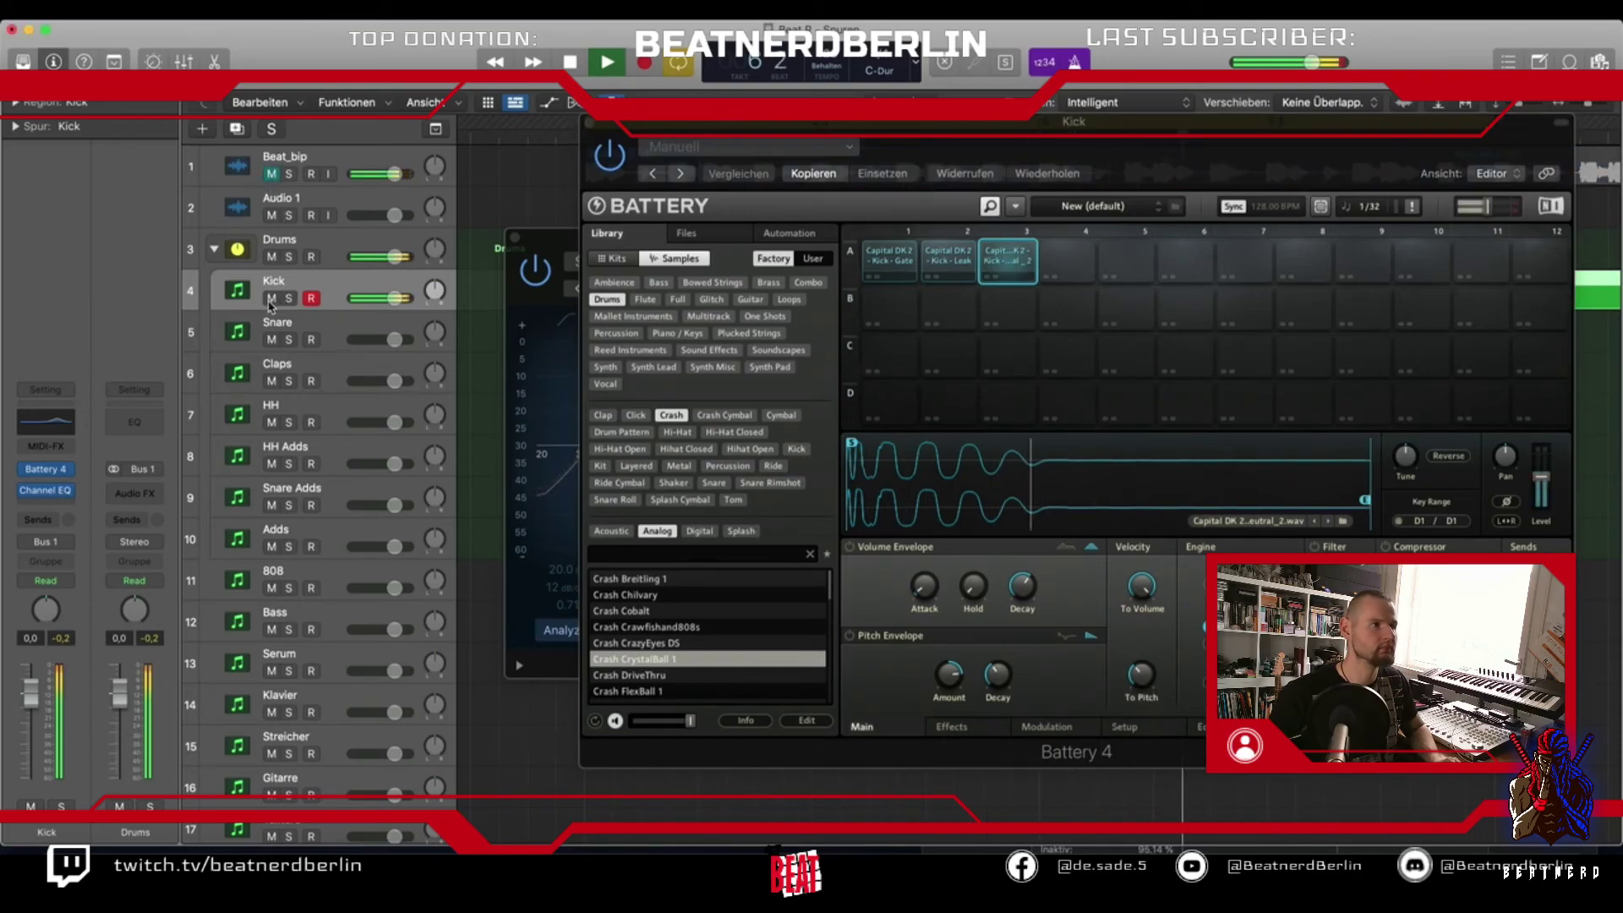
{"action": "left_click", "coordinate": [270, 299]}
{"action": "left_click", "coordinate": [272, 173]}
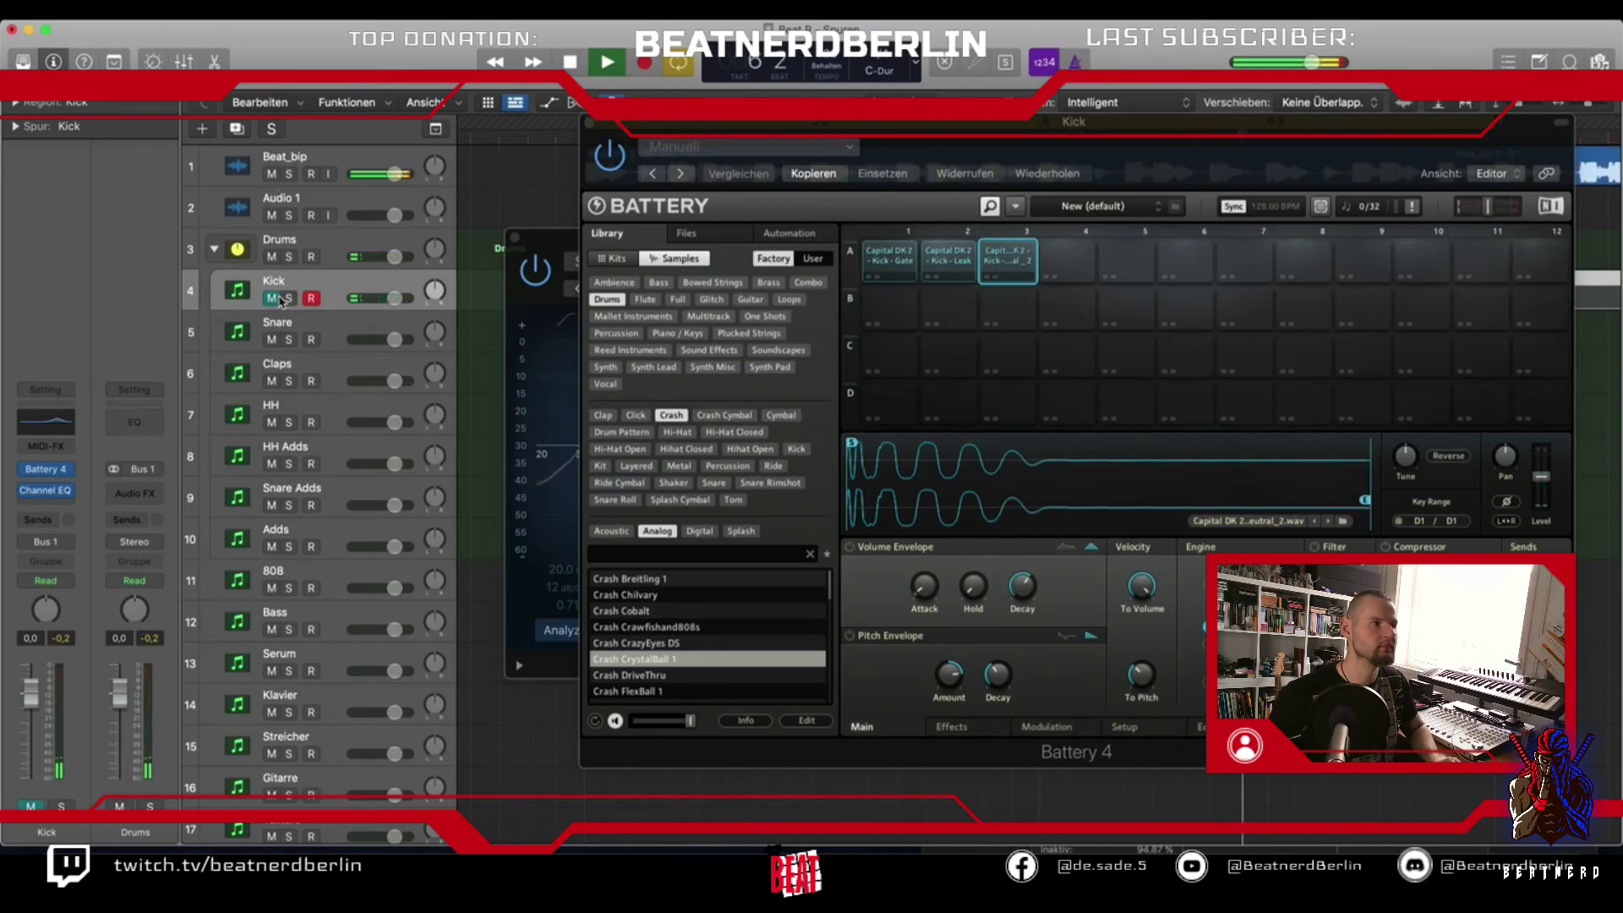
{"action": "left_click", "coordinate": [271, 173]}
{"action": "left_click", "coordinate": [270, 298]}
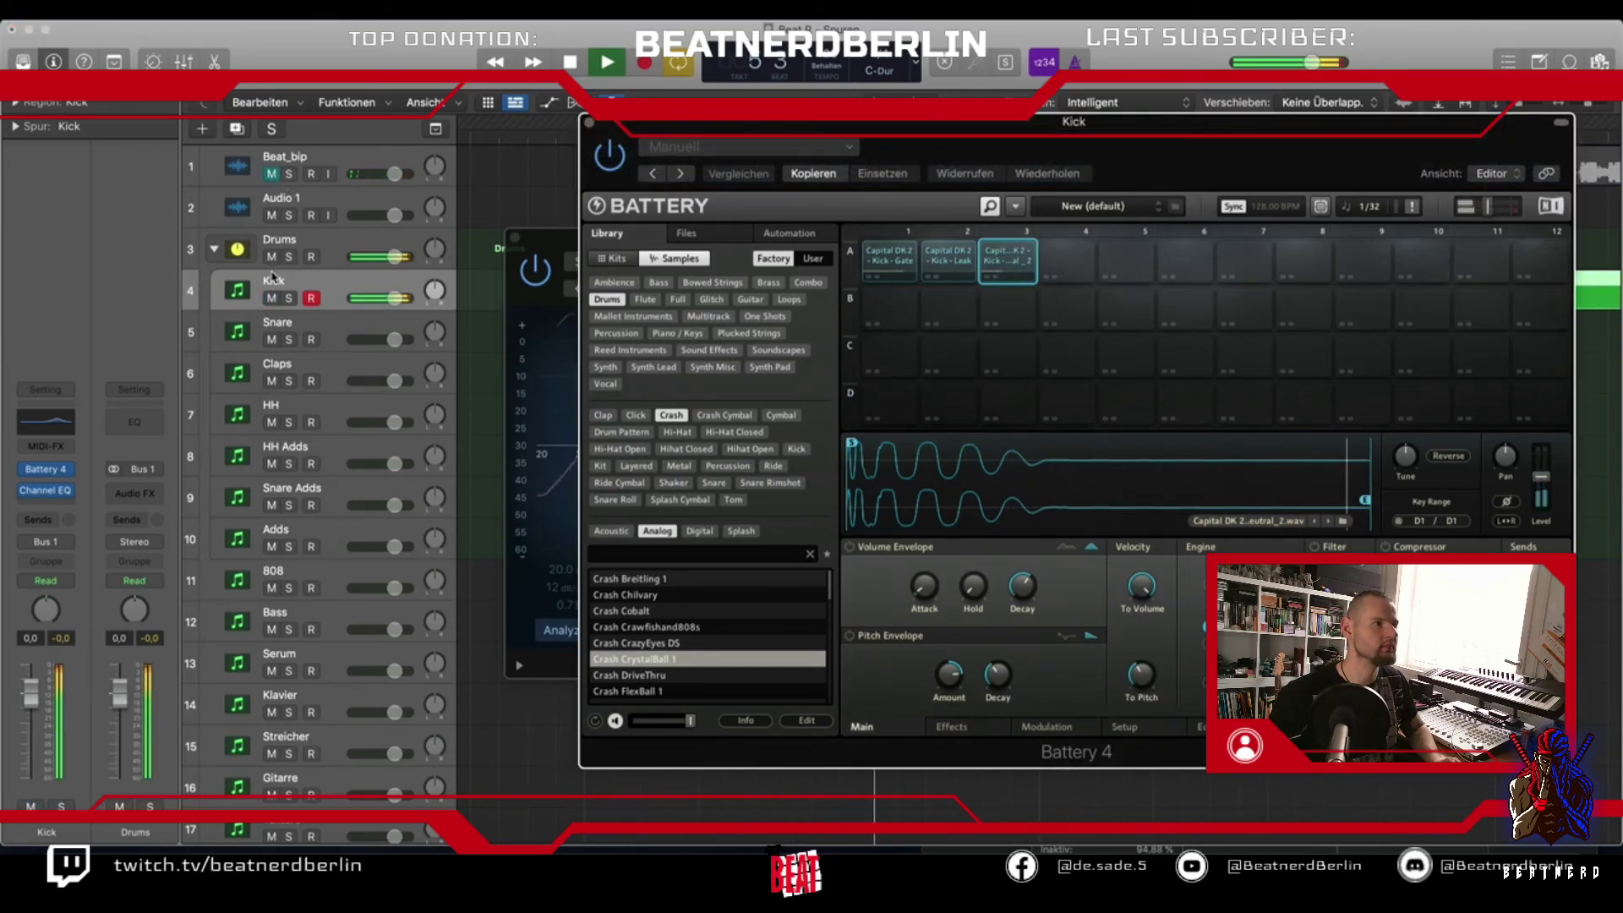
{"action": "left_click", "coordinate": [271, 299]}
{"action": "left_click", "coordinate": [271, 173]}
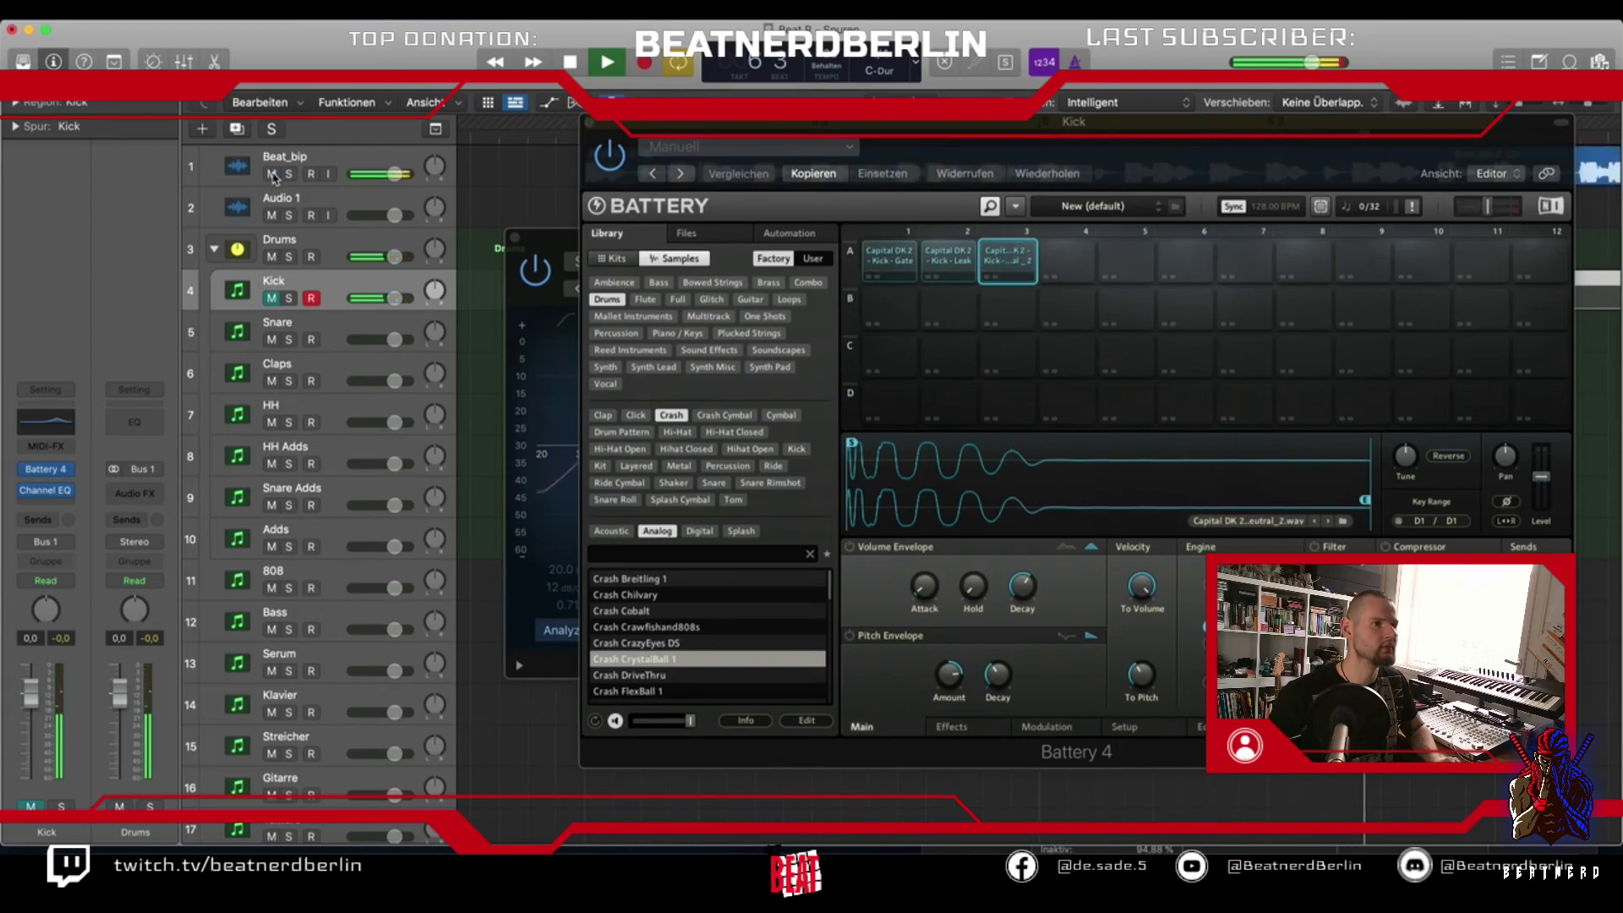
{"action": "left_click", "coordinate": [271, 299]}
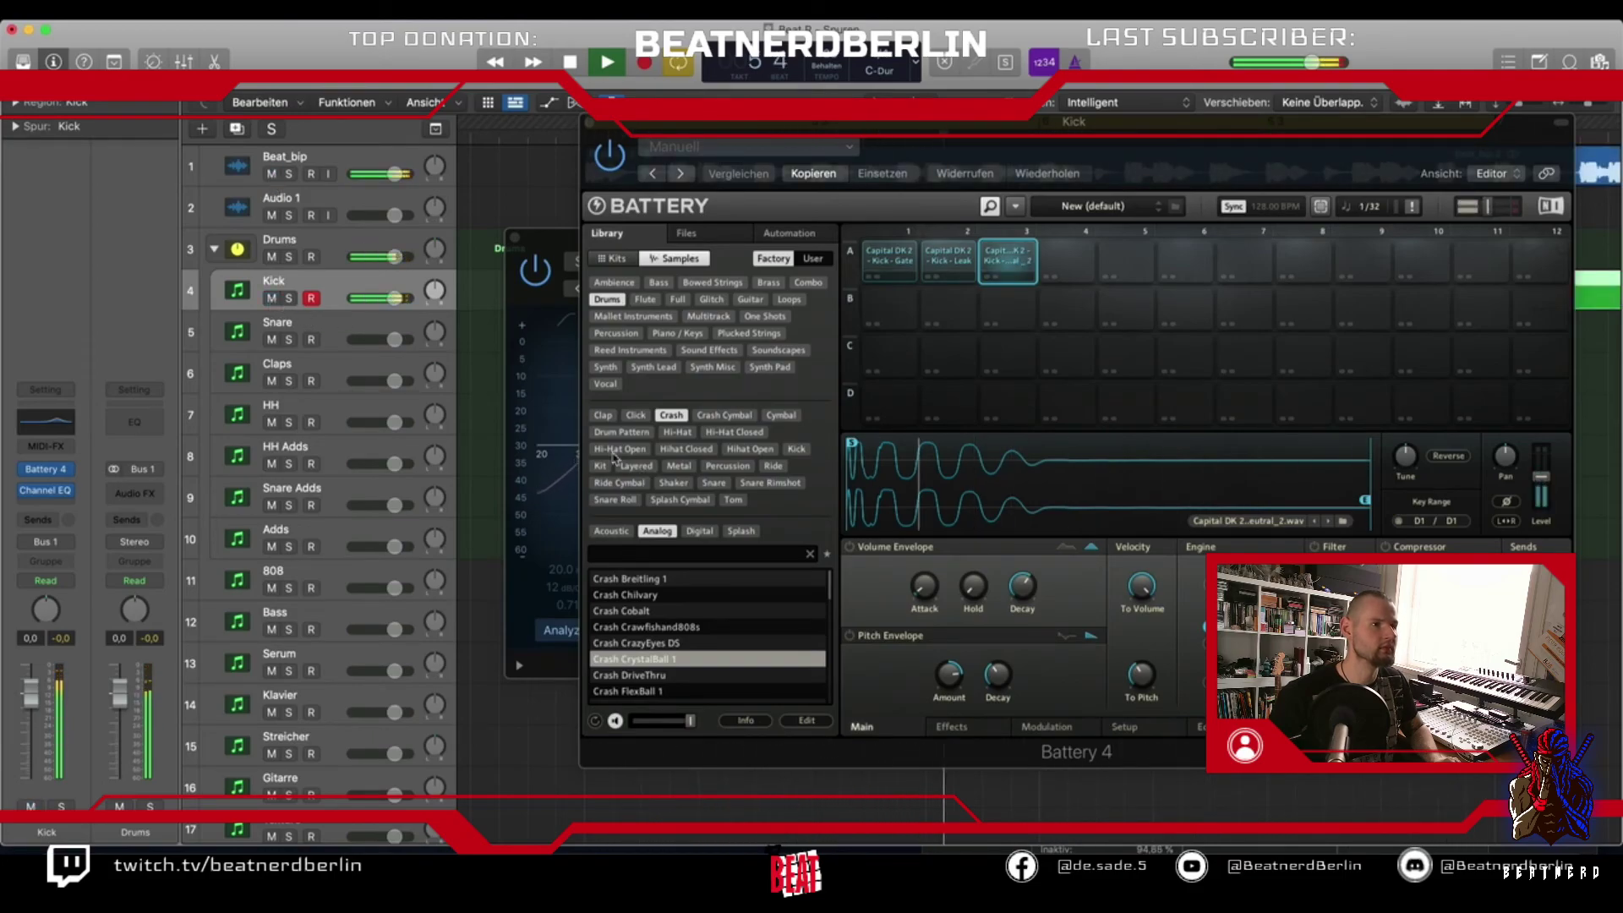
Fine-tune the third kick cell's velocity-to-pitch amount to about 4.5 st against Beat_bip, then mute Kick and stop playback
{"action": "left_click_drag", "start_coordinate": [1137, 686], "coordinate": [1137, 673]}
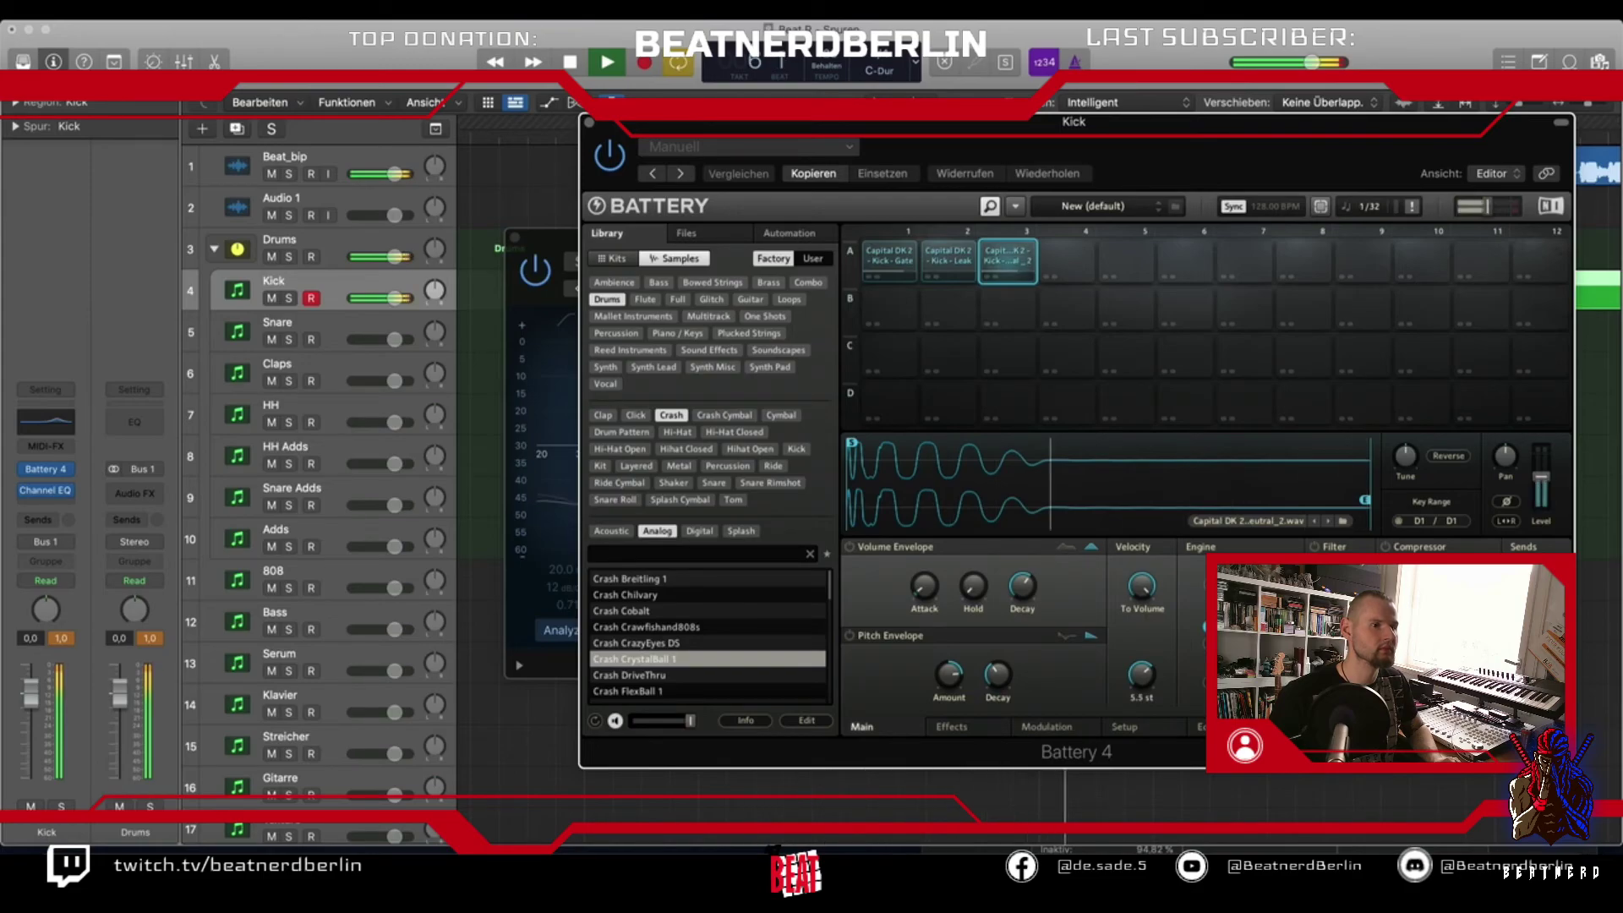
{"action": "left_click", "coordinate": [272, 300]}
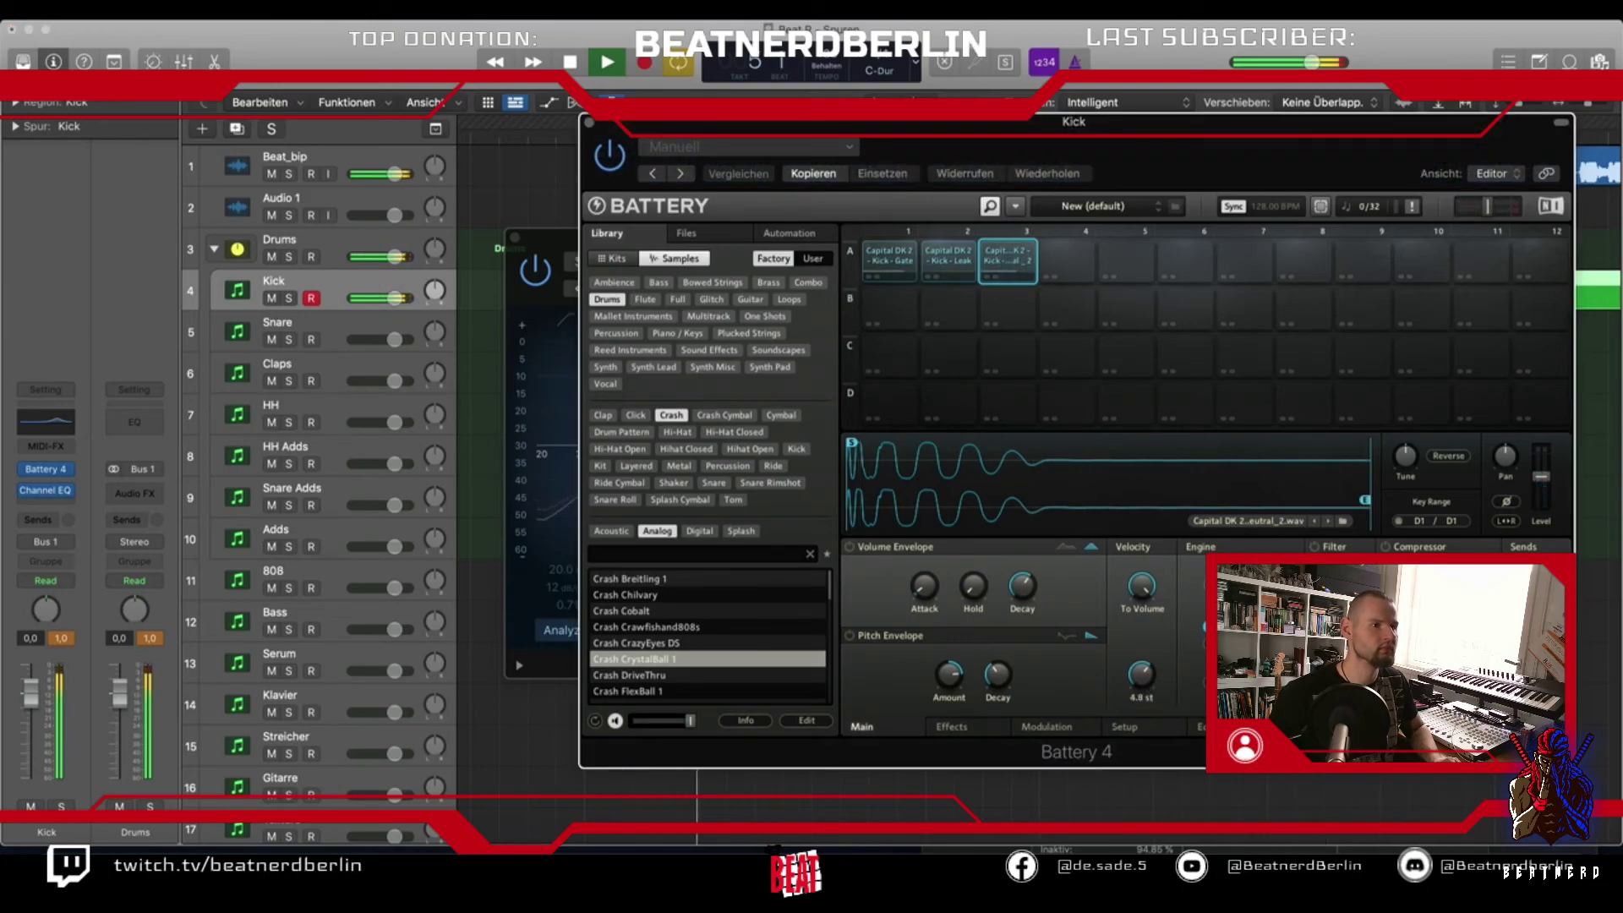
{"action": "left_click", "coordinate": [271, 298]}
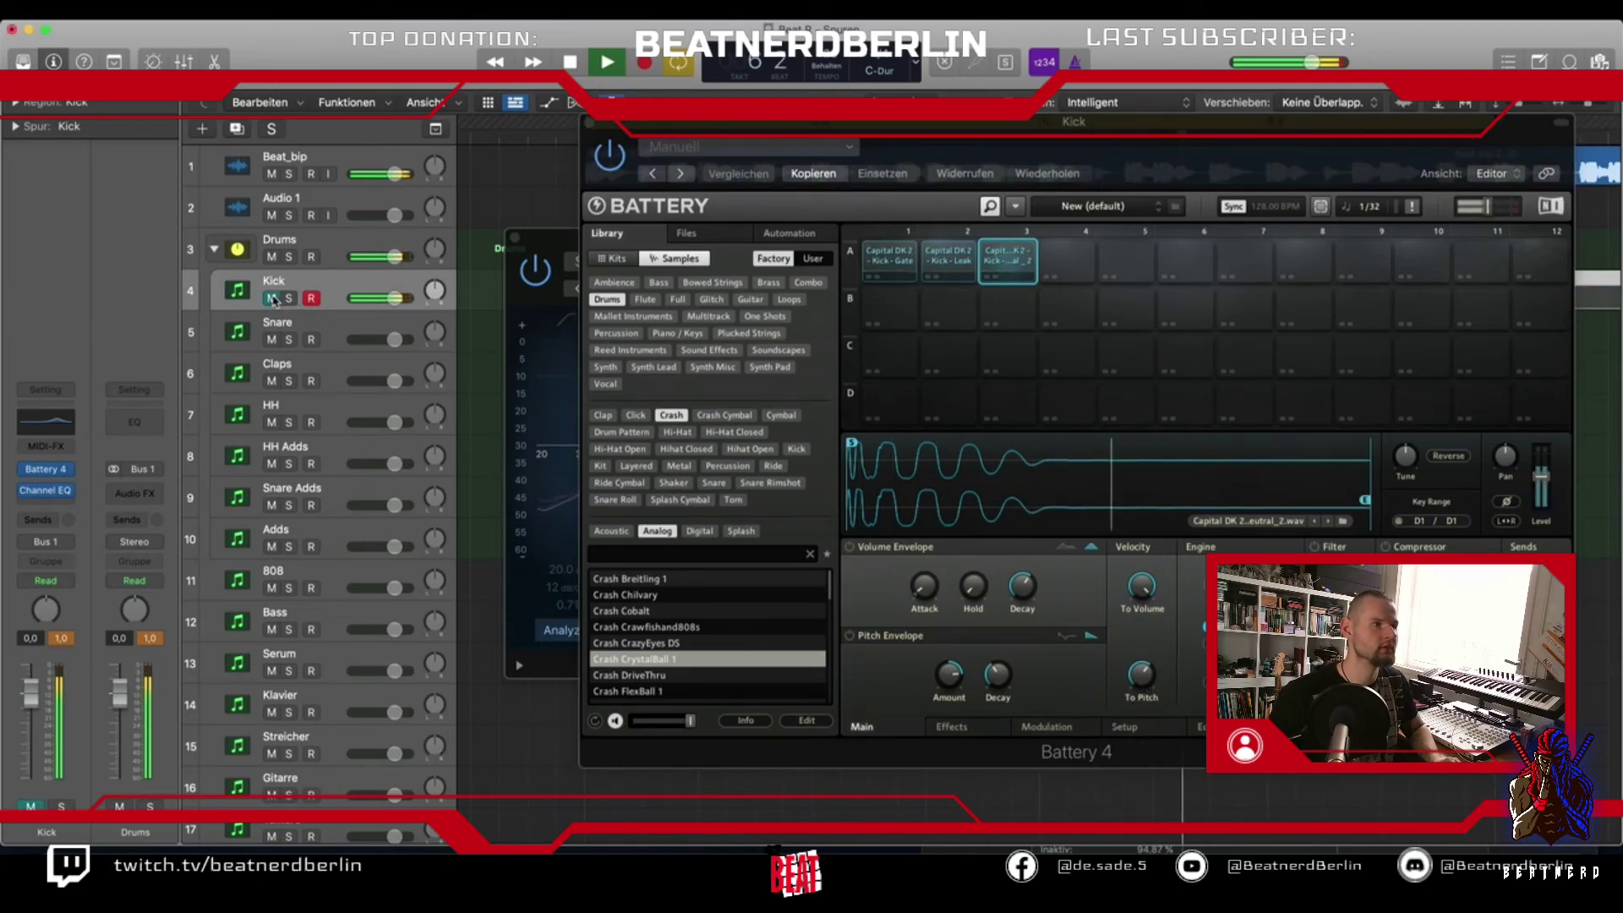
{"action": "left_click", "coordinate": [271, 298]}
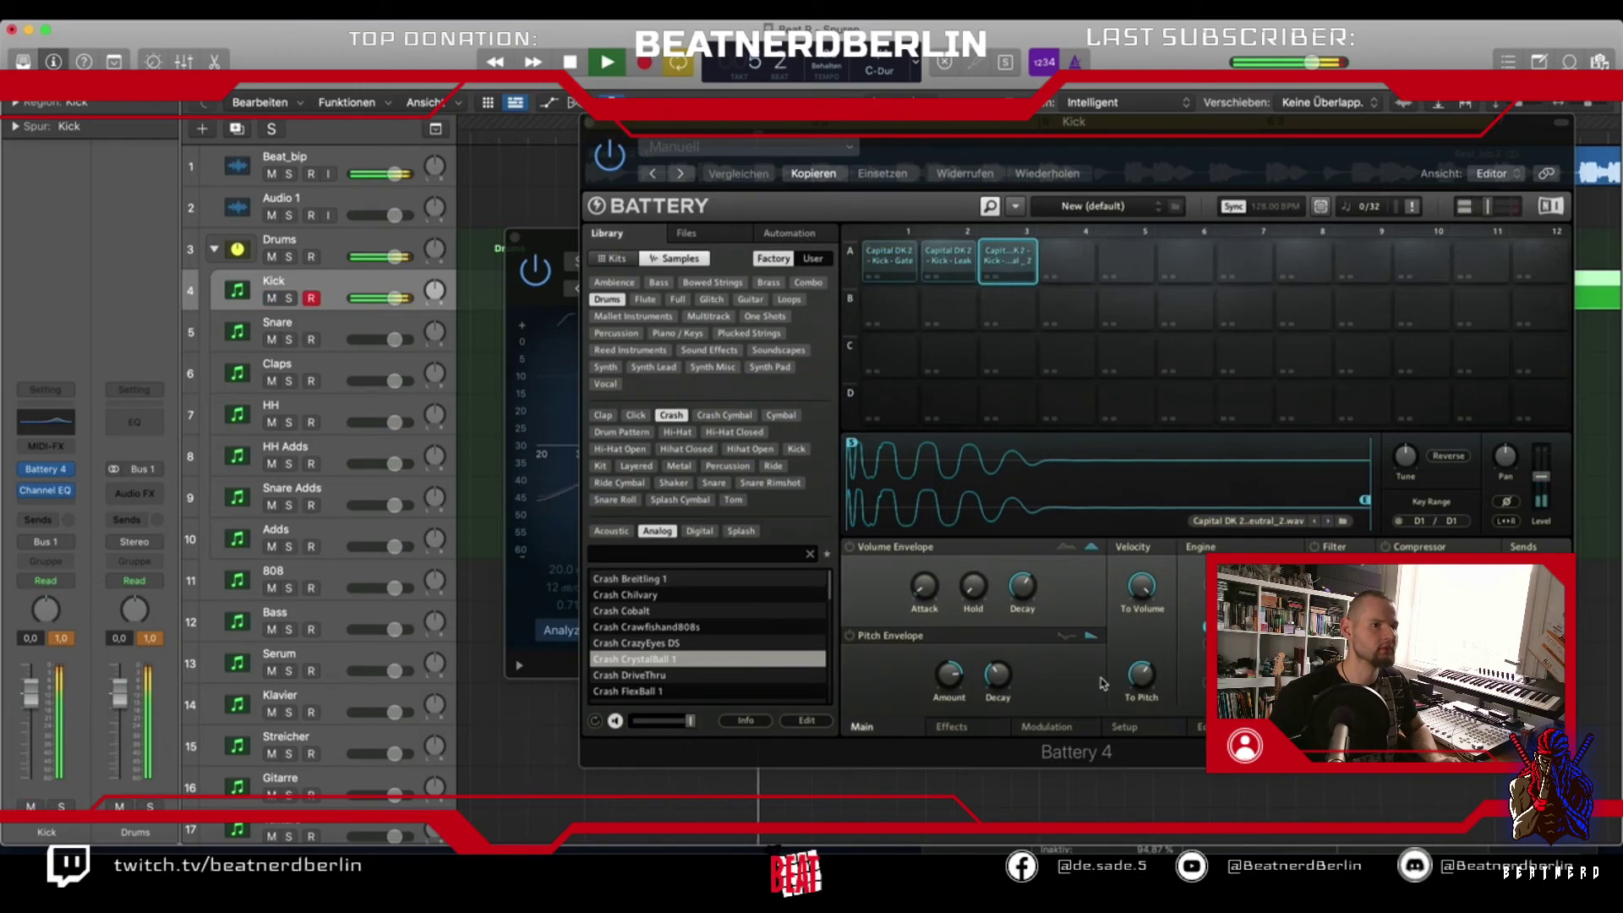
{"action": "left_click", "coordinate": [1141, 674]}
{"action": "left_click_drag", "start_coordinate": [1141, 673], "coordinate": [1142, 674]}
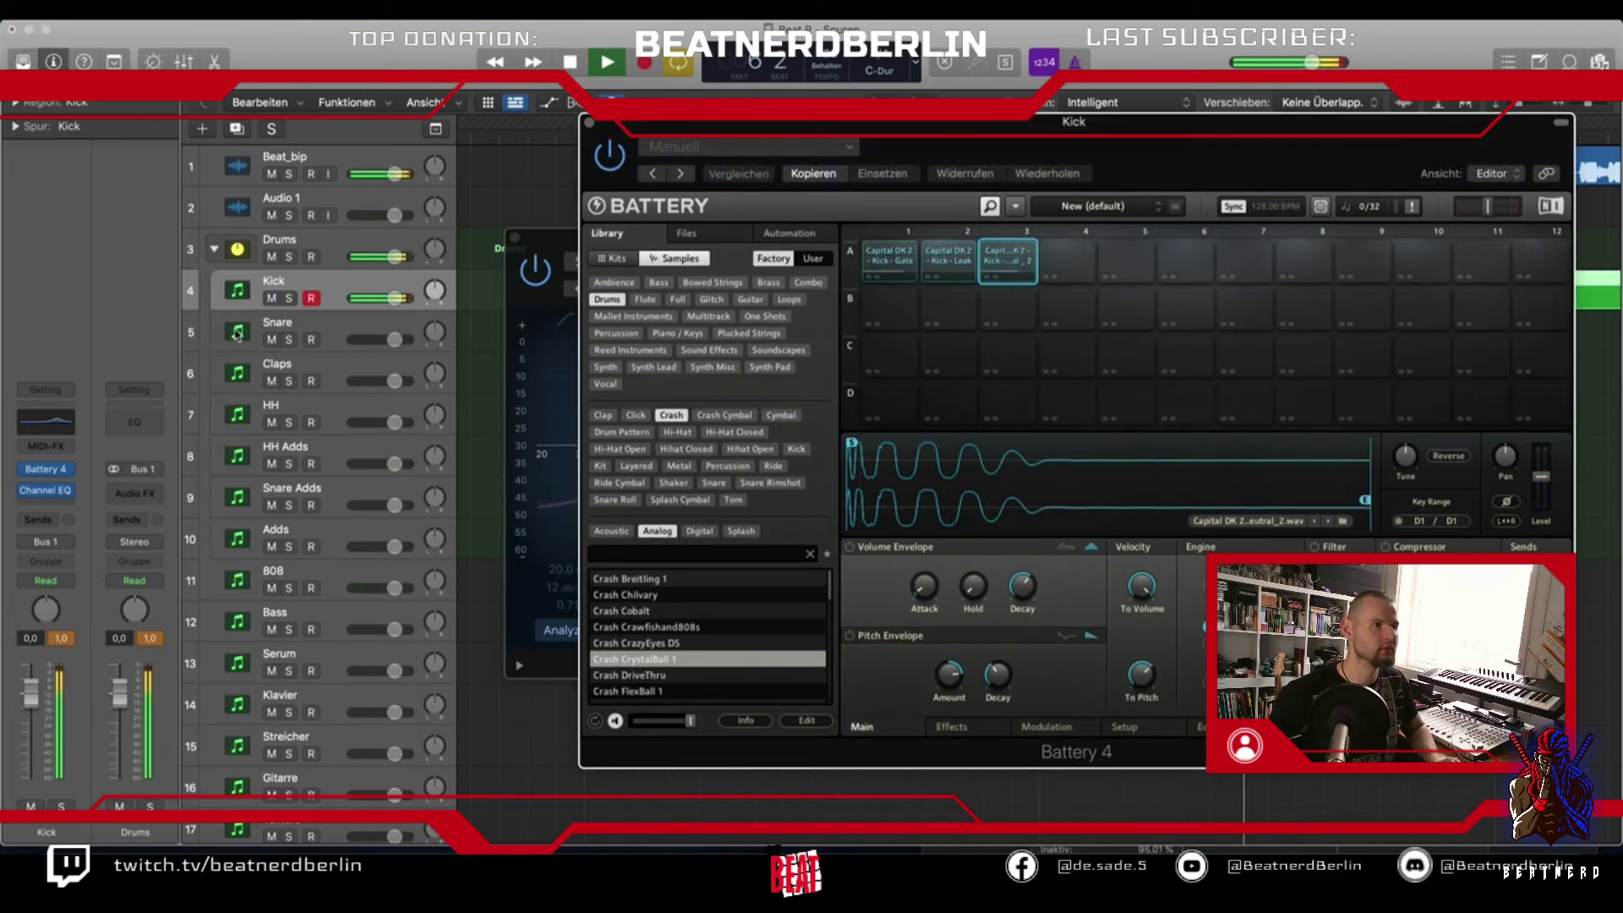
{"action": "left_click", "coordinate": [270, 298]}
{"action": "left_click", "coordinate": [271, 298]}
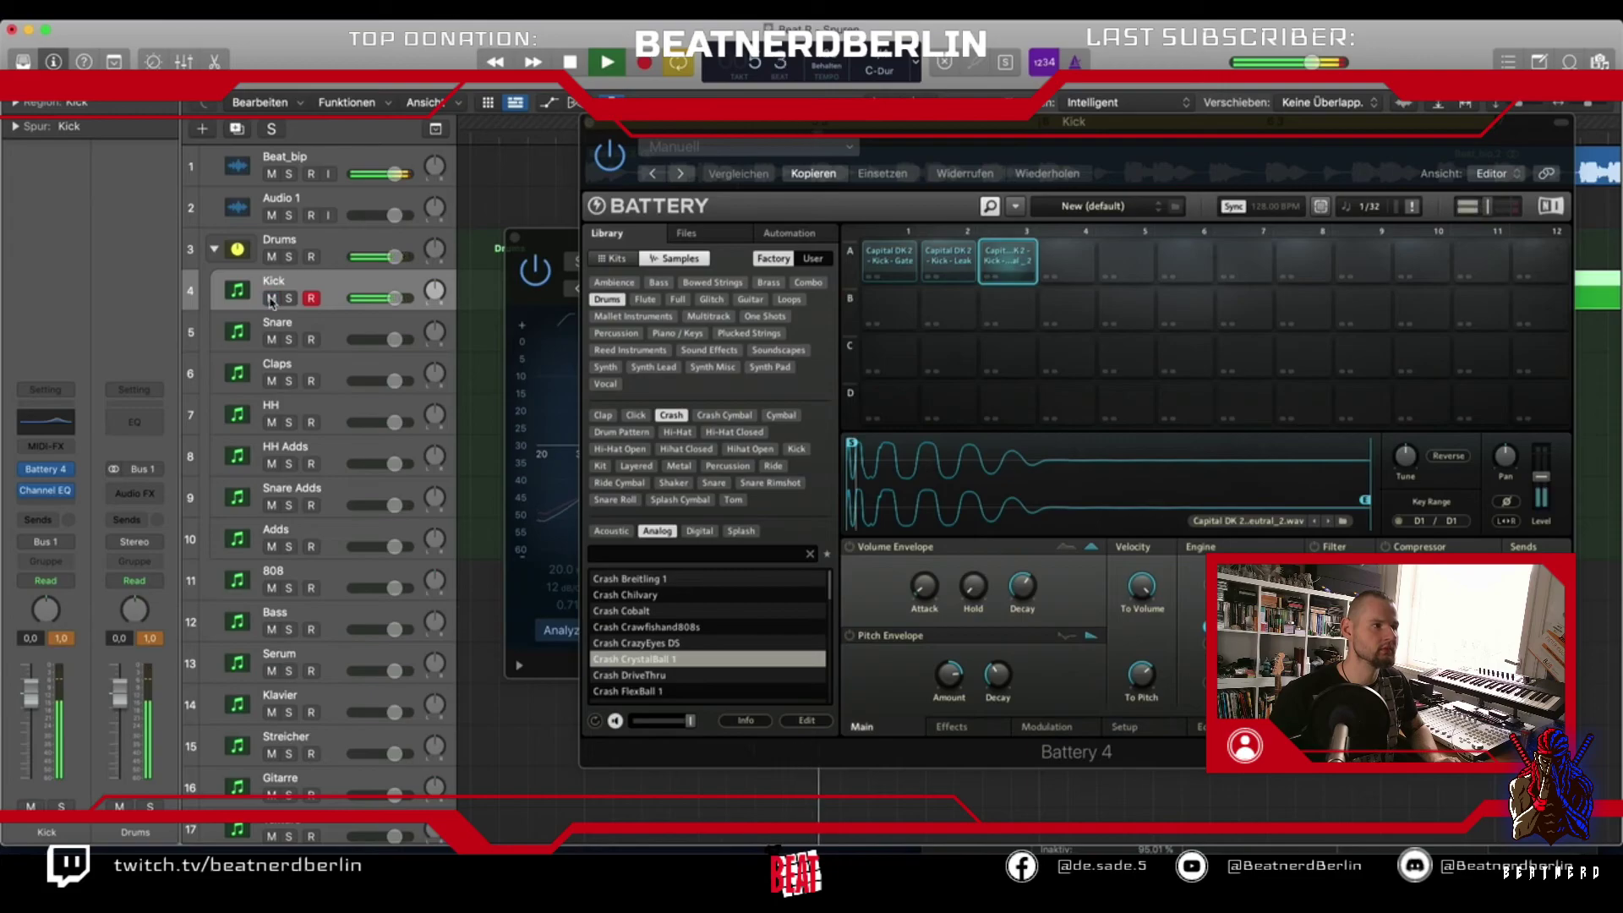
{"action": "left_click_drag", "start_coordinate": [1138, 686], "coordinate": [1139, 695]}
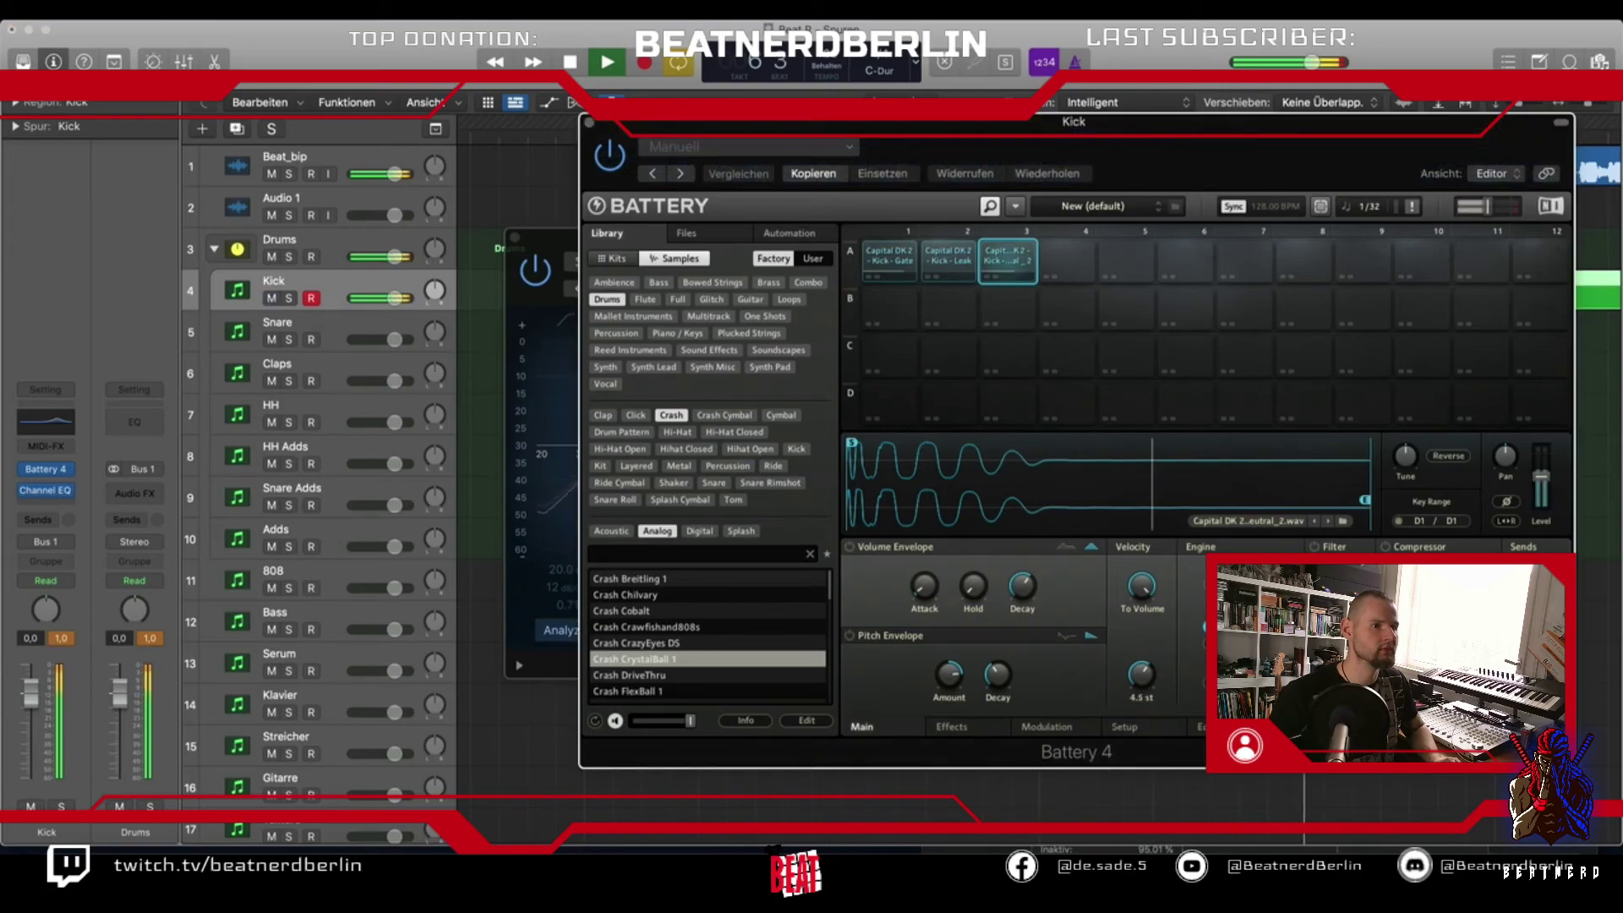
{"action": "left_click", "coordinate": [272, 298]}
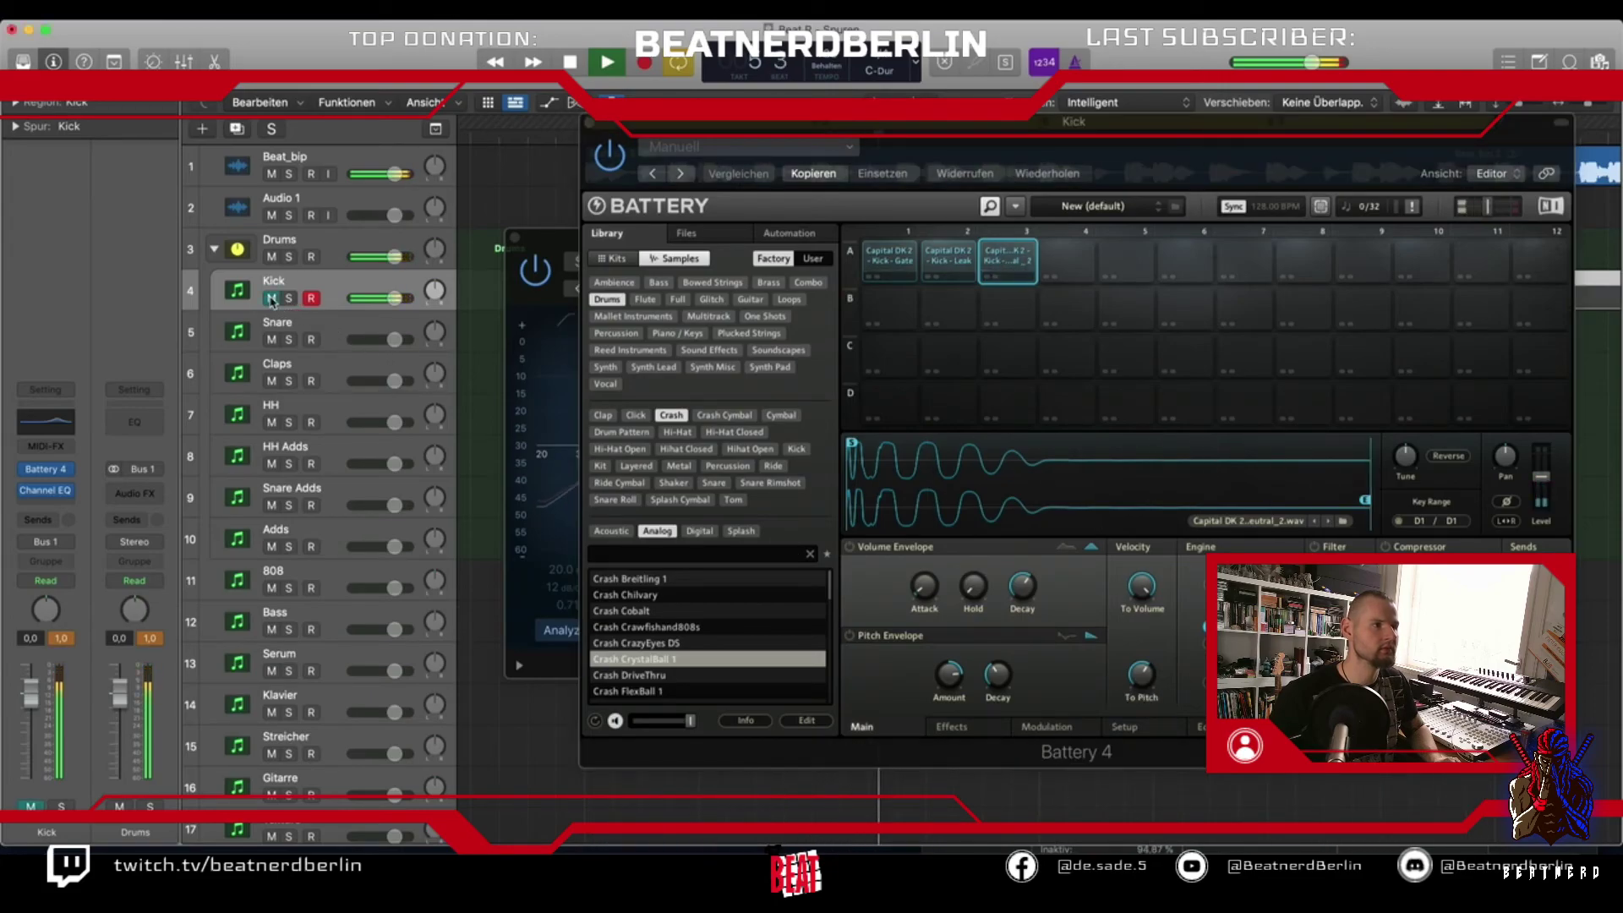
{"action": "left_click", "coordinate": [271, 299]}
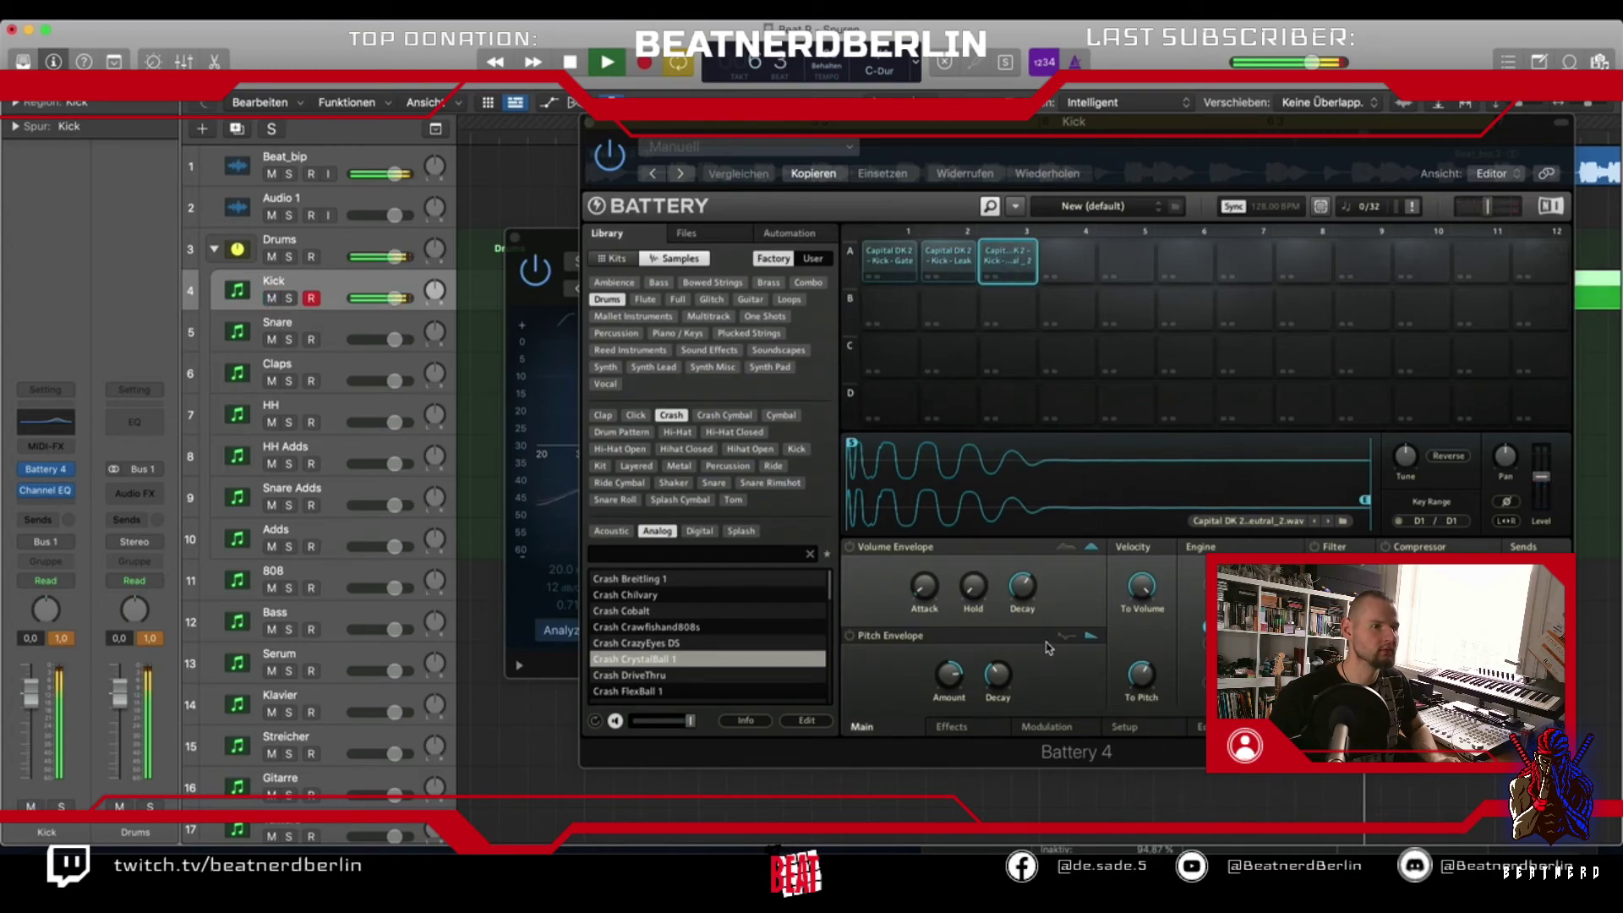
{"action": "left_click_drag", "start_coordinate": [1141, 674], "coordinate": [1142, 678]}
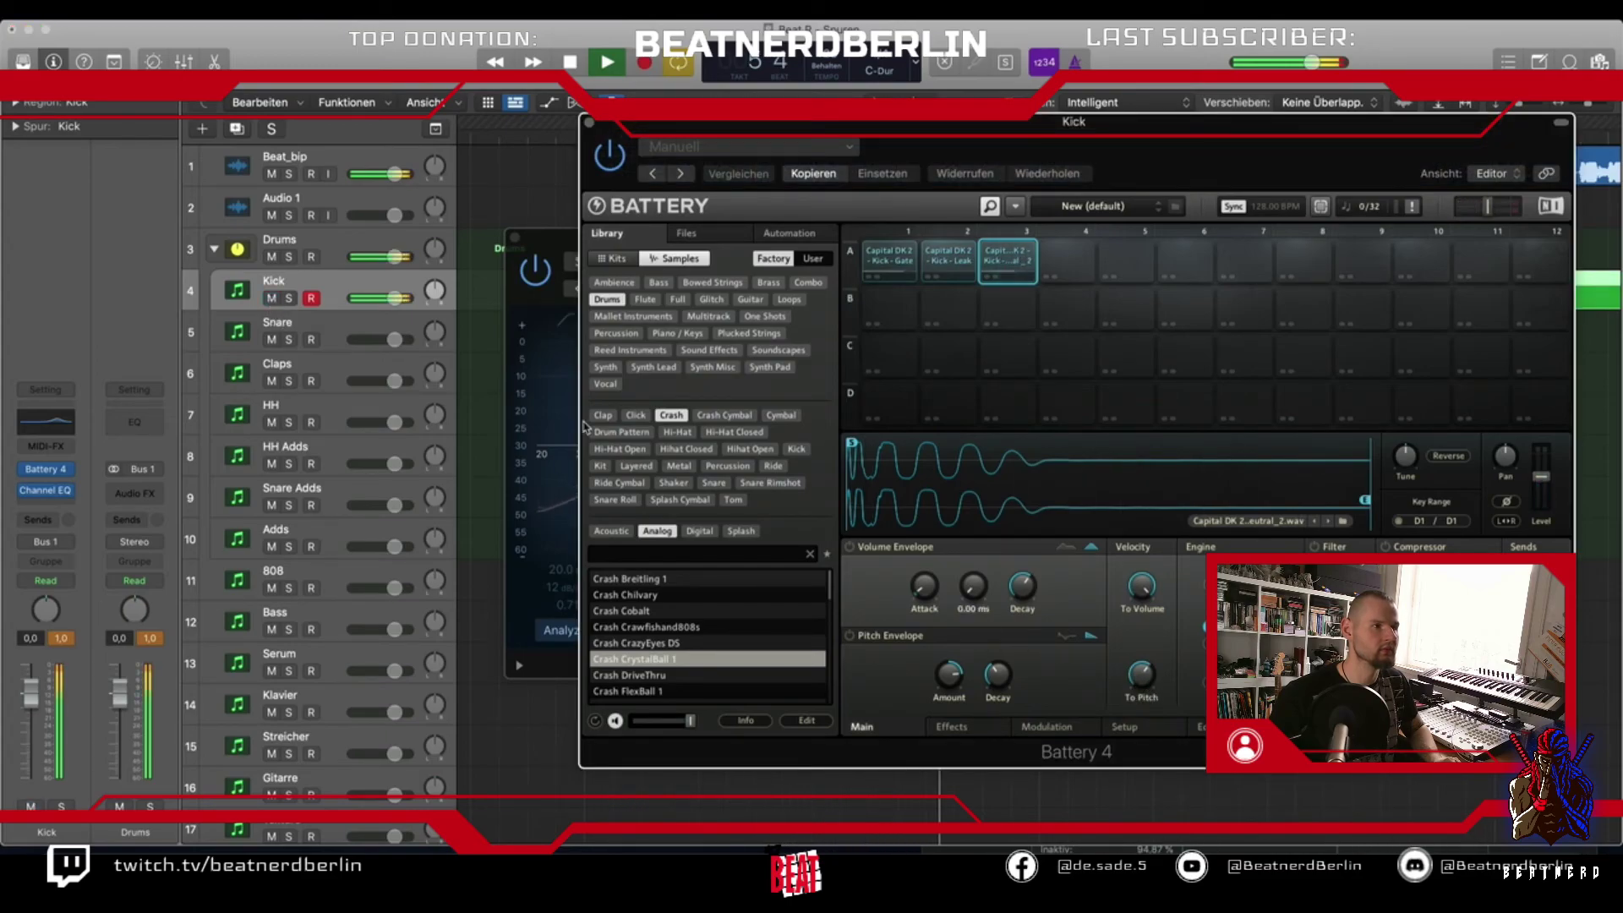
{"action": "left_click", "coordinate": [271, 298]}
{"action": "key", "text": "space"}
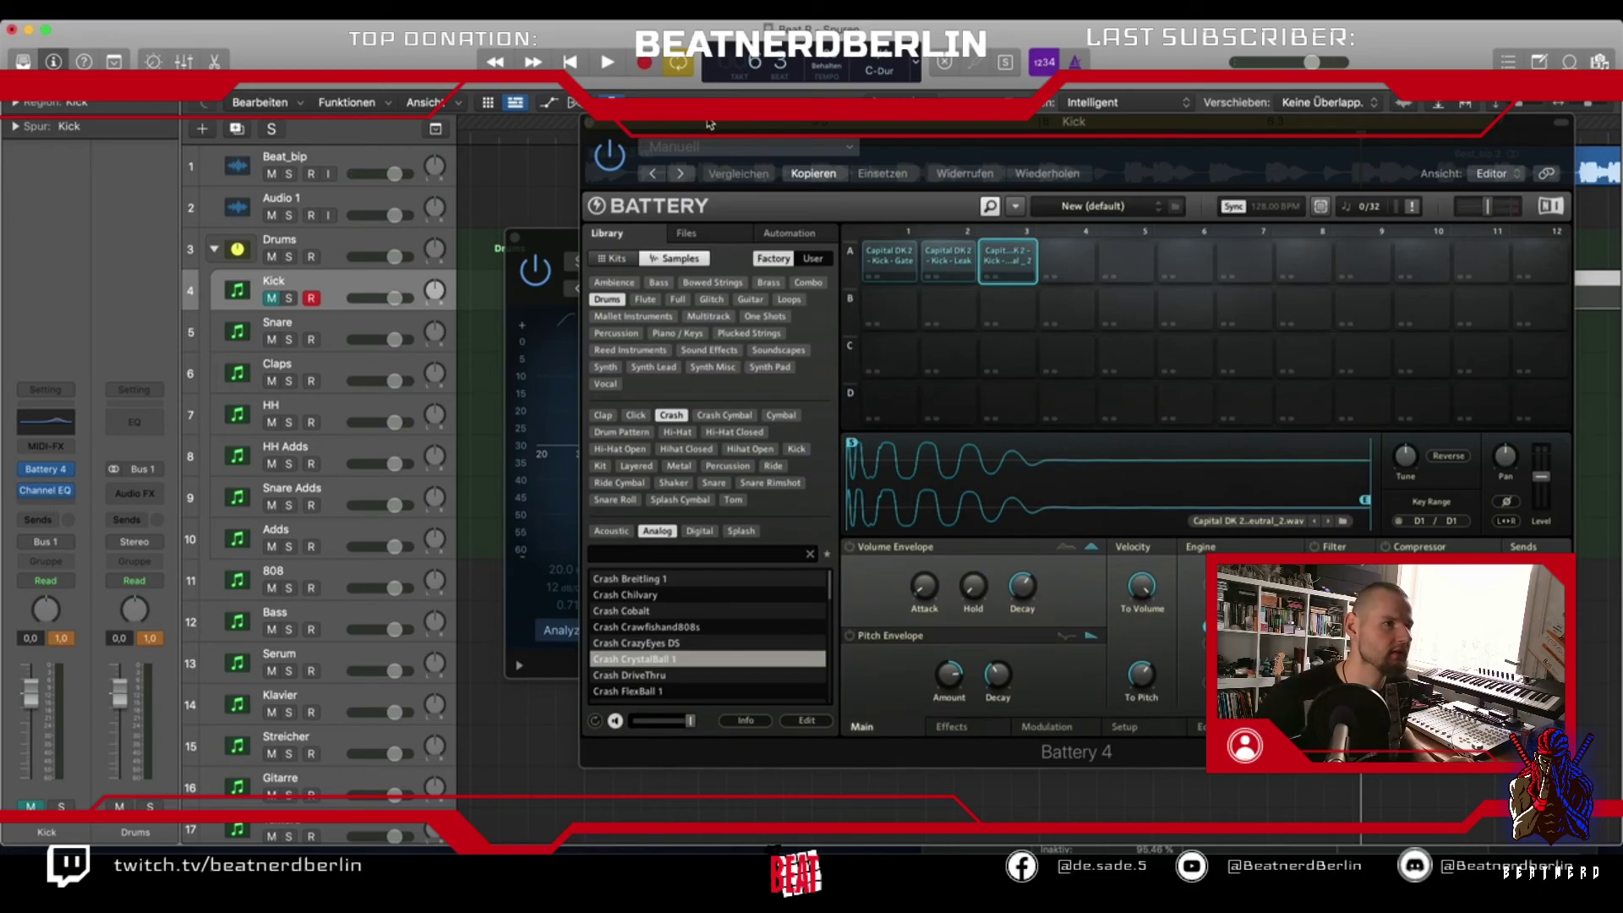
Close the Kick track's Battery 4 and Channel EQ windows, then solo Beat_bip and play a short passage
{"action": "left_click", "coordinate": [589, 125]}
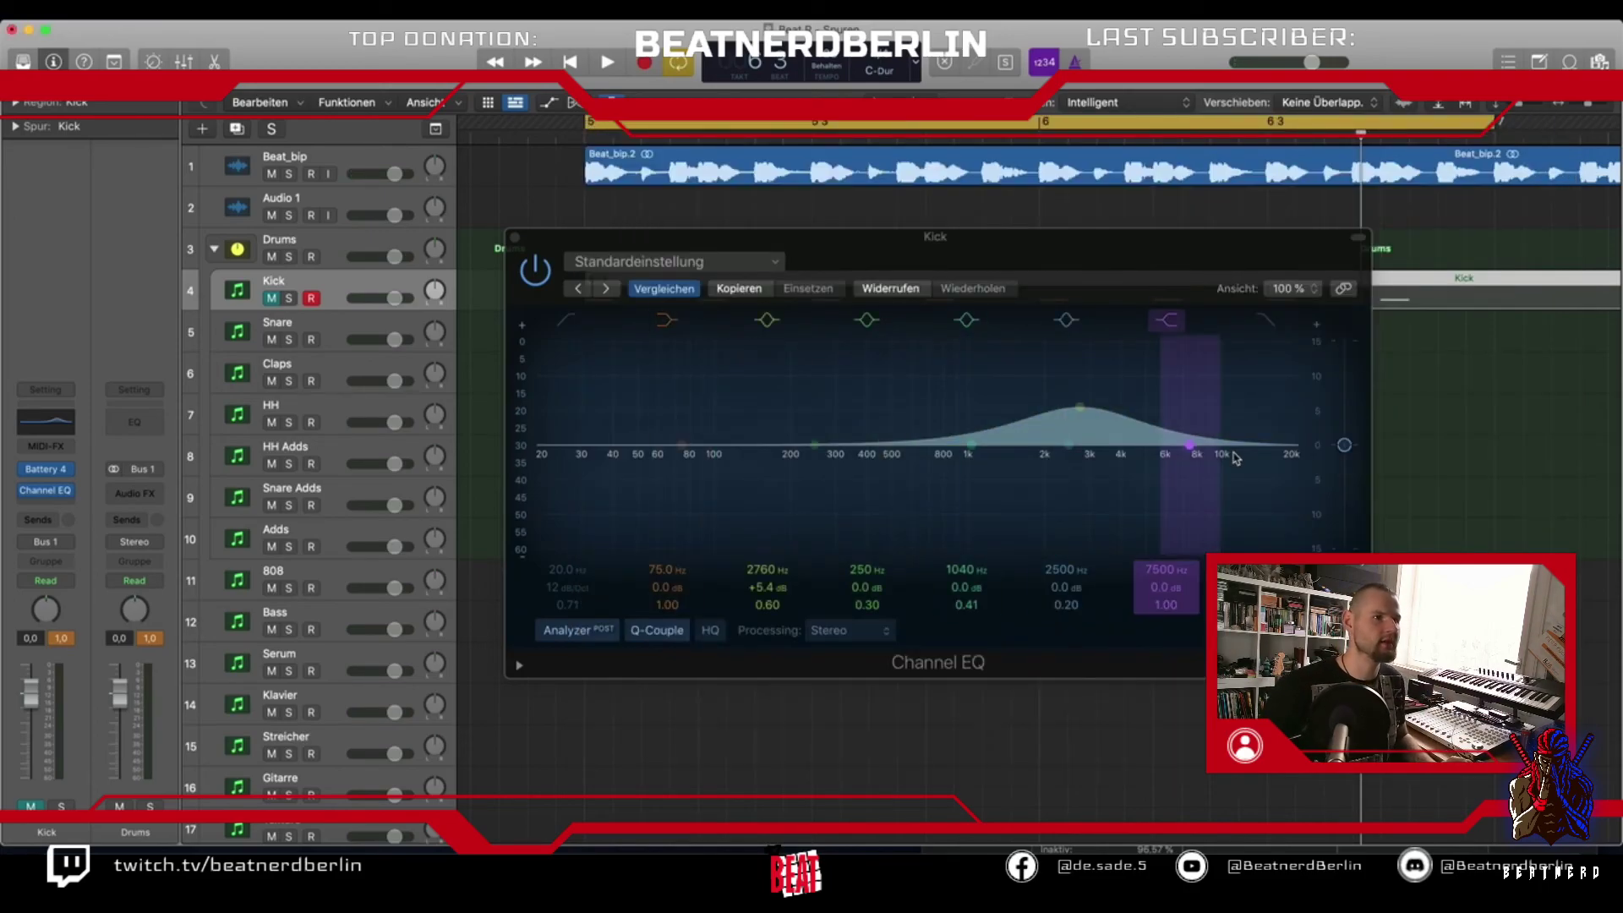
{"action": "left_click", "coordinate": [515, 239]}
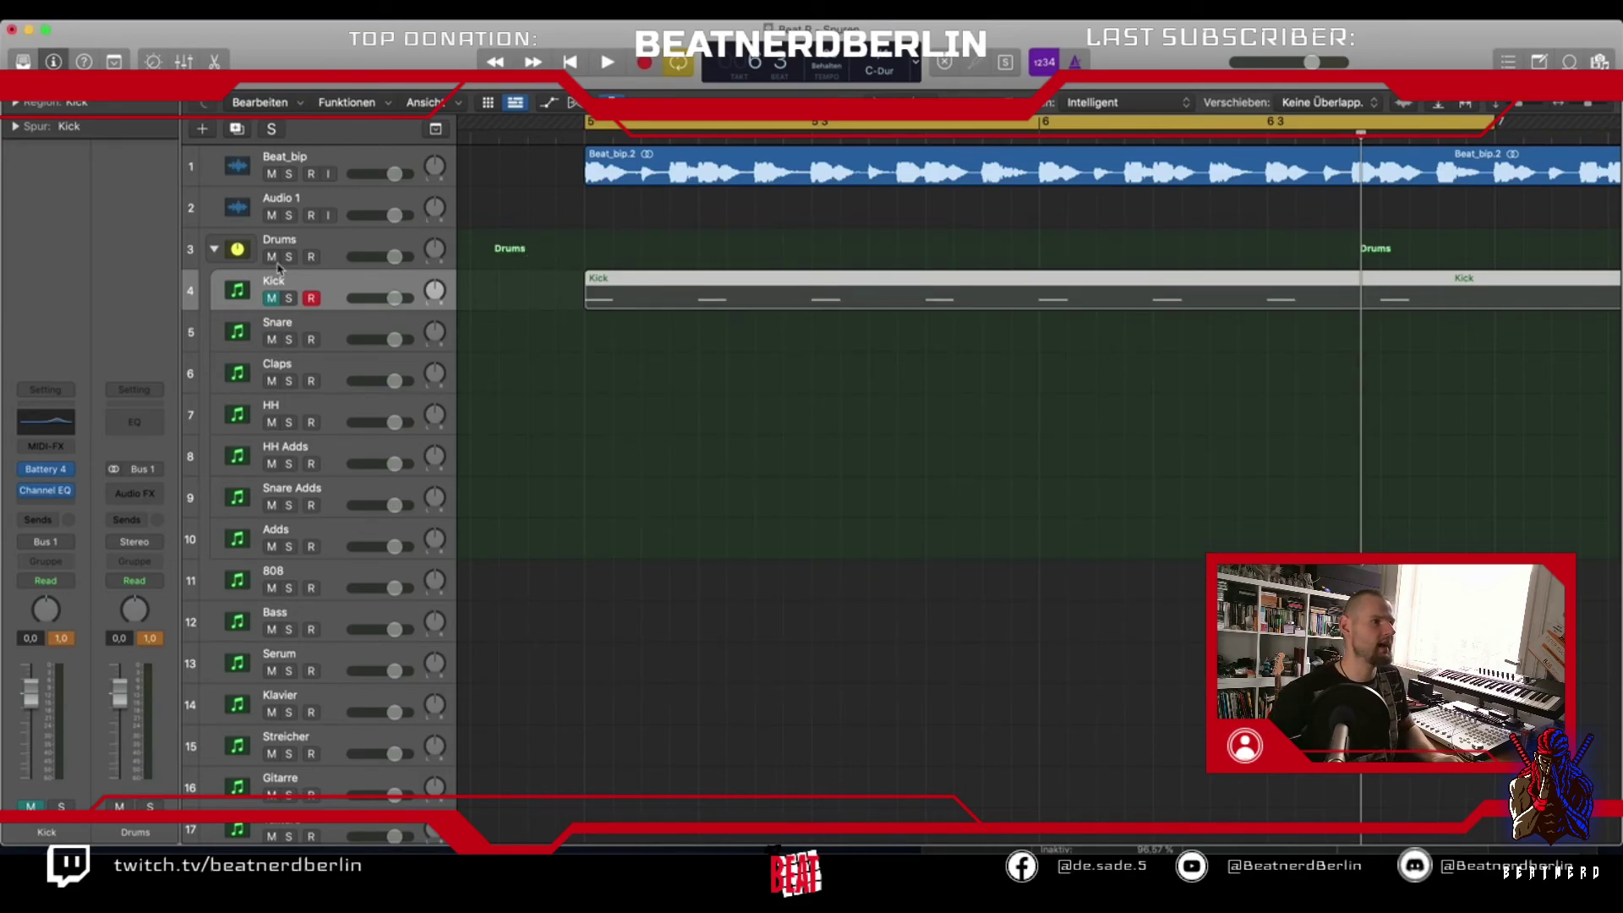
{"action": "left_click", "coordinate": [296, 169]}
{"action": "left_click", "coordinate": [289, 174]}
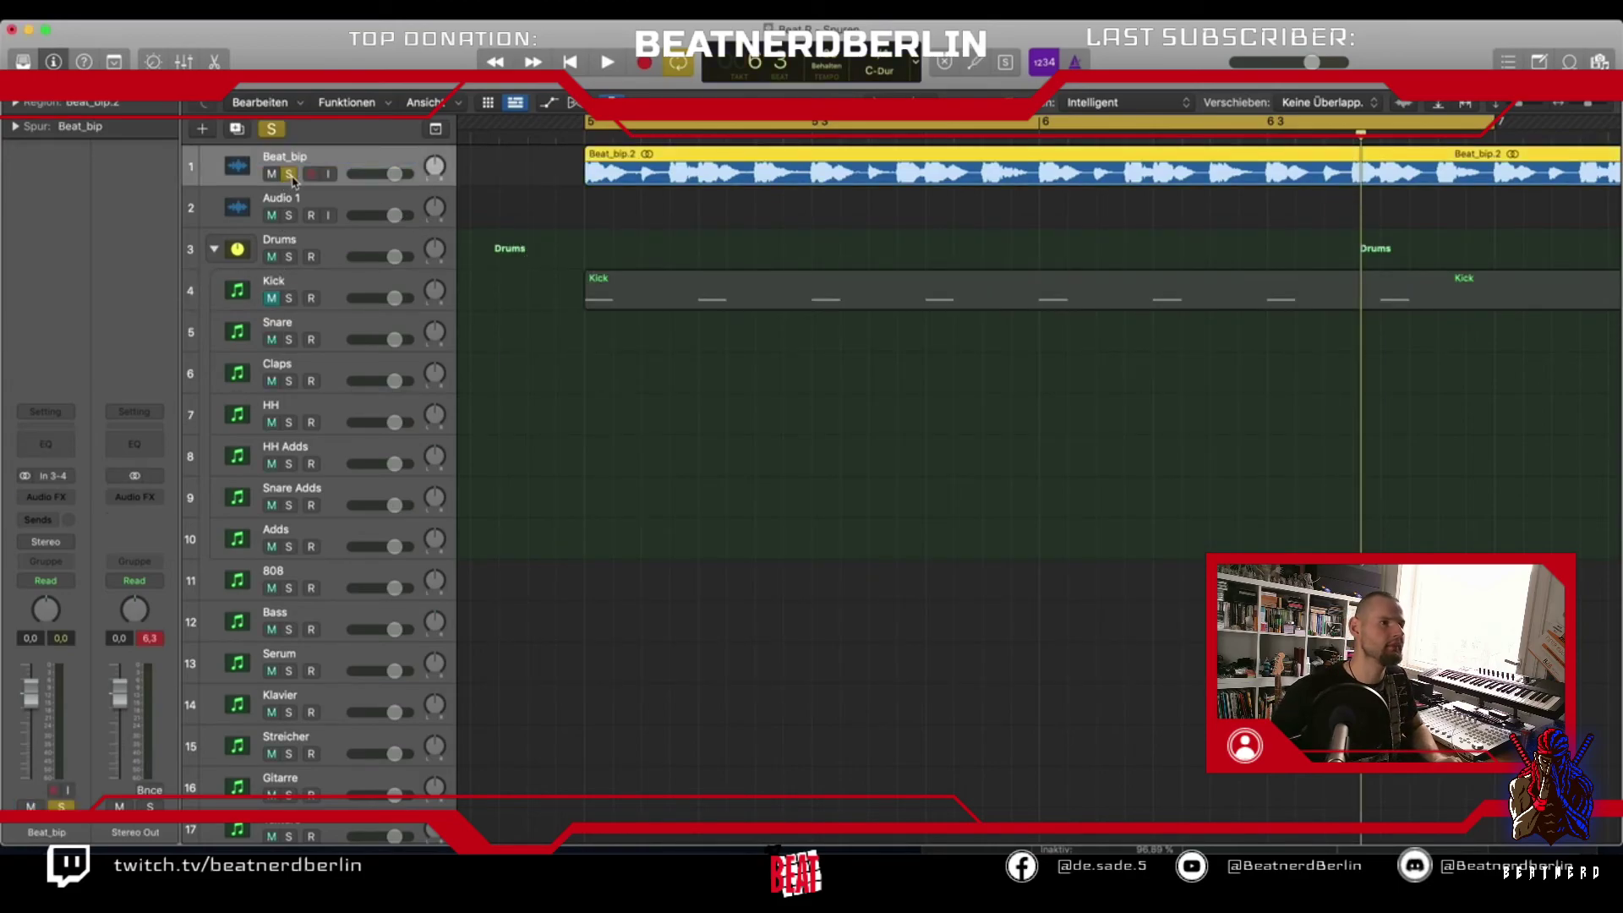
{"action": "key", "text": "space"}
{"action": "key", "text": "space"}
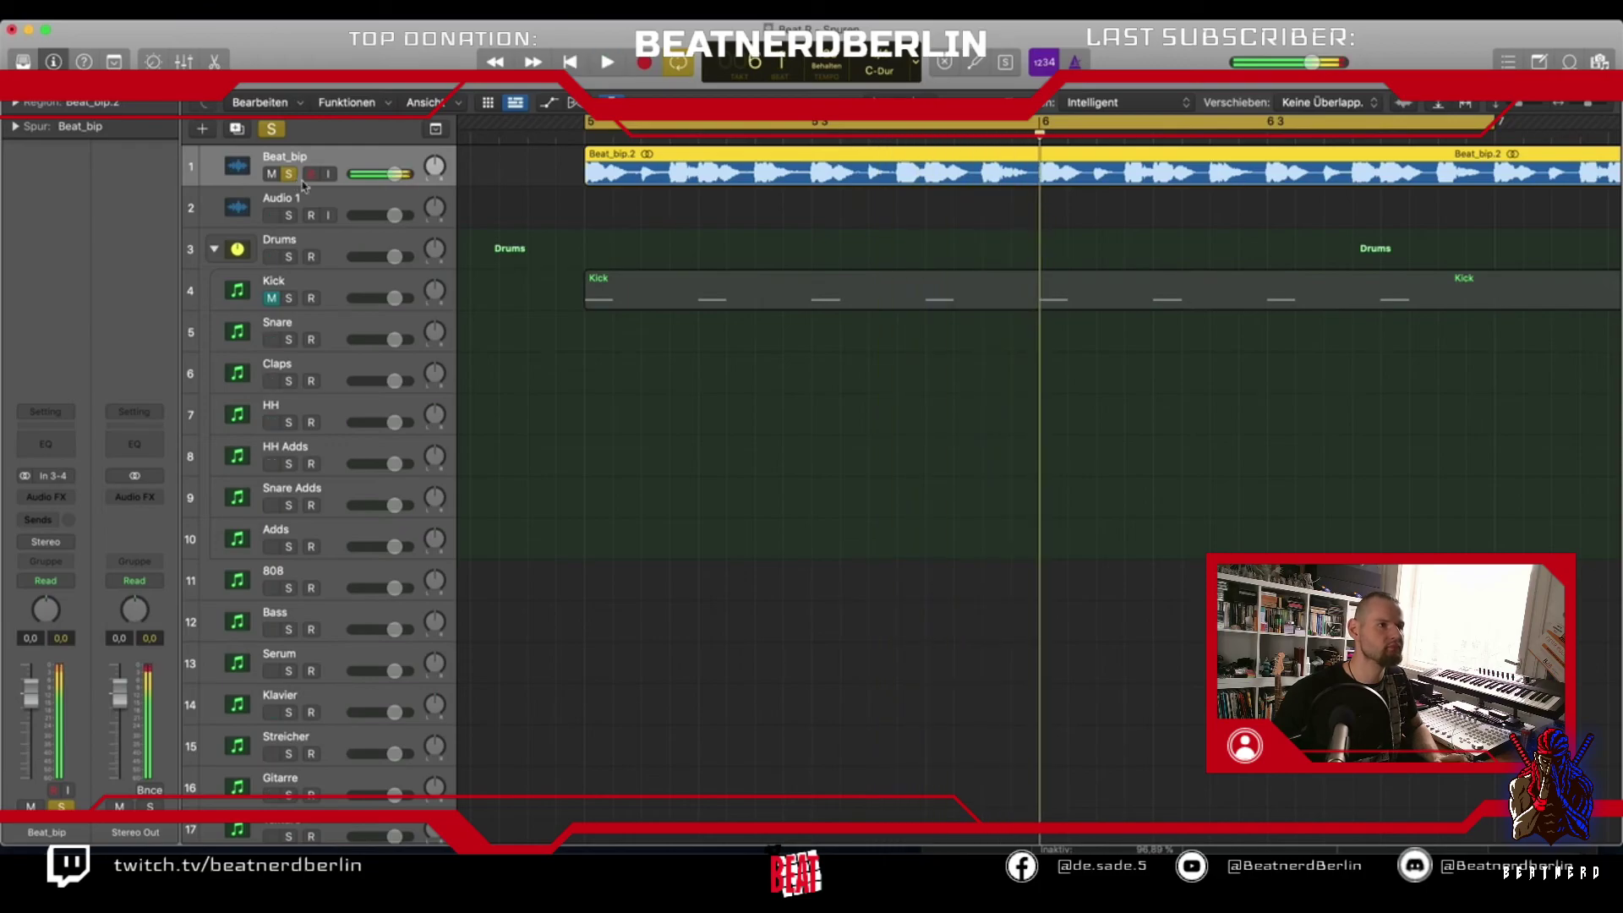
Open the Claps track's Battery 4, then switch to Finder and open the Claps folder of Capital Drum Kit 2
{"action": "left_click", "coordinate": [296, 377]}
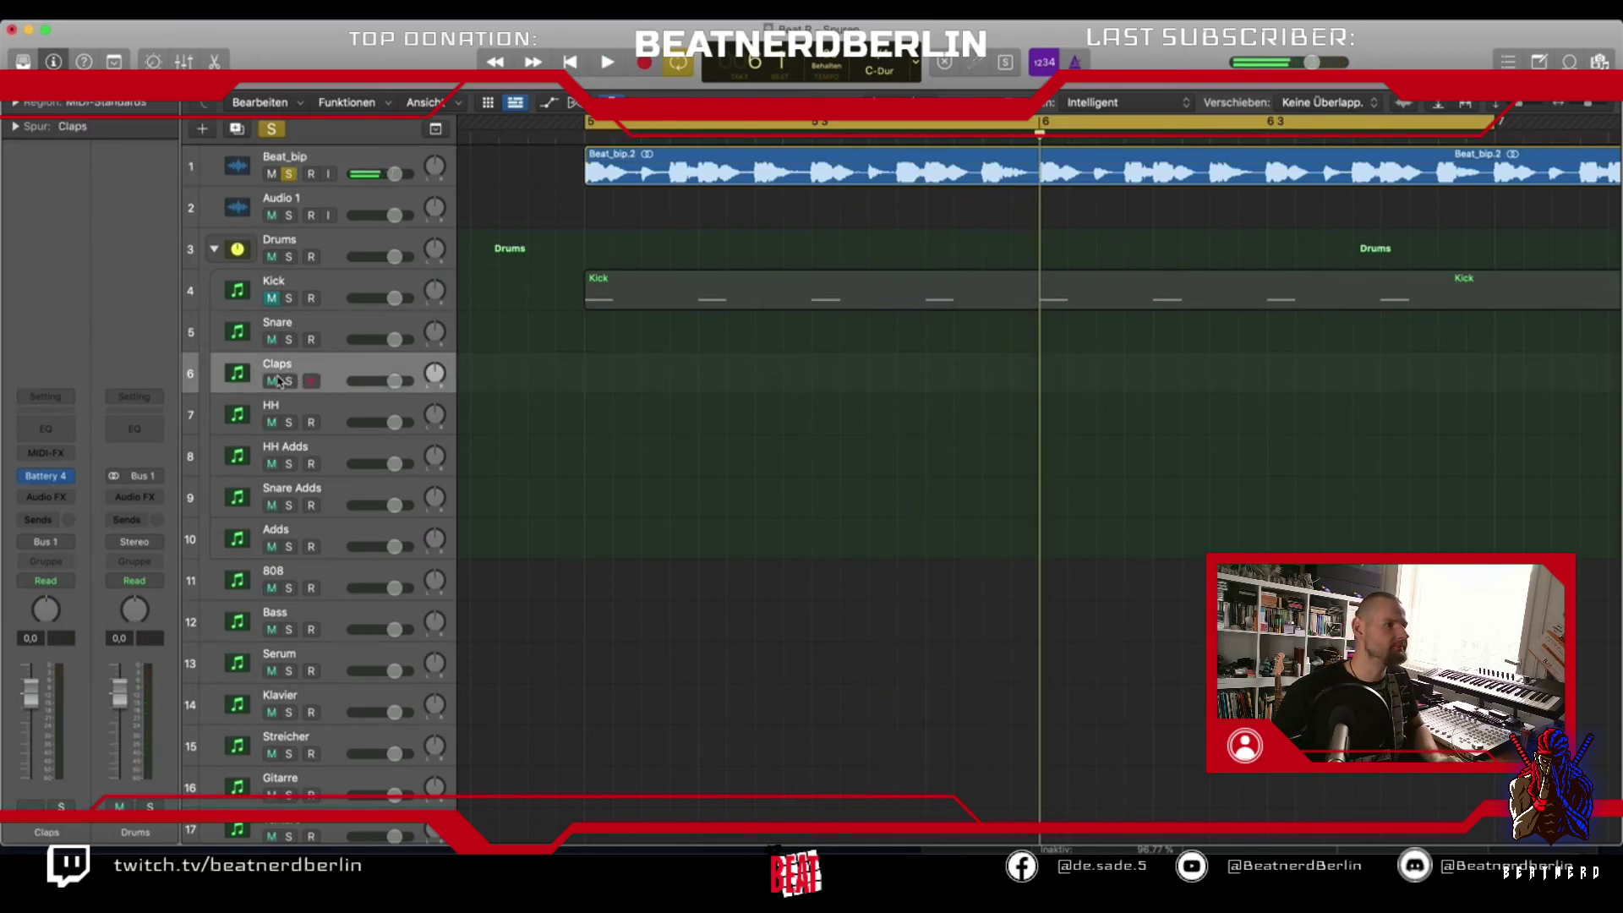
{"action": "mouse_move", "coordinate": [44, 481]}
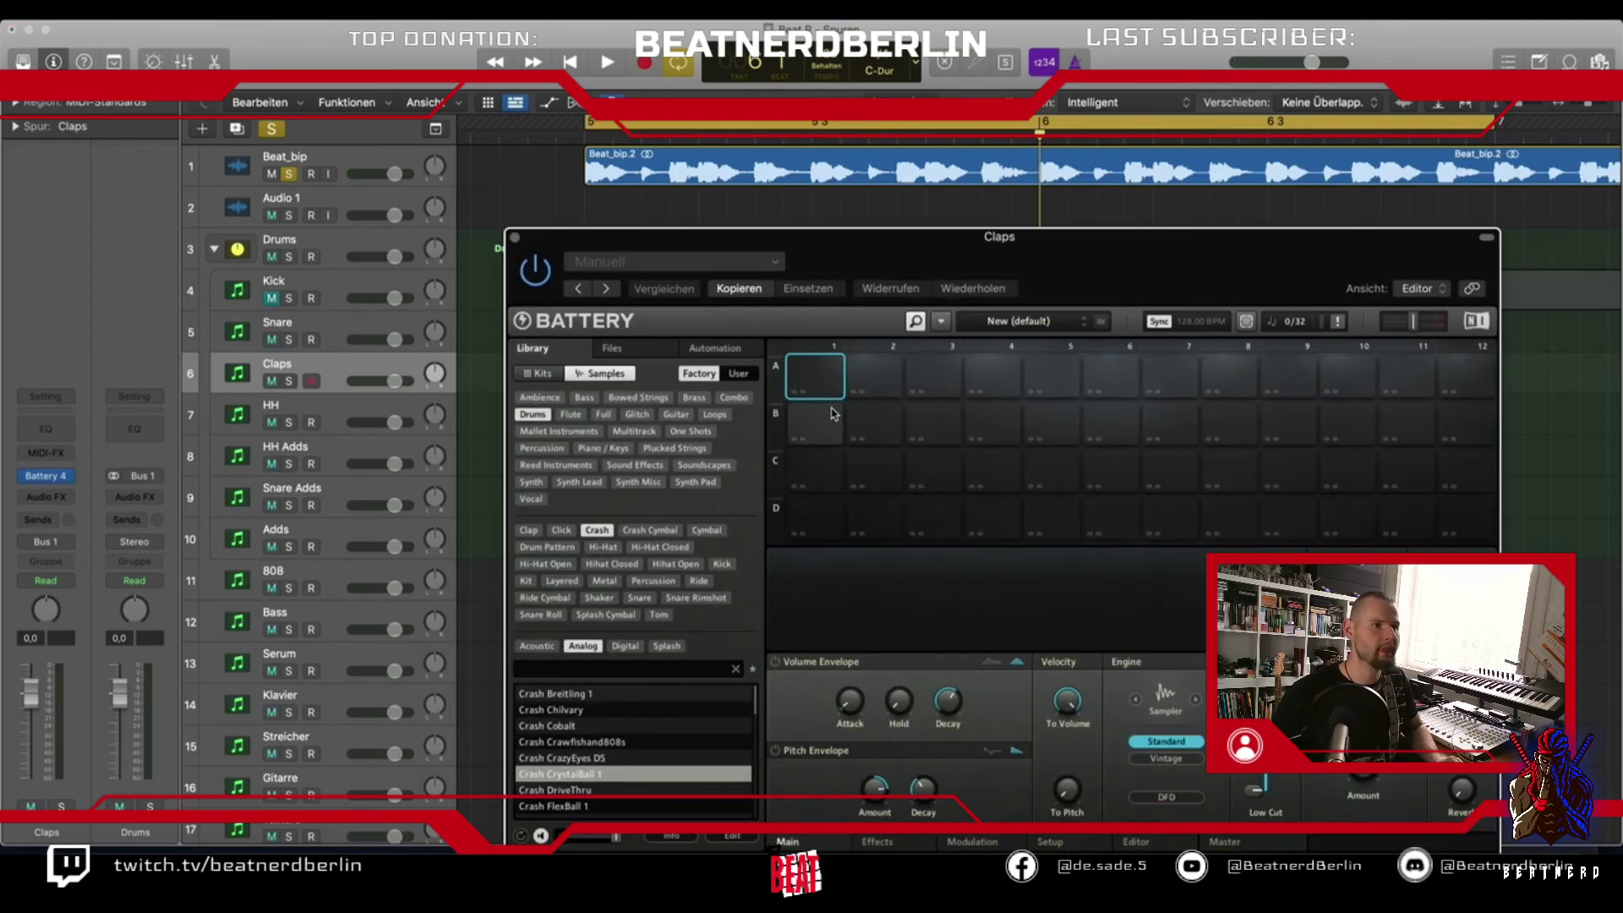
{"action": "key", "text": "super+Tab"}
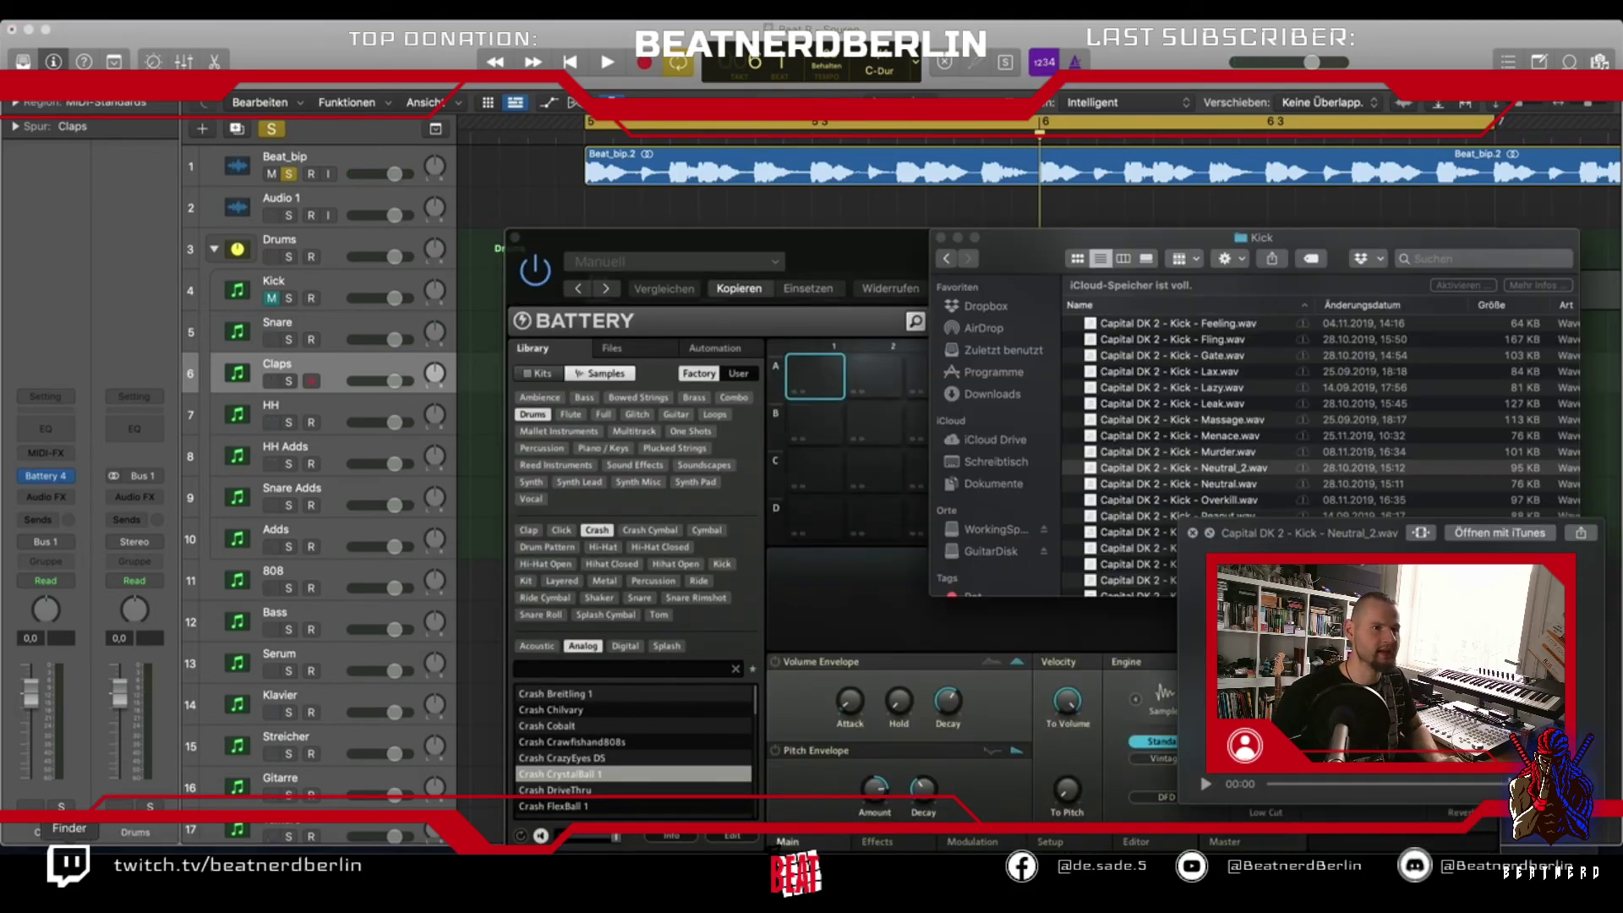
{"action": "left_click", "coordinate": [959, 262]}
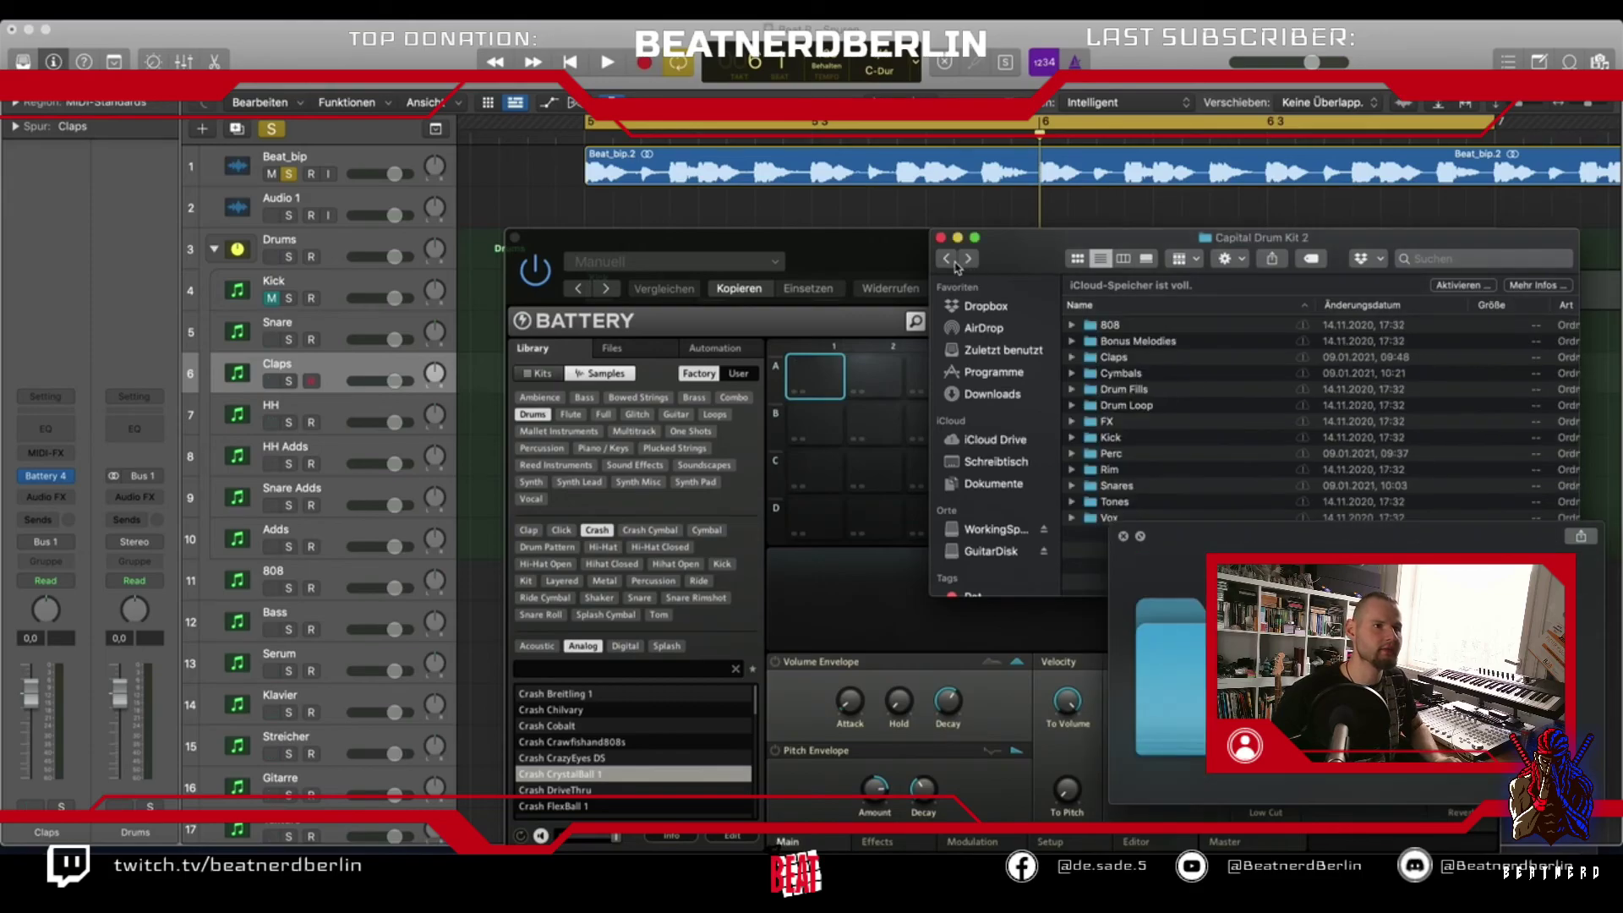
{"action": "double_click", "coordinate": [1114, 357]}
Audition the clap samples from Anti to Ensure and load Capital DK 2 - Clap - Anti.wav into Battery cell A2
{"action": "left_click", "coordinate": [1154, 326]}
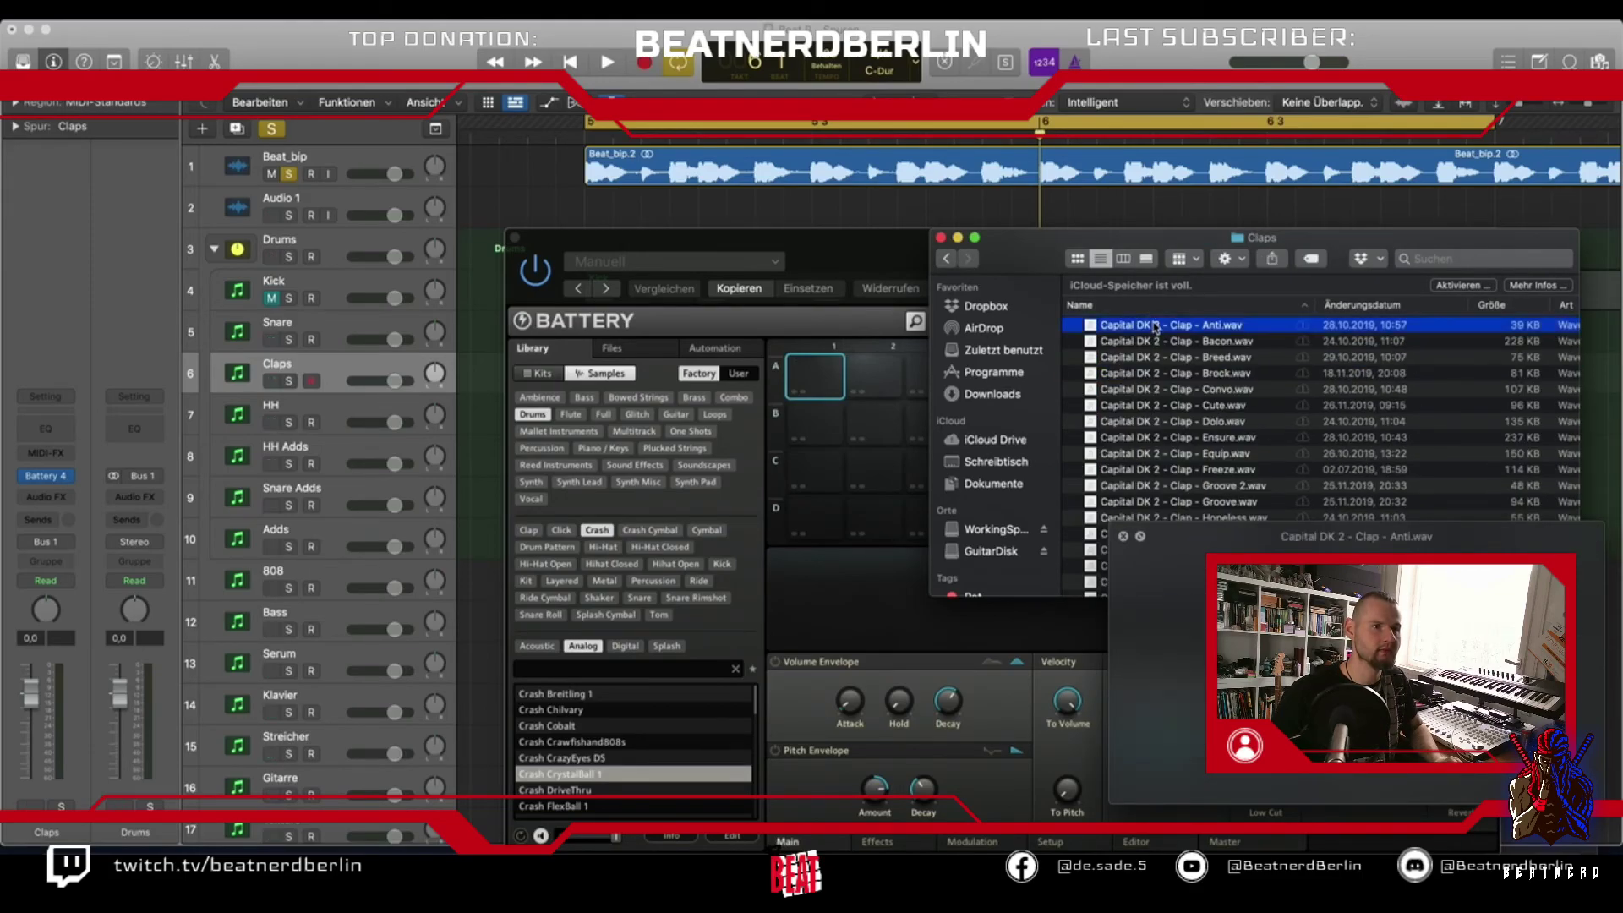
{"action": "key", "text": "Down"}
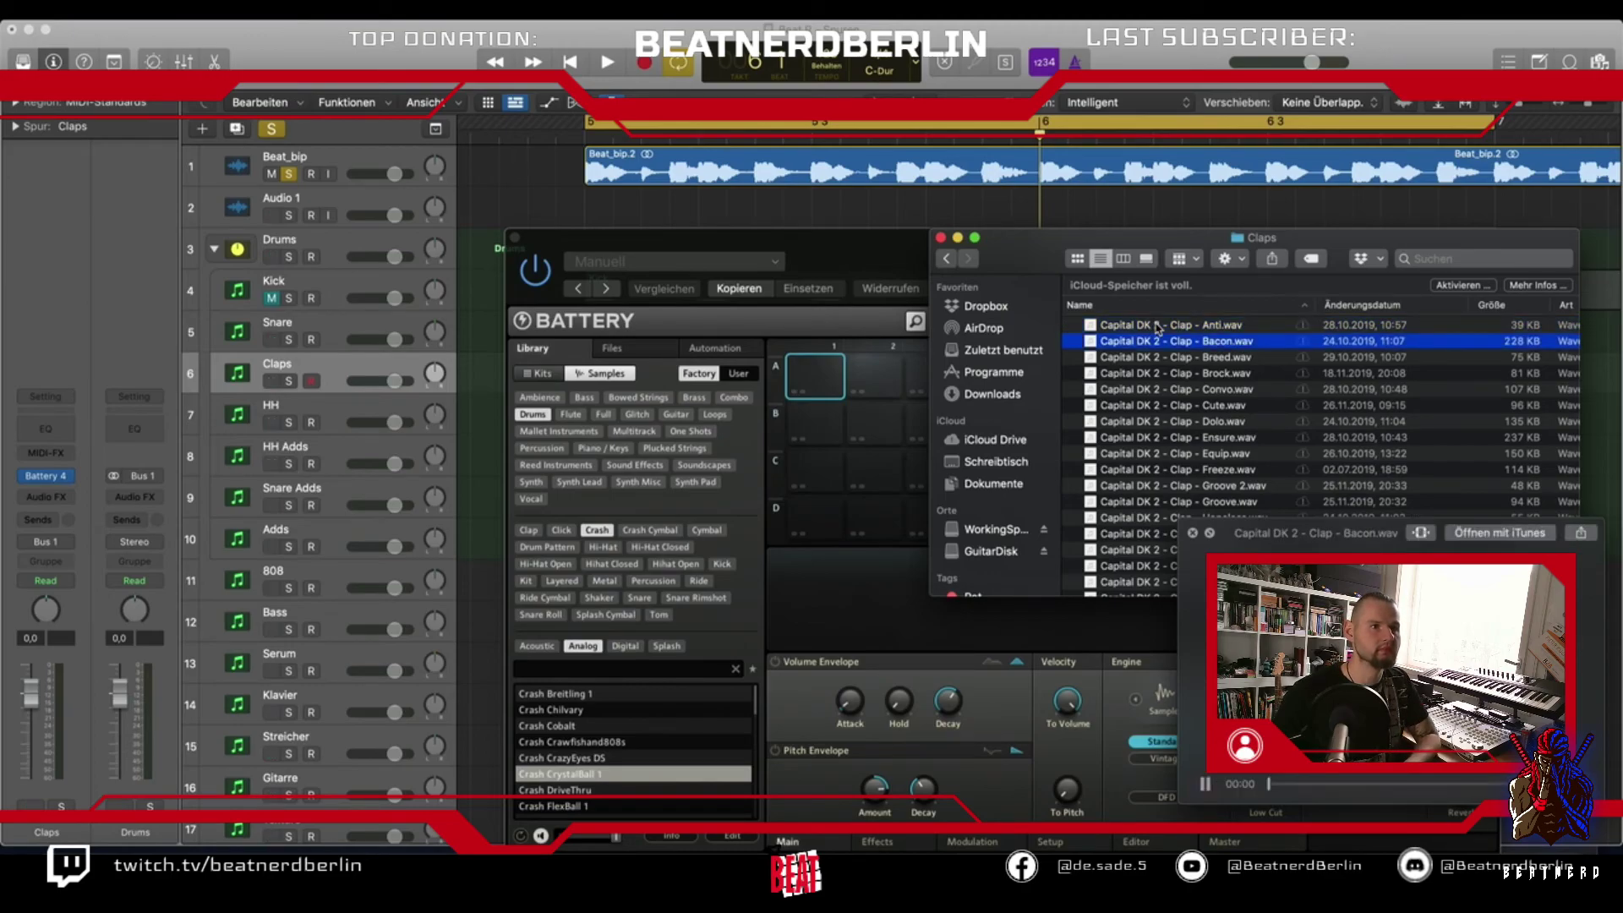
{"action": "key", "text": "Down"}
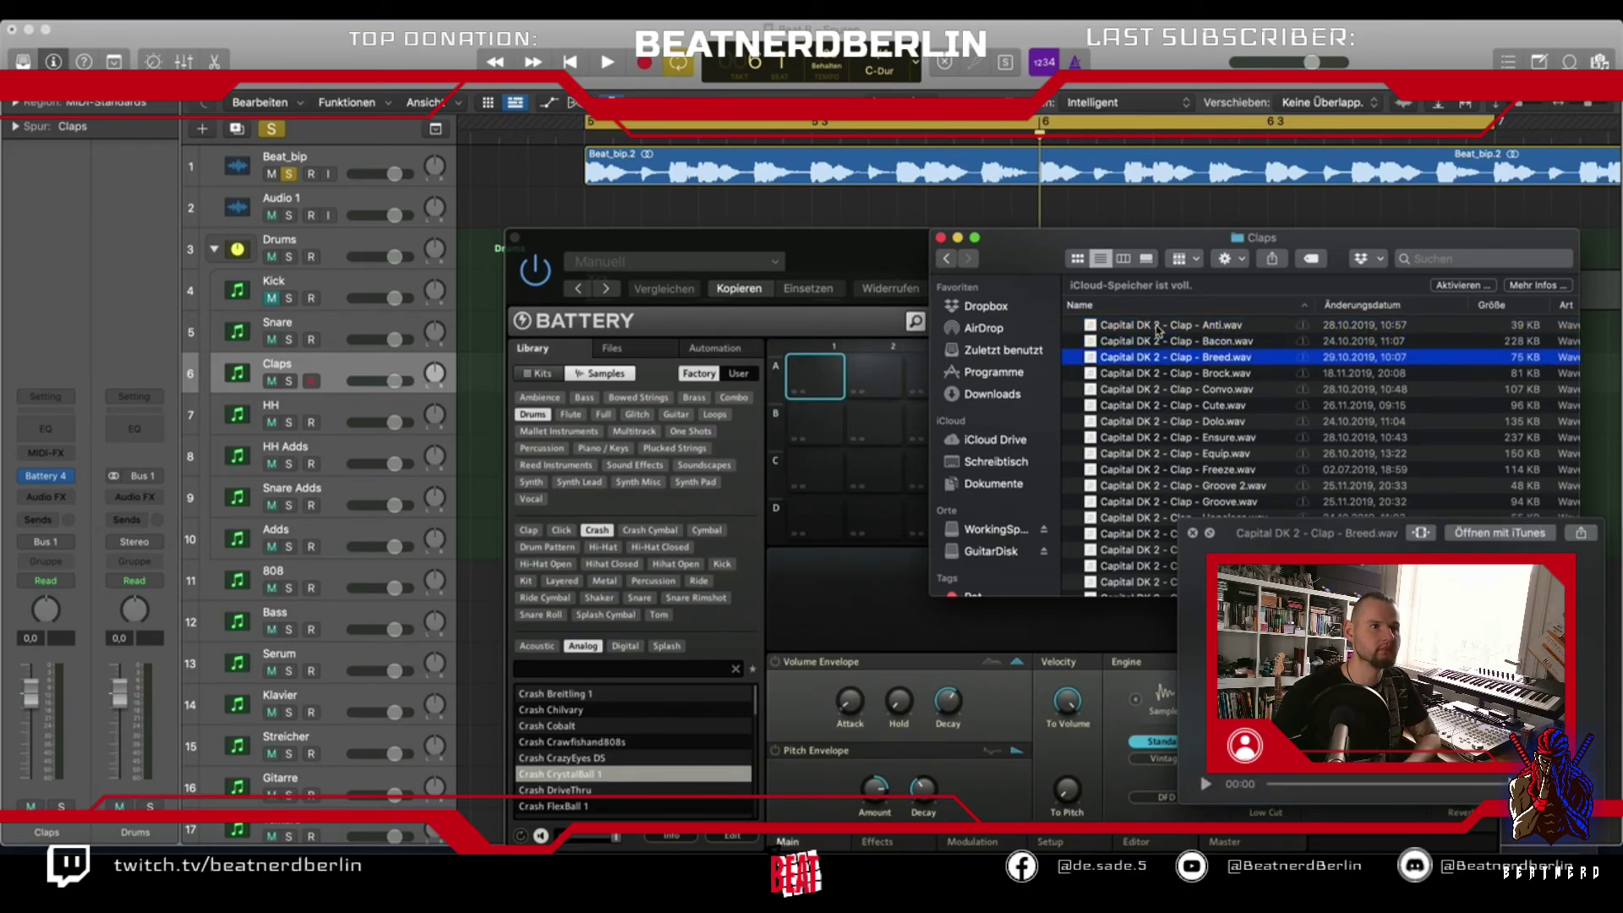
{"action": "key", "text": "Down"}
{"action": "key", "text": "Down"}
{"action": "key", "text": "Down"}
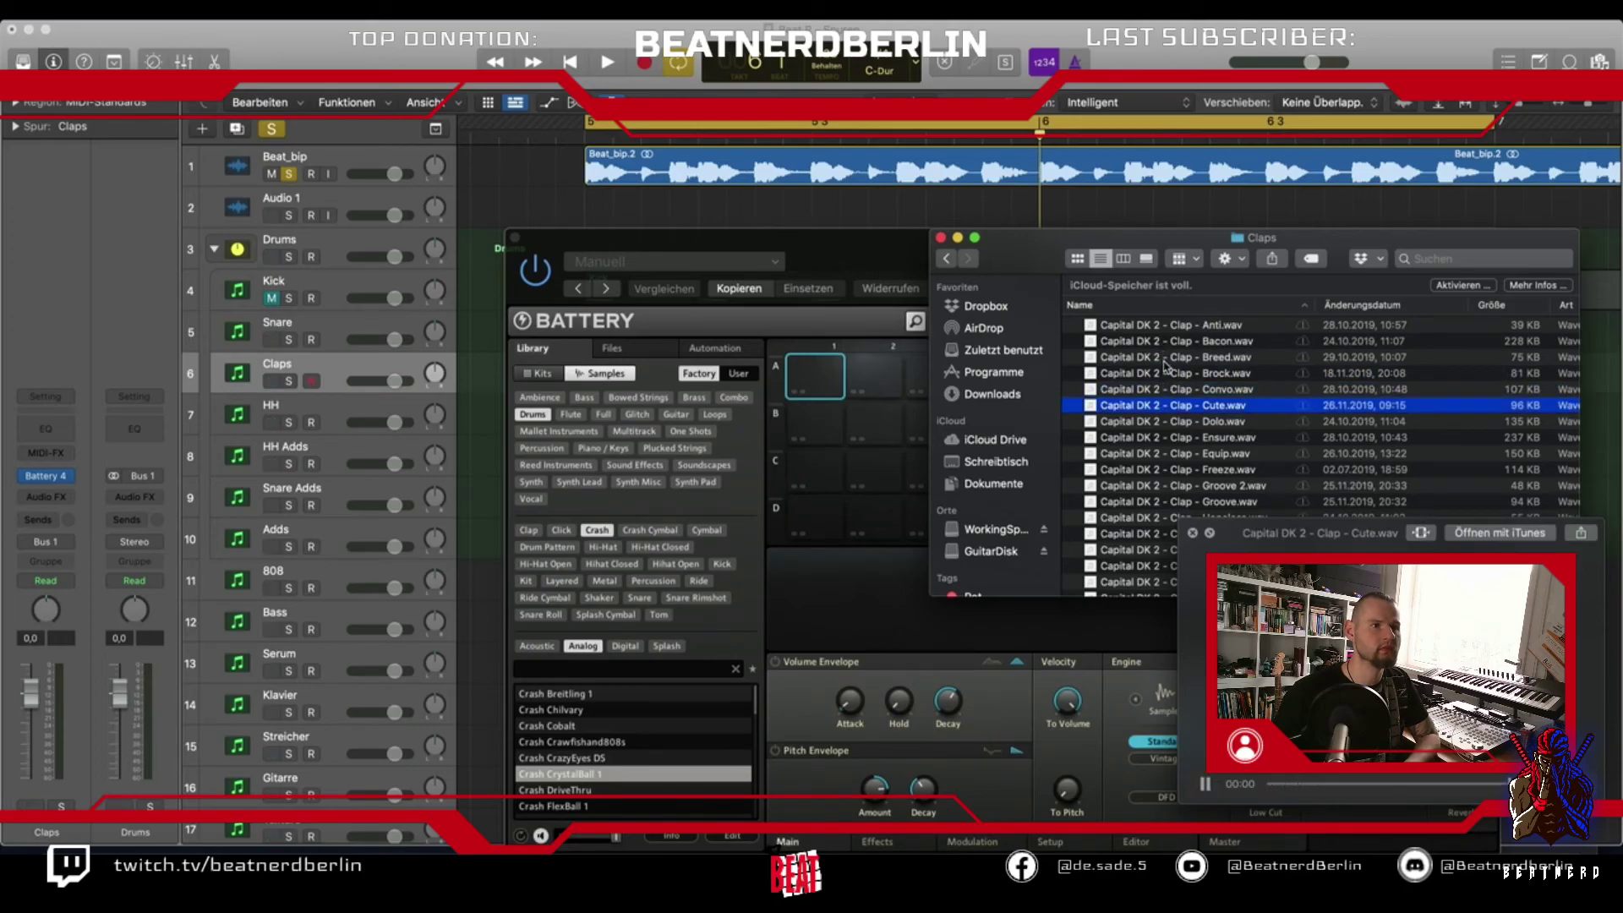
{"action": "key", "text": "Down"}
{"action": "key", "text": "Down"}
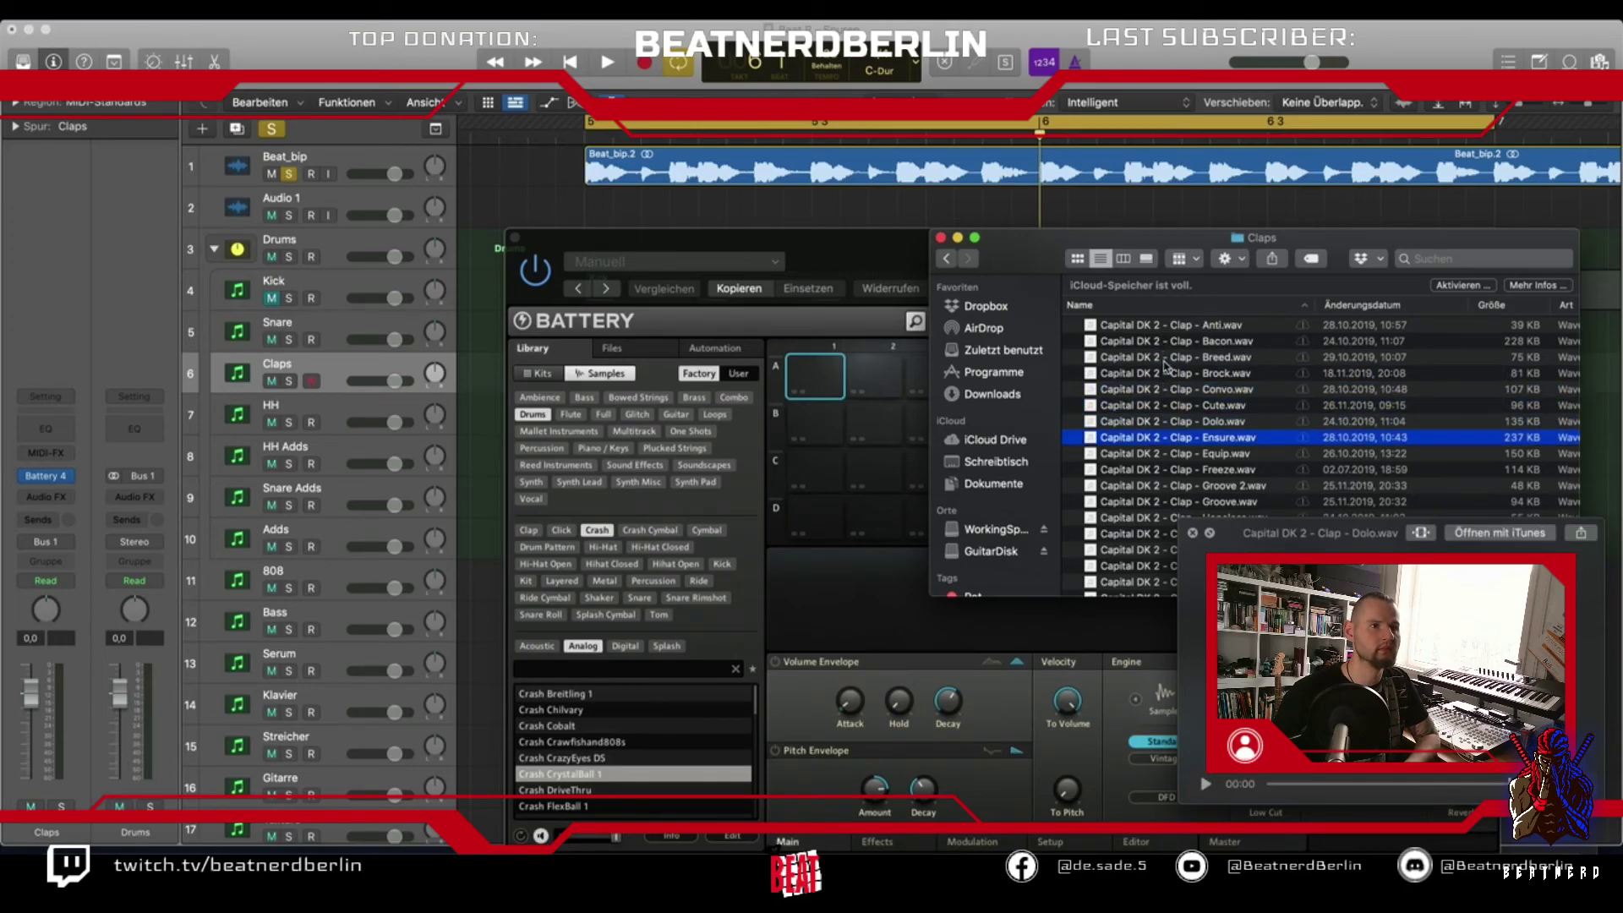
{"action": "left_click_drag", "start_coordinate": [1169, 329], "coordinate": [874, 377]}
Audition the Equip and Freeze claps and load Capital DK 2 - Clap - Freeze.wav into Battery cell A1
{"action": "left_click", "coordinate": [1205, 454]}
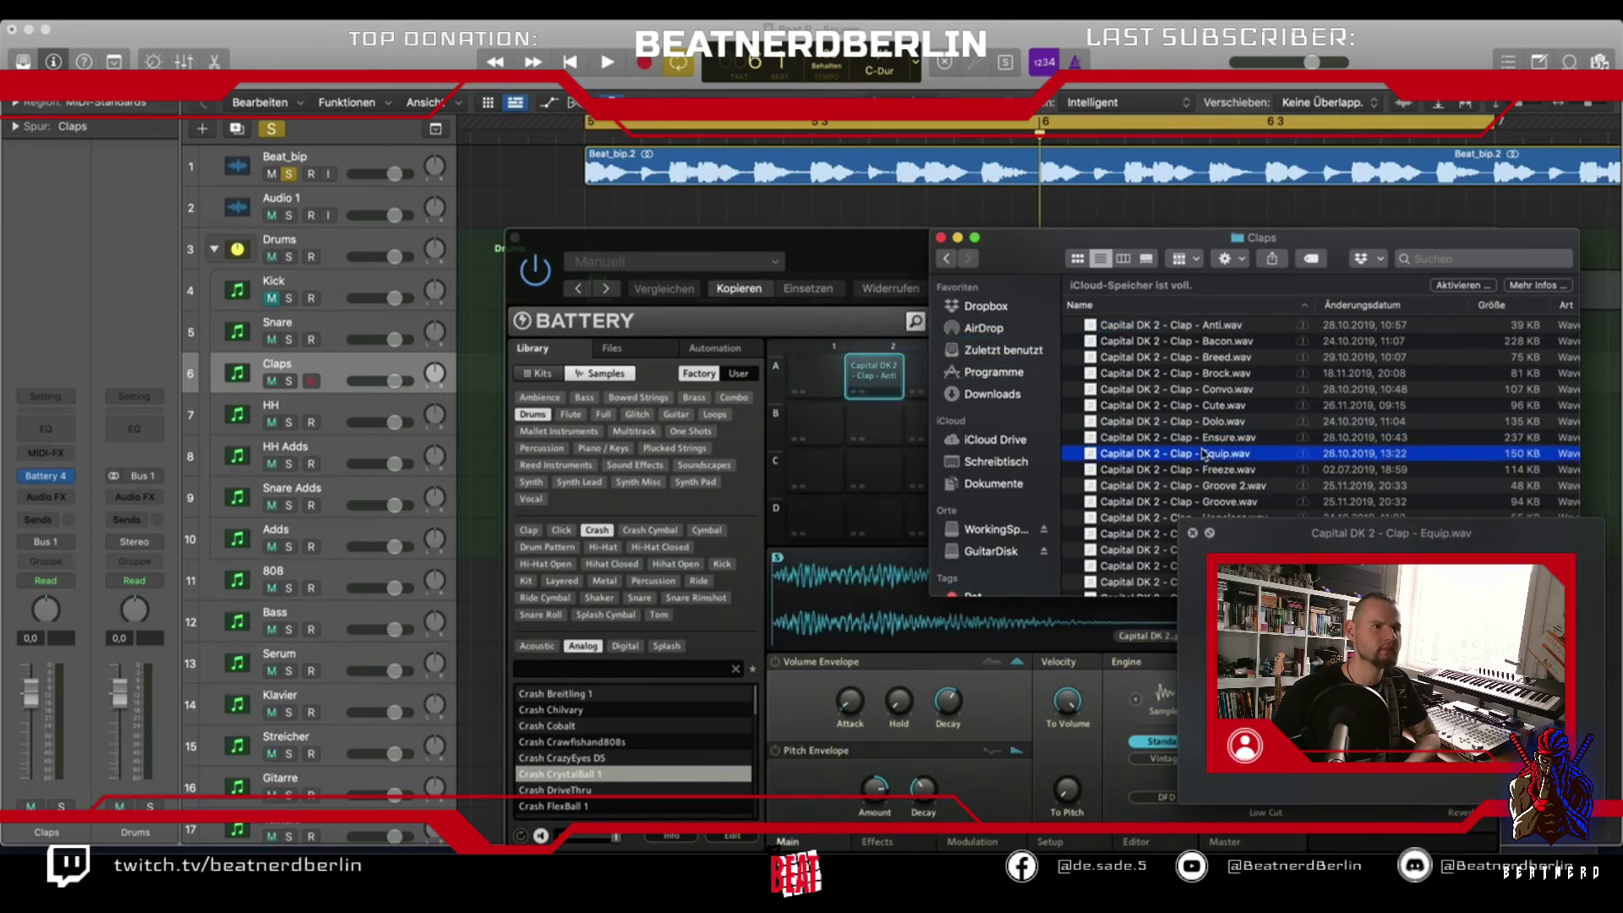
{"action": "key", "text": "Down"}
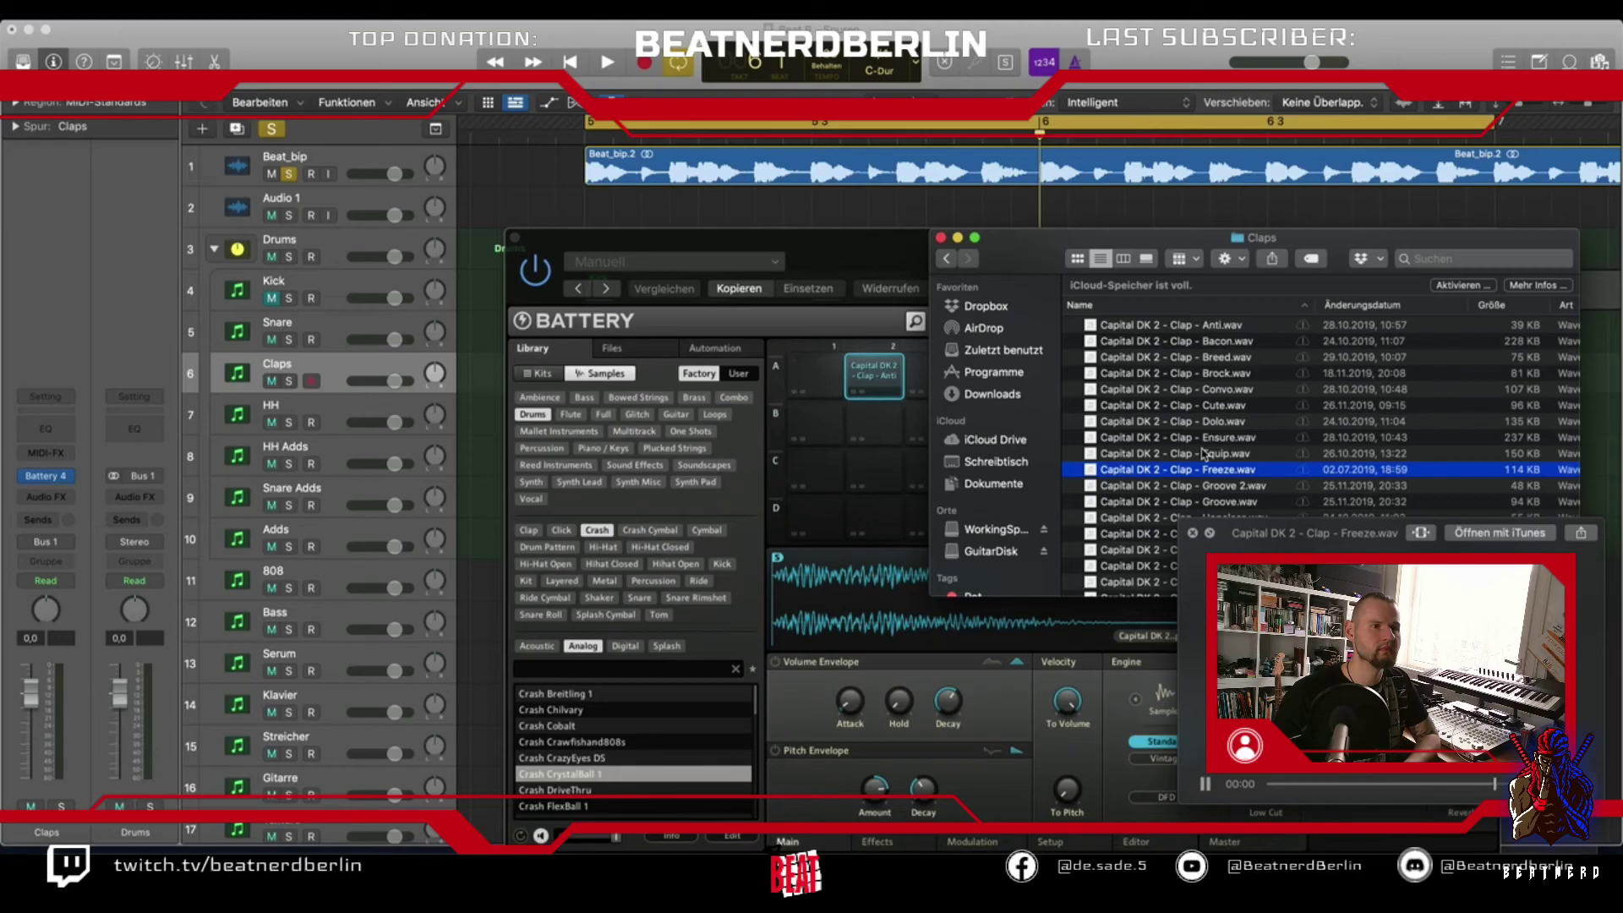
{"action": "left_click_drag", "start_coordinate": [1203, 470], "coordinate": [837, 378]}
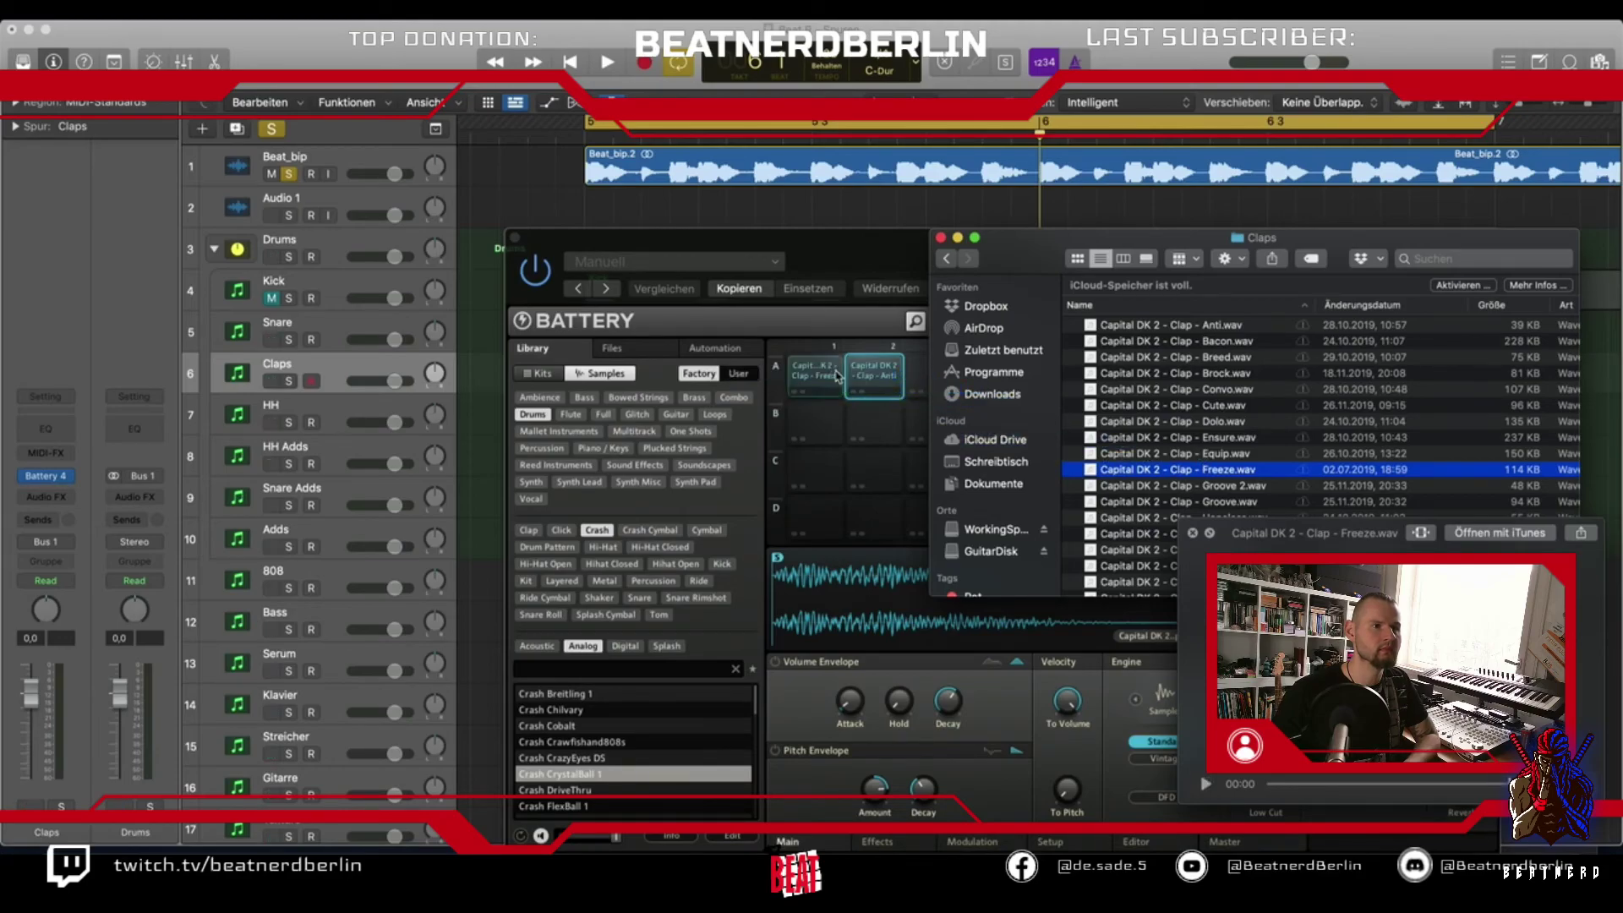
Load Capital DK 2 - Clap - Groove 2.wav into Battery cell A3, then return to Logic and close the Claps instrument window
{"action": "key", "text": "Down"}
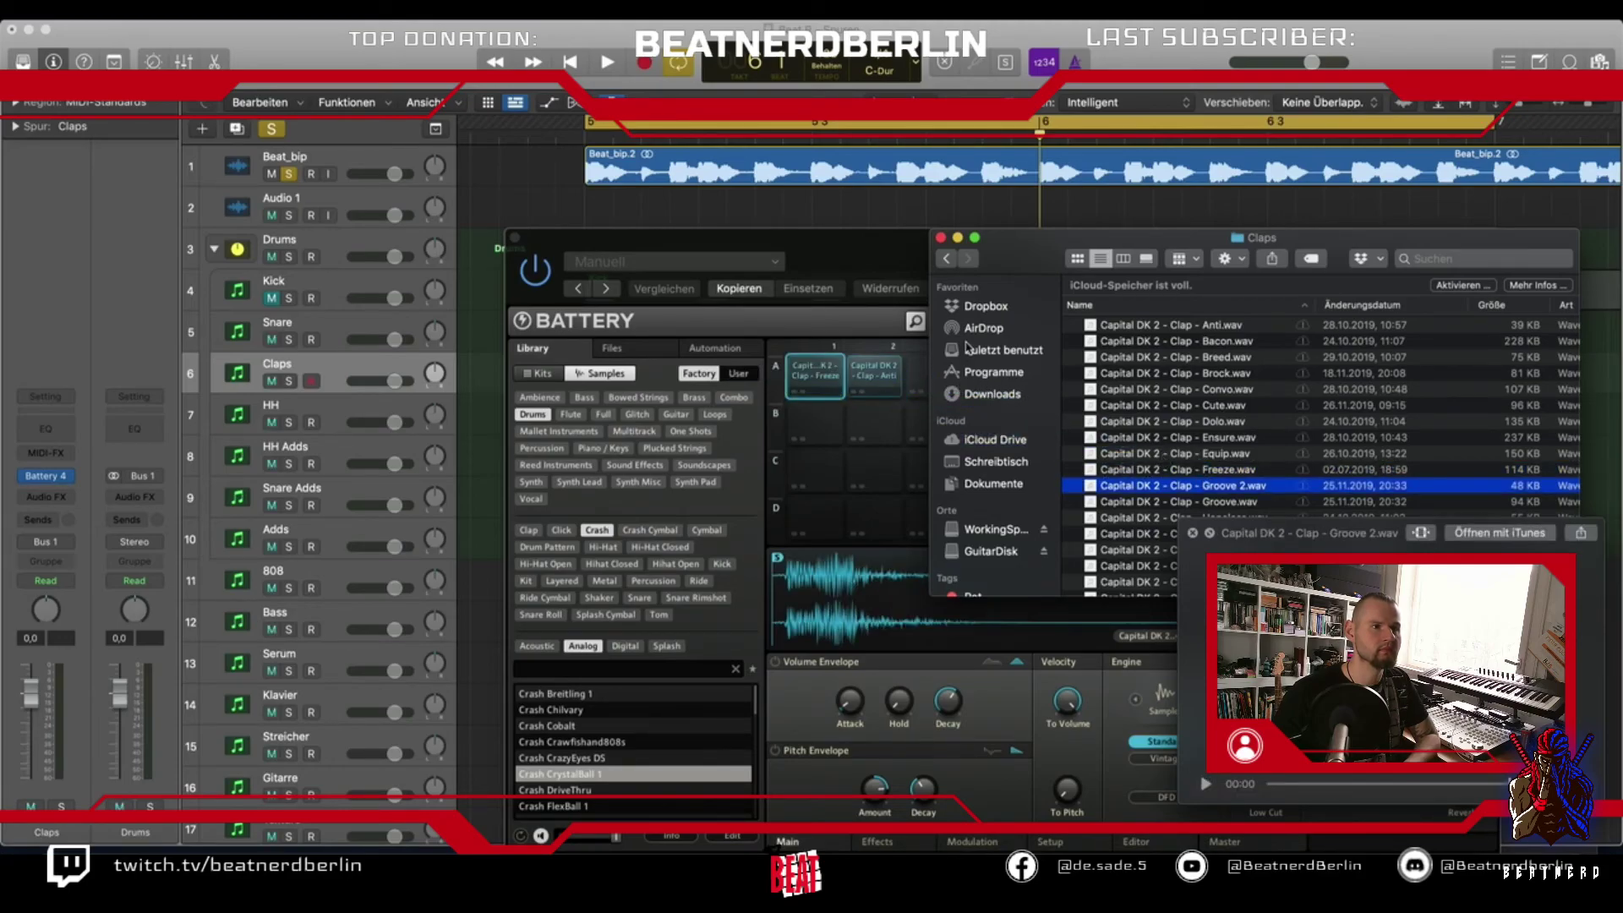
{"action": "left_click", "coordinate": [837, 250]}
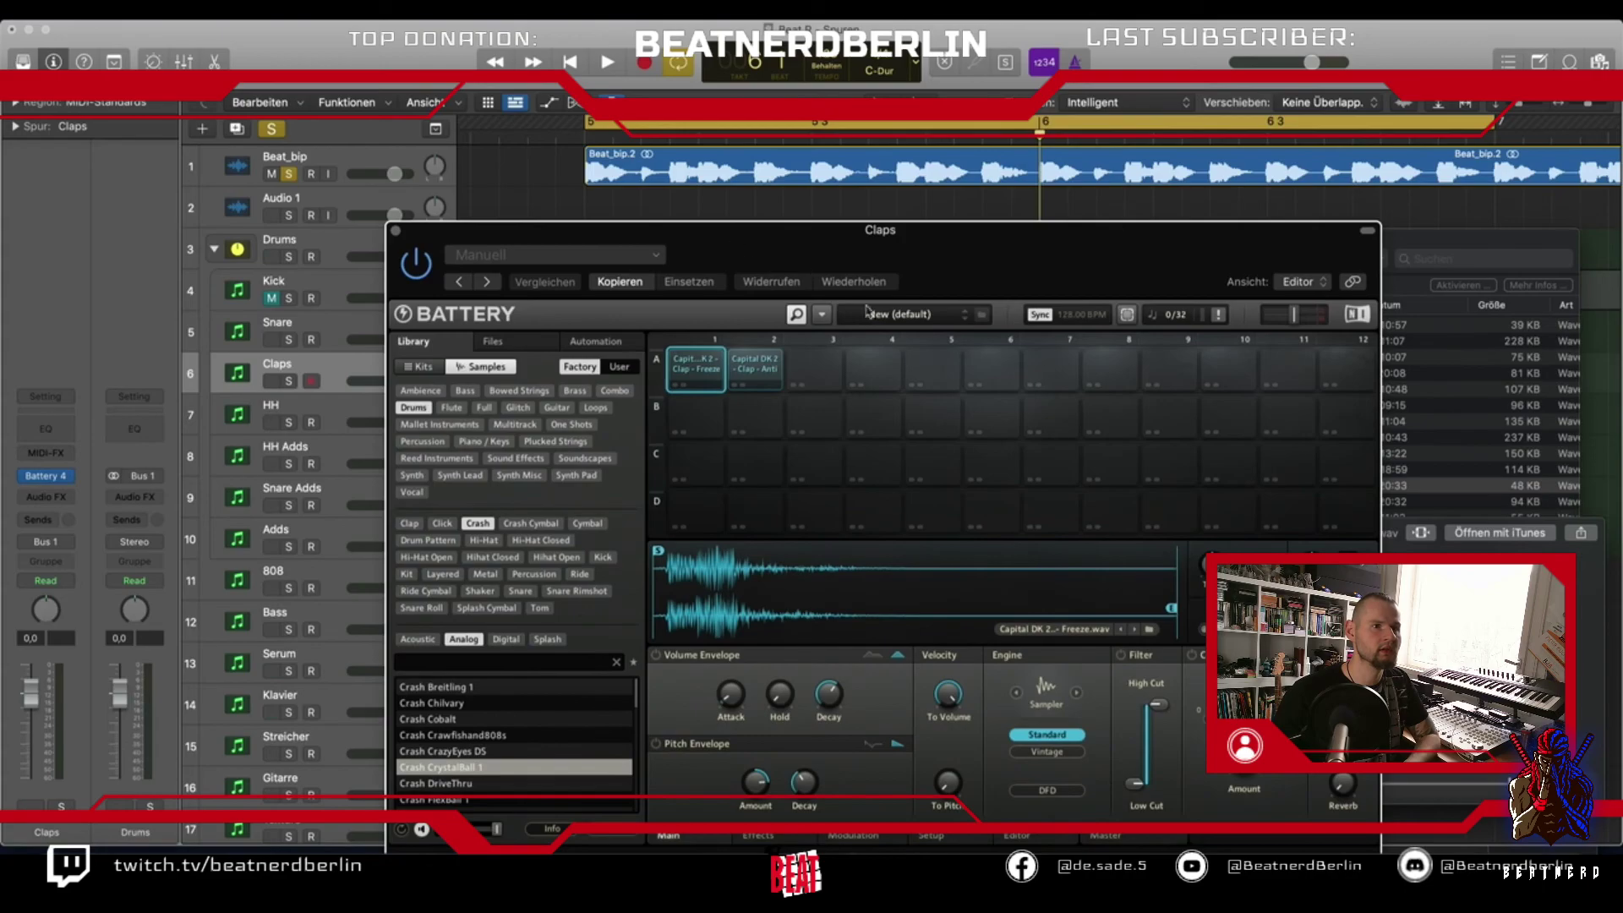
{"action": "left_click", "coordinate": [1396, 247]}
{"action": "key", "text": "Down"}
{"action": "left_click_drag", "start_coordinate": [1158, 485], "coordinate": [820, 374]}
{"action": "left_click", "coordinate": [368, 202]}
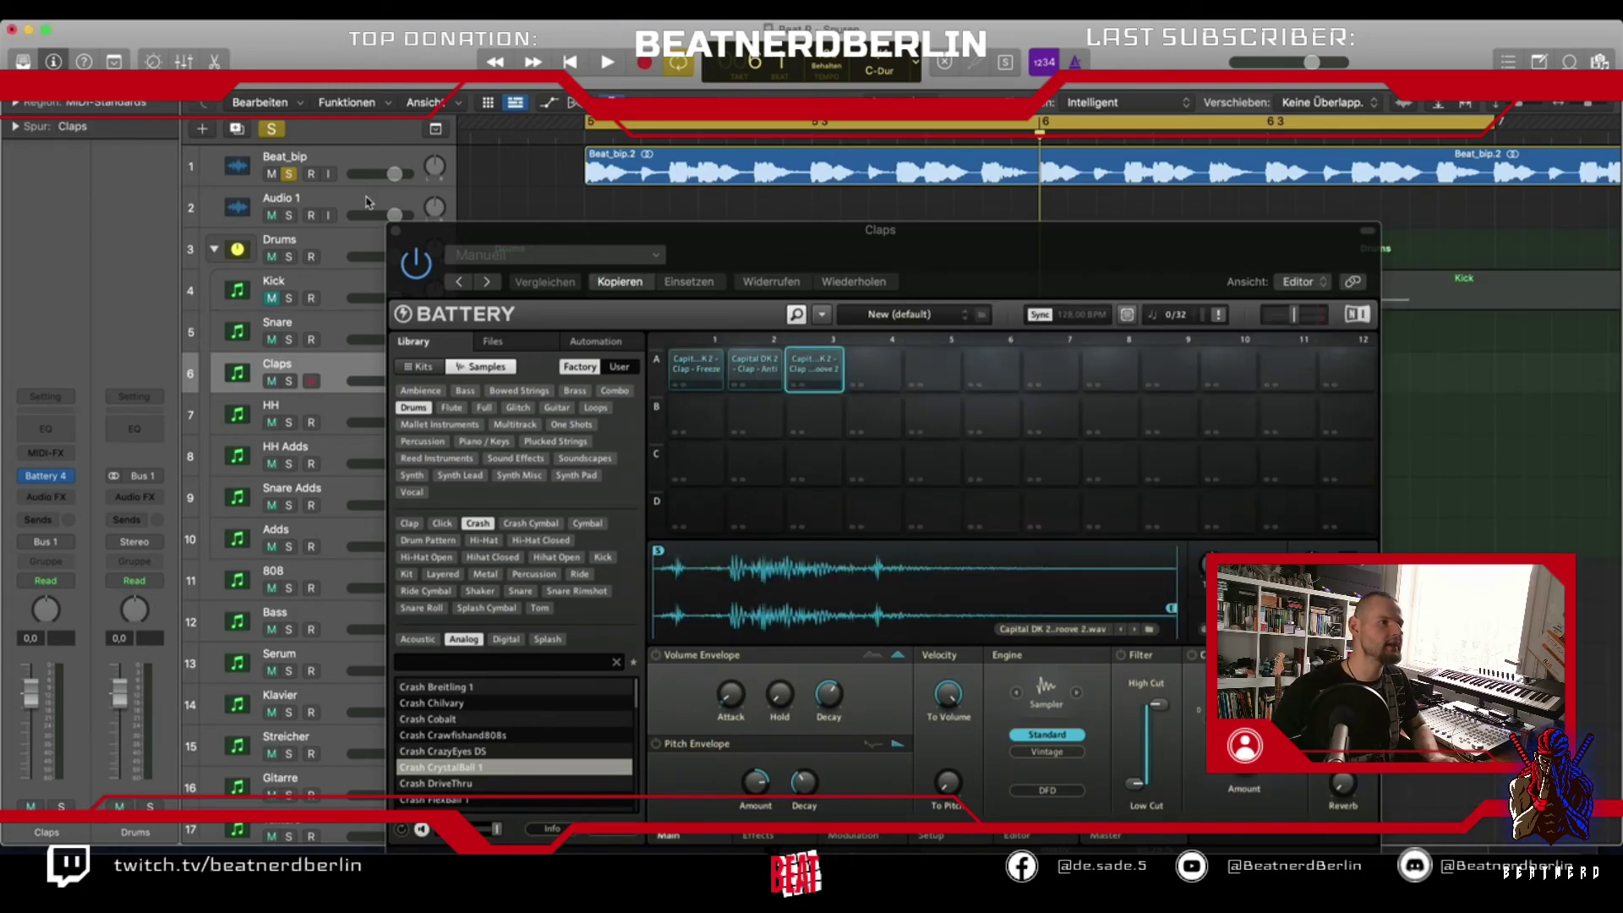
{"action": "left_click", "coordinate": [394, 230]}
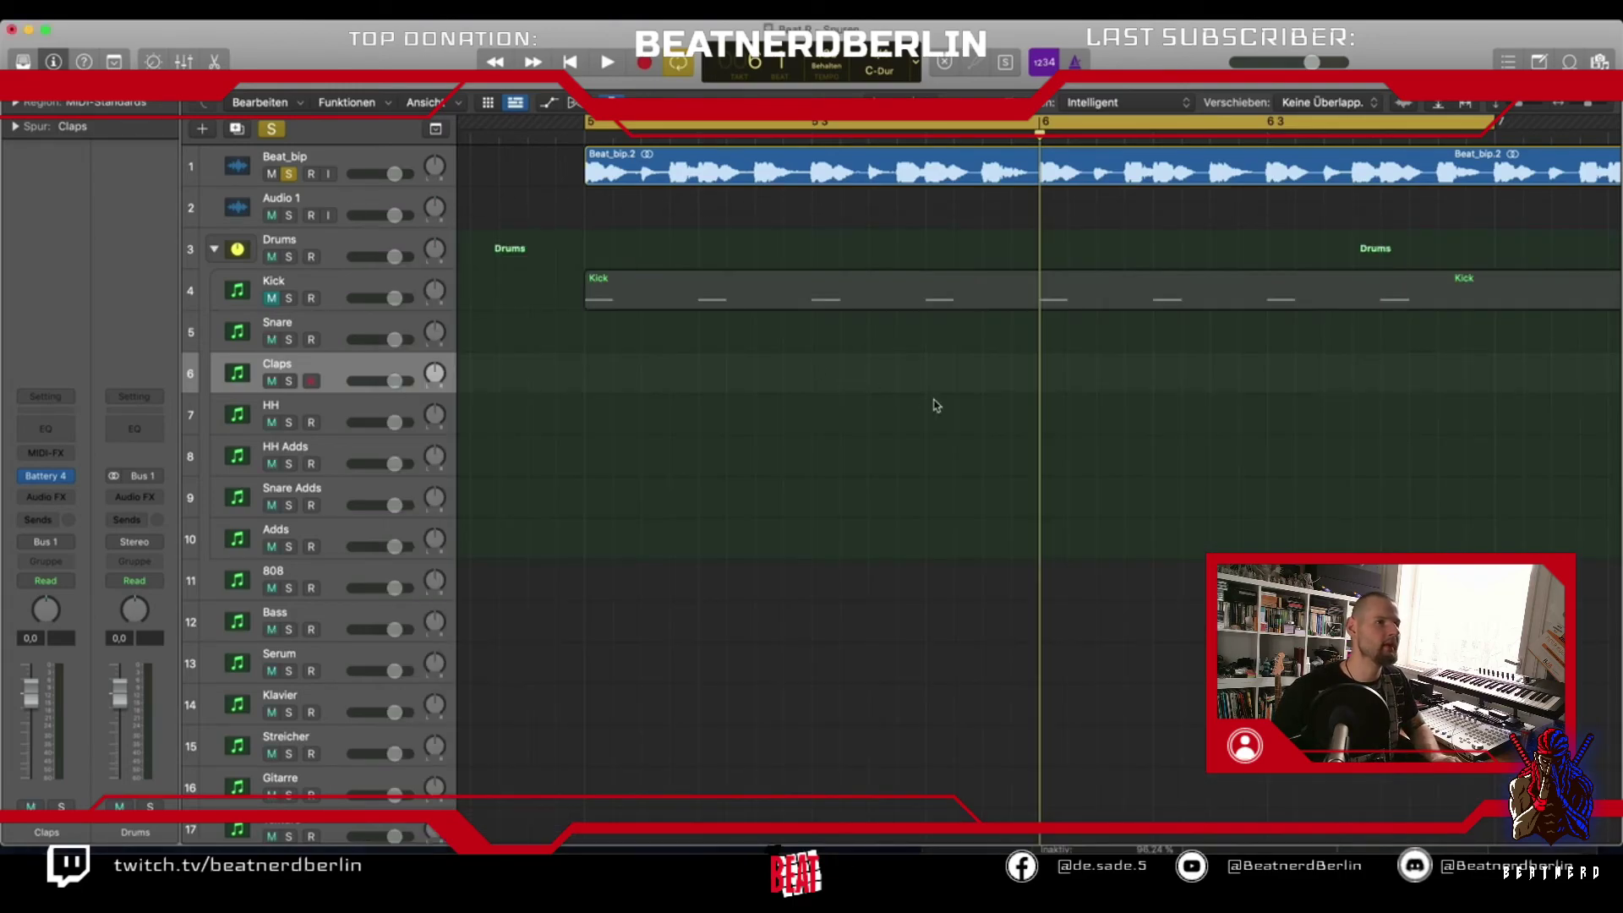
Copy the Kick region onto the Claps track at bar 5 and open the copy in the piano roll
{"action": "left_click", "coordinate": [708, 306]}
{"action": "left_click_drag", "start_coordinate": [708, 306], "coordinate": [712, 381]}
{"action": "double_click", "coordinate": [700, 390]}
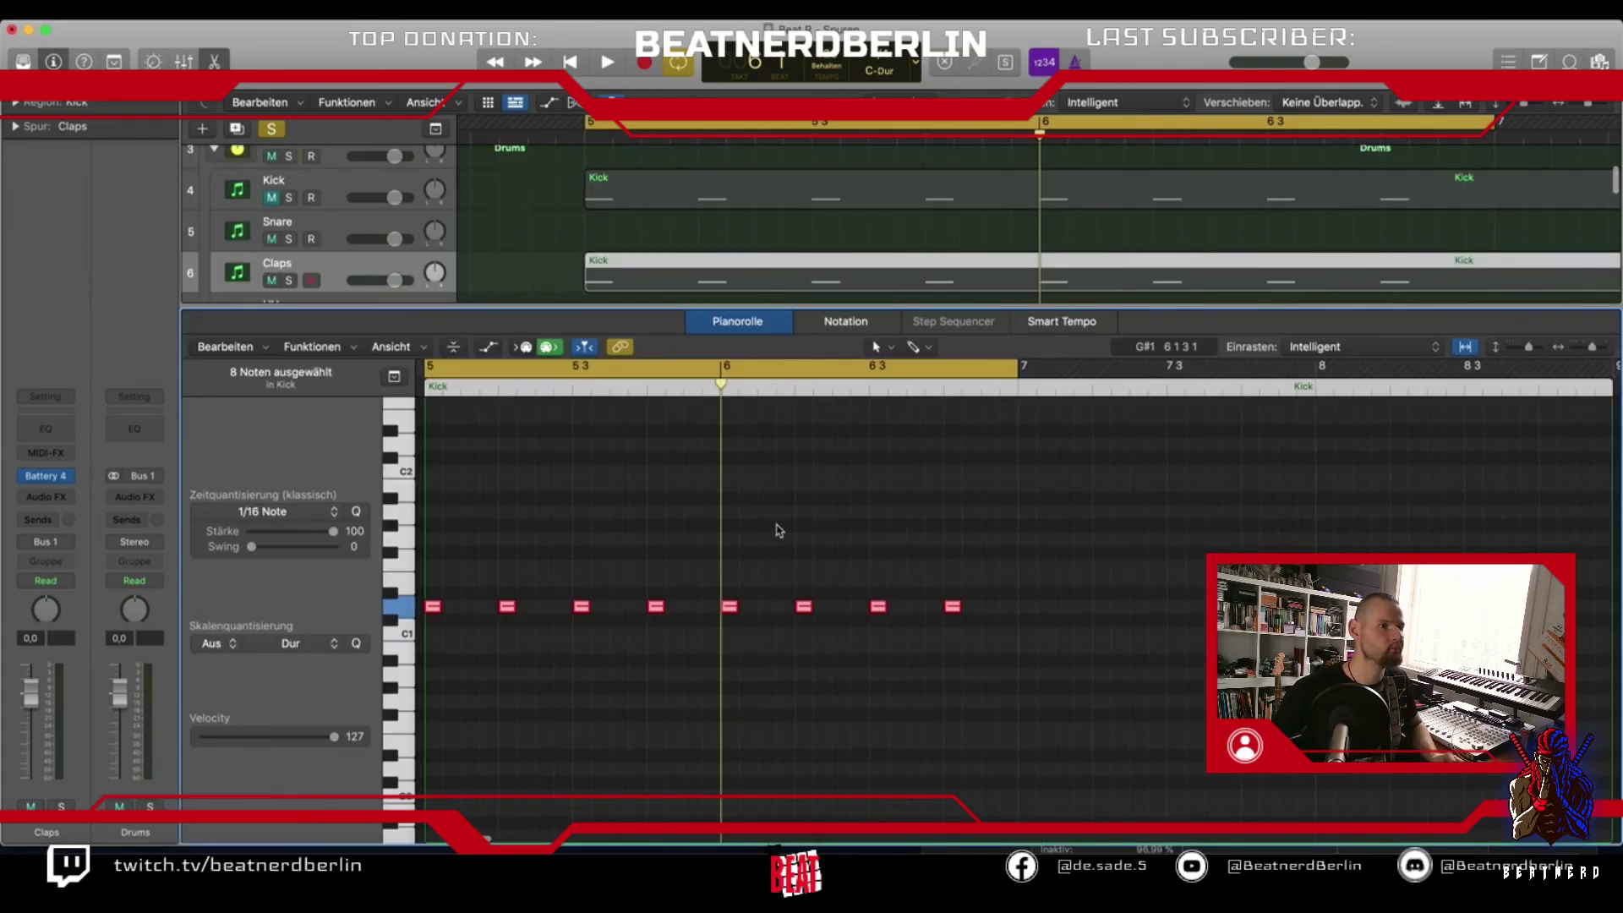
Delete the first, third, fifth and seventh notes of the Claps region, keeping every second hit
{"action": "left_click", "coordinate": [522, 589]}
{"action": "left_click", "coordinate": [432, 606]}
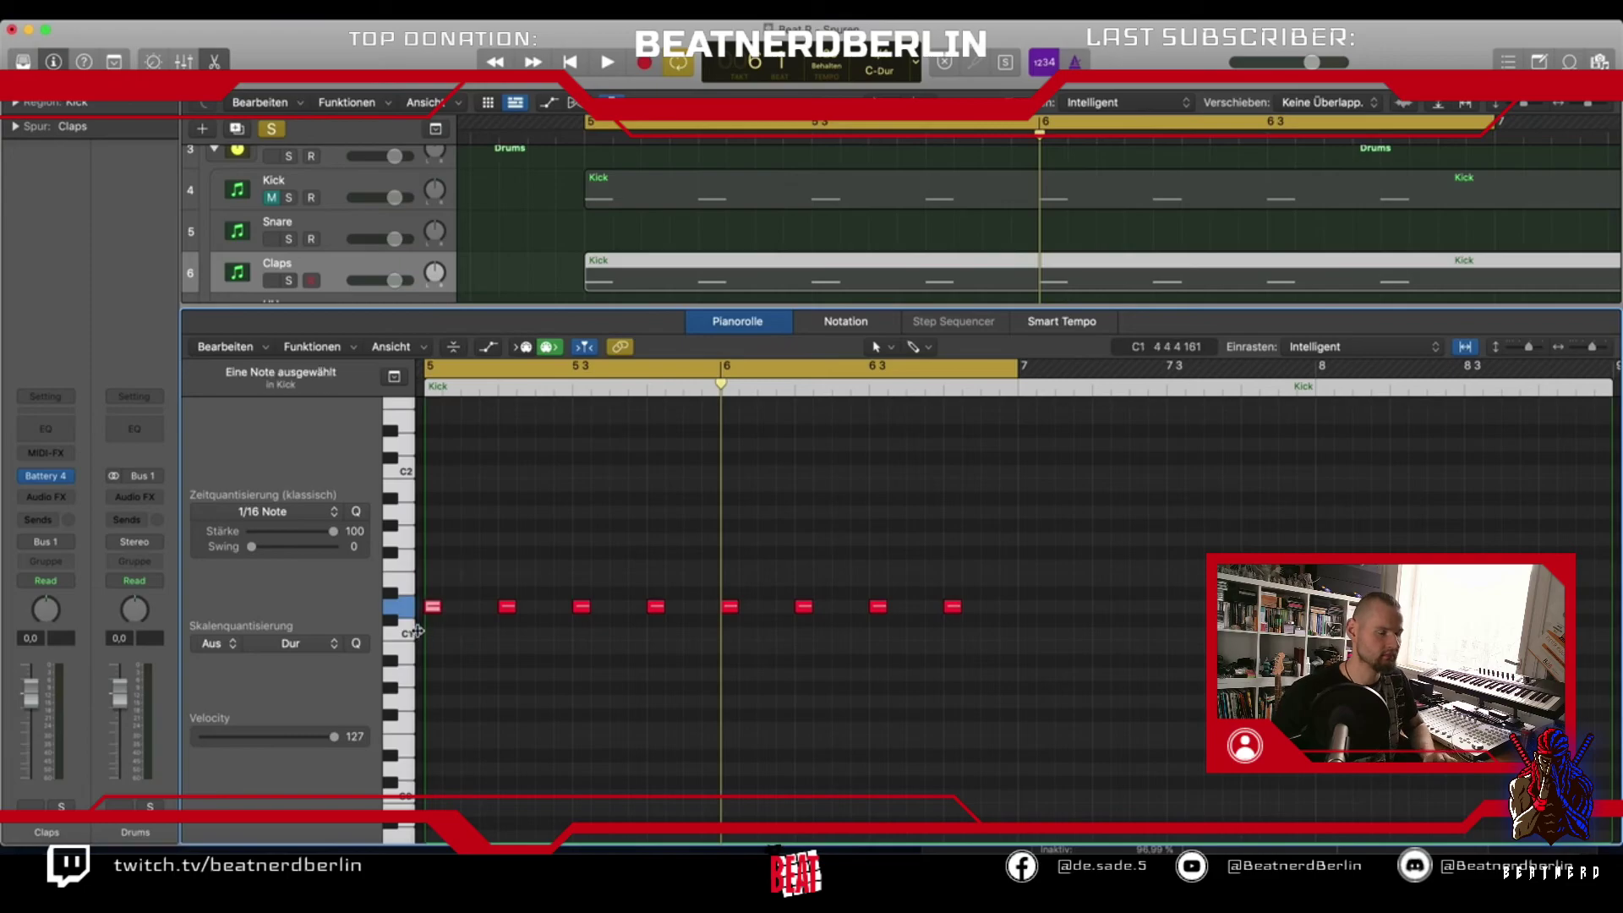
{"action": "key", "text": "Delete"}
{"action": "left_click", "coordinate": [581, 606]}
{"action": "key", "text": "Delete"}
{"action": "left_click_drag", "start_coordinate": [707, 577], "coordinate": [776, 666]}
{"action": "key", "text": "Delete"}
{"action": "left_click_drag", "start_coordinate": [834, 581], "coordinate": [916, 663]}
{"action": "key", "text": "Delete"}
Clear the existing solo, unmute the Kick track, and solo the Kick, Snare and Claps tracks
{"action": "left_click", "coordinate": [269, 158]}
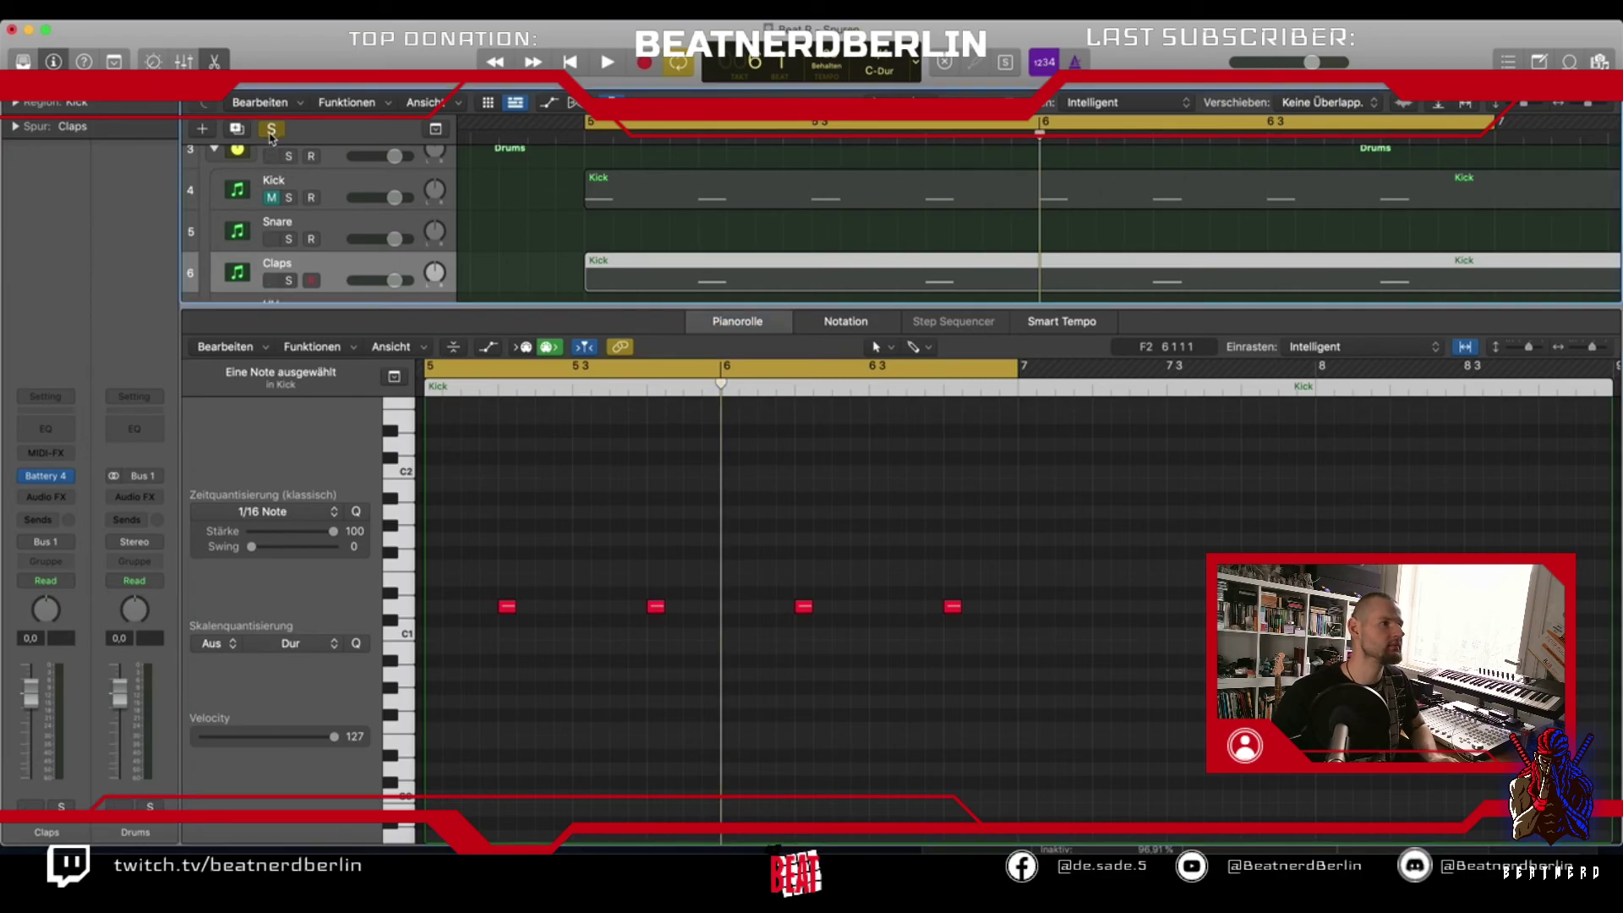
{"action": "left_click", "coordinate": [270, 197]}
{"action": "left_click_drag", "start_coordinate": [289, 197], "coordinate": [289, 280]}
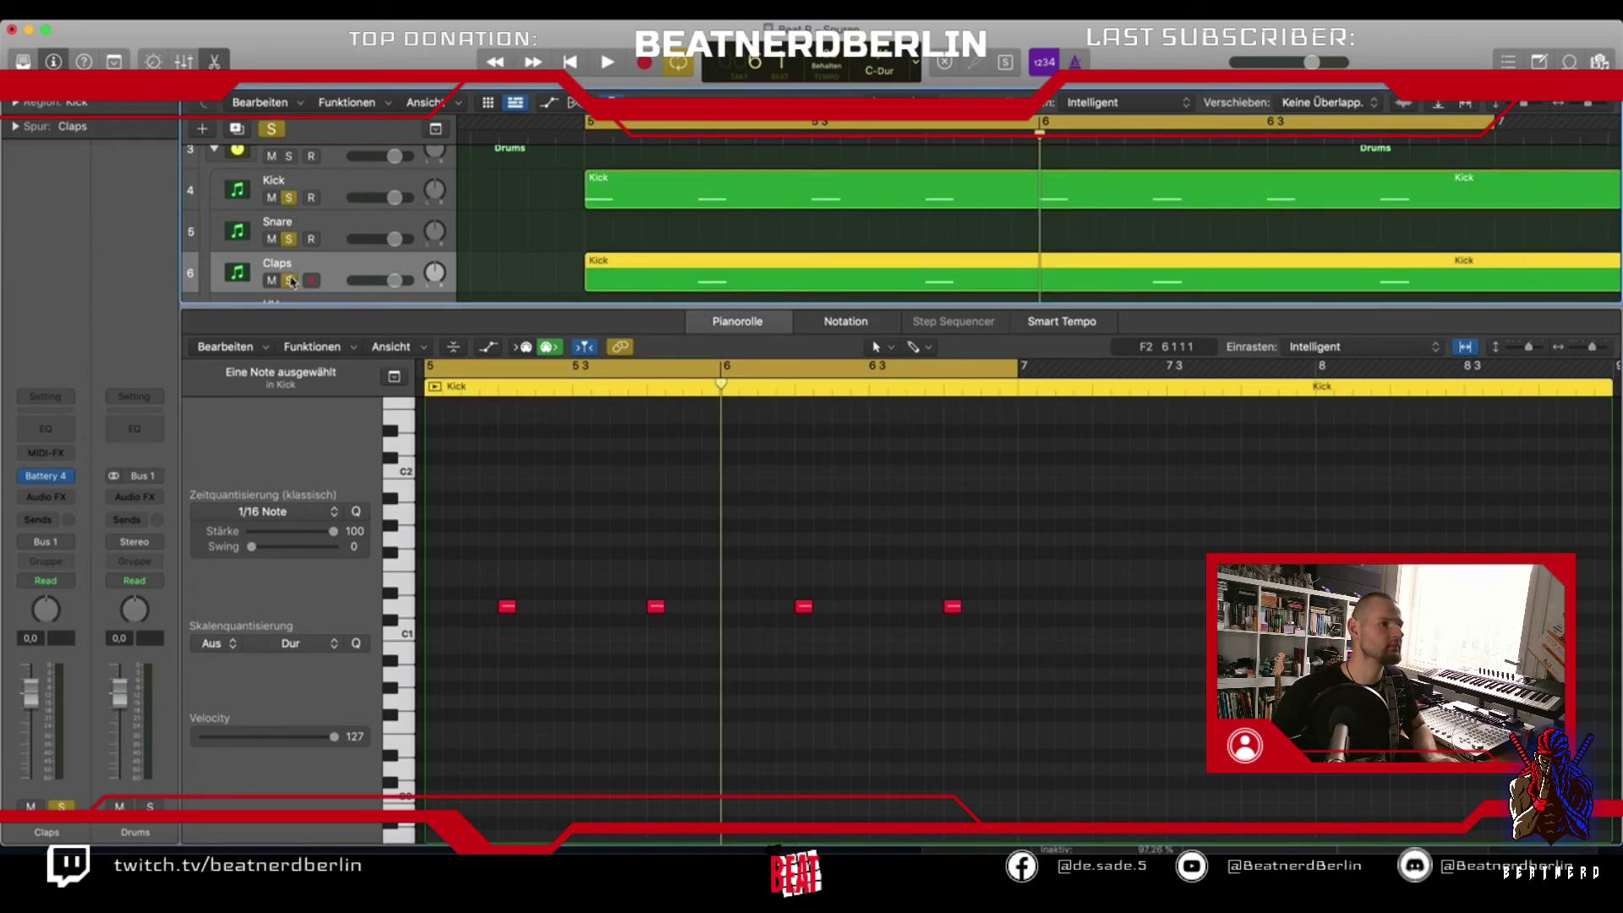
Play the soloed drums, close the piano roll, clear all solos, and compare with the soloed Beat_bip reference track
{"action": "key", "text": "space"}
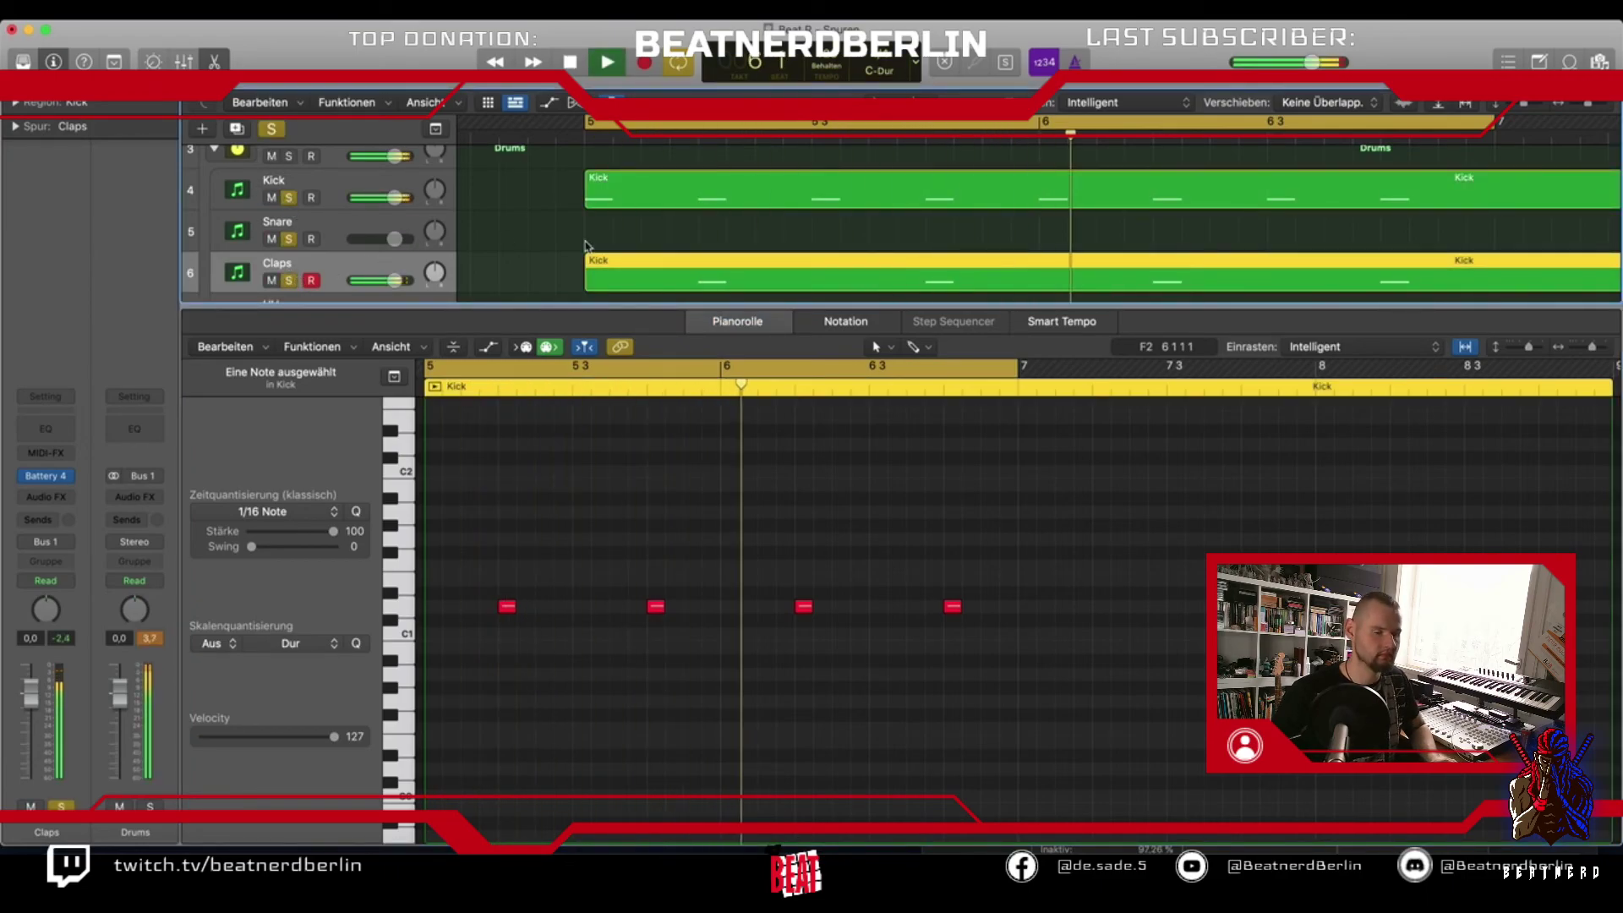
{"action": "key", "text": "p"}
{"action": "scroll", "coordinate": [567, 247], "scroll_direction": "up", "scroll_amount": 3}
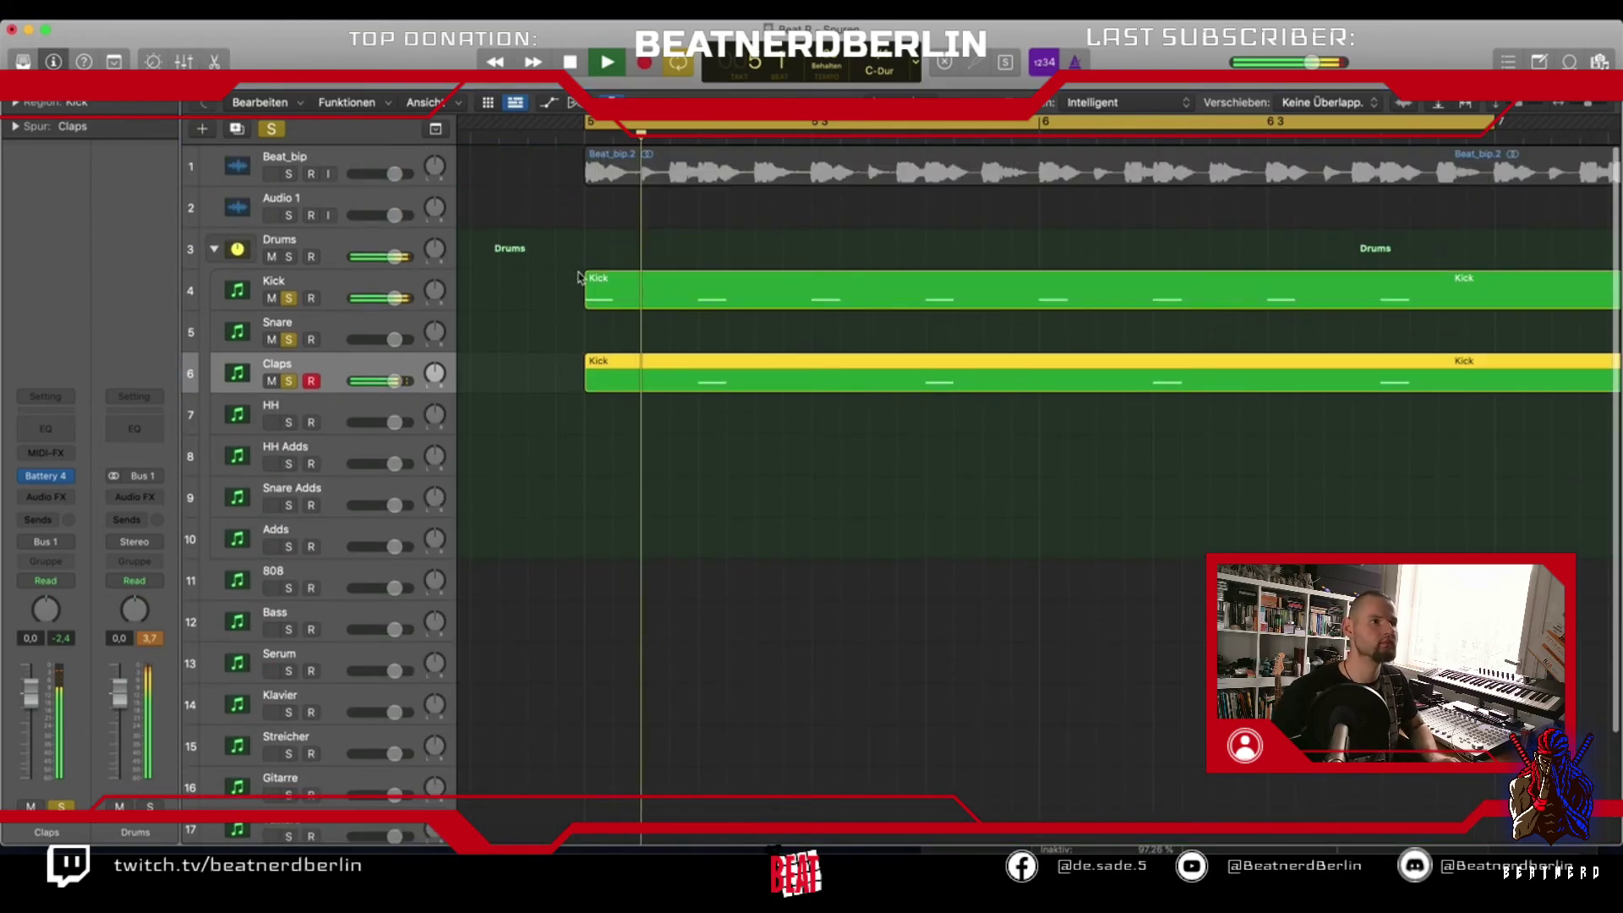
{"action": "left_click_drag", "start_coordinate": [288, 297], "coordinate": [288, 381]}
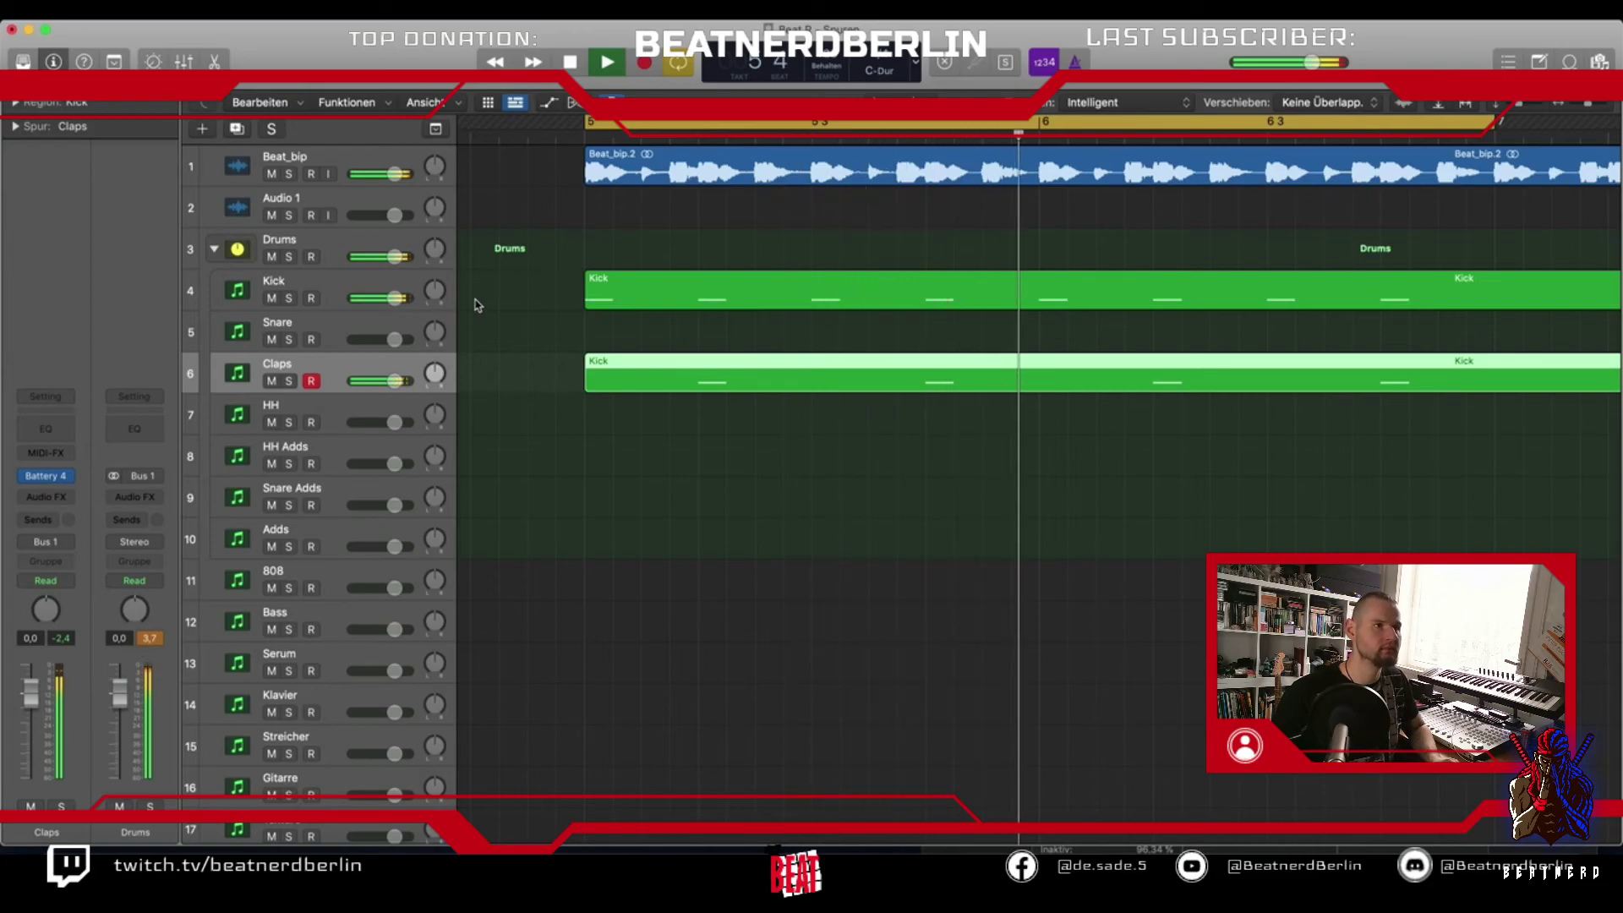
{"action": "left_click", "coordinate": [289, 173]}
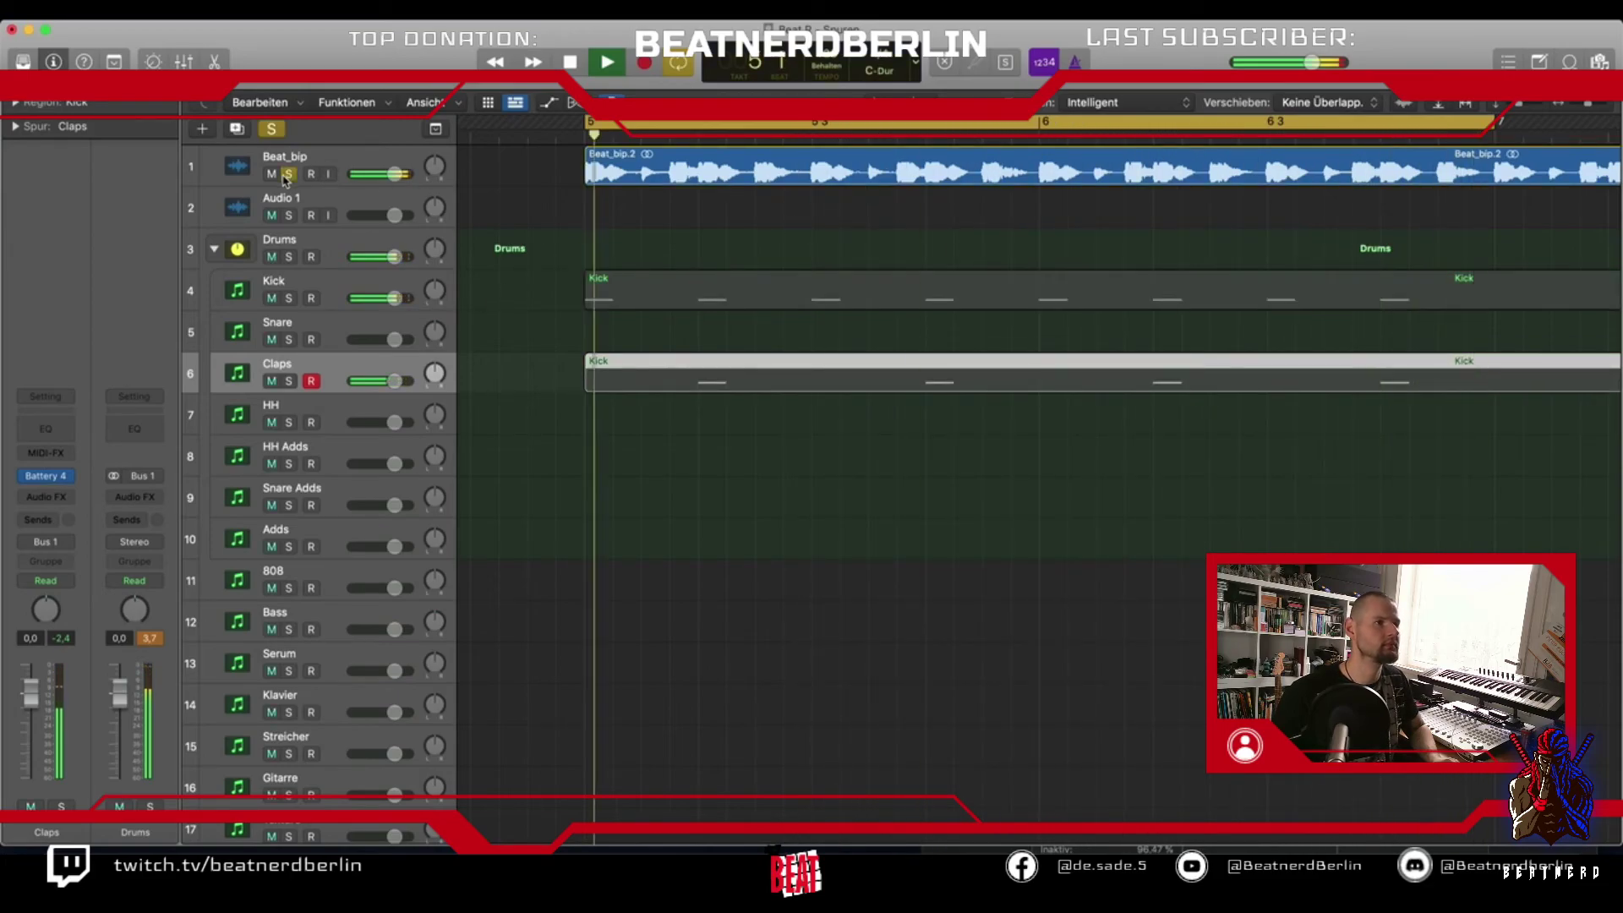
{"action": "key", "text": "space"}
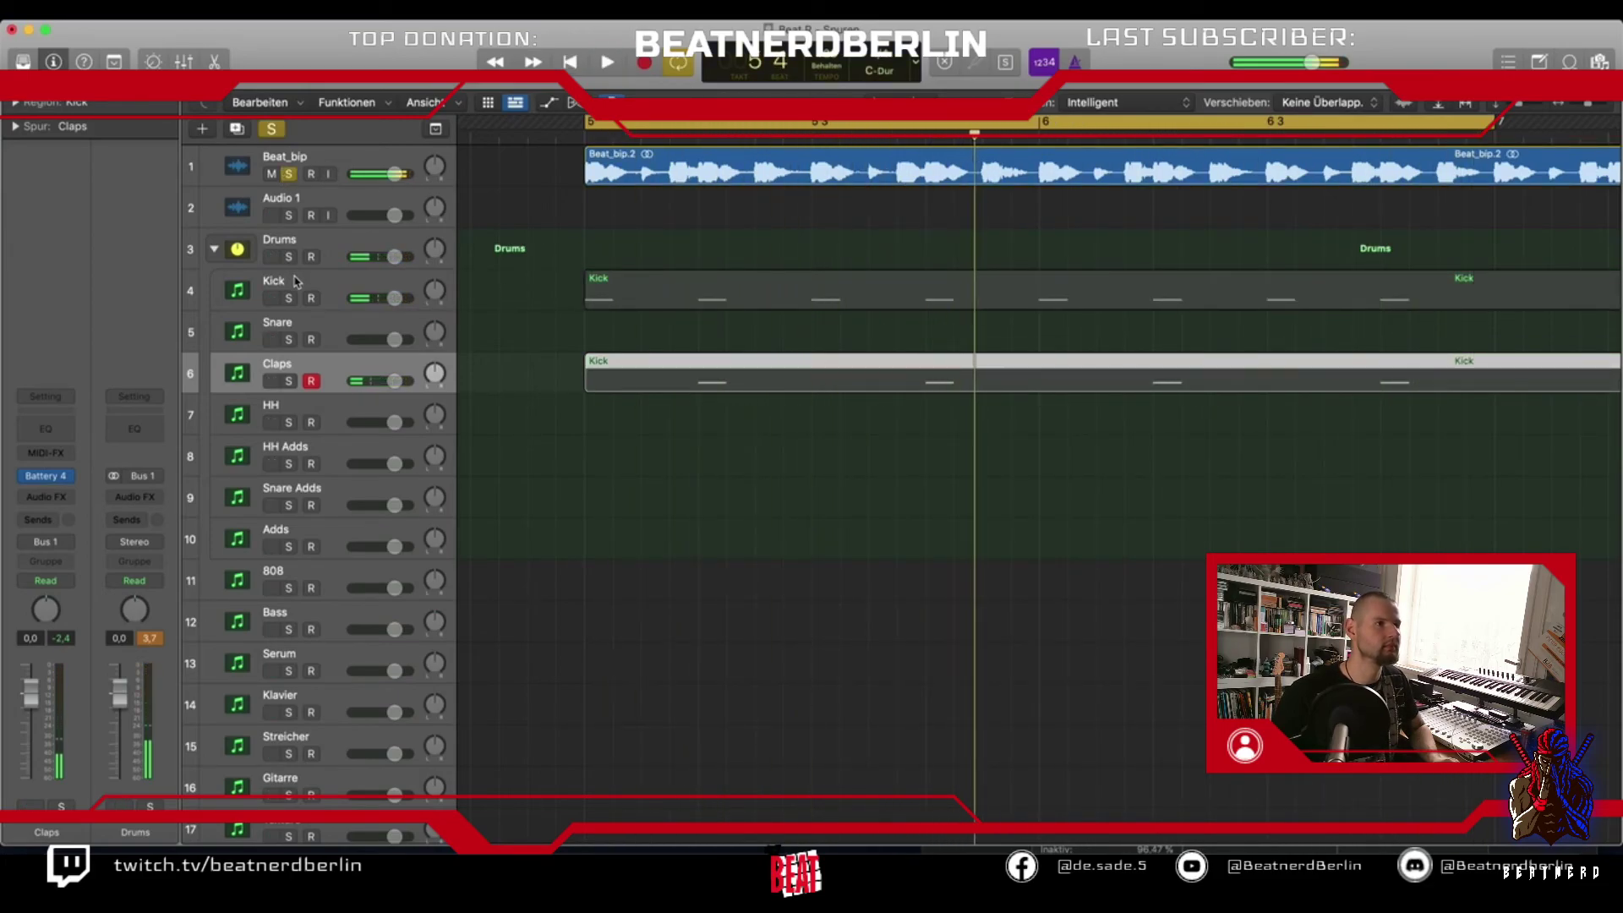
Solo the Kick track instead of Beat_bip and play it briefly
{"action": "left_click", "coordinate": [288, 298]}
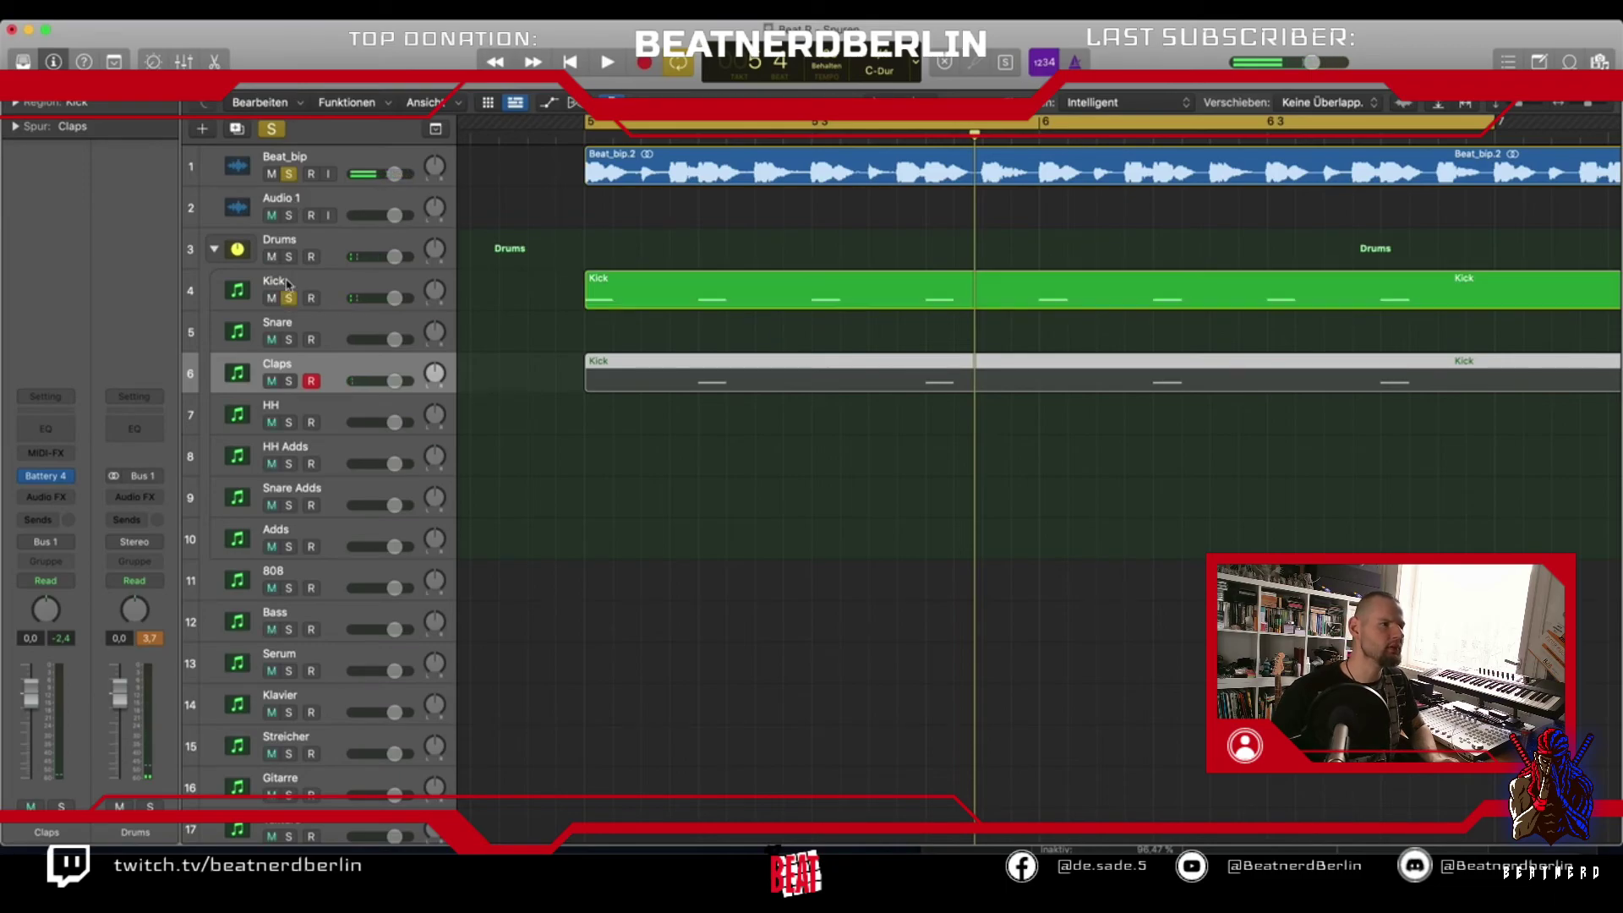
{"action": "left_click", "coordinate": [288, 173]}
{"action": "key", "text": "space"}
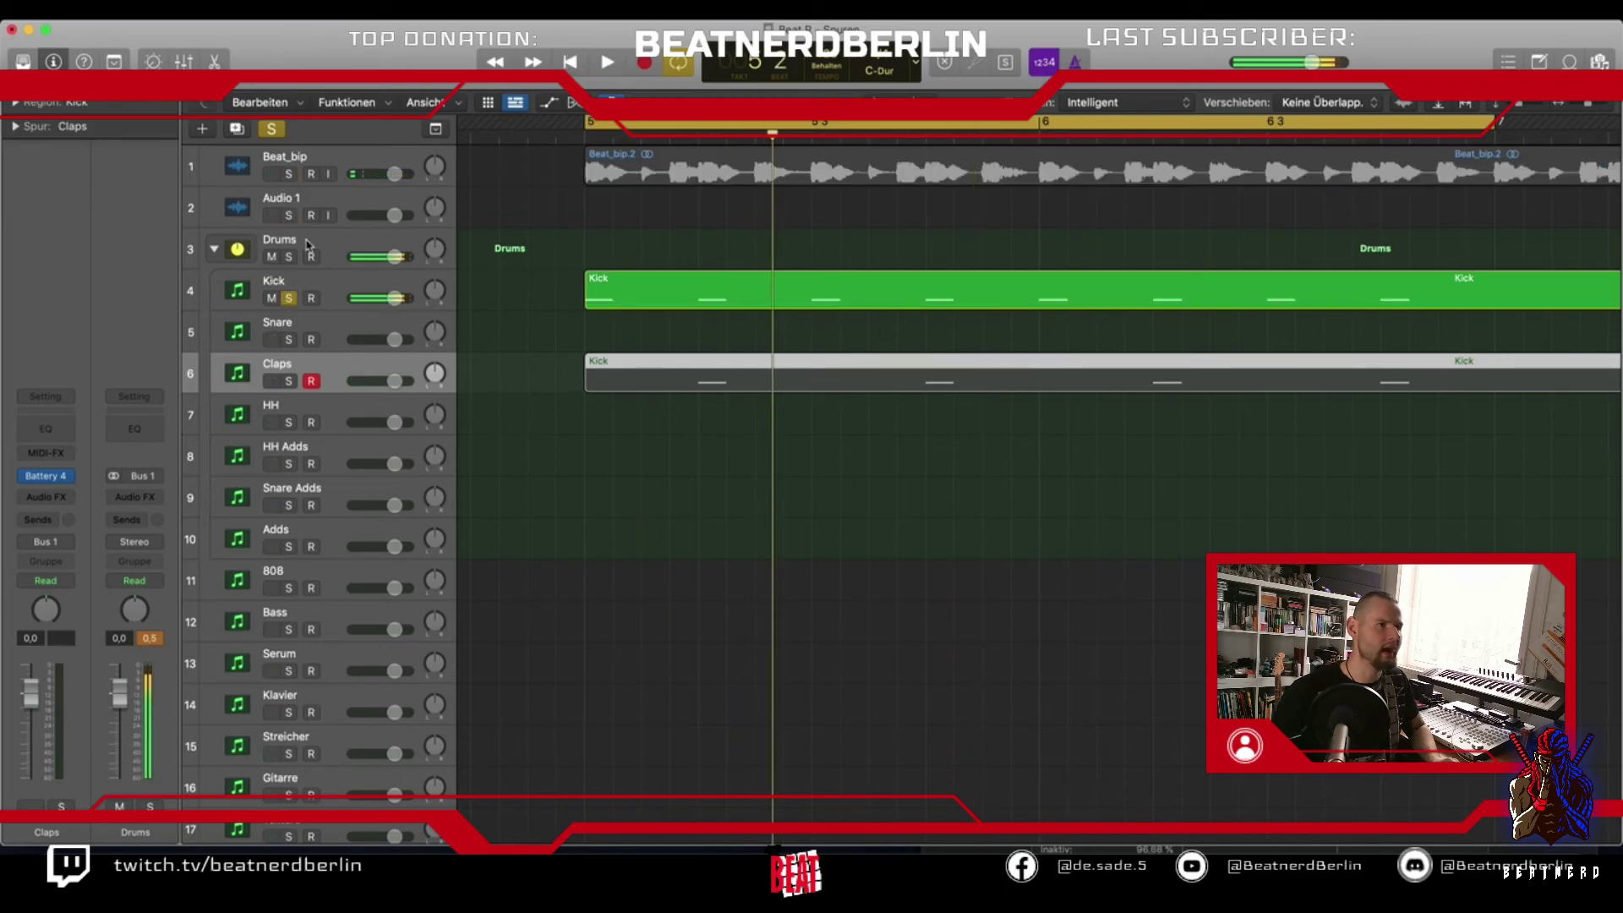
In the Kick track's Channel EQ, set the low shelf to -0.4 dB at 63.5 Hz, boost 69.5 Hz by 4.2 dB, and enable the low cut
{"action": "left_click", "coordinate": [296, 284]}
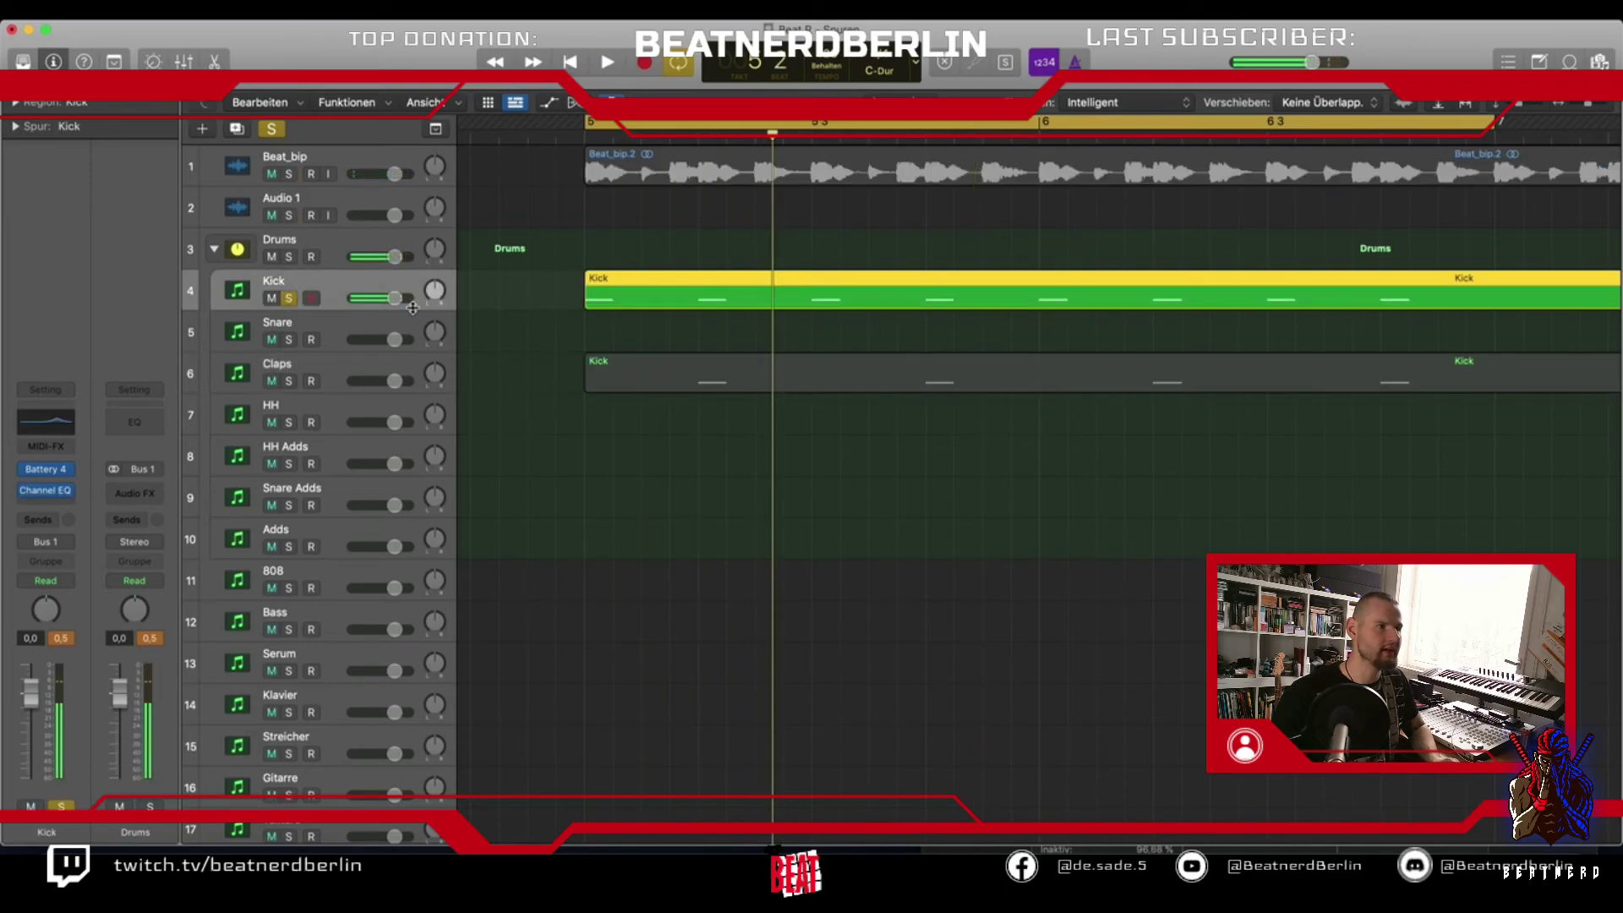
{"action": "left_click", "coordinate": [46, 428]}
{"action": "mouse_move", "coordinate": [678, 462]}
{"action": "left_mouse_down"}
{"action": "mouse_move", "coordinate": [686, 421]}
{"action": "mouse_move", "coordinate": [664, 445]}
{"action": "left_mouse_up"}
{"action": "key", "text": "space"}
{"action": "left_click", "coordinate": [765, 583]}
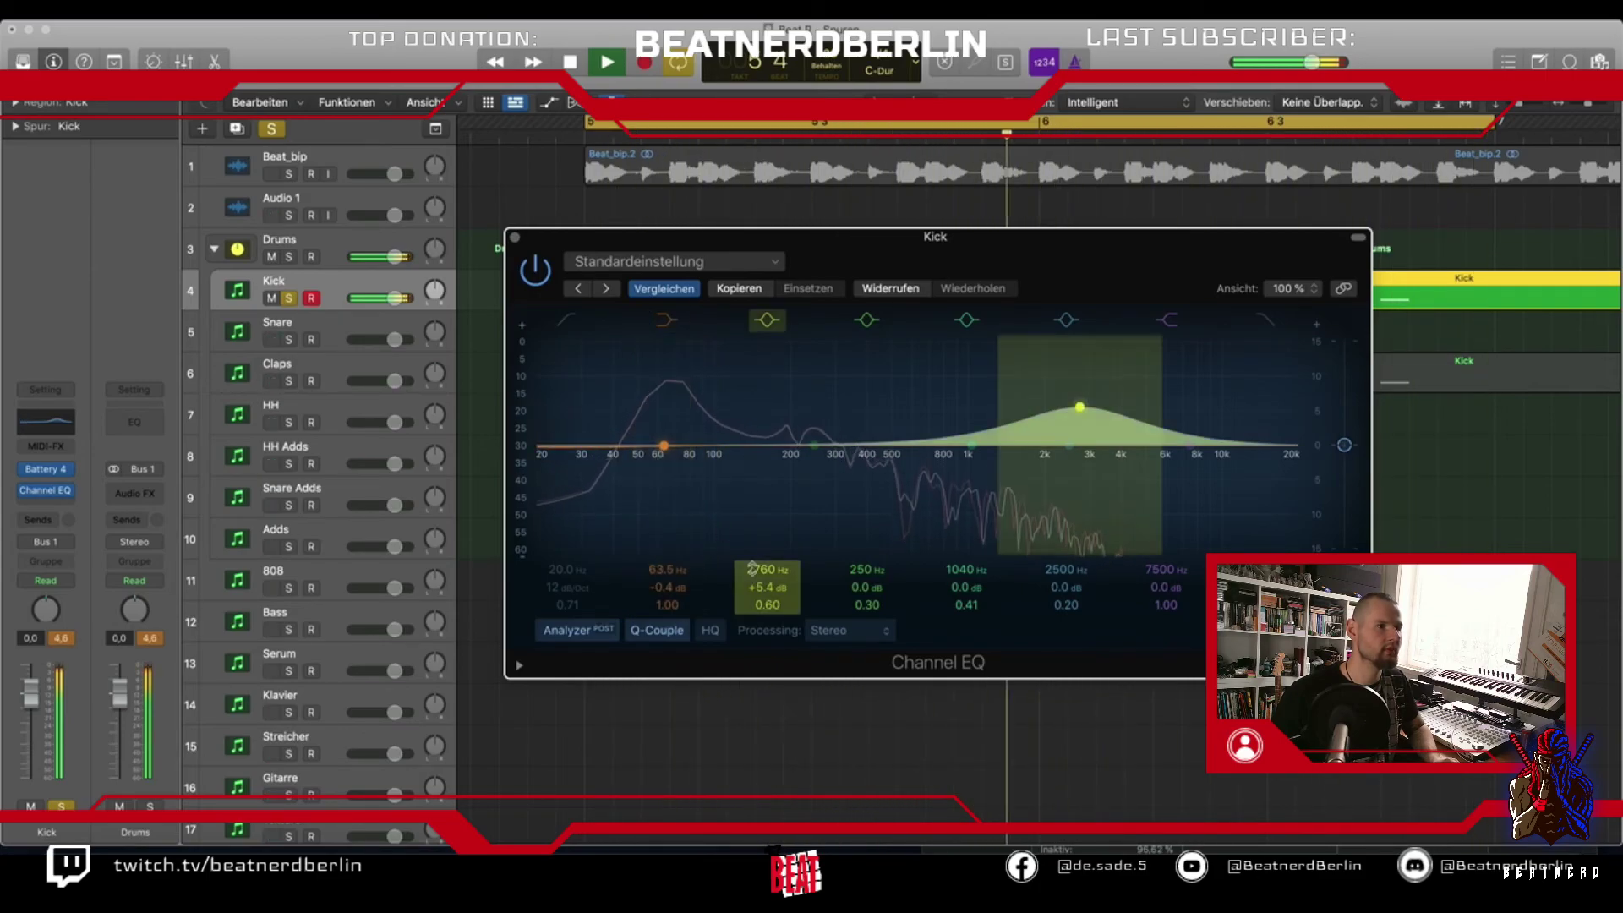
{"action": "left_click_drag", "start_coordinate": [808, 447], "coordinate": [667, 410]}
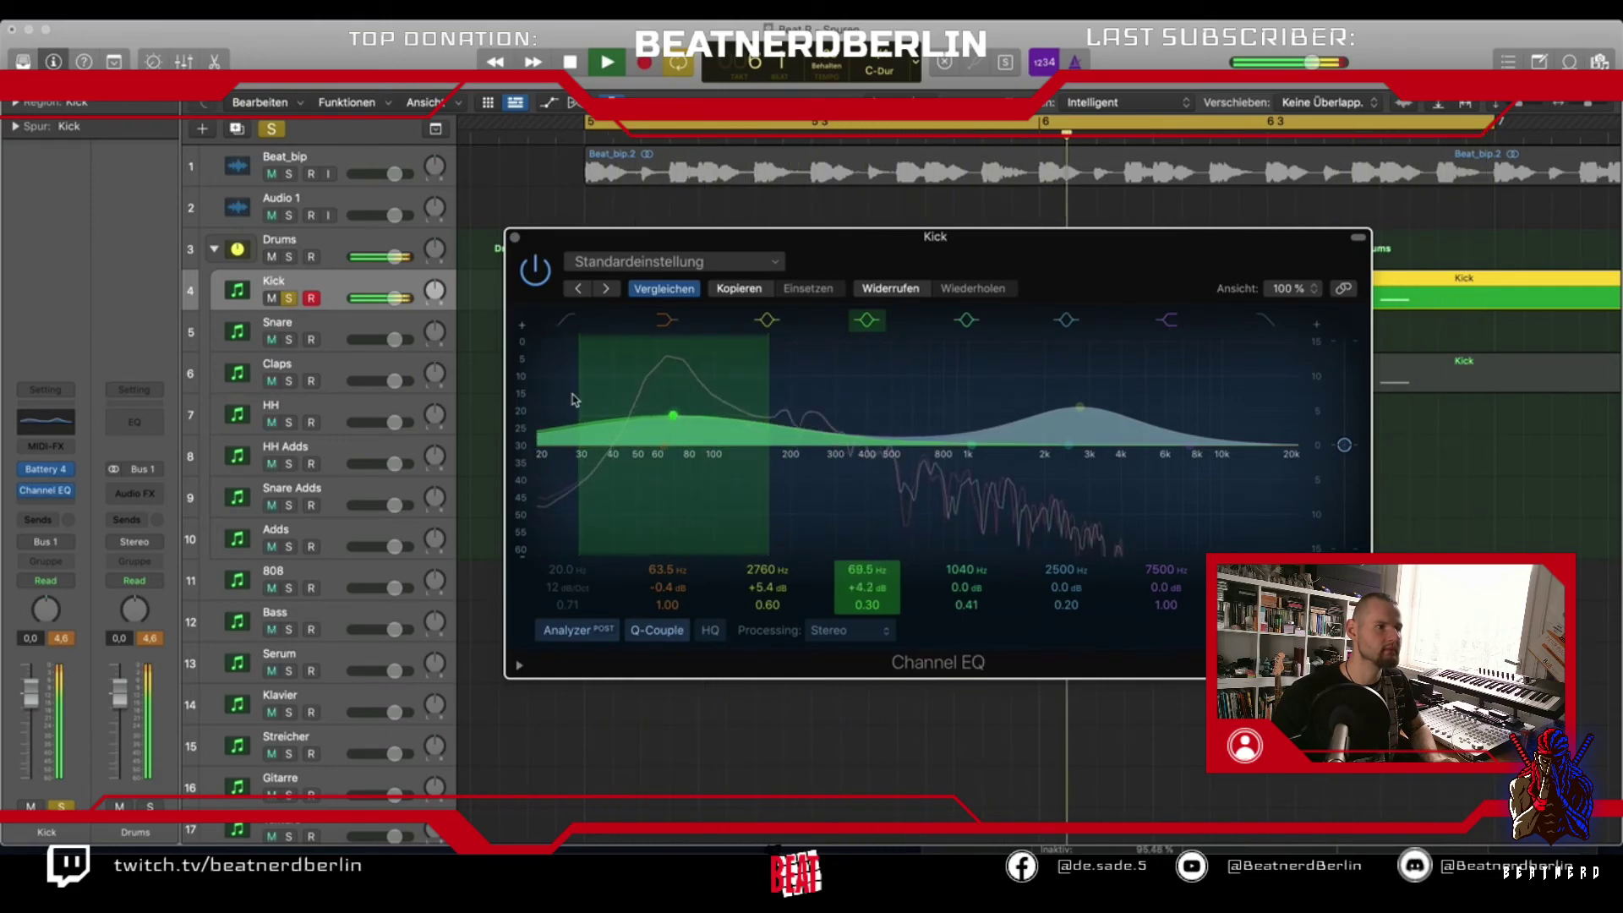
{"action": "left_click", "coordinate": [563, 467]}
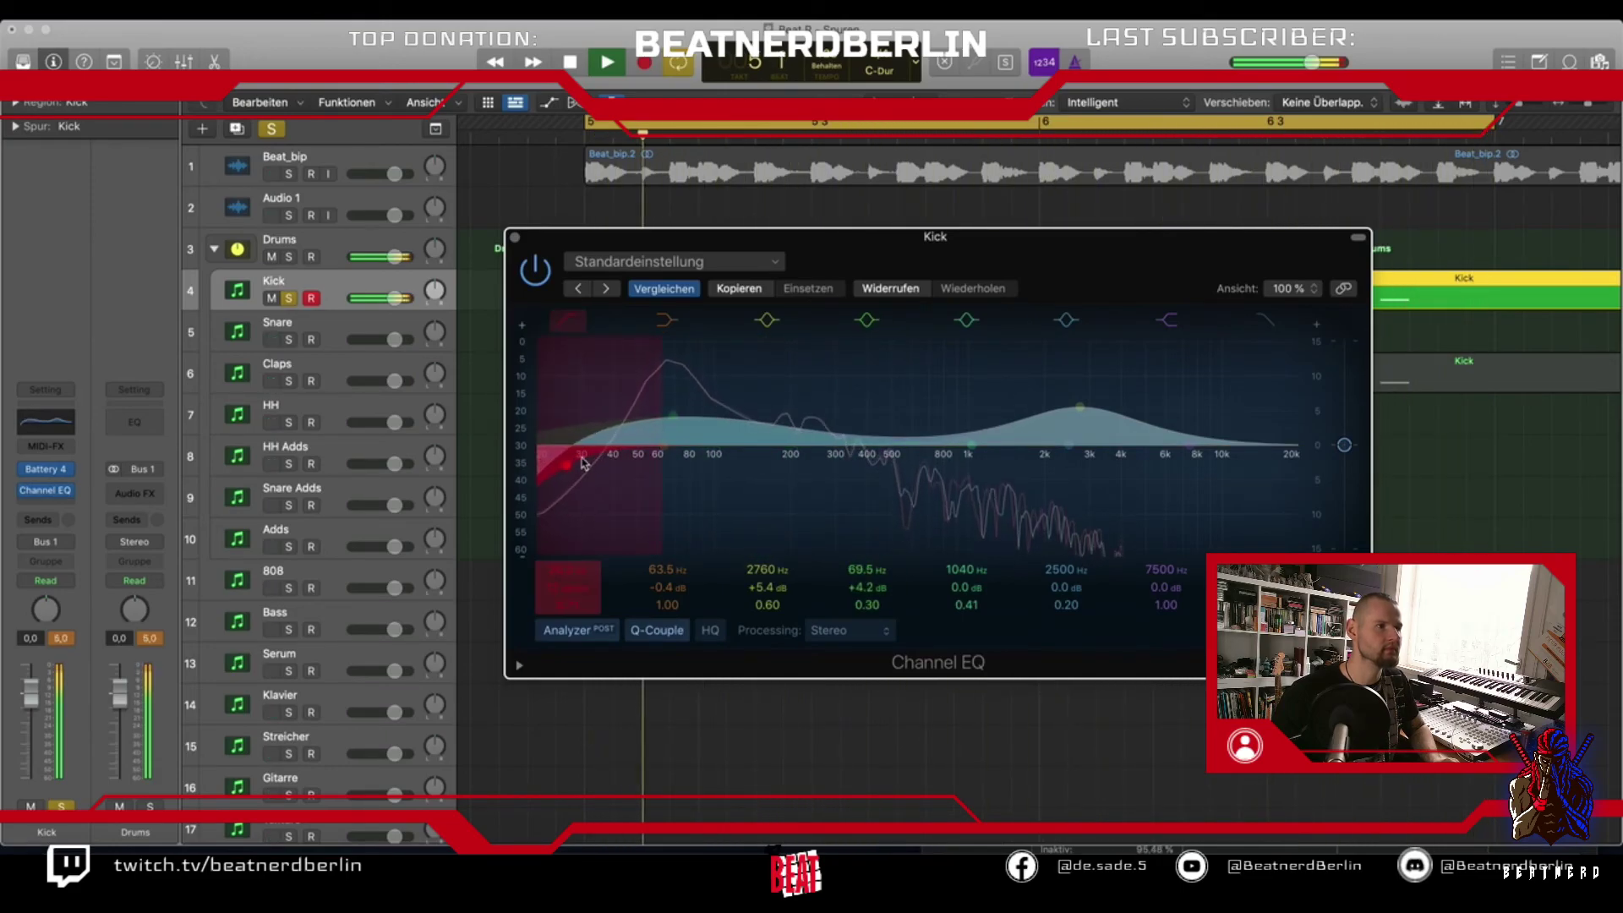
{"action": "key", "text": "super+w"}
Audition the Claps track together with the Kick, then remove the Claps solo and stop playback
{"action": "left_click", "coordinate": [288, 382]}
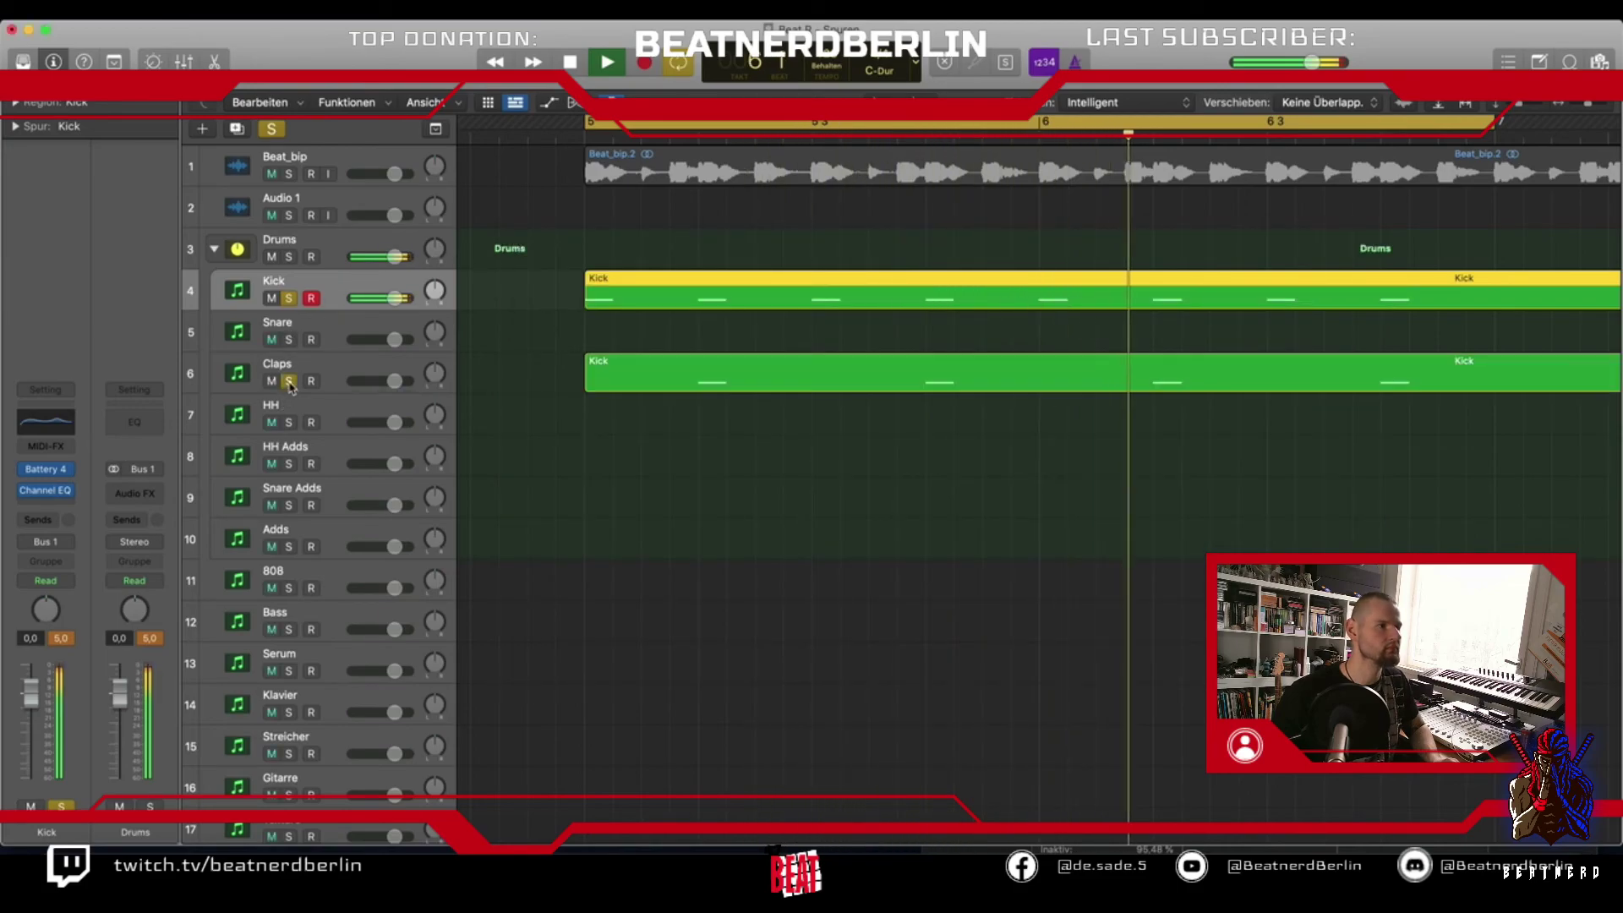
{"action": "left_click", "coordinate": [290, 382]}
{"action": "key", "text": "space"}
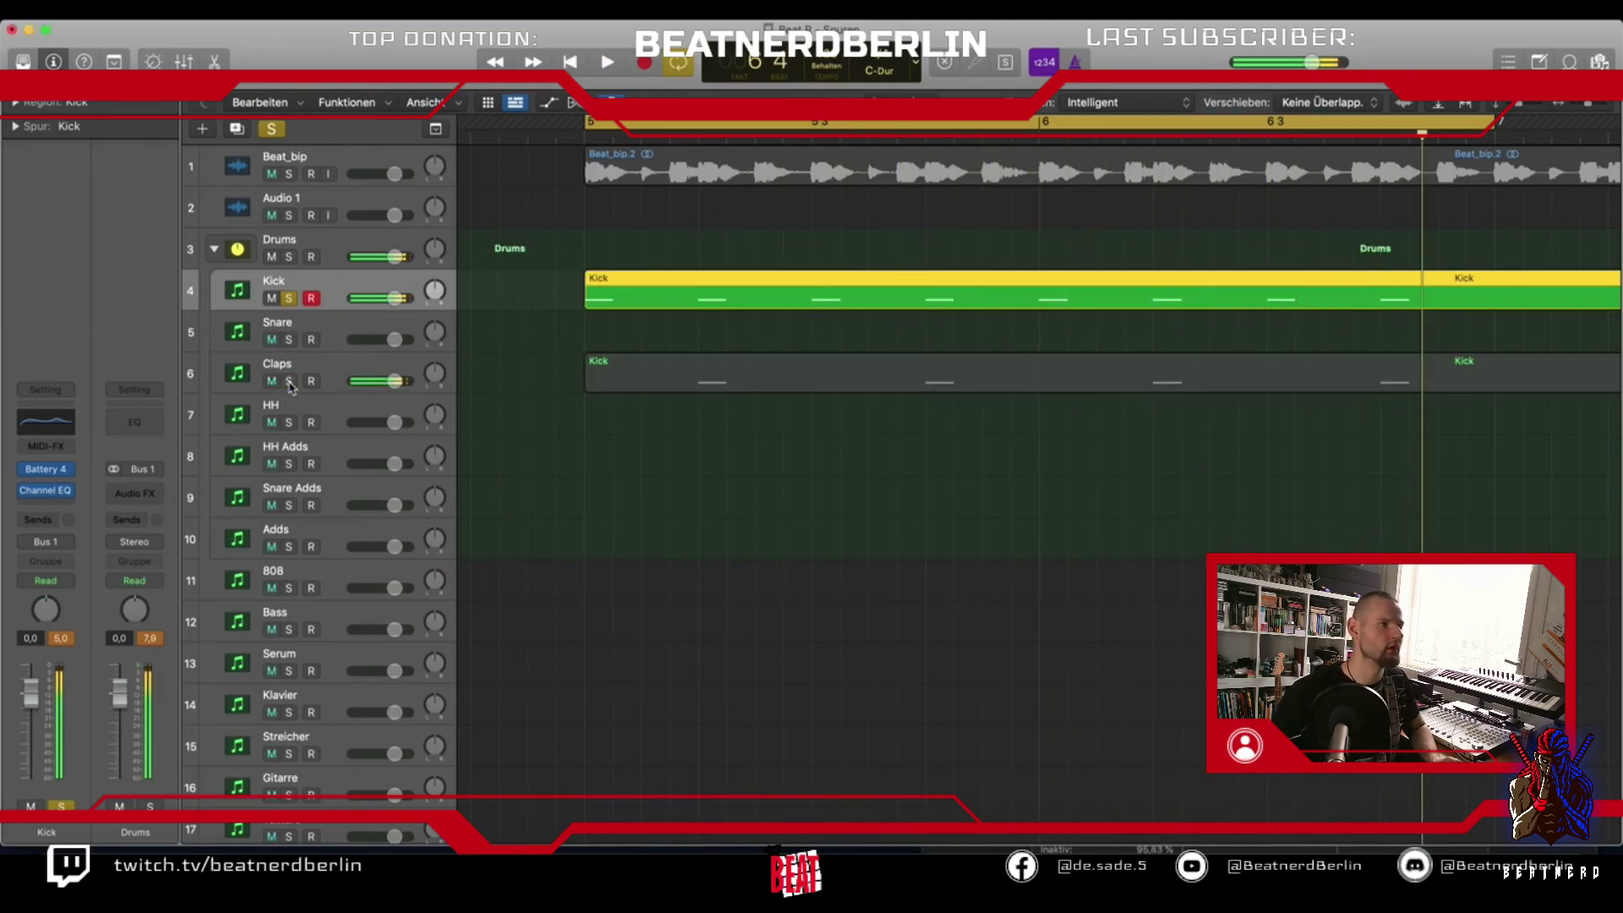
Clear the Kick solo, select the Claps track, and play the Beat_bip reference track soloed
{"action": "left_click", "coordinate": [292, 300]}
{"action": "left_click", "coordinate": [265, 365]}
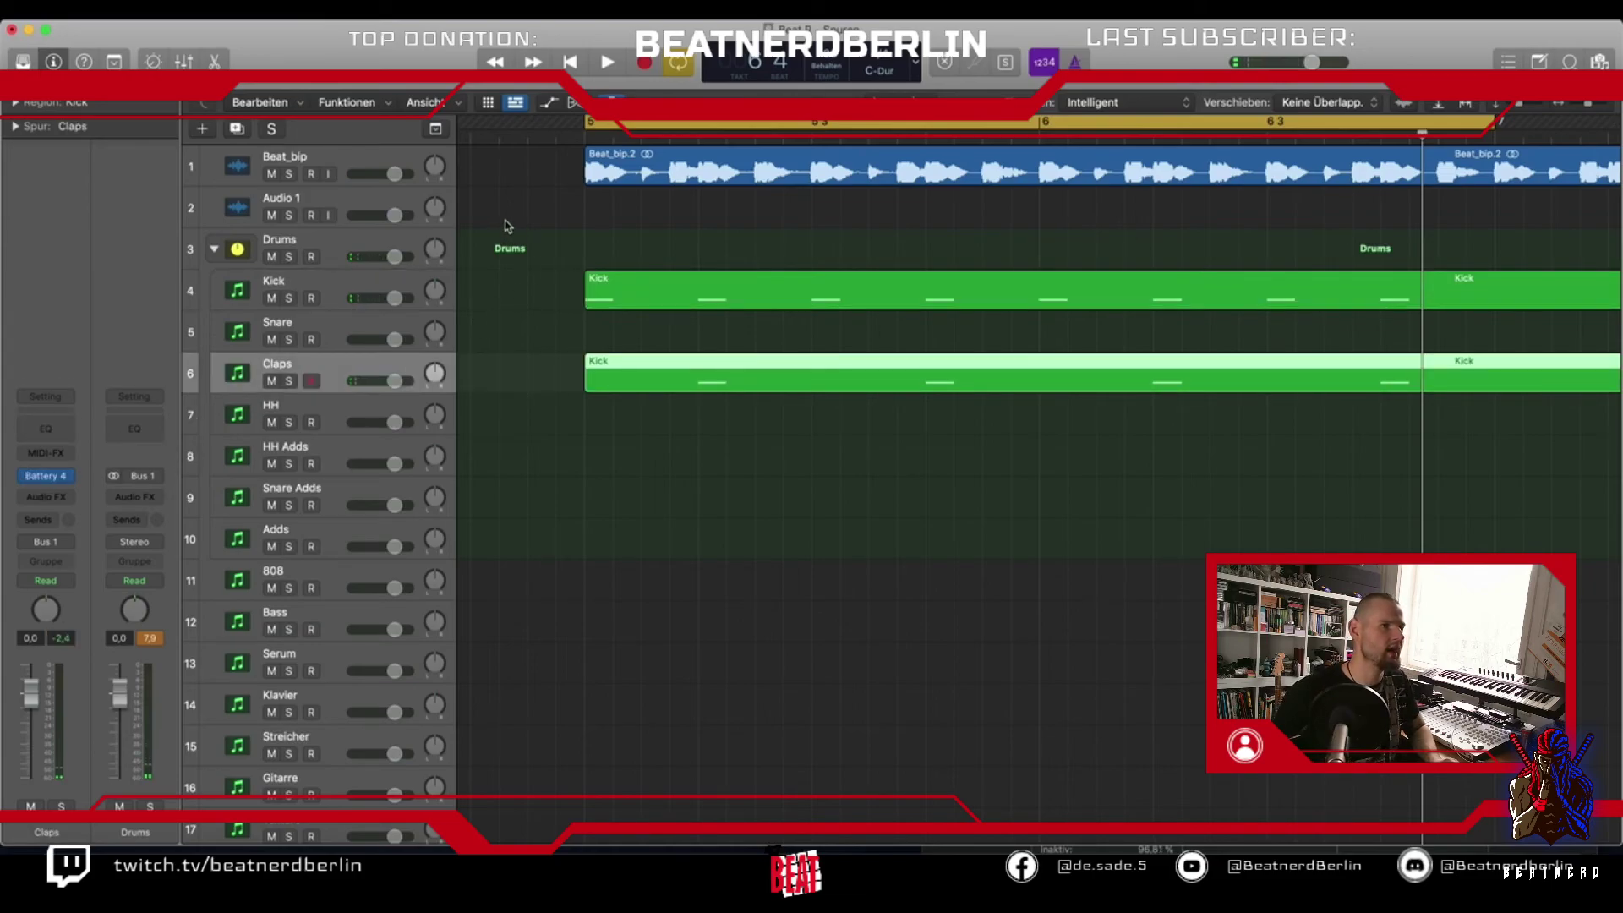
{"action": "left_click", "coordinate": [287, 174]}
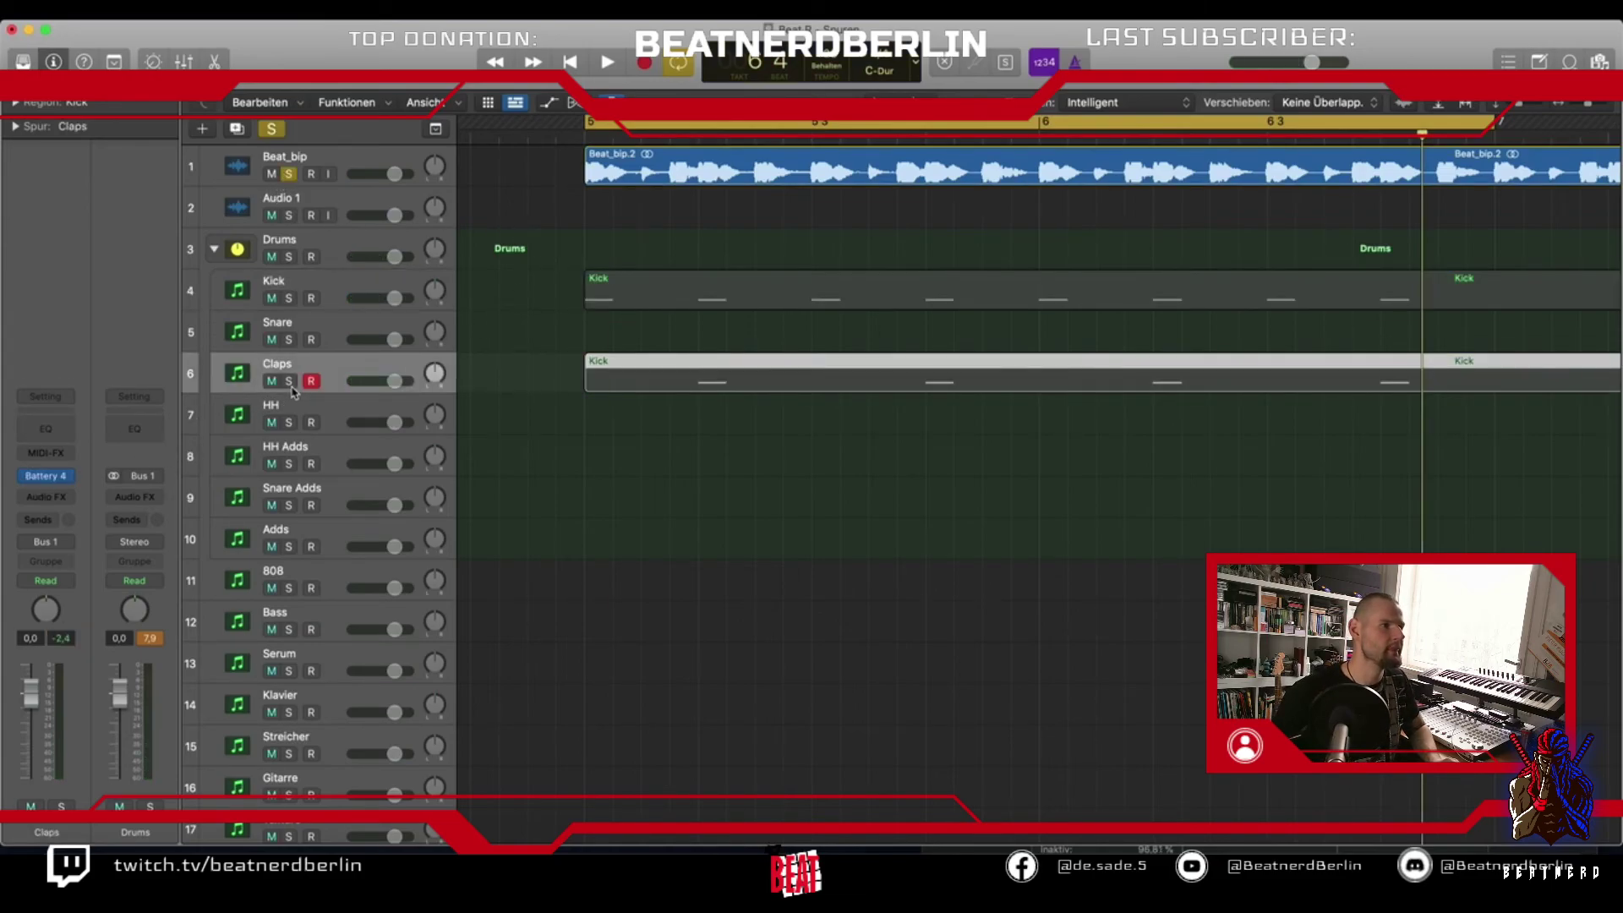
{"action": "key", "text": "space"}
{"action": "key", "text": "space"}
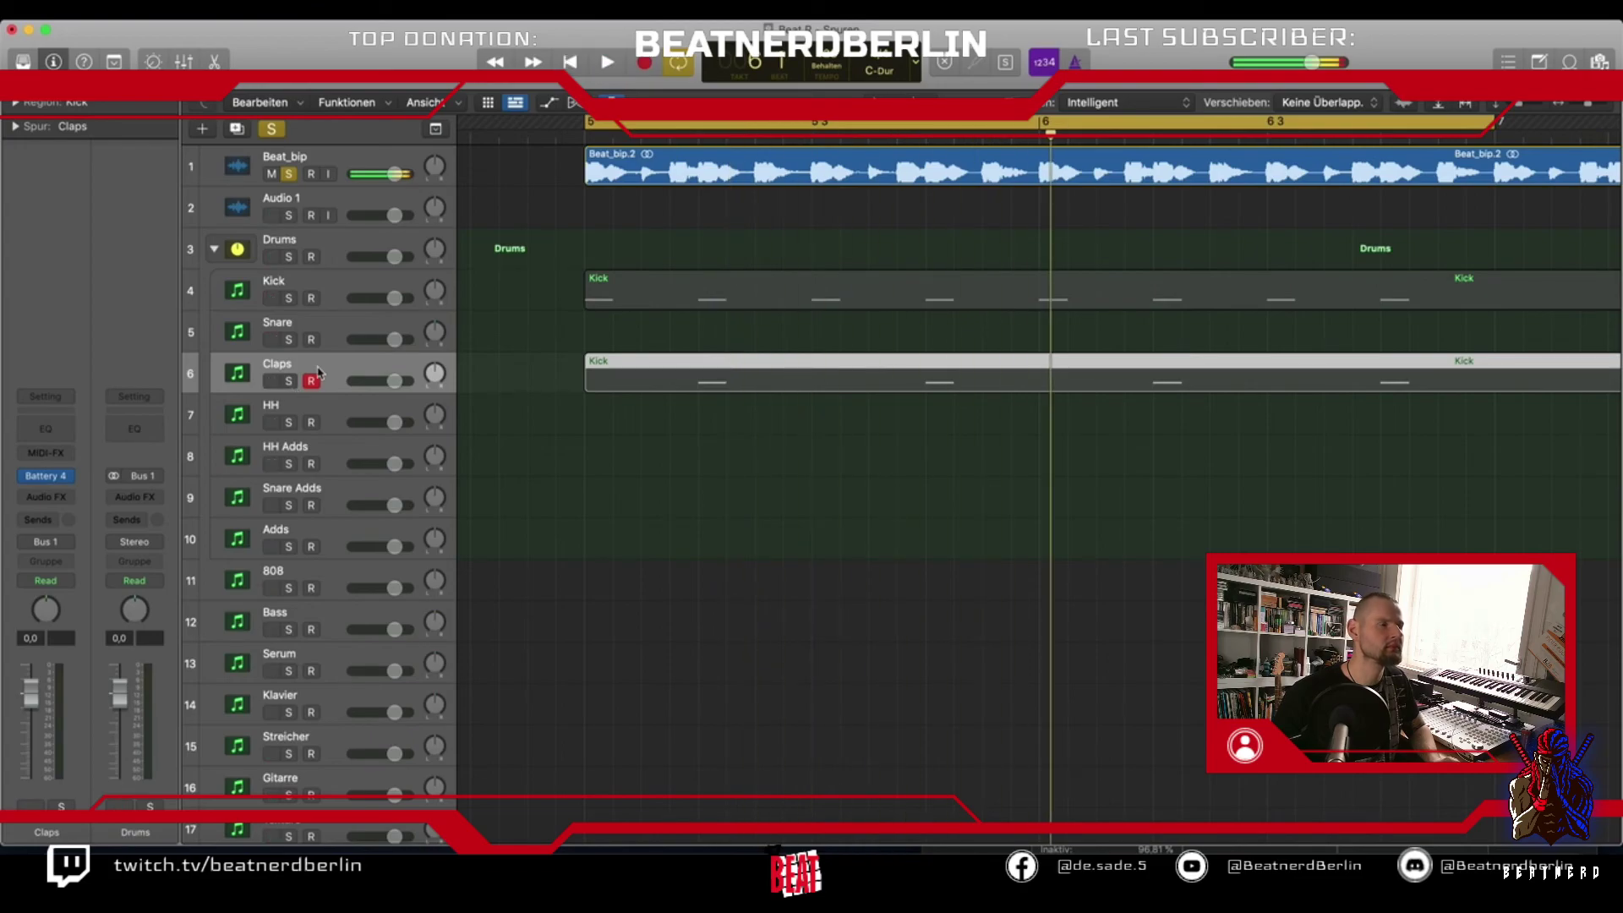
Solo only the Claps track and insert the Space Designer reverb on it
{"action": "left_click", "coordinate": [289, 381]}
{"action": "left_click", "coordinate": [288, 174]}
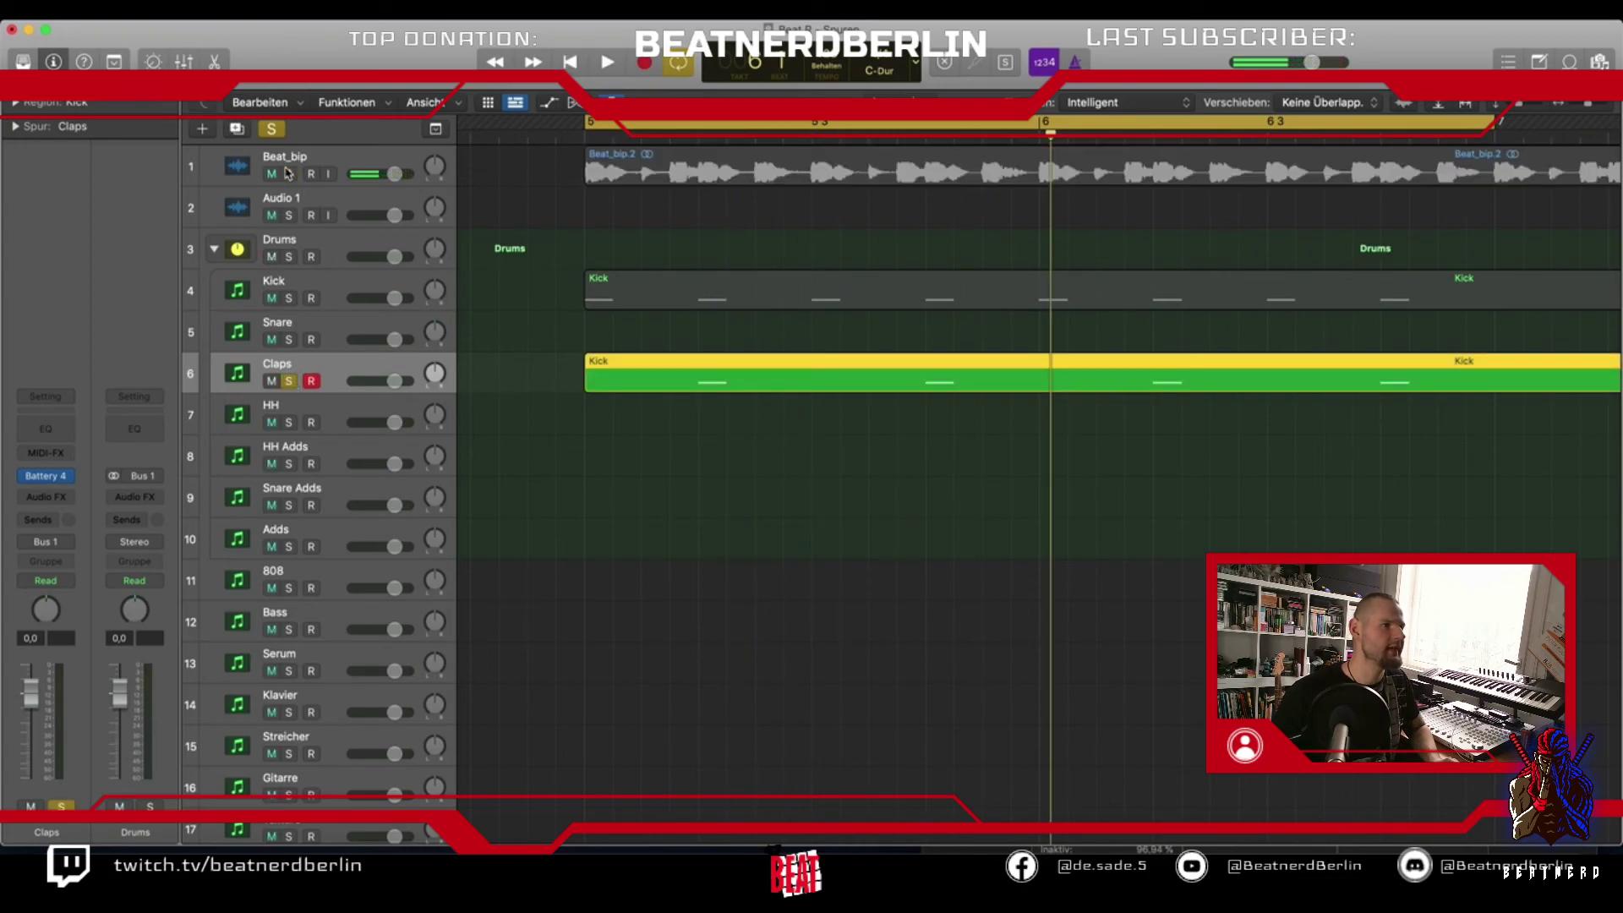
{"action": "left_click", "coordinate": [69, 497]}
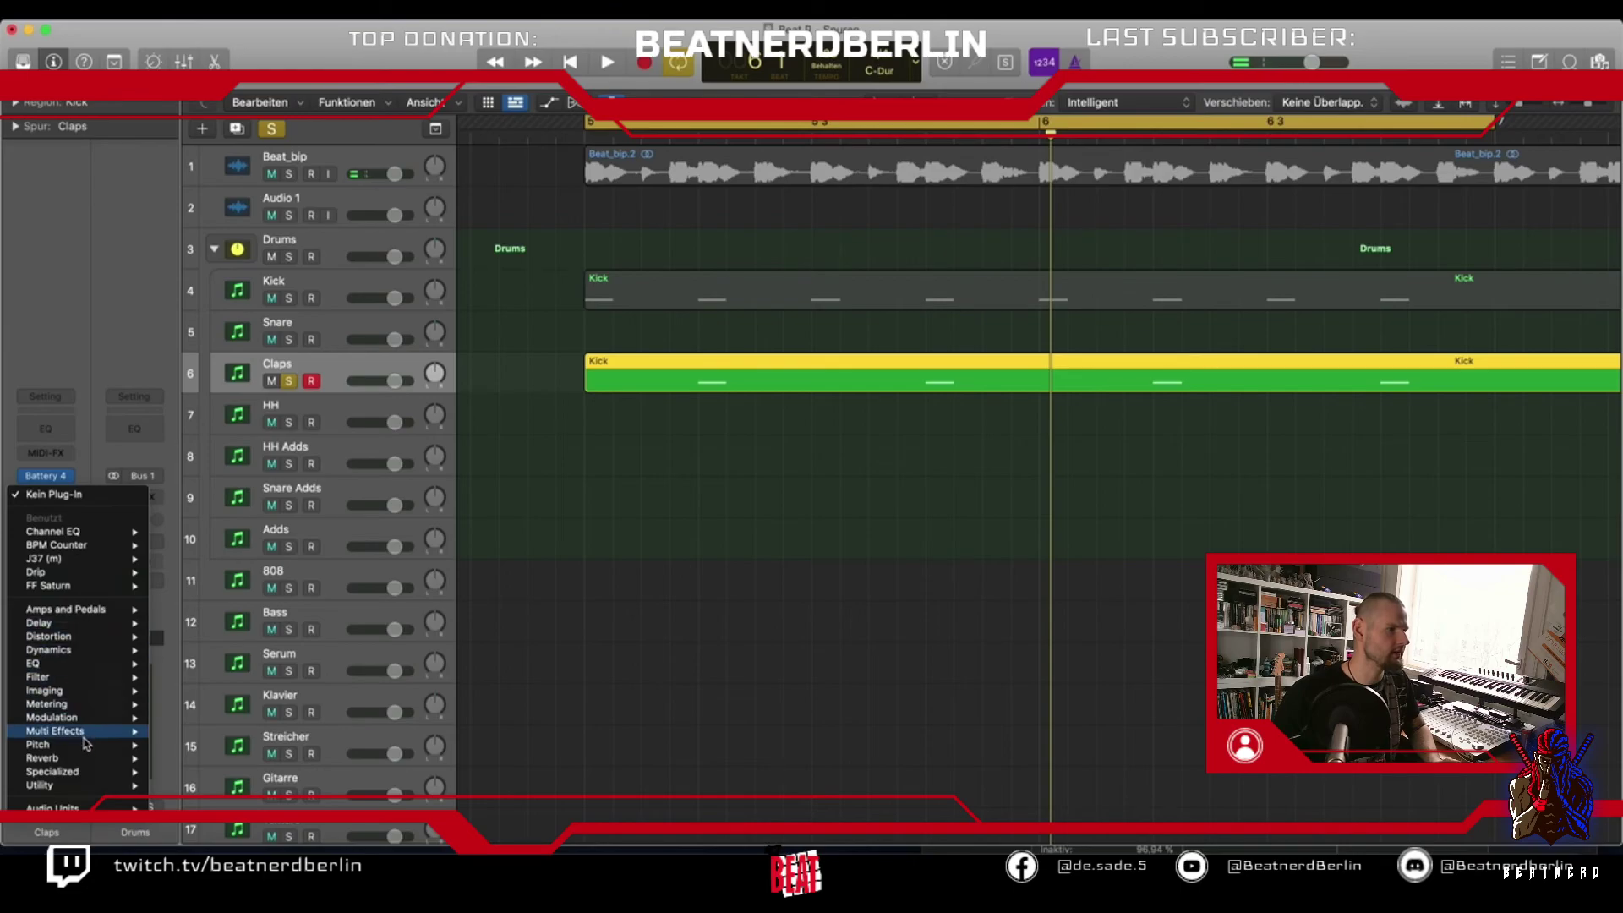
{"action": "mouse_move", "coordinate": [93, 759]}
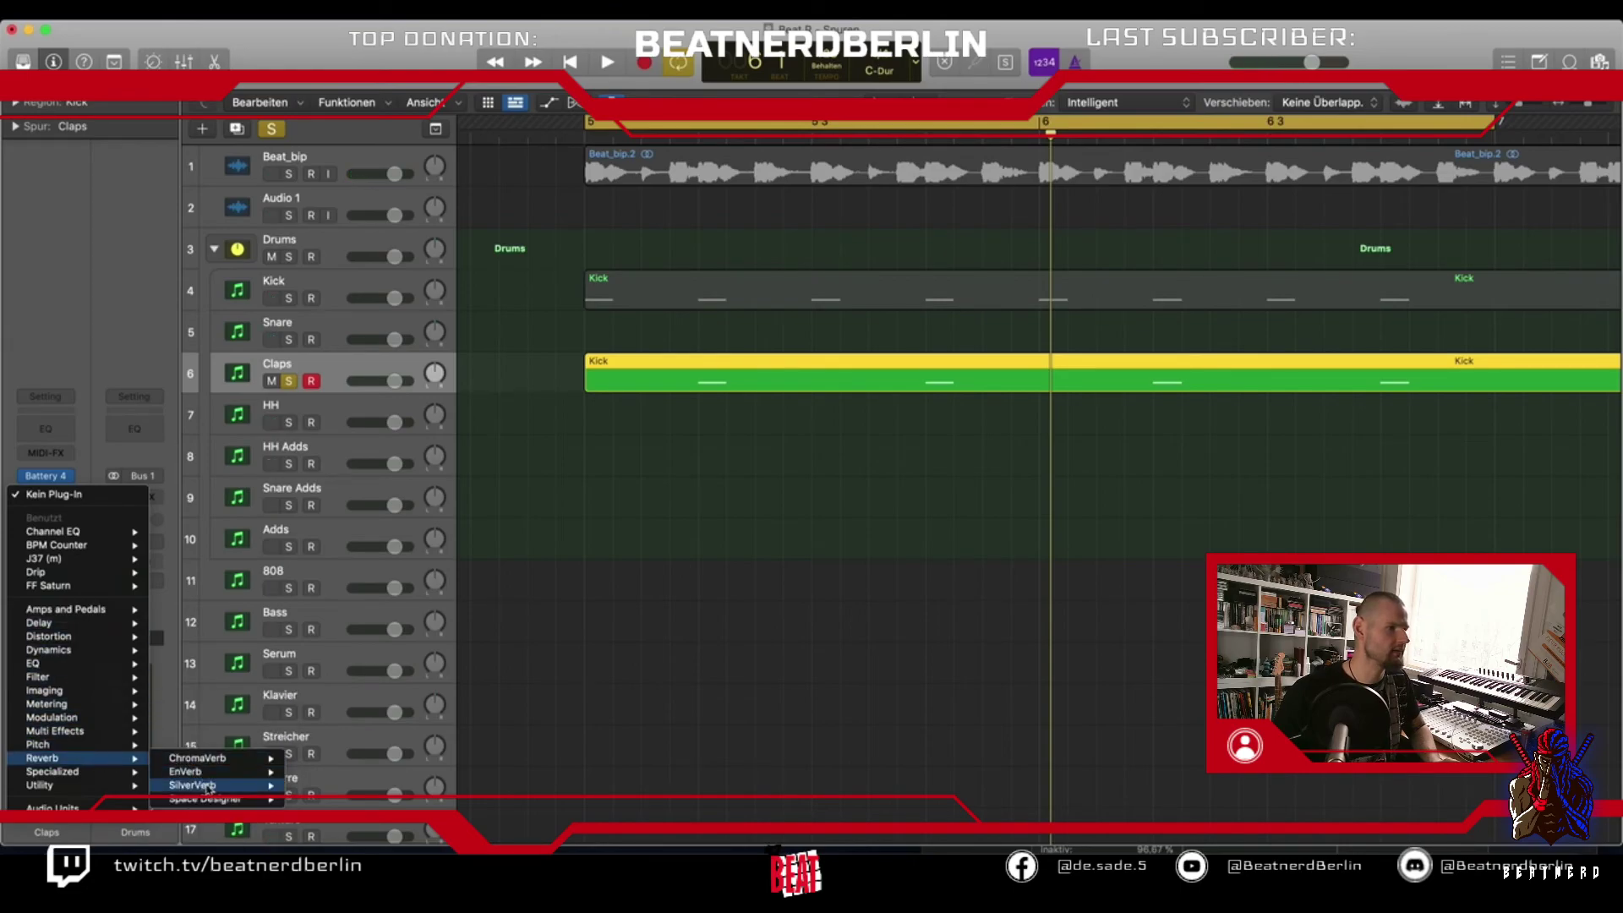
{"action": "left_click", "coordinate": [295, 801]}
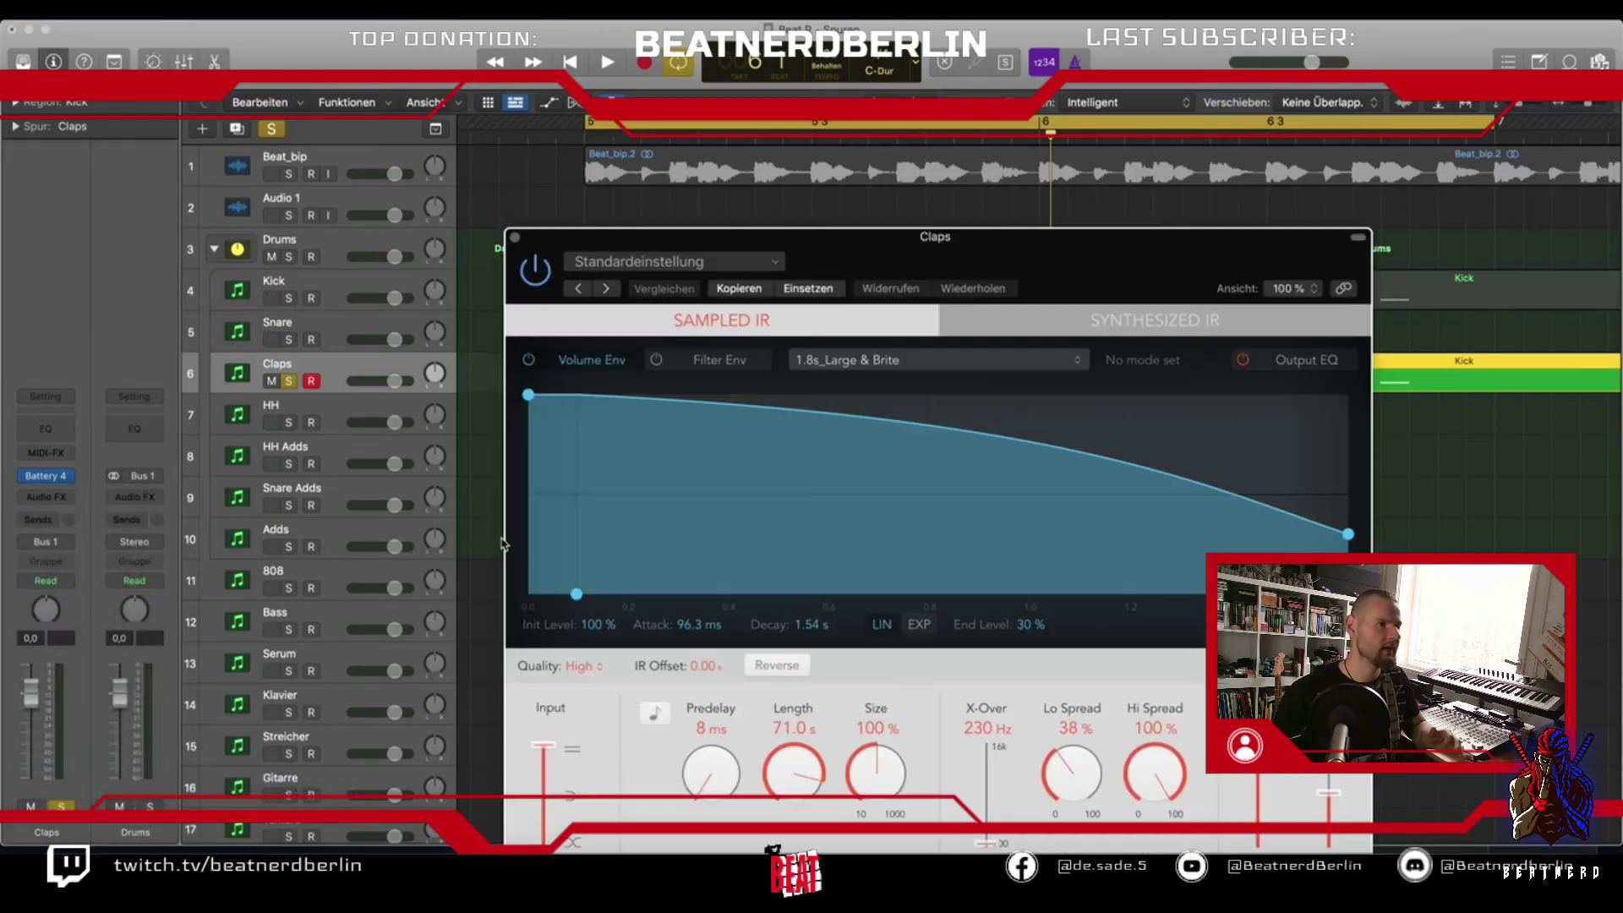
Load the Medium Spaces plate reverb preset 1.2s Tabla Plate in Space Designer, audition it, and close the plug-in window
{"action": "left_click", "coordinate": [619, 264]}
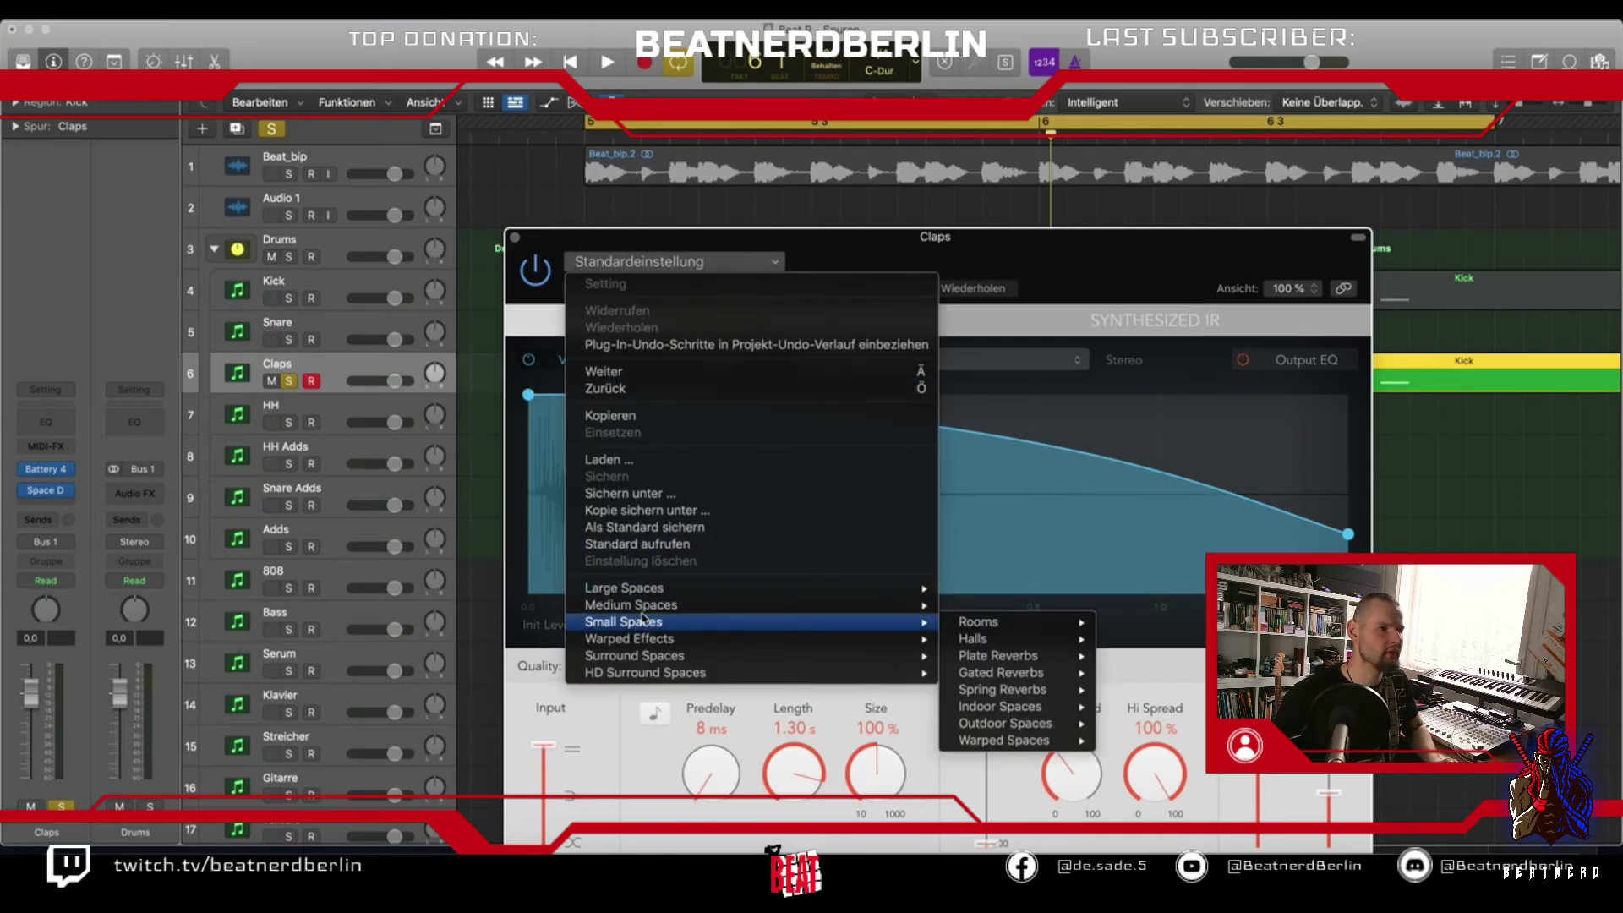
{"action": "mouse_move", "coordinate": [733, 614]}
{"action": "mouse_move", "coordinate": [956, 642]}
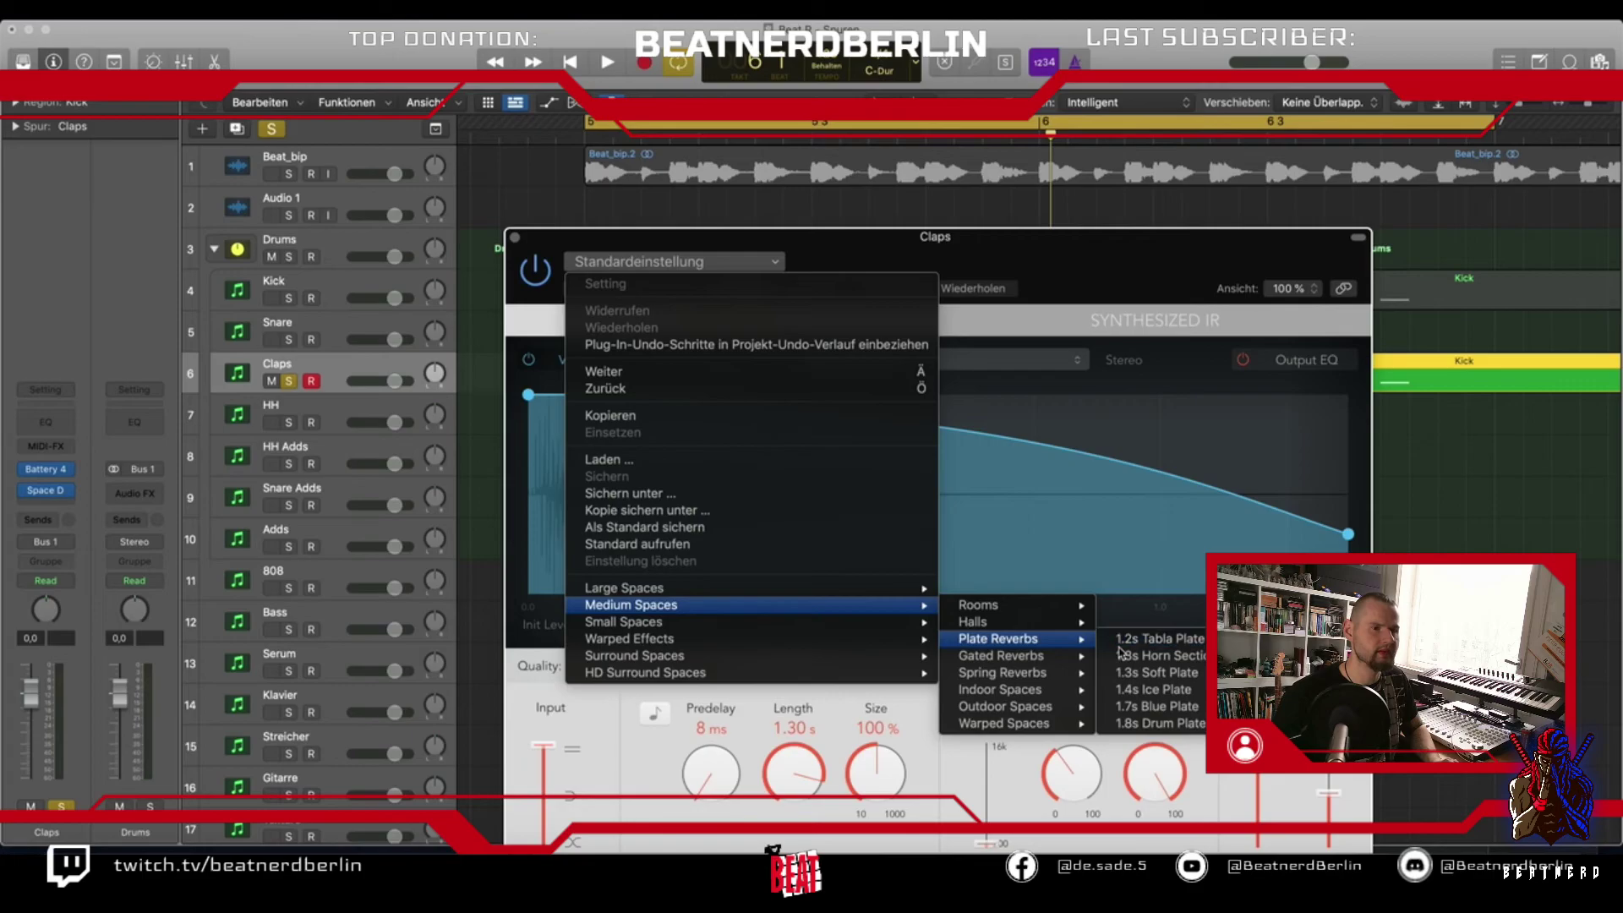
{"action": "left_click", "coordinate": [1124, 640]}
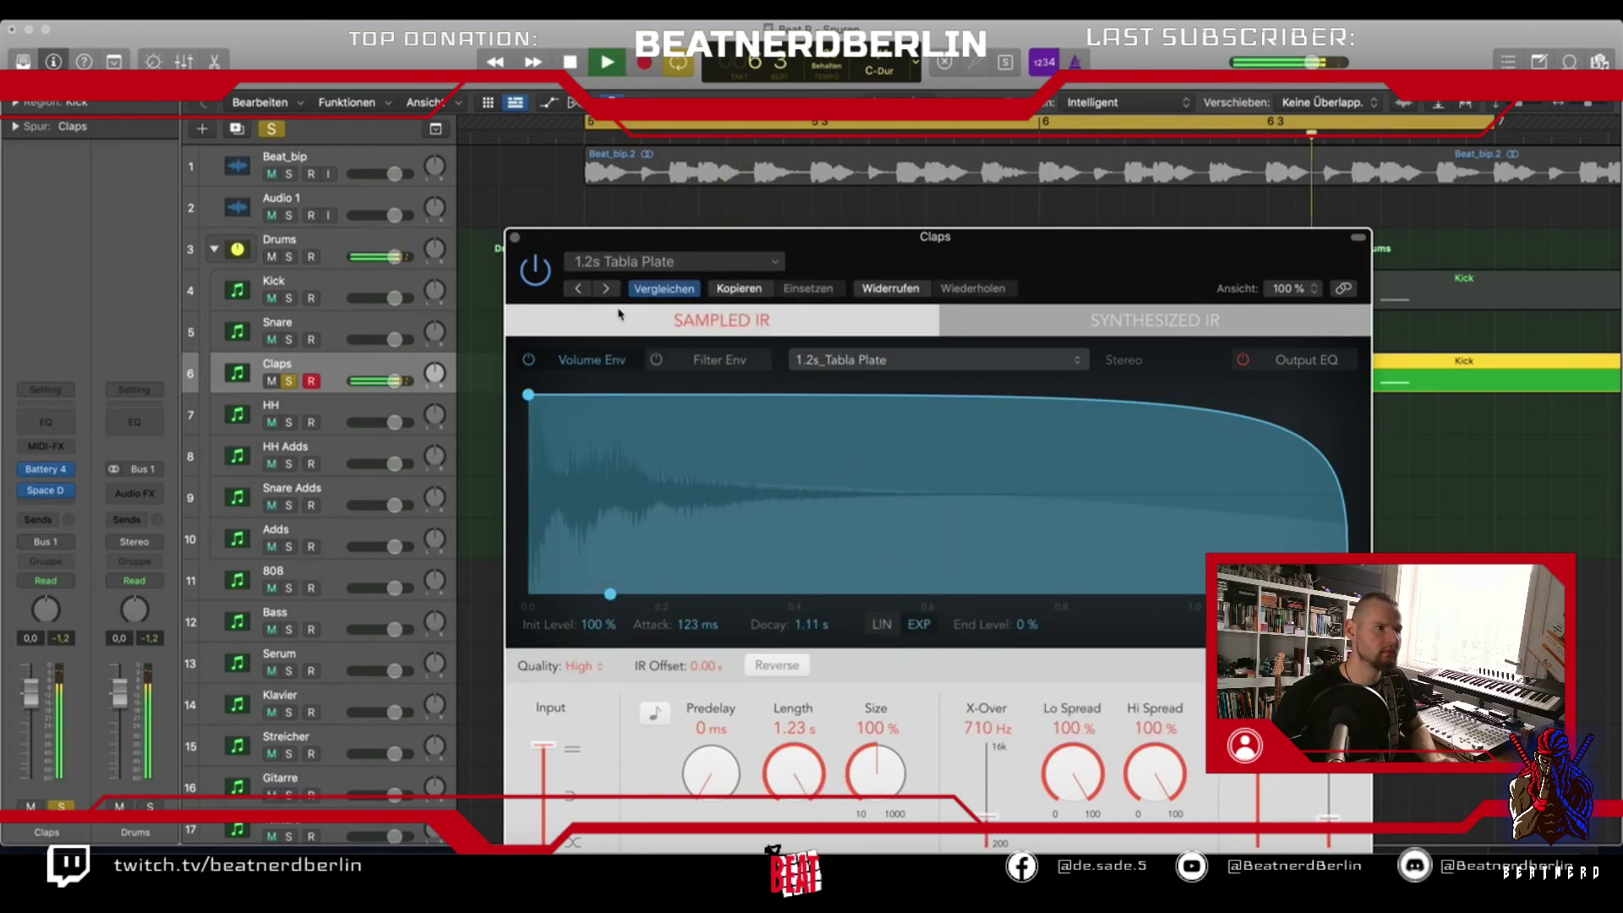
{"action": "key", "text": "space"}
{"action": "left_click", "coordinate": [515, 238]}
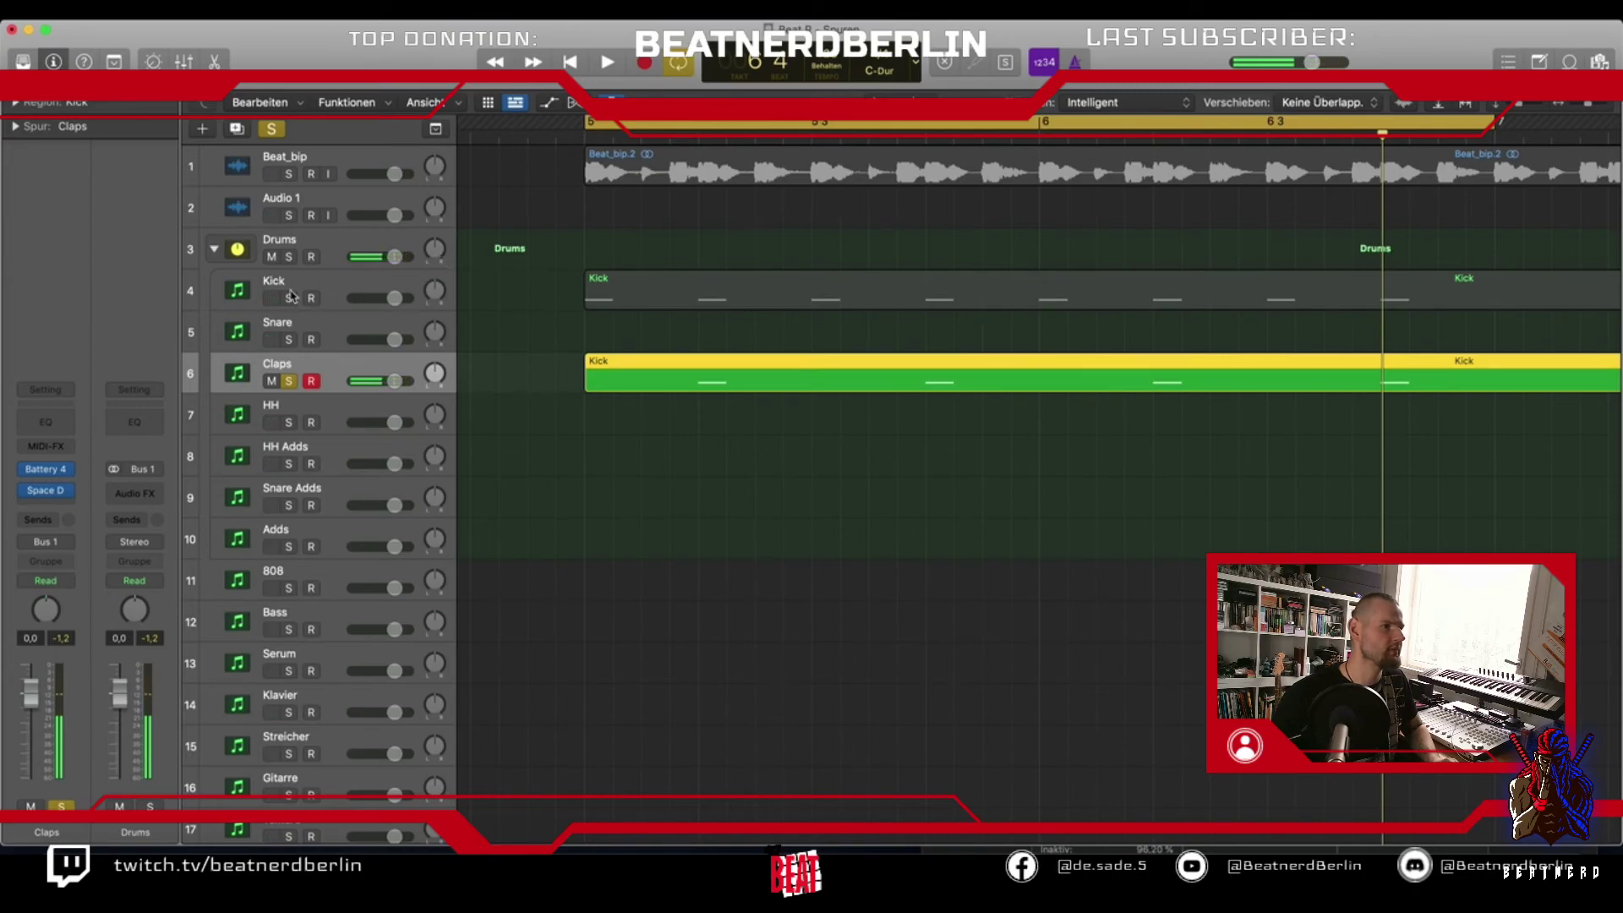
Add the Kick track to the solo and play it with the reverberated claps
{"action": "left_click", "coordinate": [288, 298]}
{"action": "key", "text": "space"}
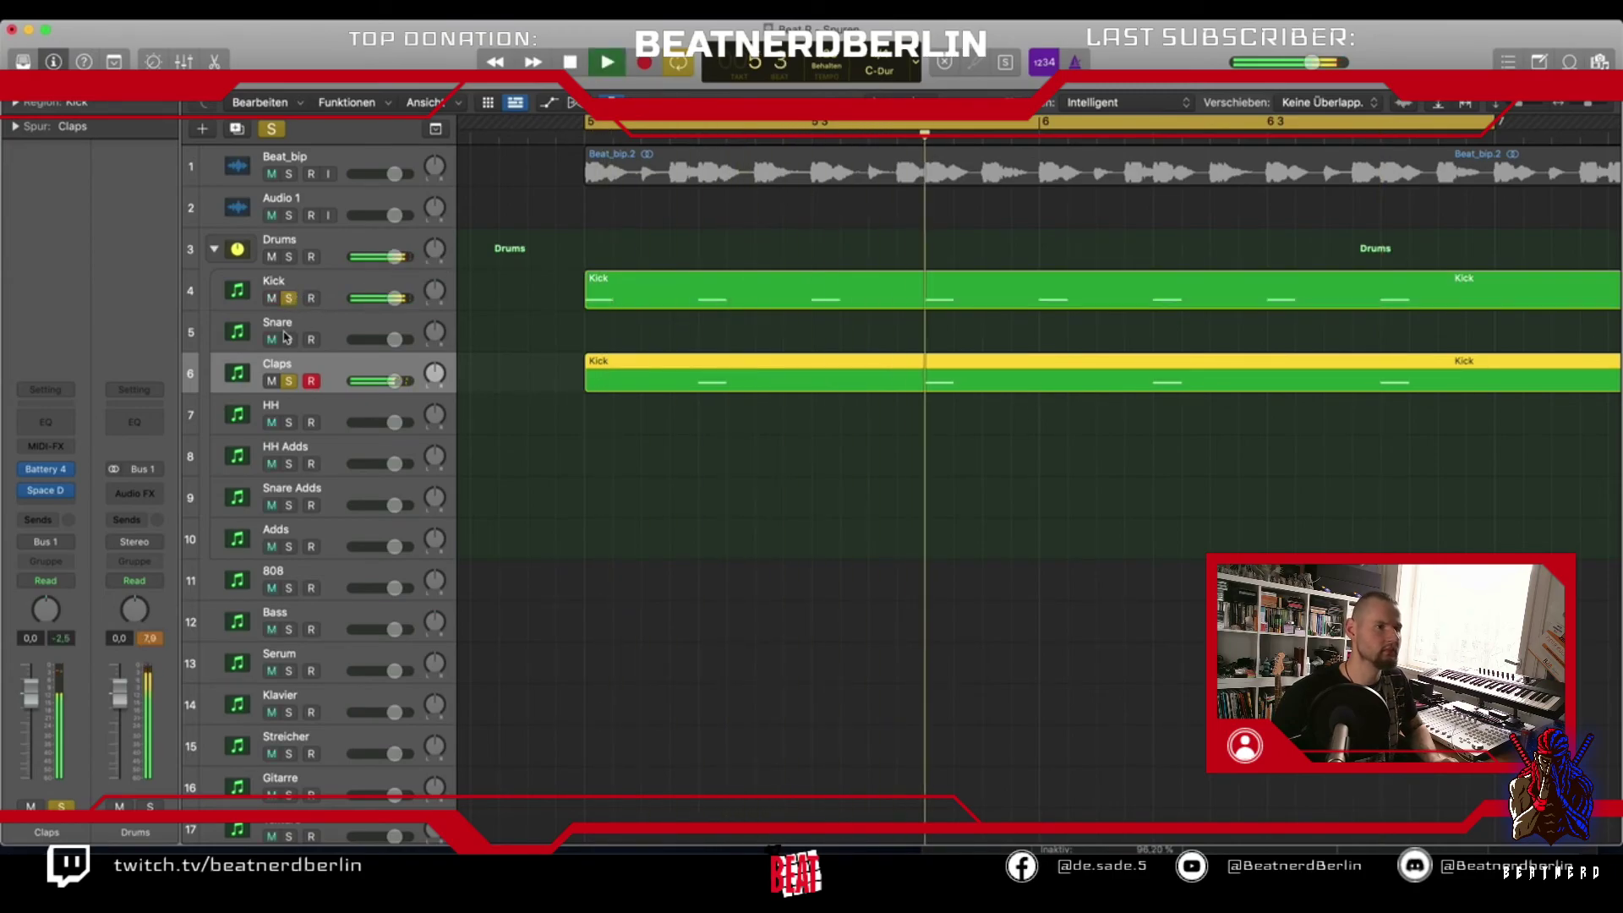
{"action": "key", "text": "space"}
Clear the Kick and Claps solos, solo Beat_bip, and listen to the reference loop for the clap placement
{"action": "left_click", "coordinate": [288, 298]}
{"action": "left_click", "coordinate": [289, 381]}
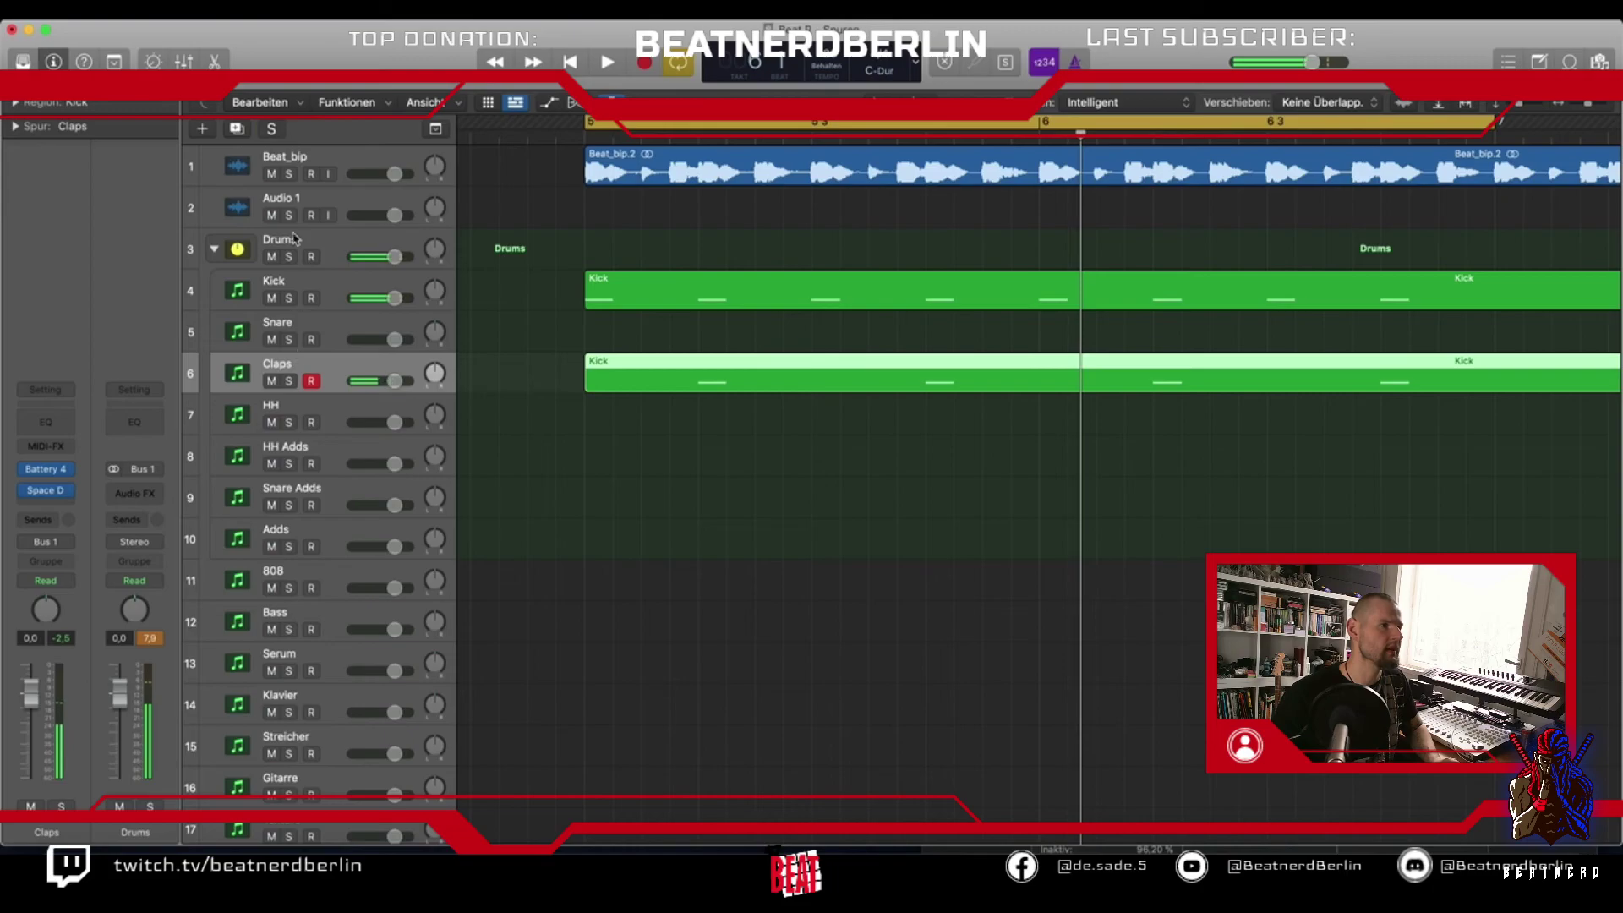
{"action": "left_click", "coordinate": [289, 174]}
{"action": "key", "text": "space"}
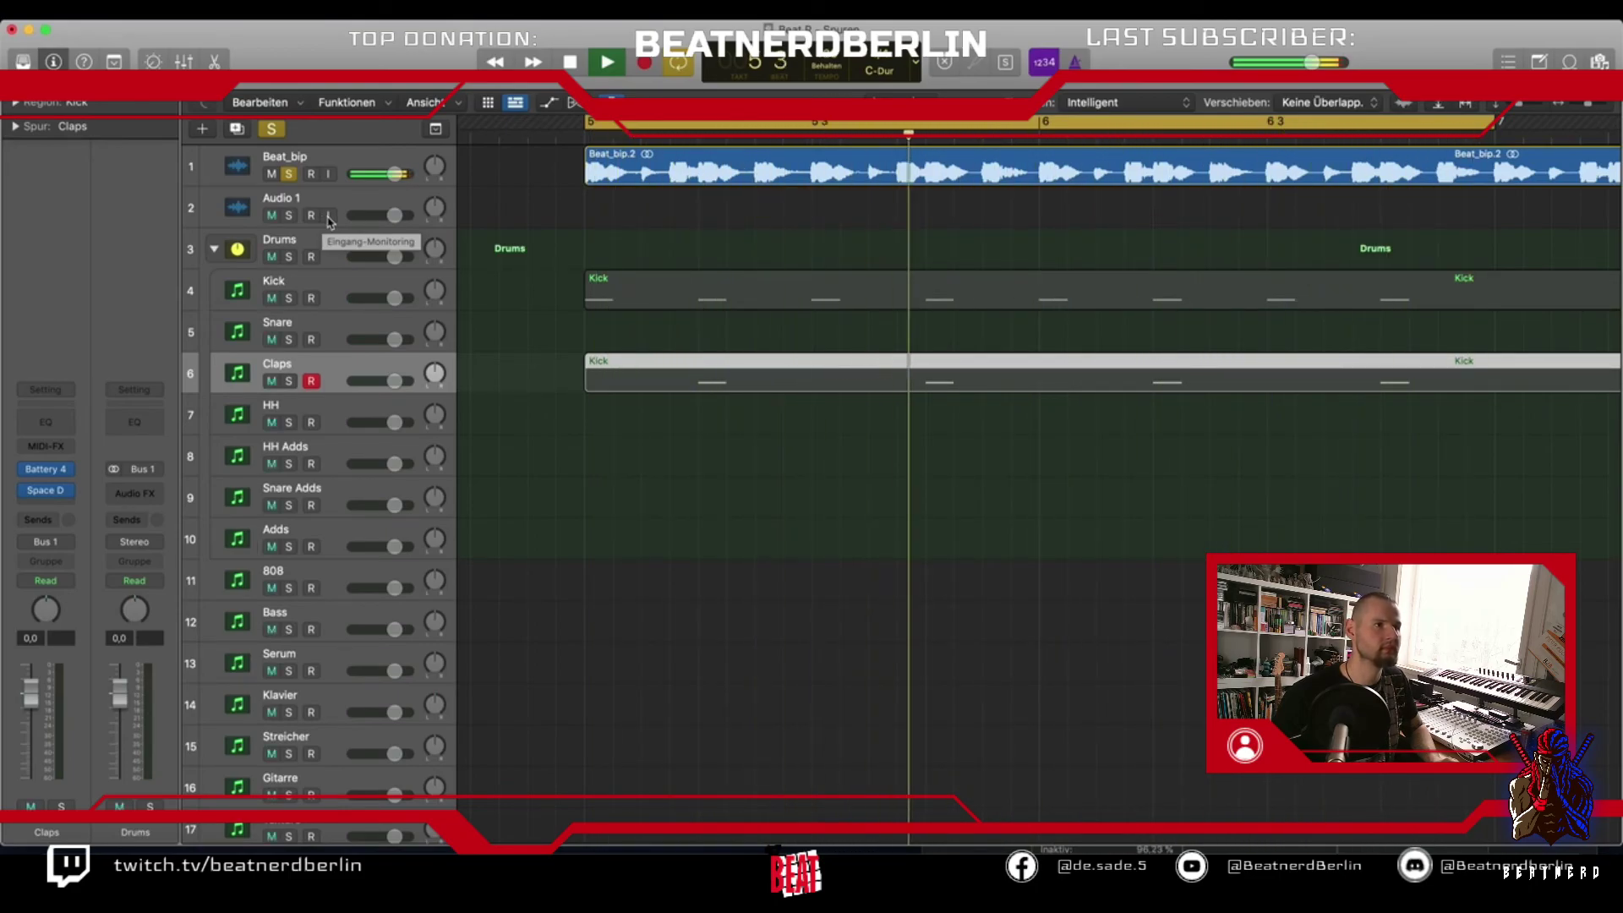
{"action": "key", "text": "space"}
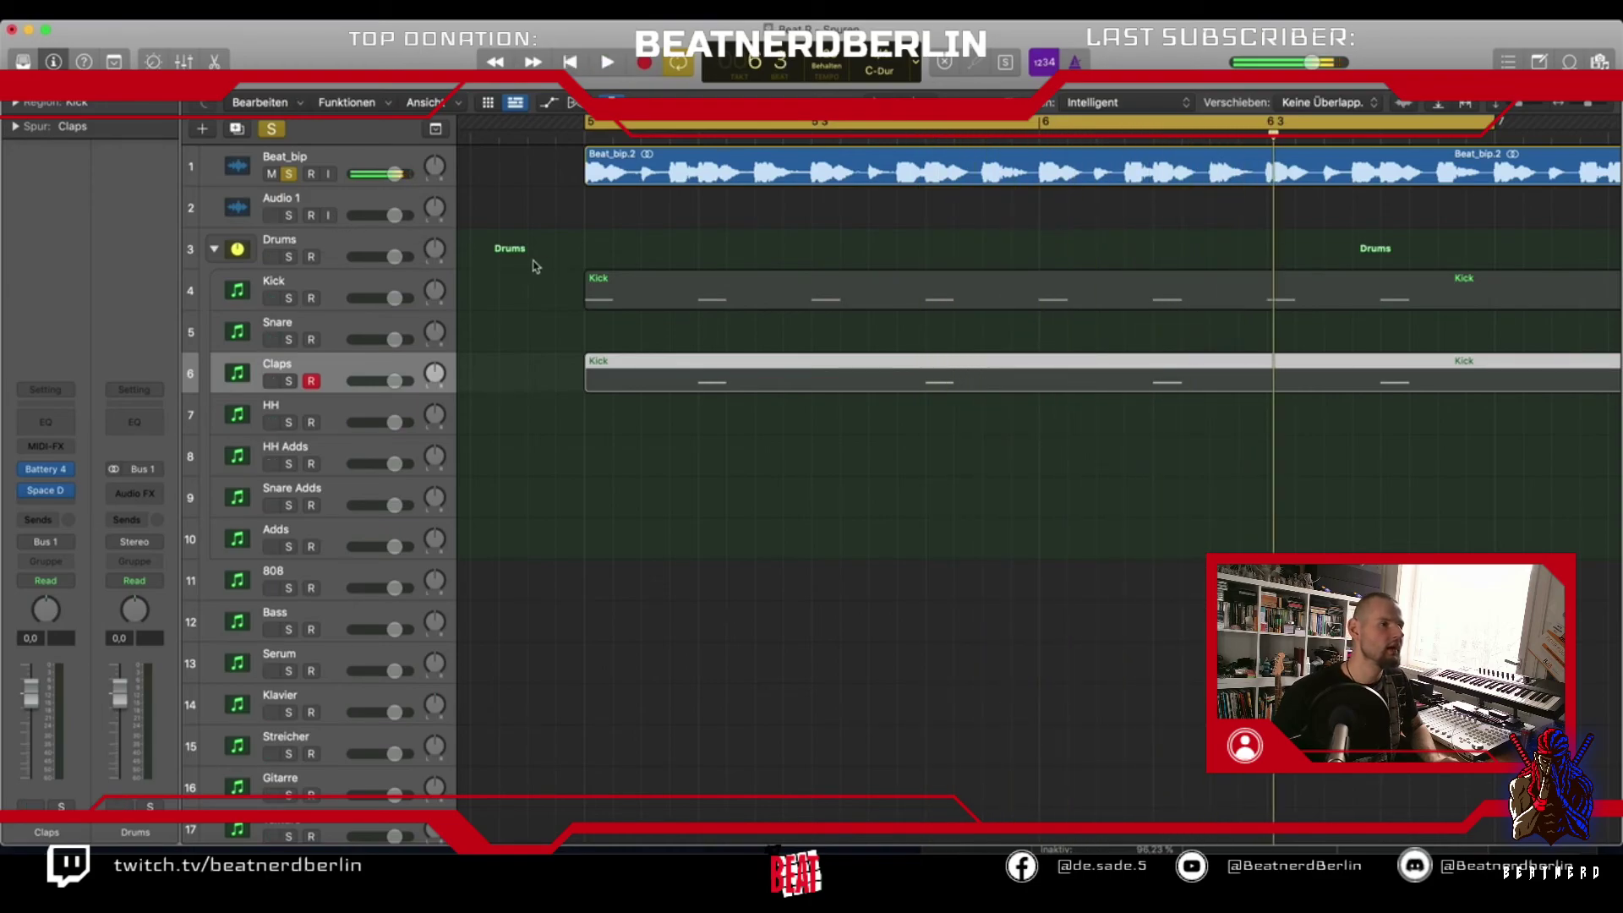
{"action": "key", "text": "space"}
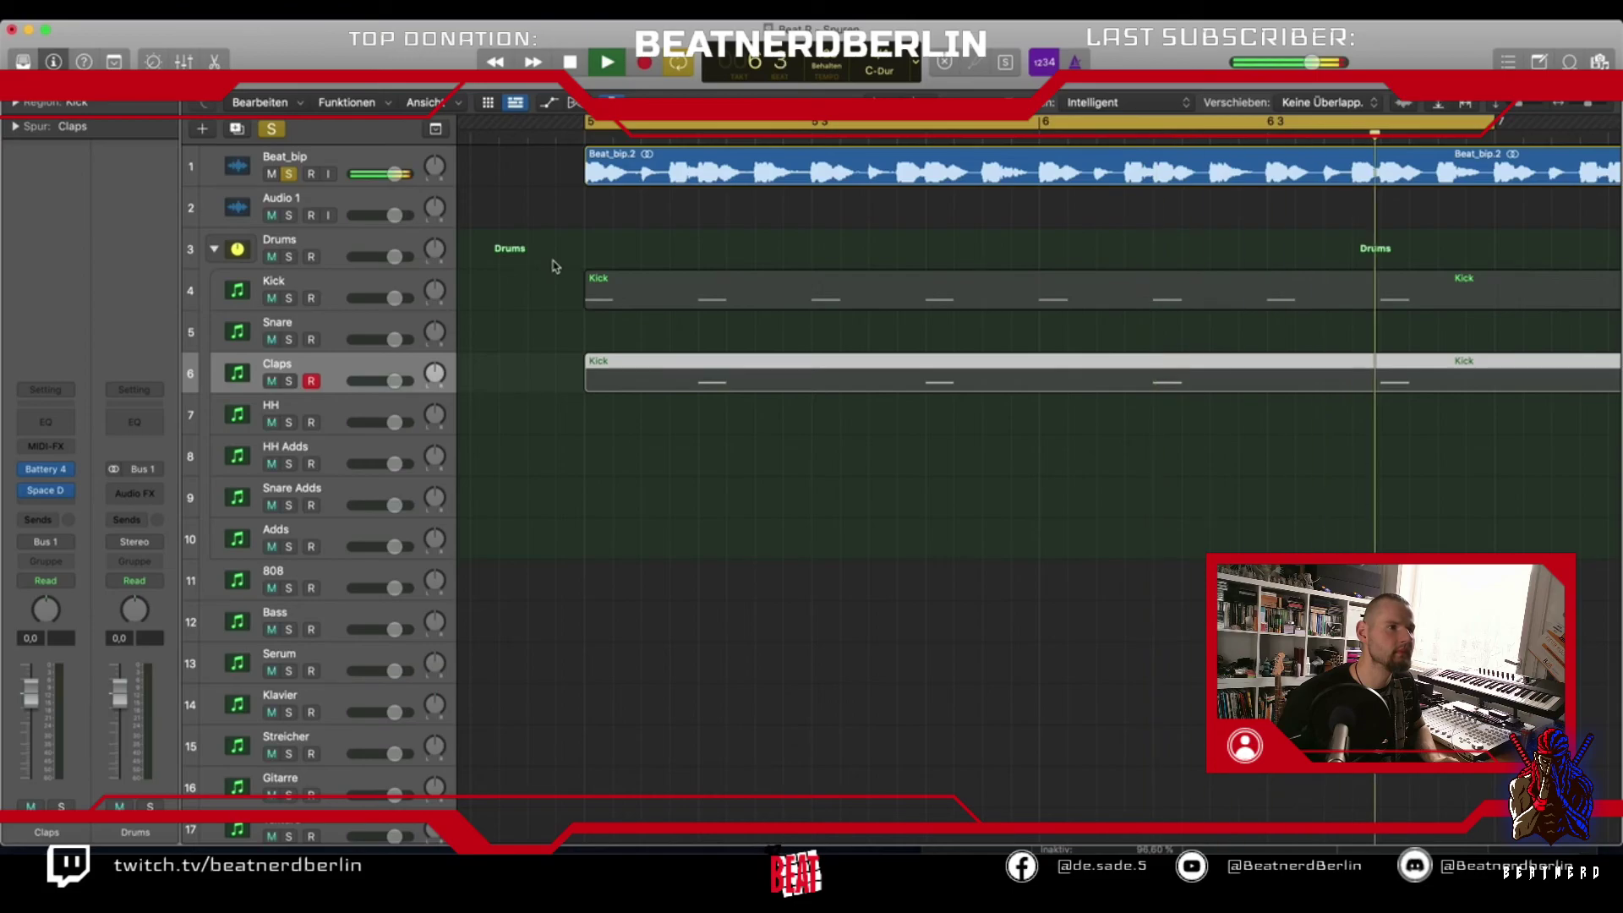
{"action": "key", "text": "space"}
Open the Claps region in the piano roll and move all four notes later, placing the first at 5 2 2 1
{"action": "left_click", "coordinate": [672, 383]}
{"action": "double_click", "coordinate": [605, 382]}
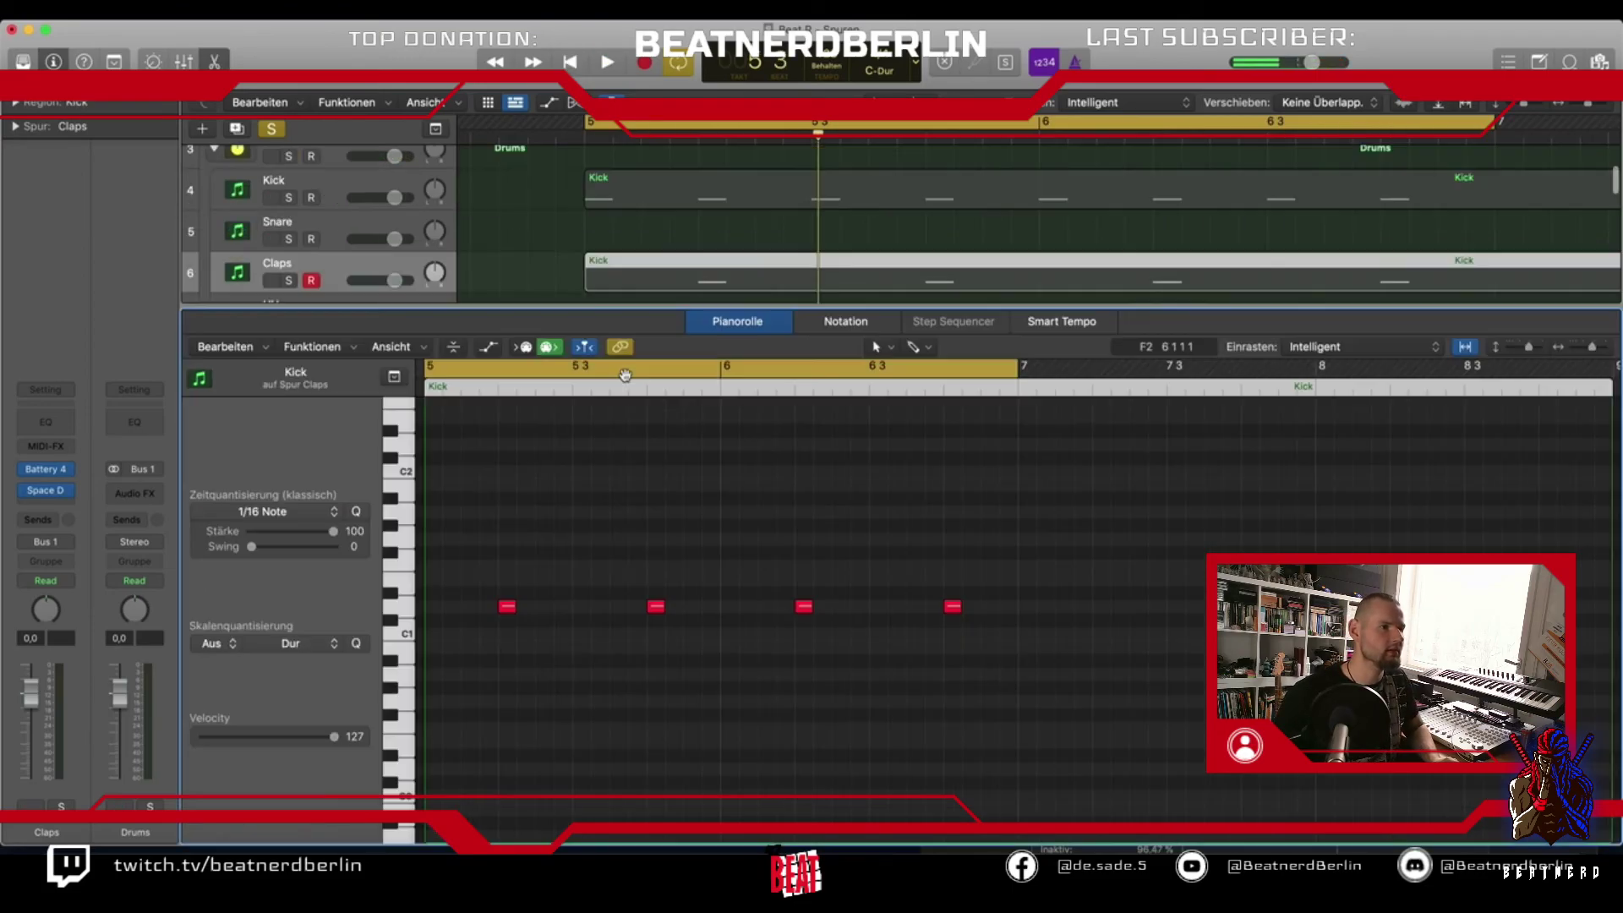
{"action": "left_click_drag", "start_coordinate": [1035, 535], "coordinate": [499, 675]}
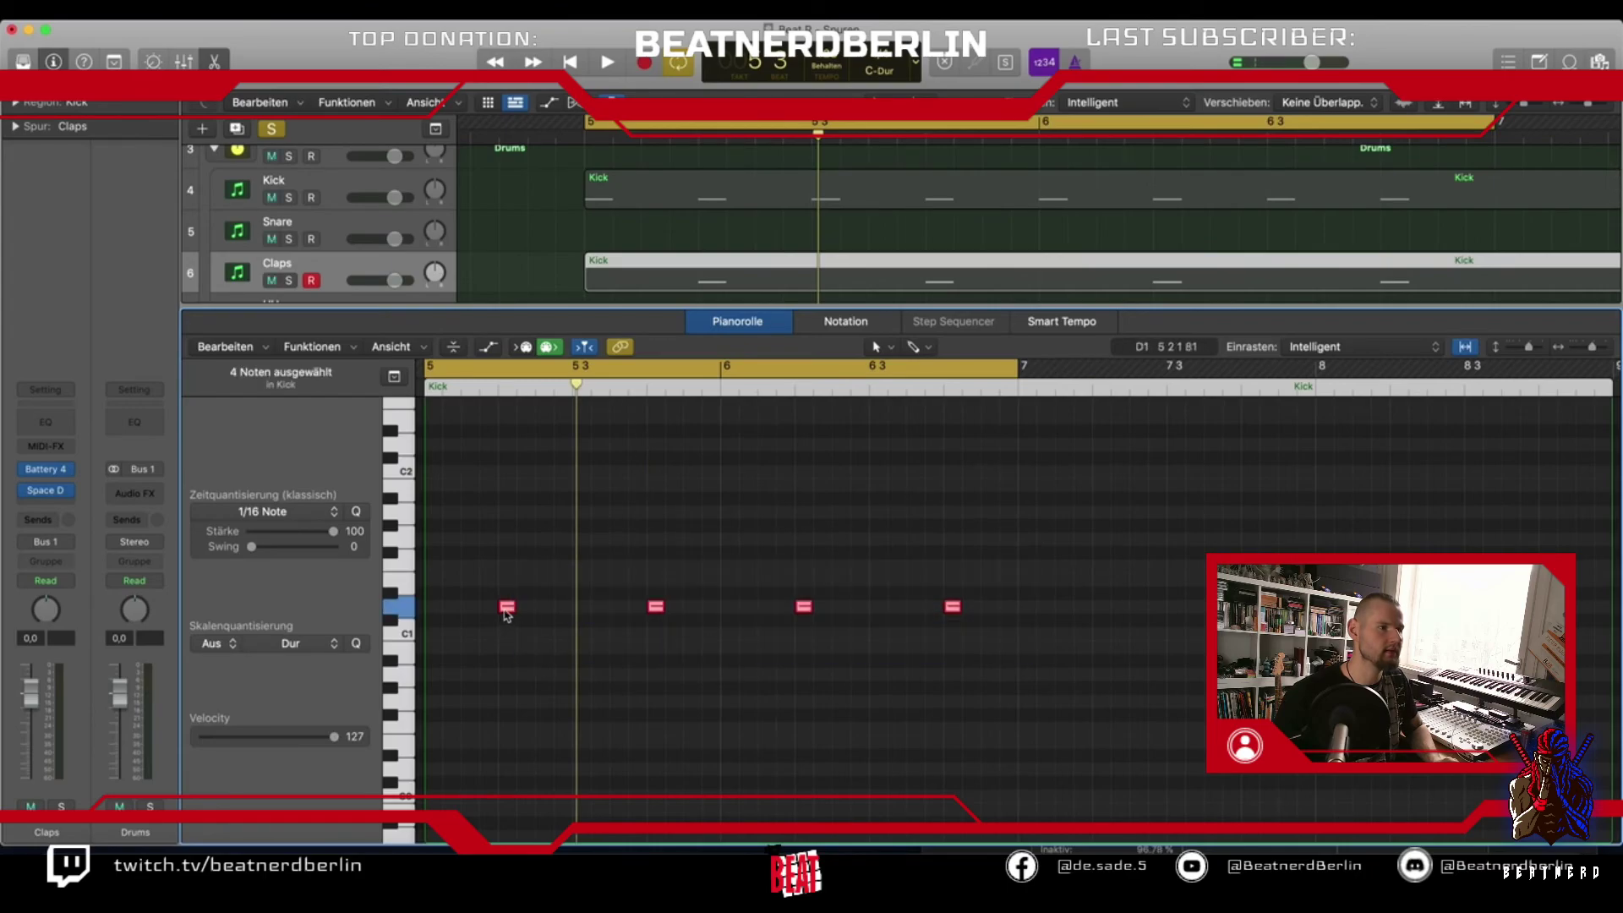
{"action": "left_click_drag", "start_coordinate": [514, 610], "coordinate": [533, 611]}
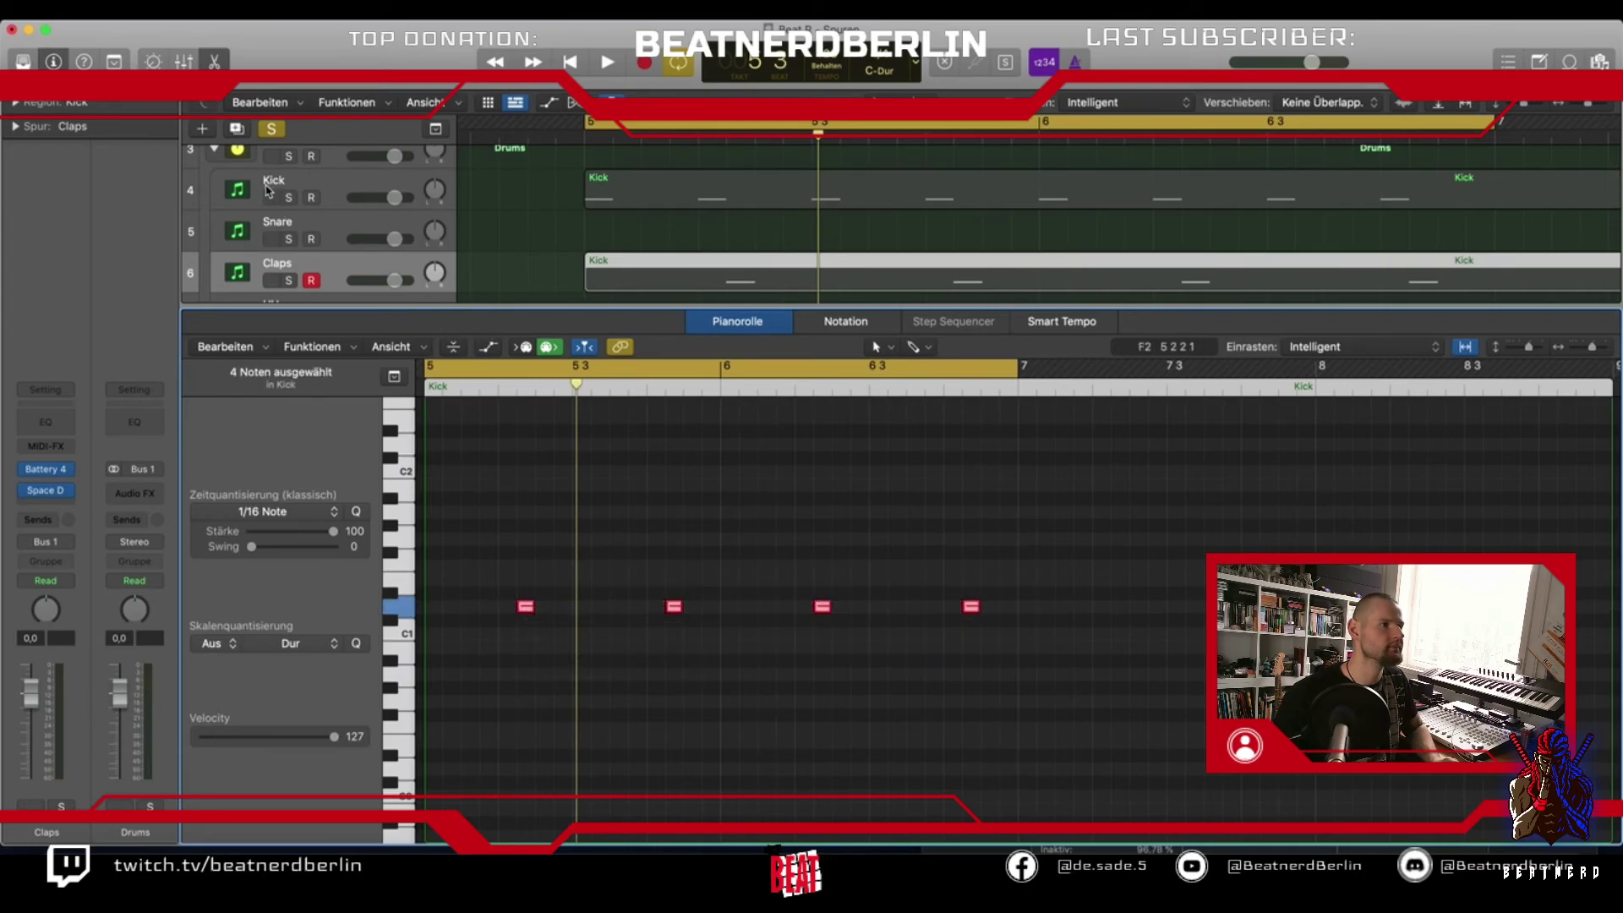
Solo the Kick, Snare and Claps tracks and play the loop to check the shifted claps
{"action": "left_click", "coordinate": [290, 200]}
{"action": "left_click", "coordinate": [288, 240]}
{"action": "left_click", "coordinate": [290, 279]}
{"action": "key", "text": "space"}
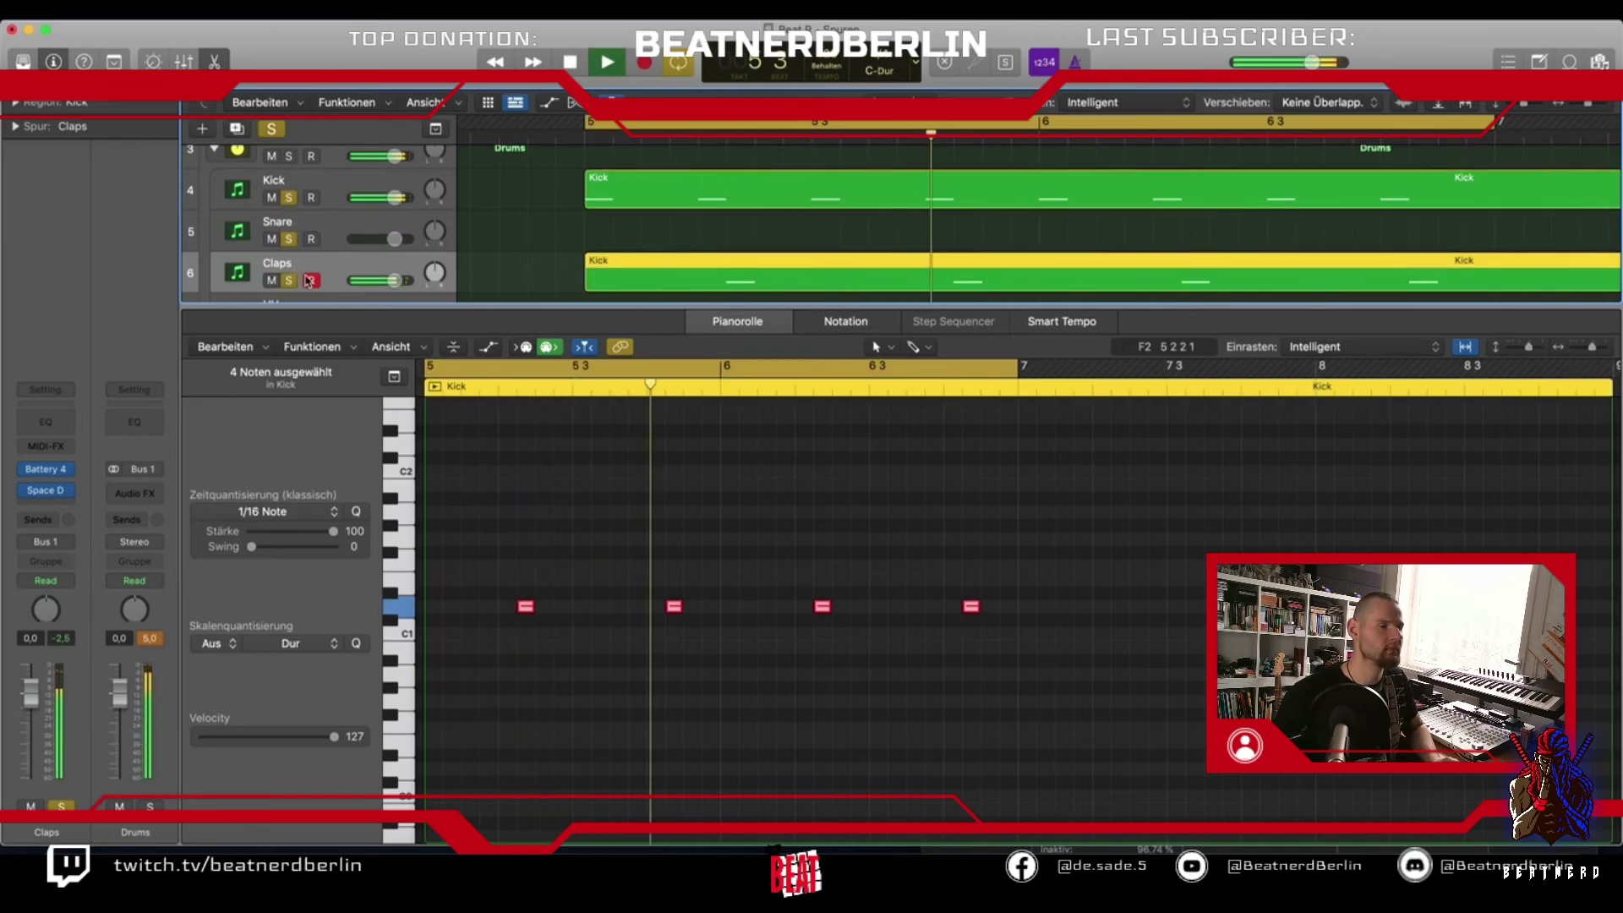
{"action": "key", "text": "space"}
Try to nudge the four selected clap notes slightly and replay the soloed drums
{"action": "mouse_move", "coordinate": [525, 608]}
{"action": "left_mouse_down"}
{"action": "mouse_move", "coordinate": [490, 610]}
{"action": "mouse_move", "coordinate": [528, 609]}
{"action": "left_mouse_up"}
{"action": "key", "text": "space"}
{"action": "key", "text": "space"}
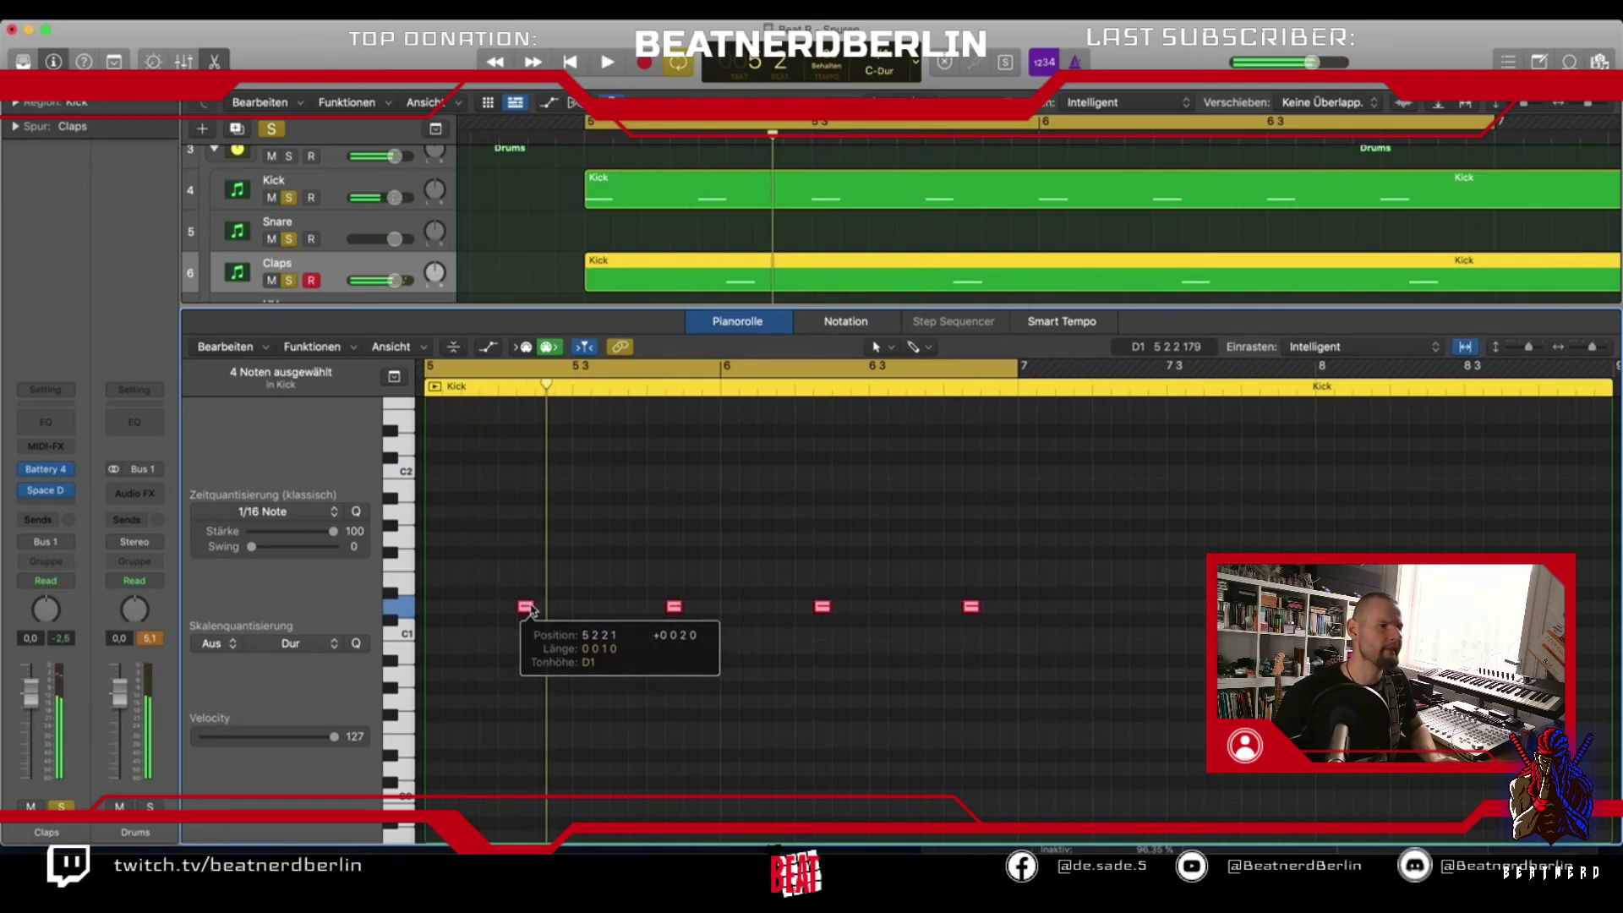
{"action": "key", "text": "space"}
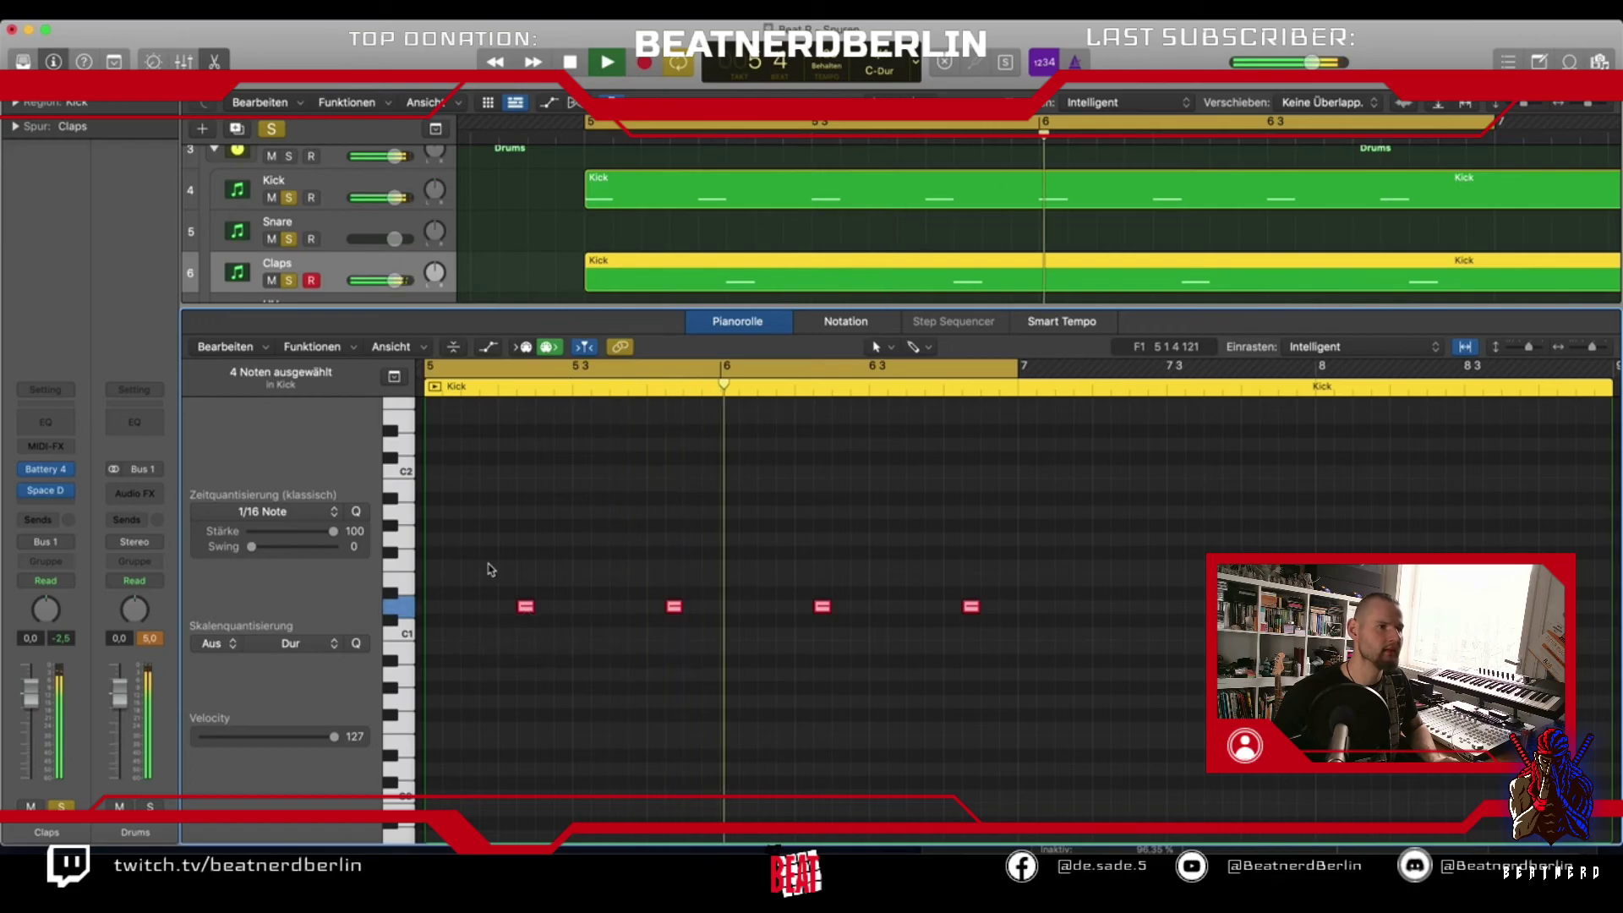
Try to shift the four selected clap notes slightly earlier and check their timing against the soloed kick
{"action": "key", "text": "space"}
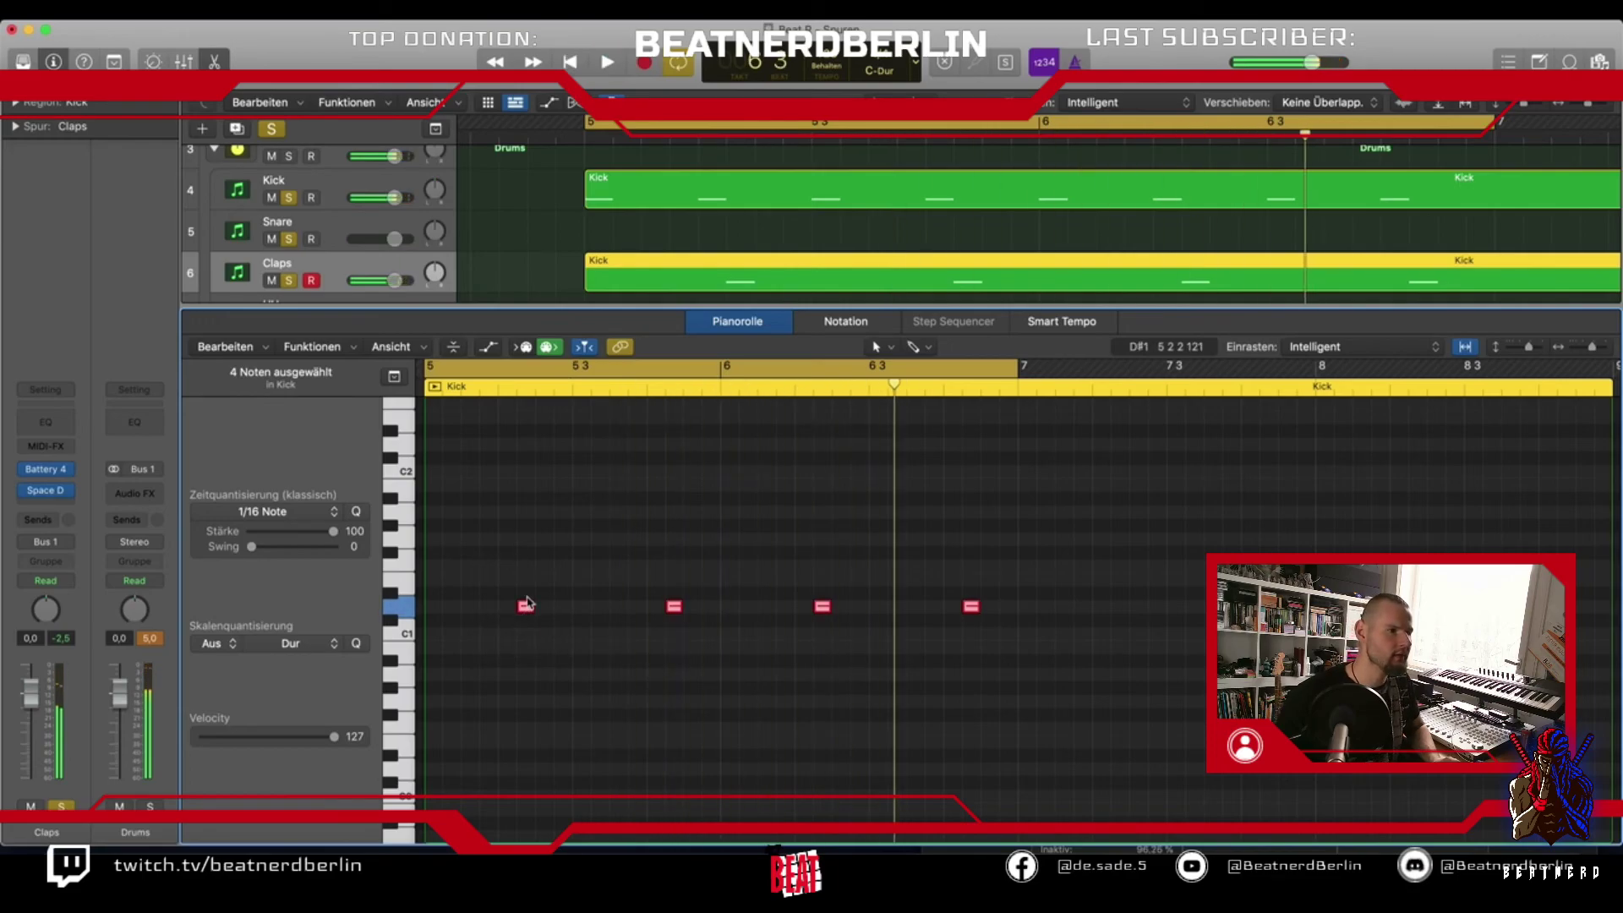
{"action": "left_click_drag", "start_coordinate": [539, 608], "coordinate": [526, 608]}
{"action": "key", "text": "space"}
{"action": "key", "text": "space"}
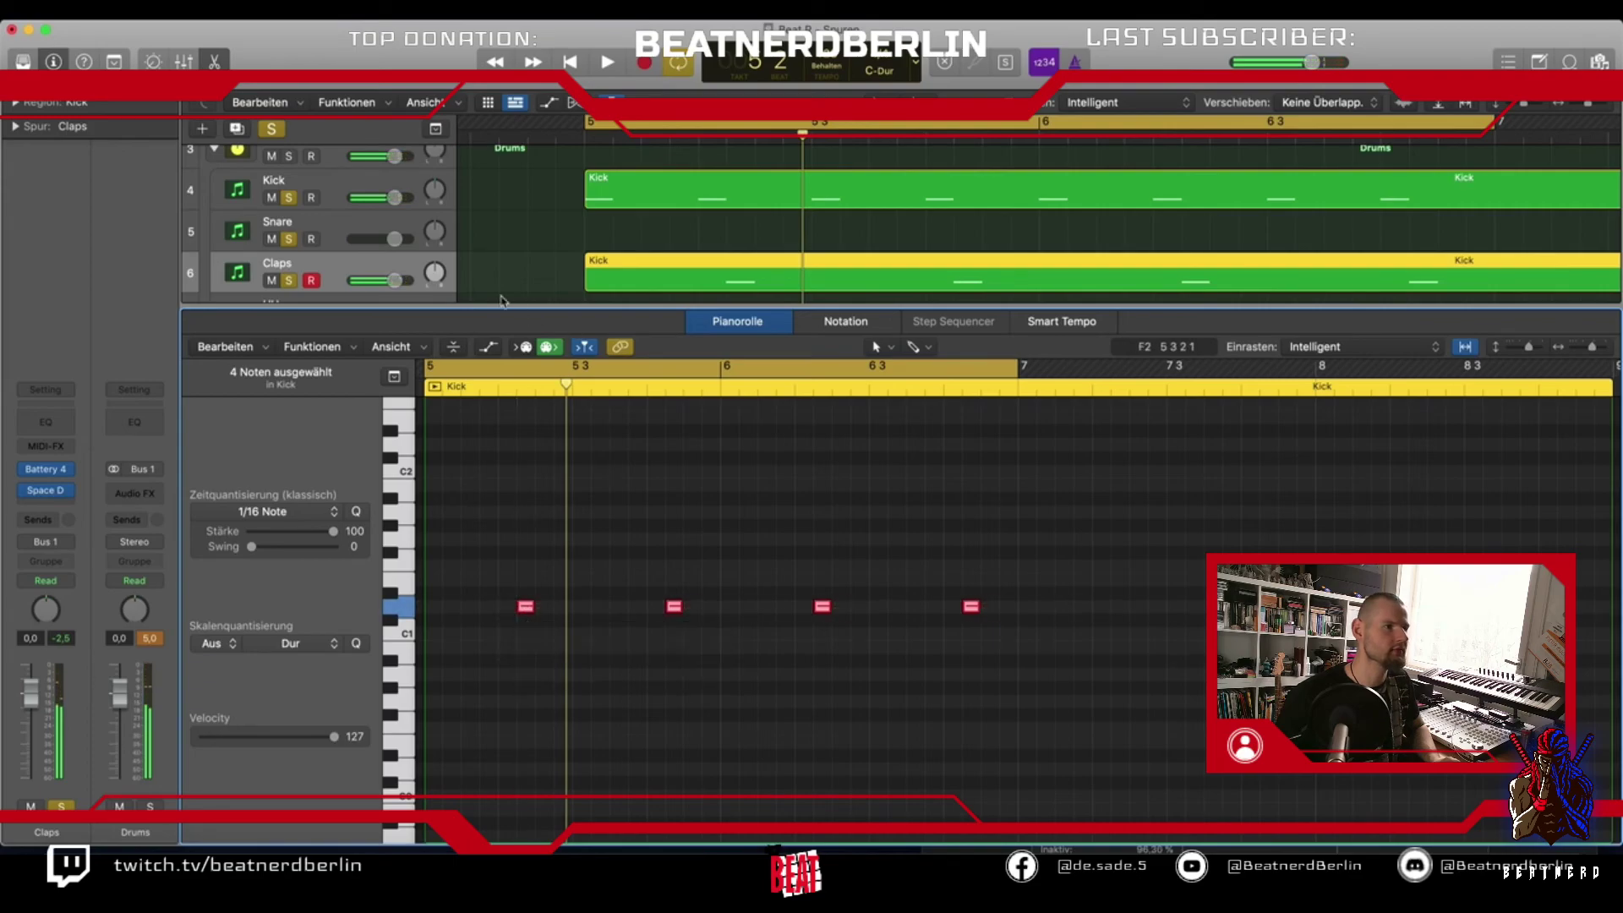
Clear the track solos and listen to the drums with Beat_bip, shortening the cycle range to 5 2 and extending it to 5 3
{"action": "left_click", "coordinate": [535, 203]}
{"action": "scroll", "coordinate": [535, 206], "scroll_direction": "up", "scroll_amount": 3}
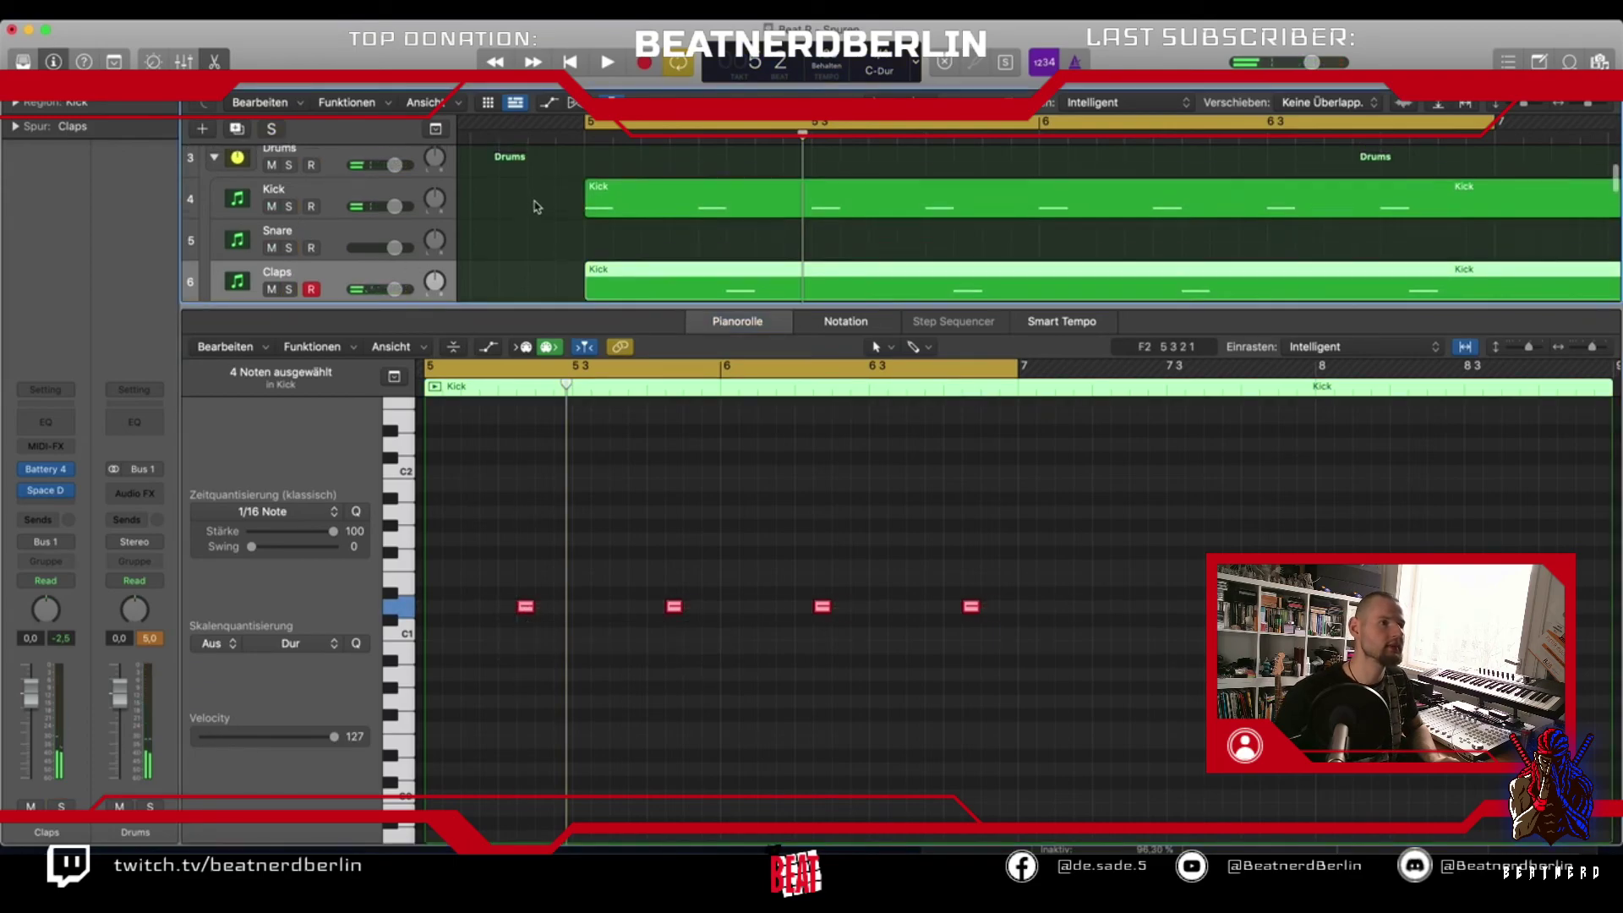
{"action": "key", "text": "space"}
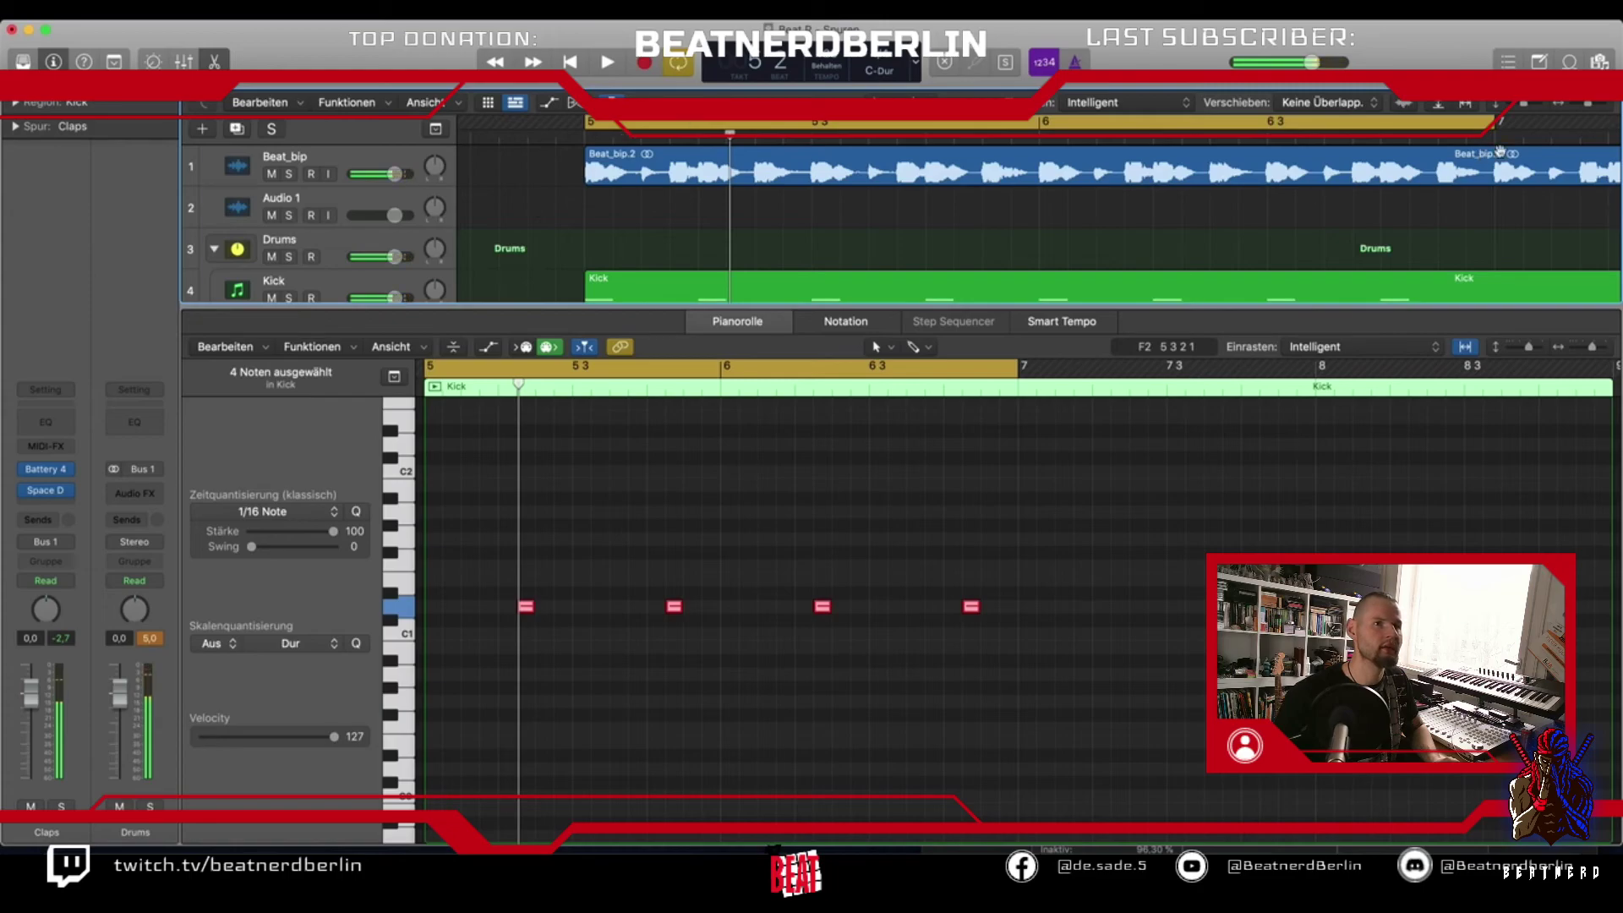
{"action": "left_click_drag", "start_coordinate": [1495, 121], "coordinate": [694, 261]}
{"action": "key", "text": "space"}
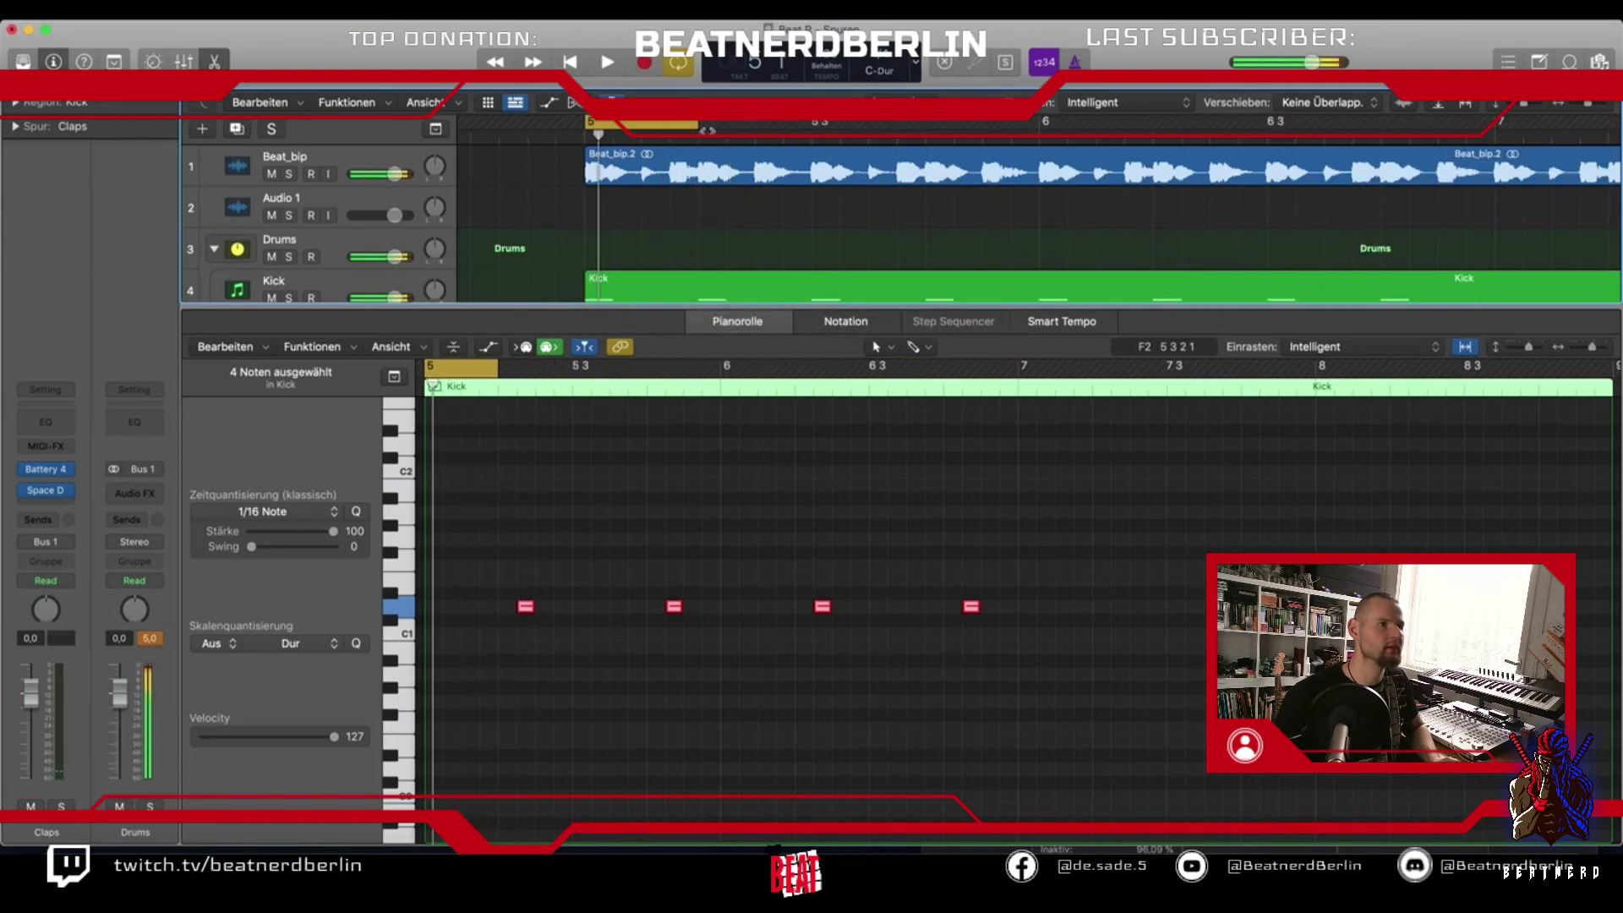
{"action": "key", "text": "space"}
{"action": "left_click_drag", "start_coordinate": [699, 126], "coordinate": [810, 128]}
{"action": "key", "text": "space"}
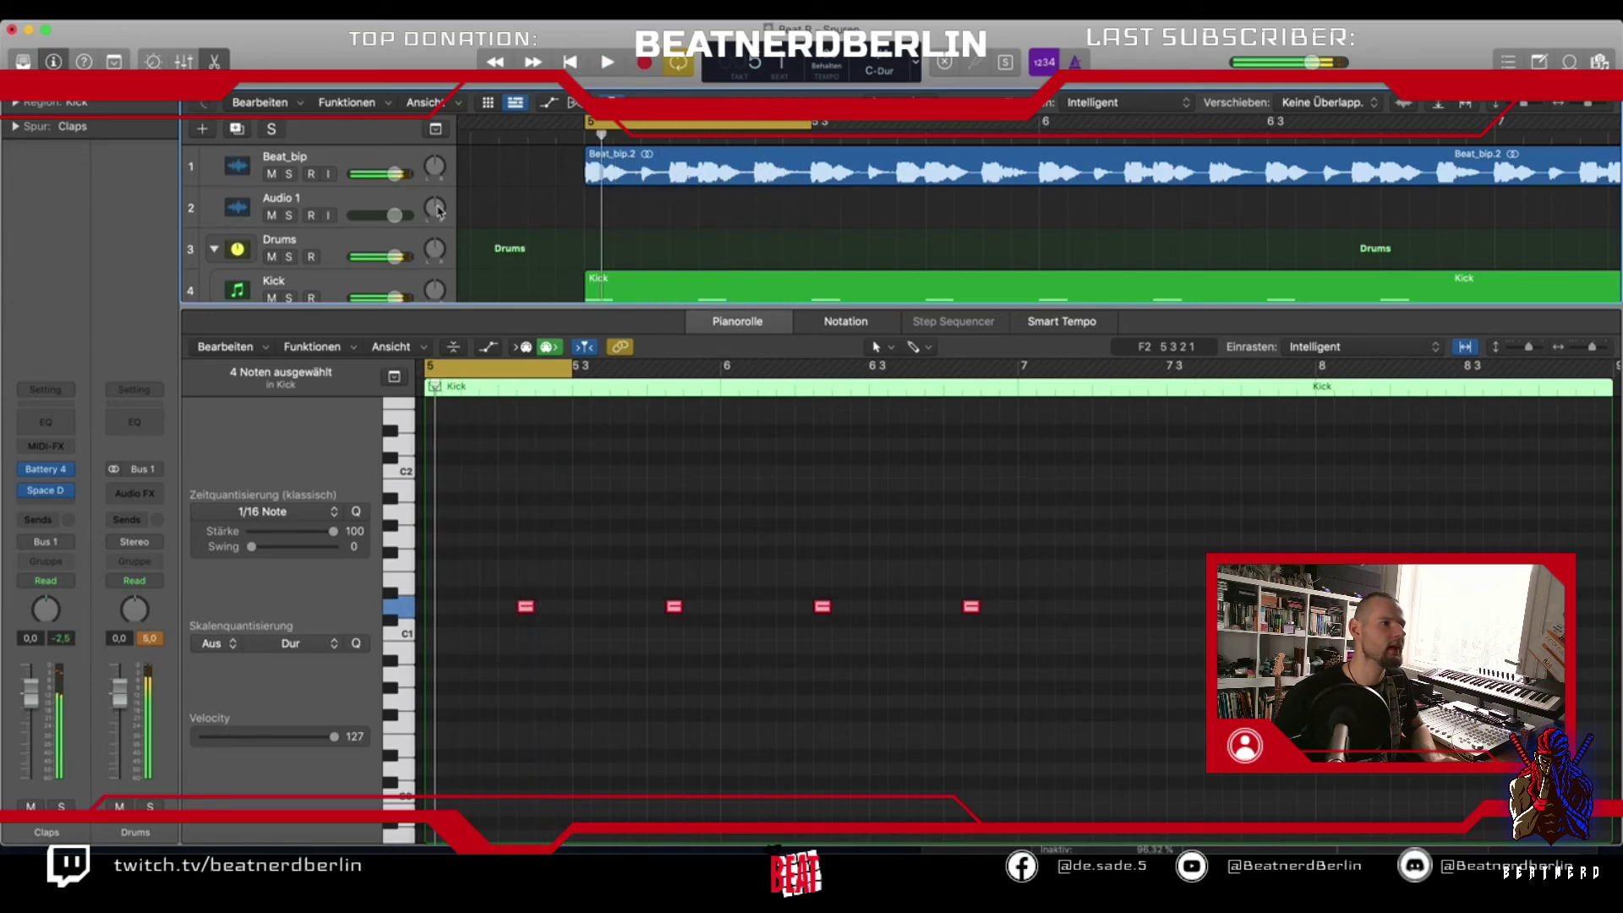
Mute the Claps track and play the short loop to compare the kick with Beat_bip
{"action": "scroll", "coordinate": [338, 232], "scroll_direction": "down", "scroll_amount": 4}
{"action": "left_click", "coordinate": [272, 231]}
{"action": "key", "text": "space"}
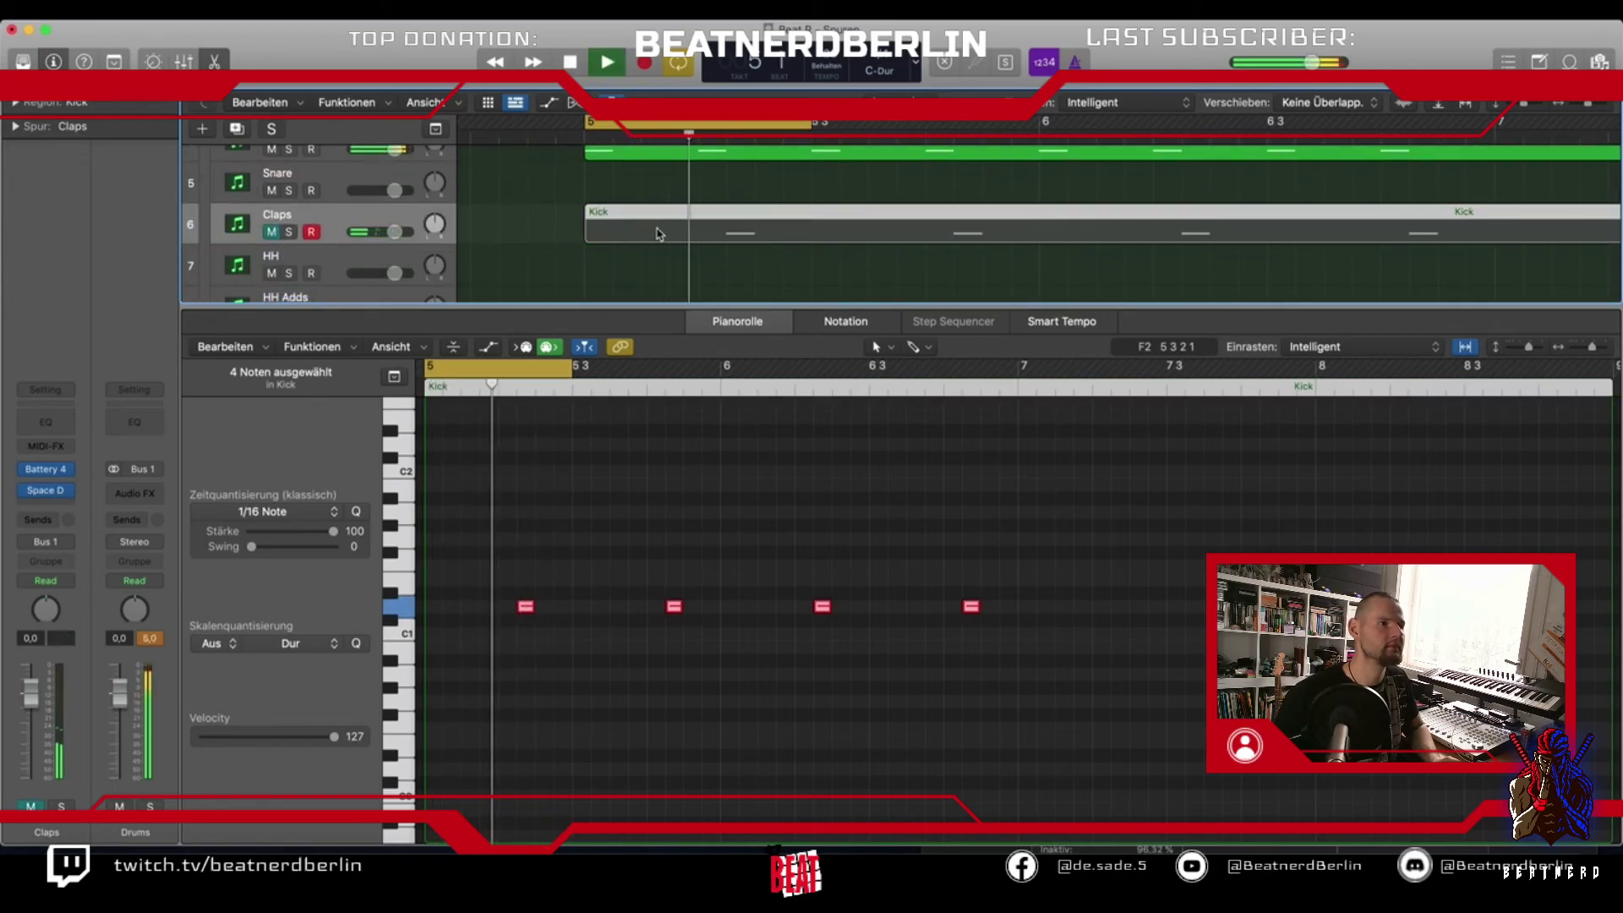
{"action": "scroll", "coordinate": [670, 230], "scroll_direction": "up", "scroll_amount": 4}
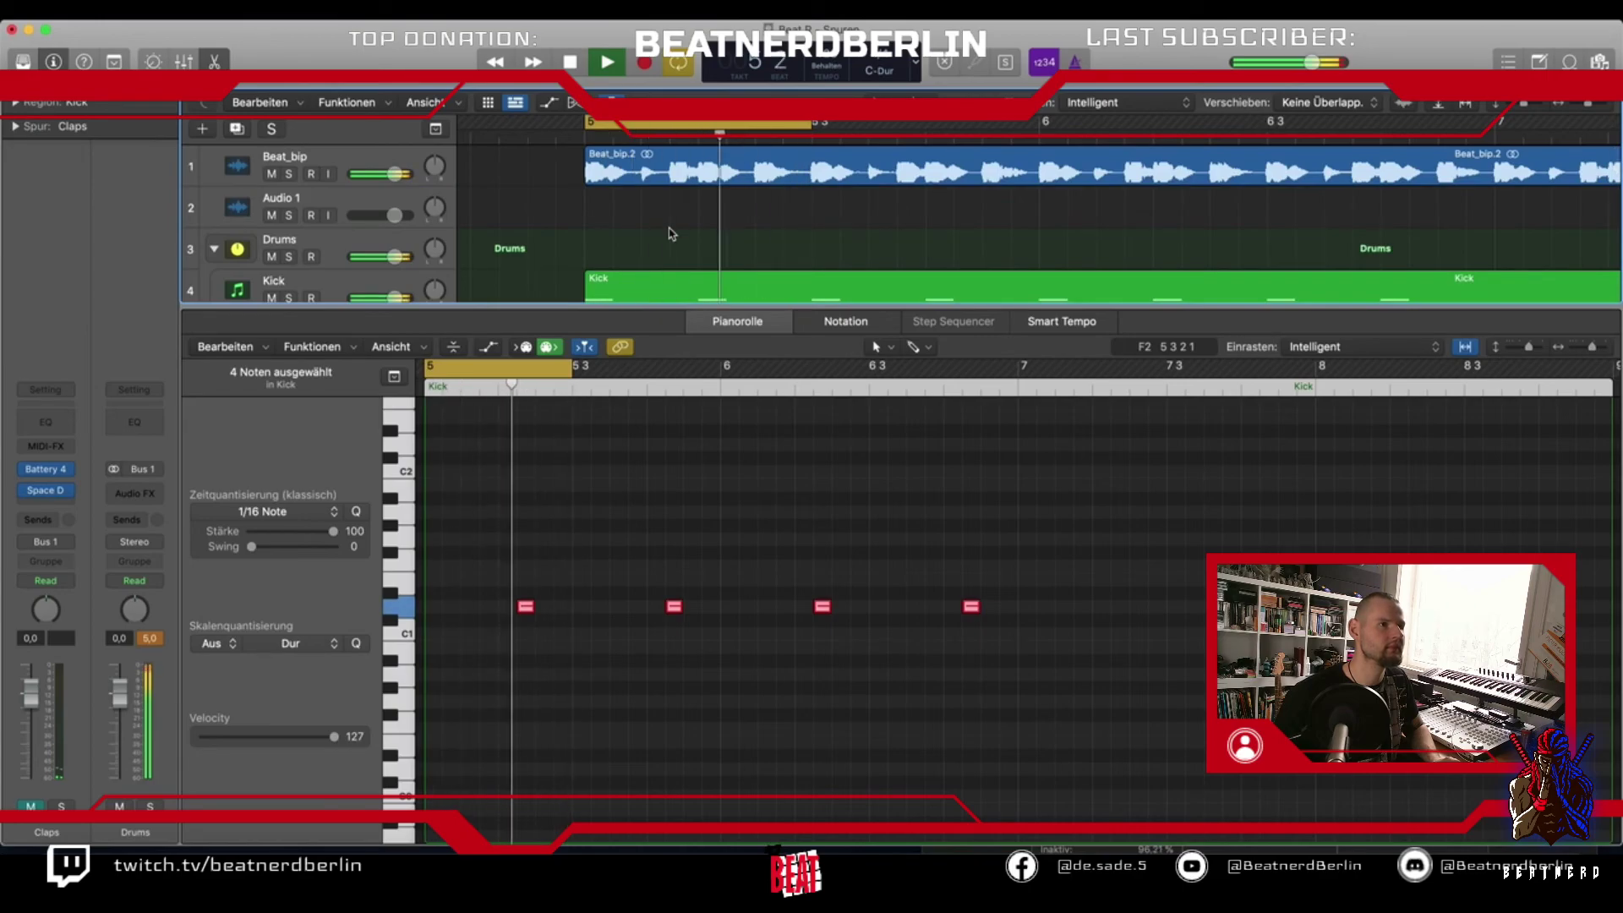
{"action": "key", "text": "space"}
Open the Kick region in the piano roll and duplicate its second note one sixteenth earlier
{"action": "scroll", "coordinate": [670, 233], "scroll_direction": "down", "scroll_amount": 1}
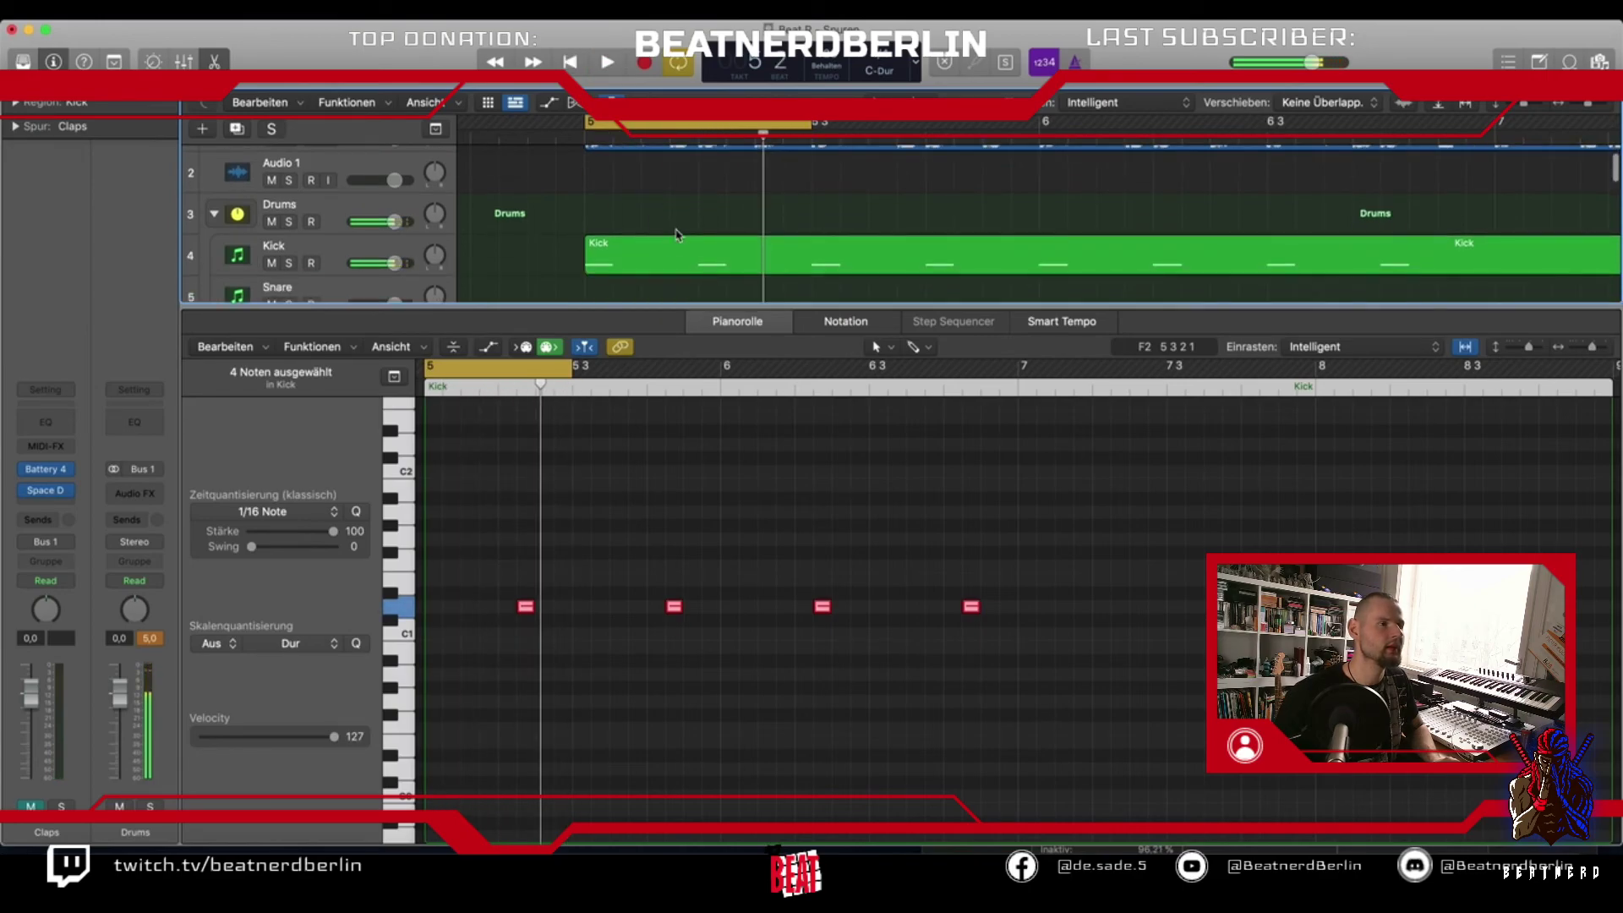
{"action": "left_click", "coordinate": [683, 246]}
{"action": "left_click", "coordinate": [629, 668]}
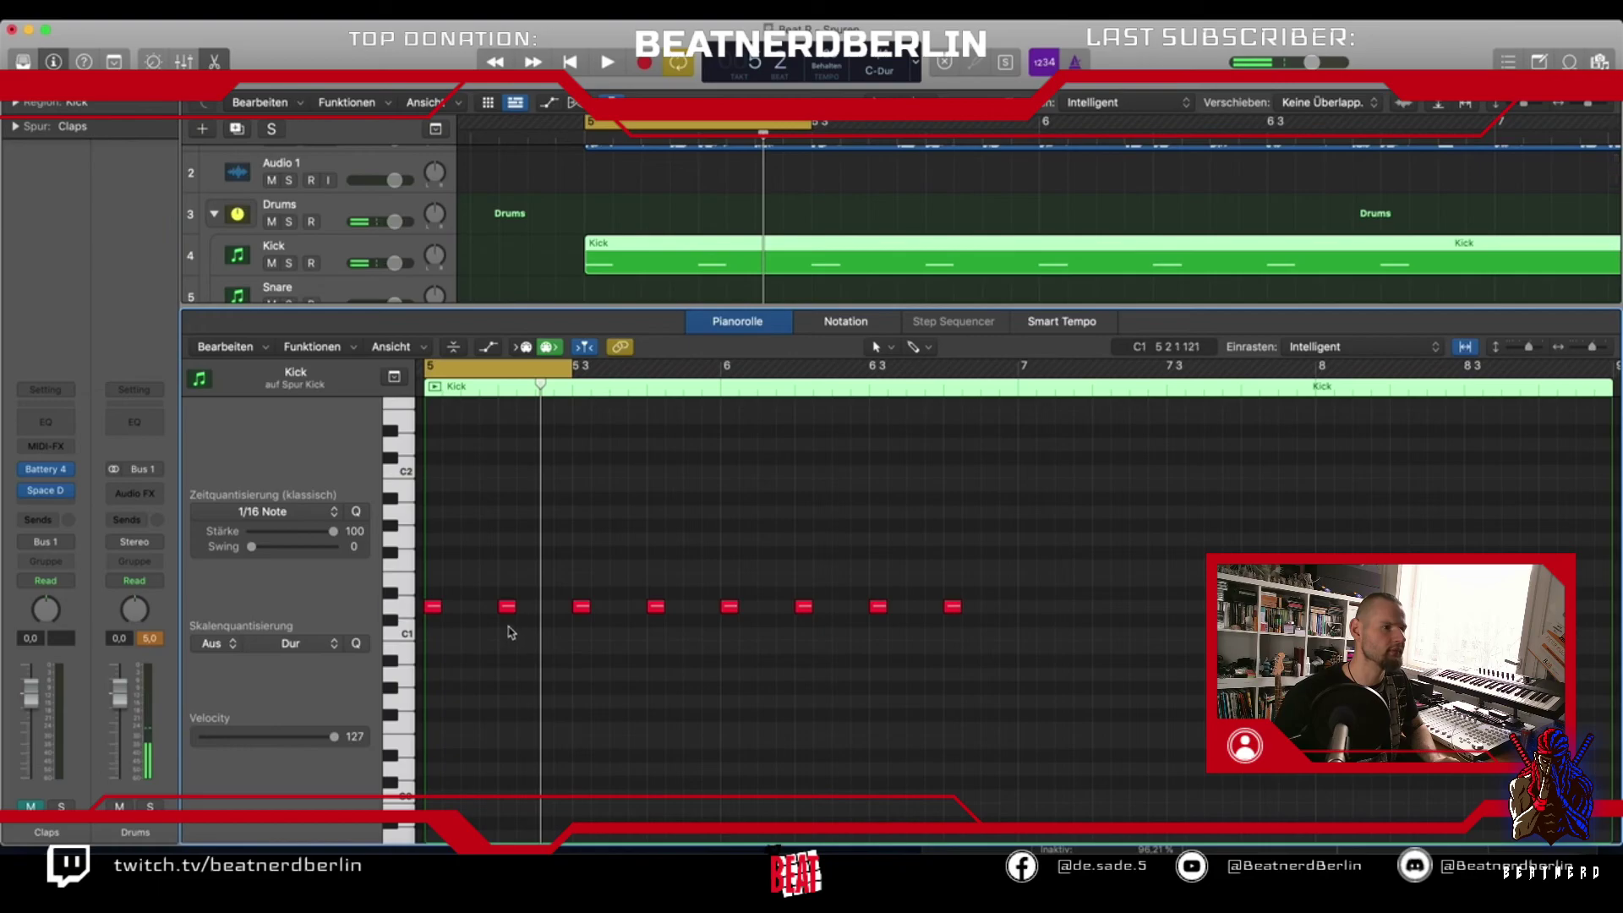
{"action": "left_click", "coordinate": [508, 607]}
{"action": "left_click_drag", "start_coordinate": [508, 607], "coordinate": [489, 607]}
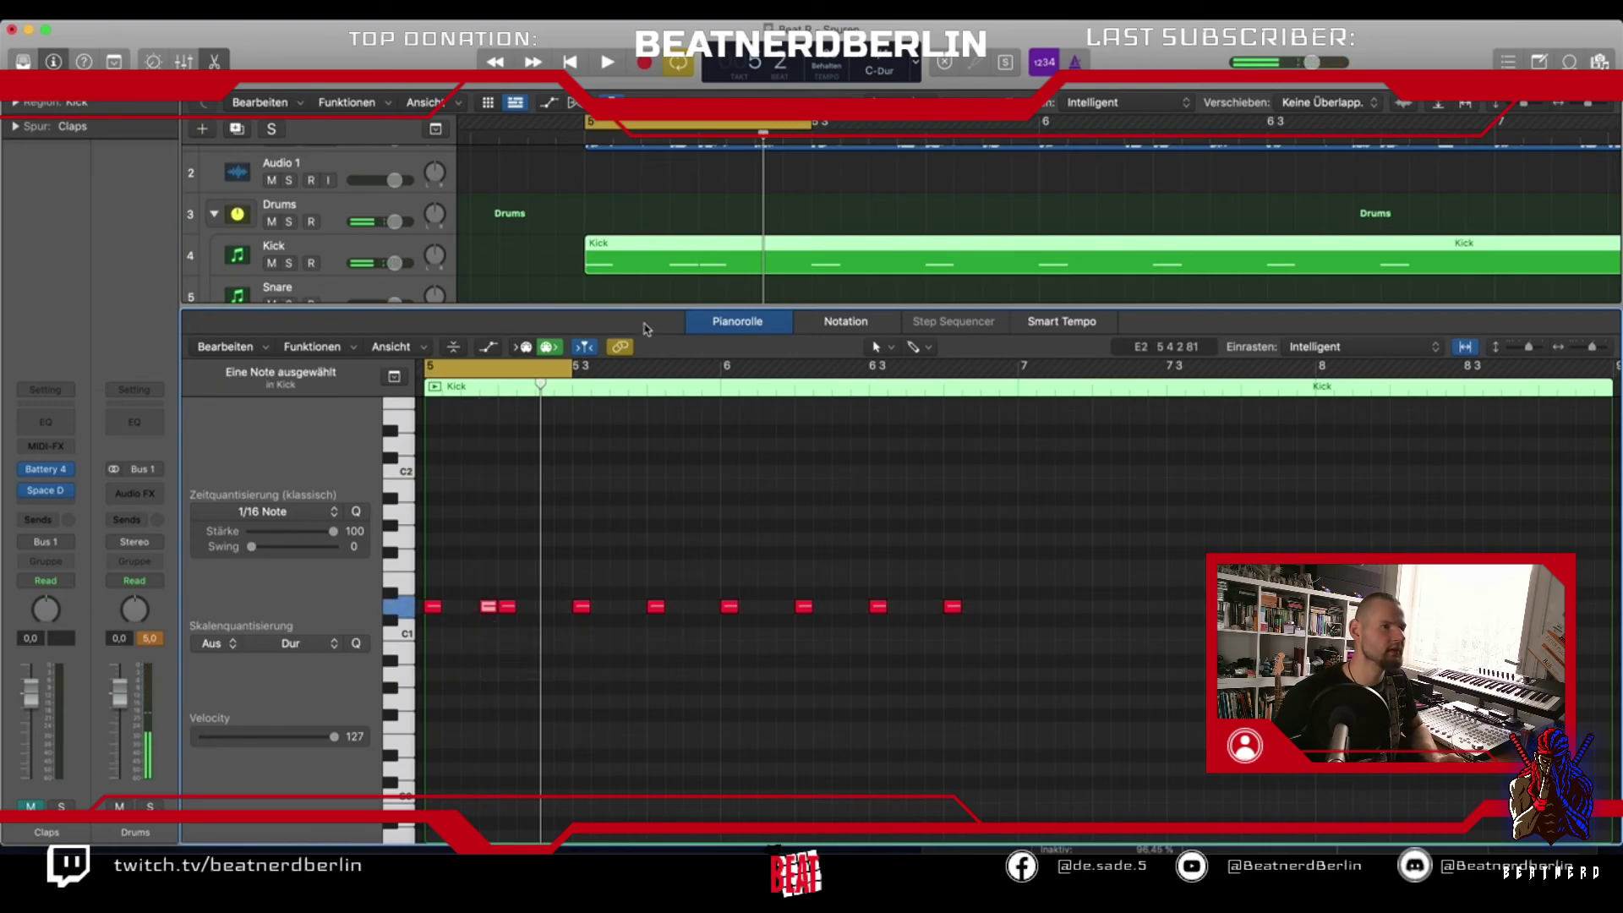
Open the Claps region and move all four notes one sixteenth earlier, placing the first at 5 2 1 1
{"action": "scroll", "coordinate": [647, 238], "scroll_direction": "down", "scroll_amount": 2}
{"action": "left_click", "coordinate": [649, 237]}
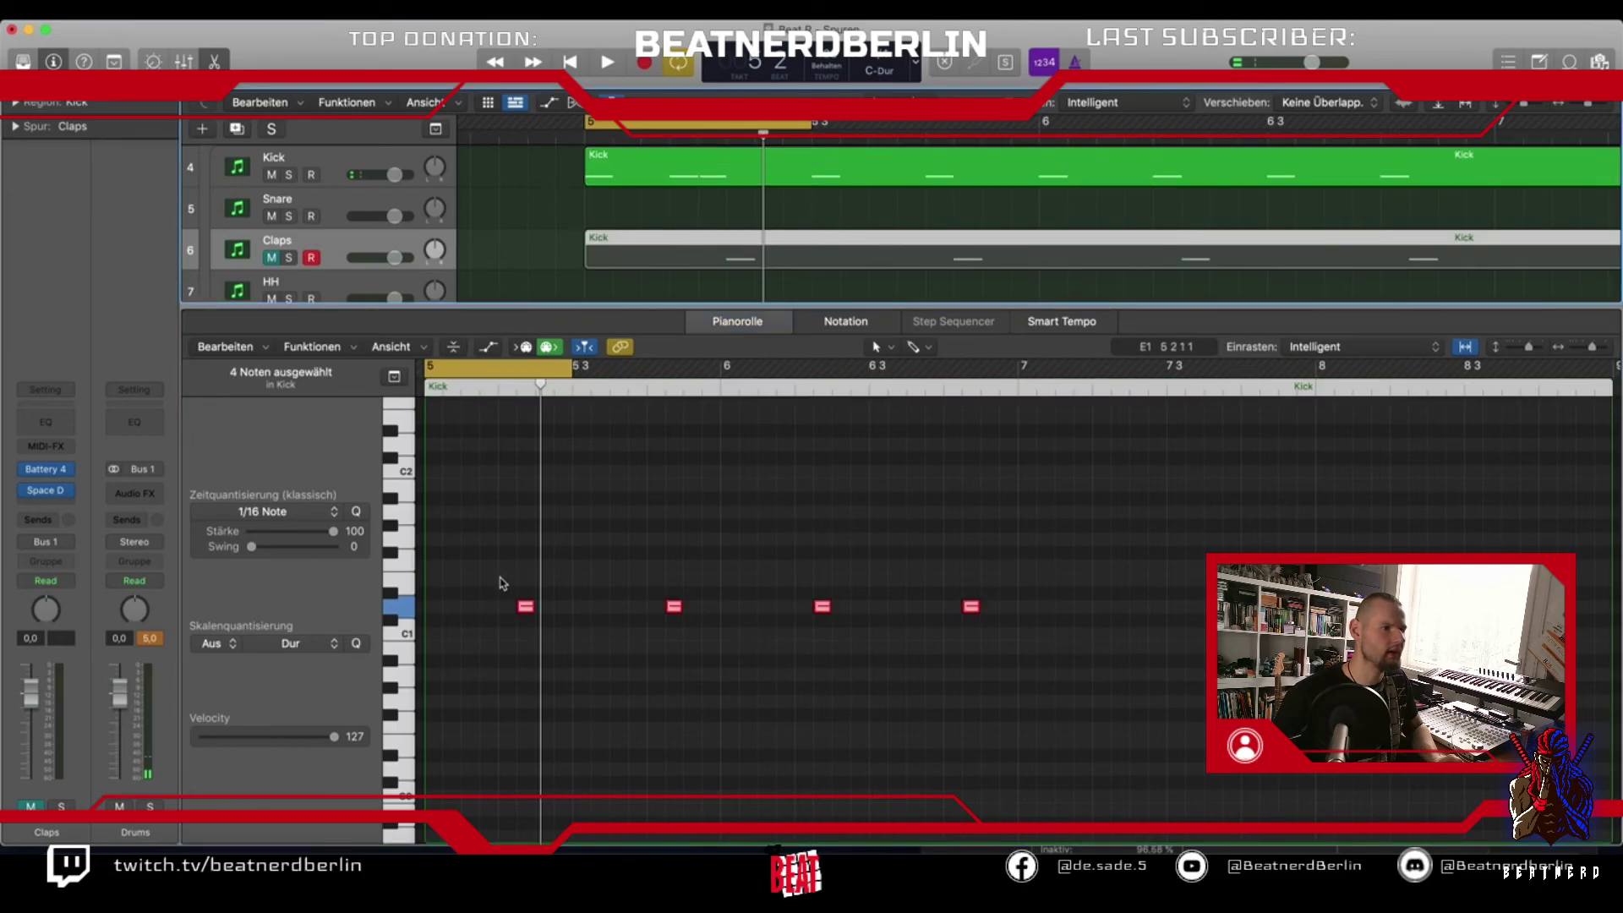
{"action": "left_click_drag", "start_coordinate": [525, 608], "coordinate": [507, 609]}
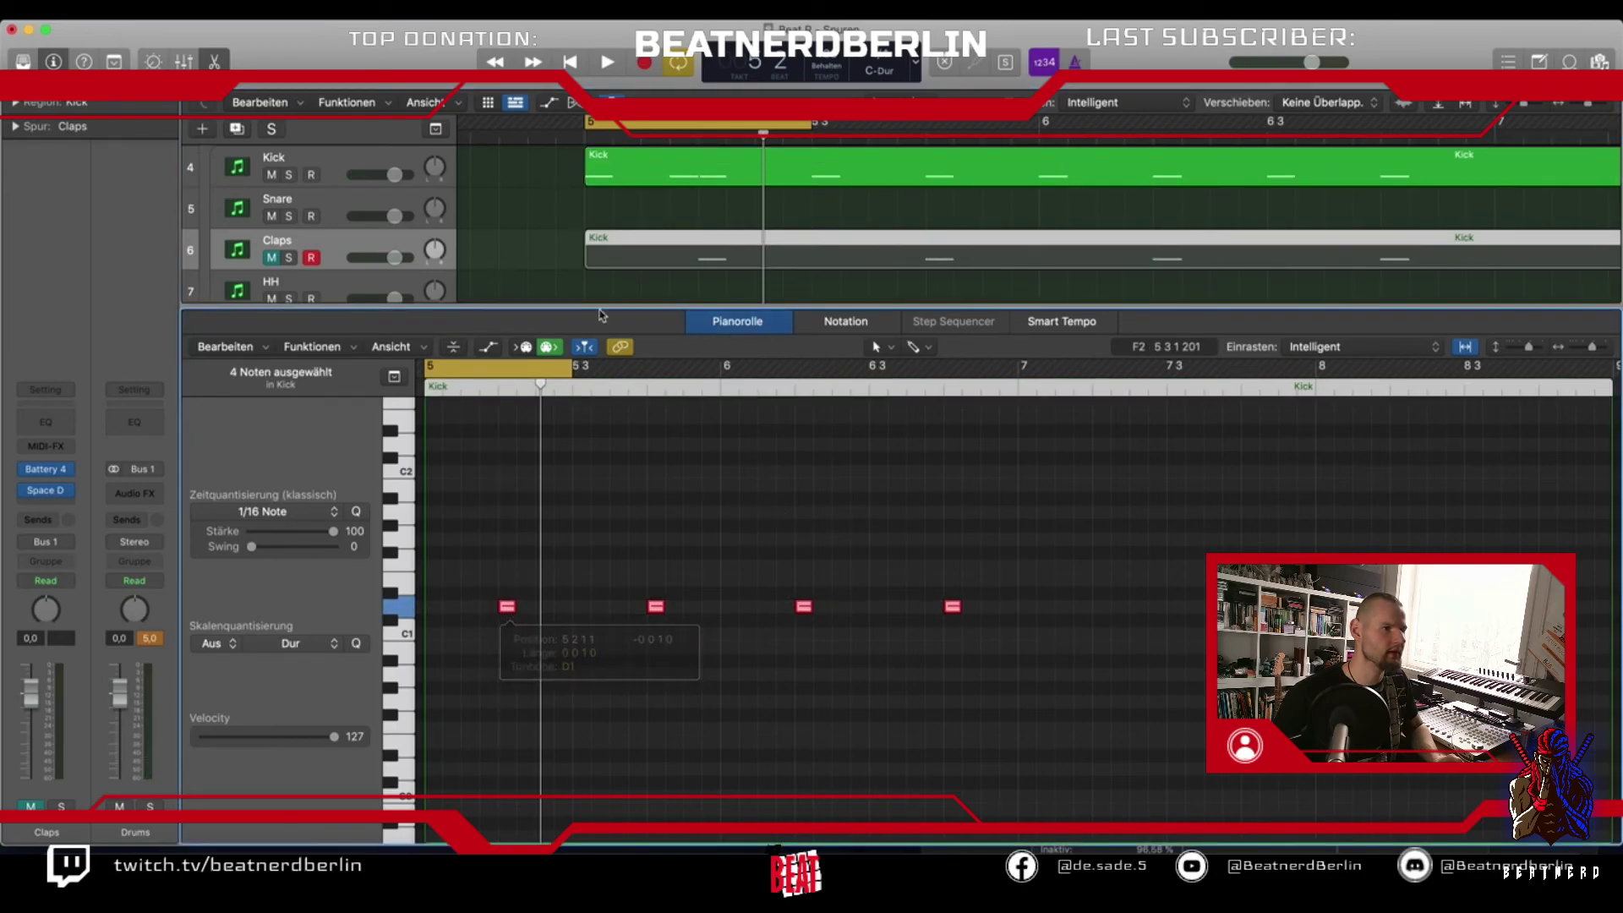
Solo the Kick and Claps tracks, play the loop to check the changed pattern, and clear both solos
{"action": "scroll", "coordinate": [634, 168], "scroll_direction": "up", "scroll_amount": 2}
{"action": "left_click", "coordinate": [711, 245]}
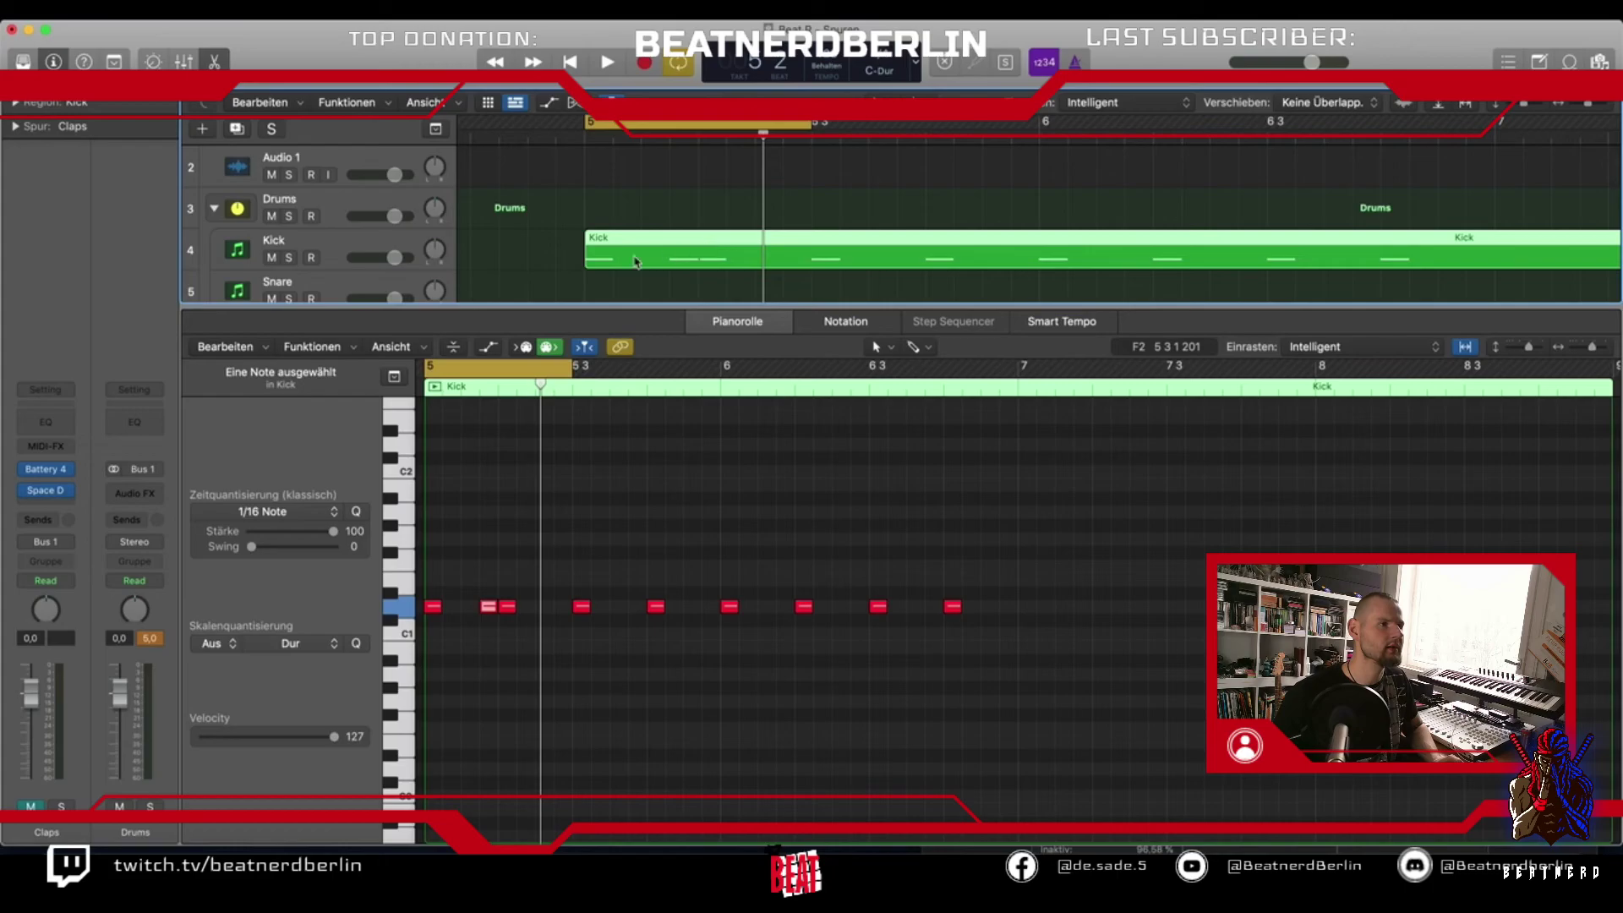
{"action": "scroll", "coordinate": [422, 233], "scroll_direction": "down", "scroll_amount": 1}
{"action": "left_click", "coordinate": [289, 221]}
{"action": "scroll", "coordinate": [291, 225], "scroll_direction": "down", "scroll_amount": 1}
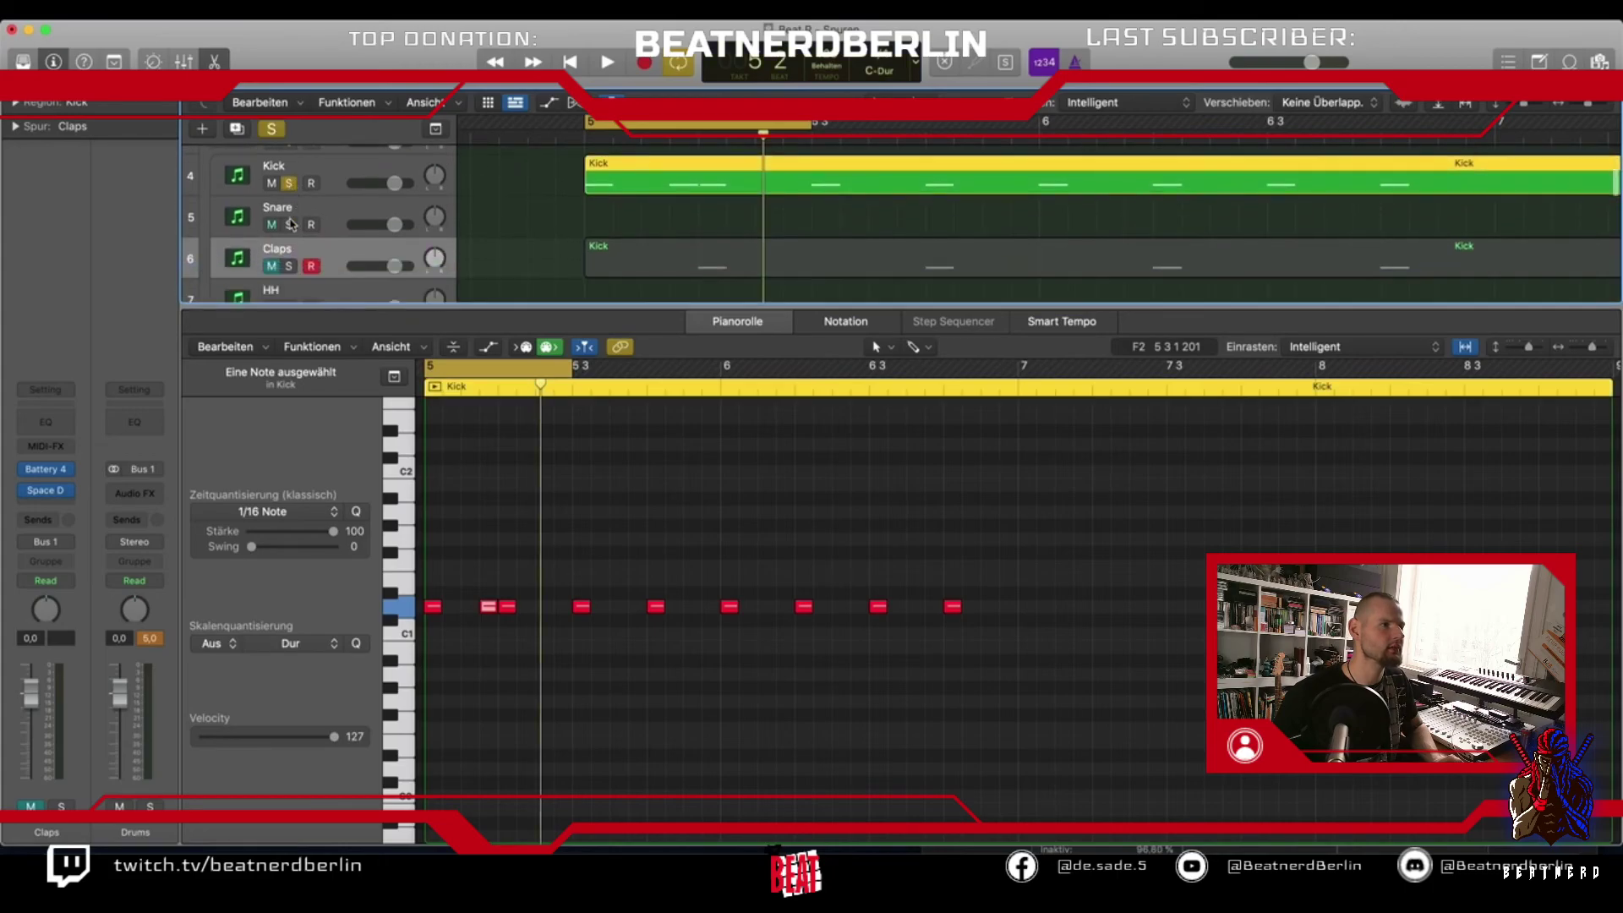
{"action": "left_click", "coordinate": [290, 264]}
{"action": "key", "text": "space"}
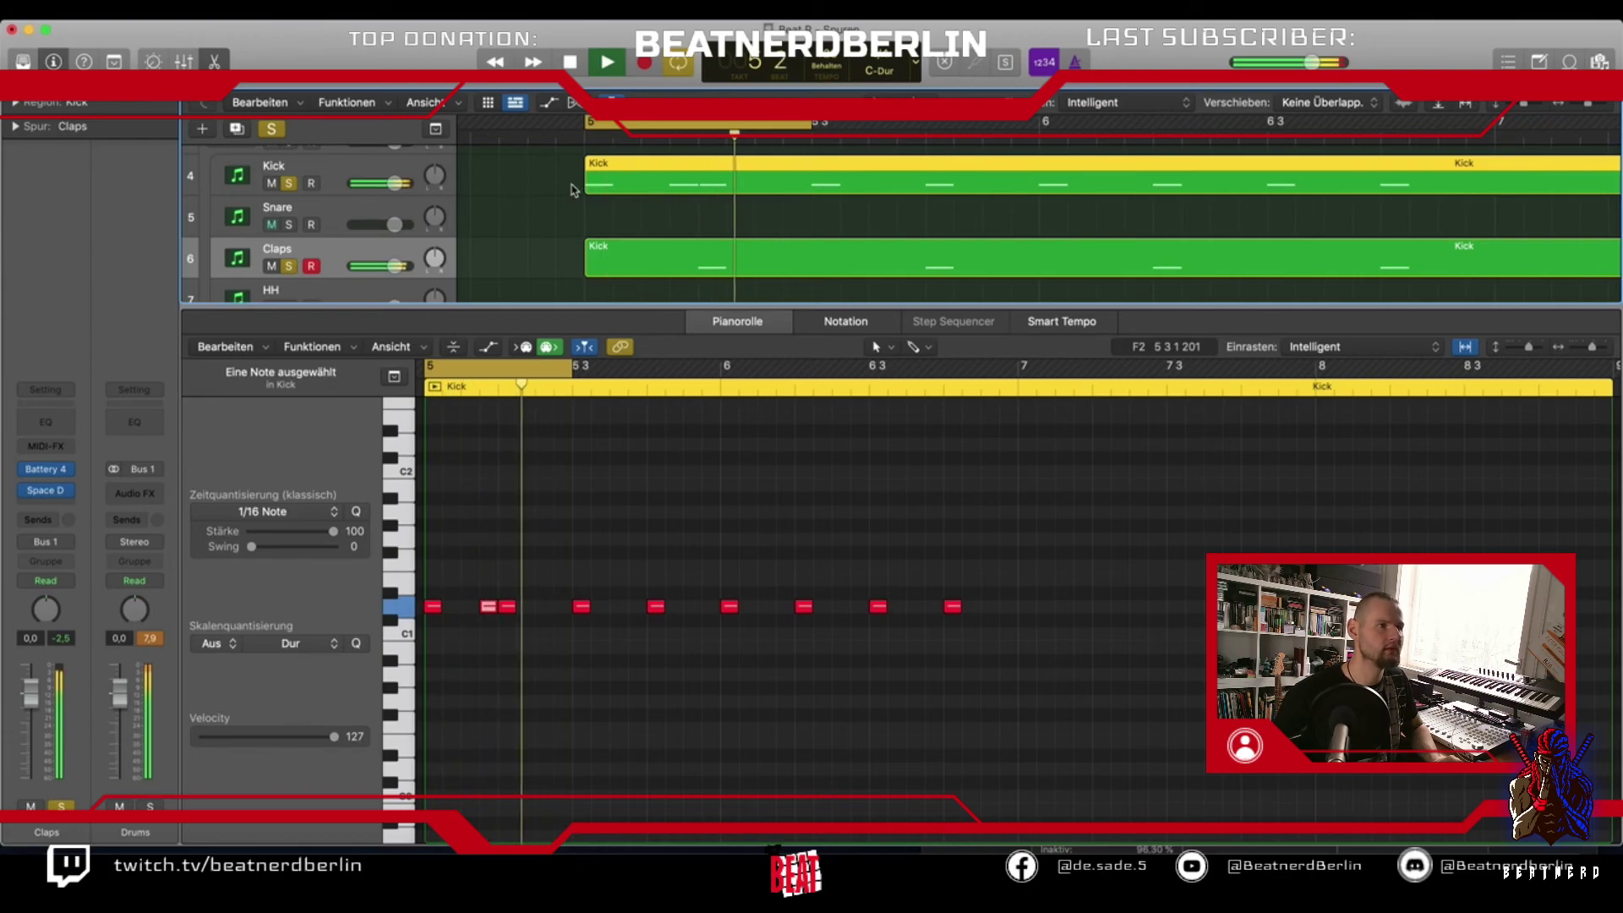
{"action": "key", "text": "space"}
{"action": "left_click", "coordinate": [289, 266]}
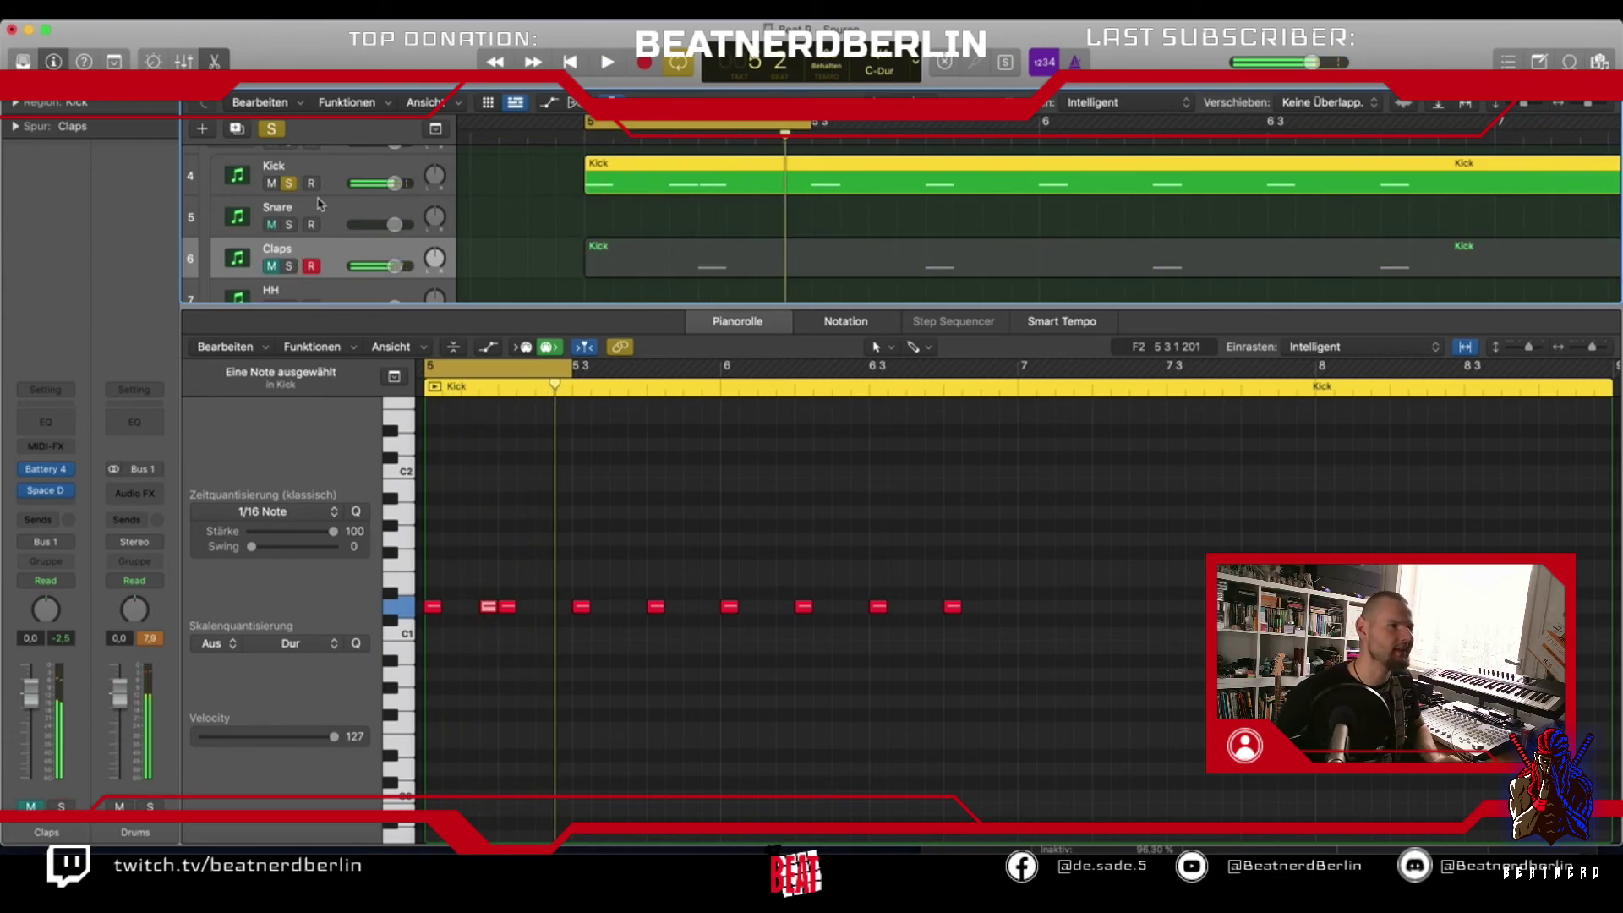
{"action": "left_click", "coordinate": [362, 196]}
{"action": "left_click", "coordinate": [287, 184]}
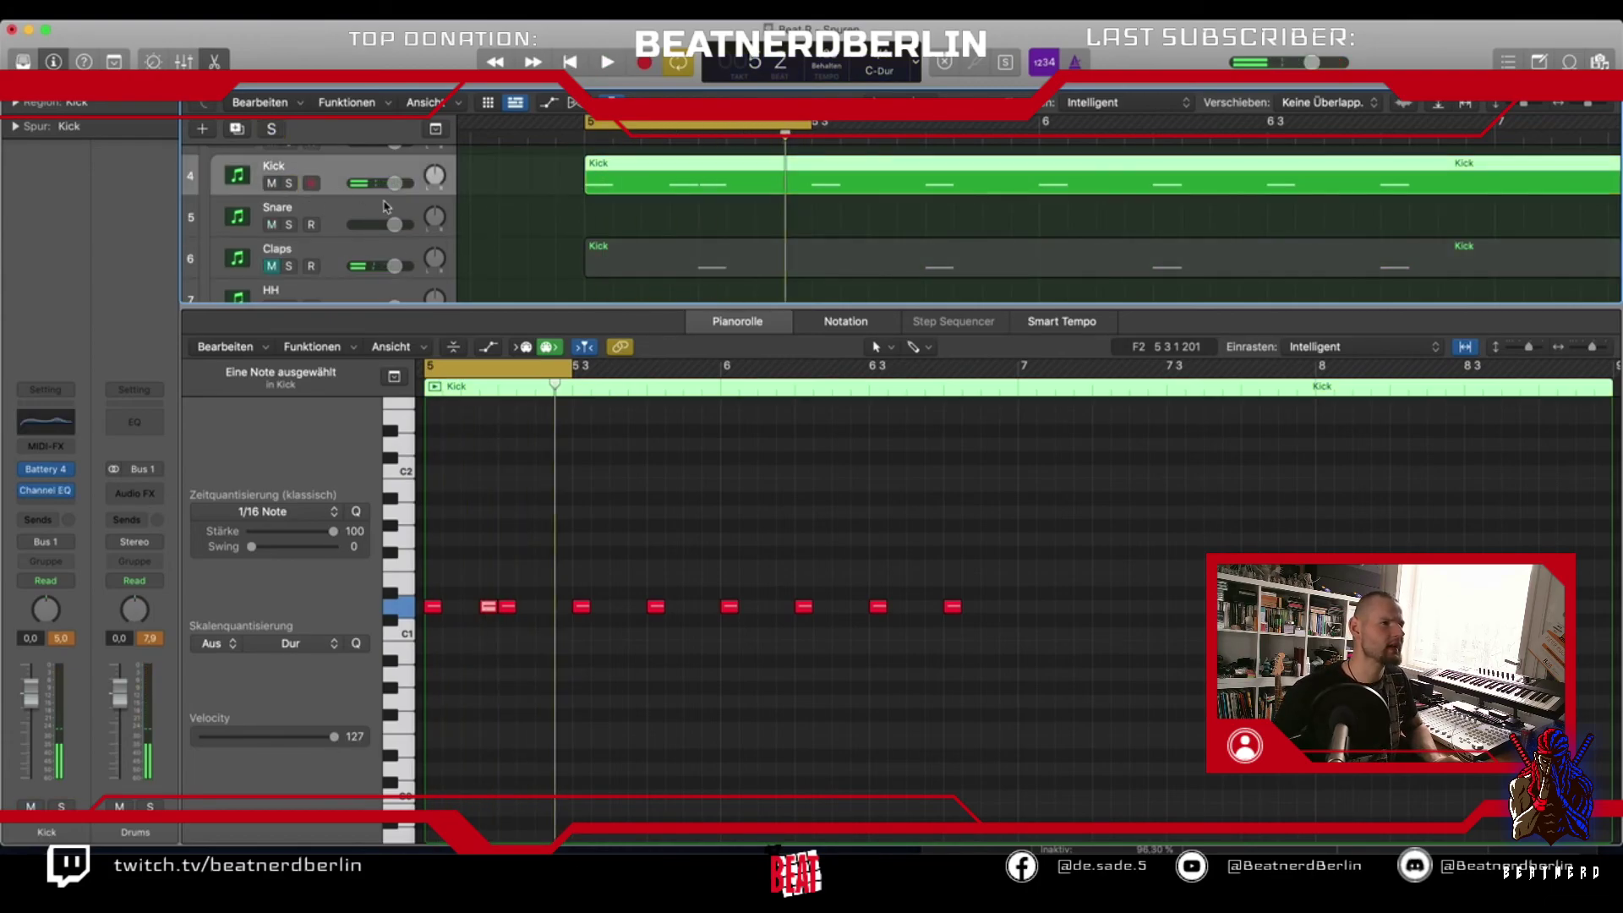
Mute the Drums stack and listen to the Beat_bip reference within the short loop
{"action": "scroll", "coordinate": [636, 226], "scroll_direction": "up", "scroll_amount": 3}
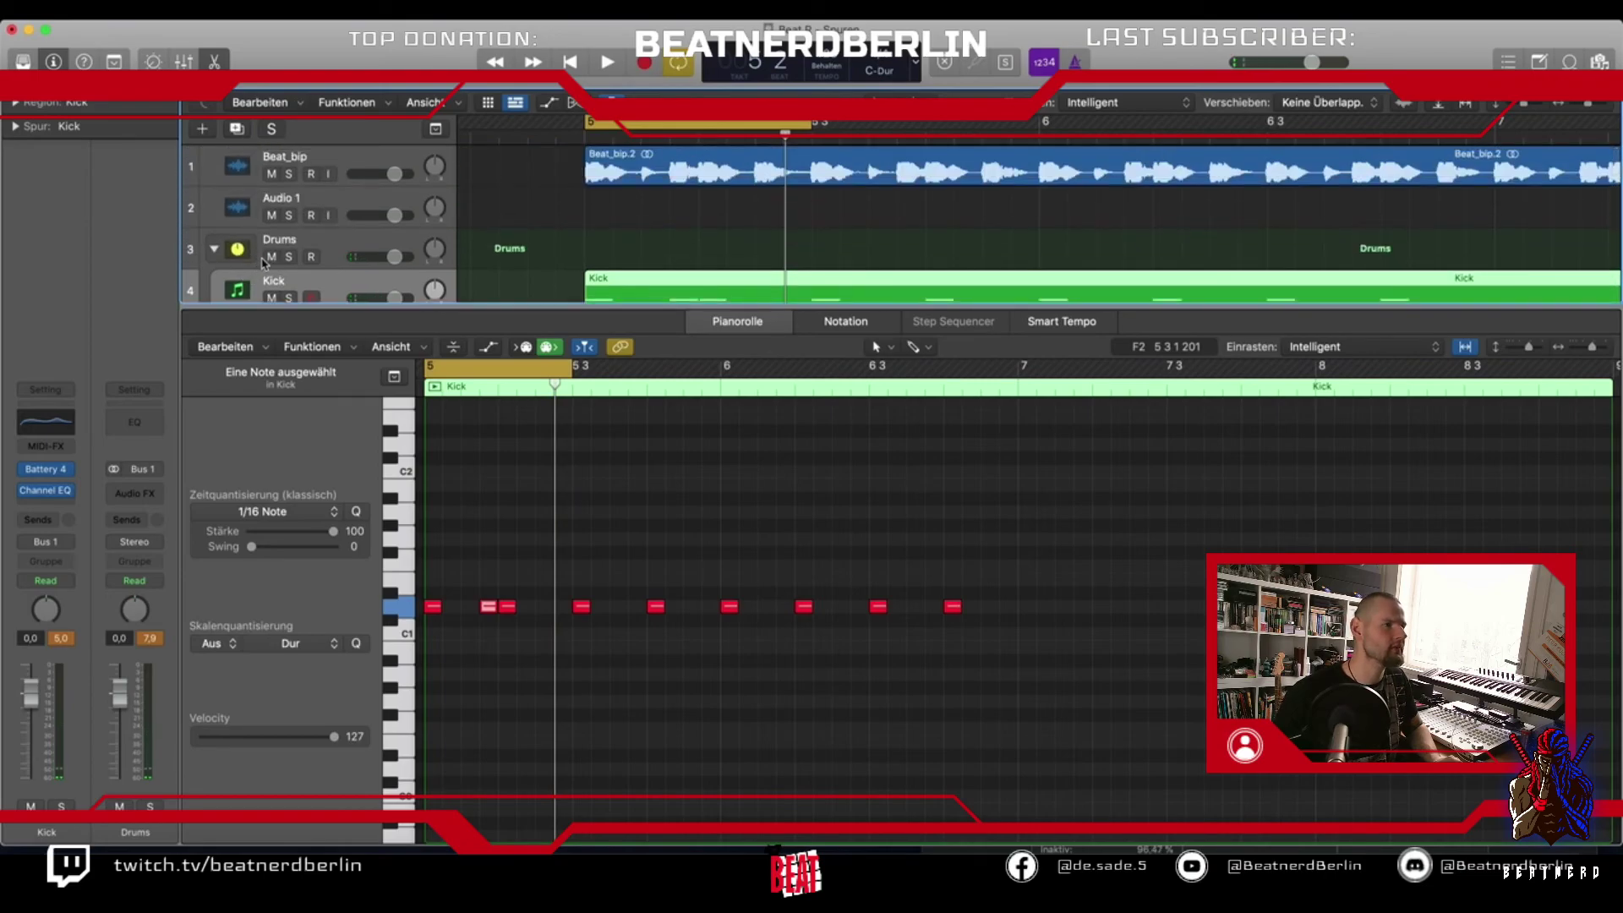
{"action": "key", "text": "space"}
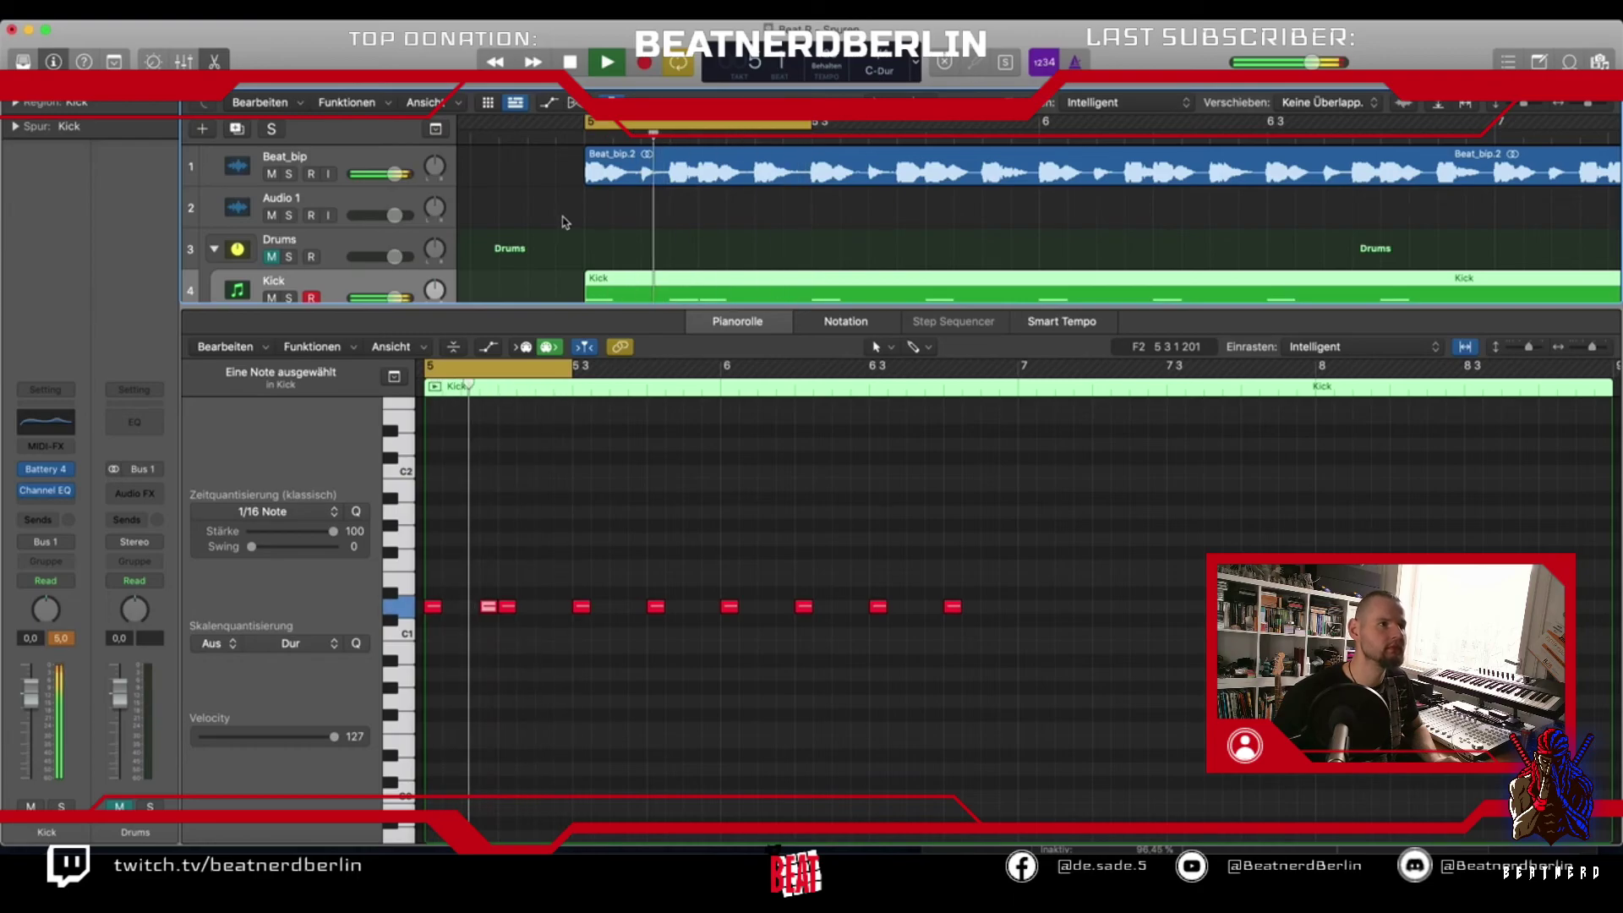
{"action": "key", "text": "space"}
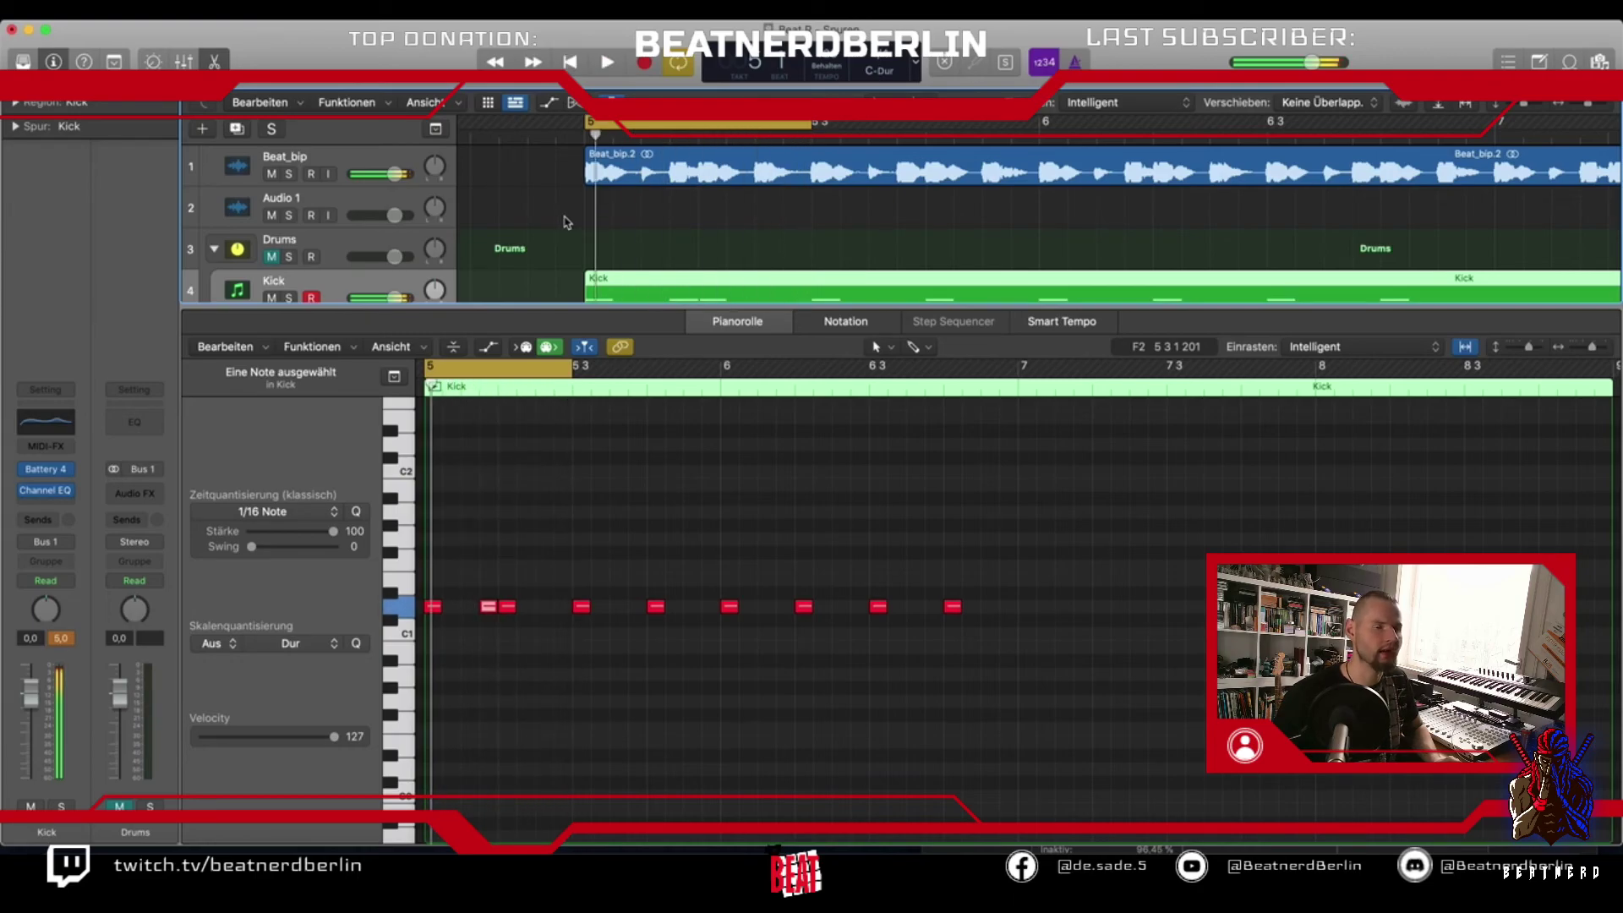
{"action": "key", "text": "space"}
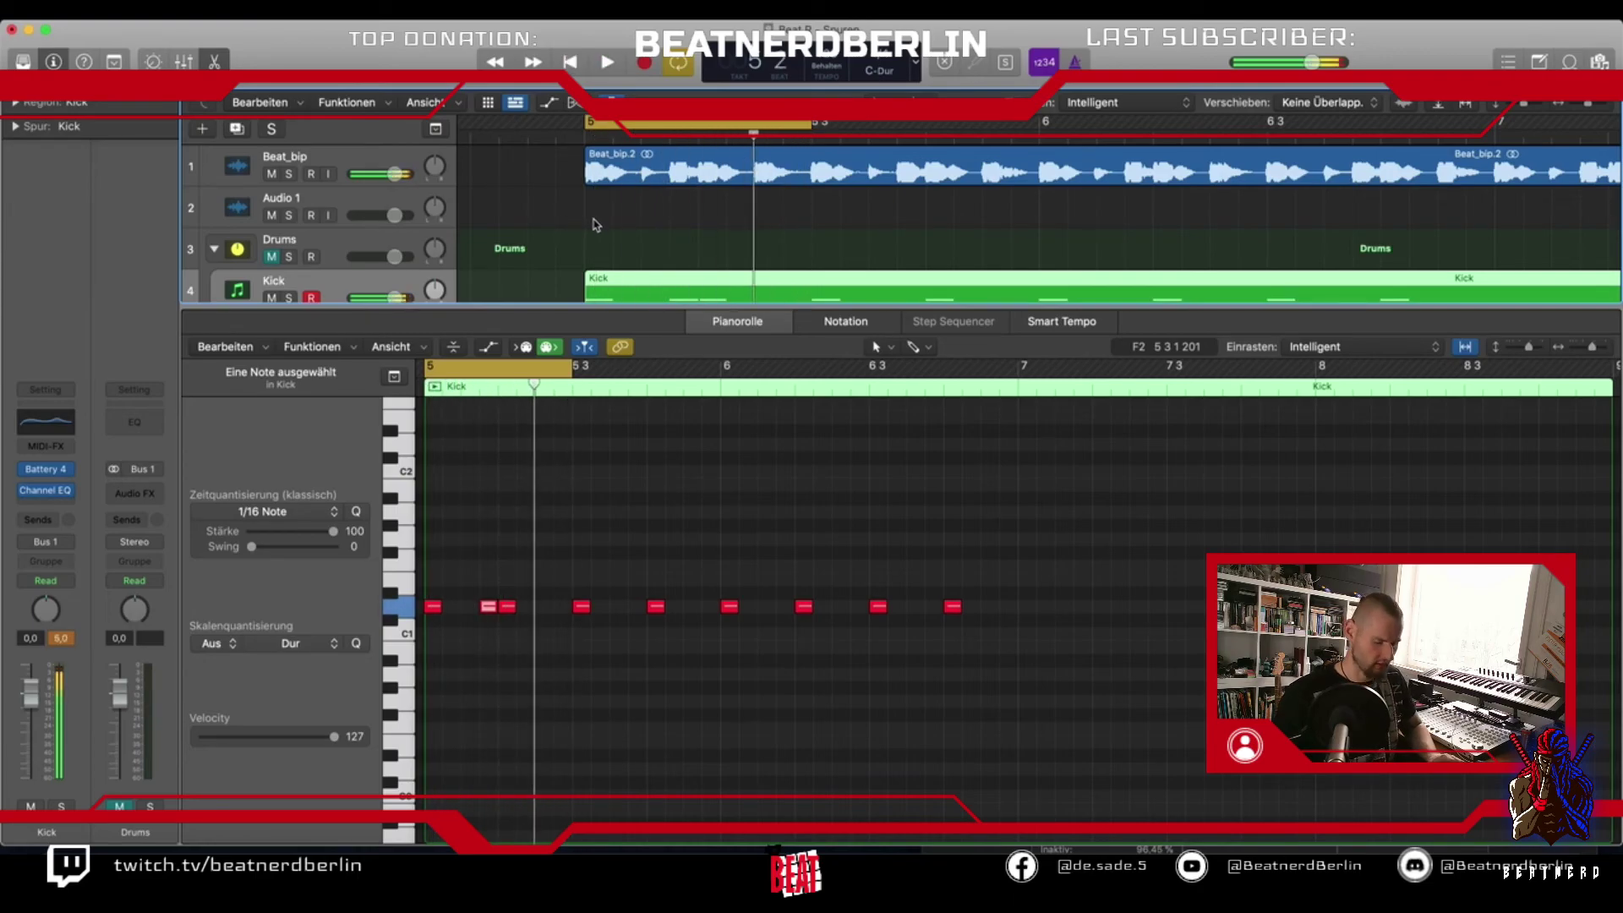
Close the piano roll and copy the Kick region to the same position on the HH Adds track
{"action": "key", "text": "e"}
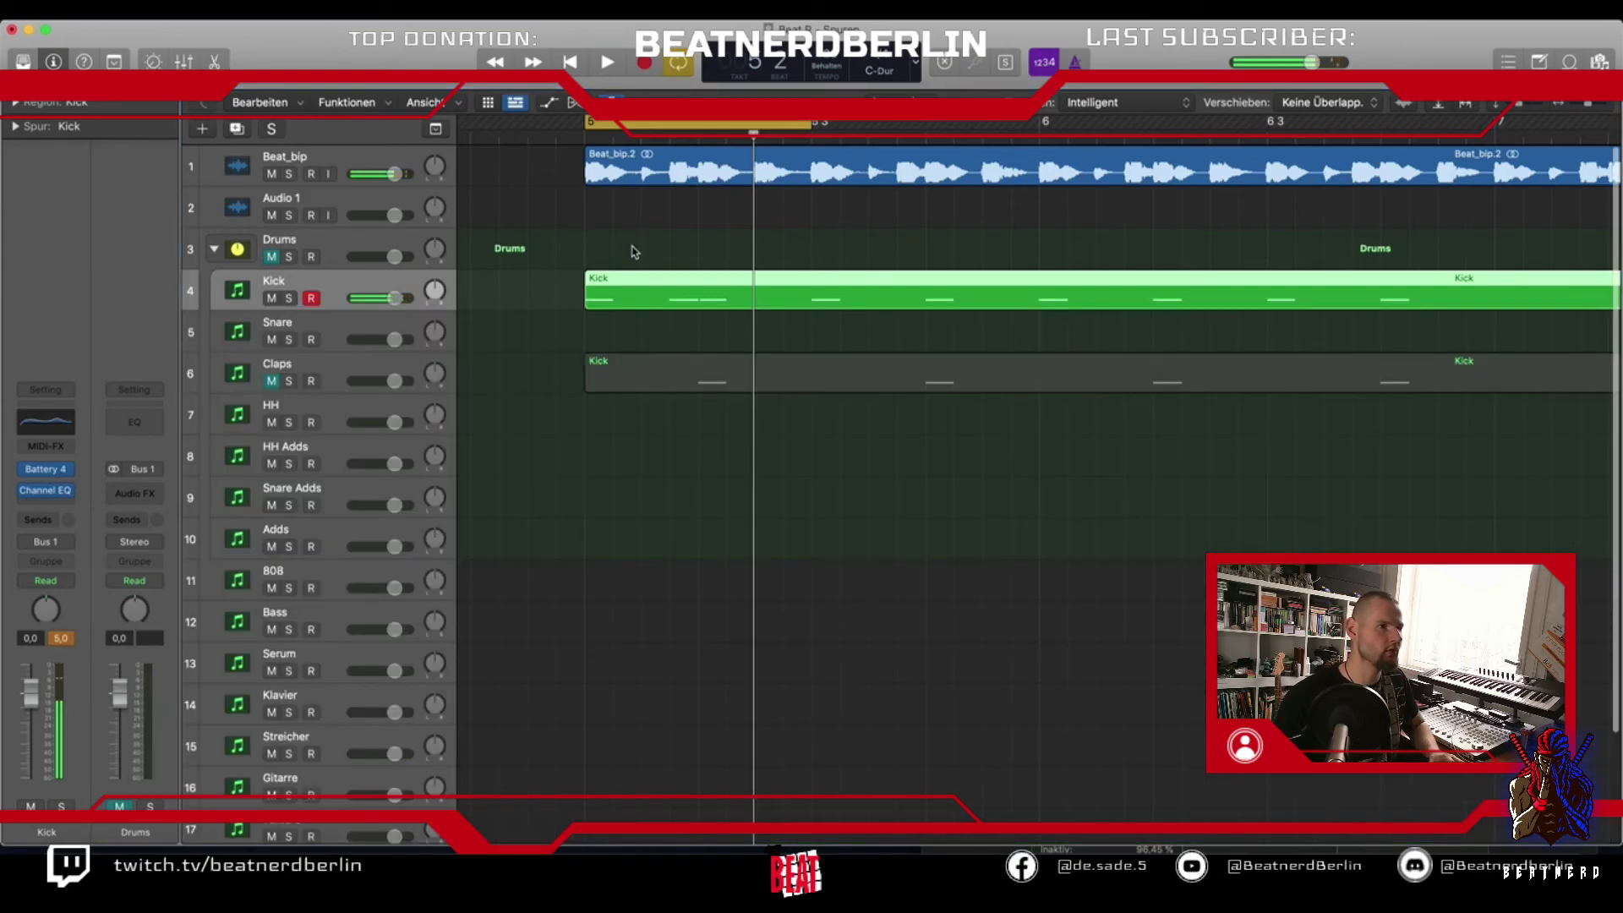
{"action": "left_click", "coordinate": [296, 448]}
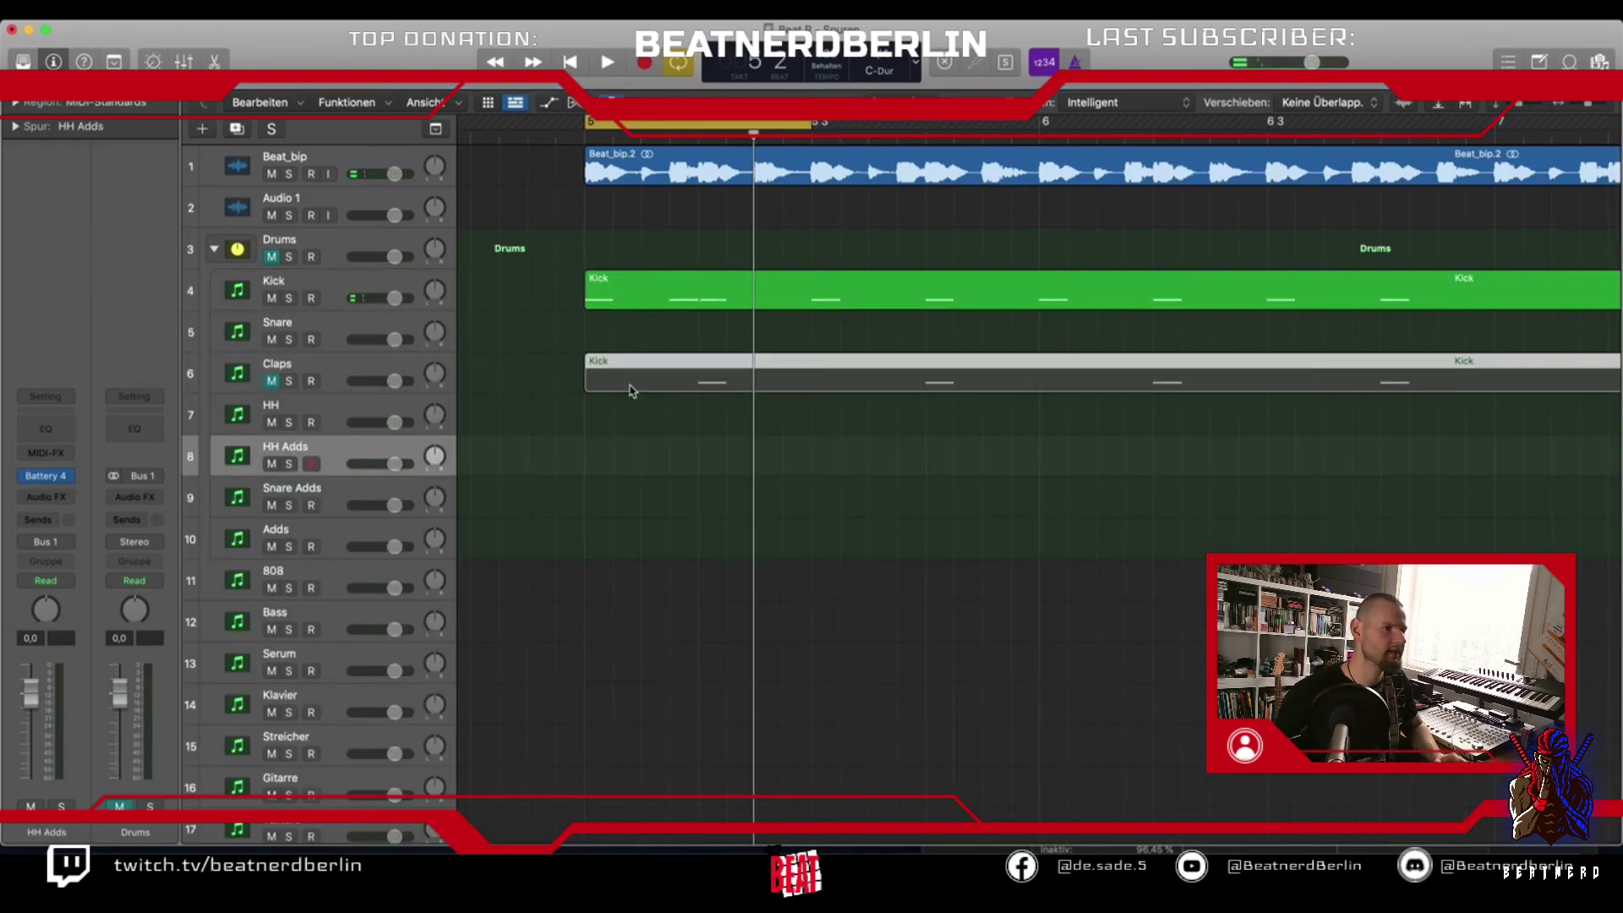
{"action": "left_click_drag", "start_coordinate": [623, 296], "coordinate": [626, 477]}
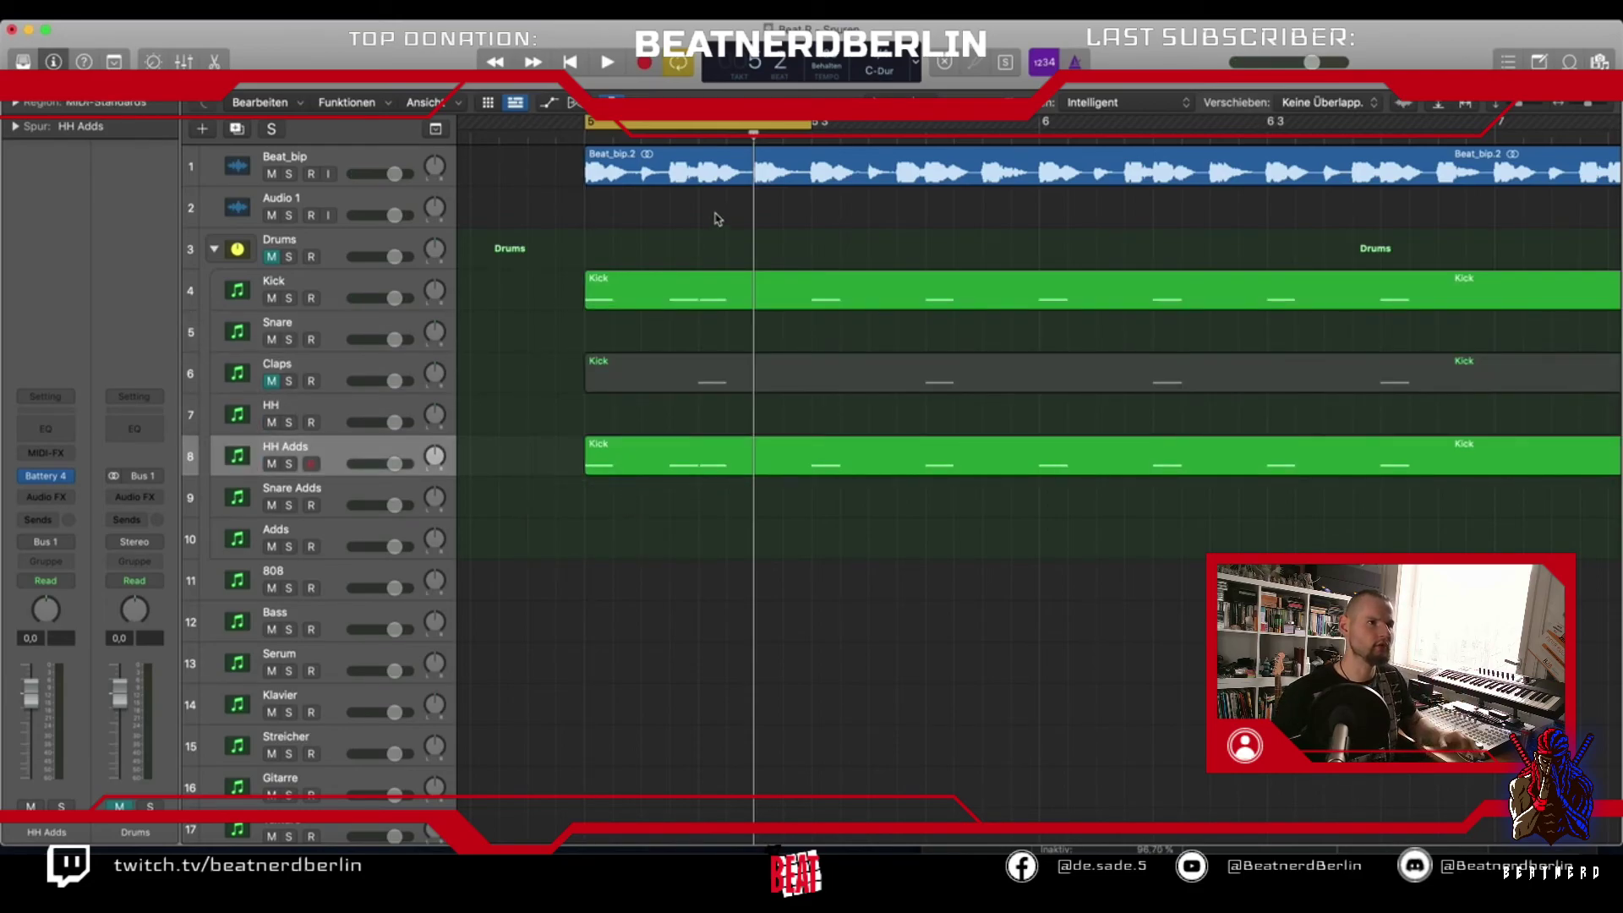
Extend the cycle range to bar 7, solo Beat_bip, and listen to the reference loop
{"action": "left_click_drag", "start_coordinate": [809, 125], "coordinate": [1492, 177]}
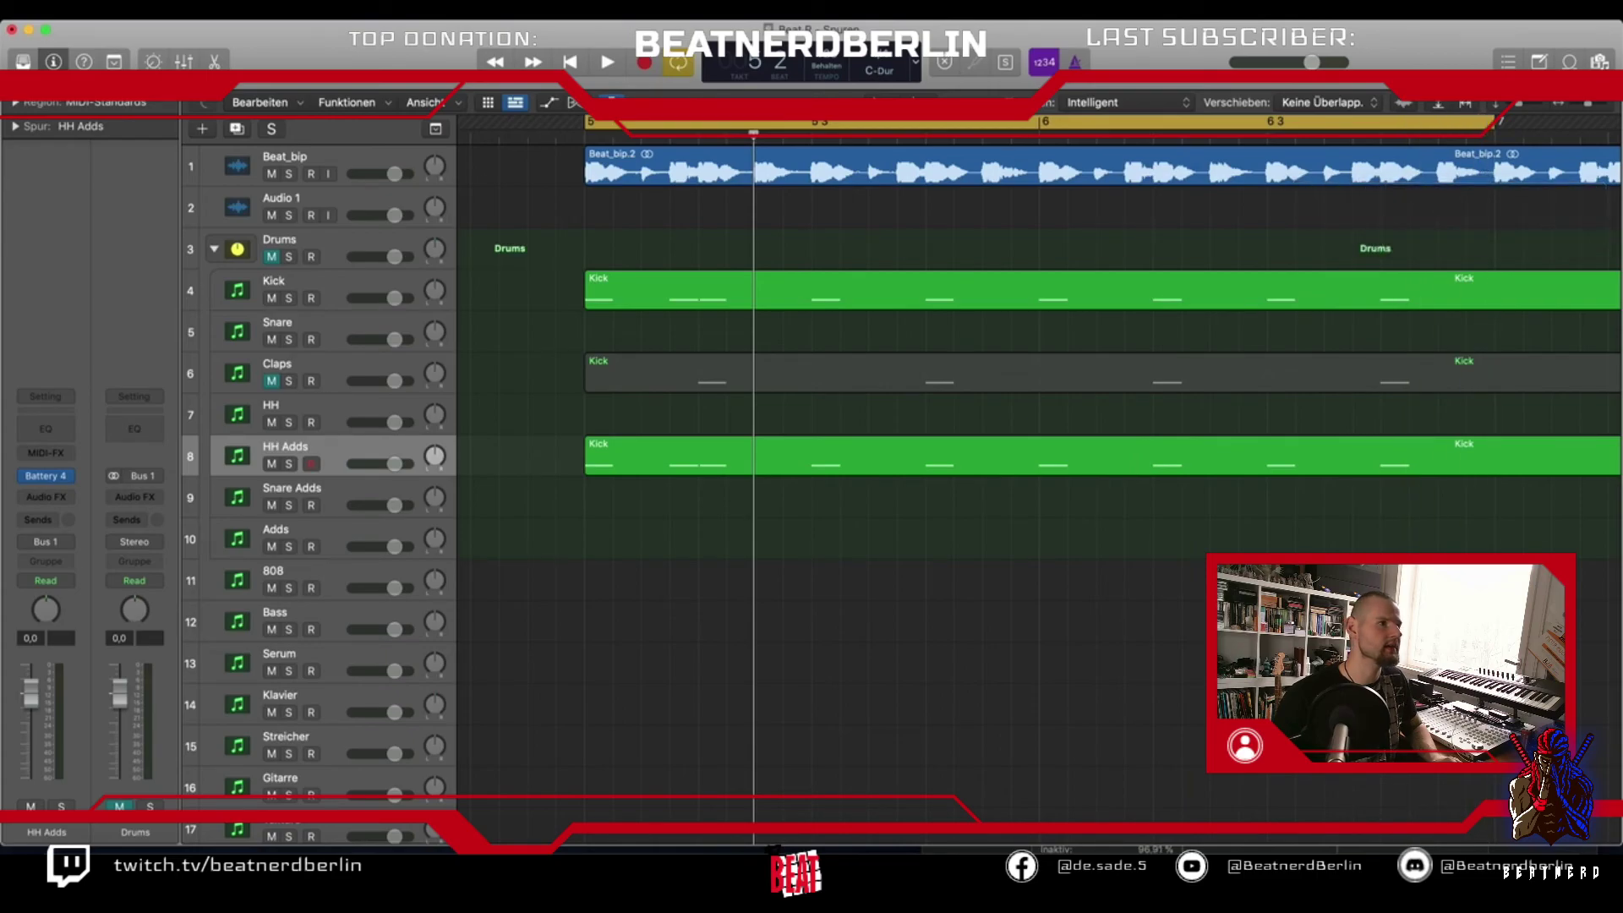
{"action": "left_click", "coordinate": [288, 174]}
{"action": "key", "text": "space"}
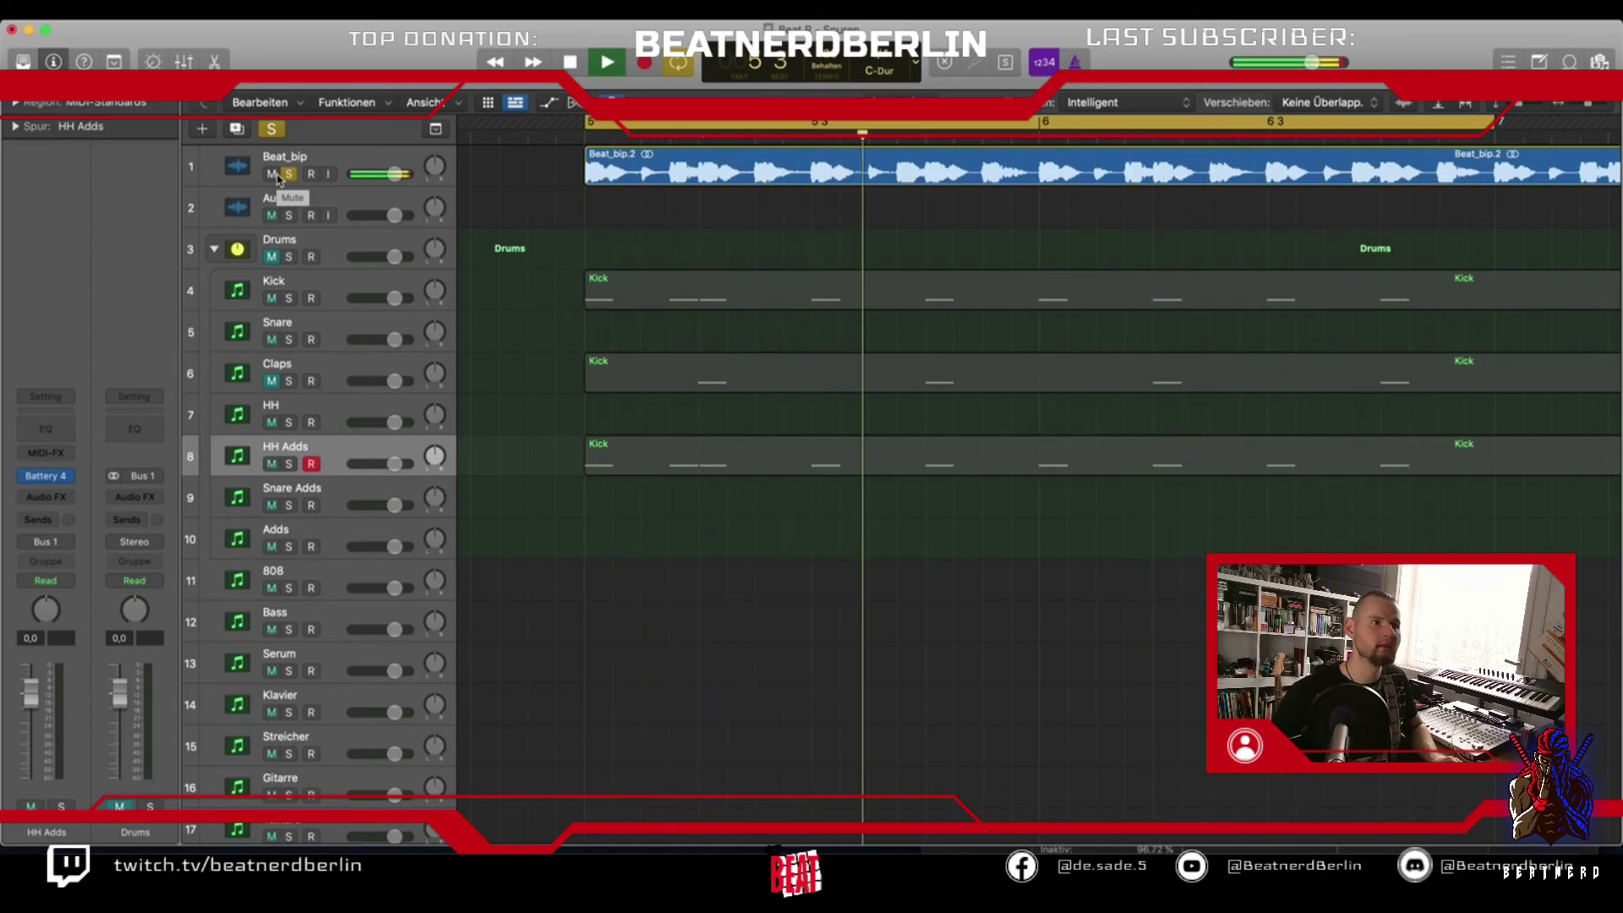
{"action": "key", "text": "space"}
In the HH Adds region, delete every note except the first at bar 5 and replay the reference loop
{"action": "left_click", "coordinate": [584, 446]}
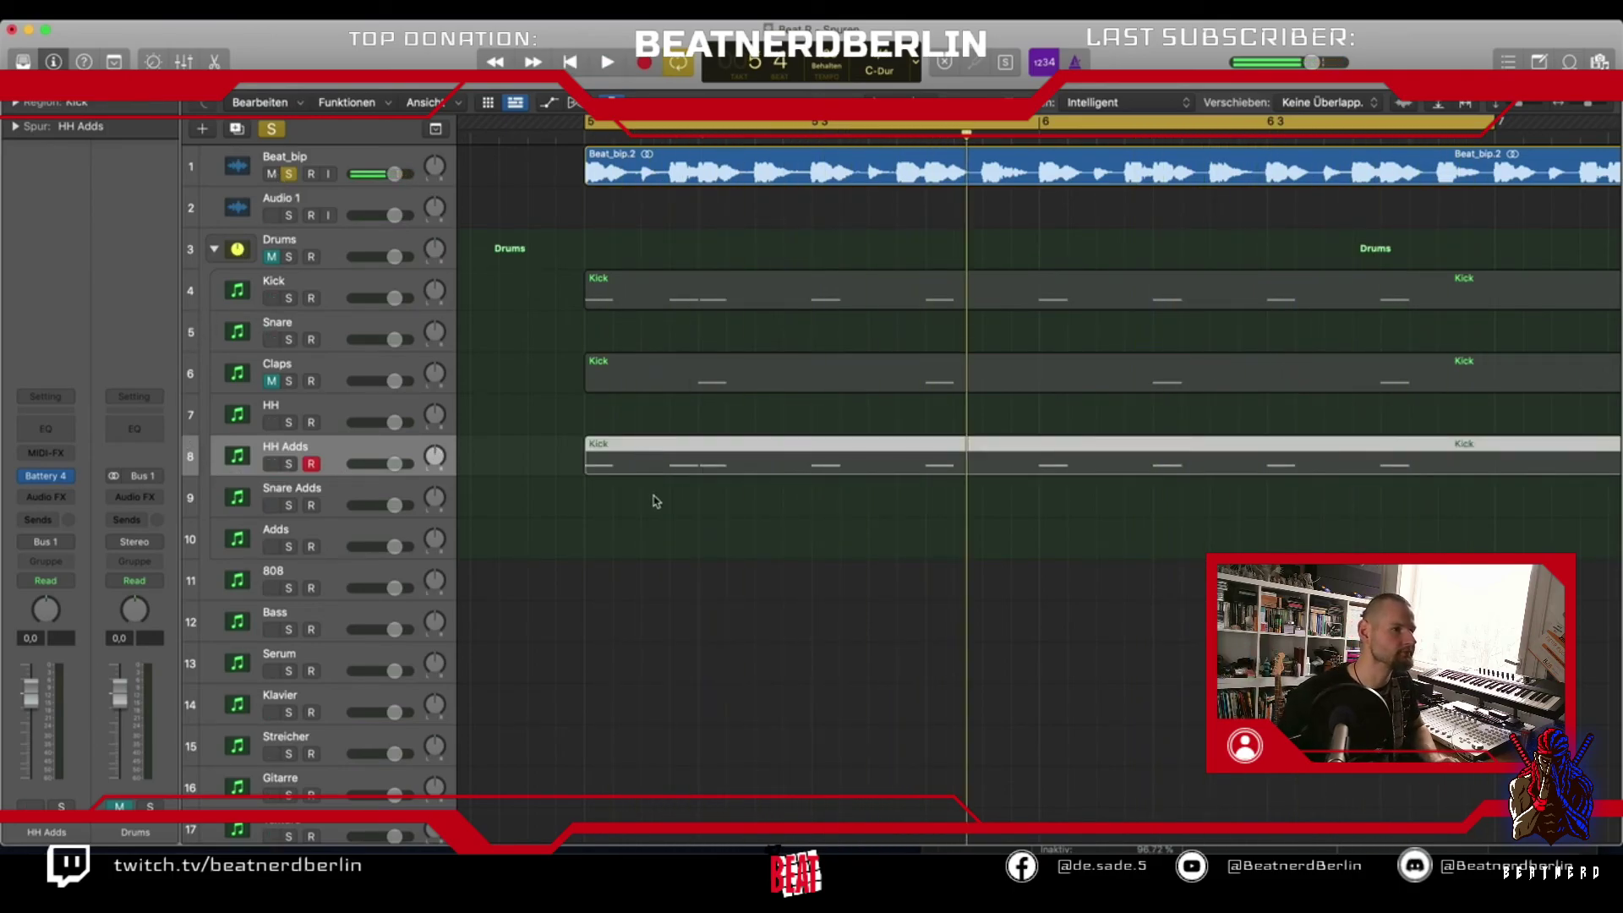
{"action": "key", "text": "e"}
{"action": "left_click_drag", "start_coordinate": [1030, 589], "coordinate": [480, 731]}
{"action": "key", "text": "Delete"}
{"action": "left_click", "coordinate": [434, 607]}
{"action": "key", "text": "space"}
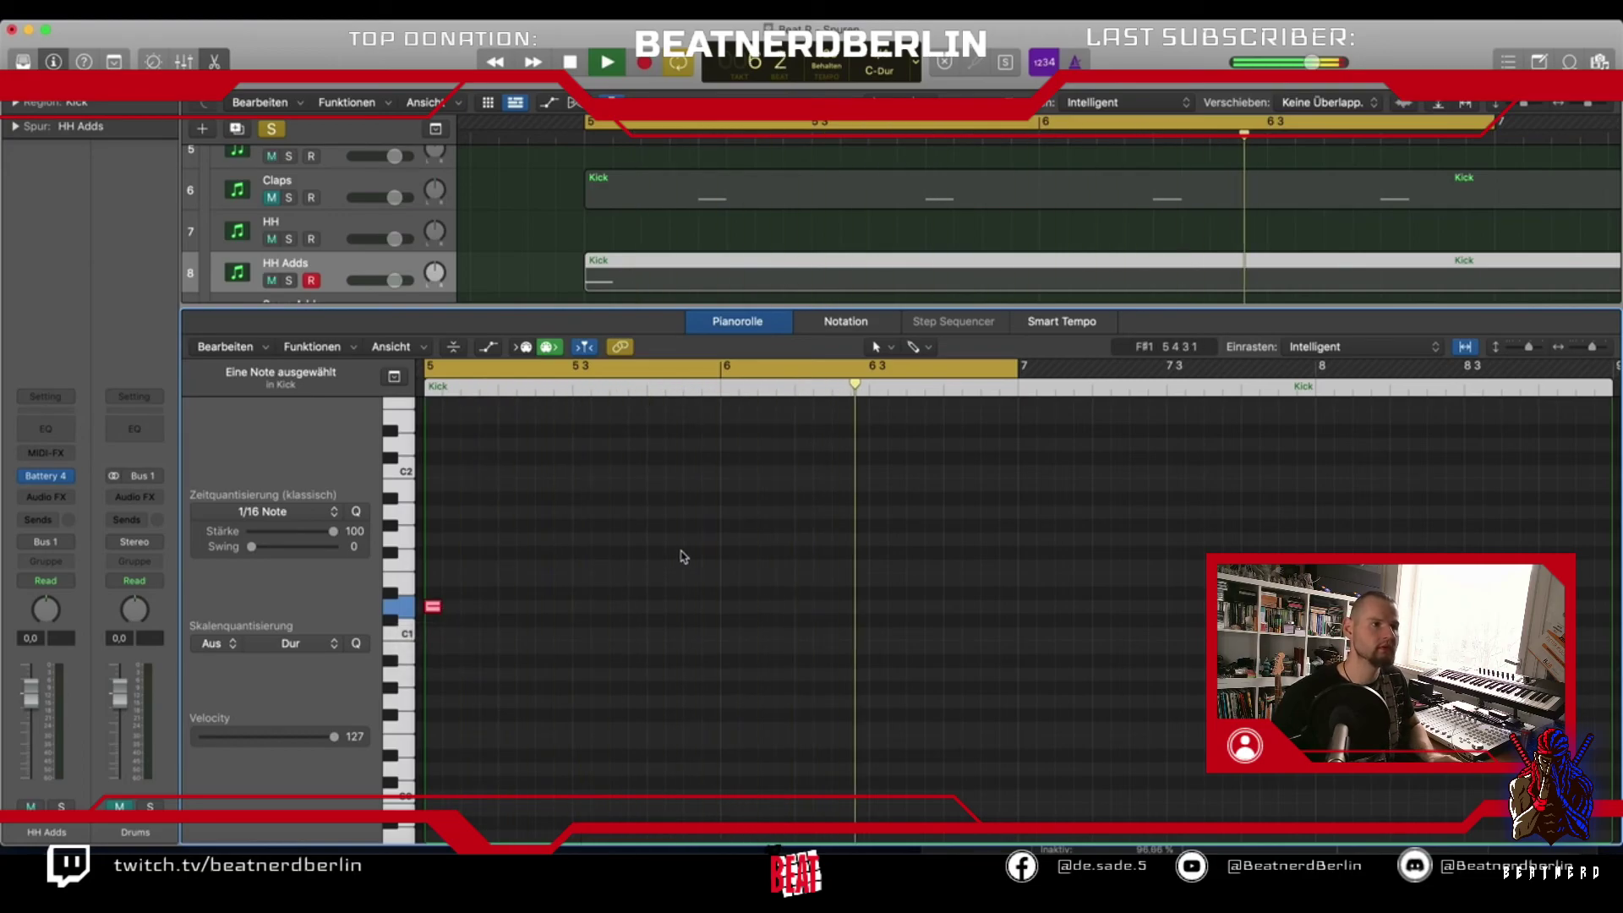
{"action": "key", "text": "space"}
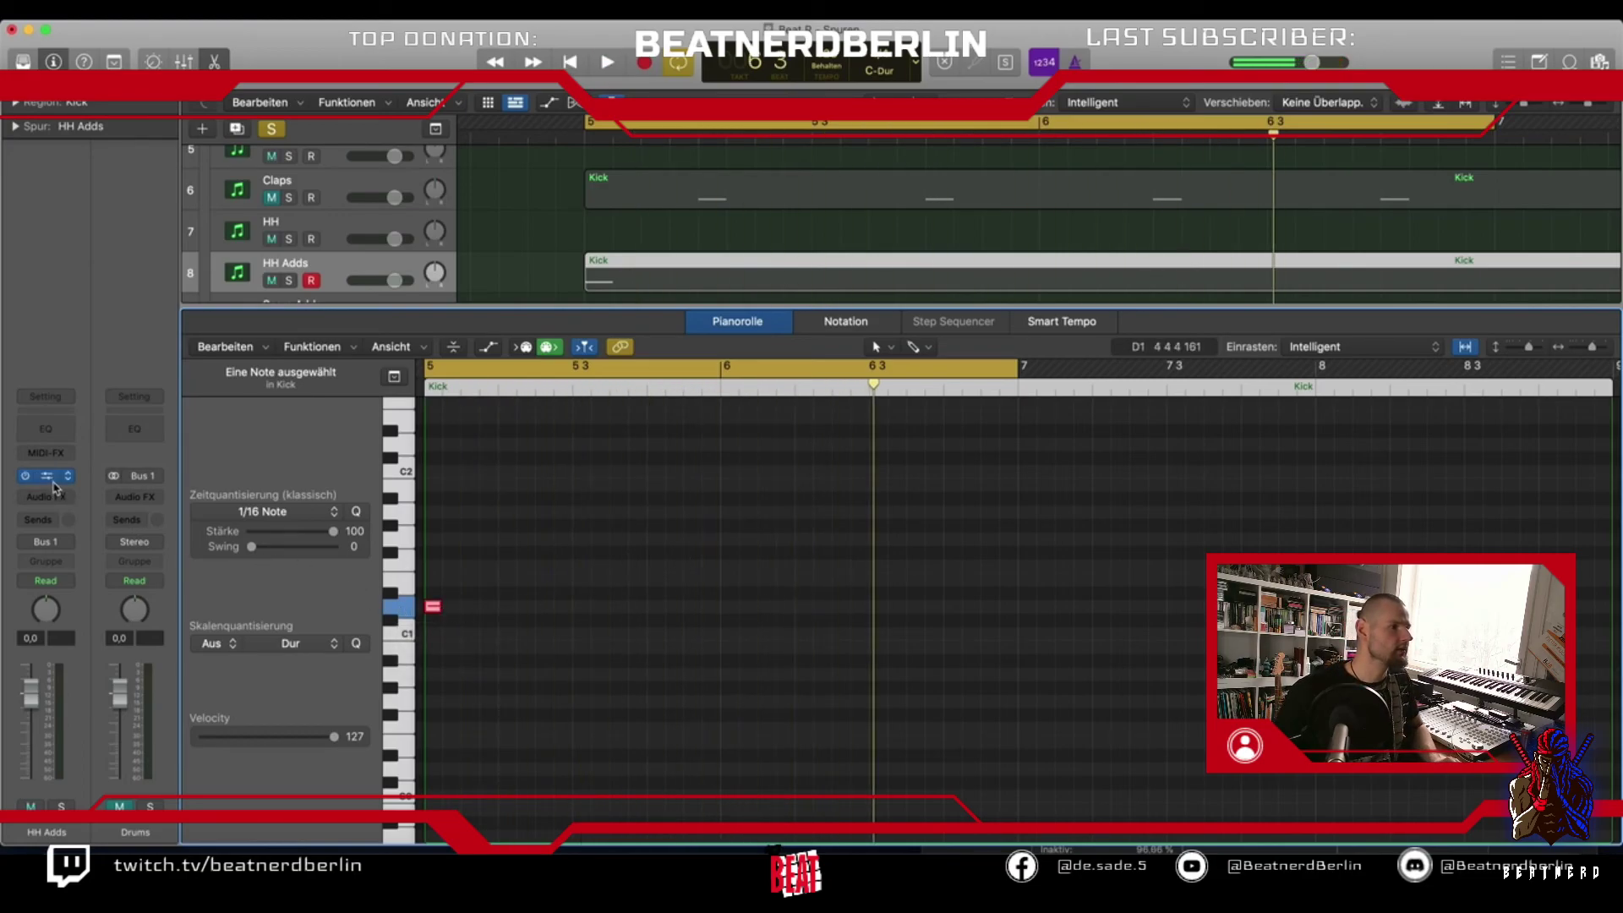
Open Battery 4 on HH Adds, switch to Finder and open the Cymbals folder of Capital Drum Kit 2
{"action": "left_click", "coordinate": [59, 478]}
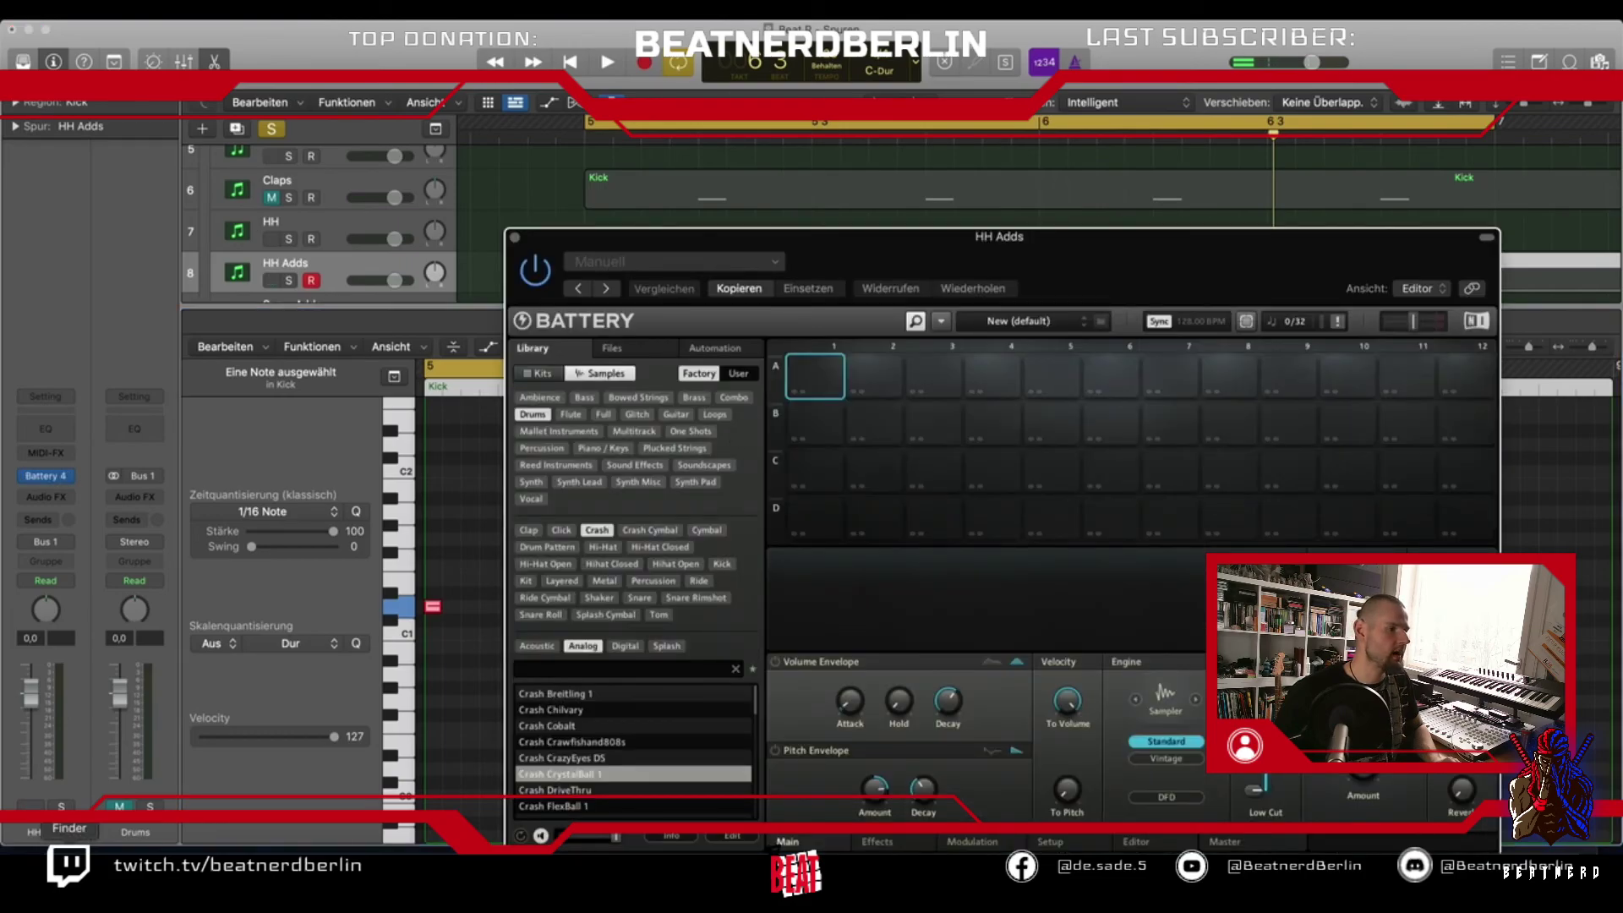
{"action": "left_click", "coordinate": [69, 845]}
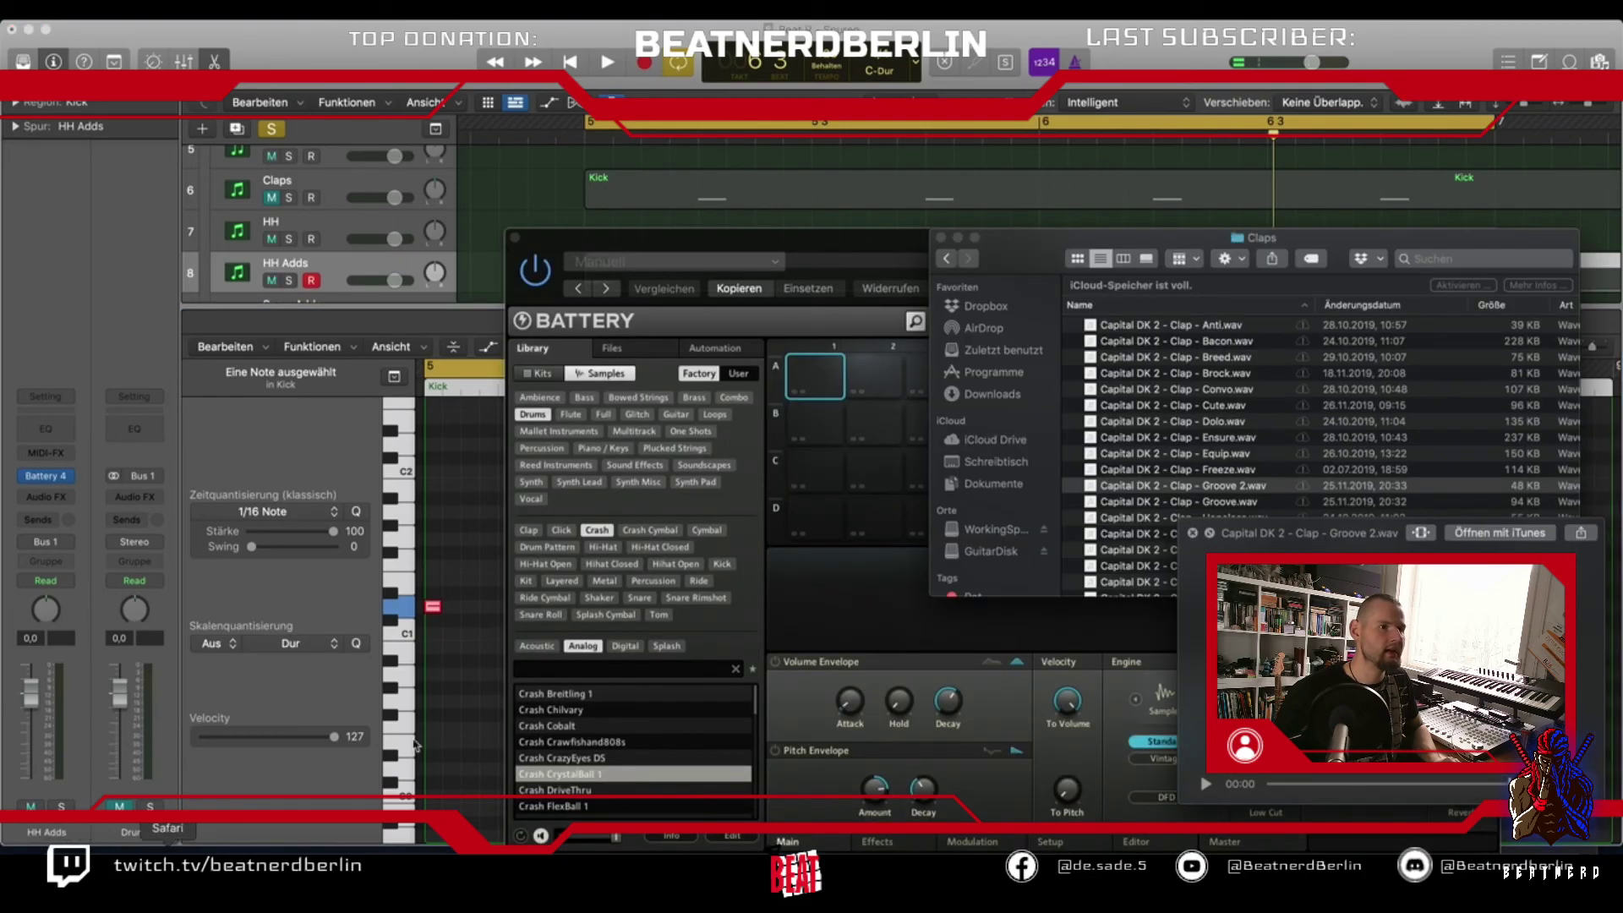
{"action": "left_click", "coordinate": [946, 260]}
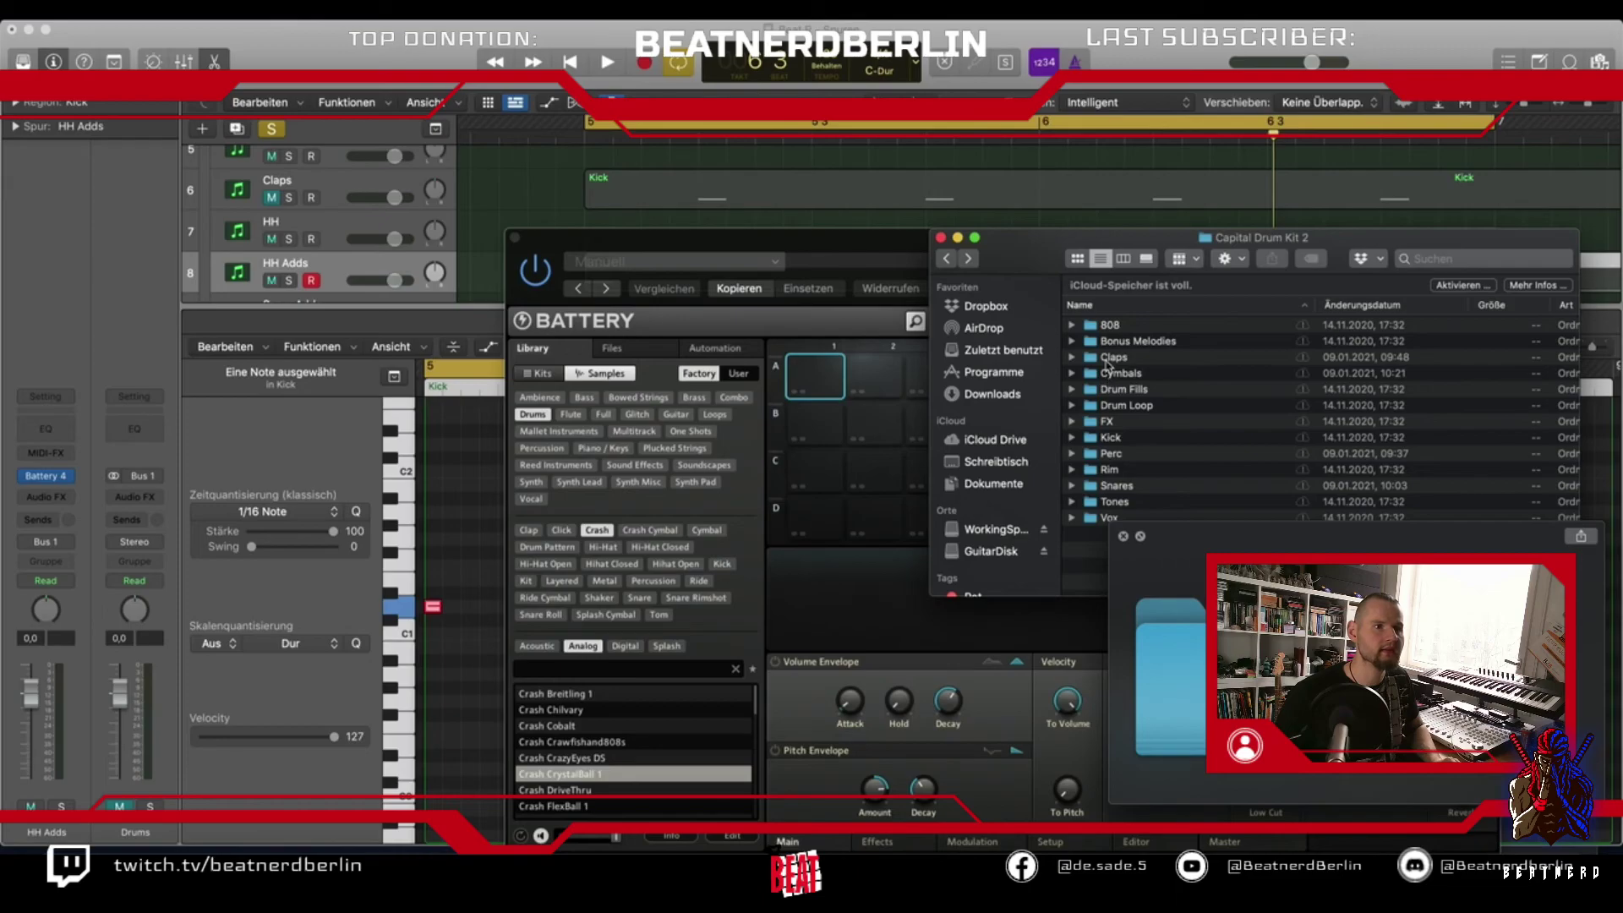
{"action": "double_click", "coordinate": [1121, 374]}
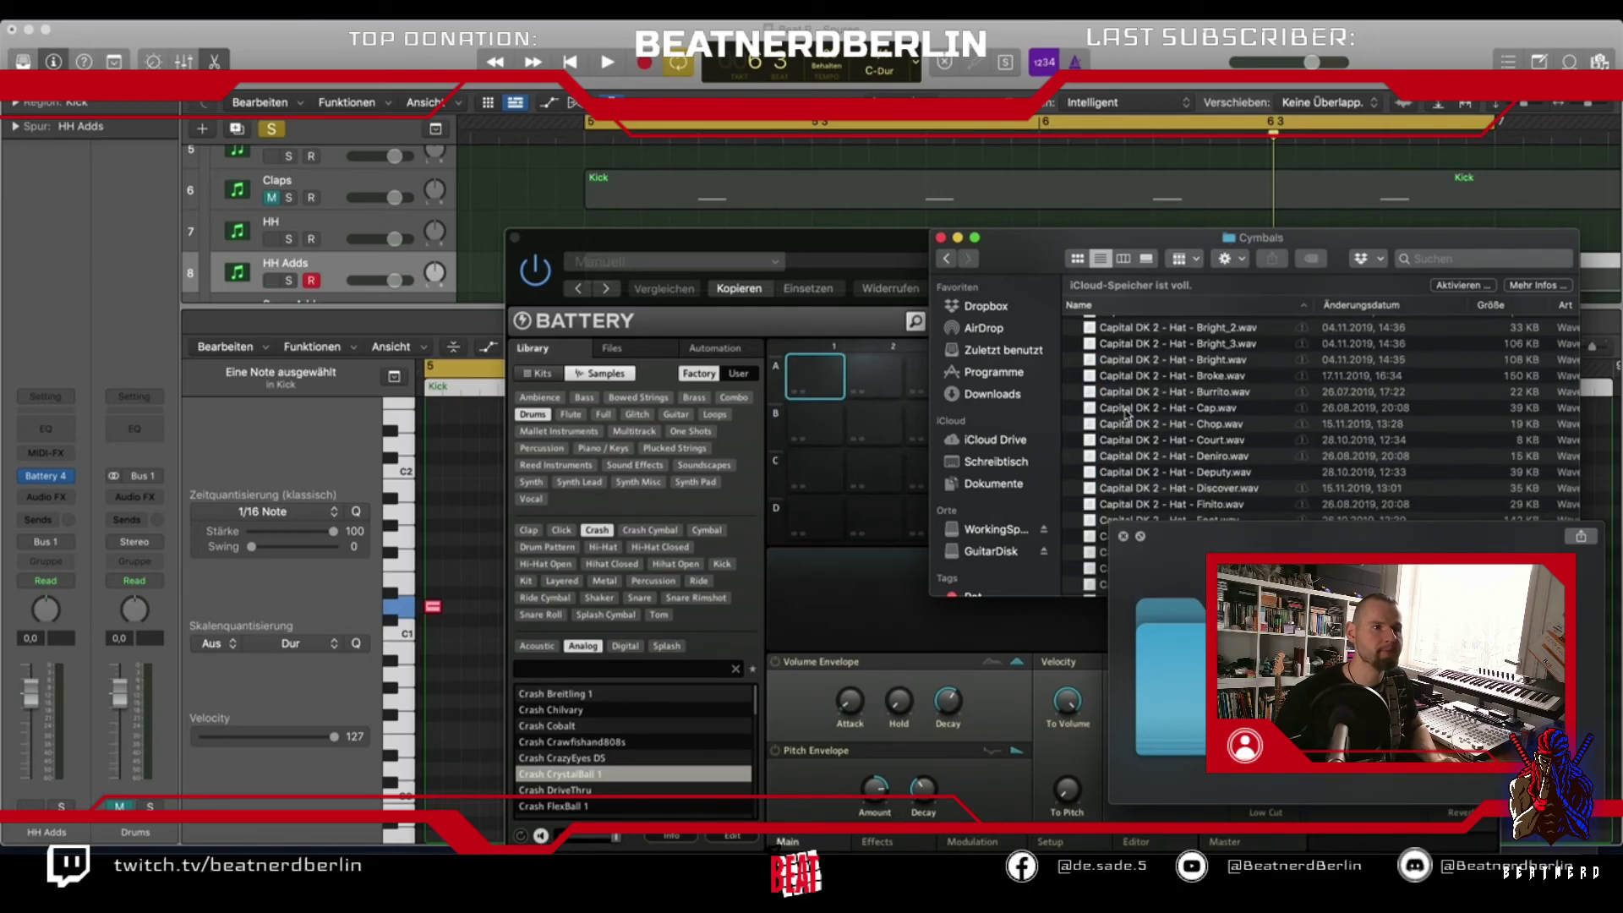
{"action": "scroll", "coordinate": [1127, 412], "scroll_direction": "down", "scroll_amount": 5}
Audition the Capital DK 2 hat samples from Hat - Whine through the open hats to find a cymbal sound
{"action": "left_click", "coordinate": [1126, 412]}
{"action": "left_click", "coordinate": [1130, 429]}
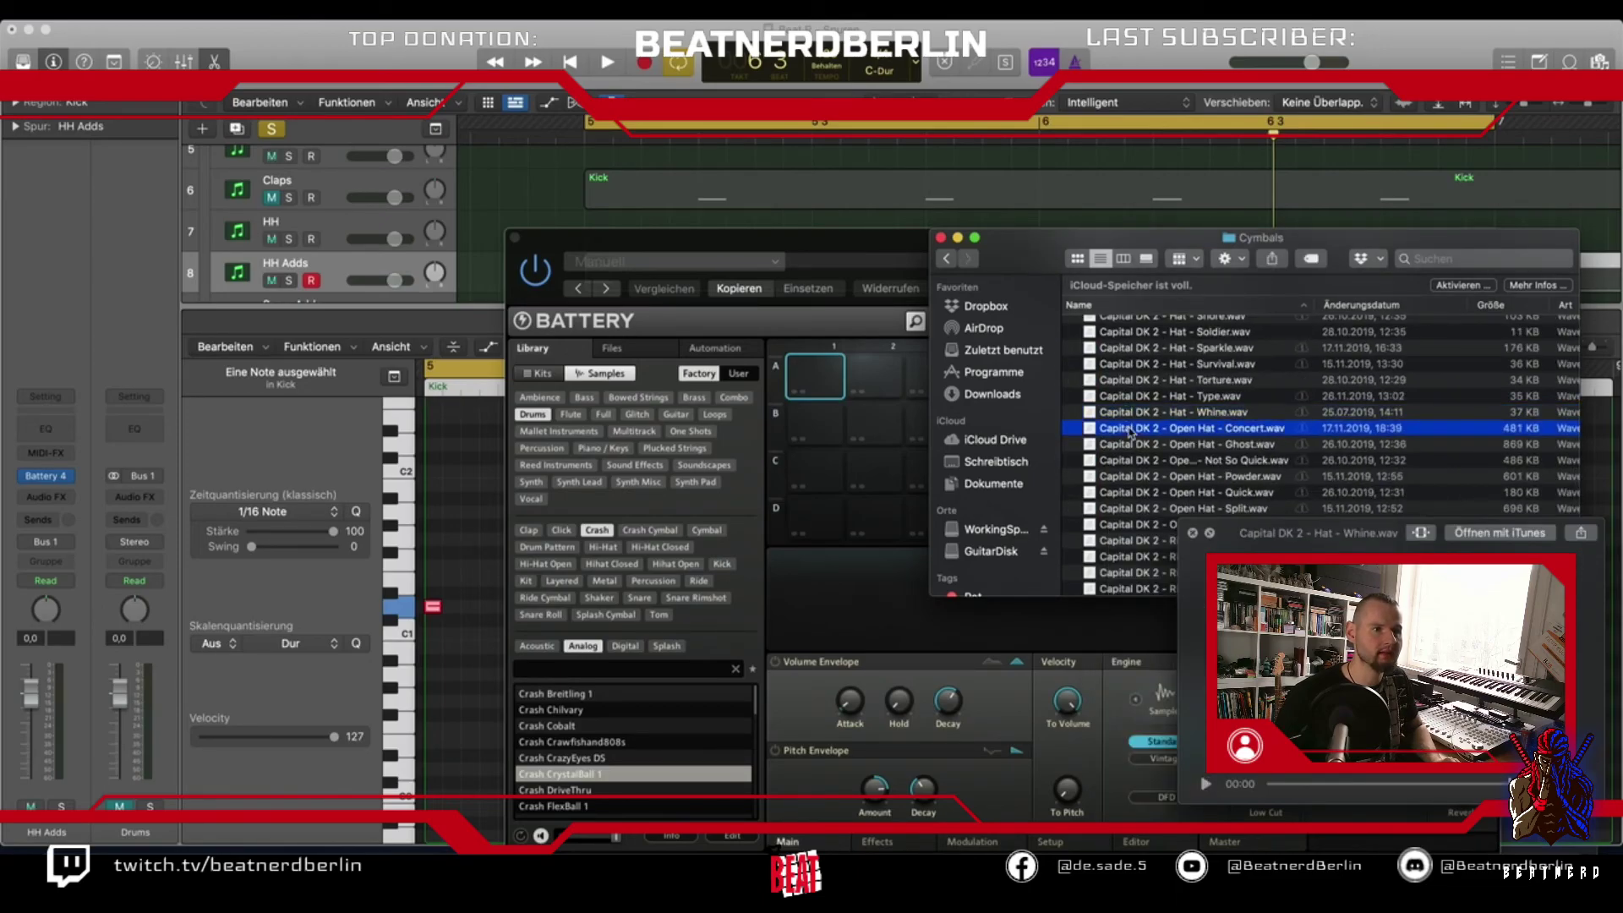
{"action": "left_click", "coordinate": [1135, 445]}
{"action": "left_click", "coordinate": [1137, 460]}
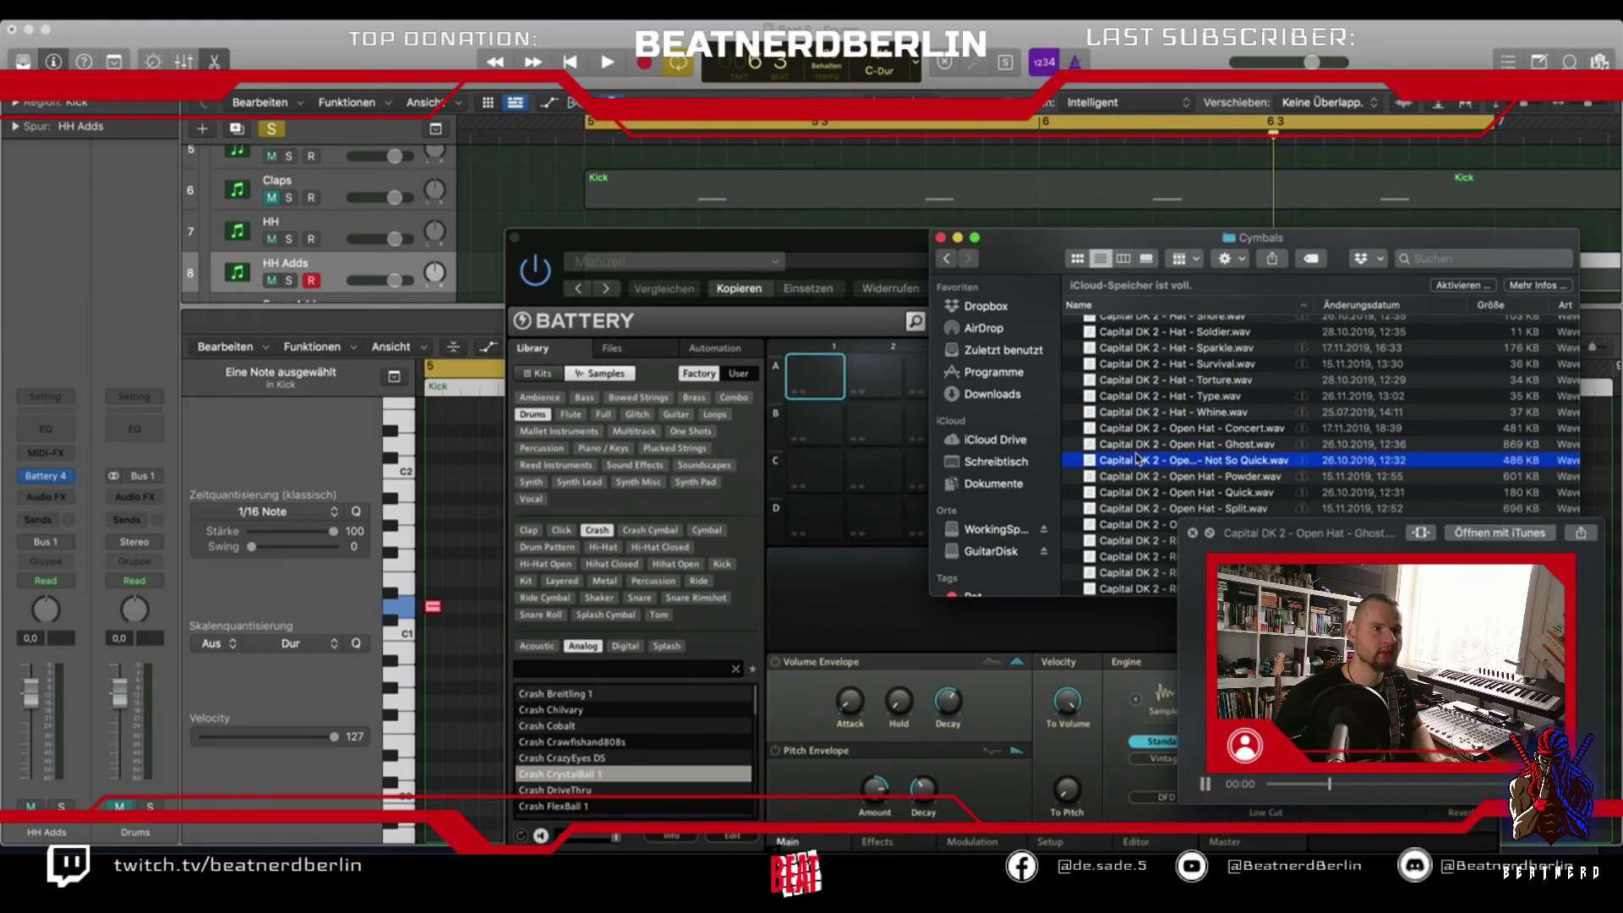
{"action": "left_click", "coordinate": [1150, 477]}
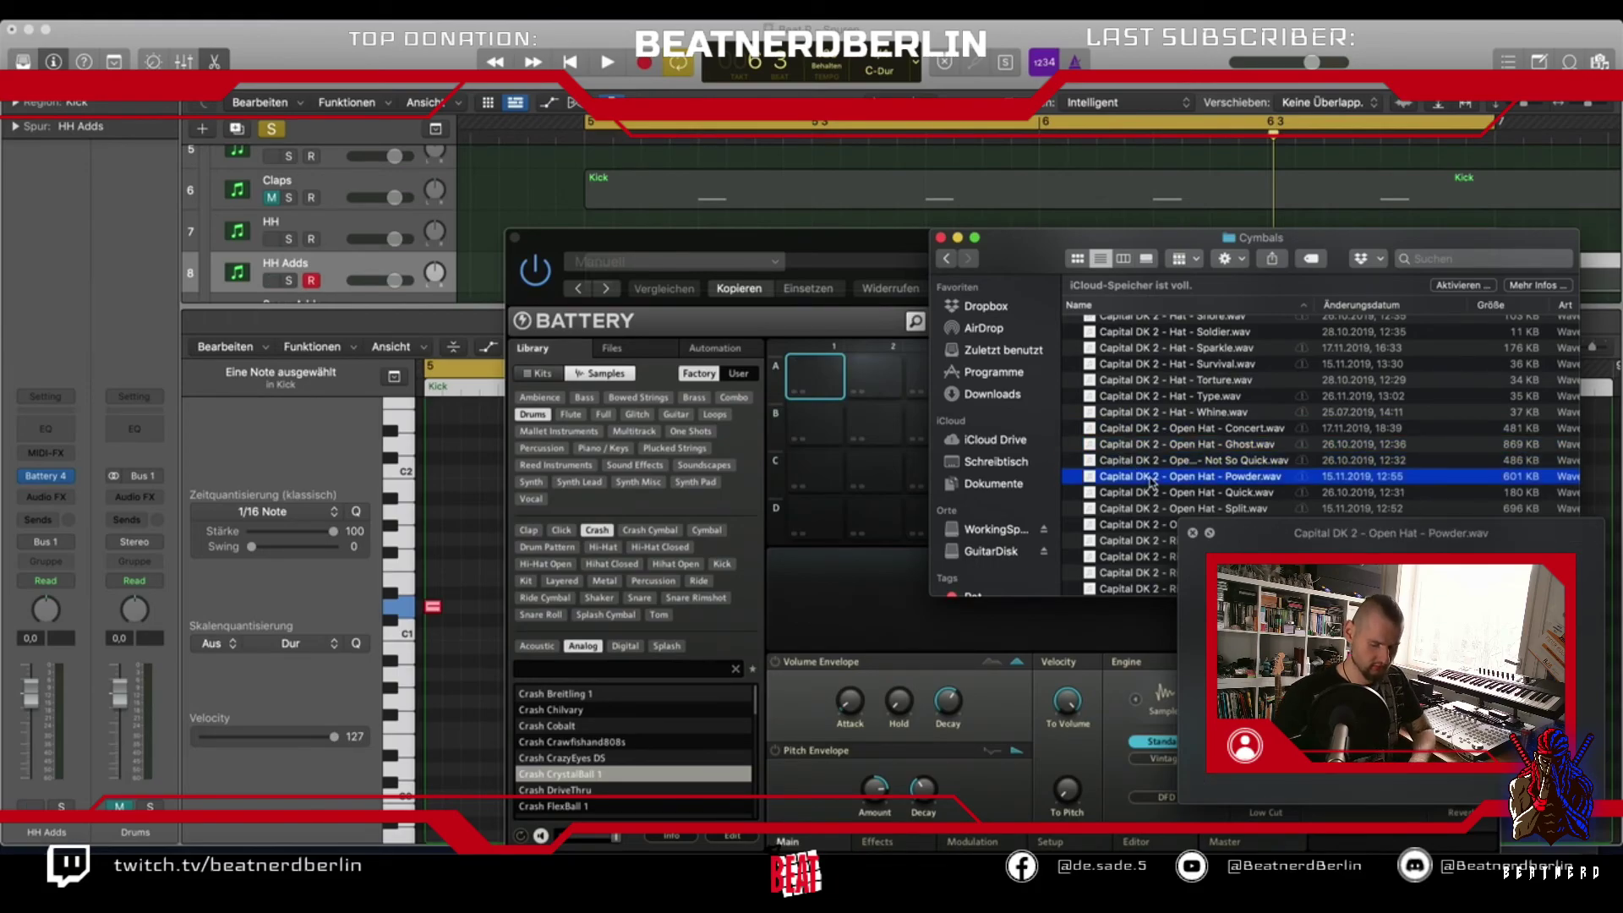
{"action": "key", "text": "Down"}
{"action": "key", "text": "Down"}
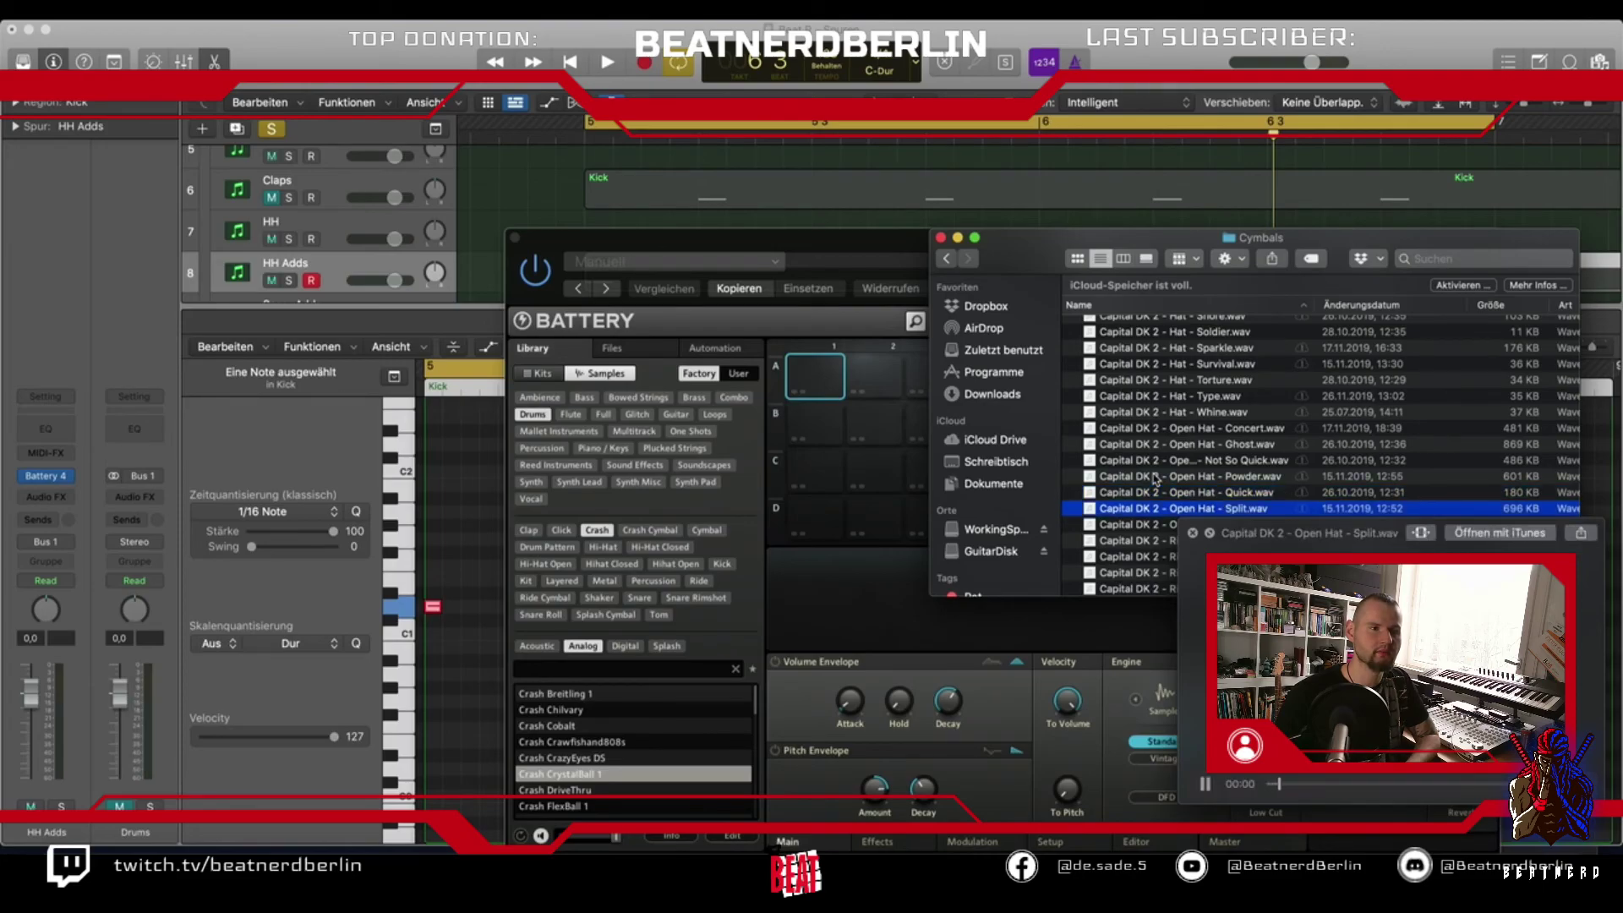
{"action": "key", "text": "Down"}
{"action": "left_click_drag", "start_coordinate": [1346, 529], "coordinate": [1336, 570]}
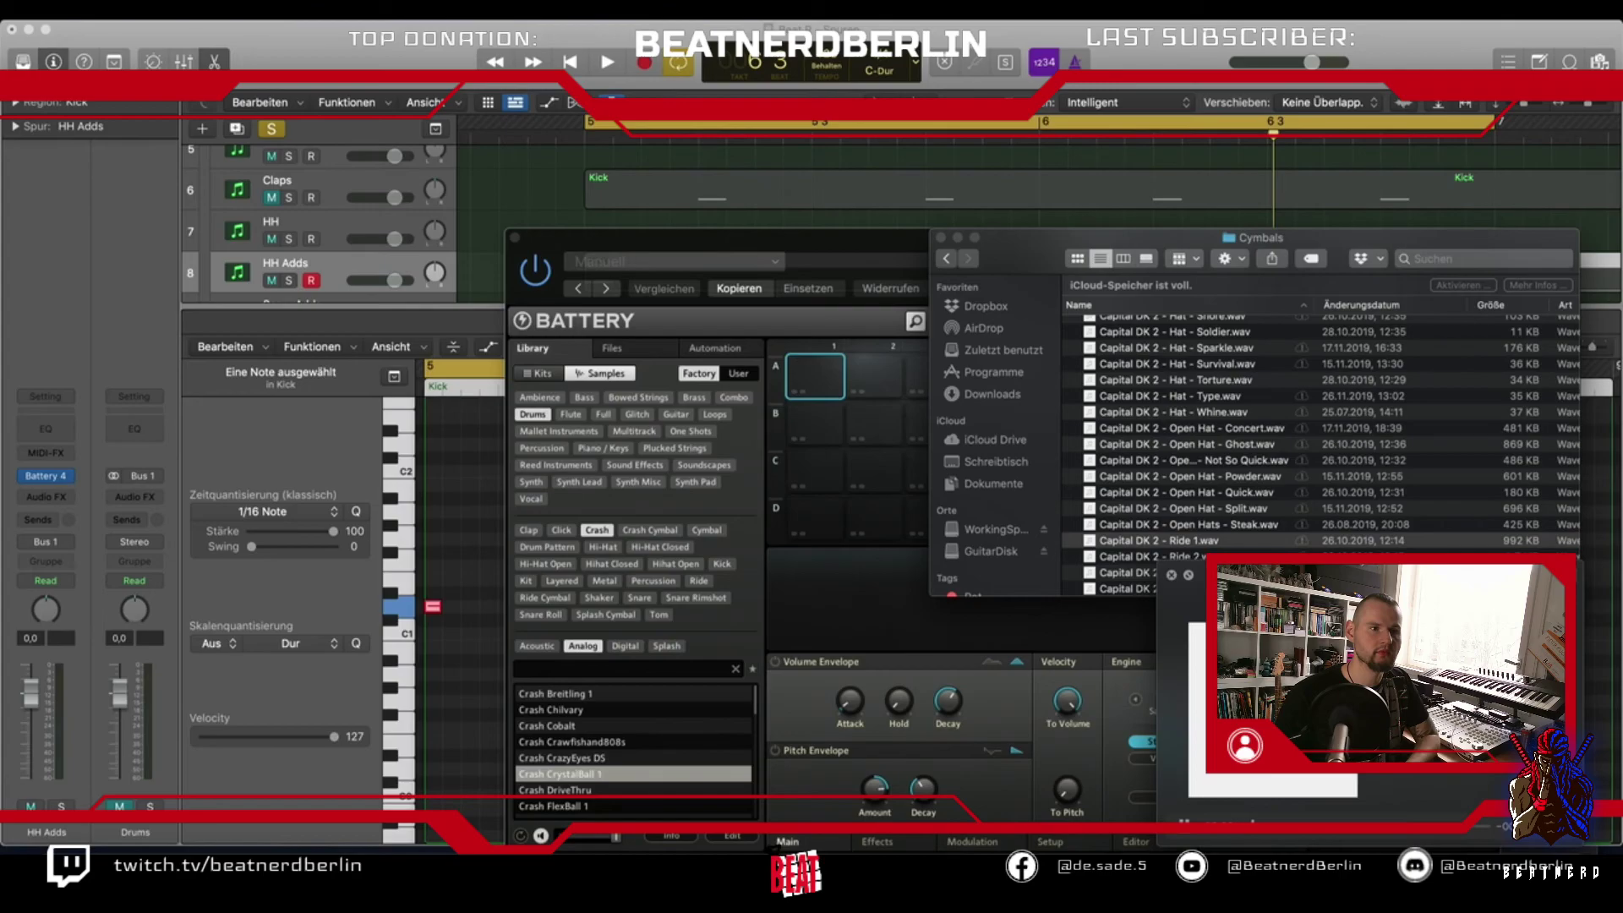
Load Capital DK 2 - Open Hat - Powder.wav into Battery's cell A1, close Battery and solo HH Adds
{"action": "left_click", "coordinate": [1221, 476]}
{"action": "left_click_drag", "start_coordinate": [1214, 483], "coordinate": [814, 376]}
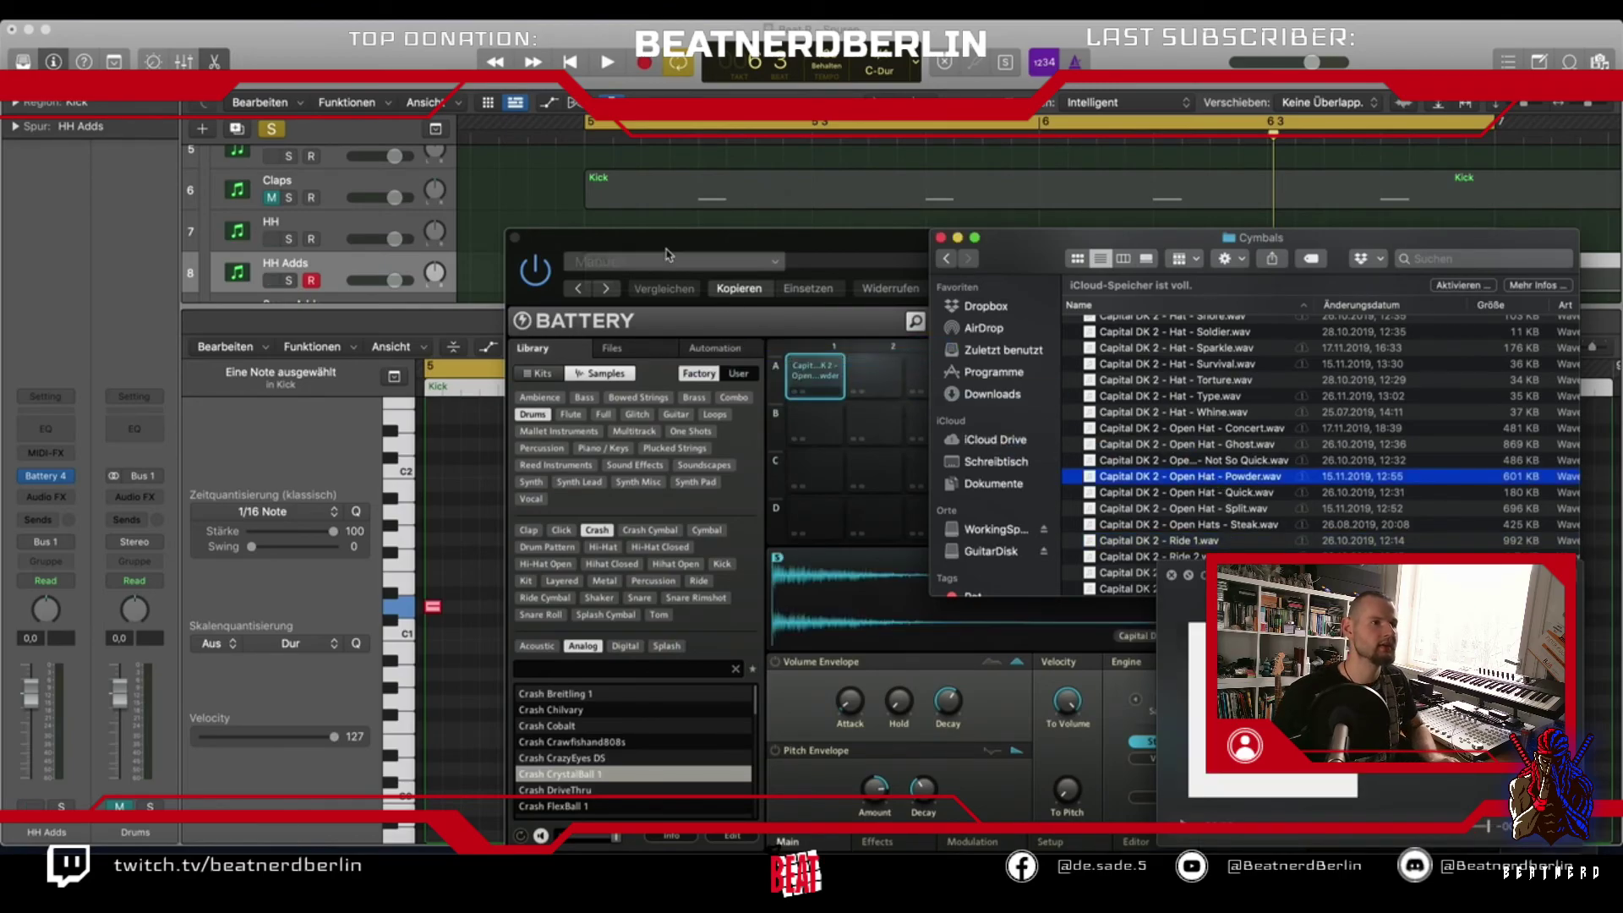
{"action": "left_click", "coordinate": [543, 225]}
{"action": "left_click", "coordinate": [515, 240]}
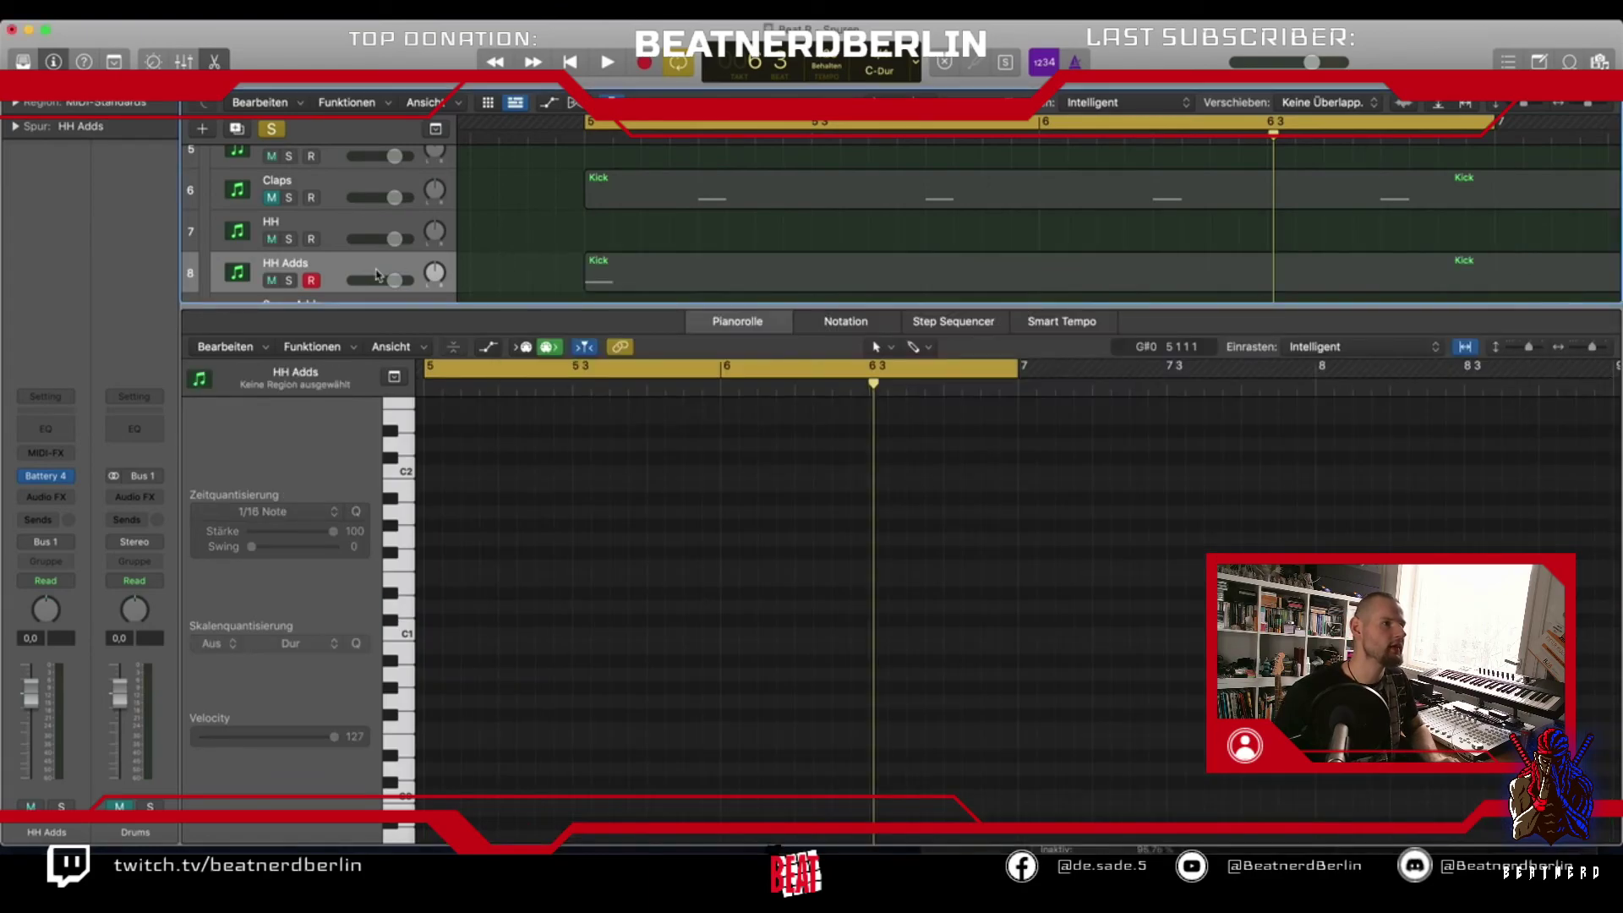
{"action": "left_click", "coordinate": [288, 282]}
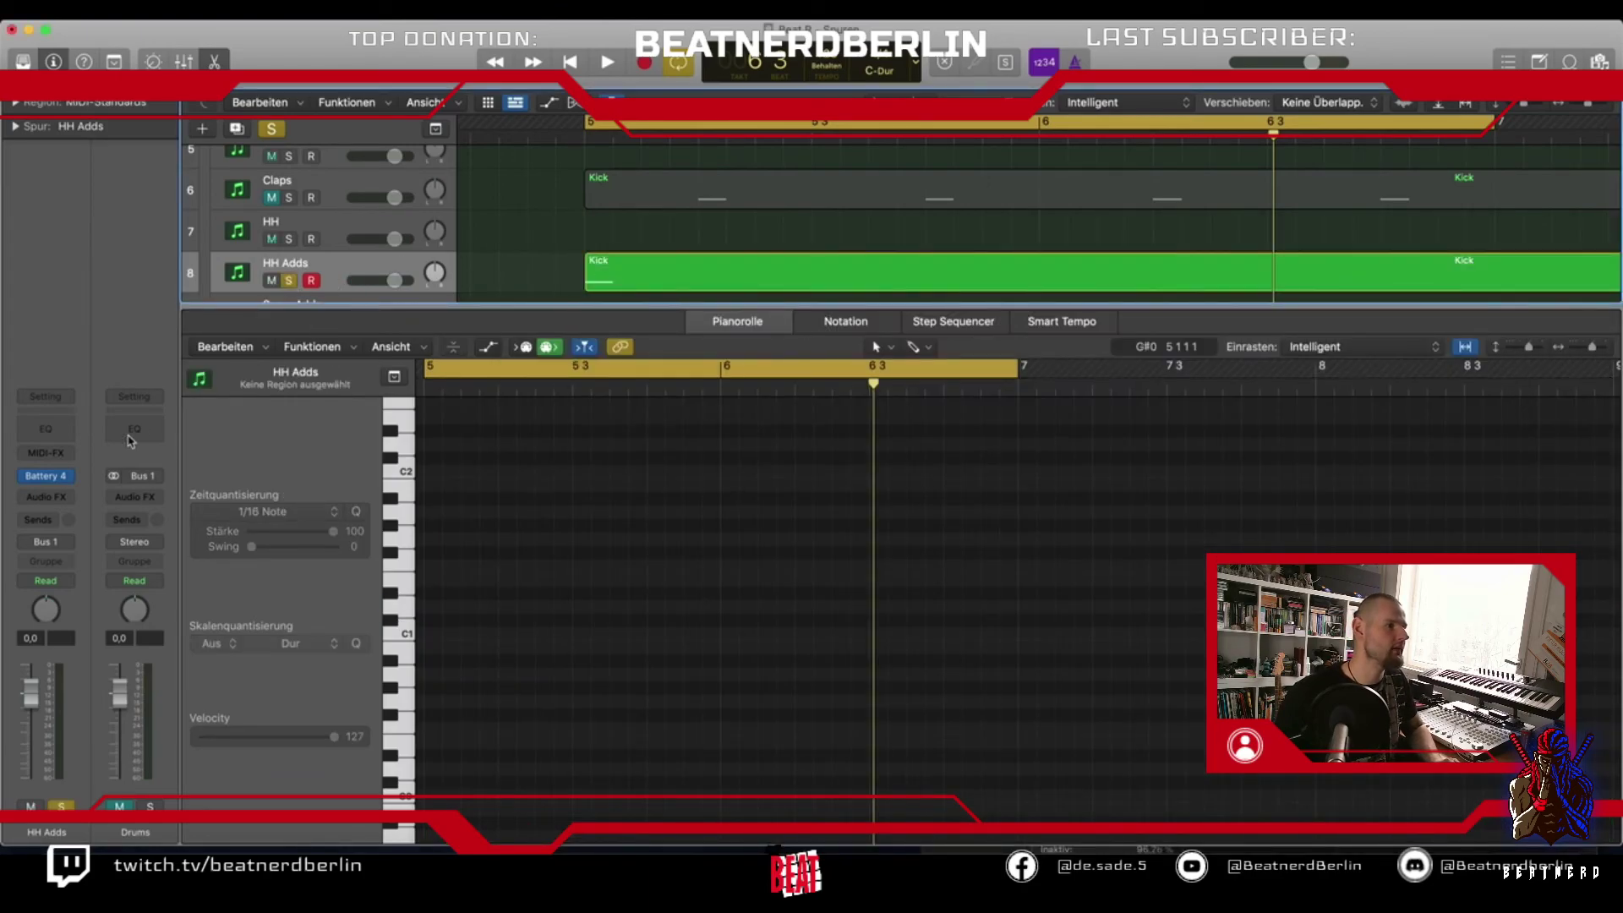
Try a Tape Delay on HH Adds with its delay note value set to 1/2
{"action": "left_click", "coordinate": [67, 499]}
{"action": "mouse_move", "coordinate": [74, 759]}
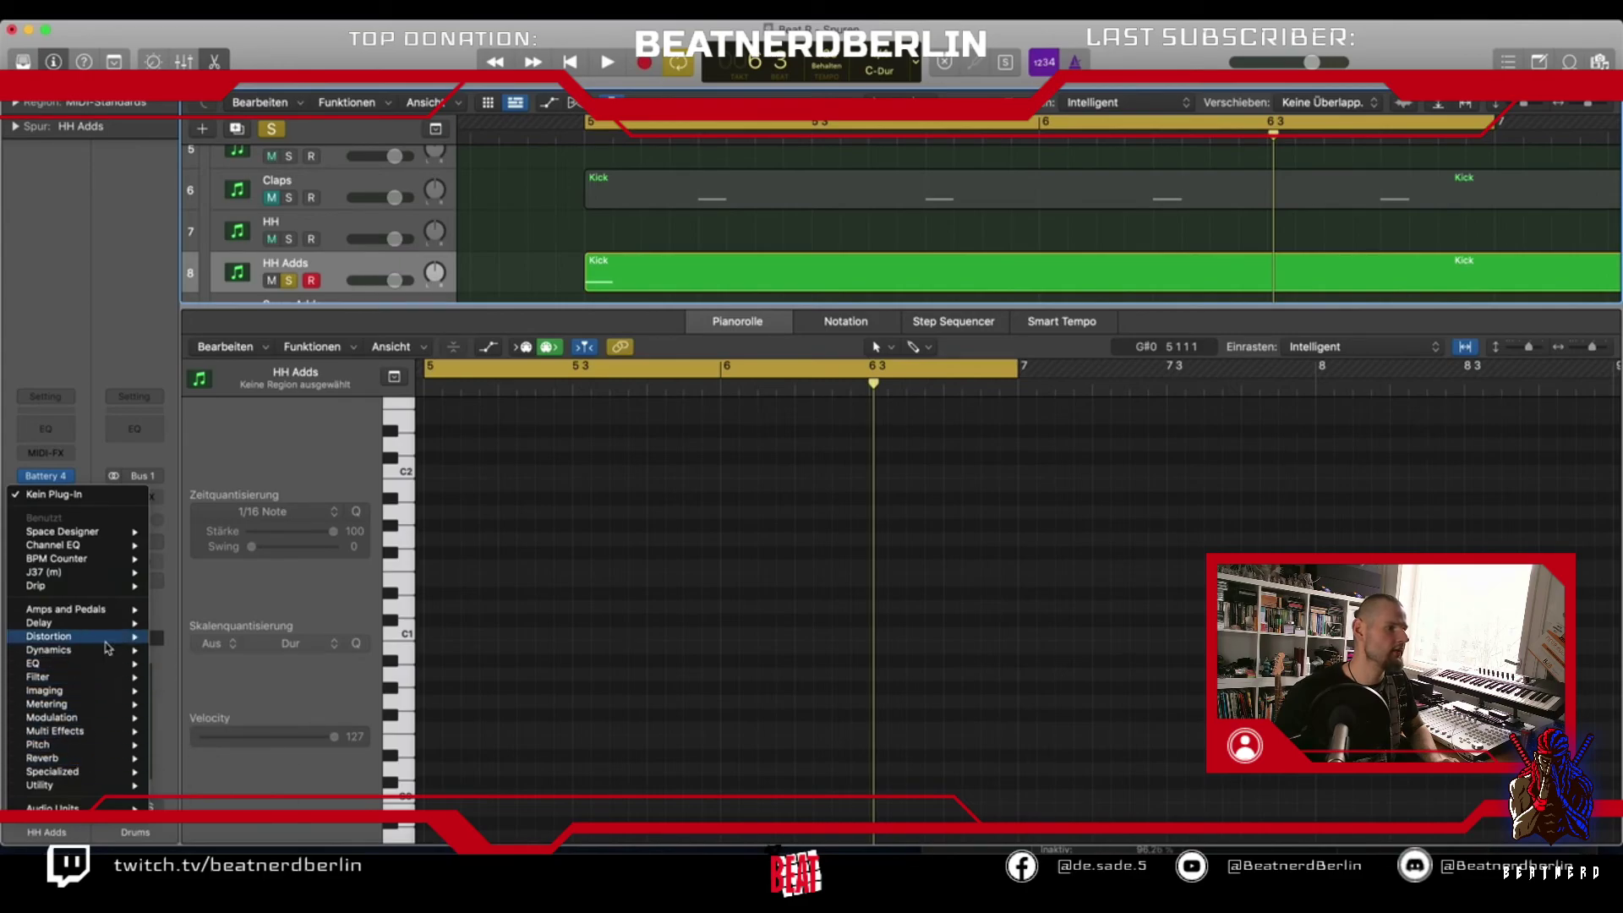
{"action": "mouse_move", "coordinate": [114, 624]}
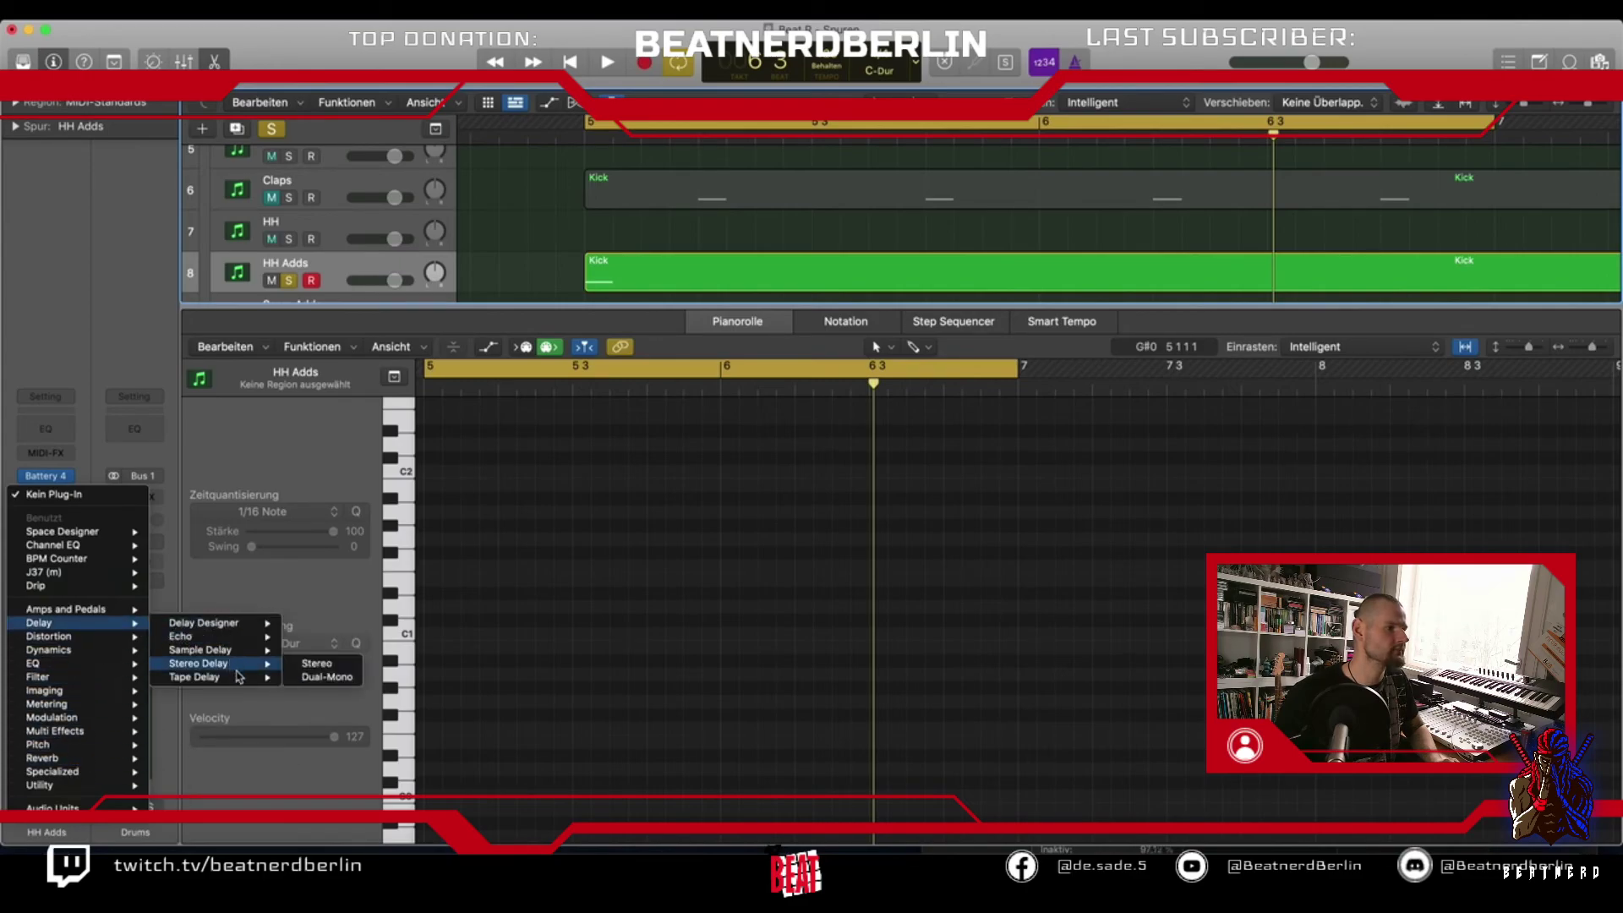
{"action": "mouse_move", "coordinate": [245, 676]}
{"action": "left_click", "coordinate": [321, 676]}
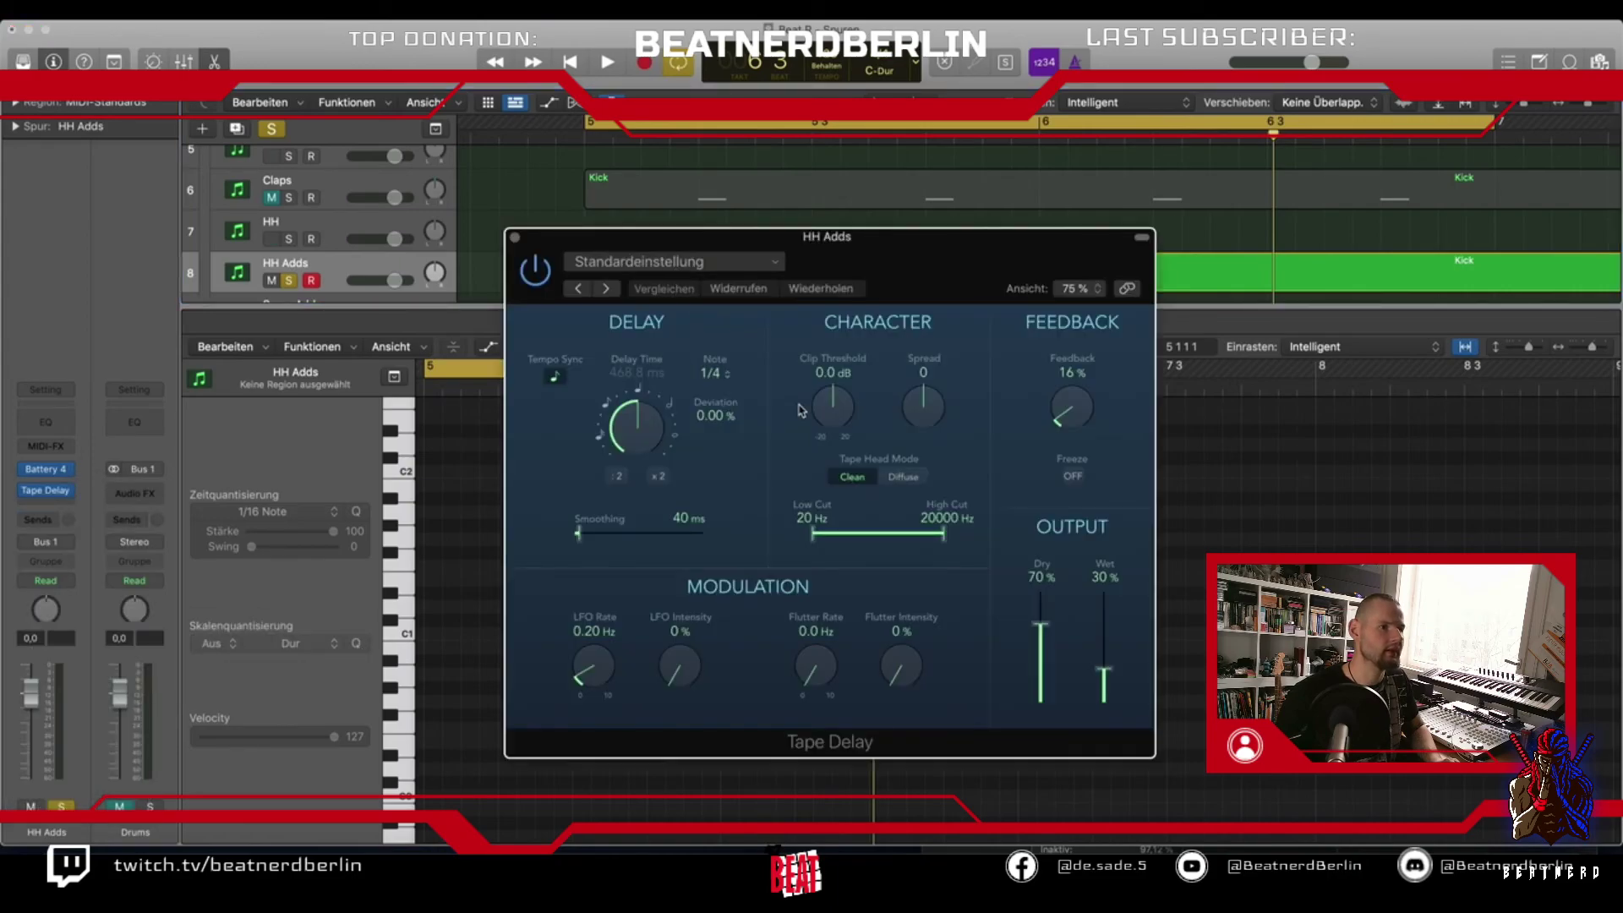
{"action": "left_click_drag", "start_coordinate": [642, 442], "coordinate": [634, 410]}
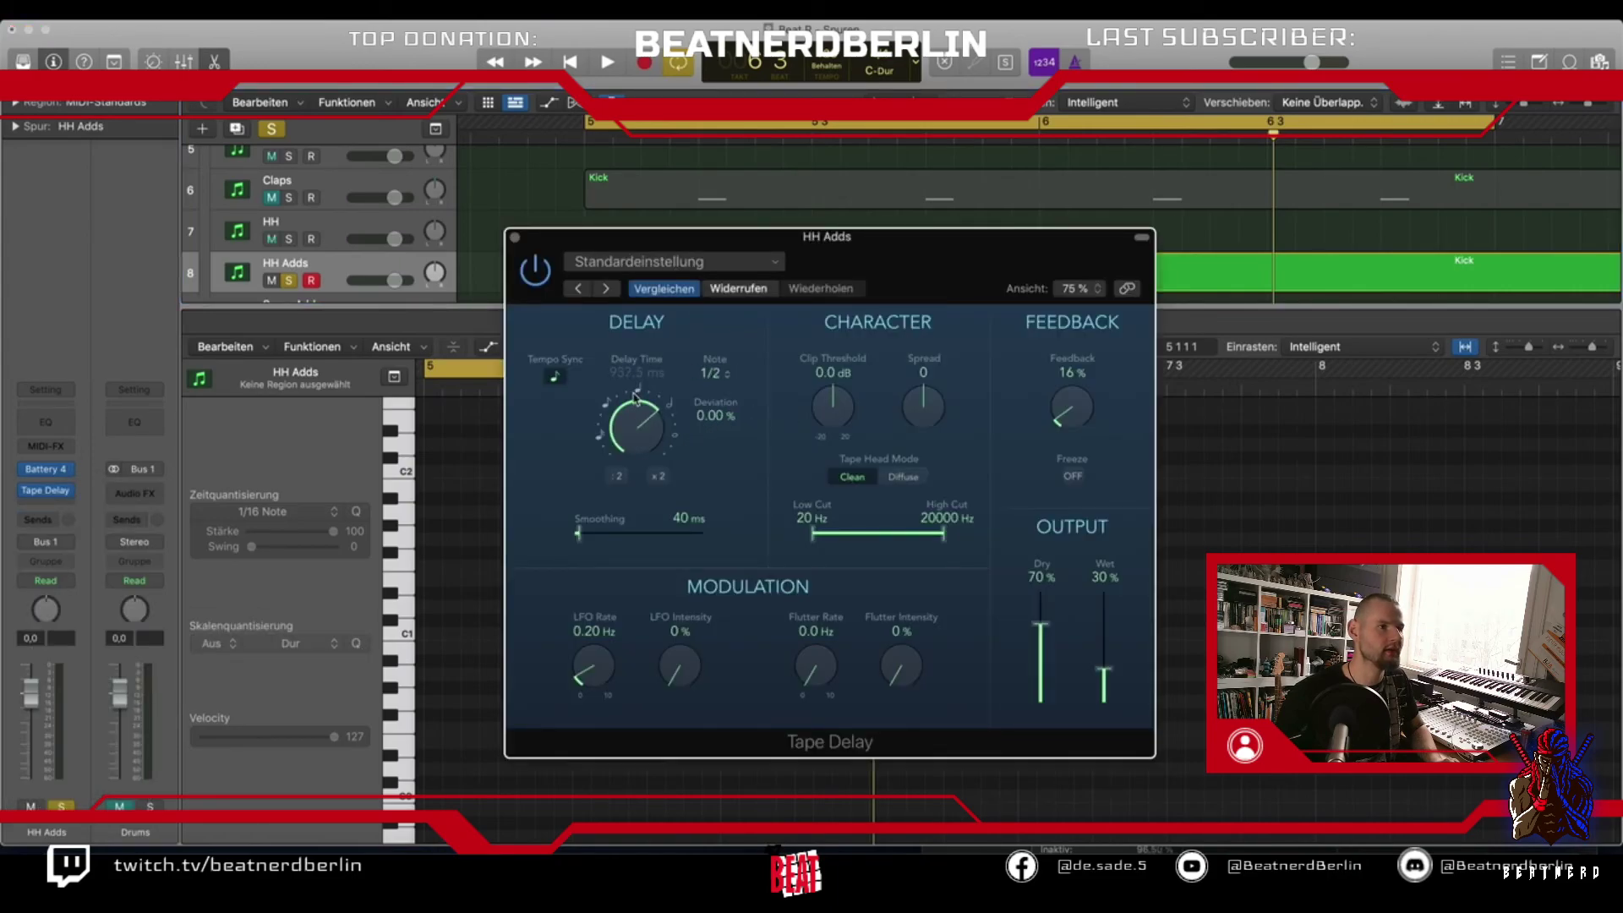
Replace the Tape Delay on HH Adds with an Echo and set its wet level to 82 %
{"action": "left_click", "coordinate": [70, 496]}
{"action": "mouse_move", "coordinate": [127, 644]}
{"action": "mouse_move", "coordinate": [237, 657]}
{"action": "left_click", "coordinate": [353, 656]}
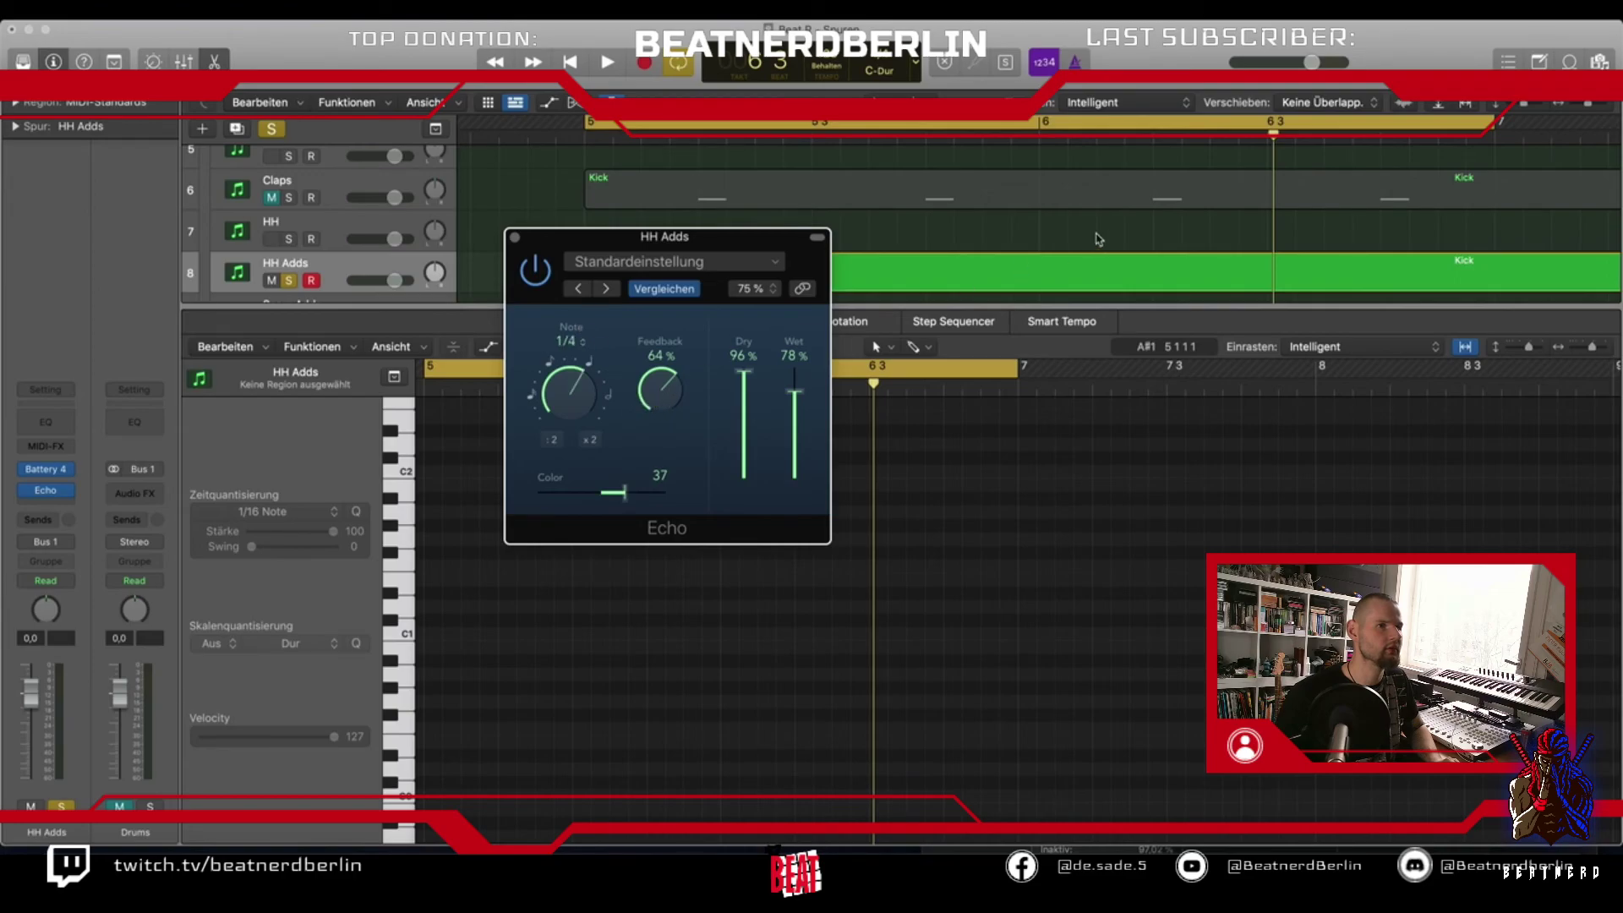
{"action": "left_click_drag", "start_coordinate": [659, 248], "coordinate": [655, 413]}
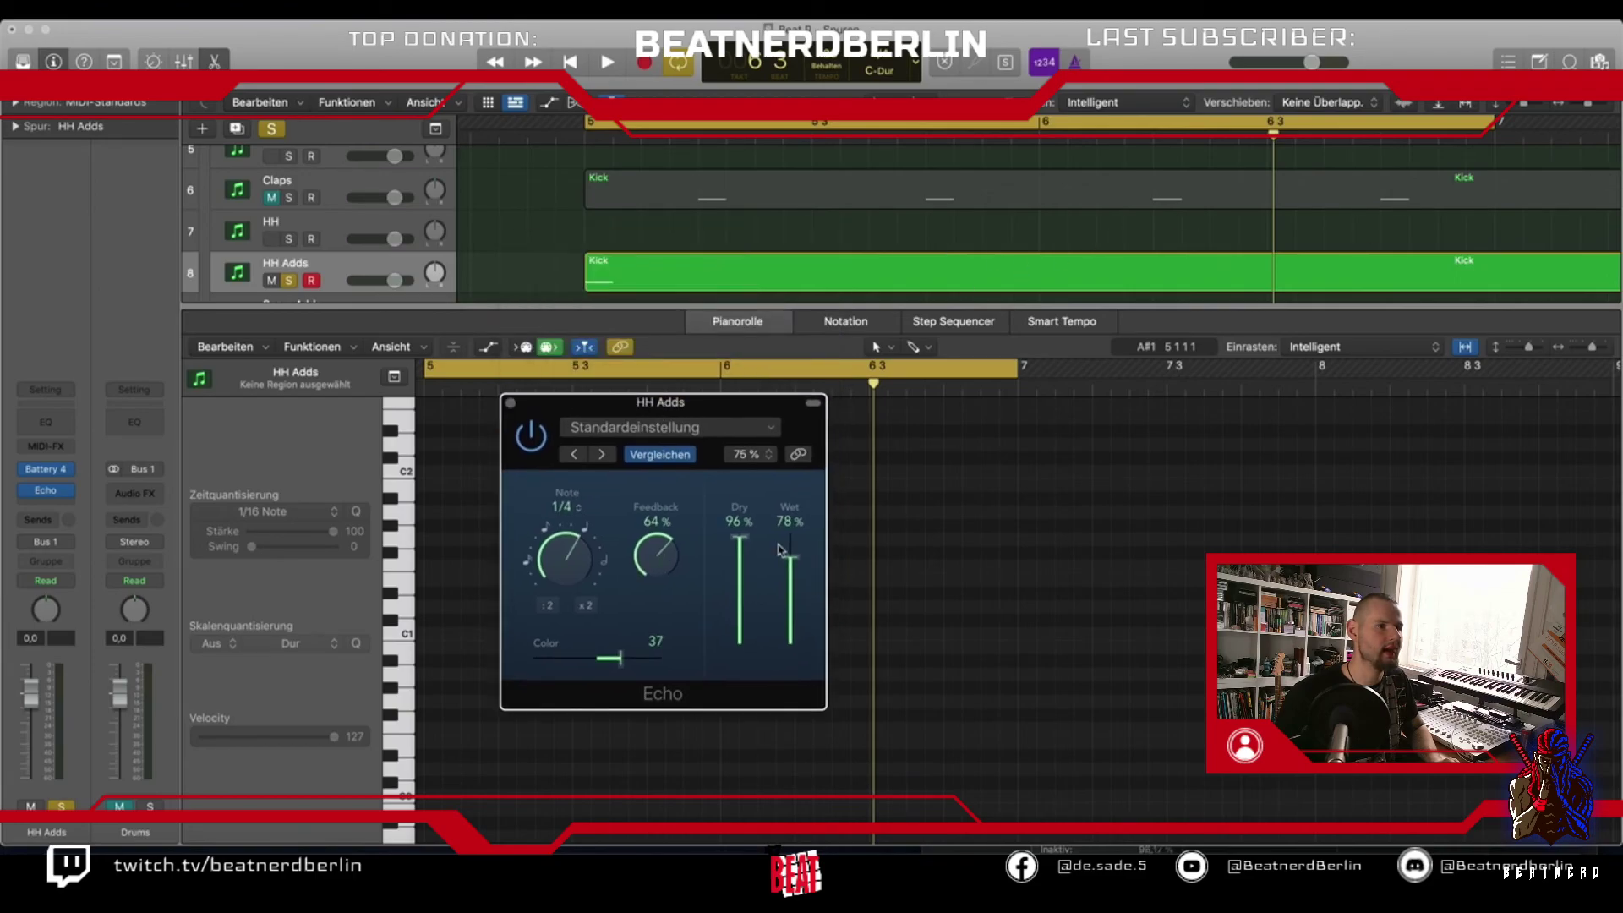
{"action": "left_click_drag", "start_coordinate": [788, 560], "coordinate": [788, 557]}
Move the note at bar 5 in the HH Adds region down to C1 and play the soloed track
{"action": "key", "text": "space"}
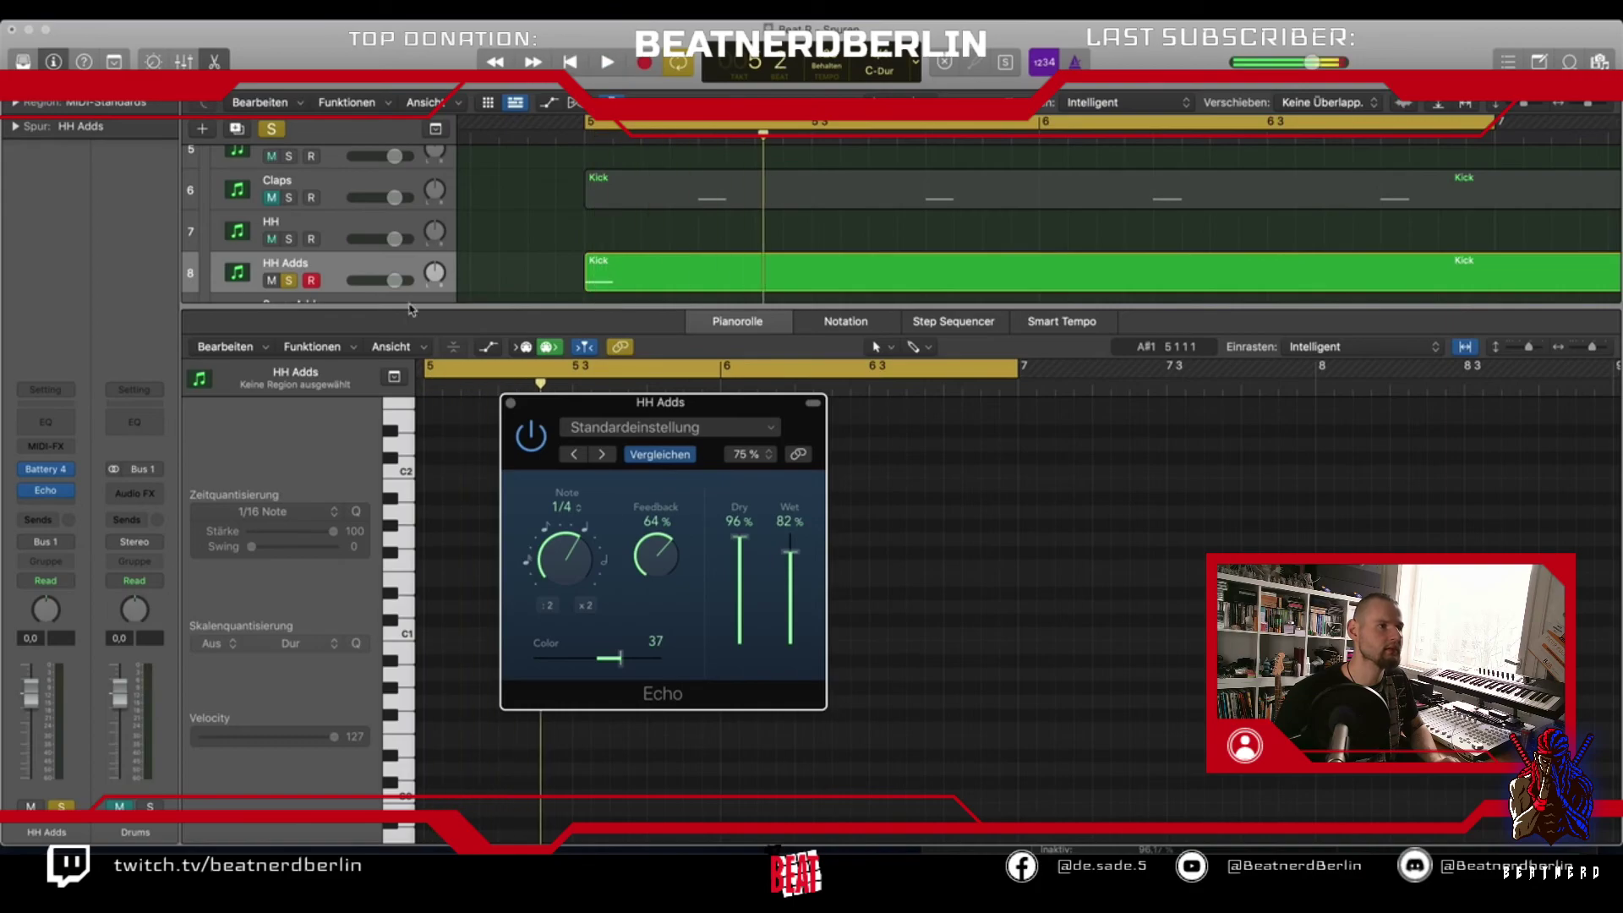
{"action": "left_click", "coordinate": [272, 130]}
{"action": "left_click", "coordinate": [292, 281]}
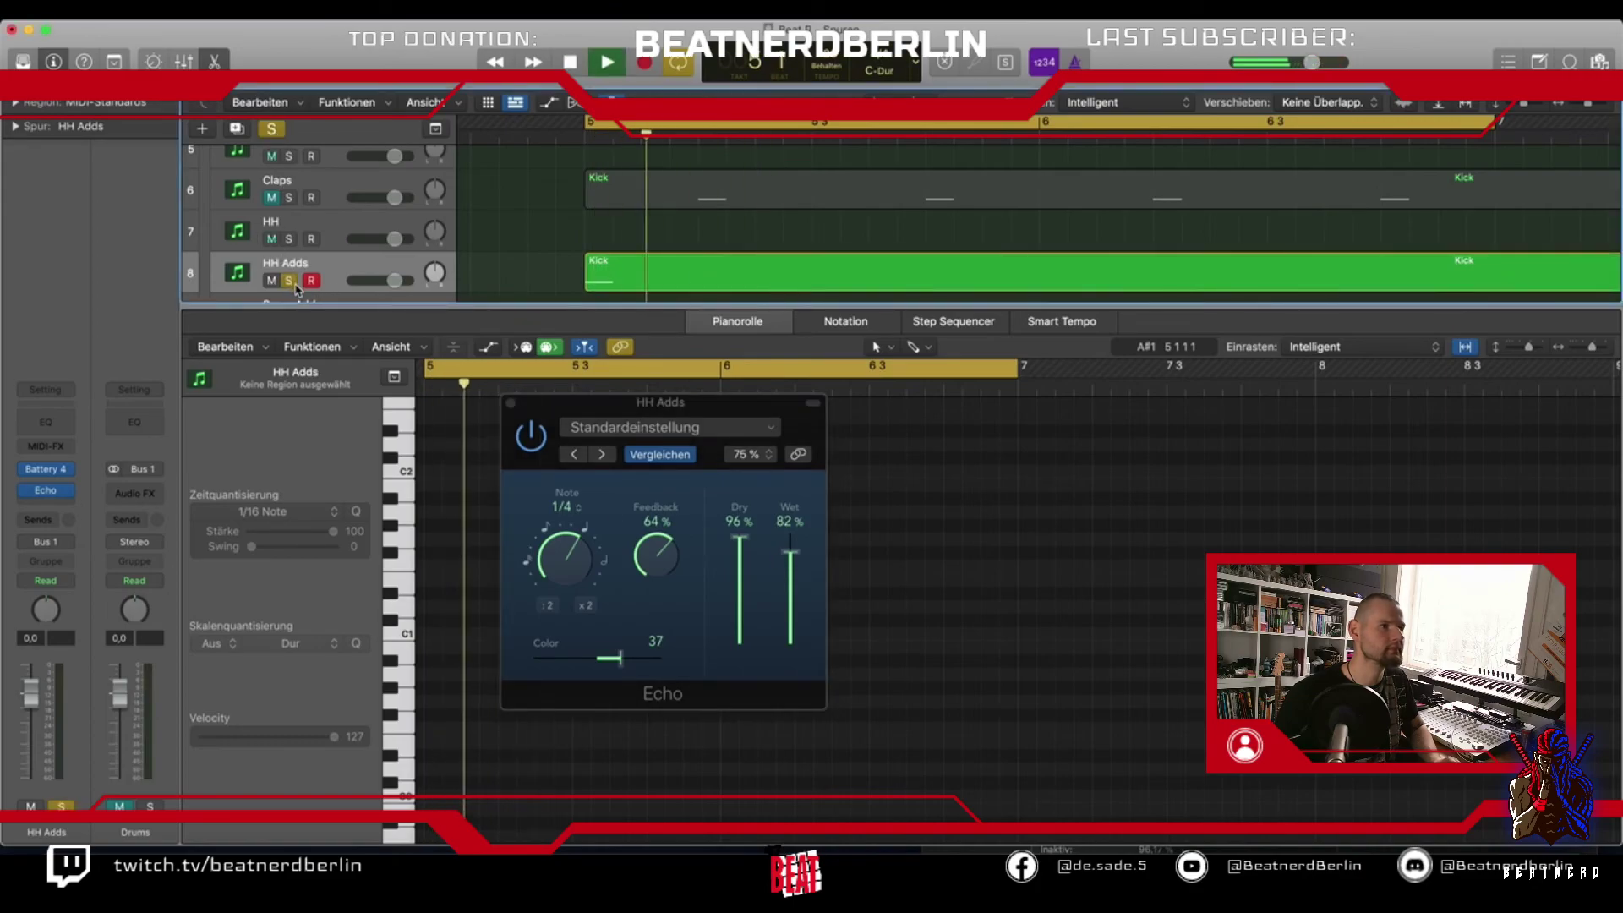
{"action": "left_click", "coordinate": [617, 274]}
{"action": "left_click", "coordinate": [506, 455]}
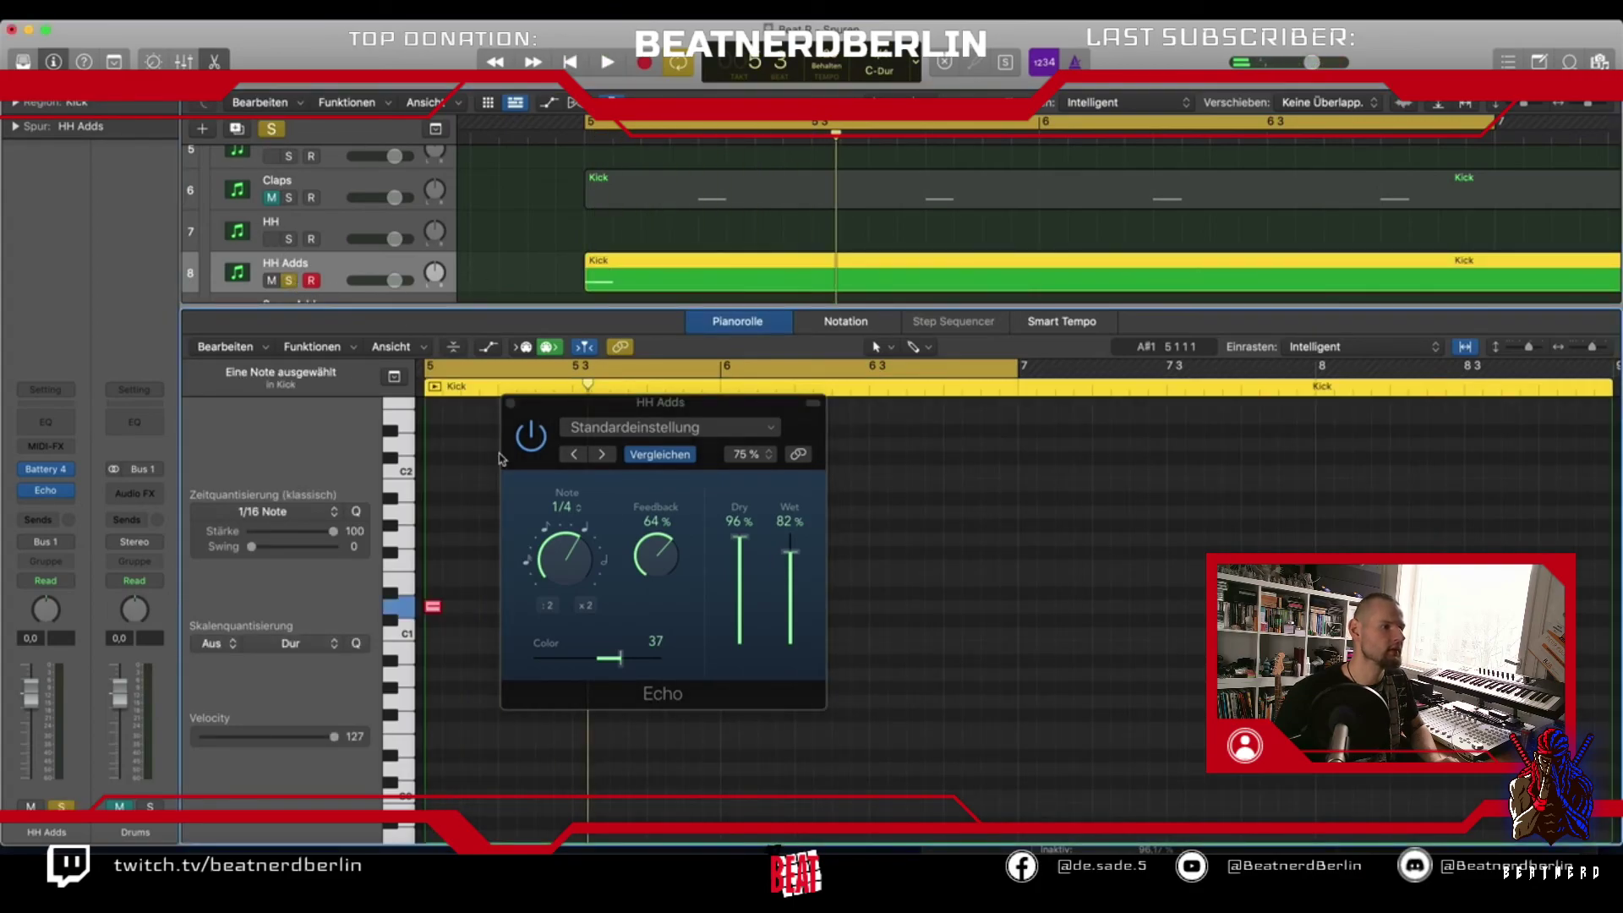
{"action": "left_click_drag", "start_coordinate": [440, 627], "coordinate": [435, 634]}
{"action": "key", "text": "space"}
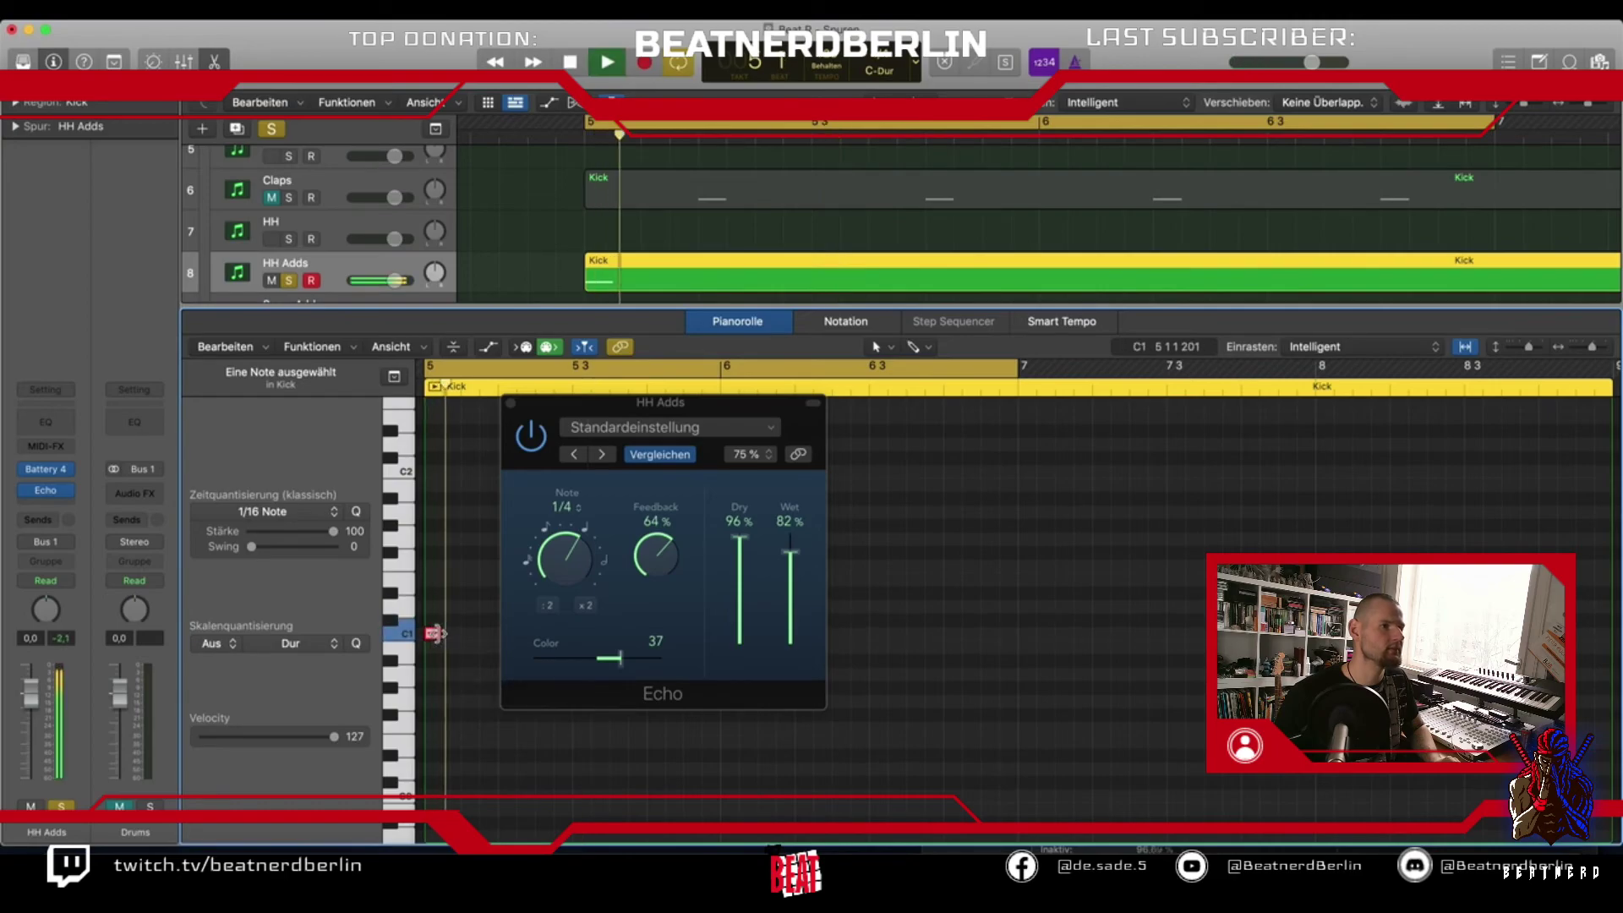
{"action": "key", "text": "space"}
Close the piano roll and audition the open hat in Battery's cell A1 with the Echo on HH Adds
{"action": "scroll", "coordinate": [391, 194], "scroll_direction": "up", "scroll_amount": 5}
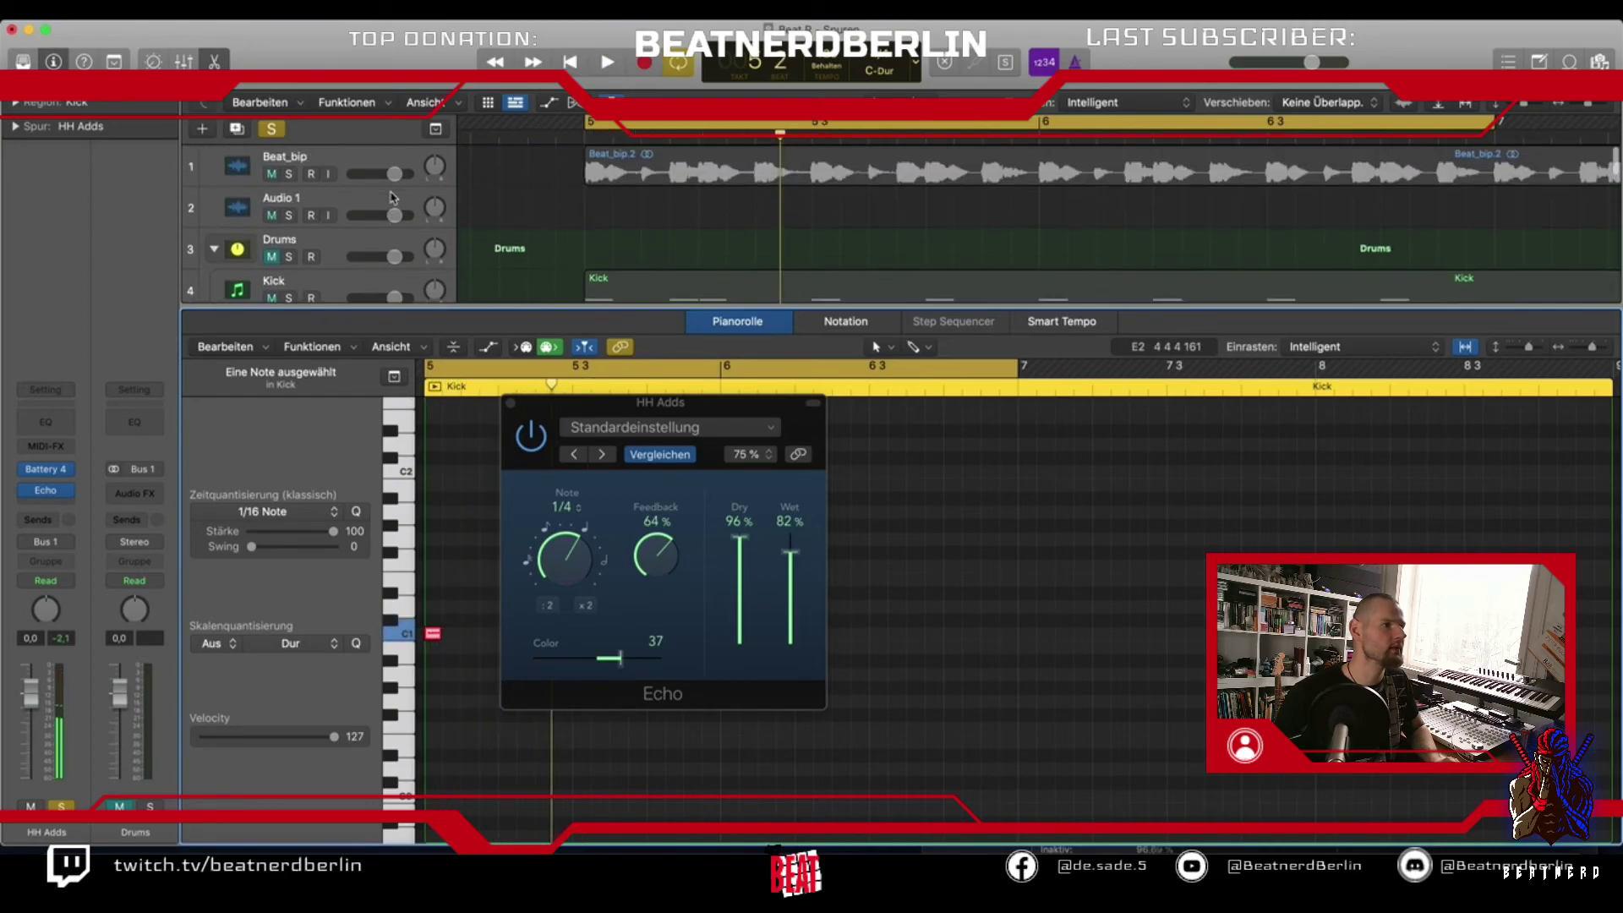
{"action": "scroll", "coordinate": [385, 207], "scroll_direction": "down", "scroll_amount": 6}
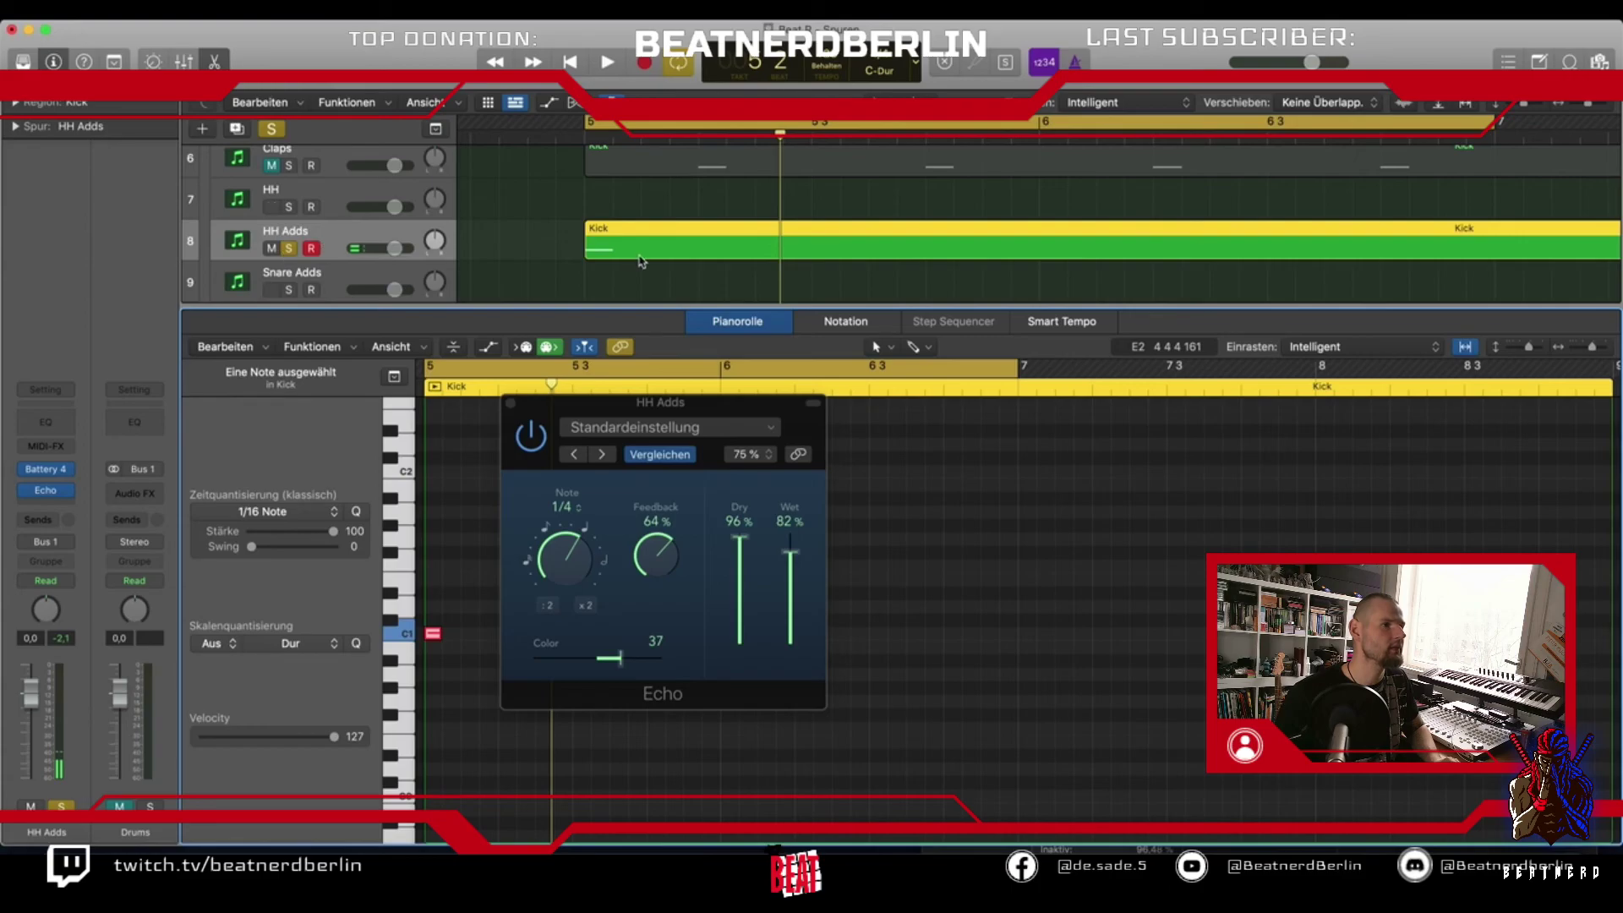
{"action": "key", "text": "e"}
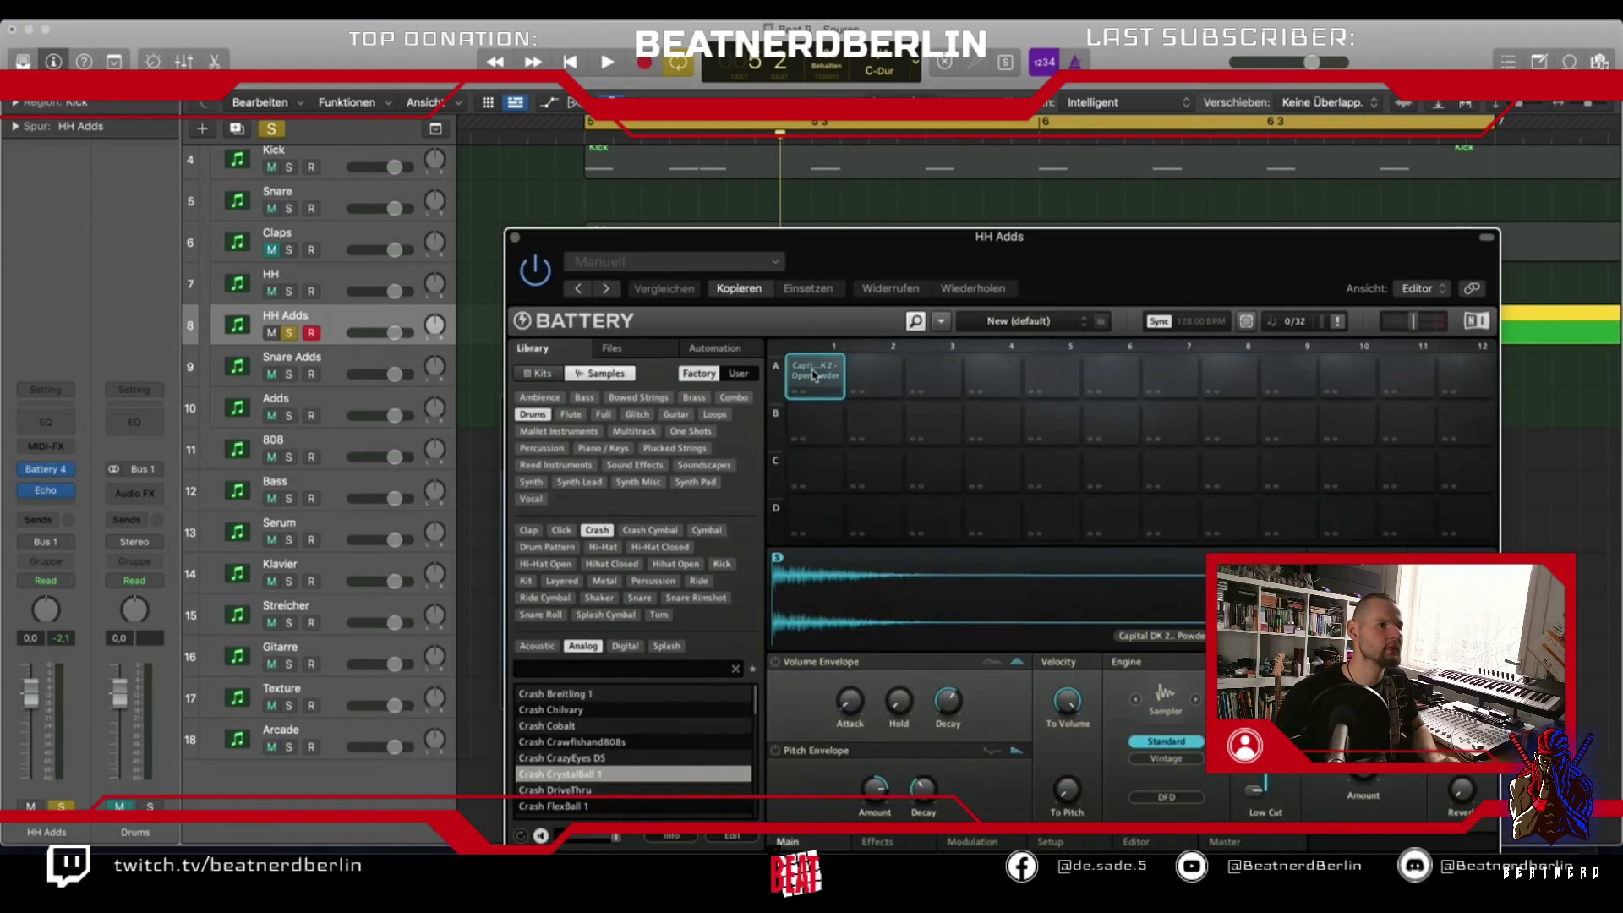
{"action": "left_click", "coordinate": [814, 376]}
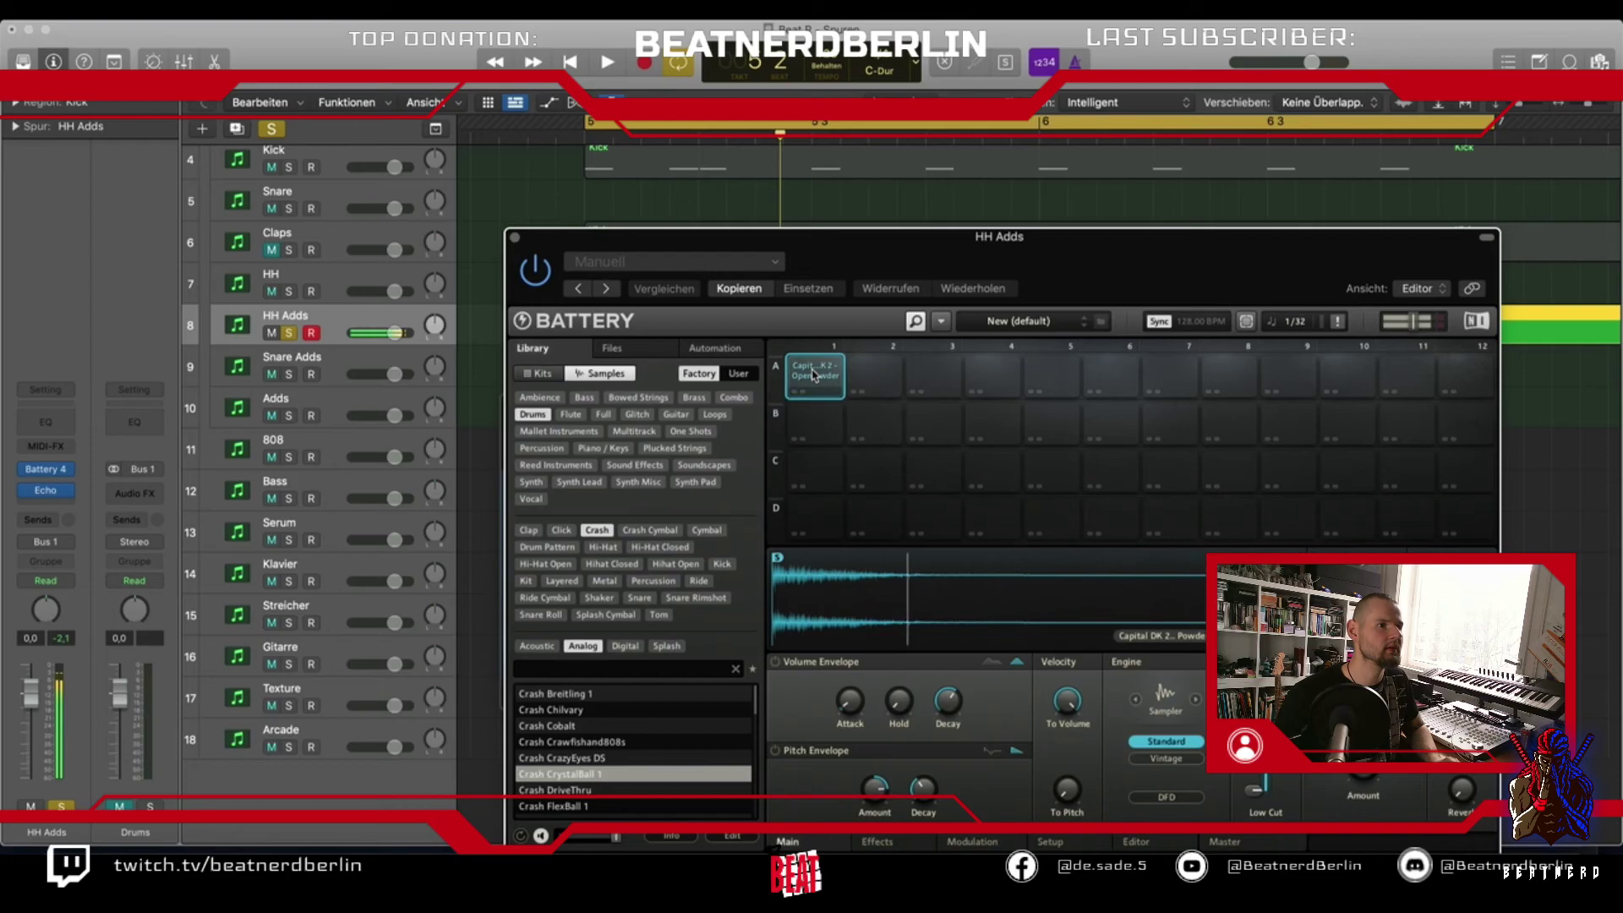
{"action": "left_click", "coordinate": [271, 129]}
{"action": "left_click", "coordinate": [290, 333]}
{"action": "left_click", "coordinate": [785, 359]}
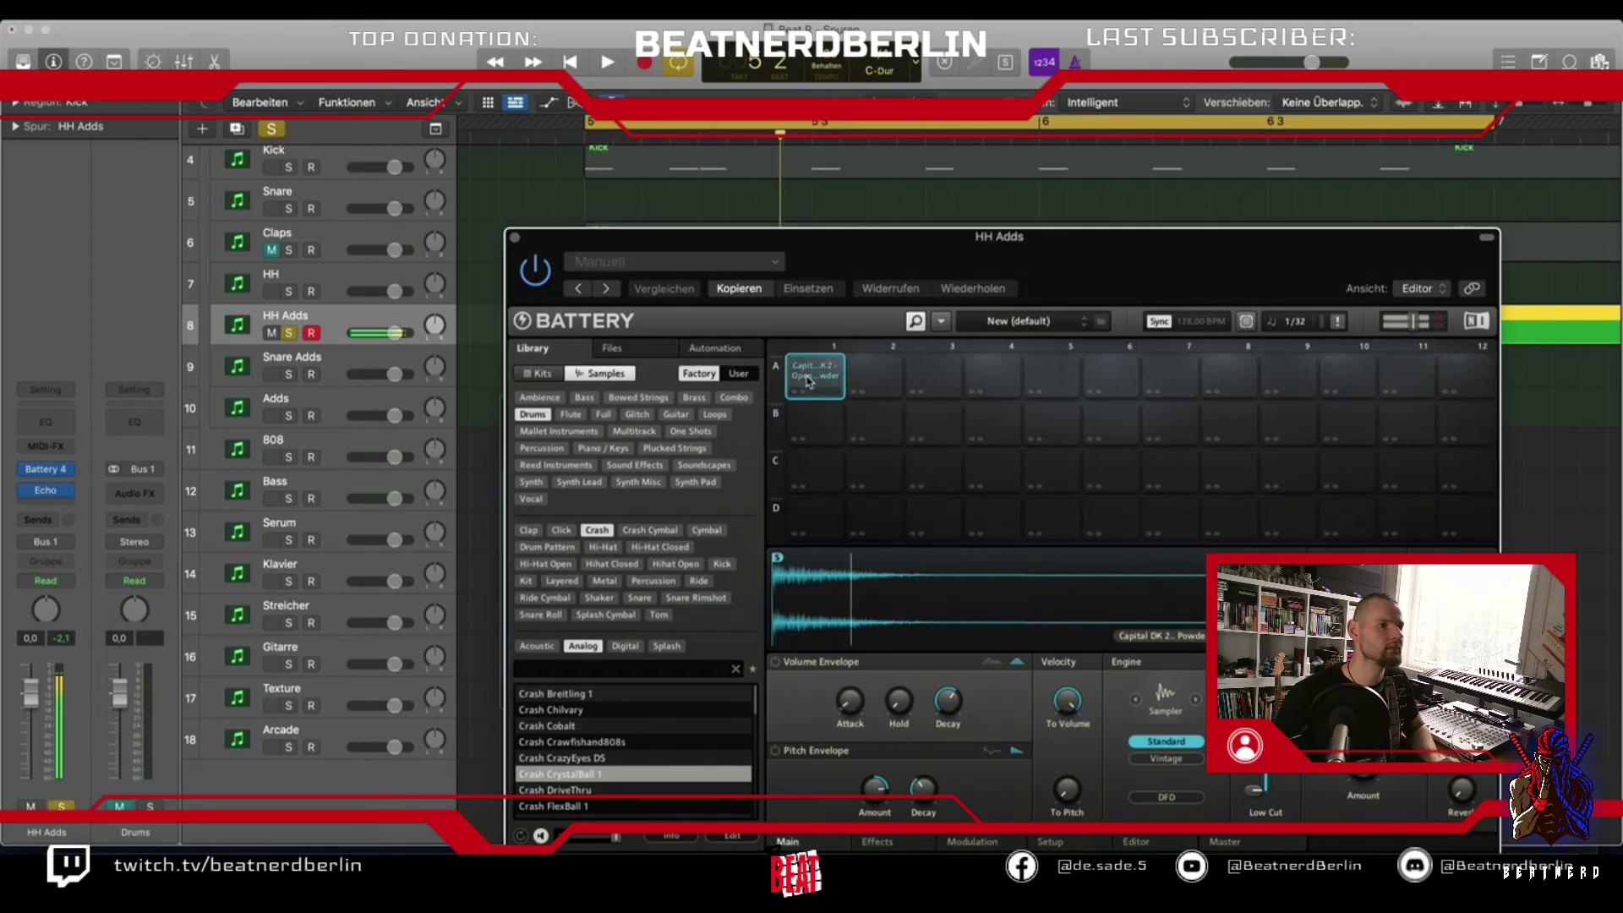
{"action": "left_click", "coordinate": [514, 238]}
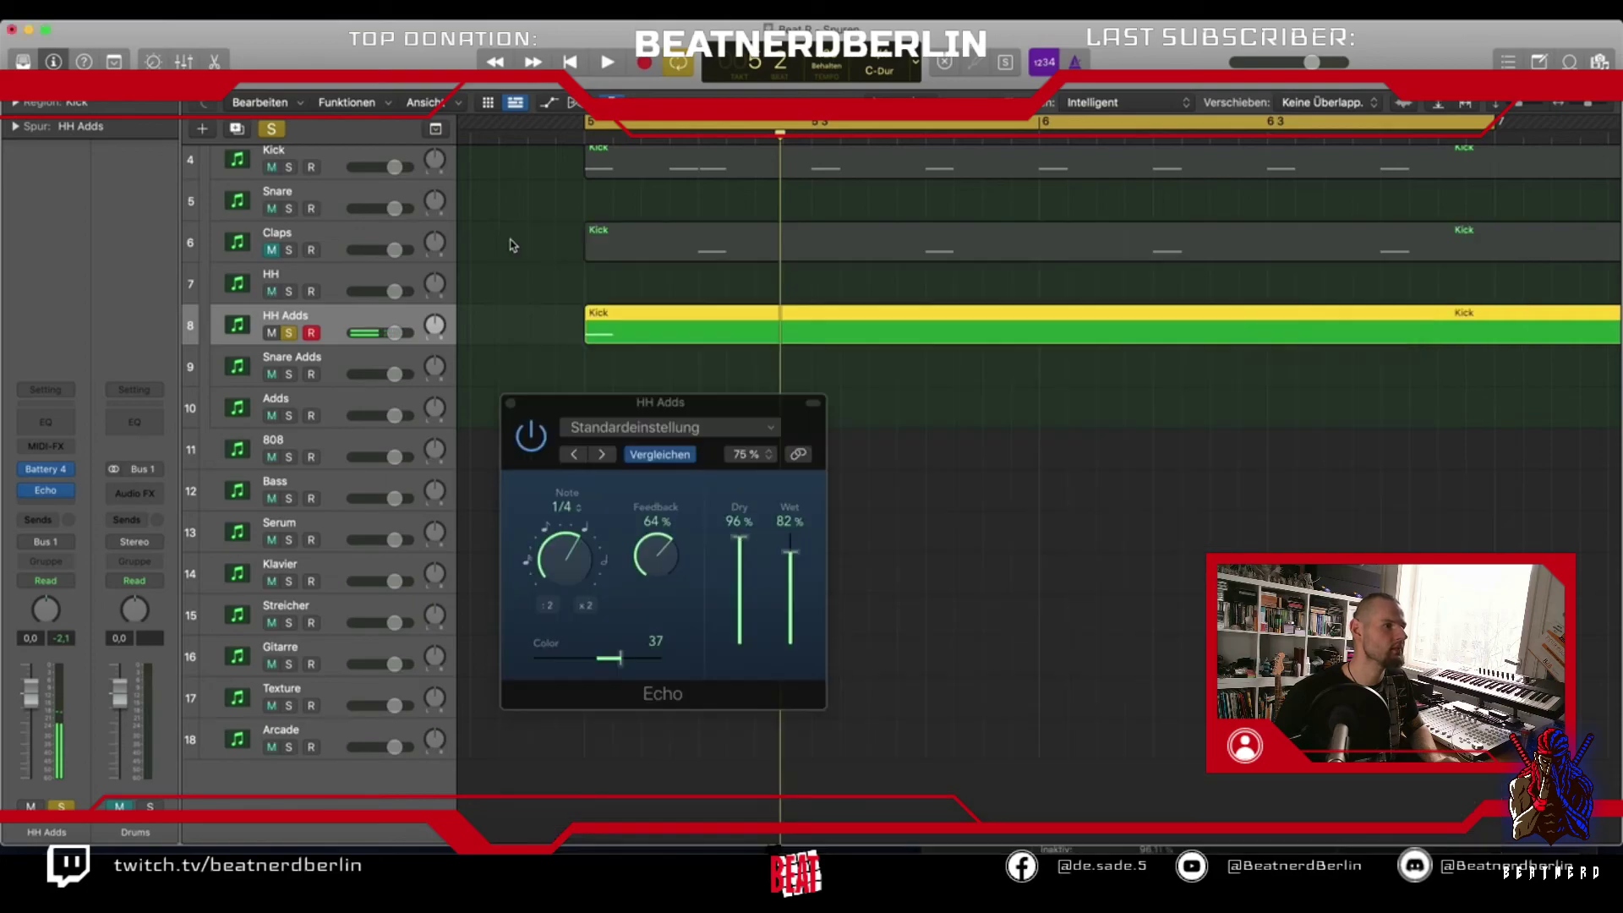
Clear all track solos and replay the loop from bar 5 to hear HH Adds with the kick and reference
{"action": "left_click", "coordinate": [604, 366]}
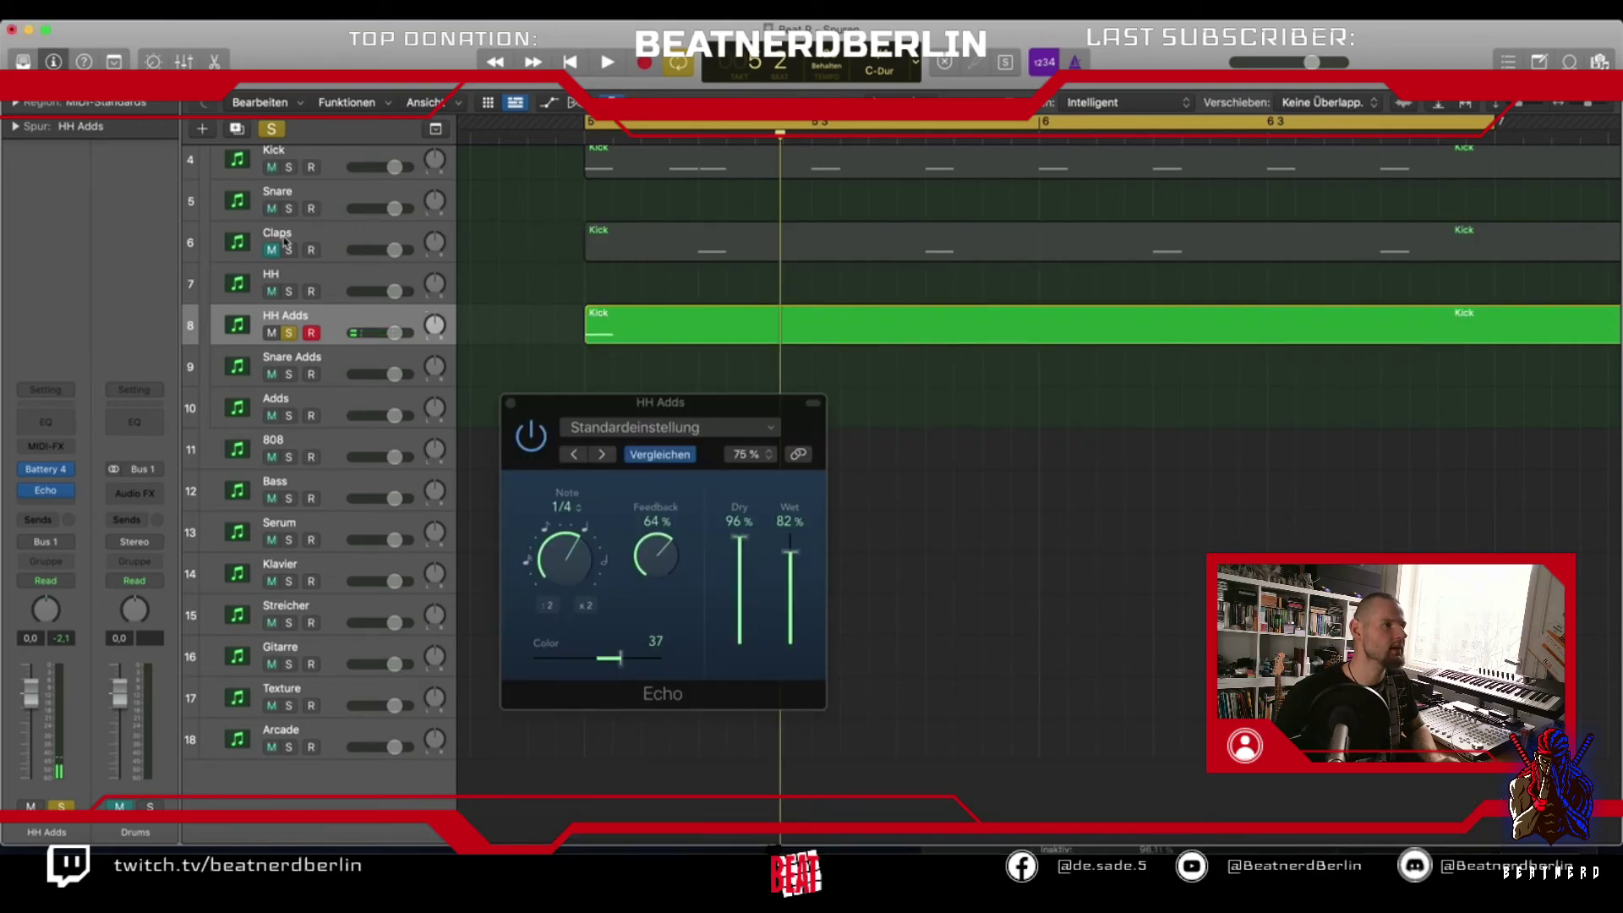
{"action": "left_click", "coordinate": [270, 130]}
{"action": "scroll", "coordinate": [471, 299], "scroll_direction": "up", "scroll_amount": 3}
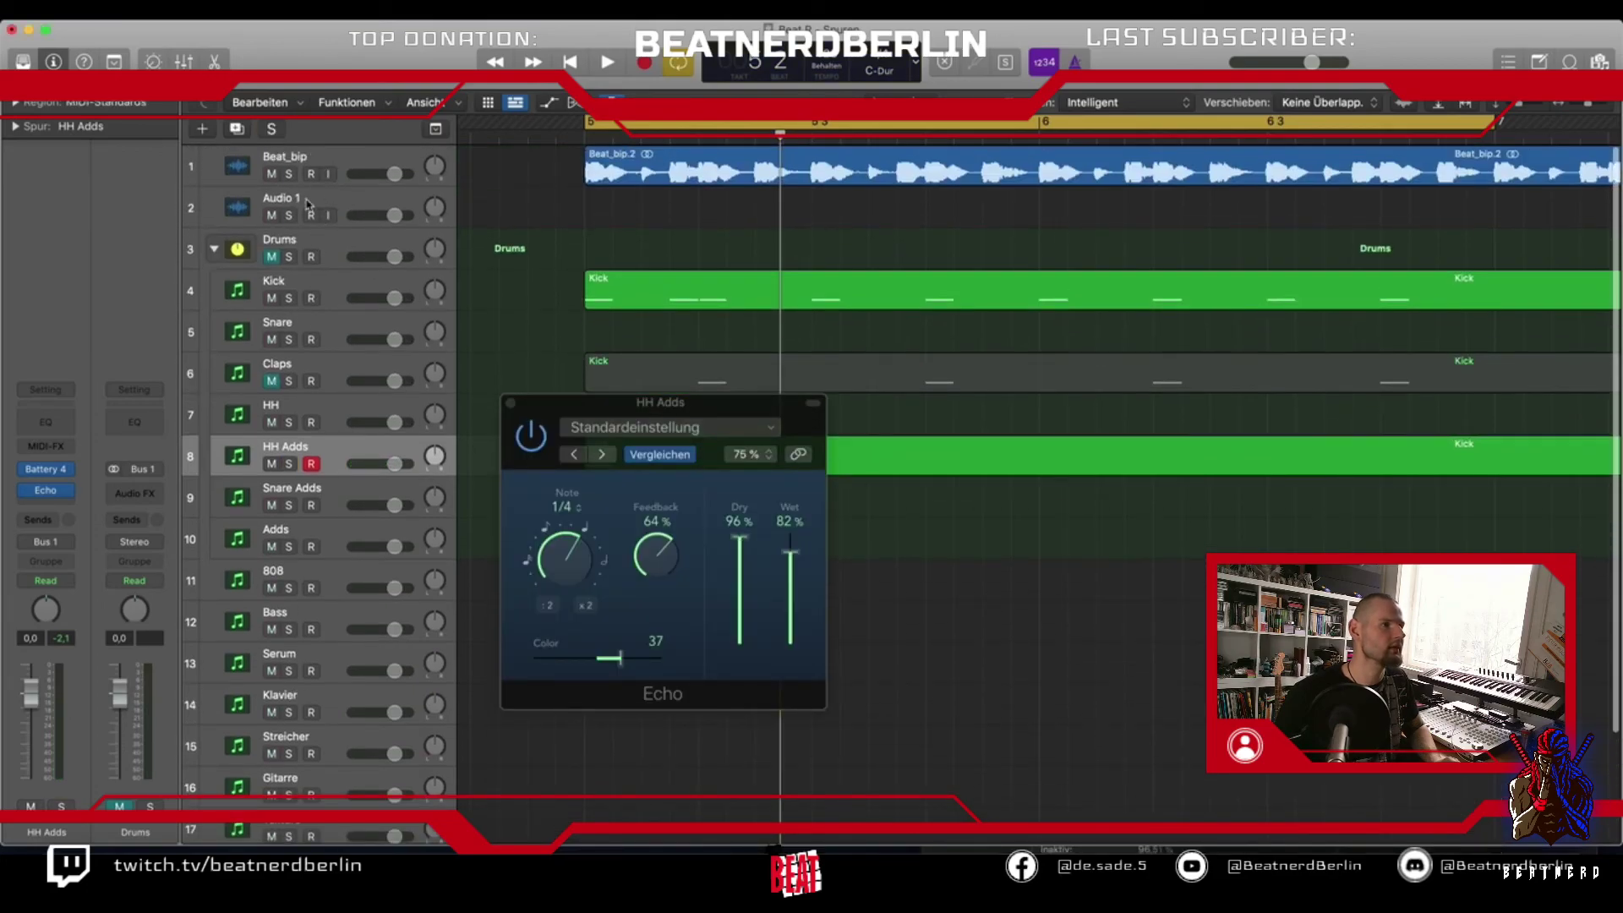
{"action": "key", "text": "space"}
{"action": "scroll", "coordinate": [470, 300], "scroll_direction": "down", "scroll_amount": 2}
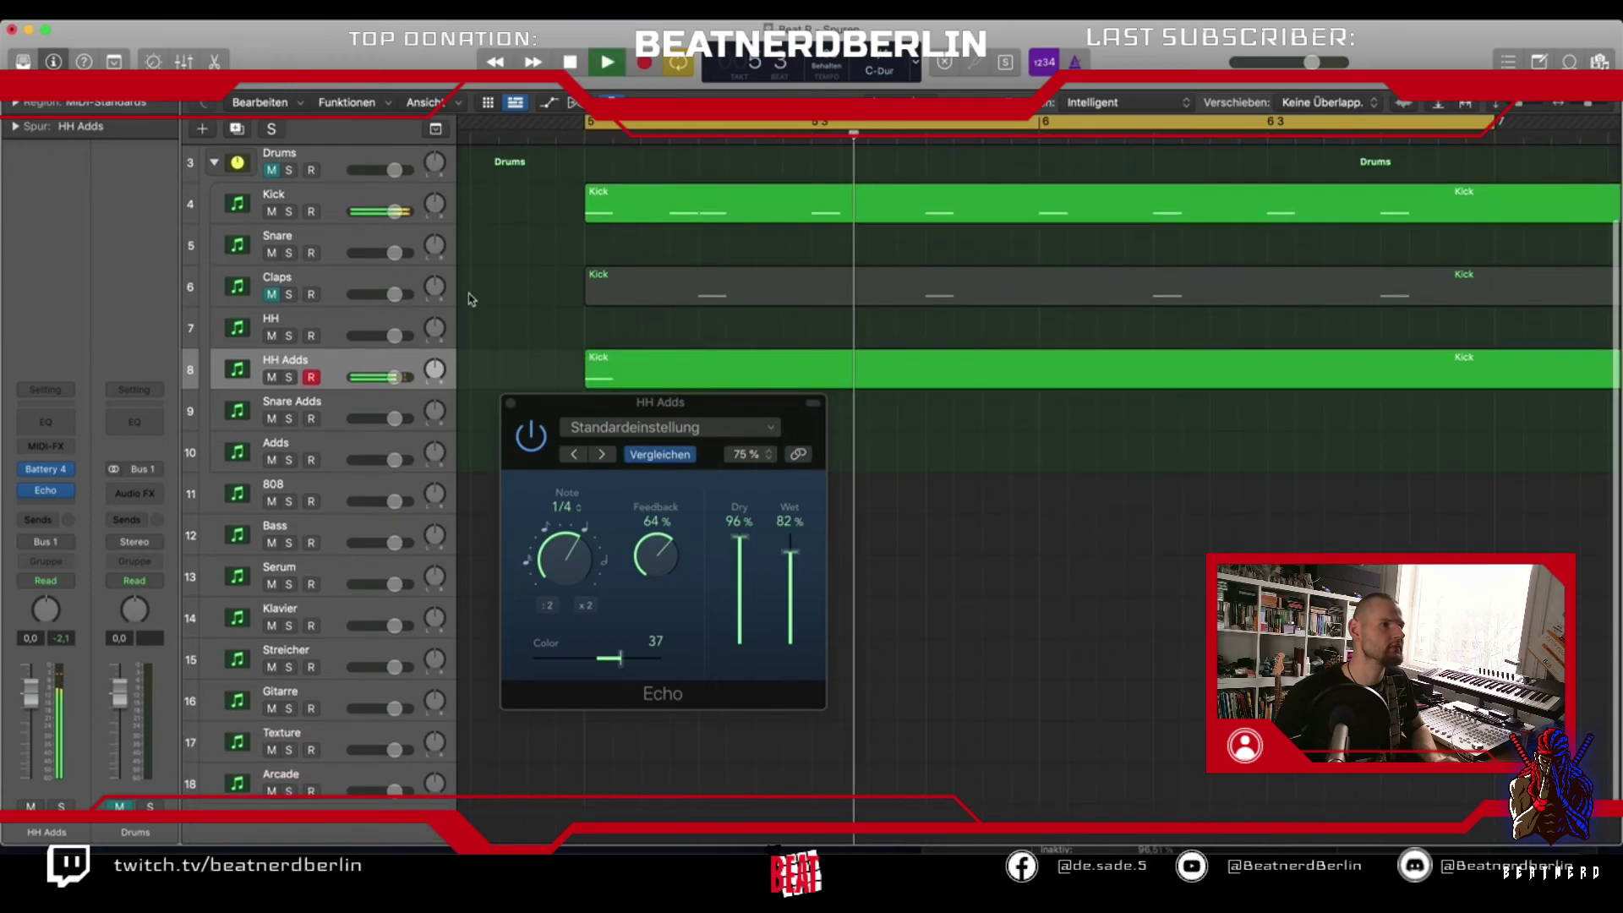
{"action": "key", "text": "space"}
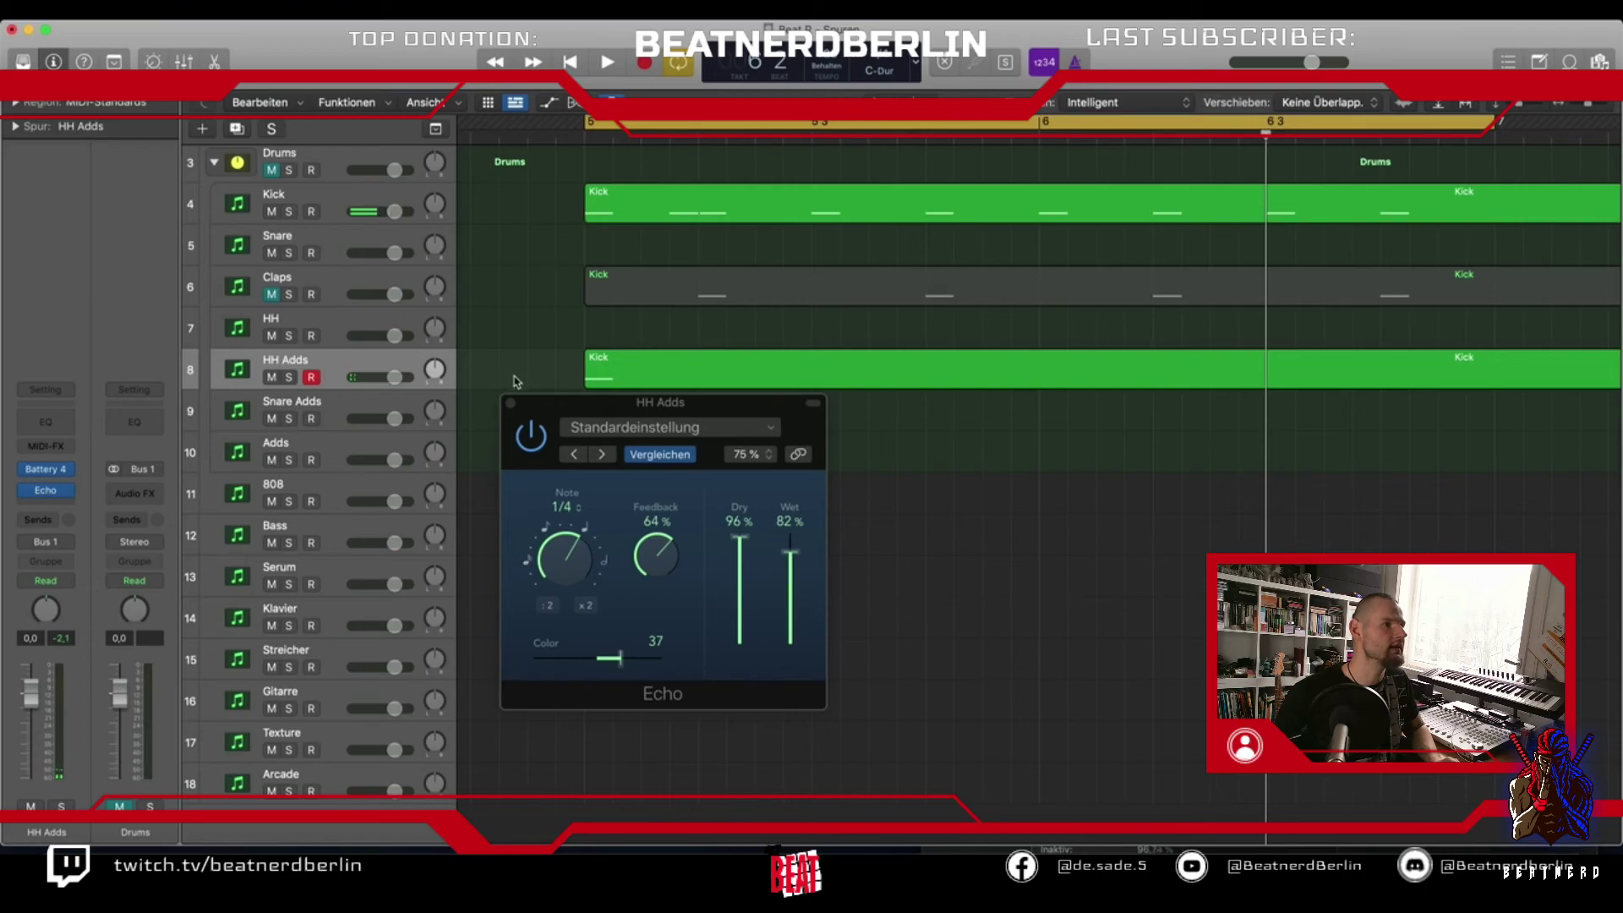
{"action": "key", "text": "space"}
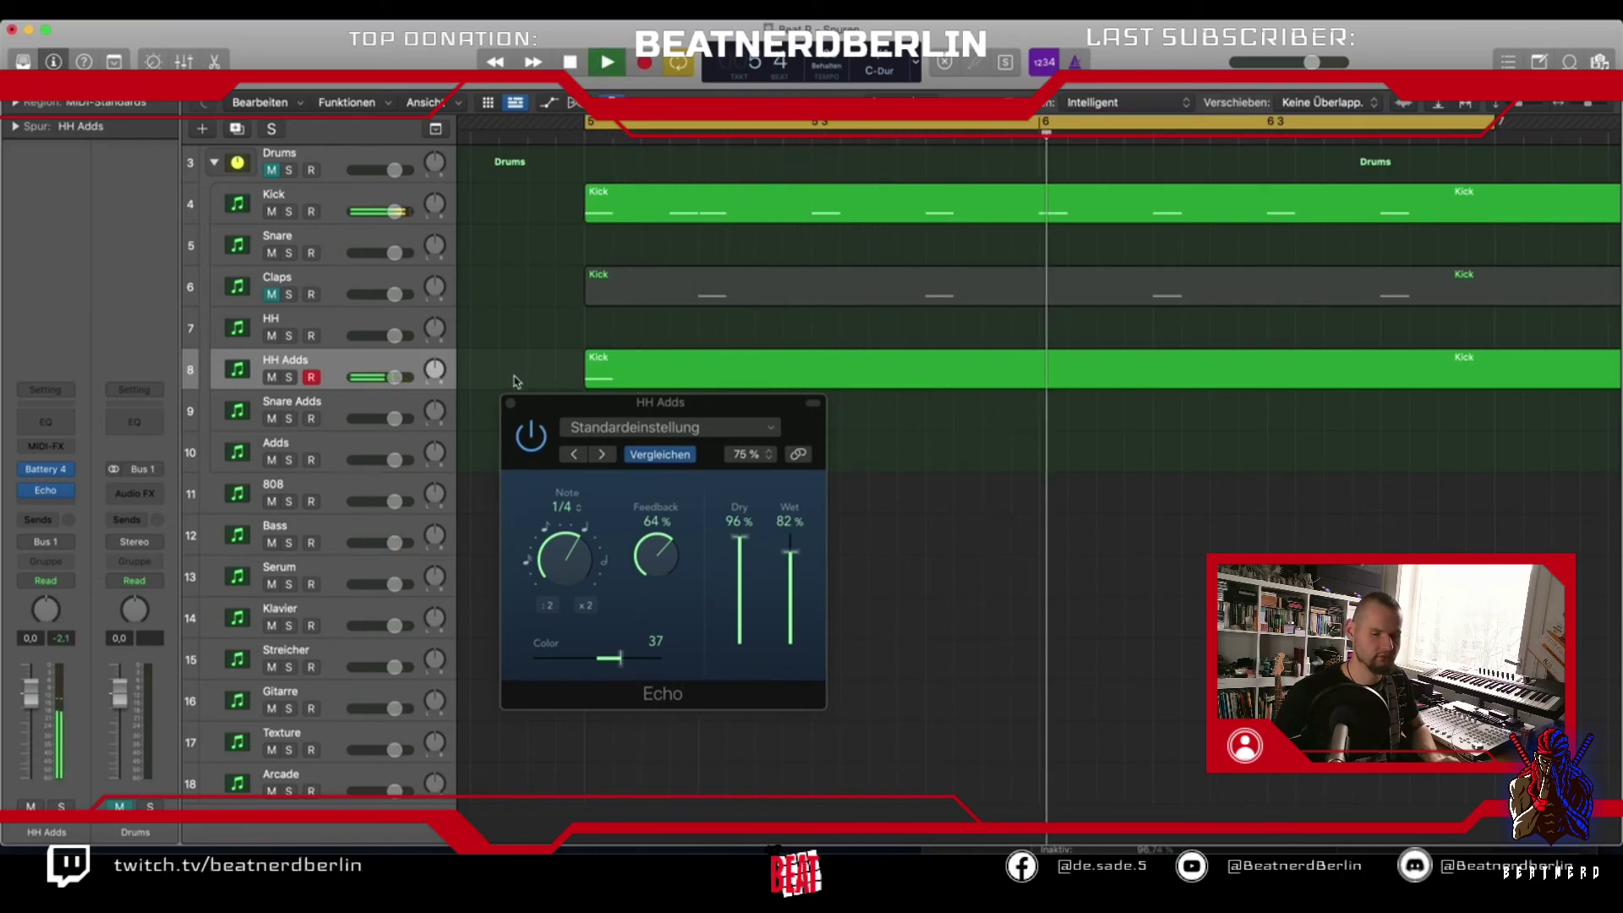
{"action": "key", "text": "space"}
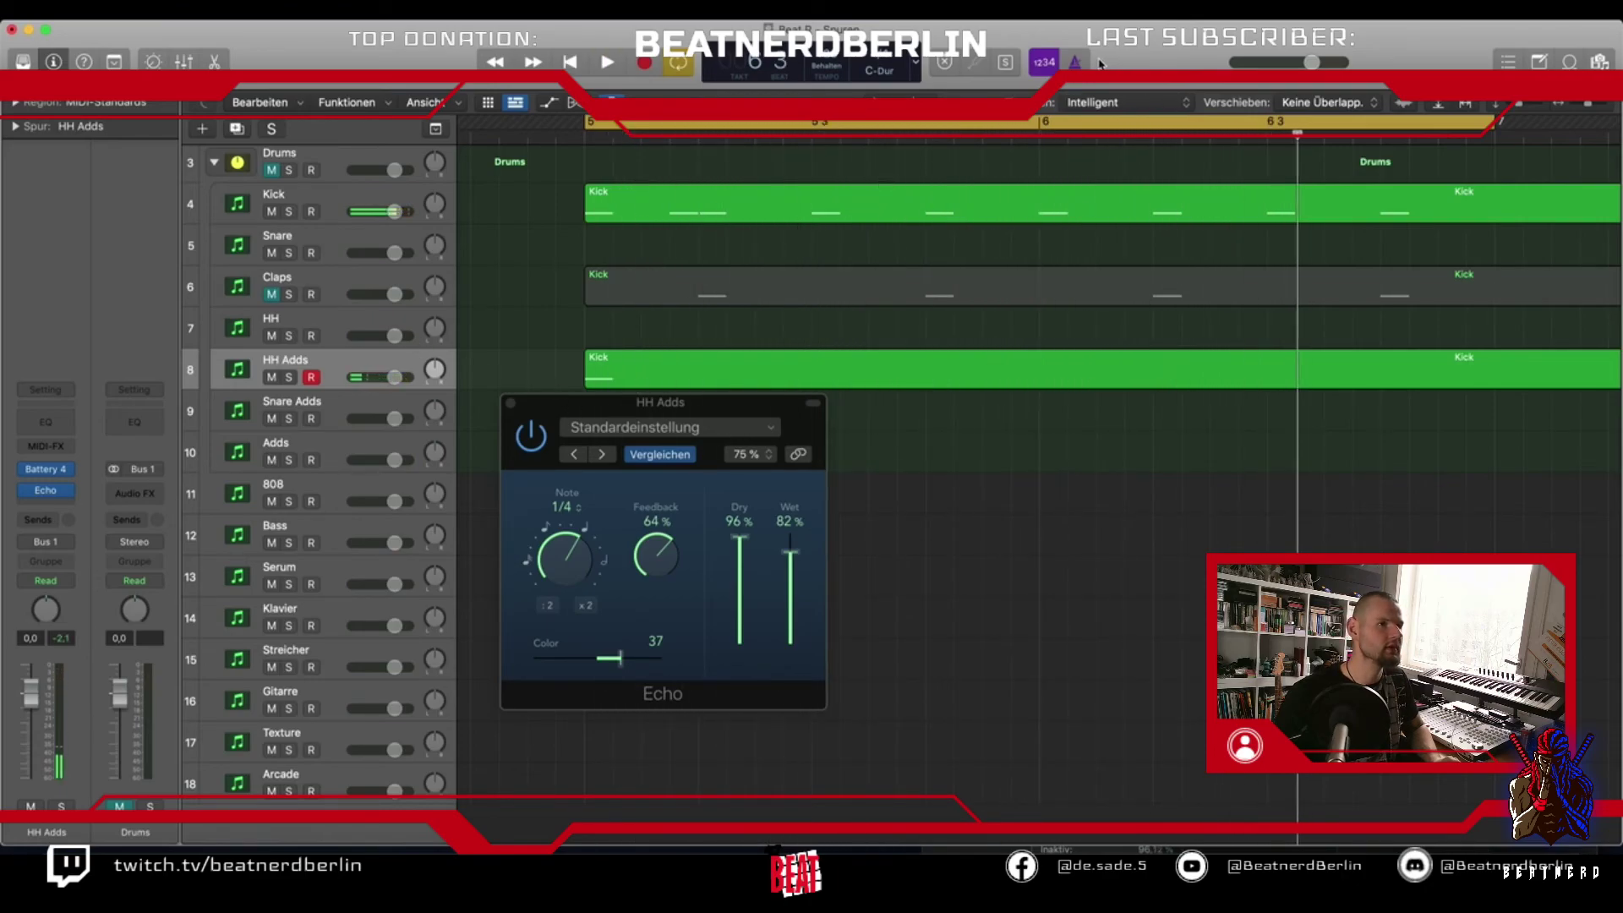
{"action": "key", "text": "space"}
{"action": "key", "text": "space"}
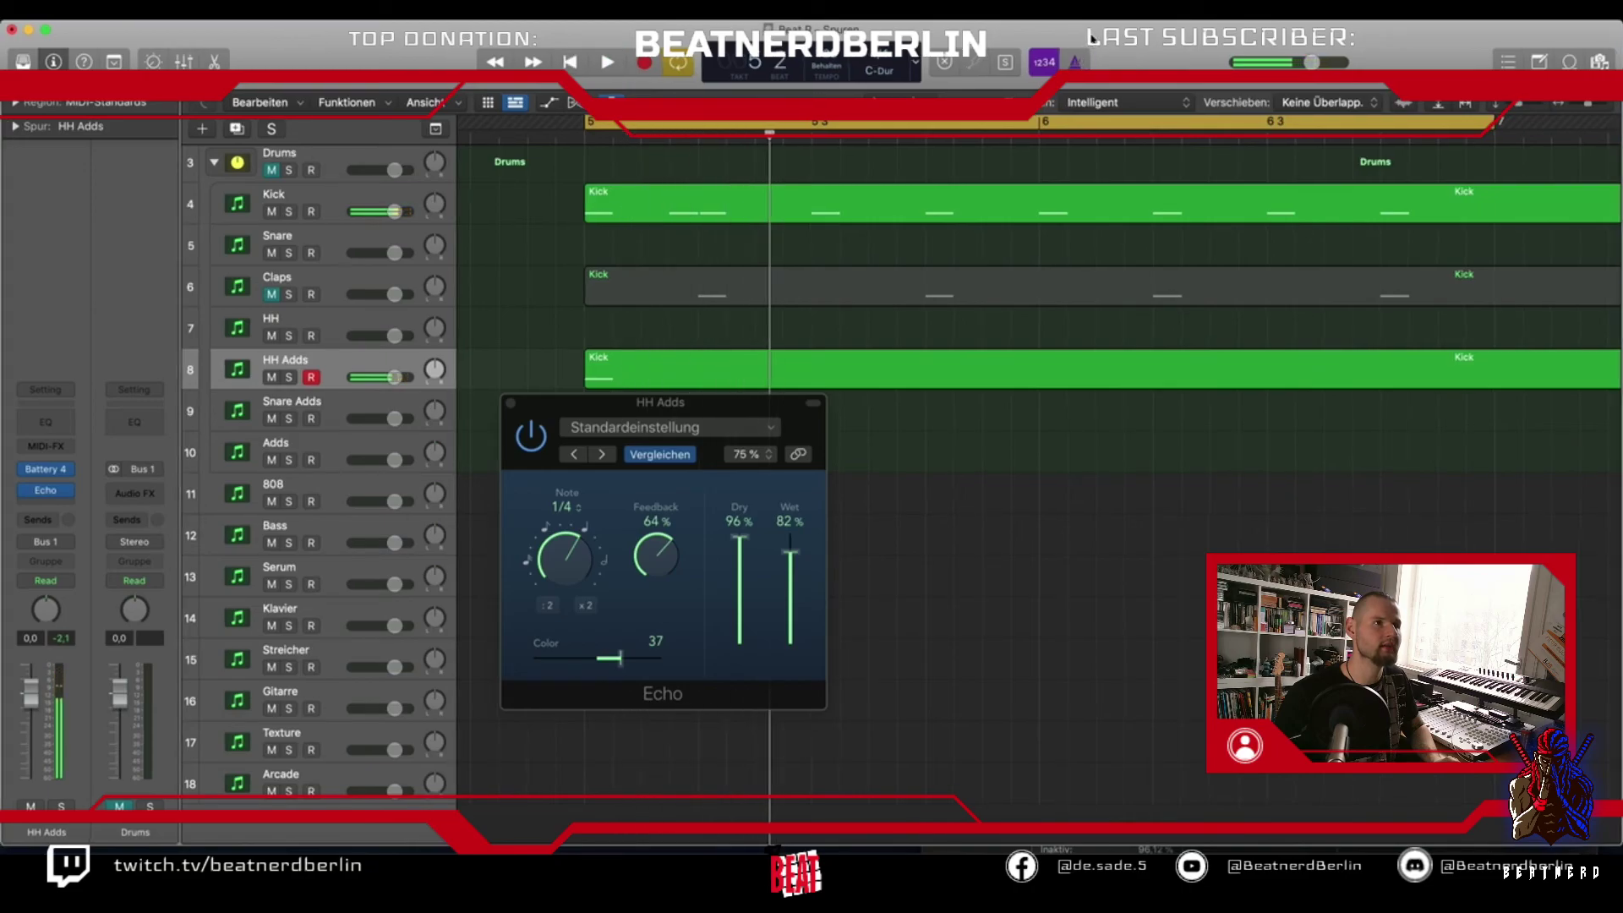
Close the Echo window and unmute the Claps and Drums tracks
{"action": "scroll", "coordinate": [786, 291], "scroll_direction": "up", "scroll_amount": 2}
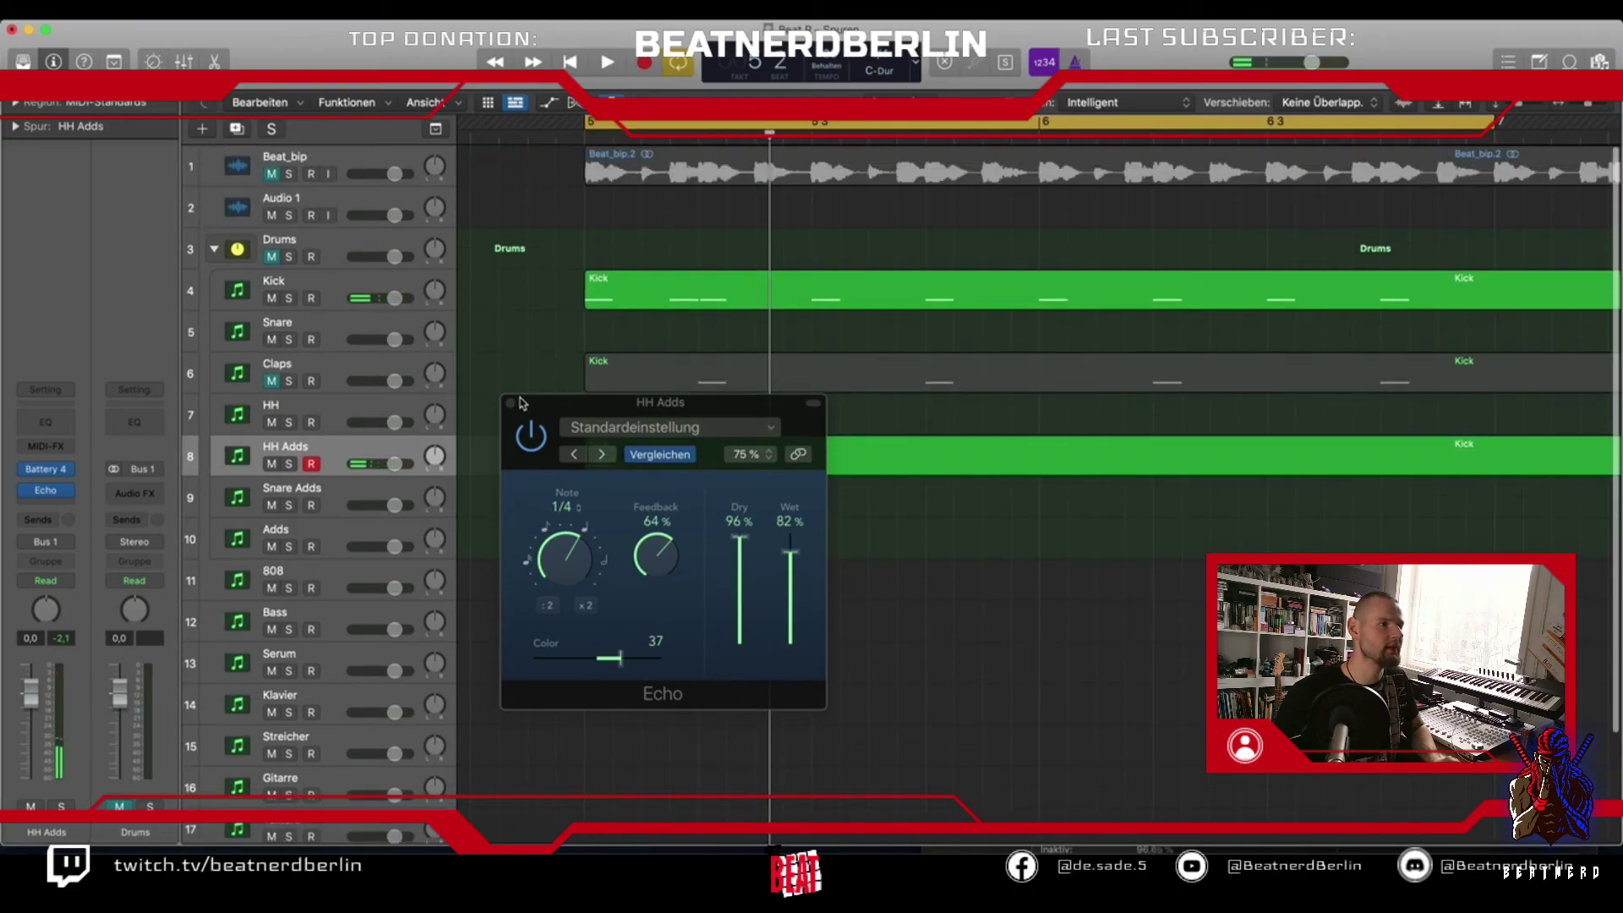
{"action": "left_click", "coordinate": [511, 403]}
{"action": "left_click", "coordinate": [273, 383]}
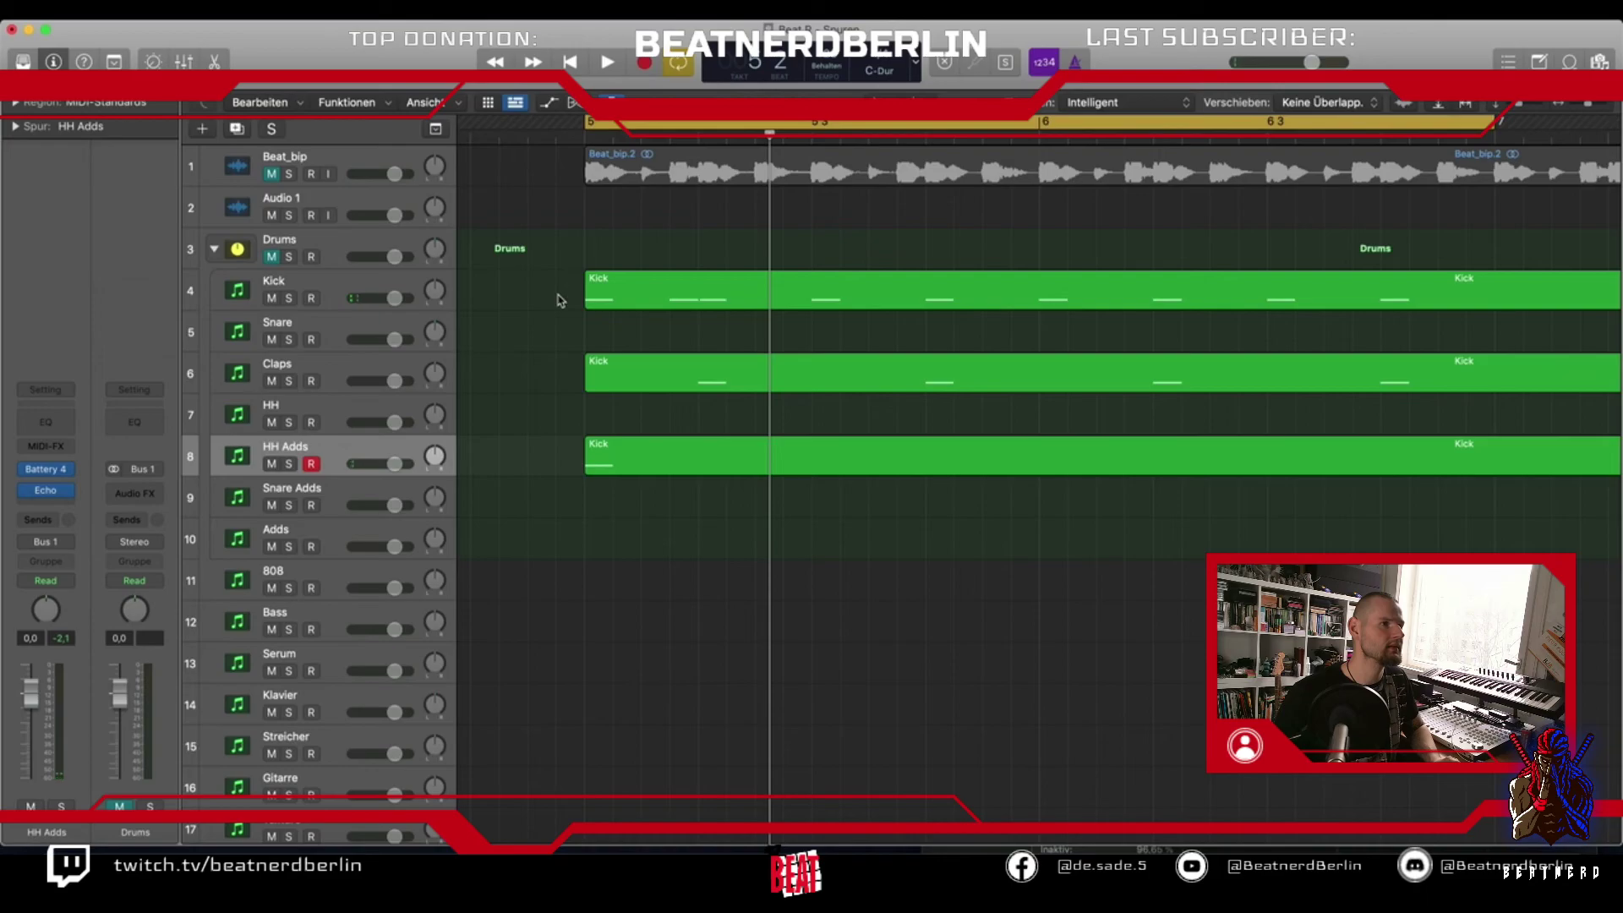
{"action": "left_click", "coordinate": [272, 257]}
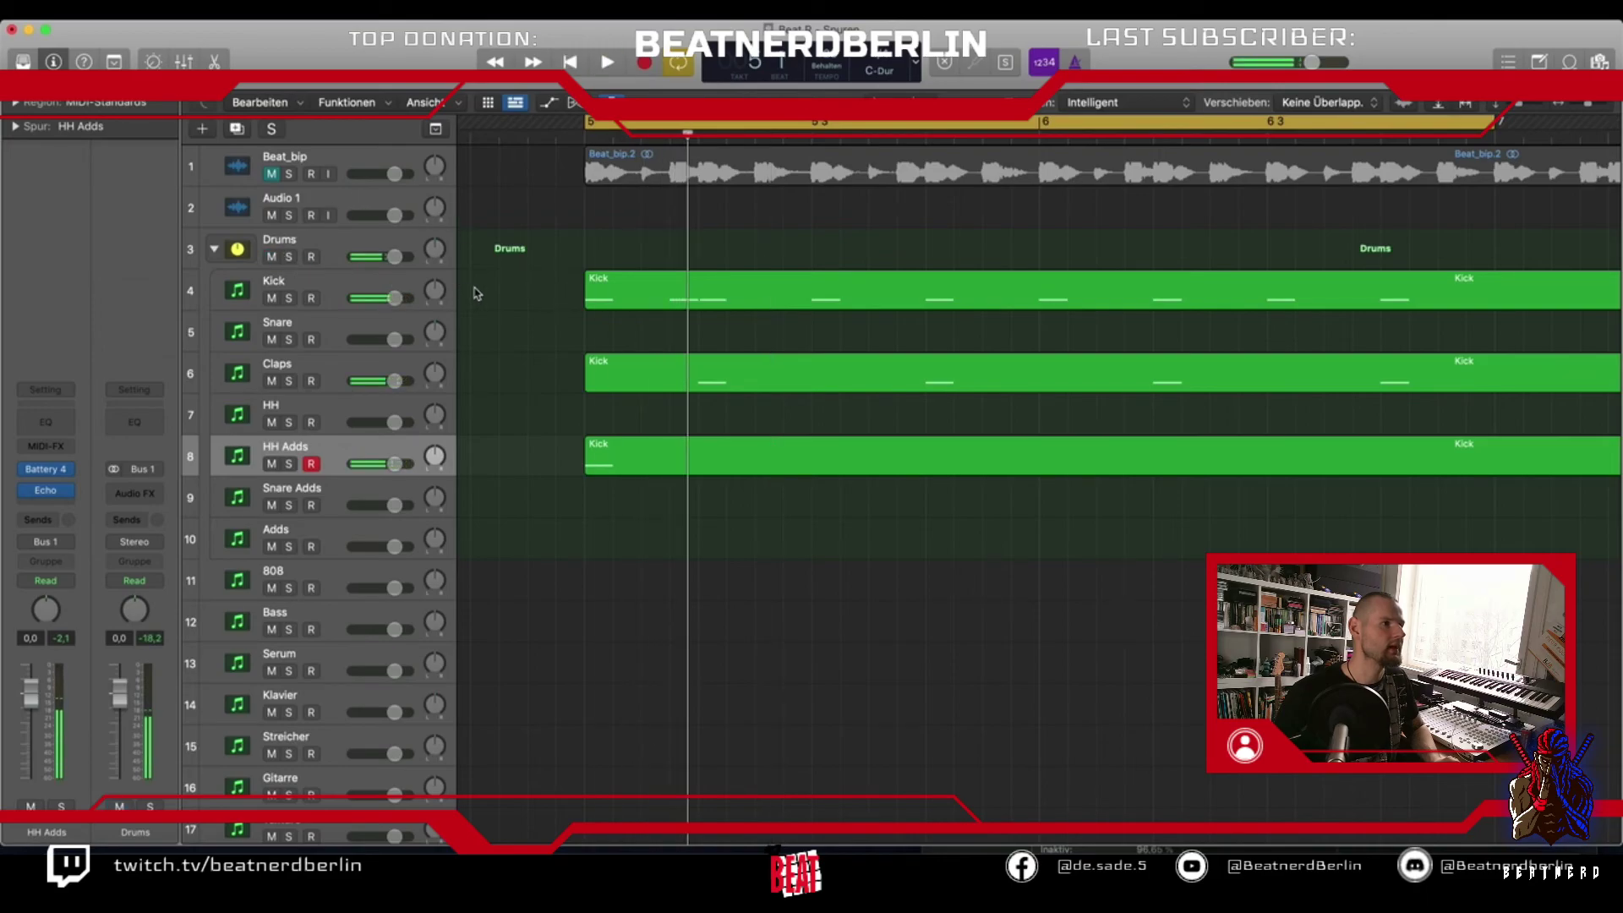
Solo the HH Adds track and play the loop to hear the echoed open hat alone
{"action": "left_click", "coordinate": [289, 464]}
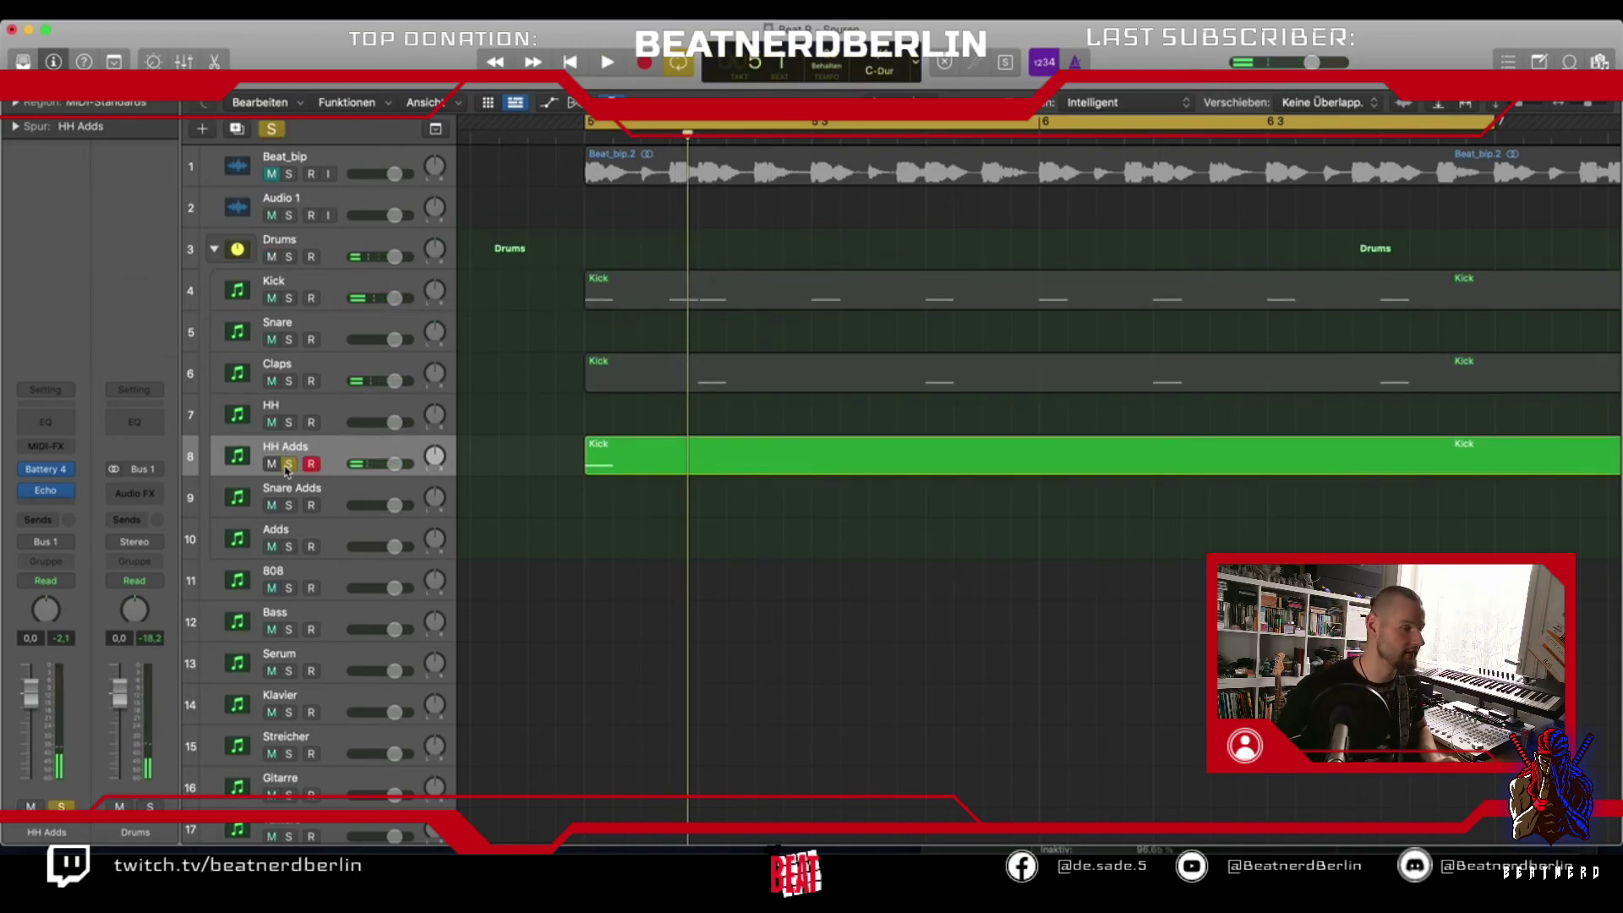
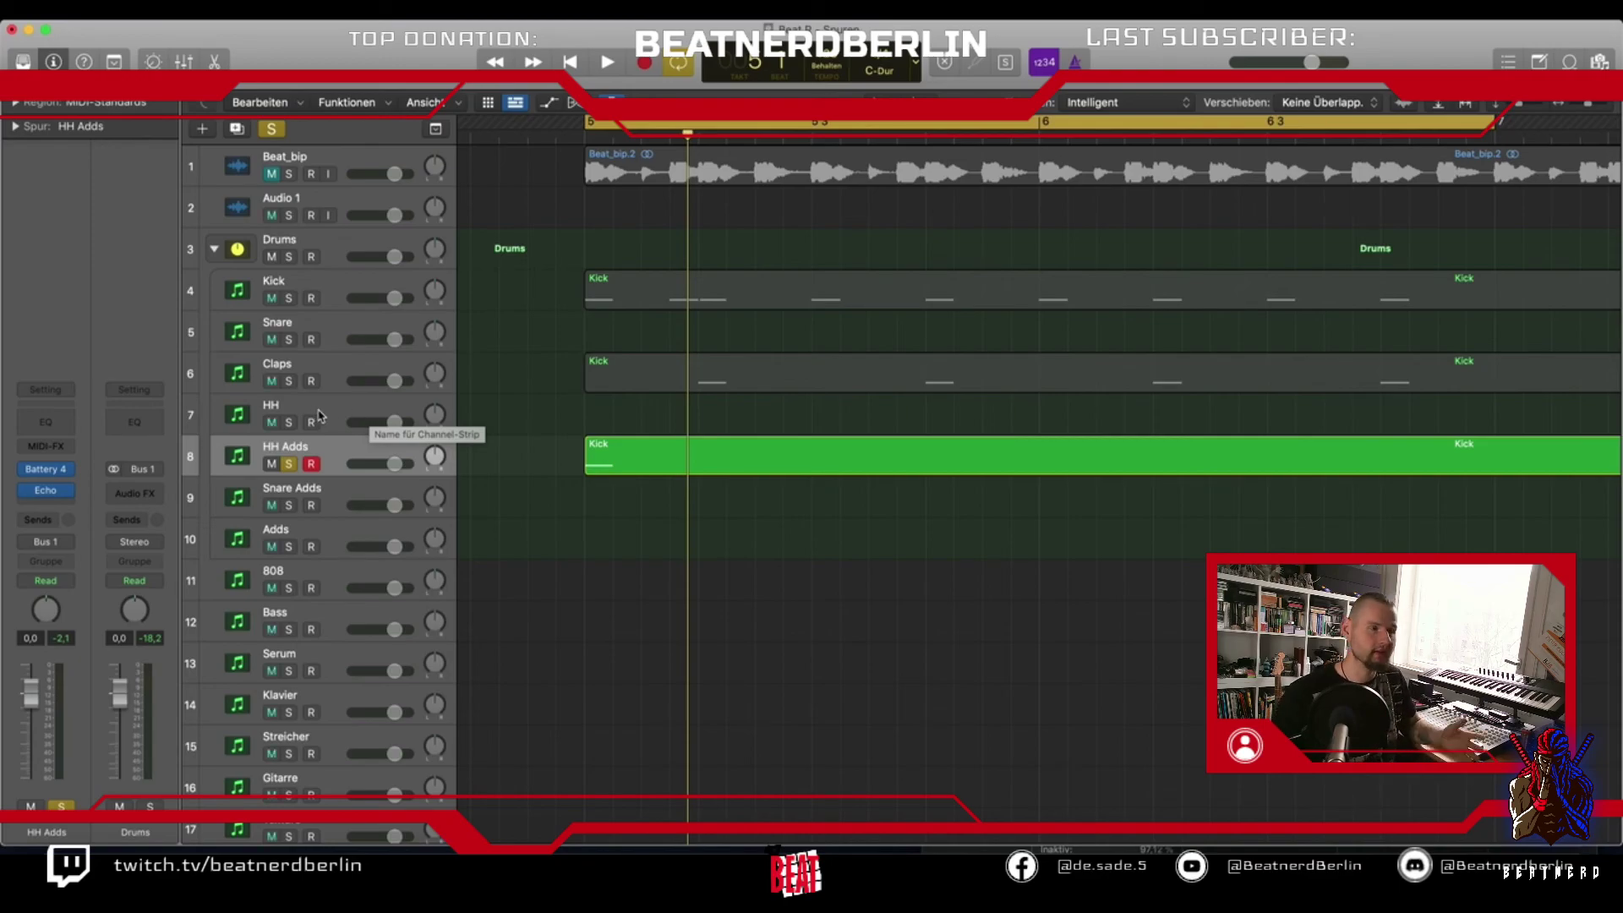
{"action": "key", "text": "space"}
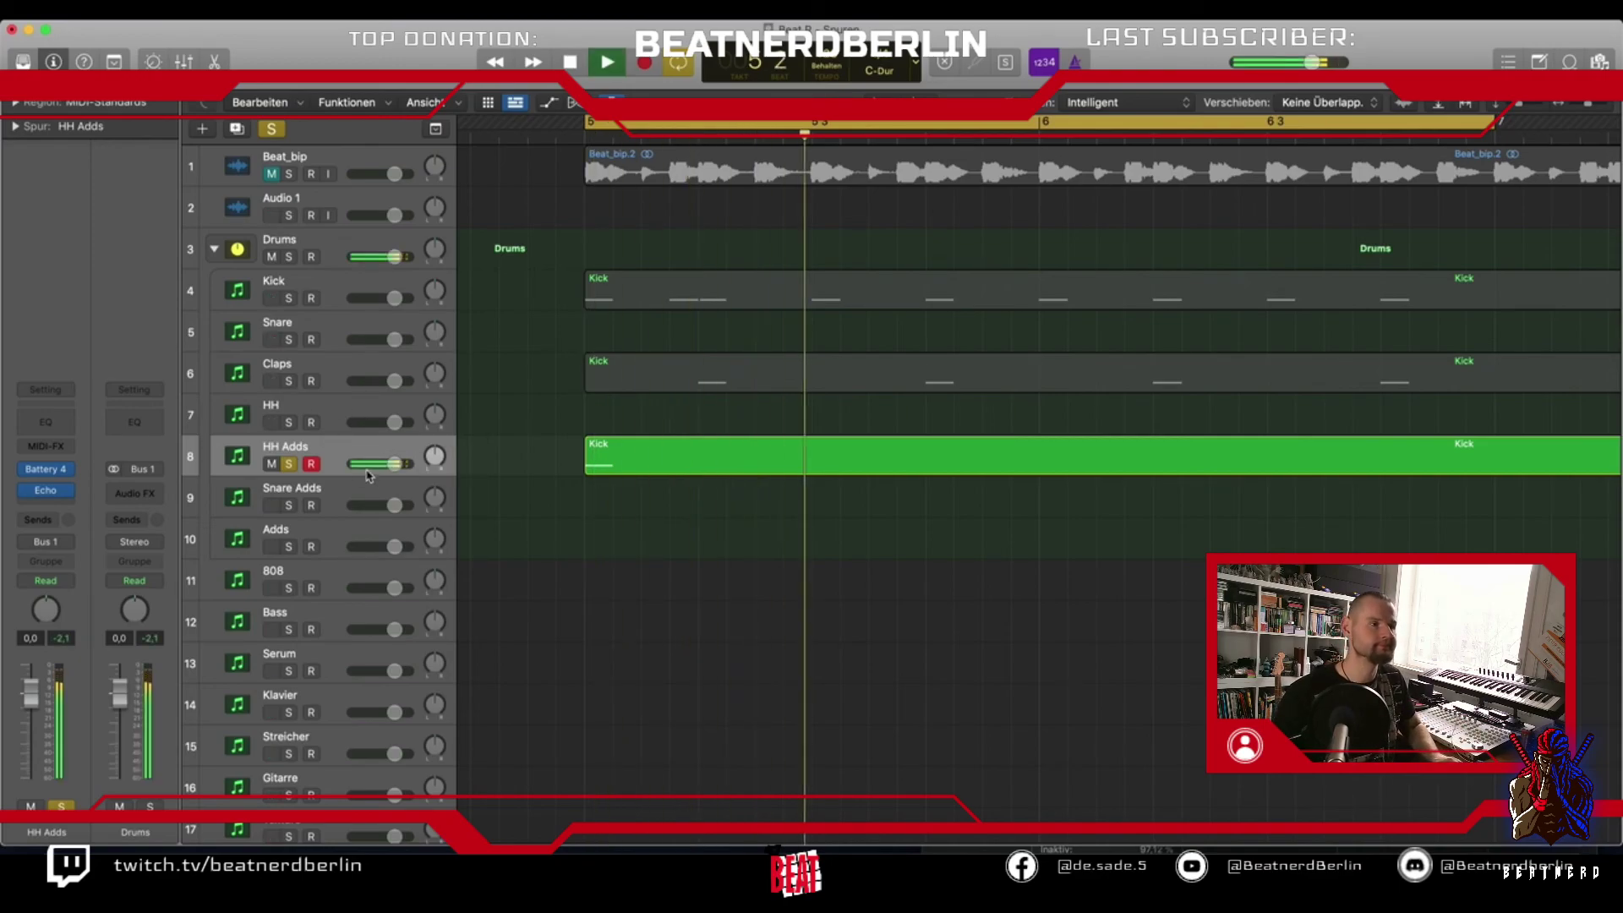
{"action": "mouse_move", "coordinate": [69, 497]}
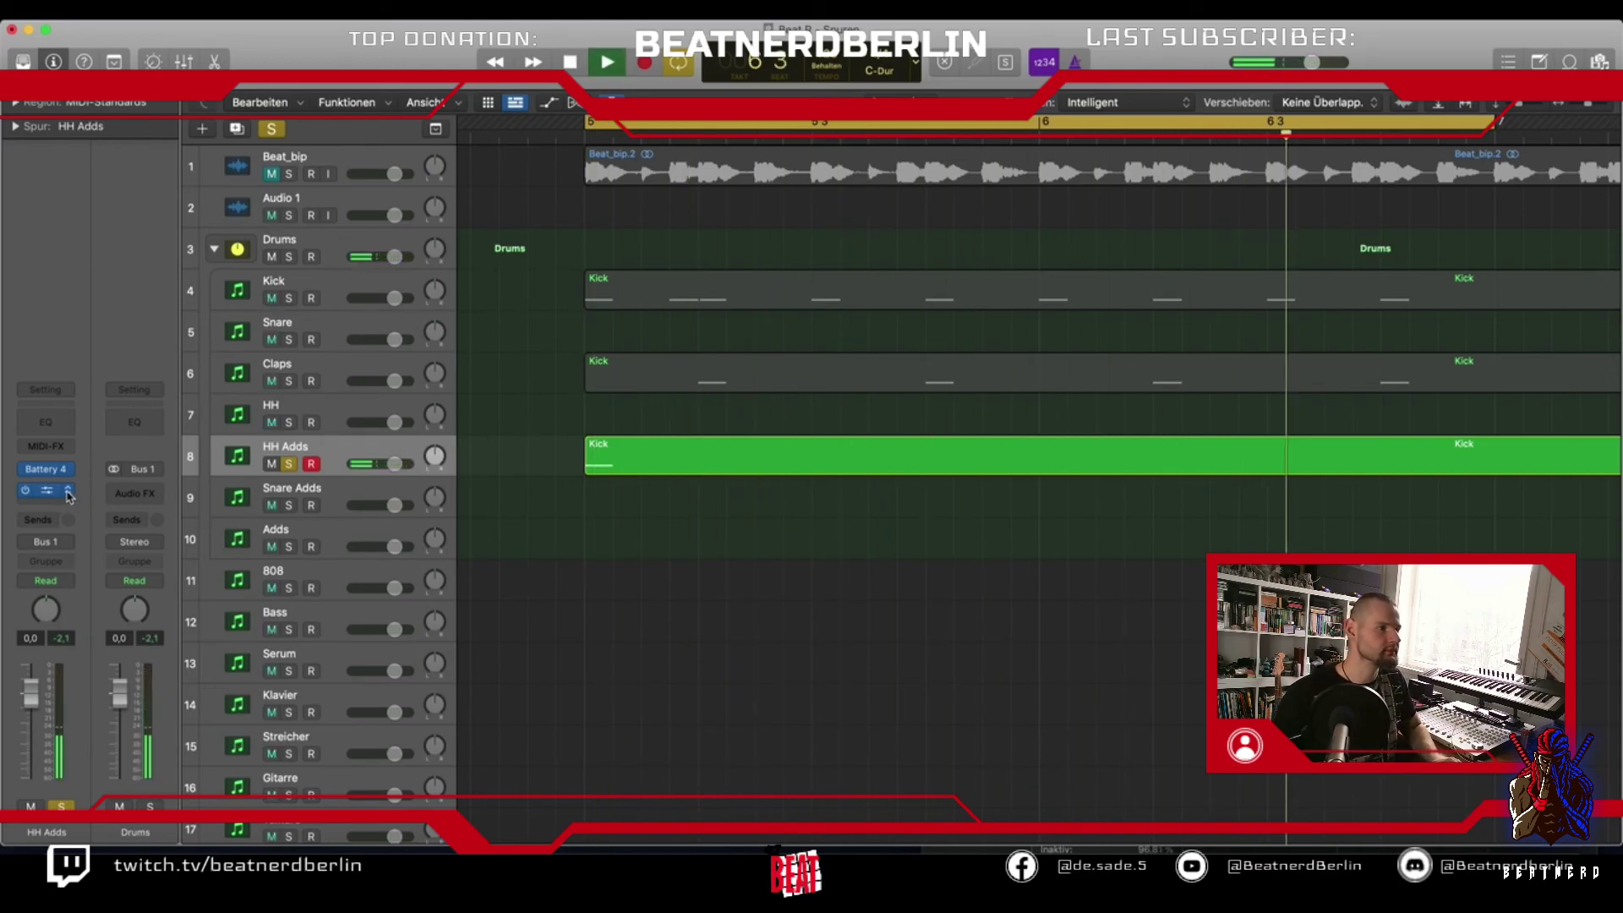
{"action": "key", "text": "space"}
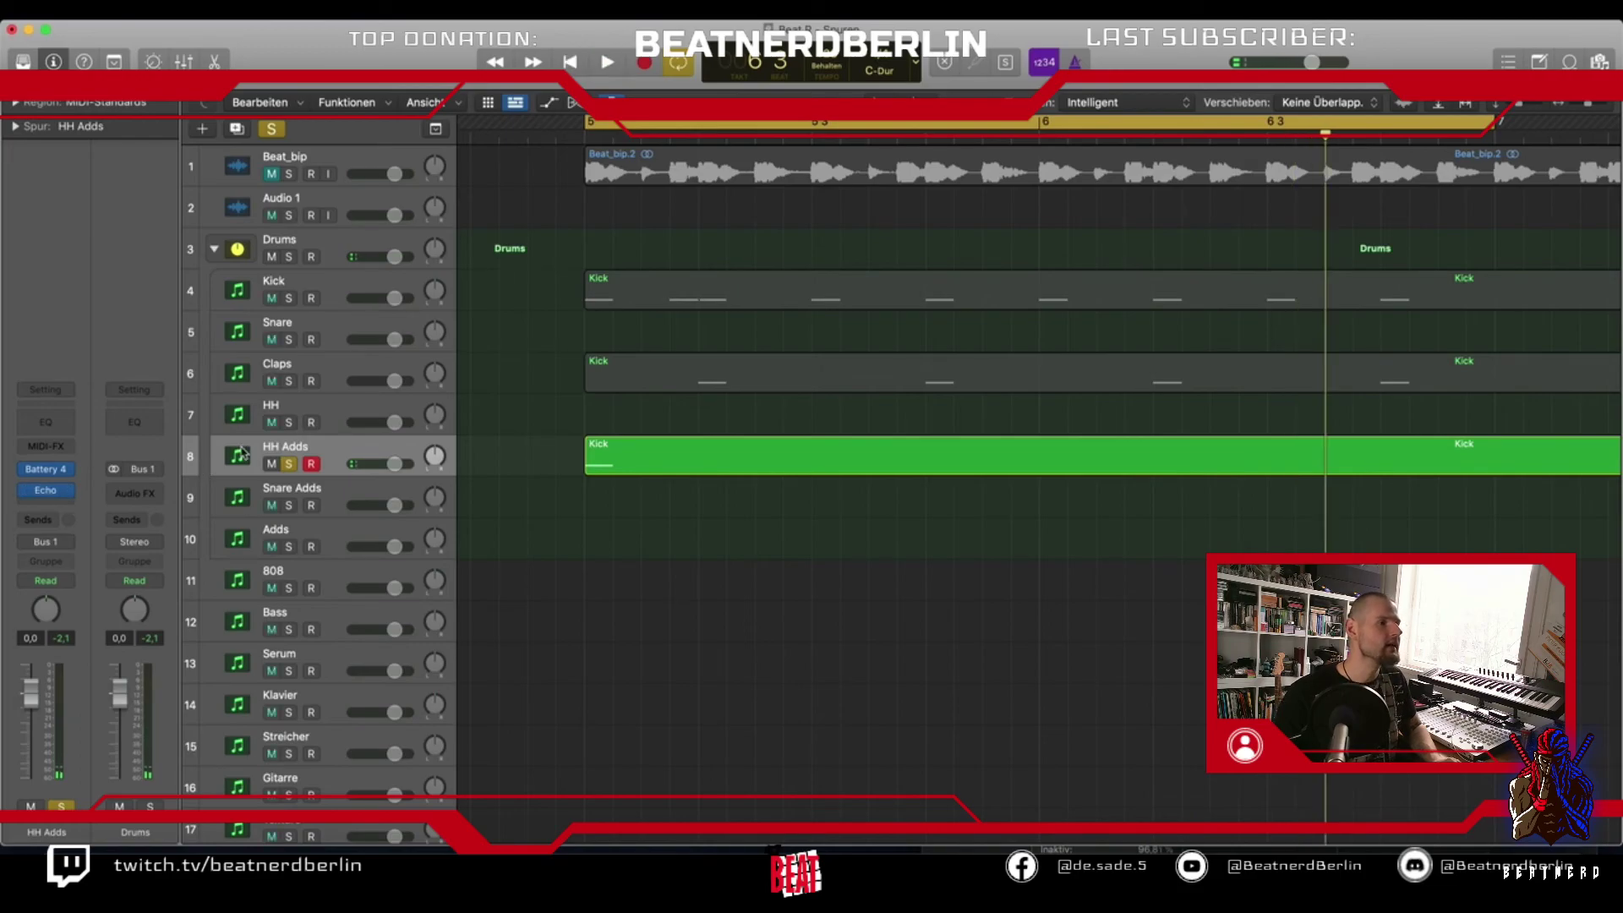
Open Battery on HH Adds and move the start of cell A1's open hat sample to about 1814, checking by playback
{"action": "mouse_move", "coordinate": [45, 469]}
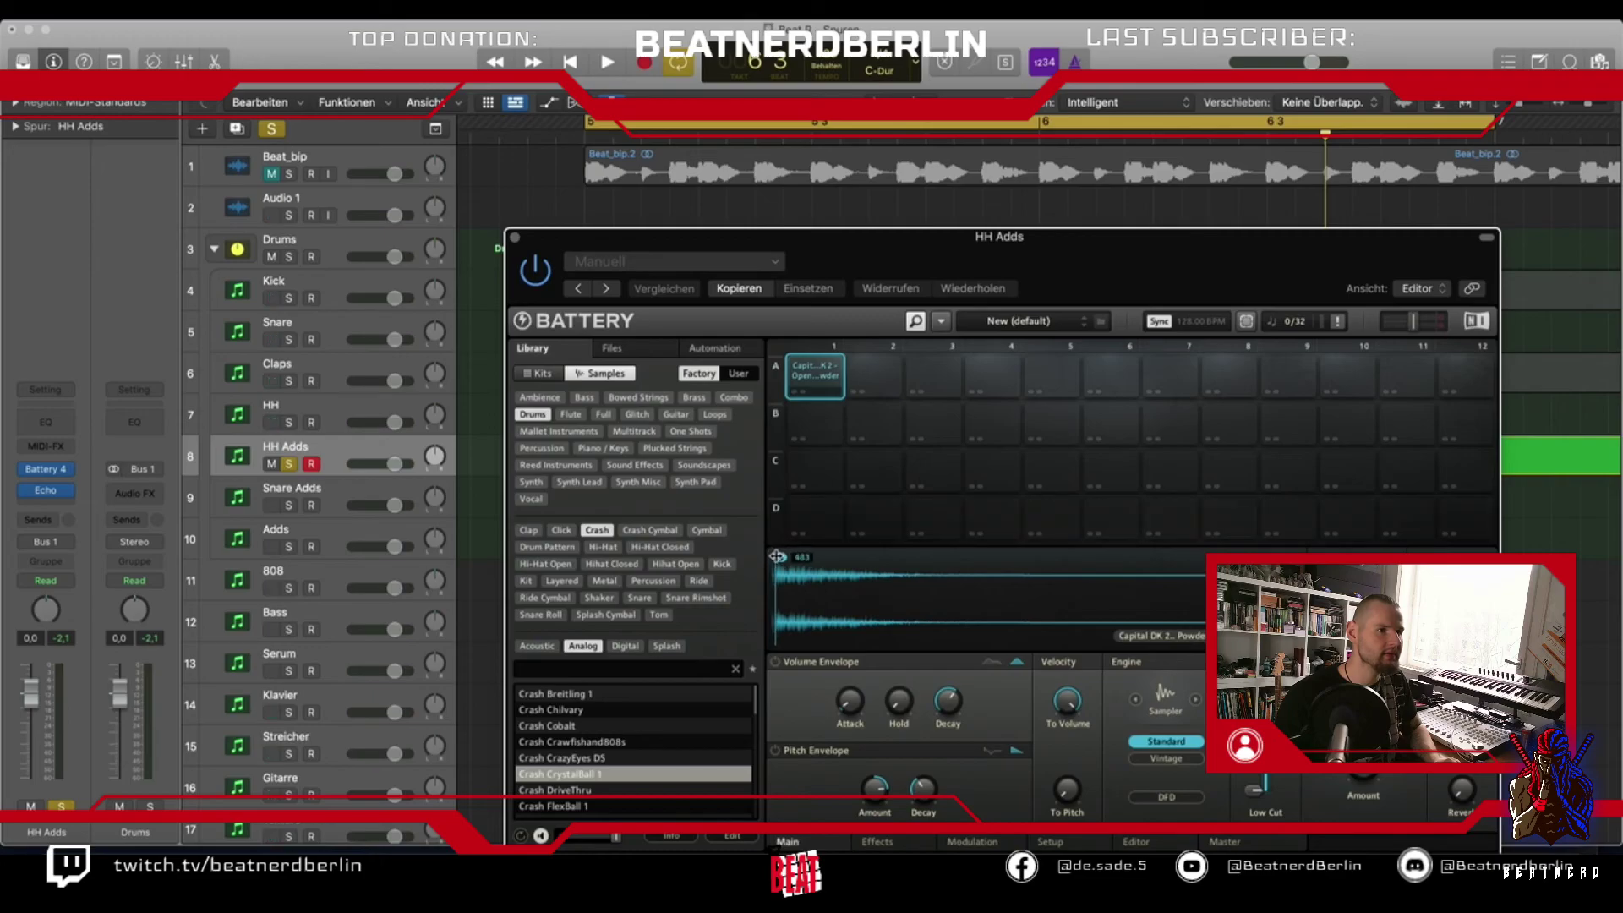
{"action": "key", "text": "space"}
{"action": "key", "text": "space"}
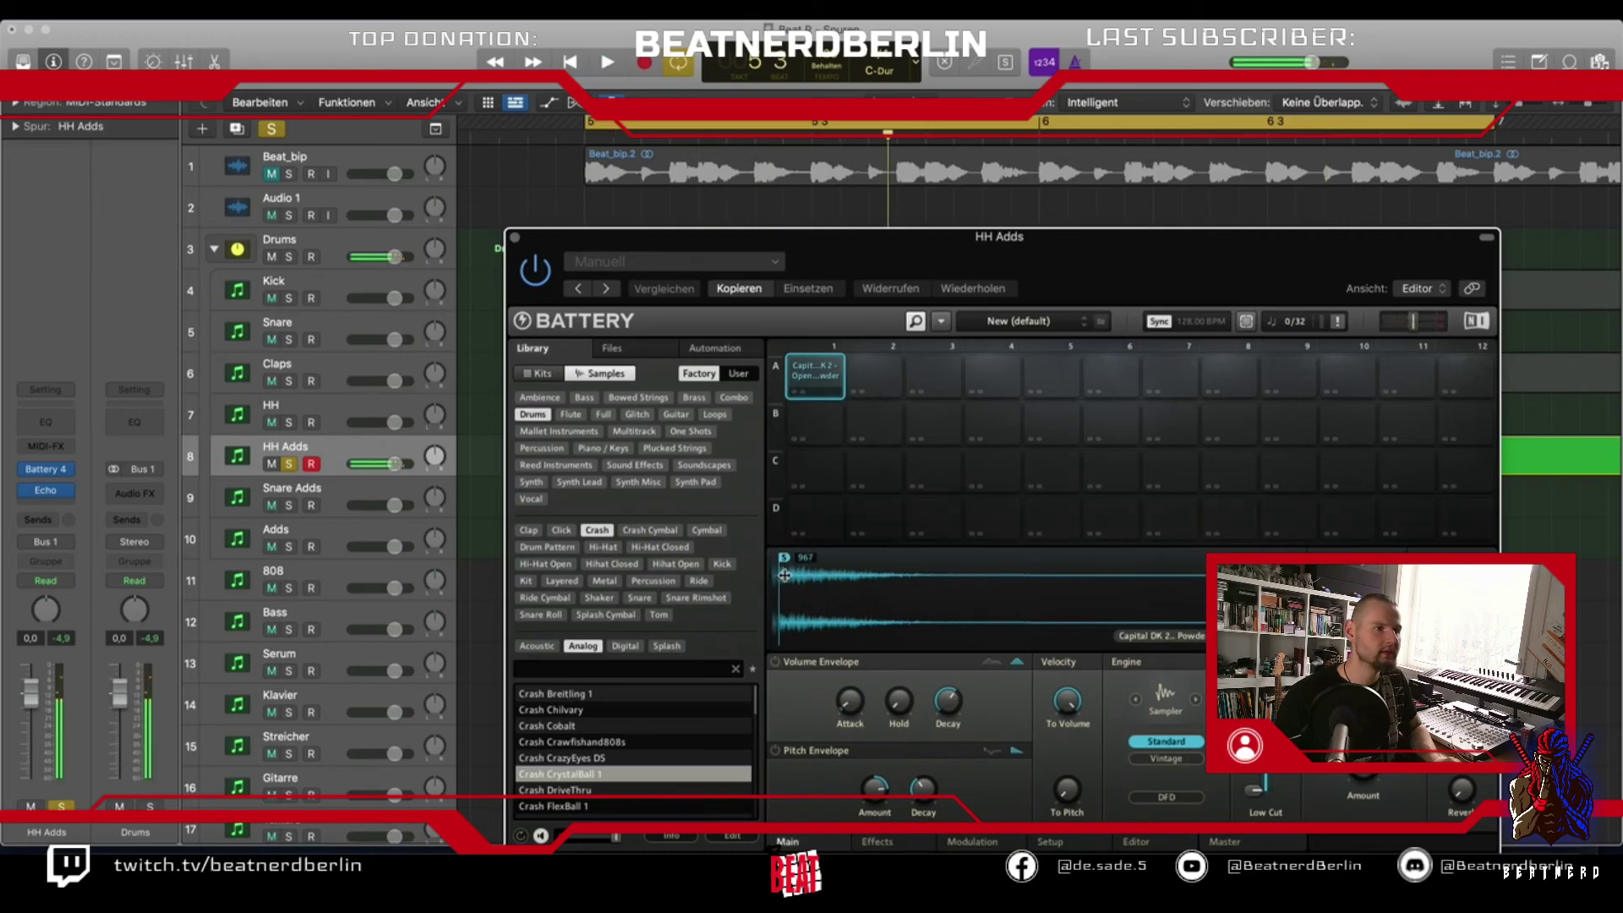
{"action": "left_click_drag", "start_coordinate": [787, 561], "coordinate": [792, 560]}
{"action": "key", "text": "space"}
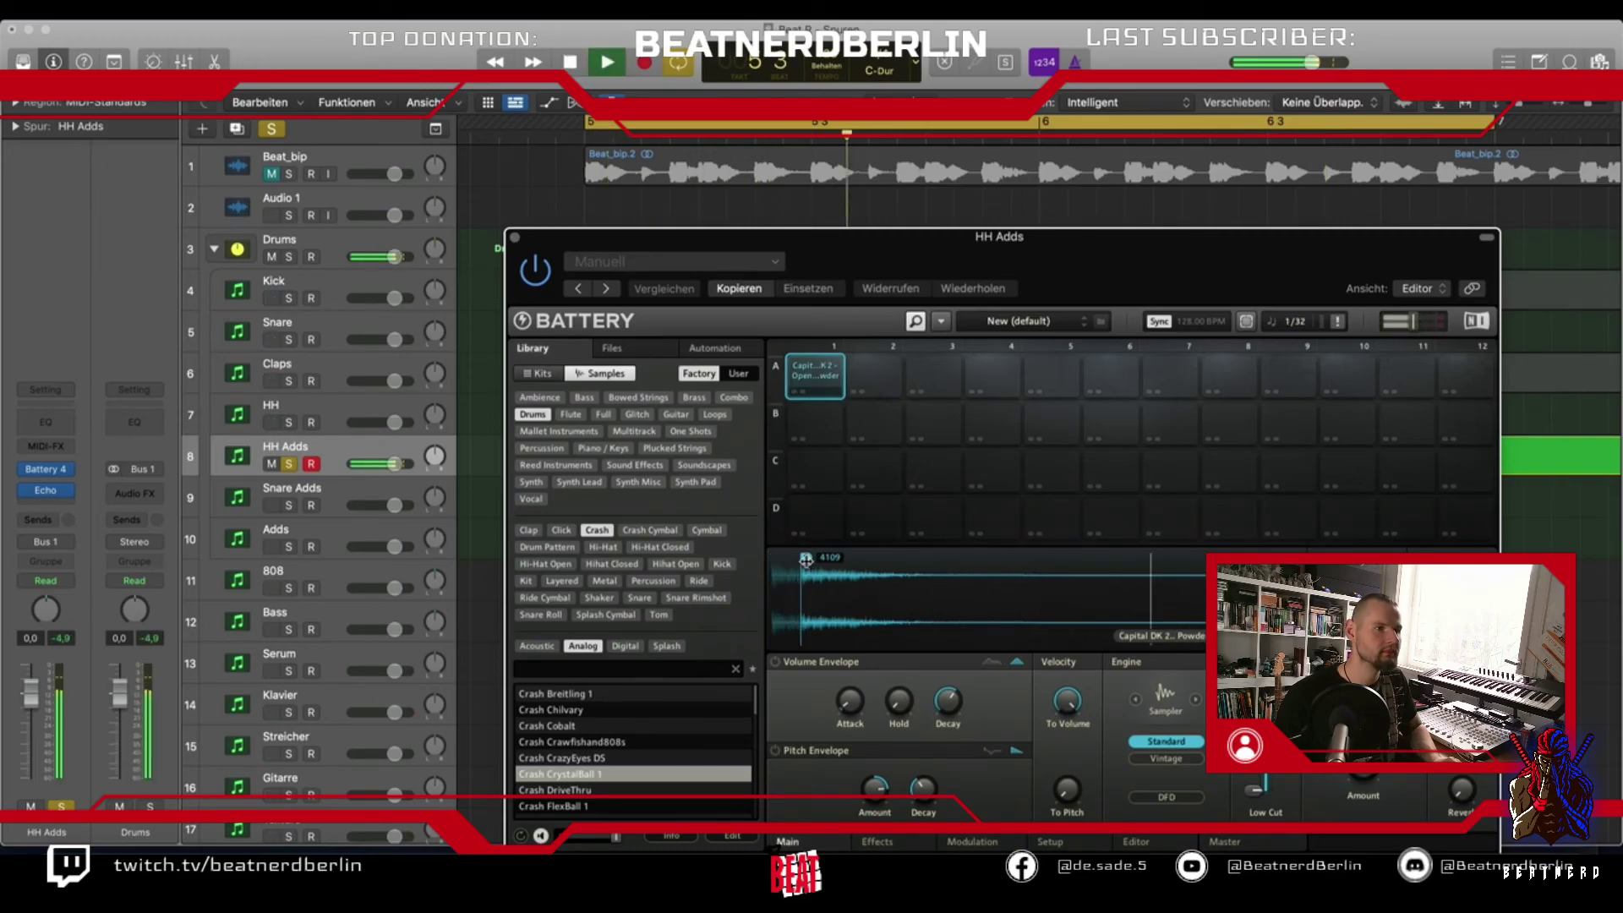
{"action": "key", "text": "space"}
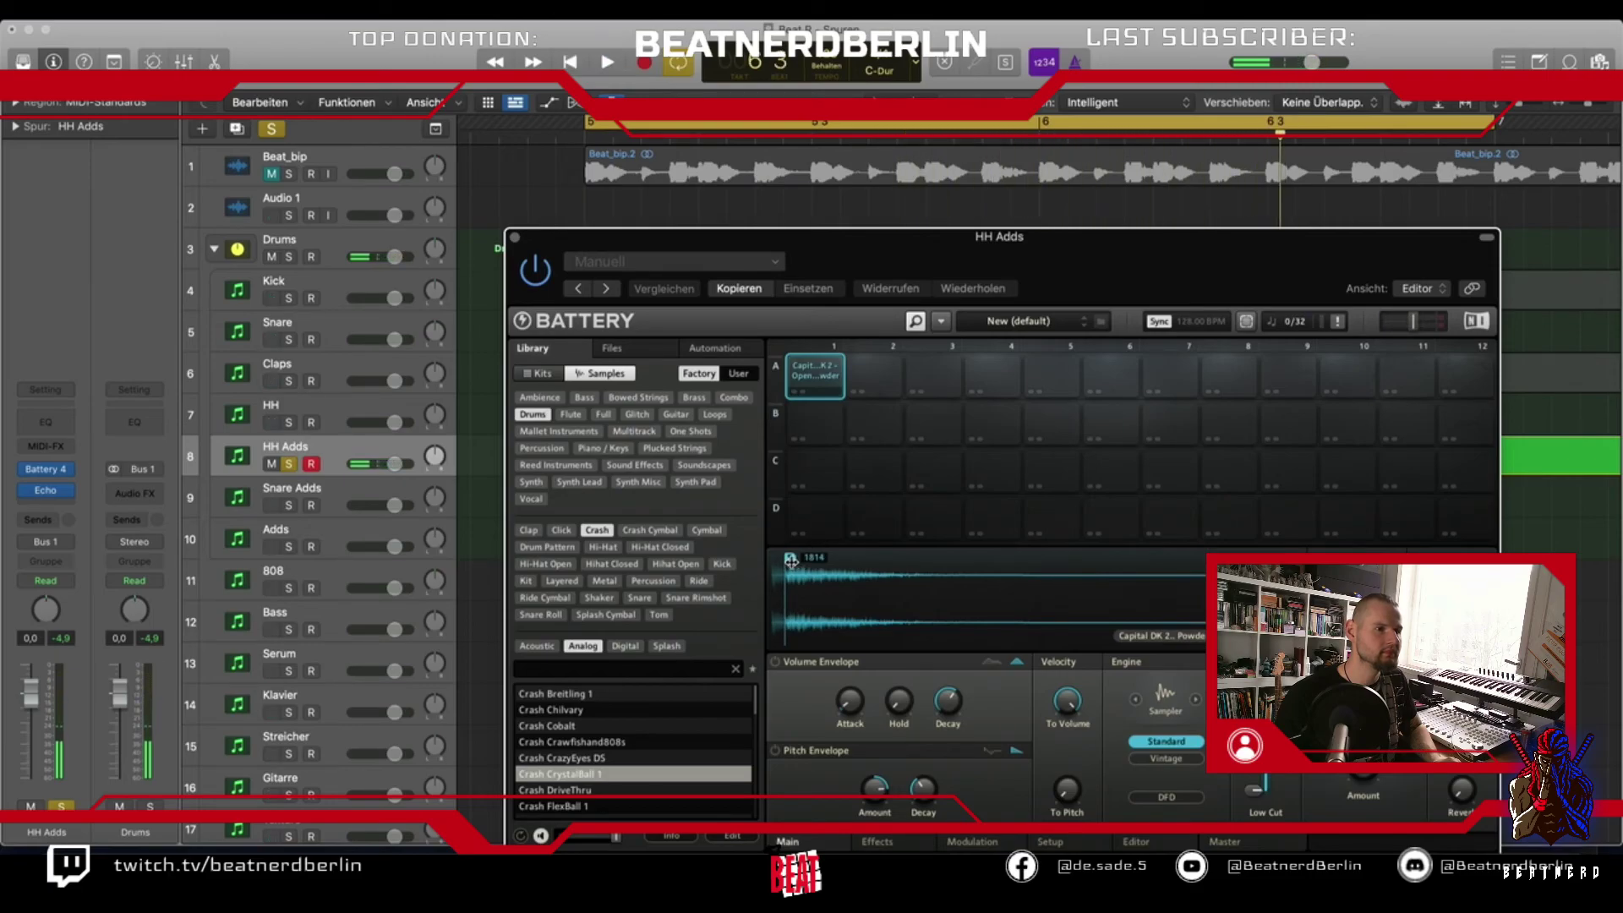
{"action": "key", "text": "space"}
Enable and adjust the volume envelope of cell A1's open hat, check its sample start by playback and close Battery
{"action": "left_click_drag", "start_coordinate": [850, 700], "coordinate": [896, 704]}
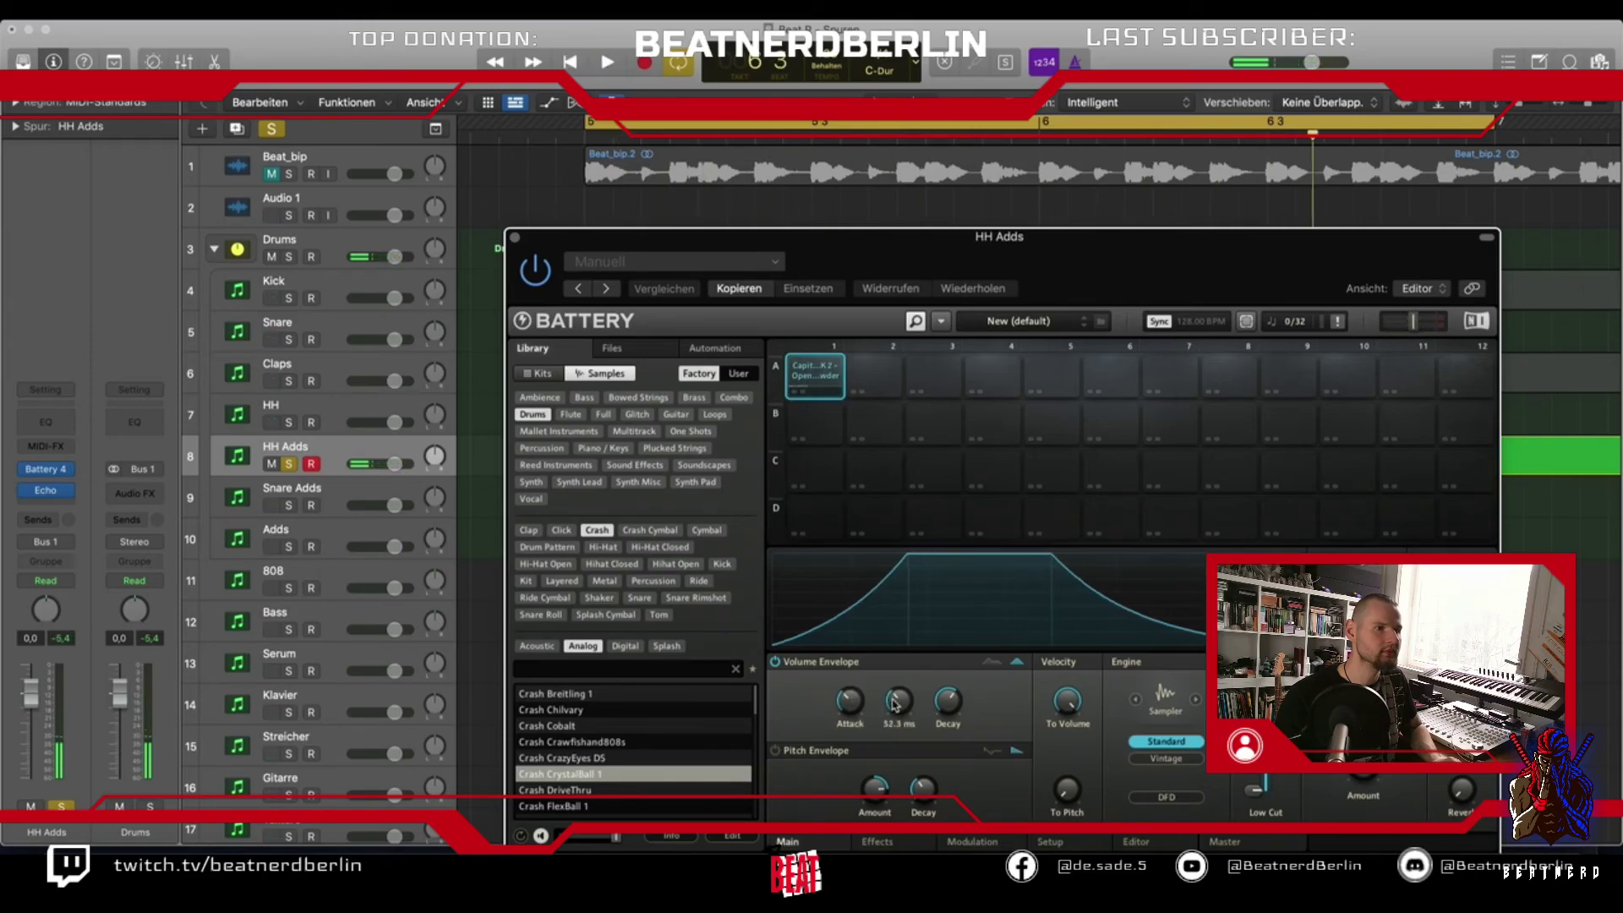
{"action": "key", "text": "space"}
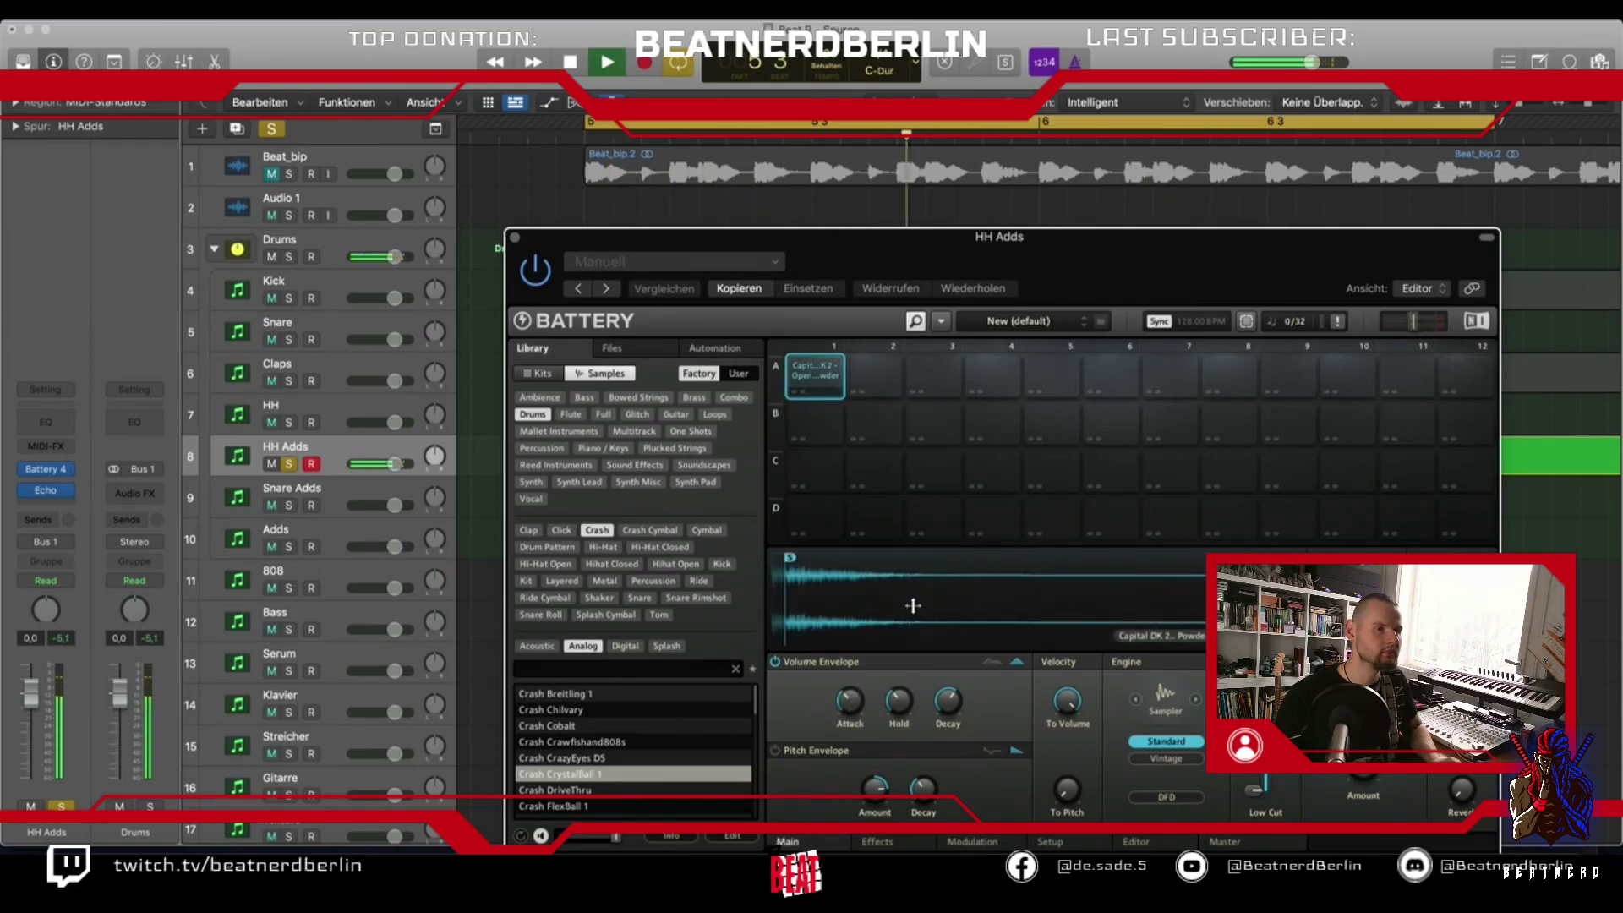
{"action": "left_click_drag", "start_coordinate": [789, 562], "coordinate": [793, 564]}
{"action": "key", "text": "space"}
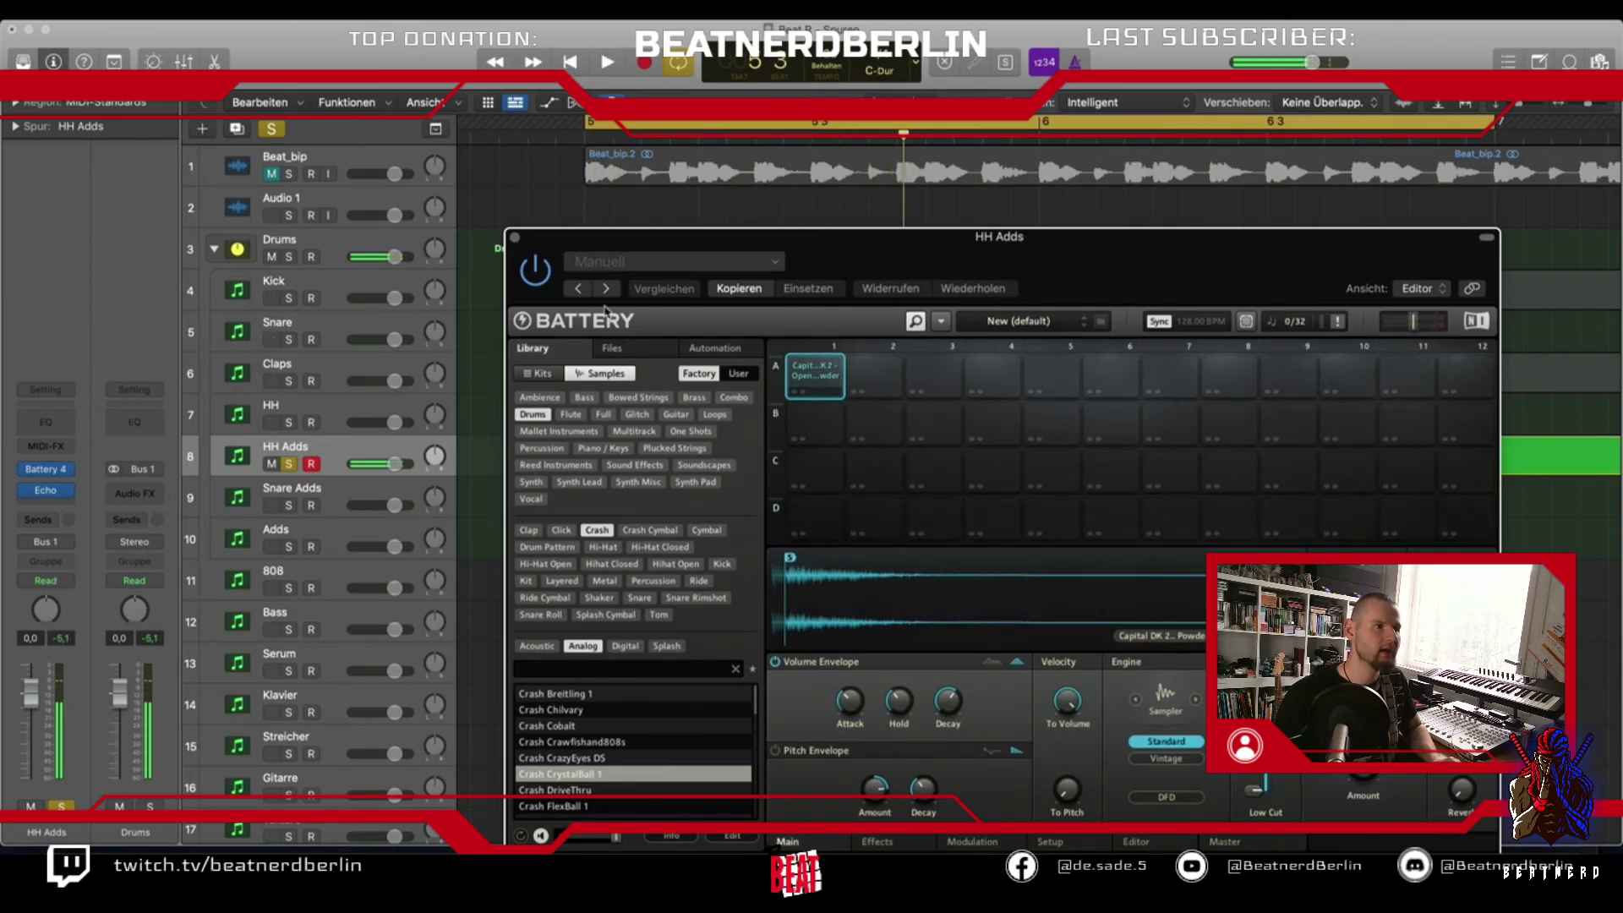
{"action": "left_click", "coordinate": [511, 236]}
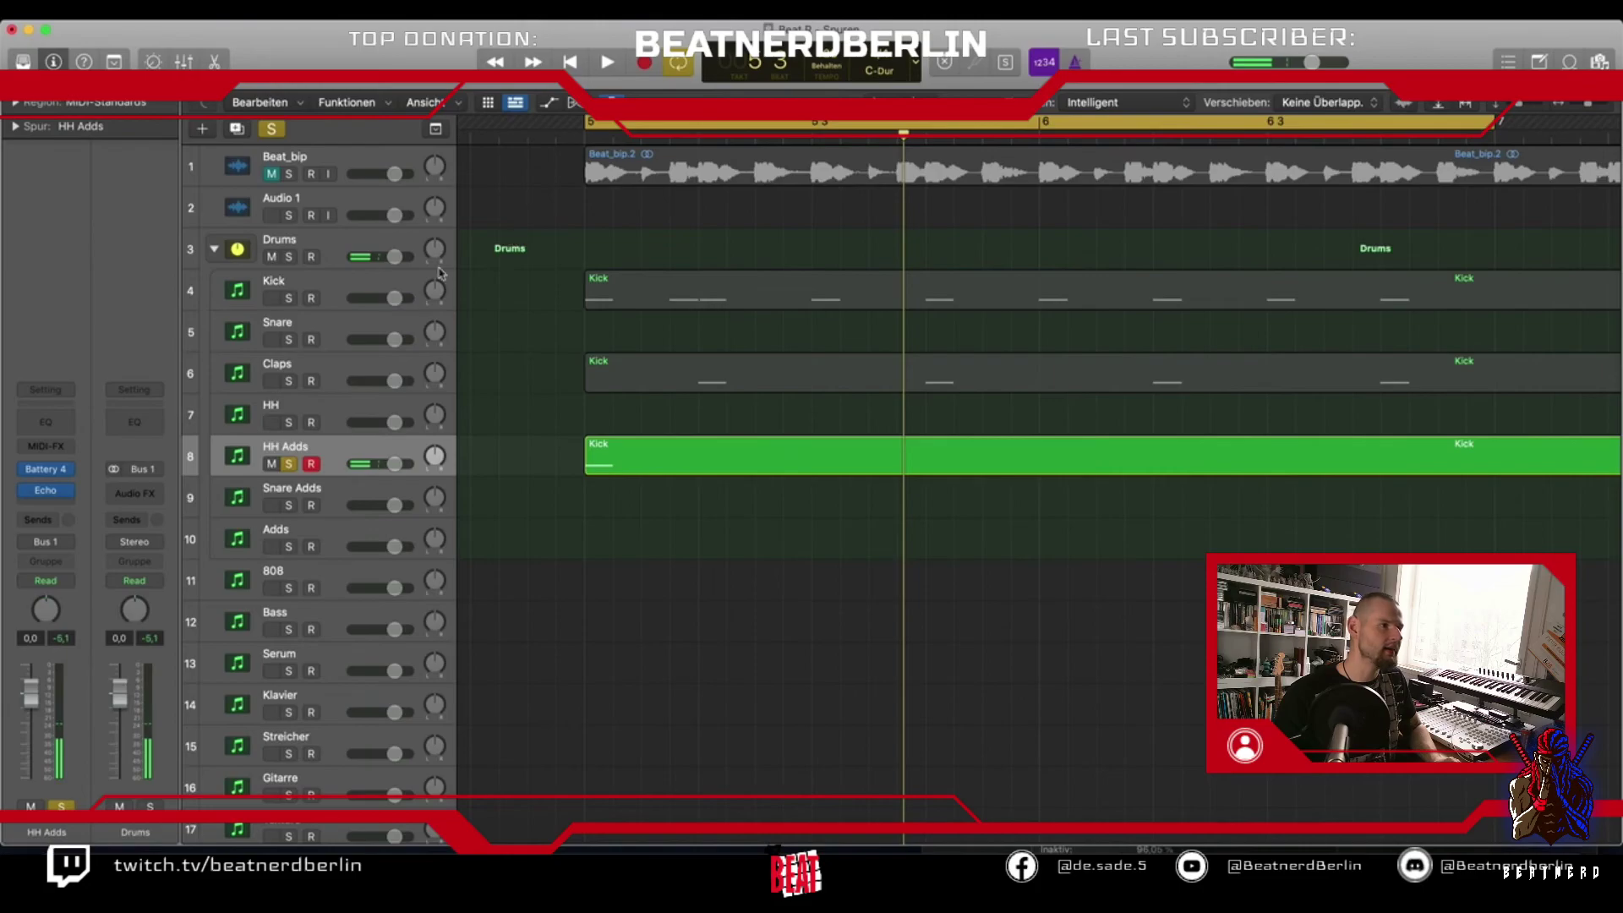
Insert a stereo Space Designer reverb after the Echo on HH Adds
{"action": "left_click", "coordinate": [59, 503]}
{"action": "mouse_move", "coordinate": [108, 742]}
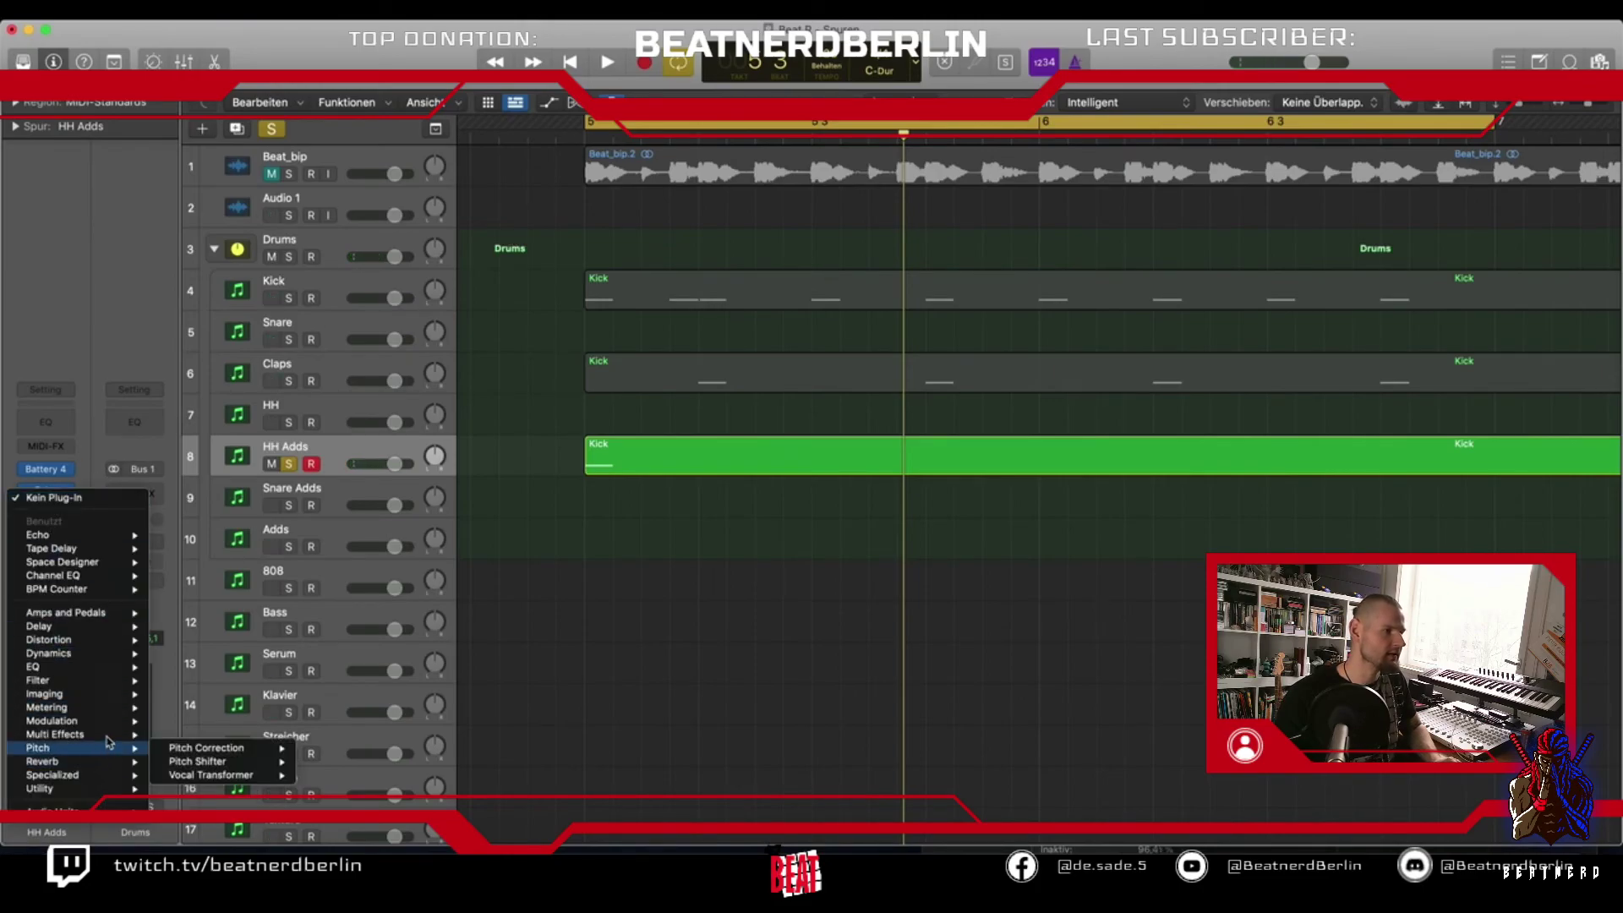
{"action": "mouse_move", "coordinate": [191, 767]}
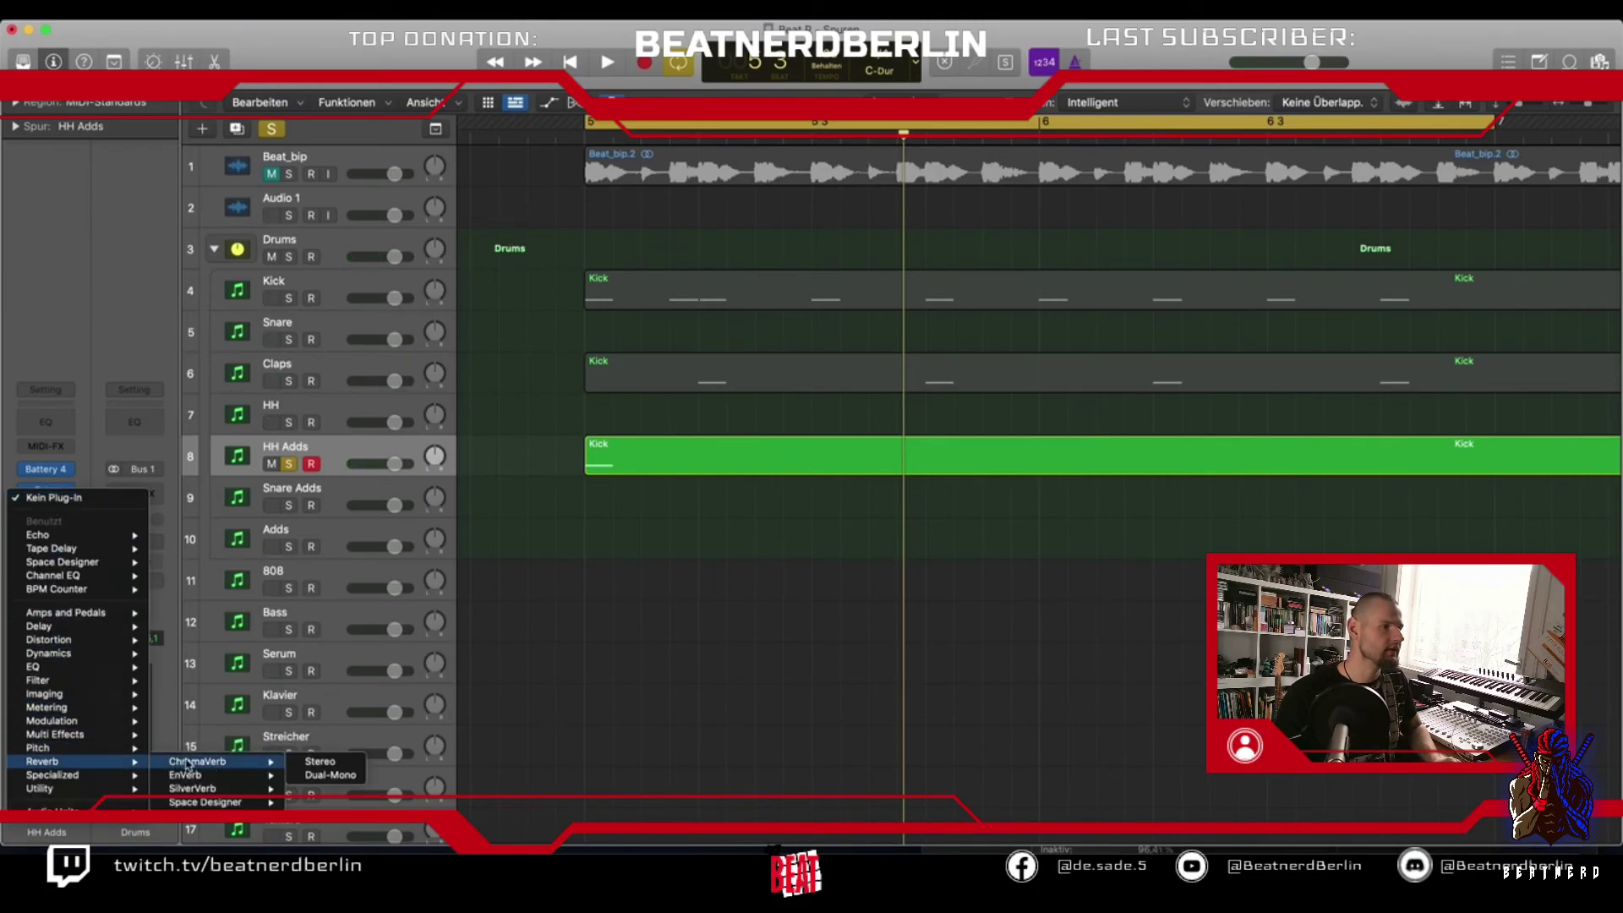
{"action": "mouse_move", "coordinate": [222, 804]}
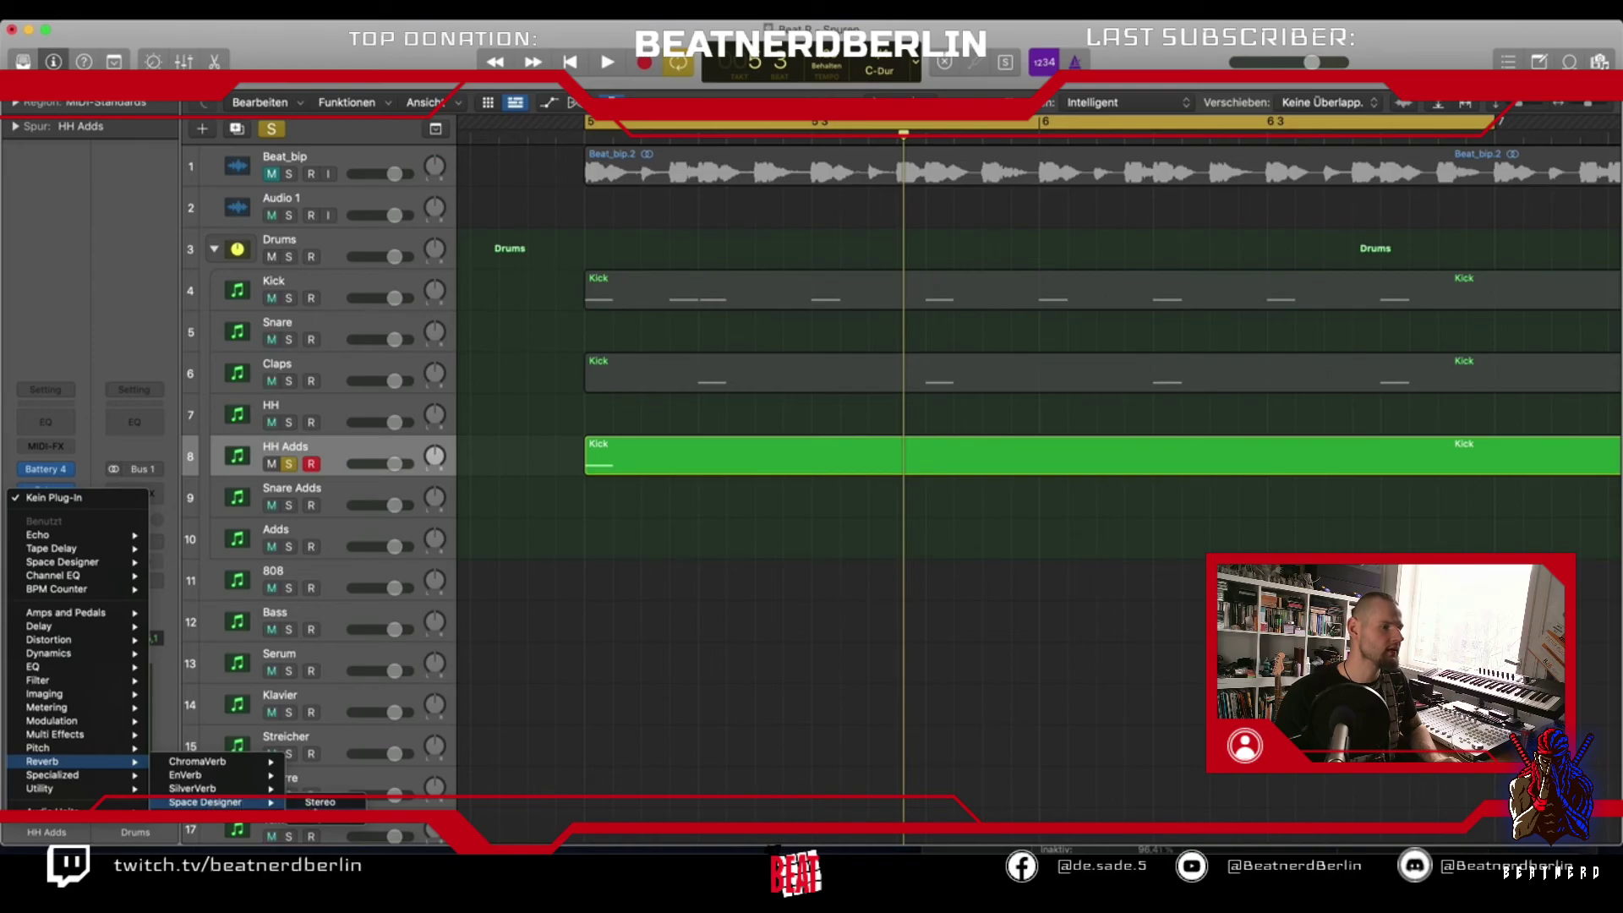
{"action": "left_click", "coordinate": [316, 803]}
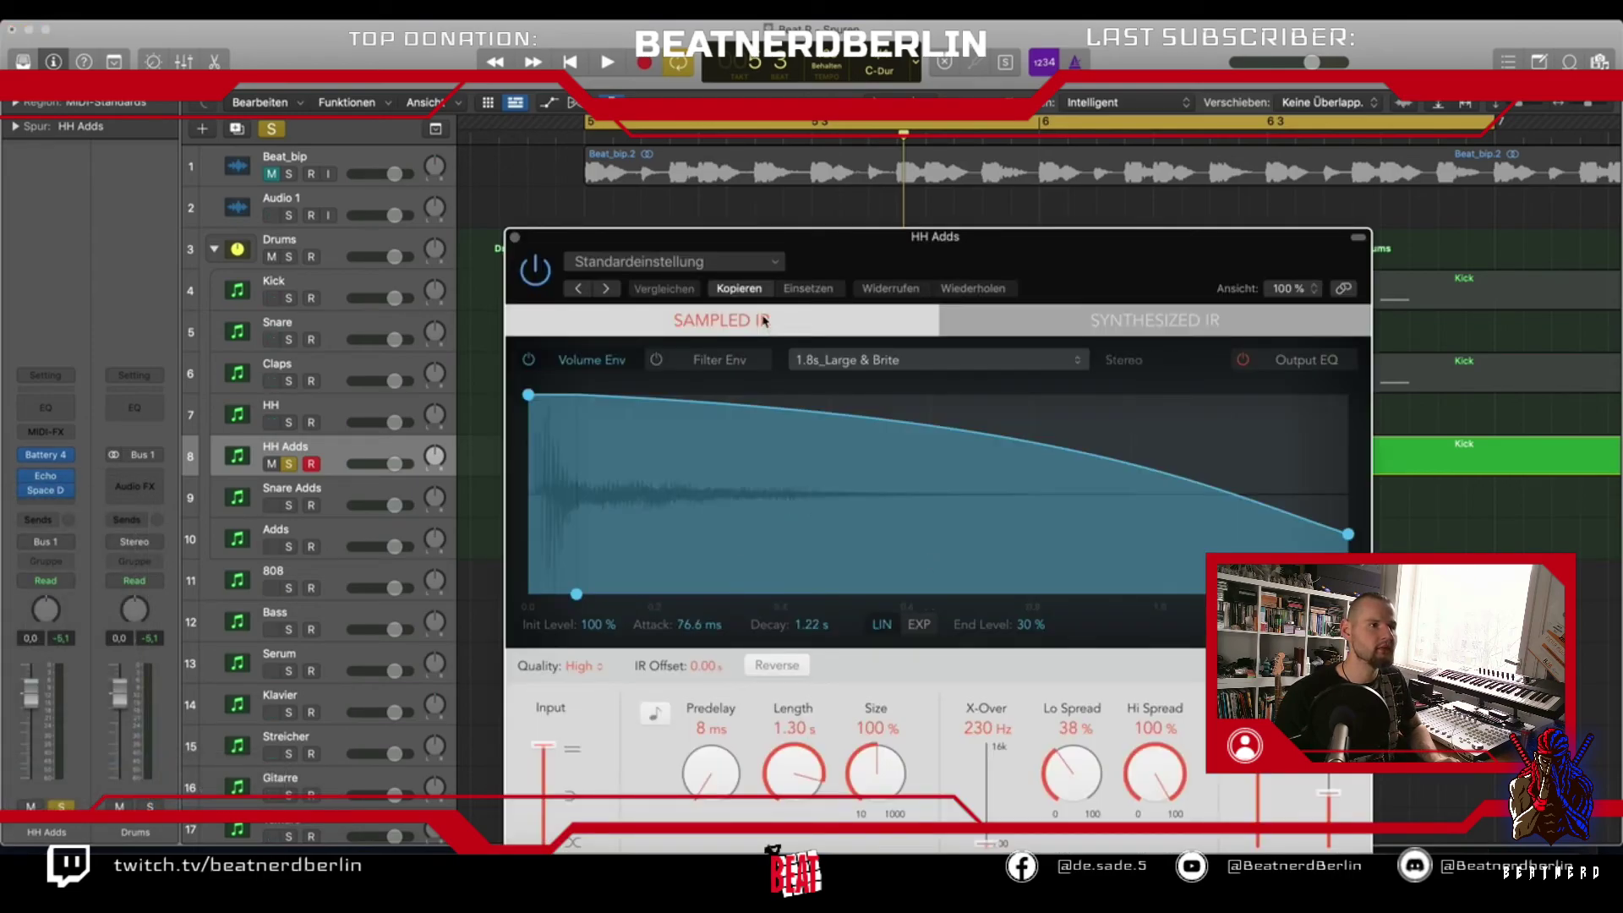
Load Space Designer's Medium Spaces hall preset 1.5s Plasterhall, audition it, advance to the following preset and close the plug-in
{"action": "left_click", "coordinate": [686, 260]}
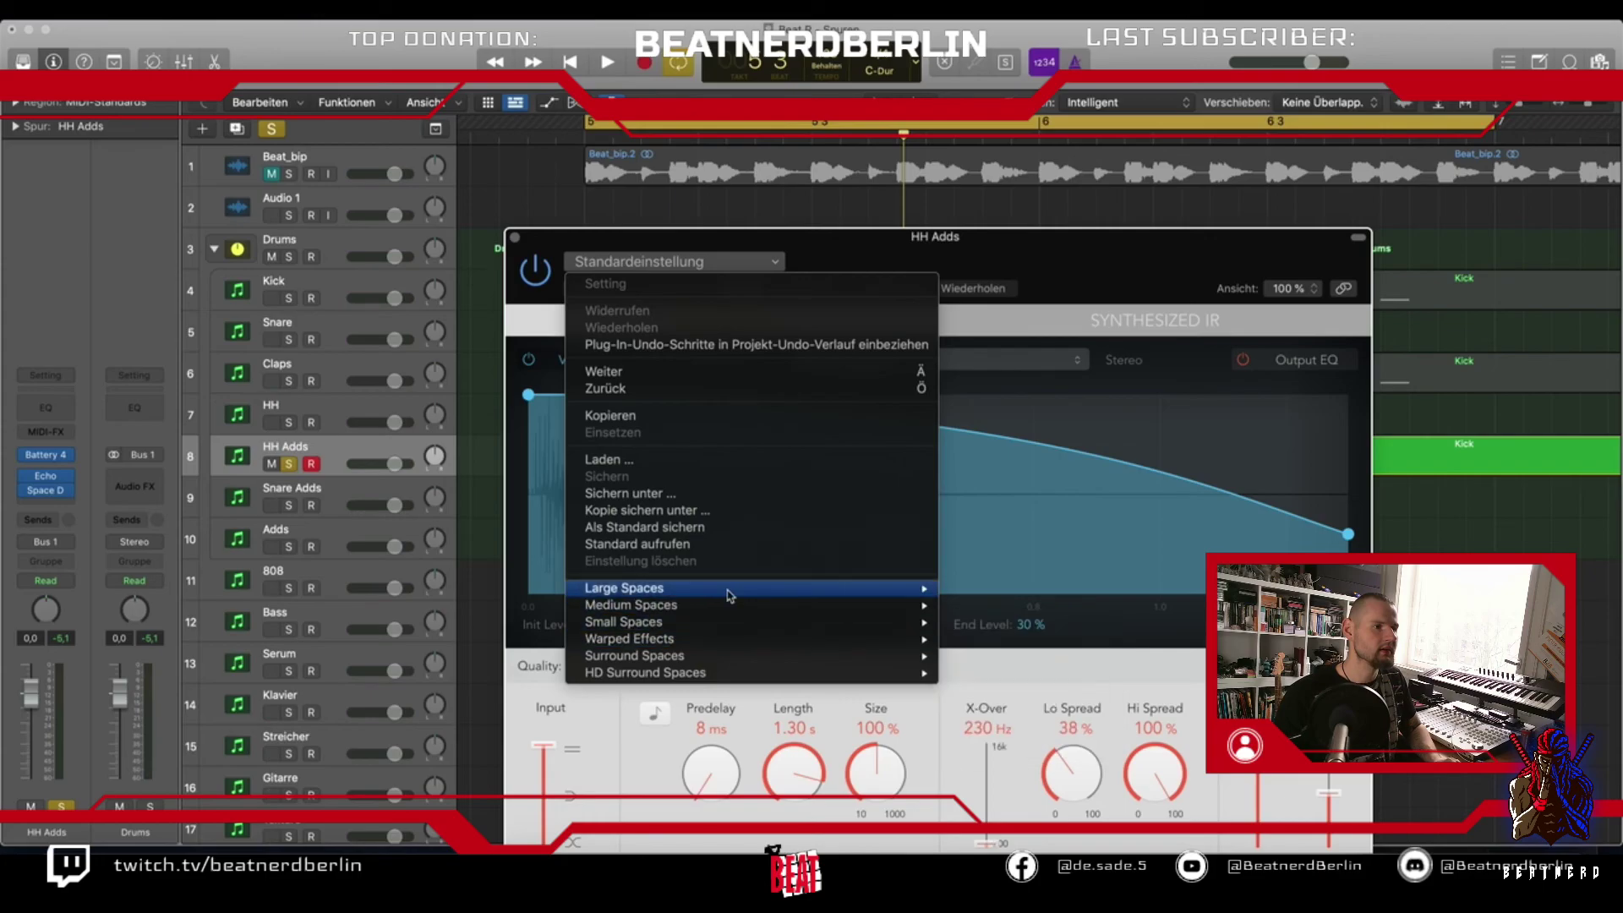
{"action": "mouse_move", "coordinate": [729, 603]}
{"action": "mouse_move", "coordinate": [981, 628]}
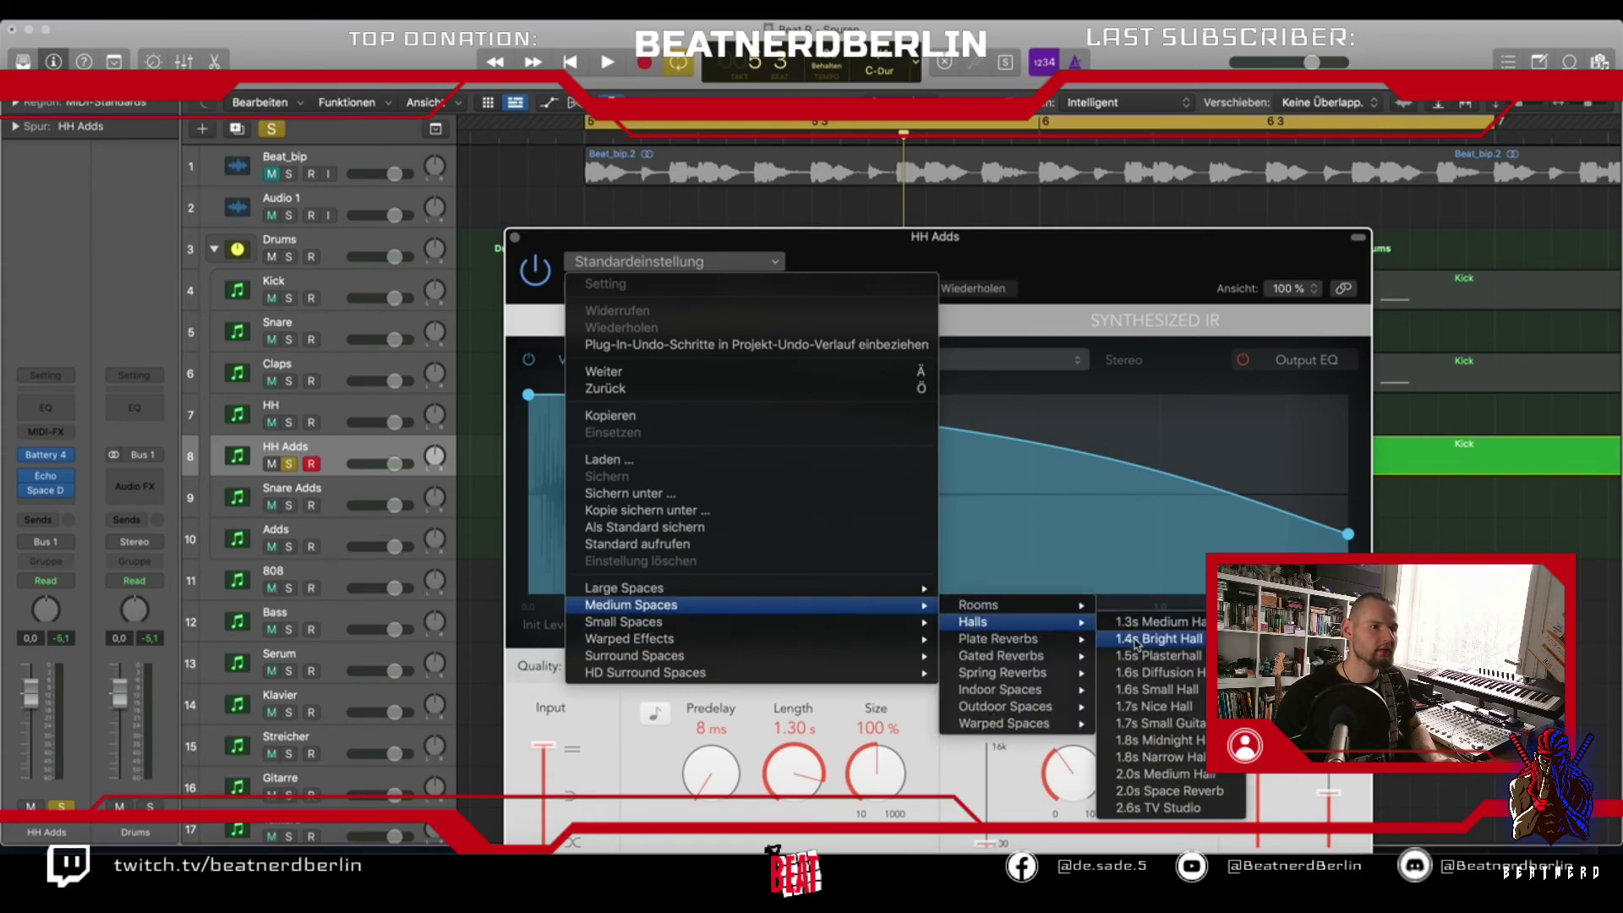
{"action": "left_click", "coordinate": [1159, 655]}
{"action": "key", "text": "space"}
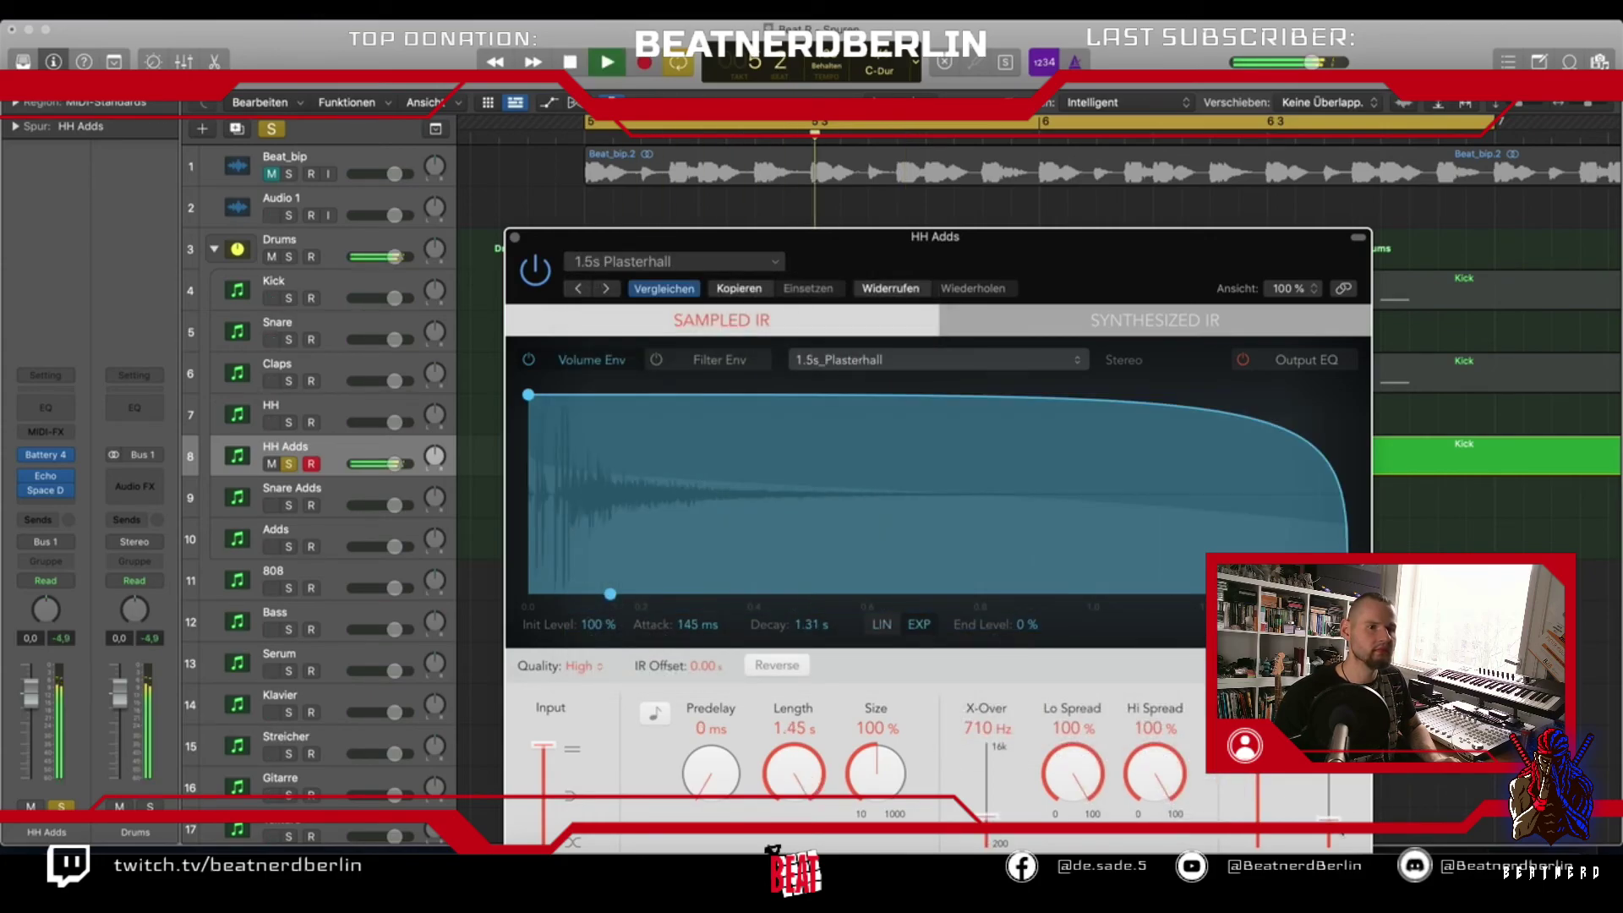
{"action": "left_click", "coordinate": [604, 289]}
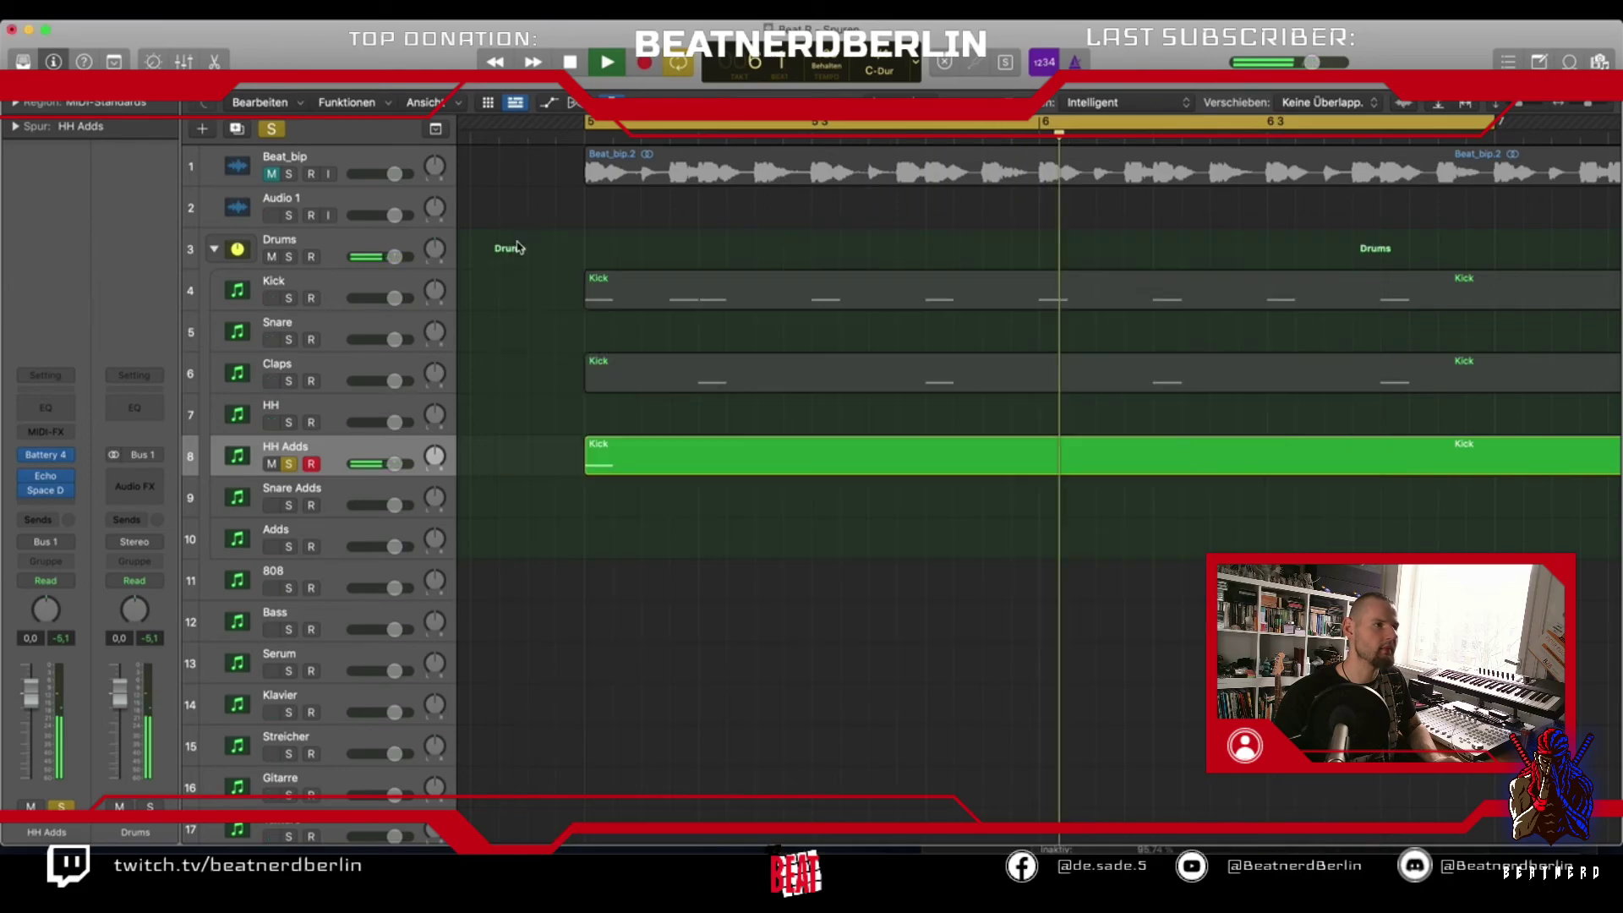
{"action": "left_click", "coordinate": [515, 238]}
Solo the Drums stack instead of HH Adds and play the kick, claps and open hat together
{"action": "key", "text": "space"}
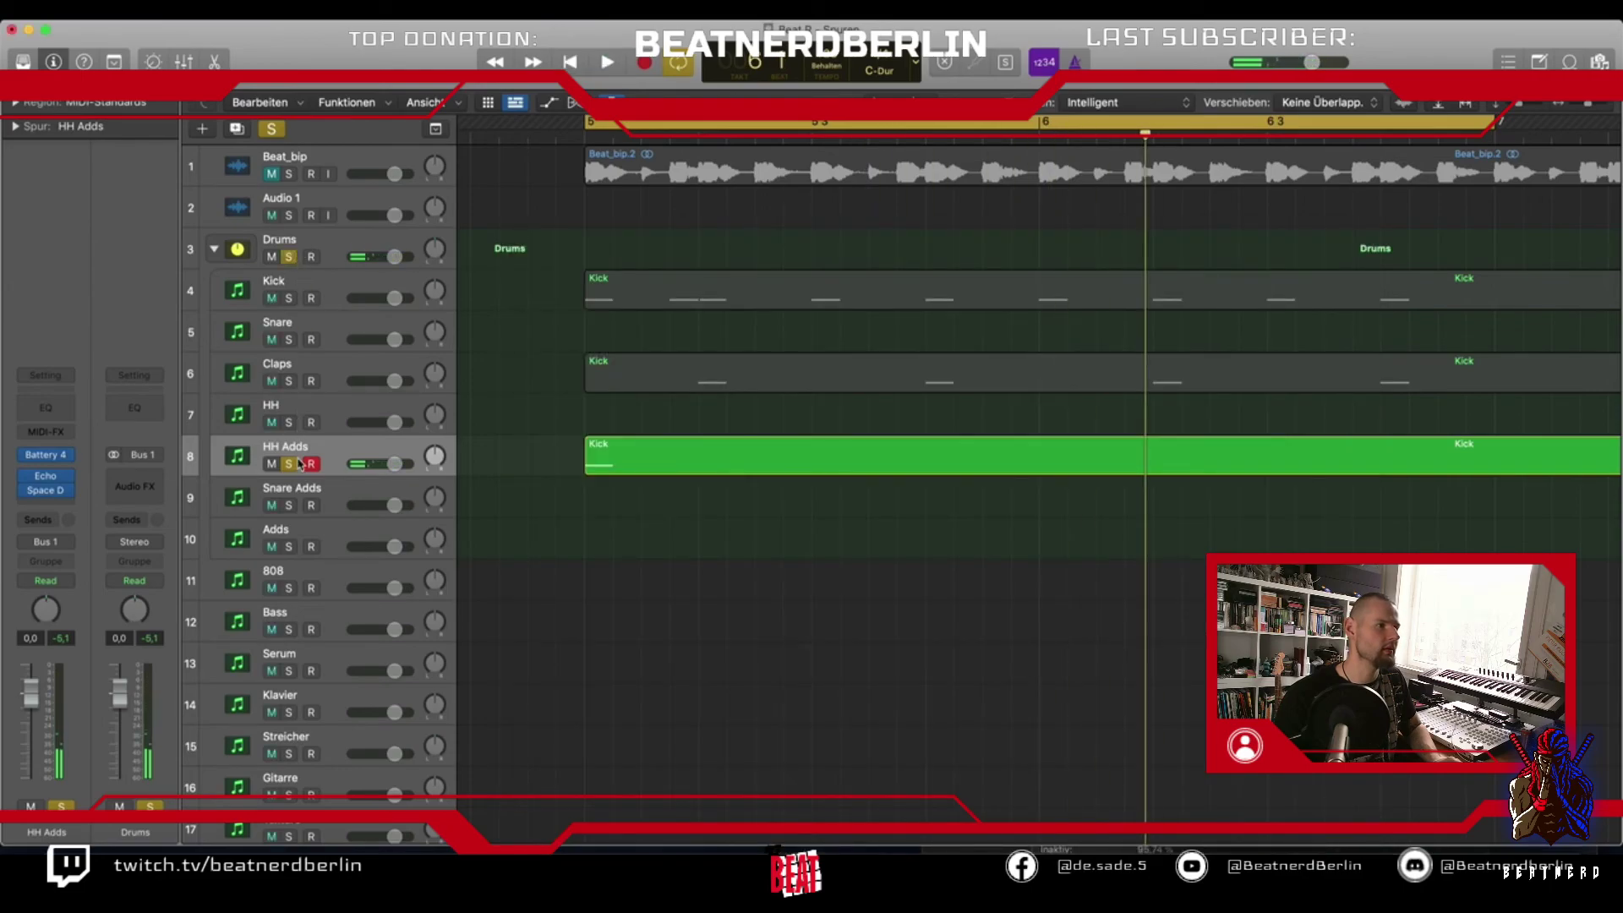
{"action": "left_click", "coordinate": [290, 464]}
{"action": "key", "text": "space"}
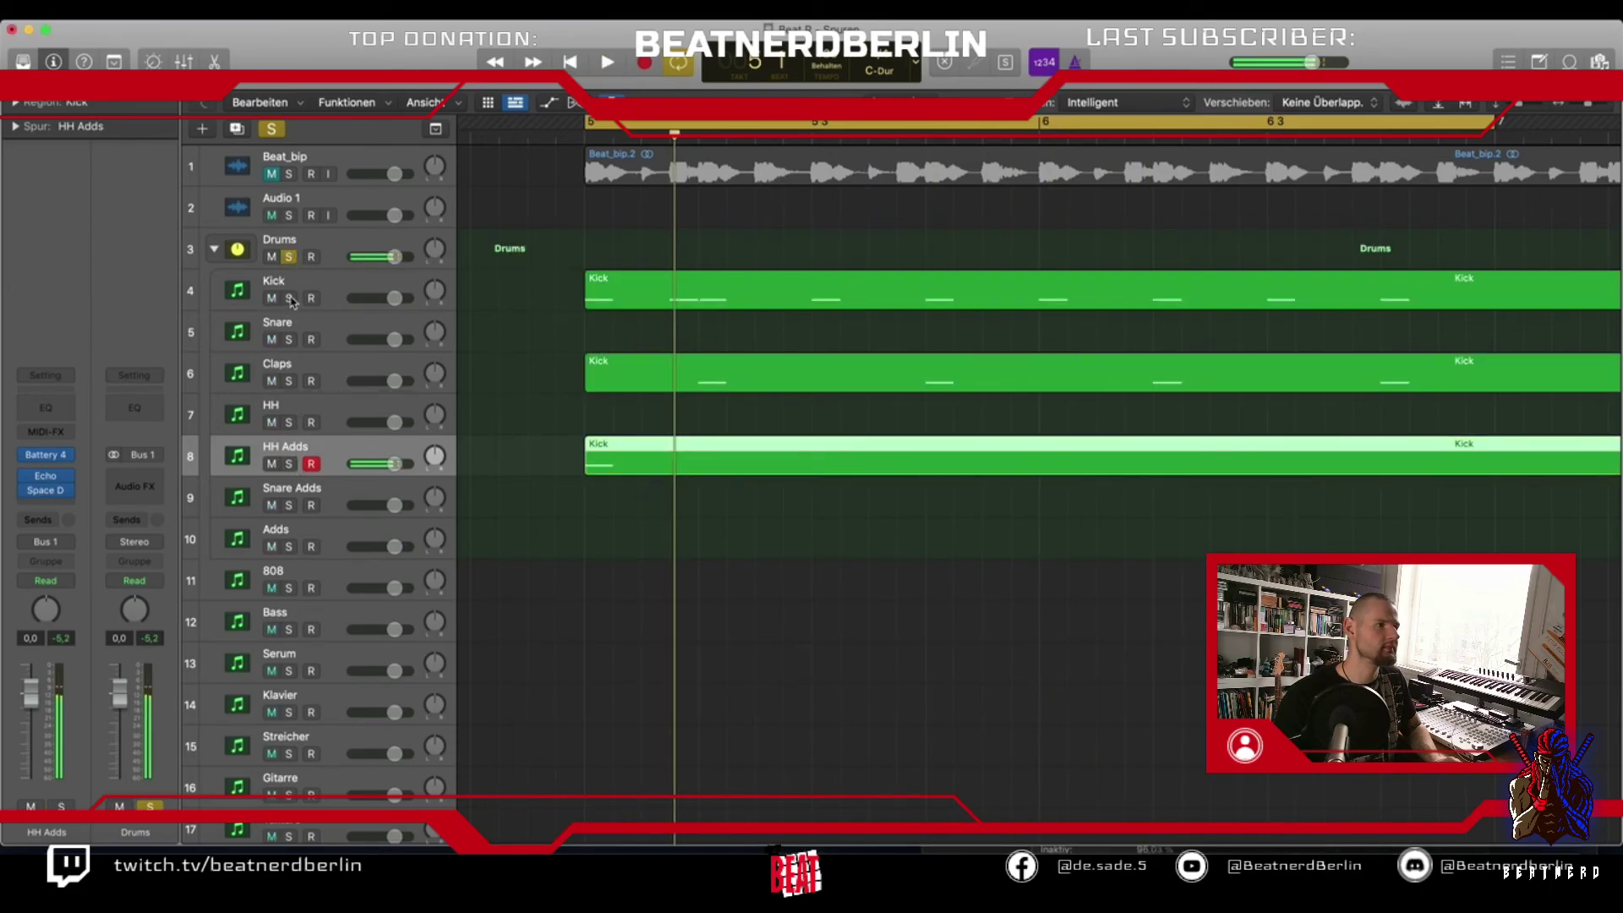
{"action": "key", "text": "space"}
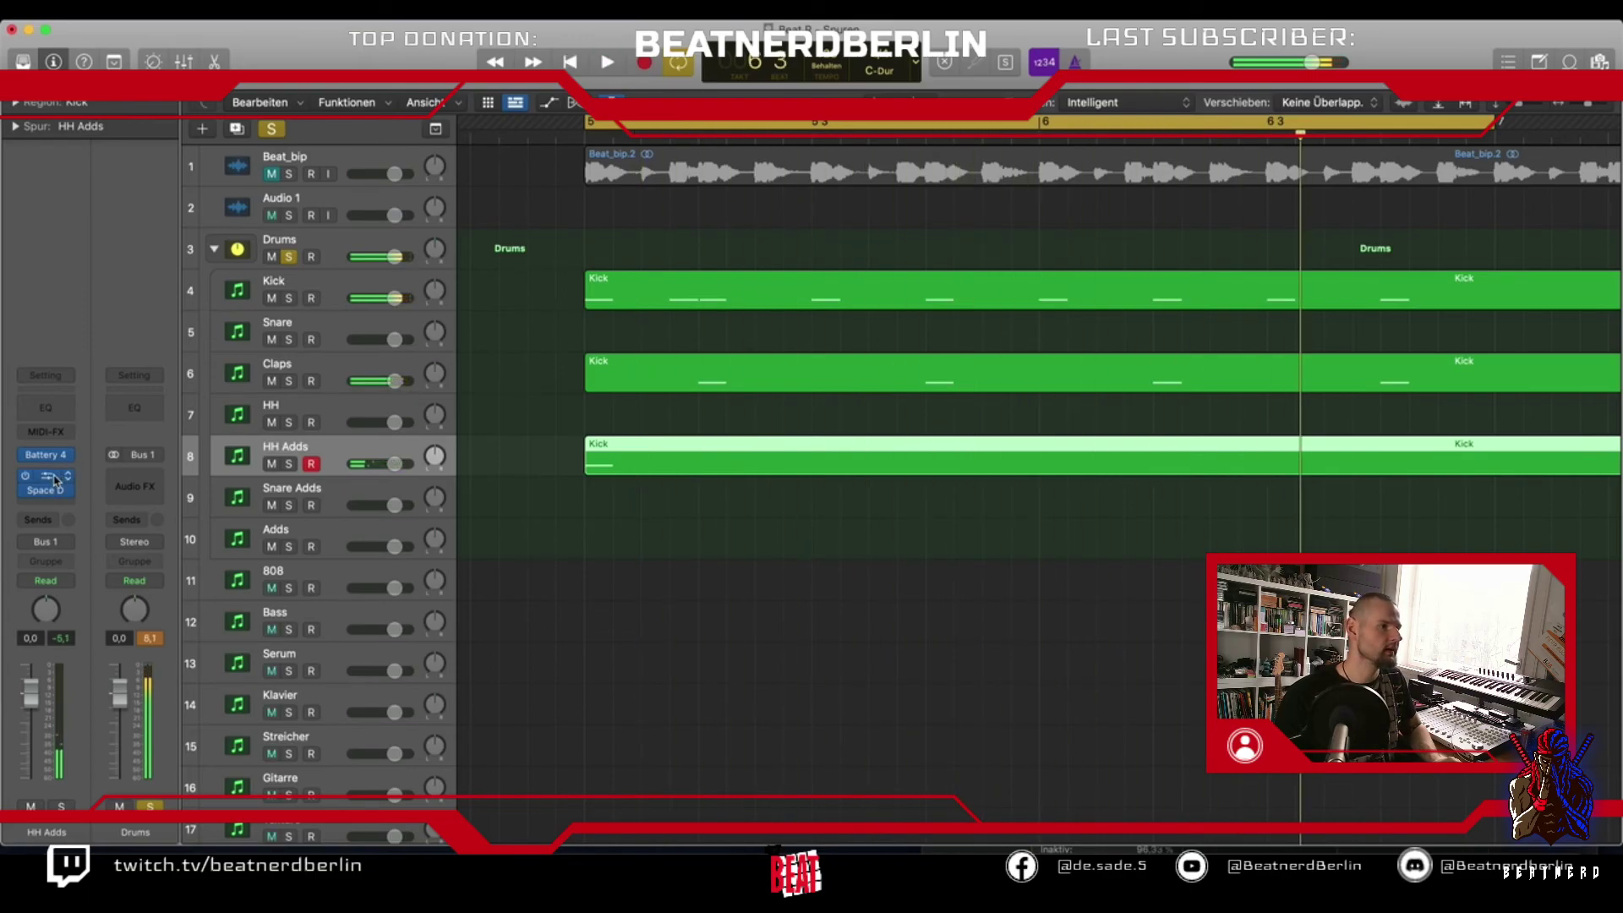
Raise the Echo feedback on HH Adds to 78 %, check it with the drums playing and close the plug-in
{"action": "left_click", "coordinate": [54, 481]}
{"action": "left_click_drag", "start_coordinate": [672, 543], "coordinate": [673, 520]}
{"action": "key", "text": "space"}
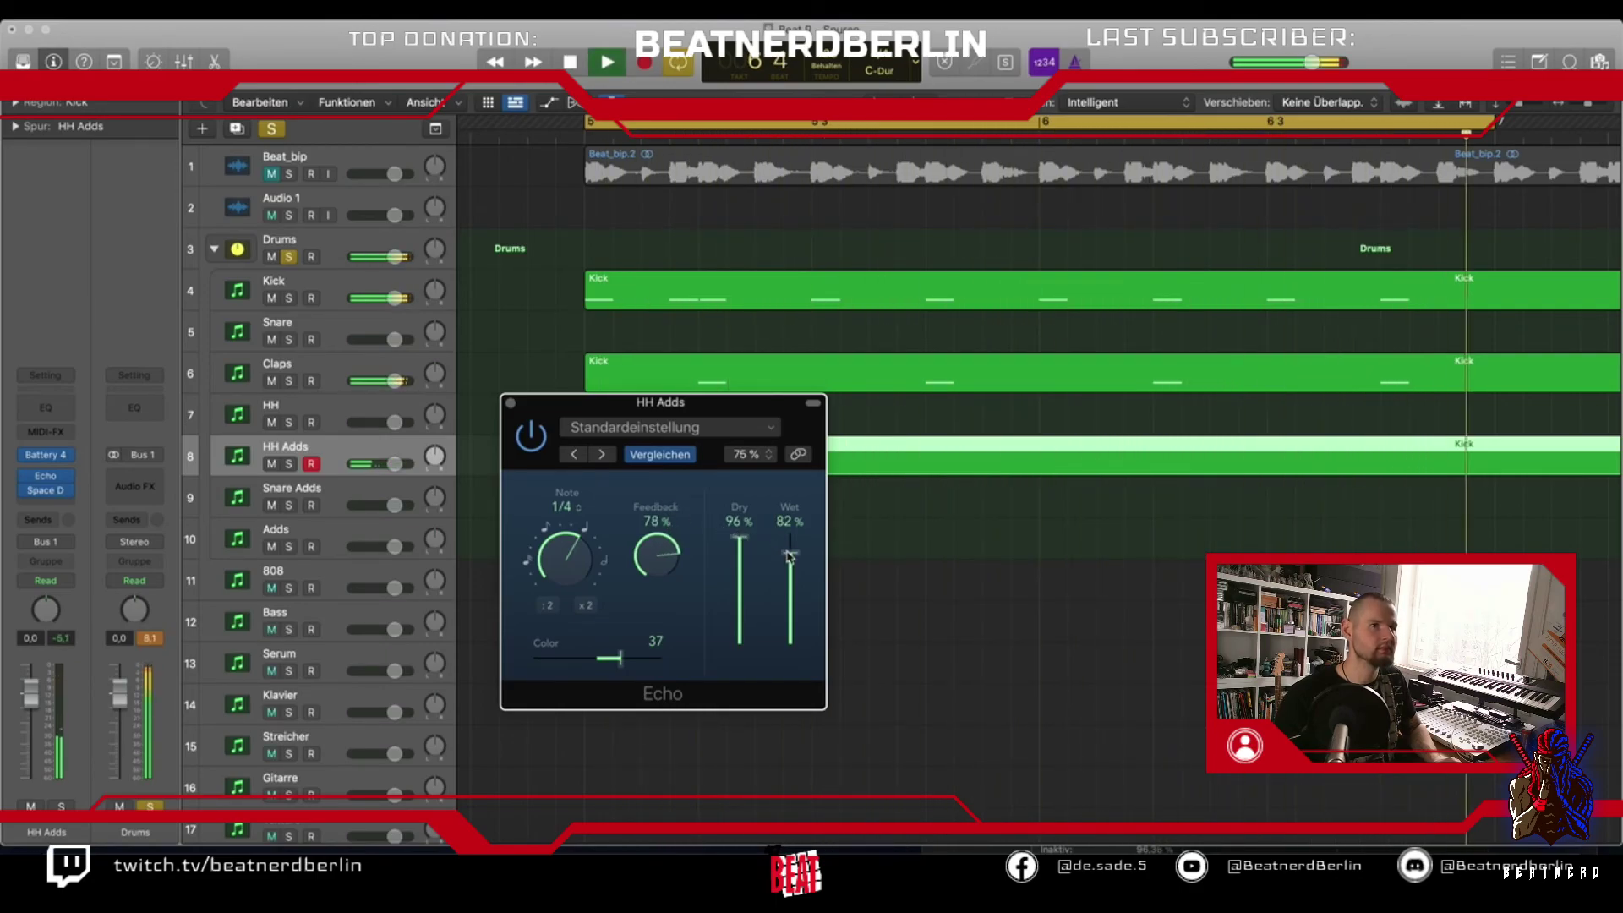
{"action": "key", "text": "space"}
{"action": "left_click", "coordinate": [506, 403]}
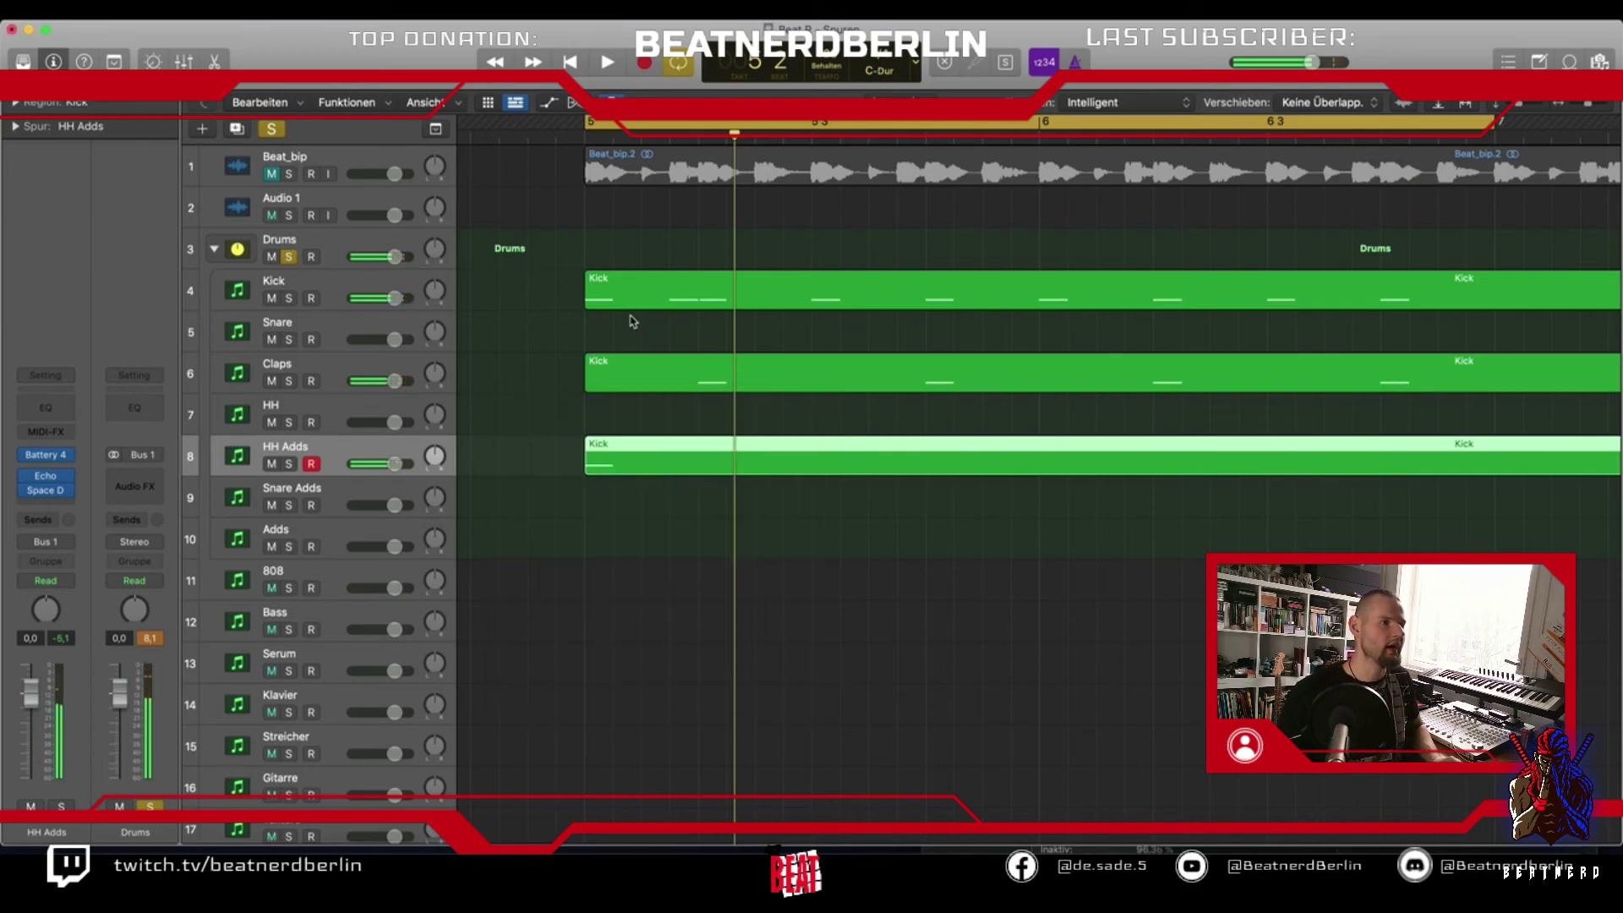
Clear all track solos, then unmute and solo the Beat_bip reference track
{"action": "left_click", "coordinate": [721, 303]}
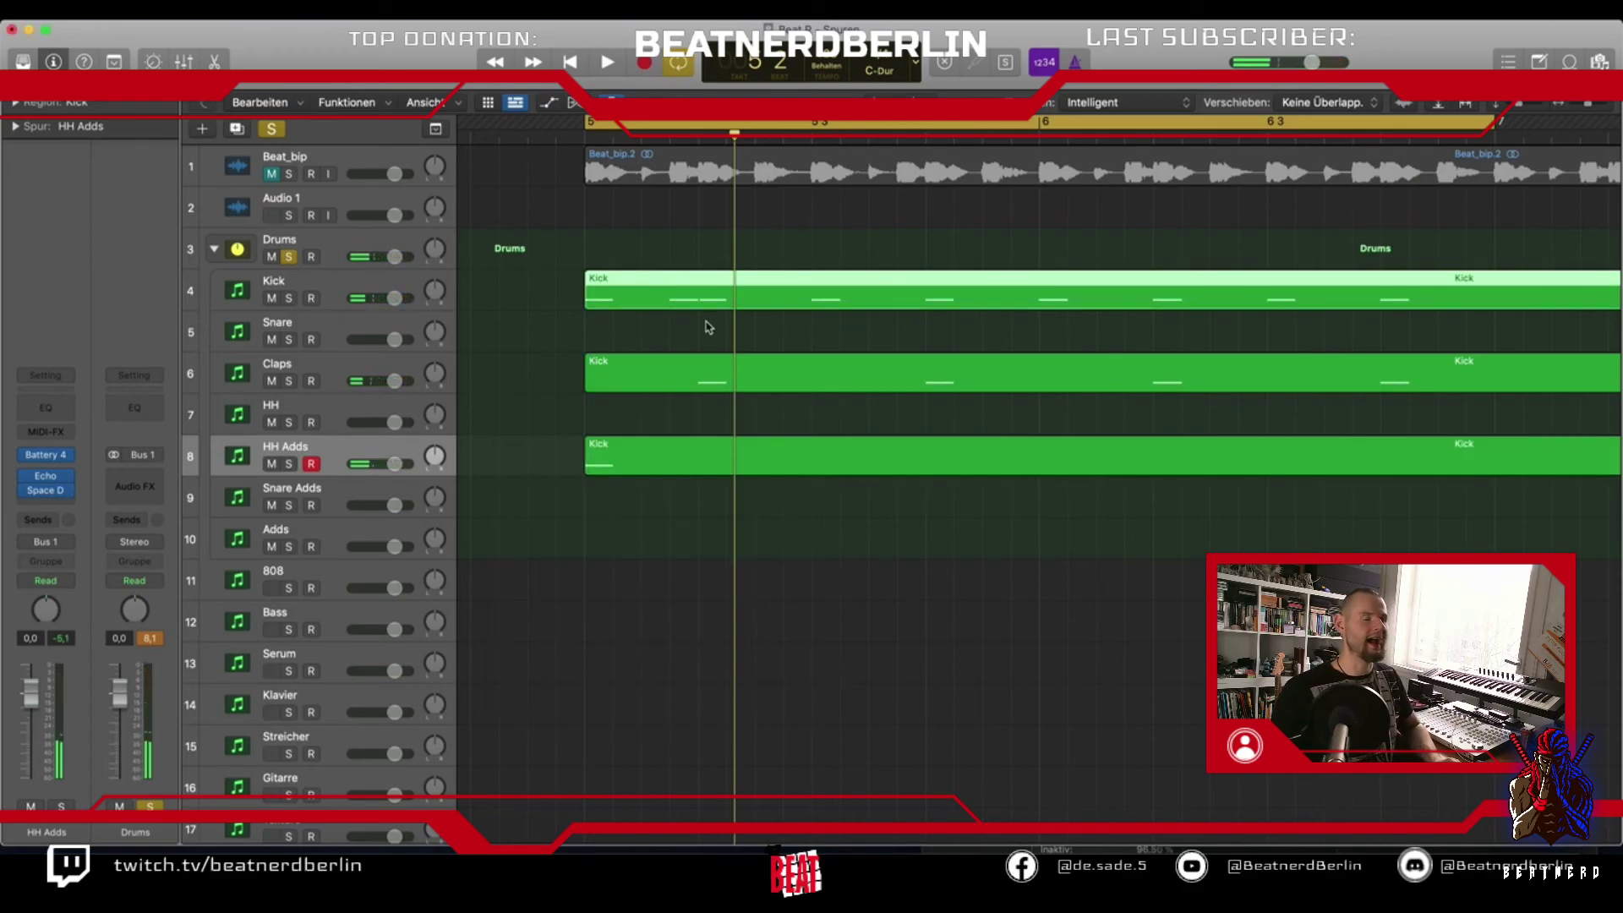
{"action": "left_click", "coordinate": [272, 128]}
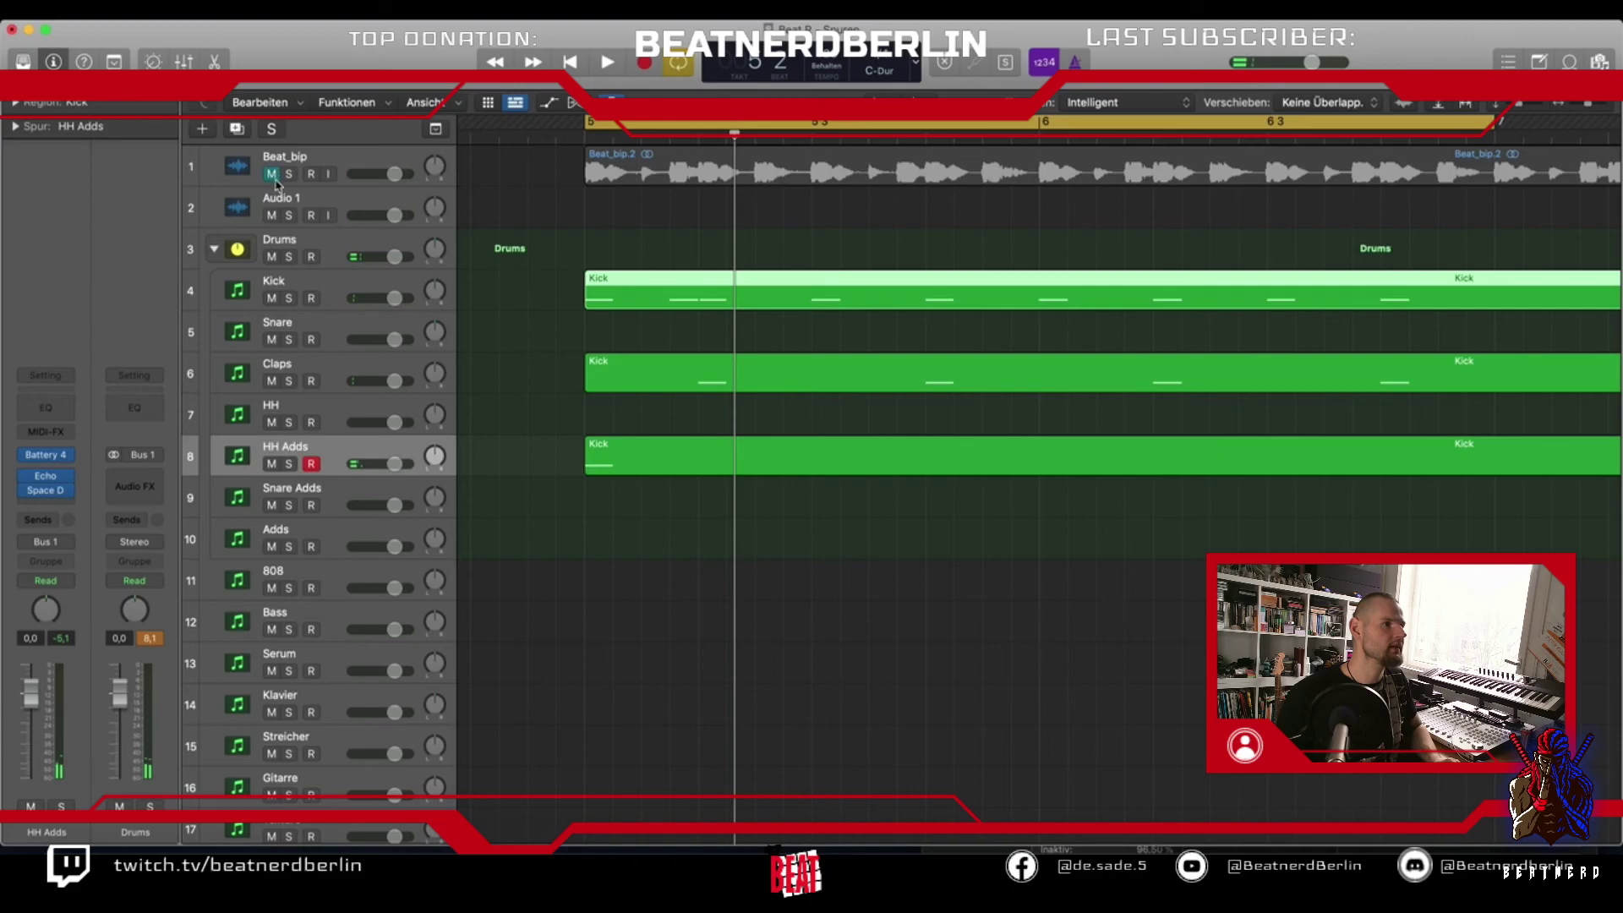
{"action": "left_click", "coordinate": [271, 174]}
{"action": "left_click", "coordinate": [288, 174]}
Play the soloed Beat_bip reference several times from bar 5 to listen to its drum pattern
{"action": "key", "text": "space"}
{"action": "key", "text": "space"}
{"action": "key", "text": "space"}
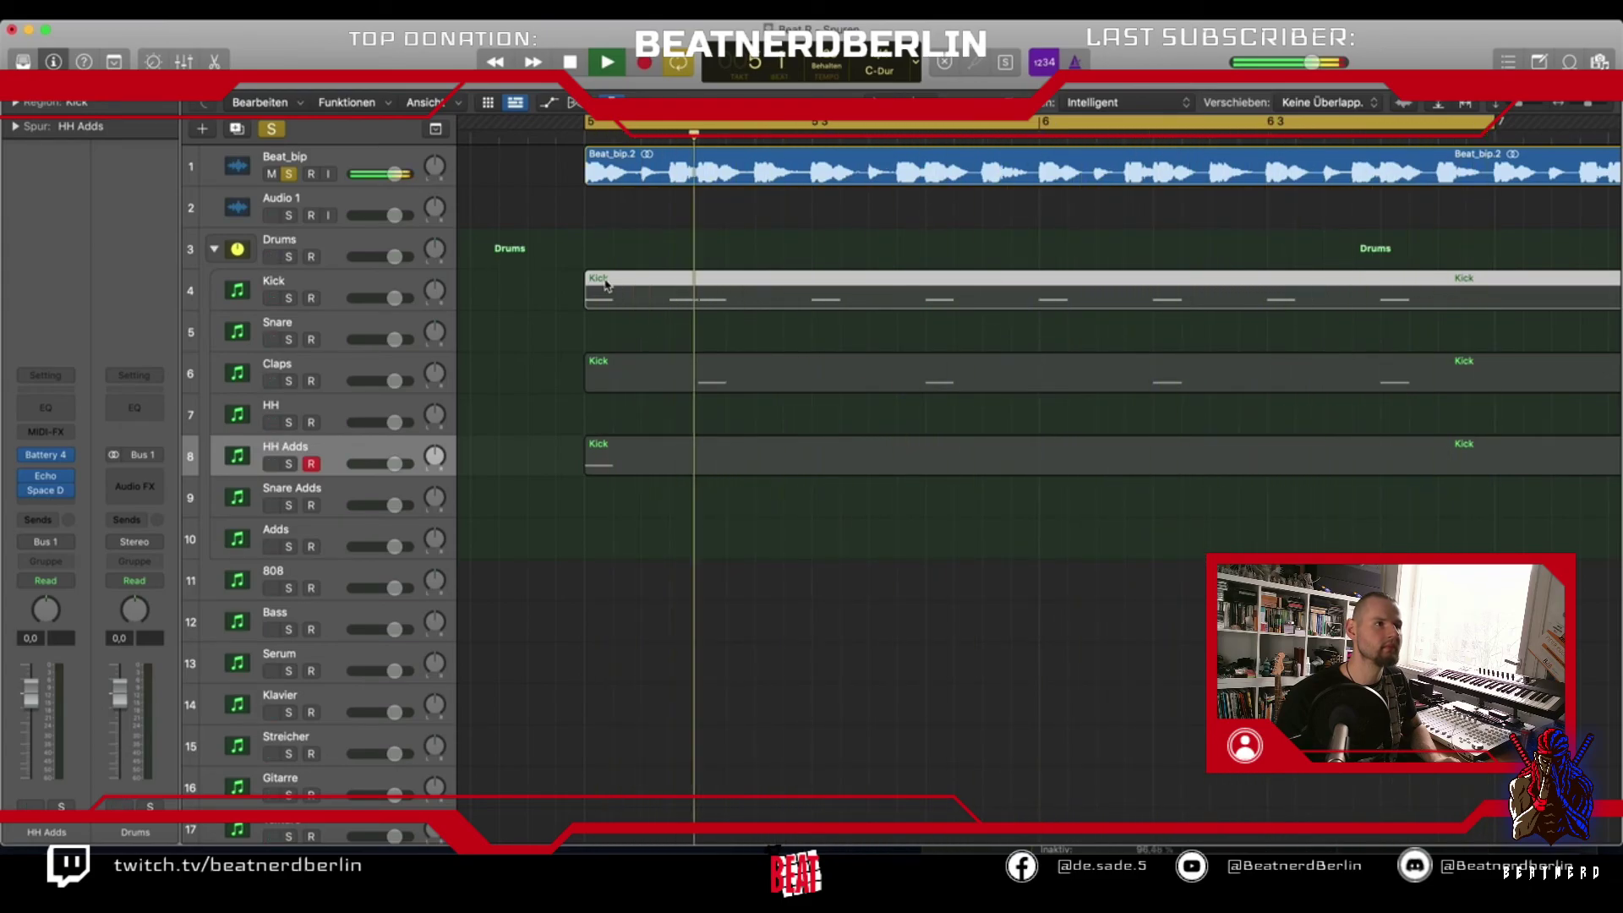
{"action": "key", "text": "space"}
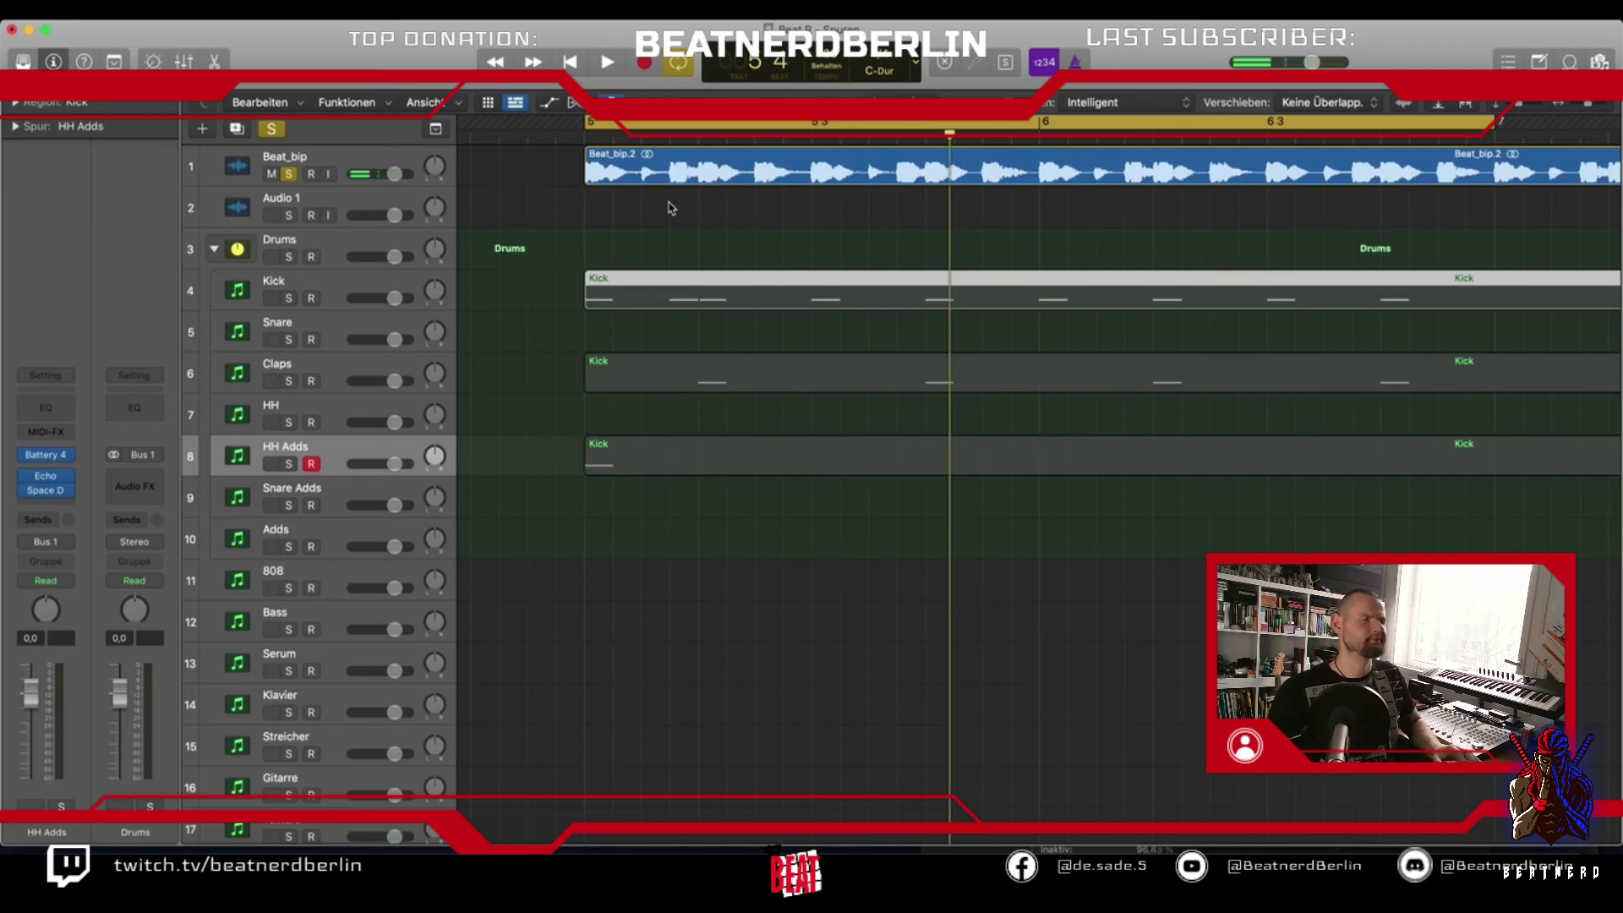
{"action": "key", "text": "space"}
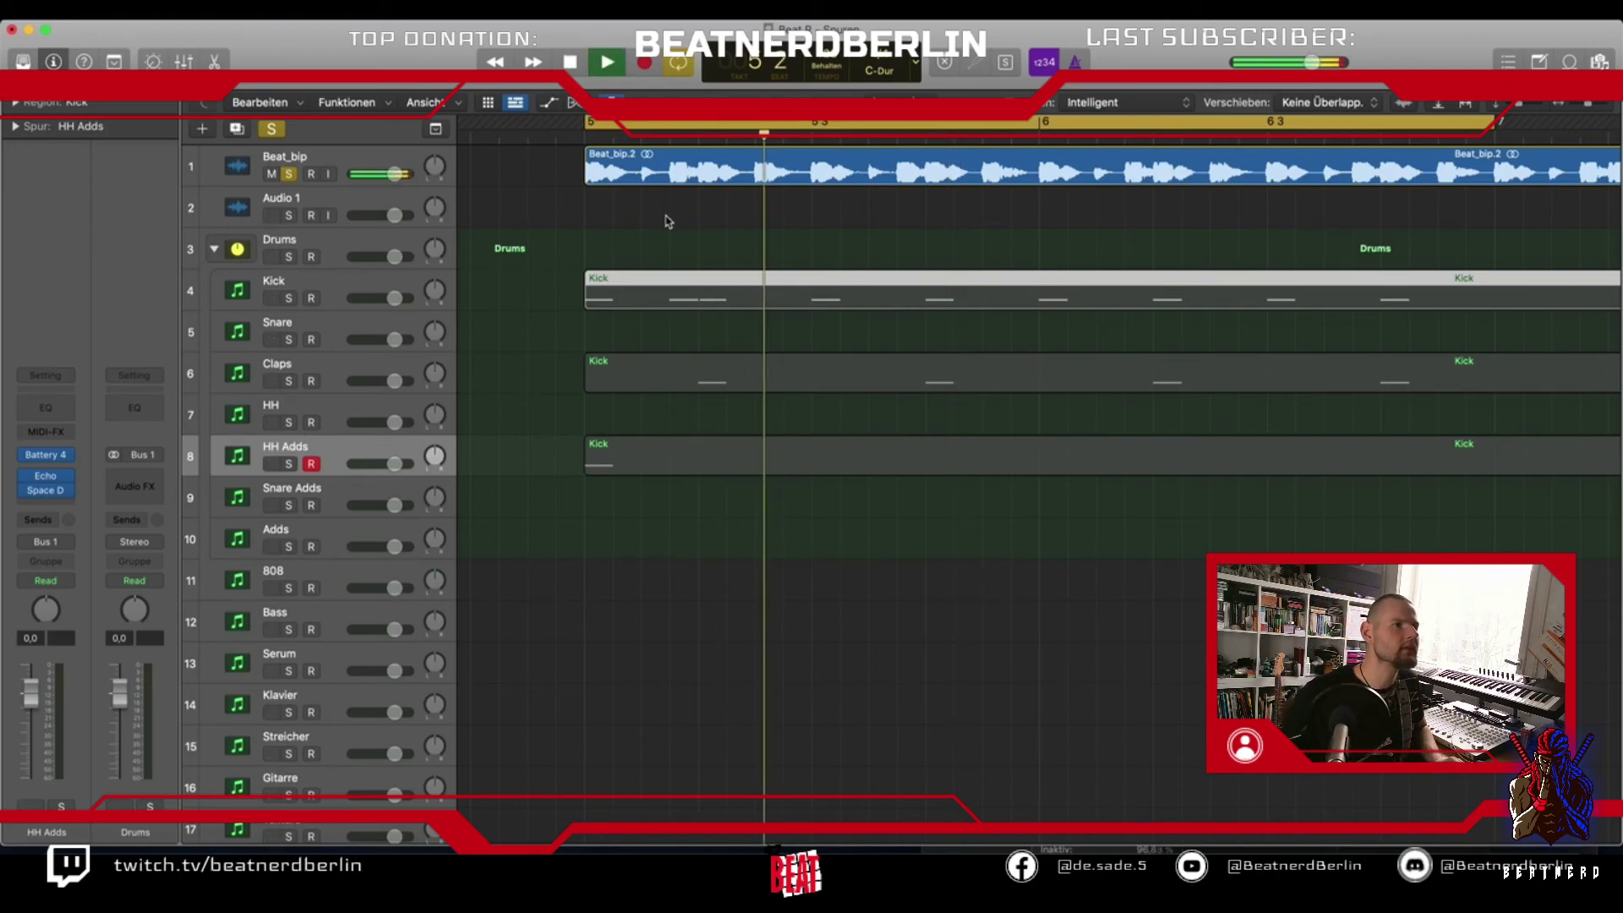
{"action": "key", "text": "space"}
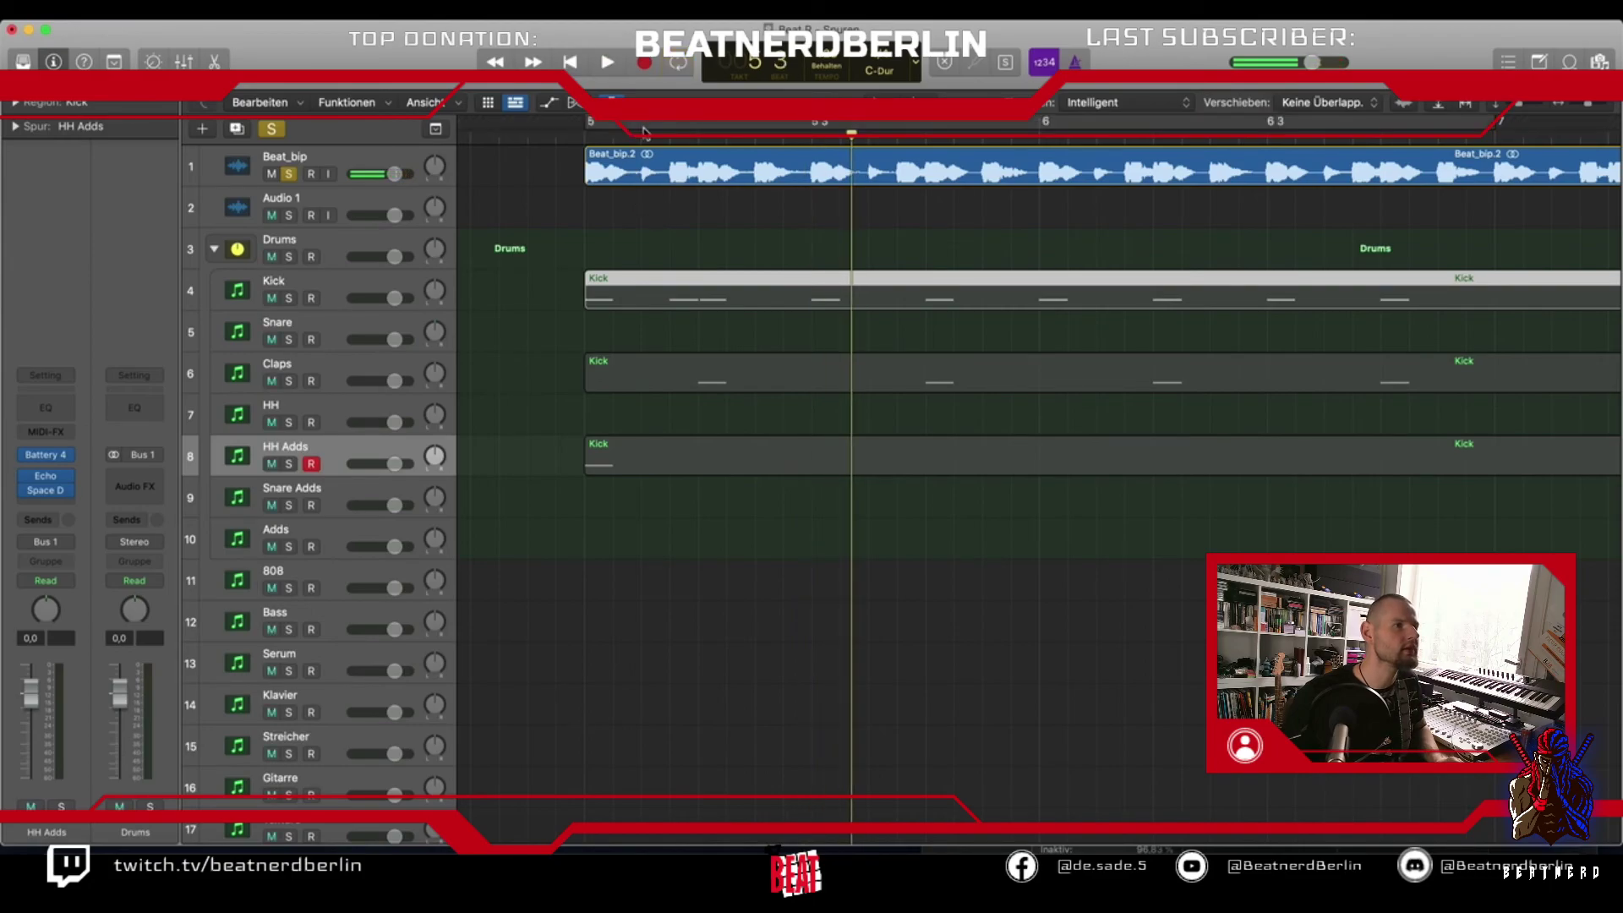
Loop a short passage just after the start of bar 5 and listen to the soloed Beat_bip reference
{"action": "mouse_move", "coordinate": [641, 125]}
{"action": "left_mouse_down"}
{"action": "mouse_move", "coordinate": [669, 128]}
{"action": "mouse_move", "coordinate": [629, 127]}
{"action": "left_mouse_up"}
{"action": "key", "text": "space"}
{"action": "key", "text": "space"}
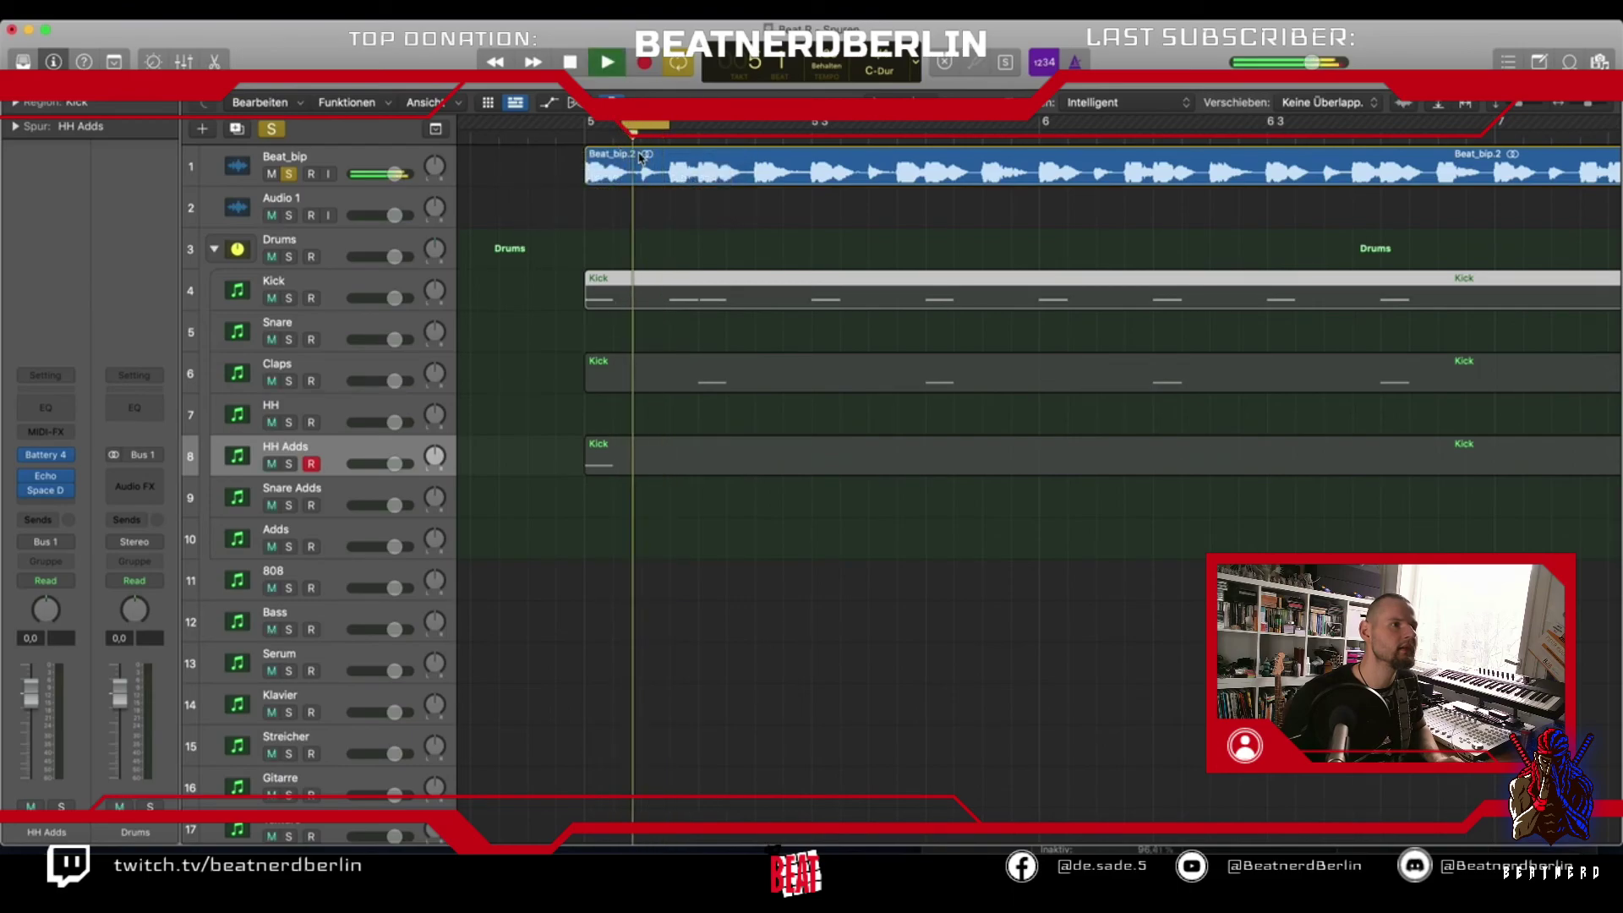
{"action": "key", "text": "space"}
{"action": "left_click", "coordinate": [648, 125]}
Open Battery 4 on the Snare track and bring up the Rim folder of Capital Drum Kit 2 in Finder
{"action": "left_click", "coordinate": [333, 334]}
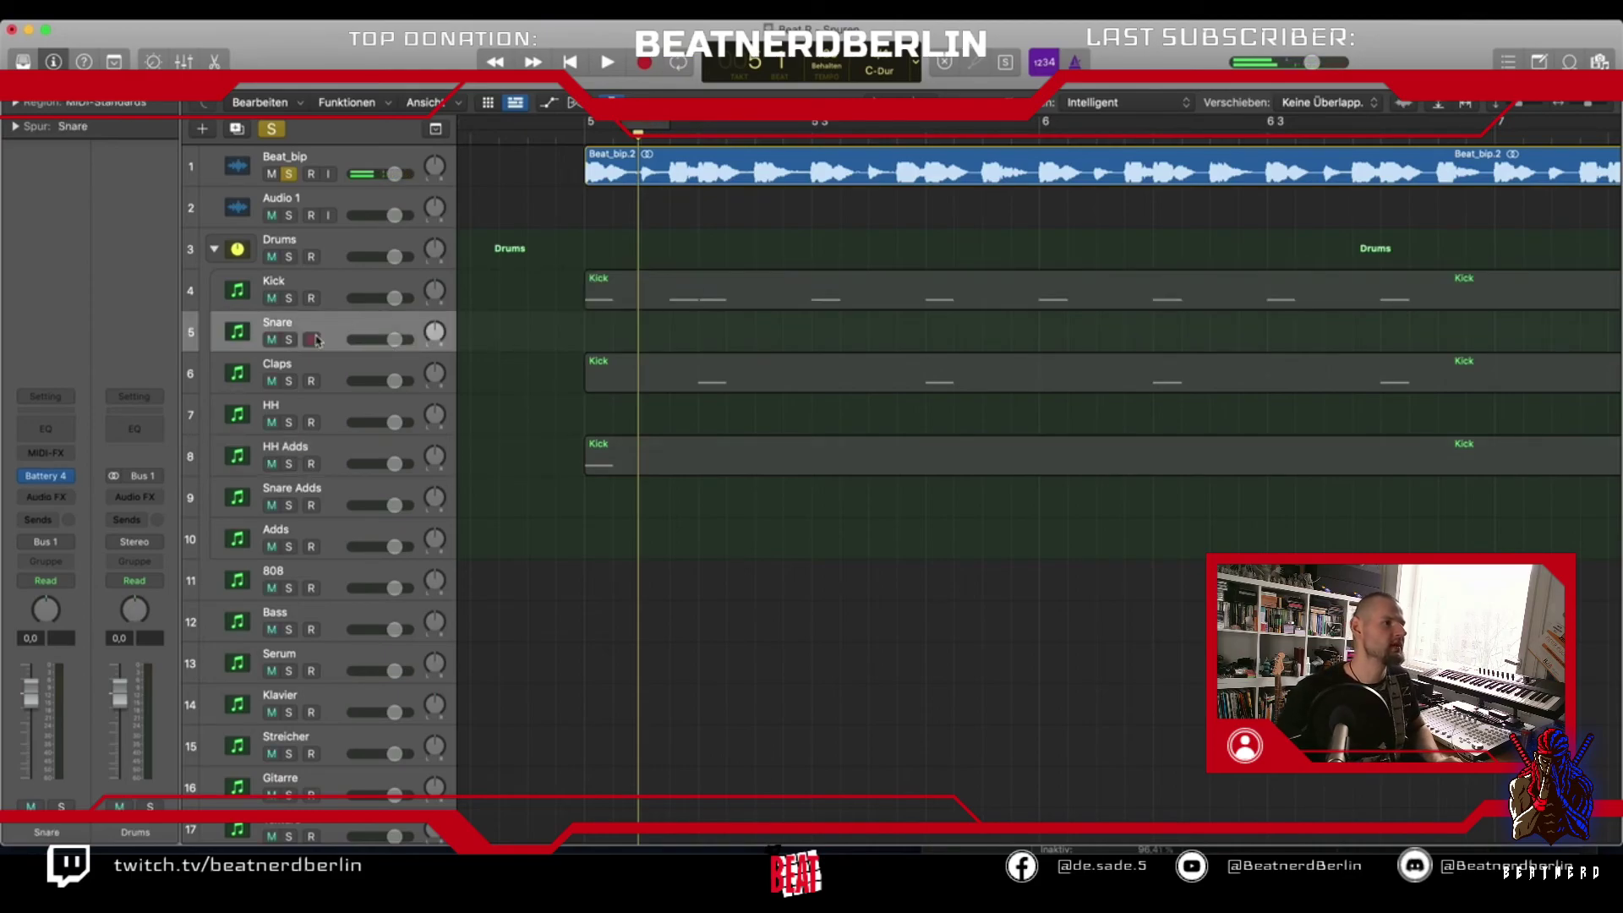
{"action": "mouse_move", "coordinate": [50, 479]}
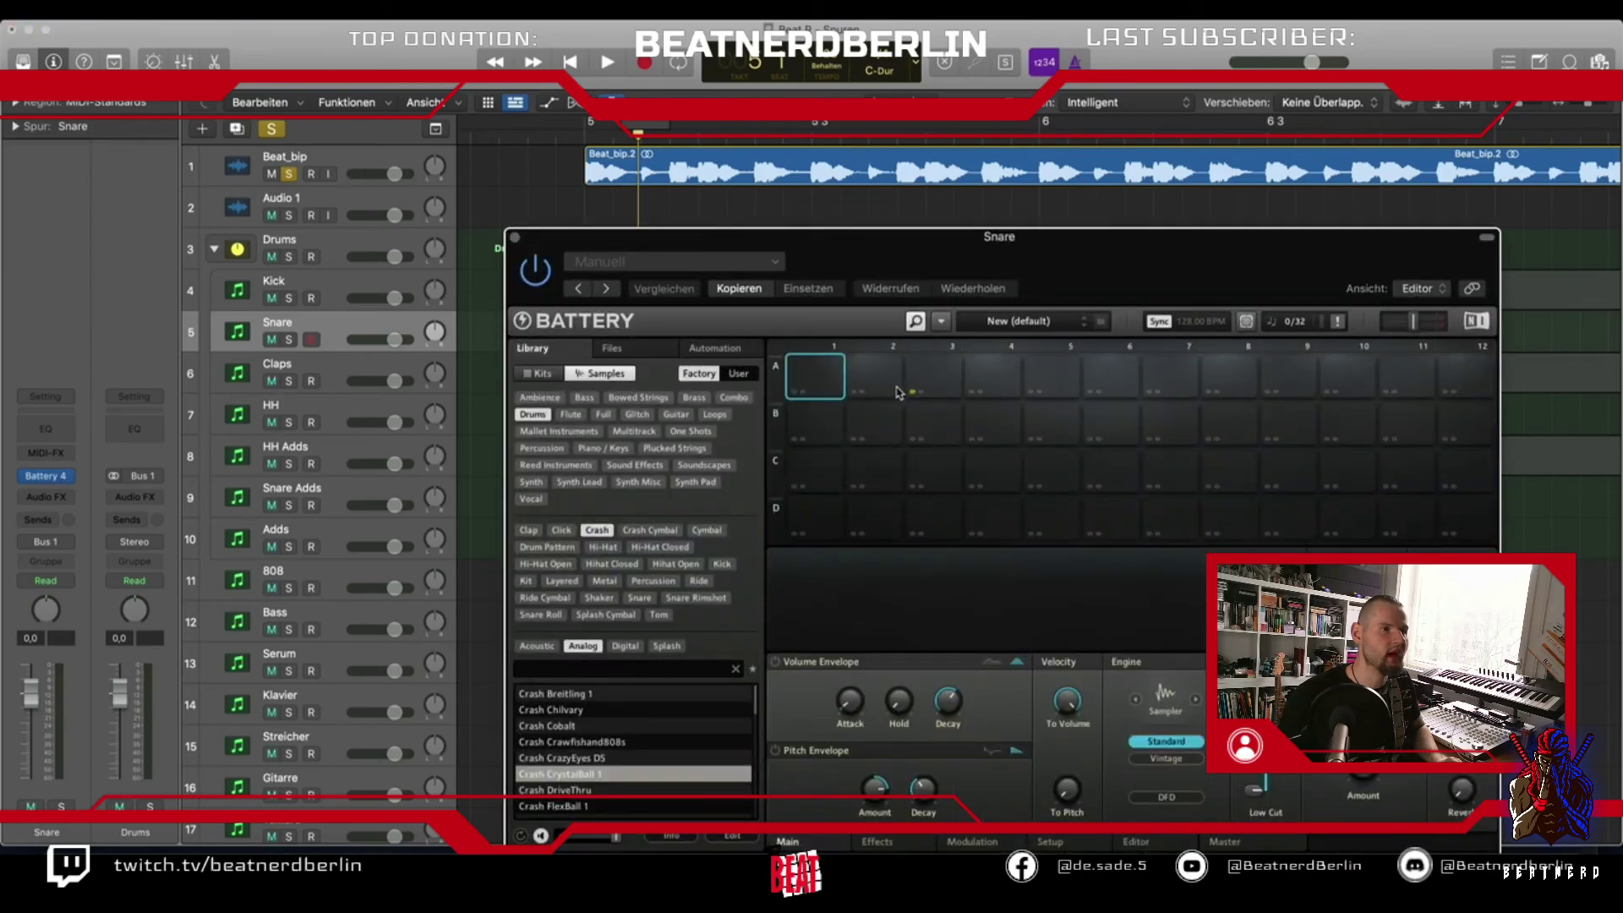
{"action": "left_click", "coordinate": [69, 871]}
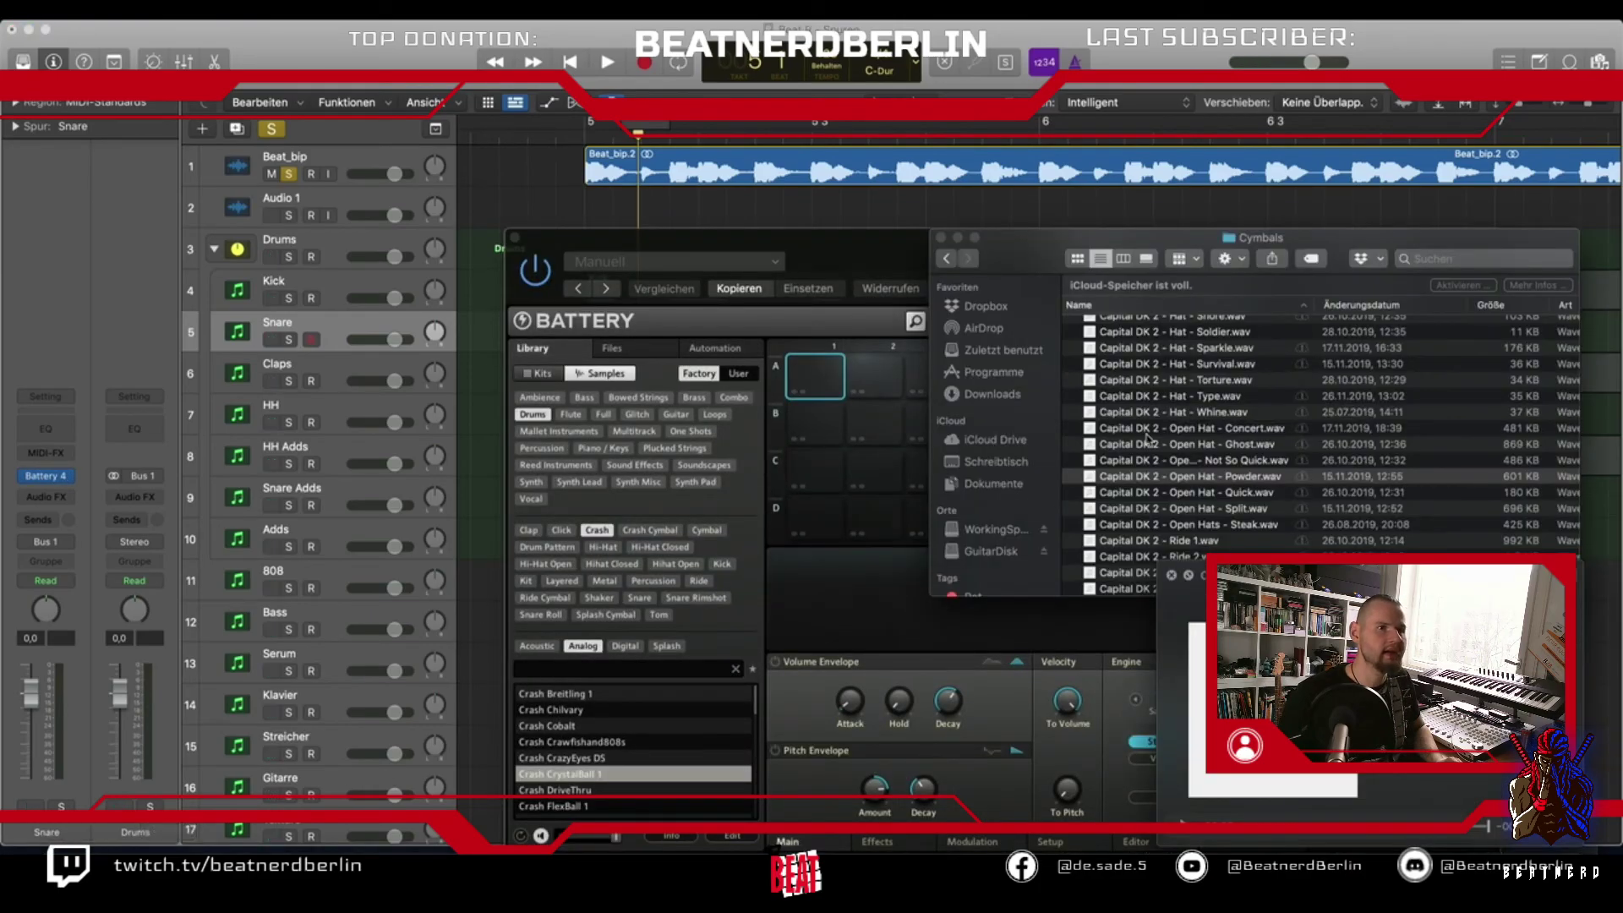
{"action": "left_click", "coordinate": [960, 258]}
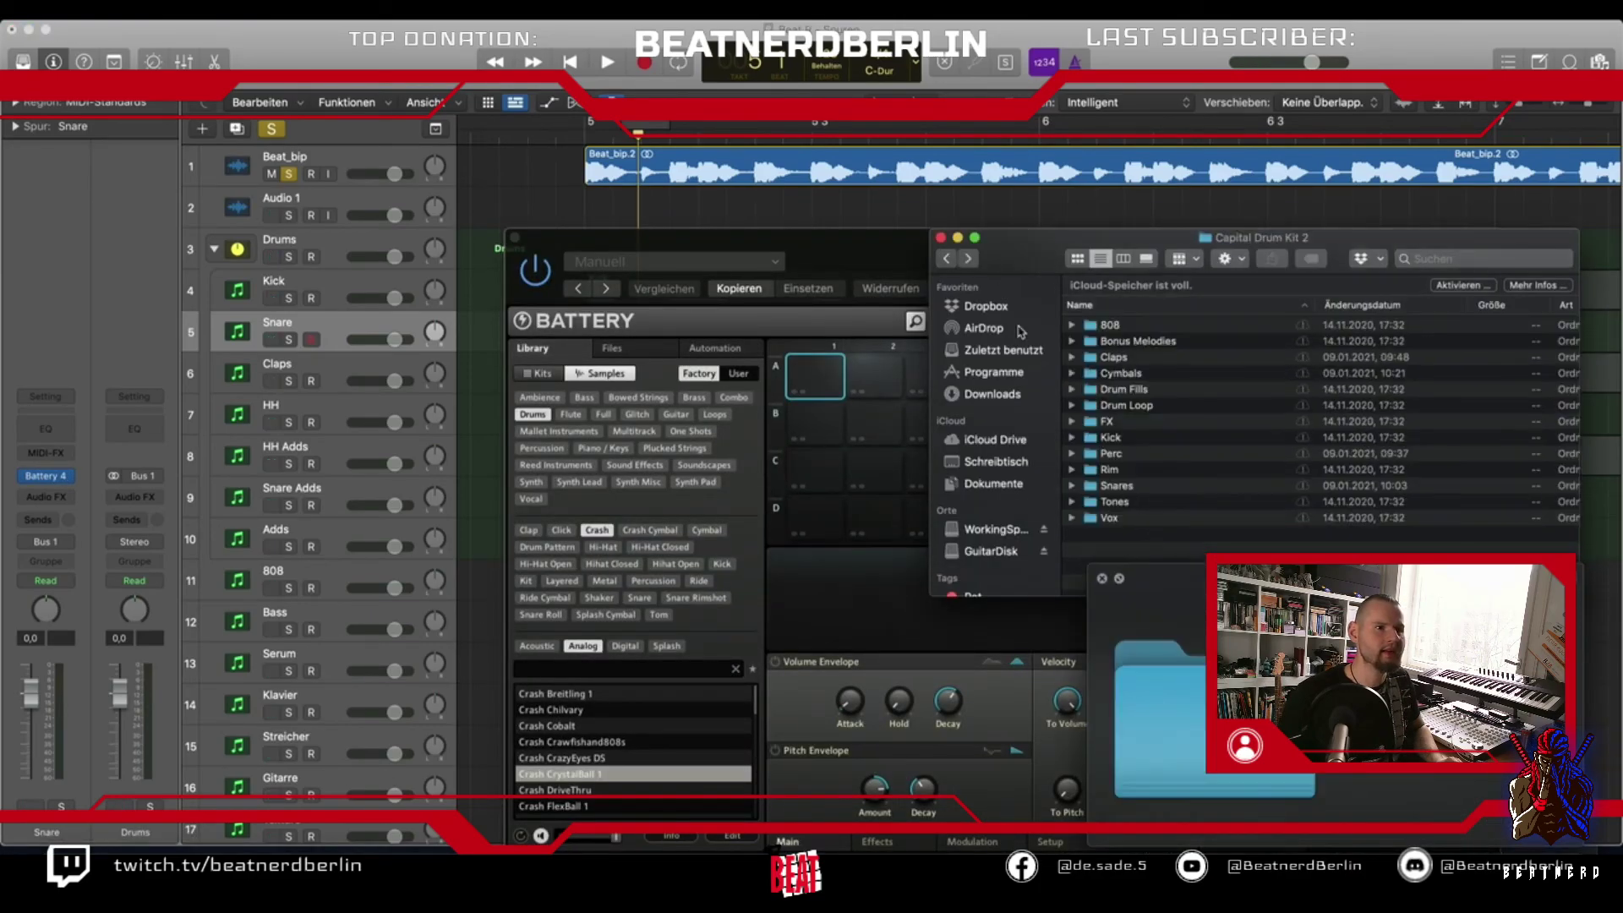
{"action": "double_click", "coordinate": [1134, 469]}
Audition several rim samples, load Capital DK 2 - Rim - Dispose.wav into Battery's cell A1 and close the plug-in
{"action": "left_click", "coordinate": [1154, 406]}
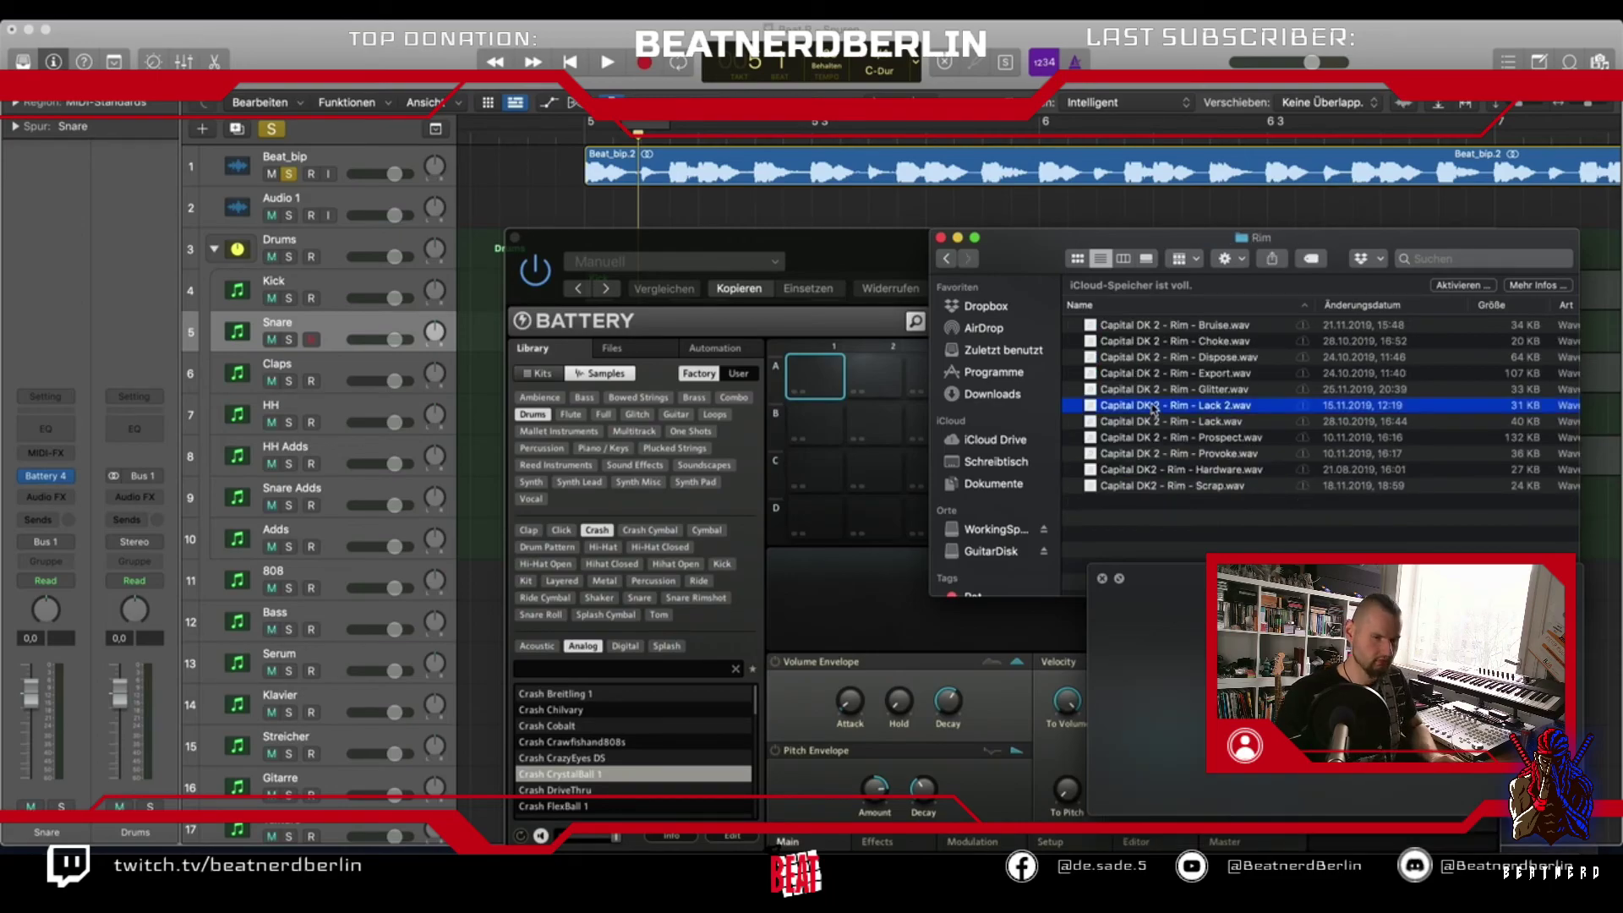
{"action": "left_click", "coordinate": [1184, 343]}
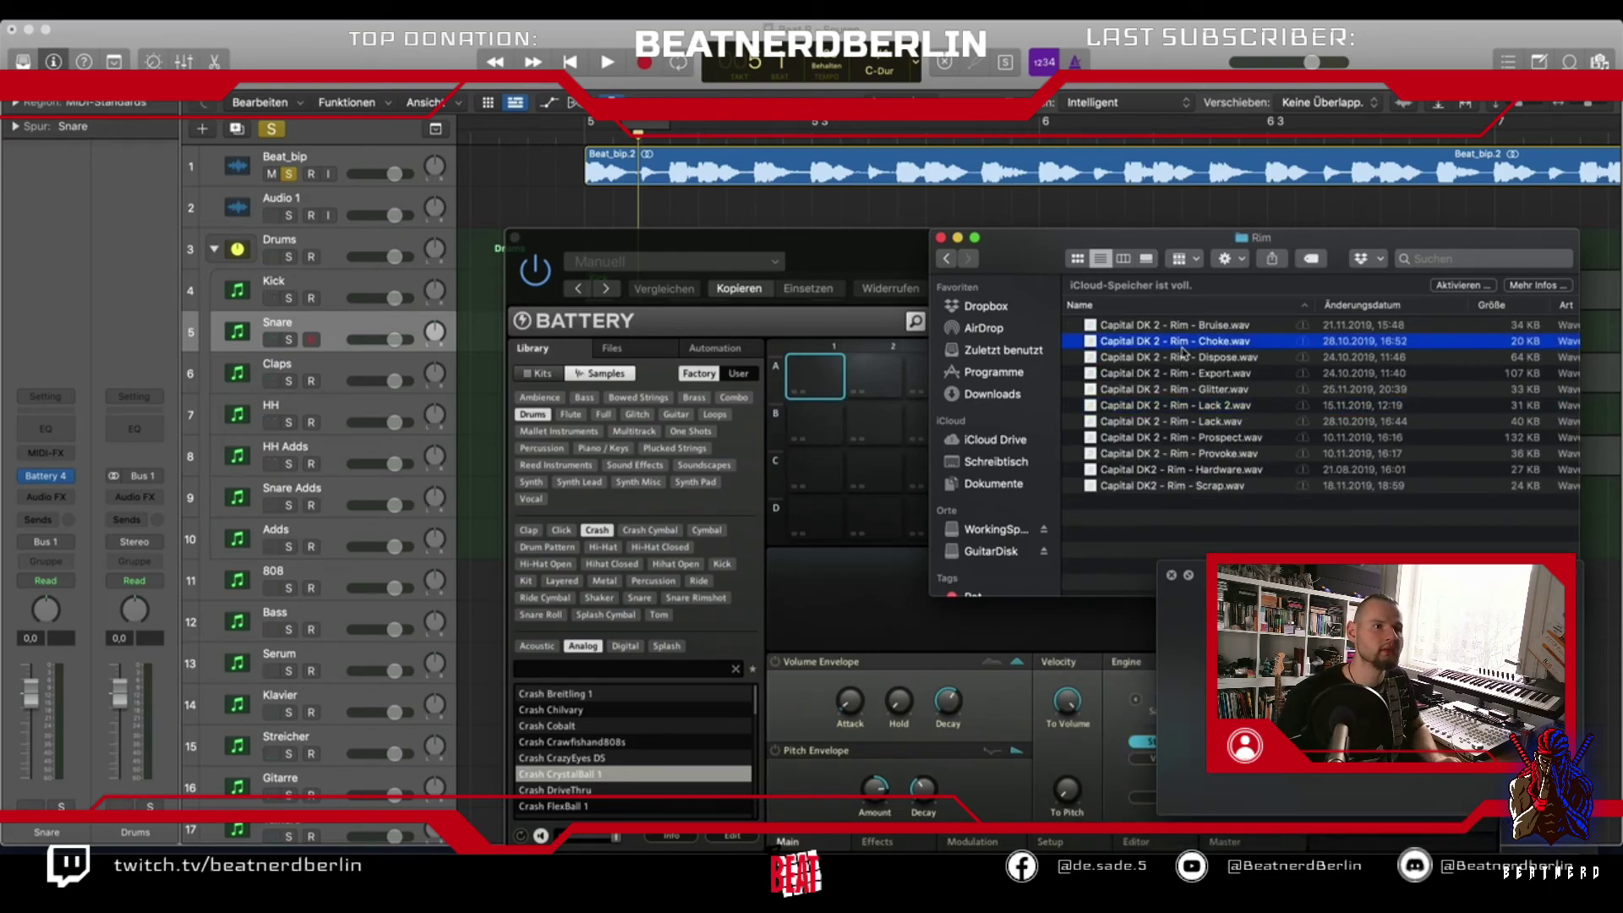
{"action": "key", "text": "Up"}
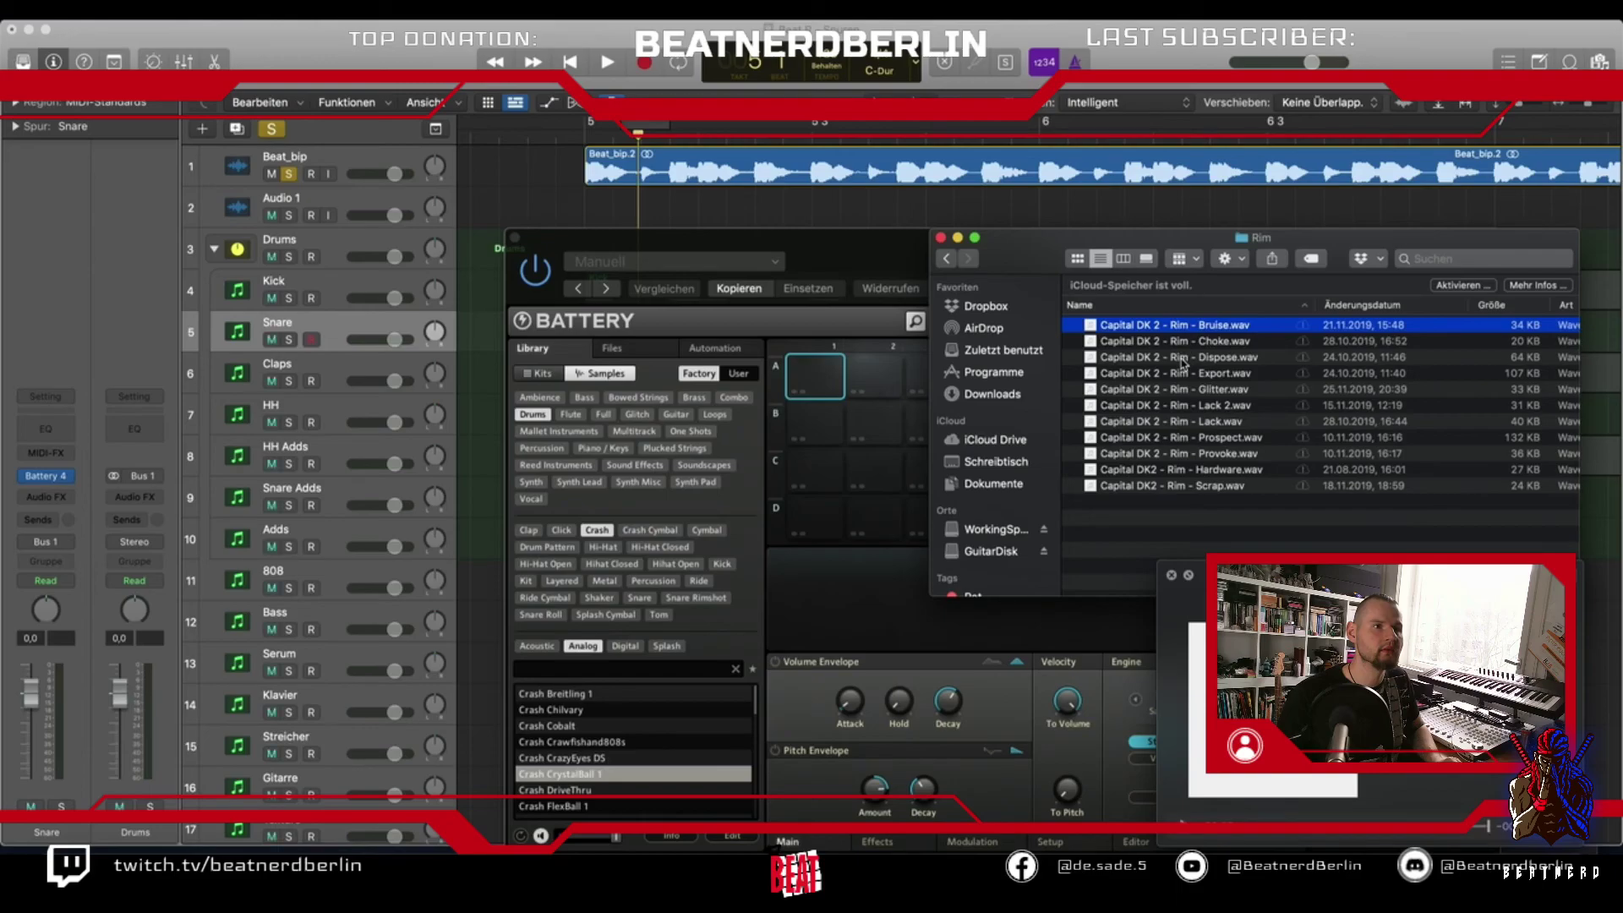
{"action": "left_click", "coordinate": [1181, 358]}
{"action": "left_click_drag", "start_coordinate": [1180, 362], "coordinate": [815, 375]}
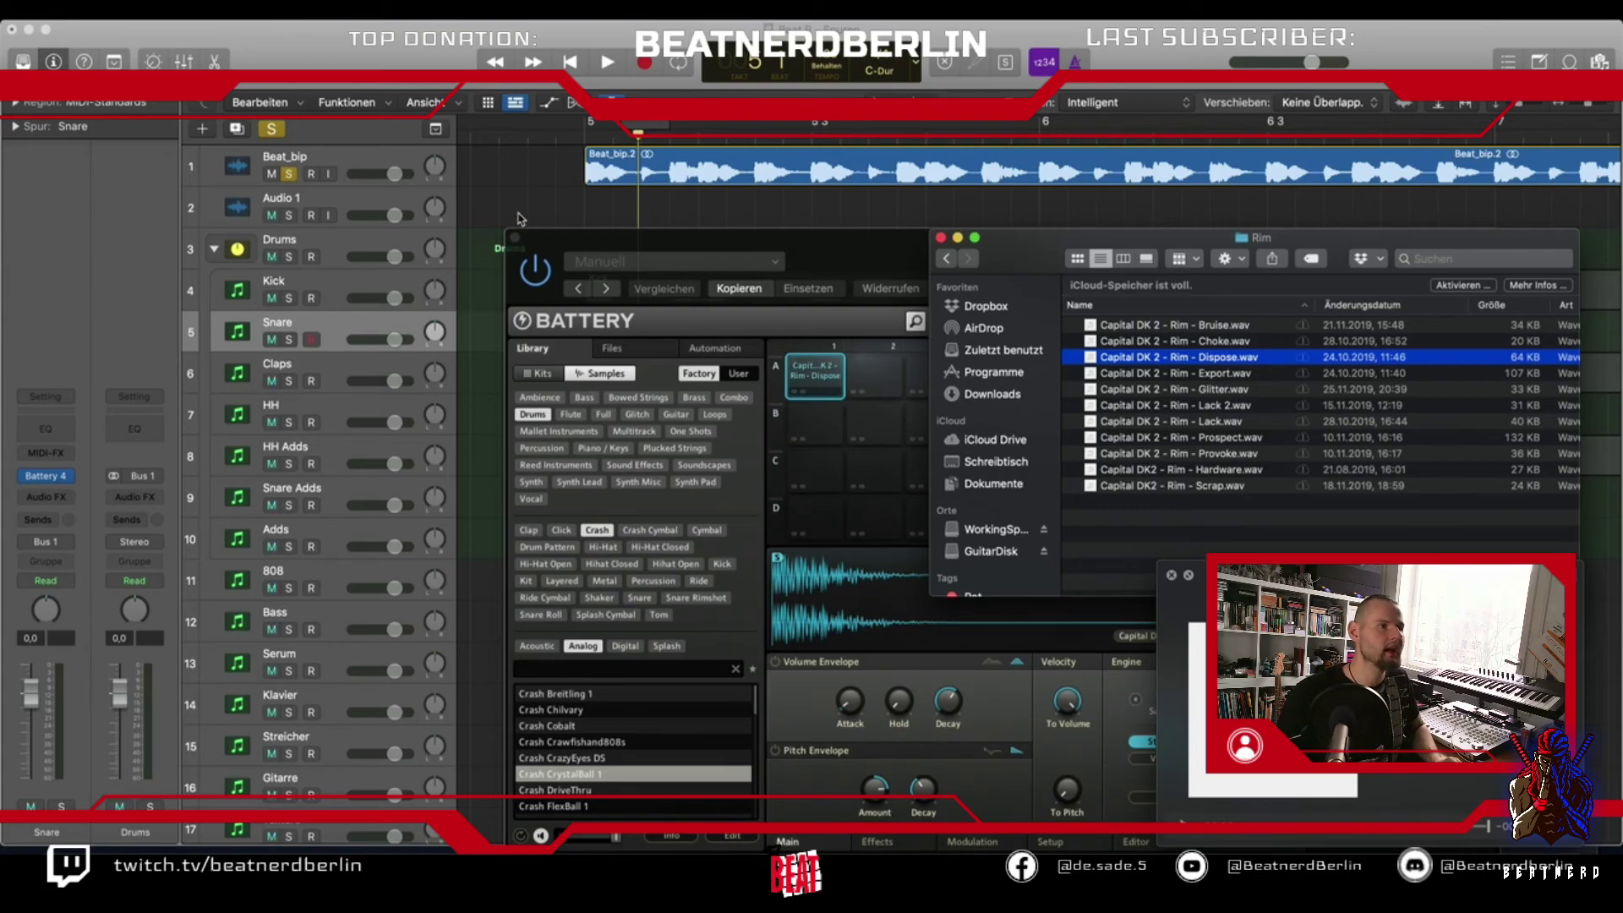
{"action": "left_click", "coordinate": [521, 205]}
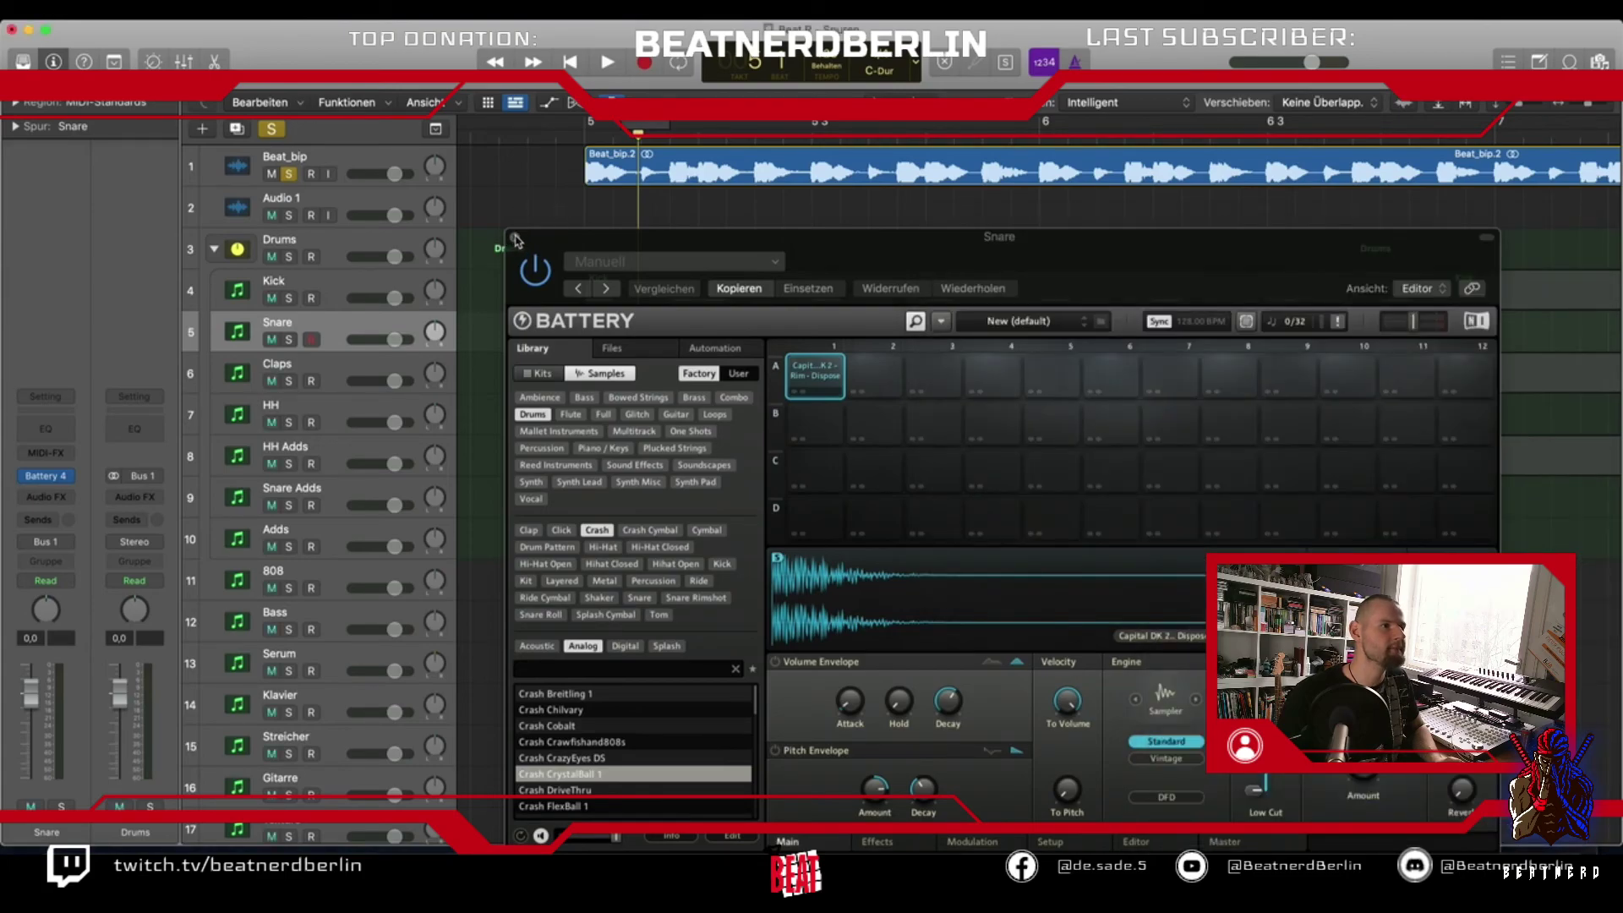
{"action": "left_click", "coordinate": [515, 238]}
Copy the HH Adds region to the Snare track at bar 5 and move its C1 note to 5 1 3
{"action": "left_click", "coordinate": [620, 448]}
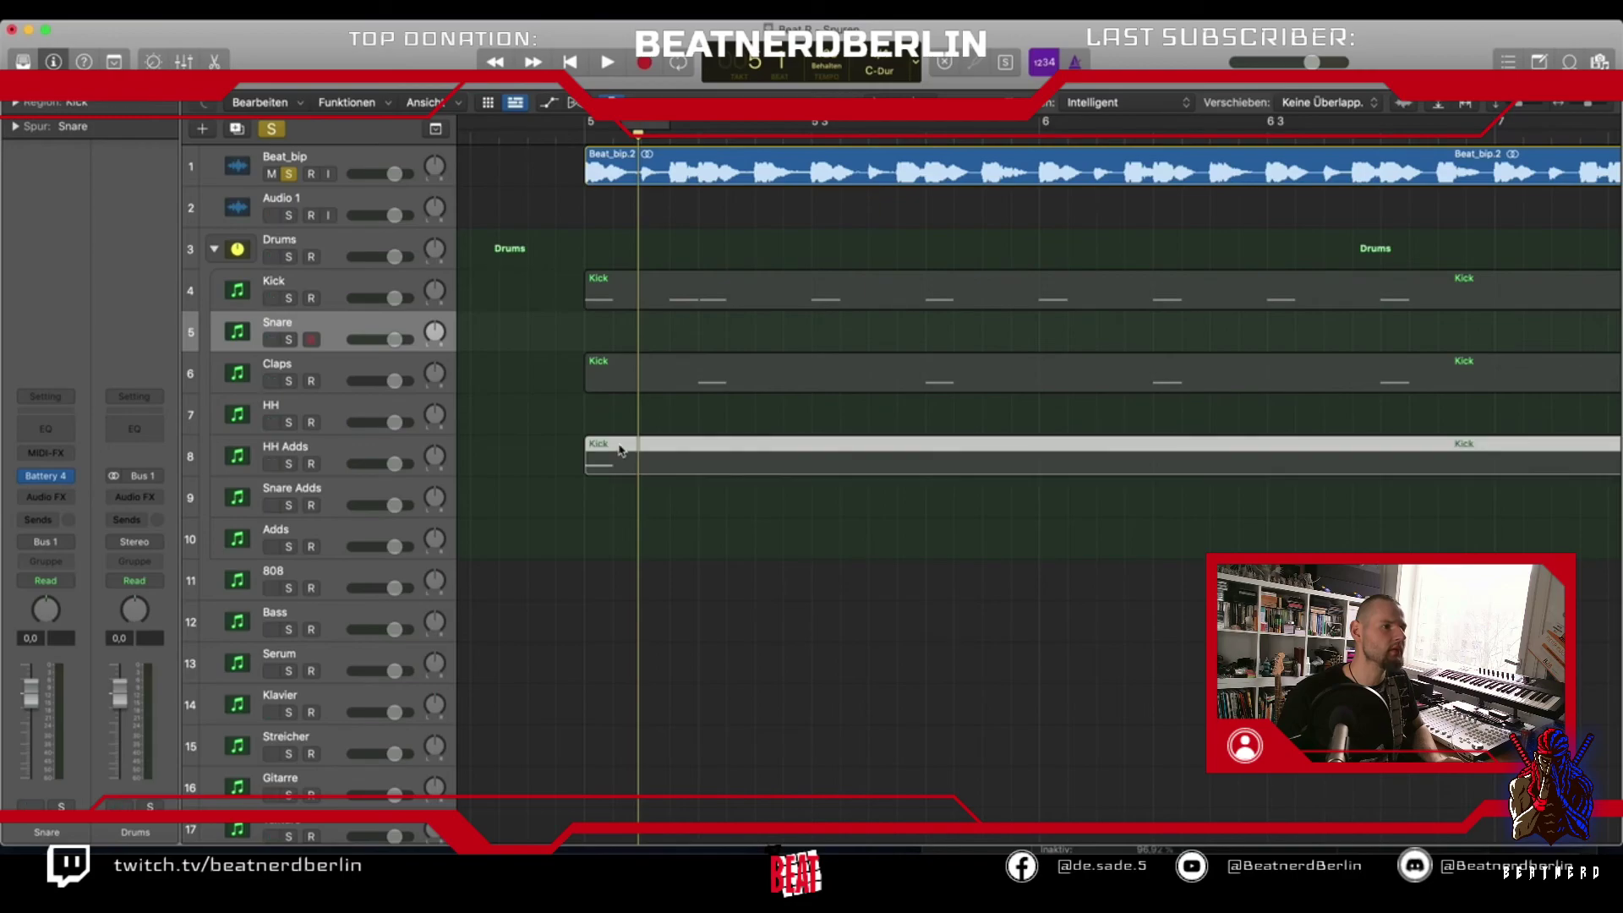
{"action": "left_click_drag", "start_coordinate": [615, 356], "coordinate": [614, 328]}
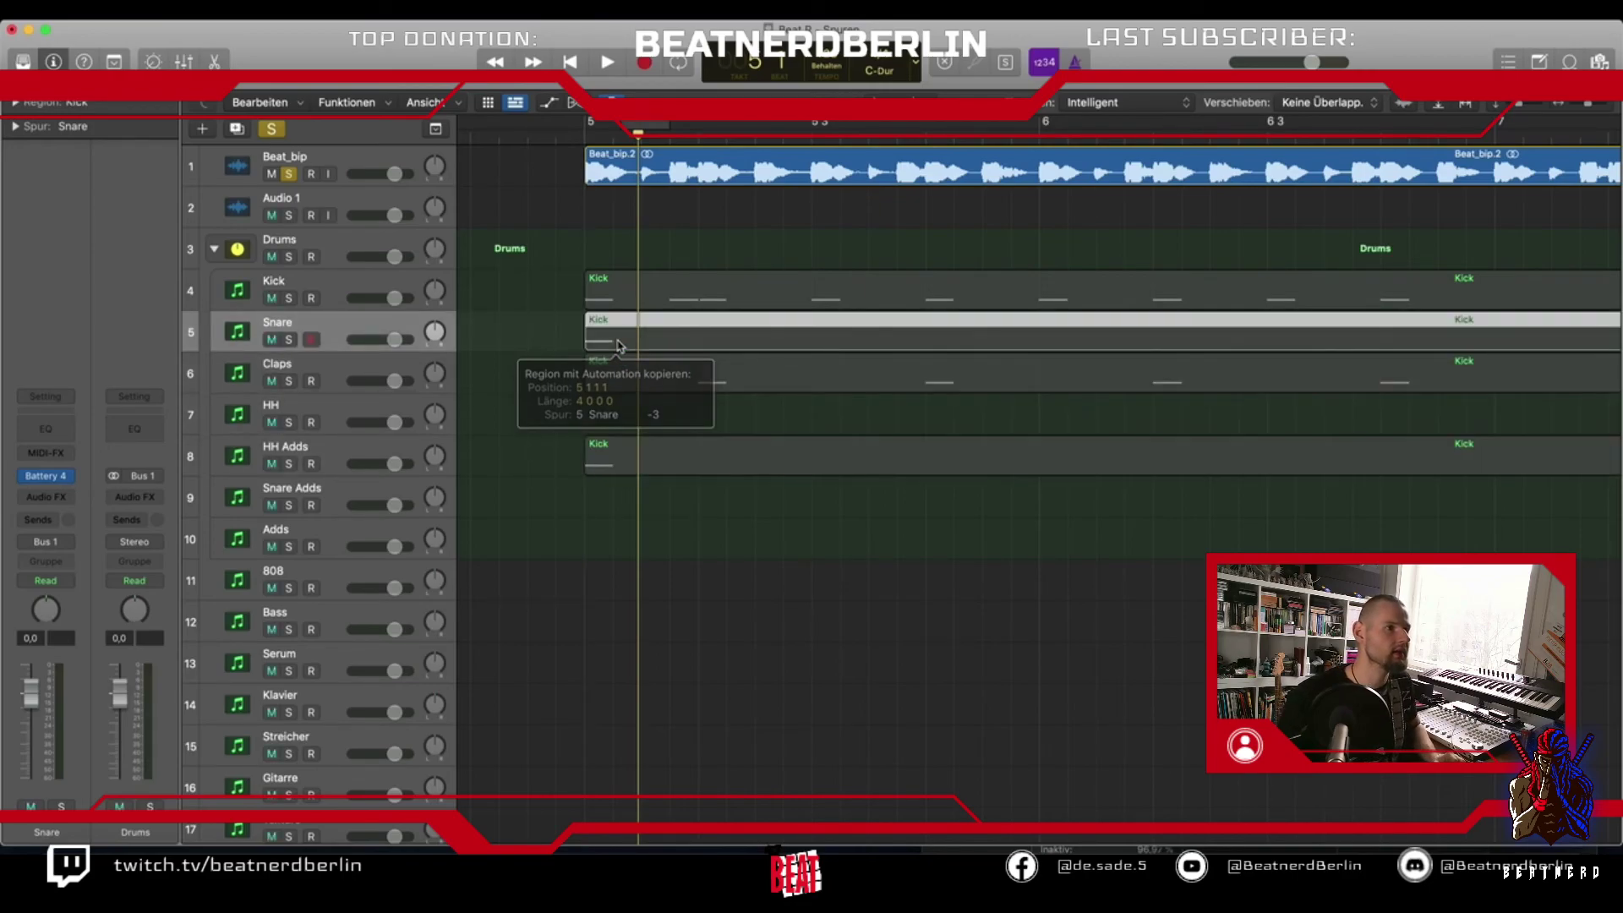
{"action": "double_click", "coordinate": [615, 328]}
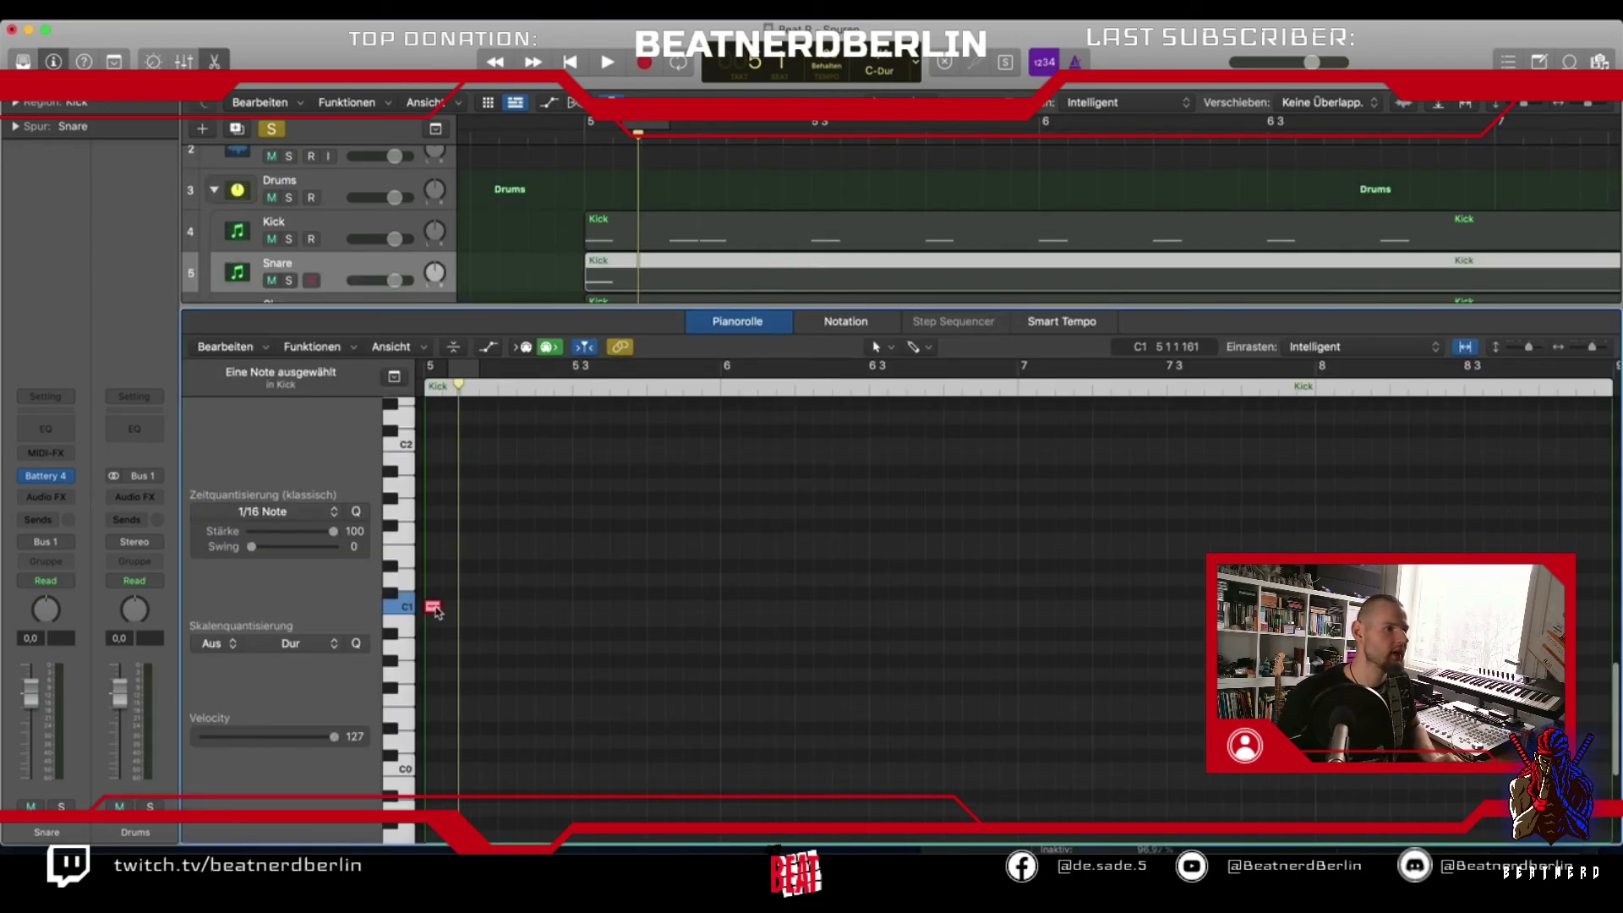
{"action": "scroll", "coordinate": [727, 213], "scroll_direction": "up", "scroll_amount": 2}
{"action": "scroll", "coordinate": [727, 213], "scroll_direction": "down", "scroll_amount": 1}
{"action": "scroll", "coordinate": [727, 213], "scroll_direction": "down", "scroll_amount": 2}
{"action": "left_click_drag", "start_coordinate": [435, 607], "coordinate": [472, 610]}
{"action": "scroll", "coordinate": [627, 208], "scroll_direction": "up", "scroll_amount": 3}
{"action": "scroll", "coordinate": [628, 213], "scroll_direction": "down", "scroll_amount": 2}
{"action": "scroll", "coordinate": [627, 233], "scroll_direction": "up", "scroll_amount": 1}
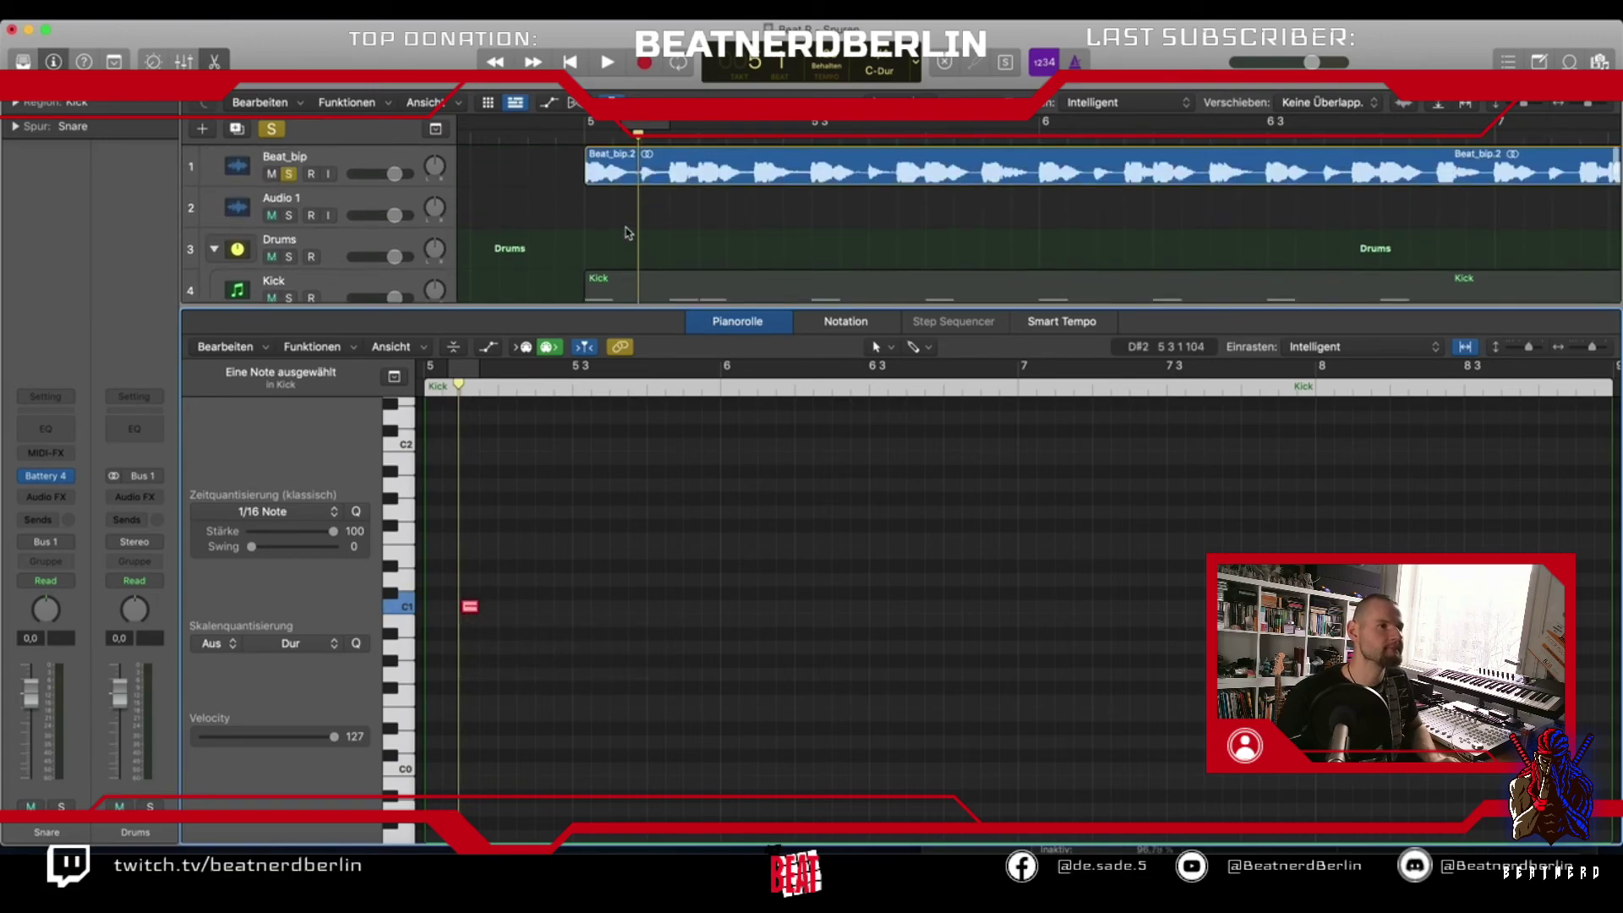
{"action": "key", "text": "p"}
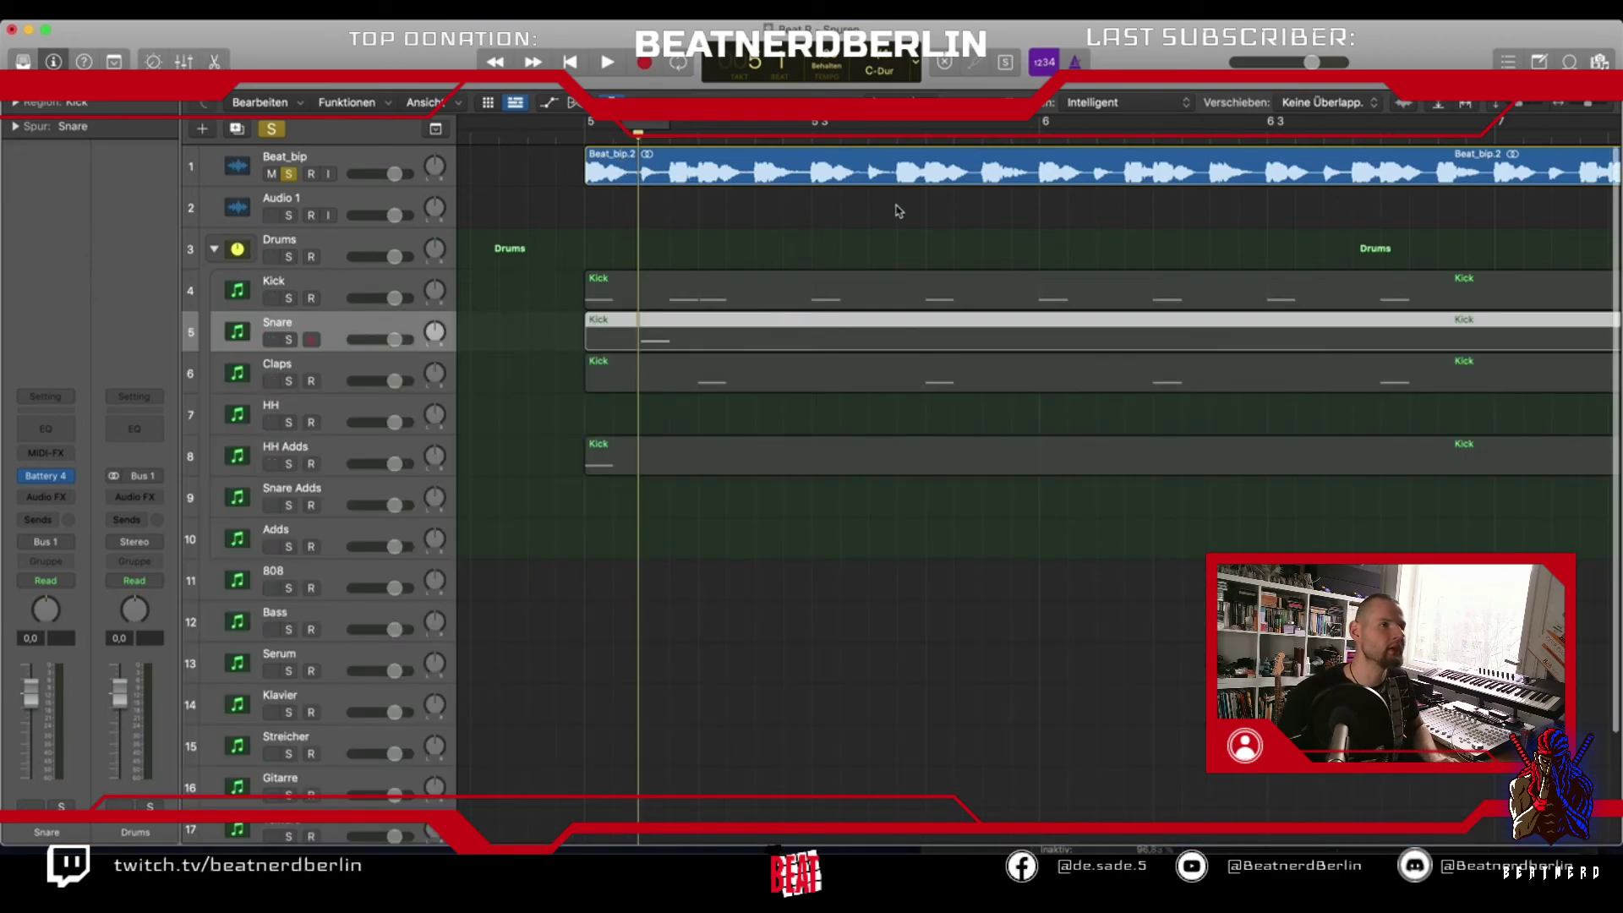
Copy the Snare region's note to 5 3 3, and copy both notes one bar on to 6 1 3 and 6 3 3
{"action": "double_click", "coordinate": [755, 334]}
{"action": "scroll", "coordinate": [845, 169], "scroll_direction": "up", "scroll_amount": 2}
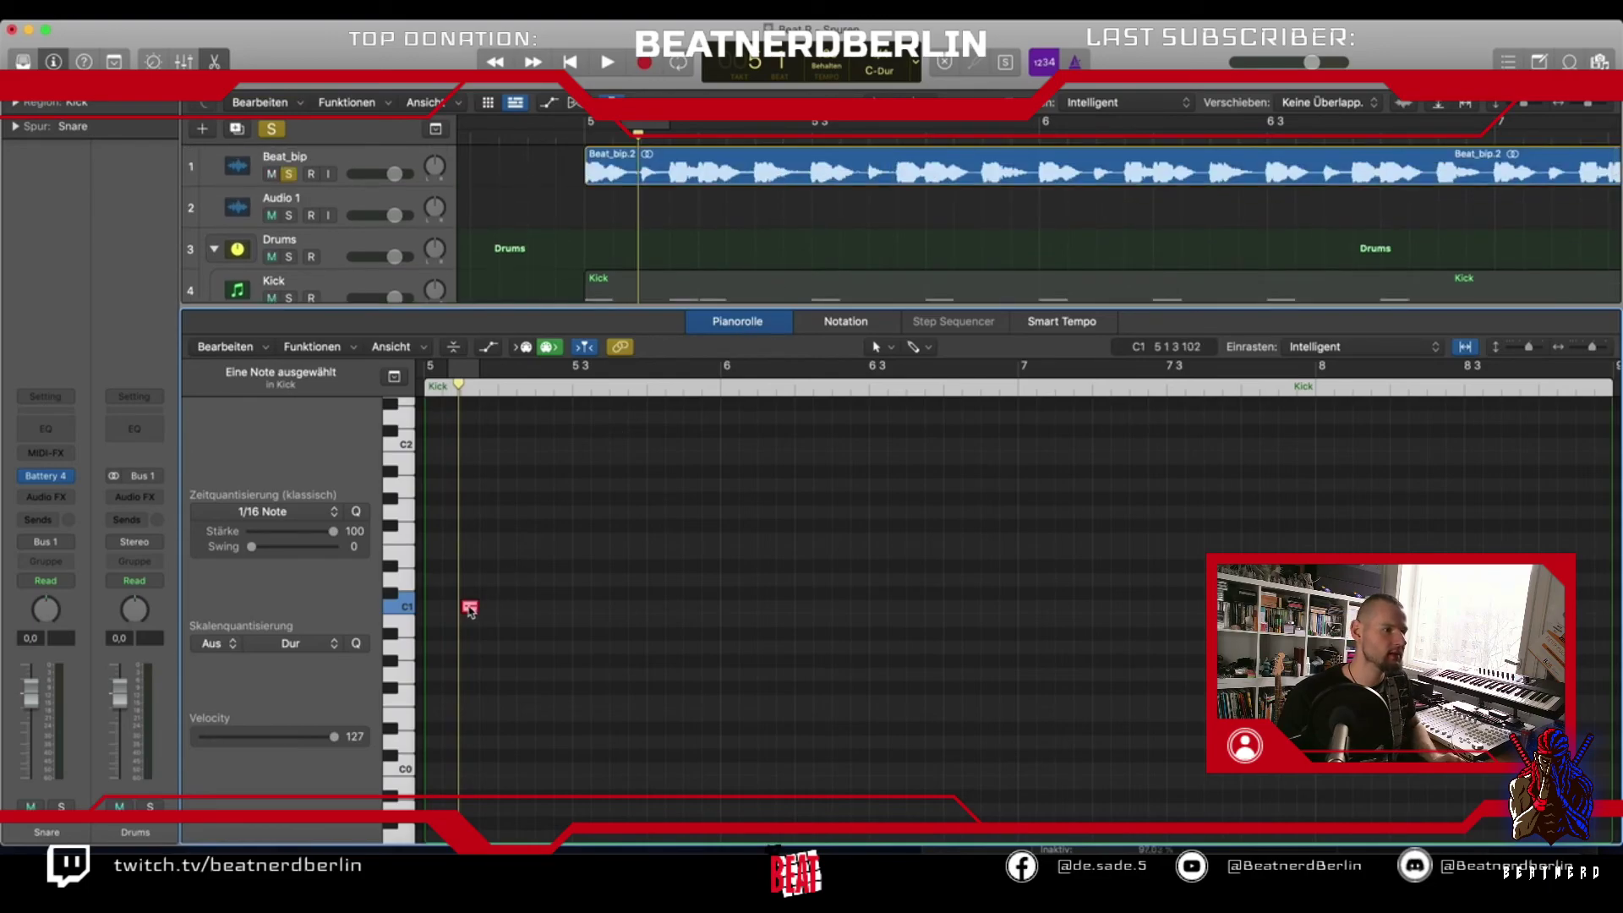
{"action": "left_click", "coordinate": [868, 139]}
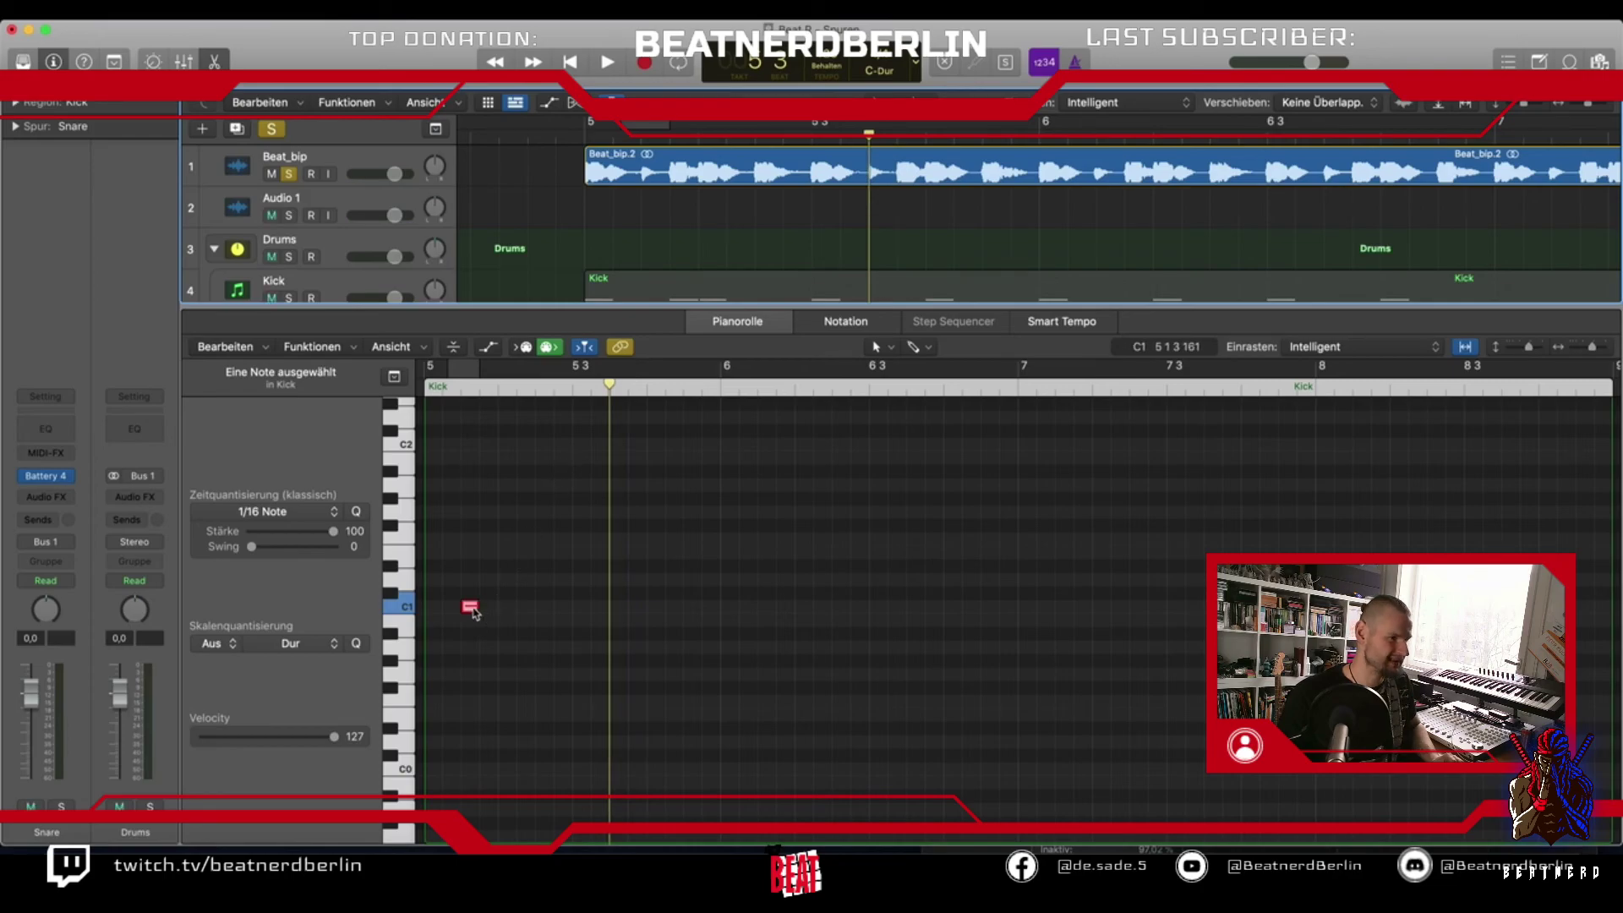
{"action": "left_click_drag", "start_coordinate": [471, 610], "coordinate": [622, 607]}
{"action": "left_click", "coordinate": [1096, 138]}
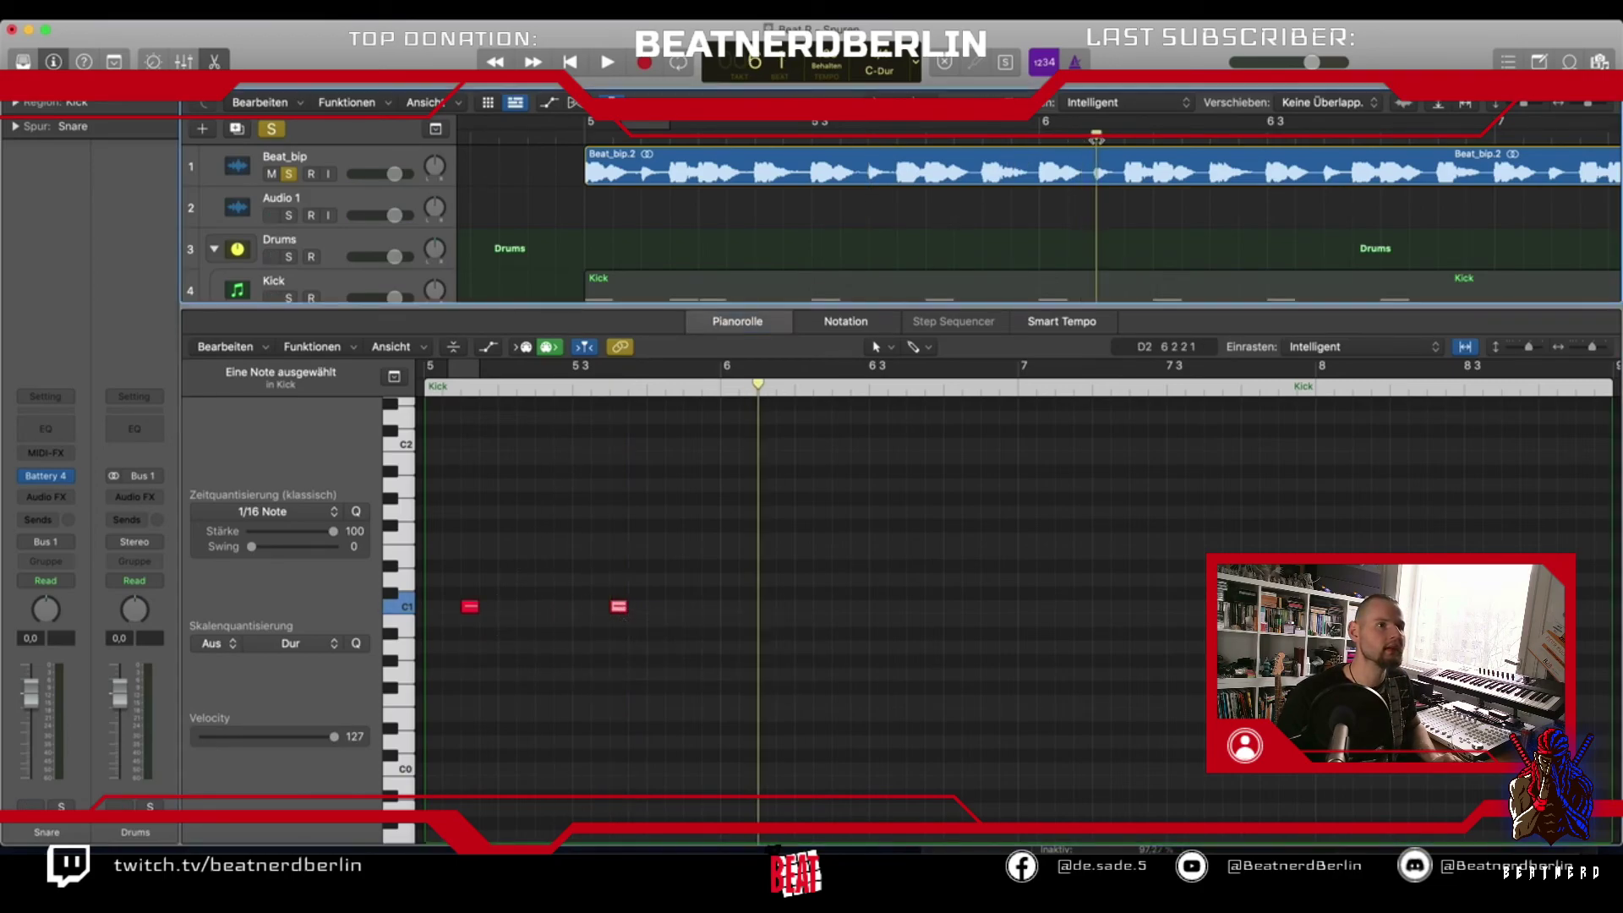
{"action": "left_click_drag", "start_coordinate": [708, 519], "coordinate": [797, 605]}
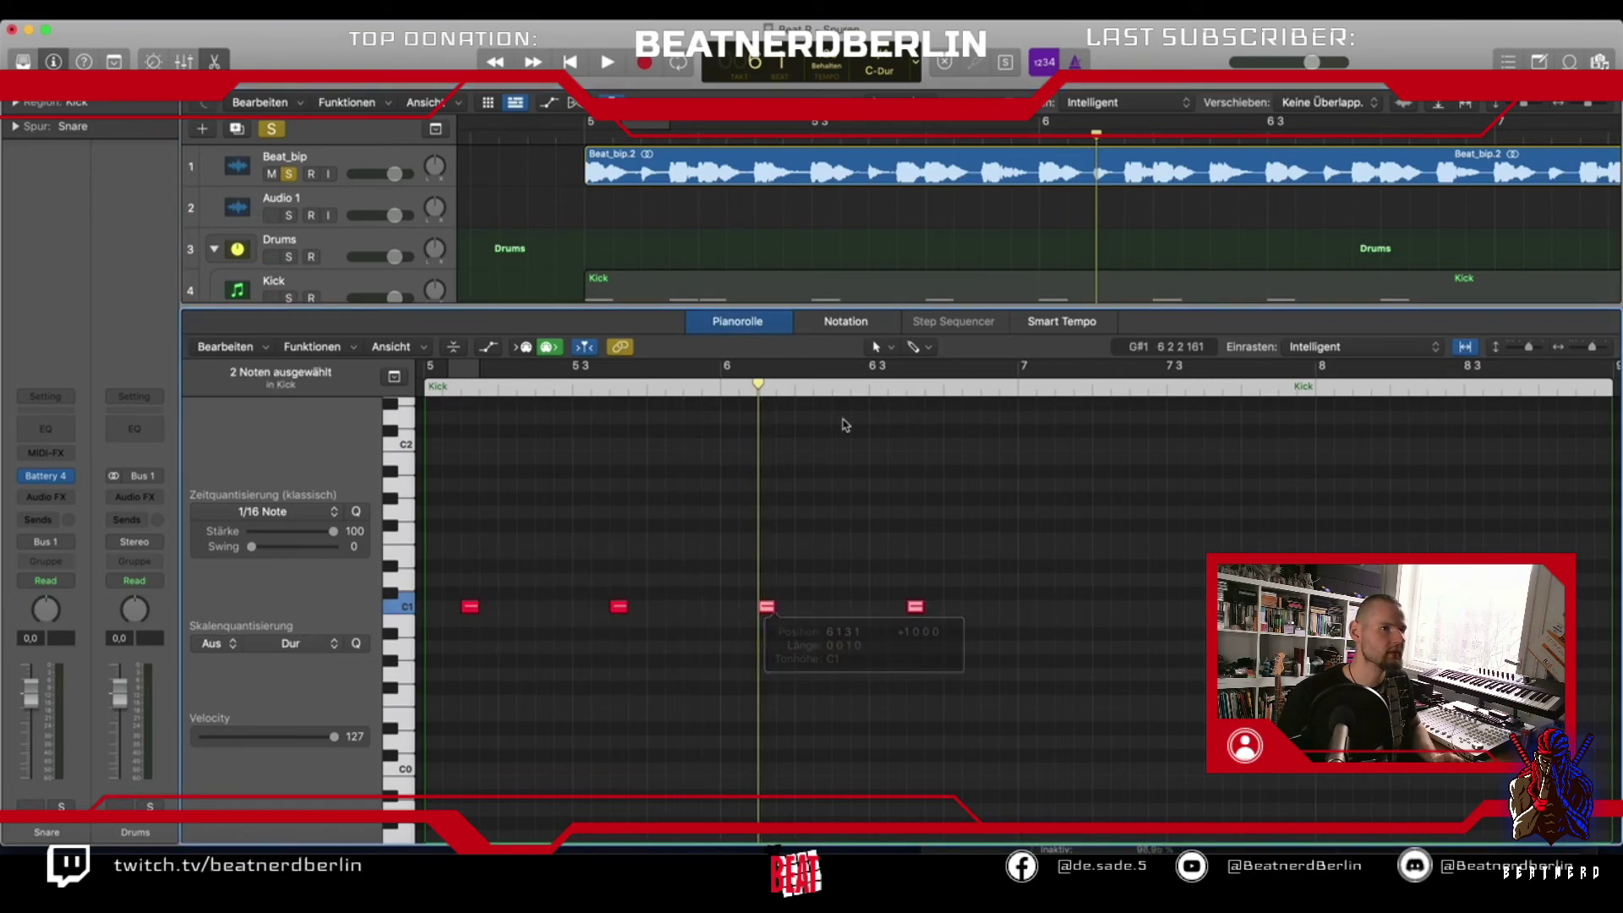
{"action": "key", "text": "p"}
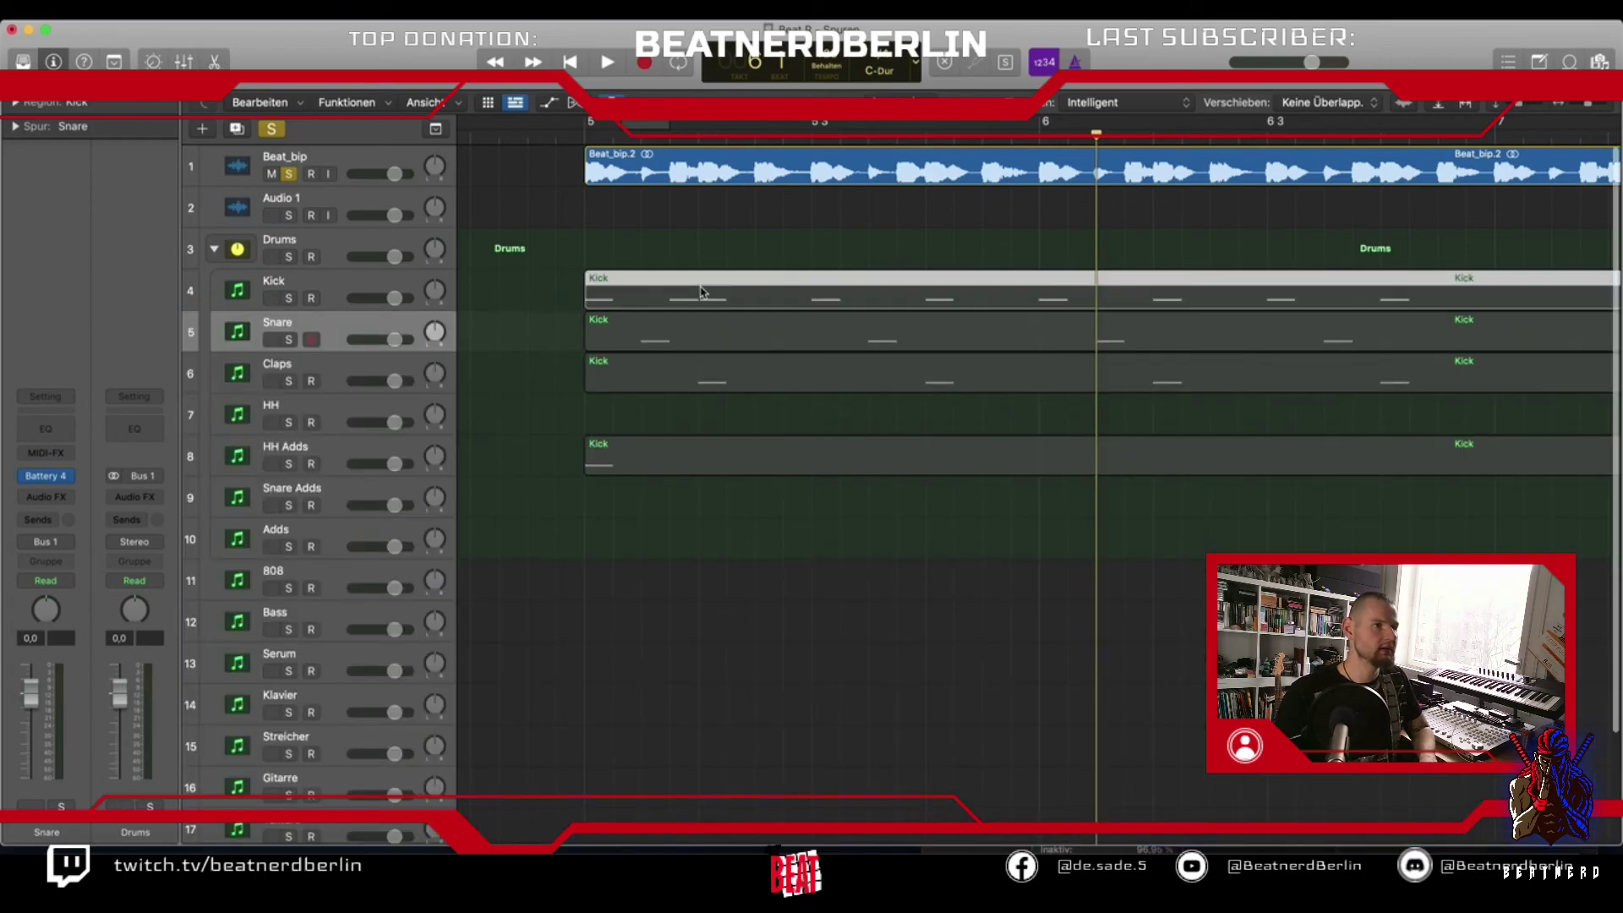
Delete the extra kick note at 5 1 4 from the Kick region
{"action": "key", "text": "p"}
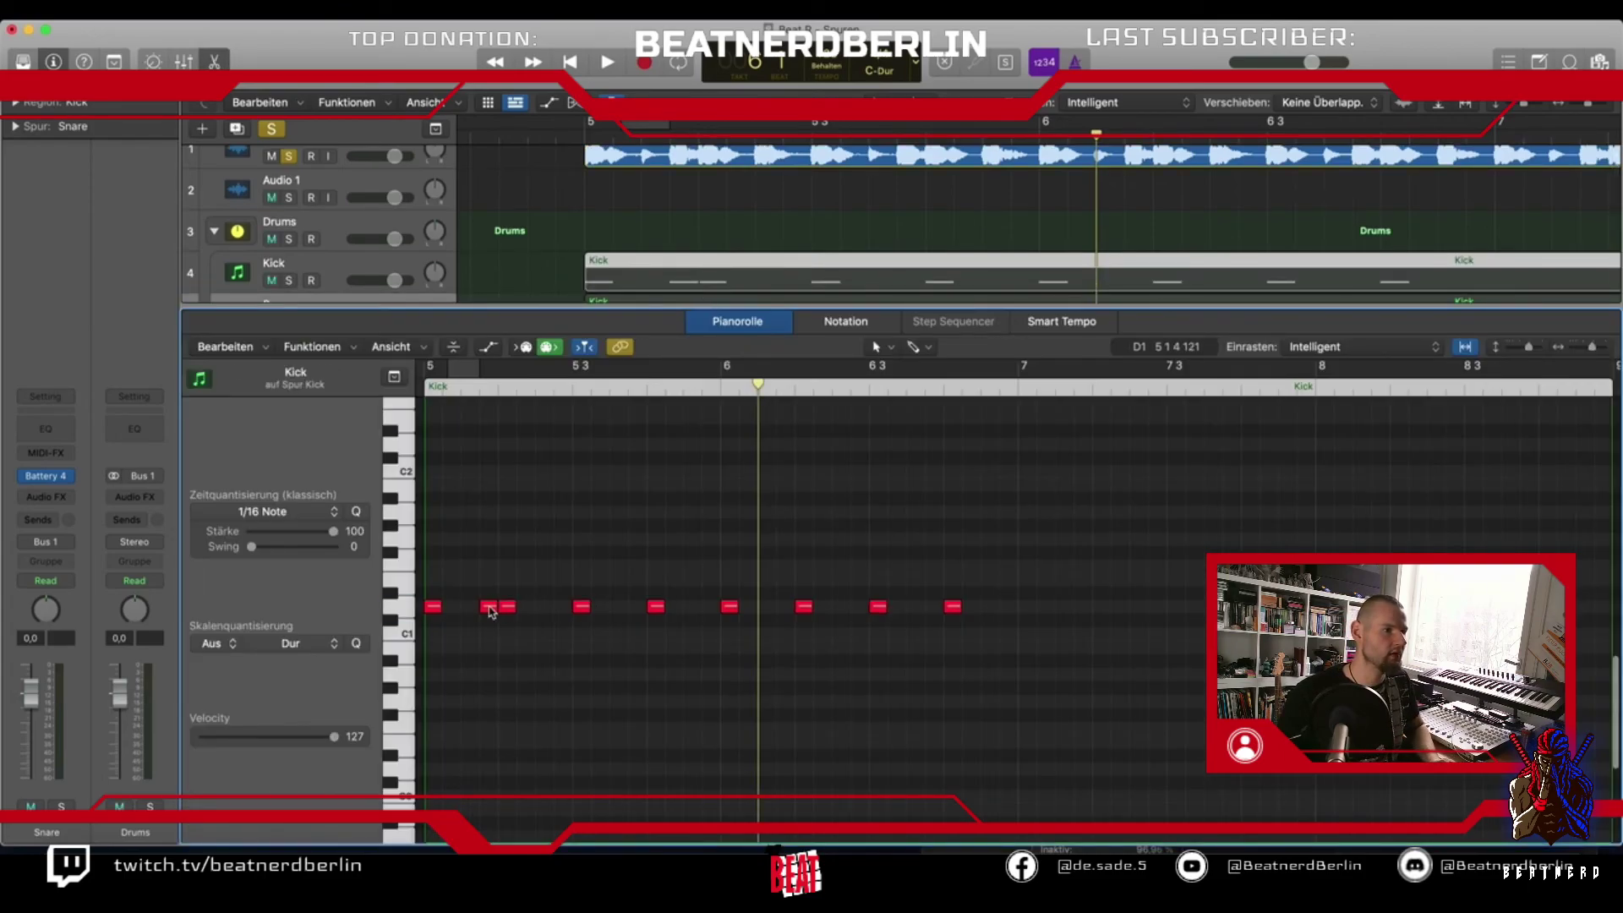
{"action": "left_click", "coordinate": [491, 610]}
{"action": "key", "text": "p"}
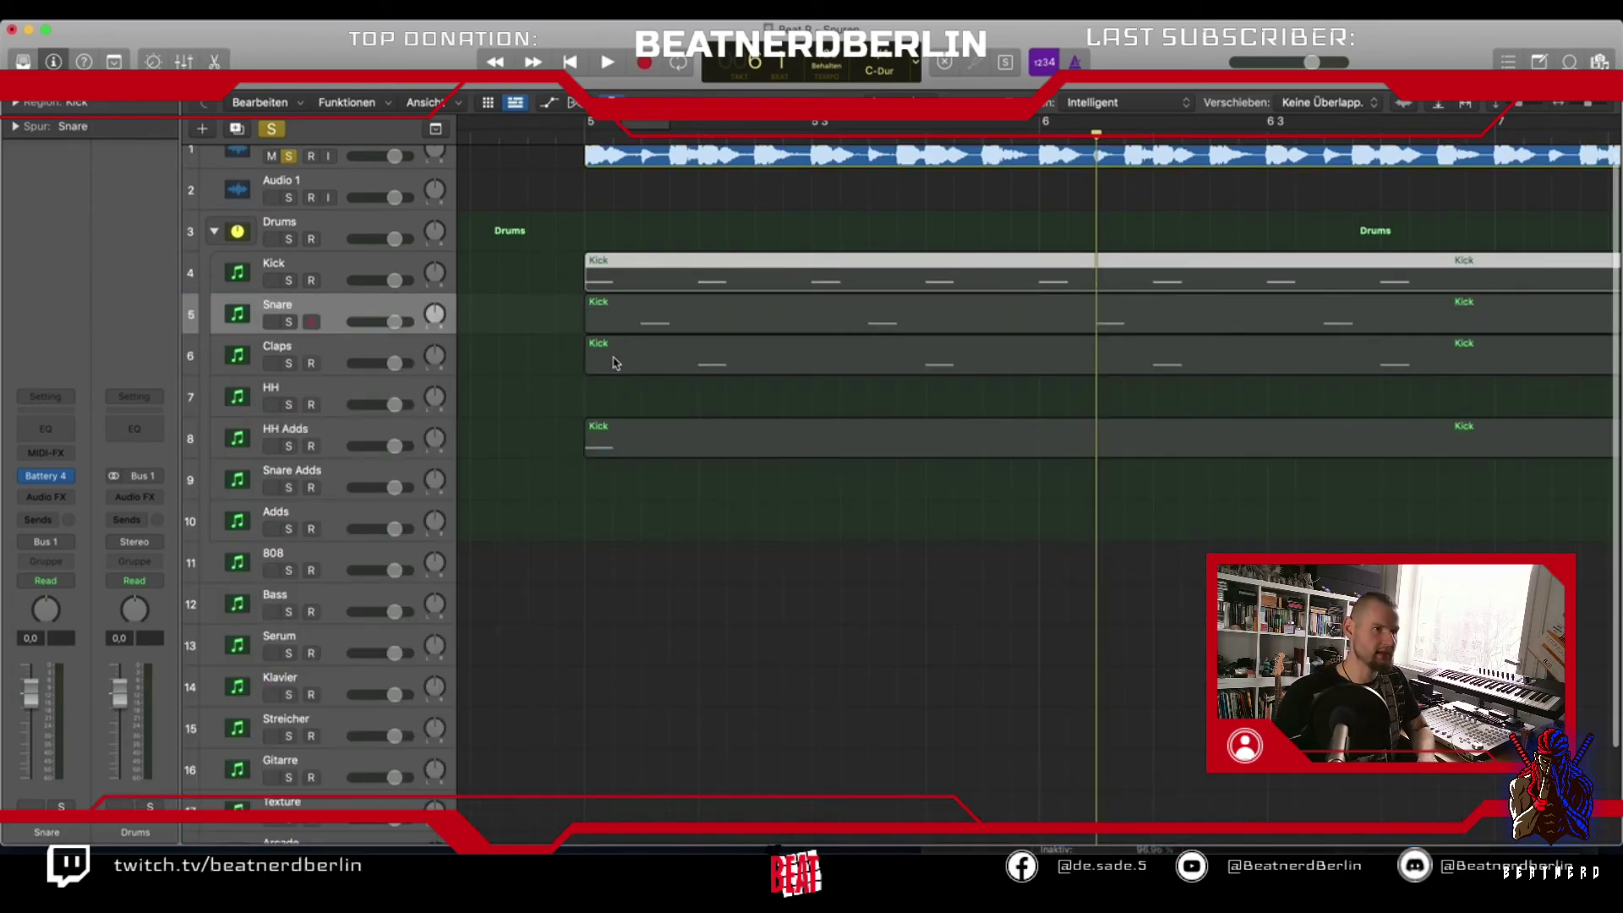
Solo the Drums stack instead of Beat_bip and play the pattern, looping from bar 5 to 6 3
{"action": "left_click", "coordinate": [355, 227]}
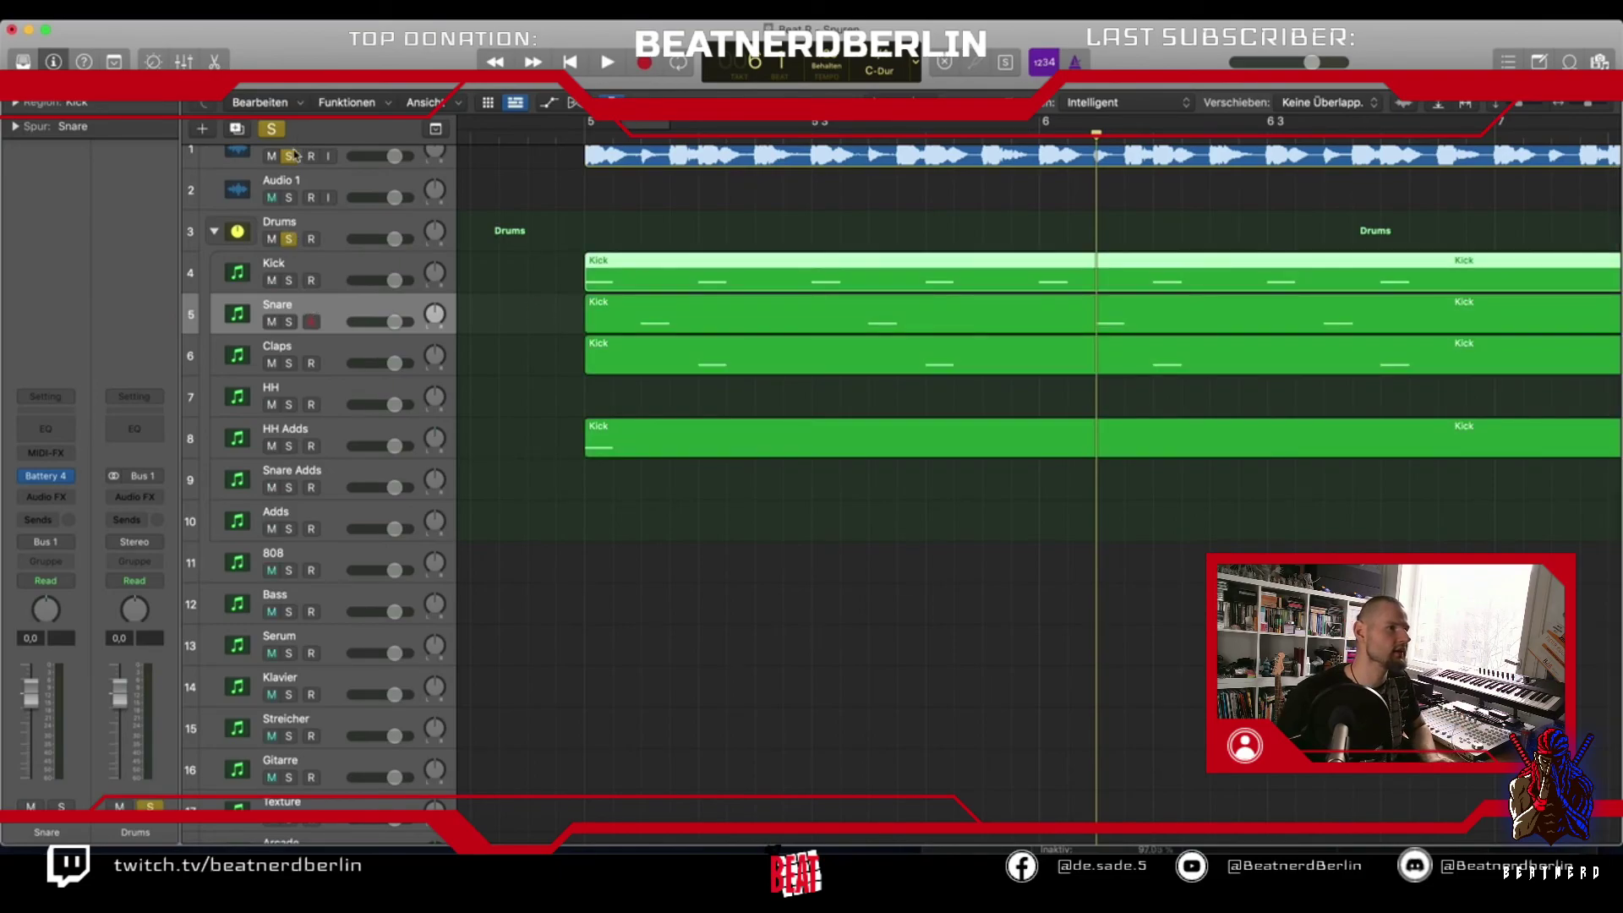
{"action": "key", "text": "space"}
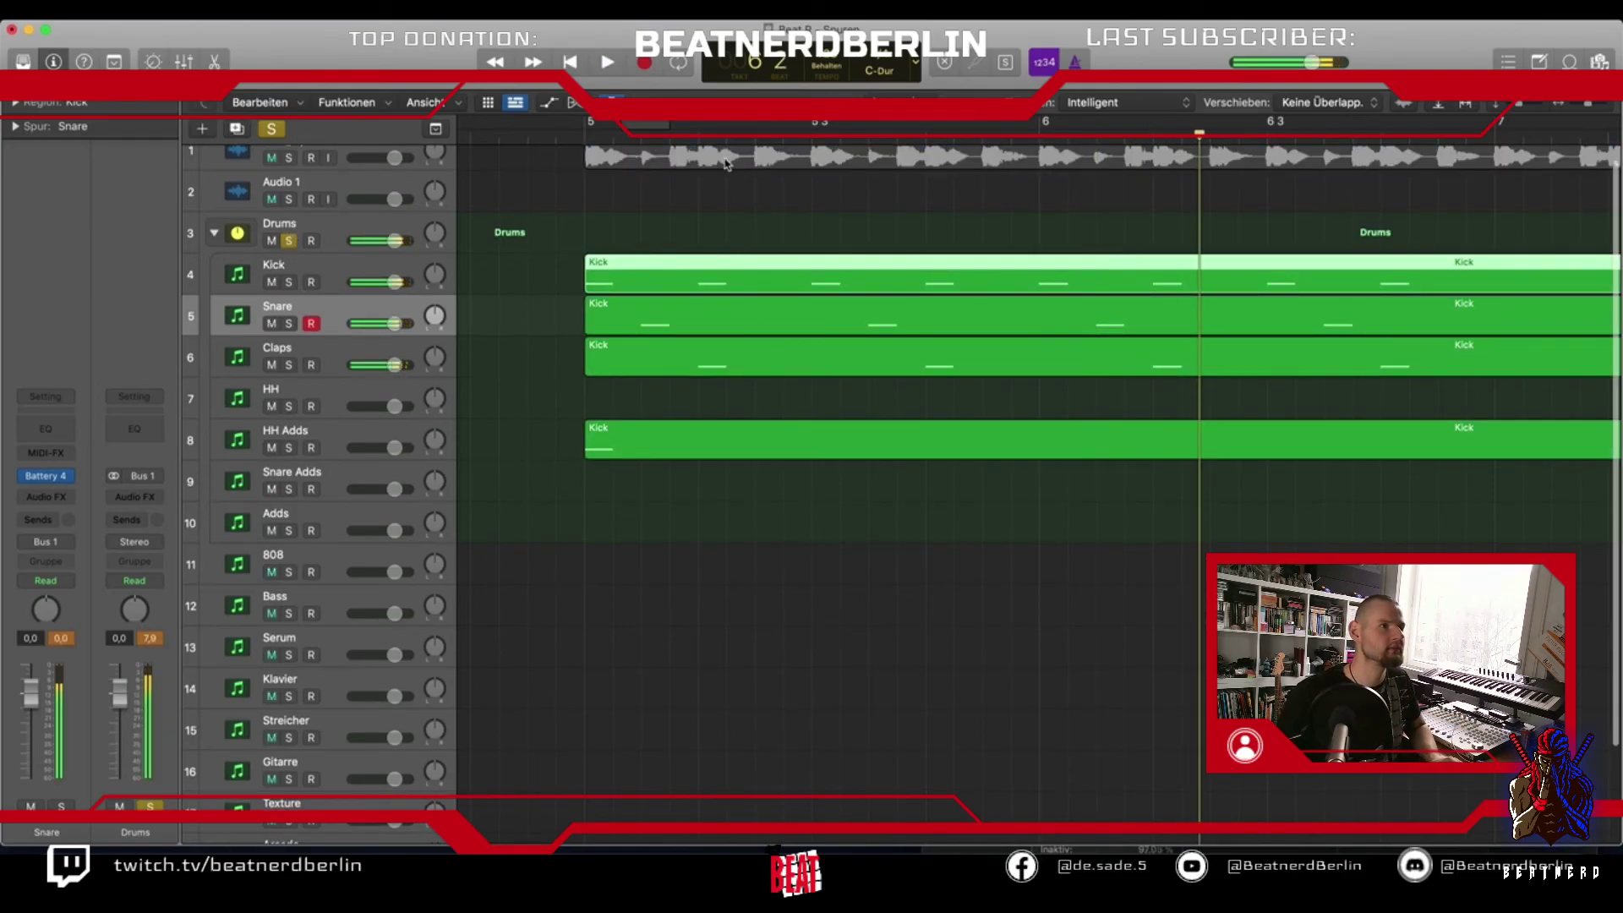
{"action": "left_click_drag", "start_coordinate": [603, 127], "coordinate": [1055, 194]}
{"action": "key", "text": "space"}
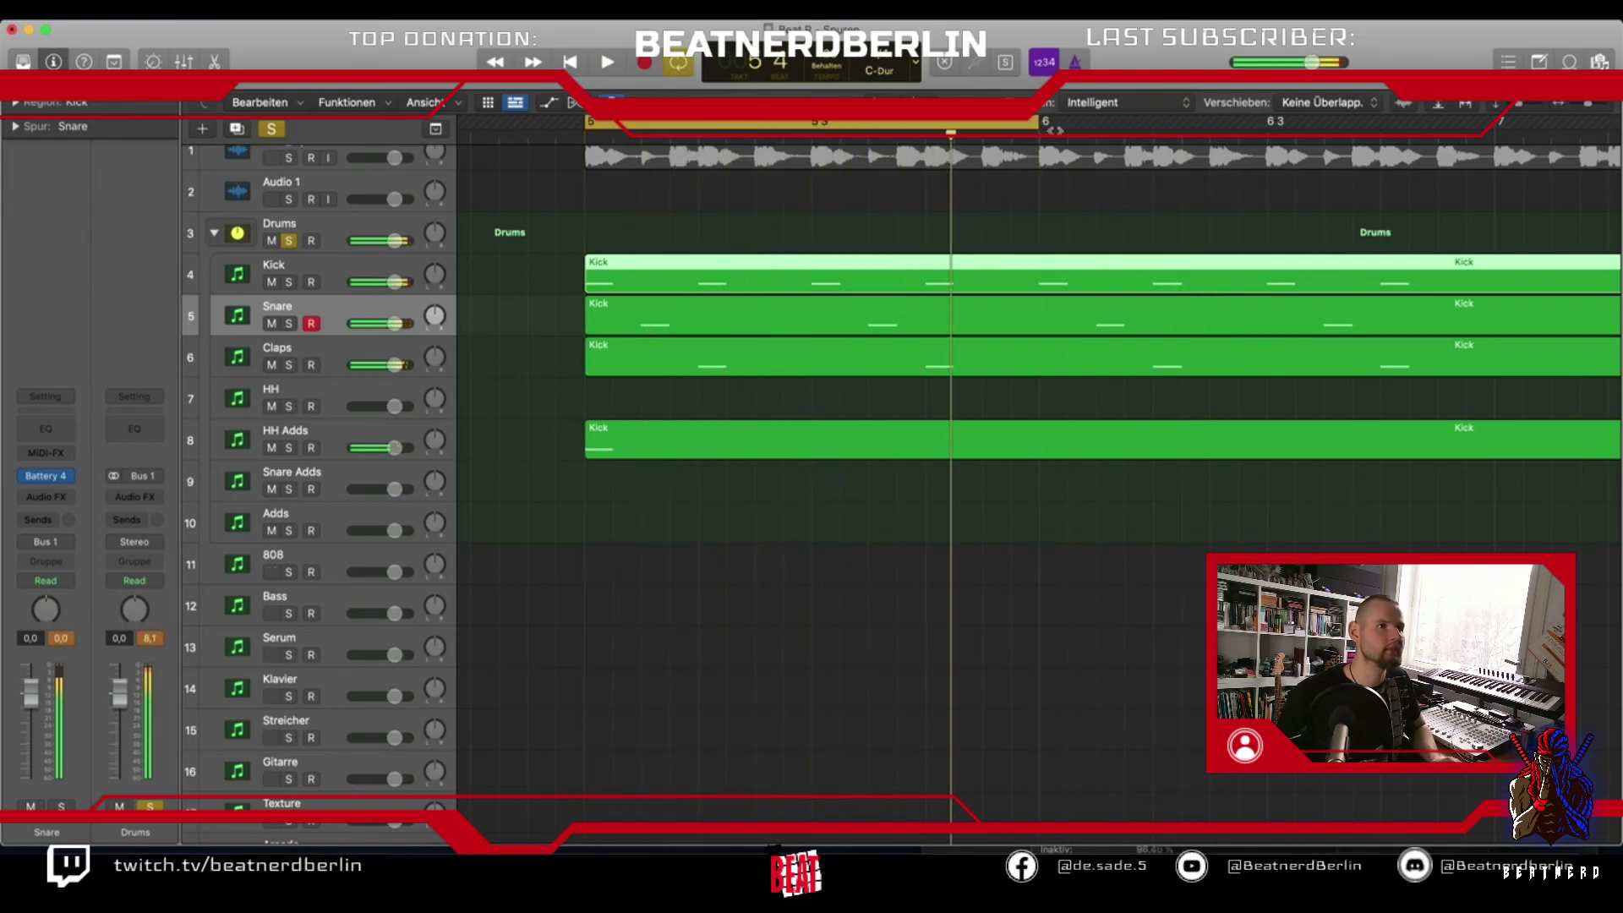
{"action": "left_click_drag", "start_coordinate": [1042, 123], "coordinate": [1182, 200]}
{"action": "key", "text": "space"}
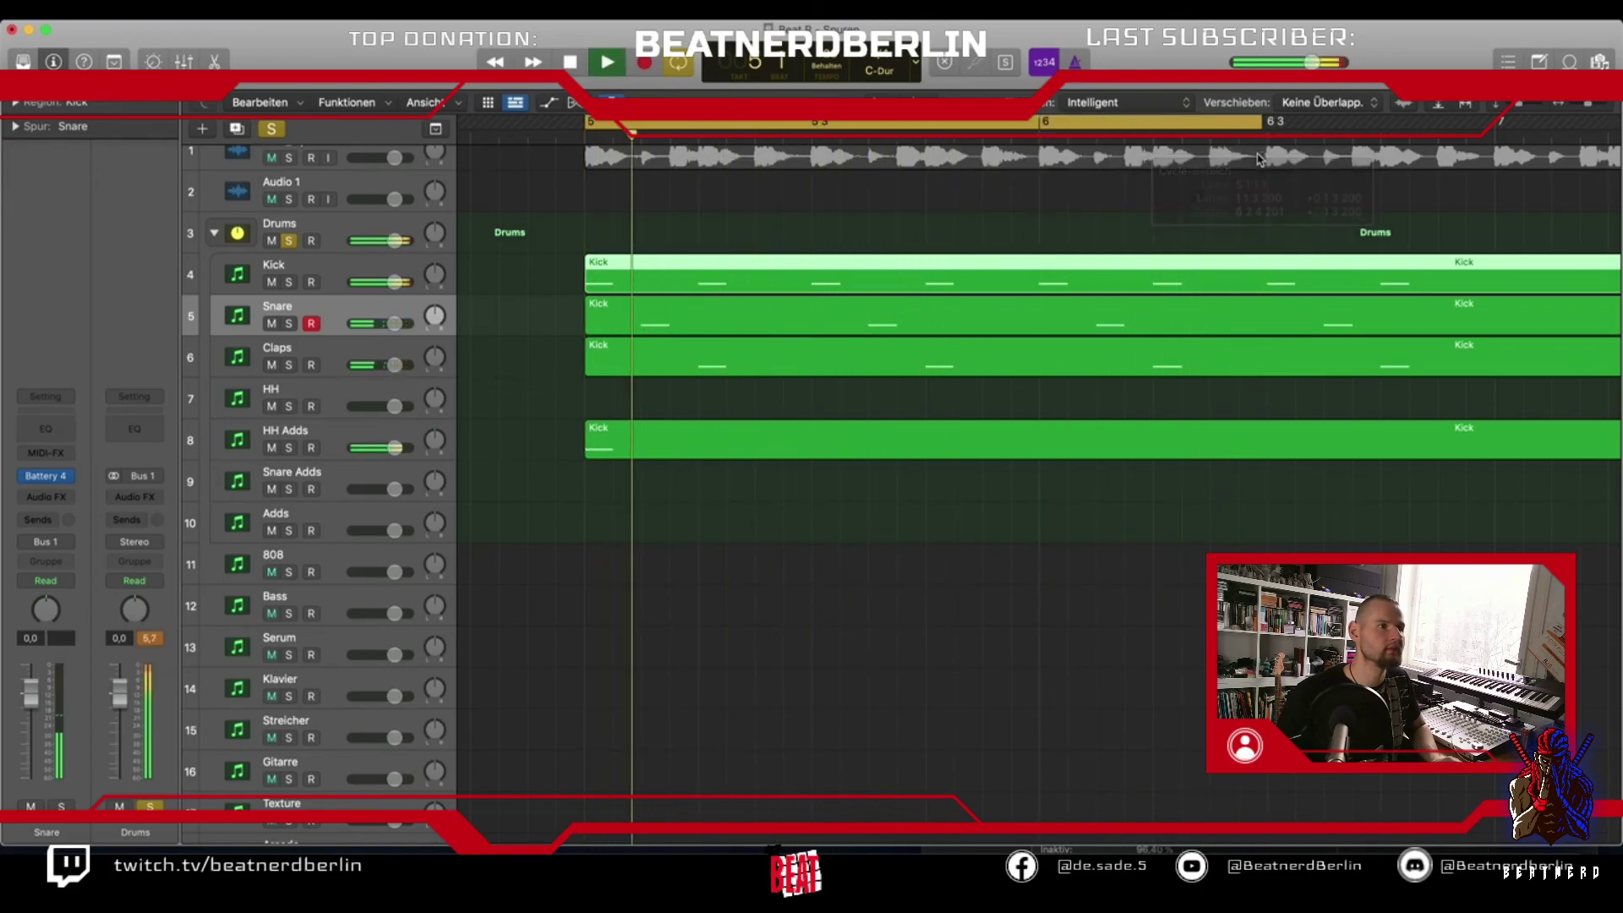
{"action": "key", "text": "space"}
Lower the Snare track's volume to -6.4 dB and check it with the drums playing
{"action": "scroll", "coordinate": [689, 190], "scroll_direction": "up", "scroll_amount": 1}
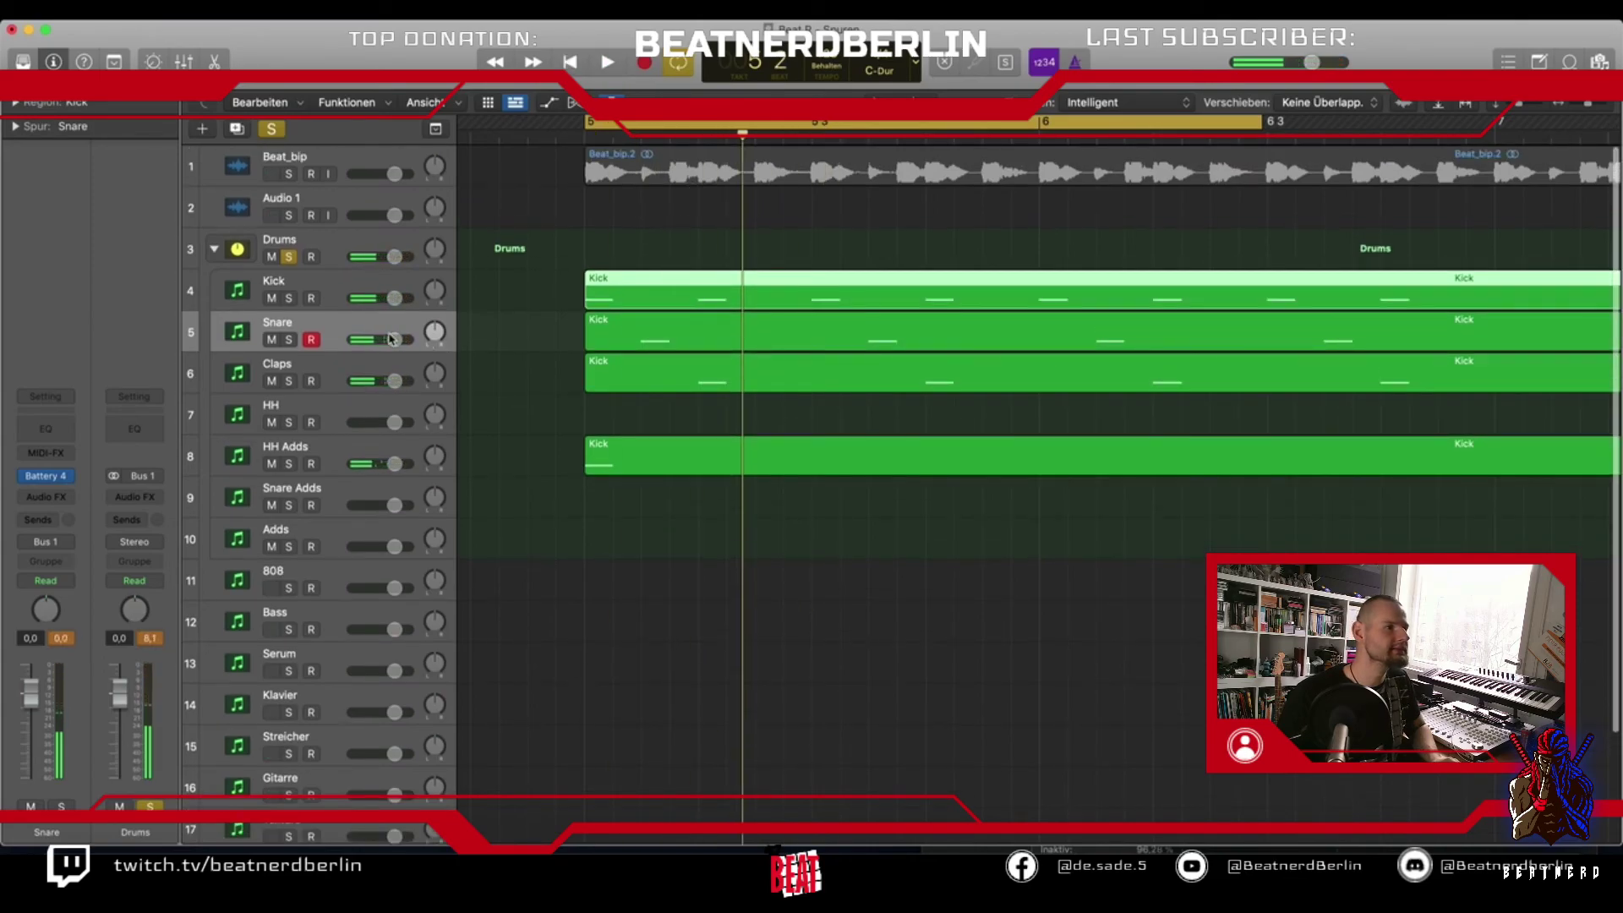
{"action": "left_click_drag", "start_coordinate": [391, 338], "coordinate": [388, 339]}
{"action": "key", "text": "space"}
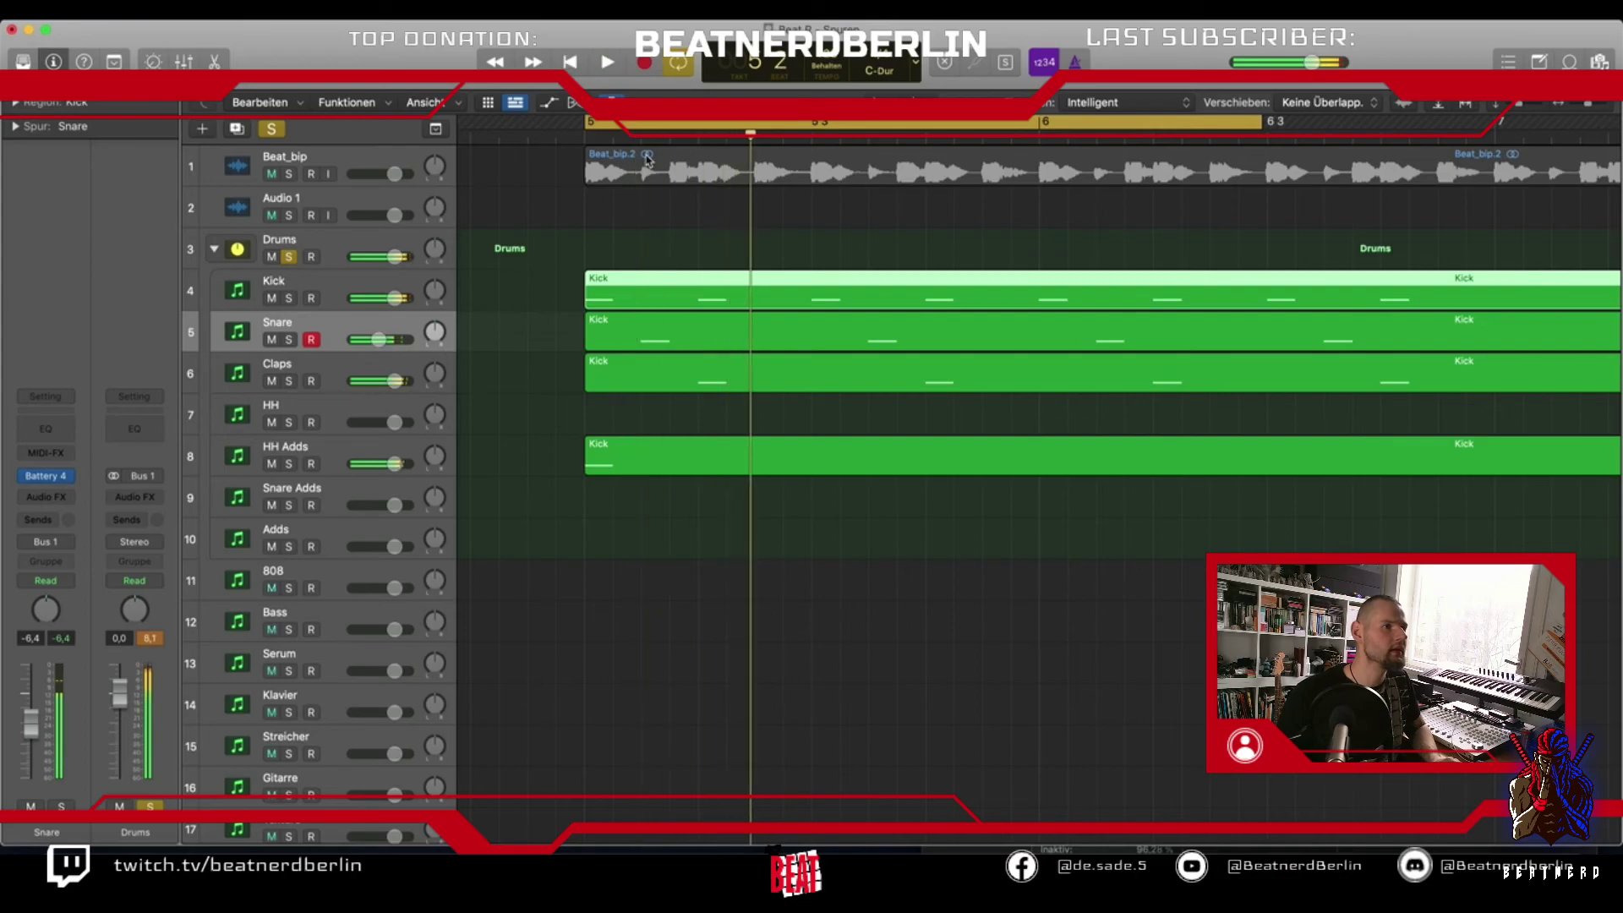
Solo Beat_bip instead of the Drums stack and listen to short looped passages around 5 1 3 in the reference
{"action": "left_click_drag", "start_coordinate": [666, 121], "coordinate": [699, 123]}
{"action": "left_click", "coordinate": [287, 175]}
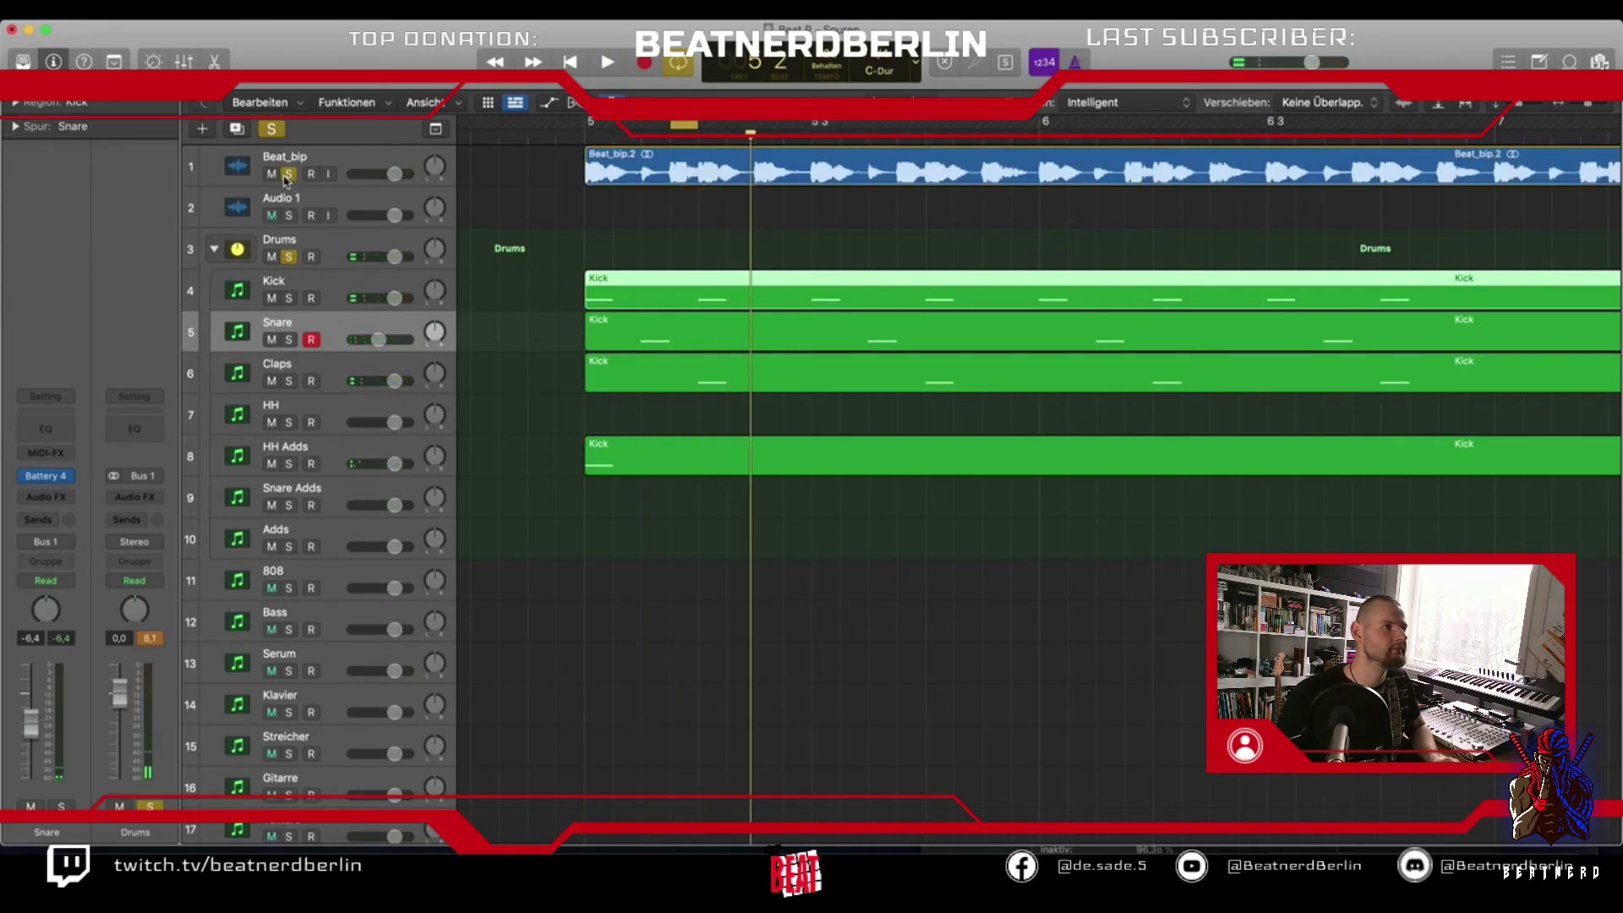
{"action": "left_click", "coordinate": [288, 256]}
{"action": "key", "text": "space"}
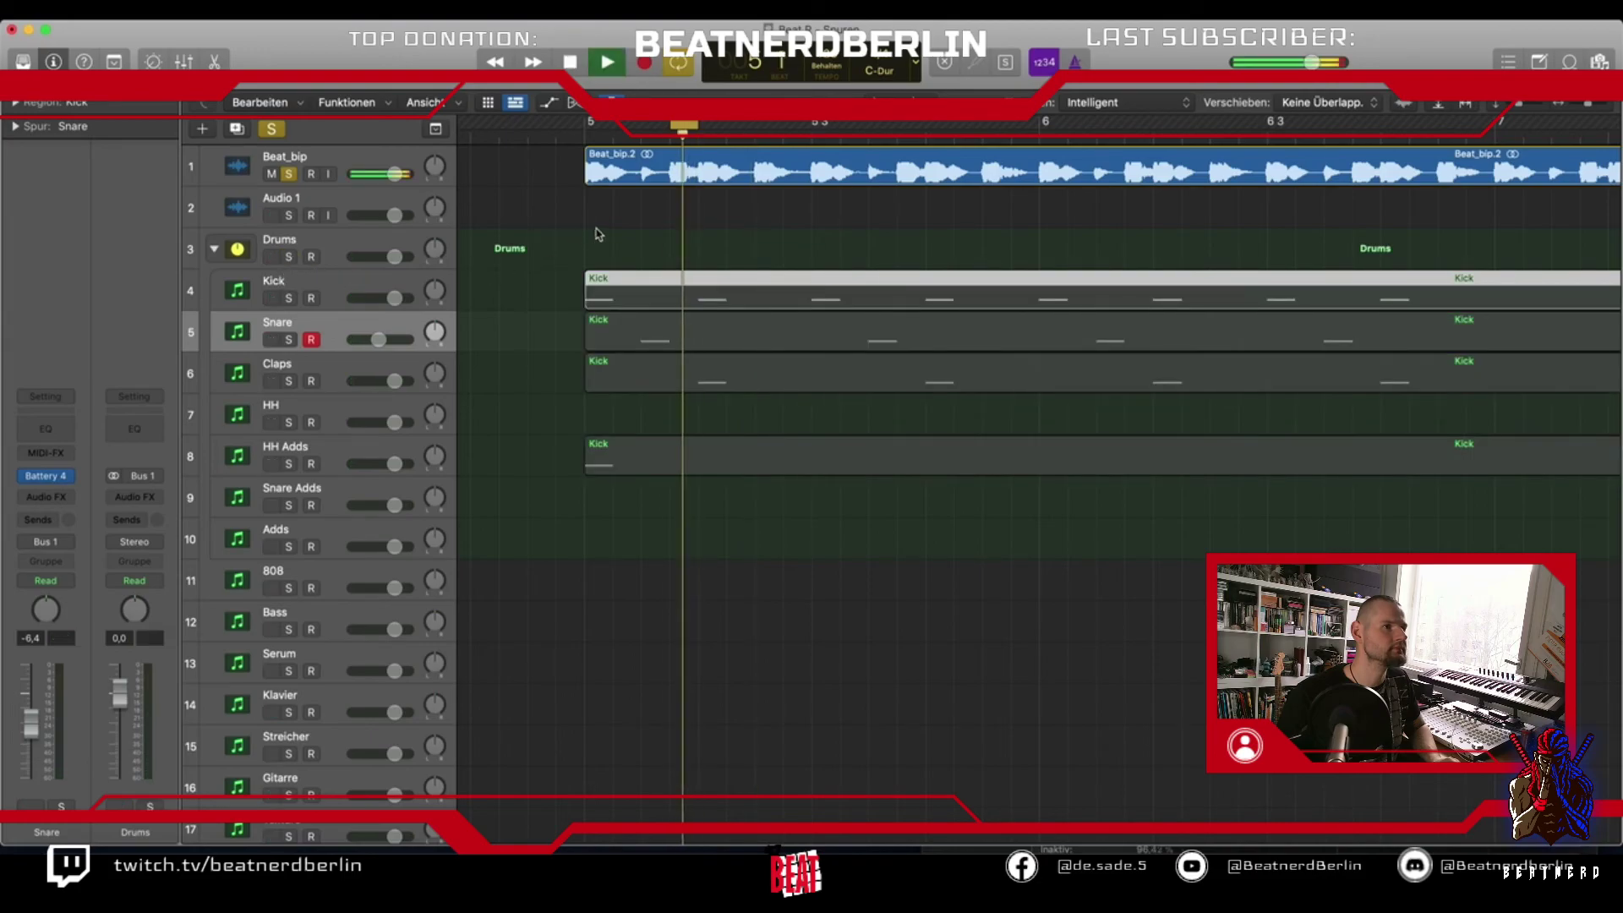
{"action": "key", "text": "space"}
{"action": "left_click_drag", "start_coordinate": [668, 127], "coordinate": [643, 129]}
{"action": "key", "text": "space"}
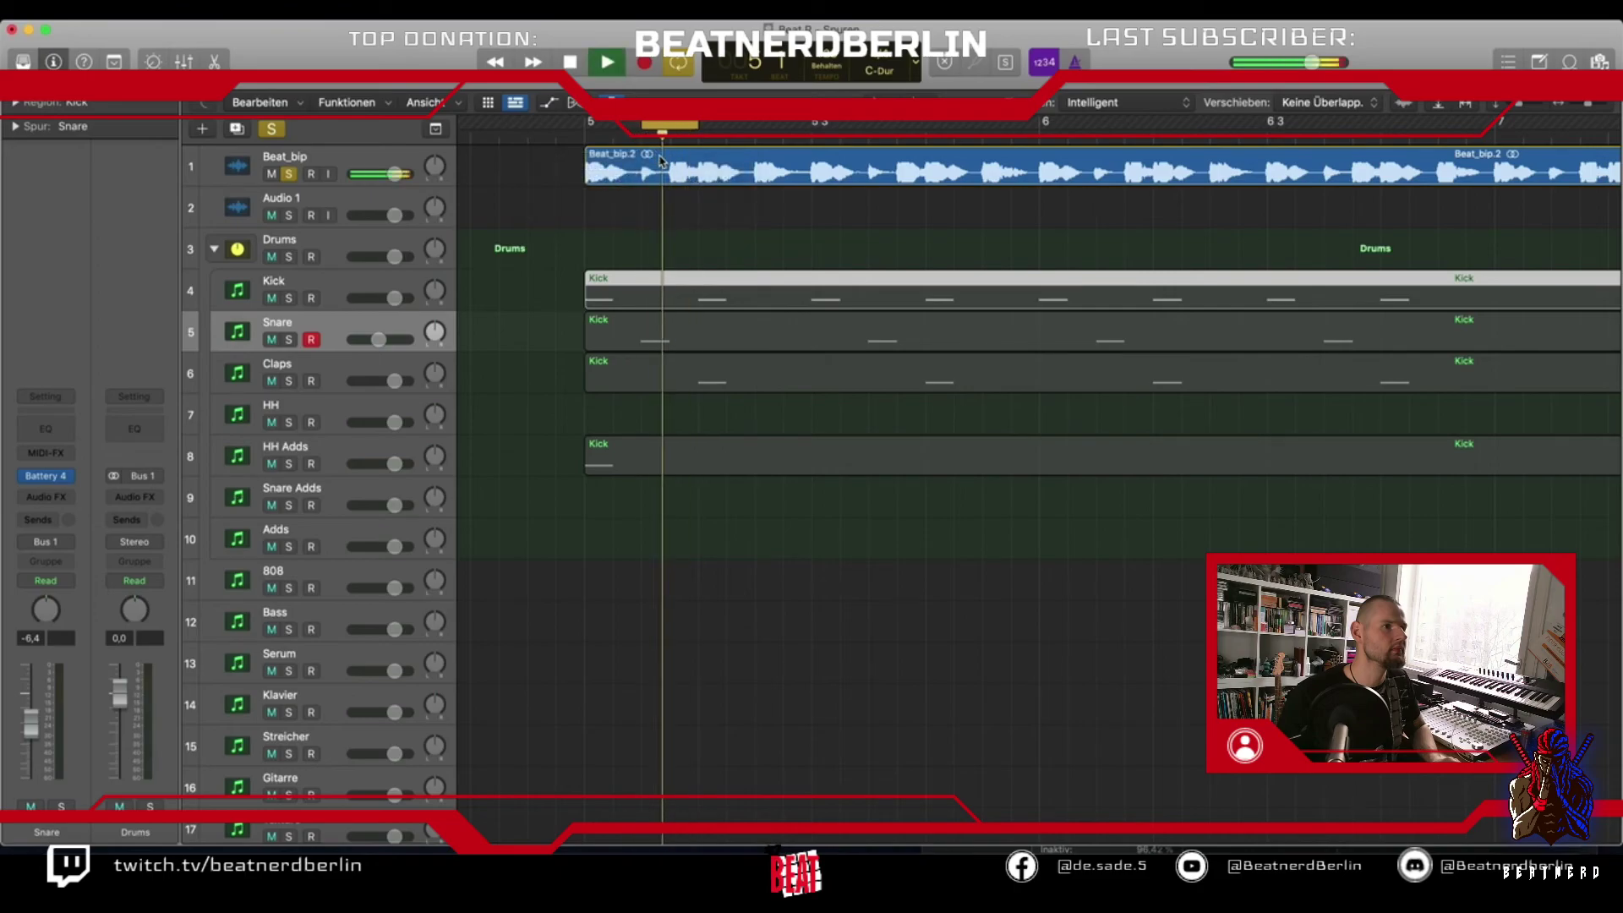
{"action": "key", "text": "space"}
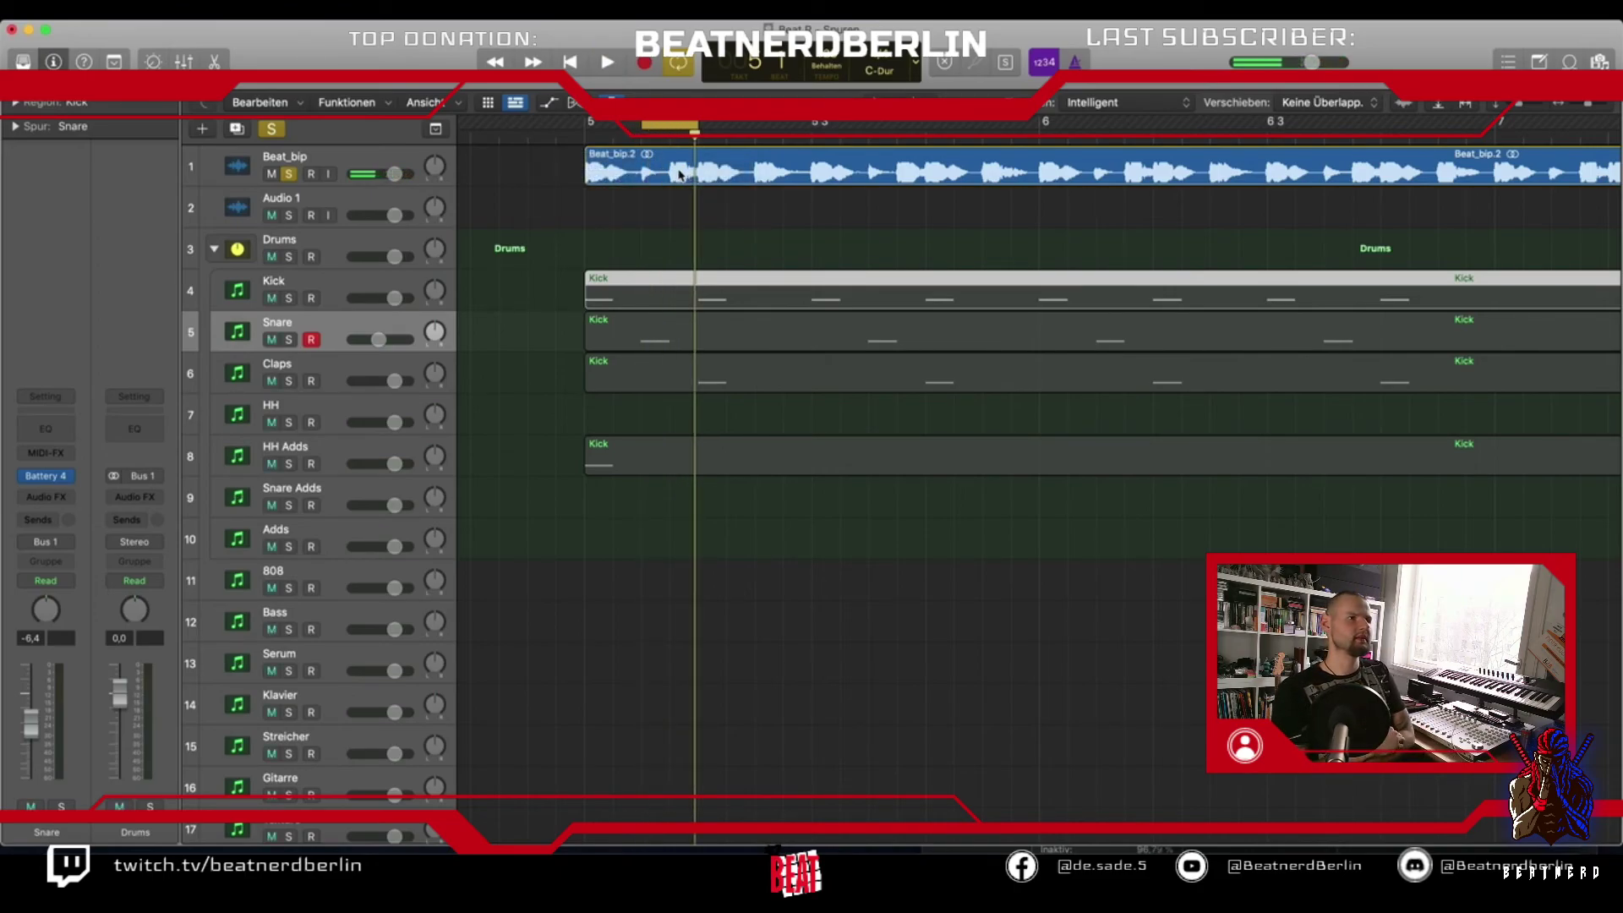
Extend the loop to run from the start of bar 5 to 5 4 and play the soloed reference
{"action": "left_click_drag", "start_coordinate": [651, 128], "coordinate": [586, 128]}
{"action": "left_click_drag", "start_coordinate": [712, 128], "coordinate": [926, 128]}
{"action": "key", "text": "space"}
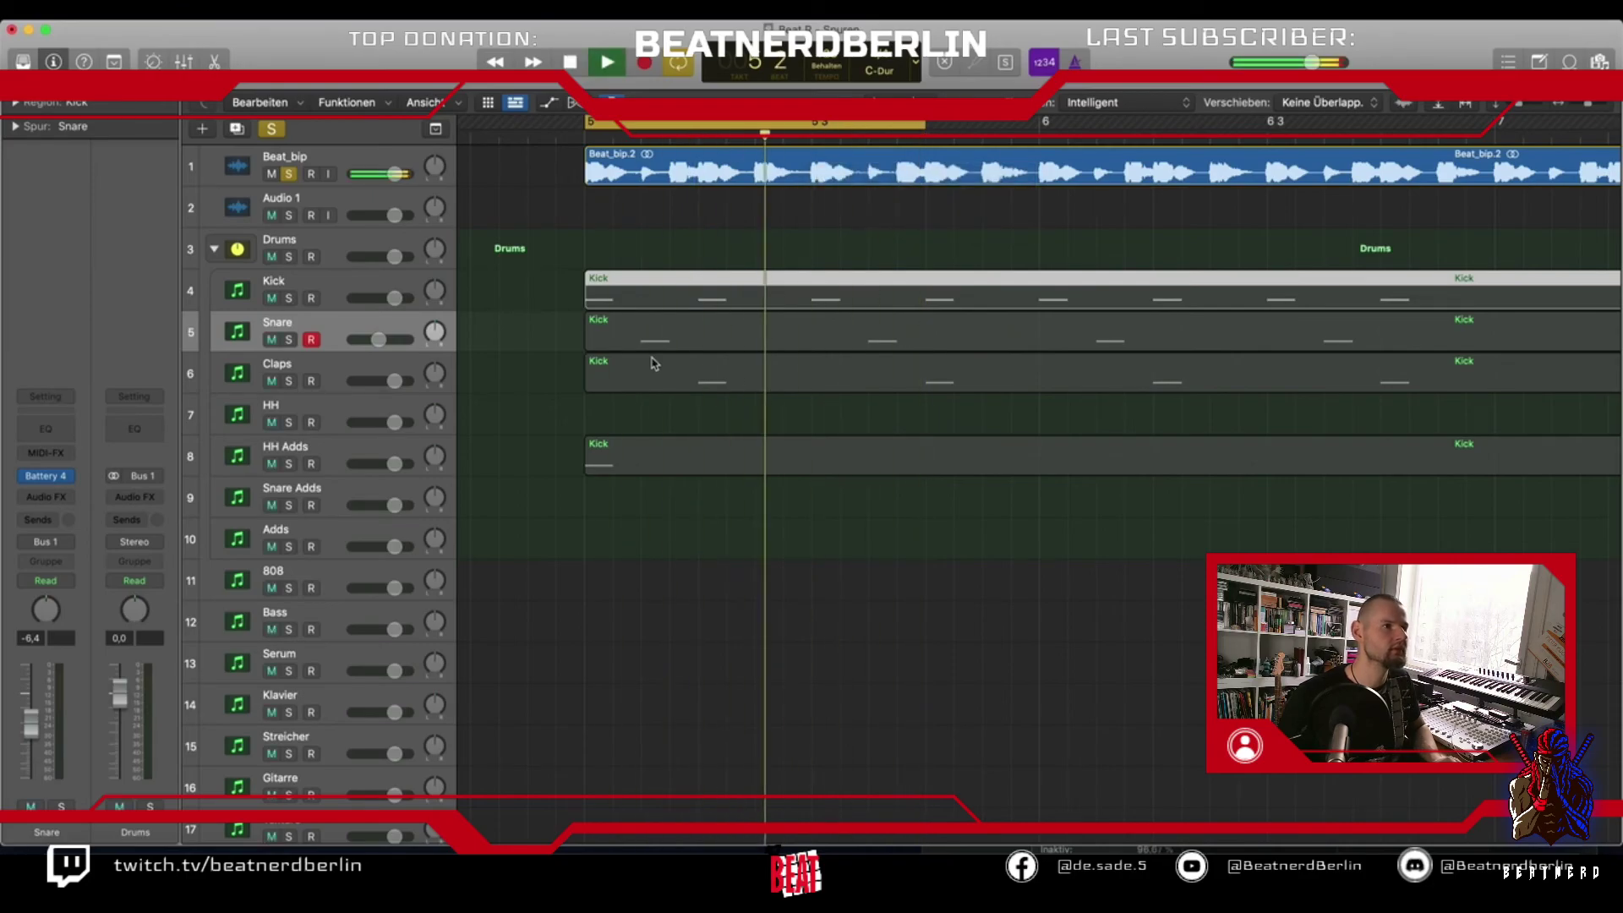
{"action": "key", "text": "space"}
Insert a Channel EQ on the Beat_bip track and move its window below the reference waveform
{"action": "left_click", "coordinate": [287, 164]}
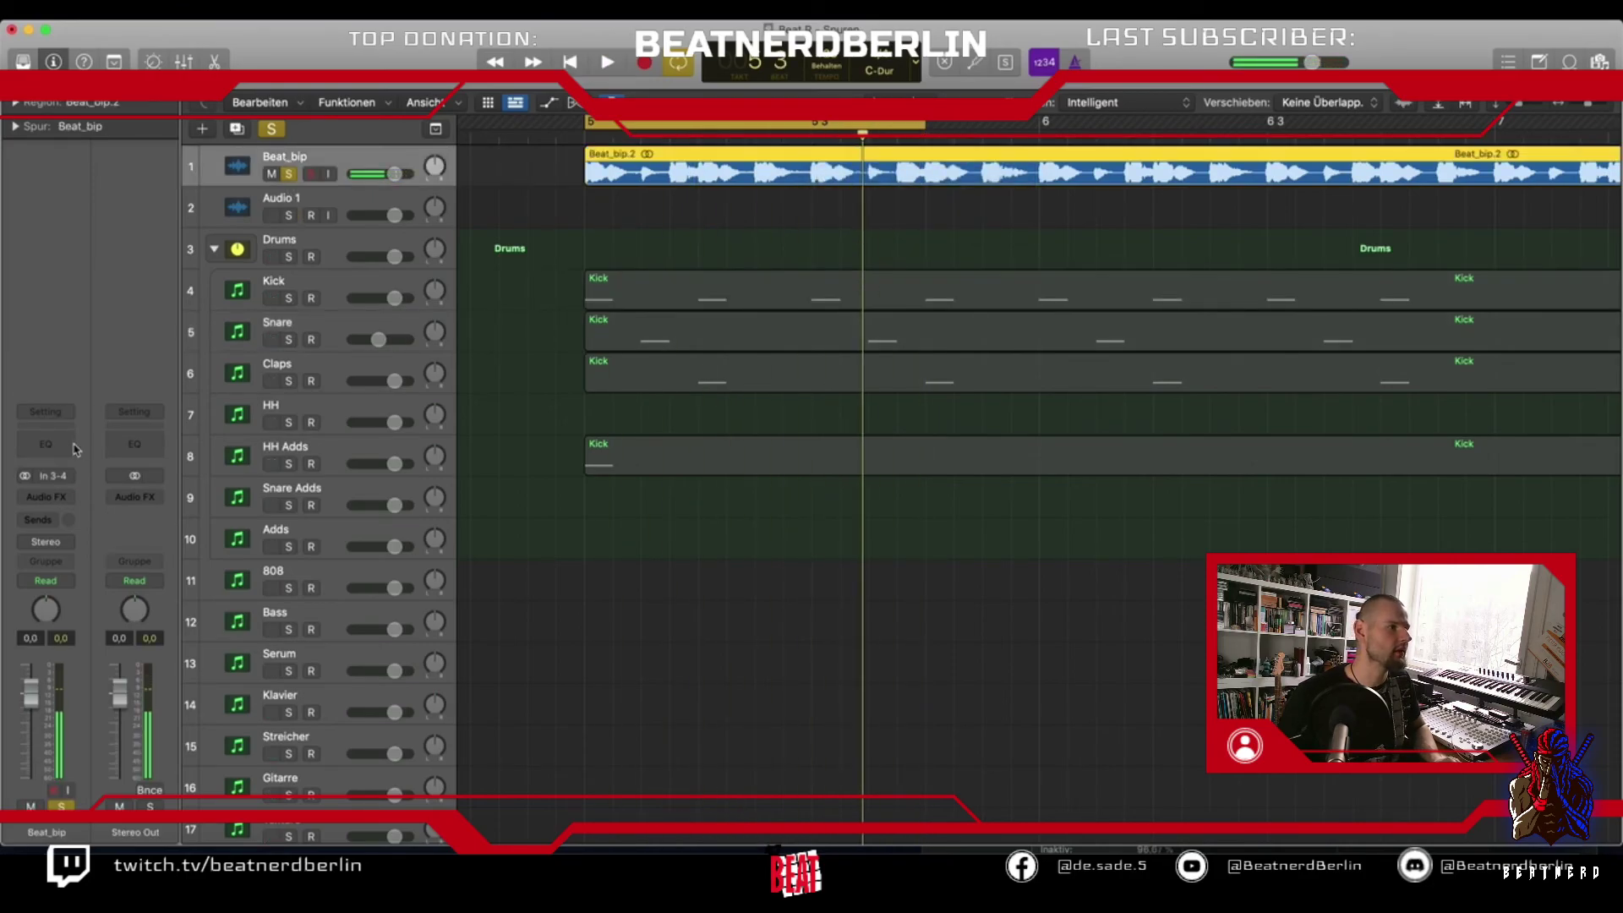
{"action": "left_click", "coordinate": [51, 443]}
{"action": "left_click_drag", "start_coordinate": [750, 249], "coordinate": [706, 334]}
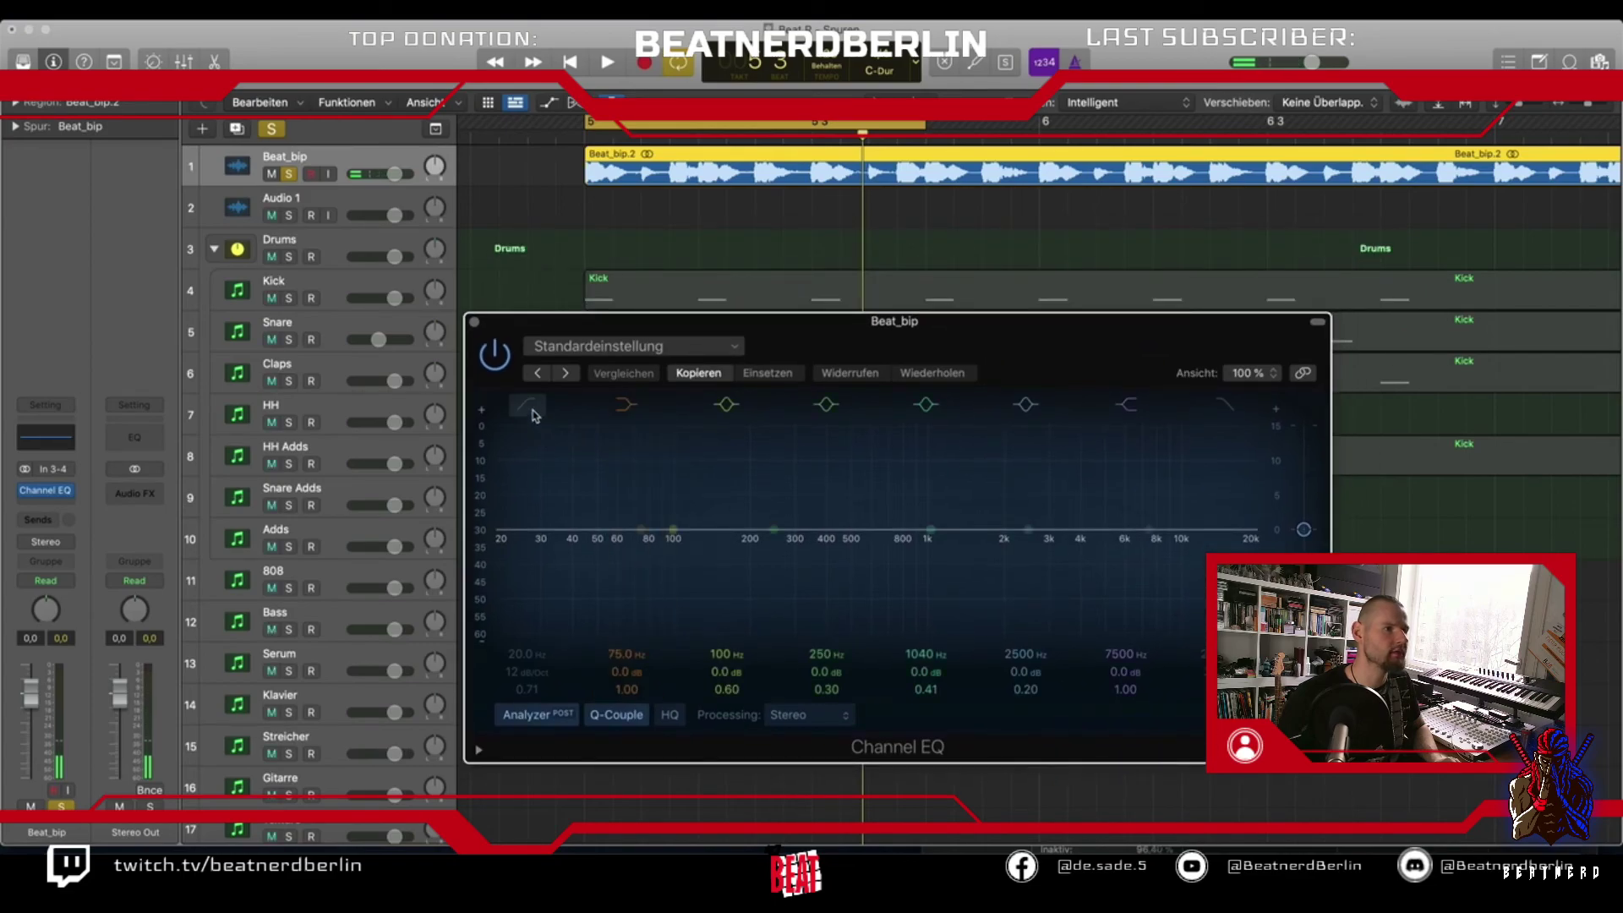
Boost the Channel EQ's 100 Hz band to +13.5 dB at 160 Hz with Q 1.60 and play the soloed reference
{"action": "left_click_drag", "start_coordinate": [673, 531], "coordinate": [639, 448]}
{"action": "left_click_drag", "start_coordinate": [734, 689], "coordinate": [734, 668]}
{"action": "left_click_drag", "start_coordinate": [642, 451], "coordinate": [724, 435]}
{"action": "key", "text": "space"}
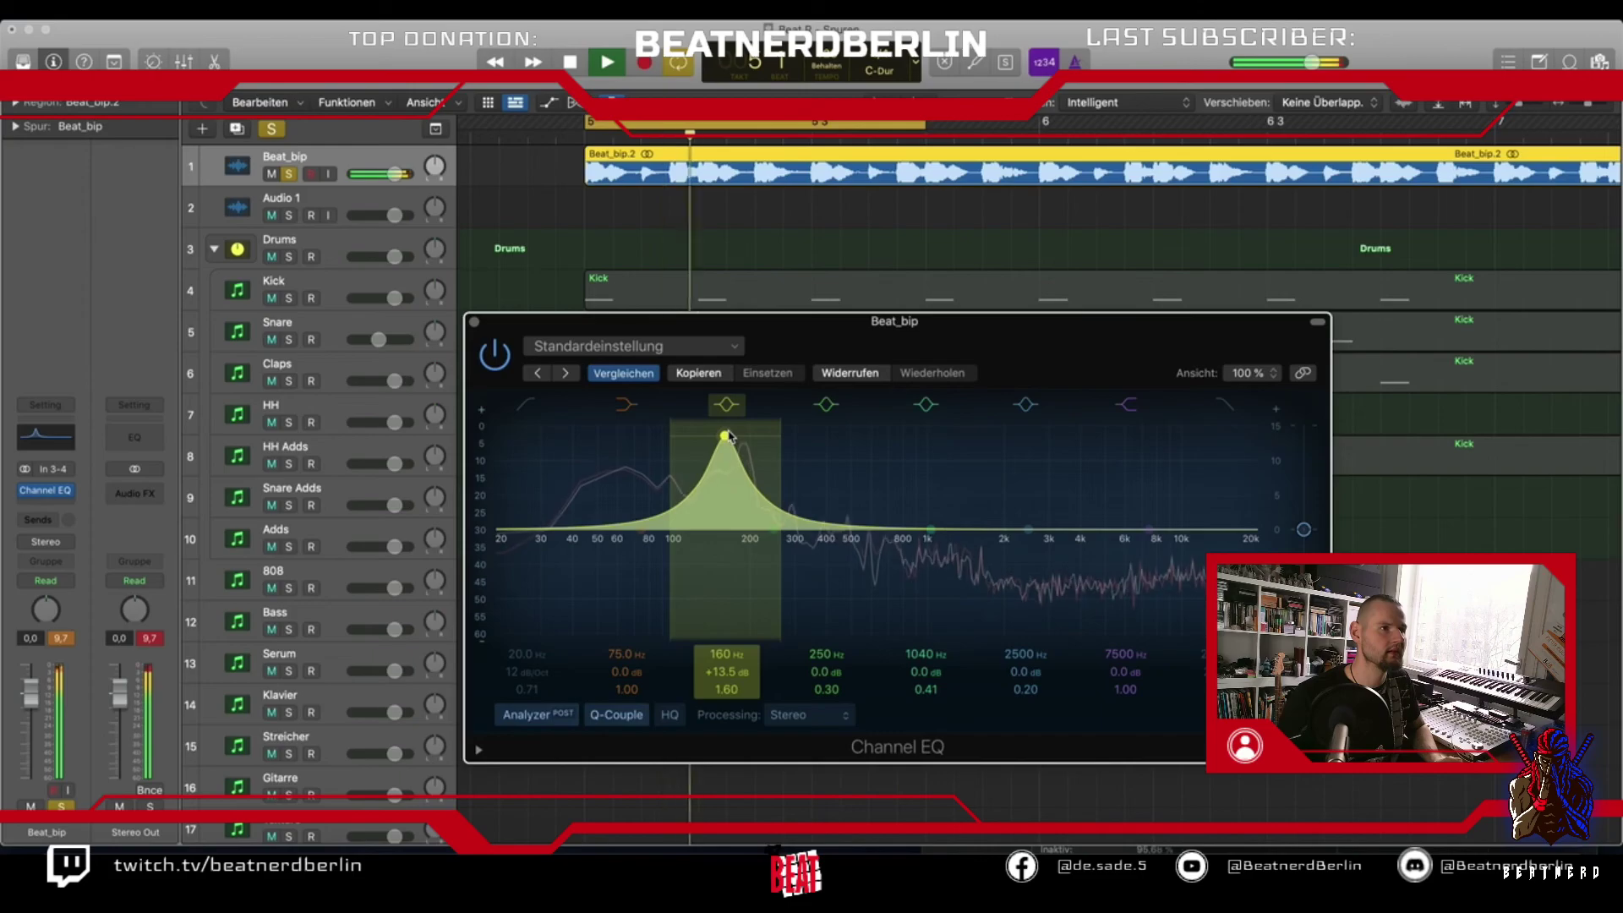
Extend the loop to the start of bar 6 and replay the reference with the EQ boost
{"action": "key", "text": "space"}
{"action": "left_click_drag", "start_coordinate": [933, 128], "coordinate": [1038, 129]}
{"action": "key", "text": "space"}
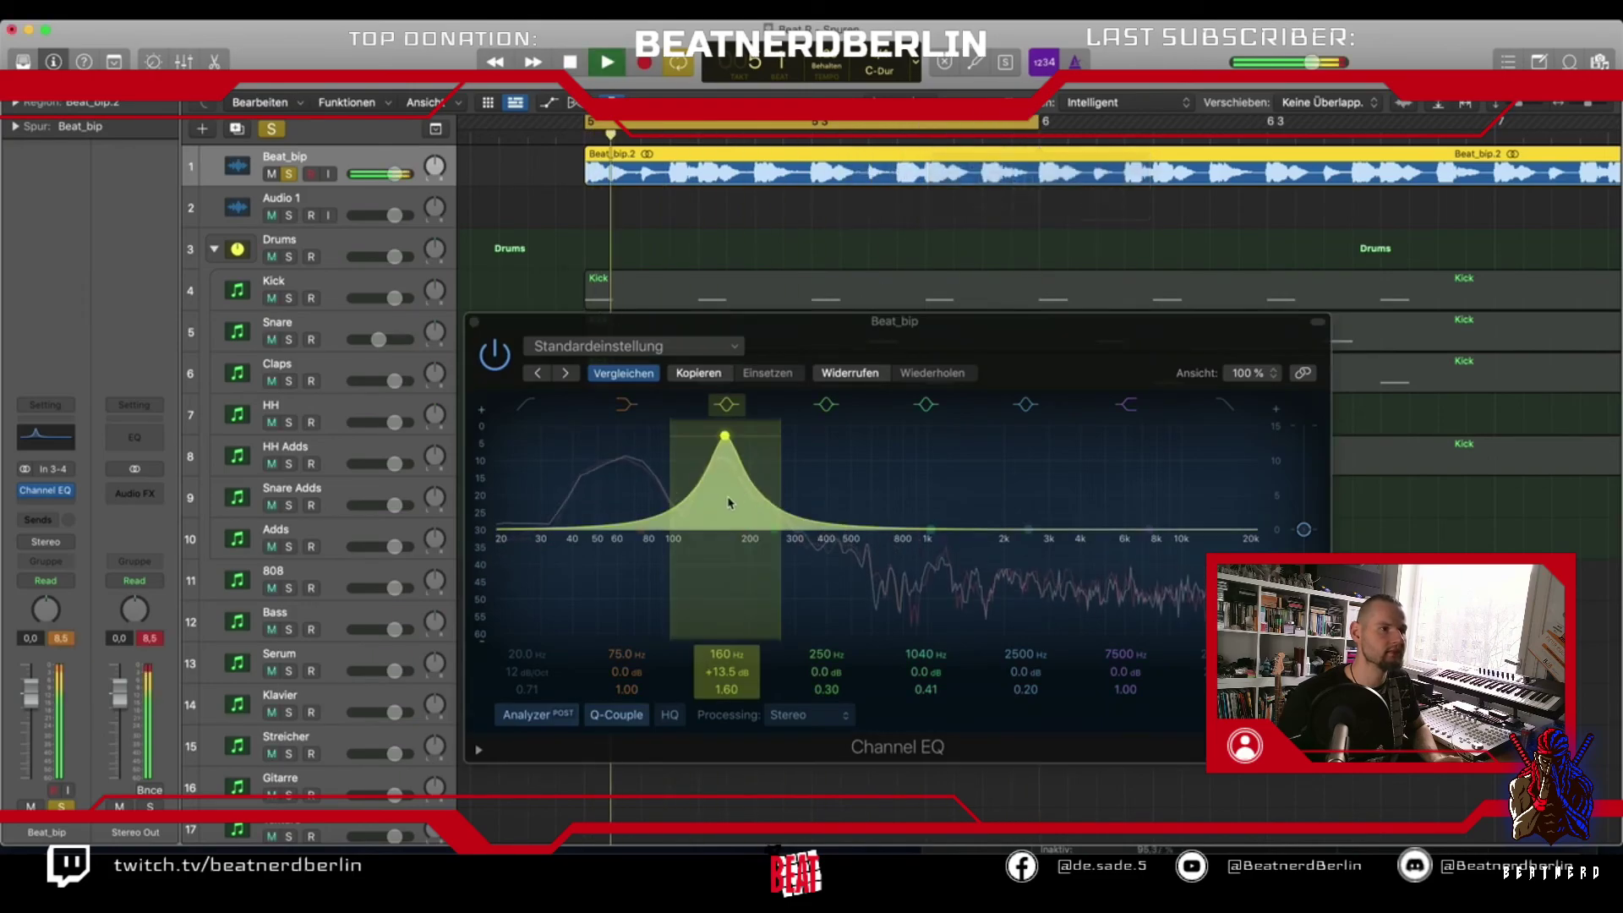
Move the boosted EQ band to 8700 Hz at +12.2 dB, listen to the reference's highs and close the Channel EQ
{"action": "left_click_drag", "start_coordinate": [726, 436], "coordinate": [1168, 452]}
{"action": "key", "text": "space"}
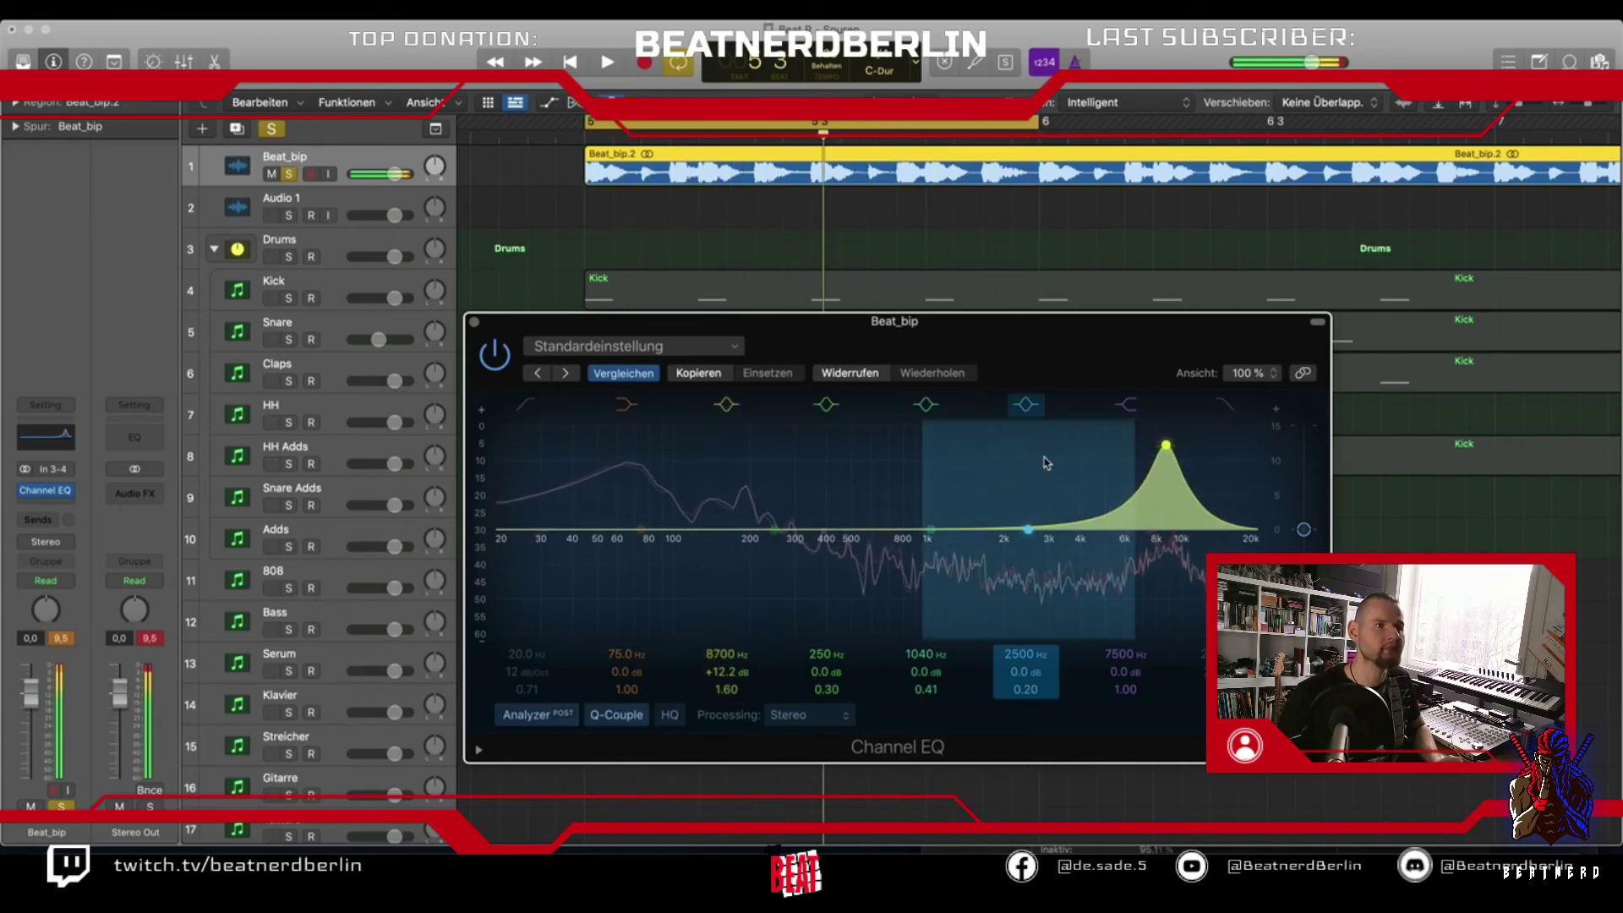
{"action": "left_click", "coordinate": [473, 322]}
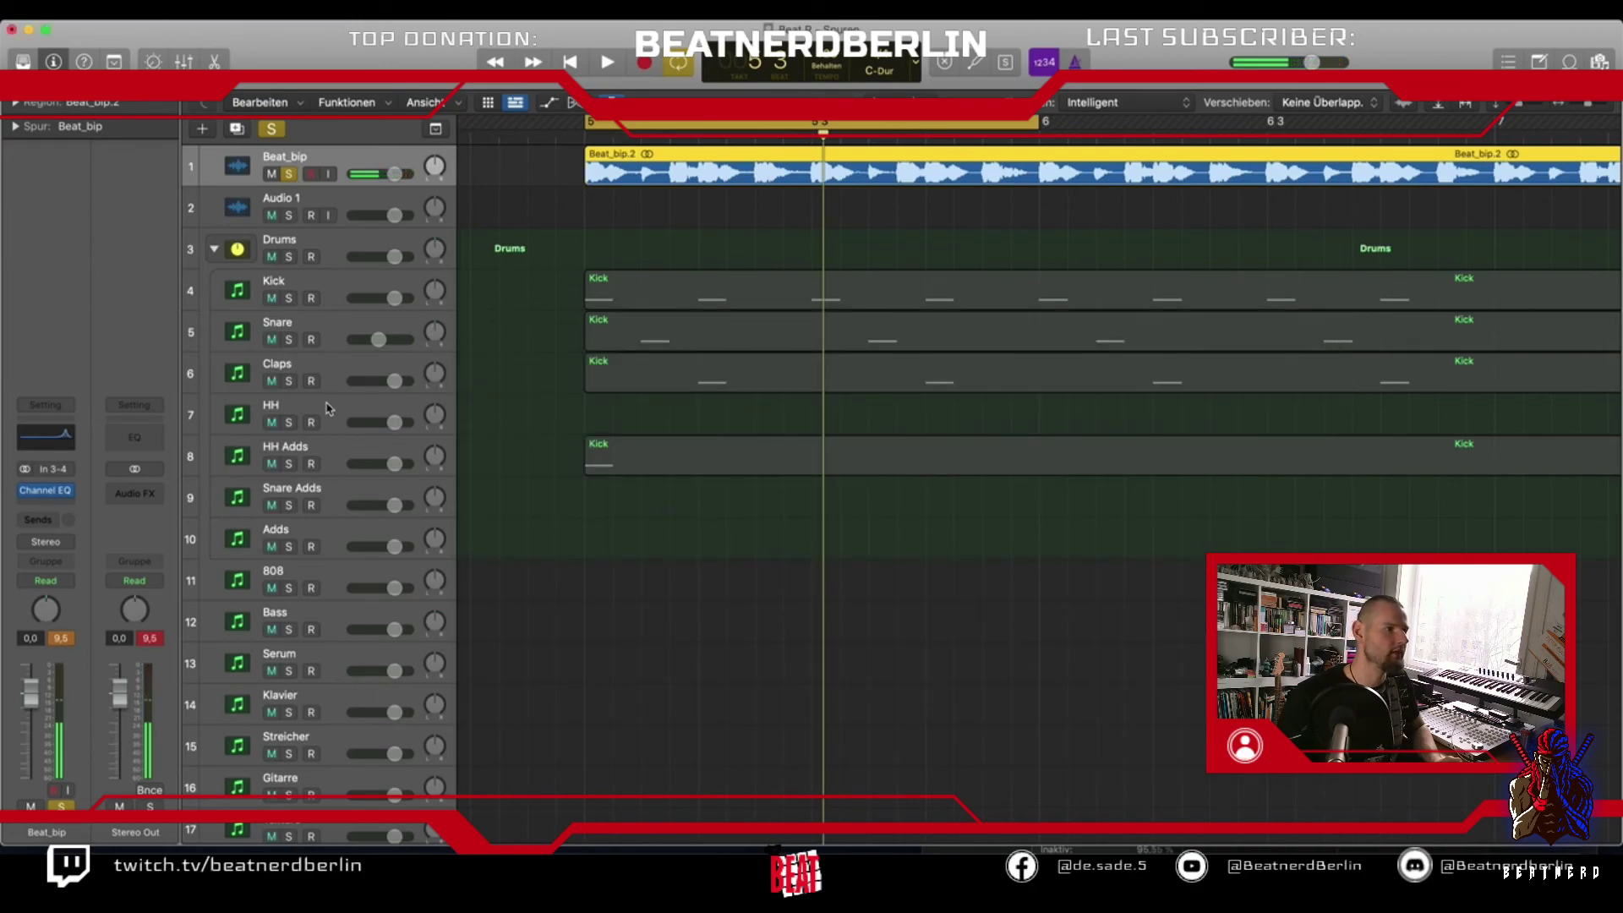
Open Battery 4 on the HH track, switch to Finder and open Capital Drum Kit 2's Cymbals folder
{"action": "left_click", "coordinate": [328, 408]}
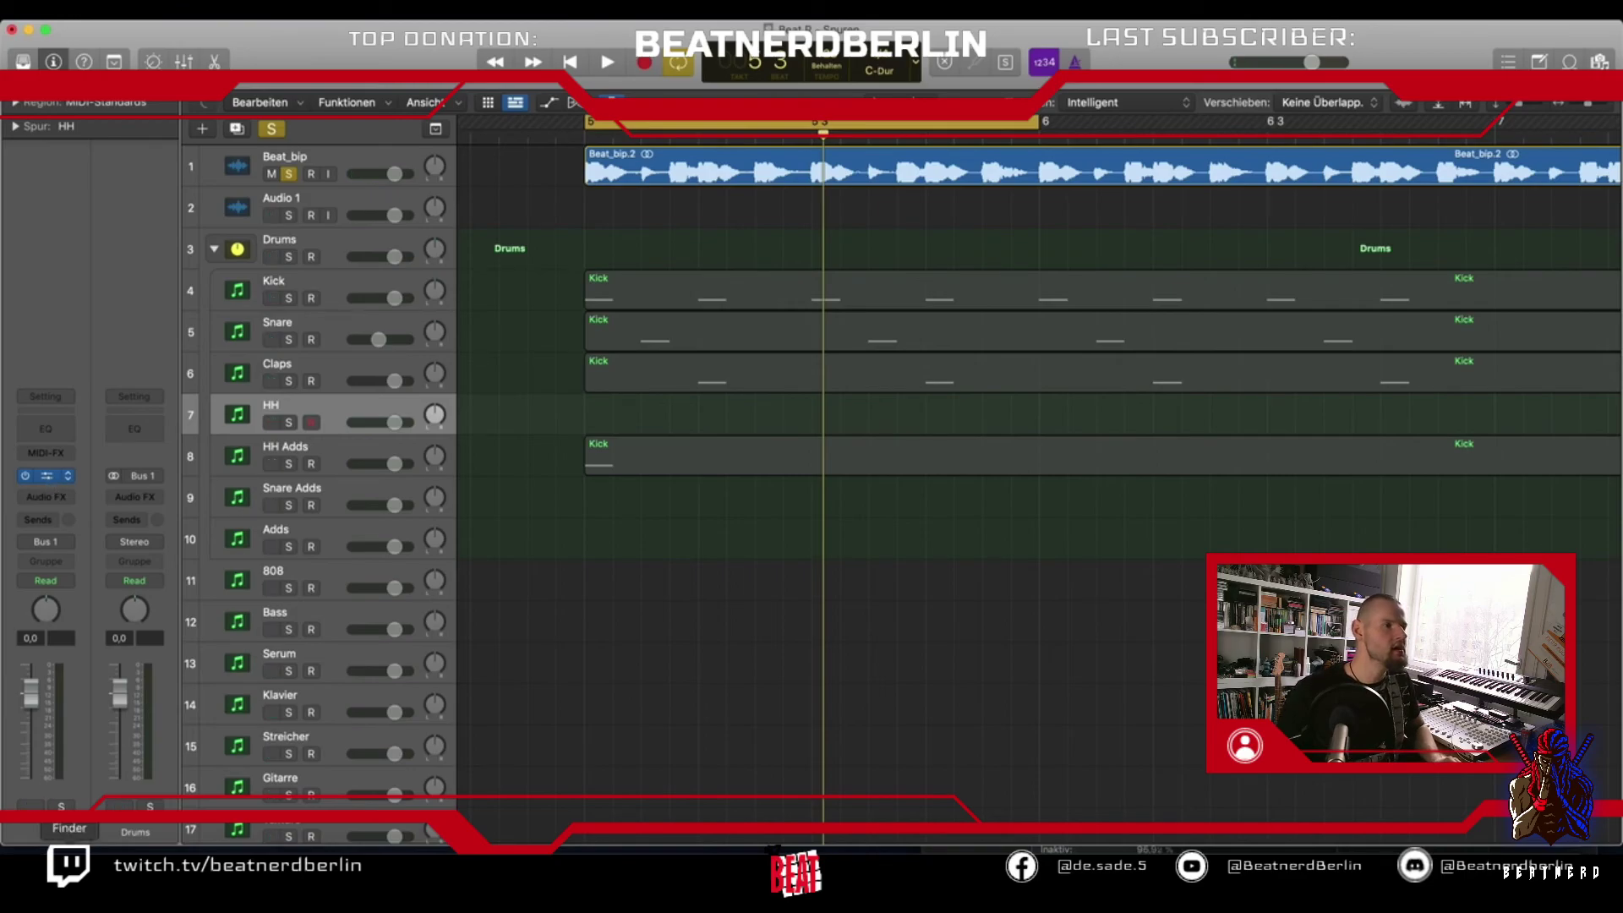
{"action": "left_click", "coordinate": [46, 475]}
{"action": "left_click", "coordinate": [69, 852]}
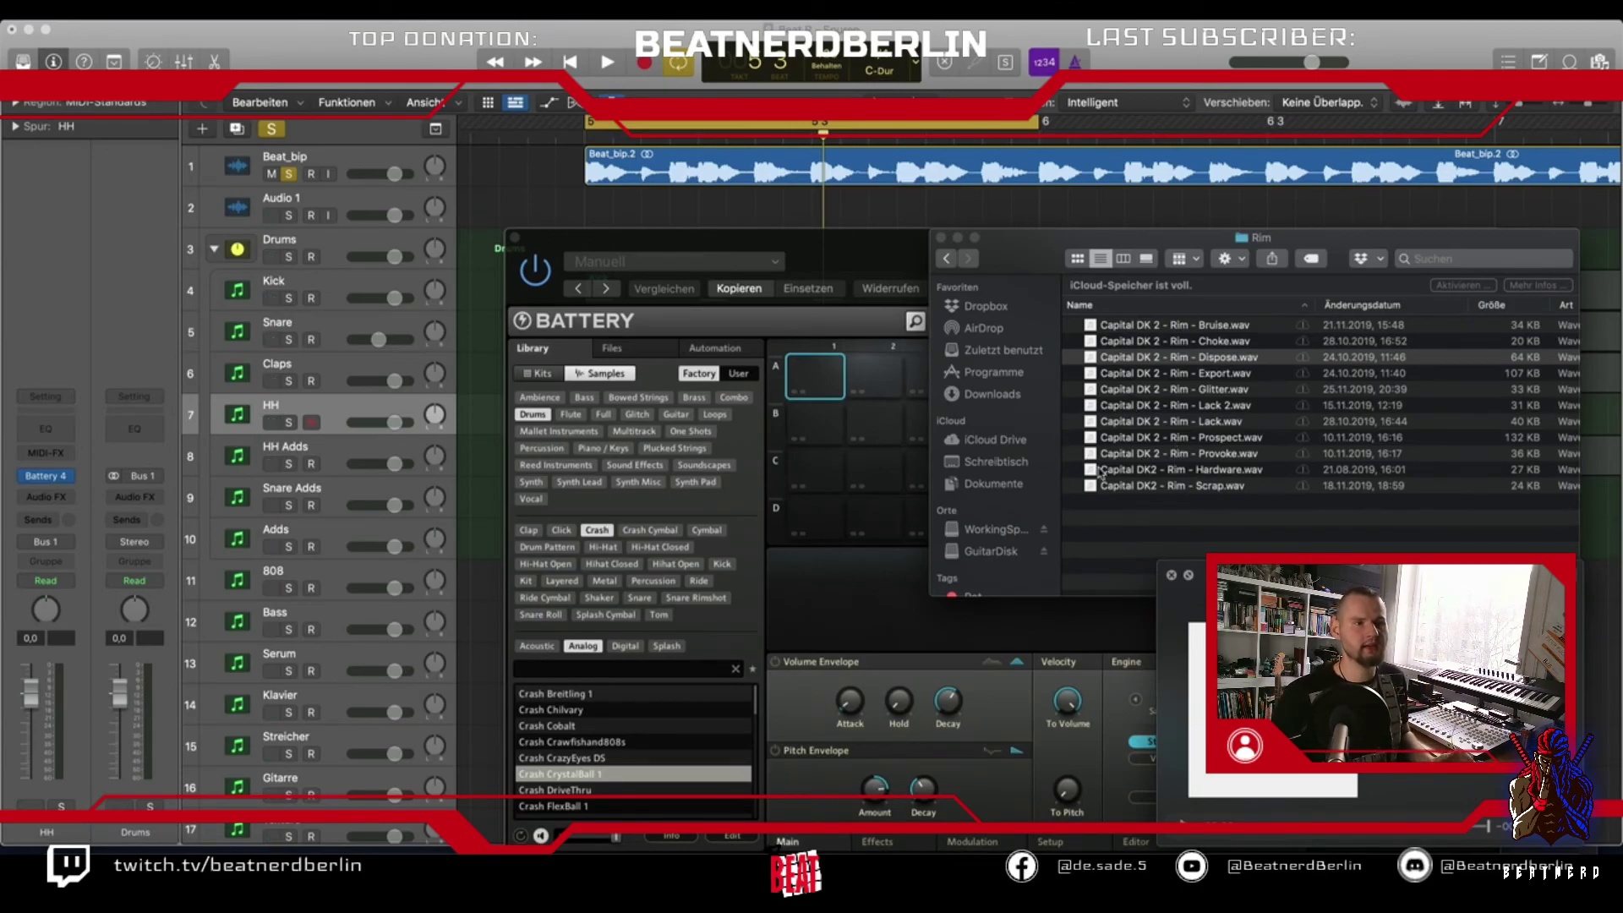
{"action": "left_click", "coordinate": [947, 259]}
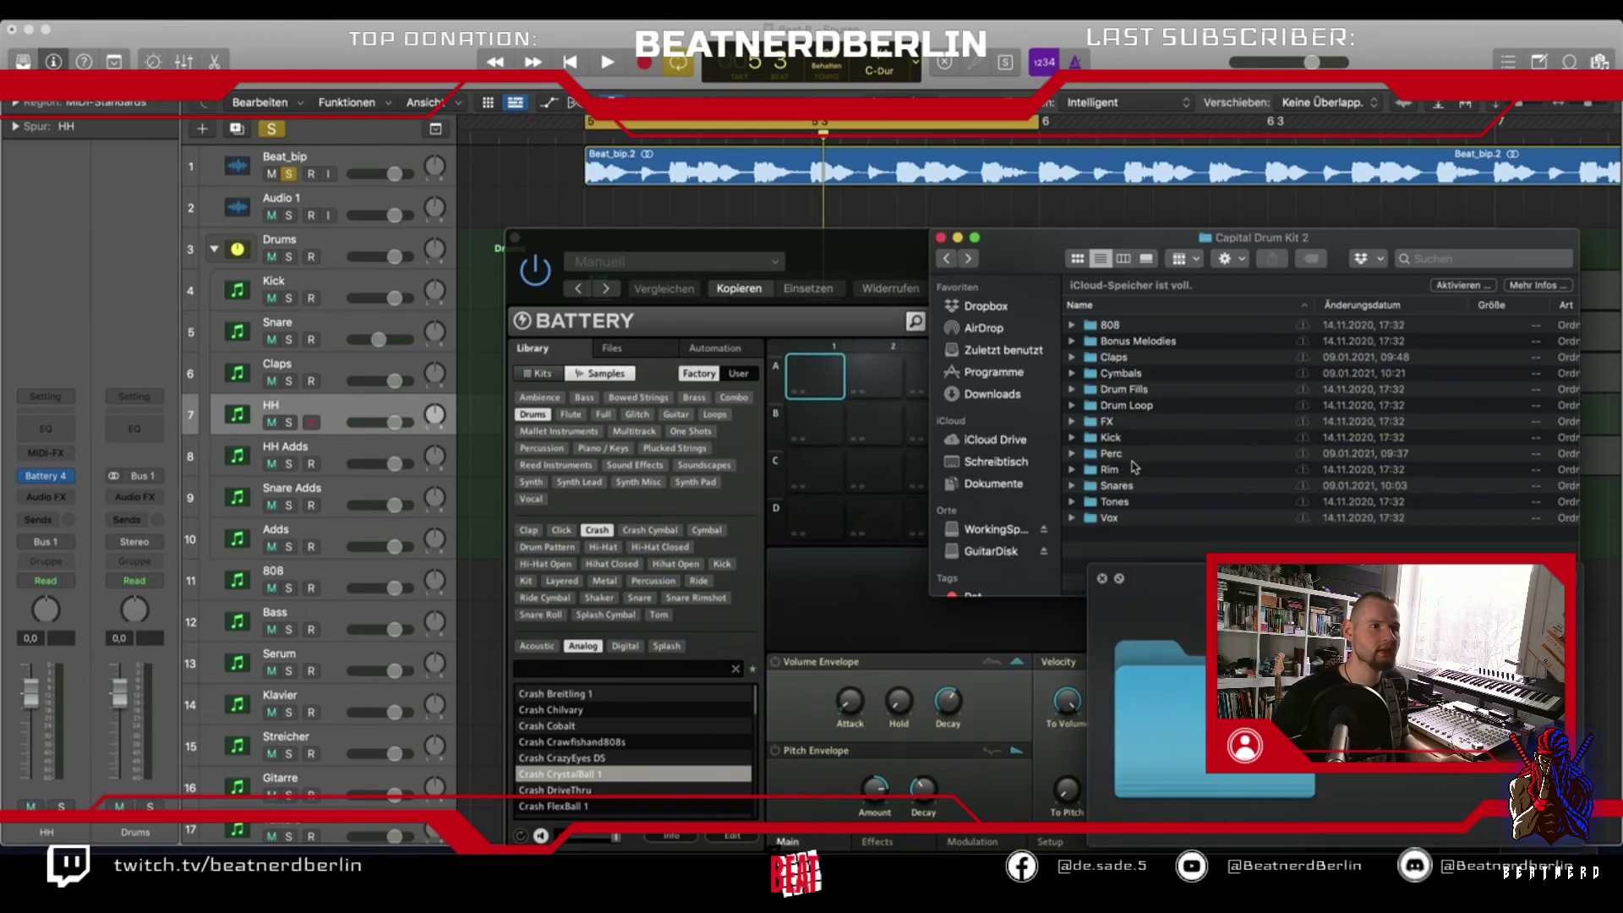
{"action": "double_click", "coordinate": [1123, 373]}
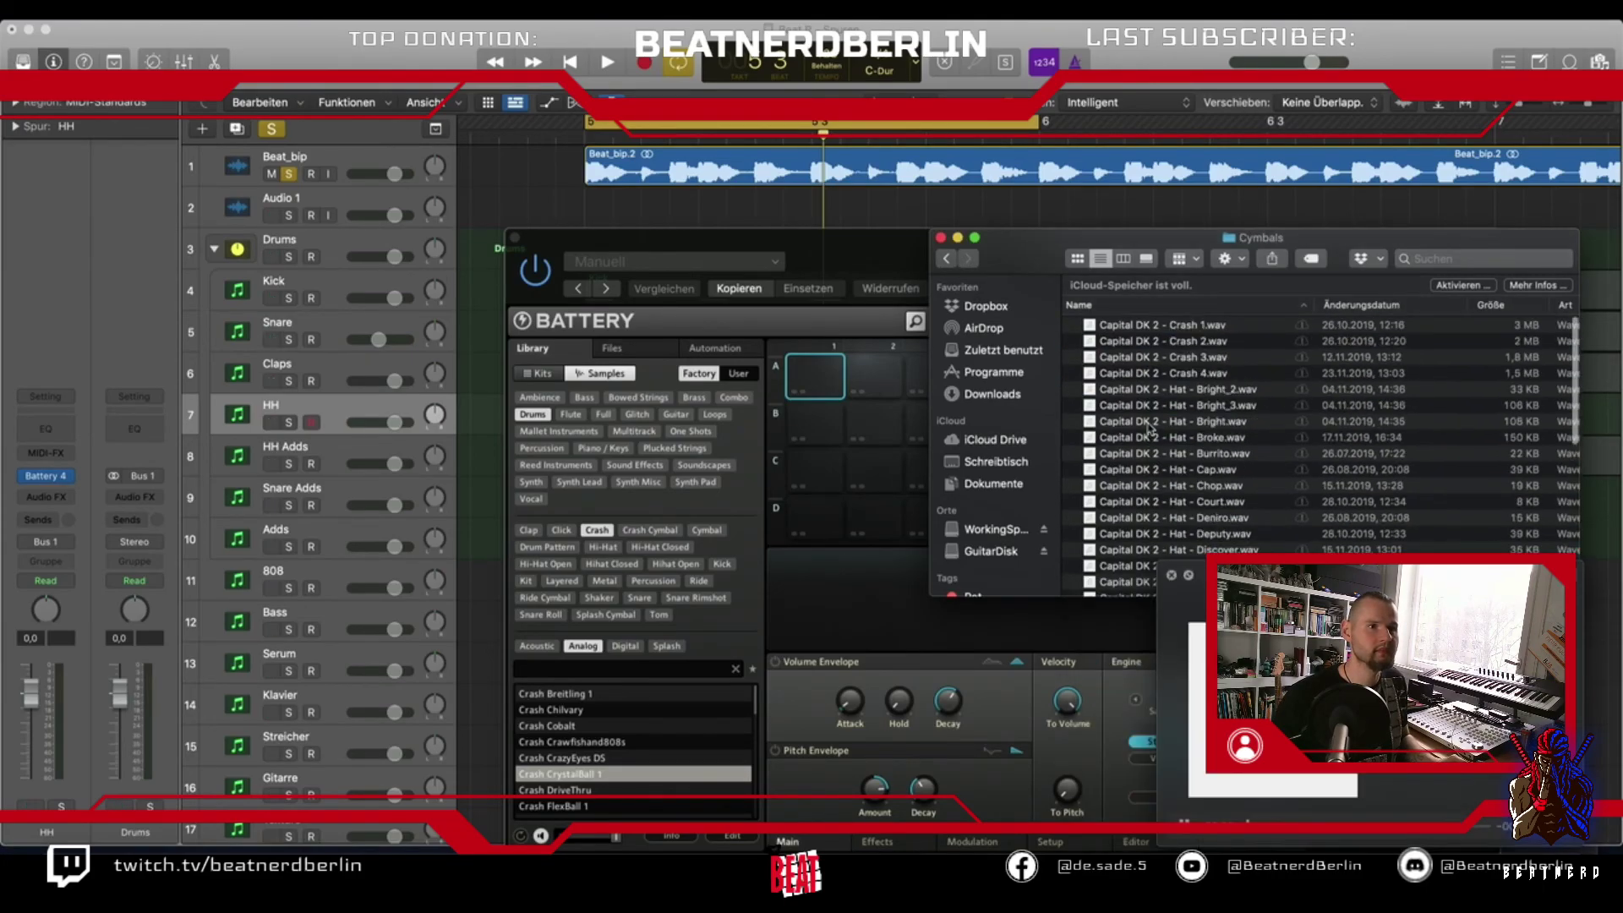
Load Capital DK 2 - Hat - Bright.wav into Battery cell A1 and Hat - Burrito.wav into A2, then close the plug-in window
{"action": "left_click", "coordinate": [1150, 421]}
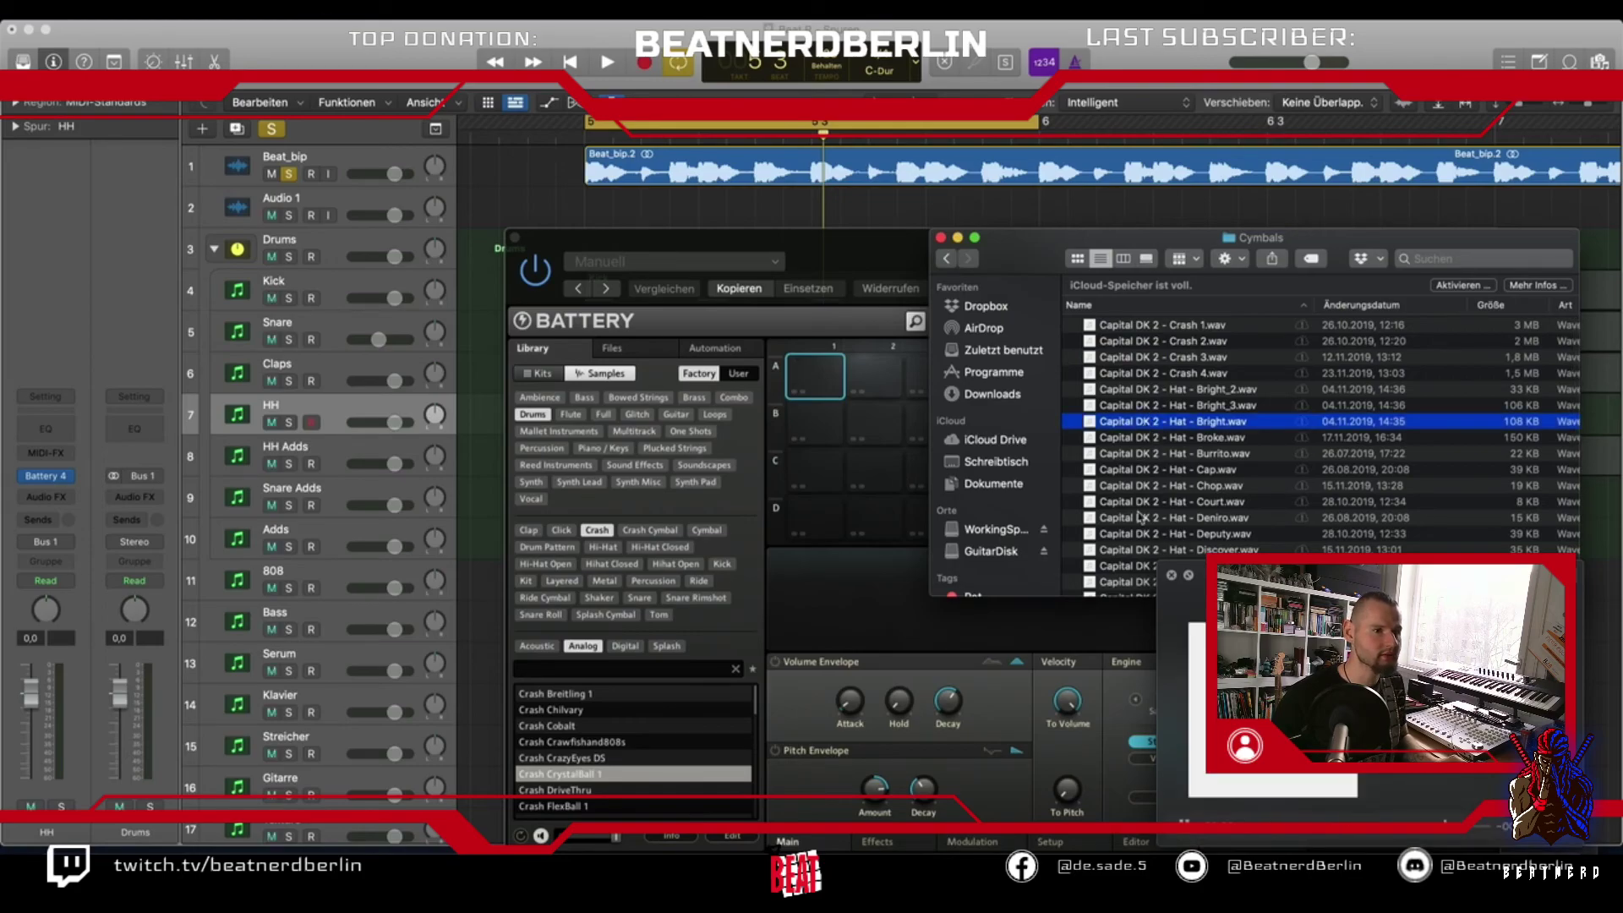
{"action": "left_click_drag", "start_coordinate": [1149, 429], "coordinate": [815, 375]}
{"action": "left_click", "coordinate": [1225, 453]}
{"action": "left_click_drag", "start_coordinate": [1224, 454], "coordinate": [898, 374]}
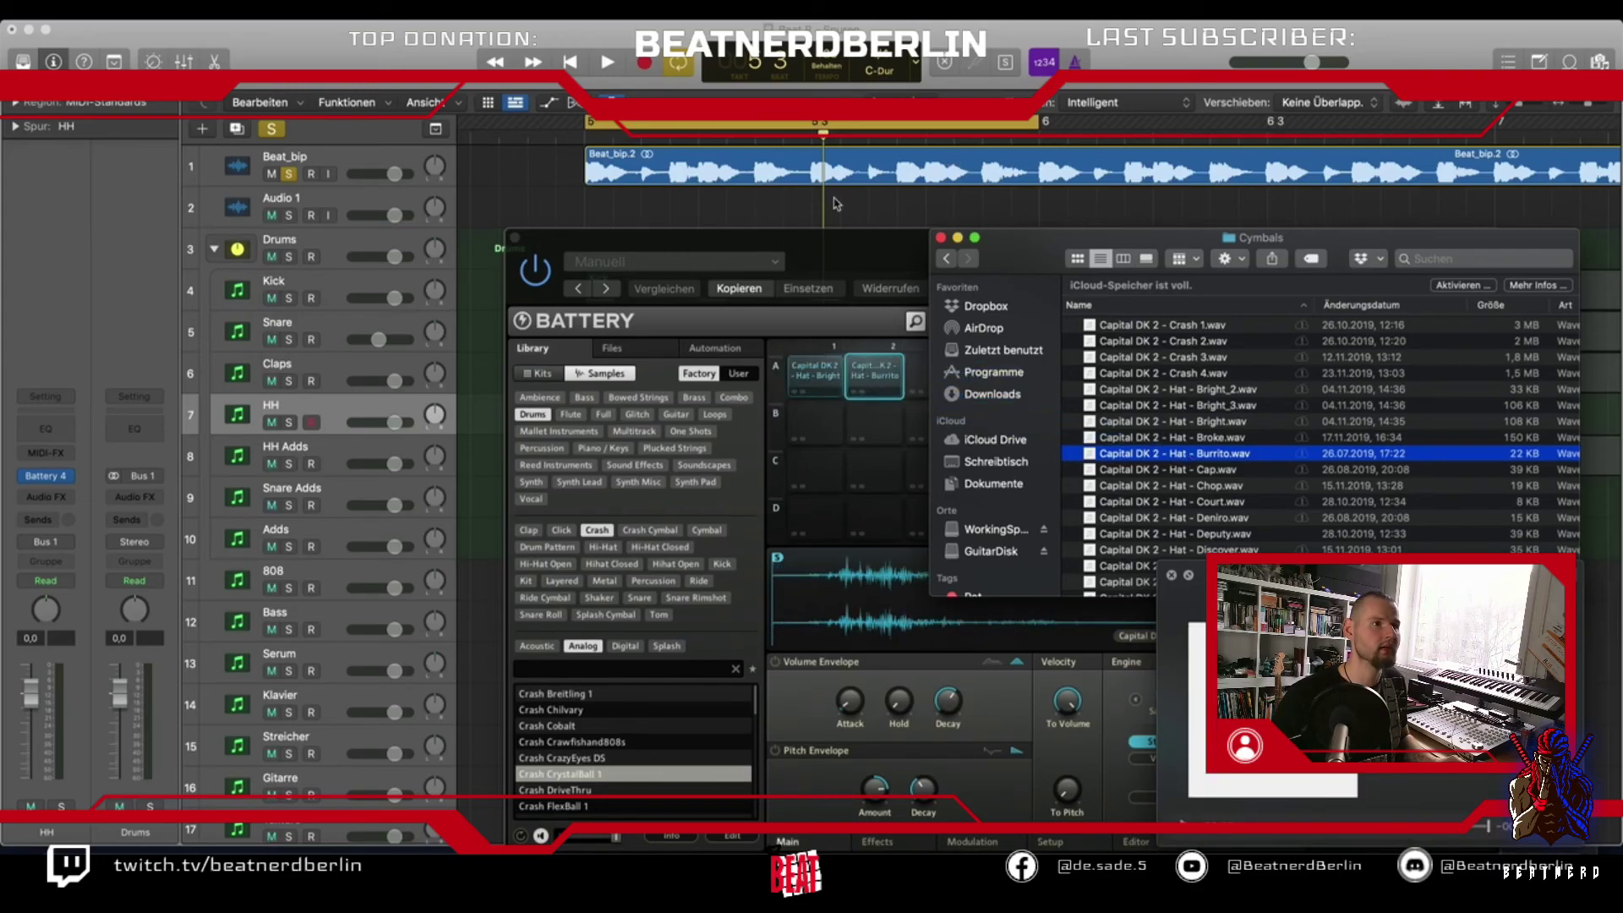
{"action": "left_click", "coordinate": [652, 235]}
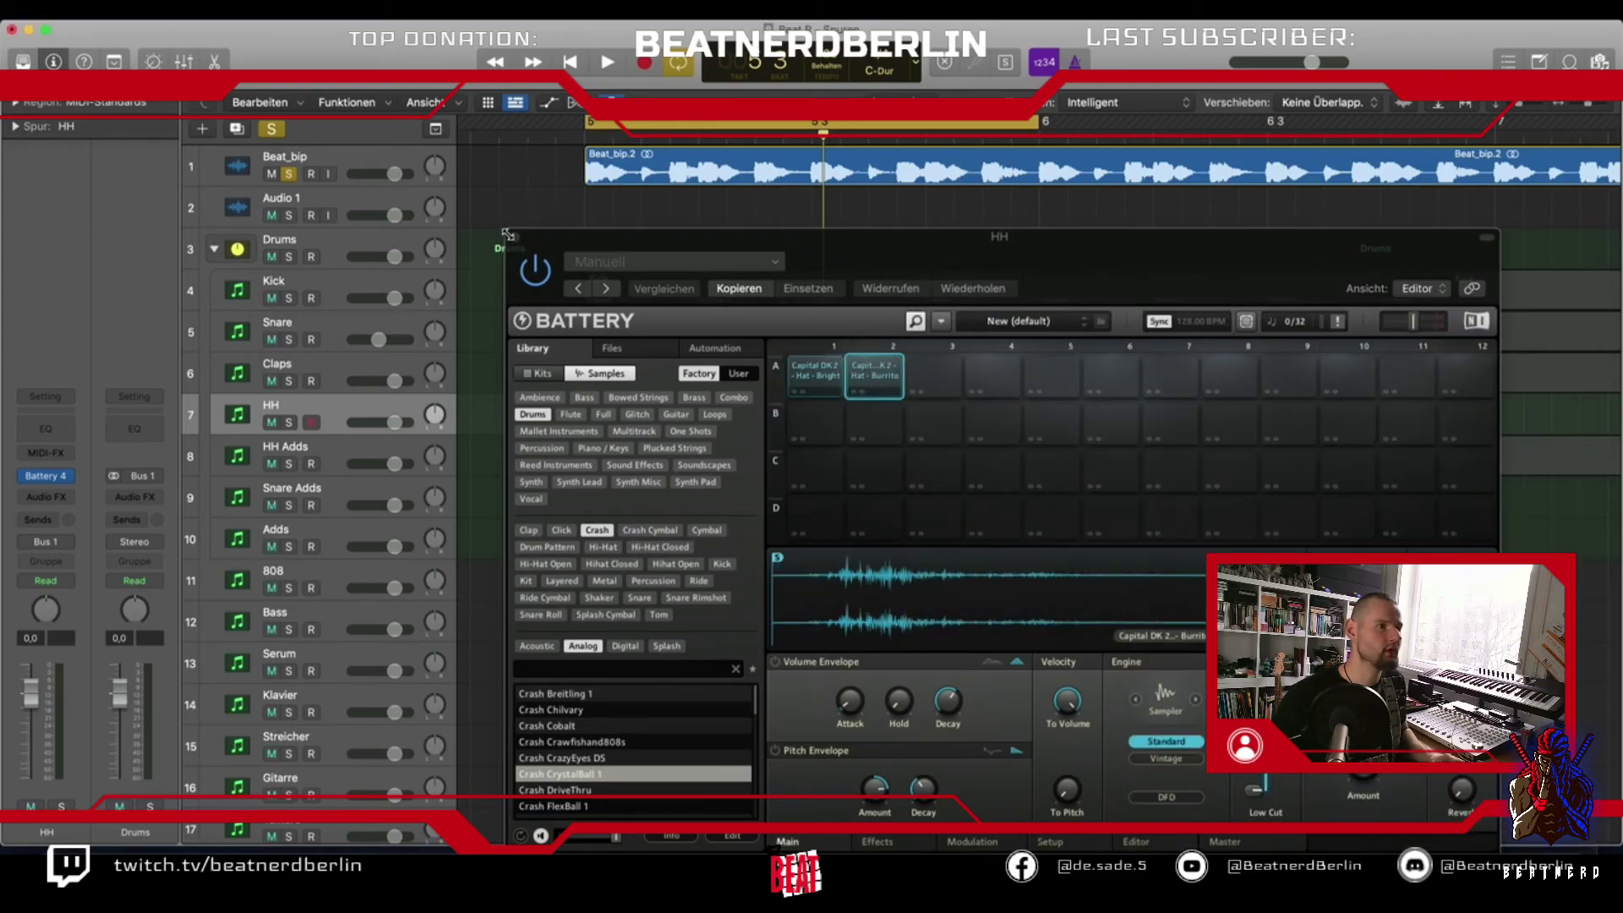
{"action": "left_click", "coordinate": [512, 238]}
Copy the HH Adds region onto the HH track at bar 5 and open the copy in the piano roll
{"action": "left_click", "coordinate": [671, 463]}
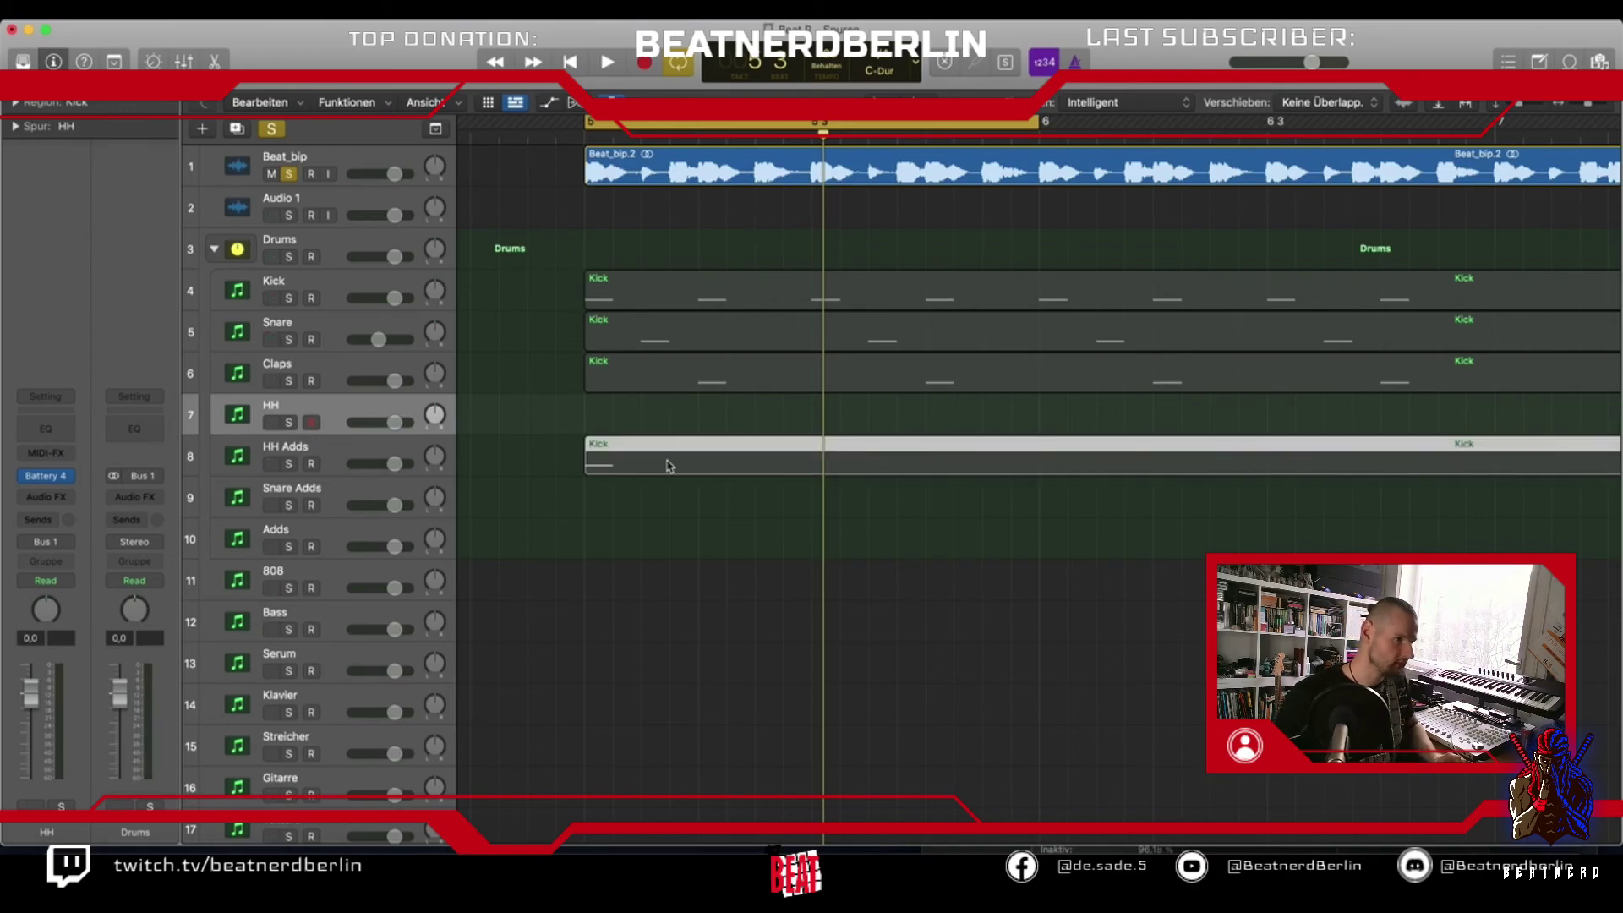
{"action": "left_click_drag", "start_coordinate": [671, 465], "coordinate": [636, 438]}
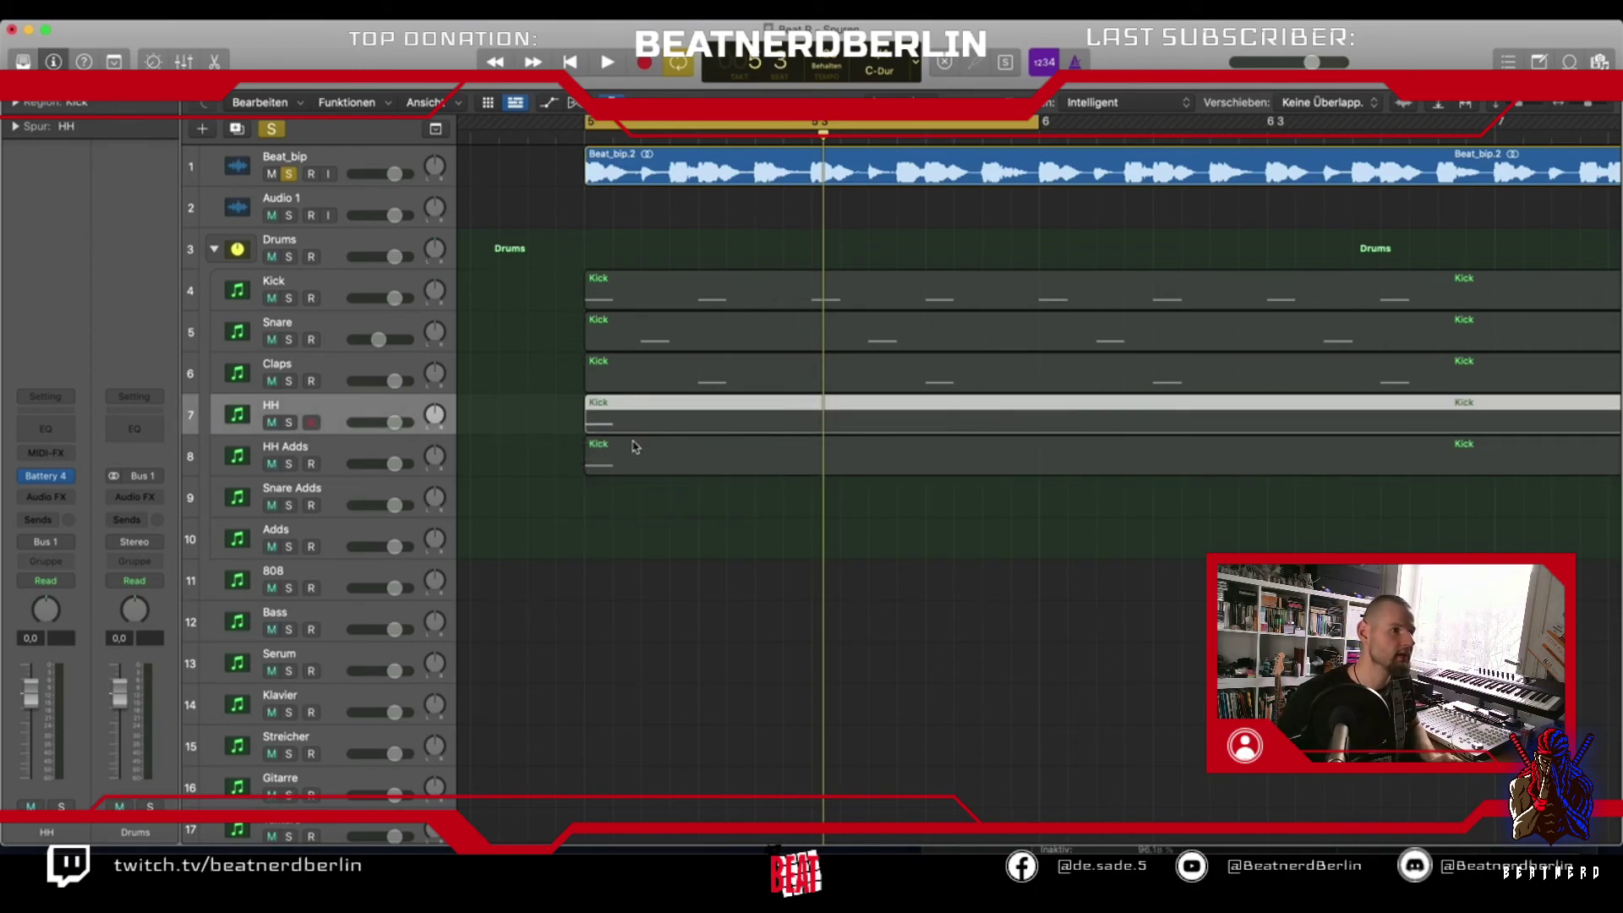
{"action": "double_click", "coordinate": [616, 422]}
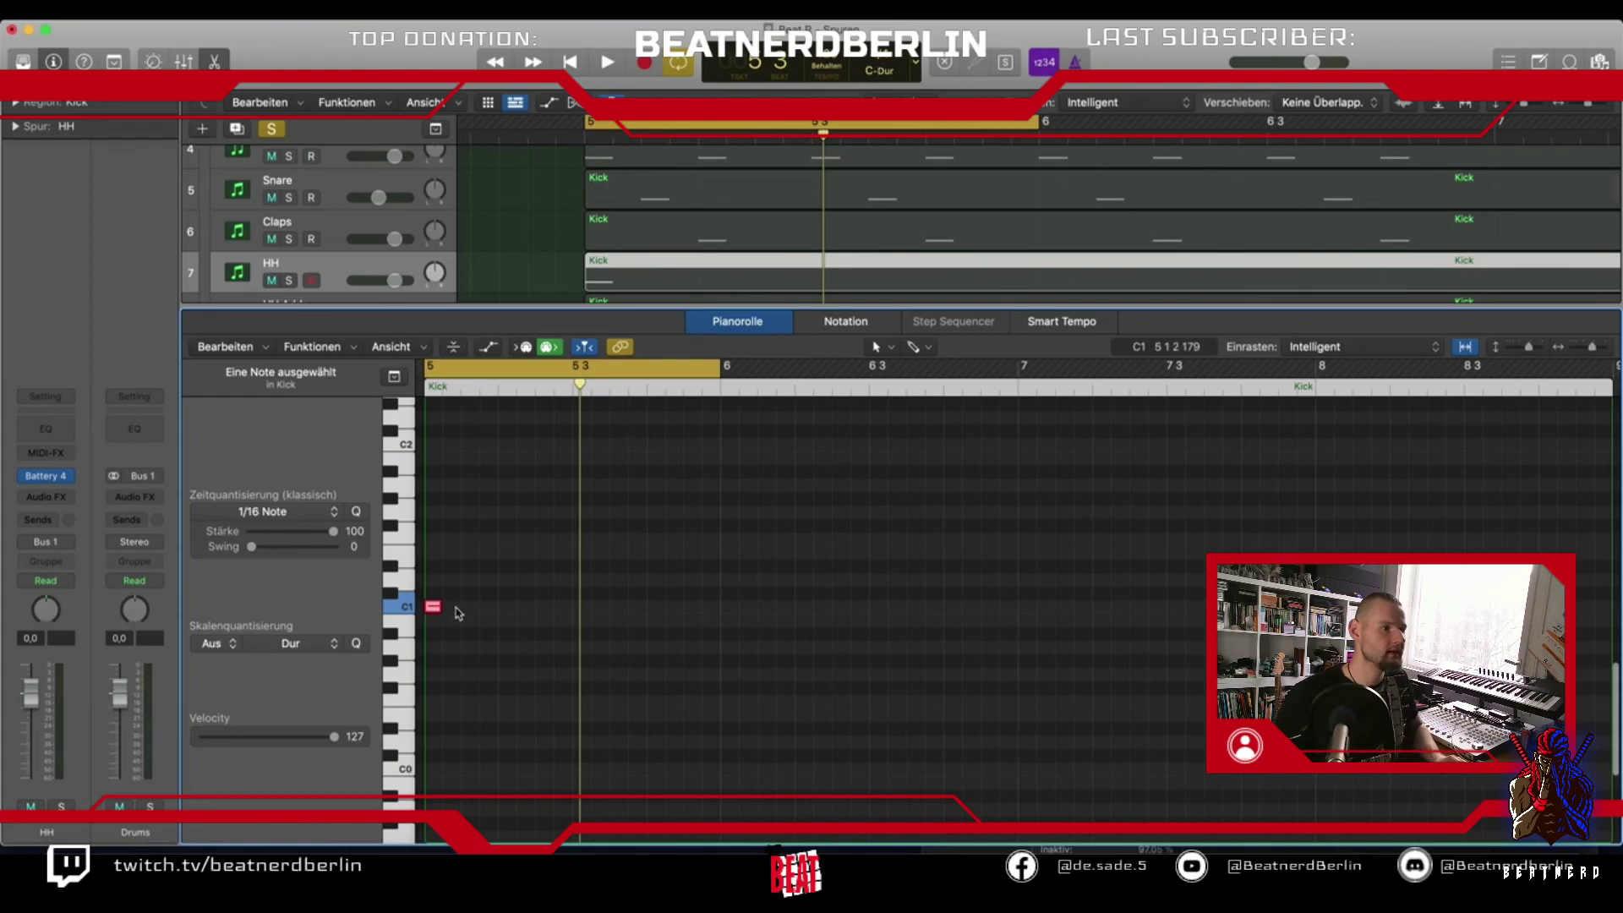
Clear the Beat_bip solo and solo the HH track
{"action": "key", "text": "s"}
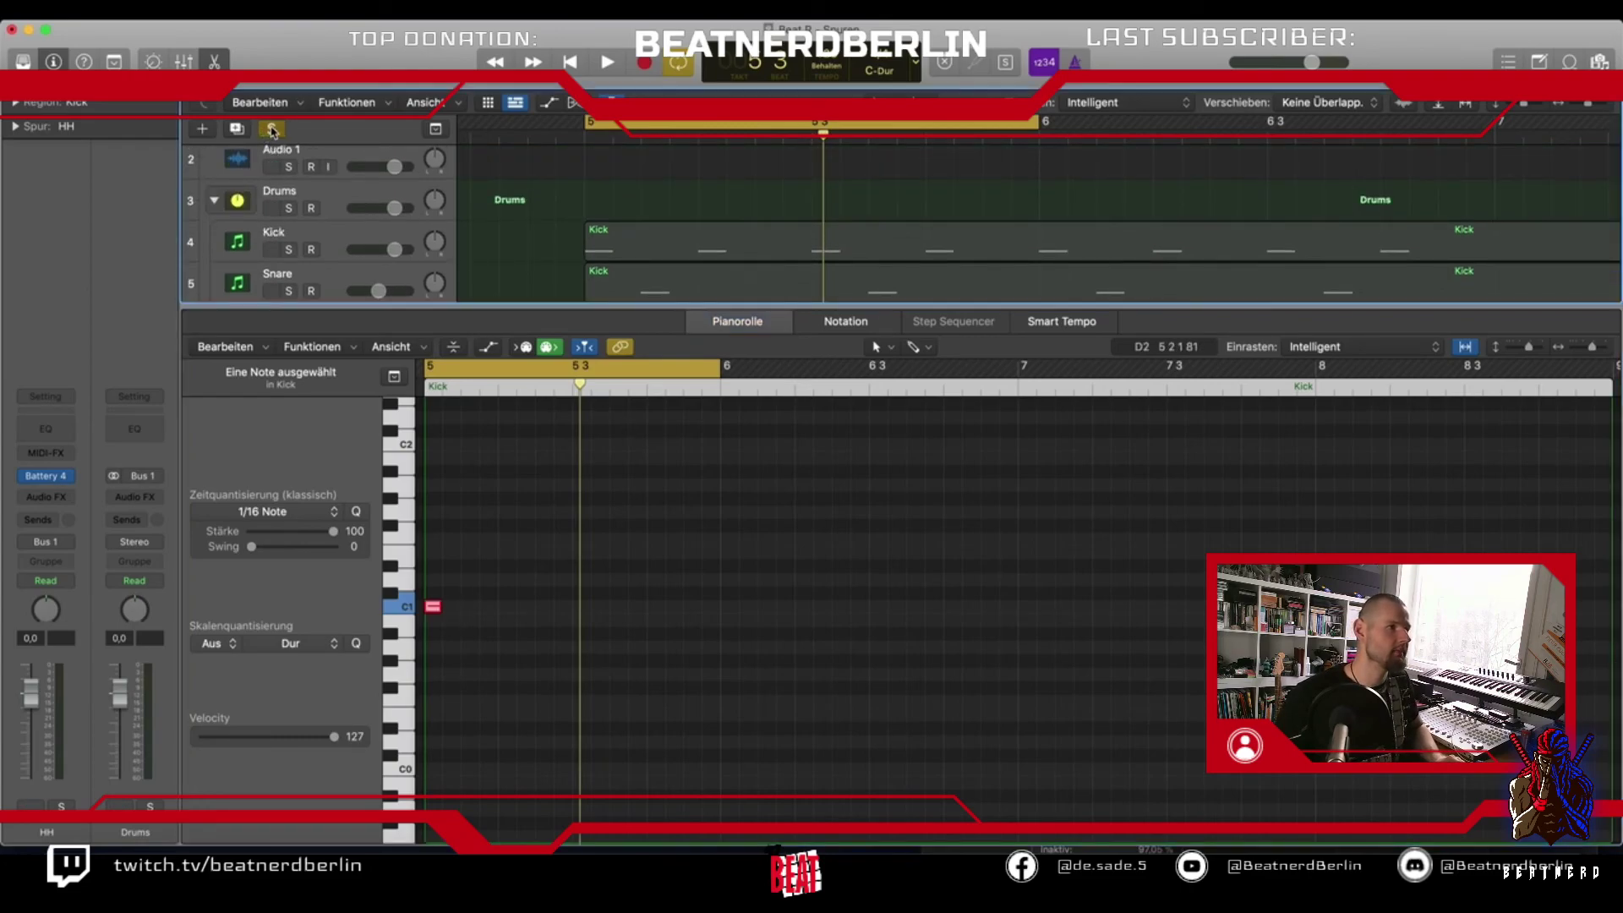
{"action": "scroll", "coordinate": [620, 252], "scroll_direction": "down", "scroll_amount": 2}
{"action": "scroll", "coordinate": [620, 252], "scroll_direction": "up", "scroll_amount": 3}
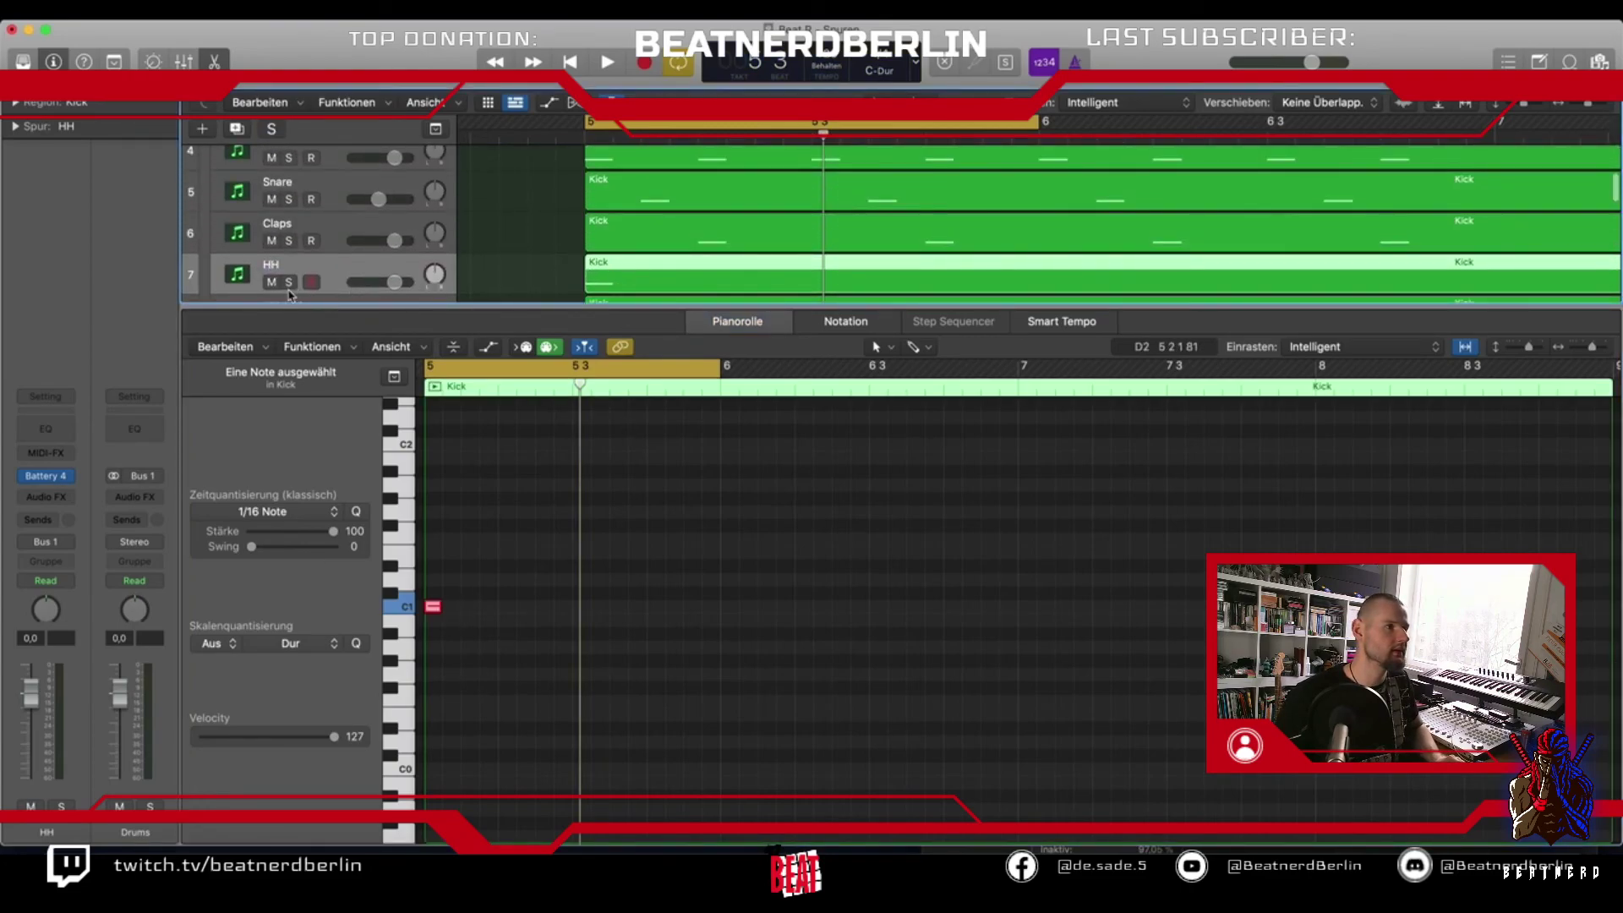
{"action": "left_click", "coordinate": [288, 282]}
{"action": "scroll", "coordinate": [463, 488], "scroll_direction": "up", "scroll_amount": 5}
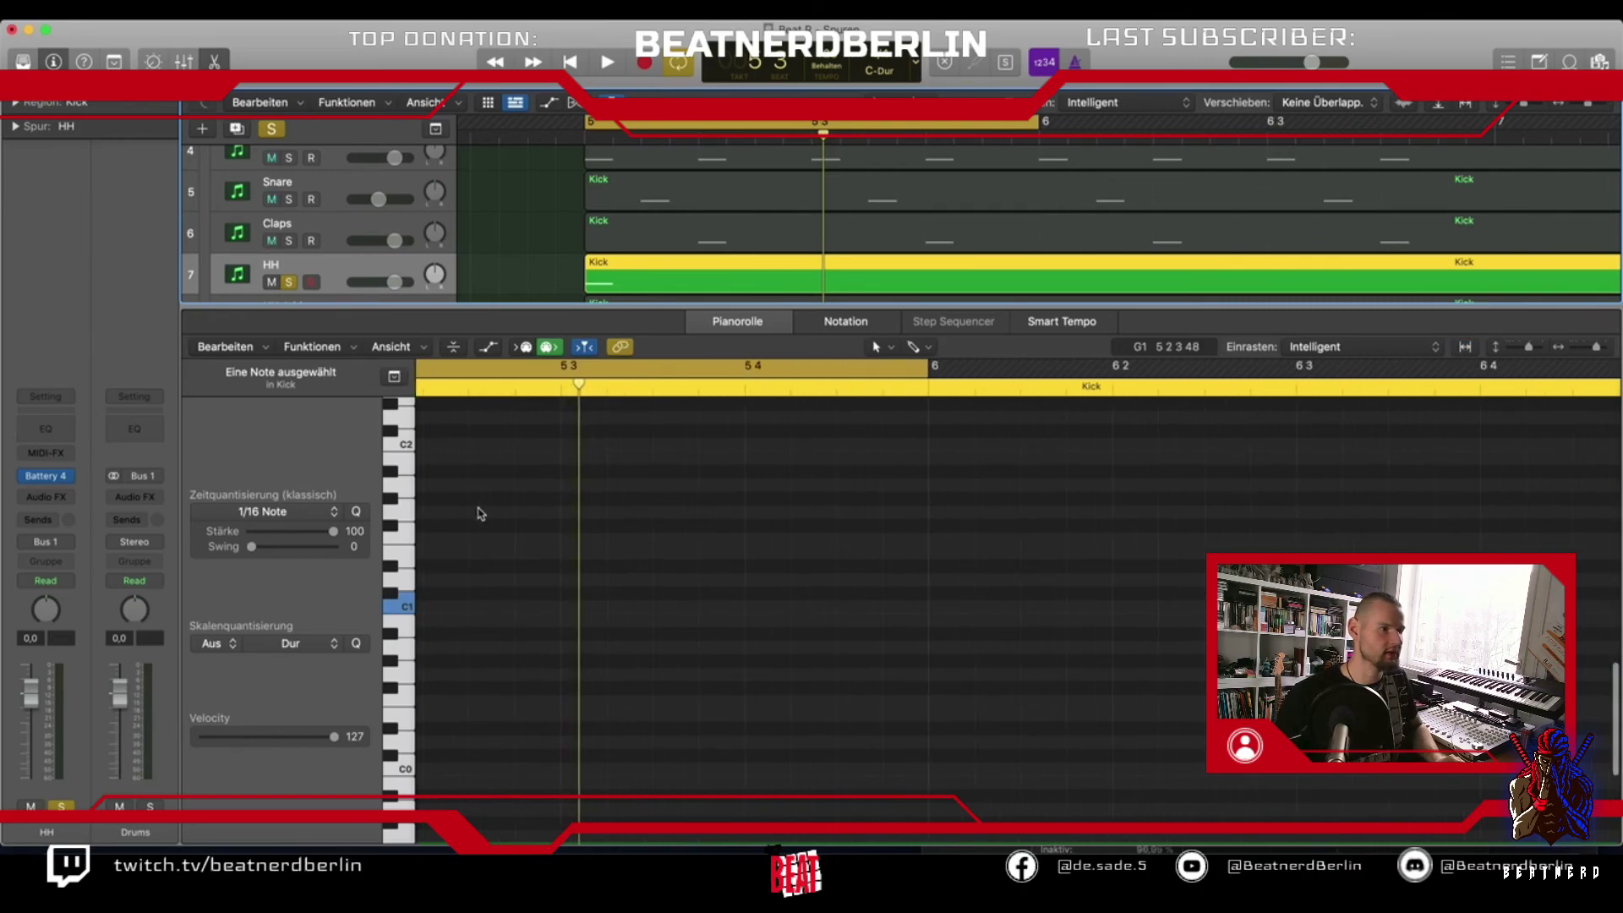
Place five C1 hi-hat notes in the first half of bar 5, copy them to the second half and play the loop
{"action": "left_click", "coordinate": [640, 605]}
{"action": "left_click_drag", "start_coordinate": [654, 611], "coordinate": [921, 610]}
{"action": "key", "text": "super+Left"}
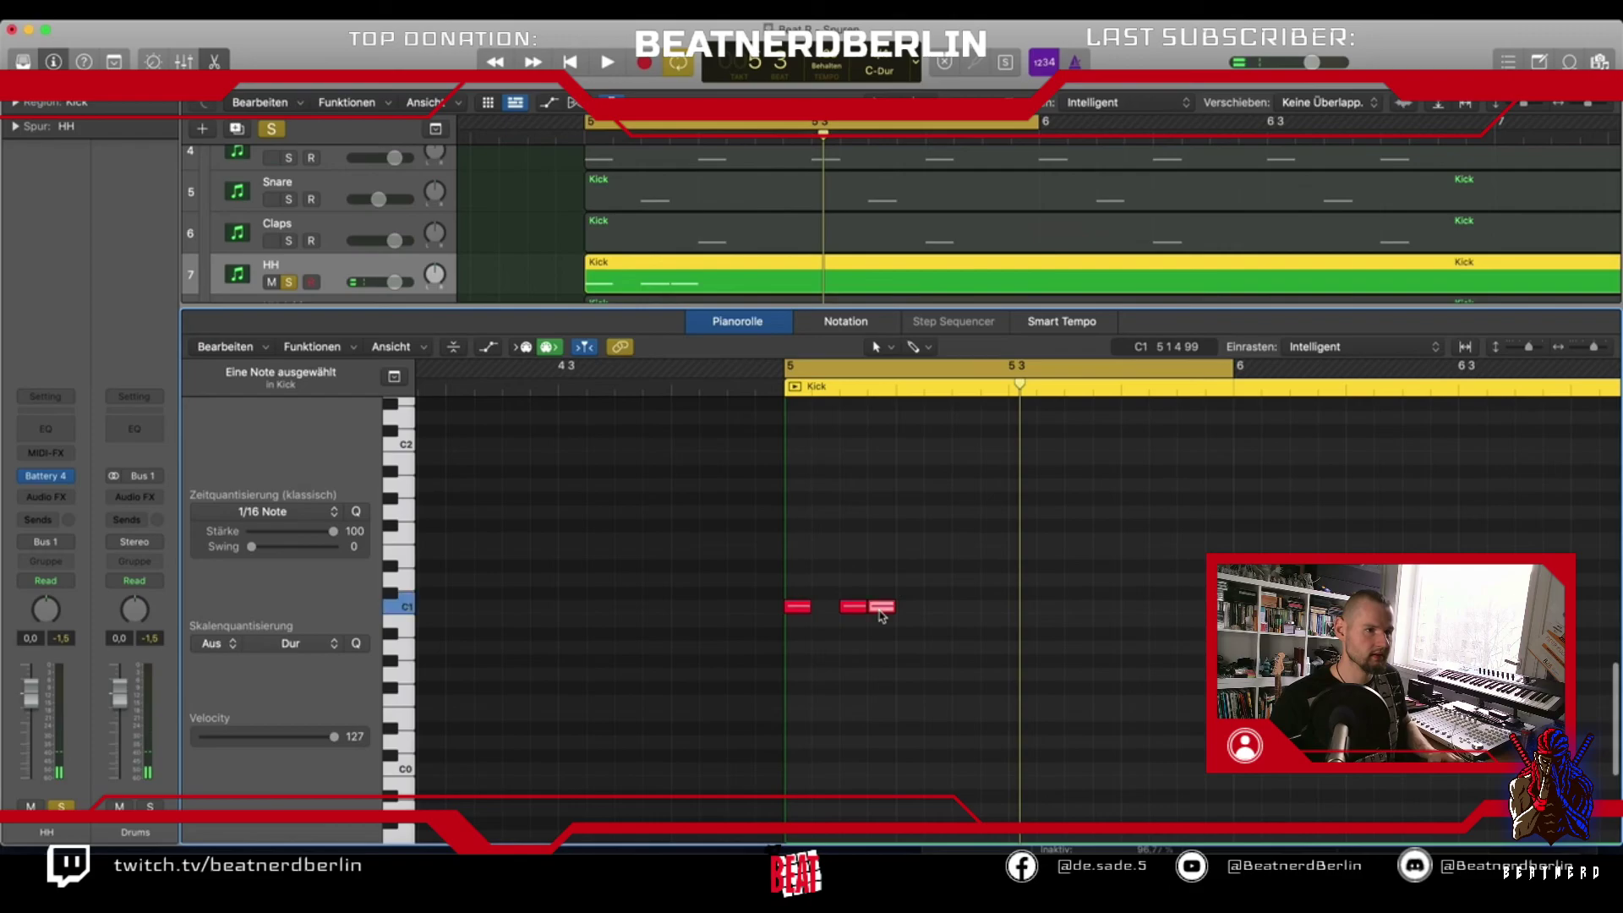
{"action": "left_click_drag", "start_coordinate": [882, 616], "coordinate": [1023, 617]}
{"action": "key", "text": "space"}
{"action": "key", "text": "space"}
{"action": "key", "text": "space"}
{"action": "key", "text": "space"}
{"action": "key", "text": "space"}
{"action": "key", "text": "space"}
{"action": "key", "text": "space"}
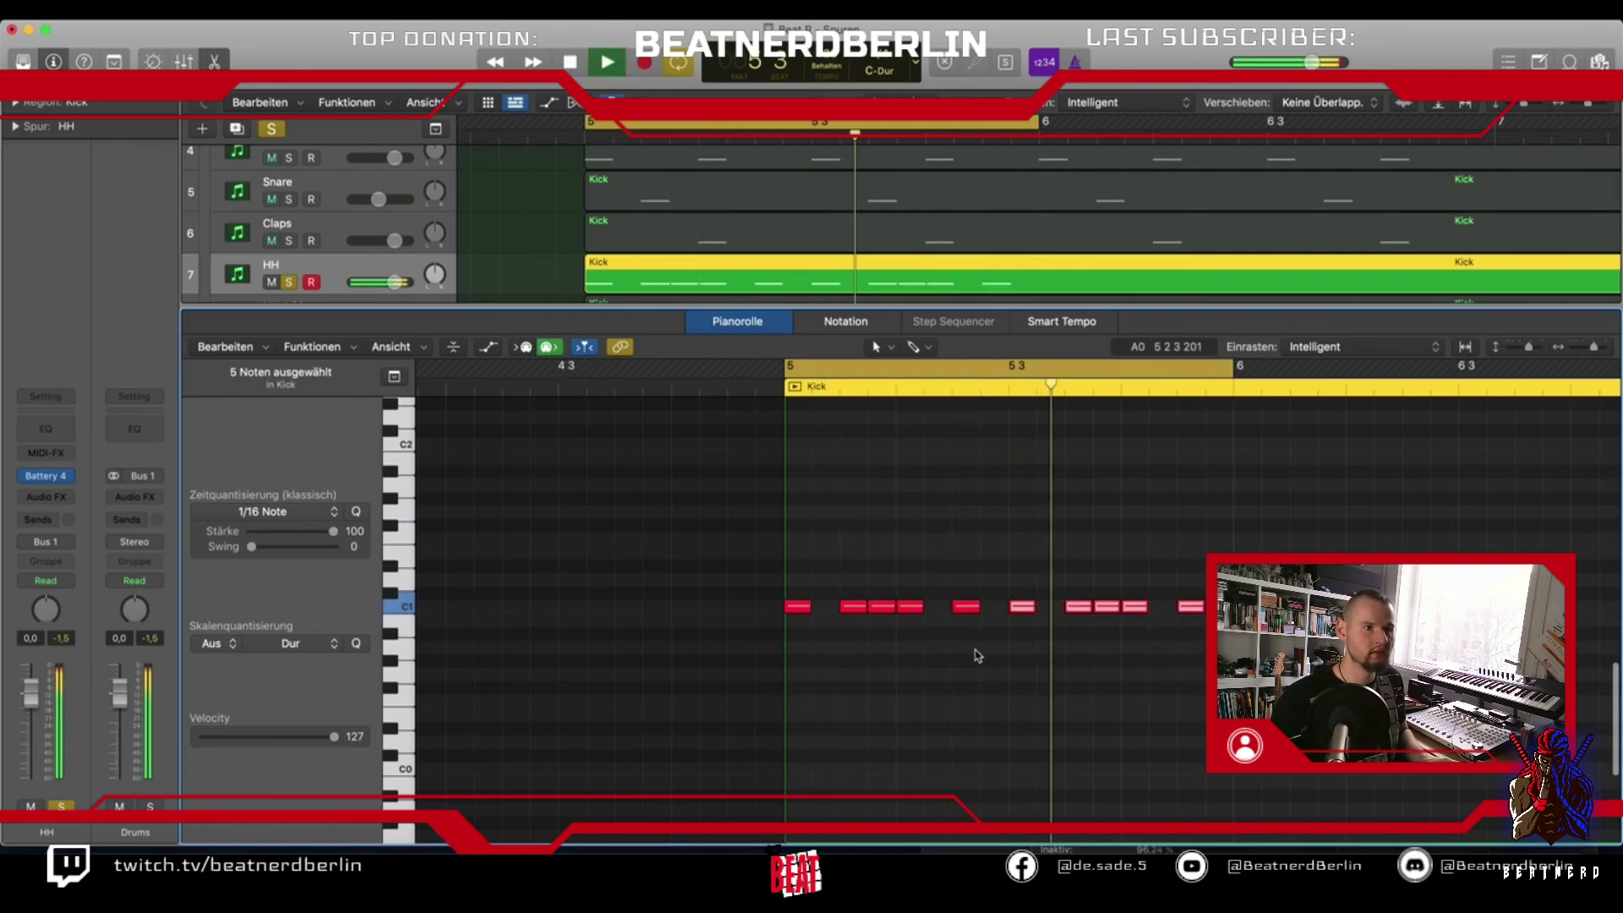
{"action": "key", "text": "space"}
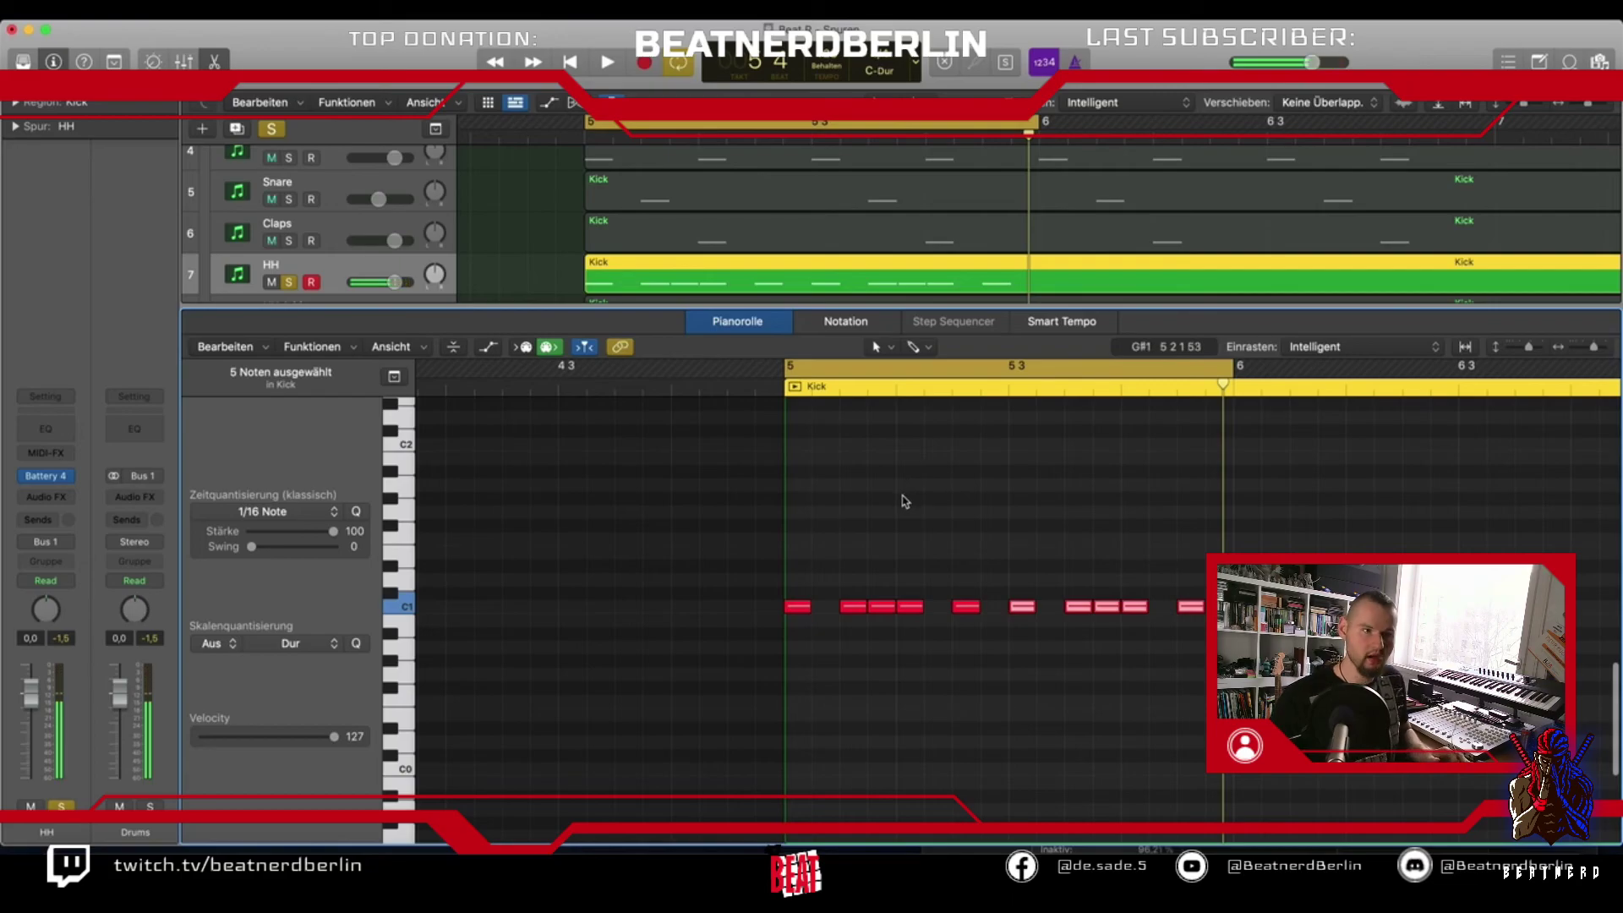
Extend the loop to the start of bar 7 and reopen the HH region in the piano roll
{"action": "key", "text": "super+Left"}
{"action": "key", "text": "p"}
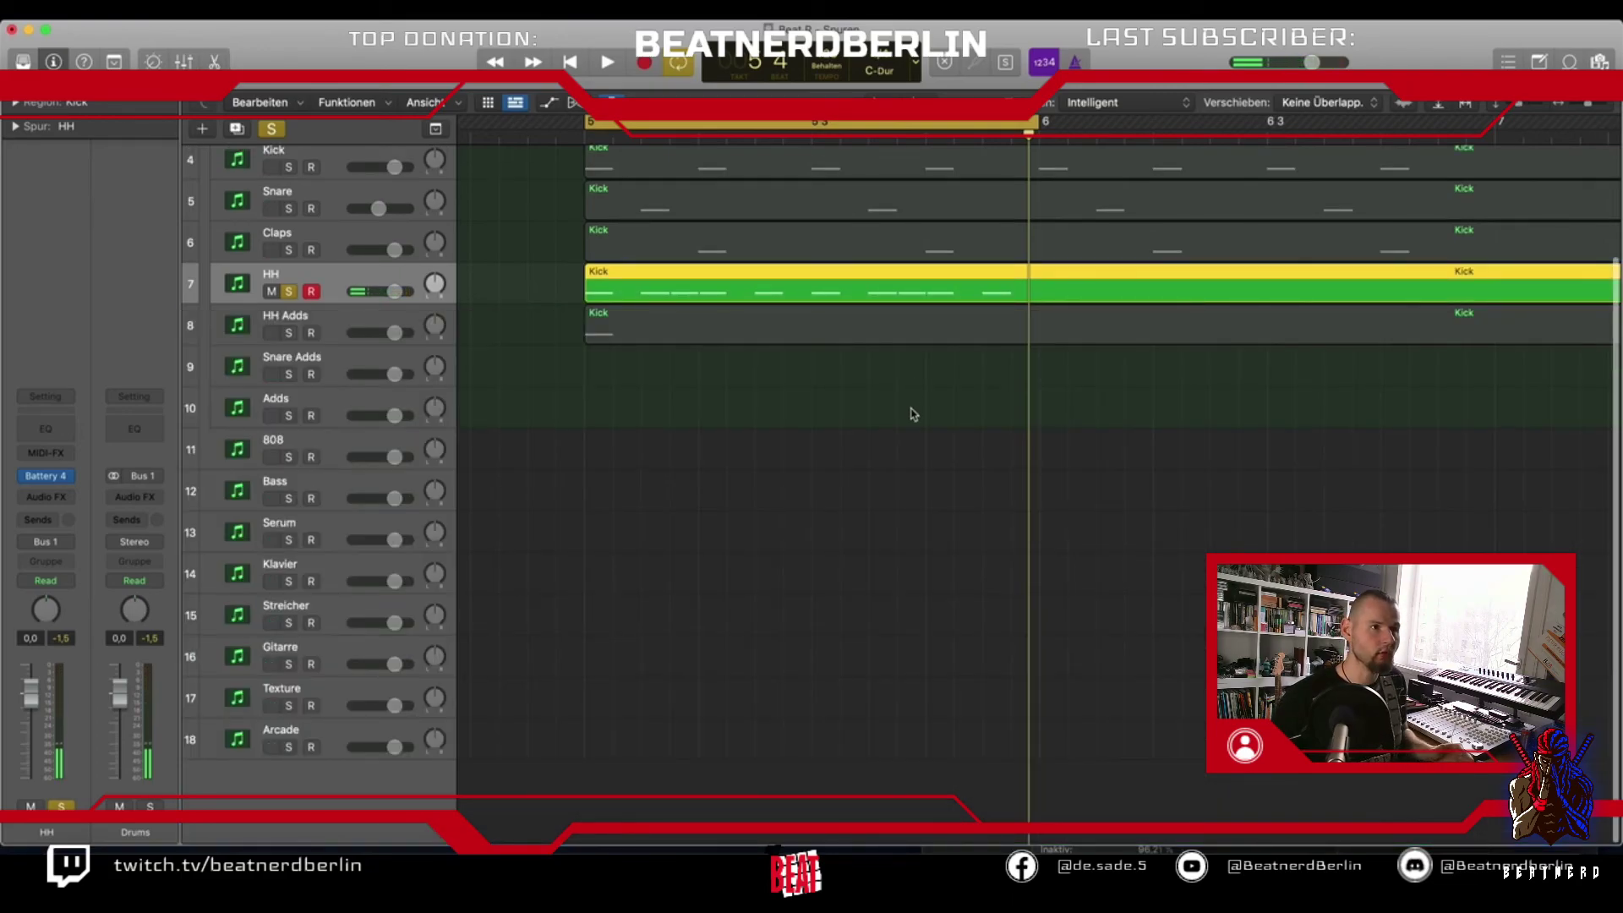
{"action": "key", "text": "super+Left"}
{"action": "scroll", "coordinate": [913, 415], "scroll_direction": "right", "scroll_amount": 3}
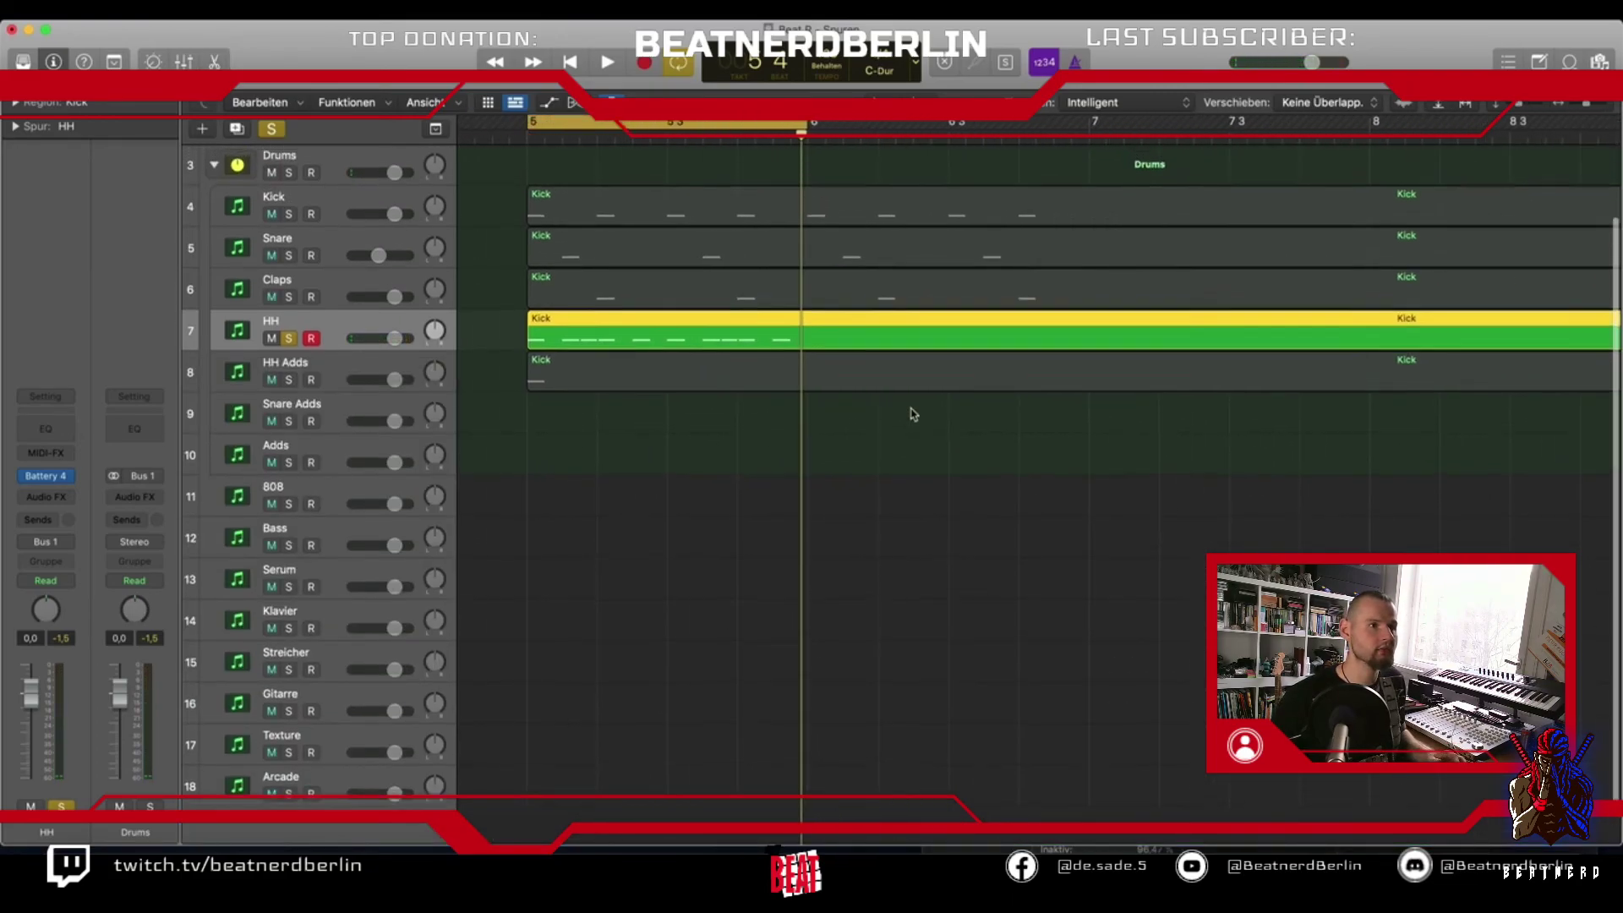
{"action": "key", "text": "super+Left"}
{"action": "left_click", "coordinate": [576, 415]}
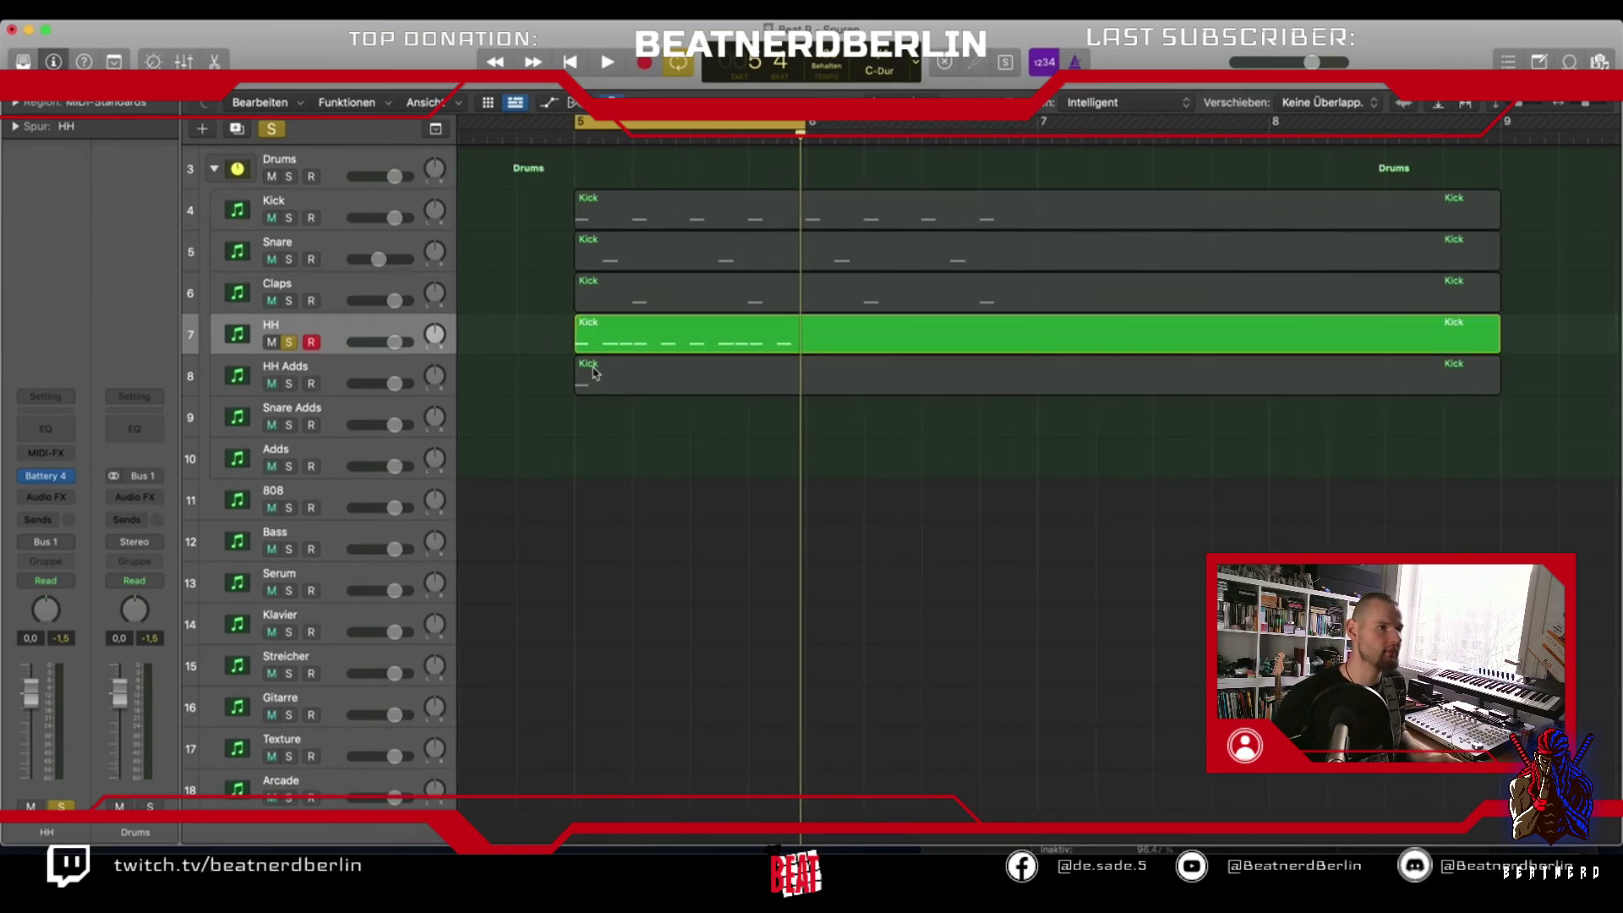
{"action": "double_click", "coordinate": [608, 330]}
{"action": "left_click_drag", "start_coordinate": [801, 123], "coordinate": [1040, 189]}
Select all ten hi-hat notes, copy the bar 5 pattern into bar 6 and close the piano roll
{"action": "left_click_drag", "start_coordinate": [1202, 500], "coordinate": [900, 747]}
{"action": "key", "text": "ctrl+m"}
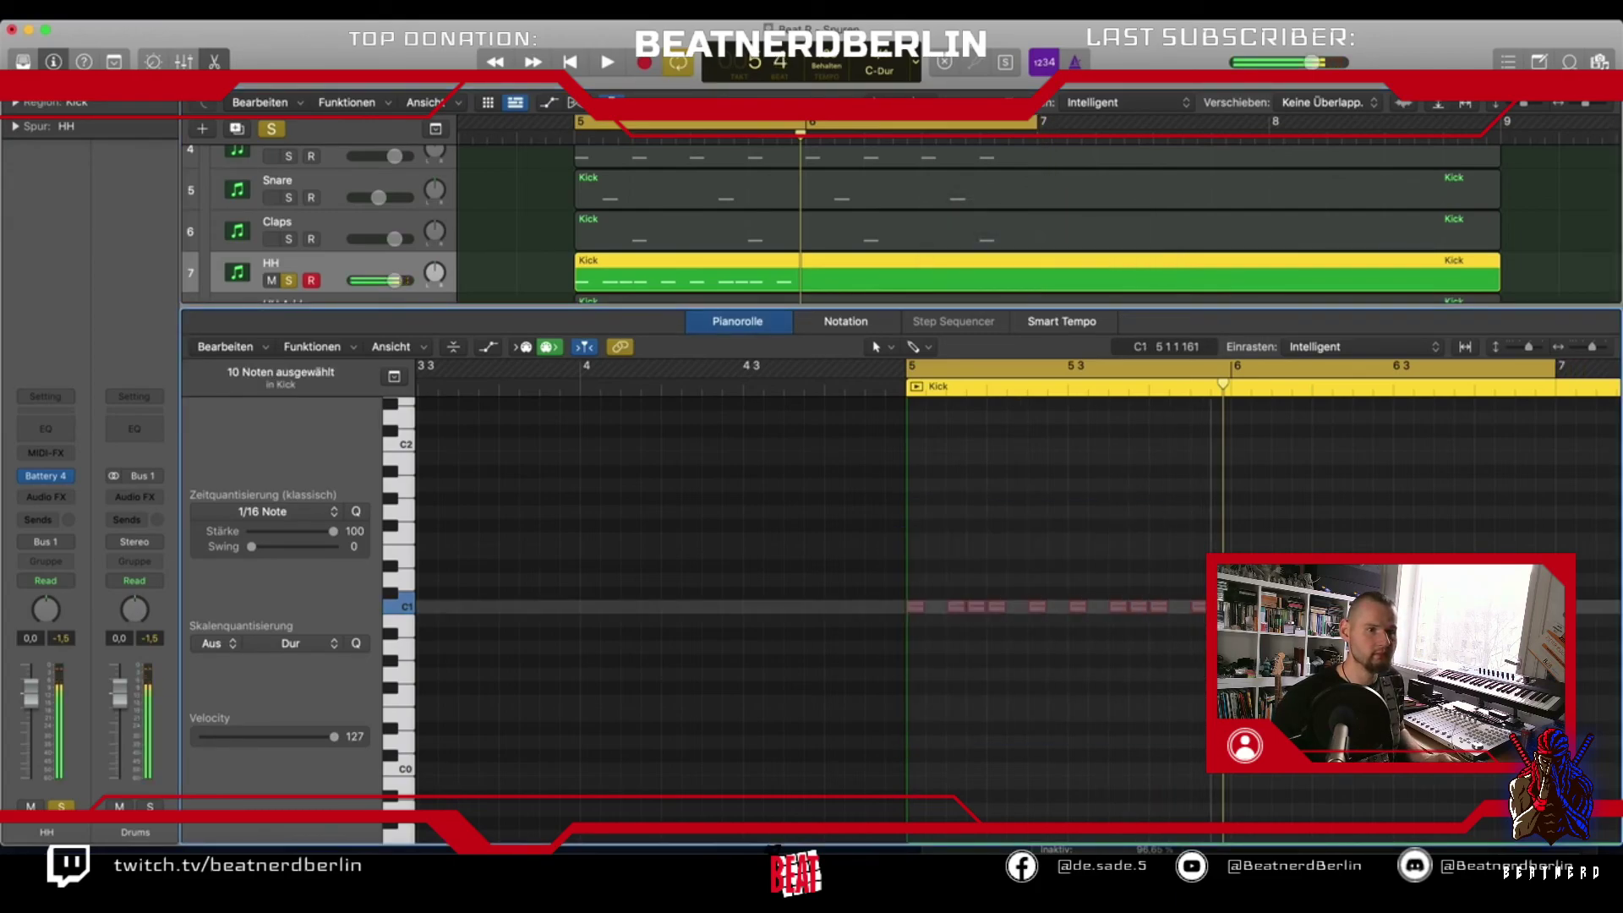
{"action": "key", "text": "ctrl+m"}
{"action": "key", "text": "p"}
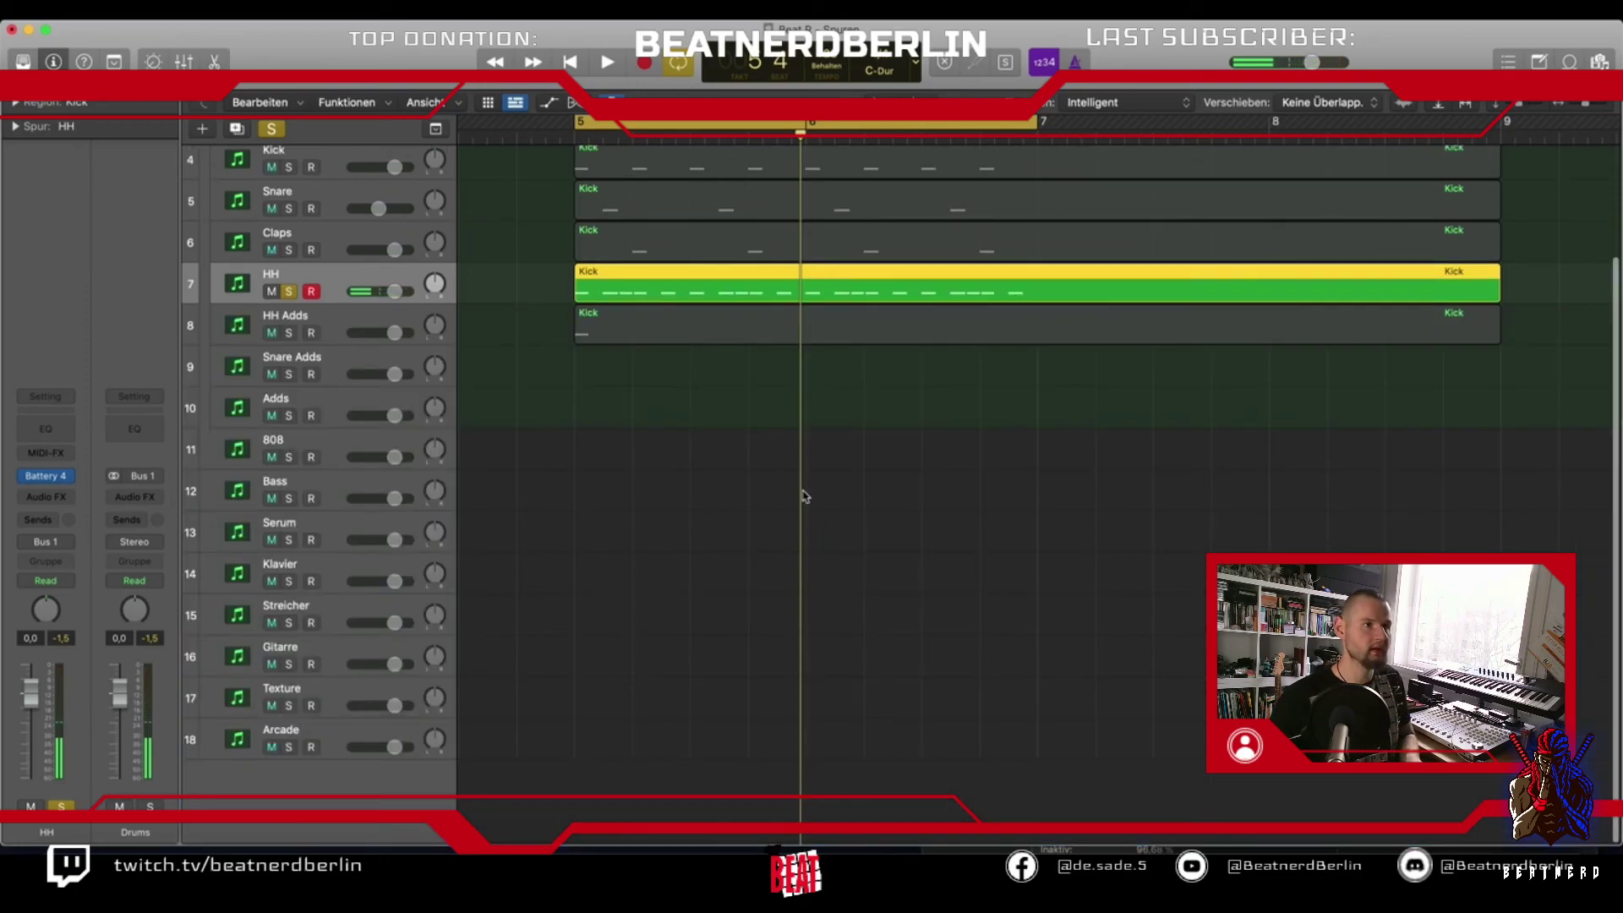
Play the soloed HH pattern and lower the HH track's volume to -1.8 dB
{"action": "scroll", "coordinate": [808, 503], "scroll_direction": "up", "scroll_amount": 3}
{"action": "key", "text": "space"}
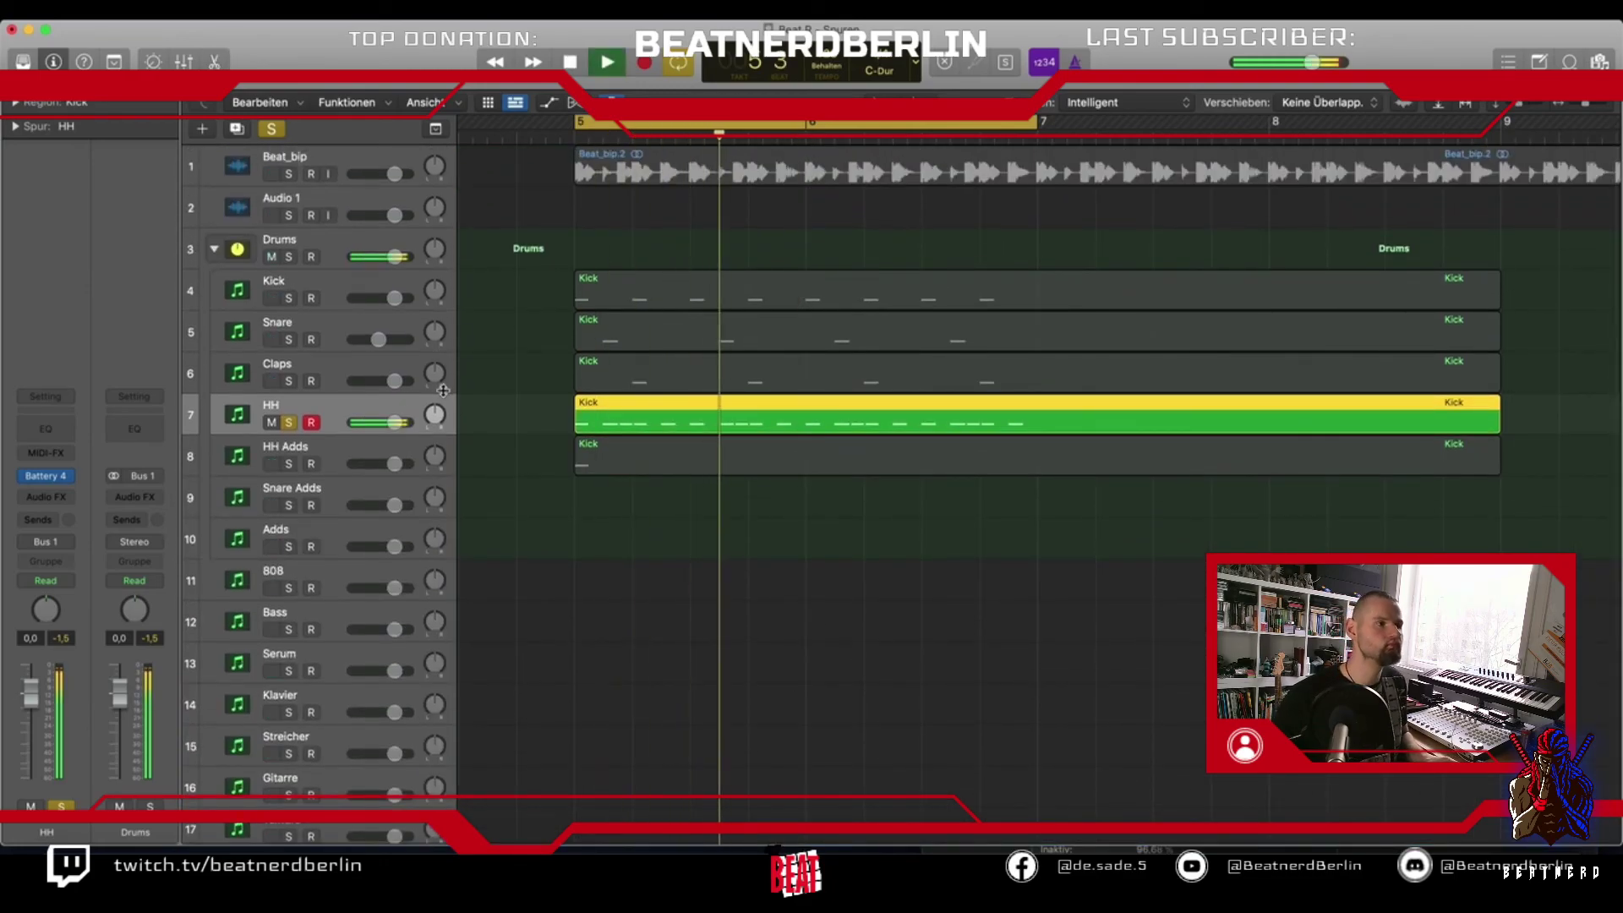
{"action": "key", "text": "space"}
{"action": "left_click_drag", "start_coordinate": [395, 422], "coordinate": [389, 422]}
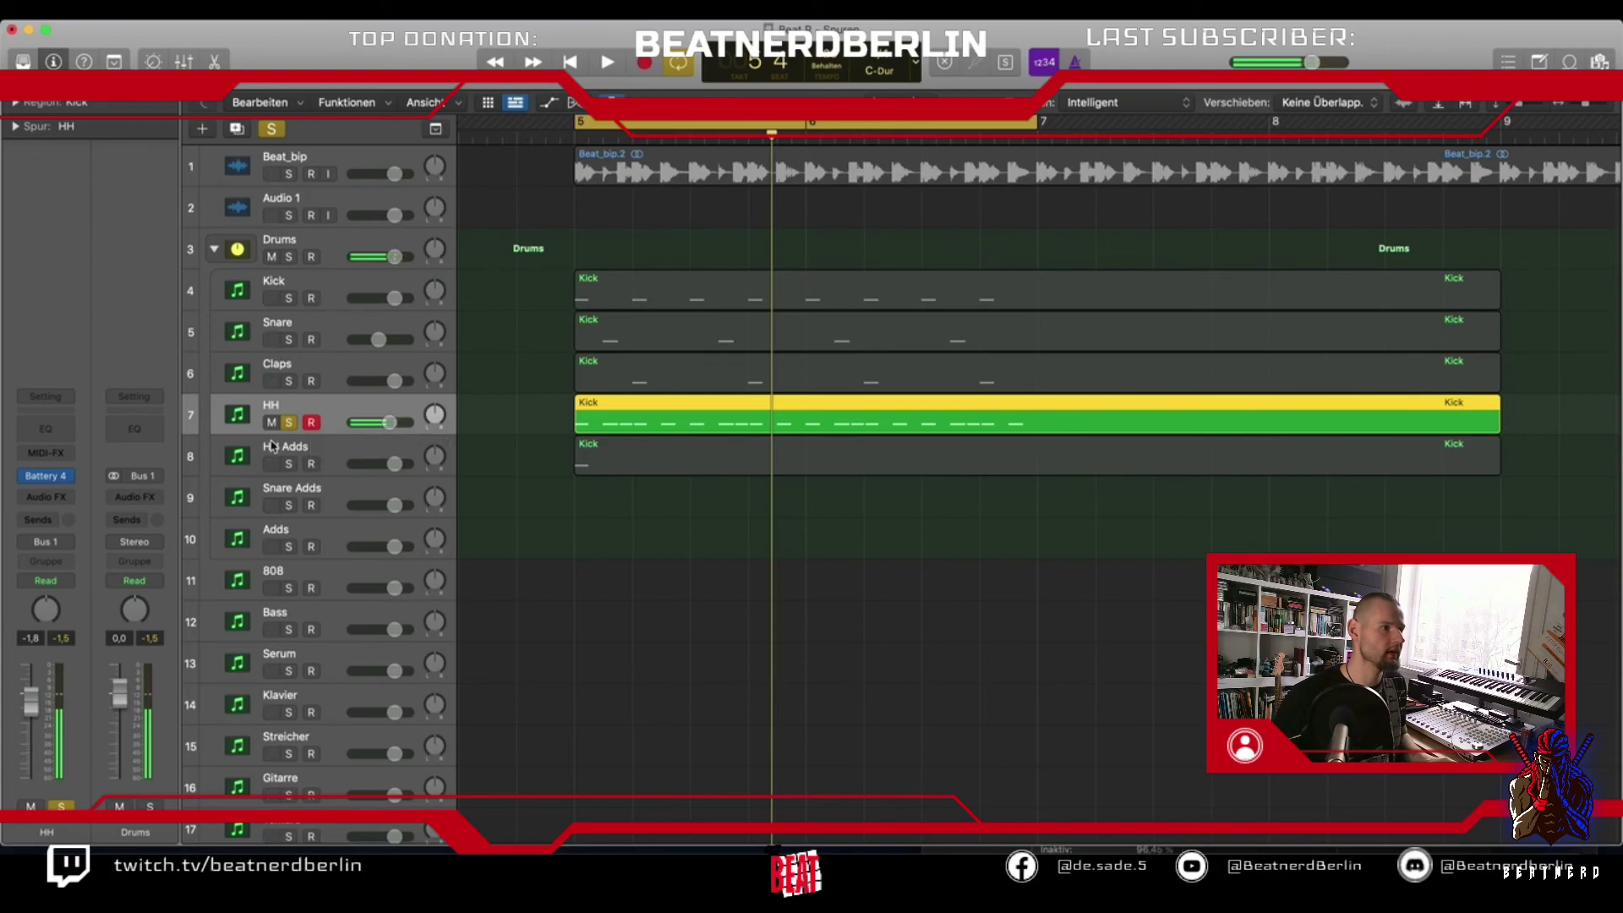
Replace the HH solo with a solo on the Drums stack and play all the drums together
{"action": "key", "text": "s"}
{"action": "left_click", "coordinate": [289, 298]}
{"action": "key", "text": "space"}
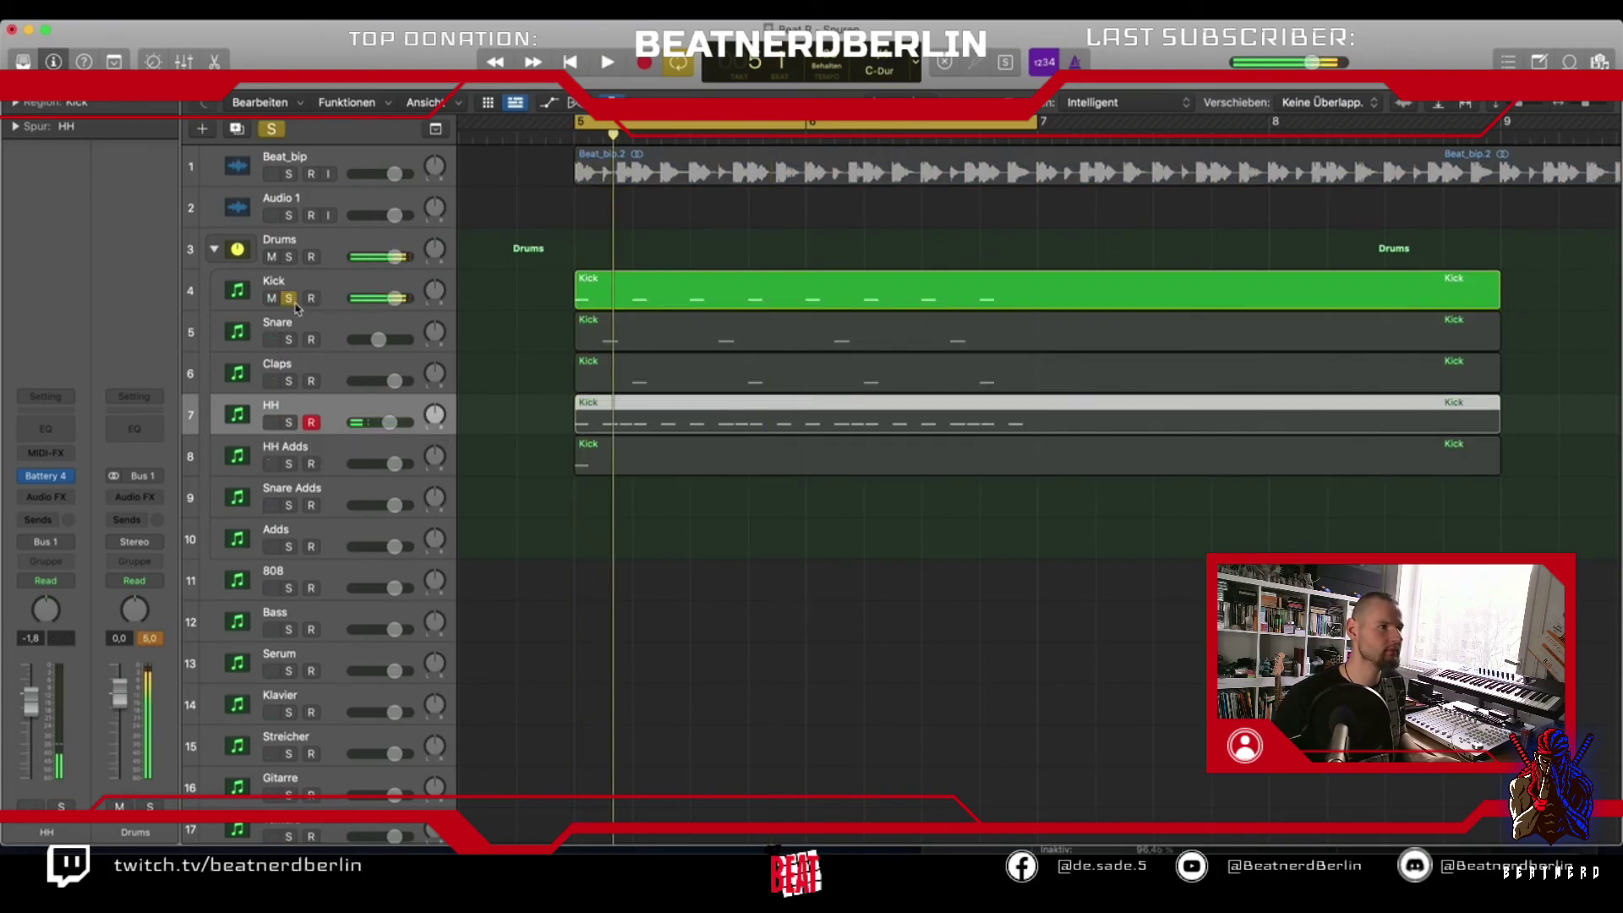
{"action": "left_click", "coordinate": [290, 299]}
{"action": "left_click", "coordinate": [289, 257]}
{"action": "key", "text": "space"}
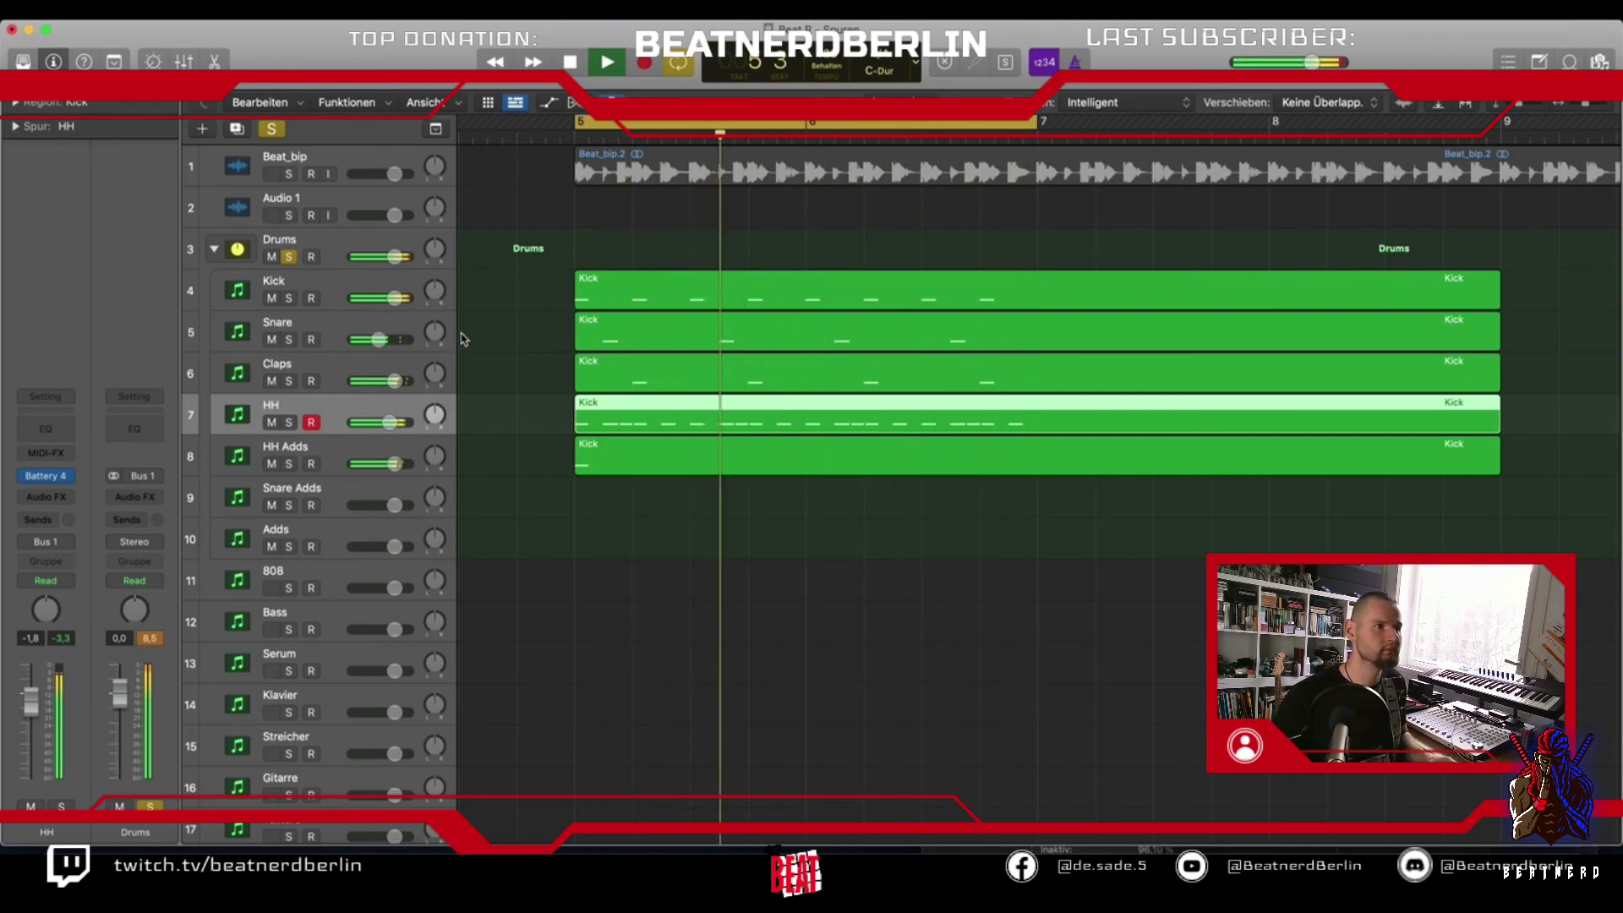
{"action": "key", "text": "space"}
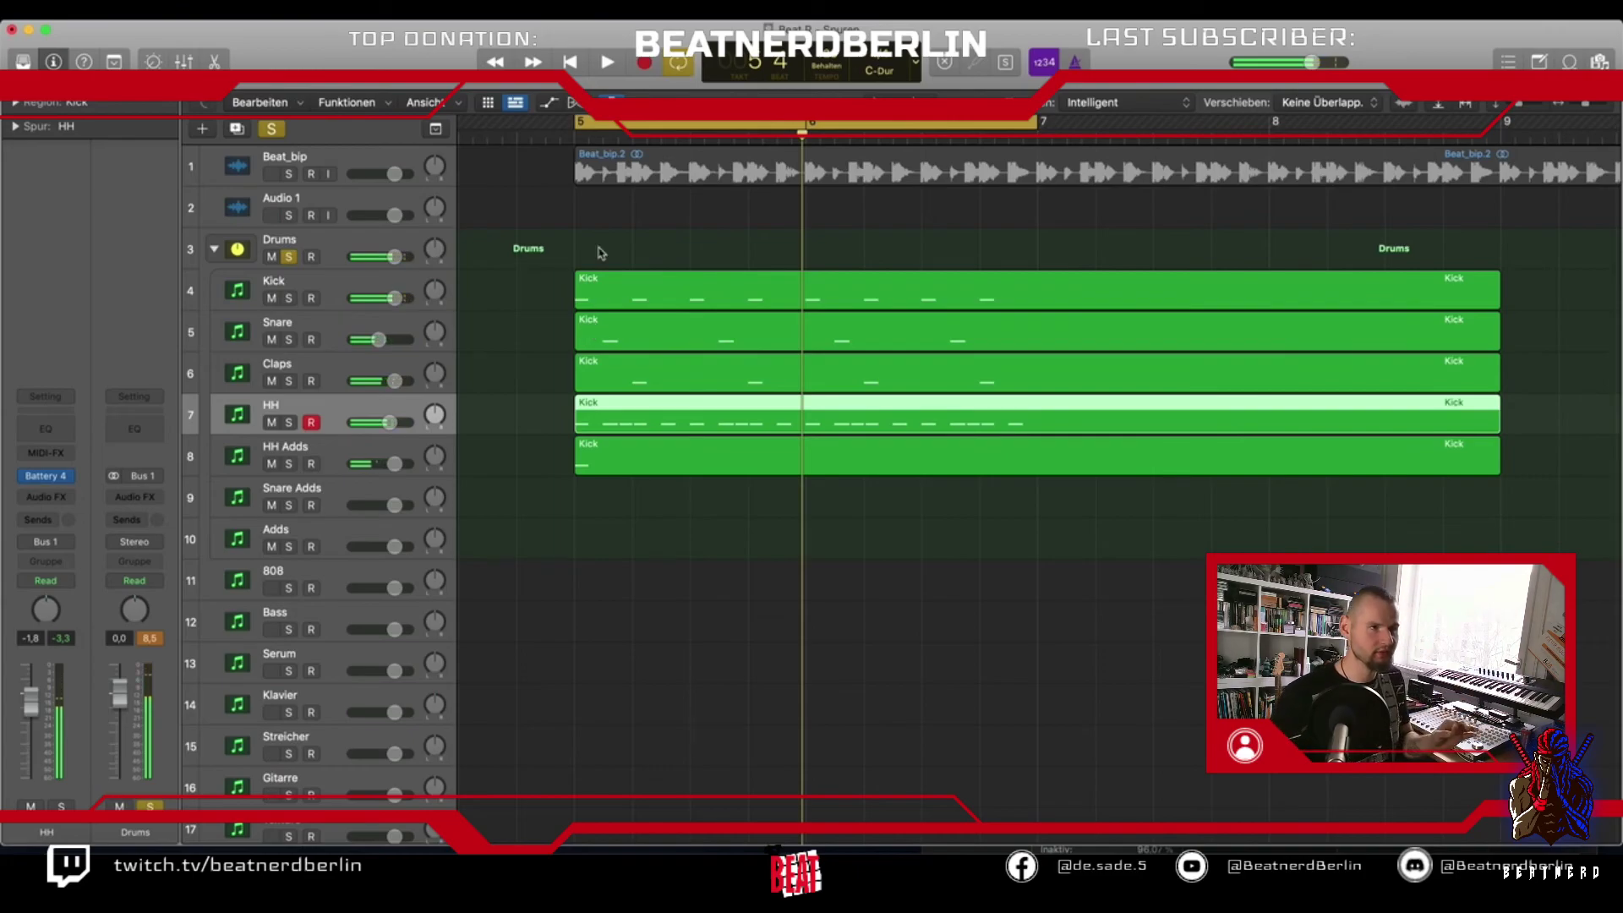
Solo Beat_bip instead of the Drums stack, open its Channel EQ and play the reference for comparison
{"action": "left_click", "coordinate": [288, 256]}
{"action": "left_click", "coordinate": [288, 174]}
{"action": "left_click", "coordinate": [284, 156]}
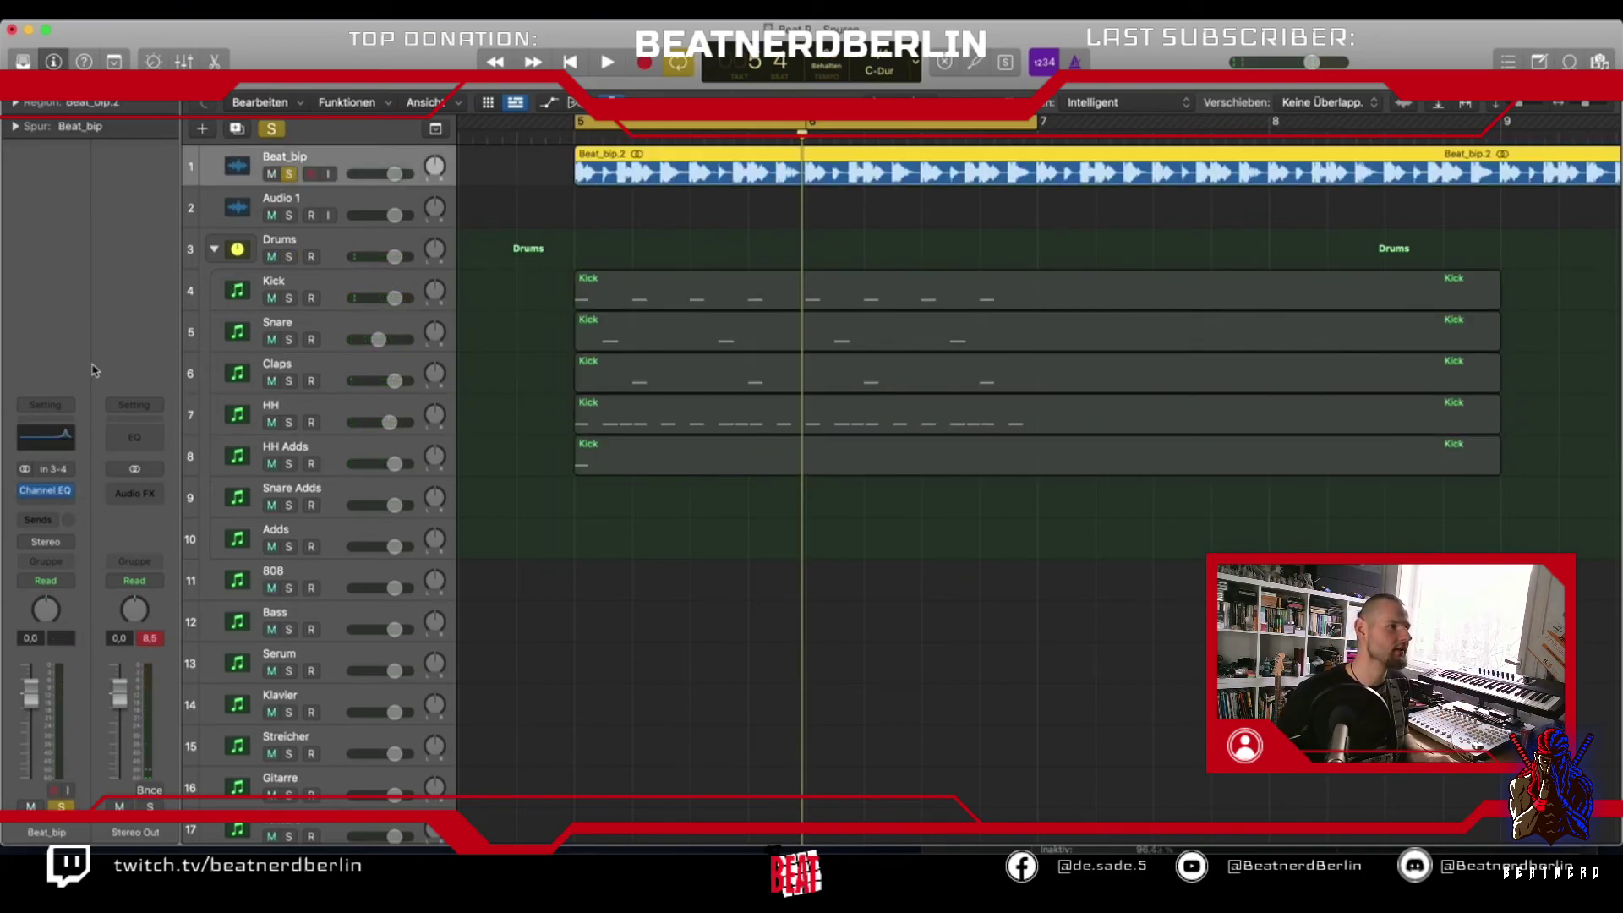
{"action": "left_click", "coordinate": [45, 437]}
{"action": "key", "text": "space"}
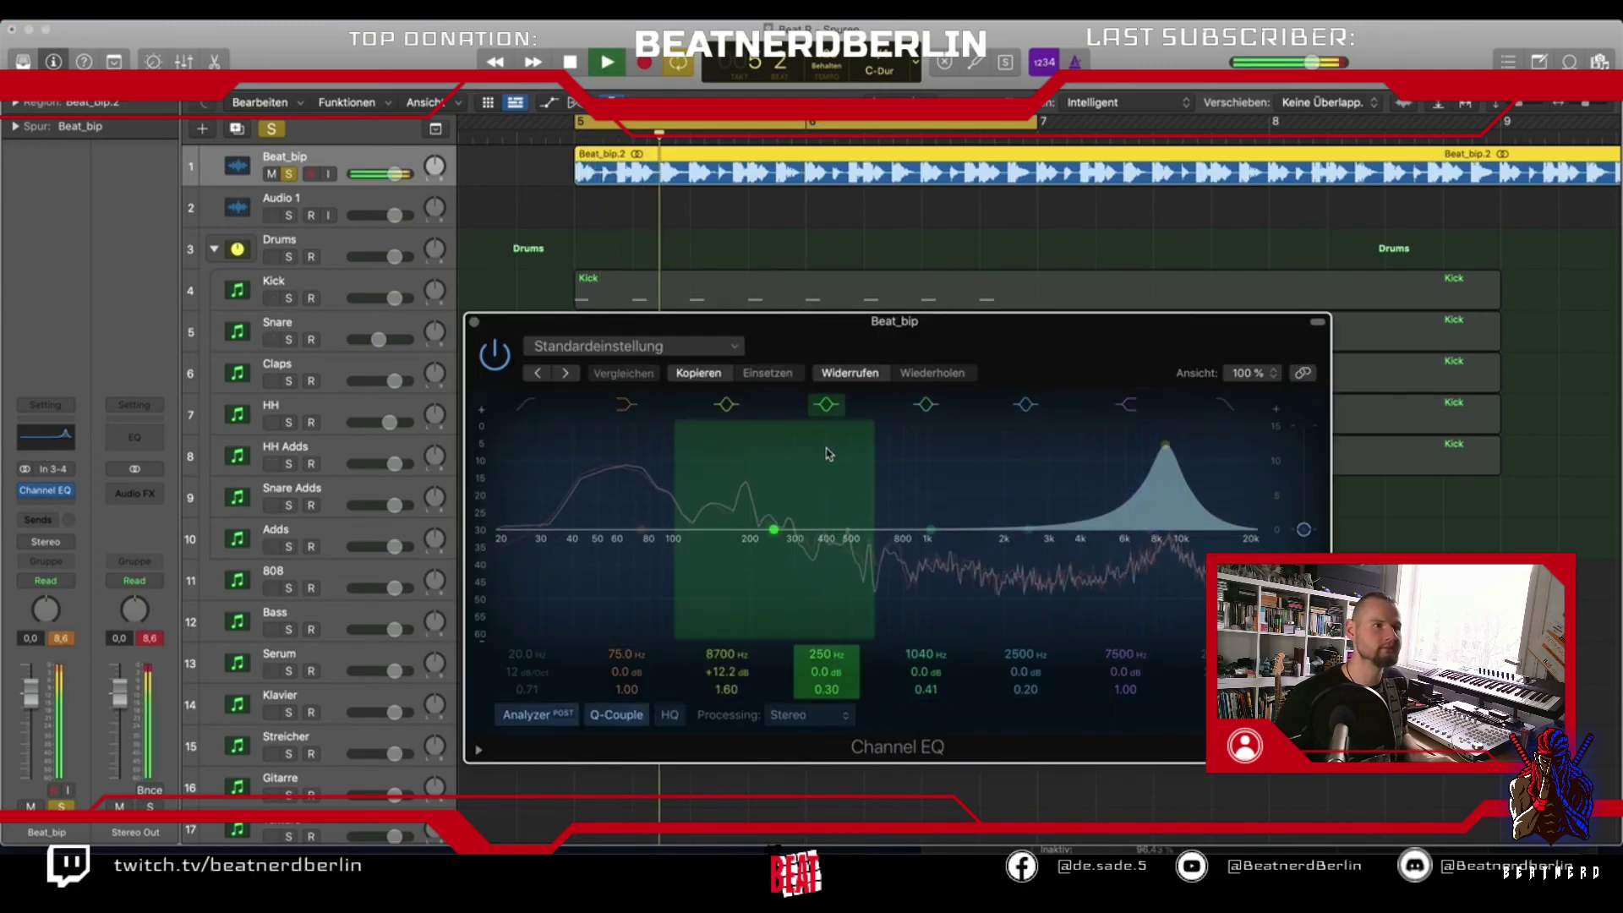
Move the Beat_bip Channel EQ peak to 595 Hz at 0.7 dB, then bypass the EQ and stop playback with its window closed
{"action": "left_click_drag", "start_coordinate": [1165, 446], "coordinate": [850, 525]}
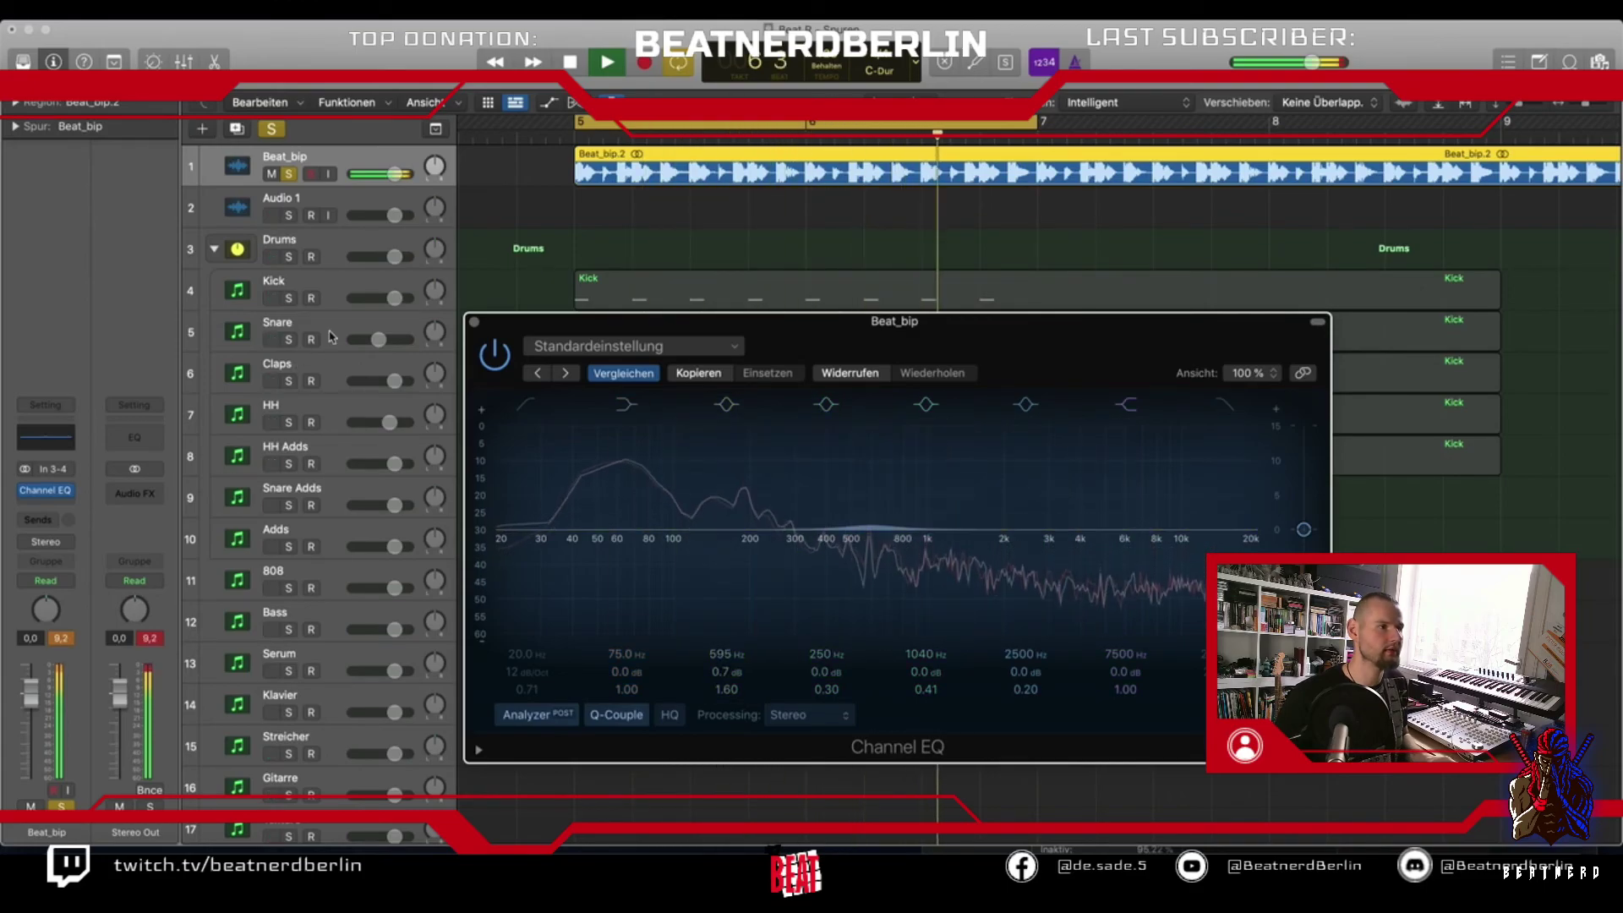
{"action": "left_click", "coordinate": [493, 355]}
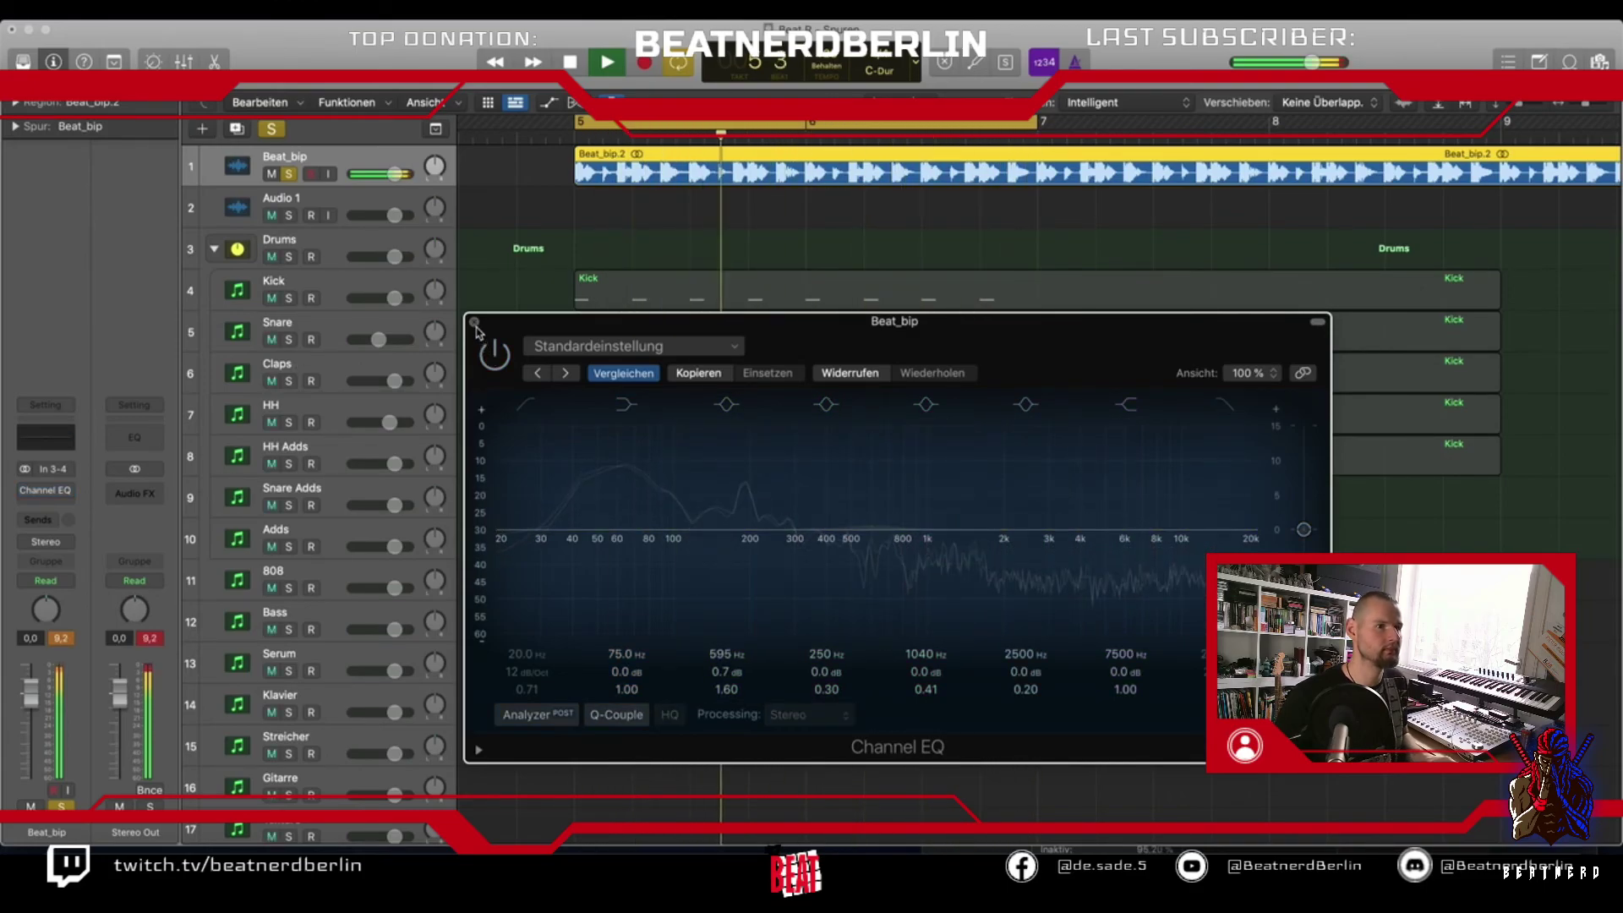
{"action": "left_click", "coordinate": [474, 322]}
{"action": "key", "text": "space"}
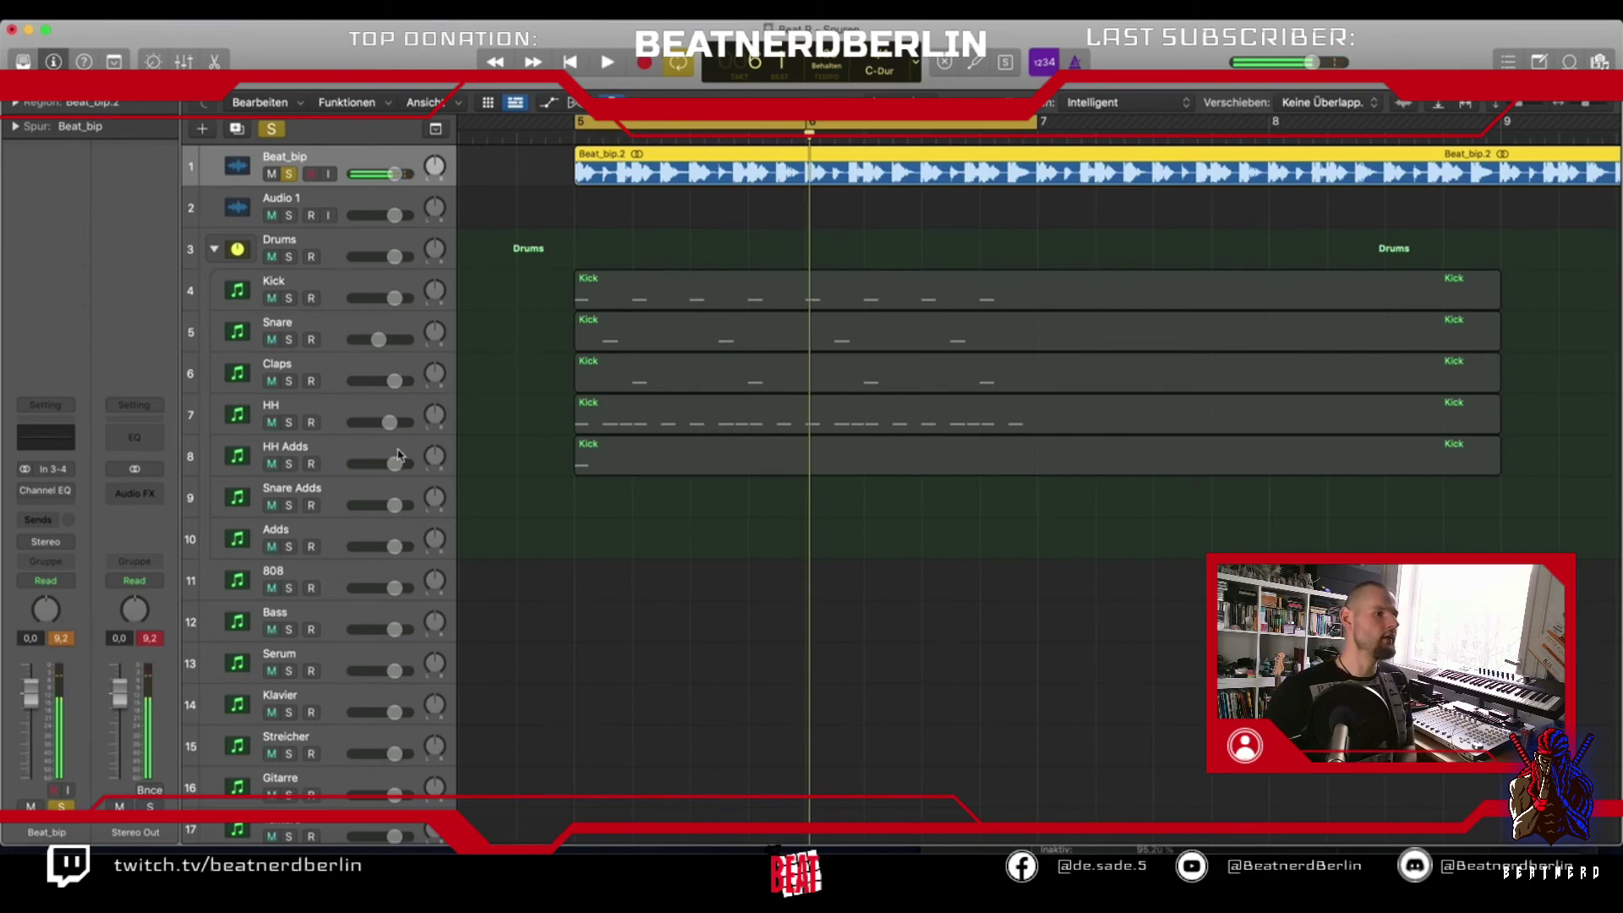
Select the Serum track, open its Serum instrument window and move it higher to expose the whole synth
{"action": "left_click", "coordinate": [339, 653]}
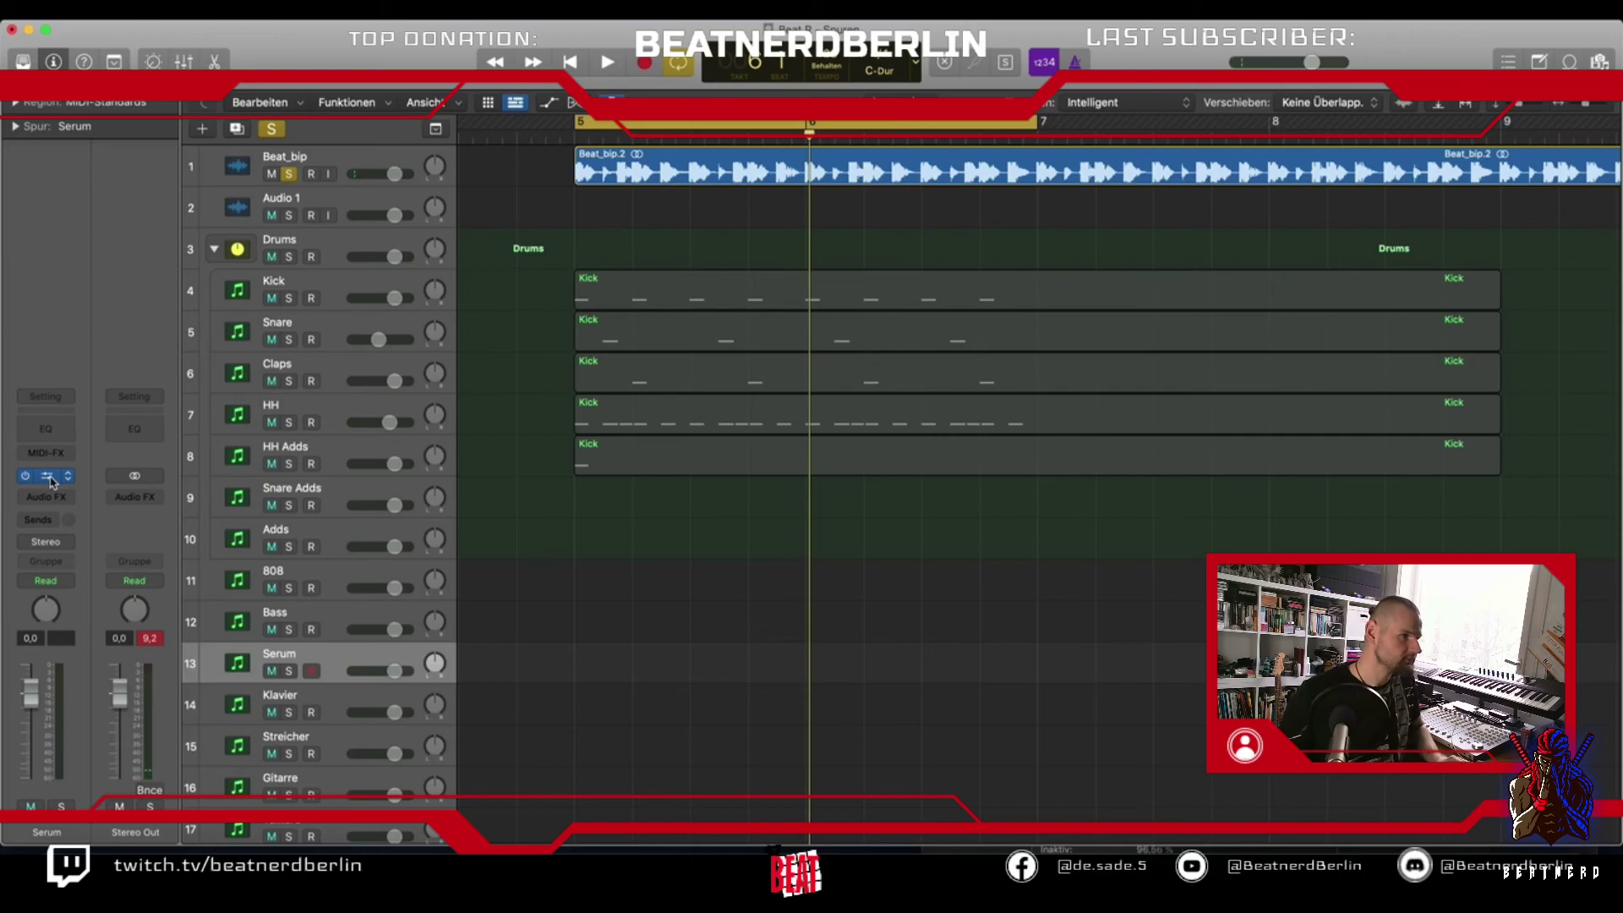
{"action": "left_click", "coordinate": [48, 477]}
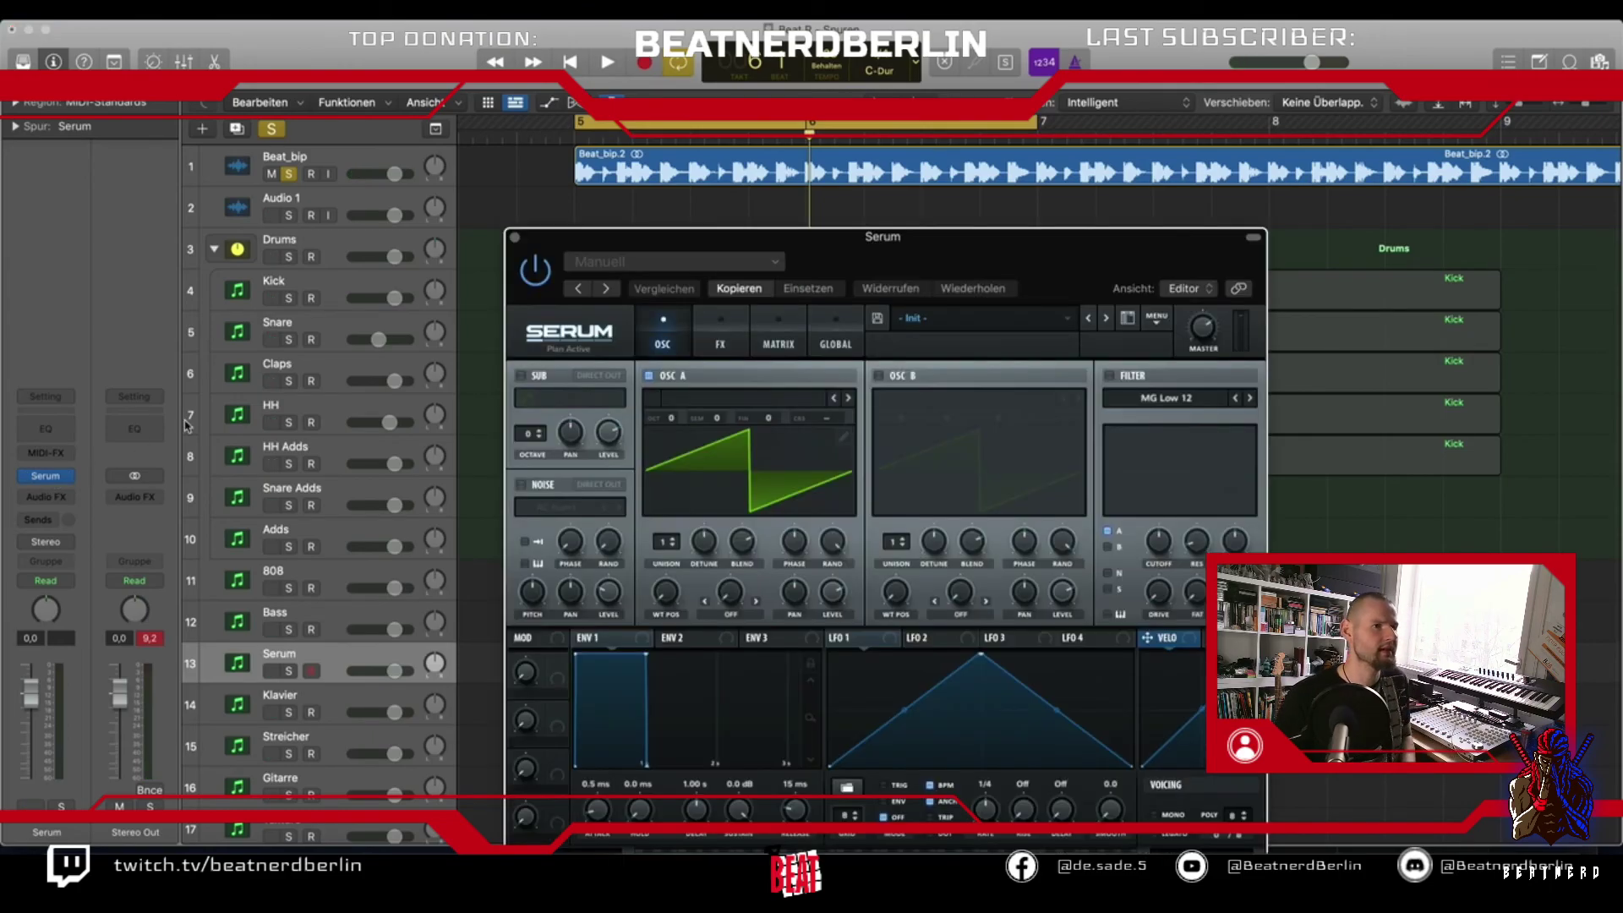
{"action": "left_click_drag", "start_coordinate": [898, 258], "coordinate": [871, 188]}
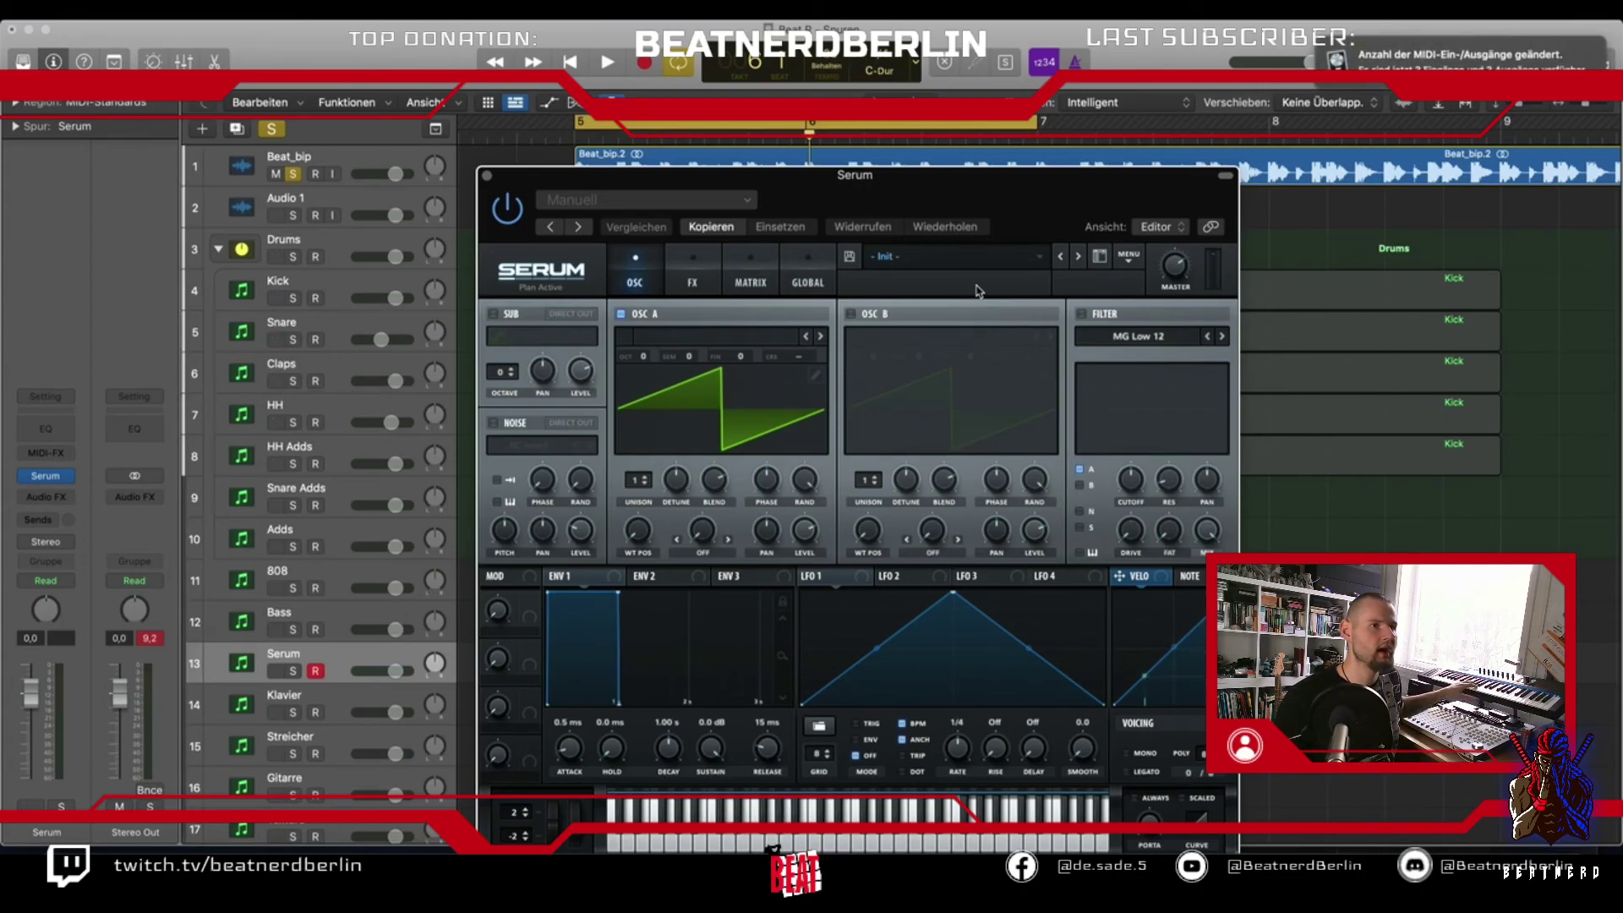
Solo the Serum track and step through presets, auditioning BA 8bitfwap [GI] and SY Yang [FP]
{"action": "left_click", "coordinate": [1078, 257]}
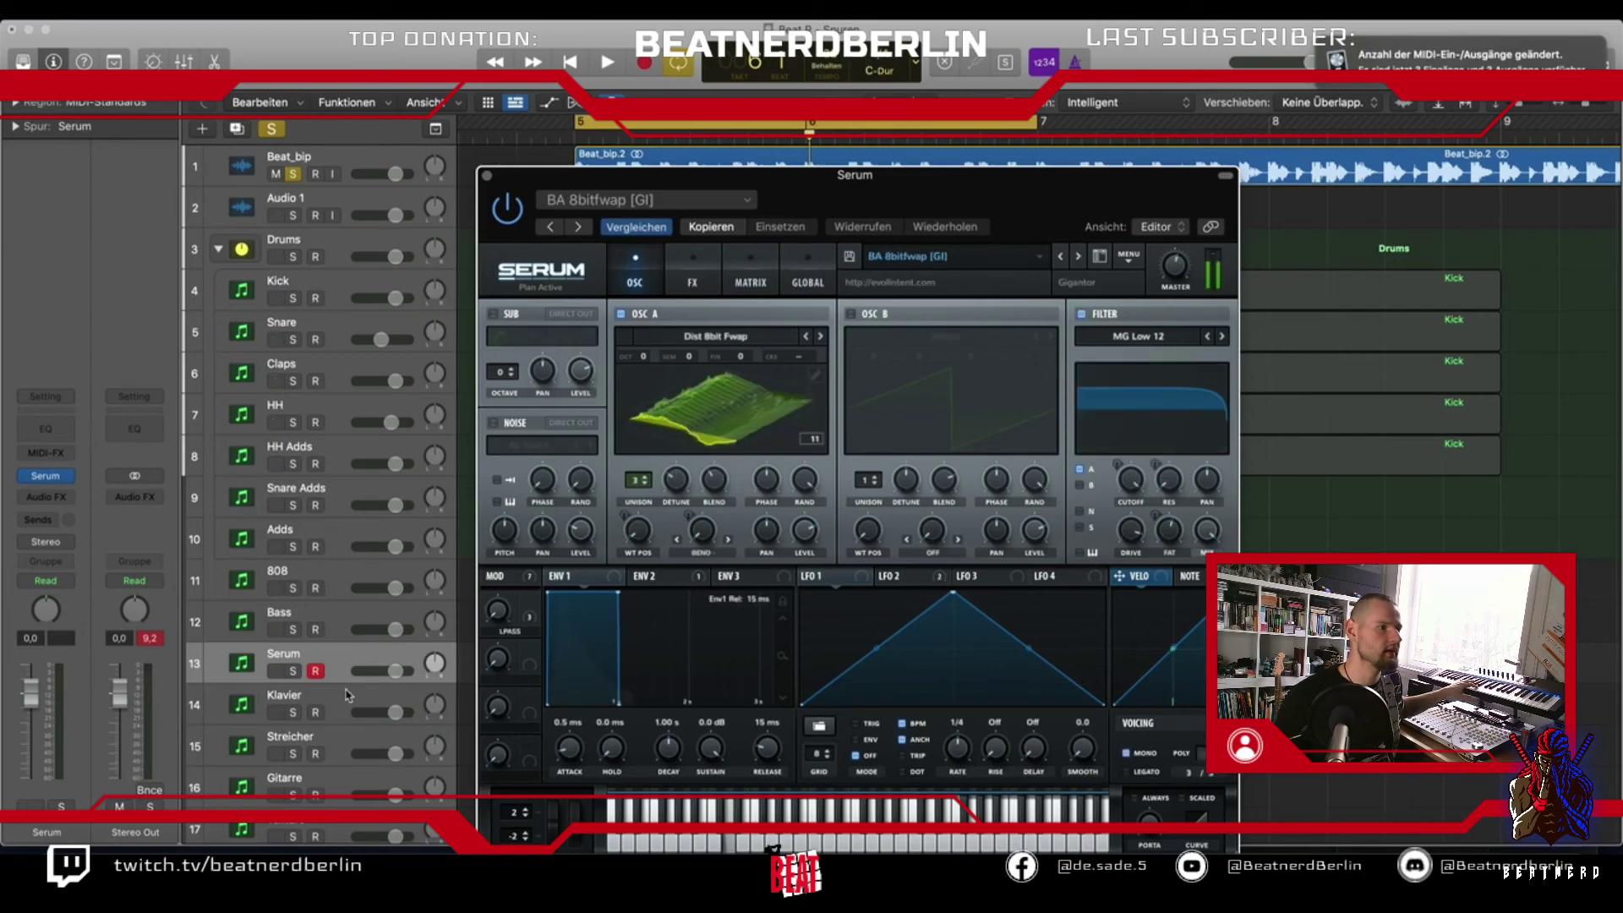
{"action": "left_click", "coordinate": [296, 674]}
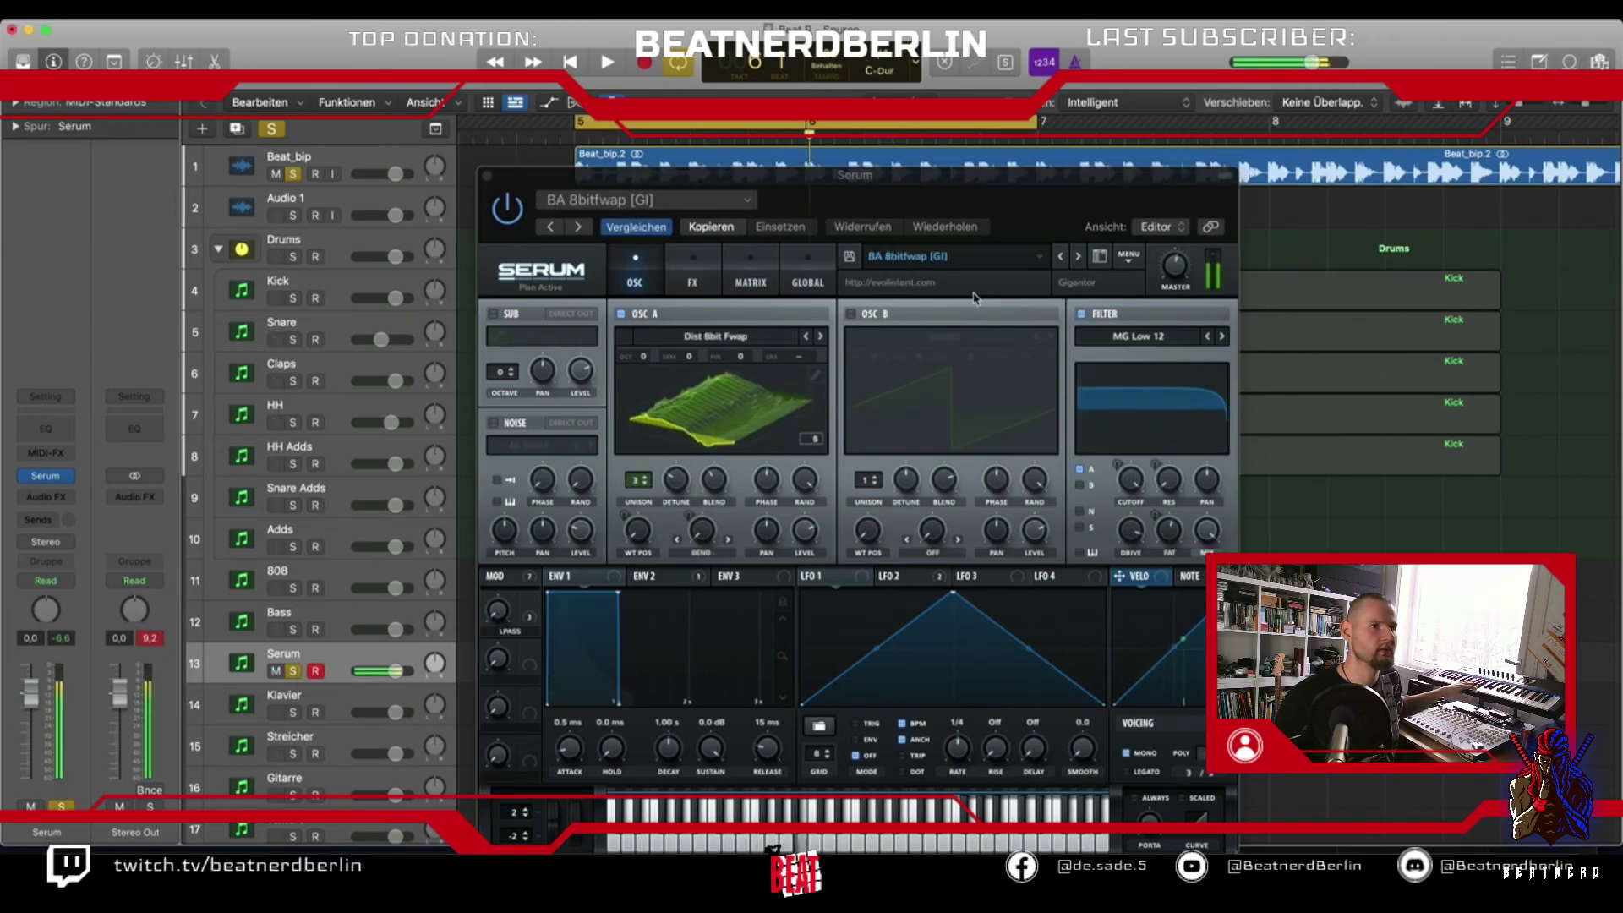
{"action": "left_click", "coordinate": [1063, 256]}
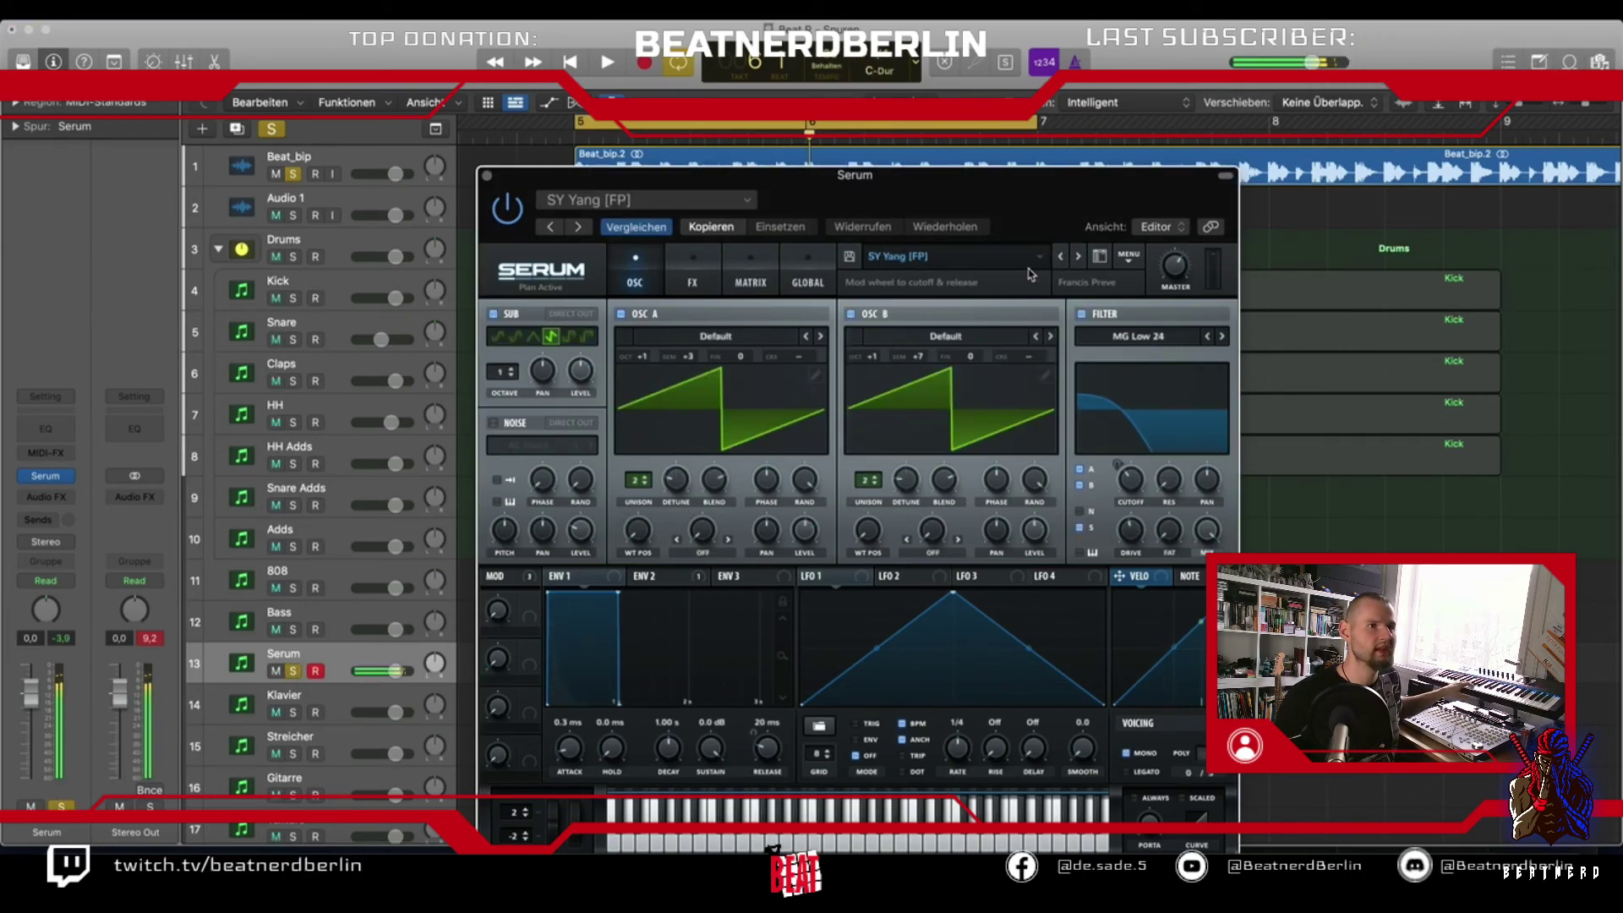
Load the BA Ampology [CFA] preset from the Bass category and move the Serum window off the track regions
{"action": "left_click", "coordinate": [1028, 271]}
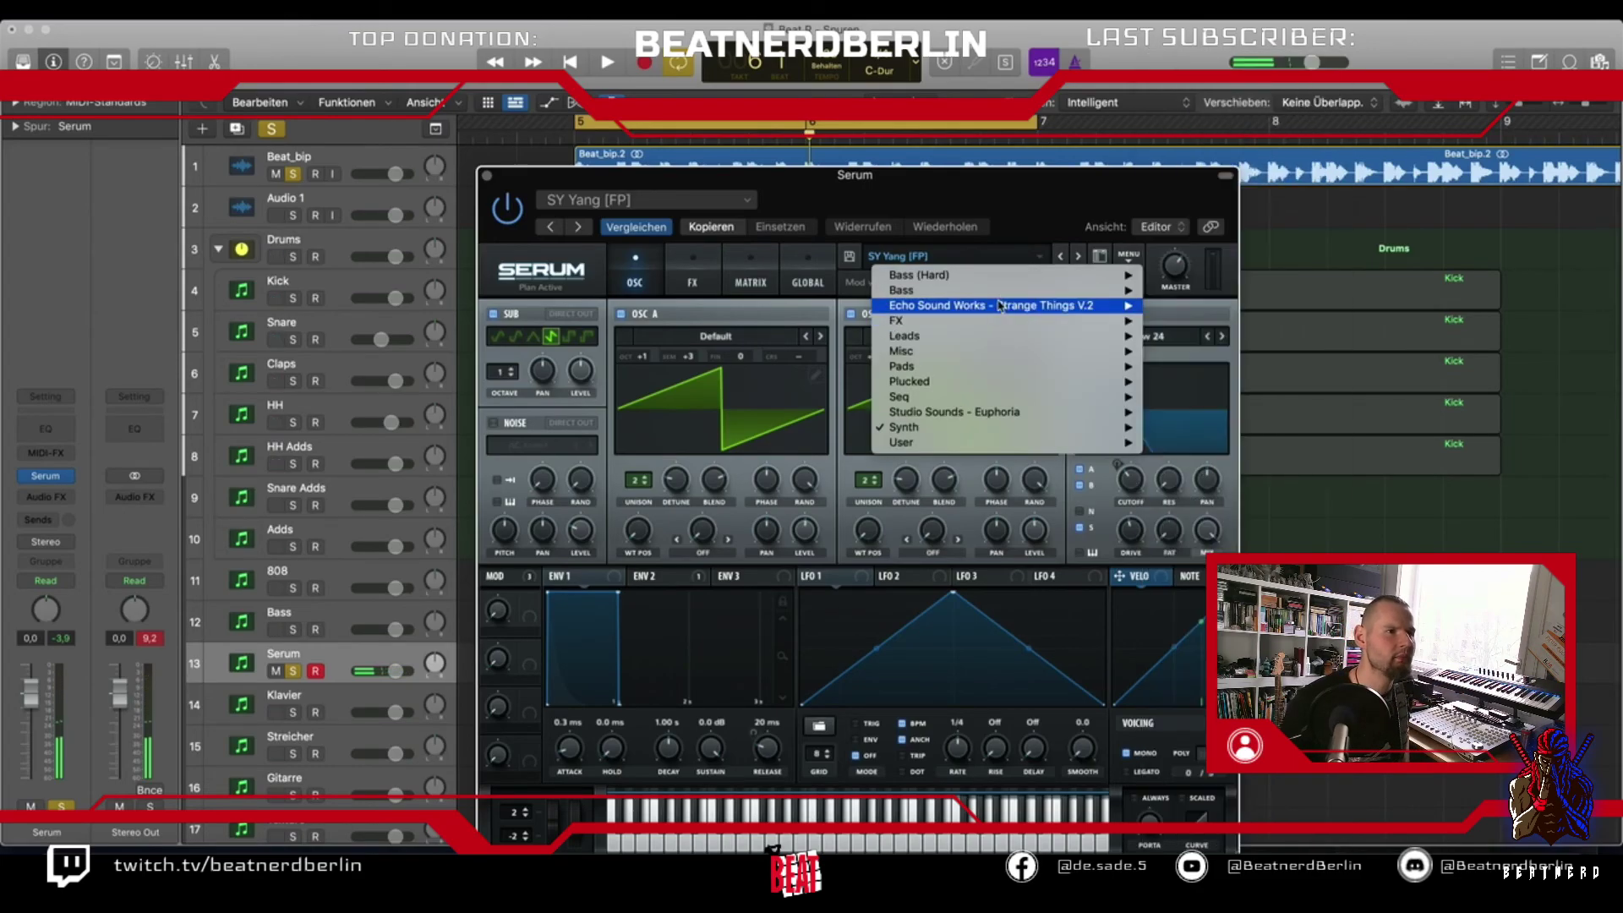
{"action": "mouse_move", "coordinate": [1099, 290]}
{"action": "left_click", "coordinate": [1167, 274]}
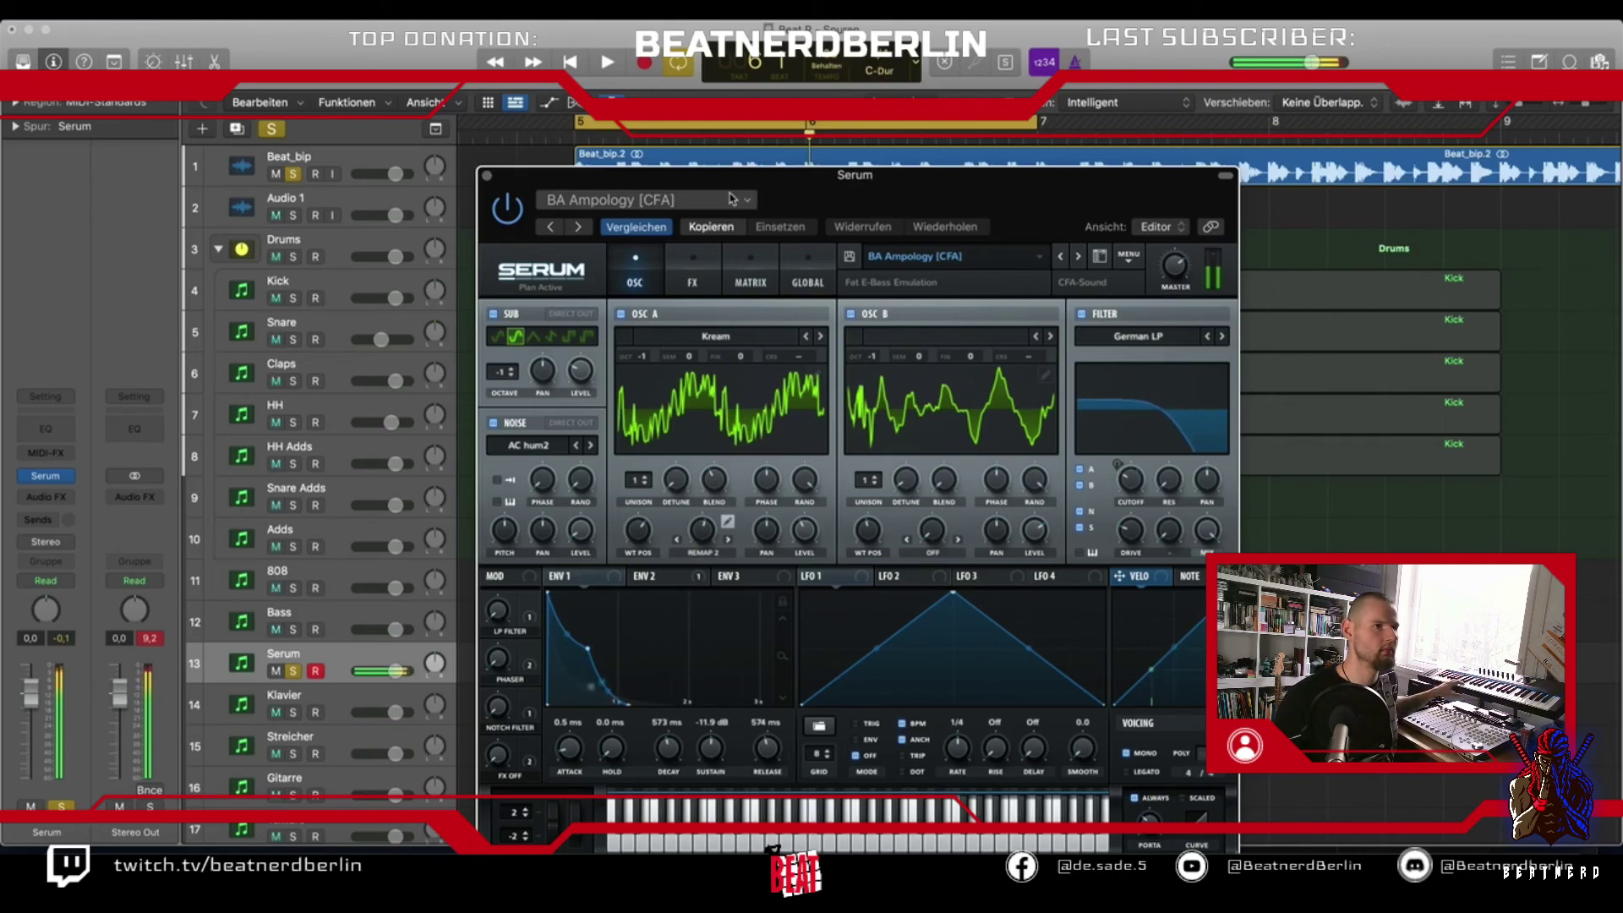
{"action": "left_click_drag", "start_coordinate": [698, 177], "coordinate": [1170, 170]}
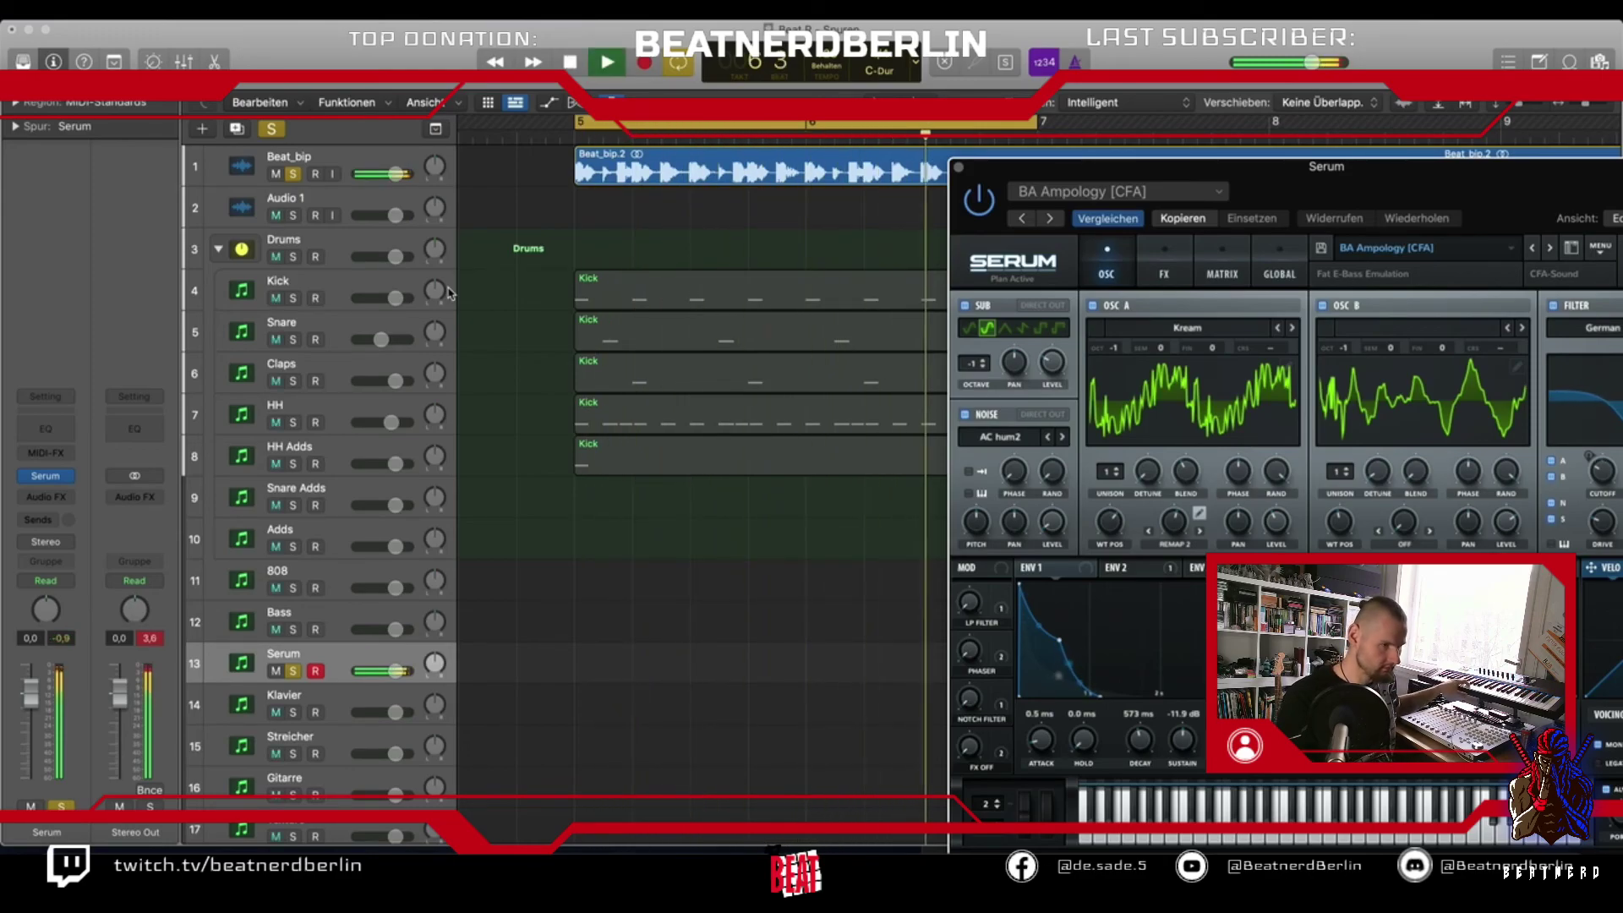
Record a two-bar bass line on the Serum track from bar 5 to bar 7, then close the Serum window
{"action": "key", "text": "space"}
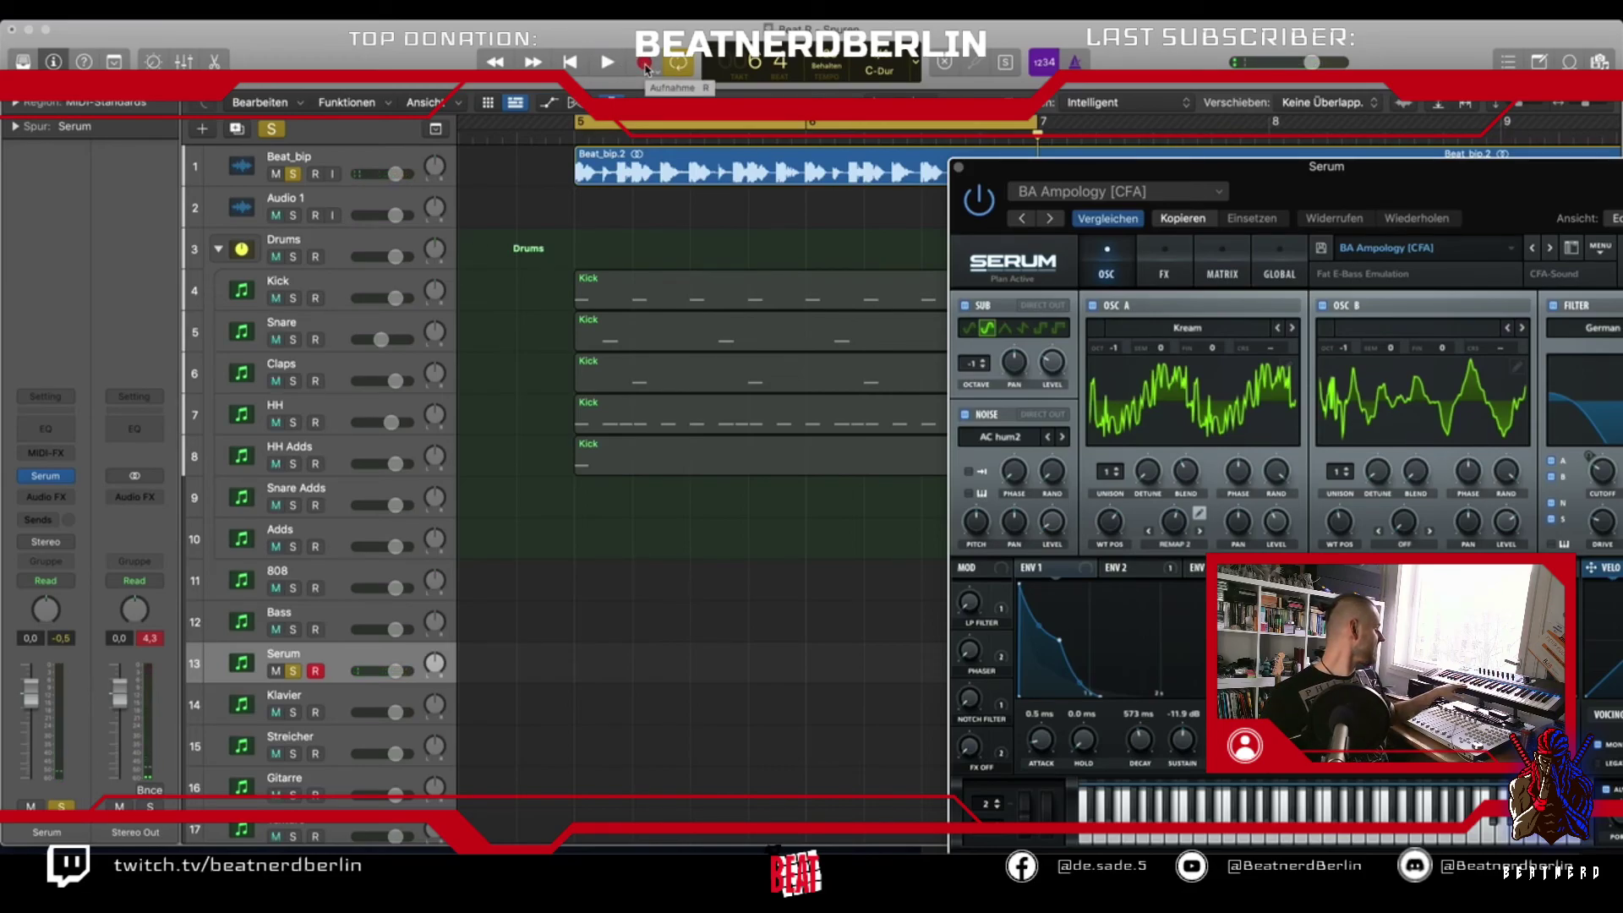
{"action": "left_click", "coordinate": [648, 64]}
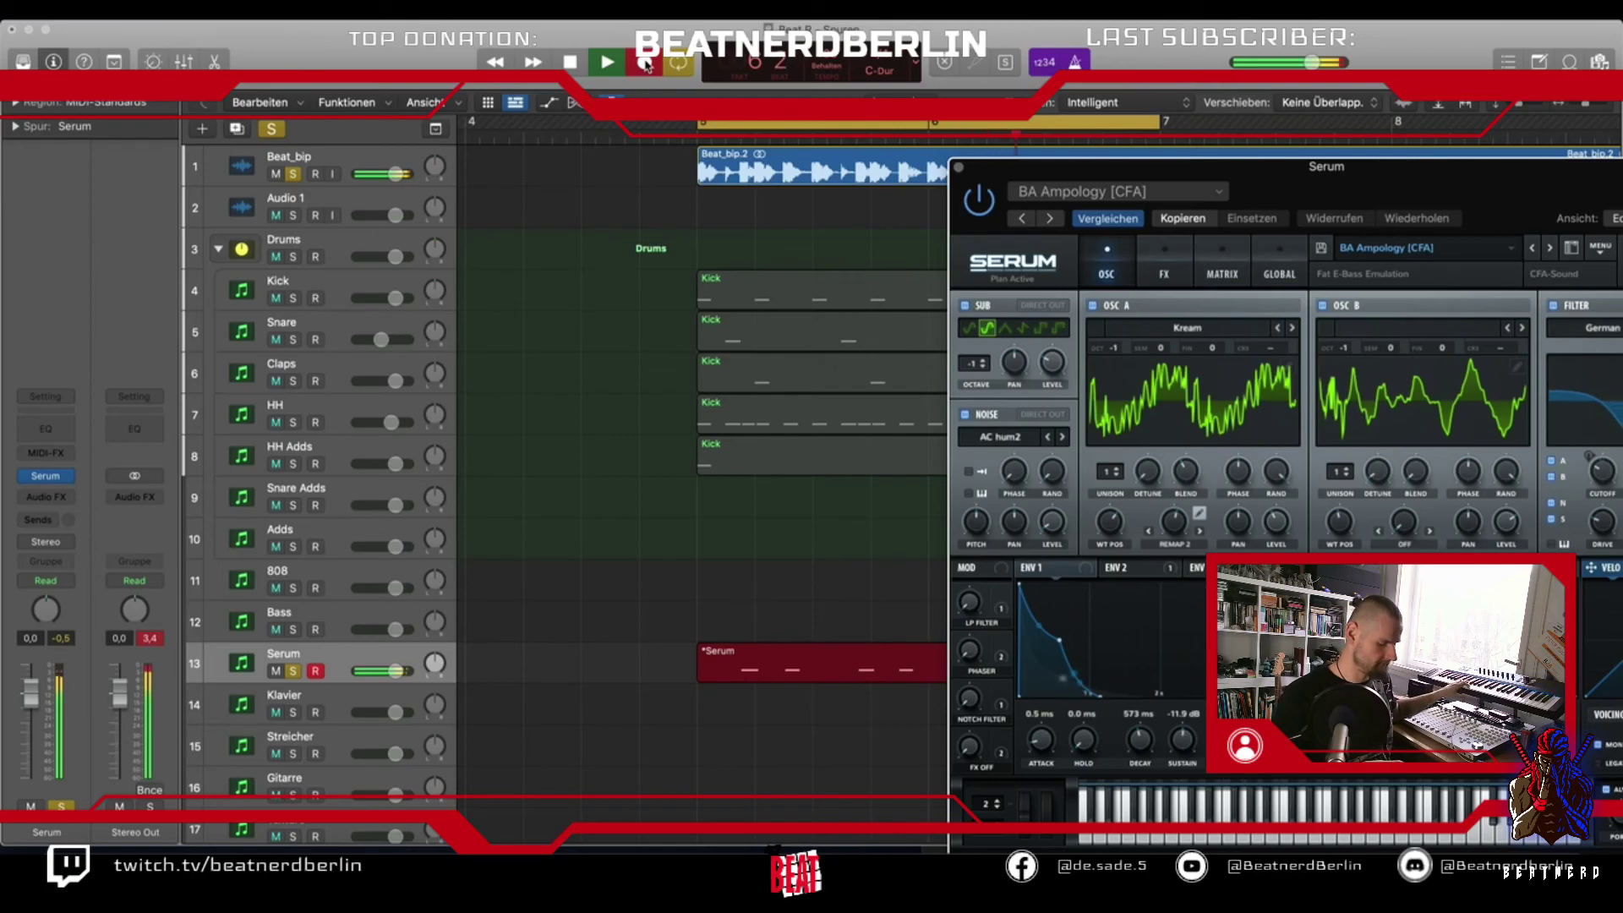
{"action": "key", "text": "space"}
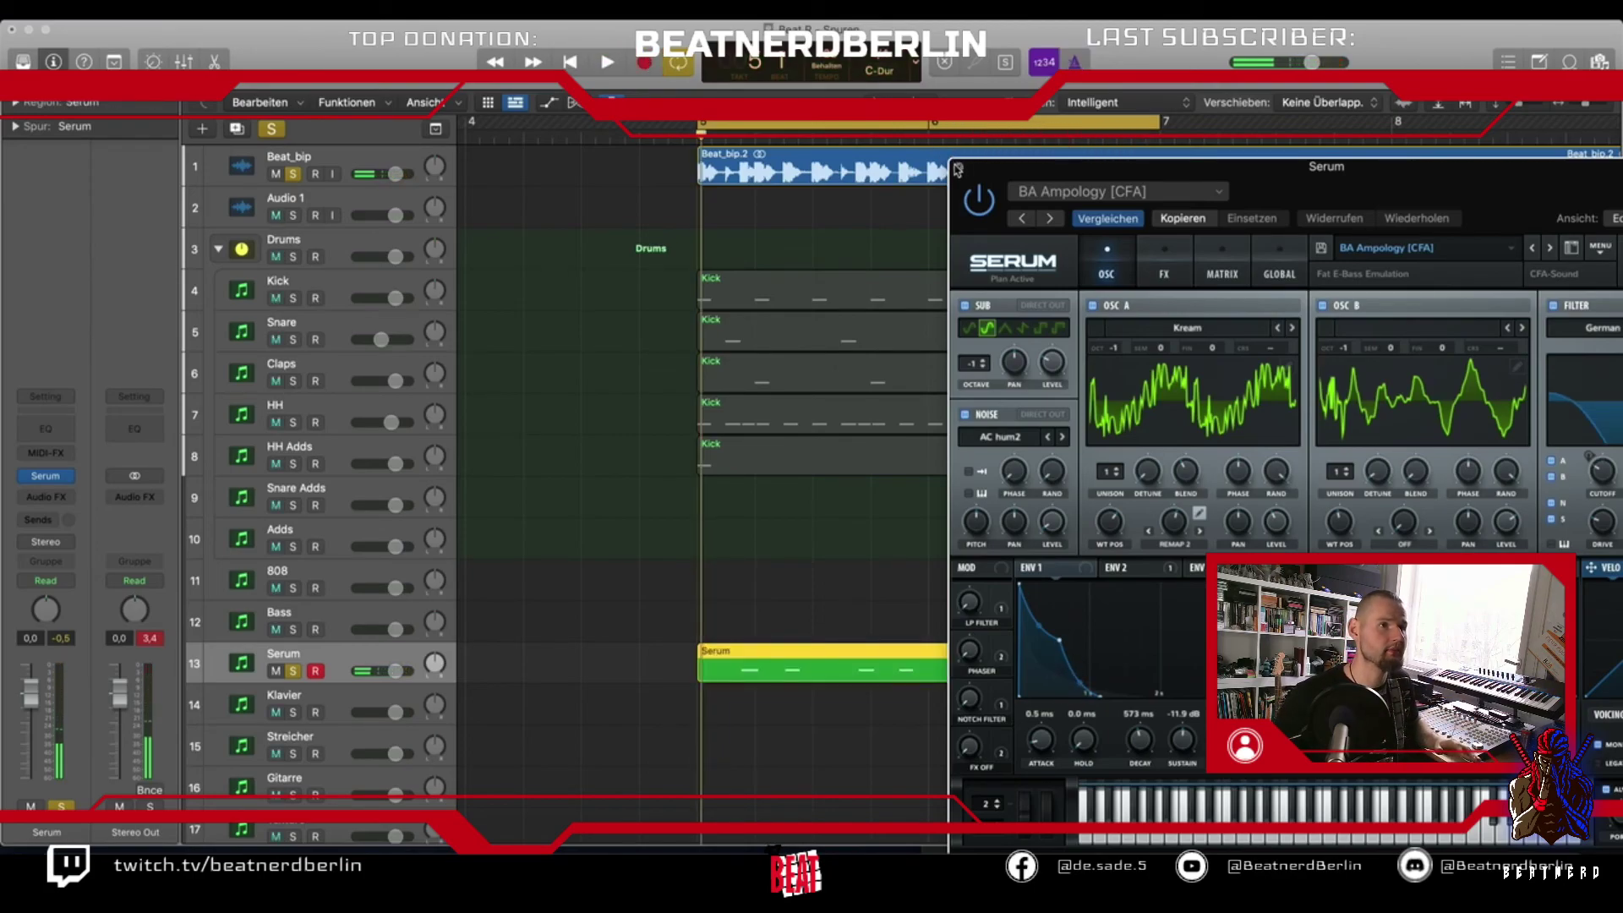
{"action": "left_click", "coordinate": [958, 169]}
Open the Serum region in the piano roll, select all its notes and apply the Fester Anschlag transform at constant velocity 100
{"action": "double_click", "coordinate": [867, 665]}
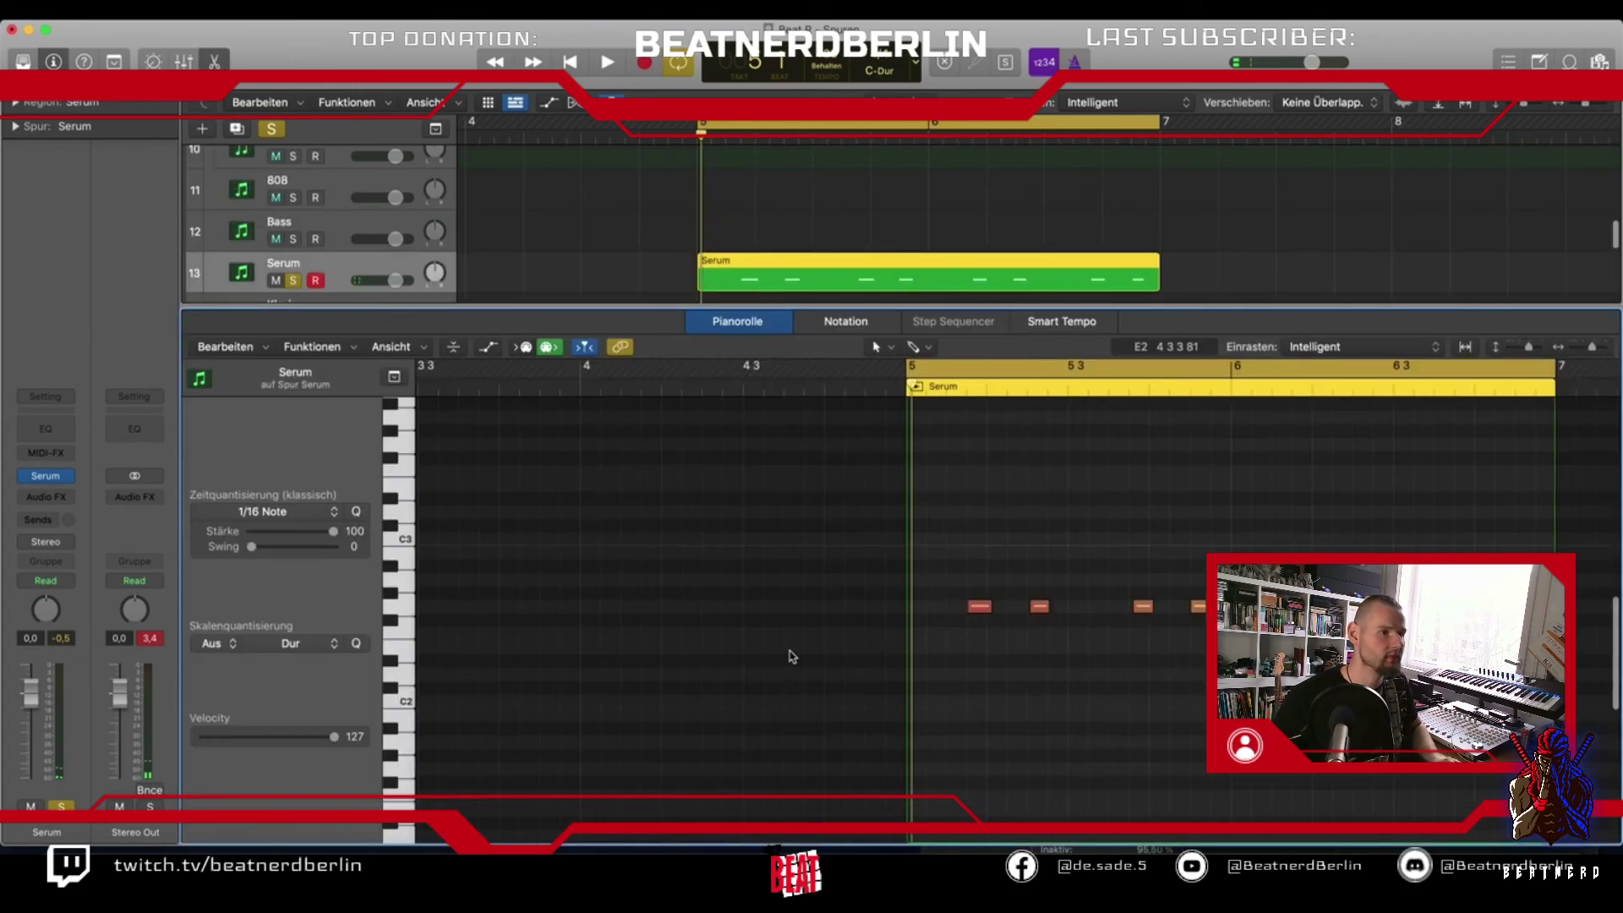
{"action": "left_click_drag", "start_coordinate": [944, 560], "coordinate": [1243, 732]}
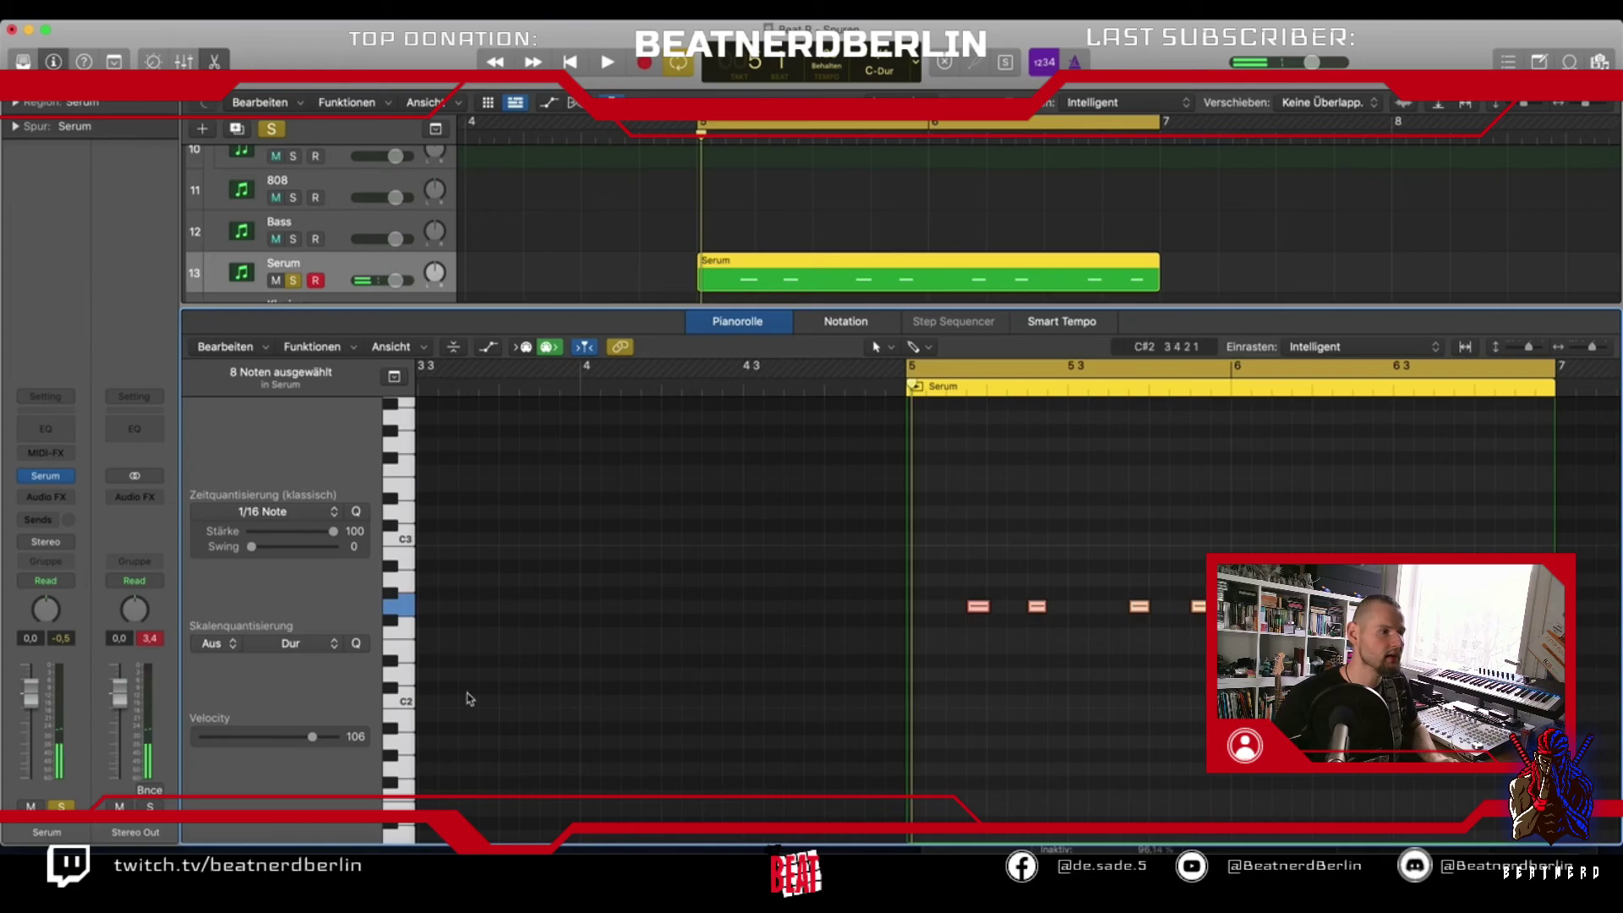
{"action": "left_click", "coordinate": [358, 346]}
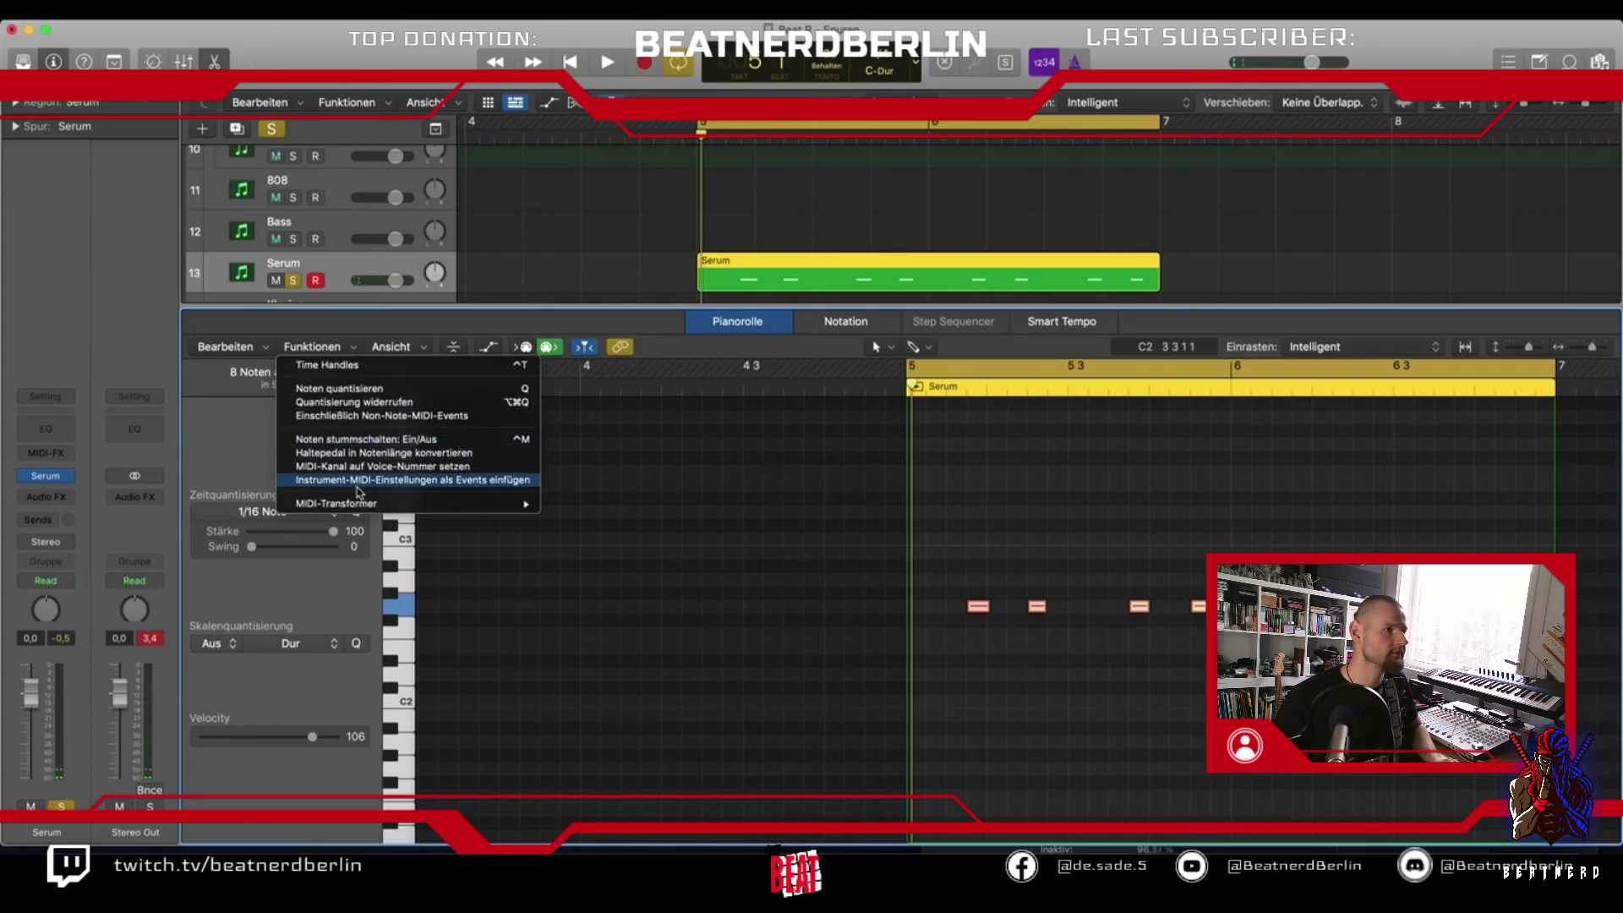
{"action": "mouse_move", "coordinate": [363, 504]}
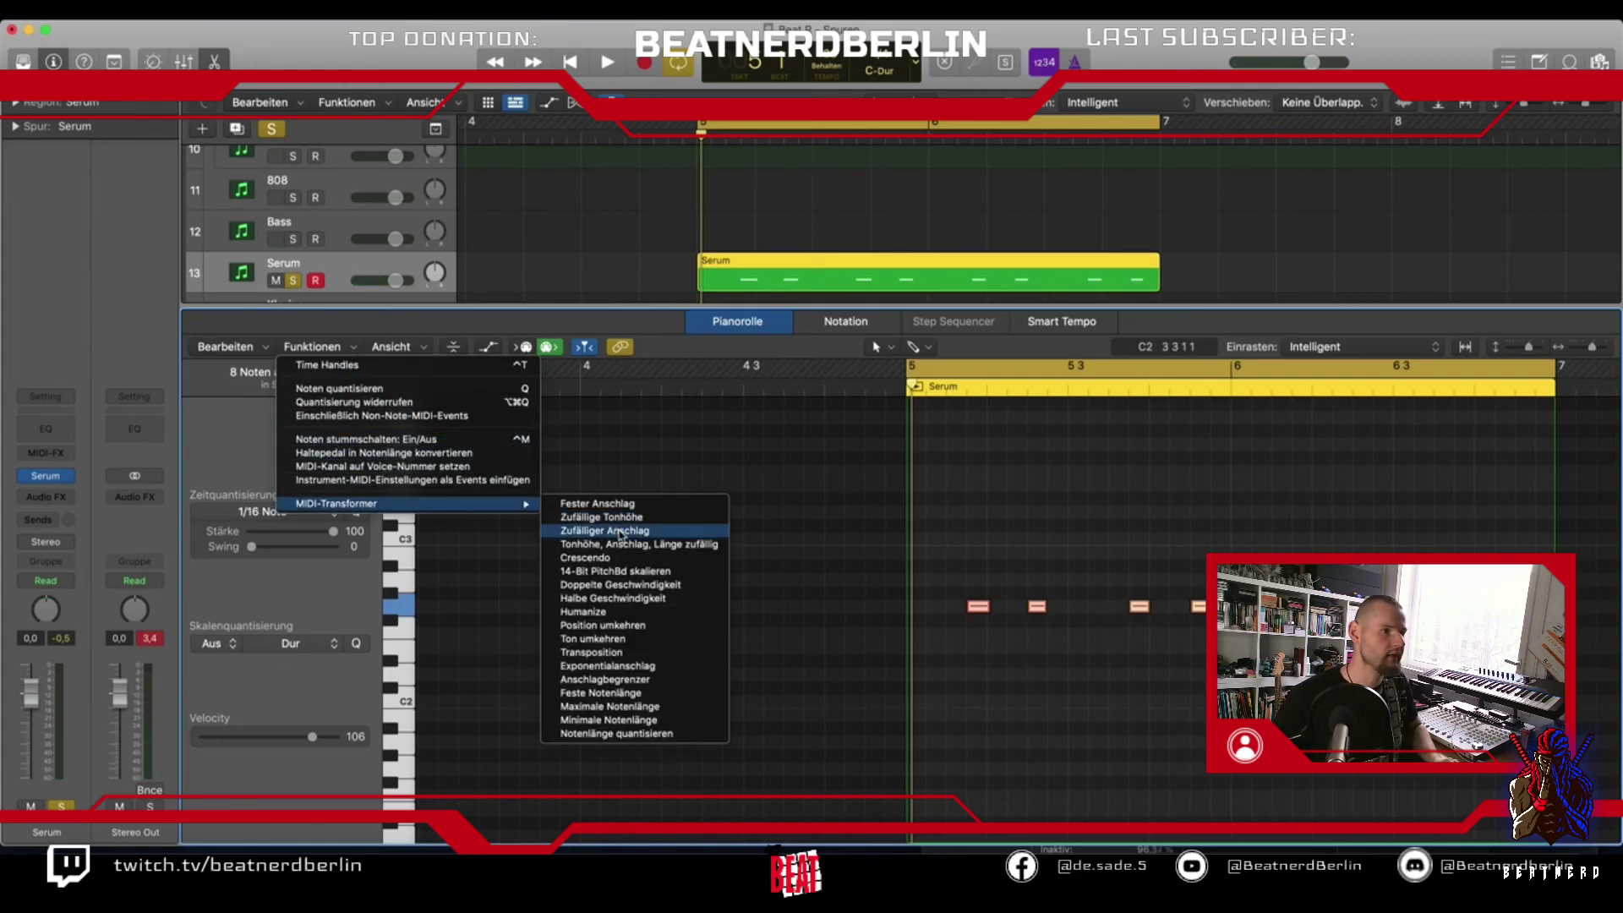
{"action": "left_click", "coordinate": [649, 505]}
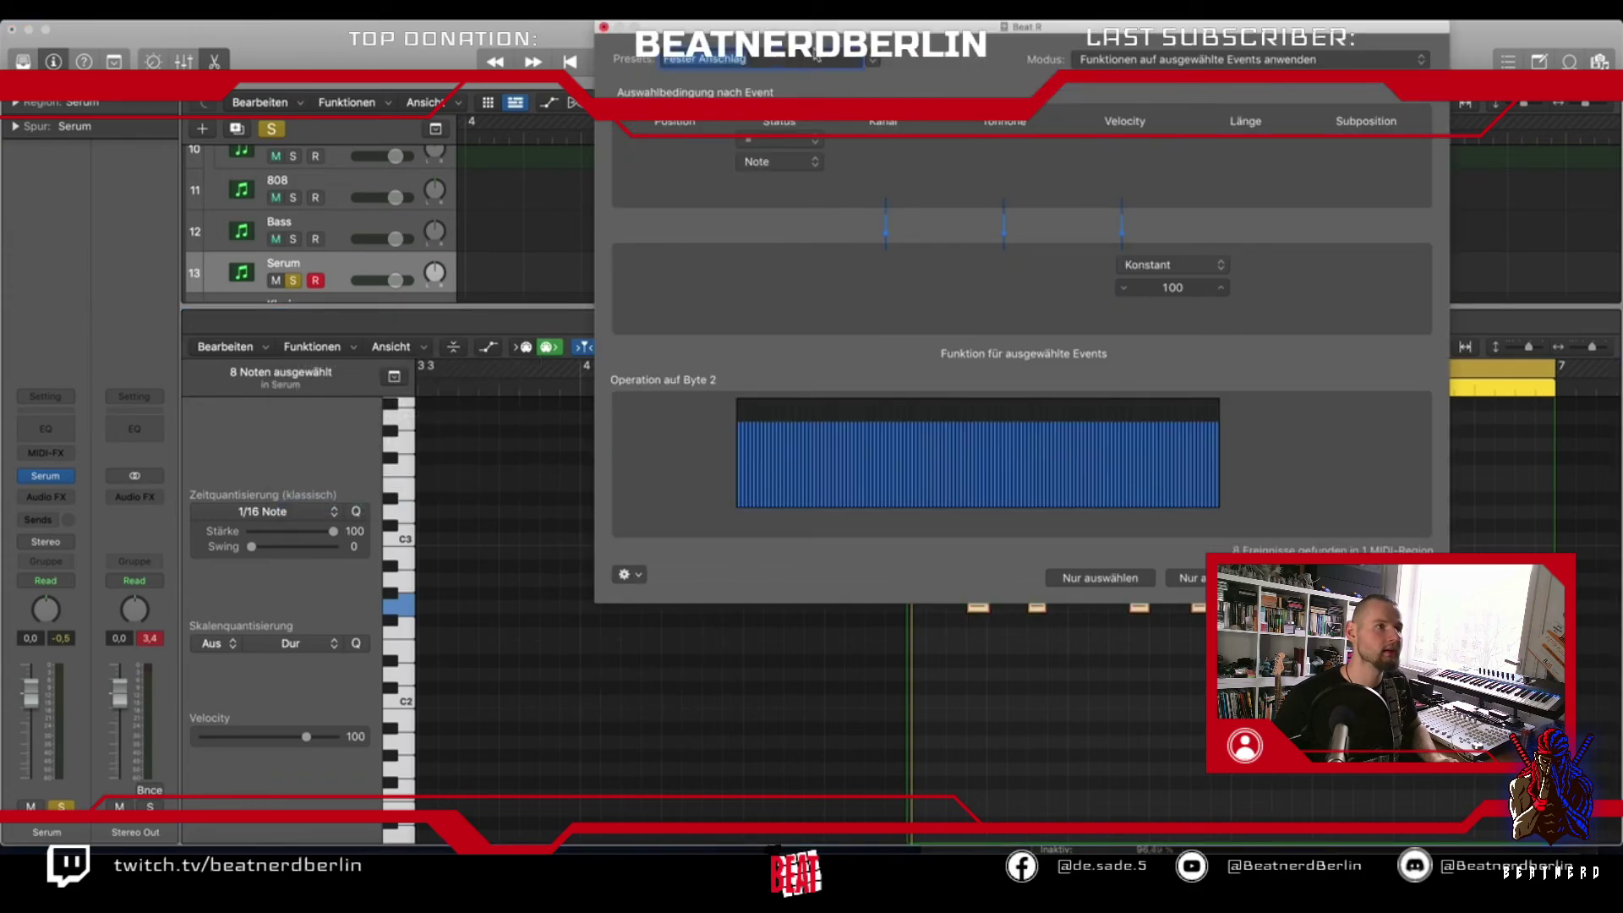
Apply the Feste Notenlänge transform with constant length 0 0 1 0 to the selected notes and play back the line before closing the editor
{"action": "left_click", "coordinate": [872, 60]}
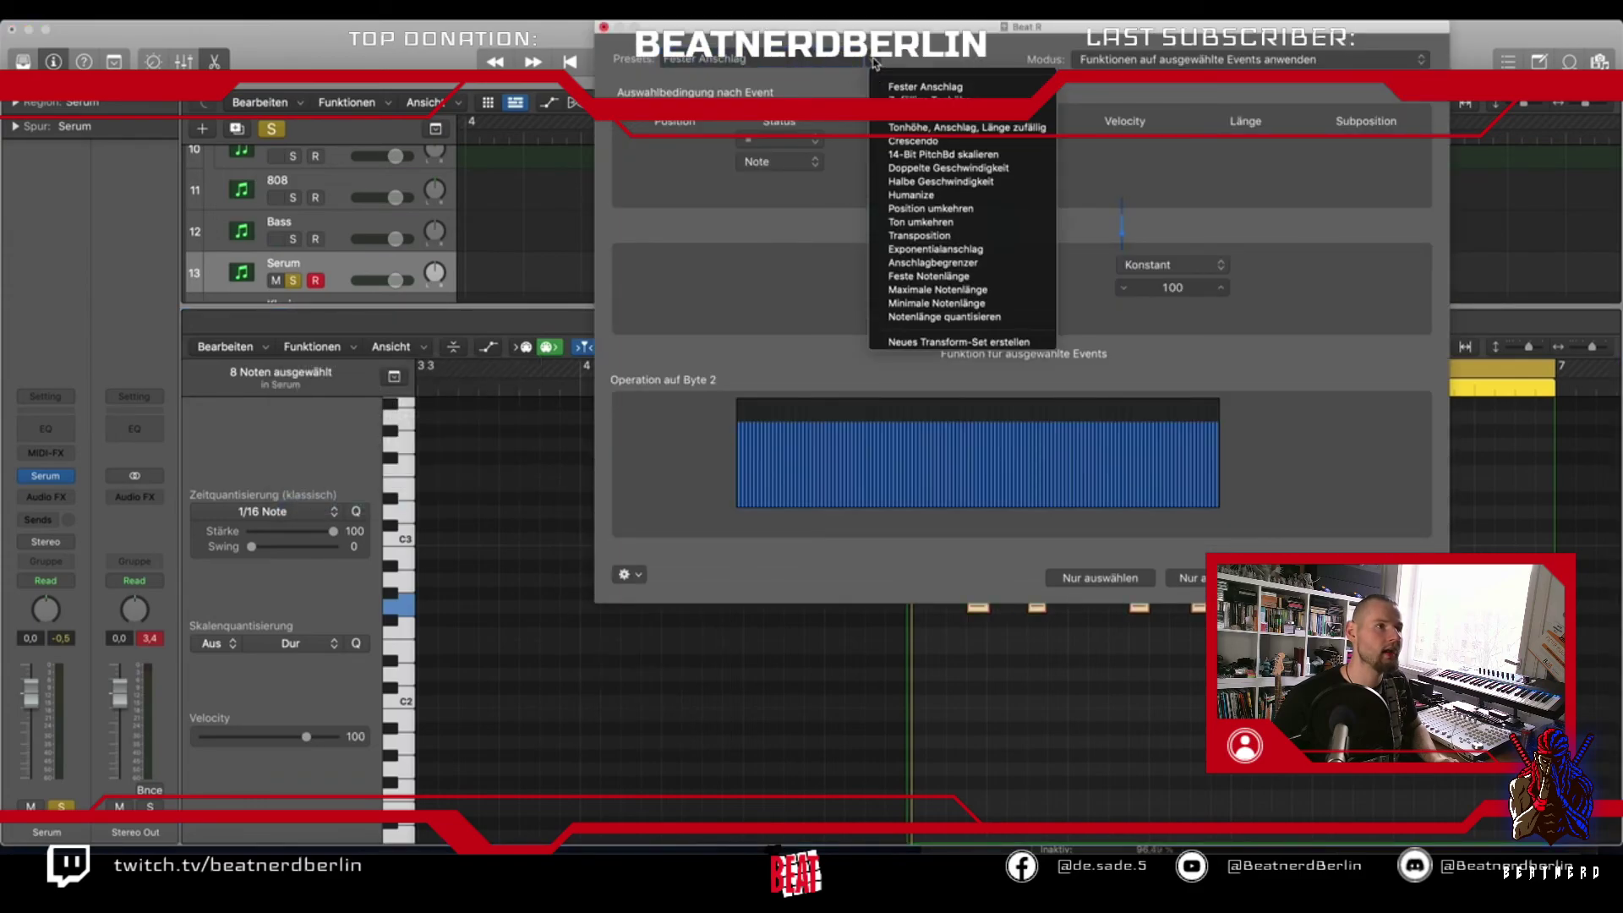
{"action": "left_click", "coordinate": [930, 277]}
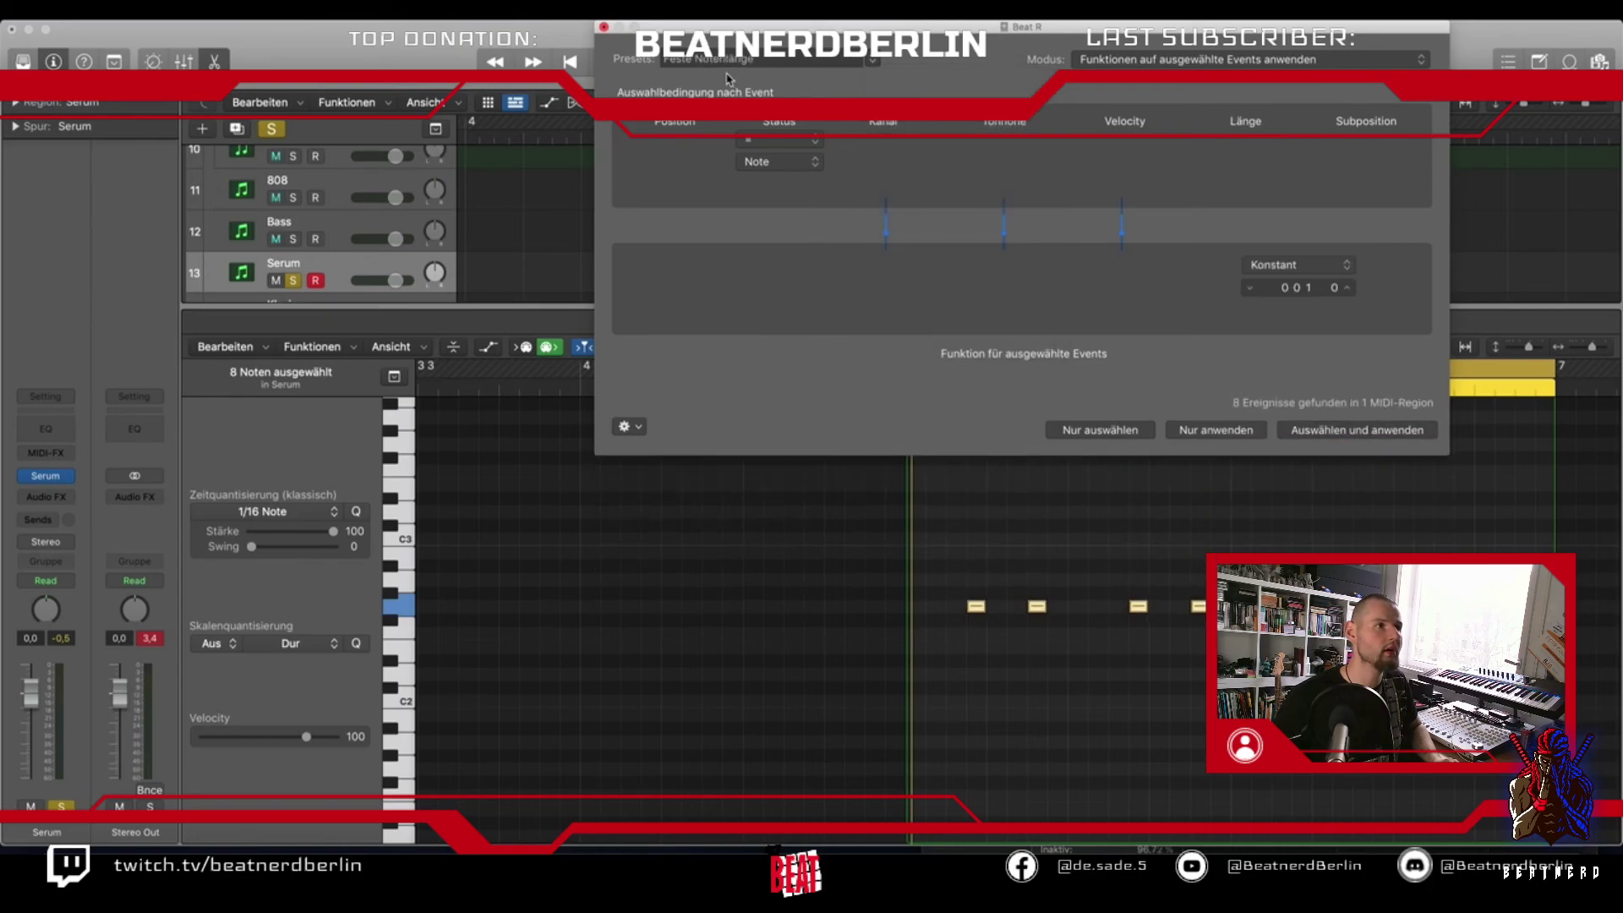
{"action": "left_click", "coordinate": [604, 26]}
{"action": "key", "text": "space"}
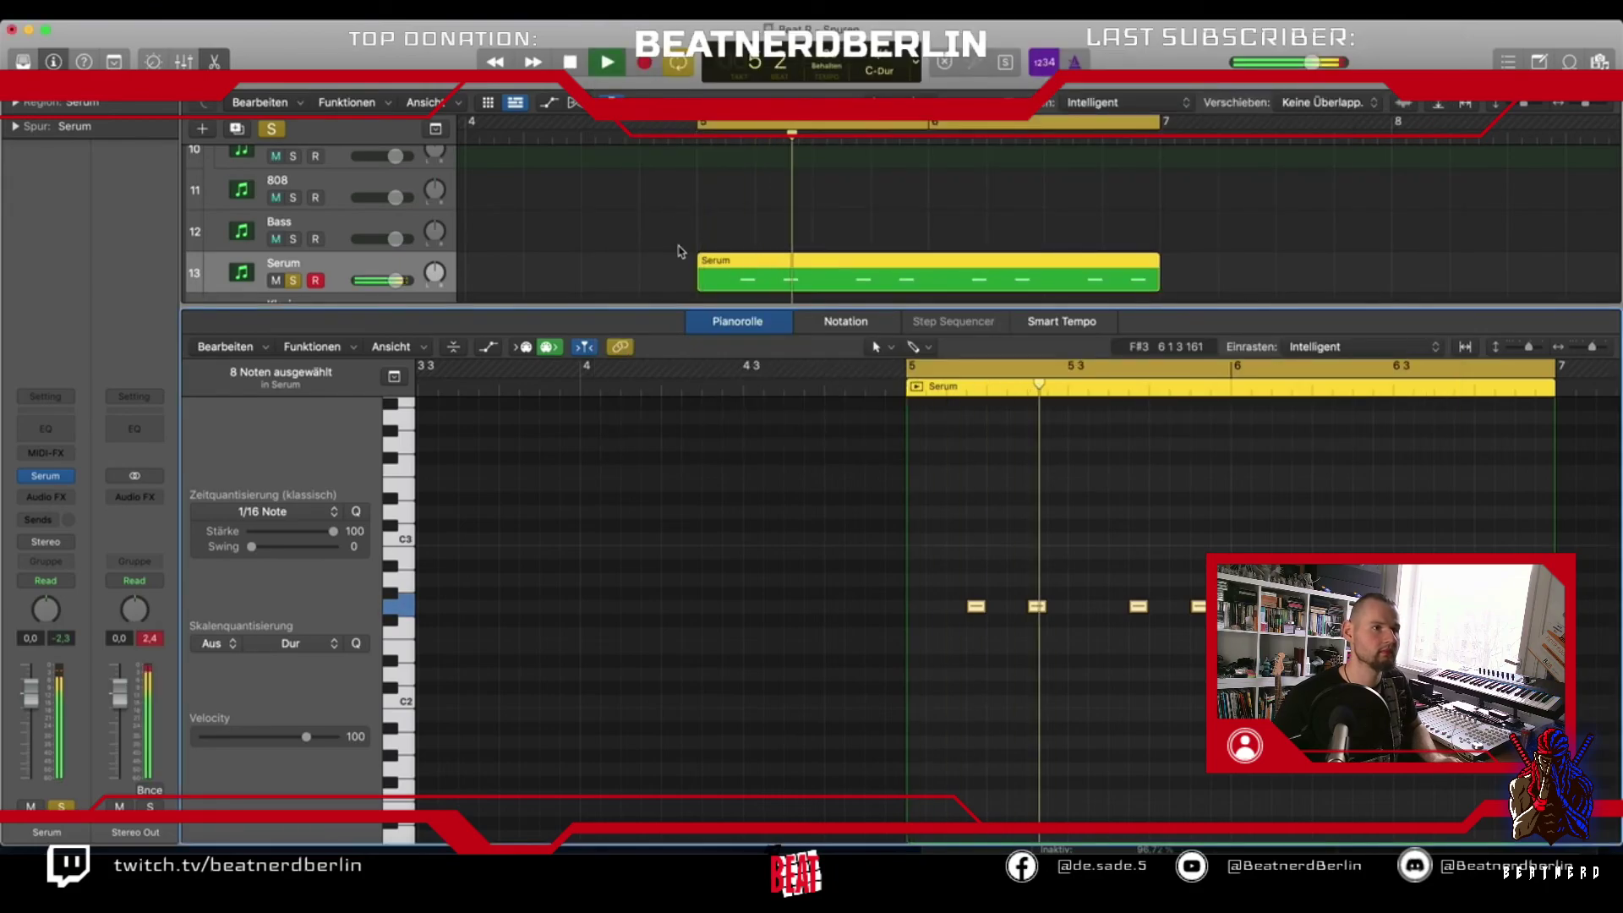
{"action": "key", "text": "e"}
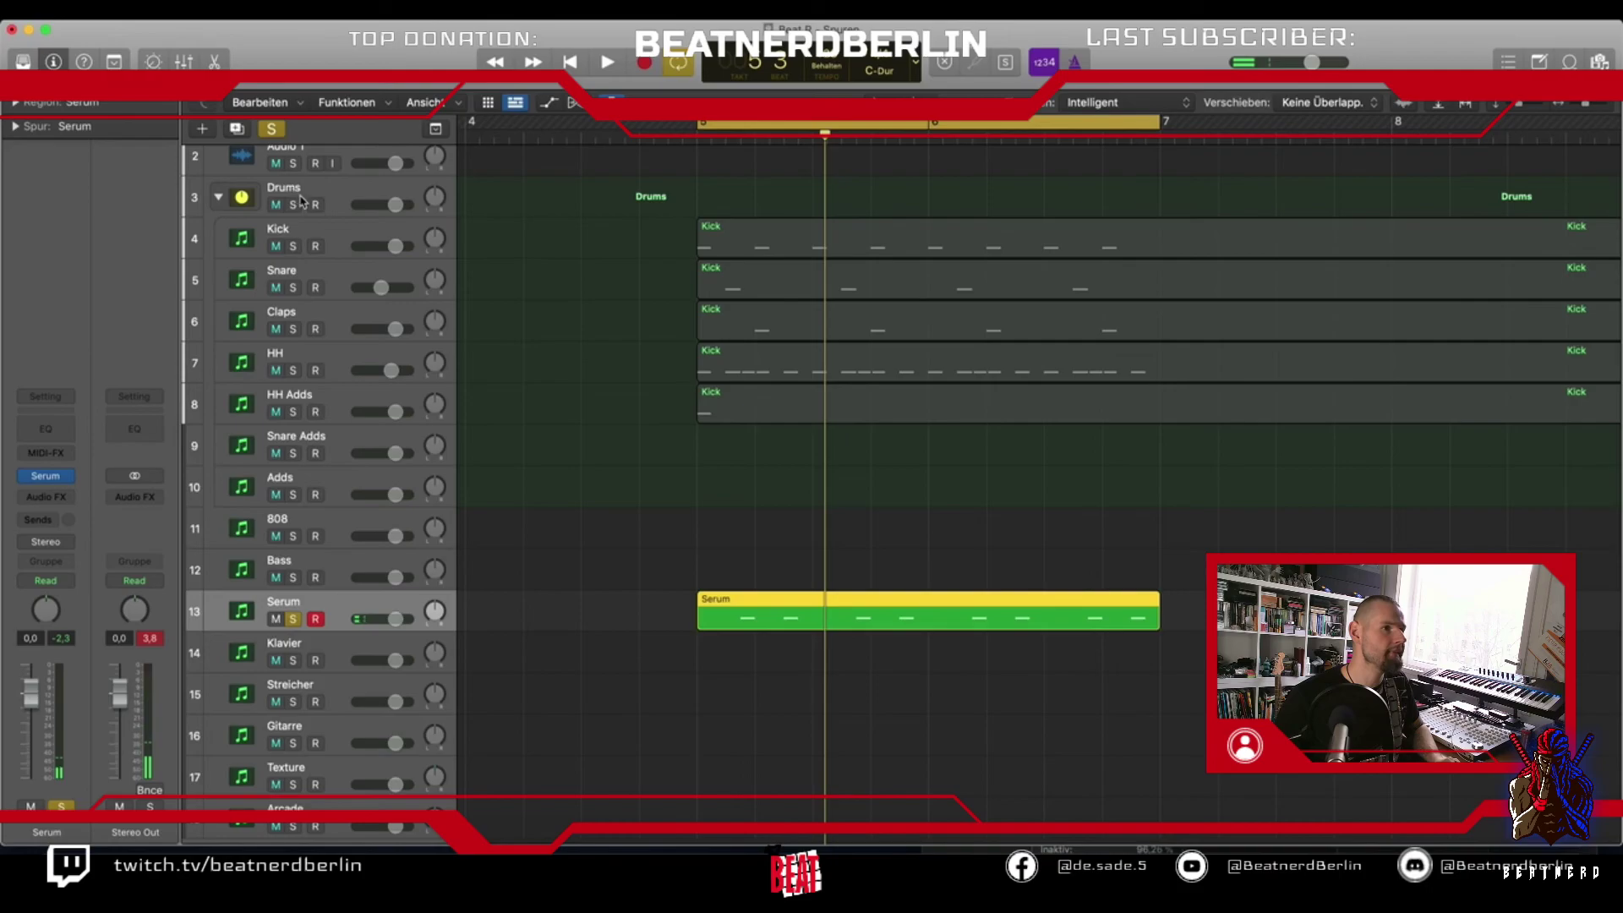
Solo the Drums stack together with the Serum track and listen to the loop
{"action": "scroll", "coordinate": [306, 201], "scroll_direction": "up", "scroll_amount": 2}
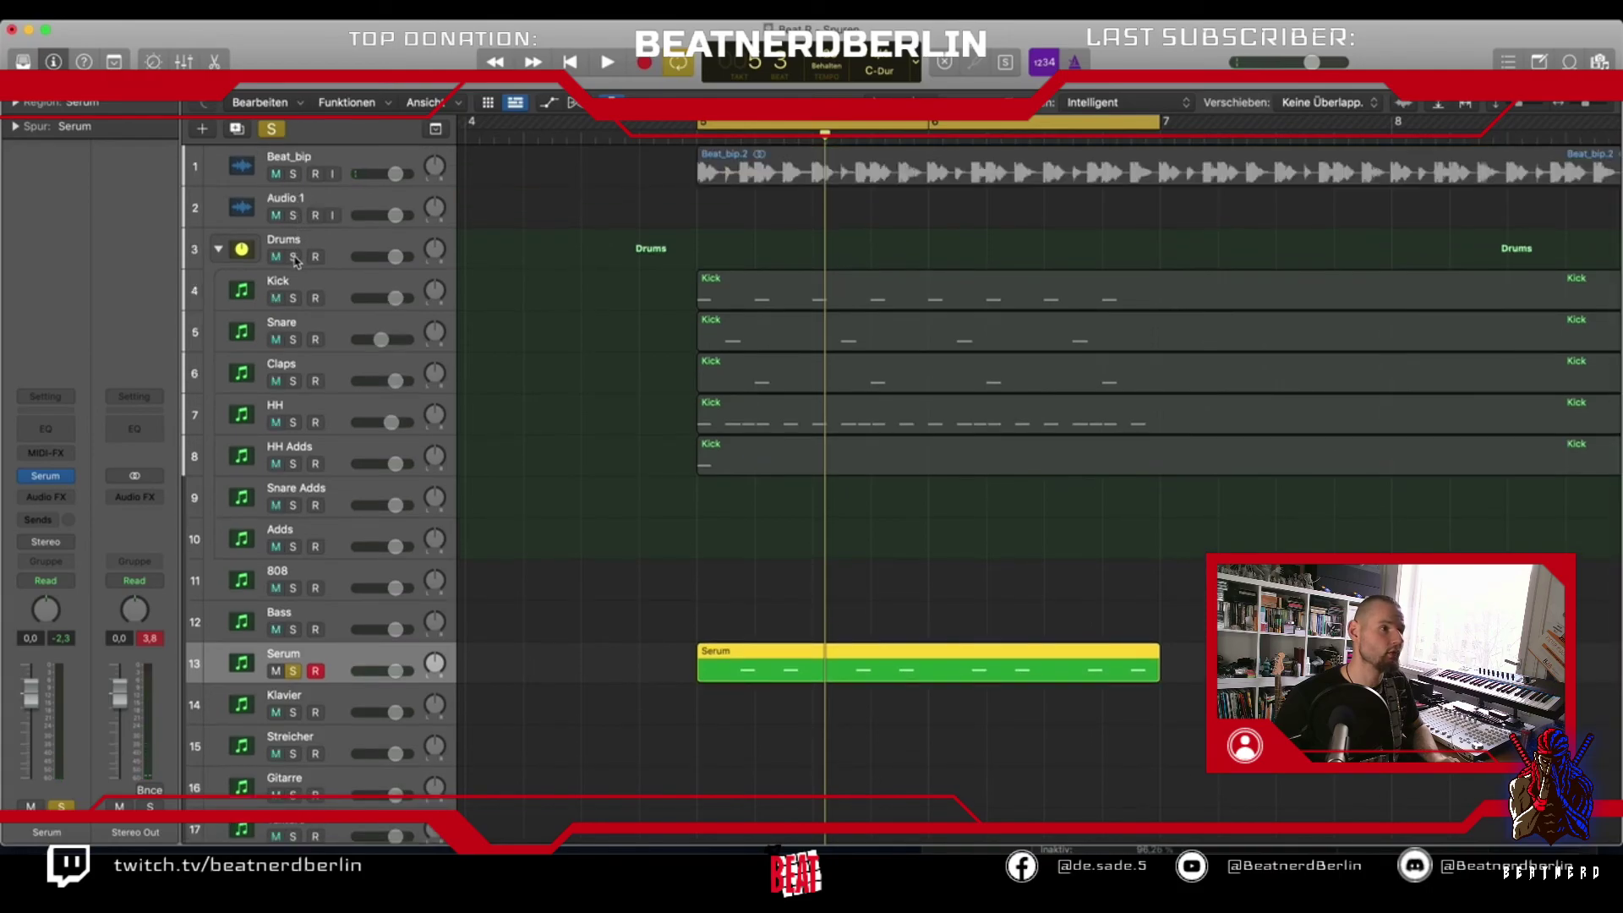
{"action": "left_click", "coordinate": [294, 258]}
{"action": "key", "text": "space"}
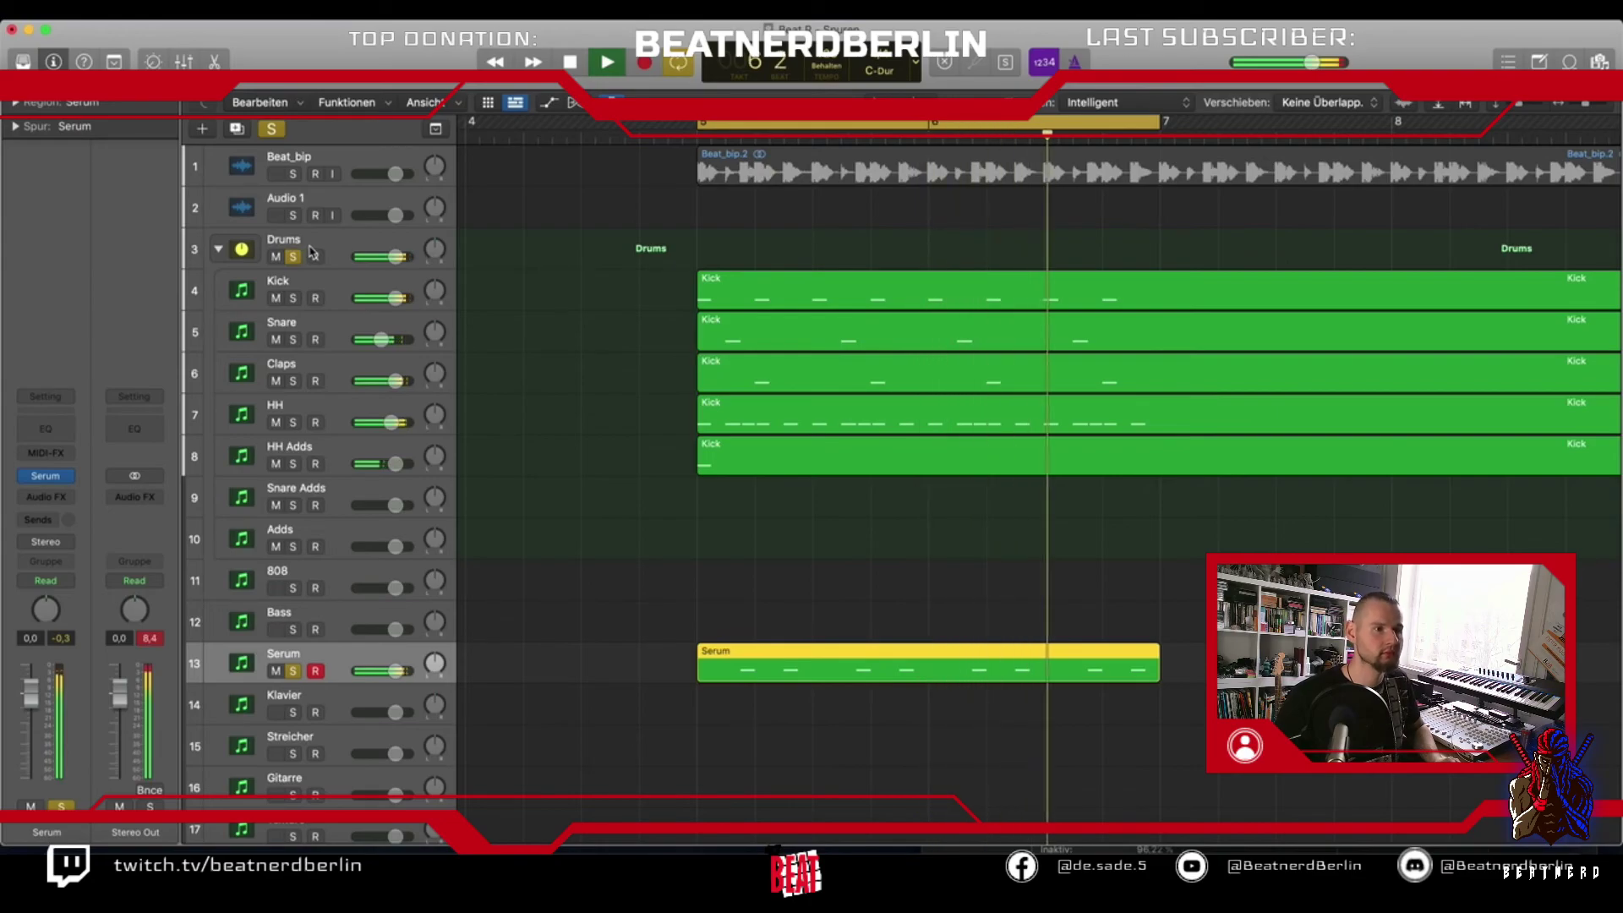
{"action": "key", "text": "space"}
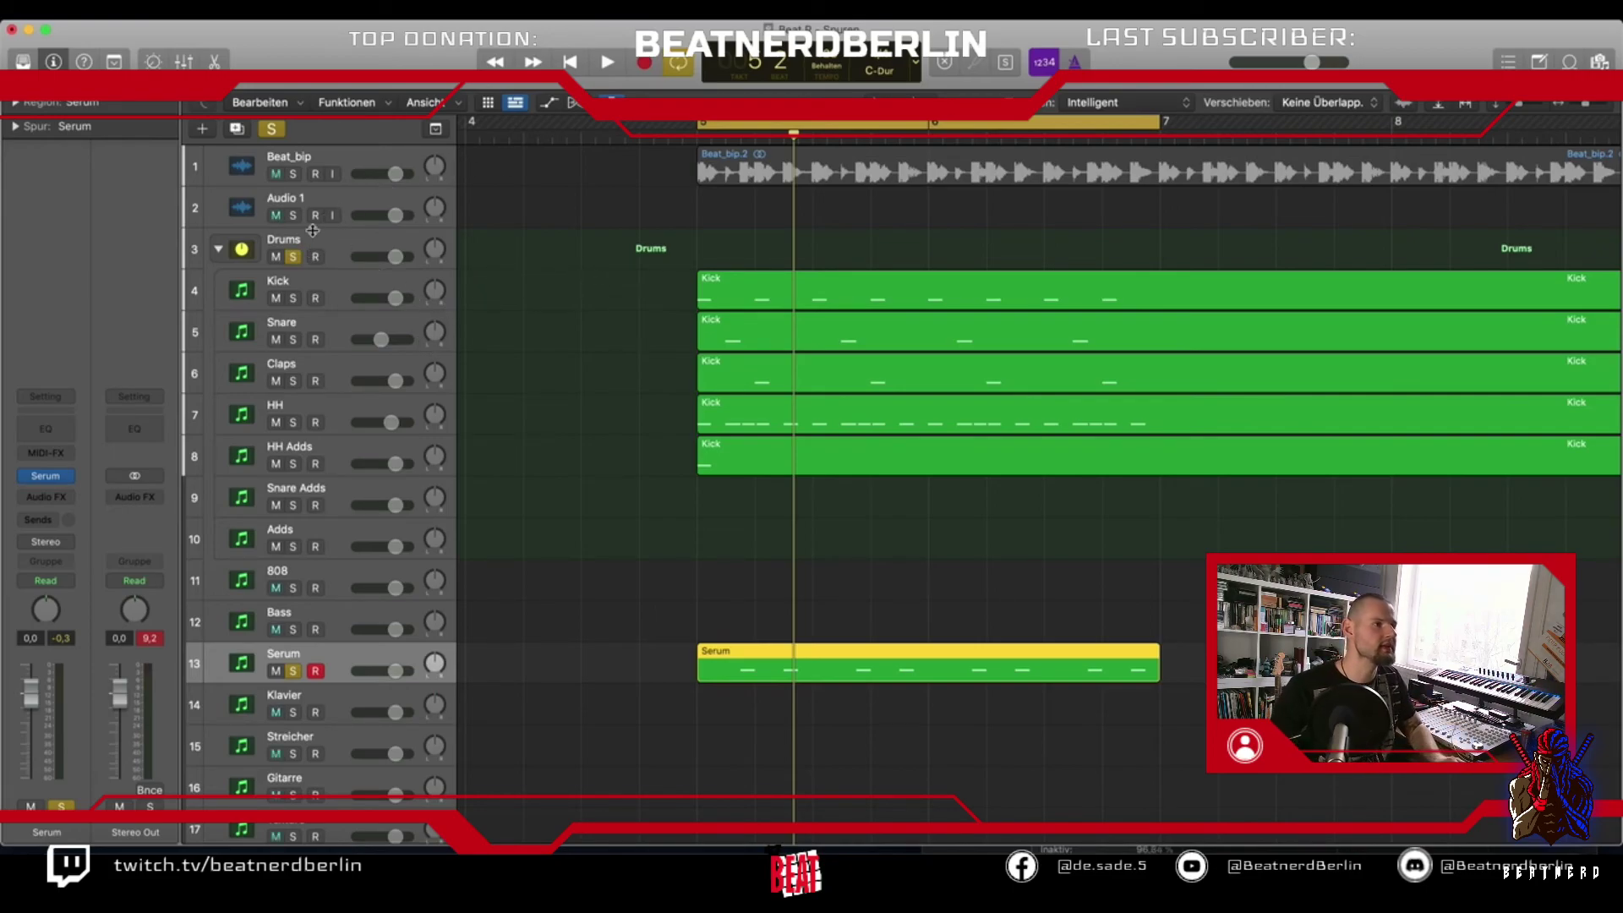
Take Drums and Serum out of solo, solo Beat_bip alone and listen to the reference beat
{"action": "left_click", "coordinate": [293, 256]}
{"action": "left_click", "coordinate": [293, 174]}
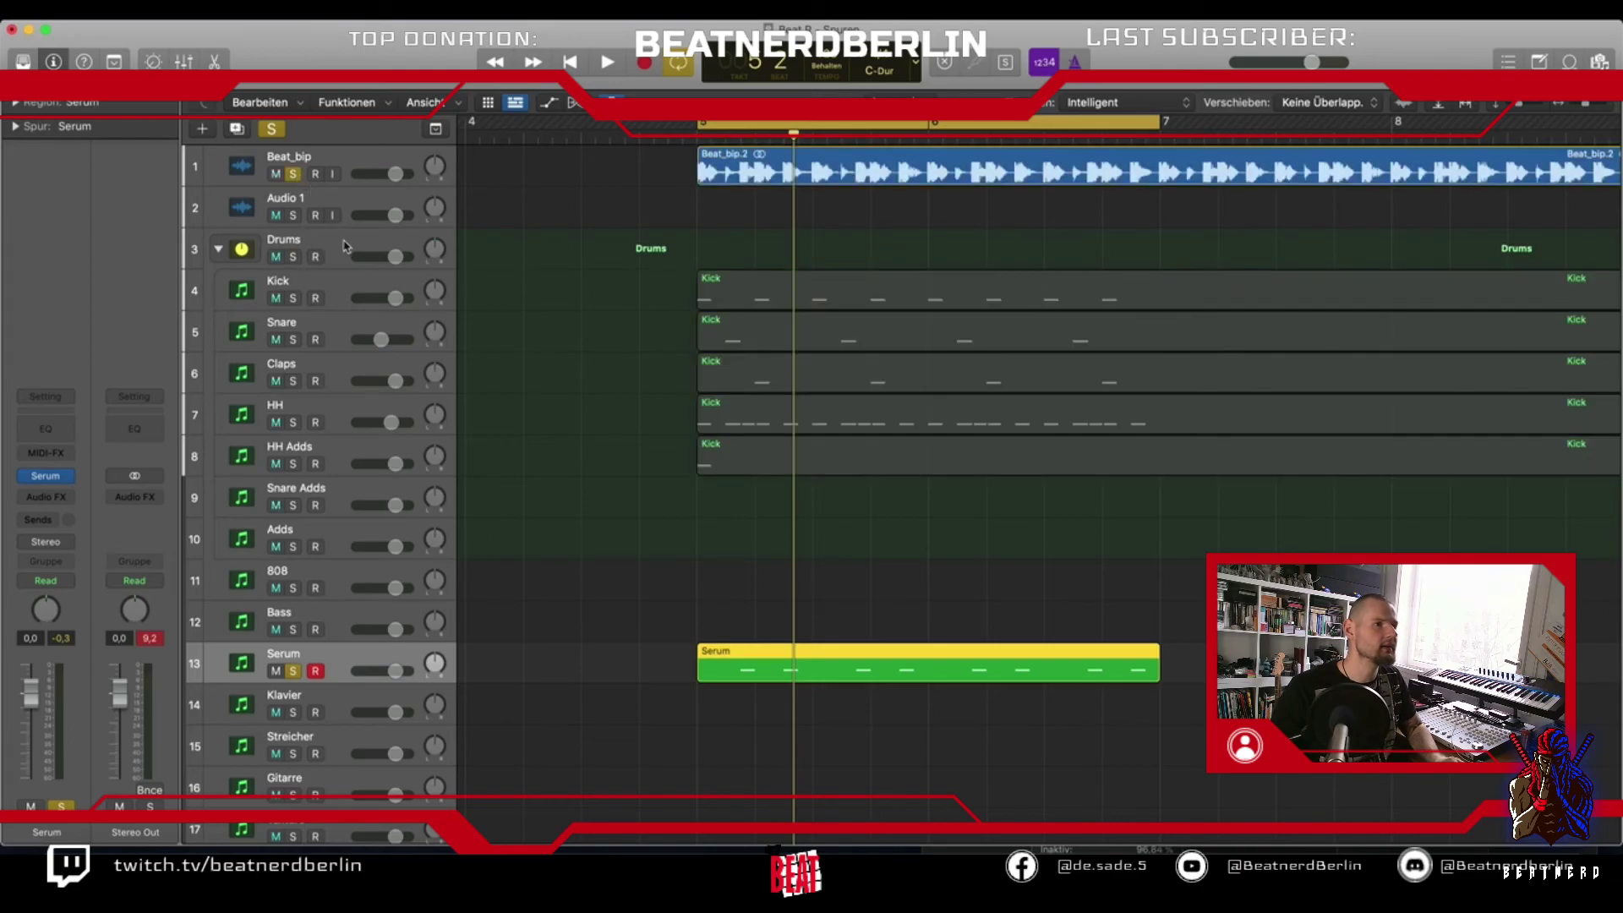
{"action": "left_click", "coordinate": [293, 674]}
{"action": "key", "text": "space"}
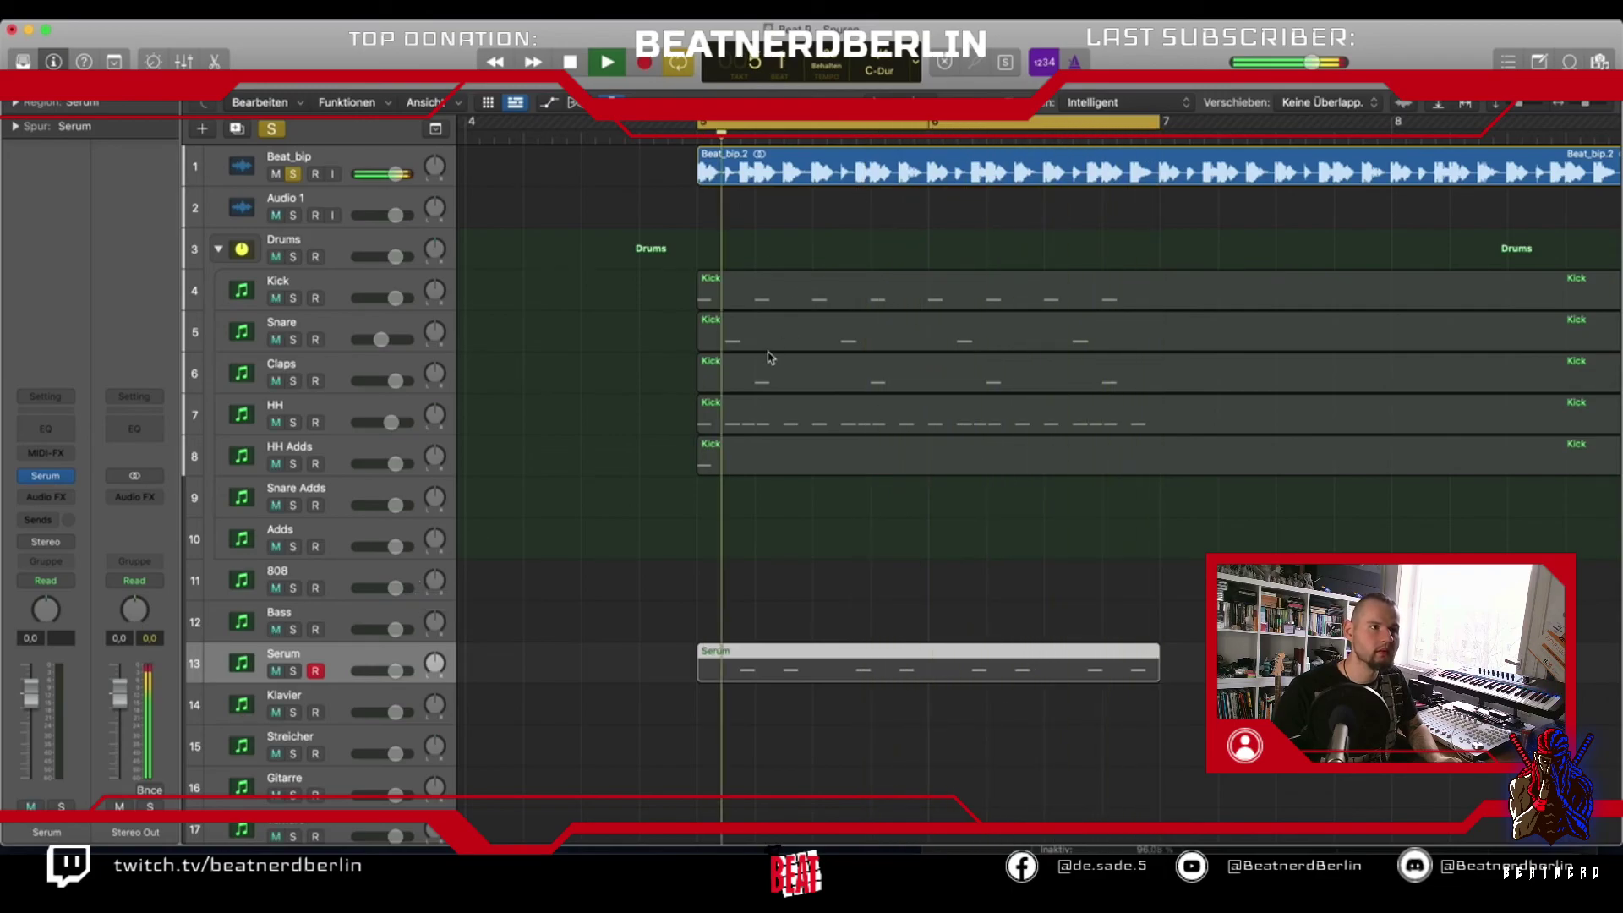
{"action": "key", "text": "space"}
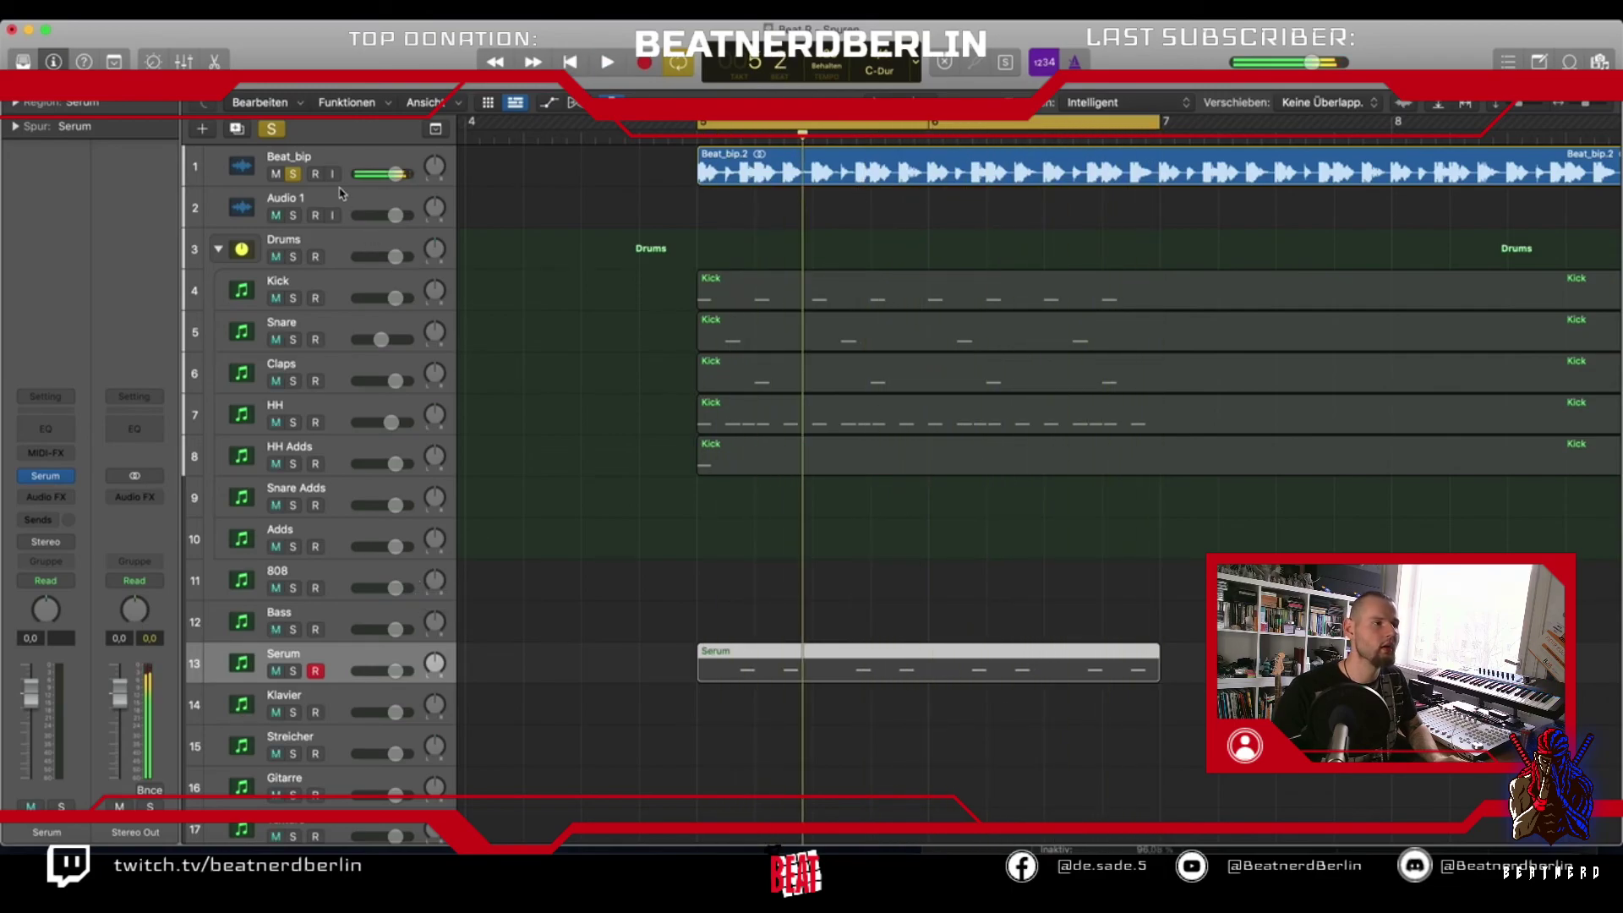
Switch the solo from Beat_bip to the Drums stack and listen to the programmed drums for comparison
{"action": "left_click", "coordinate": [293, 174]}
{"action": "left_click", "coordinate": [293, 257]}
{"action": "key", "text": "space"}
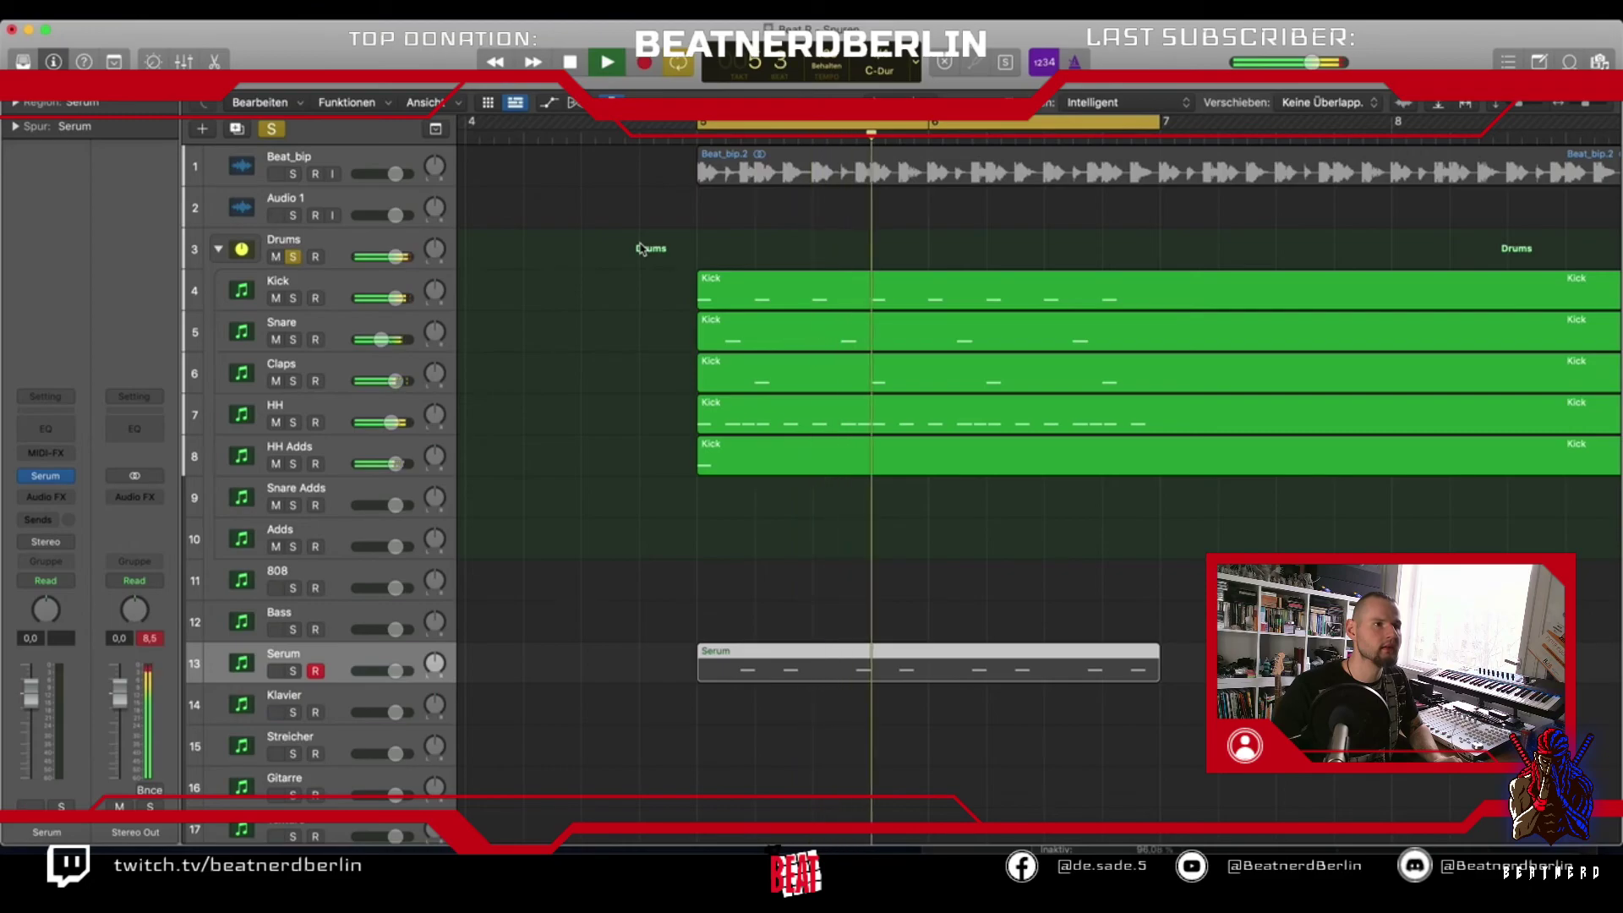
{"action": "key", "text": "space"}
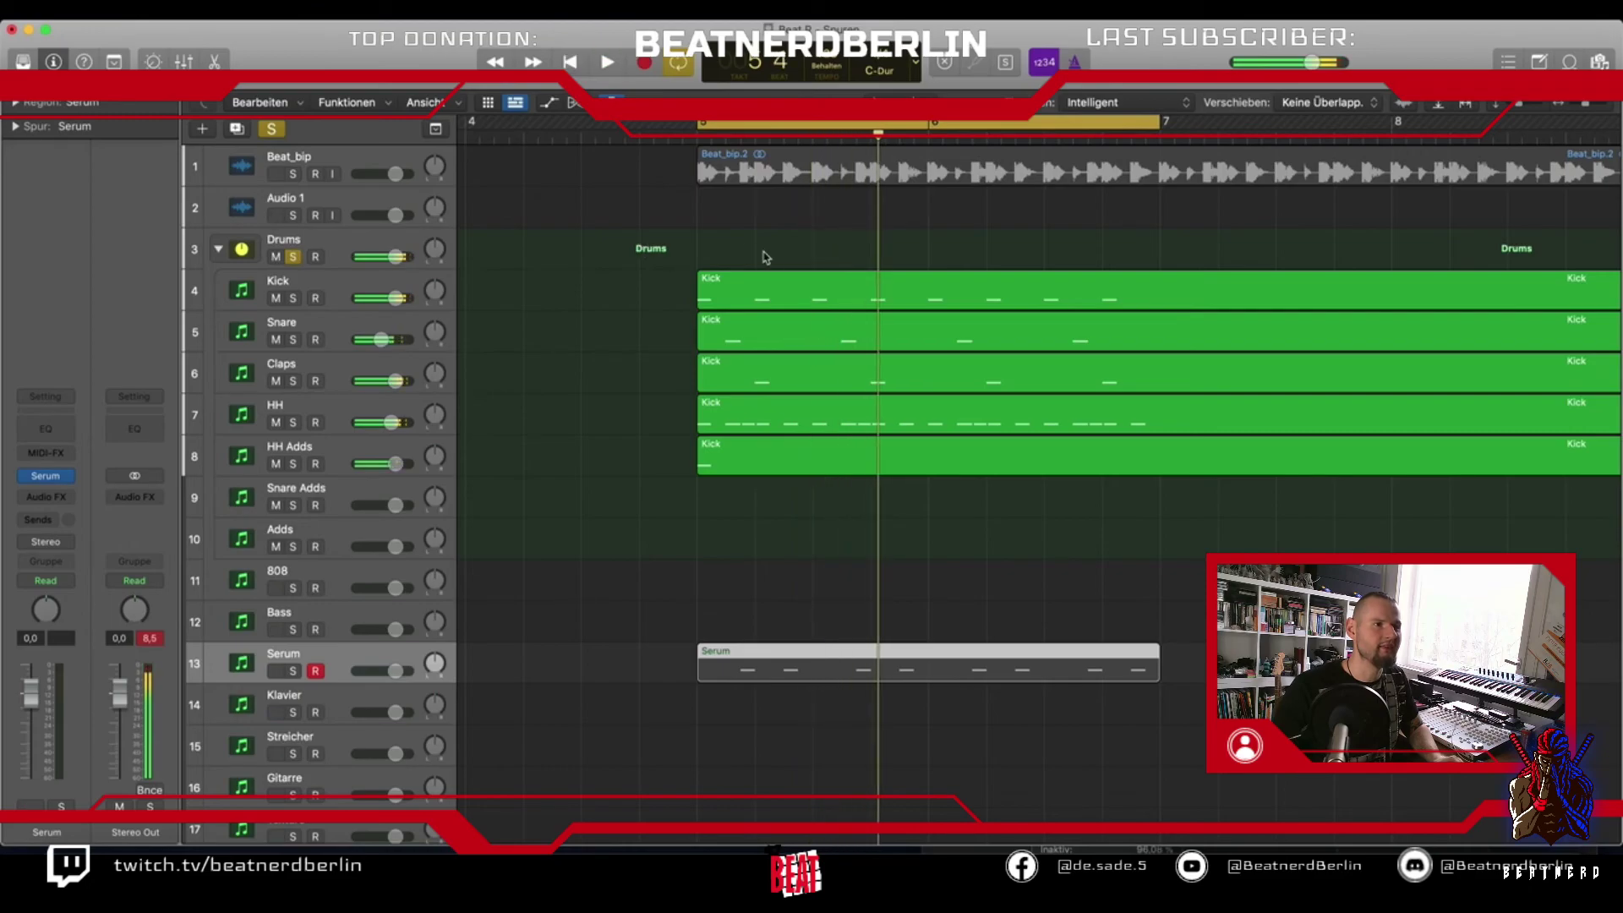
Switch the solo from Drums back to Beat_bip and listen to the reference loop again
{"action": "left_click", "coordinate": [292, 257]}
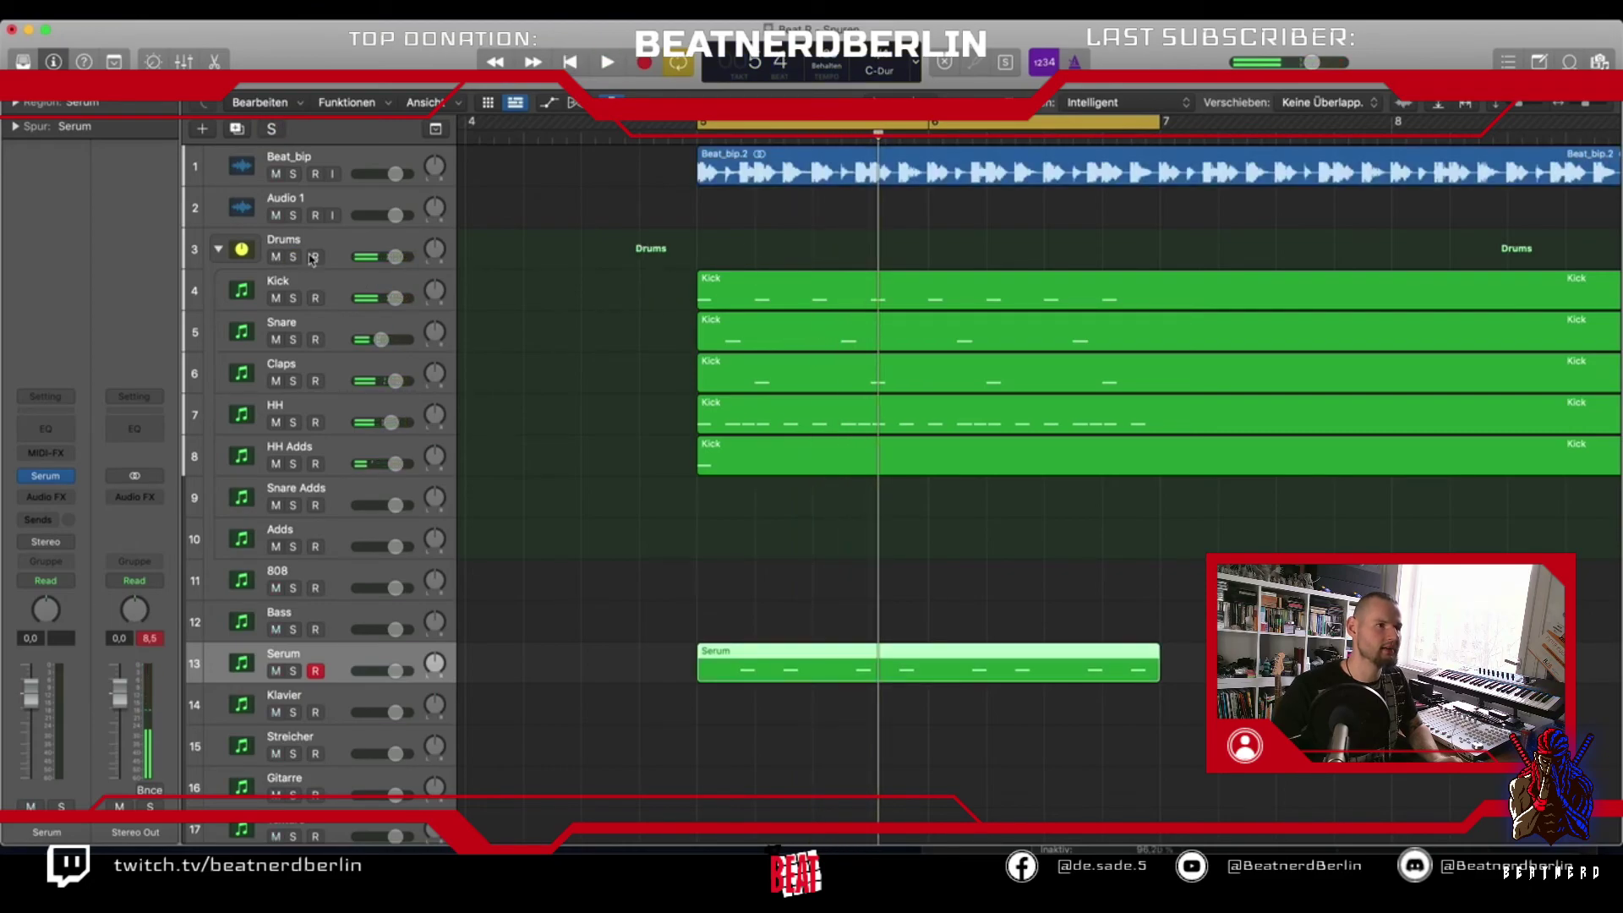
{"action": "left_click", "coordinate": [293, 175]}
{"action": "key", "text": "space"}
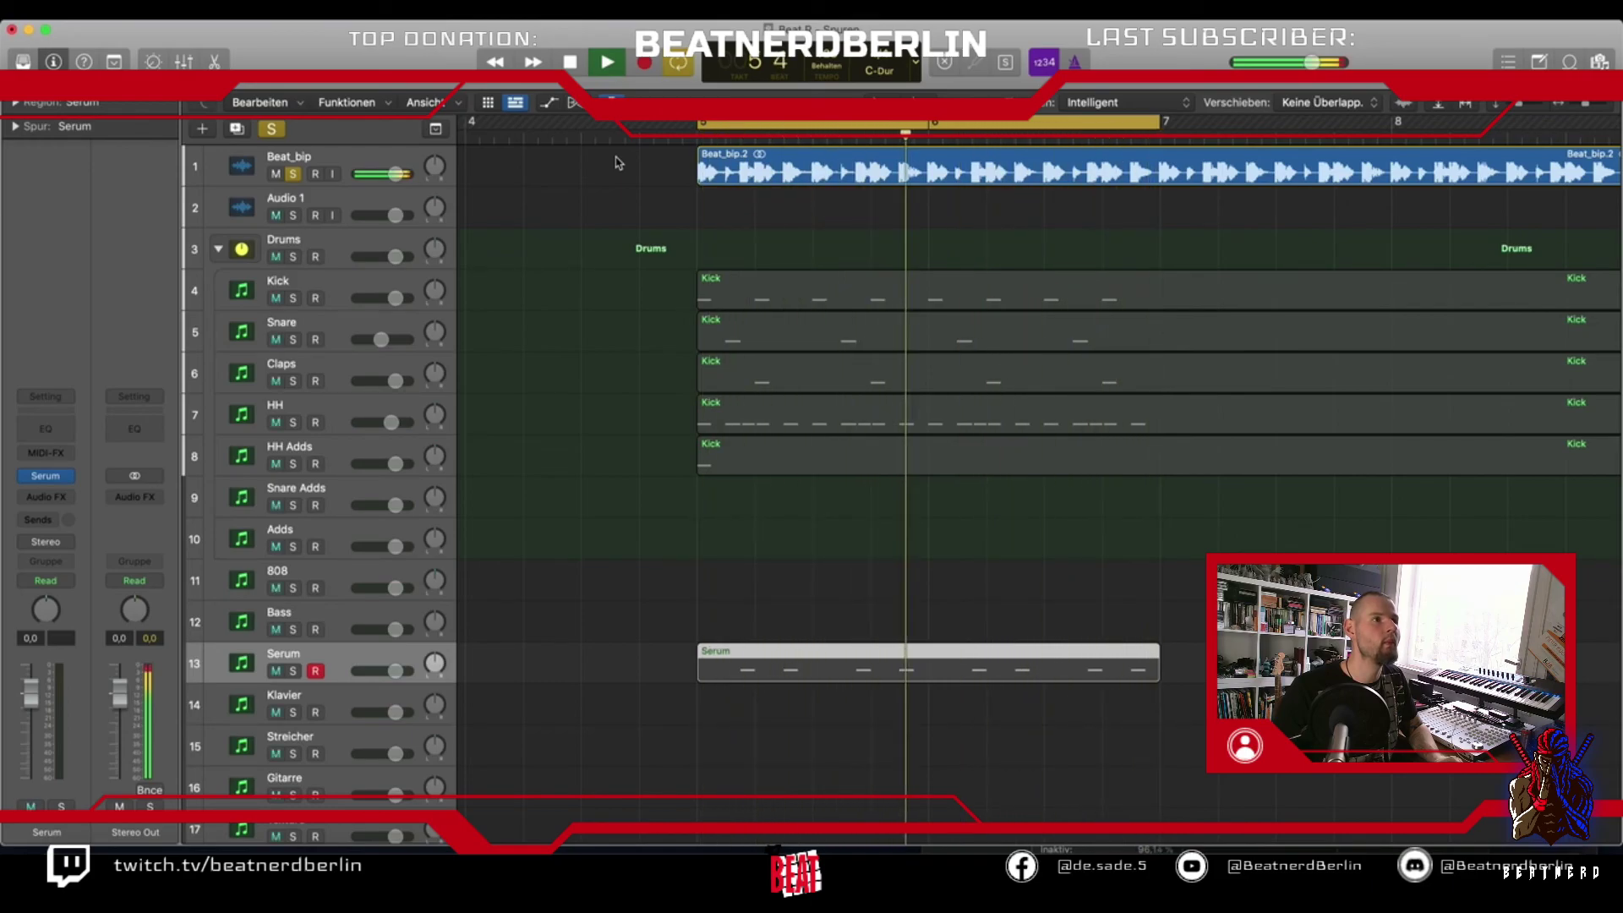
{"action": "key", "text": "space"}
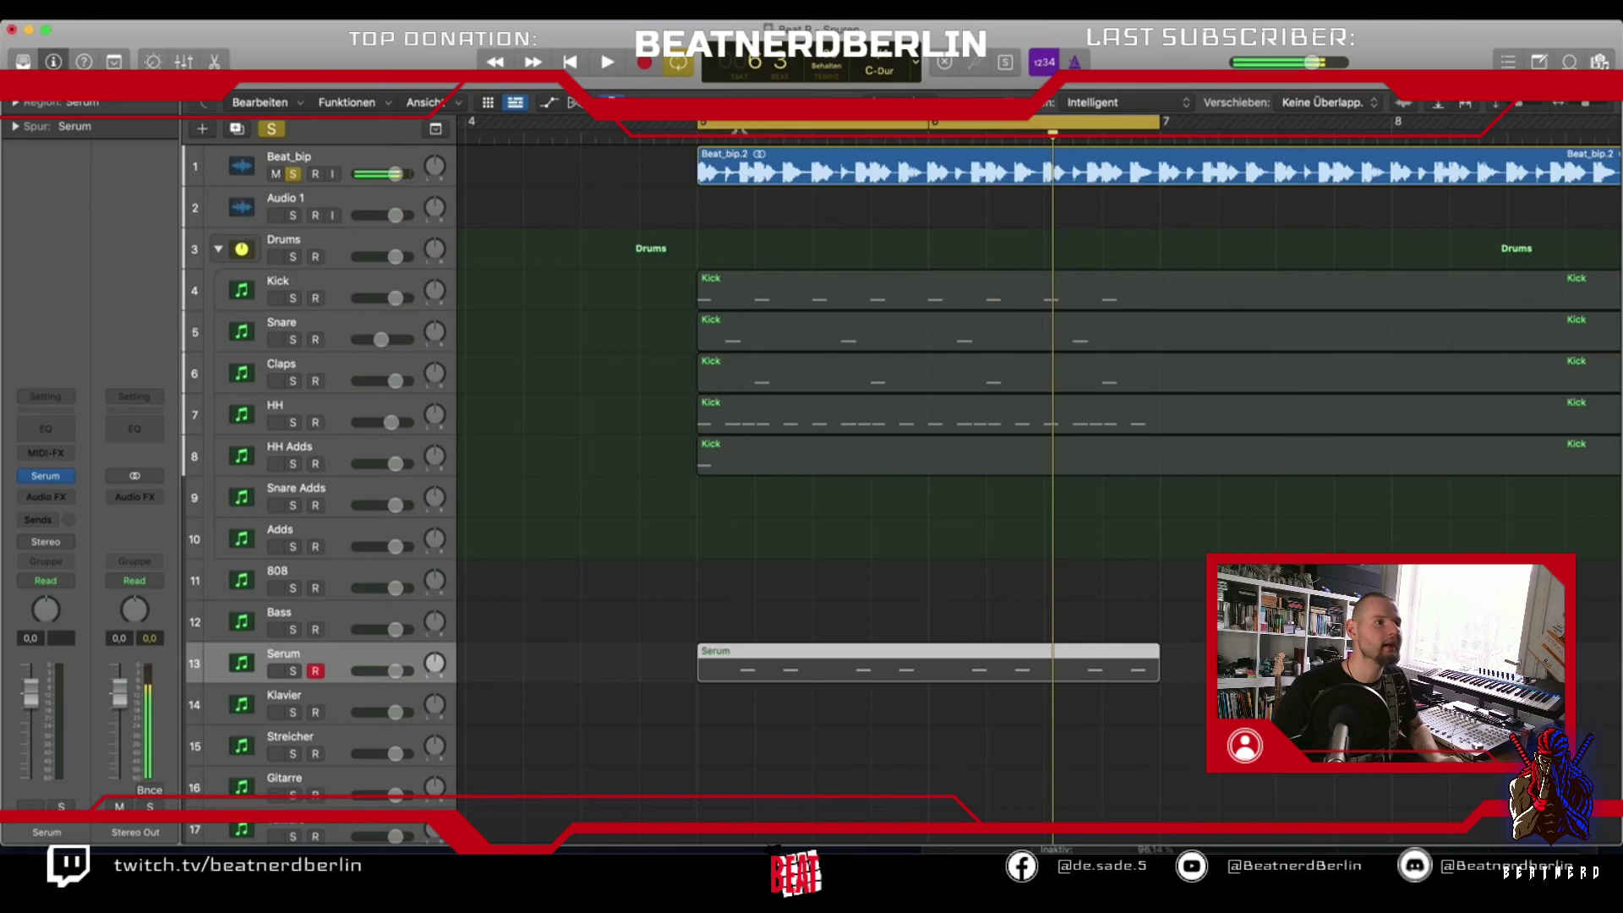
Shorten the cycle range to the first beat of bar 5 and listen to the soloed Beat_bip reference there
{"action": "left_click_drag", "start_coordinate": [1169, 126], "coordinate": [757, 225]}
{"action": "key", "text": "space"}
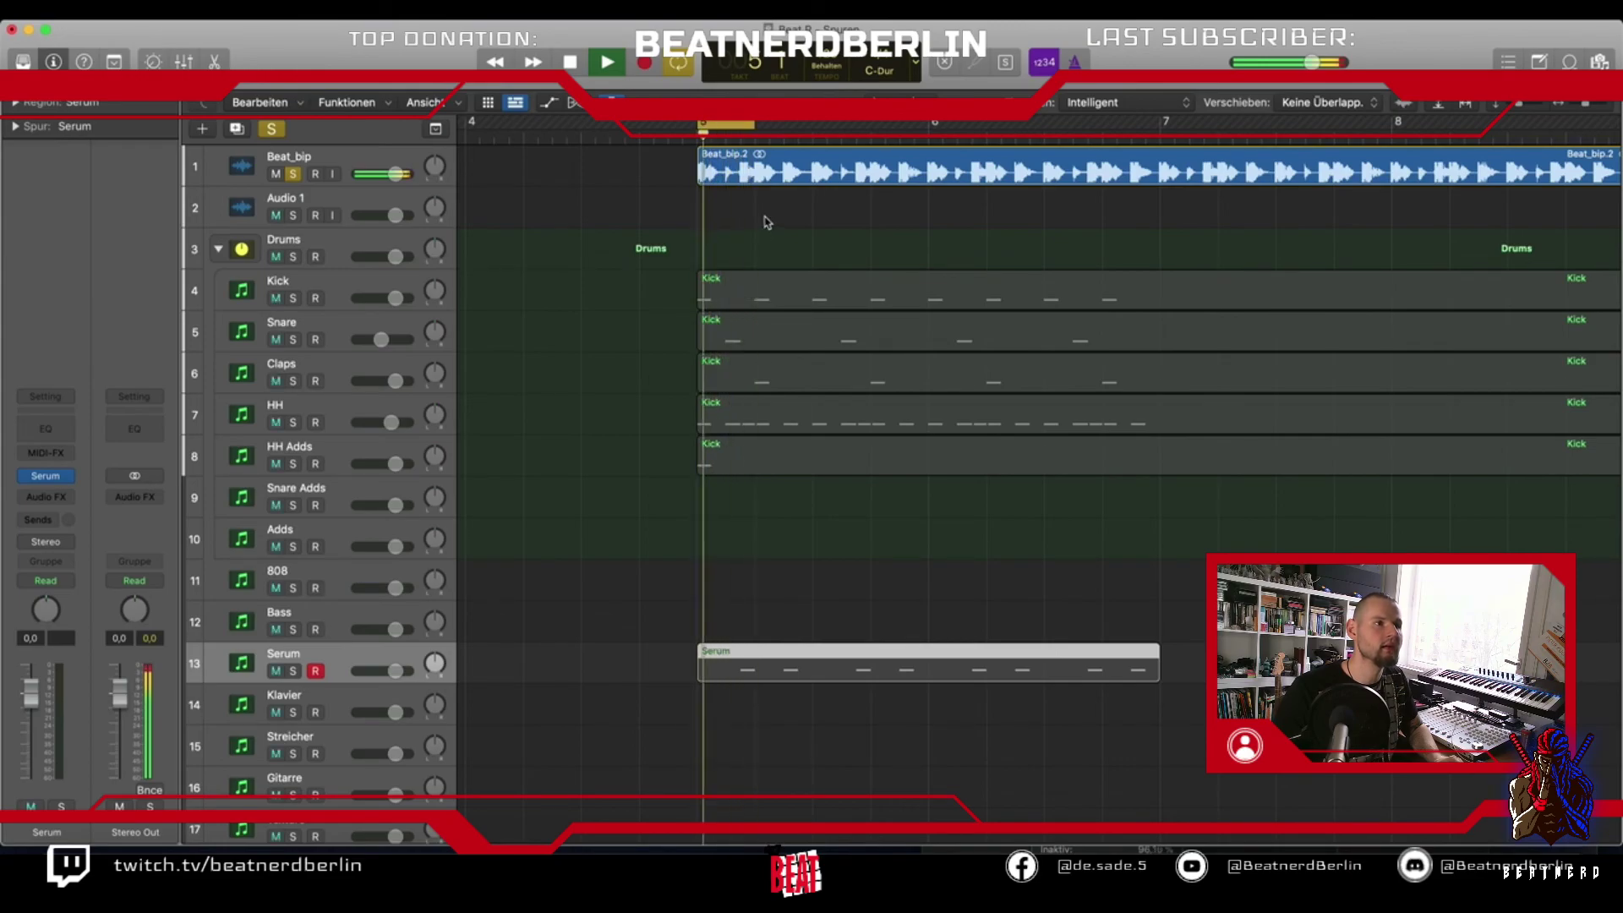
{"action": "key", "text": "space"}
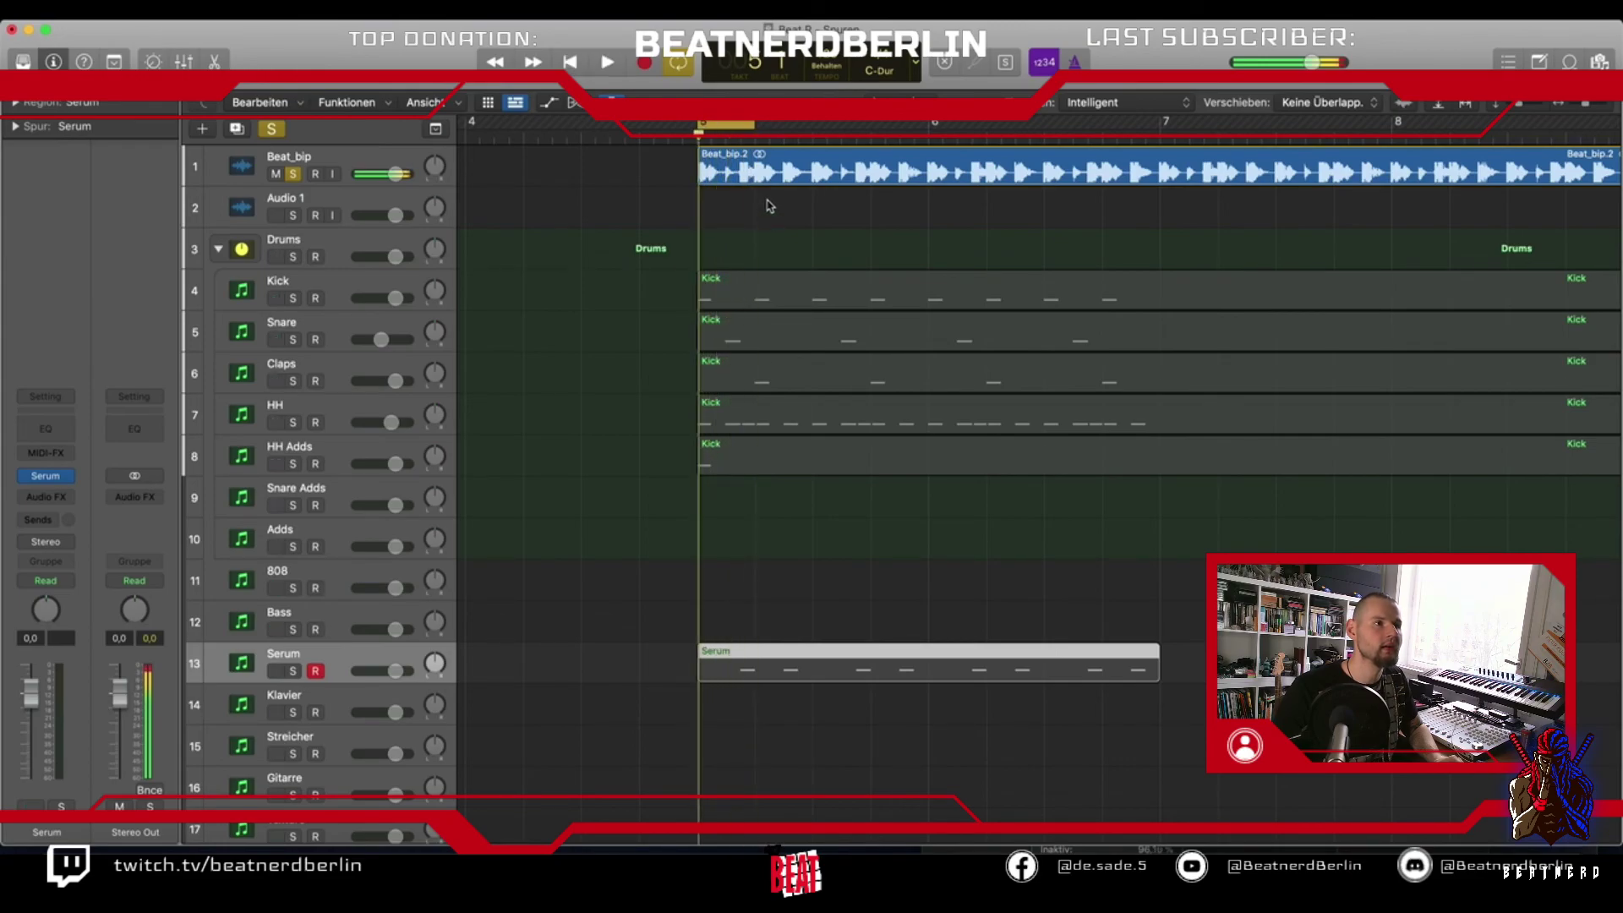
Duplicate the Kick track, including its Battery 4 instrument, and copy the Kick region onto the new track
{"action": "left_click", "coordinate": [752, 279]}
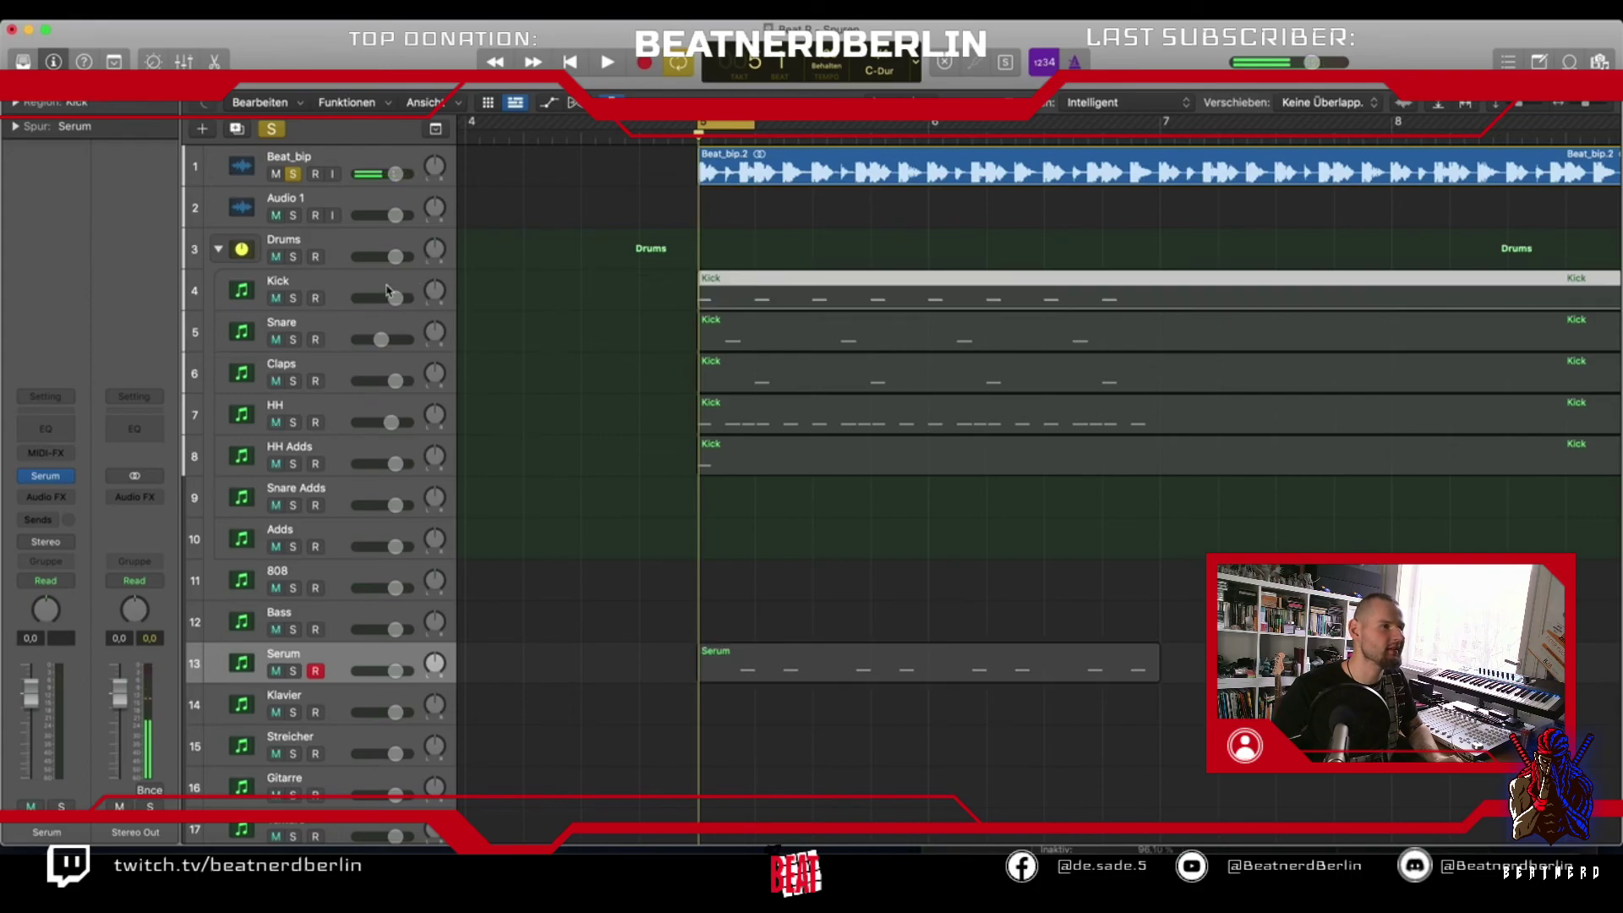
{"action": "left_click", "coordinate": [237, 128]}
{"action": "left_click_drag", "start_coordinate": [737, 300], "coordinate": [741, 332]}
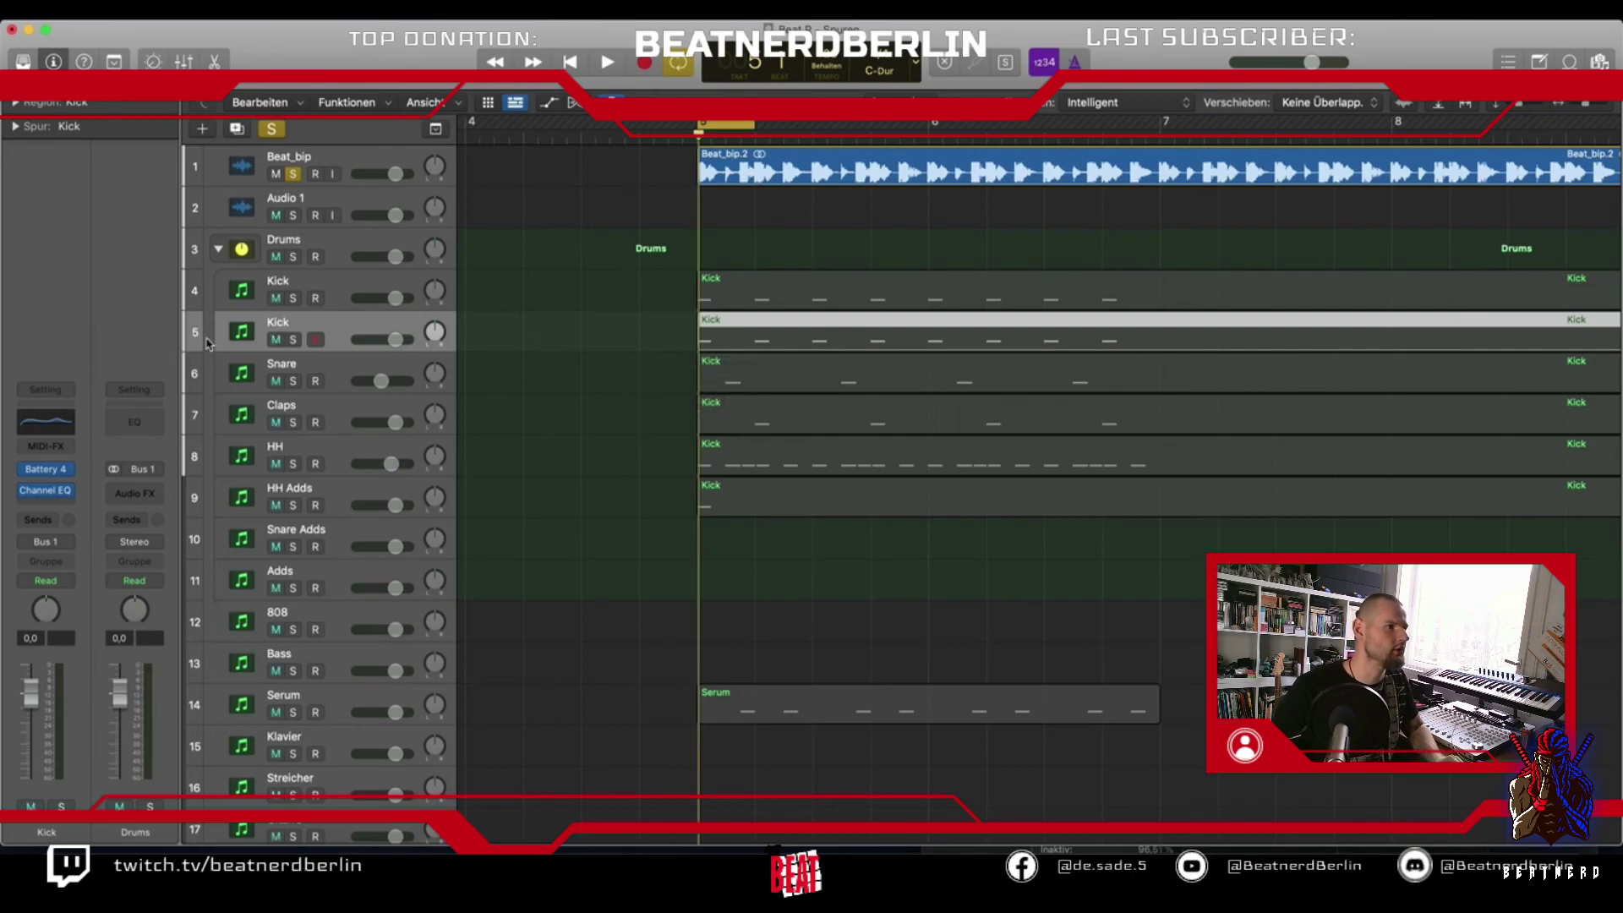
Solo the duplicated Kick track and audition the three kick samples loaded in its Battery 4 cells
{"action": "left_click", "coordinate": [46, 471]}
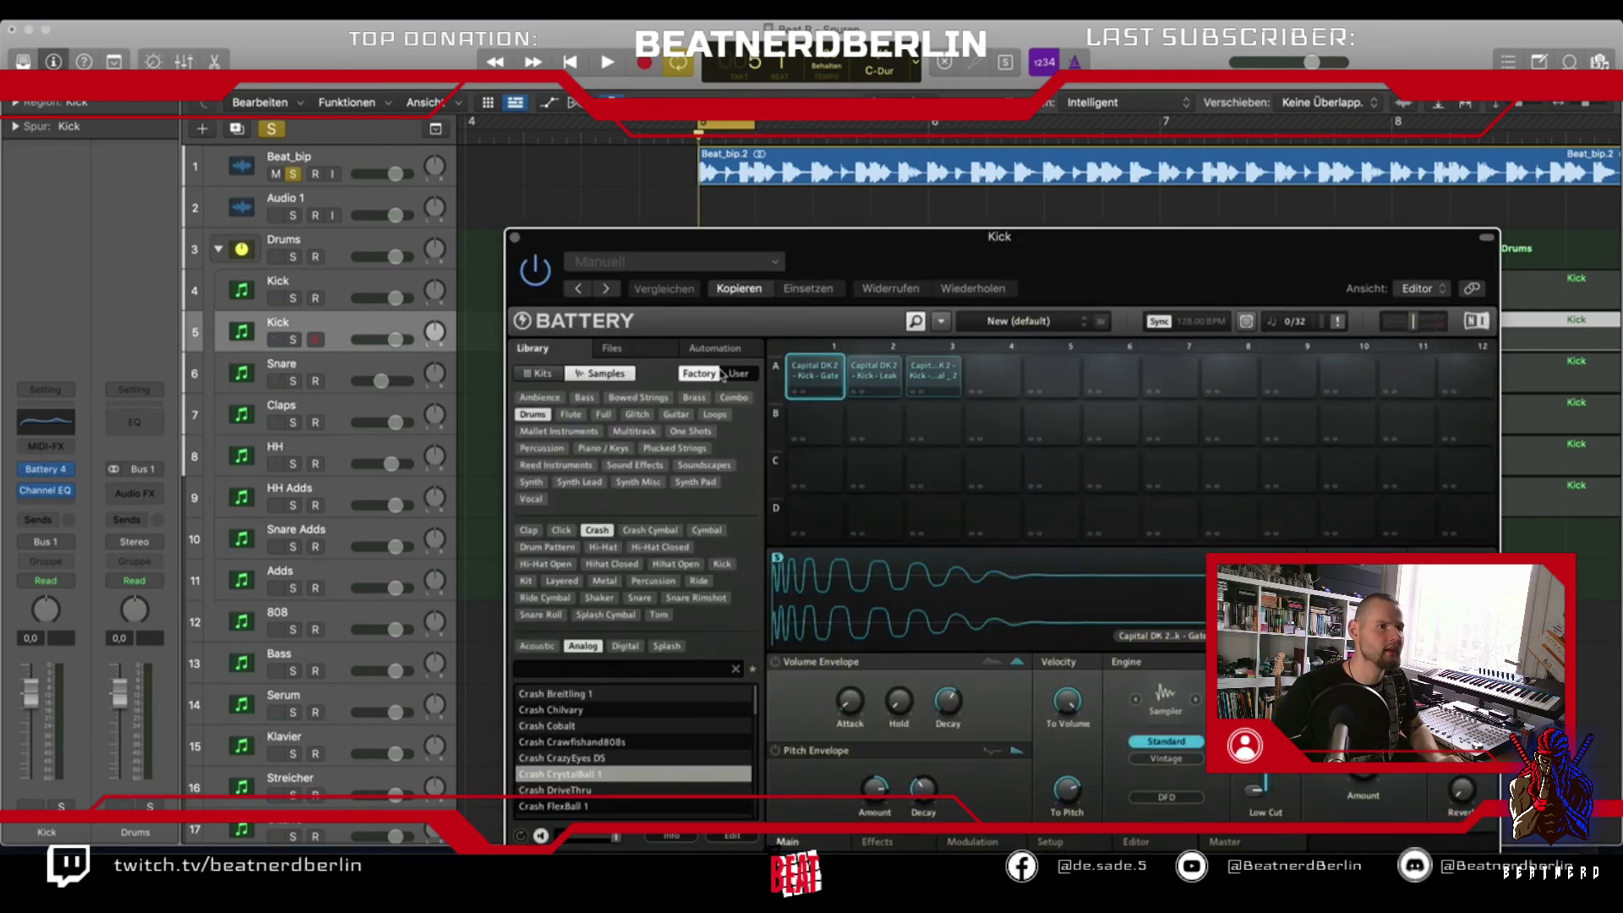
{"action": "left_click", "coordinate": [874, 370]}
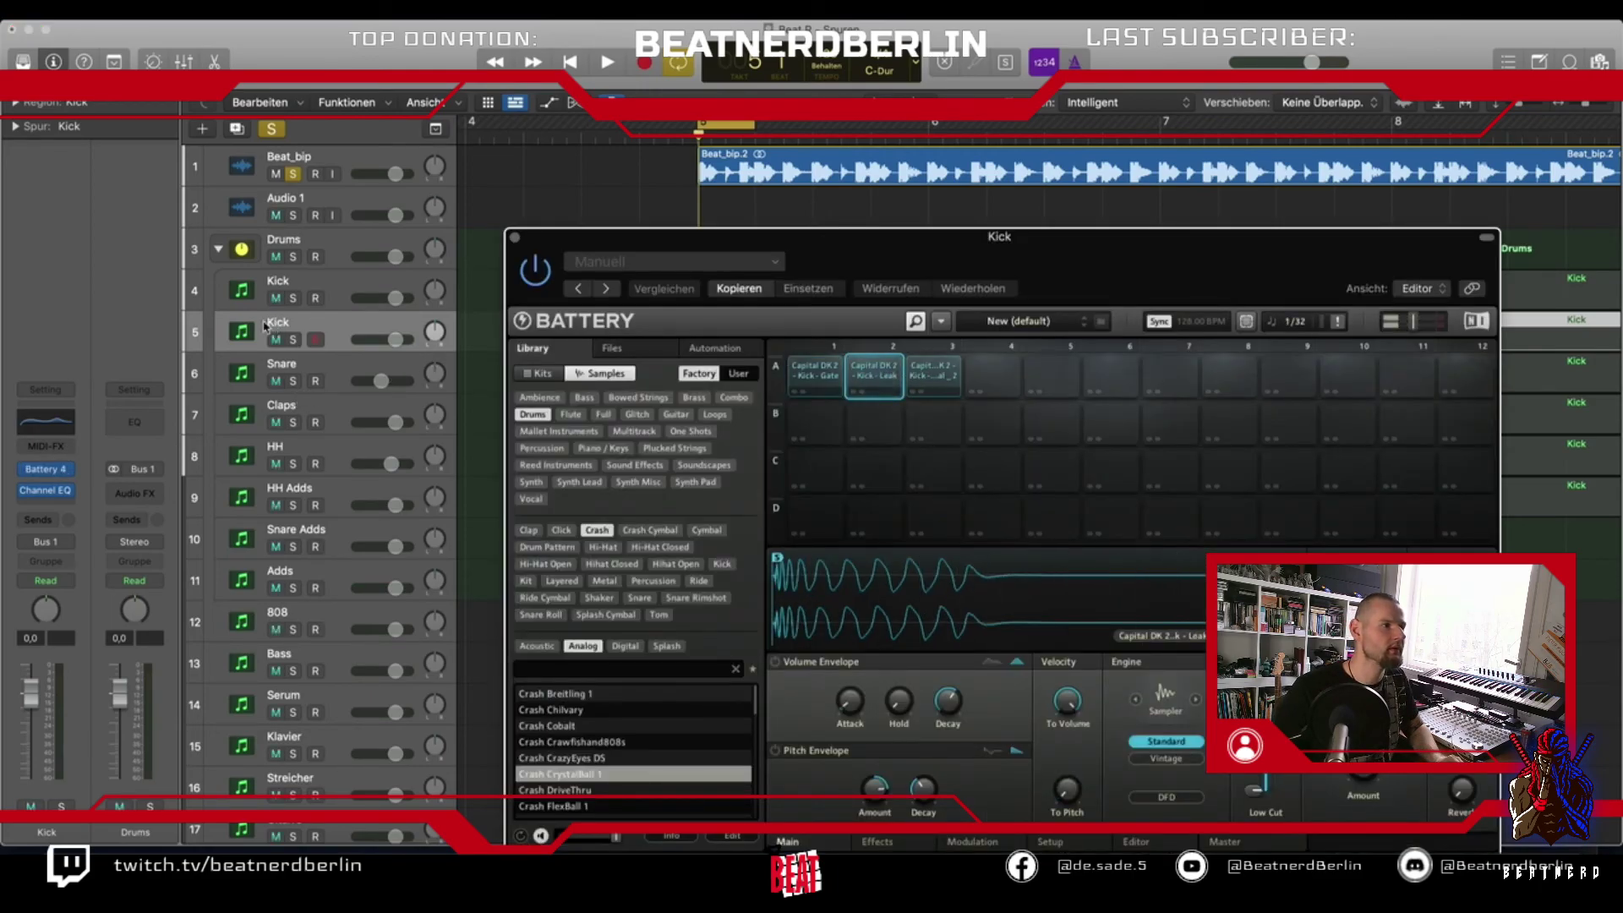
{"action": "left_click", "coordinate": [292, 340]}
{"action": "left_click", "coordinate": [862, 377]}
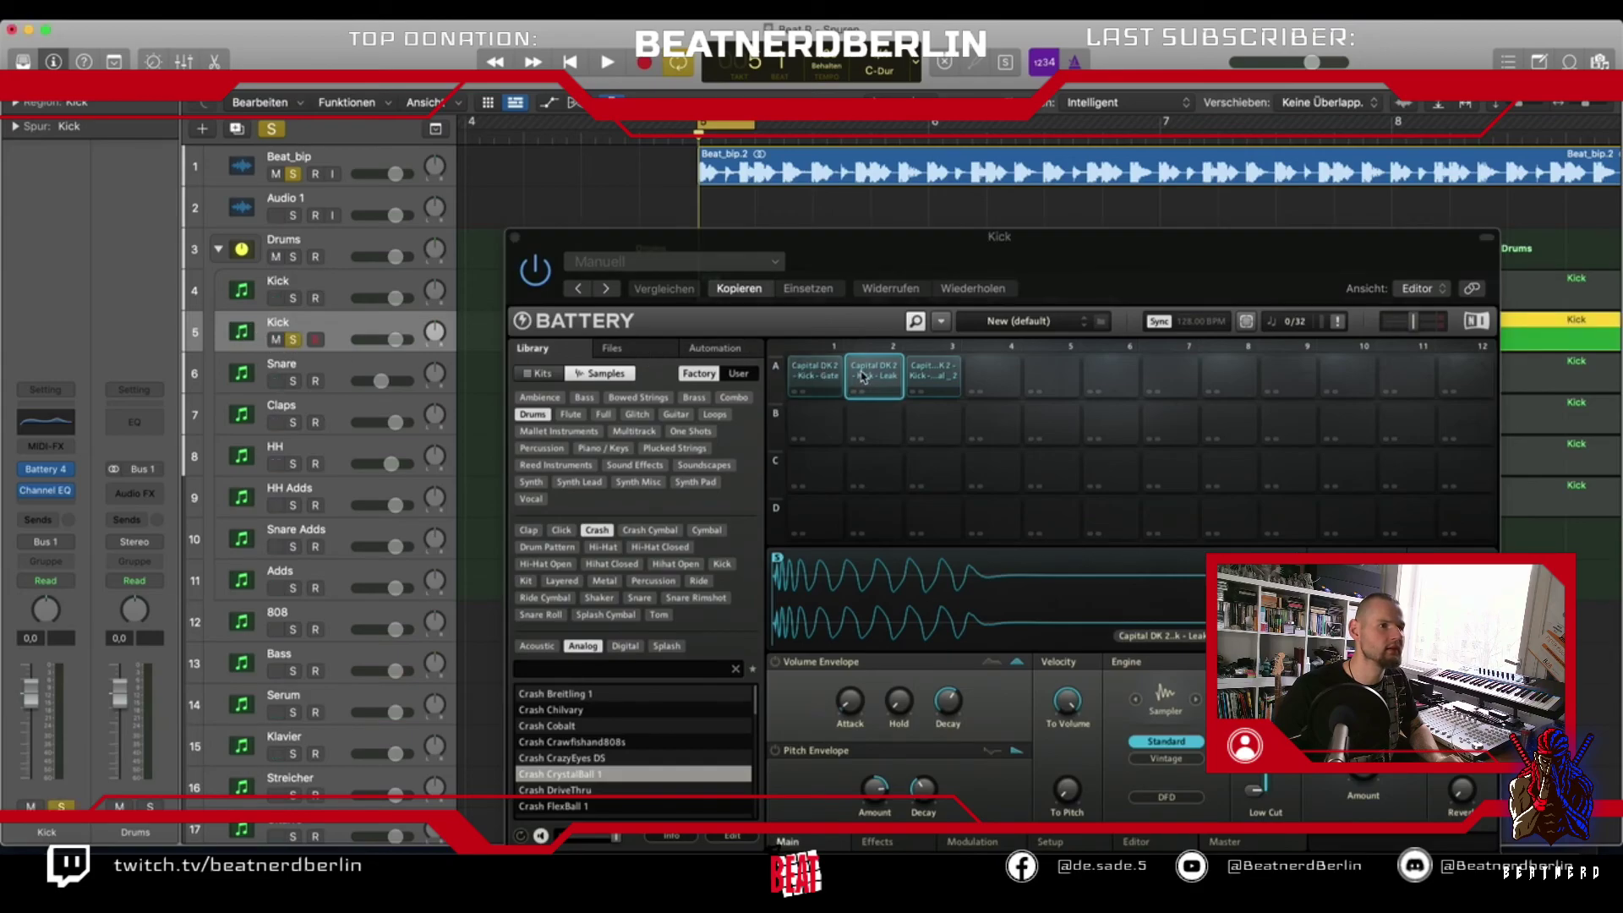
{"action": "left_click", "coordinate": [809, 377]}
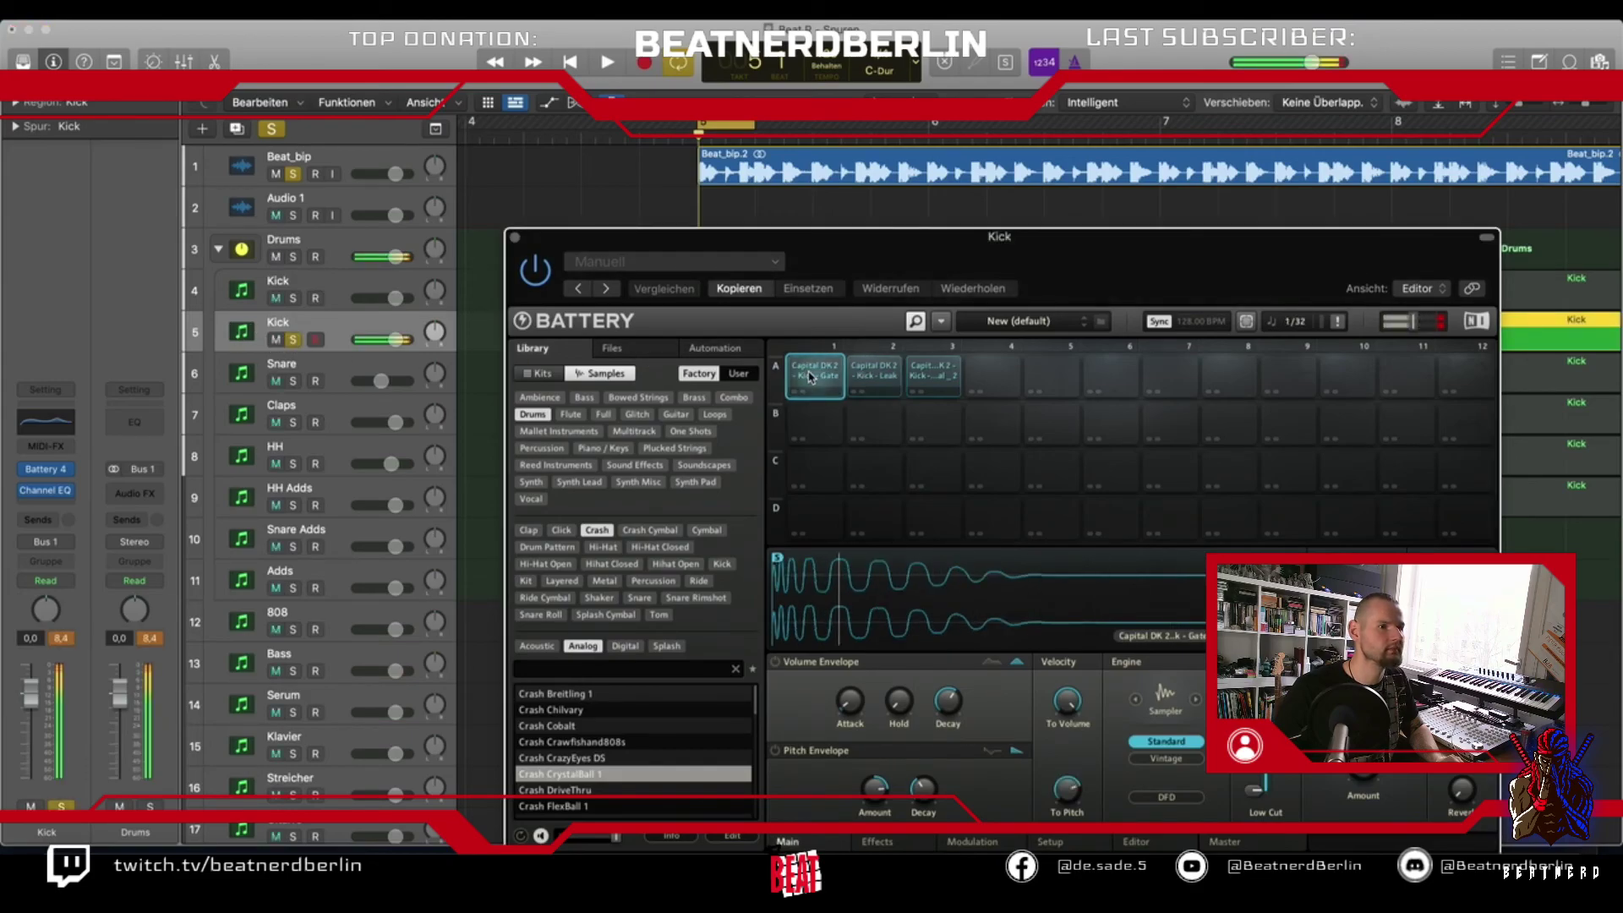
{"action": "left_click", "coordinate": [933, 372]}
{"action": "left_click", "coordinate": [816, 375]}
{"action": "left_click", "coordinate": [515, 239]}
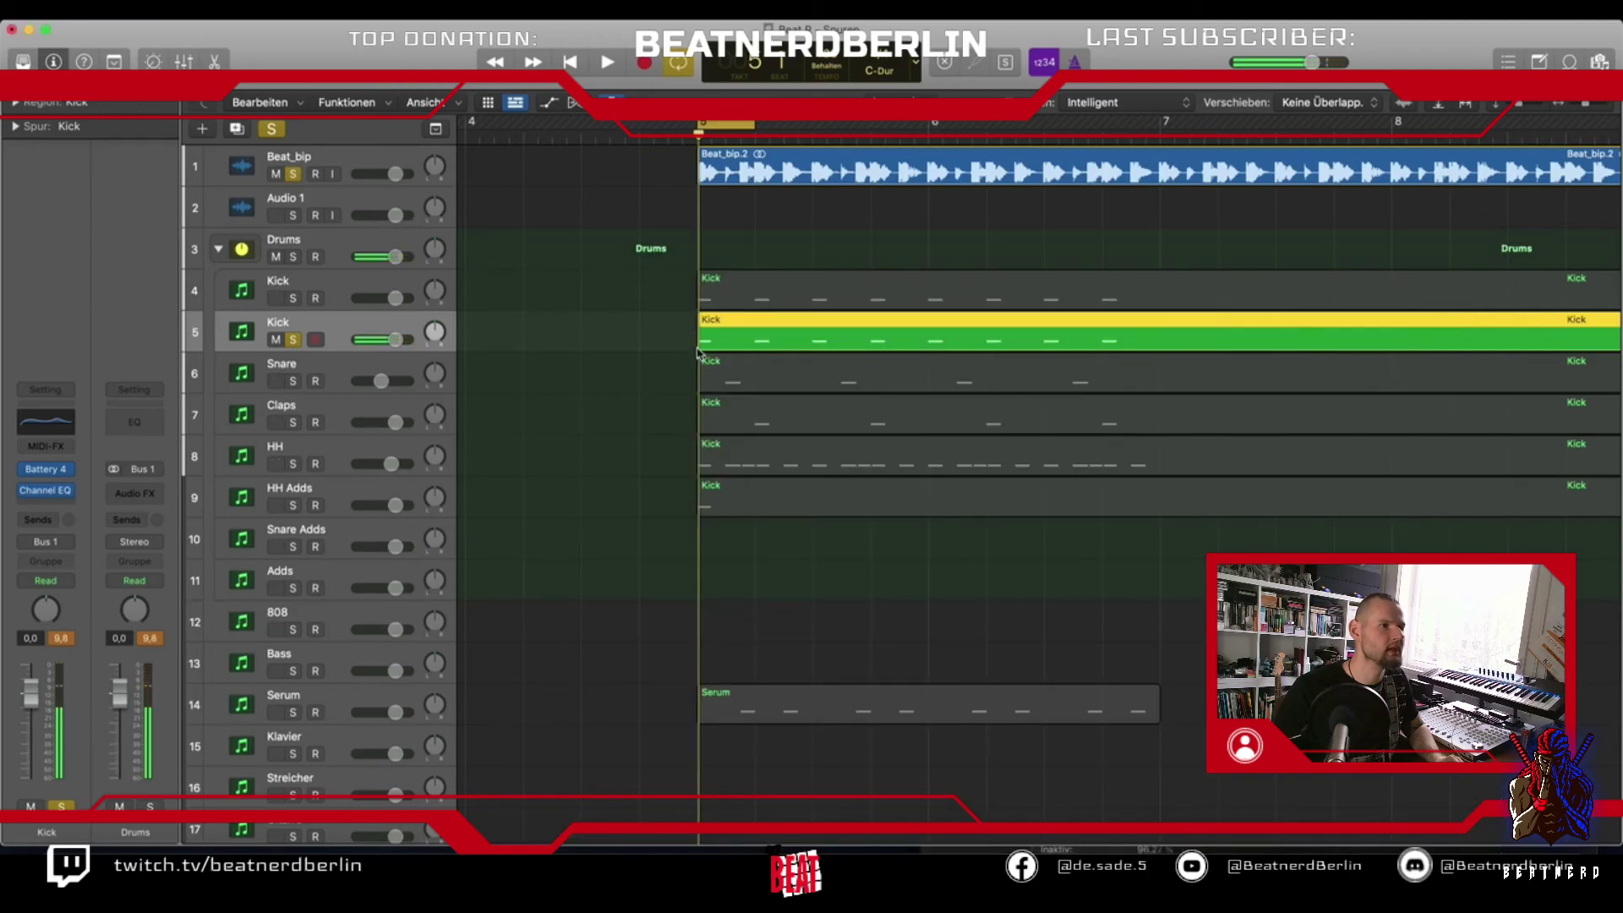
Reduce the duplicated Kick region to a single D1 note on the fourth sixteenth of bar 5, deleting all other notes
{"action": "double_click", "coordinate": [709, 342]}
{"action": "left_click_drag", "start_coordinate": [487, 571], "coordinate": [497, 613]}
{"action": "key", "text": "Delete"}
{"action": "left_click_drag", "start_coordinate": [564, 573], "coordinate": [1080, 706]}
{"action": "key", "text": "Delete"}
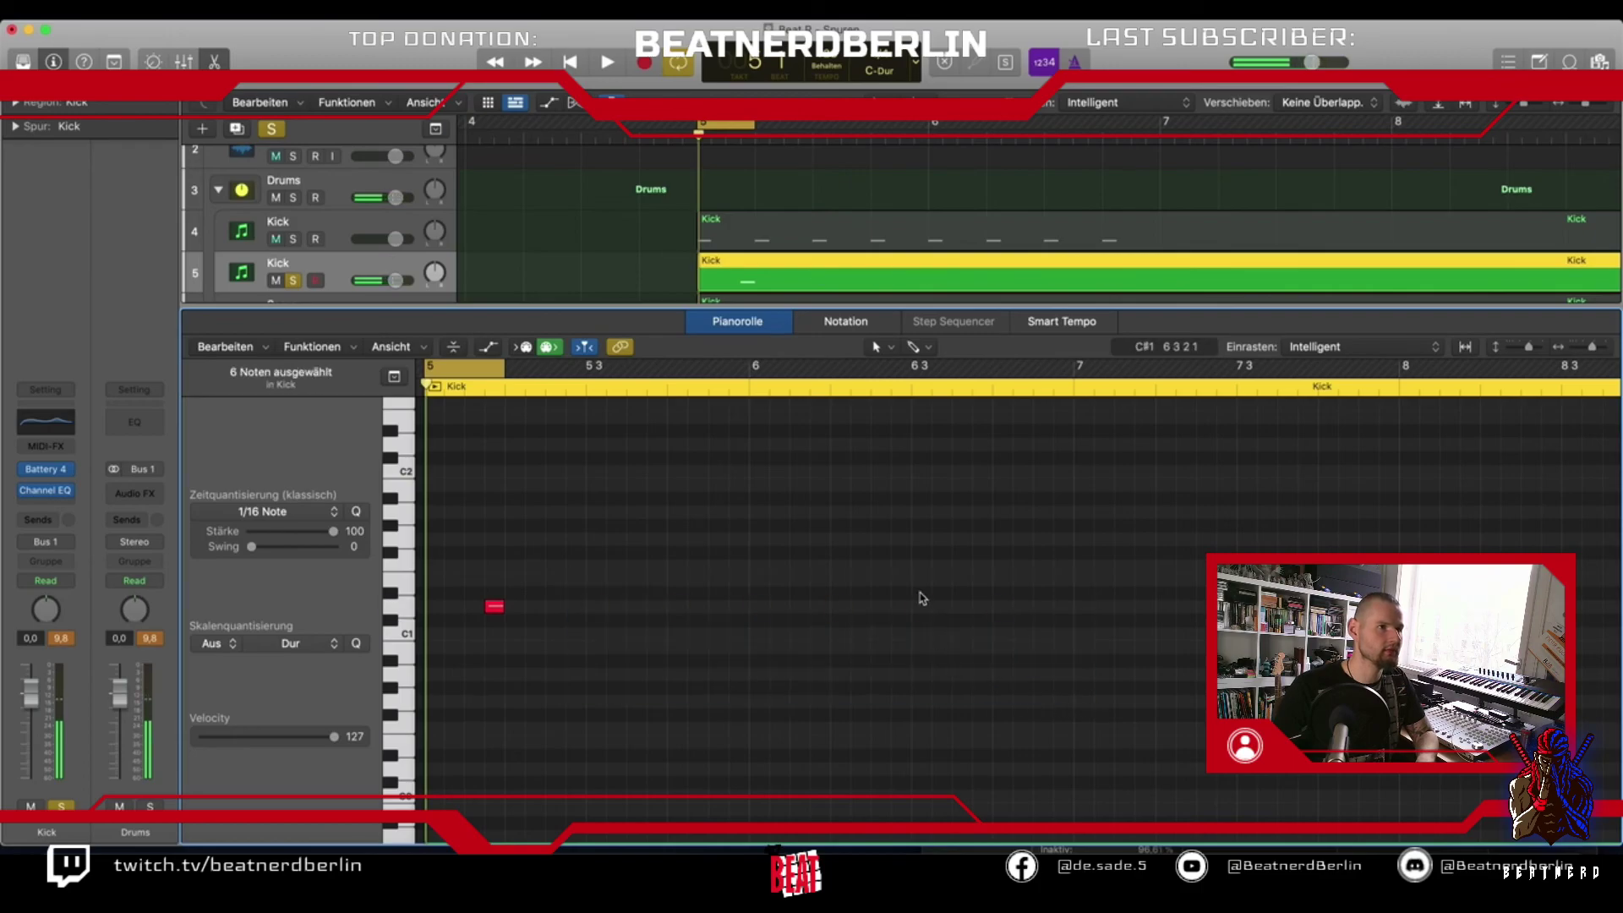
Solo both Kick tracks, listen to them together, extend the cycle to two beats, and take both out of solo
{"action": "scroll", "coordinate": [317, 252], "scroll_direction": "down", "scroll_amount": 1}
{"action": "left_click", "coordinate": [293, 202]}
{"action": "key", "text": "space"}
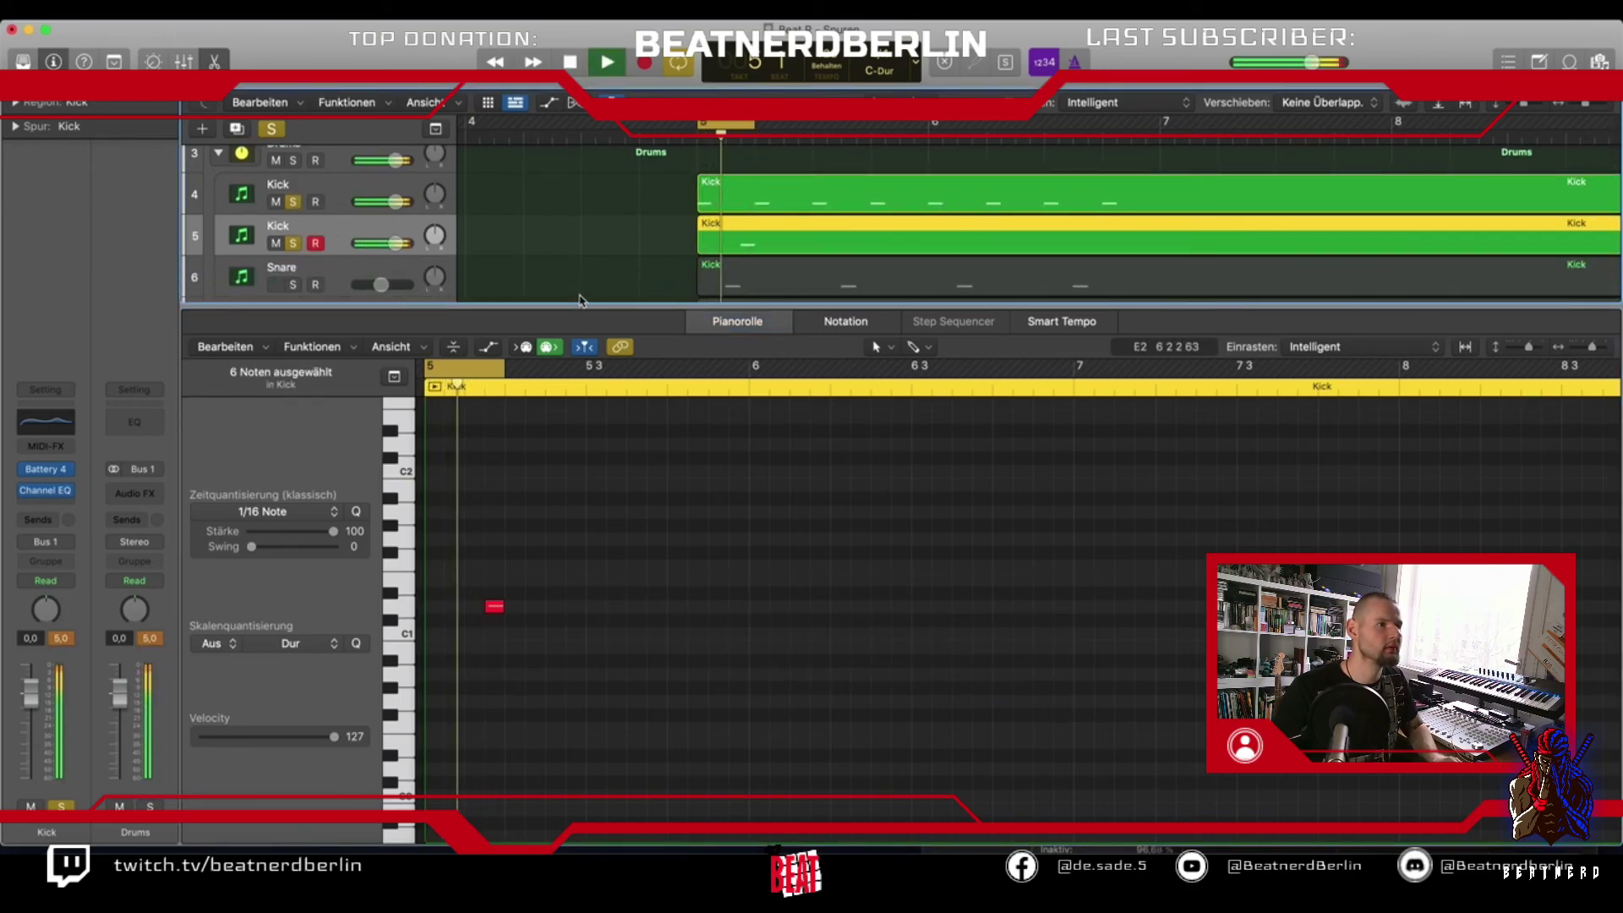
{"action": "key", "text": "space"}
{"action": "left_click_drag", "start_coordinate": [752, 127], "coordinate": [812, 127]}
{"action": "left_click", "coordinate": [292, 202]}
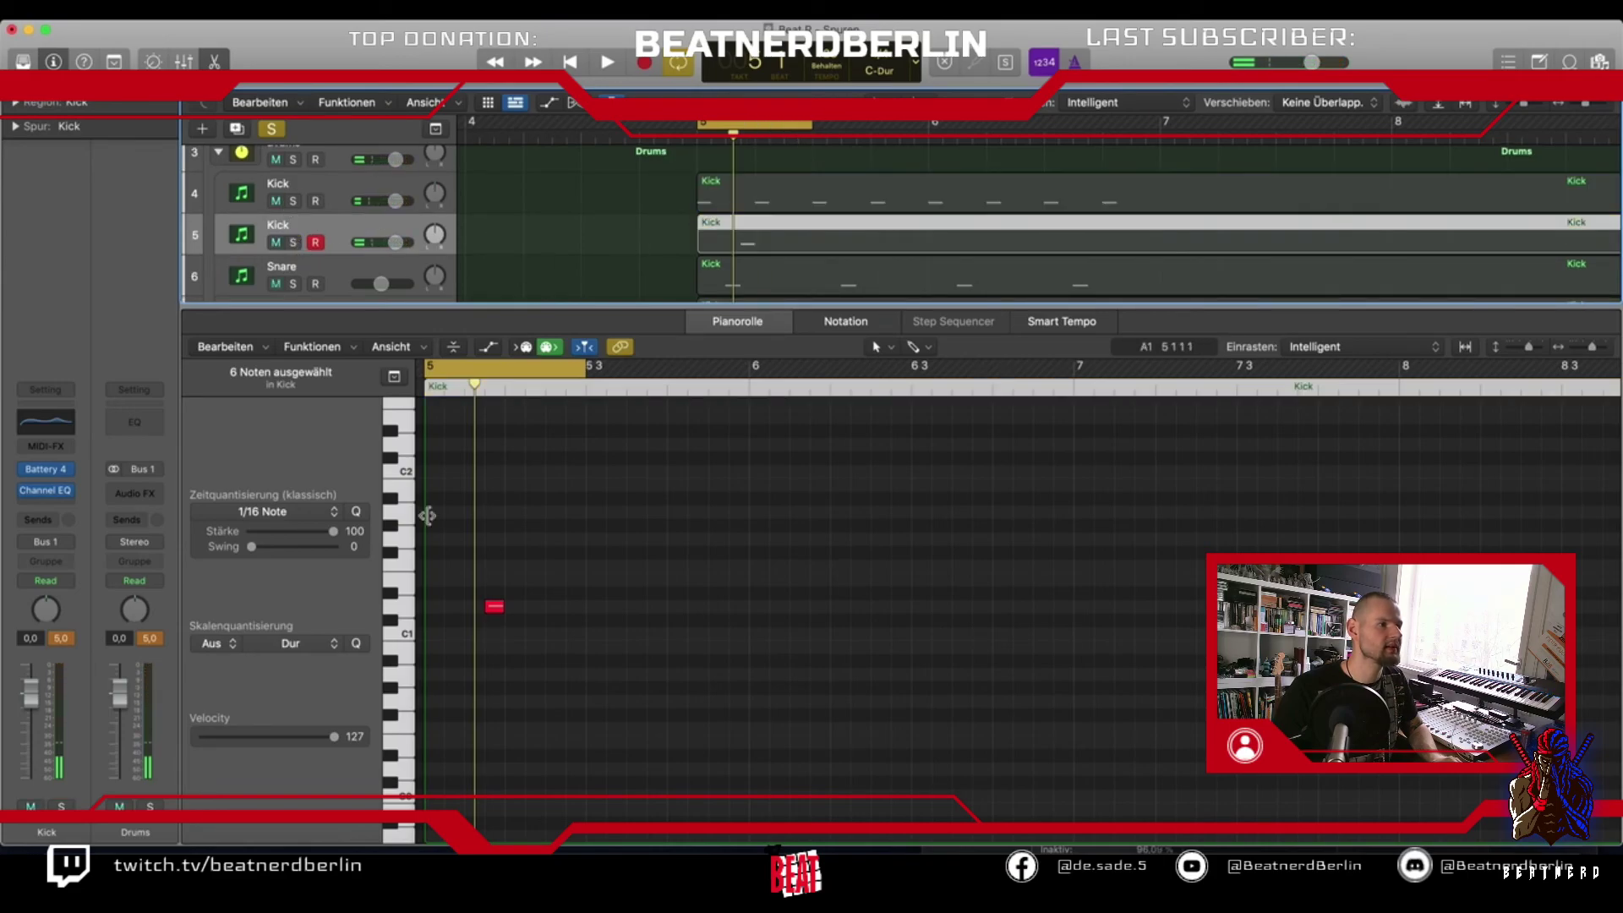
Set the velocity of the second Kick track's single note to 100 and close the piano roll
{"action": "left_click", "coordinate": [495, 606]}
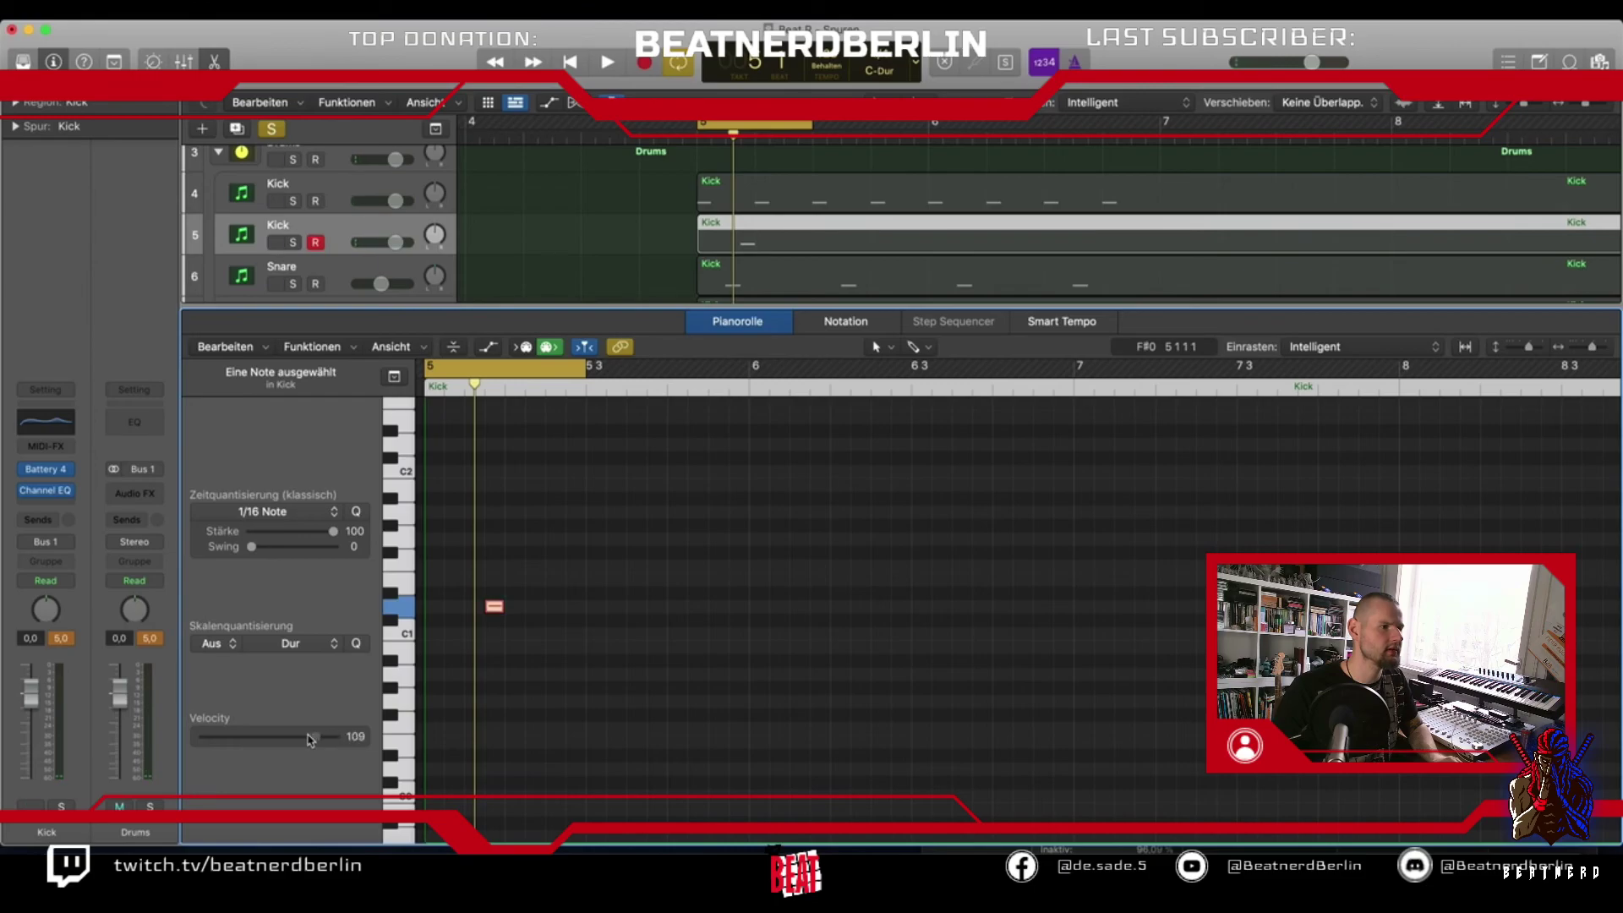
{"action": "key", "text": "p"}
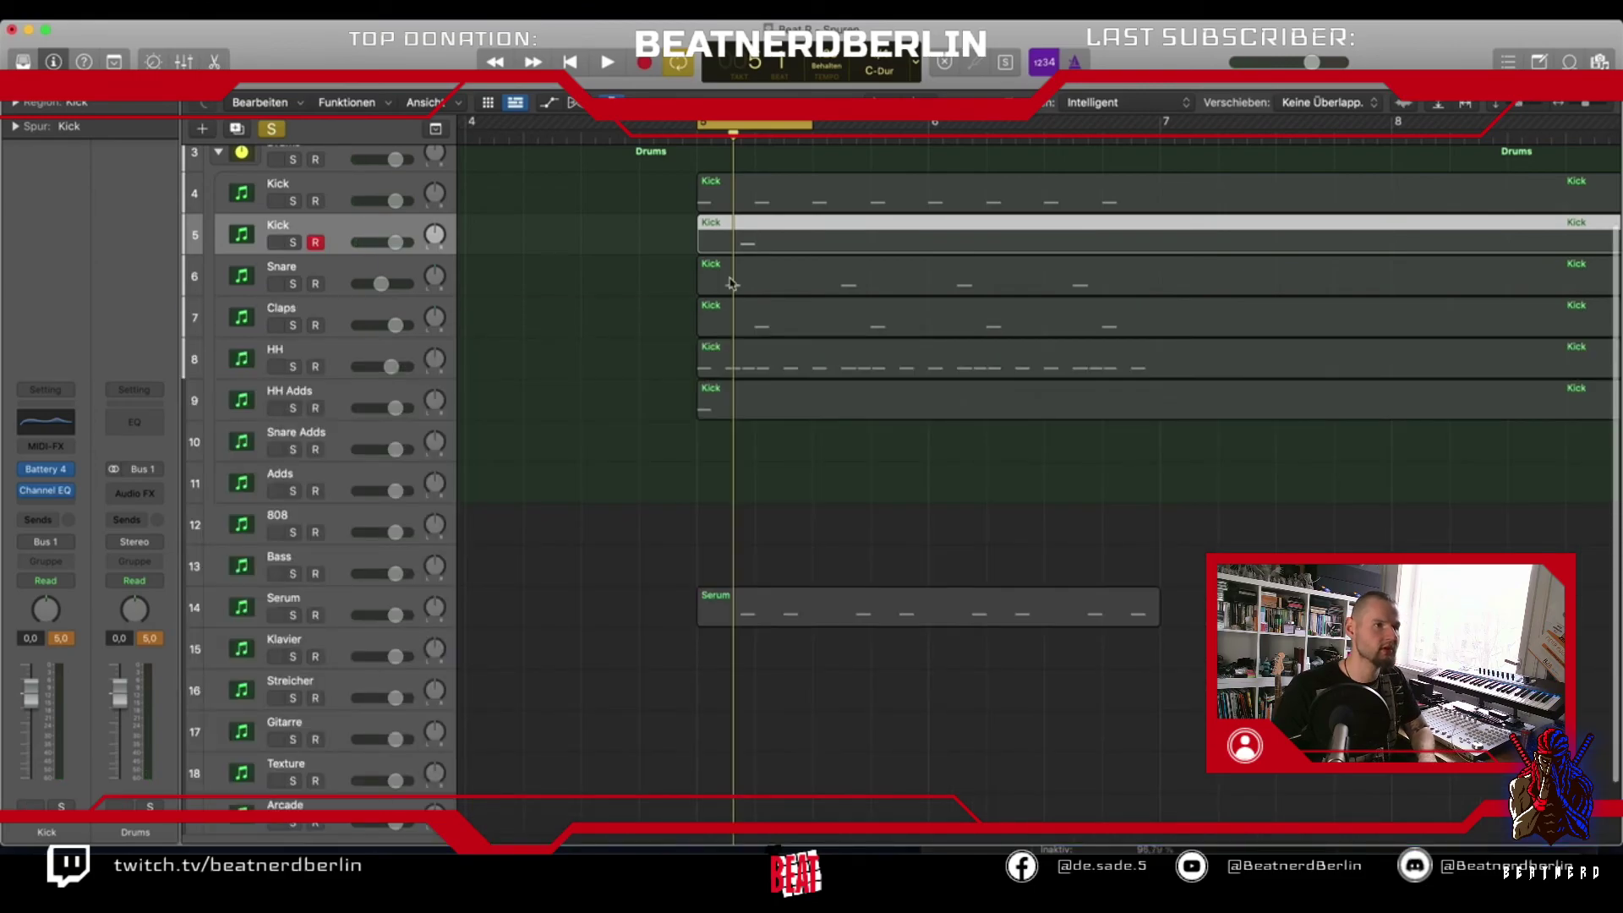
Extend the cycle to all of bar 5, switch the solo from Beat_bip to the Drums stack, and listen
{"action": "left_click_drag", "start_coordinate": [813, 125], "coordinate": [927, 124]}
{"action": "left_click", "coordinate": [292, 164]}
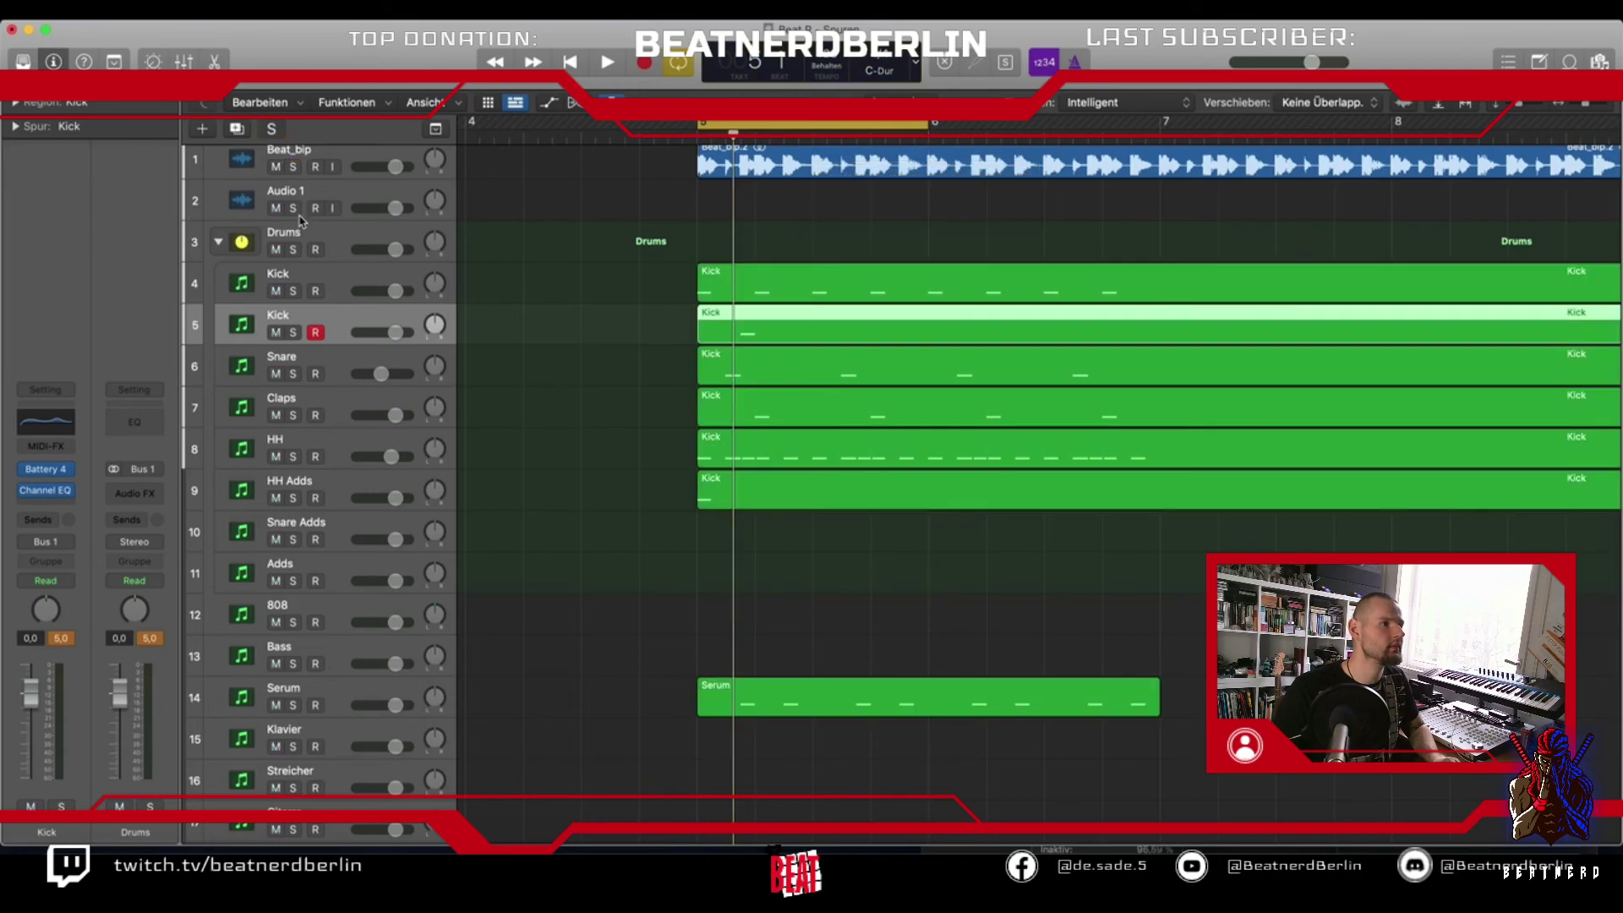
{"action": "left_click", "coordinate": [293, 249]}
{"action": "key", "text": "space"}
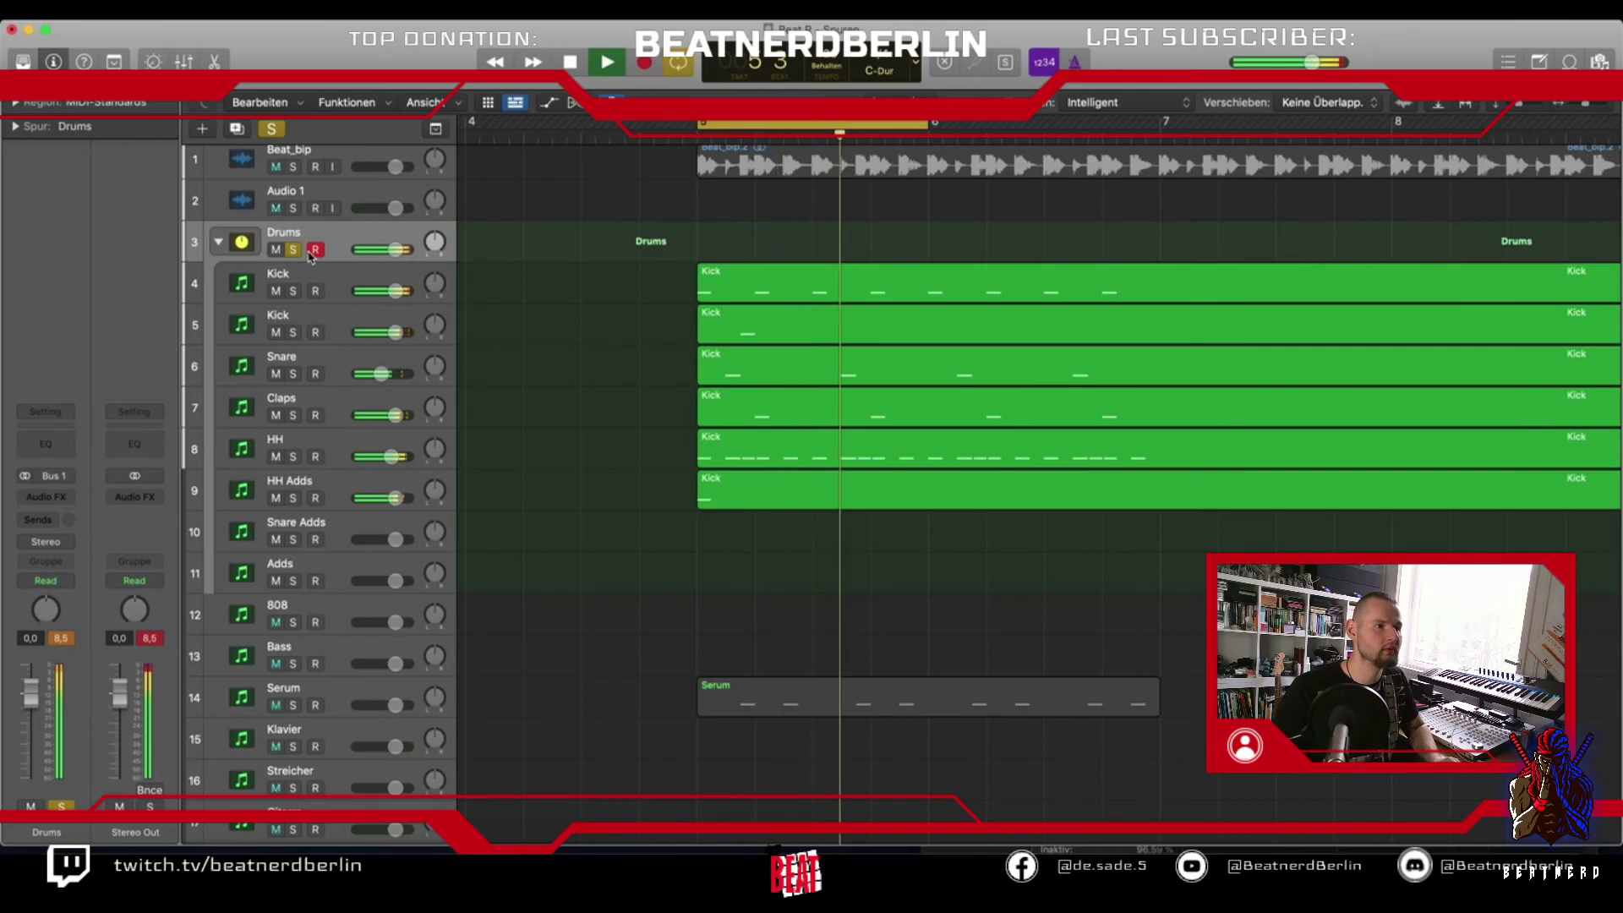
{"action": "key", "text": "space"}
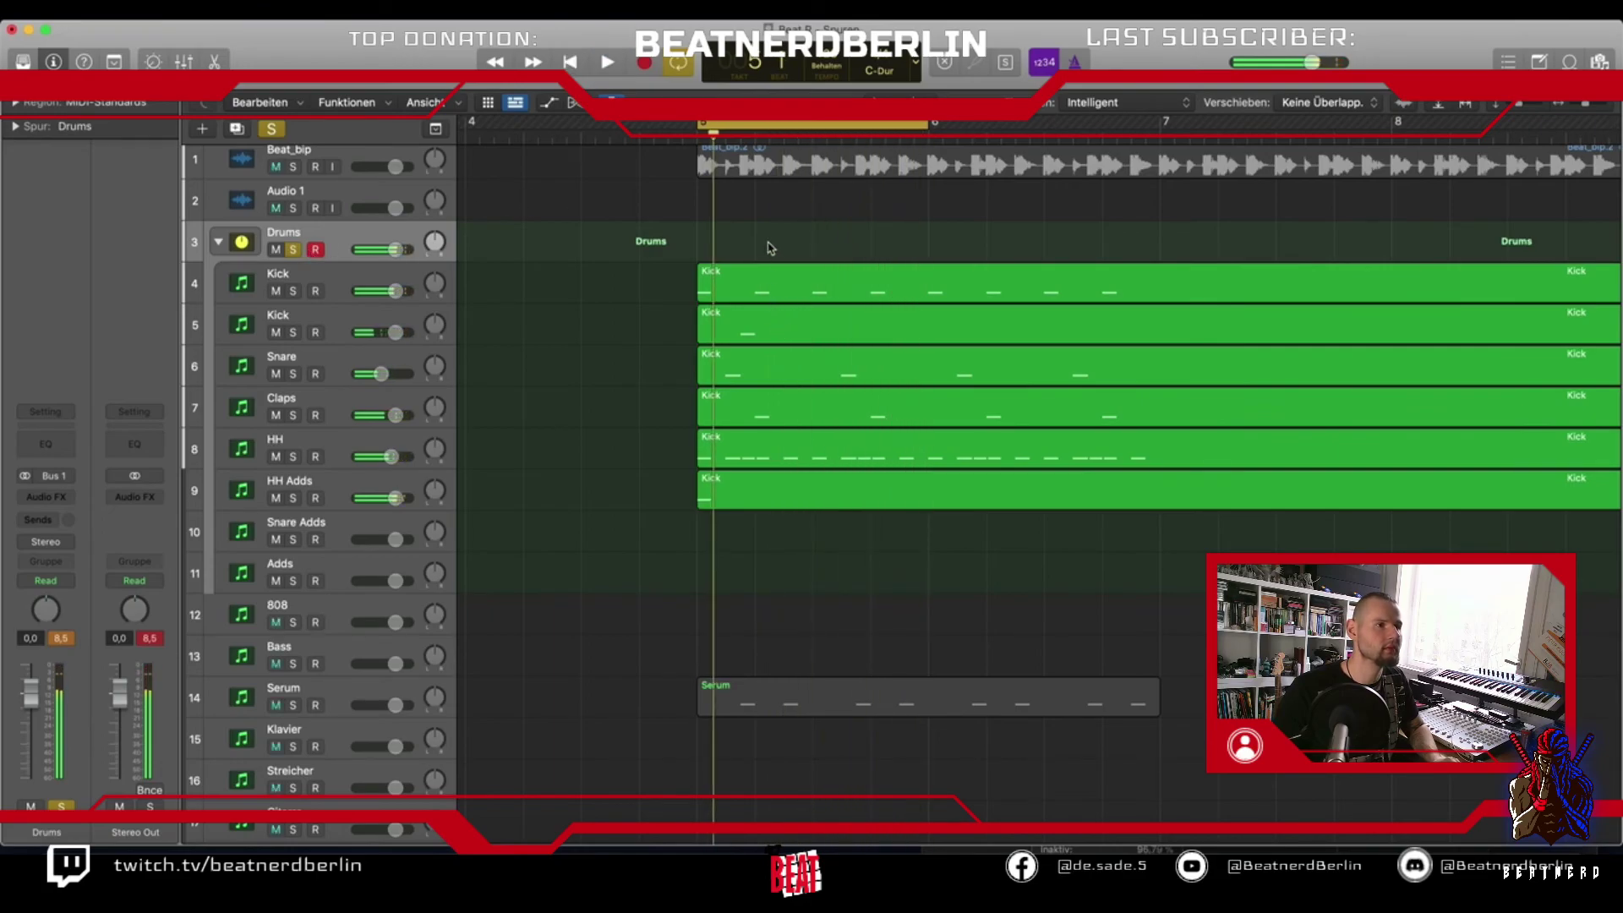
Add Beat_bip to the solo and listen to it together with the Drums stack
{"action": "left_click", "coordinate": [292, 166]}
{"action": "key", "text": "space"}
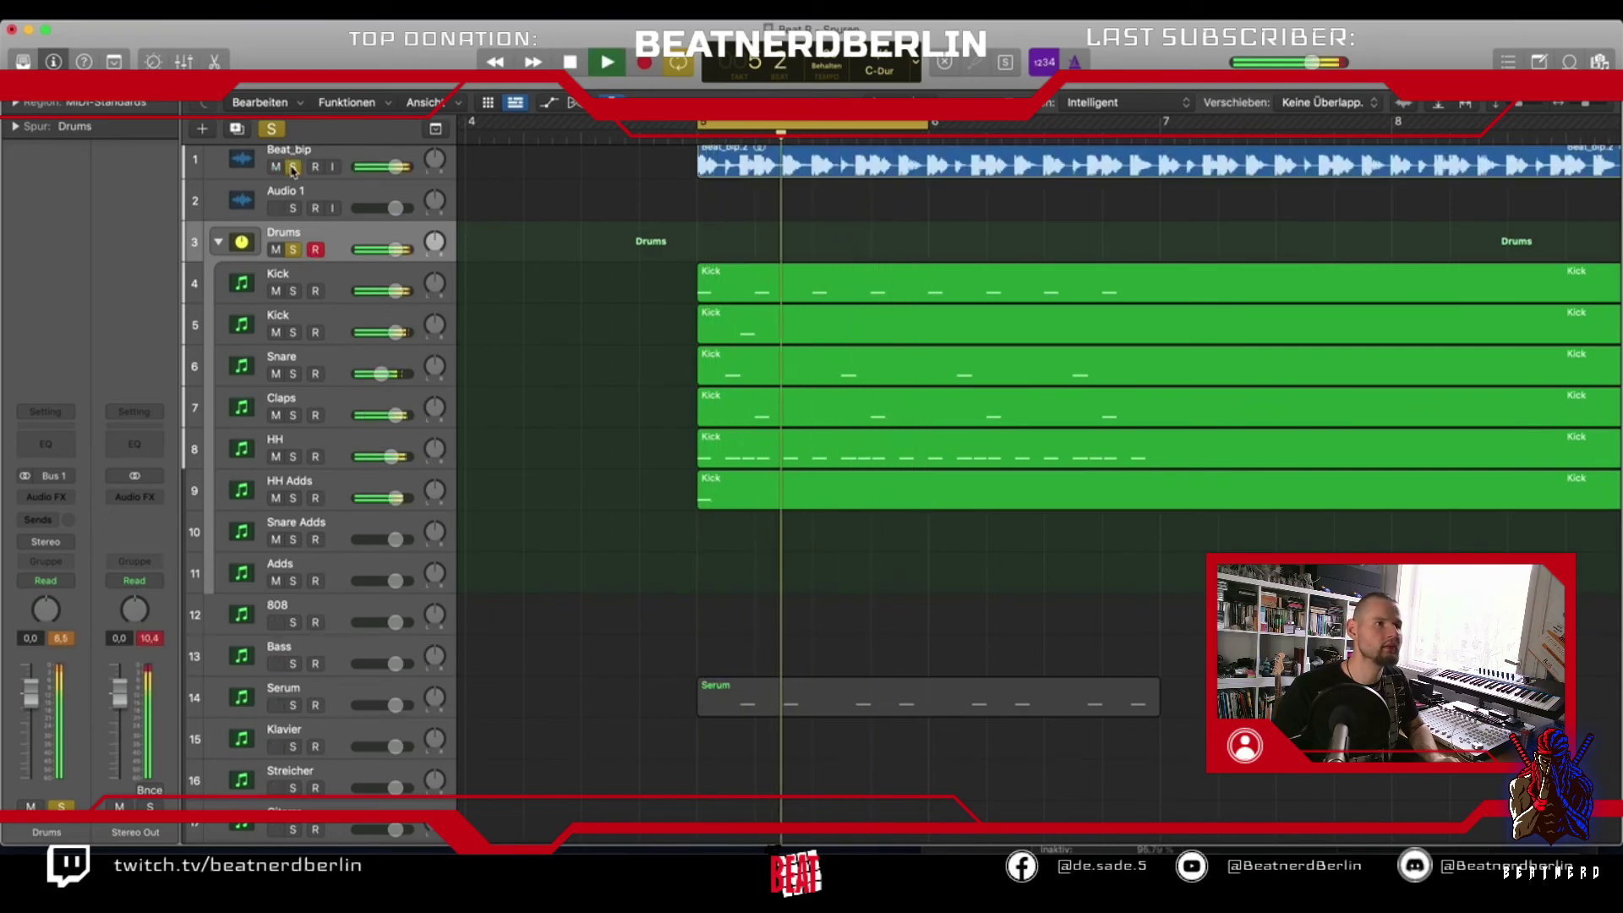
{"action": "key", "text": "space"}
Take the Drums stack out of solo and listen to Beat_bip alone over bar 5
{"action": "left_click", "coordinate": [293, 250]}
{"action": "key", "text": "space"}
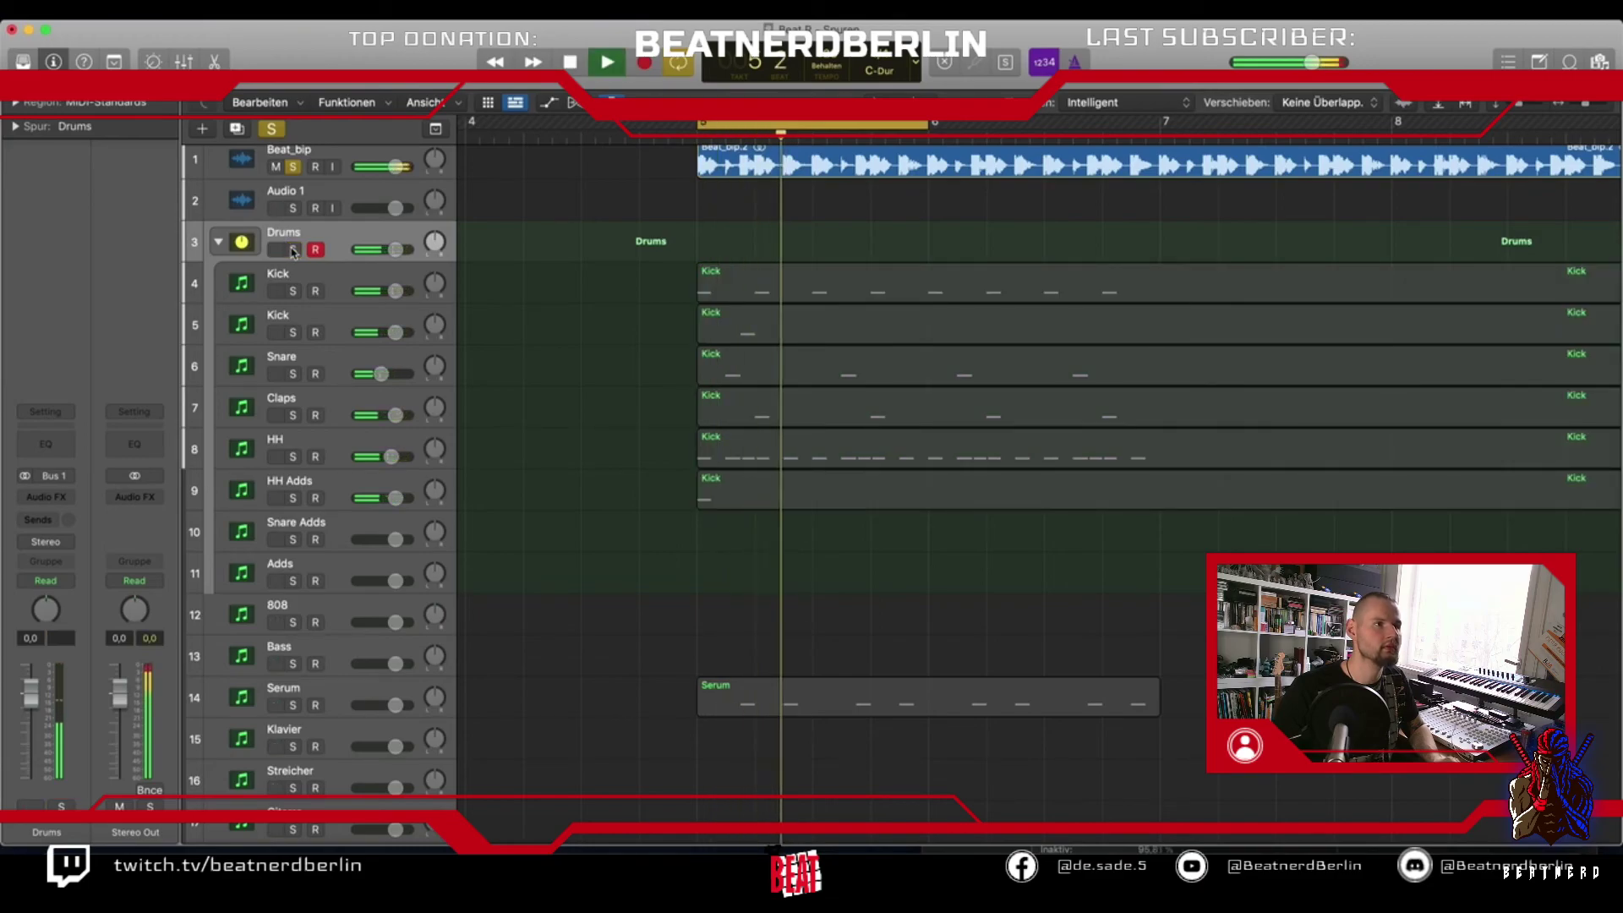
{"action": "key", "text": "space"}
{"action": "scroll", "coordinate": [548, 259], "scroll_direction": "up", "scroll_amount": 1}
{"action": "key", "text": "space"}
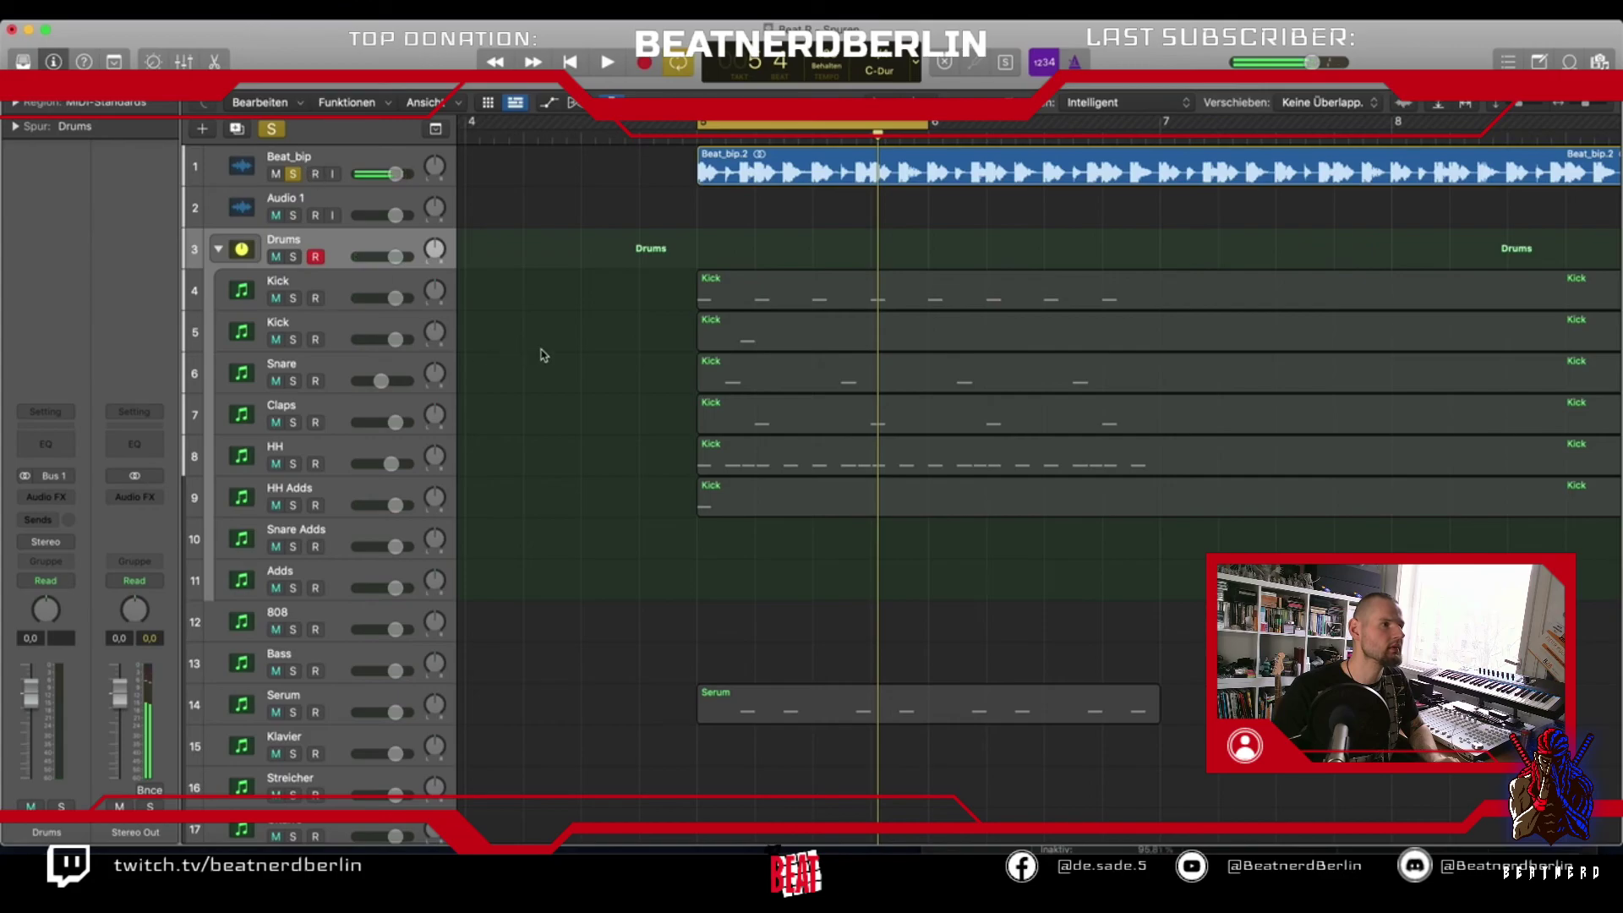
Solo Drums and Serum alongside Beat_bip, take Beat_bip out of solo, and listen to the programmed parts
{"action": "left_click", "coordinate": [294, 256]}
{"action": "left_click", "coordinate": [293, 712]}
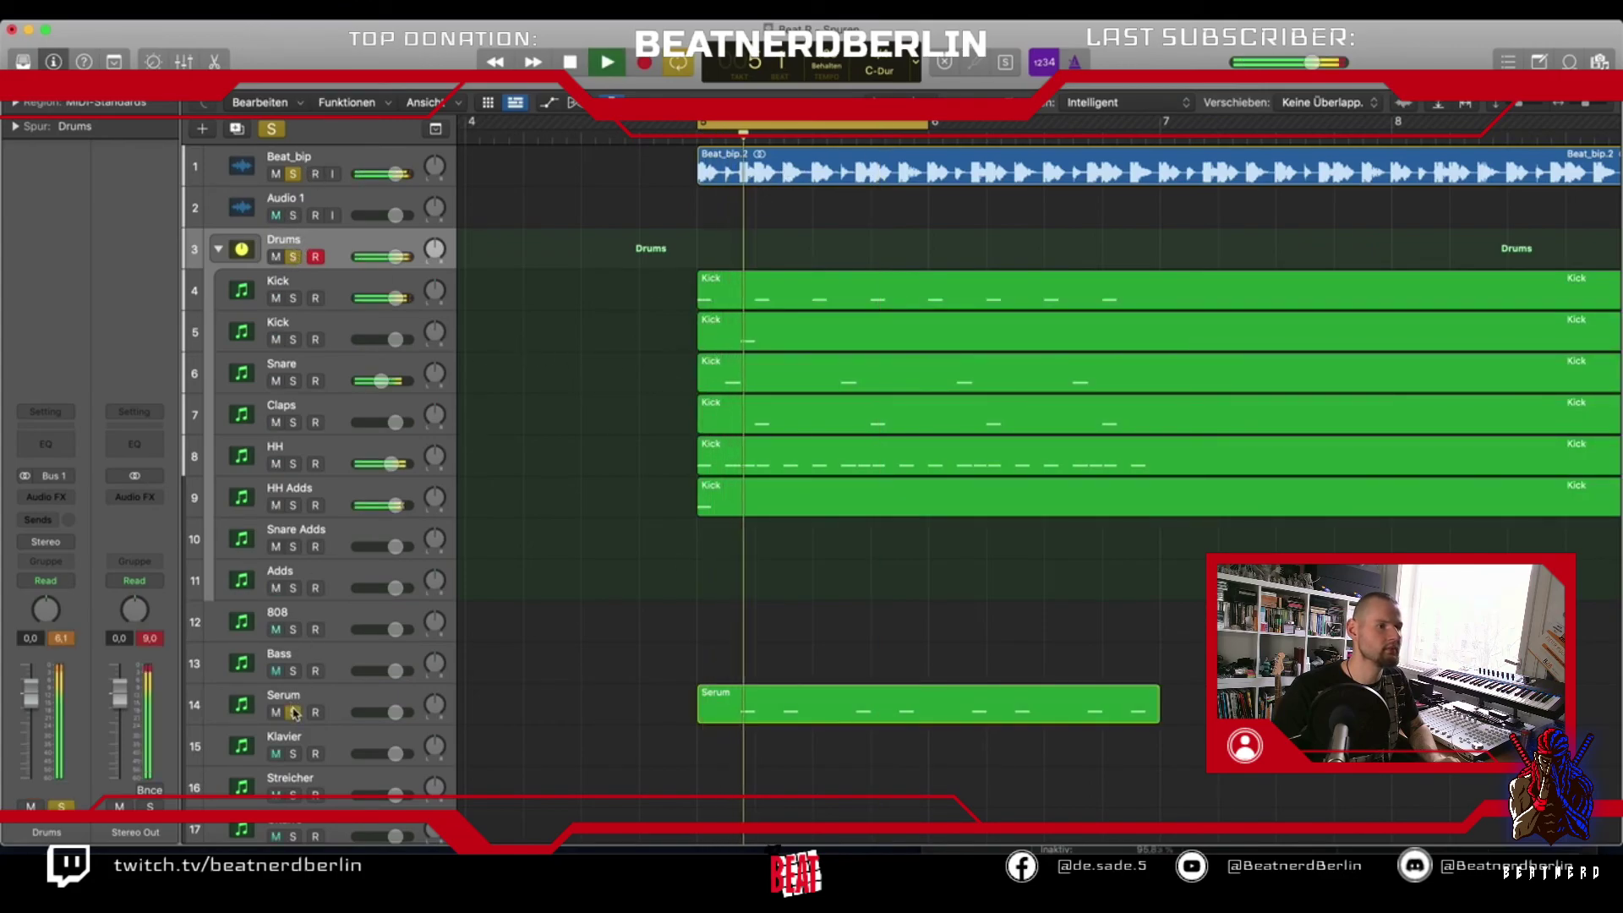
{"action": "left_click", "coordinate": [292, 172]}
{"action": "key", "text": "space"}
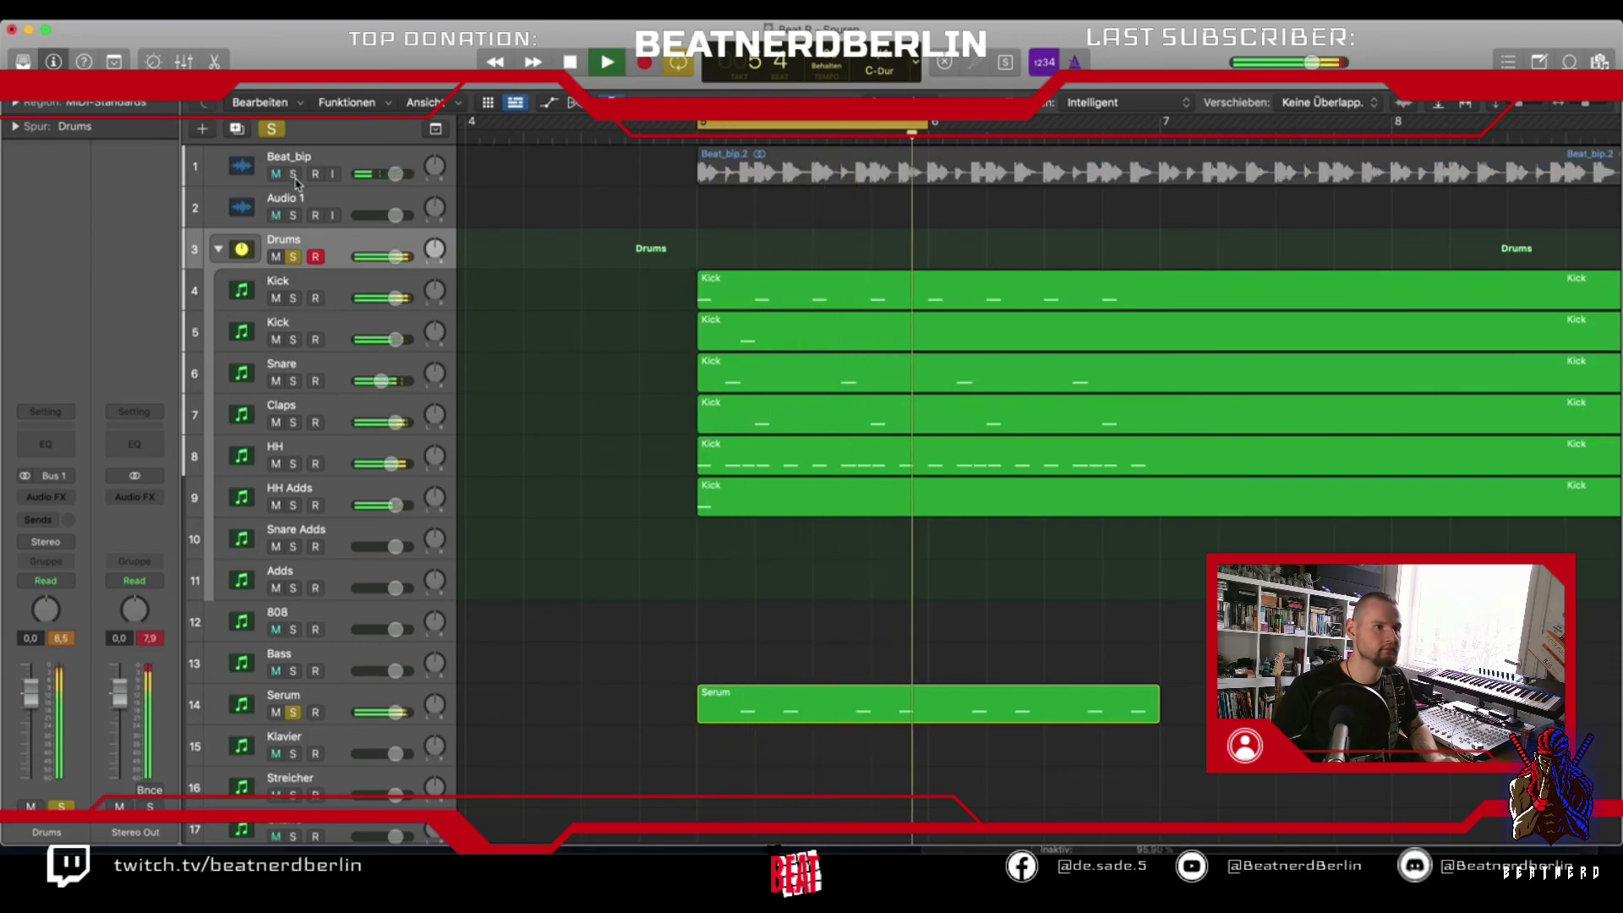
{"action": "key", "text": "space"}
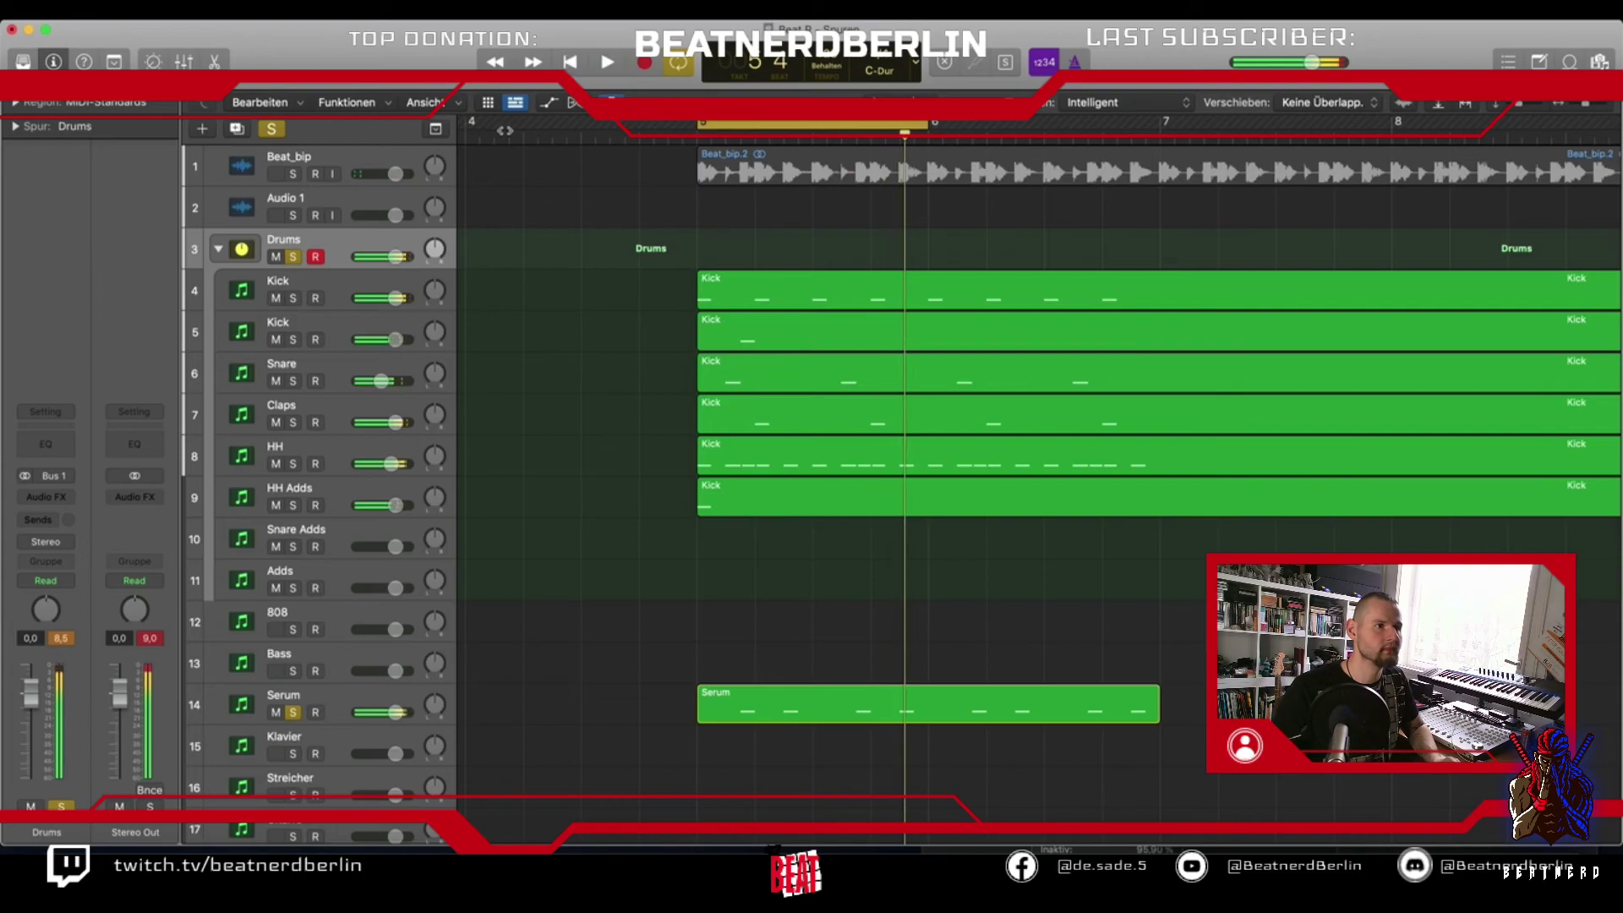
Copy the second Kick region's D1 note to positions 5 2 4, 5 3 4 and 5 4 4, and listen to the pattern
{"action": "double_click", "coordinate": [772, 346]}
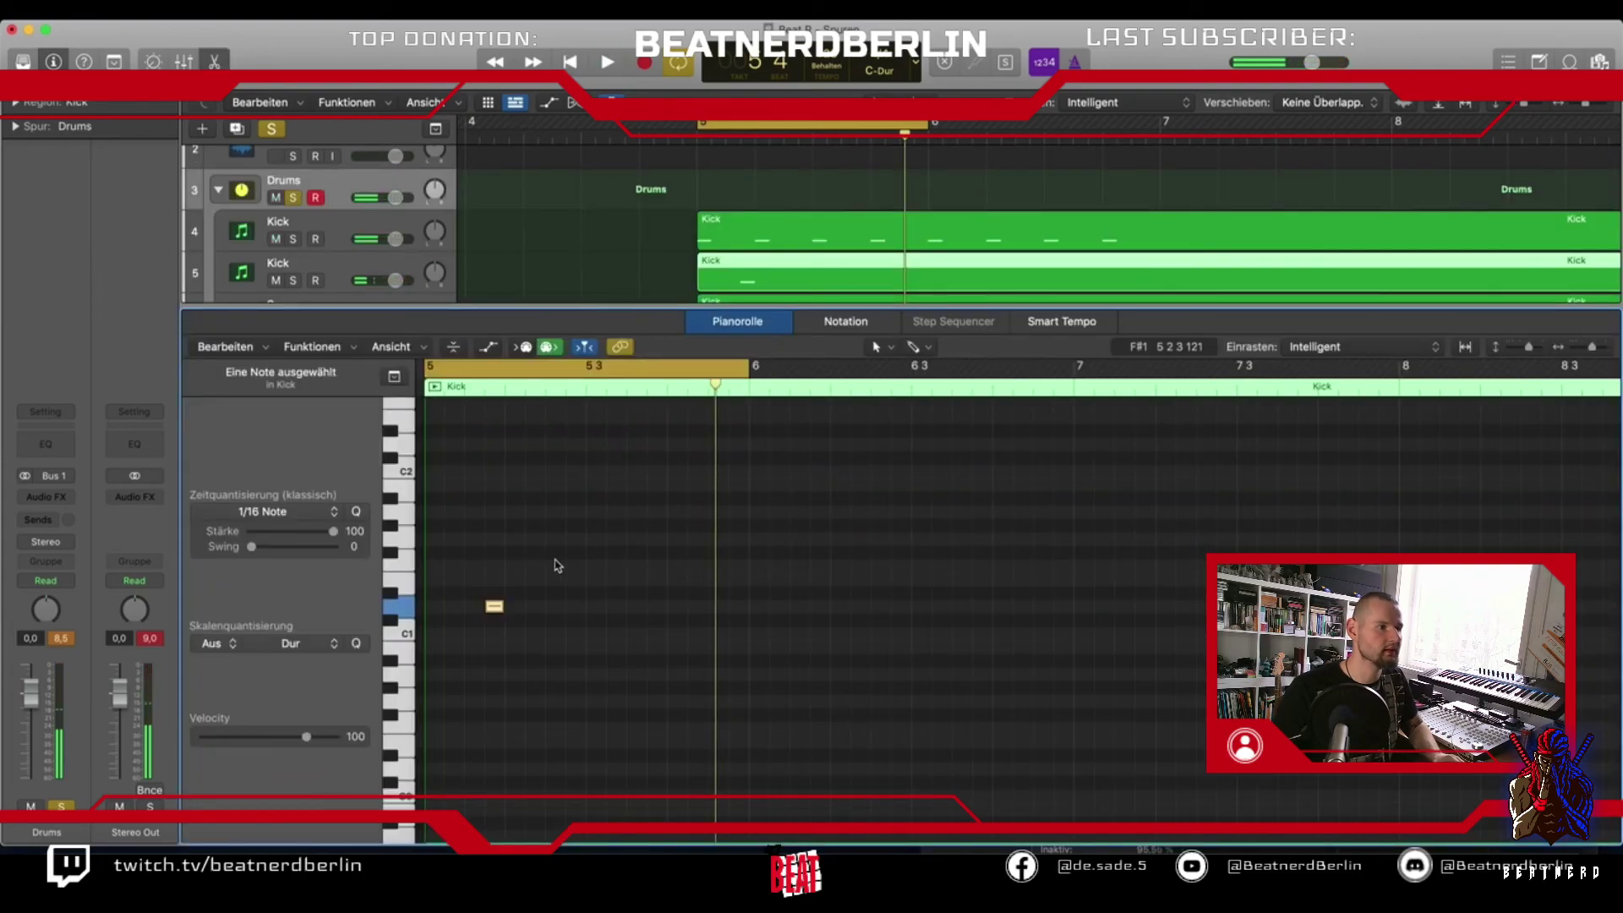
{"action": "left_click_drag", "start_coordinate": [489, 610], "coordinate": [738, 616]}
{"action": "key", "text": "space"}
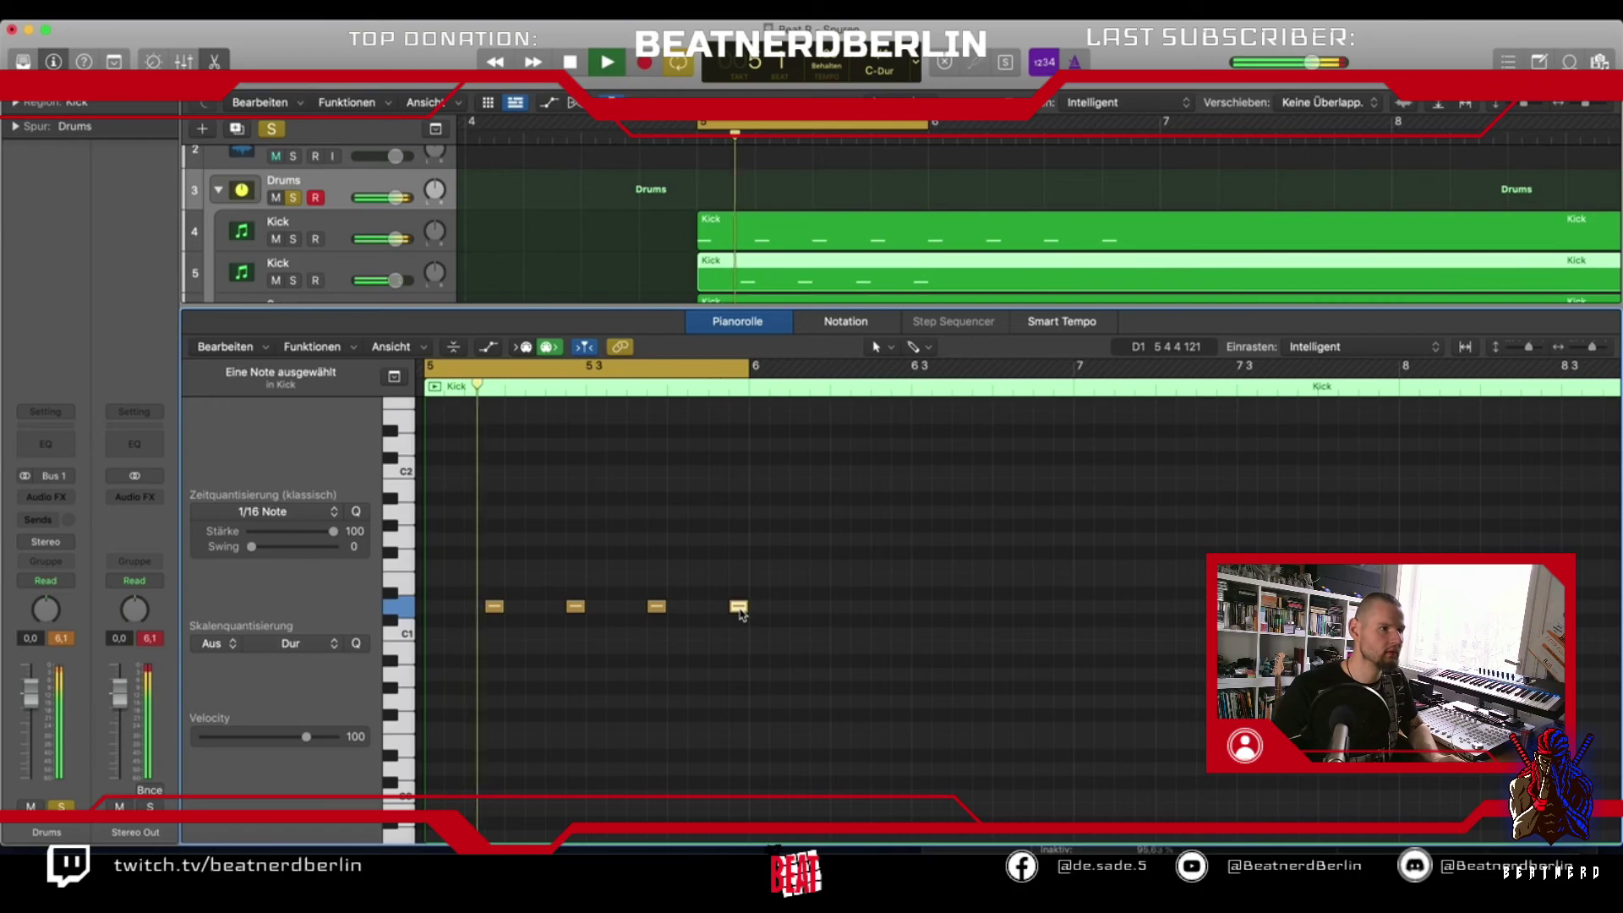
{"action": "key", "text": "space"}
Delete the second Kick region's notes at 5 2 4 and 5 4 4, close the piano roll and listen to the loop
{"action": "left_click", "coordinate": [576, 608]}
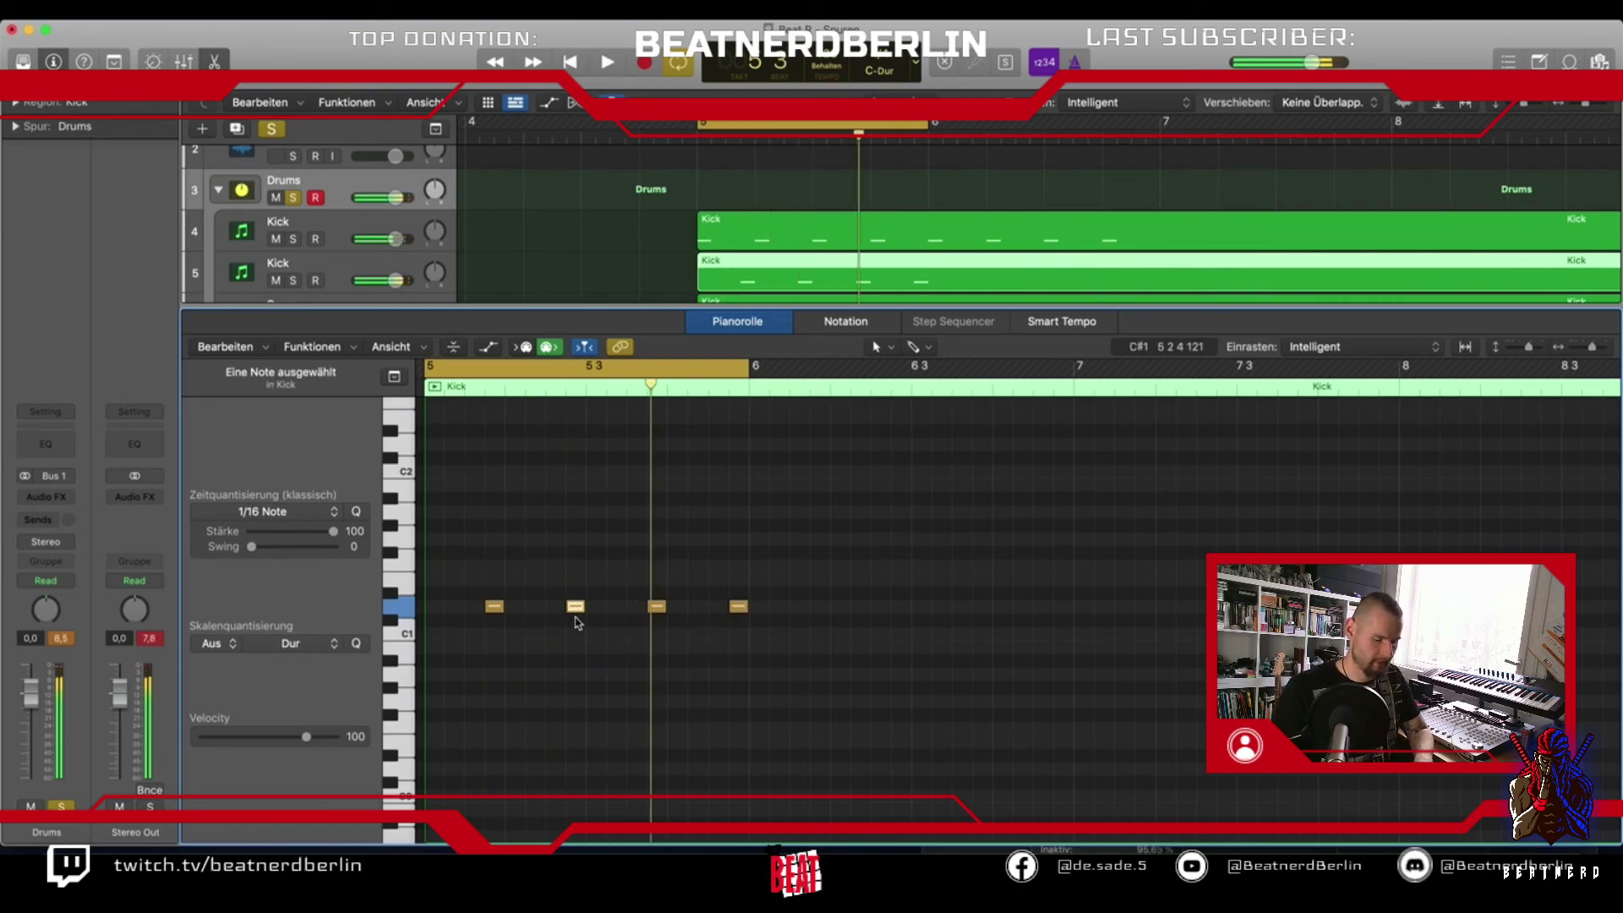
{"action": "key", "text": "space"}
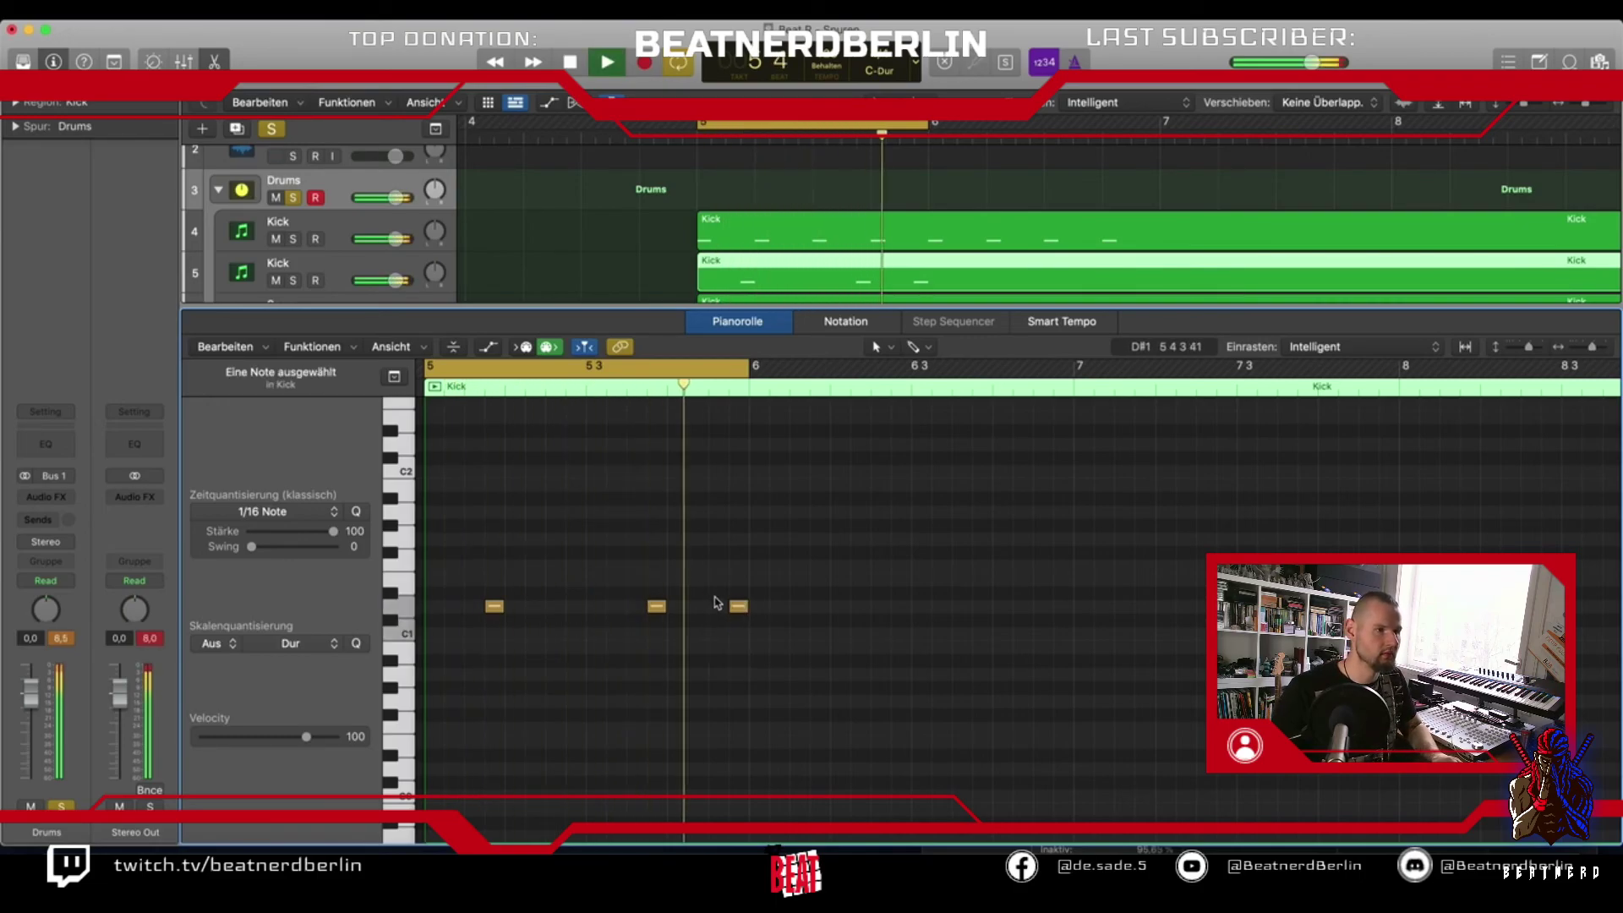
{"action": "left_click", "coordinate": [740, 607]}
{"action": "key", "text": "space"}
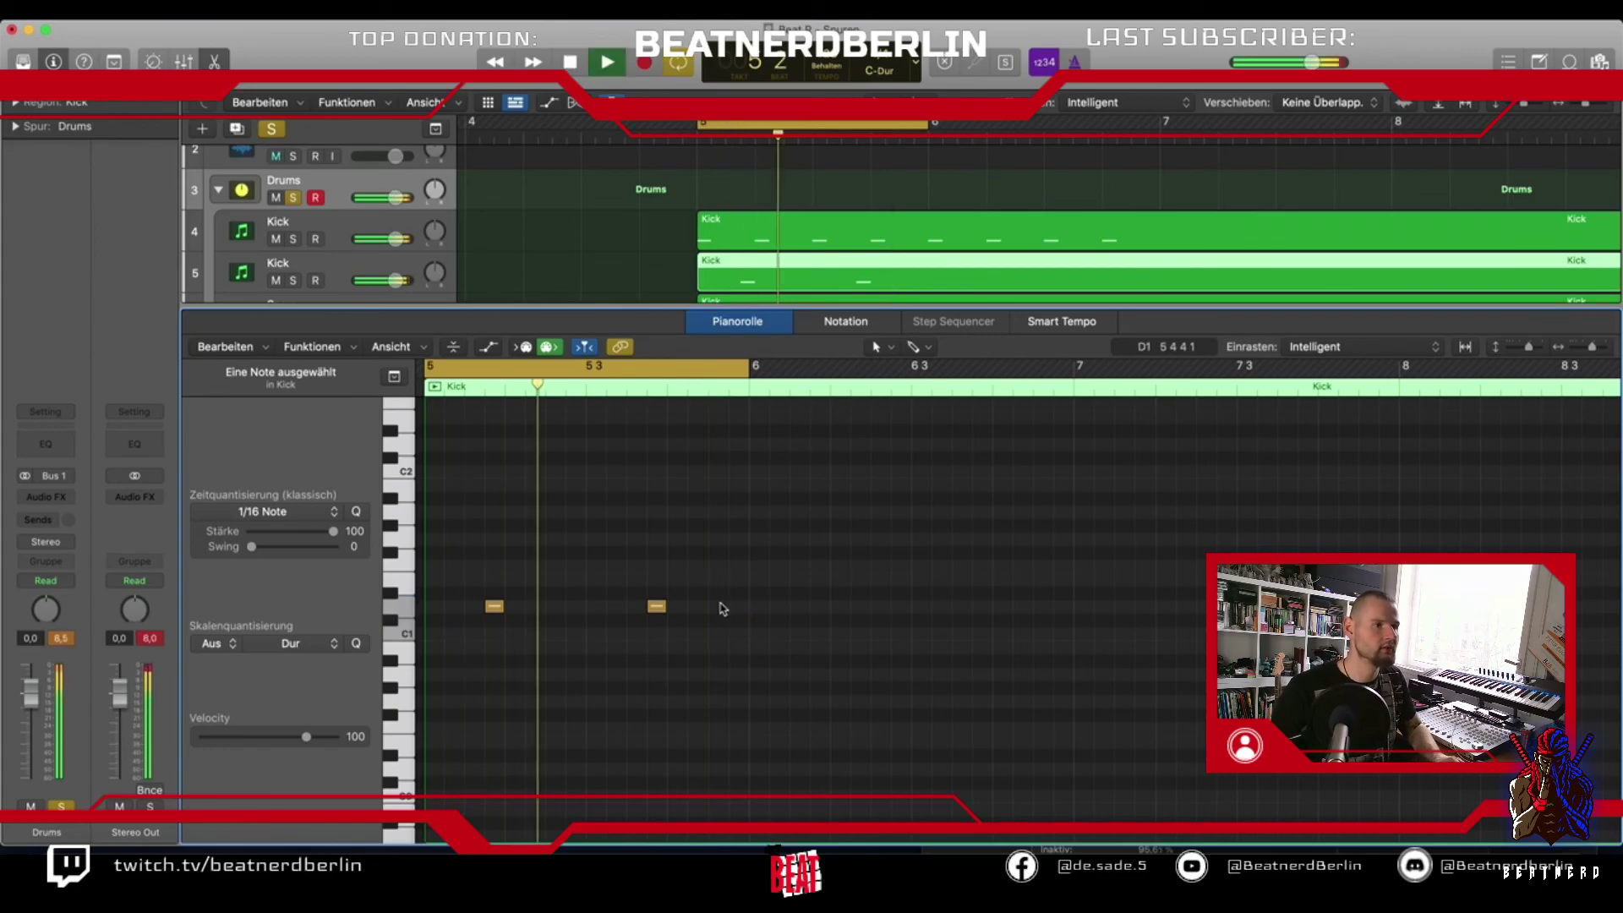
{"action": "key", "text": "e"}
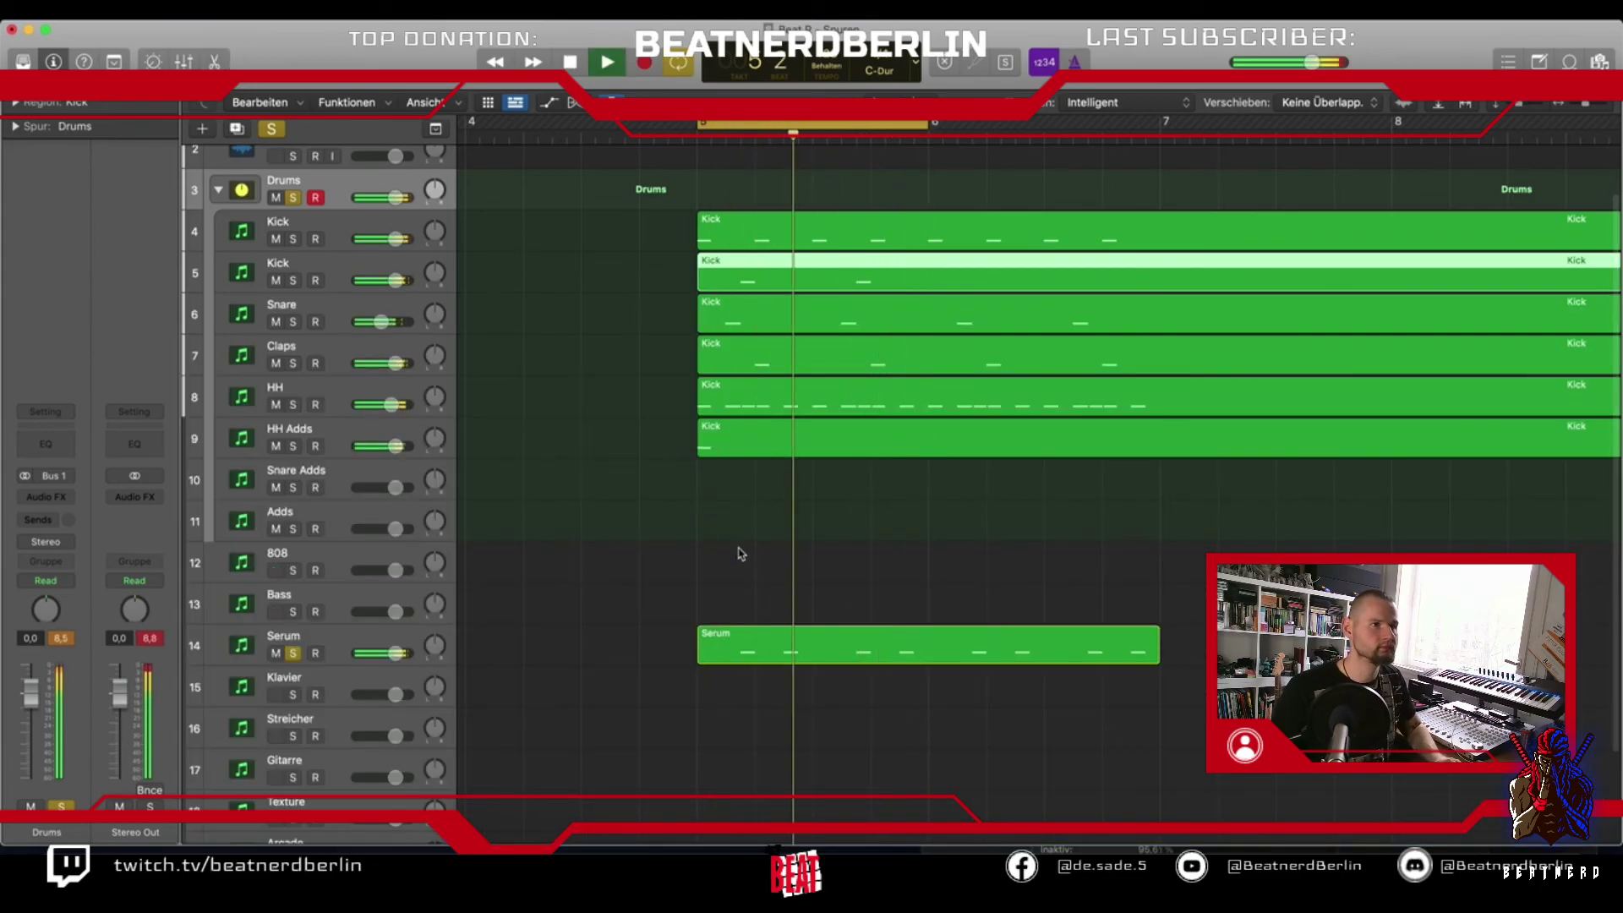
{"action": "key", "text": "space"}
Extend the cycle range to two bars, from bar 5 to bar 7, and listen to Drums with Serum
{"action": "left_click_drag", "start_coordinate": [930, 127], "coordinate": [1157, 178]}
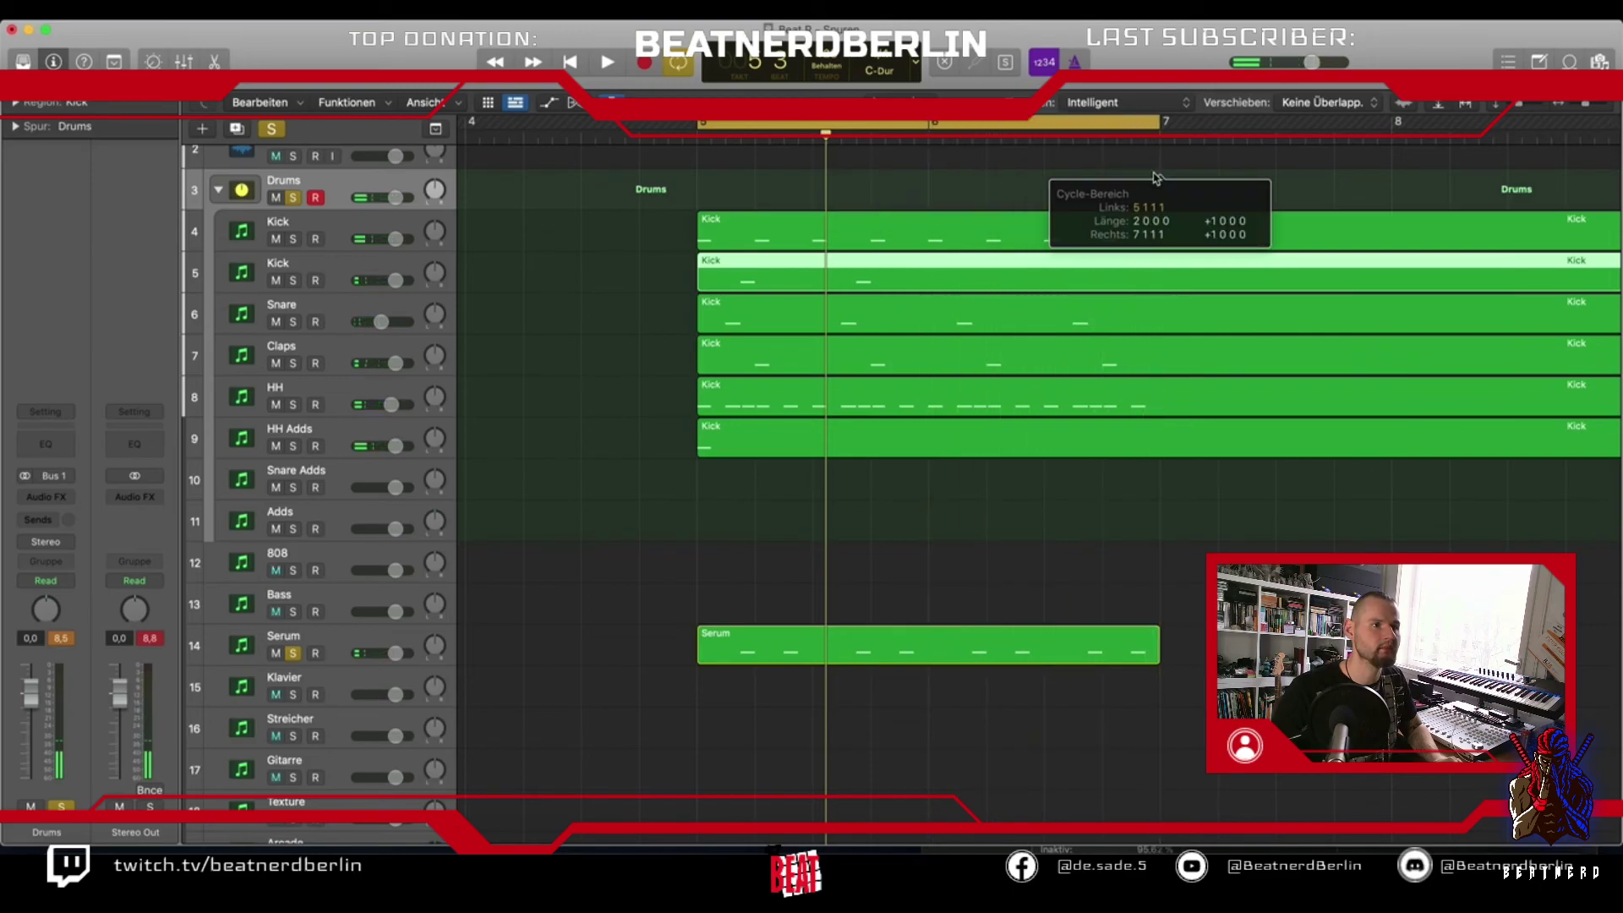
{"action": "key", "text": "space"}
{"action": "scroll", "coordinate": [841, 423], "scroll_direction": "up", "scroll_amount": 2}
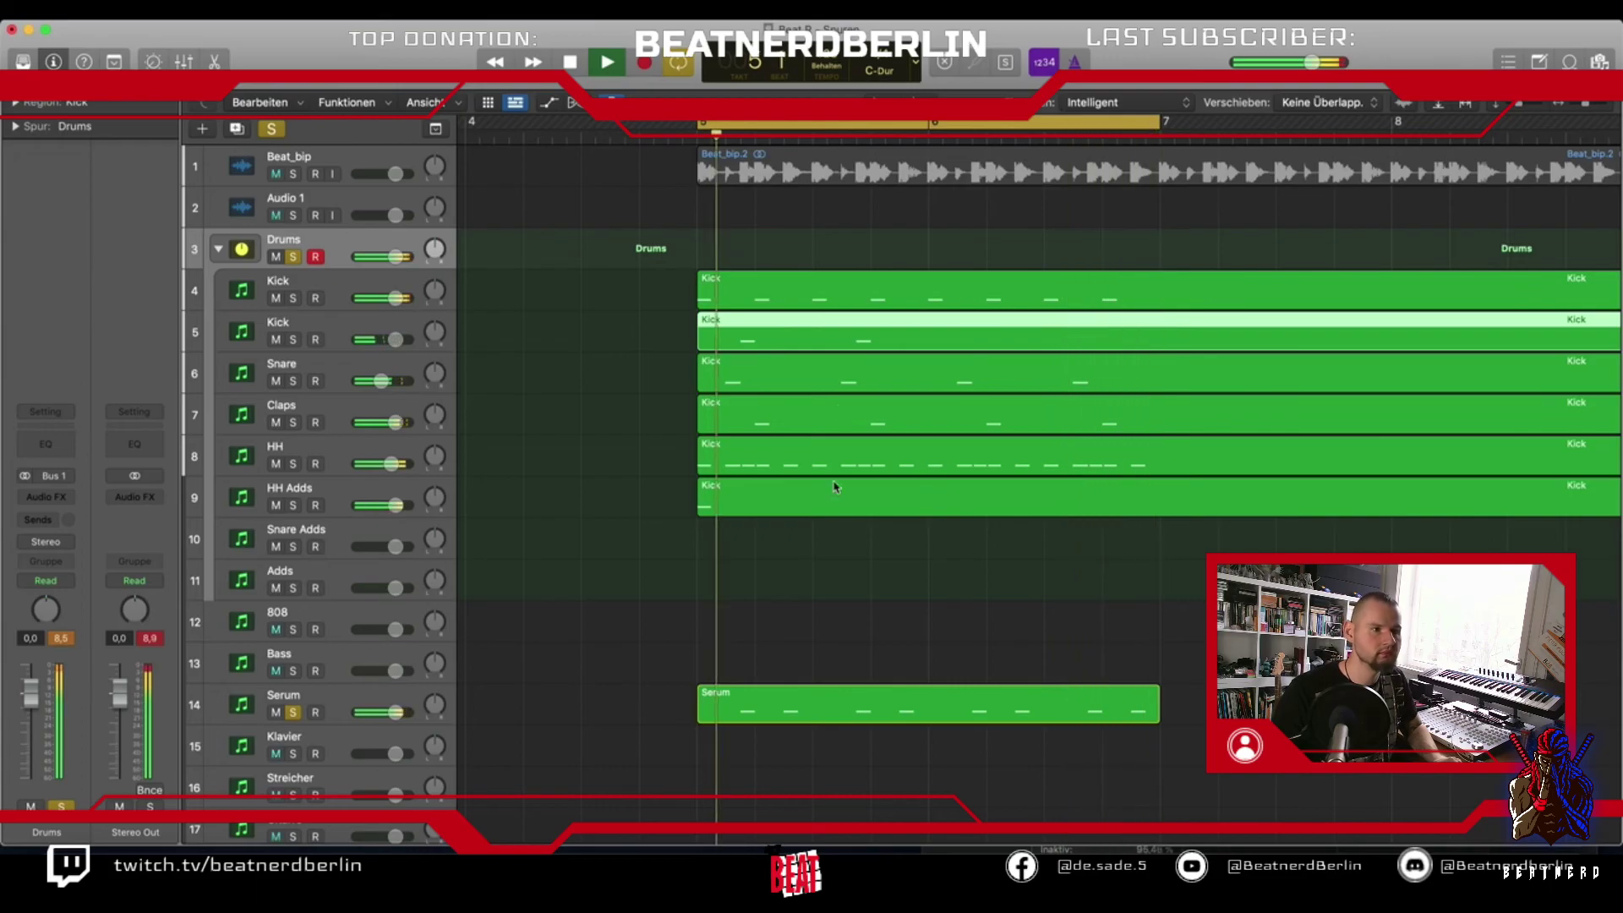
{"action": "key", "text": "space"}
Select the Serum track and lower the HH Adds track's volume to -6.4 dB
{"action": "left_click", "coordinate": [330, 701]}
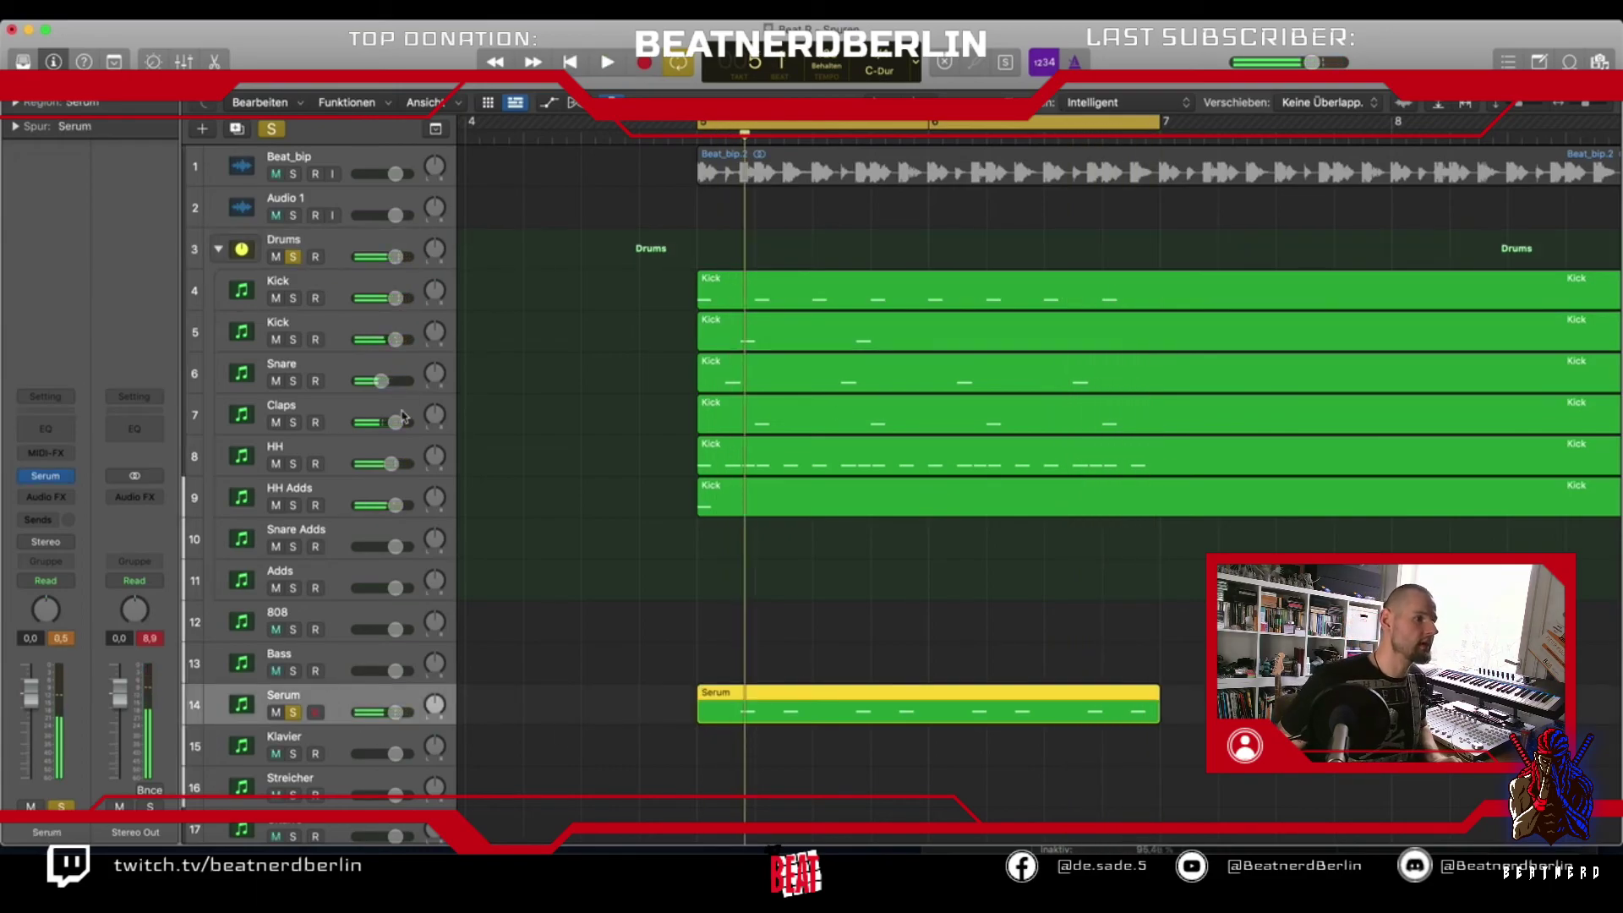
{"action": "left_click_drag", "start_coordinate": [399, 511], "coordinate": [382, 504]}
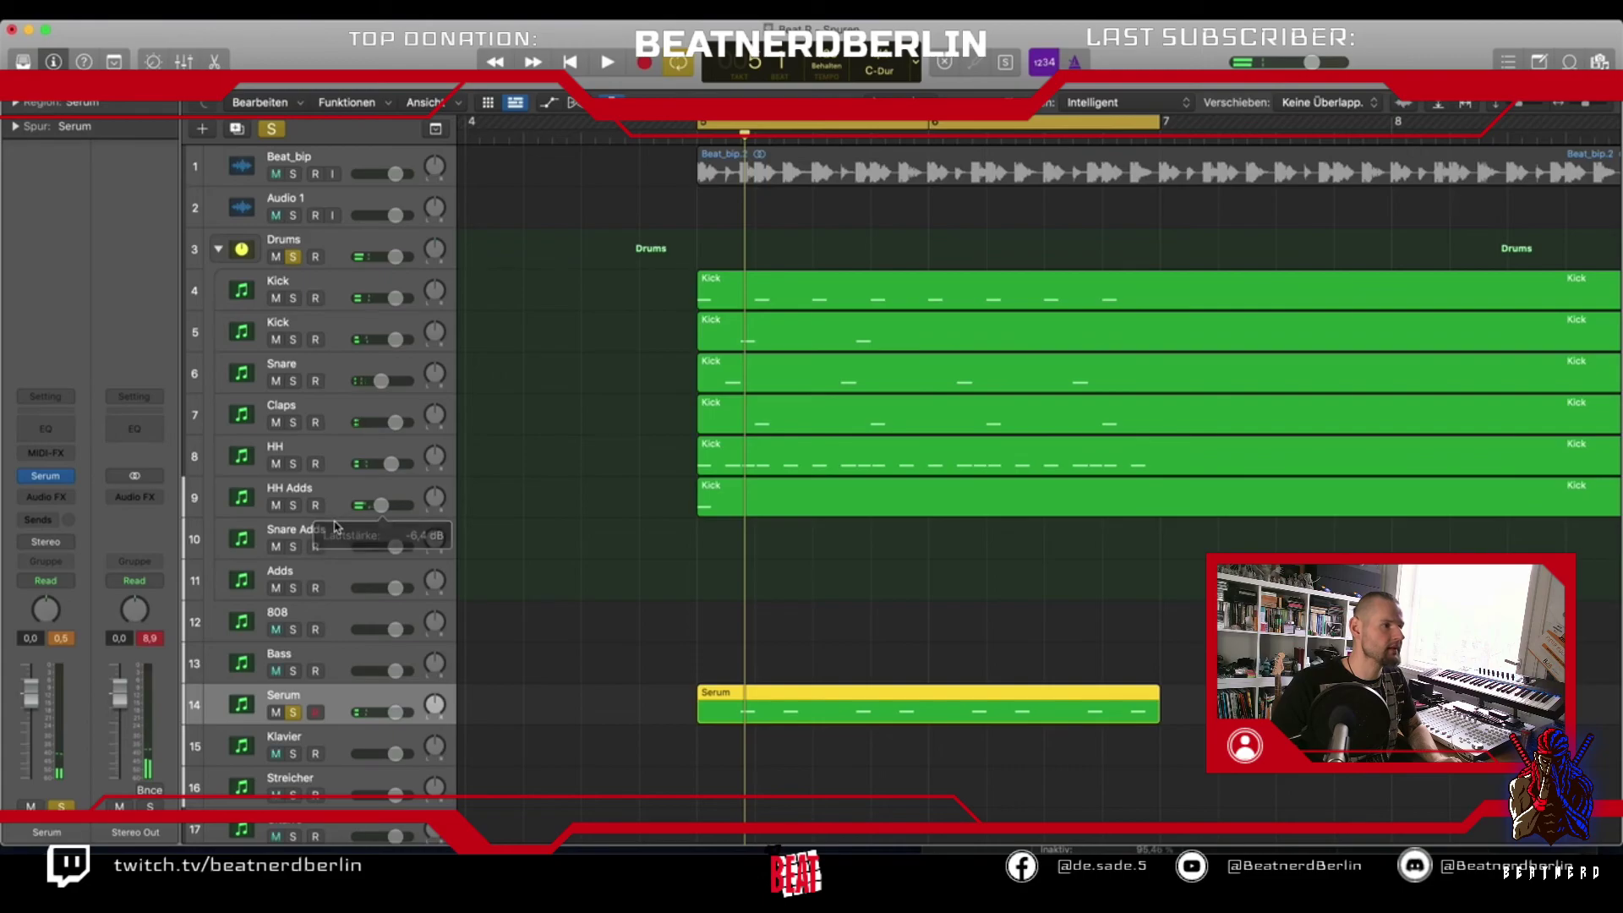
Switch the solo from Drums to Beat_bip while keeping Serum soloed, and listen to both together
{"action": "left_click", "coordinate": [291, 175]}
{"action": "left_click", "coordinate": [292, 256]}
{"action": "key", "text": "space"}
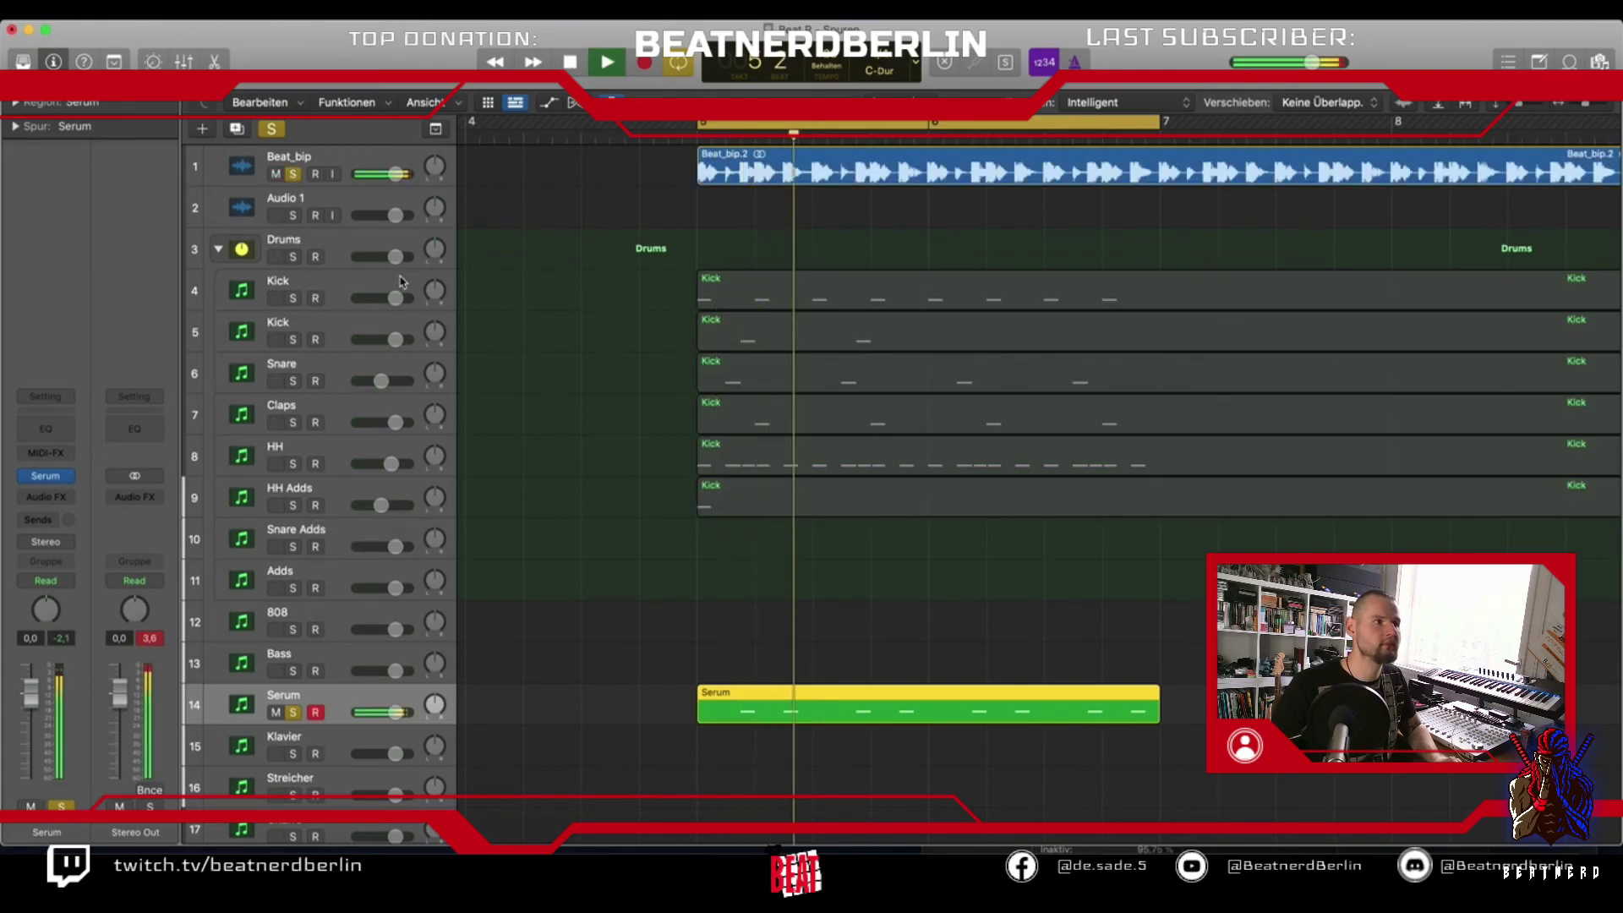
{"action": "key", "text": "space"}
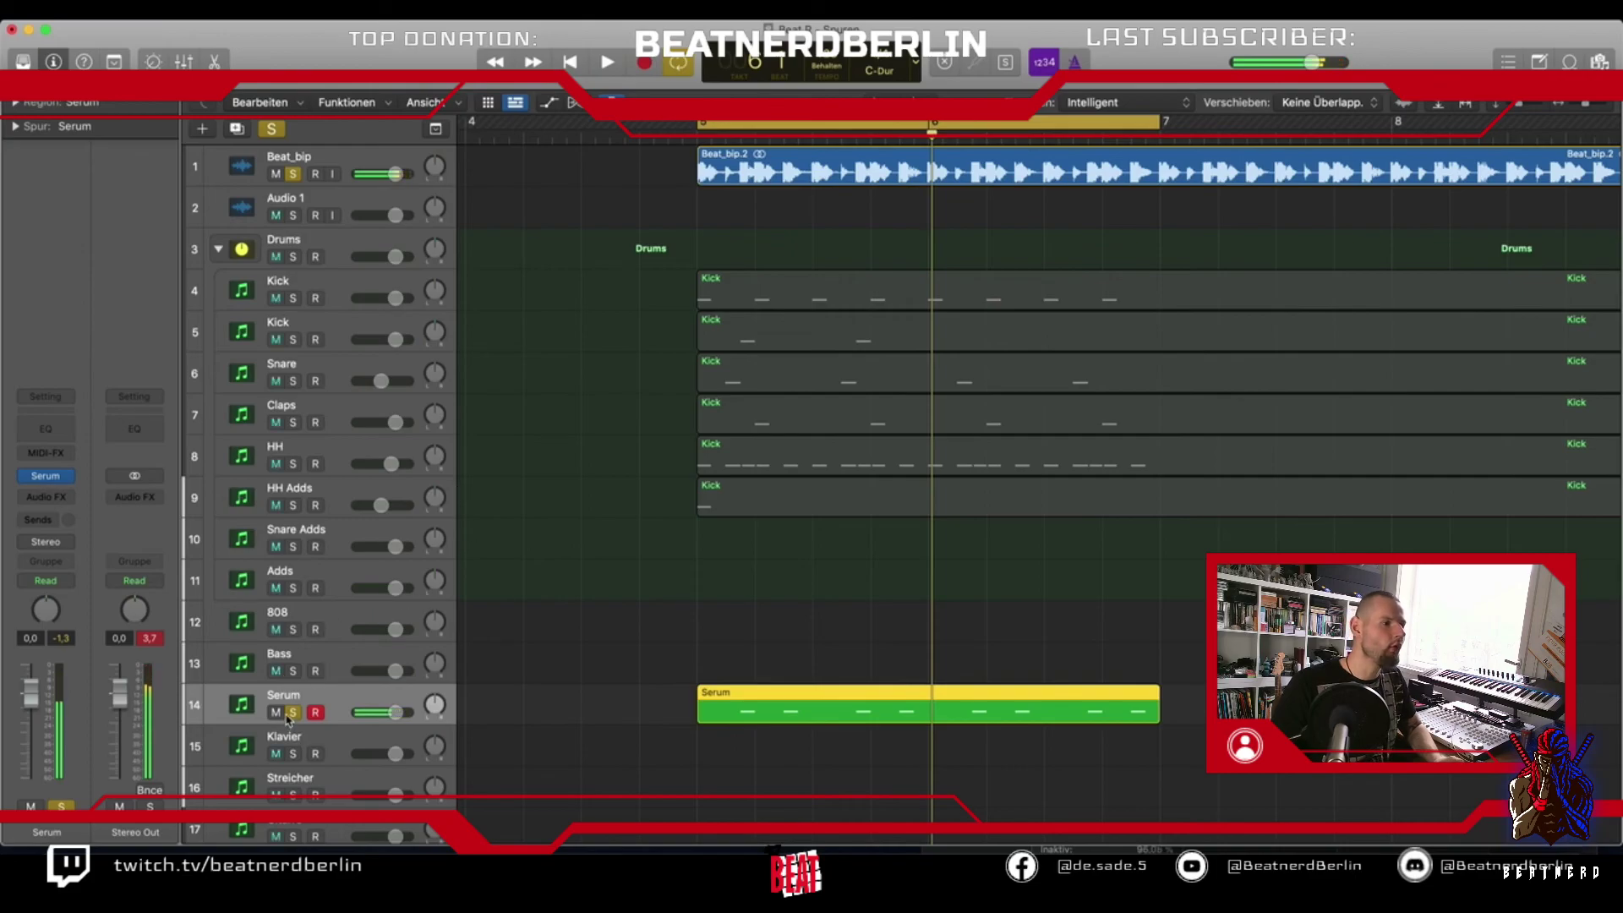
Take Beat_bip off solo, listen to the Serum track alone, and briefly check the Serum instrument window
{"action": "left_click", "coordinate": [293, 174]}
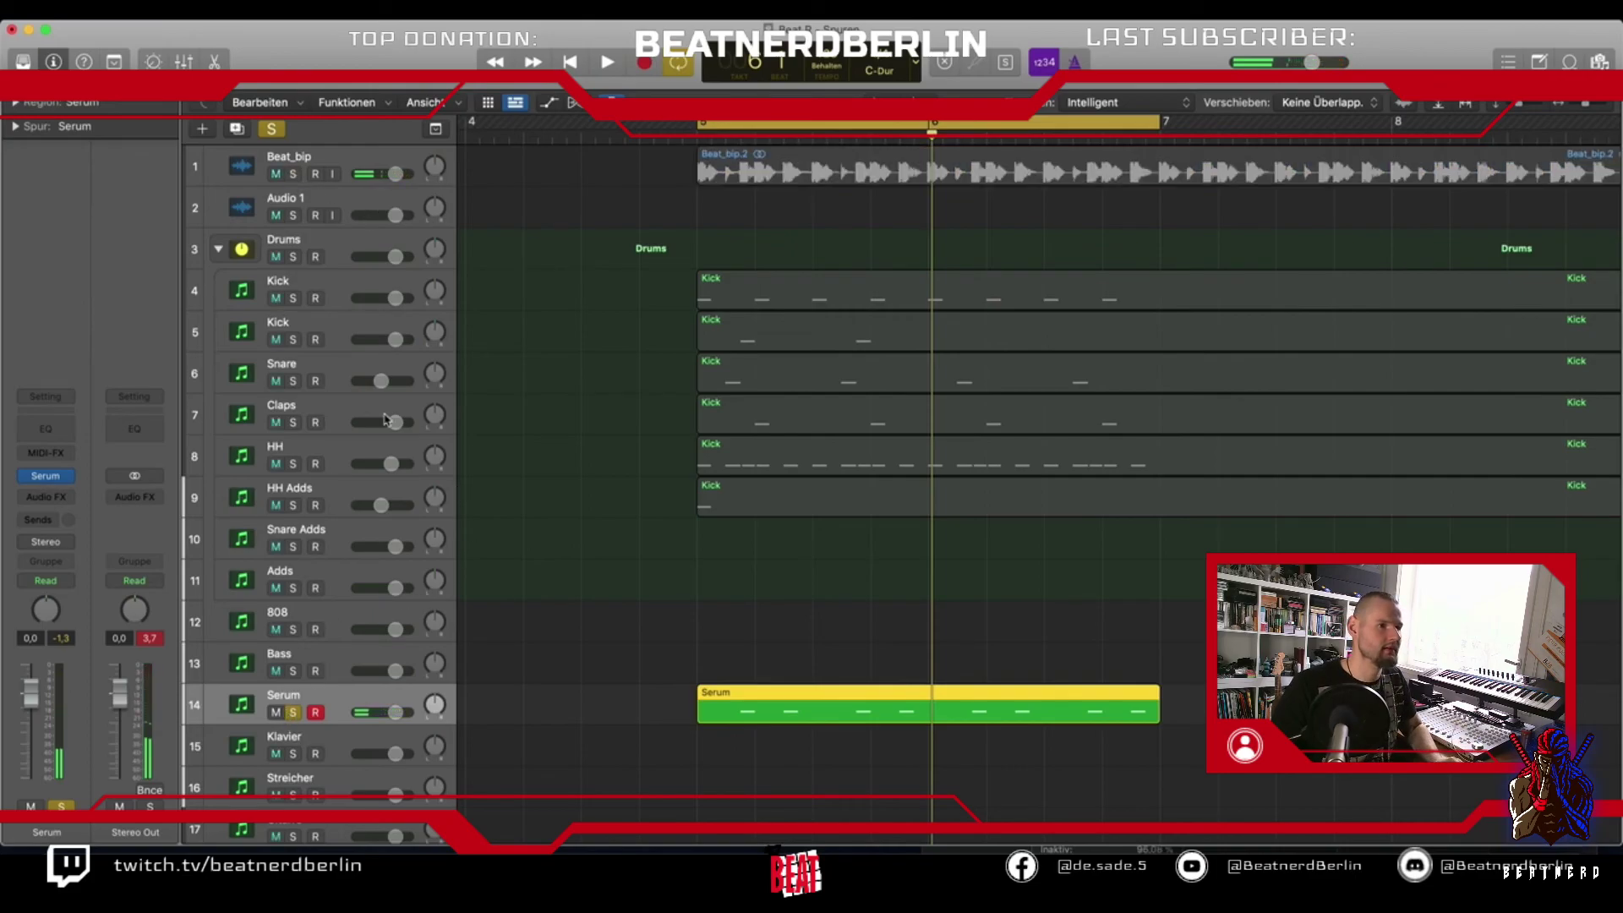
{"action": "key", "text": "space"}
{"action": "left_click", "coordinate": [42, 478]}
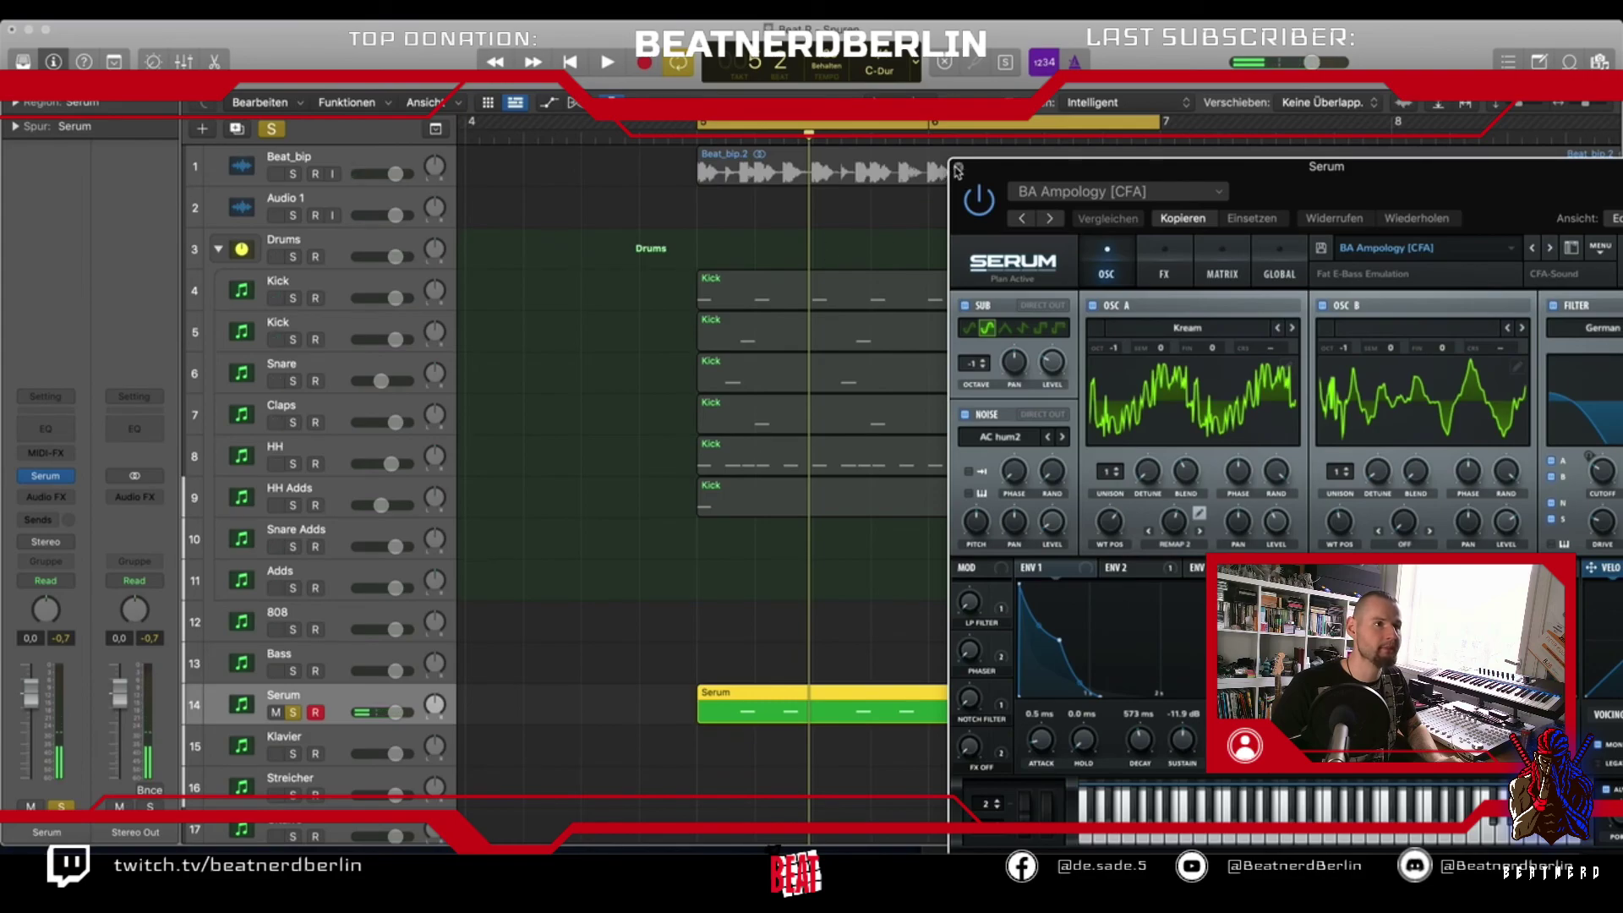
{"action": "left_click", "coordinate": [958, 171]}
Open the Serum region in the piano roll and transpose all eight notes down one octave to G1
{"action": "scroll", "coordinate": [718, 638], "scroll_direction": "down", "scroll_amount": 3}
{"action": "double_click", "coordinate": [723, 569]}
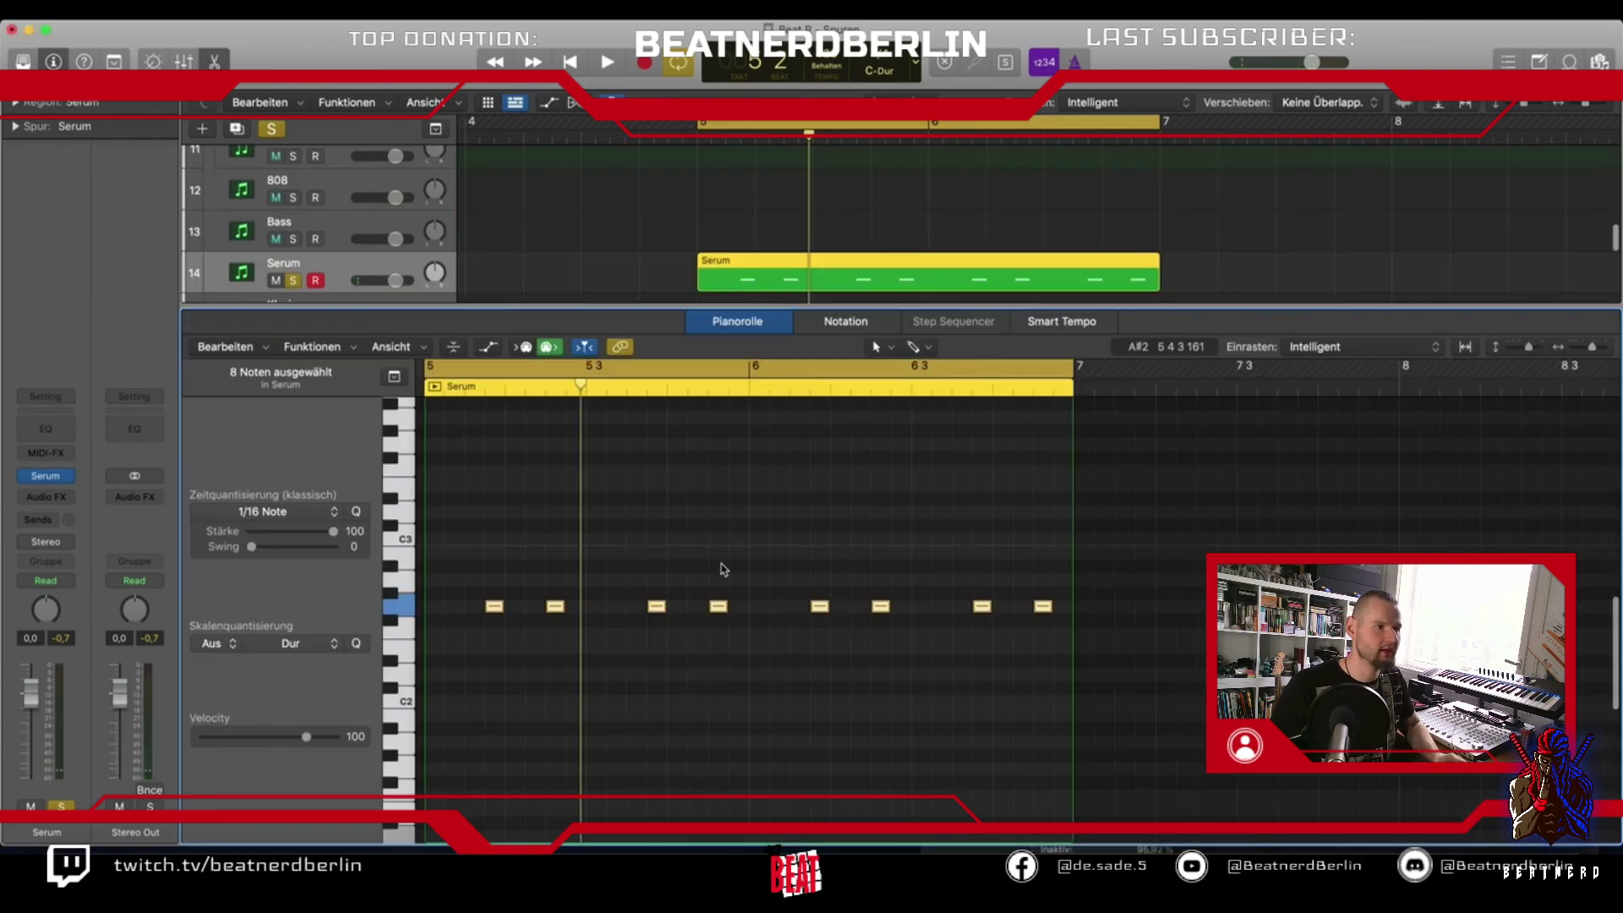
{"action": "left_click_drag", "start_coordinate": [518, 550], "coordinate": [1048, 725]}
{"action": "scroll", "coordinate": [579, 647], "scroll_direction": "down", "scroll_amount": 3}
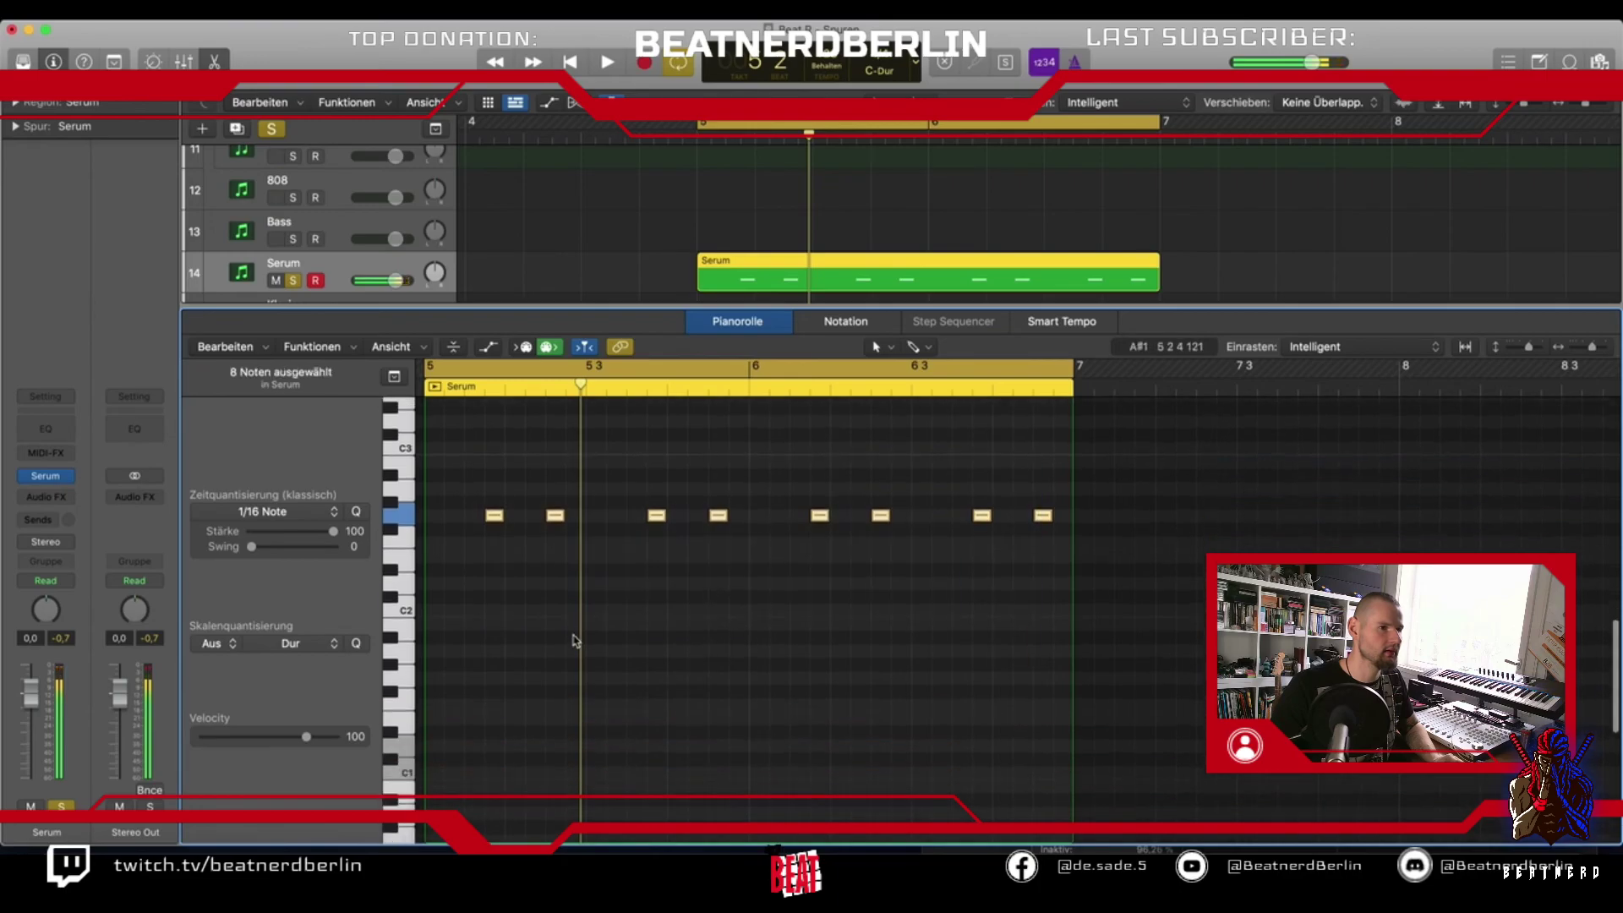
{"action": "left_click_drag", "start_coordinate": [494, 517], "coordinate": [498, 679]}
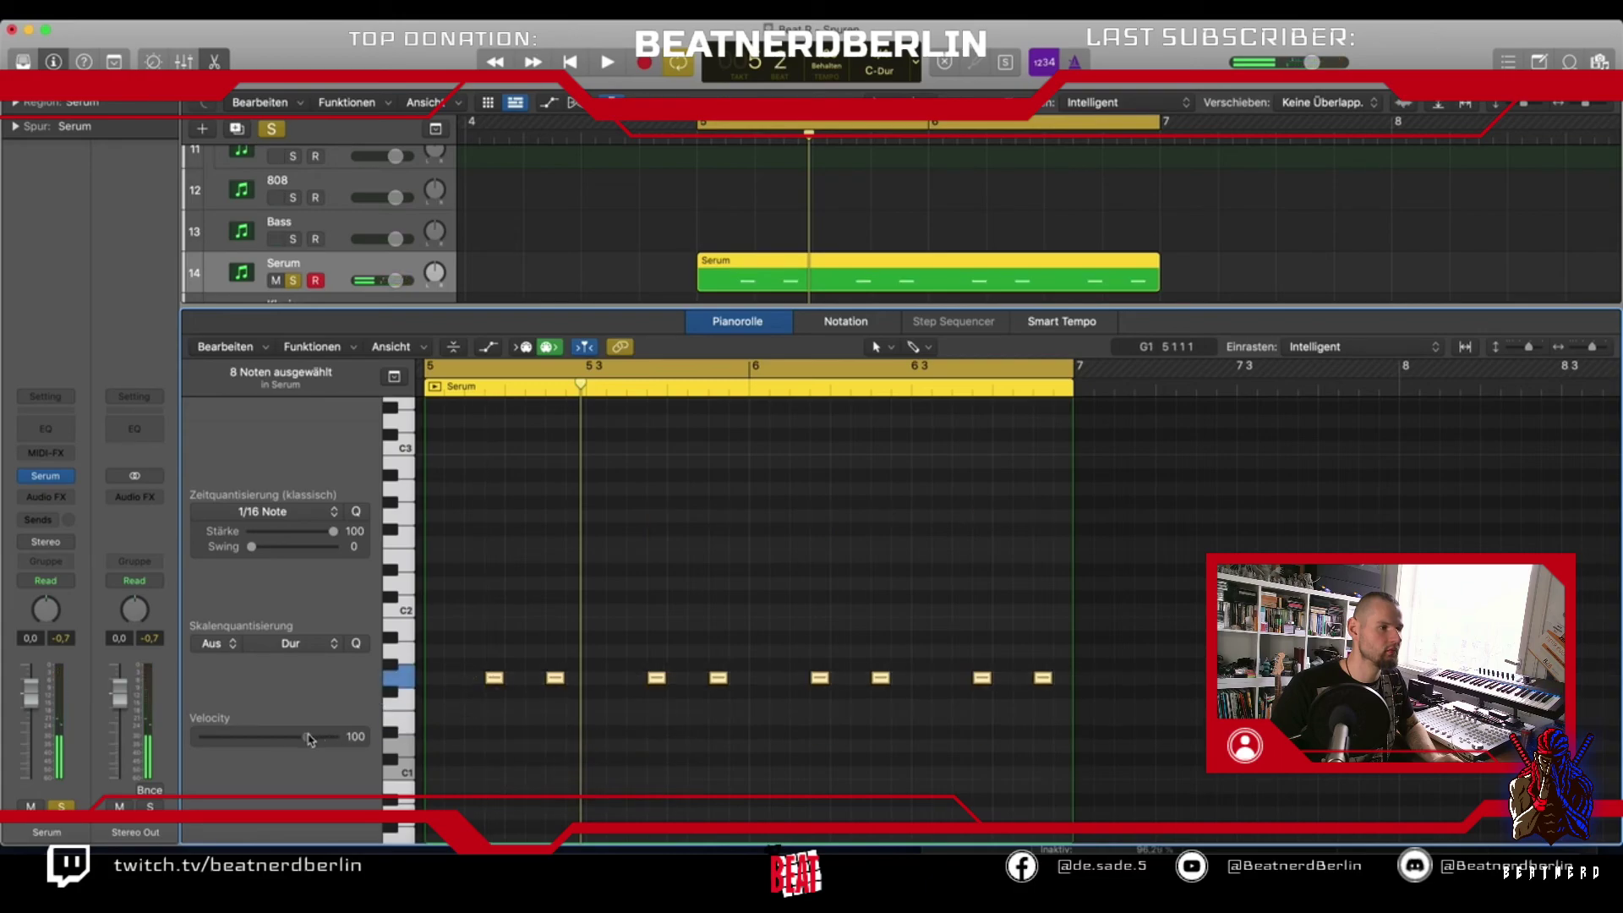
Raise the velocity of all selected Serum notes to 127 and listen to the result
{"action": "left_click_drag", "start_coordinate": [309, 740], "coordinate": [423, 738]}
{"action": "key", "text": "space"}
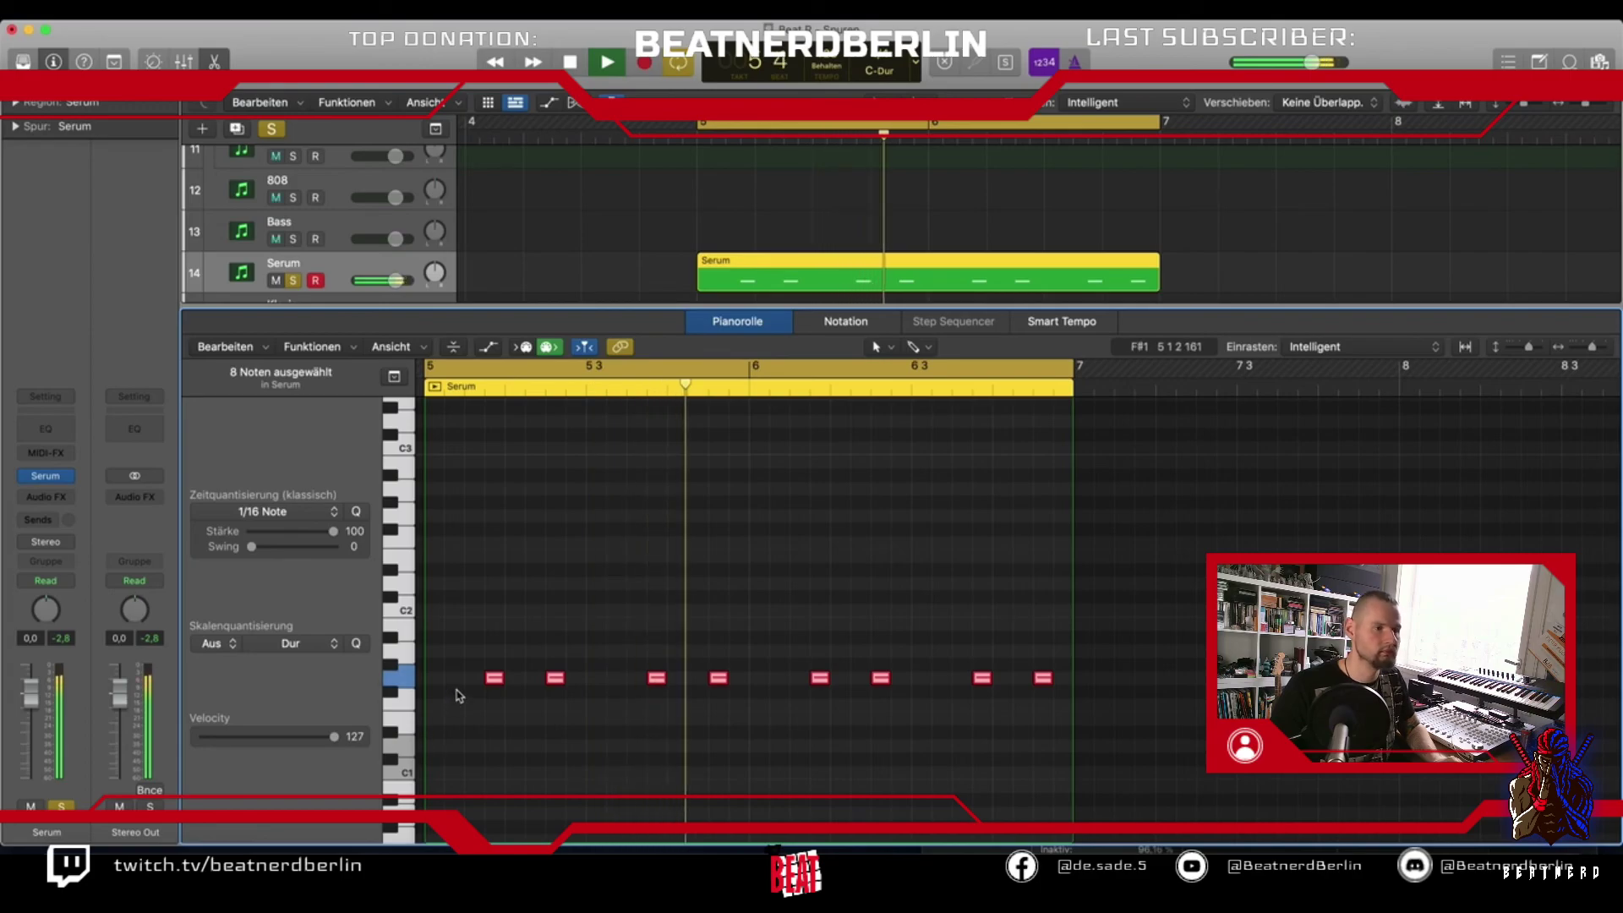
{"action": "key", "text": "space"}
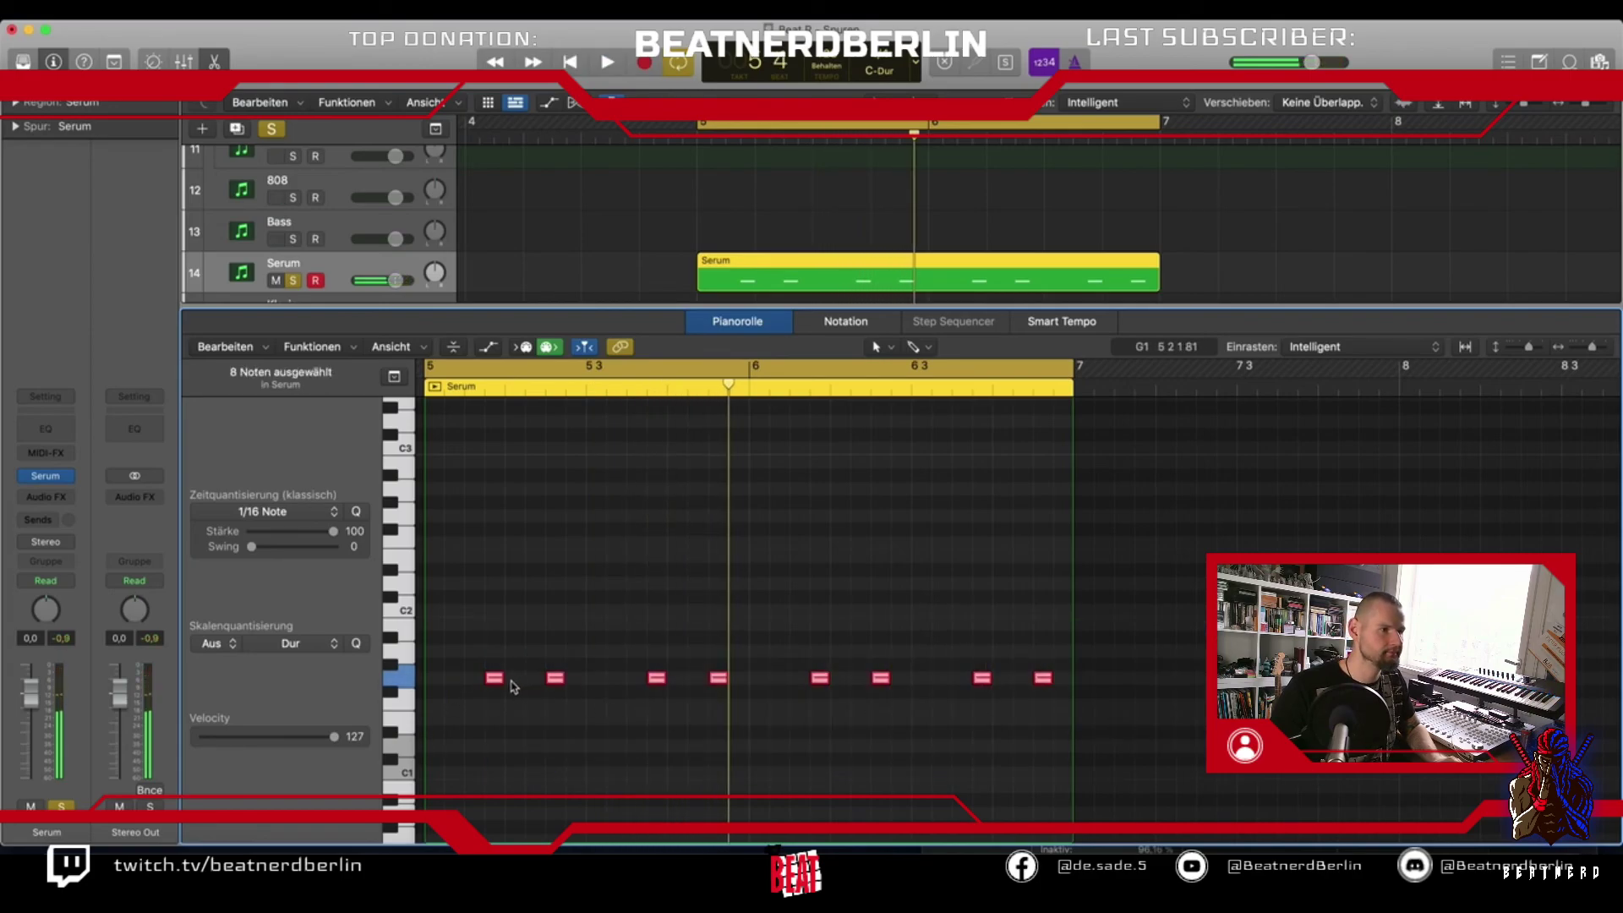
Lengthen all eight Serum notes to about double their length, listen to the loop and close the piano roll
{"action": "left_click_drag", "start_coordinate": [502, 679], "coordinate": [521, 682]}
{"action": "key", "text": "space"}
{"action": "key", "text": "space"}
{"action": "key", "text": "space"}
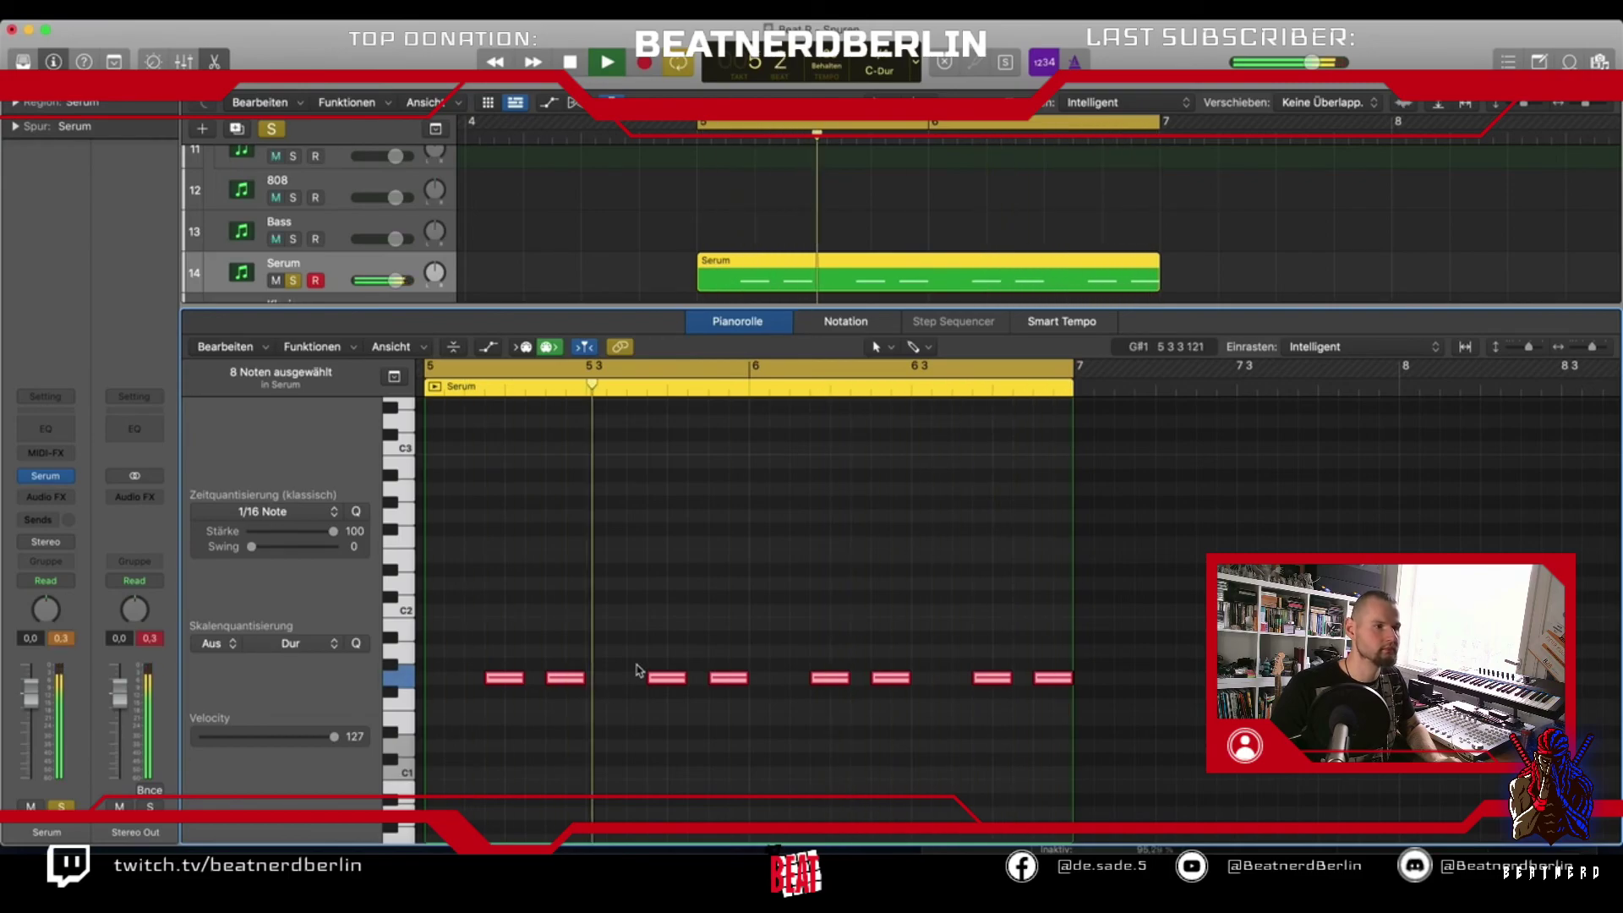
{"action": "key", "text": "space"}
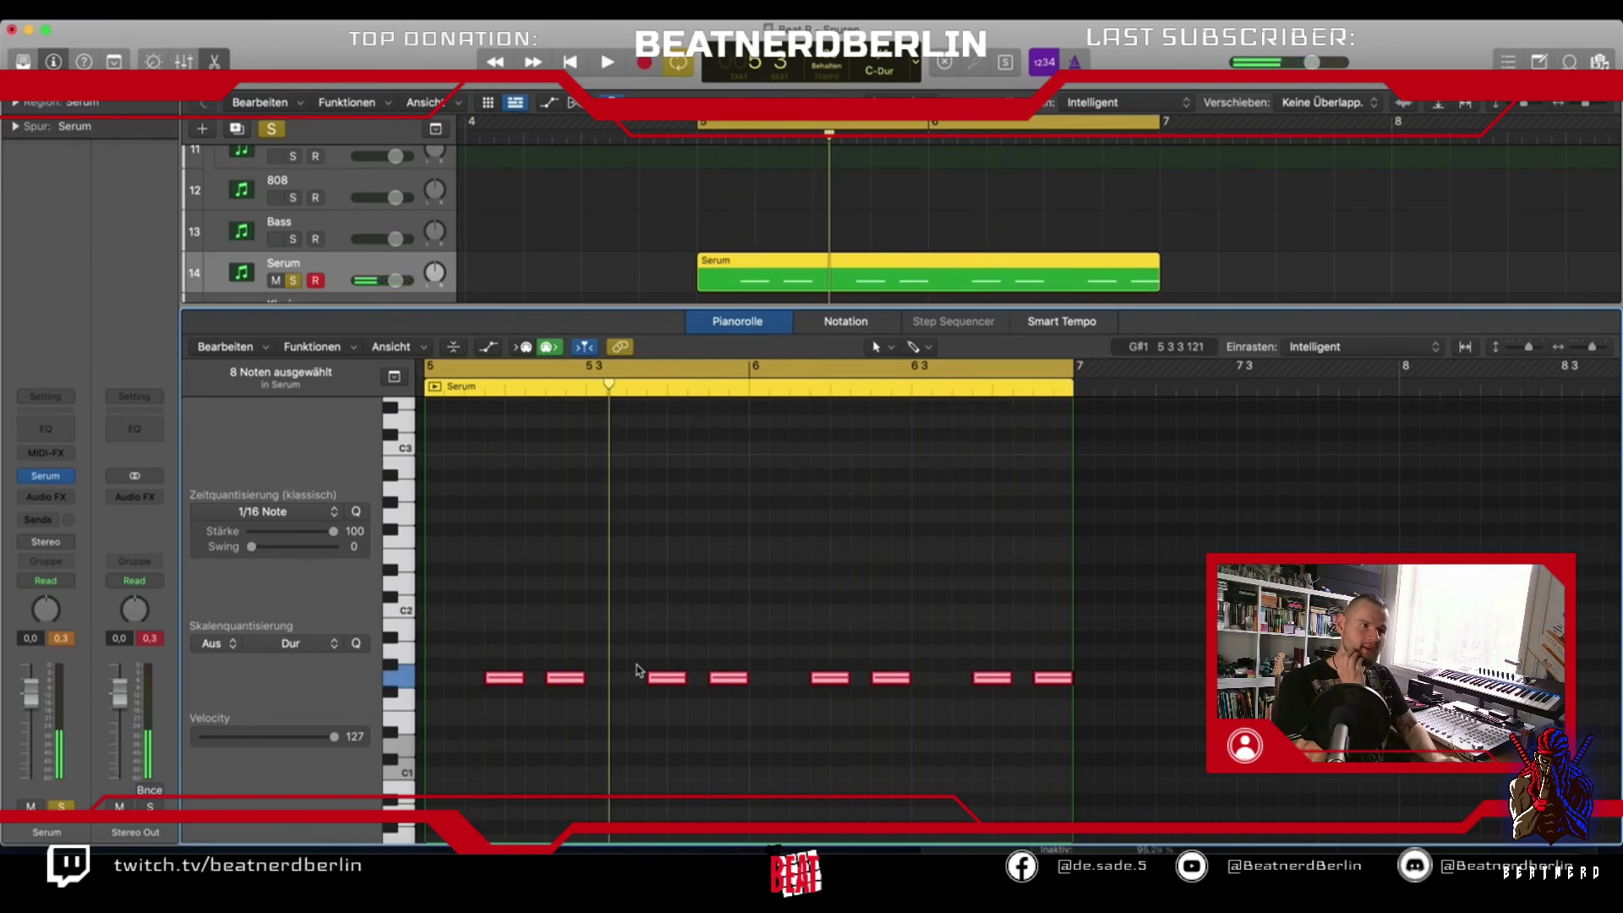
{"action": "key", "text": "p"}
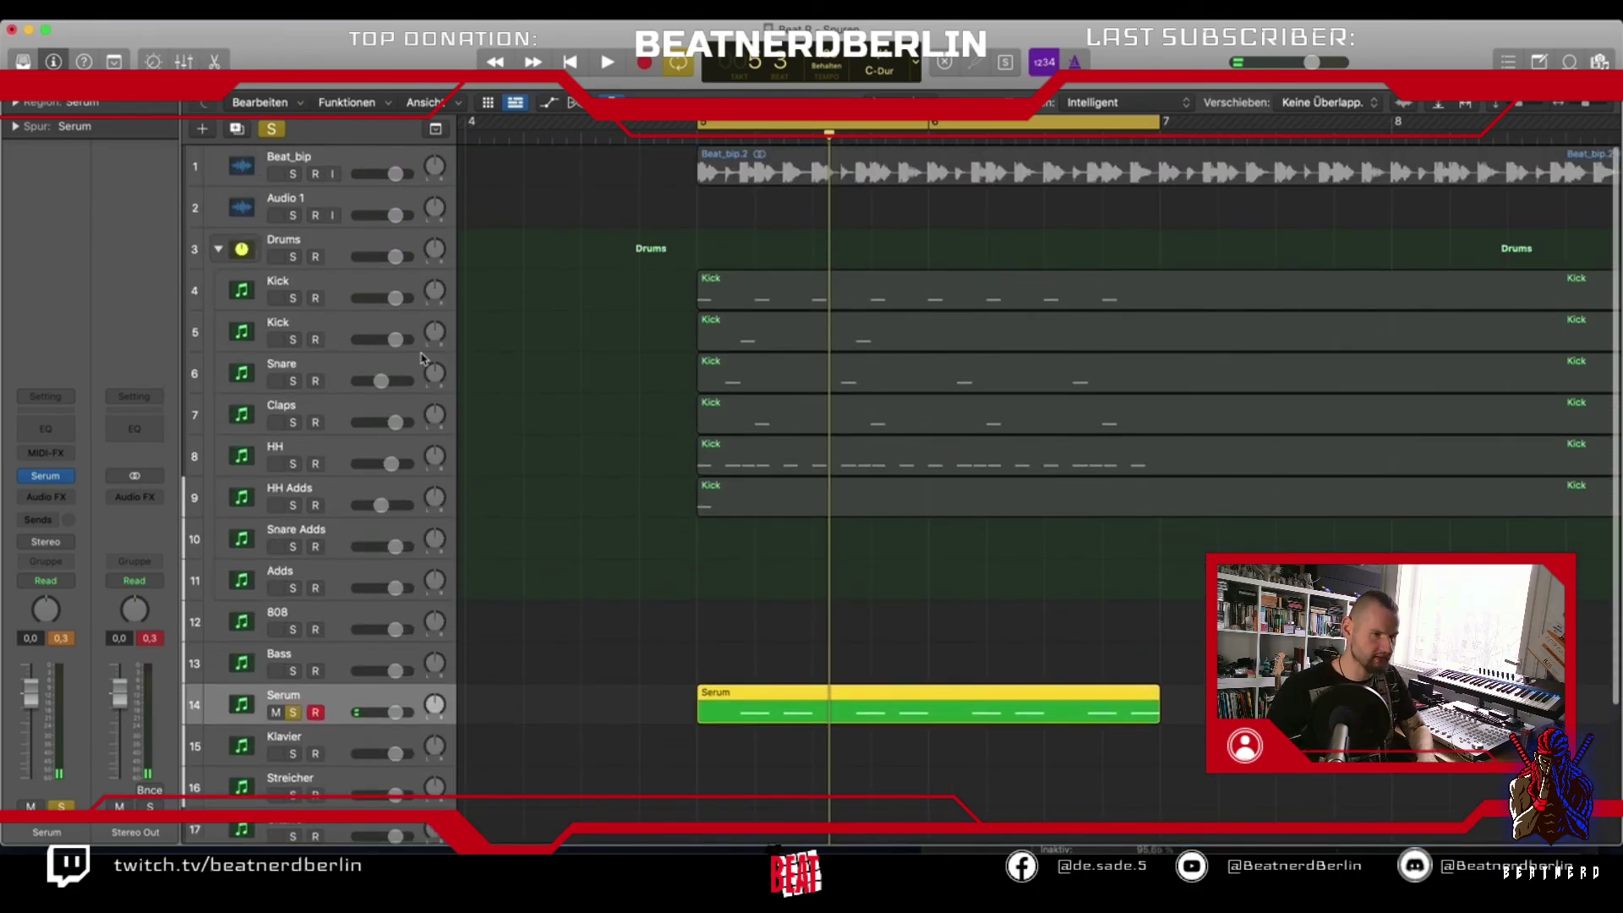
Select and solo the Drums track alongside Serum and listen to both together
{"action": "left_click", "coordinate": [295, 262]}
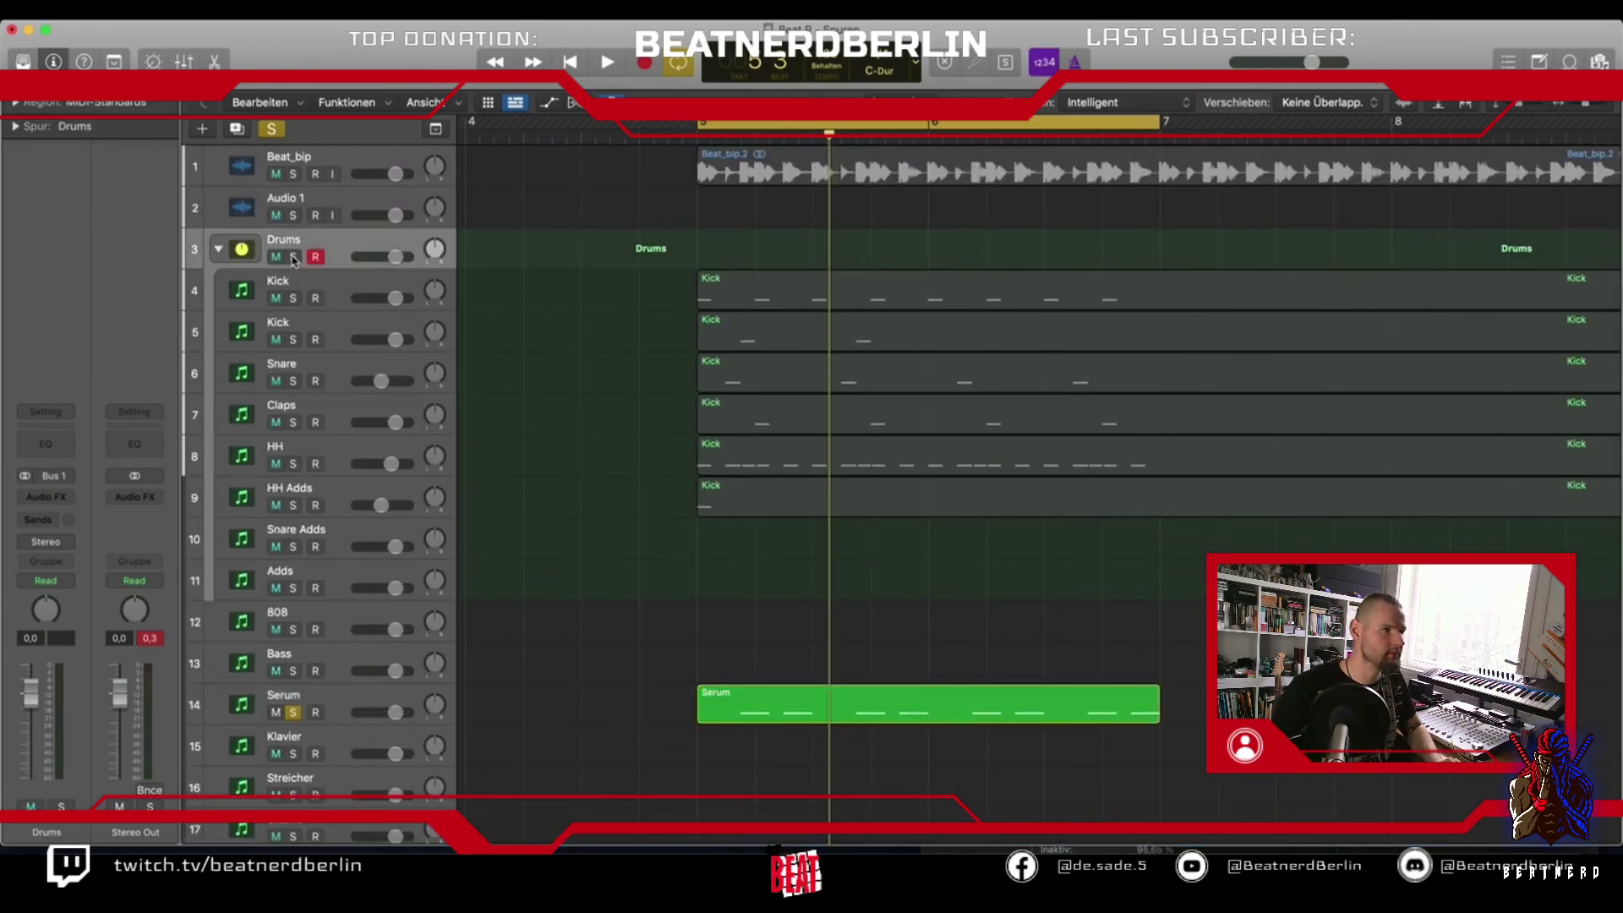
{"action": "left_click", "coordinate": [294, 257]}
{"action": "key", "text": "space"}
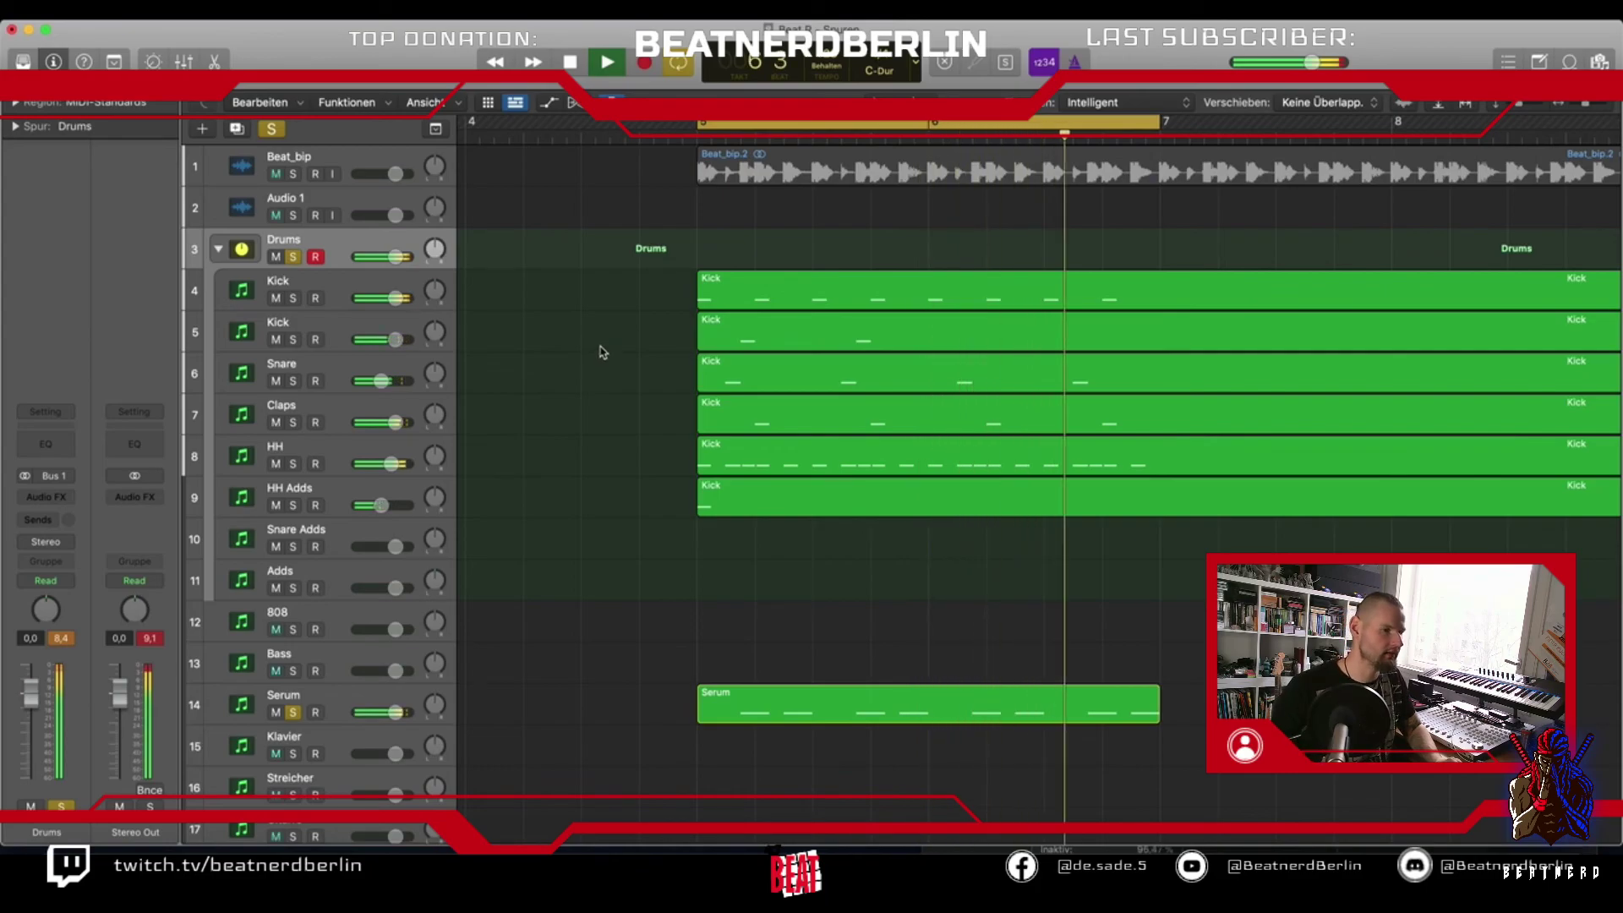
{"action": "key", "text": "space"}
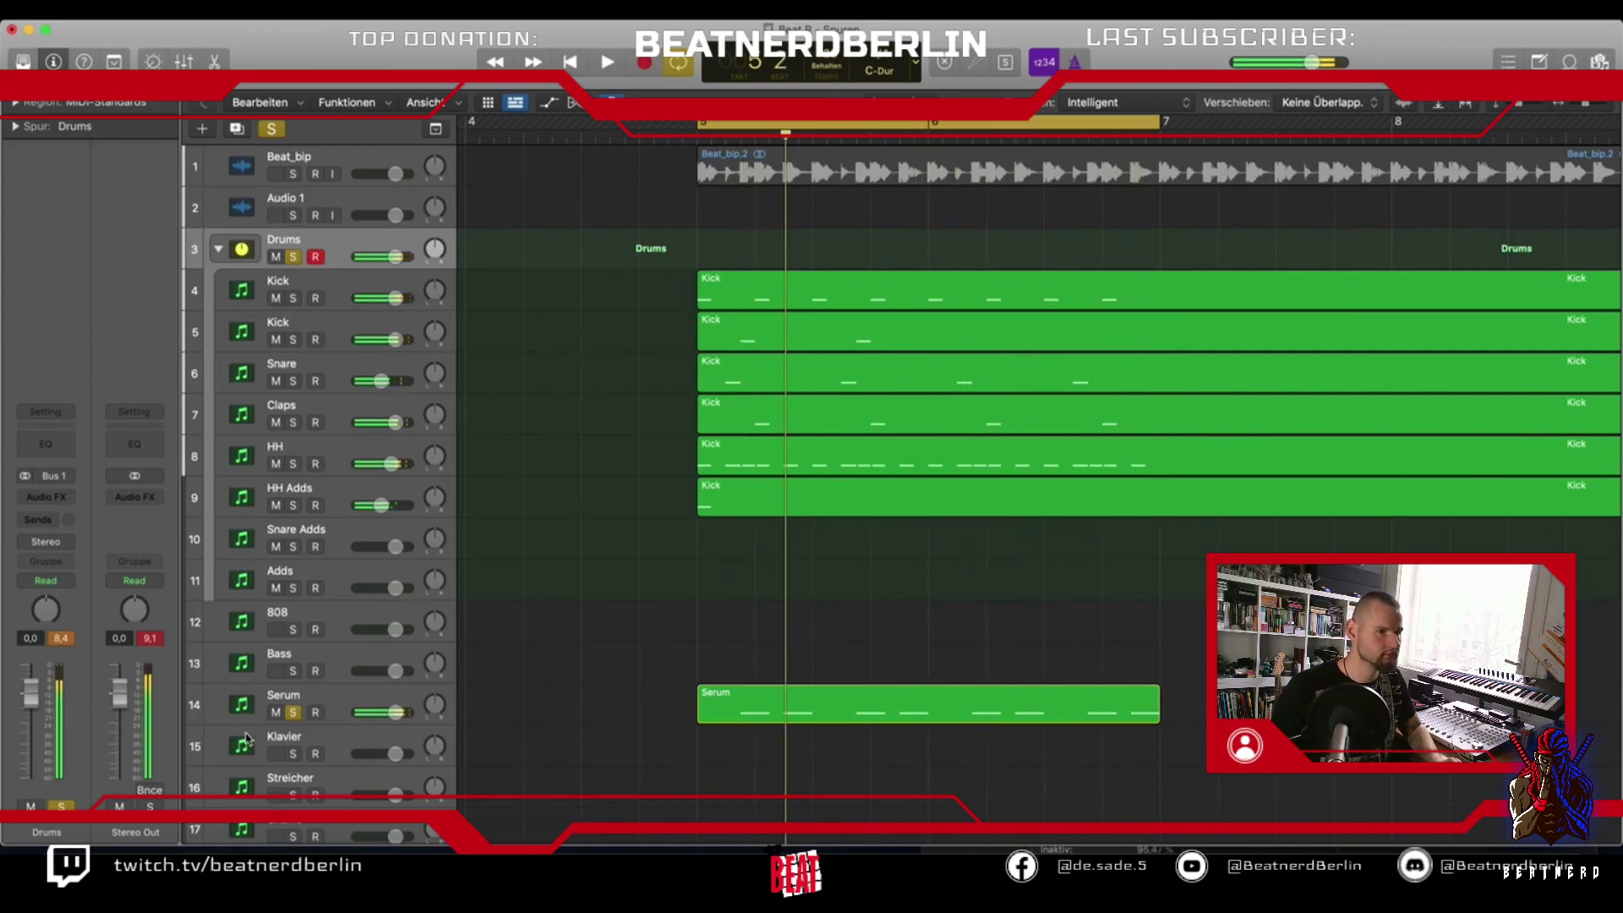
Listen to Beat_bip and Drums soloed without Serum, and solo Serum again
{"action": "left_click", "coordinate": [293, 712]}
{"action": "left_click", "coordinate": [293, 173]}
{"action": "key", "text": "space"}
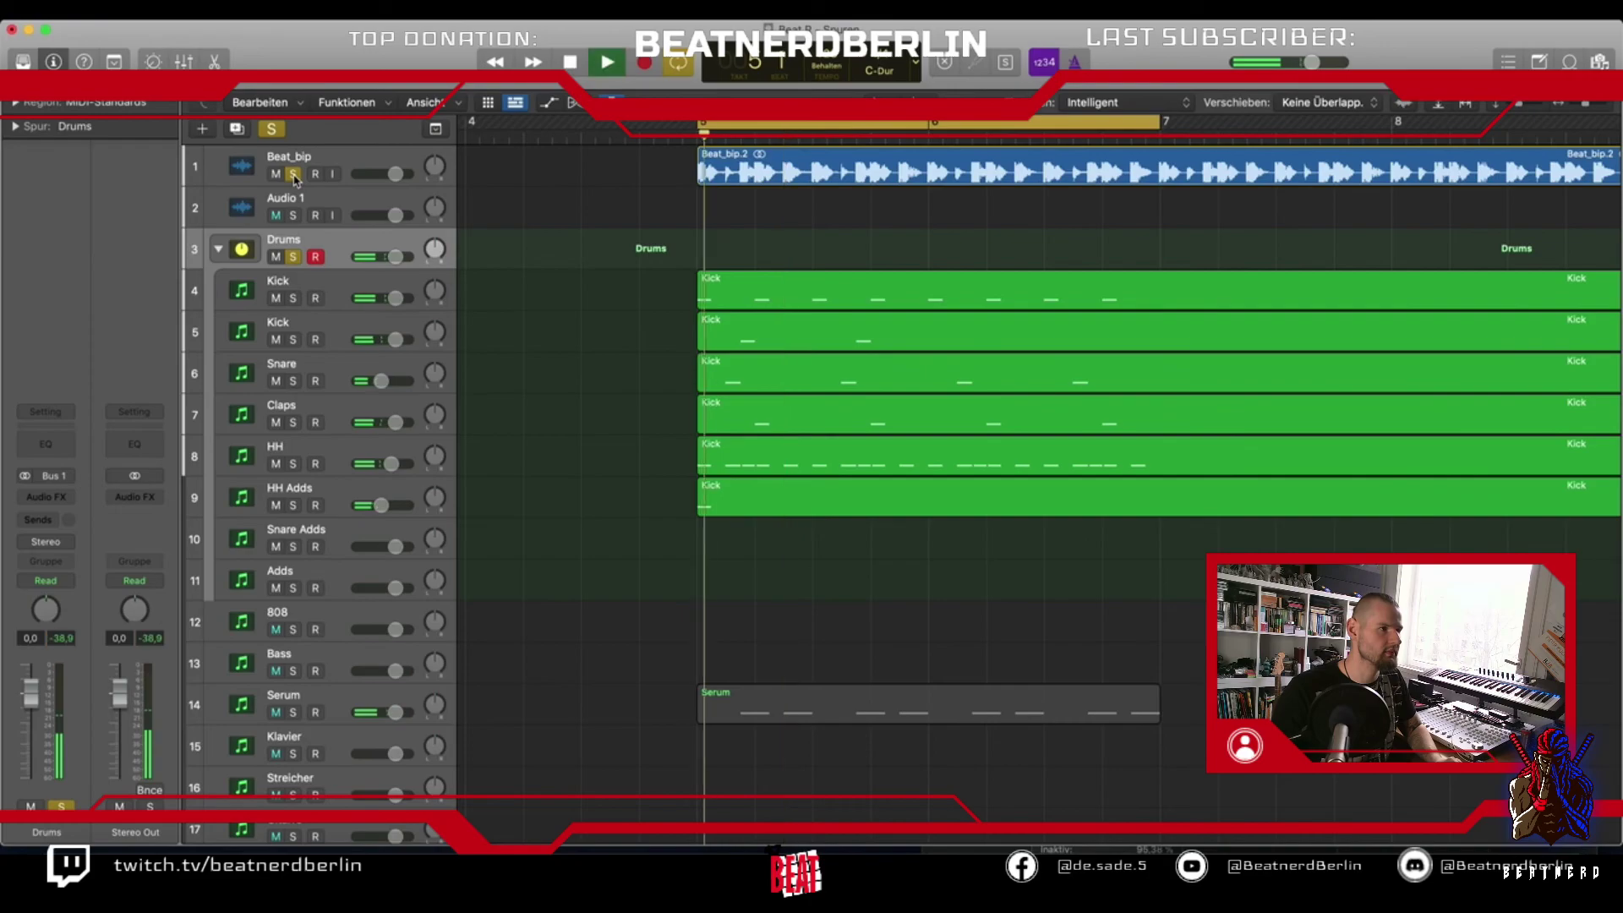
{"action": "left_click", "coordinate": [293, 712]}
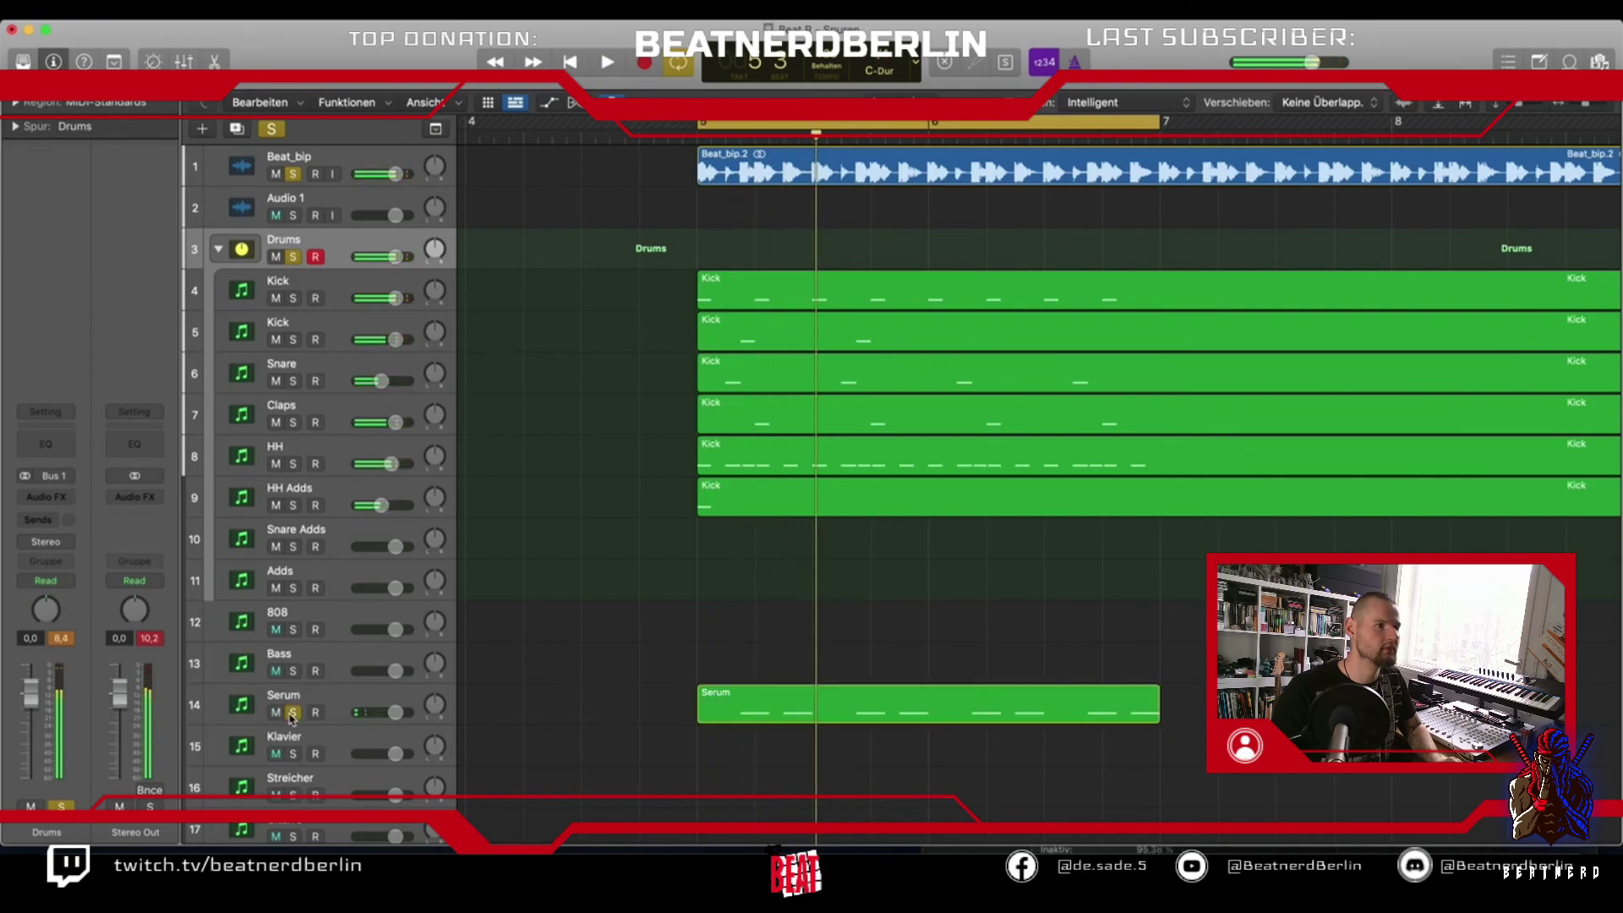
While Drums and Serum play, browse Serum's presets forward to BA D_Bass 1 [DU] and close the instrument window
{"action": "left_click", "coordinate": [291, 698]}
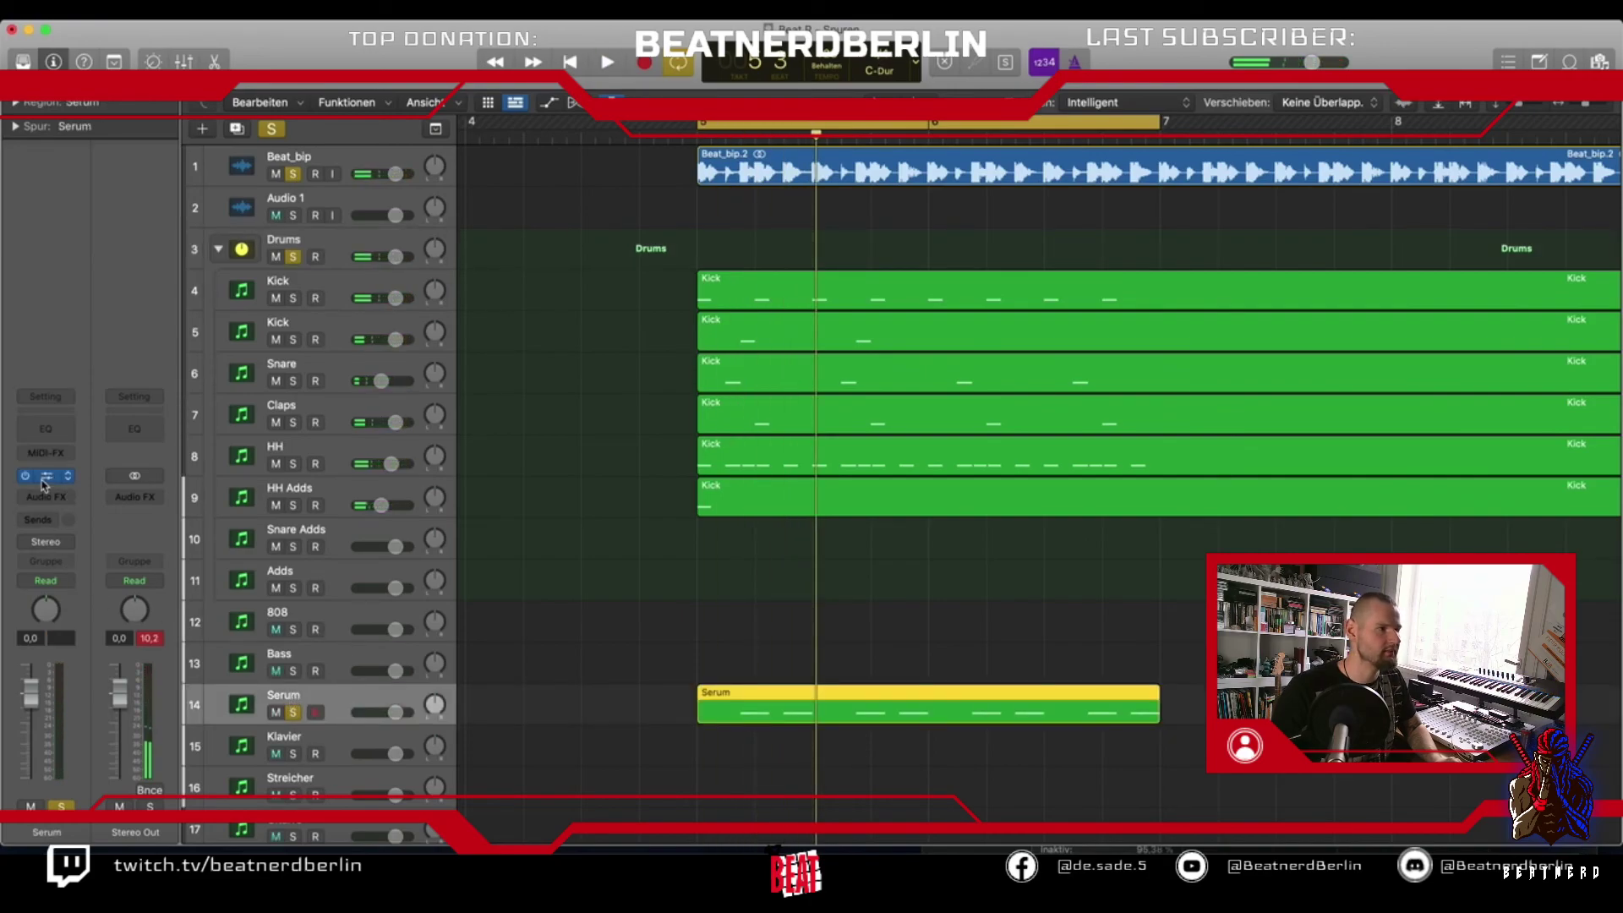
{"action": "left_click", "coordinate": [43, 479]}
{"action": "left_click_drag", "start_coordinate": [1156, 169], "coordinate": [1044, 127]}
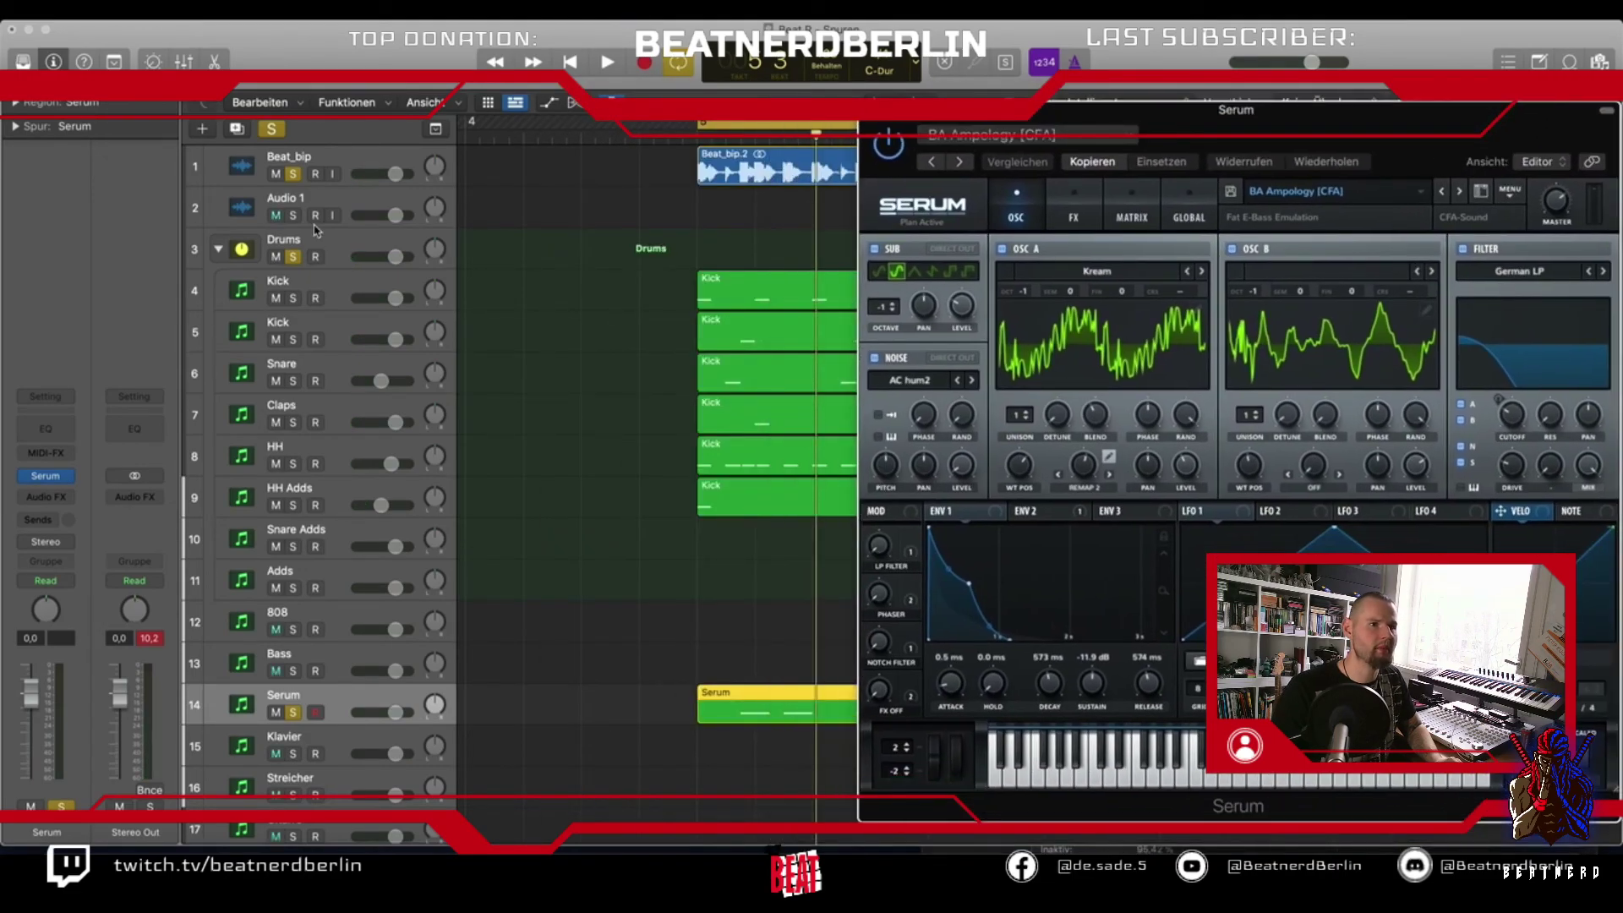
{"action": "left_click_drag", "start_coordinate": [1318, 214], "coordinate": [1028, 168]}
{"action": "key", "text": "space"}
{"action": "left_click", "coordinate": [1170, 147]}
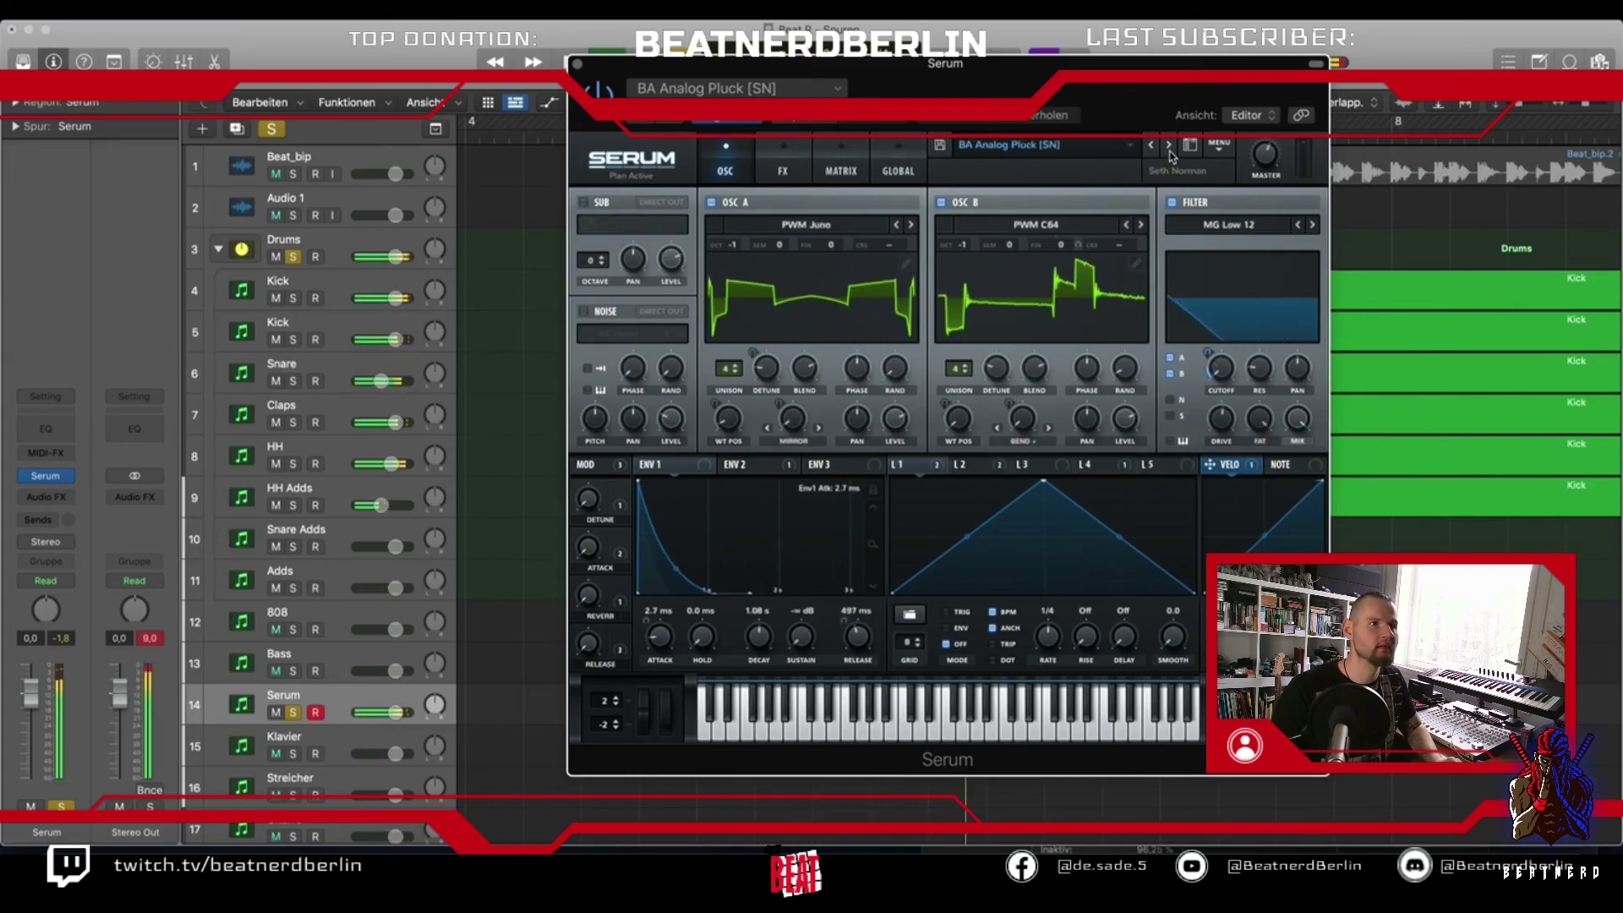
{"action": "left_click", "coordinate": [1169, 147]}
{"action": "left_click", "coordinate": [1170, 149]}
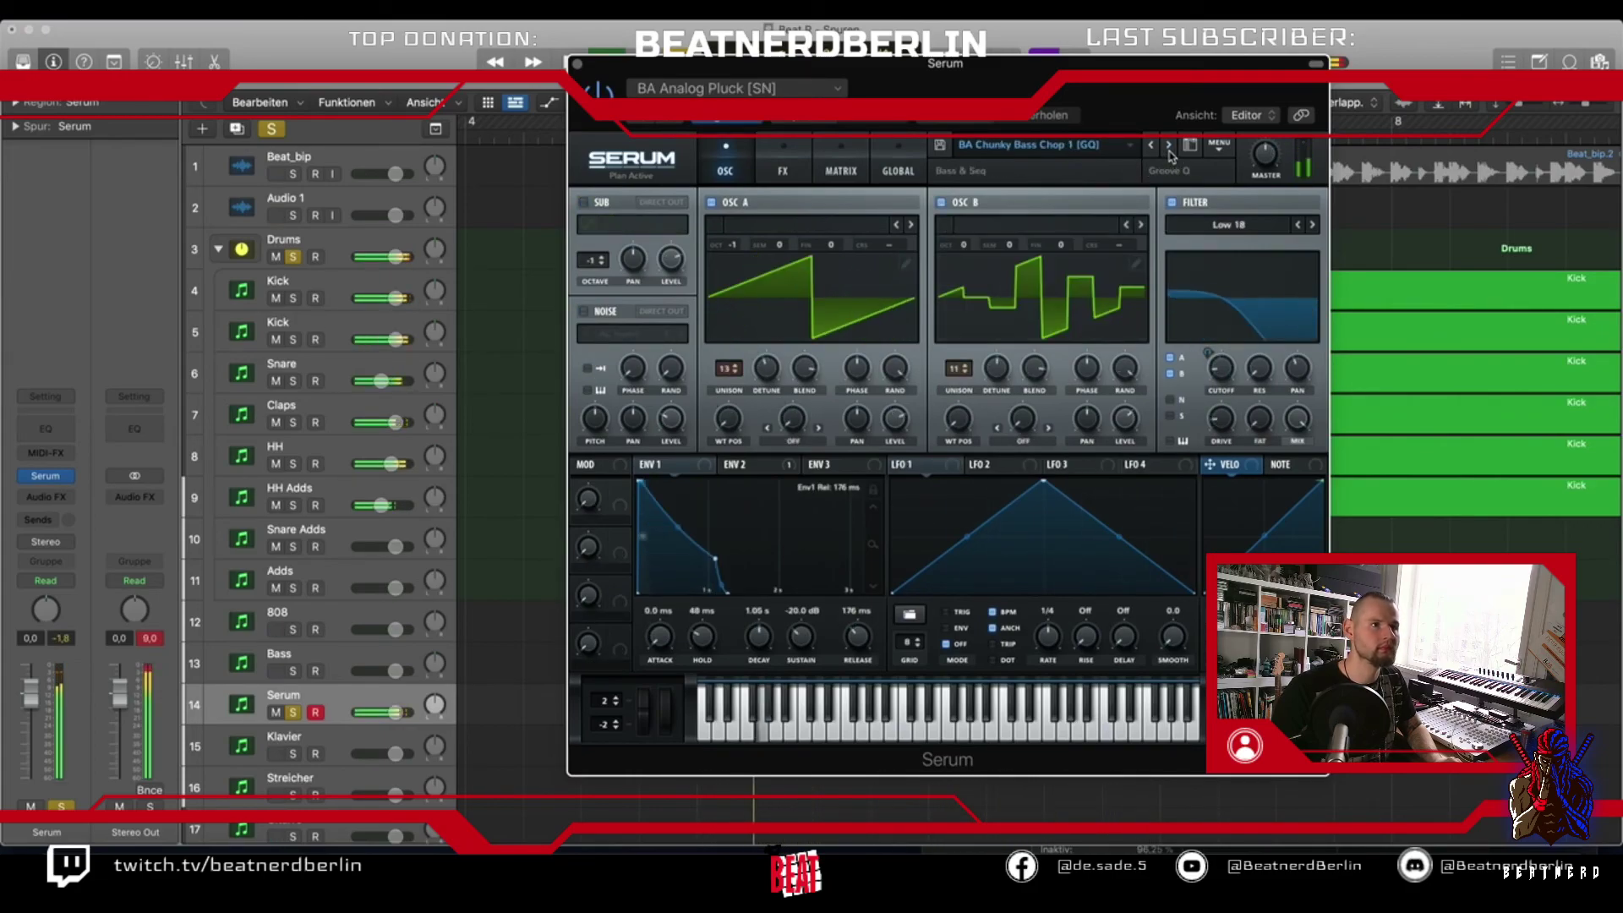
{"action": "left_click", "coordinate": [1170, 148]}
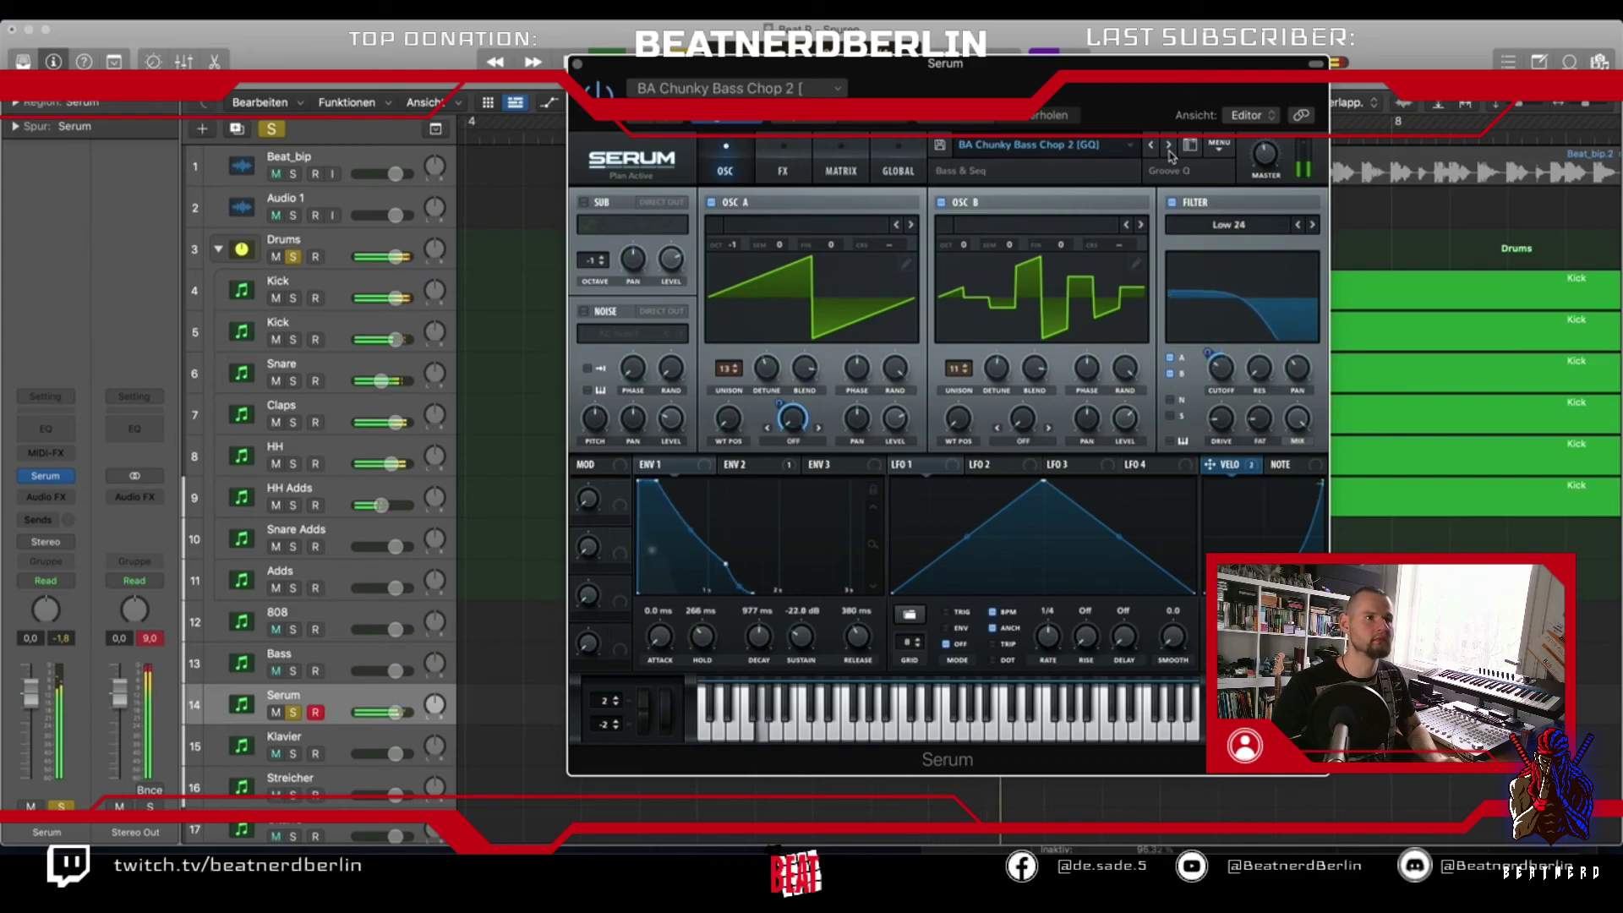
{"action": "left_click", "coordinate": [1170, 149]}
{"action": "left_click", "coordinate": [1170, 149]}
{"action": "left_click", "coordinate": [1170, 149]}
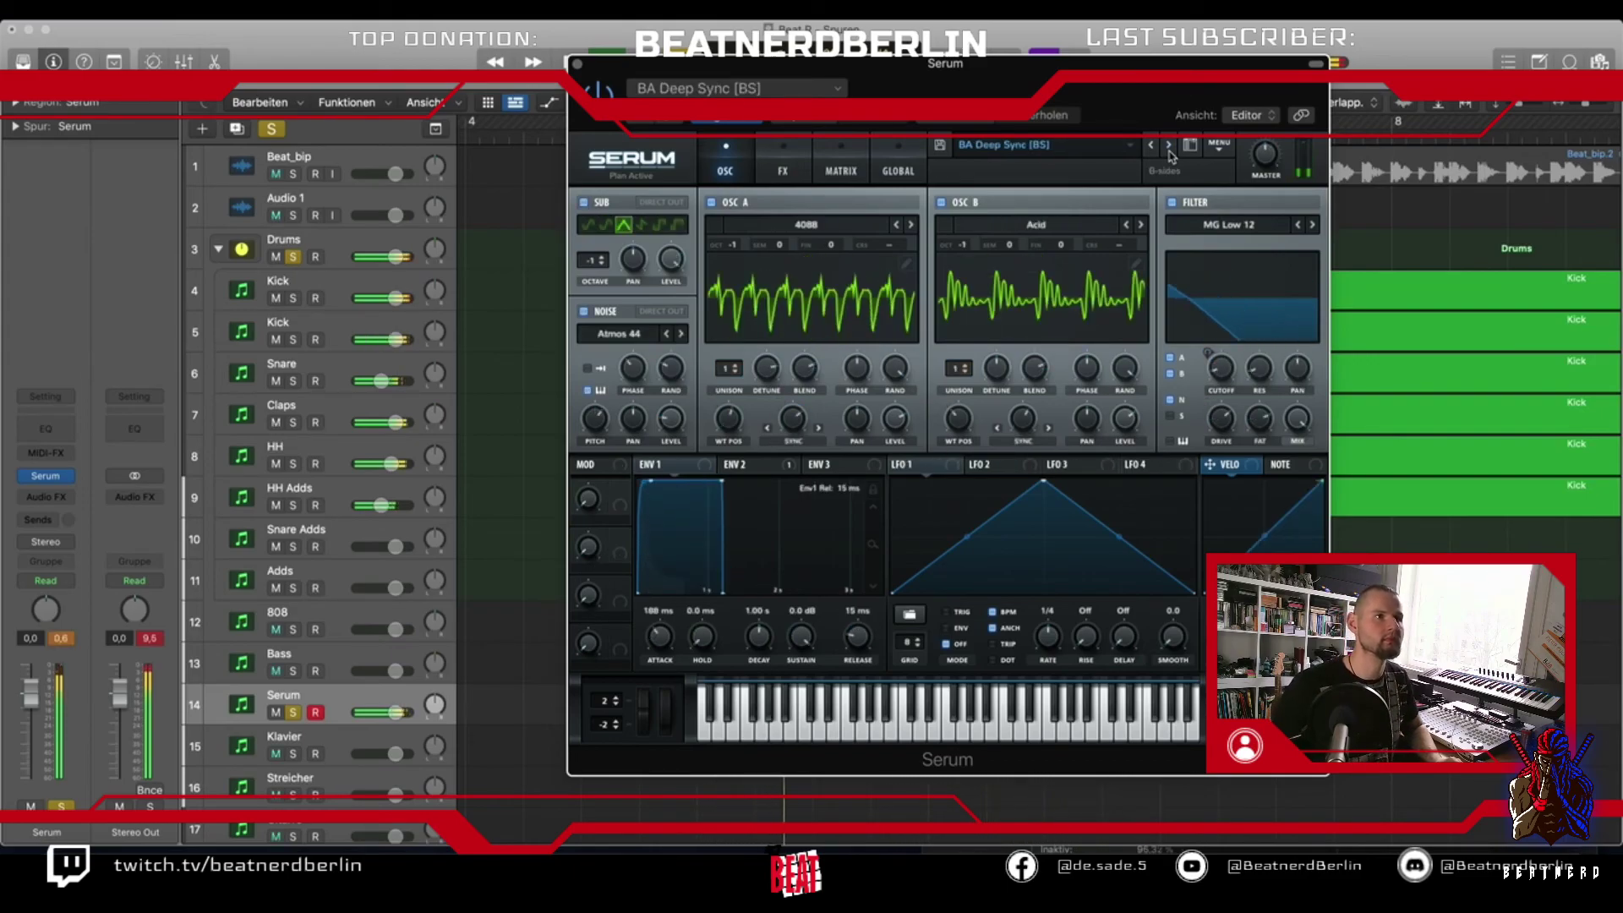
{"action": "left_click", "coordinate": [1170, 149]}
{"action": "left_click", "coordinate": [1170, 149]}
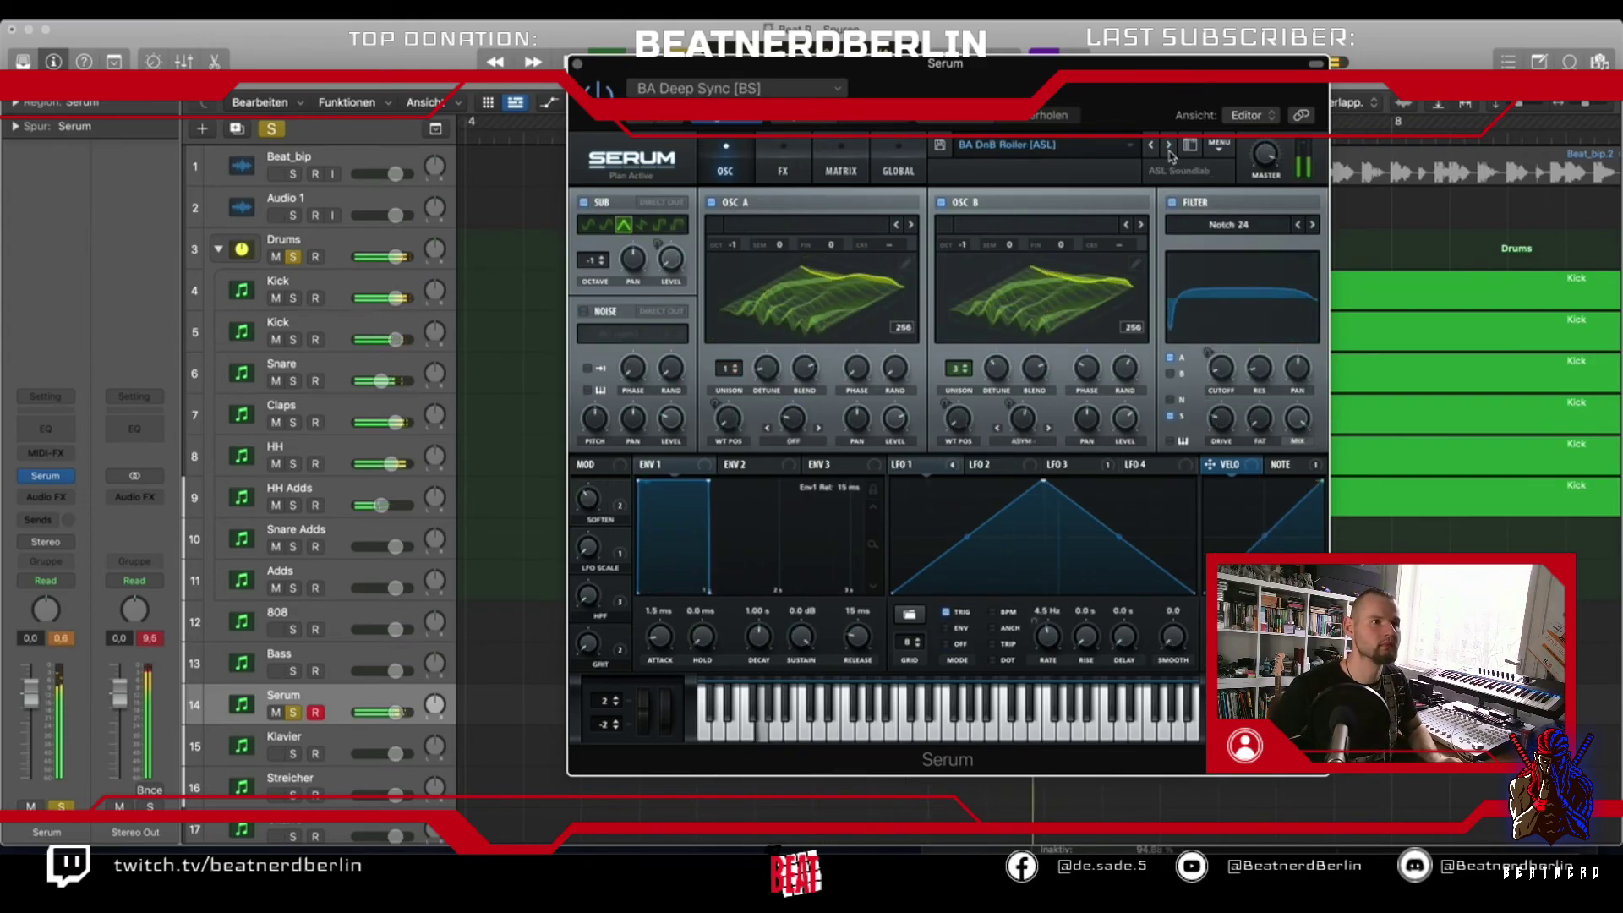
{"action": "left_click", "coordinate": [1170, 149]}
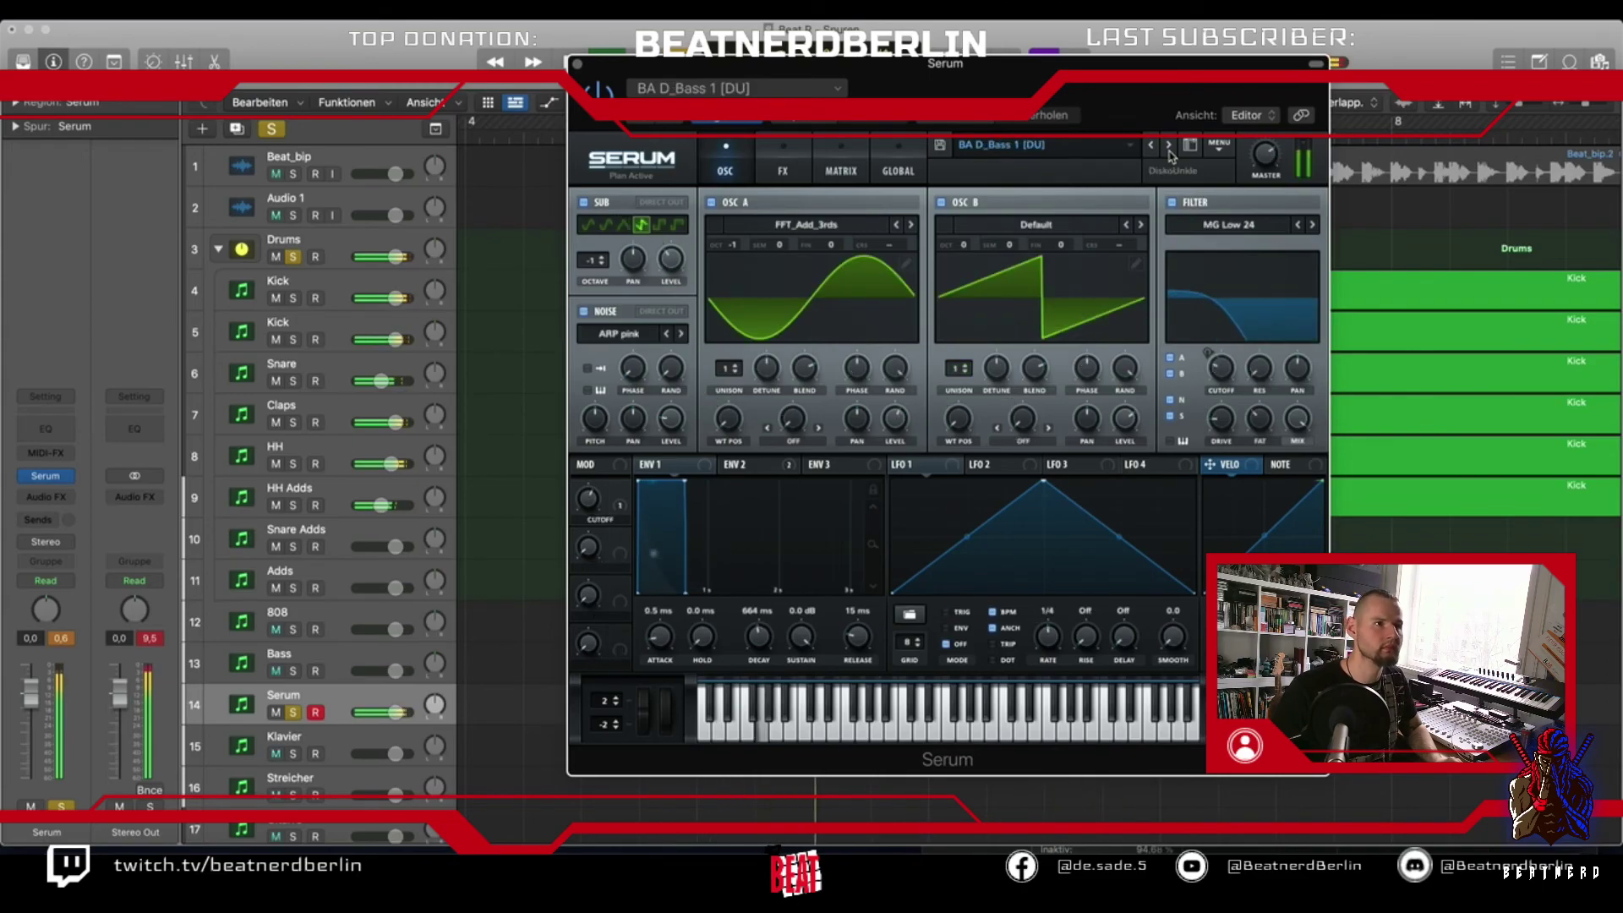
{"action": "left_click", "coordinate": [576, 66]}
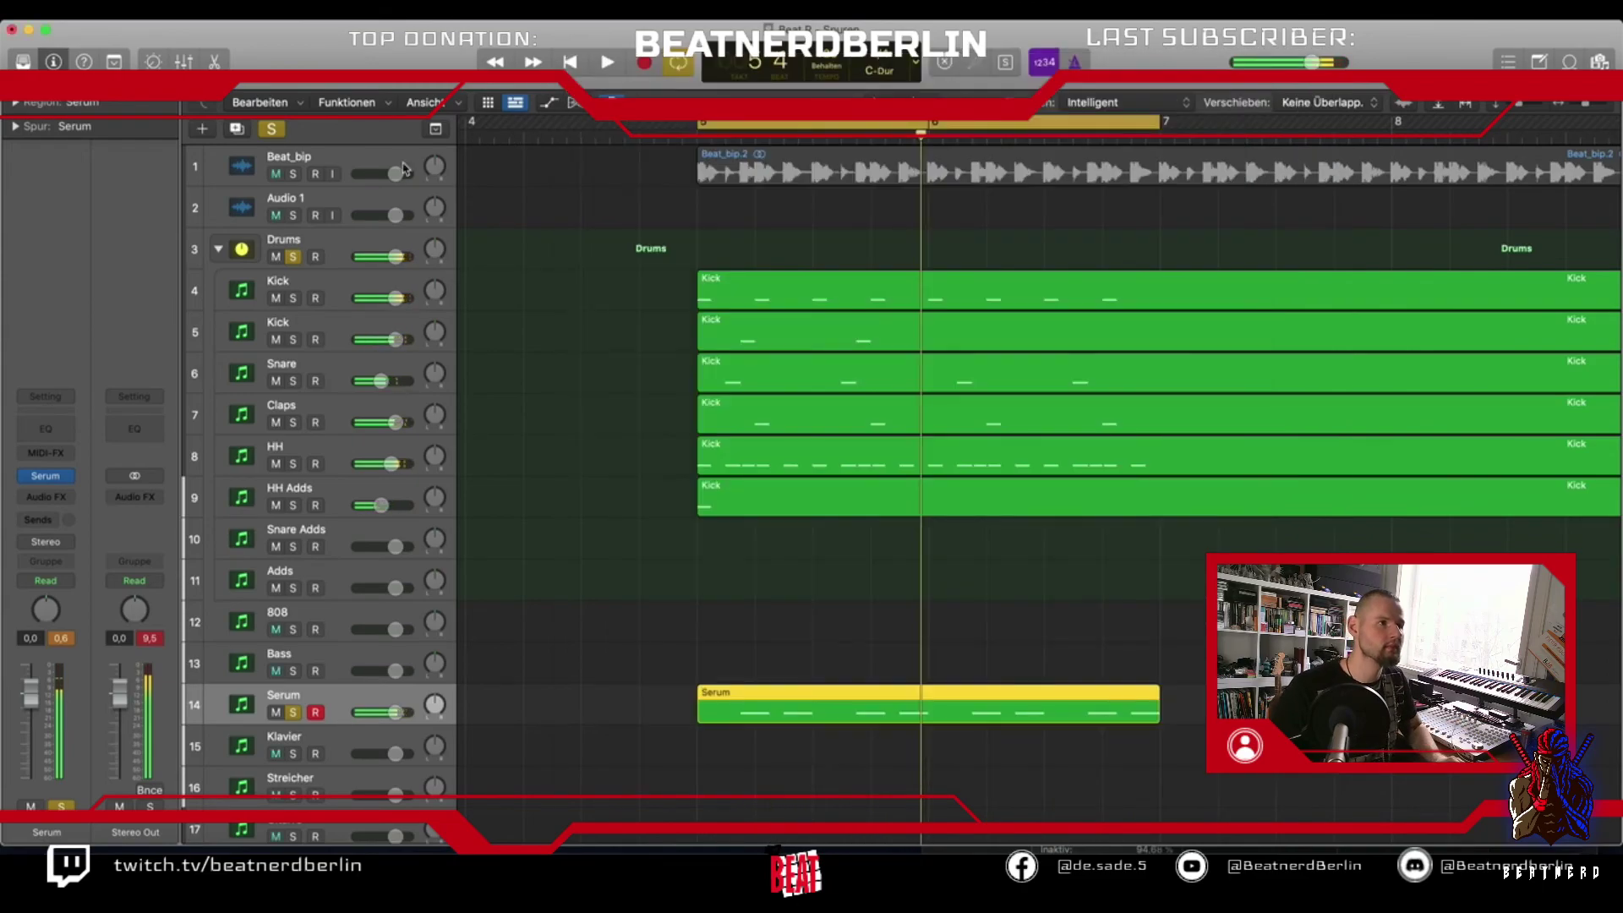
Solo Beat_bip instead of Drums and listen to it together with the new Serum bass sound
{"action": "left_click", "coordinate": [292, 174]}
{"action": "left_click", "coordinate": [293, 257]}
{"action": "key", "text": "space"}
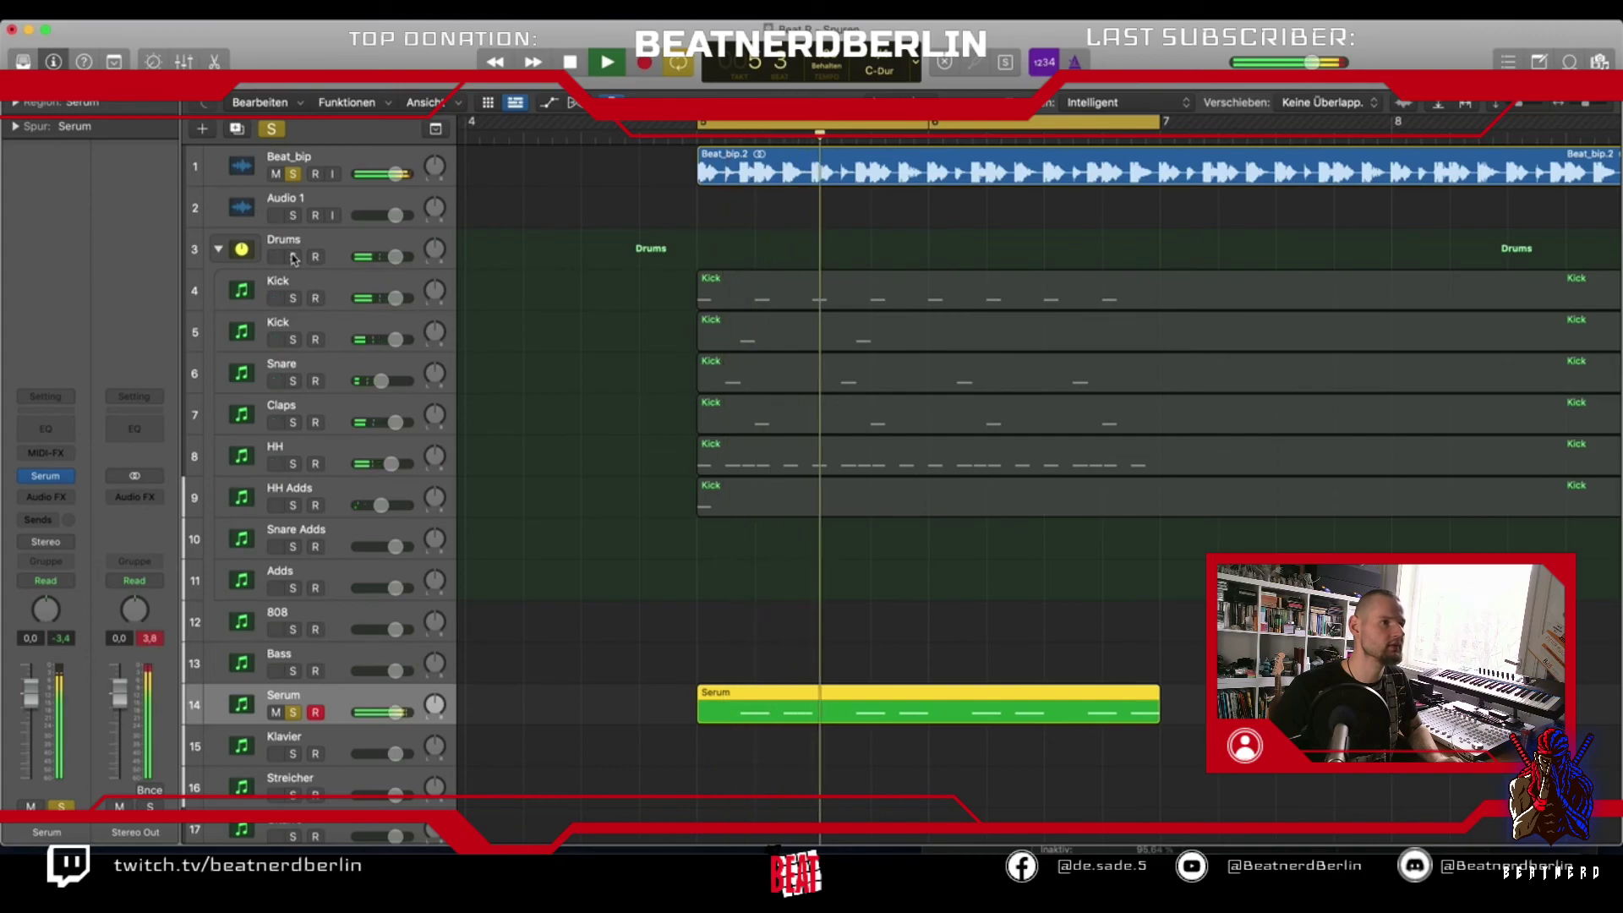
{"action": "key", "text": "space"}
Compare the sounds by listening to Beat_bip soloed alone and to Serum soloed alone
{"action": "left_click", "coordinate": [292, 713]}
{"action": "key", "text": "space"}
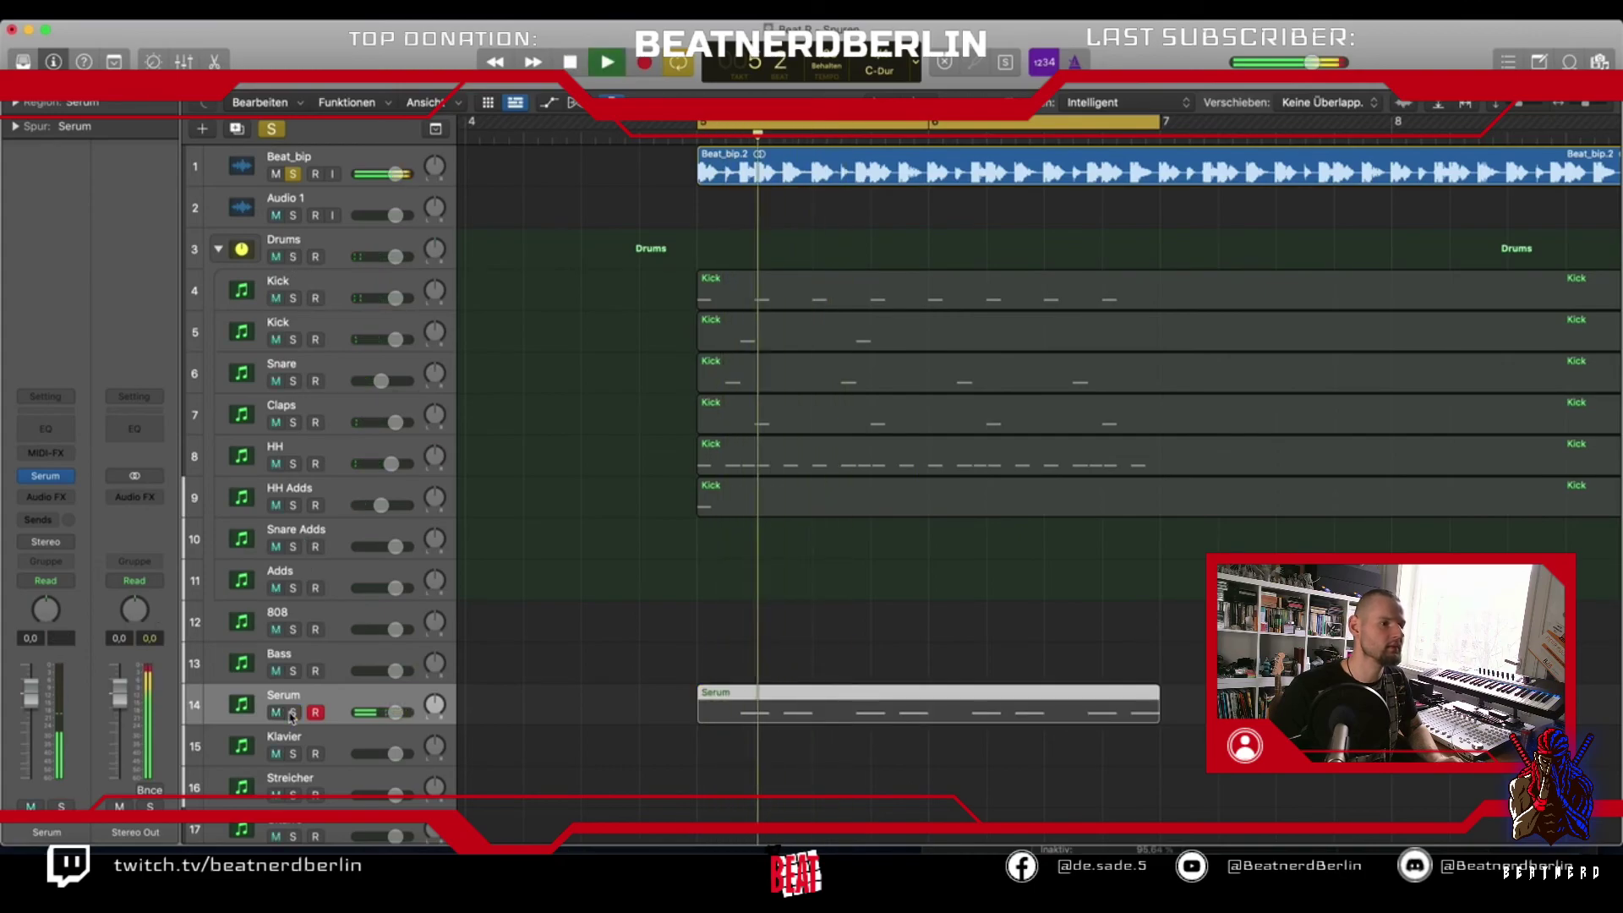
{"action": "key", "text": "space"}
{"action": "left_click", "coordinate": [292, 713]}
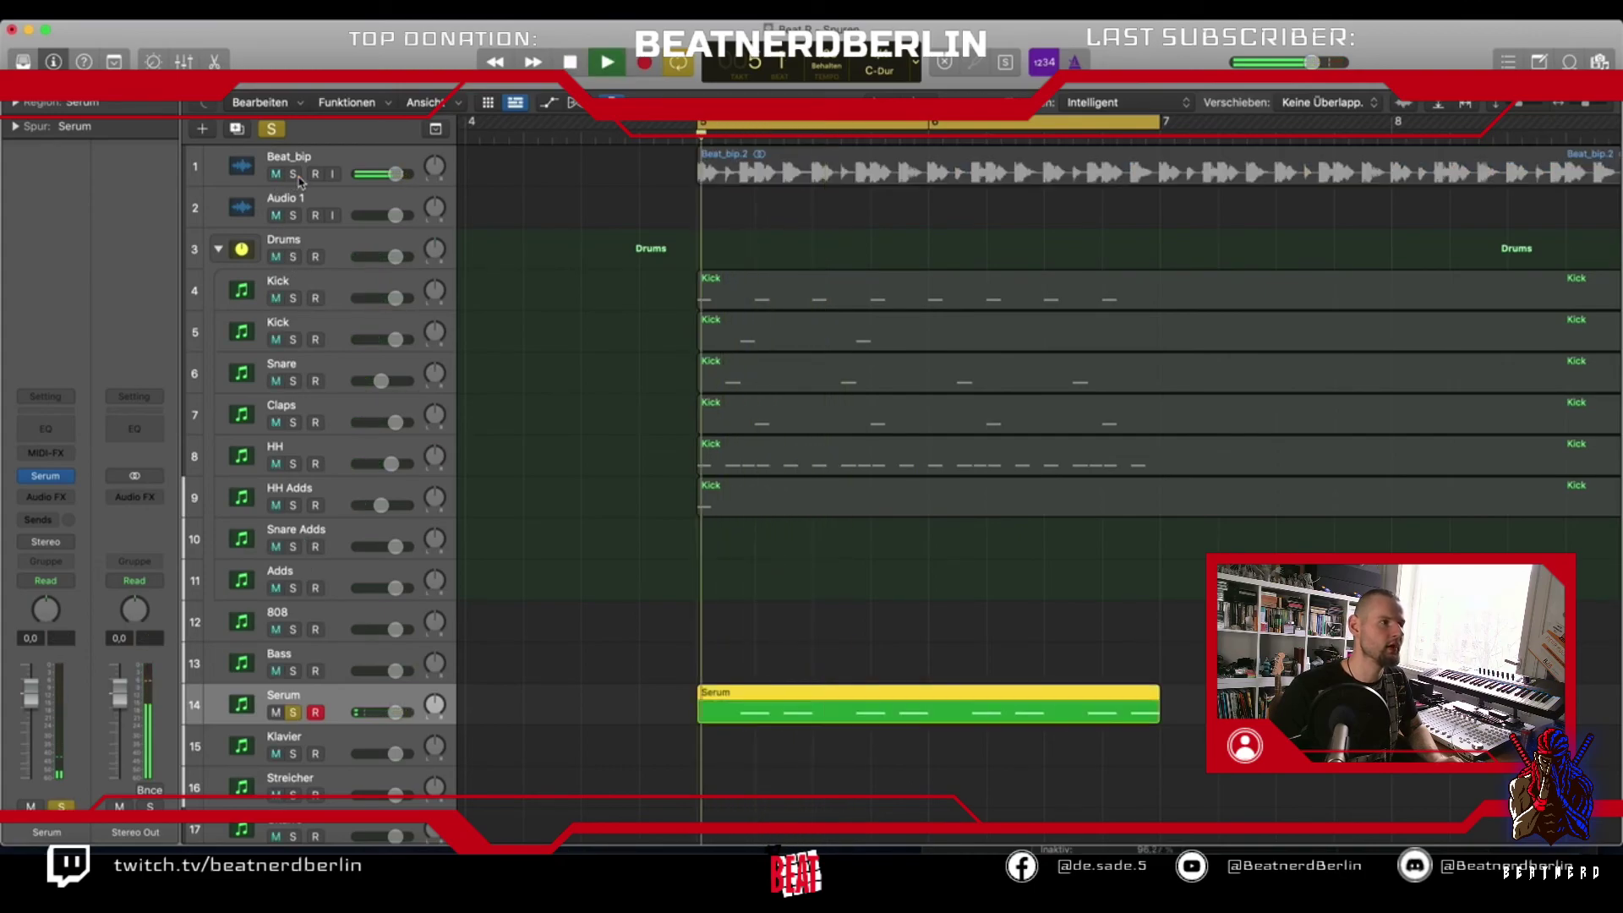
{"action": "left_click", "coordinate": [293, 174]}
{"action": "key", "text": "space"}
{"action": "key", "text": "space"}
Listen to Beat_bip alone once more and switch the solo back to Serum only
{"action": "left_click", "coordinate": [292, 174]}
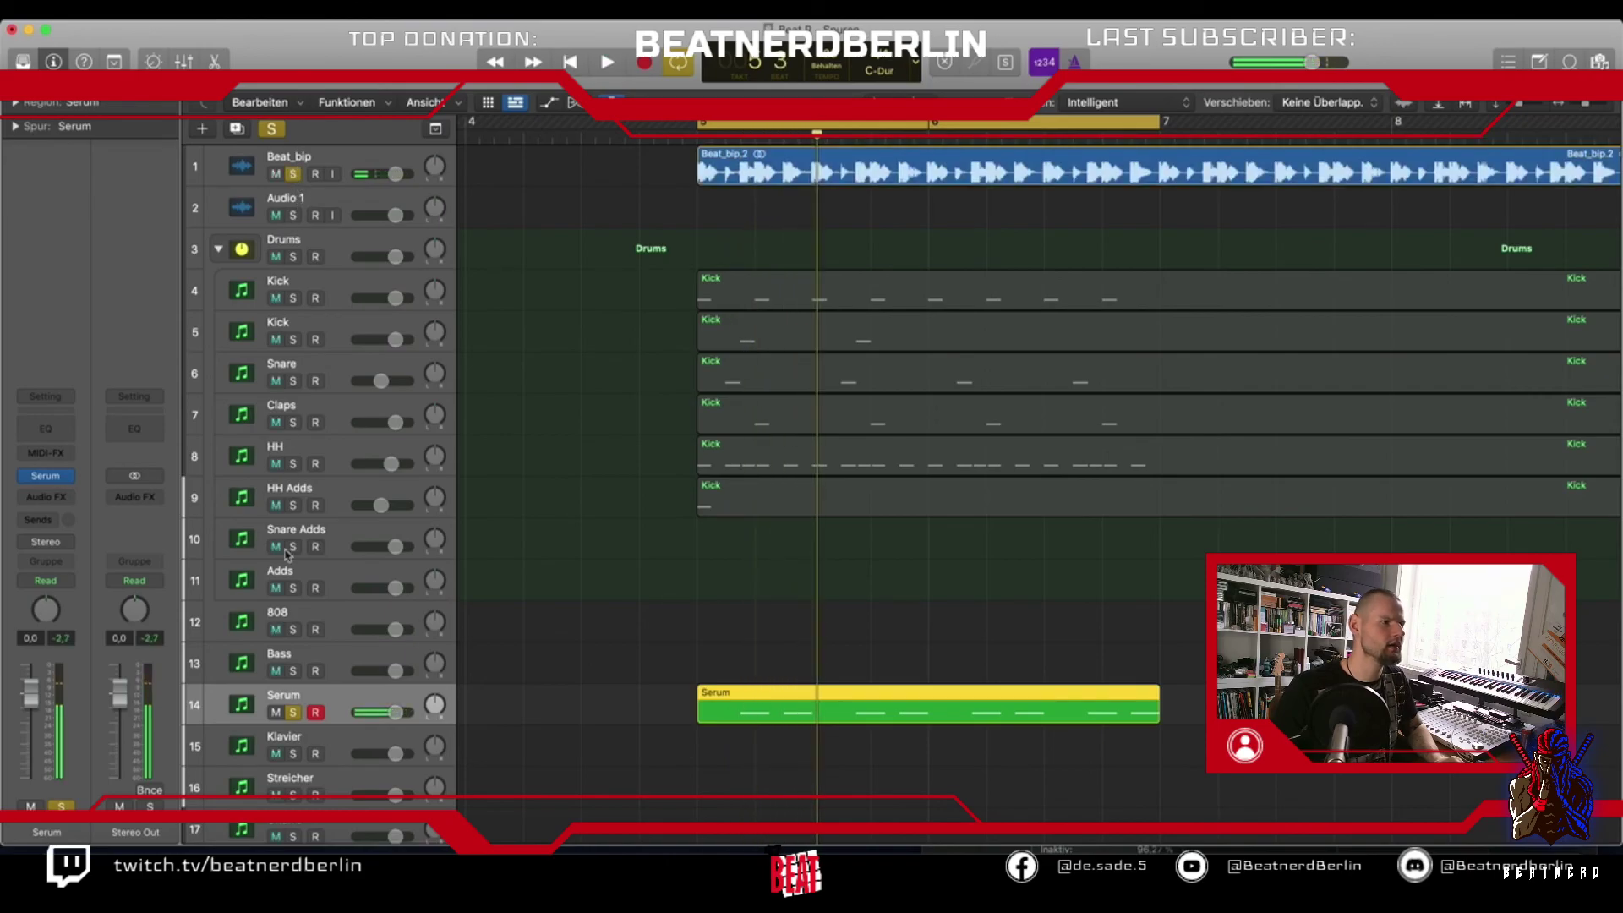
{"action": "left_click", "coordinate": [293, 712]}
{"action": "key", "text": "space"}
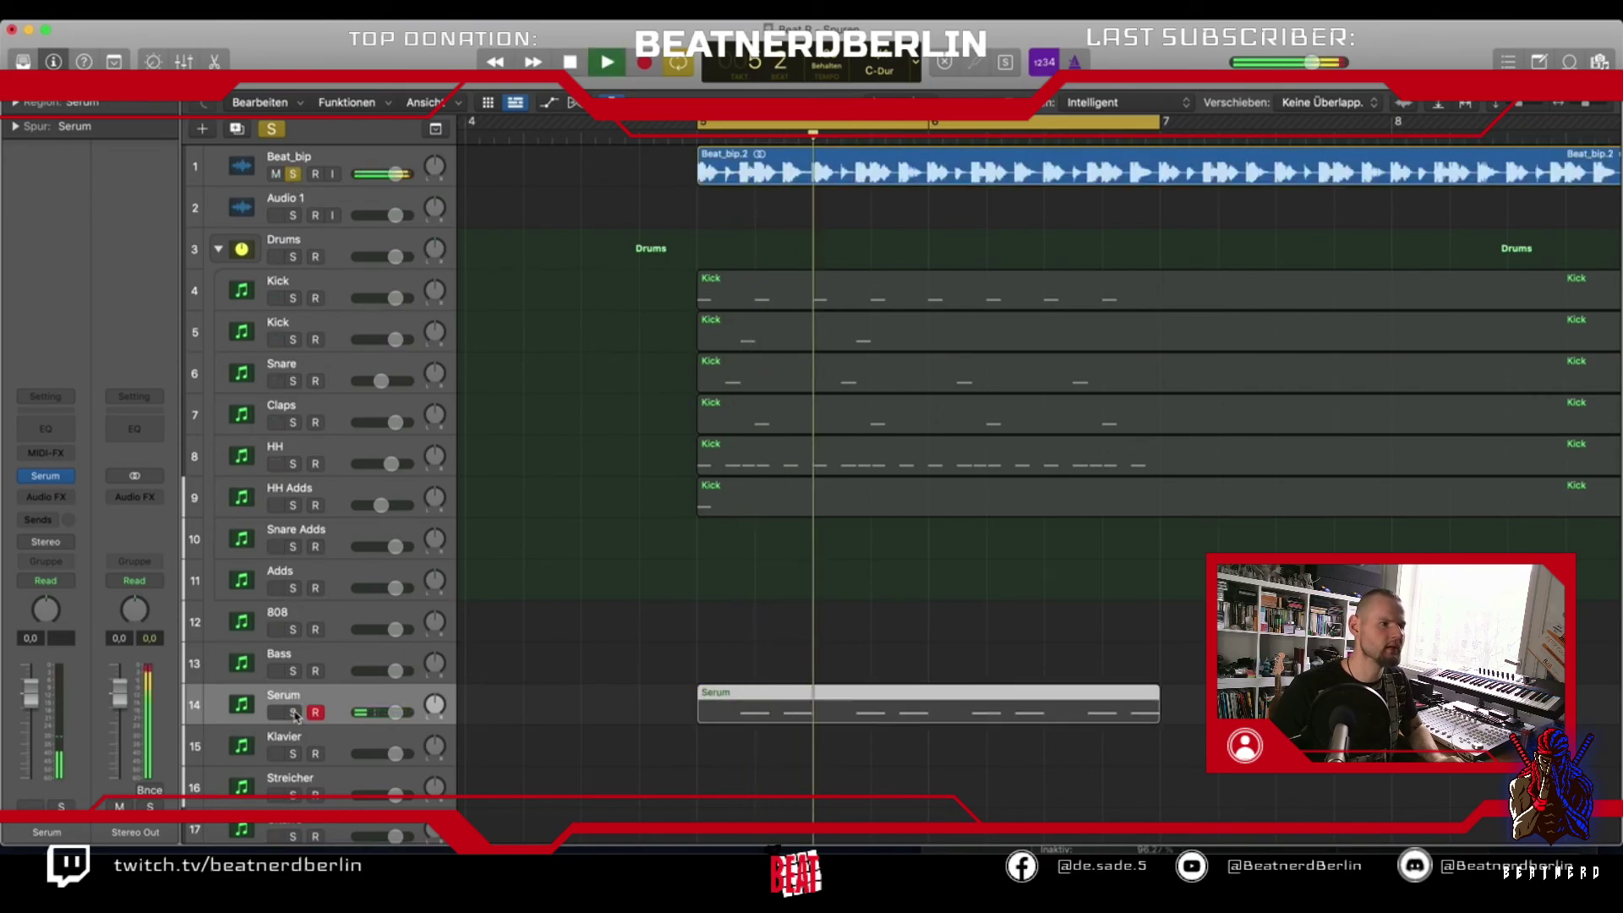
{"action": "key", "text": "space"}
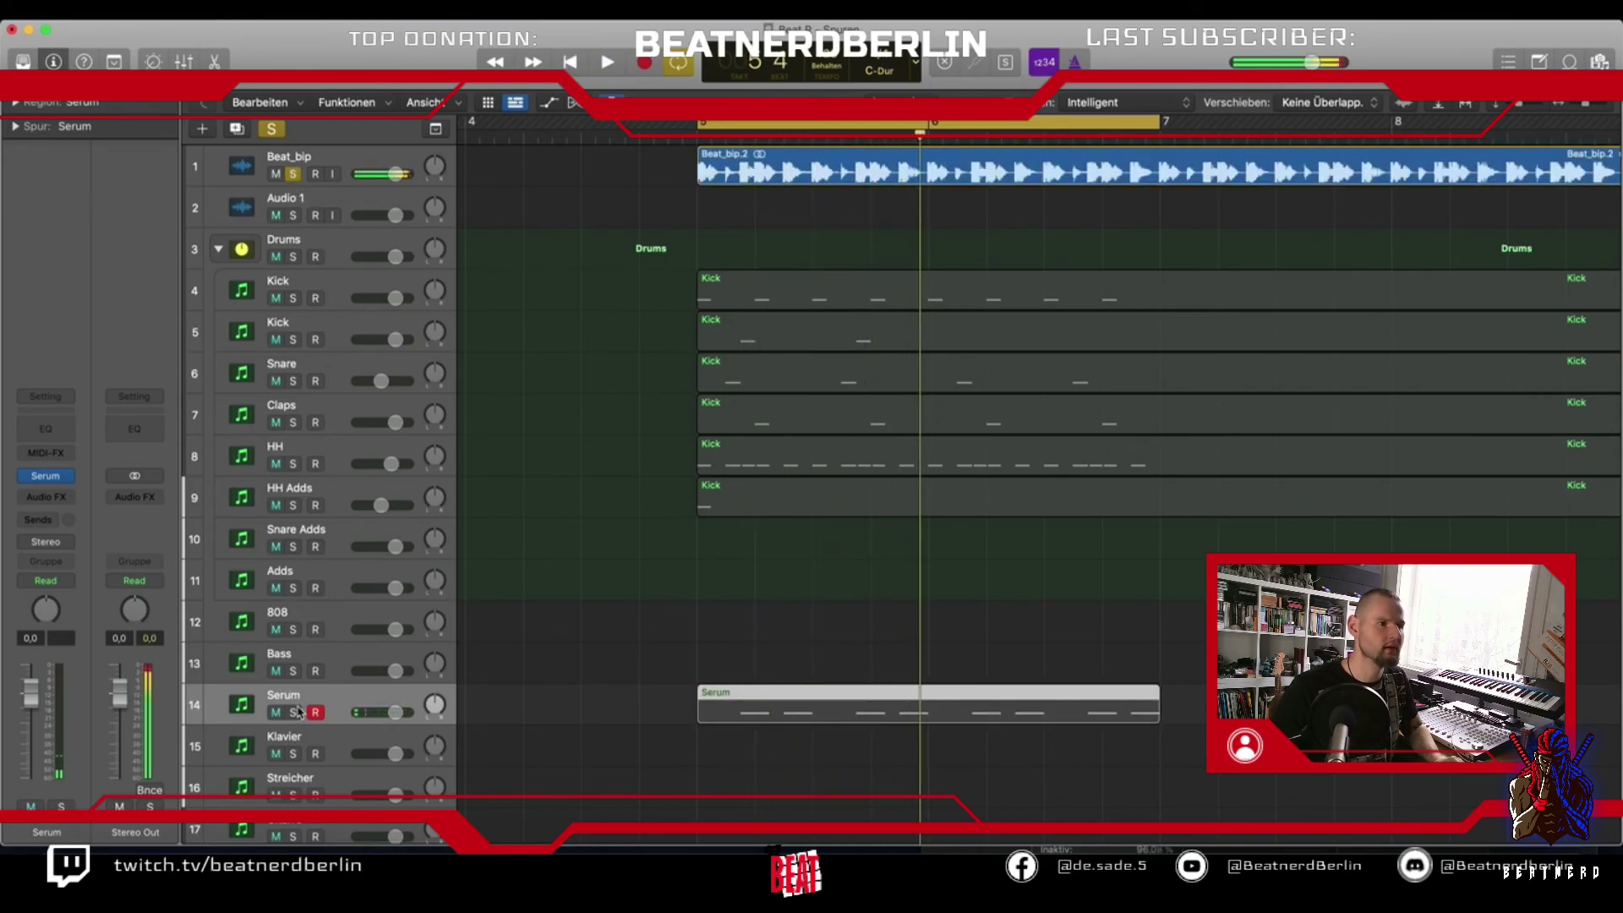
{"action": "left_click", "coordinate": [295, 174]}
{"action": "left_click", "coordinate": [294, 712]}
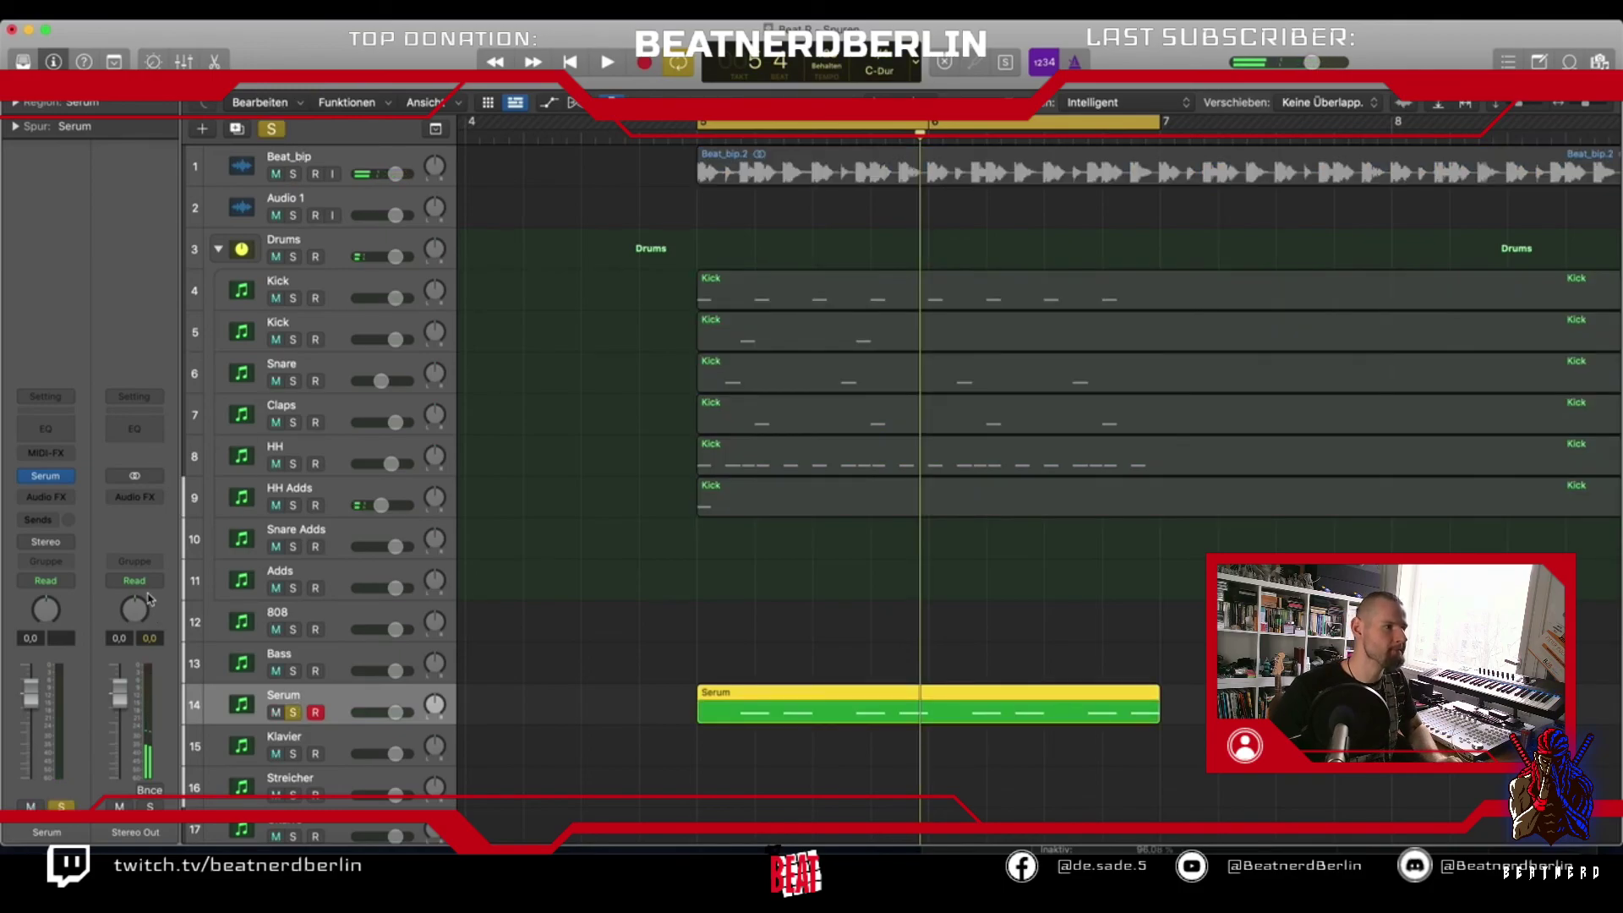
Set Serum's Env 1 to 0.0 ms attack, 344 ms decay and -10.7 dB sustain, and solo Beat_bip for comparison
{"action": "left_click", "coordinate": [48, 477]}
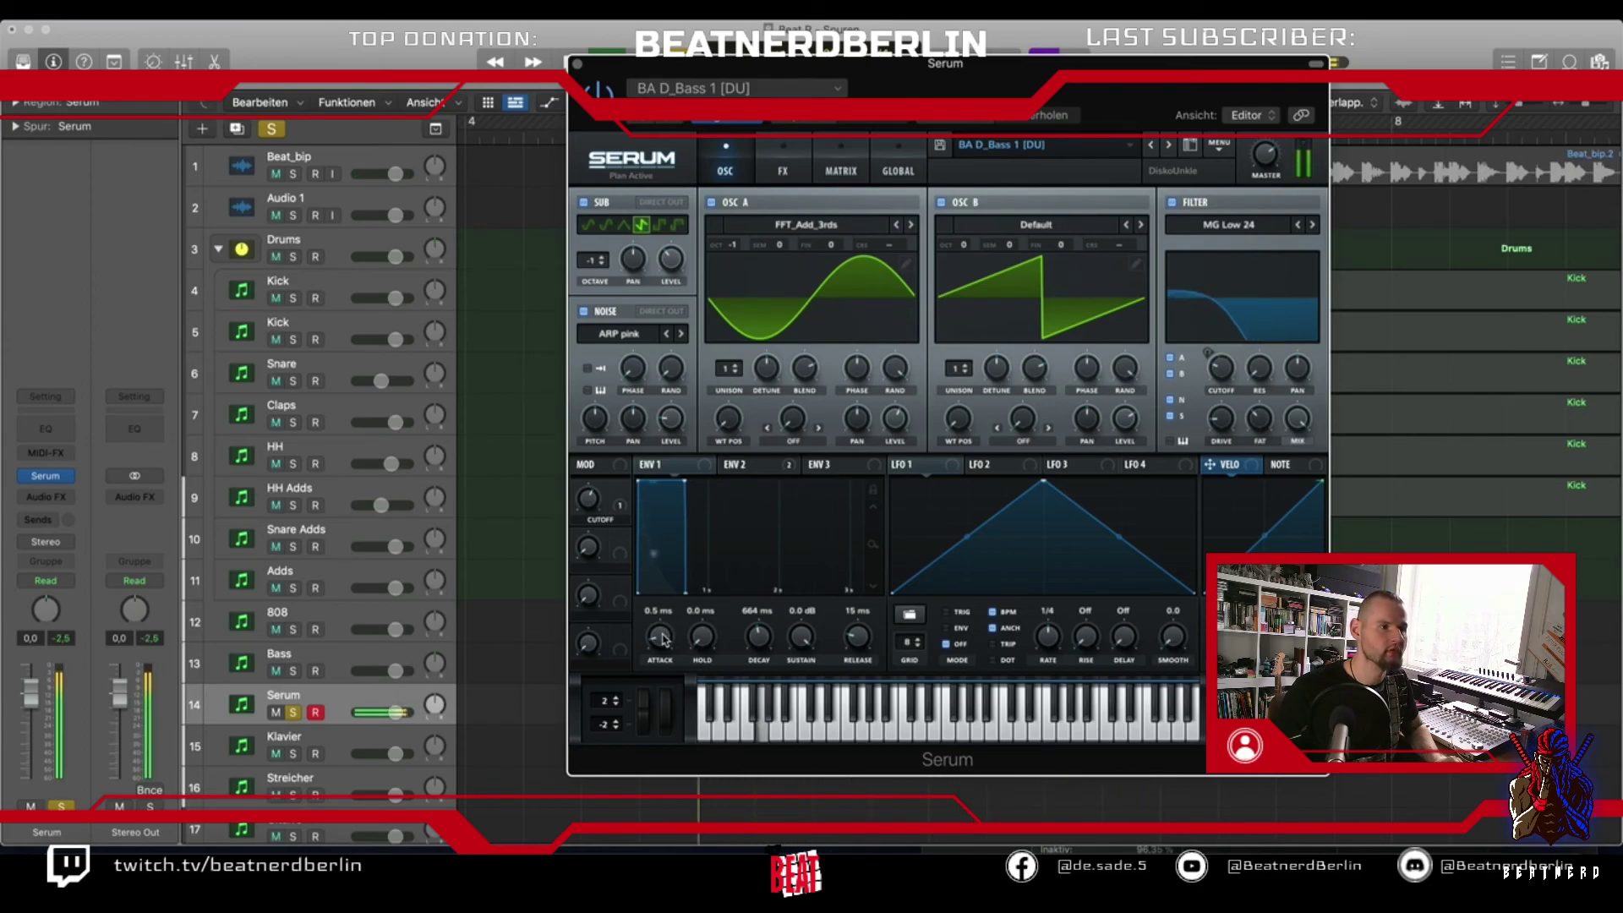
{"action": "left_click_drag", "start_coordinate": [662, 640], "coordinate": [699, 648]}
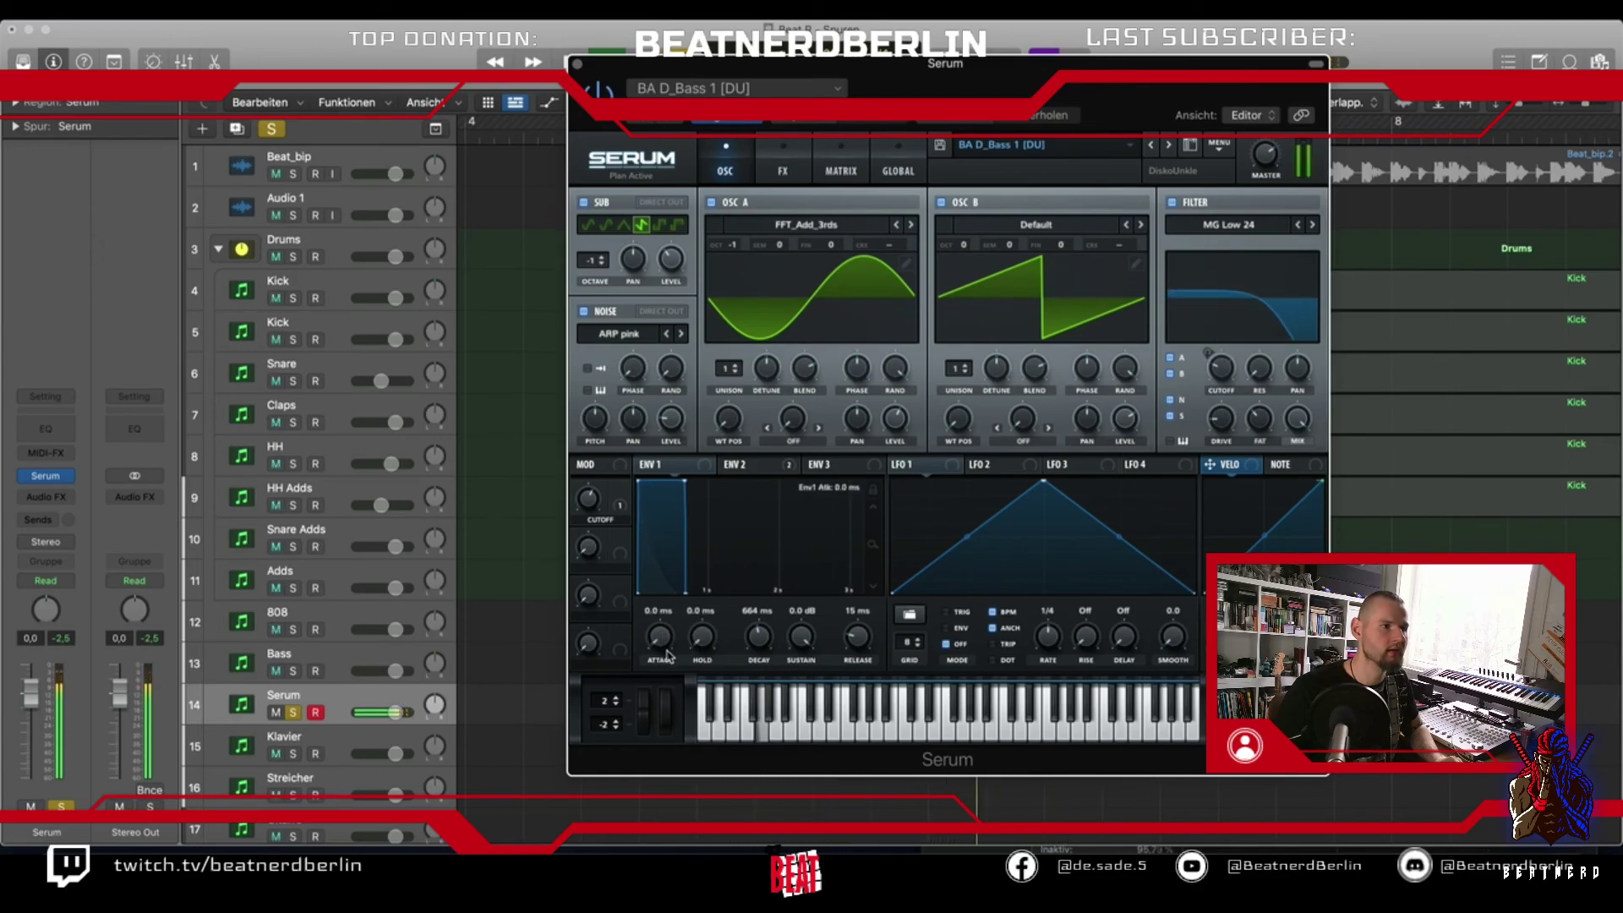
{"action": "left_click_drag", "start_coordinate": [683, 482], "coordinate": [657, 532]}
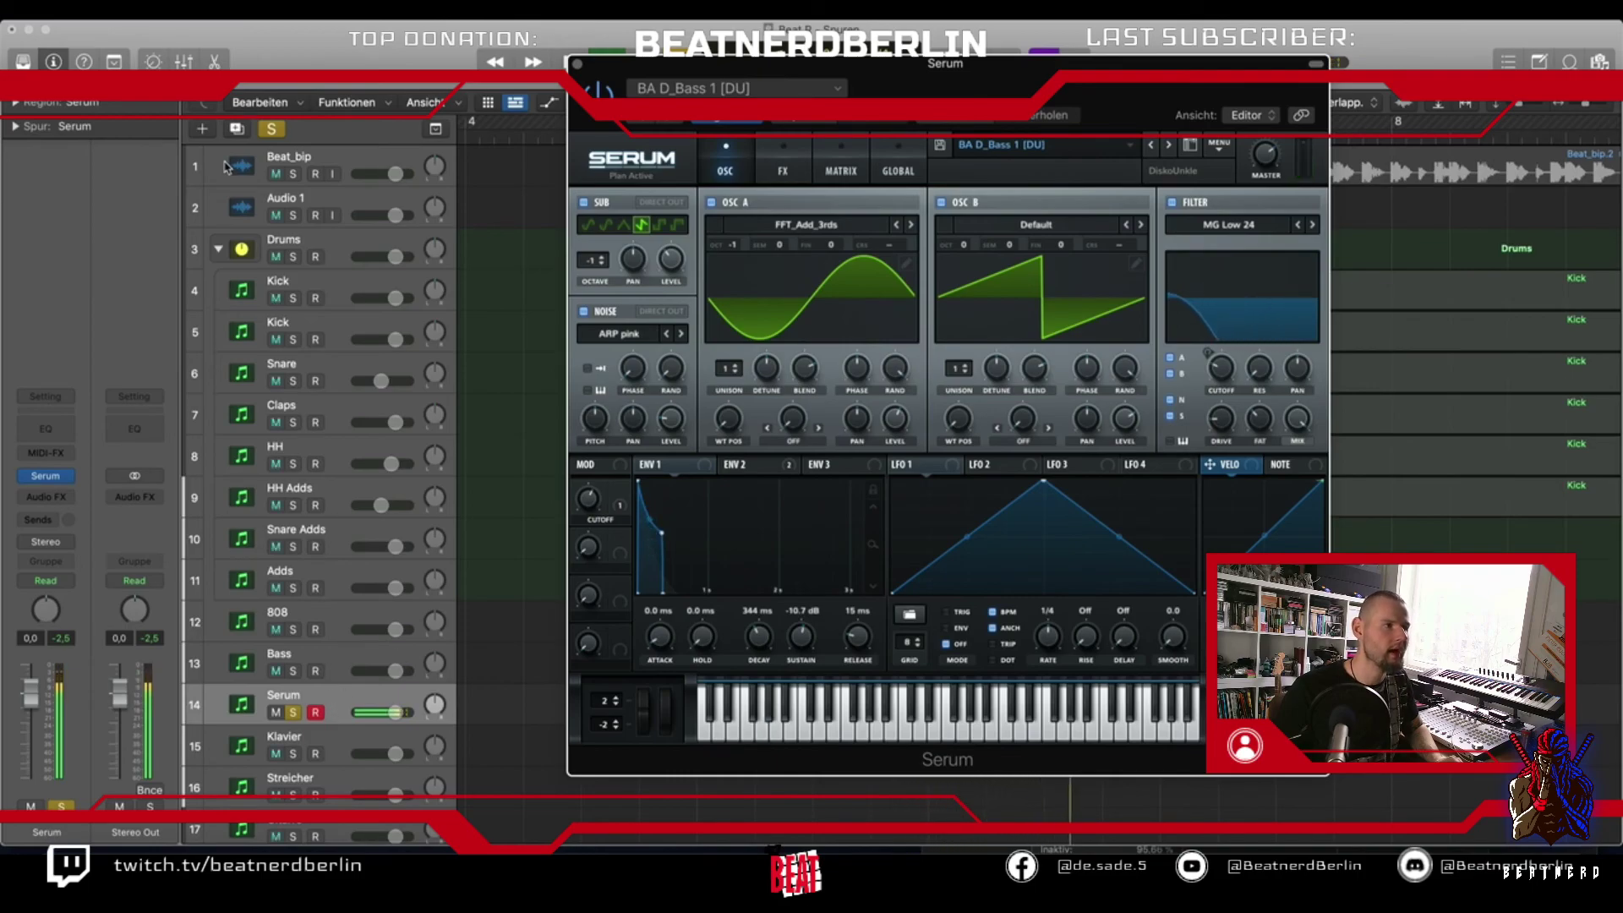
{"action": "left_click", "coordinate": [294, 174]}
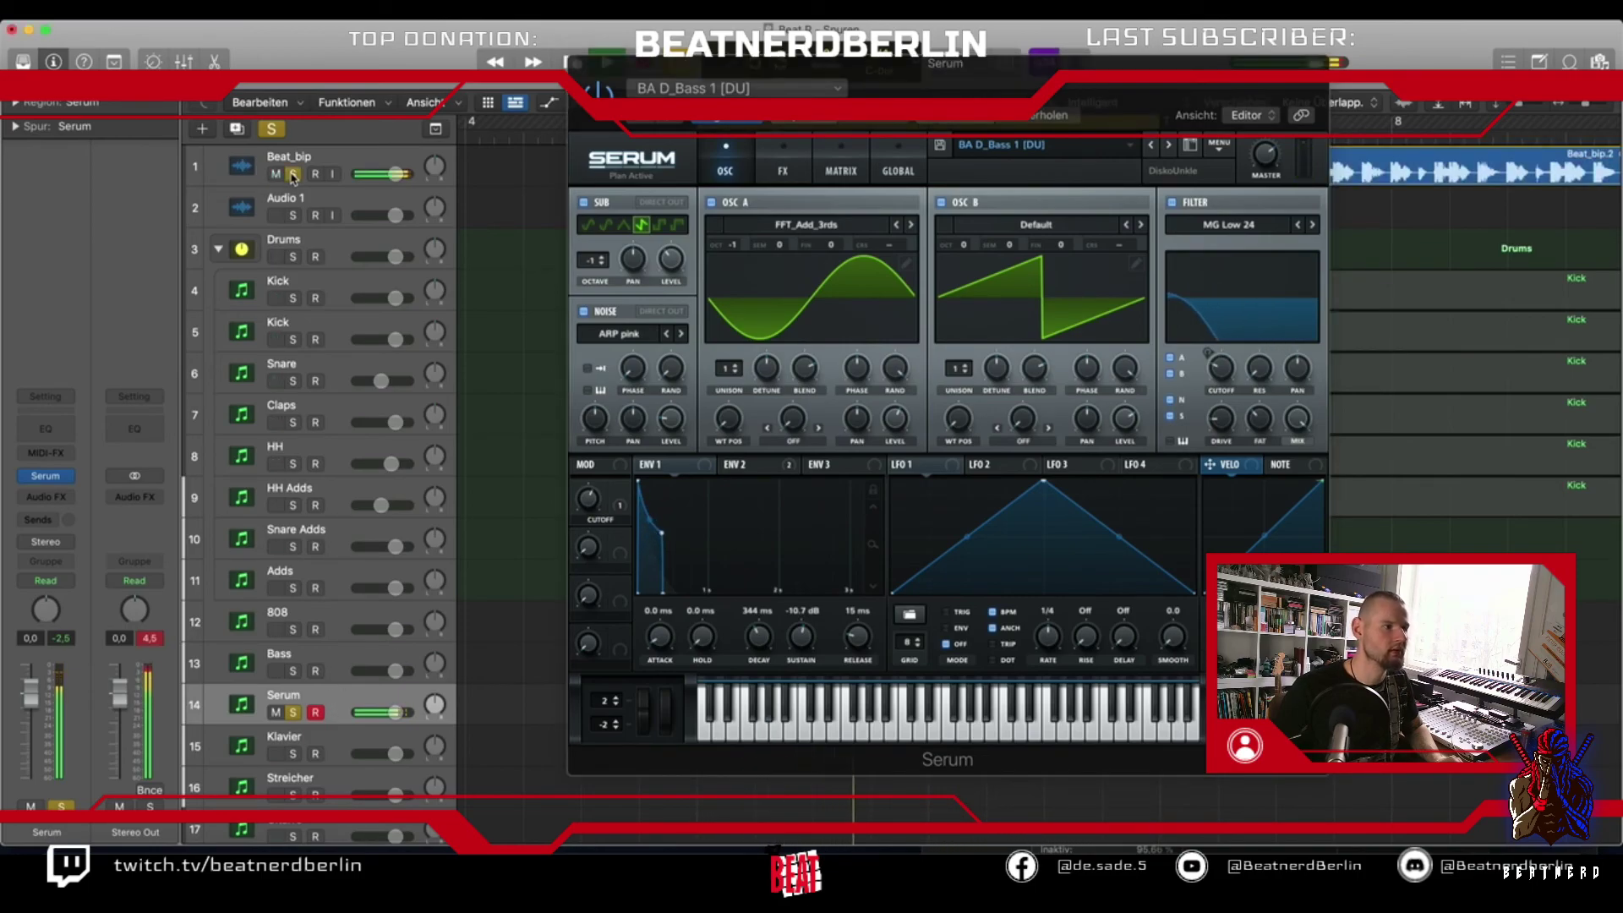
Switch the solo from Beat_bip to Serum and shorten Env 1 to 309 ms decay and -12.9 dB sustain
{"action": "left_click", "coordinate": [296, 713]}
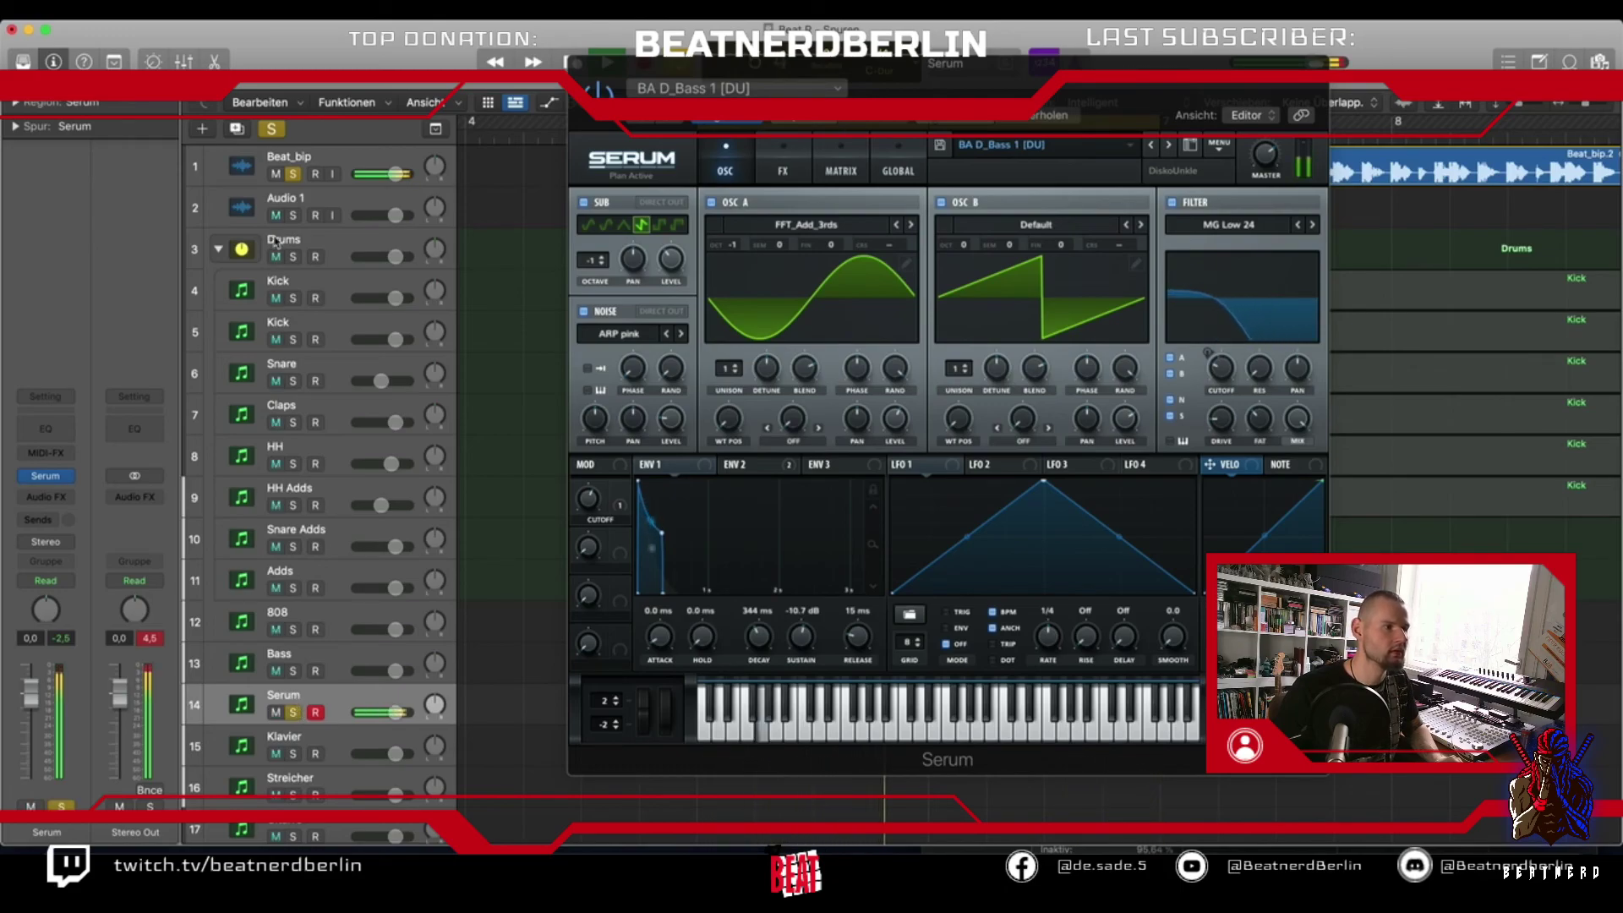
{"action": "left_click", "coordinate": [293, 174]}
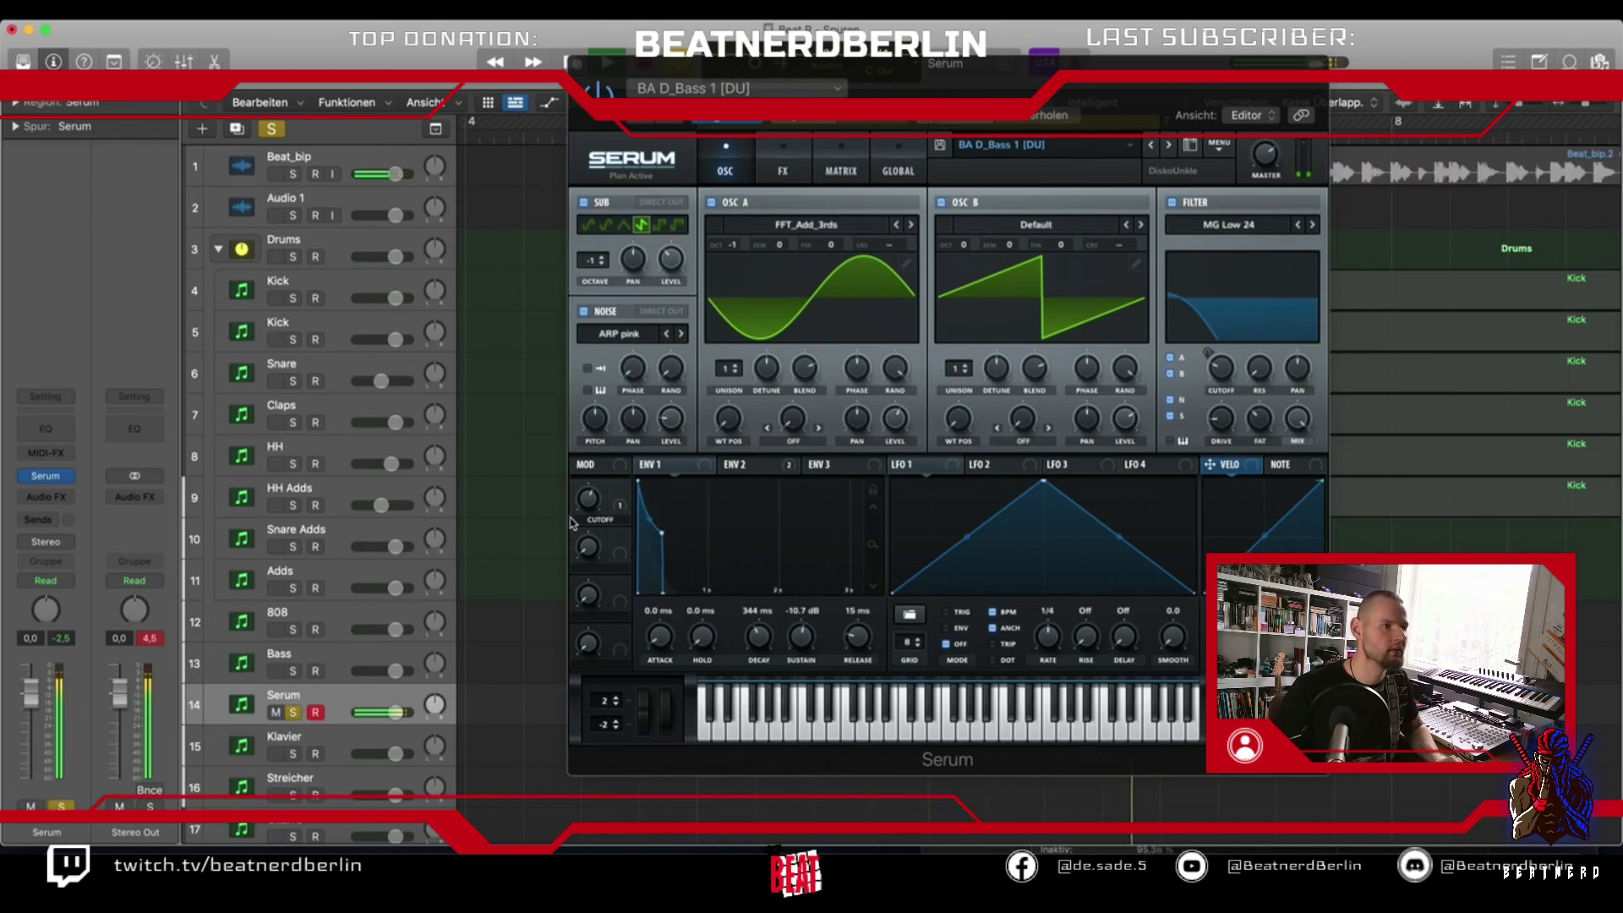
{"action": "left_click_drag", "start_coordinate": [662, 534], "coordinate": [659, 539]}
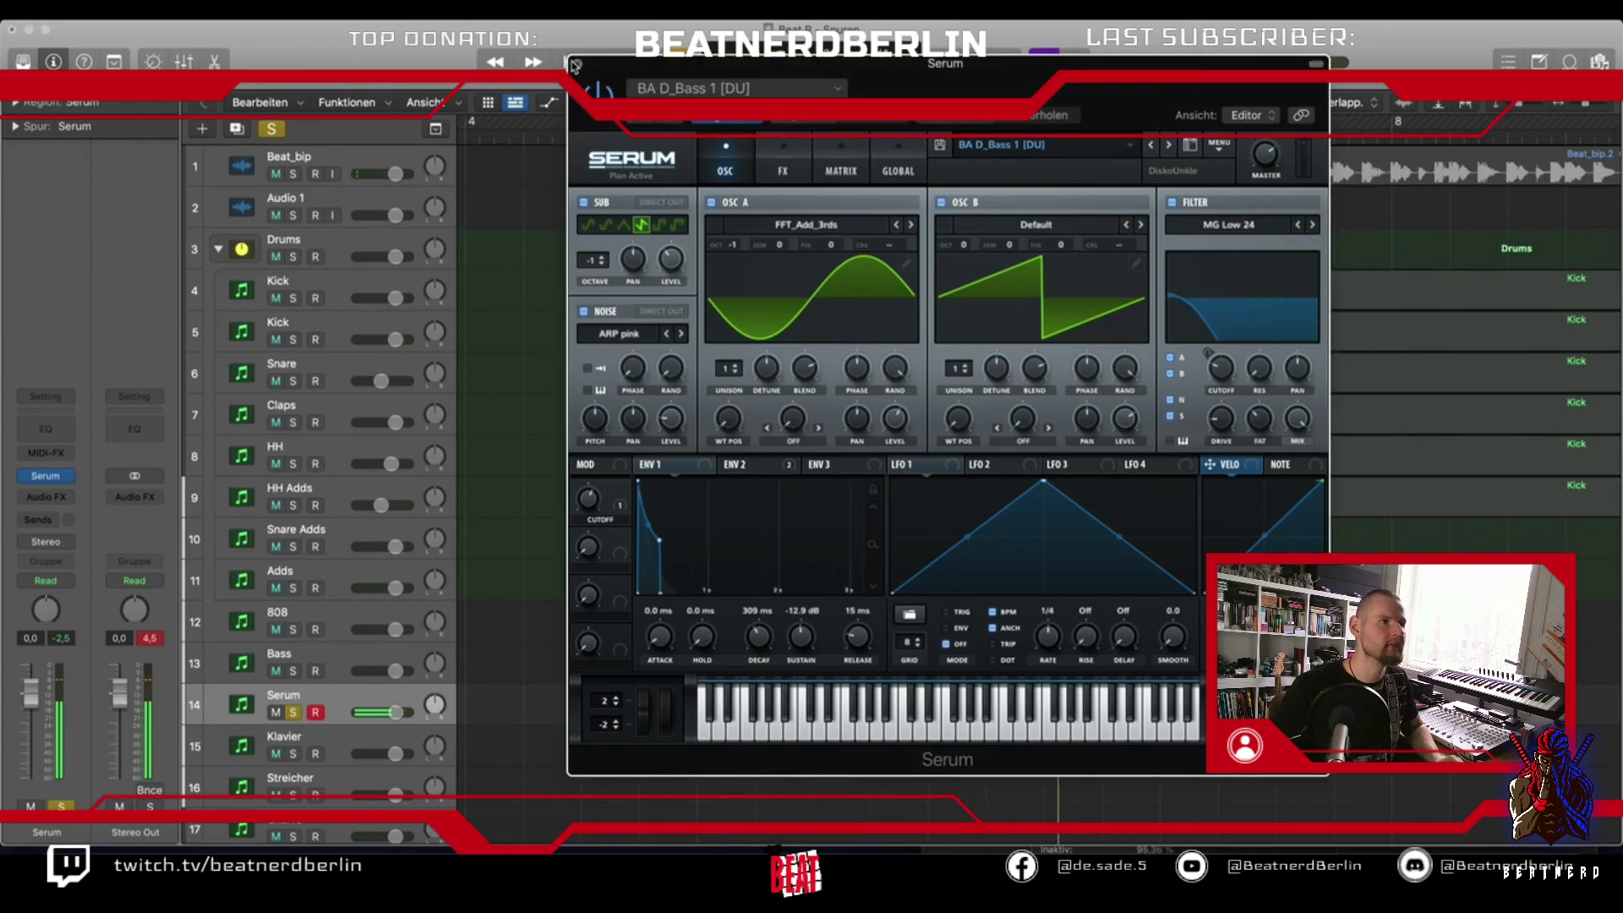
{"action": "left_click", "coordinate": [575, 66]}
Insert the Space Designer reverb as an effect on the Serum track
{"action": "left_click", "coordinate": [65, 498]}
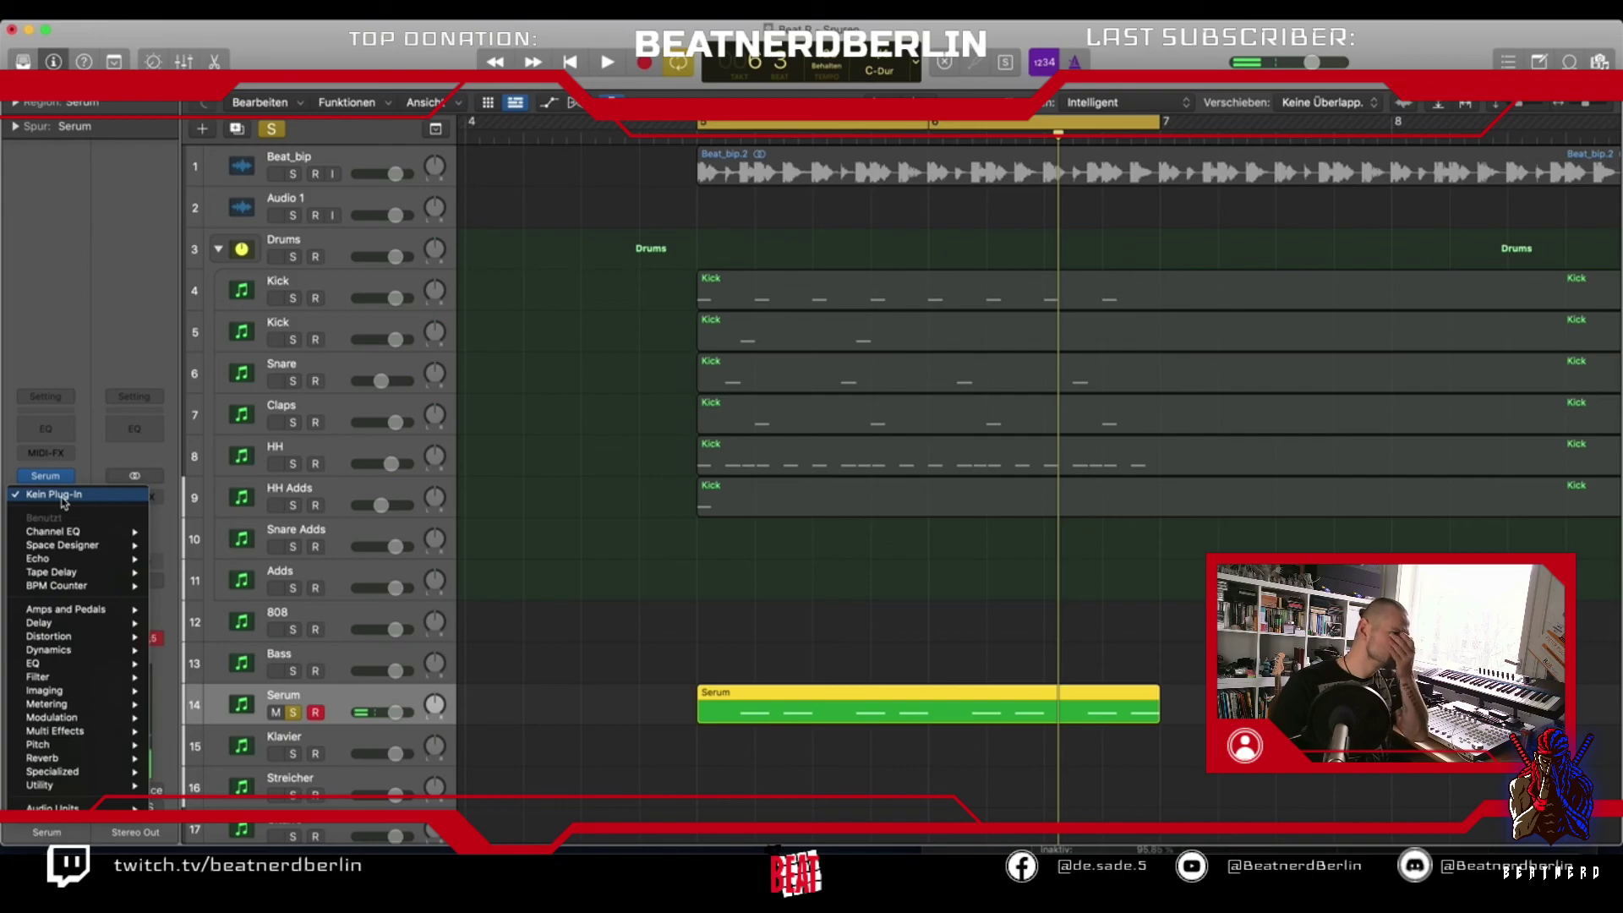
{"action": "mouse_move", "coordinate": [60, 761]}
{"action": "mouse_move", "coordinate": [253, 798]}
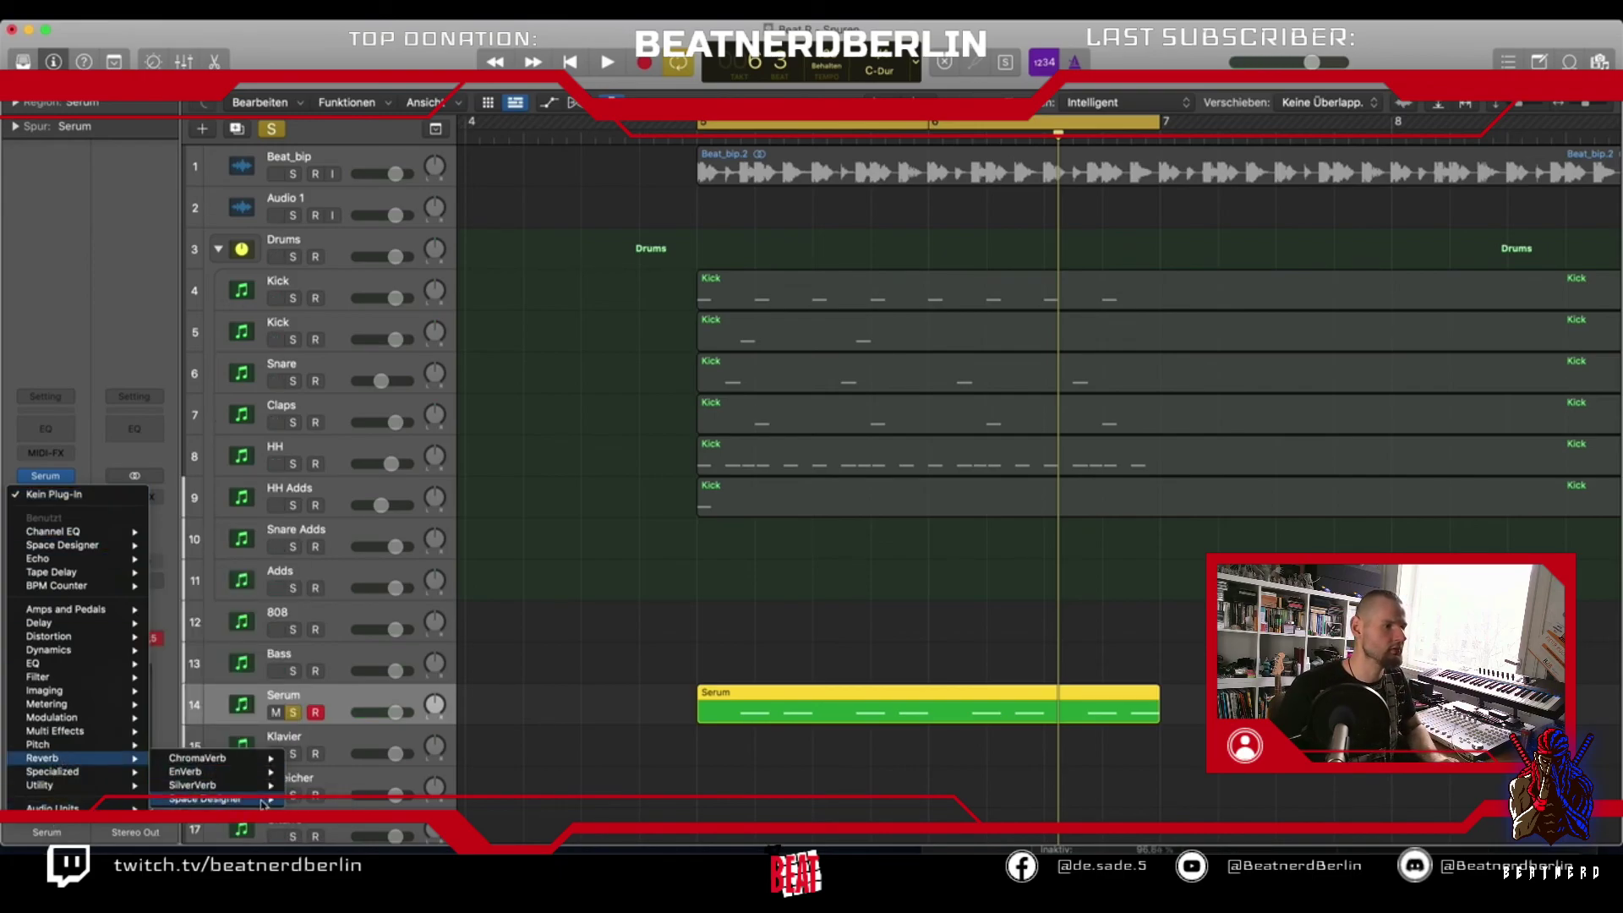
{"action": "left_click", "coordinate": [314, 800]}
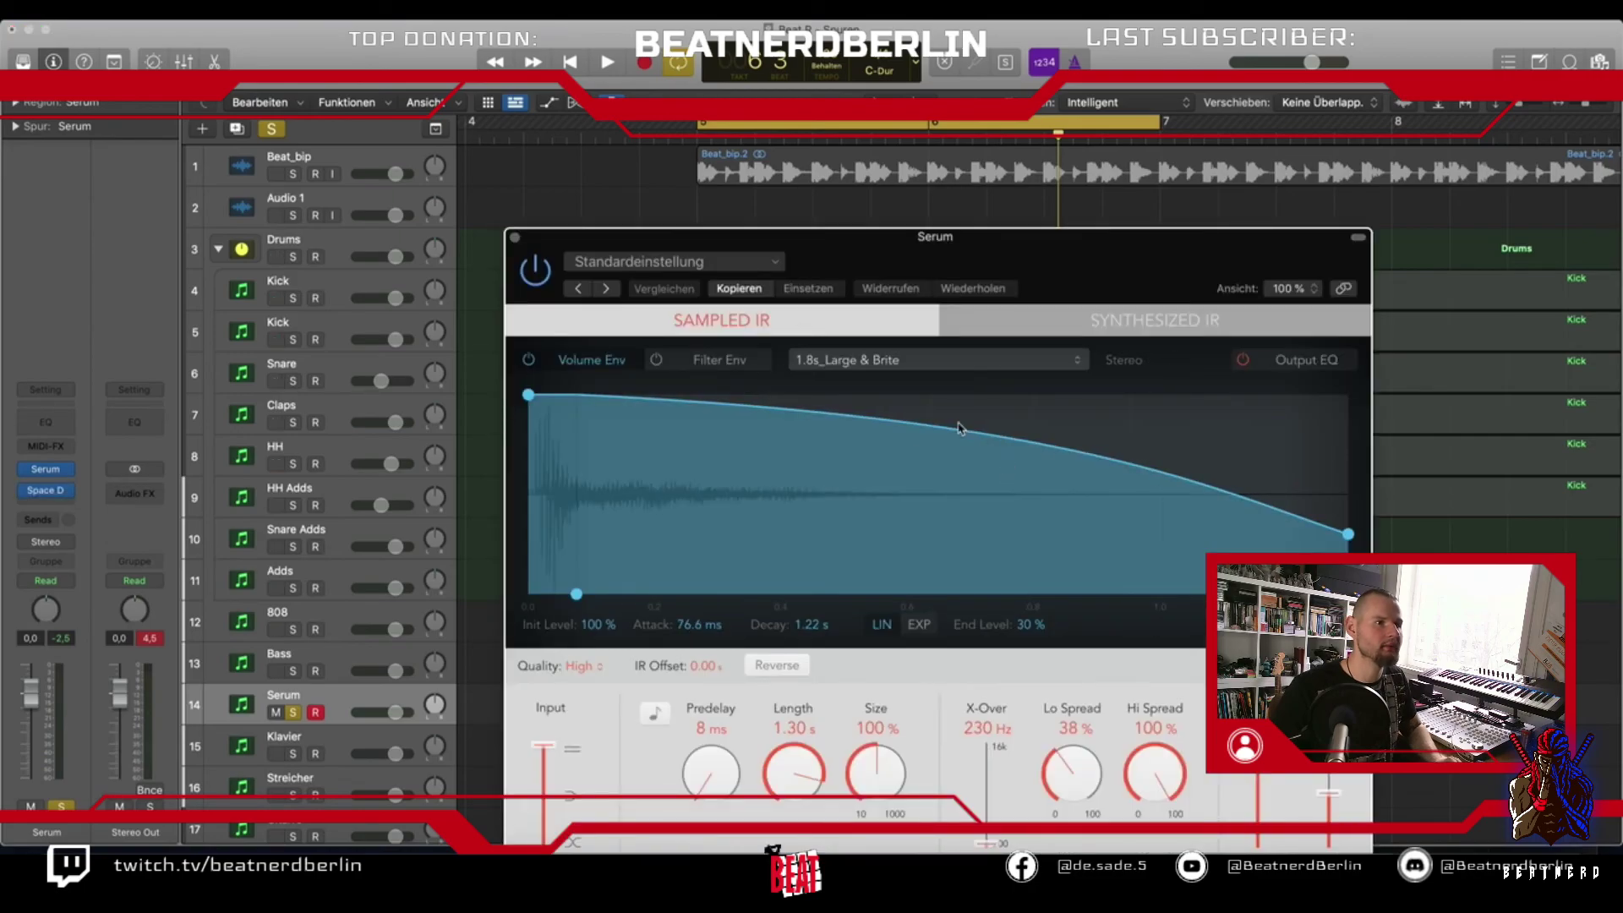
Load the 1.0s Small Hall preset from the small-space halls in Space Designer and listen to the reverb on the bass
{"action": "left_click", "coordinate": [674, 261]}
{"action": "mouse_move", "coordinate": [614, 592]}
{"action": "mouse_move", "coordinate": [623, 622]}
{"action": "mouse_move", "coordinate": [973, 638]}
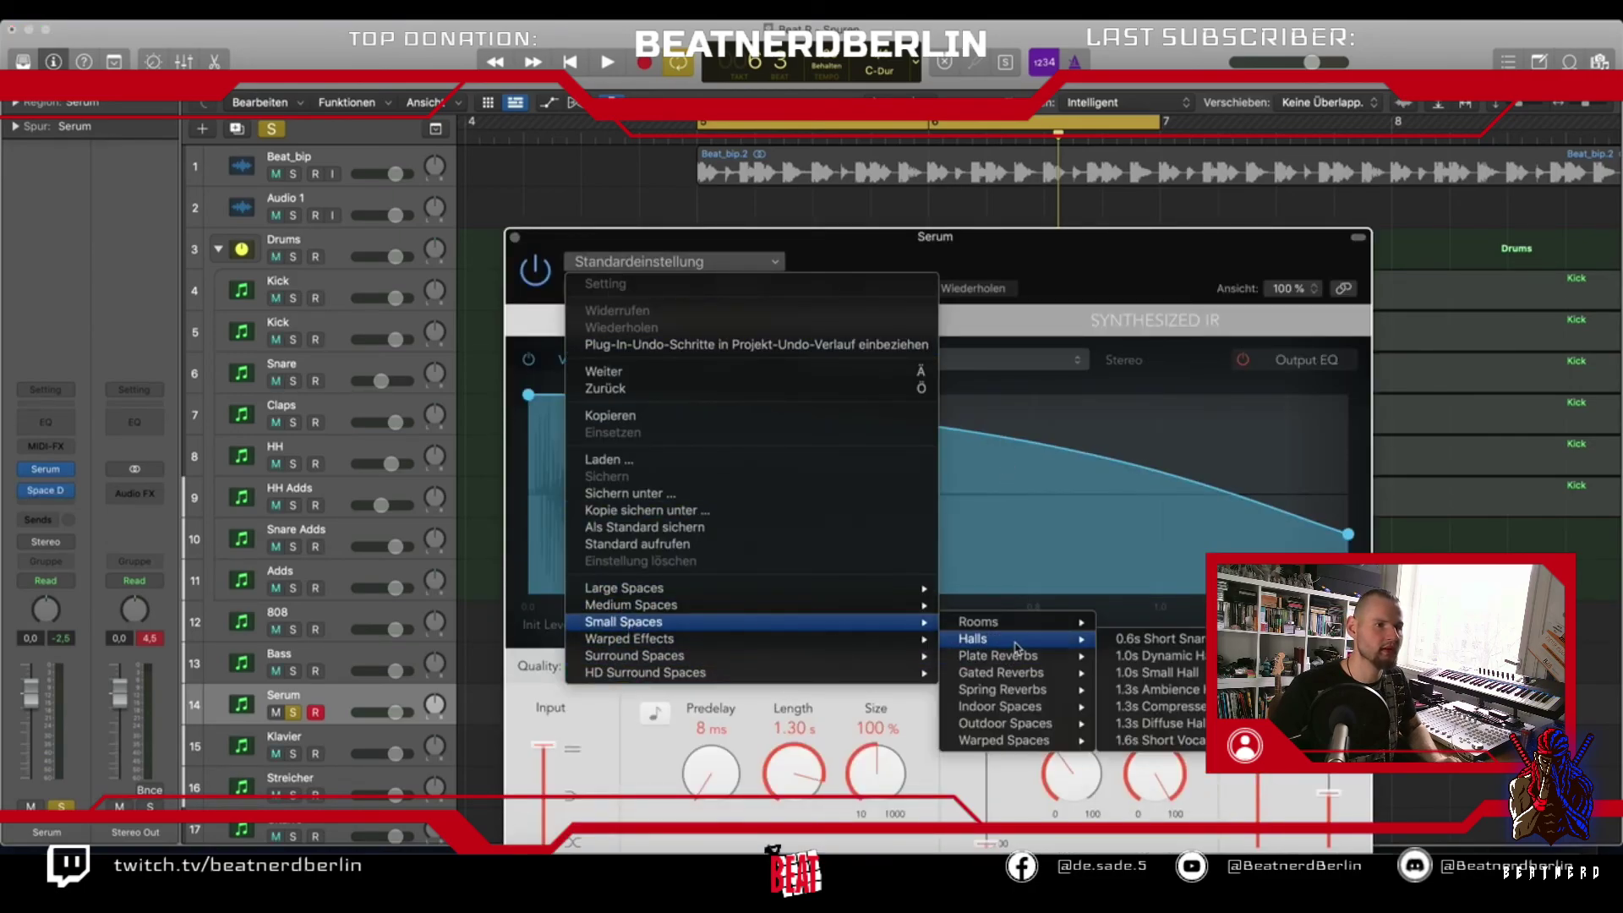
{"action": "left_click", "coordinate": [1154, 672]}
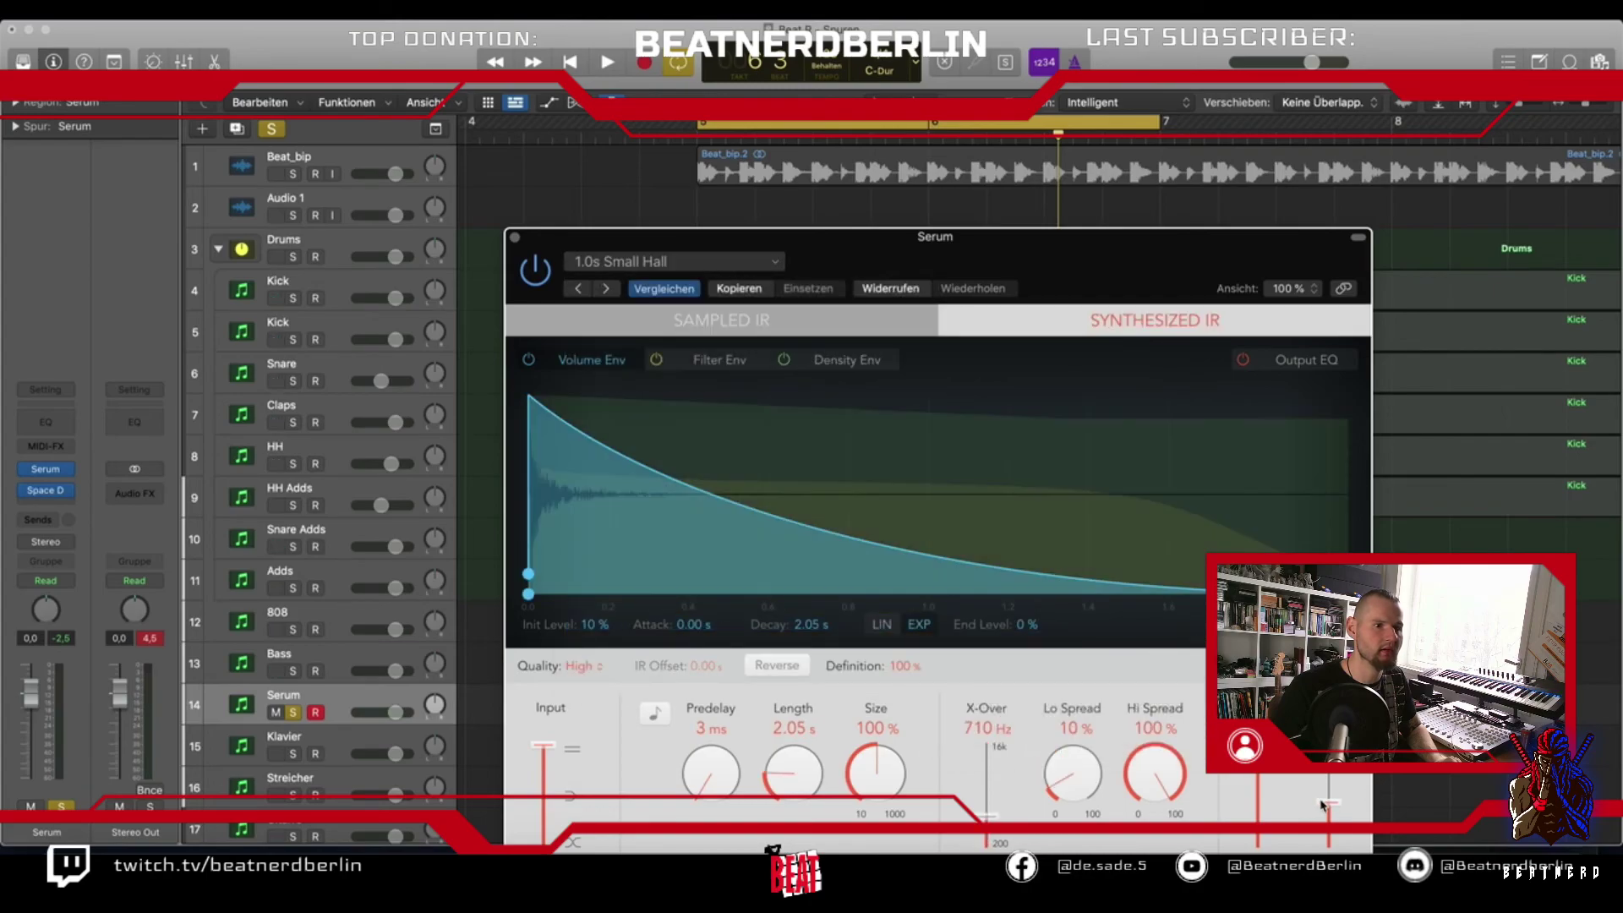
{"action": "key", "text": "space"}
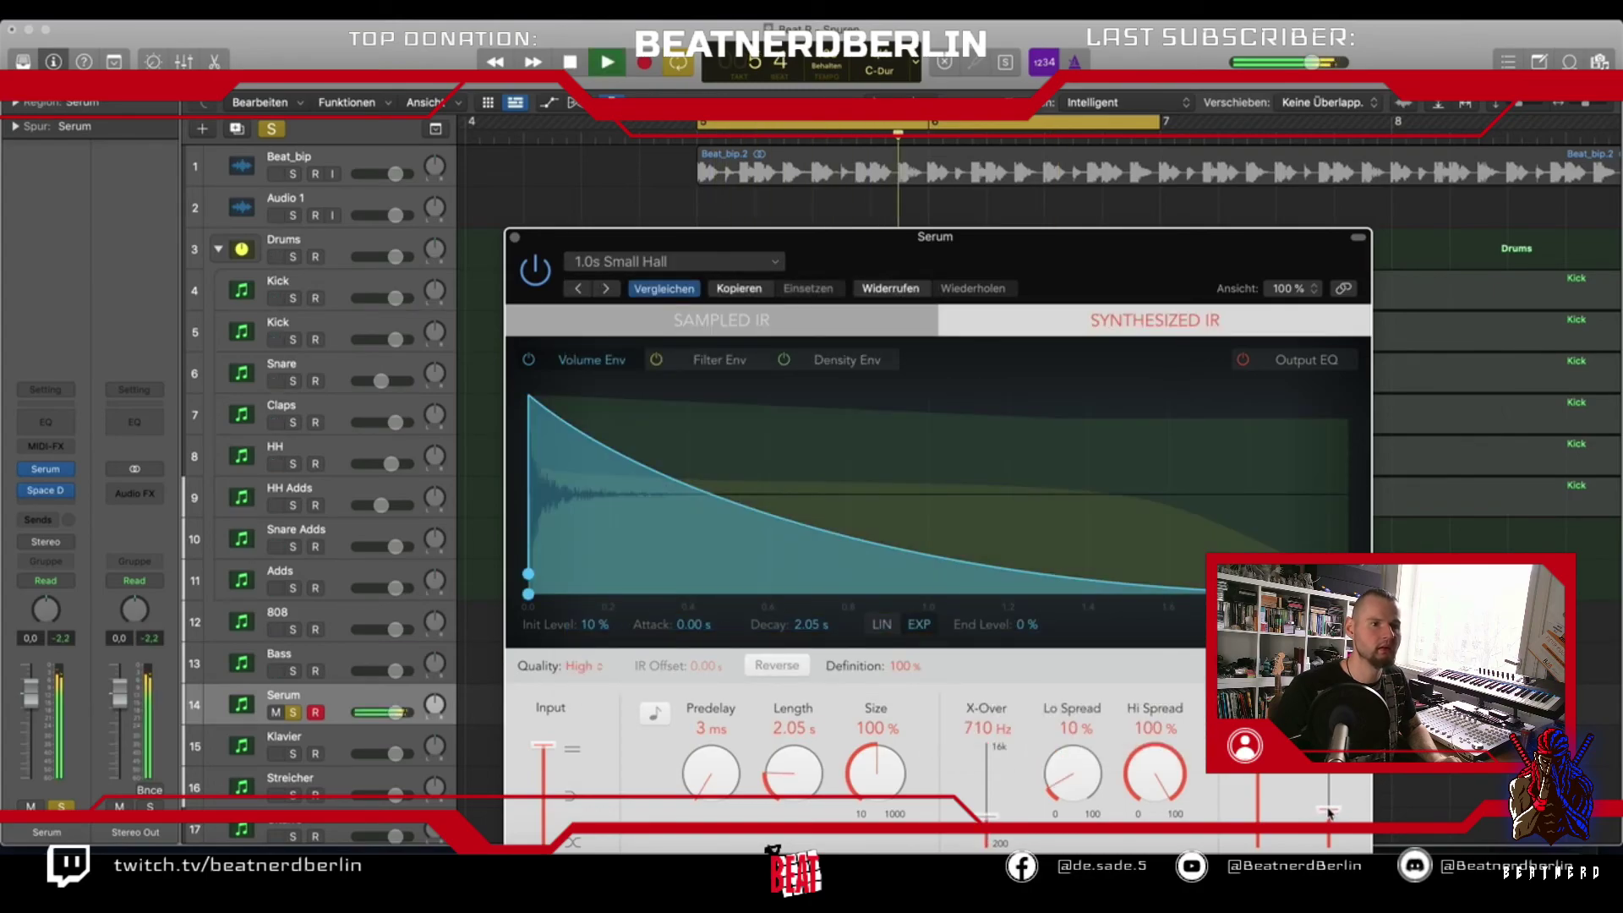
{"action": "left_click", "coordinate": [516, 238]}
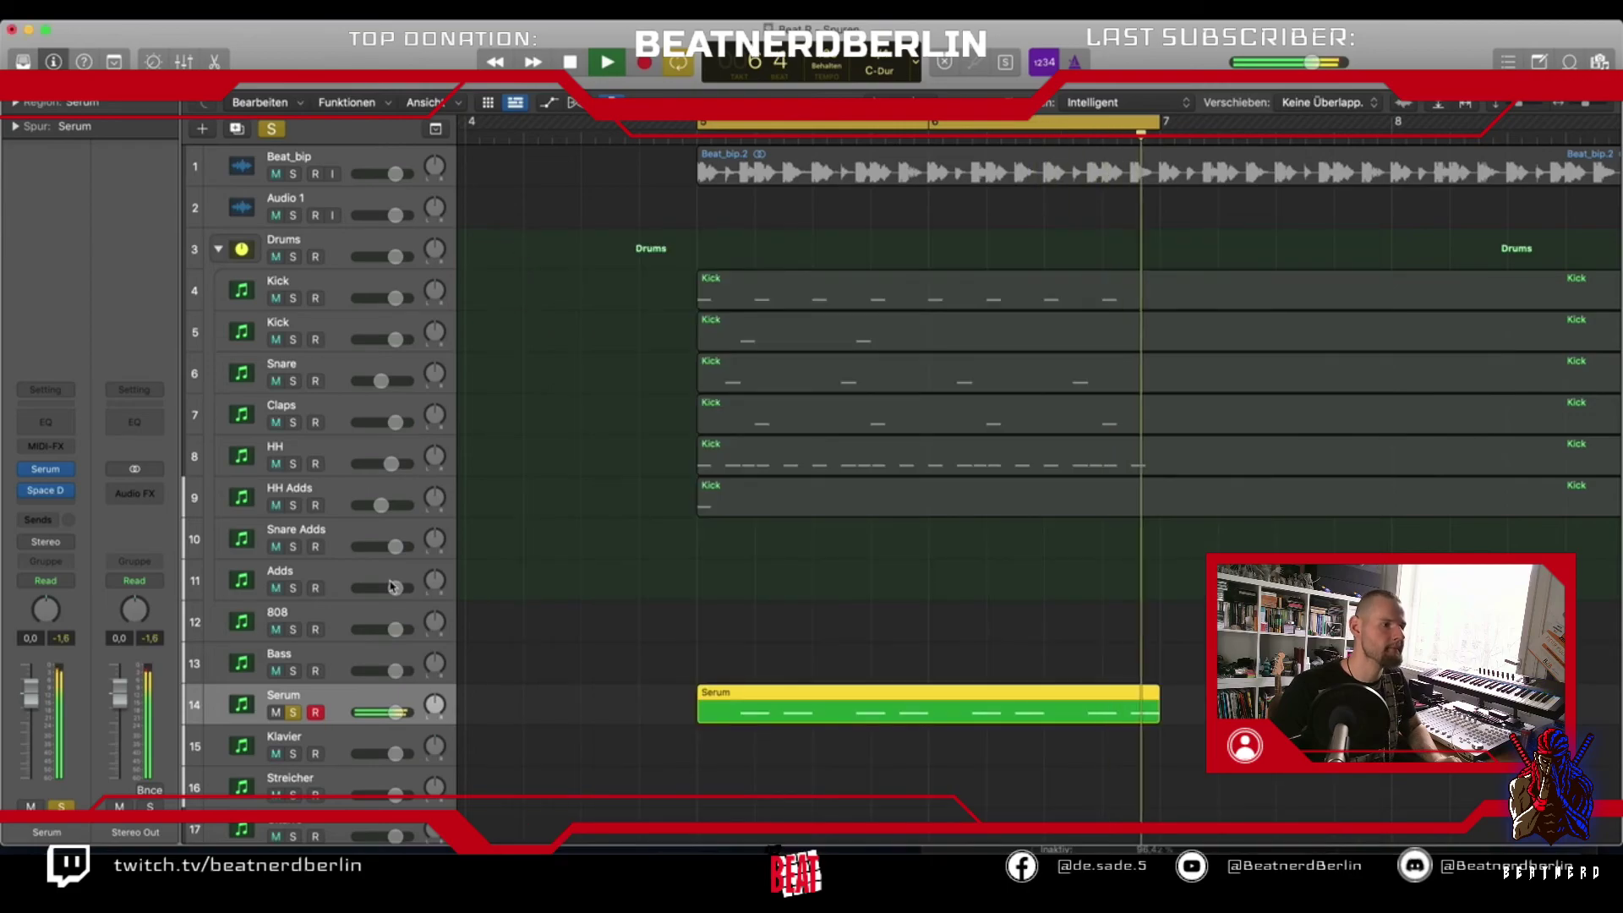
{"action": "key", "text": "space"}
Insert FabFilter Saturn after Space Designer on the Serum track and play the bass through it
{"action": "left_click", "coordinate": [30, 498]}
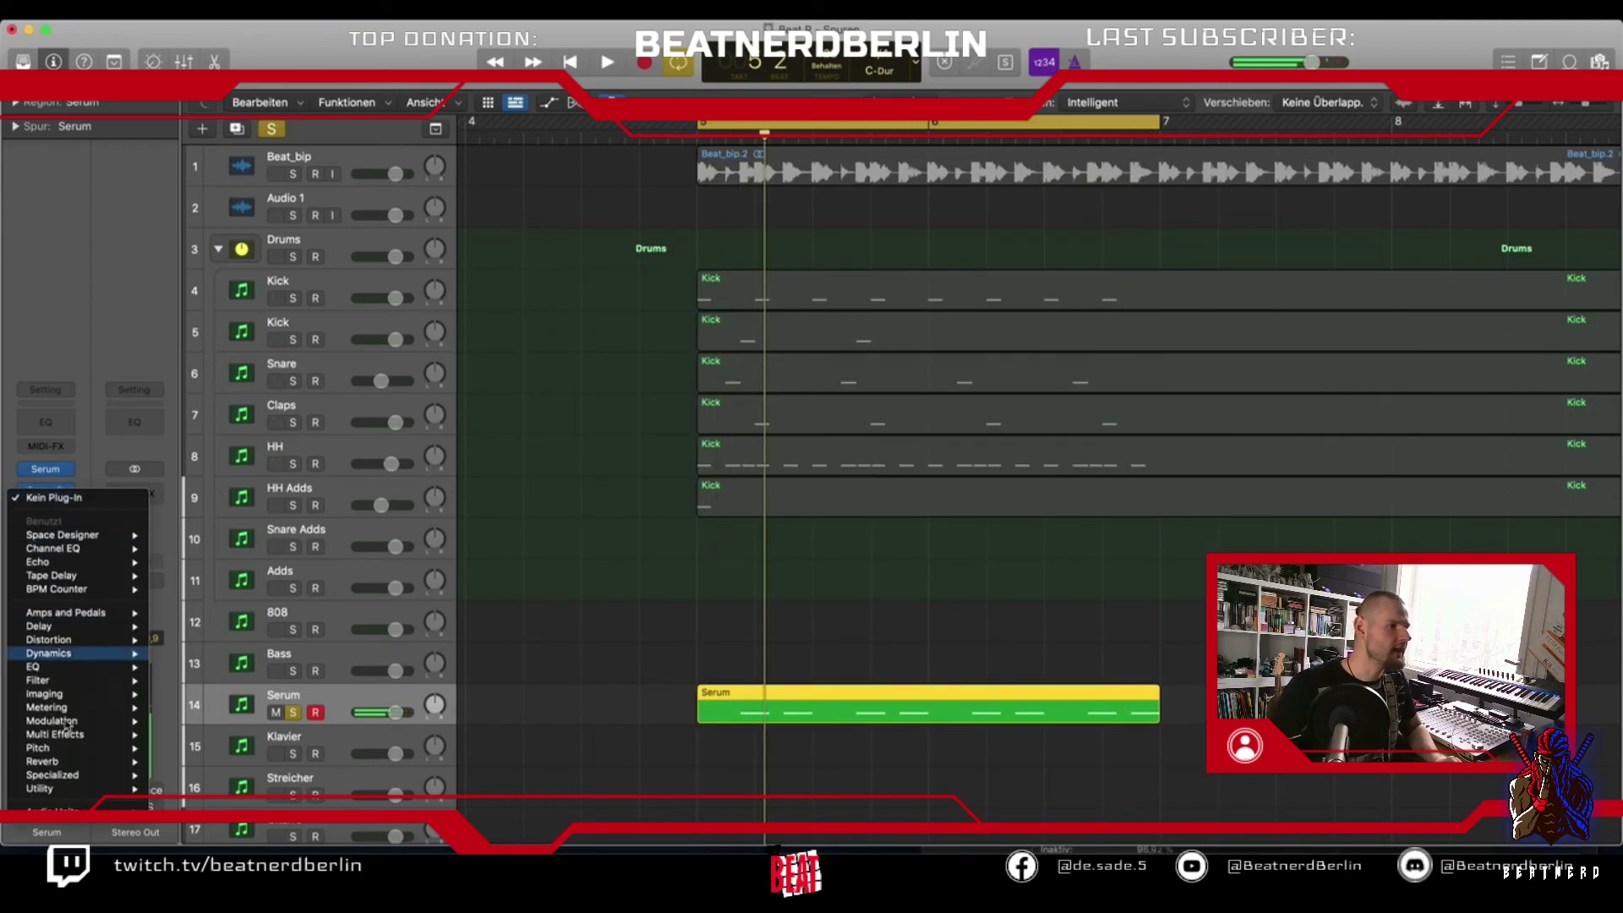
{"action": "mouse_move", "coordinate": [68, 809]}
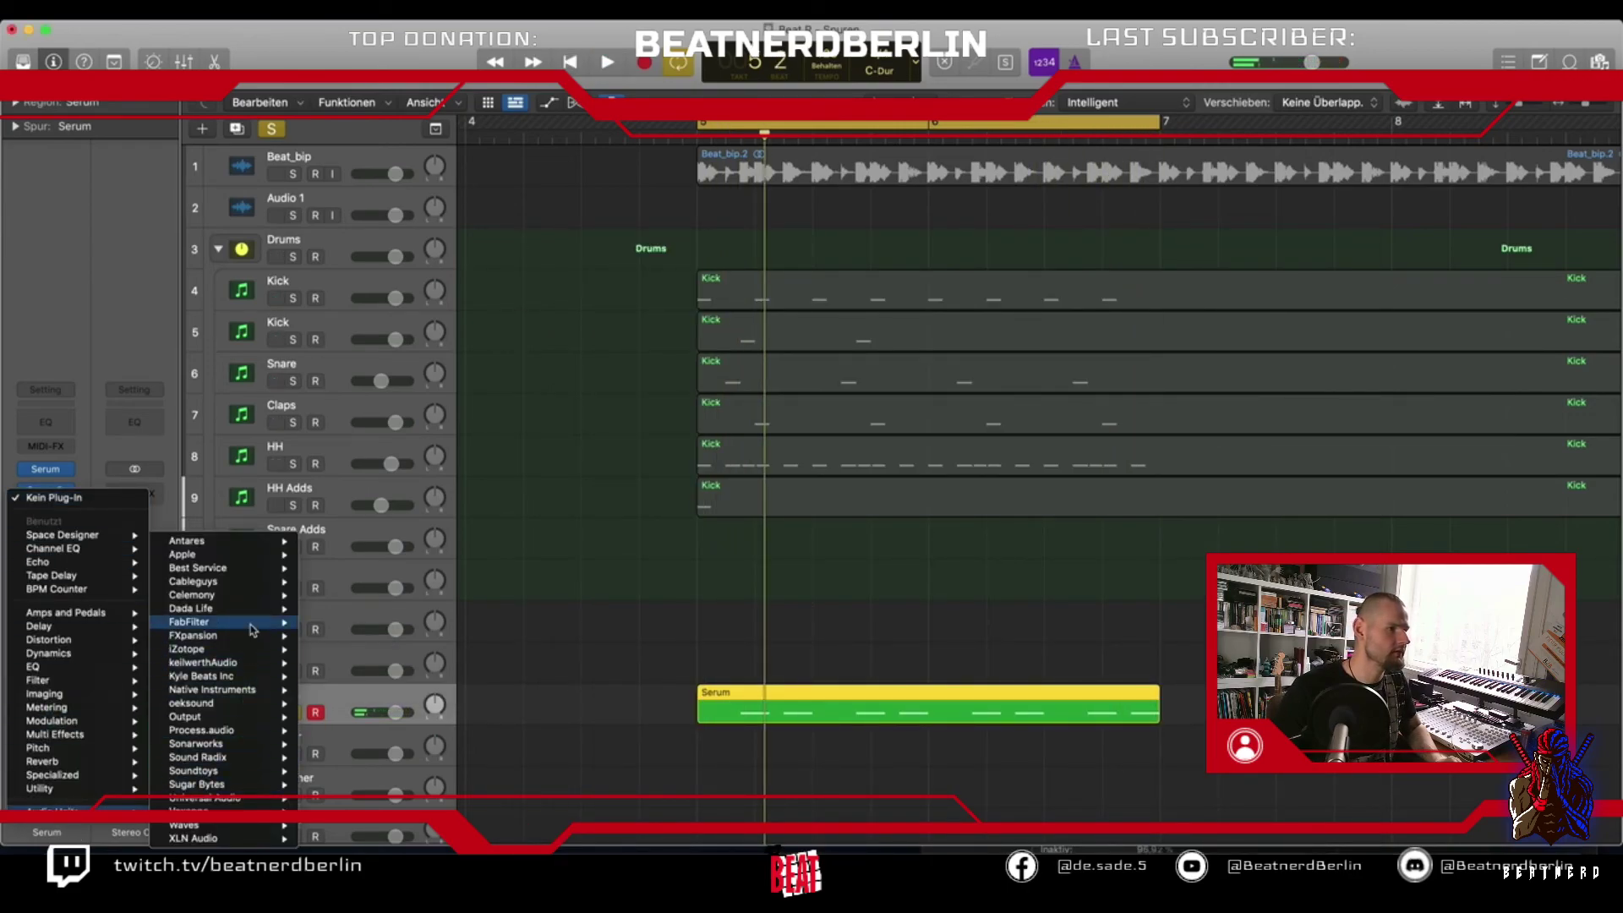
{"action": "mouse_move", "coordinate": [254, 622]}
{"action": "left_click", "coordinate": [490, 716]}
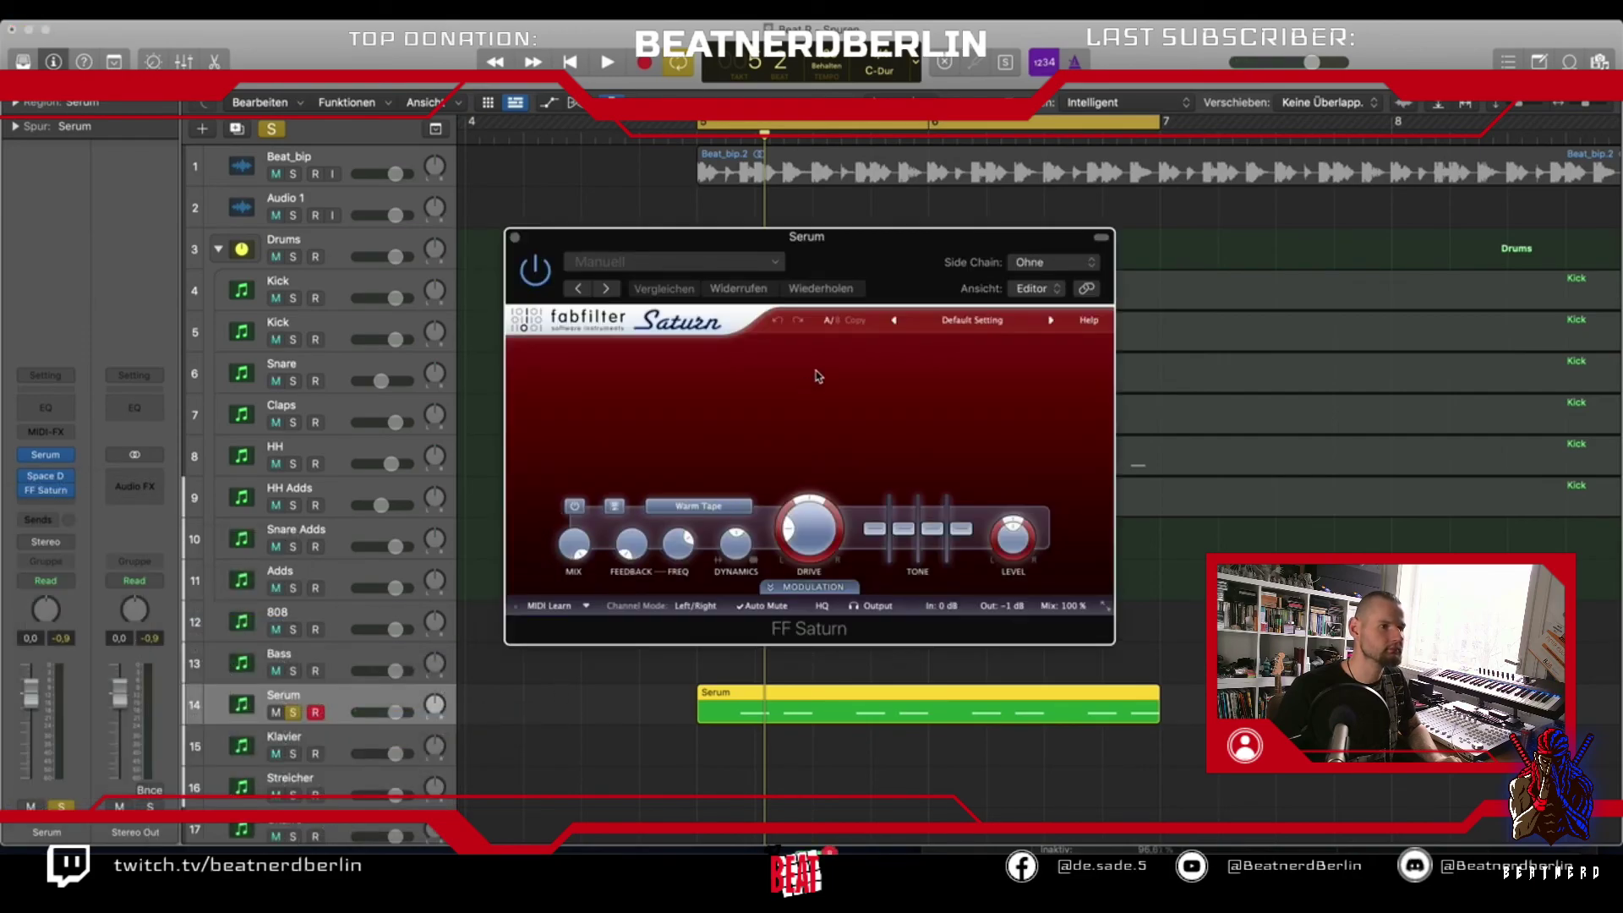
{"action": "key", "text": "space"}
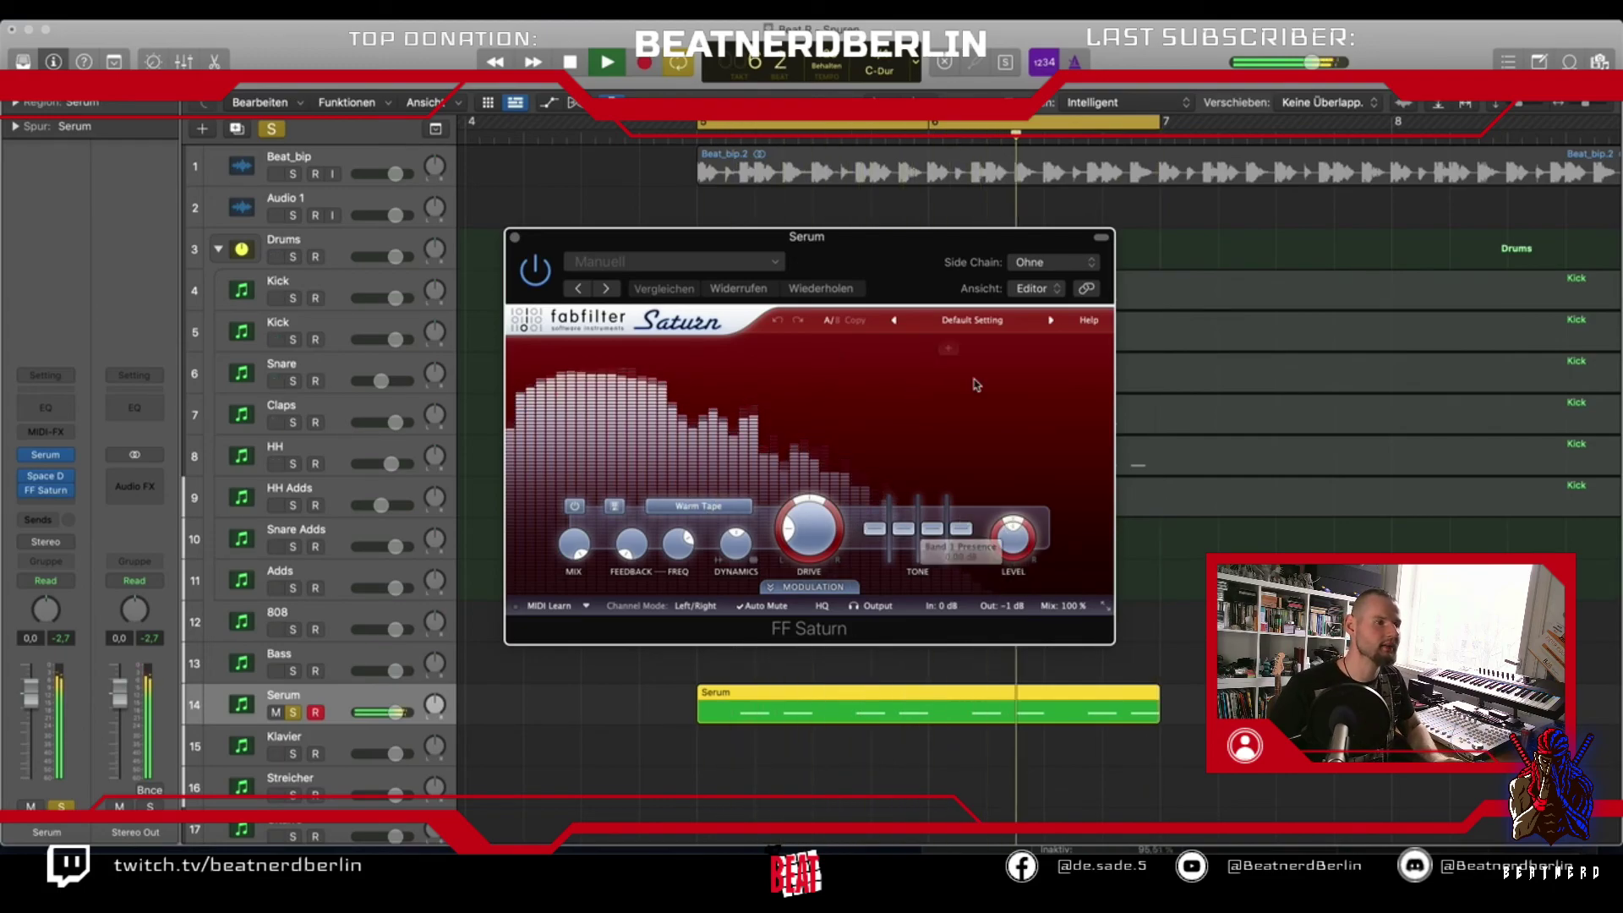
Audition Saturn's presets on the bass and keep Electro DRs Subtle Sweet 02 bM
{"action": "left_click", "coordinate": [1052, 321]}
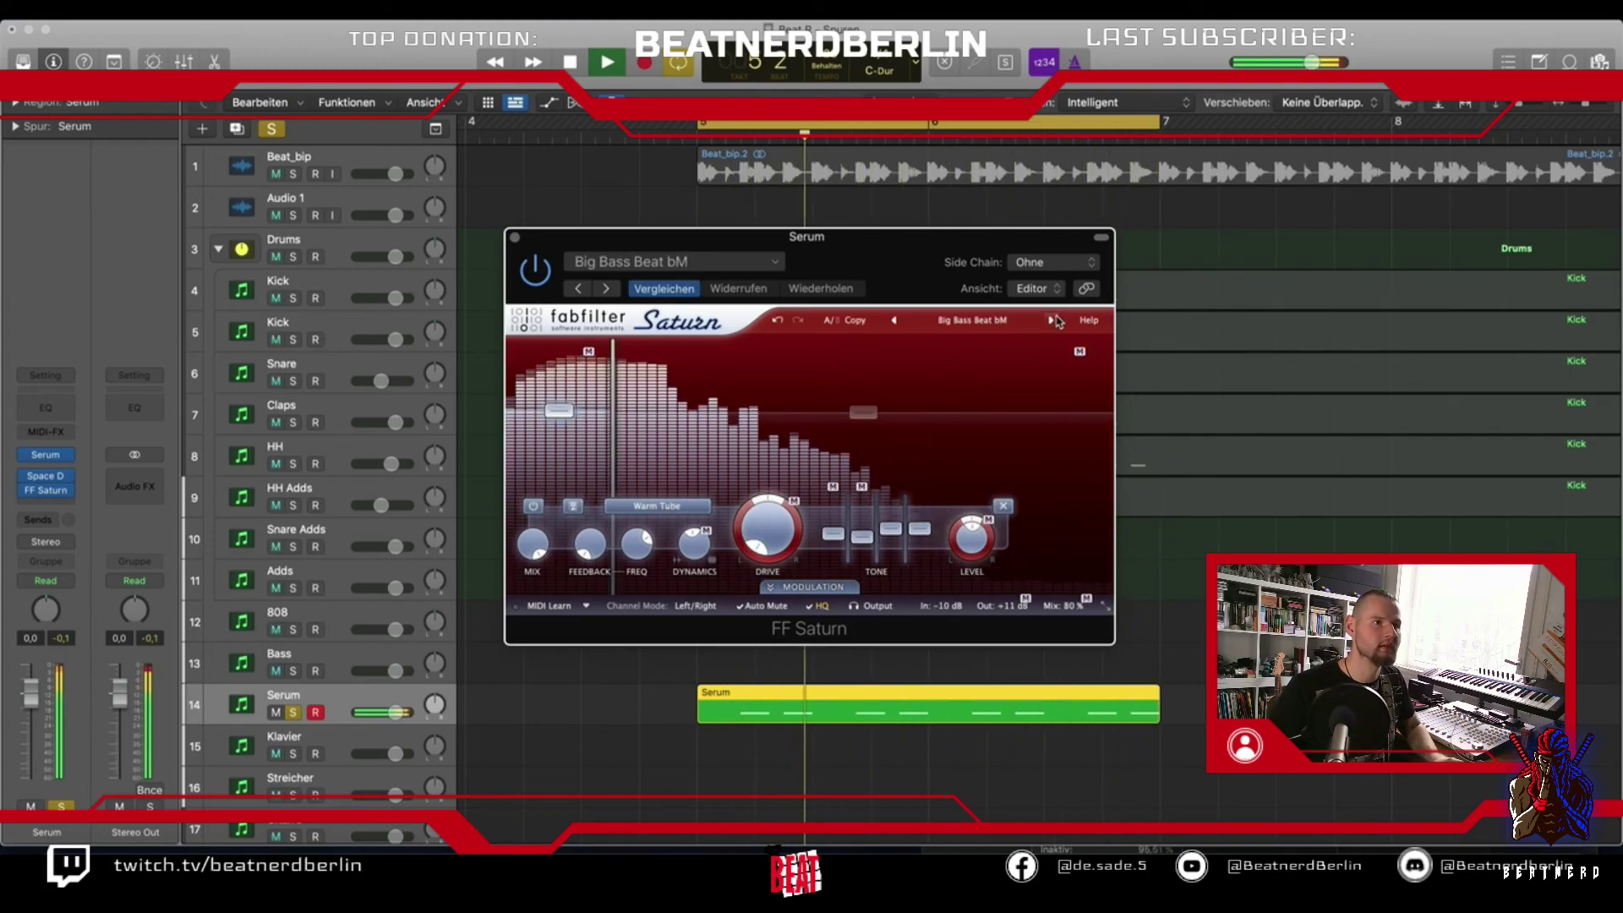
{"action": "left_click", "coordinate": [1053, 320]}
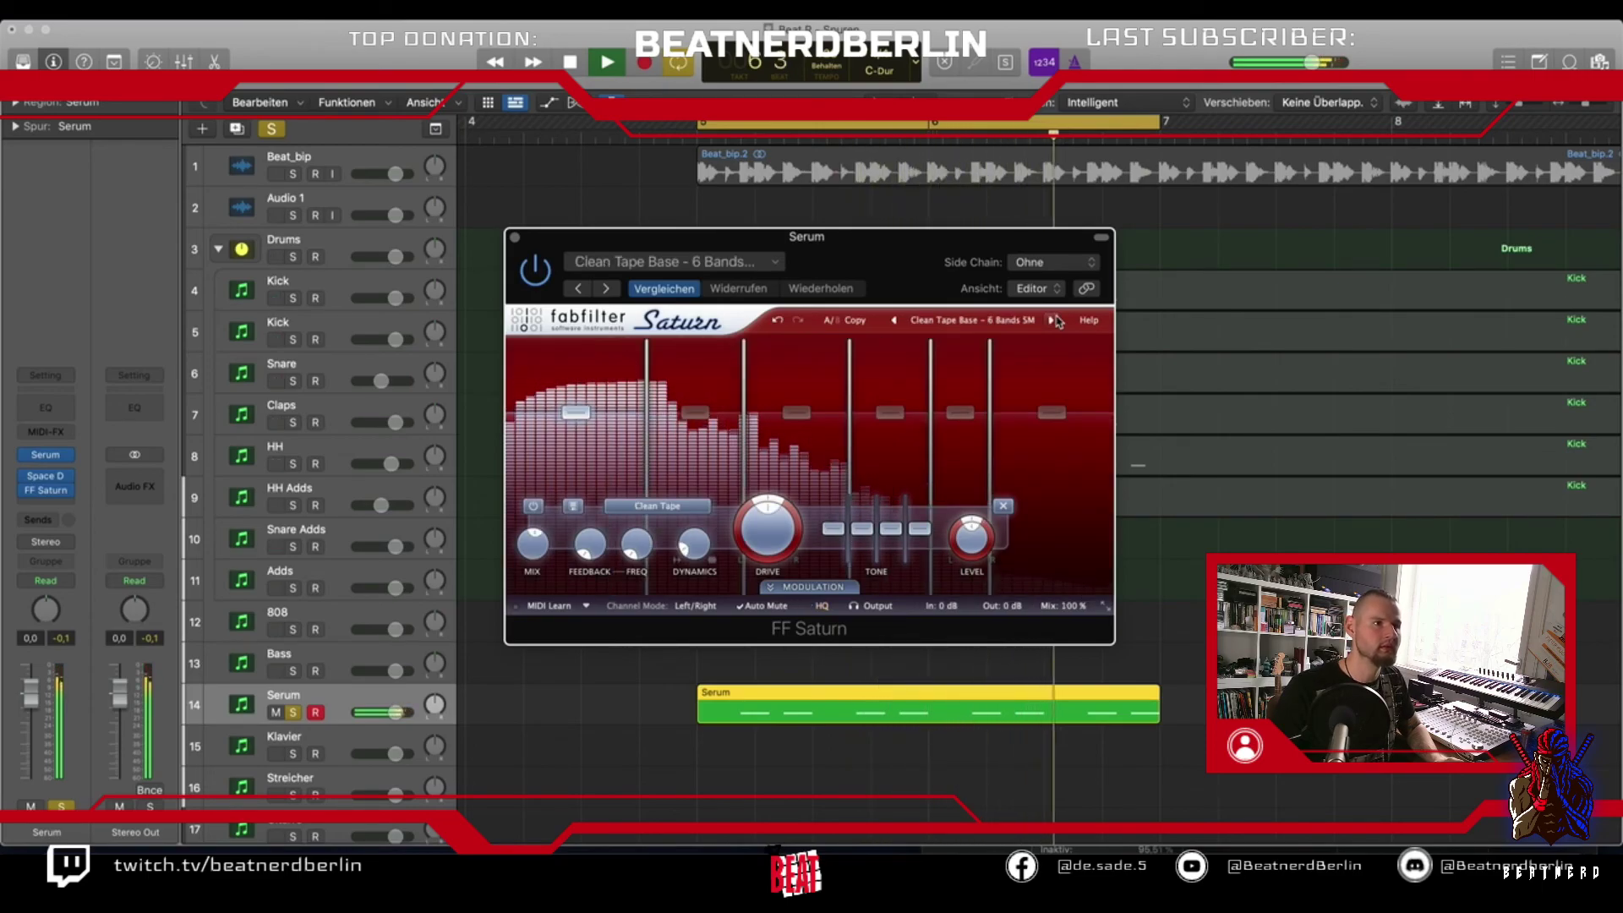
{"action": "left_click", "coordinate": [1054, 321]}
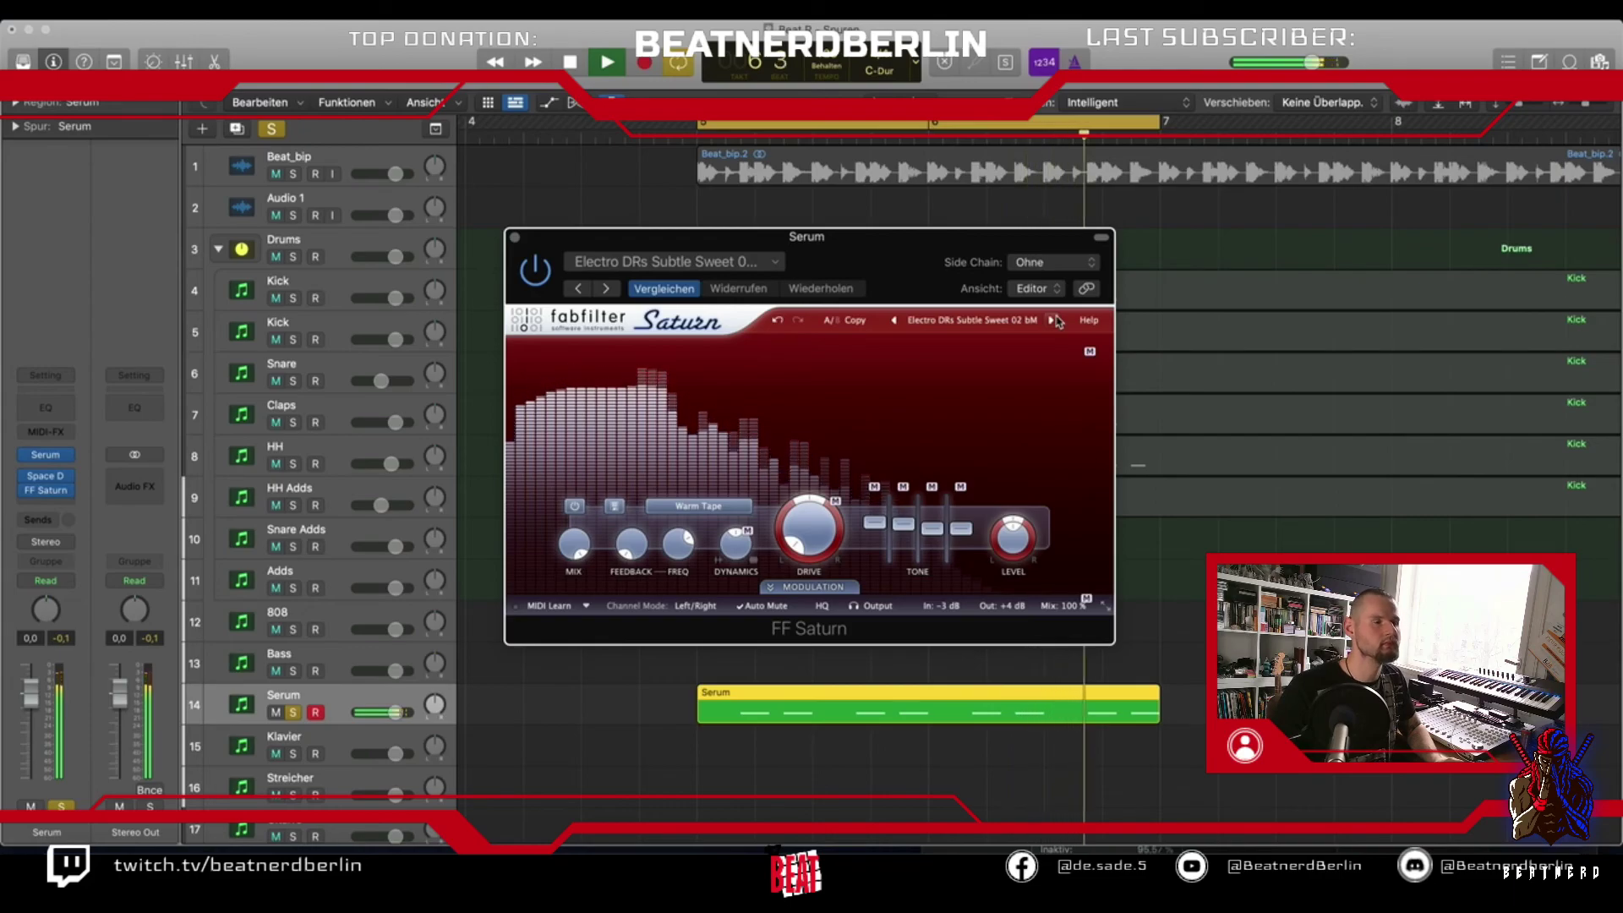
{"action": "key", "text": "space"}
{"action": "left_click", "coordinate": [516, 238]}
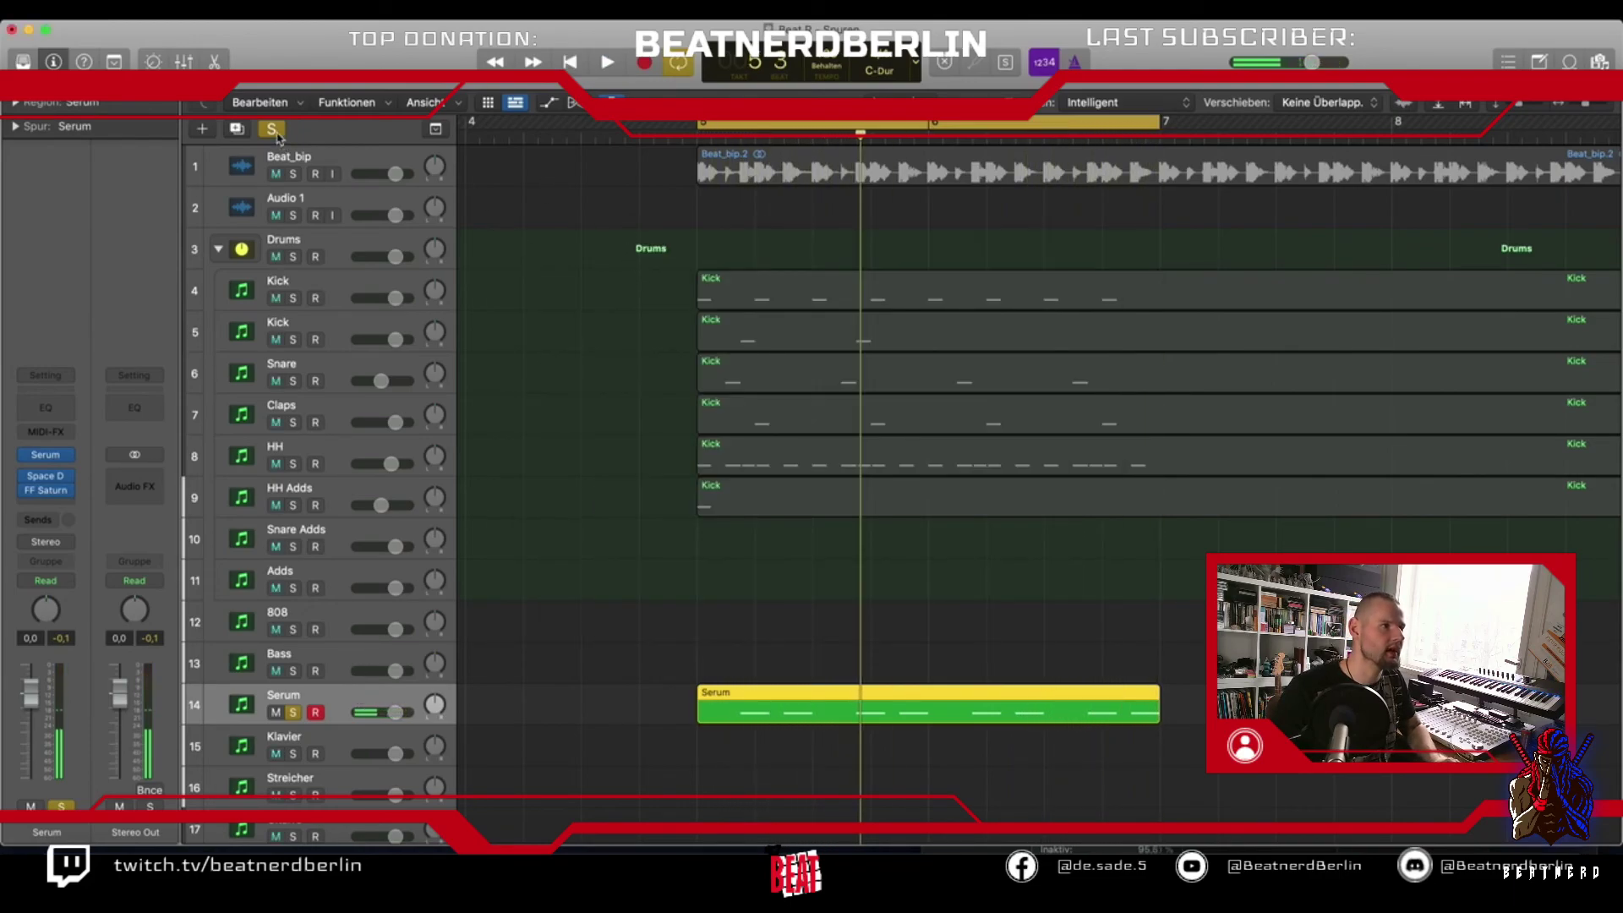
Clear all solos, mute Beat_bip and listen to the recreated drums together with the Serum bass
{"action": "left_click", "coordinate": [273, 130]}
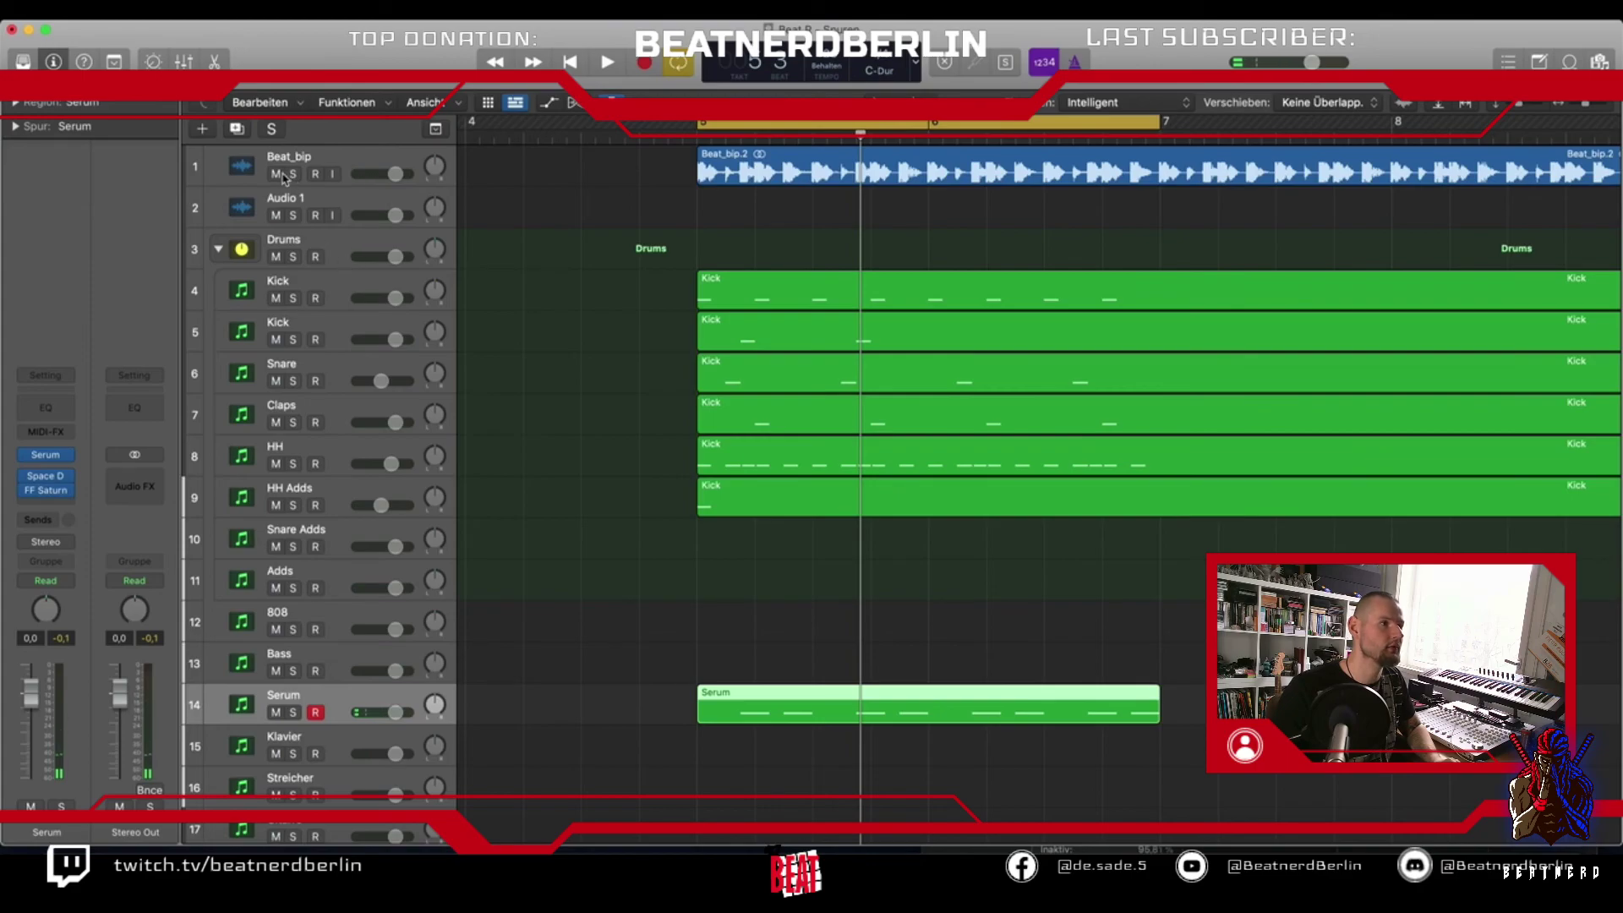
{"action": "left_click", "coordinate": [285, 175]}
{"action": "key", "text": "space"}
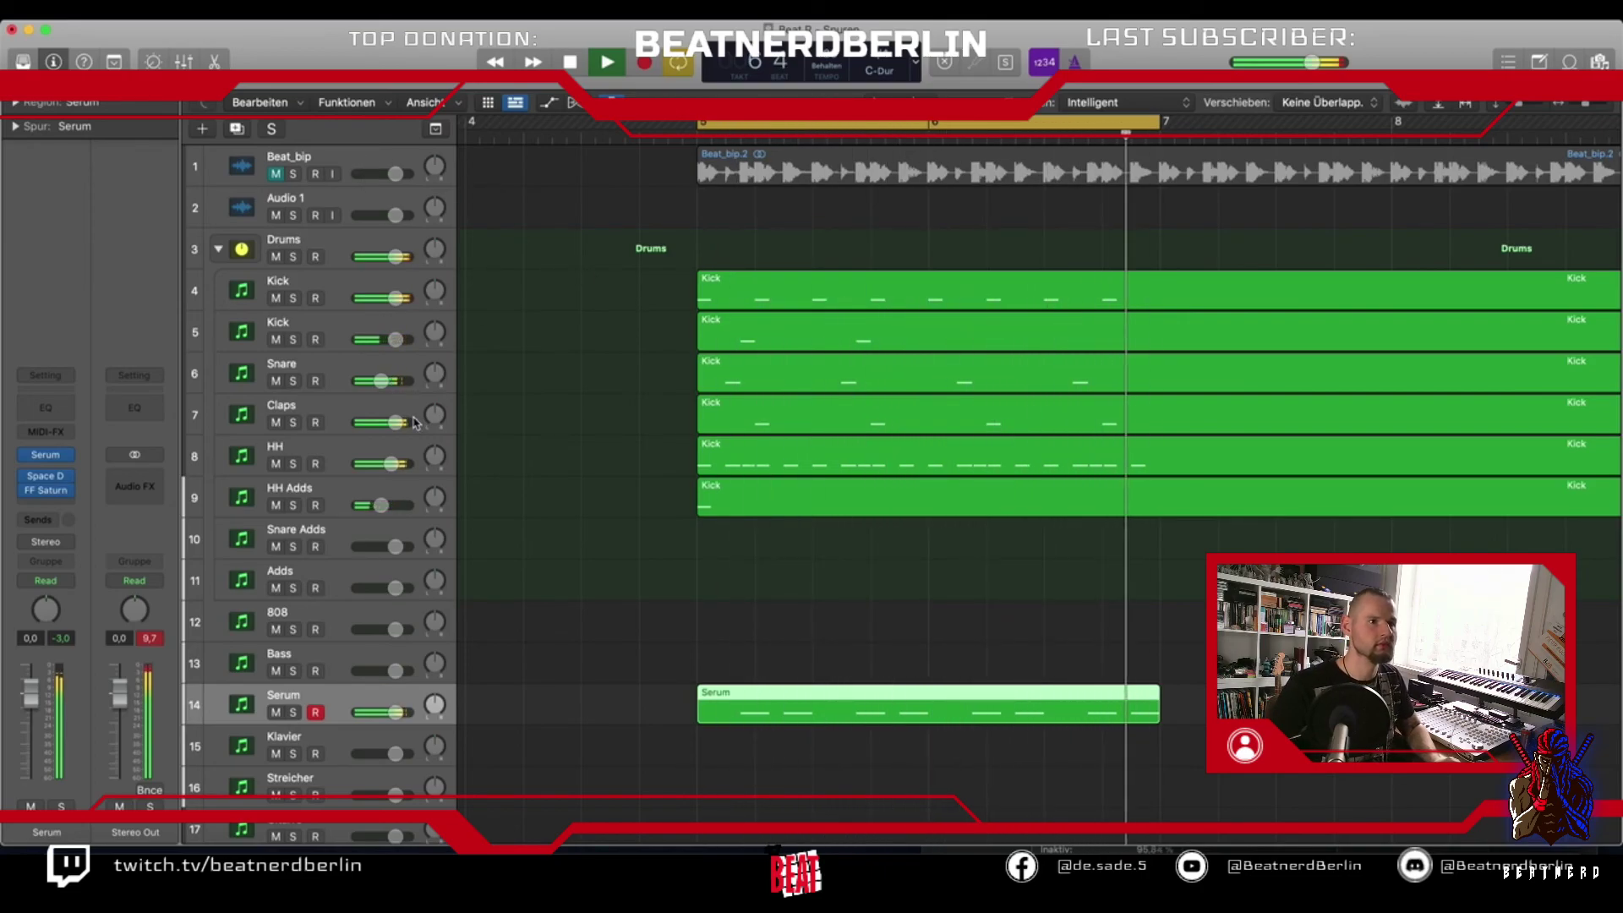
{"action": "key", "text": "space"}
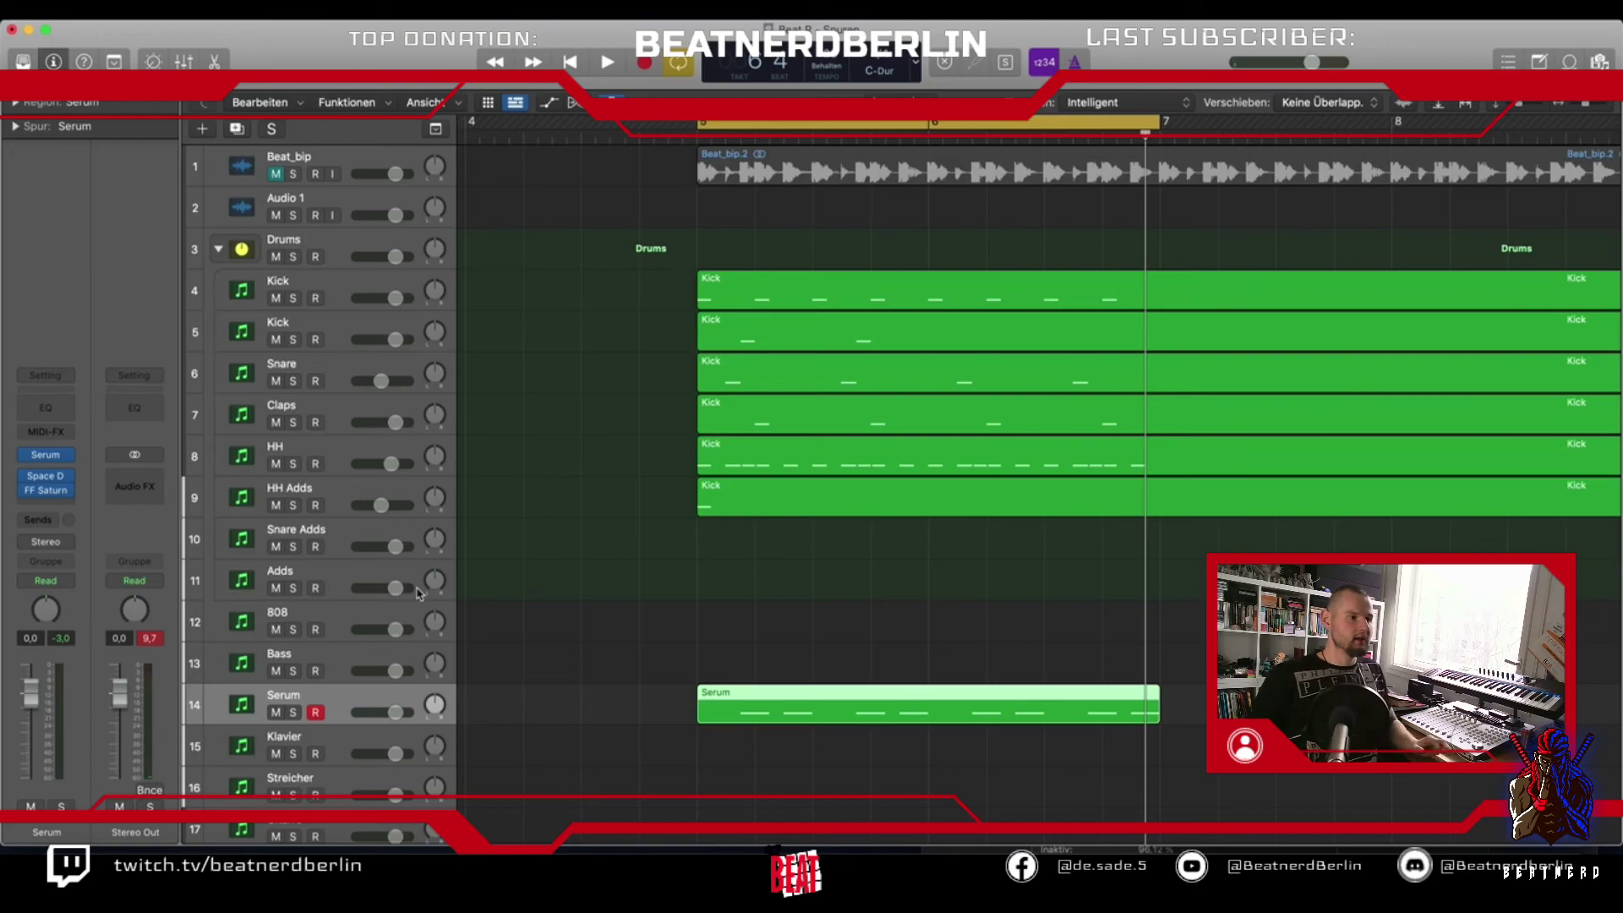
Unmute and solo Beat_bip, and listen to the reference for comparison
{"action": "left_click", "coordinate": [275, 174]}
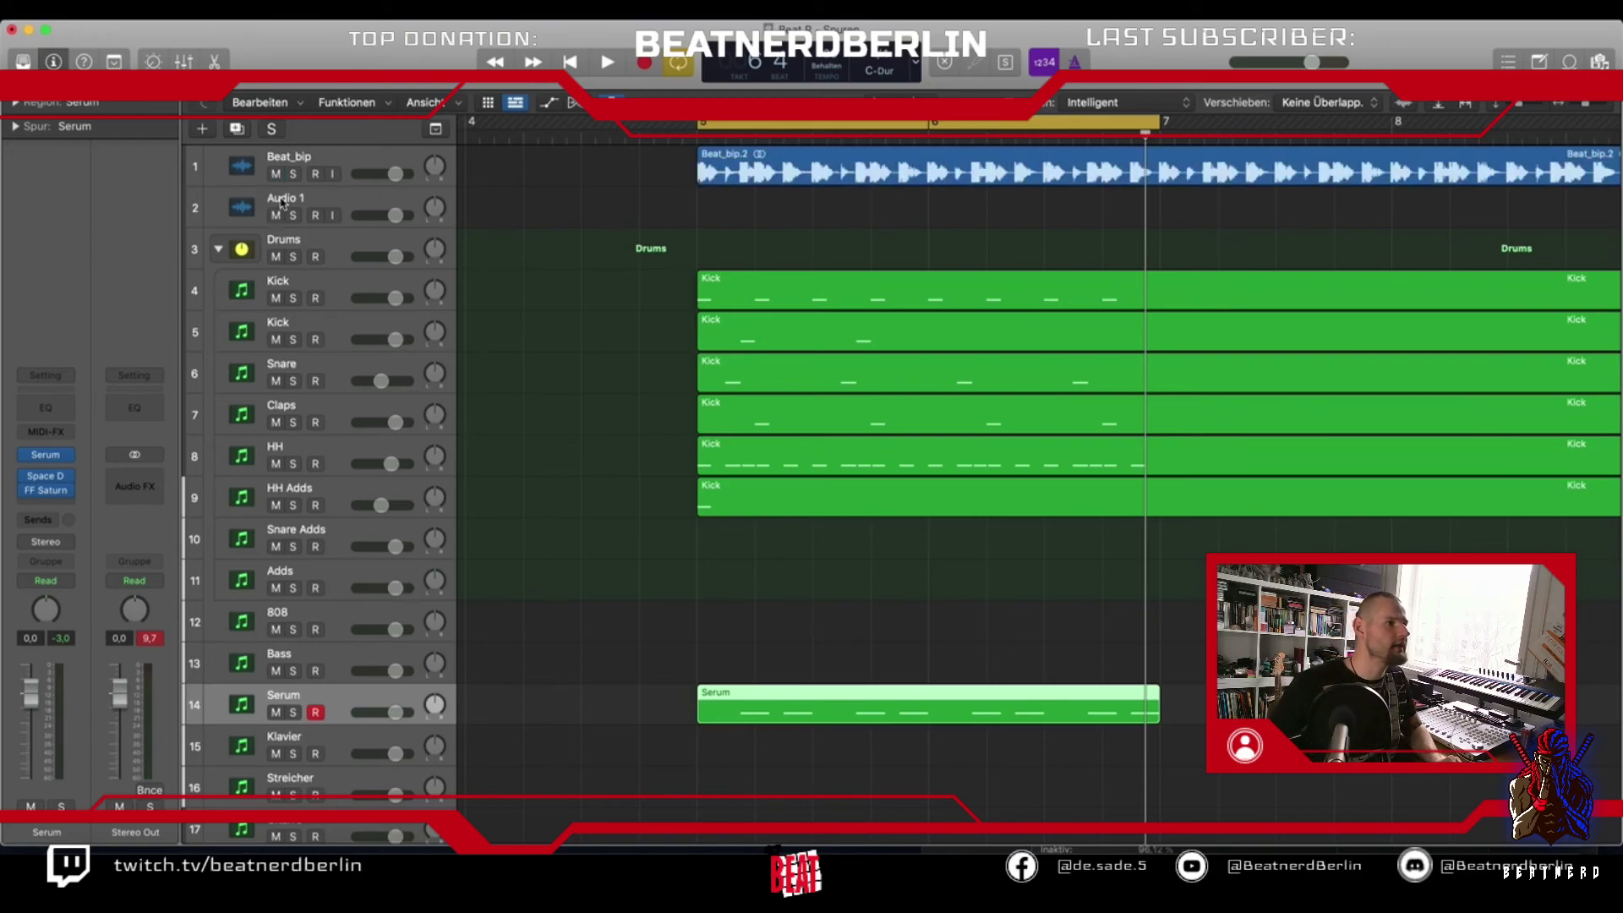
{"action": "left_click", "coordinate": [292, 174]}
{"action": "key", "text": "space"}
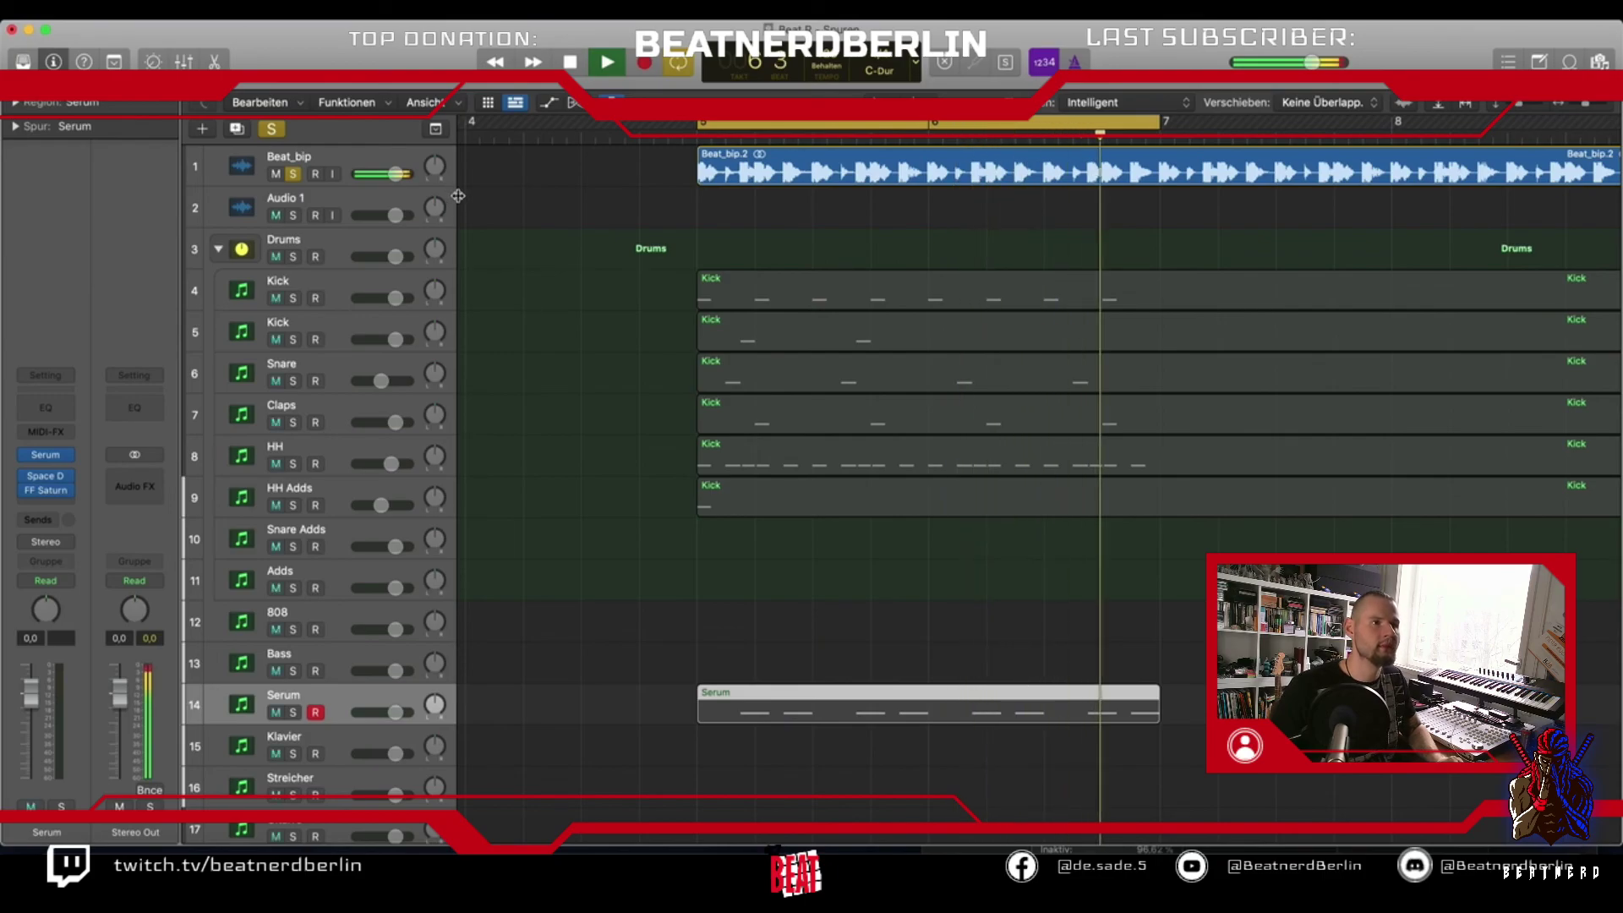
{"action": "key", "text": "space"}
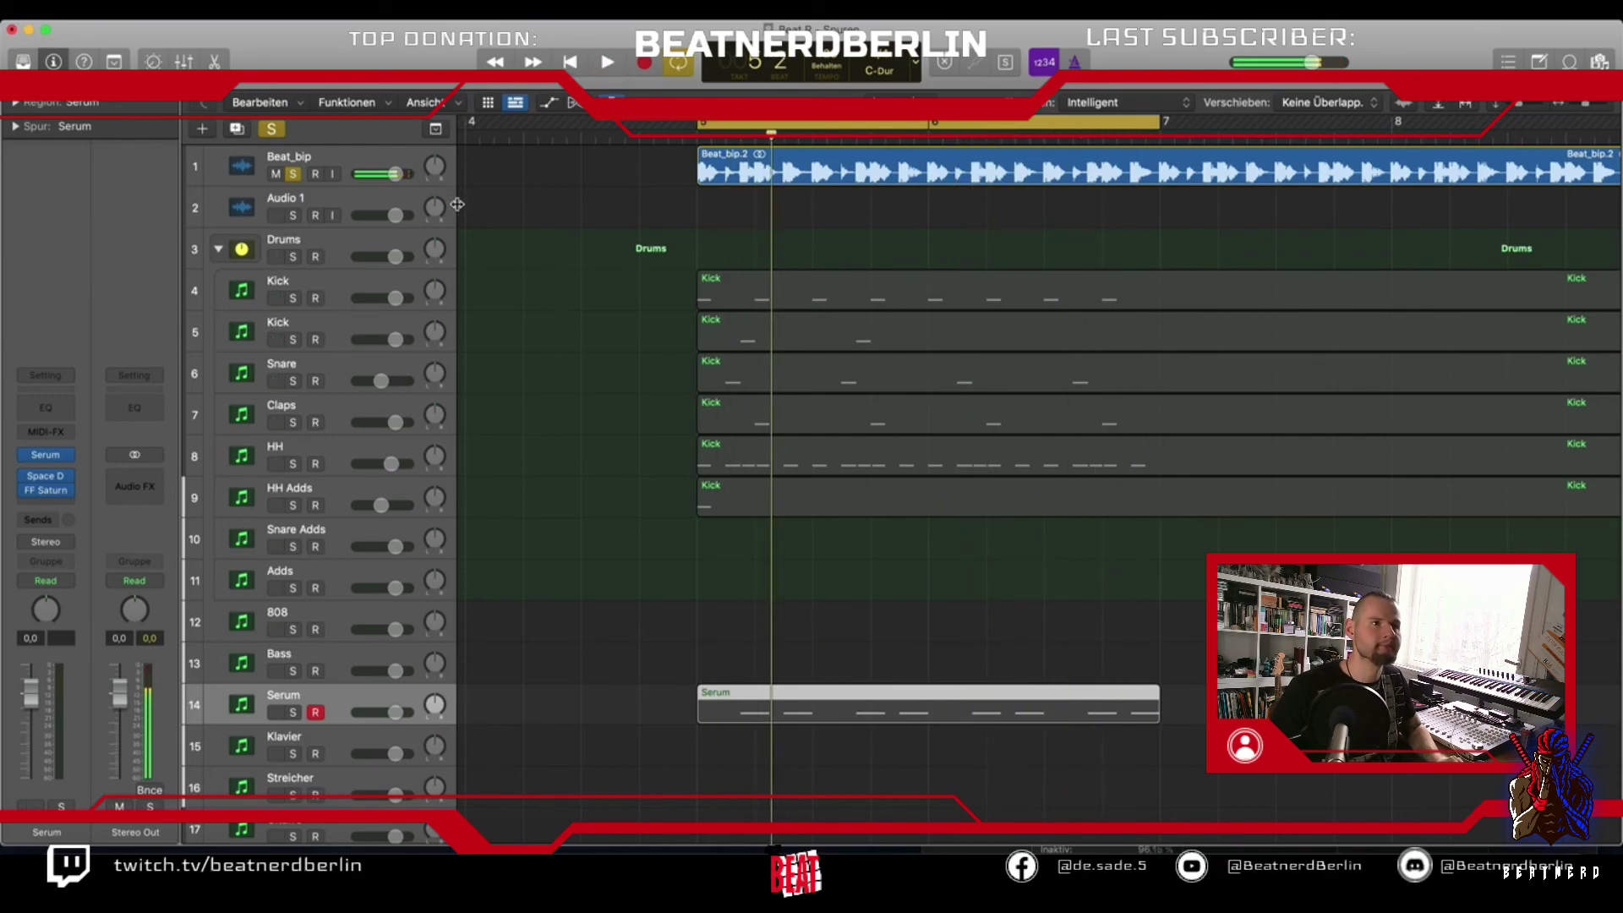
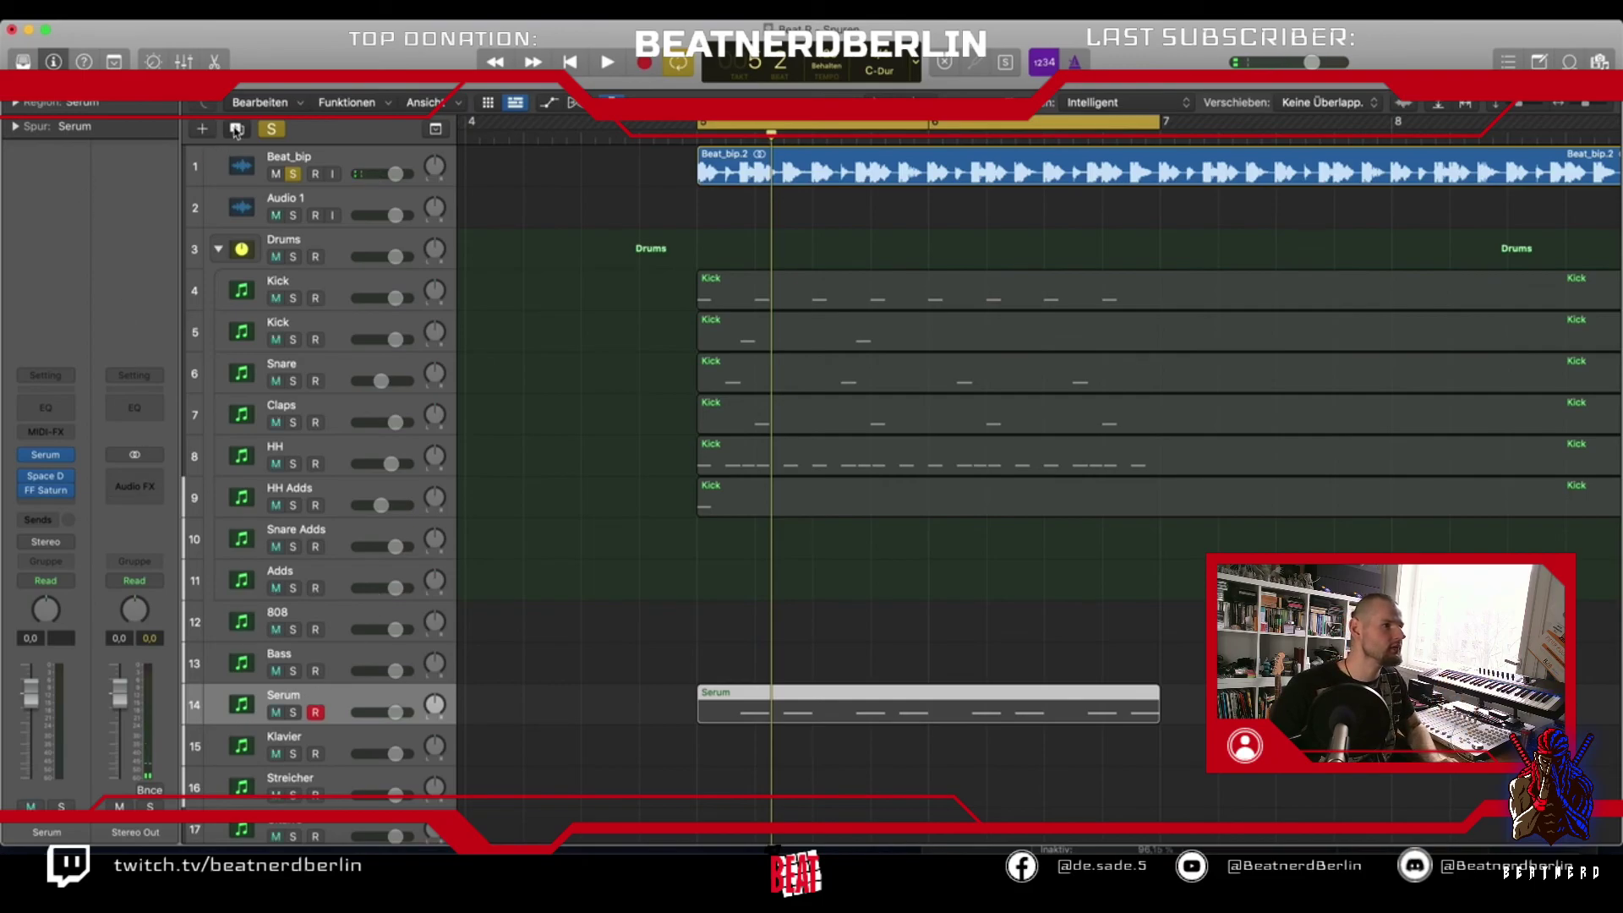
Duplicate the Serum track and copy the Serum region onto the new track at the same position
{"action": "left_click", "coordinate": [237, 128]}
{"action": "scroll", "coordinate": [569, 685], "scroll_direction": "down", "scroll_amount": 3}
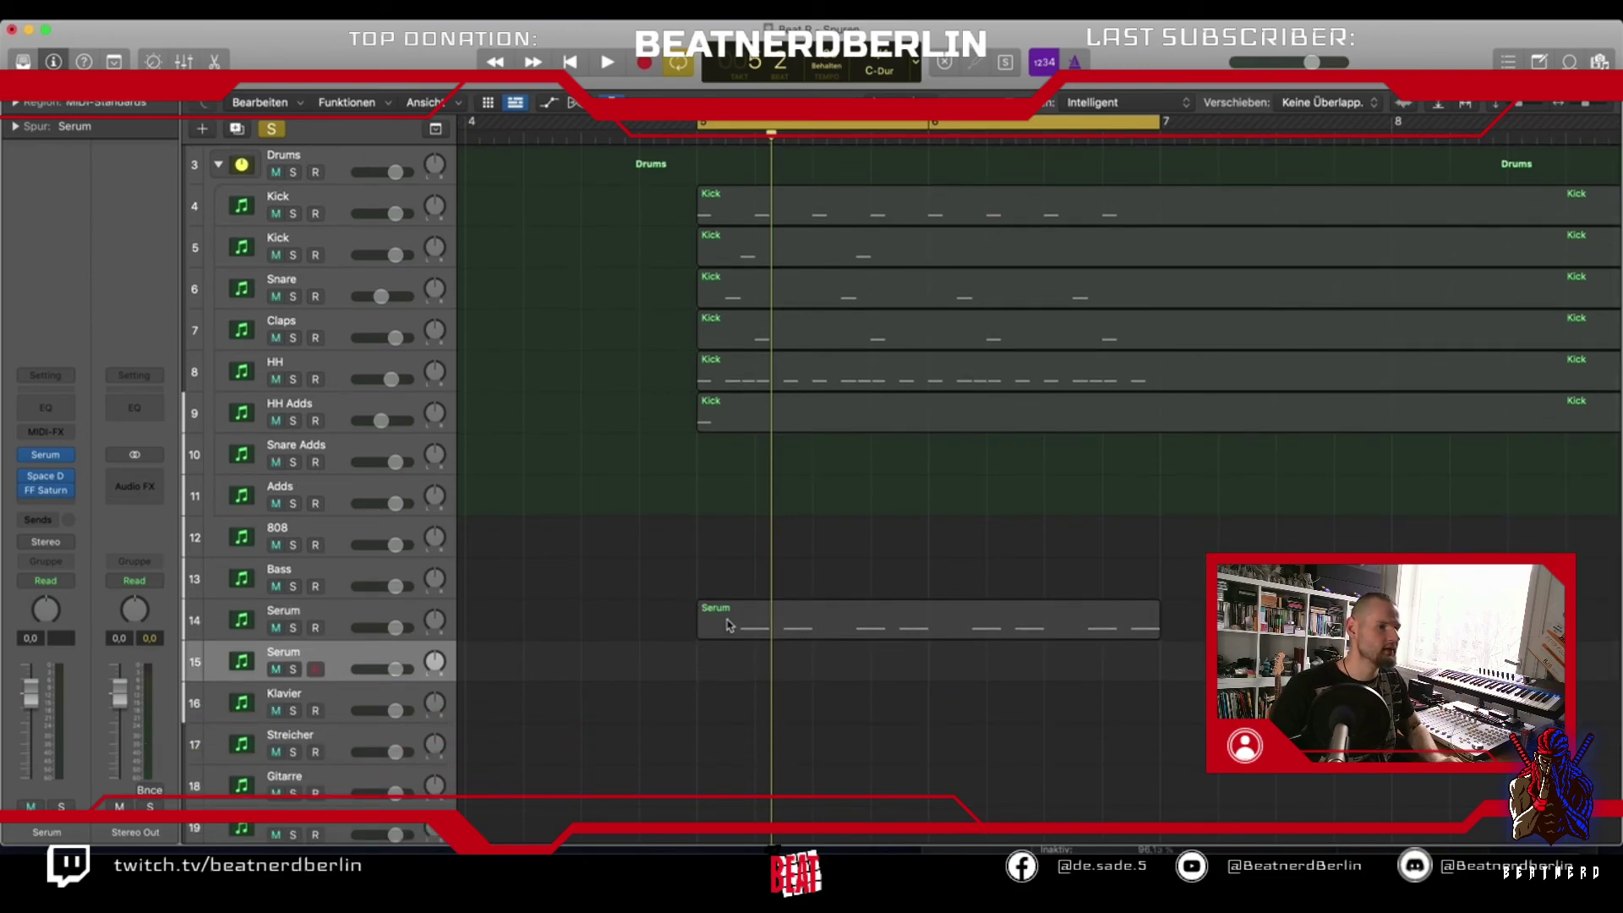
{"action": "left_click", "coordinate": [732, 636]}
{"action": "left_click_drag", "start_coordinate": [732, 648], "coordinate": [732, 664]}
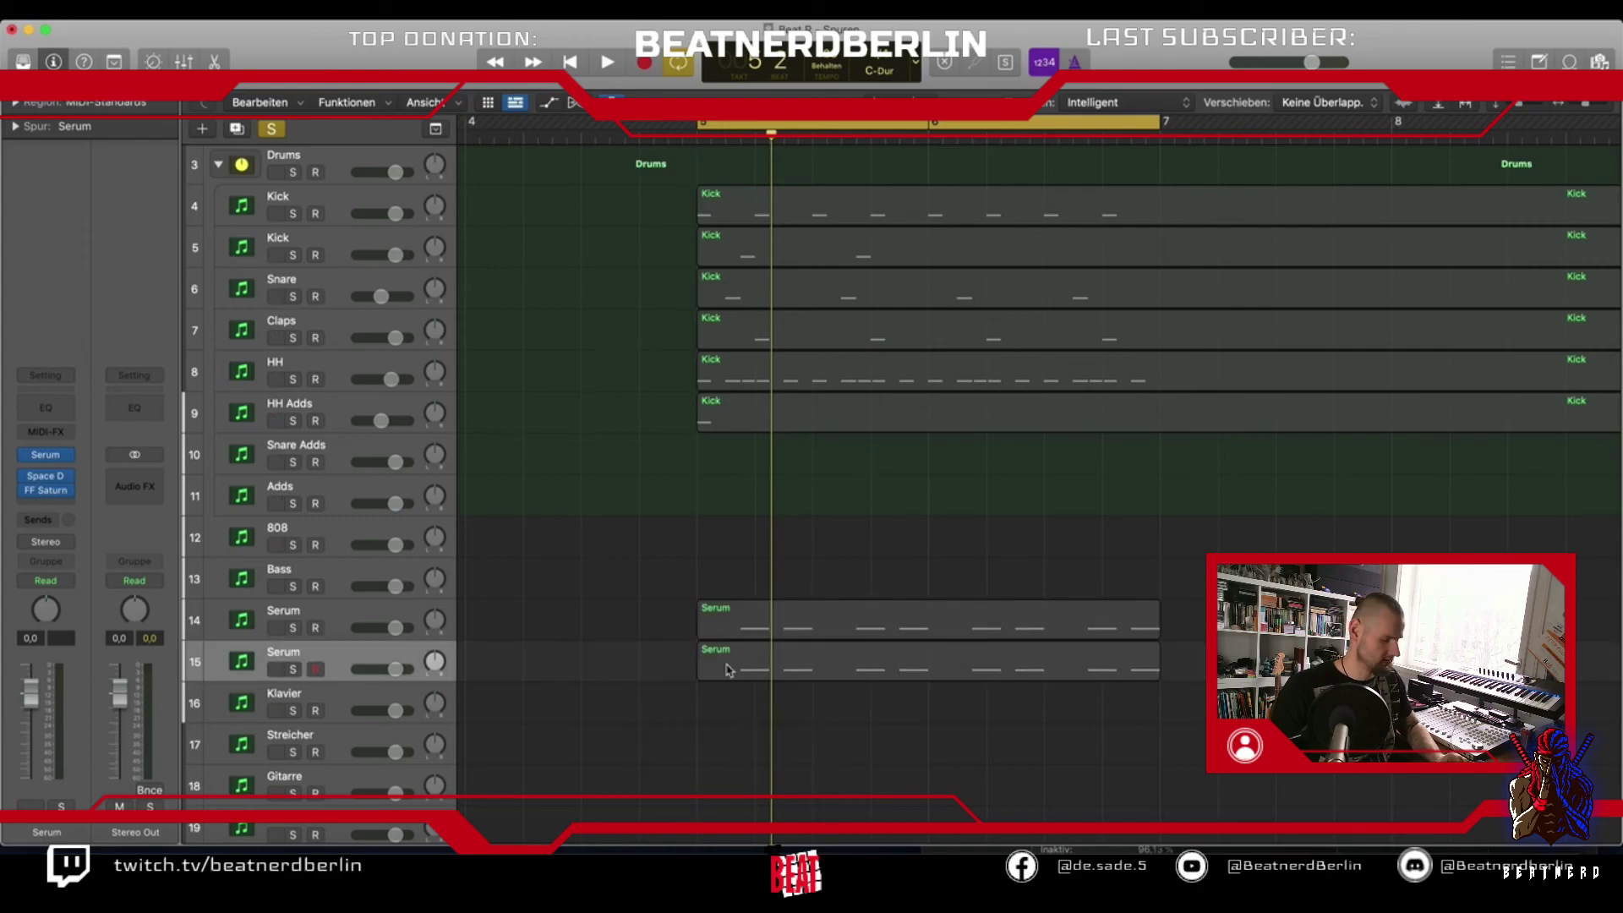
Delete all notes except the first in the copied Serum region and move that note to the region's start at a lower pitch
{"action": "double_click", "coordinate": [732, 663]}
{"action": "left_click_drag", "start_coordinate": [581, 570], "coordinate": [1059, 678]}
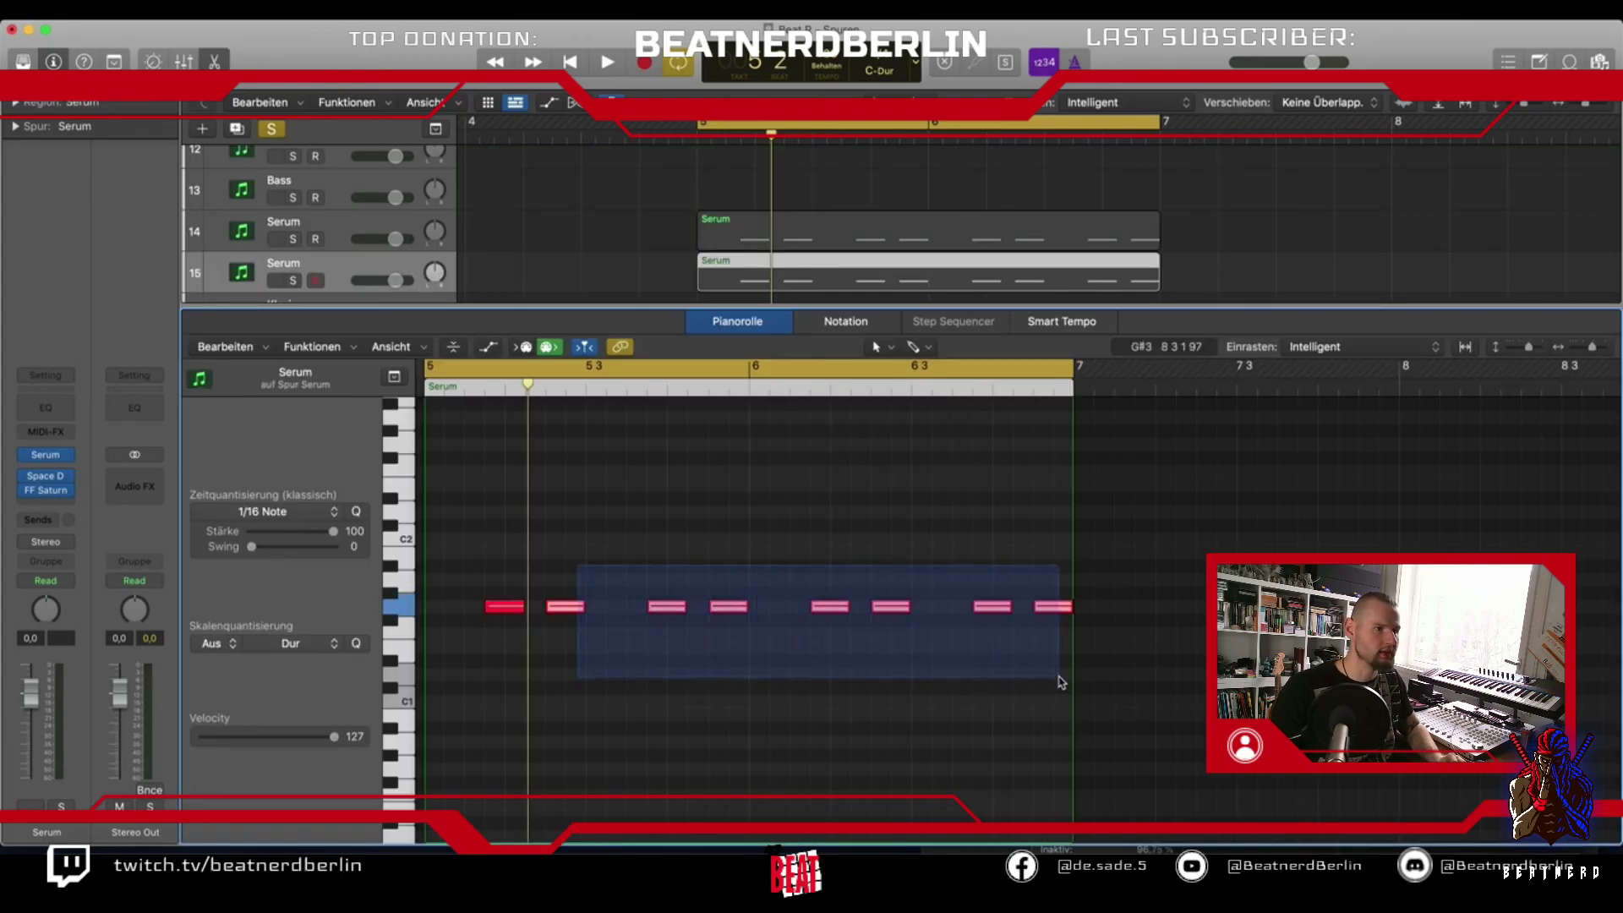
{"action": "key", "text": "Delete"}
{"action": "left_click_drag", "start_coordinate": [497, 613], "coordinate": [440, 653]}
{"action": "scroll", "coordinate": [435, 609], "scroll_direction": "up", "scroll_amount": 5}
{"action": "key", "text": "p"}
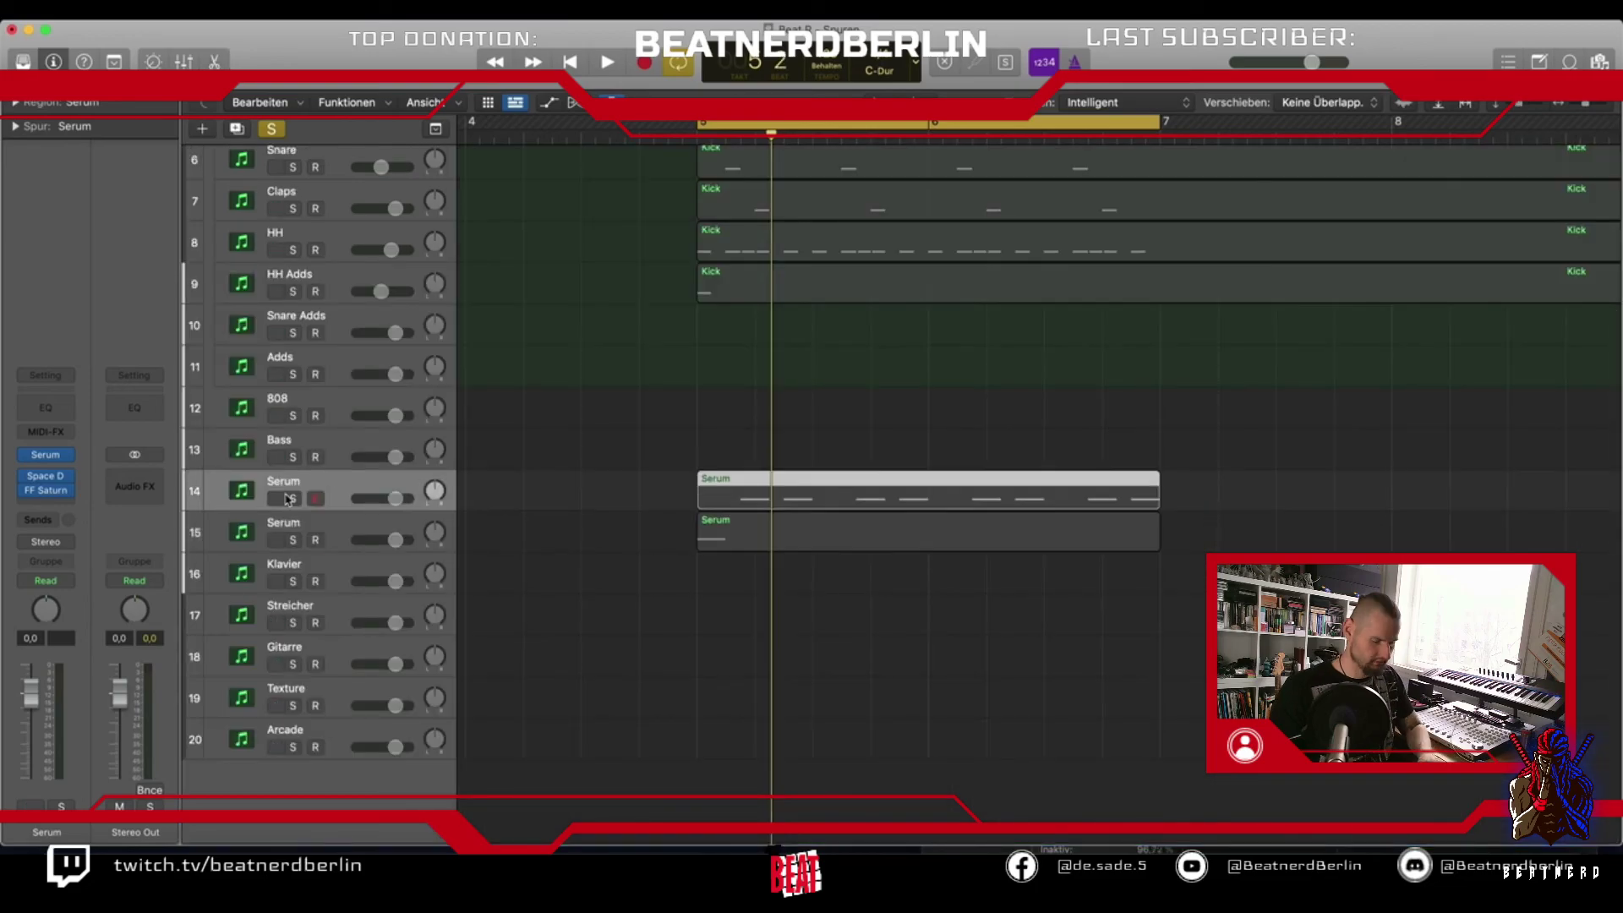
Solo the duplicated Serum track, compare its single note with Beat_bip and take Beat_bip out of solo
{"action": "left_click", "coordinate": [294, 499]}
{"action": "left_click", "coordinate": [315, 499]}
{"action": "left_click", "coordinate": [300, 525]}
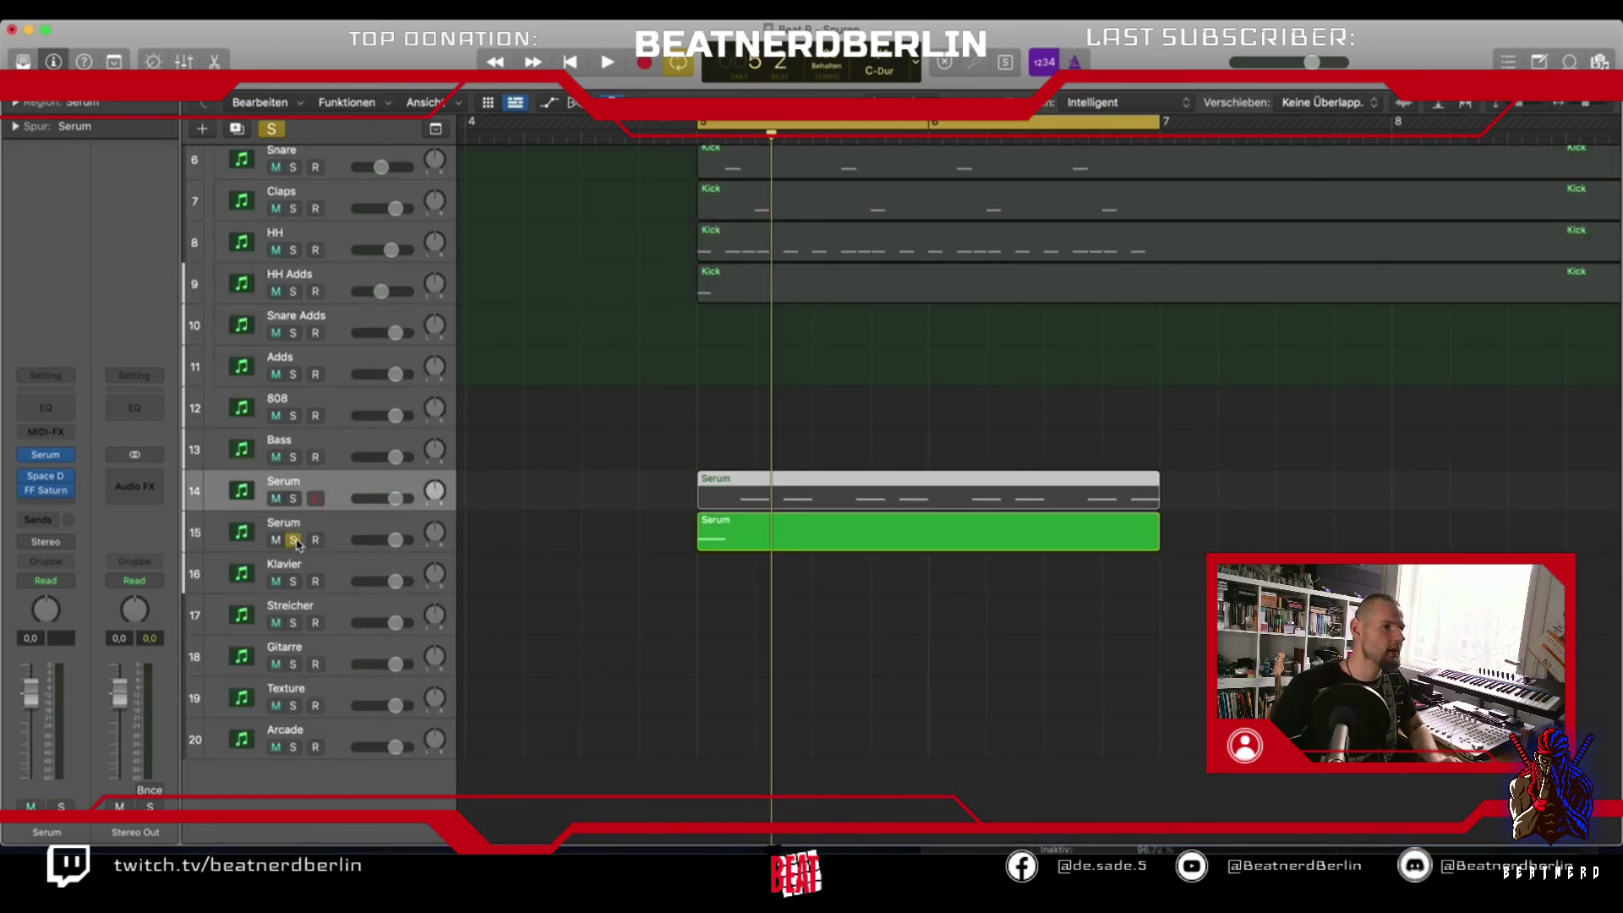
{"action": "scroll", "coordinate": [369, 239], "scroll_direction": "up", "scroll_amount": 5}
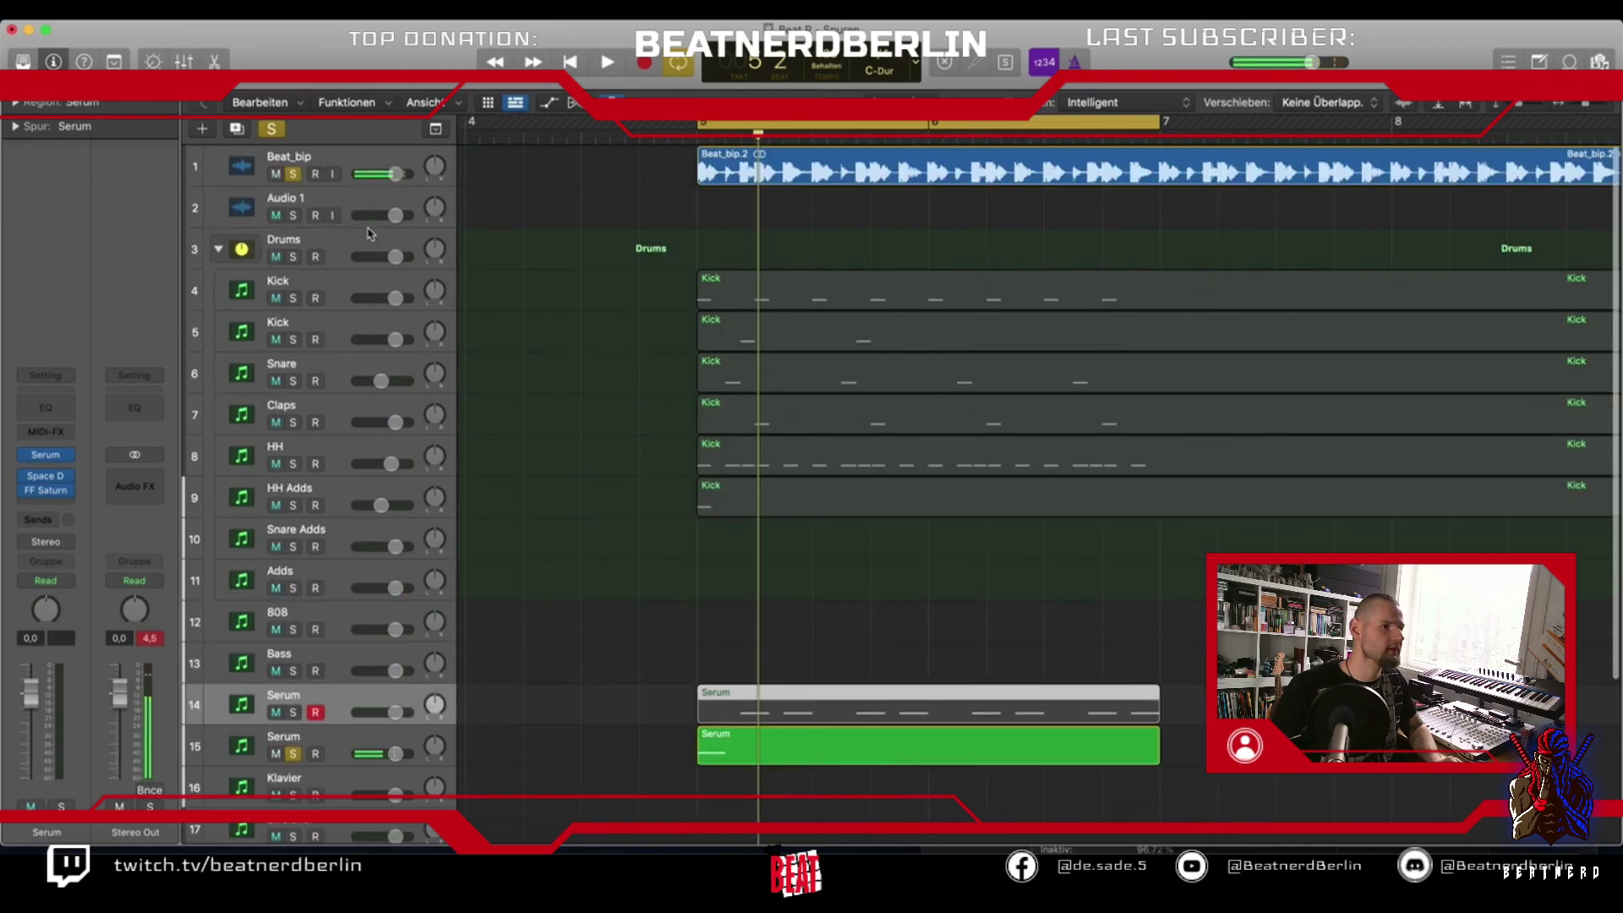
{"action": "key", "text": "space"}
{"action": "key", "text": "space"}
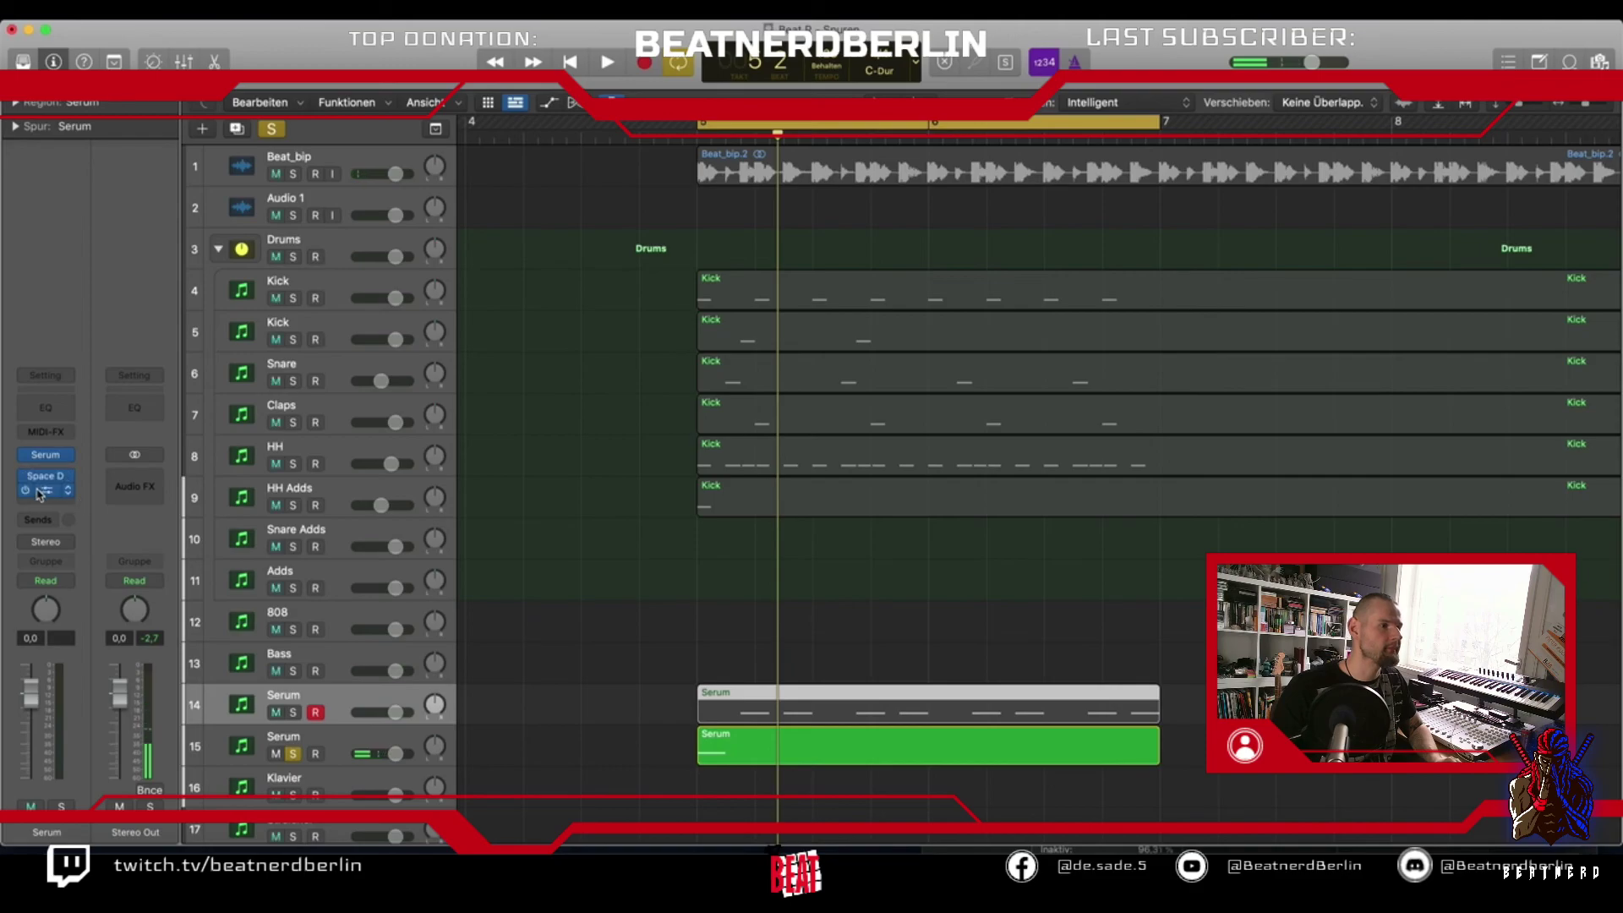
Open the Serum synth and load the PL Beepy ting [GI] preset
{"action": "left_click", "coordinate": [46, 457]}
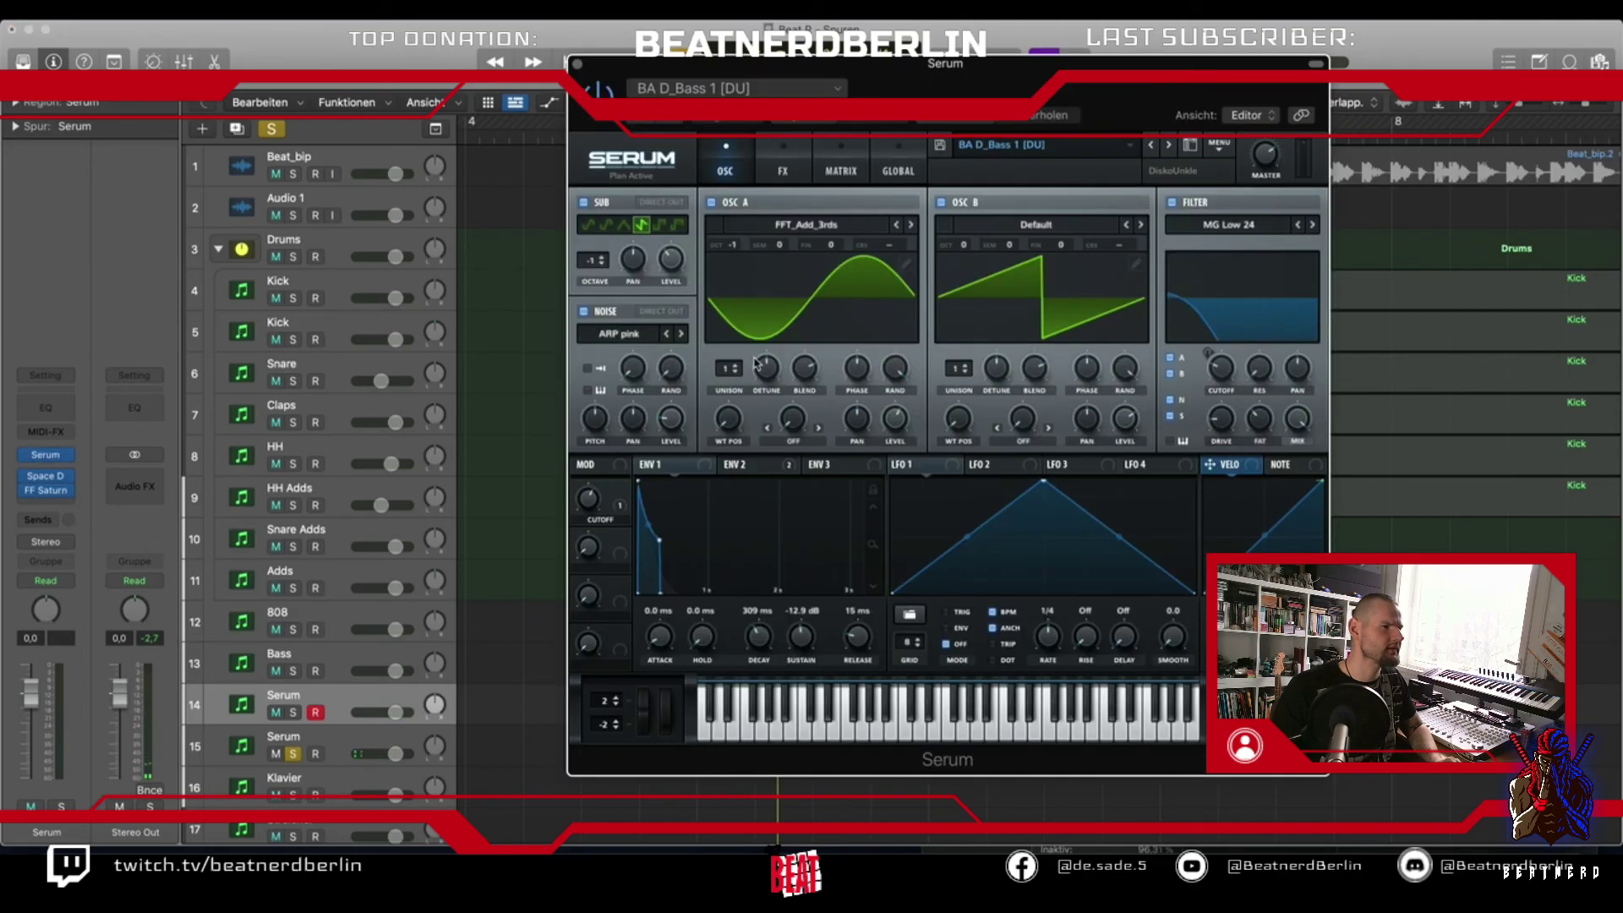
{"action": "left_click", "coordinate": [1130, 146]}
{"action": "mouse_move", "coordinate": [1129, 265]}
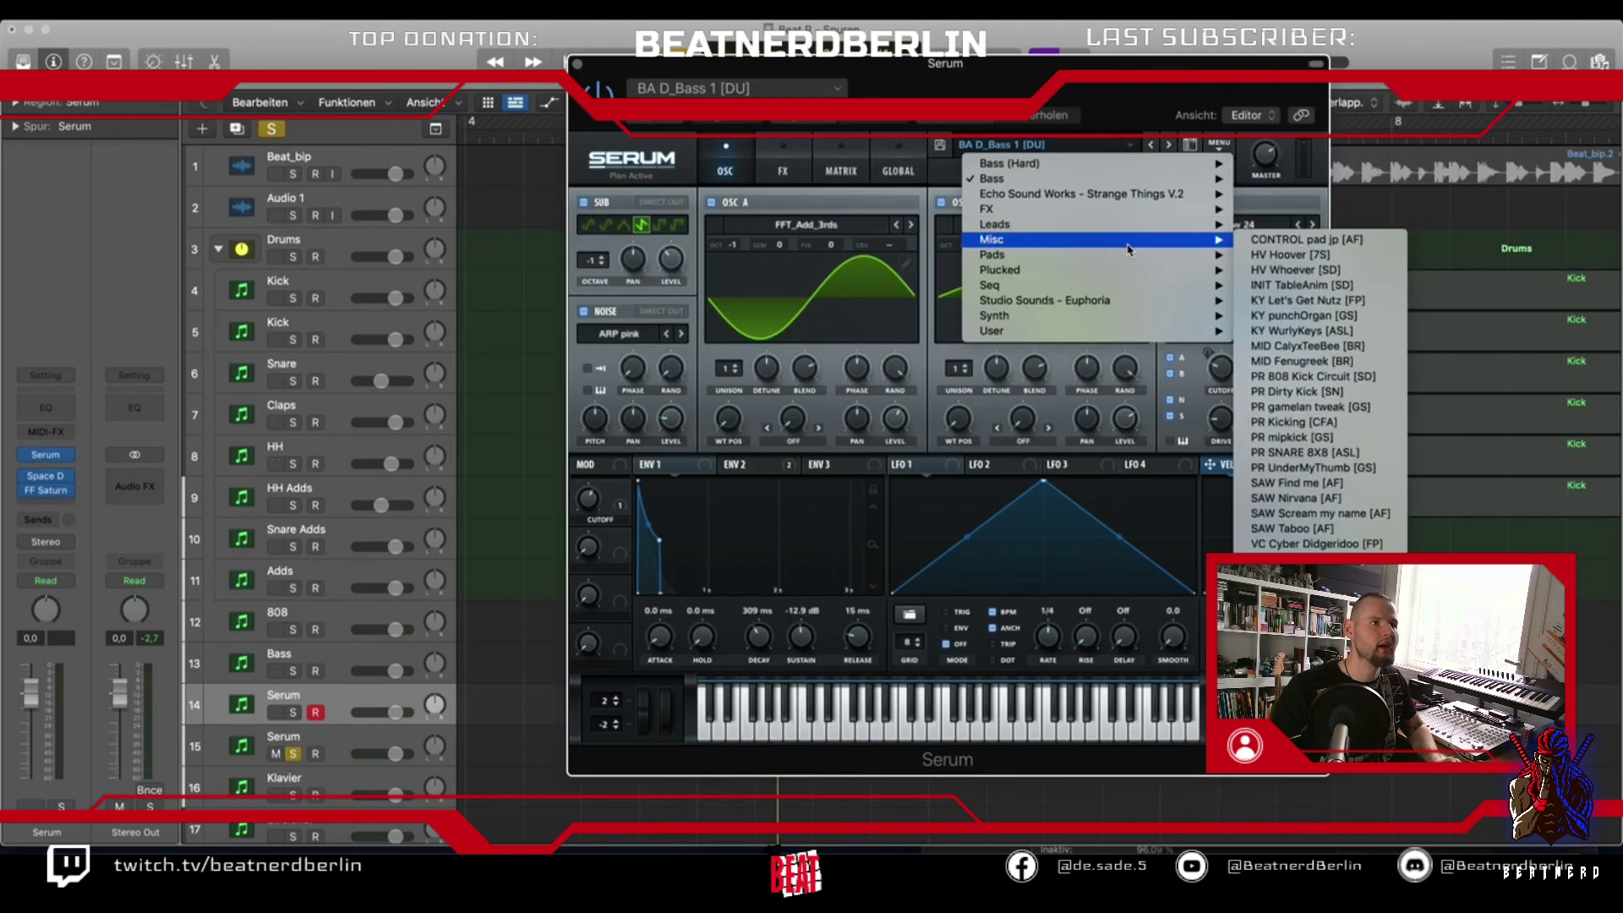
{"action": "left_click", "coordinate": [1290, 272]}
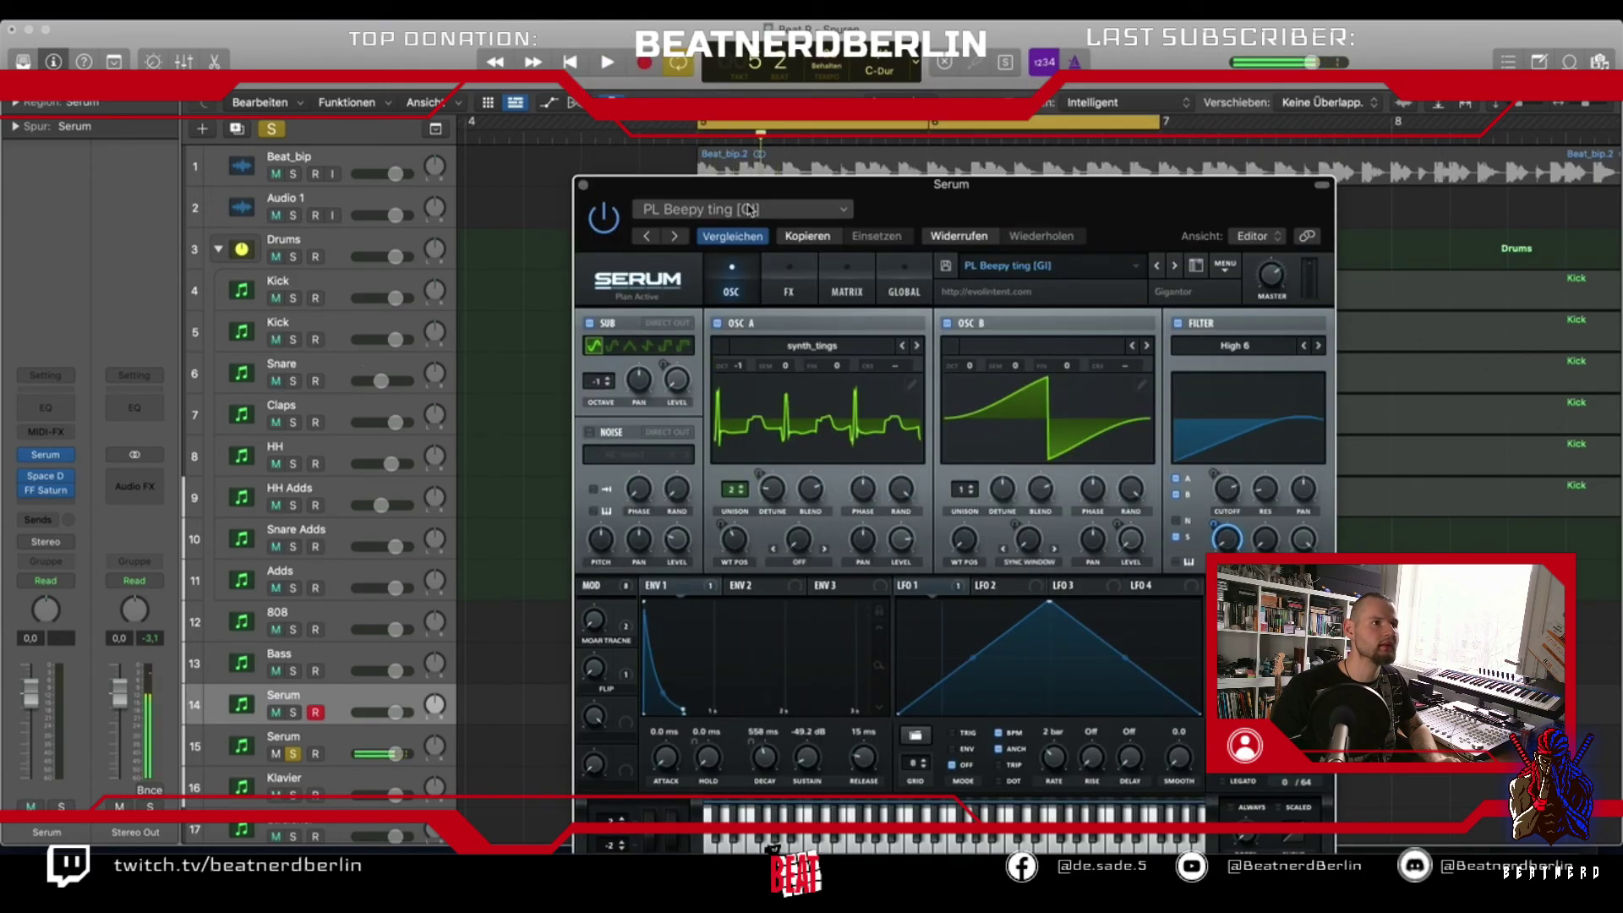
Step forward through the Serum presets past PL Big Bells [AS] to load PL Cliche d00t [GI]
{"action": "left_click_drag", "start_coordinate": [744, 184], "coordinate": [576, 84]}
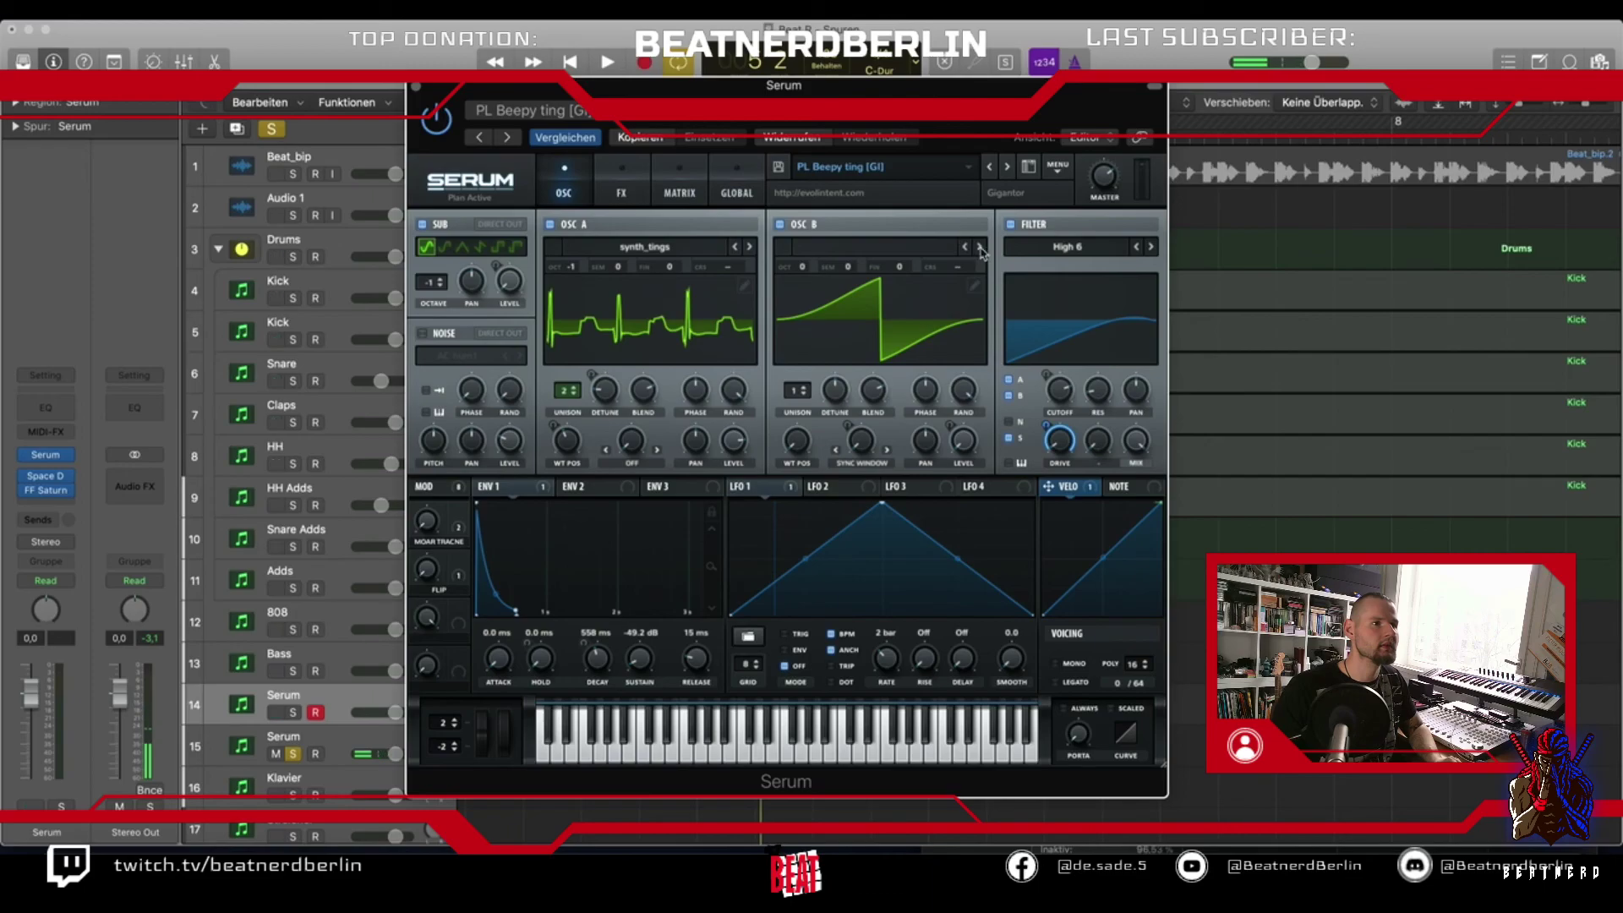
{"action": "left_click", "coordinate": [1006, 168]}
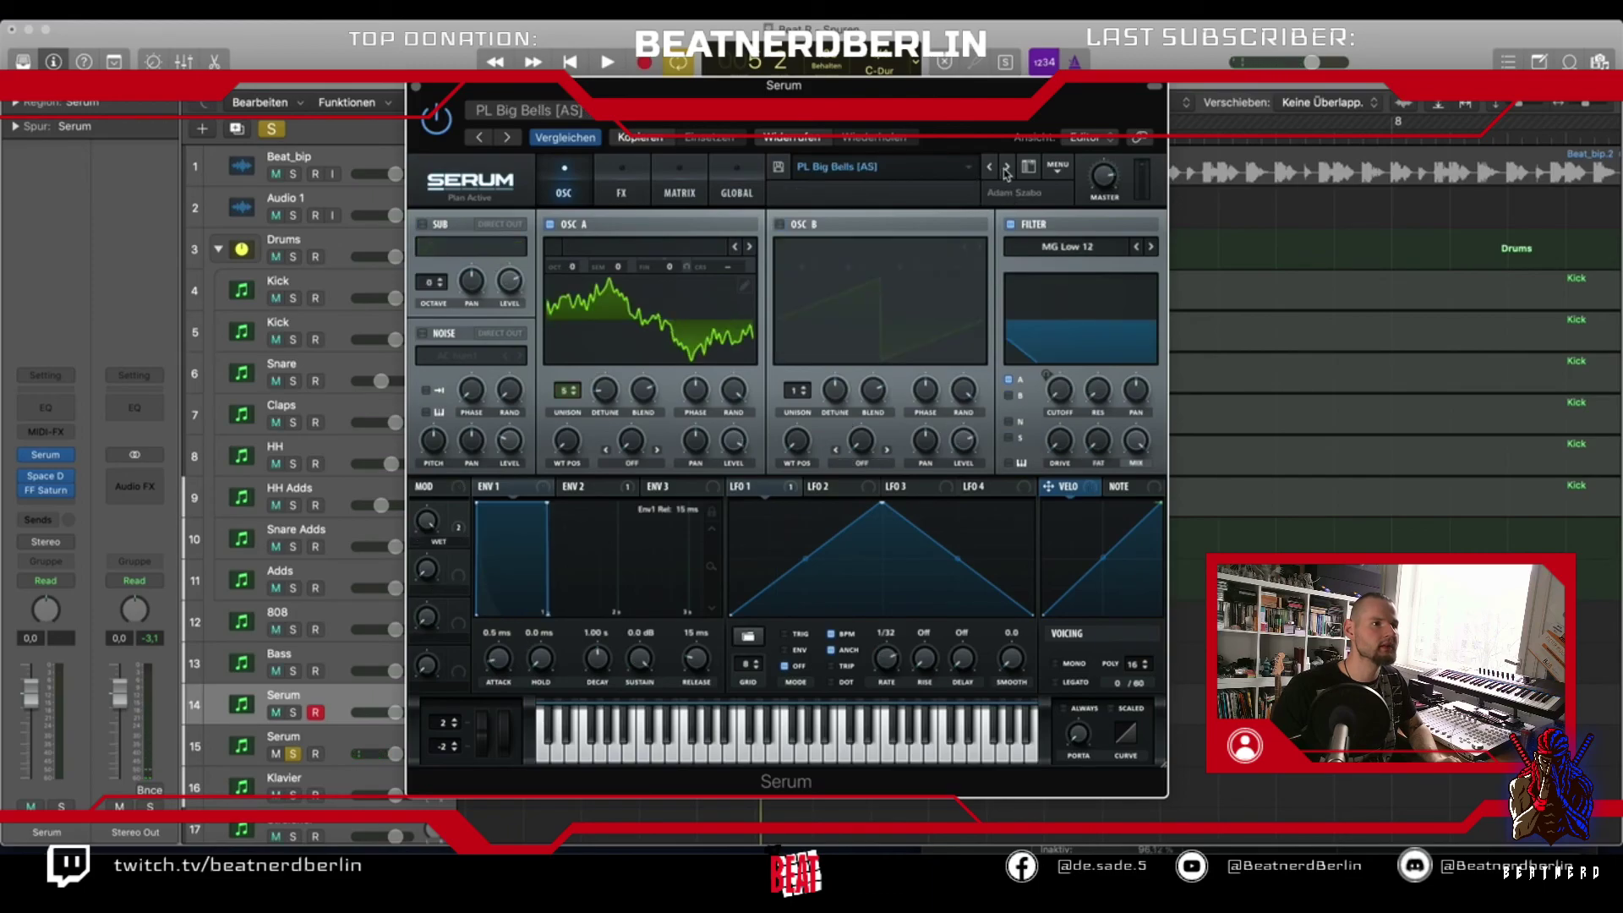
{"action": "left_click", "coordinate": [1006, 168]}
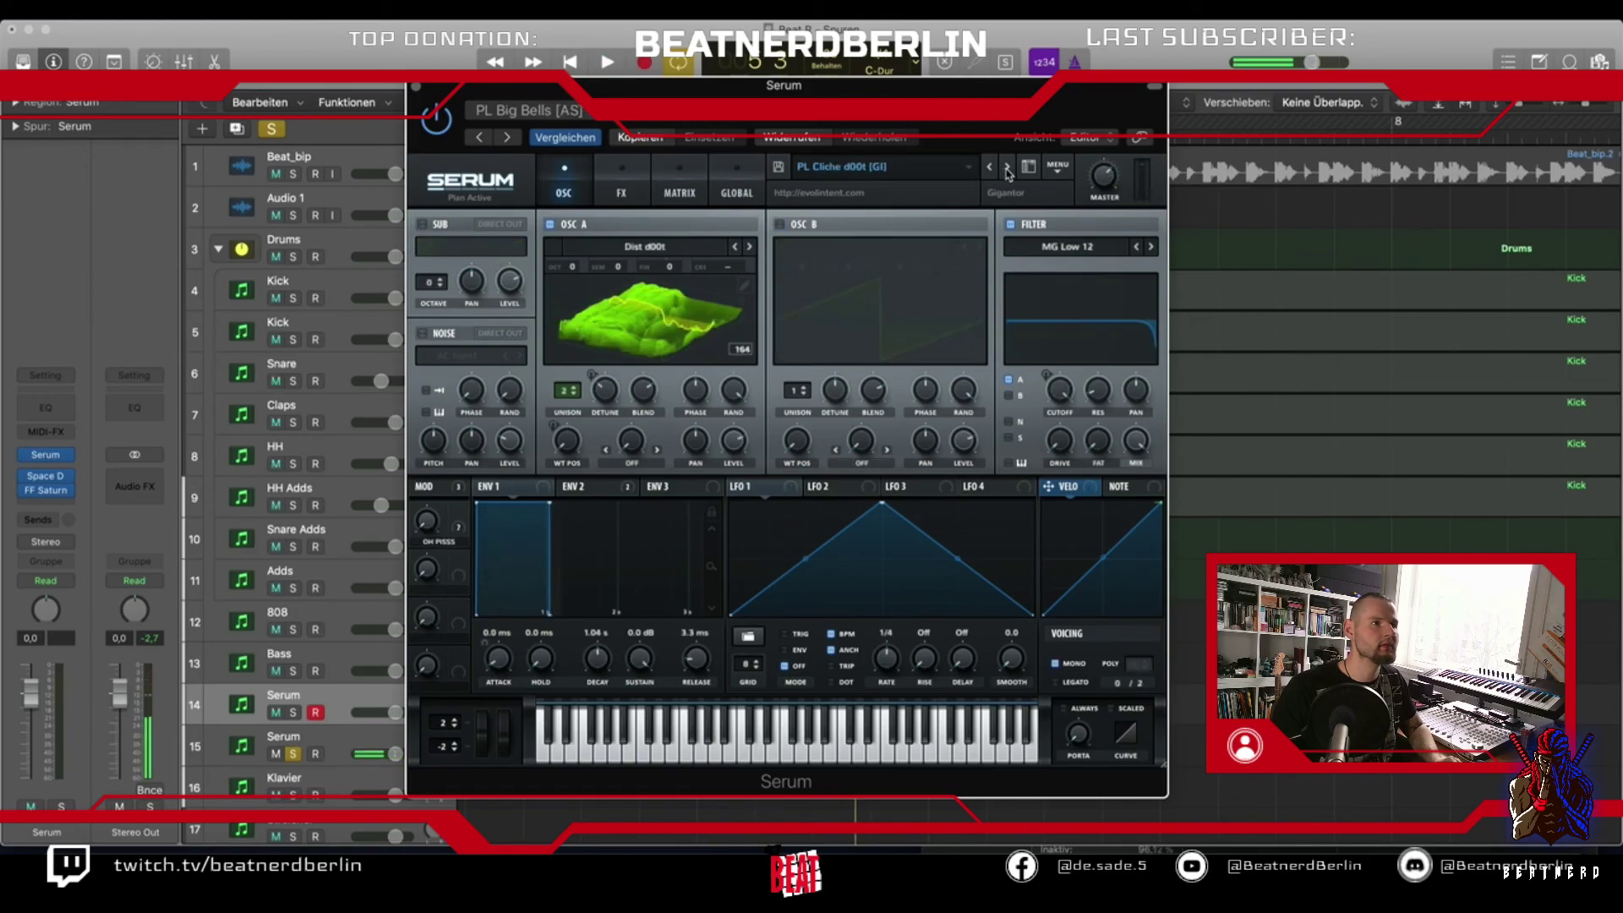
{"action": "left_click_drag", "start_coordinate": [976, 90], "coordinate": [1167, 262]}
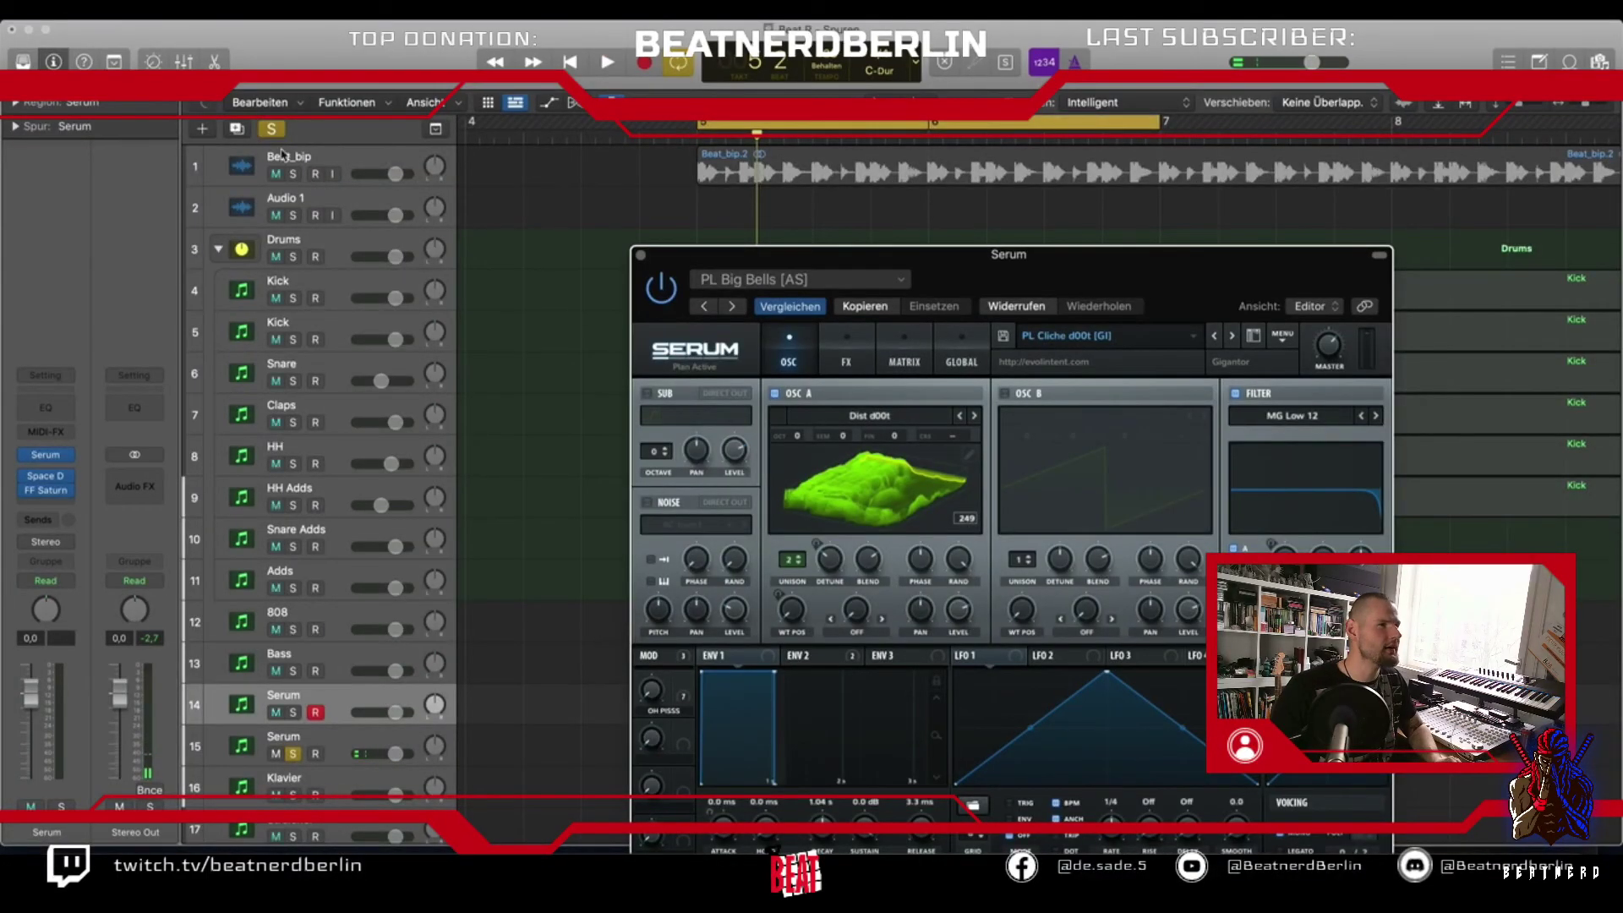
Take the tracks out of solo, play Beat_bip with the arrangement, mute Beat_bip and close the Serum synth
{"action": "left_click", "coordinate": [293, 174]}
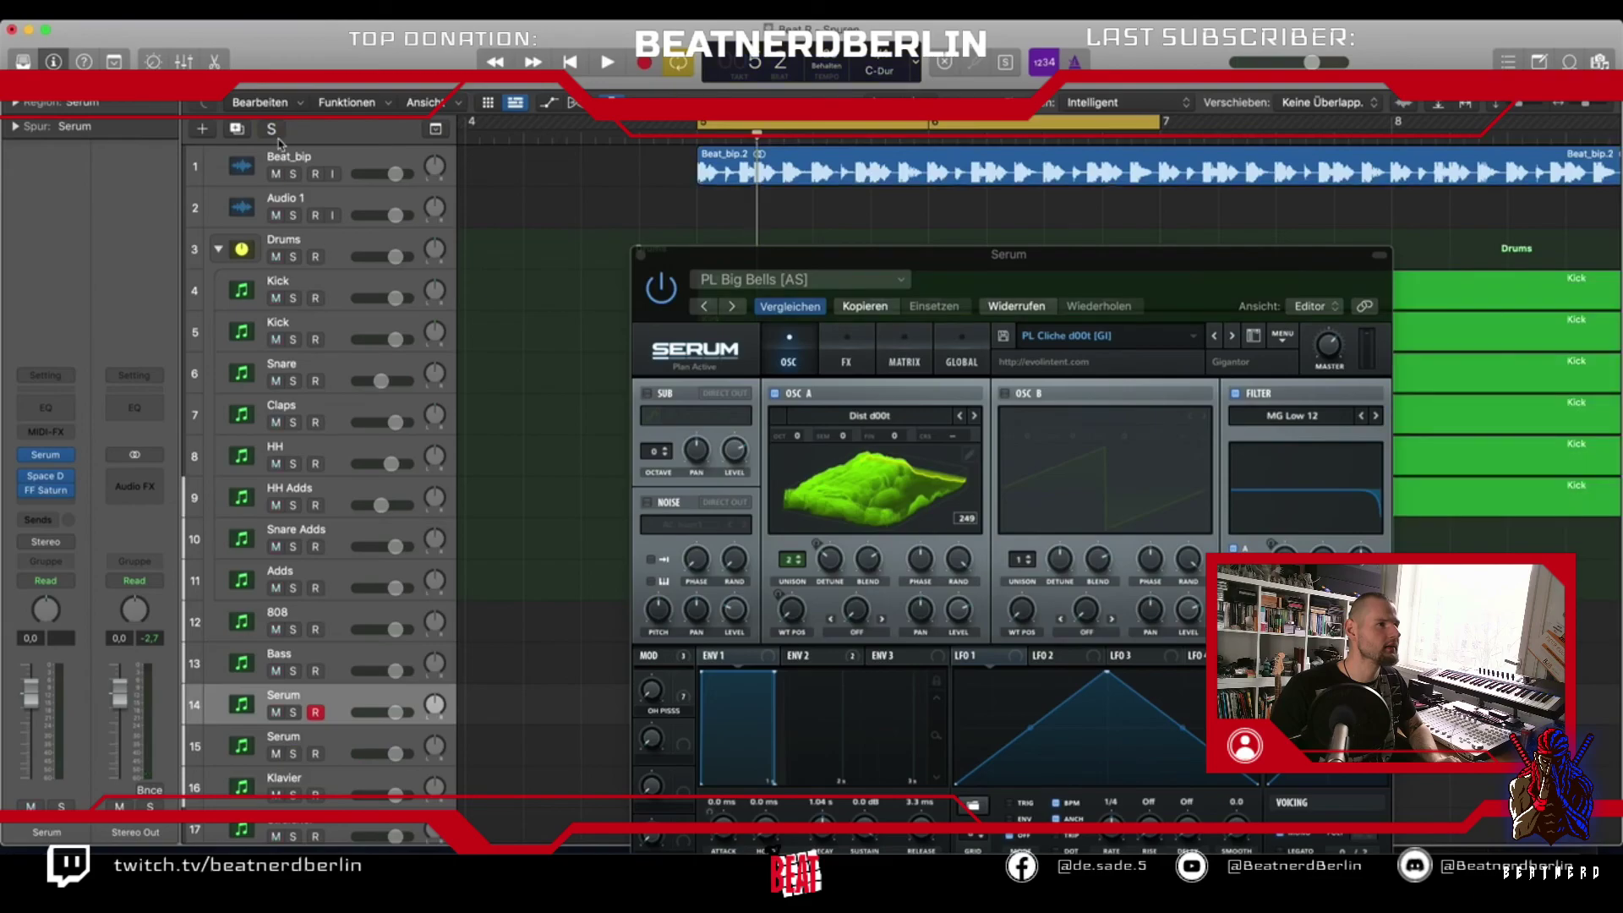
{"action": "key", "text": "space"}
{"action": "left_click", "coordinate": [293, 174]}
{"action": "key", "text": "space"}
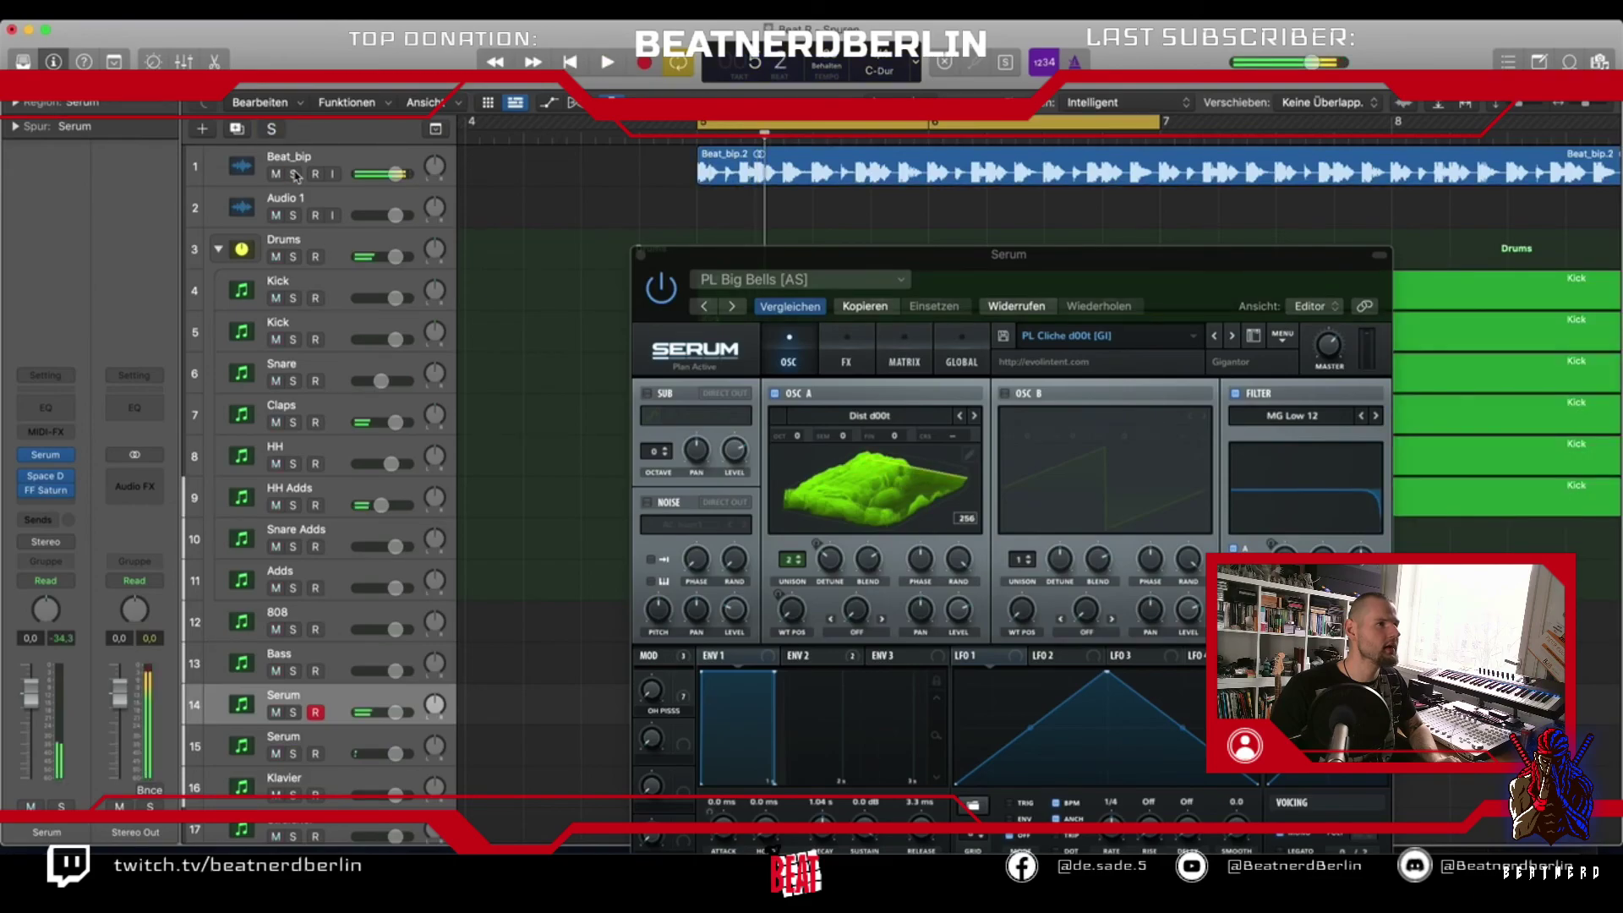
{"action": "scroll", "coordinate": [297, 182], "scroll_direction": "down", "scroll_amount": 2}
{"action": "scroll", "coordinate": [302, 200], "scroll_direction": "up", "scroll_amount": 2}
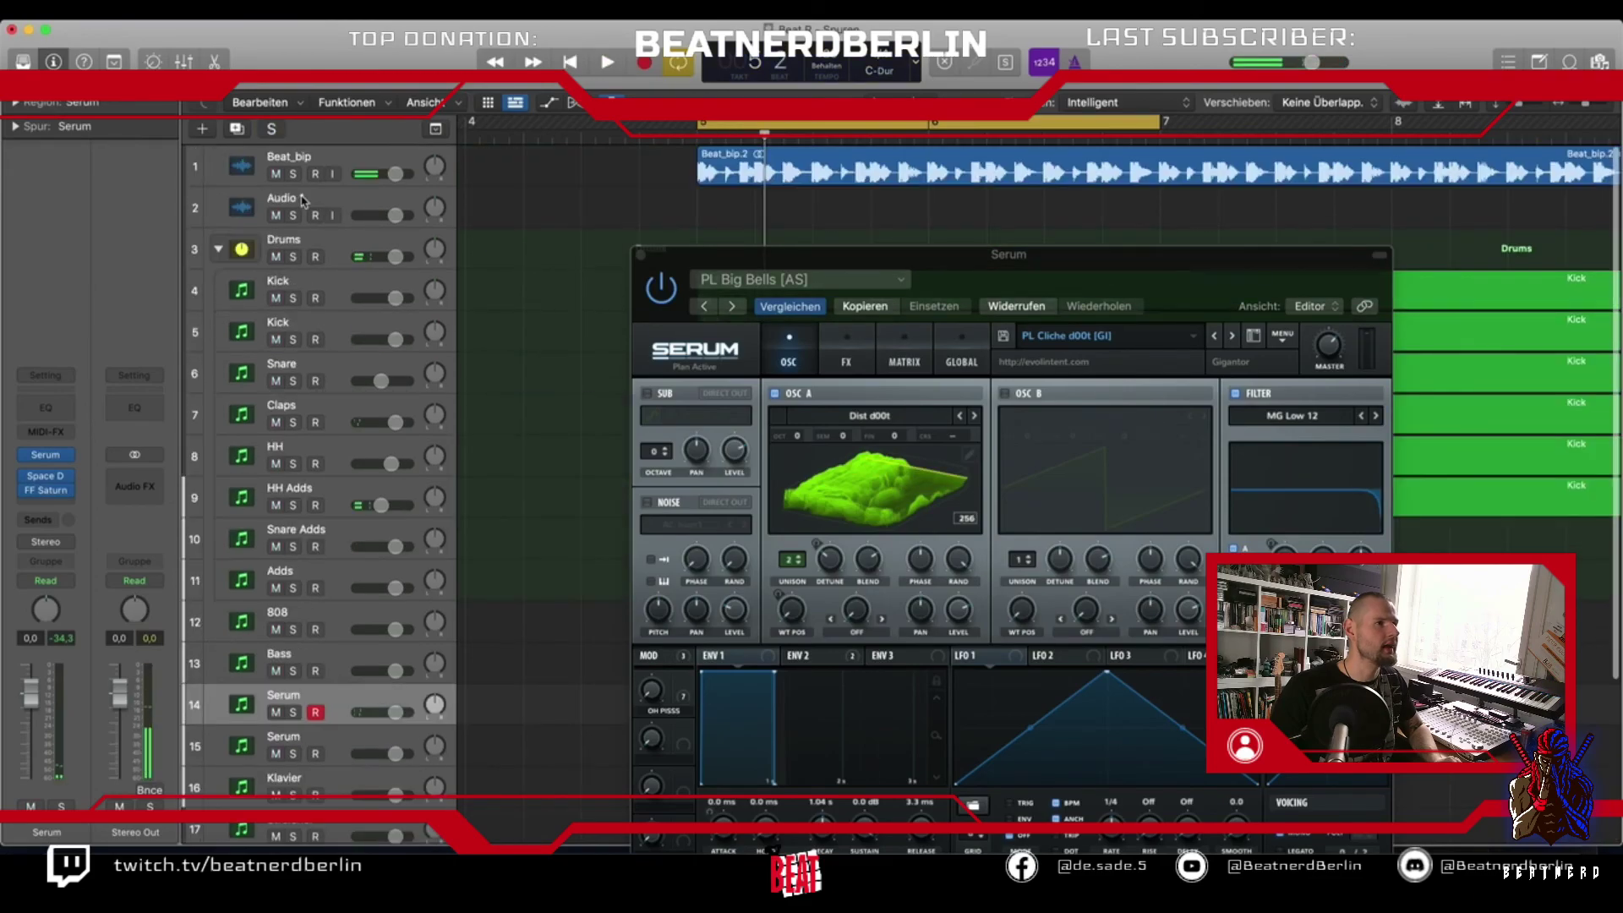
{"action": "left_click", "coordinate": [275, 174]}
{"action": "left_click", "coordinate": [639, 256]}
Move the single note in the duplicated Serum region to a higher pitch
{"action": "scroll", "coordinate": [734, 497], "scroll_direction": "down", "scroll_amount": 3}
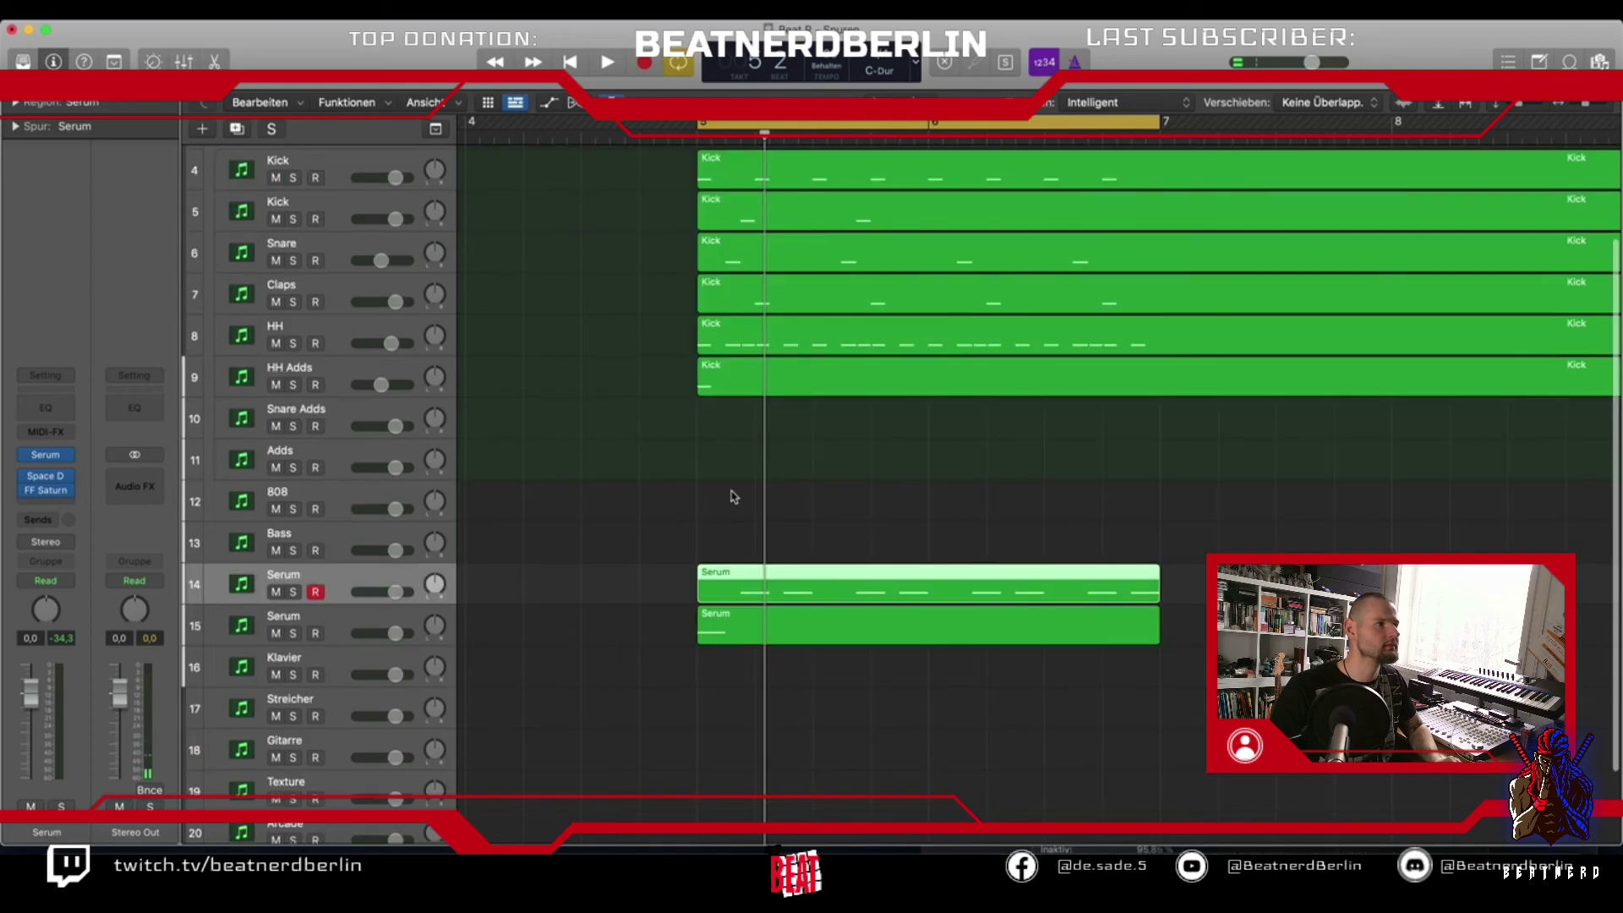
{"action": "key", "text": "e"}
{"action": "left_click", "coordinate": [446, 605]}
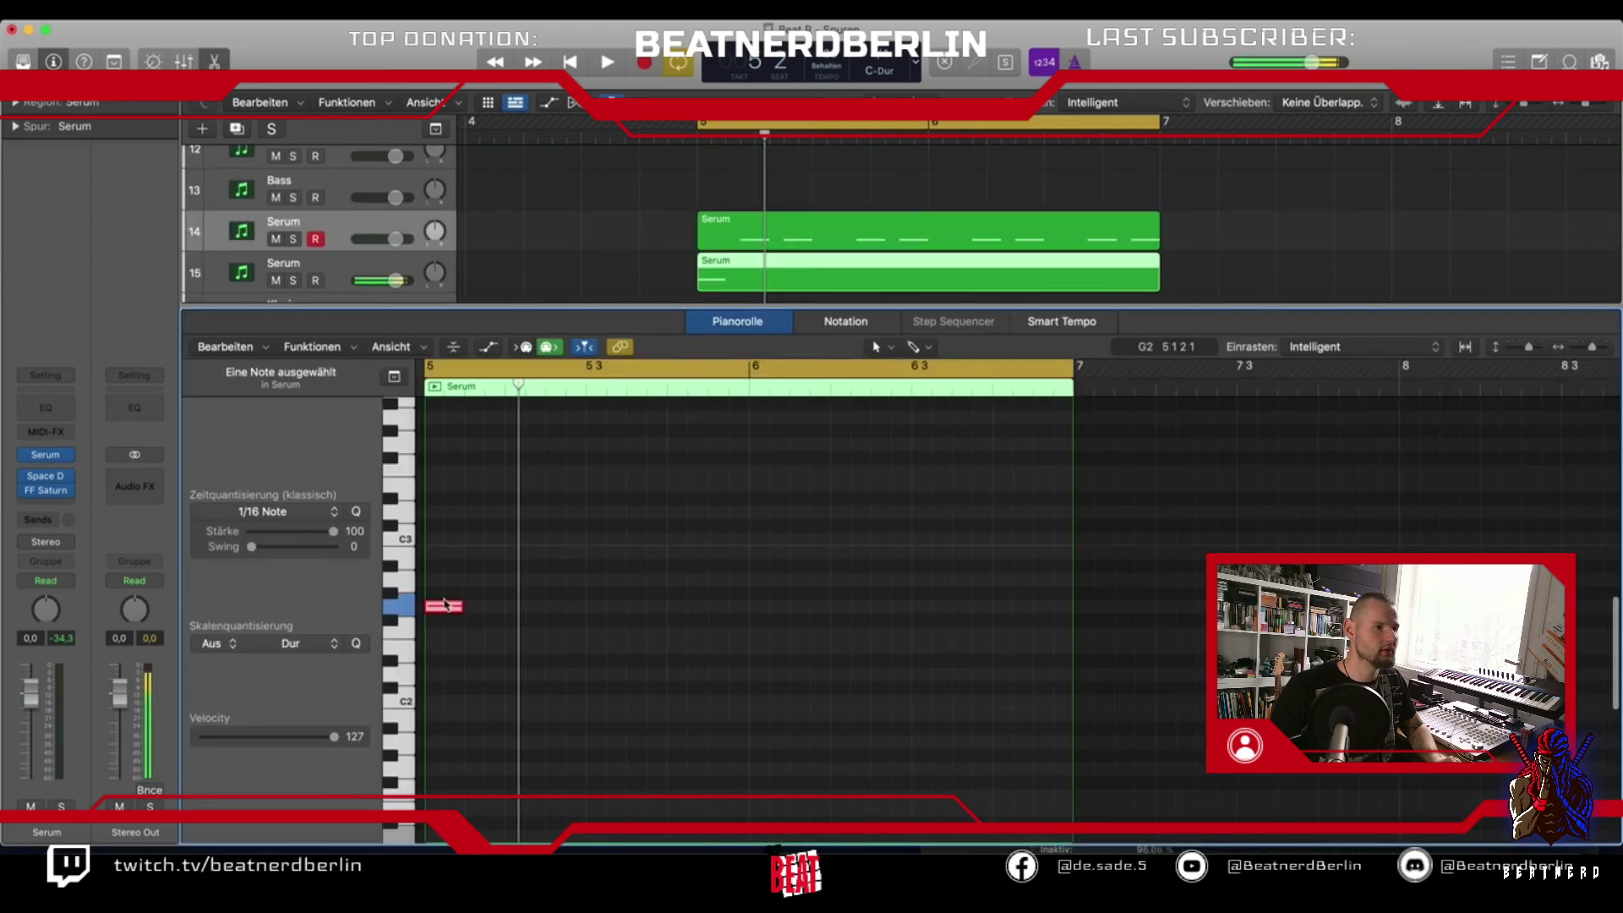
{"action": "left_click_drag", "start_coordinate": [446, 604], "coordinate": [446, 450]}
{"action": "key", "text": "e"}
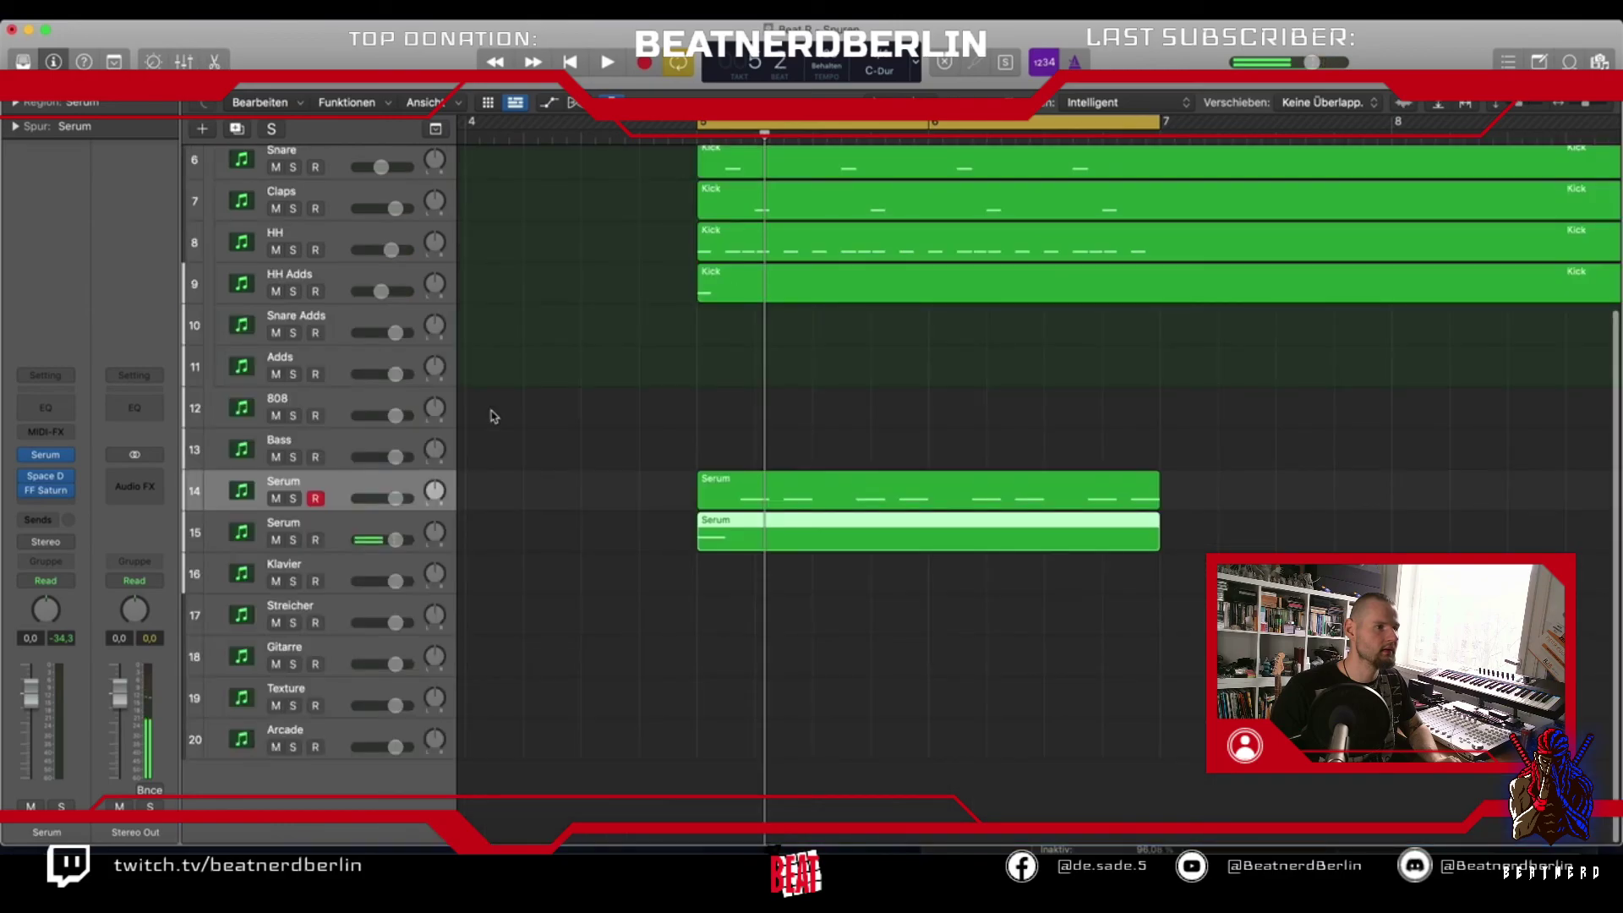
Play Beat_bip alone, return it to muted without solo and solo the duplicated Serum track
{"action": "scroll", "coordinate": [578, 560], "scroll_direction": "up", "scroll_amount": 4}
{"action": "scroll", "coordinate": [577, 590], "scroll_direction": "up", "scroll_amount": 2}
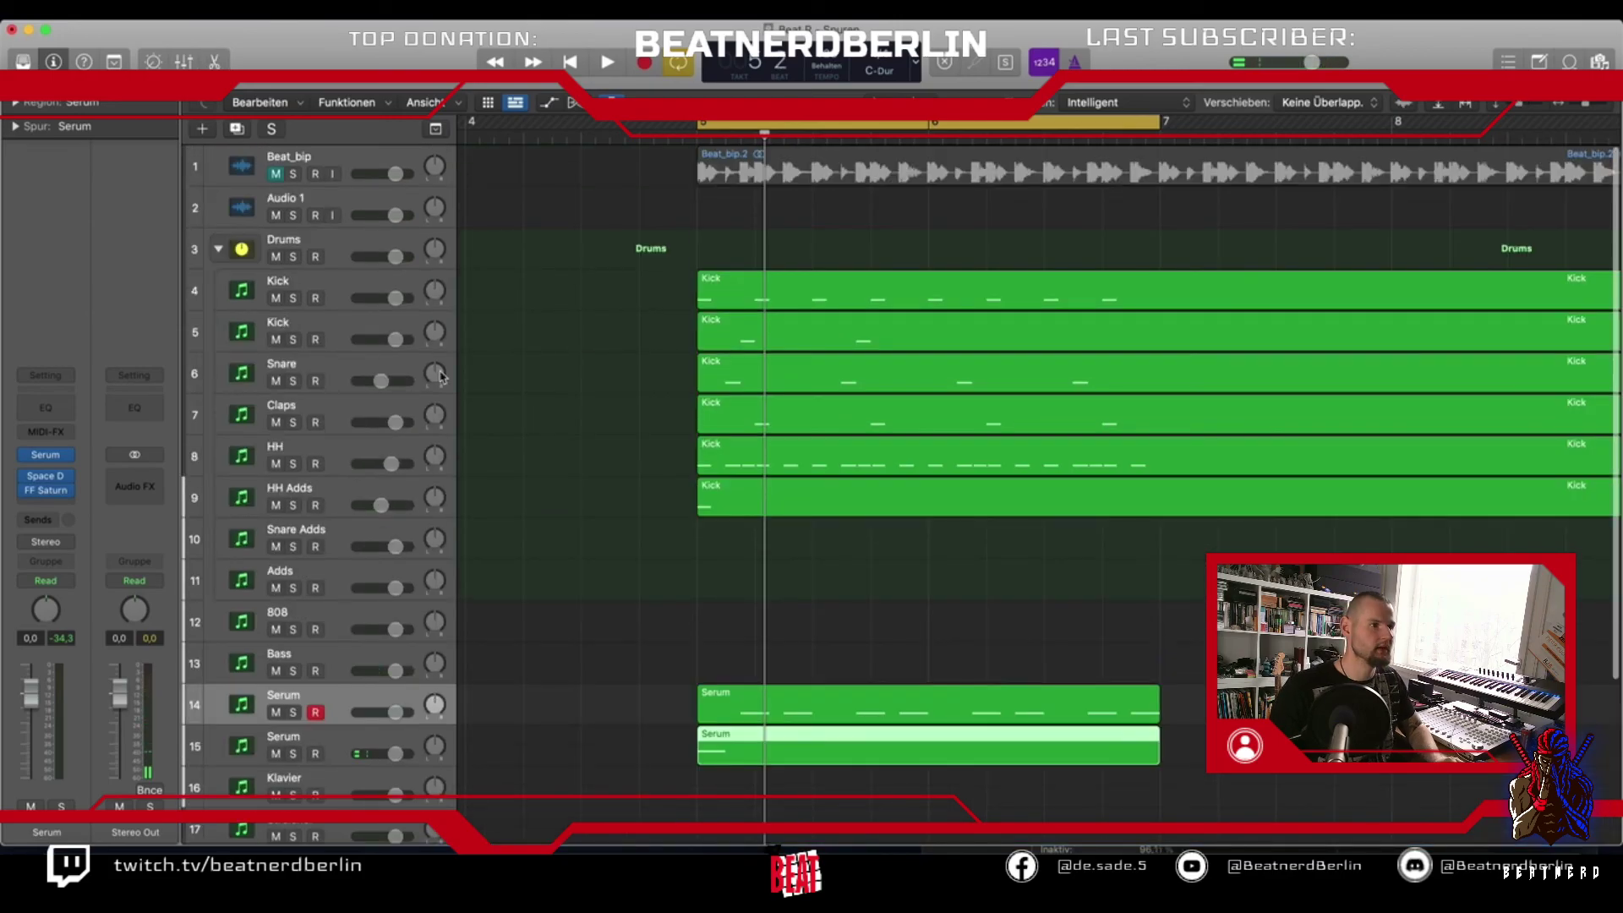
{"action": "left_click", "coordinate": [293, 174]}
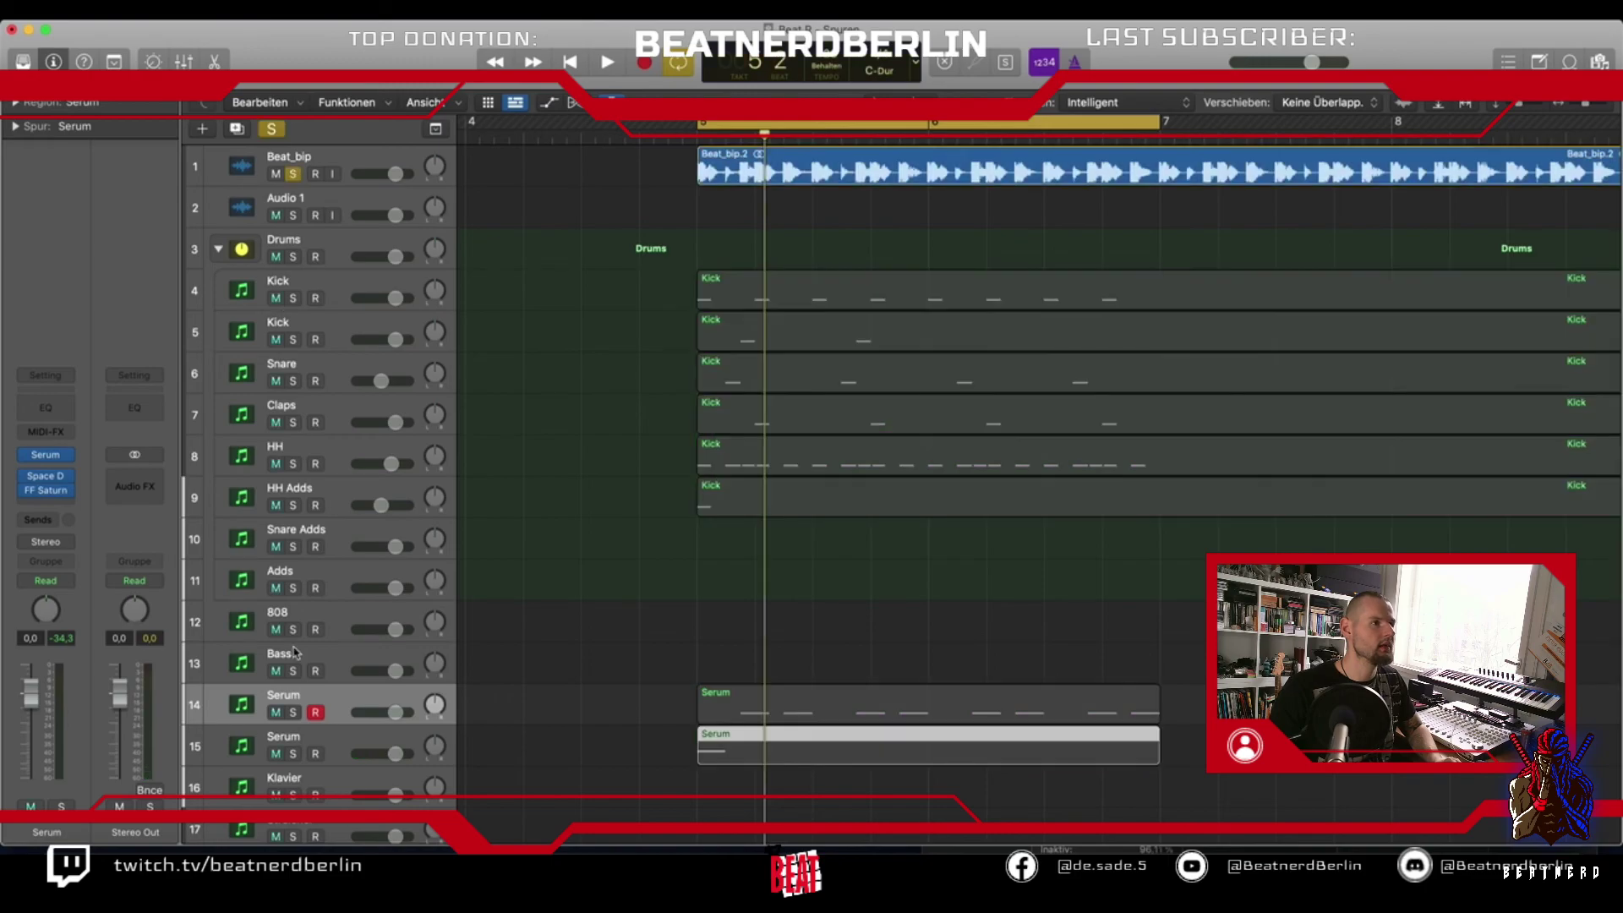
{"action": "key", "text": "space"}
{"action": "key", "text": "space"}
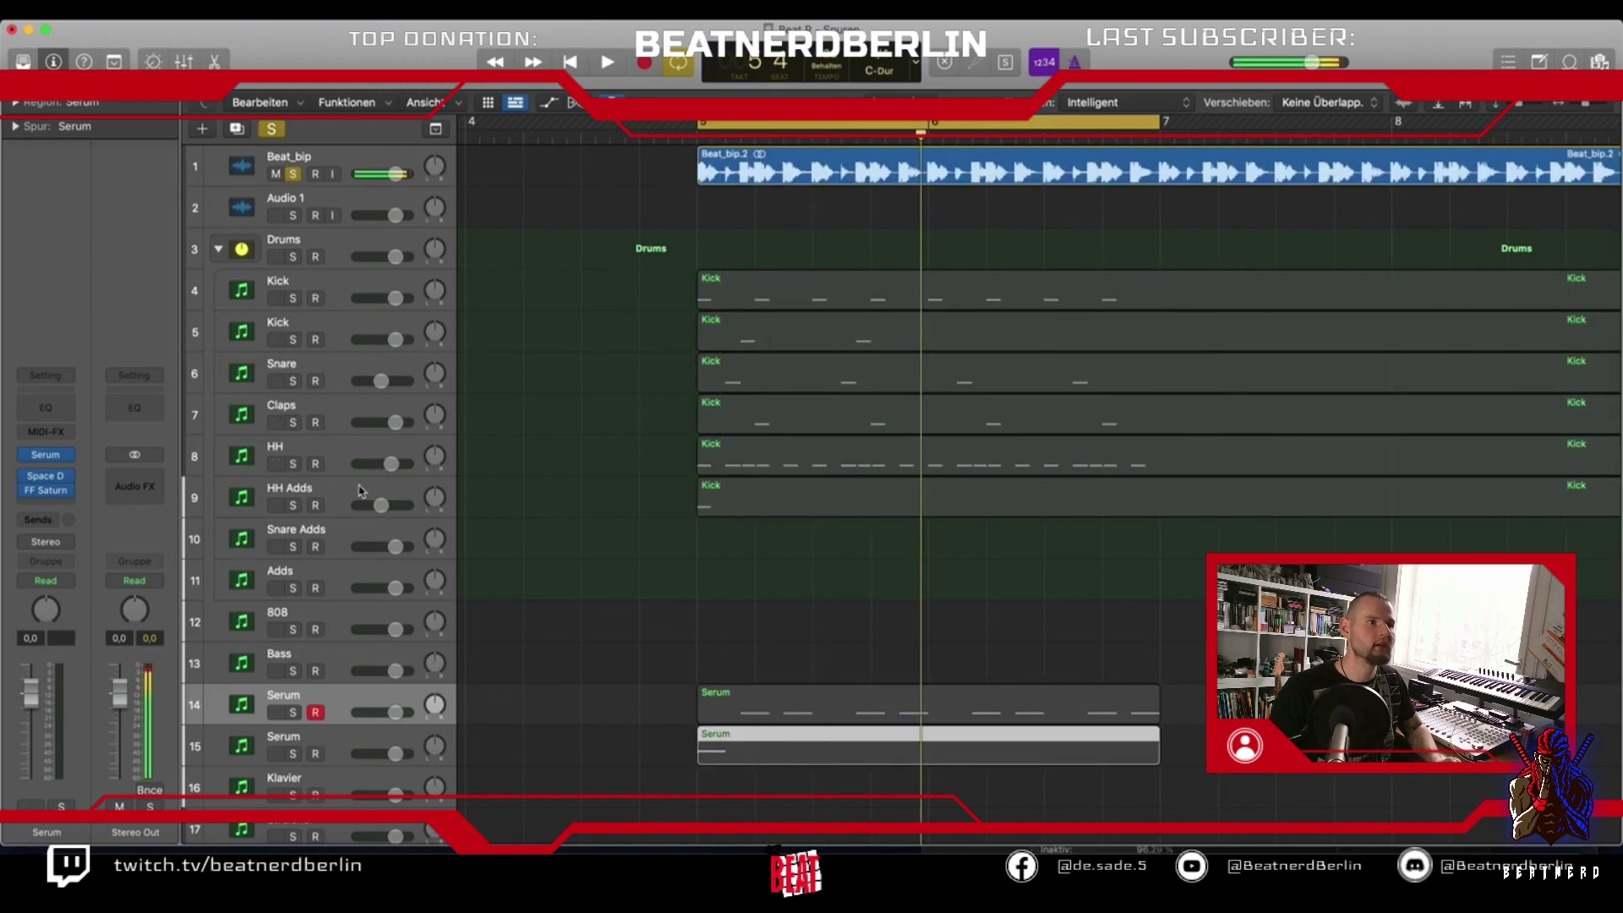
{"action": "left_click", "coordinate": [293, 174]}
{"action": "left_click", "coordinate": [276, 174]}
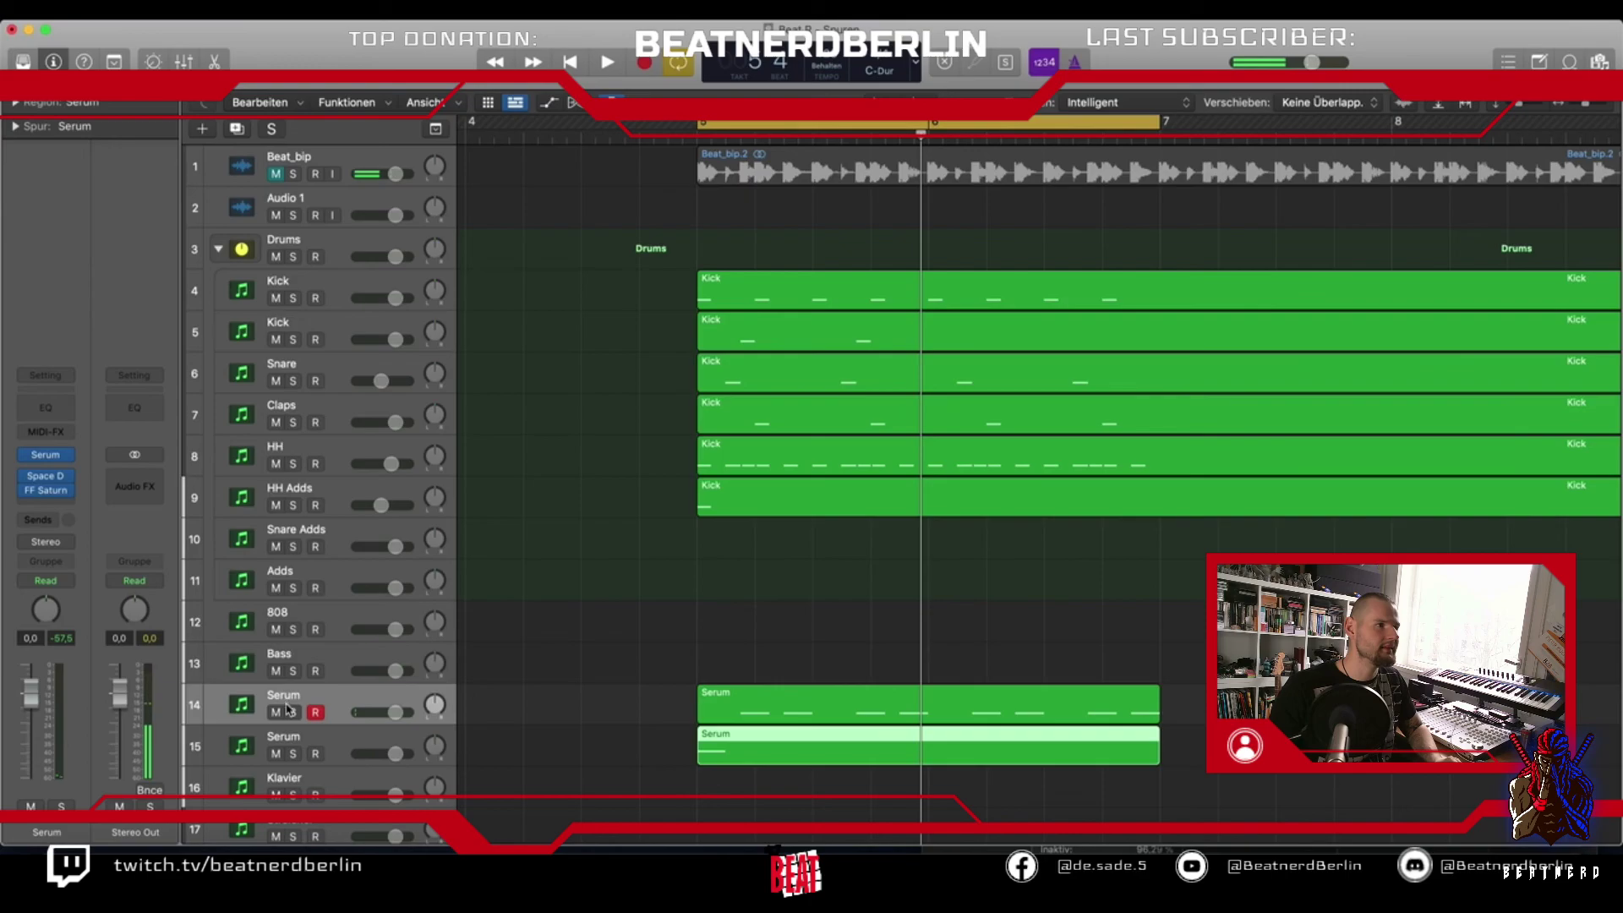
{"action": "left_click", "coordinate": [293, 713]}
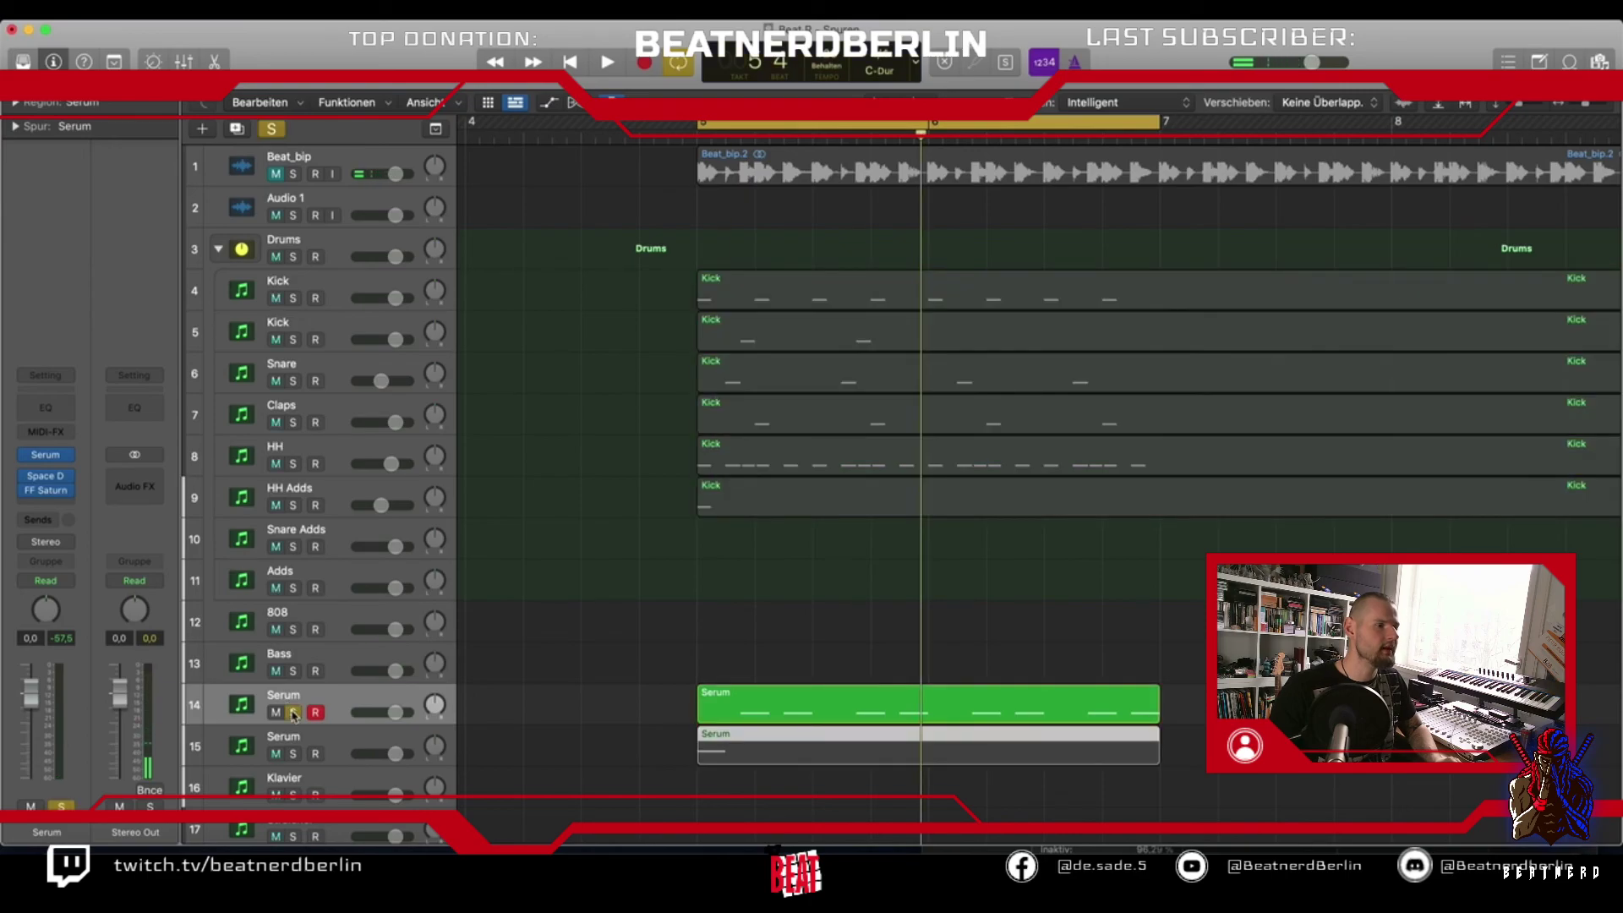
{"action": "left_click", "coordinate": [293, 713]}
{"action": "left_click", "coordinate": [293, 755]}
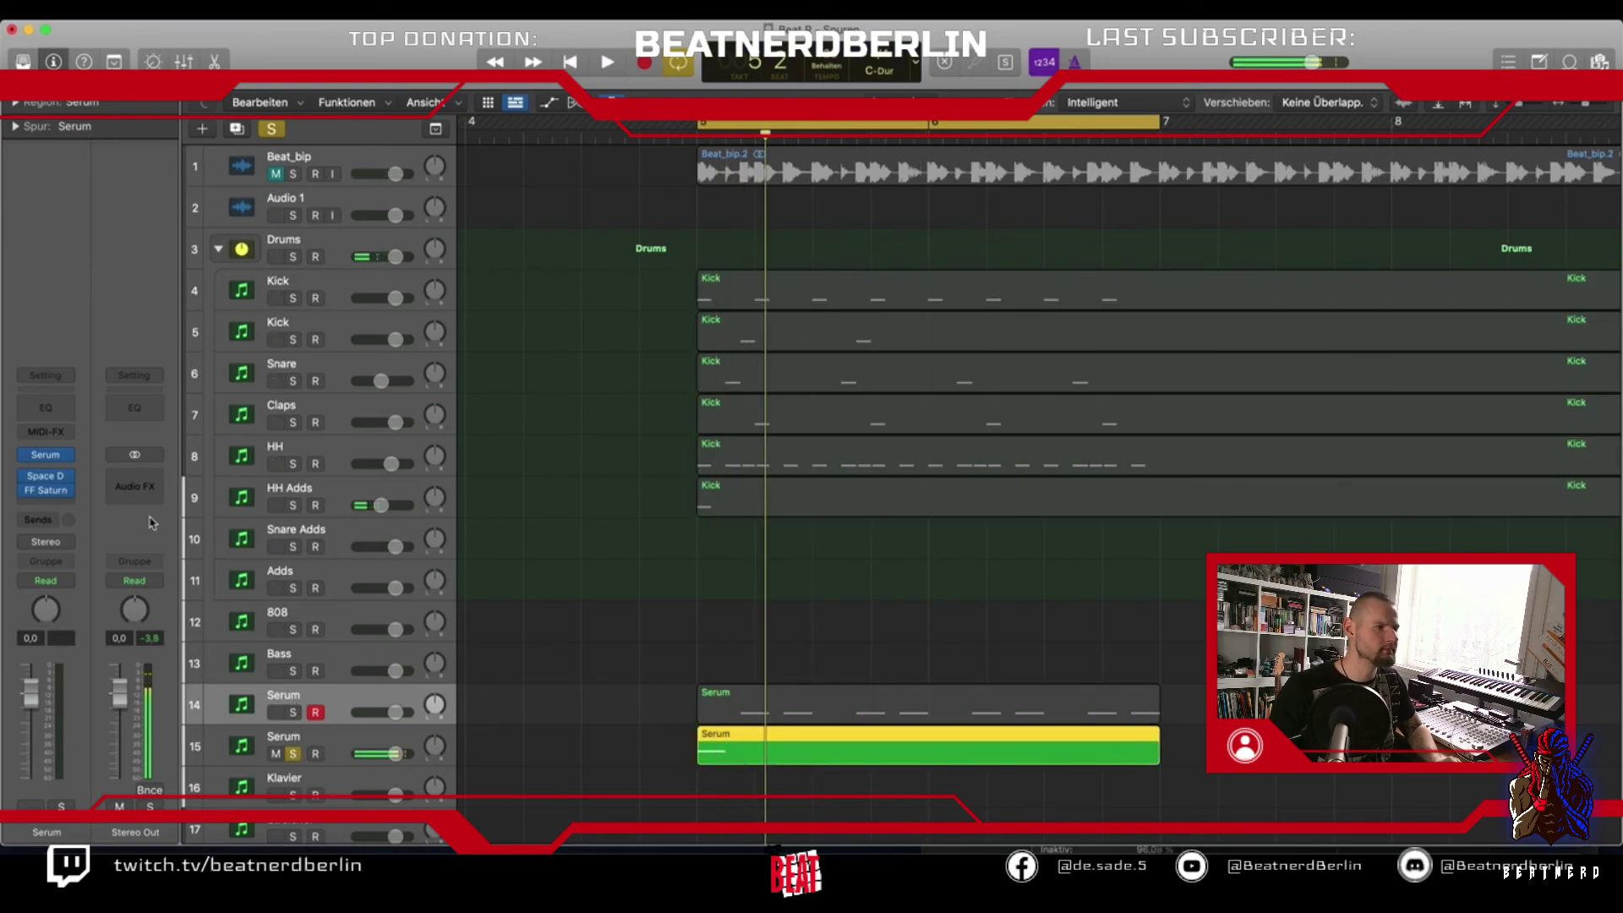
Open the Space Designer reverb on the original Serum track and raise its wet output during playback
{"action": "left_click", "coordinate": [53, 500]}
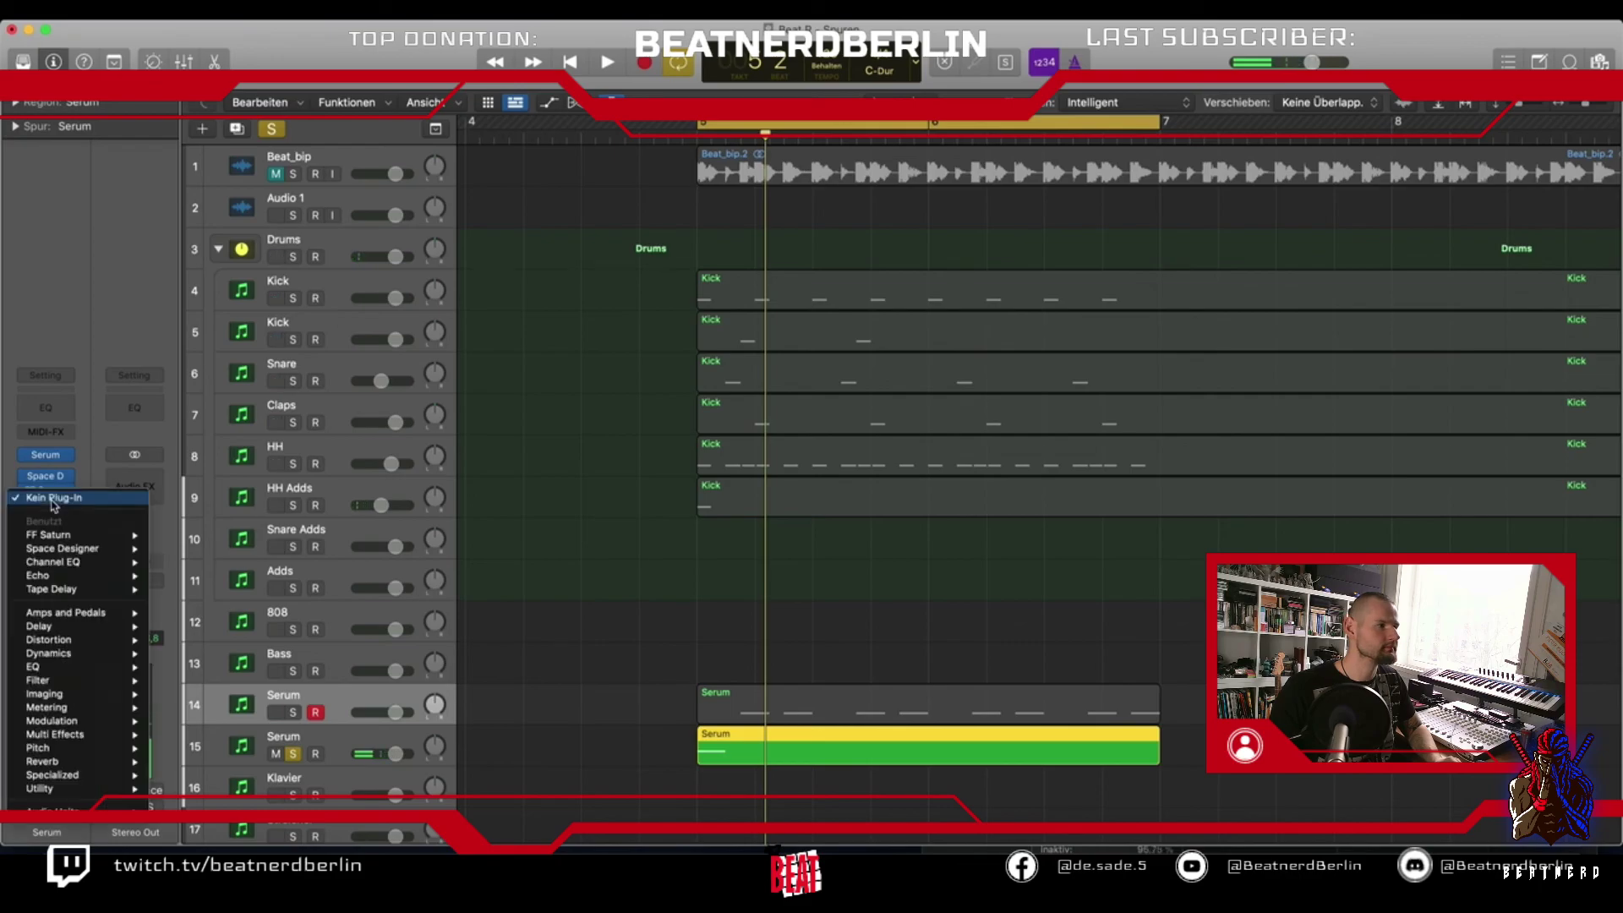
{"action": "left_click", "coordinate": [64, 479]}
{"action": "left_click", "coordinate": [63, 479]}
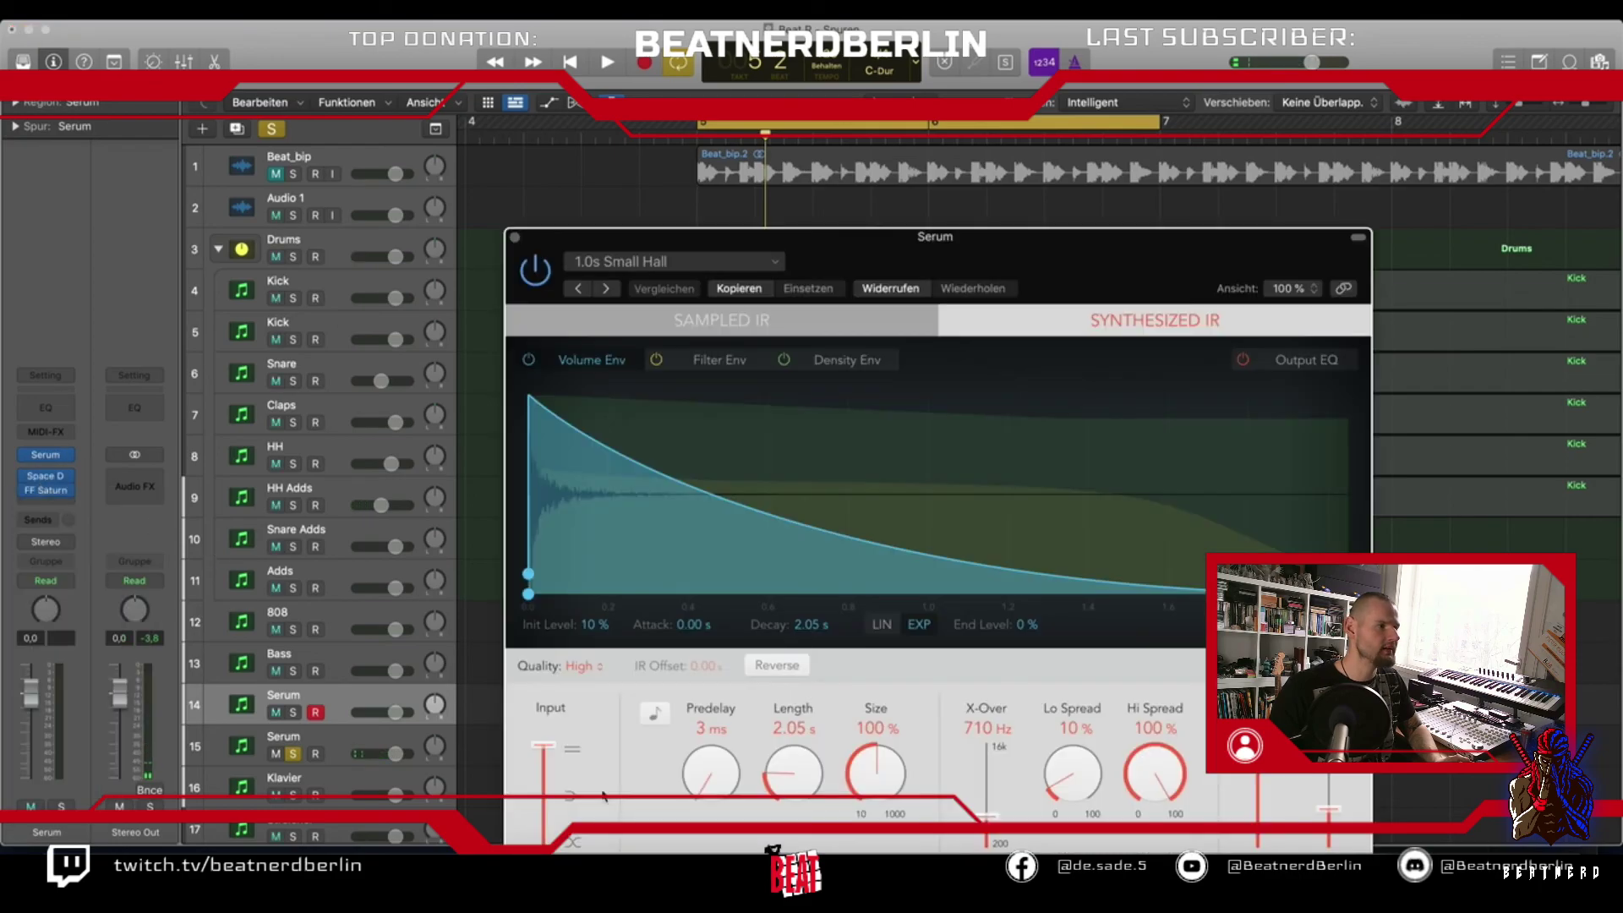
{"action": "key", "text": "space"}
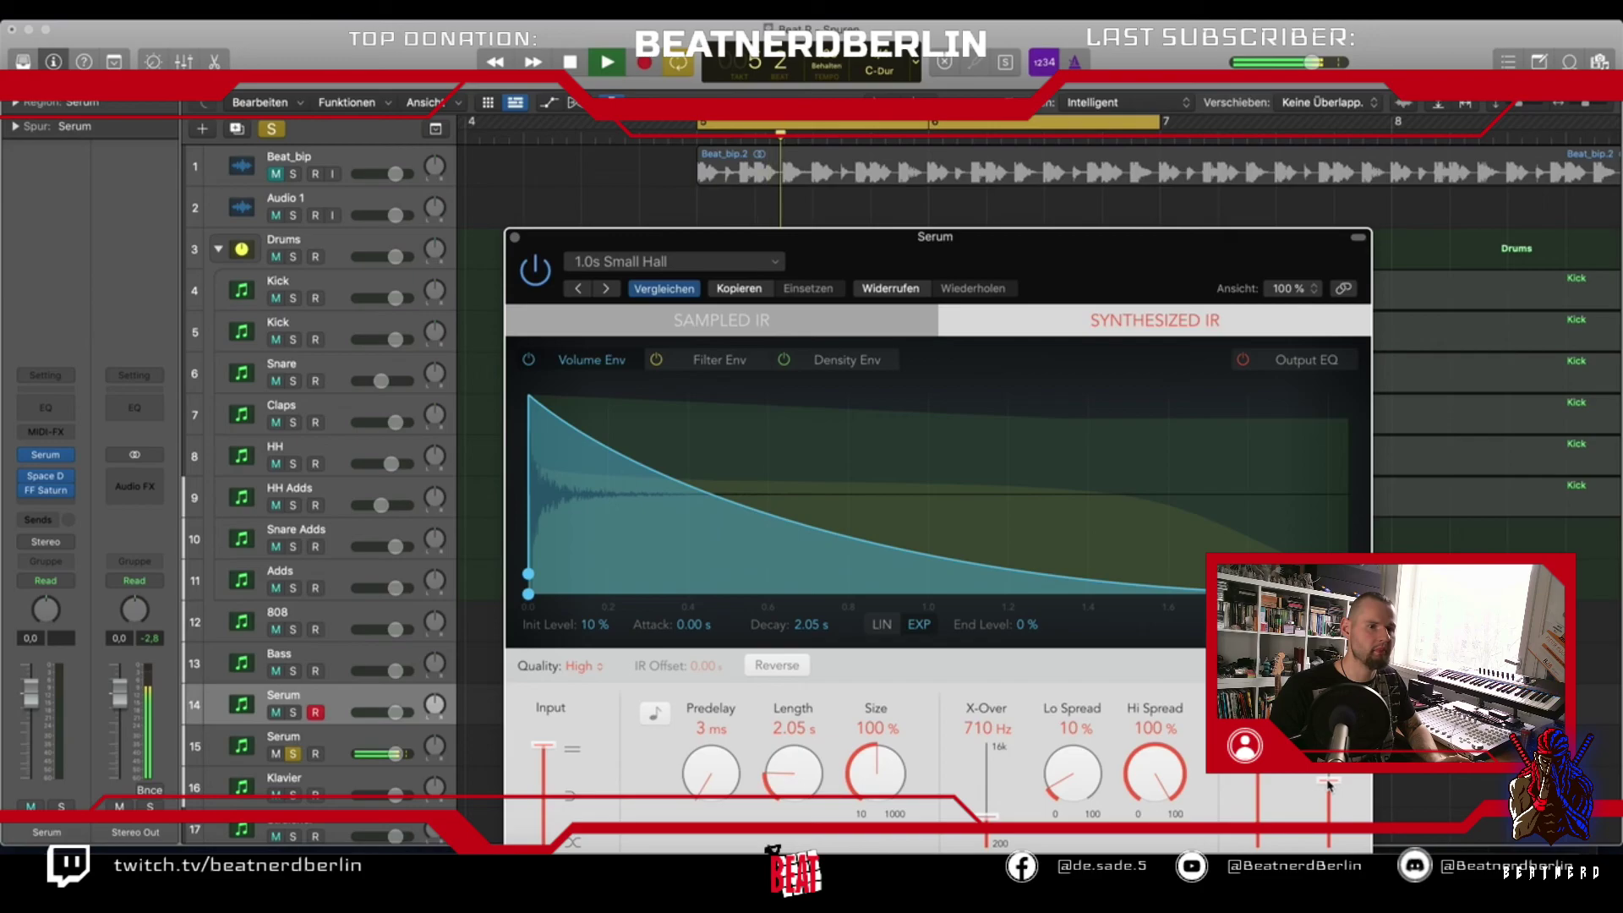
{"action": "key", "text": "space"}
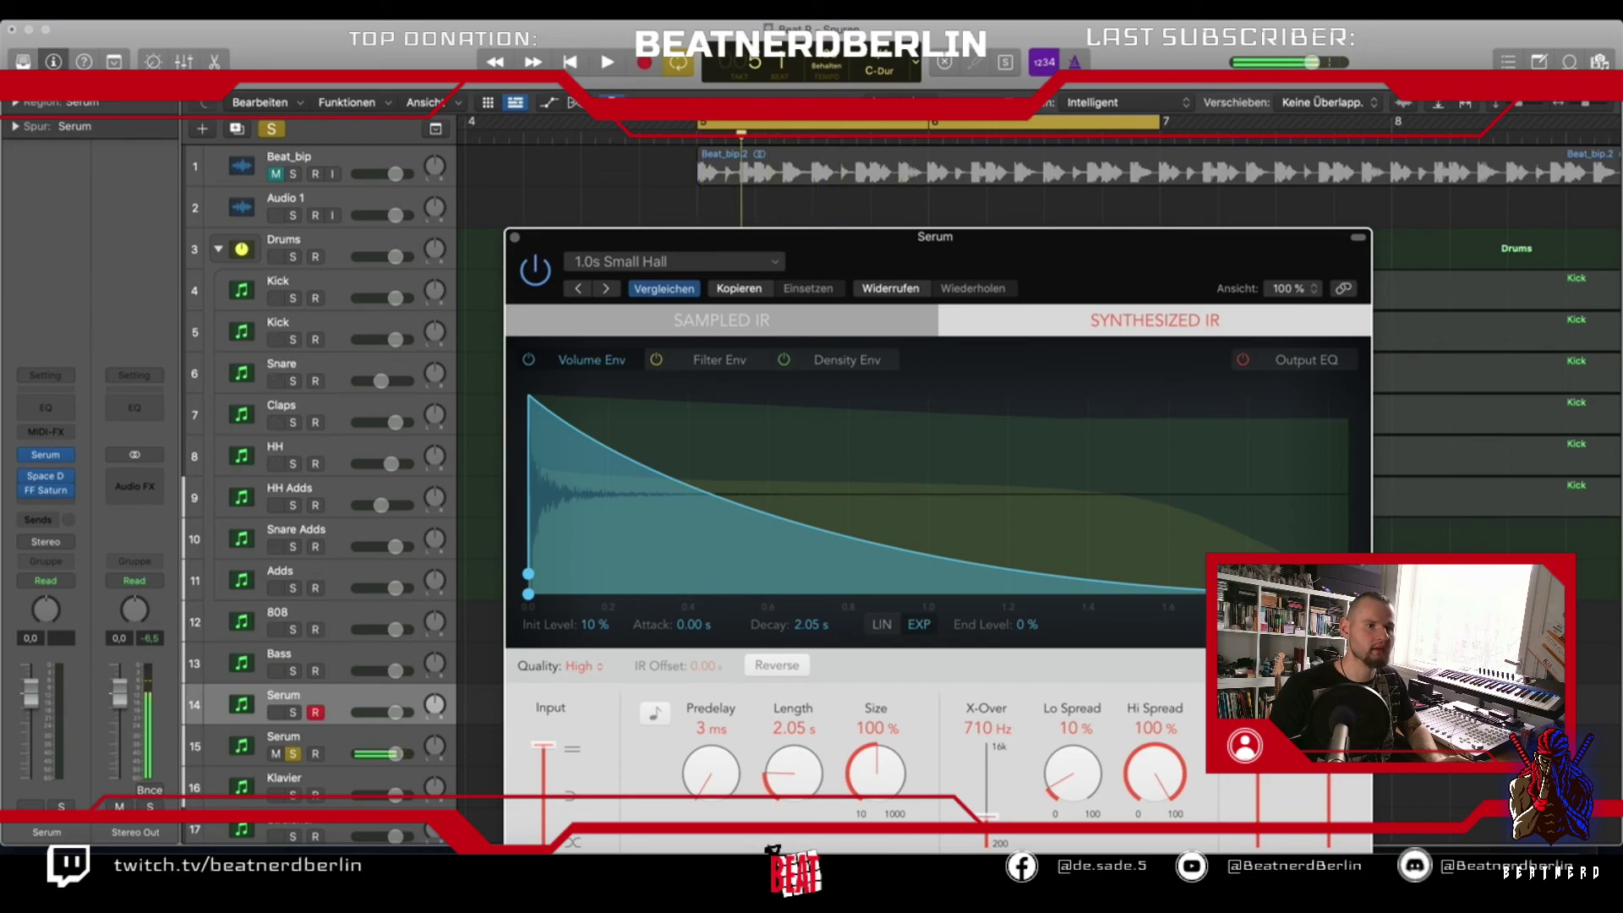
Select the duplicated Serum track and raise the wet output of its Space Designer reverb while listening
{"action": "left_click", "coordinate": [377, 744]}
{"action": "left_click", "coordinate": [514, 238]}
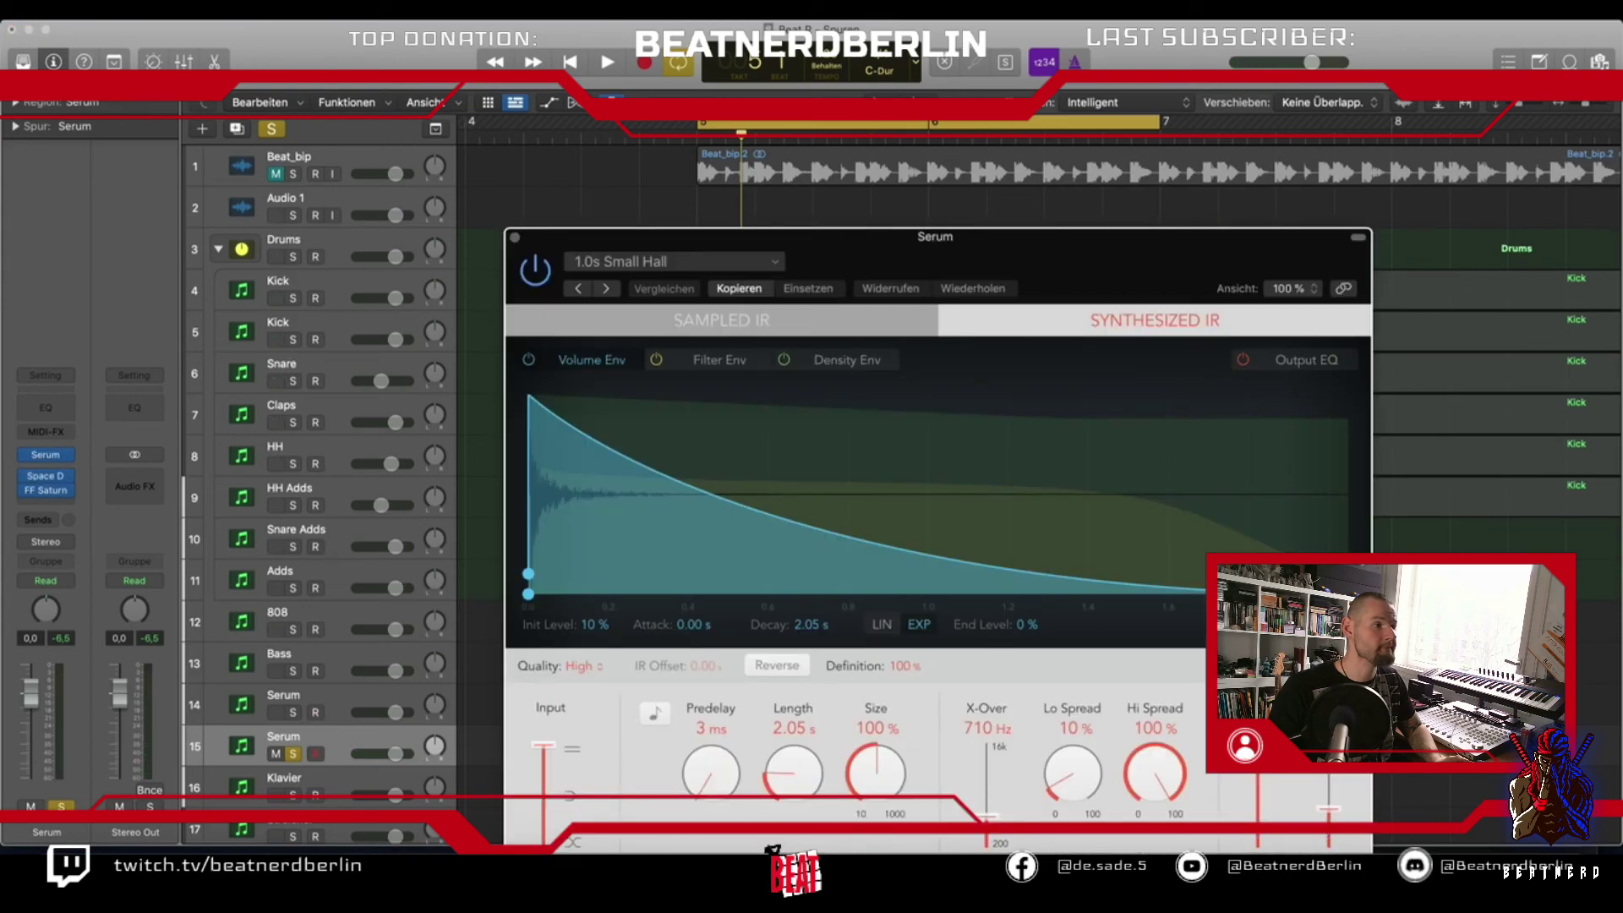
{"action": "left_click_drag", "start_coordinate": [1329, 813], "coordinate": [1334, 791]}
{"action": "key", "text": "space"}
{"action": "key", "text": "space"}
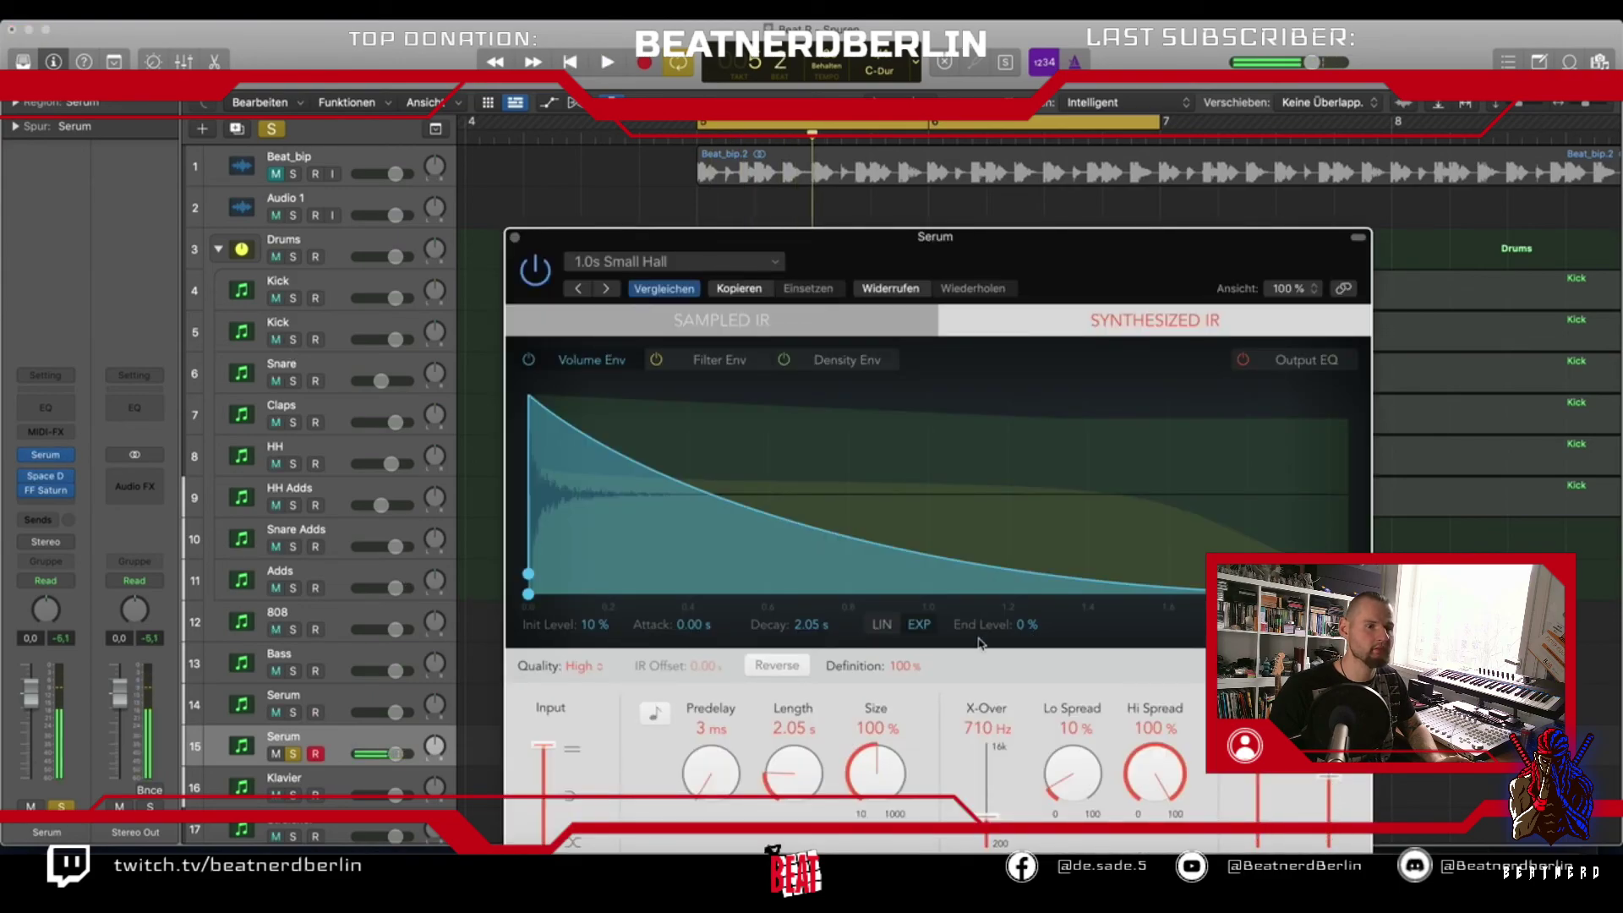
Load the 1.3s Medium Hall preset from the medium-space halls in Space Designer and audition it
{"action": "left_click", "coordinate": [711, 264]}
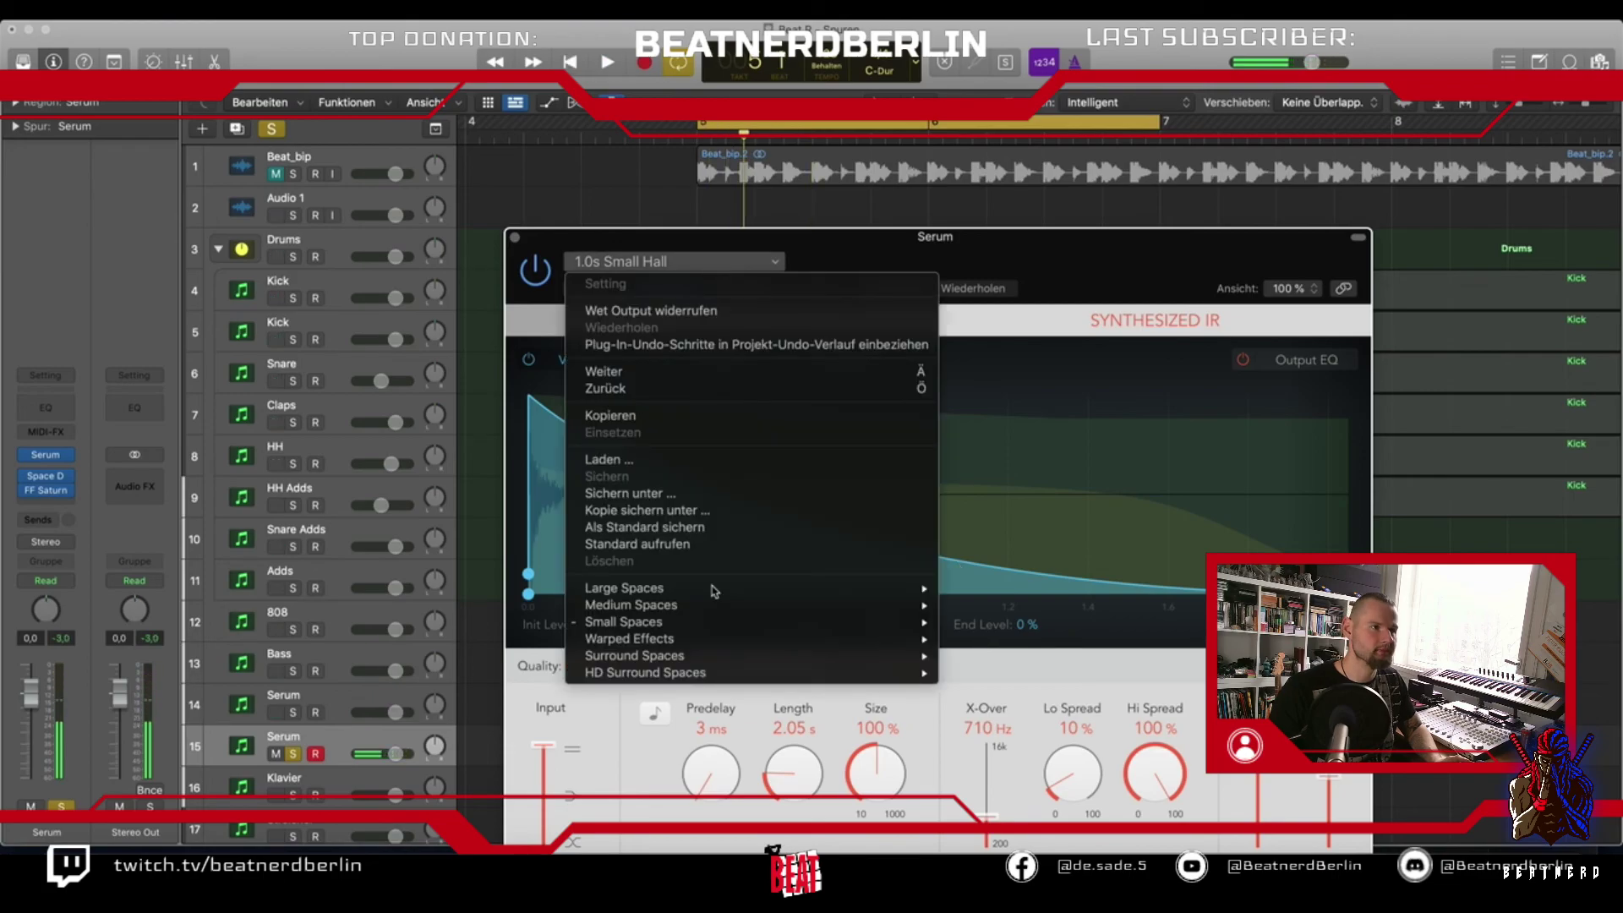
{"action": "mouse_move", "coordinate": [849, 607]}
{"action": "mouse_move", "coordinate": [992, 645]}
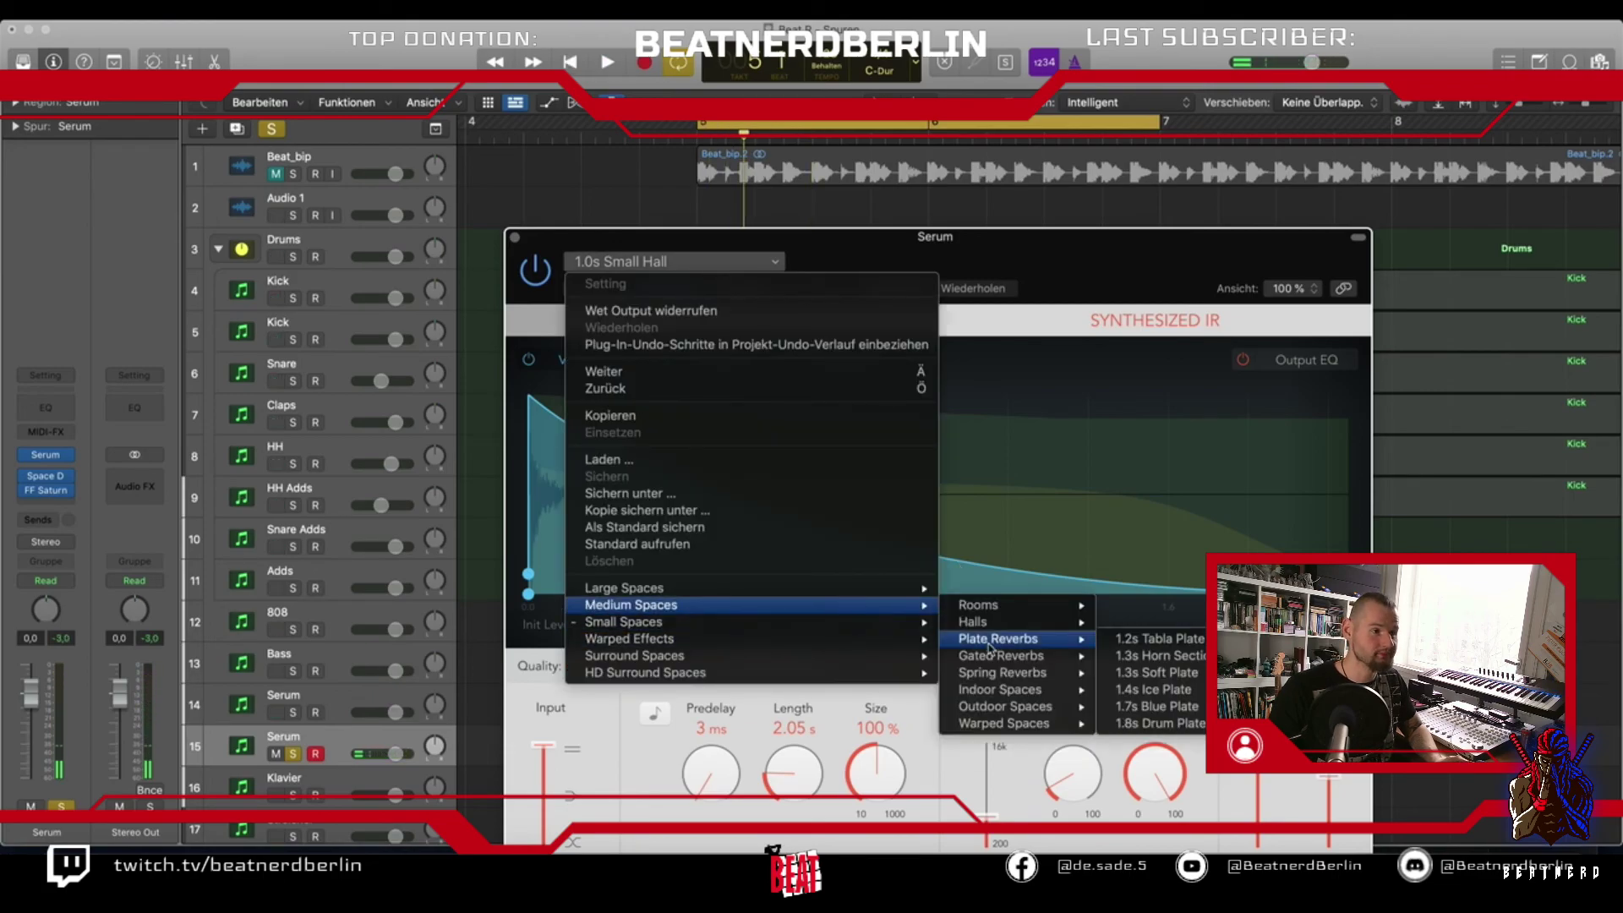
{"action": "mouse_move", "coordinate": [1070, 624]}
{"action": "left_click", "coordinate": [1149, 672]}
{"action": "key", "text": "space"}
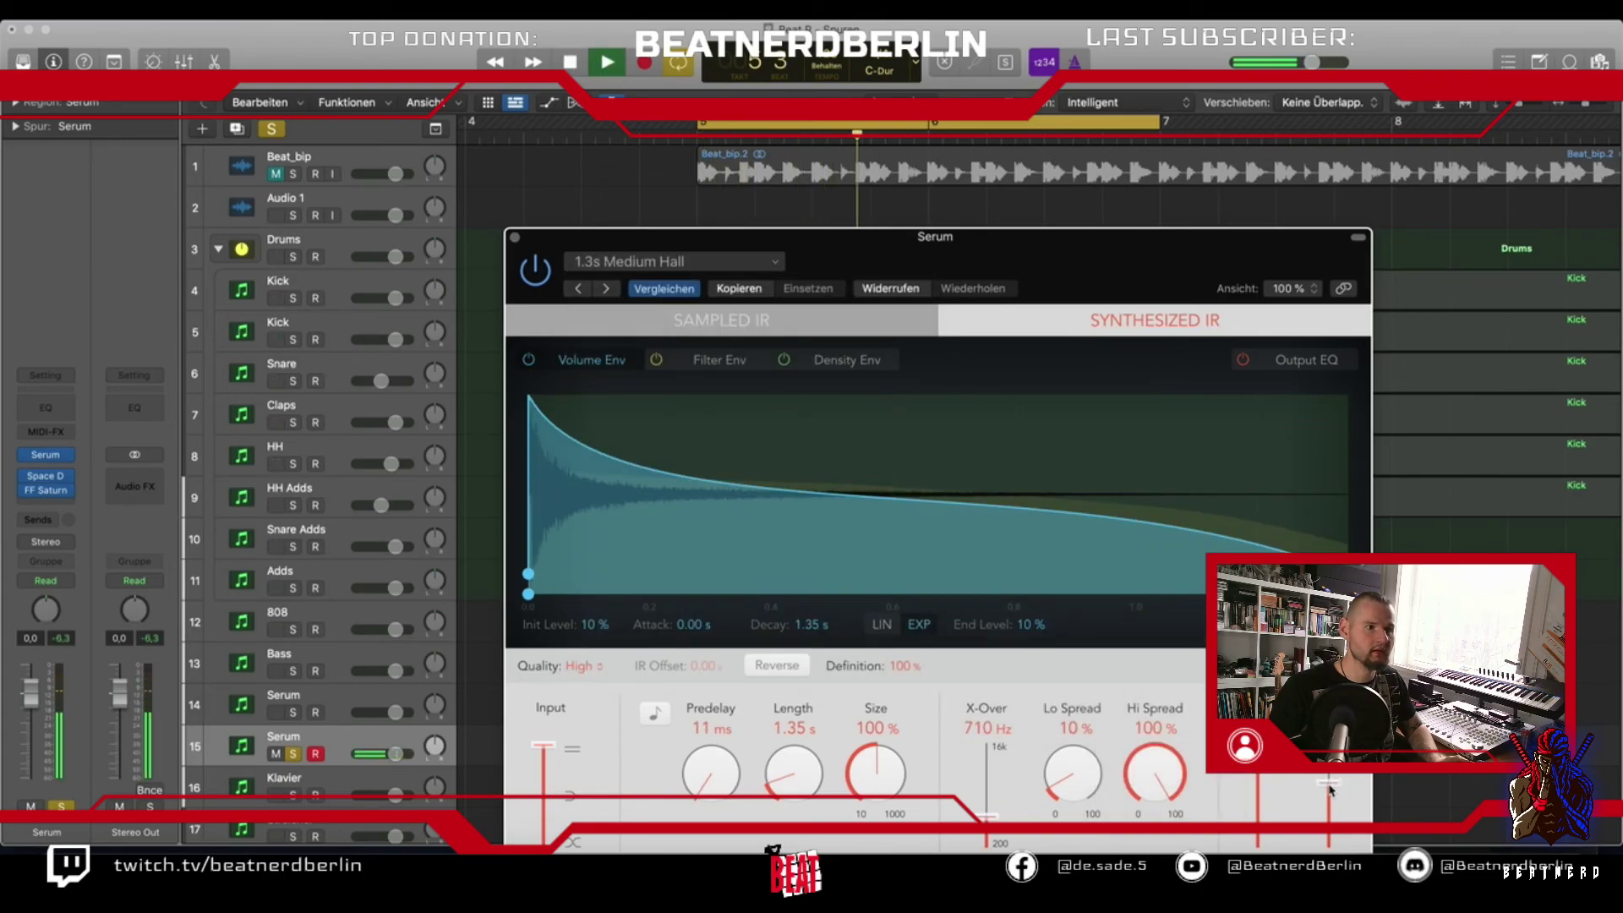
{"action": "key", "text": "space"}
{"action": "key", "text": "space"}
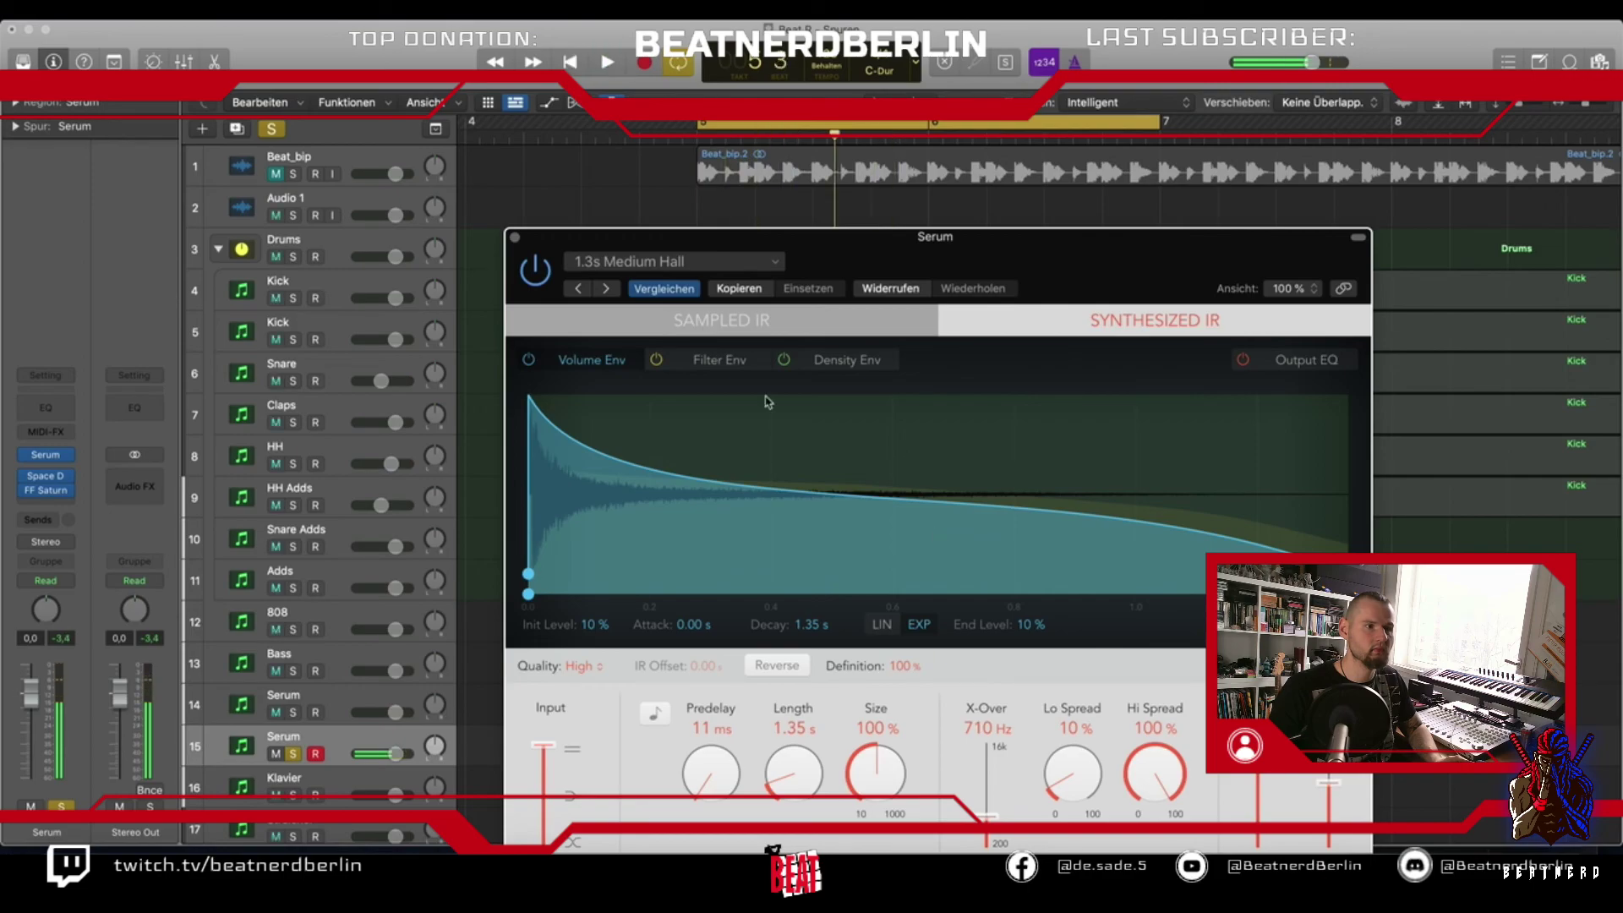
Switch Space Designer to the 1.4s Bright Hall preset, raise its wet output while listening and close the plug-in
{"action": "left_click", "coordinate": [605, 289]}
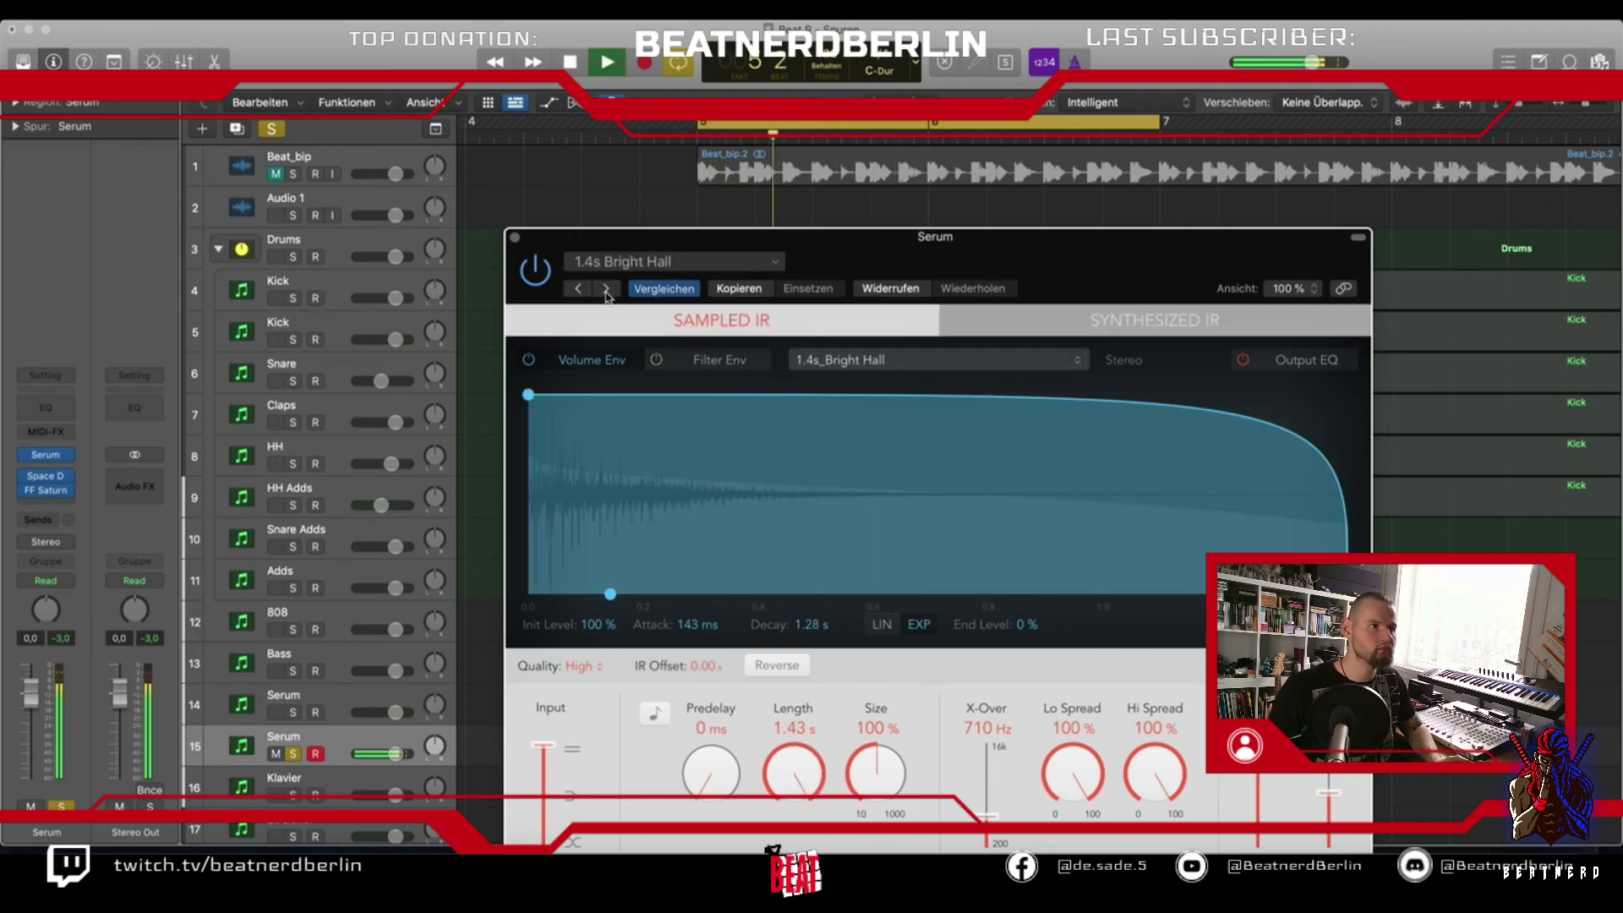
{"action": "key", "text": "space"}
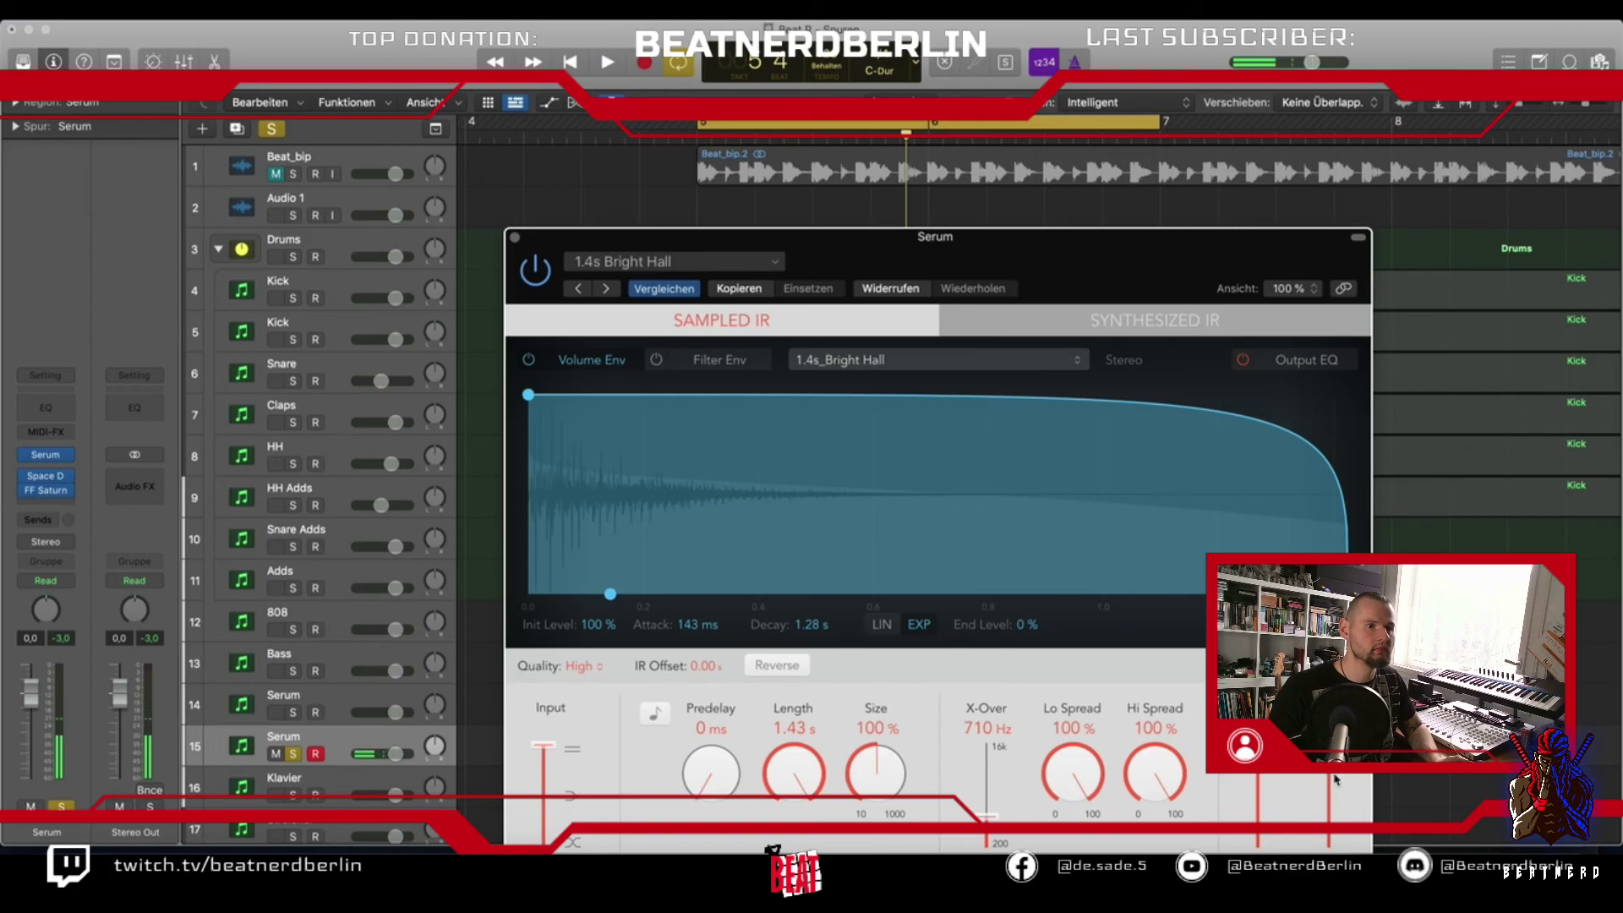
{"action": "key", "text": "space"}
{"action": "key", "text": "space"}
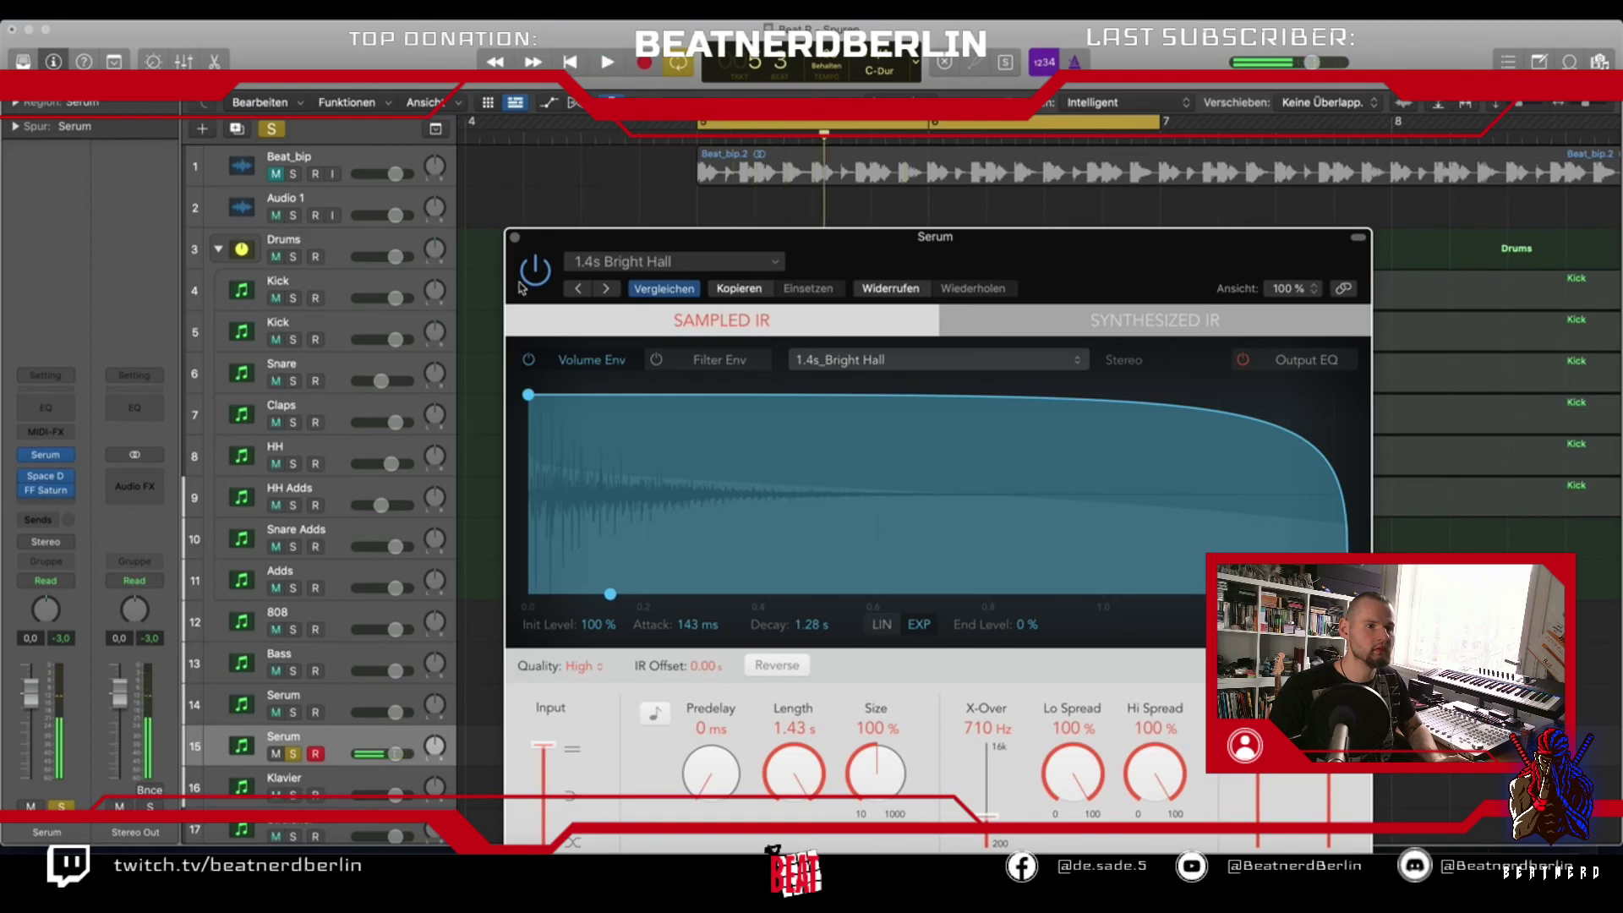
{"action": "left_click", "coordinate": [515, 237]}
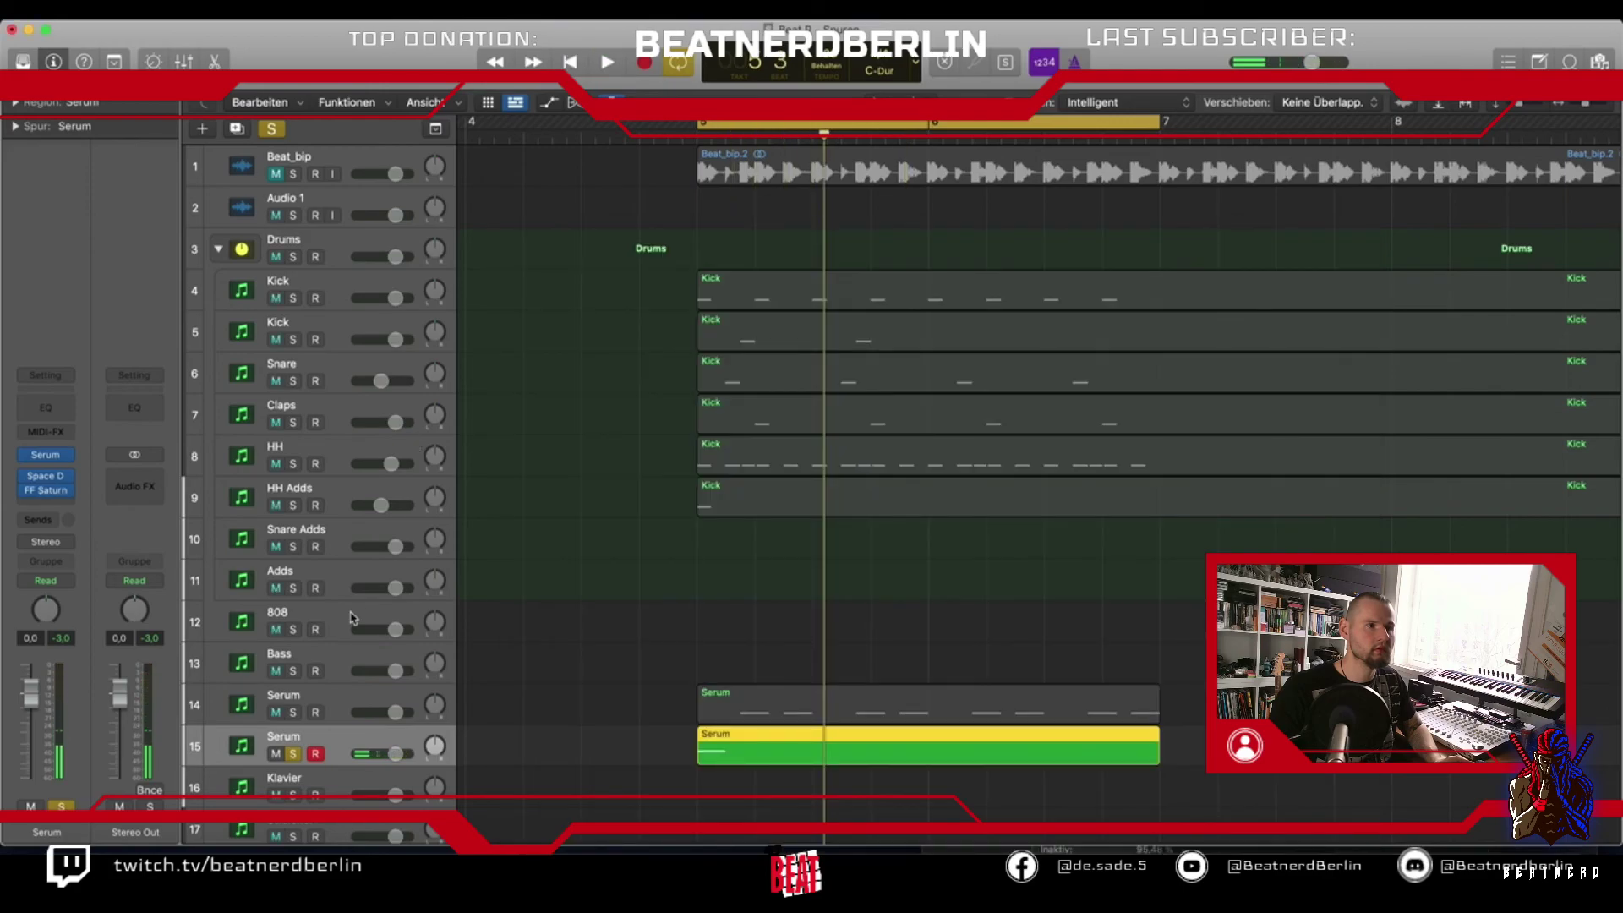
Compare the soloed Beat_bip with the duplicated Serum track, then return to Serum in solo with Beat_bip muted
{"action": "left_click", "coordinate": [292, 753]}
{"action": "left_click", "coordinate": [292, 174]}
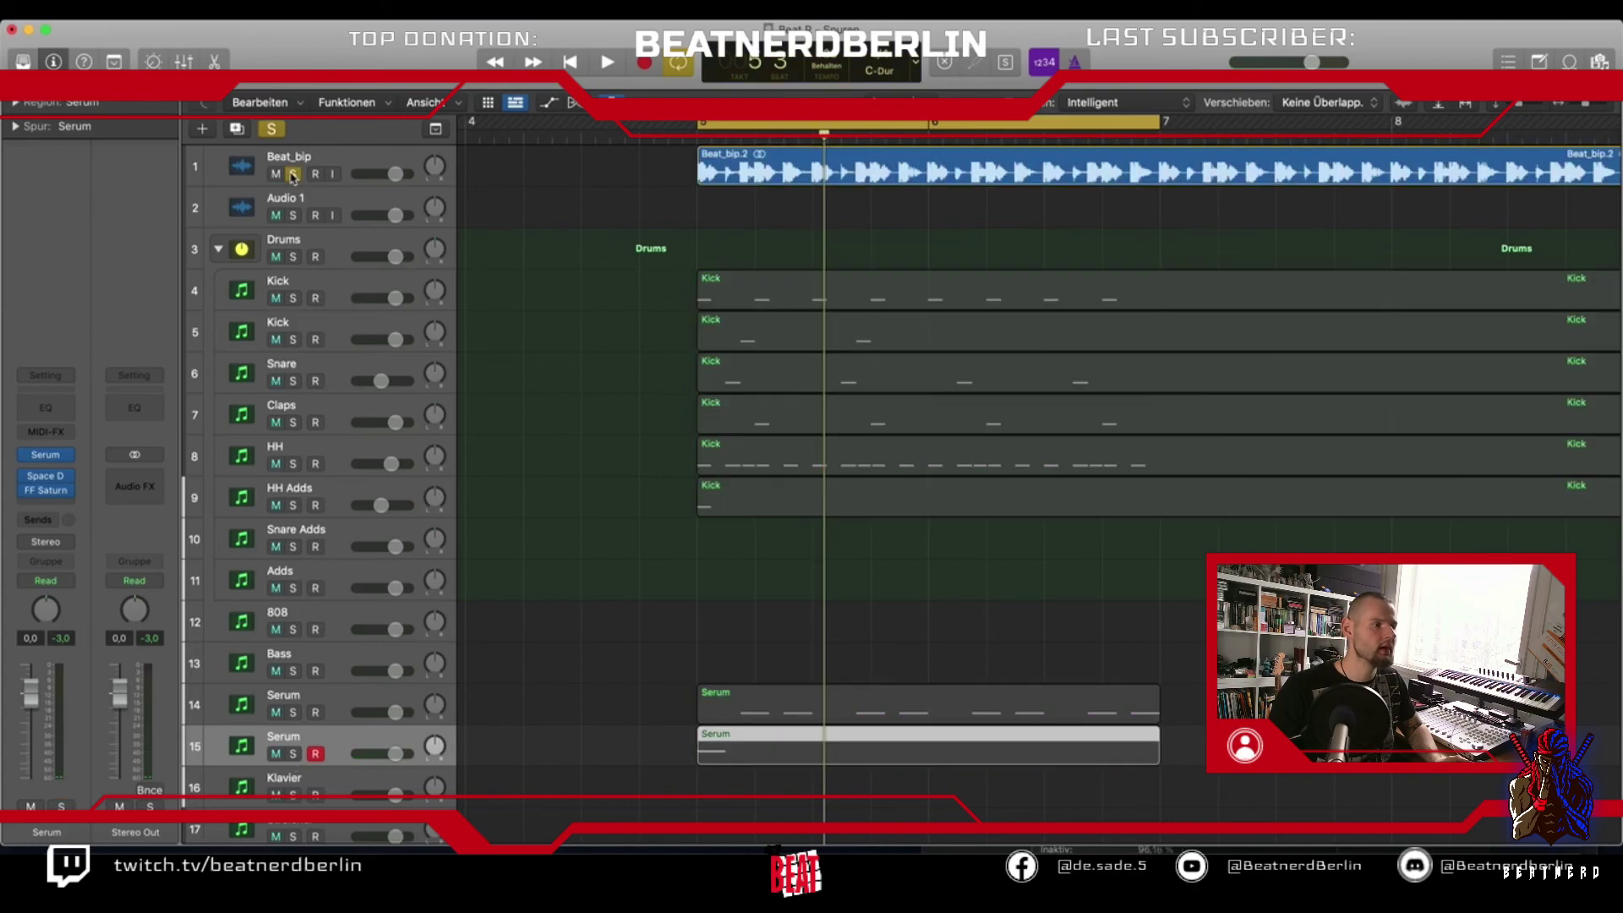
{"action": "key", "text": "space"}
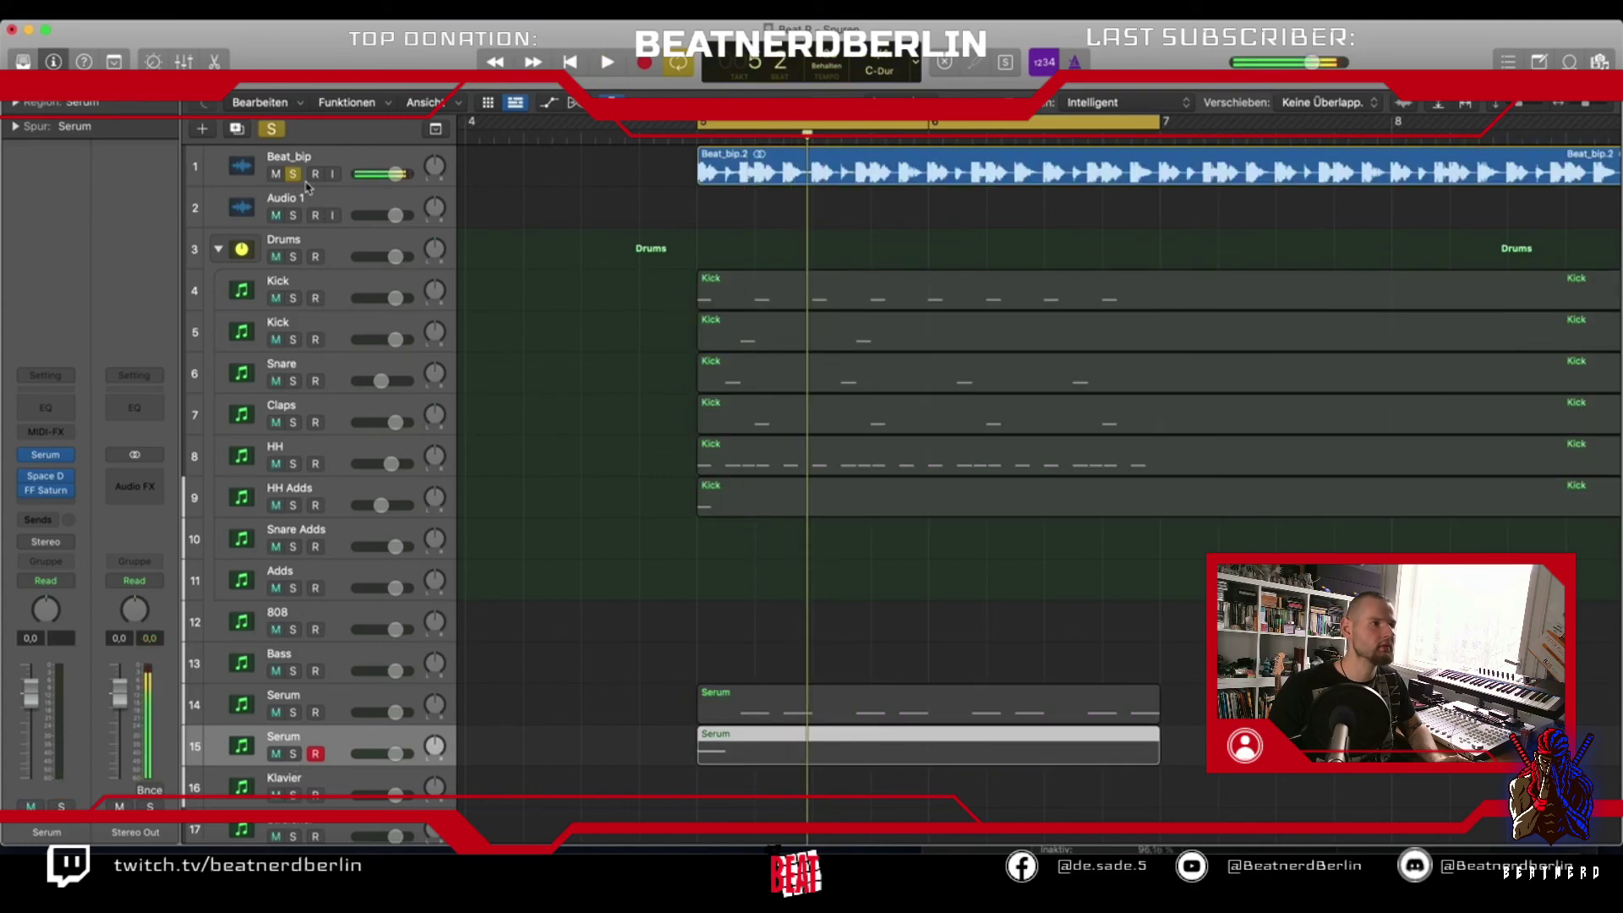
{"action": "key", "text": "s"}
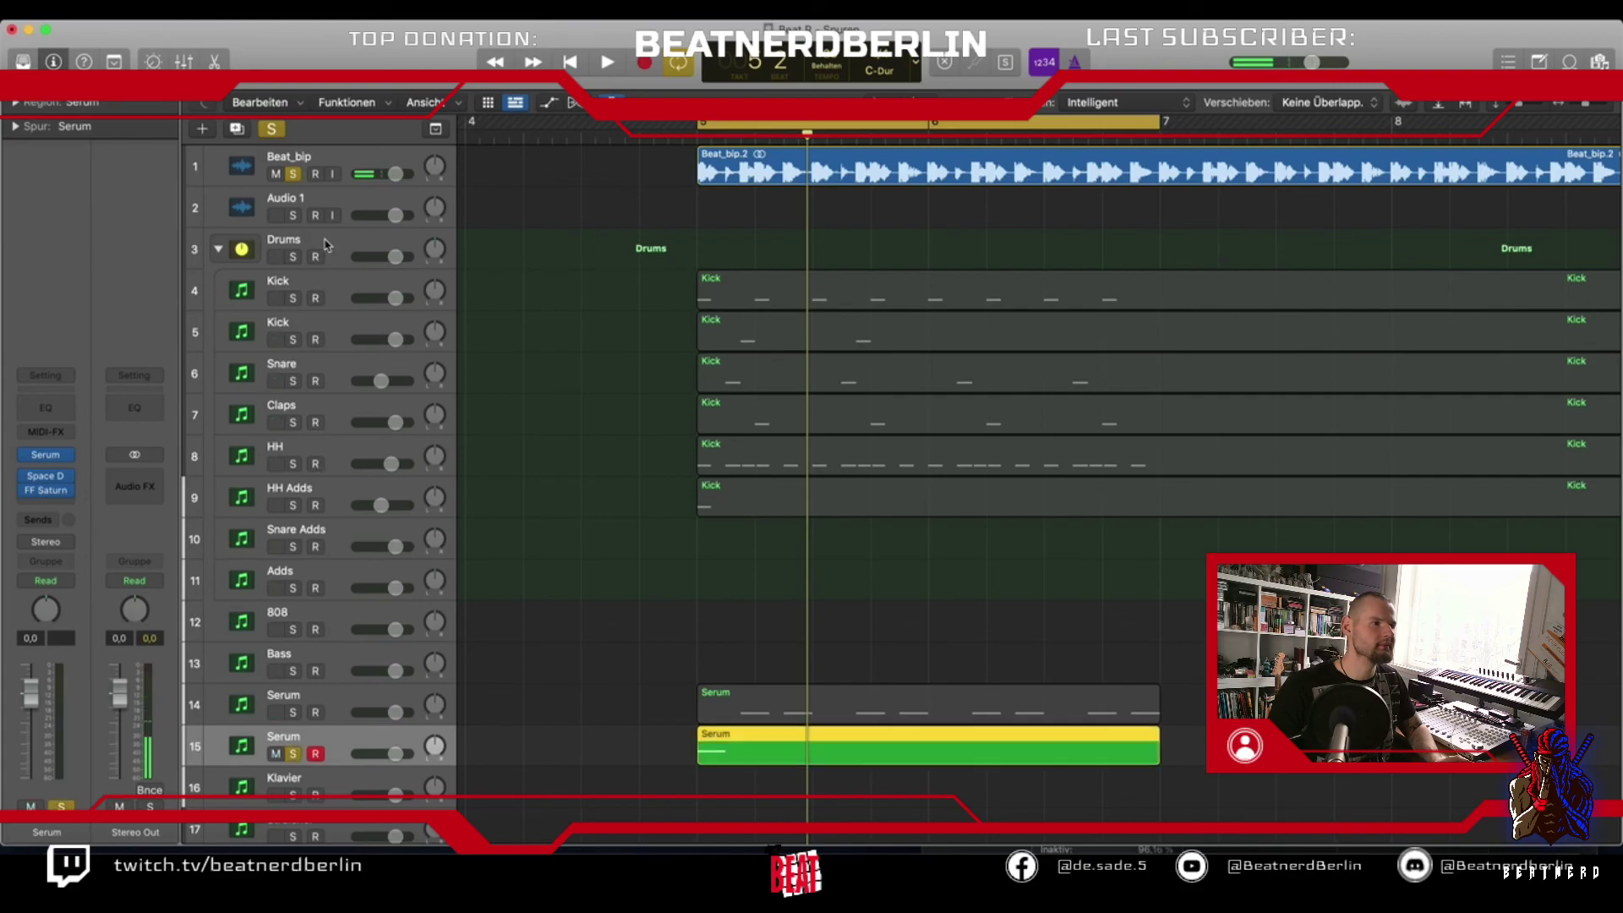
{"action": "left_click", "coordinate": [293, 173]}
{"action": "left_click", "coordinate": [275, 173]}
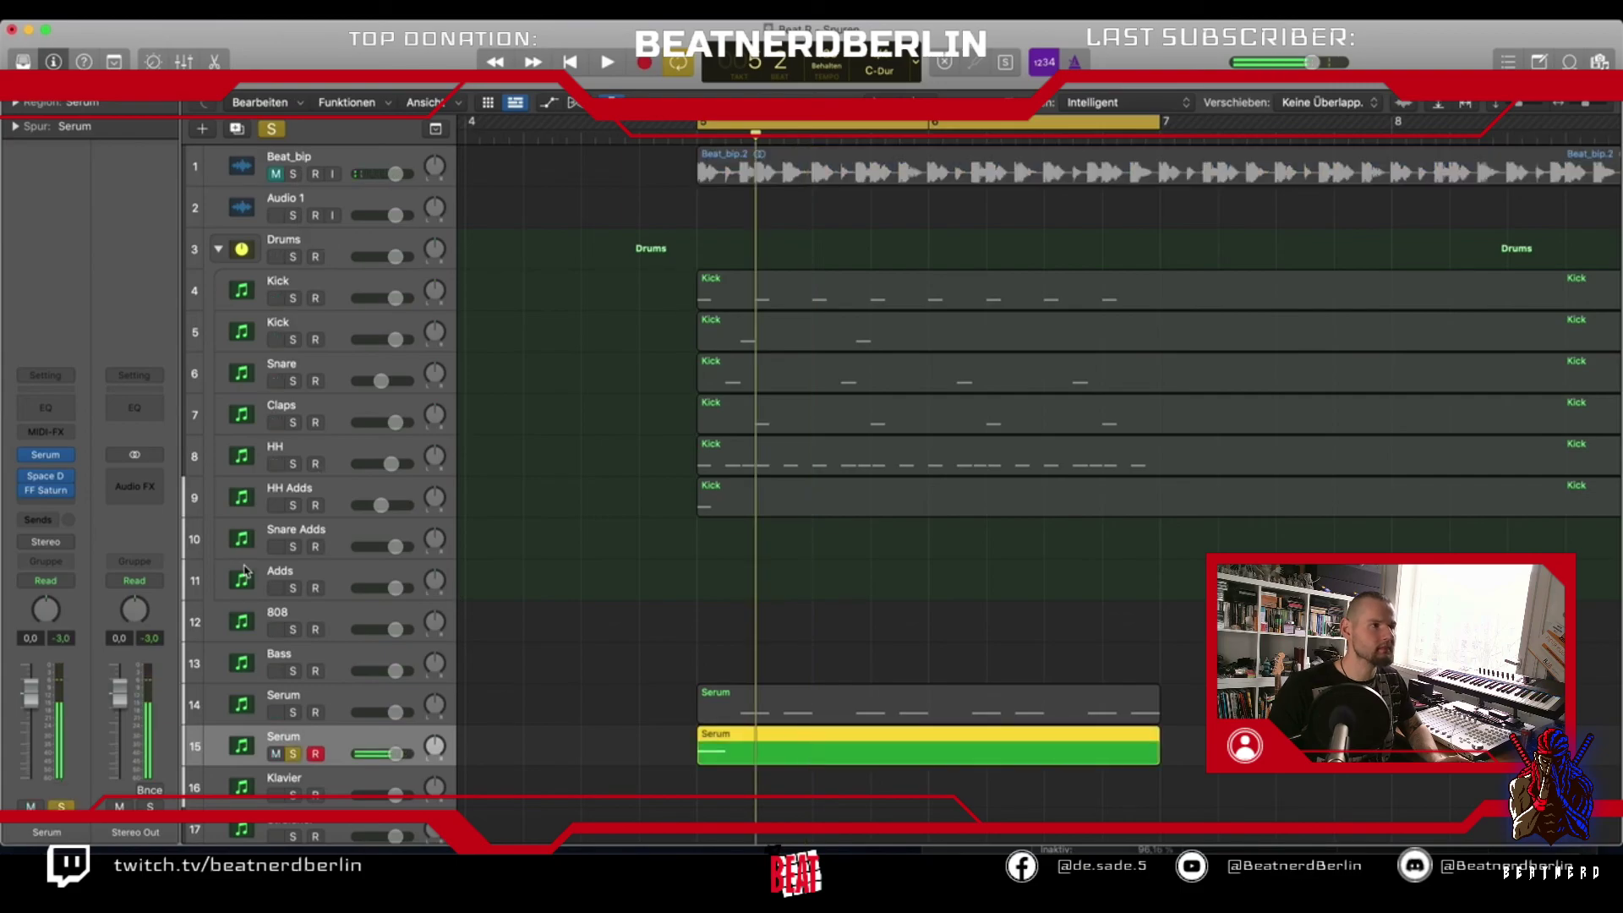
Raise the duplicated Serum region's single note by a few more semitones and play back the result
{"action": "left_click", "coordinate": [734, 785]}
{"action": "double_click", "coordinate": [734, 745]}
{"action": "left_click_drag", "start_coordinate": [444, 602], "coordinate": [456, 545]}
{"action": "key", "text": "e"}
{"action": "key", "text": "space"}
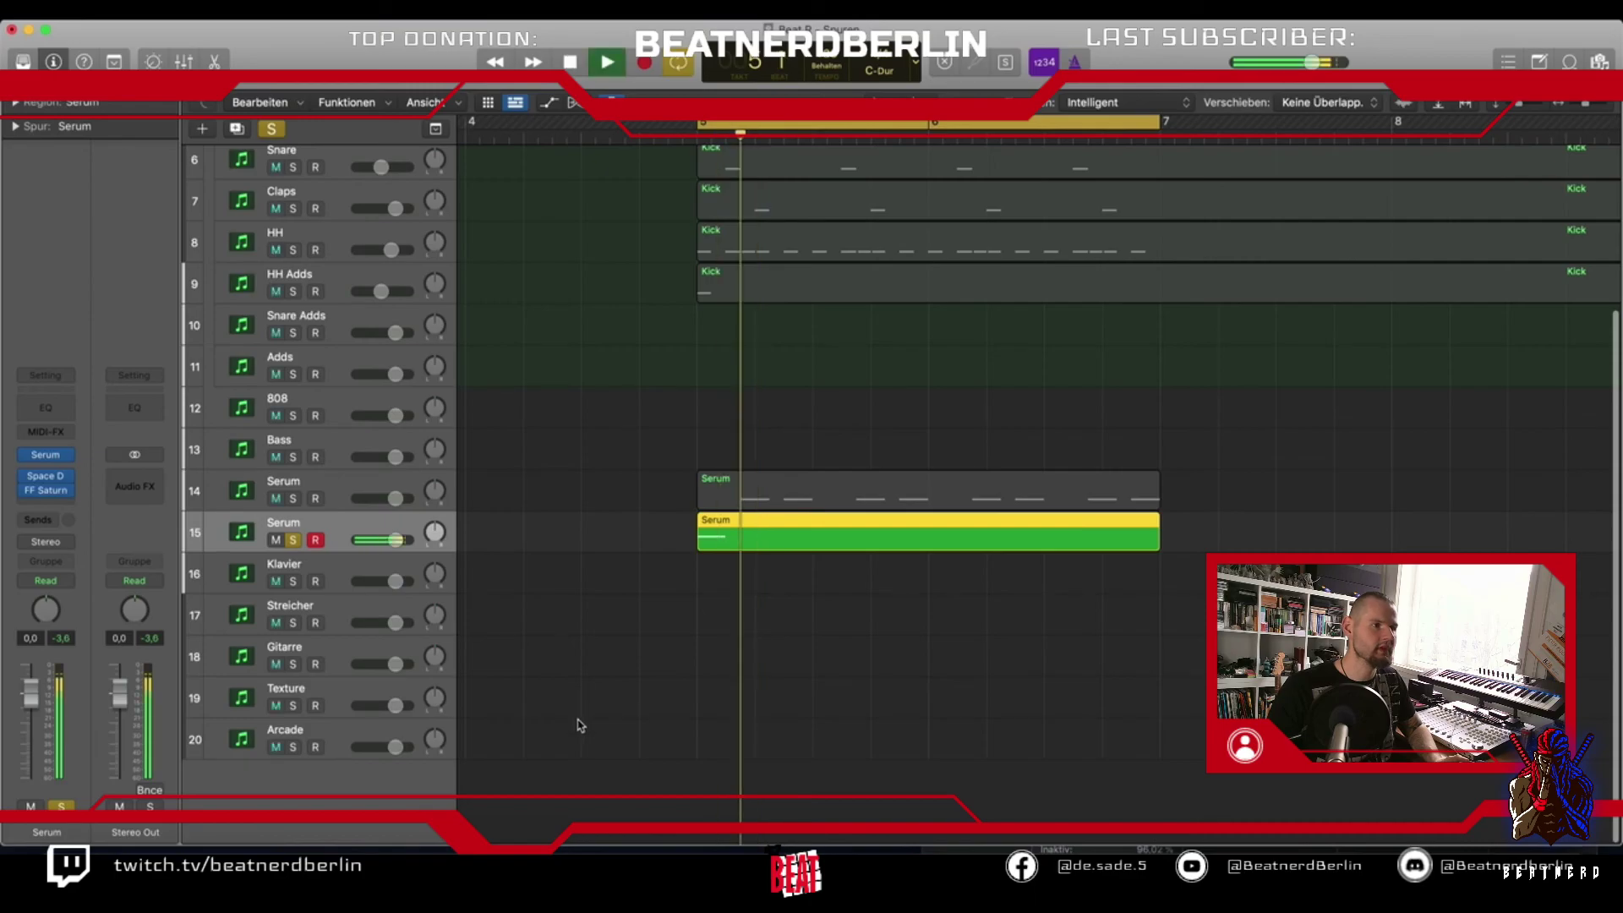
Compare the duplicated Serum track with the soloed Beat_bip reference by ear, then mute Beat_bip again
{"action": "key", "text": "space"}
{"action": "scroll", "coordinate": [471, 508], "scroll_direction": "up", "scroll_amount": 5}
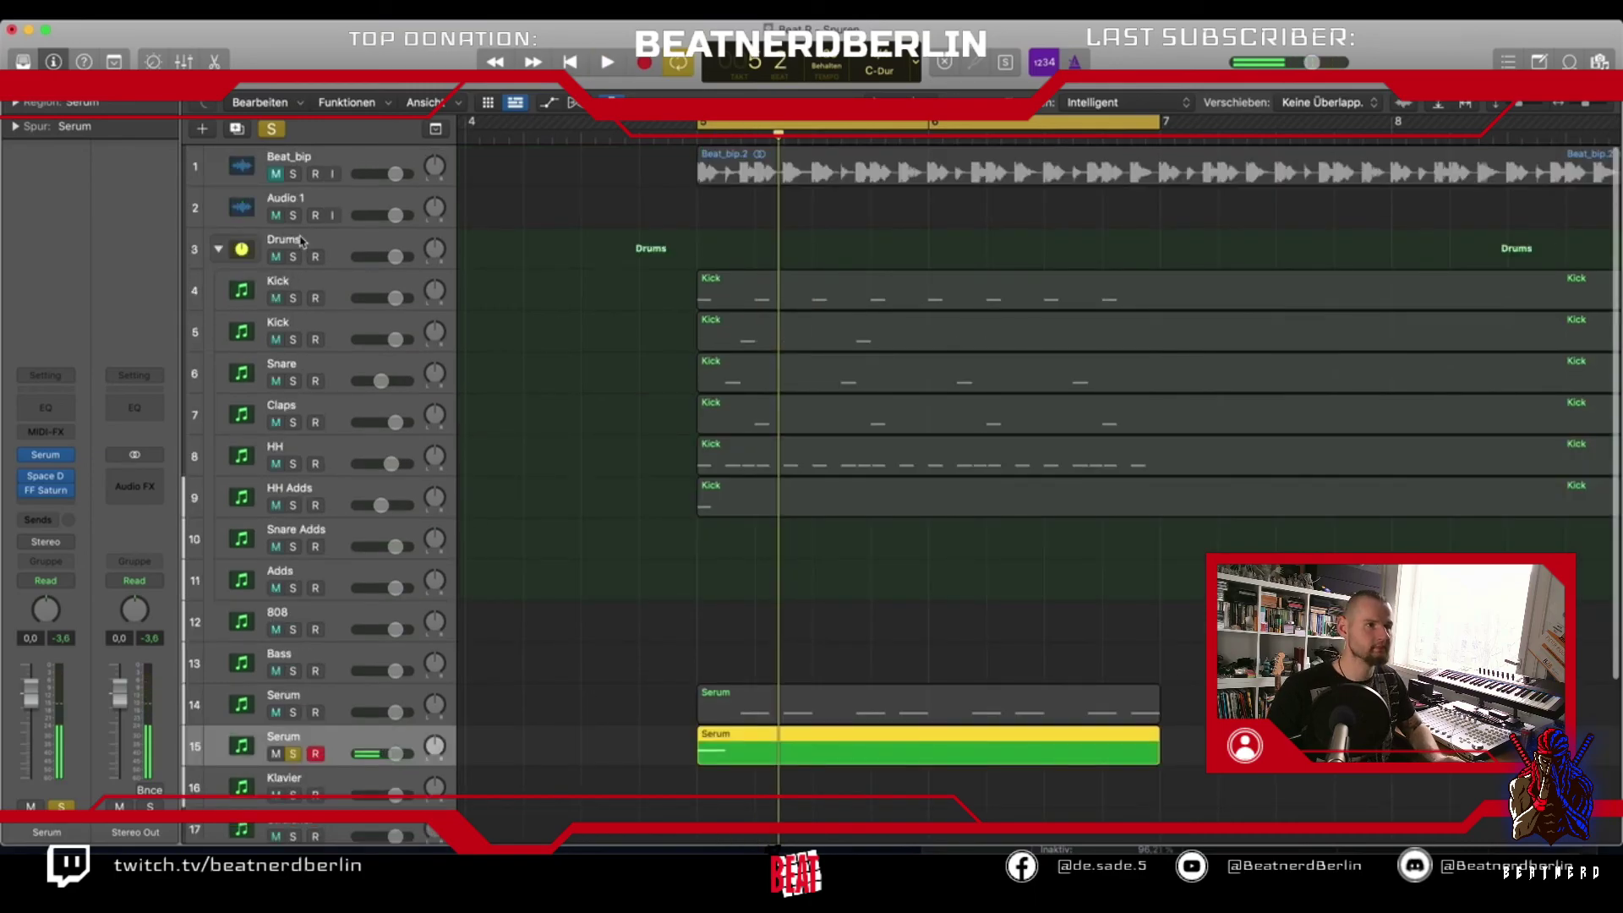
{"action": "left_click", "coordinate": [303, 175]}
{"action": "left_click", "coordinate": [302, 755]}
{"action": "key", "text": "space"}
{"action": "key", "text": "space"}
{"action": "left_click", "coordinate": [301, 755]}
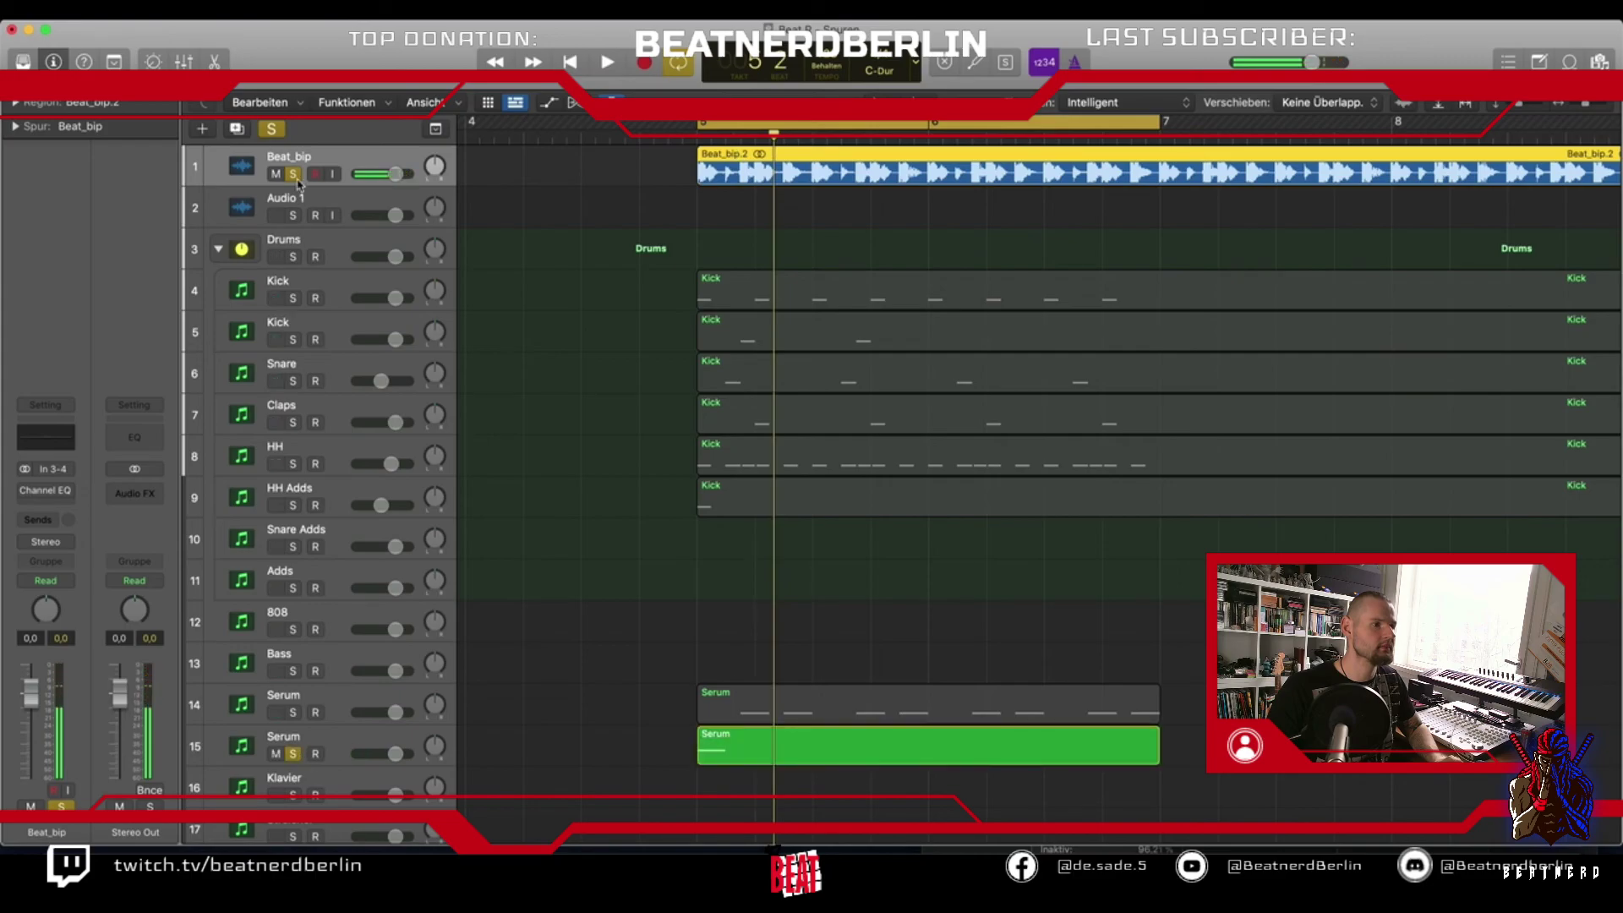
{"action": "left_click", "coordinate": [292, 174]}
{"action": "left_click", "coordinate": [275, 174]}
{"action": "key", "text": "space"}
{"action": "key", "text": "space"}
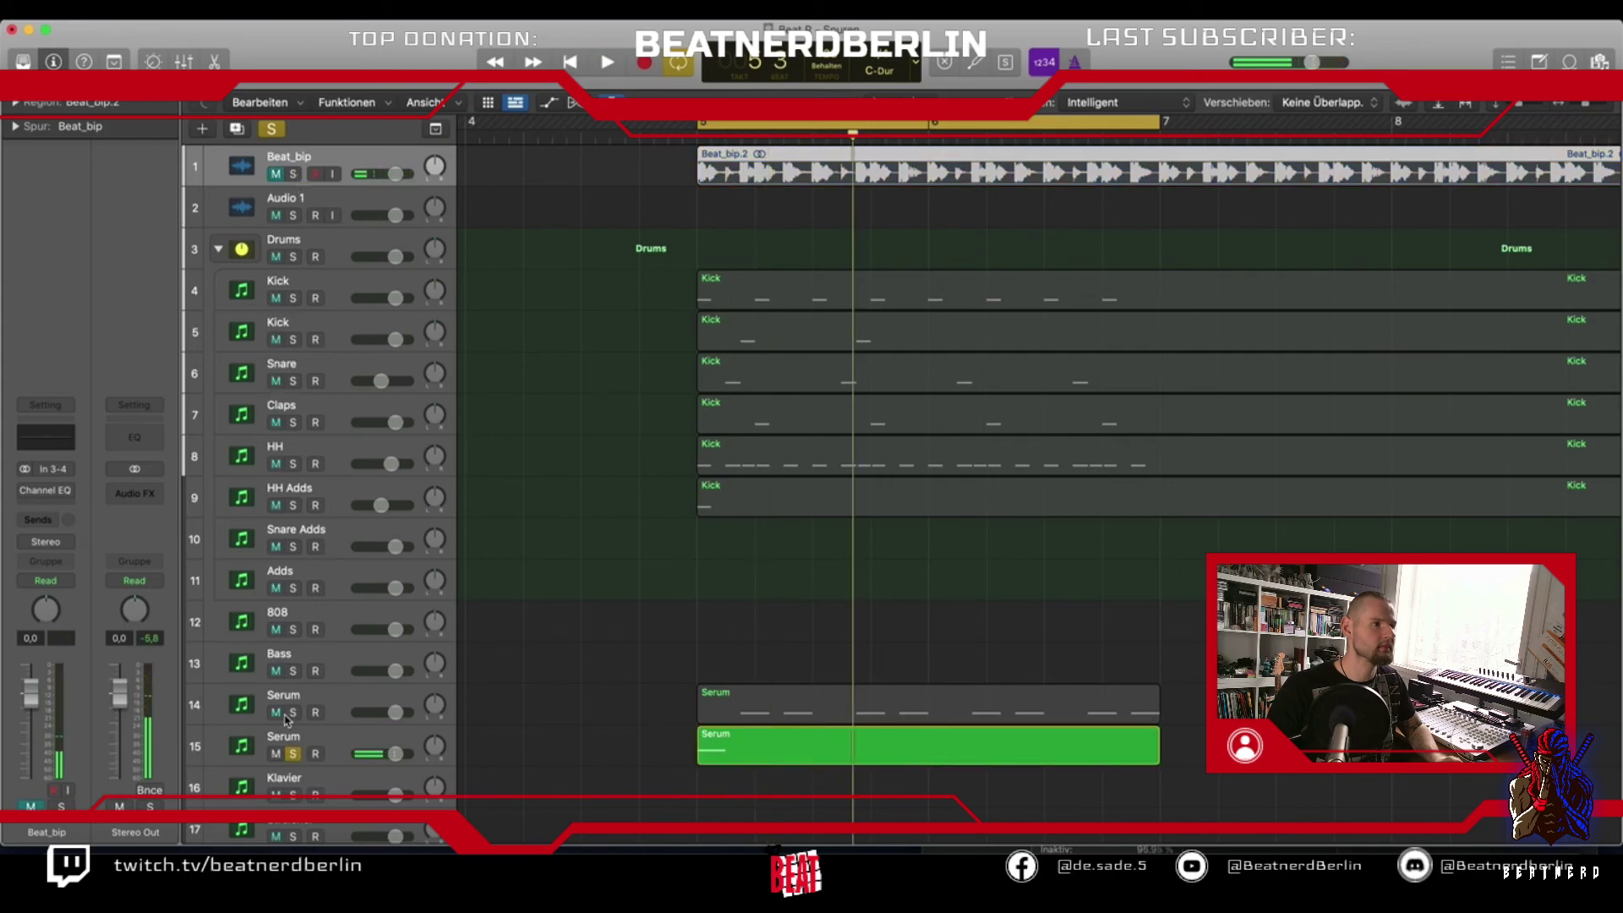
Clear the solos, audition Beat_bip alone once more, then mute it and solo the duplicated Serum track
{"action": "key", "text": "ctrl+alt+super+s"}
{"action": "left_click", "coordinate": [292, 174]}
{"action": "key", "text": "space"}
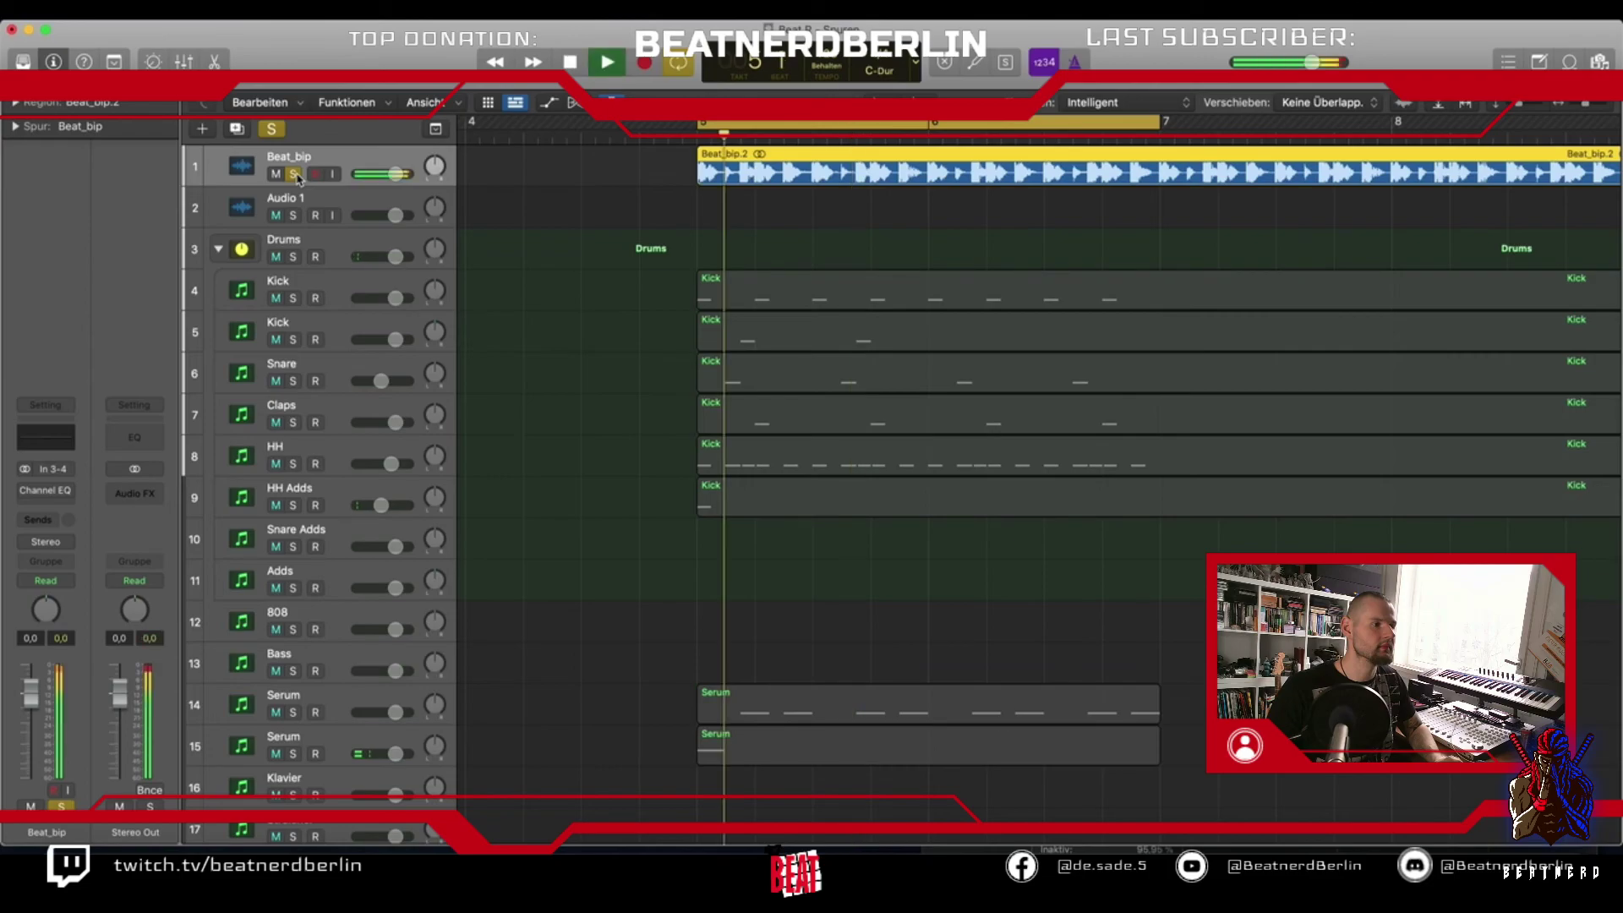
{"action": "left_click", "coordinate": [292, 174]}
{"action": "left_click", "coordinate": [275, 174]}
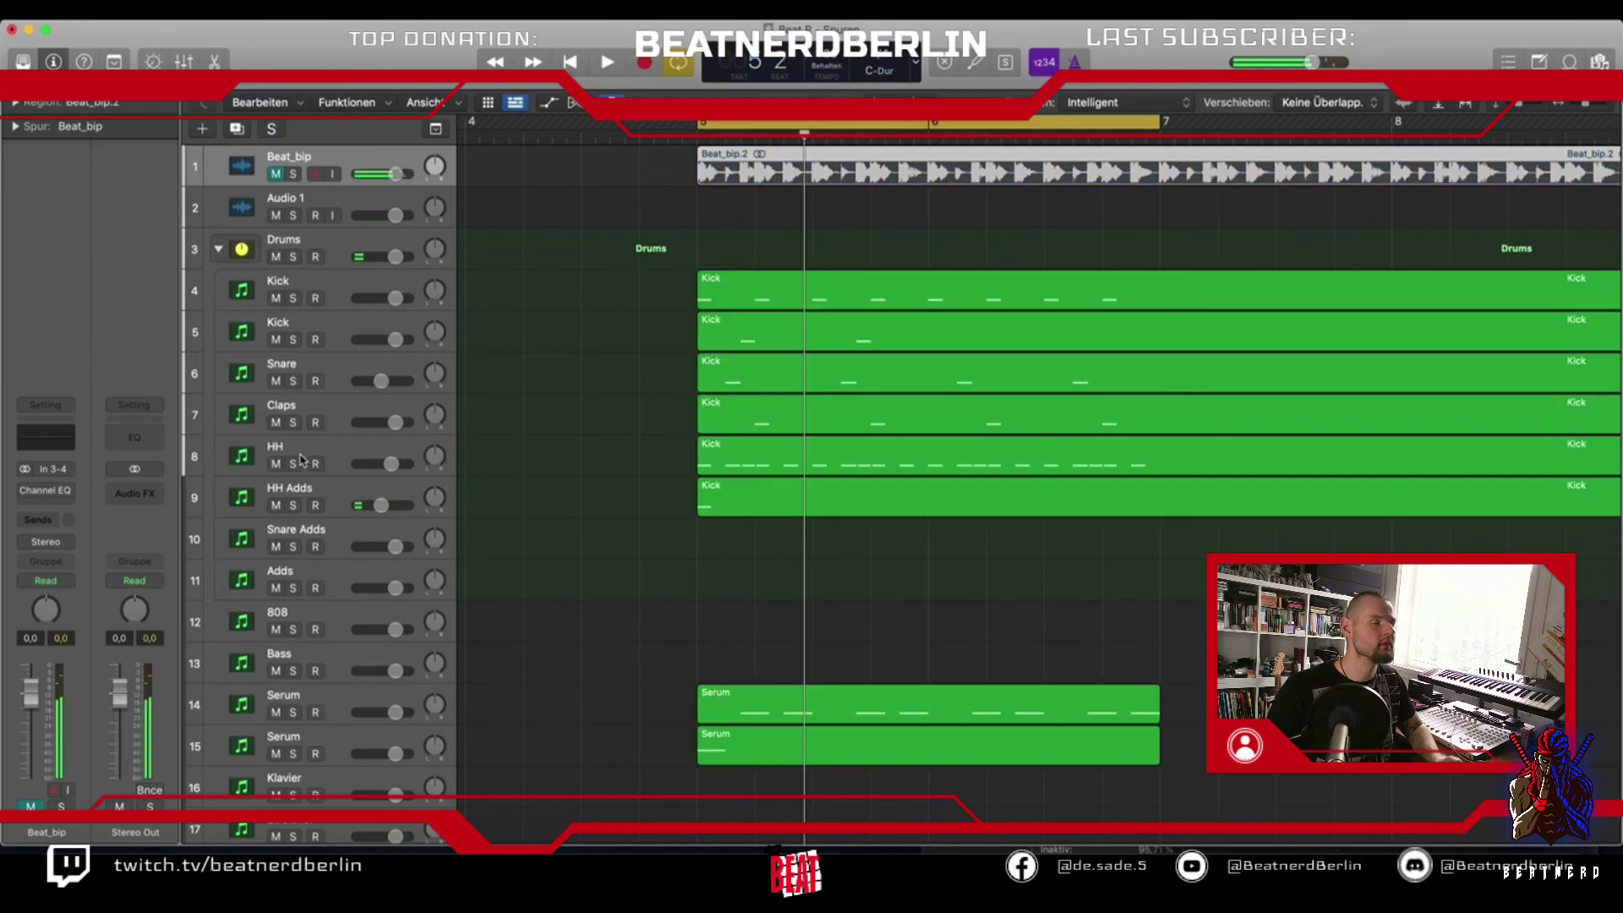
{"action": "left_click", "coordinate": [292, 754]}
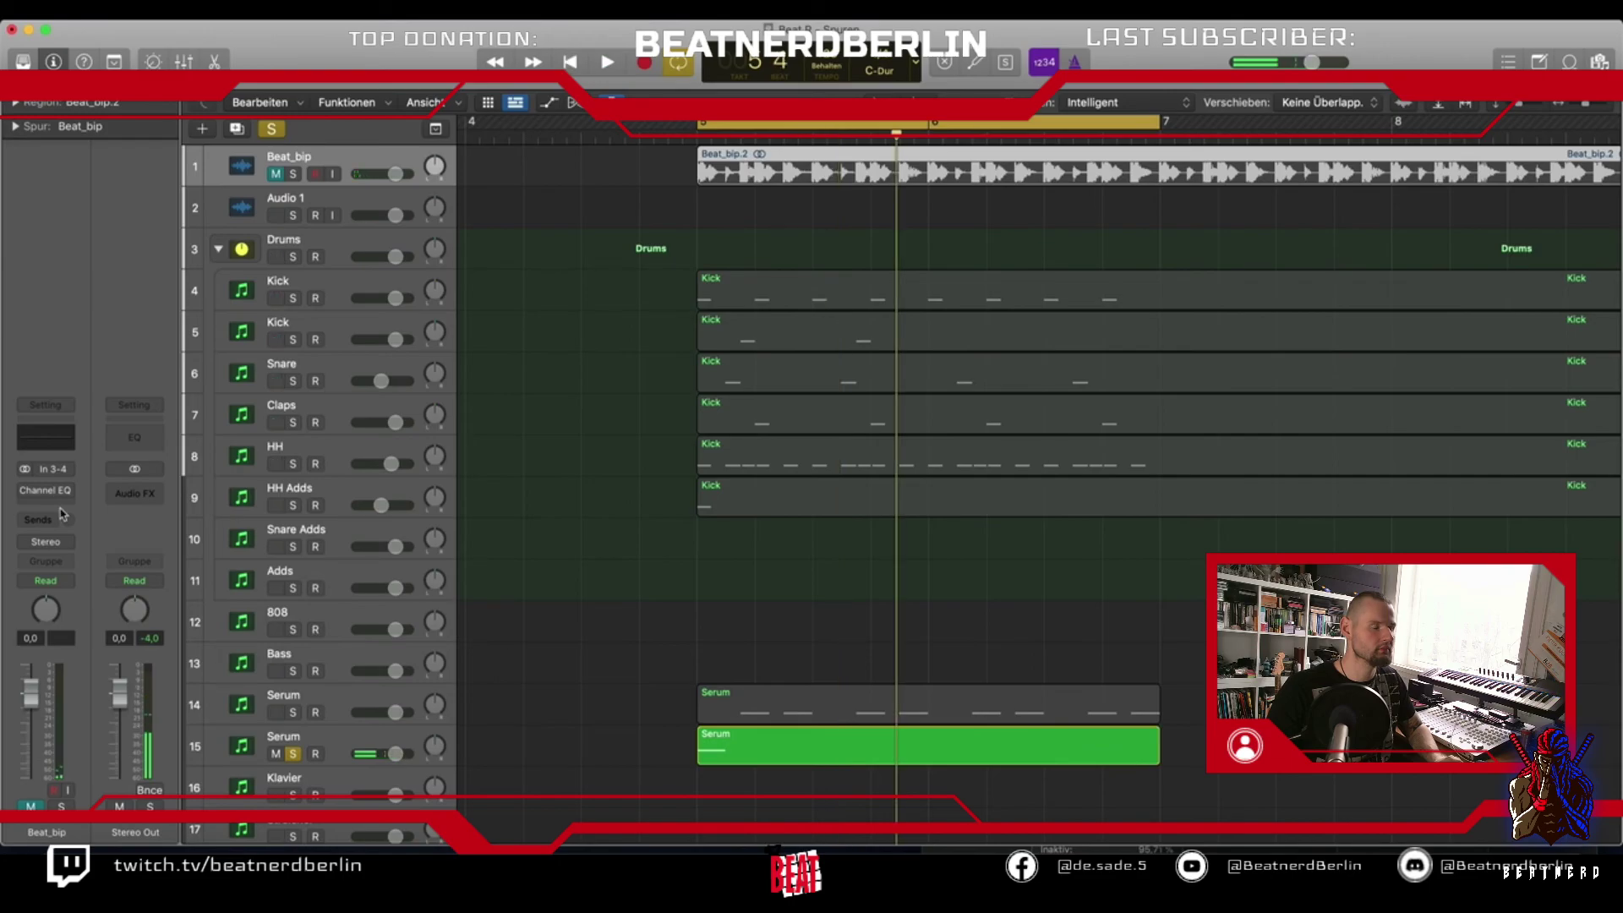
Shorten the cycle to the first beat of bar 5, loop the duplicated Serum region and open its instrument window
{"action": "left_click", "coordinate": [845, 746]}
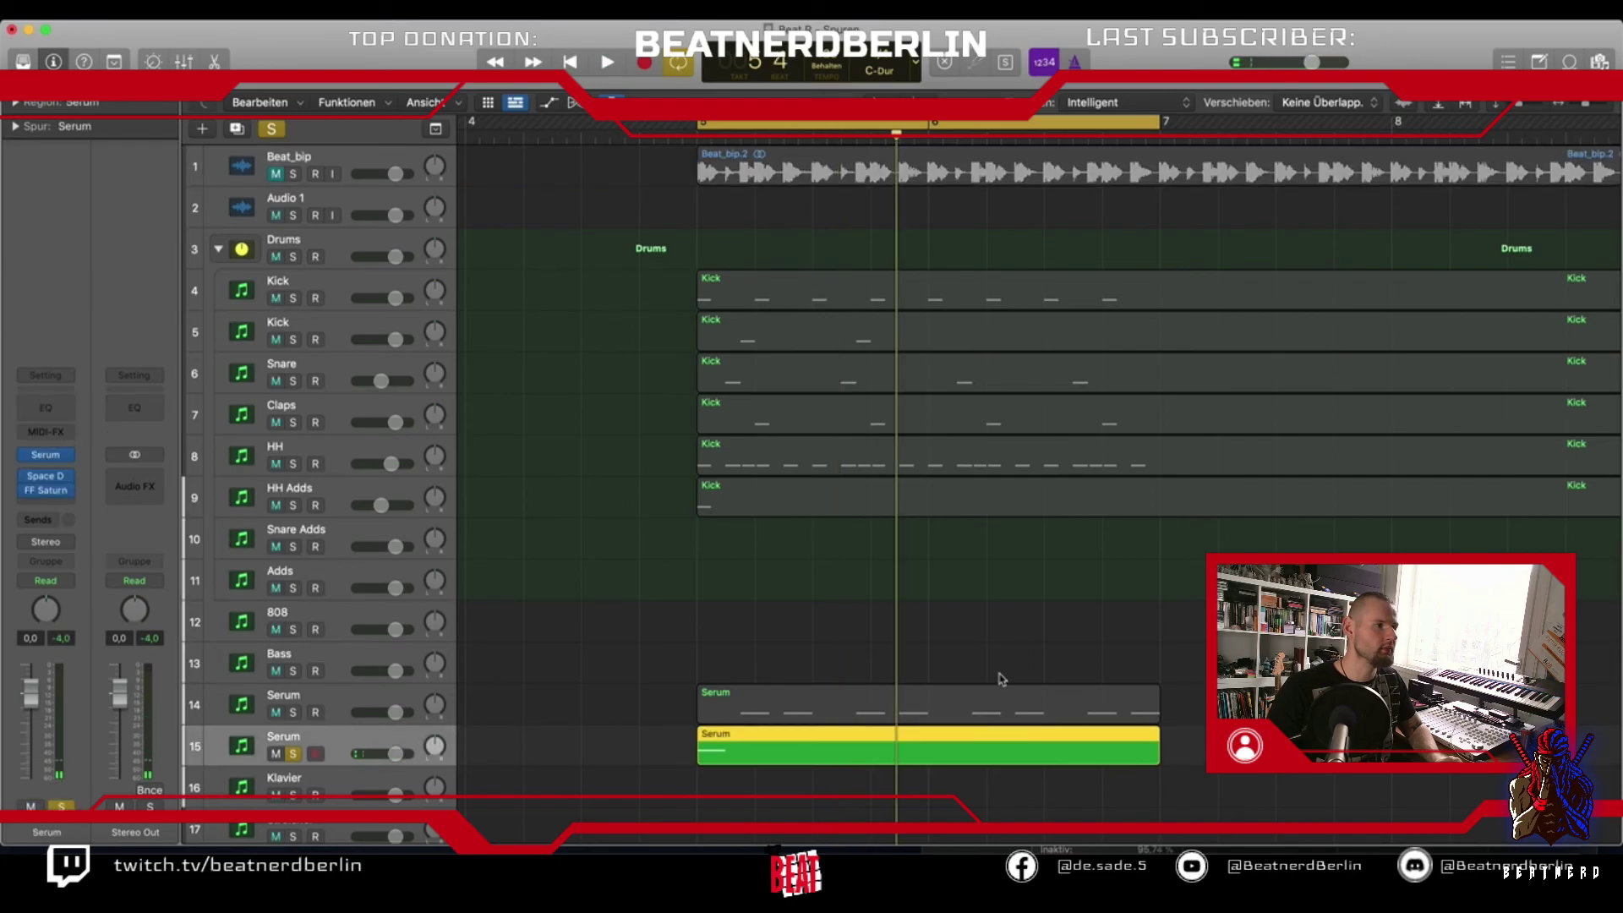
{"action": "left_click_drag", "start_coordinate": [1158, 123], "coordinate": [734, 368]}
{"action": "key", "text": "space"}
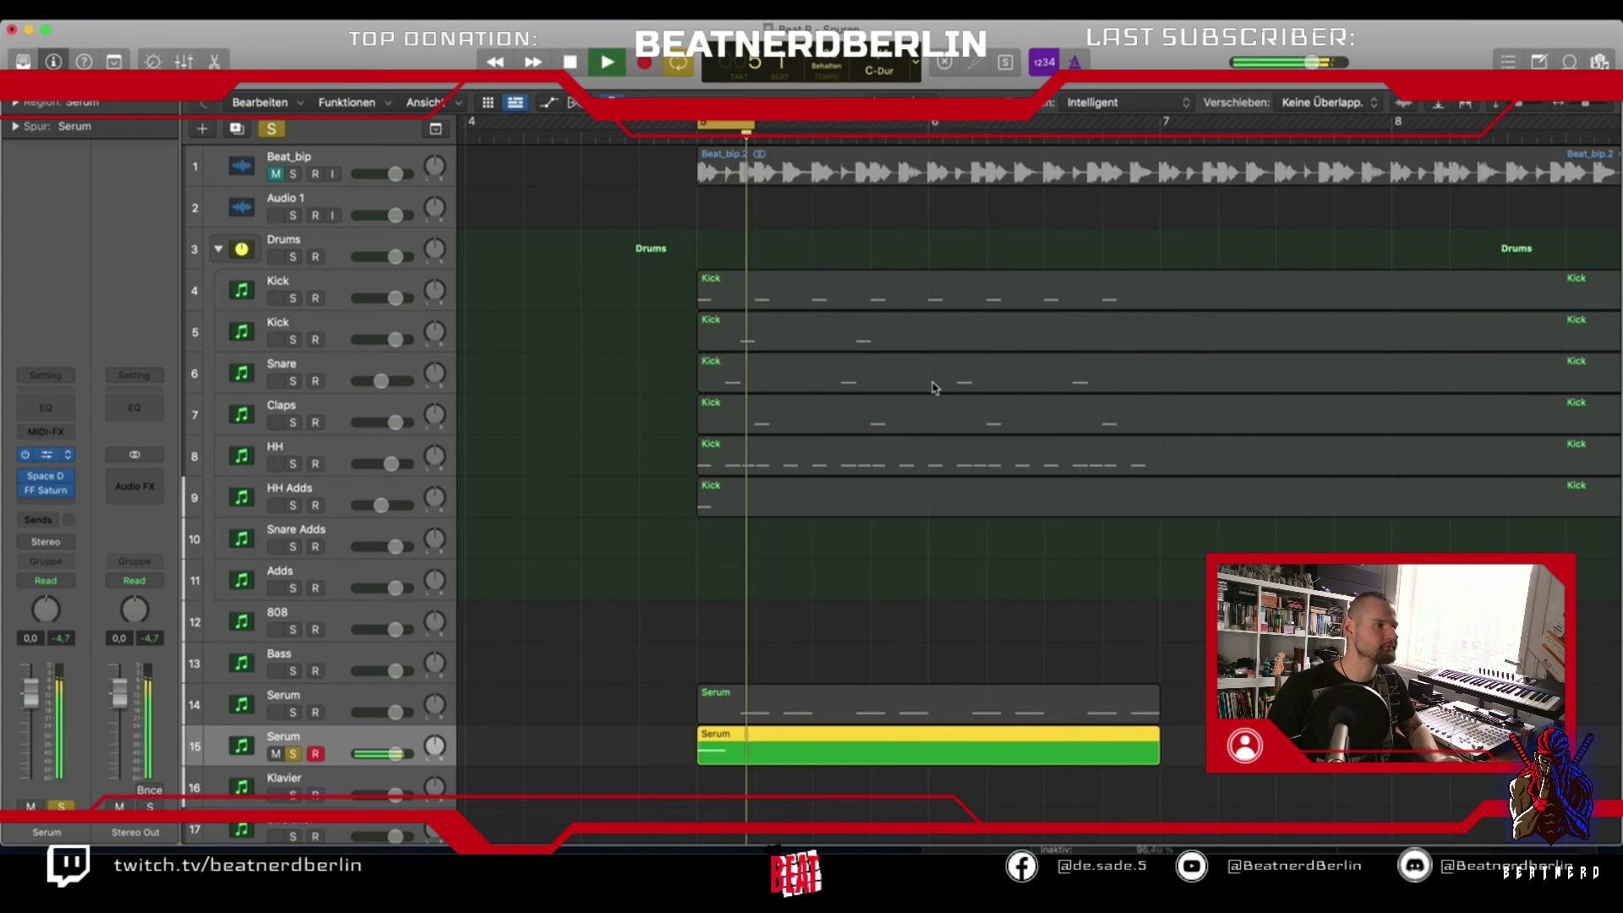
{"action": "key", "text": "v"}
Audition Serum's Bass presets in sequence on the looped note, up to BA Talk Wobz [ADWR]
{"action": "left_click", "coordinate": [1106, 318]}
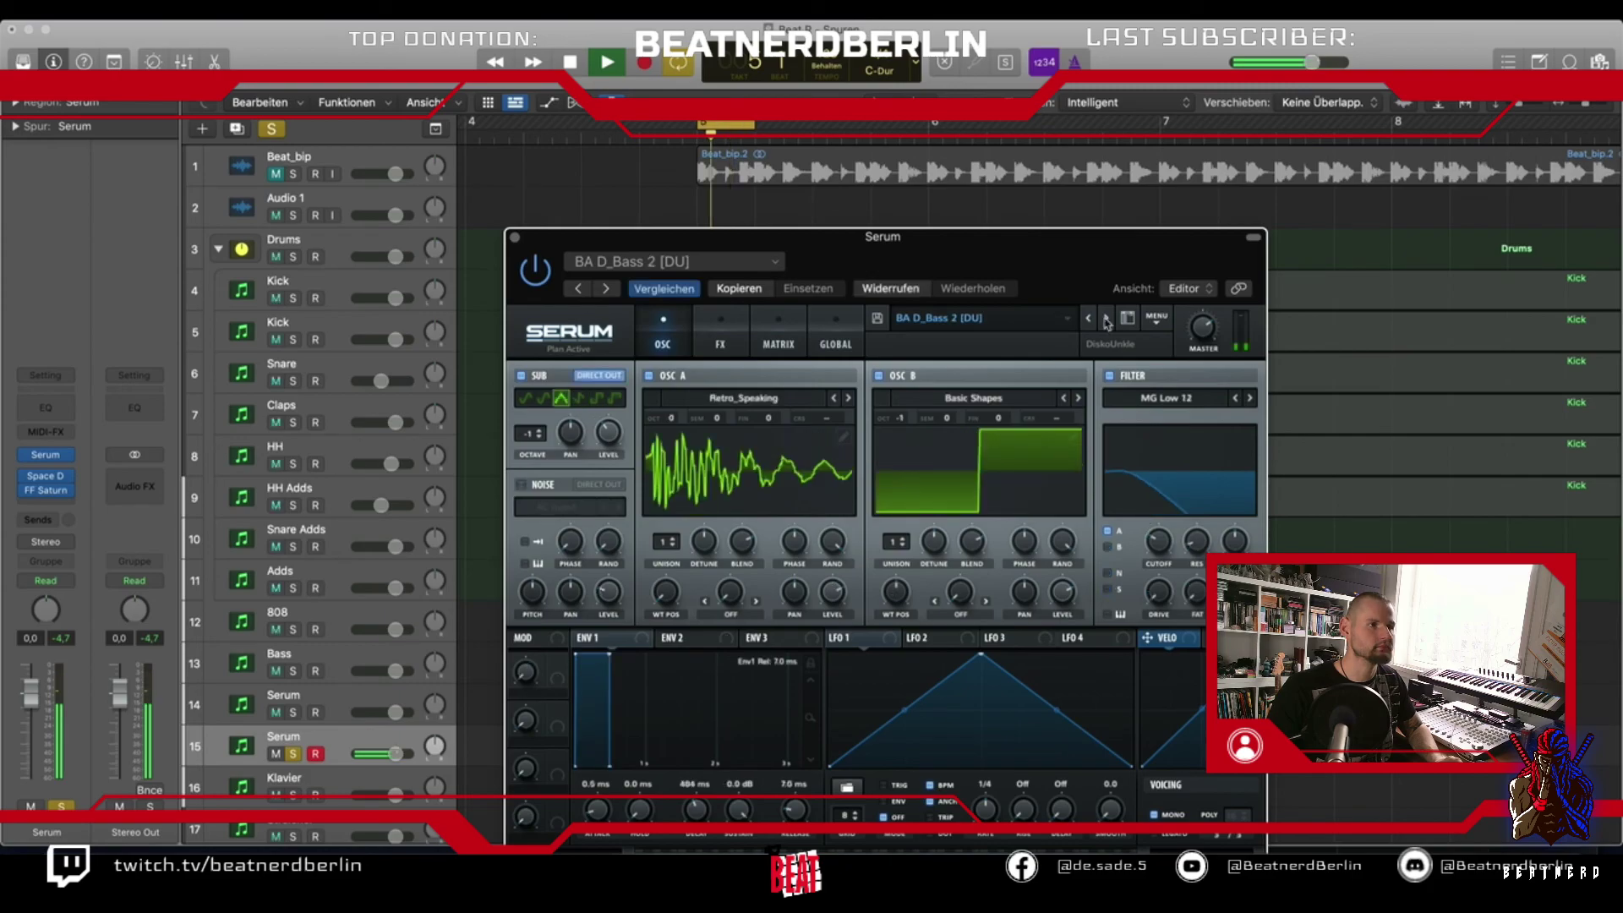
{"action": "left_click", "coordinate": [1106, 318]}
{"action": "left_click", "coordinate": [1106, 318]}
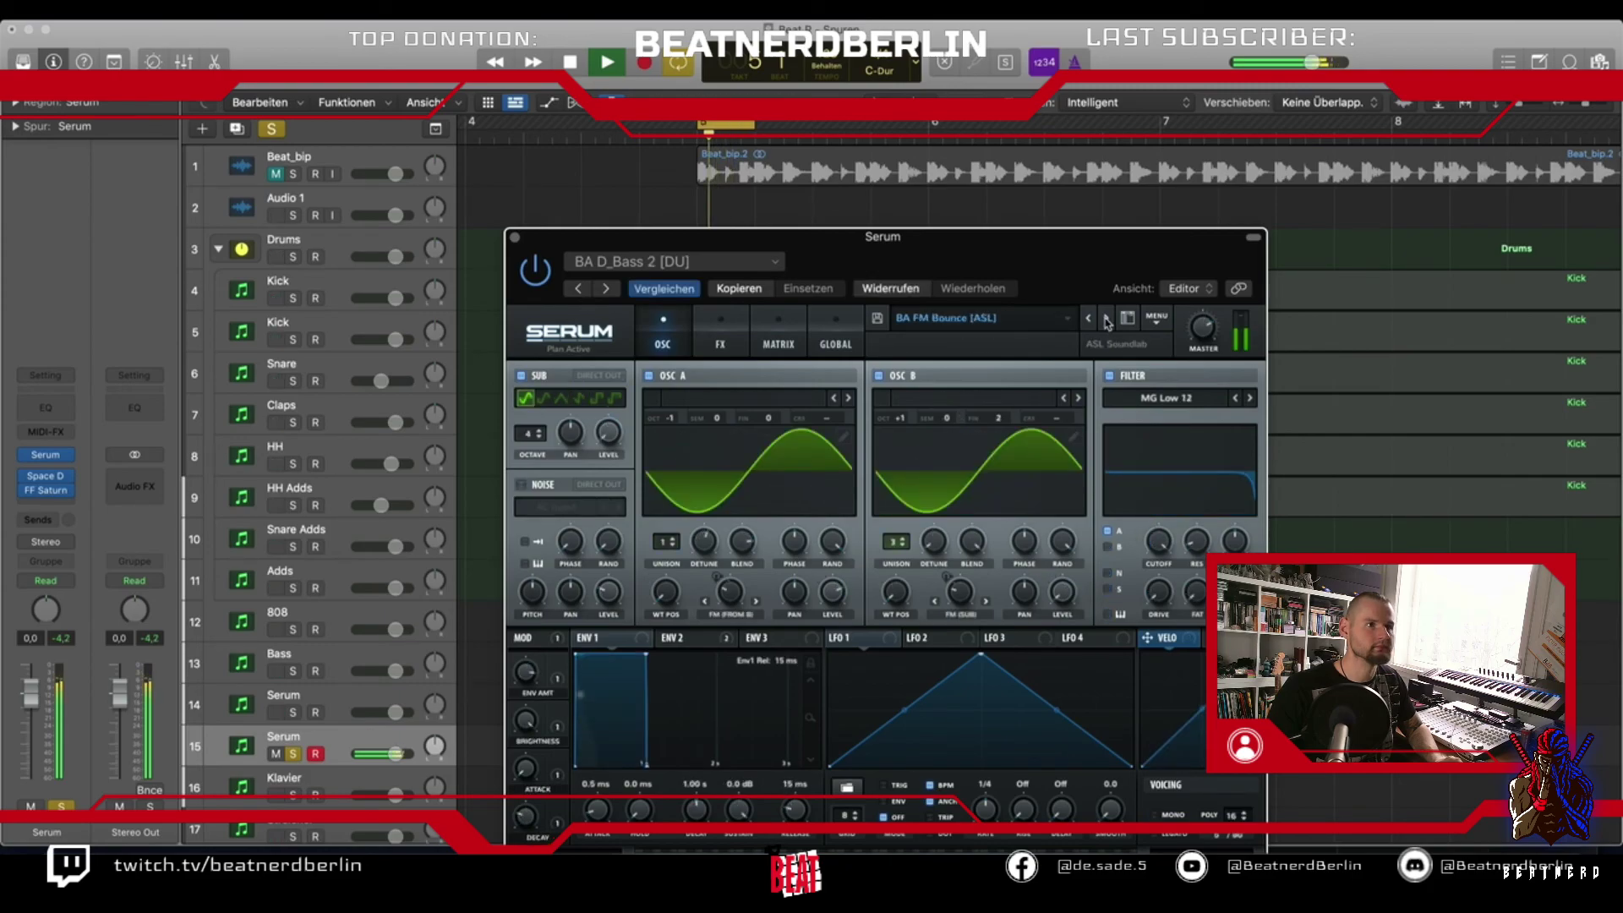
{"action": "left_click", "coordinate": [1106, 318]}
{"action": "left_click", "coordinate": [1106, 319]}
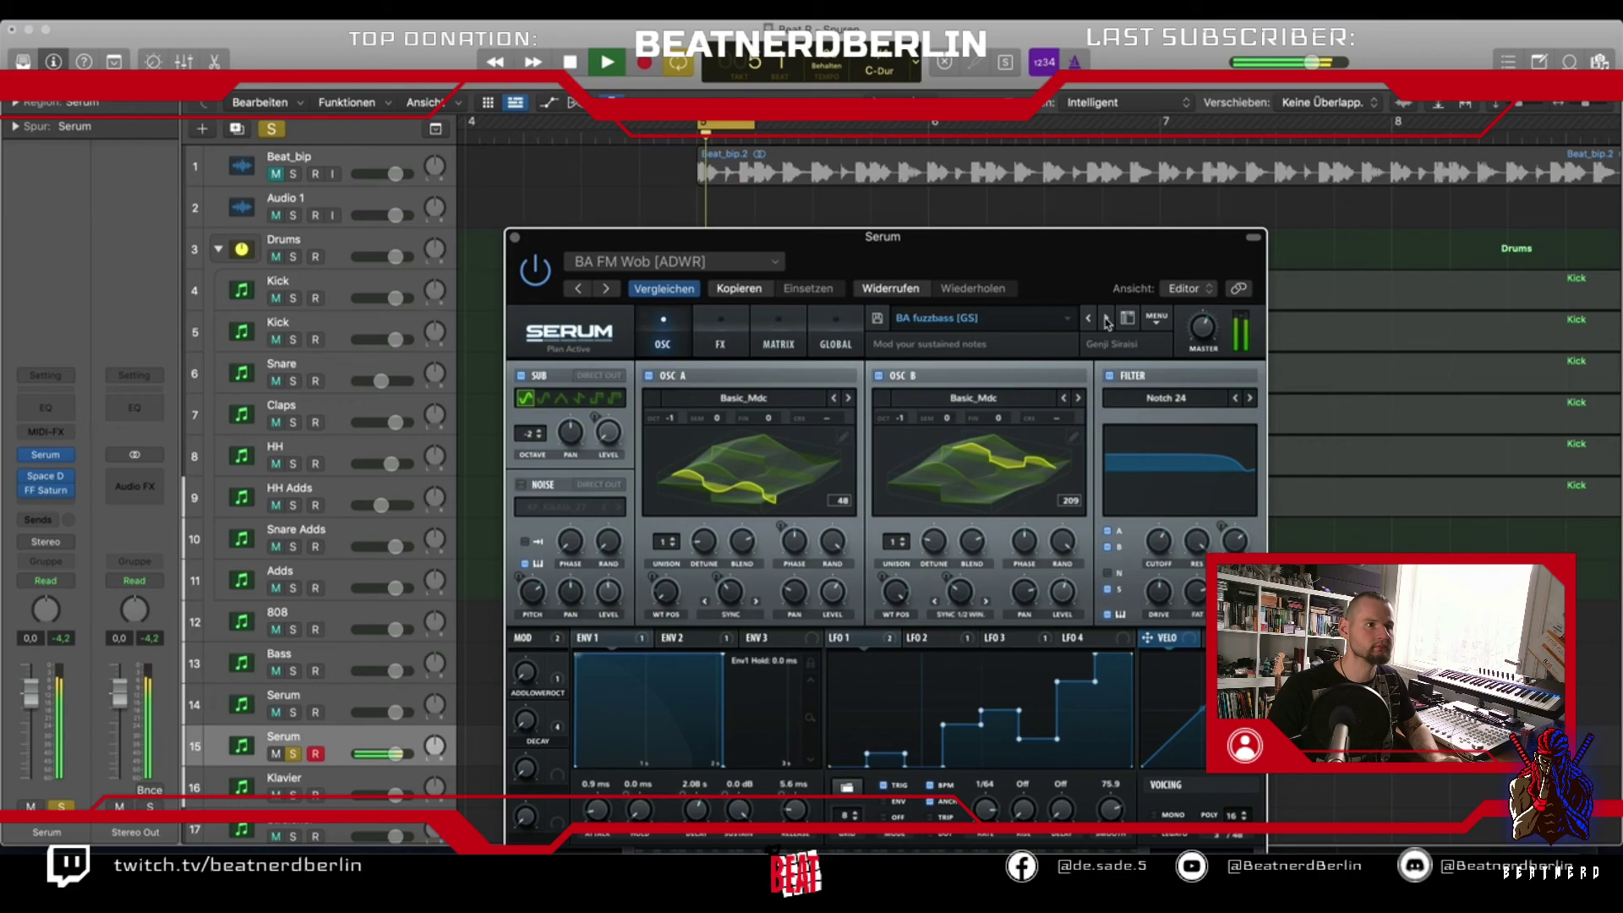
{"action": "left_click", "coordinate": [1106, 318]}
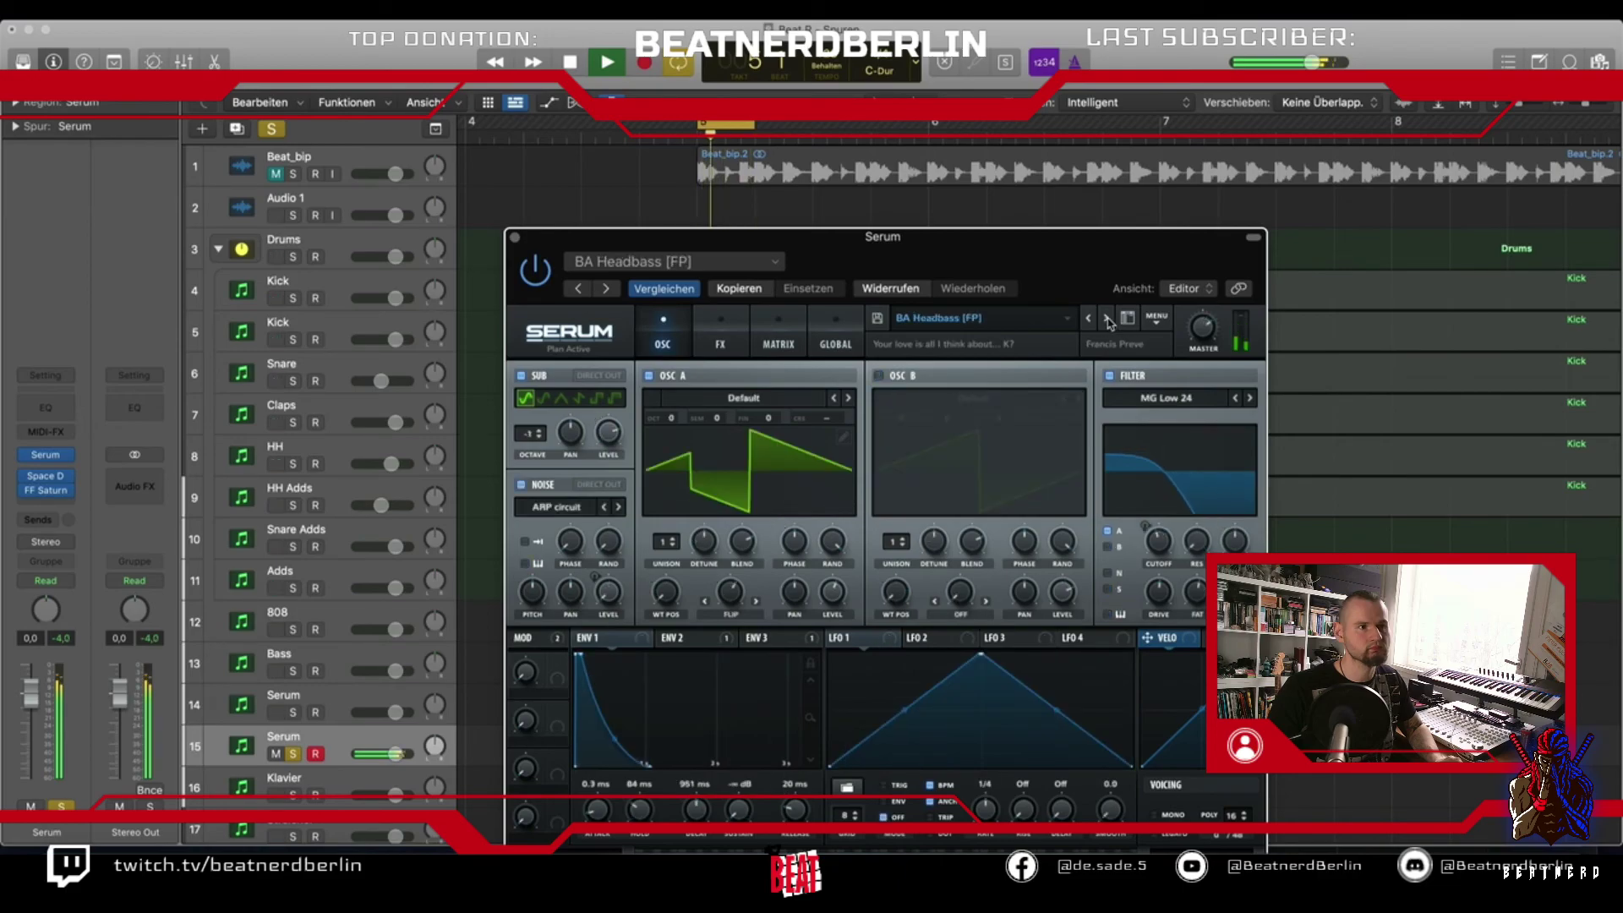
{"action": "left_click", "coordinate": [1106, 318]}
{"action": "left_click", "coordinate": [1107, 318]}
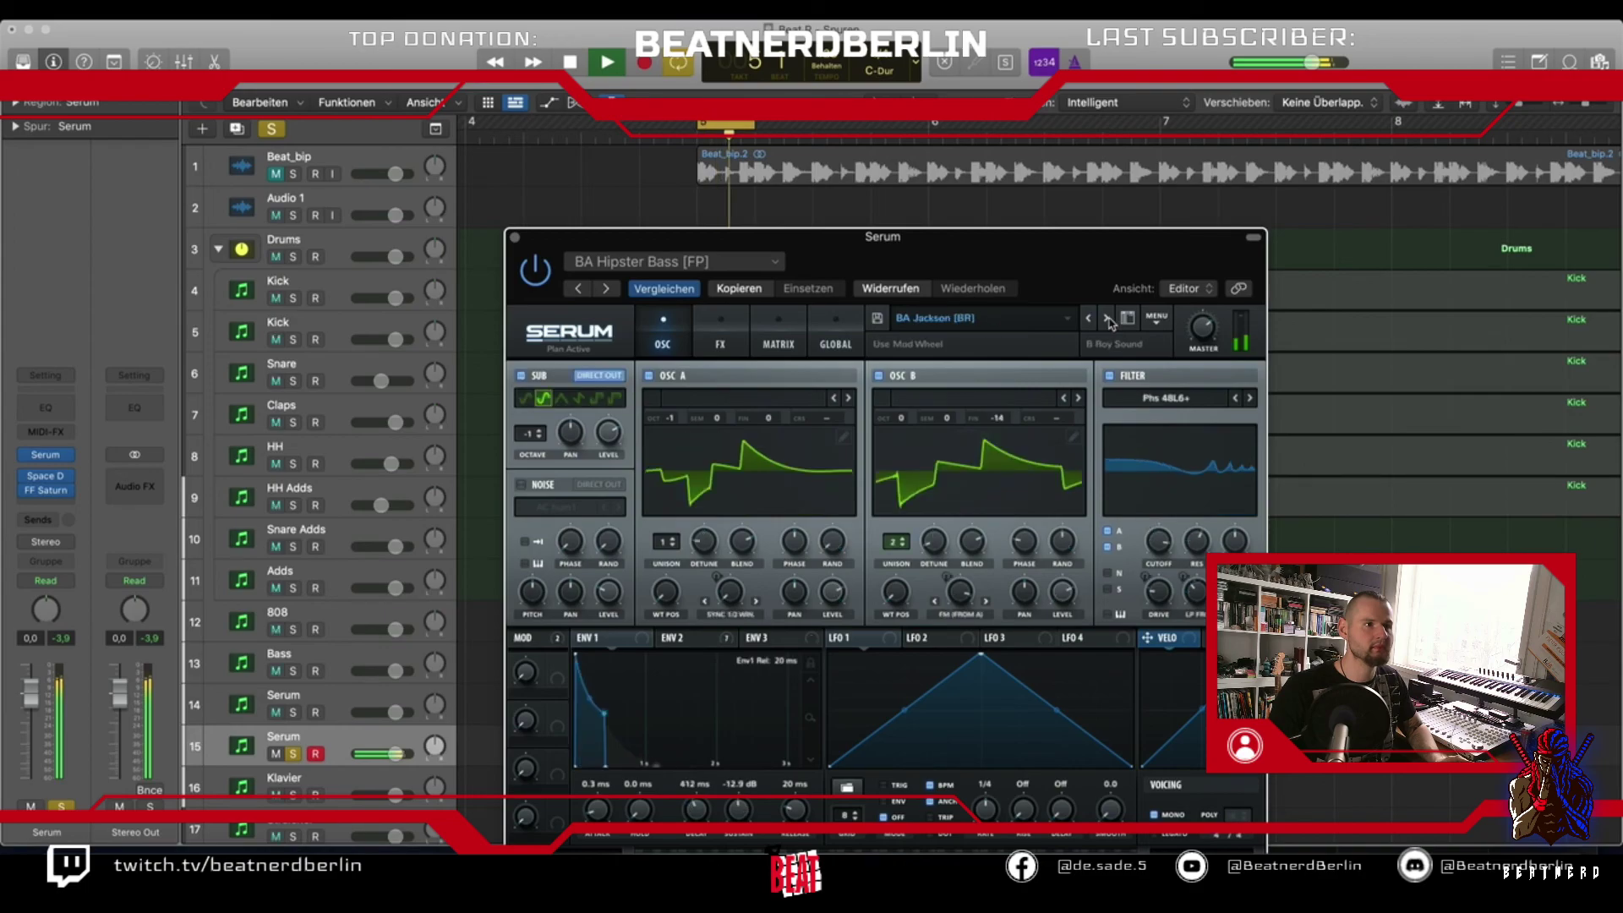
{"action": "left_click", "coordinate": [1107, 319]}
{"action": "left_click", "coordinate": [1107, 319]}
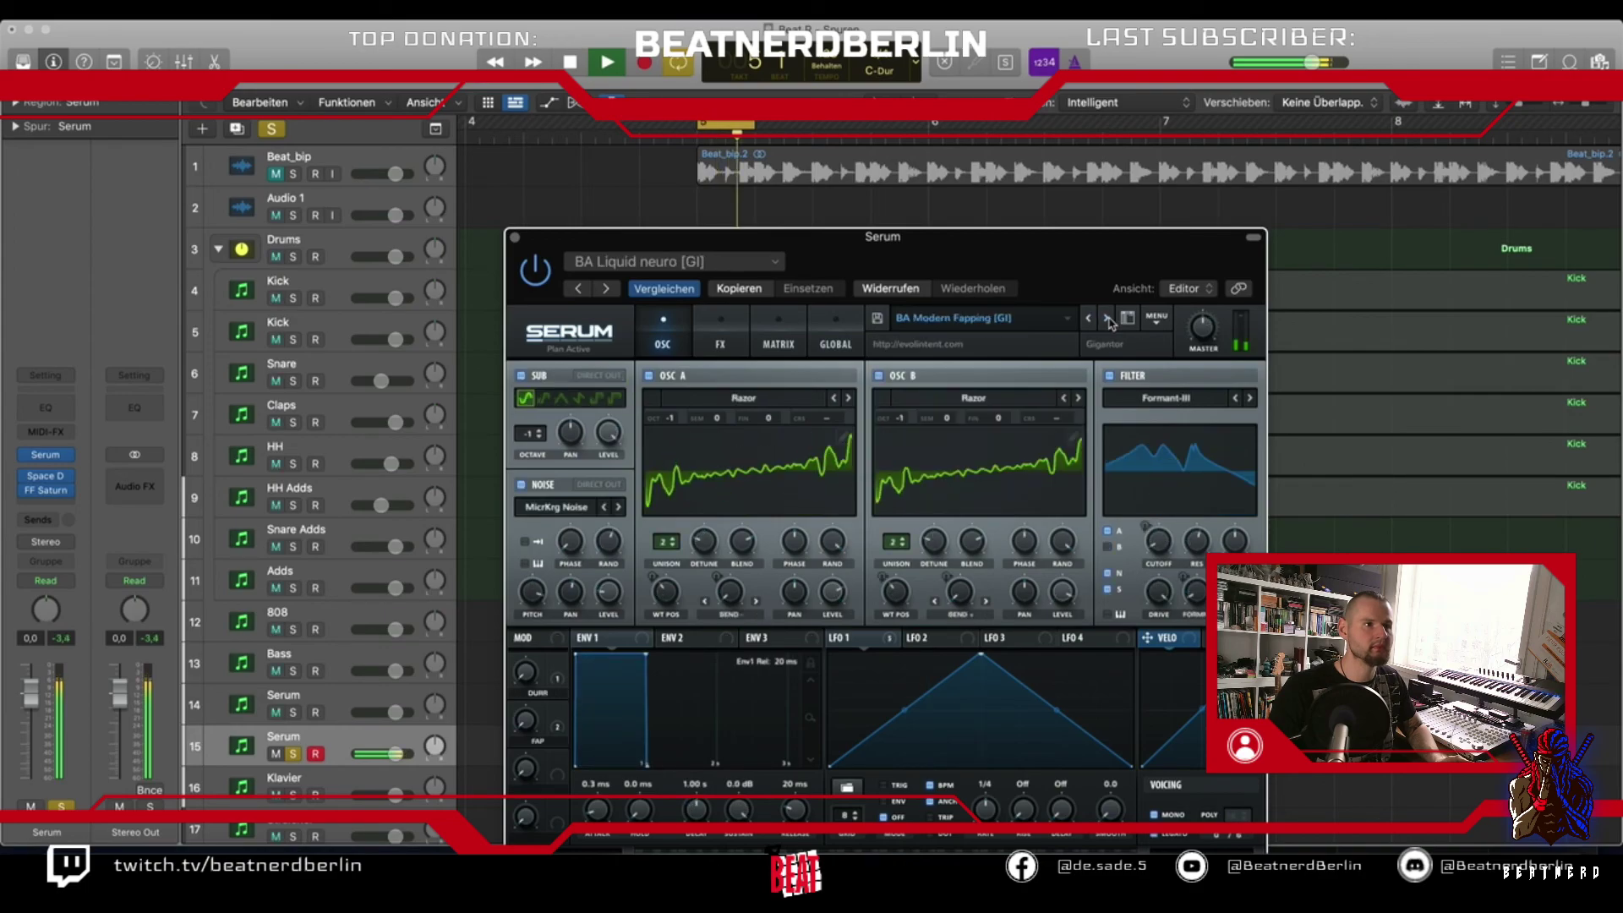
{"action": "left_click", "coordinate": [1107, 318]}
{"action": "left_click", "coordinate": [1107, 318]}
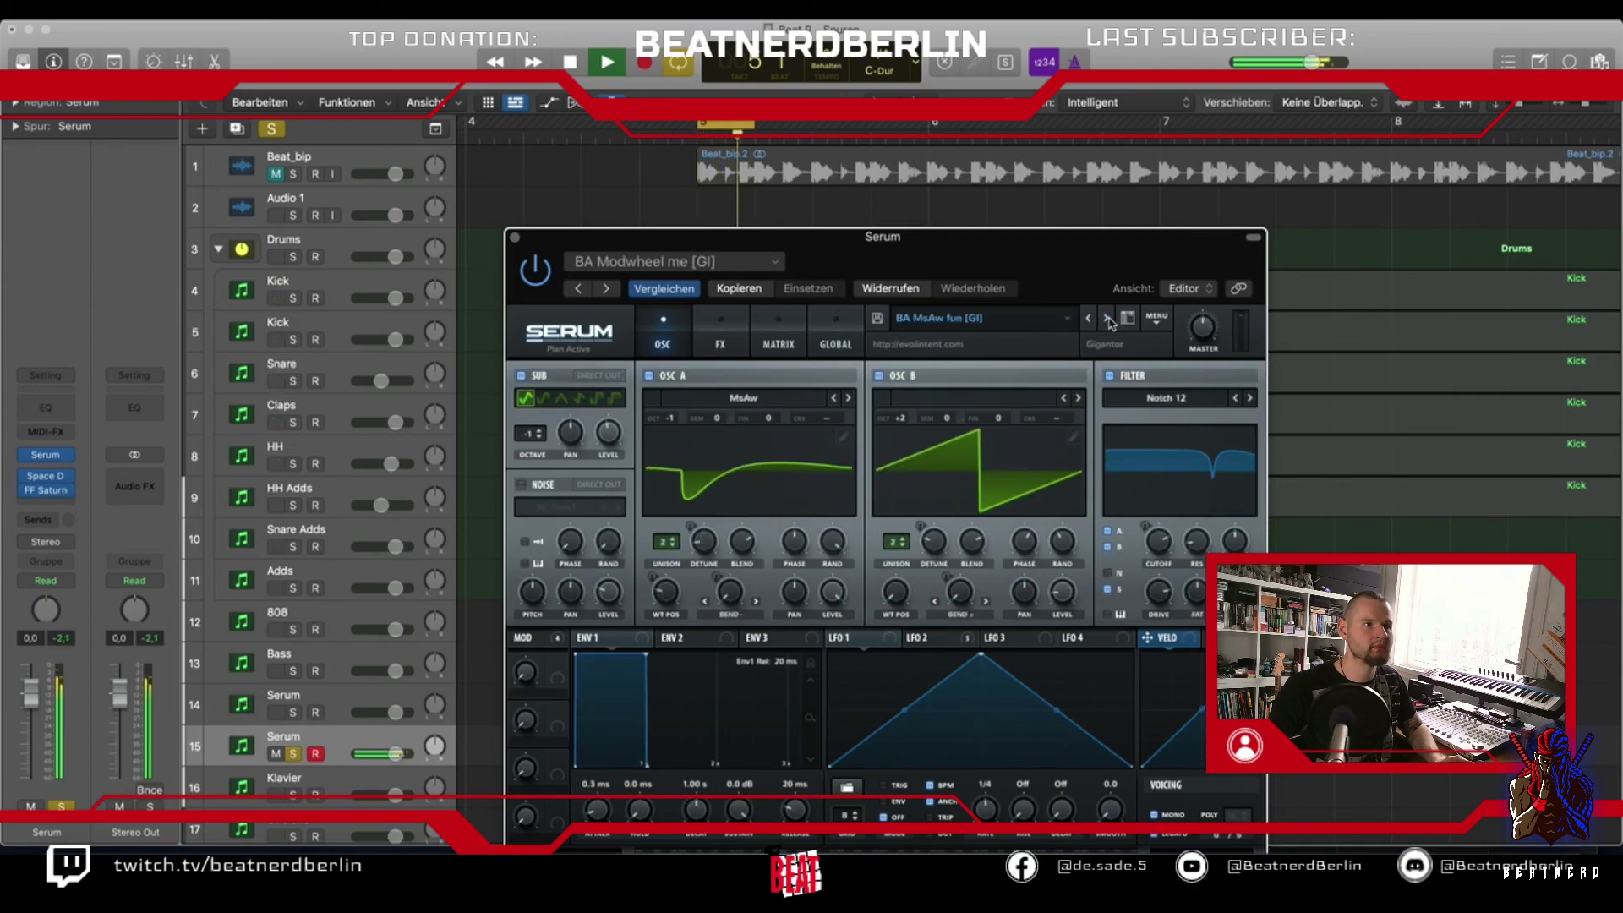
{"action": "left_click", "coordinate": [1107, 319]}
{"action": "left_click", "coordinate": [1107, 319]}
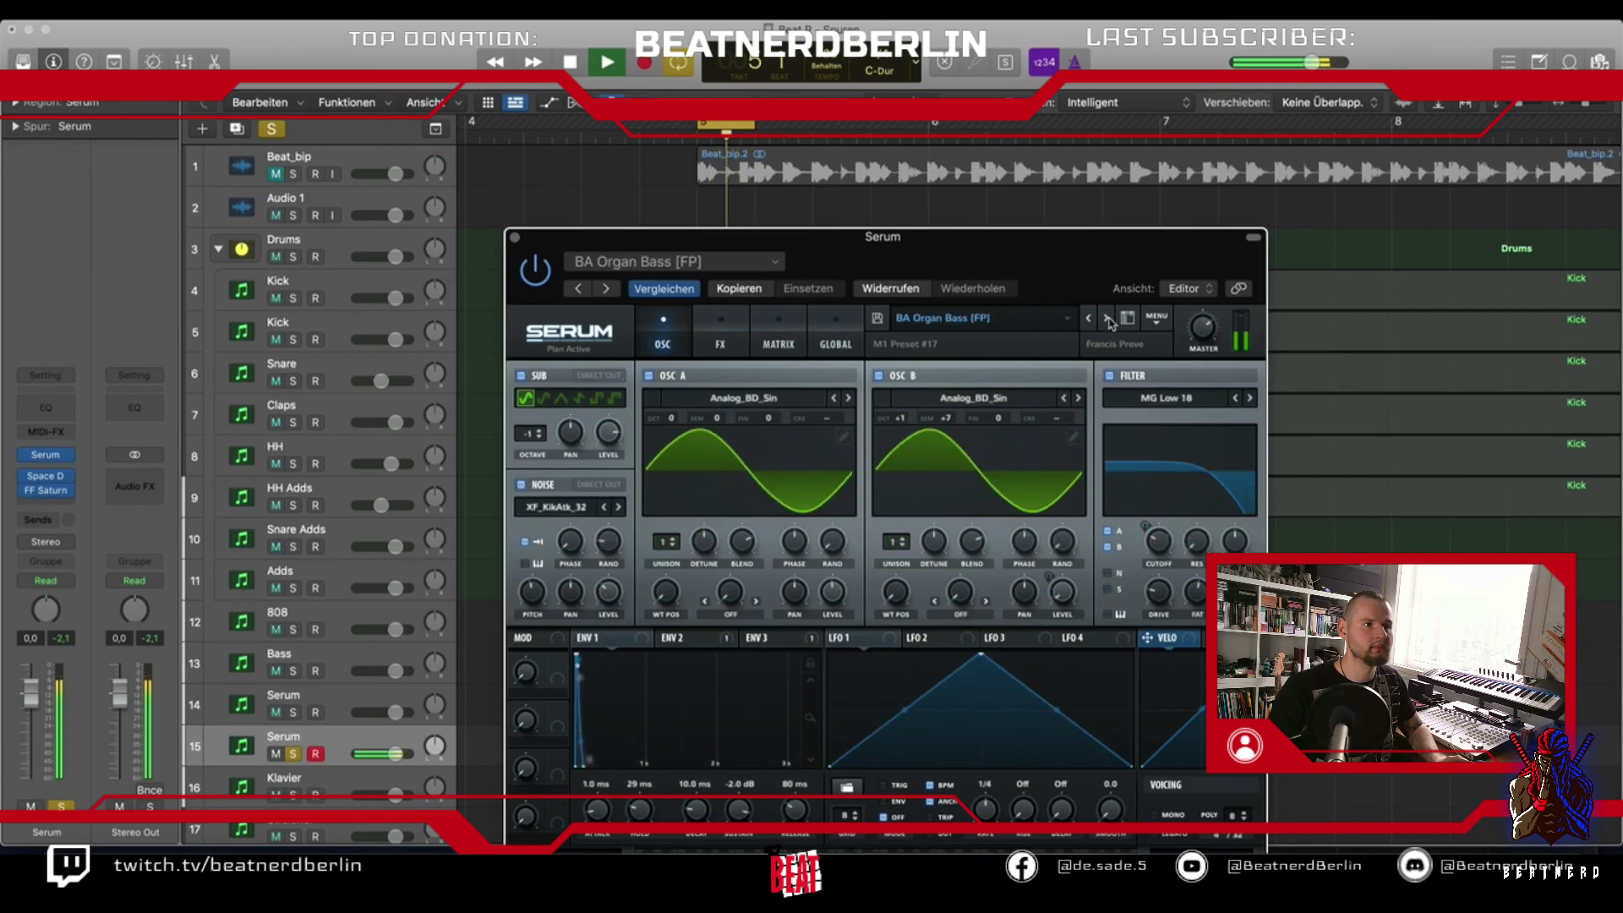
{"action": "left_click", "coordinate": [1106, 318]}
{"action": "left_click", "coordinate": [1107, 319]}
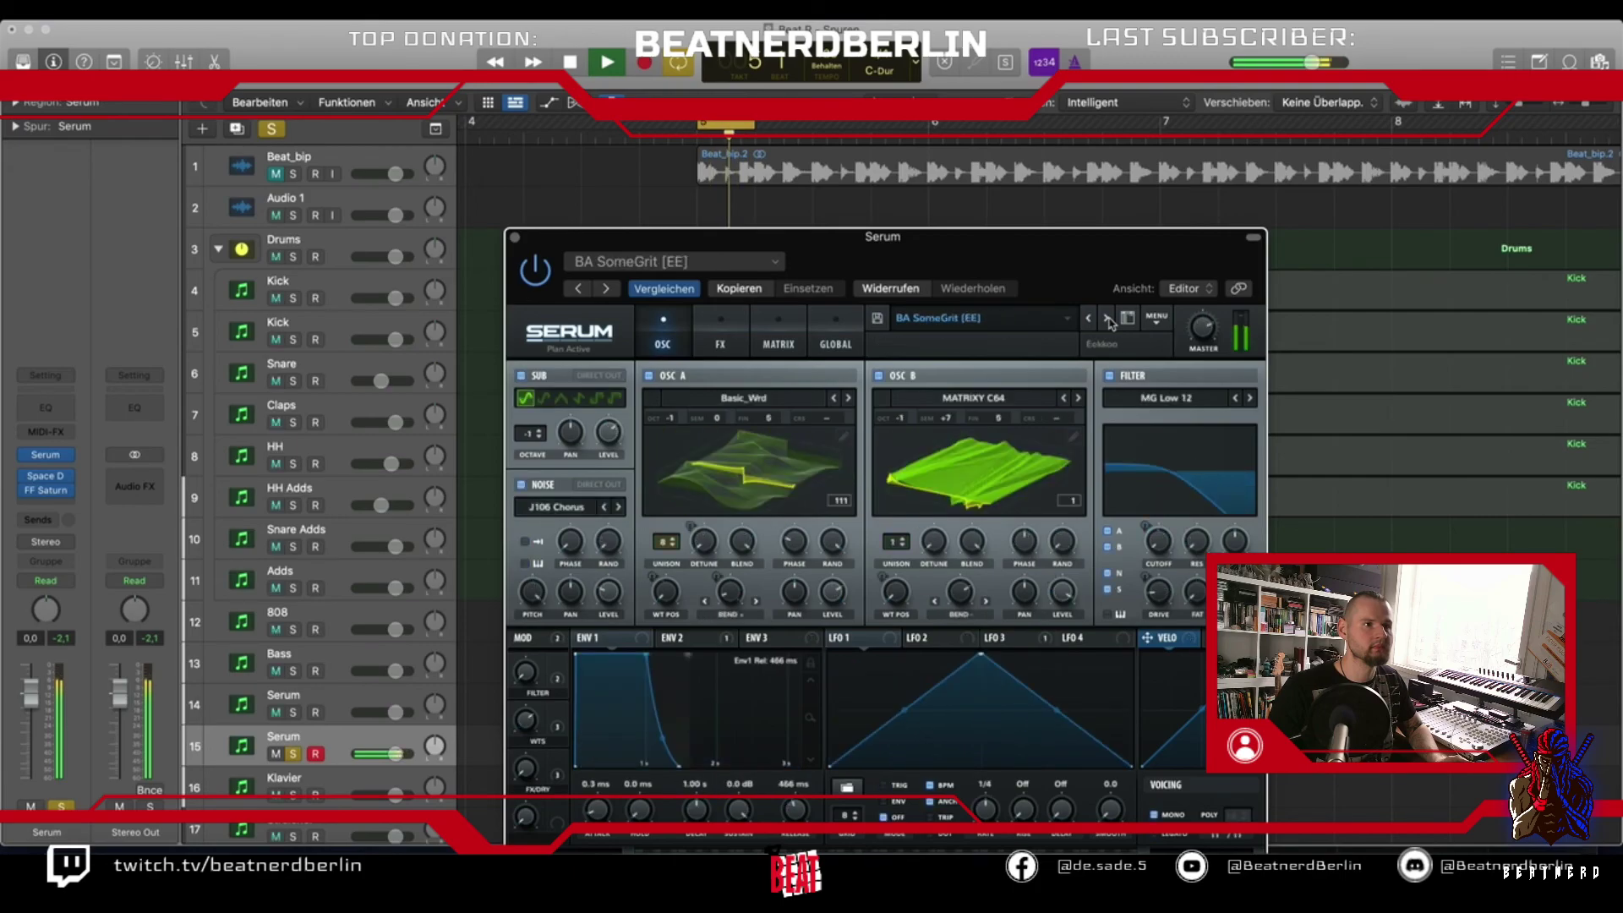
{"action": "left_click", "coordinate": [1108, 320]}
{"action": "left_click", "coordinate": [1108, 320]}
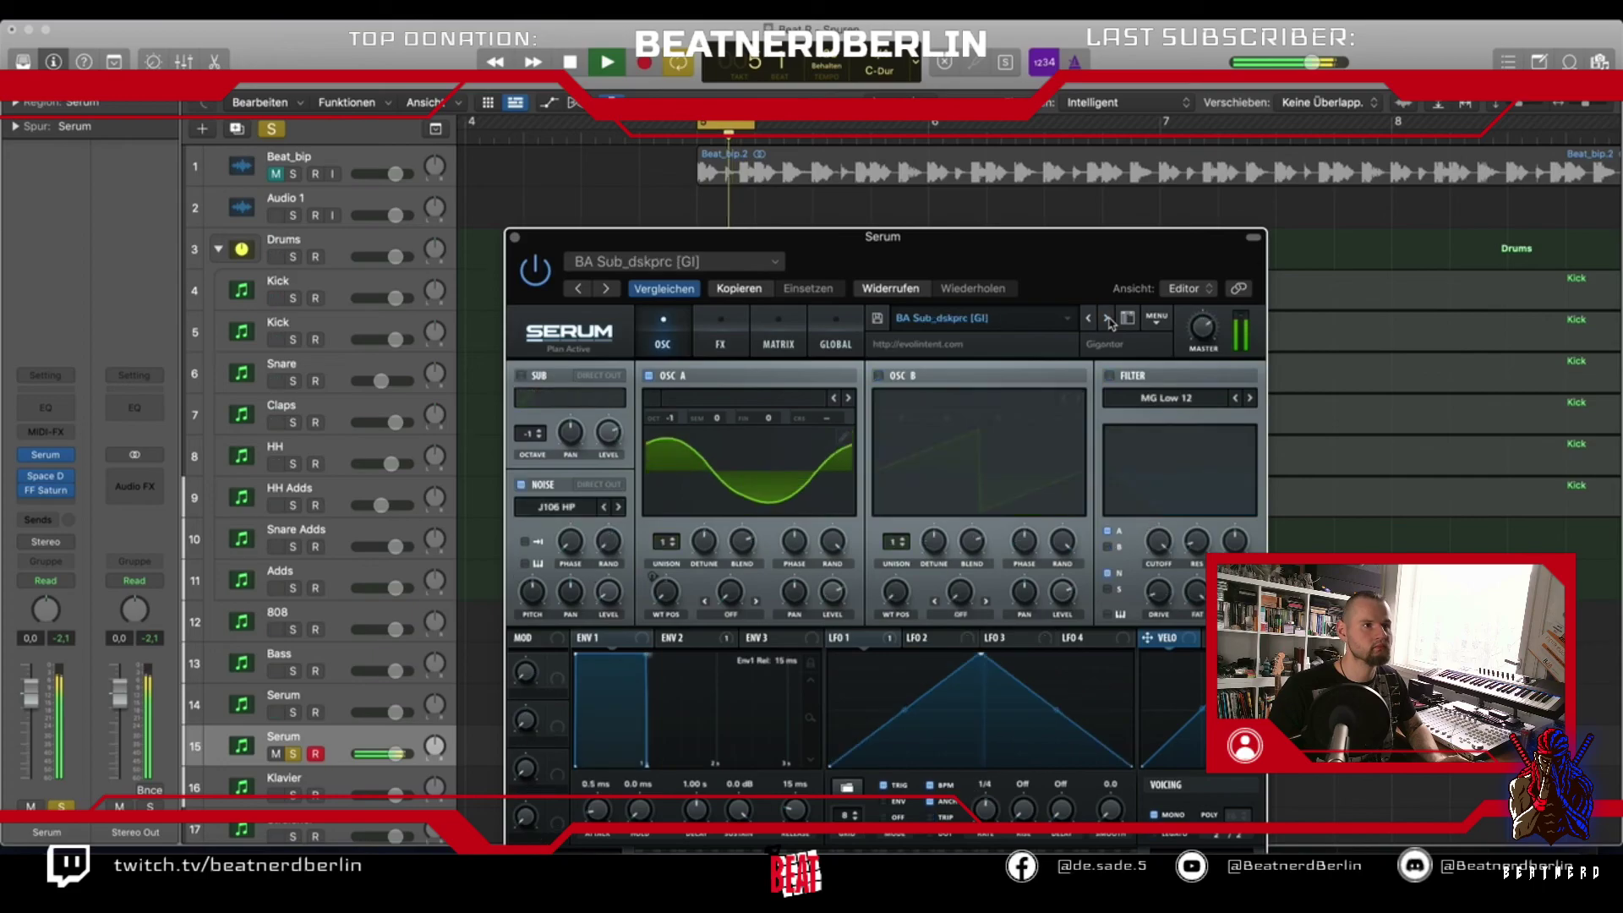
{"action": "left_click", "coordinate": [1107, 320]}
Load the Plucked preset PL Beepy ting [GI] in Serum, audition the following plucks up to PL Dyk Pyk [PL] and stop playback
{"action": "left_click", "coordinate": [987, 318]}
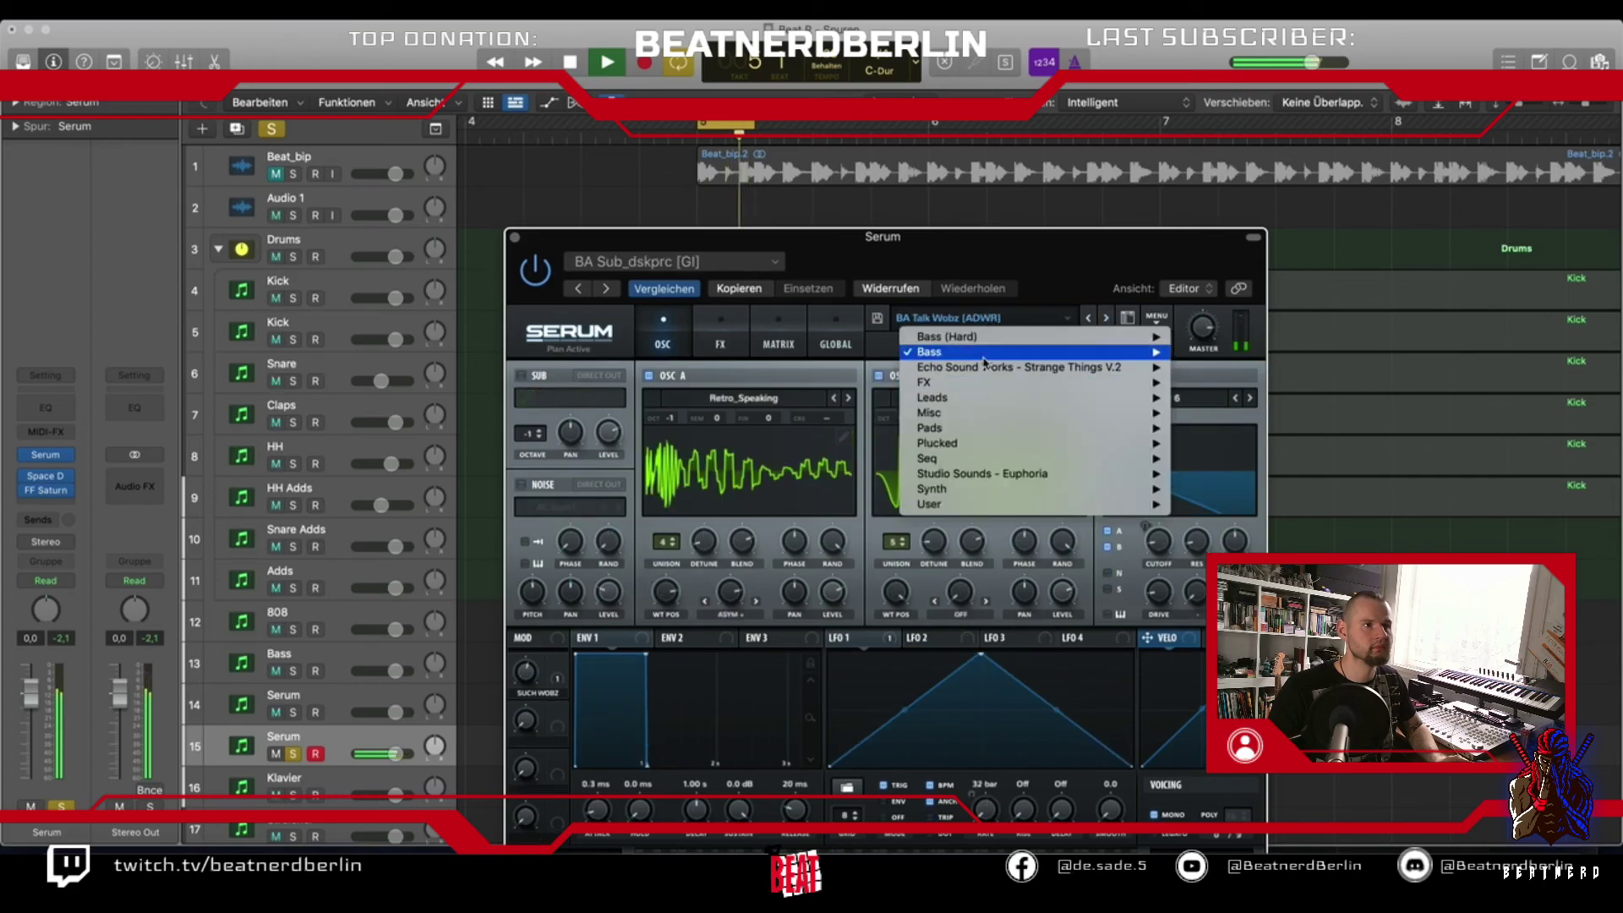
{"action": "mouse_move", "coordinate": [984, 355]}
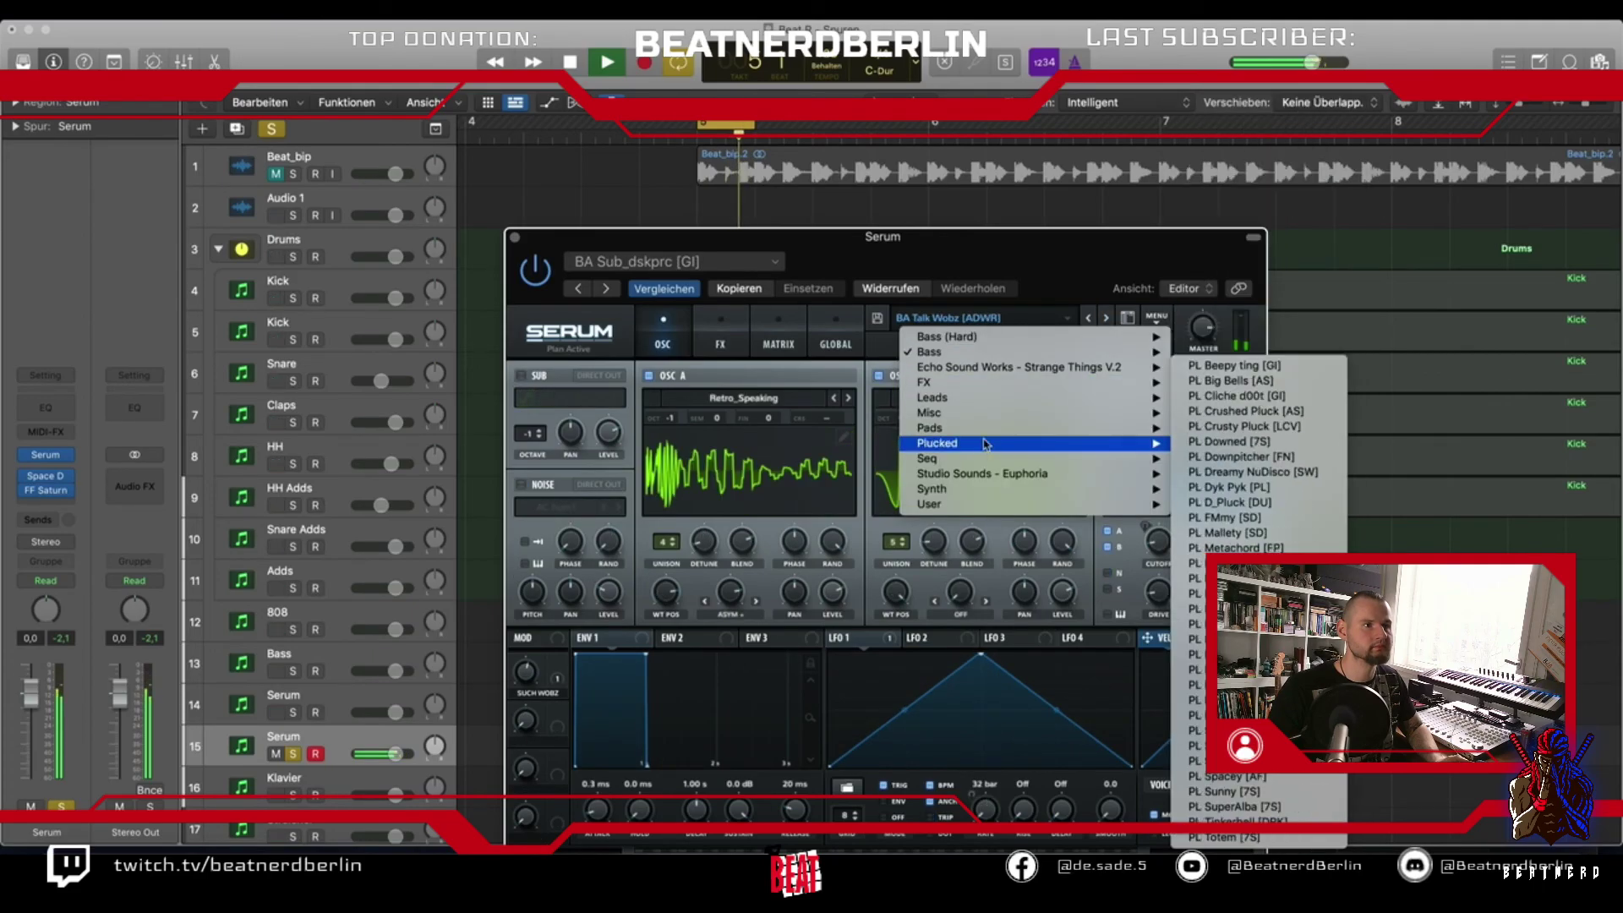
{"action": "mouse_move", "coordinate": [1135, 446]}
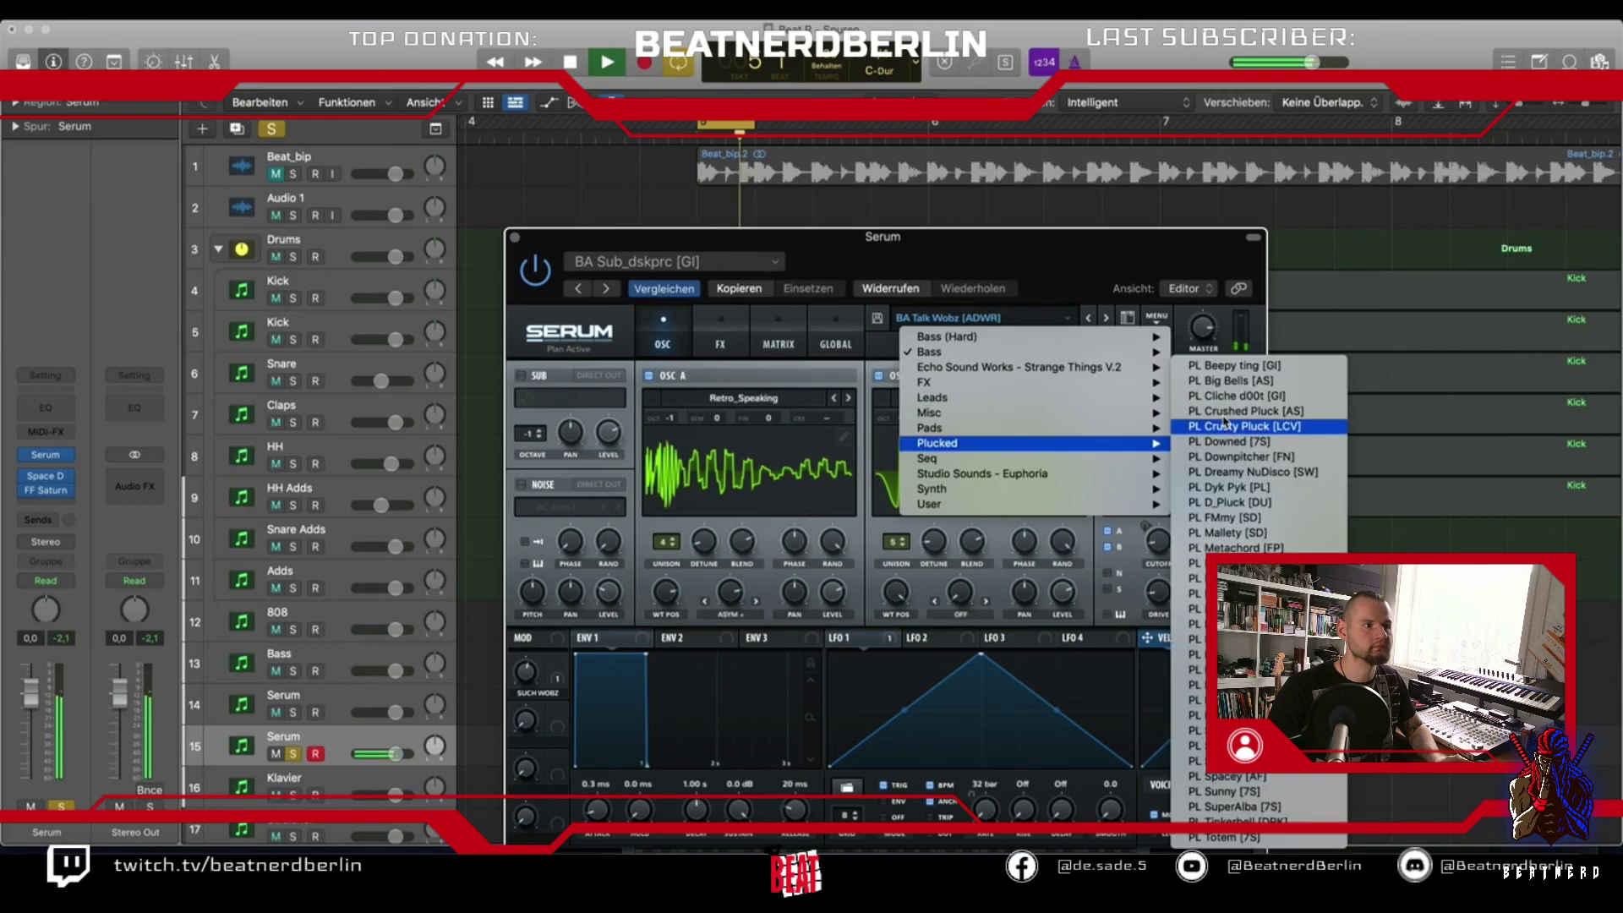
{"action": "left_click", "coordinate": [1204, 366]}
{"action": "left_click", "coordinate": [1106, 319]}
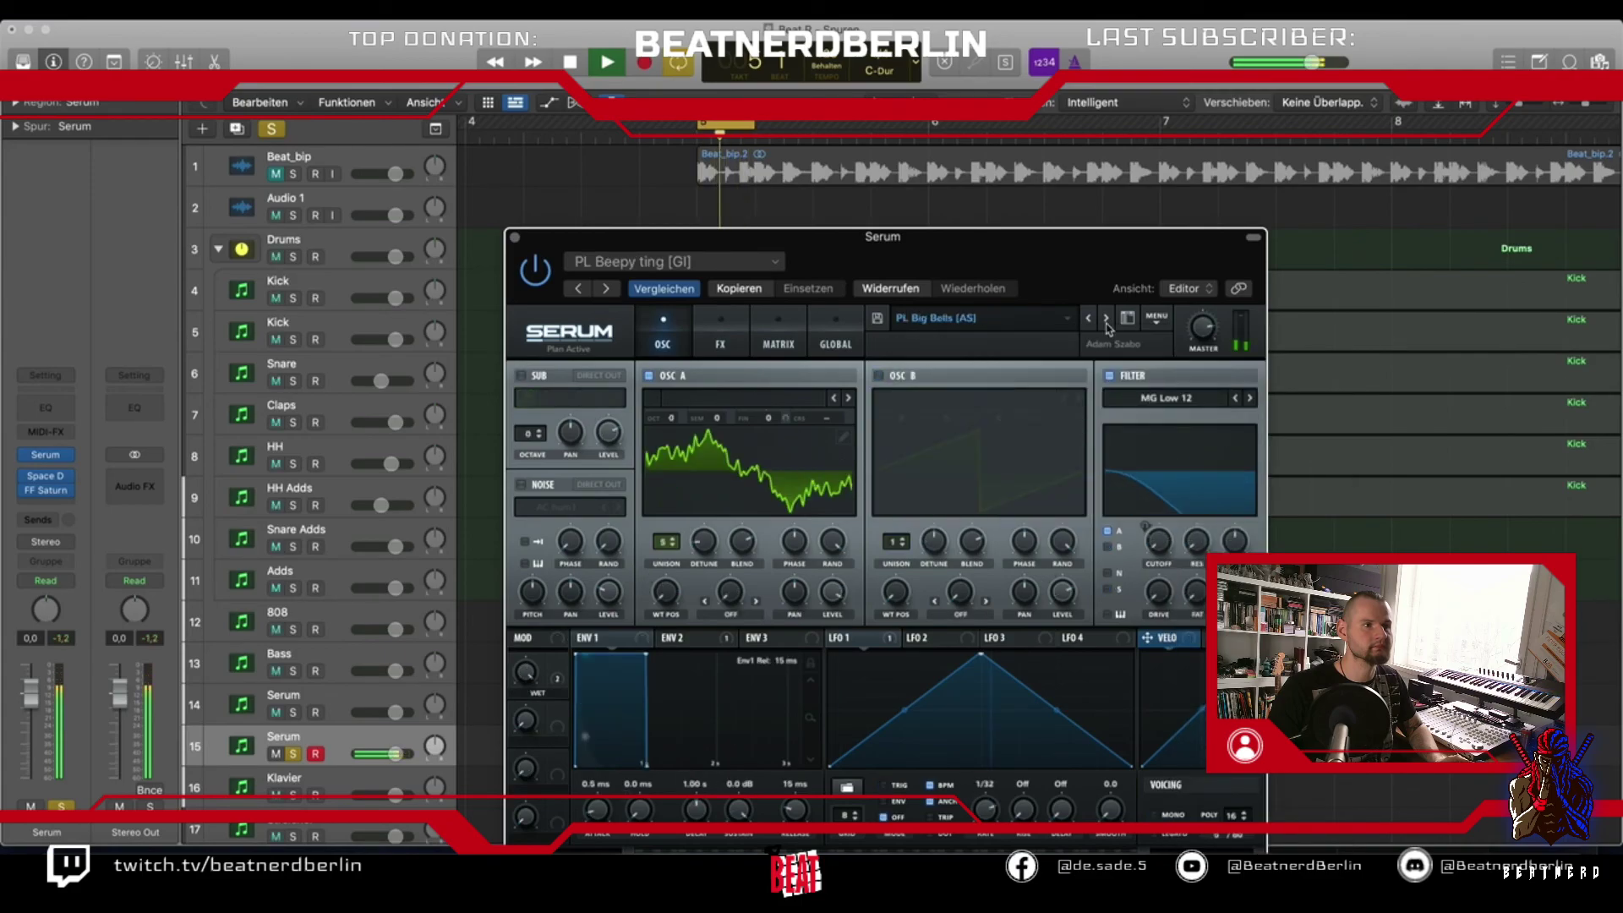
{"action": "left_click", "coordinate": [1106, 319]}
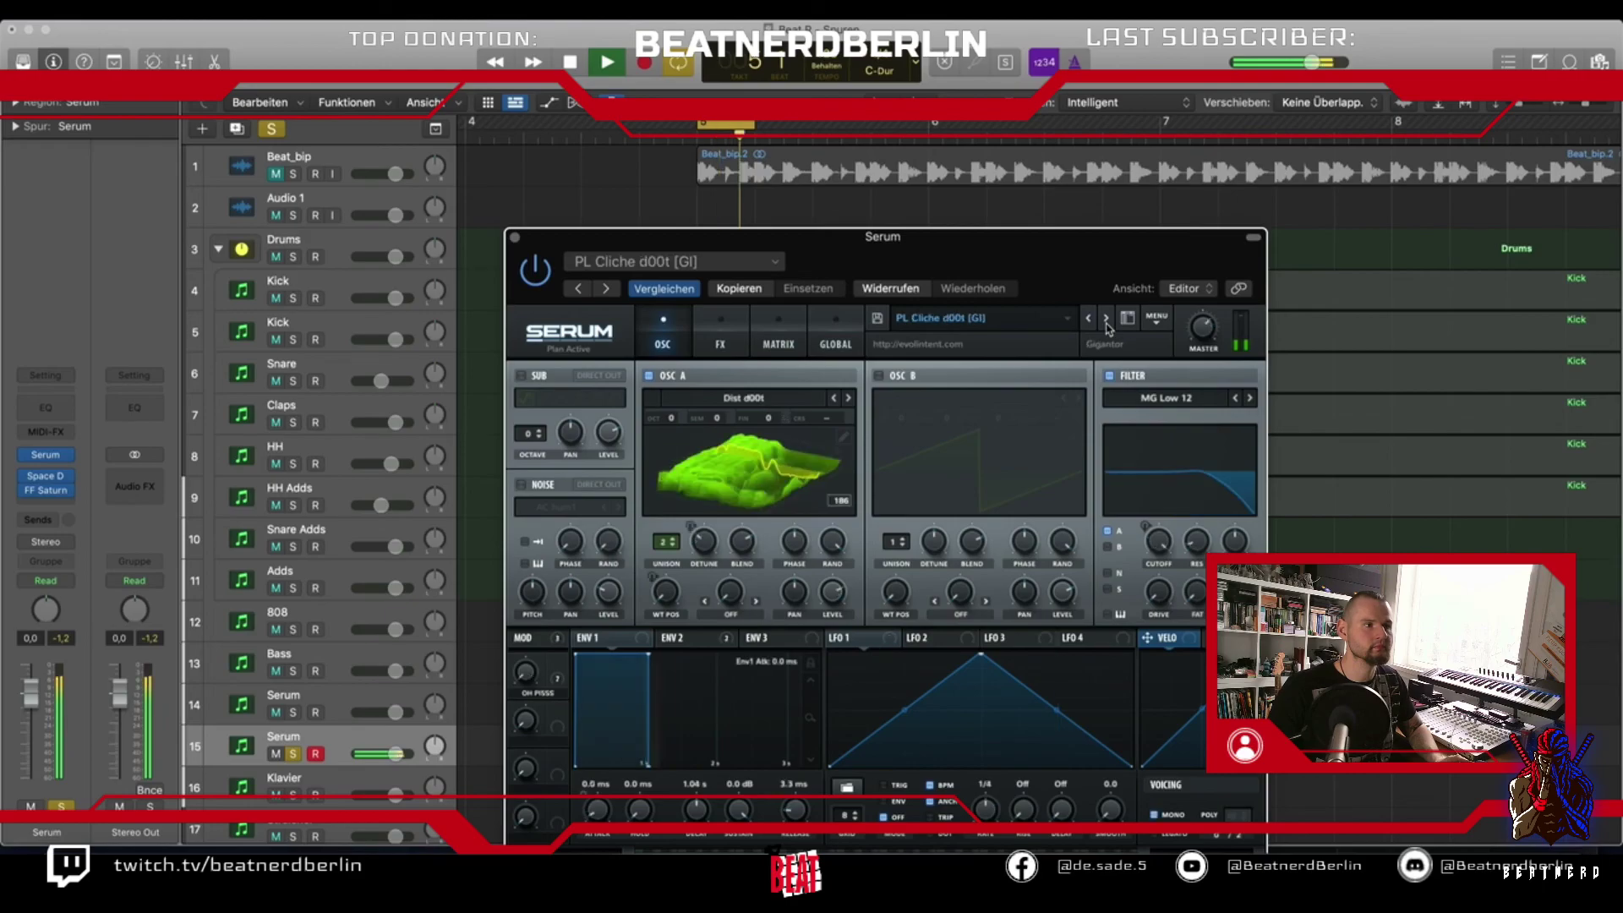
{"action": "left_click", "coordinate": [1107, 319]}
{"action": "left_click", "coordinate": [1107, 318]}
{"action": "left_click", "coordinate": [1106, 319]}
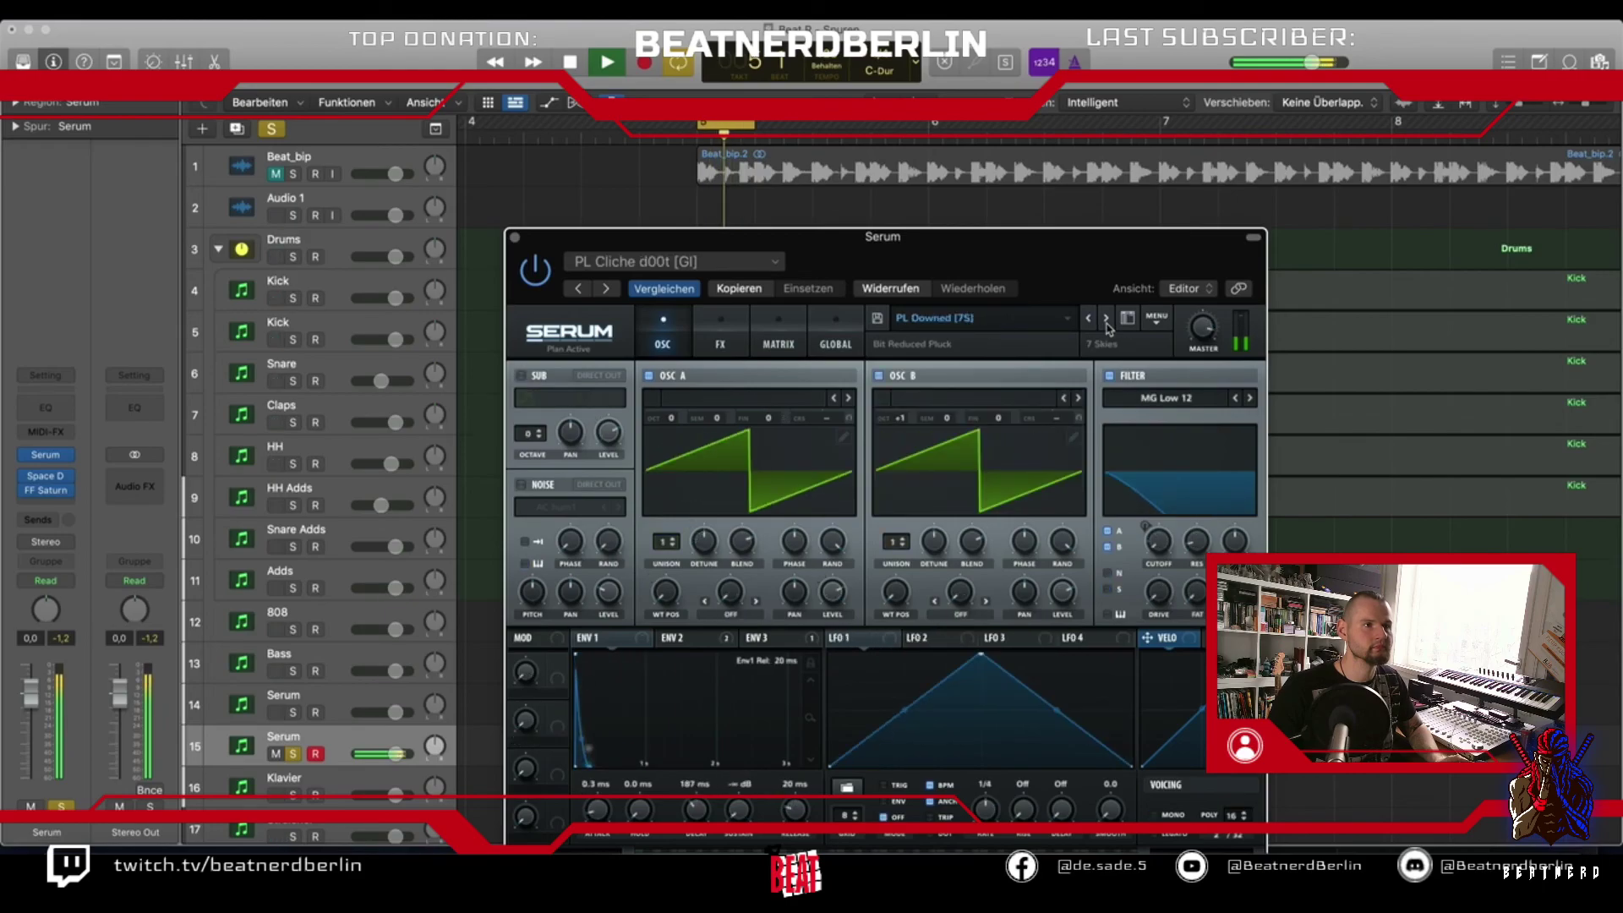
{"action": "left_click", "coordinate": [1107, 319]}
{"action": "left_click", "coordinate": [1107, 318]}
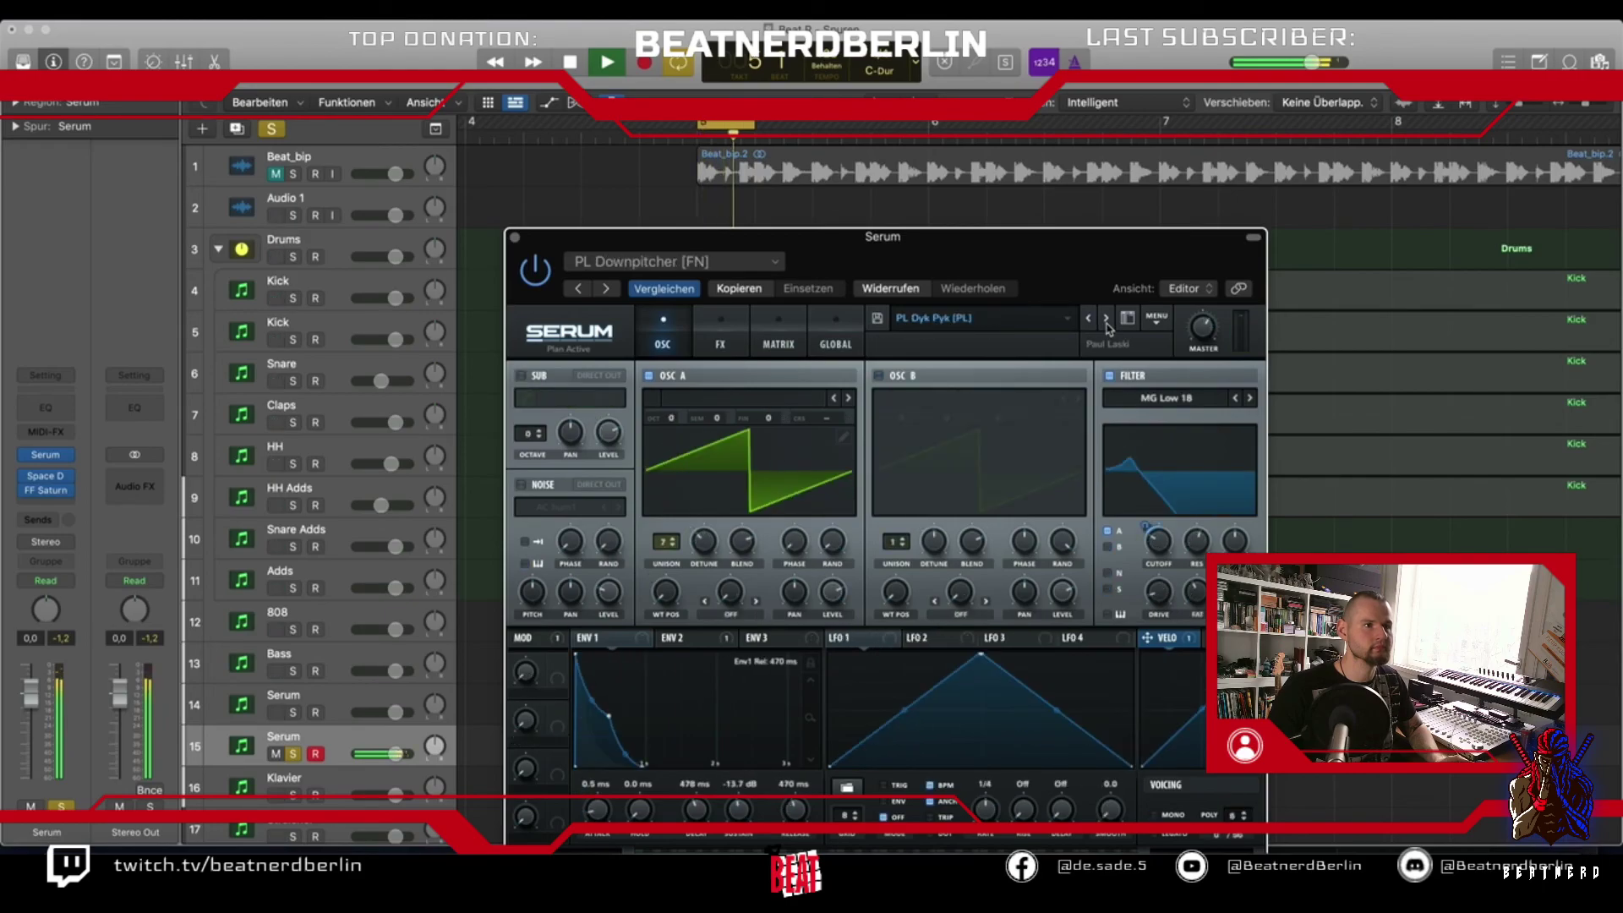
{"action": "key", "text": "space"}
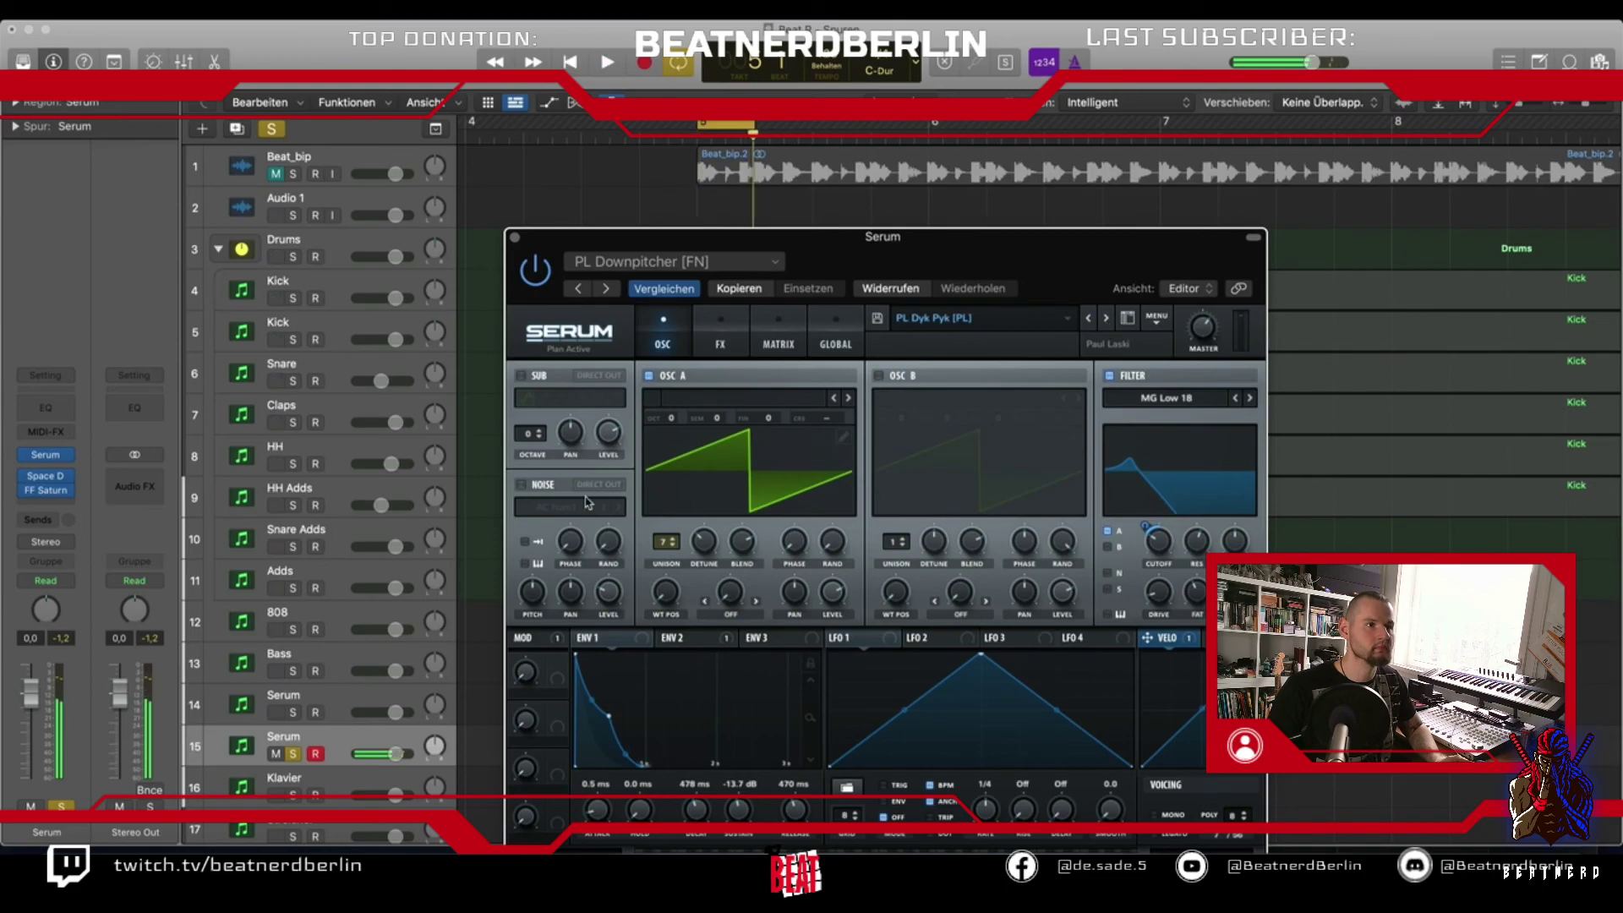
Compare the PL Dyk Pyk [PL] sound with the soloed Beat_bip reference, returning to the duplicated Serum track in solo
{"action": "left_click", "coordinate": [296, 754]}
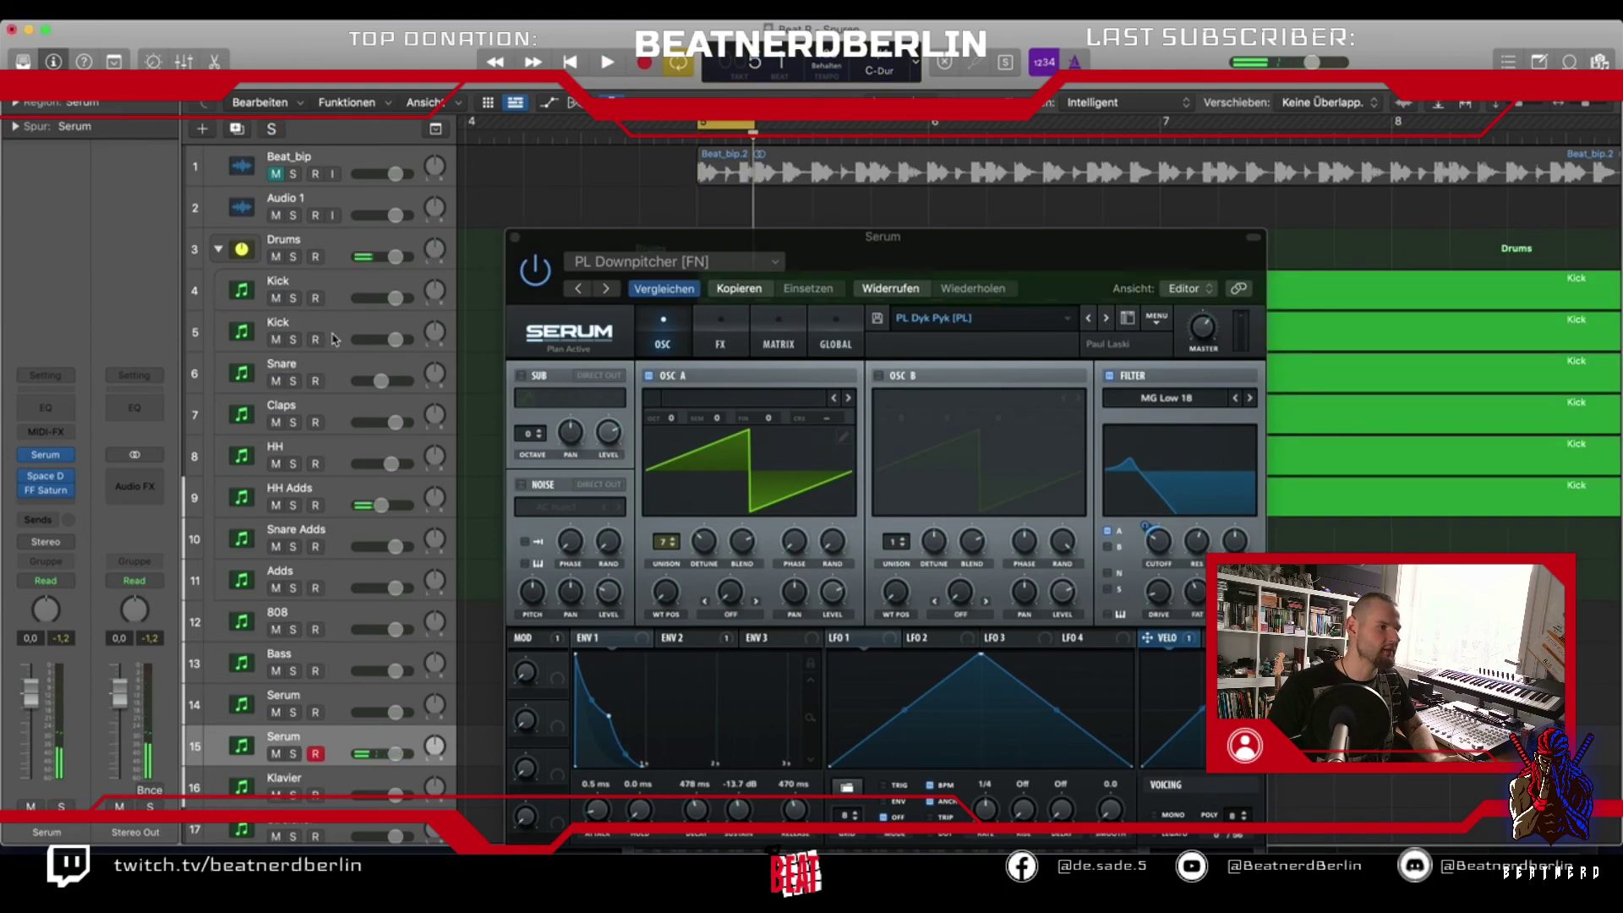
{"action": "left_click", "coordinate": [292, 173]}
{"action": "key", "text": "space"}
{"action": "left_click", "coordinate": [292, 754]}
{"action": "key", "text": "space"}
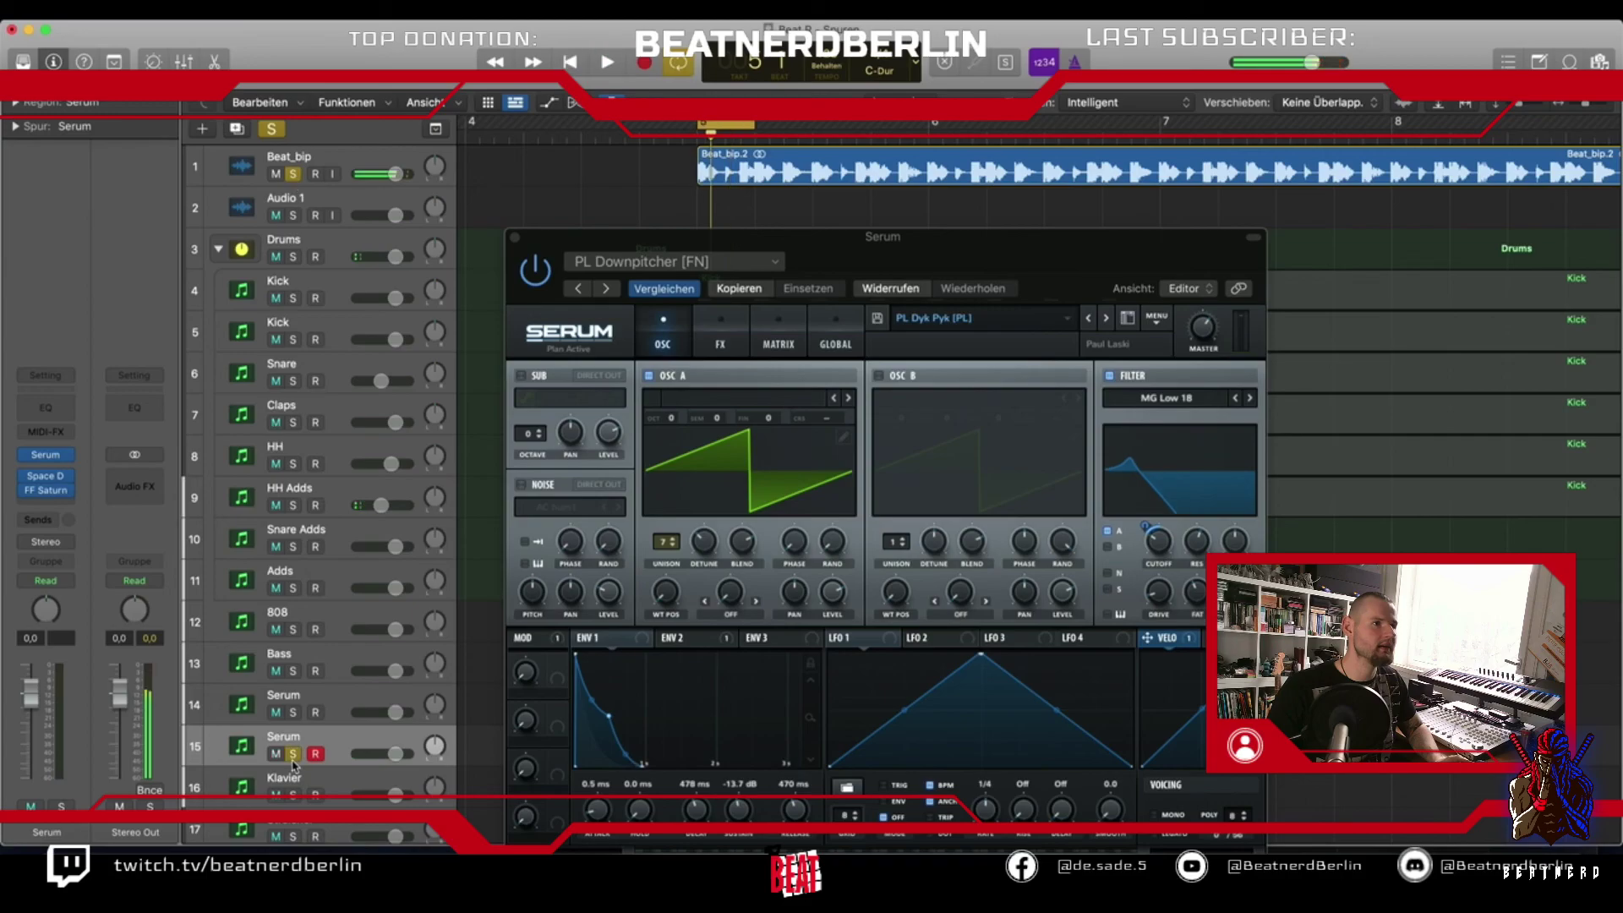
{"action": "left_click", "coordinate": [292, 753], "text": "alt"}
{"action": "key", "text": "space"}
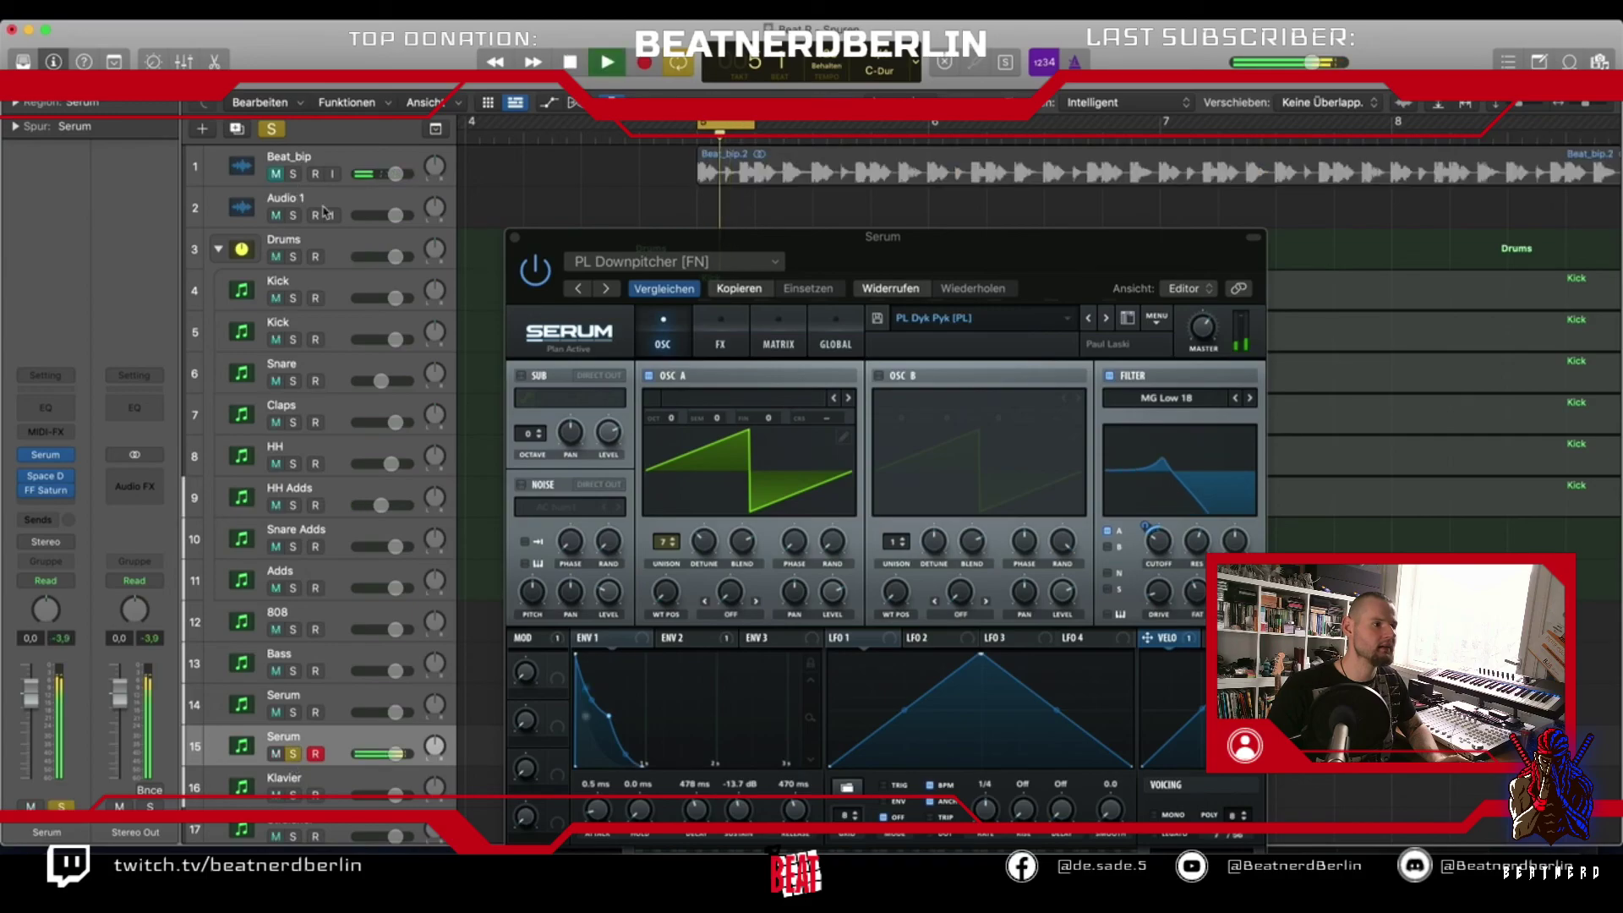
Close the Serum window and take the duplicated Serum track out of solo, leaving the Drums stack unsoloed
{"action": "left_click", "coordinate": [514, 238]}
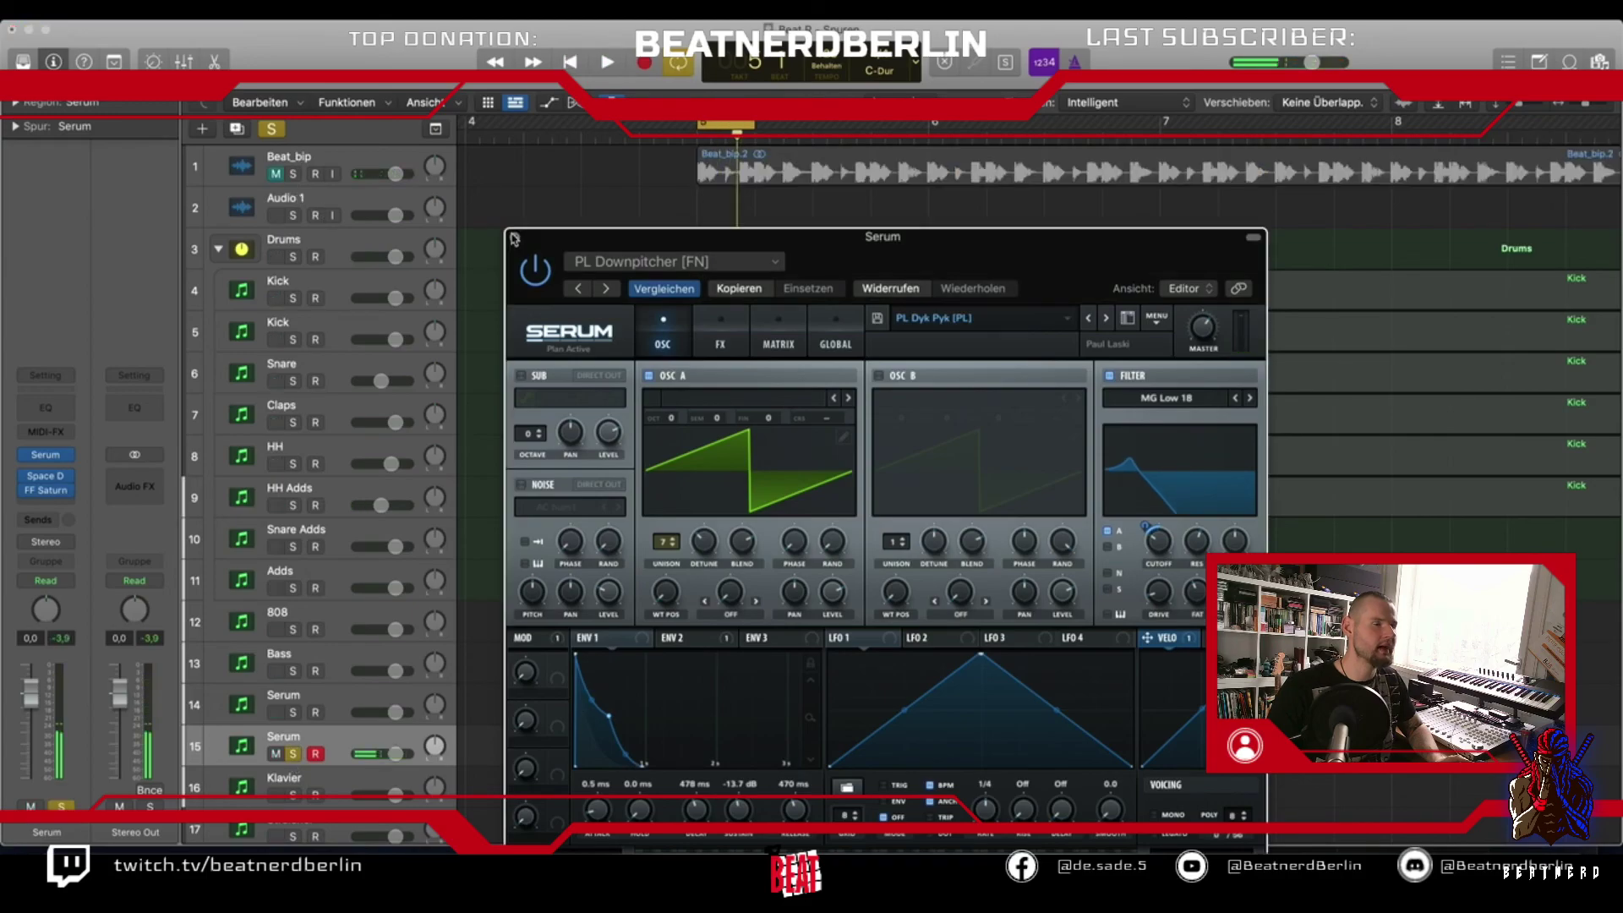
{"action": "left_click", "coordinate": [514, 238]}
{"action": "left_click", "coordinate": [294, 755]}
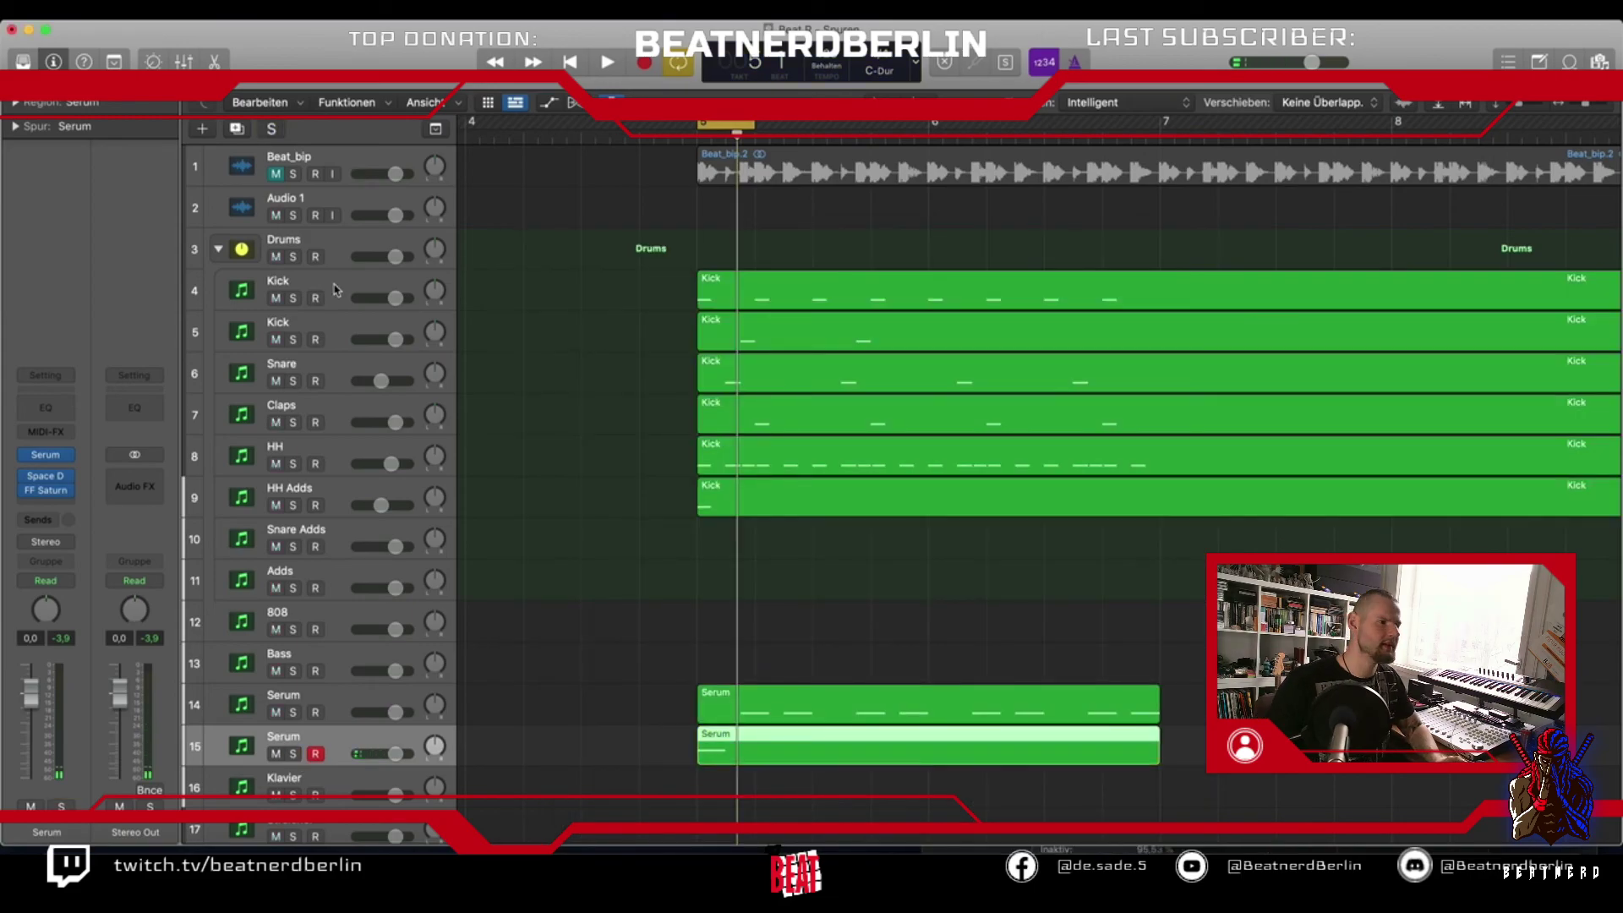
{"action": "left_click", "coordinate": [293, 258]}
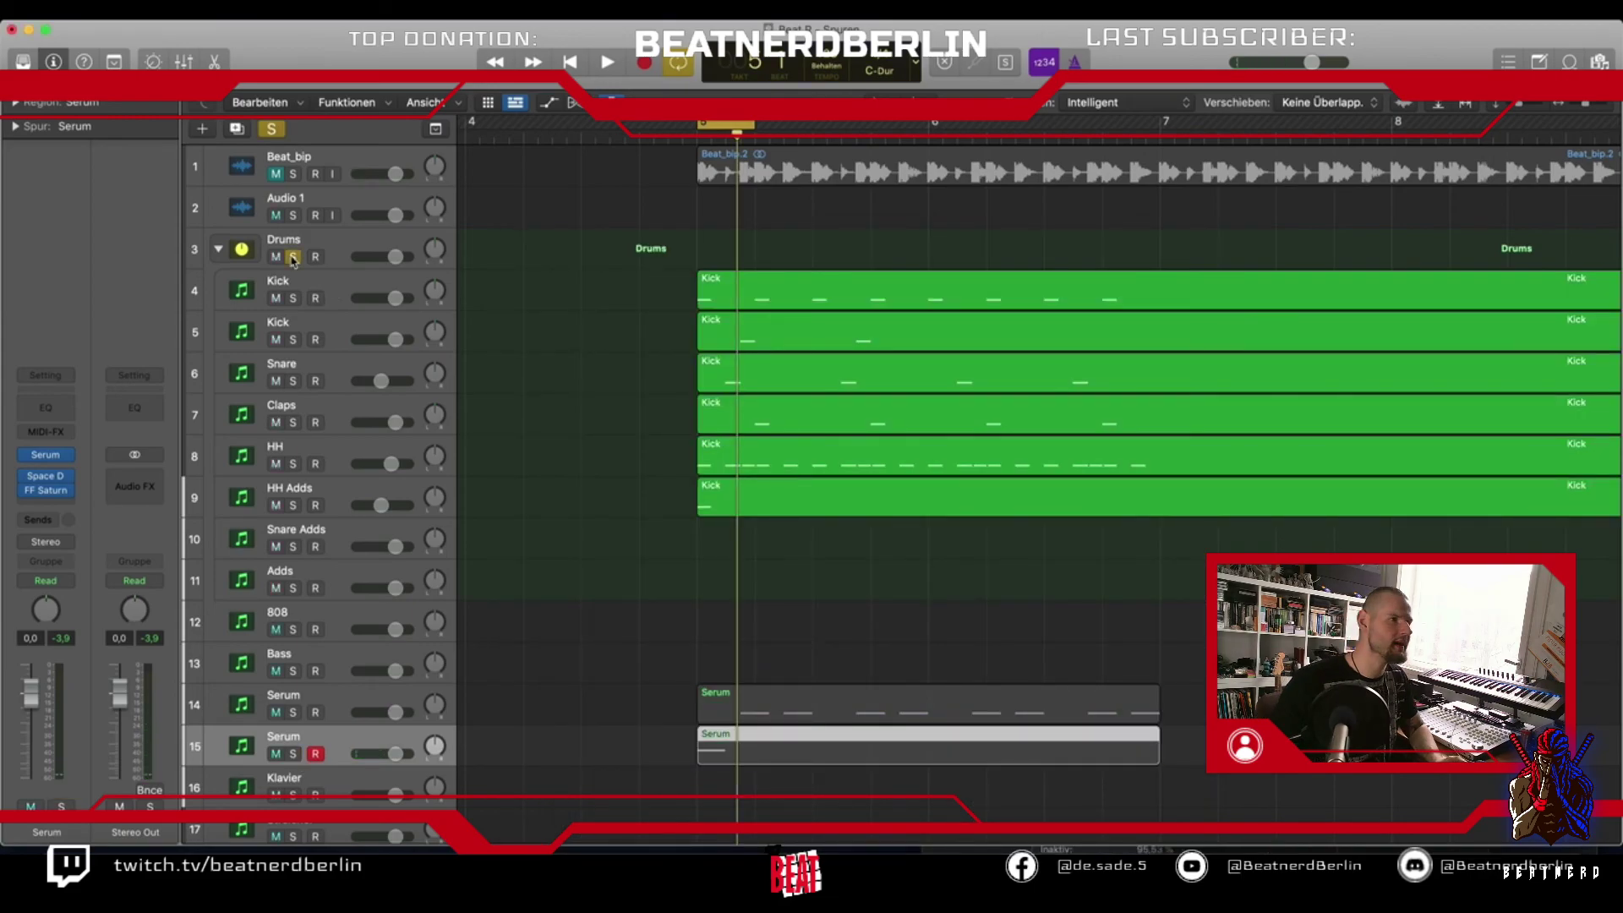
{"action": "left_click", "coordinate": [294, 258]}
Extend the cycle to bar 7 and lower the duplicated Serum track's volume to -1.5 dB while playing the full beat
{"action": "left_click_drag", "start_coordinate": [727, 131], "coordinate": [1160, 148]}
{"action": "key", "text": "space"}
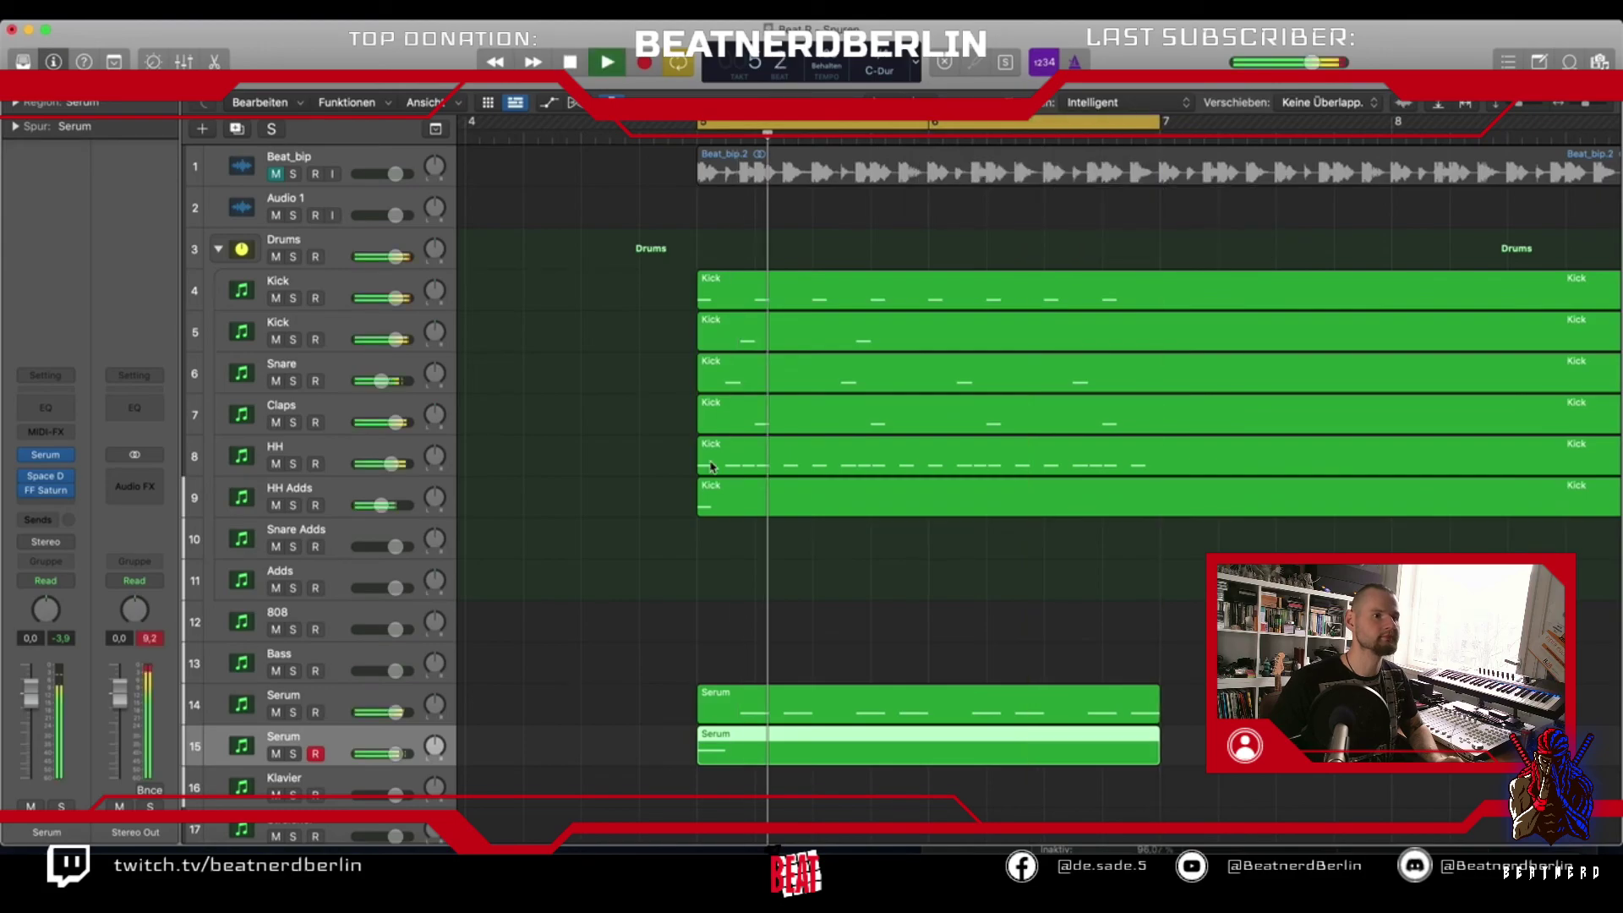
{"action": "left_click_drag", "start_coordinate": [394, 753], "coordinate": [392, 753]}
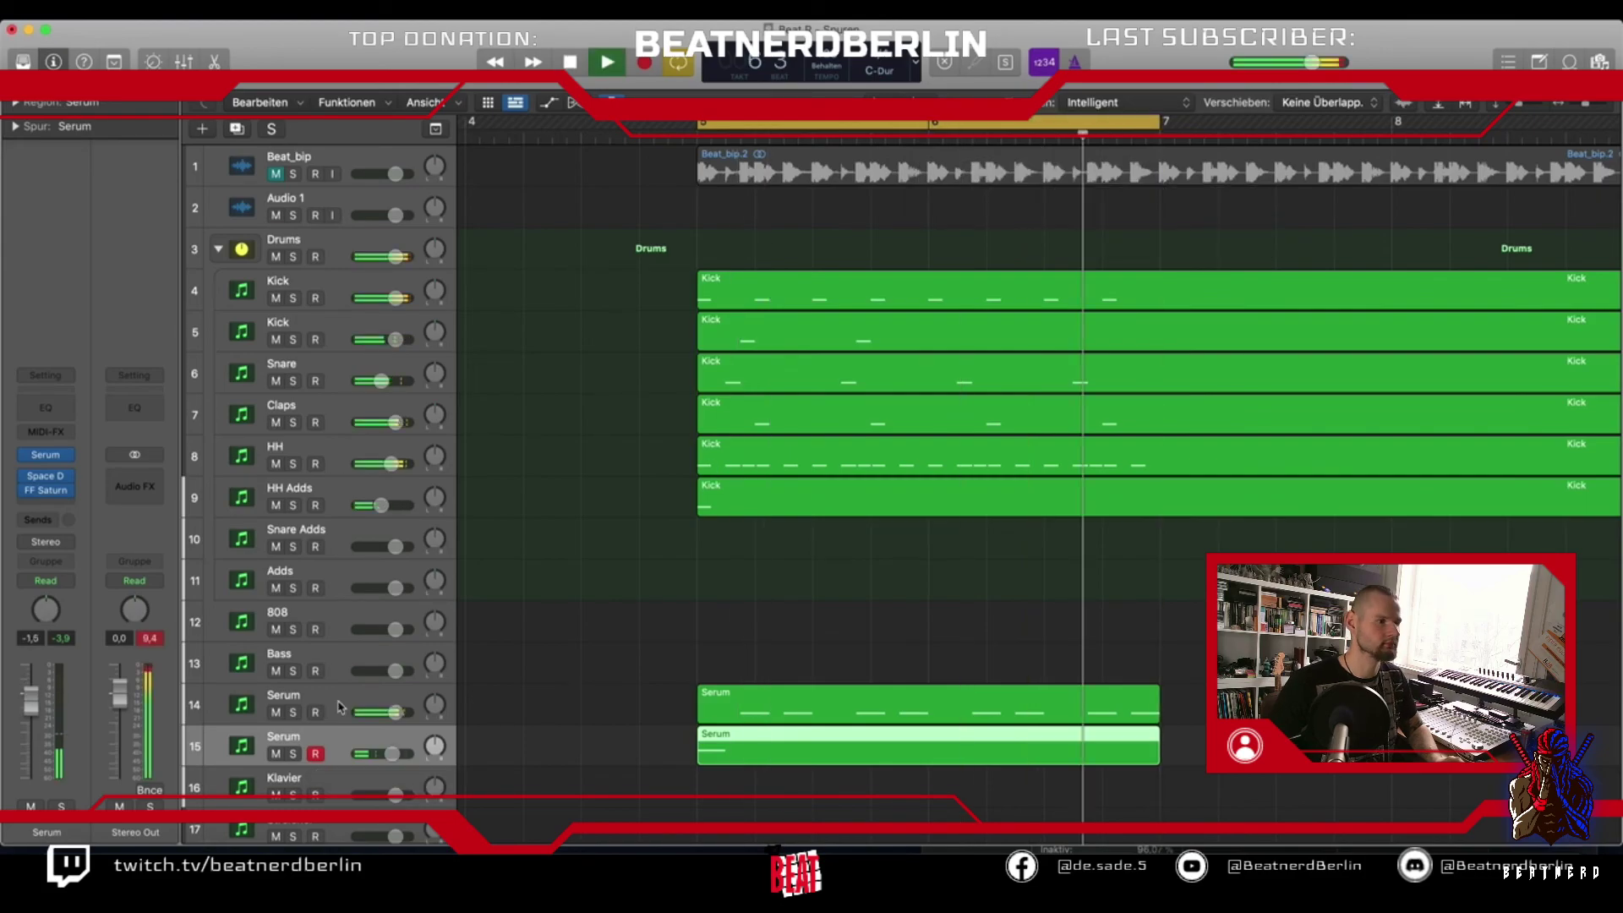
{"action": "left_click", "coordinate": [334, 703]}
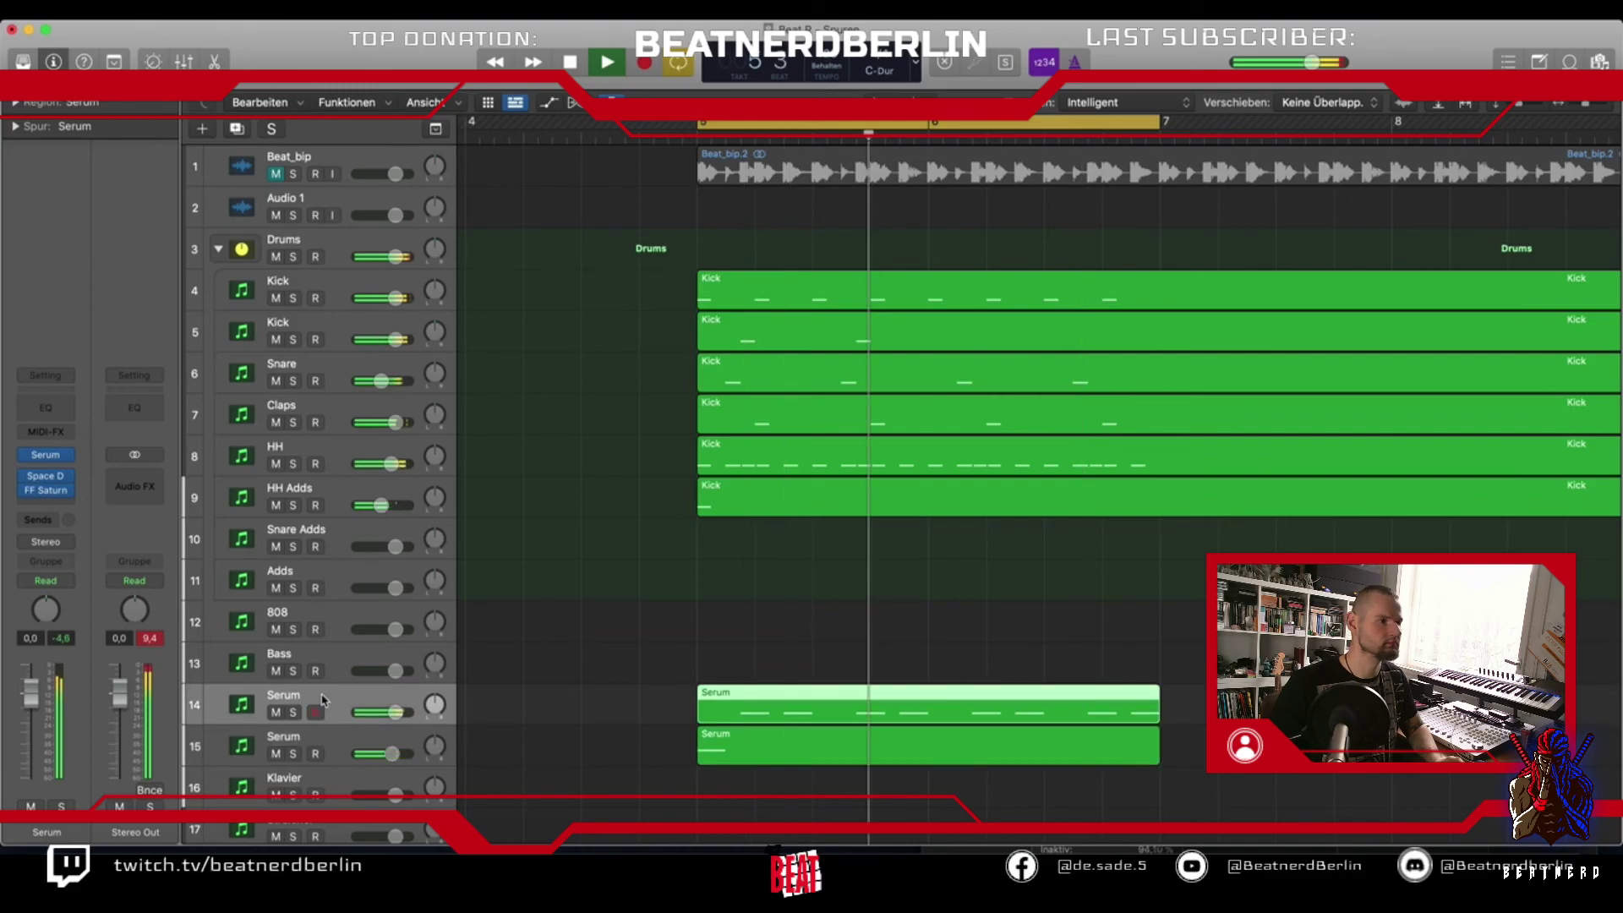
Load the Bass preset BA Chunky Bass Chop 1 [GQ] in the first Serum track's instrument and restart playback of the beat
{"action": "key", "text": "space"}
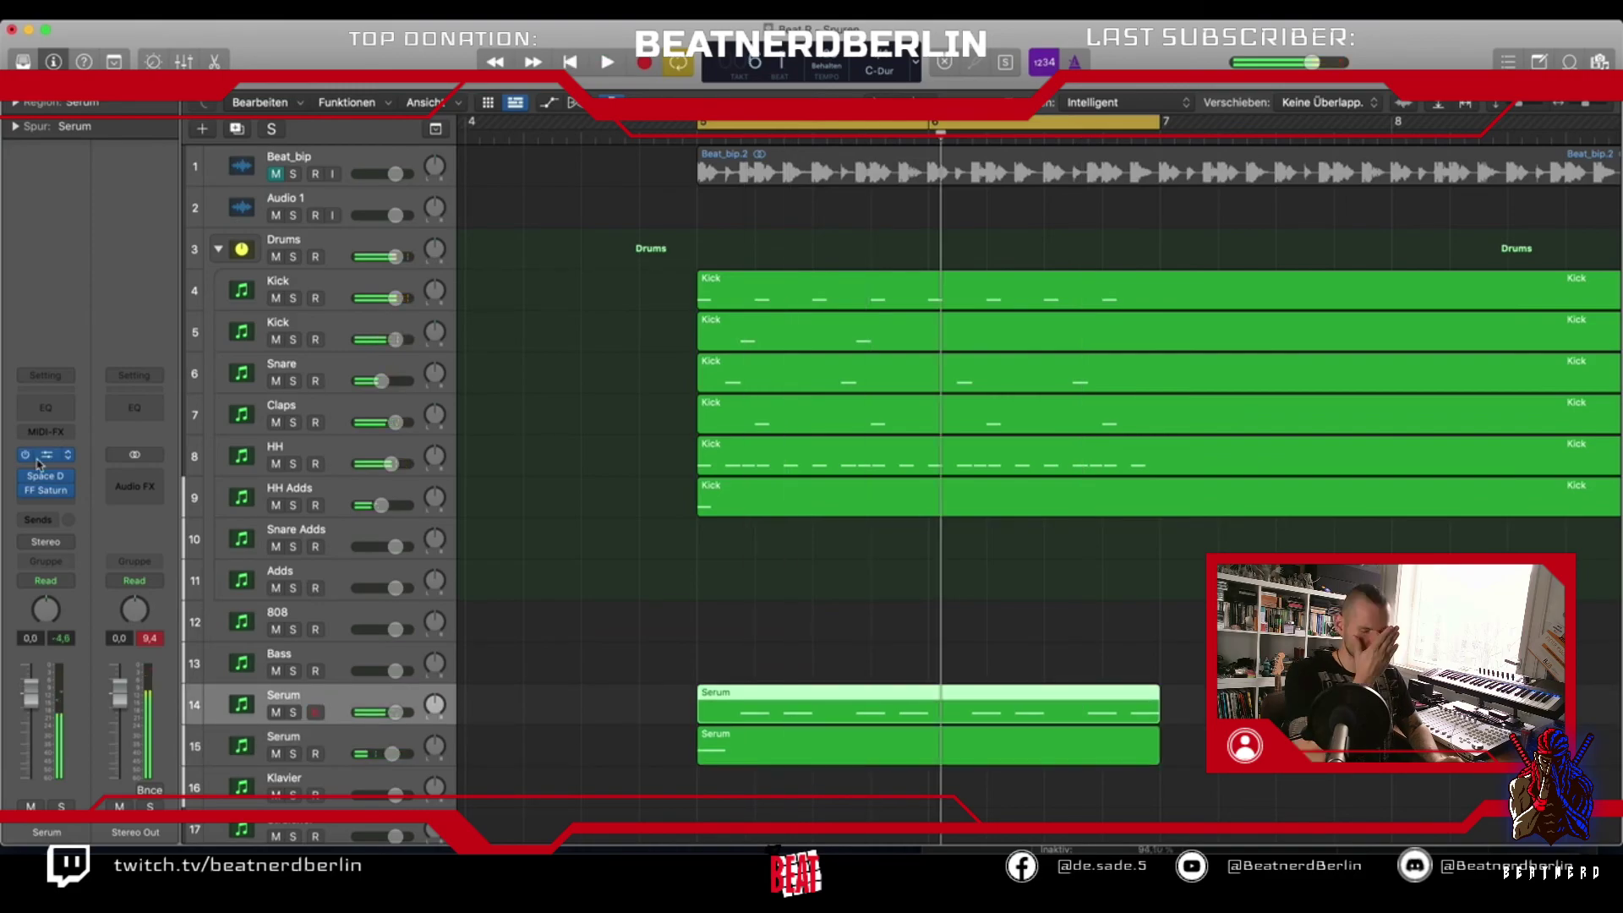
{"action": "left_click", "coordinate": [46, 458]}
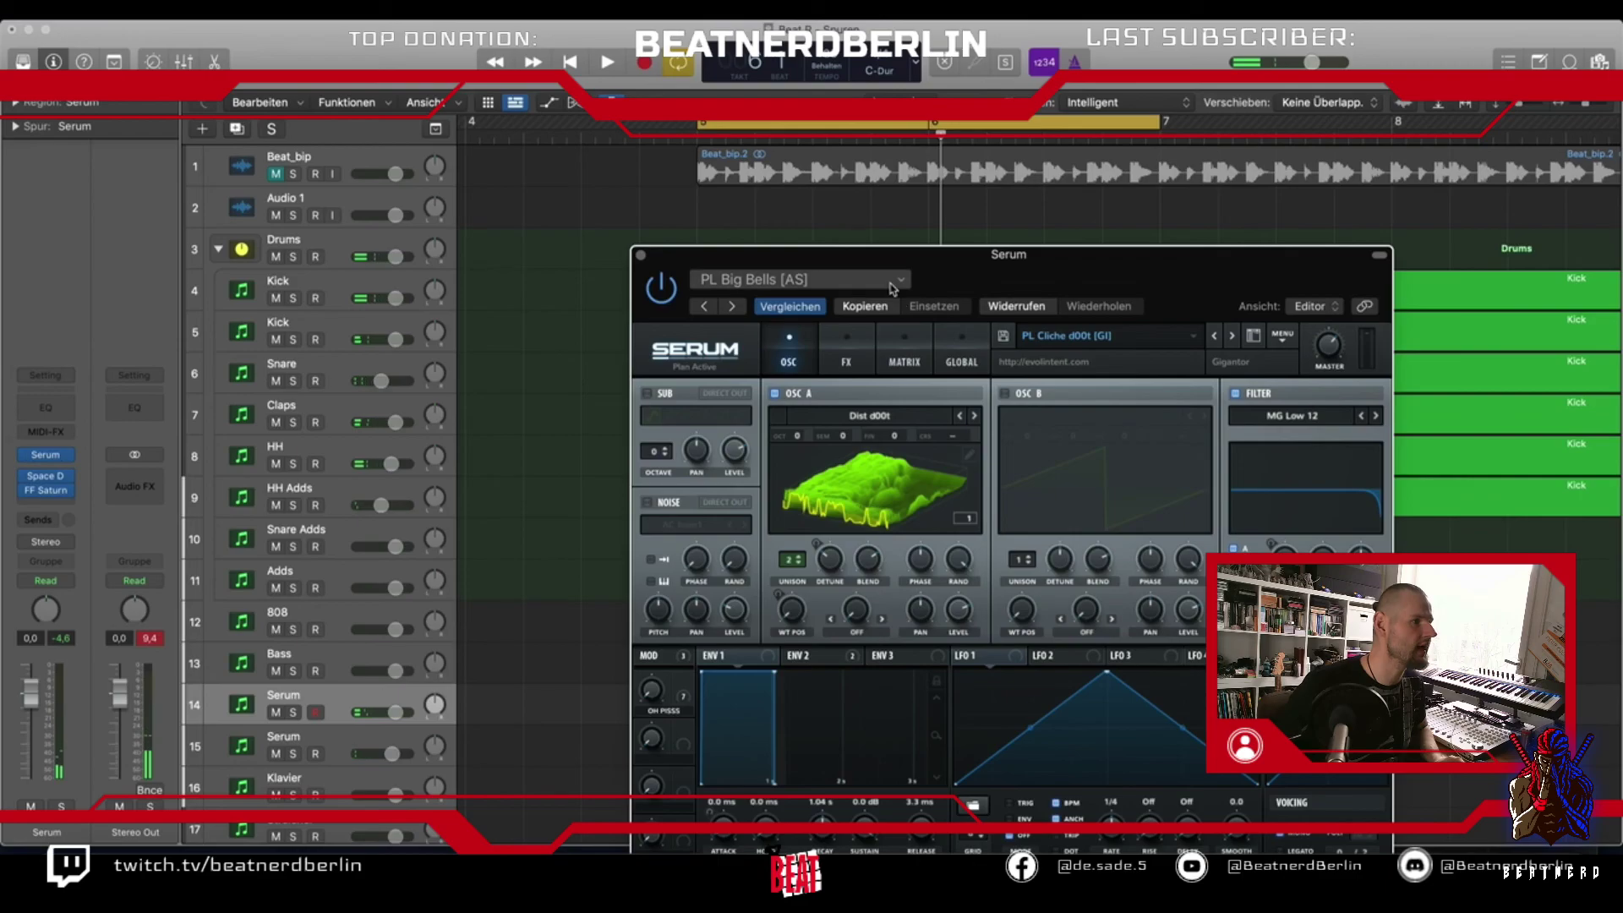
{"action": "left_click_drag", "start_coordinate": [889, 267], "coordinate": [538, 126]}
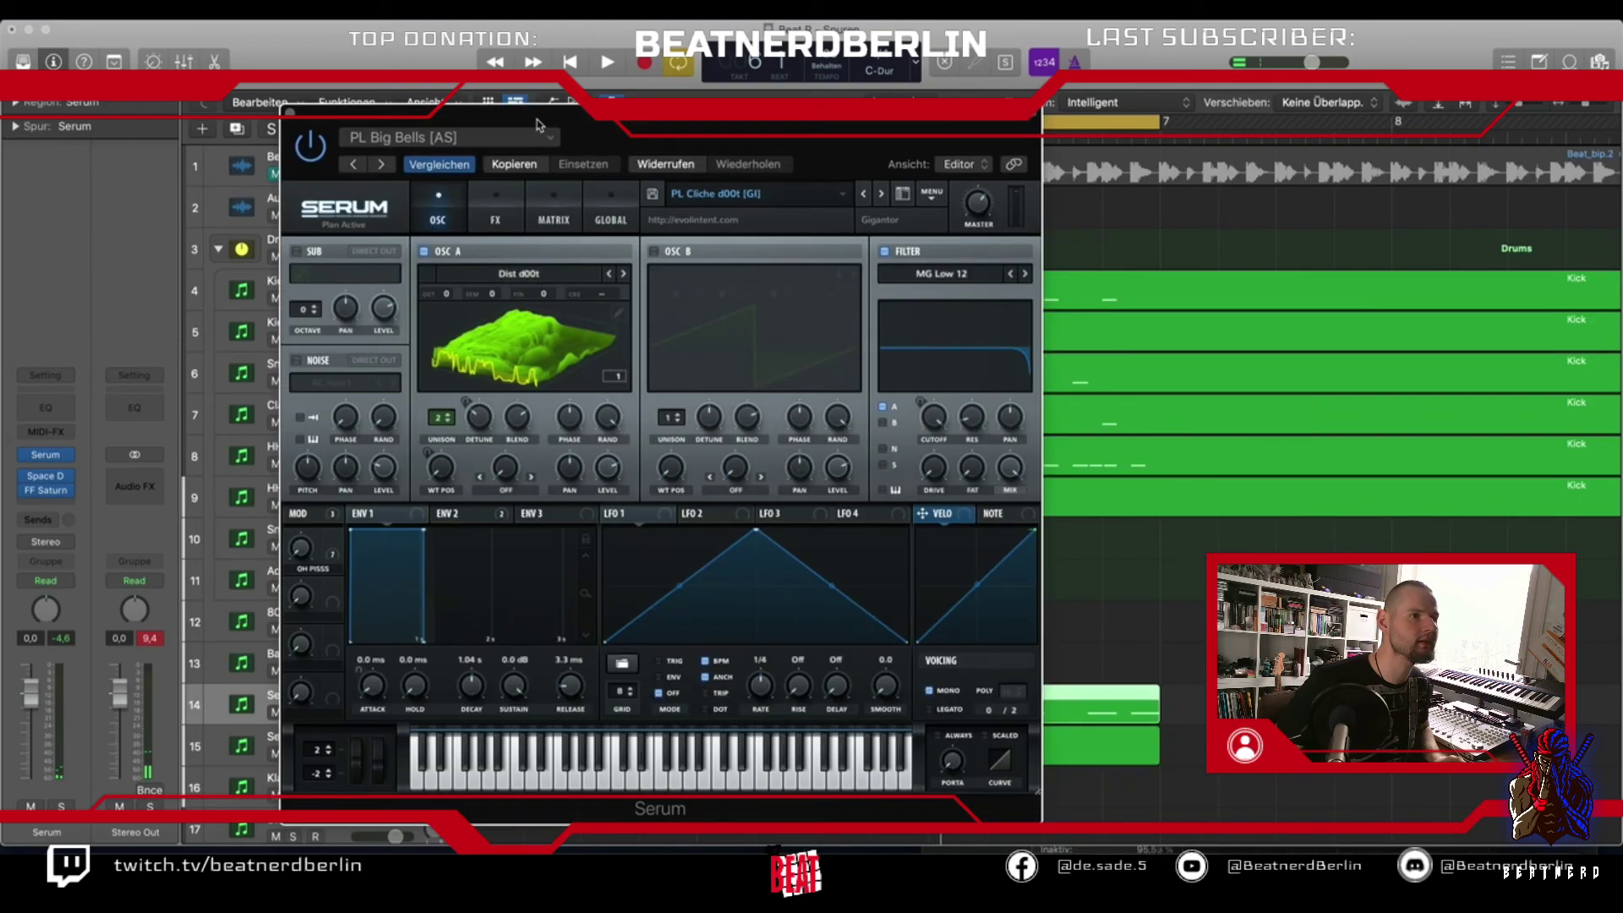
{"action": "left_click", "coordinate": [685, 194]}
{"action": "mouse_move", "coordinate": [888, 227]}
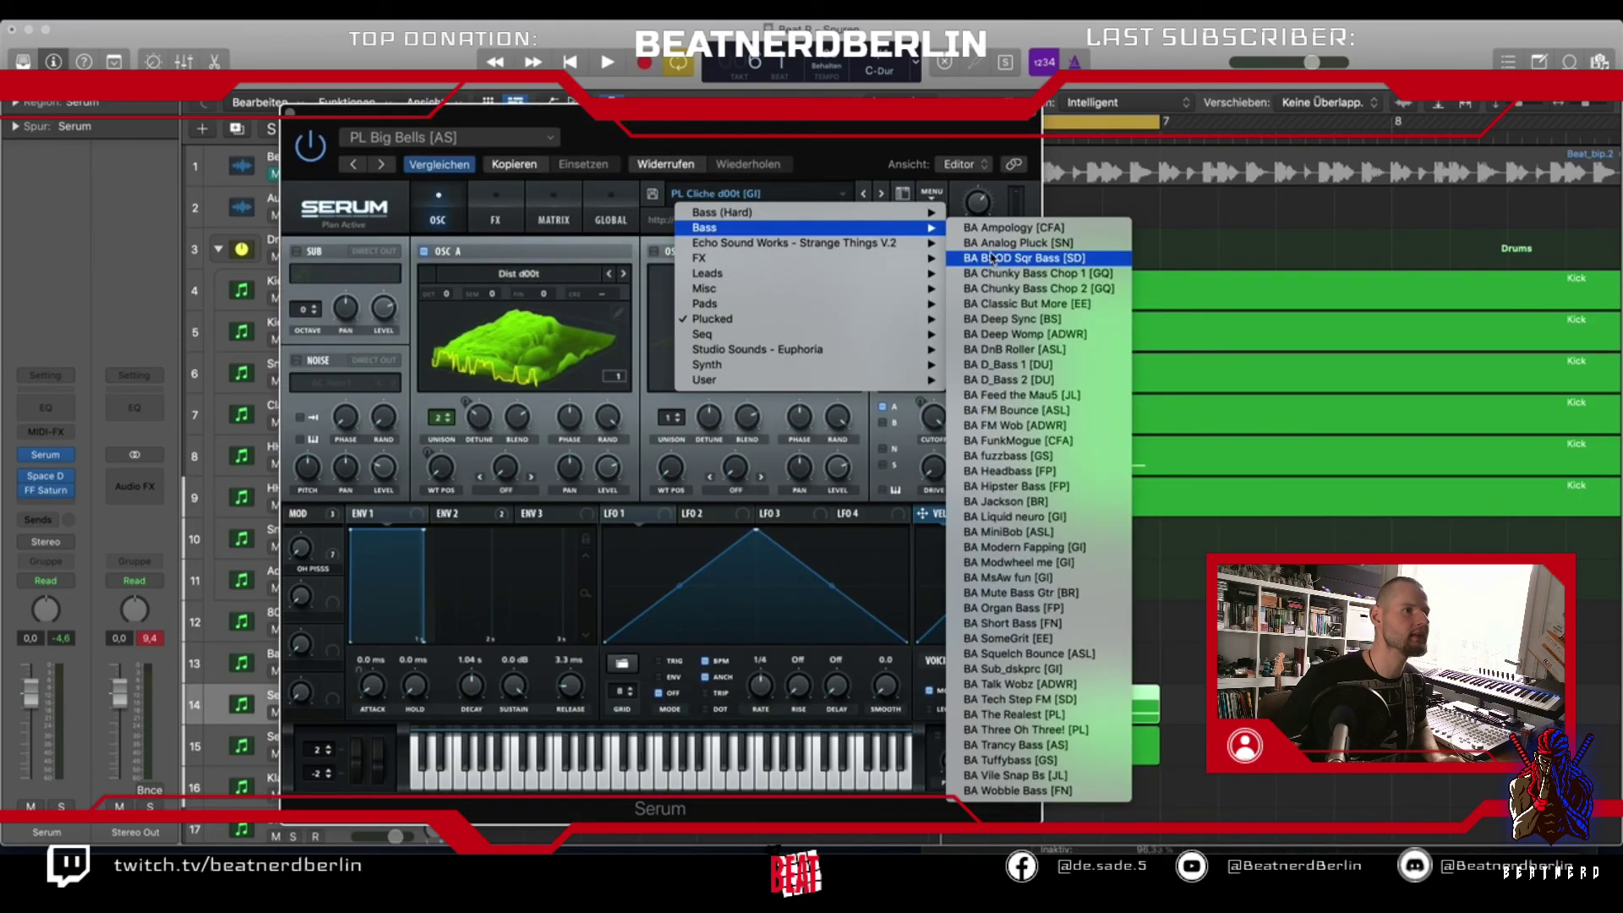
{"action": "left_click", "coordinate": [1040, 273]}
{"action": "left_click_drag", "start_coordinate": [630, 110], "coordinate": [813, 153]}
{"action": "key", "text": "space"}
Audition the following Serum bass presets up to BA Short Bass [FN], go back to BA Organ Bass [FP] and stop playback
{"action": "left_click", "coordinate": [1092, 219]}
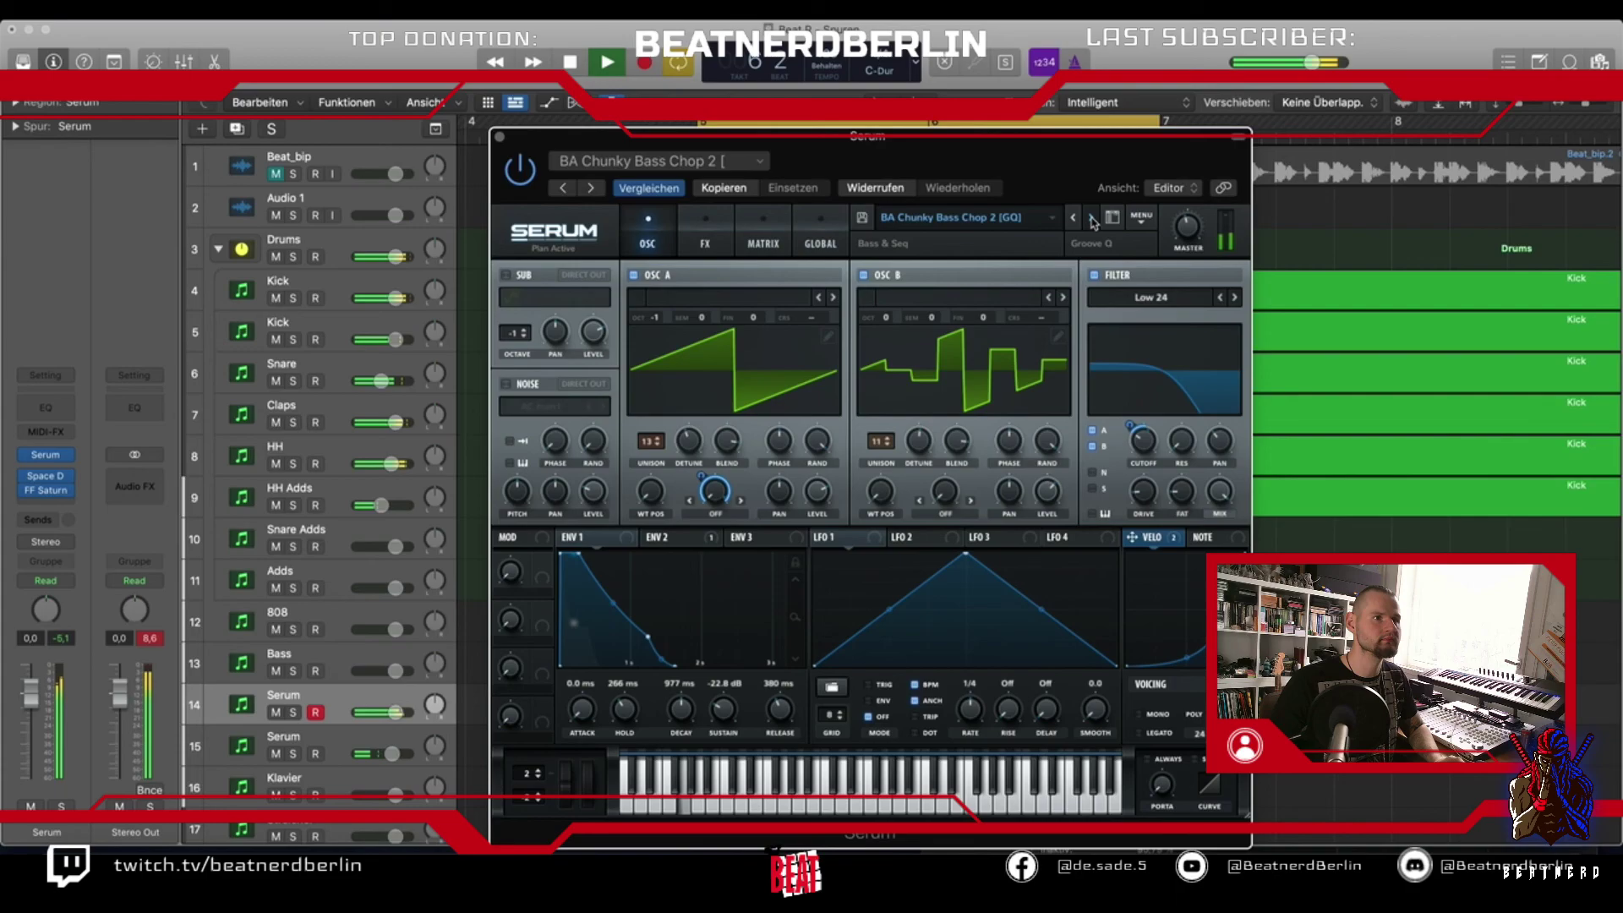
{"action": "left_click", "coordinate": [1092, 219]}
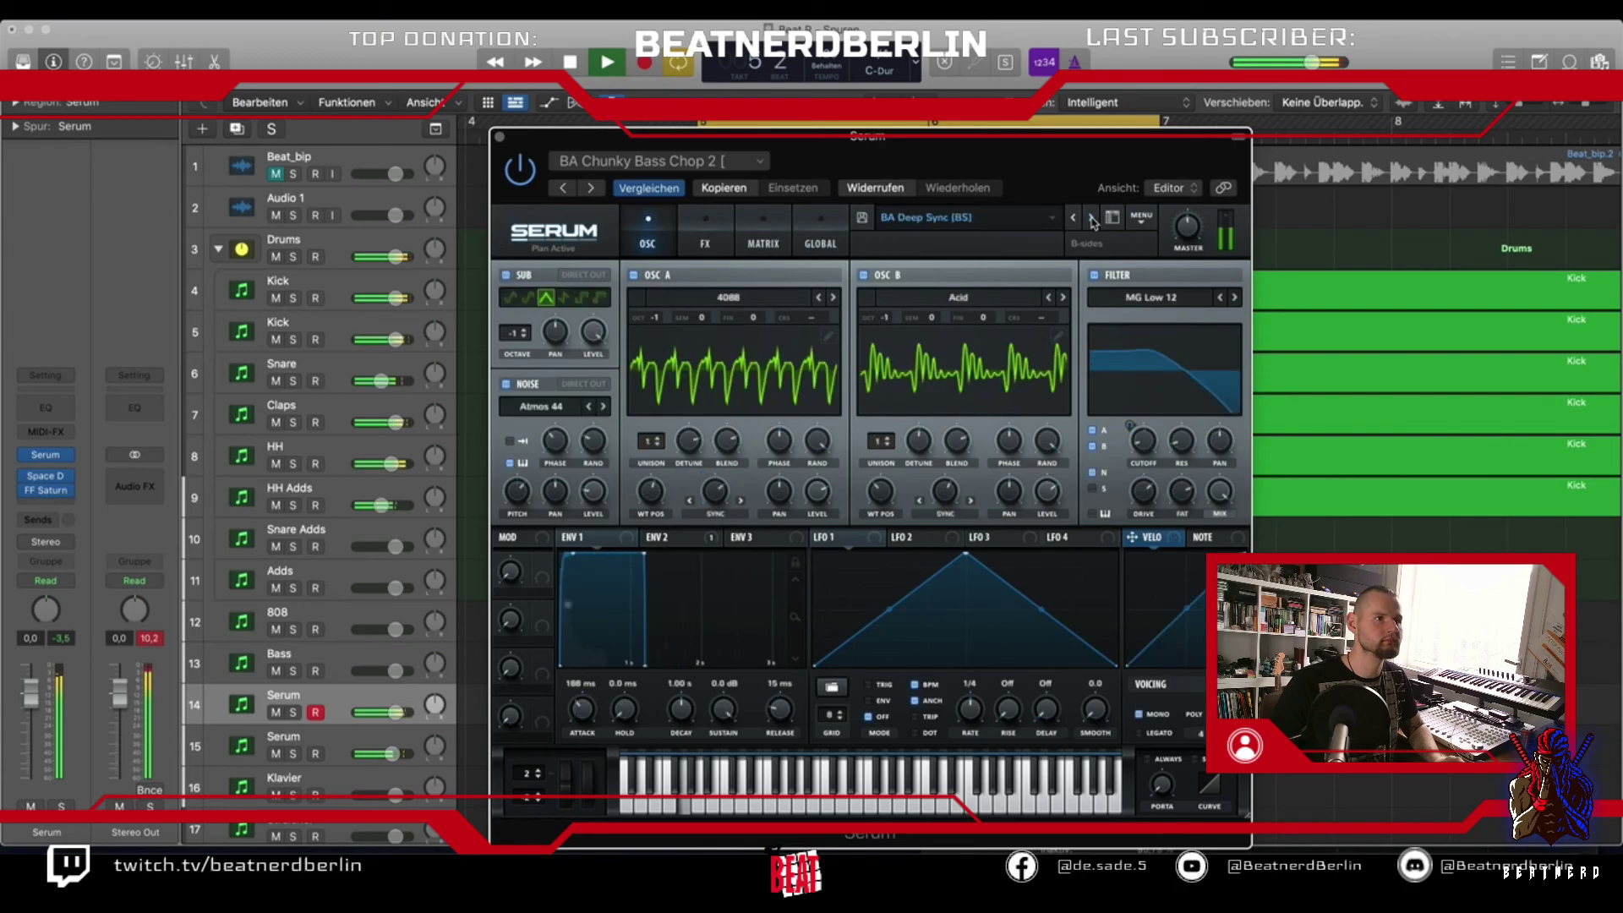
{"action": "left_click", "coordinate": [1092, 219]}
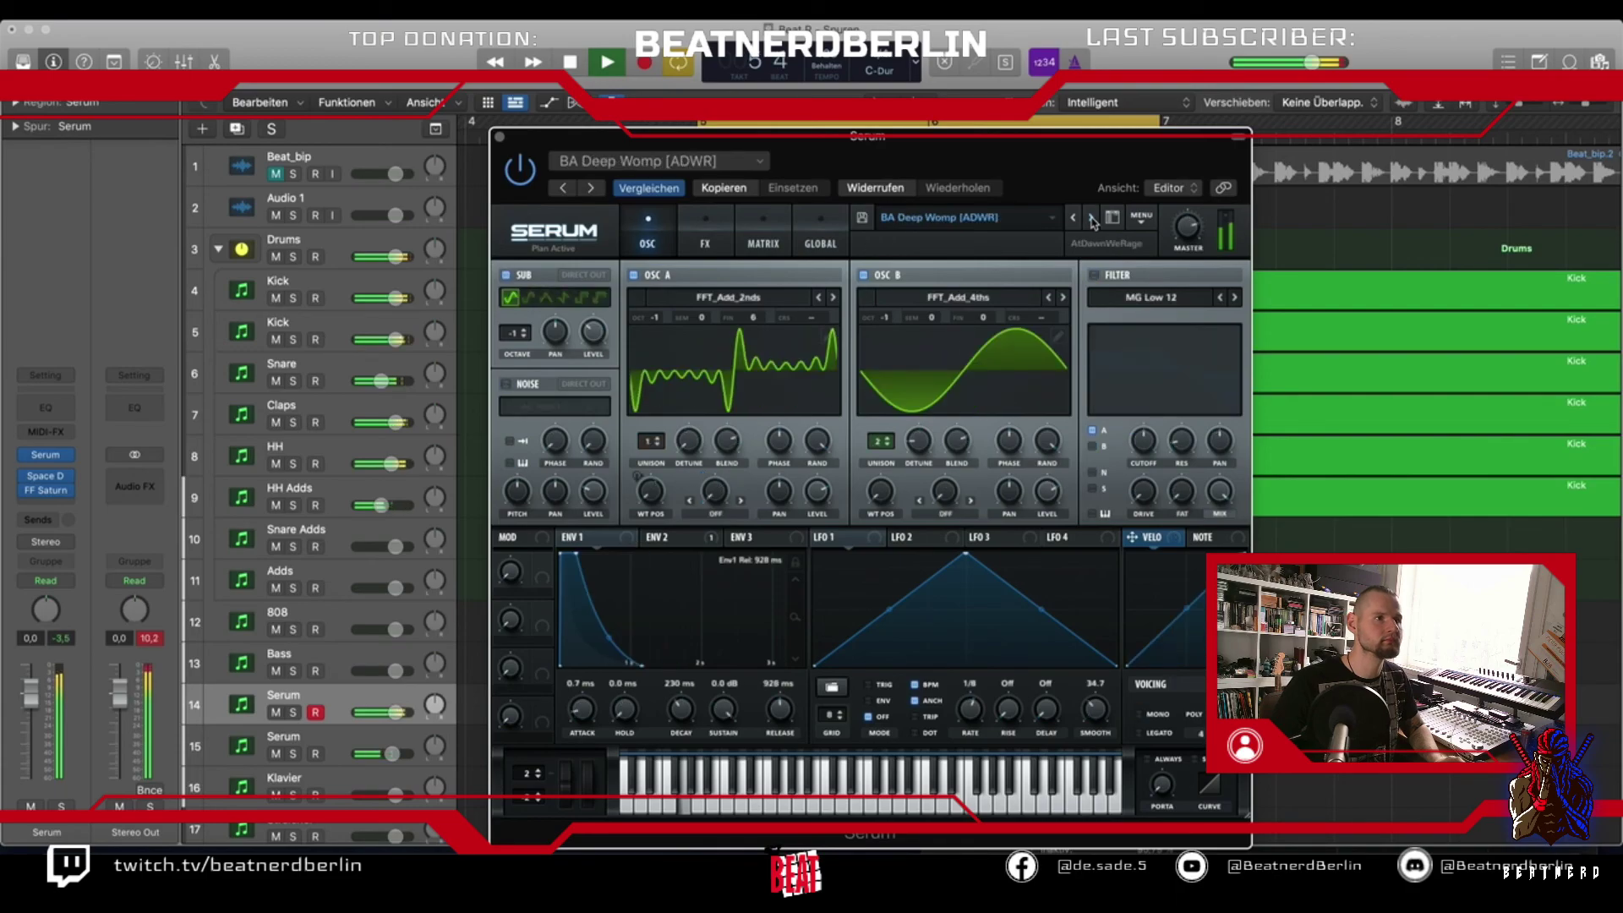
{"action": "left_click", "coordinate": [1092, 219]}
{"action": "left_click", "coordinate": [1092, 219]}
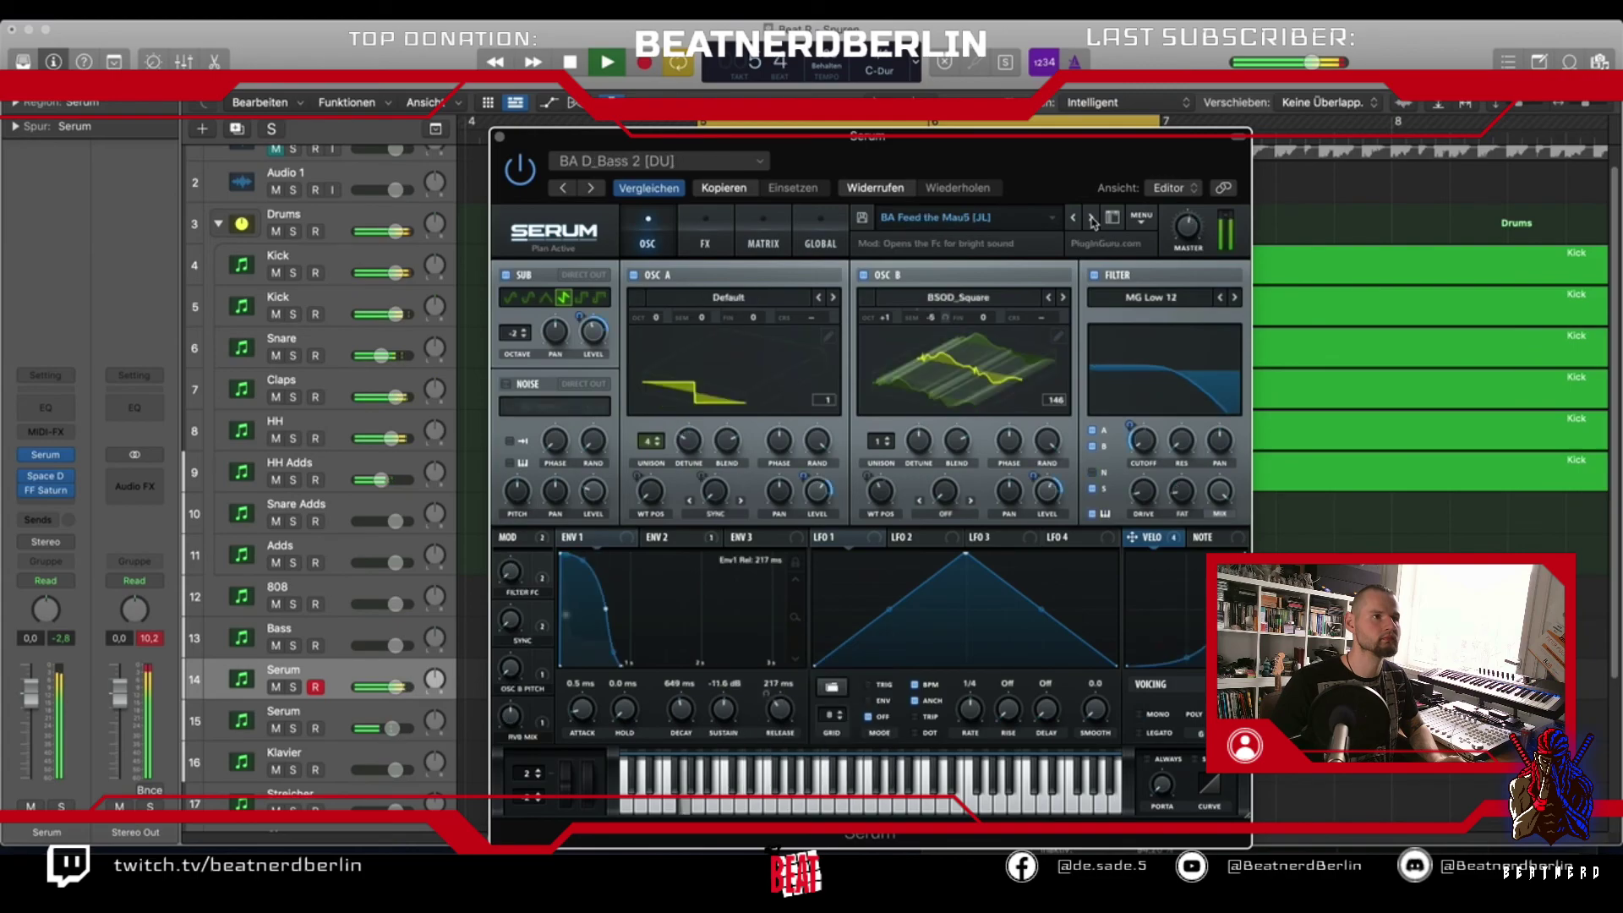
{"action": "left_click", "coordinate": [1092, 219]}
{"action": "left_click", "coordinate": [1093, 219]}
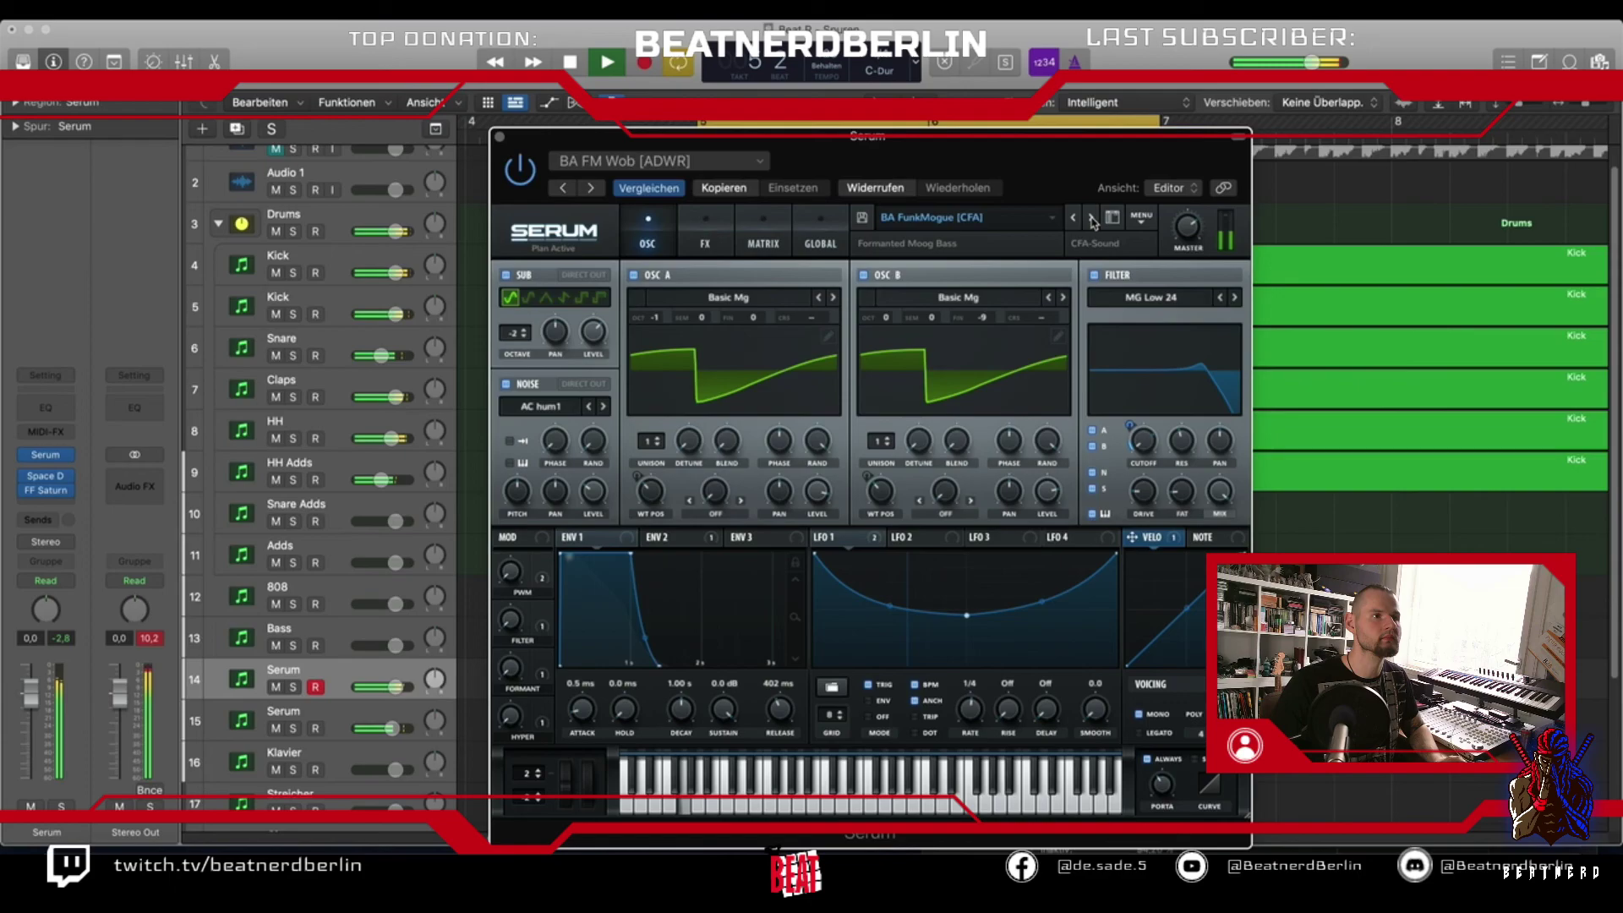
{"action": "left_click", "coordinate": [1092, 219]}
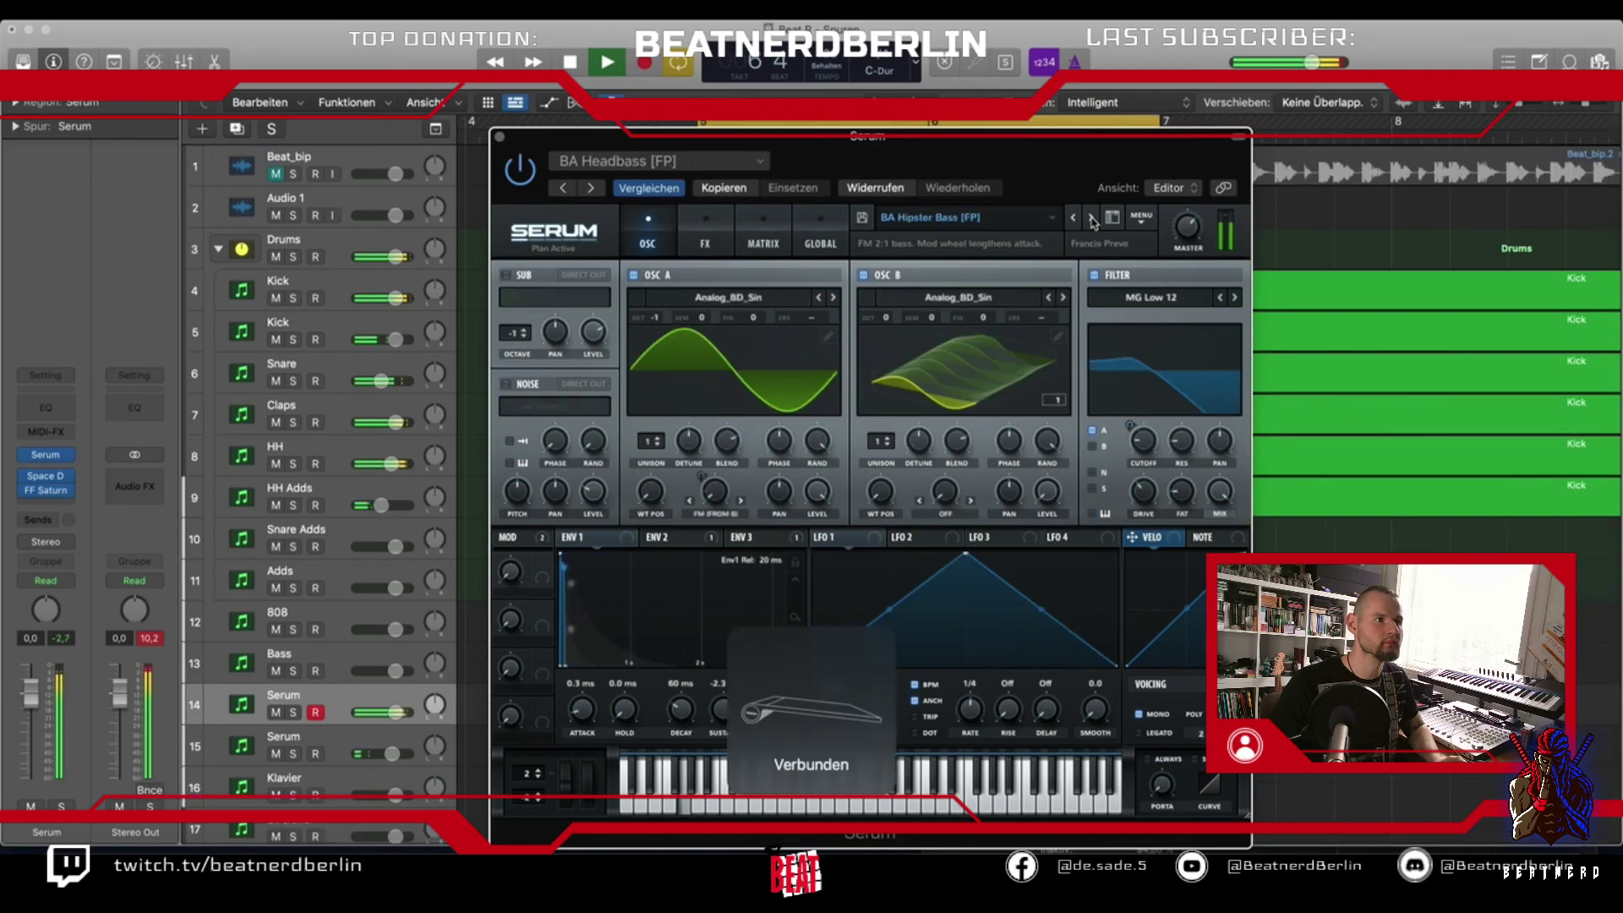
{"action": "left_click", "coordinate": [1092, 219]}
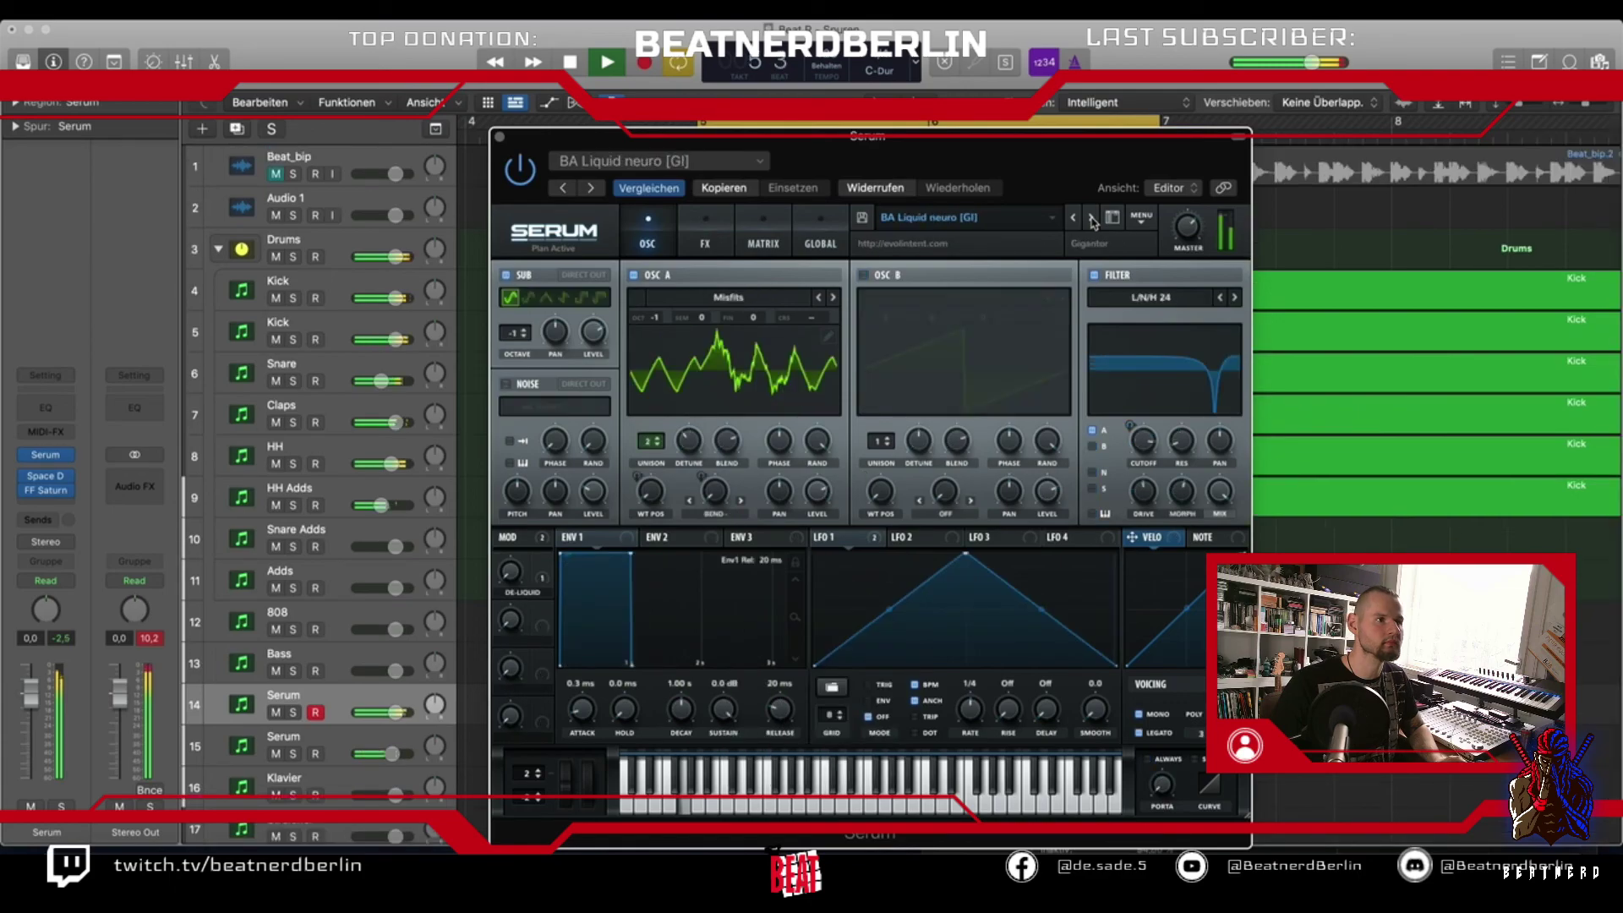
{"action": "left_click", "coordinate": [1092, 219]}
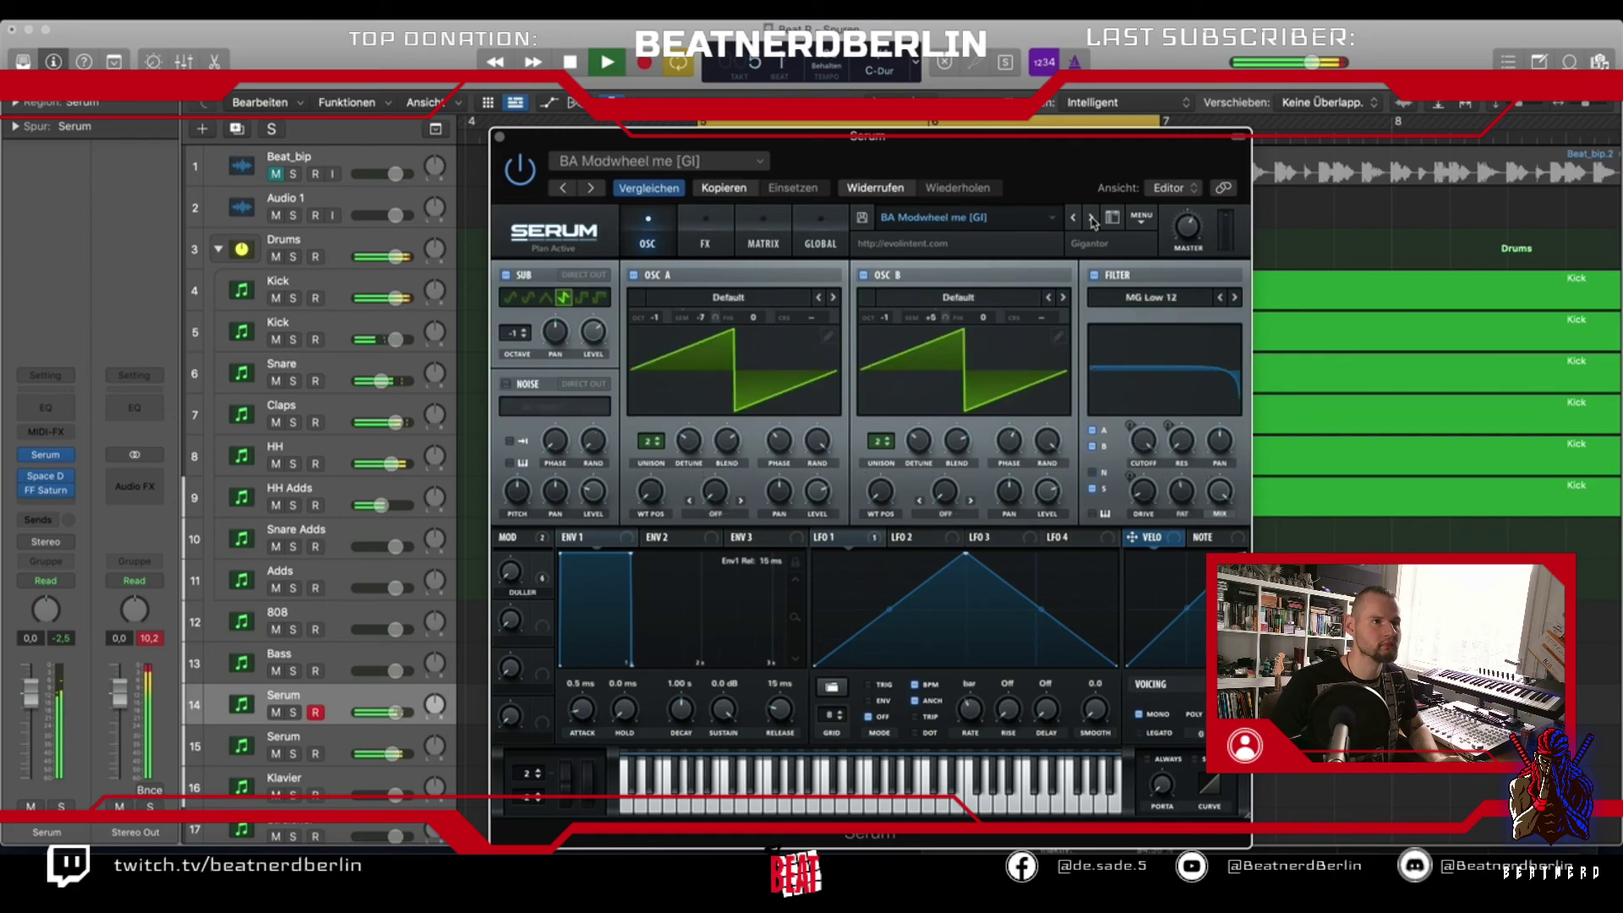
{"action": "left_click", "coordinate": [1093, 219]}
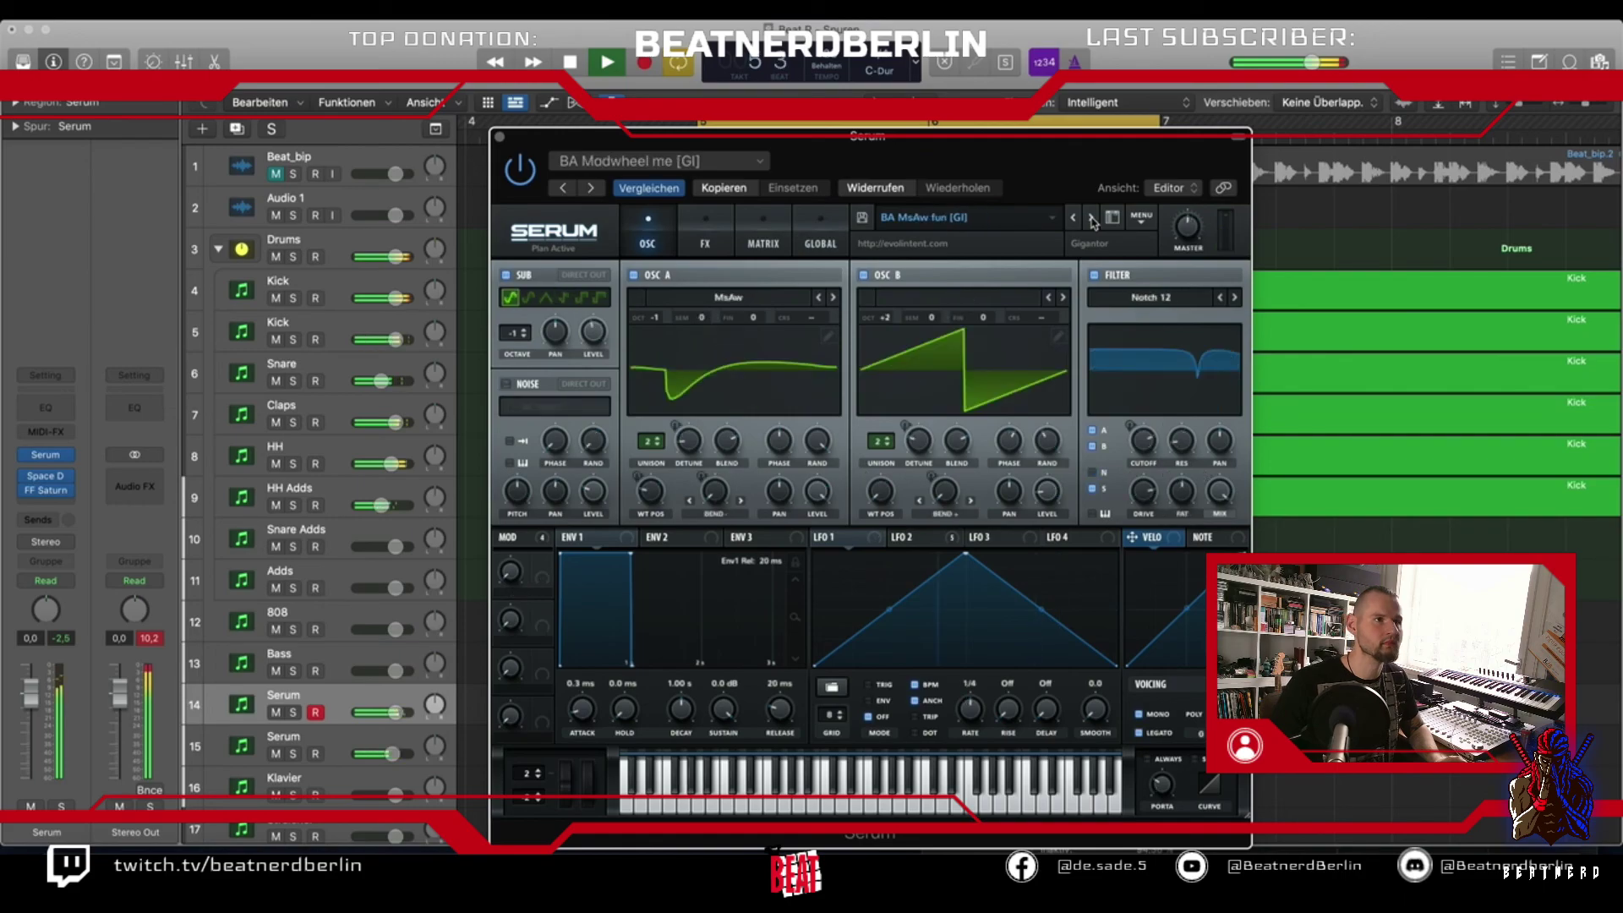
{"action": "left_click", "coordinate": [1092, 219]}
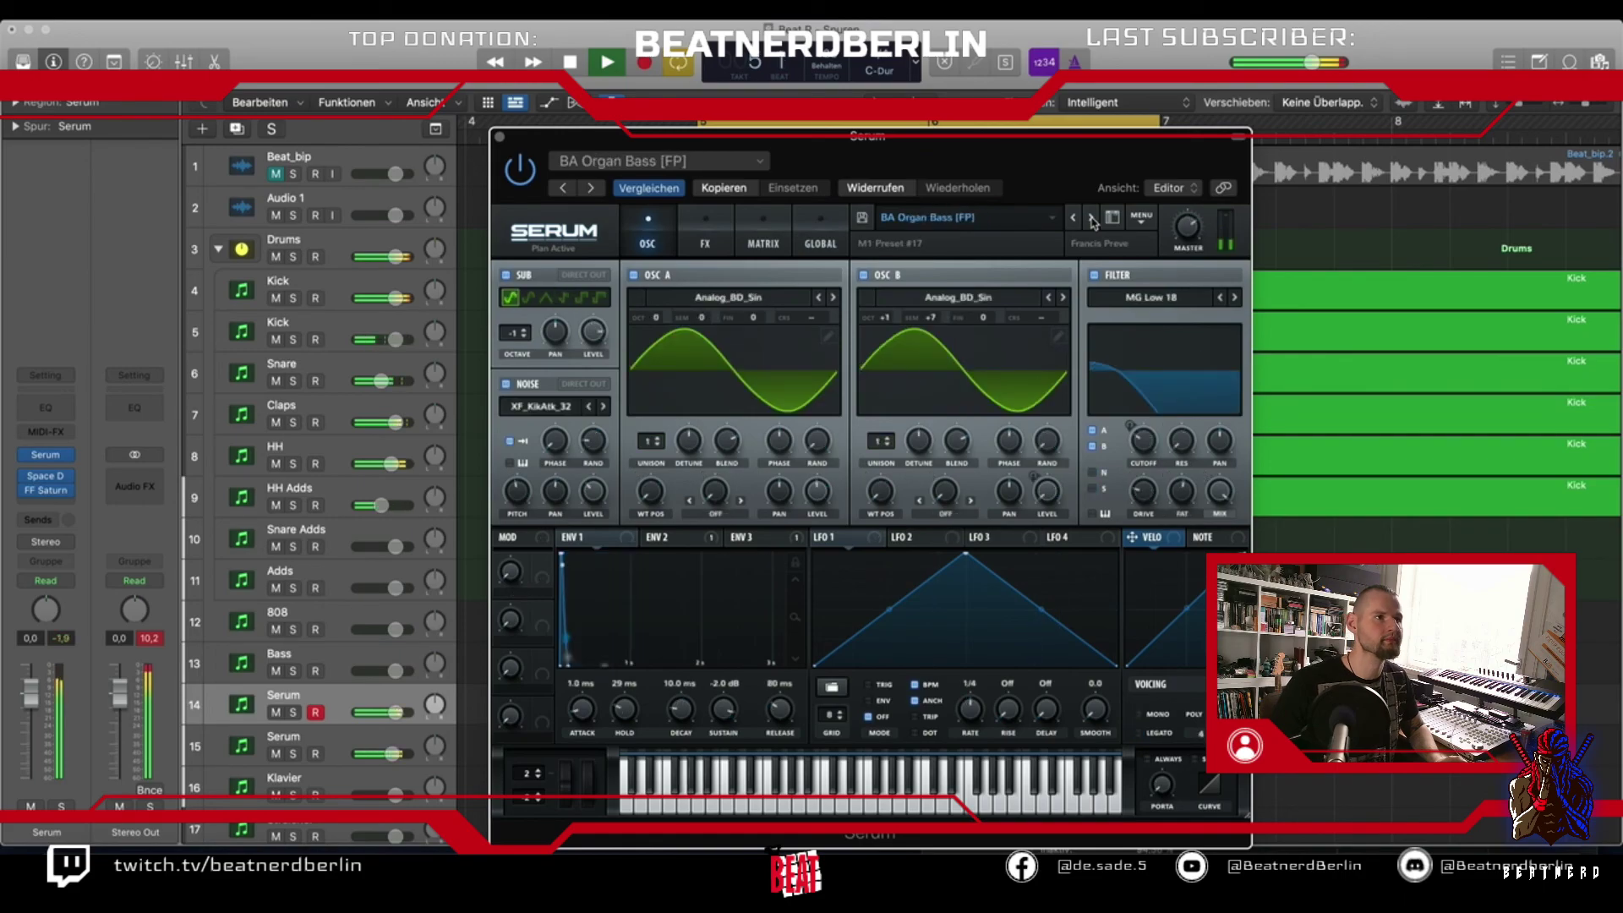
{"action": "left_click", "coordinate": [1092, 219]}
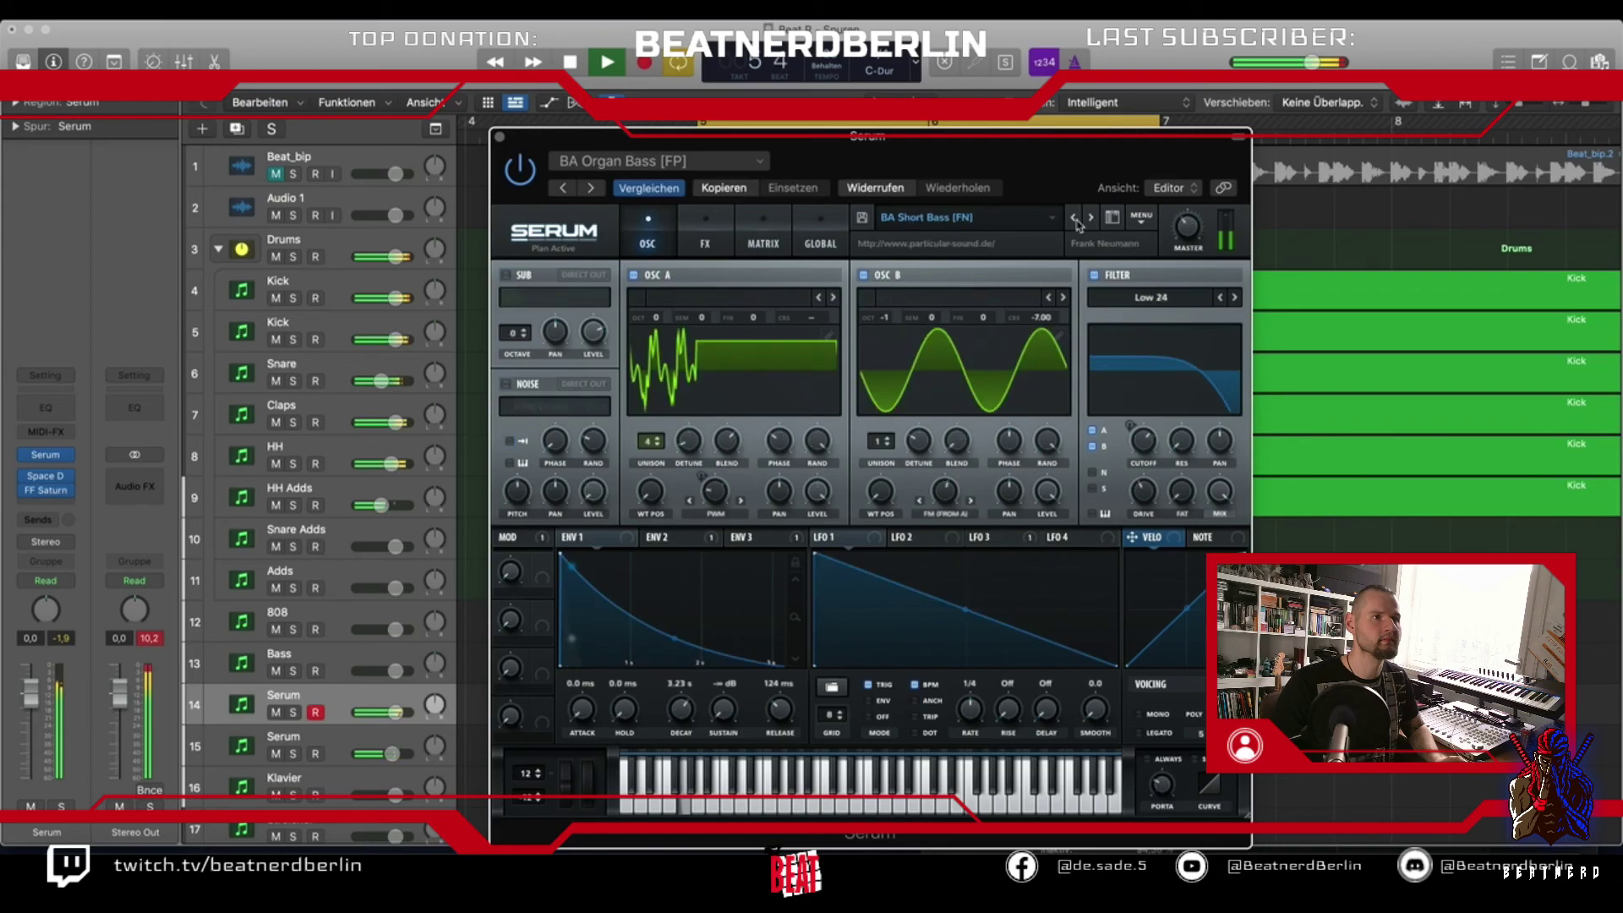
{"action": "left_click", "coordinate": [1074, 218]}
{"action": "key", "text": "space"}
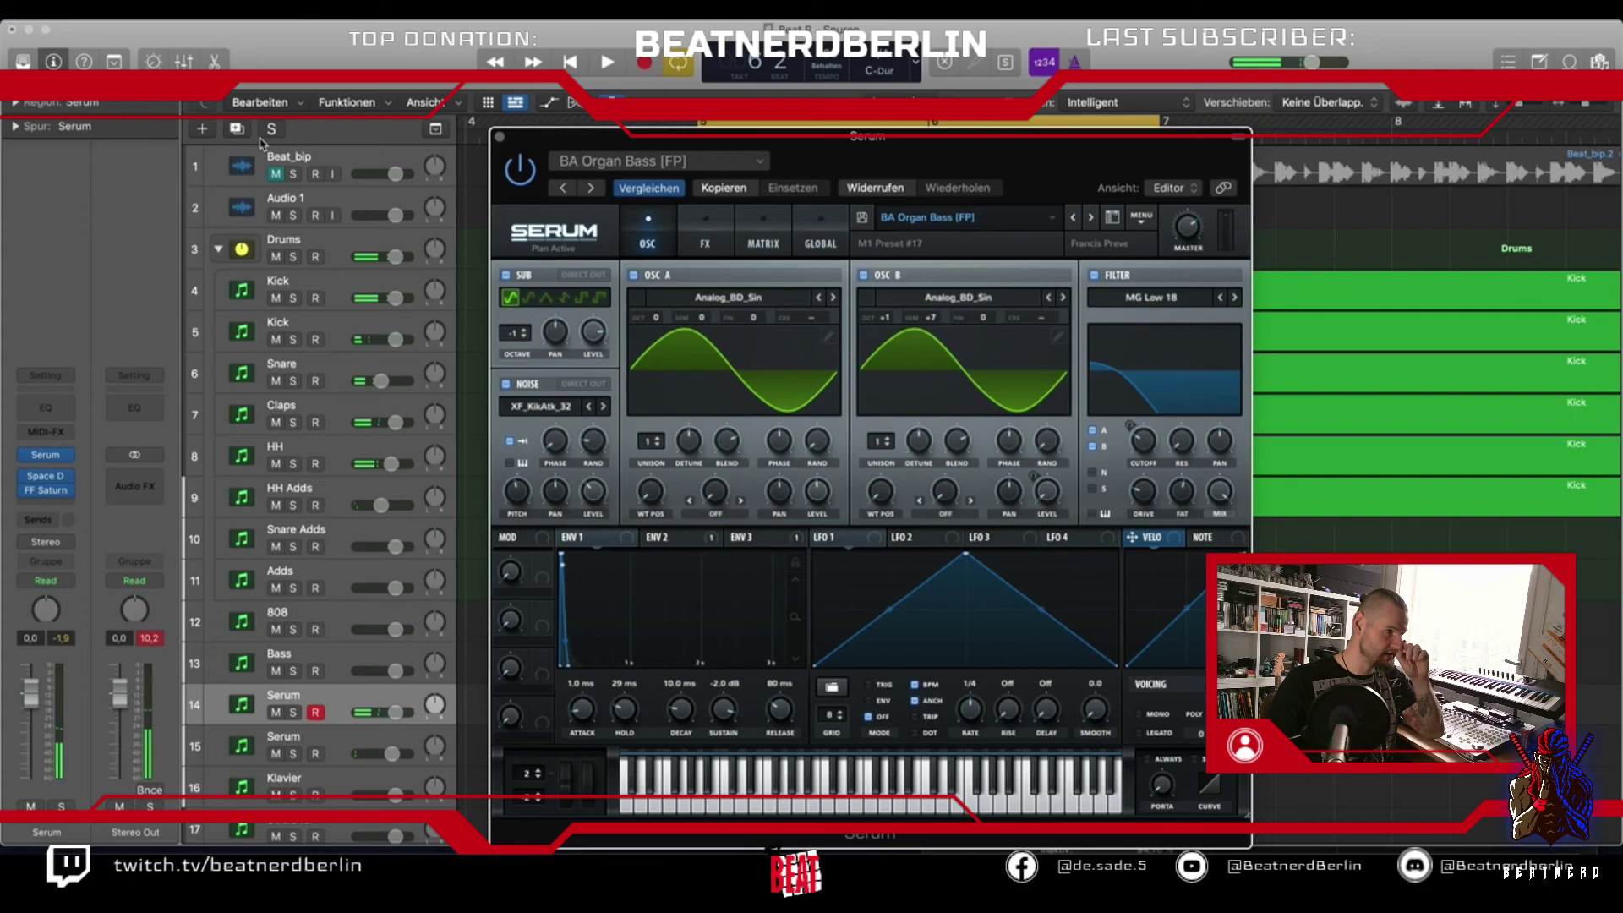
Duplicate the first Serum track with its settings, naming the original Serum Layer Bass and the copy Serum Bass
{"action": "key", "text": "super+d"}
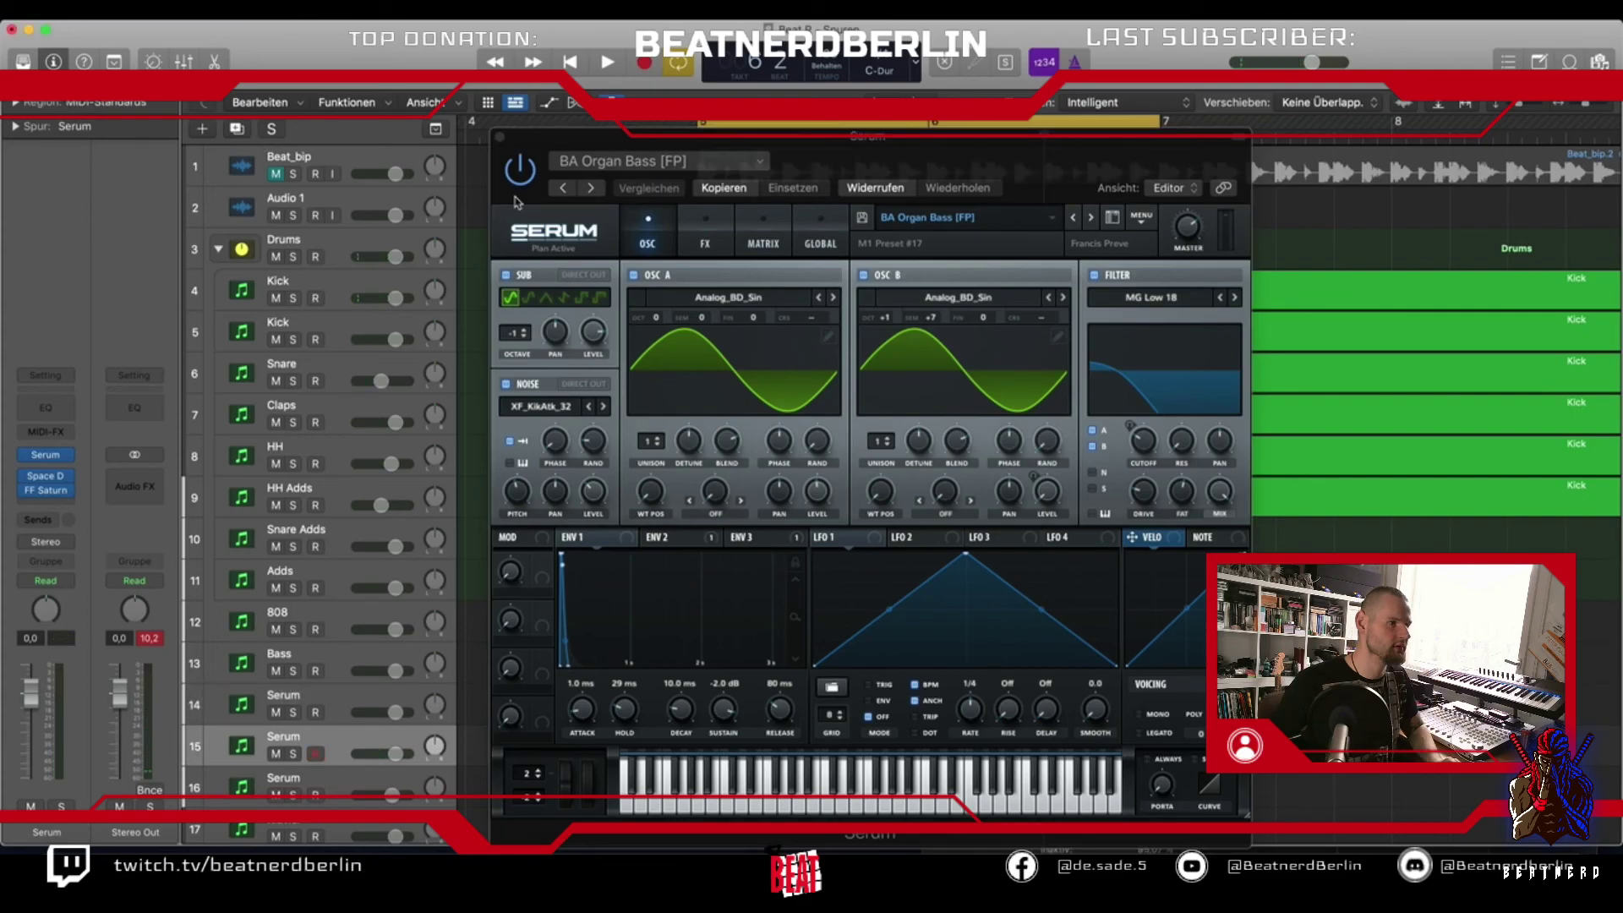
{"action": "key", "text": "v"}
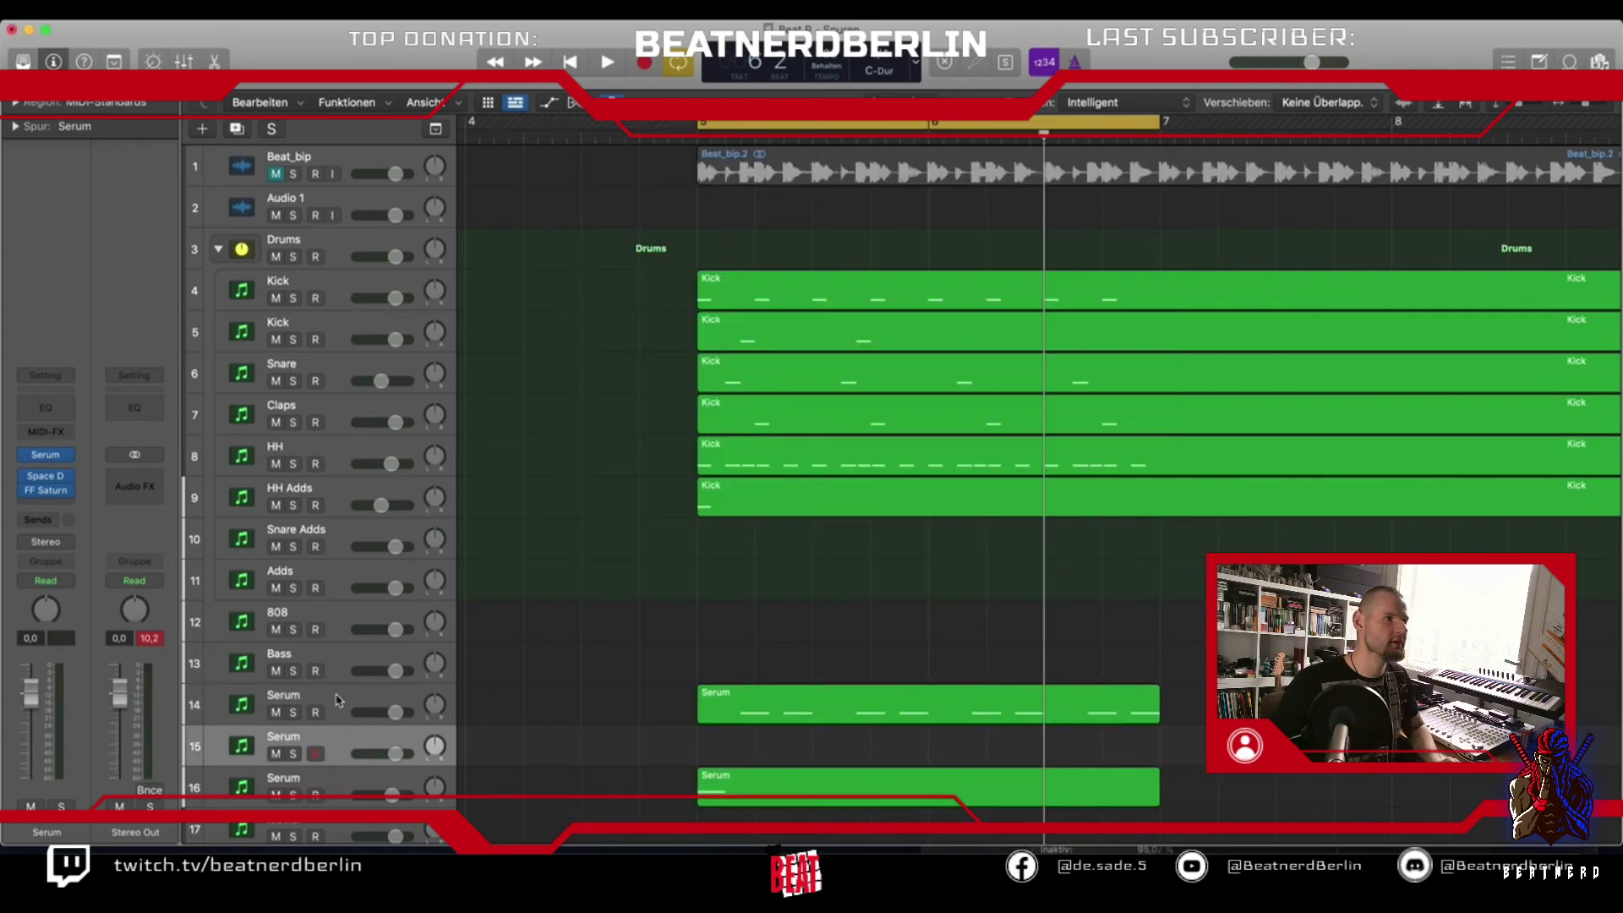
{"action": "double_click", "coordinate": [336, 699]}
{"action": "type", "text": "Serum Lay"}
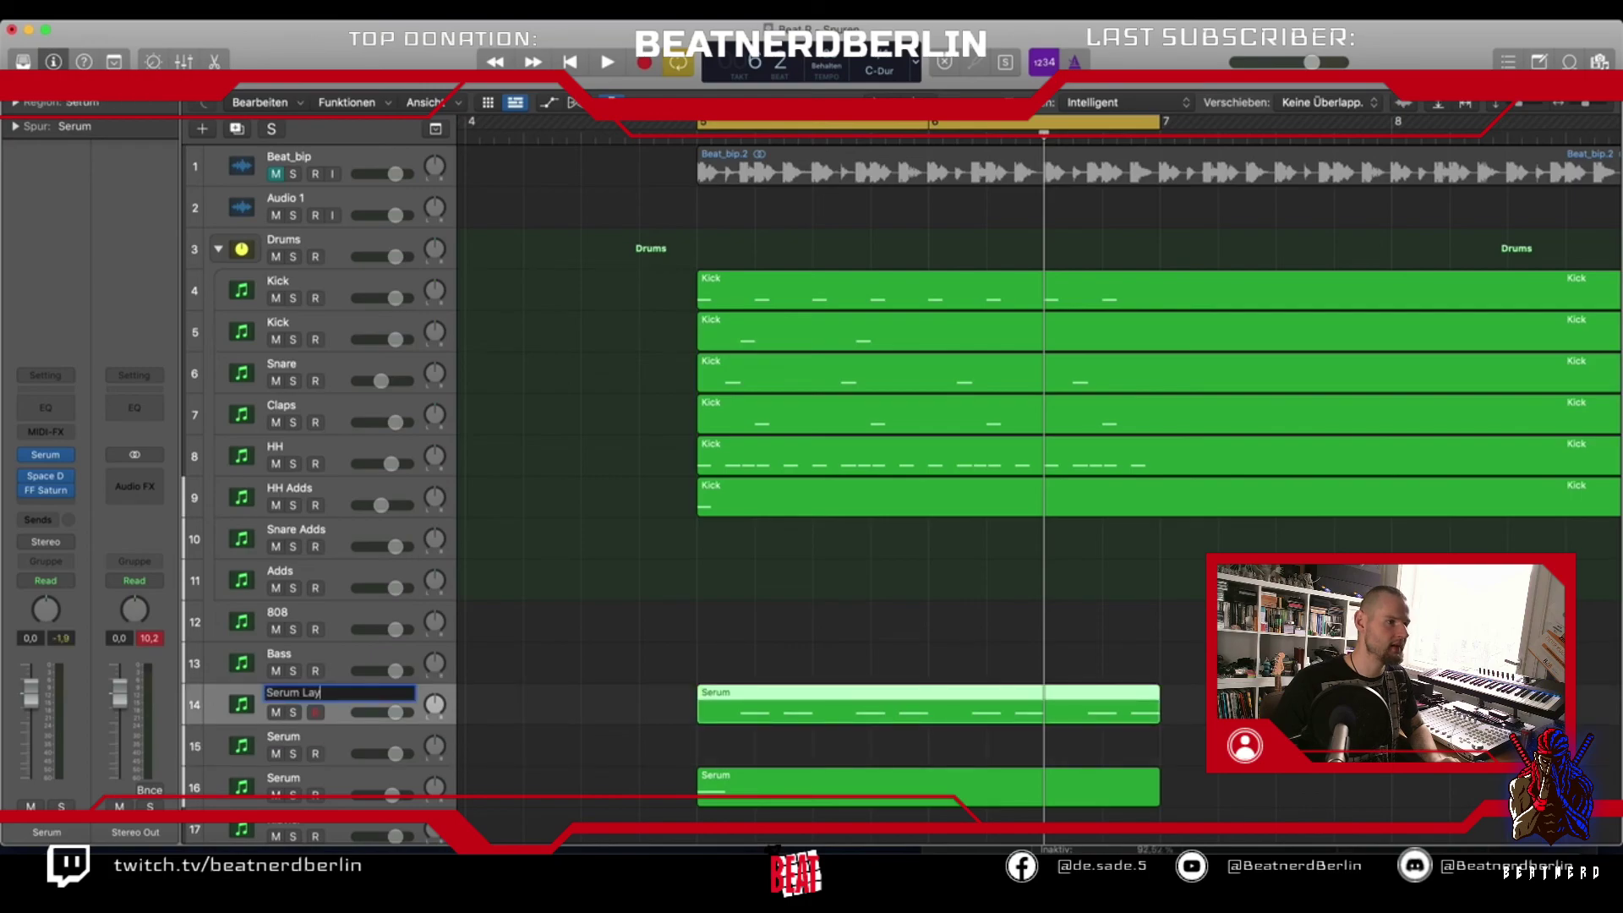
{"action": "type", "text": "er Bass"}
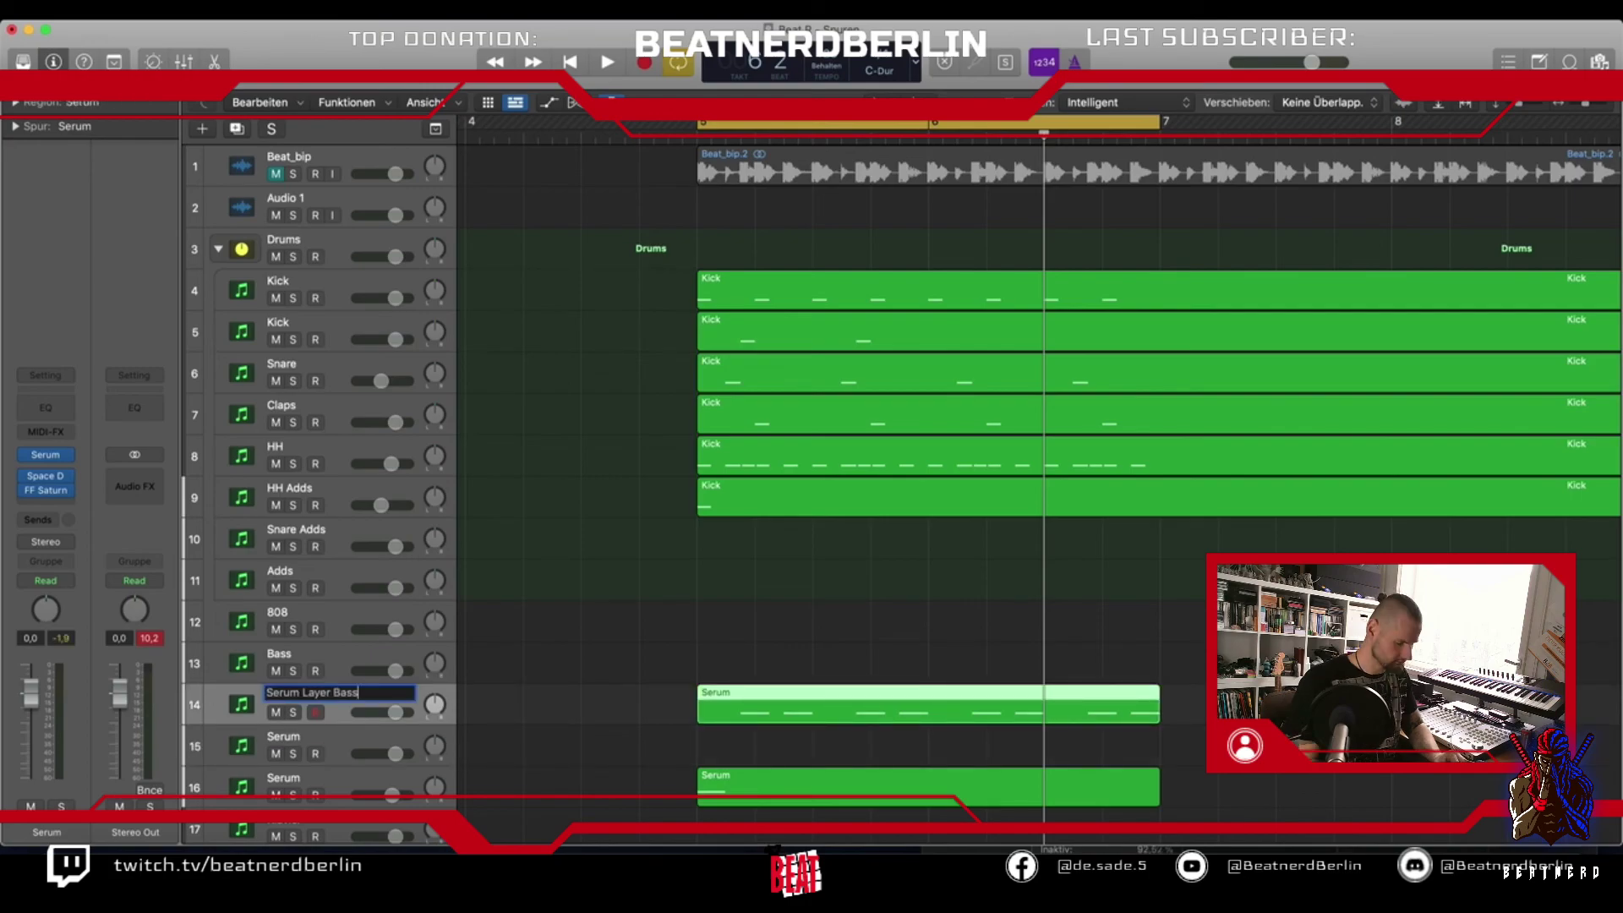
{"action": "key", "text": "Tab"}
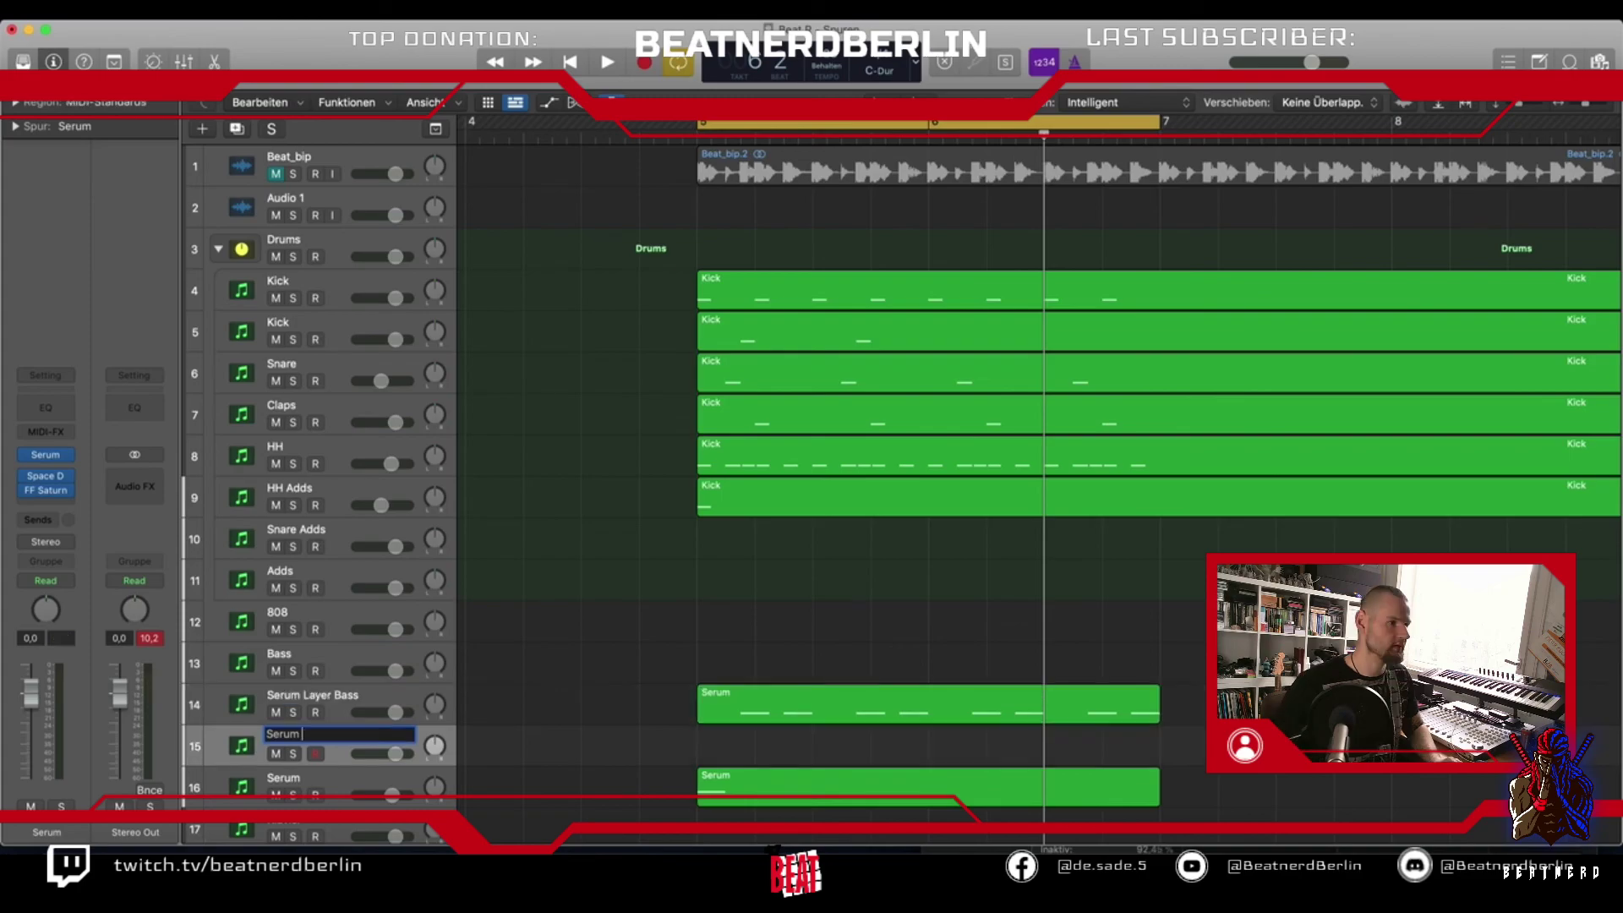
{"action": "type", "text": "Bass"}
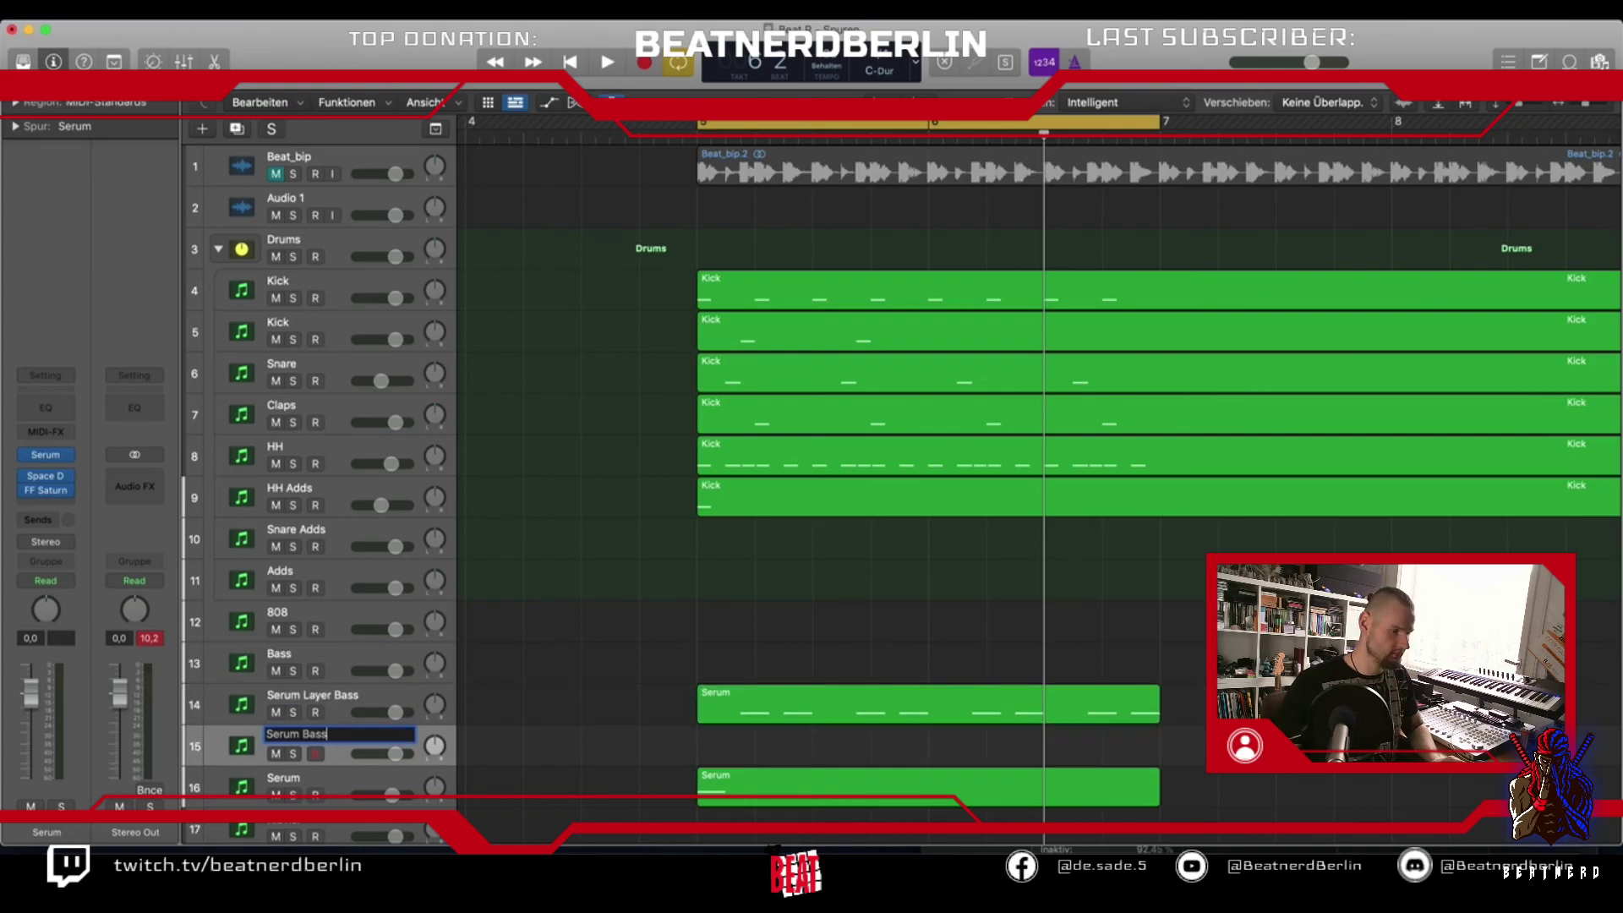
{"action": "key", "text": "Return"}
Solo the Serum Bass track and copy the Serum Layer Bass region onto it at bar 5
{"action": "key", "text": "s"}
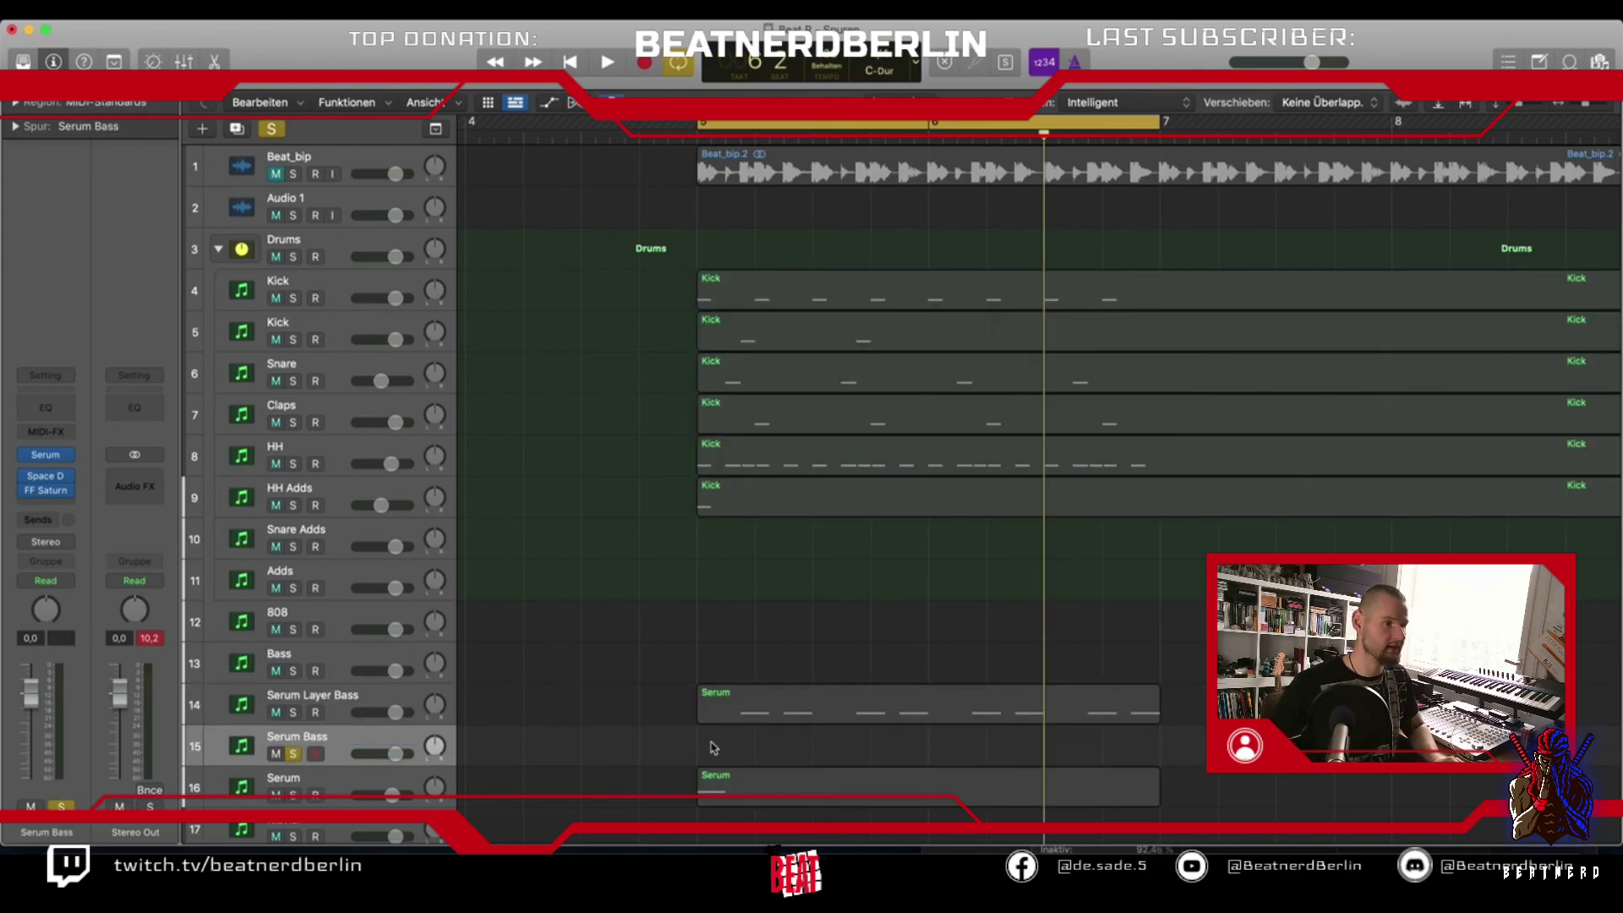
{"action": "left_click", "coordinate": [721, 706]}
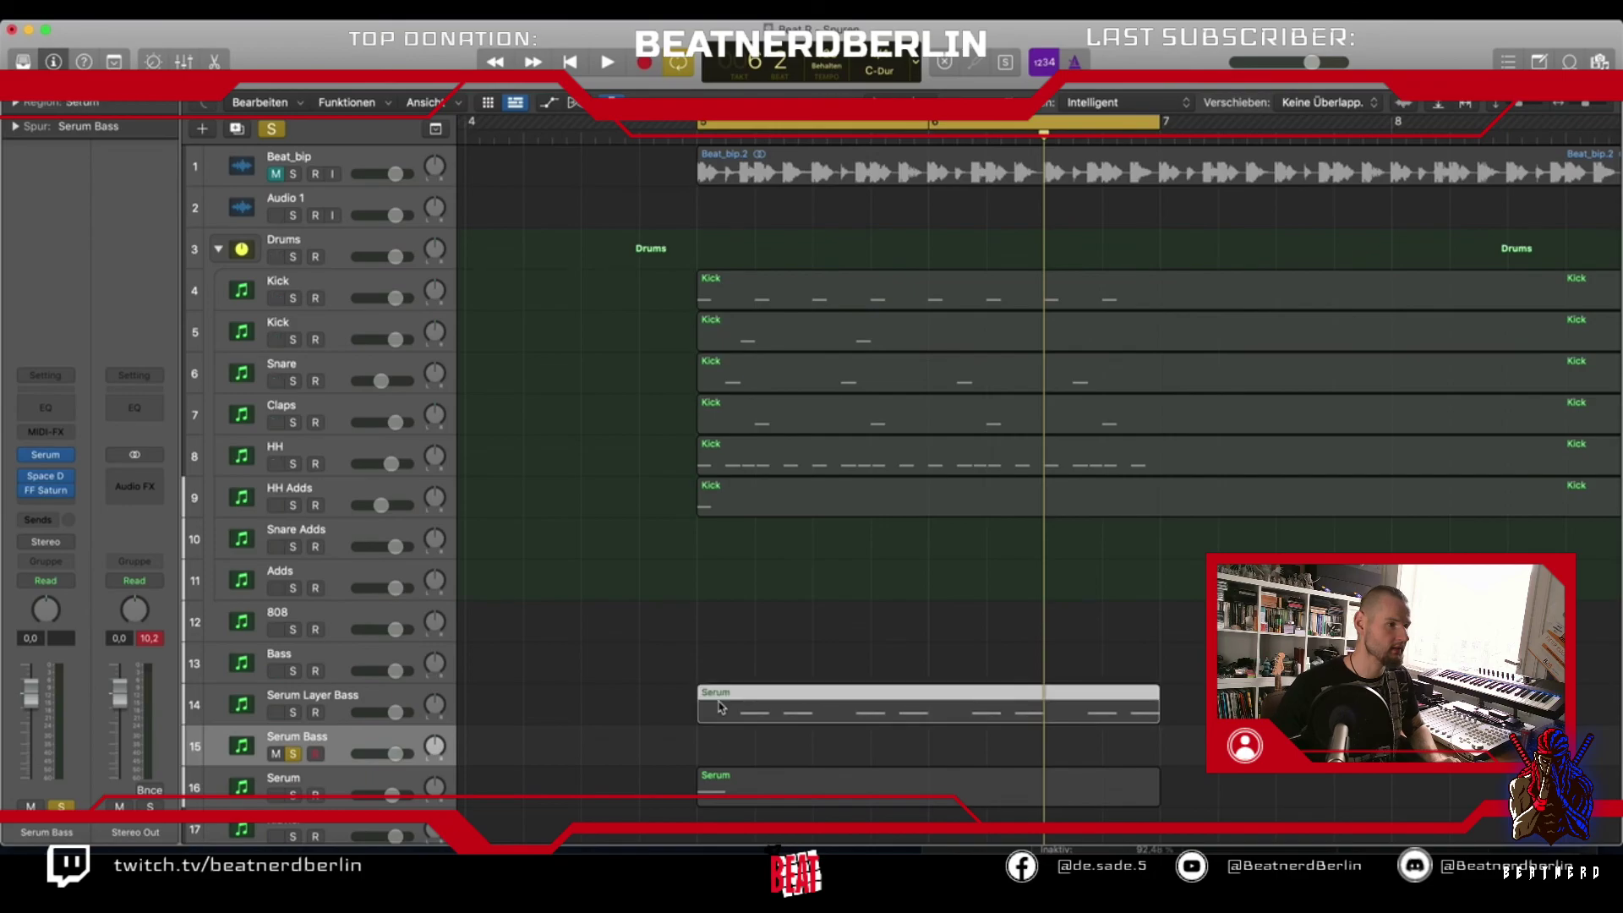
Load the Bass preset BA D_Bass 1 [DU] in the Serum Bass track's Serum, play it in solo and close the plug-in window
{"action": "key", "text": "v"}
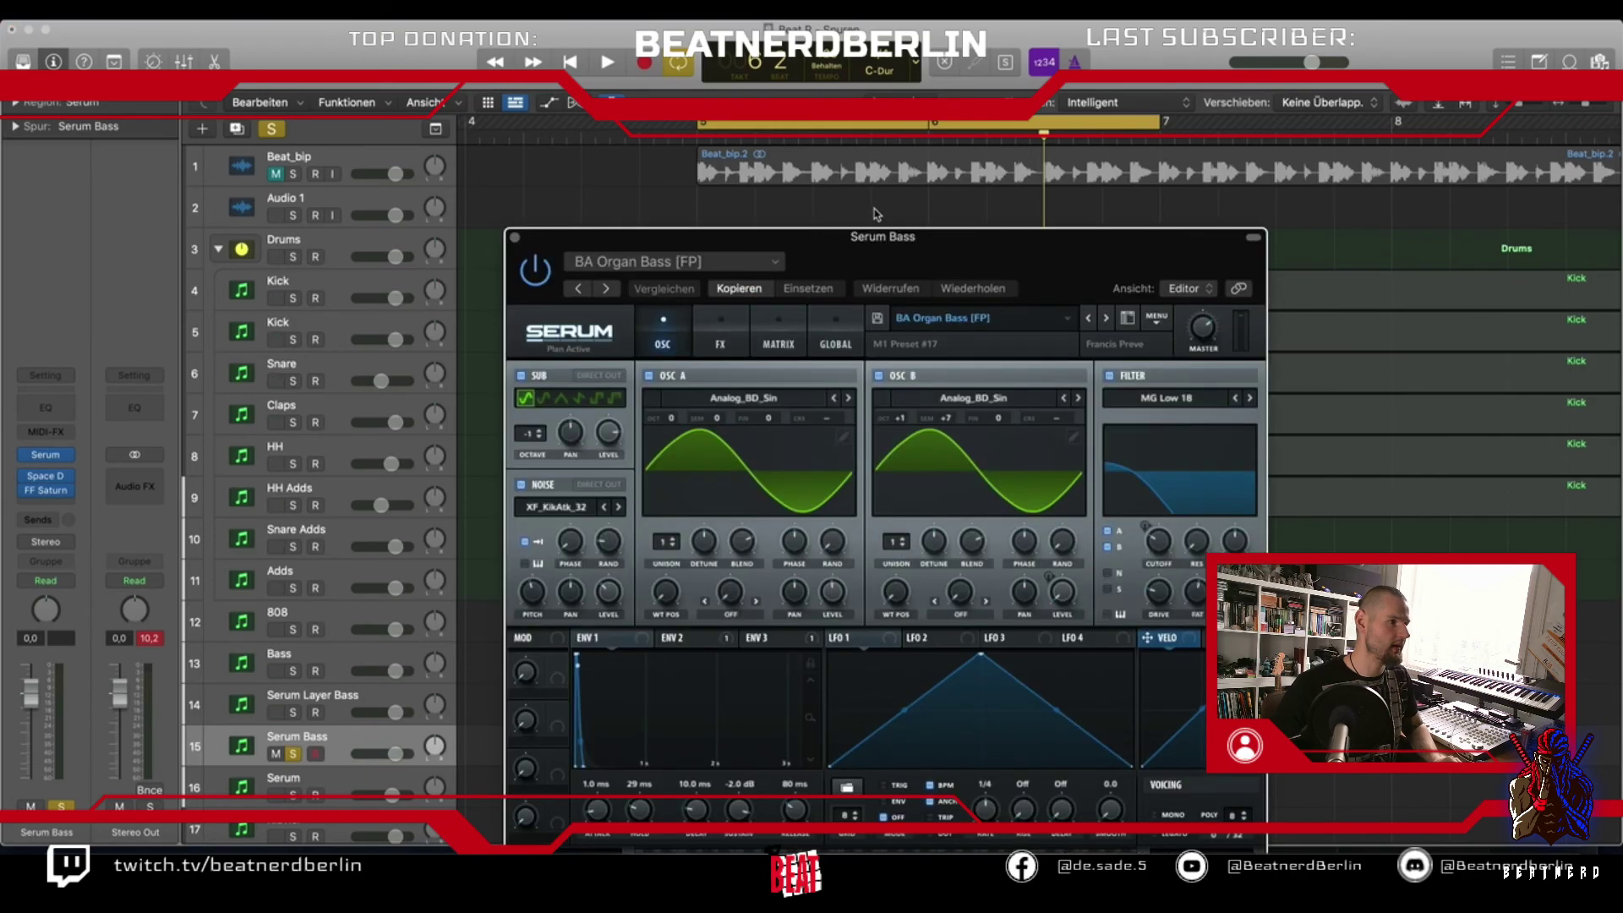
{"action": "left_click", "coordinate": [930, 318]}
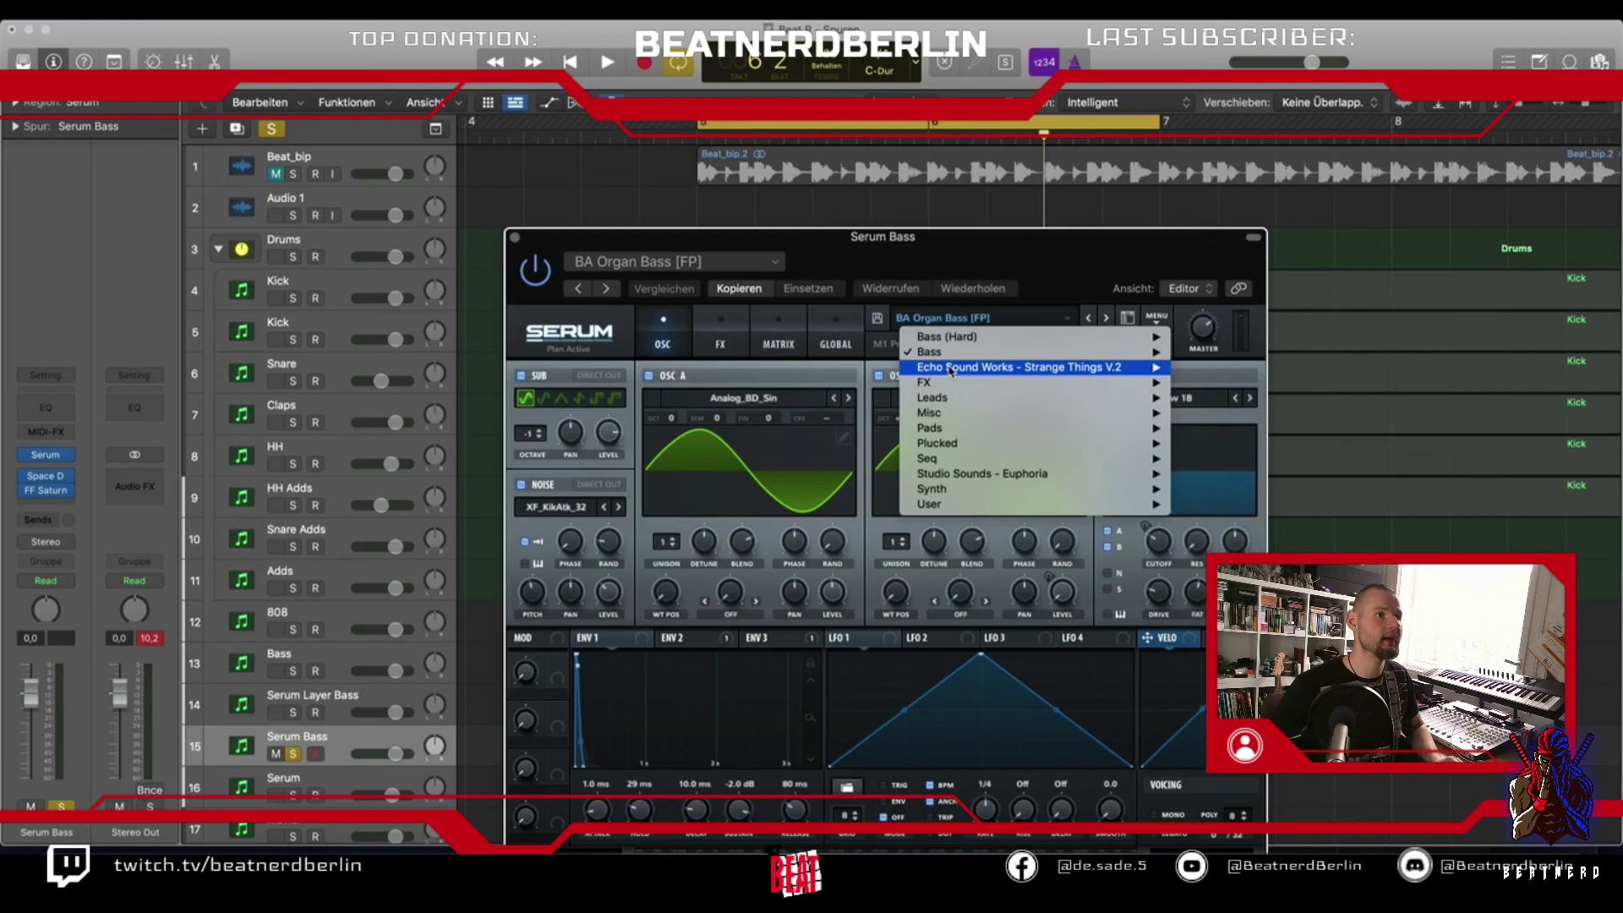
{"action": "mouse_move", "coordinate": [951, 370]}
{"action": "left_click", "coordinate": [1225, 409]}
{"action": "key", "text": "space"}
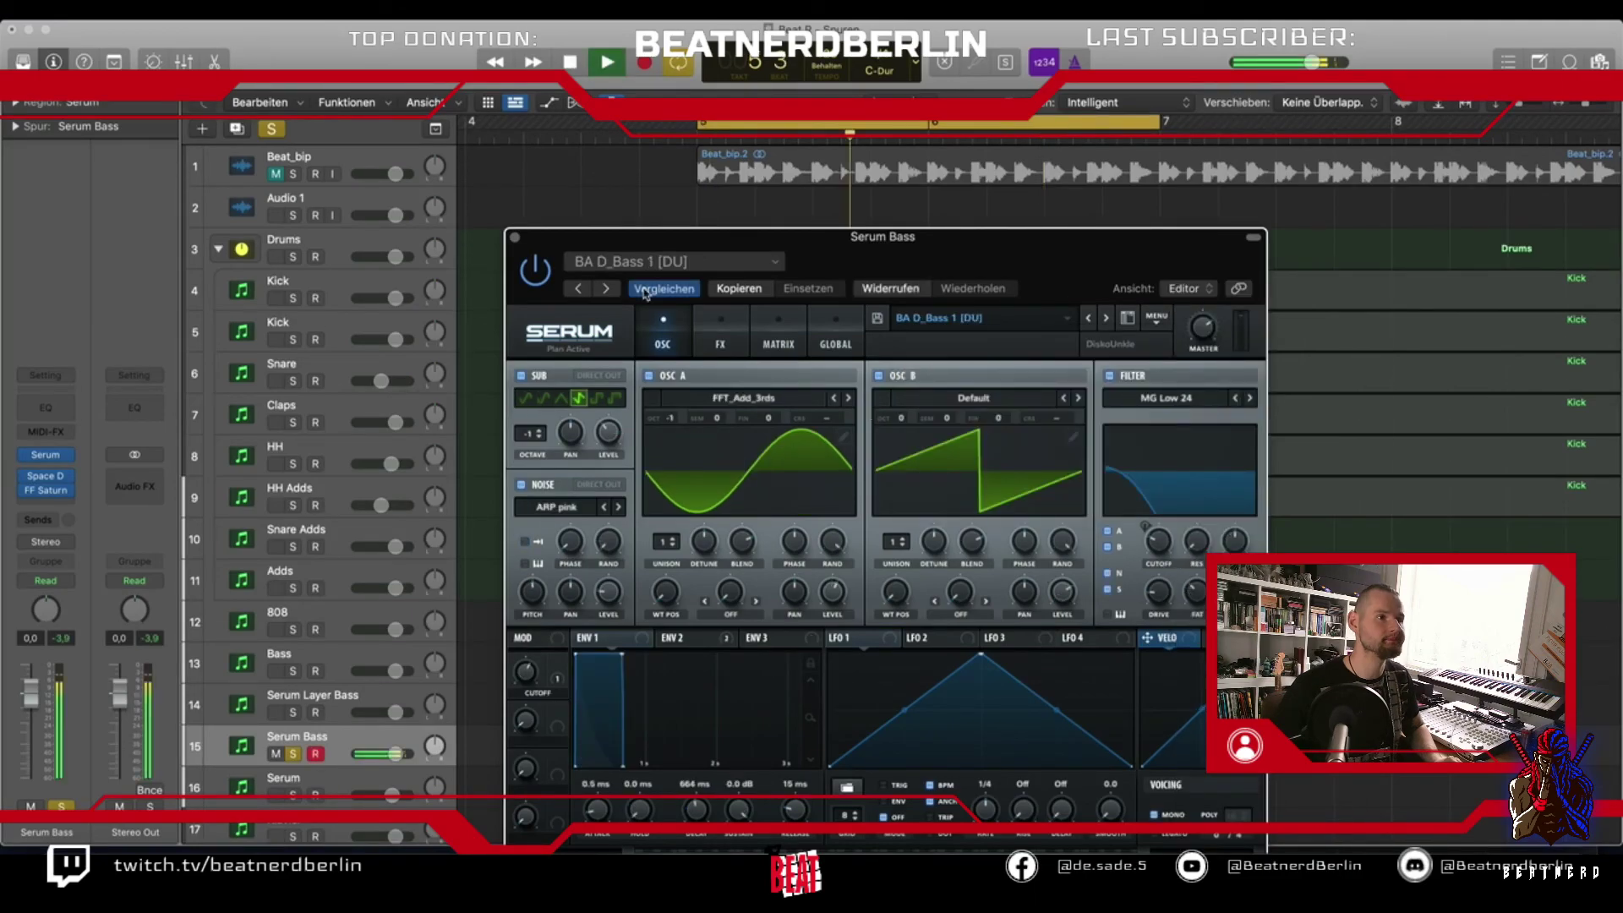
{"action": "key", "text": "space"}
{"action": "key", "text": "super+w"}
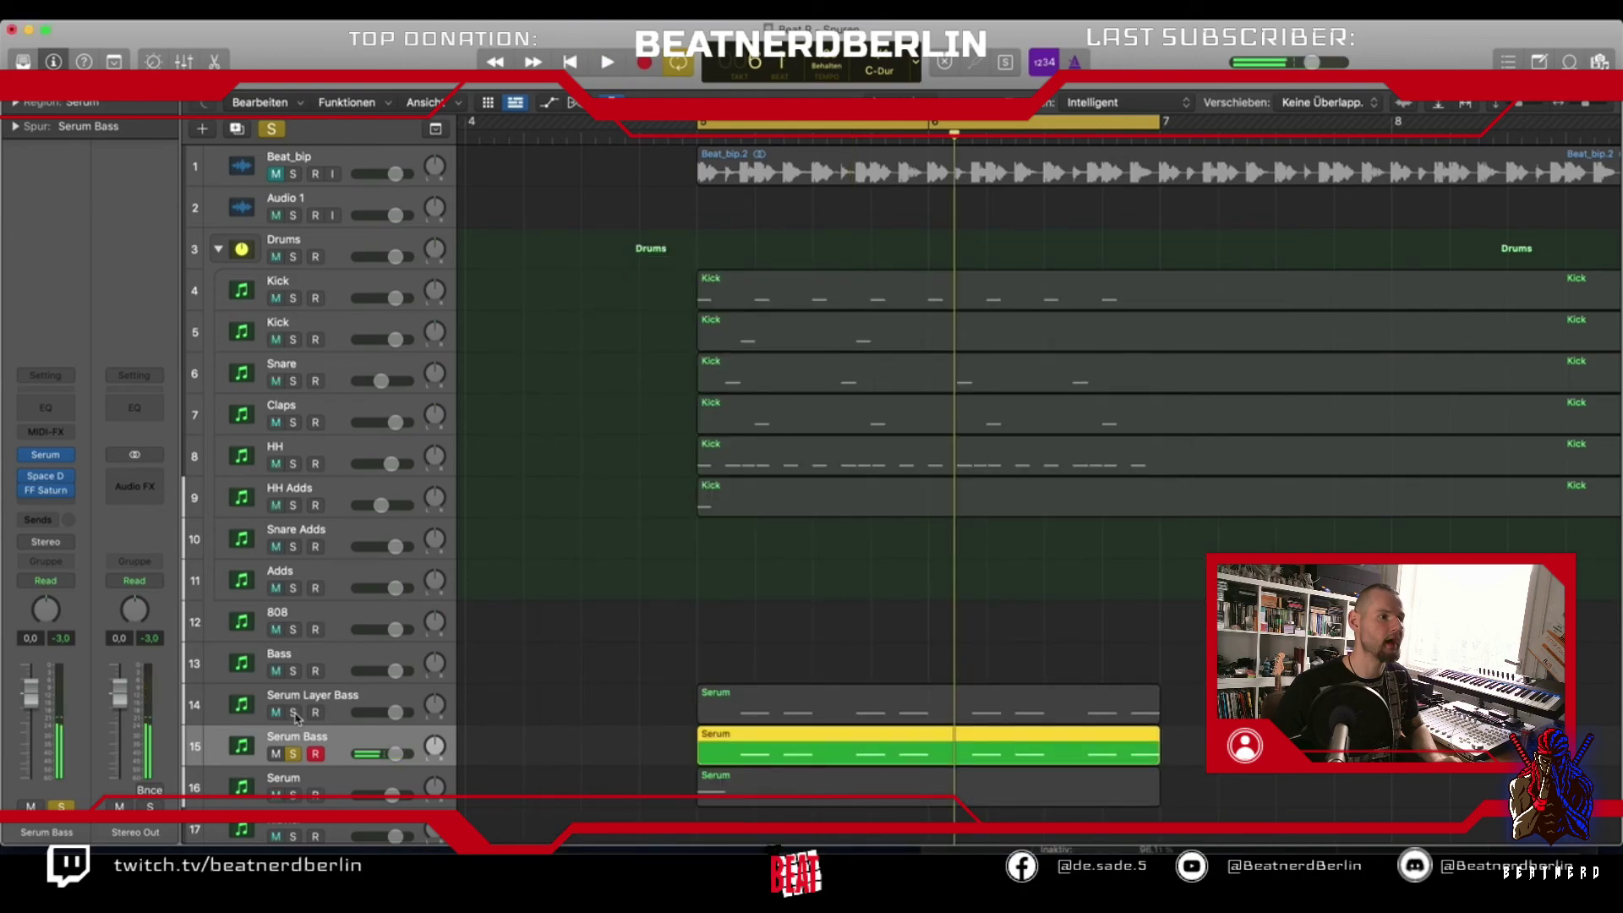
Play Serum Layer Bass and Serum Bass together in solo, stop playback and clear their solos
{"action": "left_click", "coordinate": [293, 712]}
{"action": "key", "text": "space"}
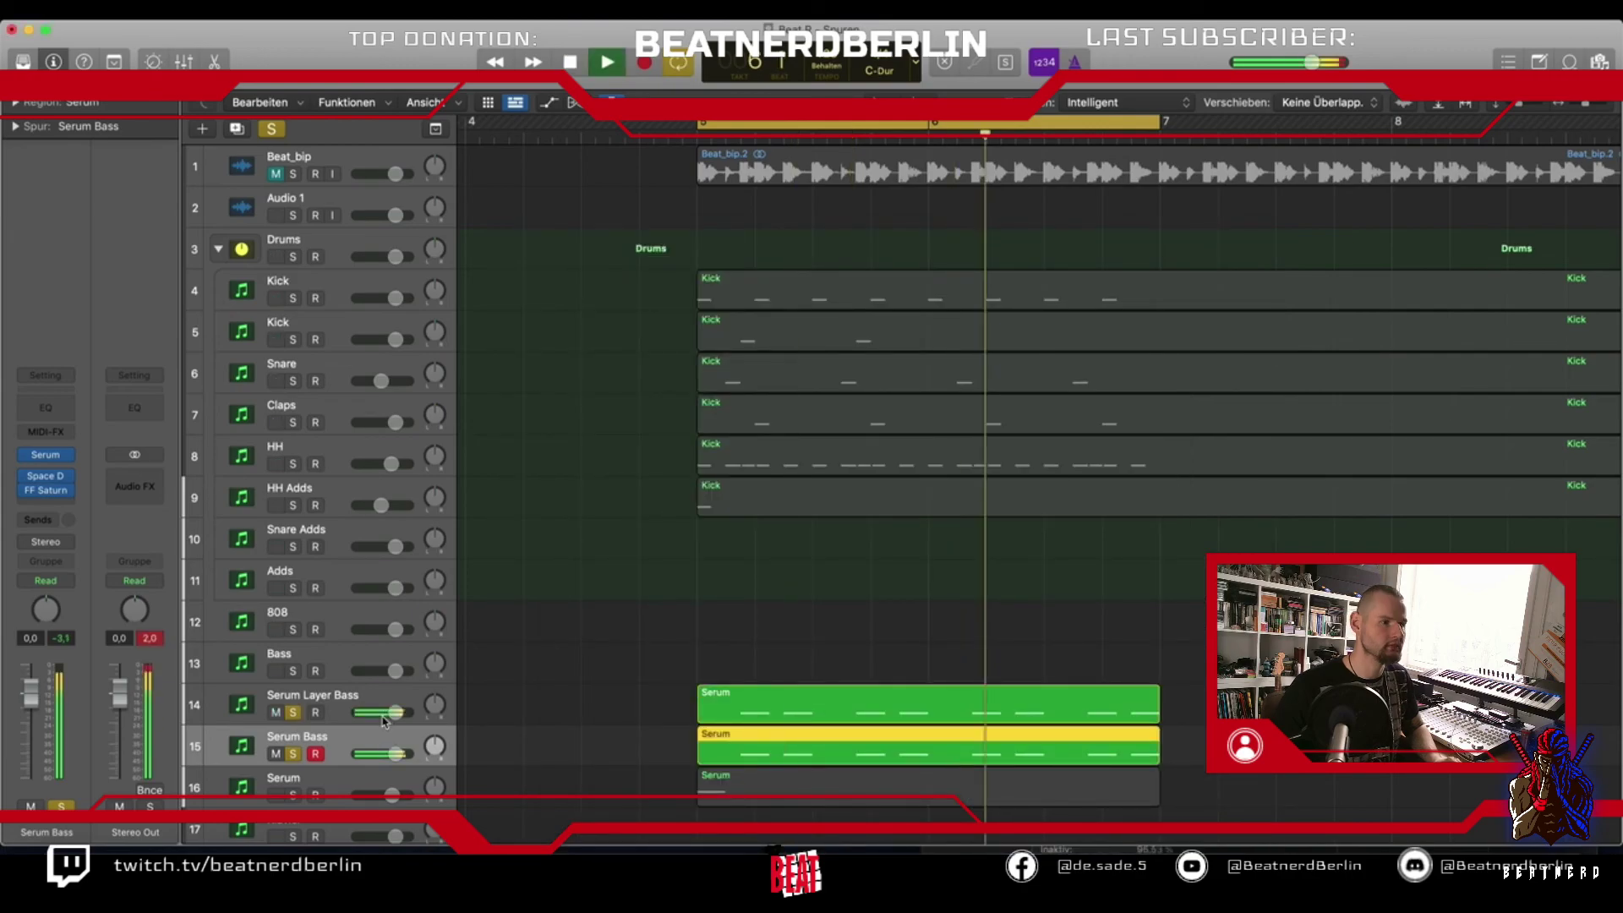
{"action": "key", "text": "space"}
{"action": "key", "text": "s"}
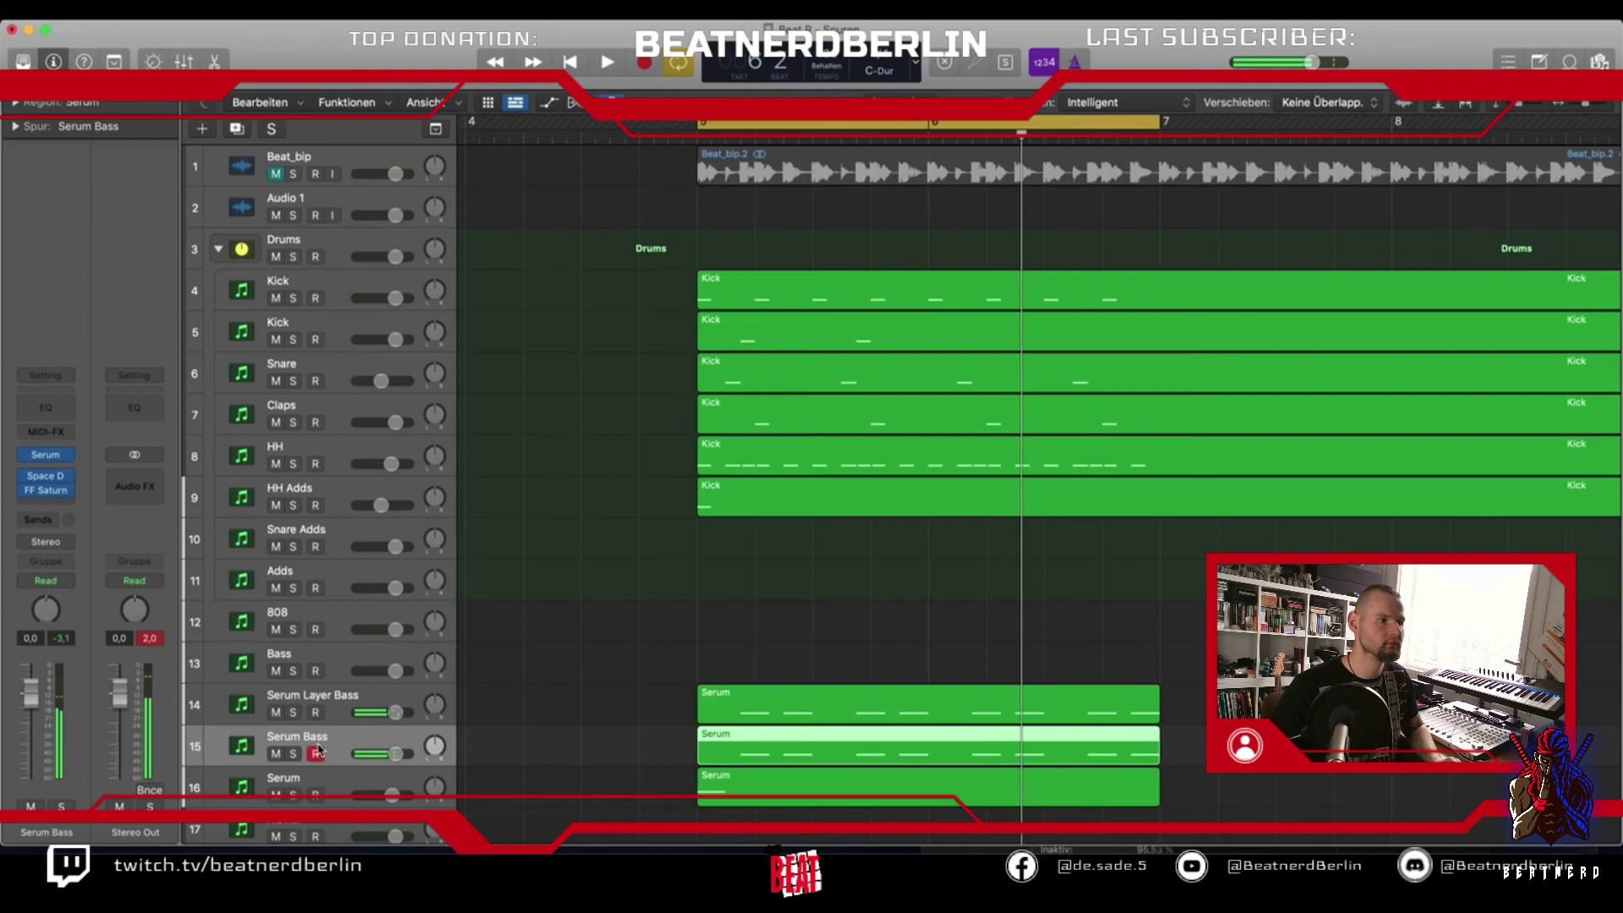
Solo the Beat_bip reference track, listen to it within the cycle and stop playback
{"action": "left_click", "coordinate": [294, 174]}
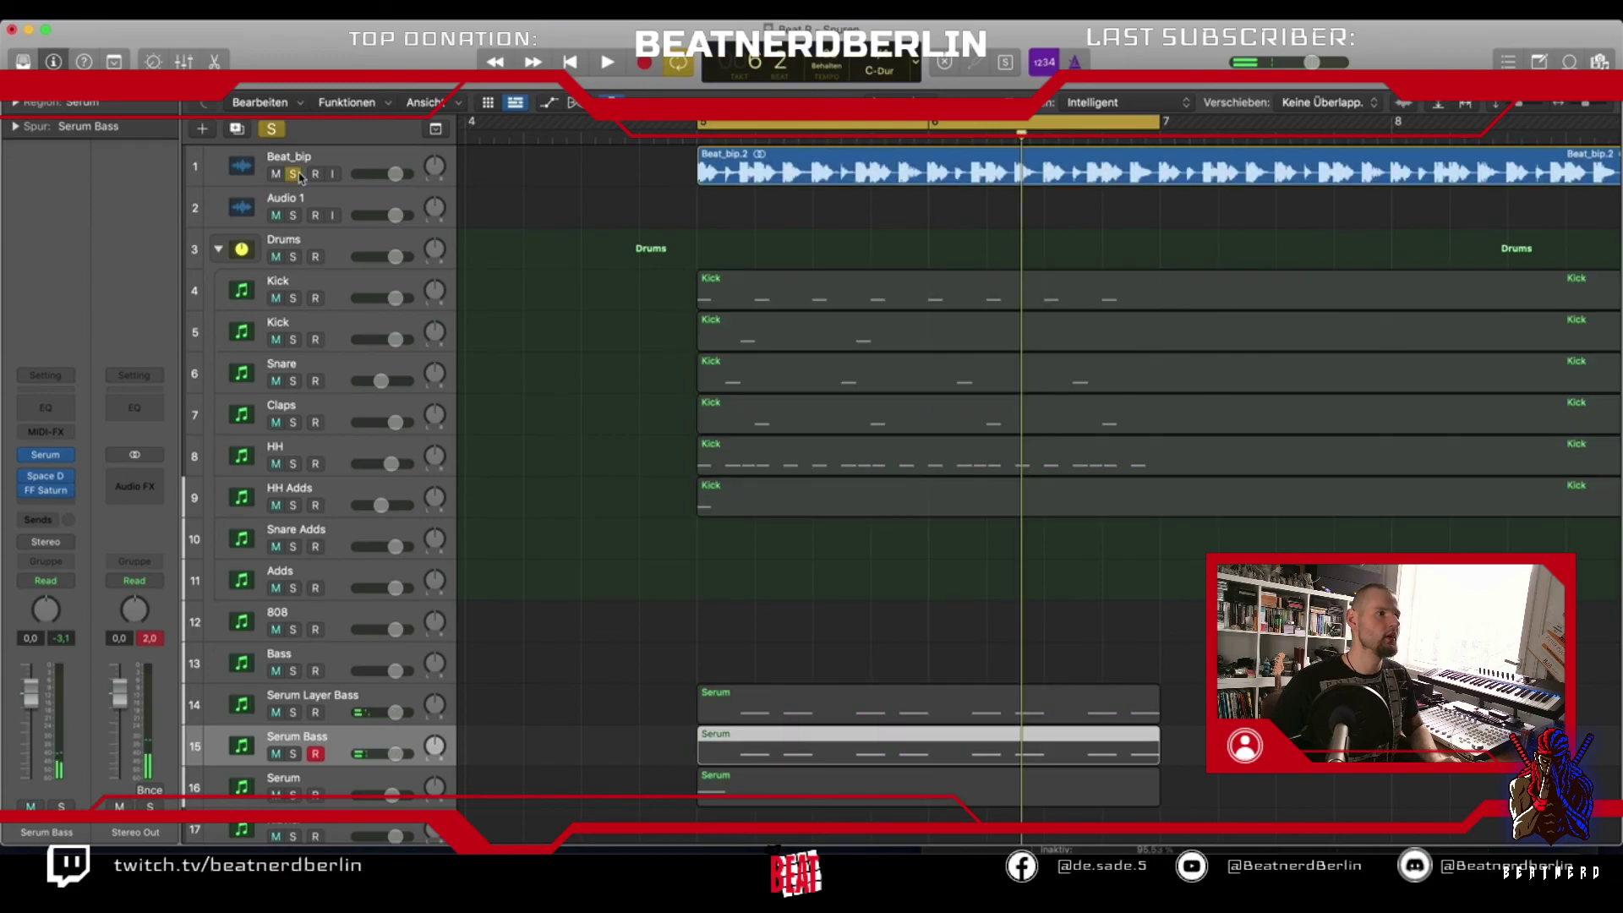
{"action": "key", "text": "space"}
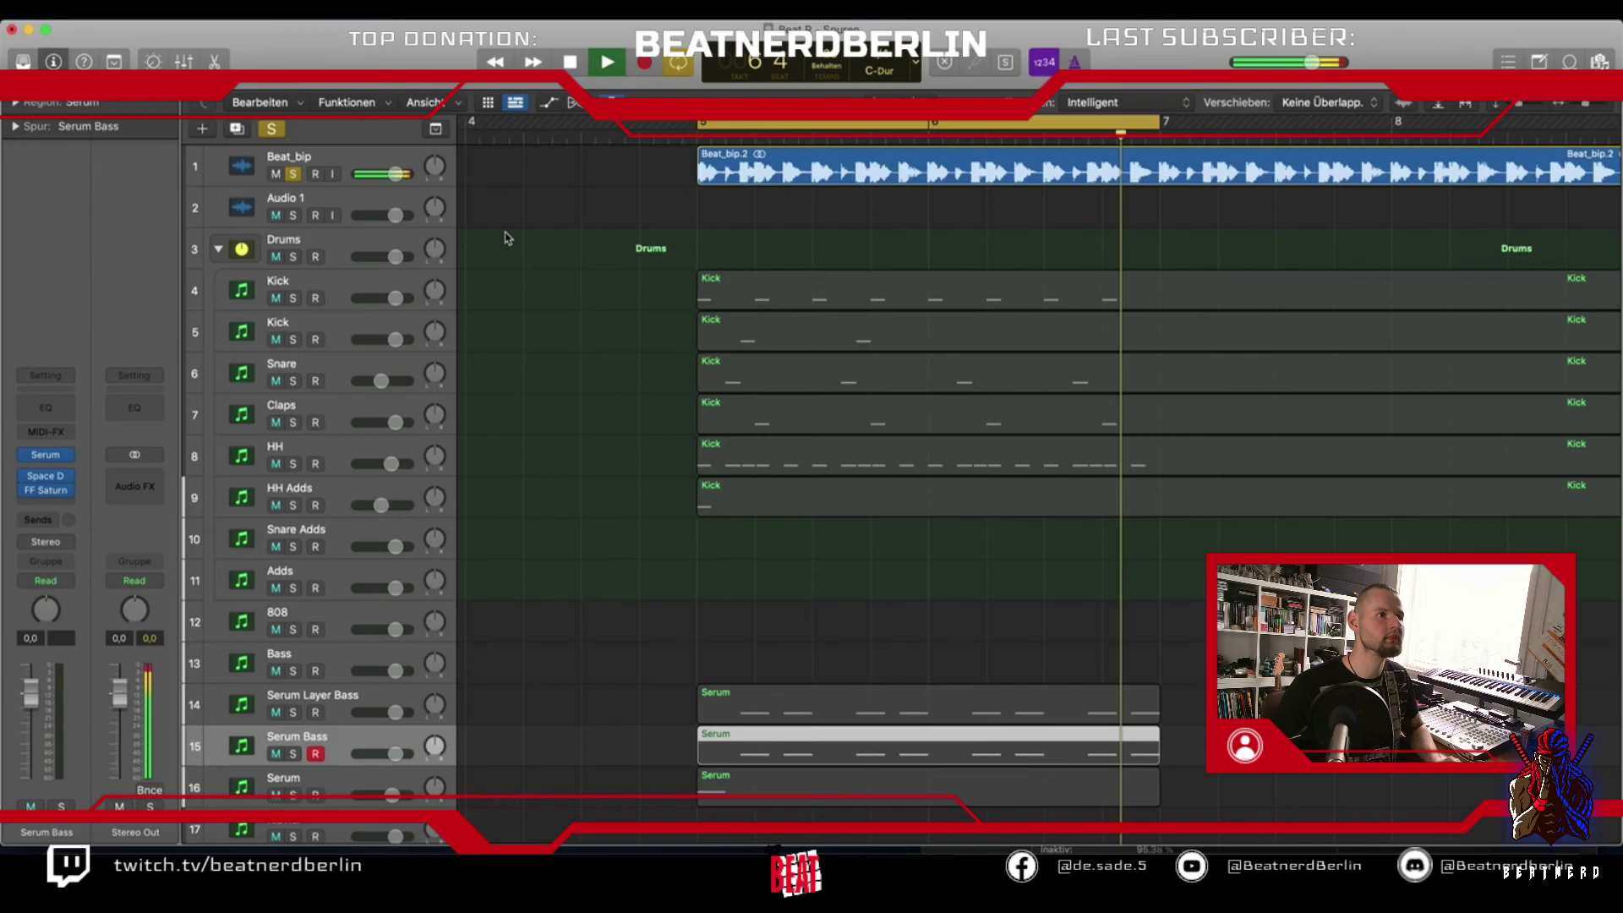
{"action": "key", "text": "space"}
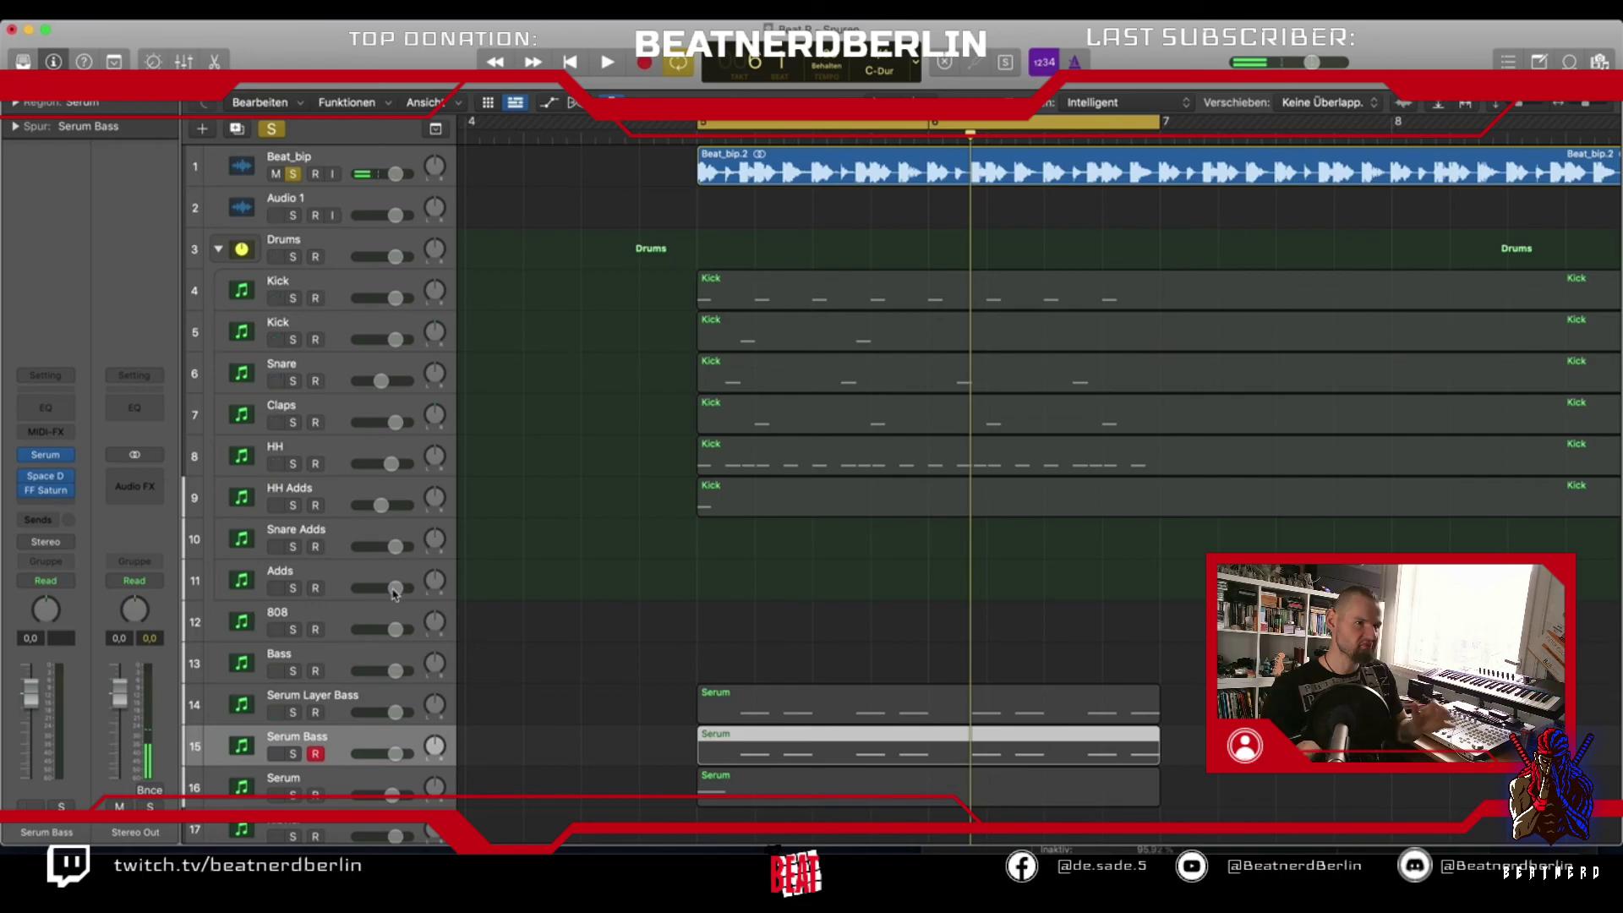
Add an audio track inside the Drums stack below HH Adds and name it Bongo
{"action": "left_click", "coordinate": [307, 244]}
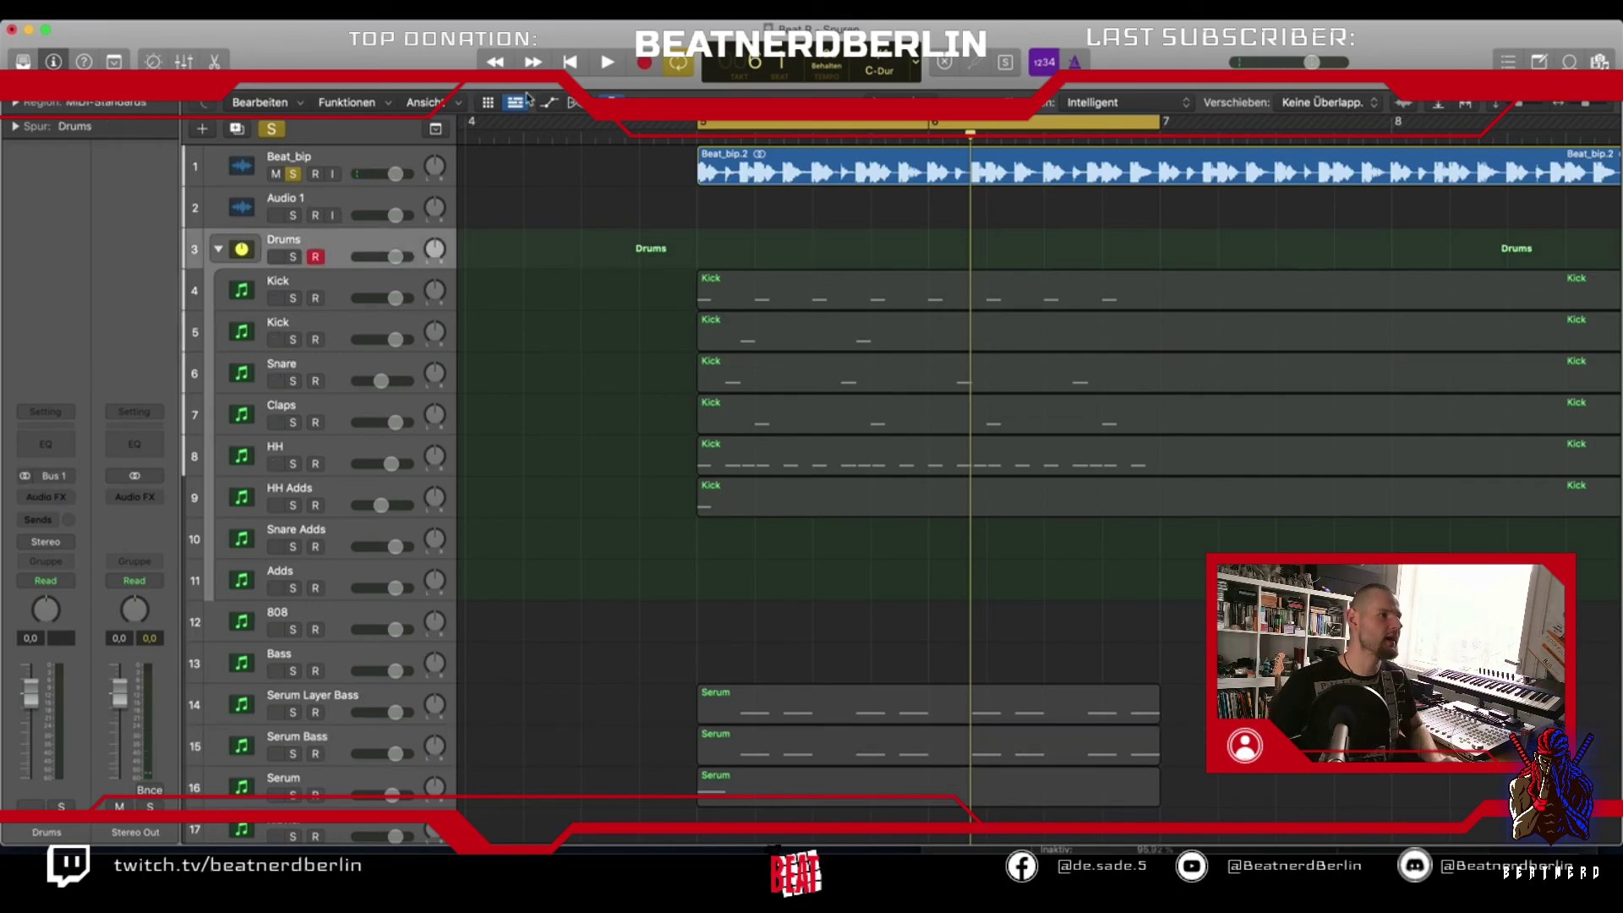
{"action": "key", "text": "t"}
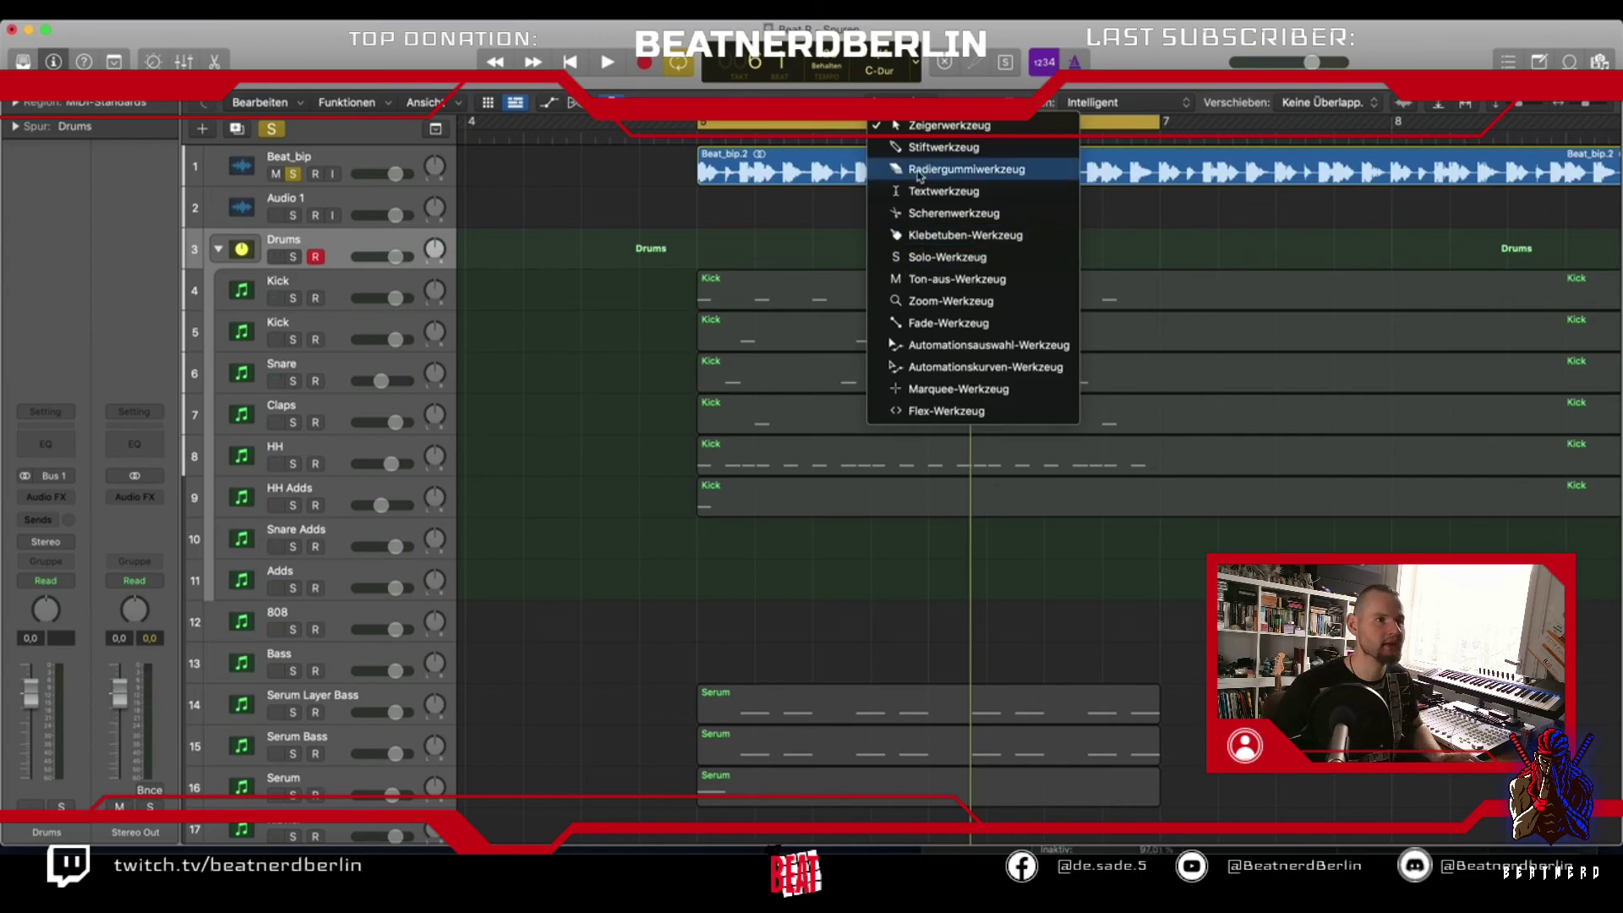
{"action": "left_click", "coordinate": [202, 129]}
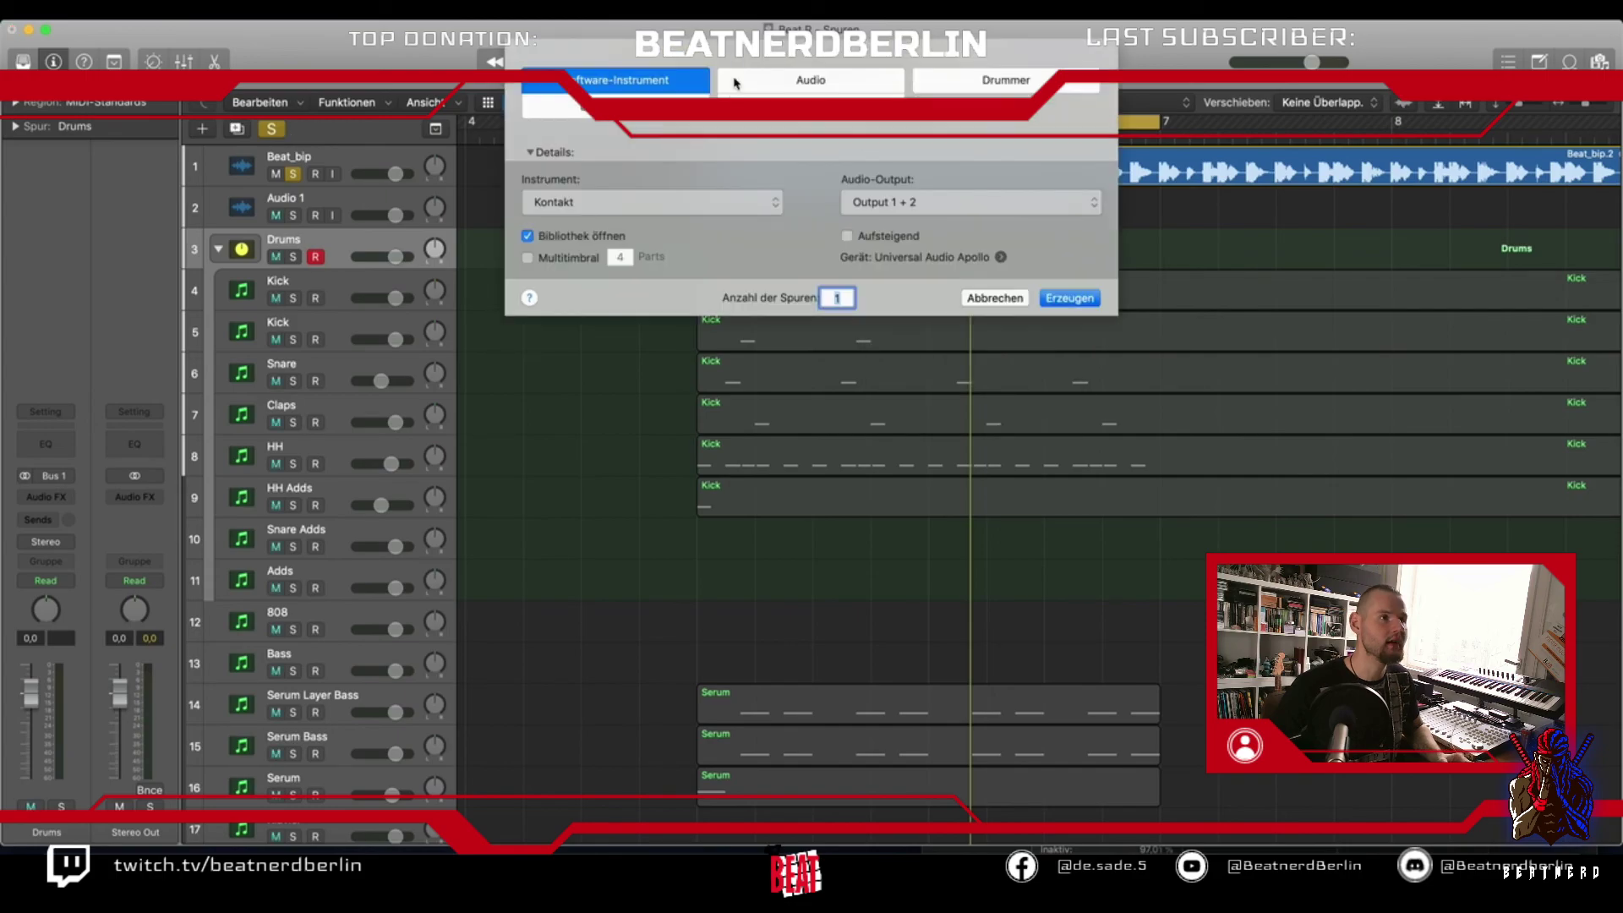
{"action": "double_click", "coordinate": [734, 82]}
{"action": "left_click_drag", "start_coordinate": [436, 607], "coordinate": [331, 536]}
{"action": "double_click", "coordinate": [328, 528]}
{"action": "type", "text": "Bongo"}
{"action": "key", "text": "Return"}
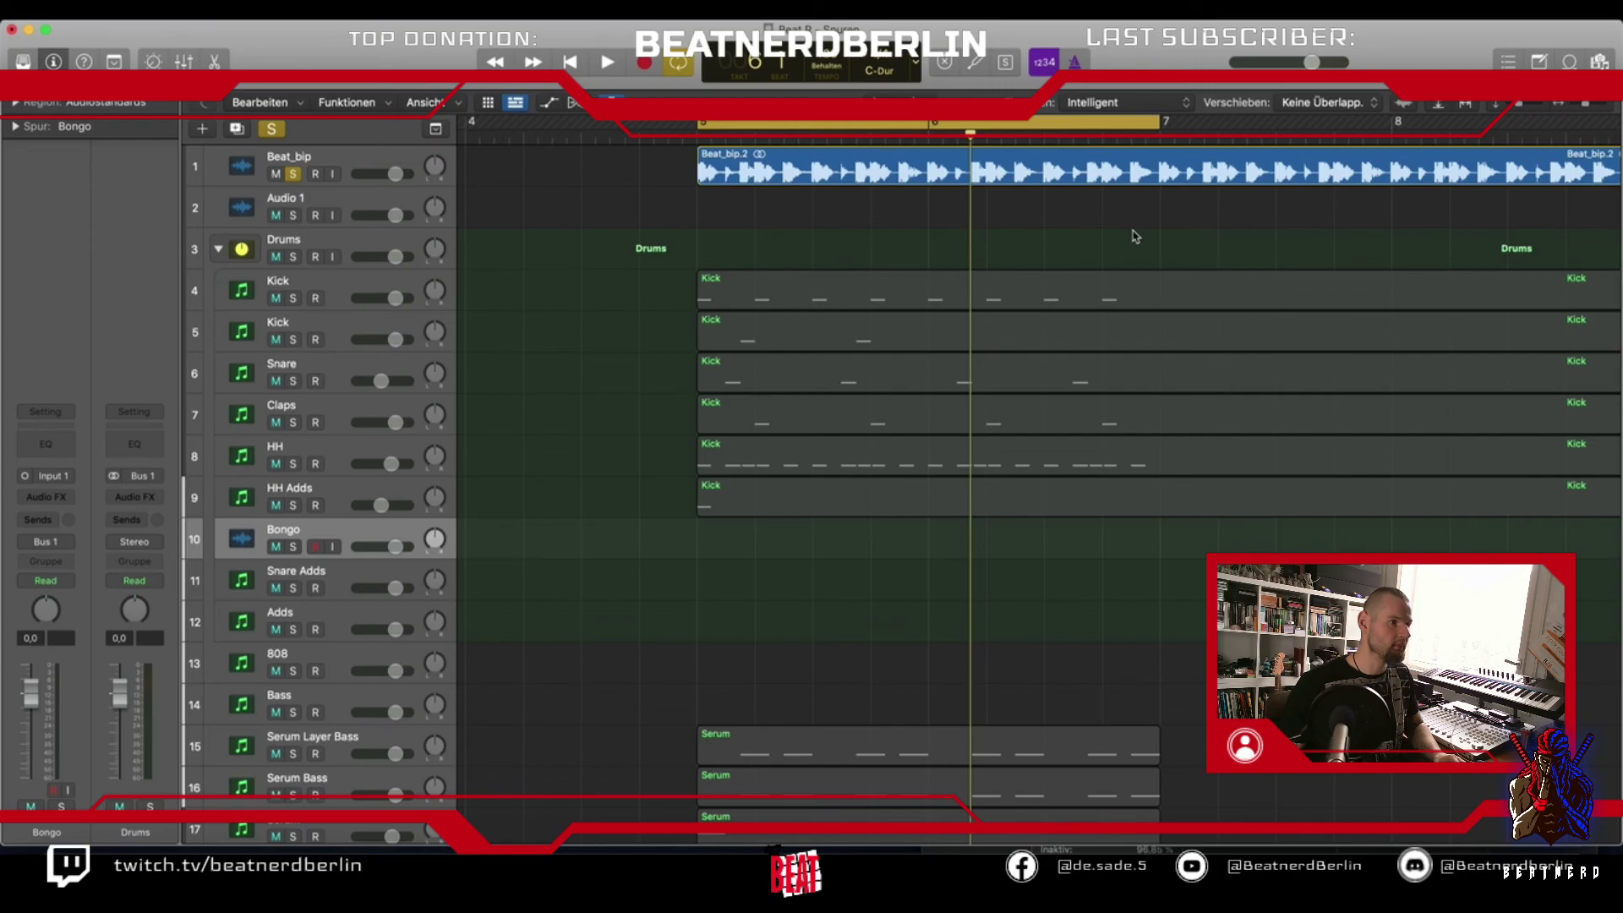
Solo the Bongo track in place of Beat_bip and filter the loop browser to Conga instruments
{"action": "key", "text": "s"}
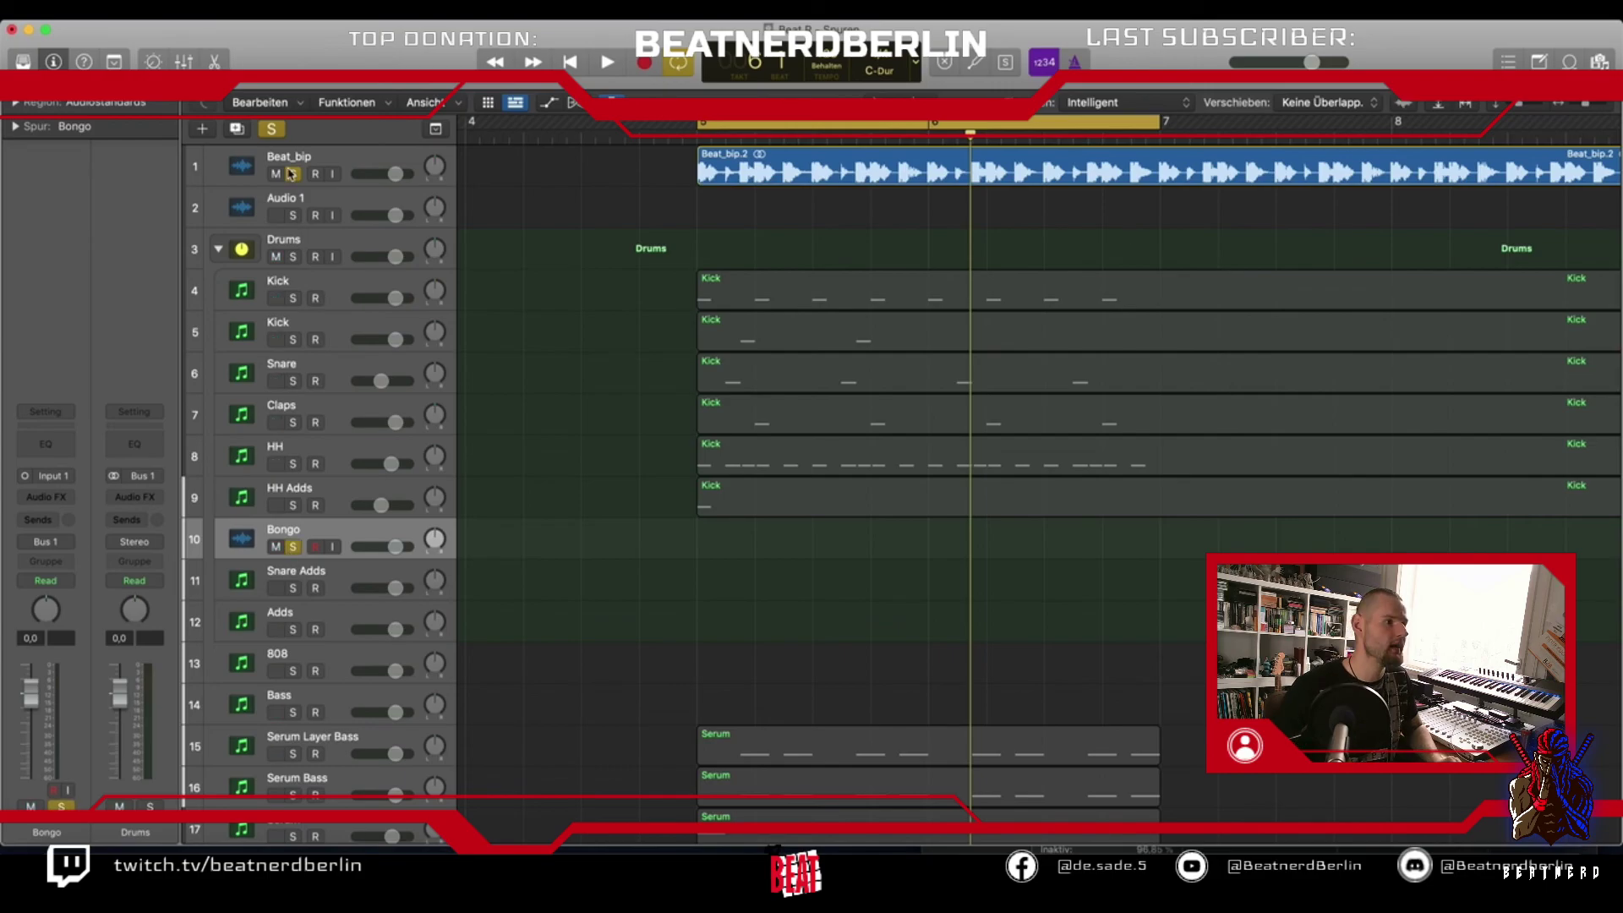
{"action": "key", "text": "o"}
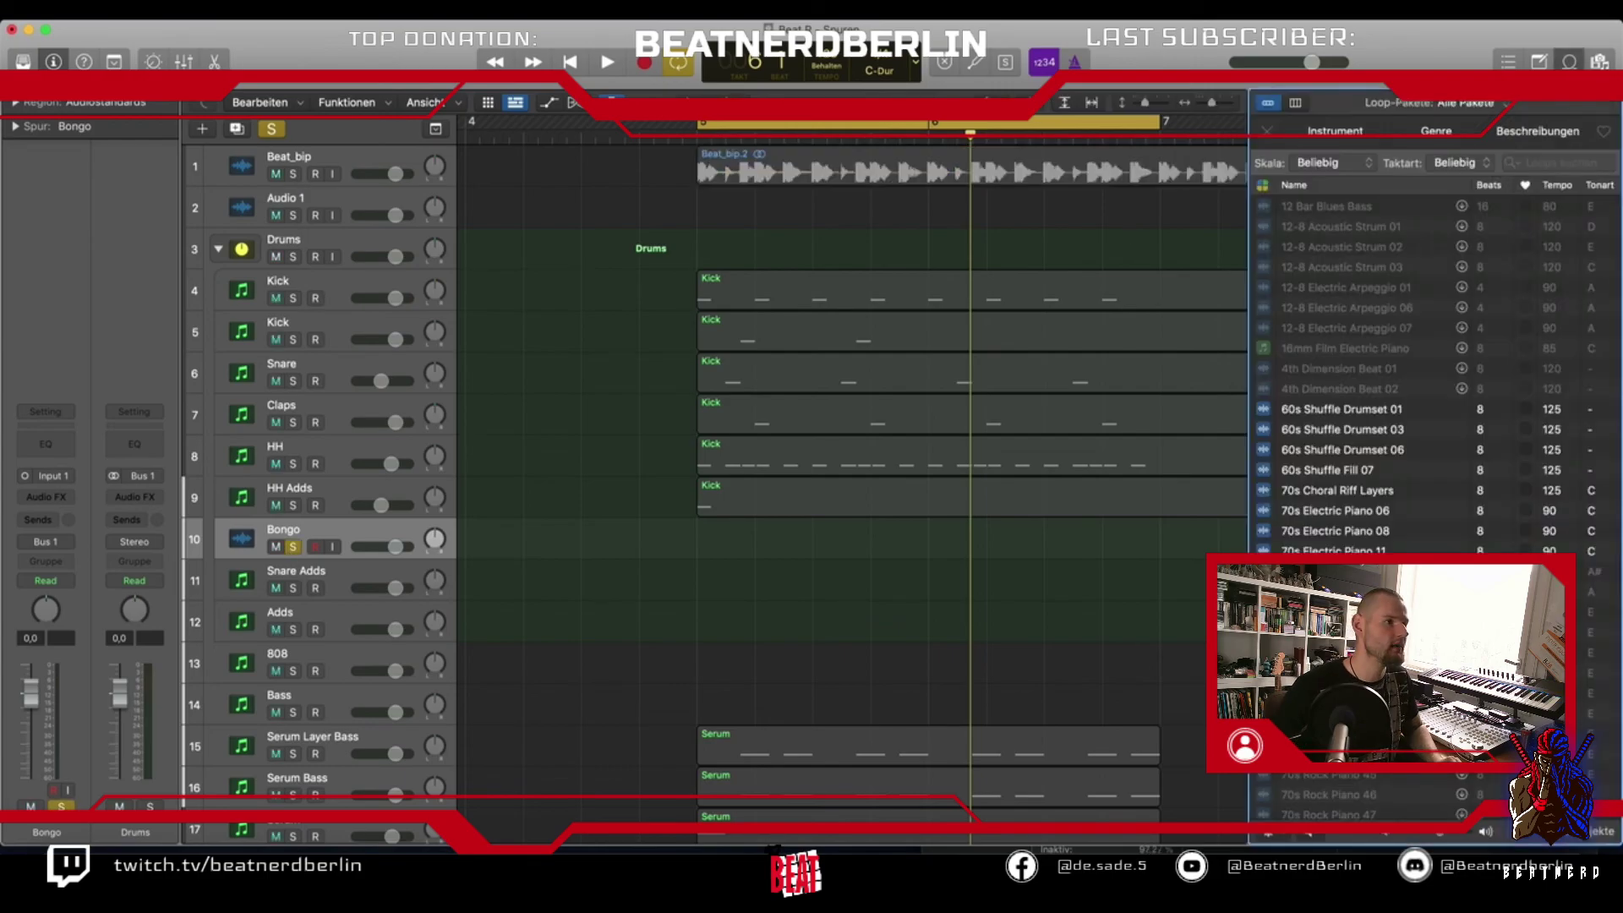
{"action": "left_click", "coordinate": [1380, 137]}
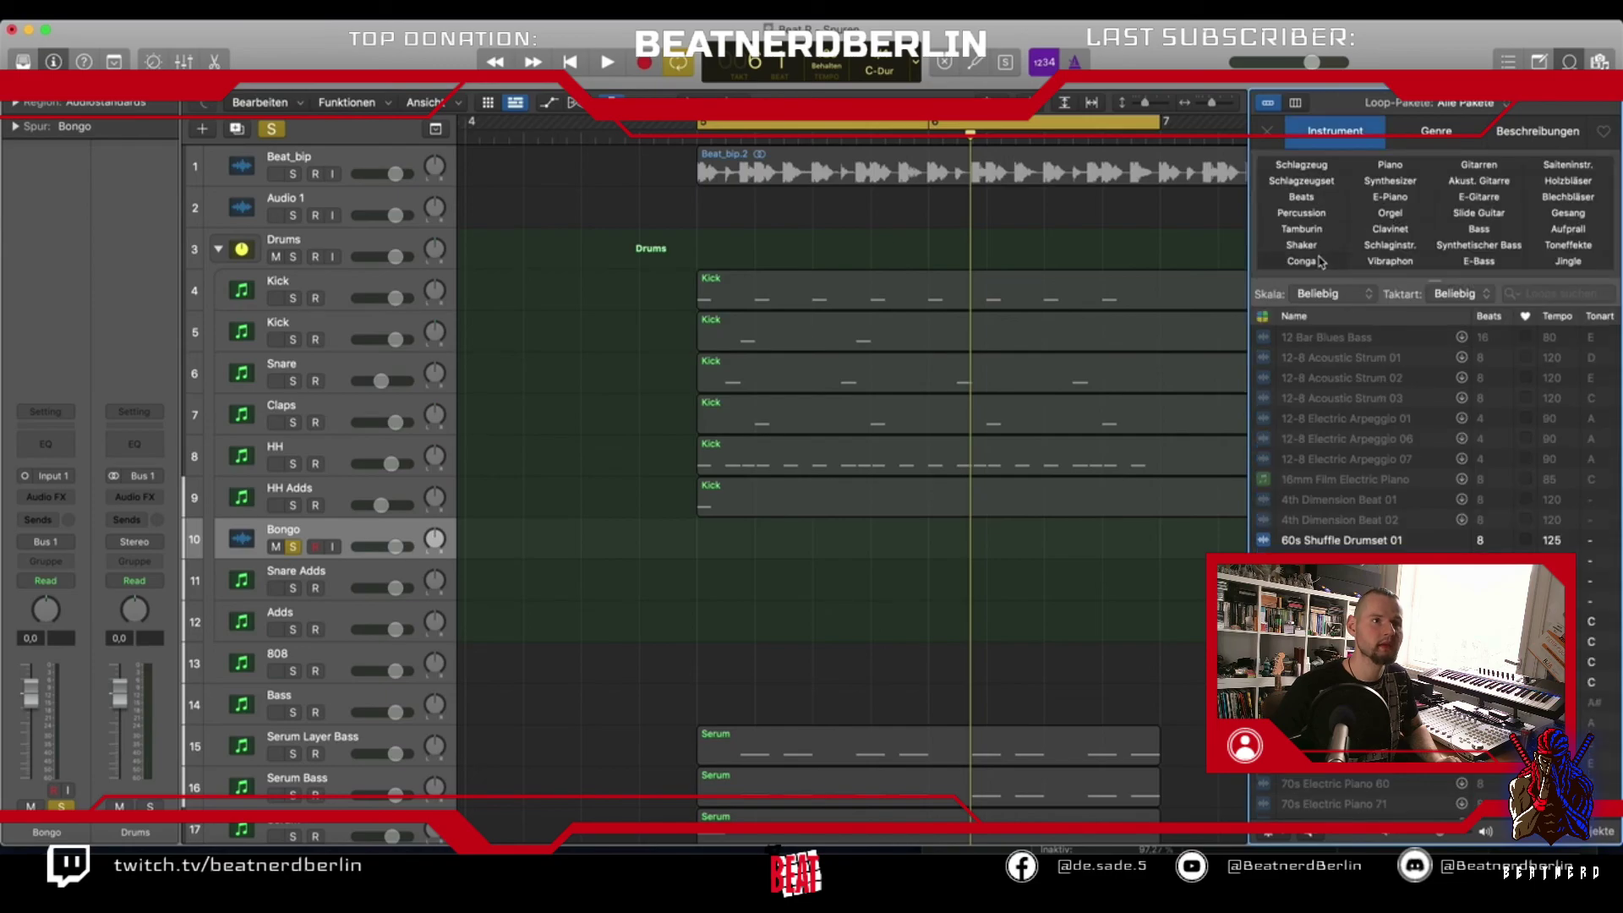
{"action": "left_click", "coordinate": [1321, 262]}
Audition the conga loops, from Conga Groove 04 through the Cuban Fun Conga and Cuban Timba Conga loops
{"action": "left_click", "coordinate": [1319, 358]}
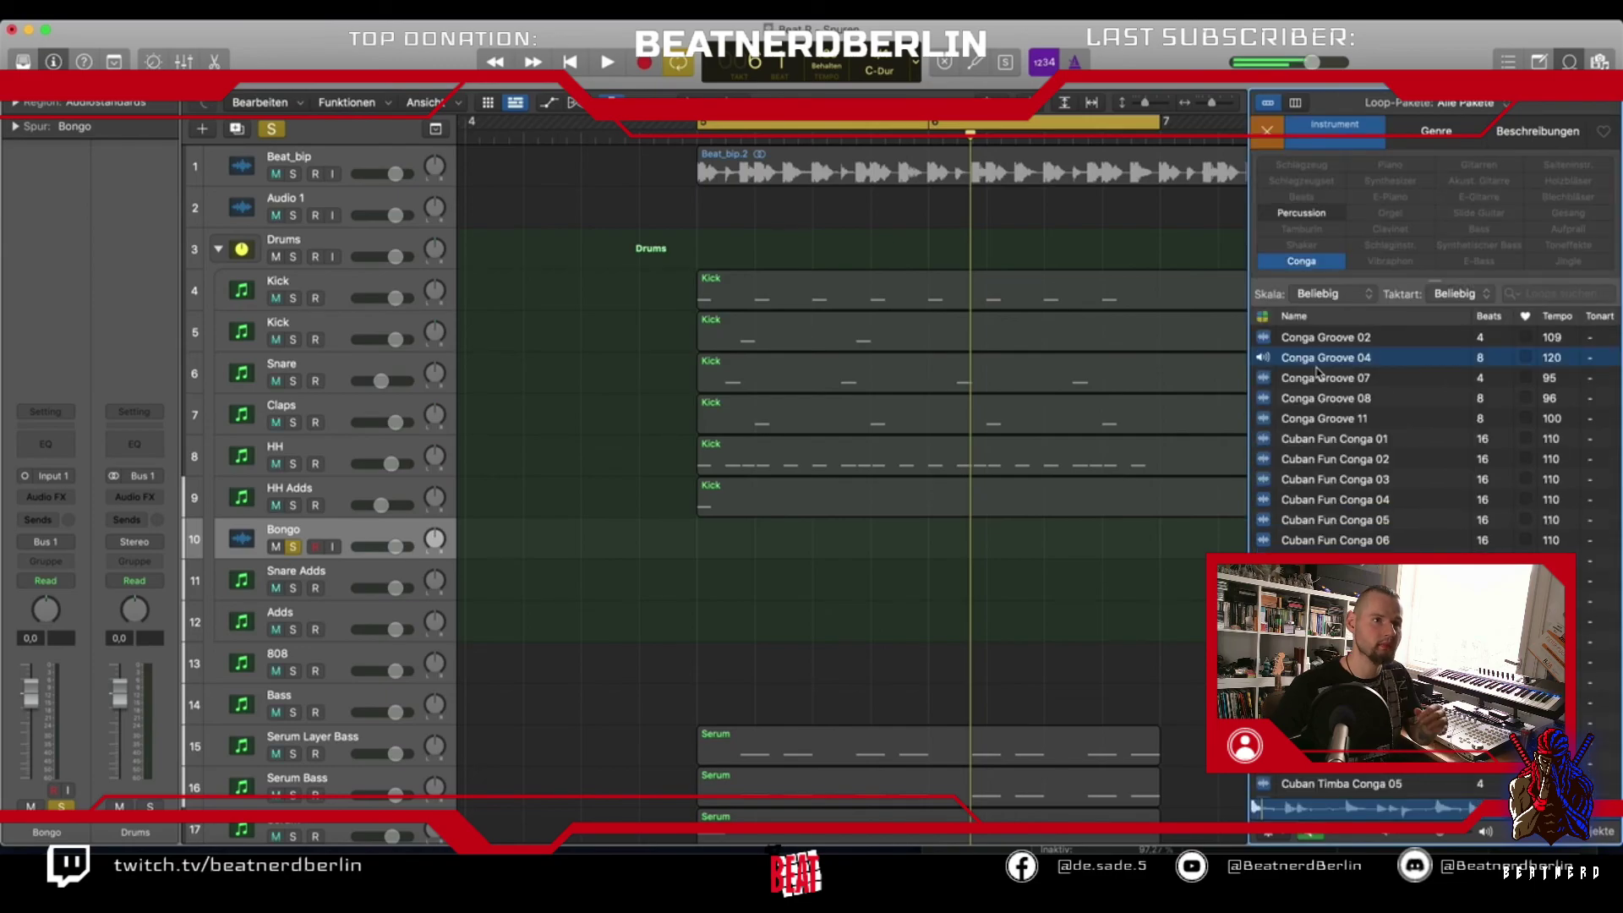
{"action": "left_click", "coordinate": [1350, 418]}
{"action": "left_click", "coordinate": [1383, 464]}
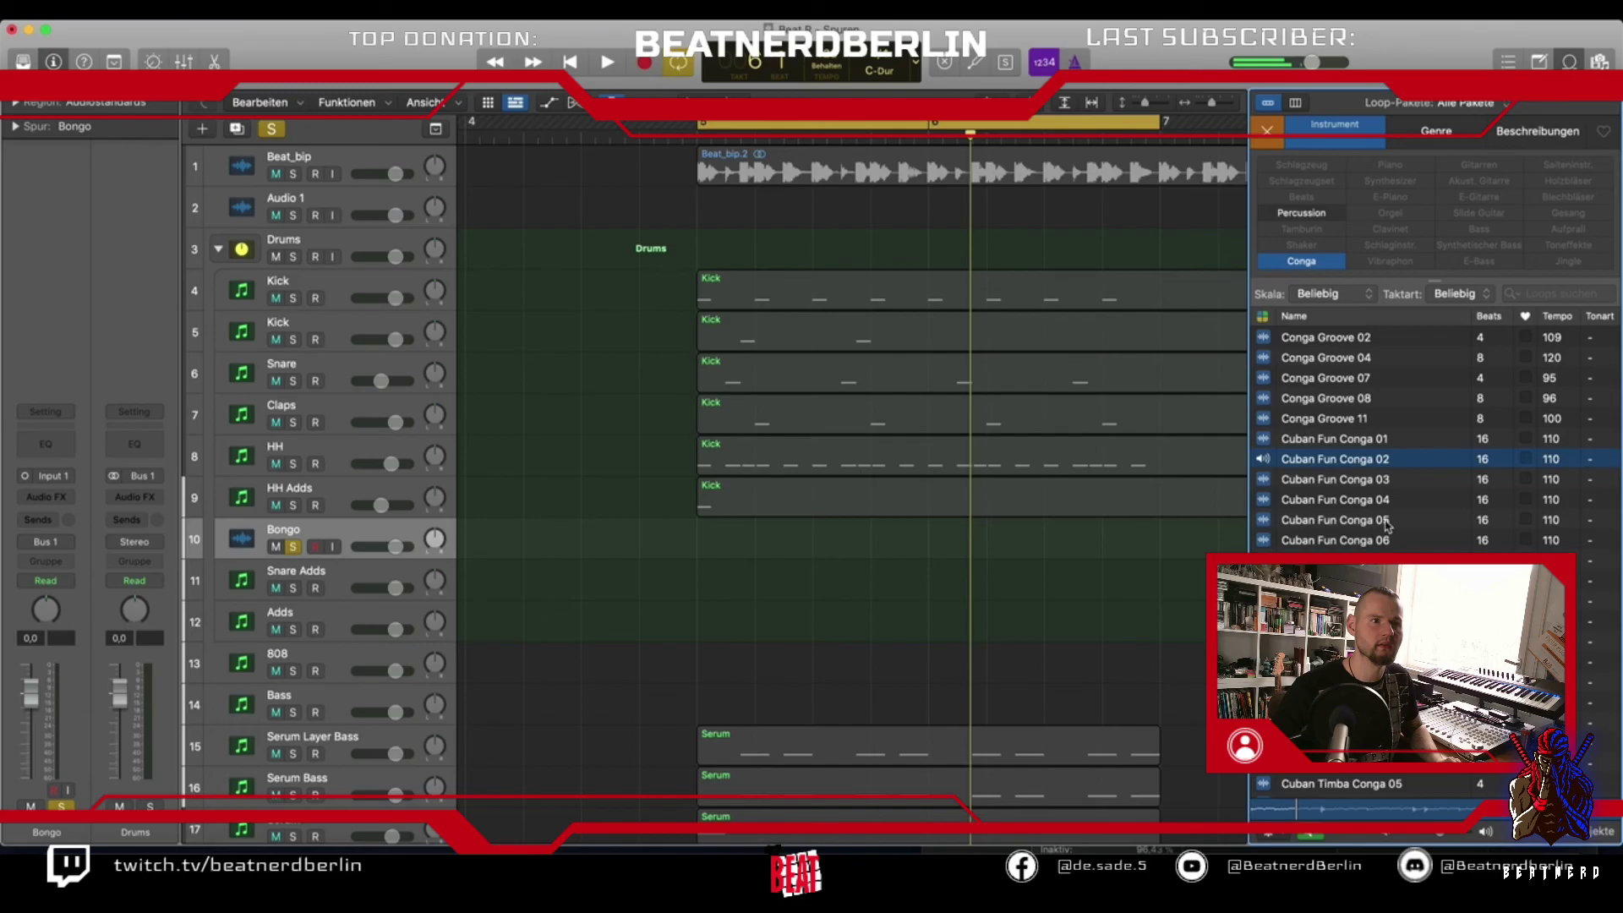
{"action": "left_click", "coordinate": [1386, 520]}
{"action": "left_click", "coordinate": [1387, 601]}
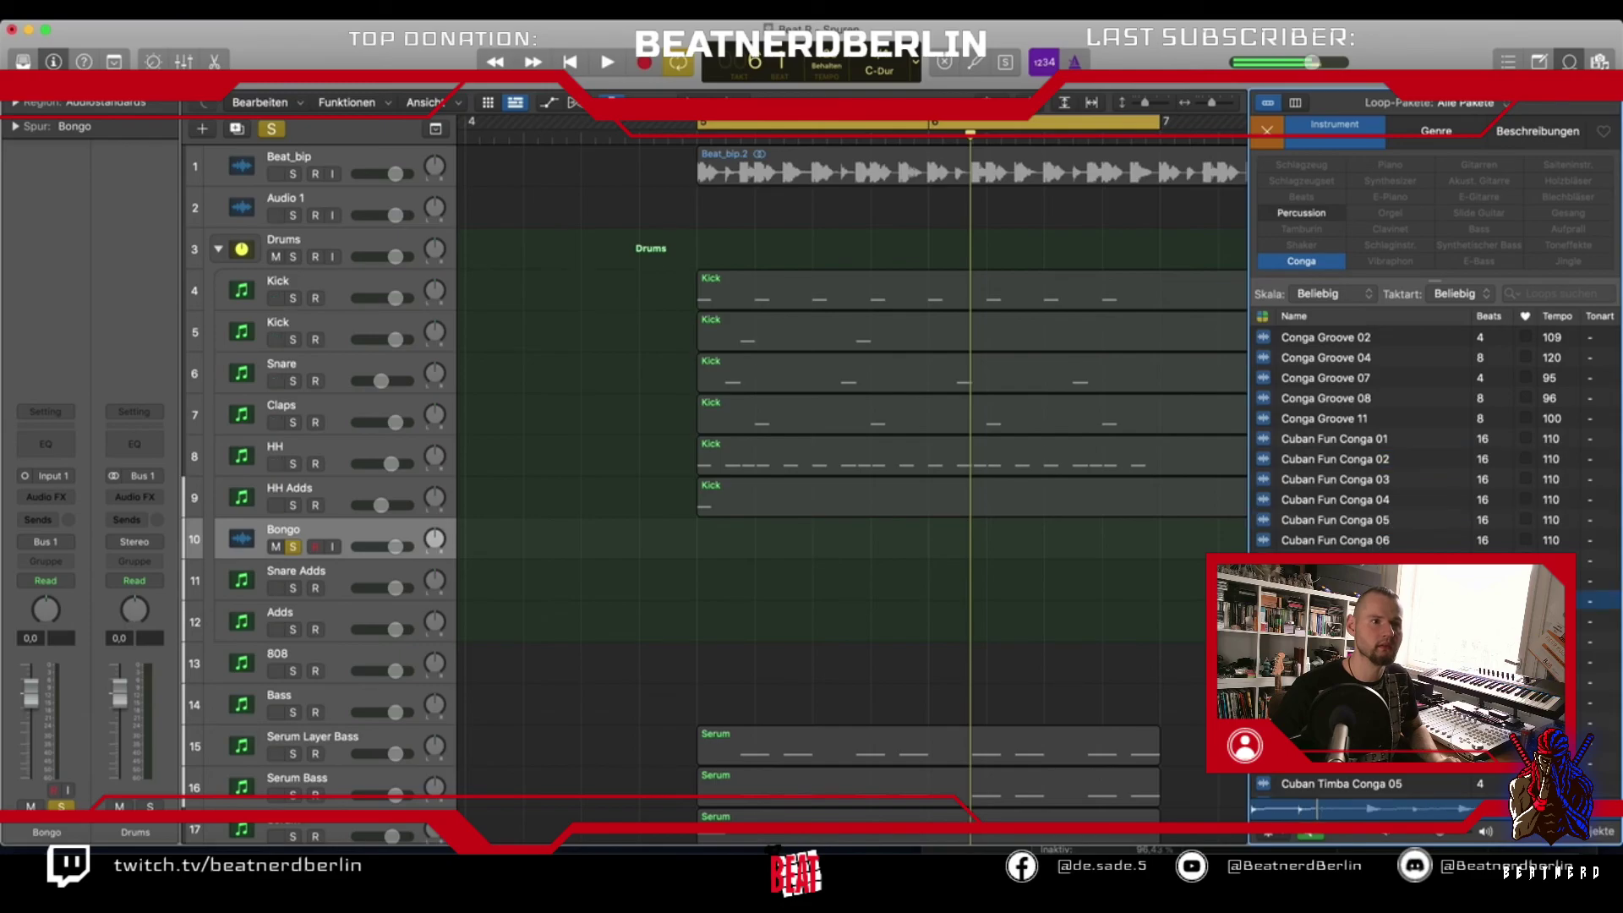
{"action": "left_click", "coordinate": [1387, 703]}
{"action": "scroll", "coordinate": [1386, 703], "scroll_direction": "down", "scroll_amount": 5}
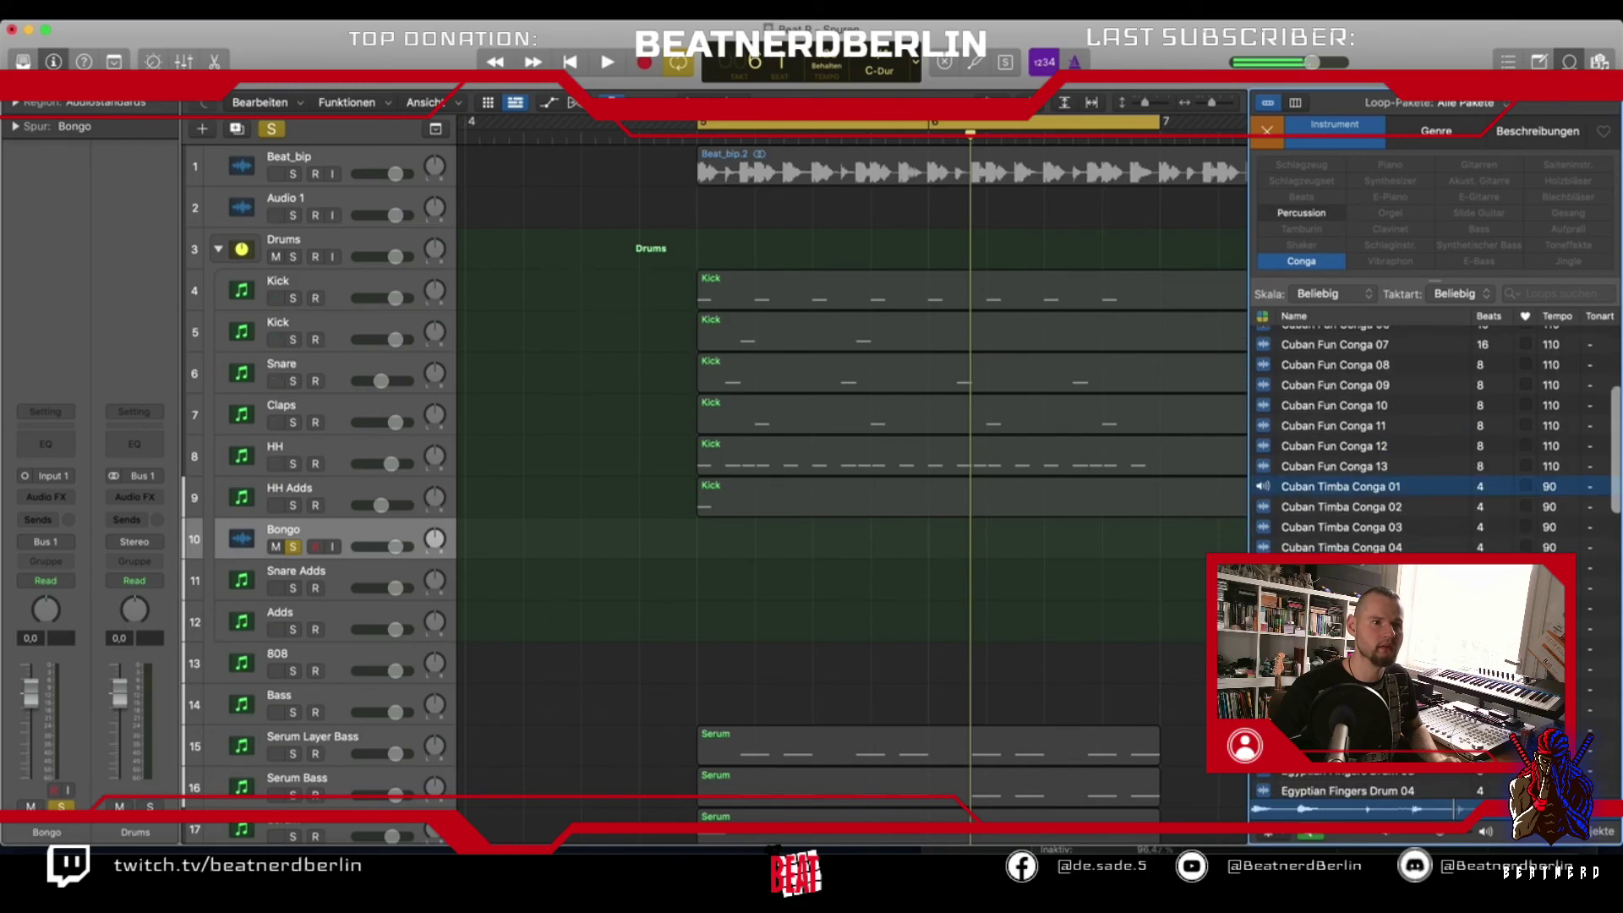
{"action": "left_click", "coordinate": [1370, 507]}
{"action": "left_click", "coordinate": [1370, 526]}
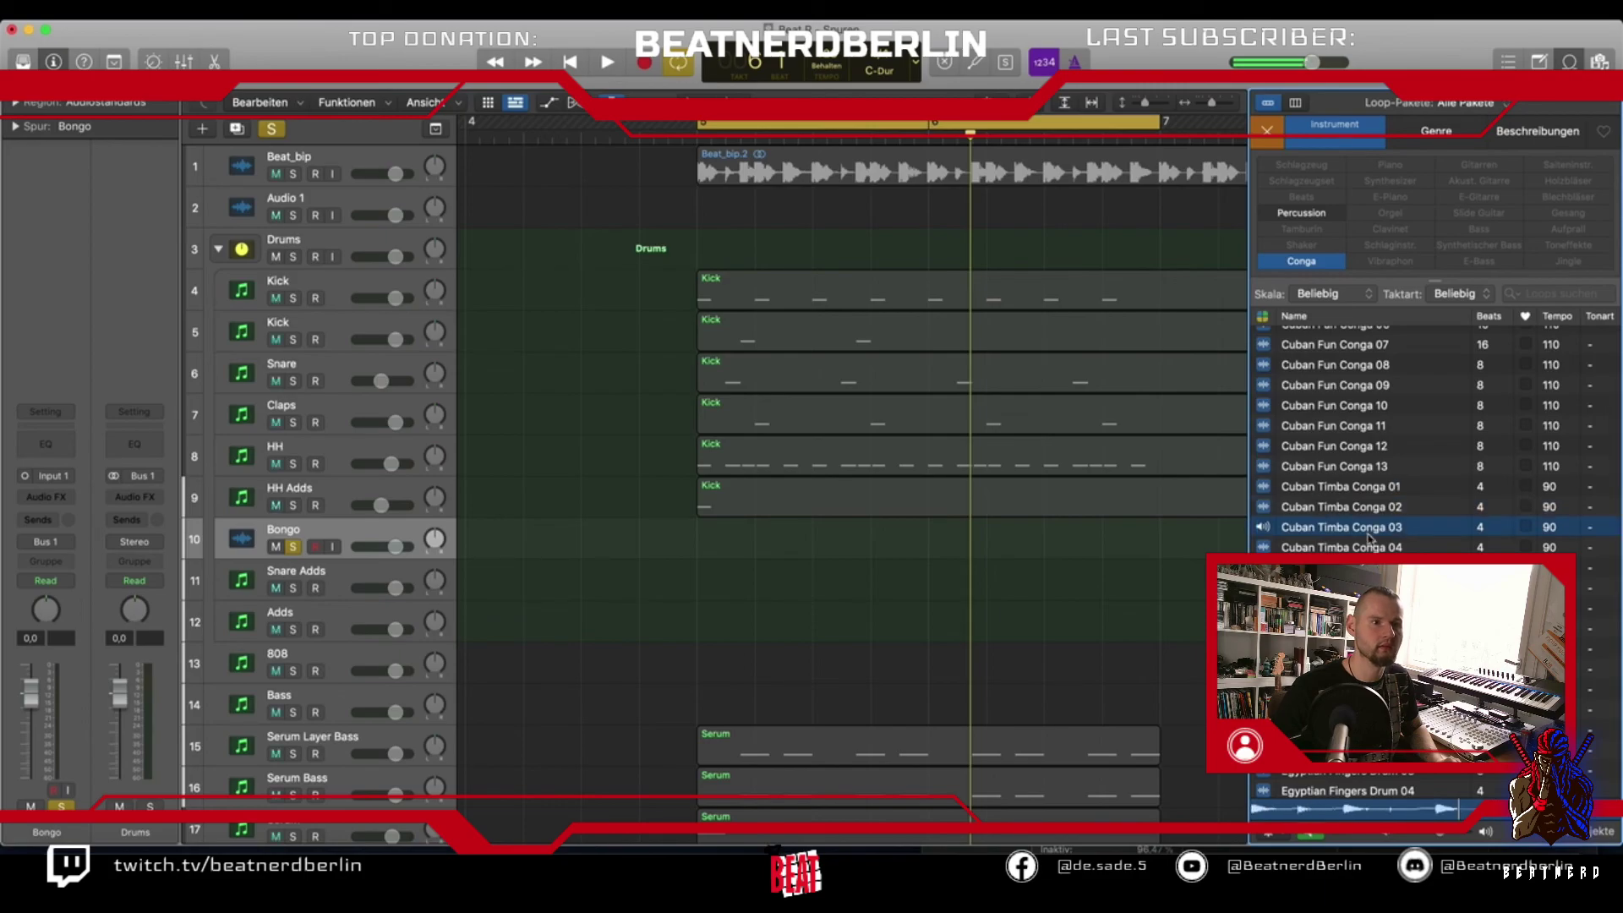
{"action": "key", "text": "Down"}
{"action": "key", "text": "Down"}
{"action": "key", "text": "Down"}
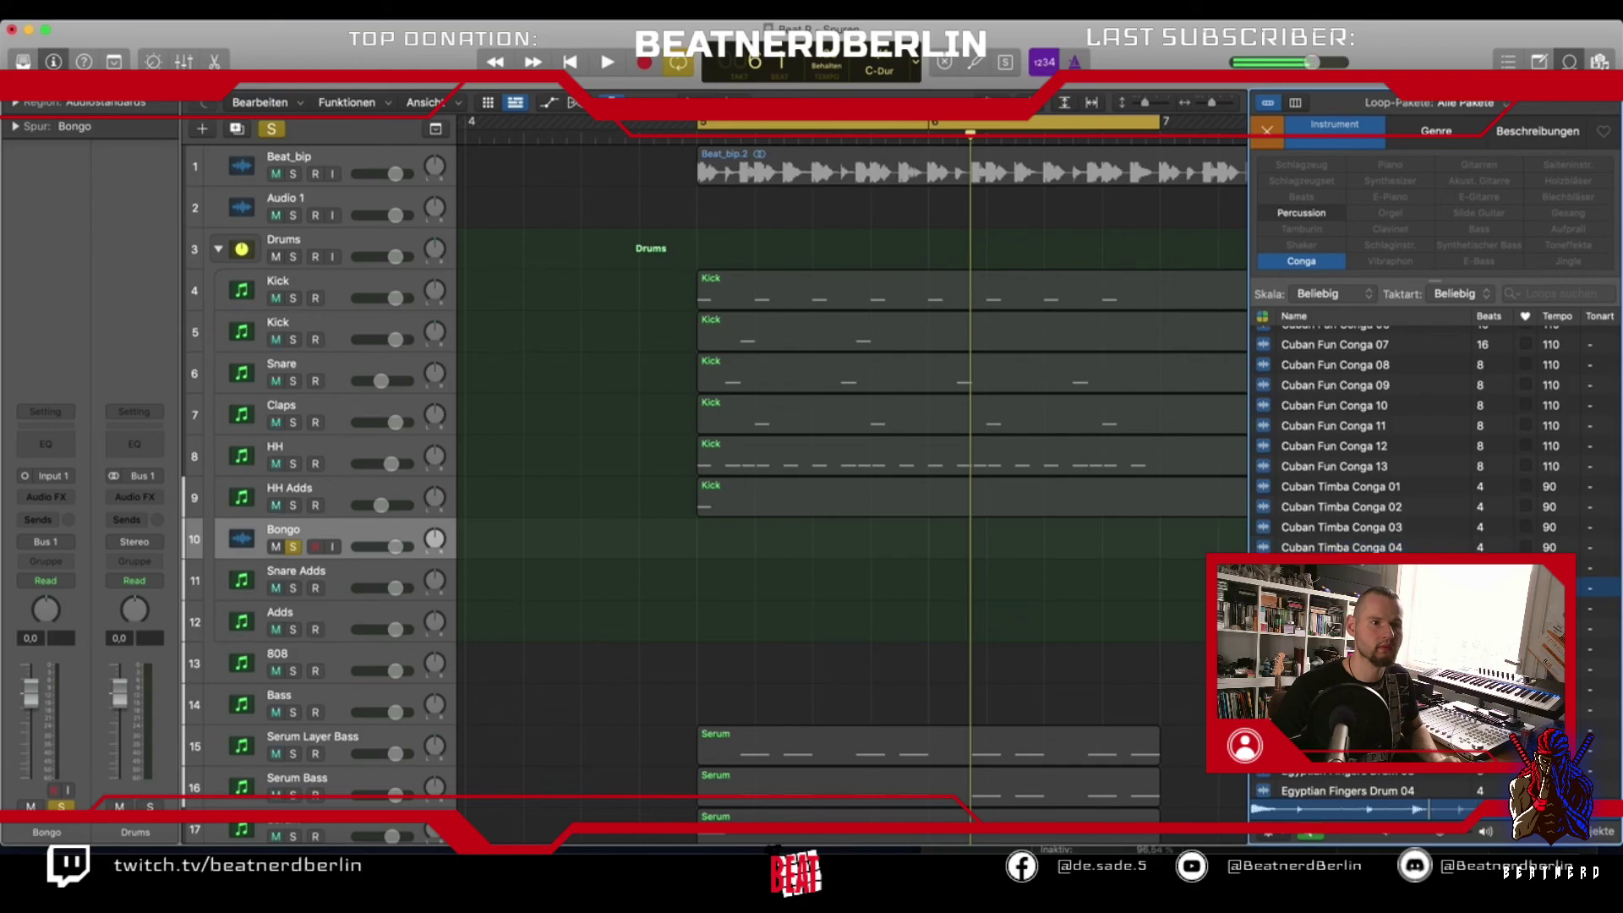
{"action": "key", "text": "Down"}
{"action": "key", "text": "Down"}
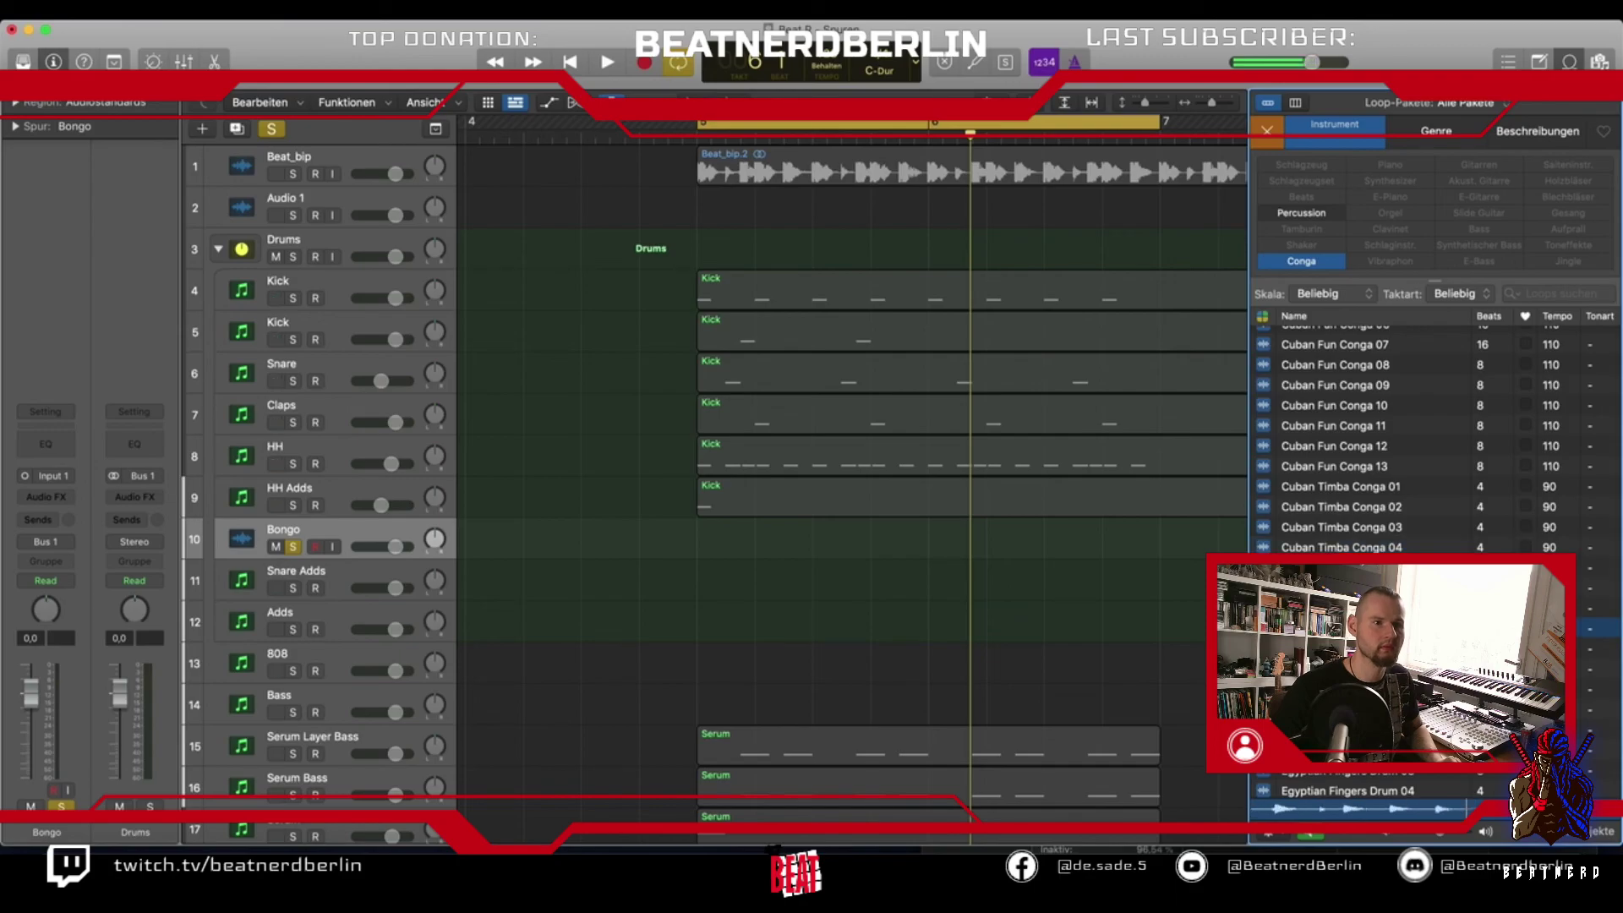
Place the Cuban Timba Conga 08 loop at bar 5 on the Bongo track and close the loop browser
{"action": "left_click_drag", "start_coordinate": [1344, 628], "coordinate": [736, 548]}
{"action": "key", "text": "e"}
{"action": "key", "text": "e"}
{"action": "left_click", "coordinate": [1575, 62]}
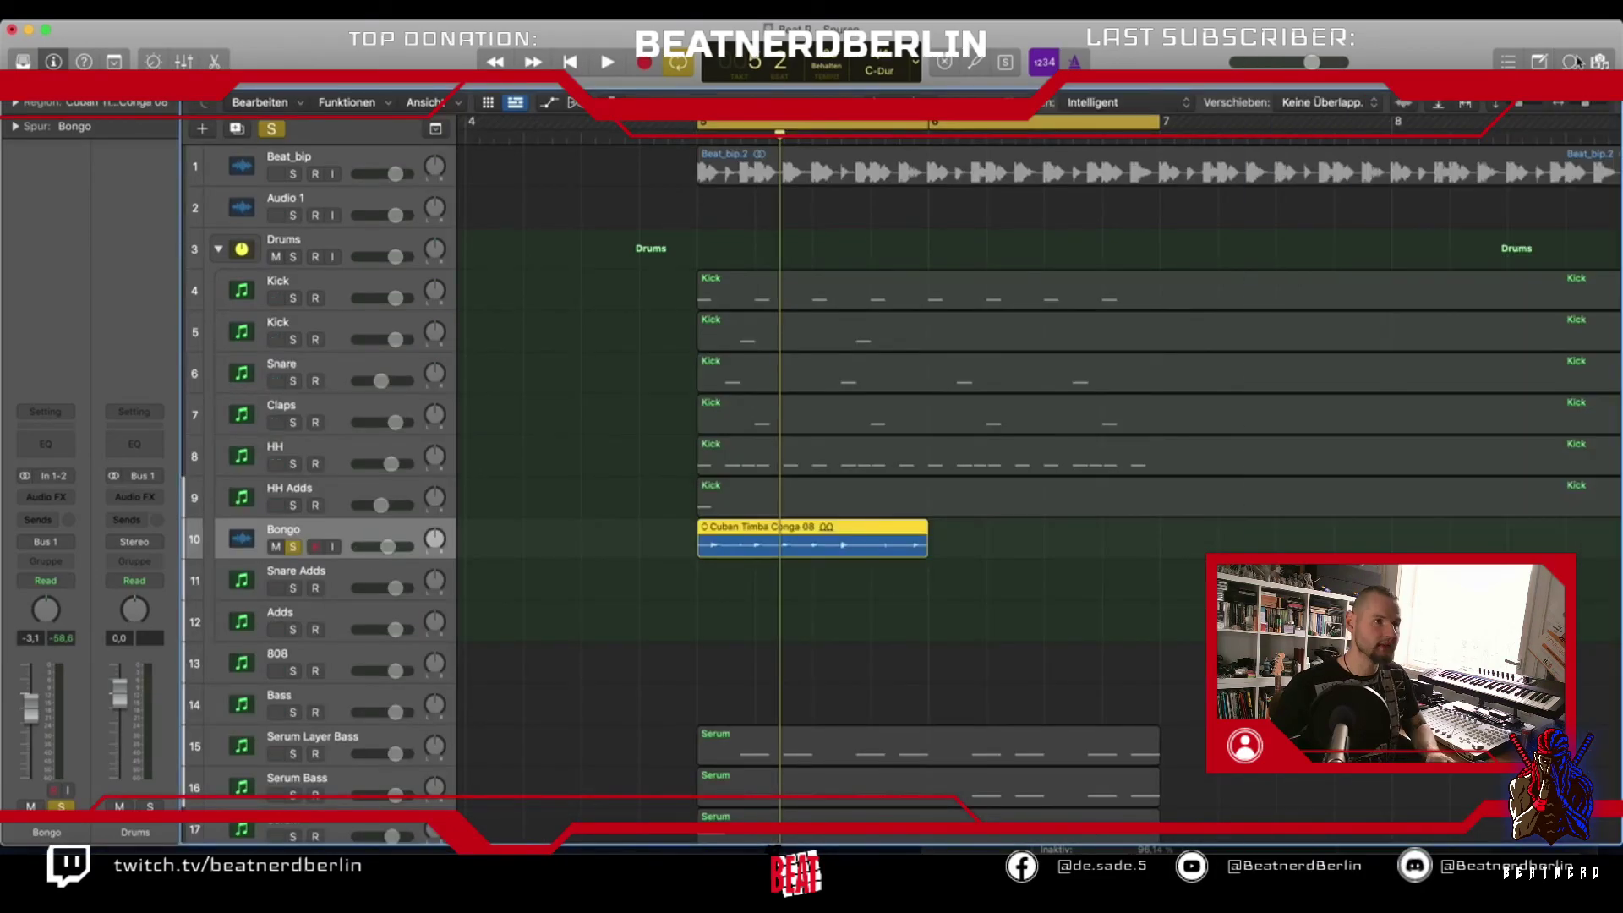
Listen to the conga loop in solo and split it with the Scissors tool at 5 1 3 and 5 2 1
{"action": "key", "text": "super+Right"}
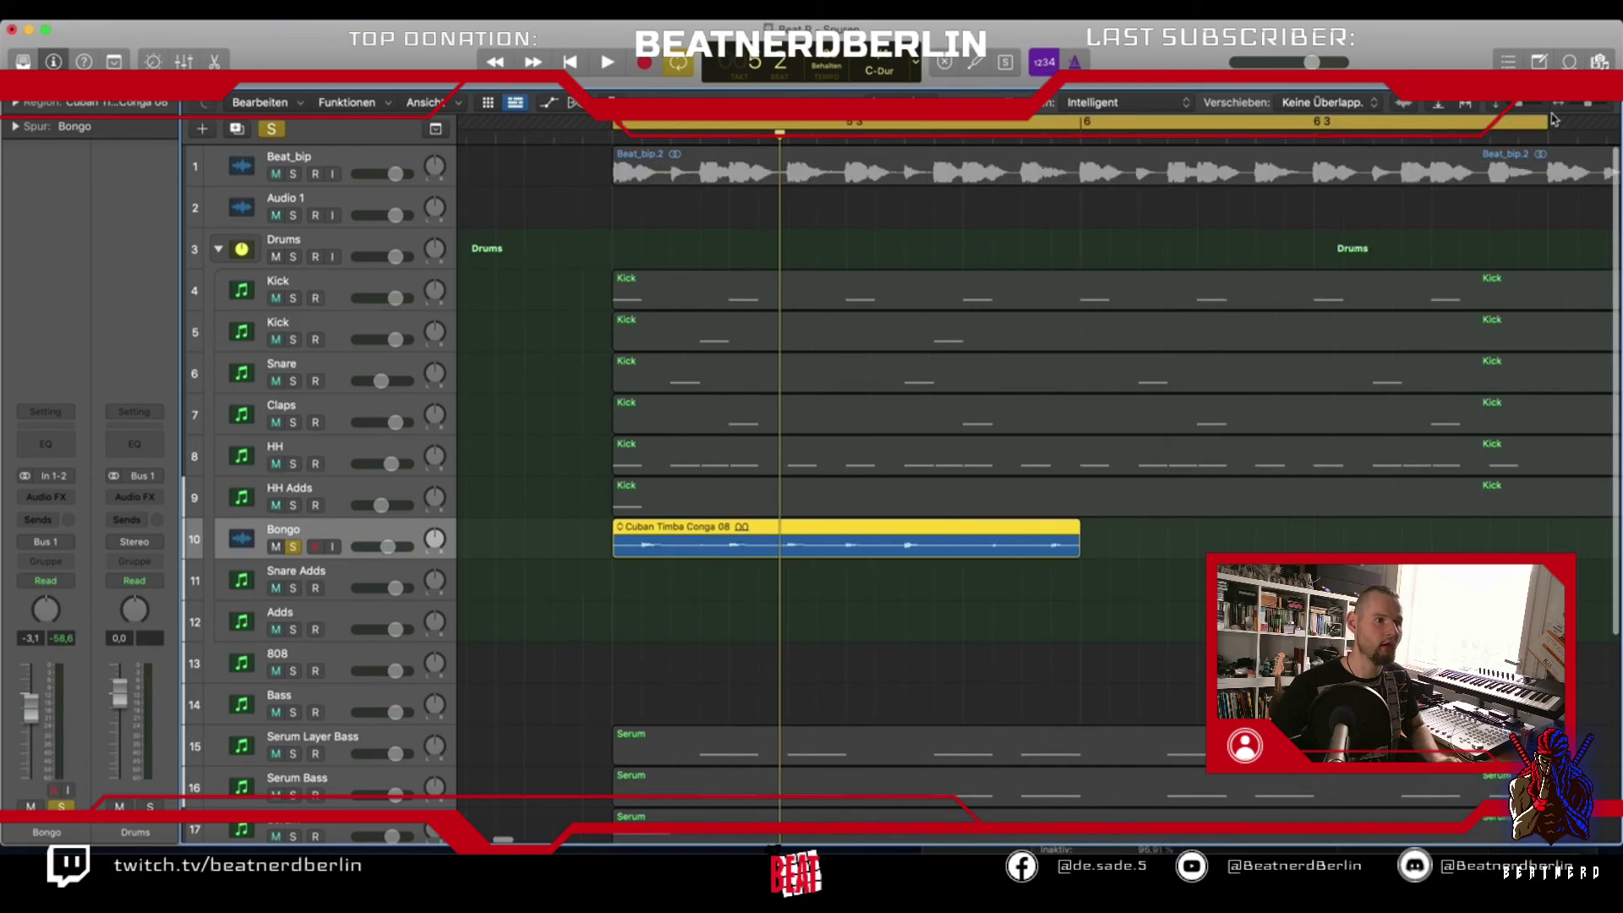
{"action": "key", "text": "super+Down"}
{"action": "left_click", "coordinate": [938, 102]}
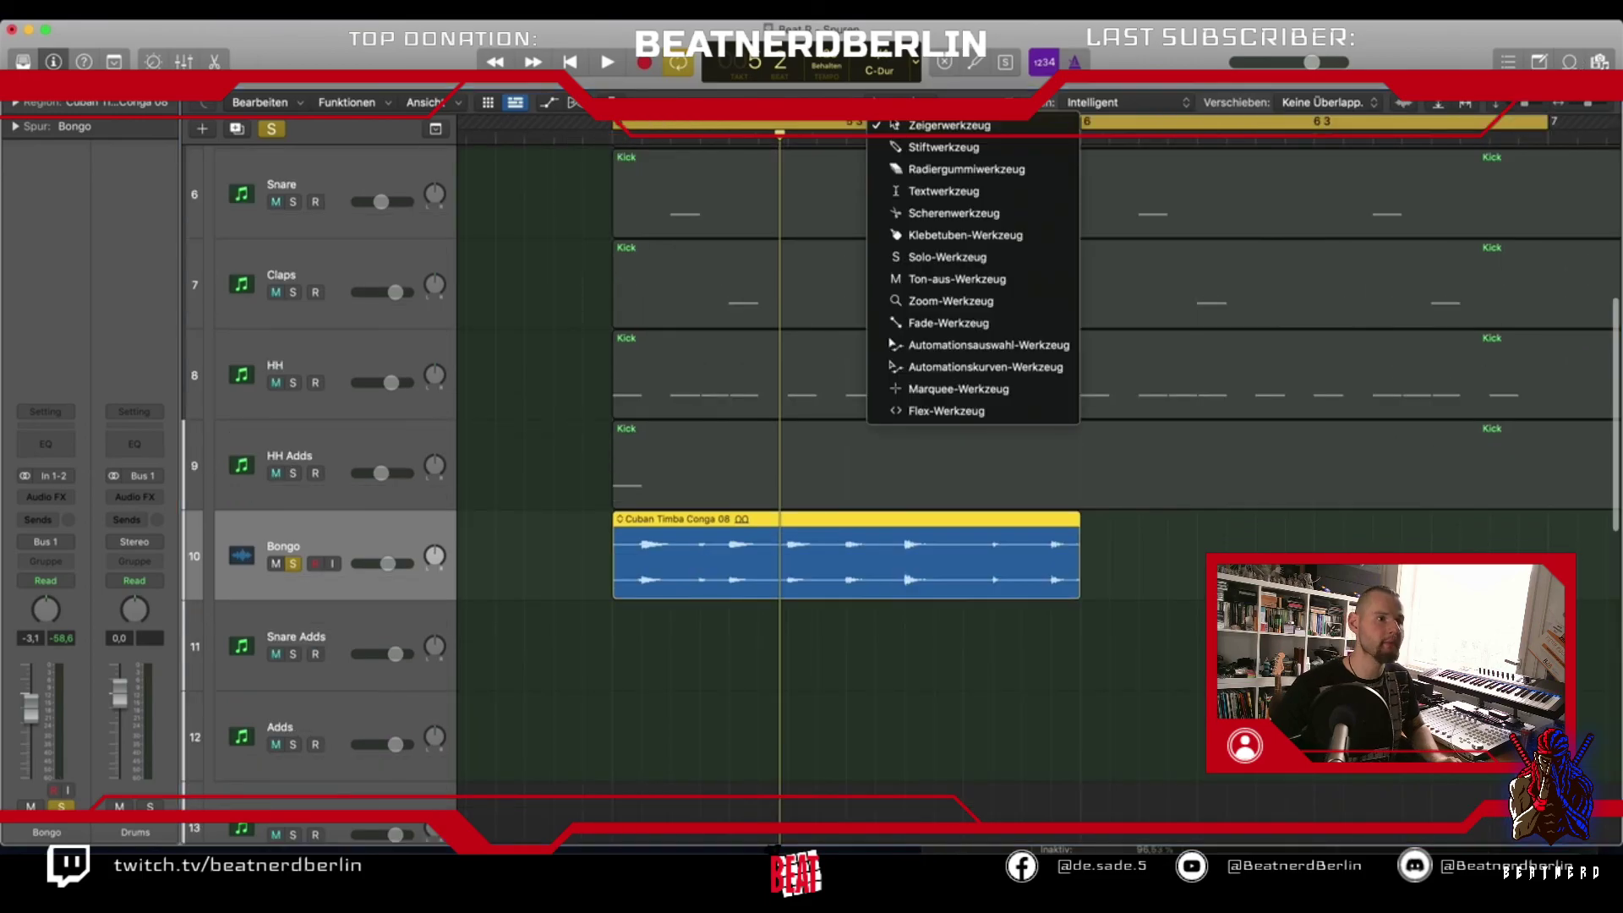
{"action": "key", "text": "space"}
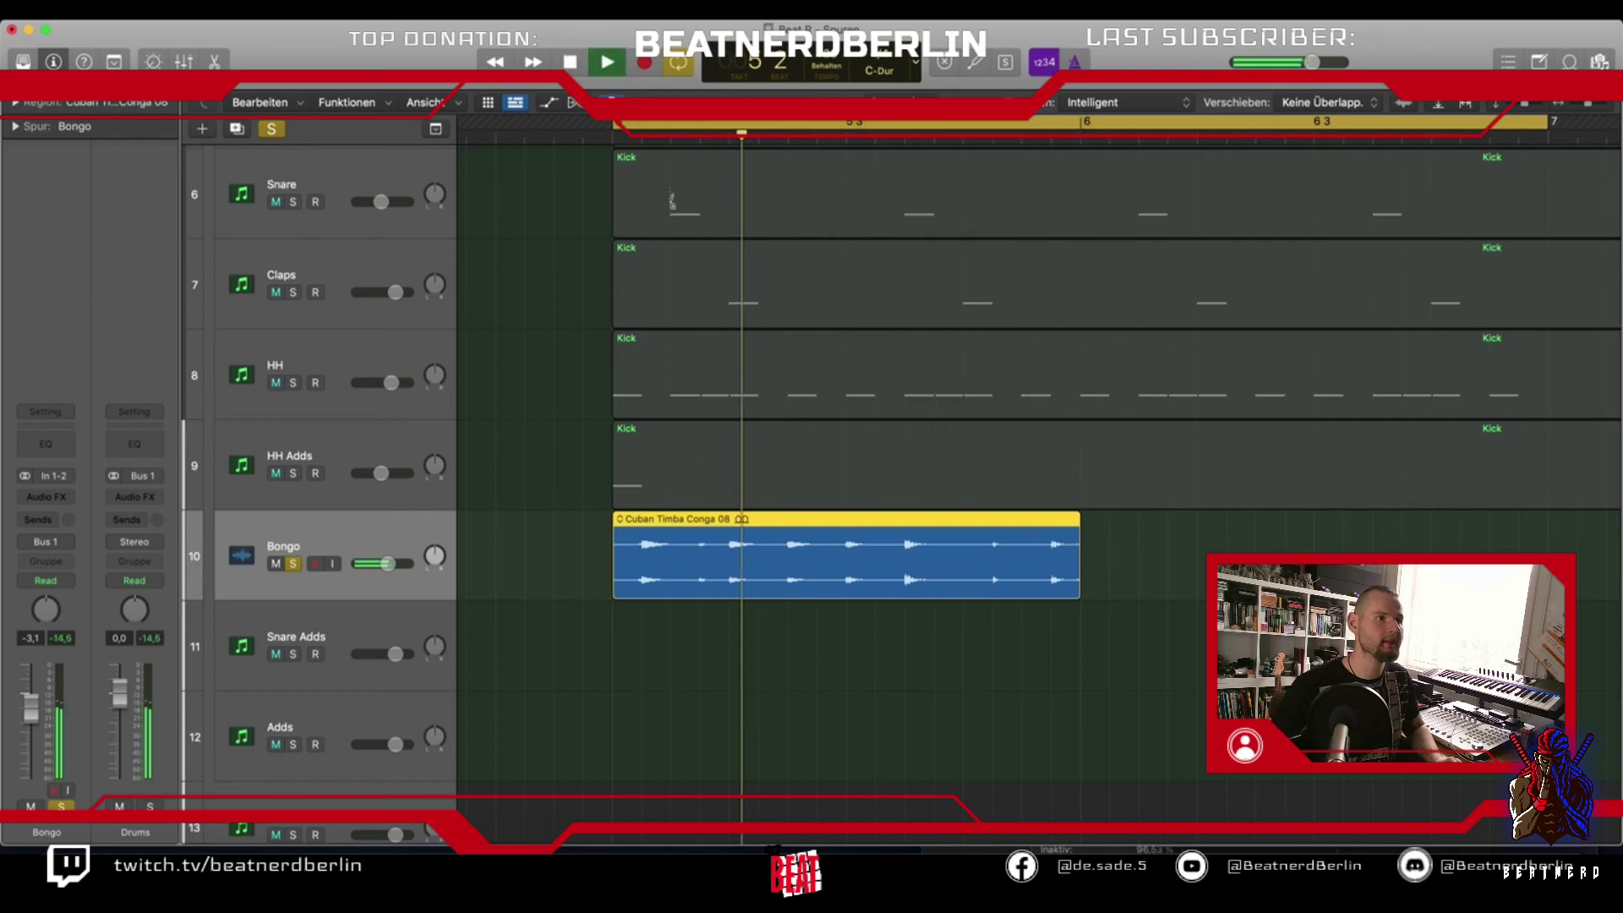
{"action": "key", "text": "space"}
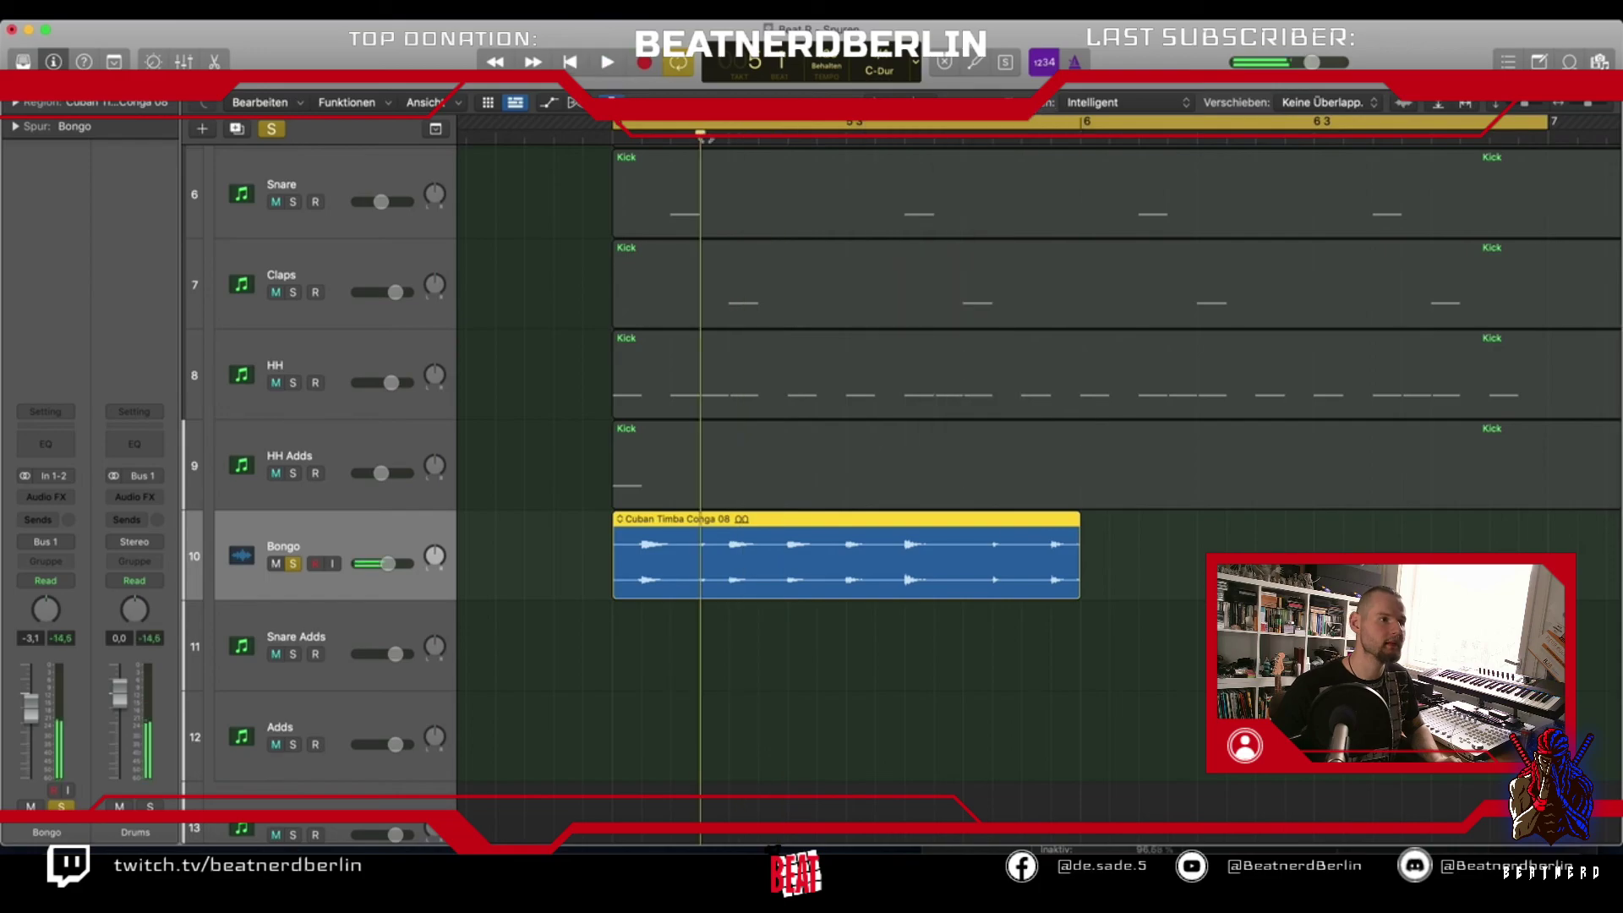
{"action": "left_click", "coordinate": [671, 136]}
{"action": "key", "text": "super+t"}
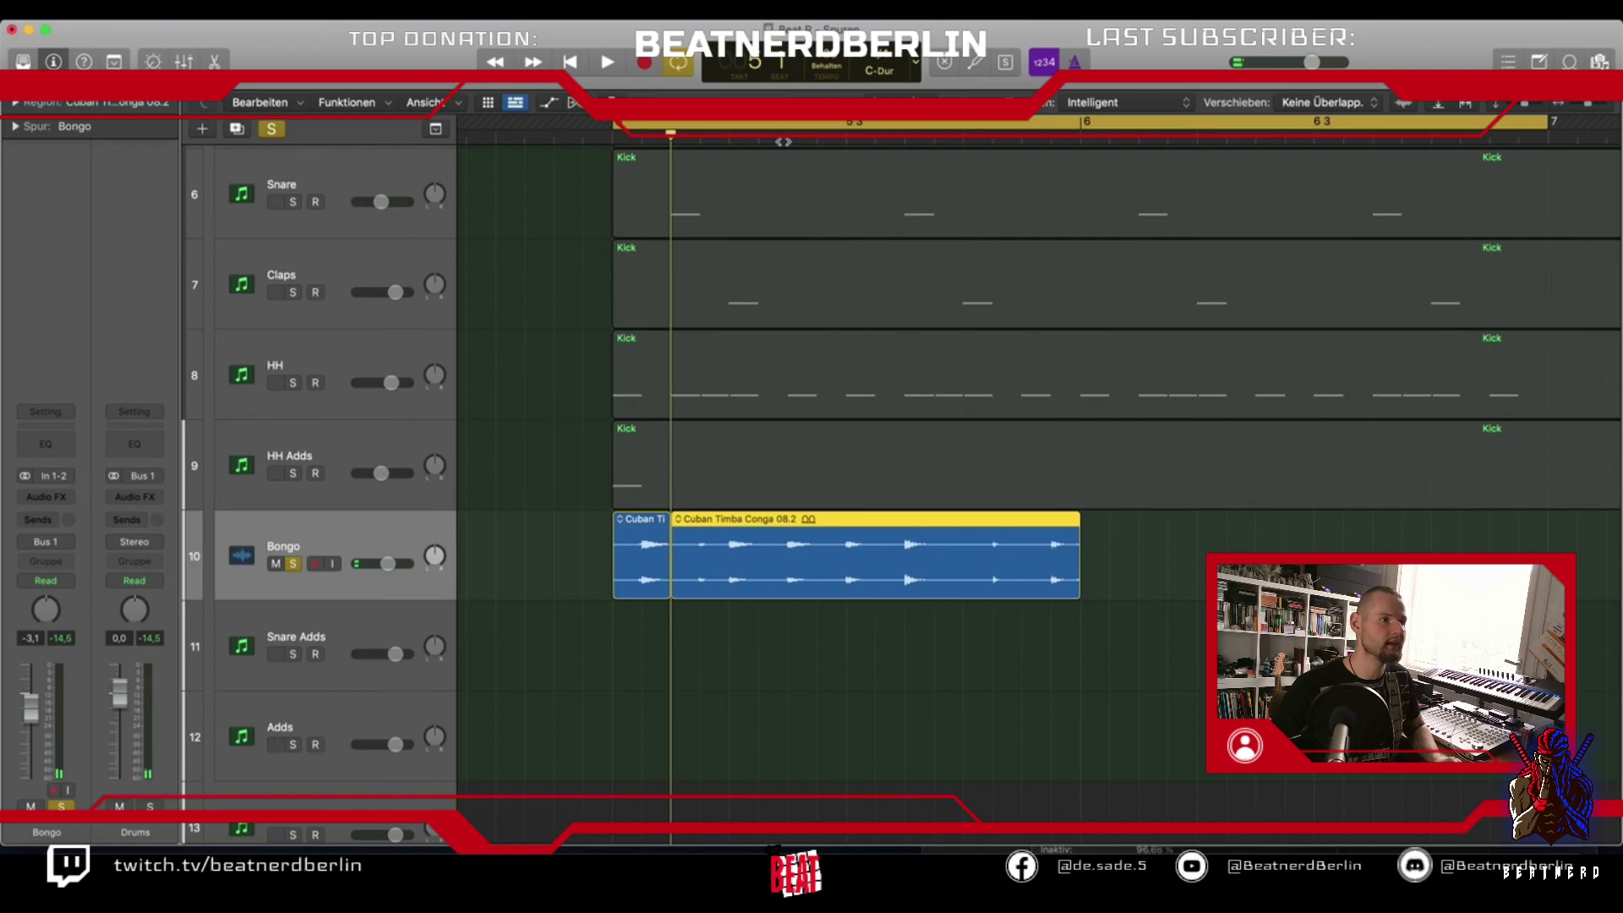
{"action": "left_click", "coordinate": [732, 538]}
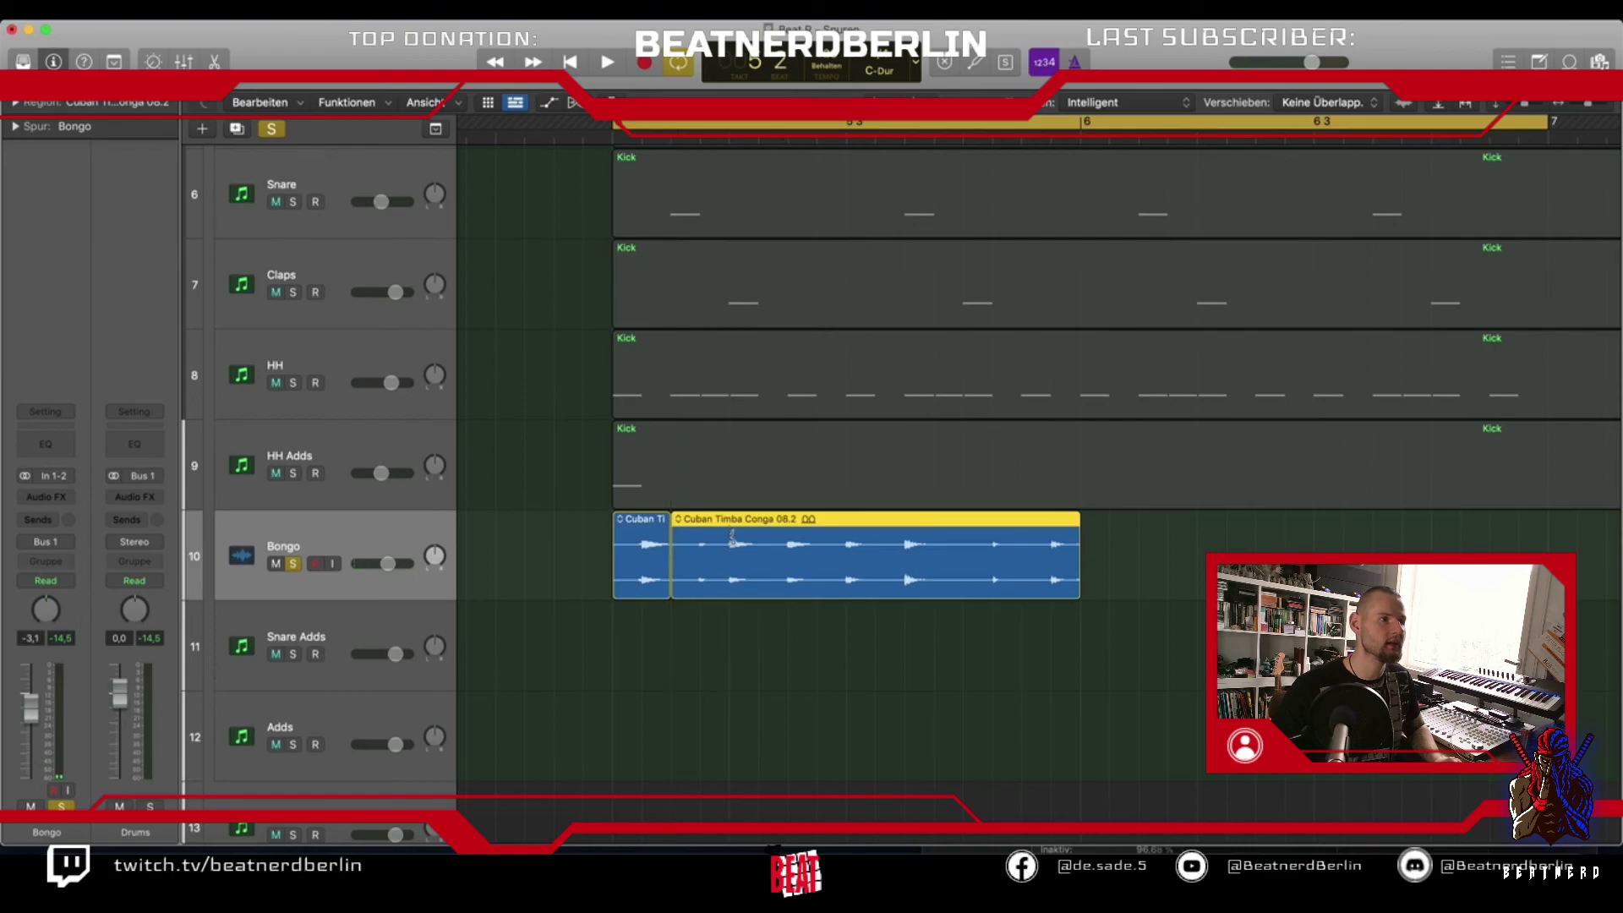
{"action": "left_click", "coordinate": [730, 538]}
Split the rest of the conga loop before each hit at 5 2 3, 5 3 1, 5 3 3, 5 4 2 and 5 4 4
{"action": "left_click", "coordinate": [804, 135]}
{"action": "left_click", "coordinate": [788, 135]}
{"action": "left_click", "coordinate": [788, 541]}
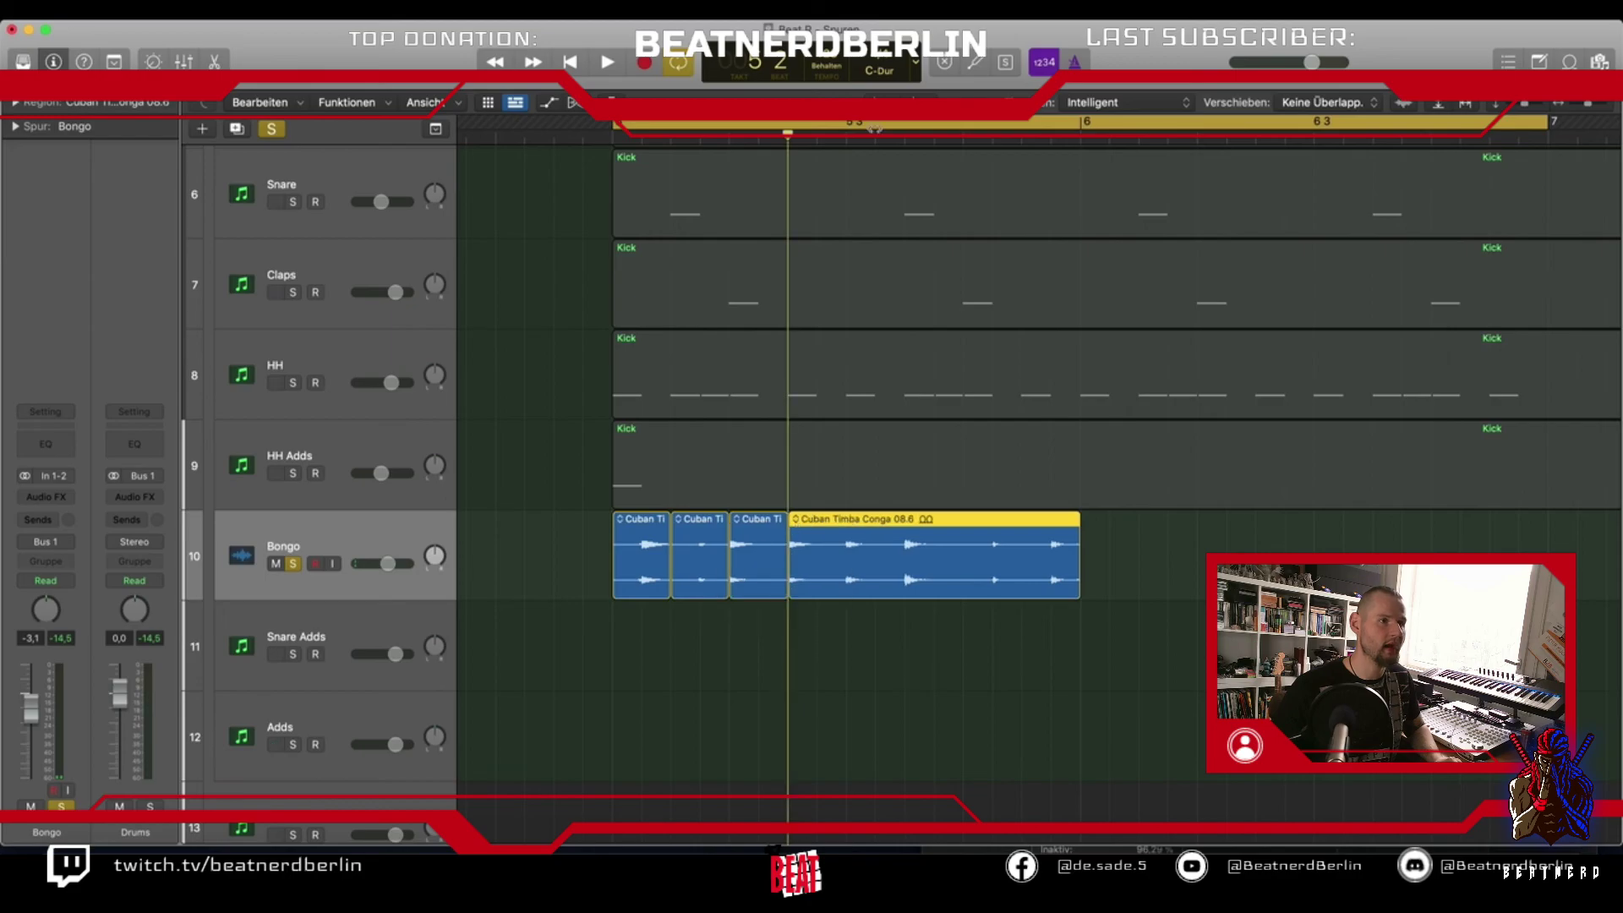
{"action": "left_click", "coordinate": [847, 542]}
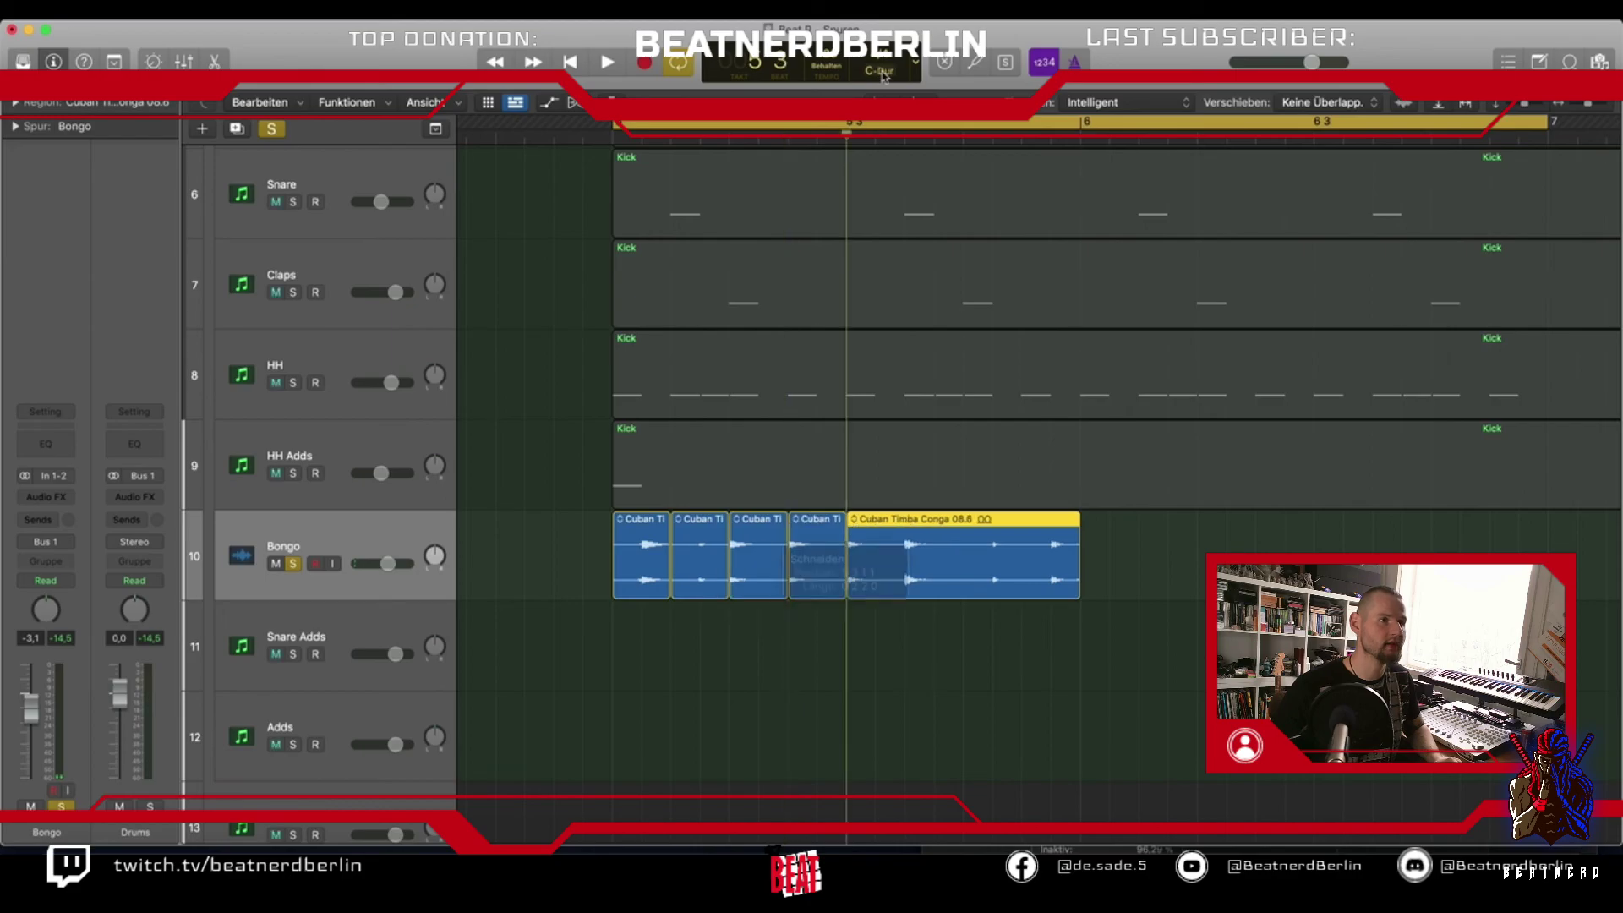
{"action": "left_click", "coordinate": [934, 135]}
{"action": "left_click_drag", "start_coordinate": [934, 136], "coordinate": [905, 135]}
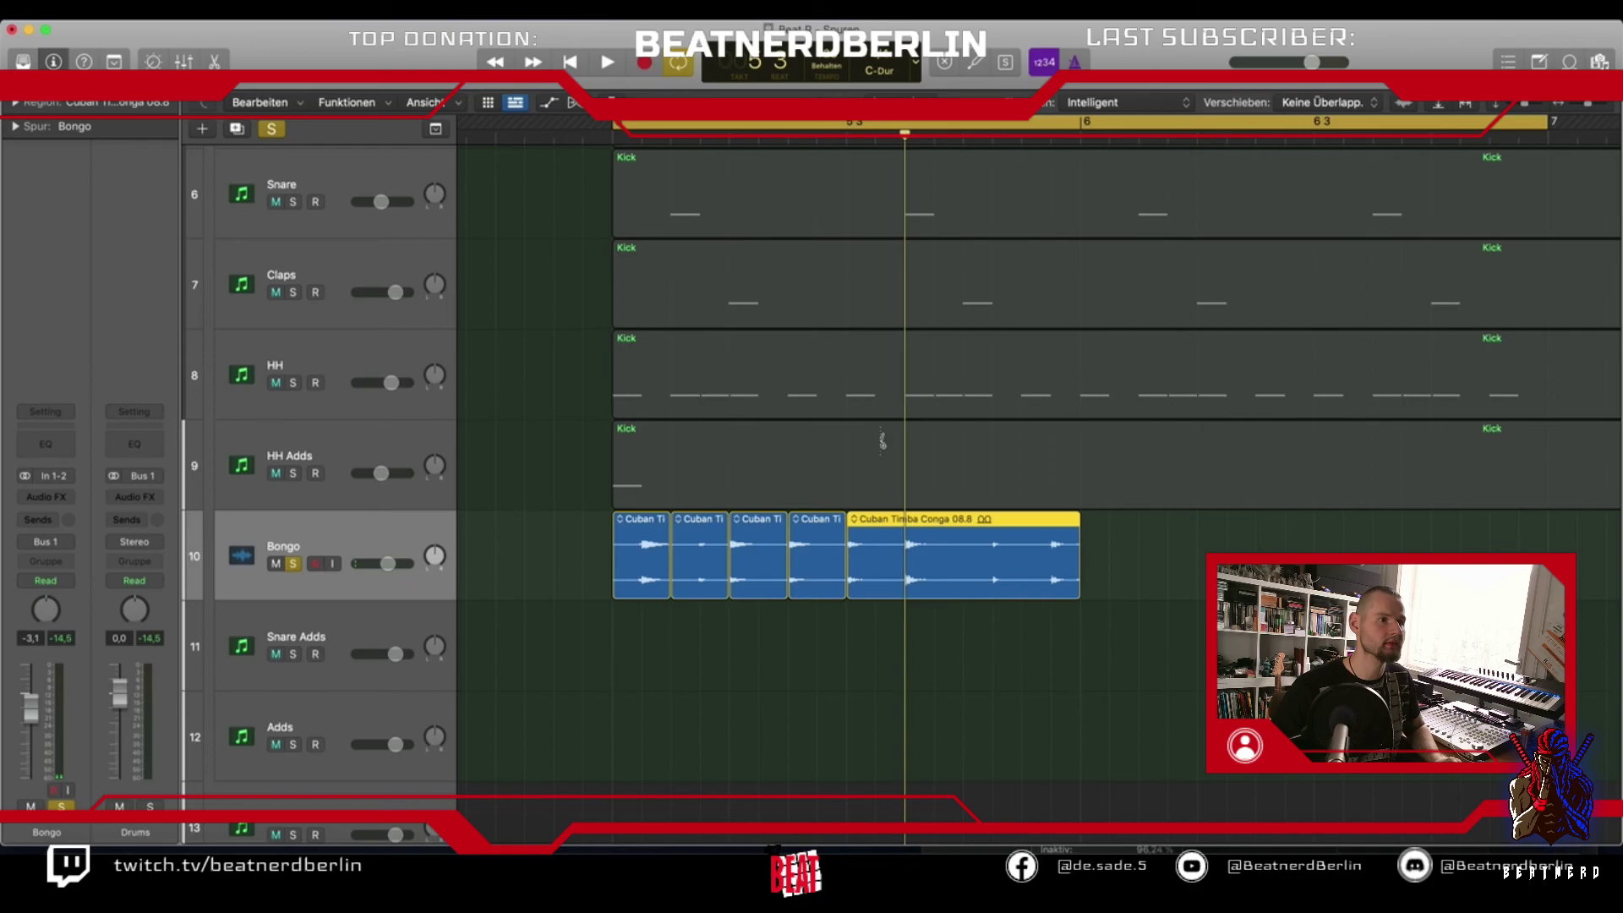
{"action": "left_click", "coordinate": [905, 548]}
{"action": "left_click", "coordinate": [994, 558]}
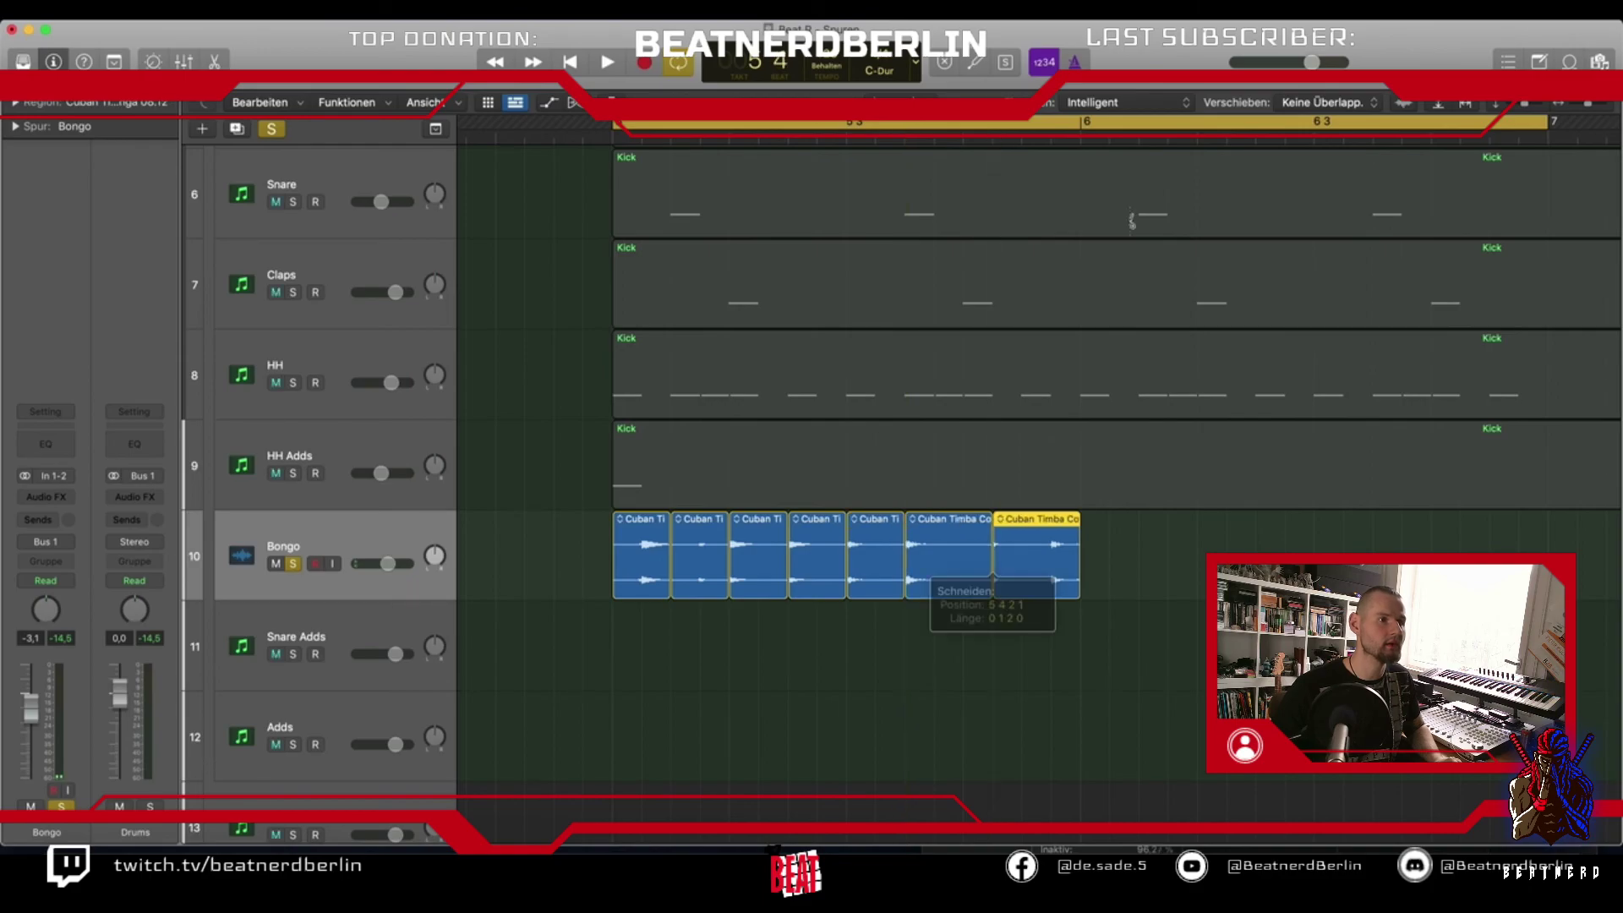
{"action": "left_click_drag", "start_coordinate": [993, 376], "coordinate": [1056, 374]}
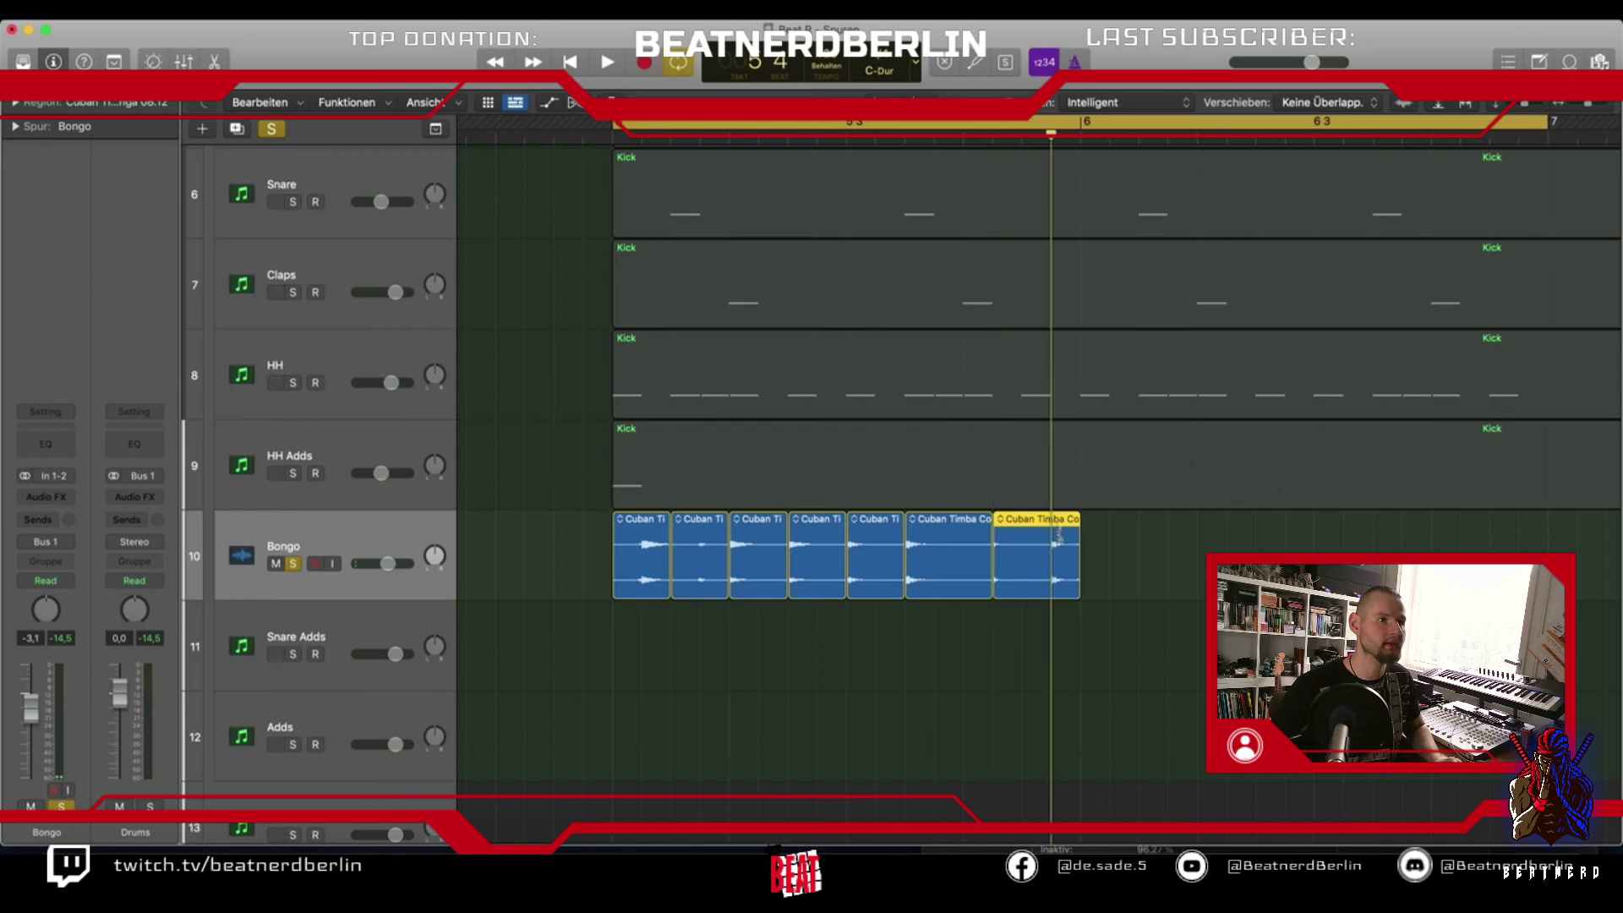
{"action": "left_click", "coordinate": [1056, 536]}
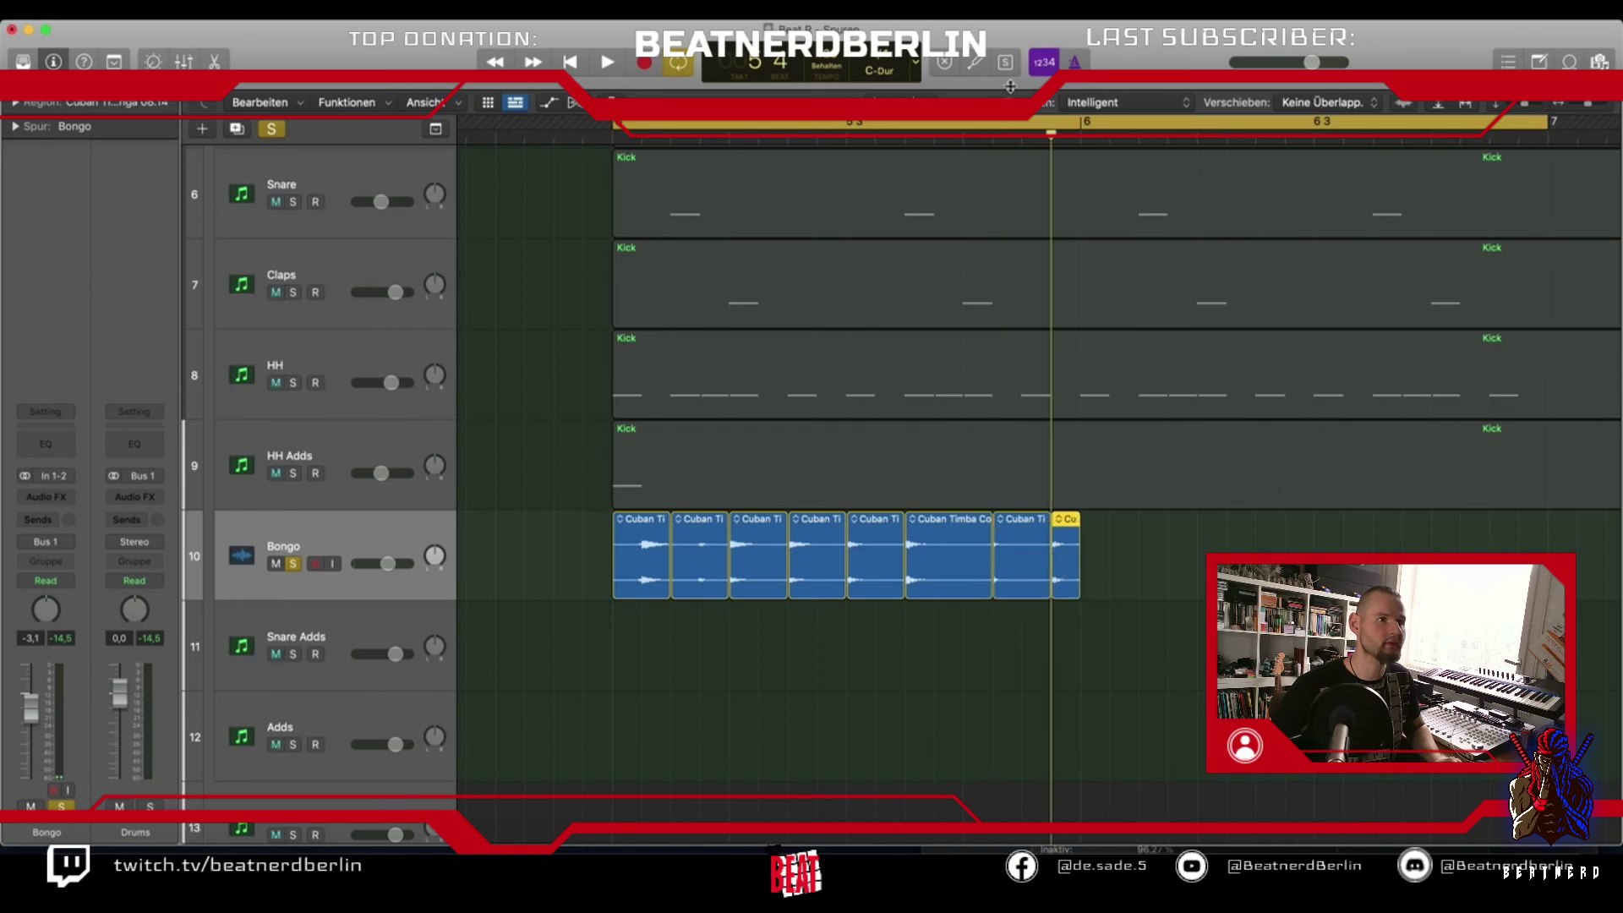
Return to the Pointer tool and duplicate the Bongo track without its regions
{"action": "key", "text": "t"}
{"action": "key", "text": "t"}
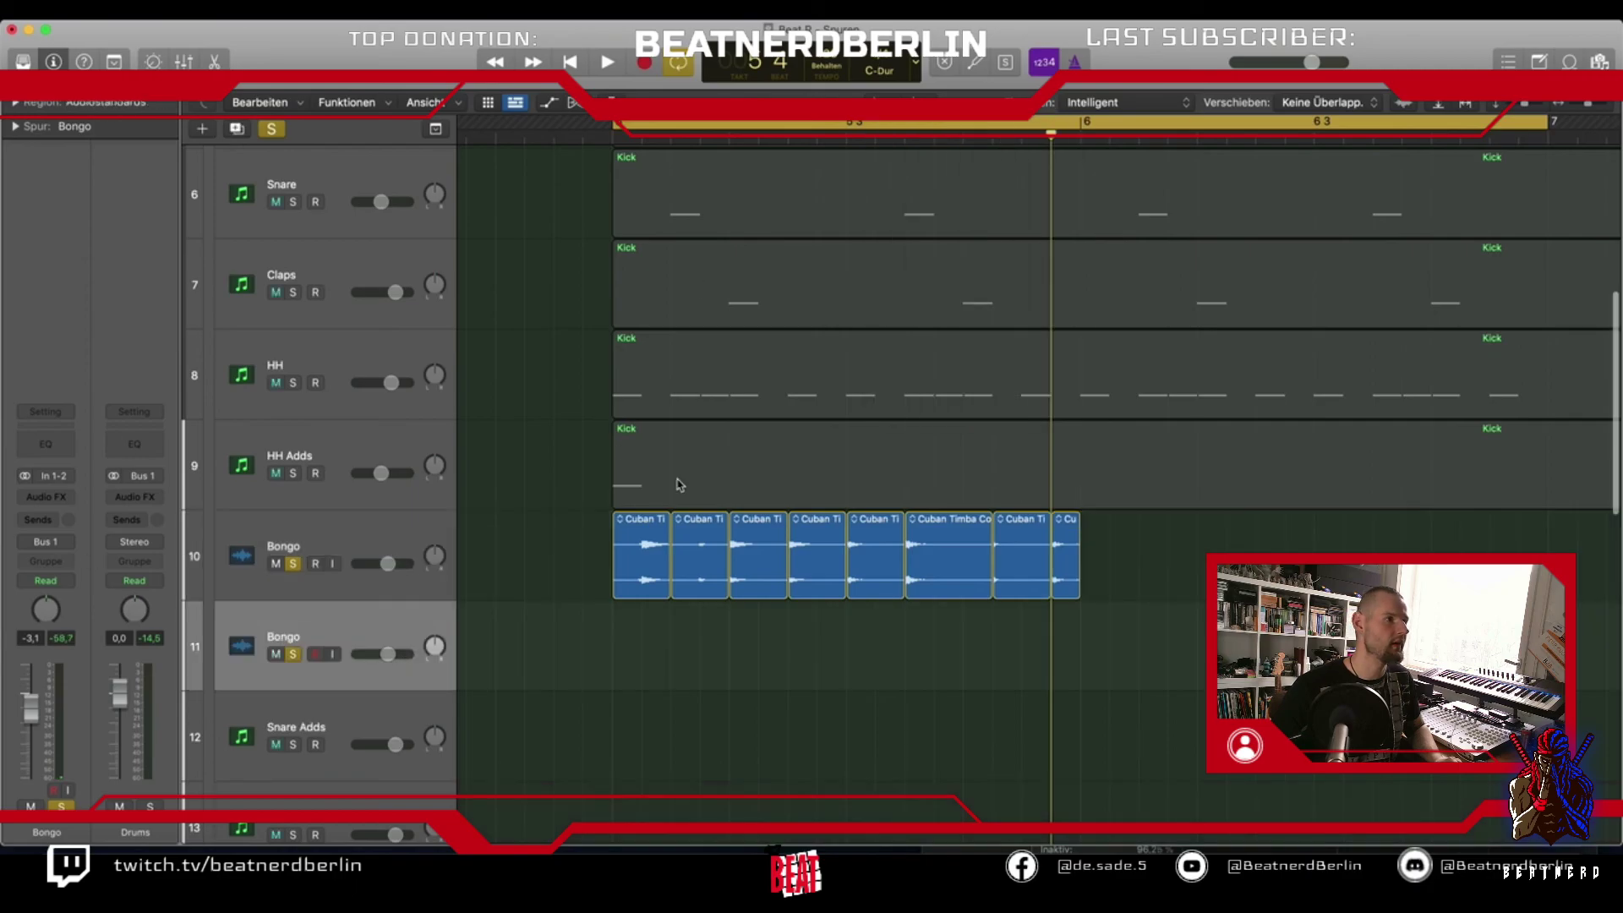
Solo the Drums stack instead of the individual Bongo tracks and mute the empty Bongo duplicate
{"action": "scroll", "coordinate": [668, 482], "scroll_direction": "down", "scroll_amount": 2}
{"action": "scroll", "coordinate": [401, 343], "scroll_direction": "up", "scroll_amount": 6}
{"action": "scroll", "coordinate": [401, 342], "scroll_direction": "up", "scroll_amount": 2}
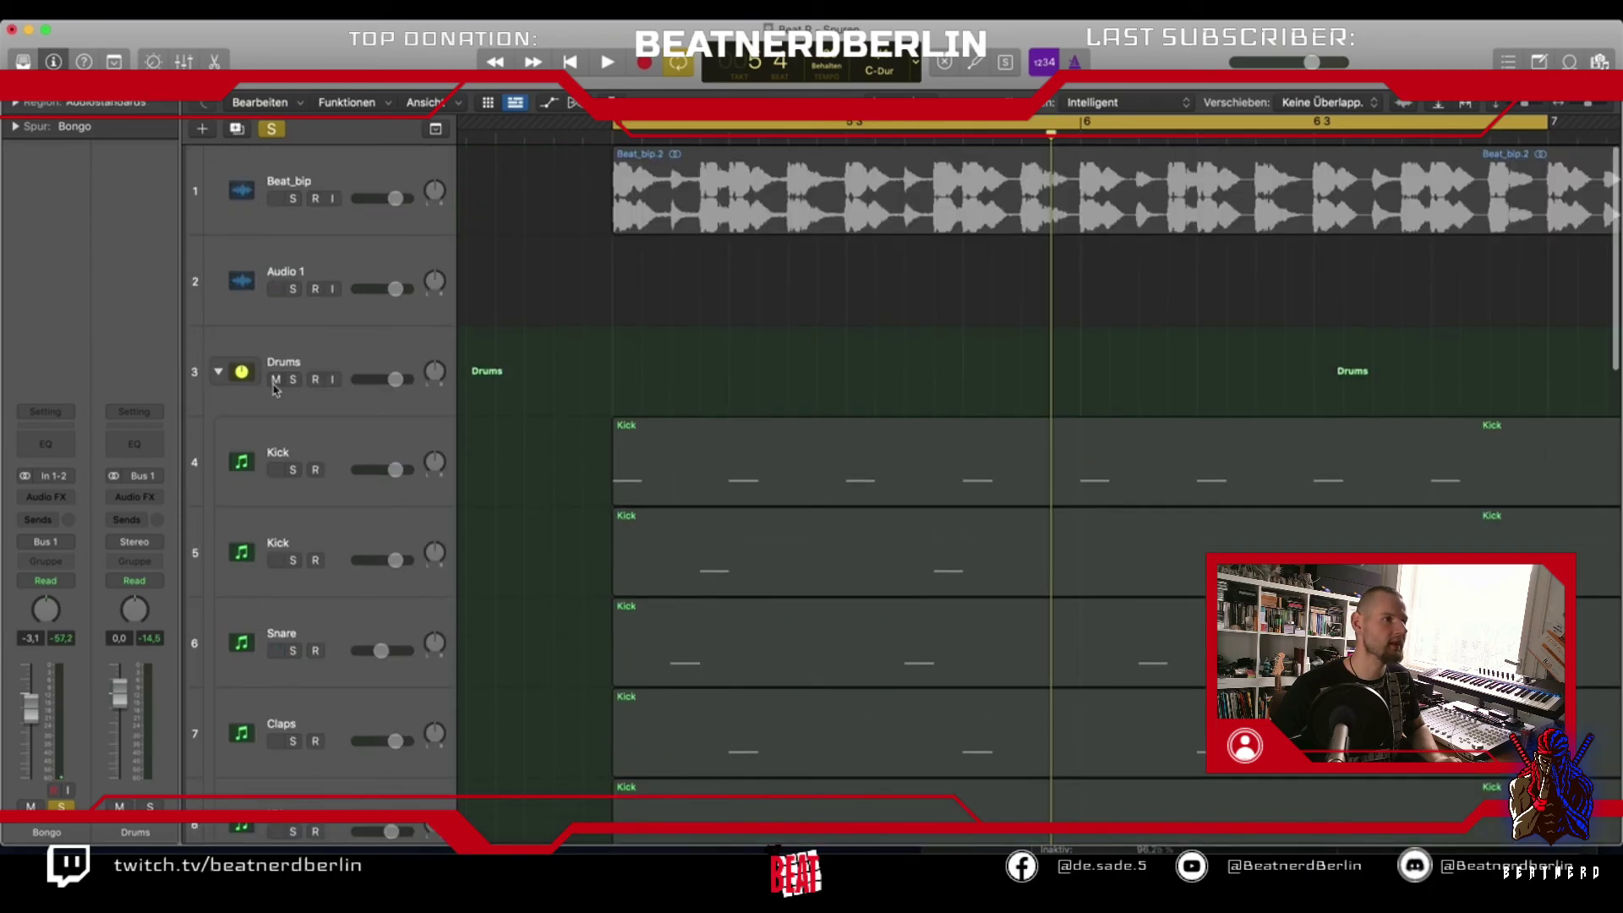
{"action": "left_click", "coordinate": [294, 387]}
{"action": "scroll", "coordinate": [667, 414], "scroll_direction": "down", "scroll_amount": 5}
{"action": "scroll", "coordinate": [660, 411], "scroll_direction": "up", "scroll_amount": 3}
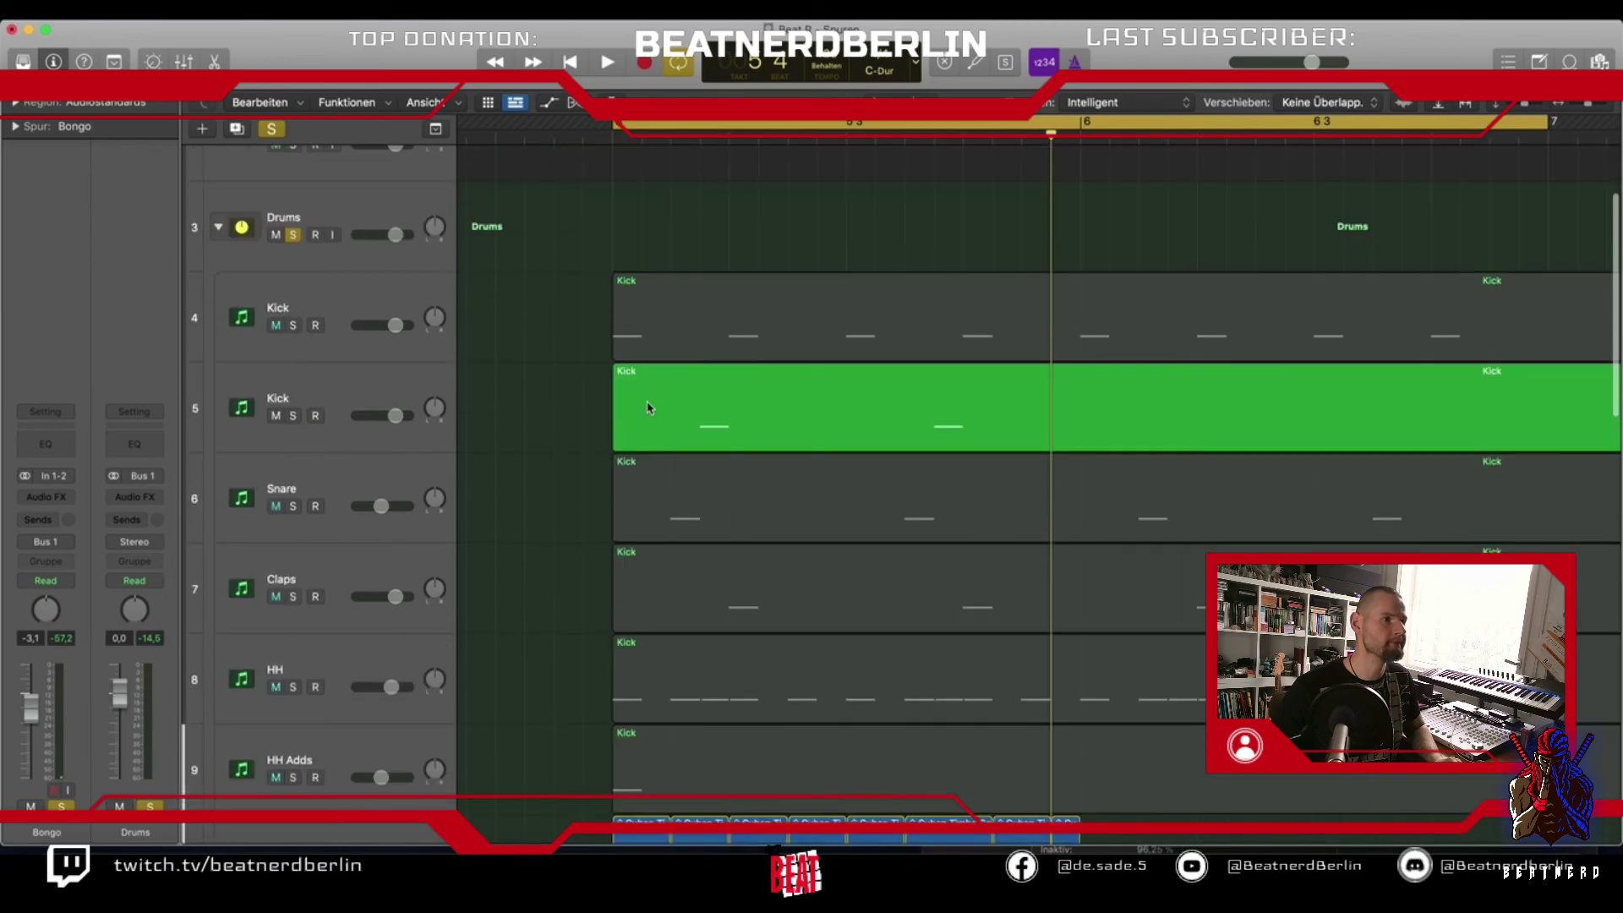
{"action": "scroll", "coordinate": [569, 465], "scroll_direction": "down", "scroll_amount": 3}
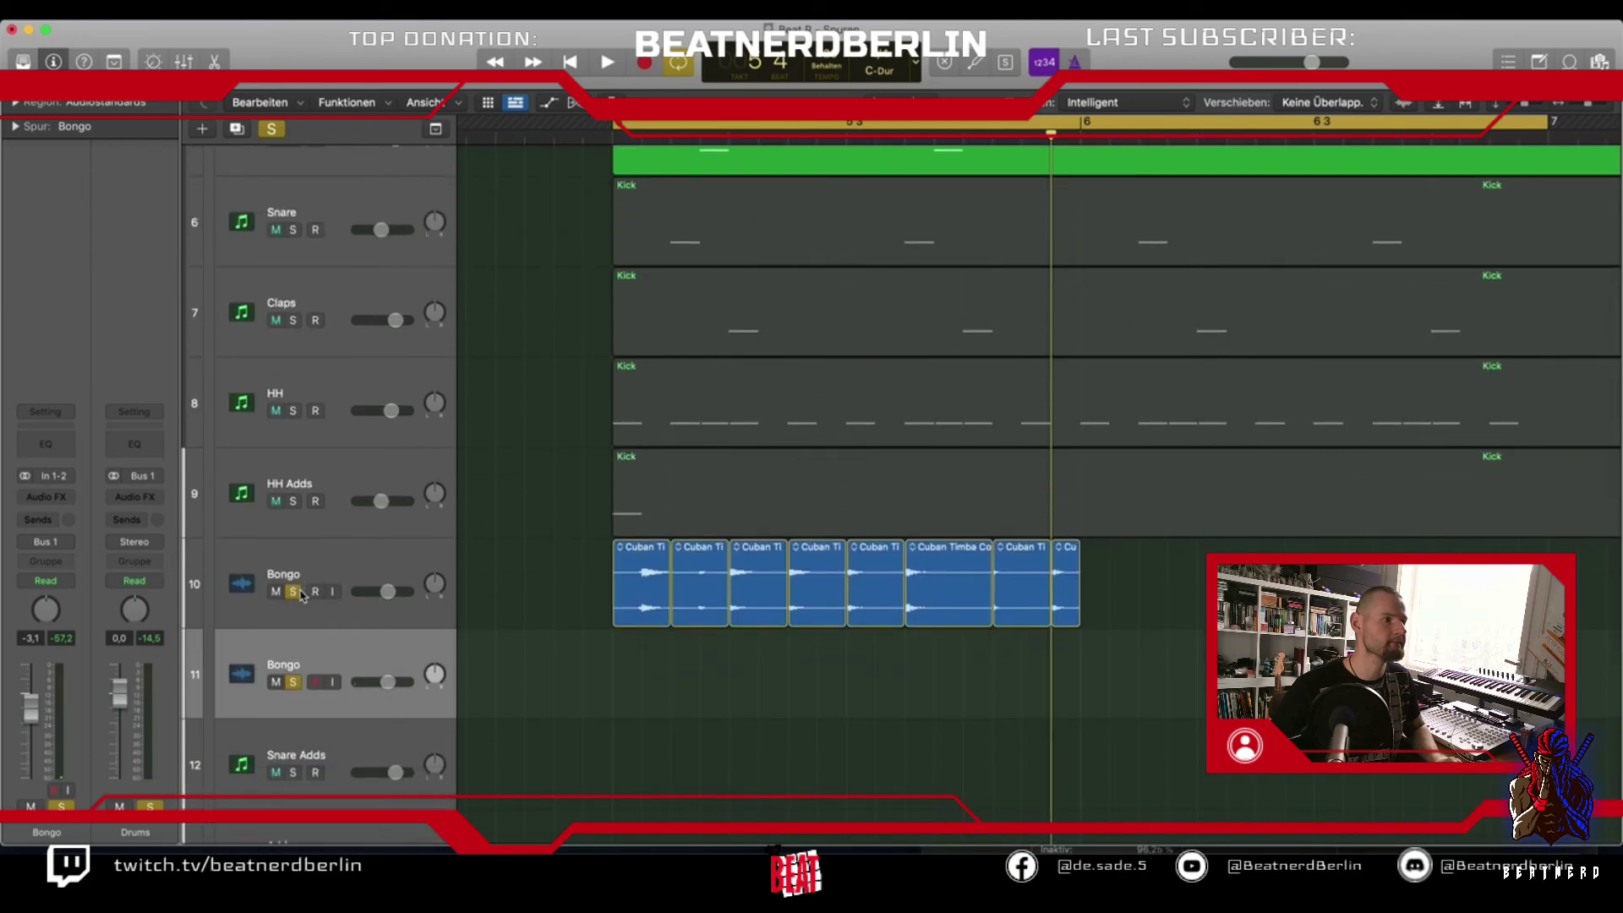
{"action": "left_click", "coordinate": [294, 590]}
{"action": "scroll", "coordinate": [676, 670], "scroll_direction": "down", "scroll_amount": 1}
{"action": "left_click", "coordinate": [276, 677]}
Move all conga slices to the muted Bongo track, start playback and return the second slice to the upper Bongo track
{"action": "left_click_drag", "start_coordinate": [531, 598], "coordinate": [1061, 668]}
{"action": "left_click_drag", "start_coordinate": [658, 596], "coordinate": [661, 648]}
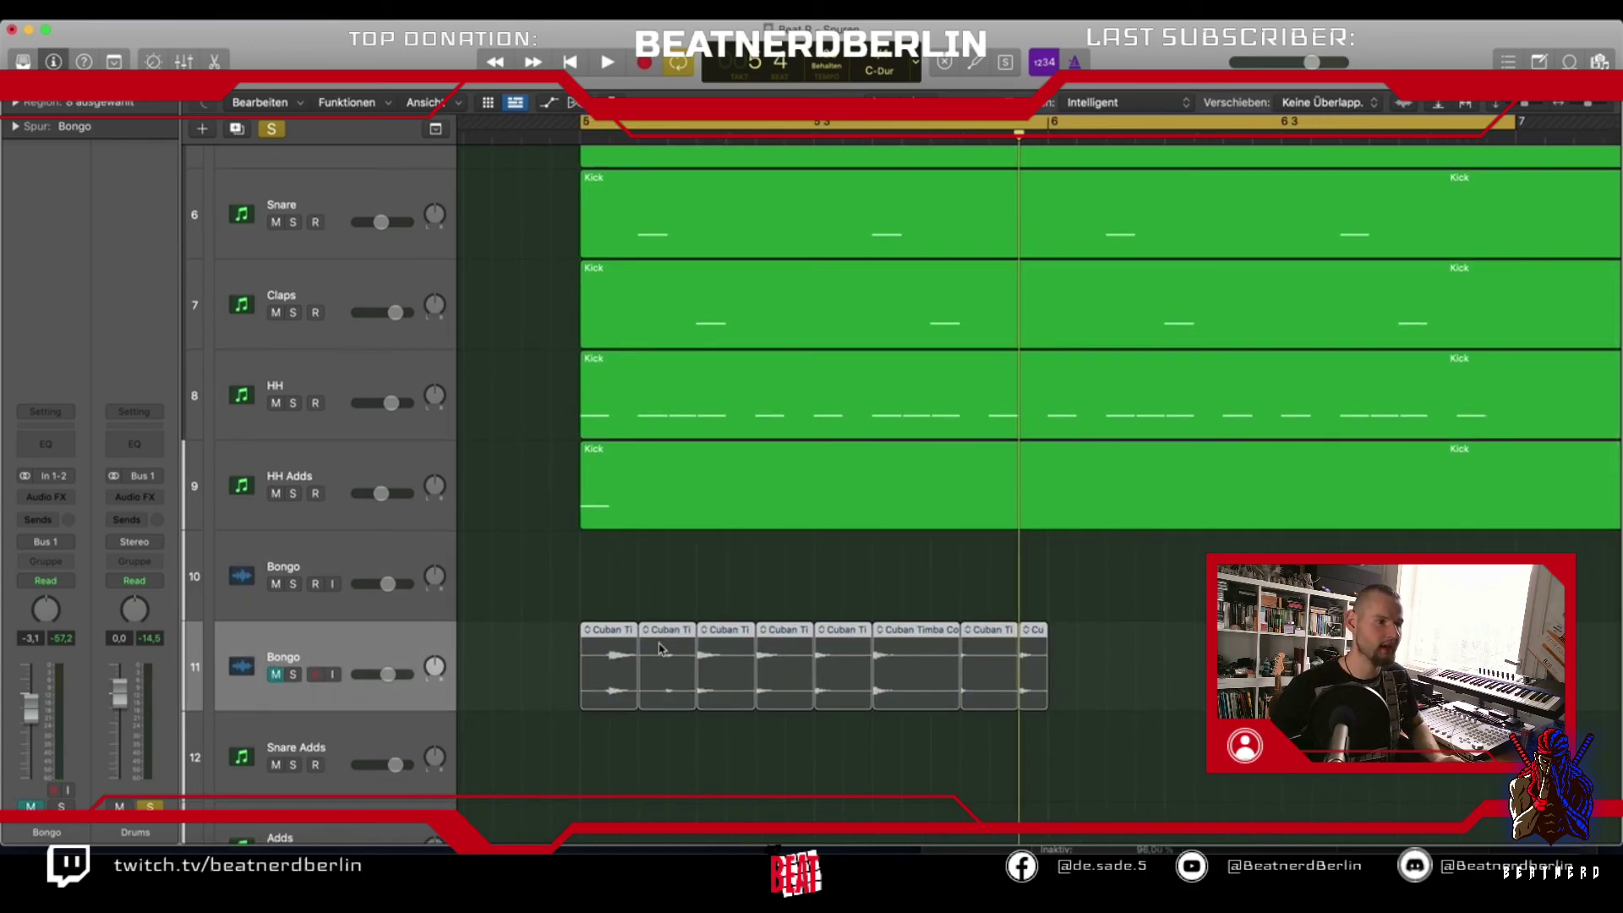
{"action": "key", "text": "space"}
{"action": "left_click_drag", "start_coordinate": [668, 660], "coordinate": [668, 569]}
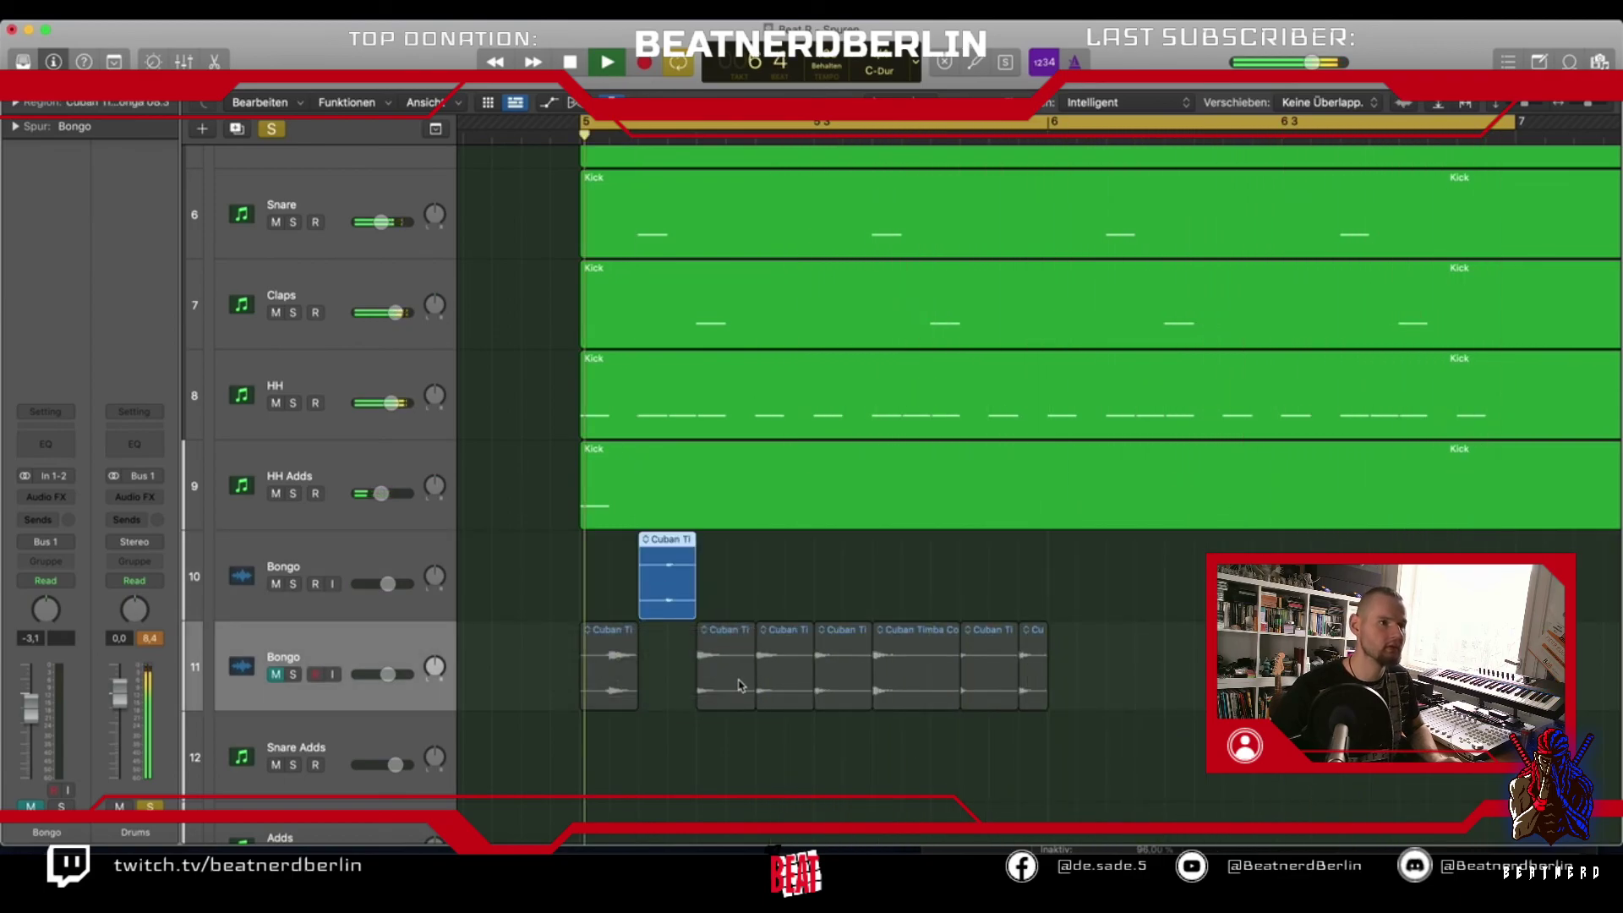
Raise the upper Bongo track's volume and play the drums with the single conga slice
{"action": "key", "text": "space"}
{"action": "left_click_drag", "start_coordinate": [372, 590], "coordinate": [407, 592]}
{"action": "key", "text": "space"}
{"action": "key", "text": "space"}
{"action": "key", "text": "space"}
{"action": "key", "text": "space"}
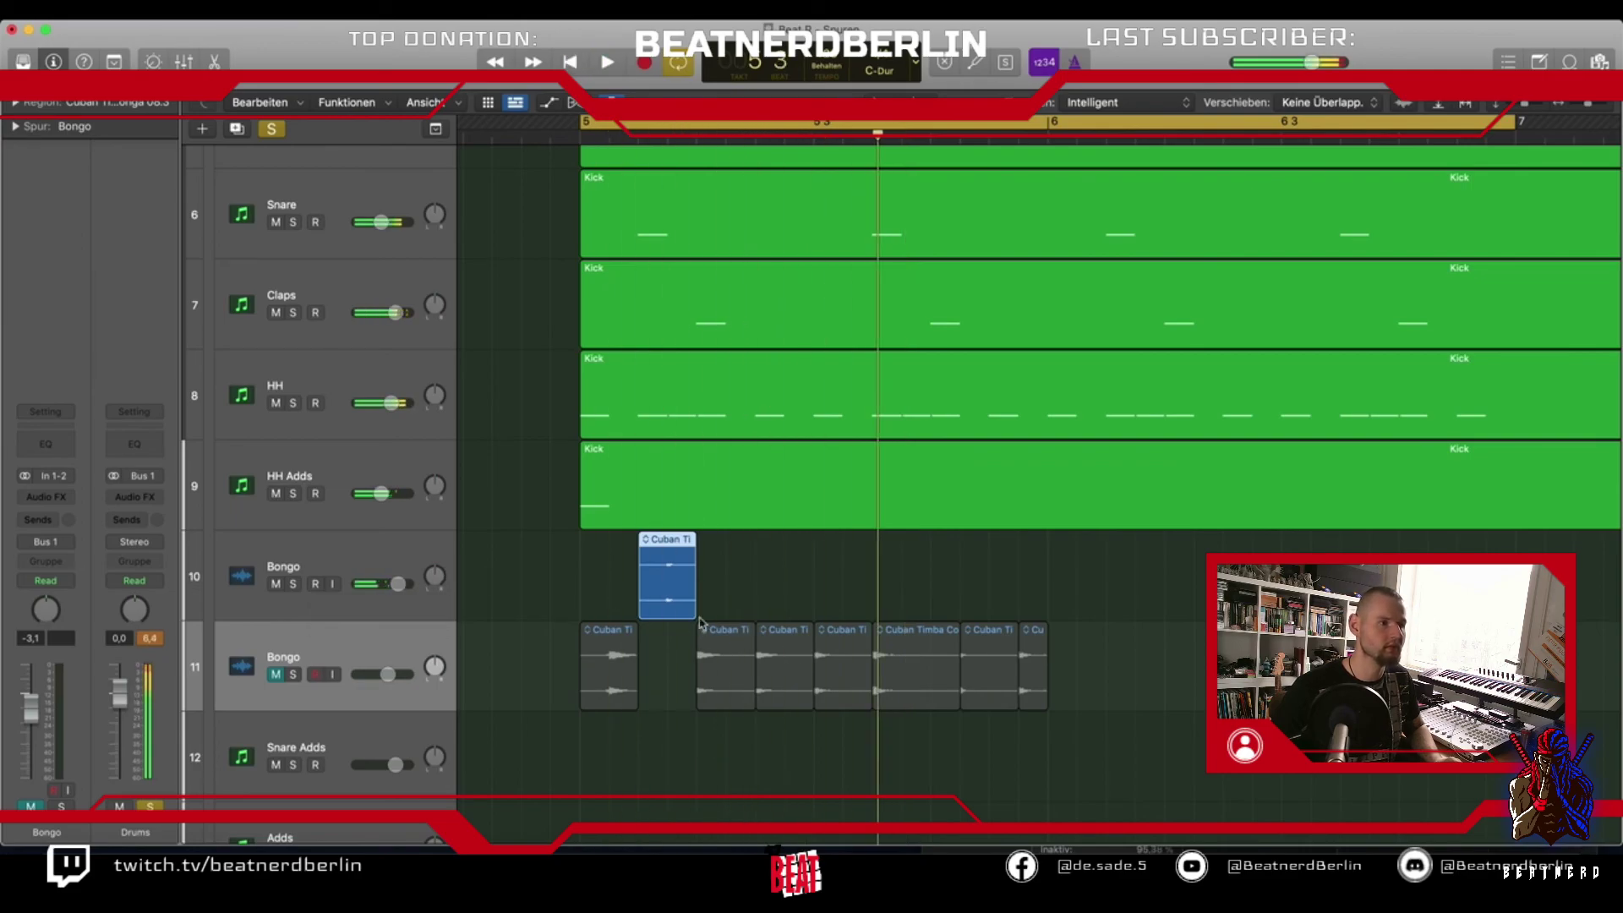
Move the conga slice on the upper Bongo track to 5 2 1 81 and play it with the drums
{"action": "left_click_drag", "start_coordinate": [666, 598], "coordinate": [737, 605]}
{"action": "key", "text": "space"}
{"action": "key", "text": "space"}
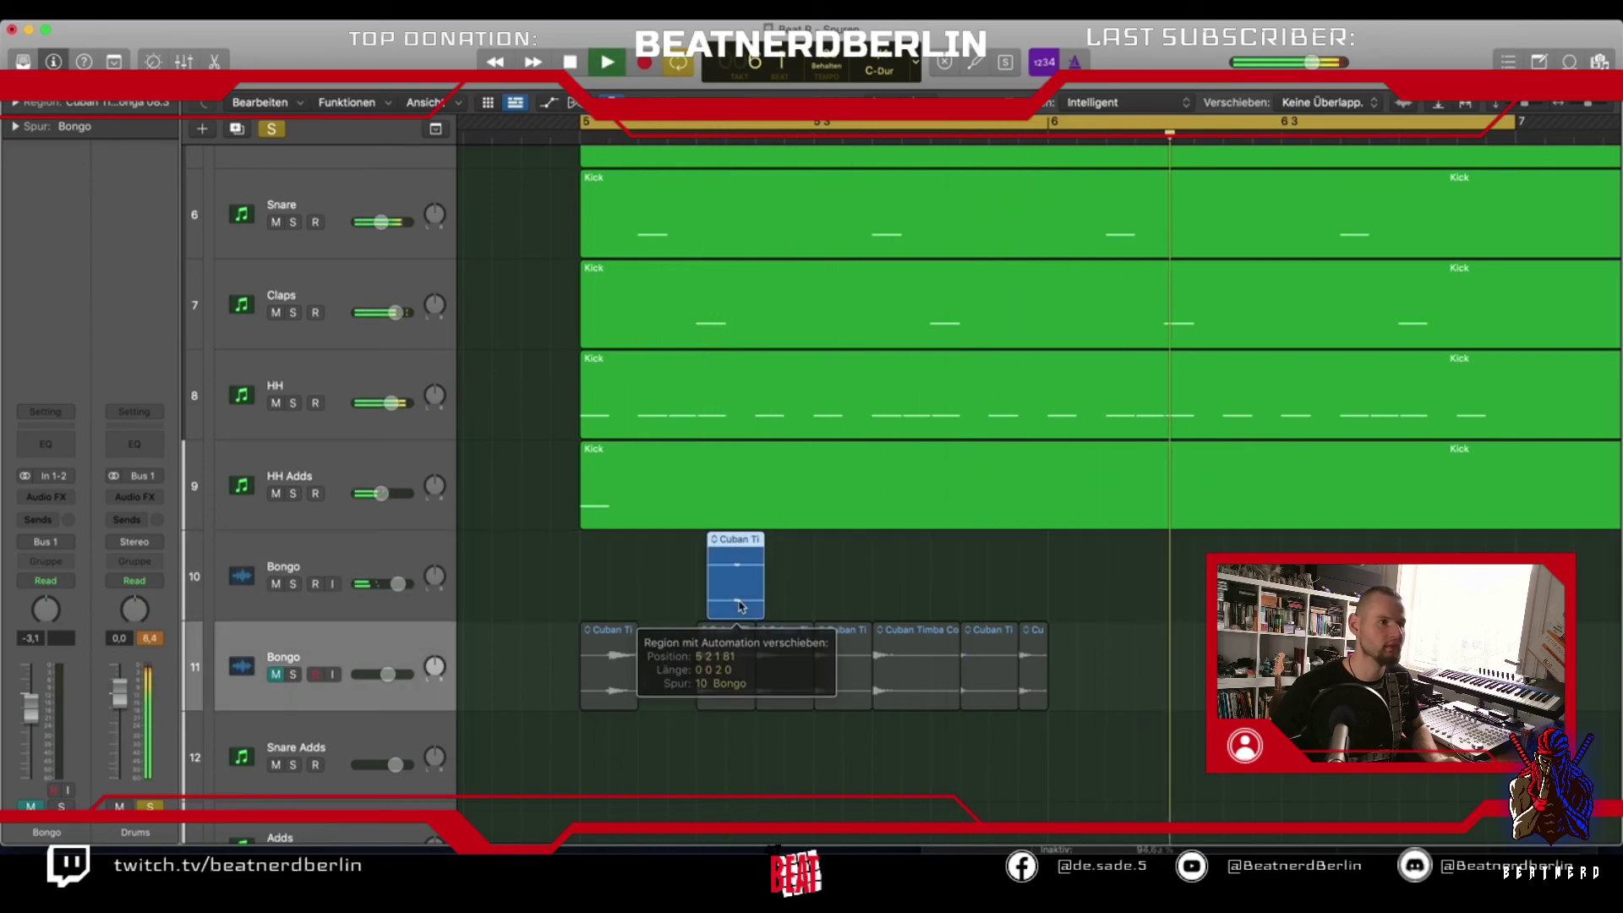
Move two more conga slices onto the upper Bongo track, one within beat 3 of bar 5 and one just before bar 6, and play them
{"action": "key", "text": "space"}
{"action": "left_click_drag", "start_coordinate": [782, 640], "coordinate": [874, 598]}
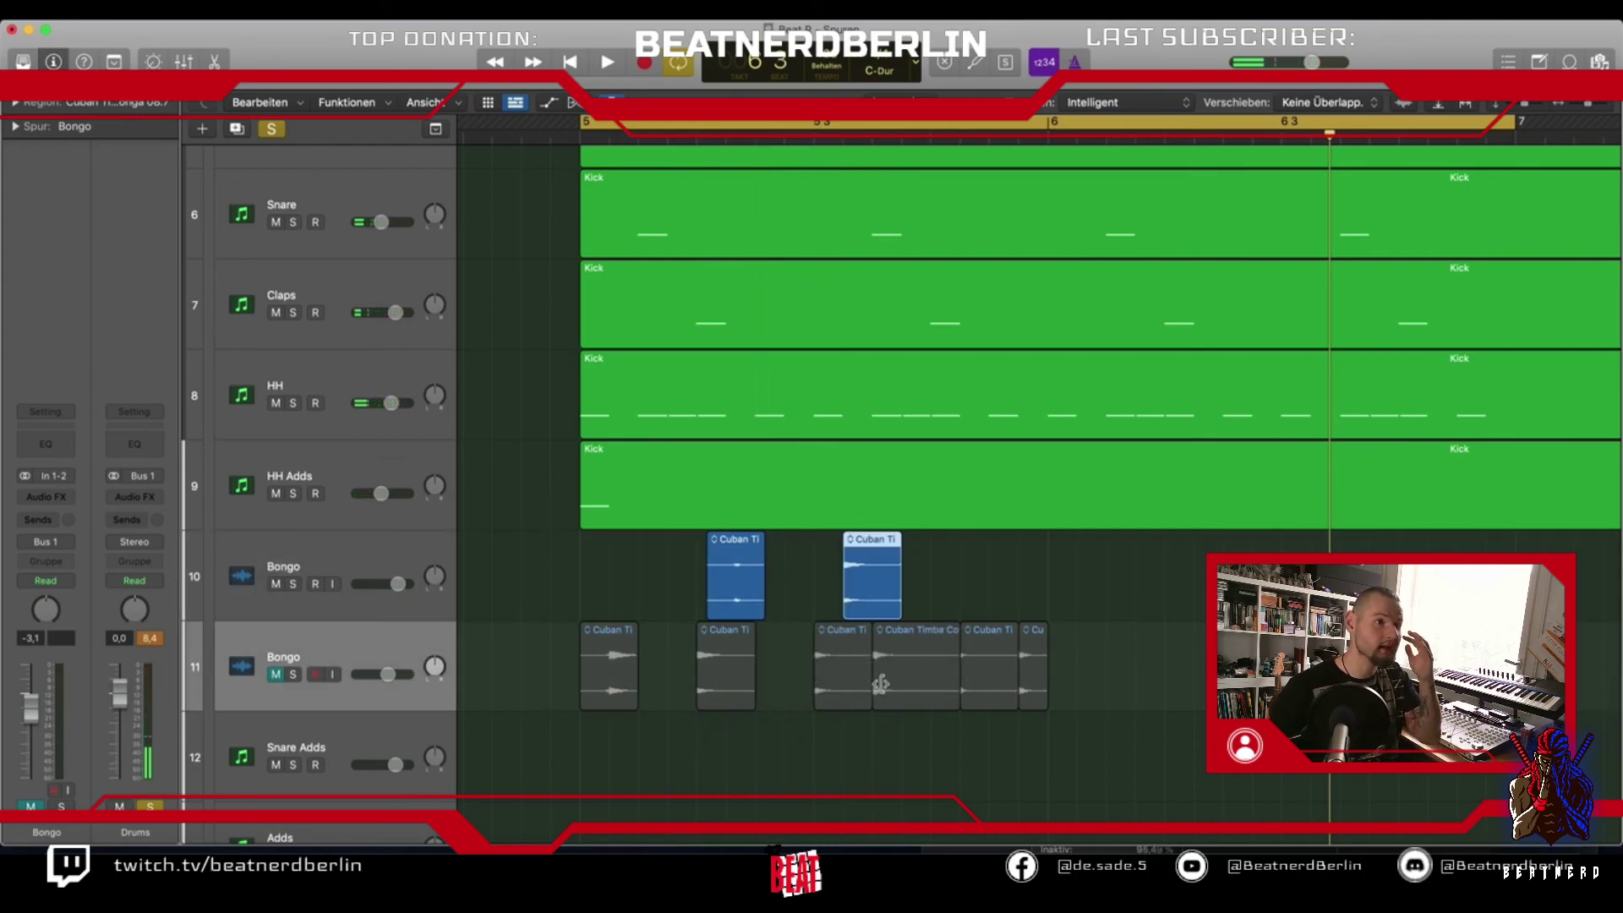
{"action": "left_click", "coordinate": [1009, 632]}
{"action": "left_click_drag", "start_coordinate": [1008, 632], "coordinate": [1071, 541]}
{"action": "scroll", "coordinate": [1039, 586], "scroll_direction": "up", "scroll_amount": 3}
{"action": "scroll", "coordinate": [1039, 587], "scroll_direction": "down", "scroll_amount": 1}
{"action": "key", "text": "space"}
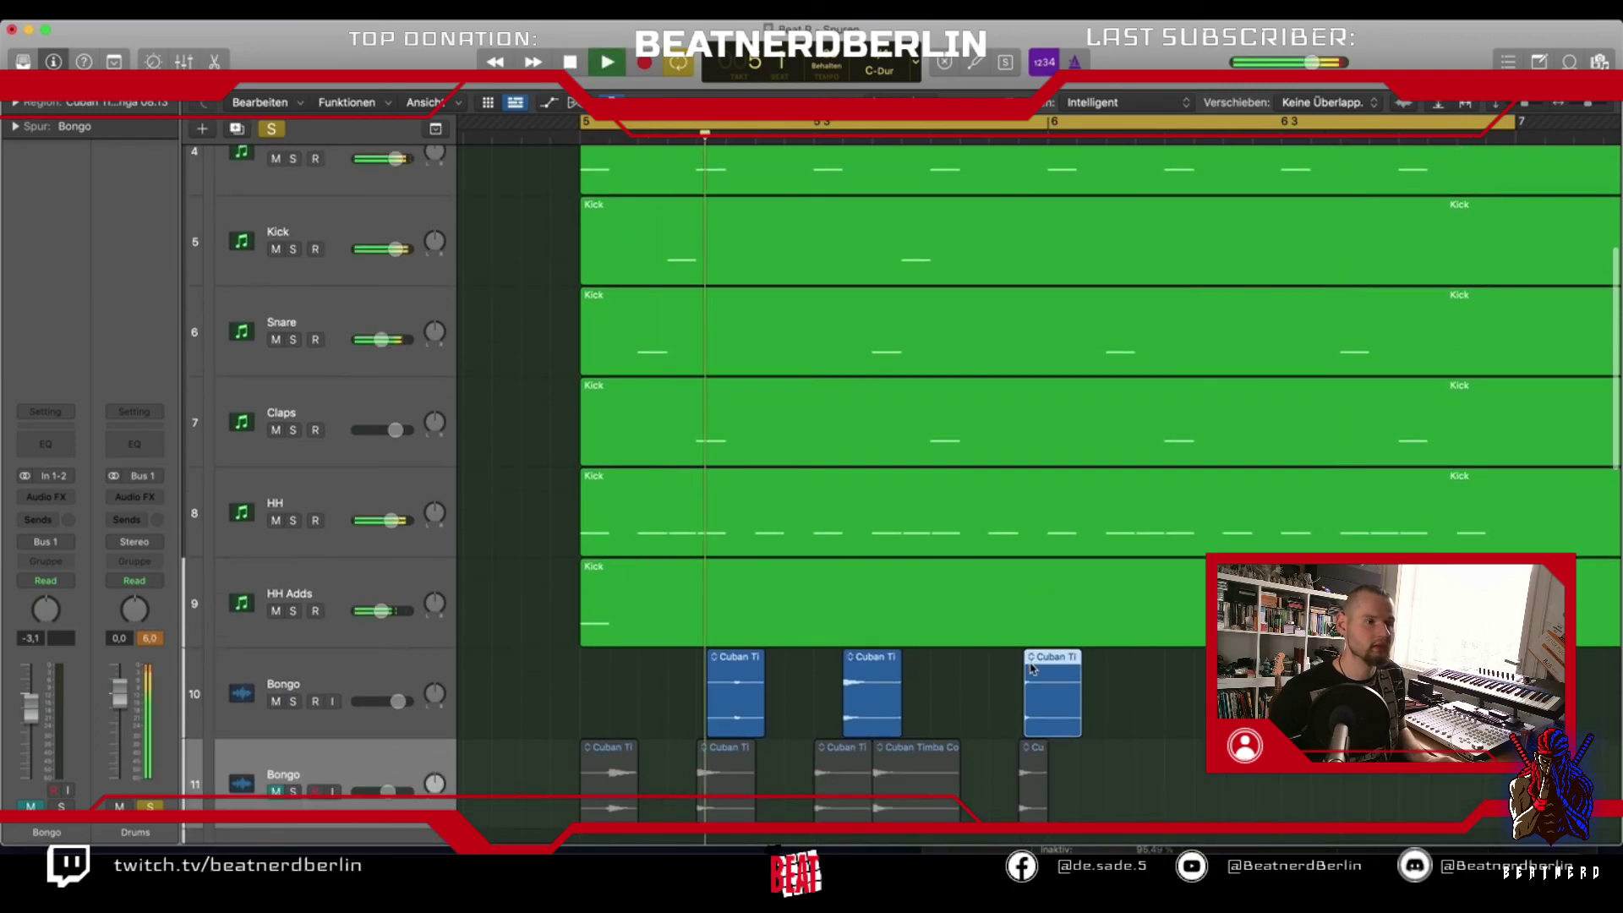
Nudge the conga slice before bar 6 slightly earlier and shift the middle slice to halfway through beat 3 of bar 5, auditioning both
{"action": "key", "text": "space"}
{"action": "left_click_drag", "start_coordinate": [1033, 685], "coordinate": [1026, 689]}
{"action": "key", "text": "space"}
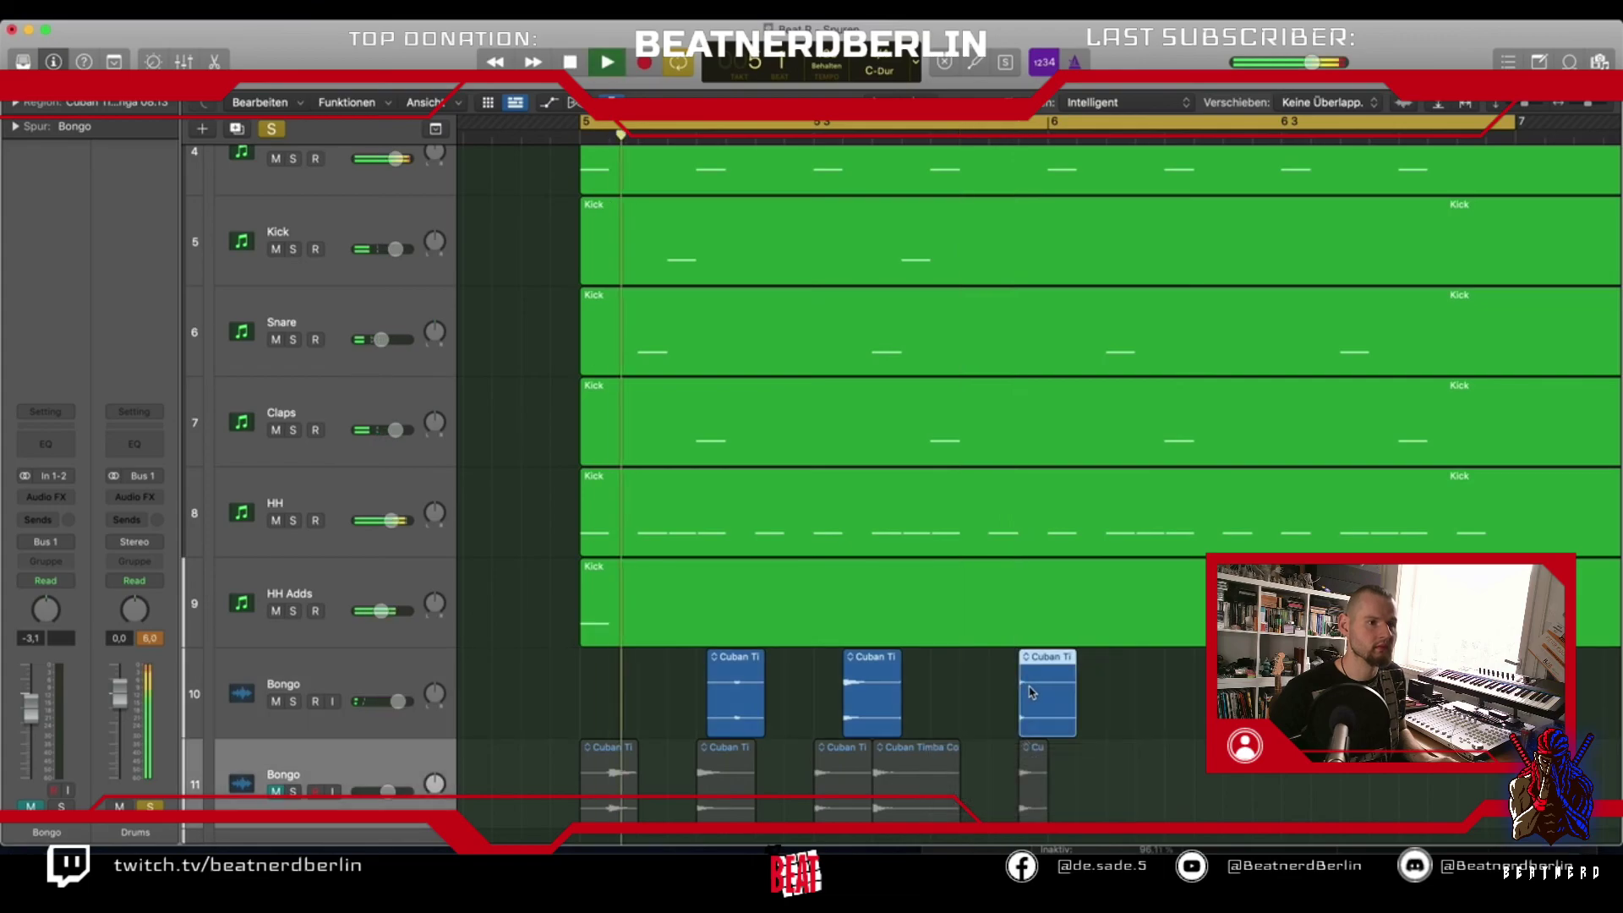
{"action": "key", "text": "space"}
{"action": "left_click_drag", "start_coordinate": [869, 692], "coordinate": [898, 692]}
{"action": "key", "text": "space"}
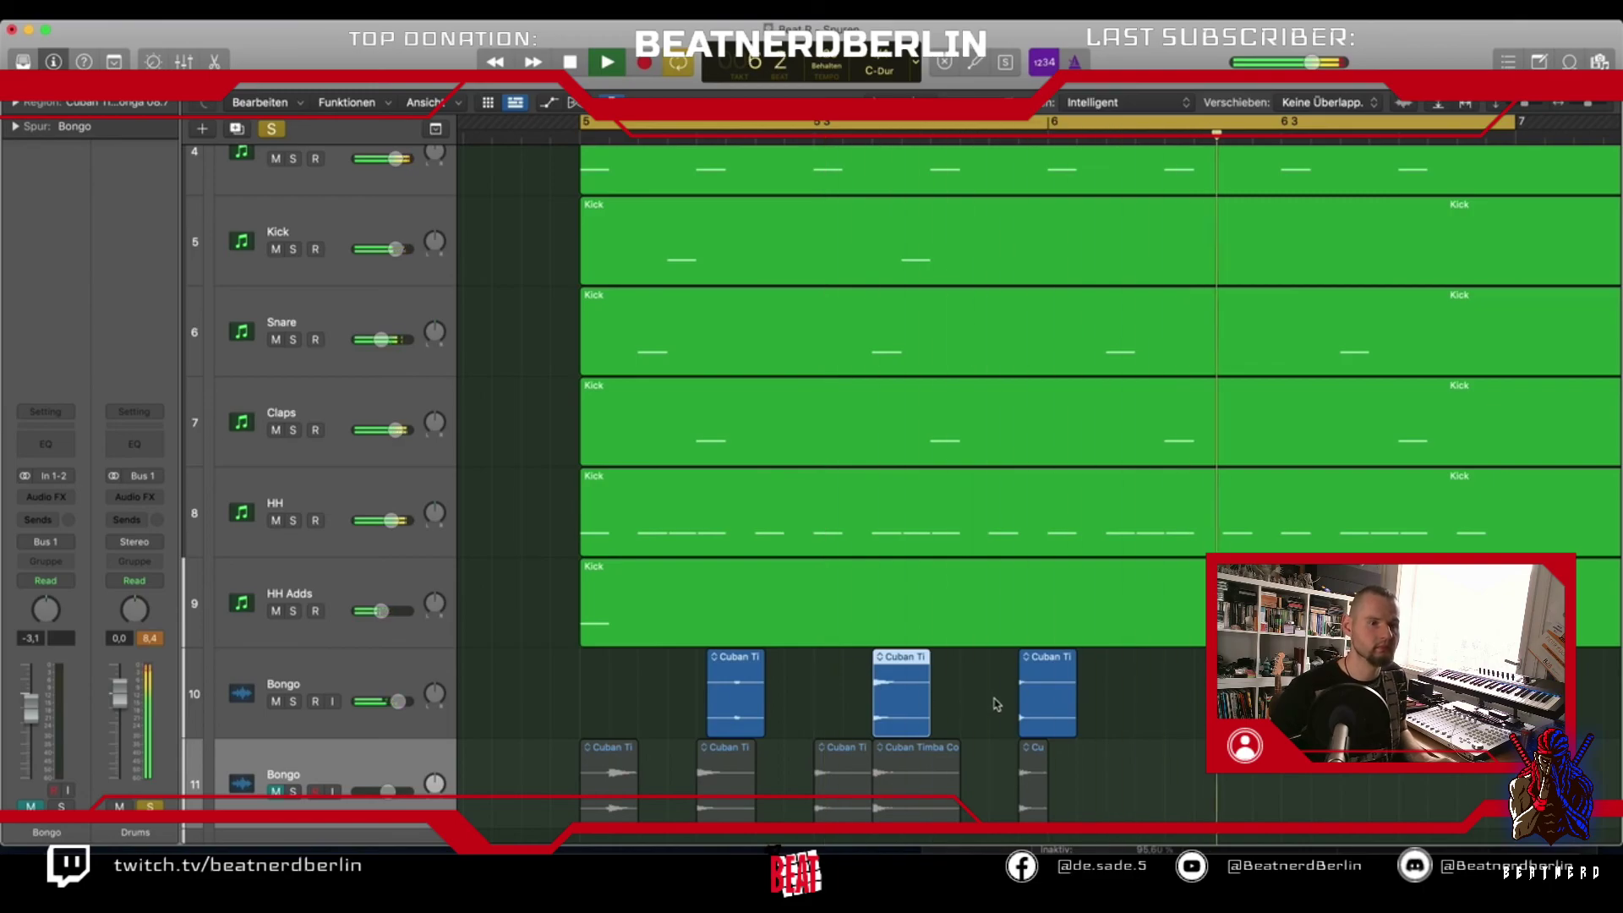
{"action": "key", "text": "space"}
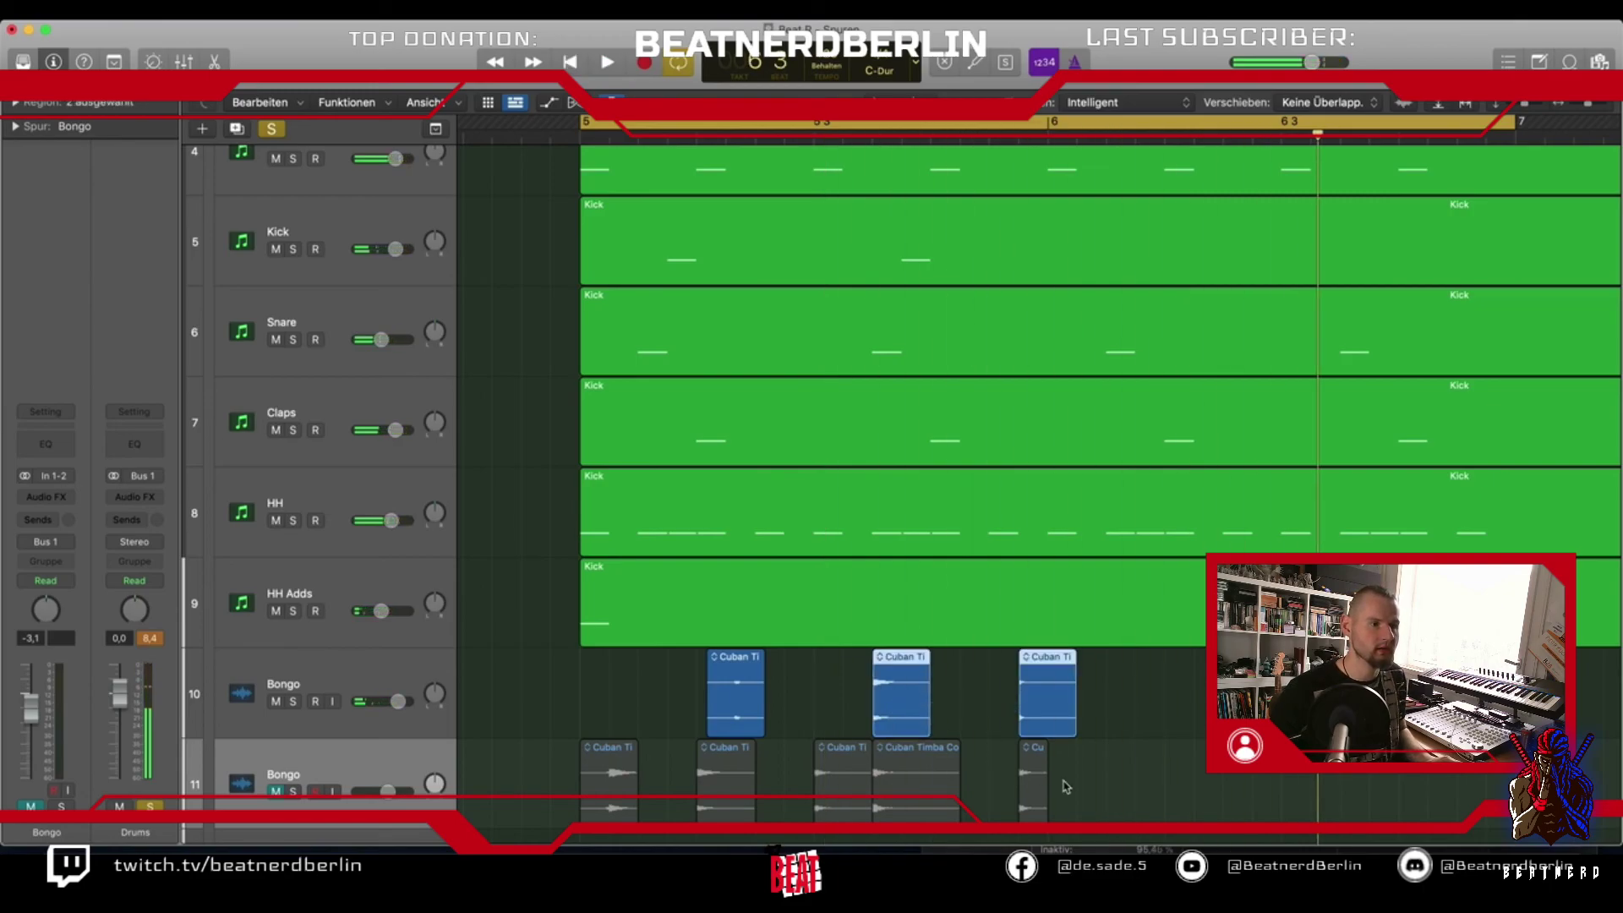
Move the short conga slice to 6 2 3 1 and the muted track's second slice to late bar 6 on the upper Bongo track
{"action": "left_click", "coordinate": [1035, 790]}
{"action": "key", "text": "Delete"}
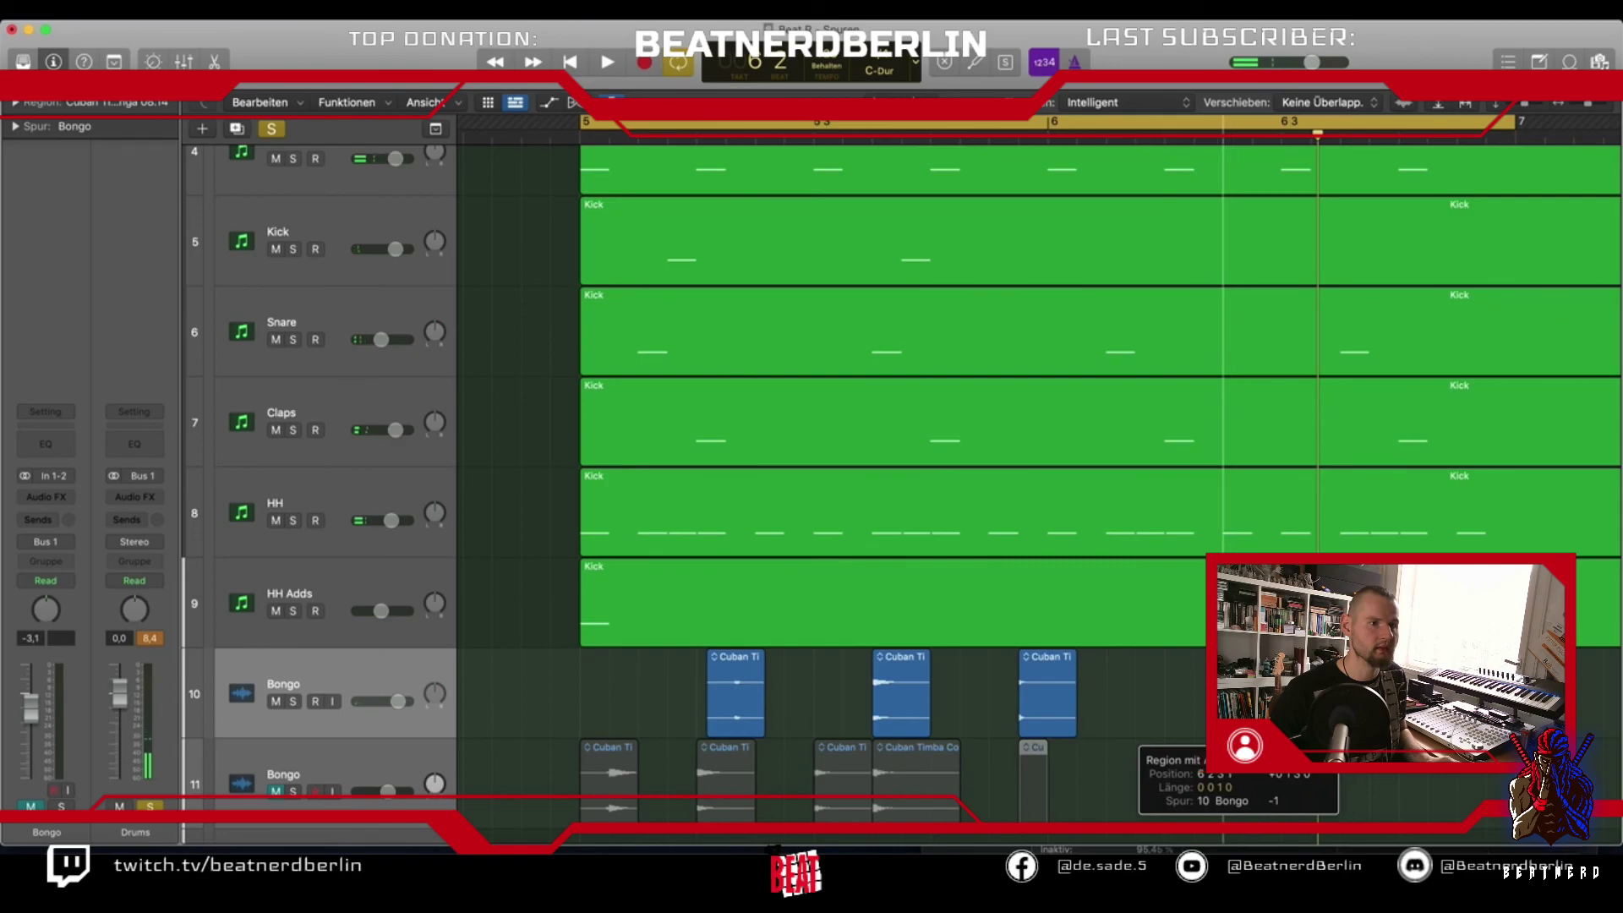
{"action": "key", "text": "space"}
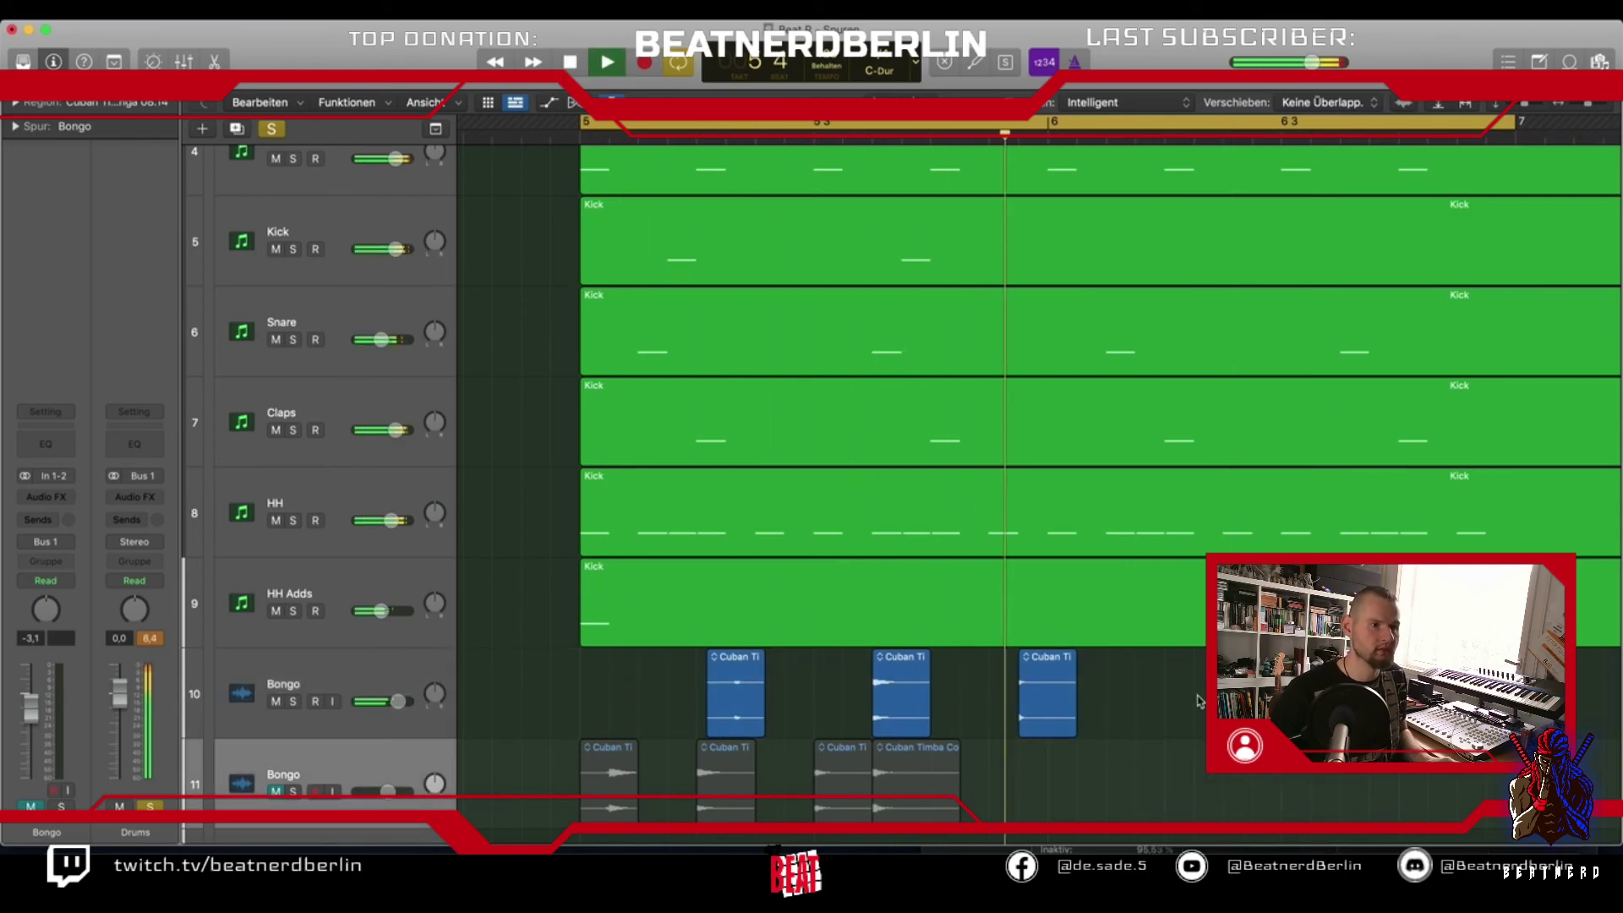
{"action": "key", "text": "space"}
{"action": "left_click", "coordinate": [724, 779]}
{"action": "key", "text": "Delete"}
{"action": "key", "text": "space"}
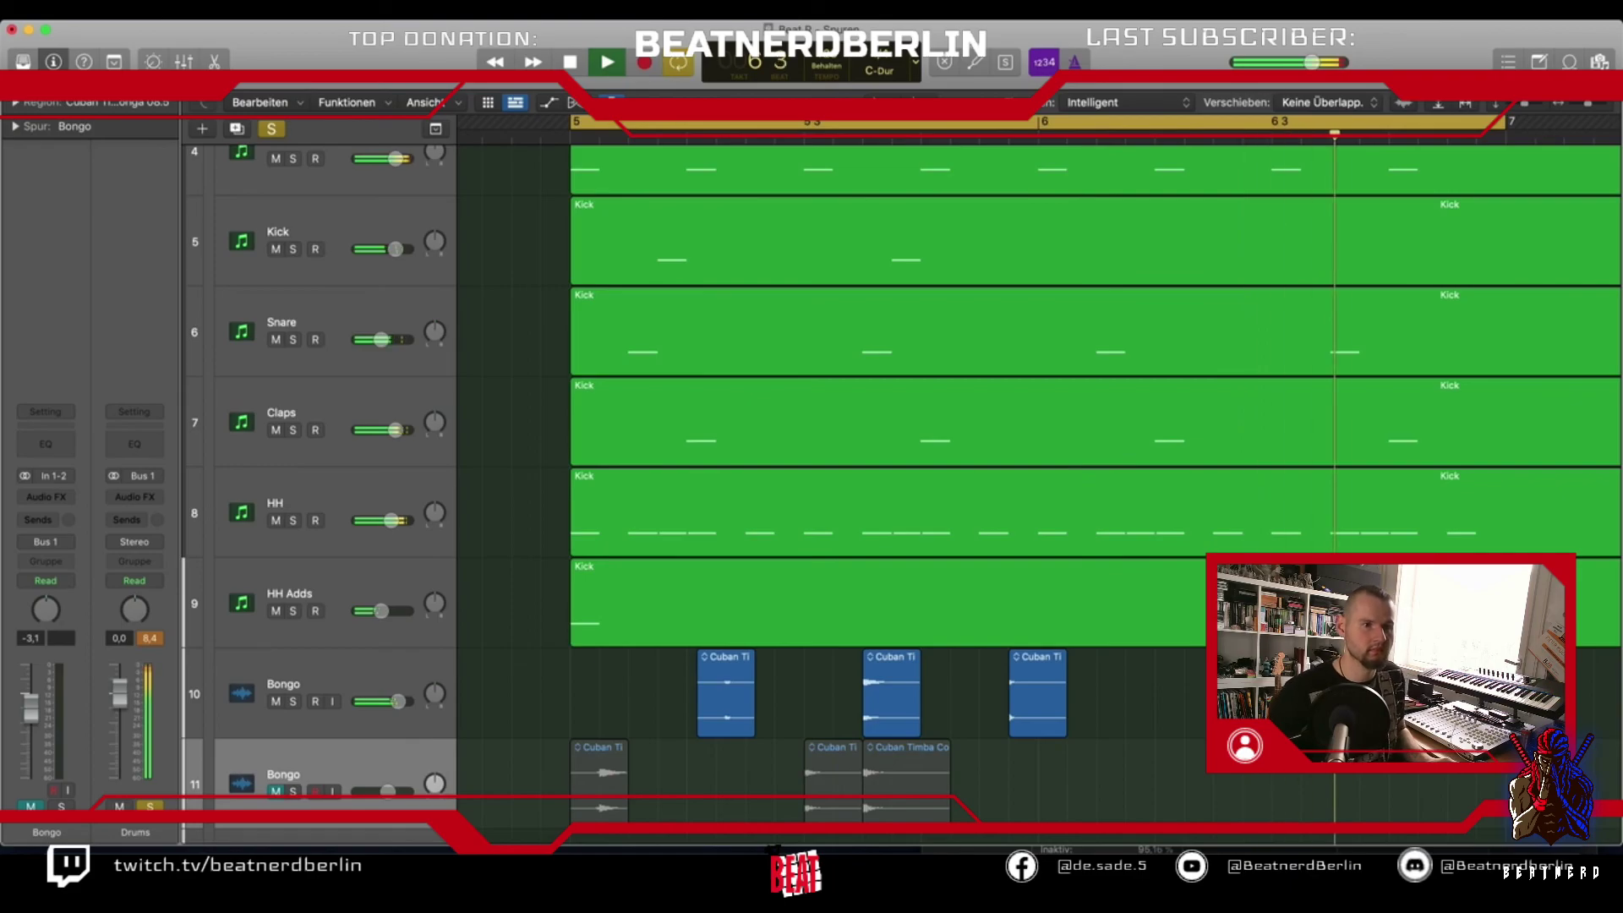
Delete the remaining slices on the muted Bongo track and remove that track
{"action": "key", "text": "space"}
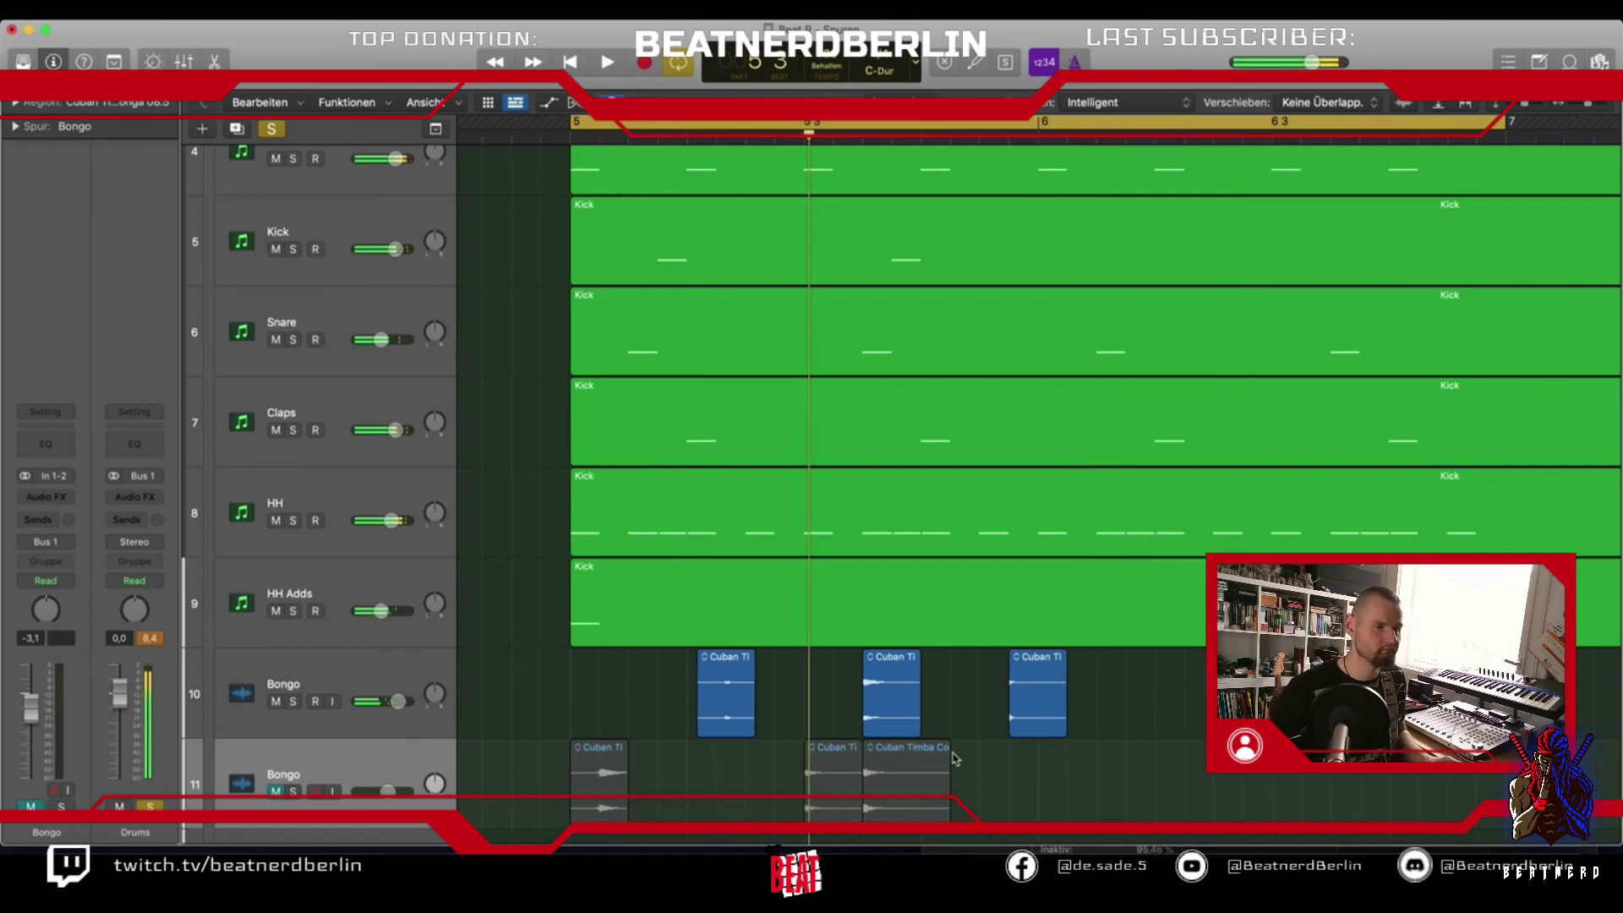
{"action": "scroll", "coordinate": [960, 737], "scroll_direction": "down", "scroll_amount": 2}
{"action": "scroll", "coordinate": [960, 737], "scroll_direction": "down", "scroll_amount": 1}
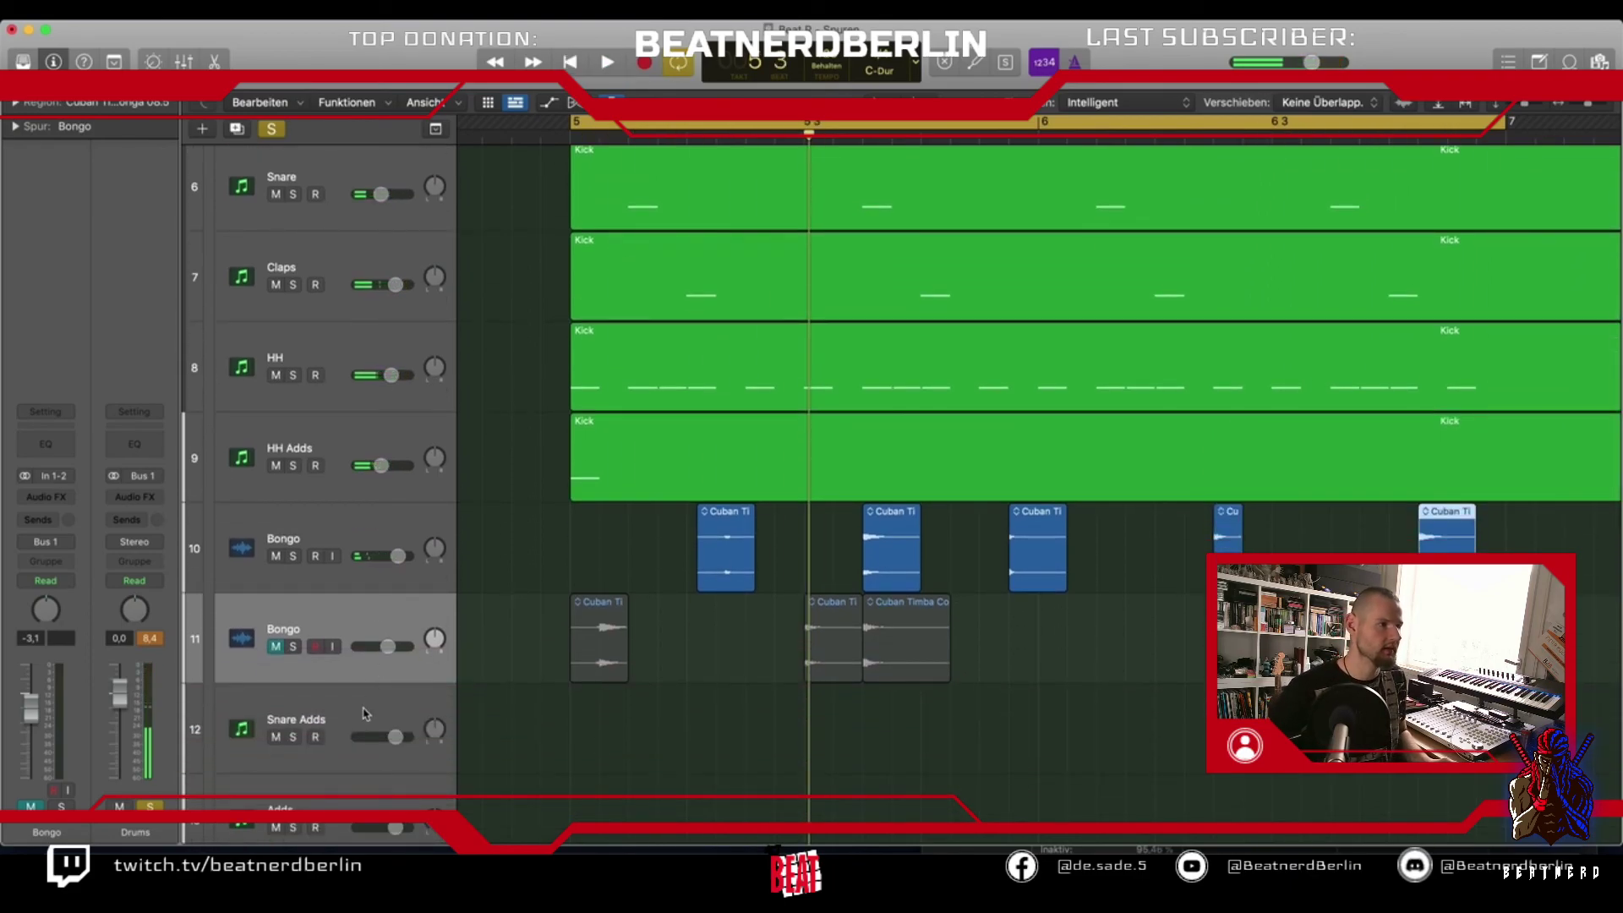
{"action": "left_click", "coordinate": [365, 715]}
{"action": "left_click", "coordinate": [454, 615]}
{"action": "key", "text": "Delete"}
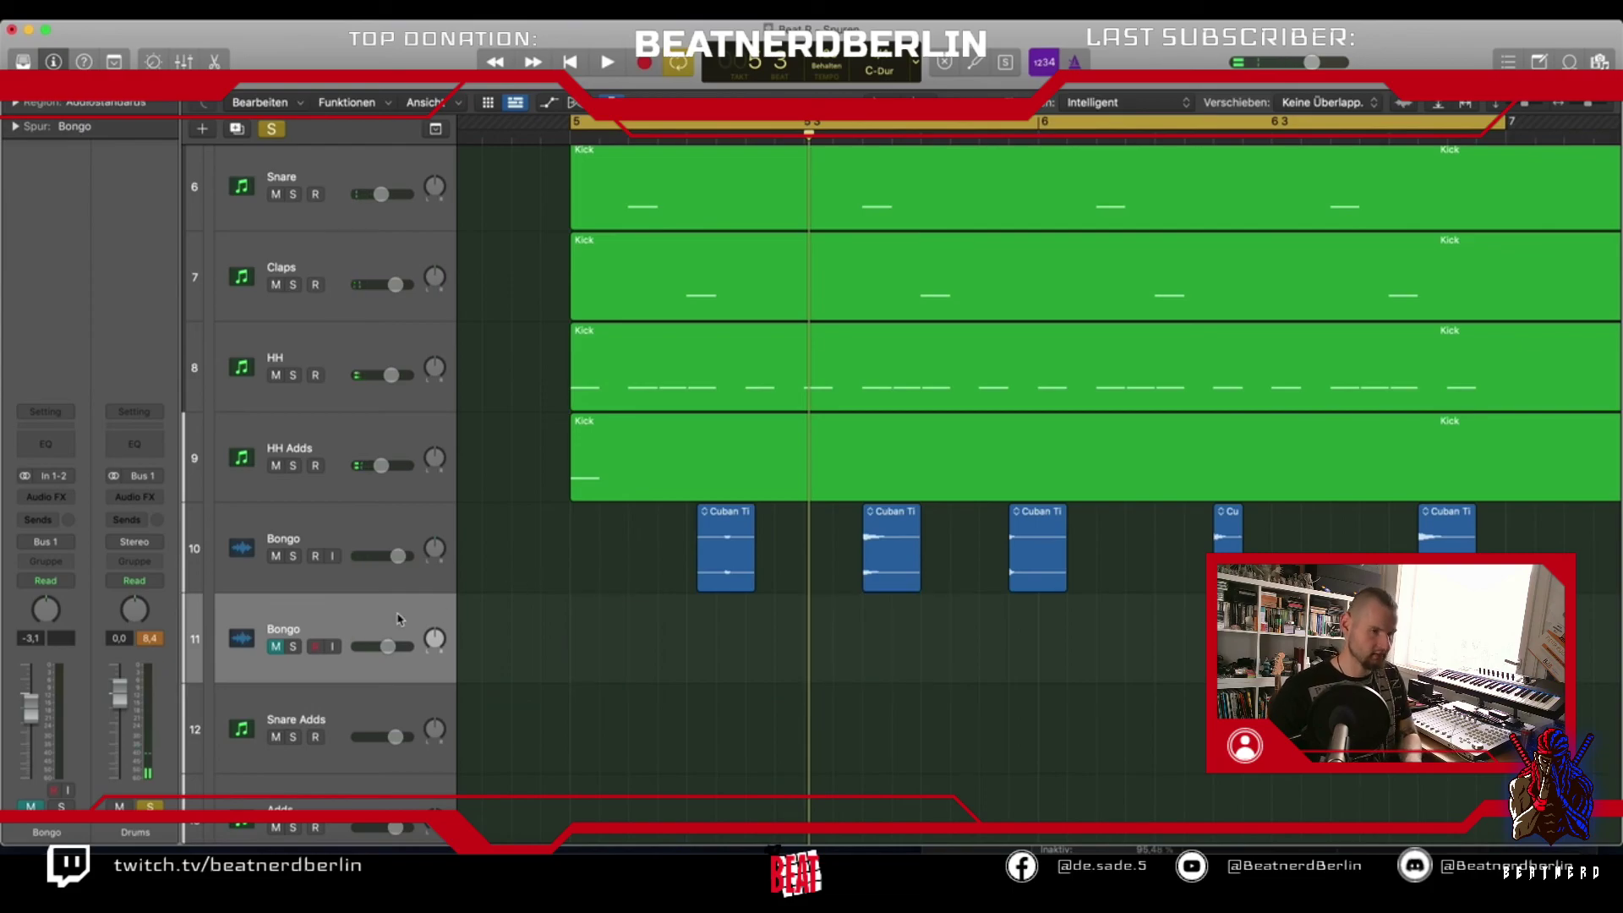
{"action": "key", "text": "super+BackSpace"}
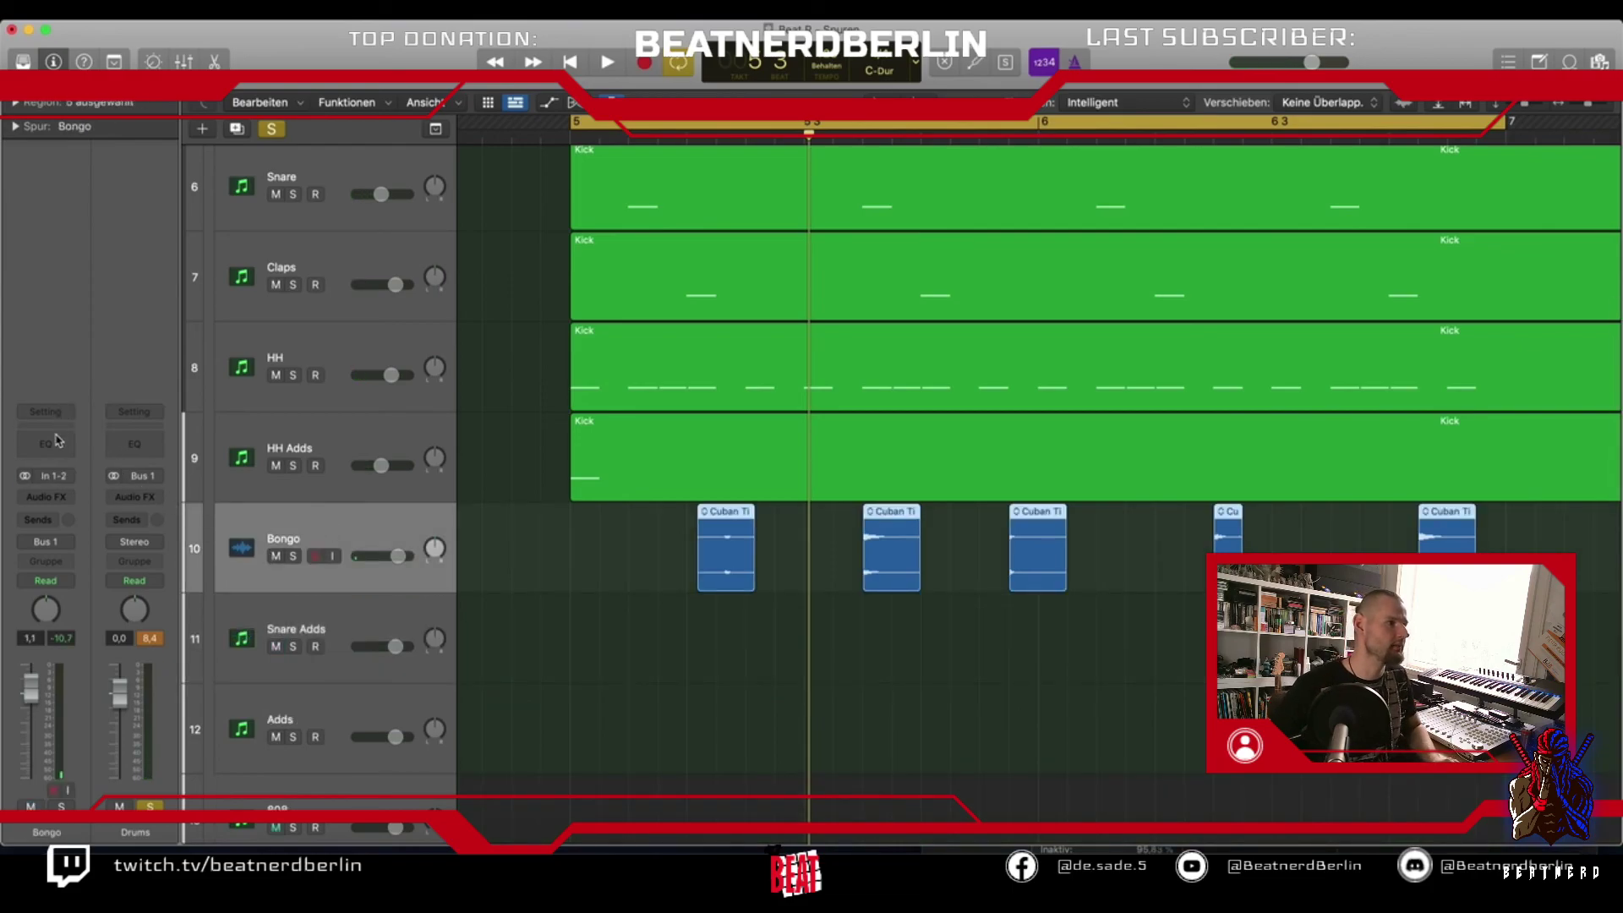
Add a Channel EQ to the Bongo track with a 102 Hz low cut, a high cut and a +1.8 dB boost at 735 Hz
{"action": "left_click", "coordinate": [56, 440]}
{"action": "left_click_drag", "start_coordinate": [549, 445], "coordinate": [734, 460]}
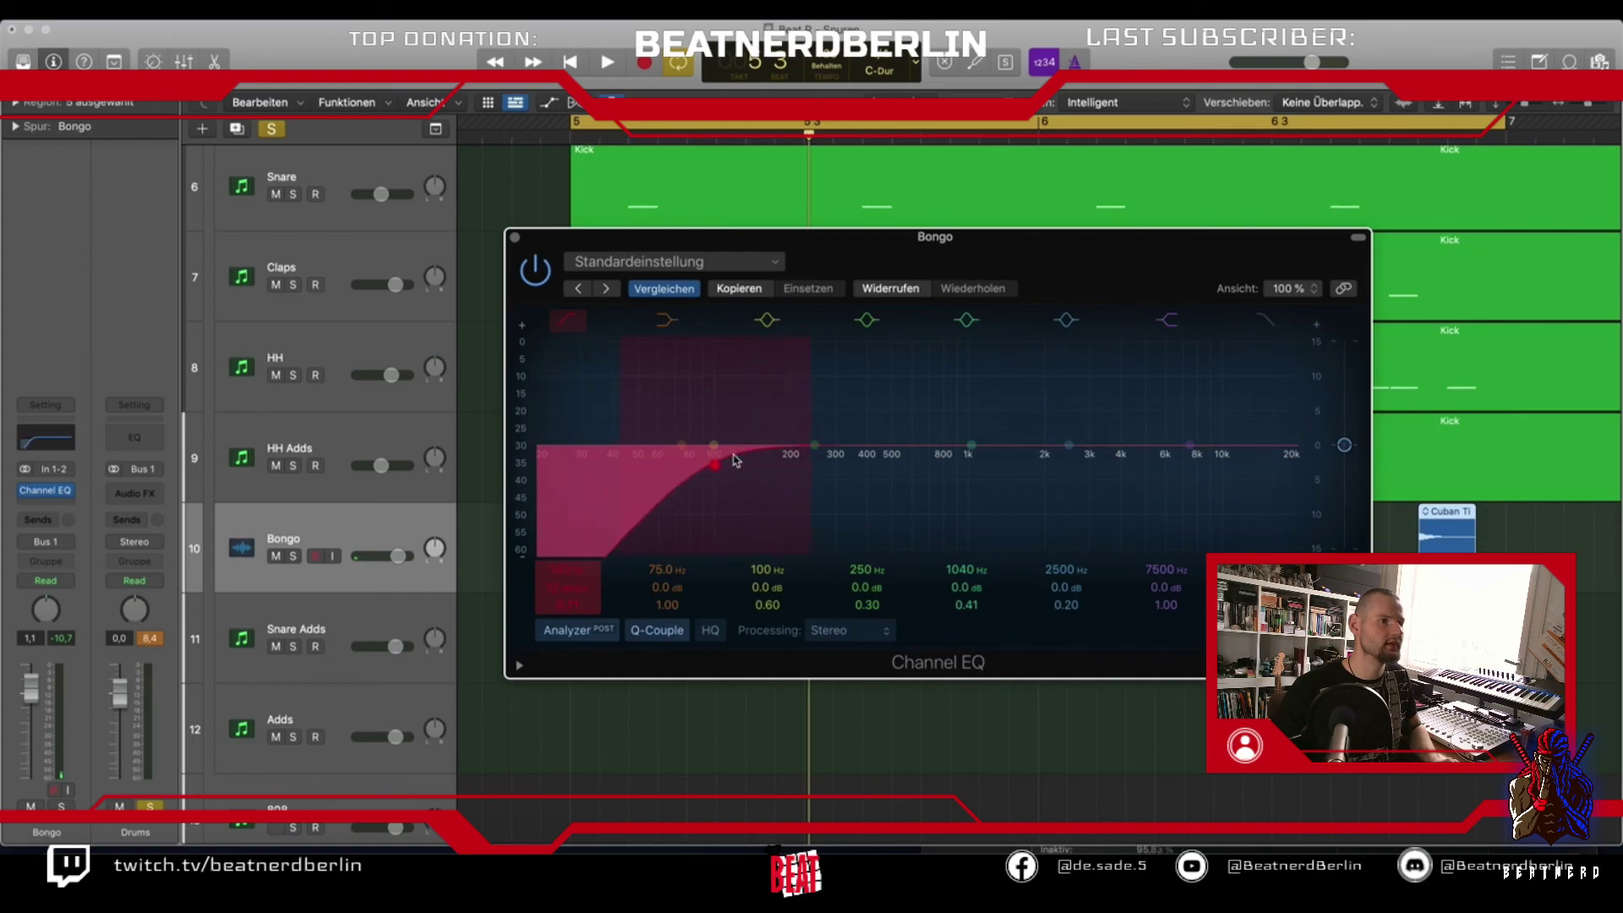
{"action": "left_click", "coordinate": [1266, 320]}
{"action": "left_click_drag", "start_coordinate": [1271, 417], "coordinate": [1110, 475]}
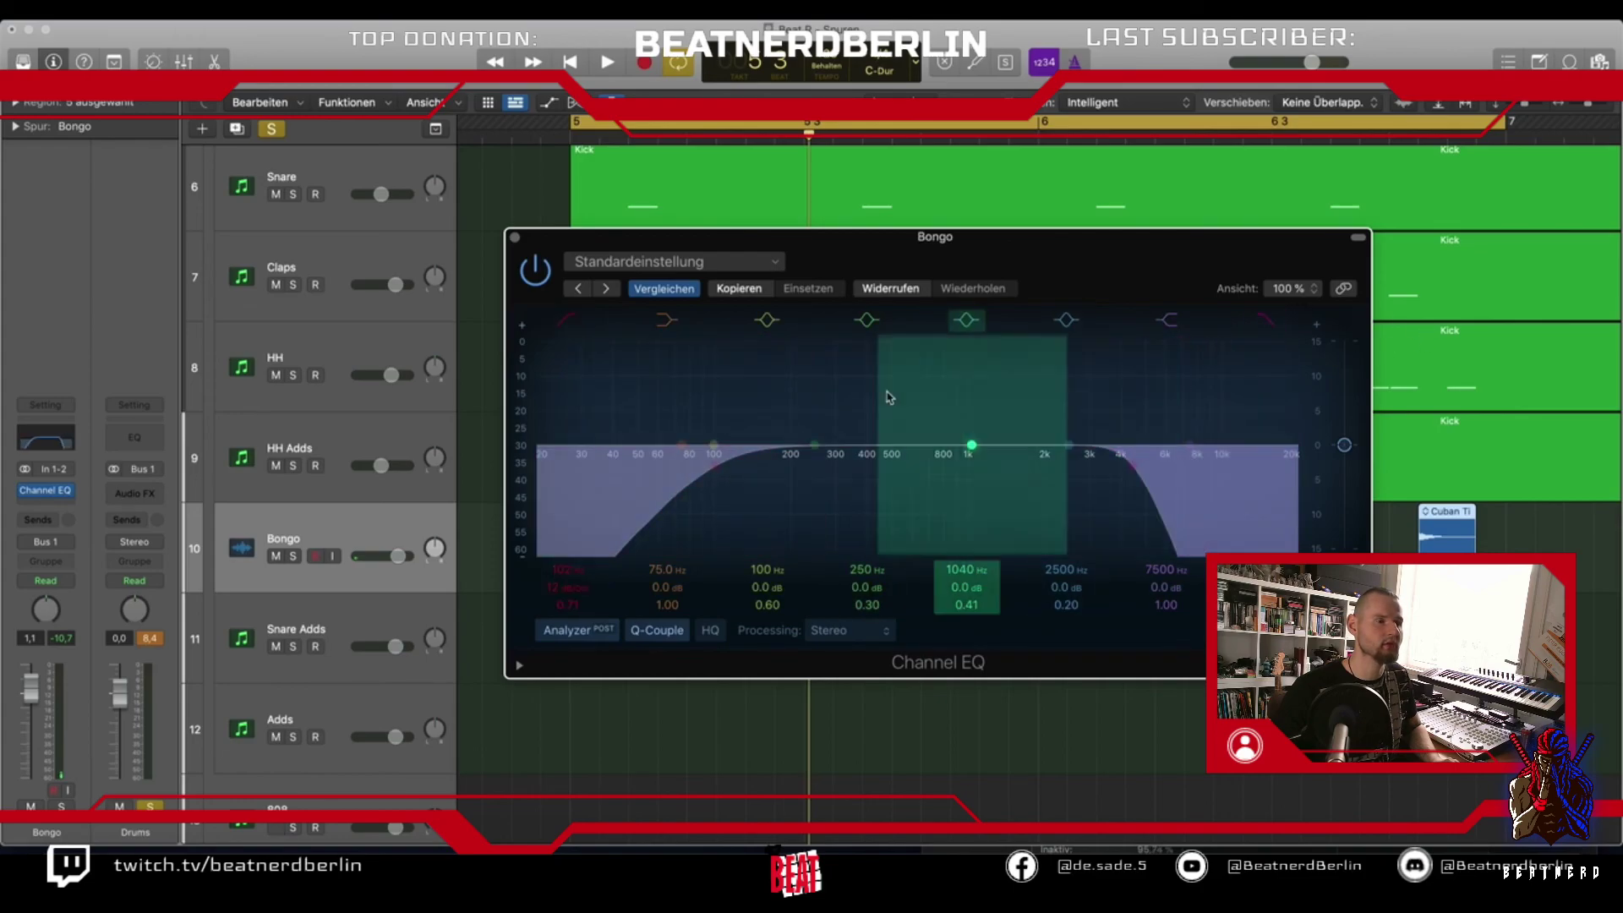
{"action": "left_click_drag", "start_coordinate": [972, 440], "coordinate": [934, 433]}
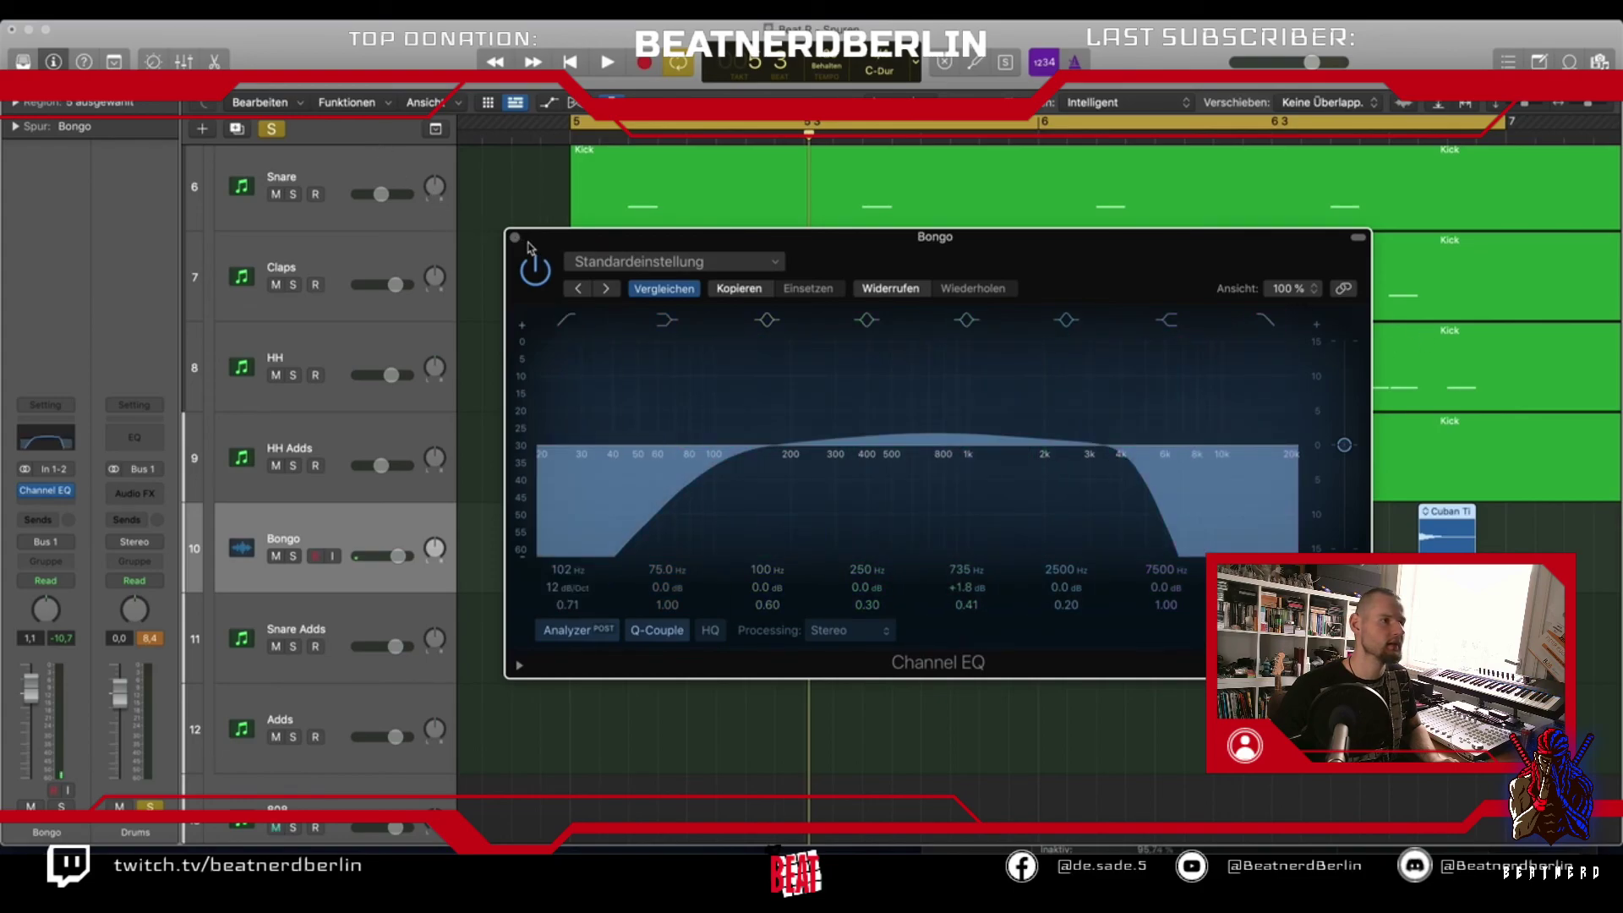
{"action": "left_click", "coordinate": [515, 238]}
Insert a stereo Stereo Delay with default settings on the Bongo track and audition the track soloed
{"action": "left_click", "coordinate": [28, 505]}
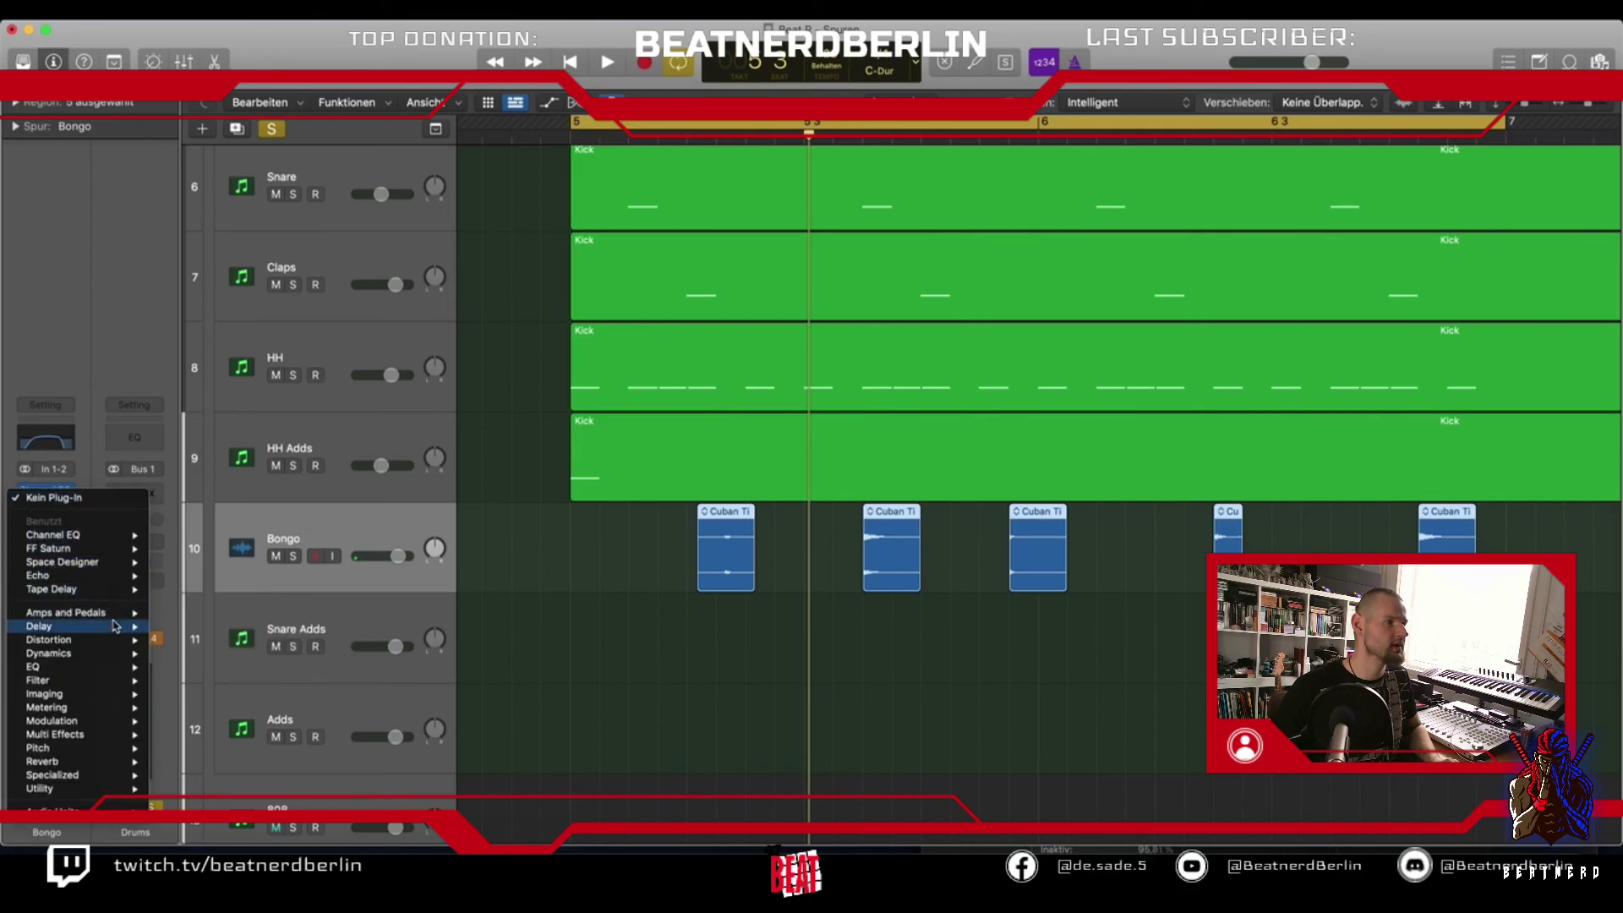
{"action": "mouse_move", "coordinate": [84, 626]}
{"action": "mouse_move", "coordinate": [211, 667]}
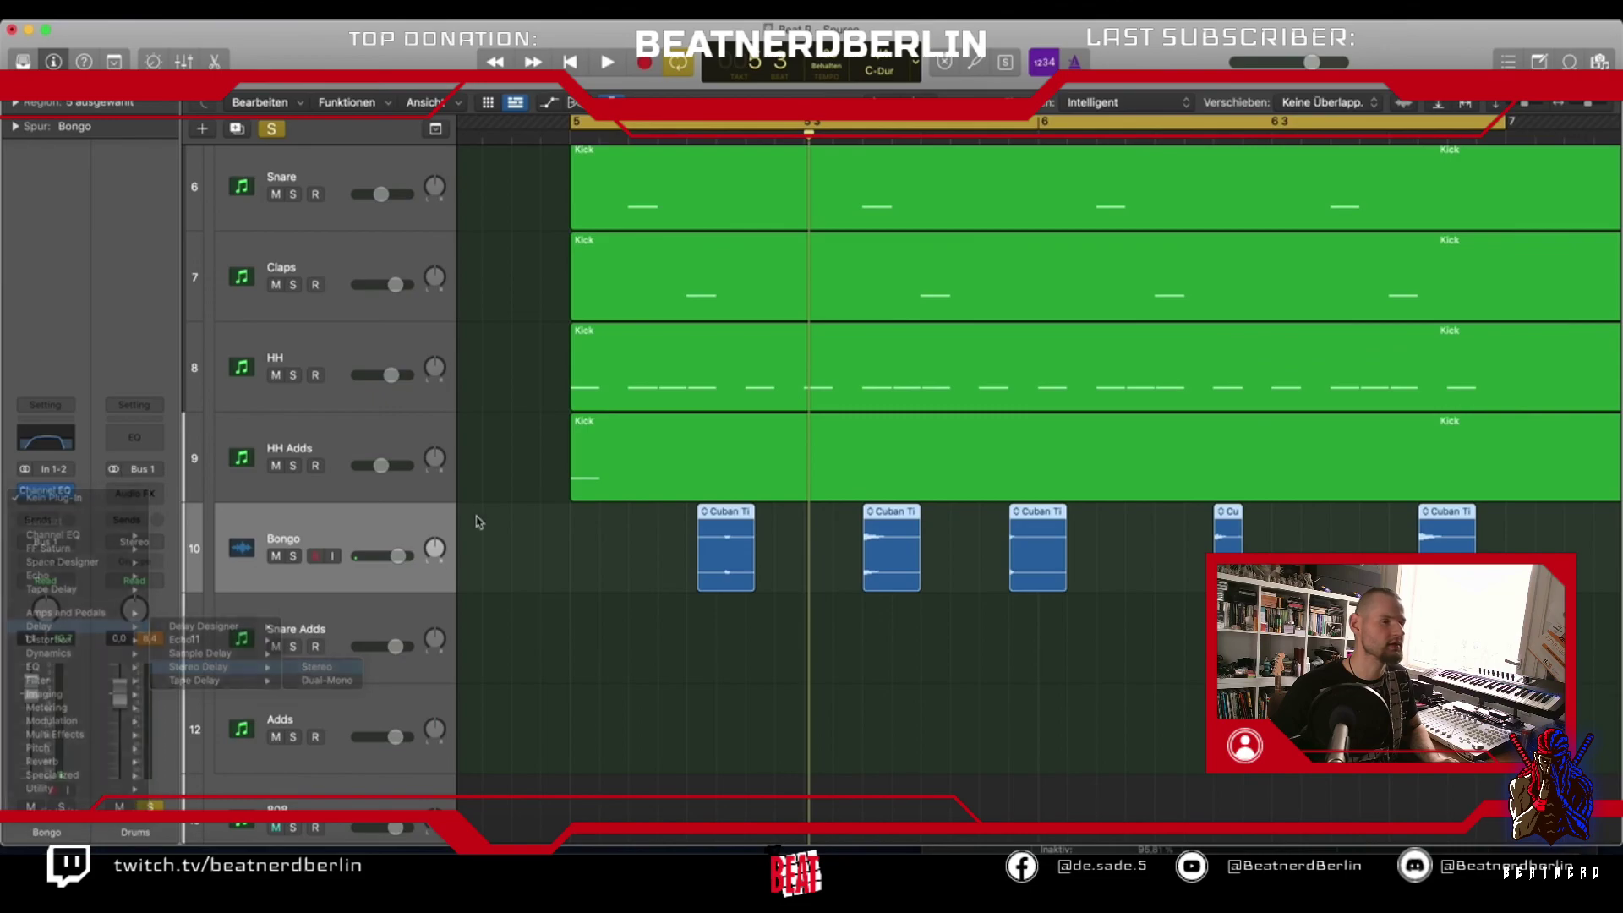
{"action": "left_click", "coordinate": [317, 668]}
{"action": "left_click", "coordinate": [294, 557]}
{"action": "key", "text": "space"}
{"action": "left_click_drag", "start_coordinate": [590, 231], "coordinate": [333, 246]}
{"action": "key", "text": "space"}
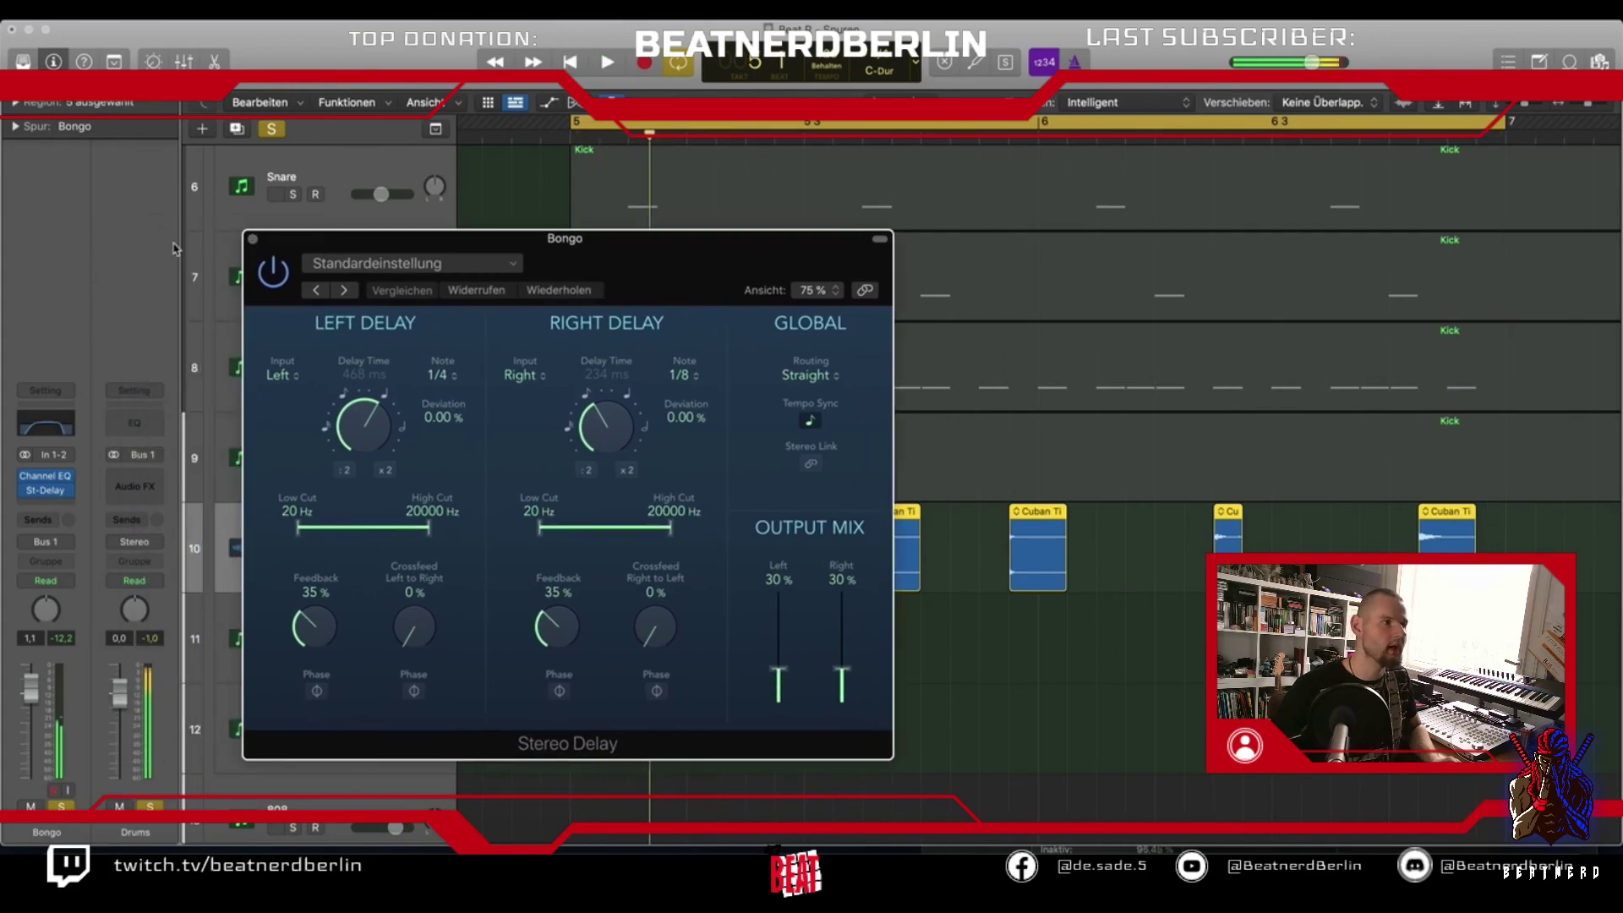
{"action": "left_click", "coordinate": [251, 239]}
Clear all track solos, mute the Beat_bip reference and start playing the full beat
{"action": "scroll", "coordinate": [541, 335], "scroll_direction": "up", "scroll_amount": 2}
{"action": "left_click", "coordinate": [271, 129]}
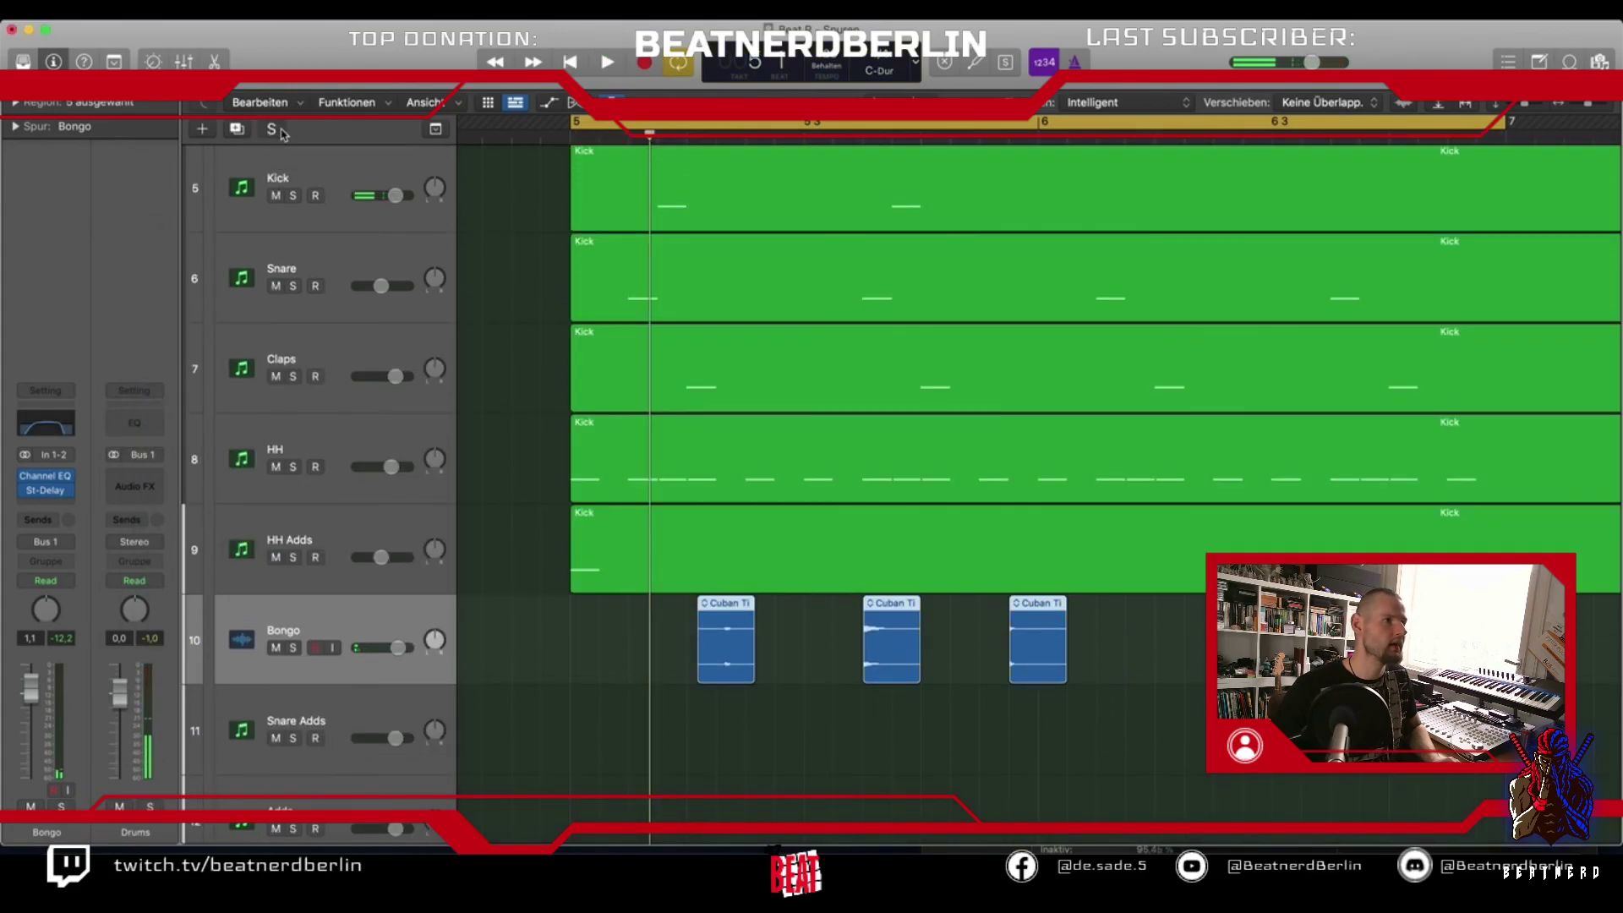
{"action": "scroll", "coordinate": [284, 208], "scroll_direction": "up", "scroll_amount": 5}
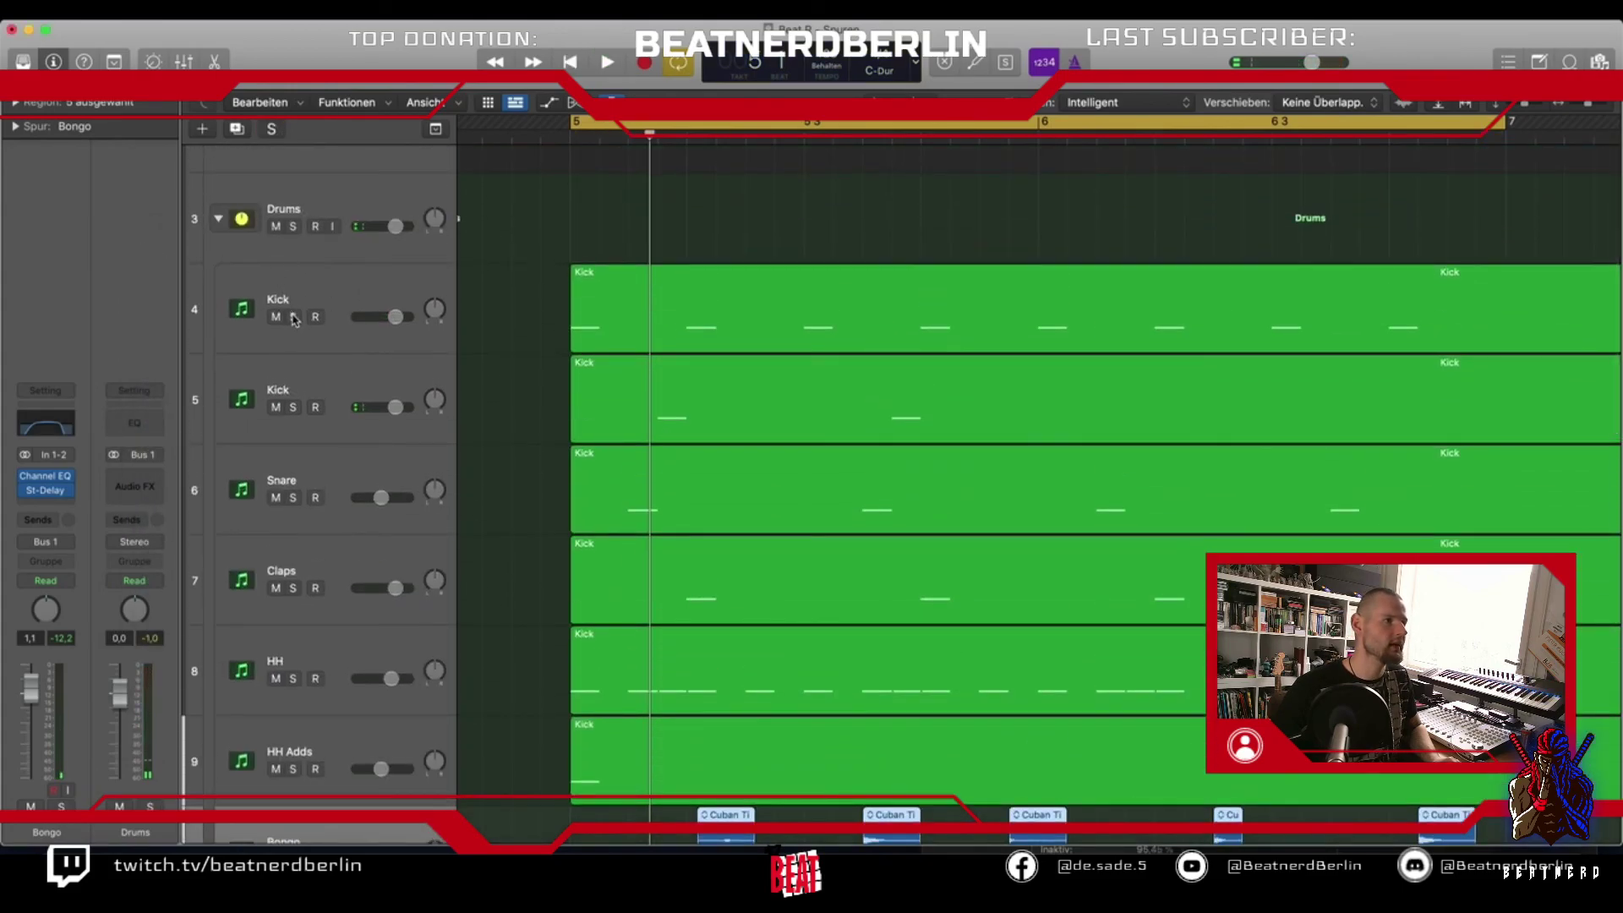
{"action": "scroll", "coordinate": [297, 225], "scroll_direction": "up", "scroll_amount": 3}
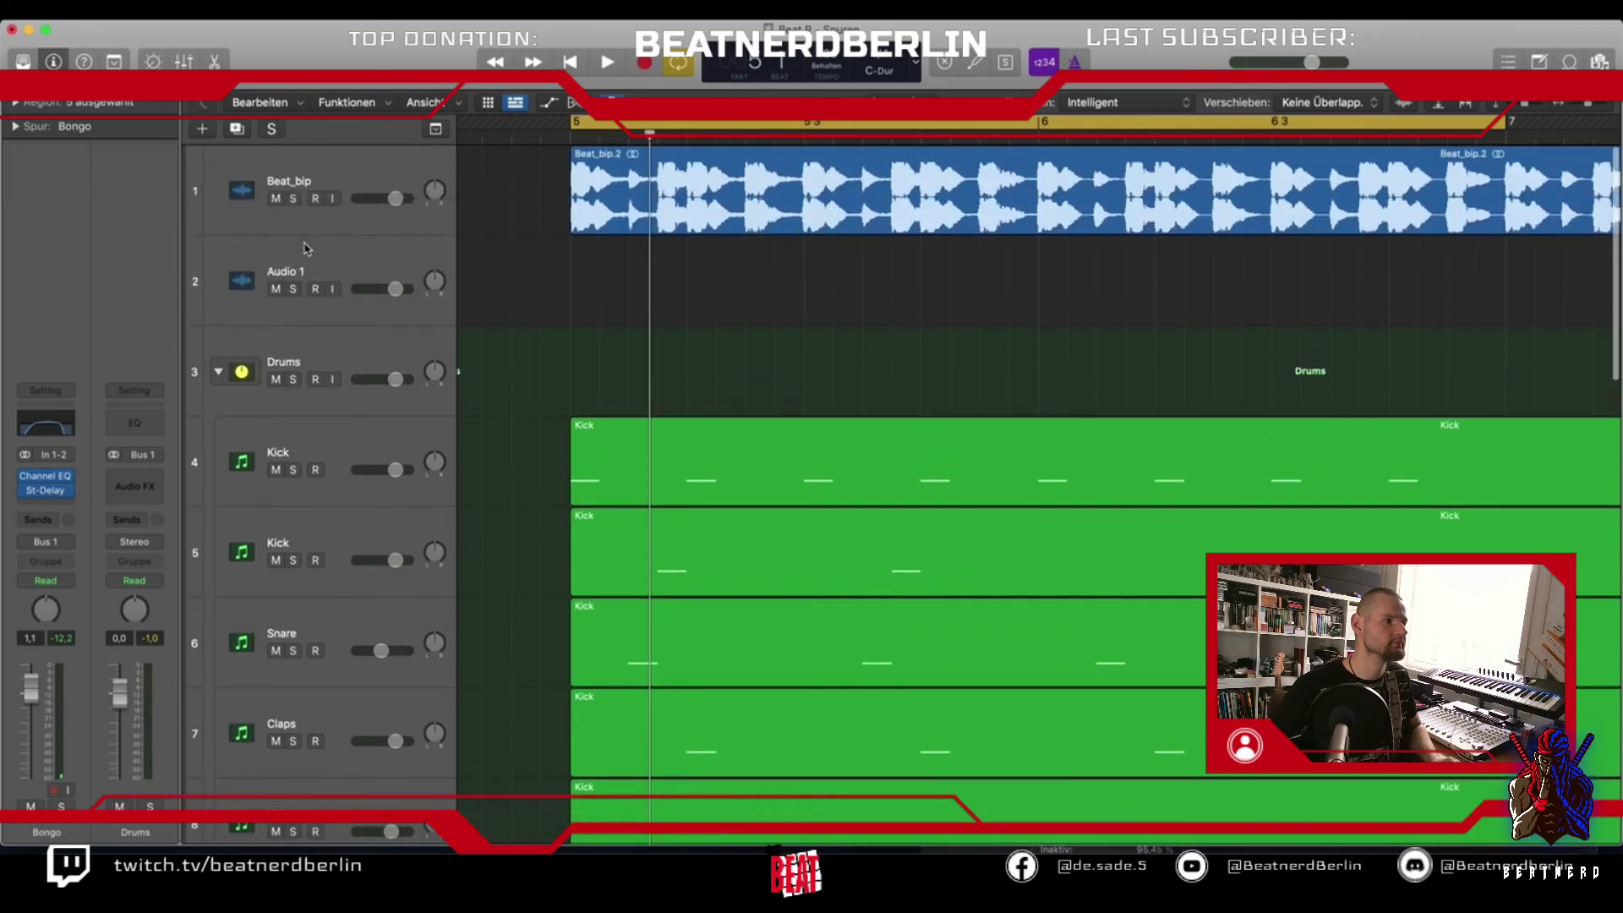
{"action": "left_click", "coordinate": [275, 198]}
{"action": "key", "text": "space"}
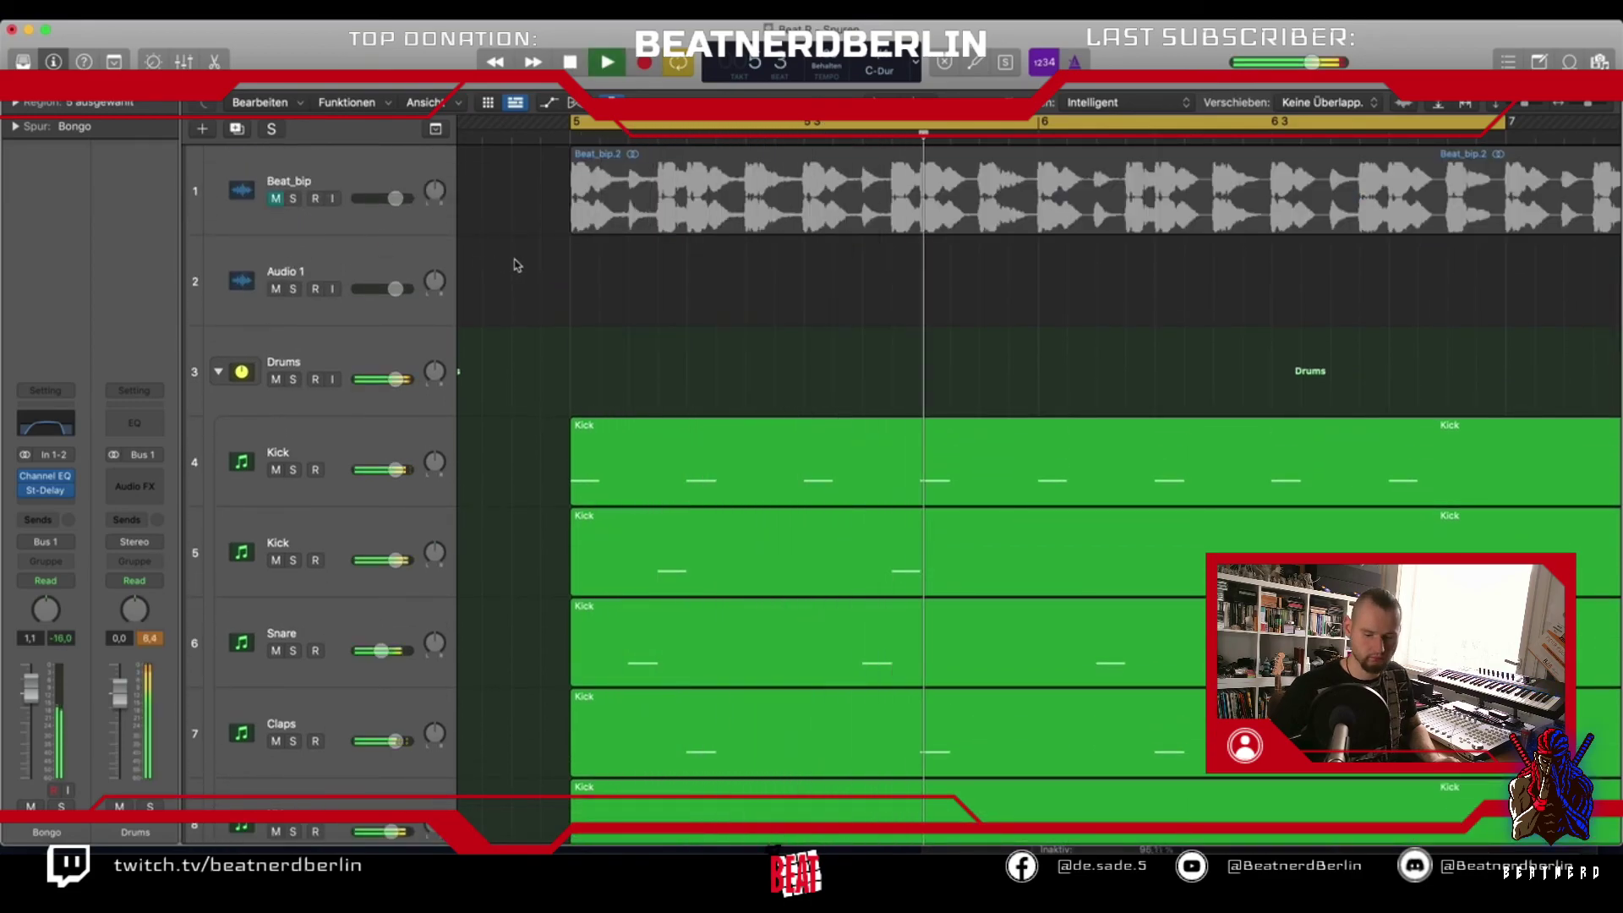
Set the Serum pluck track's volume to -4.2 dB while listening to the full beat
{"action": "scroll", "coordinate": [512, 262], "scroll_direction": "down", "scroll_amount": 3}
{"action": "scroll", "coordinate": [512, 265], "scroll_direction": "down", "scroll_amount": 5}
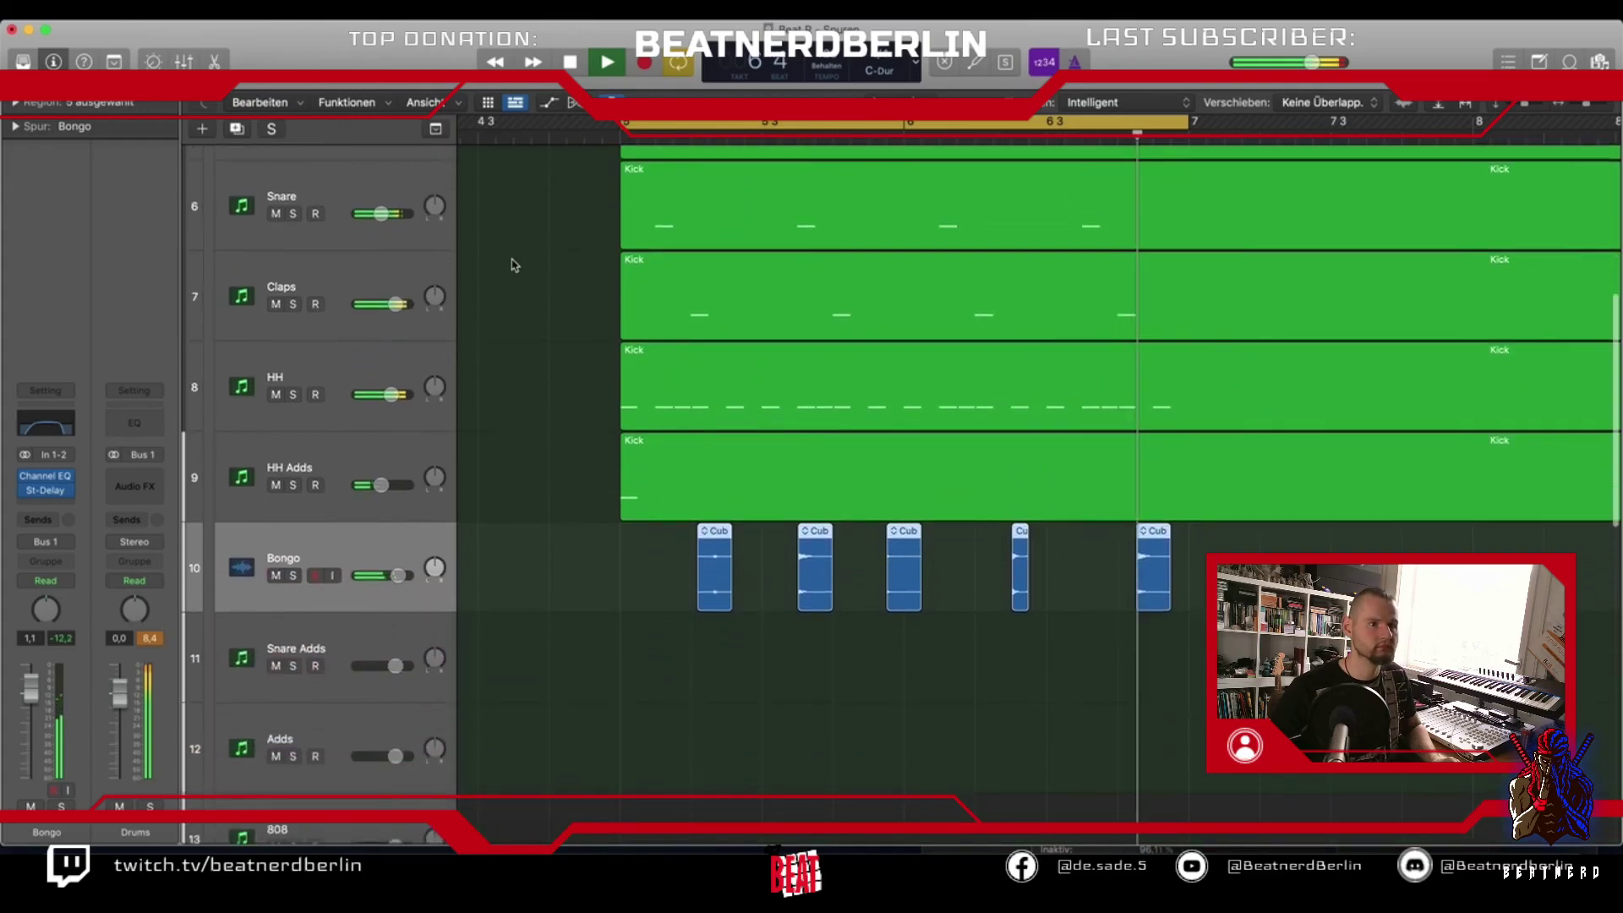
{"action": "scroll", "coordinate": [512, 264], "scroll_direction": "down", "scroll_amount": 5}
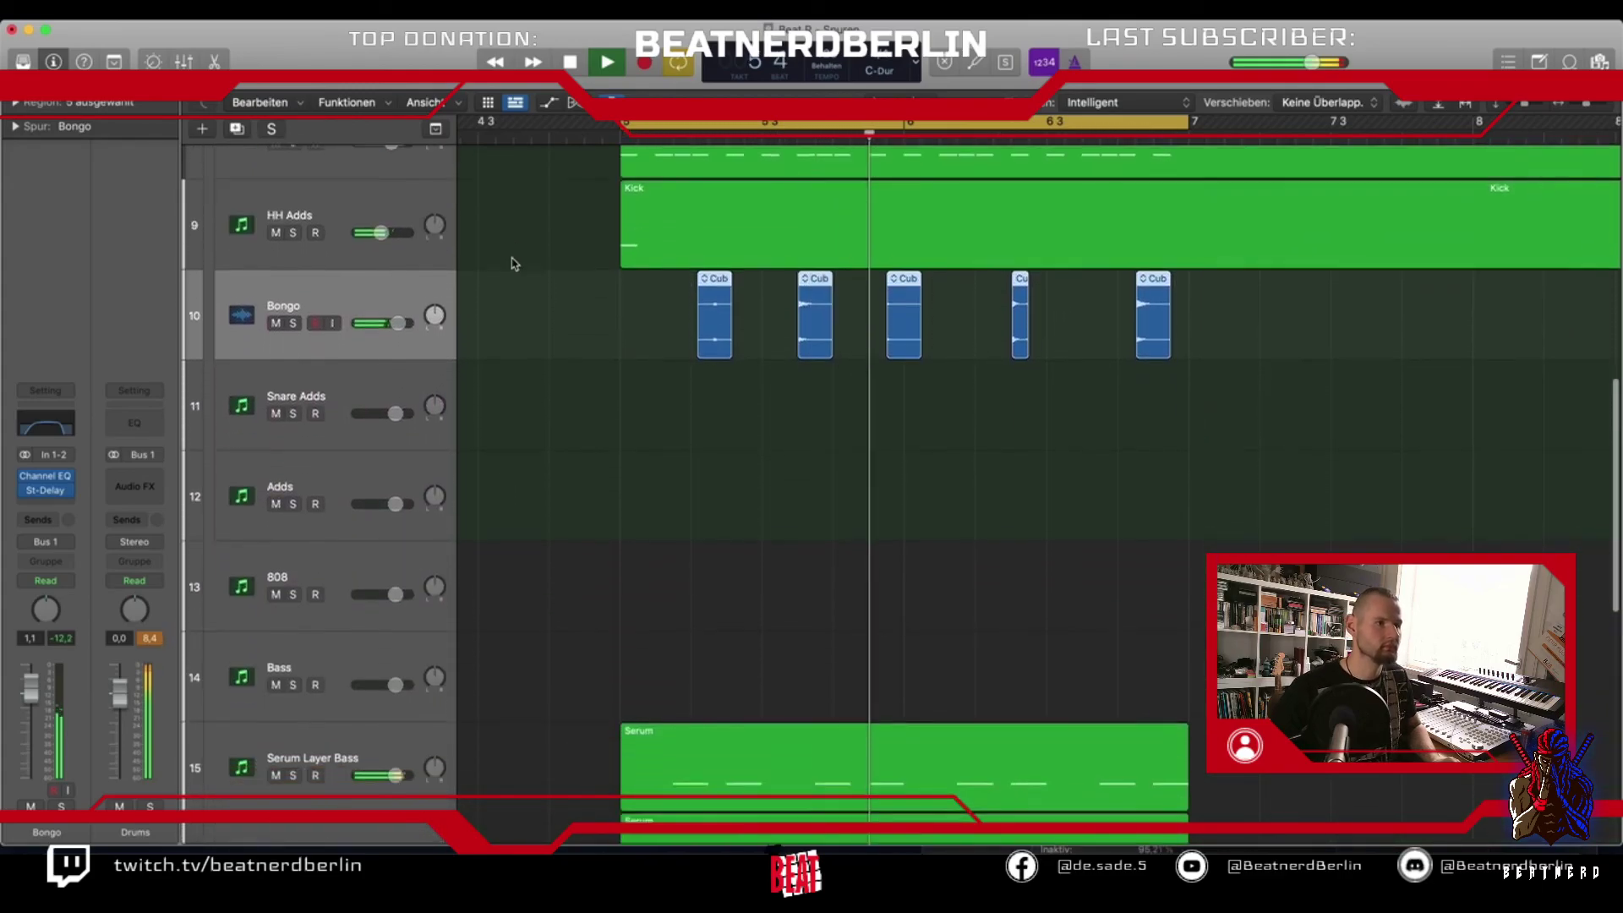
{"action": "scroll", "coordinate": [532, 550], "scroll_direction": "down", "scroll_amount": 2}
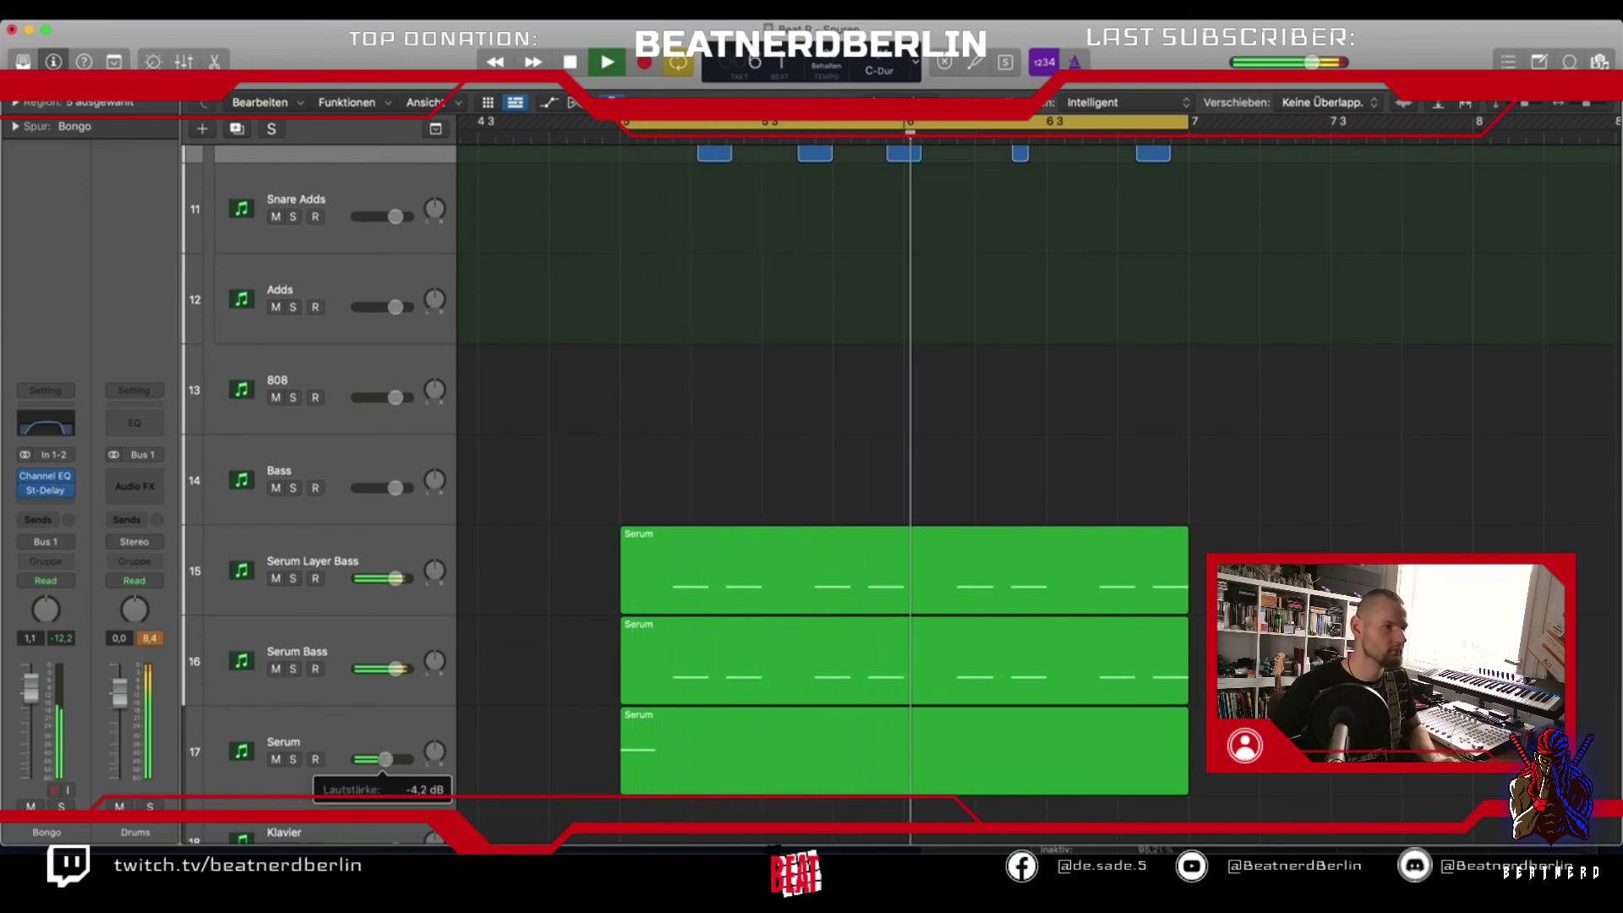
{"action": "scroll", "coordinate": [520, 495], "scroll_direction": "up", "scroll_amount": 4}
{"action": "scroll", "coordinate": [518, 491], "scroll_direction": "up", "scroll_amount": 5}
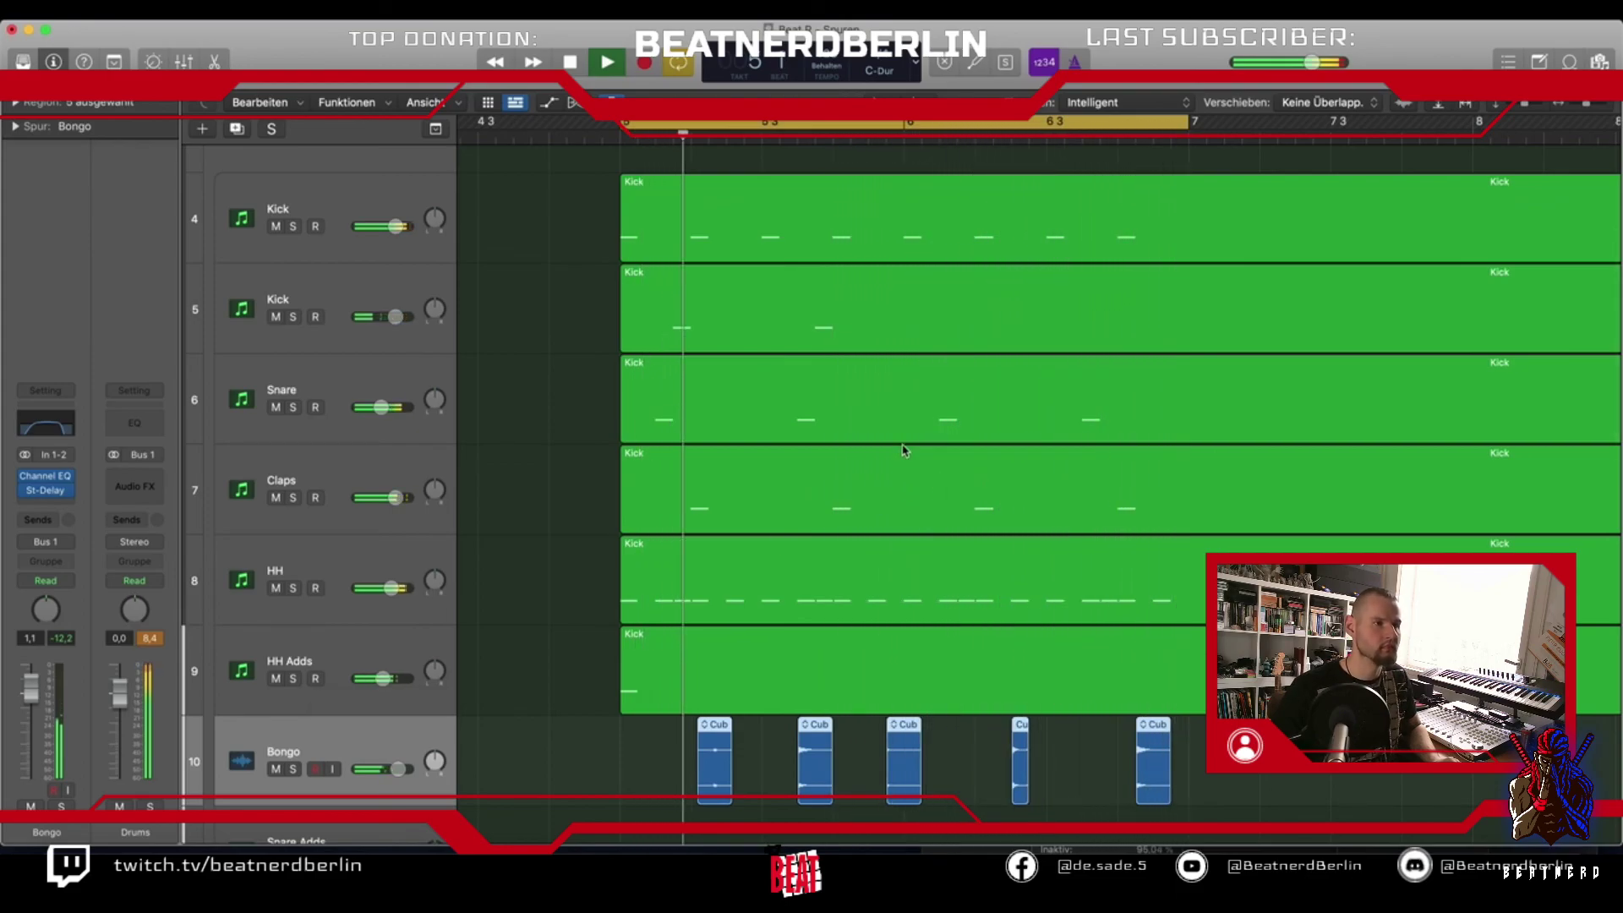
{"action": "key", "text": "space"}
Unmute and solo the Beat_bip reference track and listen to its opening bar several times
{"action": "scroll", "coordinate": [902, 423], "scroll_direction": "up", "scroll_amount": 4}
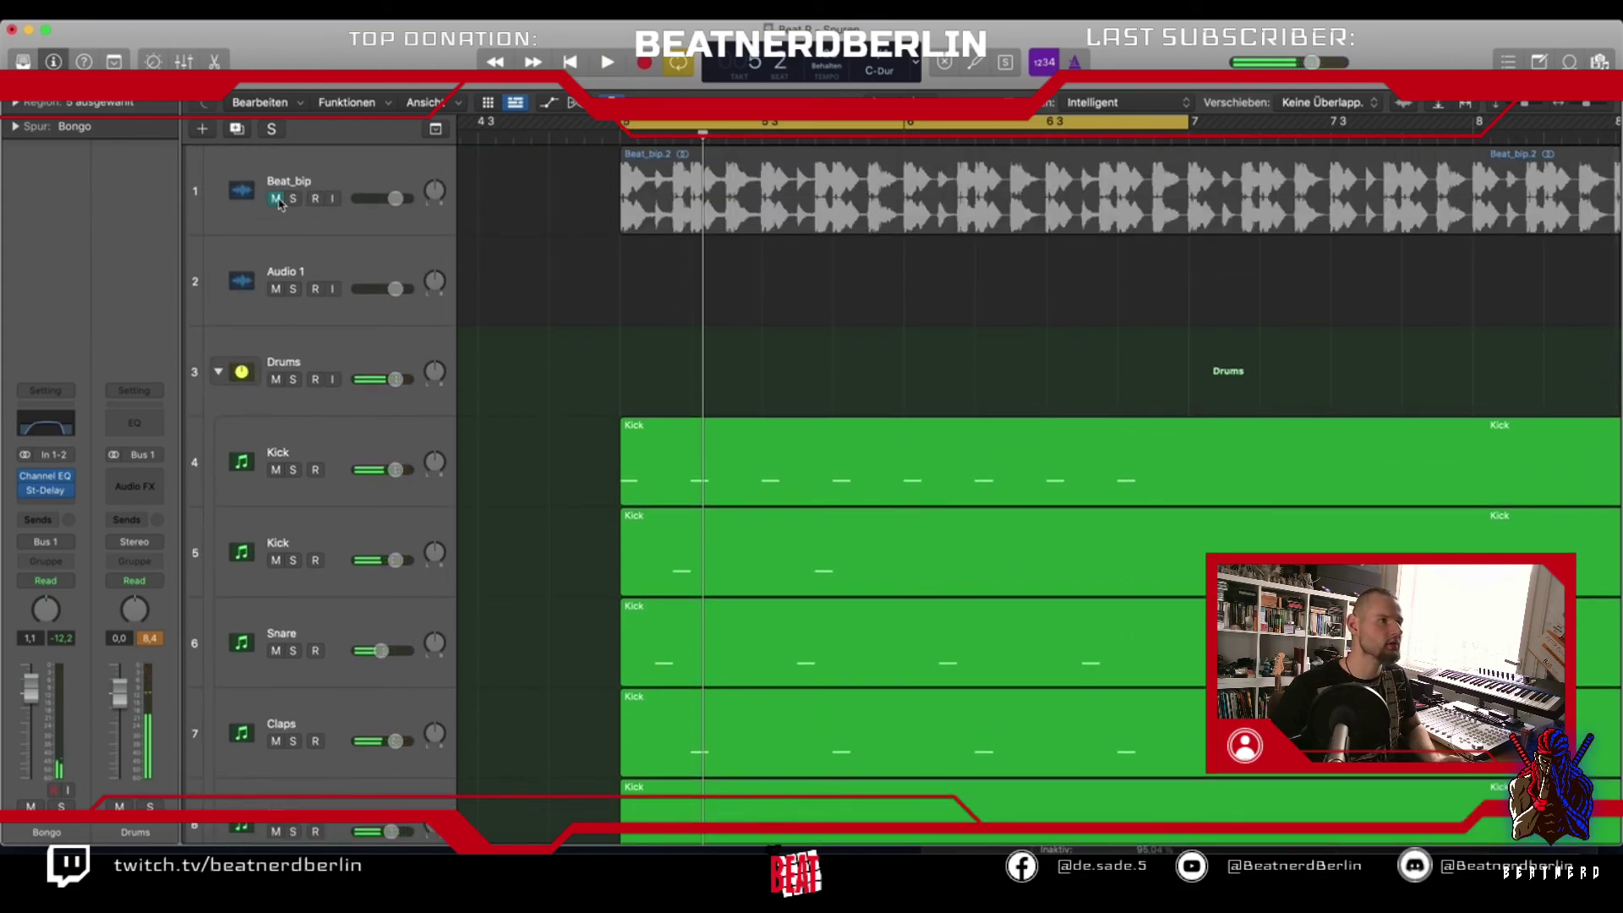
{"action": "left_click", "coordinate": [275, 198]}
{"action": "left_click", "coordinate": [293, 198]}
{"action": "key", "text": "space"}
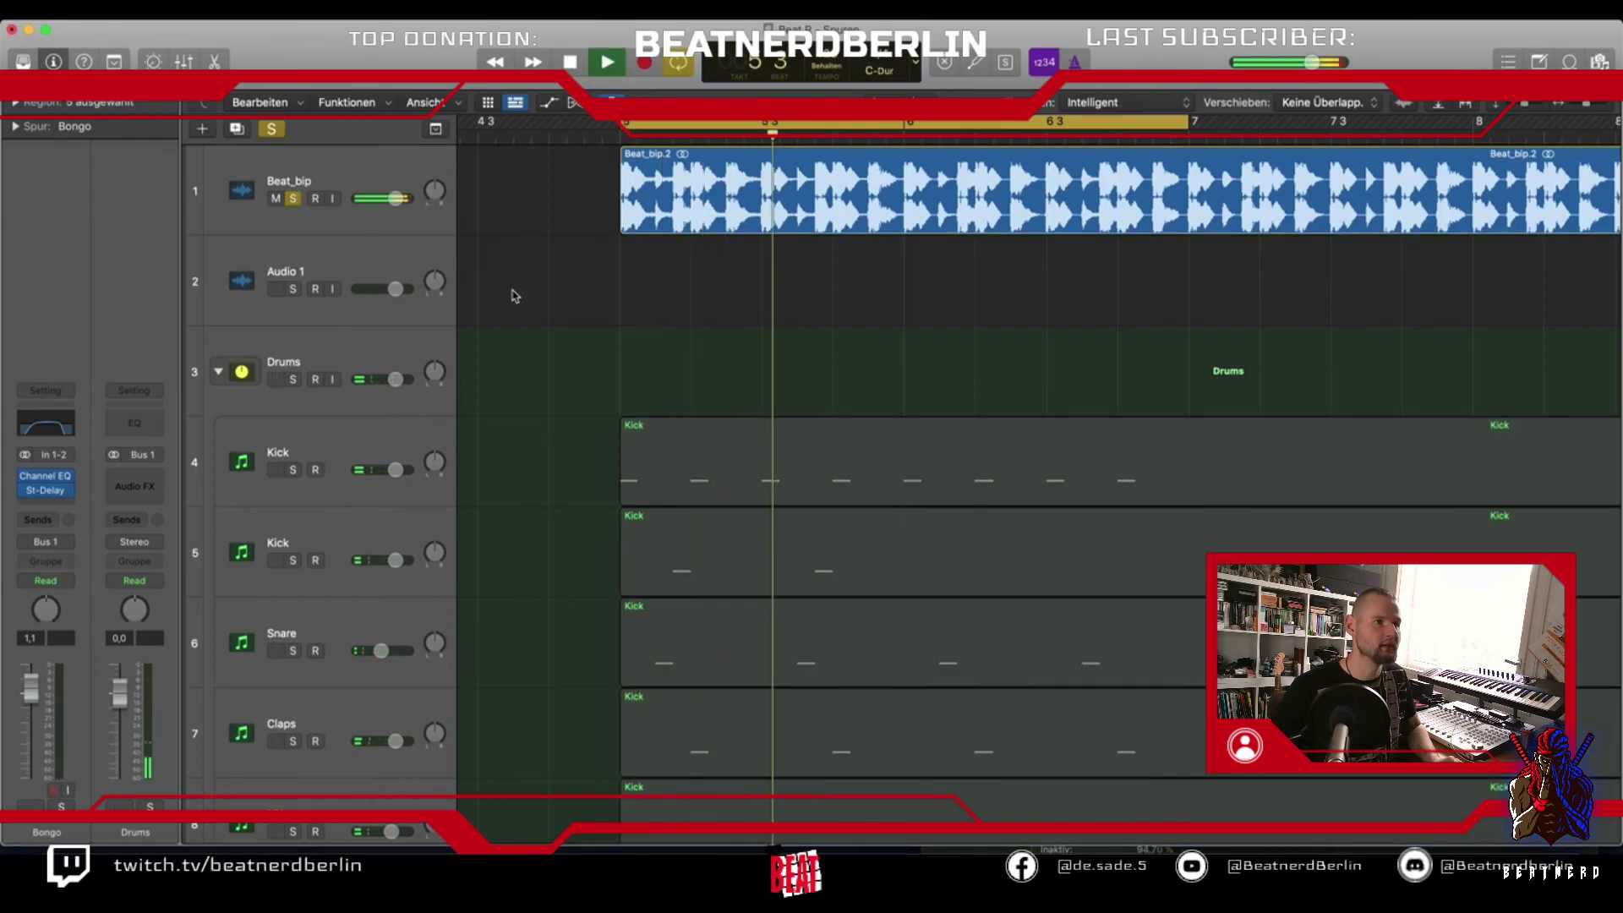
{"action": "key", "text": "space"}
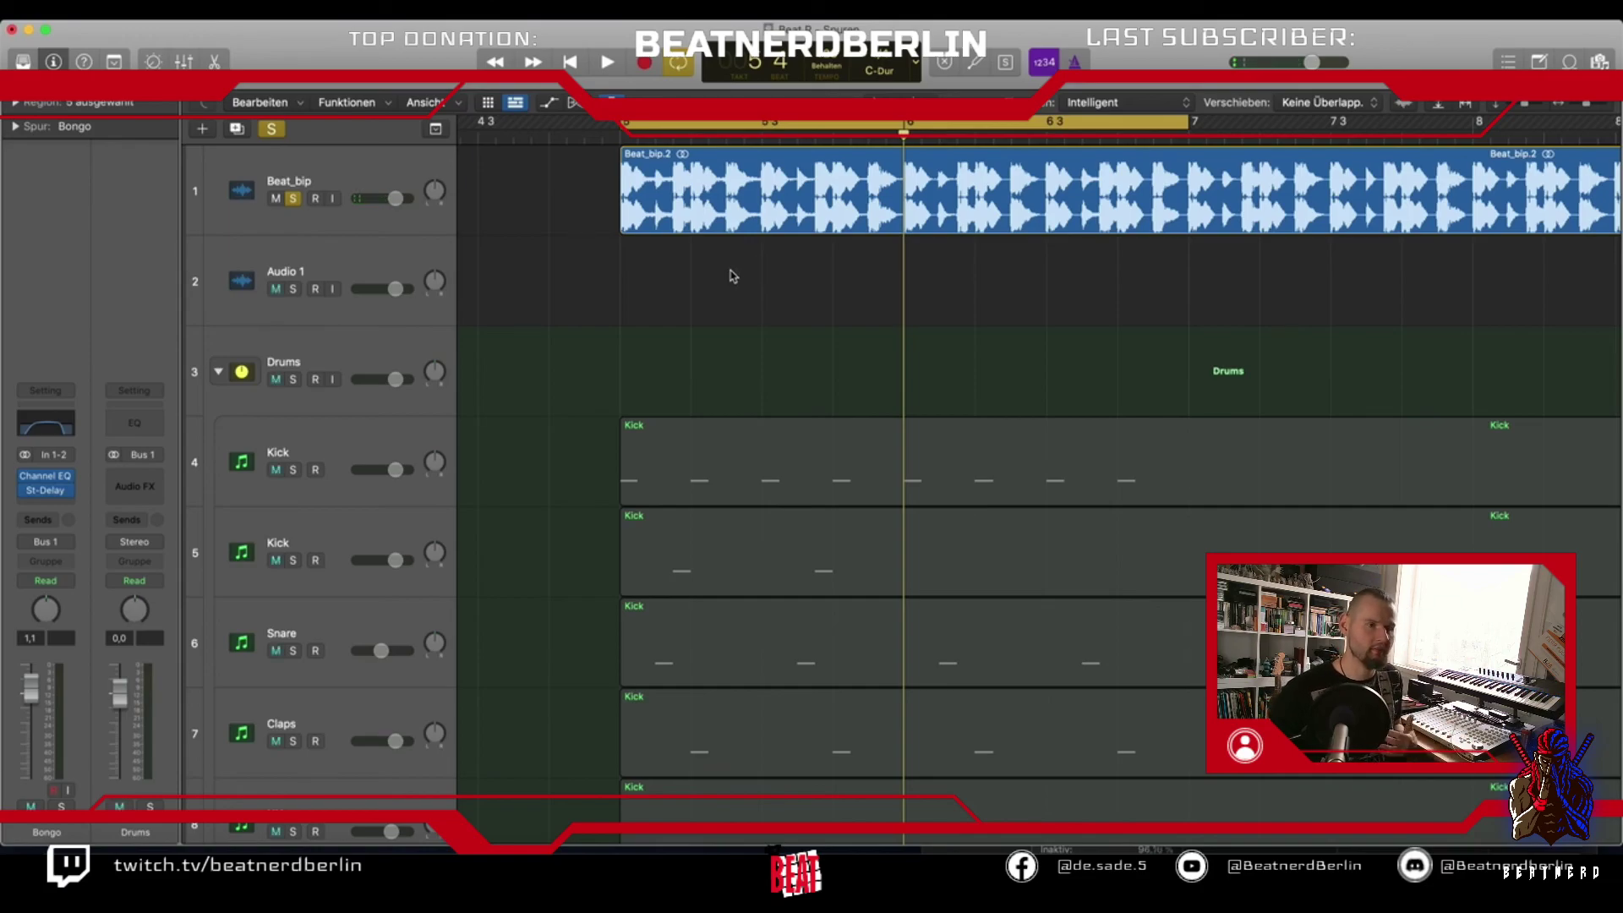
{"action": "key", "text": "space"}
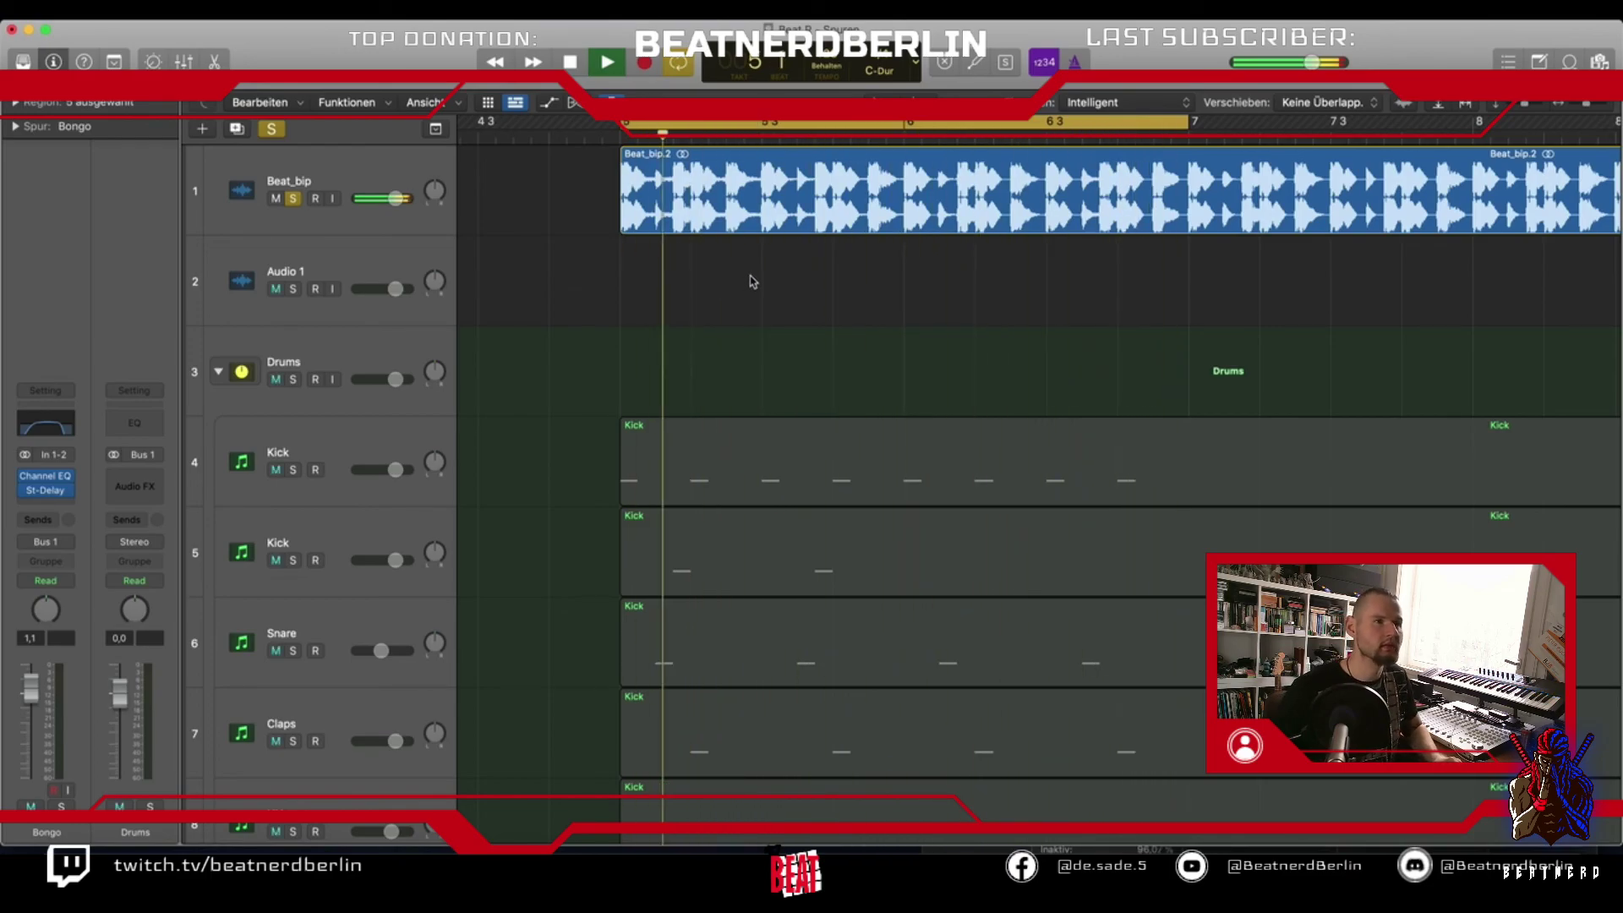
{"action": "key", "text": "space"}
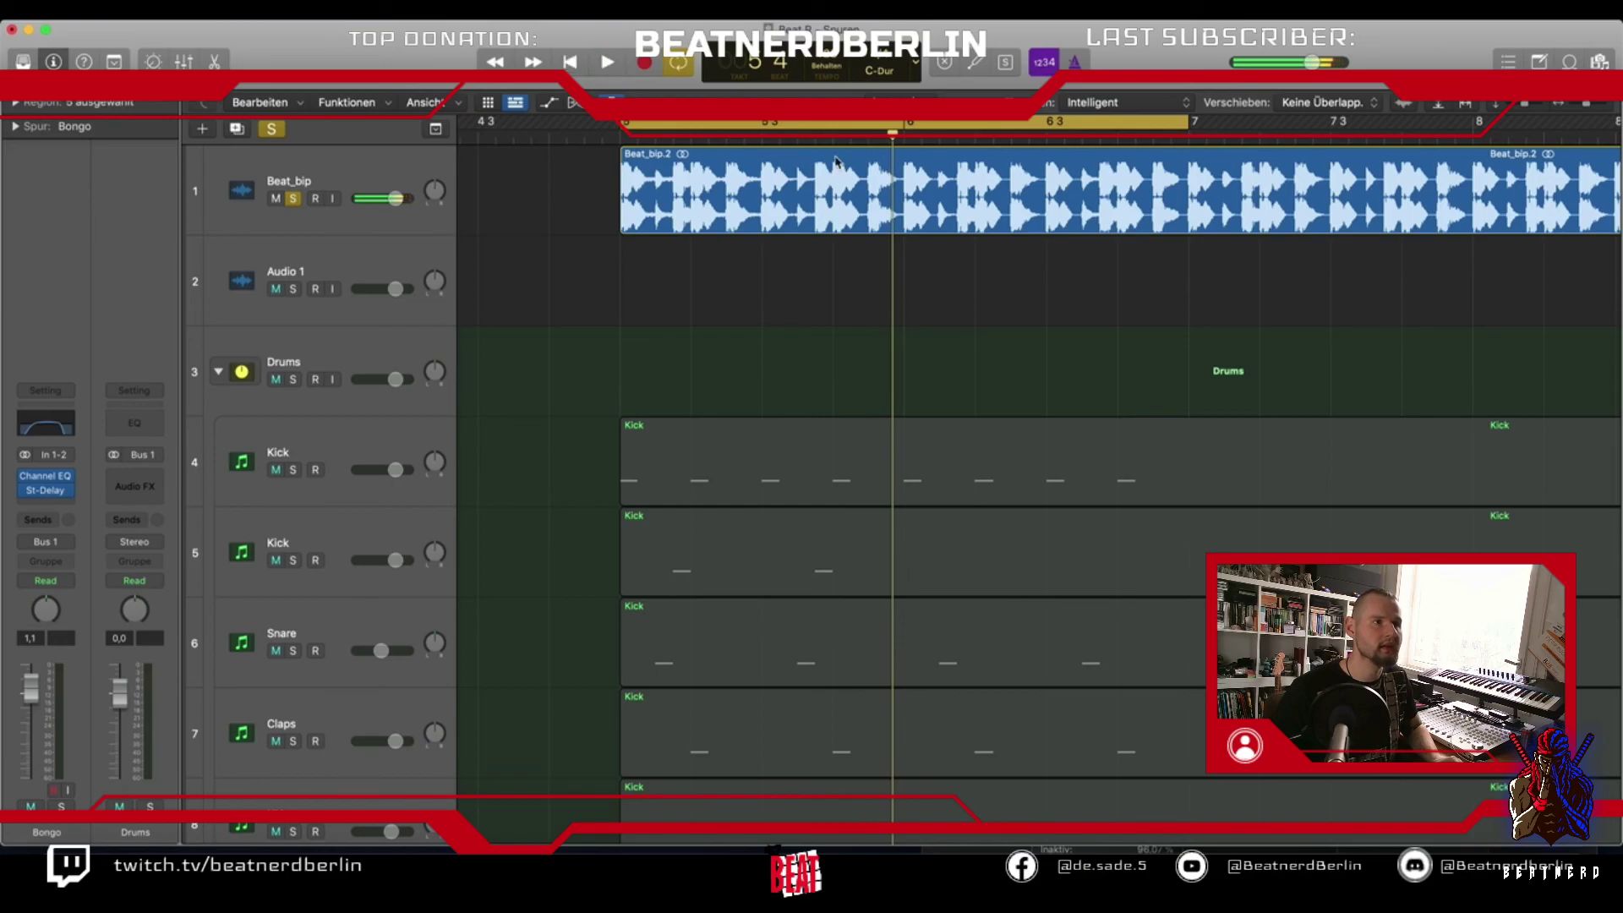
{"action": "key", "text": "space"}
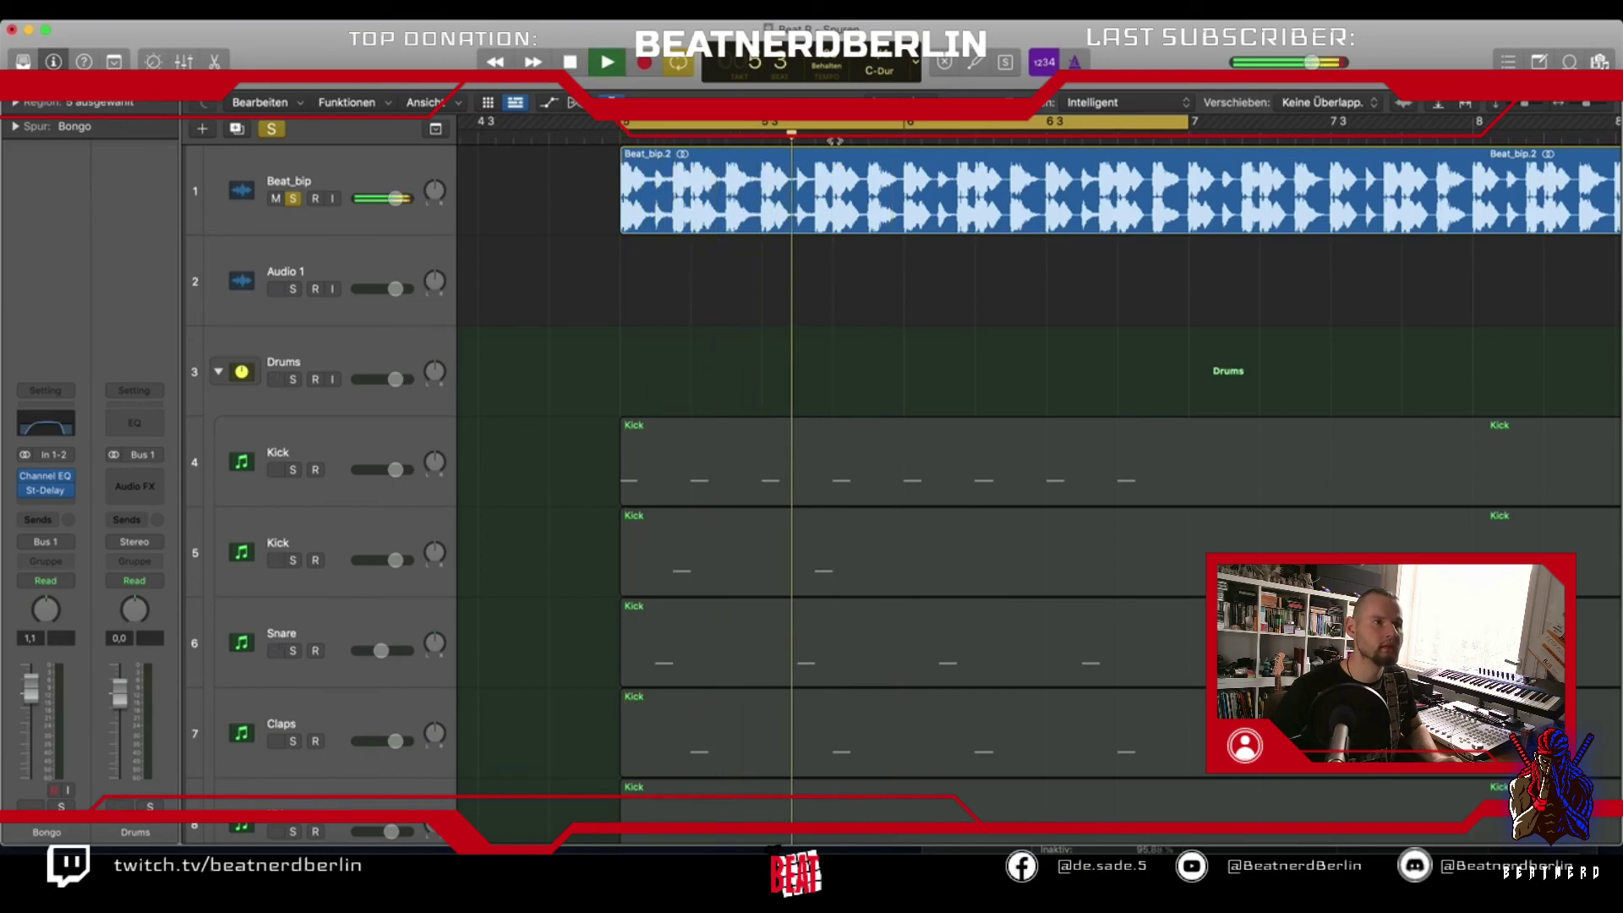
{"action": "key", "text": "space"}
Set the cycle range to the last beat of bar 5 and bring the Serum and Klavier tracks into view
{"action": "scroll", "coordinate": [807, 220], "scroll_direction": "down", "scroll_amount": 8}
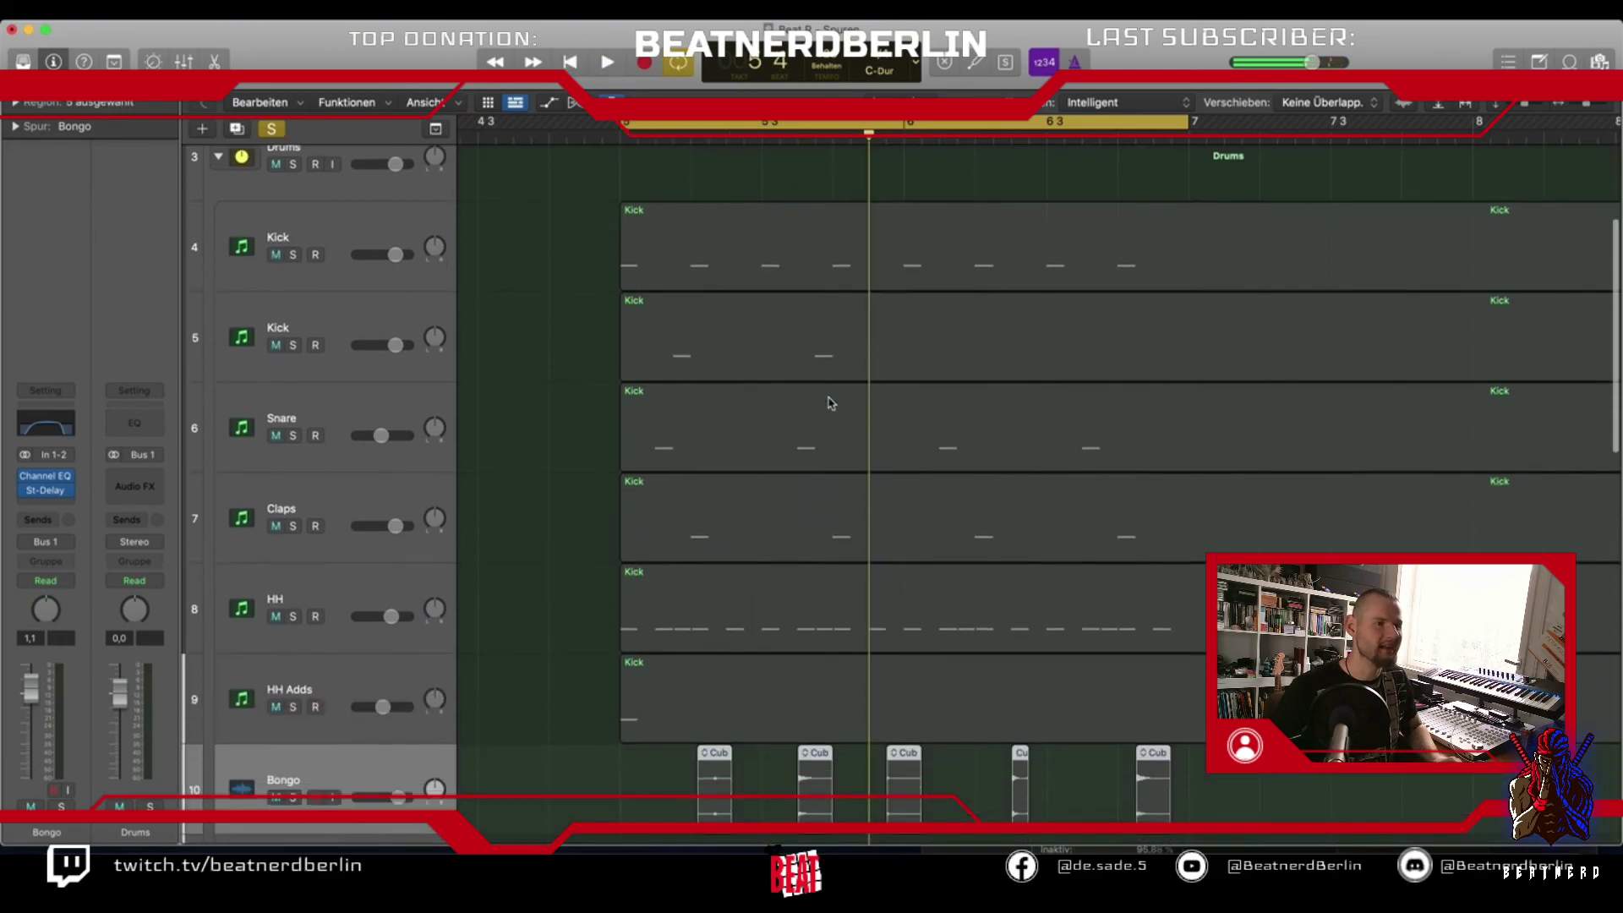
{"action": "scroll", "coordinate": [536, 532], "scroll_direction": "down", "scroll_amount": 8}
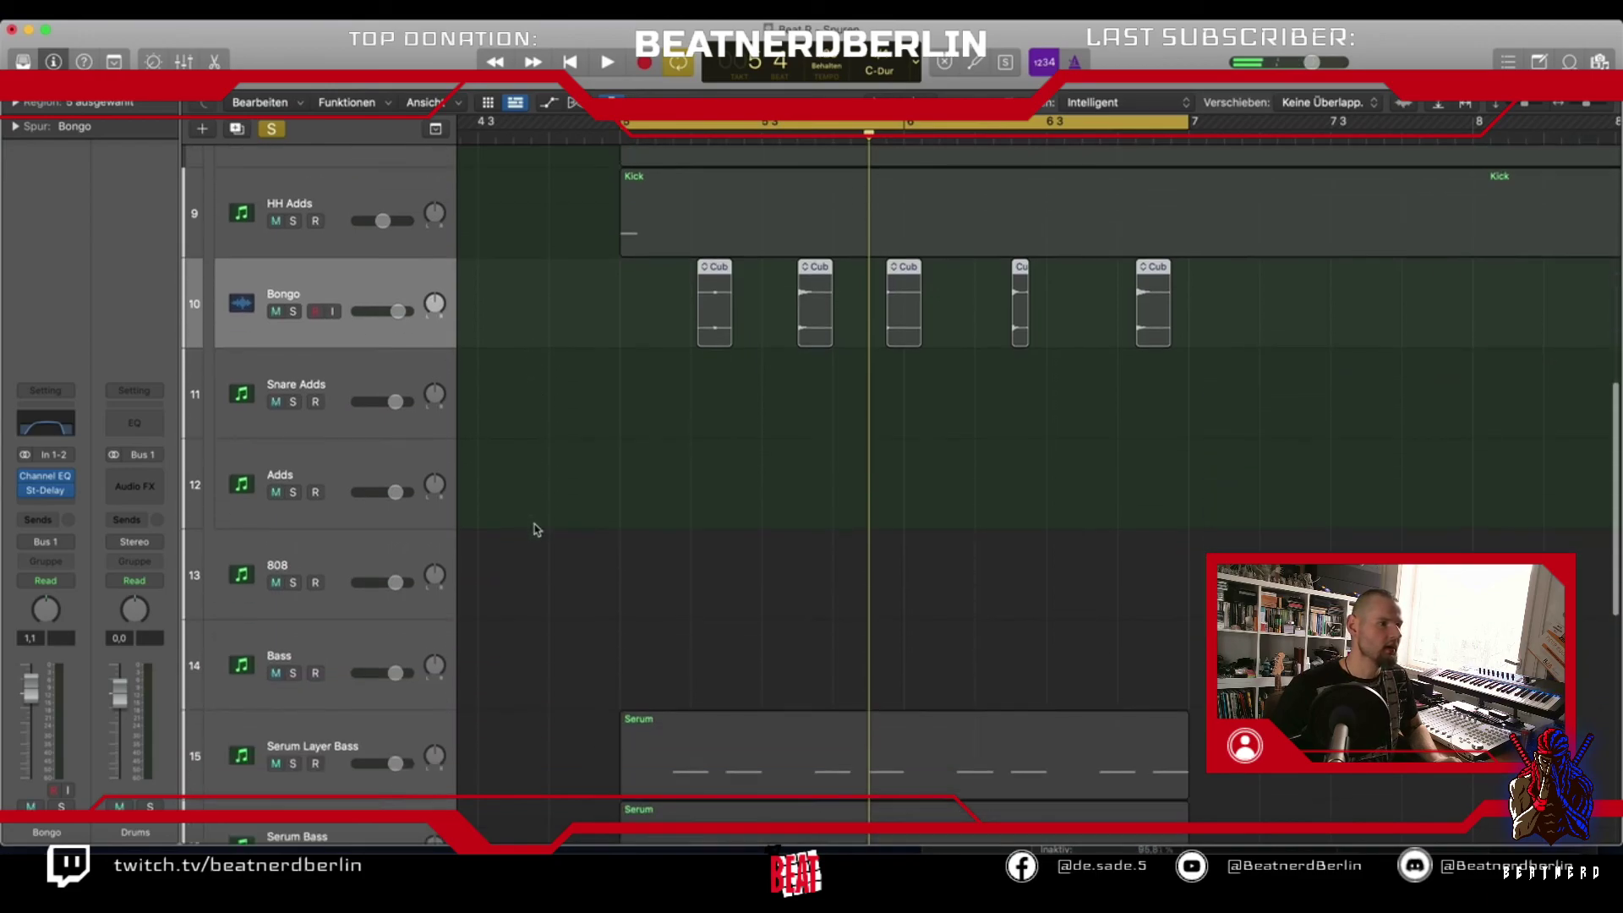
{"action": "left_click_drag", "start_coordinate": [889, 123], "coordinate": [836, 127]}
{"action": "scroll", "coordinate": [445, 671], "scroll_direction": "down", "scroll_amount": 3}
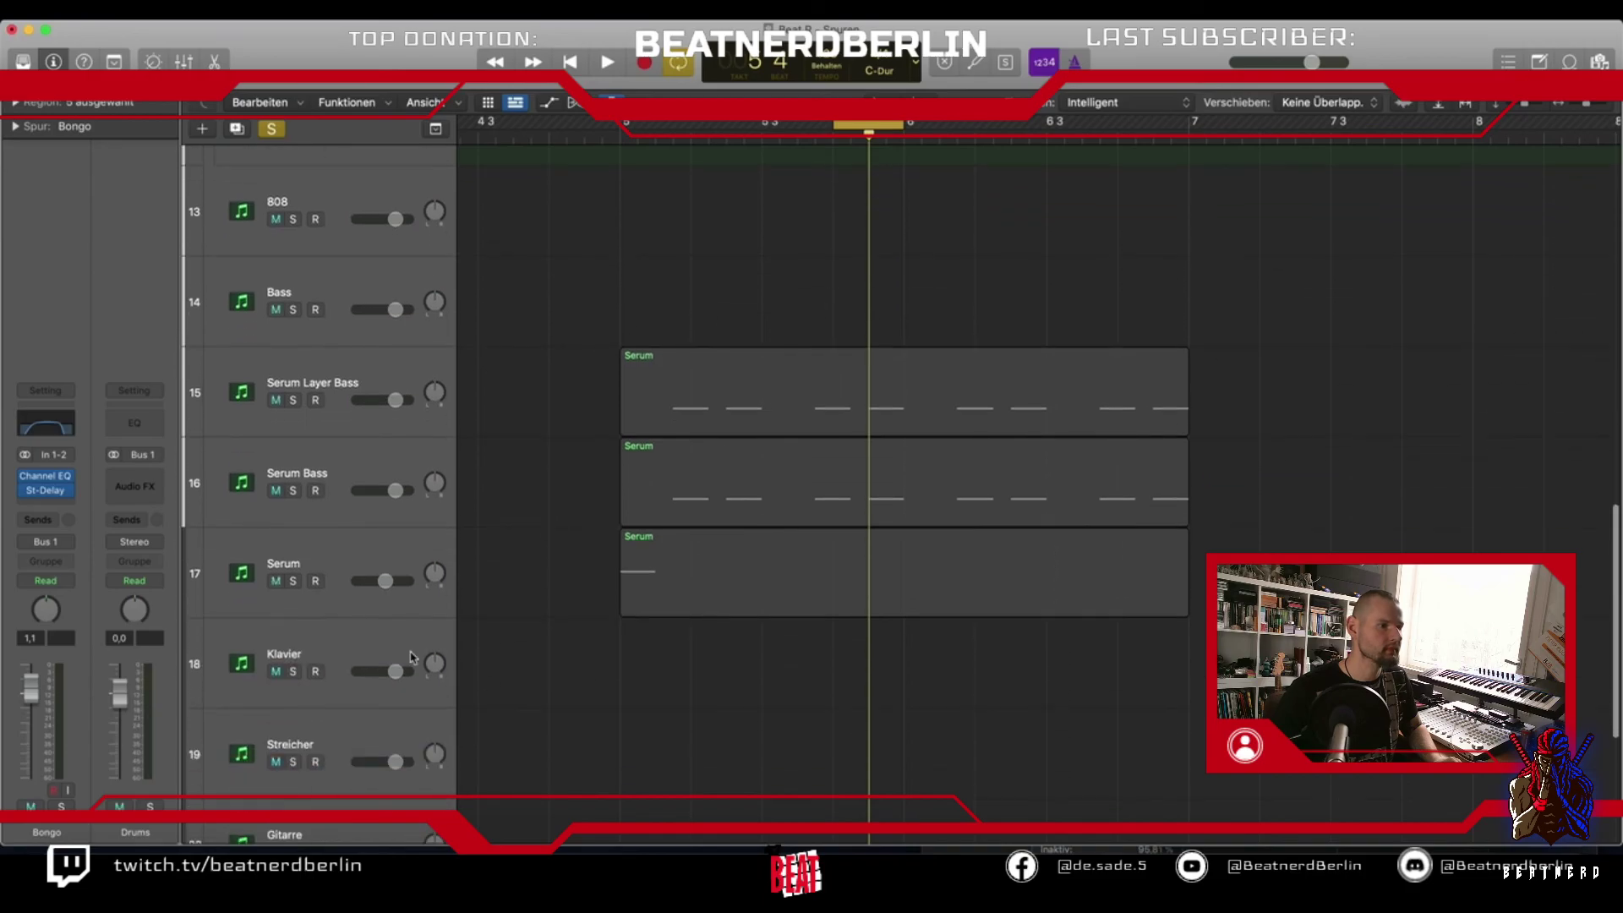
Duplicate the Serum pluck track with its settings and copy its region onto the new track 18
{"action": "left_click", "coordinate": [271, 545]}
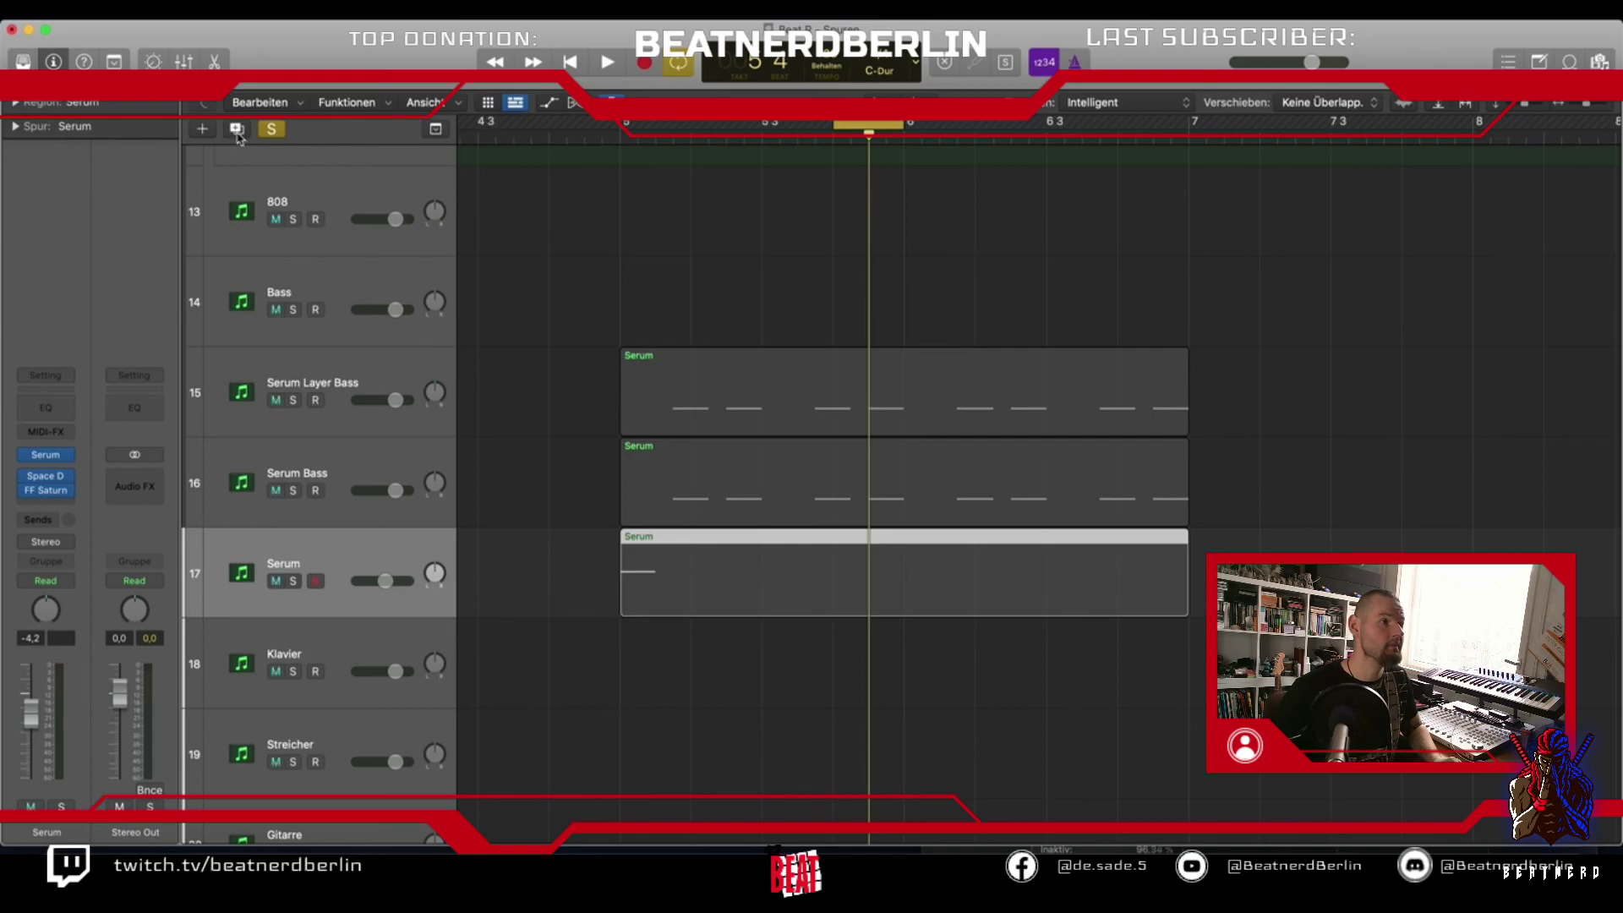
{"action": "left_click", "coordinate": [238, 131]}
{"action": "scroll", "coordinate": [753, 623], "scroll_direction": "down", "scroll_amount": 1}
{"action": "left_click_drag", "start_coordinate": [685, 556], "coordinate": [695, 639]}
Move the copied region's note into the last beat of bar 5, audition it soloed and lower it by over an octave
{"action": "double_click", "coordinate": [695, 630]}
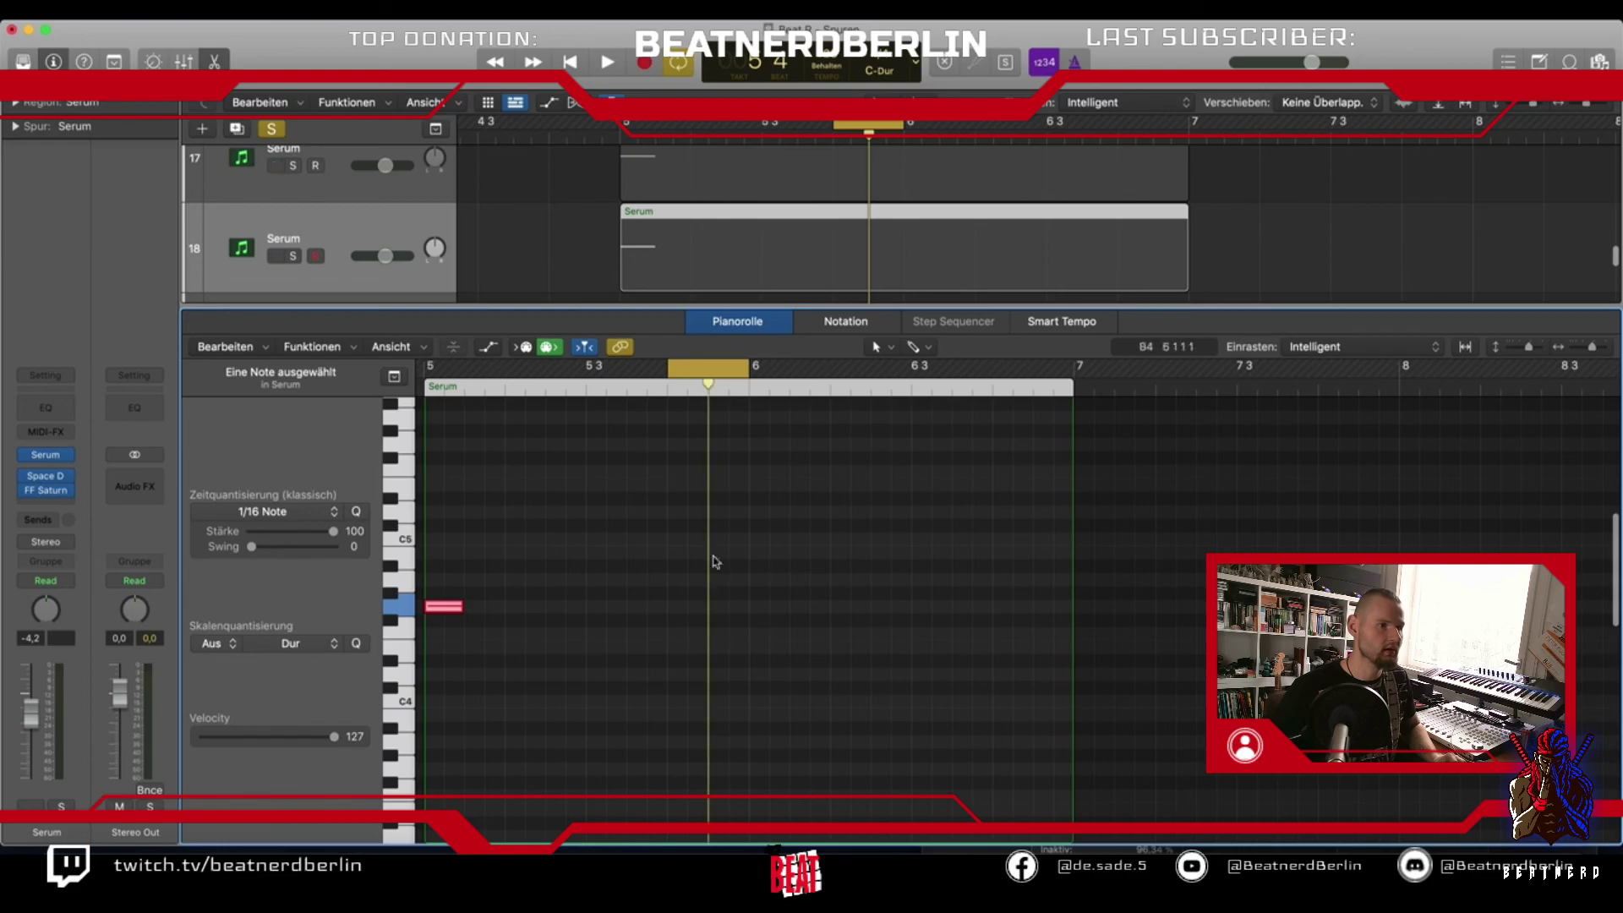
{"action": "left_click_drag", "start_coordinate": [444, 608], "coordinate": [708, 610]}
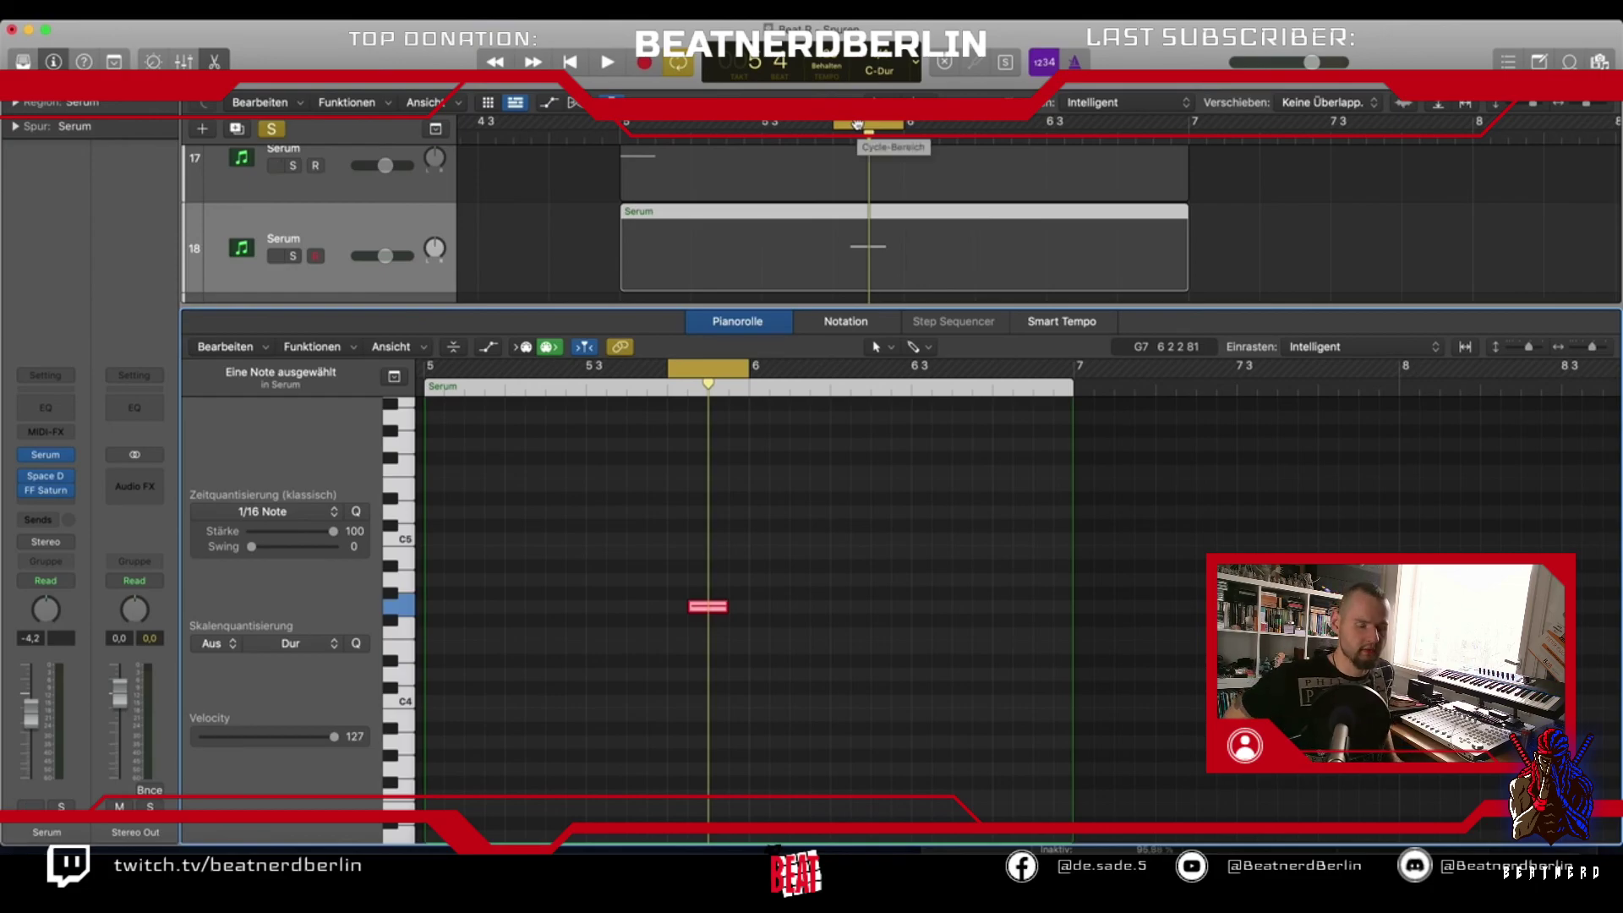
{"action": "left_click", "coordinate": [288, 230]}
{"action": "left_click", "coordinate": [294, 255]}
{"action": "key", "text": "space"}
{"action": "key", "text": "space"}
{"action": "scroll", "coordinate": [626, 525], "scroll_direction": "down", "scroll_amount": 5}
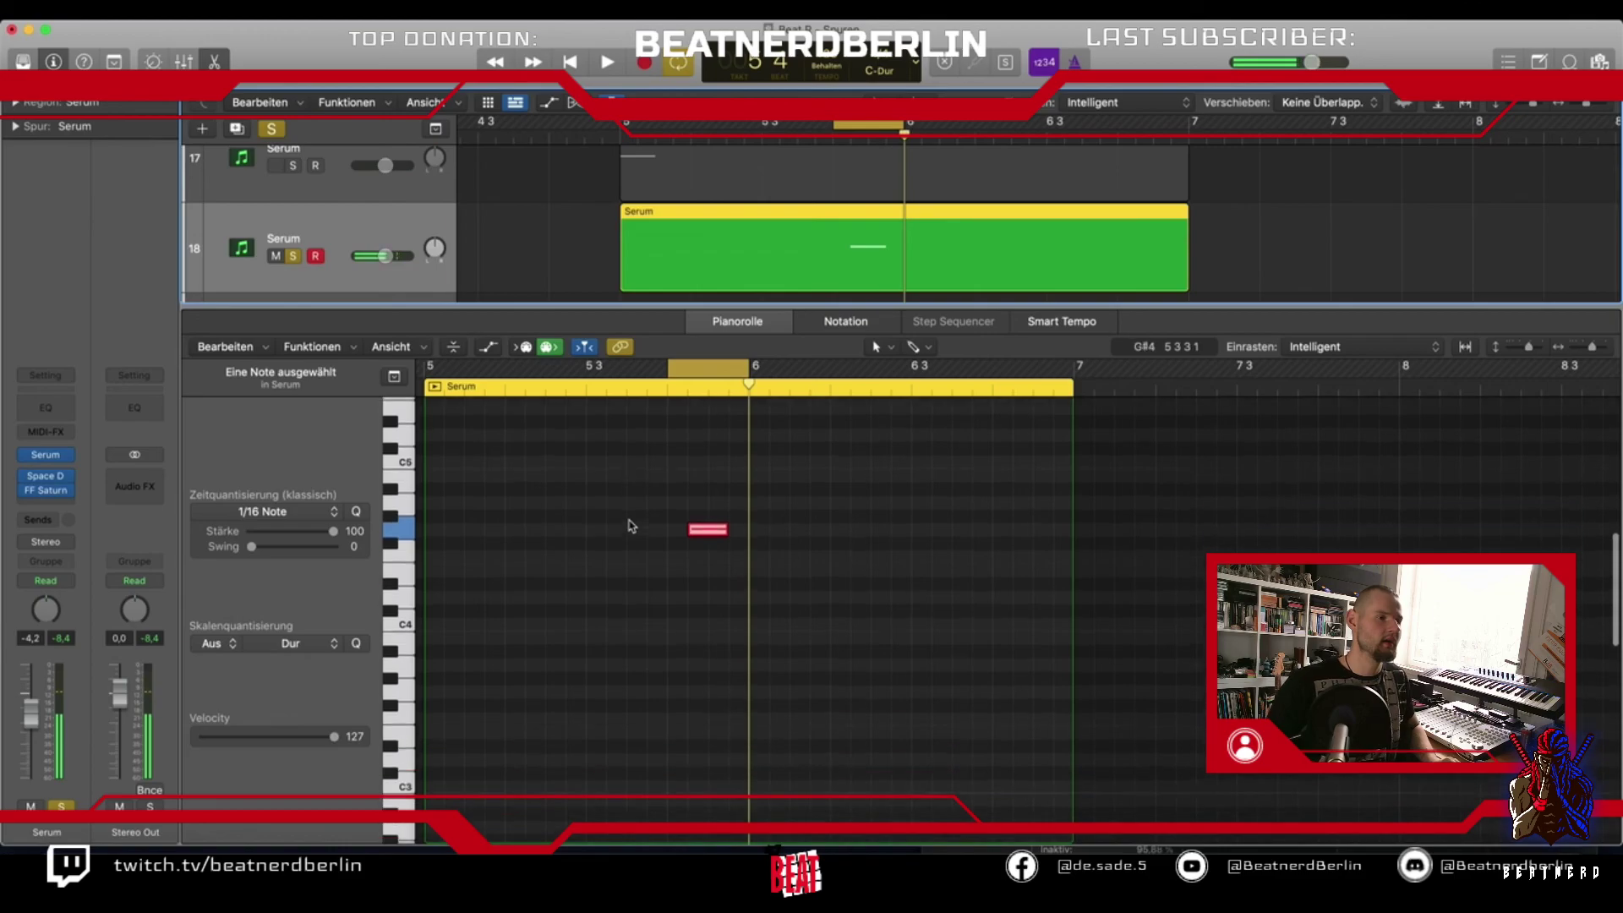
{"action": "left_click_drag", "start_coordinate": [701, 470], "coordinate": [705, 653]}
{"action": "key", "text": "p"}
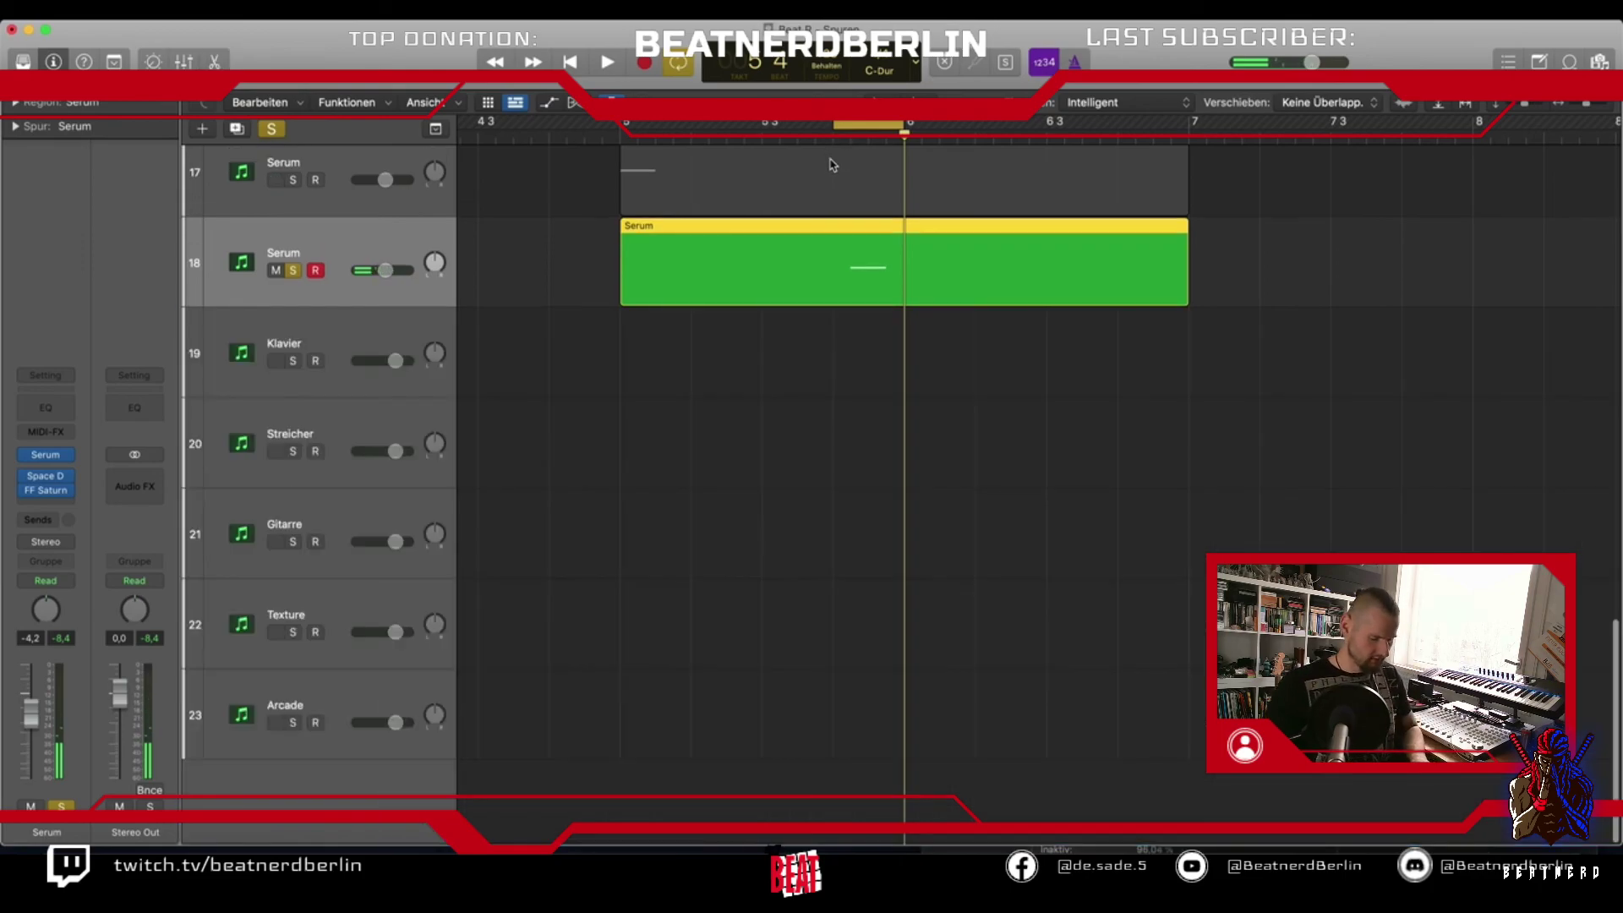
Move the copied Serum region from track 18 onto the Klavier track
{"action": "scroll", "coordinate": [835, 186], "scroll_direction": "up", "scroll_amount": 15}
{"action": "scroll", "coordinate": [706, 205], "scroll_direction": "up", "scroll_amount": 5}
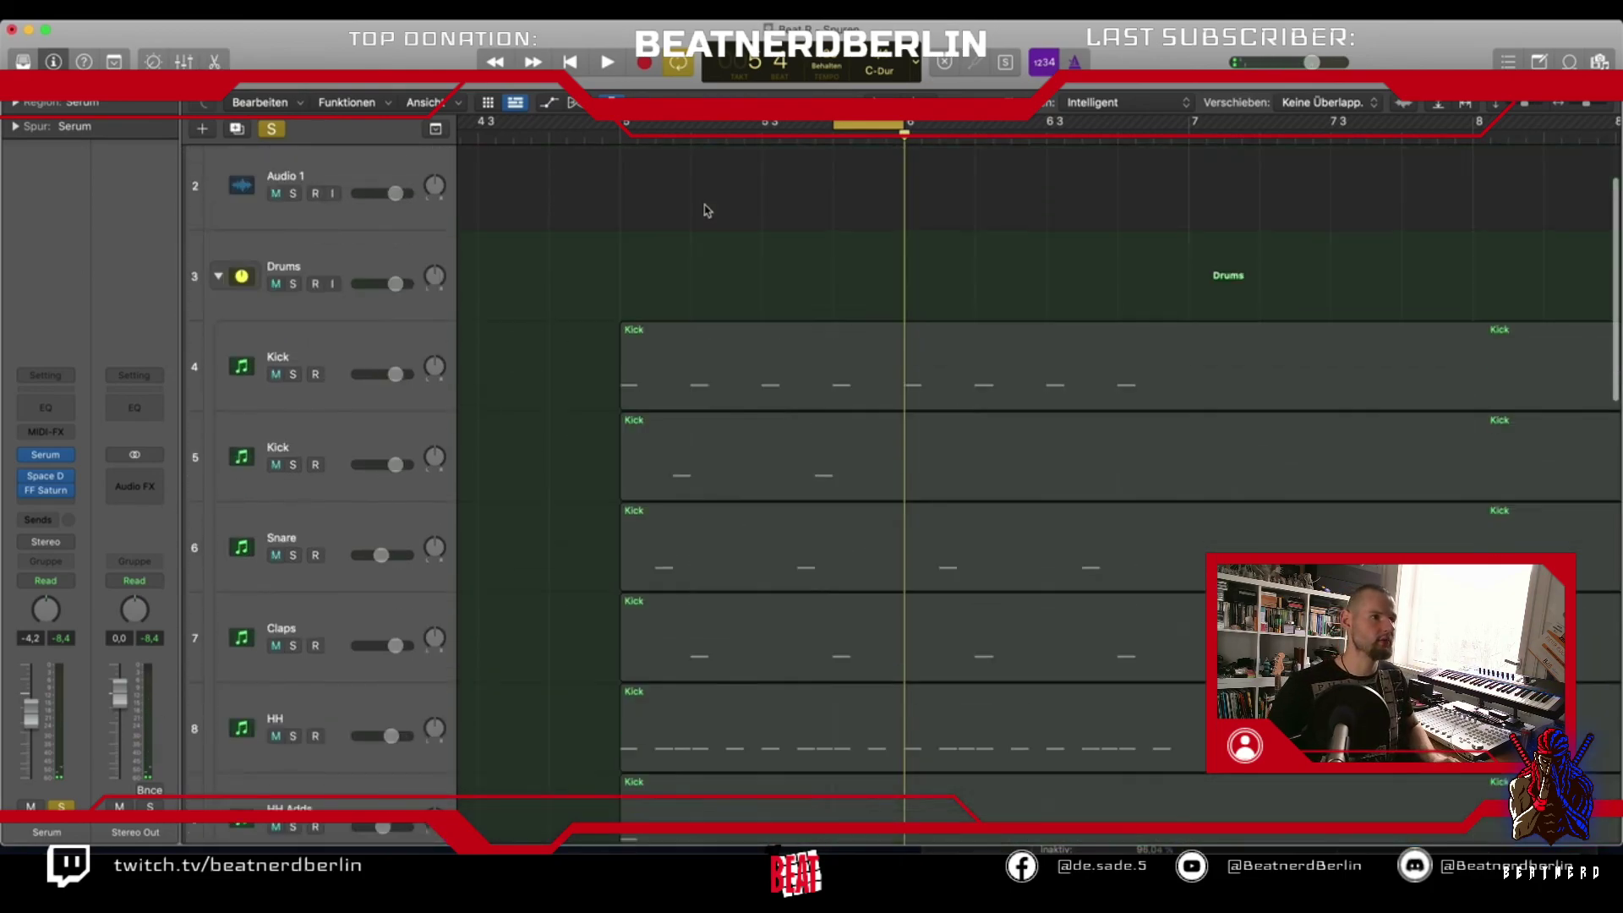
{"action": "scroll", "coordinate": [765, 528], "scroll_direction": "down", "scroll_amount": 10}
{"action": "scroll", "coordinate": [774, 514], "scroll_direction": "down", "scroll_amount": 5}
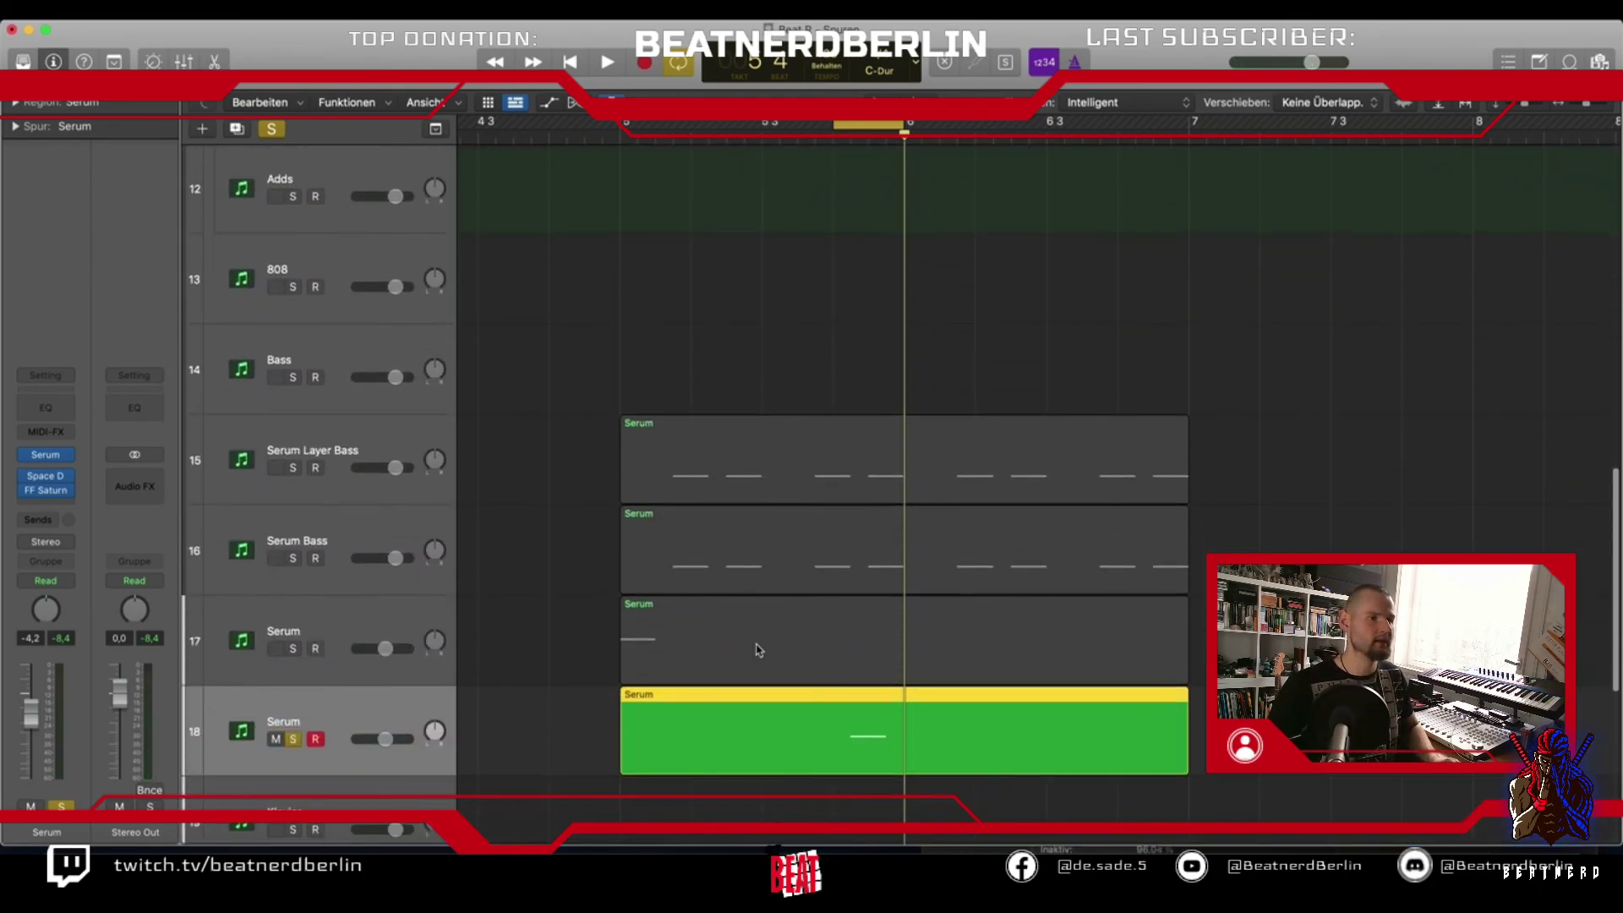
{"action": "left_click_drag", "start_coordinate": [757, 678], "coordinate": [757, 715]}
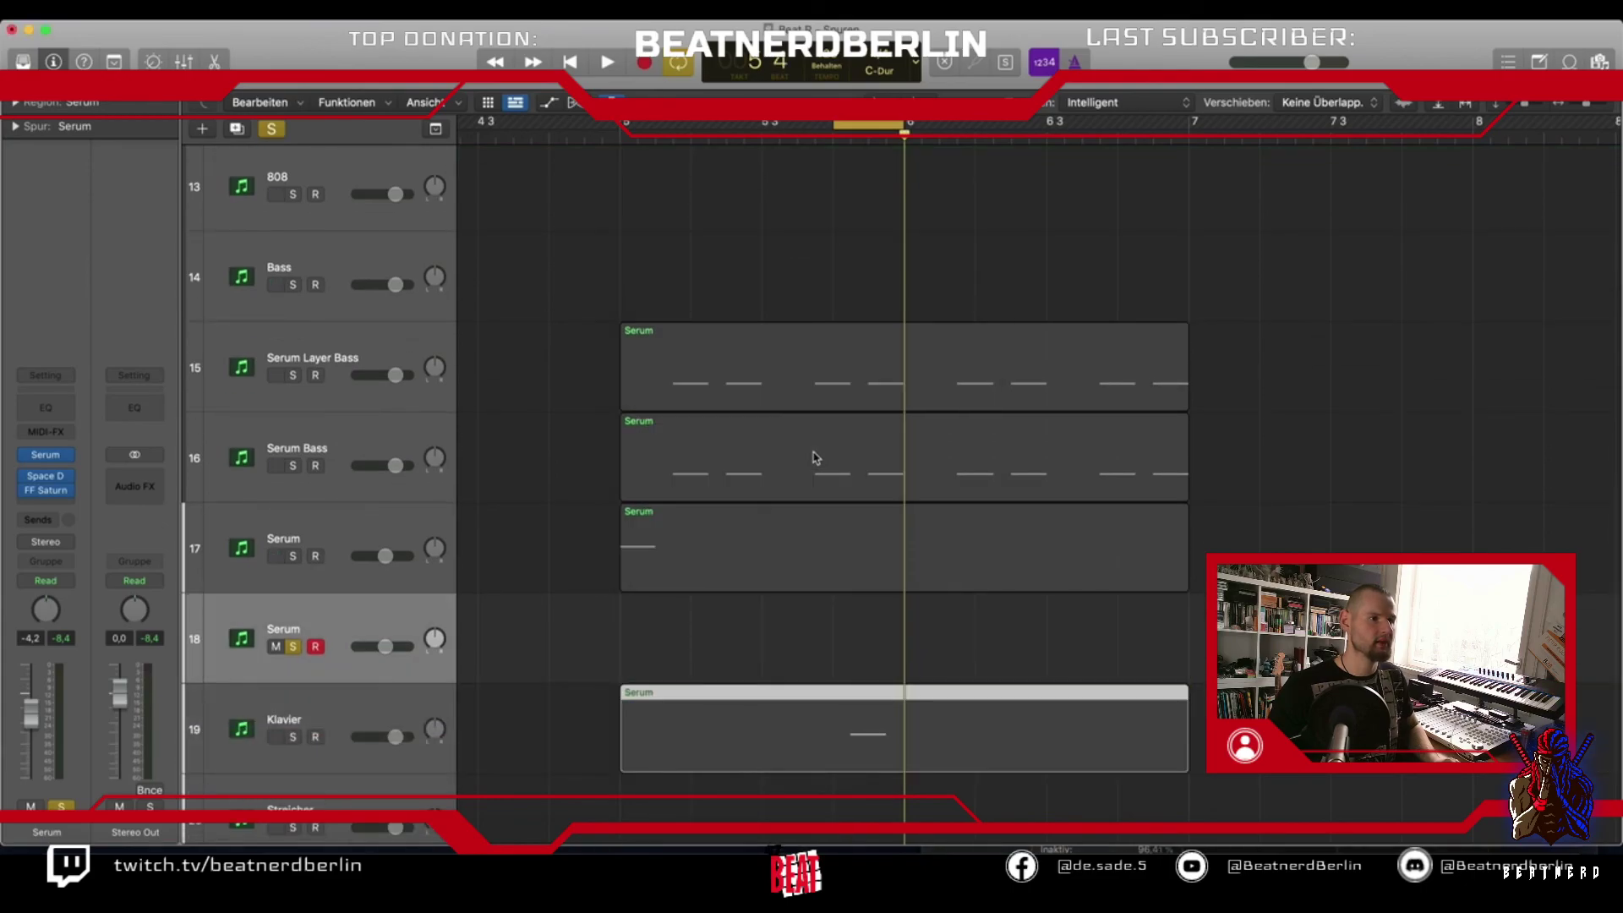
Solo the Beat_bip reference track and play the looped last beat of bar 5
{"action": "key", "text": "space"}
{"action": "scroll", "coordinate": [816, 397], "scroll_direction": "up", "scroll_amount": 5}
{"action": "key", "text": "space"}
{"action": "scroll", "coordinate": [789, 355], "scroll_direction": "up", "scroll_amount": 10}
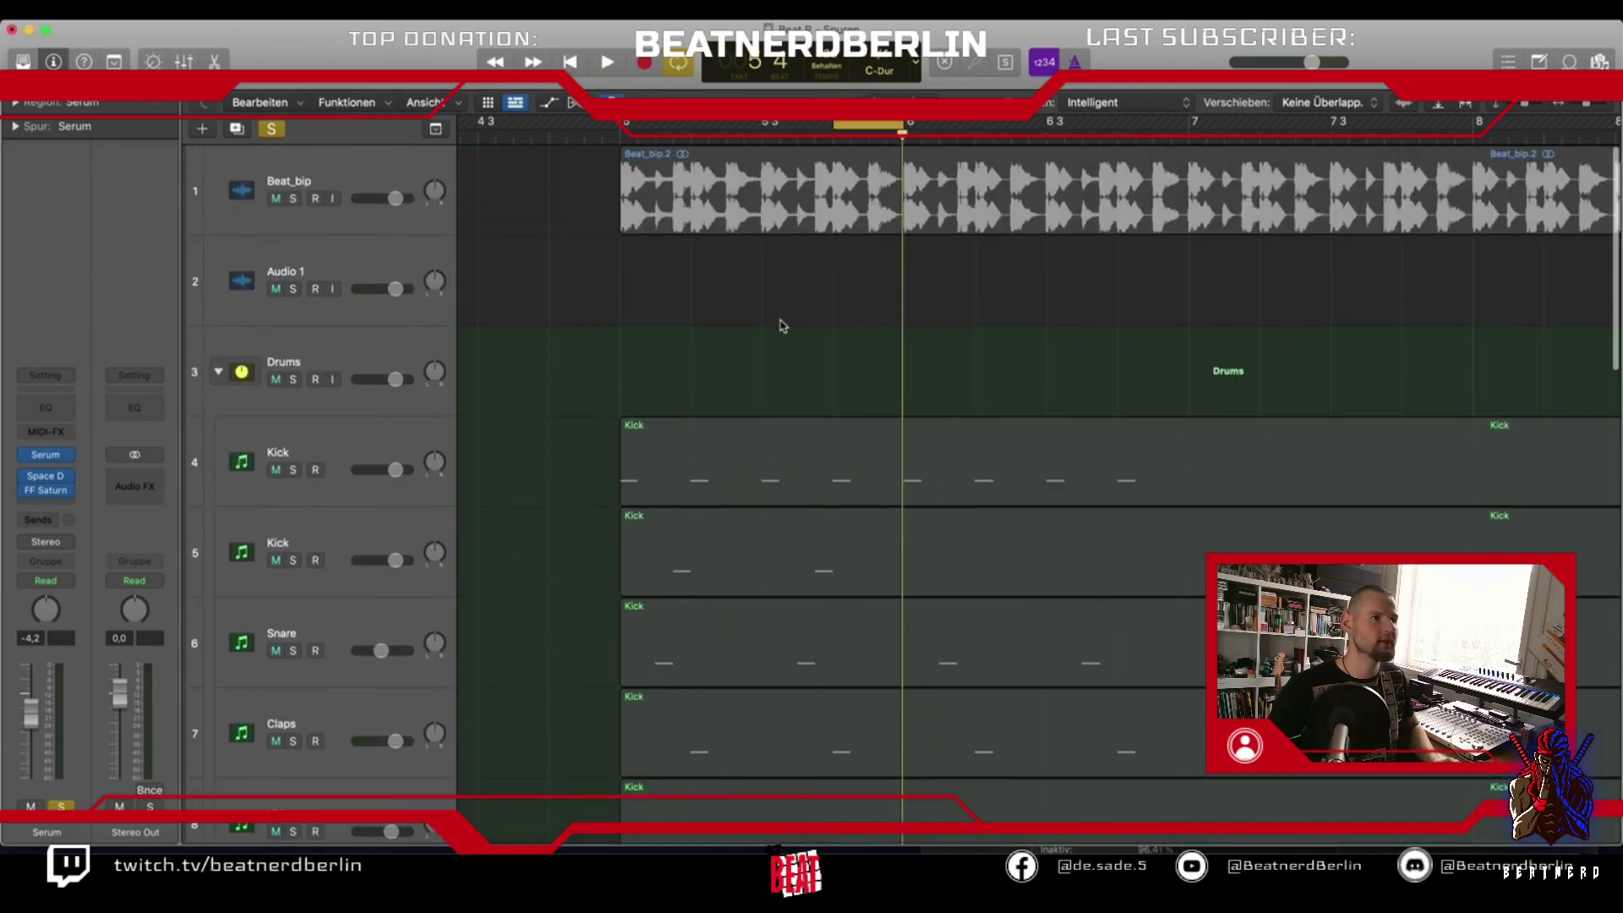
{"action": "left_click", "coordinate": [293, 198]}
{"action": "key", "text": "space"}
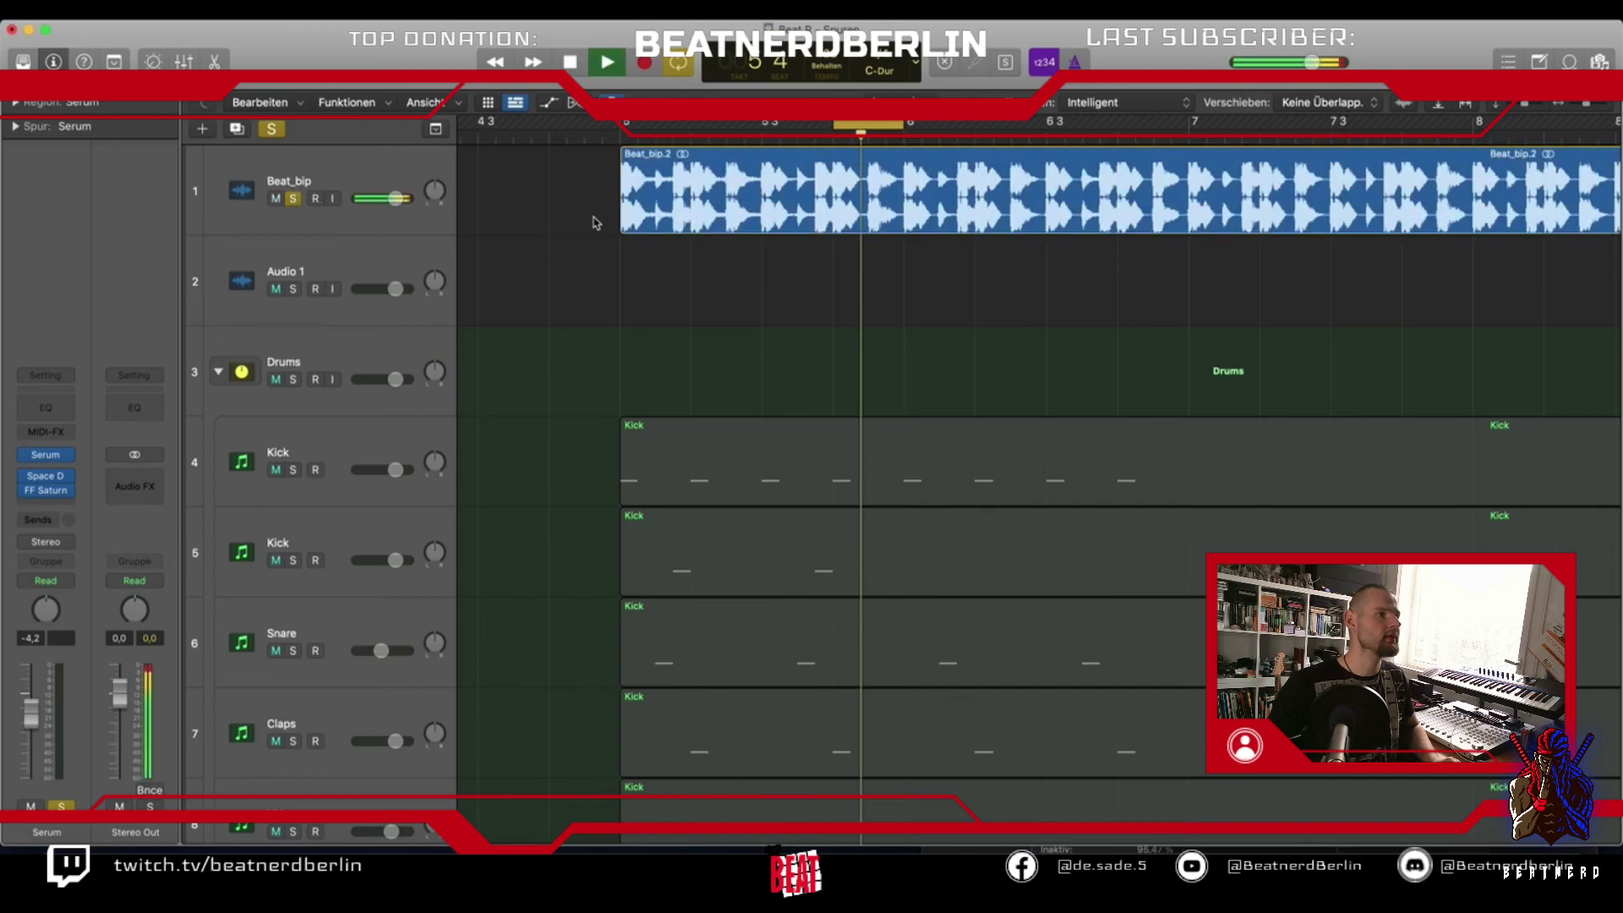
Adjust the cycle range to start at 5 3 2 1 and end just after beat 4 of bar 5 while listening to the reference
{"action": "left_click_drag", "start_coordinate": [903, 142], "coordinate": [975, 144]}
{"action": "key", "text": "space"}
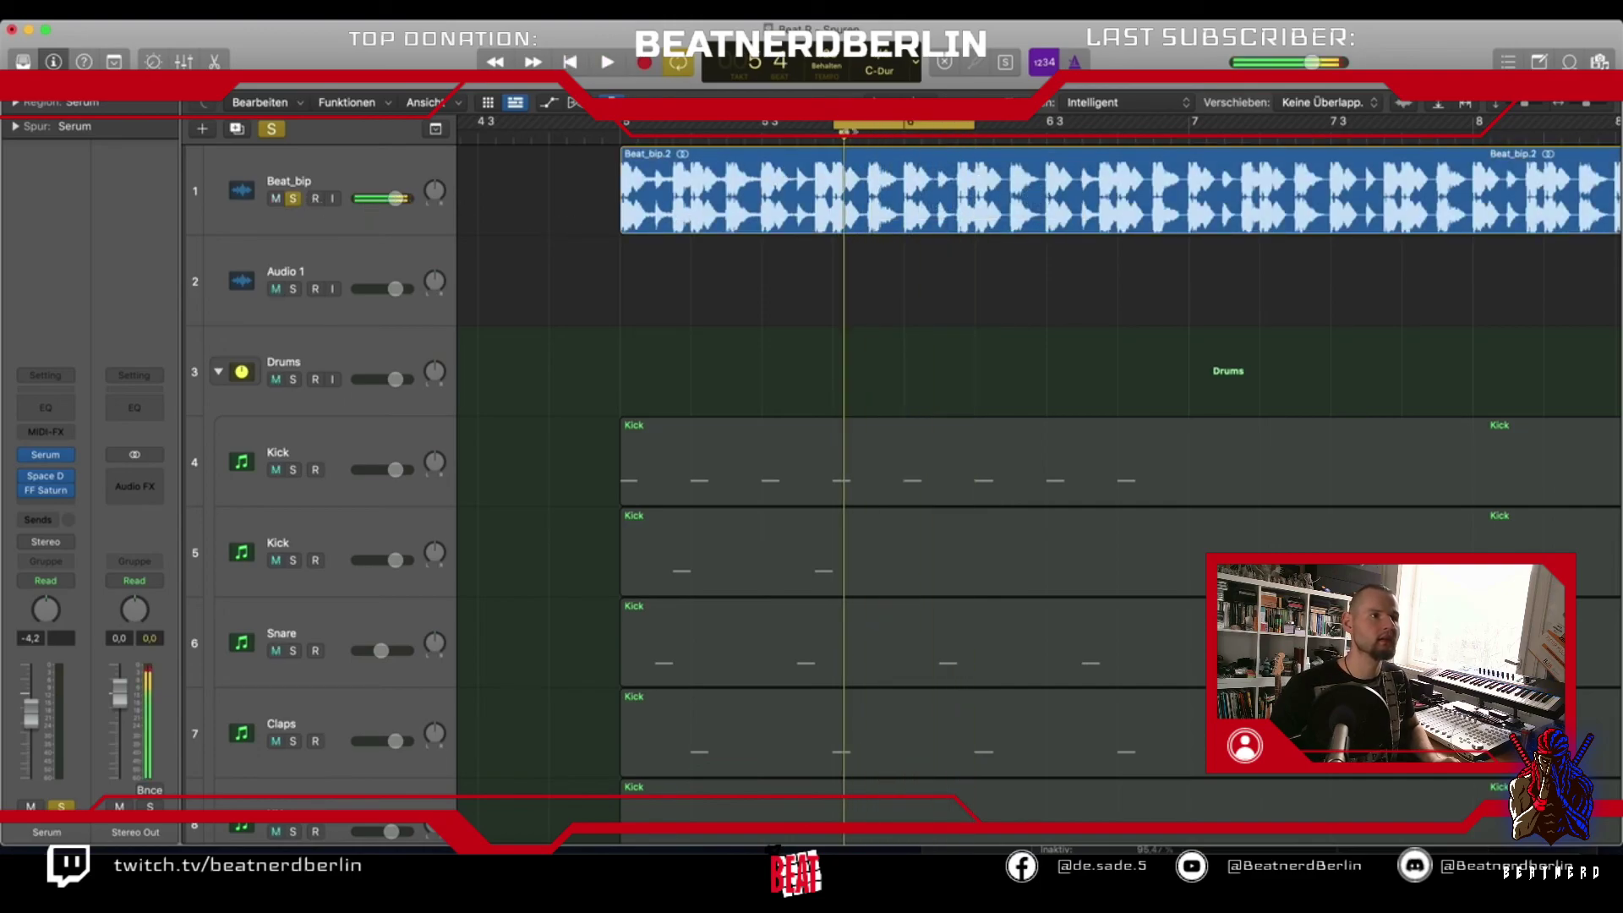
{"action": "left_click_drag", "start_coordinate": [837, 127], "coordinate": [779, 128]}
{"action": "key", "text": "space"}
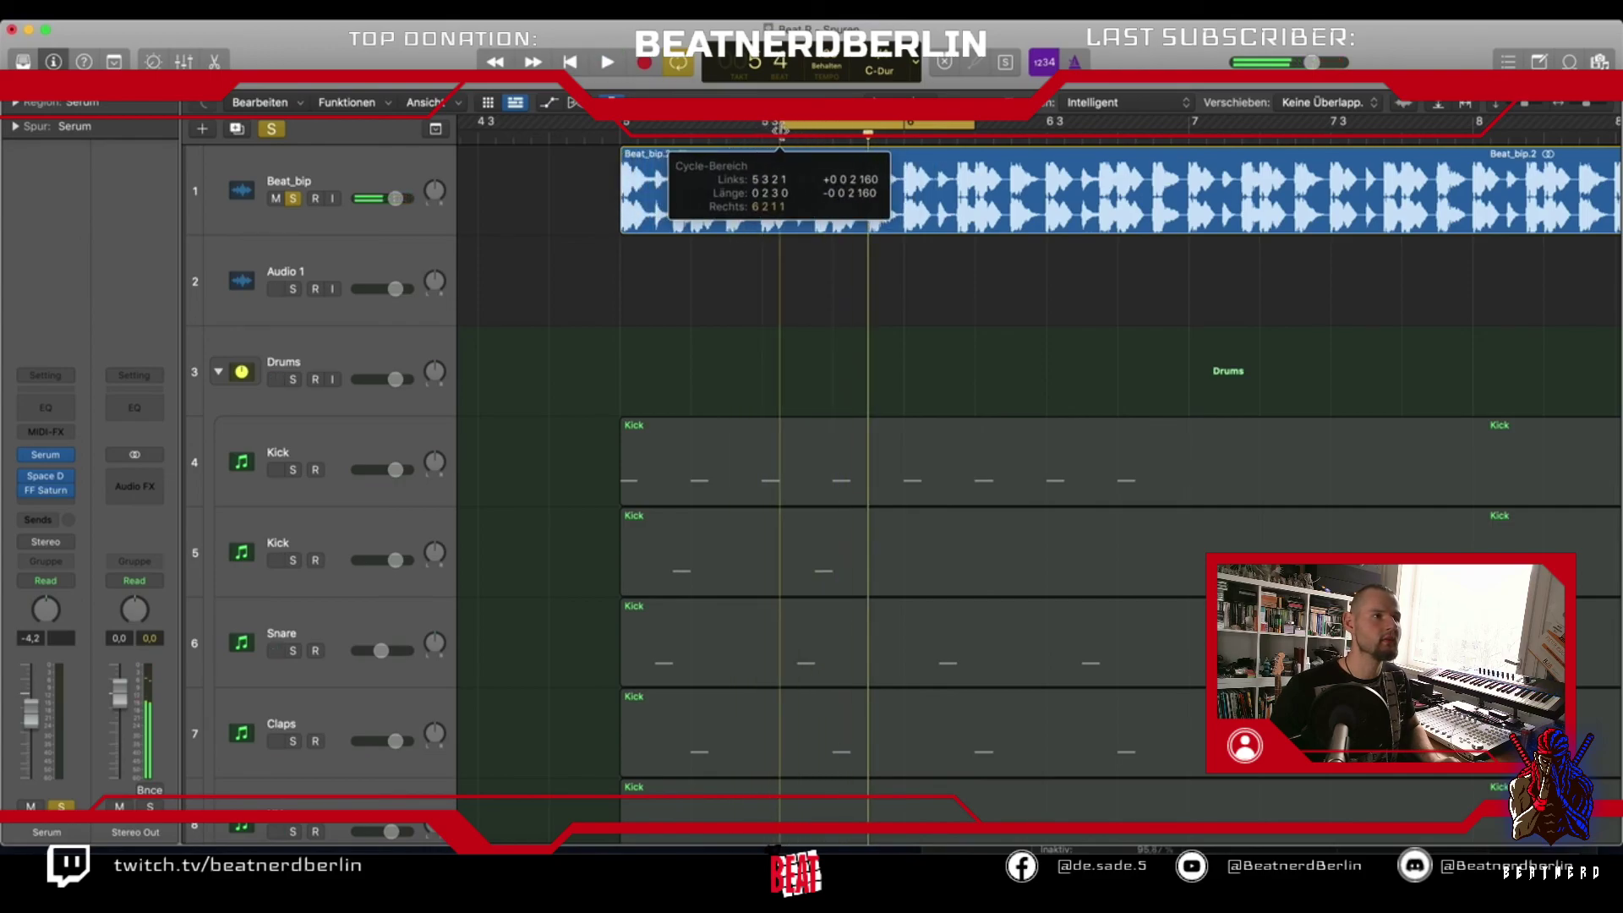
{"action": "left_click_drag", "start_coordinate": [969, 127], "coordinate": [855, 128]}
{"action": "key", "text": "space"}
{"action": "key", "text": "space"}
Enable the Channel EQ on the Beat_bip track and boost a band by +11.7 dB at 1940 Hz while the loop plays
{"action": "left_click", "coordinate": [843, 154]}
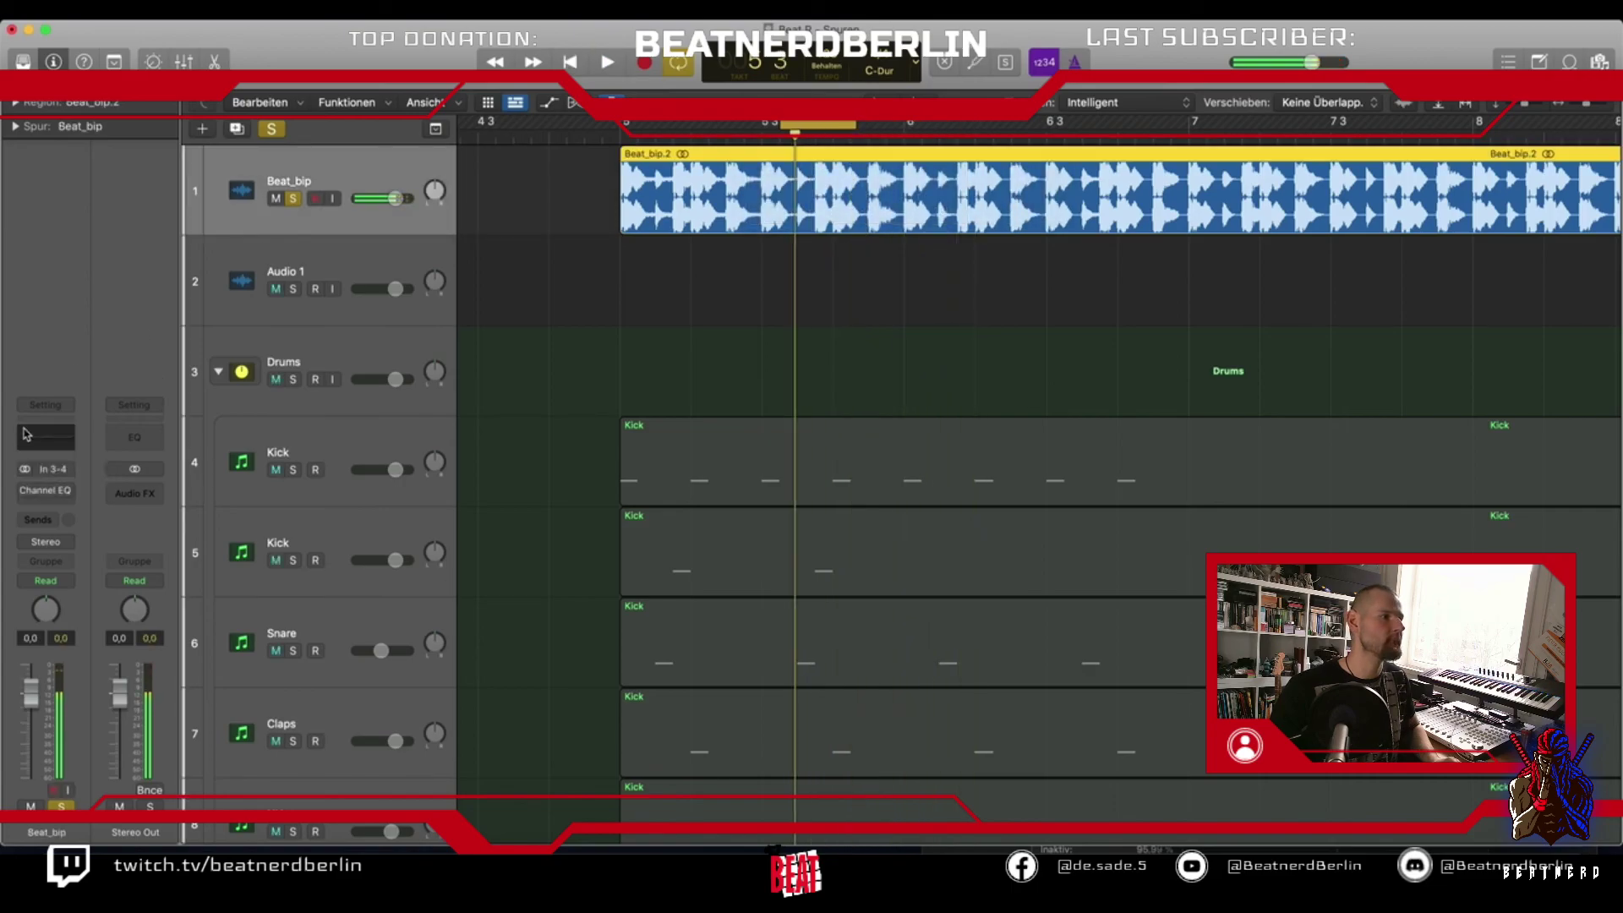
{"action": "left_click", "coordinate": [49, 440]}
{"action": "left_click", "coordinate": [498, 349]}
{"action": "left_click_drag", "start_coordinate": [630, 321], "coordinate": [475, 370]}
{"action": "key", "text": "space"}
{"action": "left_click_drag", "start_coordinate": [713, 579], "coordinate": [831, 499]}
{"action": "key", "text": "space"}
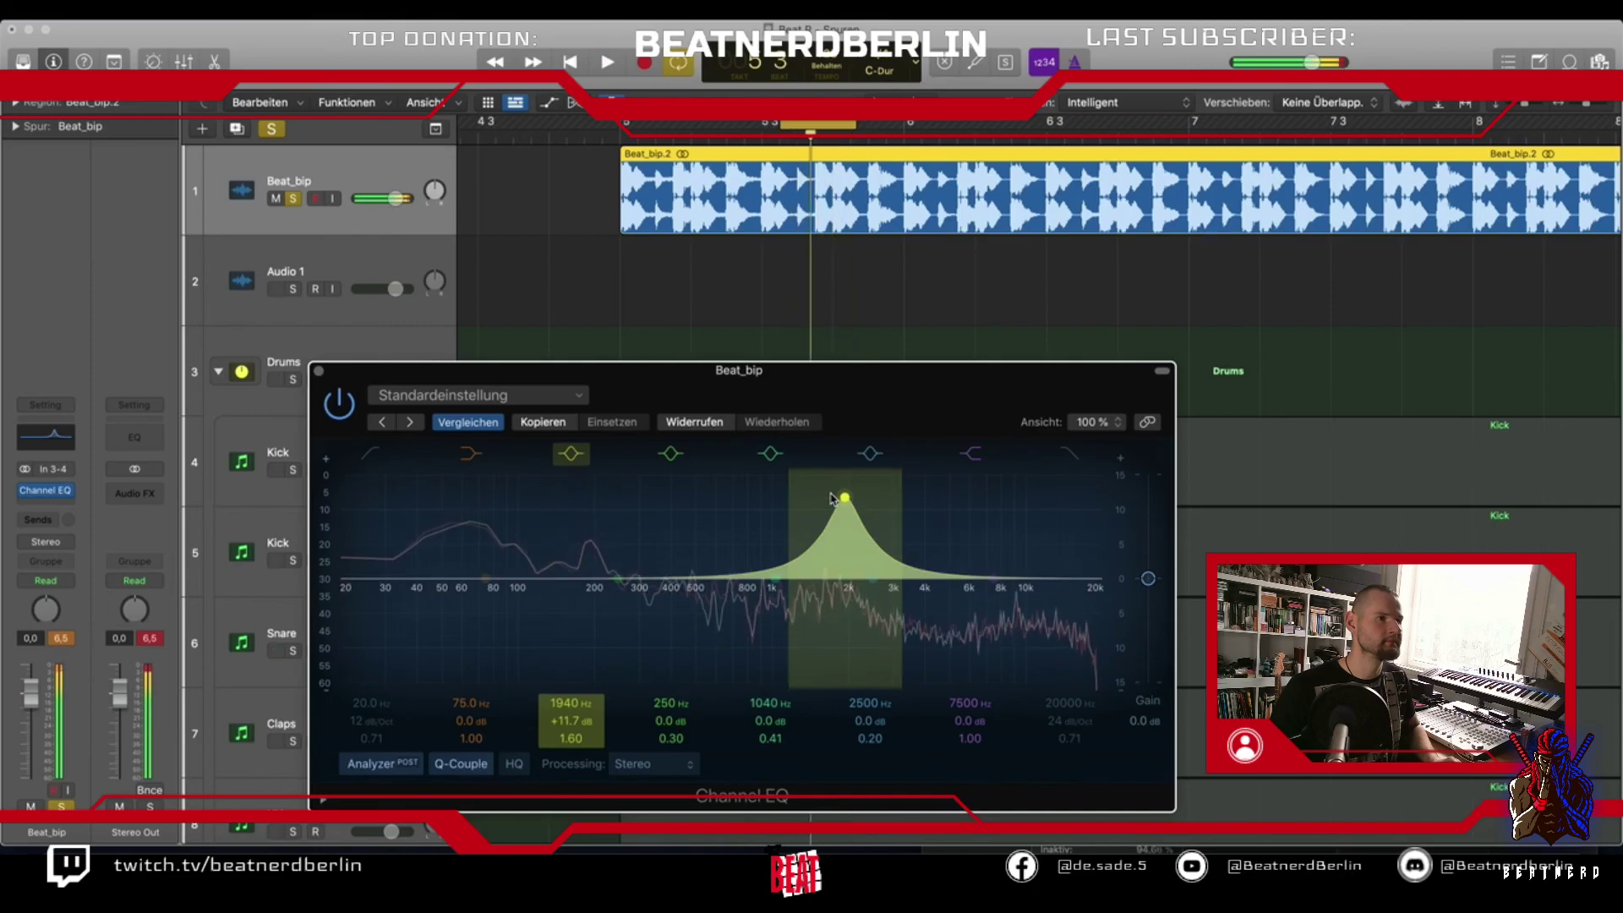
Select the duplicated Serum track 18, listen repeatedly to the boosted reference loop to find the matching note, and close the EQ
{"action": "scroll", "coordinate": [769, 279], "scroll_direction": "down", "scroll_amount": 10}
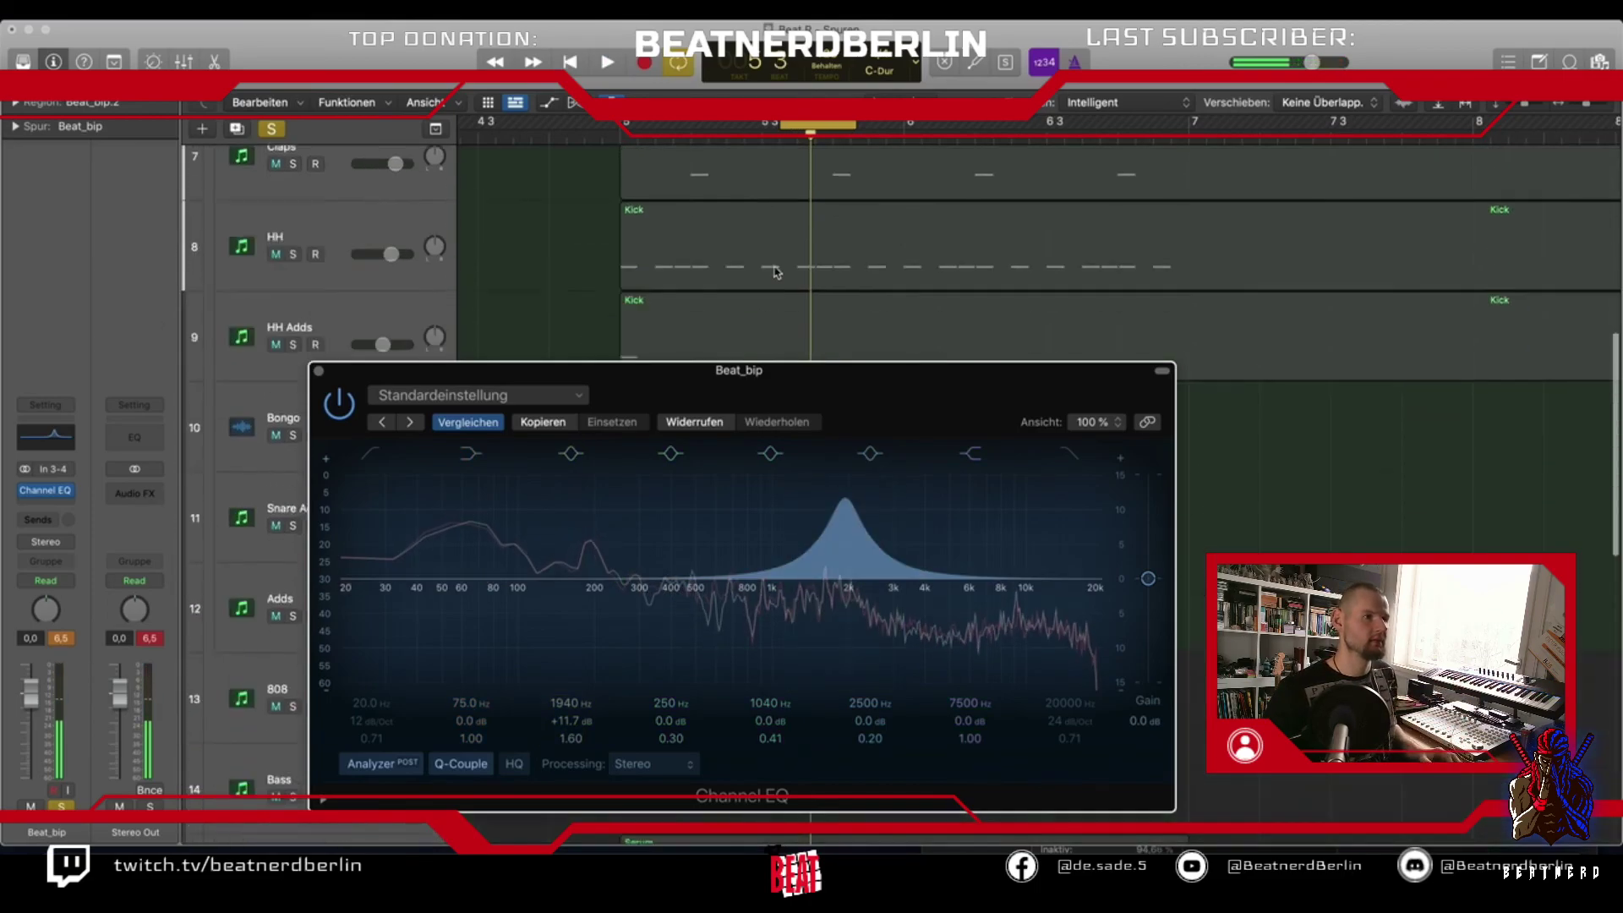
{"action": "scroll", "coordinate": [226, 271], "scroll_direction": "down", "scroll_amount": 3}
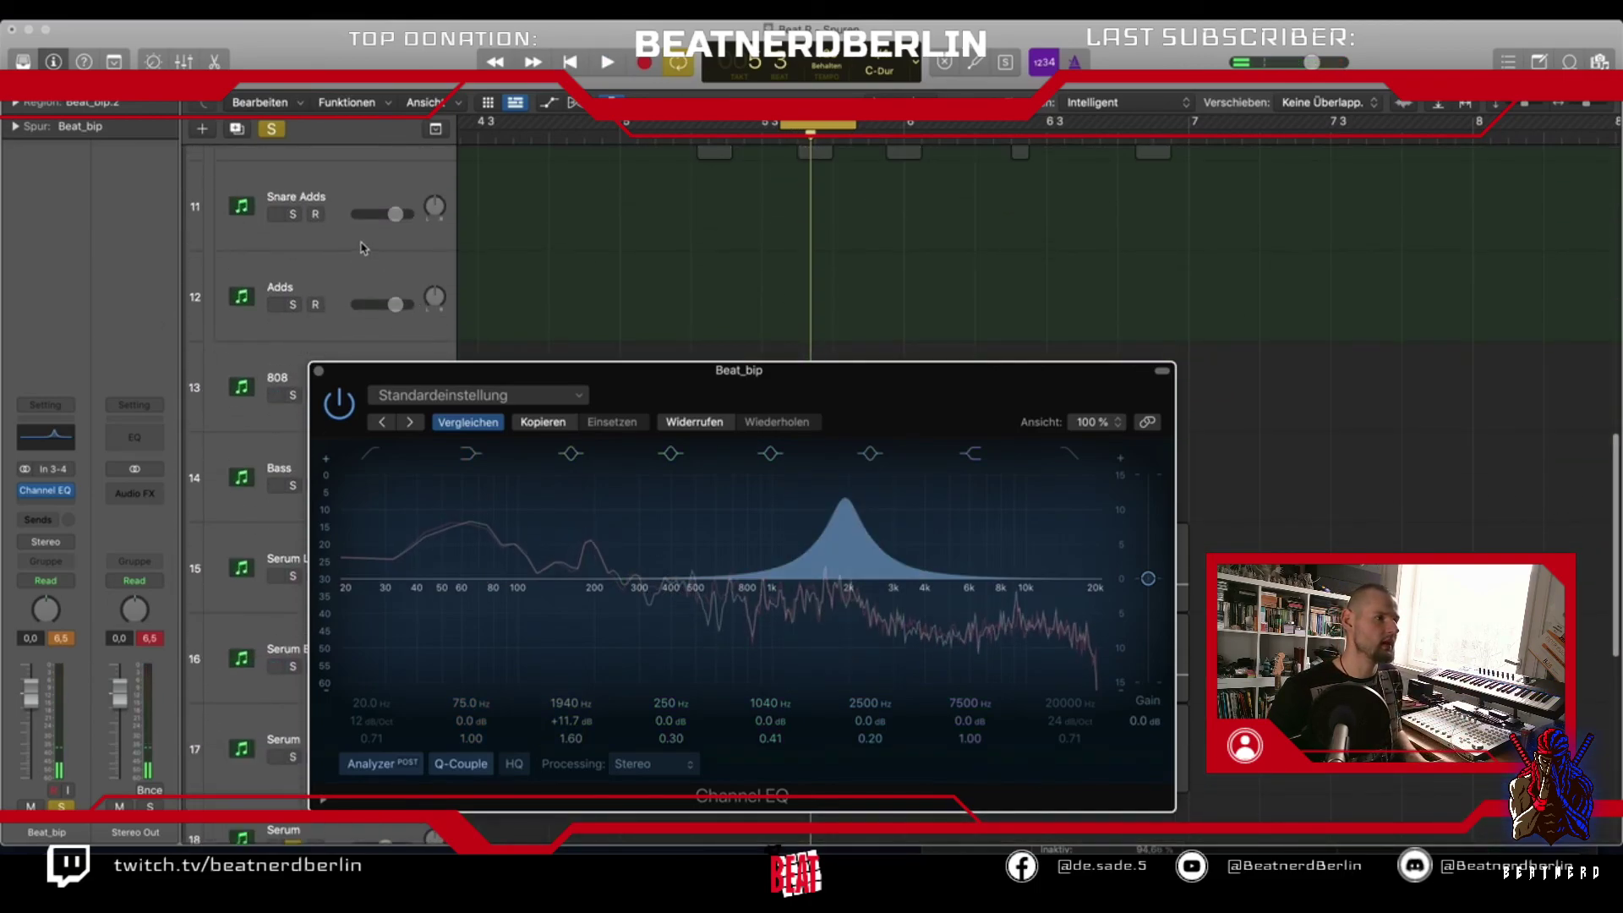
{"action": "left_click_drag", "start_coordinate": [446, 378], "coordinate": [892, 302]}
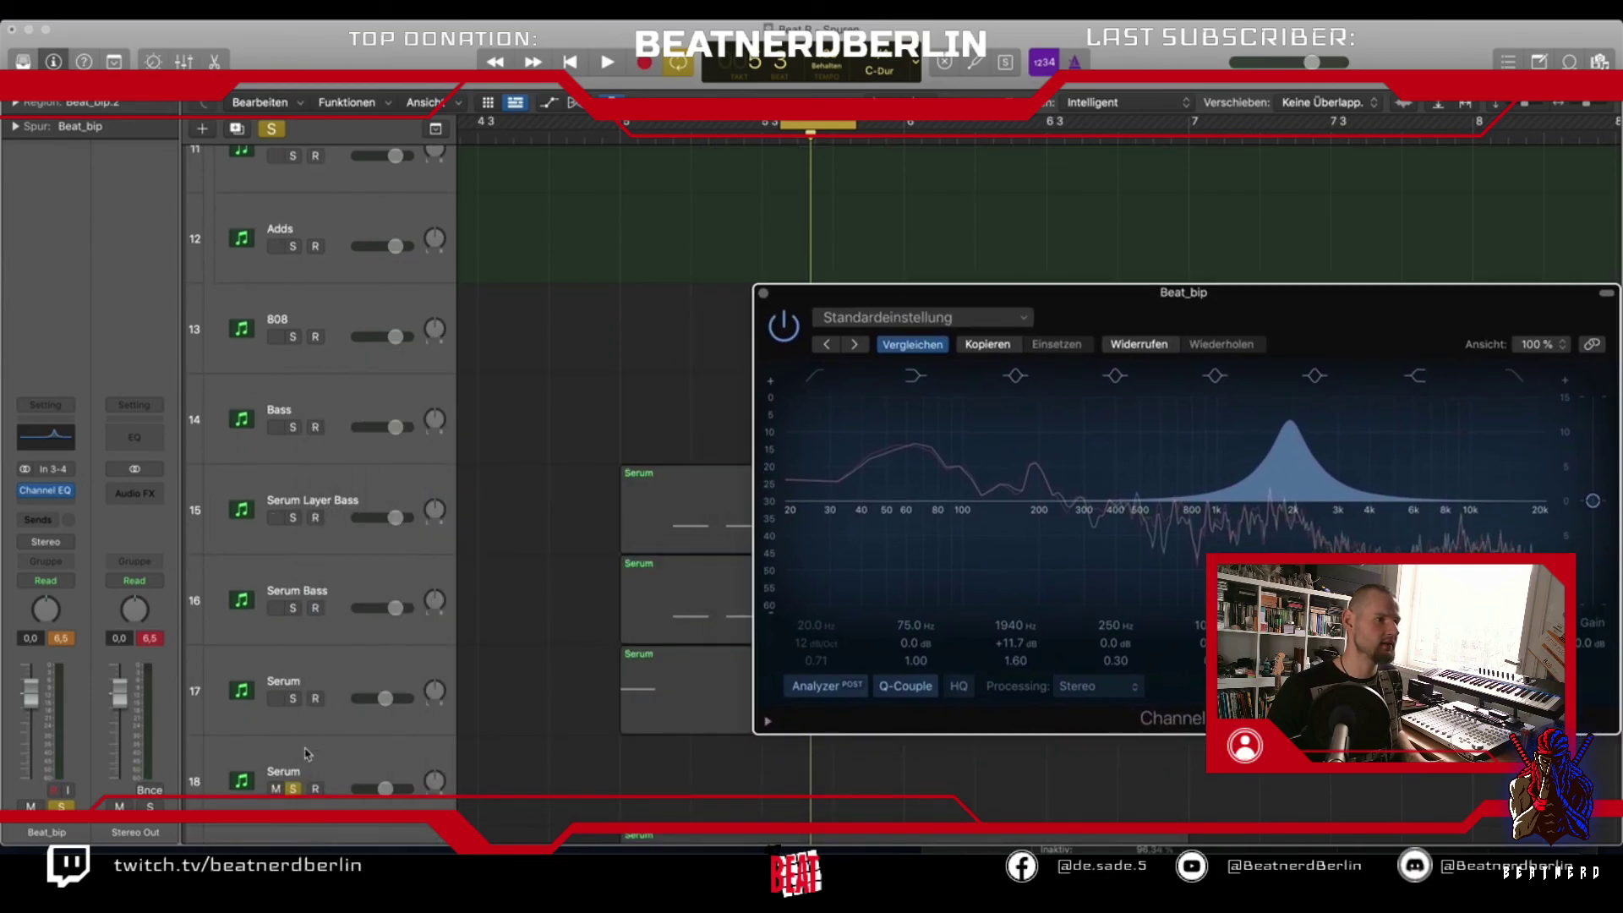
{"action": "left_click", "coordinate": [295, 770]}
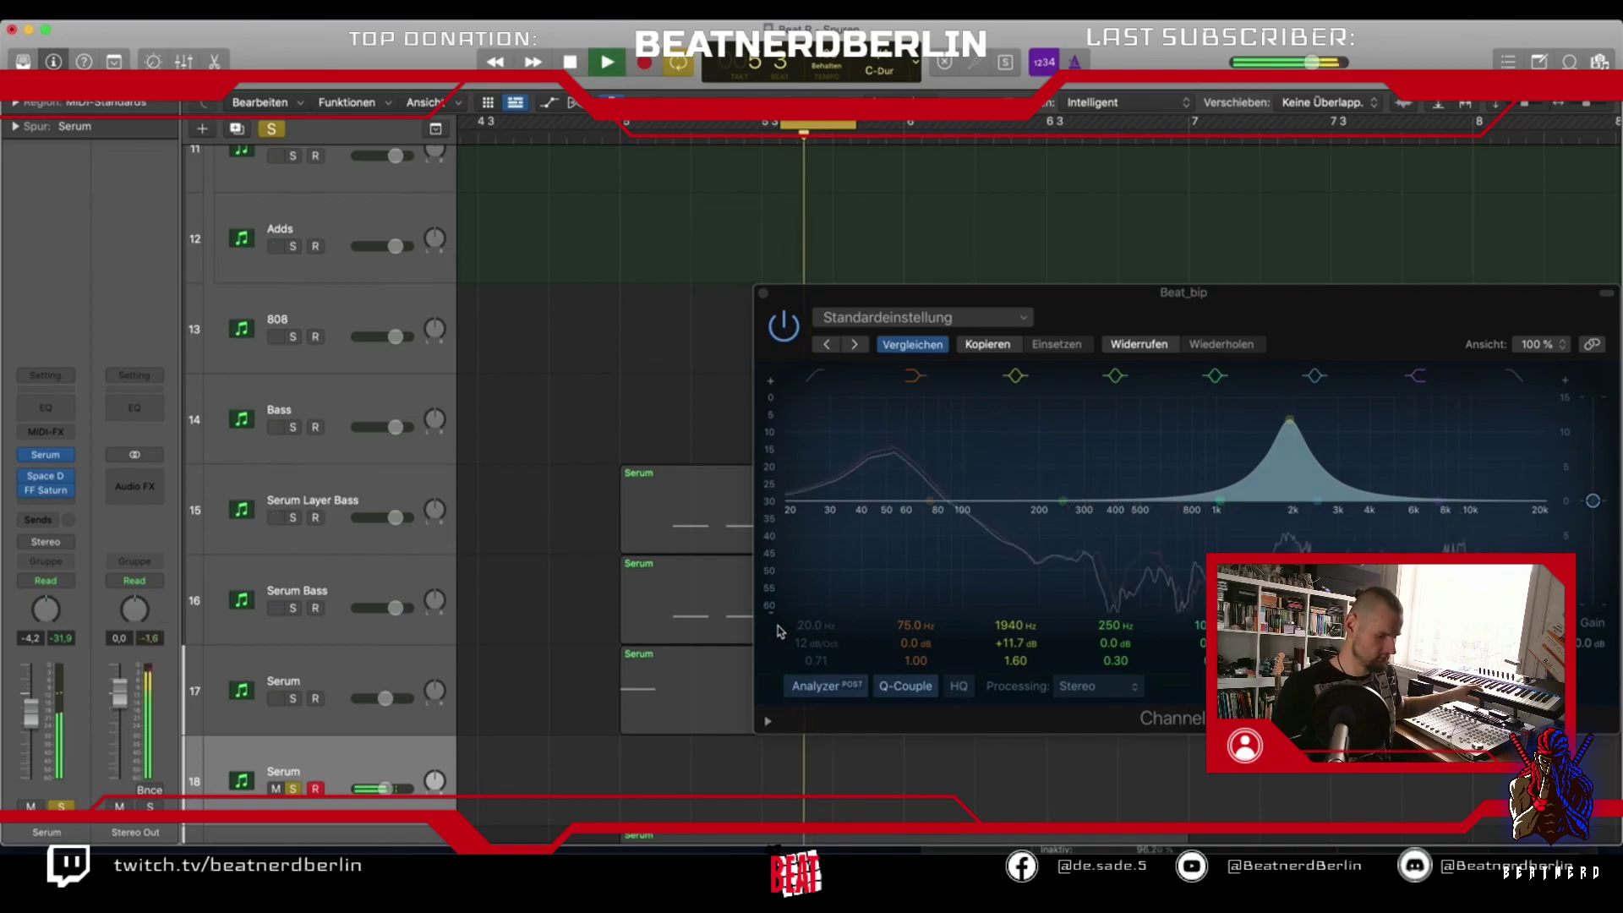
{"action": "key", "text": "space"}
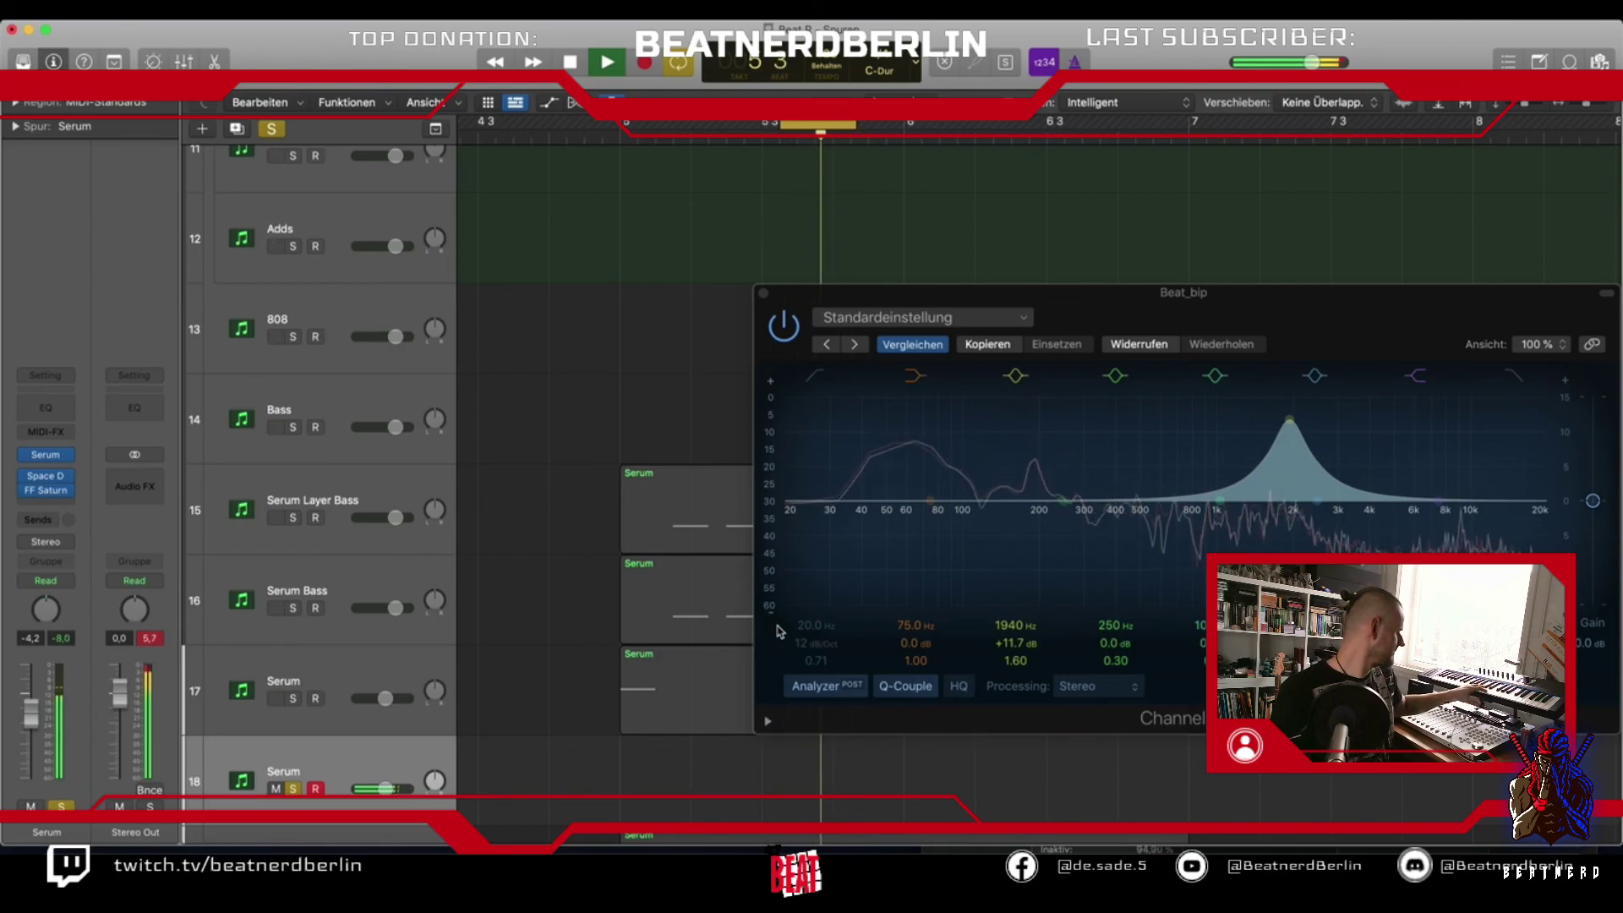
{"action": "key", "text": "space"}
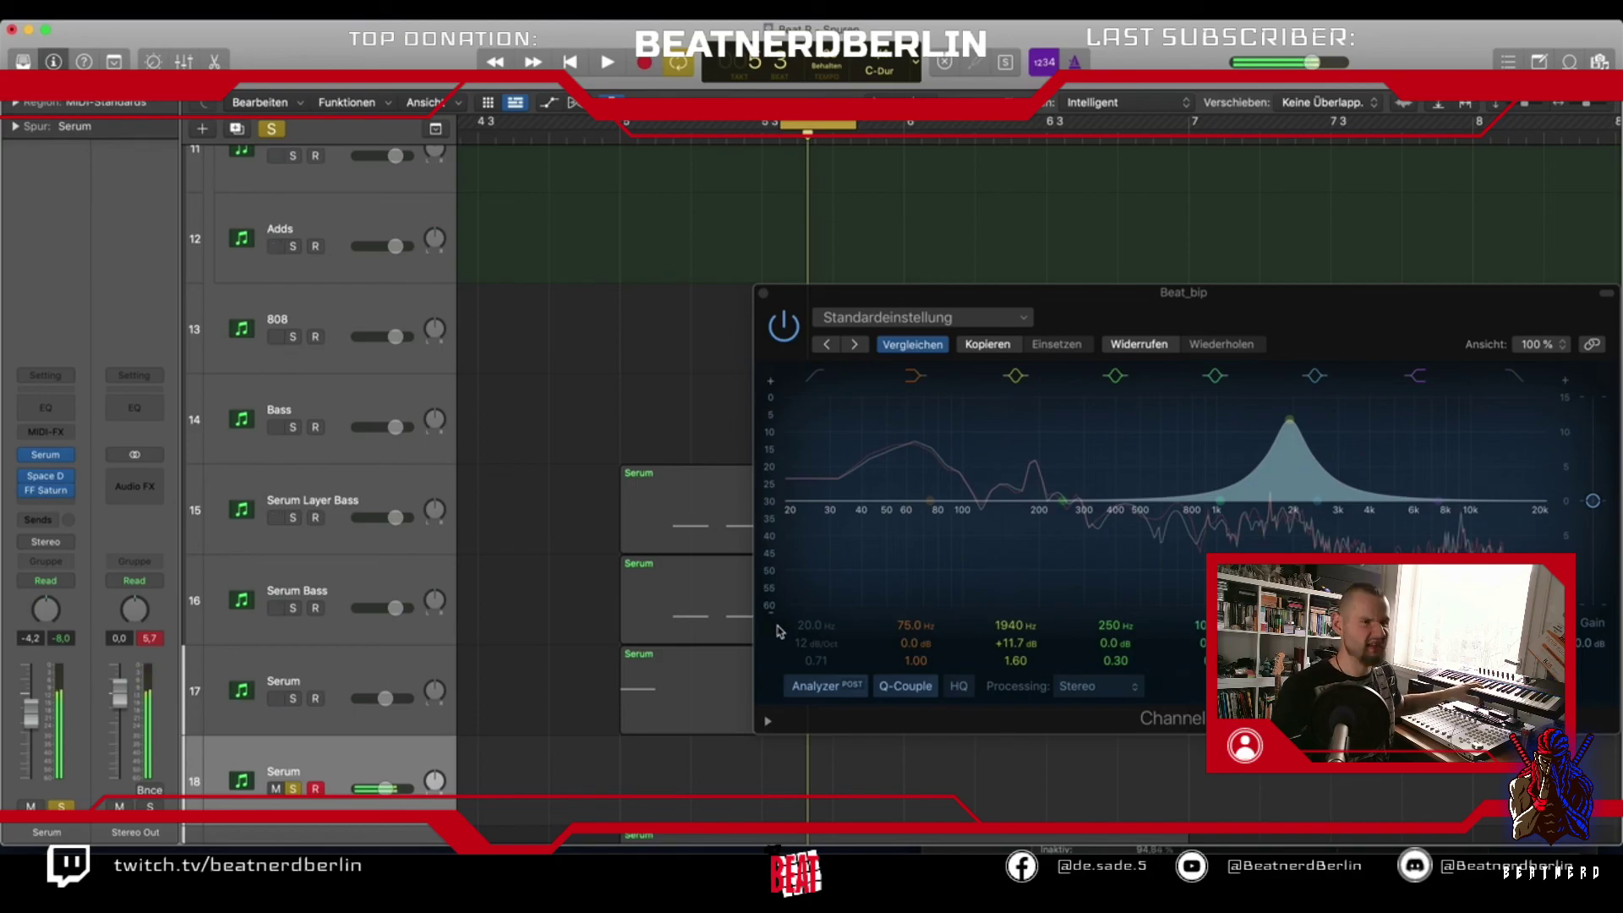
{"action": "key", "text": "space"}
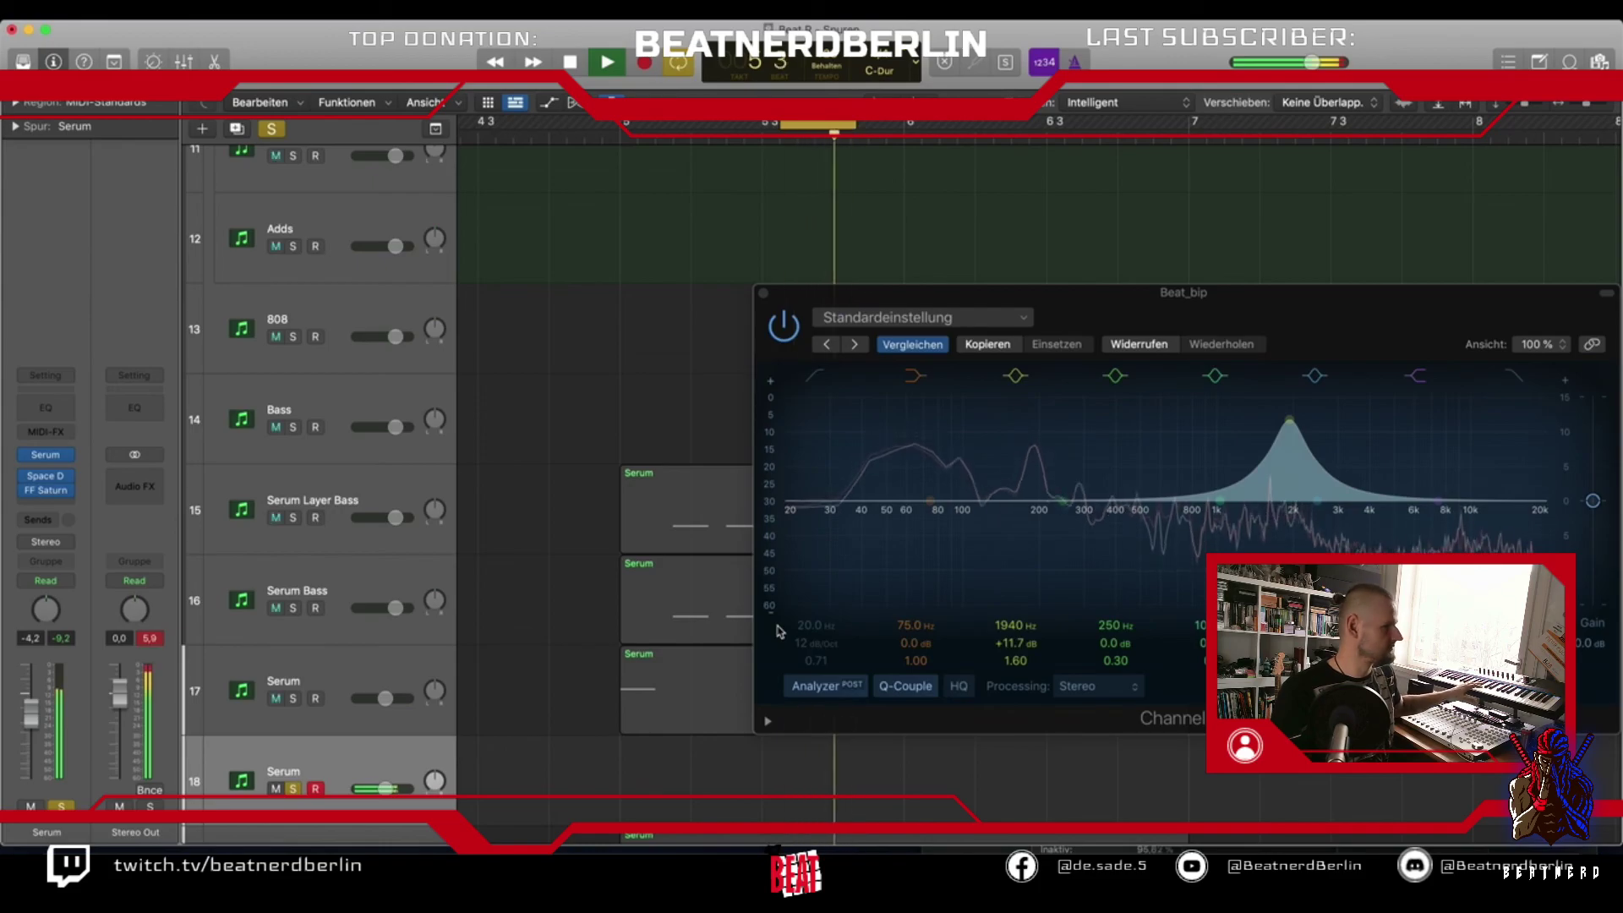
{"action": "key", "text": "space"}
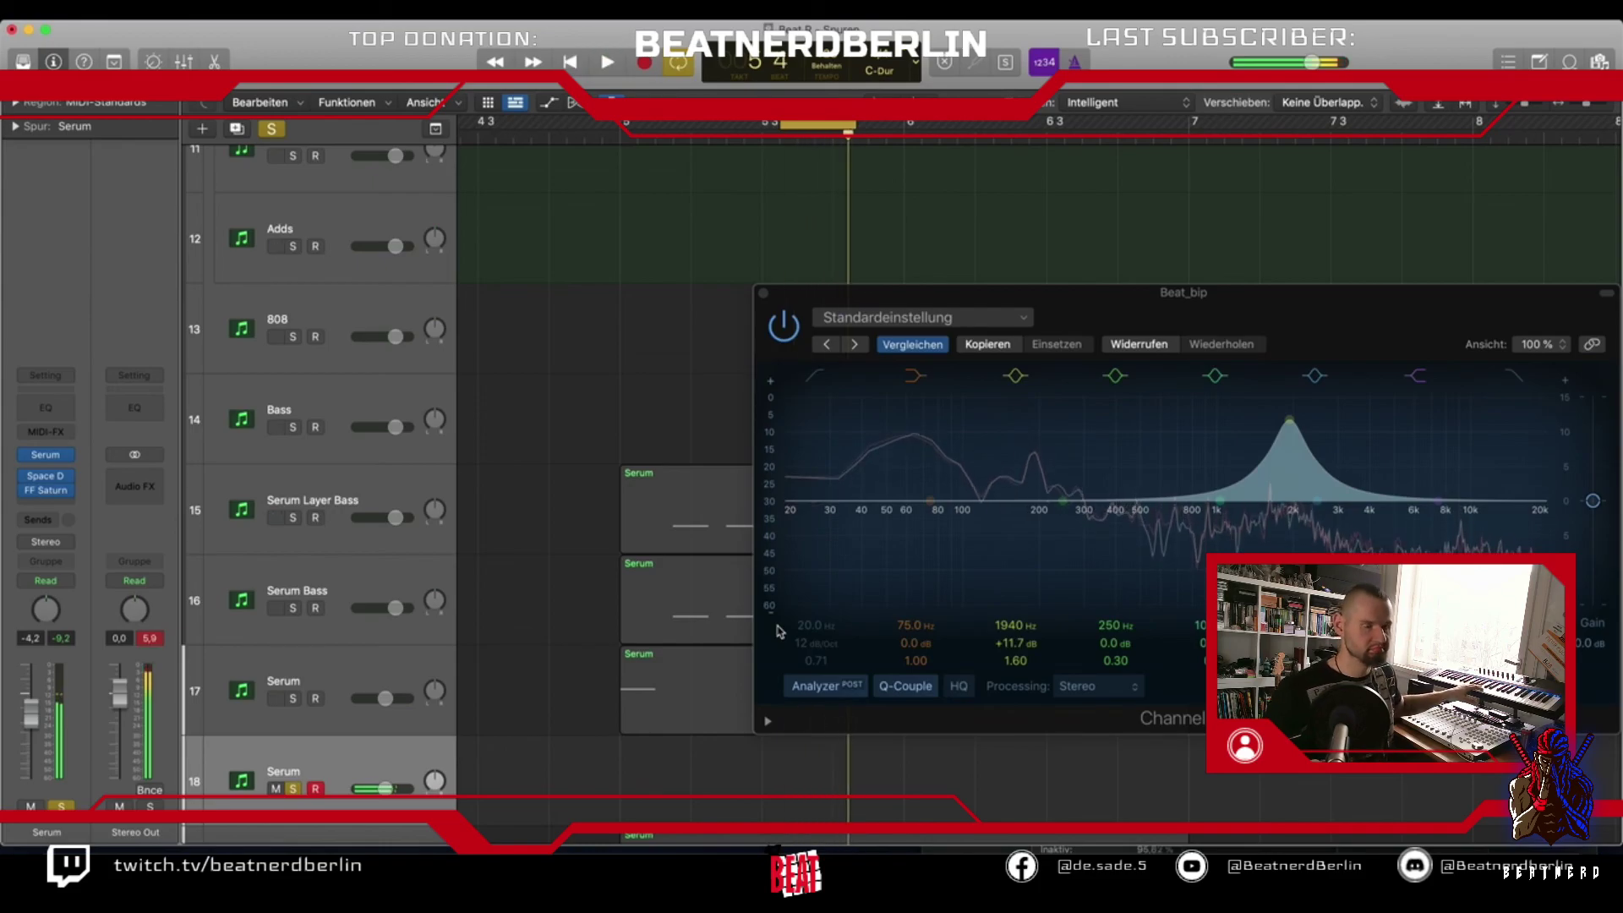
{"action": "left_click", "coordinate": [762, 292]}
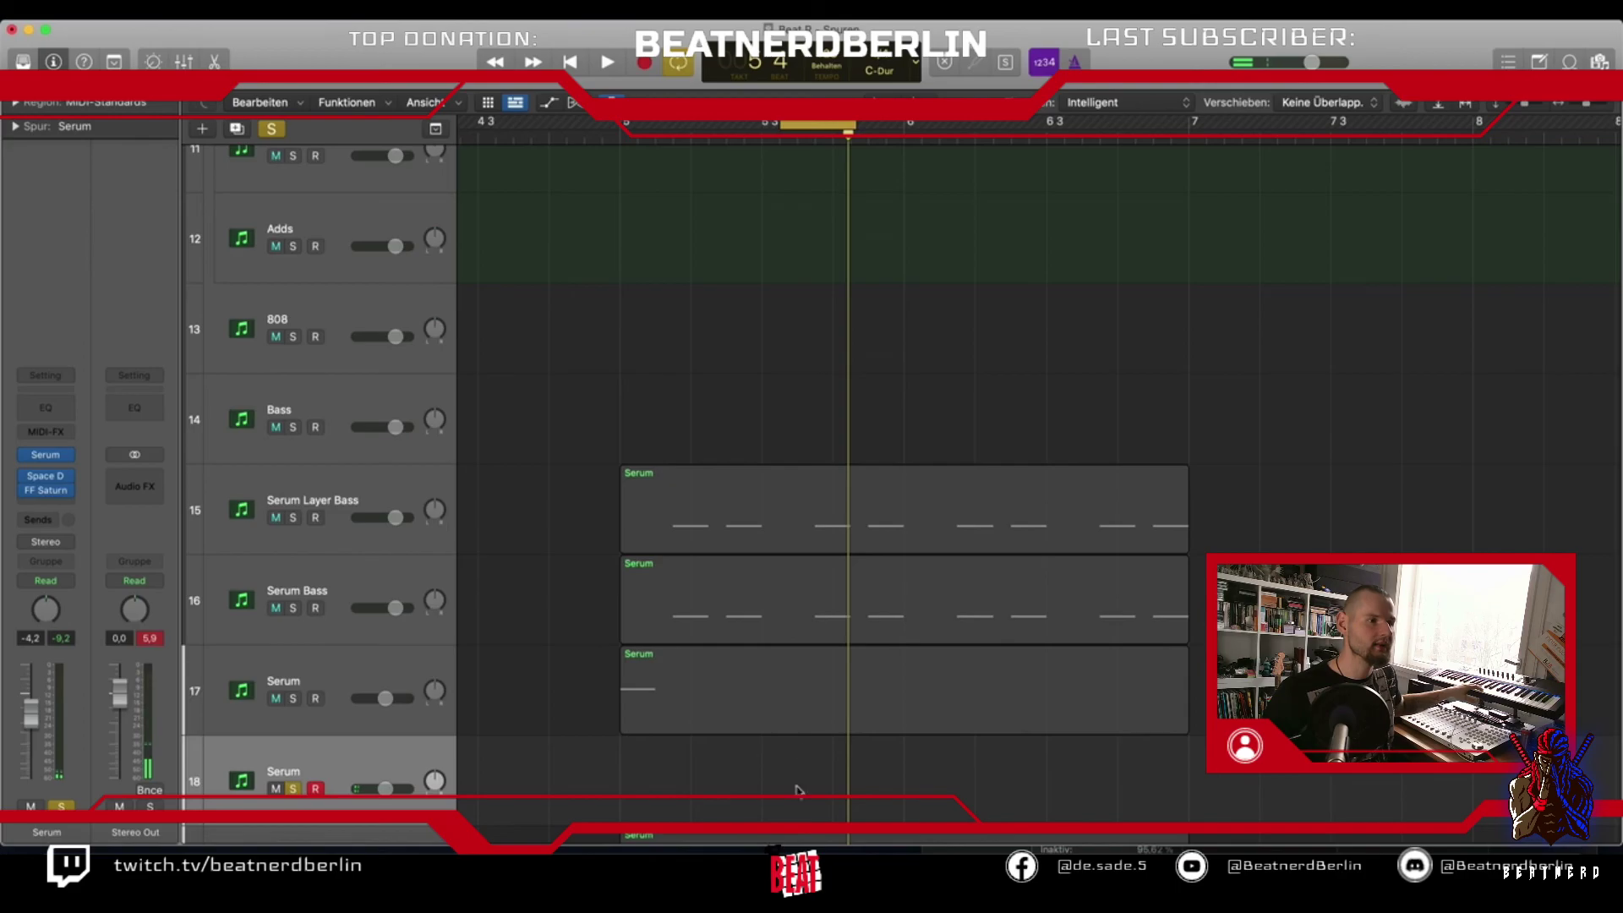
Move the note in the Serum region on track 17 to position 5 3 4 1
{"action": "double_click", "coordinate": [792, 721]}
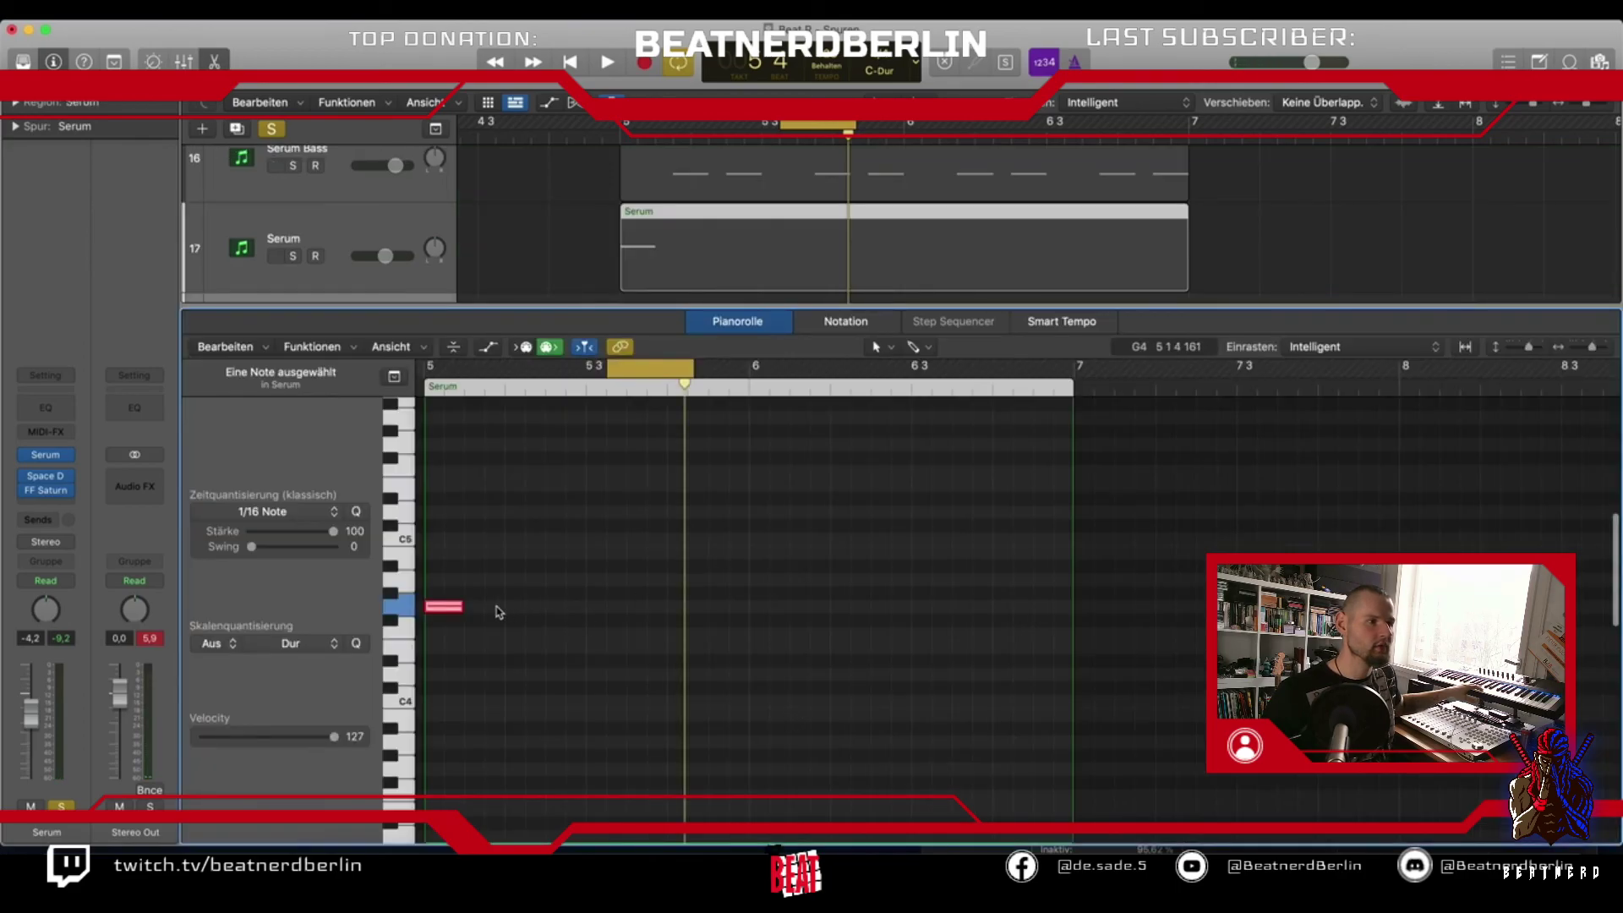
{"action": "left_click_drag", "start_coordinate": [452, 611], "coordinate": [672, 610]}
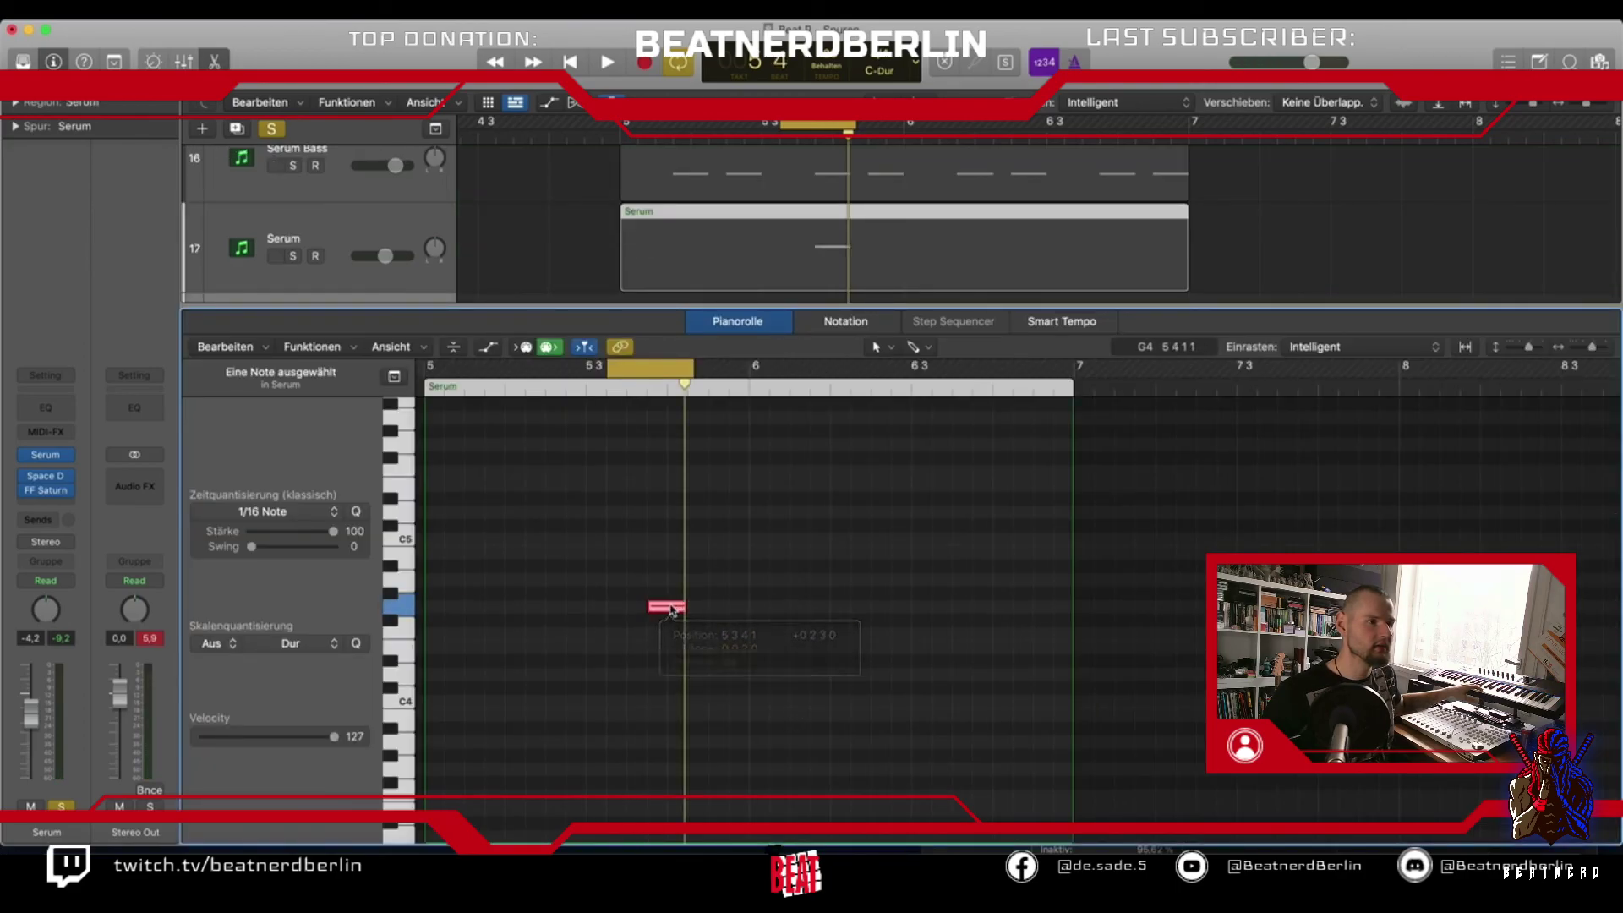
{"action": "left_click", "coordinate": [672, 611]}
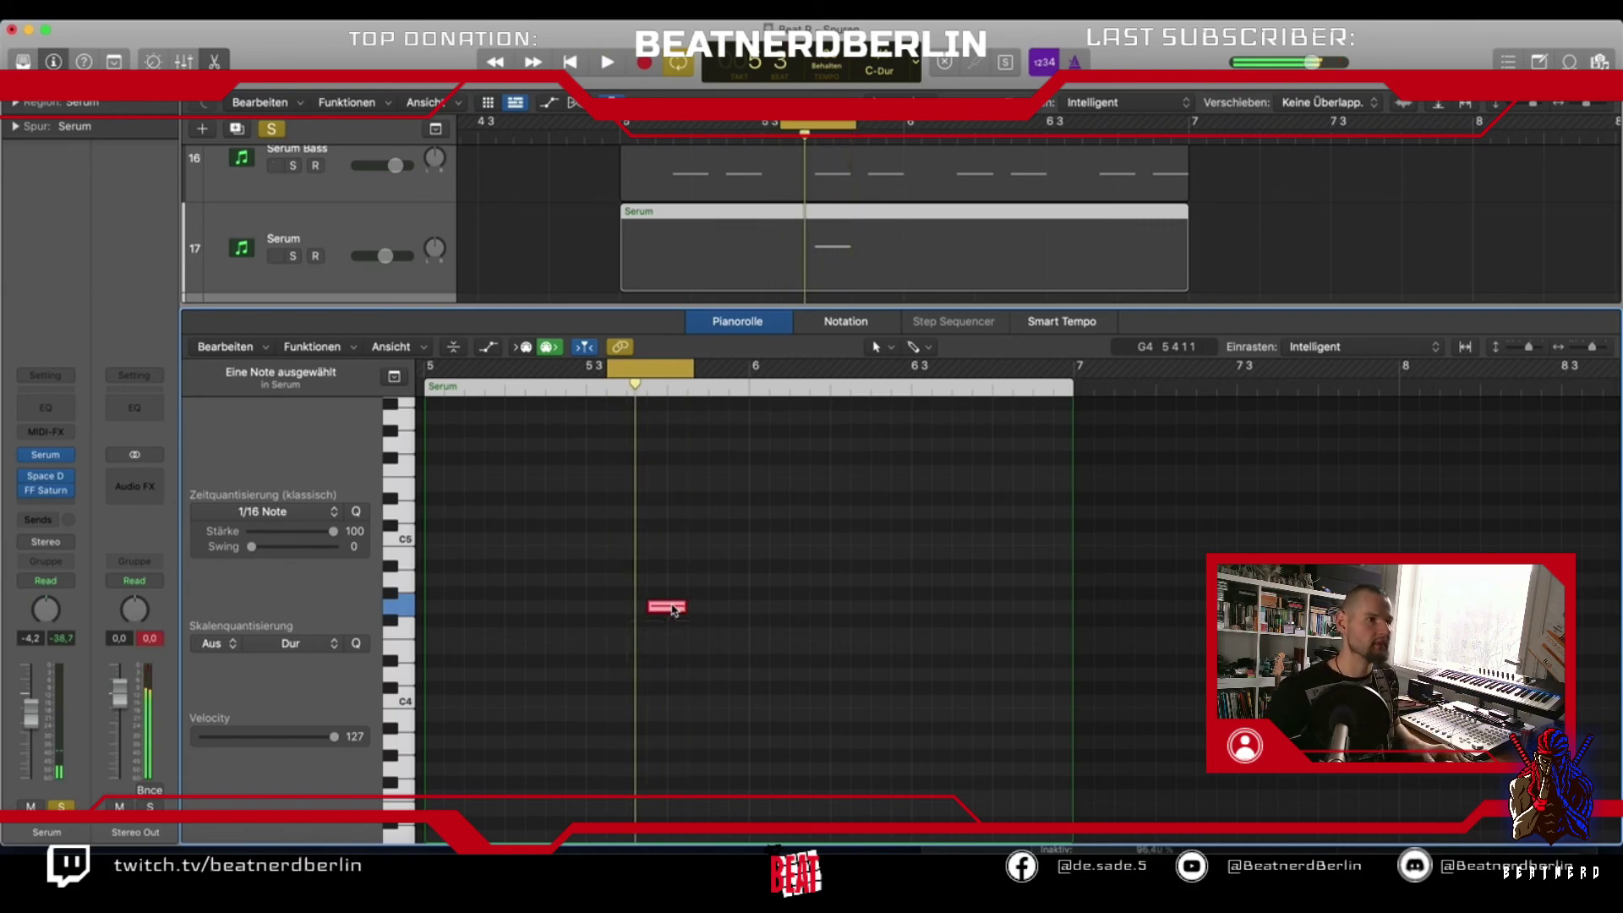
{"action": "key", "text": "p"}
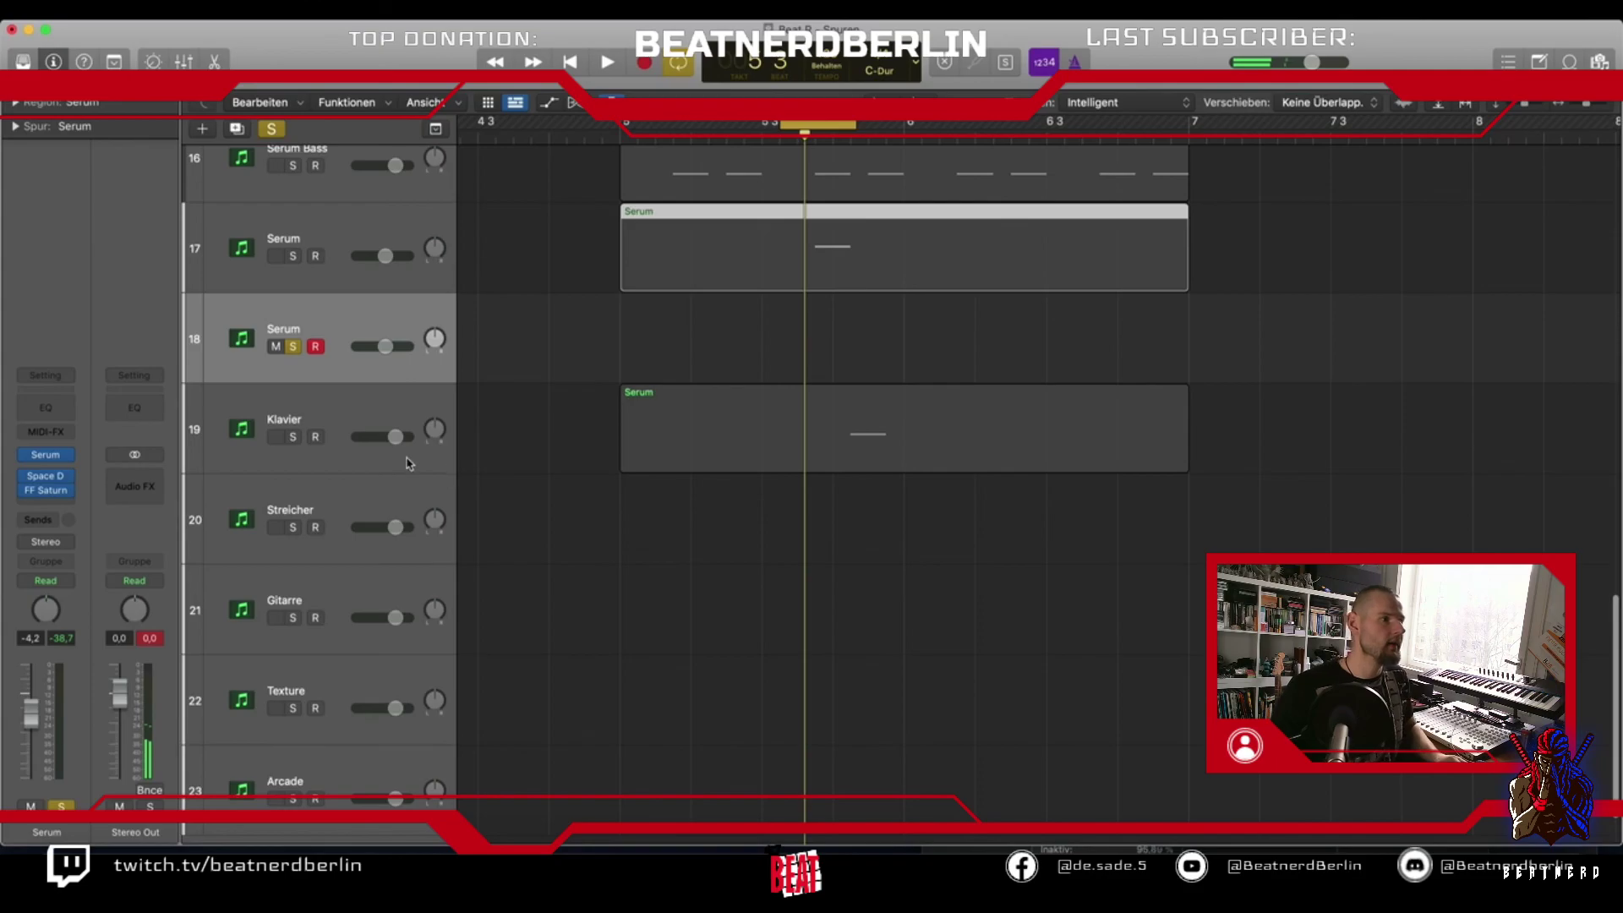
Solo the Klavier track, move the note in its Serum region to position 5 3 4 1 and play the loop
{"action": "left_click", "coordinate": [292, 437]}
{"action": "left_click", "coordinate": [843, 531]}
{"action": "double_click", "coordinate": [845, 470]}
{"action": "left_click_drag", "start_coordinate": [712, 610], "coordinate": [671, 611]}
{"action": "key", "text": "space"}
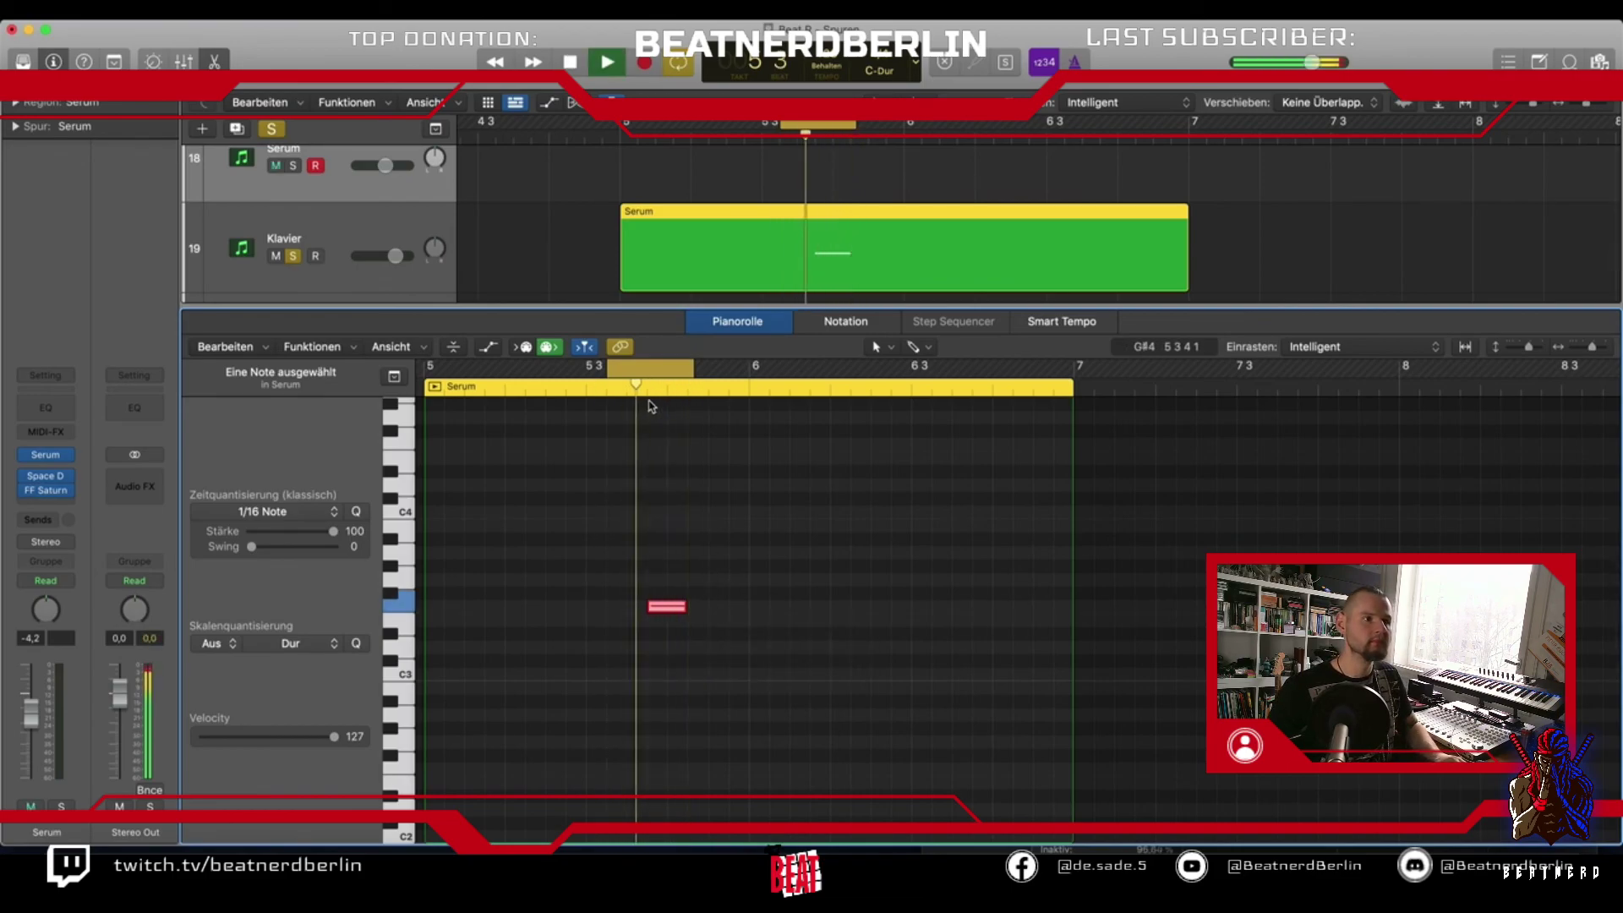
{"action": "key", "text": "e"}
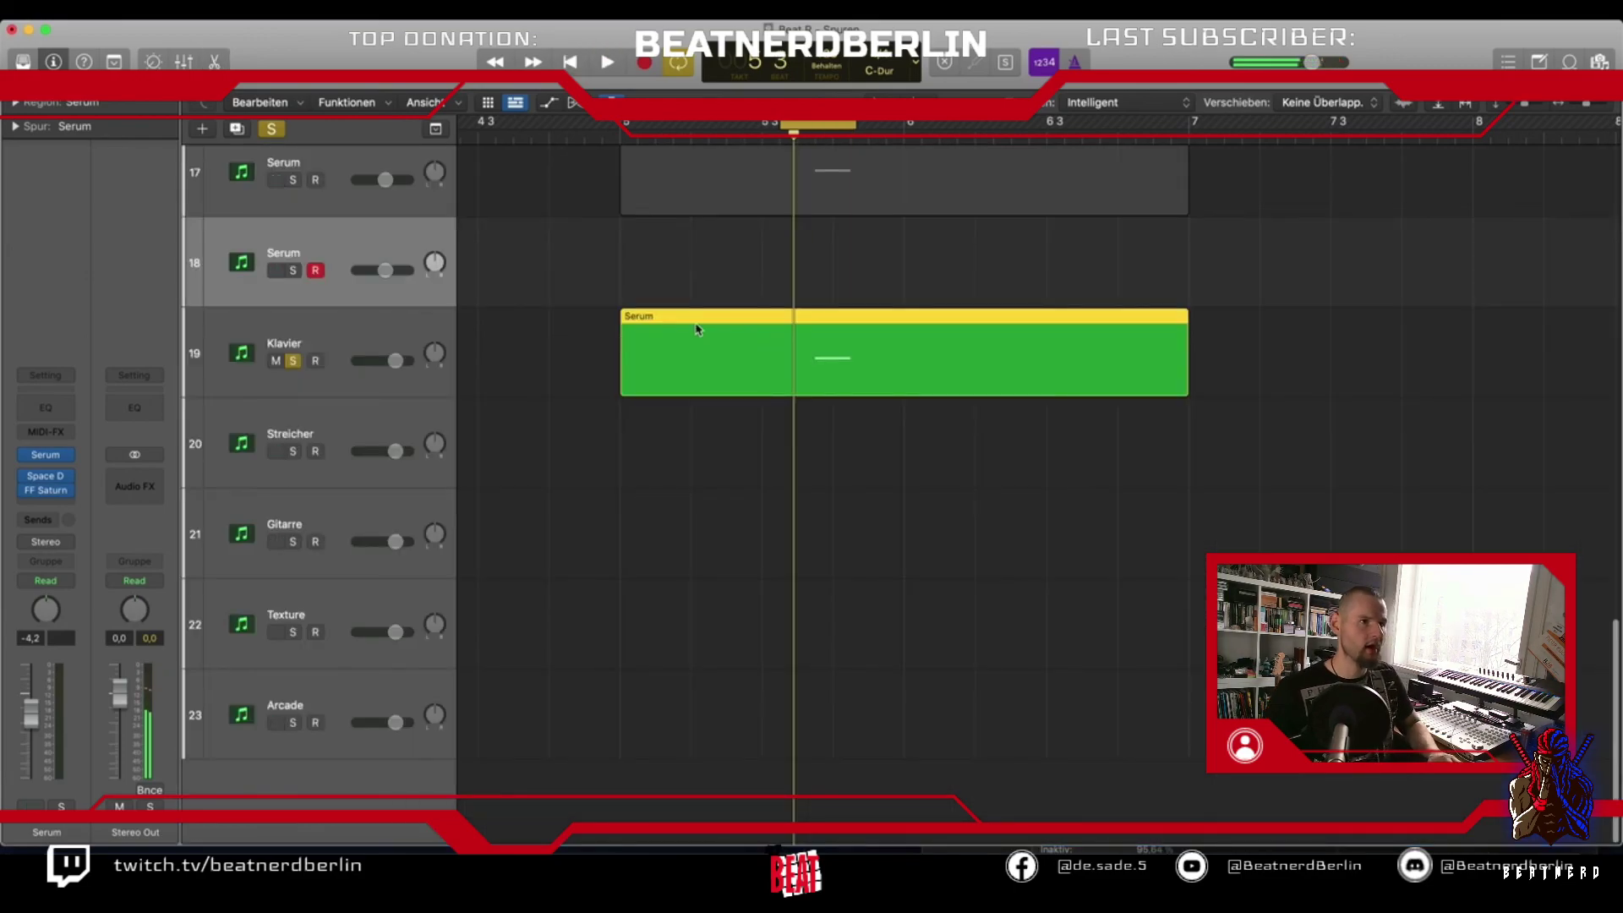
Check the Klavier track's Kontakt instrument and move the Serum region back up to the duplicated Serum track 18
{"action": "left_click", "coordinate": [321, 335]}
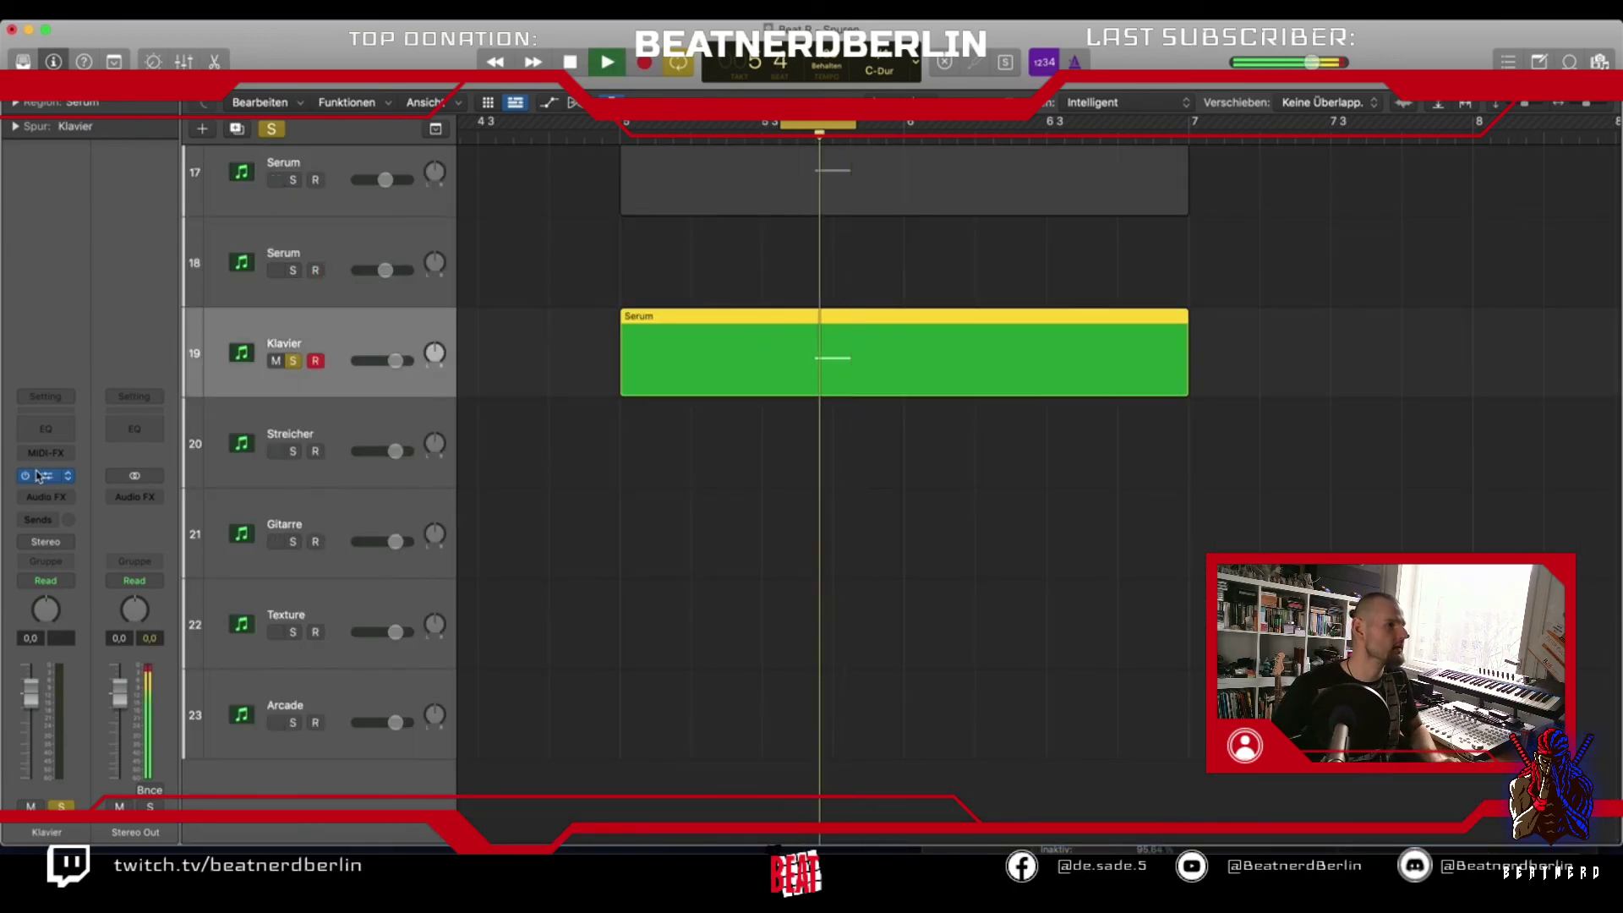
{"action": "left_click", "coordinate": [47, 479]}
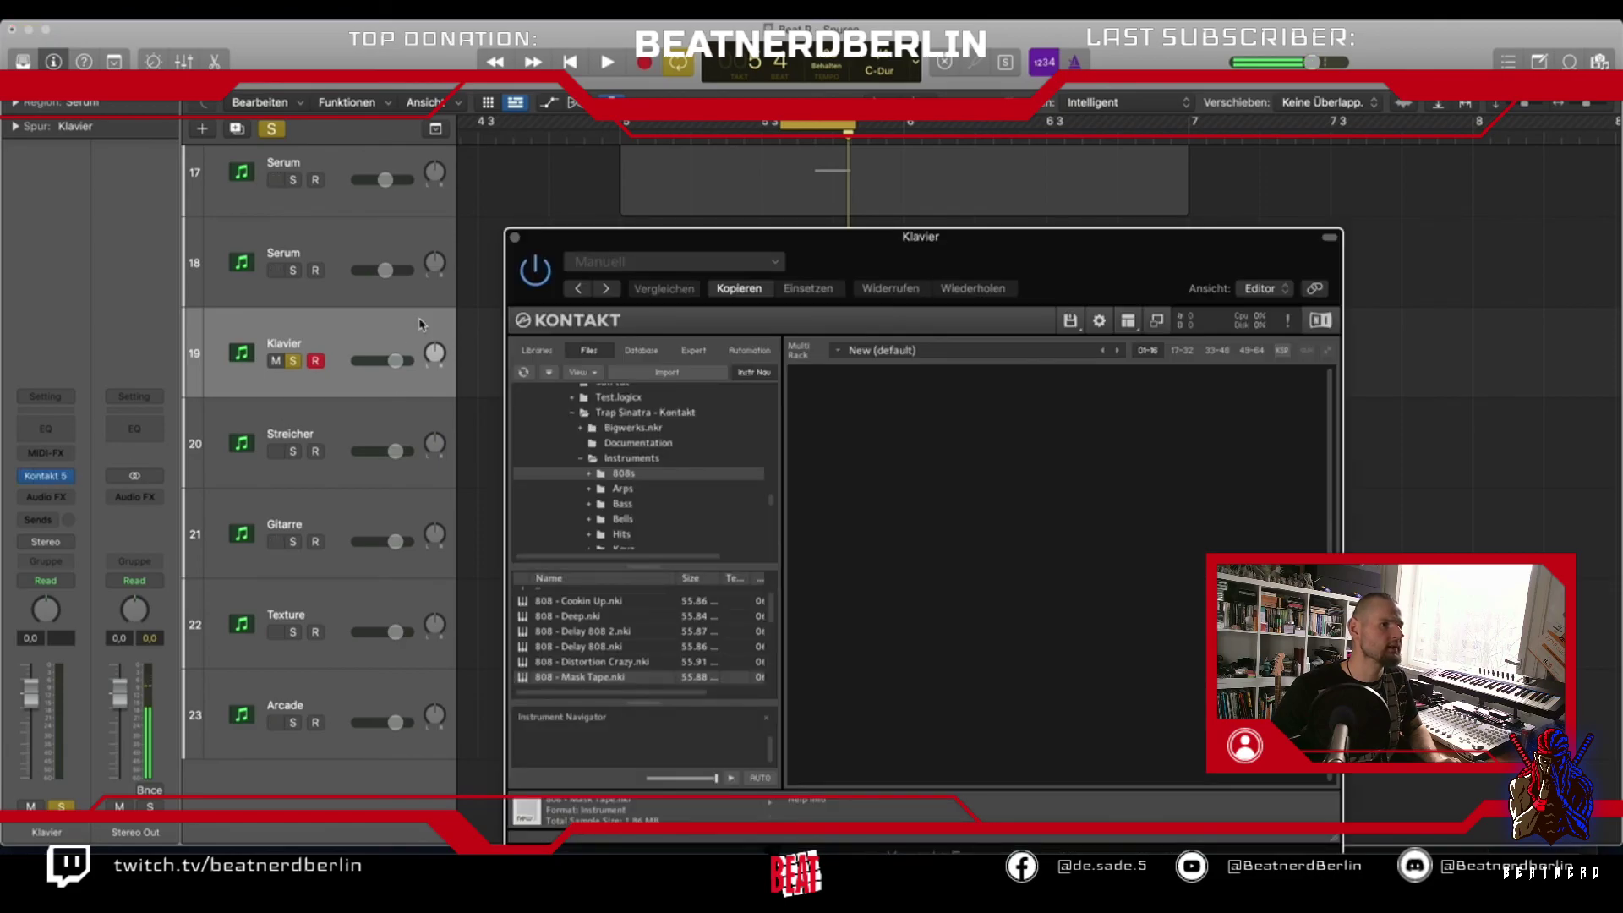
{"action": "left_click", "coordinate": [514, 240]}
{"action": "left_click_drag", "start_coordinate": [692, 334], "coordinate": [693, 258]}
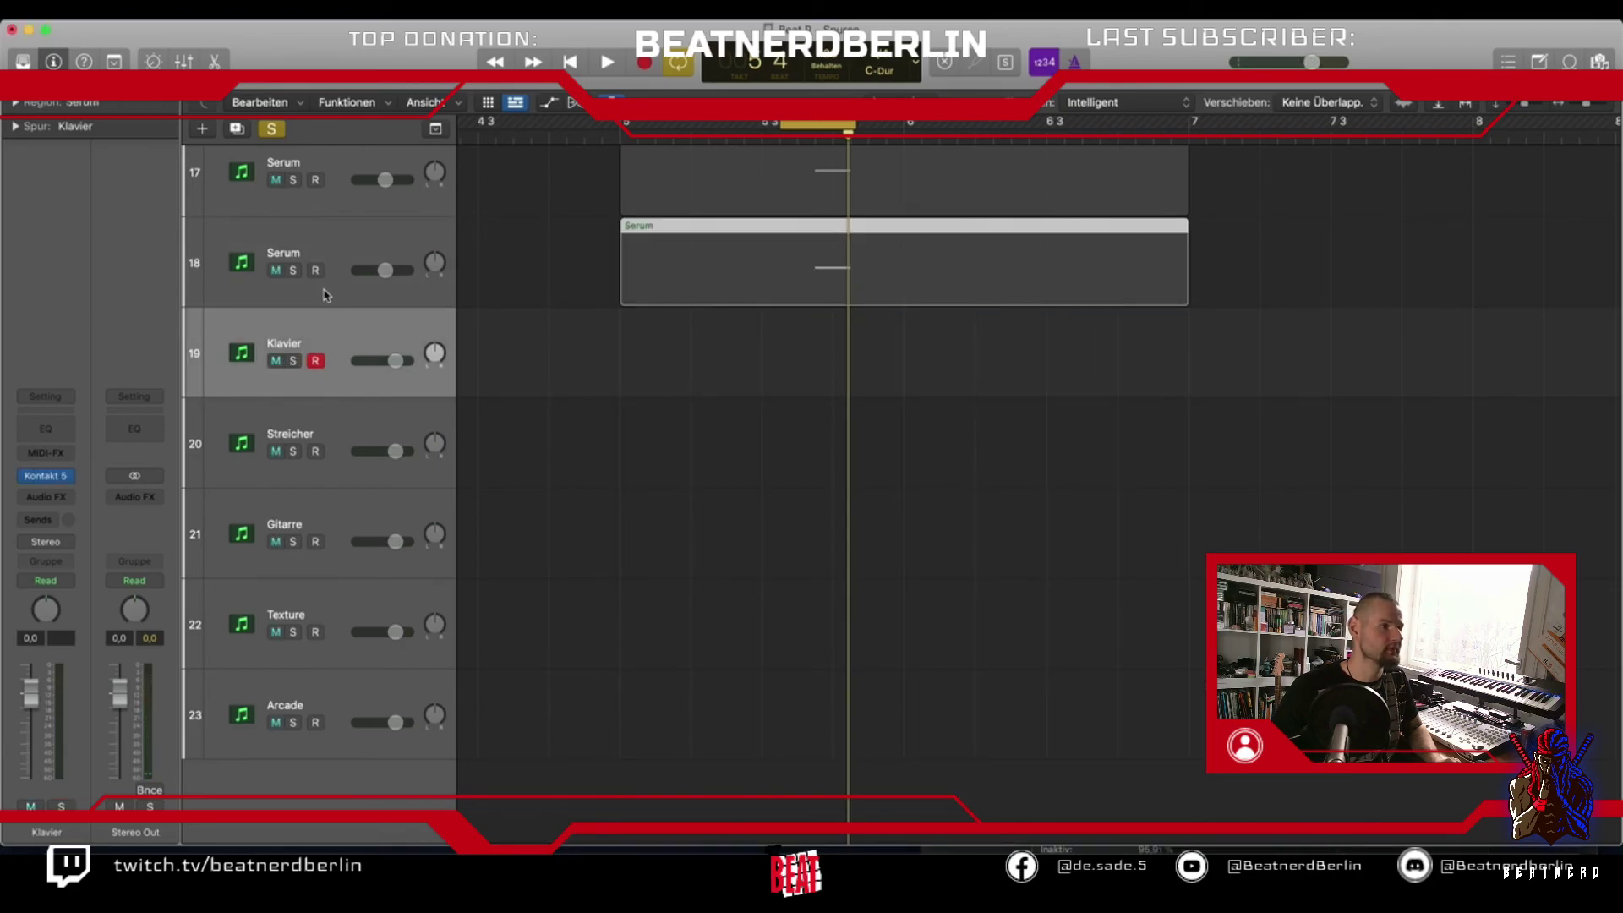
Solo Serum track 18, lower its region's note to G2 and listen to the loop
{"action": "left_click", "coordinate": [293, 271]}
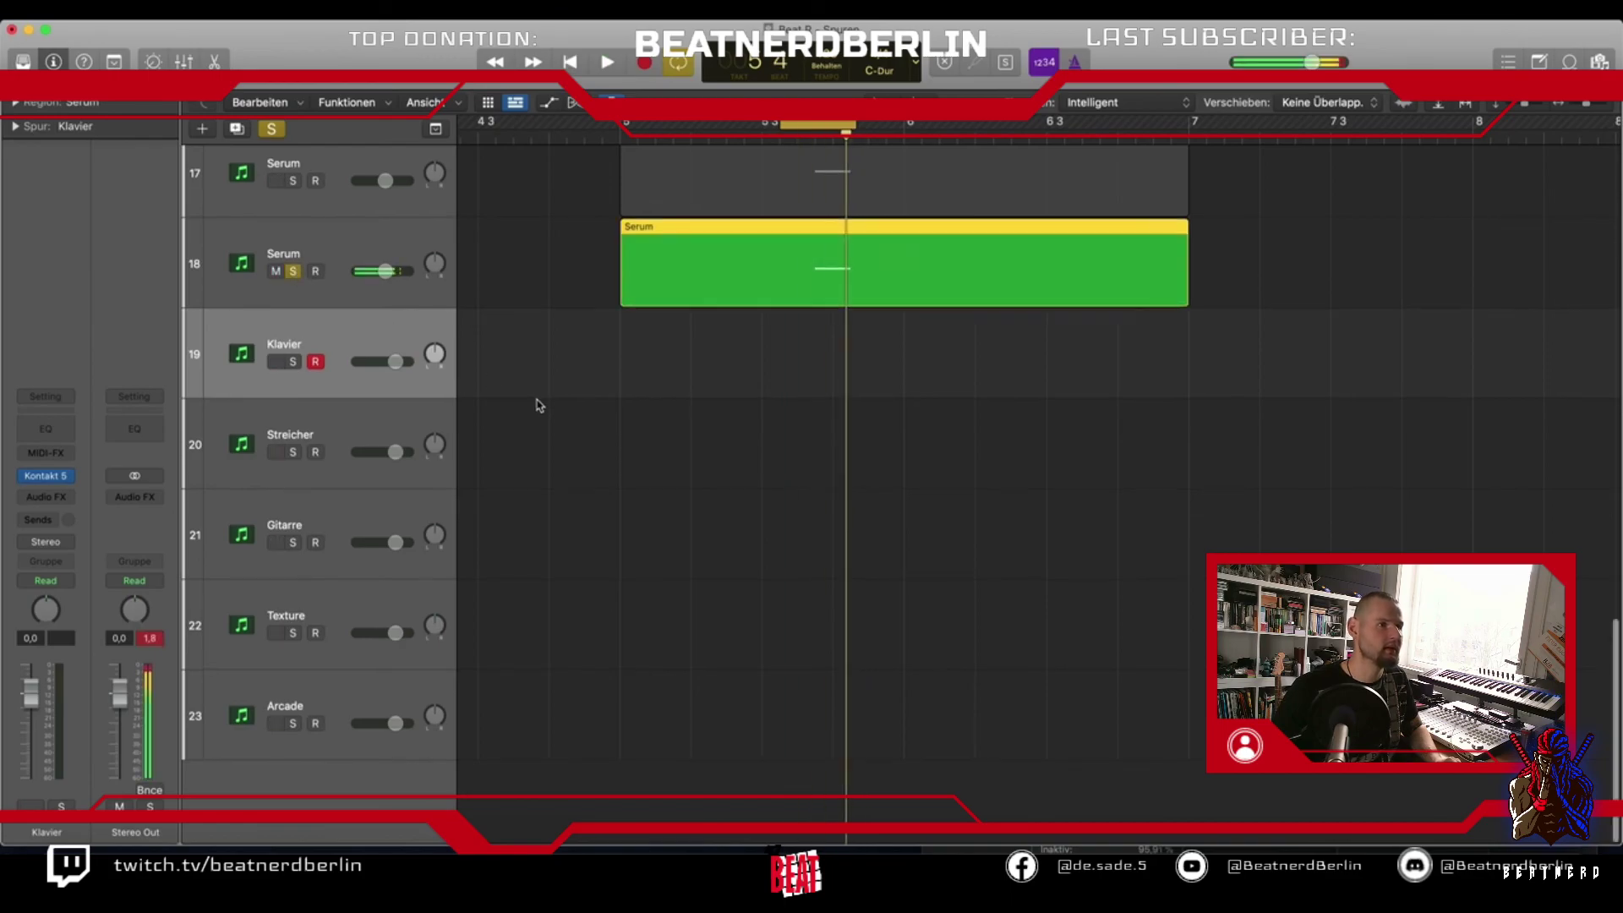
{"action": "scroll", "coordinate": [536, 403], "scroll_direction": "up", "scroll_amount": 3}
{"action": "double_click", "coordinate": [687, 575]}
{"action": "left_click_drag", "start_coordinate": [663, 602], "coordinate": [664, 668]}
{"action": "key", "text": "space"}
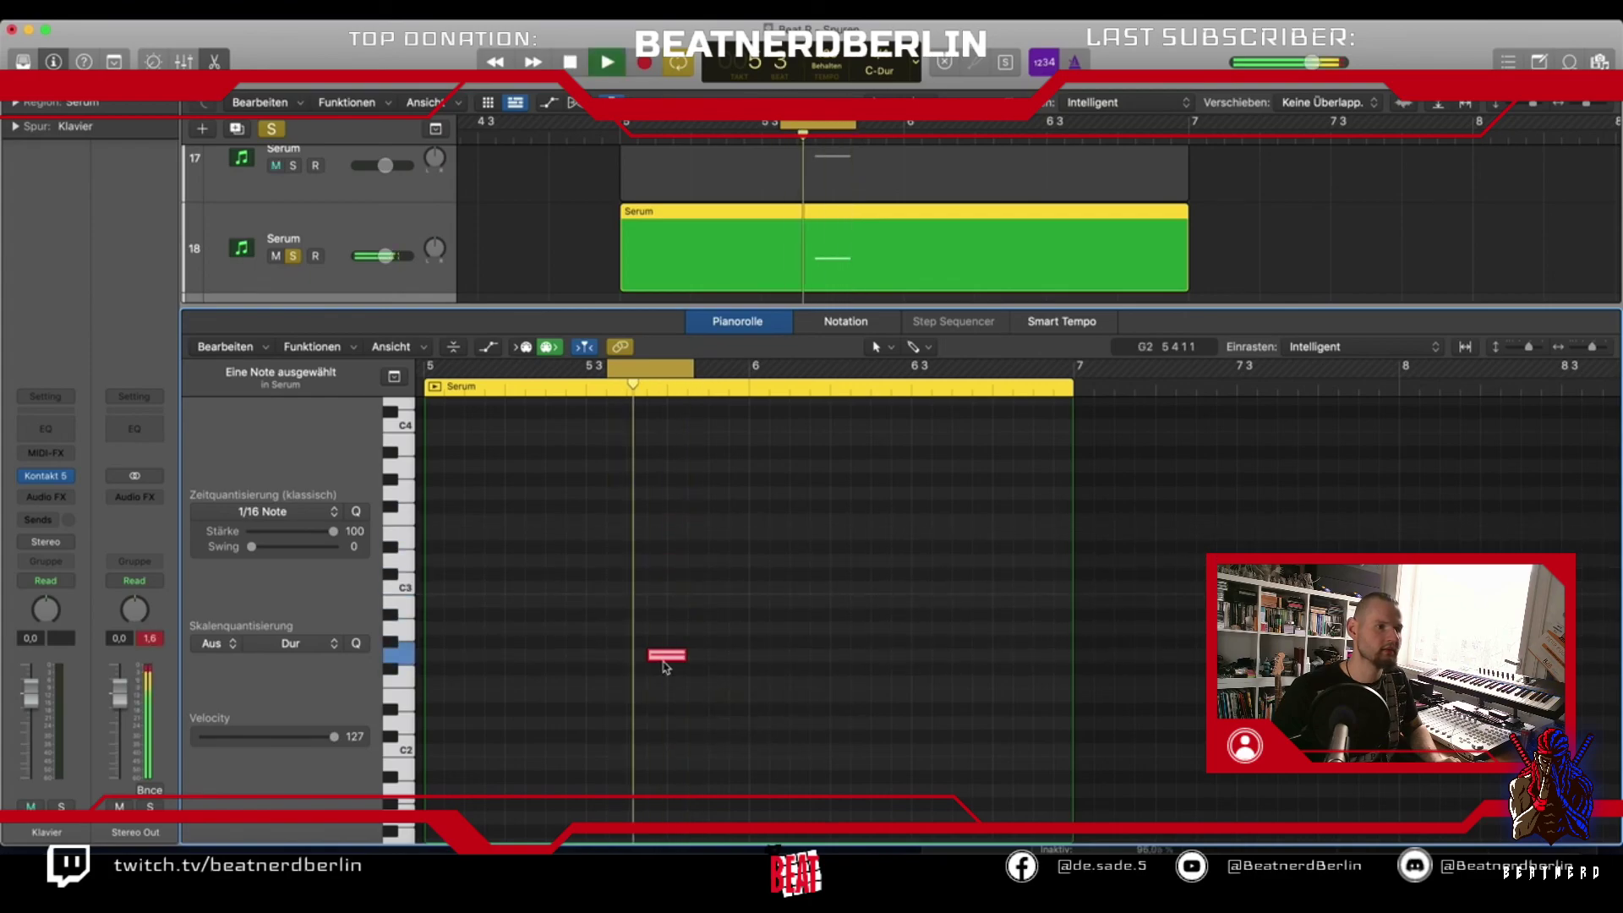
{"action": "key", "text": "space"}
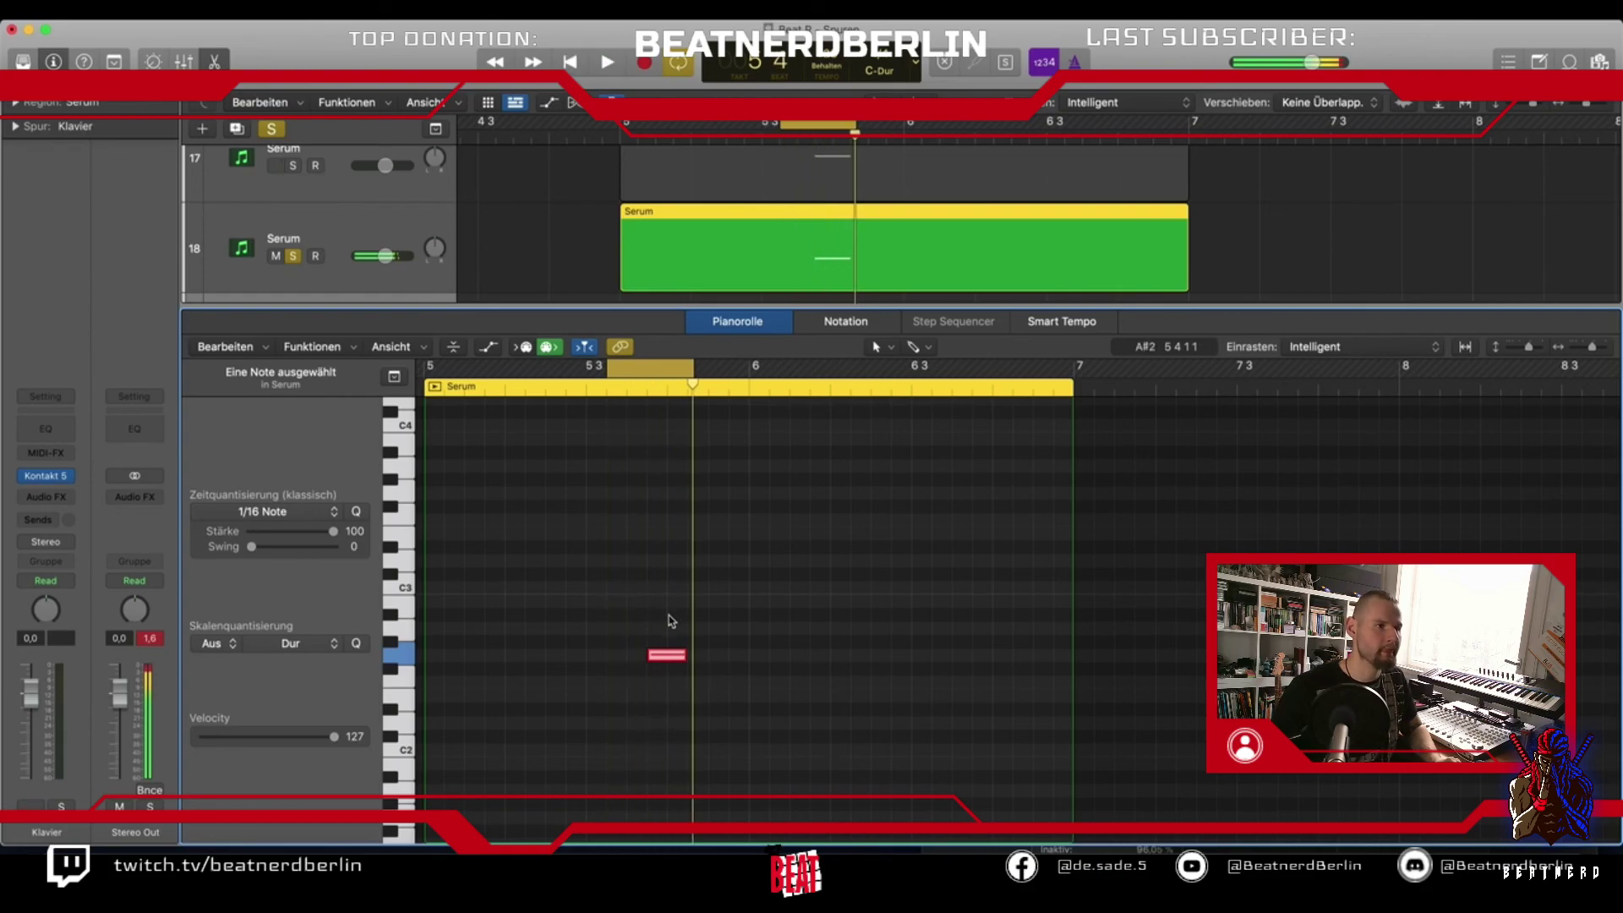
Set the note in the Serum track 18 region to G2 and listen to the loop
{"action": "mouse_move", "coordinate": [664, 662]}
{"action": "left_mouse_down"}
{"action": "mouse_move", "coordinate": [663, 502]}
{"action": "mouse_move", "coordinate": [666, 651]}
{"action": "left_mouse_up"}
{"action": "key", "text": "space"}
{"action": "left_click", "coordinate": [664, 503]}
{"action": "key", "text": "space"}
{"action": "key", "text": "space"}
{"action": "left_click", "coordinate": [665, 653]}
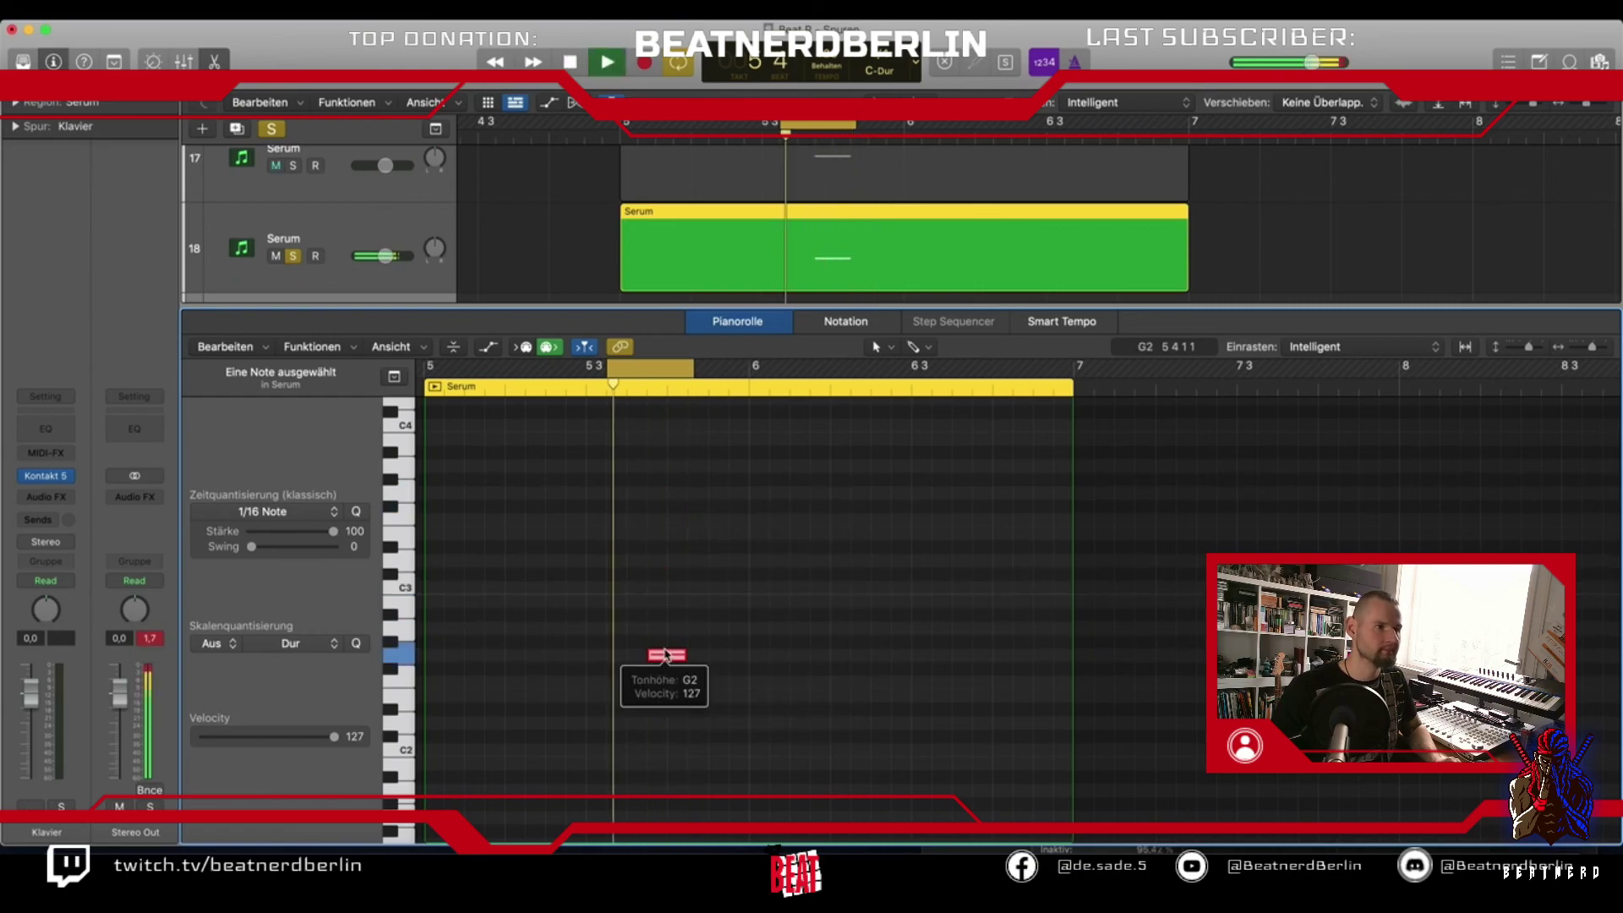
{"action": "key", "text": "space"}
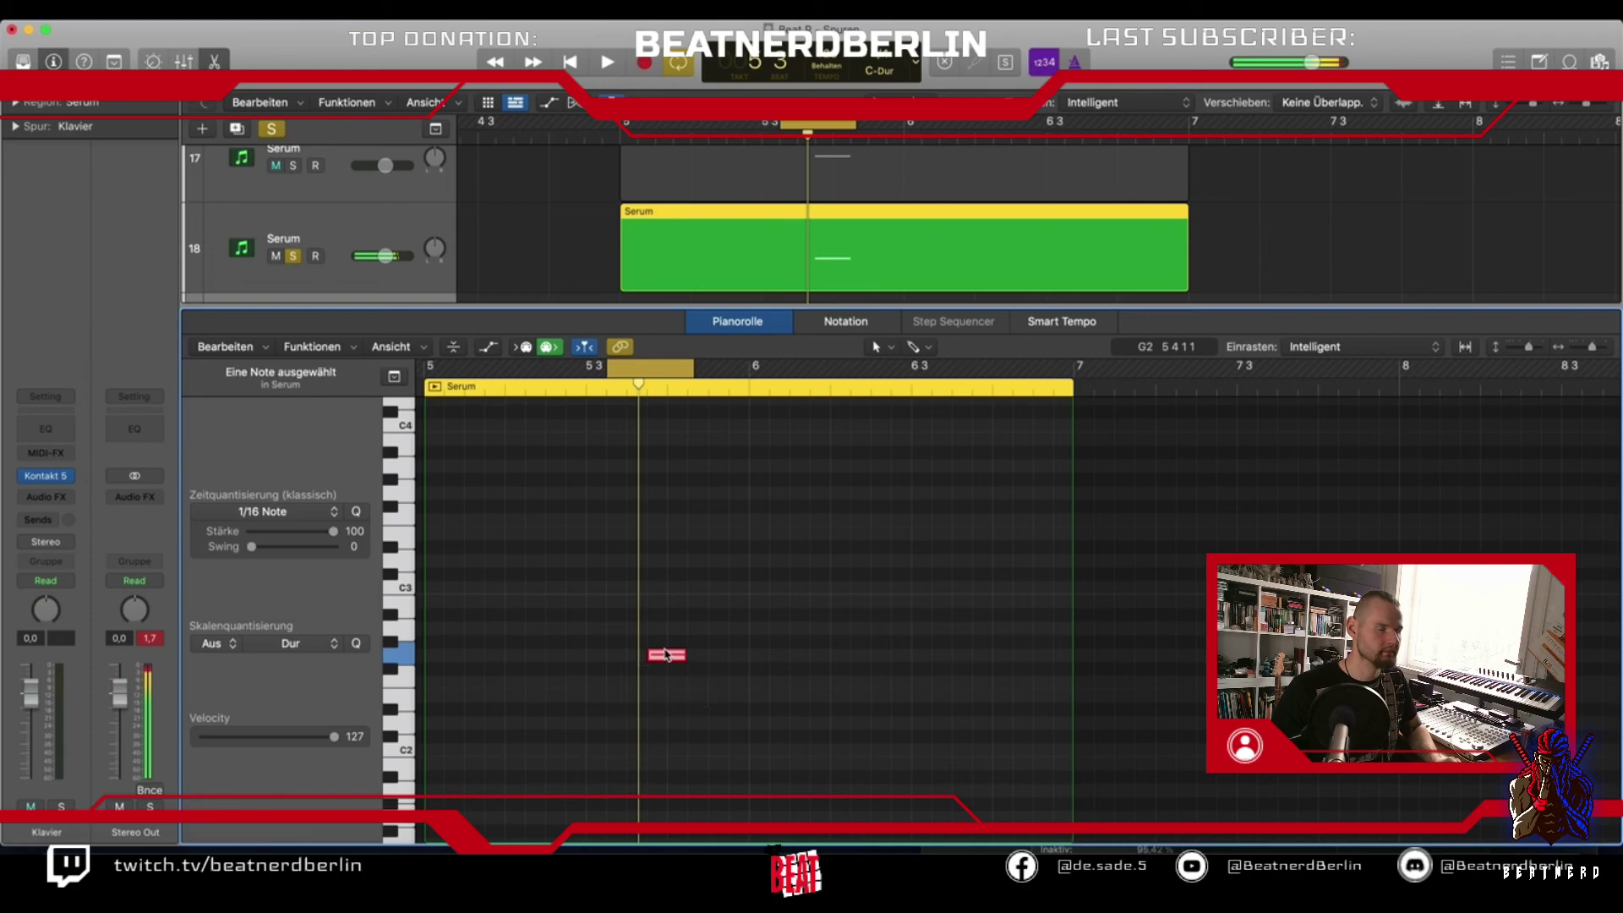
Unsolo Serum track 18, play the loop and close the piano roll
{"action": "left_click", "coordinate": [294, 257]}
{"action": "key", "text": "space"}
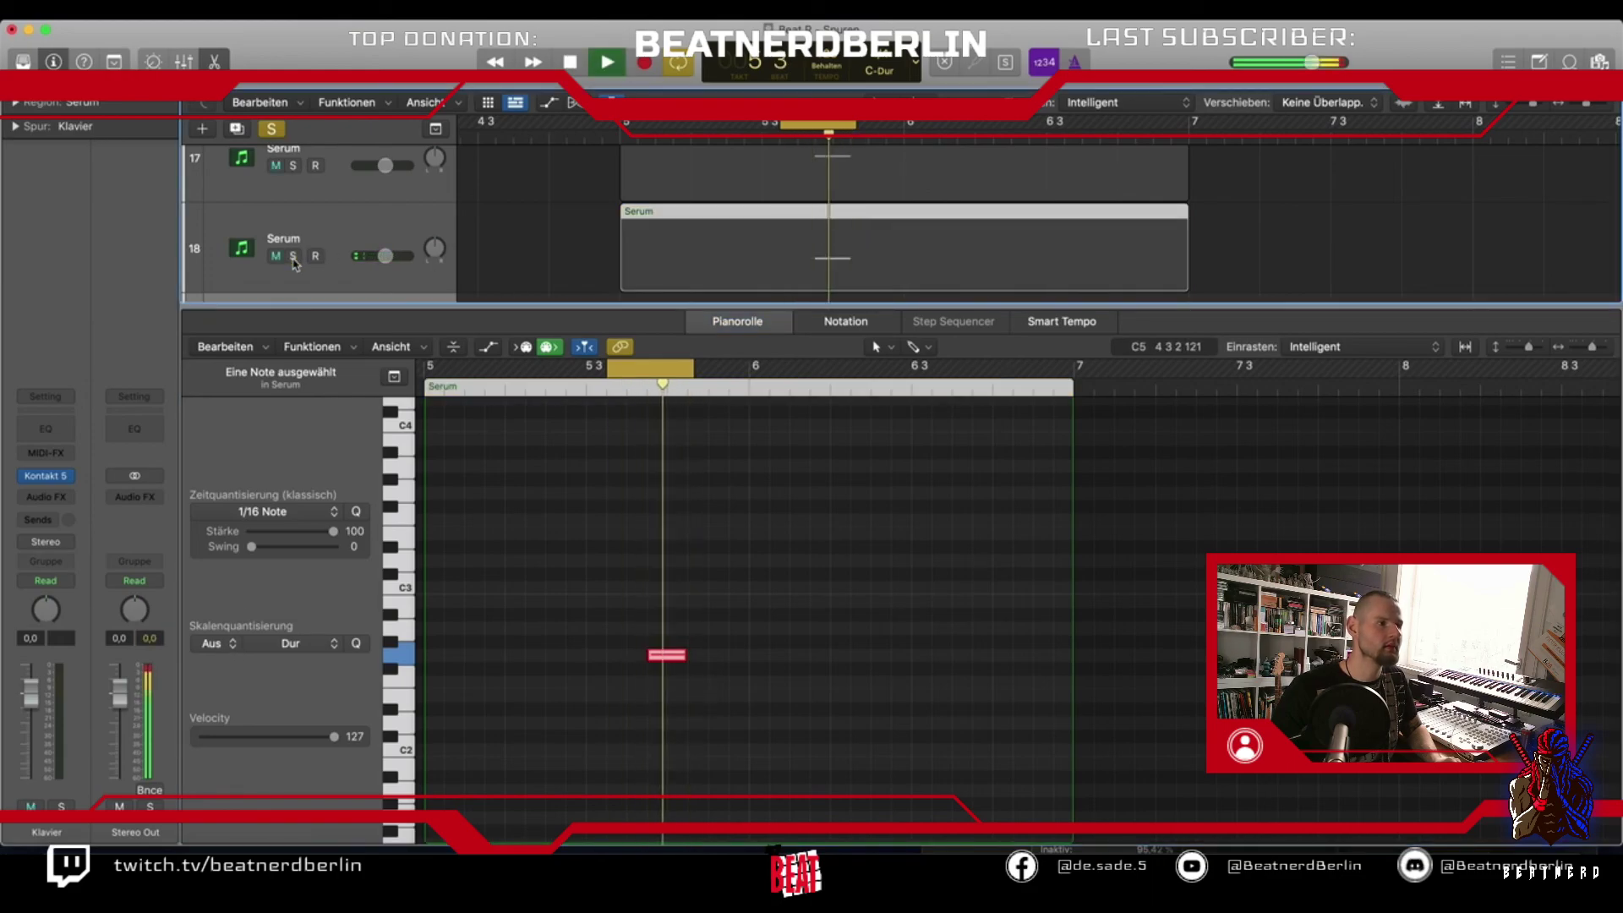
{"action": "key", "text": "space"}
{"action": "key", "text": "p"}
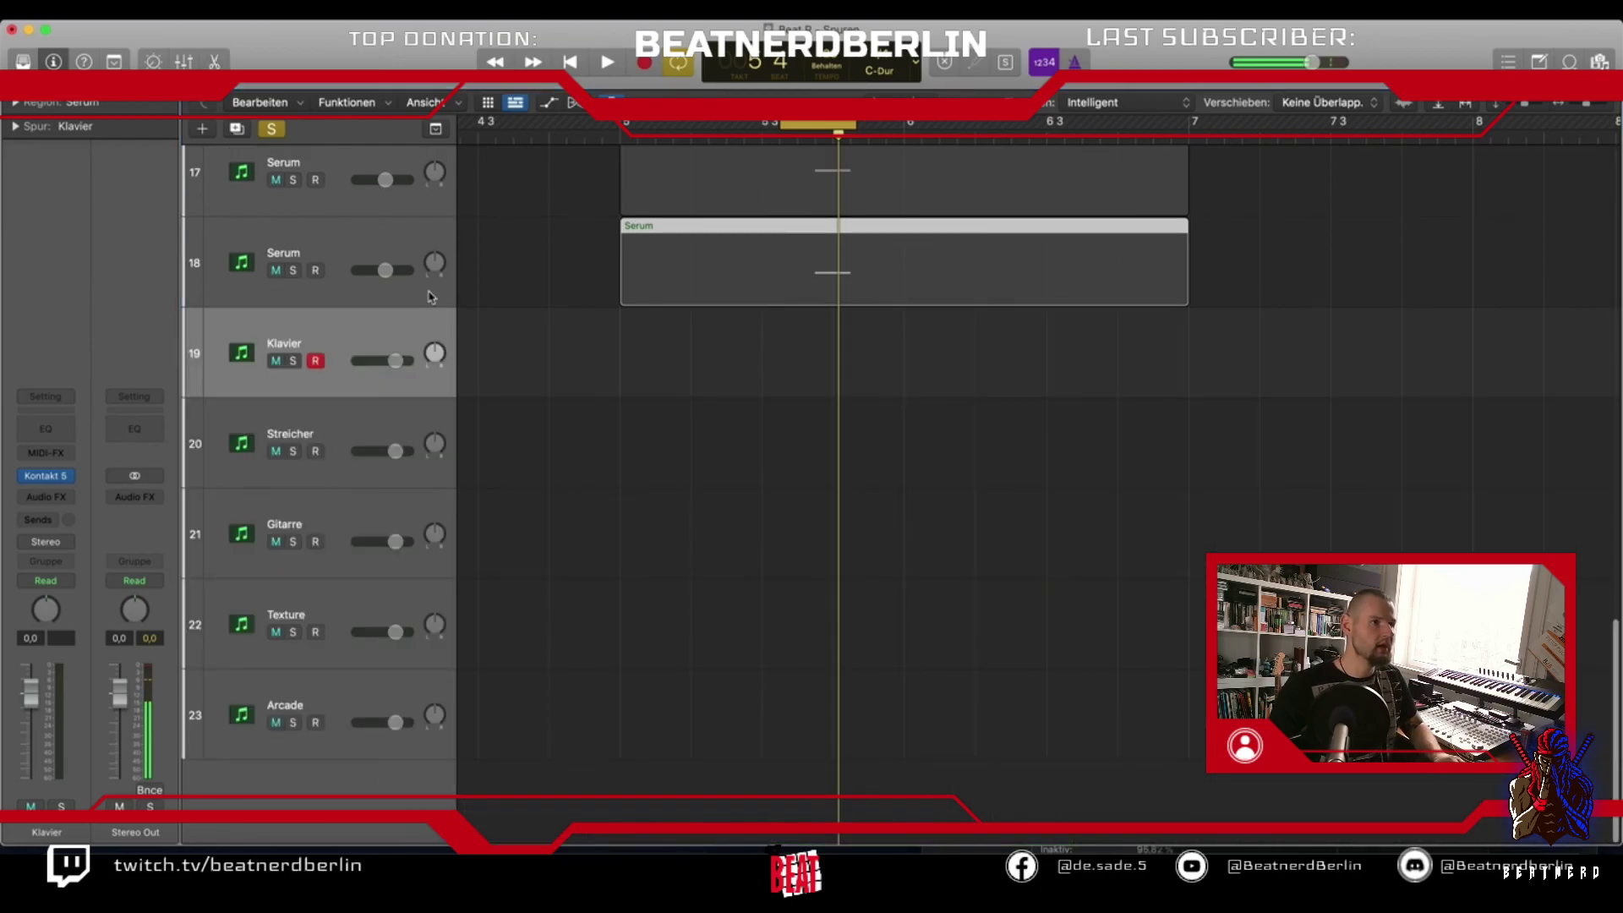
Solo track 18 with its Serum instrument open and audition pluck presets from PL D_Pluck [DU] up to PL Mallety [SD]
{"action": "scroll", "coordinate": [297, 423], "scroll_direction": "up", "scroll_amount": 1}
{"action": "left_click", "coordinate": [289, 338]}
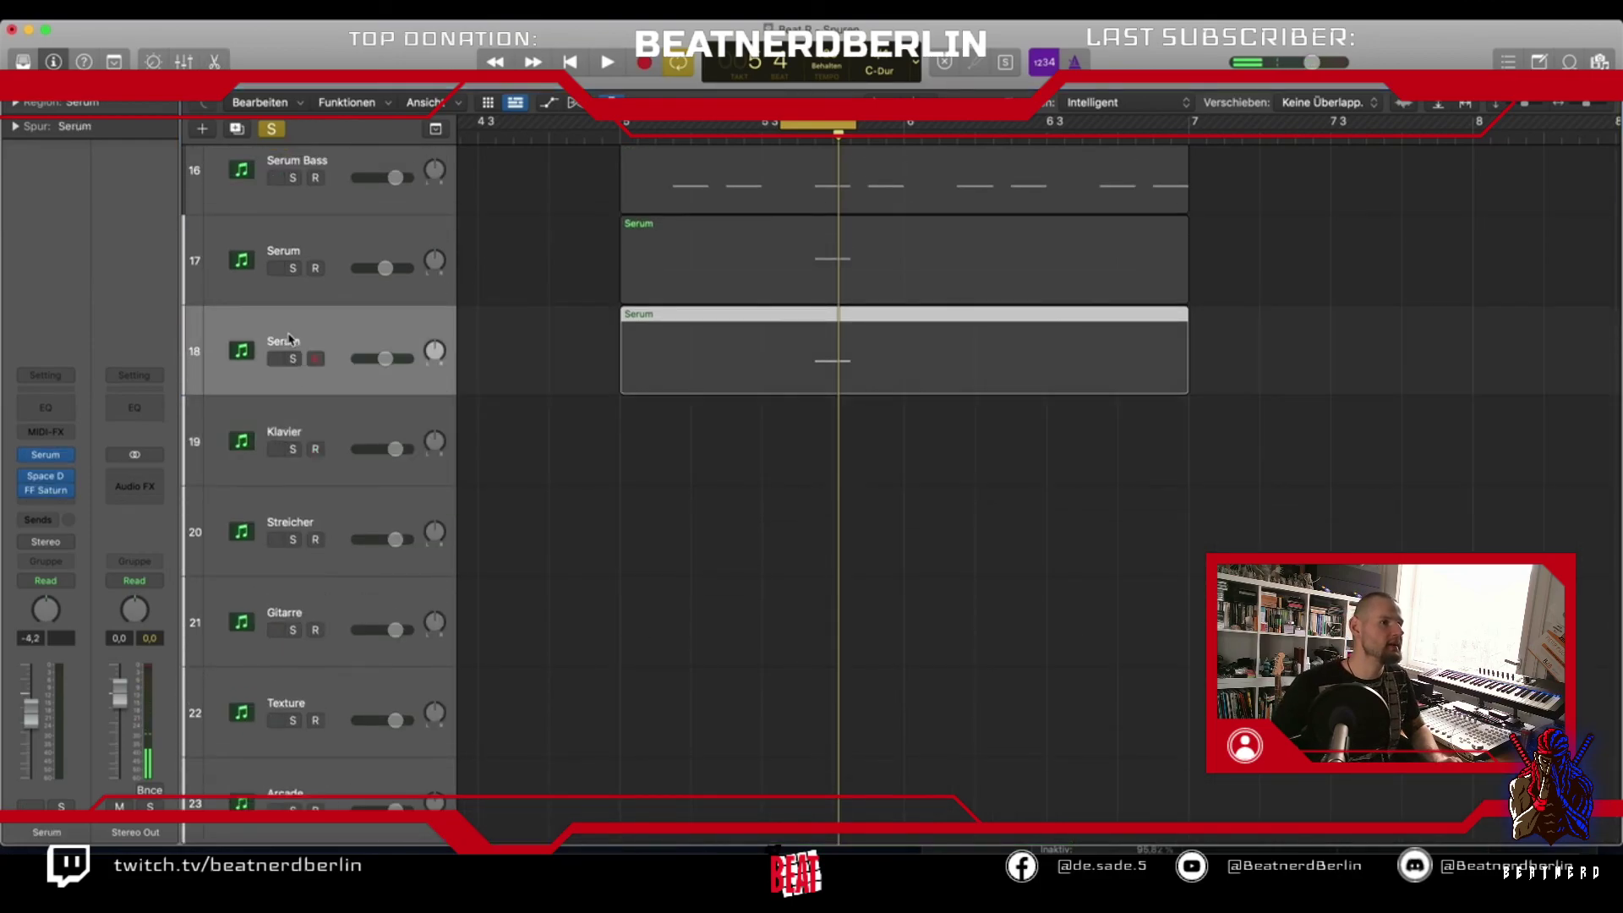
{"action": "left_click", "coordinate": [48, 454]}
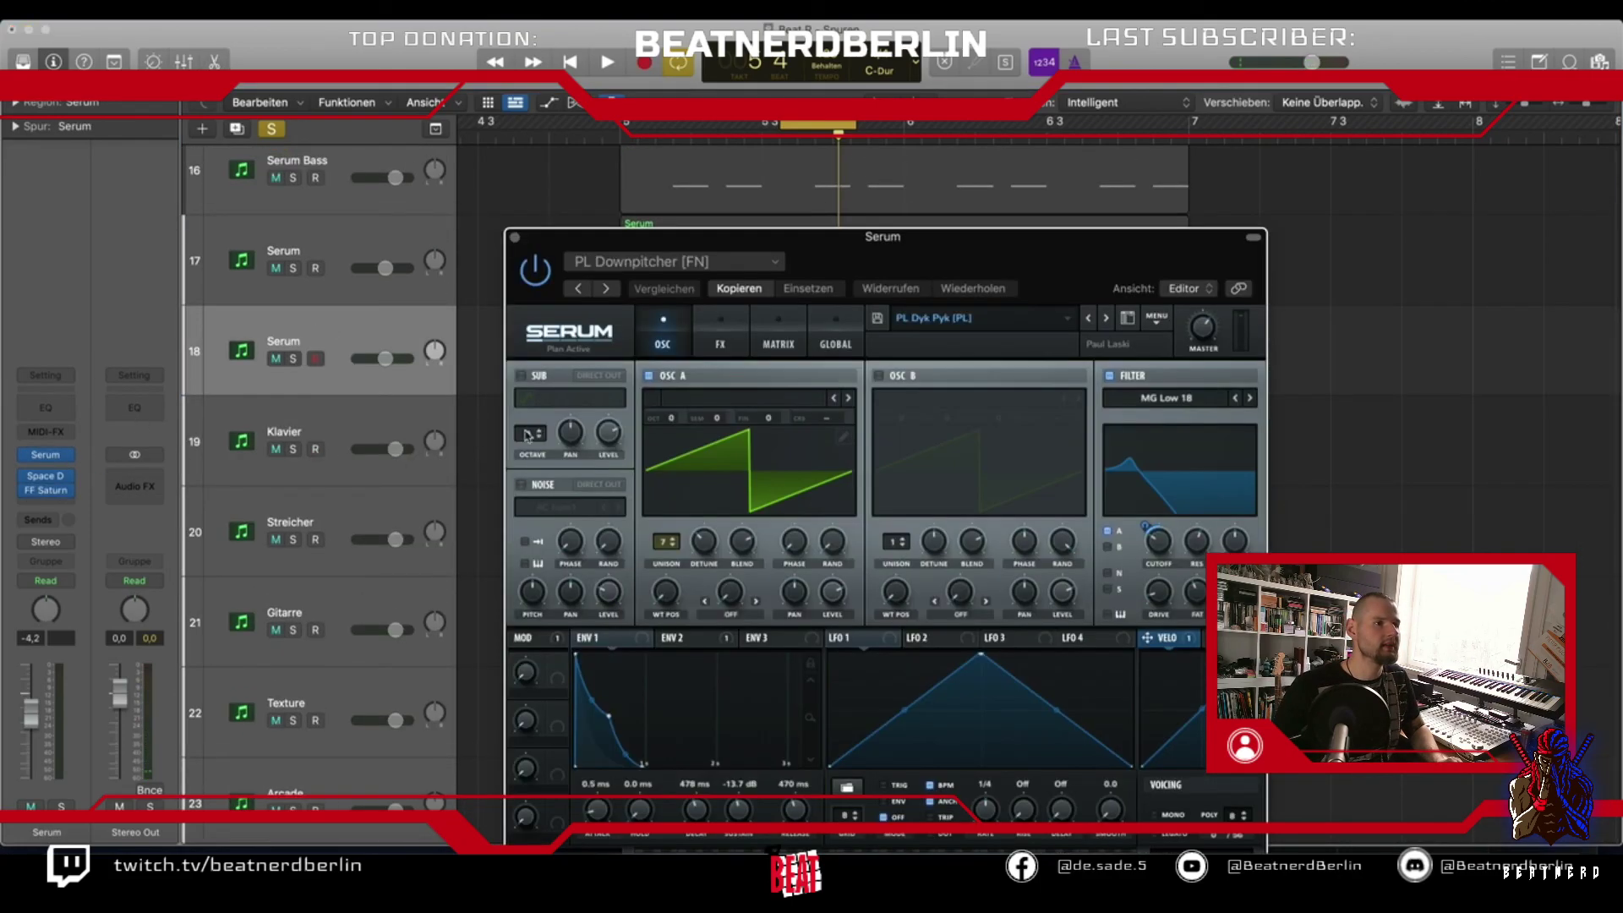
{"action": "left_click", "coordinate": [312, 361]}
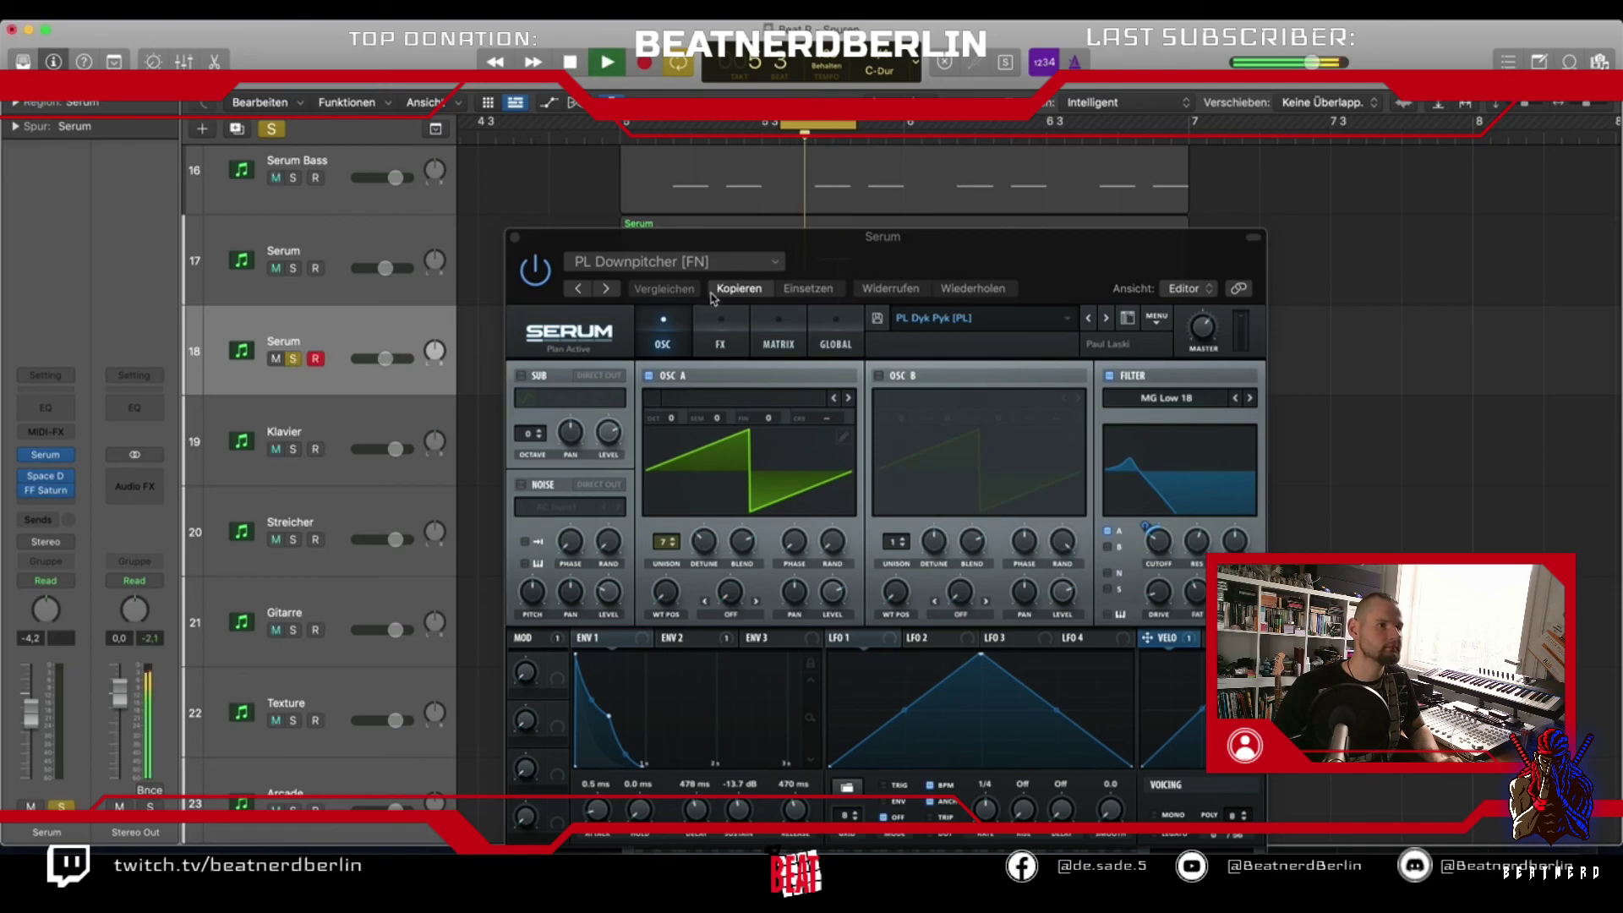
{"action": "left_click", "coordinate": [1104, 321]}
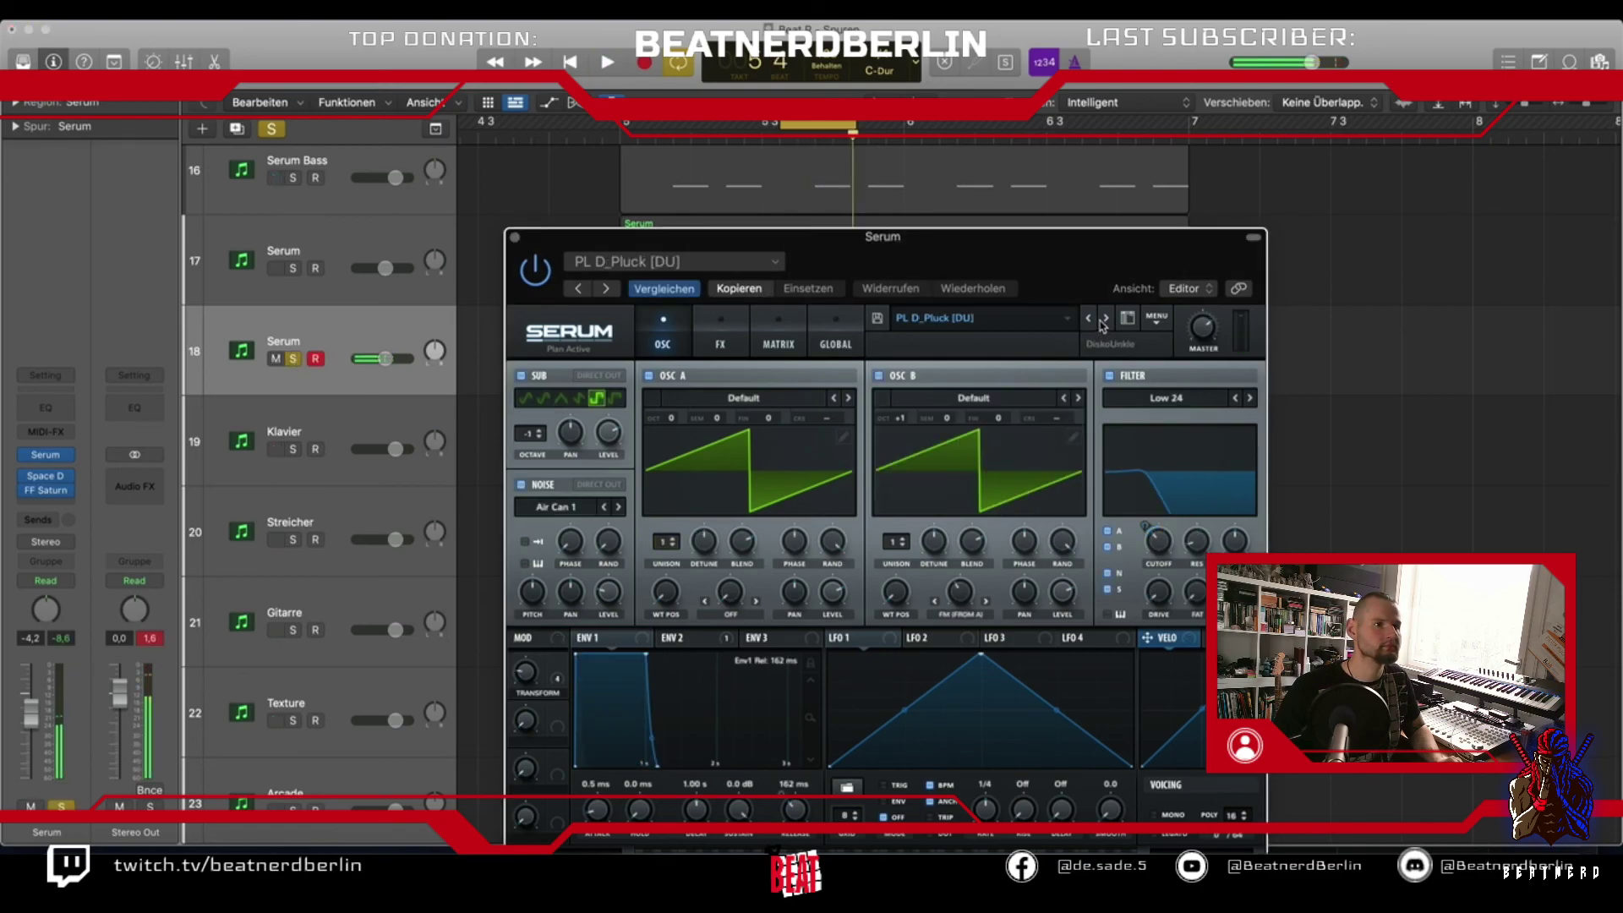
{"action": "left_click", "coordinate": [1103, 321]}
{"action": "left_click", "coordinate": [1090, 321]}
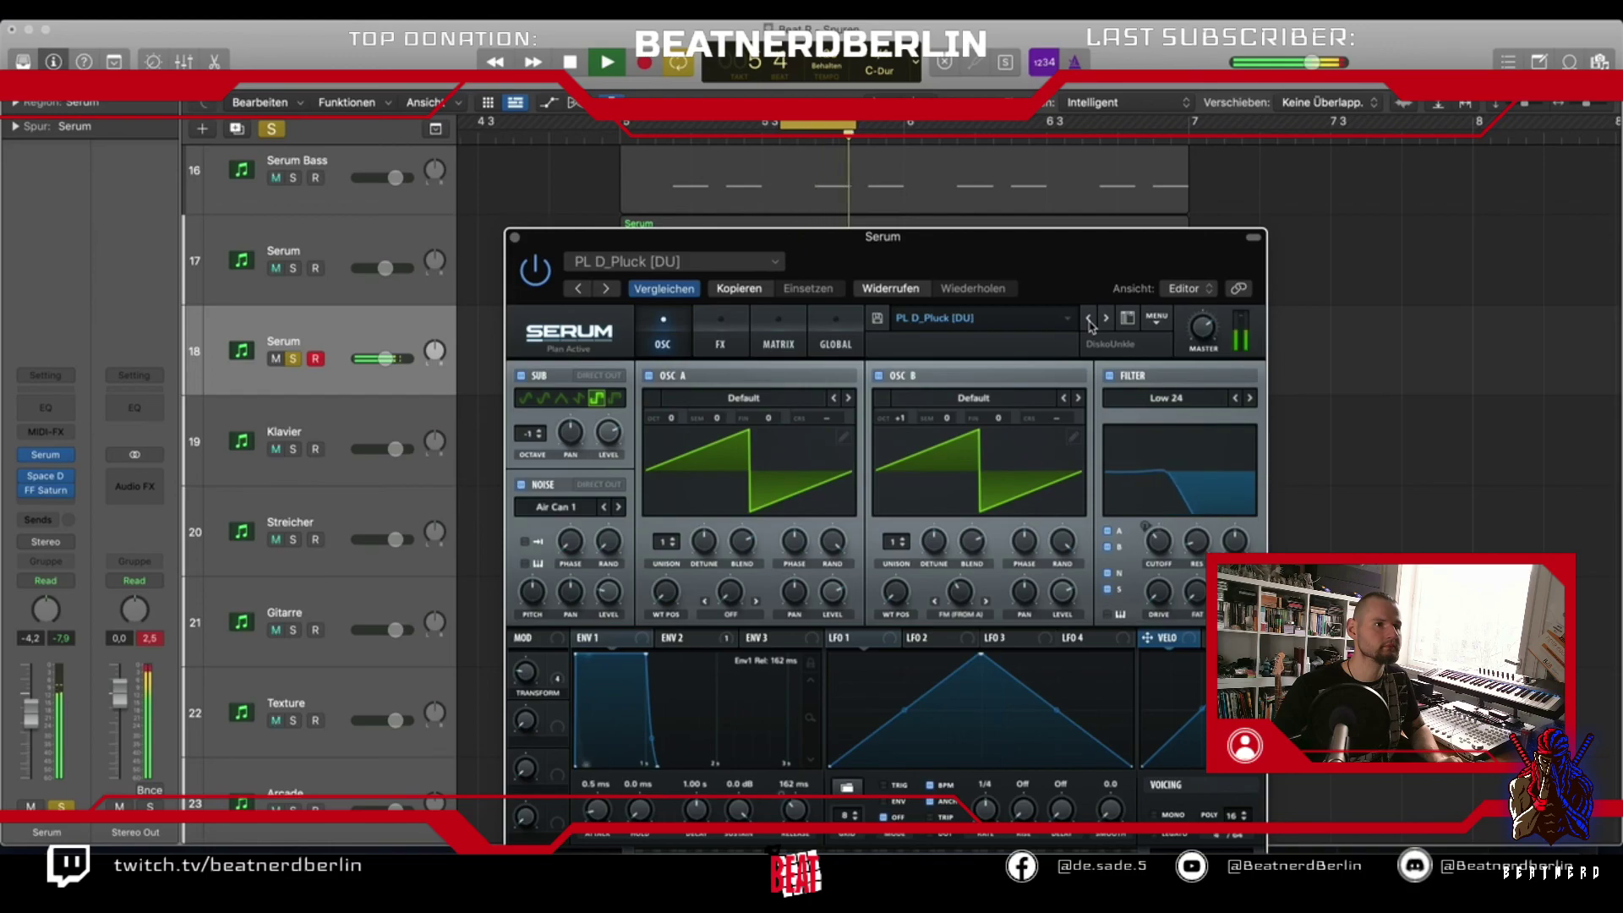
{"action": "left_click", "coordinate": [1105, 320]}
{"action": "left_click", "coordinate": [1104, 321]}
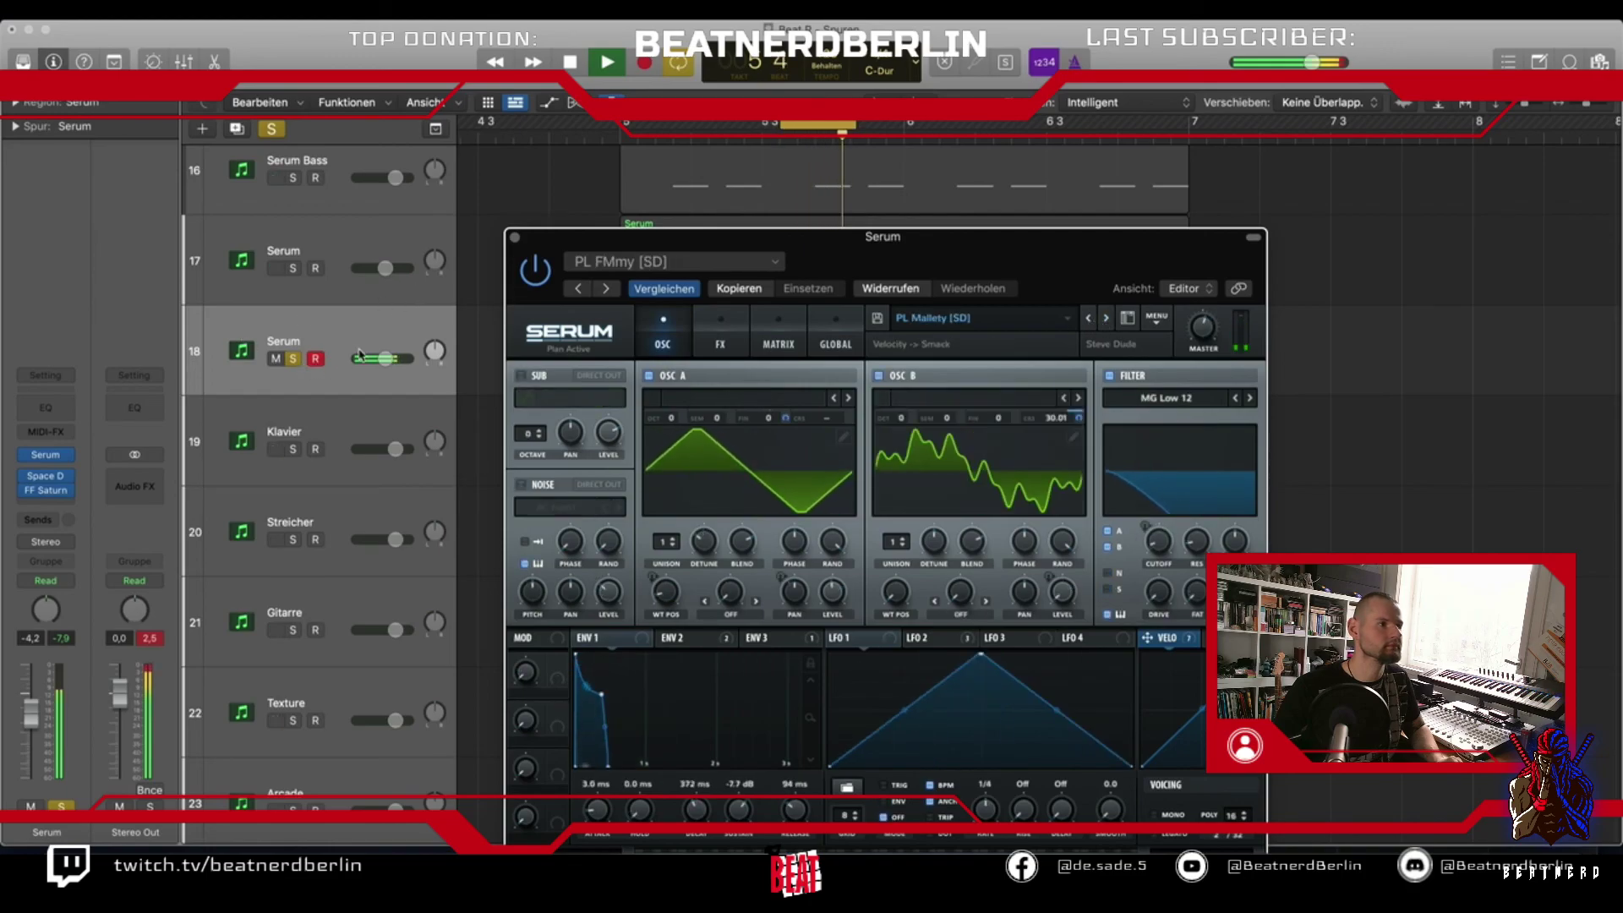
Raise track 18's volume to 0.4 dB, play it with the other tracks unsoloed, and solo it again
{"action": "mouse_move", "coordinate": [387, 358]}
{"action": "left_click_drag", "start_coordinate": [395, 359], "coordinate": [396, 359]}
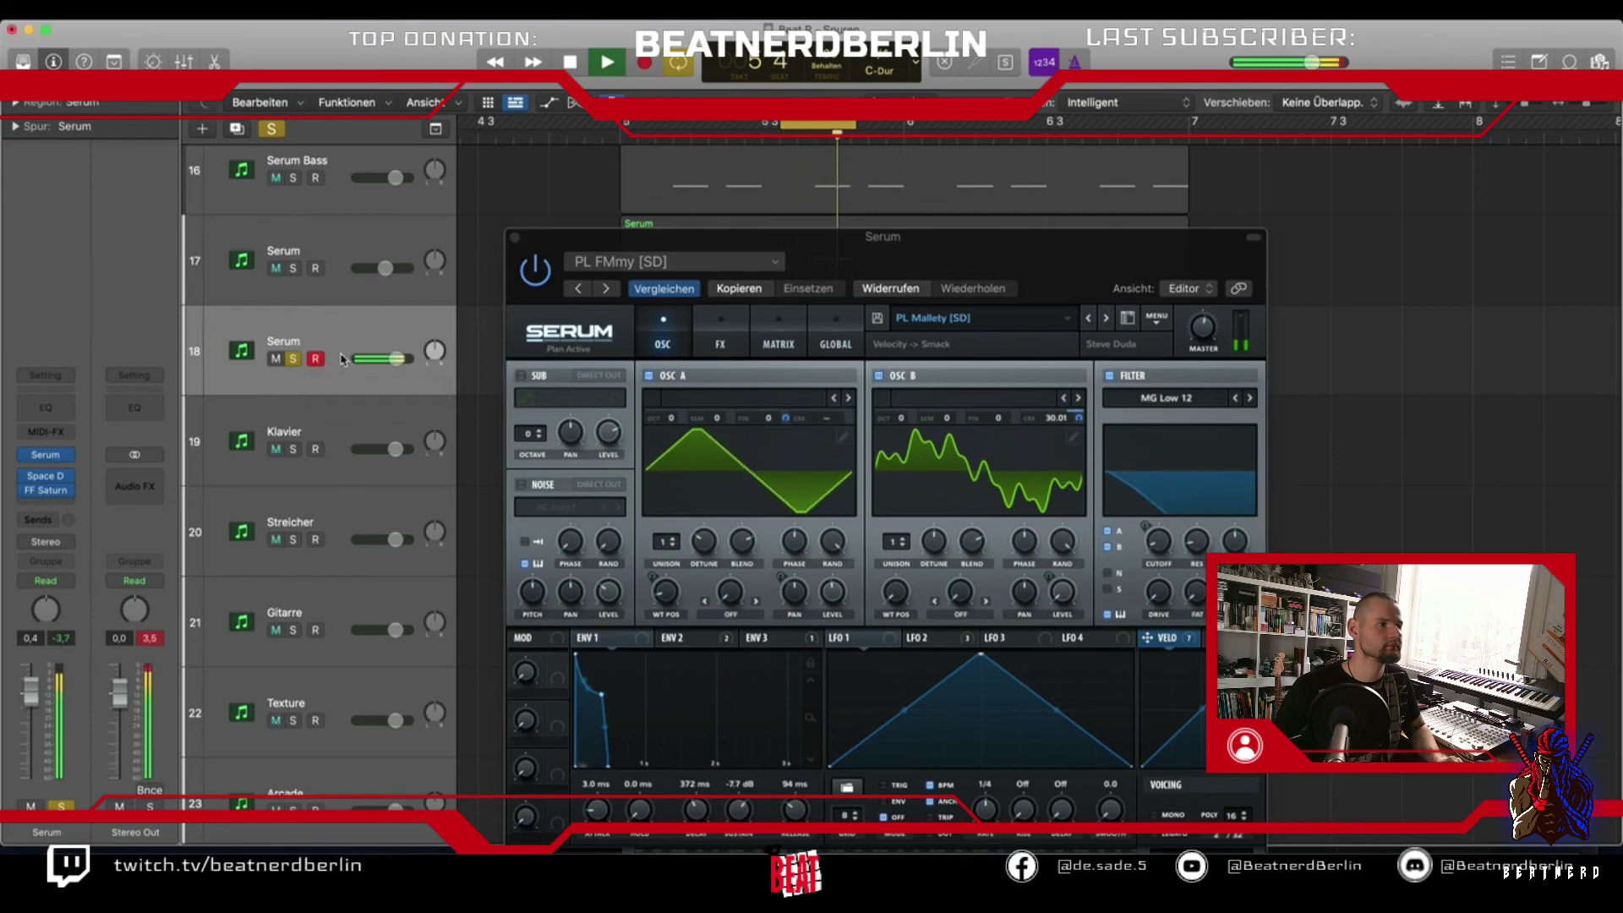
{"action": "left_click", "coordinate": [273, 133]}
{"action": "key", "text": "space"}
{"action": "left_click", "coordinate": [294, 360]}
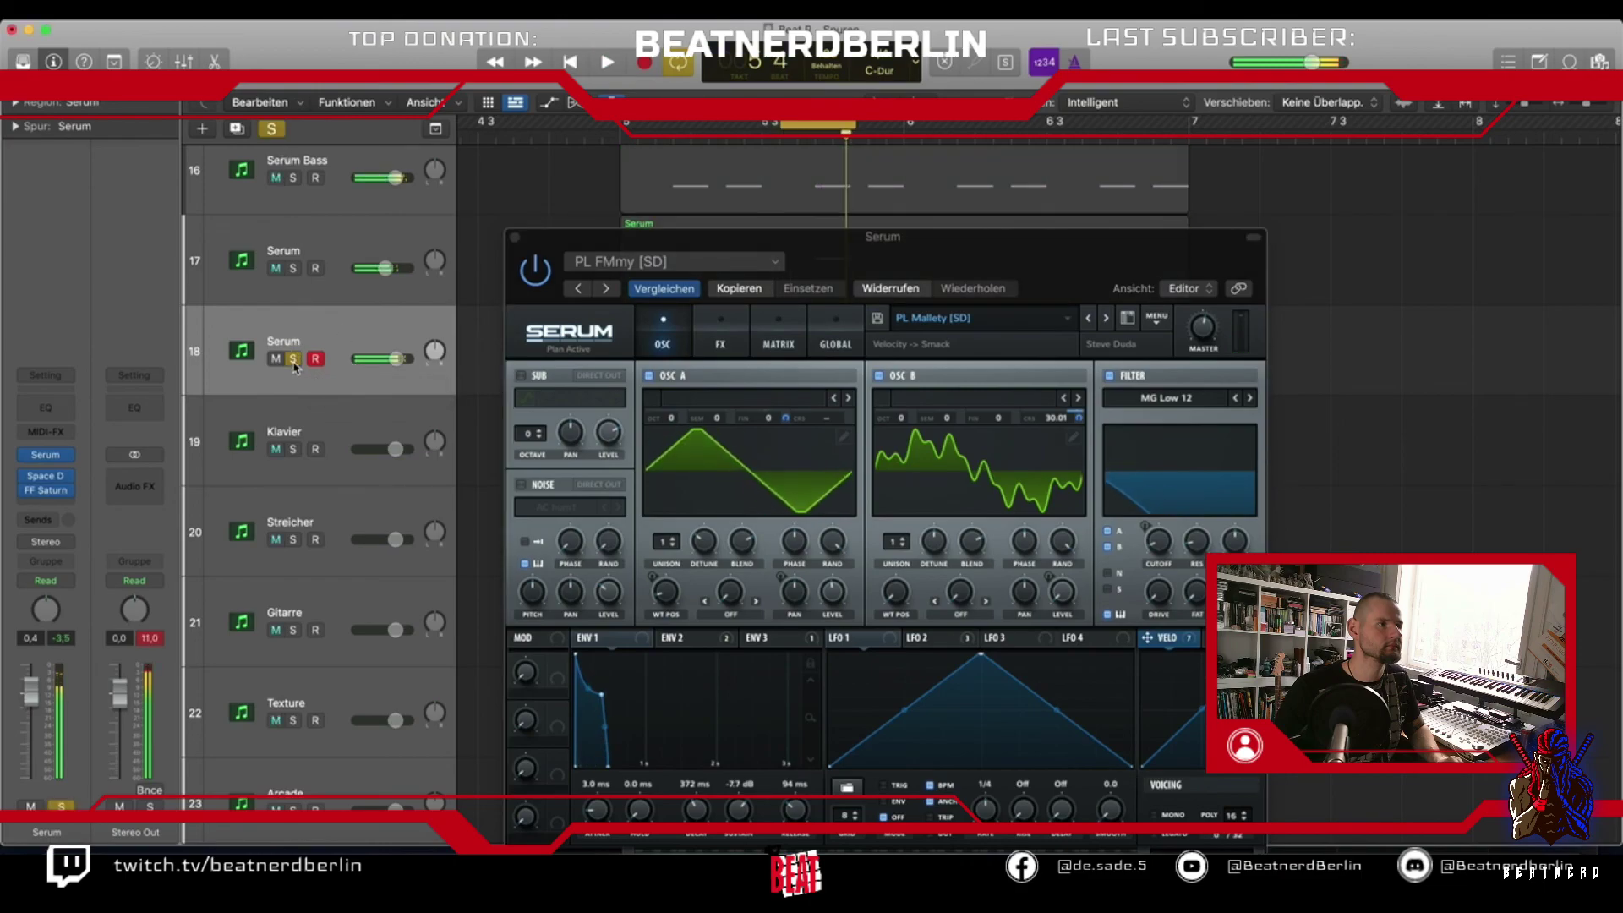
Audition further Serum pluck presets on track 18 during playback, ending on PL Nothing Special [DRK]
{"action": "left_click", "coordinate": [1106, 318]}
{"action": "left_click", "coordinate": [1109, 320]}
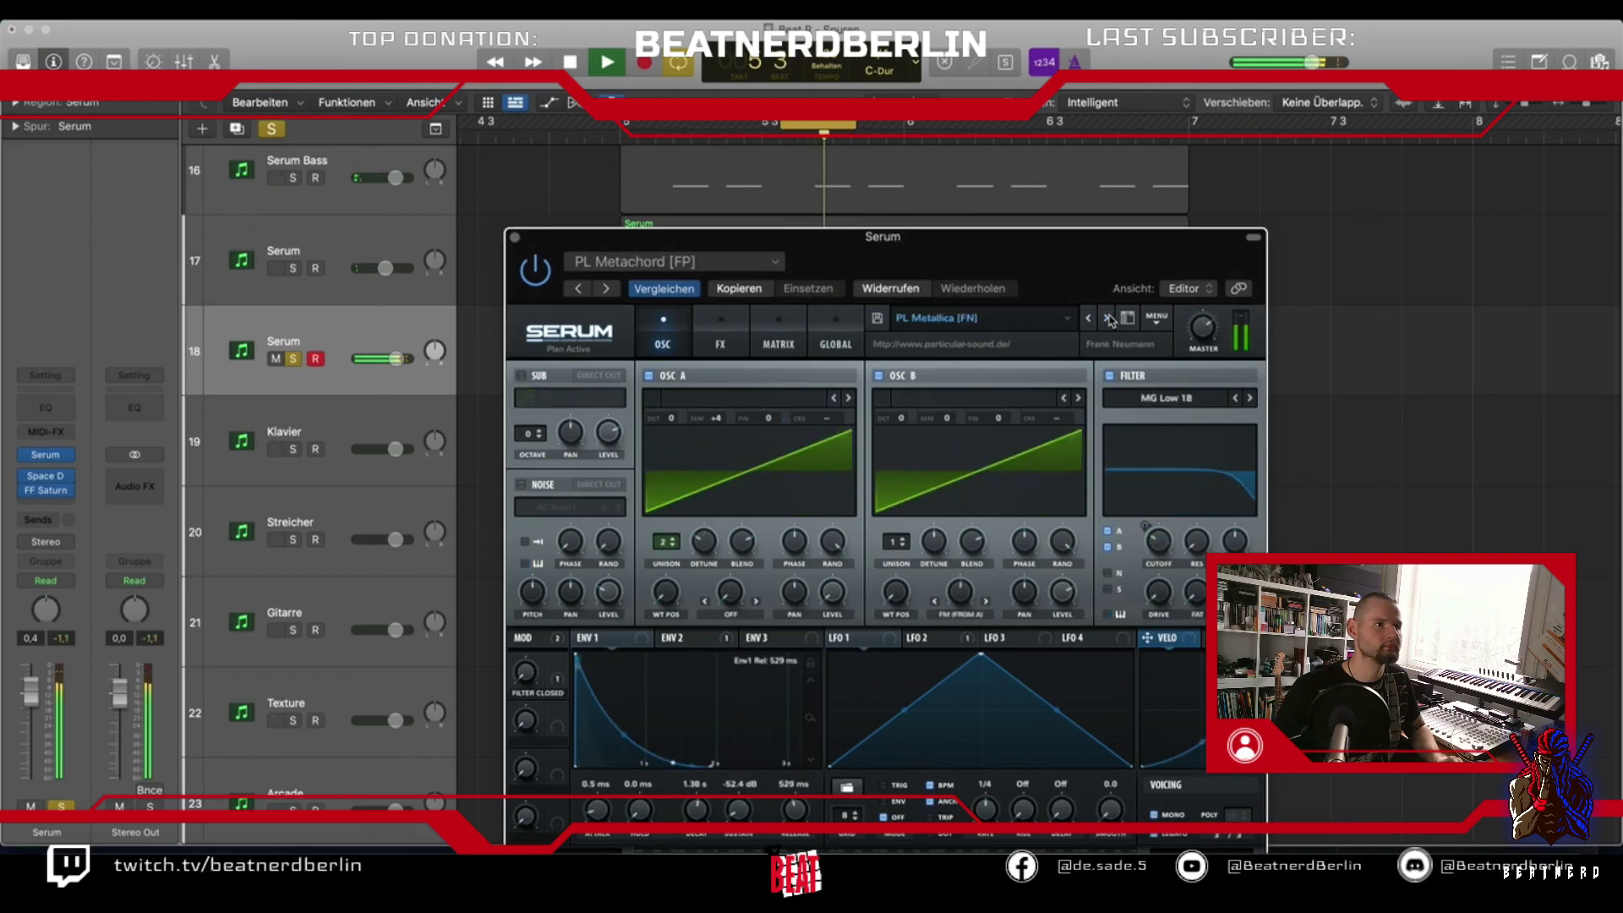
{"action": "left_click", "coordinate": [1109, 321]}
{"action": "left_click", "coordinate": [1107, 319]}
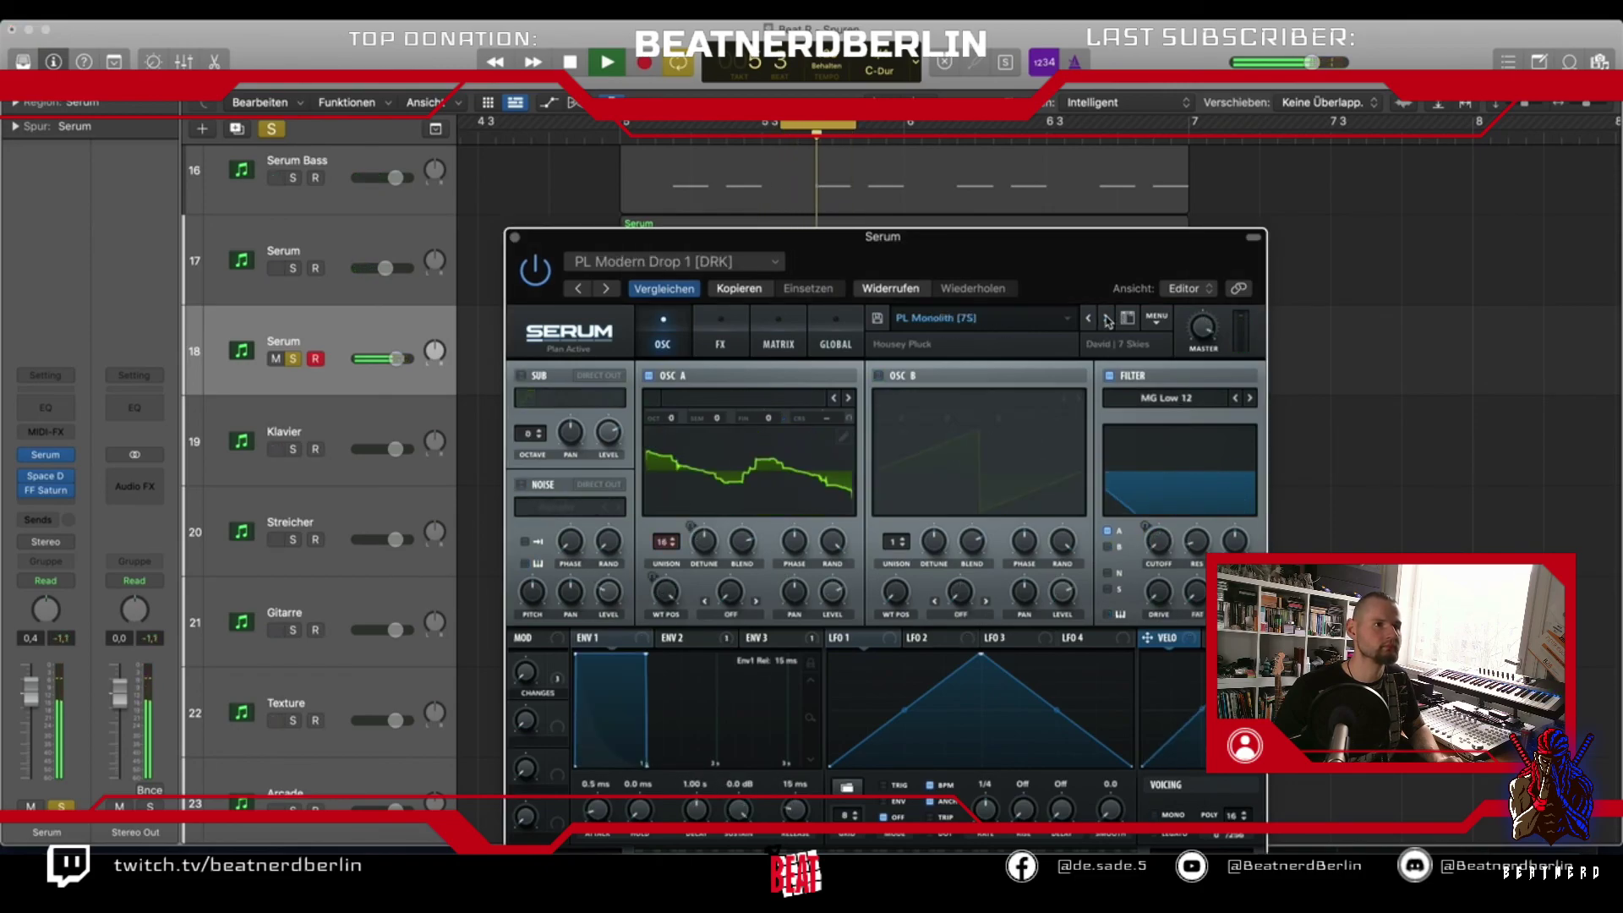
{"action": "left_click", "coordinate": [1107, 320]}
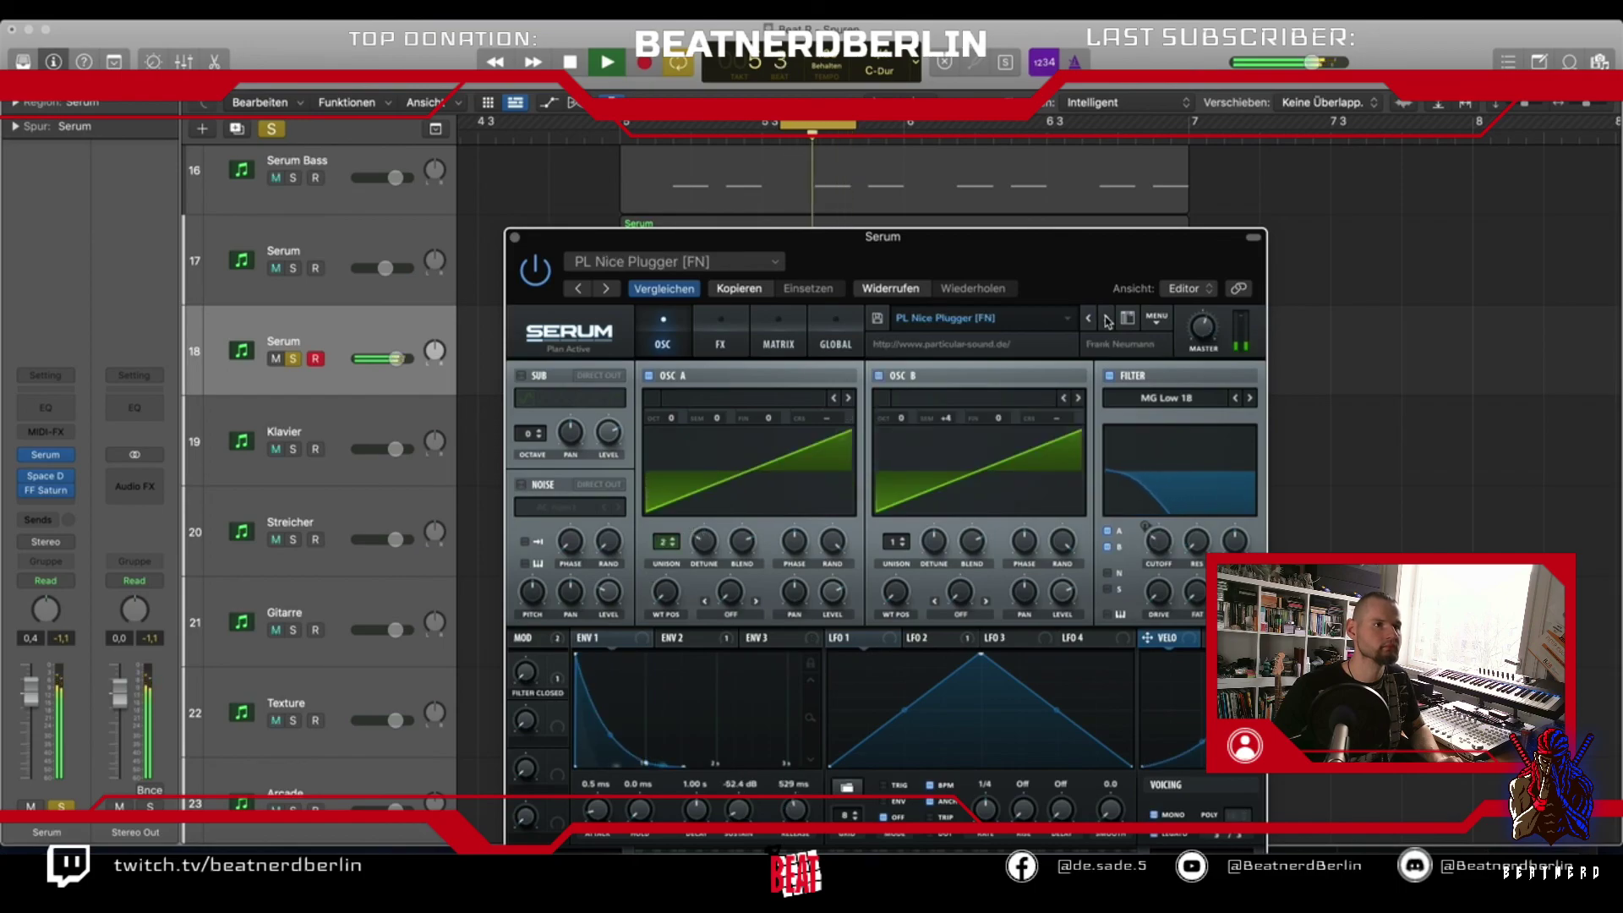
{"action": "left_click", "coordinate": [1107, 319]}
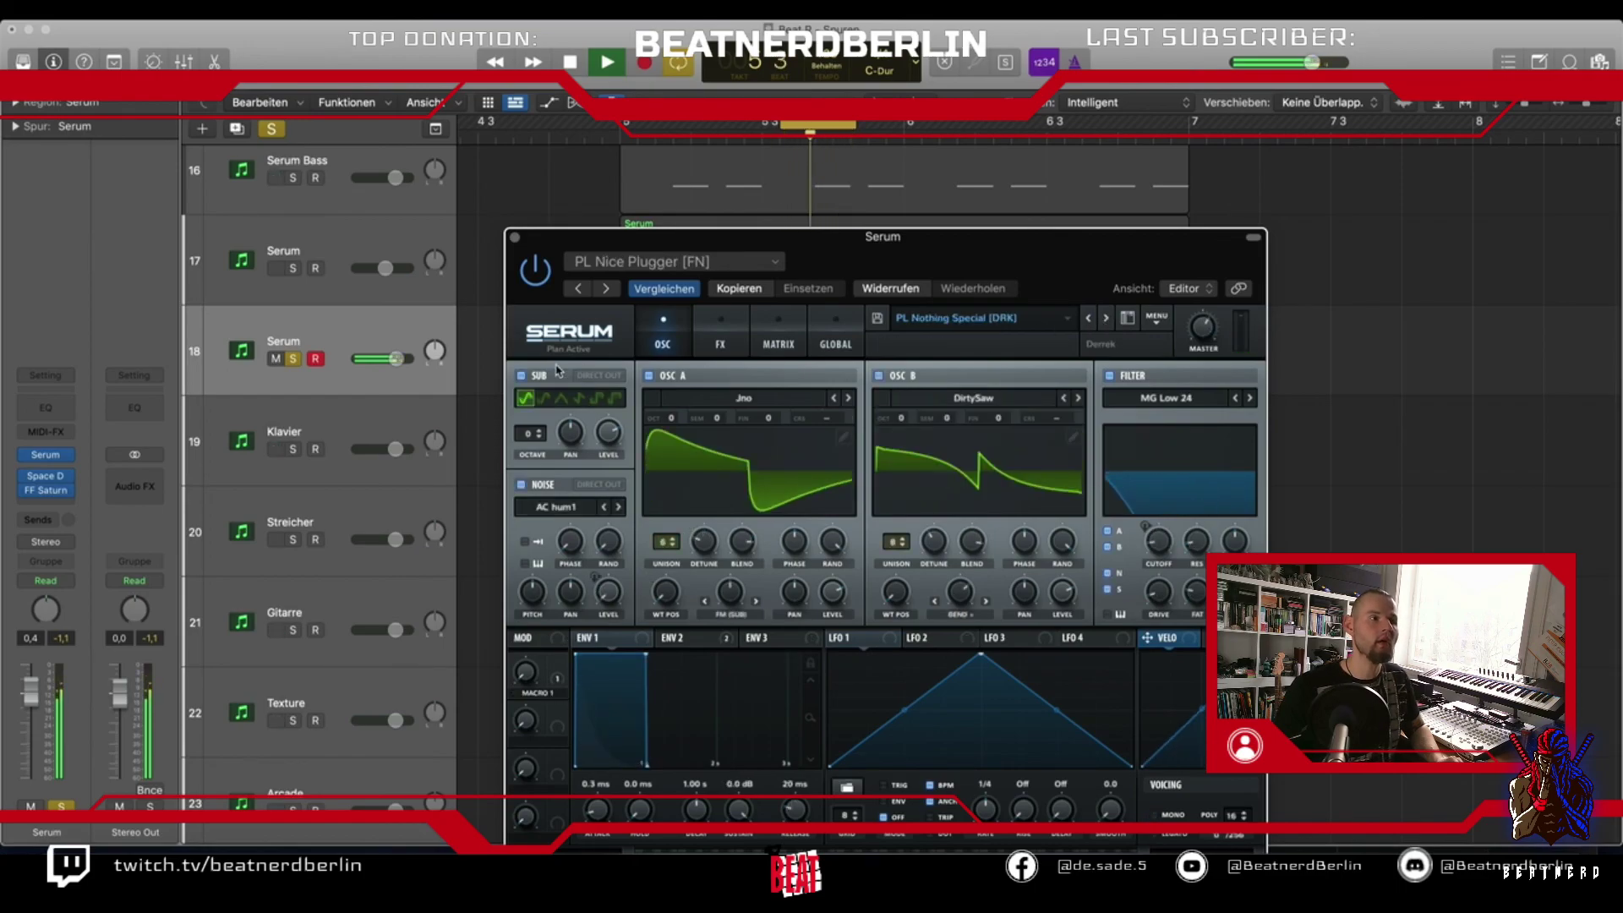
Unsolo Serum track 18, solo the Beat_bip reference track and listen to the loop
{"action": "scroll", "coordinate": [294, 230], "scroll_direction": "up", "scroll_amount": 3}
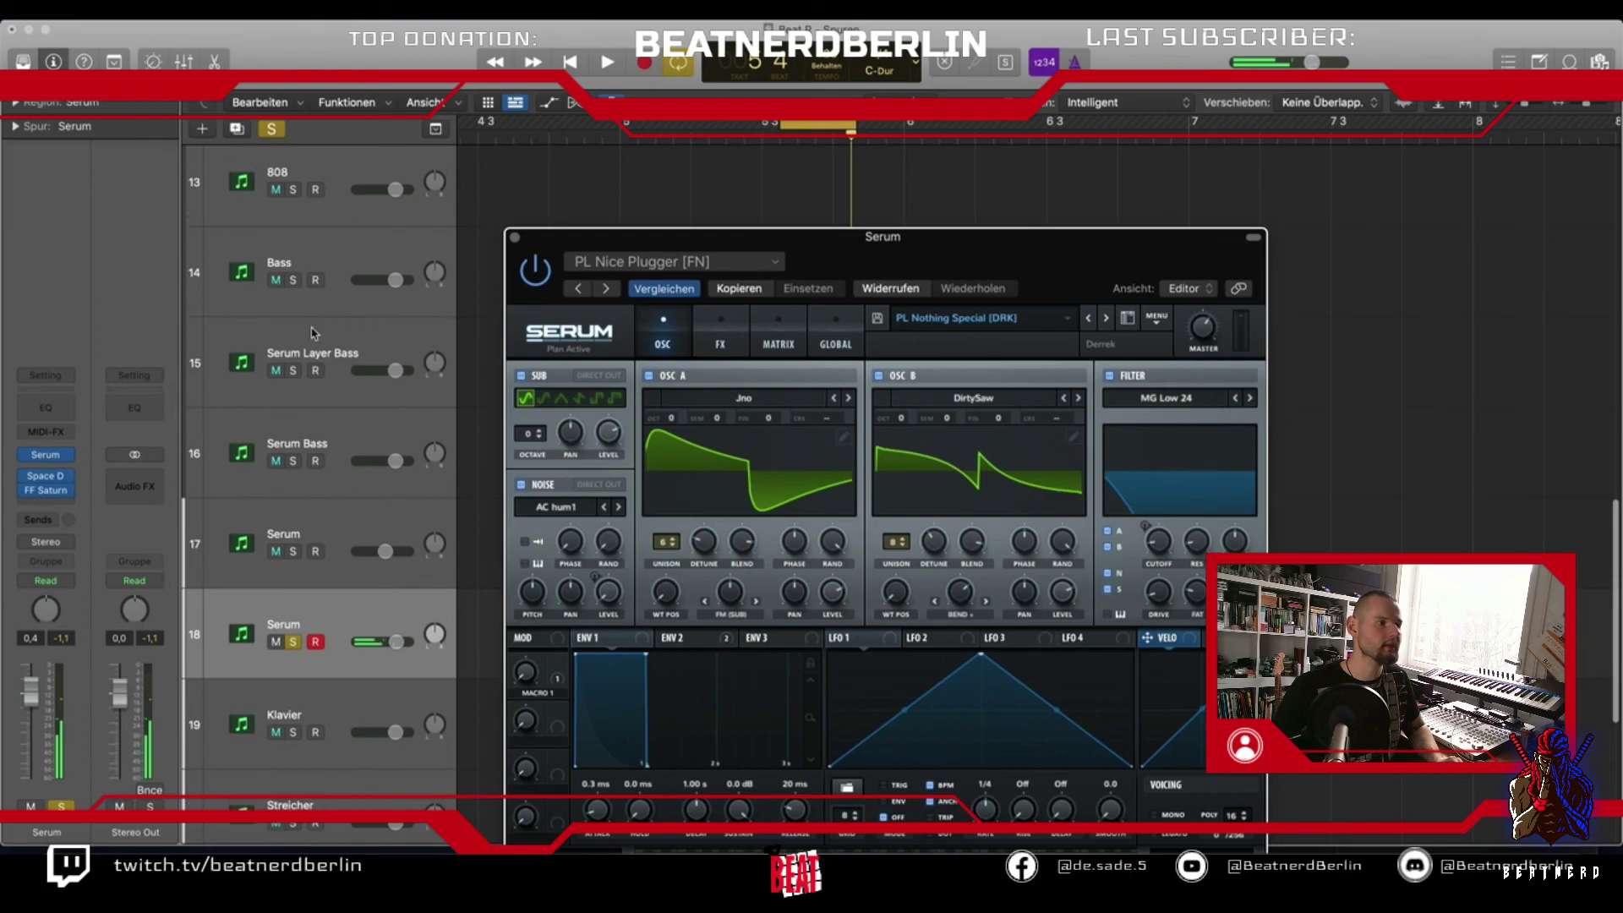
{"action": "left_click", "coordinate": [293, 642]}
{"action": "scroll", "coordinate": [298, 338], "scroll_direction": "up", "scroll_amount": 10}
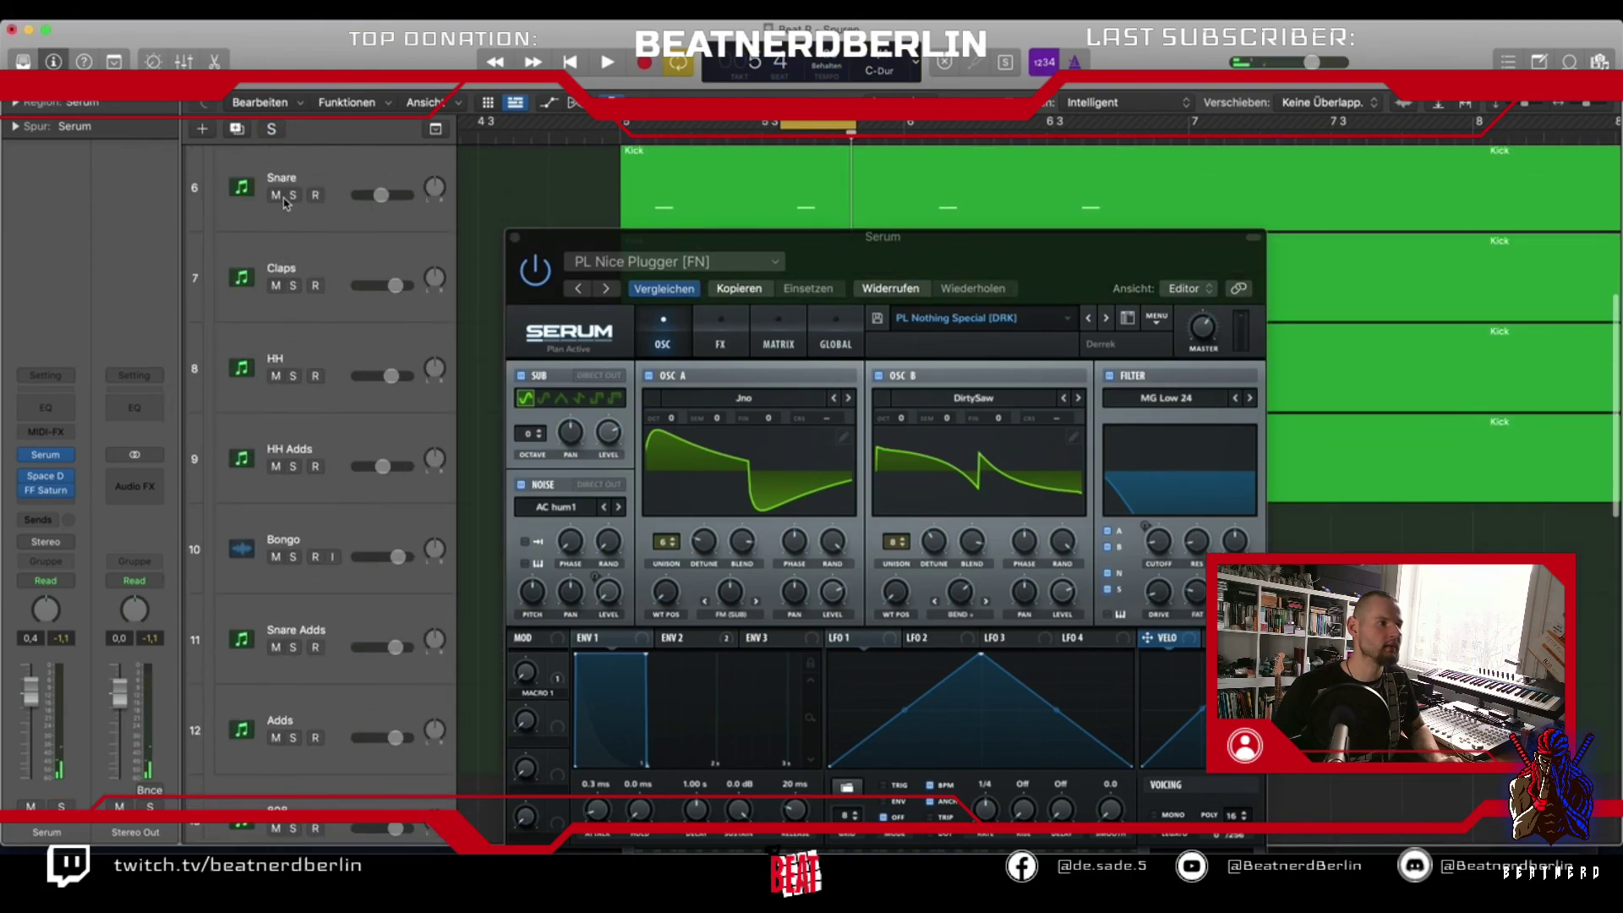
{"action": "scroll", "coordinate": [299, 229], "scroll_direction": "up", "scroll_amount": 2}
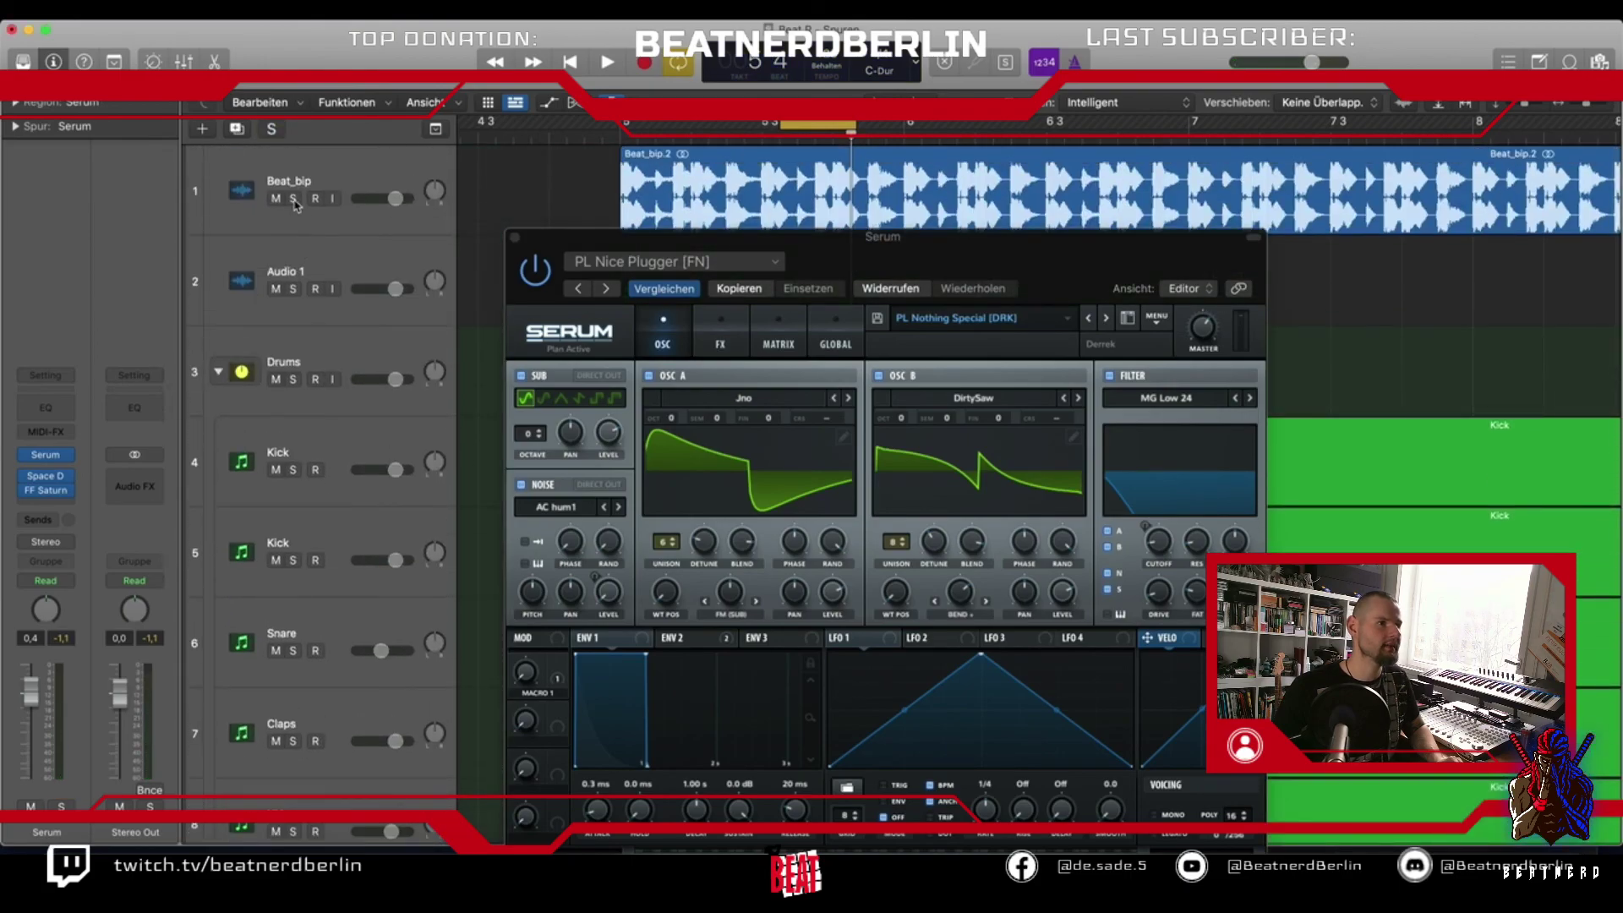
{"action": "left_click", "coordinate": [293, 200]}
{"action": "key", "text": "space"}
{"action": "key", "text": "space"}
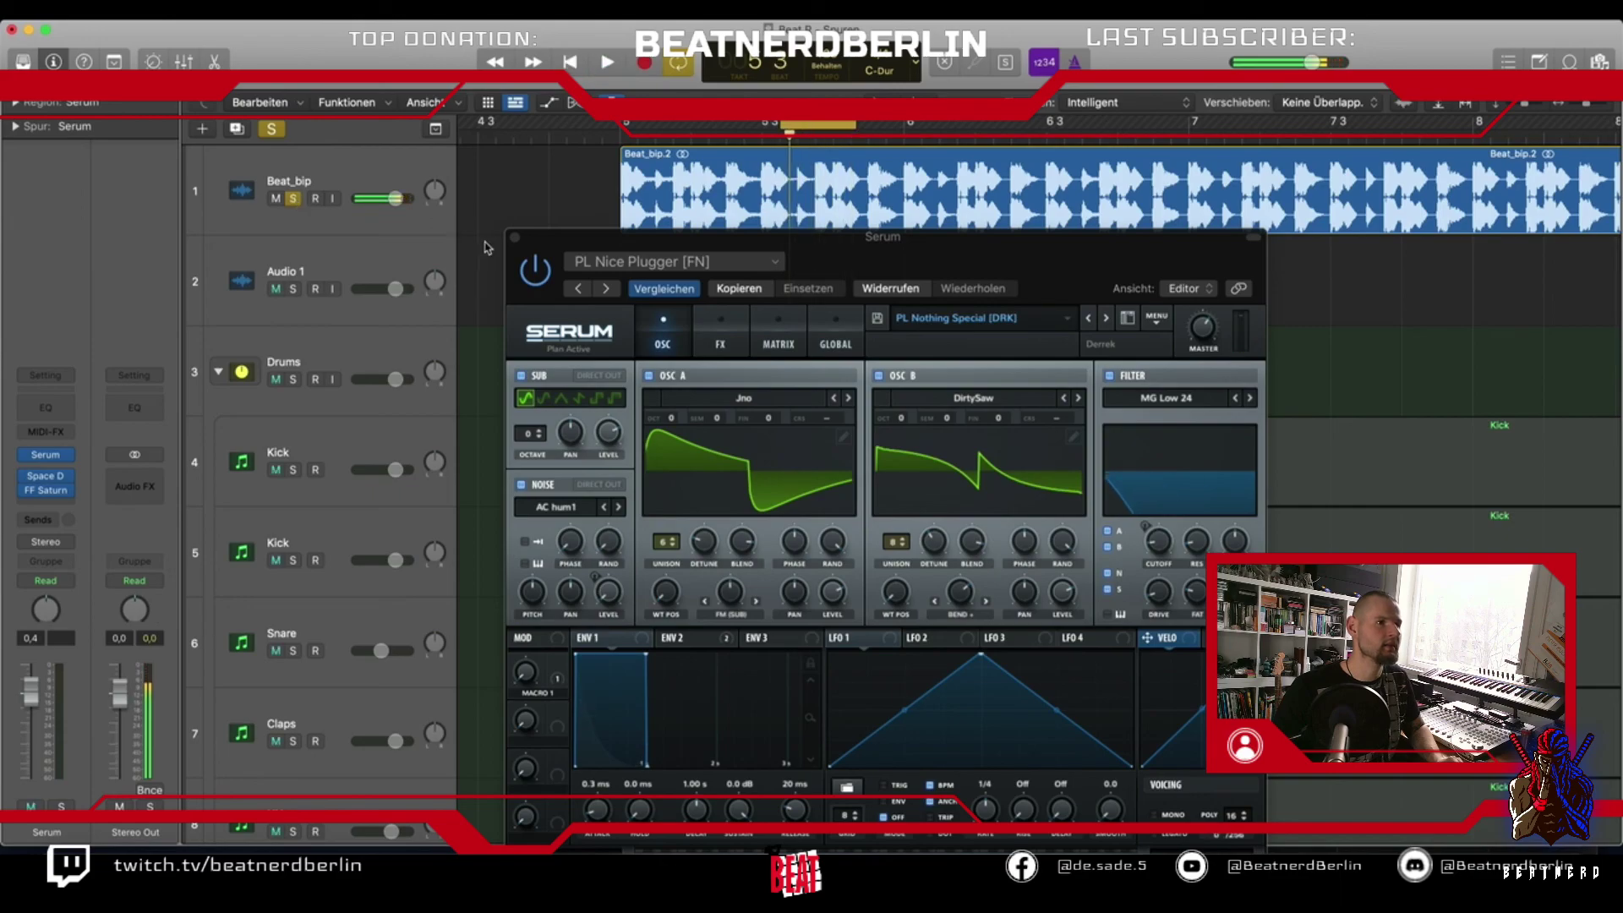
Close the Serum instrument window, then unsolo and mute the Beat_bip reference track
{"action": "left_click", "coordinate": [513, 239]}
{"action": "left_click", "coordinate": [293, 200]}
{"action": "scroll", "coordinate": [607, 335], "scroll_direction": "down", "scroll_amount": 3}
{"action": "scroll", "coordinate": [611, 333], "scroll_direction": "up", "scroll_amount": 3}
{"action": "left_click", "coordinate": [276, 199]}
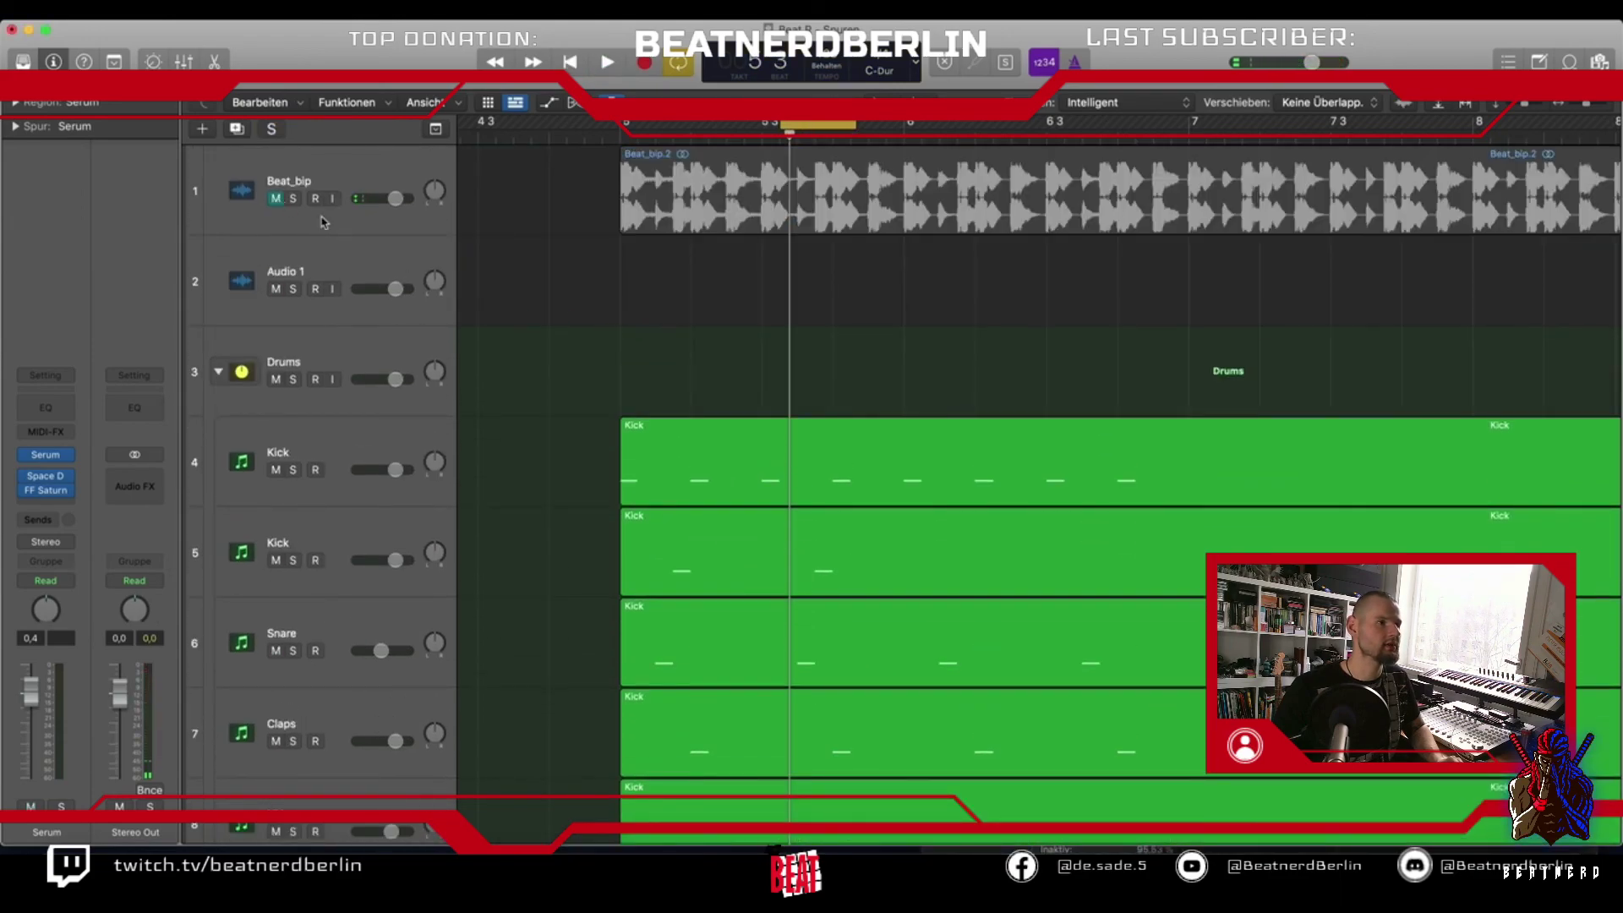
Solo Serum track 17 to hear it on its own
{"action": "scroll", "coordinate": [634, 512], "scroll_direction": "down", "scroll_amount": 10}
{"action": "scroll", "coordinate": [679, 549], "scroll_direction": "down", "scroll_amount": 3}
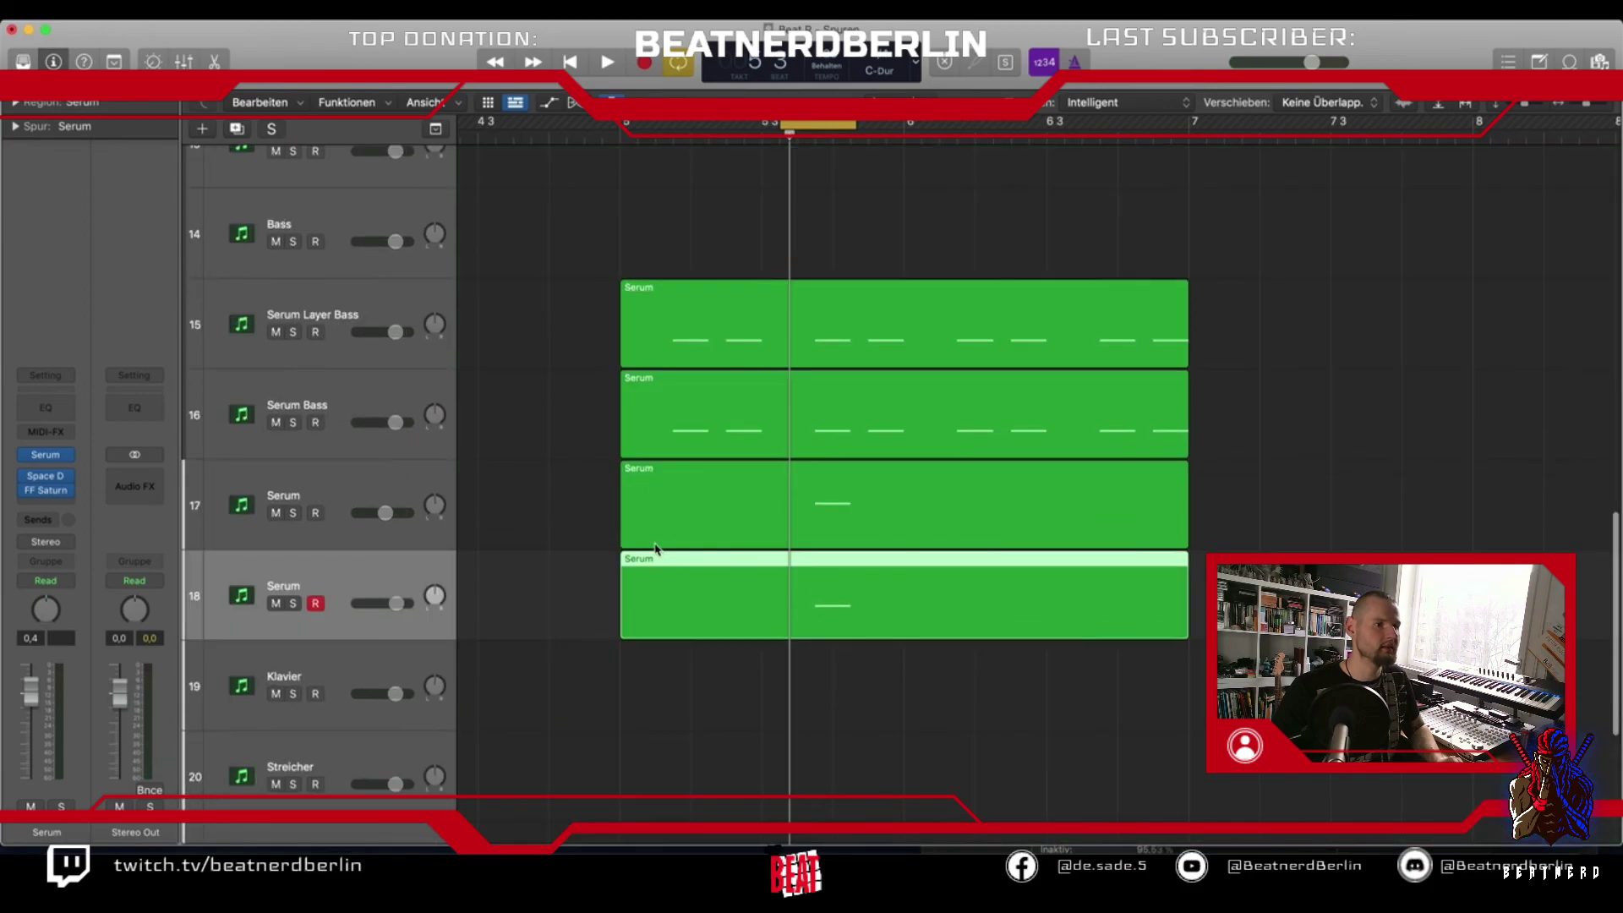
{"action": "left_click", "coordinate": [301, 484]}
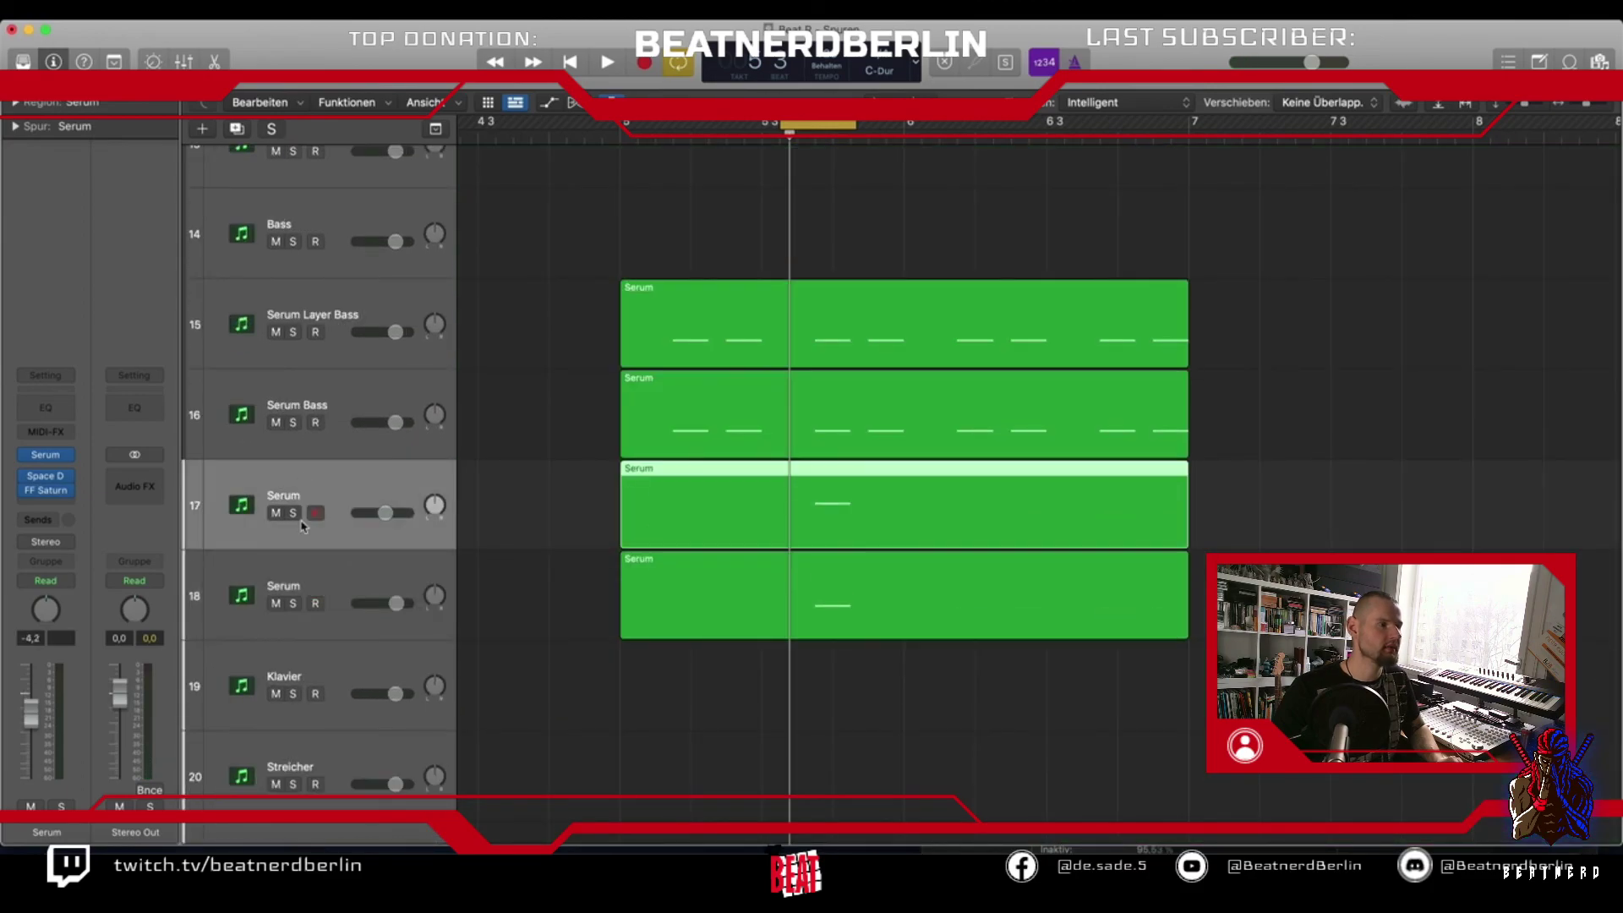
{"action": "left_click", "coordinate": [301, 576]}
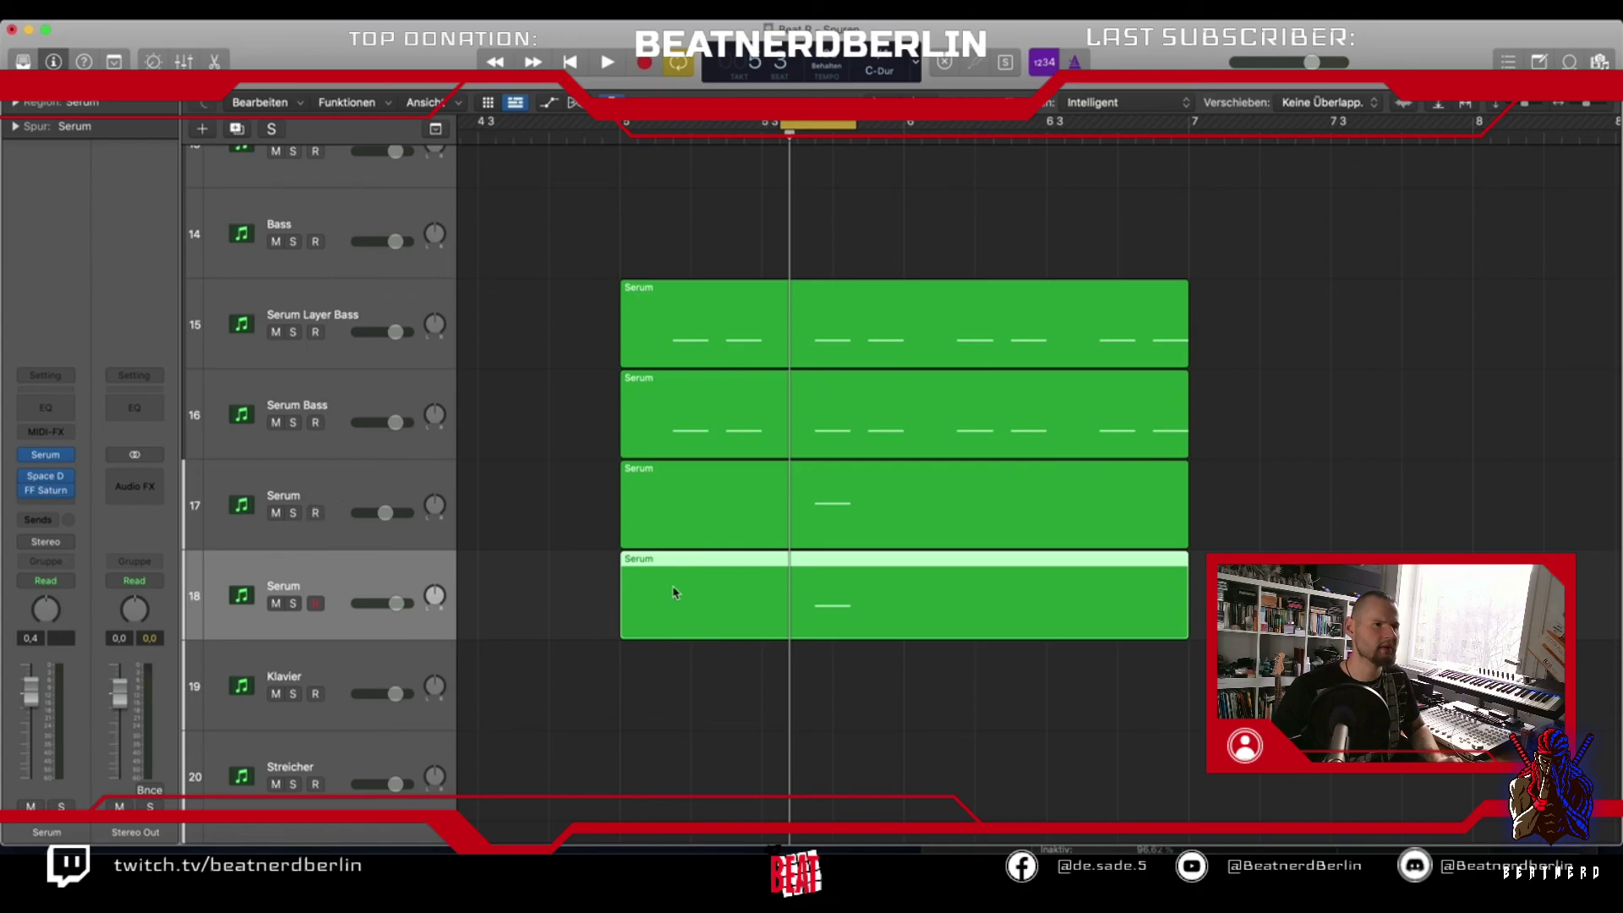
{"action": "left_click", "coordinate": [678, 546]}
{"action": "left_click", "coordinate": [372, 497]}
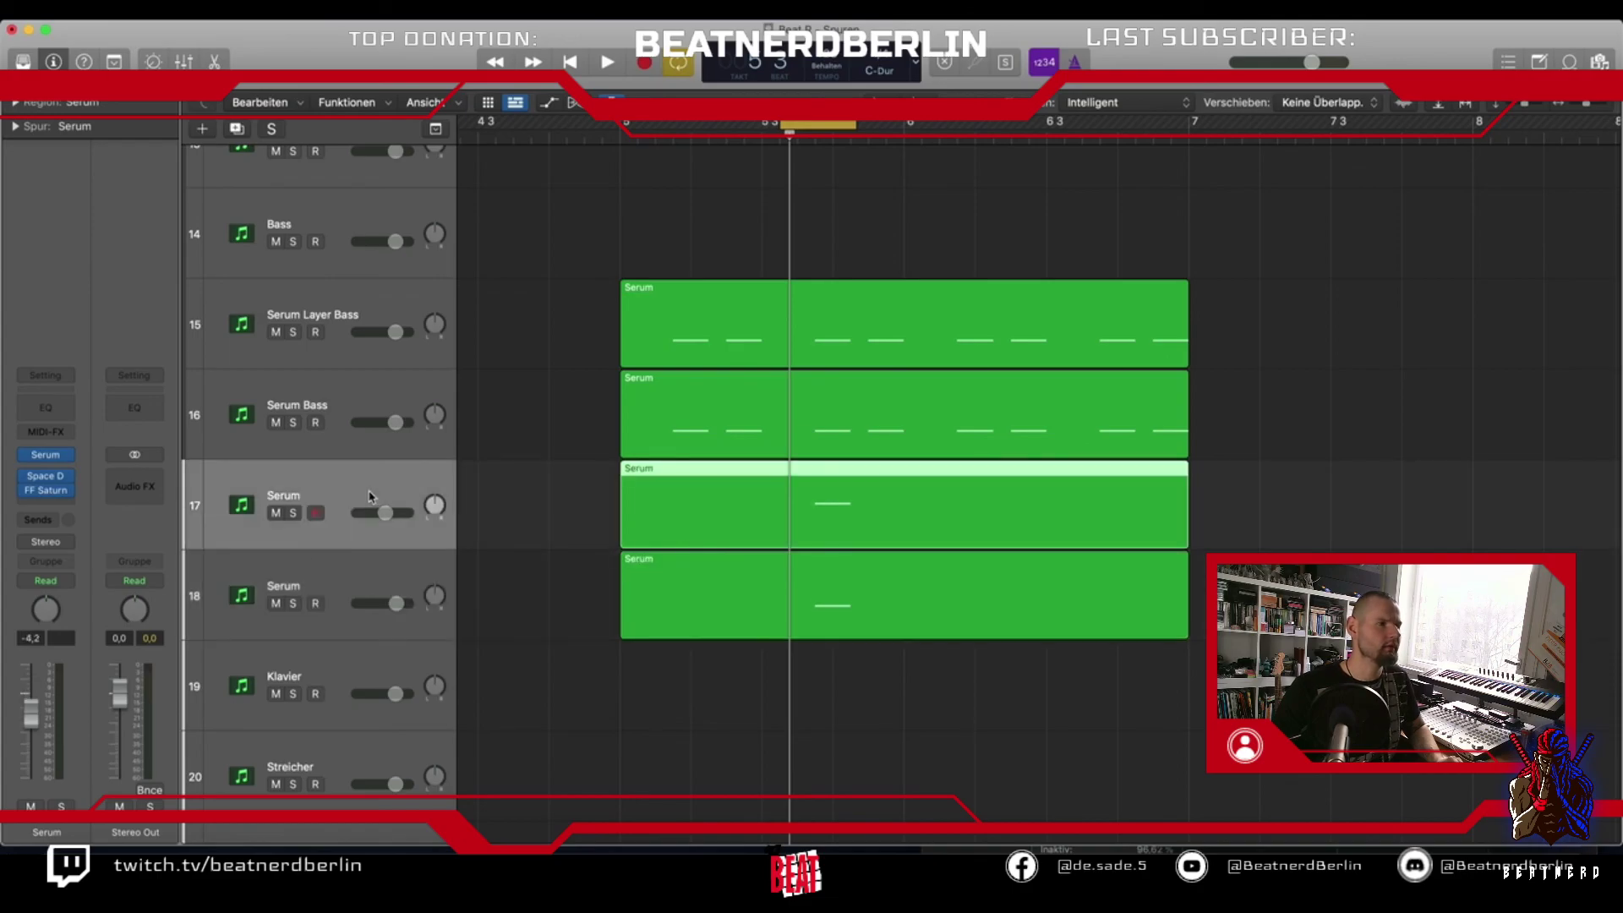
{"action": "left_click", "coordinate": [294, 513]}
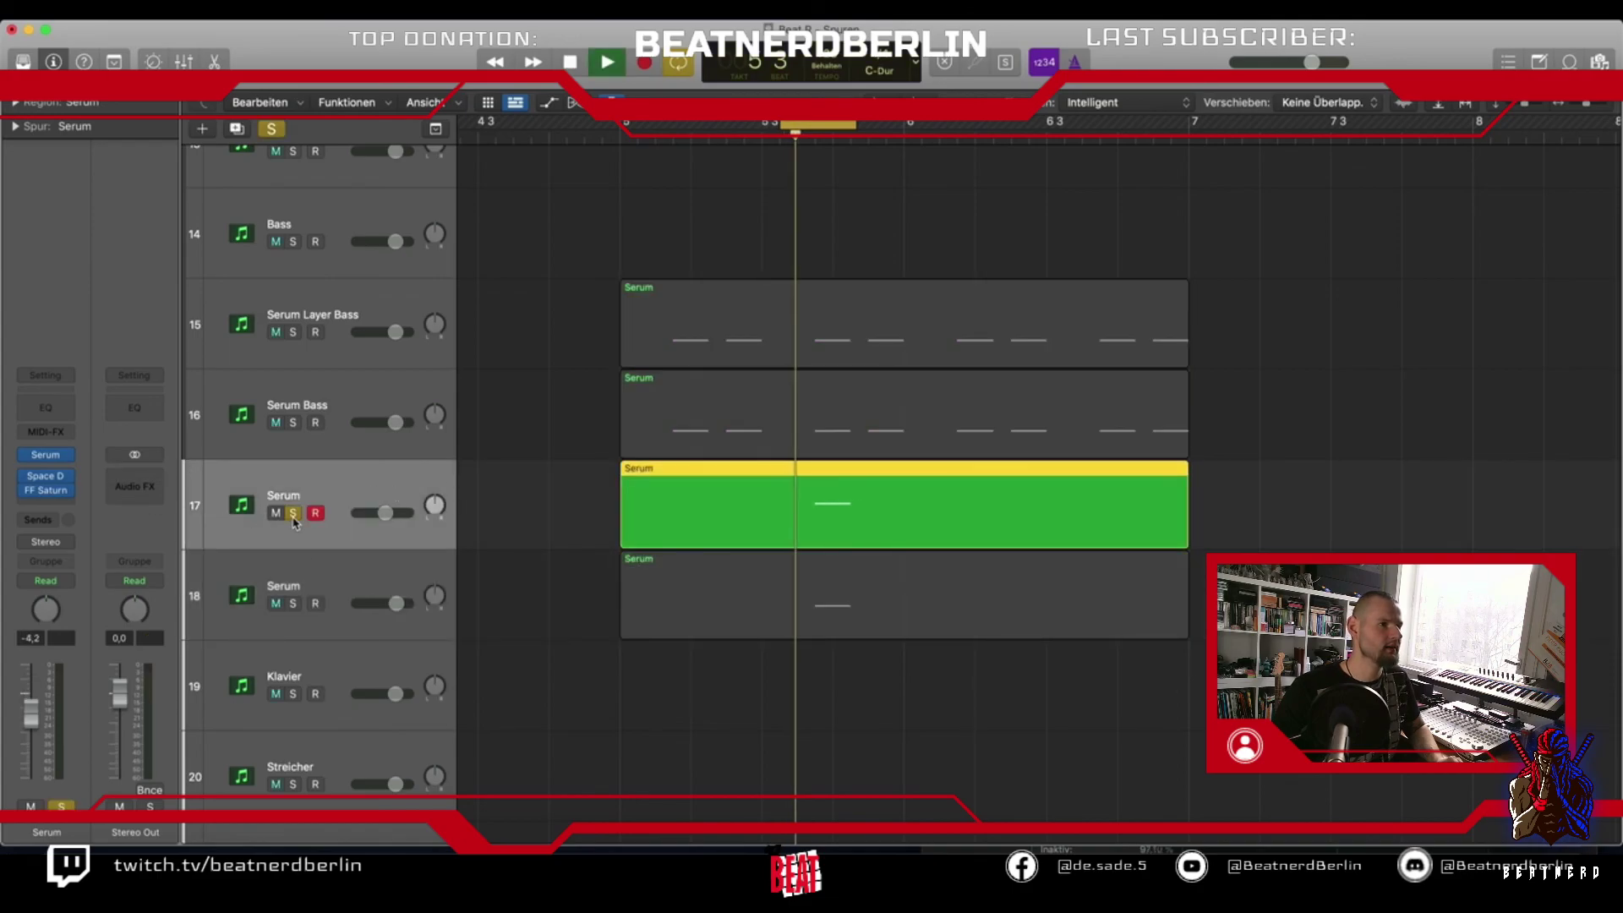
Open the Serum region on track 17 in the piano roll, move its single note to the start of bar 5, and close the editor
{"action": "left_click", "coordinate": [590, 522]}
{"action": "double_click", "coordinate": [635, 522]}
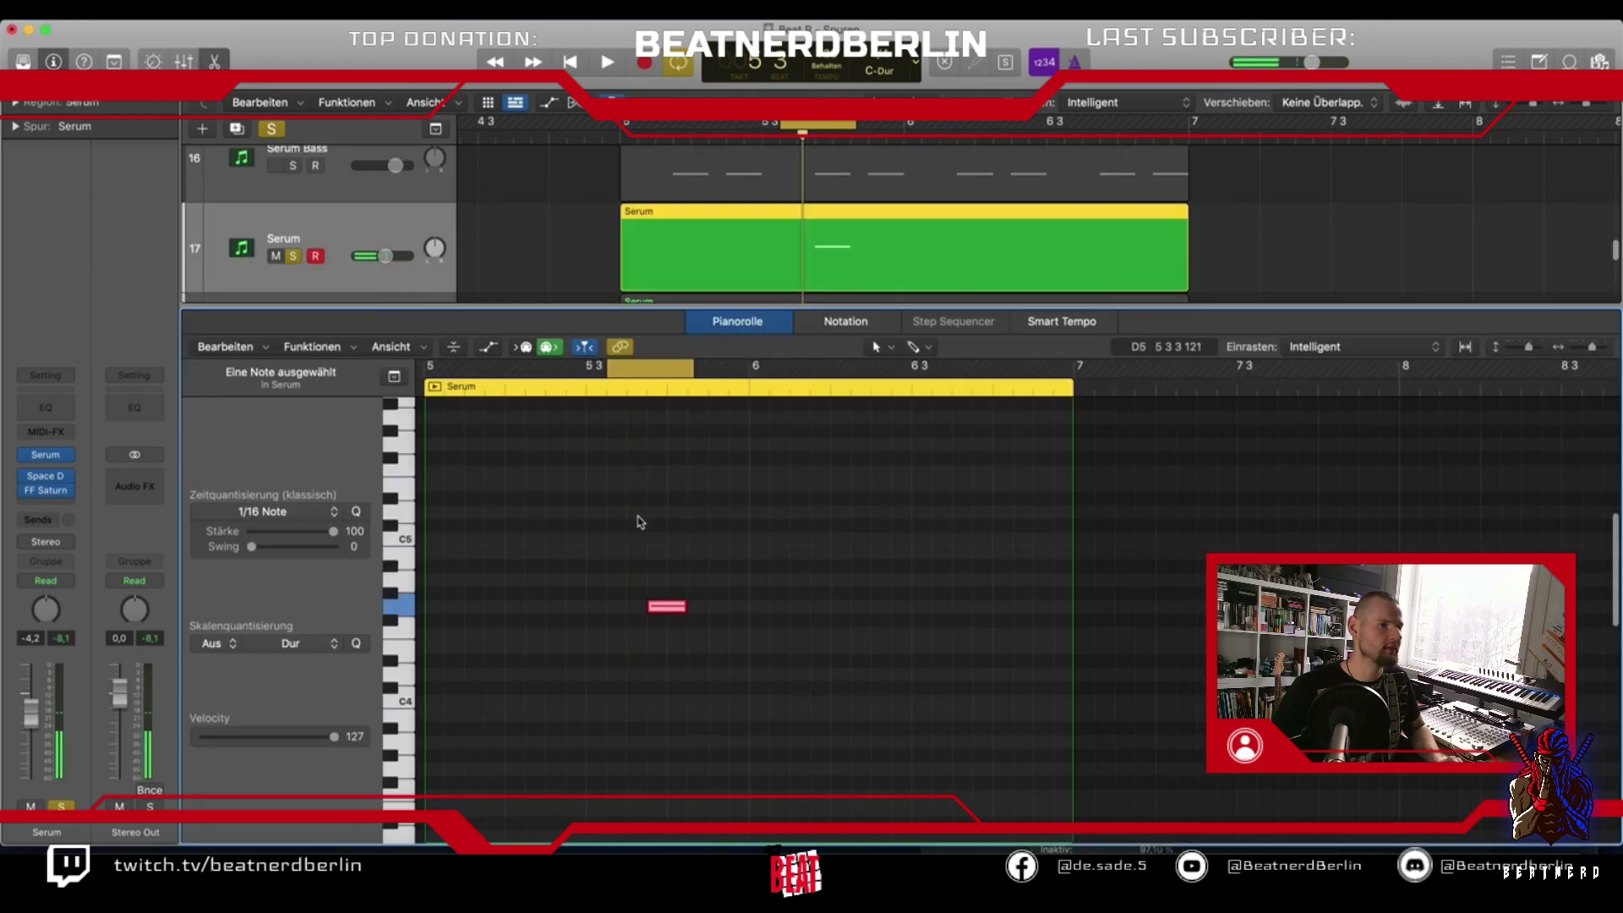
{"action": "left_click_drag", "start_coordinate": [665, 613], "coordinate": [442, 612]}
{"action": "key", "text": "space"}
{"action": "key", "text": "space"}
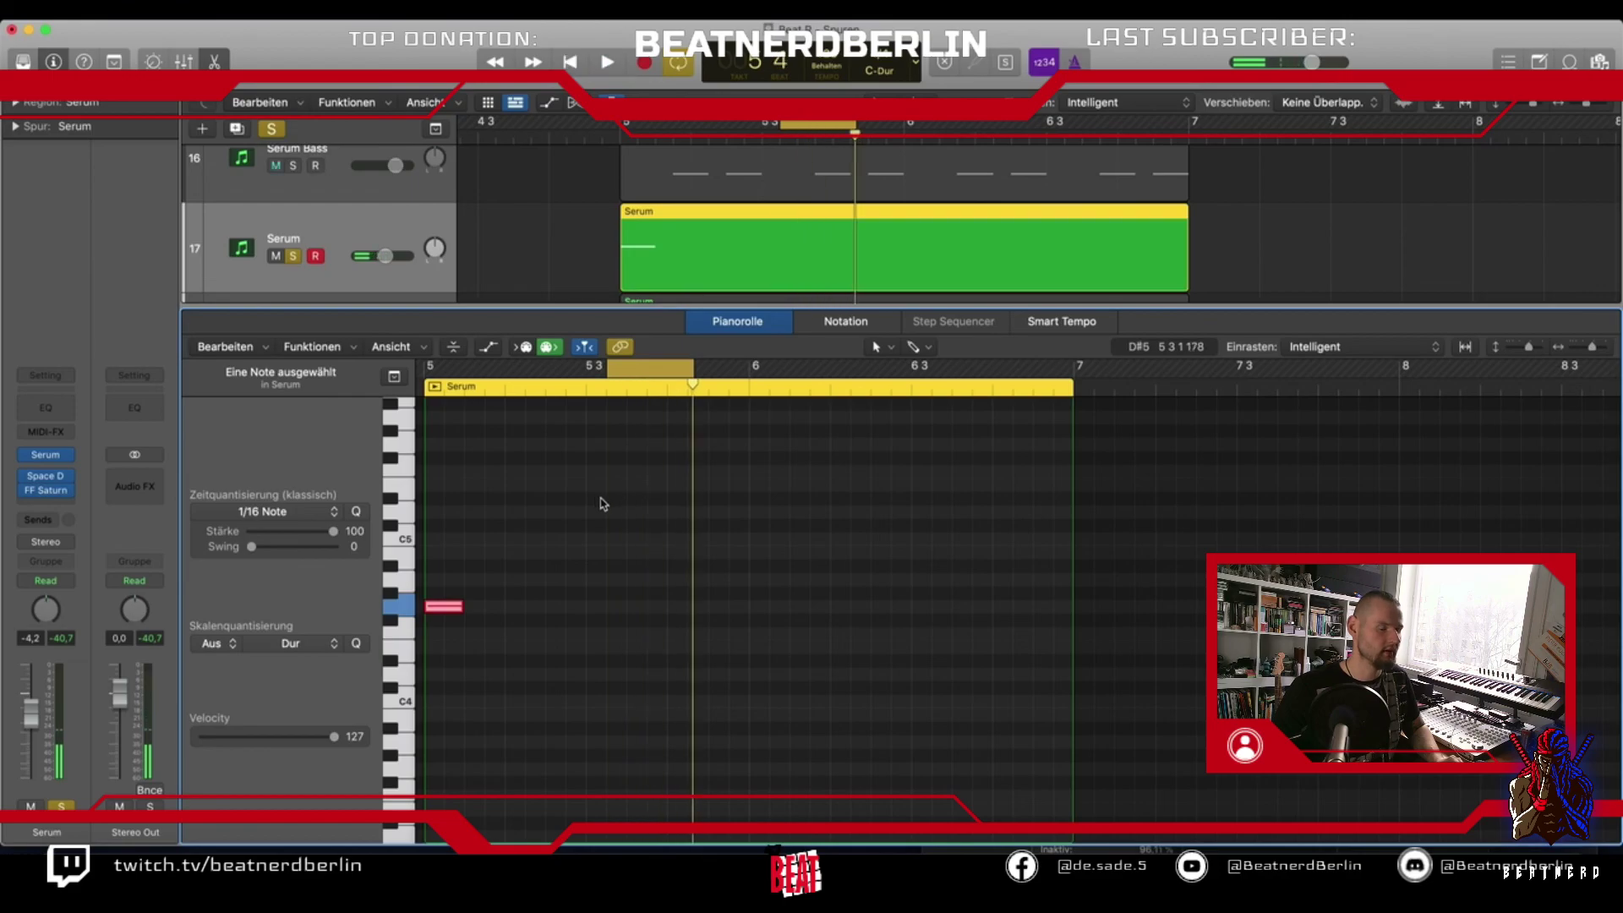
{"action": "key", "text": "e"}
Solo Serum track 18 alongside track 17 and leave track 18 selected
{"action": "left_click", "coordinate": [264, 329]}
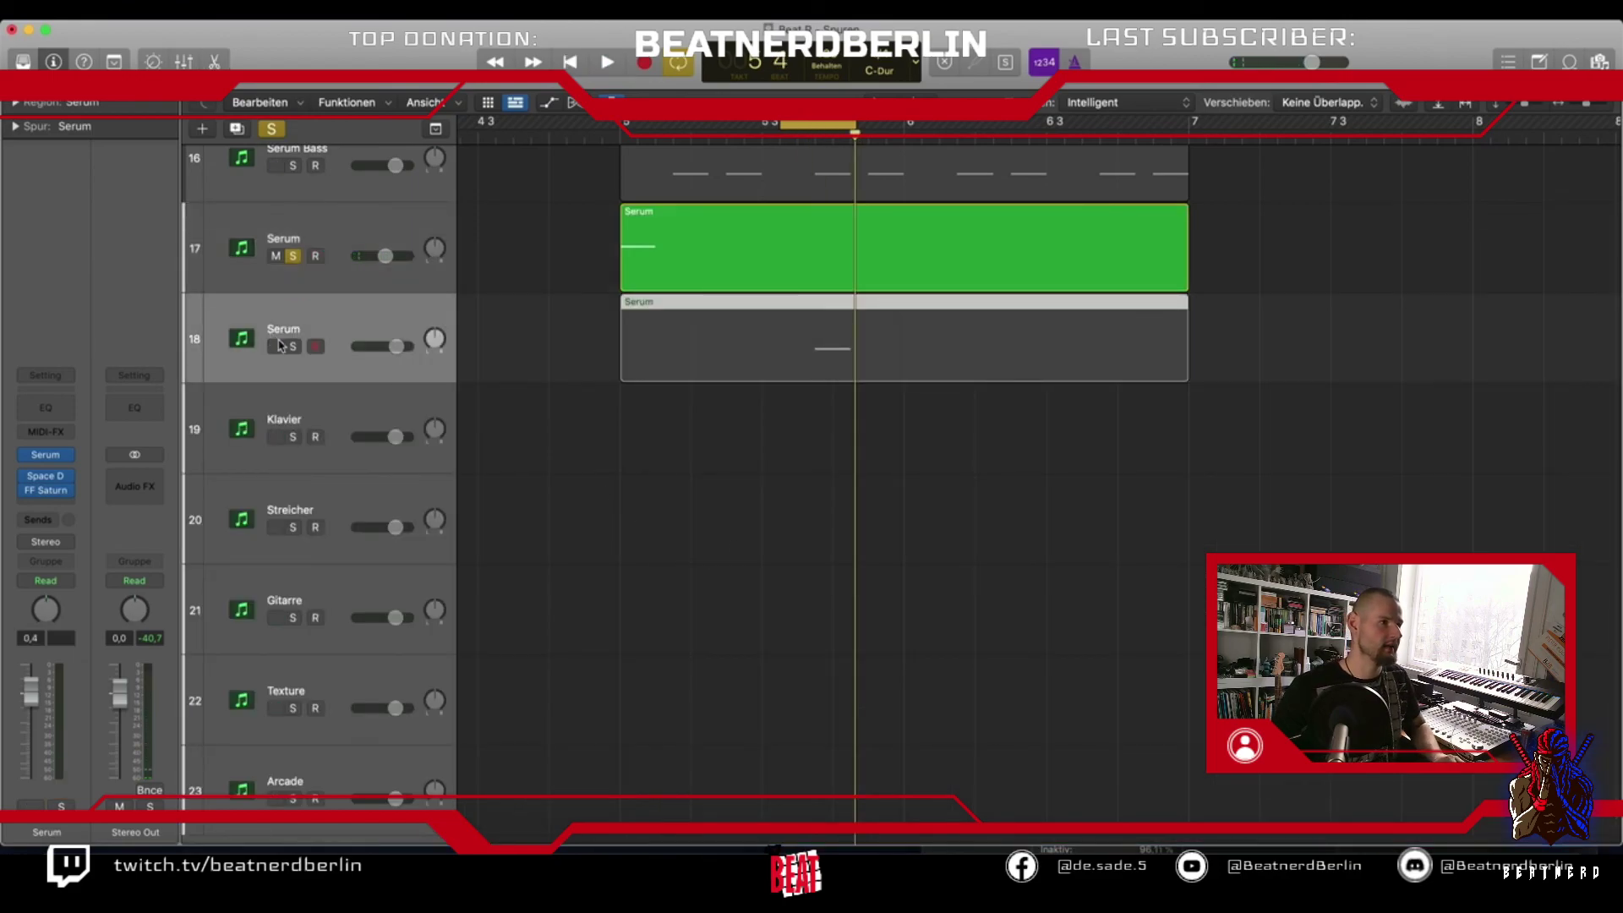
{"action": "left_click", "coordinate": [284, 271]}
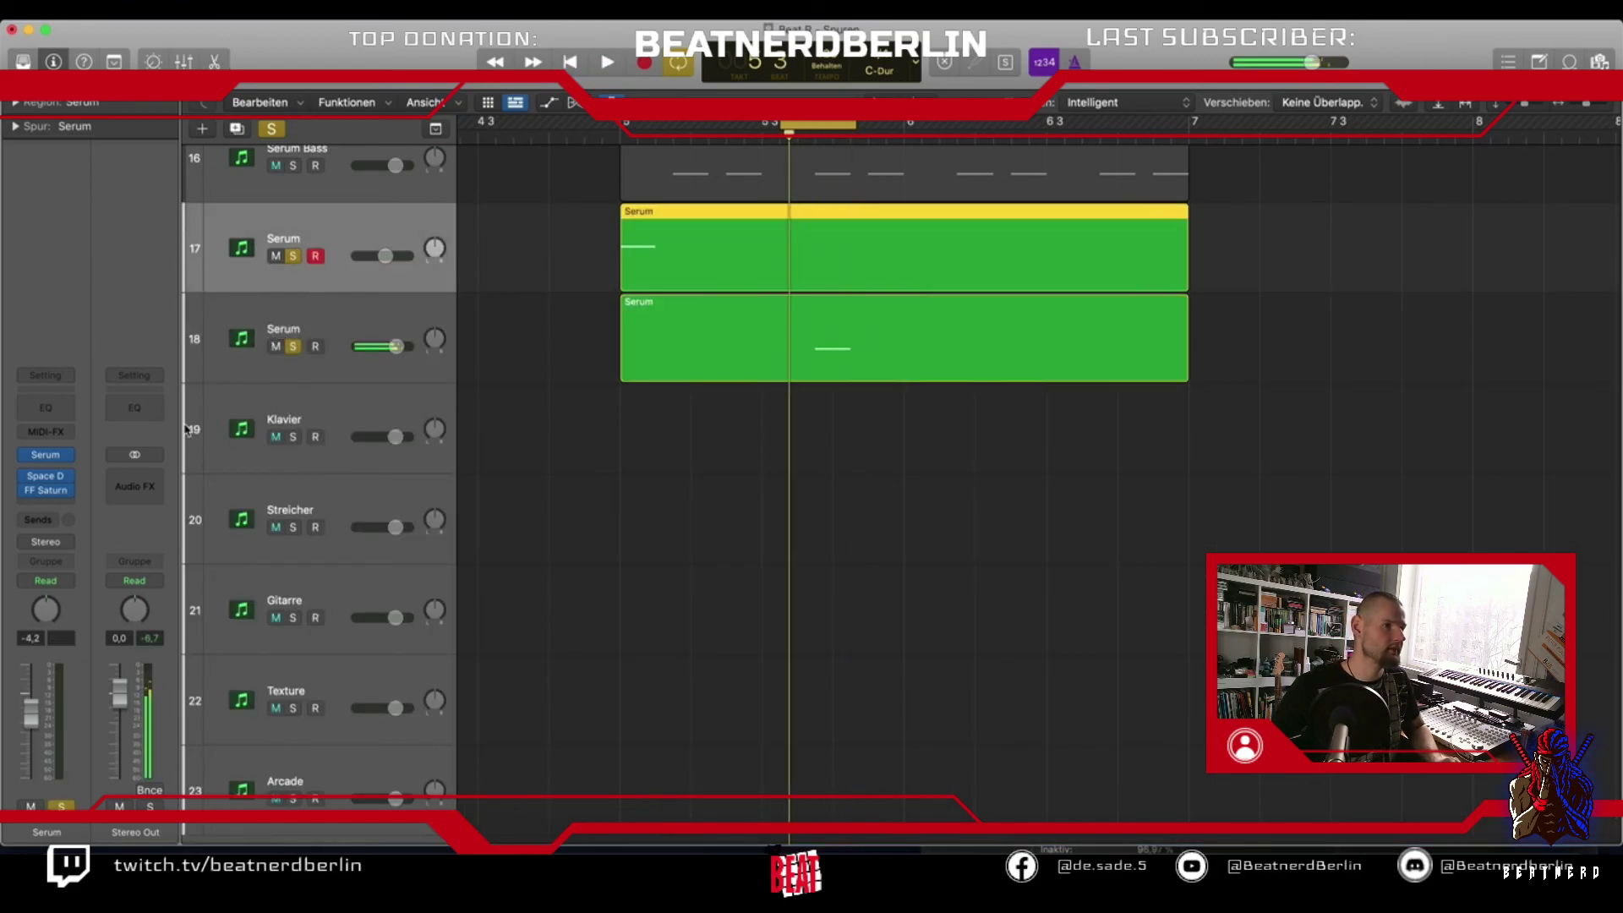
{"action": "left_click", "coordinate": [246, 340]}
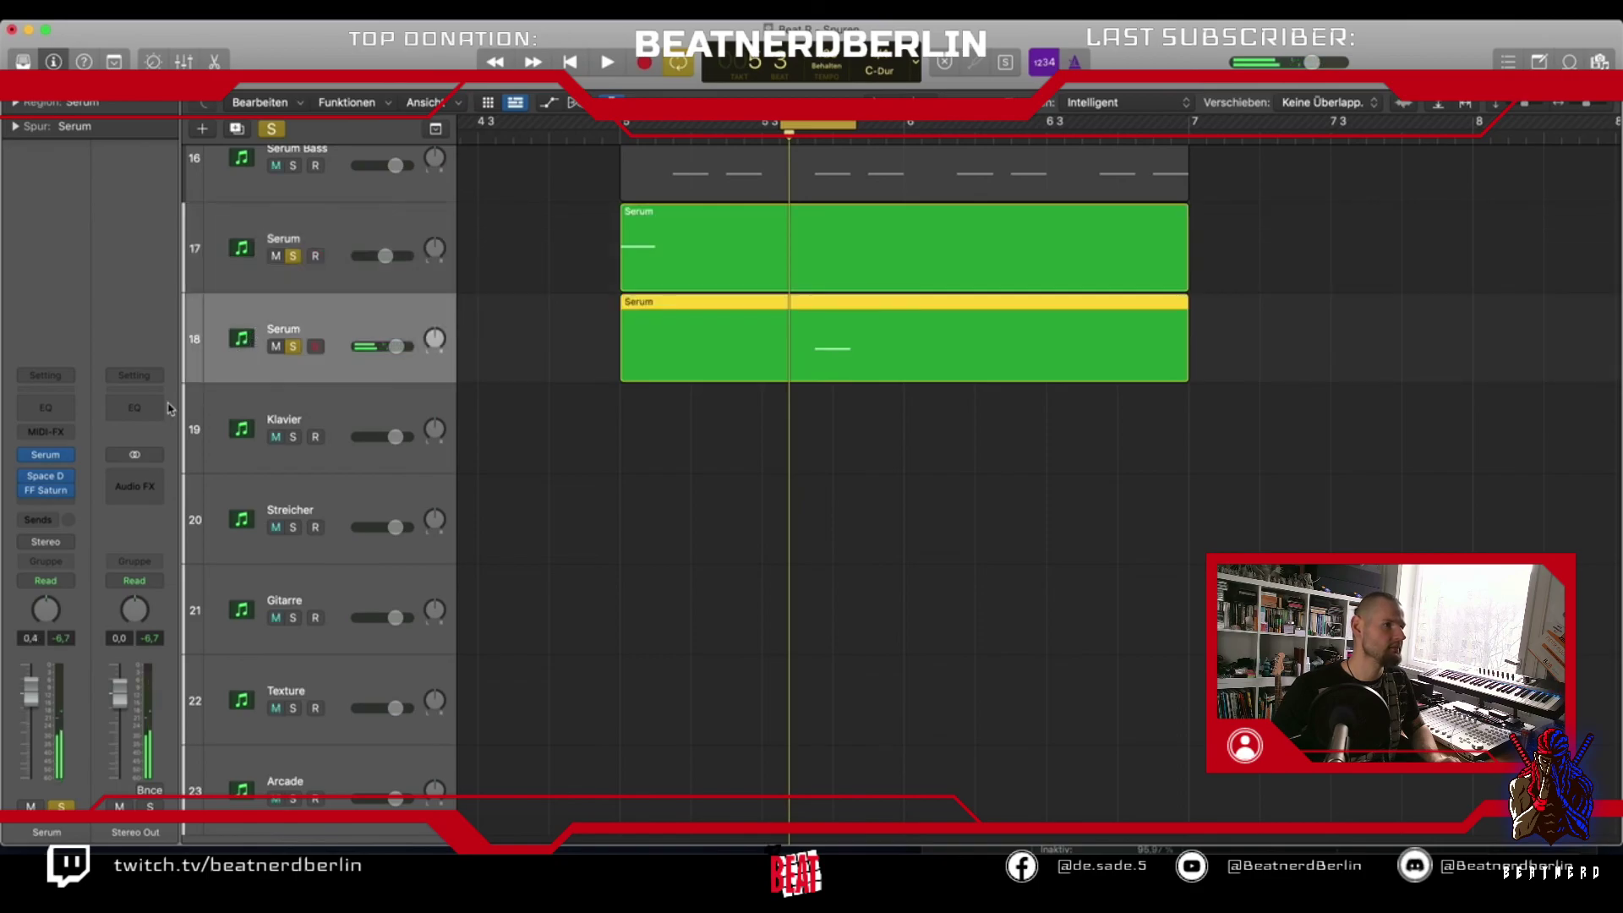
Insert the Soundtoys Decapitator after FF Saturn in the effects chain of Serum track 18
{"action": "left_click", "coordinate": [46, 505]}
{"action": "mouse_move", "coordinate": [67, 809]}
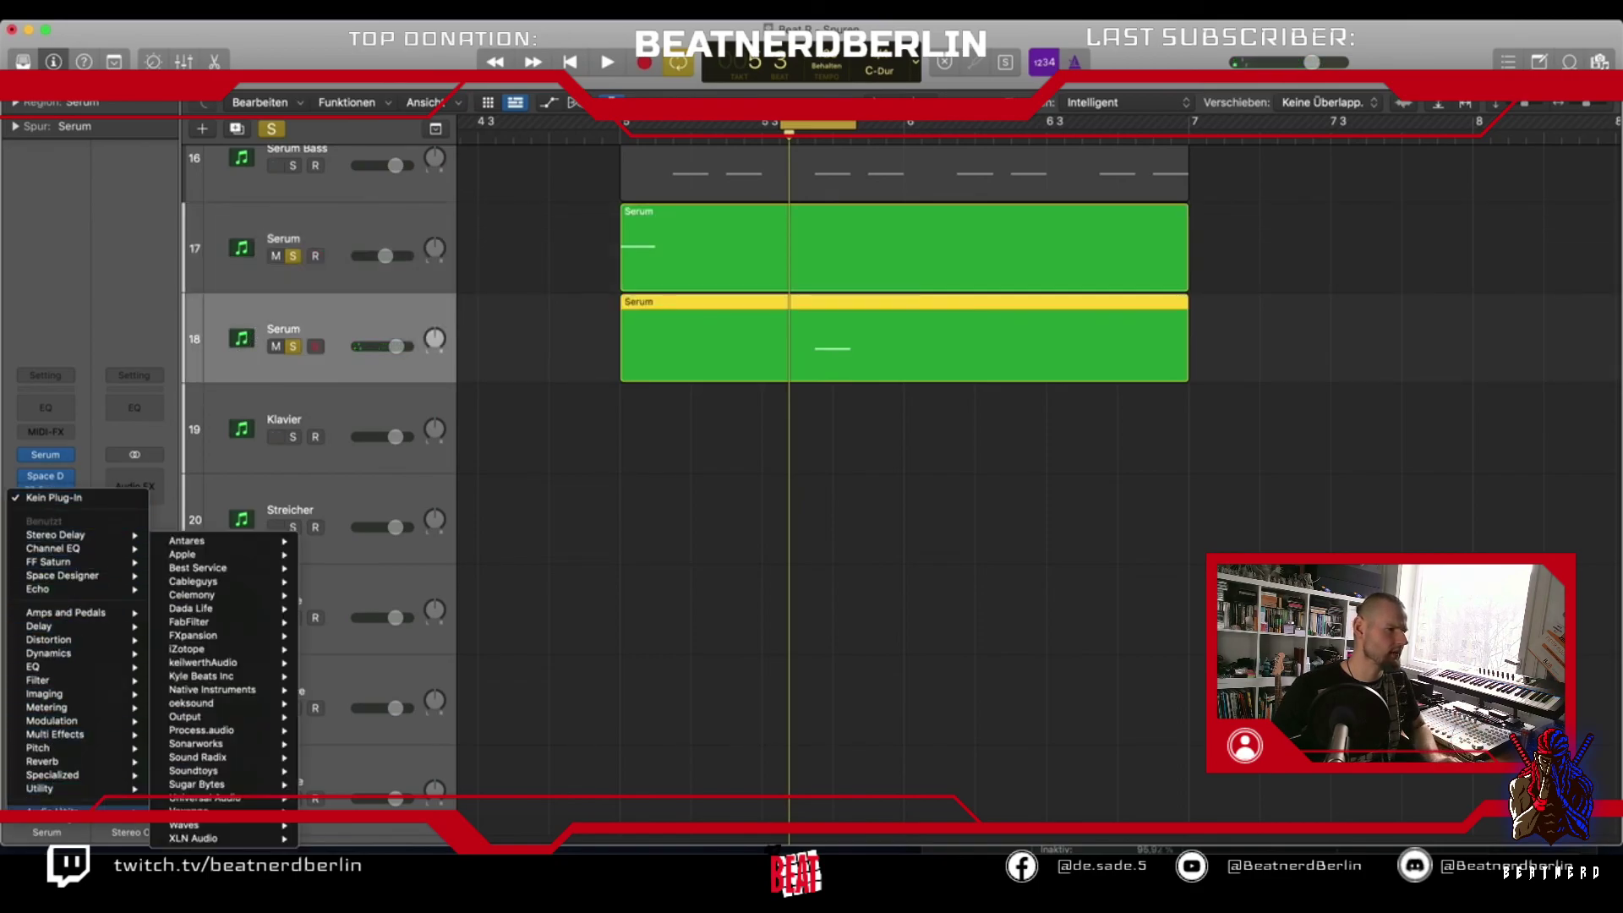
{"action": "mouse_move", "coordinate": [221, 786]}
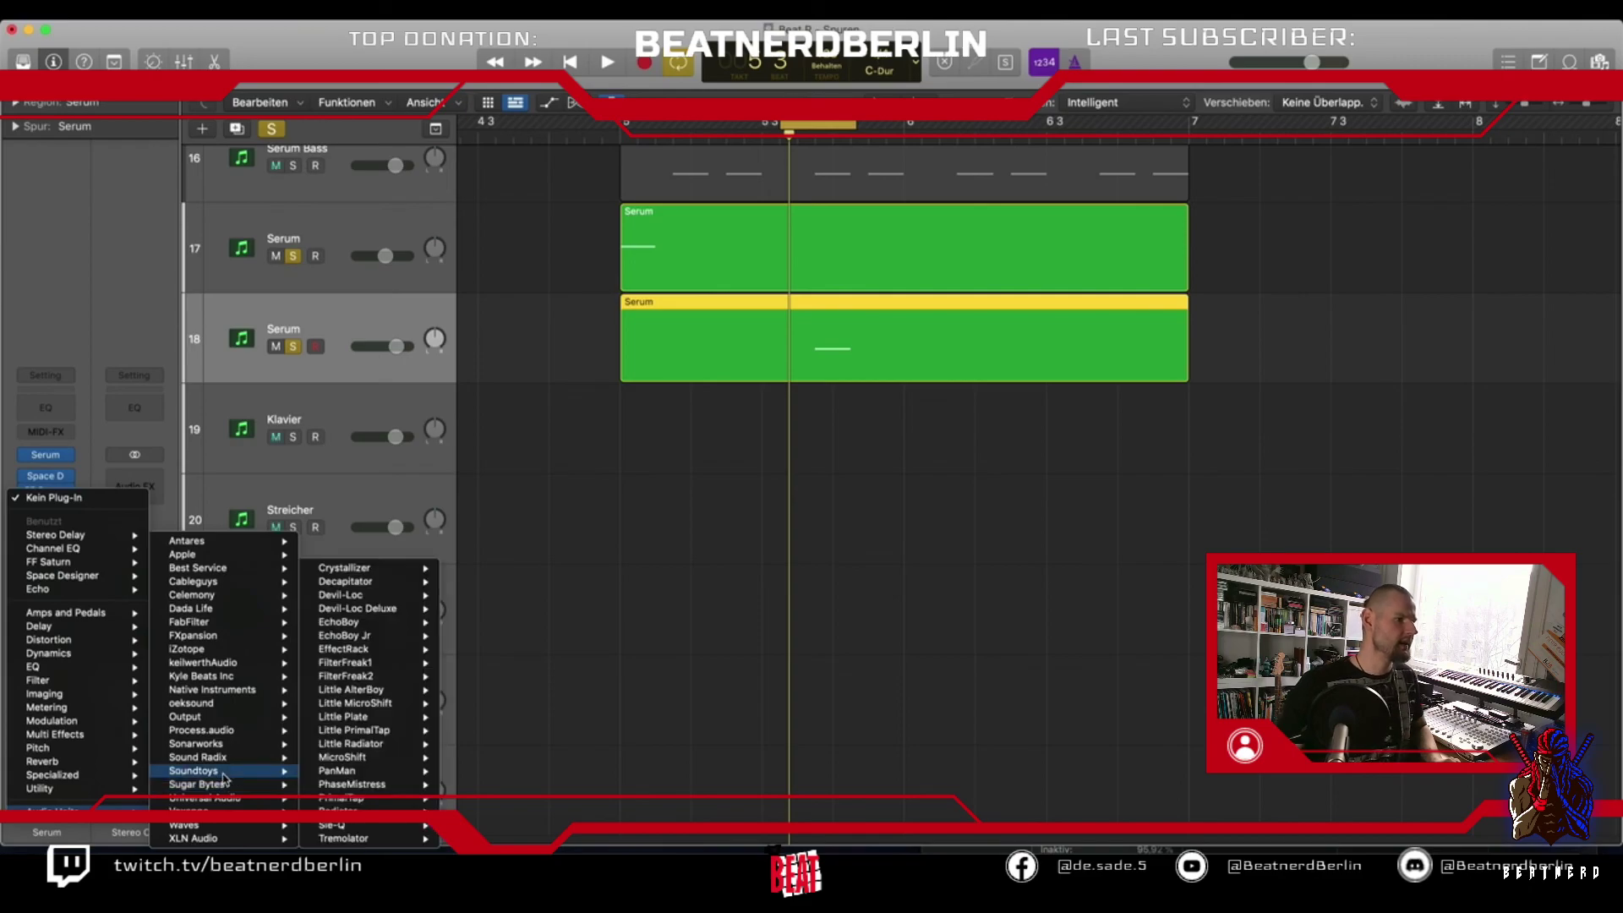
{"action": "mouse_move", "coordinate": [420, 578]}
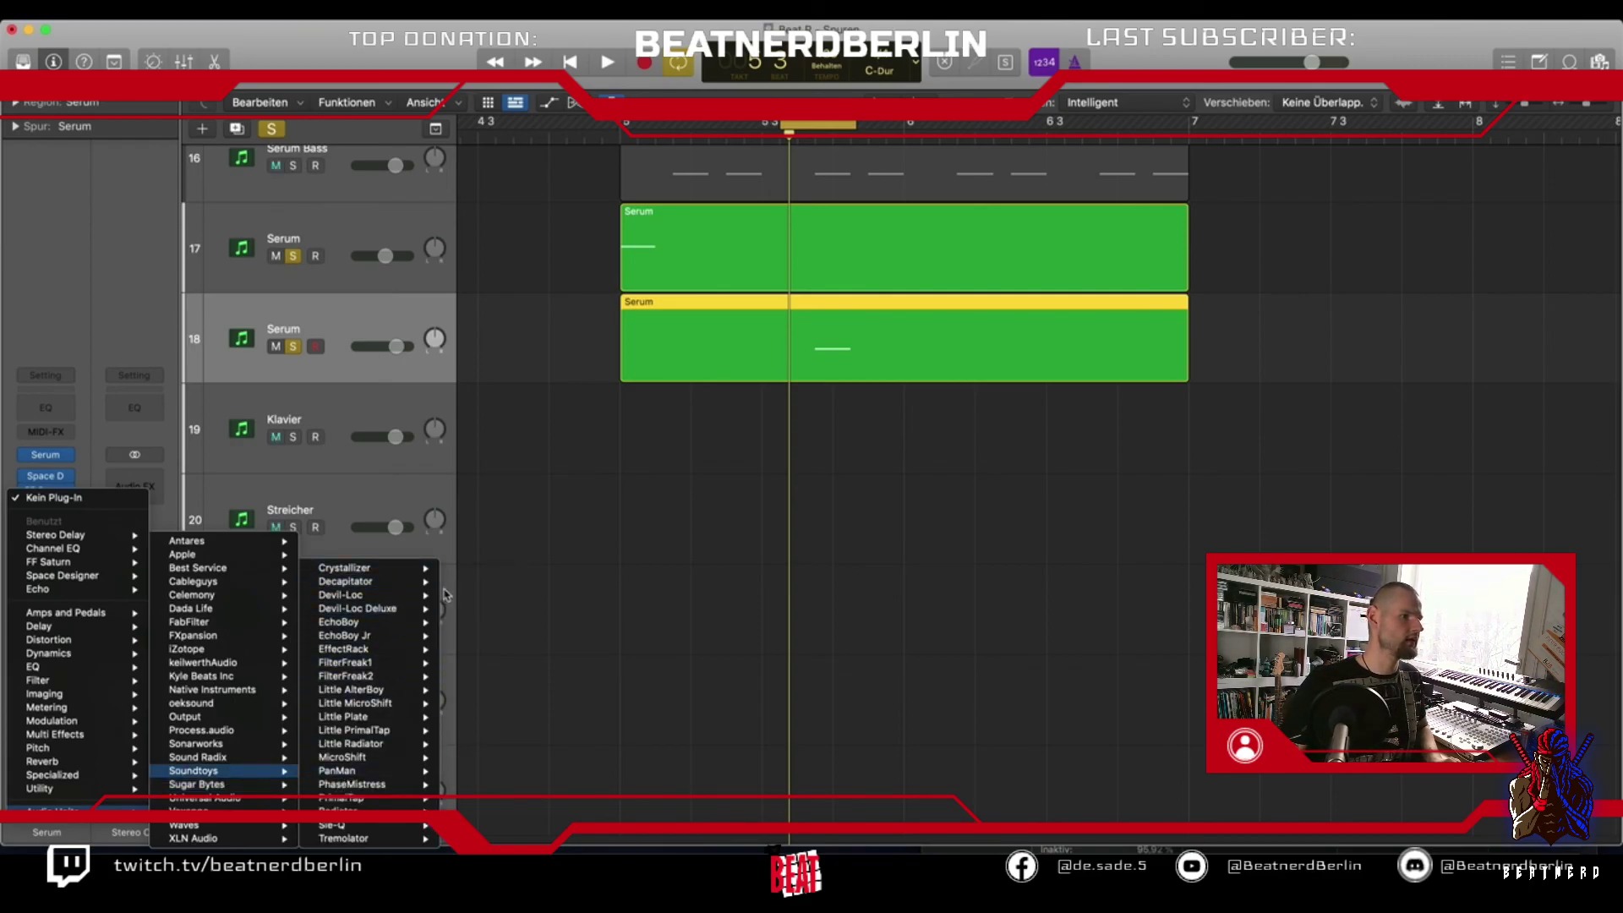
{"action": "left_click", "coordinate": [466, 587]}
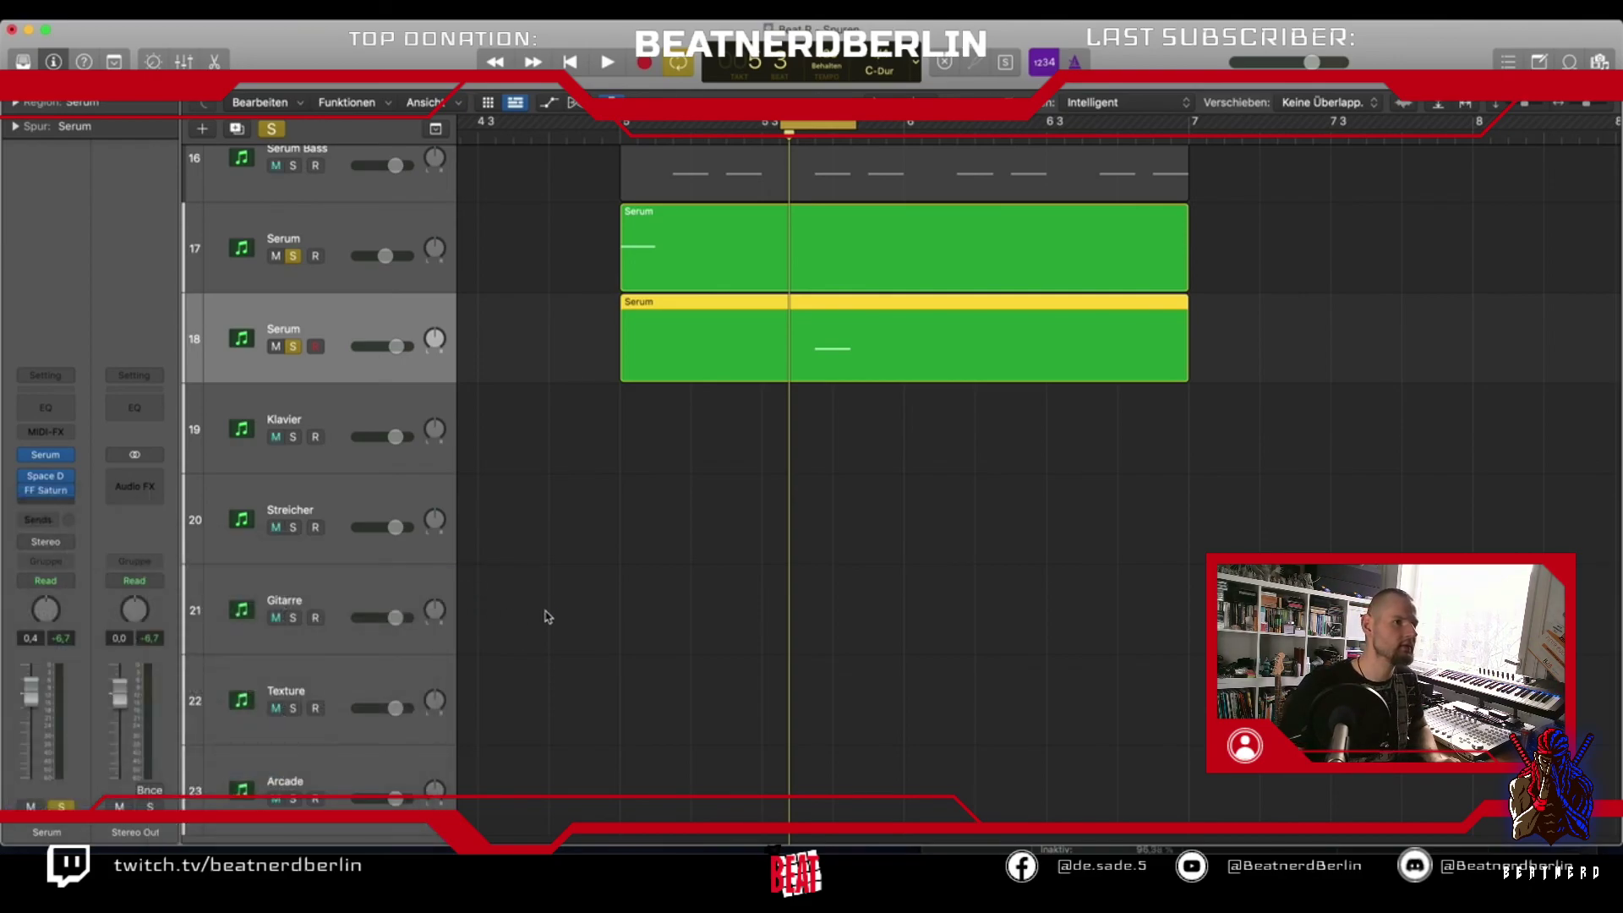
Play the loop and audition Decapitator's presets one after another, settling on Beefy G 2
{"action": "key", "text": "space"}
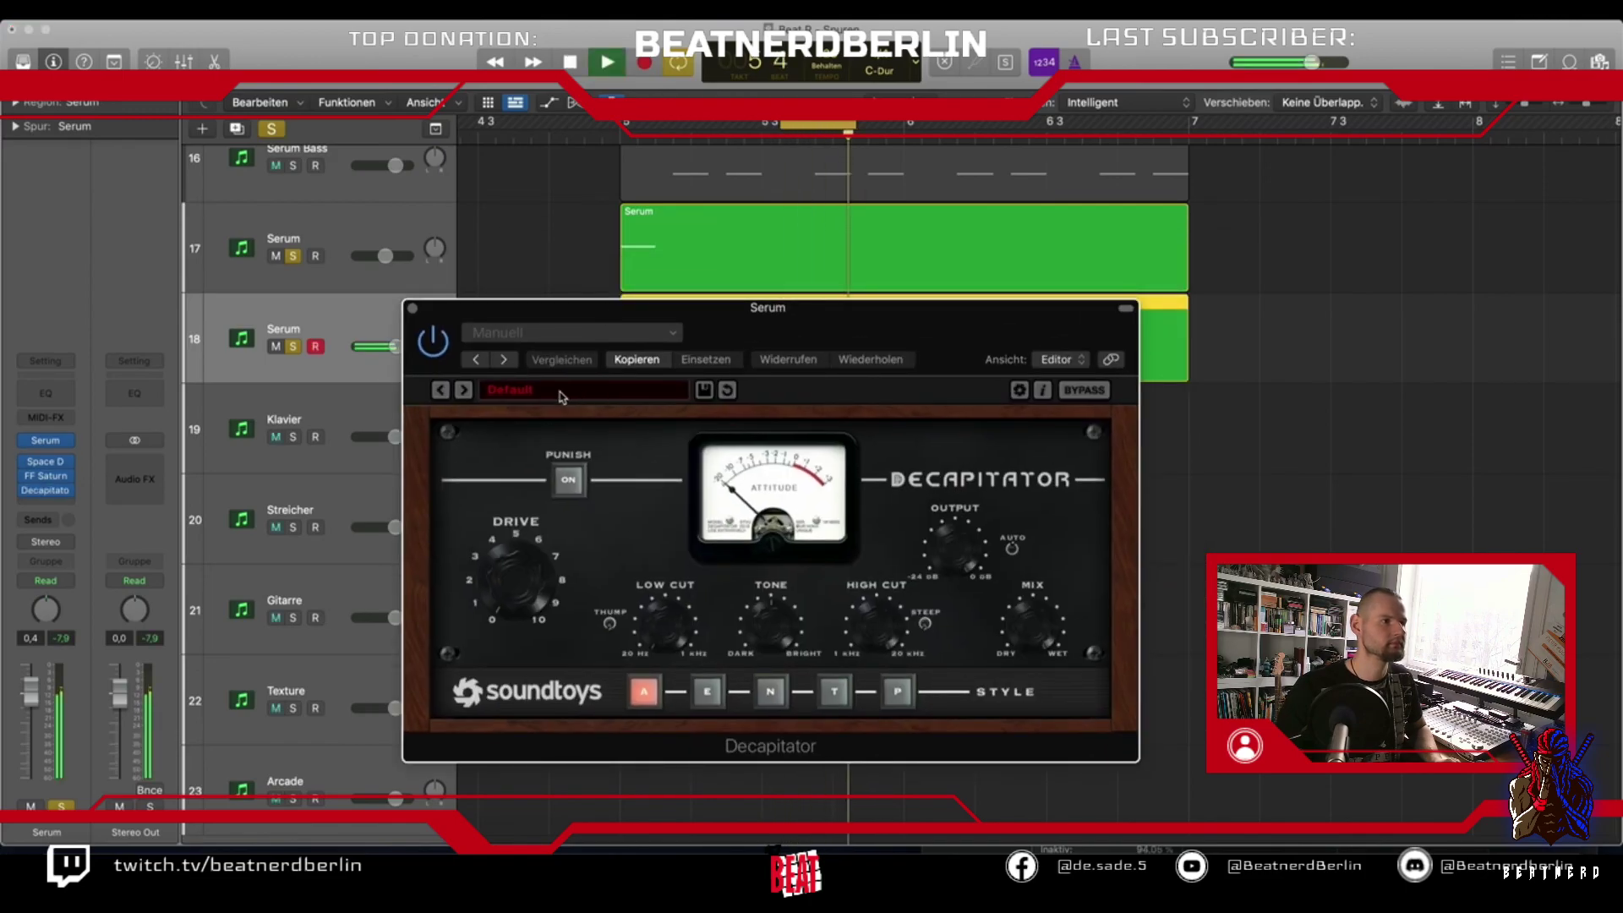
{"action": "left_click", "coordinate": [467, 391]}
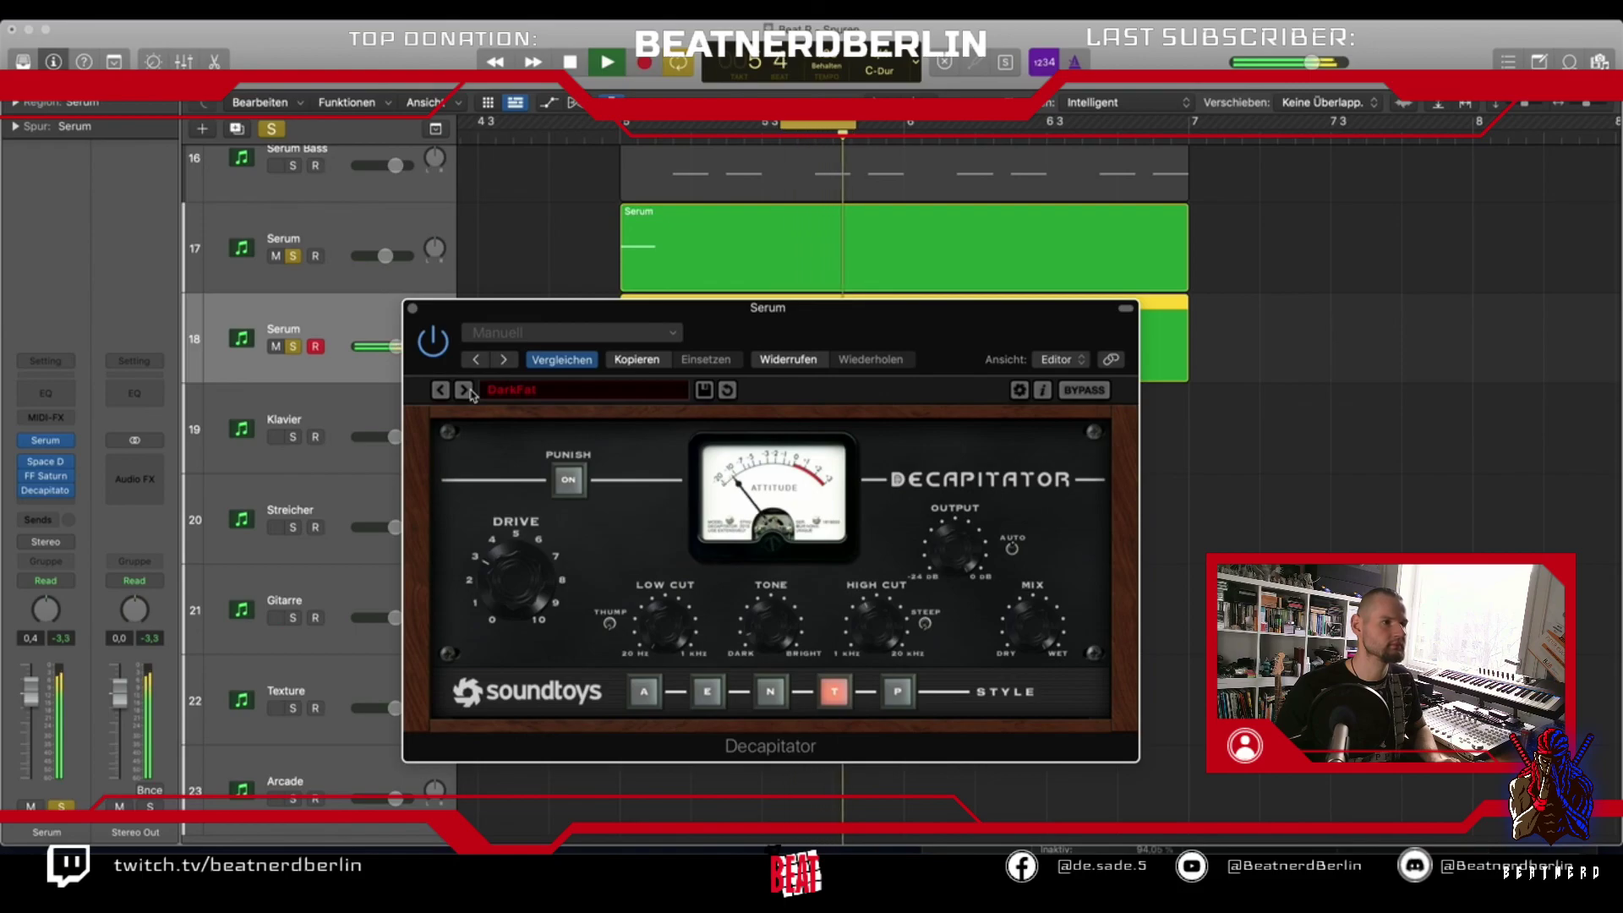
{"action": "left_click", "coordinate": [466, 390]}
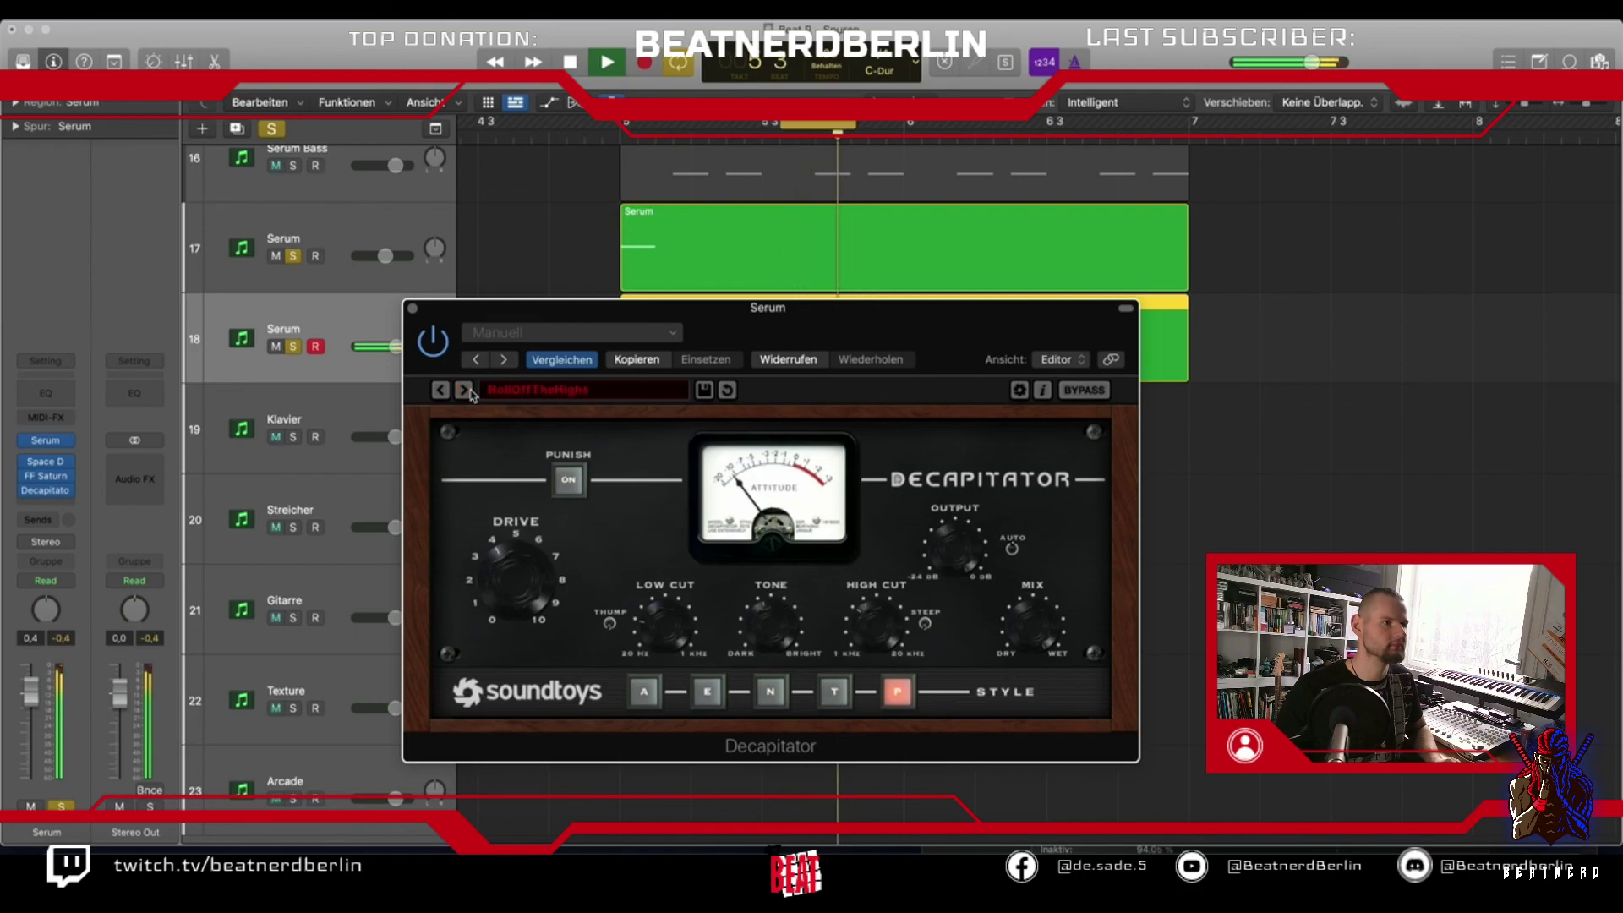
{"action": "left_click", "coordinate": [467, 390]}
{"action": "left_click", "coordinate": [466, 390]}
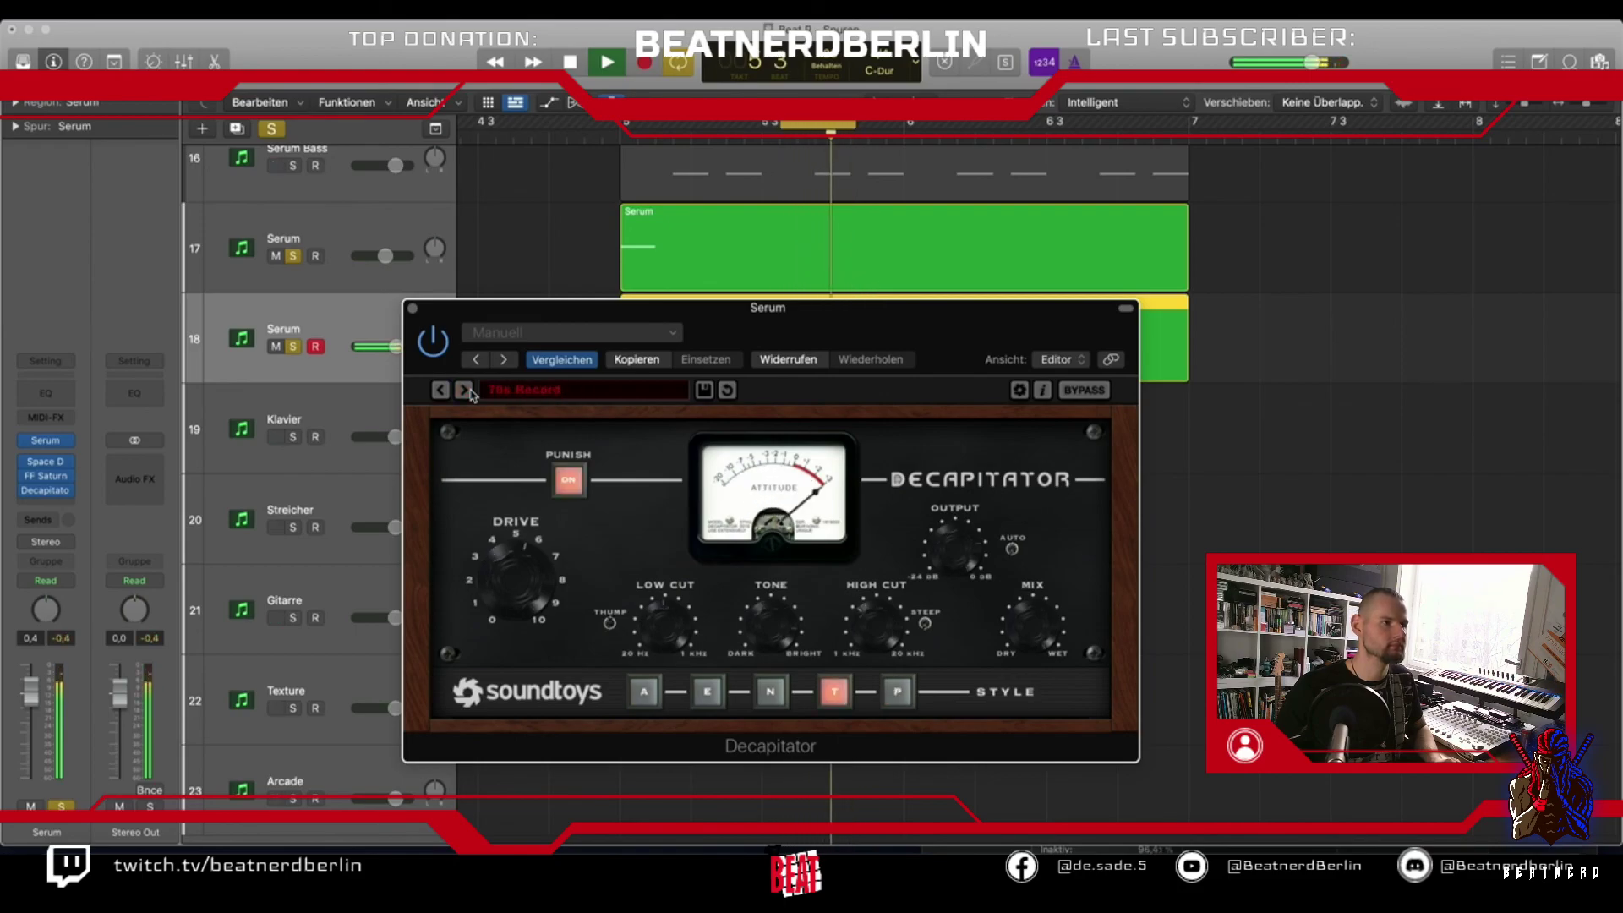
{"action": "left_click", "coordinate": [467, 390]}
{"action": "left_click", "coordinate": [467, 391]}
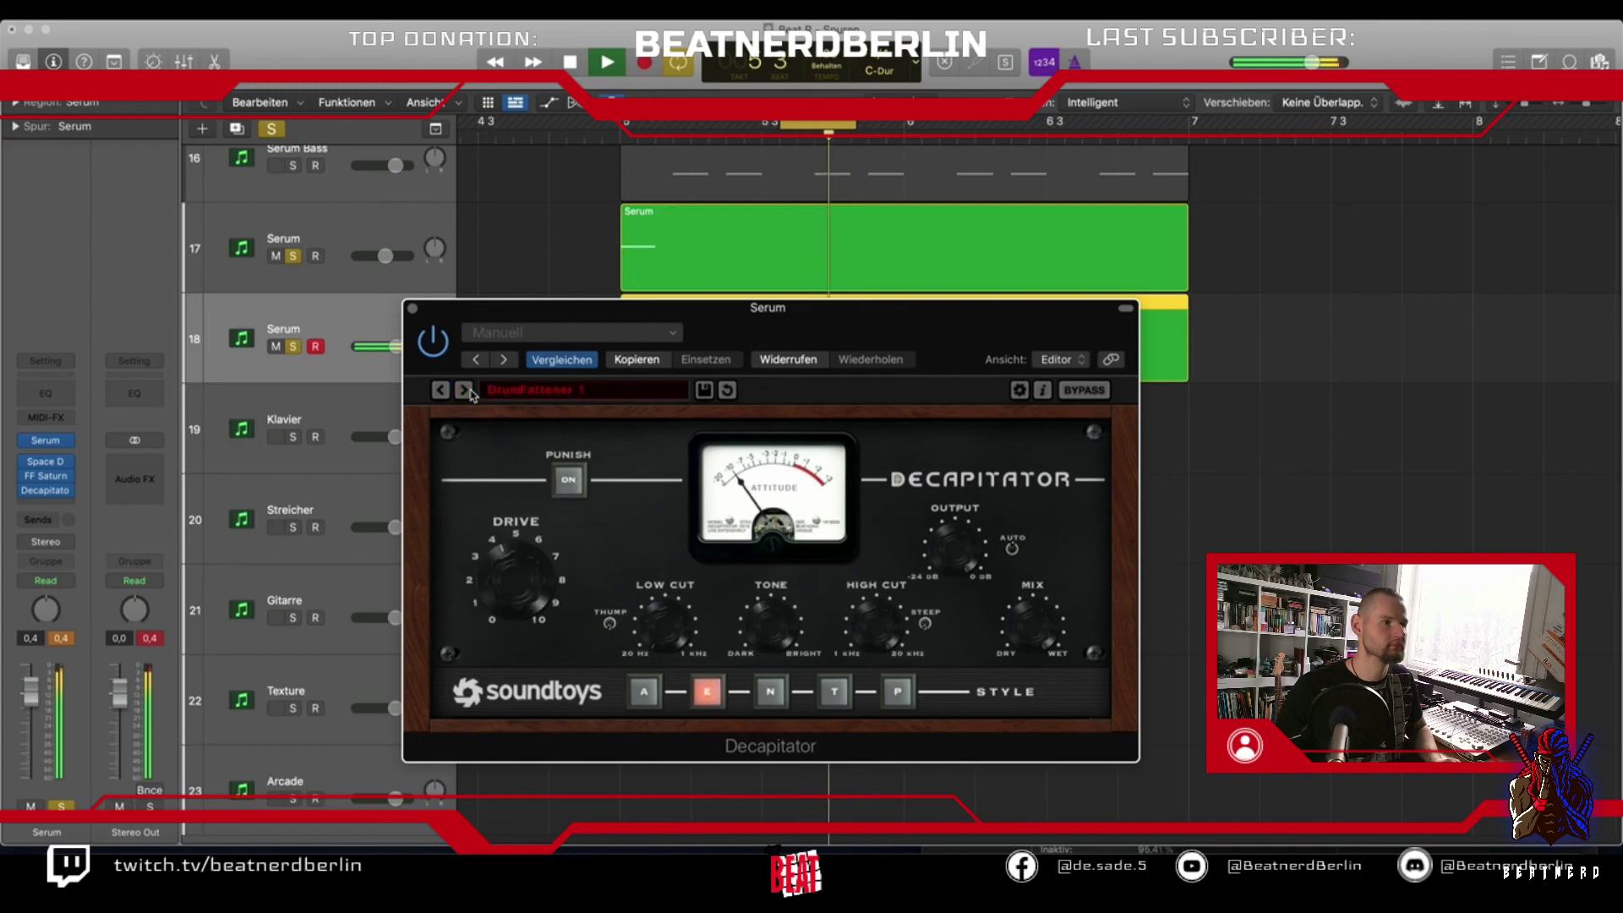
{"action": "left_click", "coordinate": [467, 391]}
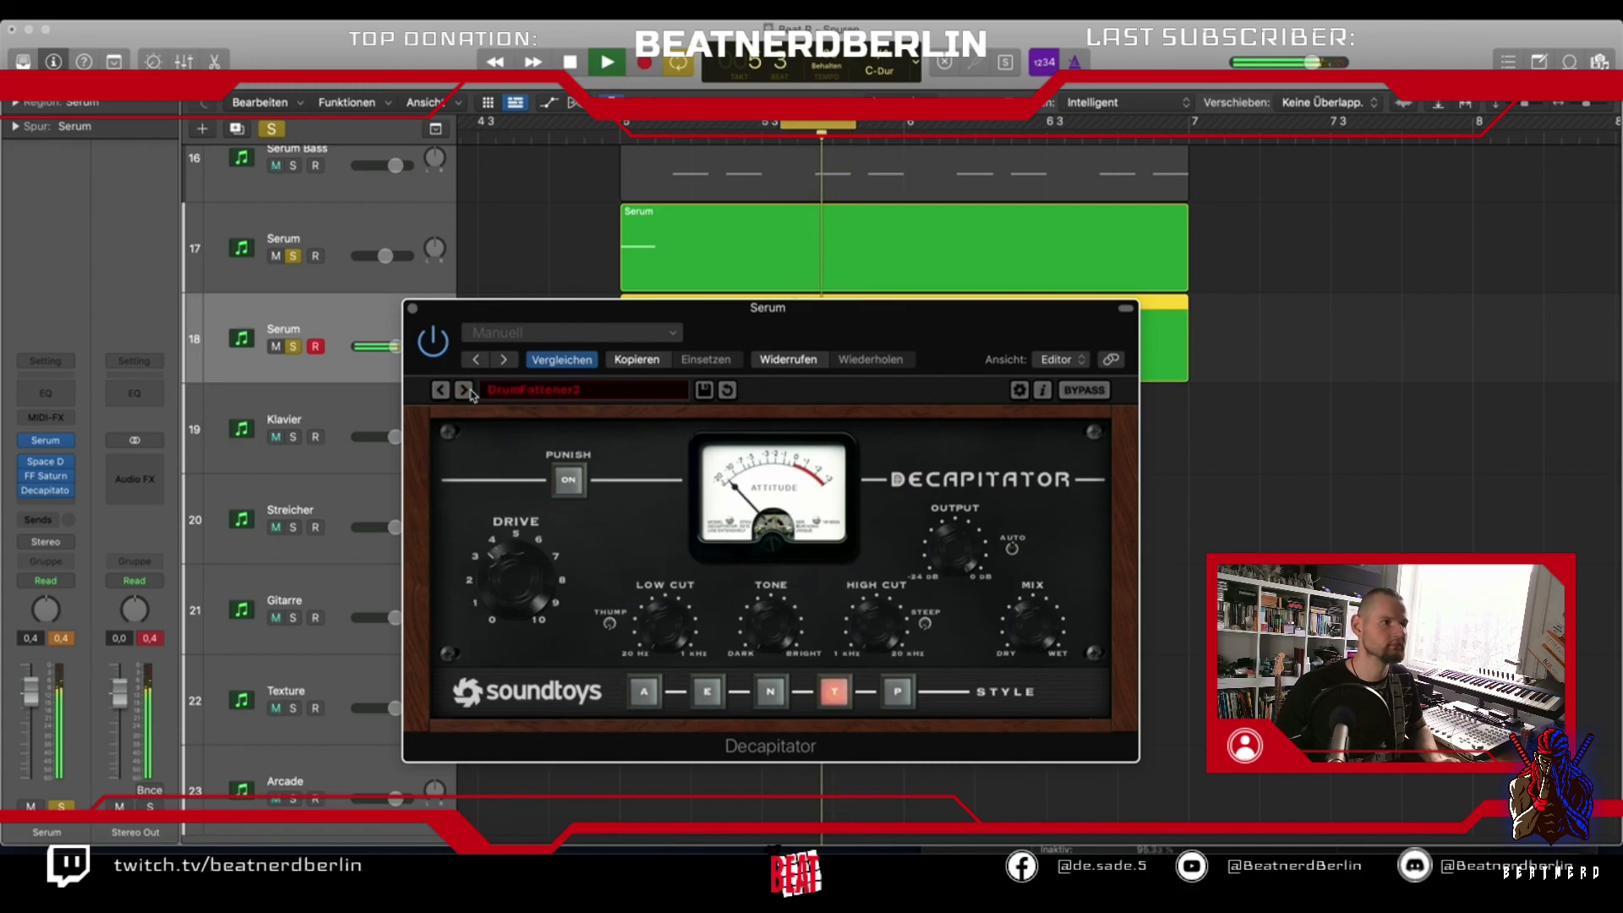
{"action": "left_click", "coordinate": [467, 391]}
{"action": "left_click", "coordinate": [467, 391]}
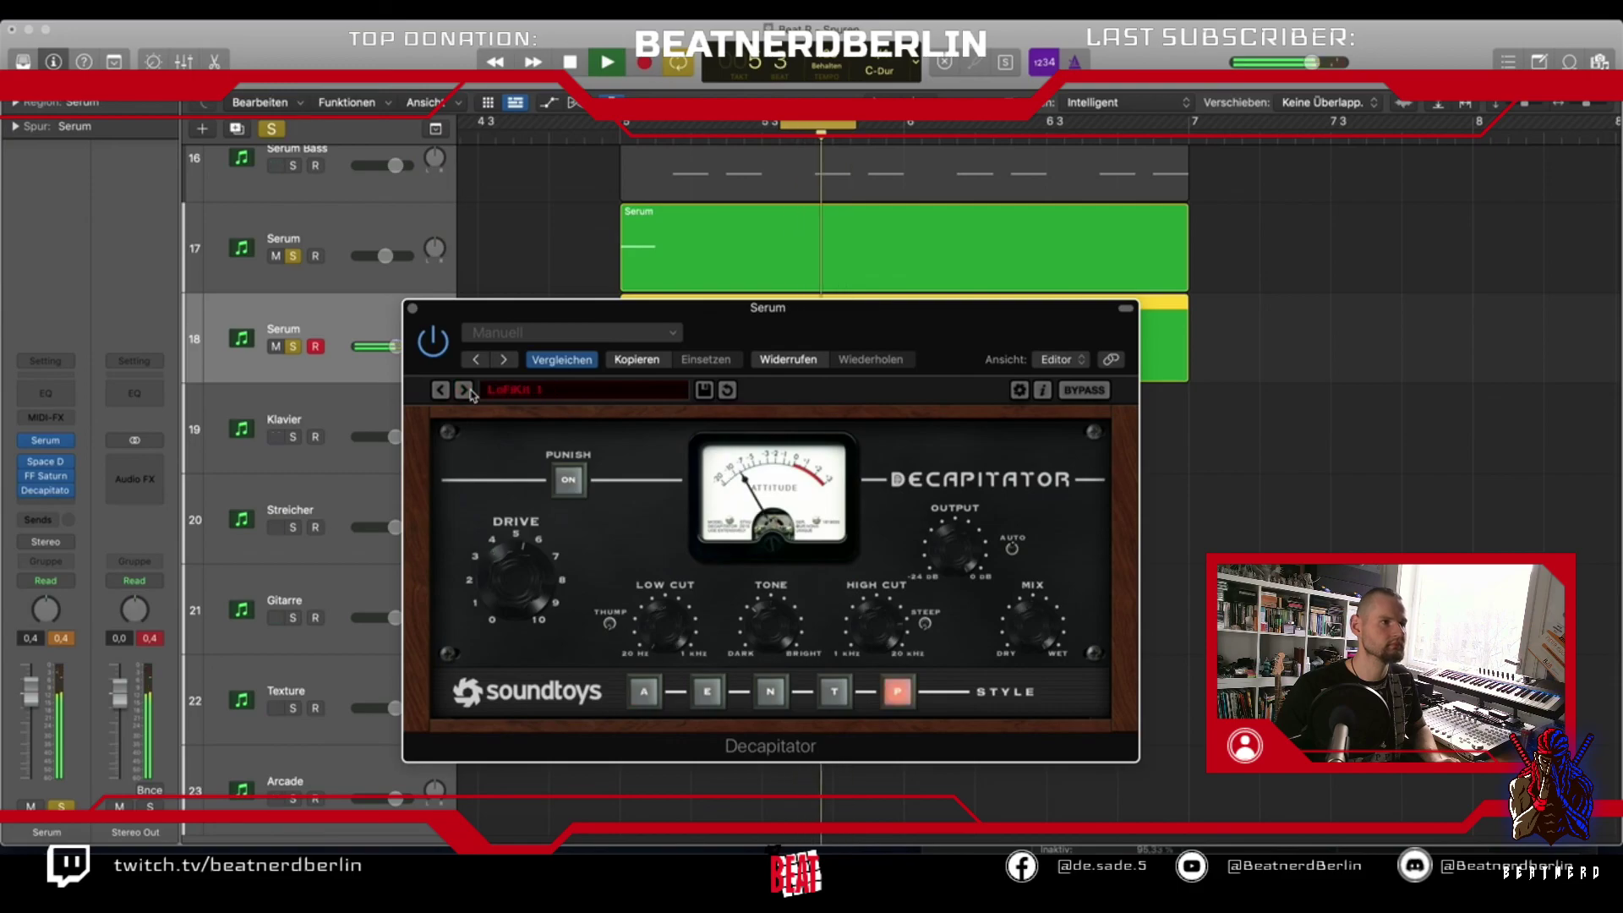
{"action": "left_click", "coordinate": [467, 391]}
{"action": "left_click", "coordinate": [466, 390]}
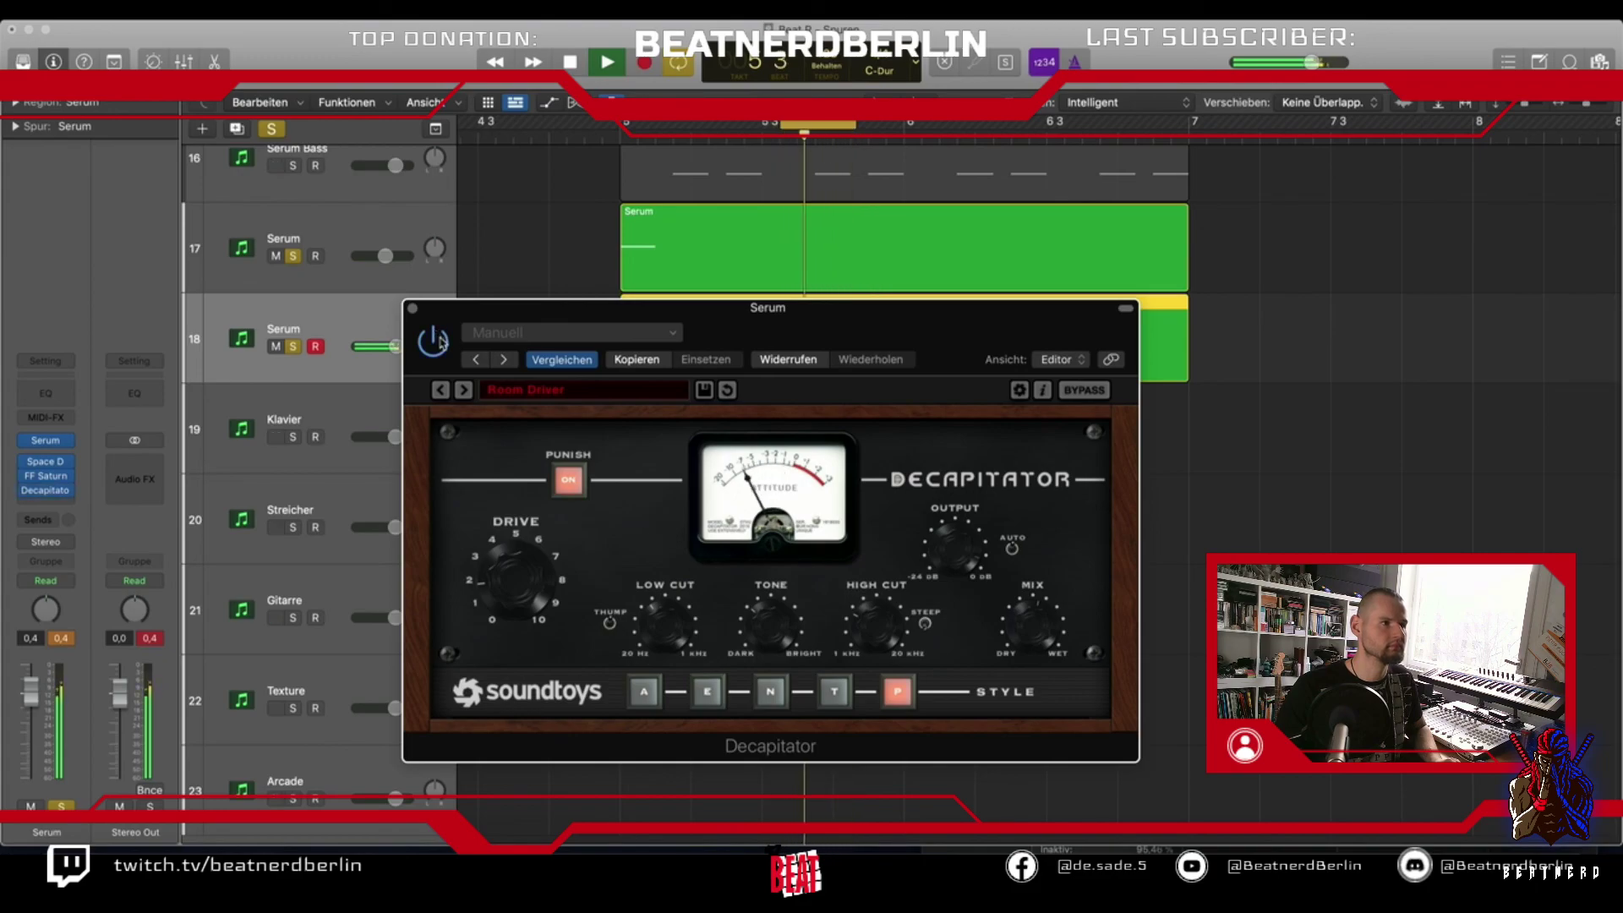
{"action": "left_click", "coordinate": [464, 389]}
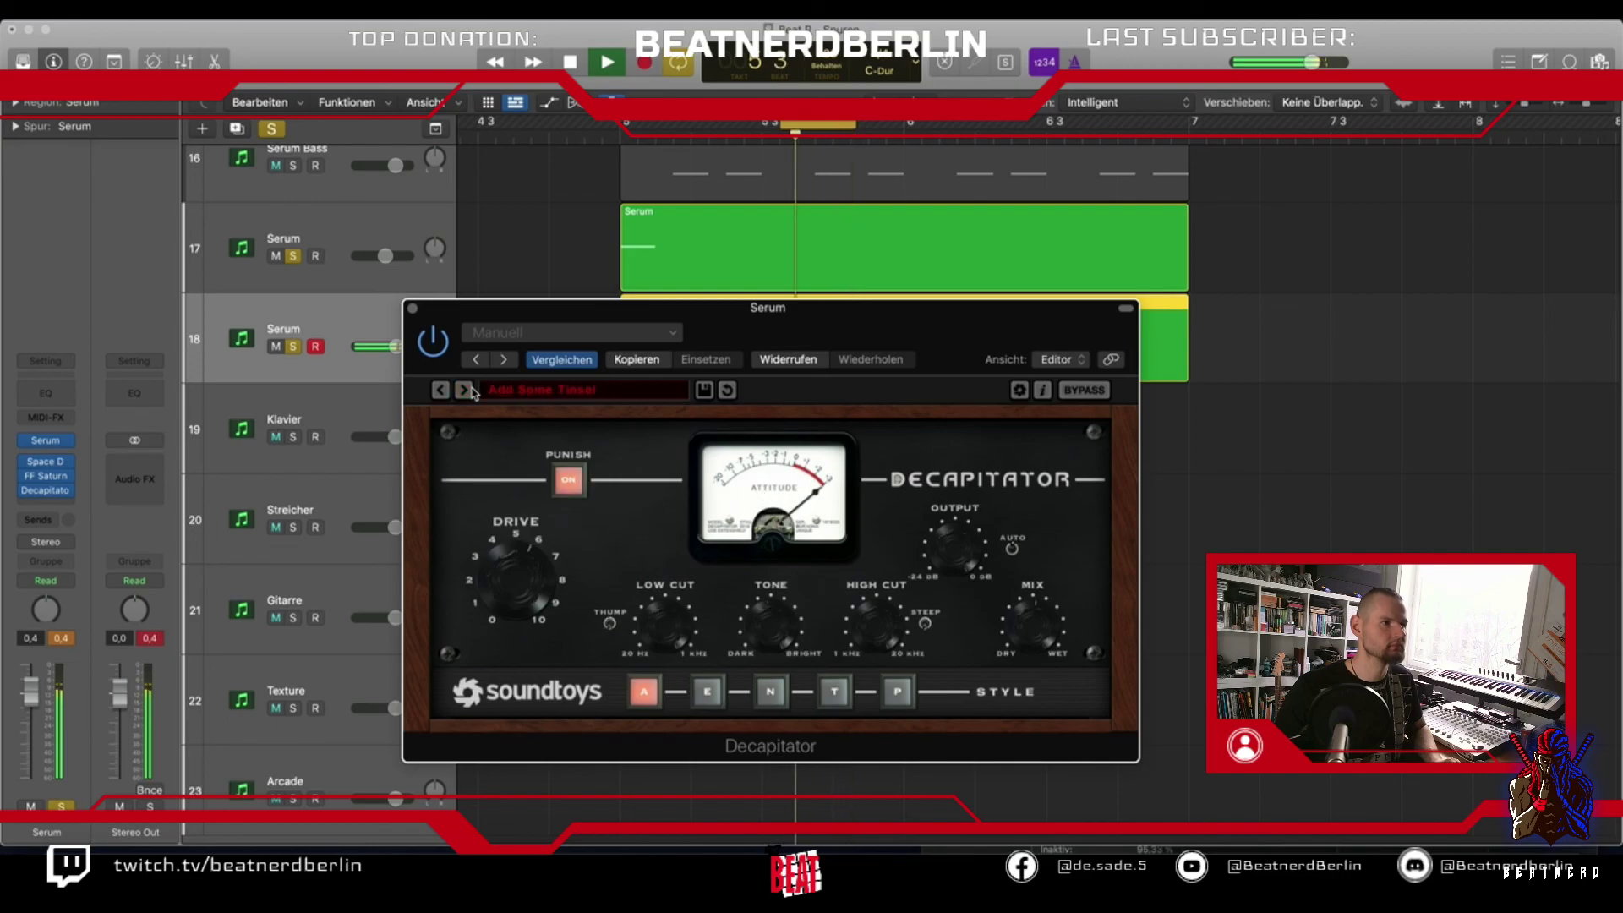
{"action": "left_click", "coordinate": [471, 390]}
{"action": "left_click", "coordinate": [471, 391]}
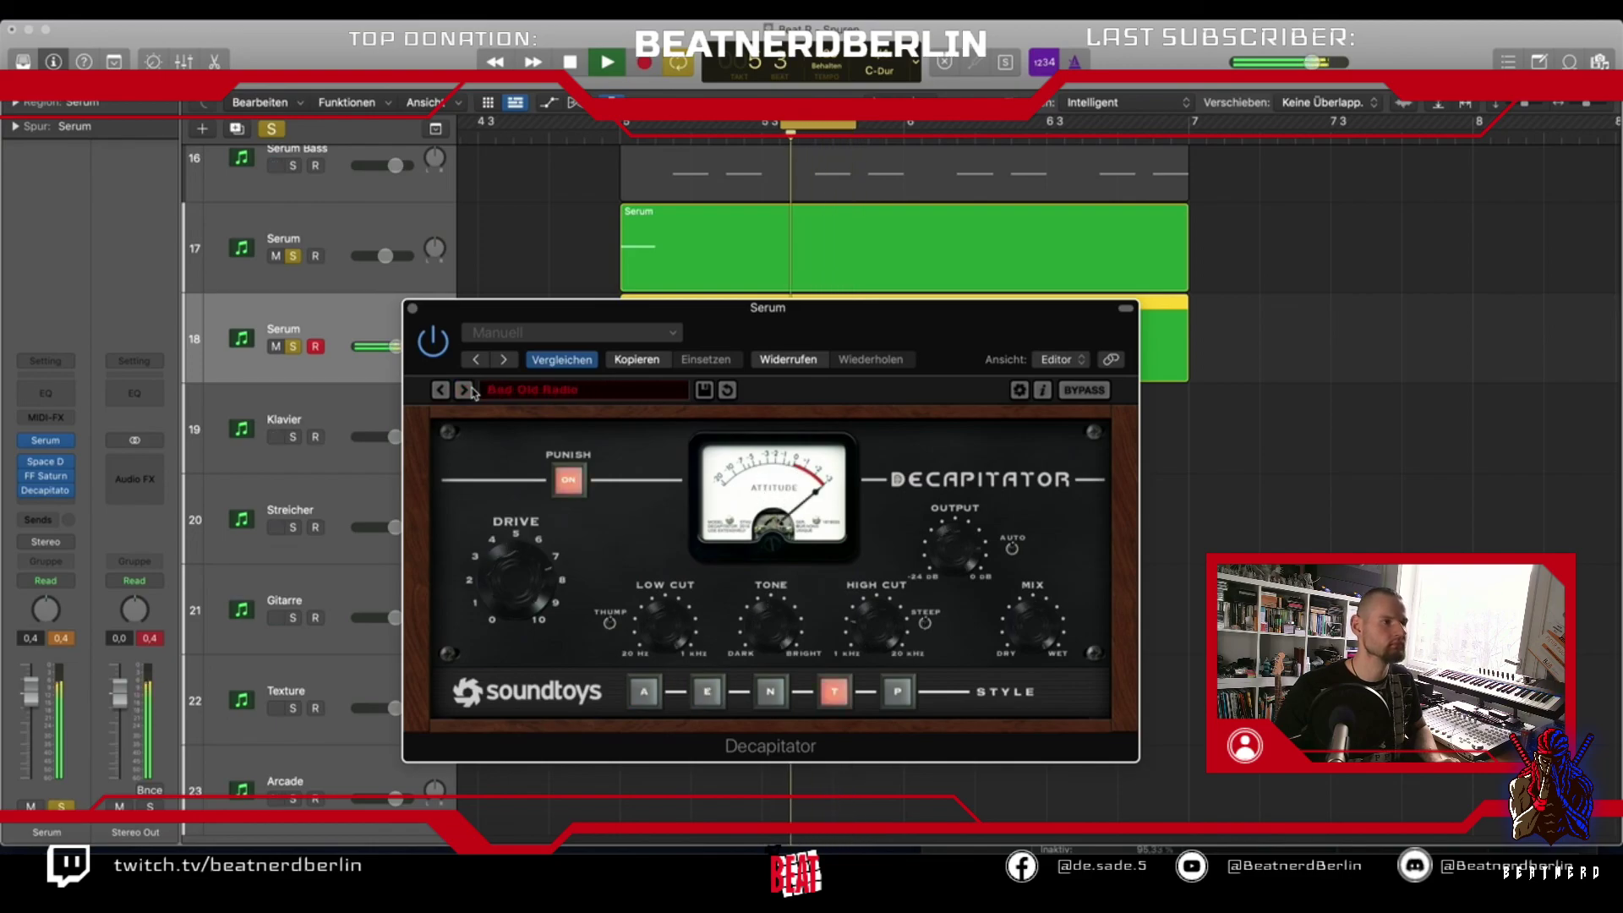
{"action": "left_click", "coordinate": [466, 390]}
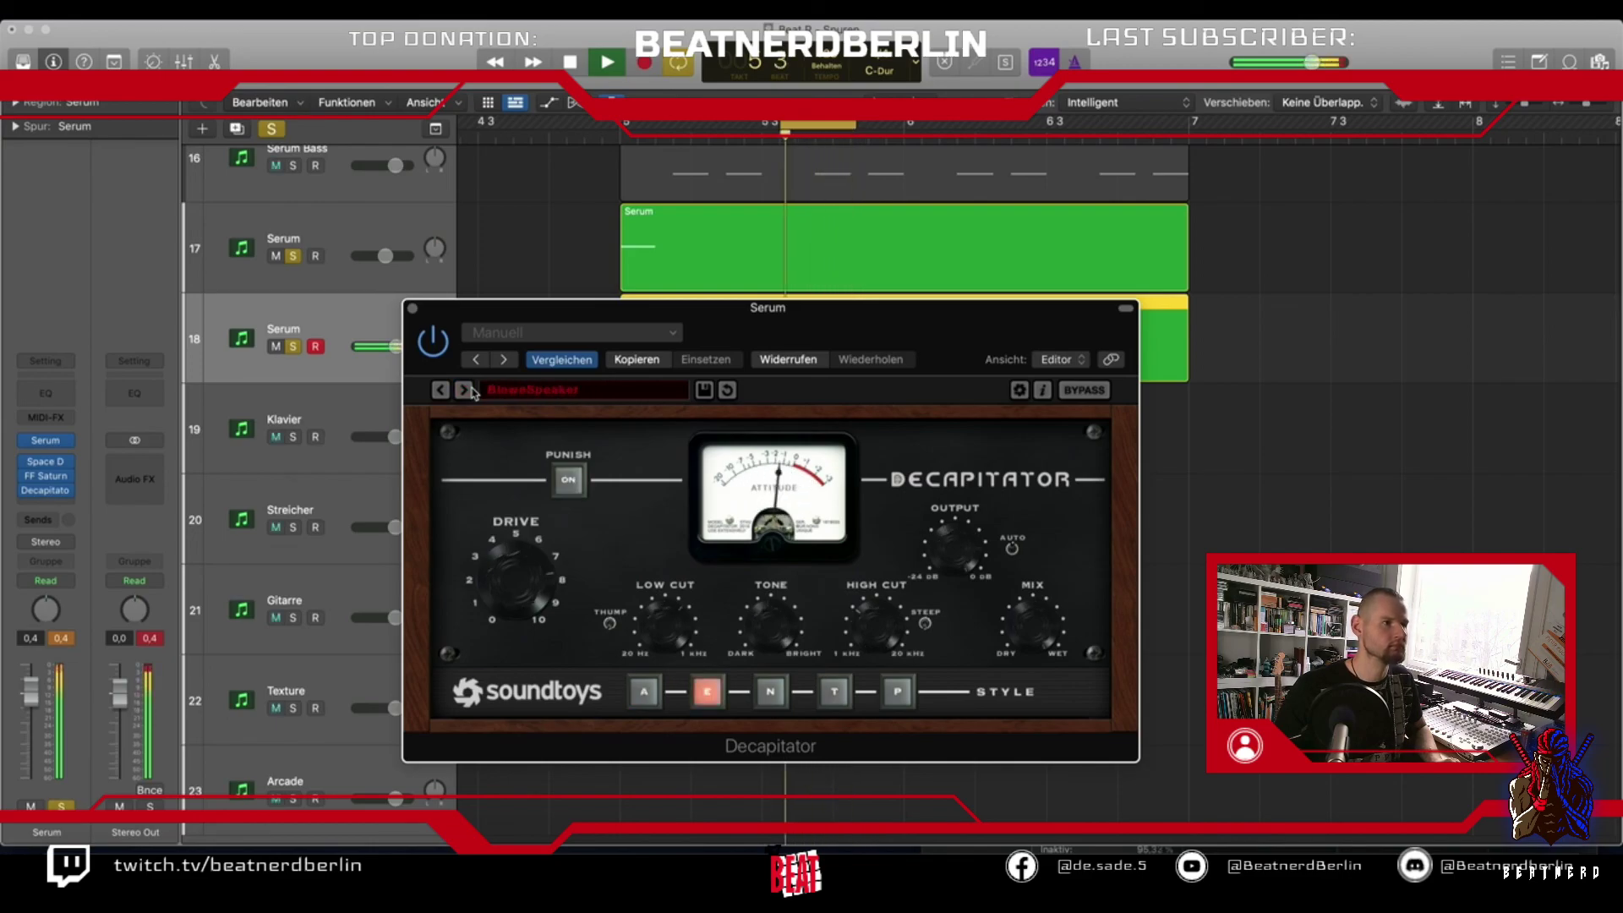
{"action": "left_click", "coordinate": [465, 389]}
{"action": "left_click", "coordinate": [464, 390]}
{"action": "left_click", "coordinate": [464, 390]}
{"action": "left_click", "coordinate": [464, 390]}
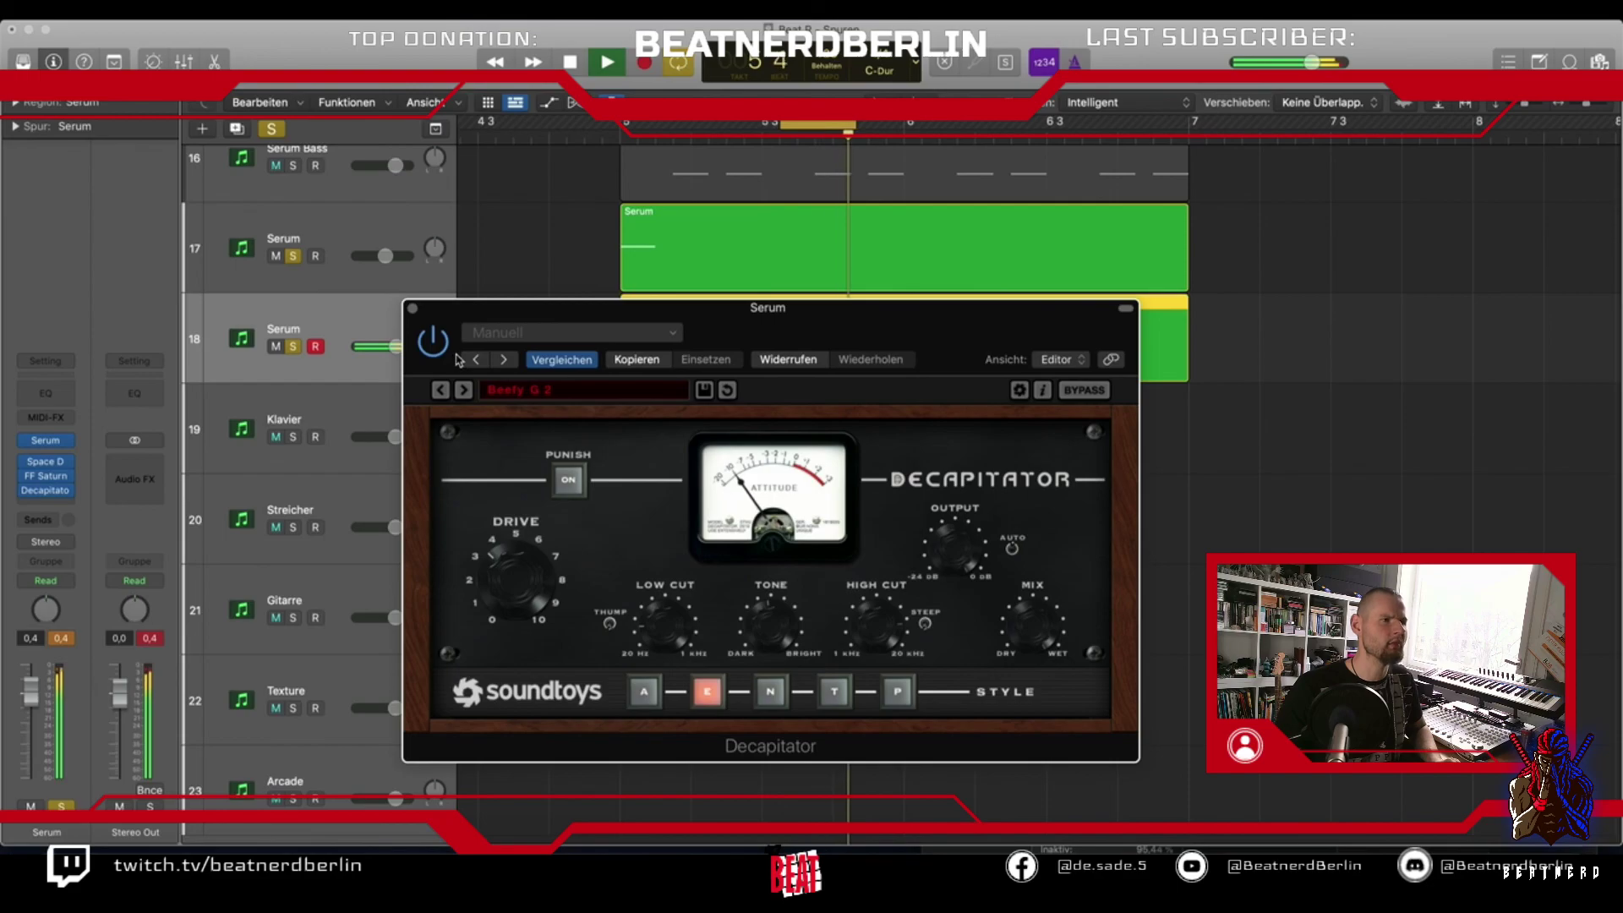
Lower the volume of Serum track 18 to about -4.5 dB and close the Decapitator window
{"action": "left_click_drag", "start_coordinate": [397, 347], "coordinate": [385, 346]}
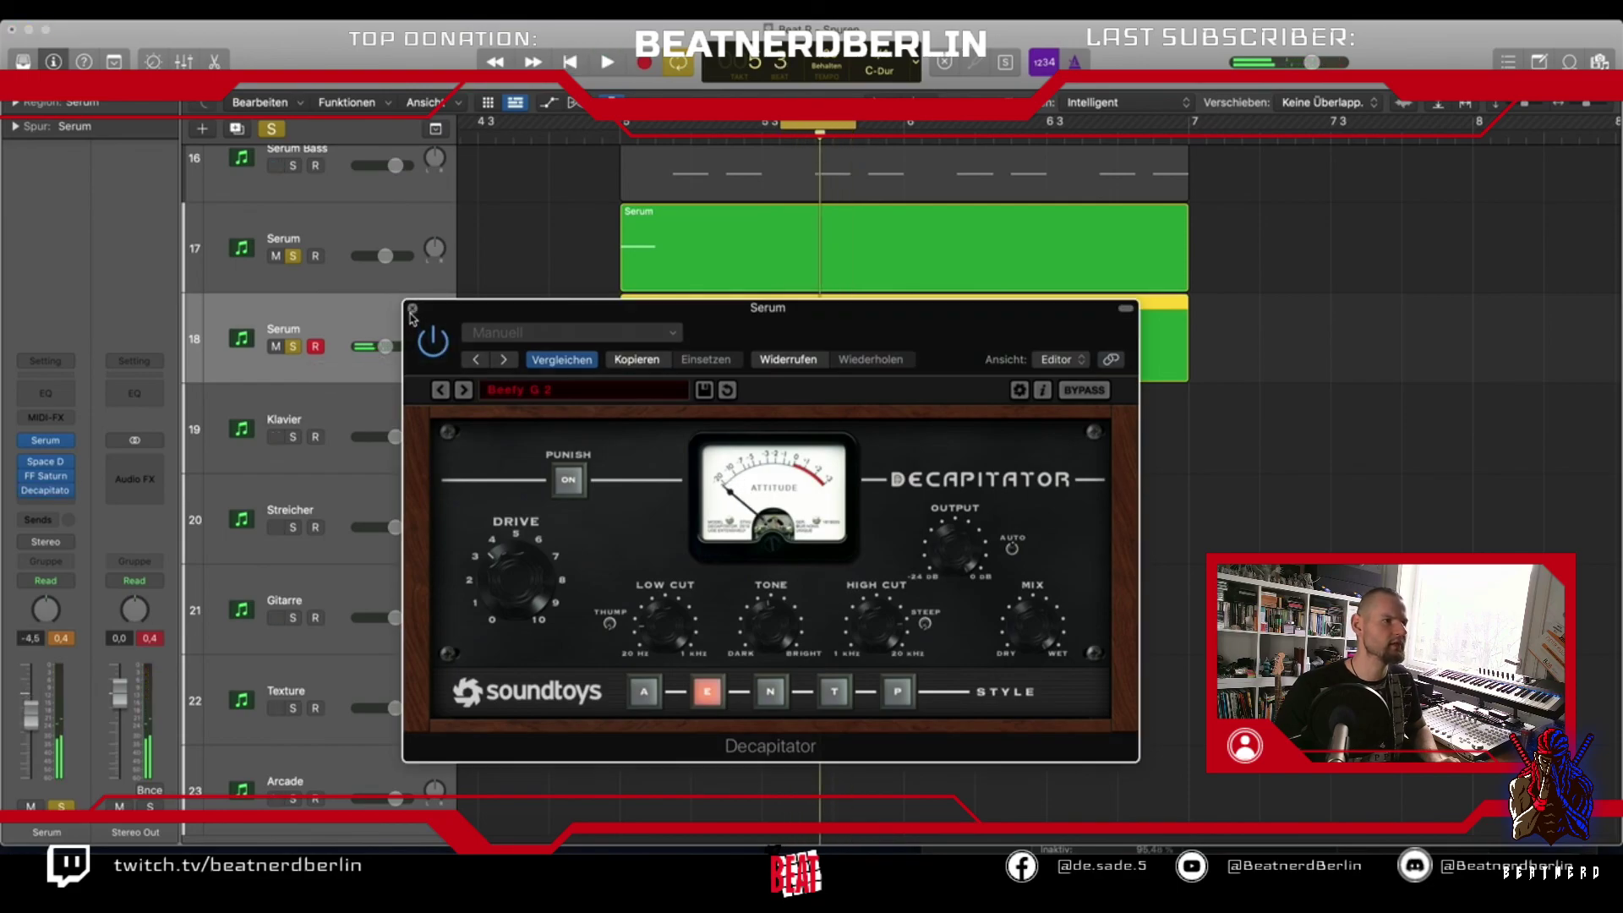
{"action": "left_click", "coordinate": [412, 307]}
Clear all solos and play the full beat from bar 5 to hear the Serum layers in the mix
{"action": "scroll", "coordinate": [657, 366], "scroll_direction": "up", "scroll_amount": 5}
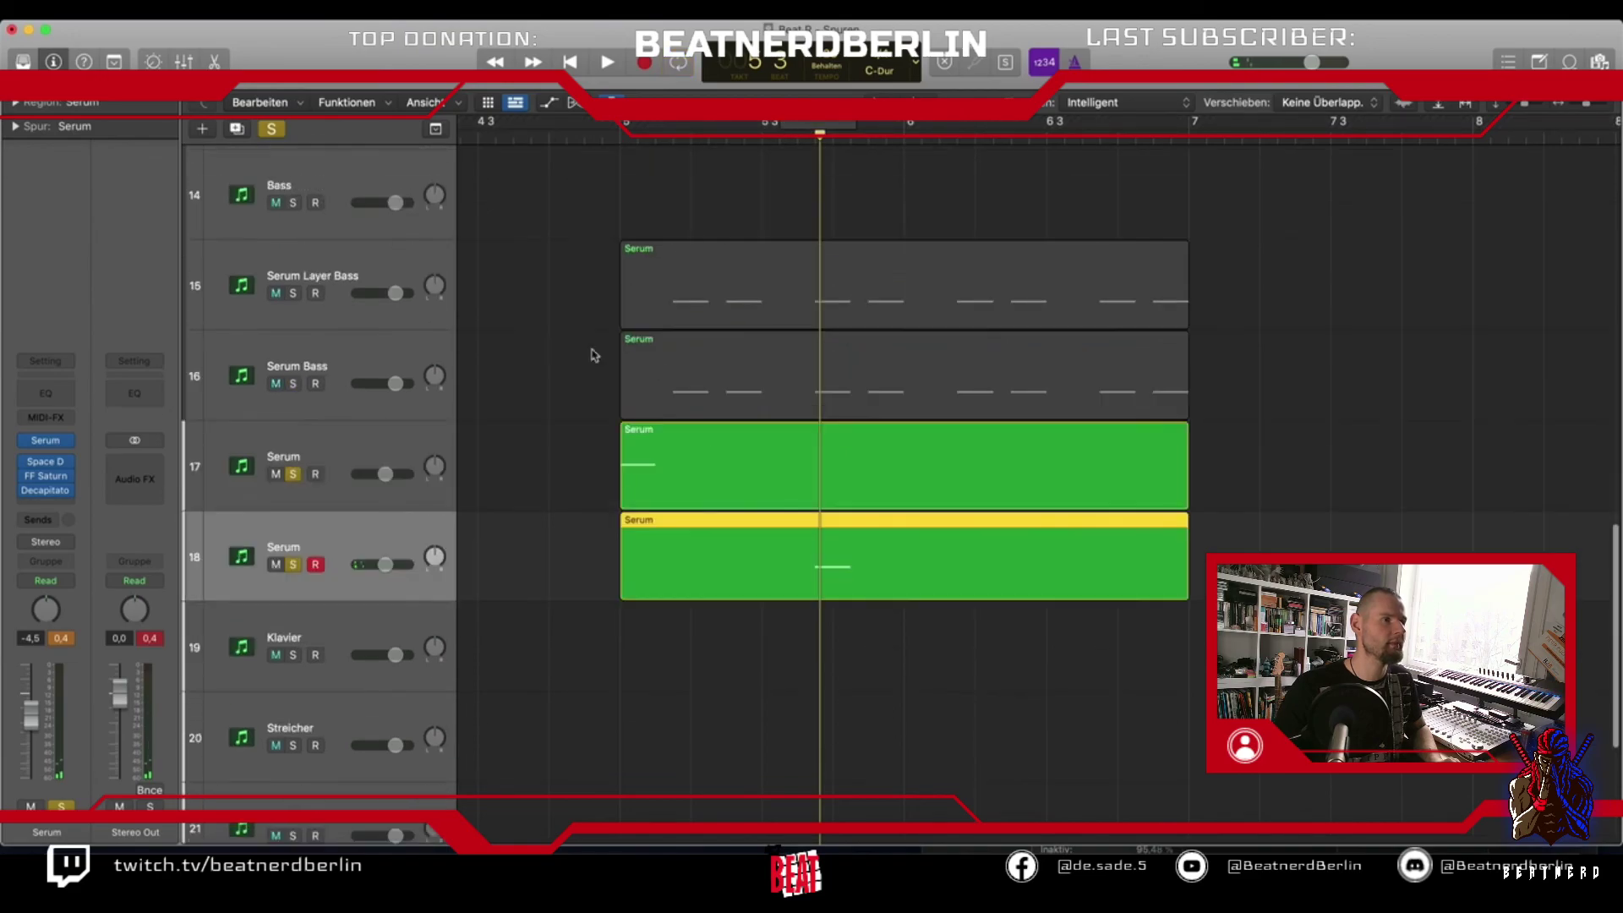
{"action": "left_click", "coordinate": [271, 128]}
{"action": "scroll", "coordinate": [598, 308], "scroll_direction": "up", "scroll_amount": 12}
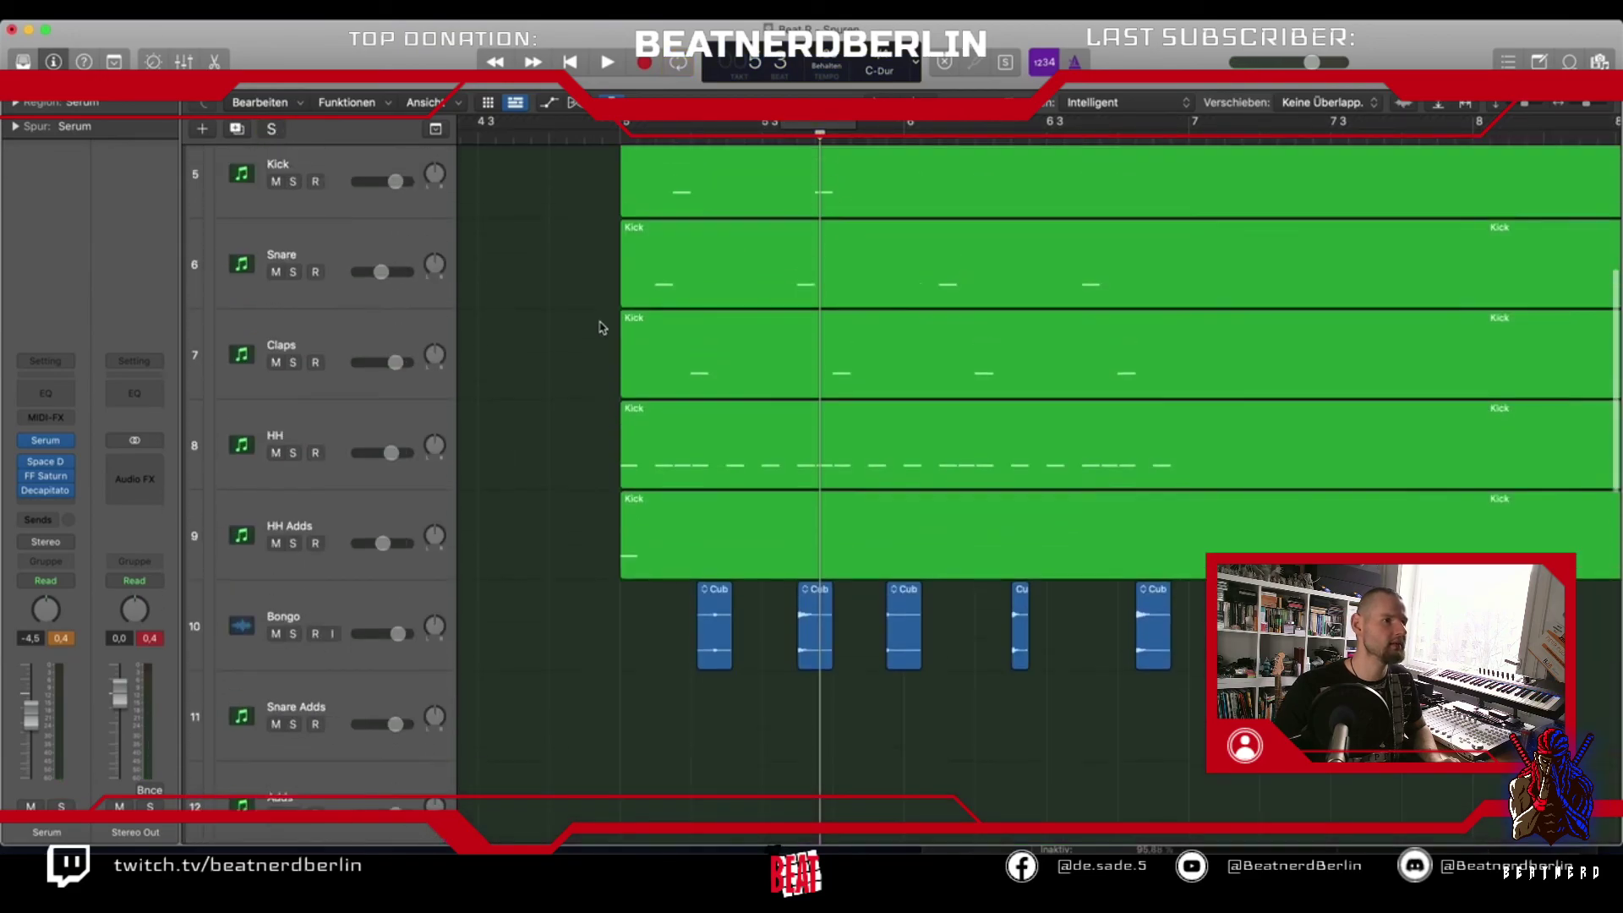
{"action": "scroll", "coordinate": [536, 283], "scroll_direction": "down", "scroll_amount": 5}
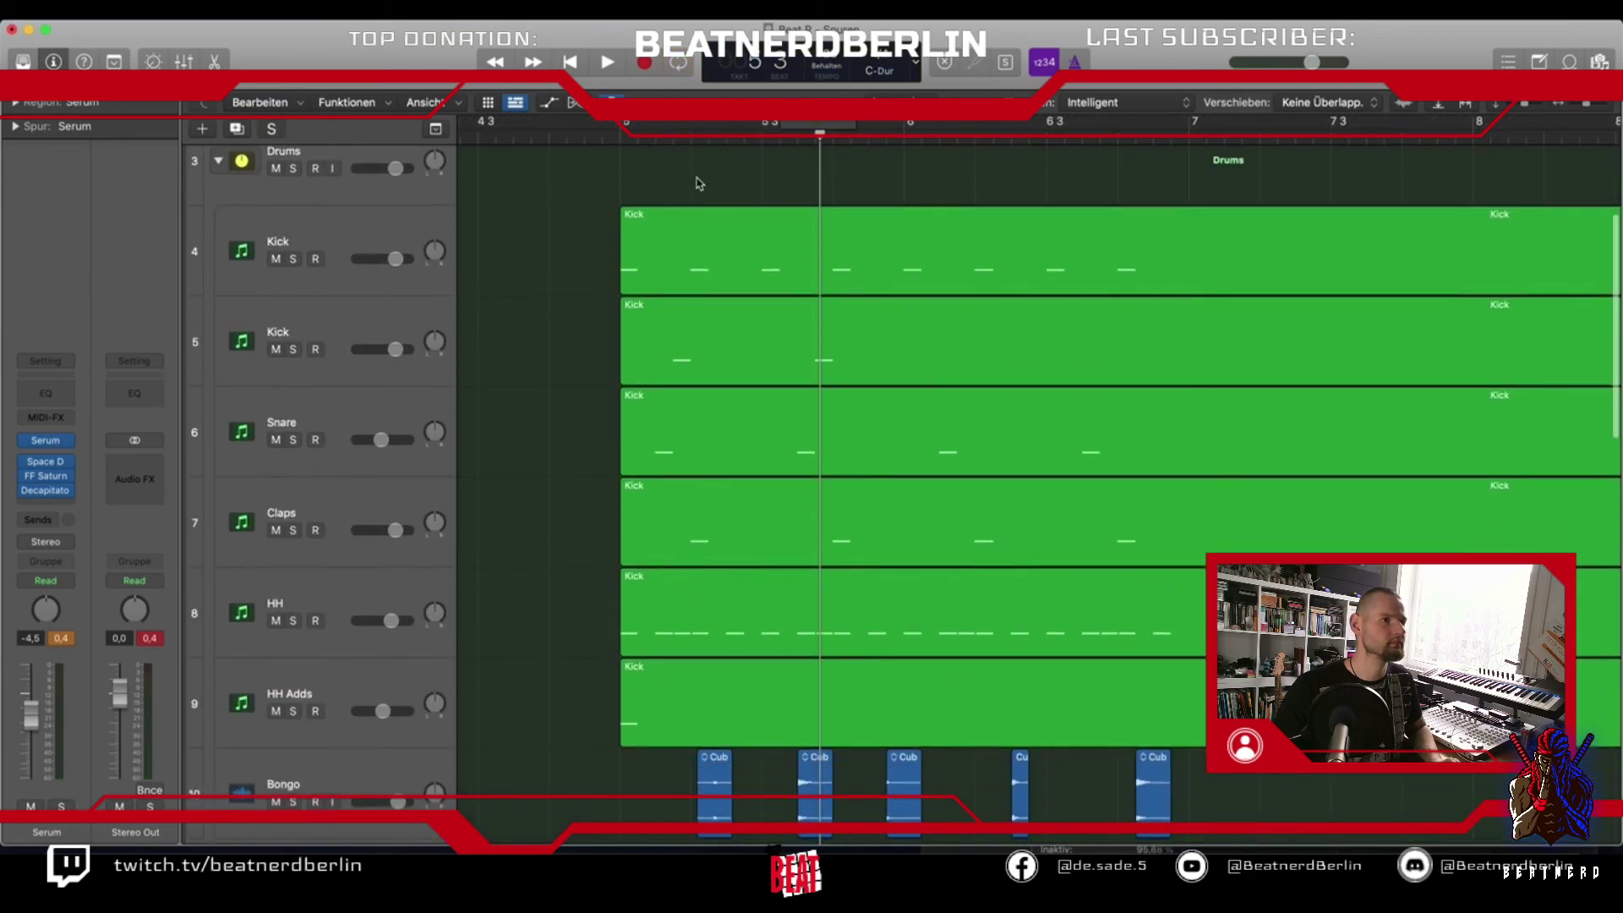
{"action": "left_click", "coordinate": [621, 137]}
{"action": "key", "text": "space"}
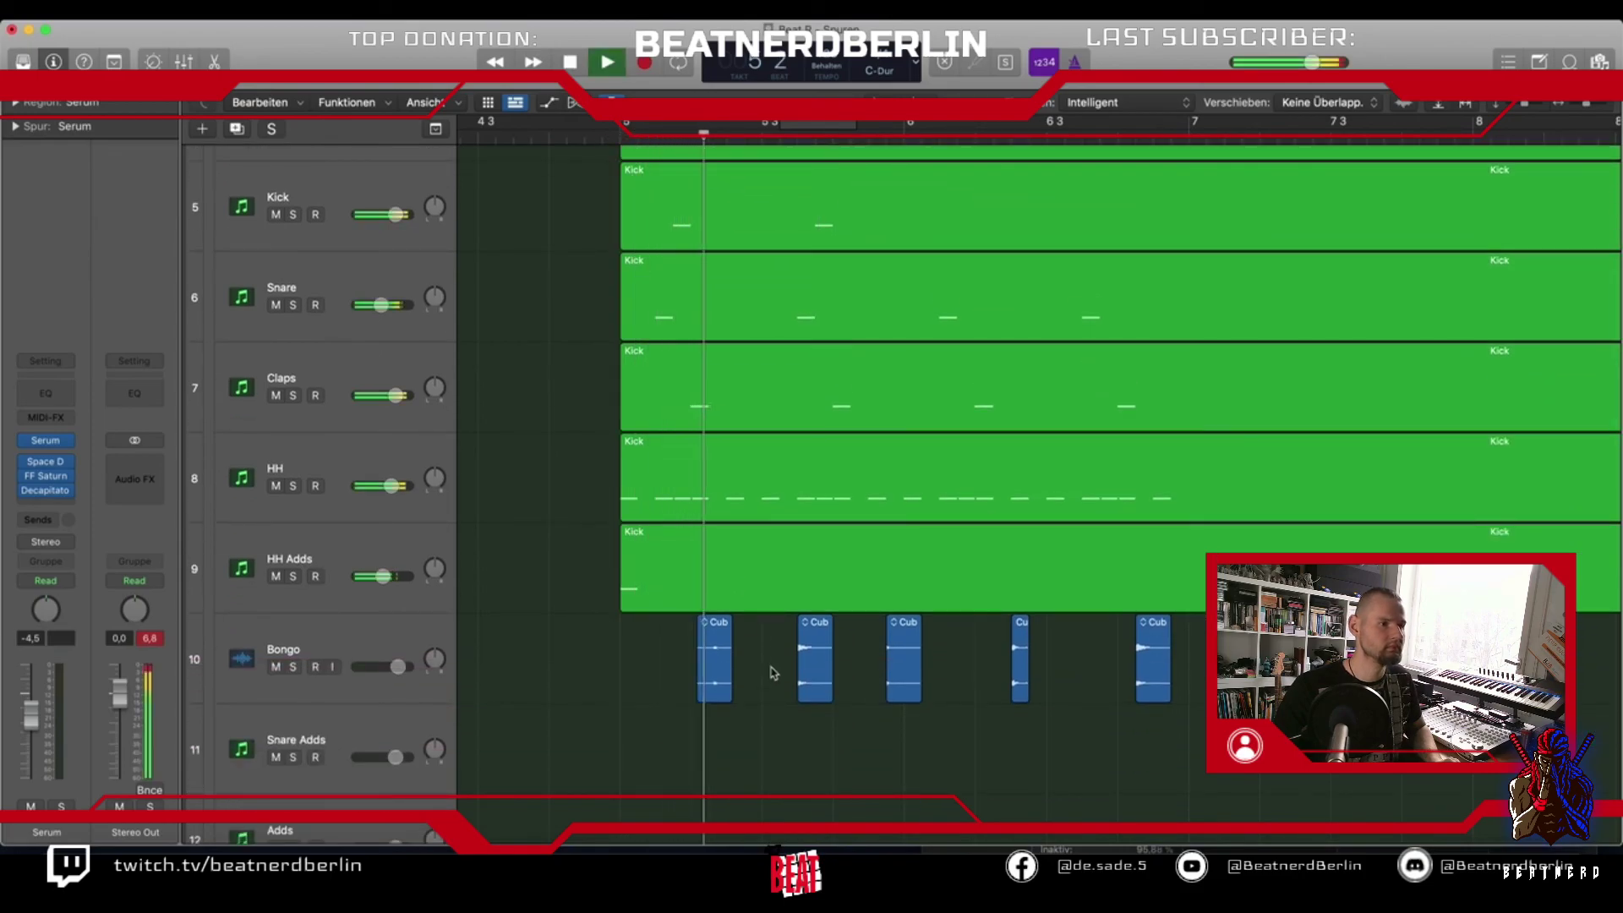
{"action": "scroll", "coordinate": [772, 670], "scroll_direction": "down", "scroll_amount": 10}
{"action": "scroll", "coordinate": [772, 669], "scroll_direction": "down", "scroll_amount": 3}
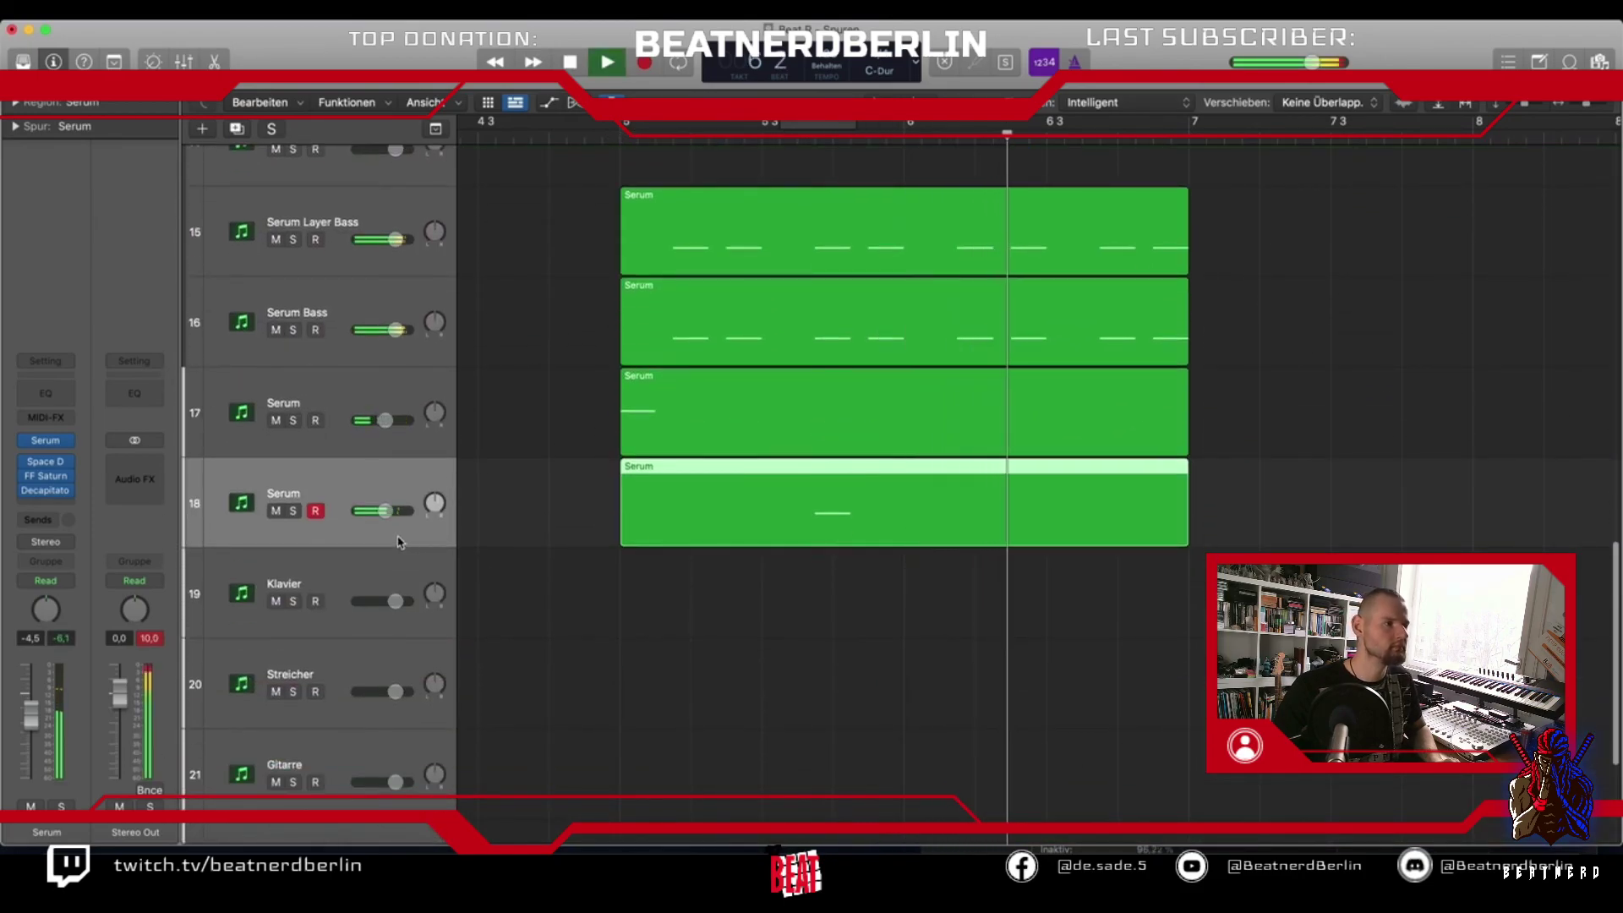
{"action": "key", "text": "space"}
Set the cycle range from bar 5 to bar 7 and lower Serum track 18 to -10.6 dB while it plays
{"action": "left_click_drag", "start_coordinate": [385, 510], "coordinate": [381, 511]}
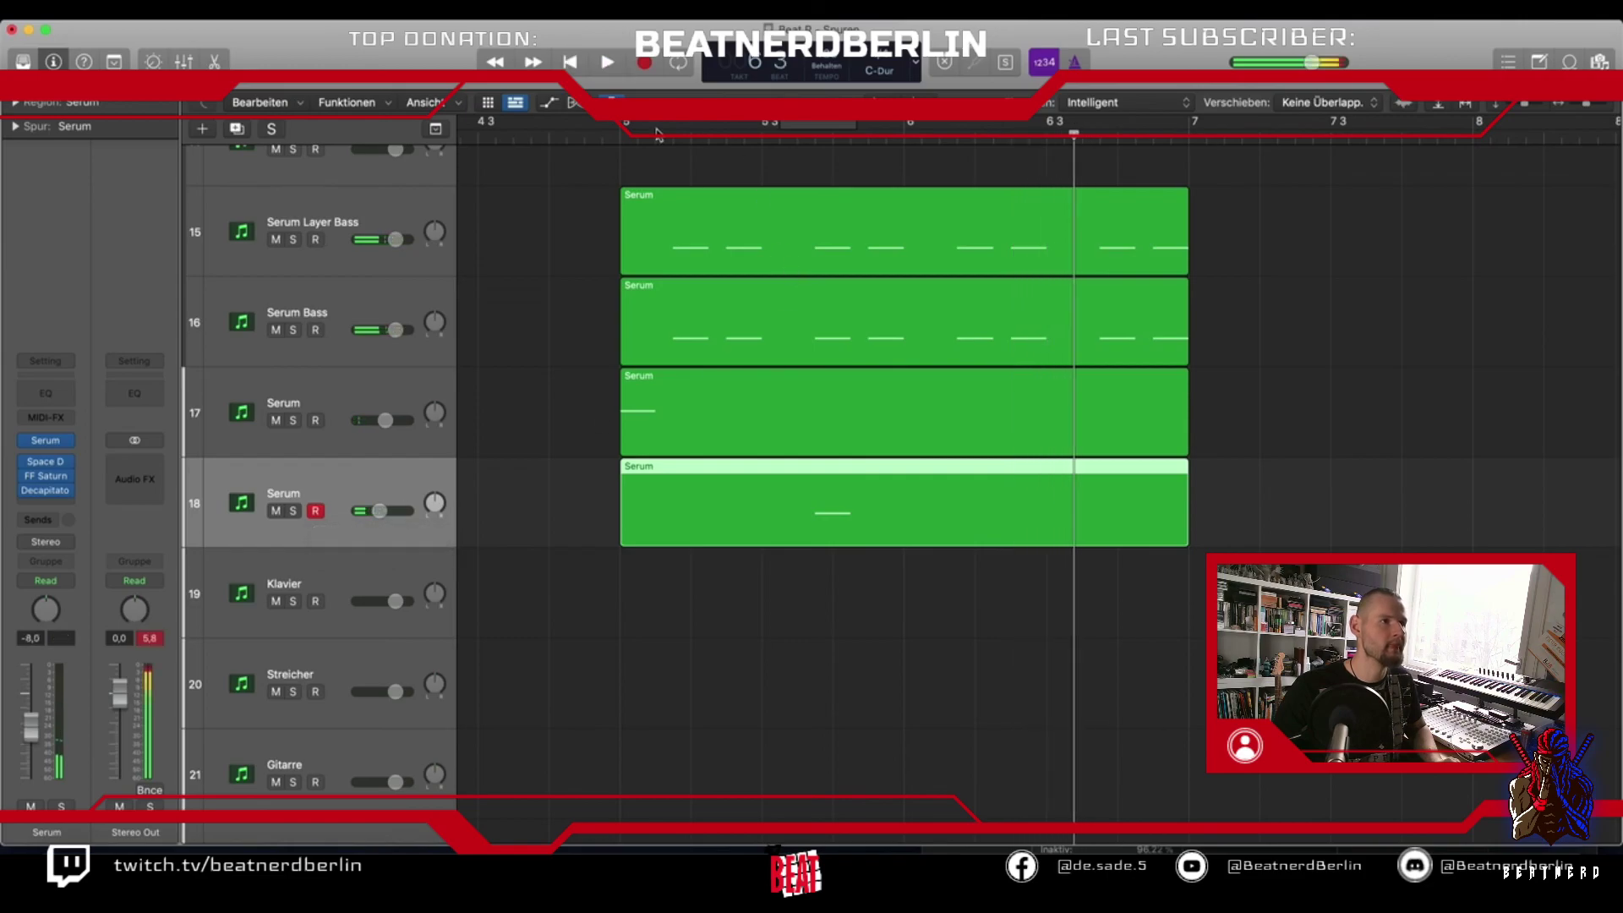
{"action": "left_click_drag", "start_coordinate": [626, 125], "coordinate": [1186, 127]}
{"action": "key", "text": "space"}
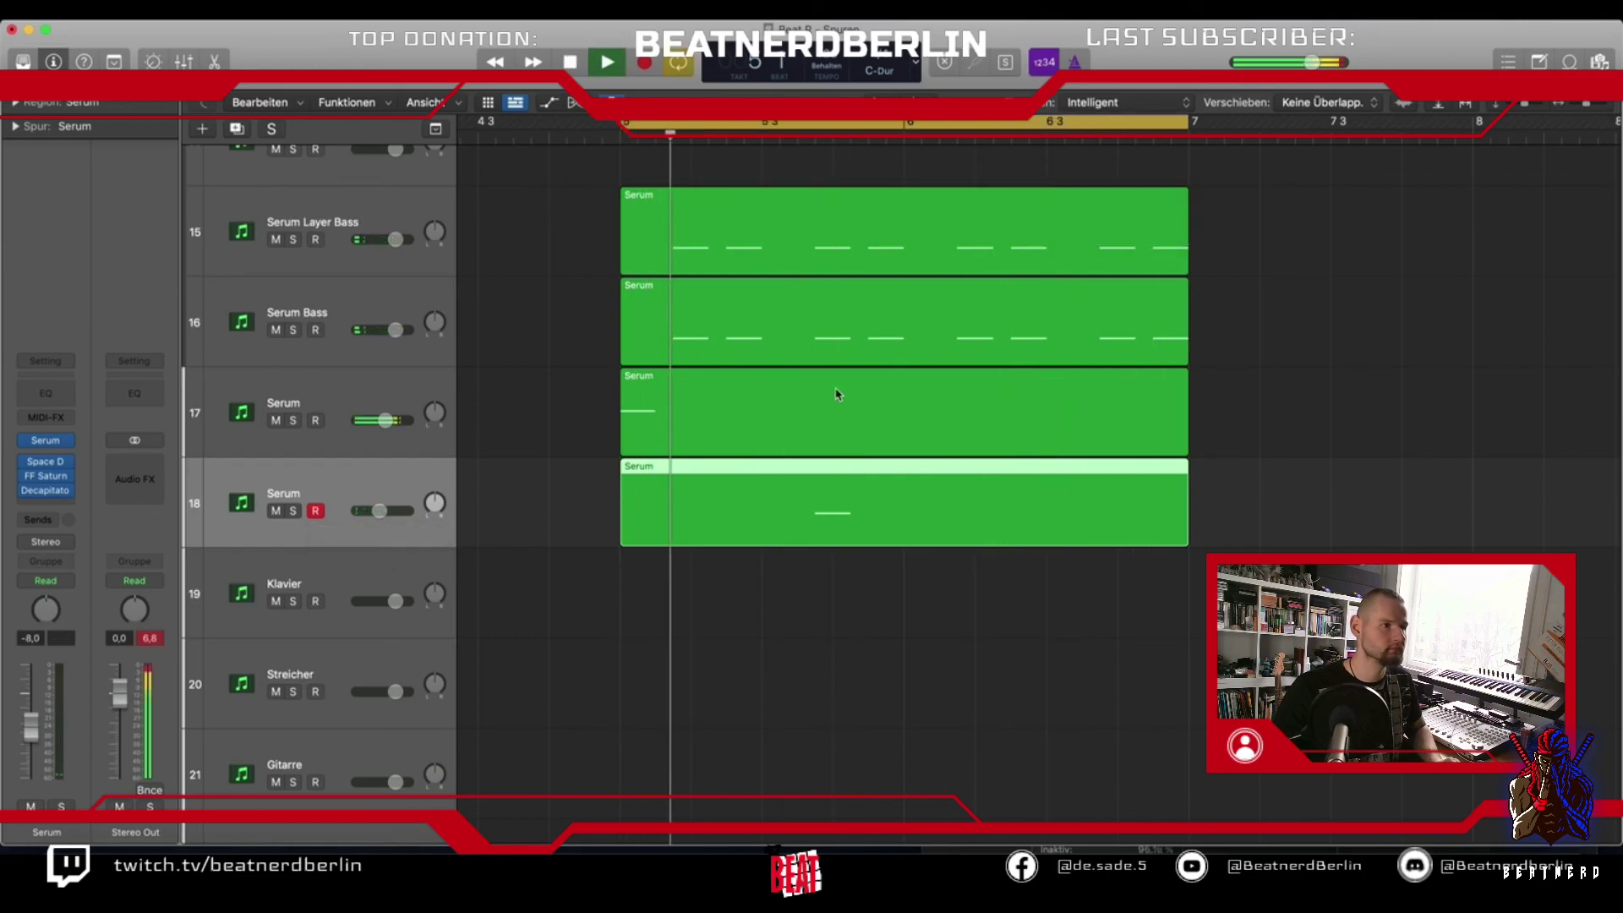
{"action": "left_click_drag", "start_coordinate": [380, 511], "coordinate": [374, 511]}
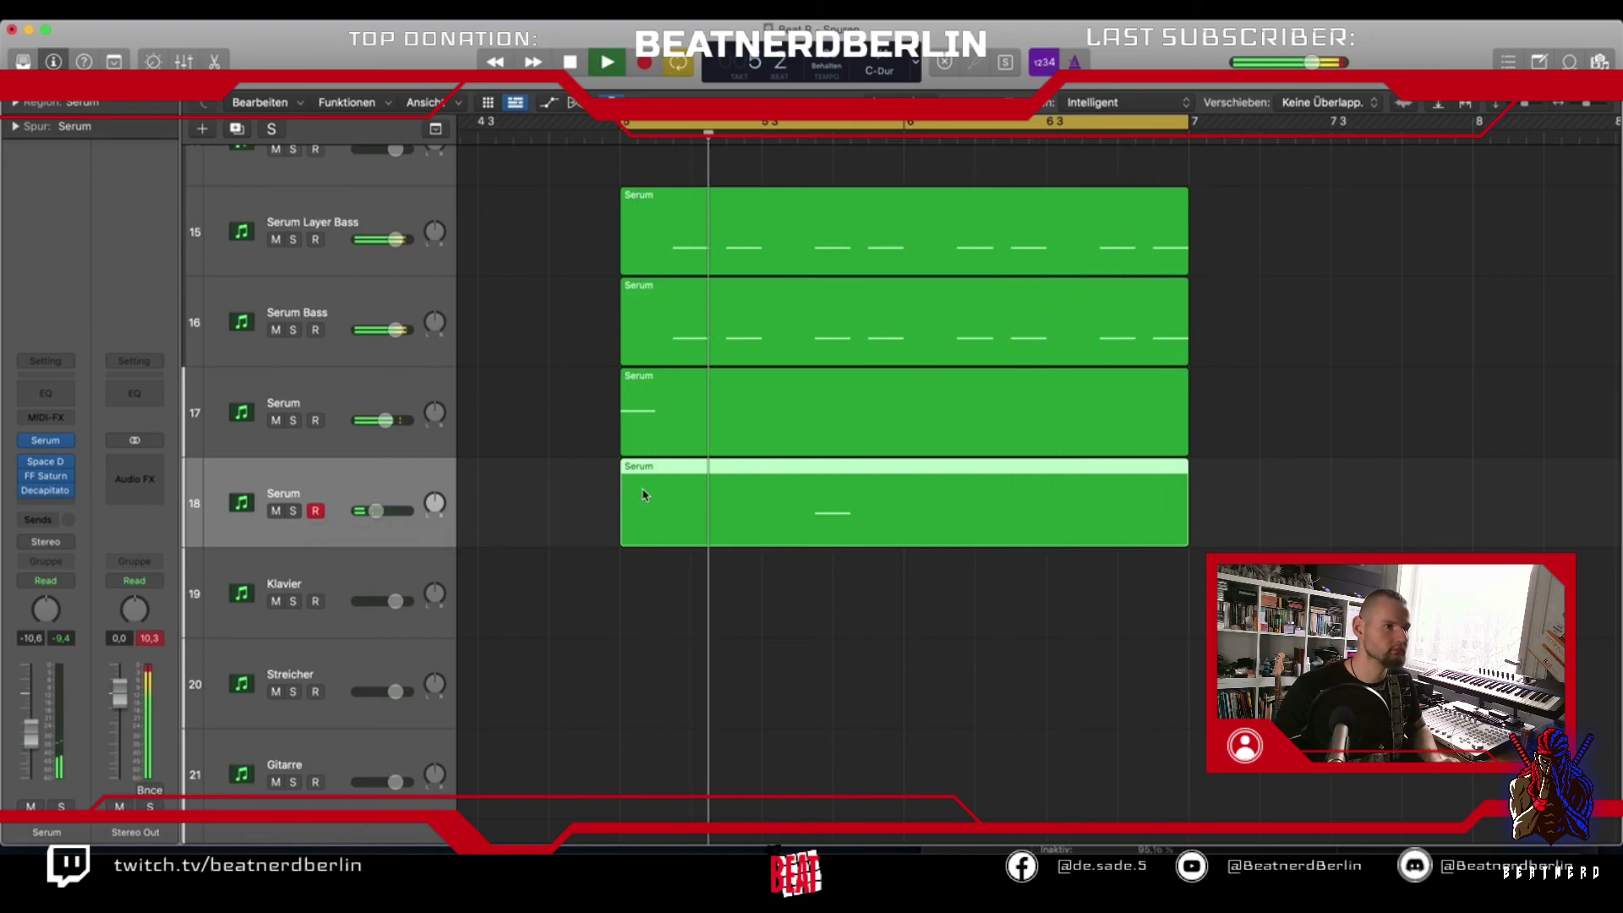
Raise Serum track 18's volume to -7.4 dB and stop playback
{"action": "left_click_drag", "start_coordinate": [374, 511], "coordinate": [379, 511]}
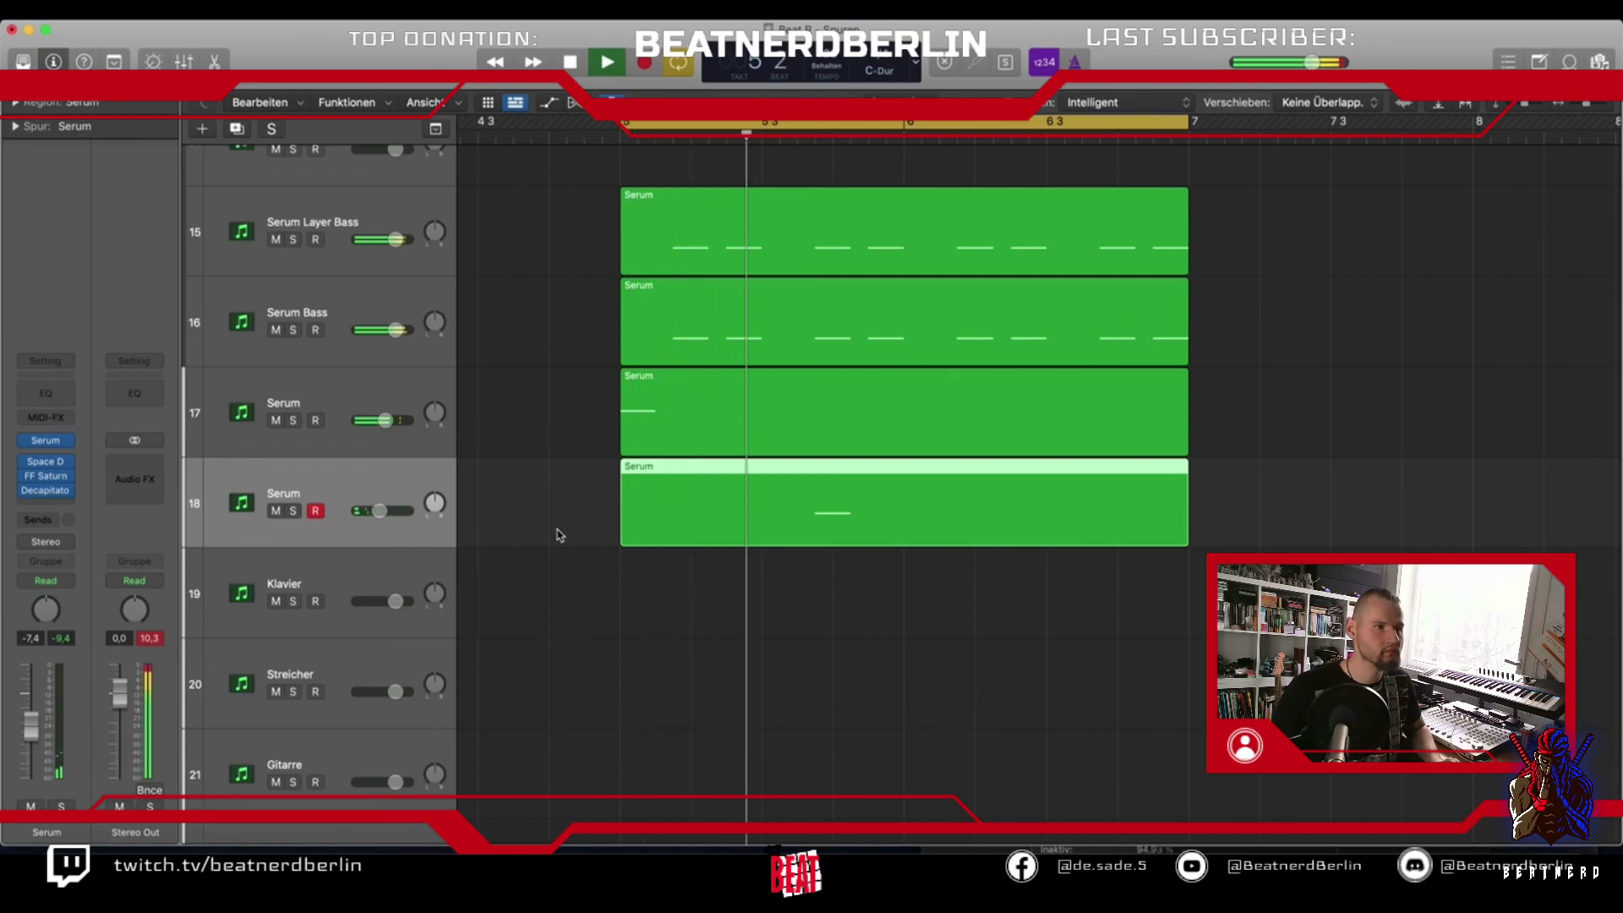
{"action": "key", "text": "space"}
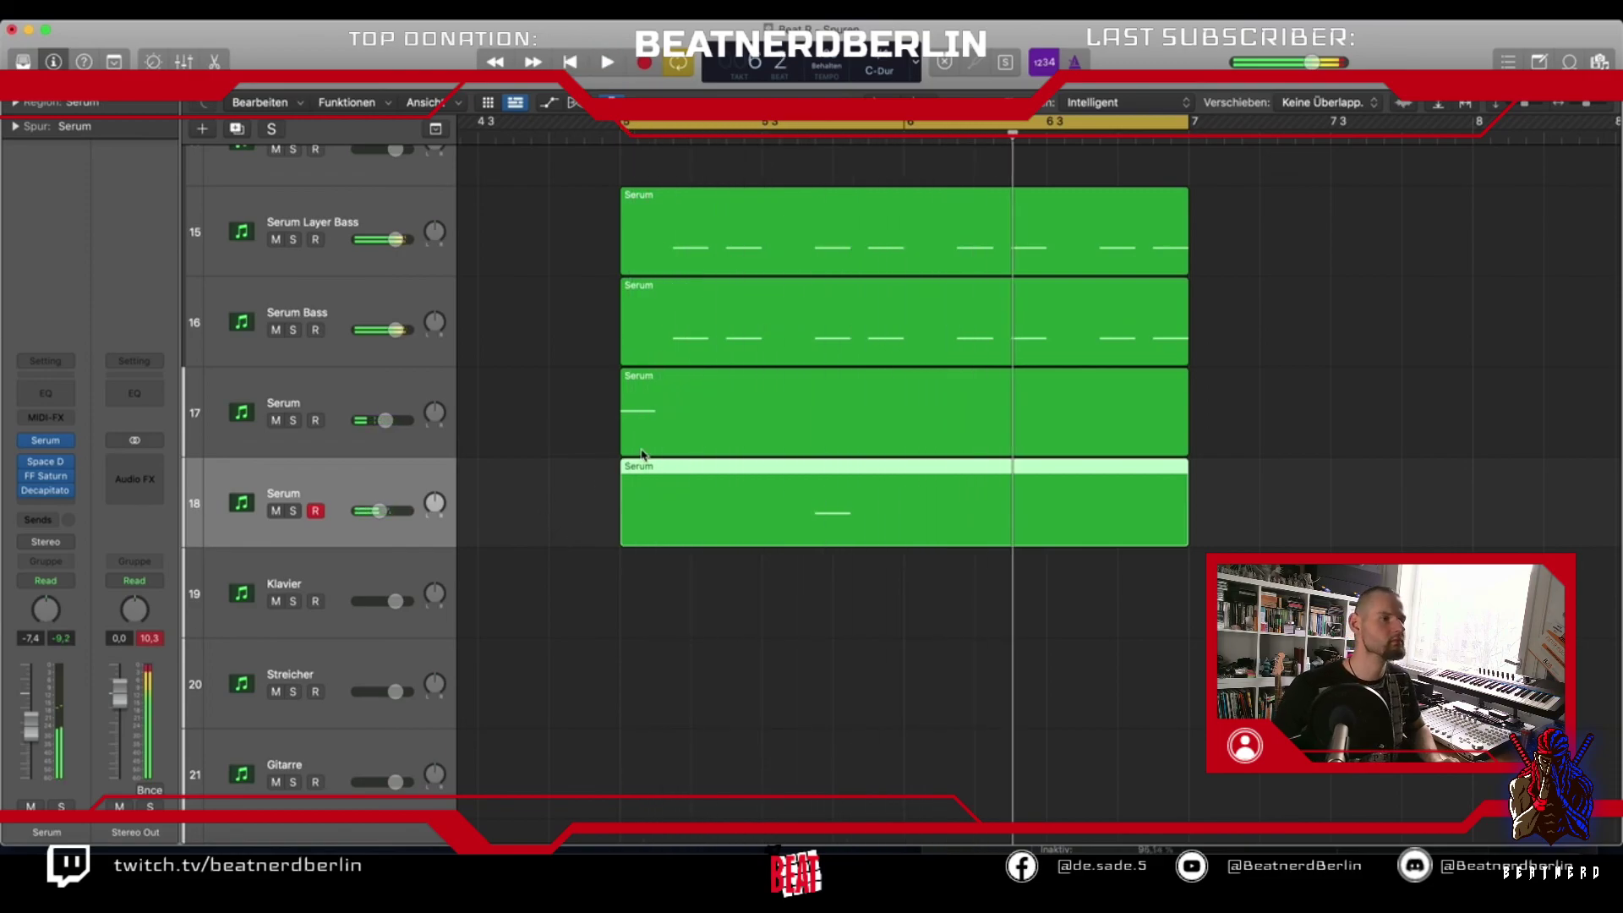
Select the Snare track in the Drums stack, solo it and play it briefly
{"action": "scroll", "coordinate": [644, 459], "scroll_direction": "up", "scroll_amount": 5}
{"action": "scroll", "coordinate": [918, 580], "scroll_direction": "up", "scroll_amount": 10}
{"action": "scroll", "coordinate": [920, 583], "scroll_direction": "up", "scroll_amount": 15}
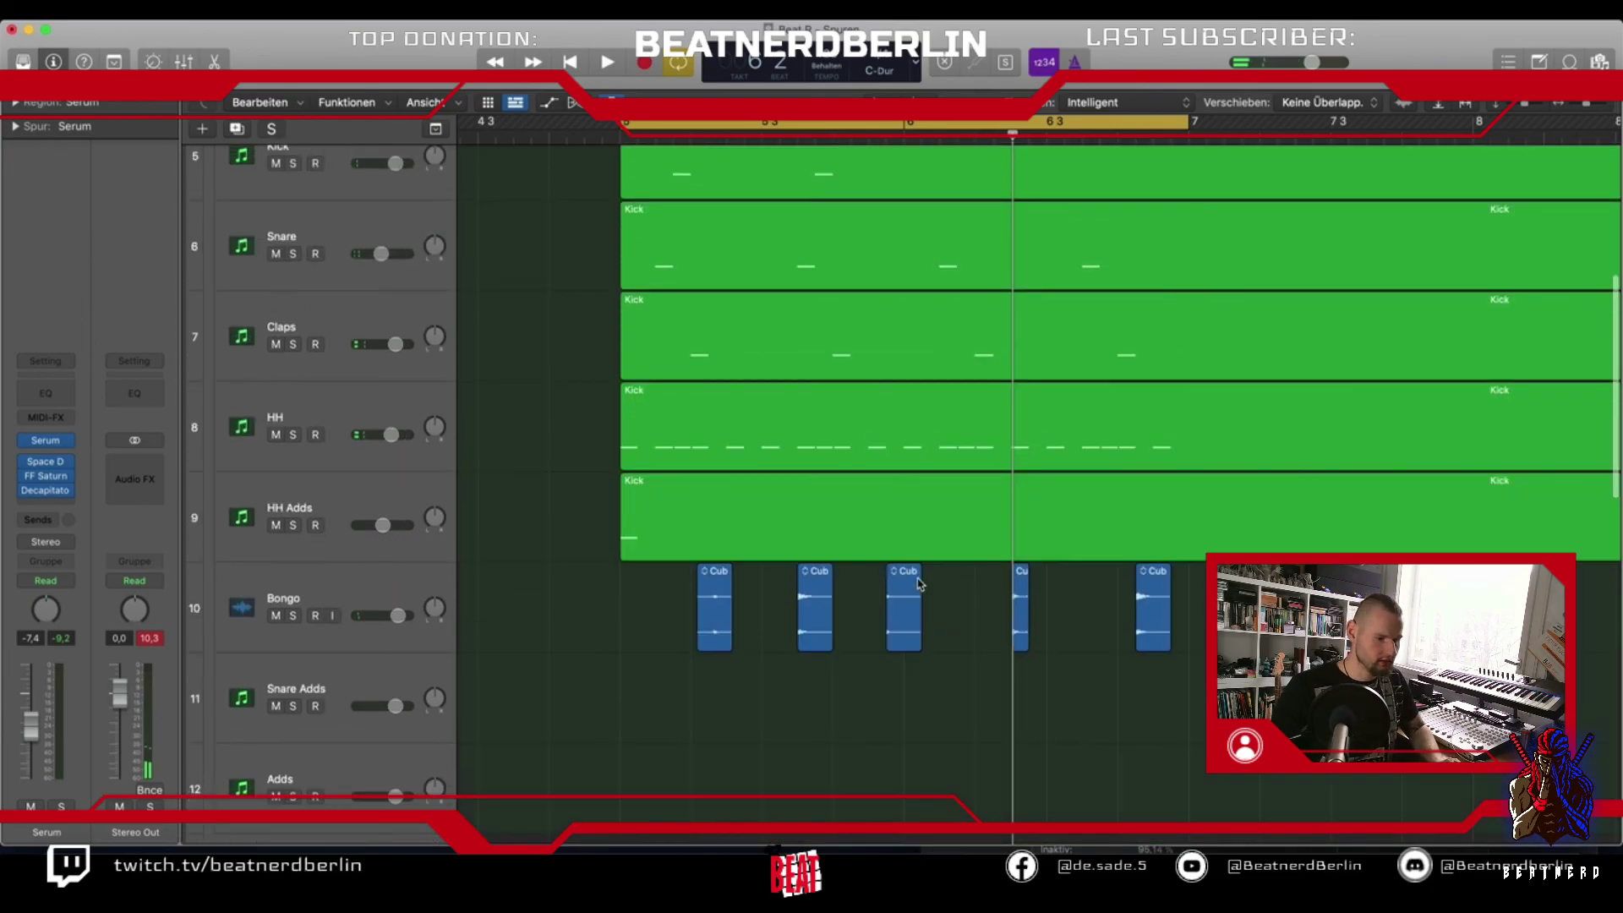
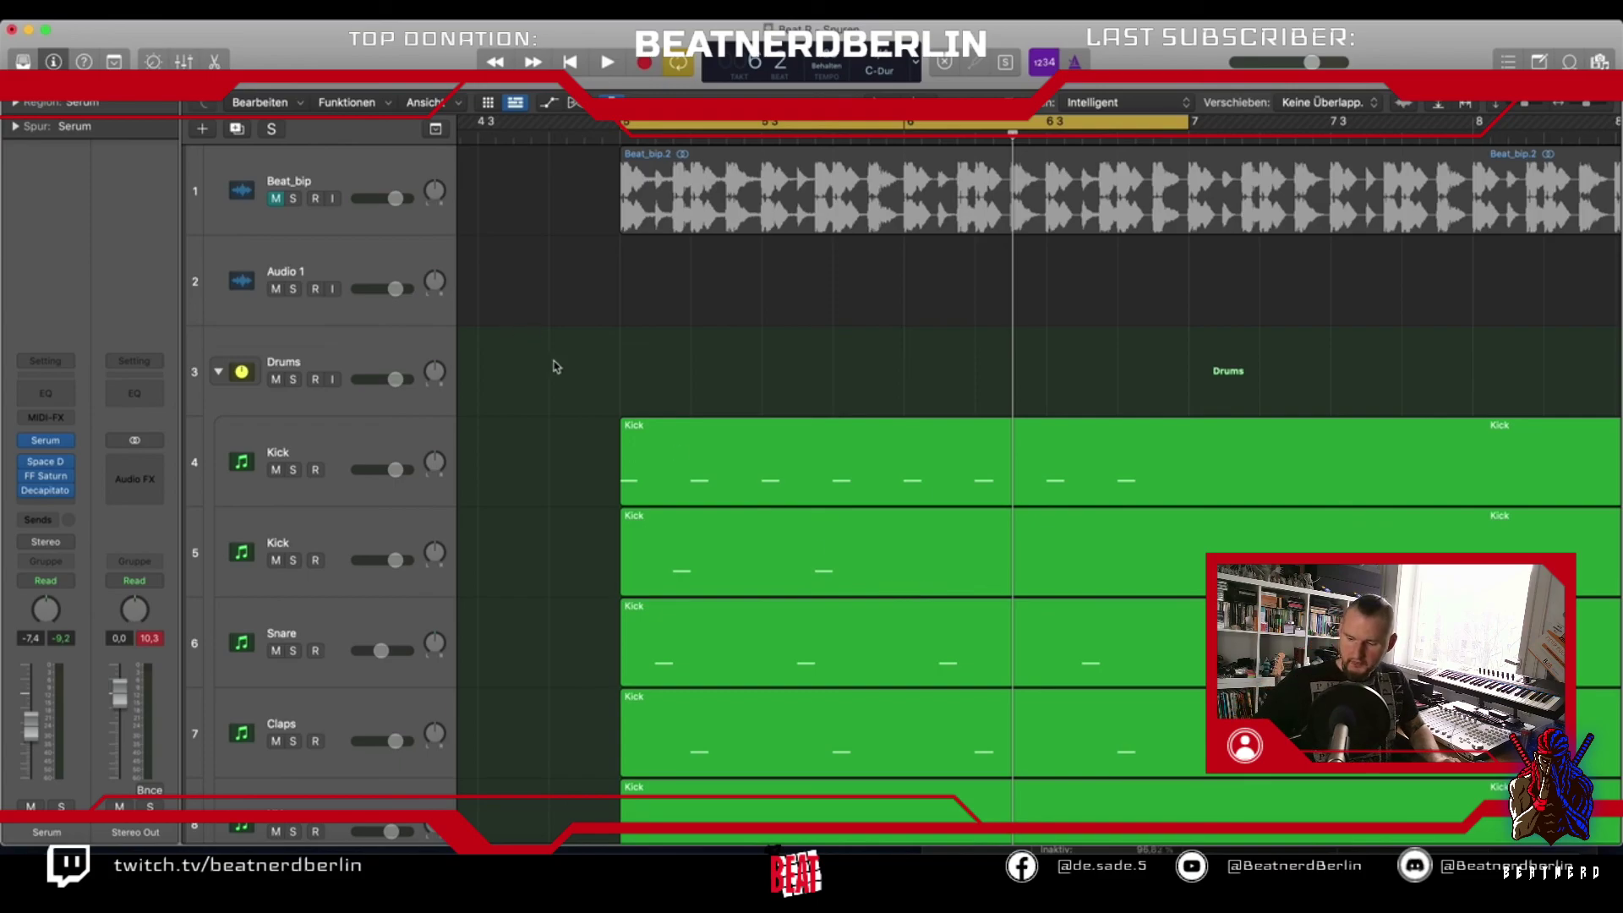
{"action": "left_click", "coordinate": [369, 435]}
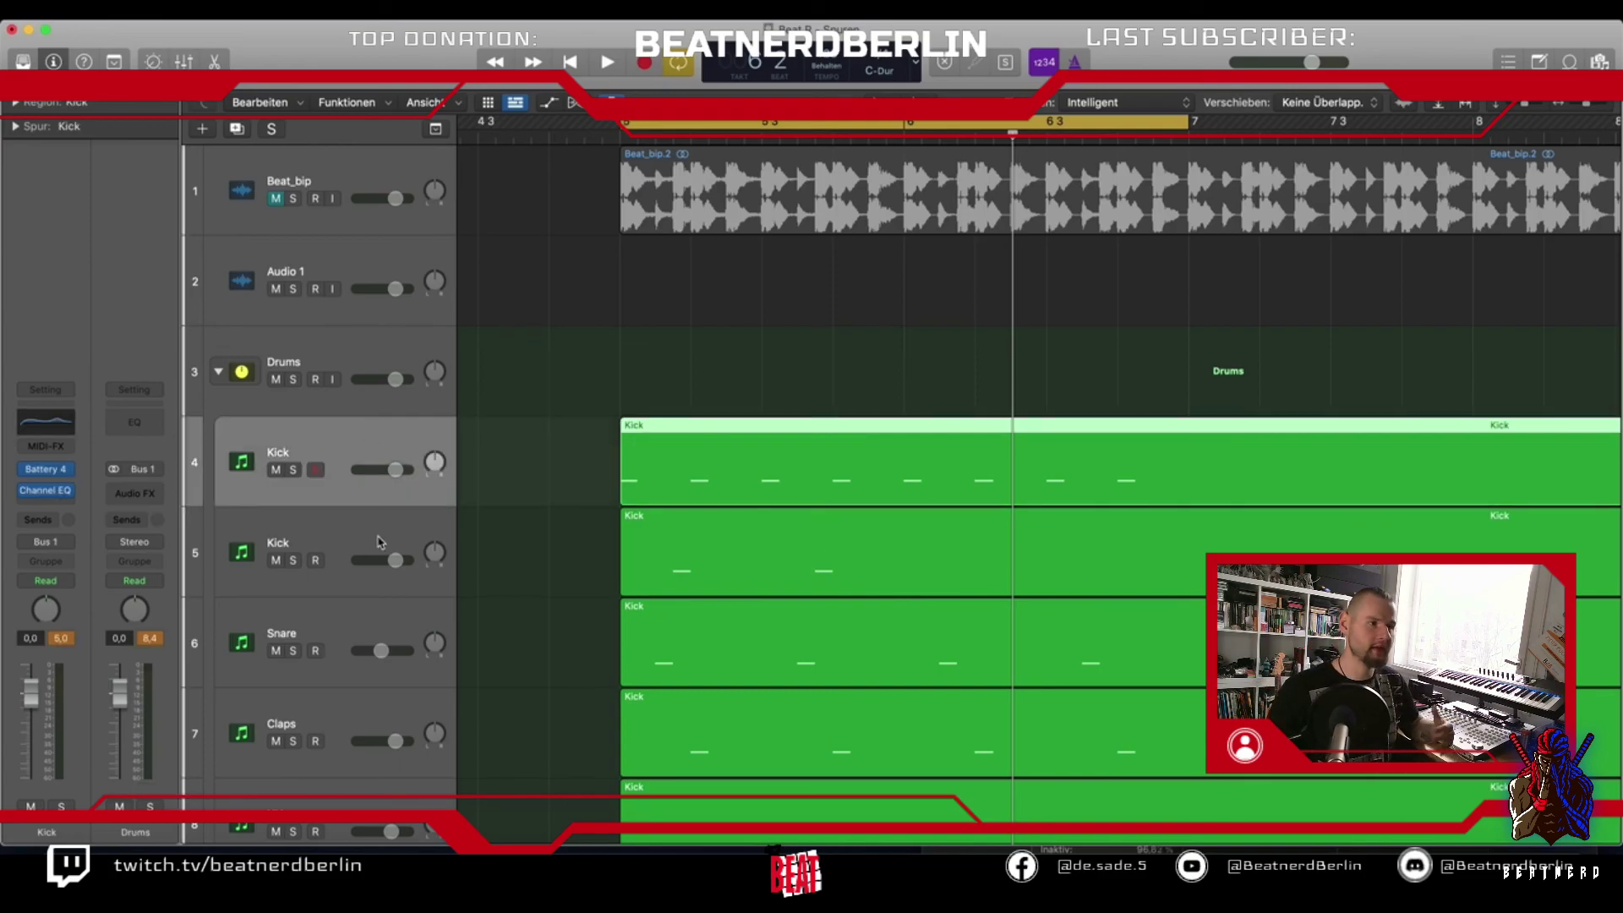
{"action": "scroll", "coordinate": [478, 571], "scroll_direction": "down", "scroll_amount": 3}
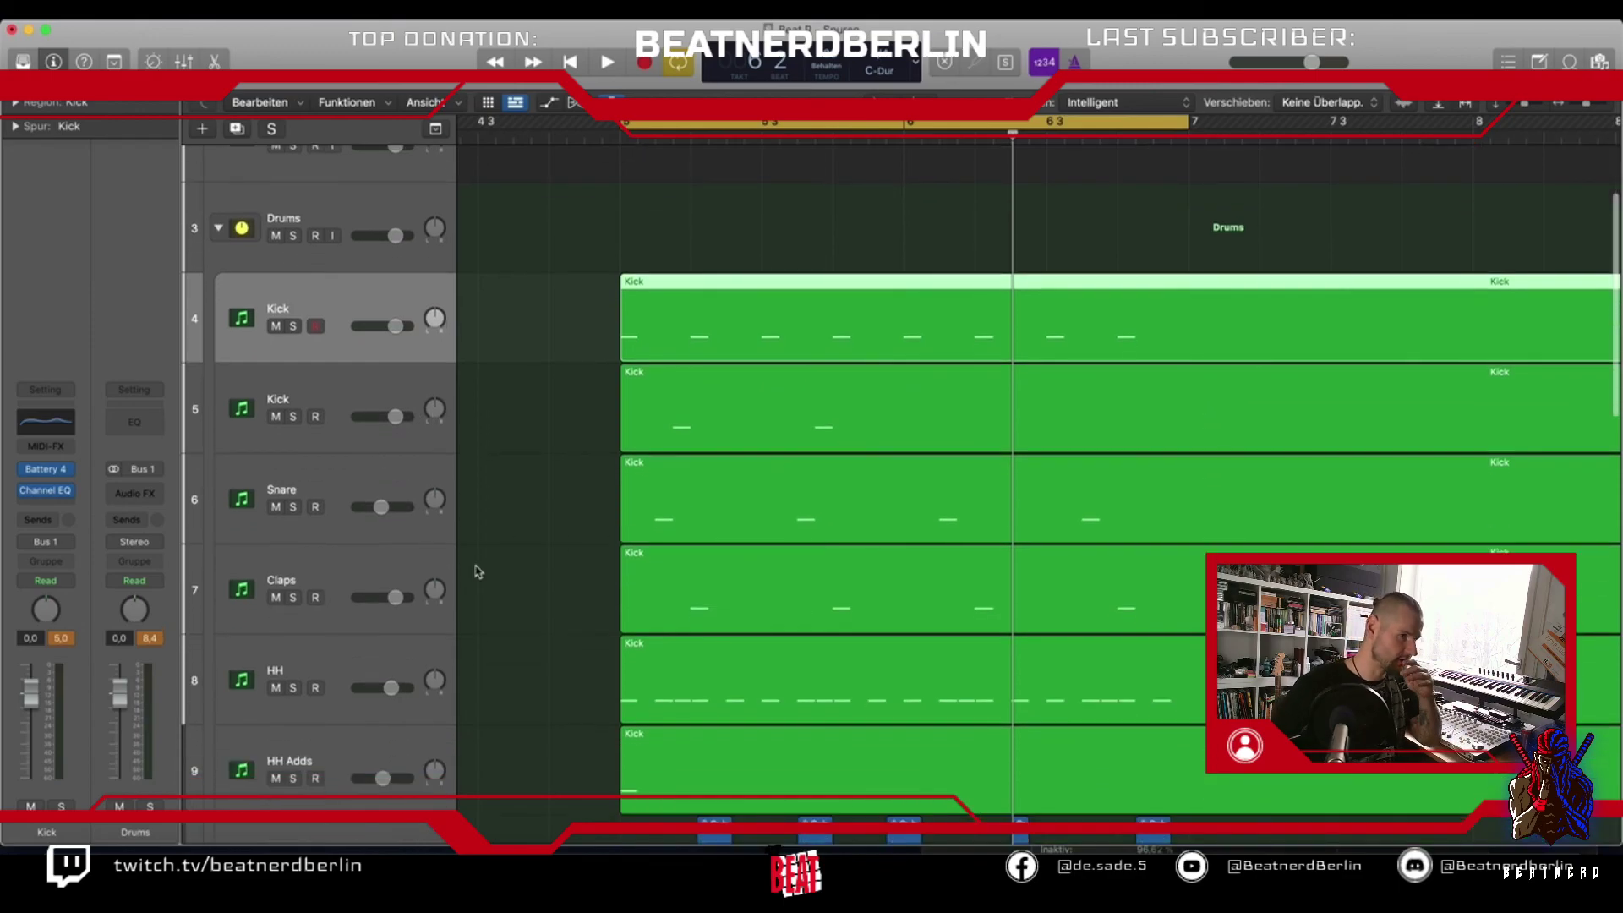
{"action": "left_click", "coordinate": [321, 469]}
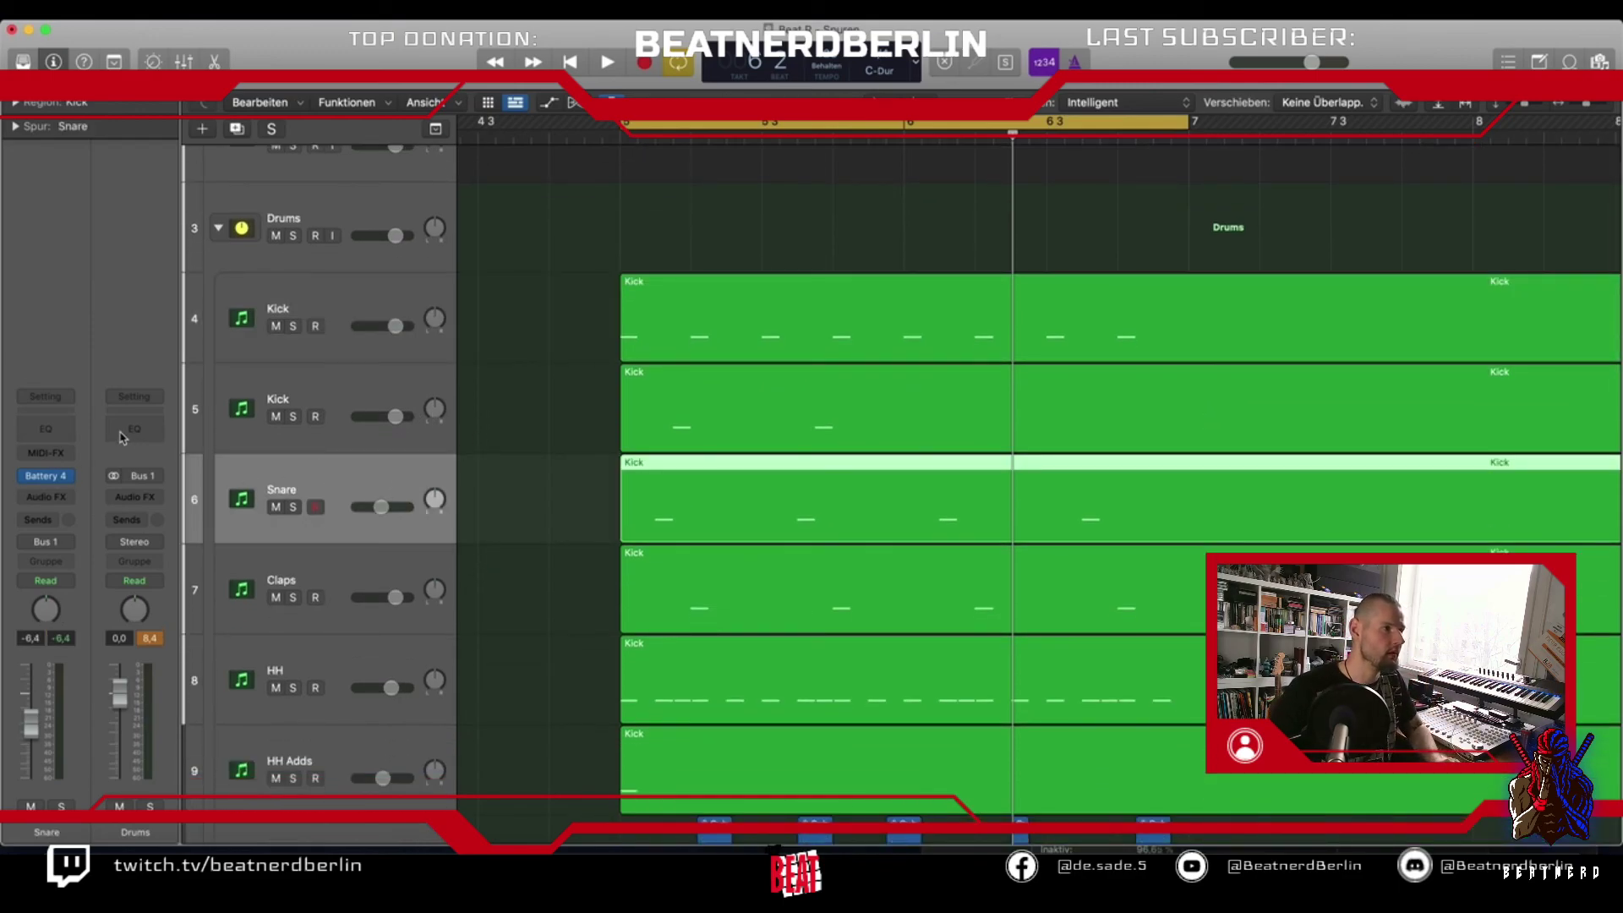
{"action": "left_click", "coordinate": [294, 507]}
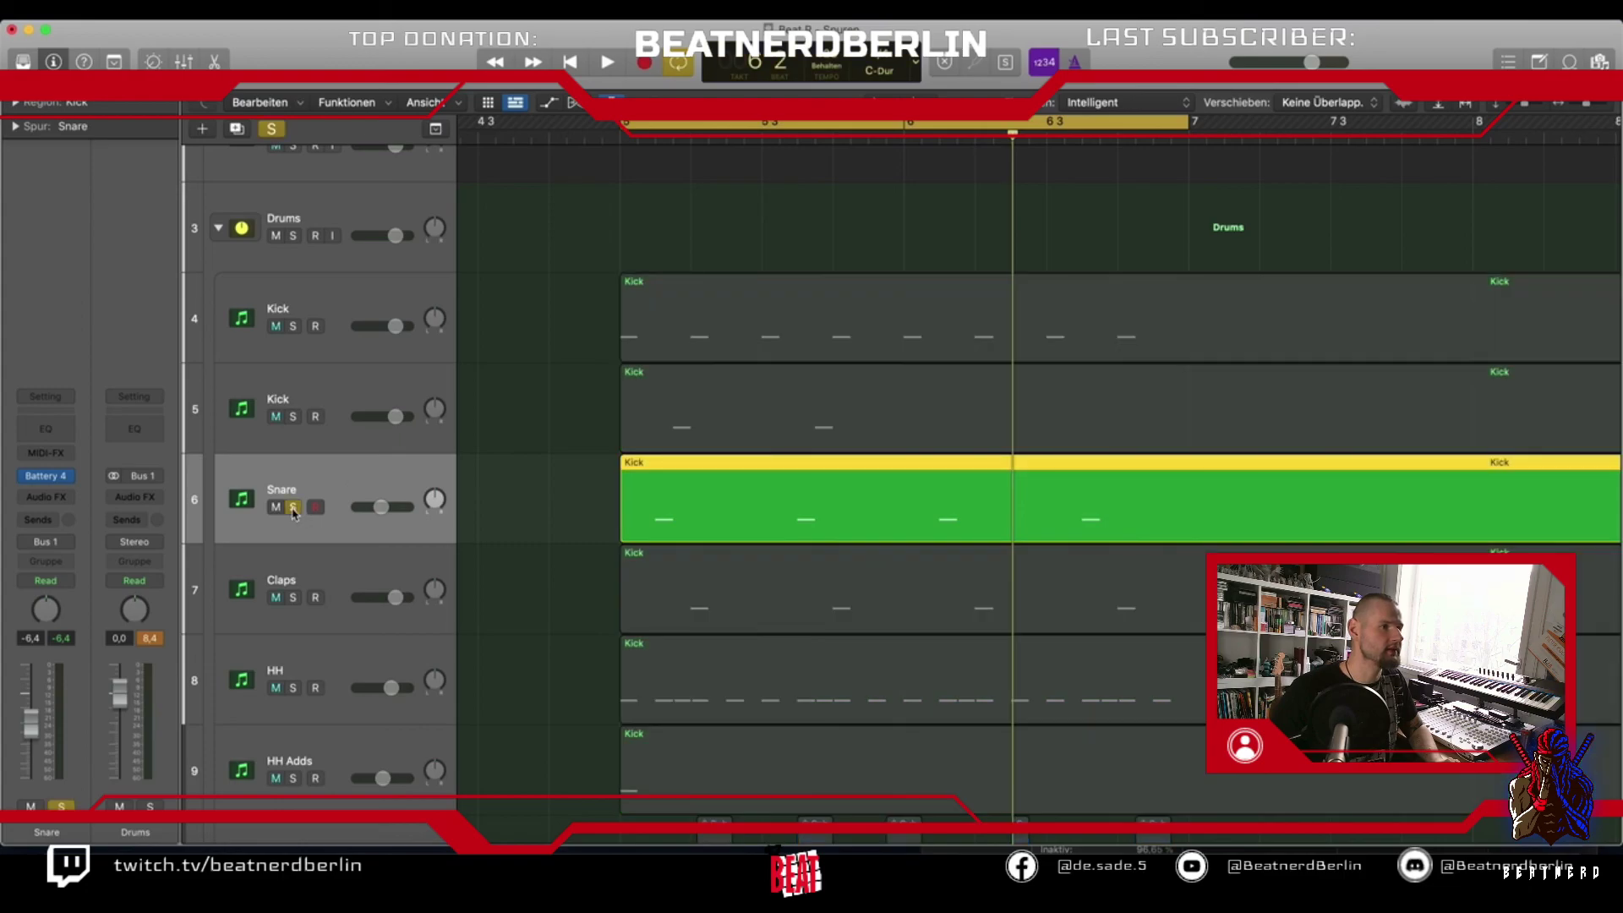
{"action": "key", "text": "space"}
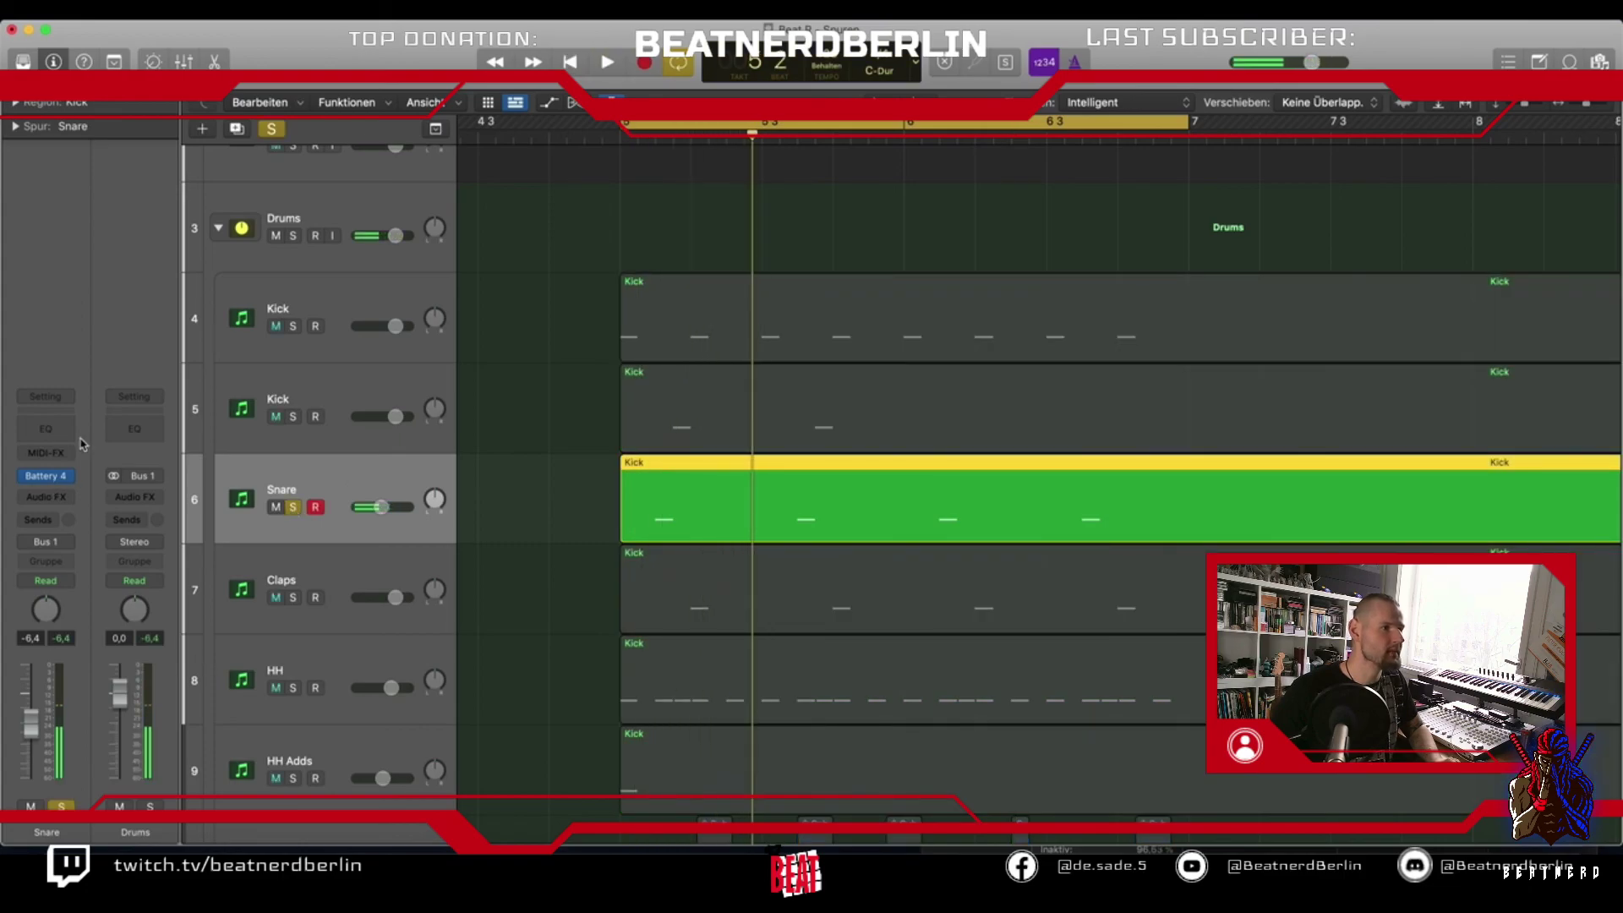
Insert iZotope's Ozone 9 Imager in stereo as an audio effect on the Snare track
{"action": "left_click", "coordinate": [45, 497]}
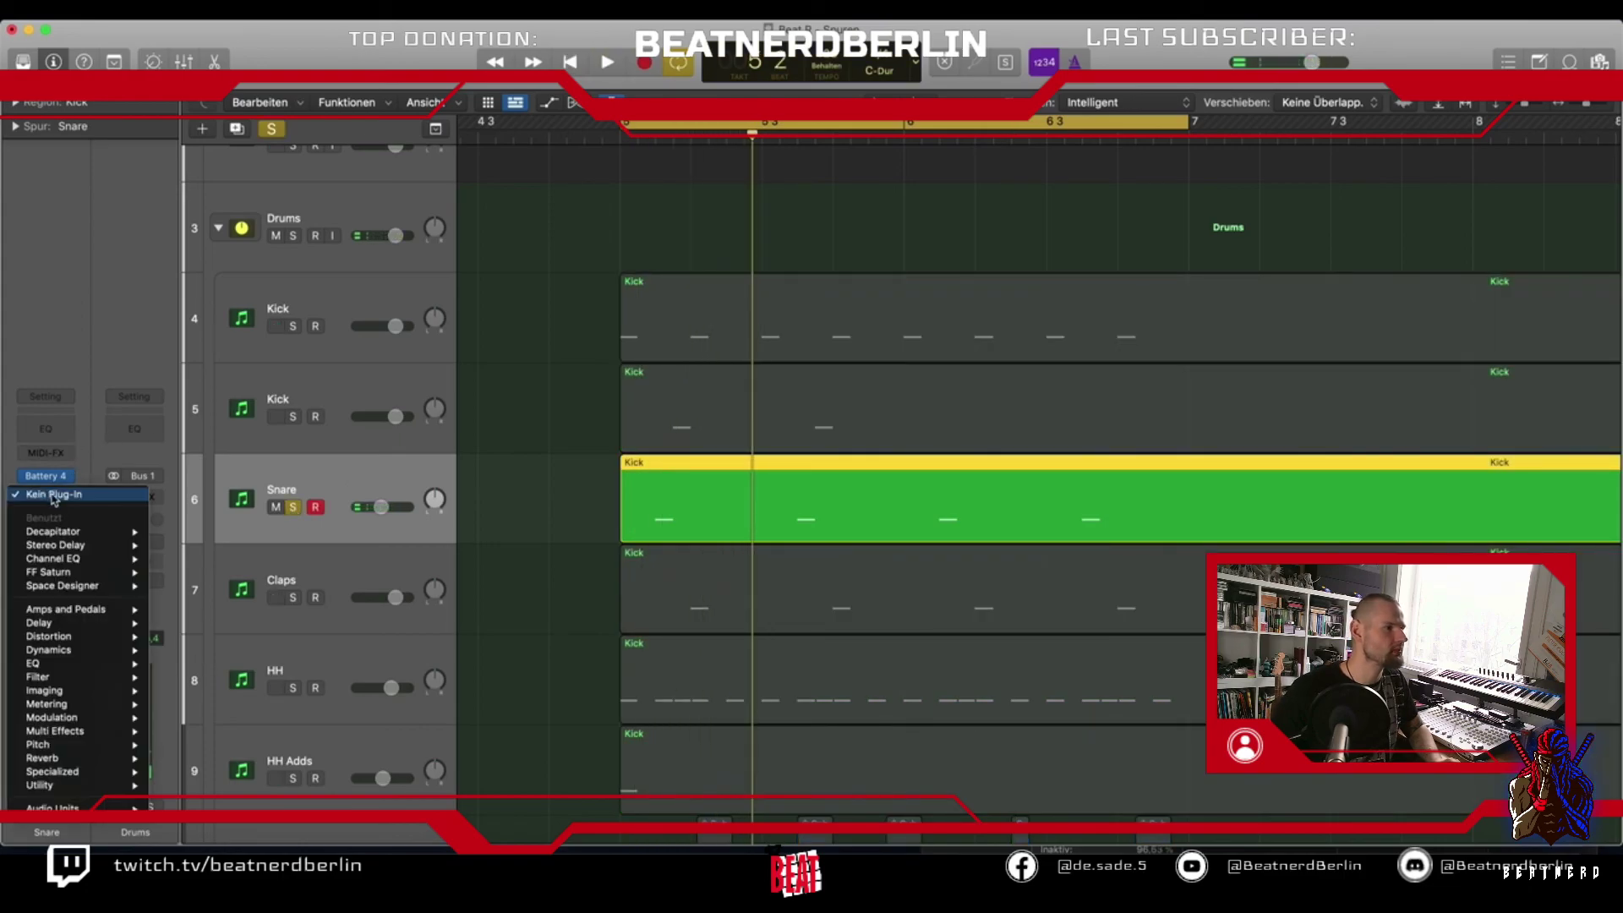
{"action": "mouse_move", "coordinate": [85, 807]}
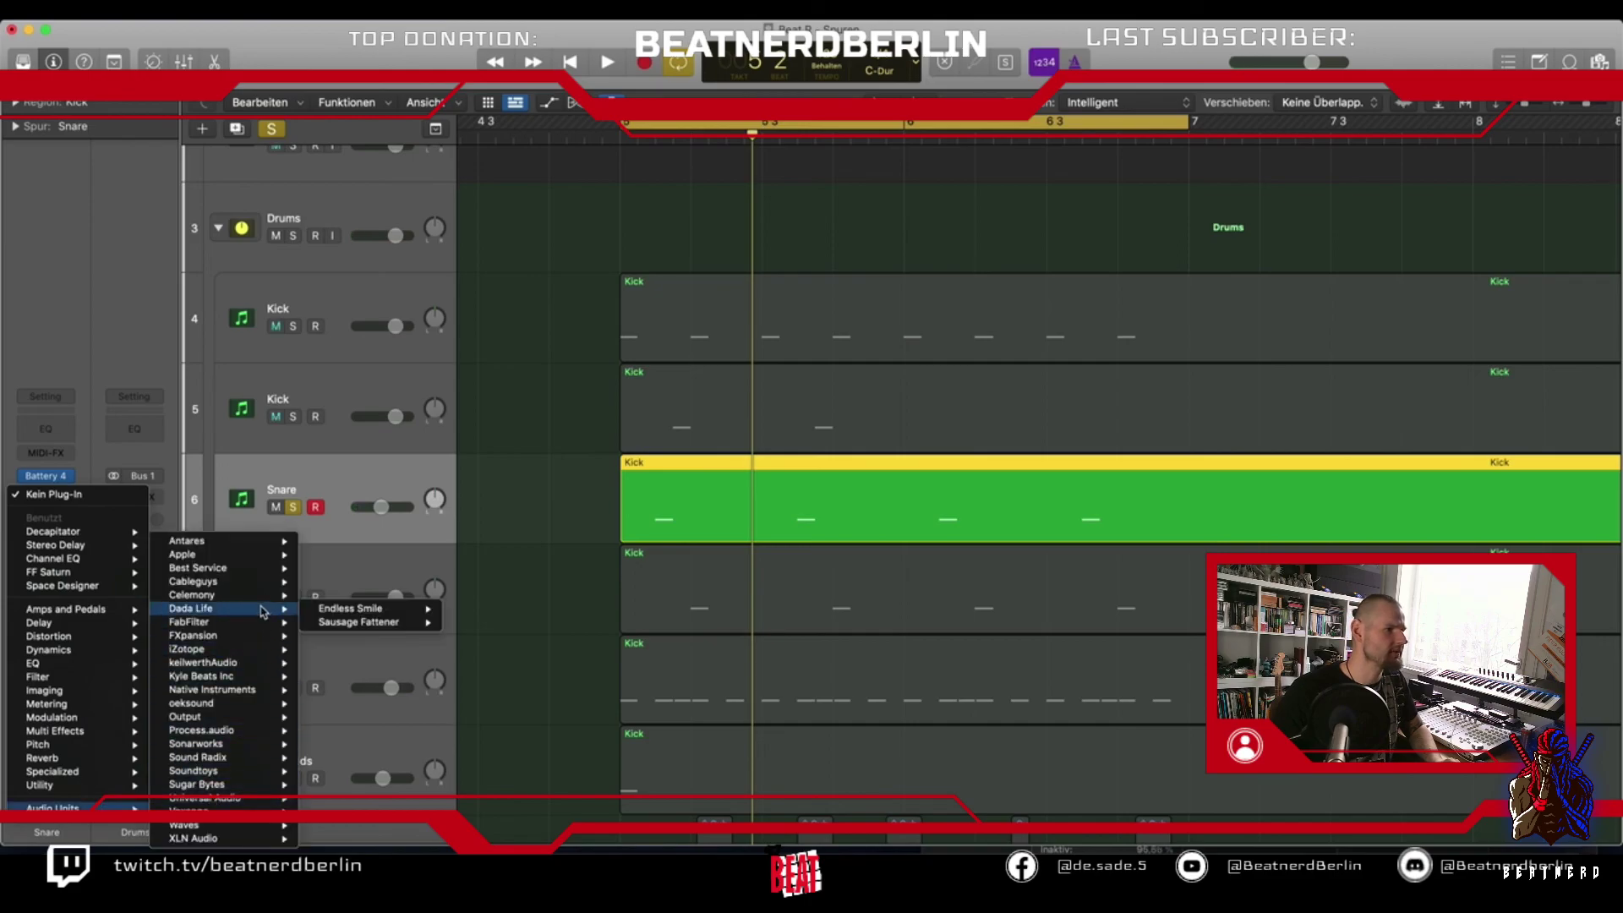
{"action": "mouse_move", "coordinate": [288, 650]}
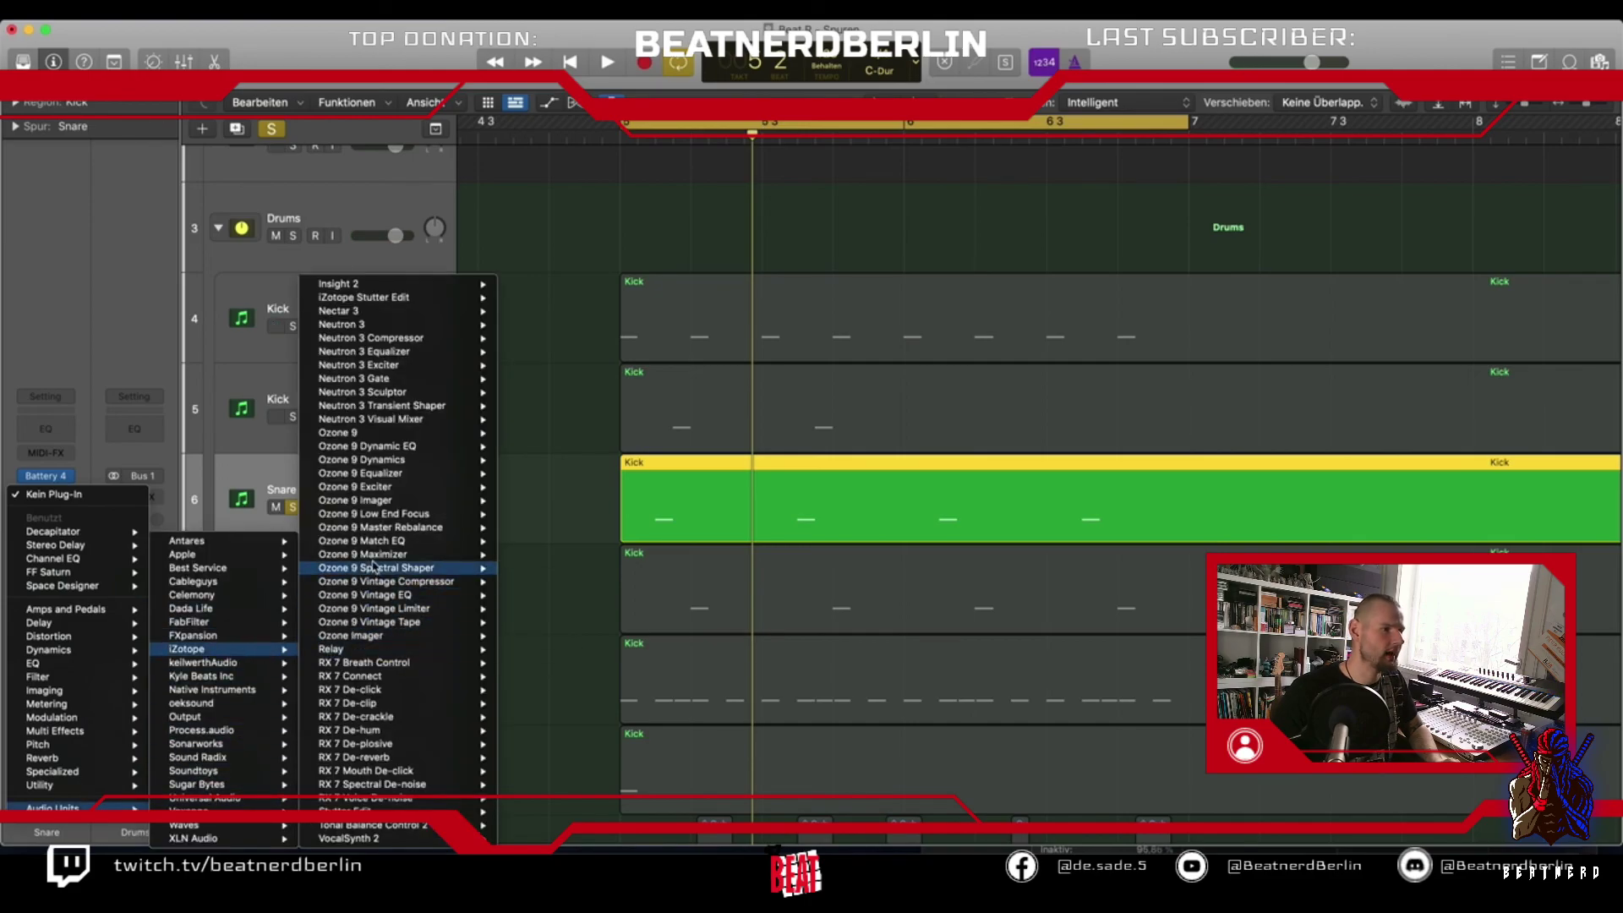
{"action": "mouse_move", "coordinate": [470, 508]}
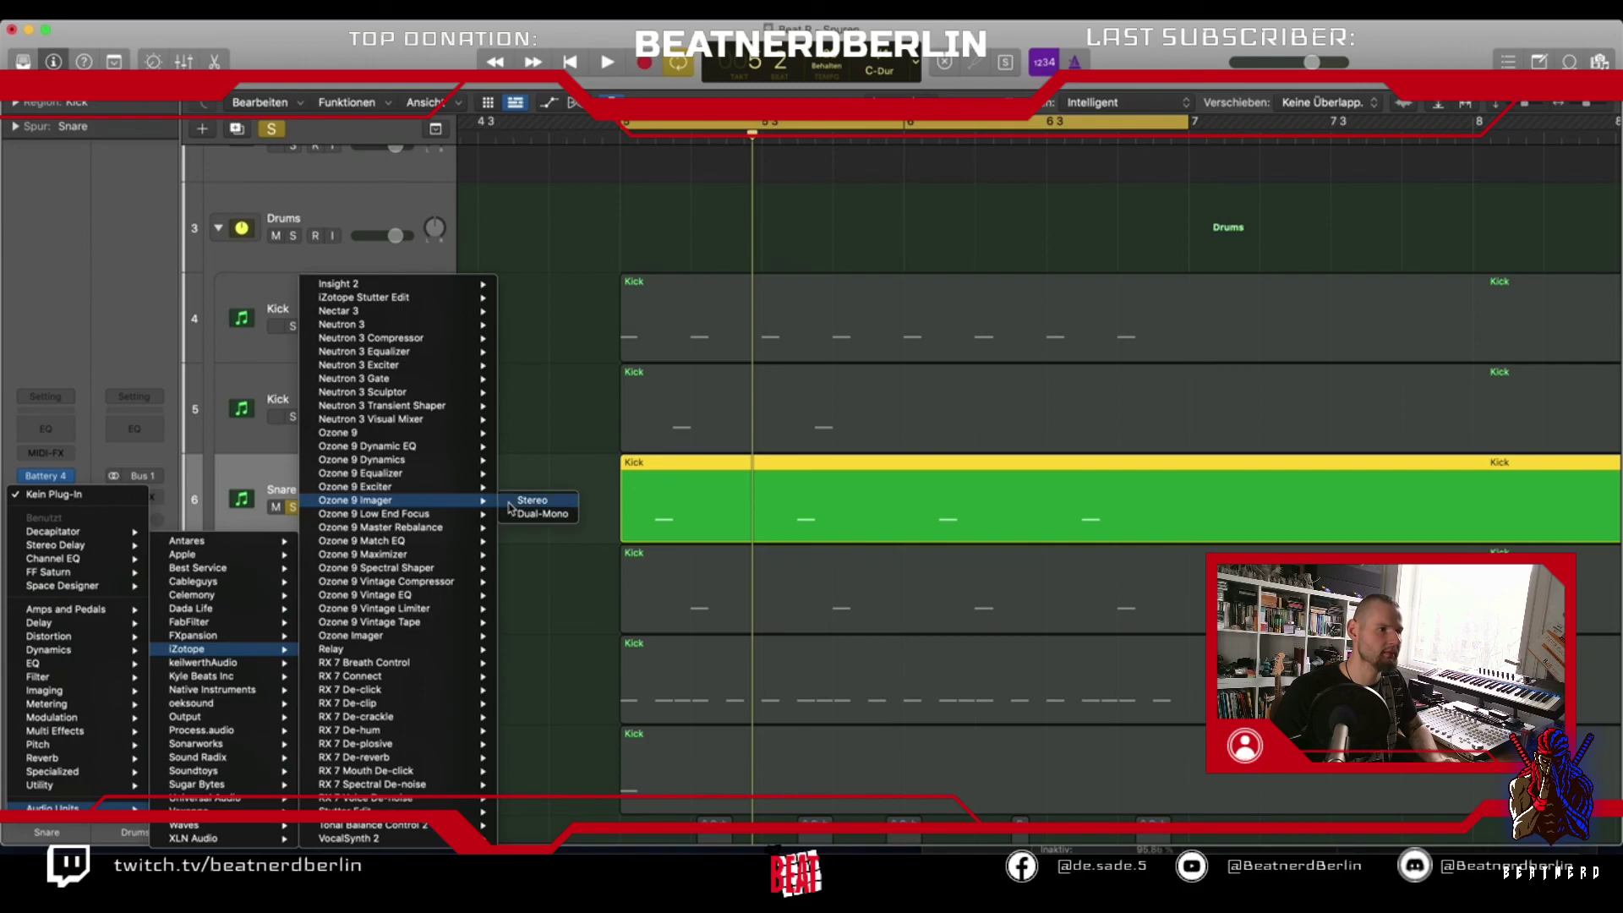
{"action": "left_click", "coordinate": [524, 500]}
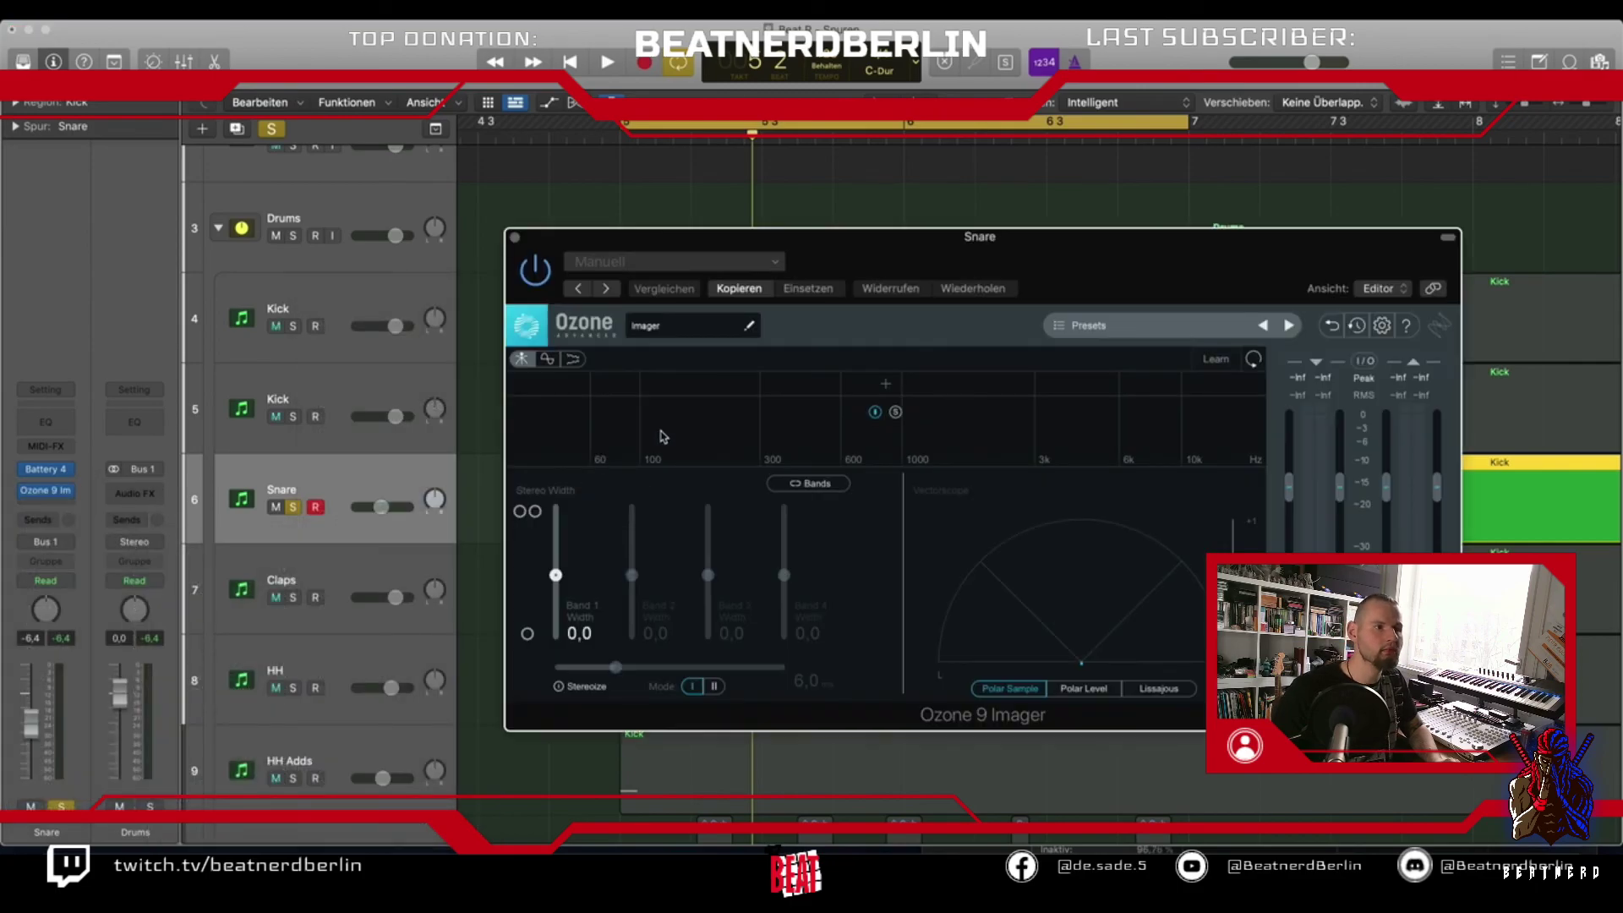
Split the Snare's Imager into four bands with widths -55.7, 27.8, 40.5 and 41.8, and close the plug-in
{"action": "left_click", "coordinate": [736, 383]}
{"action": "left_click", "coordinate": [947, 385]}
{"action": "left_click", "coordinate": [1148, 383]}
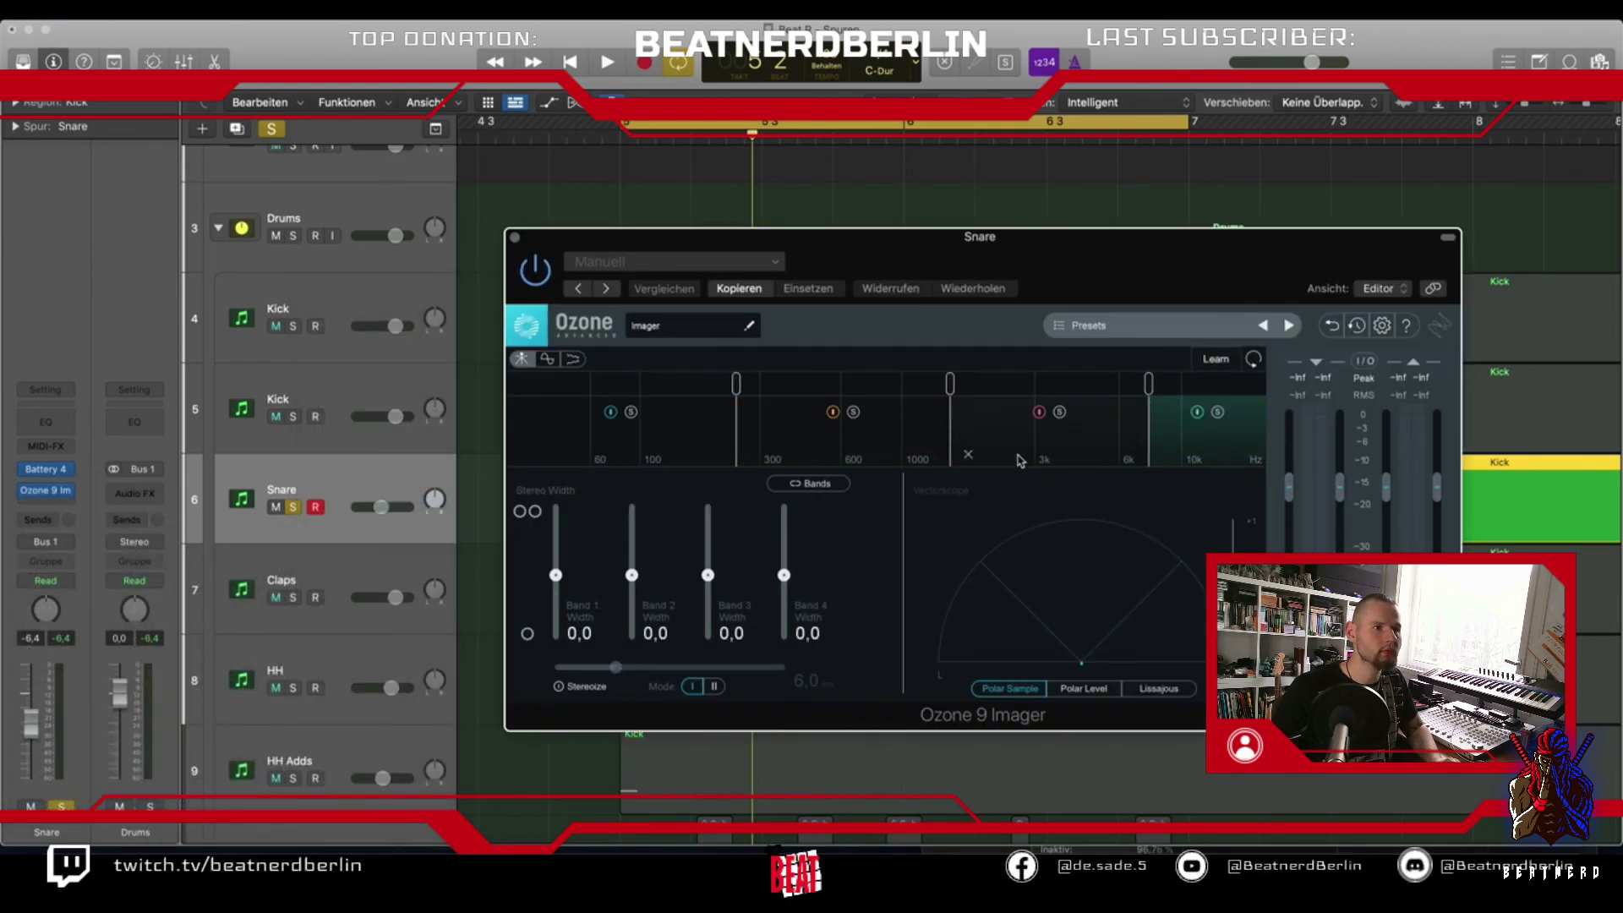
{"action": "left_click_drag", "start_coordinate": [784, 576], "coordinate": [559, 636]}
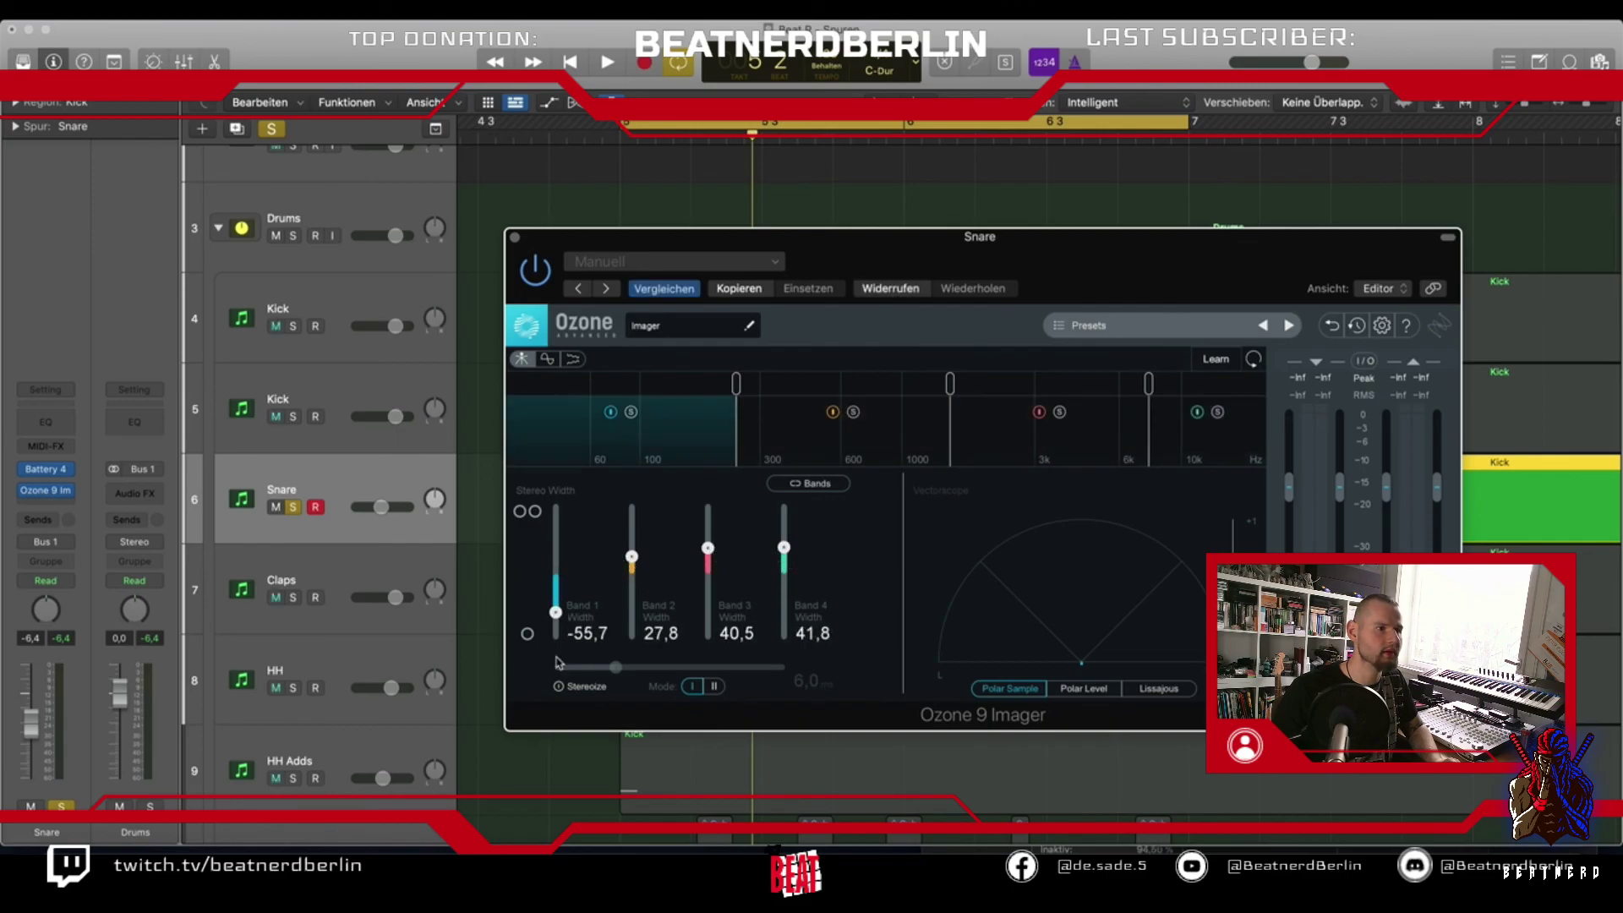
{"action": "left_click", "coordinate": [516, 239]}
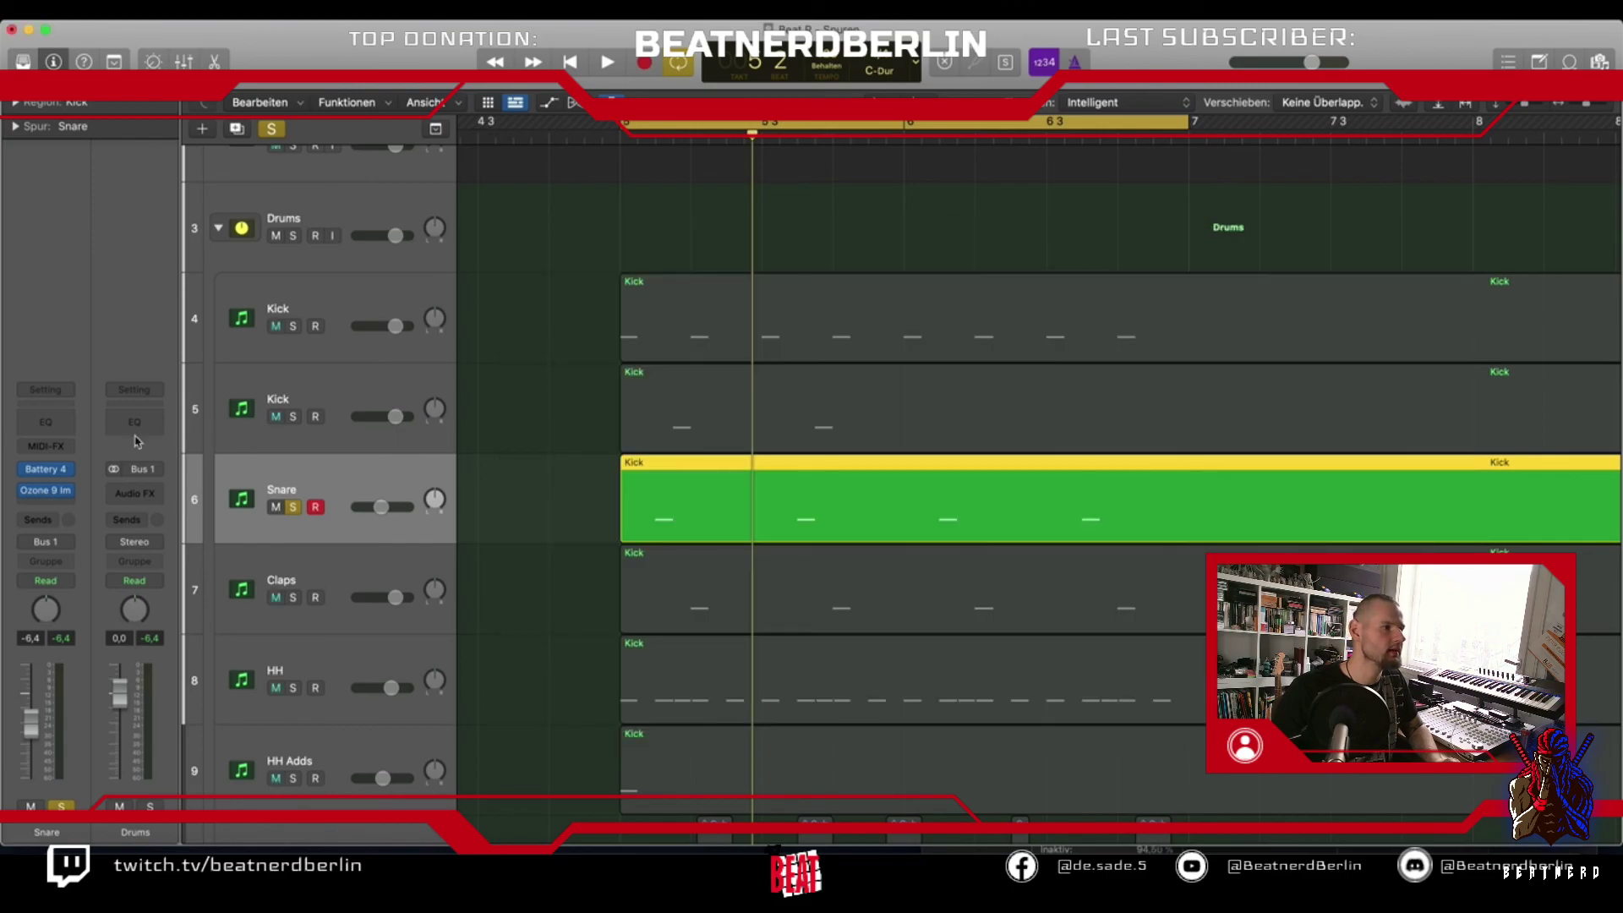
Add a Channel EQ to the Snare with a 266 Hz low cut, a +3.0 dB boost at 1100 Hz (Q 1.20) and a high cut
{"action": "left_click", "coordinate": [25, 430]}
{"action": "key", "text": "space"}
{"action": "left_click_drag", "start_coordinate": [546, 448], "coordinate": [814, 471]}
{"action": "left_click_drag", "start_coordinate": [966, 446], "coordinate": [977, 424]}
{"action": "left_click_drag", "start_coordinate": [966, 604], "coordinate": [967, 558]}
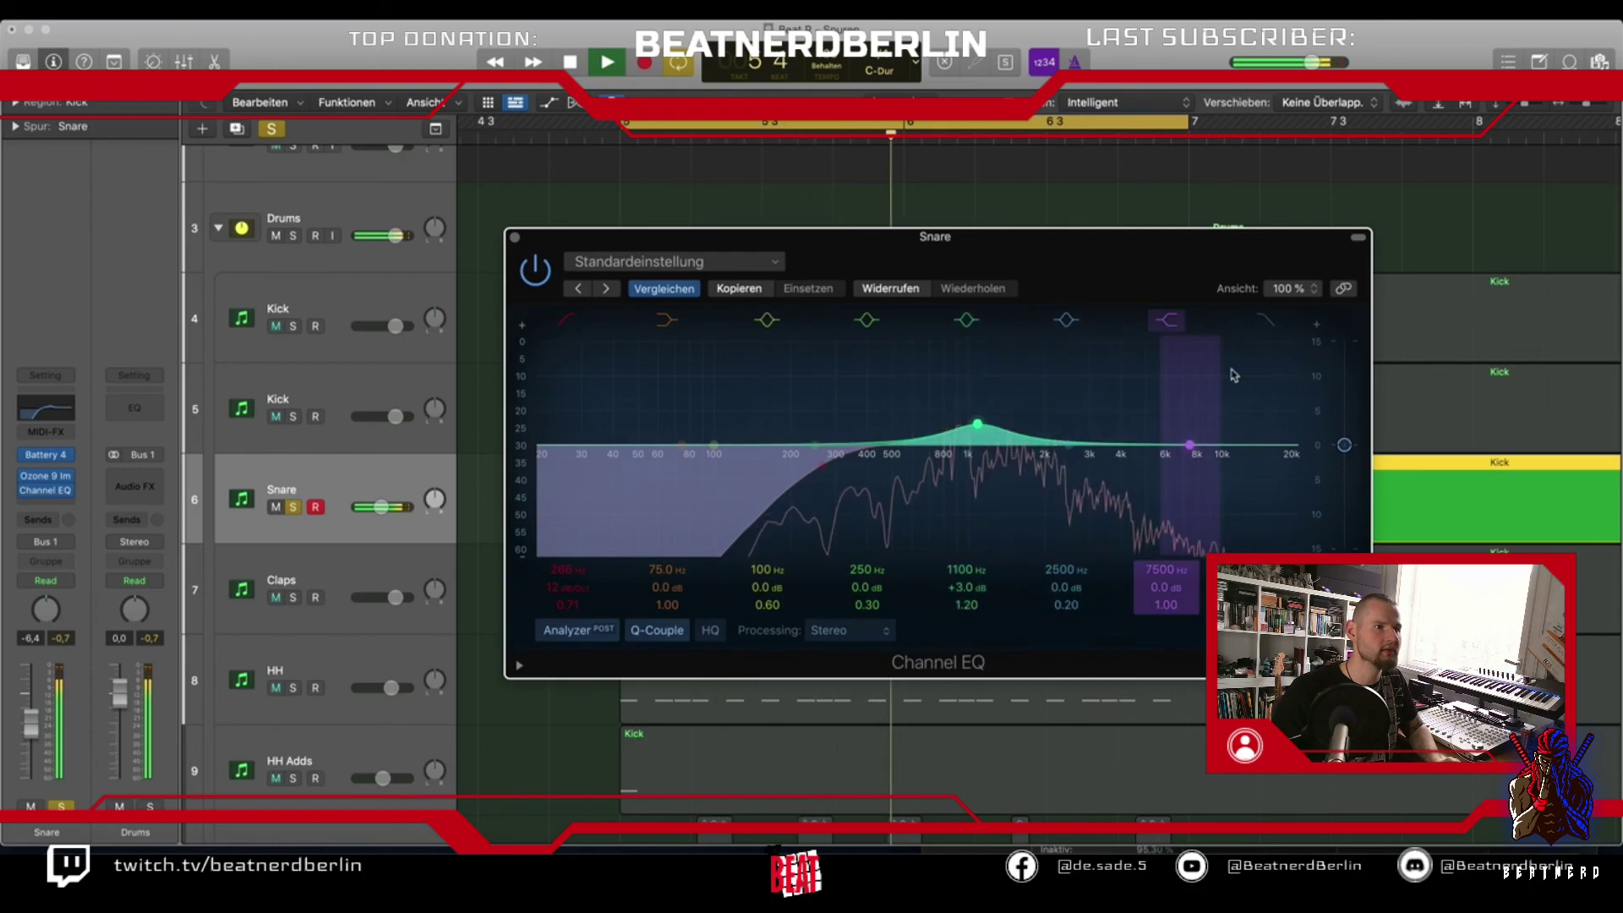
{"action": "left_click", "coordinate": [1265, 319]}
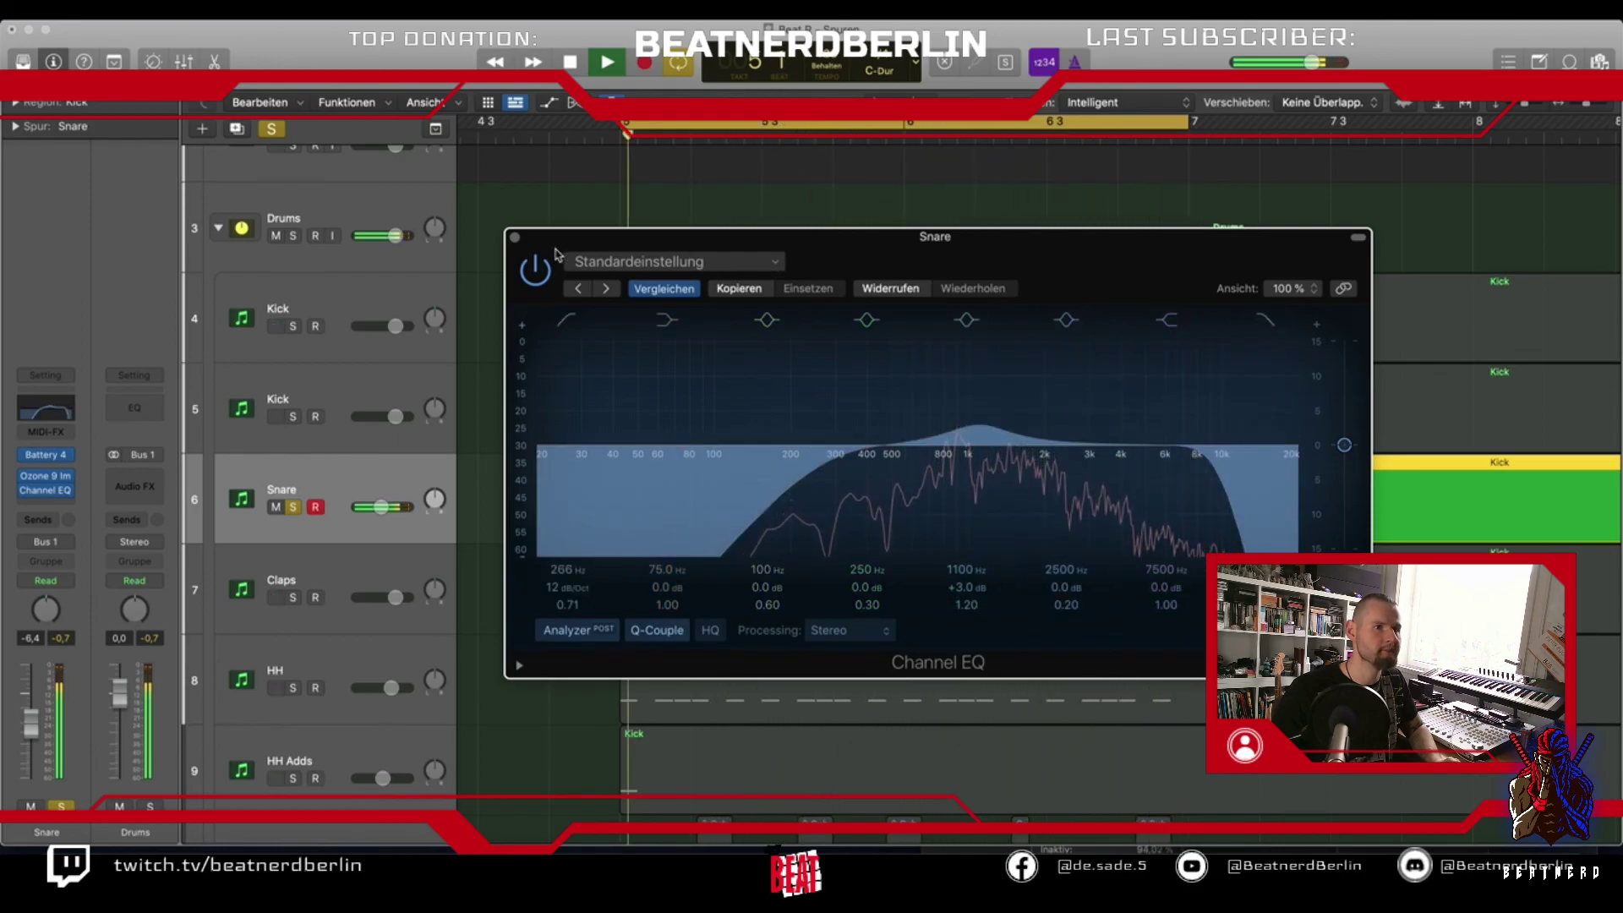
{"action": "key", "text": "space"}
{"action": "left_click", "coordinate": [515, 238]}
Solo the Claps track together with the Snare and play the loop
{"action": "scroll", "coordinate": [339, 465], "scroll_direction": "down", "scroll_amount": 3}
{"action": "left_click", "coordinate": [338, 466]}
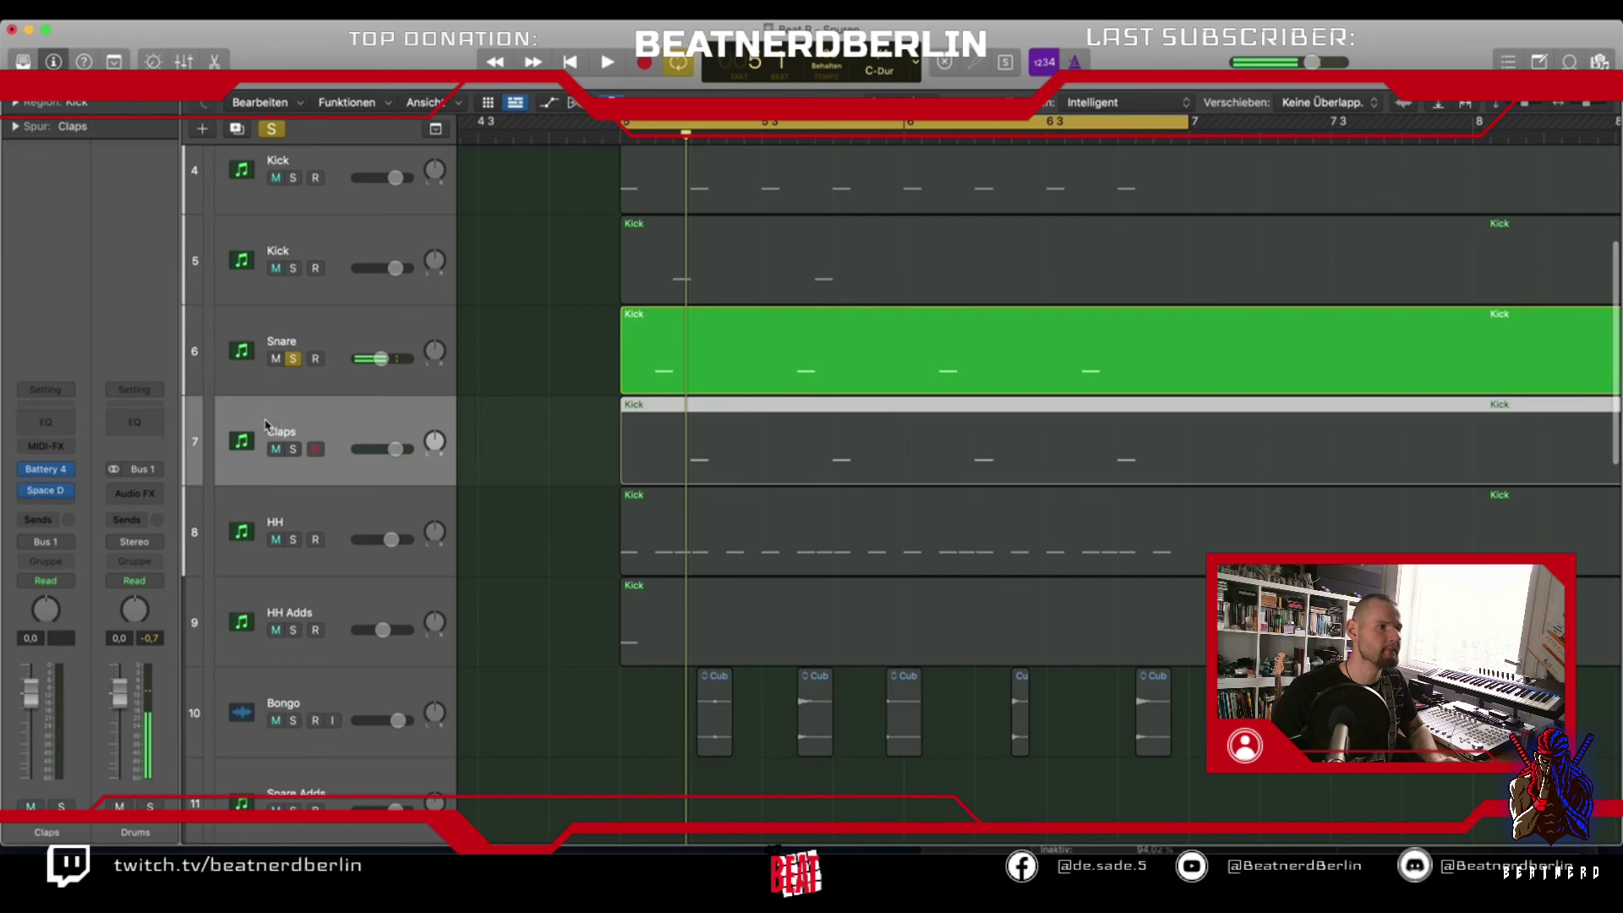
{"action": "left_click", "coordinate": [292, 449]}
{"action": "key", "text": "space"}
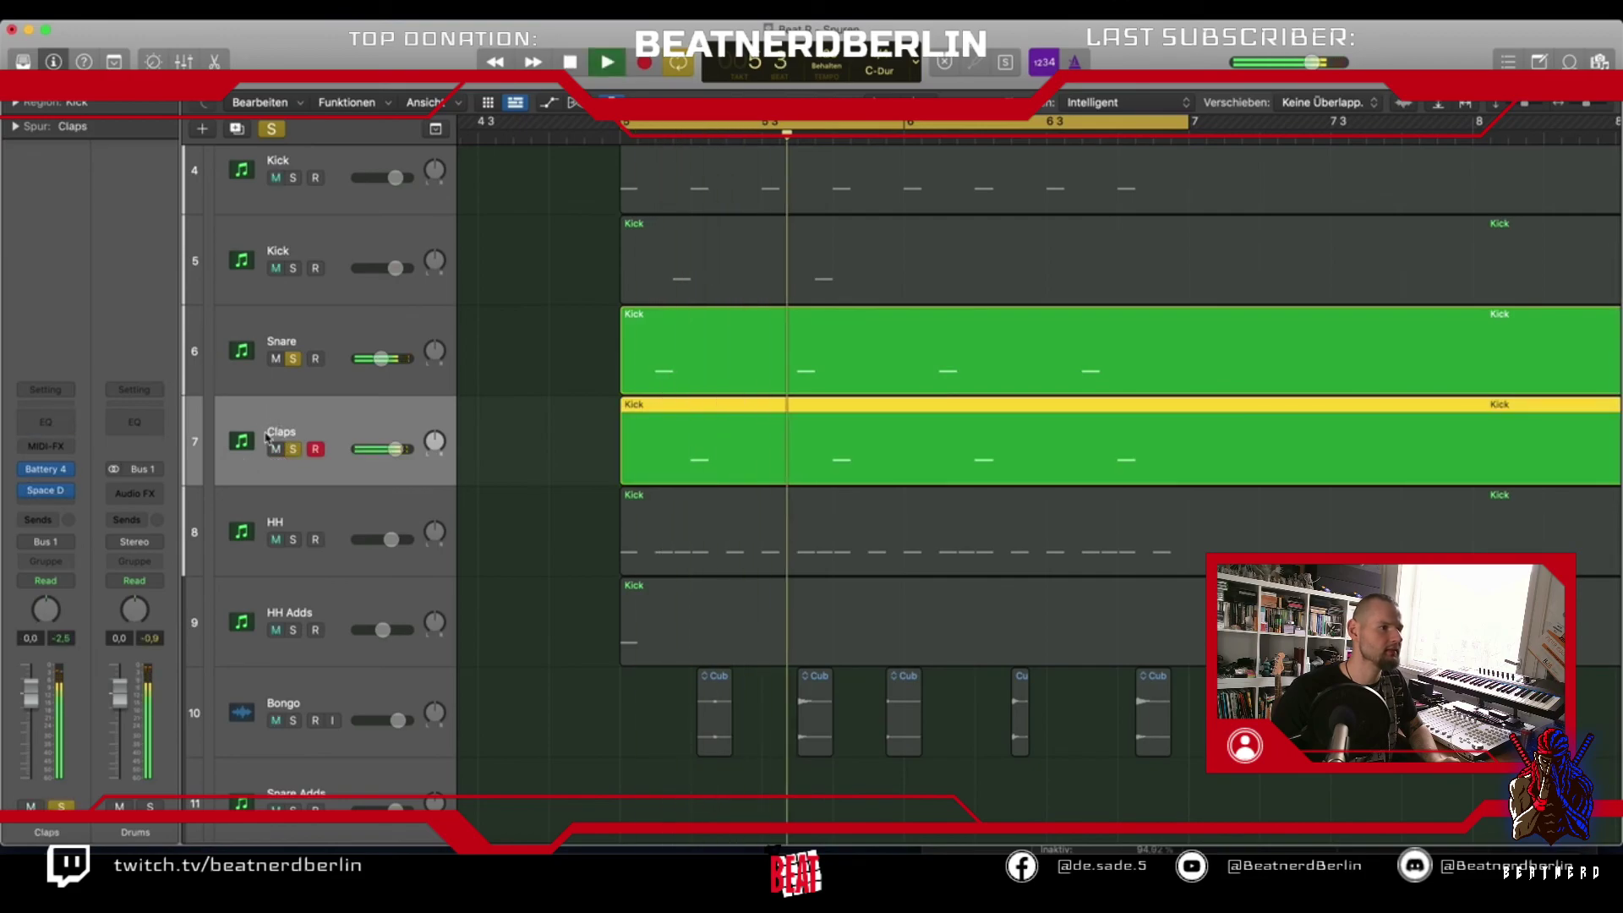
Add a Channel EQ to the Claps with a 234 Hz low cut, a +3.0 dB boost at 1280 Hz (Q 1.00) and a high cut
{"action": "mouse_move", "coordinate": [55, 491]}
{"action": "left_click", "coordinate": [46, 422]}
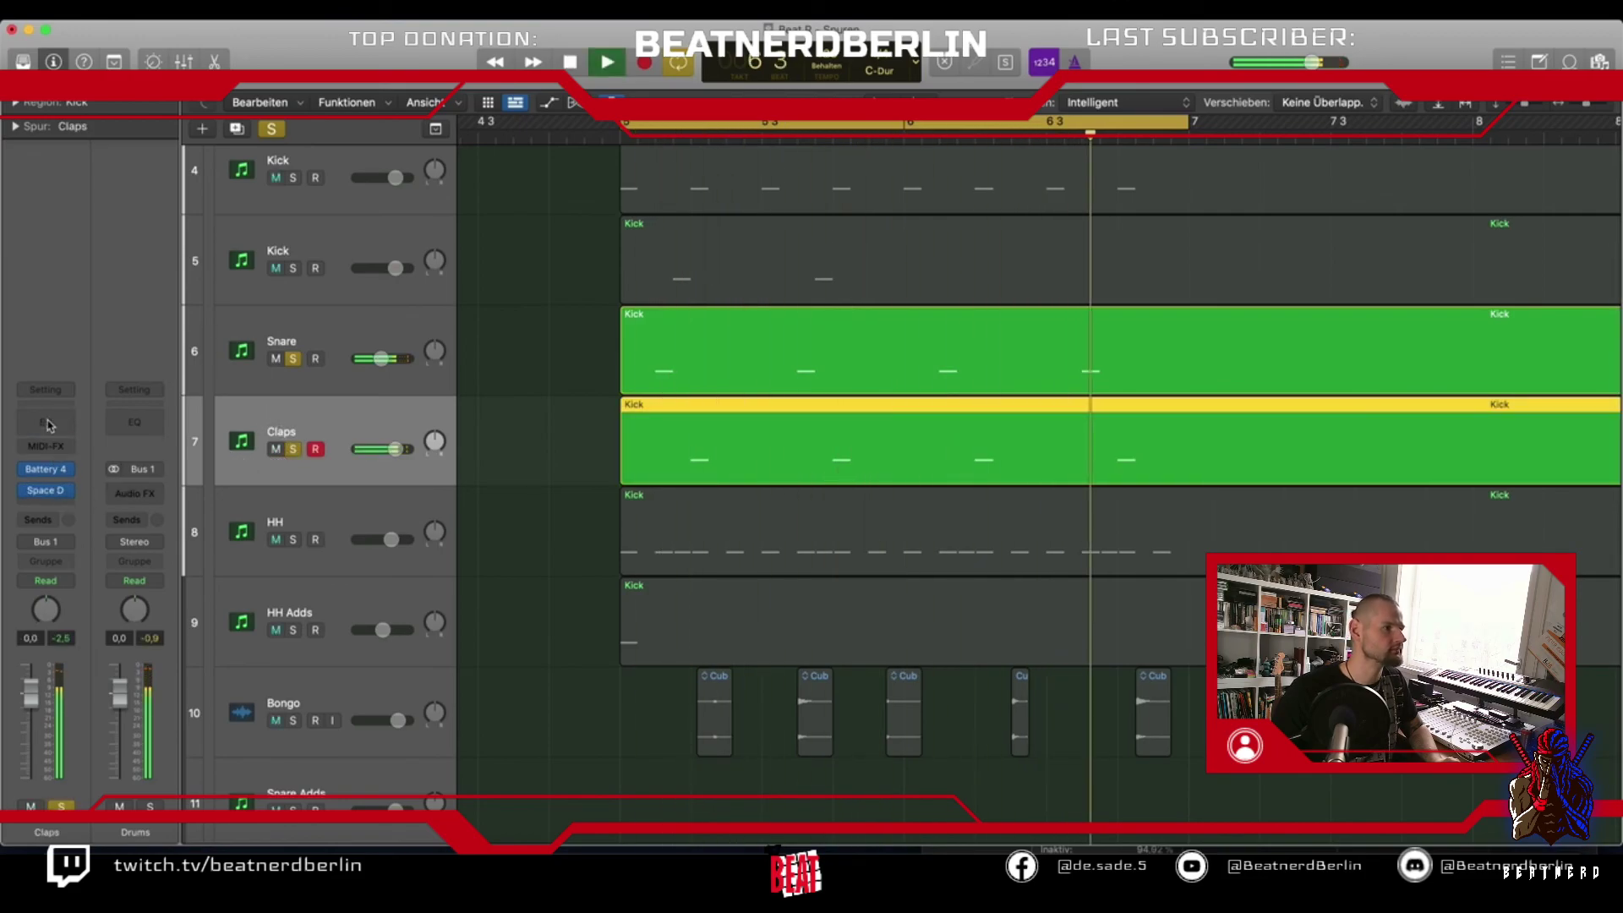
{"action": "left_click", "coordinate": [562, 460]}
{"action": "left_click_drag", "start_coordinate": [564, 463], "coordinate": [803, 464]}
{"action": "left_click_drag", "start_coordinate": [967, 445], "coordinate": [993, 426]}
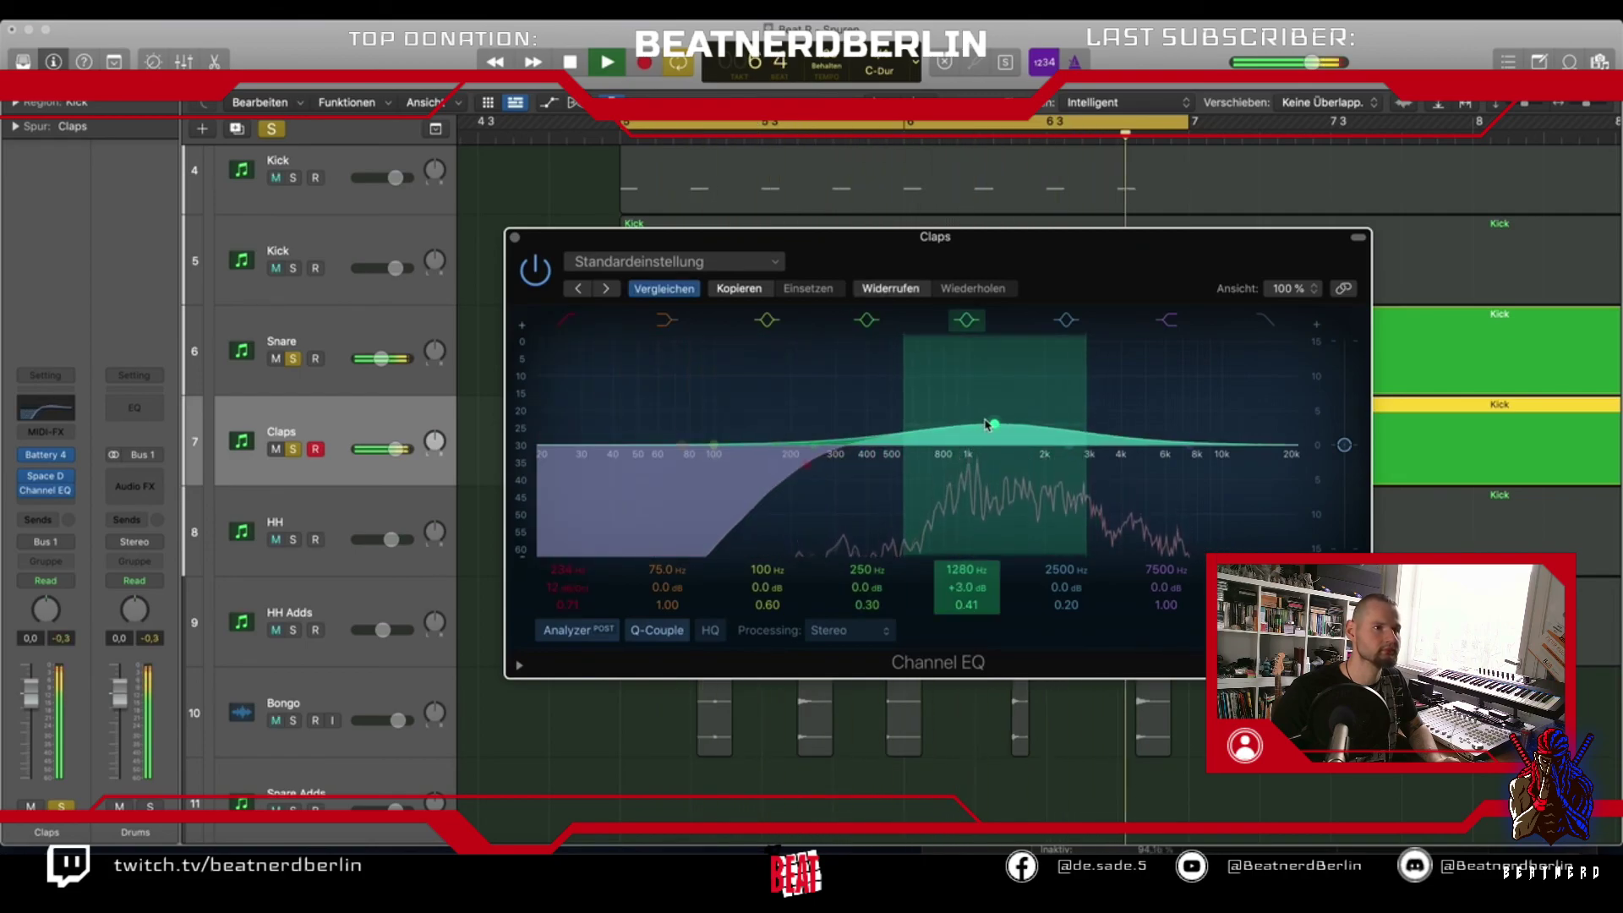
{"action": "left_click", "coordinate": [1266, 321]}
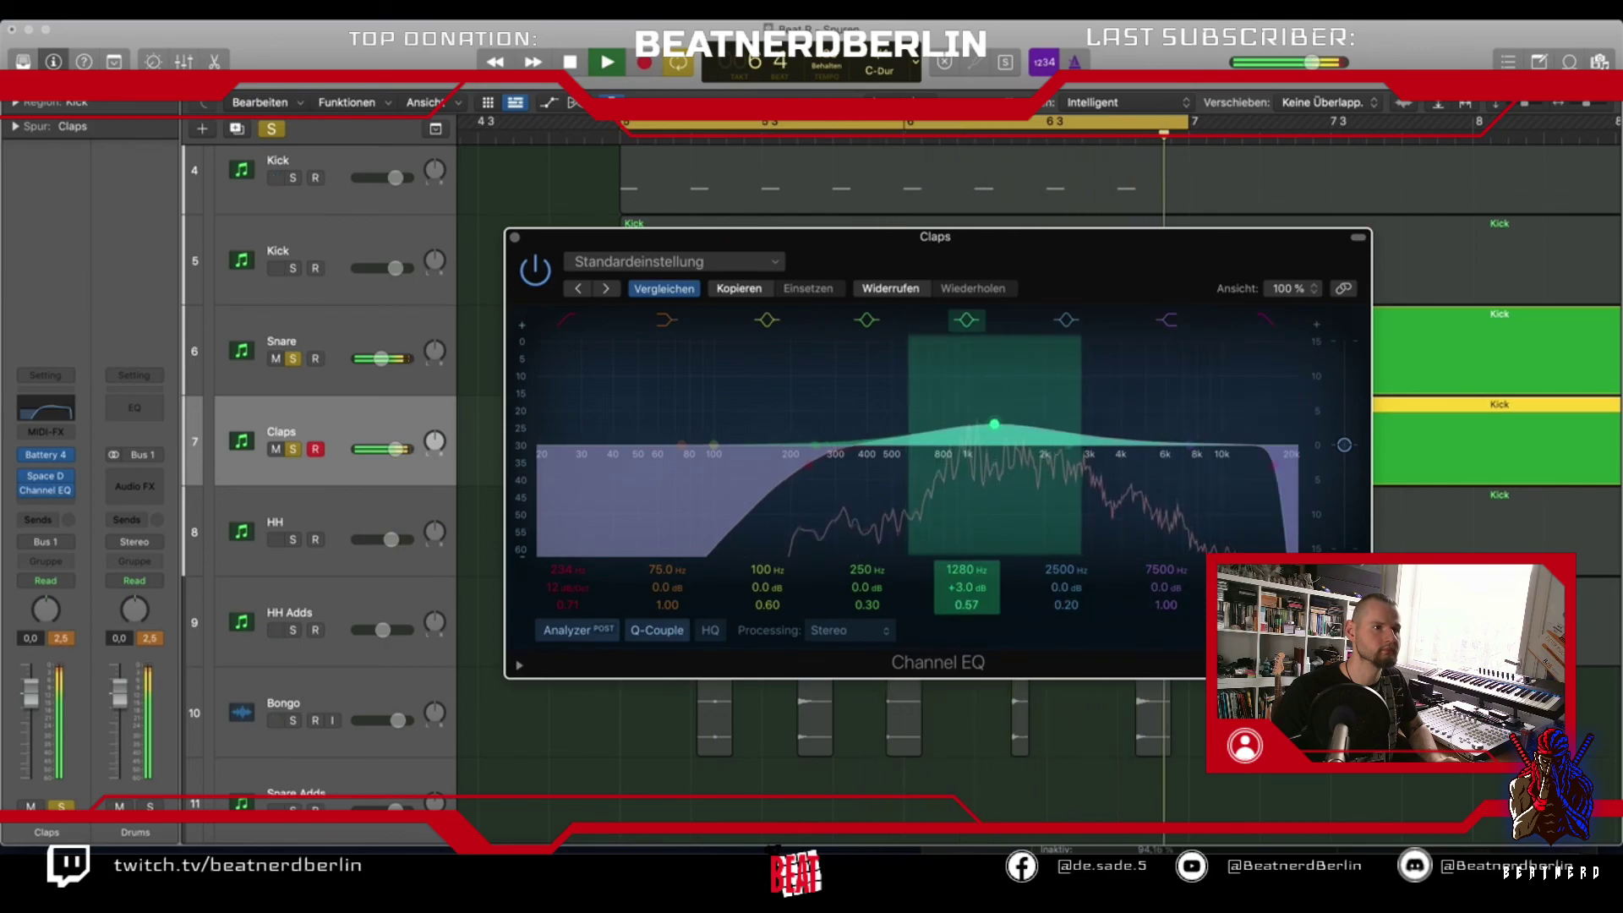
{"action": "left_click", "coordinate": [539, 267]}
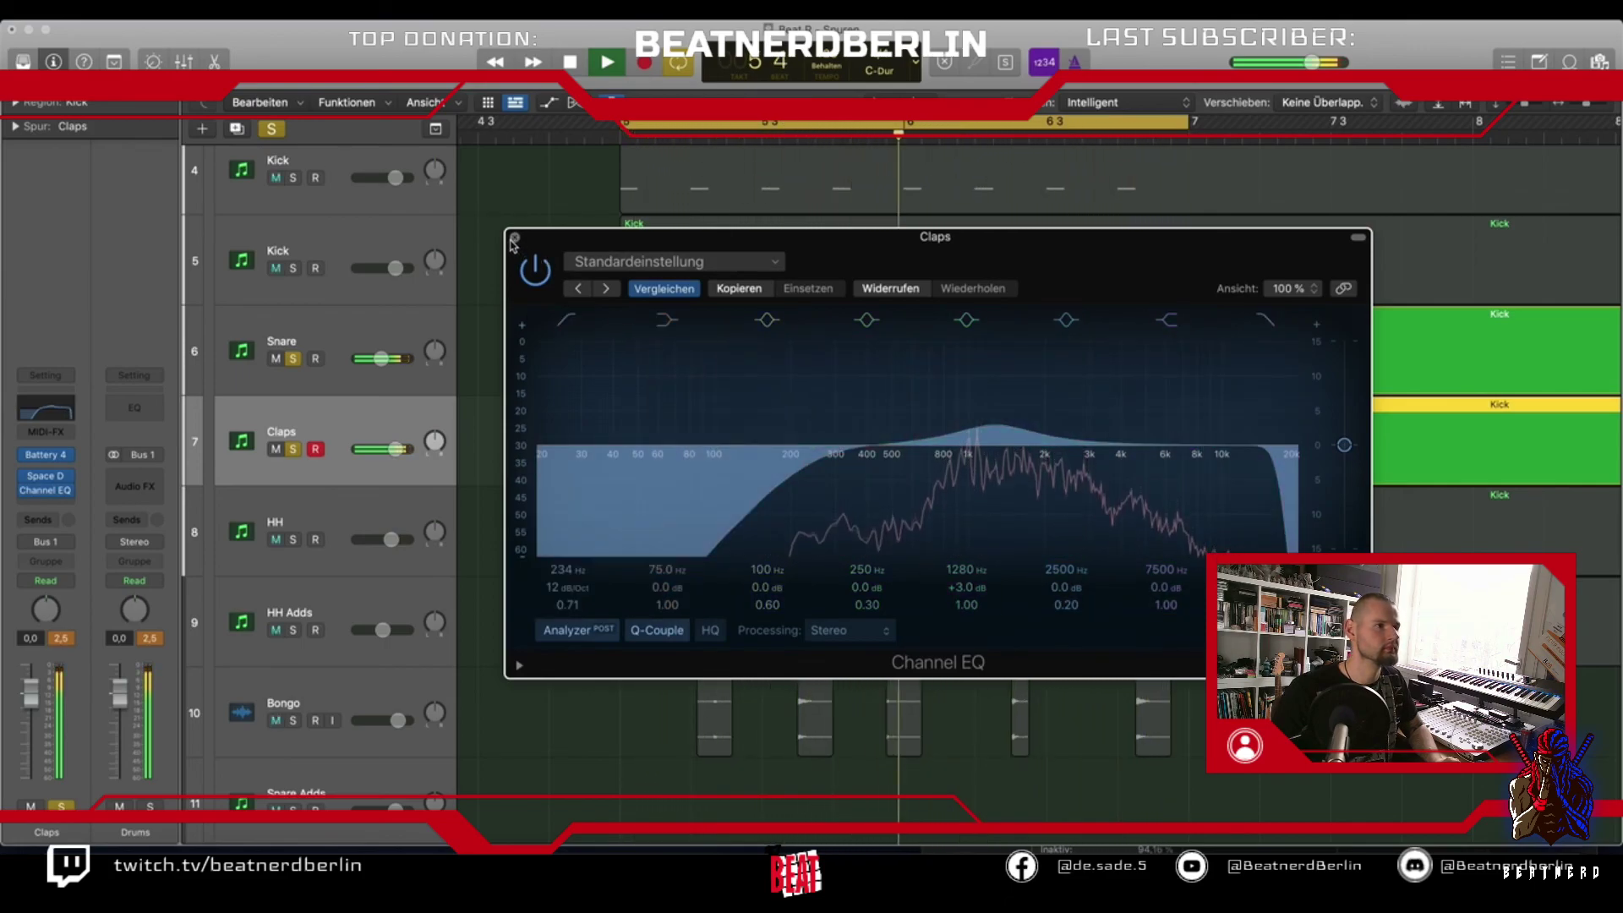
{"action": "left_click", "coordinate": [514, 238]}
{"action": "key", "text": "space"}
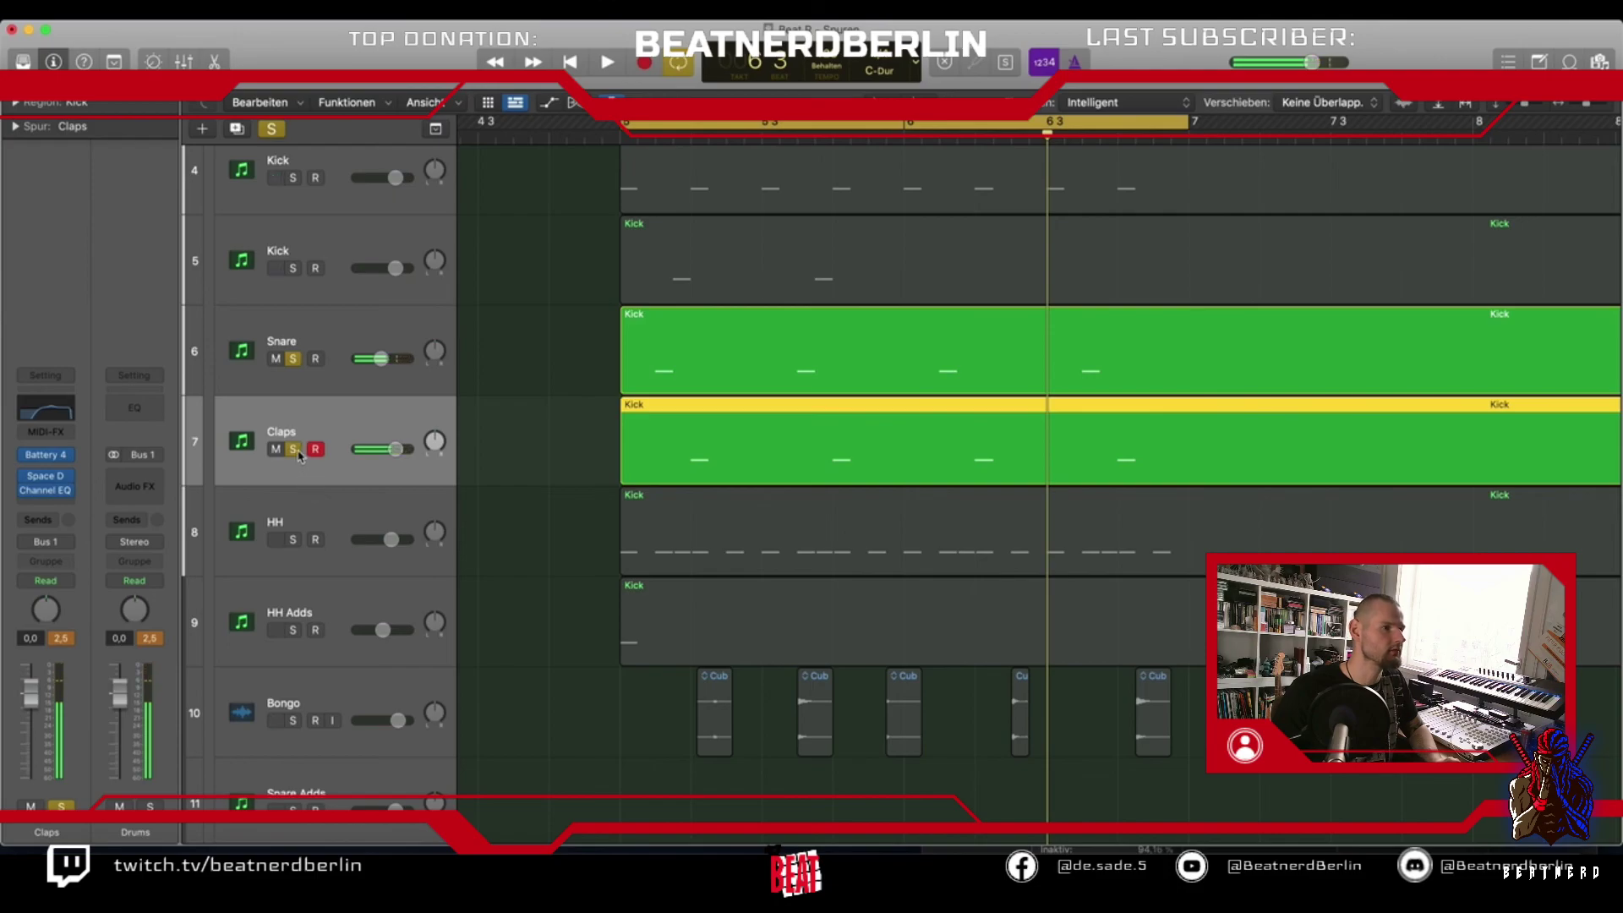
Remove the Snare and Claps solos and solo only the HH track
{"action": "left_click", "coordinate": [295, 451]}
{"action": "left_click", "coordinate": [241, 536]}
{"action": "key", "text": "s"}
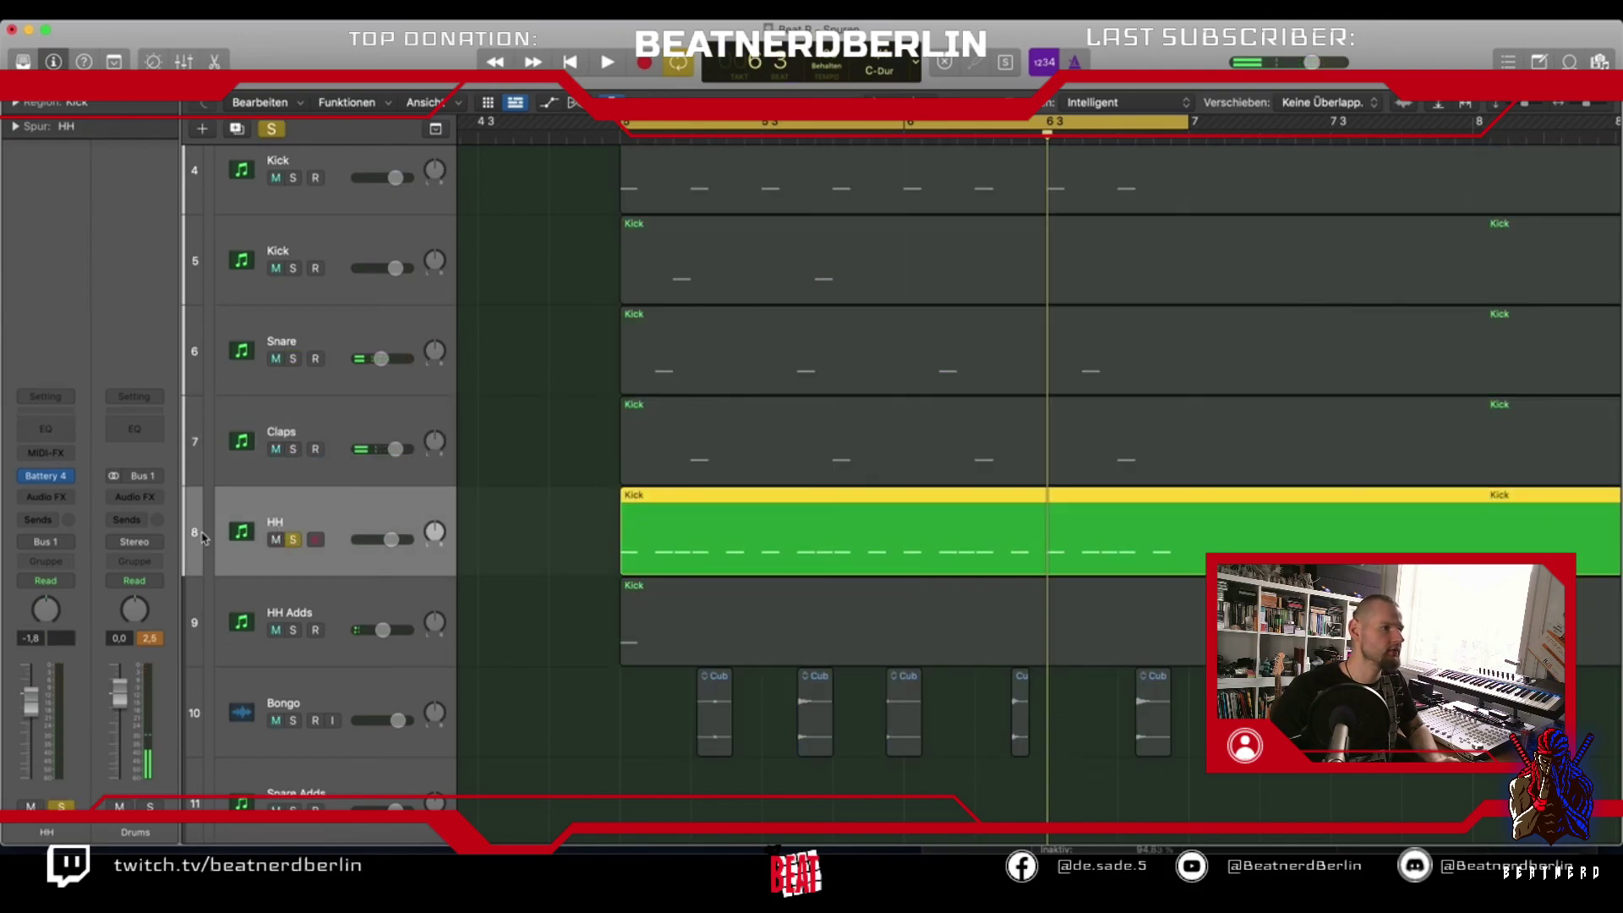
Add a Channel EQ to the HH with a 1110 Hz low cut and a +2.1 dB boost at 7950 Hz (Q 1.20) during playback
{"action": "left_click", "coordinate": [71, 431]}
{"action": "key", "text": "space"}
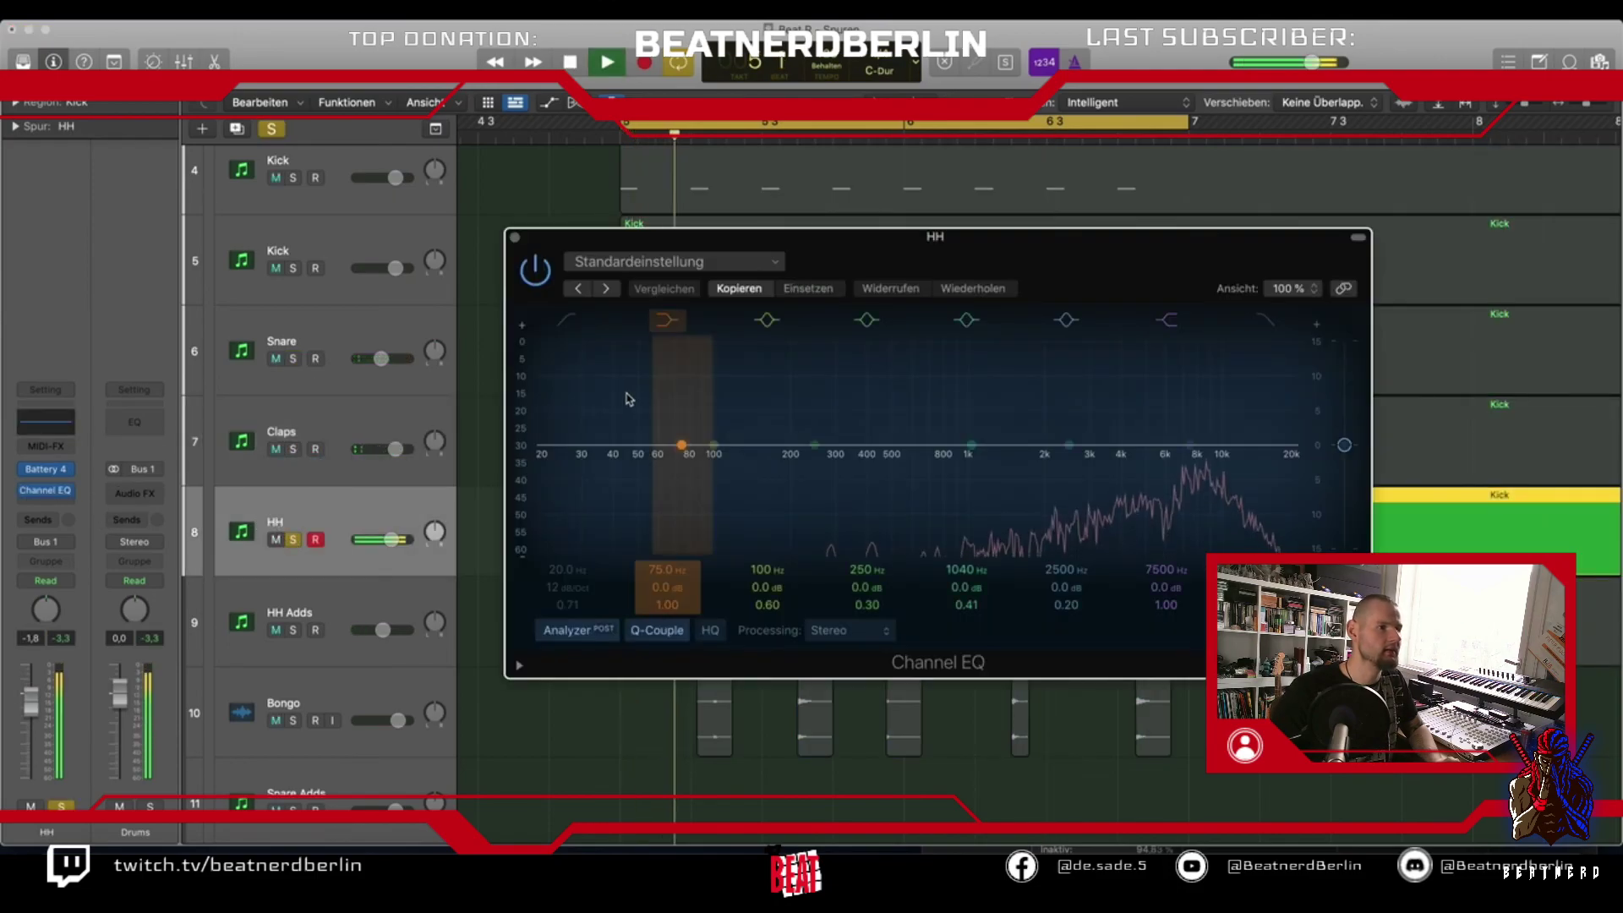
{"action": "left_click", "coordinate": [568, 319]}
{"action": "left_click_drag", "start_coordinate": [589, 442], "coordinate": [1197, 438]}
{"action": "left_click_drag", "start_coordinate": [1067, 602], "coordinate": [1067, 574]}
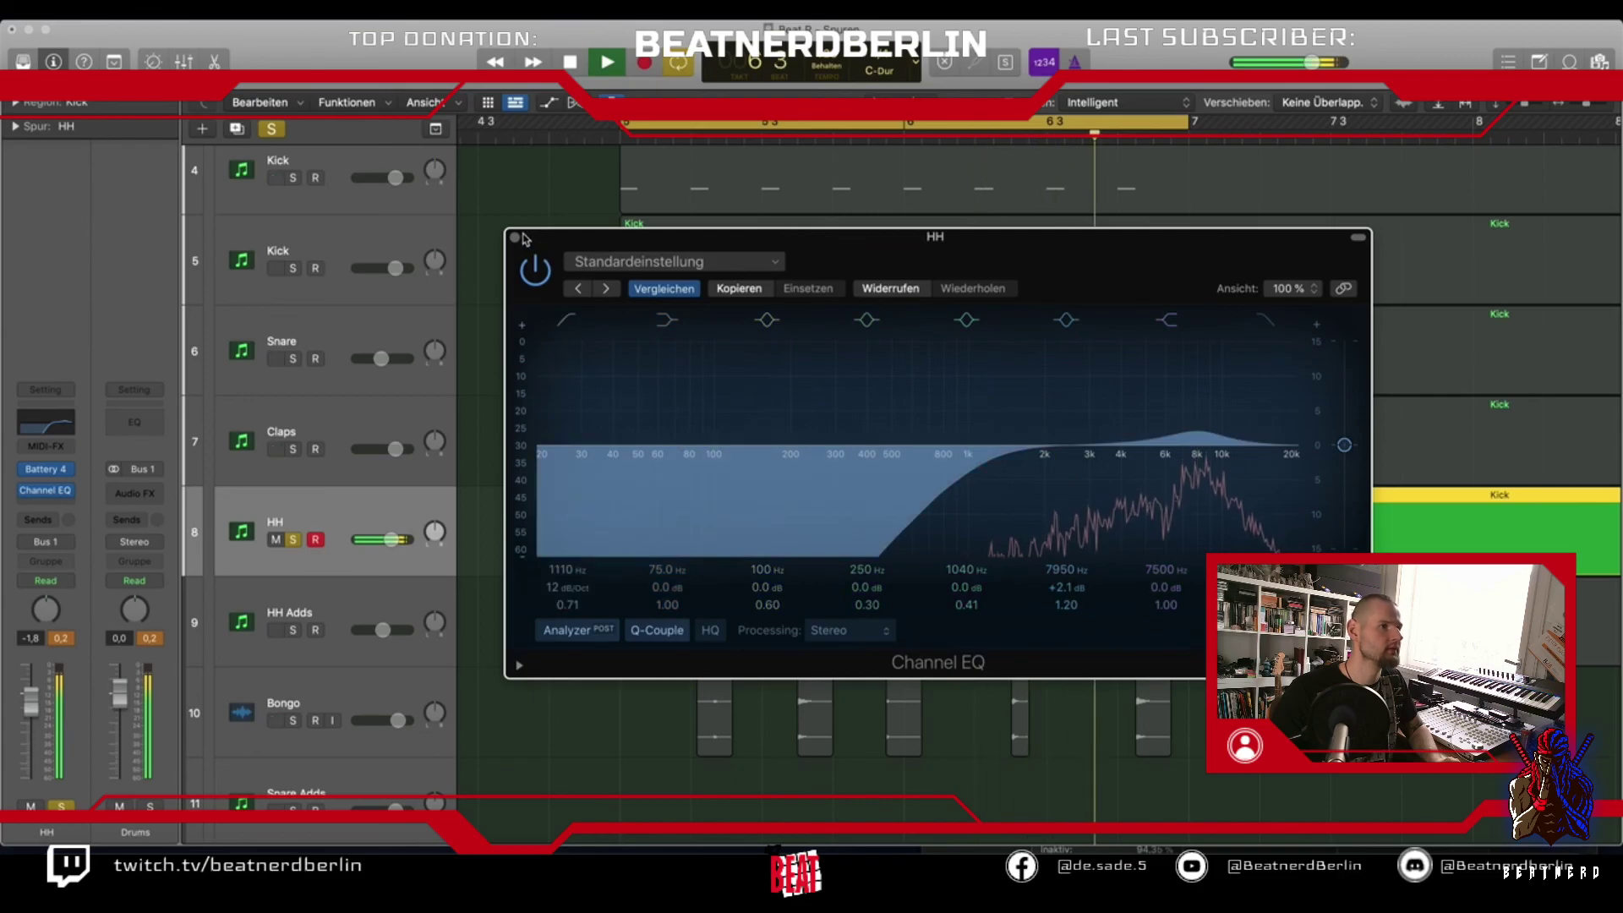
{"action": "key", "text": "super+w"}
Insert the Space Designer reverb after the Channel EQ on the HH track
{"action": "left_click", "coordinate": [39, 499]}
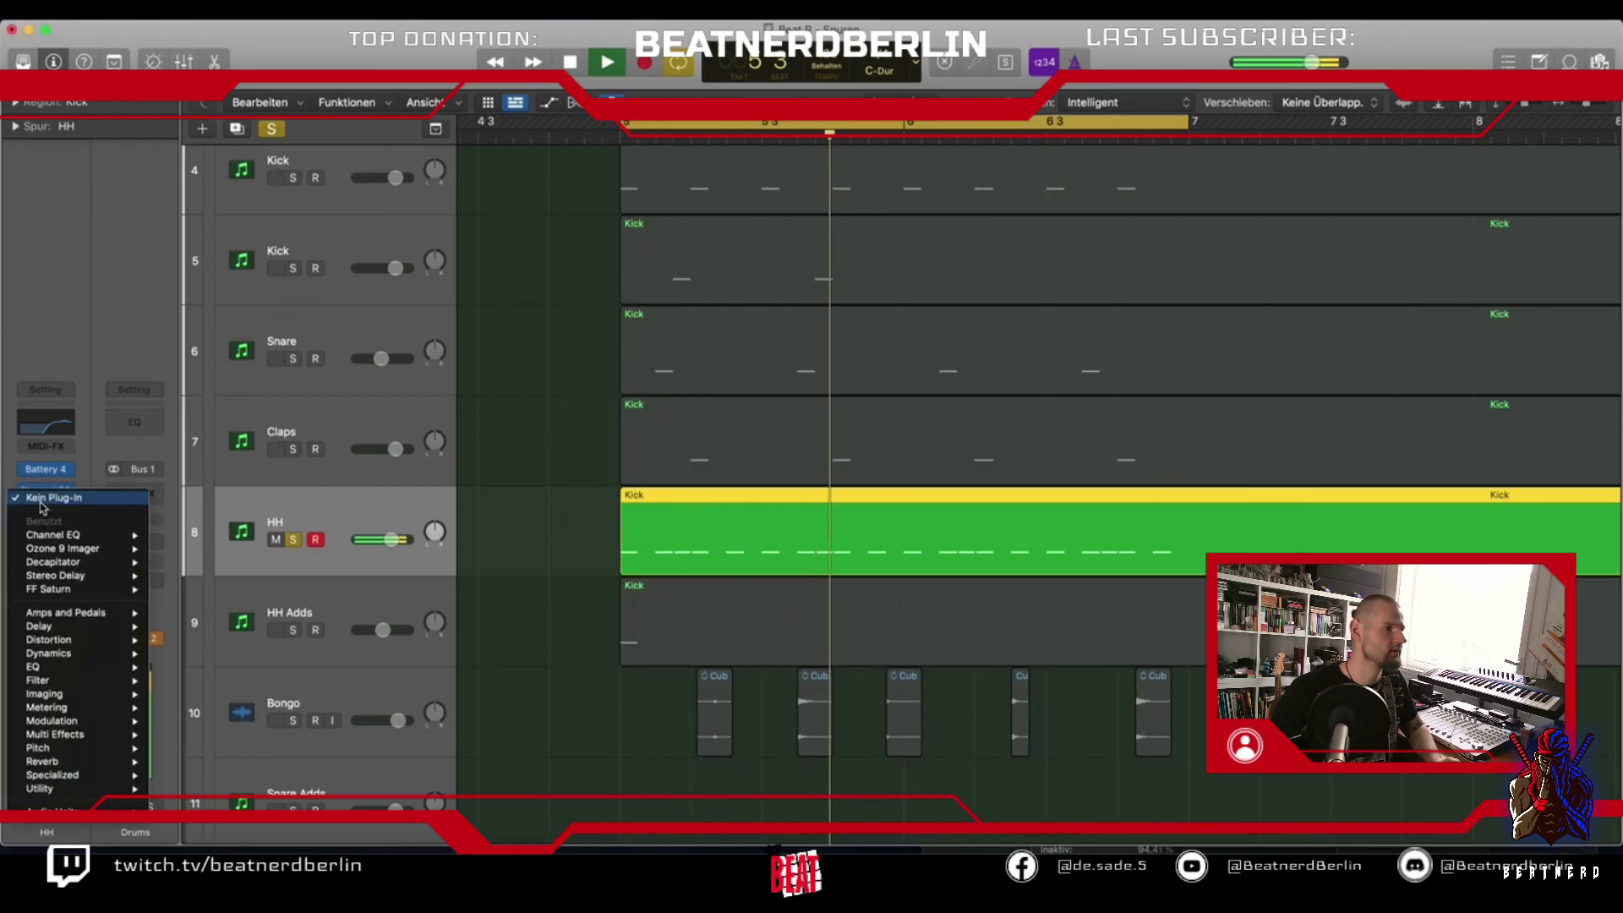
{"action": "mouse_move", "coordinate": [76, 810]}
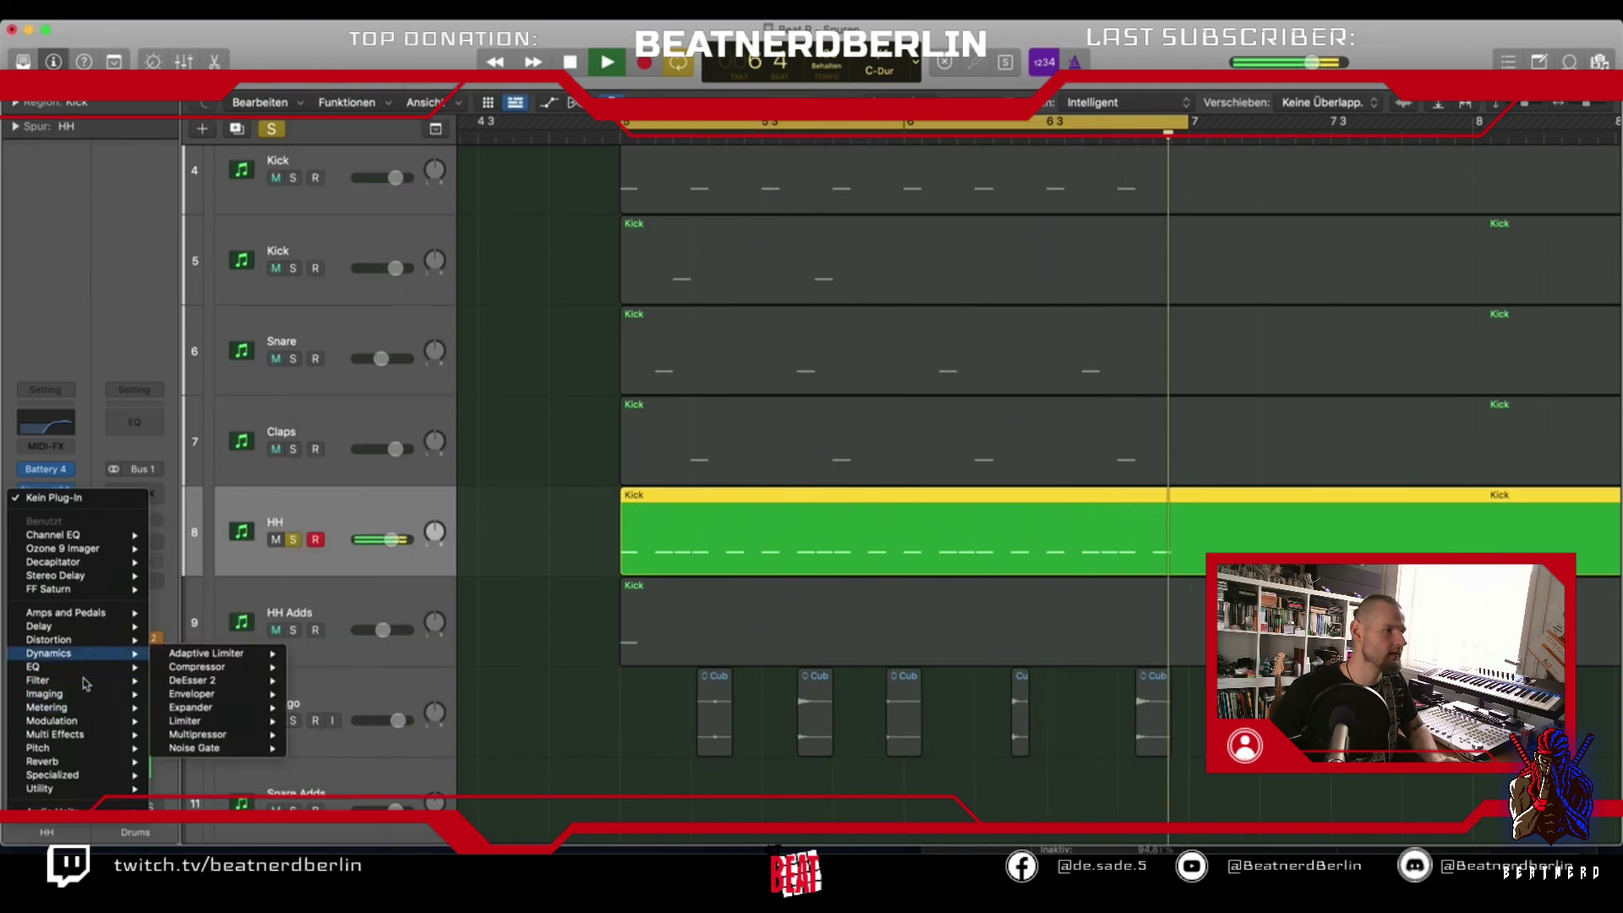
{"action": "mouse_move", "coordinate": [89, 765]}
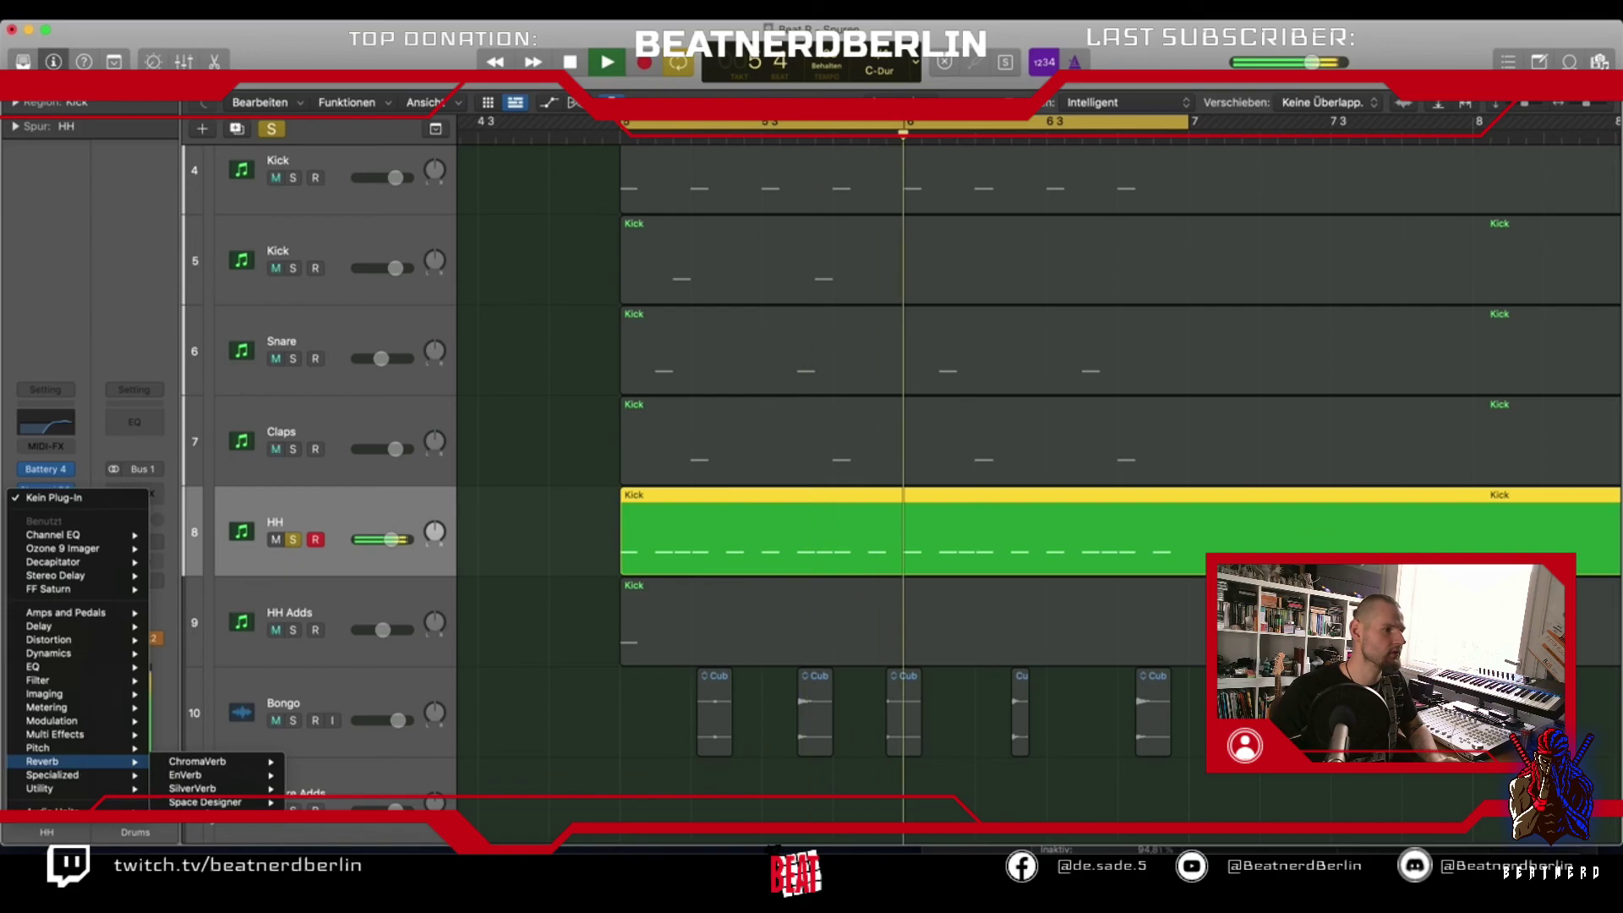
{"action": "left_click", "coordinate": [643, 553]}
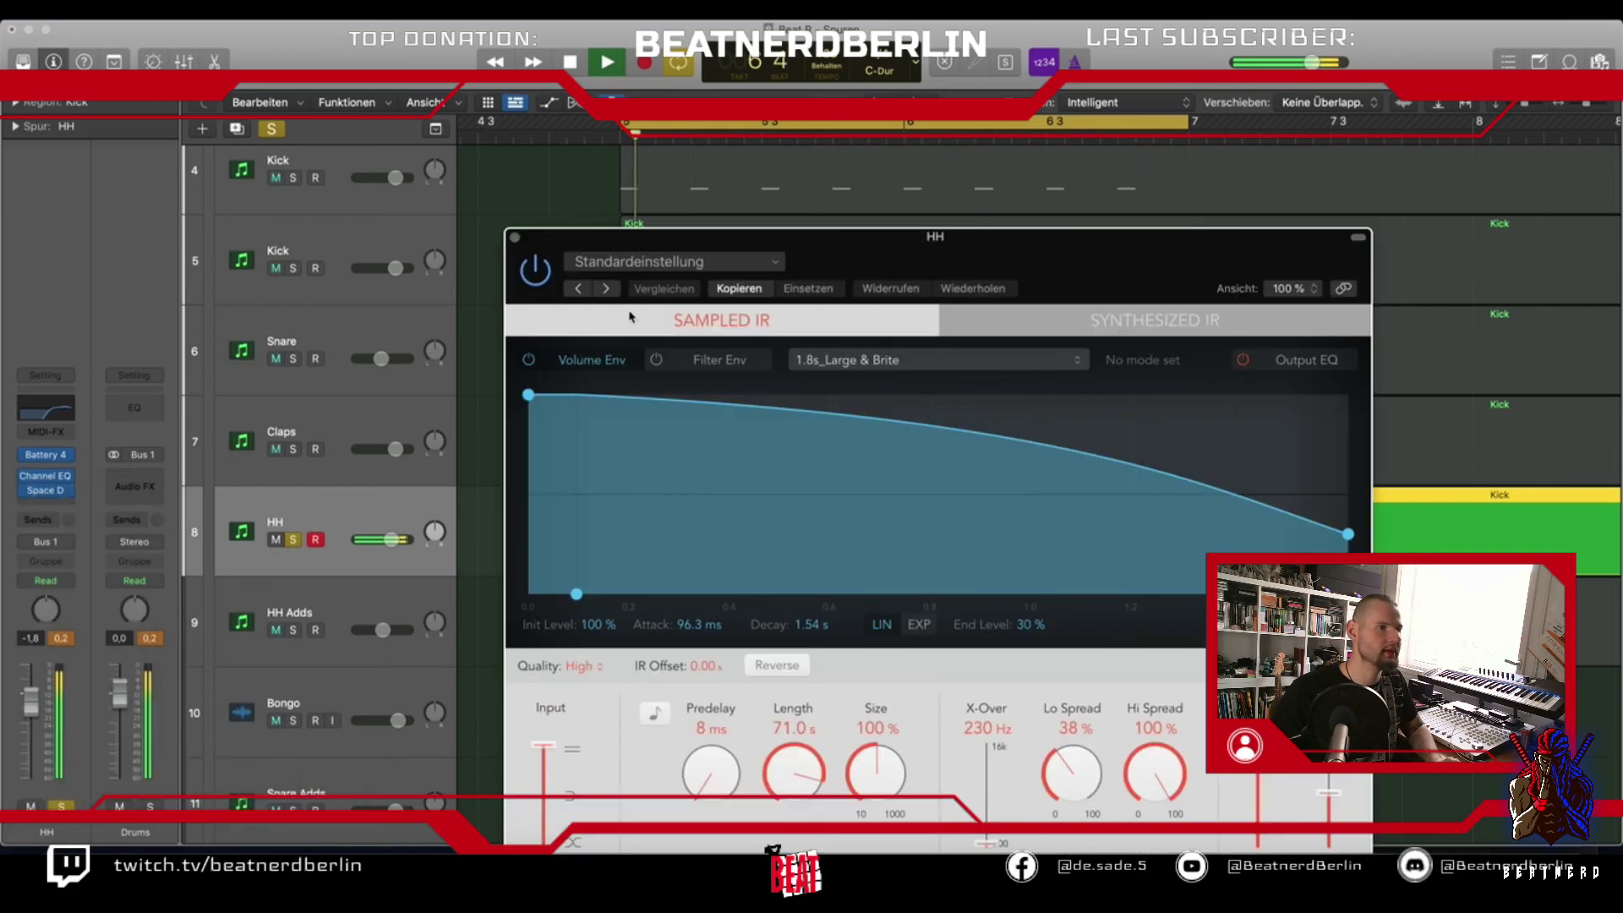
Load the 1.4s Bright Hall preset from the medium-space halls in the HH's Space Designer
{"action": "left_click", "coordinate": [668, 261]}
{"action": "mouse_move", "coordinate": [665, 605]}
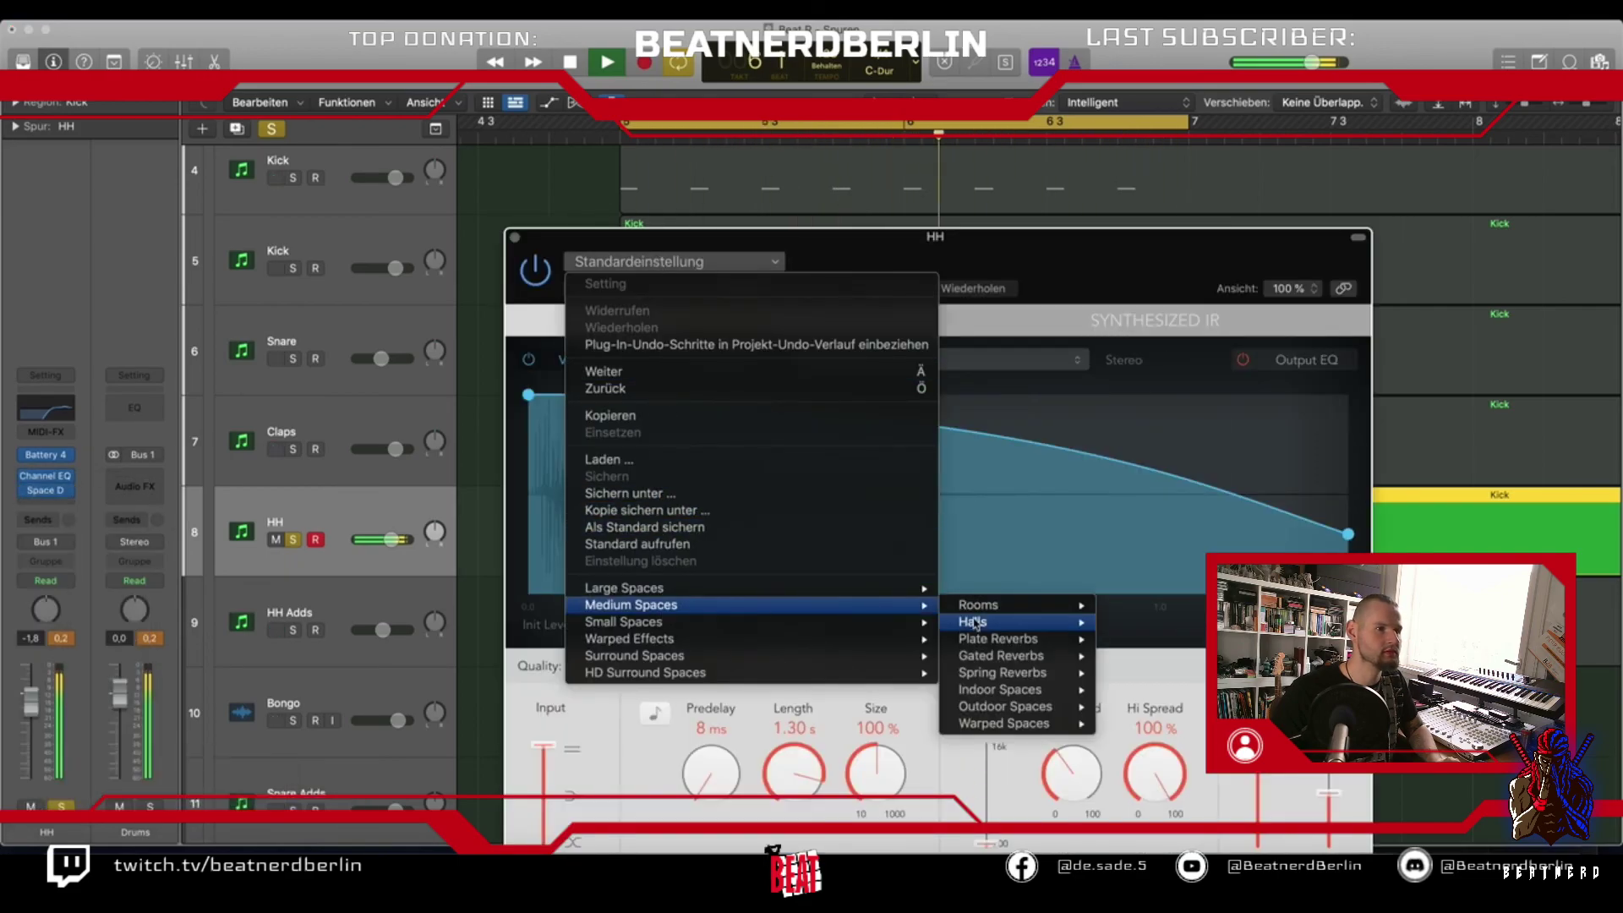
{"action": "mouse_move", "coordinate": [1015, 622]}
{"action": "left_click", "coordinate": [1150, 630]}
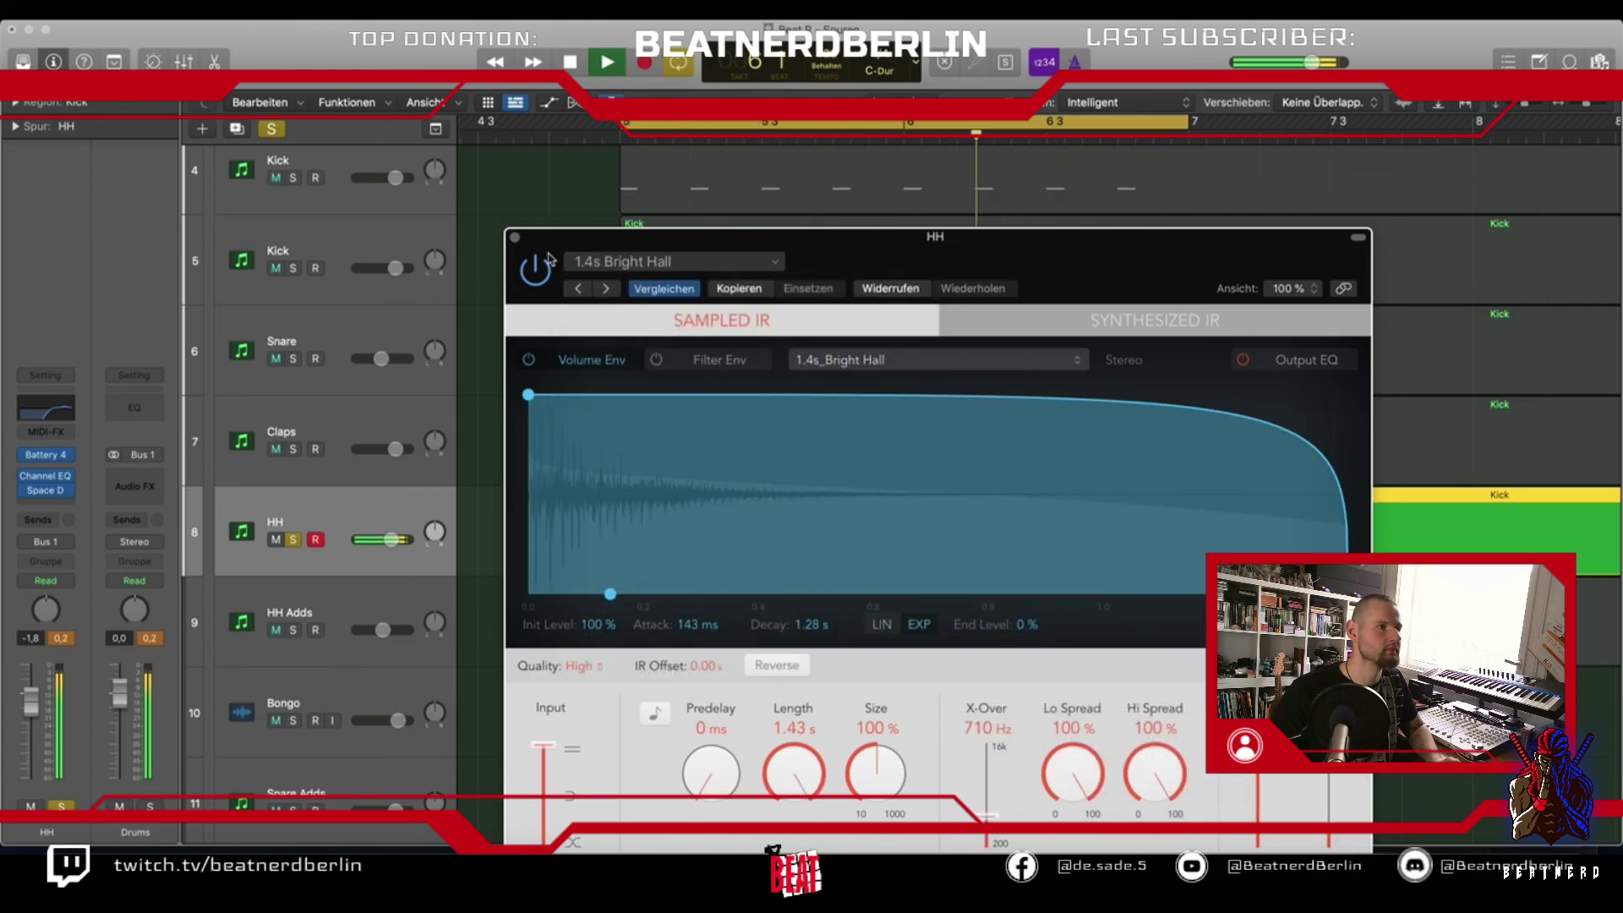
Close the HH's reverb window, stop playback and insert the Soundtoys PanMan after Space Designer on the HH track
{"action": "left_click", "coordinate": [515, 238]}
{"action": "key", "text": "space"}
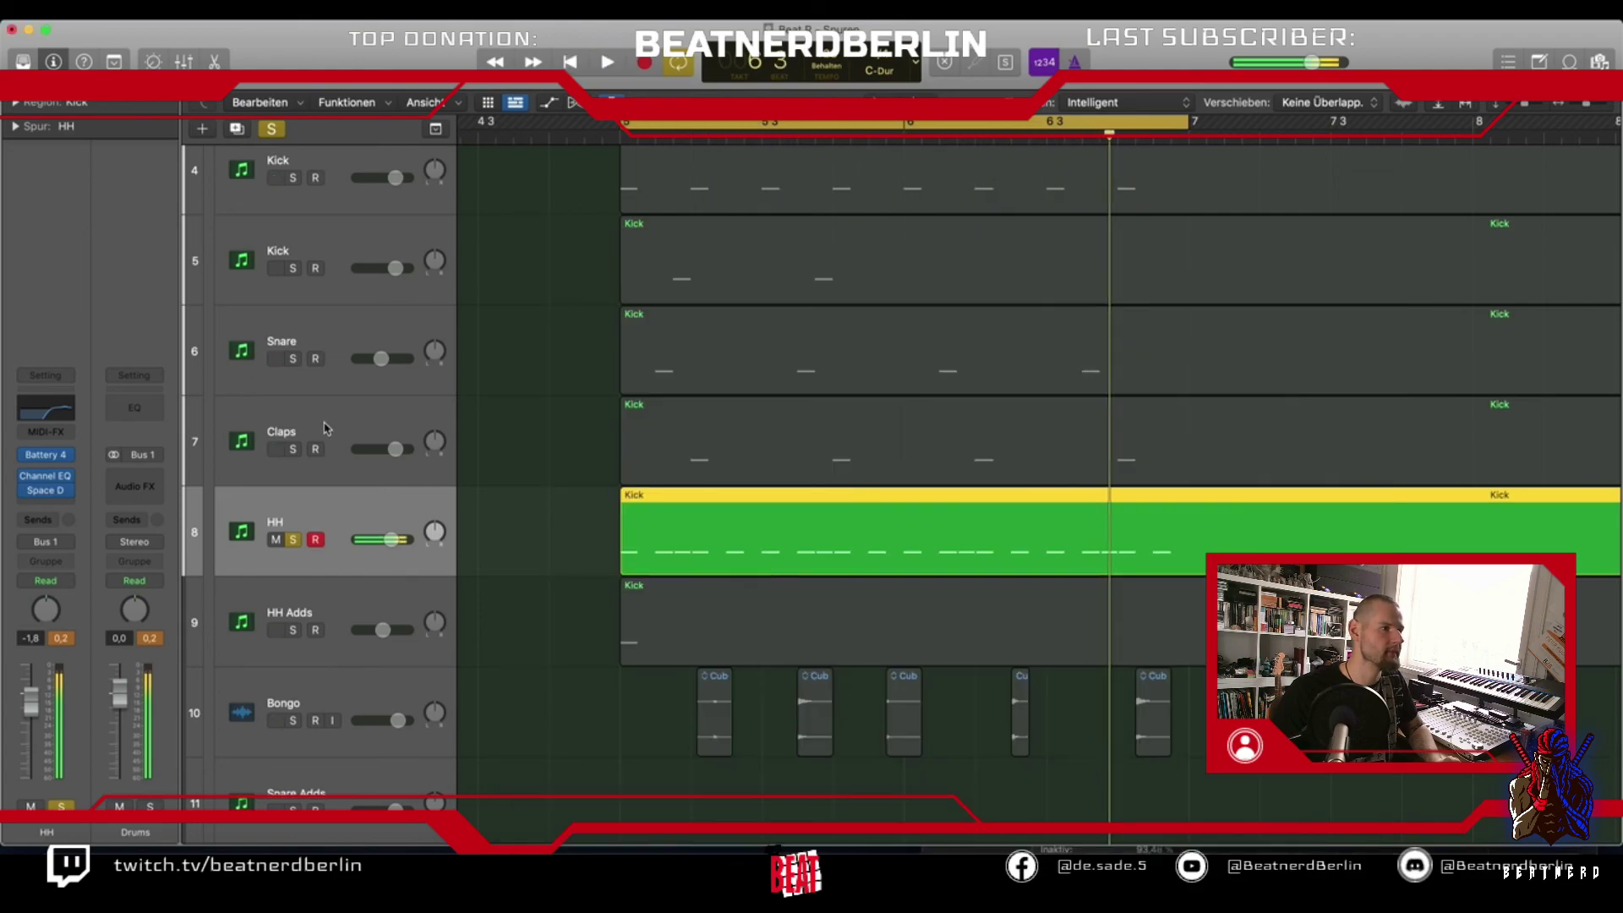
{"action": "left_click", "coordinate": [36, 503]}
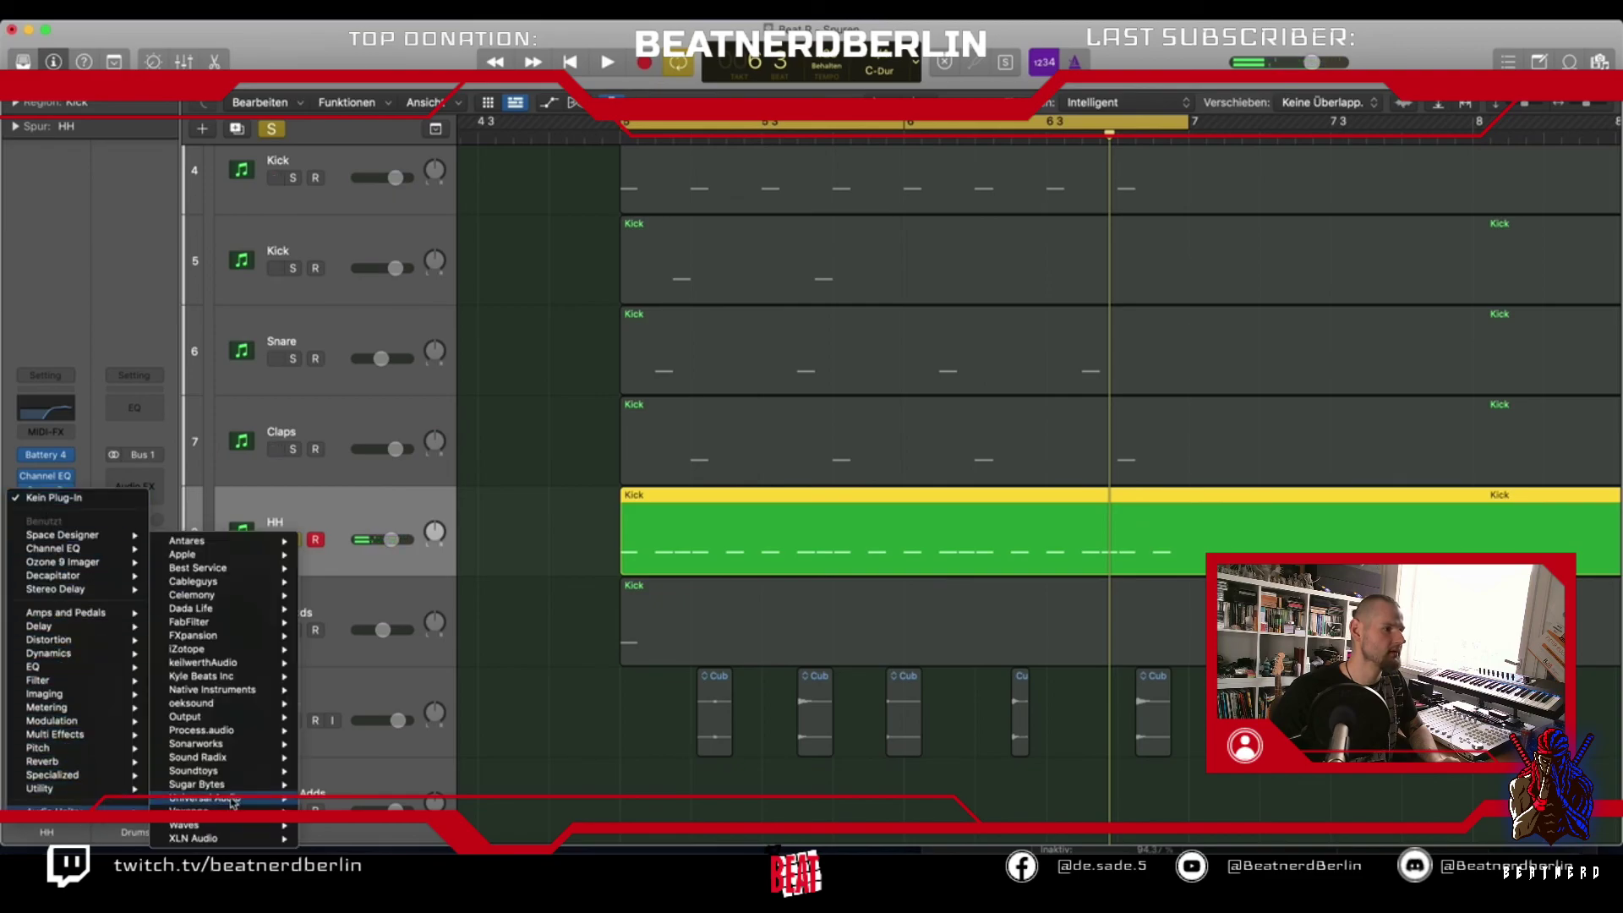
{"action": "mouse_move", "coordinate": [222, 771]}
{"action": "mouse_move", "coordinate": [360, 774]}
{"action": "left_click", "coordinate": [478, 772]}
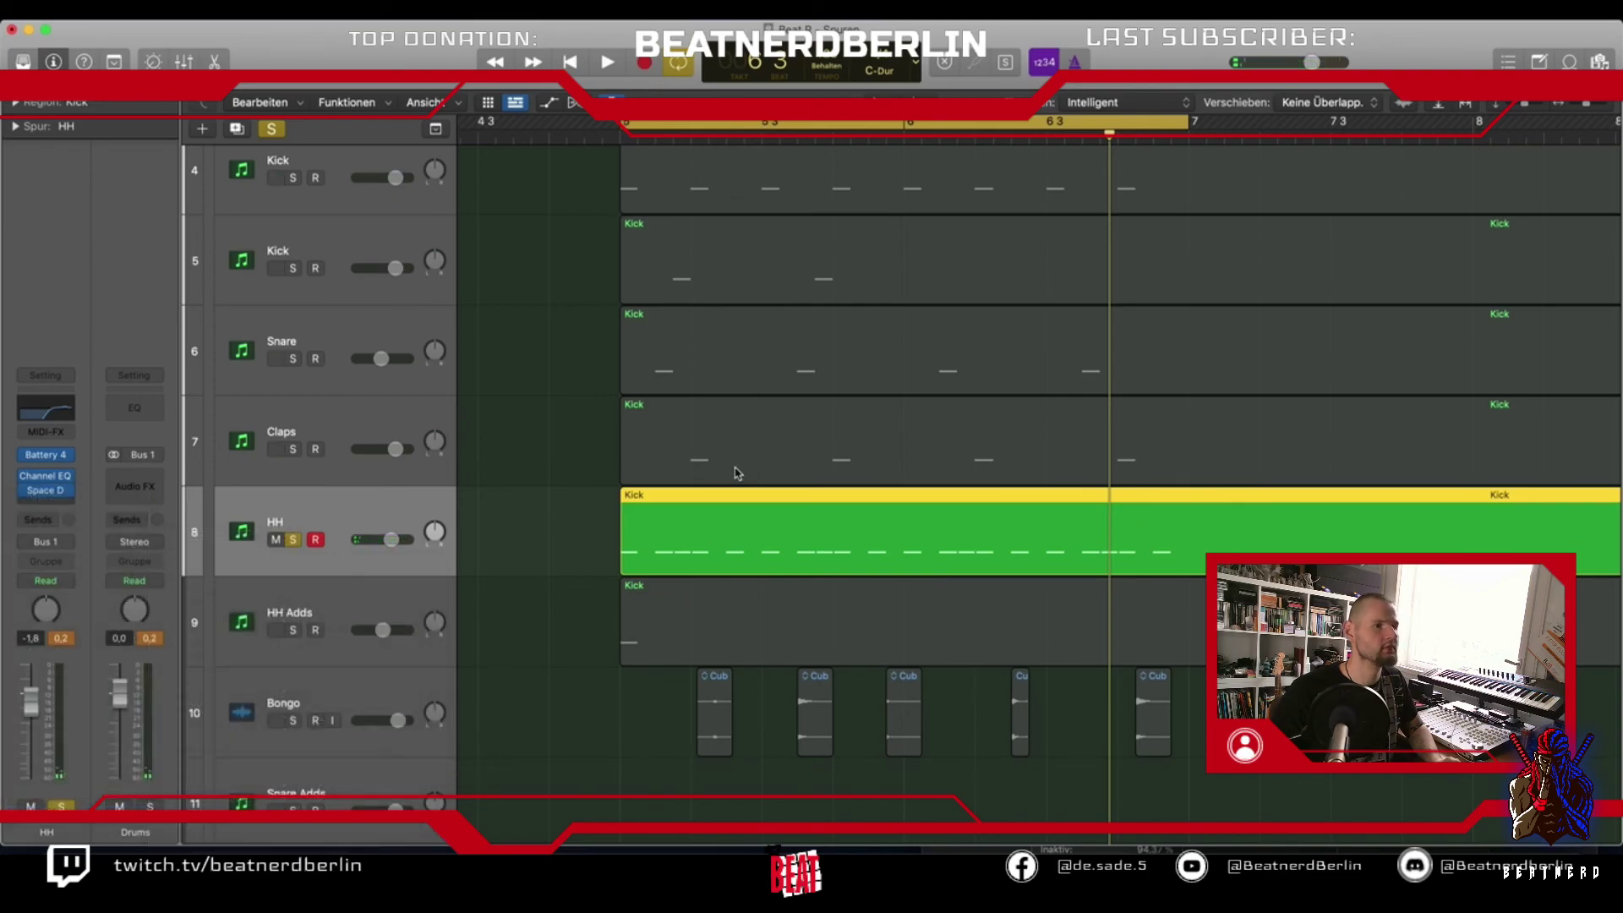
Load the Hard Bounce MIDI preset in the HH's PanMan during playback, then stop and close the plug-in window
{"action": "key", "text": "space"}
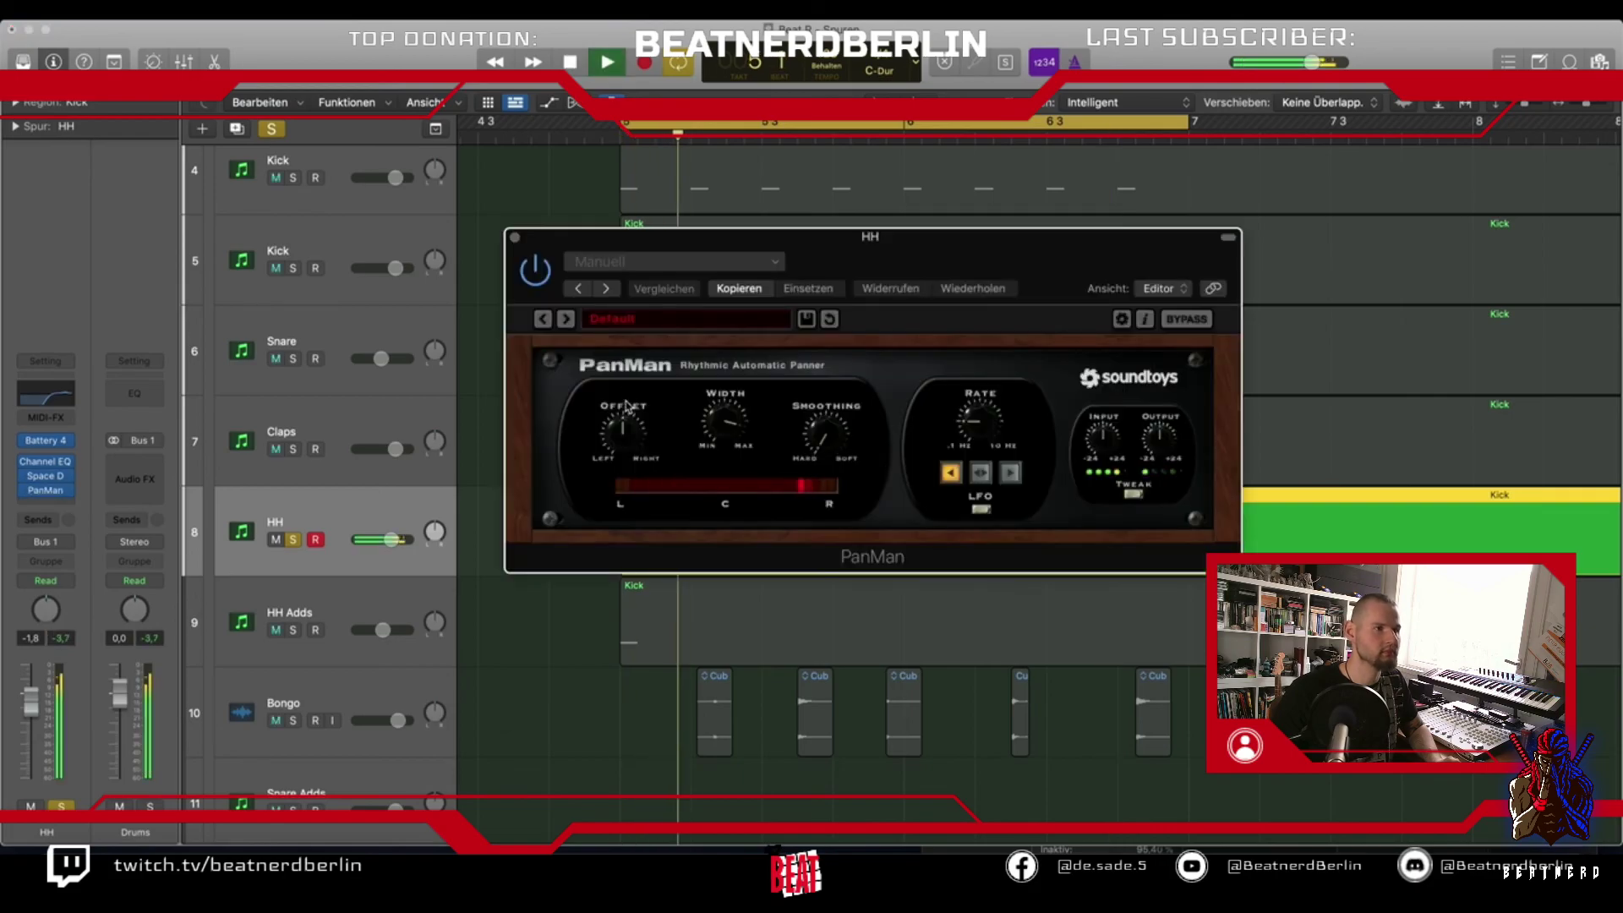
{"action": "left_click", "coordinate": [566, 319]}
{"action": "left_click", "coordinate": [567, 319]}
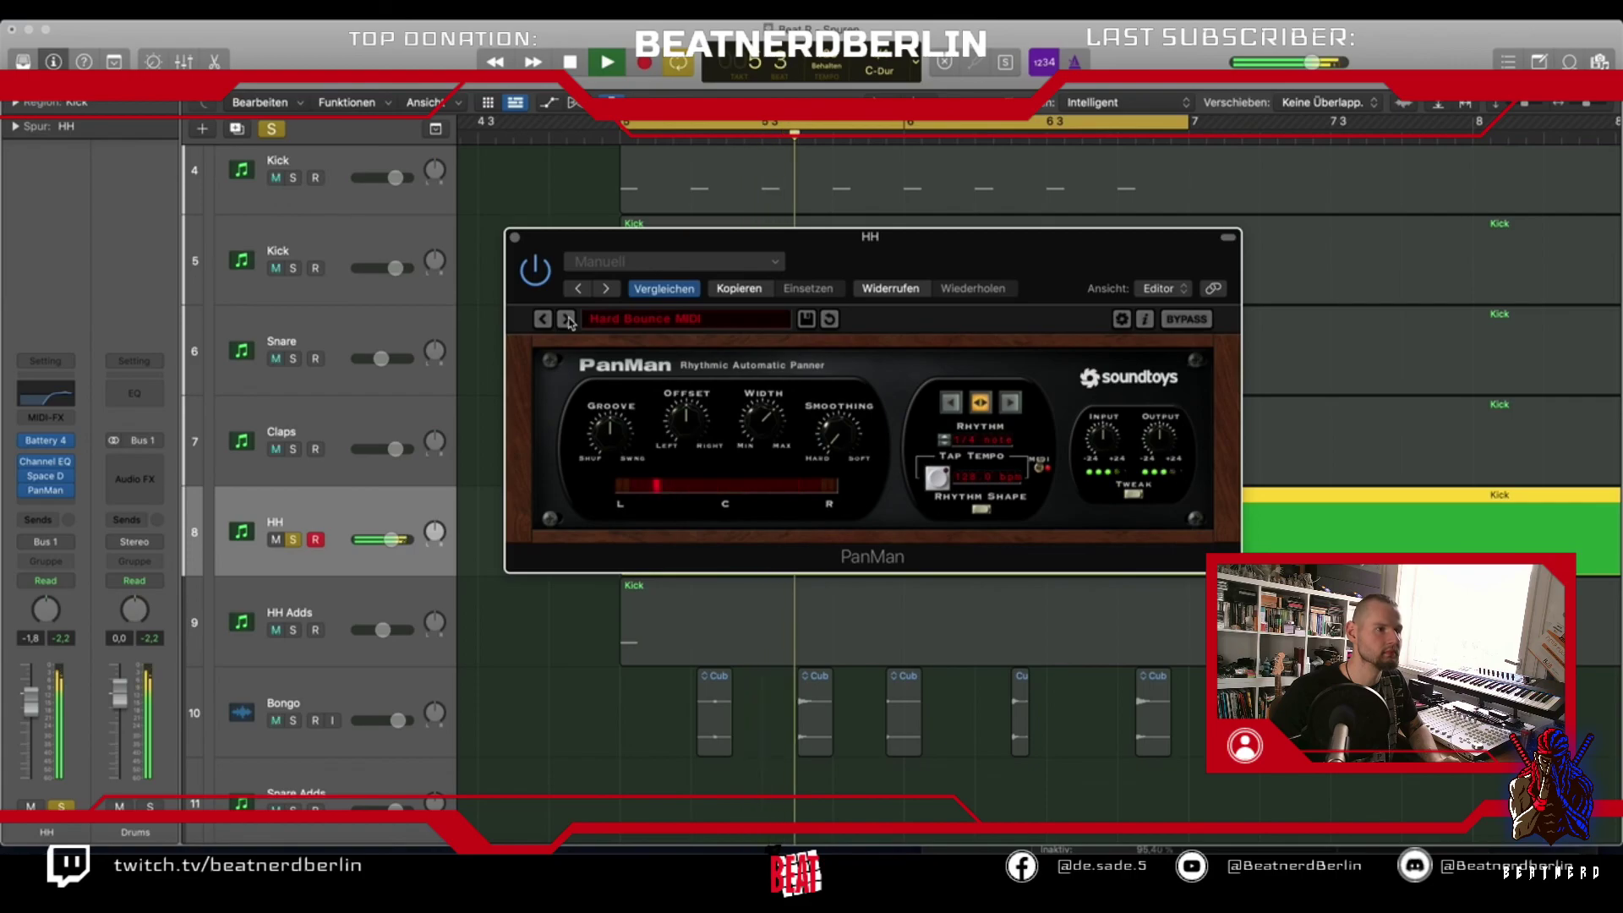
{"action": "key", "text": "space"}
{"action": "left_click", "coordinate": [515, 237]}
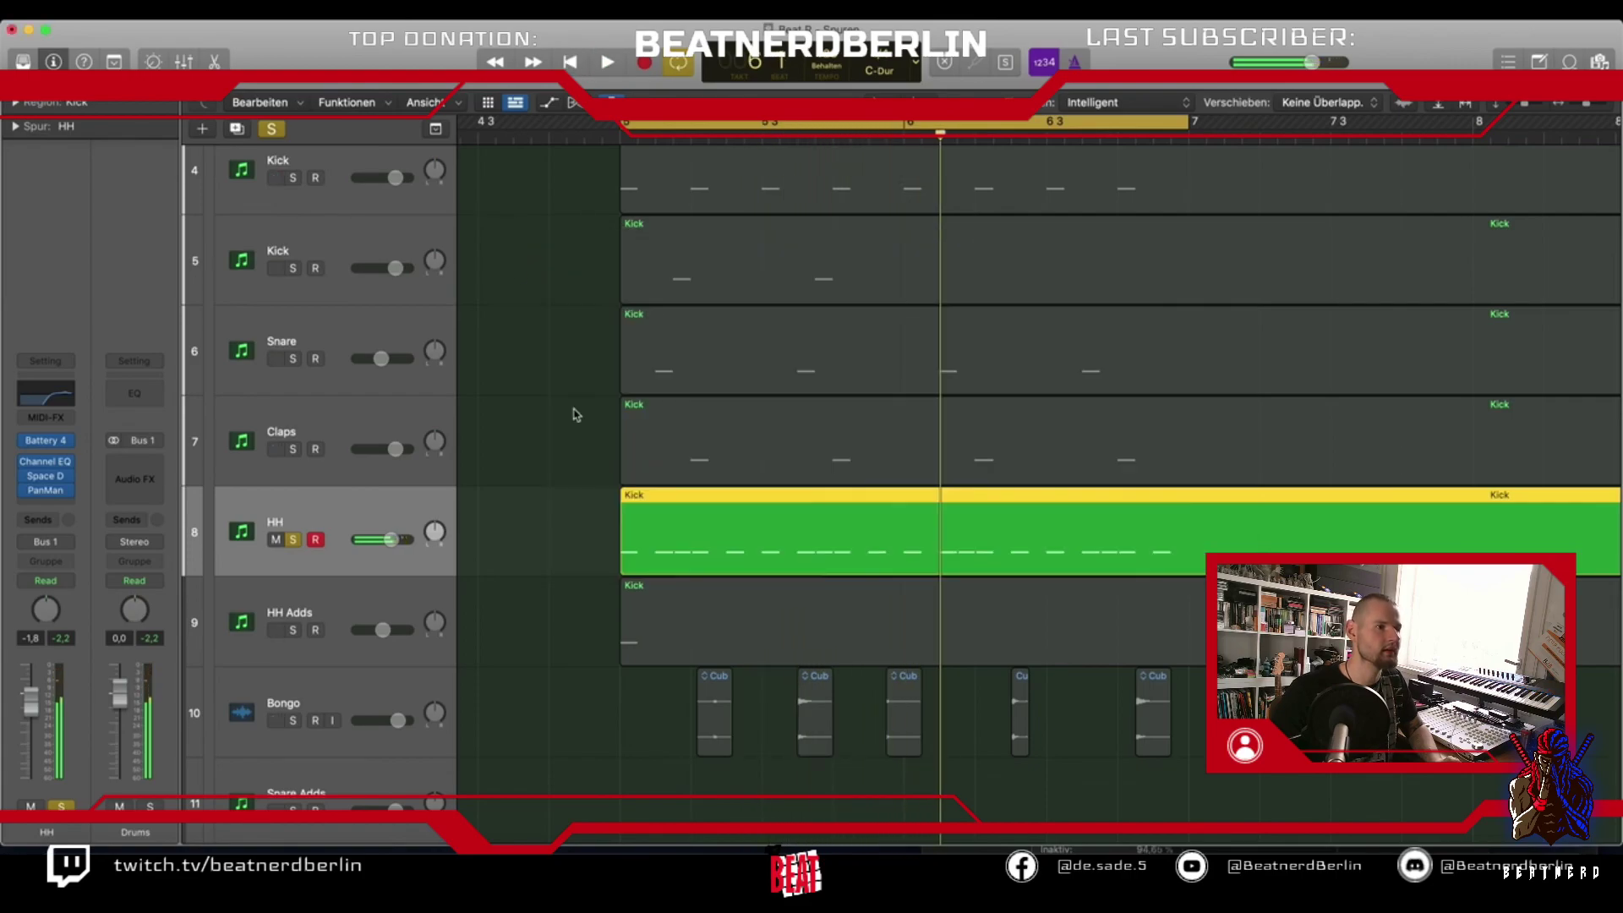
Clear the HH solo, solo the HH Adds track instead and listen to it
{"action": "scroll", "coordinate": [646, 552], "scroll_direction": "down", "scroll_amount": 2}
{"action": "left_click", "coordinate": [310, 528]}
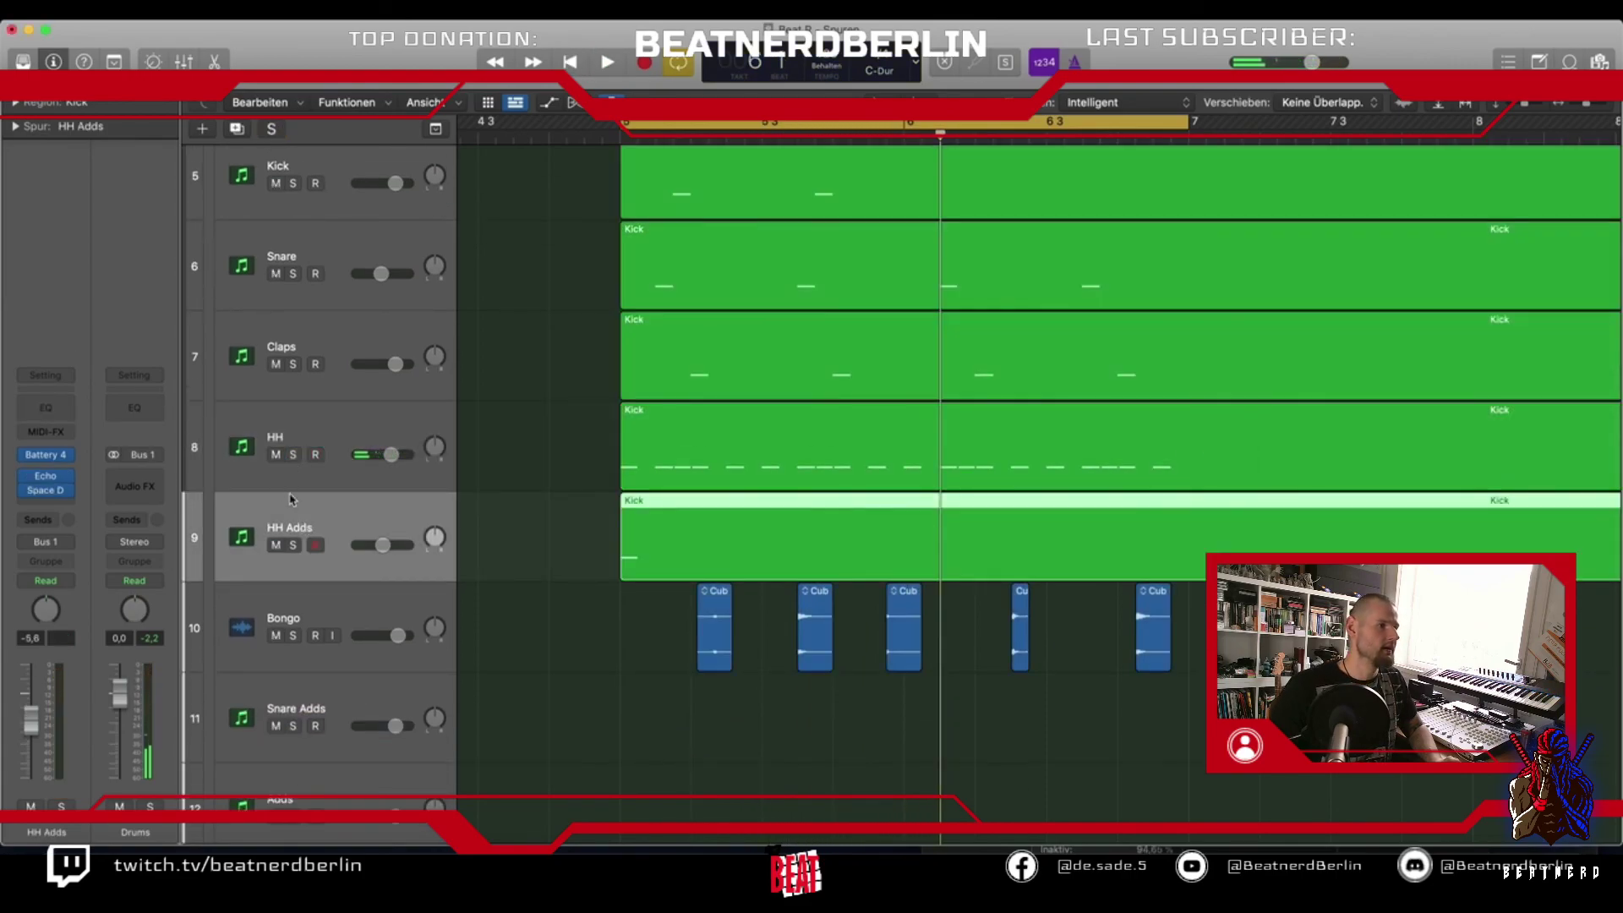
{"action": "left_click", "coordinate": [294, 545]}
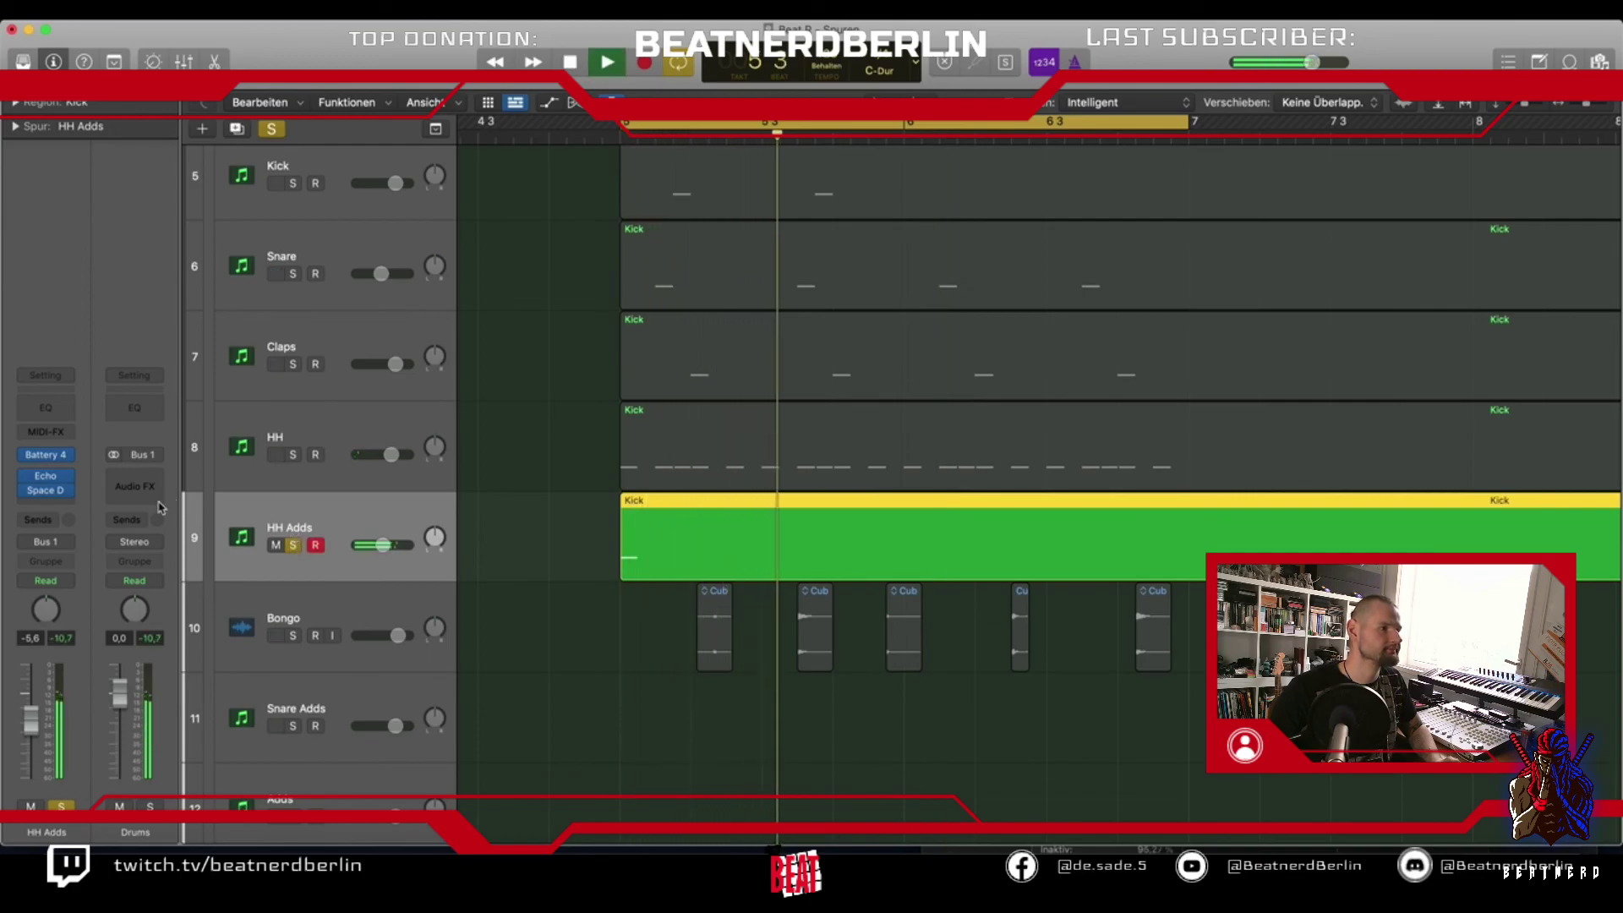
{"action": "key", "text": "space"}
Insert the Soundtoys PanMan after Space Designer on the HH Adds track
{"action": "left_click", "coordinate": [68, 505]}
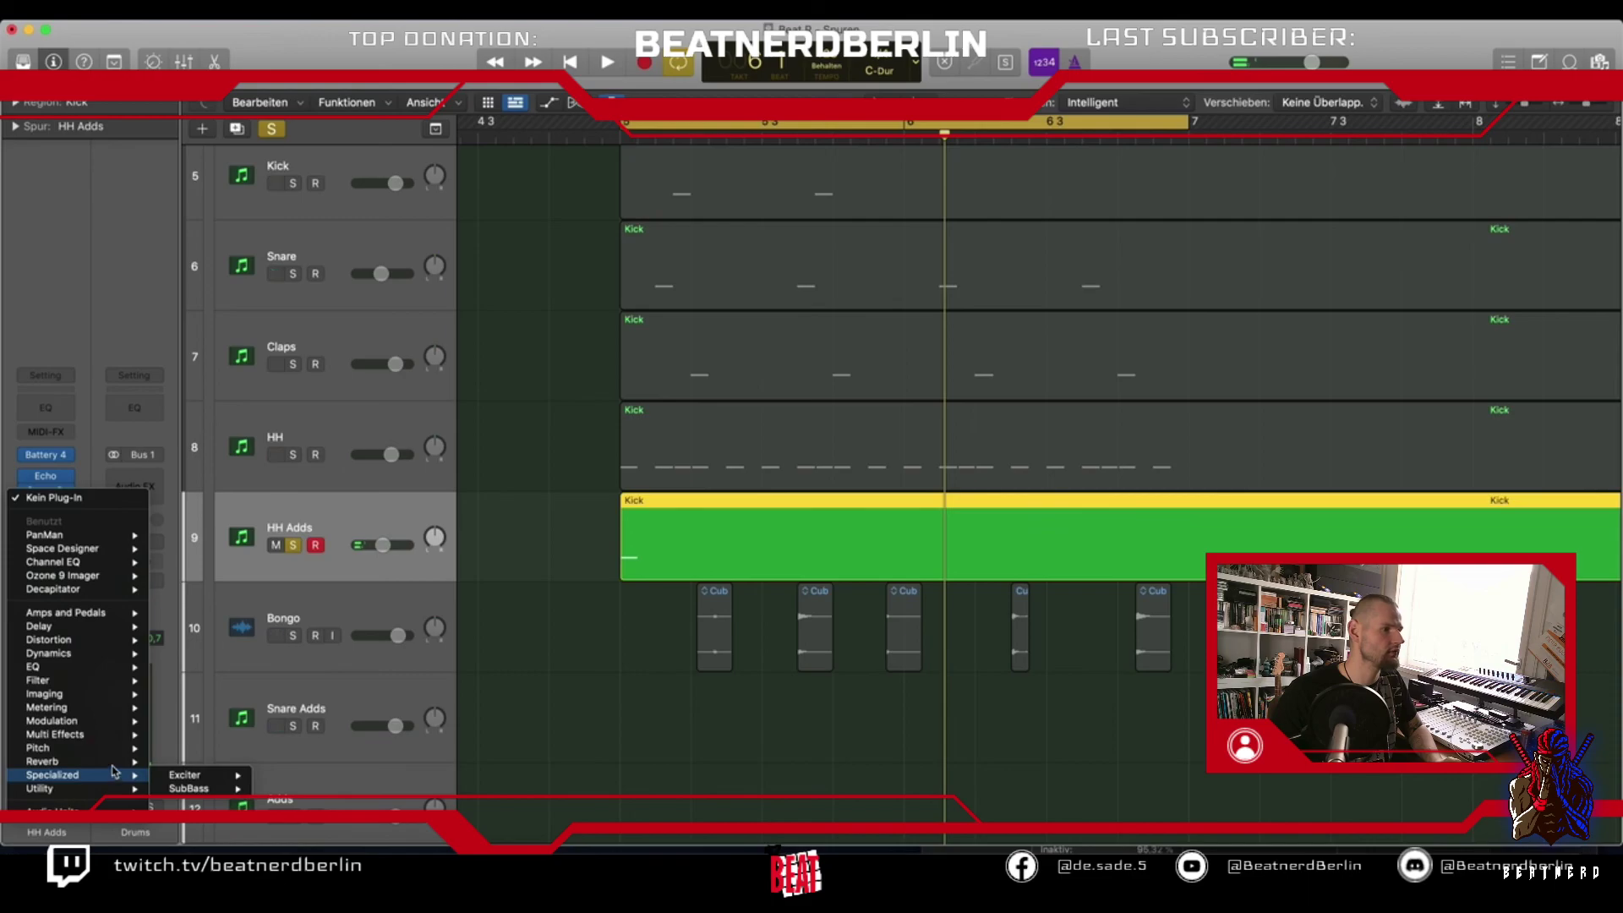
{"action": "mouse_move", "coordinate": [119, 809]}
{"action": "mouse_move", "coordinate": [253, 786]}
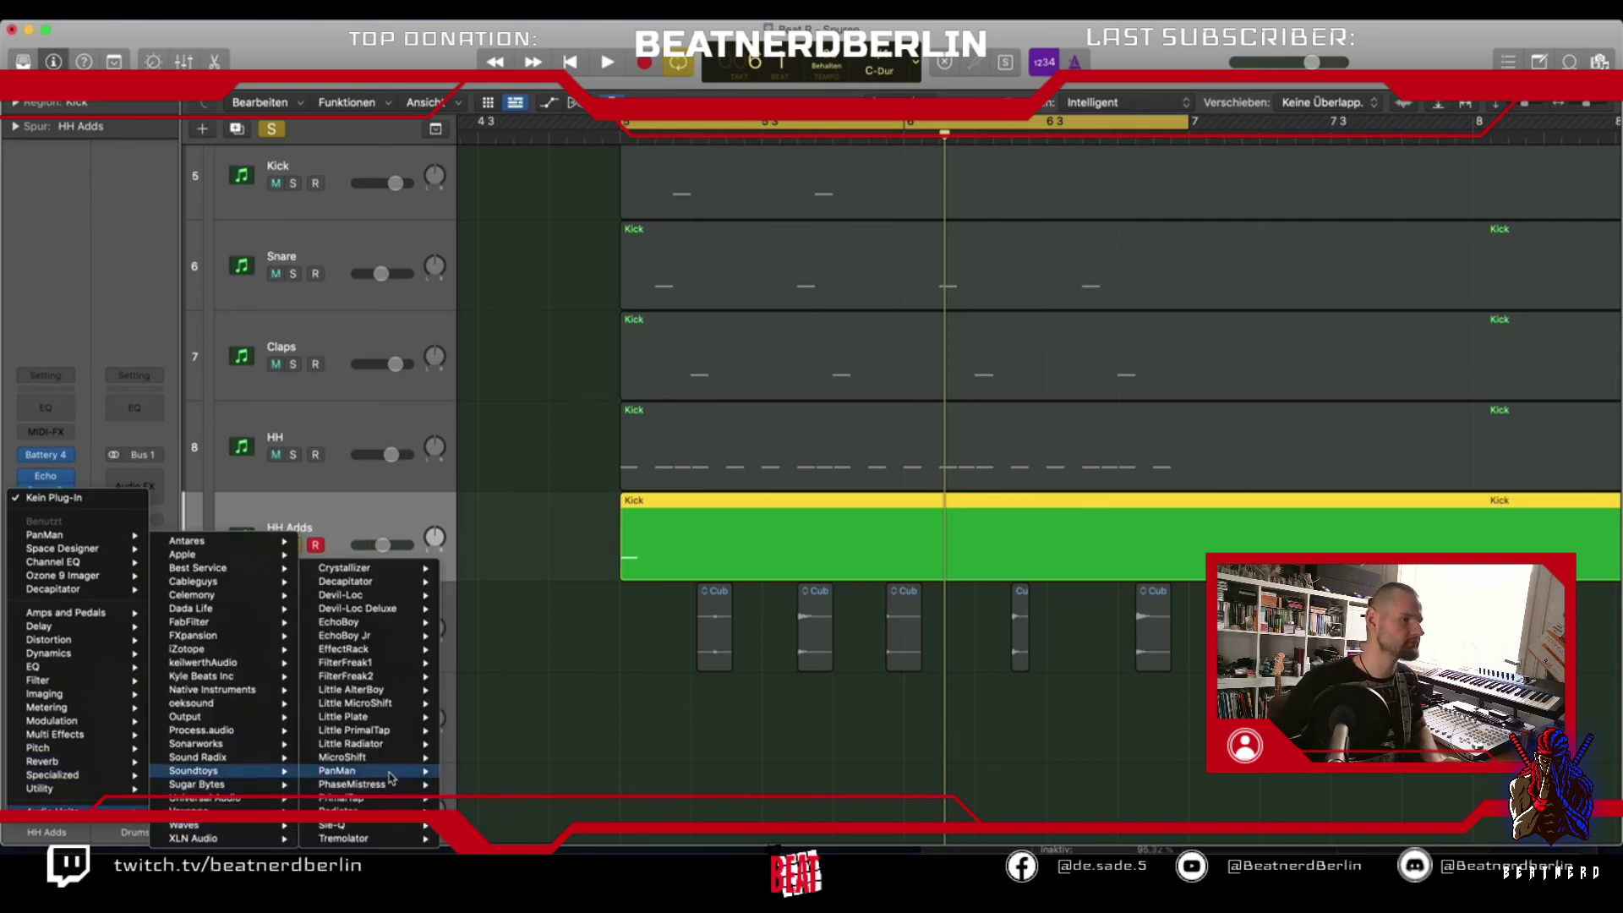
{"action": "left_click", "coordinate": [708, 517]}
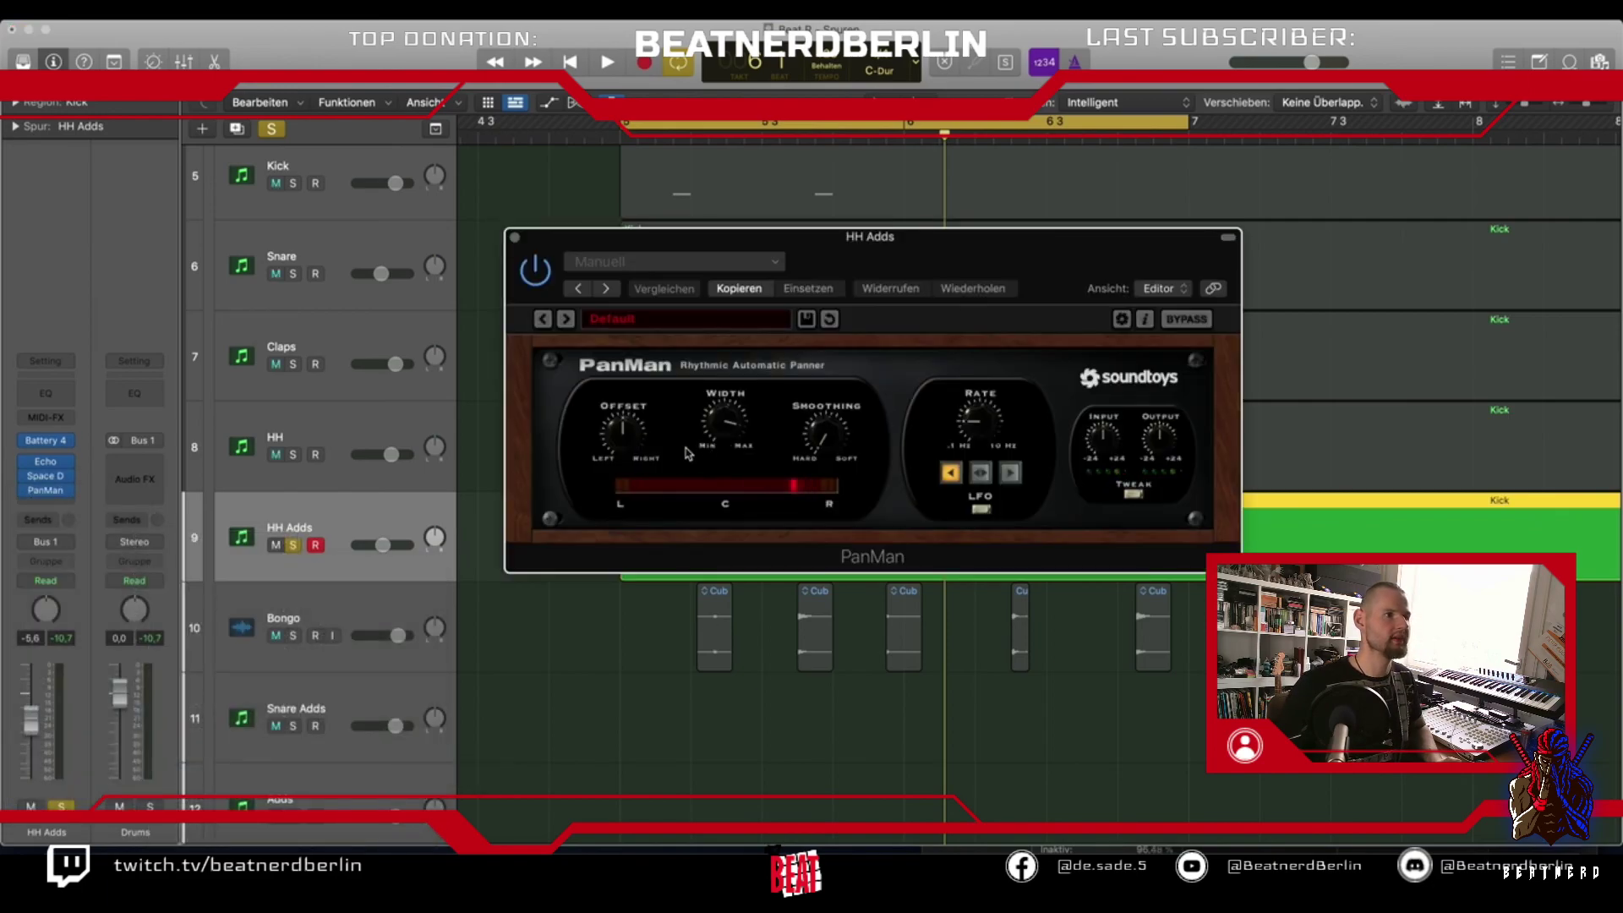
Audition PanMan presets on HH Adds during playback, keep One Bar Wide MIDI and close the plug-in window
{"action": "key", "text": "space"}
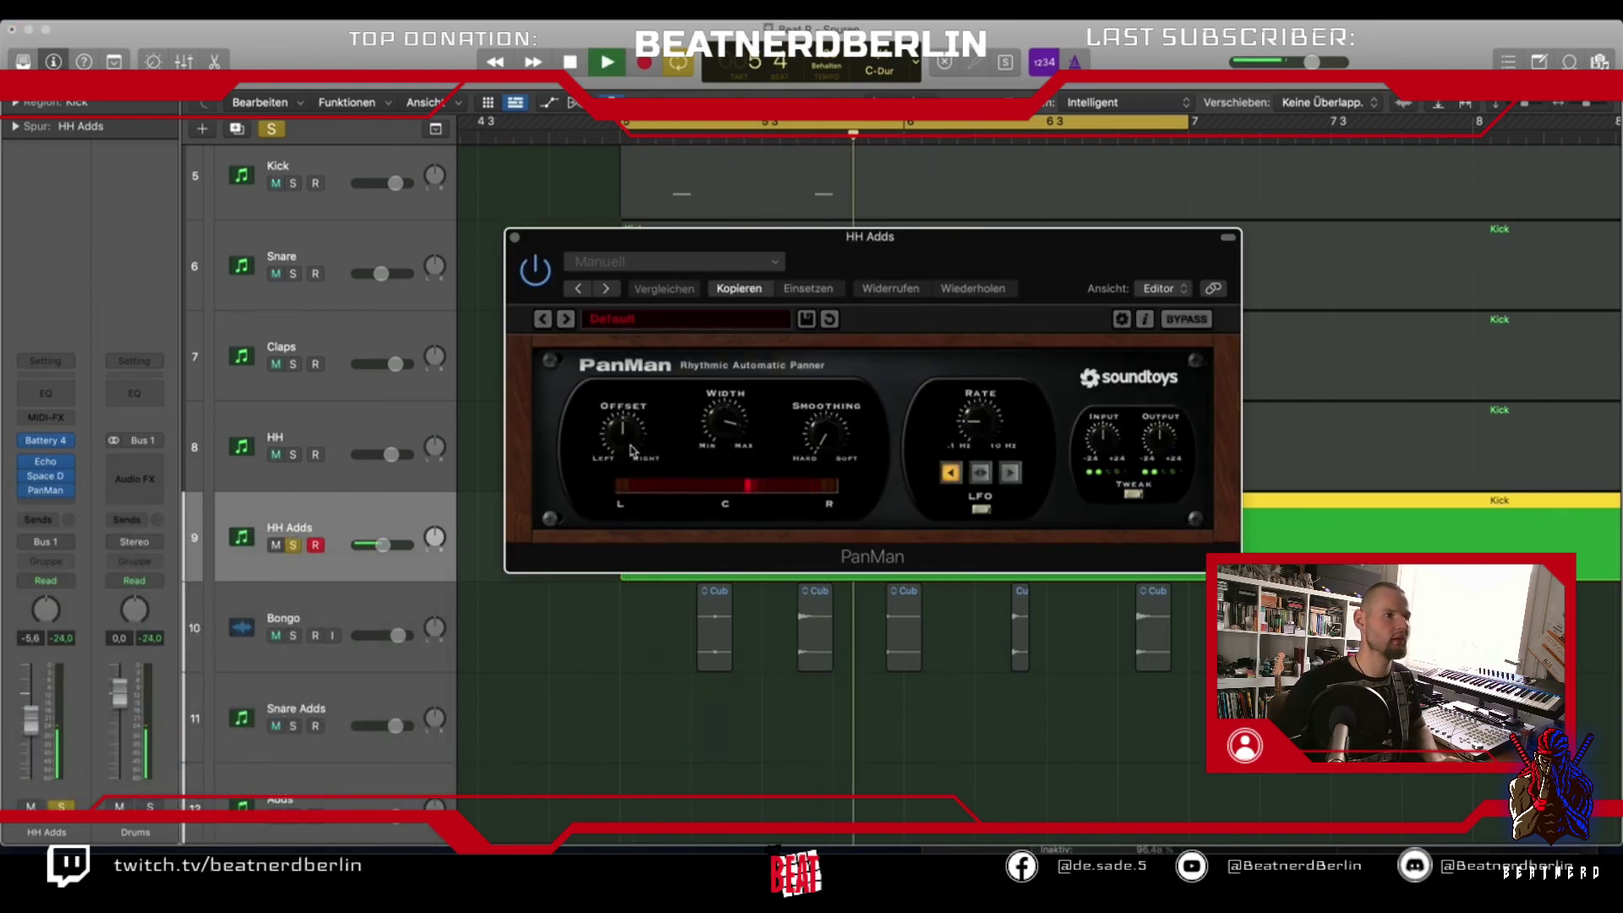
{"action": "left_click", "coordinate": [566, 319]}
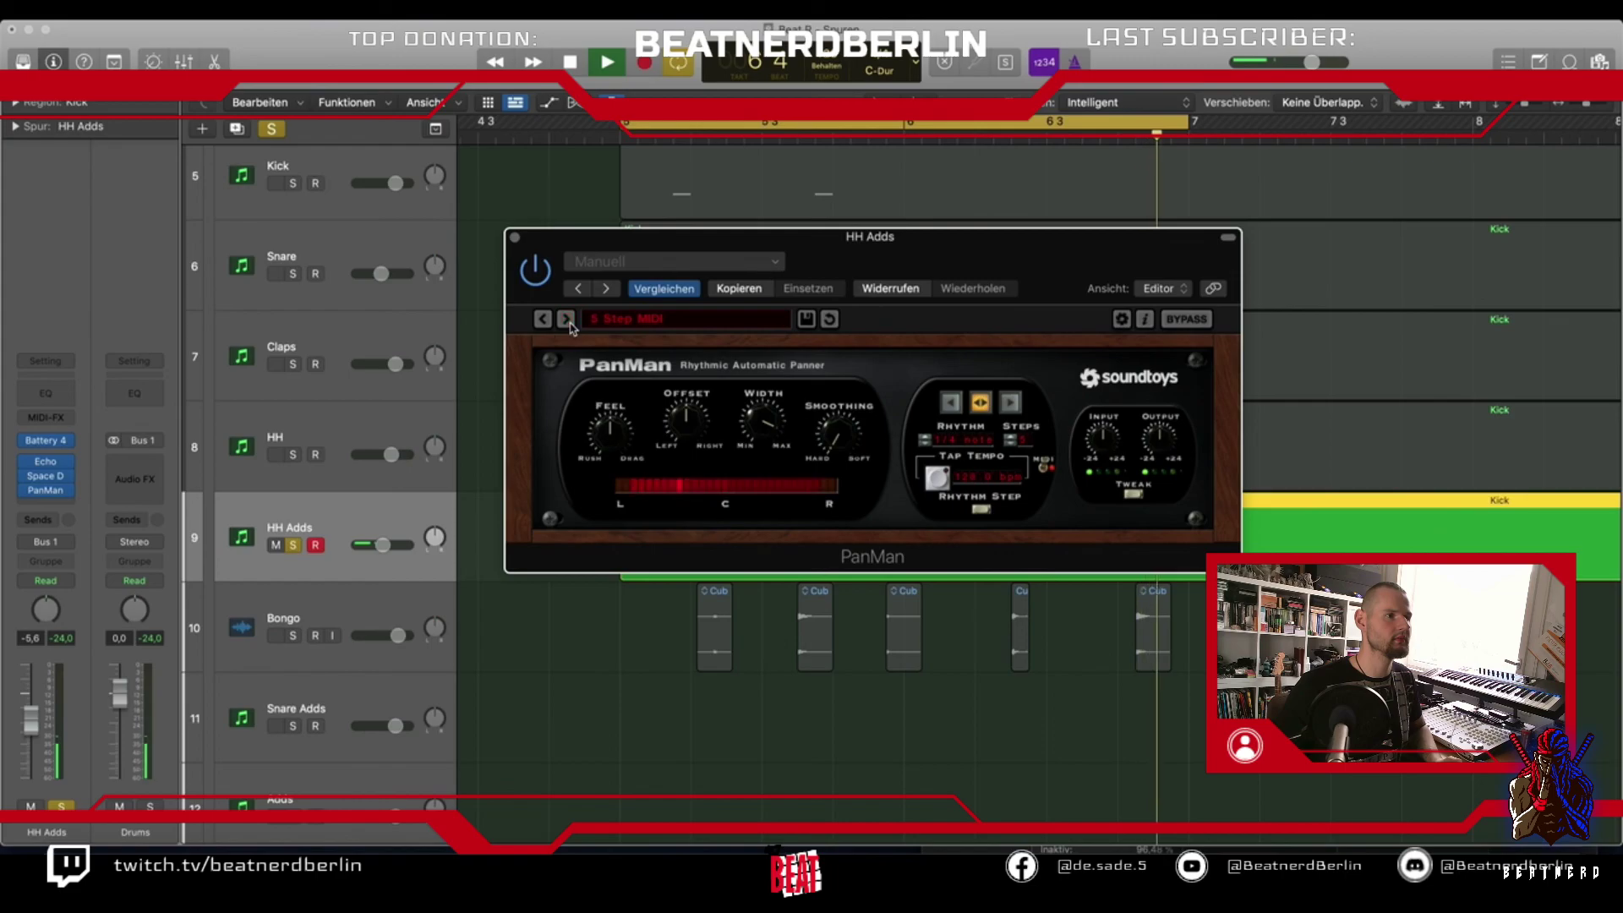
{"action": "left_click", "coordinate": [566, 318]}
{"action": "left_click", "coordinate": [567, 318]}
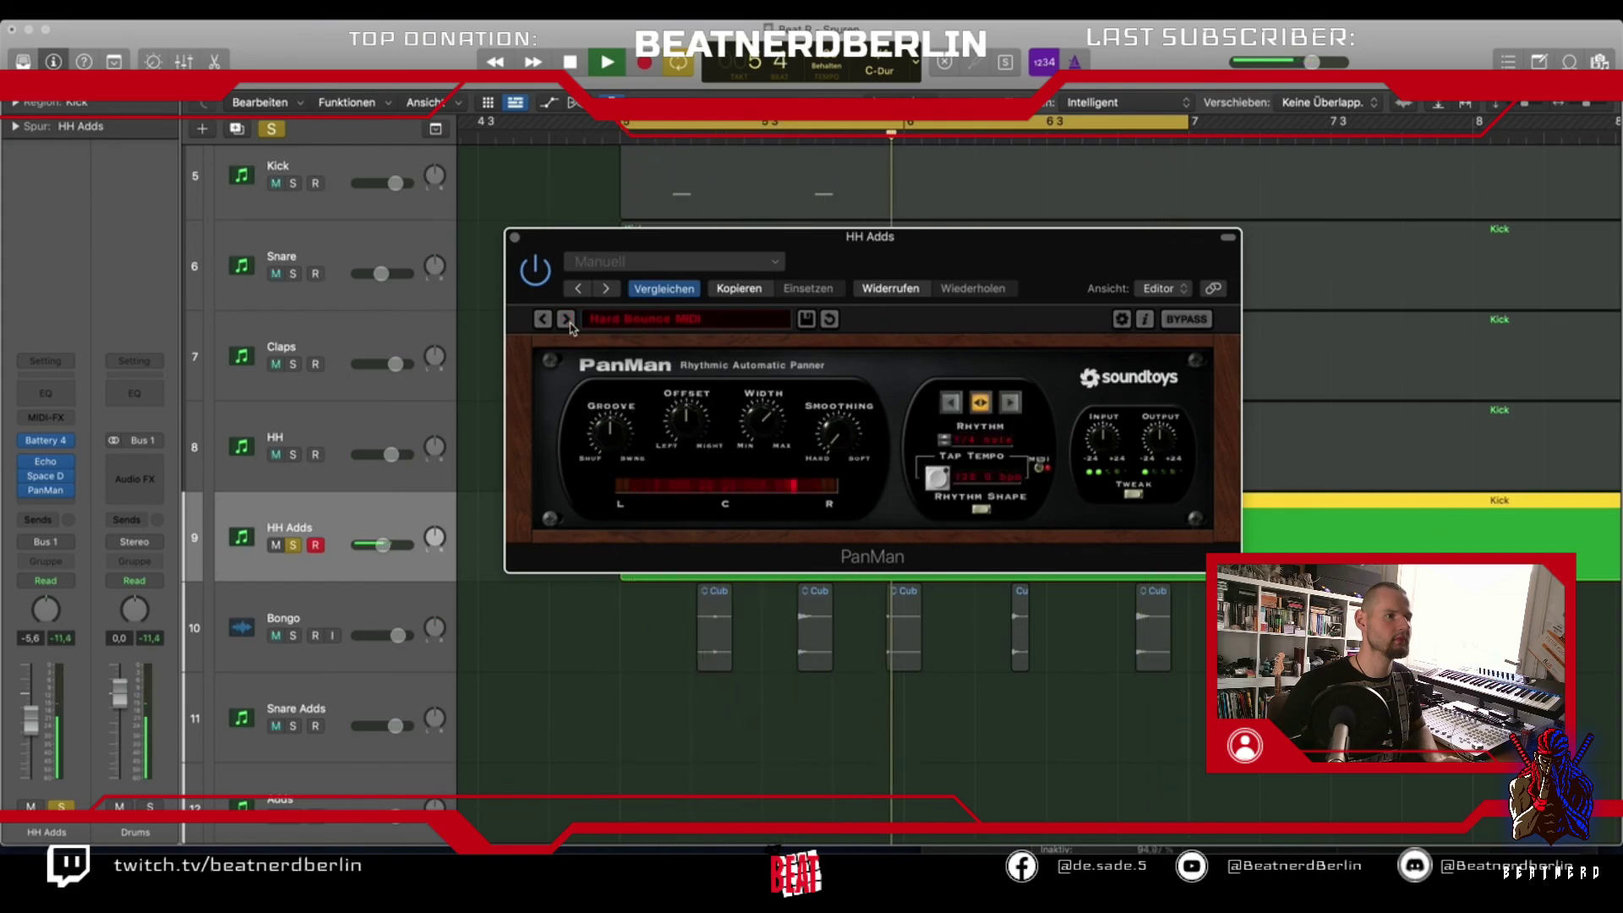
{"action": "left_click", "coordinate": [566, 319]}
{"action": "left_click", "coordinate": [566, 318]}
{"action": "left_click", "coordinate": [566, 318]}
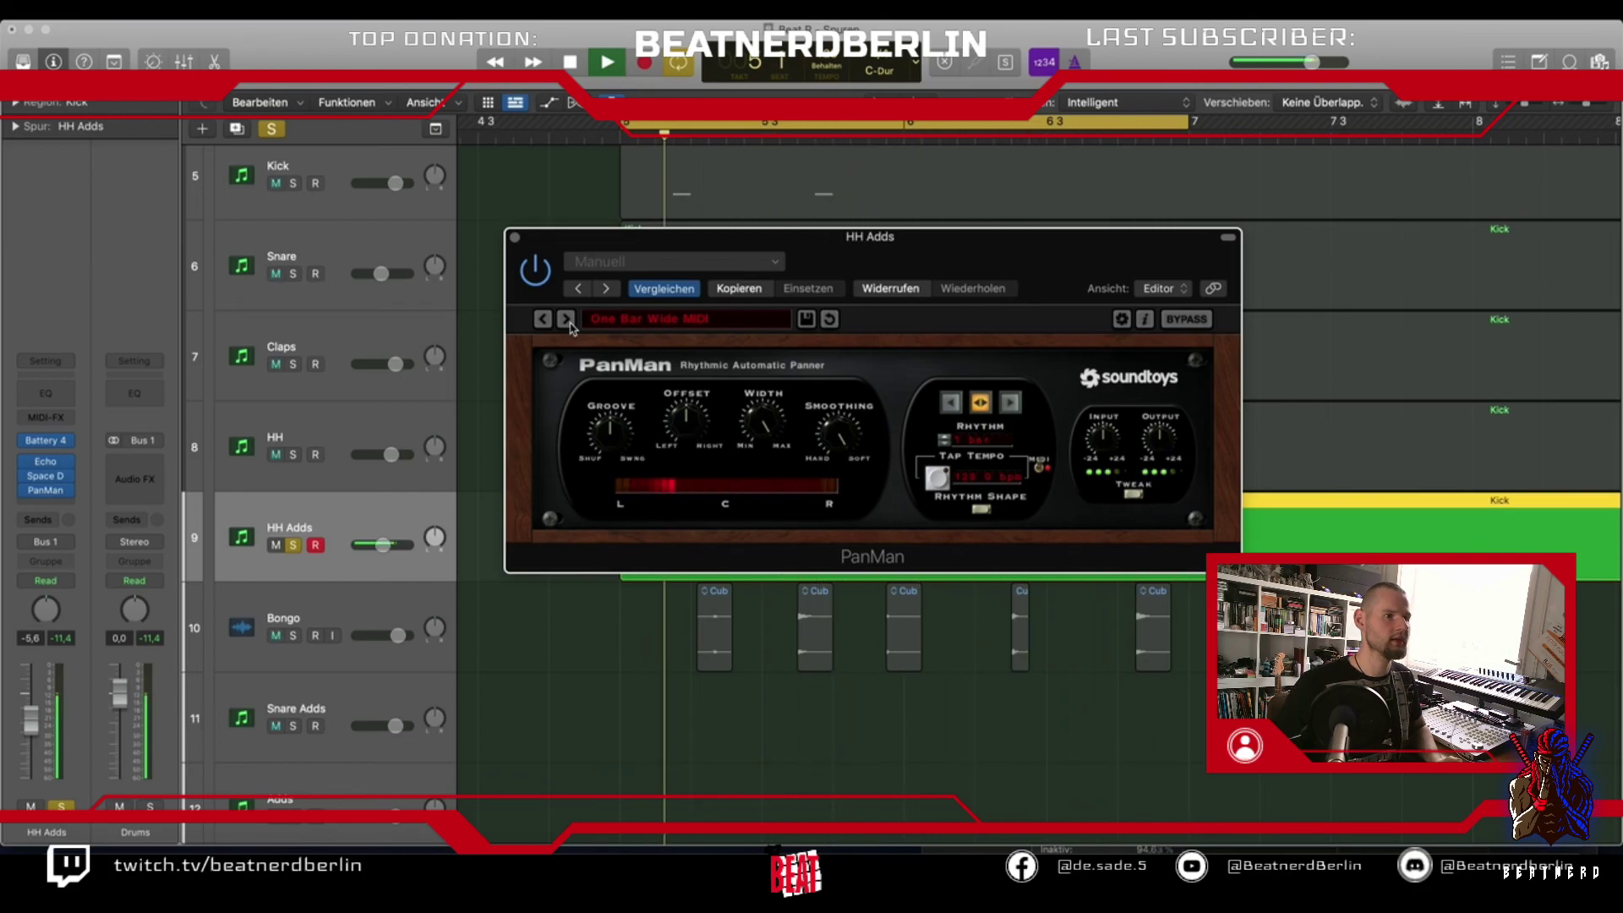
{"action": "key", "text": "space"}
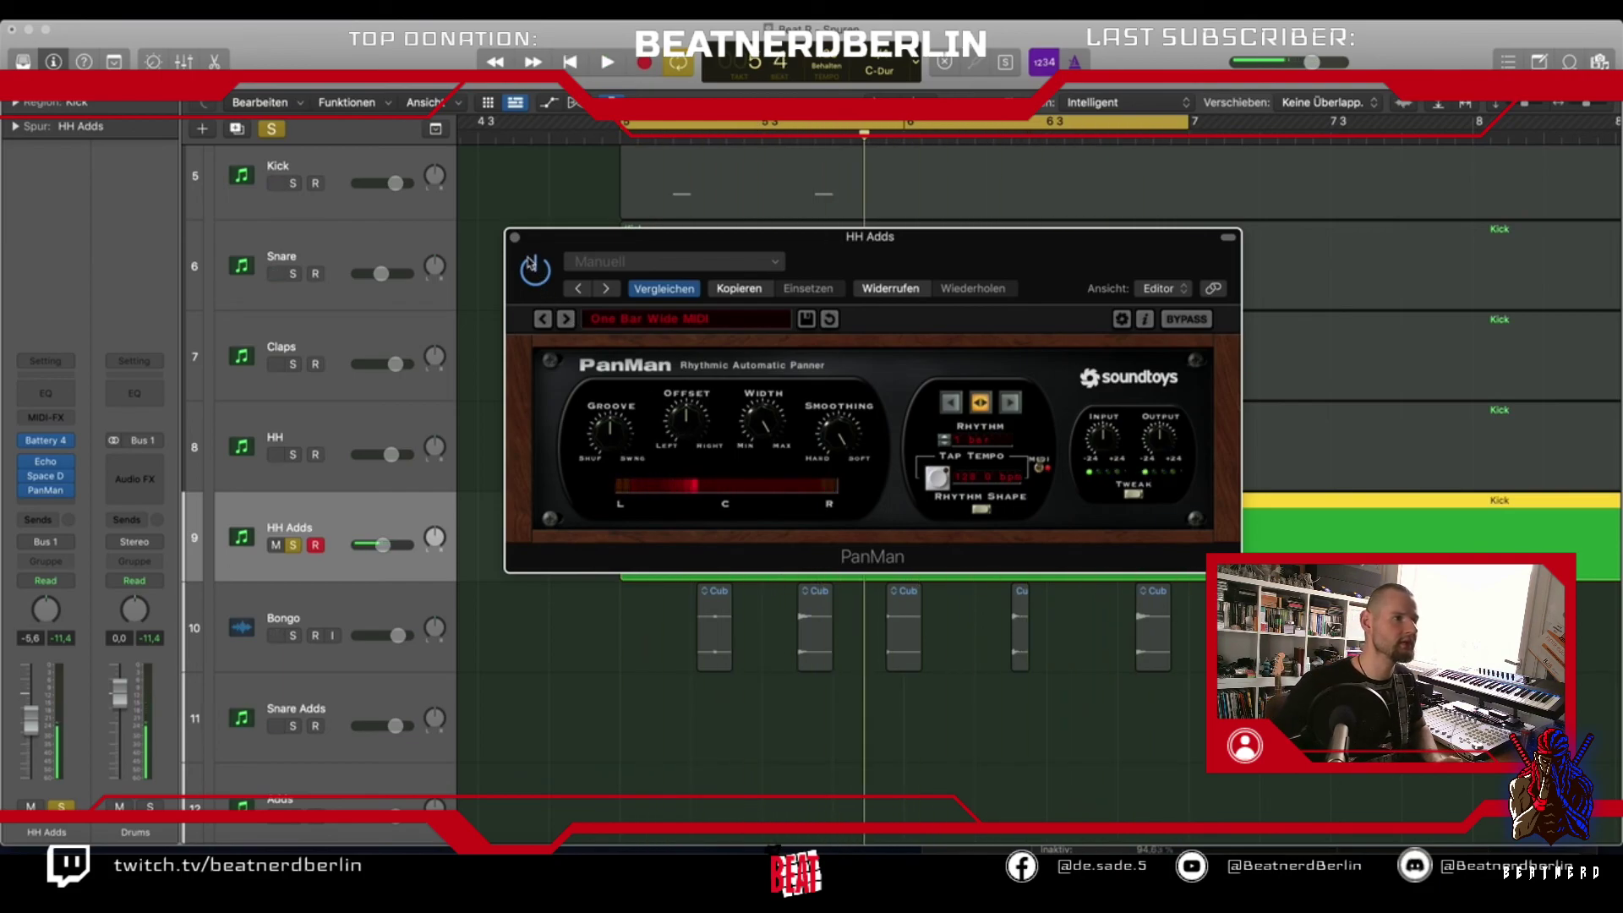
{"action": "left_click", "coordinate": [514, 239]}
Remove the HH Adds solo and play the full beat with all tracks
{"action": "left_click", "coordinate": [343, 429]}
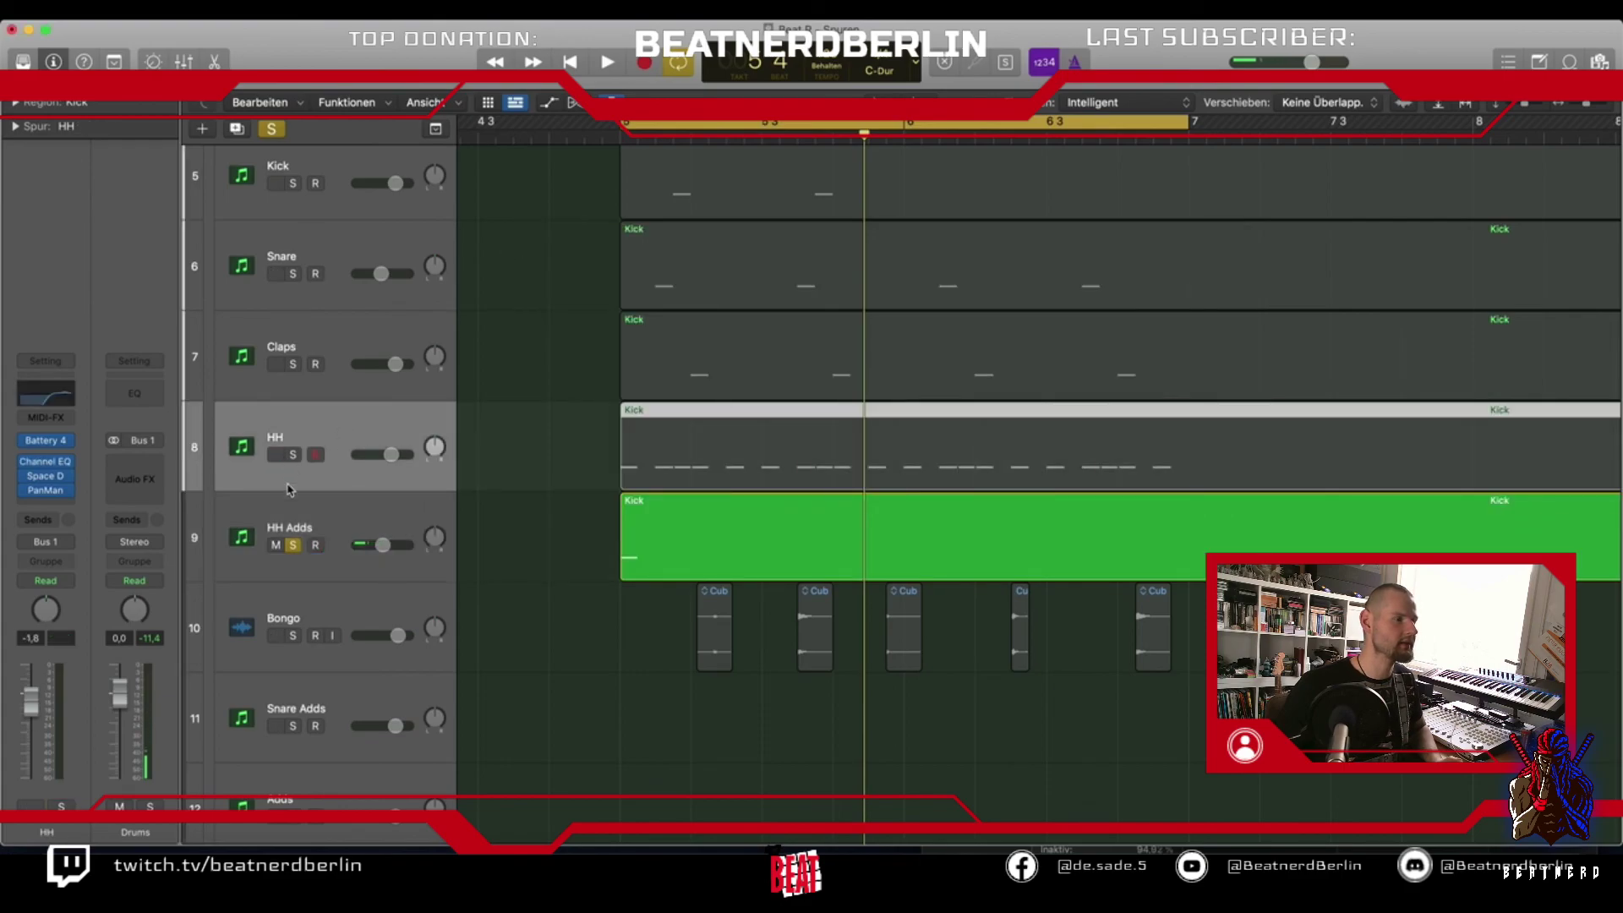
{"action": "left_click", "coordinate": [293, 545]}
{"action": "key", "text": "space"}
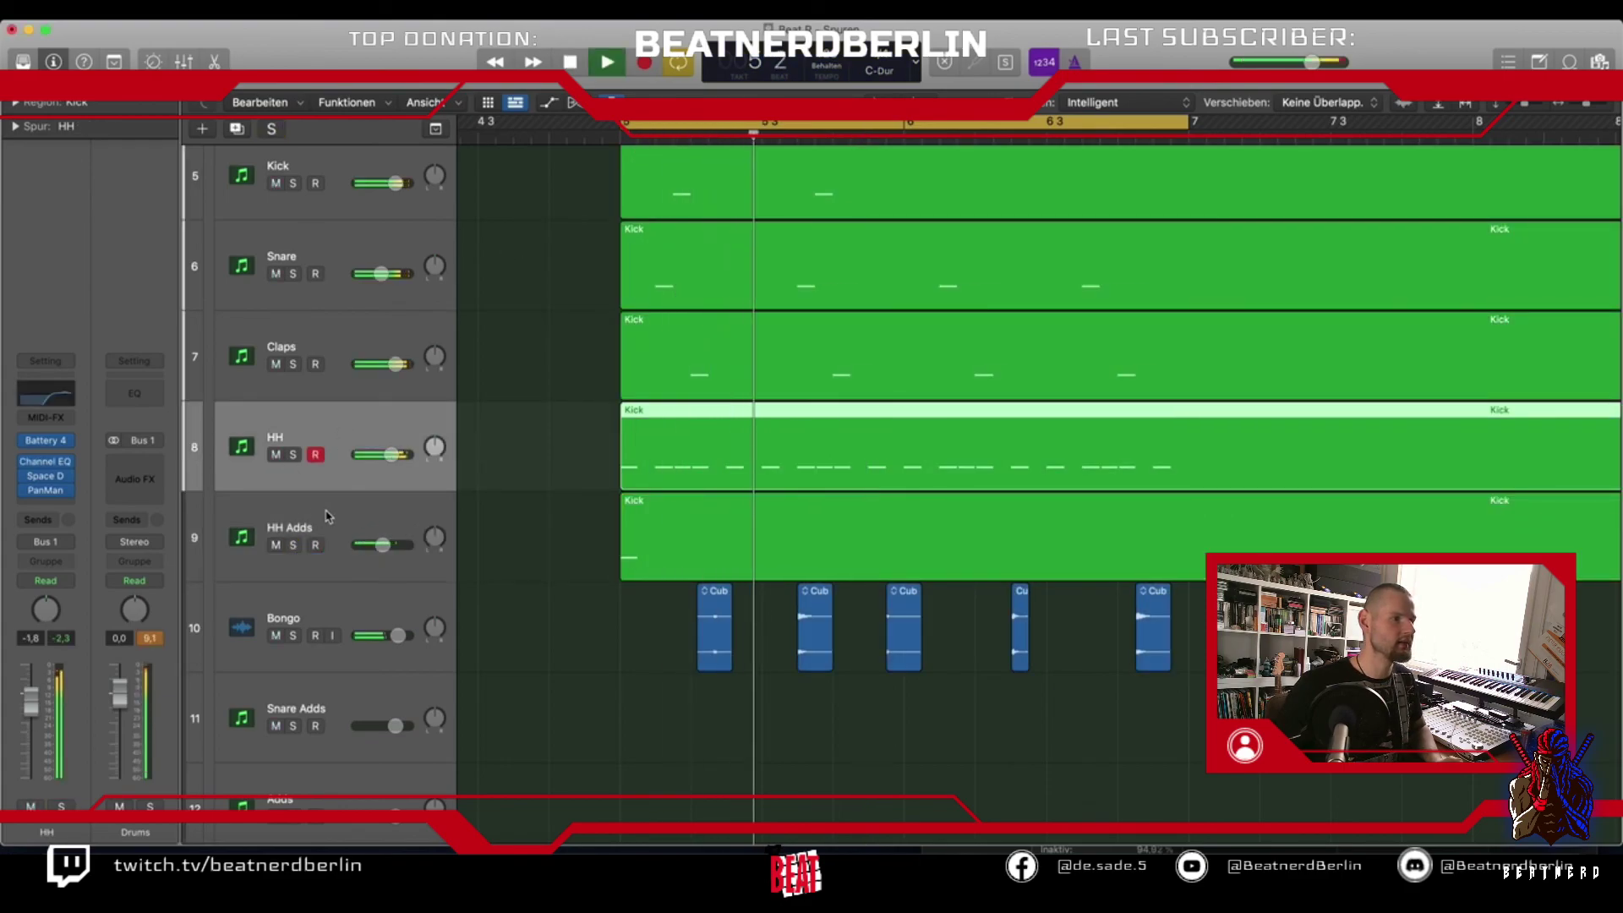
{"action": "key", "text": "space"}
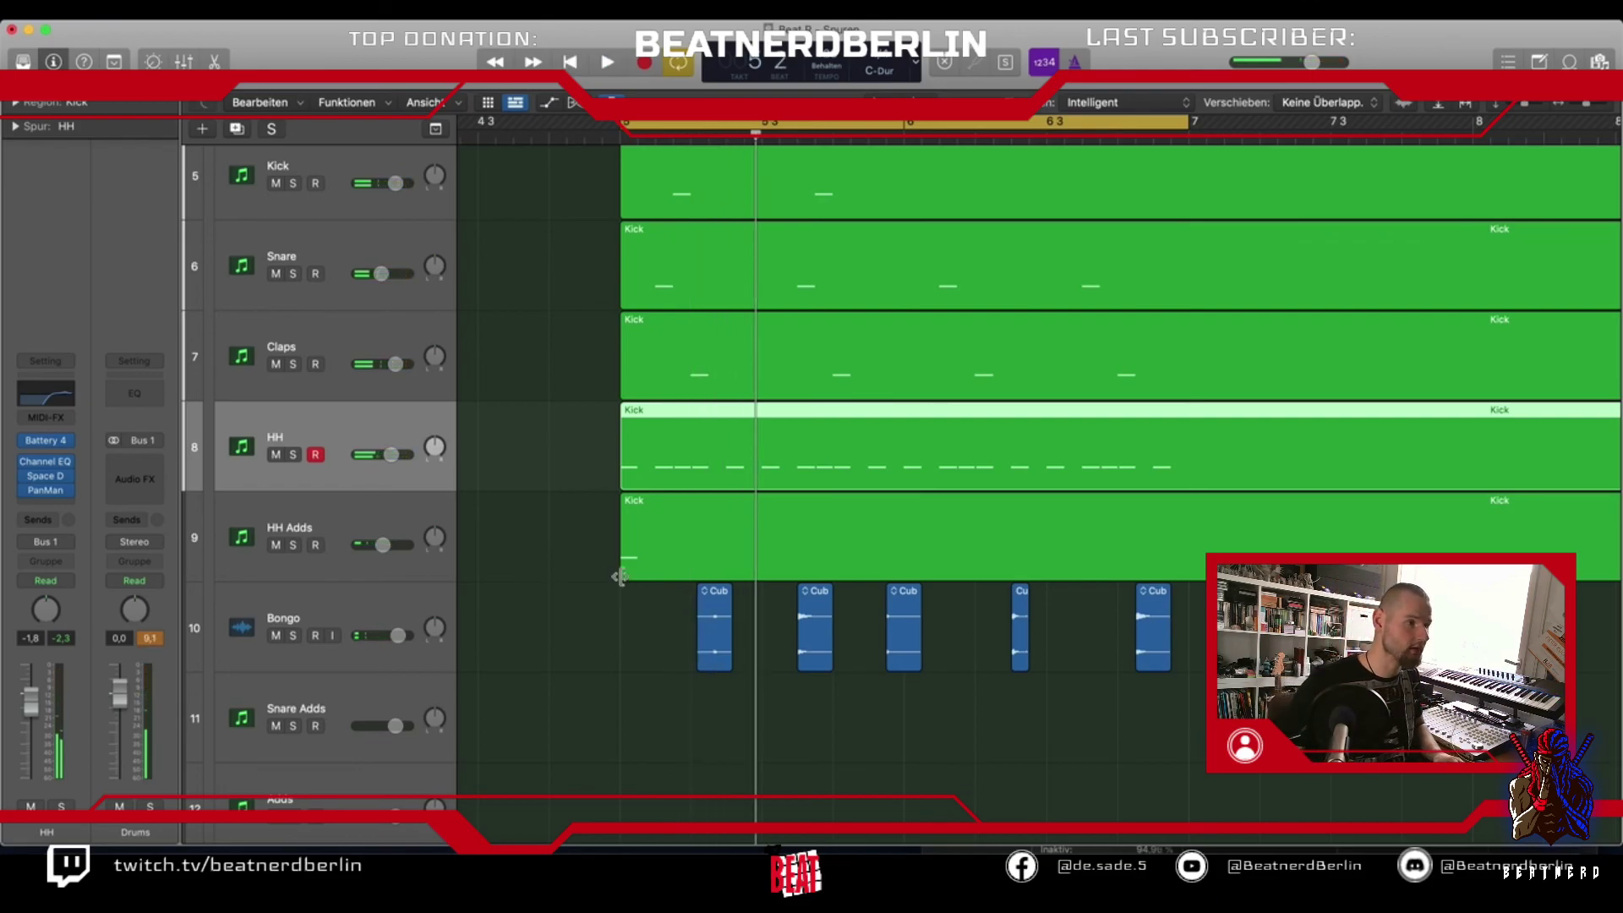
Compare the channel strips of the HH and HH Adds tracks and listen to the beat again
{"action": "scroll", "coordinate": [620, 577], "scroll_direction": "down", "scroll_amount": 2}
{"action": "left_click", "coordinate": [376, 481]}
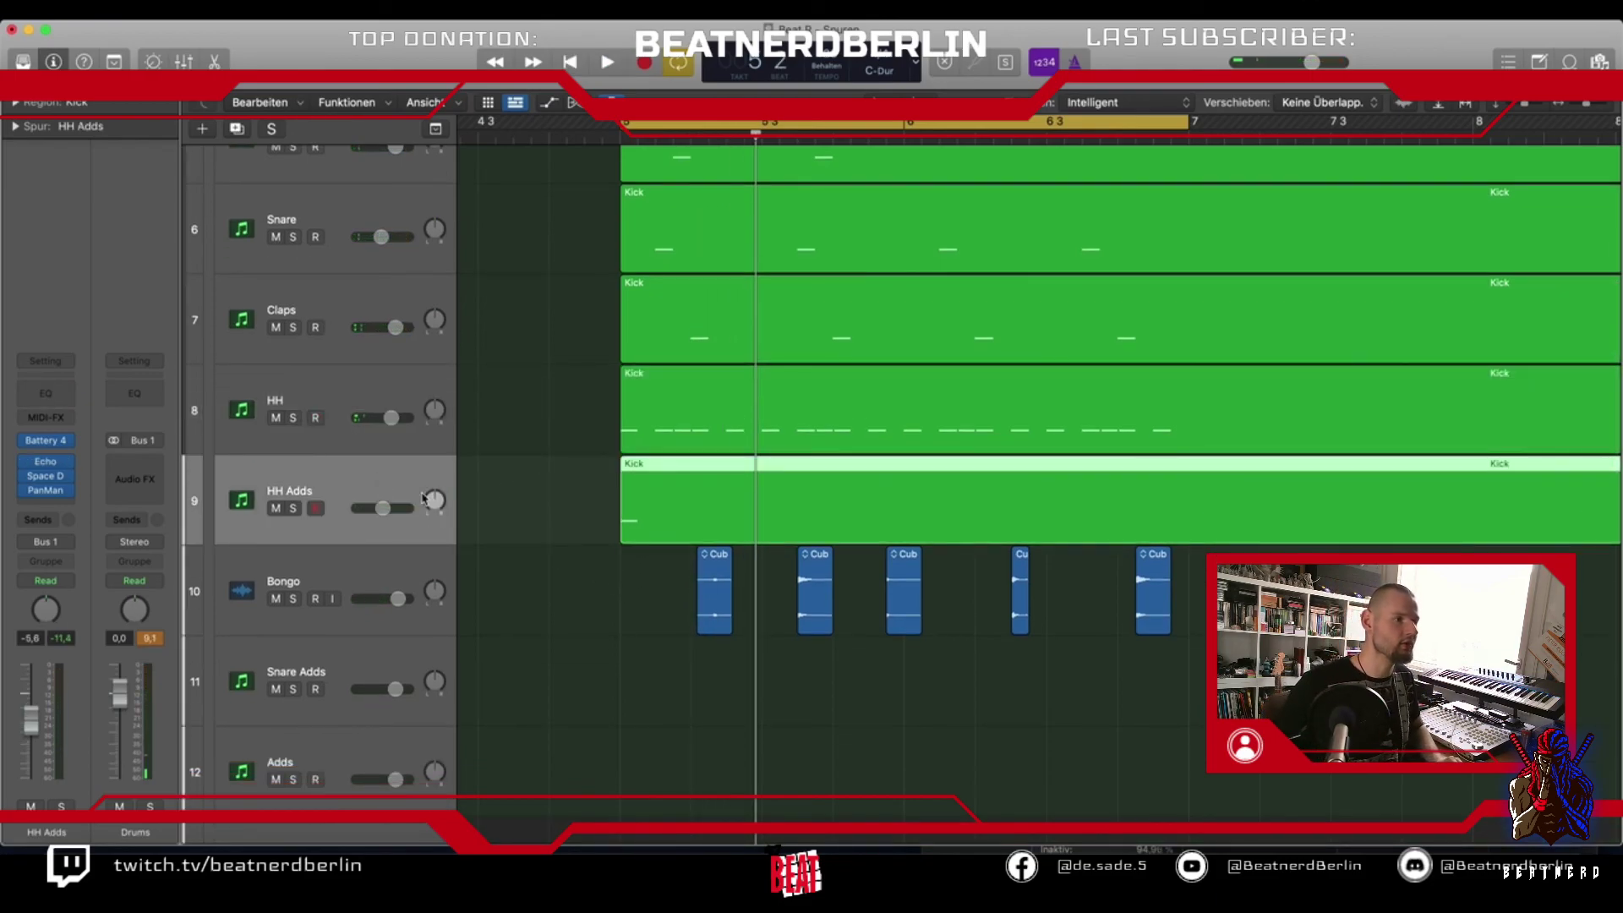
{"action": "left_click", "coordinate": [323, 413]}
{"action": "left_click", "coordinate": [334, 476]}
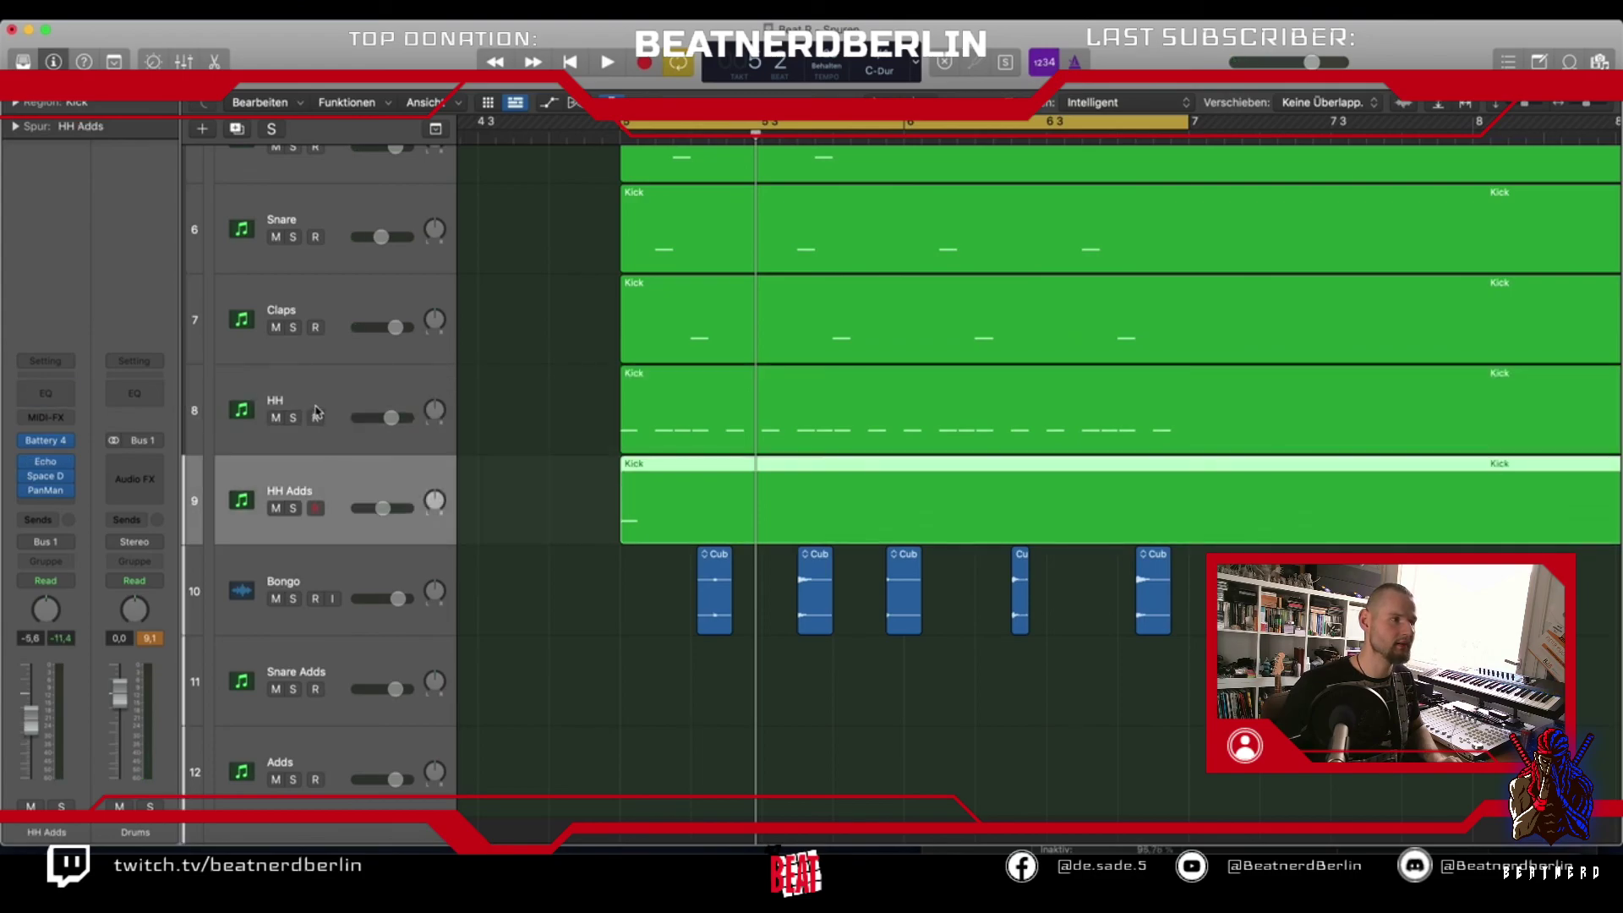
{"action": "left_click", "coordinate": [317, 412]}
{"action": "key", "text": "space"}
{"action": "left_click", "coordinate": [313, 484]}
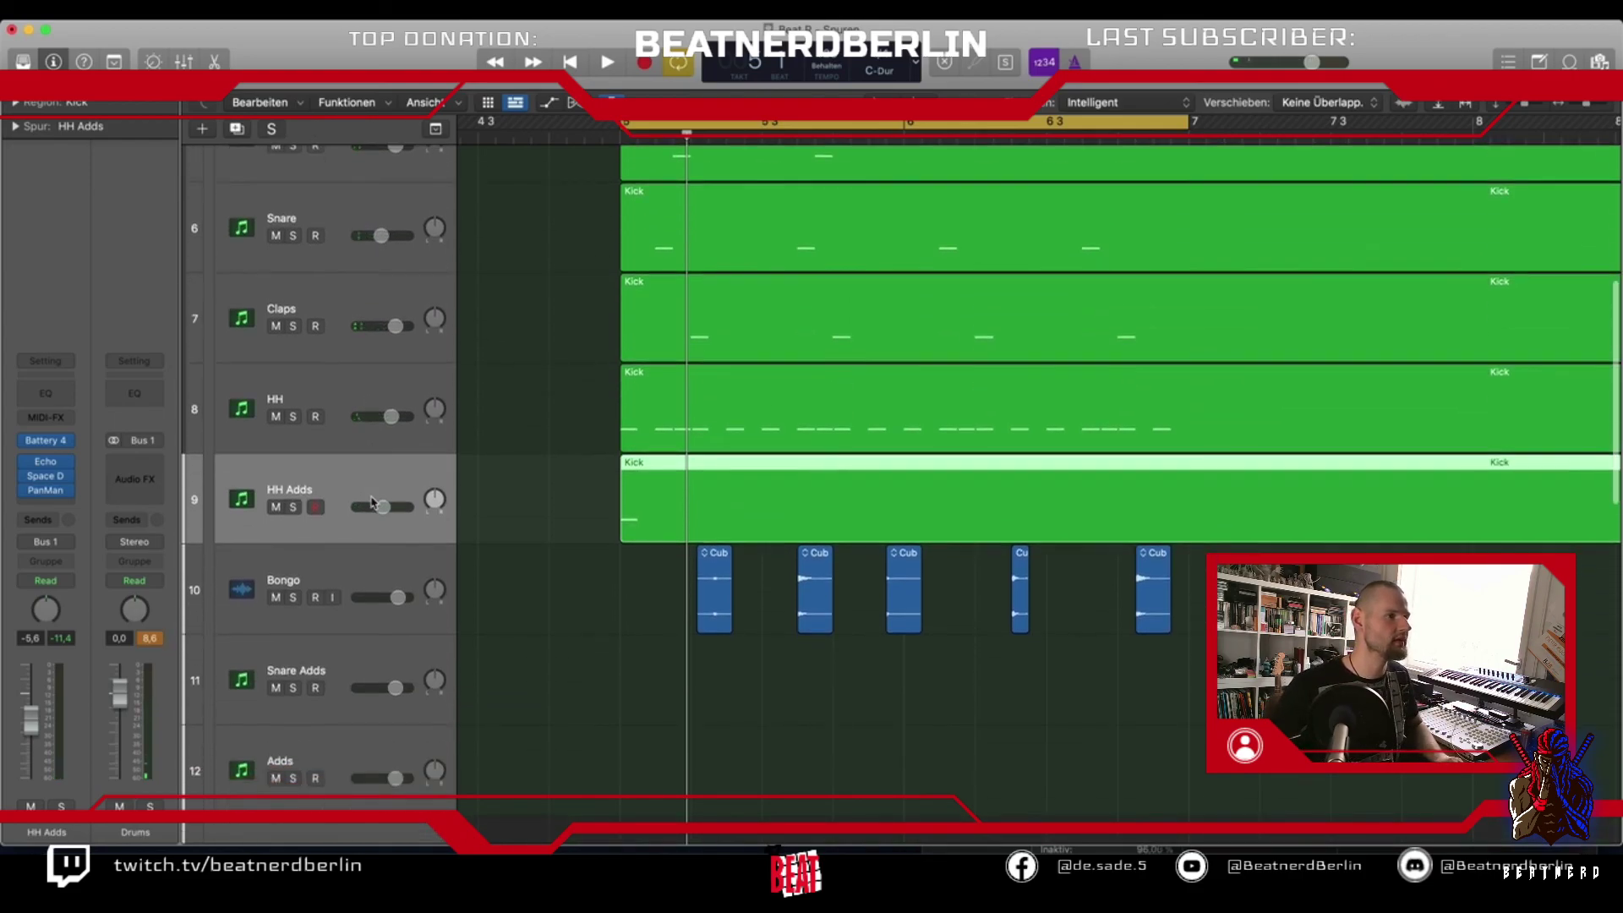
Insert a stereo Ozone 9 Imager after the Stereo Delay on the Bongo track
{"action": "left_click", "coordinate": [345, 570]}
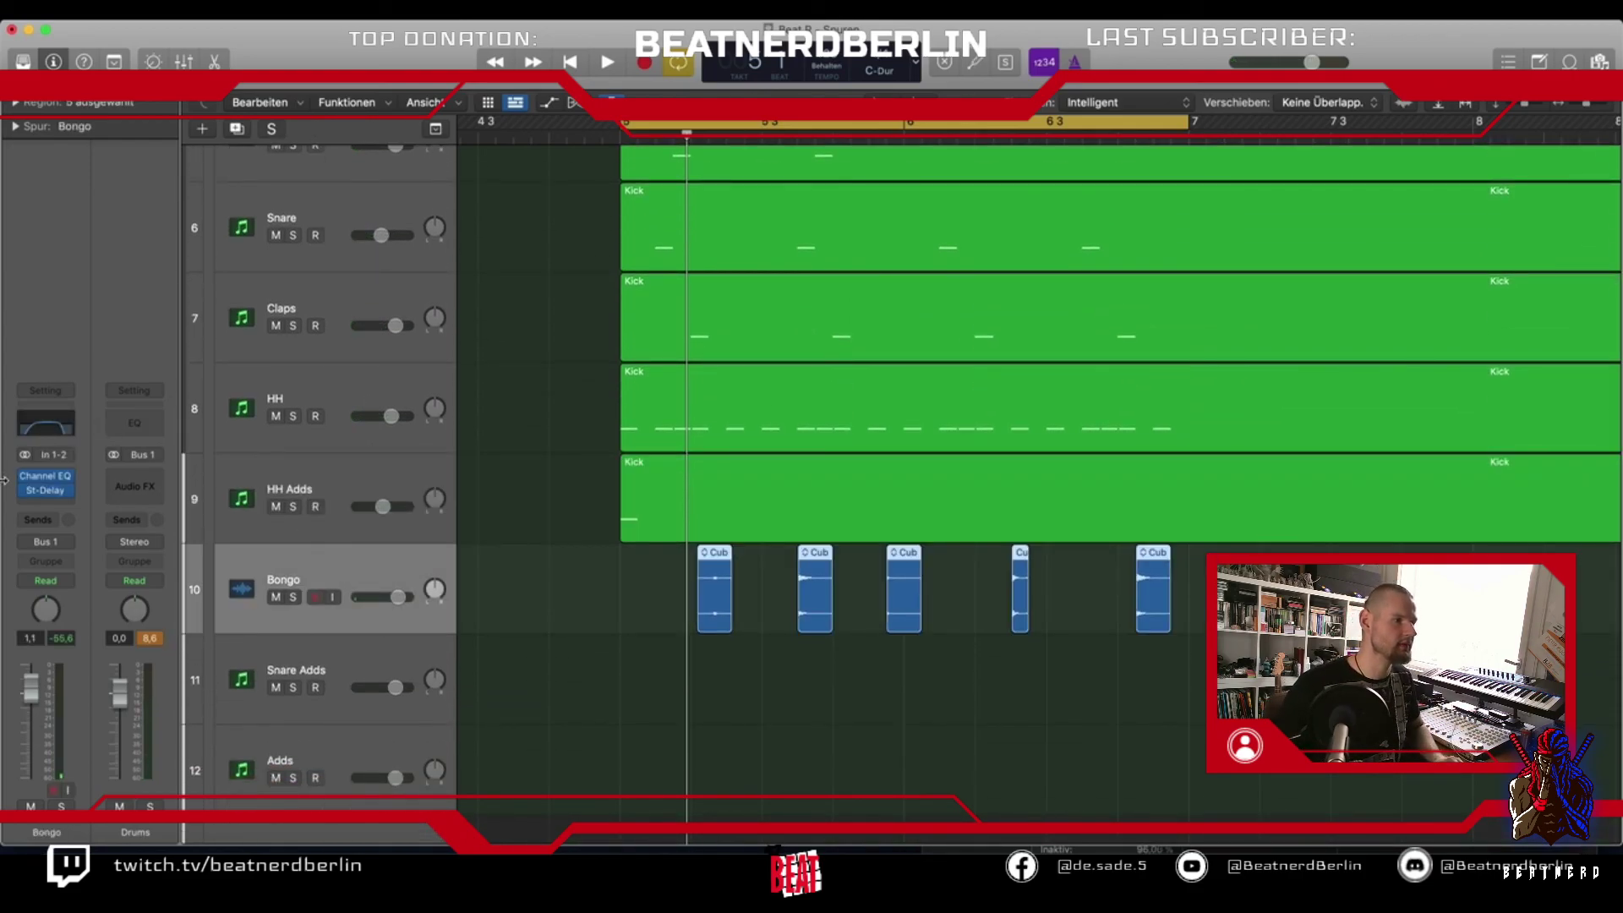
{"action": "left_click", "coordinate": [41, 505]}
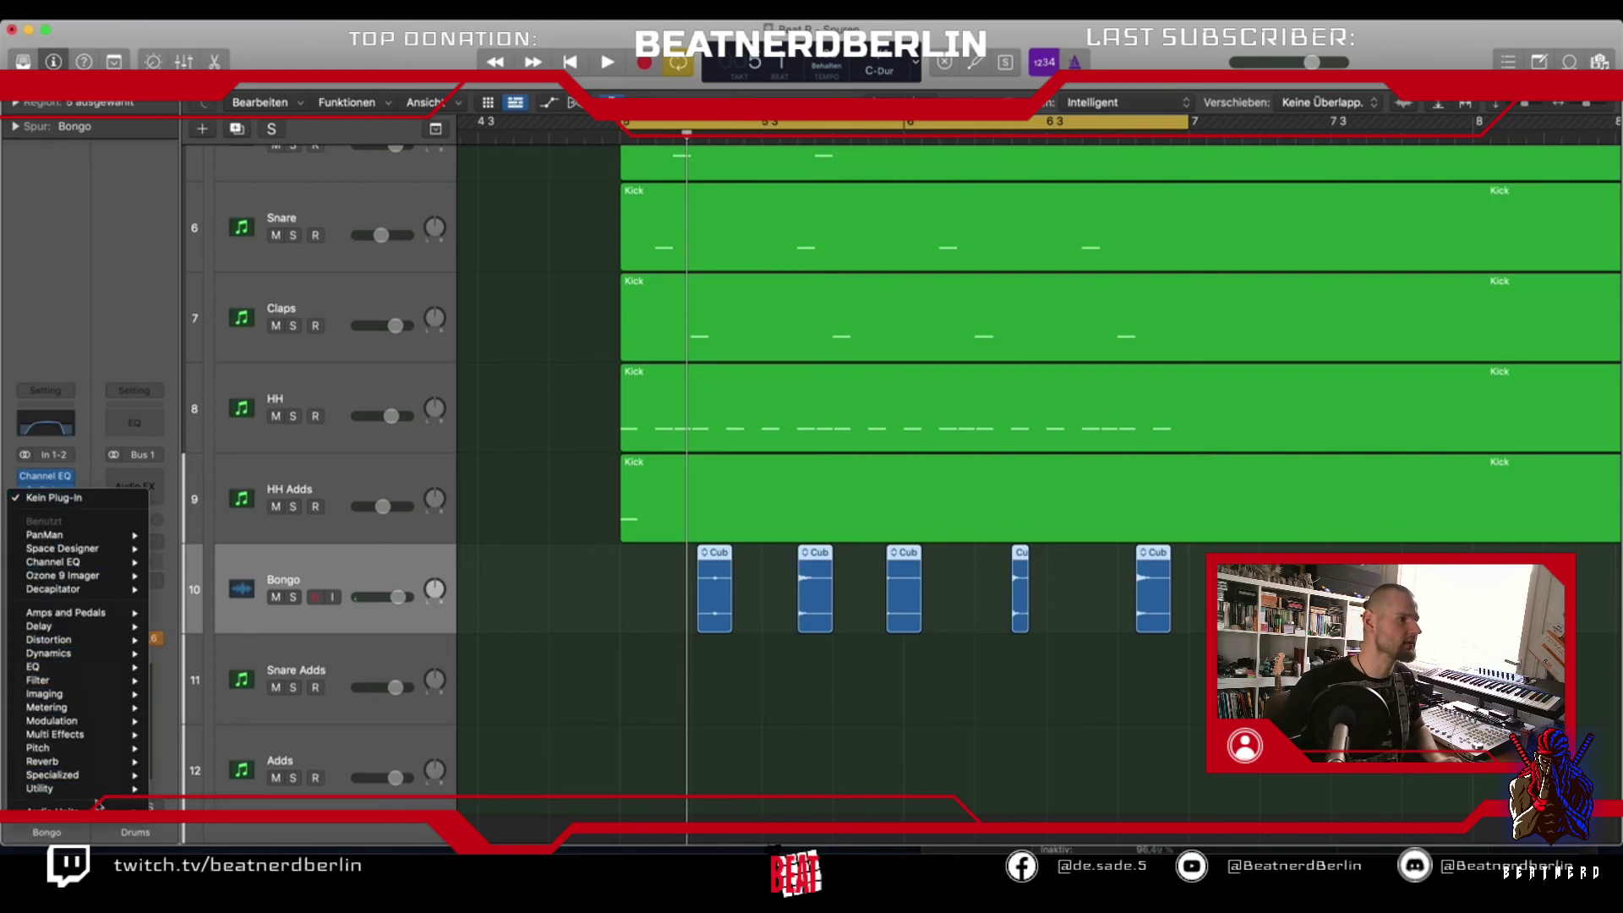
{"action": "mouse_move", "coordinate": [67, 807]}
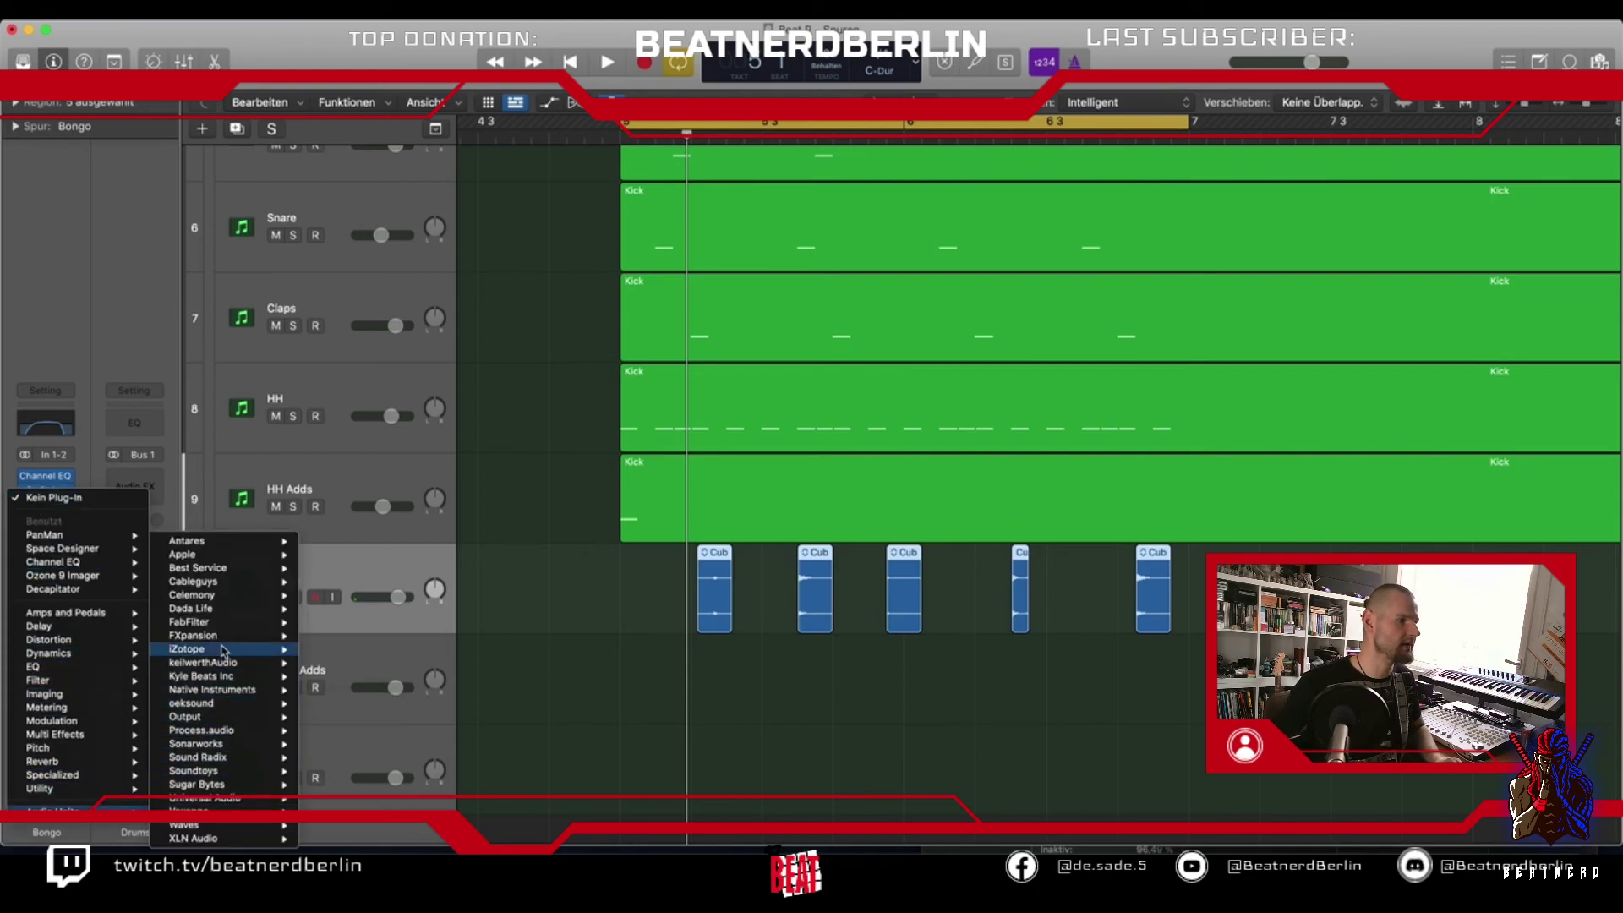
{"action": "mouse_move", "coordinate": [226, 651]}
{"action": "mouse_move", "coordinate": [390, 502]}
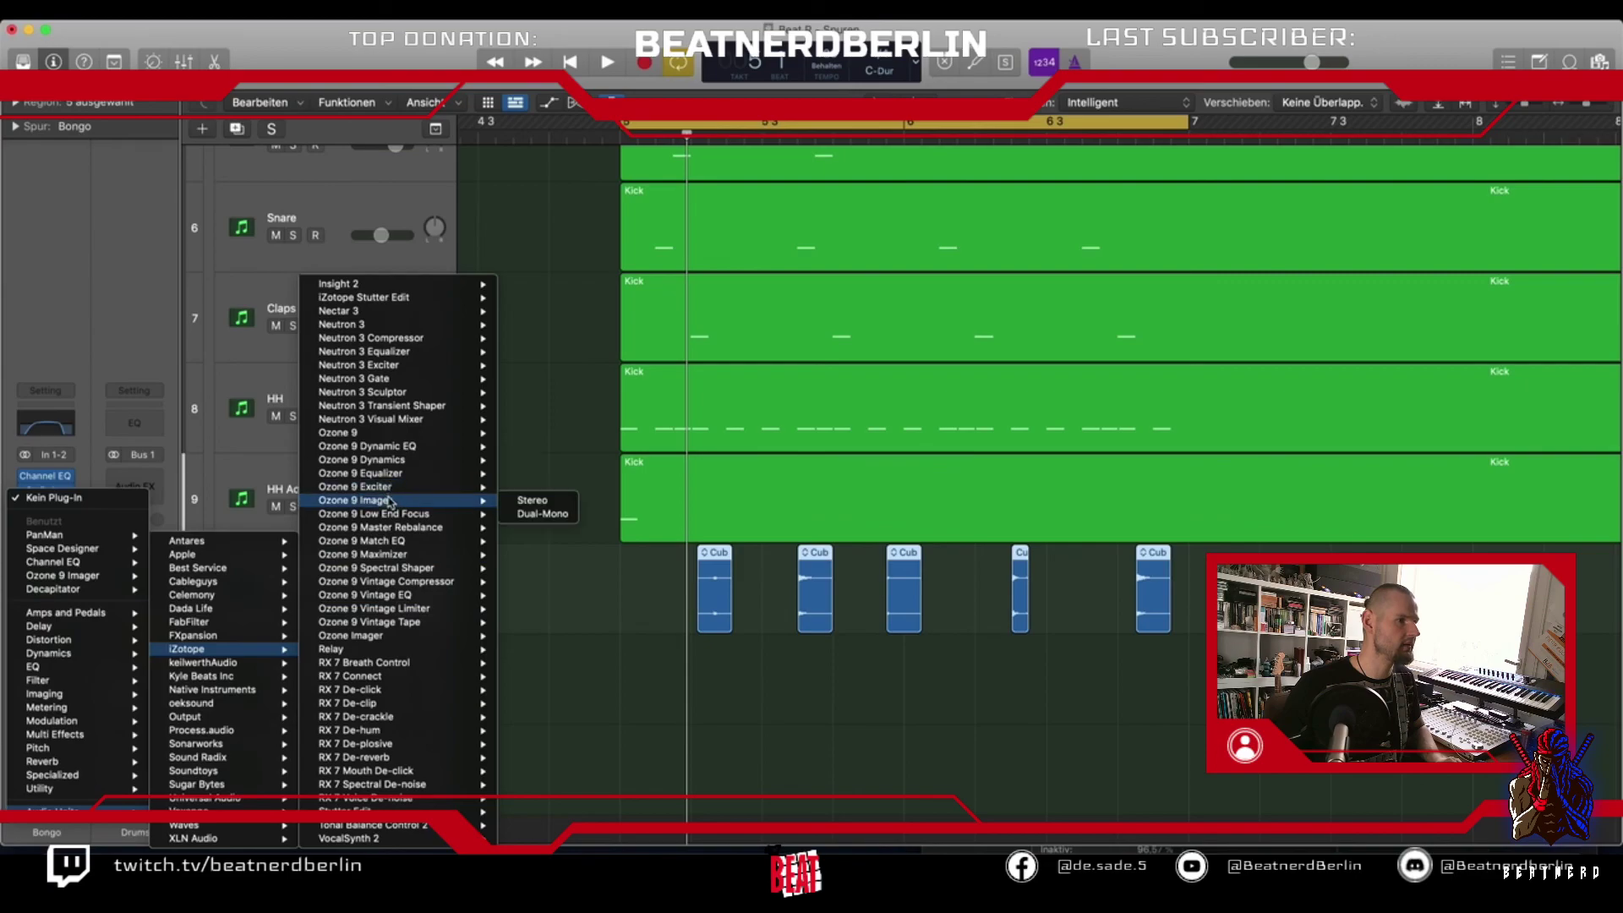
{"action": "left_click", "coordinate": [507, 501]}
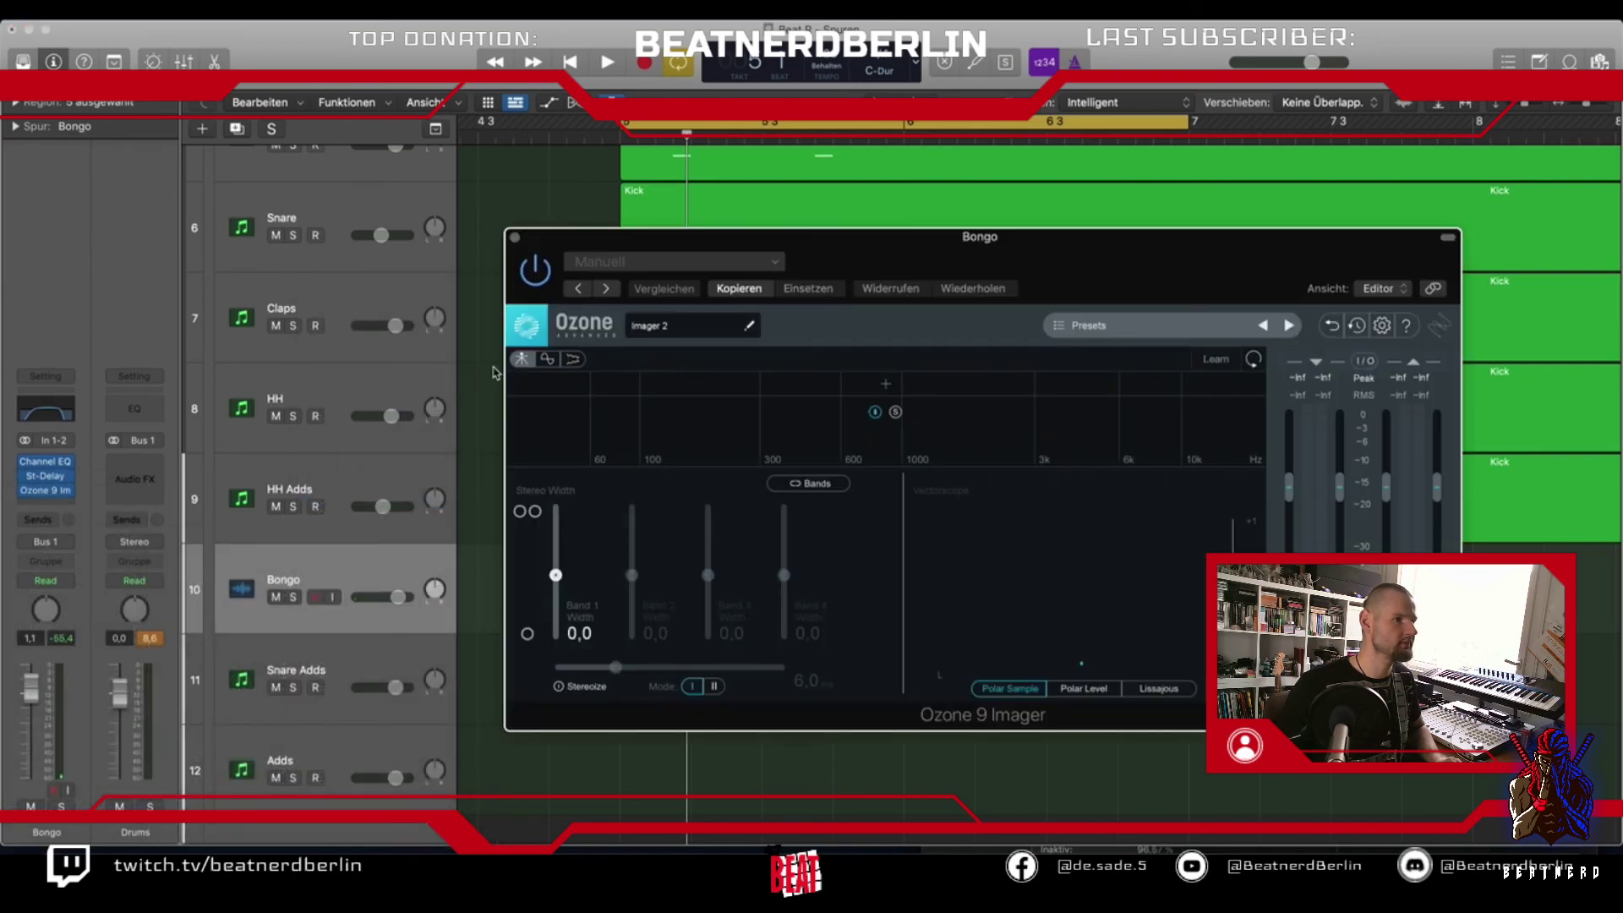
Split the Bongo's Imager into three bands, widen band 3, adjust the lower bands' stereo width and close the plug-in window
{"action": "left_click", "coordinate": [691, 398]}
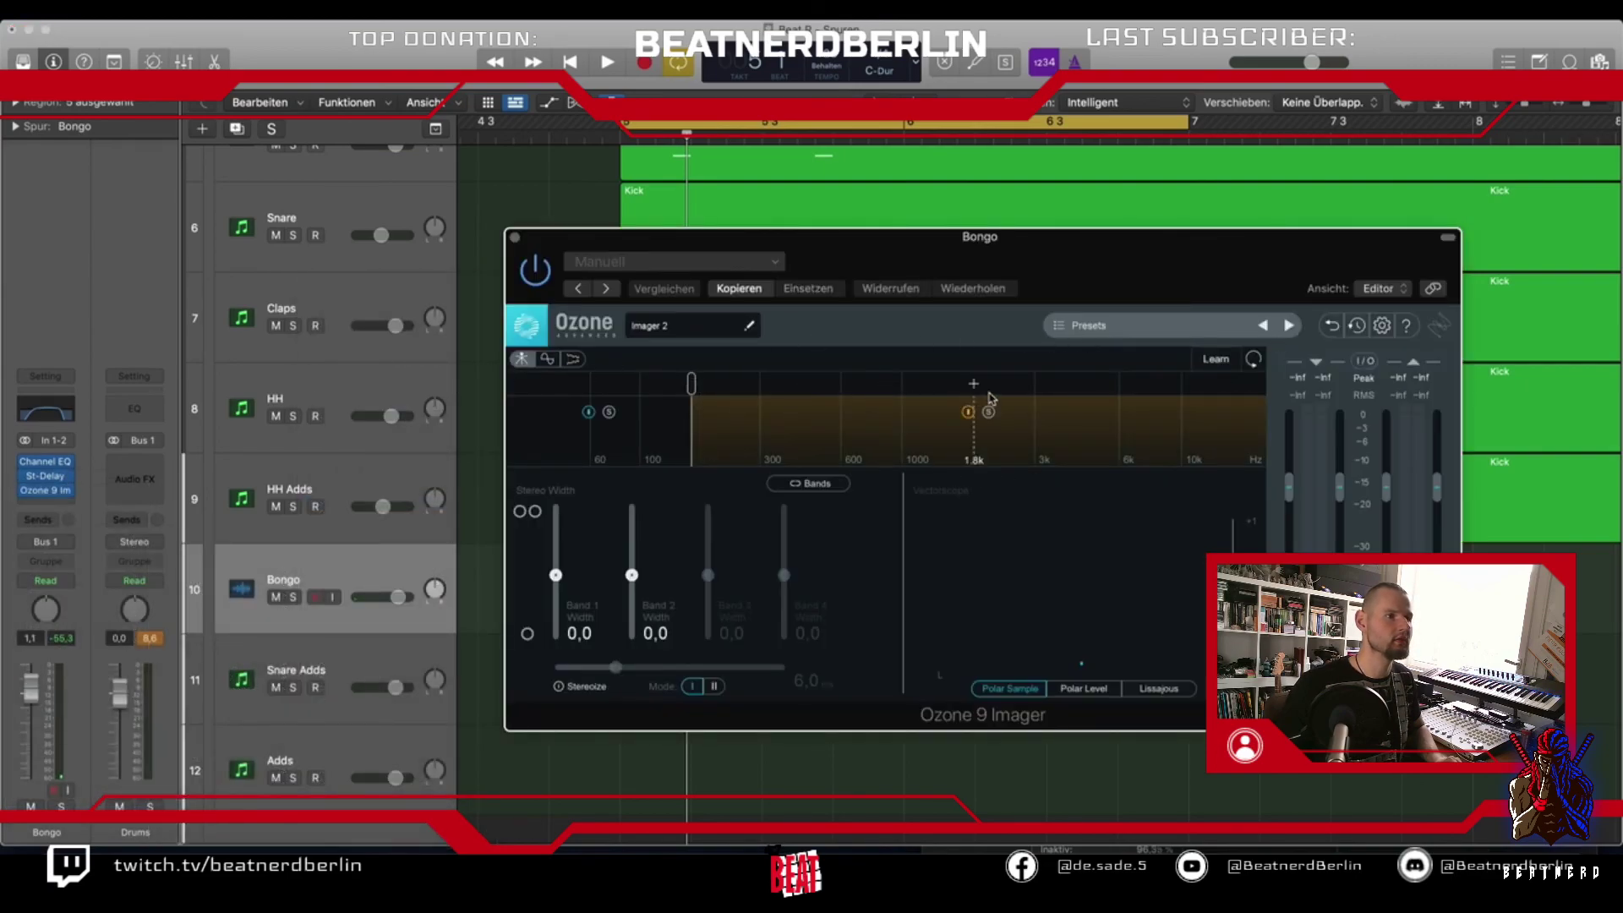
{"action": "left_click", "coordinate": [989, 390]}
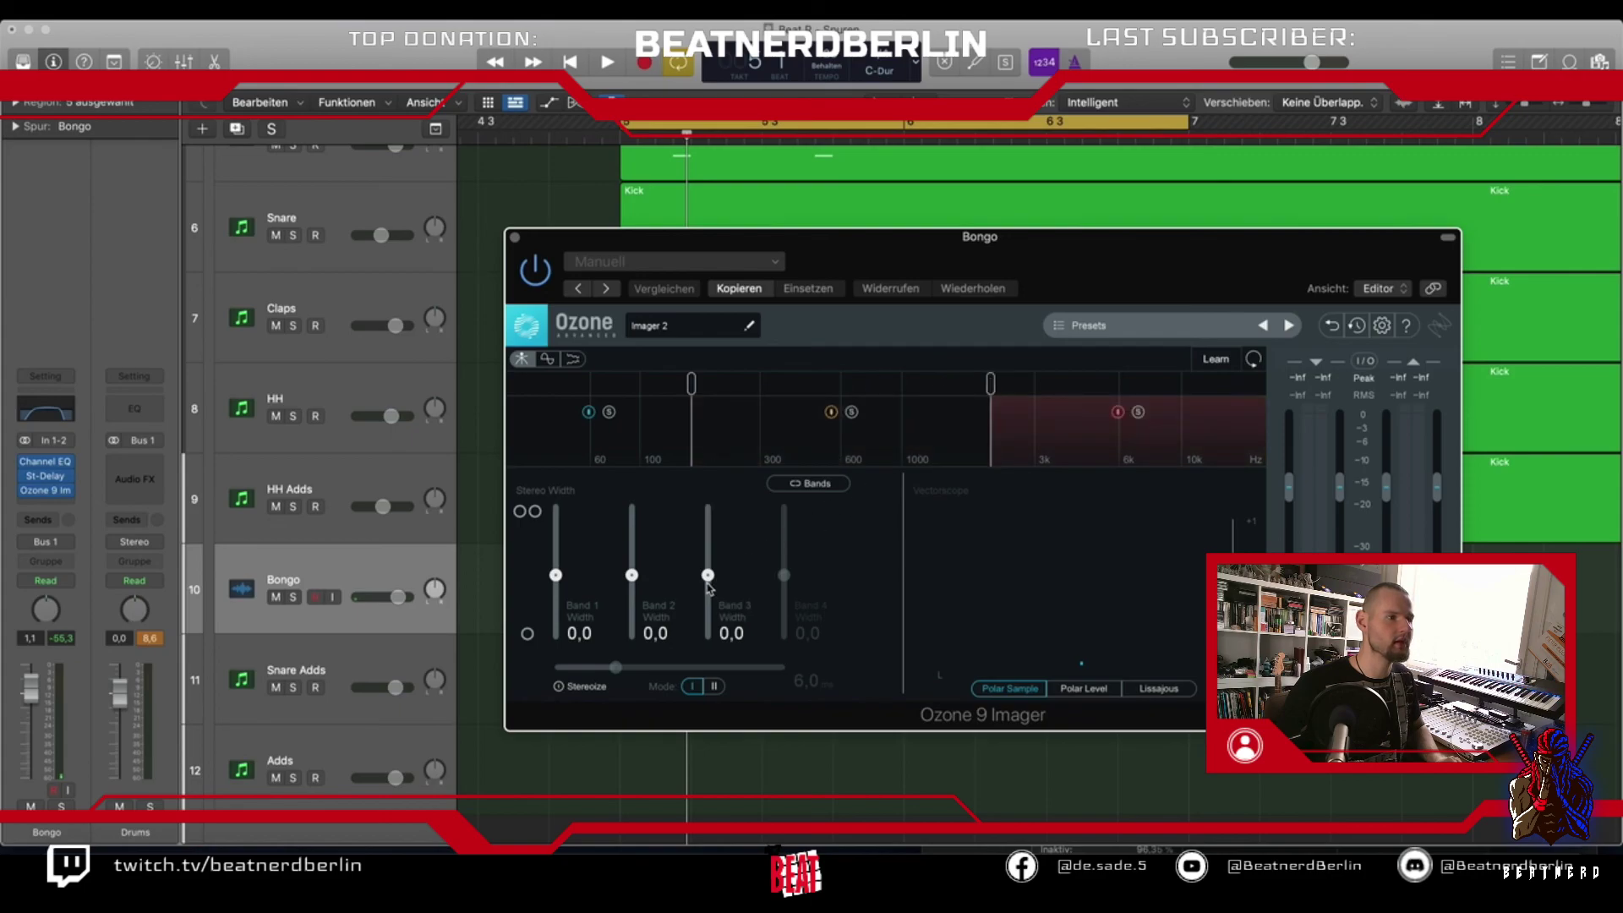
{"action": "left_click_drag", "start_coordinate": [709, 577], "coordinate": [708, 533]}
{"action": "left_click_drag", "start_coordinate": [632, 576], "coordinate": [558, 697]}
{"action": "left_click", "coordinate": [516, 239]}
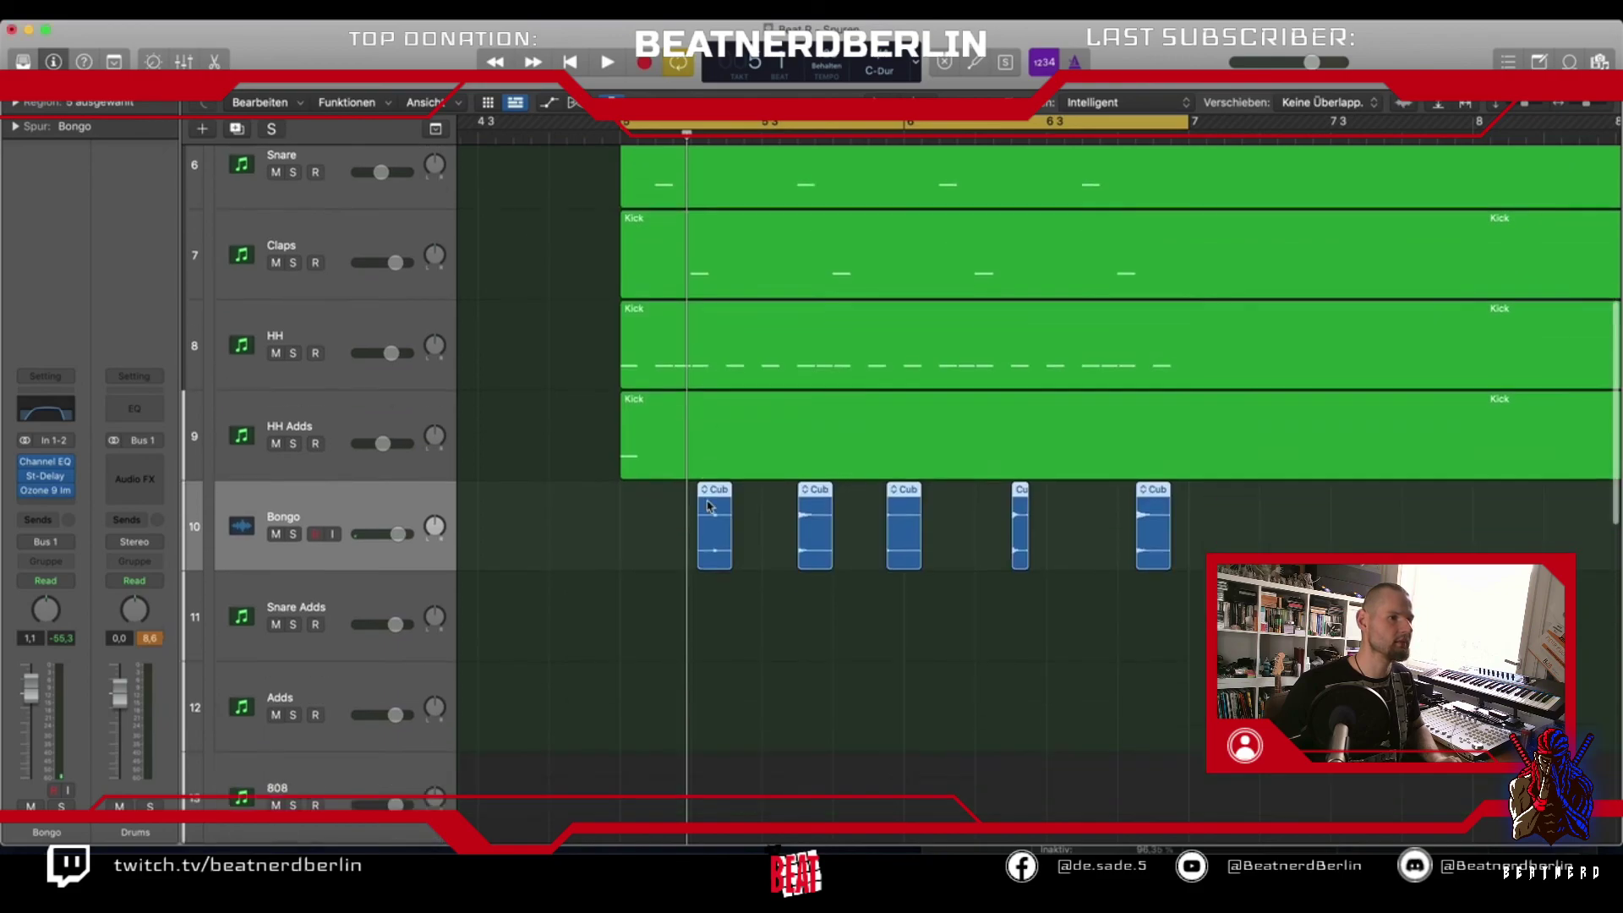
Group the Serum Layer Bass, Serum Bass and both Serum tracks into a summing track stack
{"action": "scroll", "coordinate": [706, 515], "scroll_direction": "down", "scroll_amount": 10}
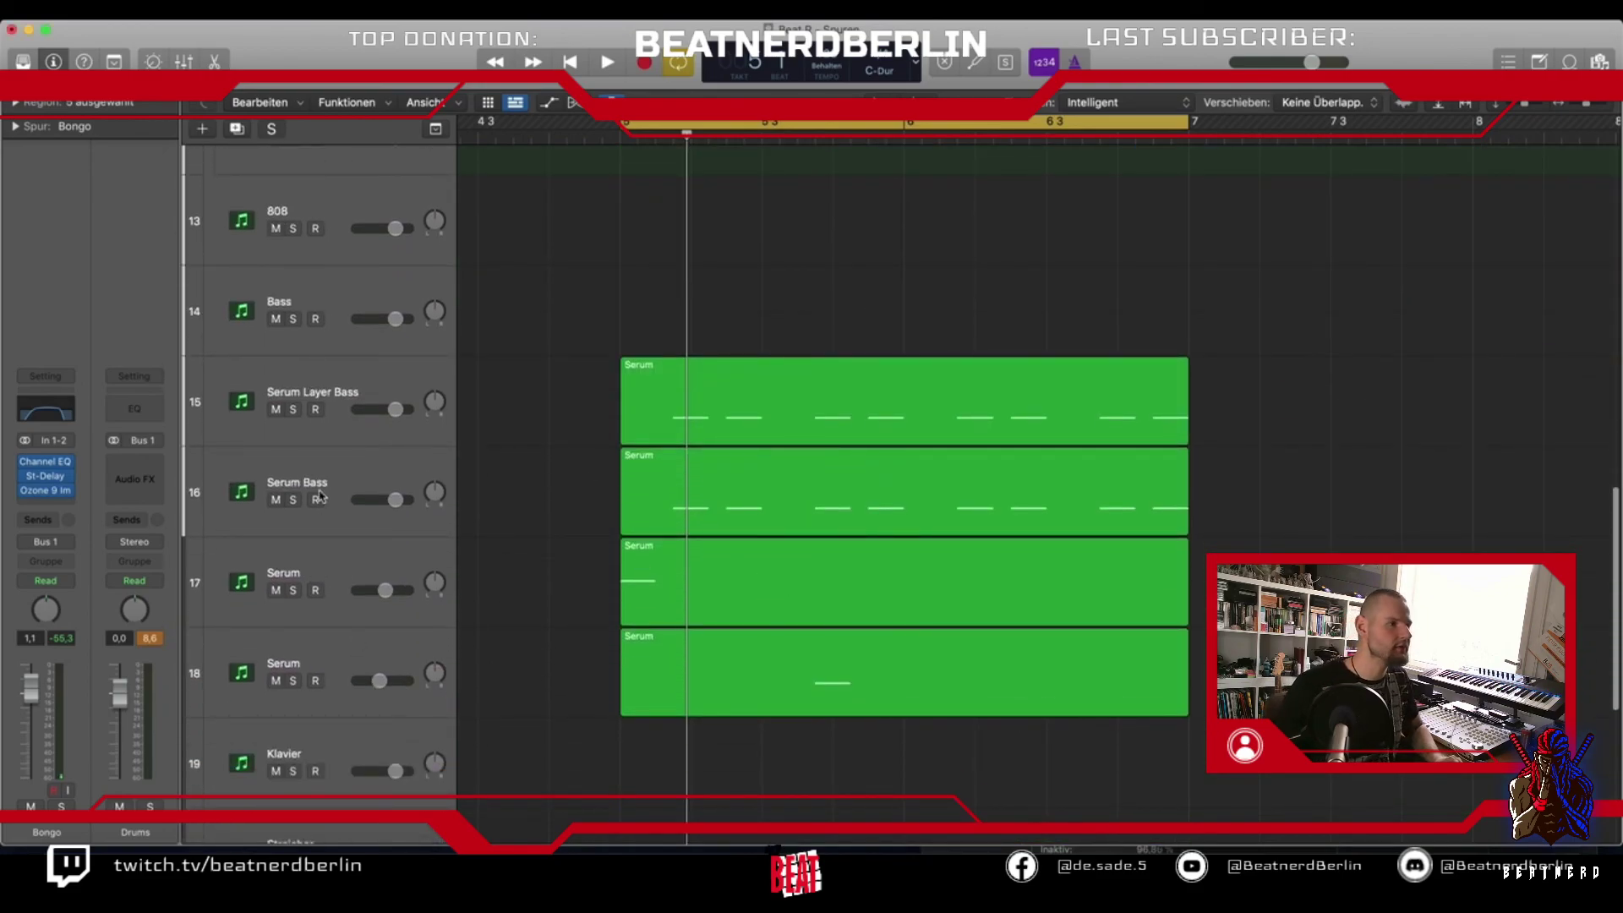
{"action": "left_click", "coordinate": [289, 662]}
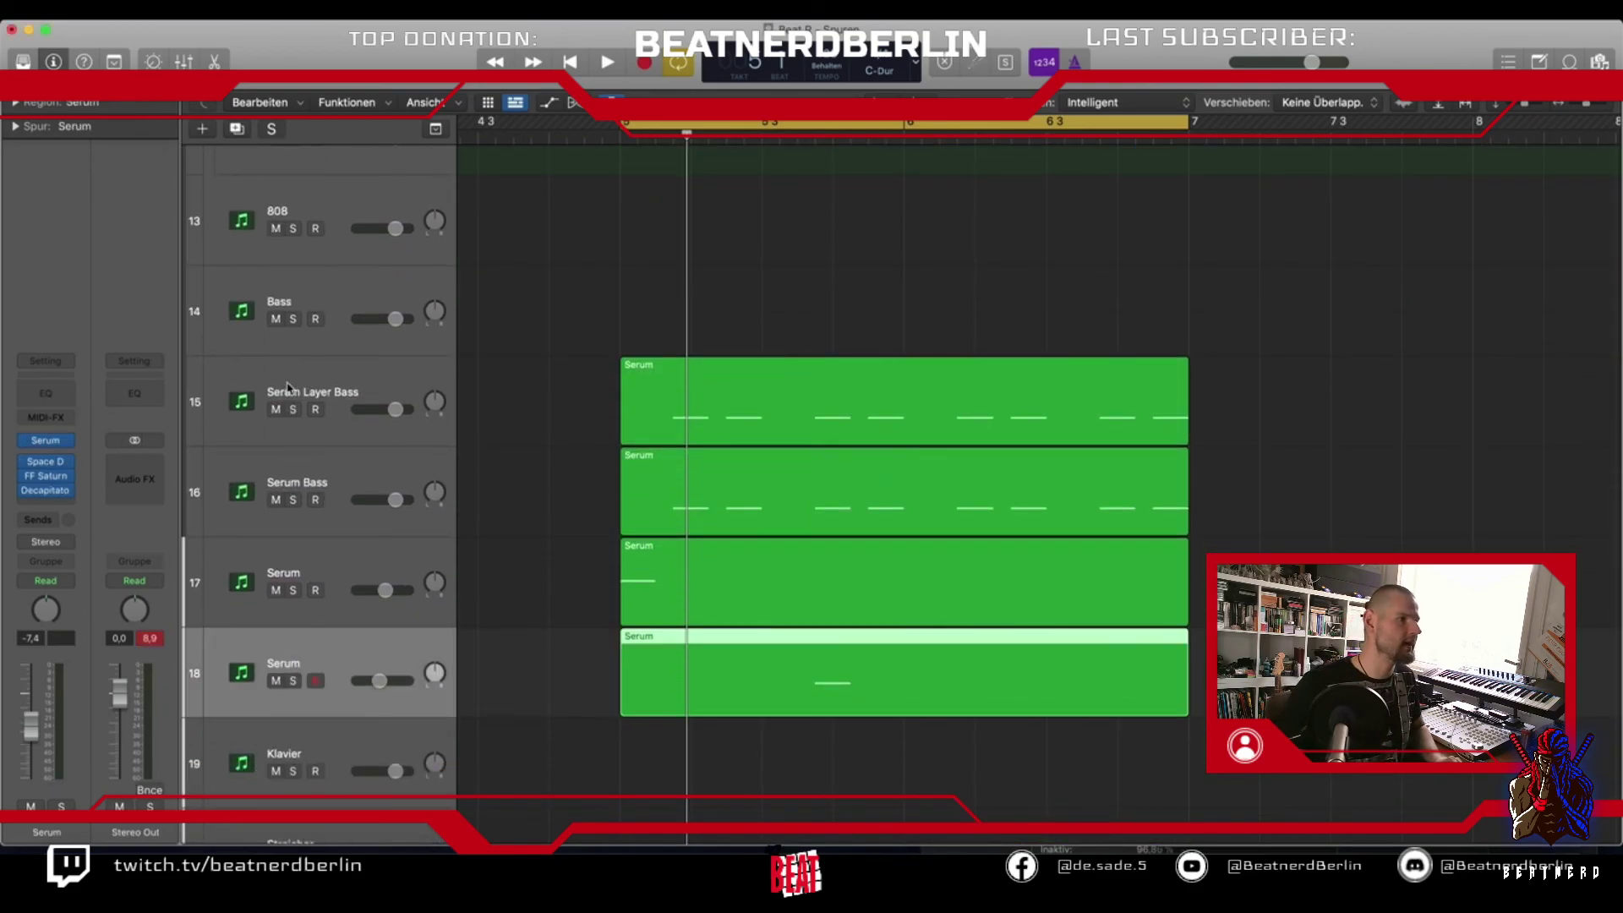
{"action": "left_click", "coordinate": [288, 382]}
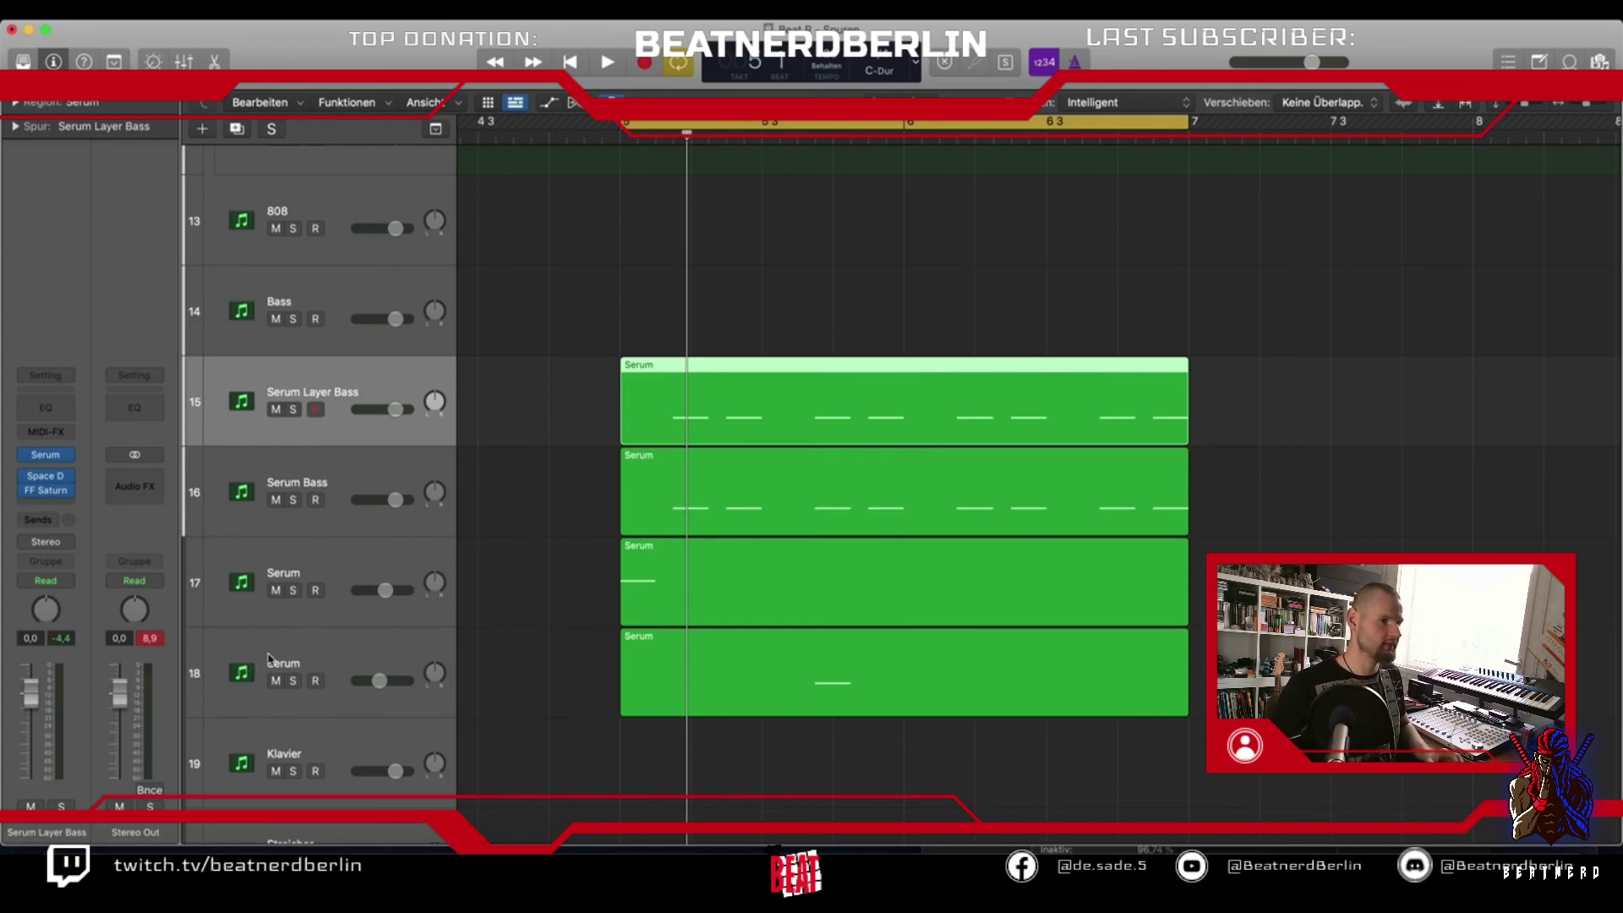
{"action": "scroll", "coordinate": [270, 651], "scroll_direction": "down", "scroll_amount": 5}
{"action": "scroll", "coordinate": [279, 625], "scroll_direction": "up", "scroll_amount": 3}
{"action": "left_click", "coordinate": [283, 605], "text": "shift"}
{"action": "right_click", "coordinate": [283, 605]}
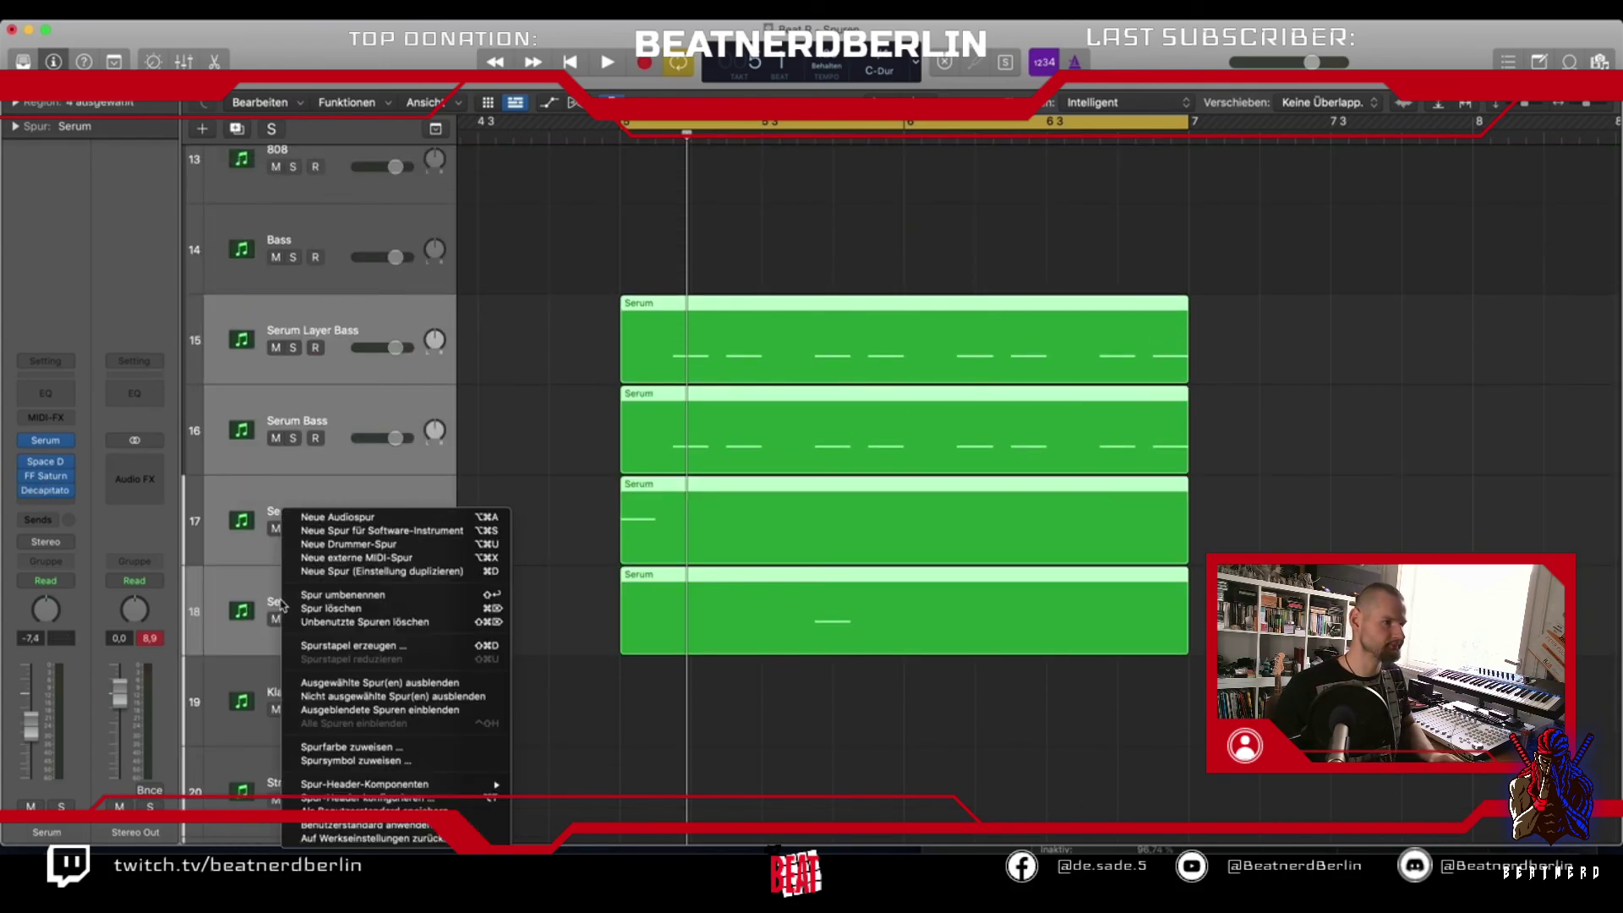
{"action": "left_click", "coordinate": [355, 645]}
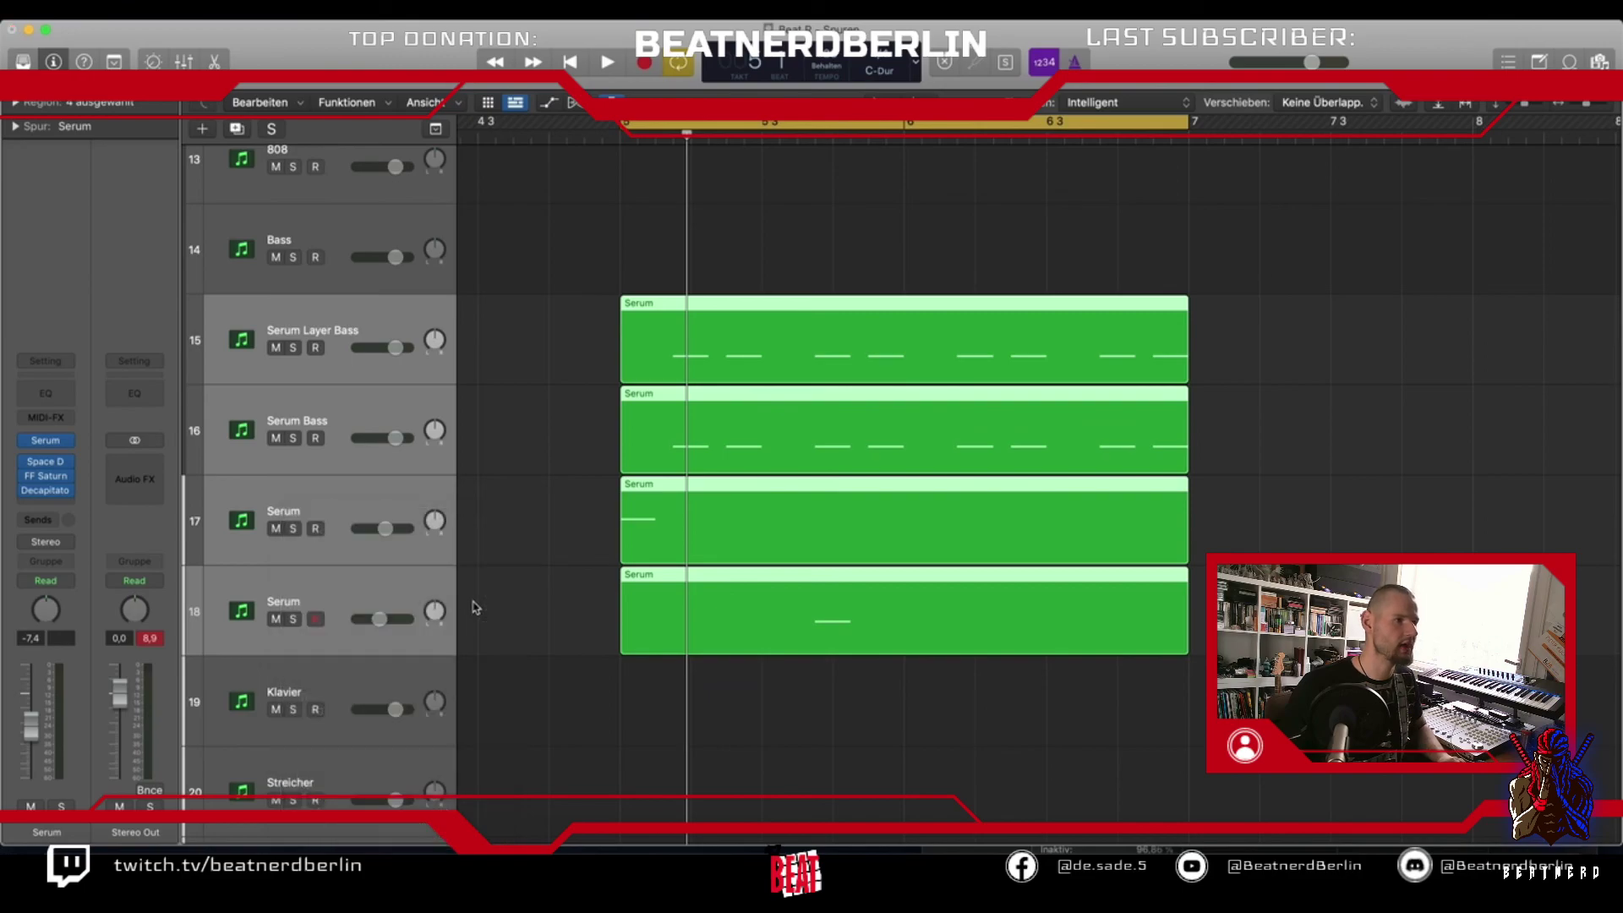
{"action": "left_click", "coordinate": [933, 159]}
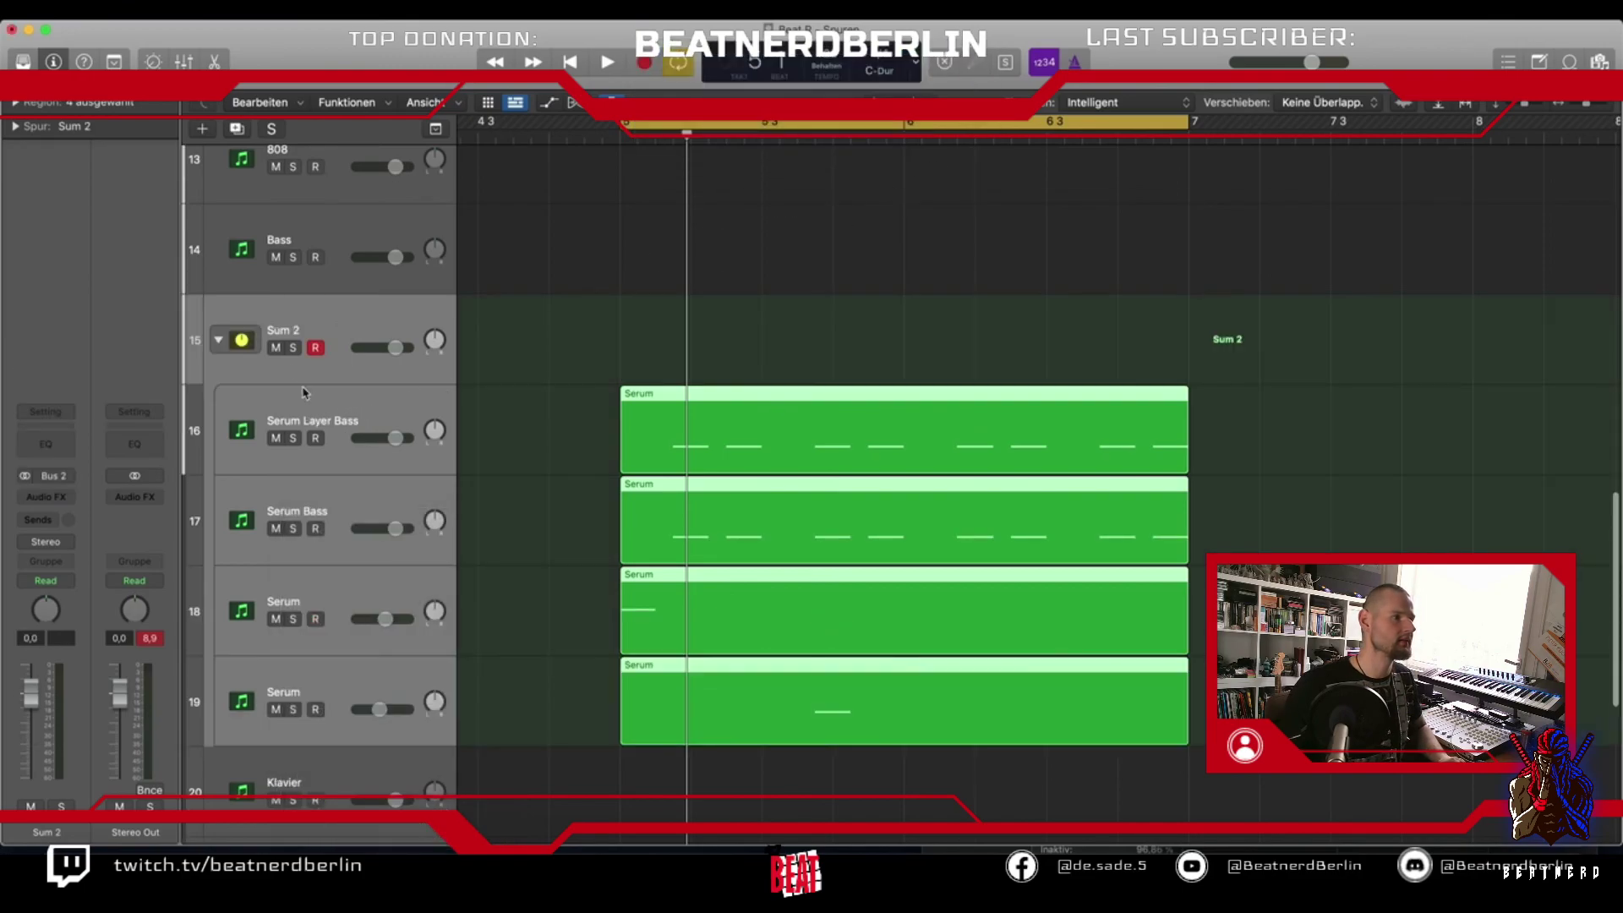
Rename the new summing stack that holds the Serum tracks as Bass
{"action": "double_click", "coordinate": [309, 328]}
{"action": "type", "text": "Bass"}
{"action": "key", "text": "Return"}
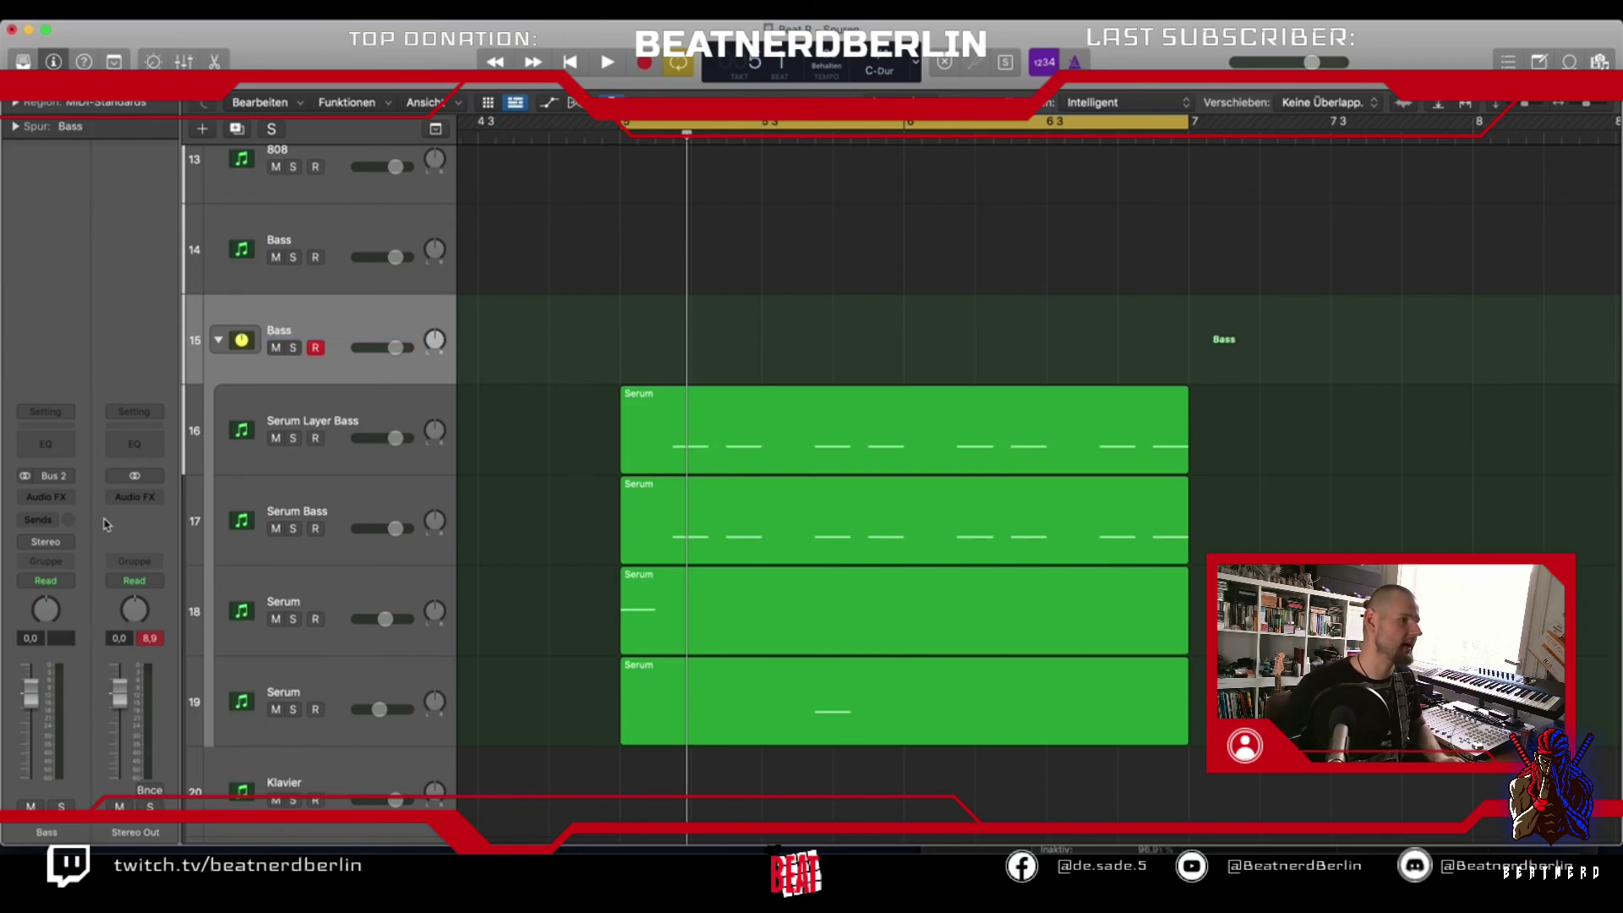
Insert a stereo Native Instruments Solid Bus Comp on the Bass stack and load its Mix Glue factory preset
{"action": "left_click", "coordinate": [66, 504]}
{"action": "mouse_move", "coordinate": [59, 807]}
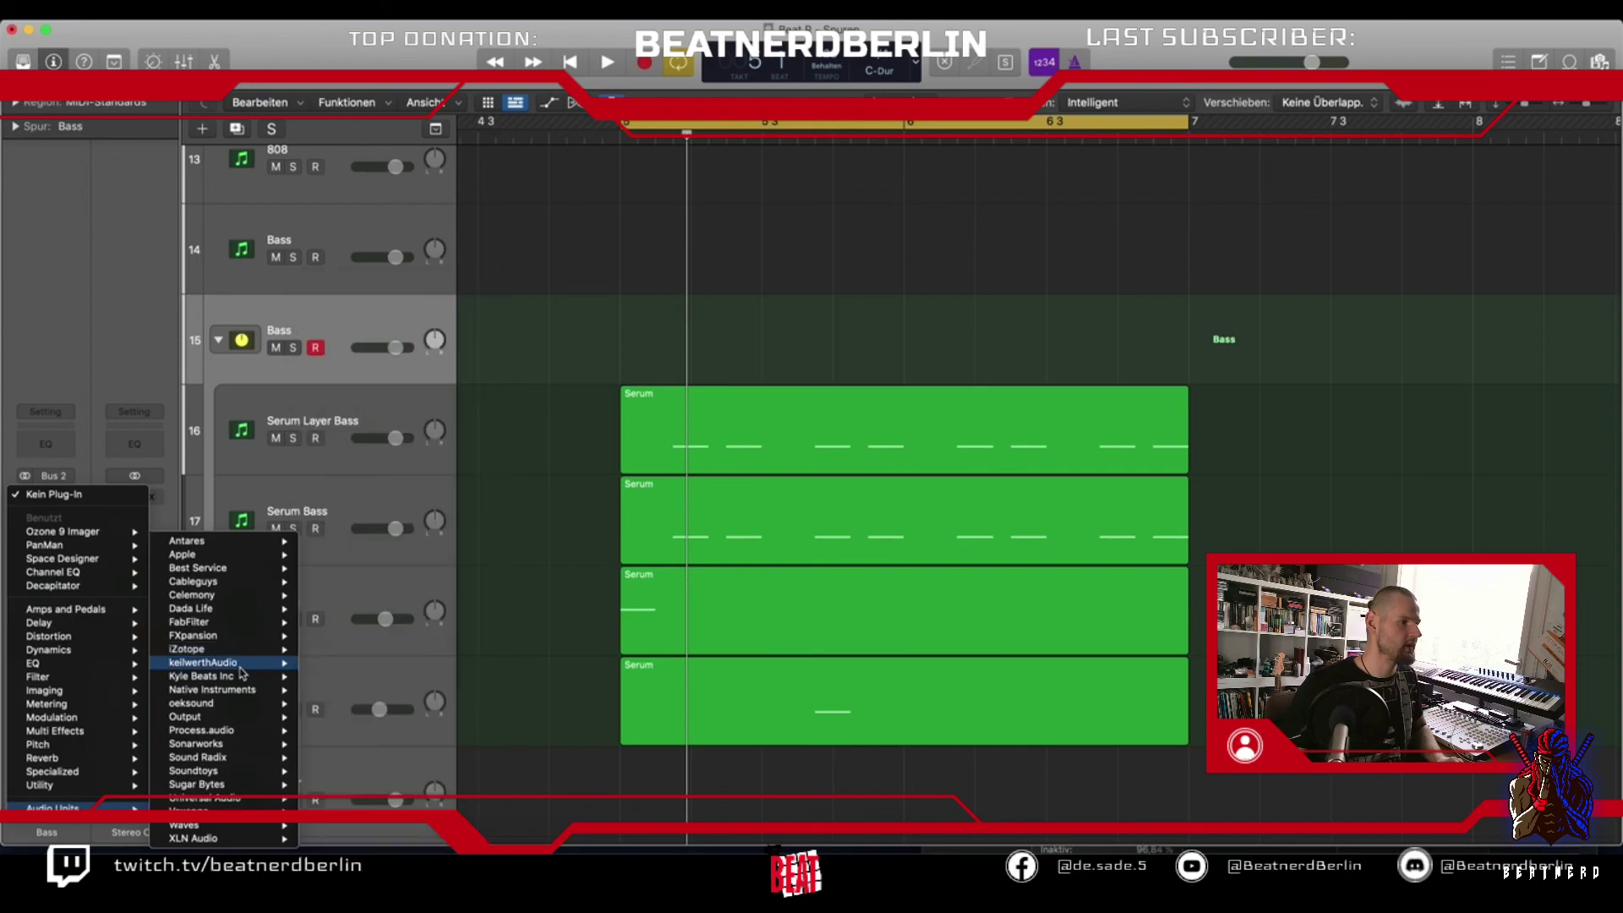
{"action": "mouse_move", "coordinate": [233, 787]}
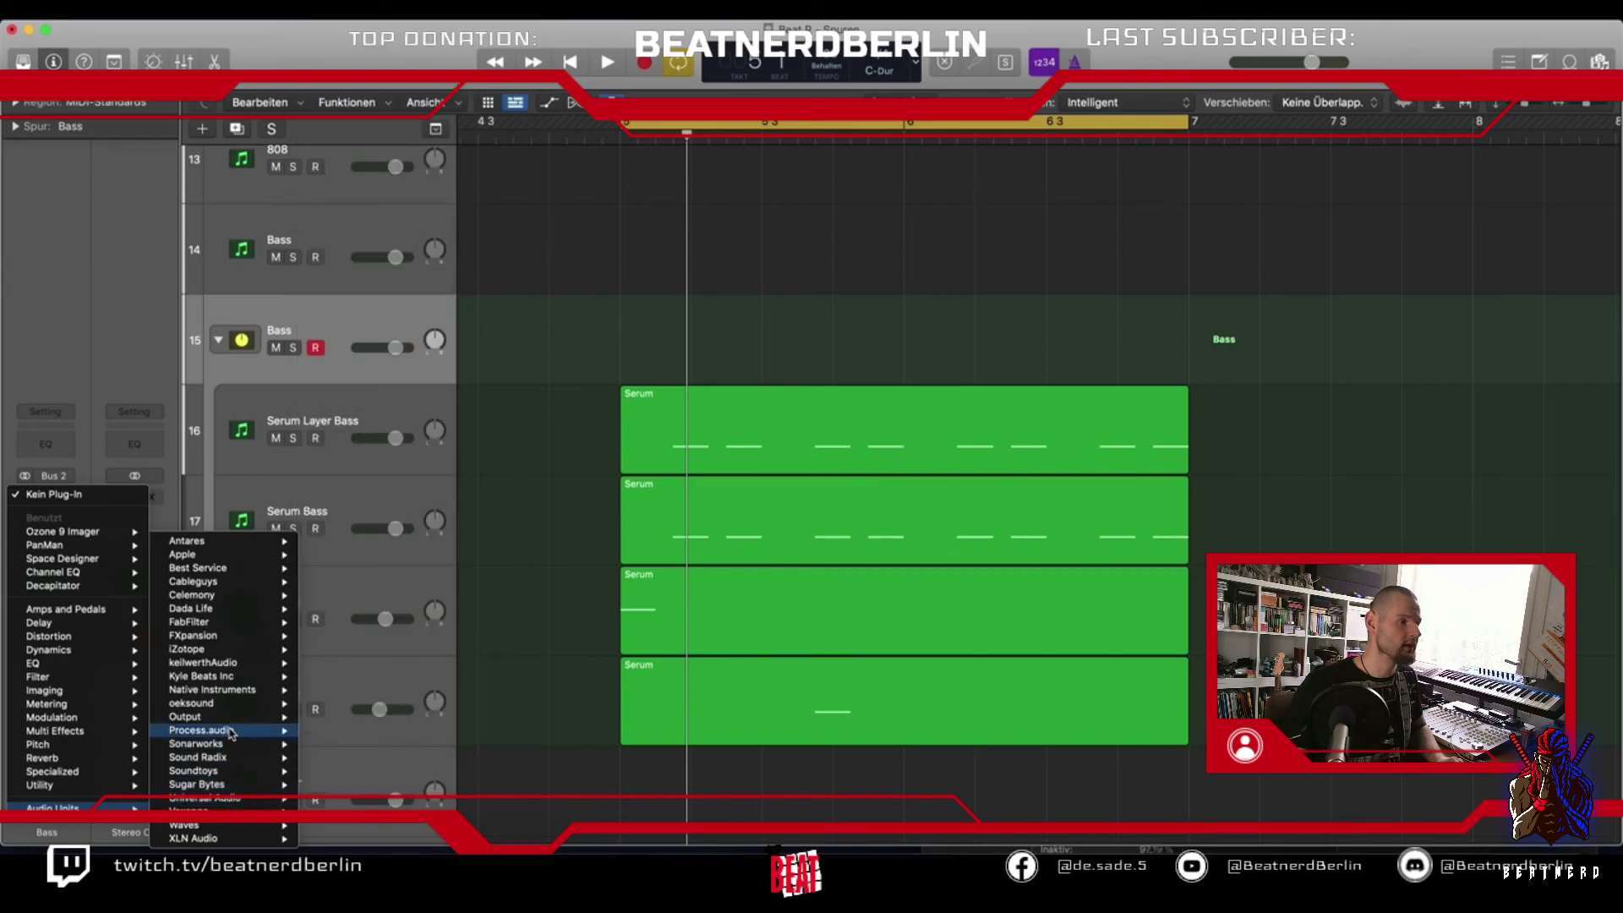
{"action": "mouse_move", "coordinate": [237, 691]}
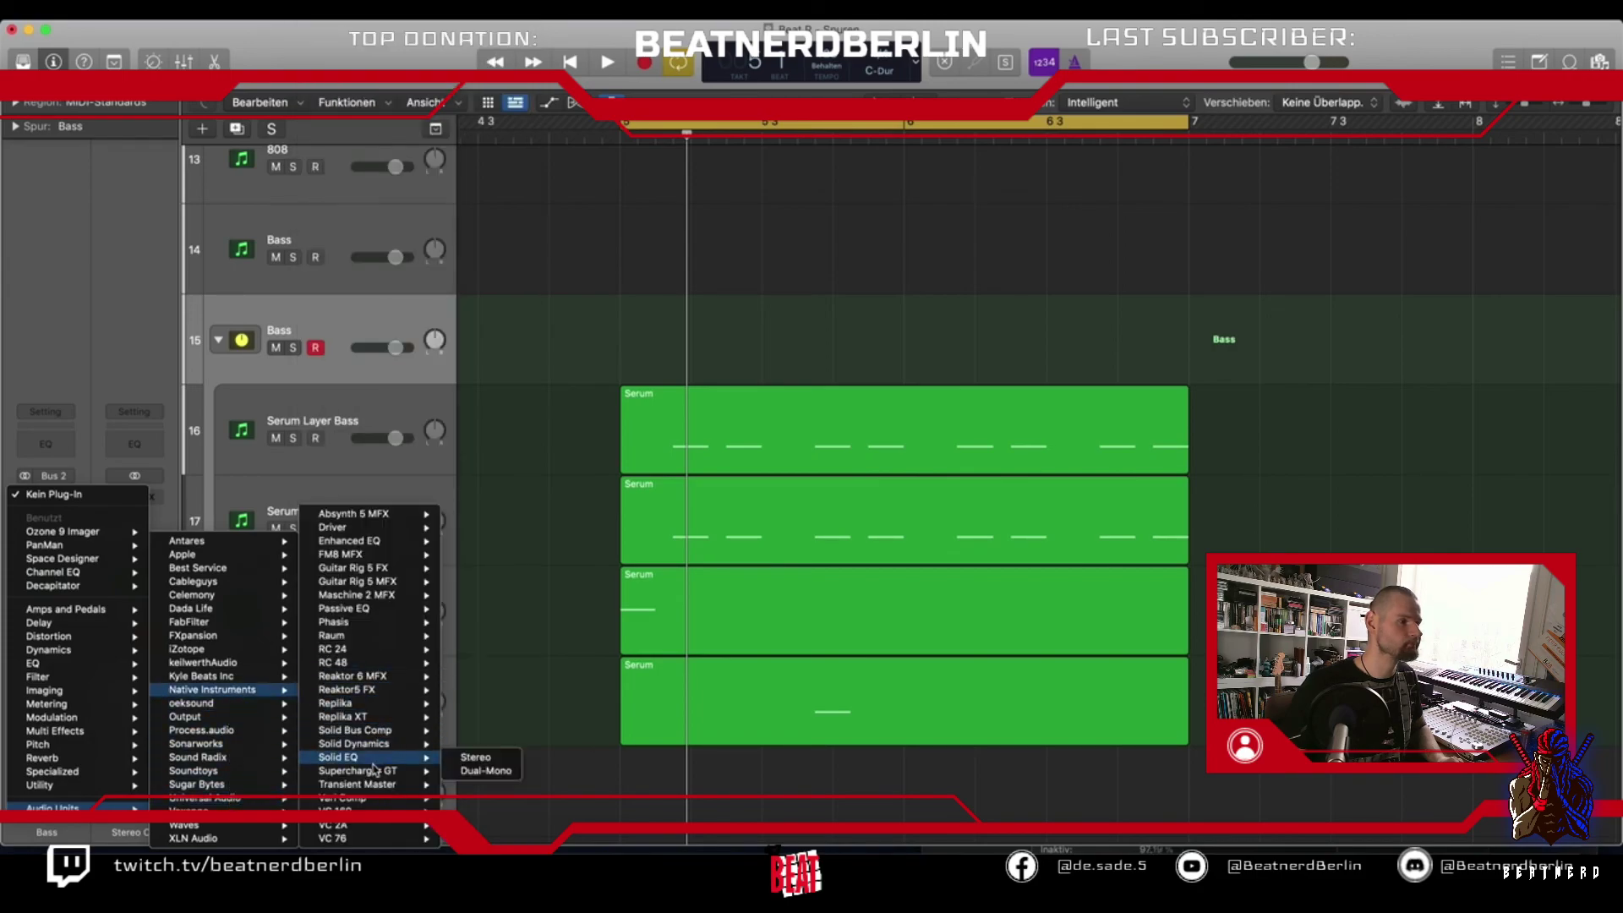
{"action": "mouse_move", "coordinate": [375, 732]}
{"action": "left_click", "coordinate": [473, 732]}
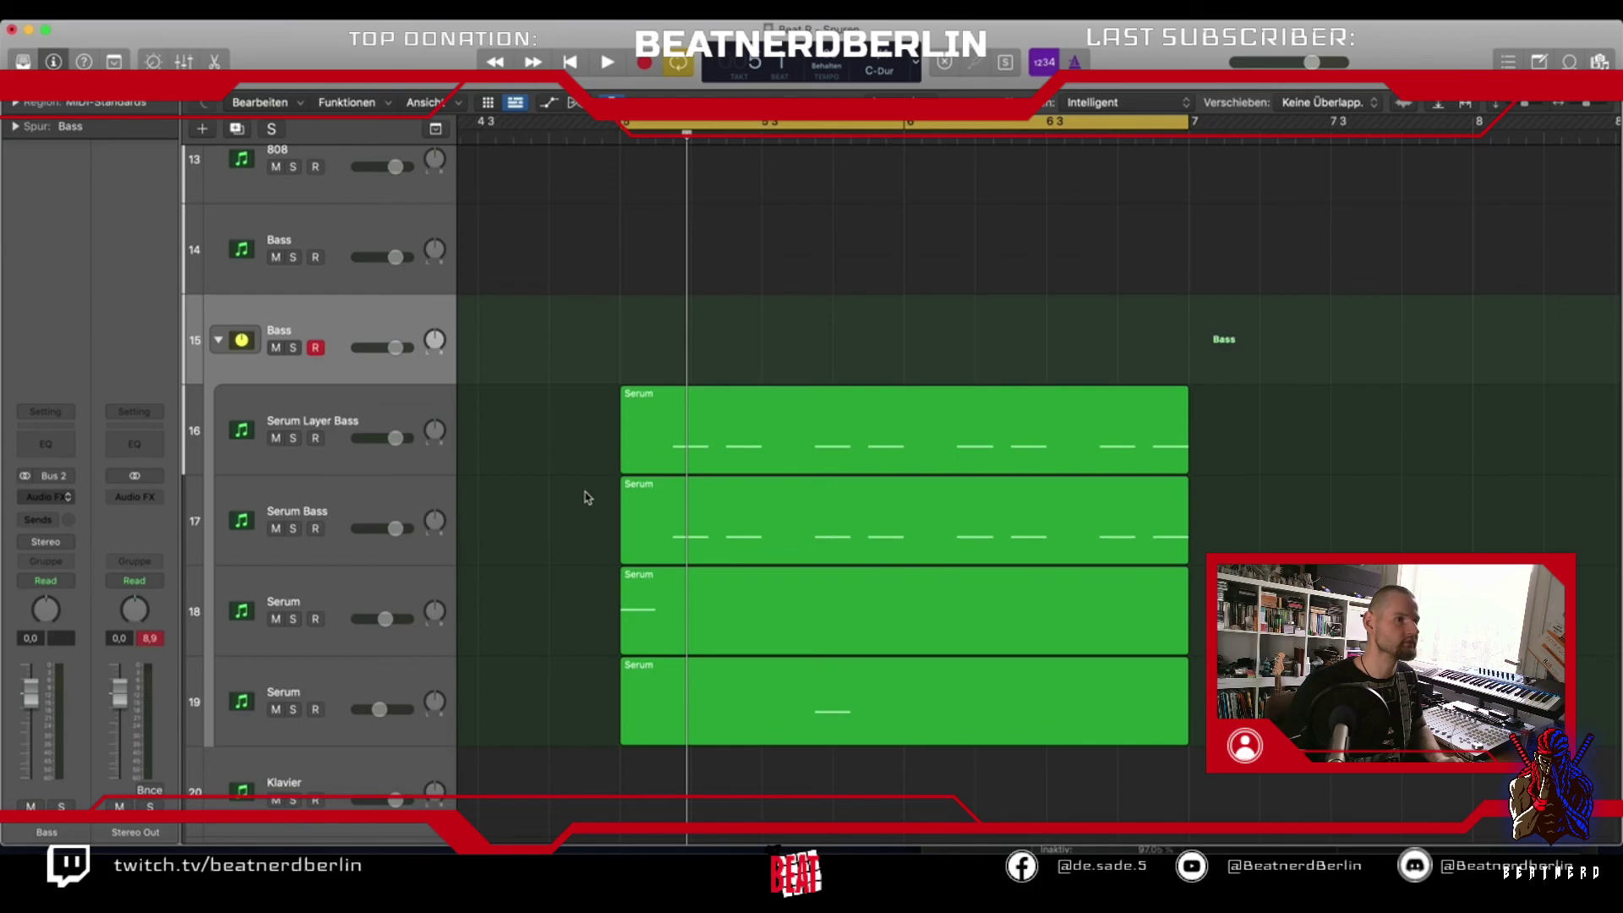
{"action": "left_click", "coordinate": [723, 263]}
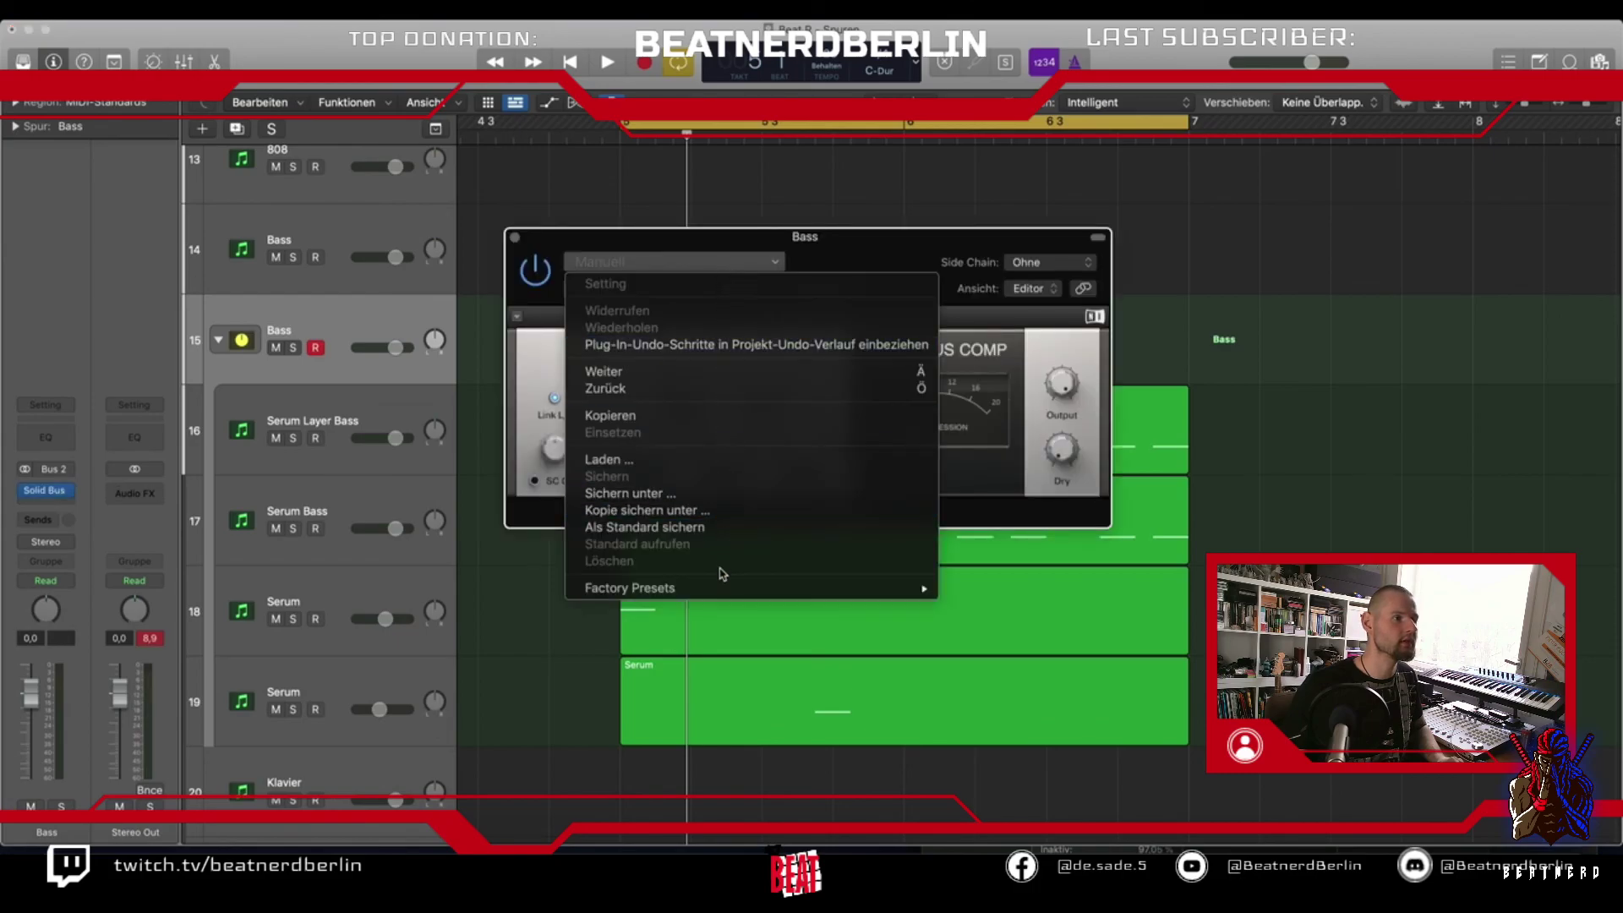
{"action": "mouse_move", "coordinate": [723, 586]}
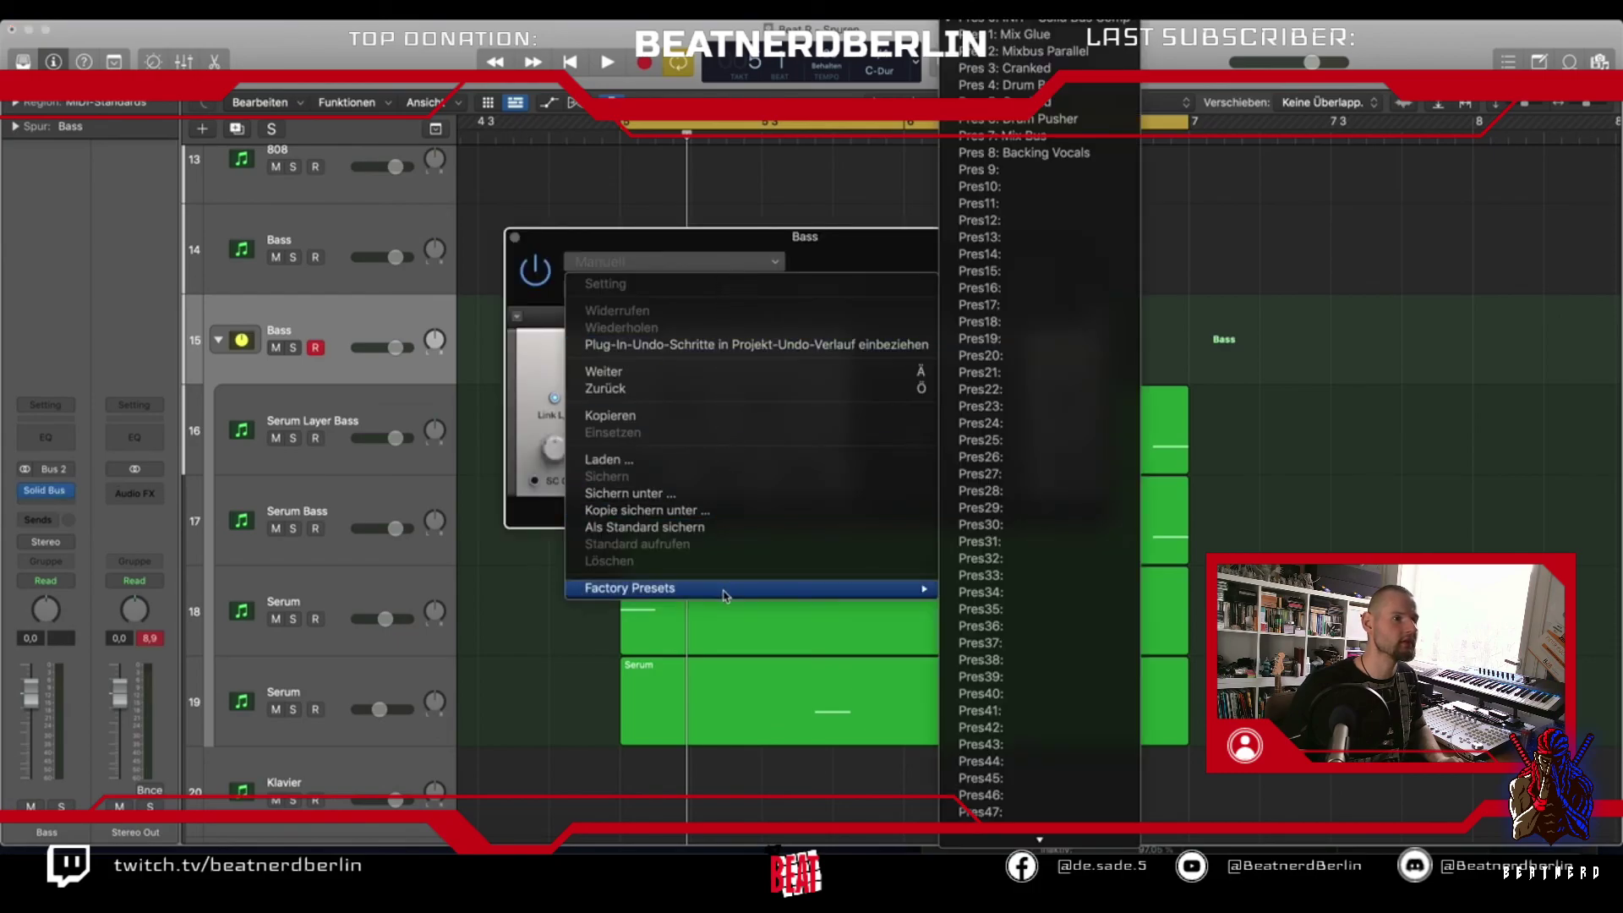
{"action": "left_click", "coordinate": [1052, 35]}
Solo the Bass stack during playback, raise the Solid Bus Comp's makeup gain slightly and close the plug-in window
{"action": "key", "text": "space"}
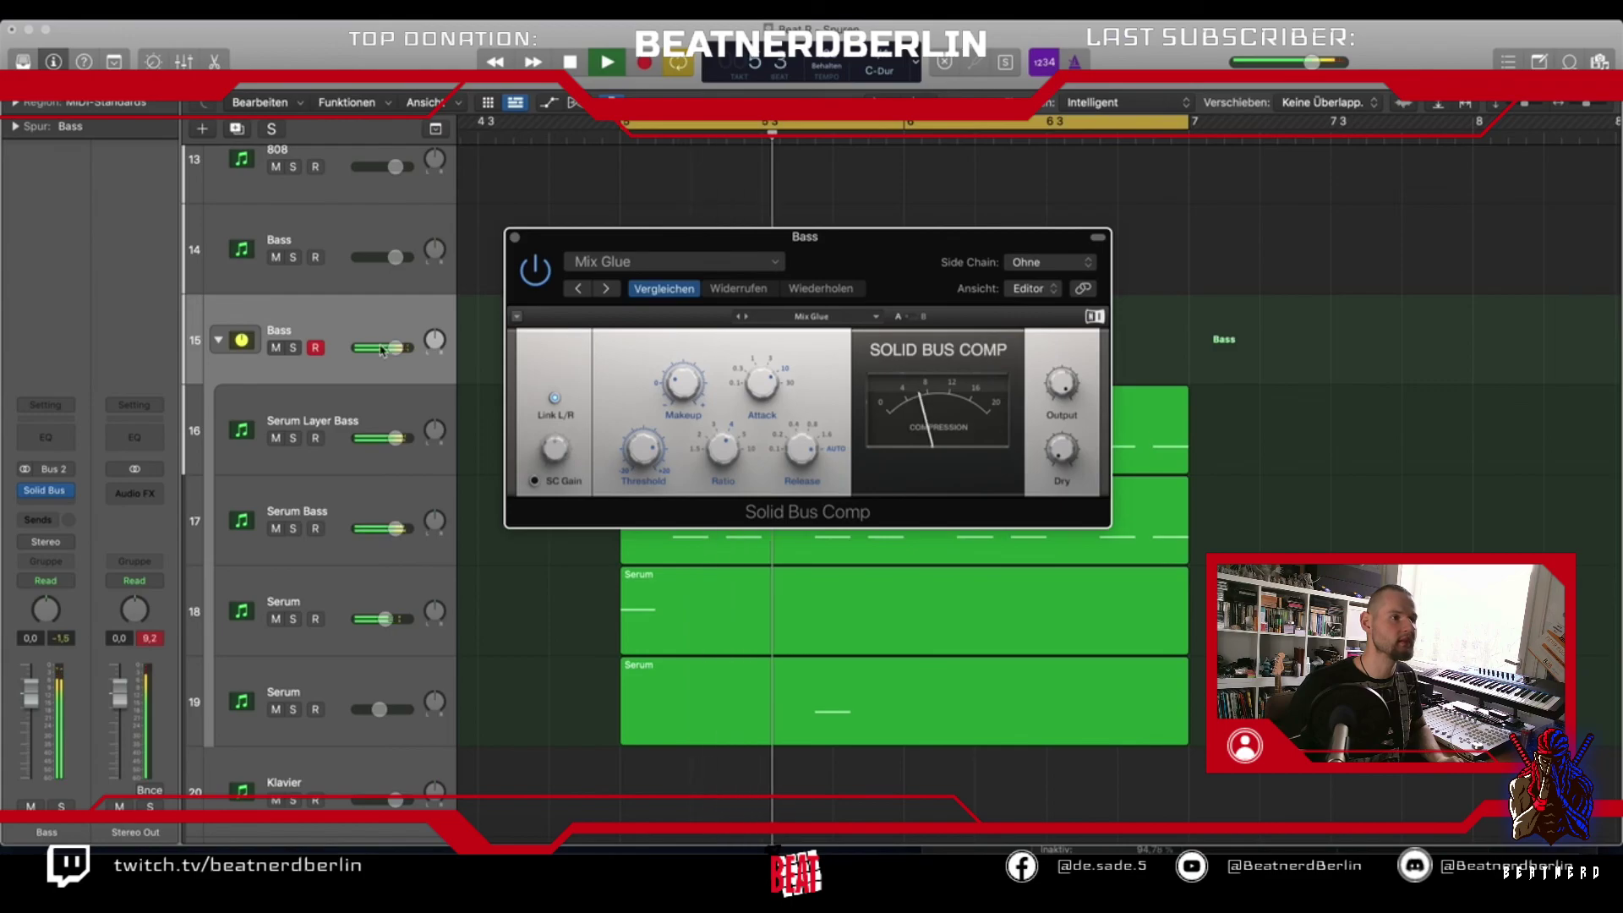
{"action": "left_click", "coordinate": [293, 347]}
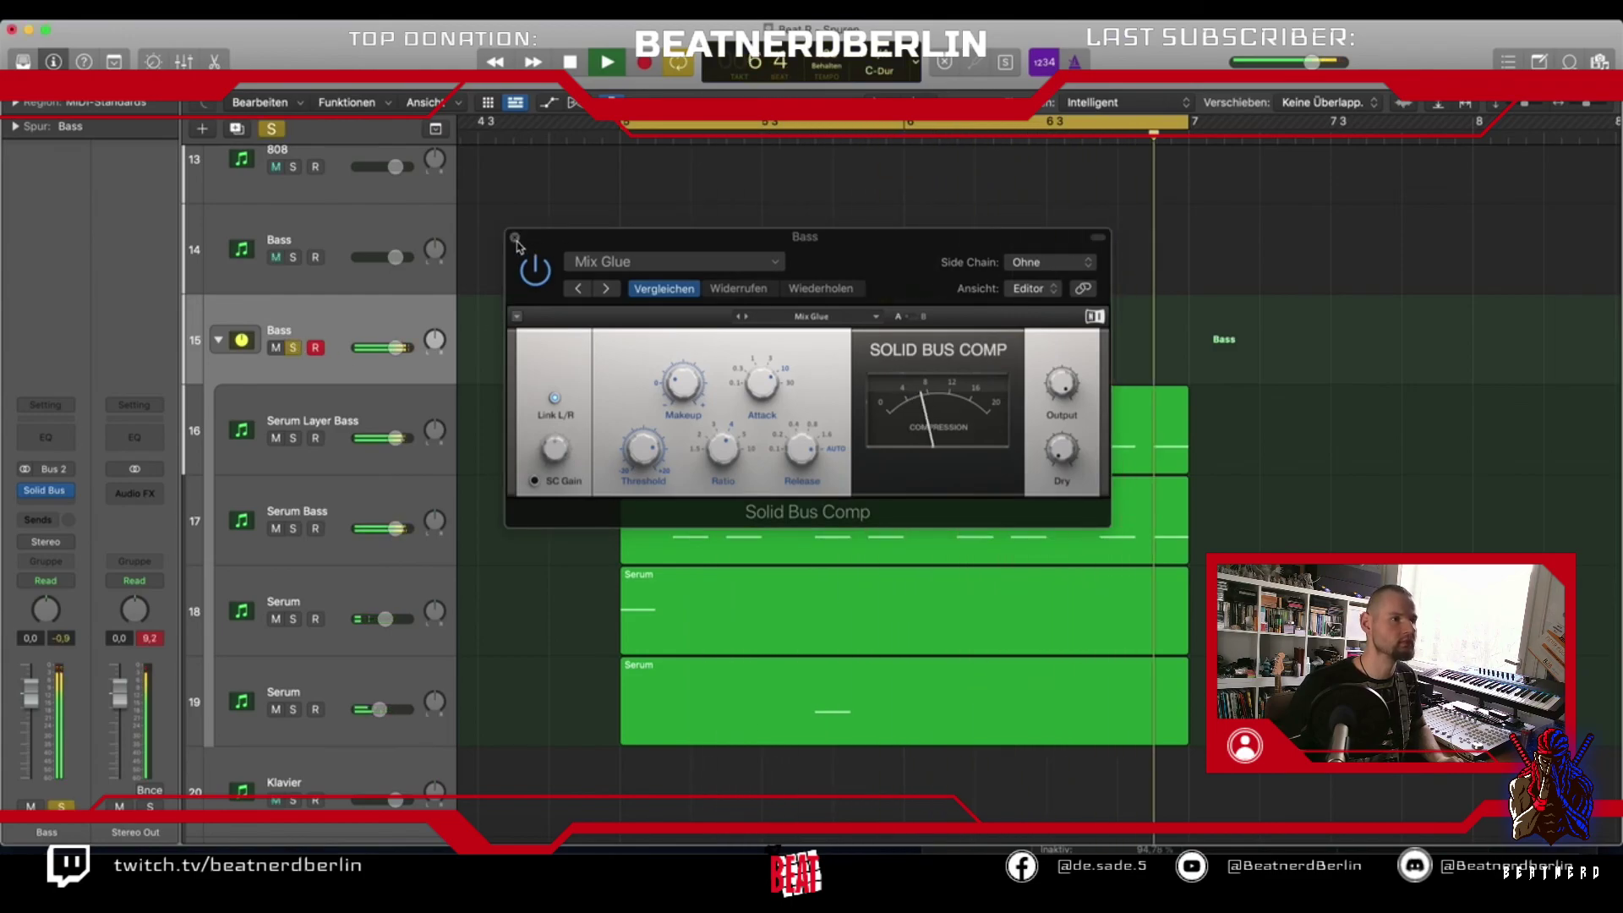
{"action": "left_click_drag", "start_coordinate": [683, 383], "coordinate": [683, 377]}
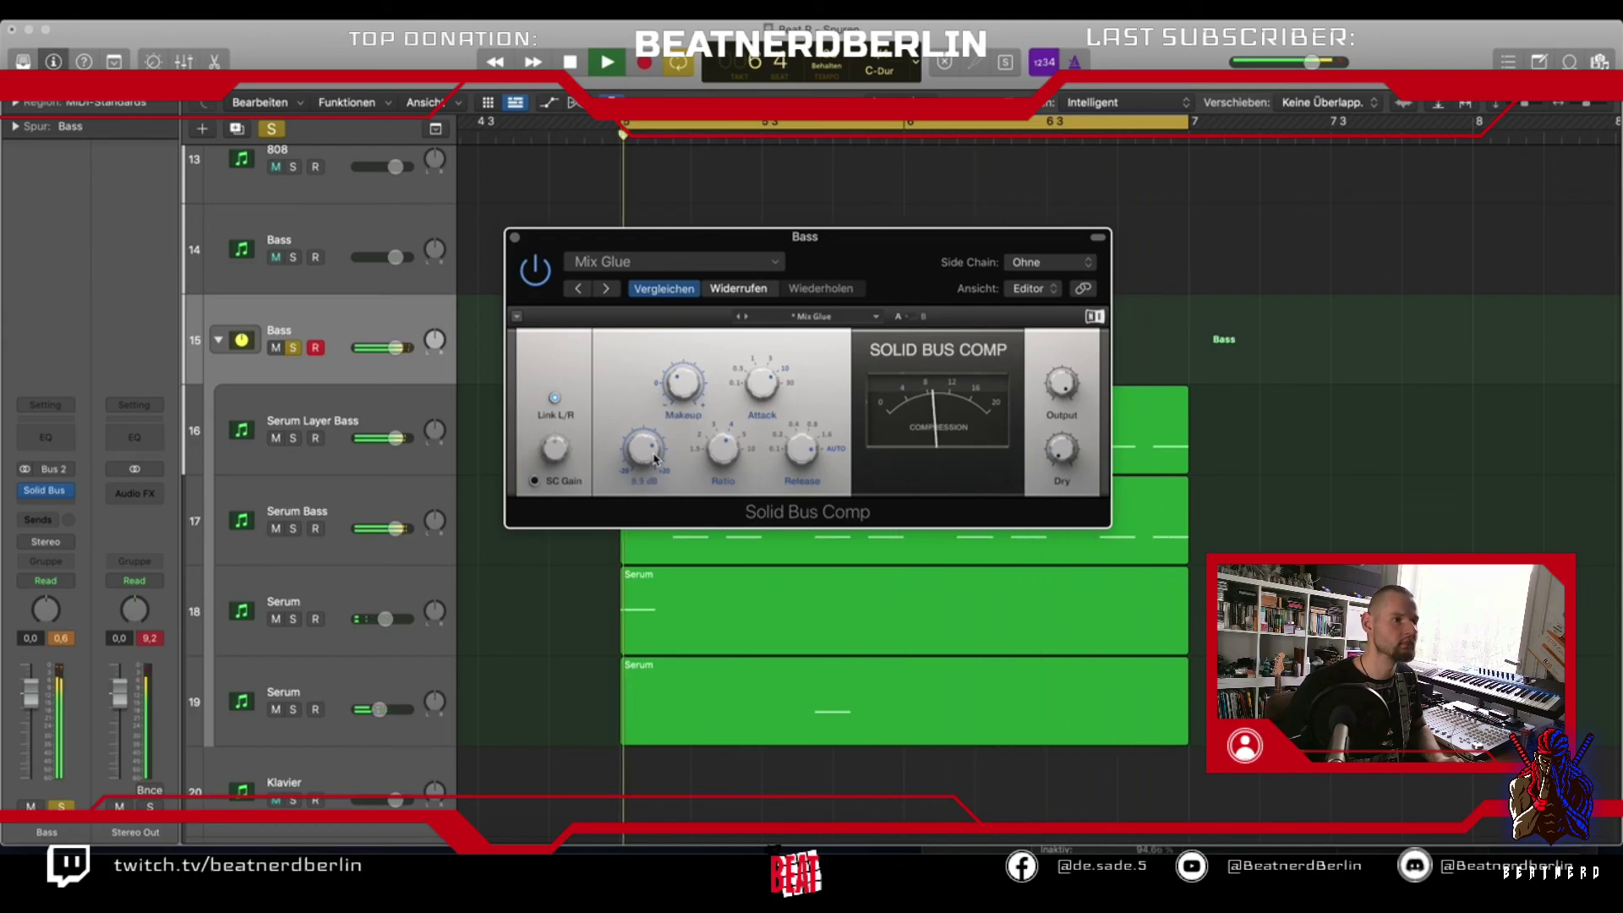
{"action": "left_click", "coordinate": [515, 237]}
{"action": "key", "text": "space"}
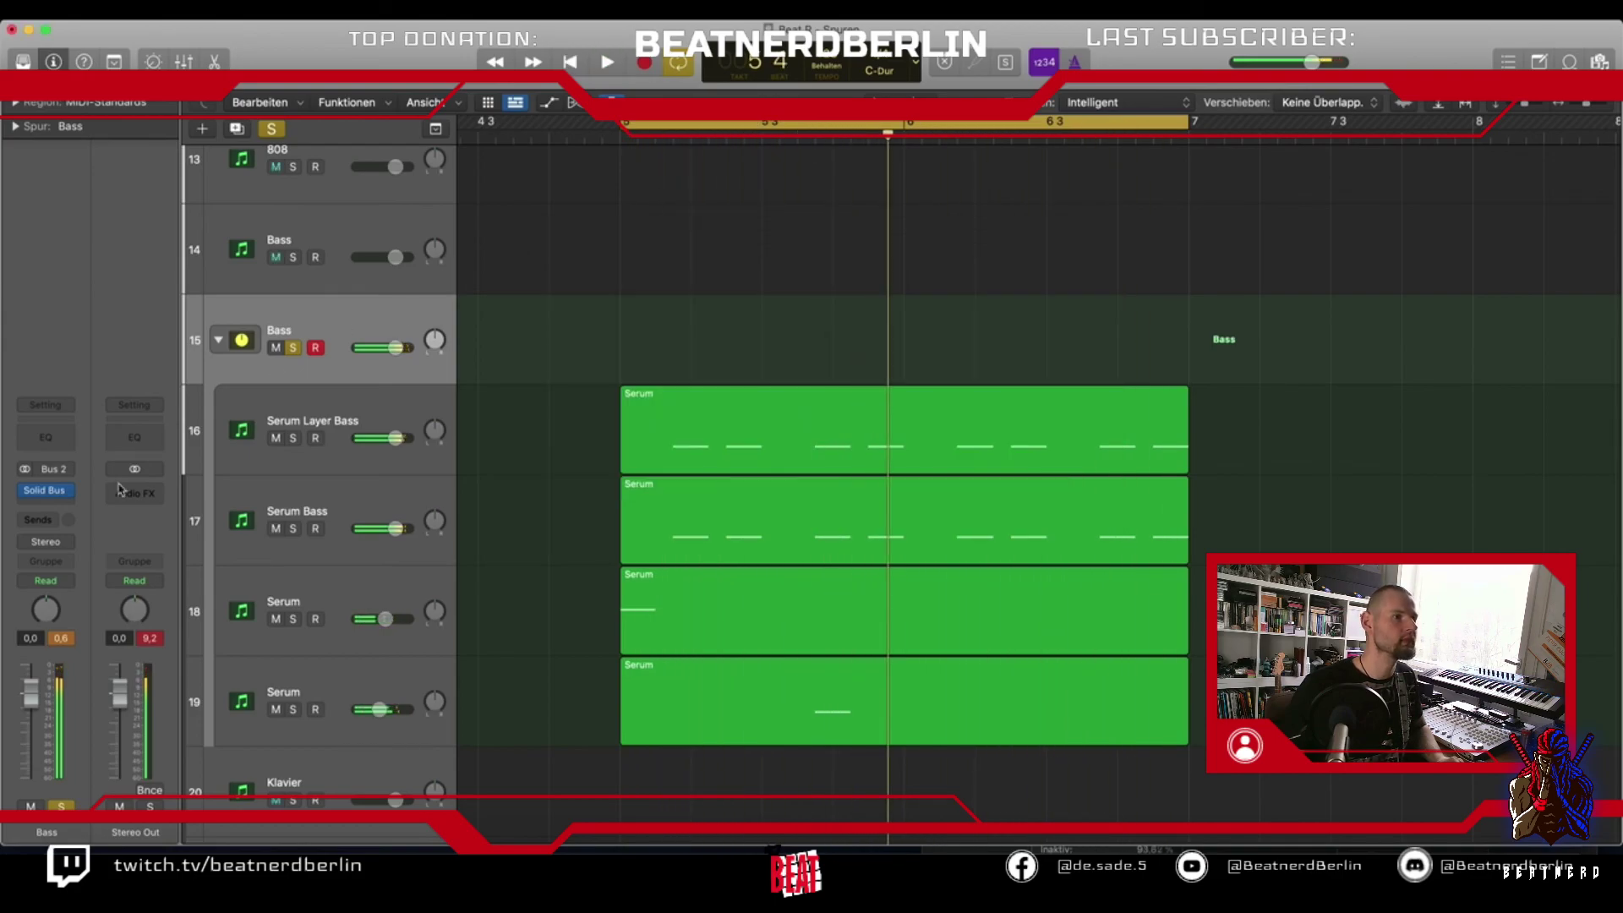
Insert a stereo Ozone 9 Imager after the Solid Bus Comp on the Bass stack
{"action": "left_click", "coordinate": [43, 491]}
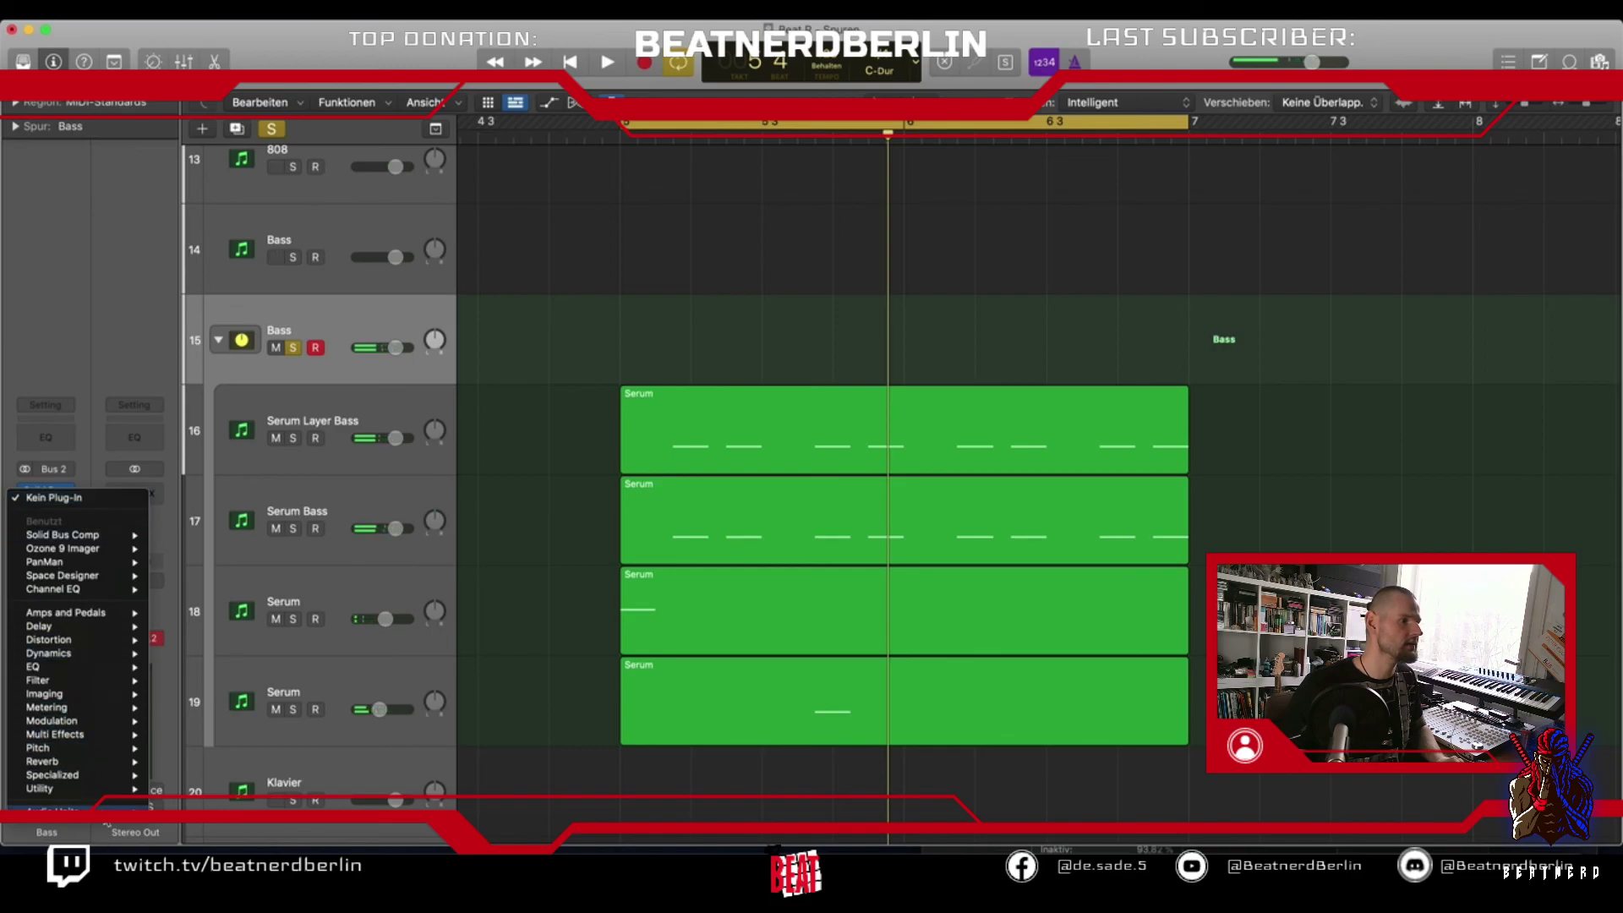
{"action": "mouse_move", "coordinate": [237, 640]}
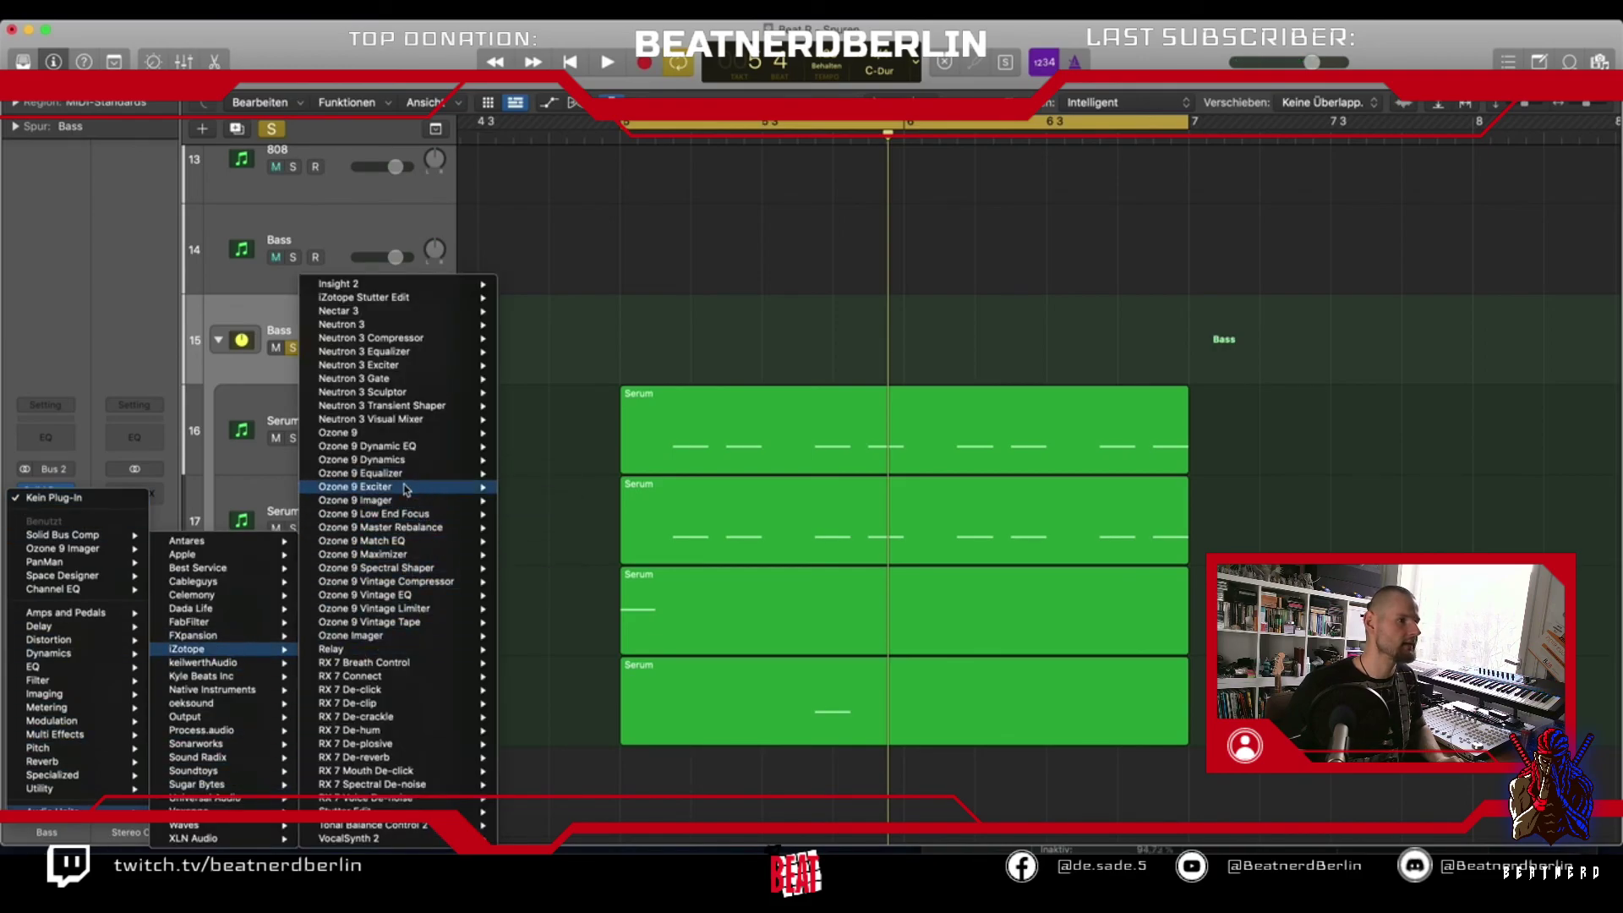
{"action": "mouse_move", "coordinate": [407, 505]}
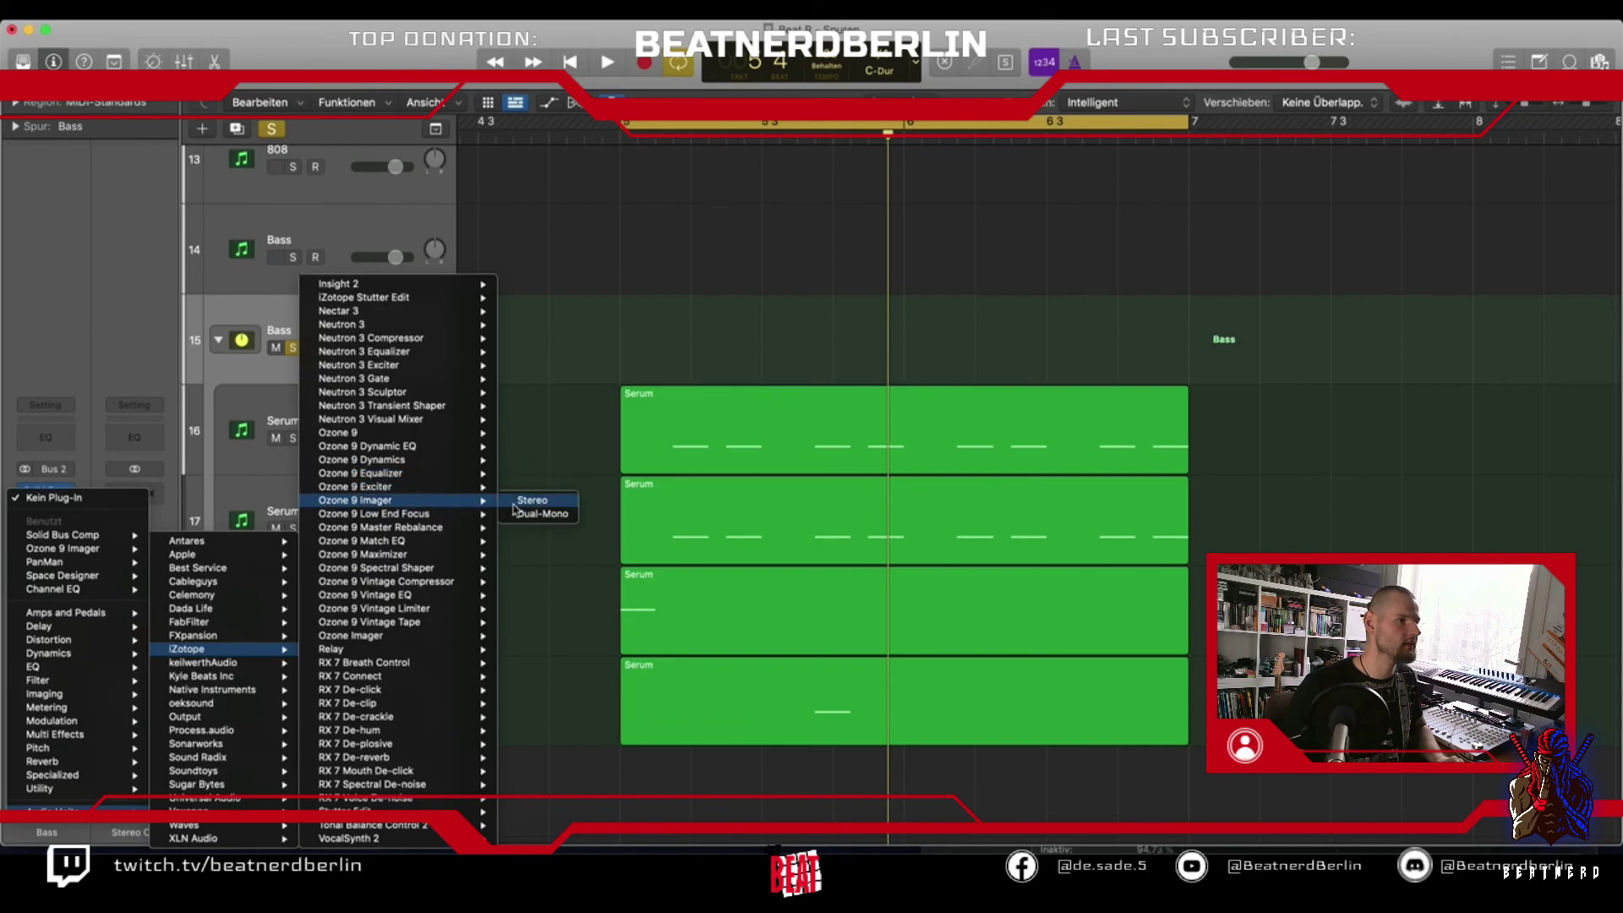
{"action": "left_click", "coordinate": [524, 501]}
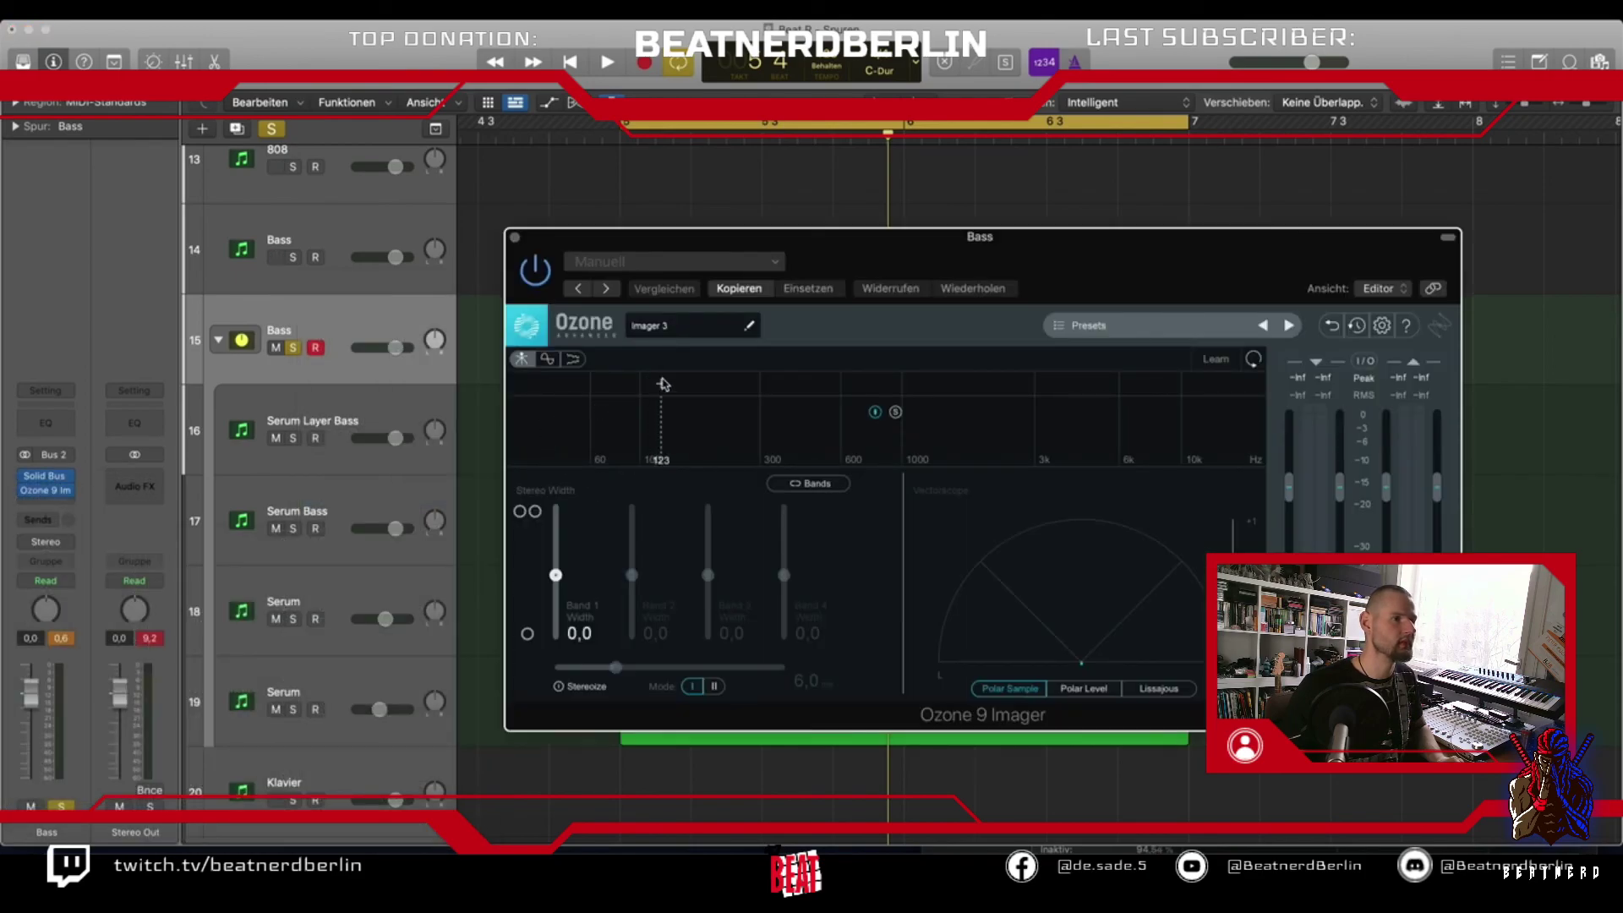
Split the Bass Imager into four bands, set their widths to -100, 13.9, 13.9 and 21.5, and listen to the soloed stack
{"action": "left_click", "coordinate": [662, 384]}
{"action": "left_click", "coordinate": [881, 387]}
{"action": "left_click", "coordinate": [1098, 387]}
{"action": "left_click_drag", "start_coordinate": [784, 574], "coordinate": [632, 566]}
{"action": "left_click_drag", "start_coordinate": [683, 382], "coordinate": [737, 382]}
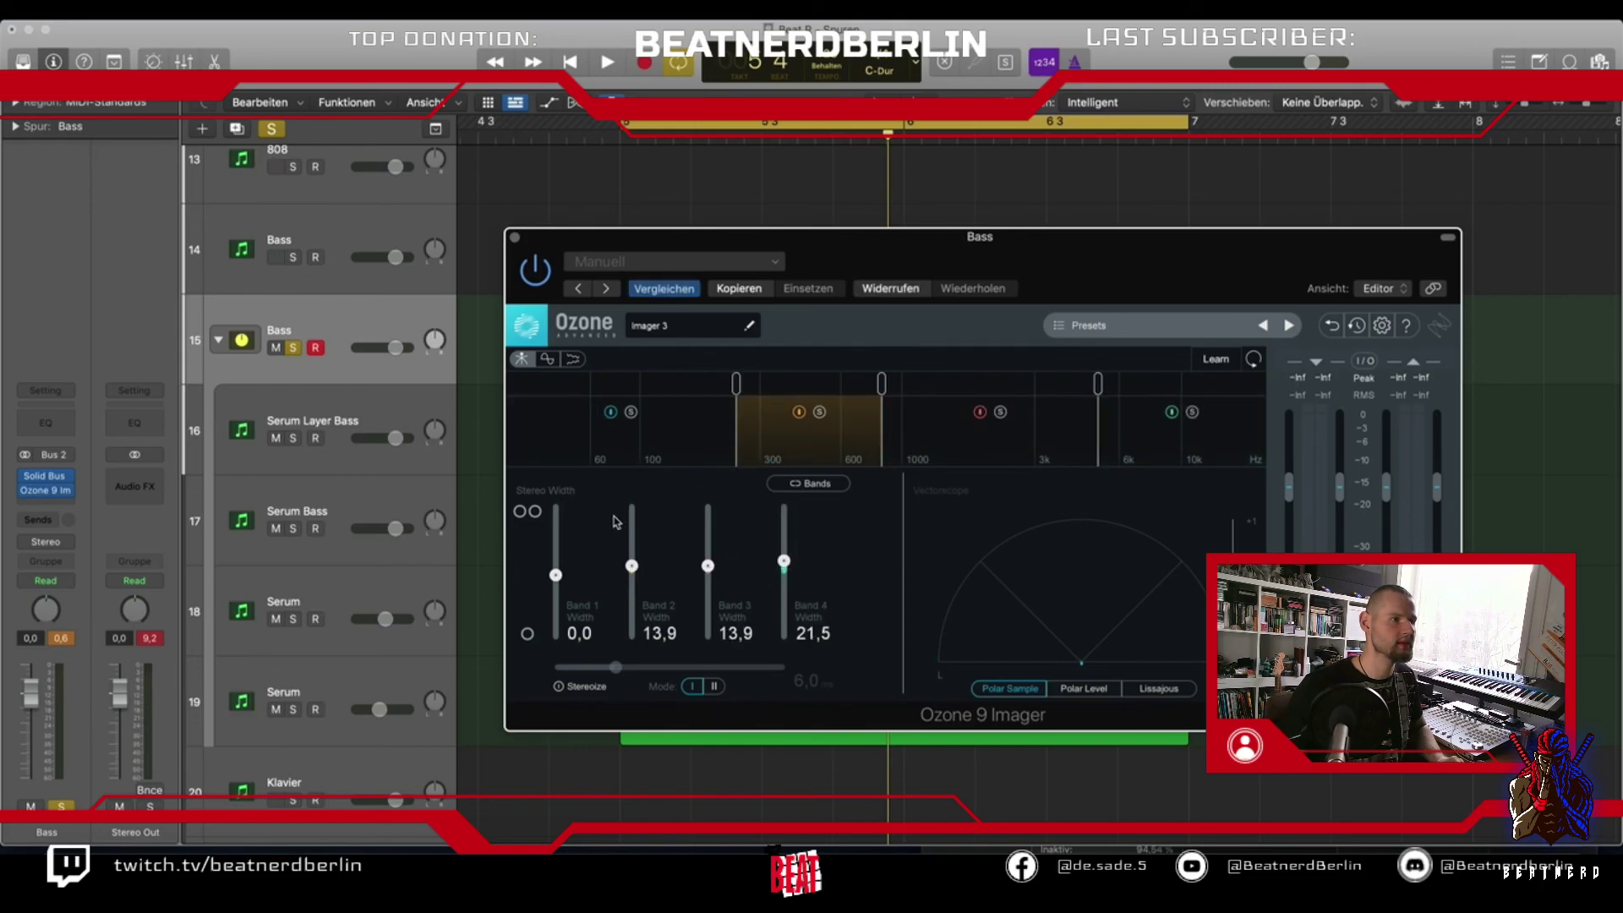
{"action": "left_click_drag", "start_coordinate": [556, 576], "coordinate": [556, 642]}
{"action": "key", "text": "space"}
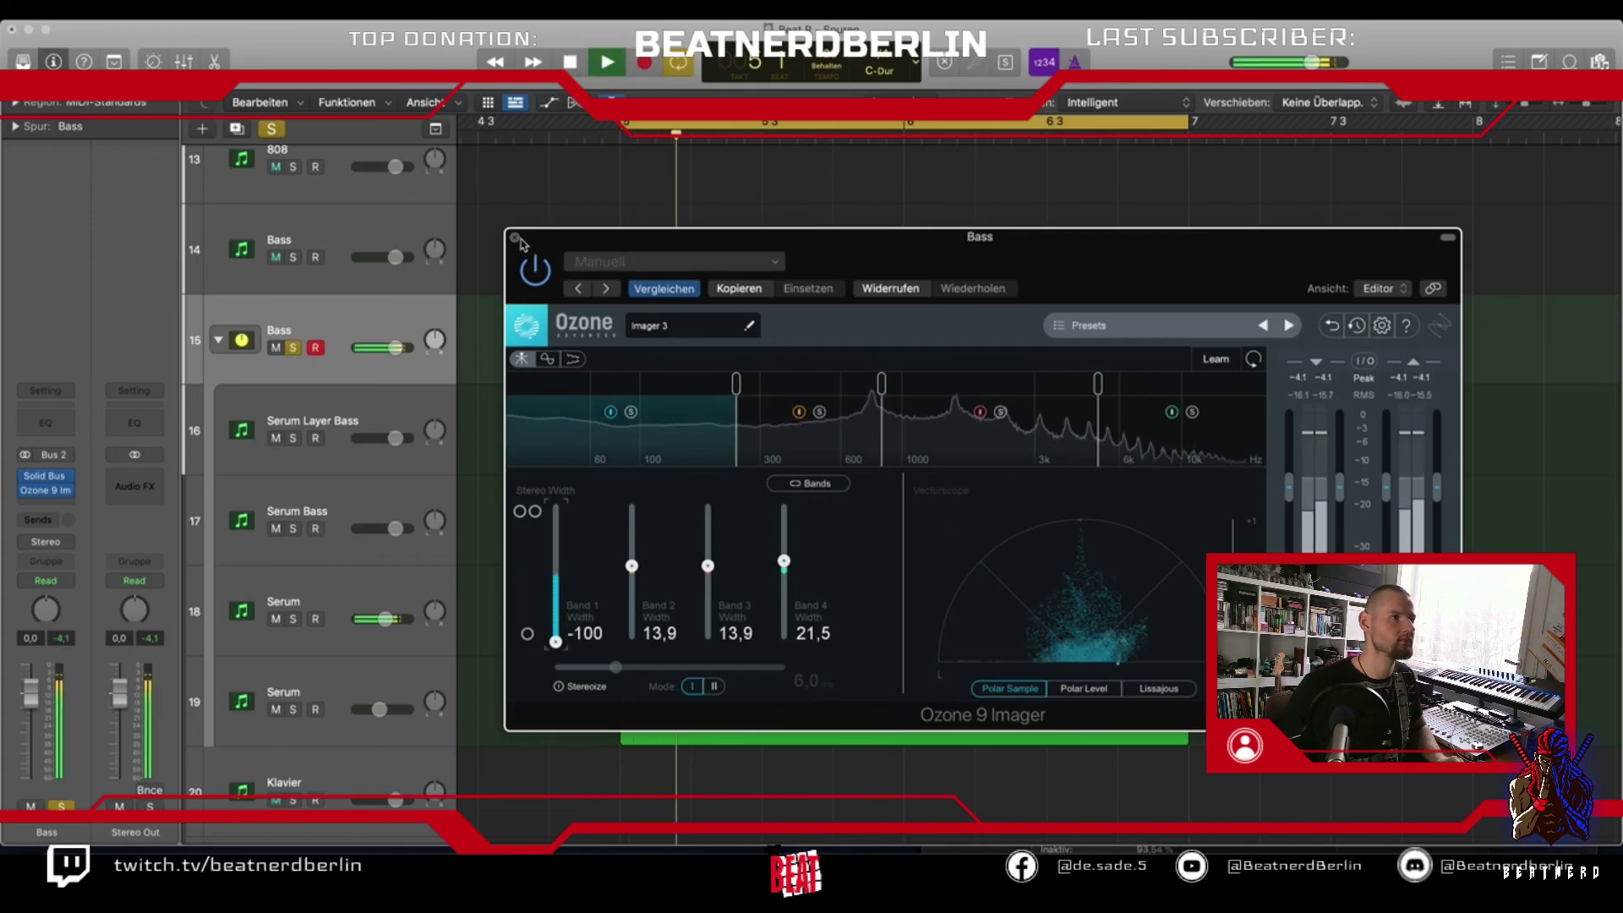
{"action": "key", "text": "super+w"}
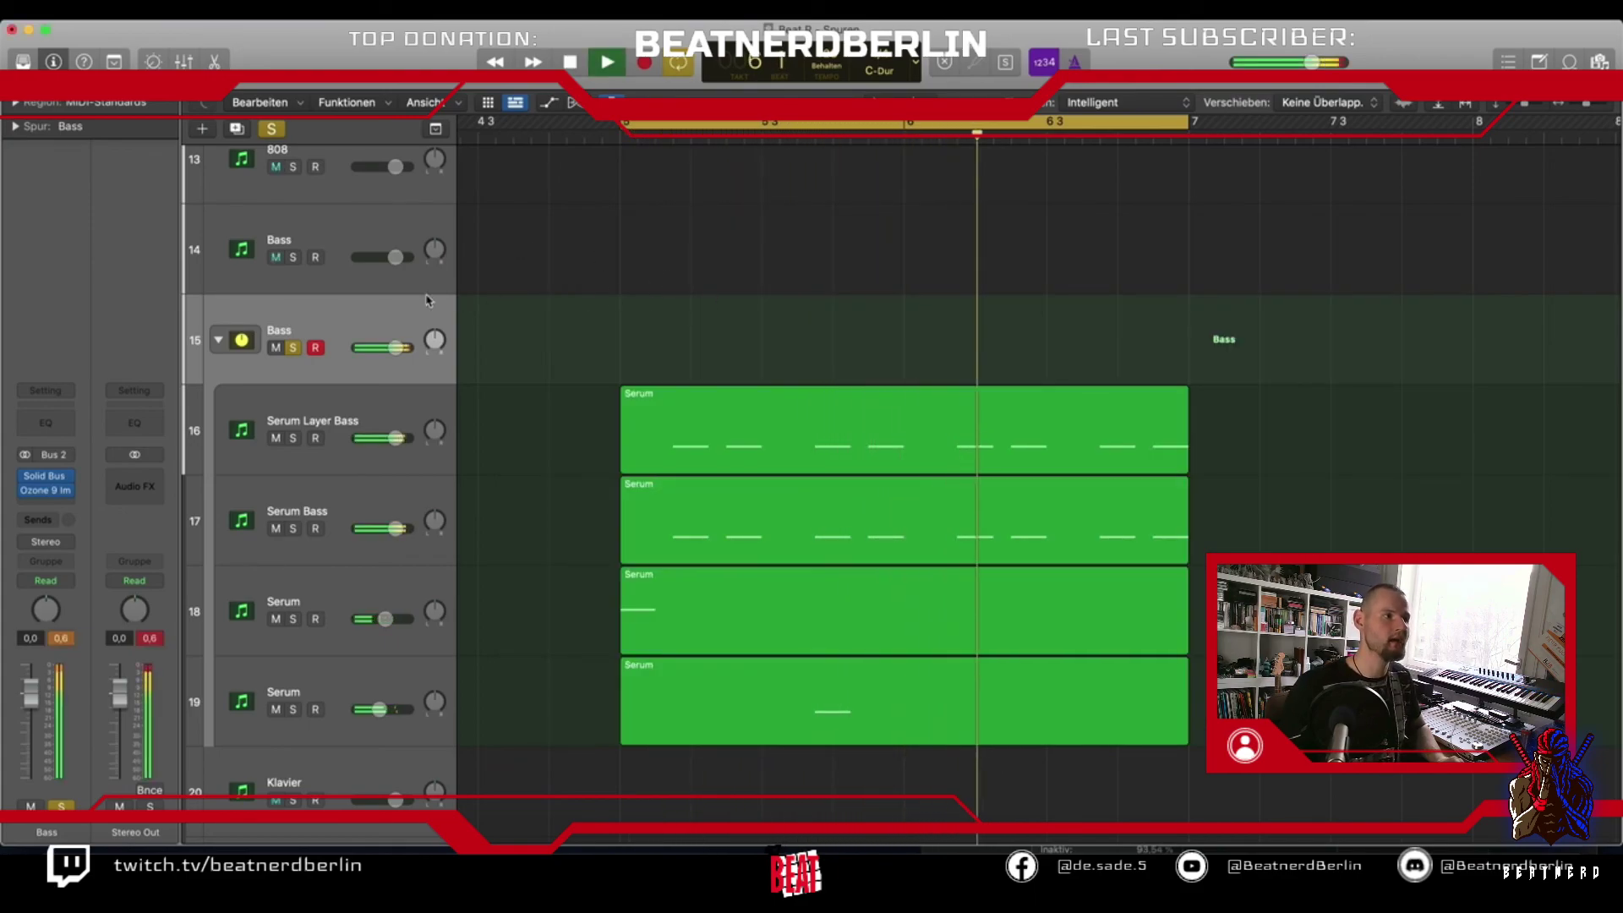
{"action": "key", "text": "space"}
Remove the Bass stack's solo and play the beat with drums and bass together
{"action": "scroll", "coordinate": [761, 369], "scroll_direction": "up", "scroll_amount": 12}
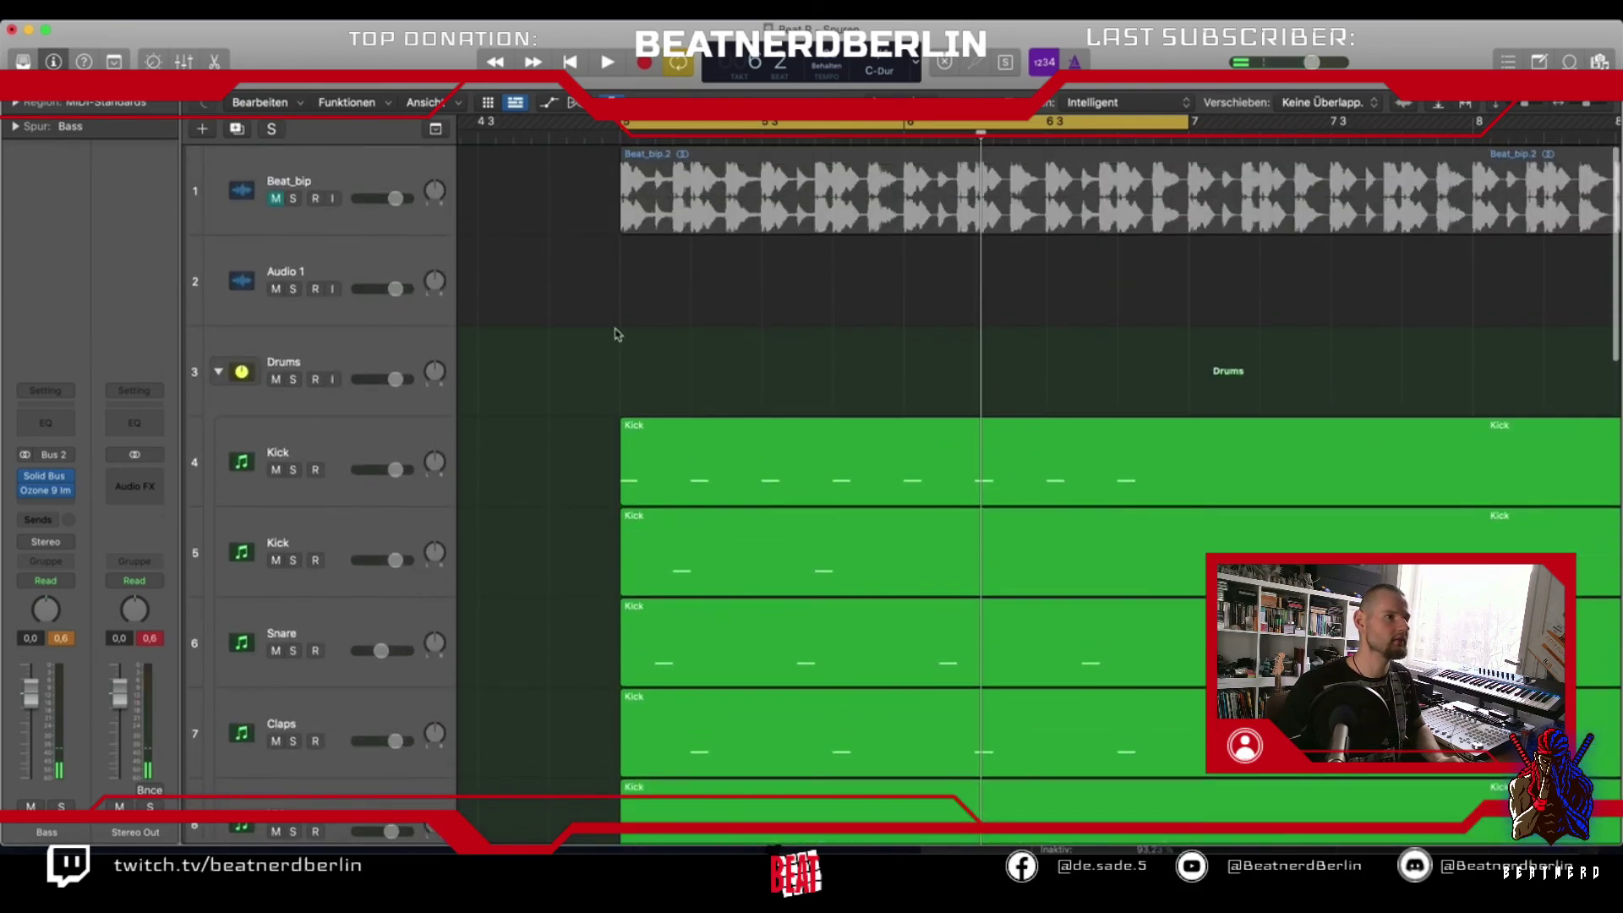
{"action": "scroll", "coordinate": [615, 334], "scroll_direction": "down", "scroll_amount": 3}
{"action": "key", "text": "space"}
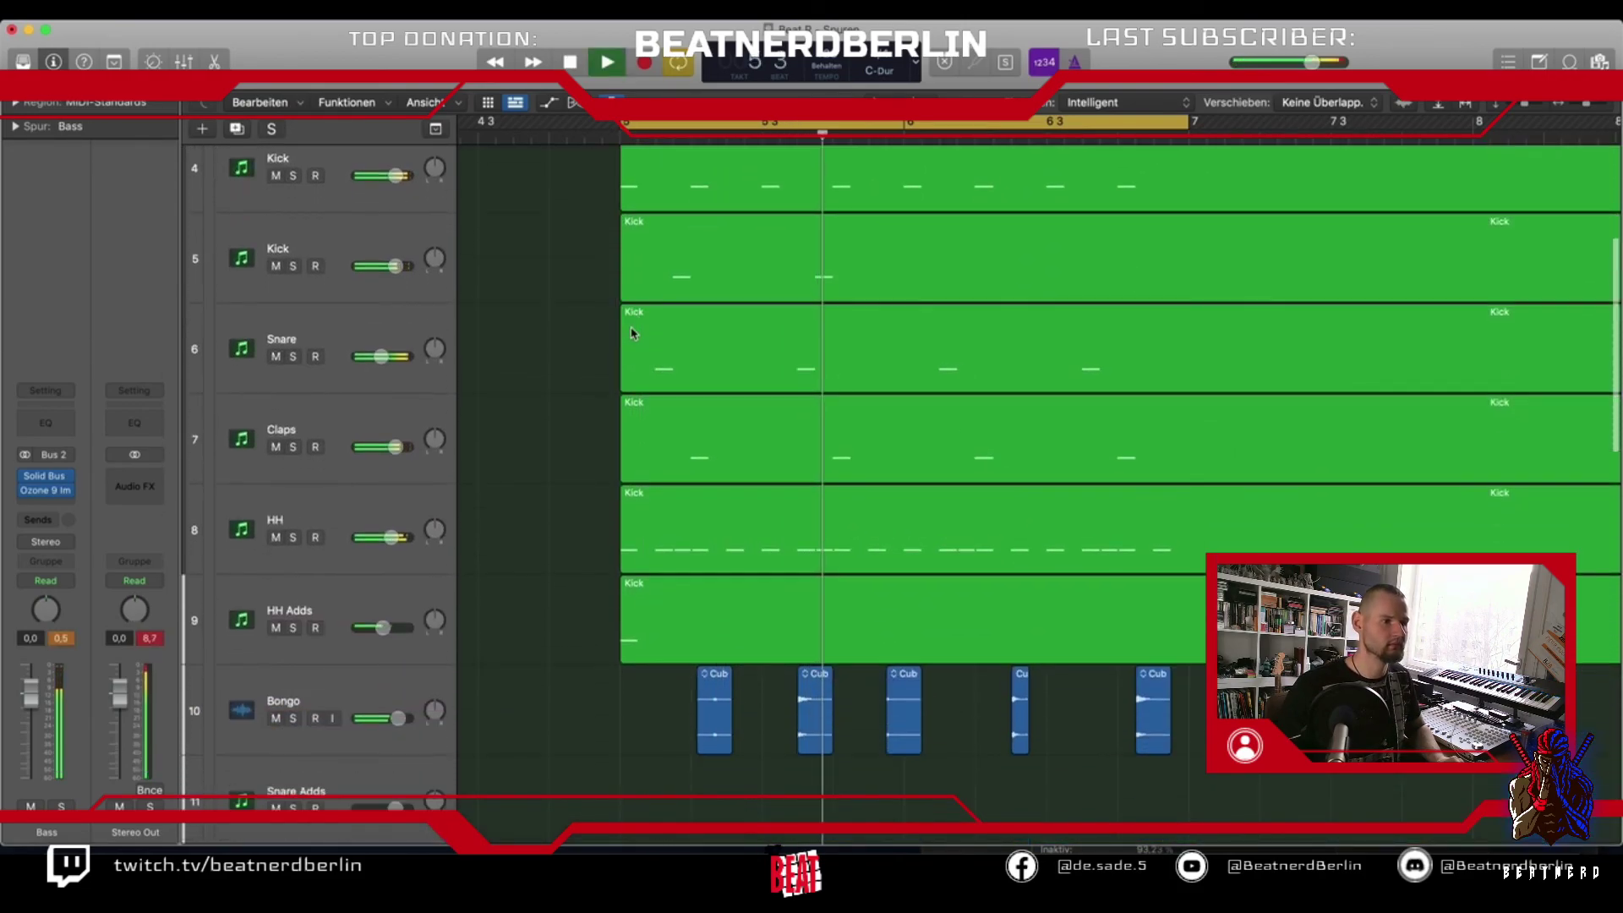
{"action": "scroll", "coordinate": [632, 333], "scroll_direction": "down", "scroll_amount": 3}
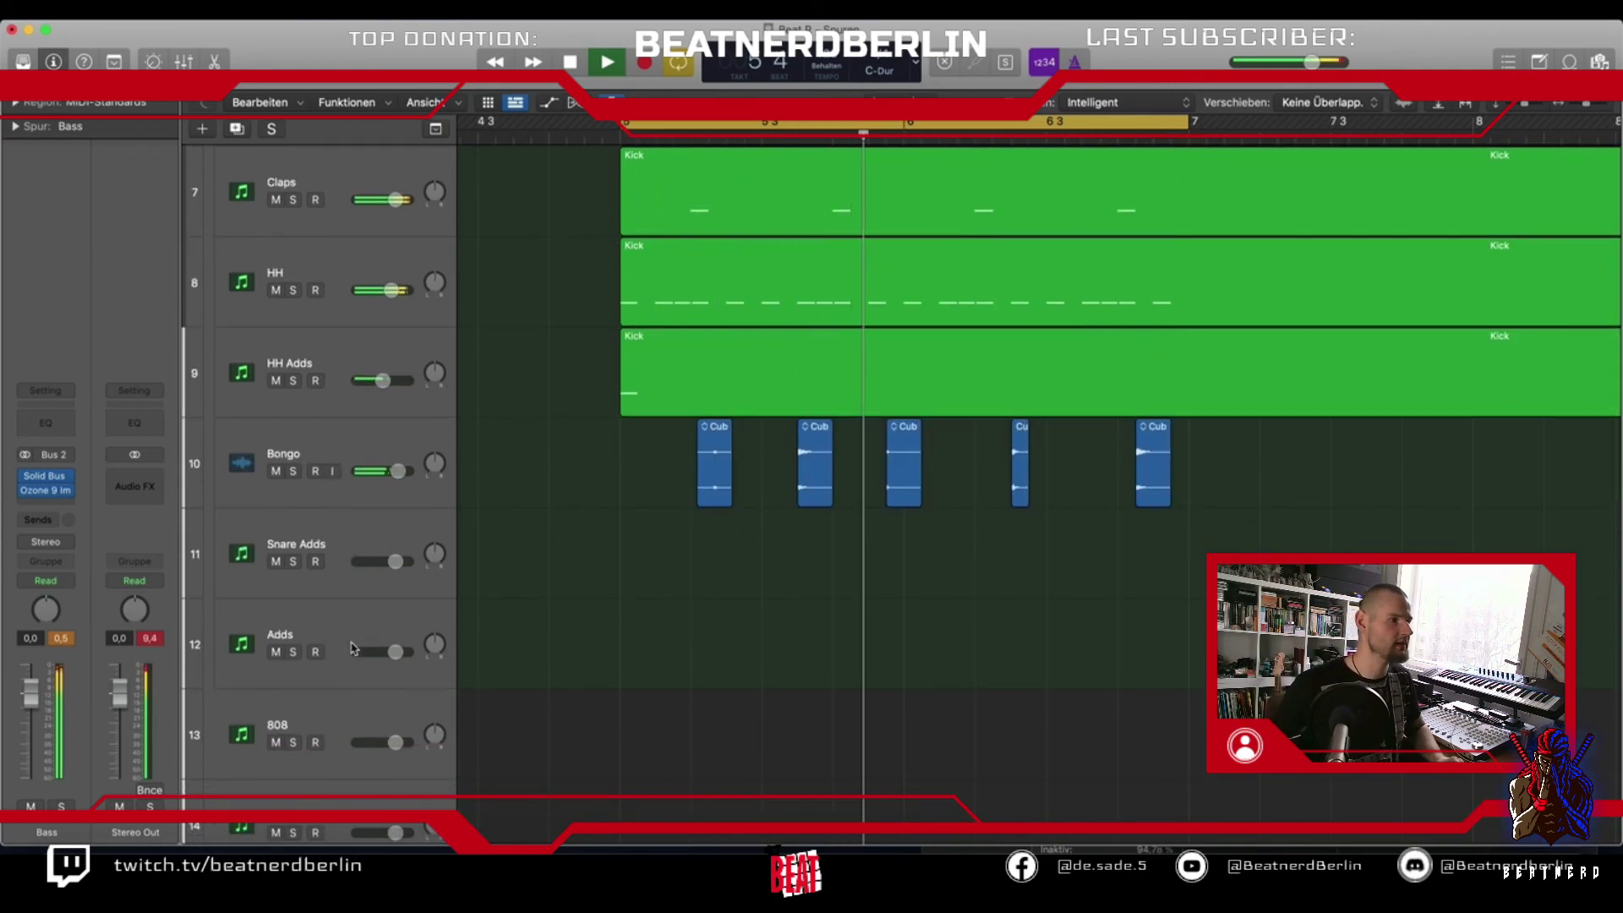
{"action": "key", "text": "space"}
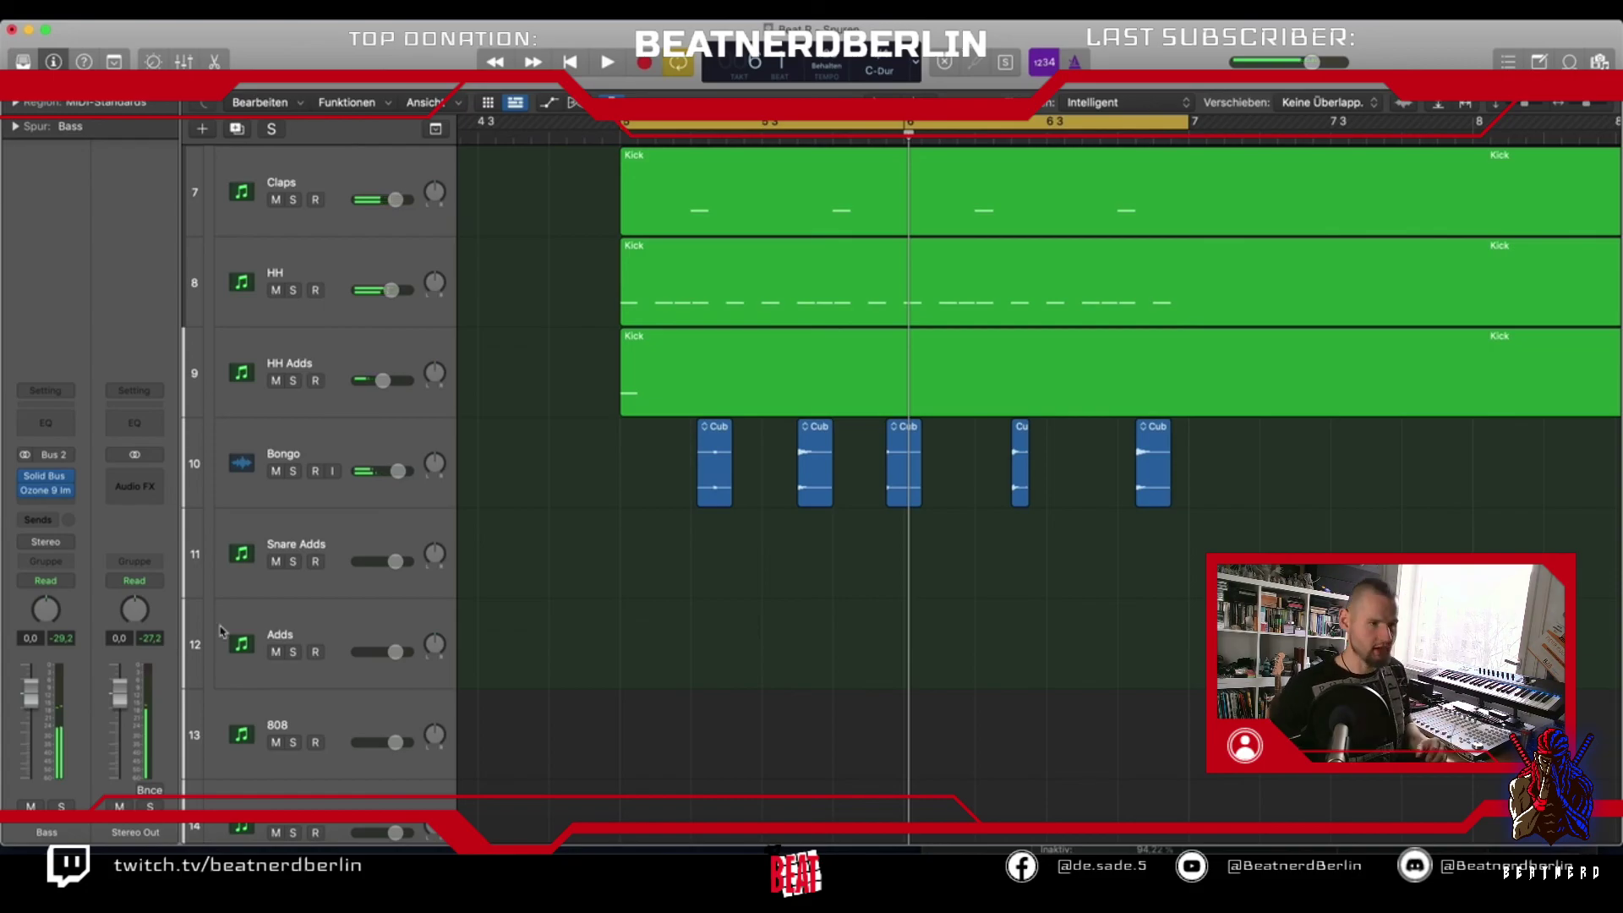
Select the Drums stack and play the beat while checking its channel strip
{"action": "scroll", "coordinate": [526, 495], "scroll_direction": "up", "scroll_amount": 6}
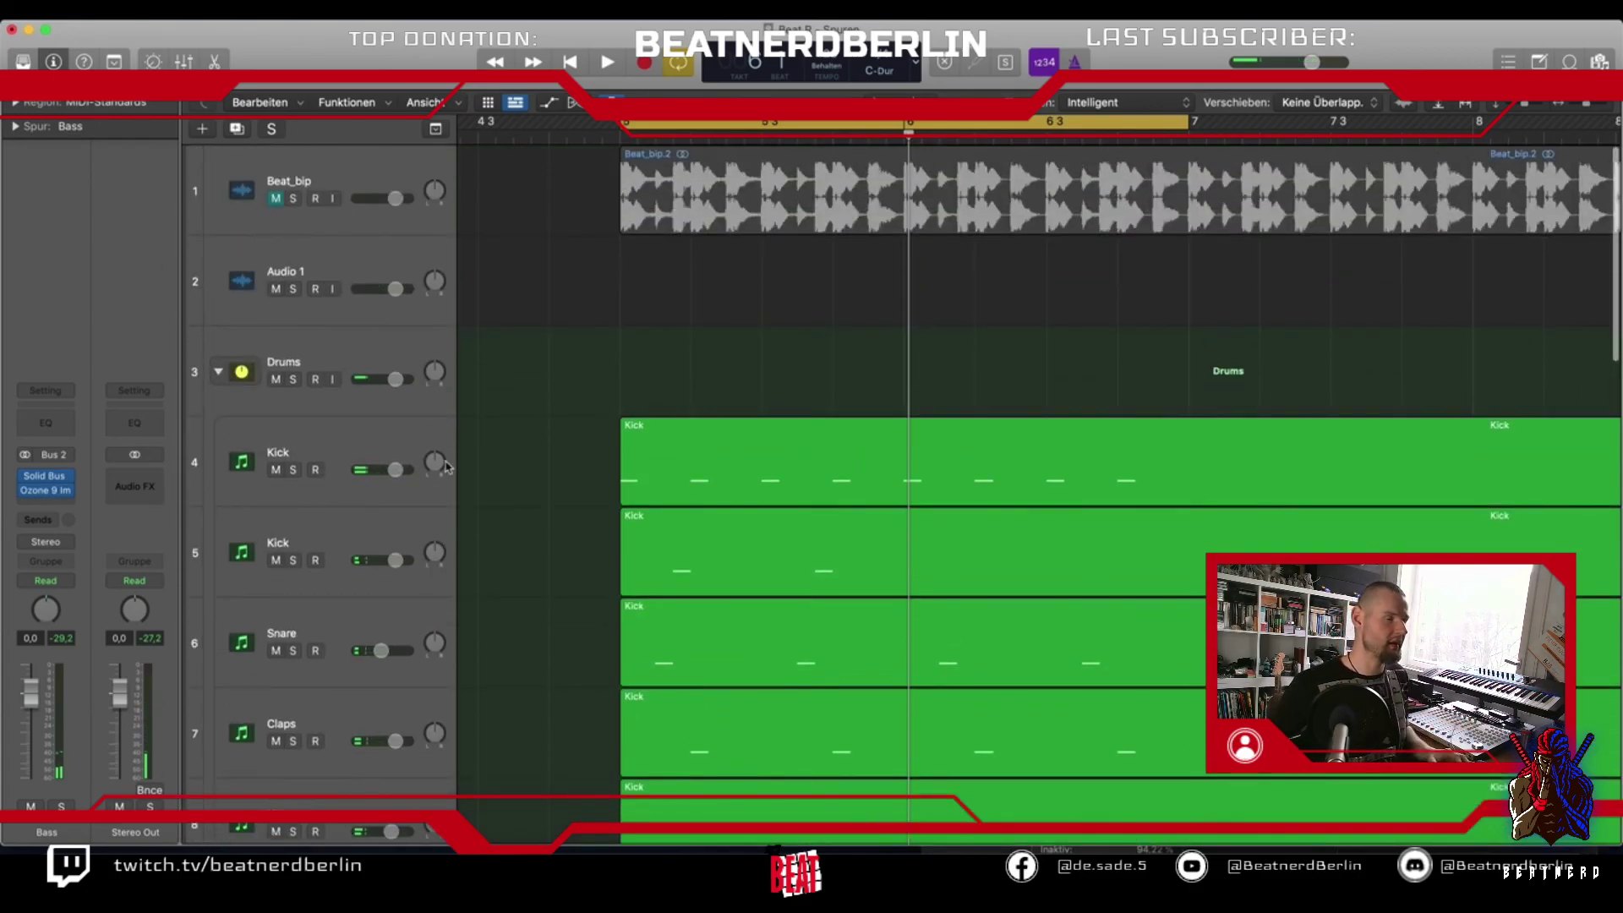
{"action": "left_click", "coordinate": [369, 372]}
{"action": "key", "text": "space"}
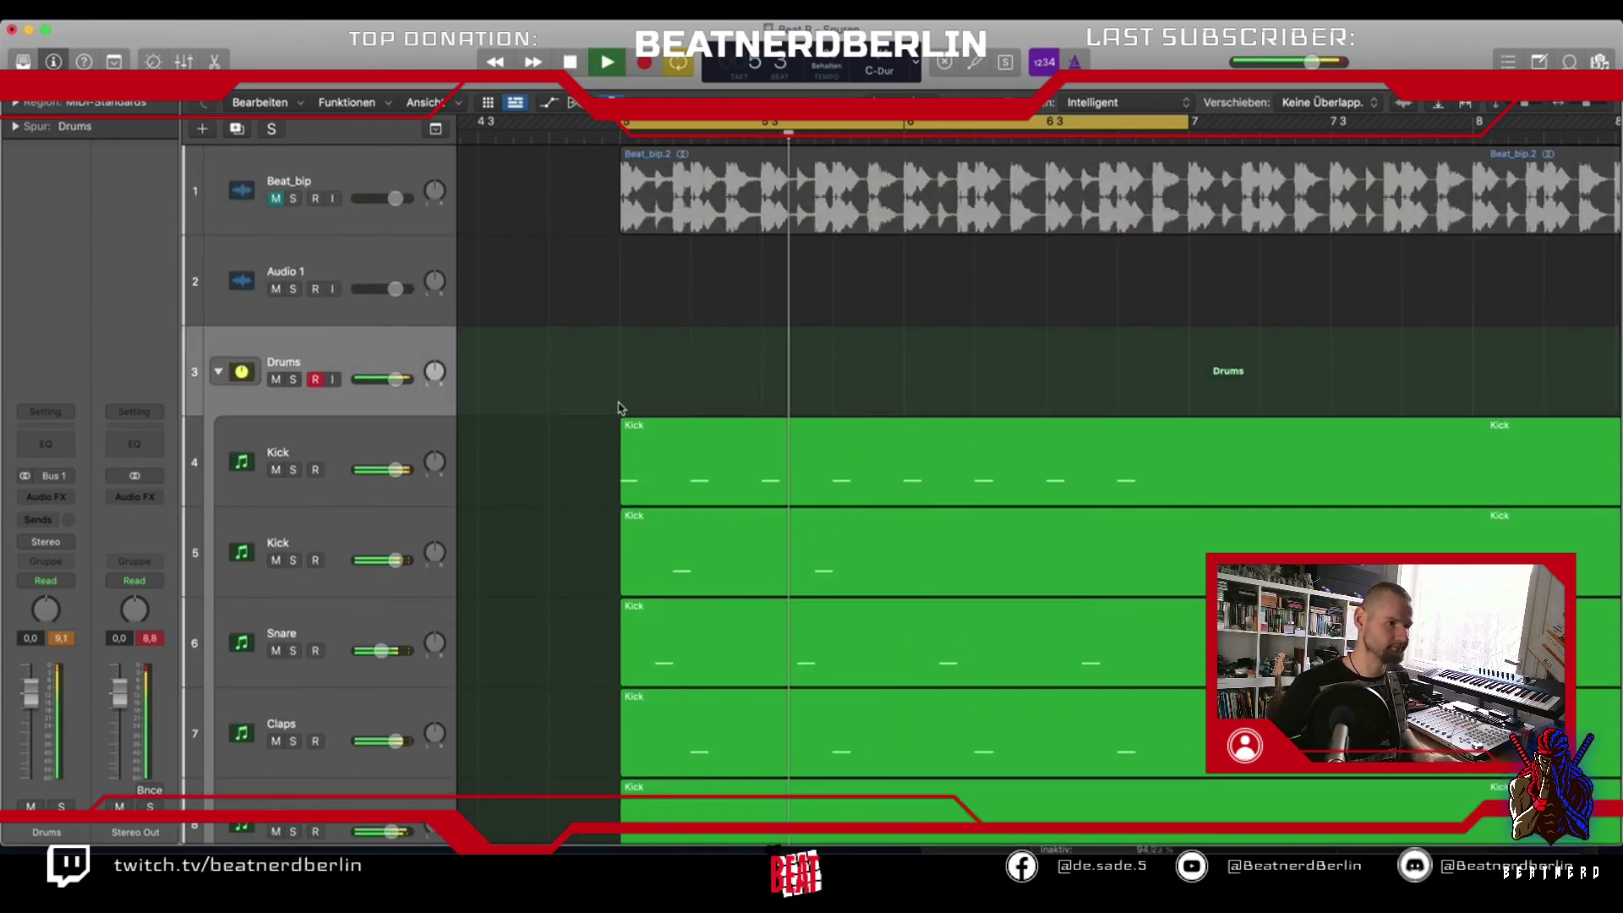
{"action": "key", "text": "space"}
Solo the HH Adds track and listen to it on its own
{"action": "scroll", "coordinate": [619, 409], "scroll_direction": "down", "scroll_amount": 2}
{"action": "scroll", "coordinate": [618, 410], "scroll_direction": "down", "scroll_amount": 3}
{"action": "left_click", "coordinate": [321, 600]}
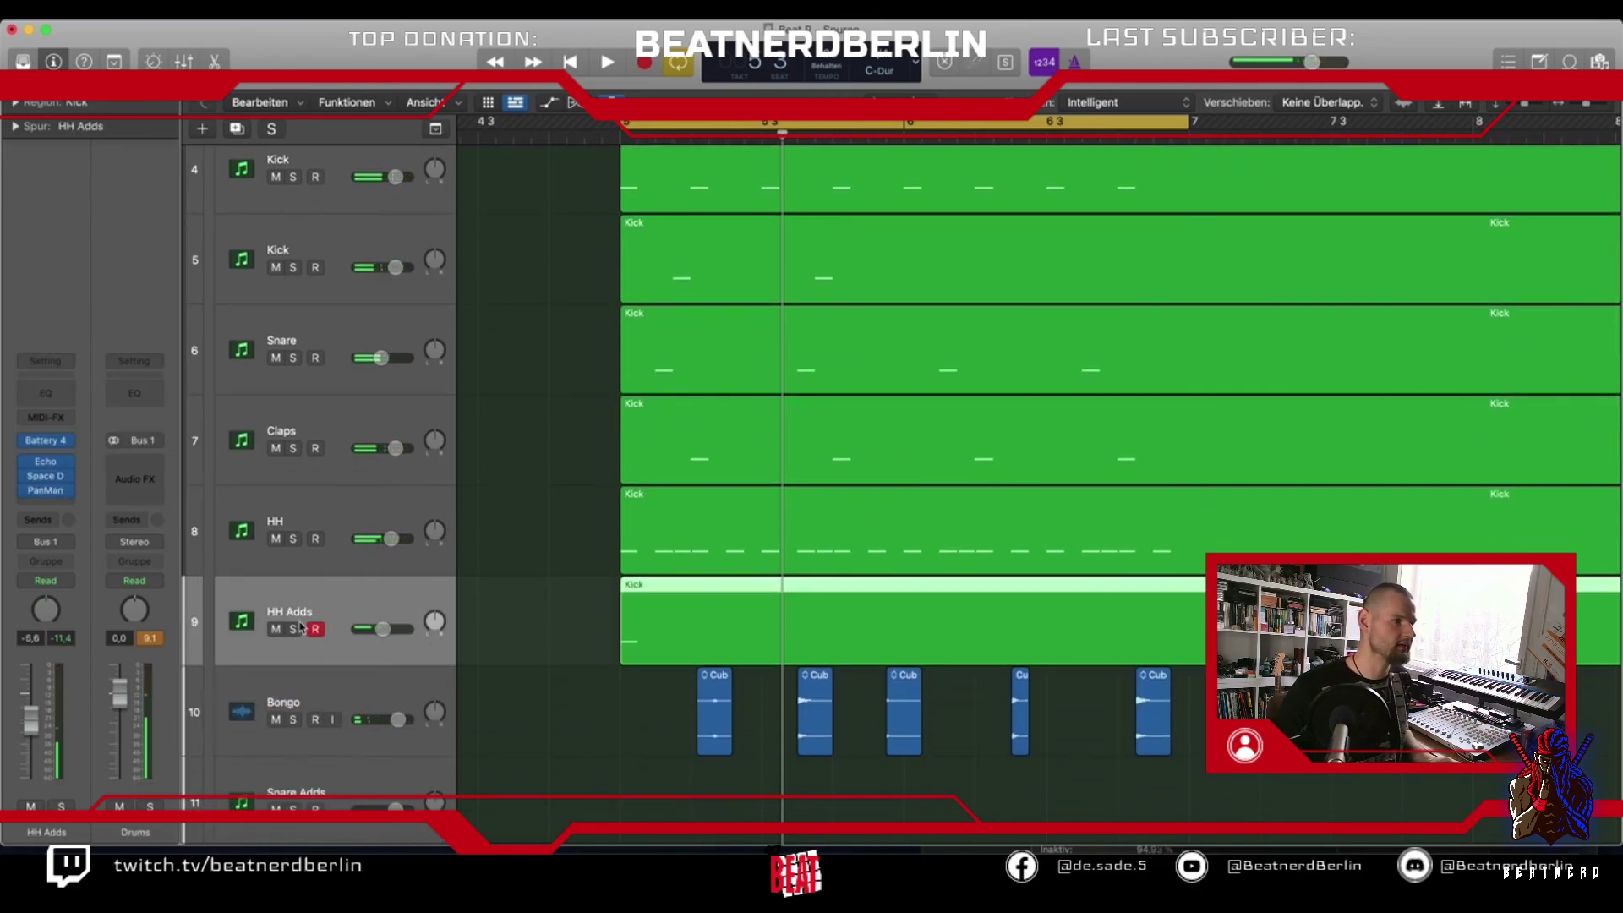
{"action": "left_click", "coordinate": [294, 630]}
{"action": "key", "text": "space"}
{"action": "key", "text": "space"}
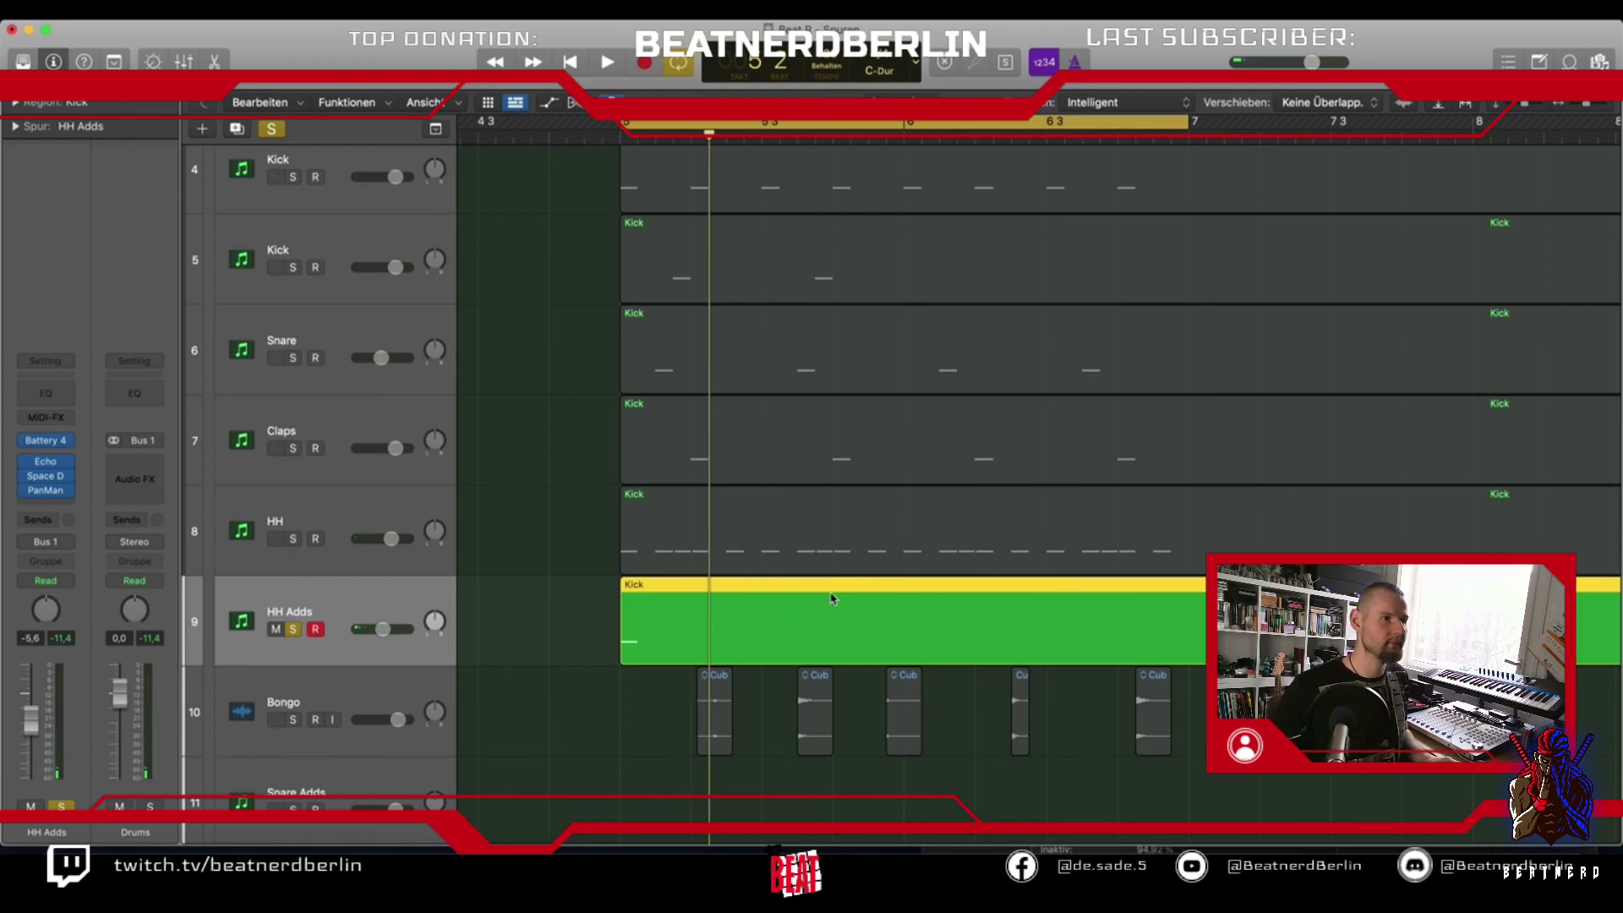
Bounce the HH Adds region in place to a new track named "open hat"
{"action": "right_click", "coordinate": [776, 607]}
{"action": "mouse_move", "coordinate": [869, 759]}
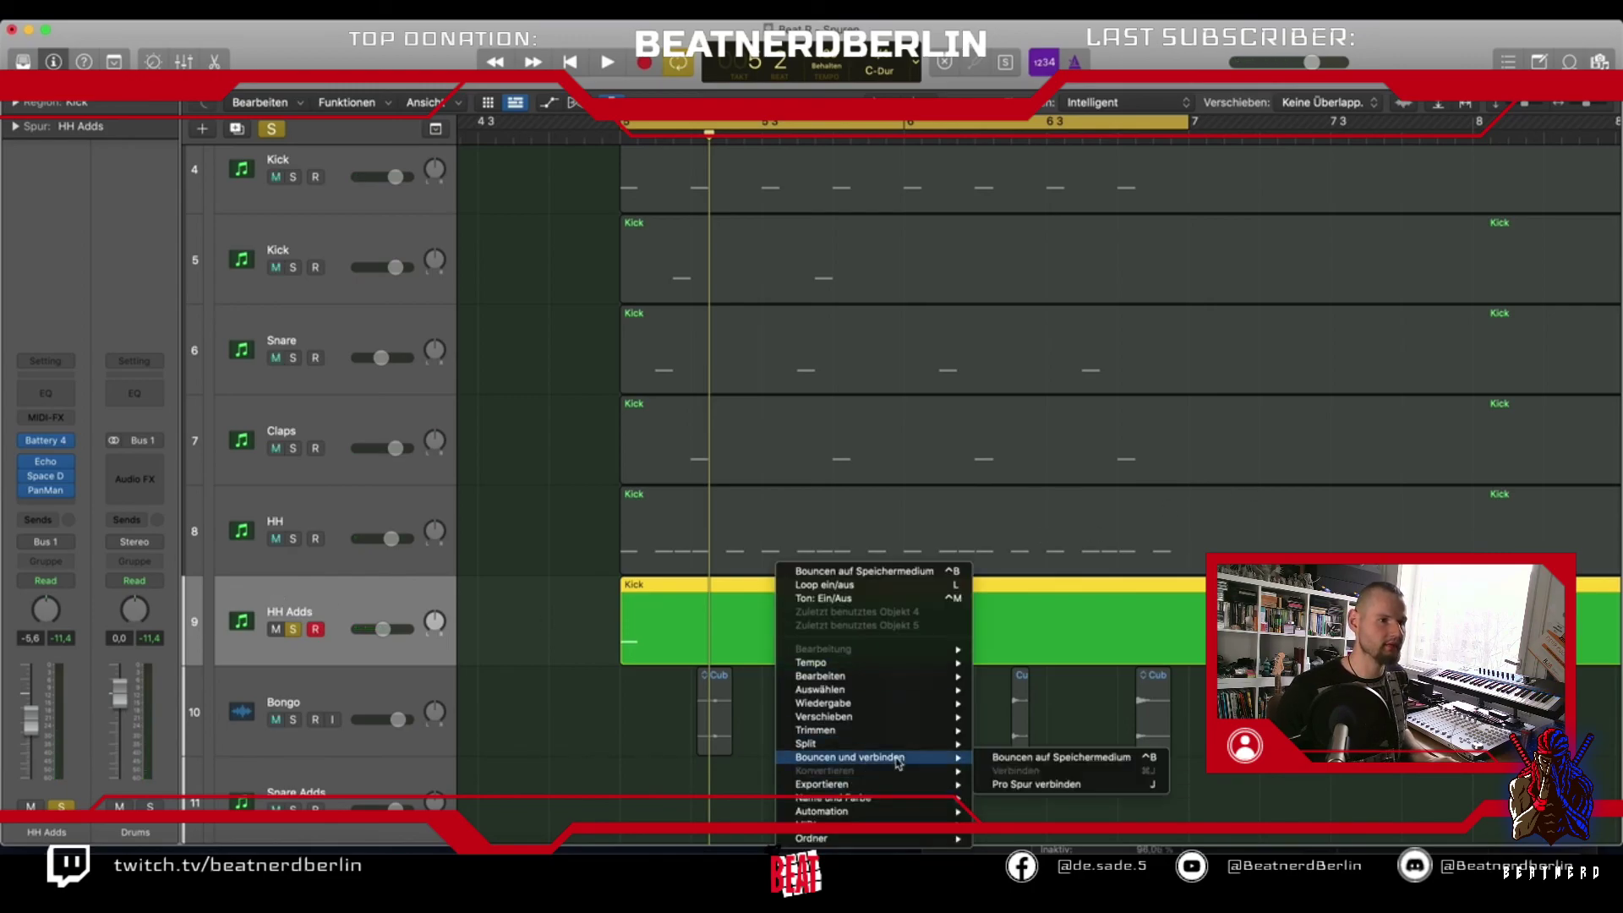
{"action": "left_click", "coordinate": [995, 758]}
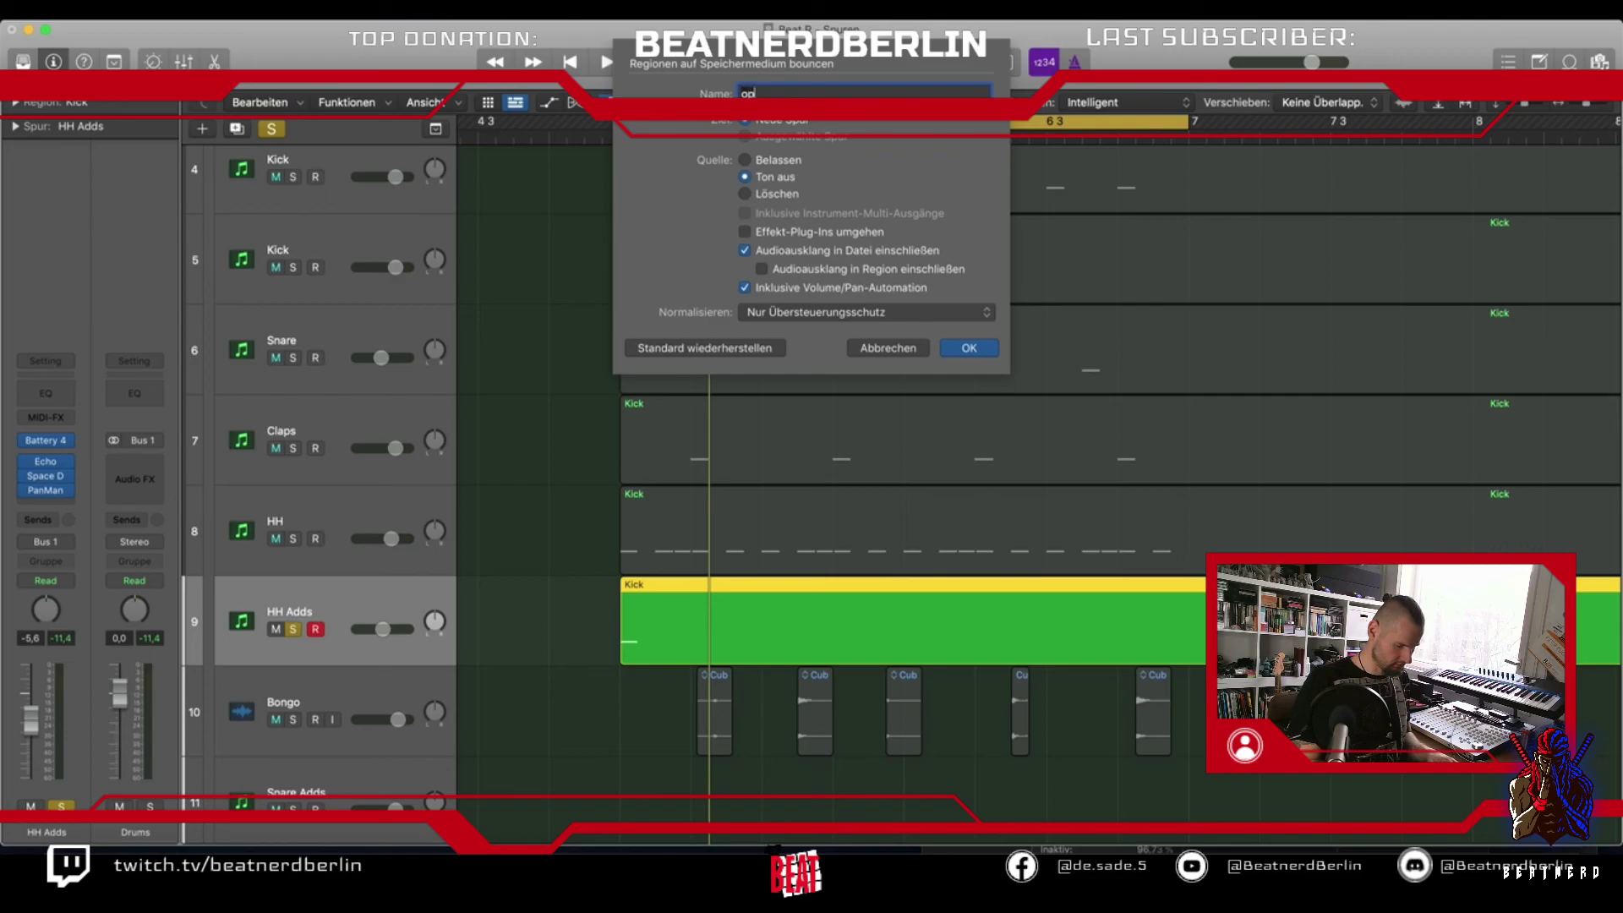
{"action": "type", "text": "open hat"}
{"action": "key", "text": "Return"}
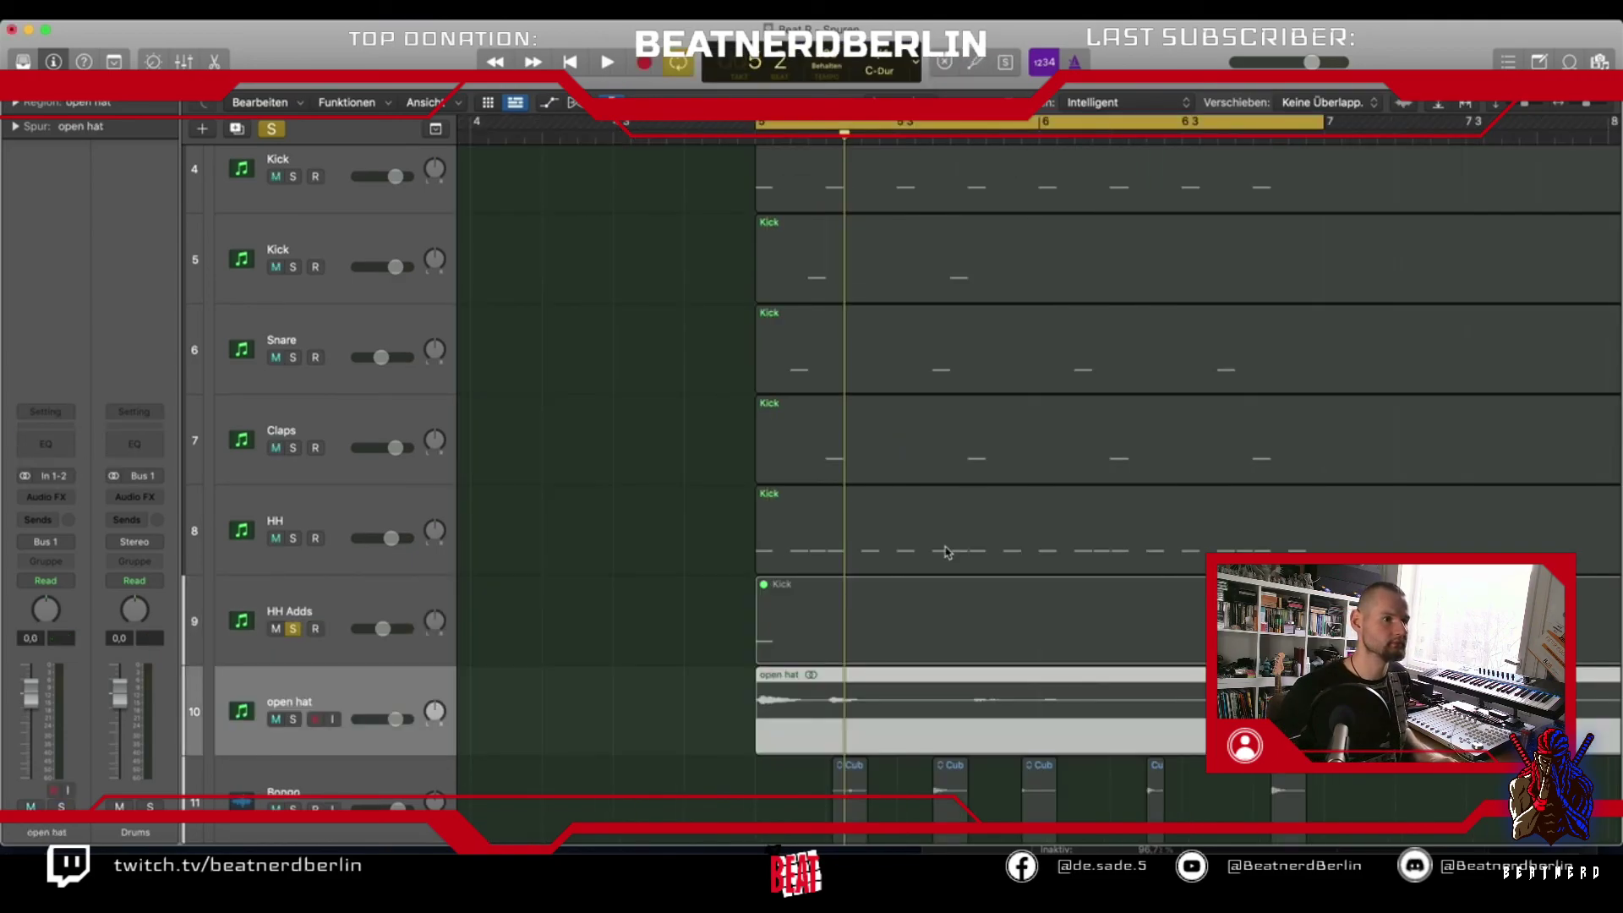
Listen to the bounced open hat track in solo, with the HH Adds solo removed, and unsolo it again
{"action": "scroll", "coordinate": [946, 553], "scroll_direction": "down", "scroll_amount": 2}
{"action": "left_click", "coordinate": [745, 774]}
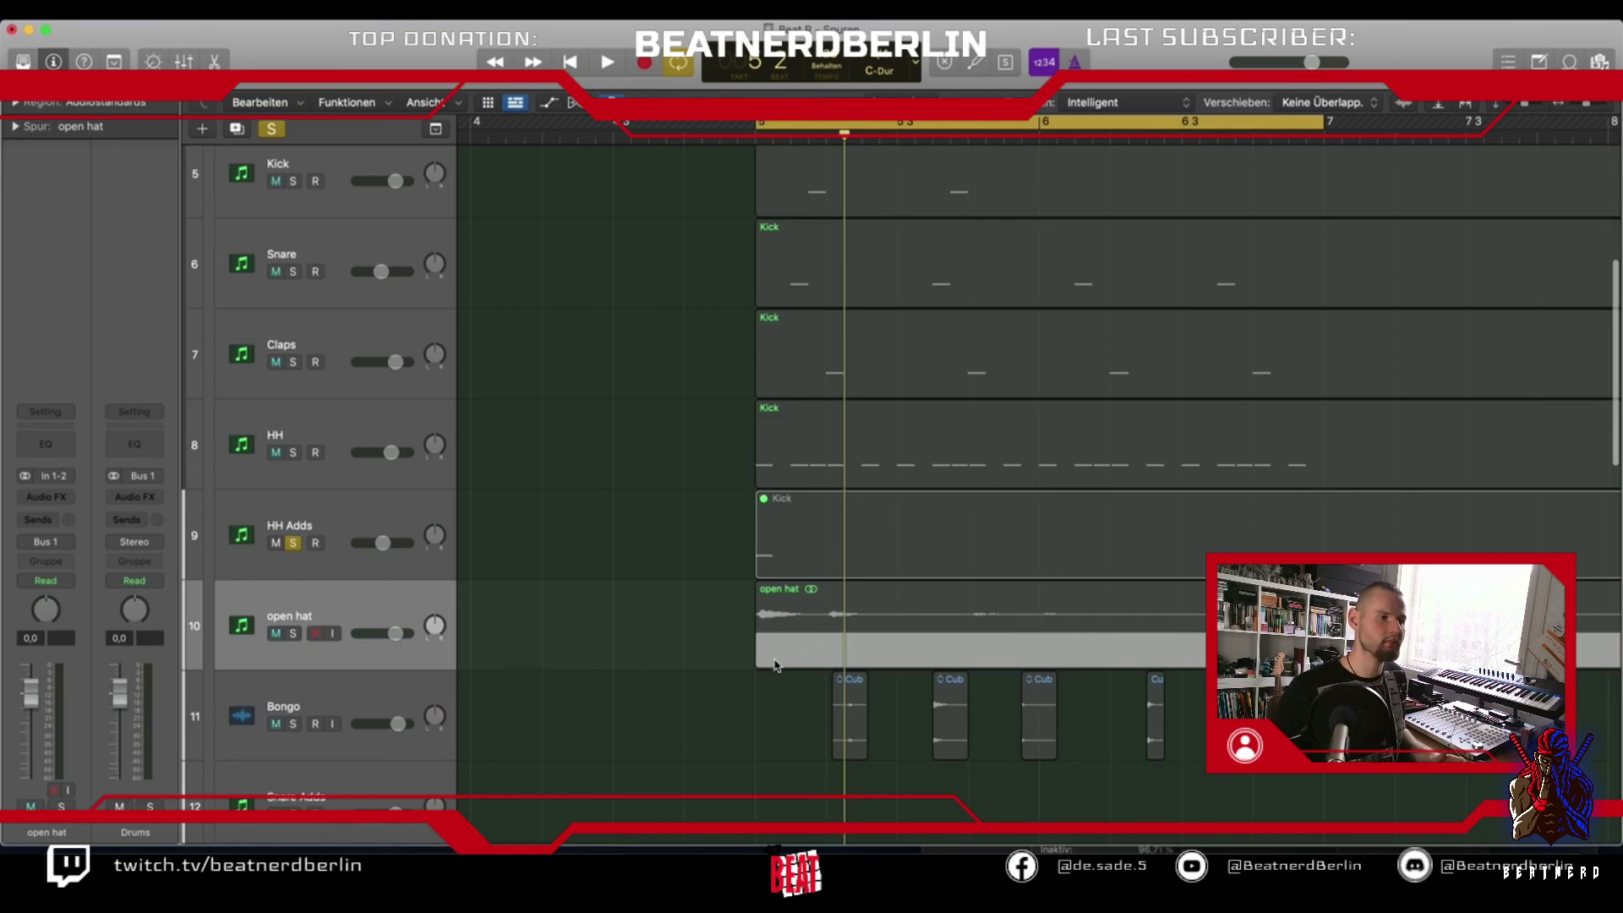
{"action": "left_click", "coordinate": [297, 634]}
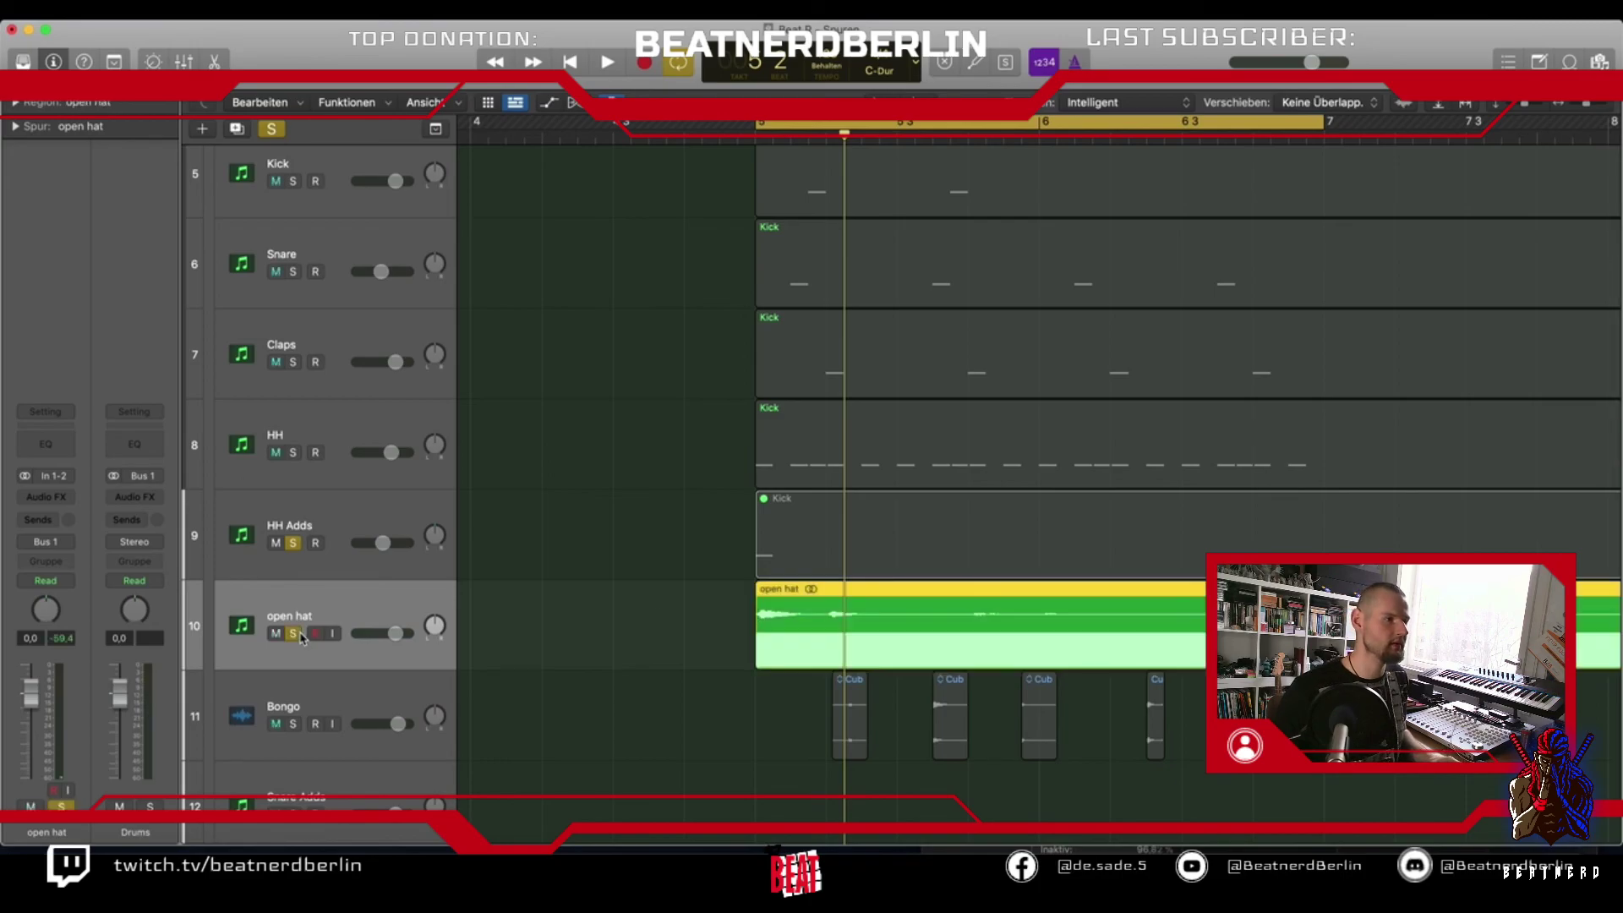
{"action": "left_click", "coordinate": [293, 543]}
{"action": "key", "text": "space"}
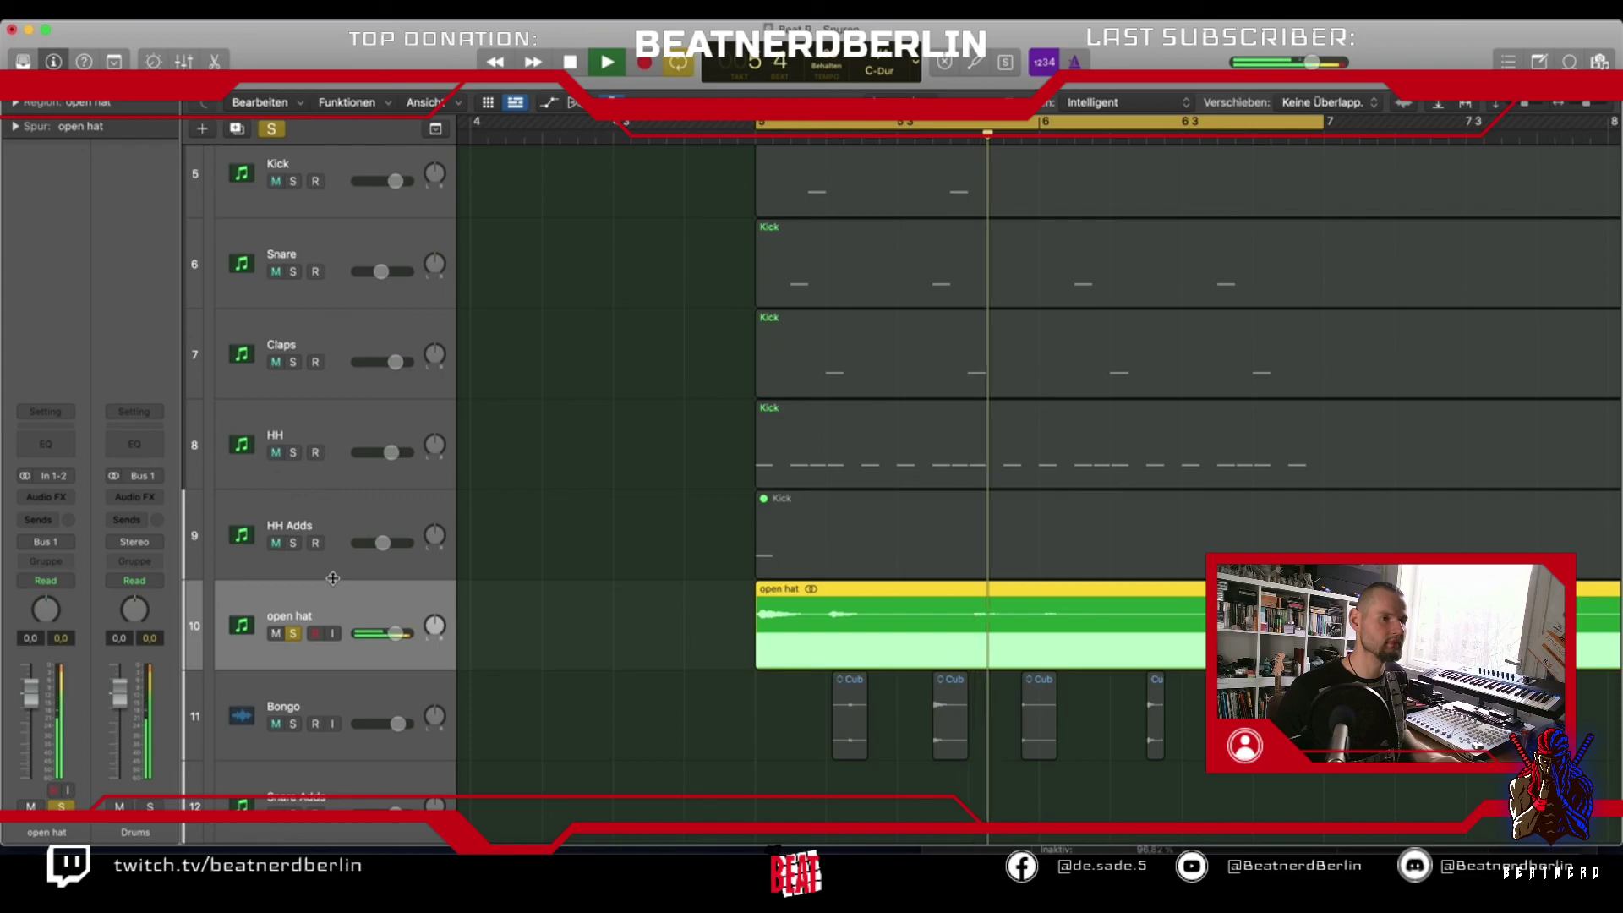
{"action": "key", "text": "space"}
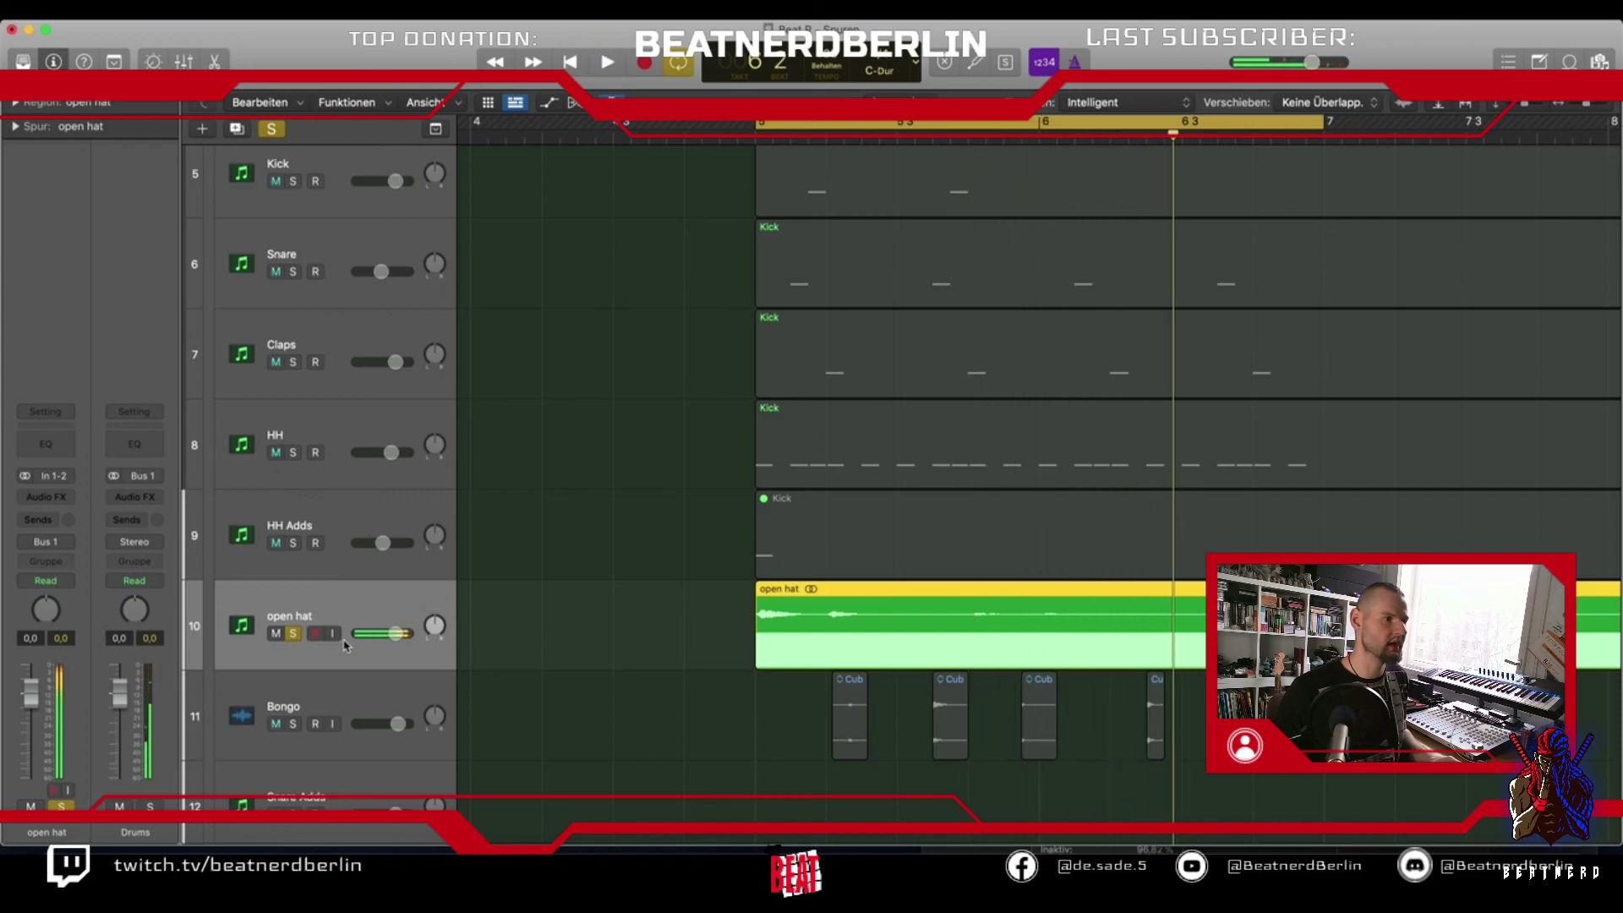
{"action": "left_click", "coordinate": [298, 635]}
{"action": "left_click", "coordinate": [556, 636]}
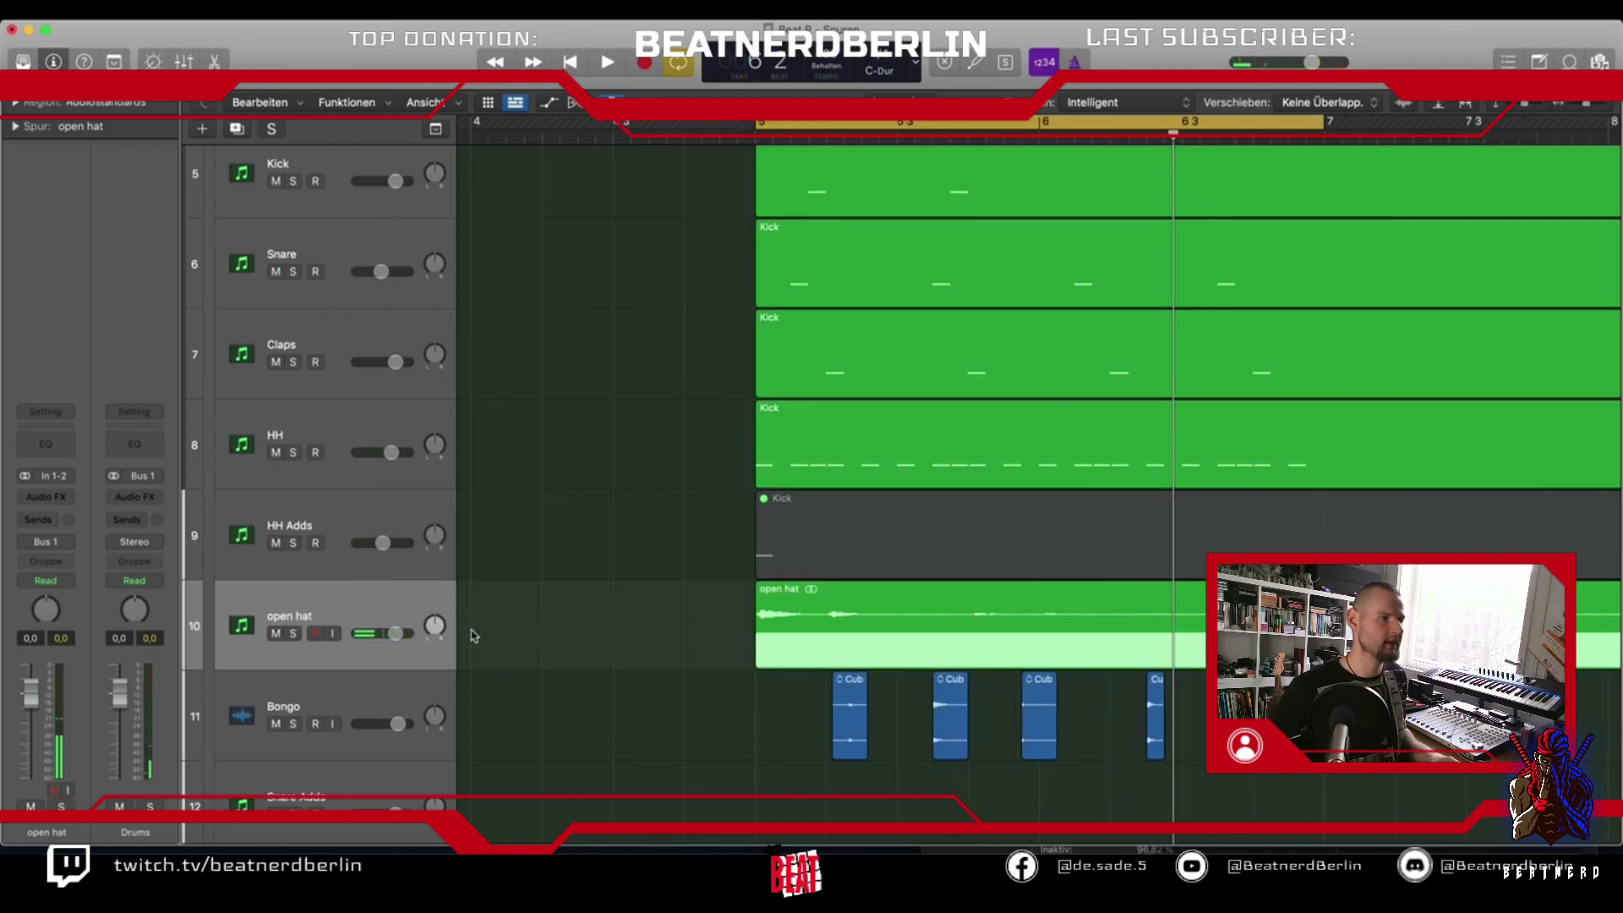
Delete the open hat audio region together with its track
{"action": "left_click", "coordinate": [334, 533]}
{"action": "left_click", "coordinate": [335, 592]}
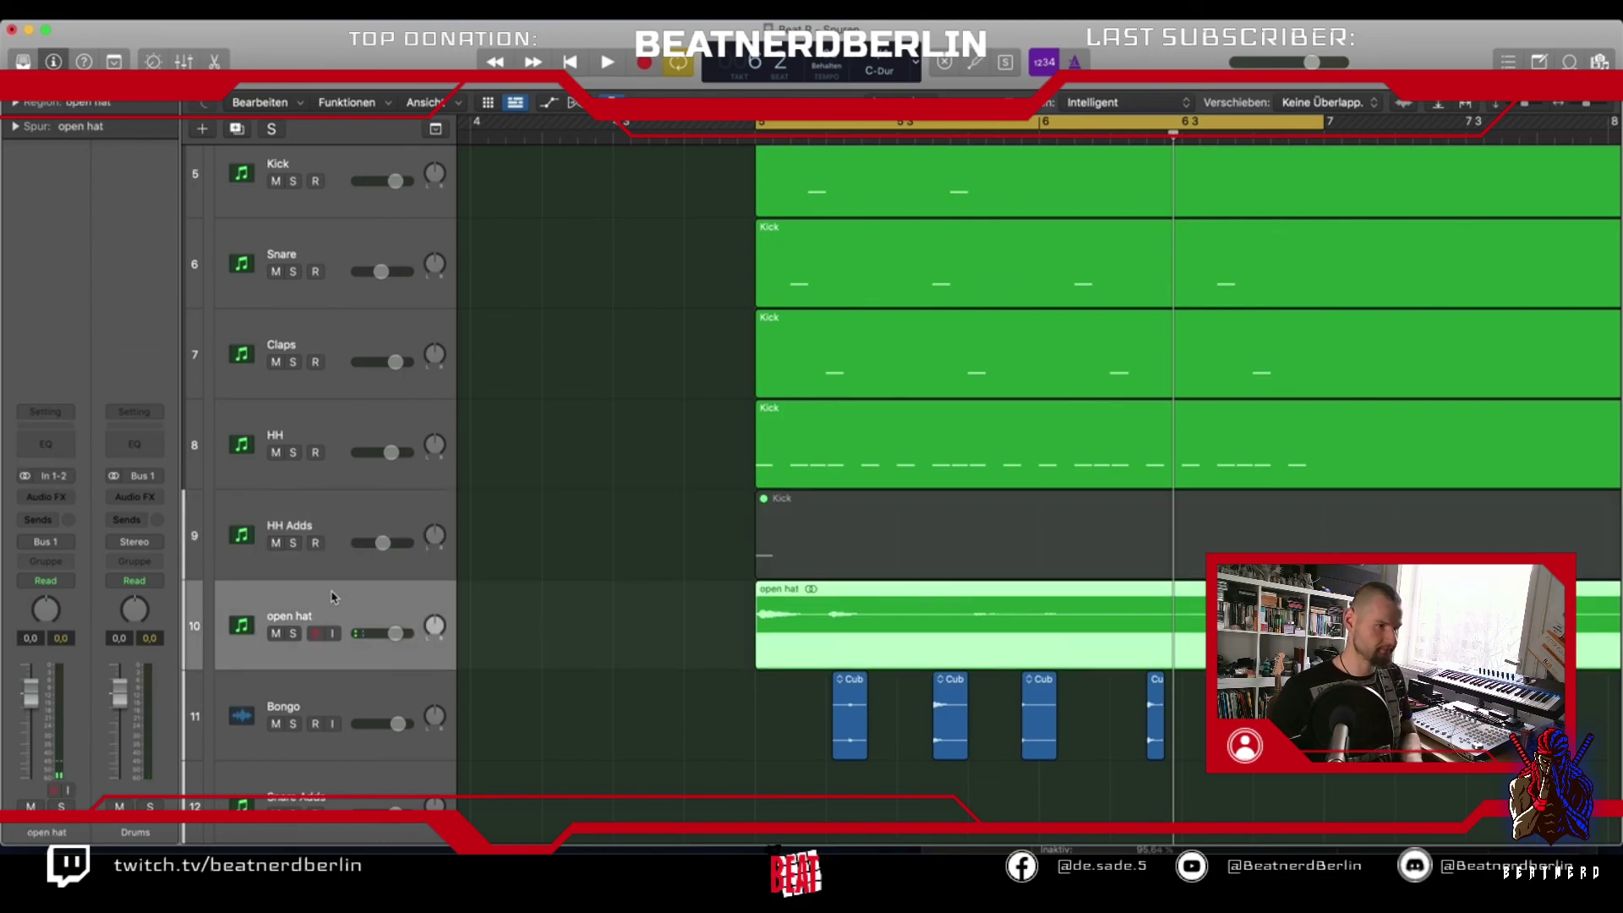
{"action": "key", "text": "BackSpace"}
{"action": "key", "text": "super+BackSpace"}
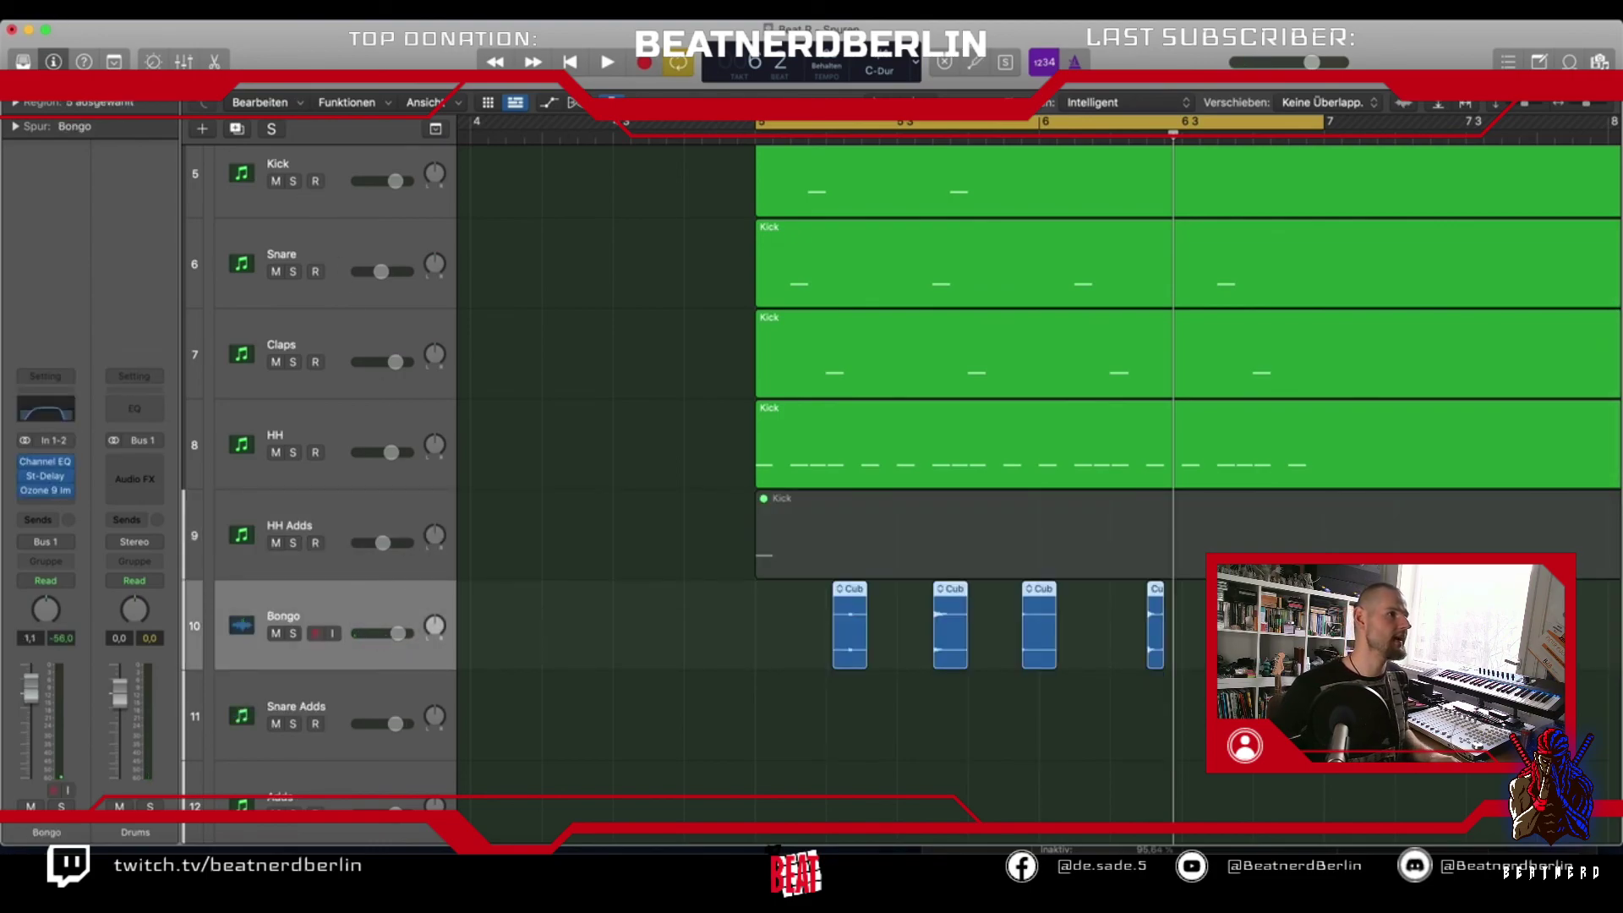
Reopen the beat project from the recently used projects, closing the current one
{"action": "left_click", "coordinate": [135, 9]}
{"action": "left_click", "coordinate": [169, 127]}
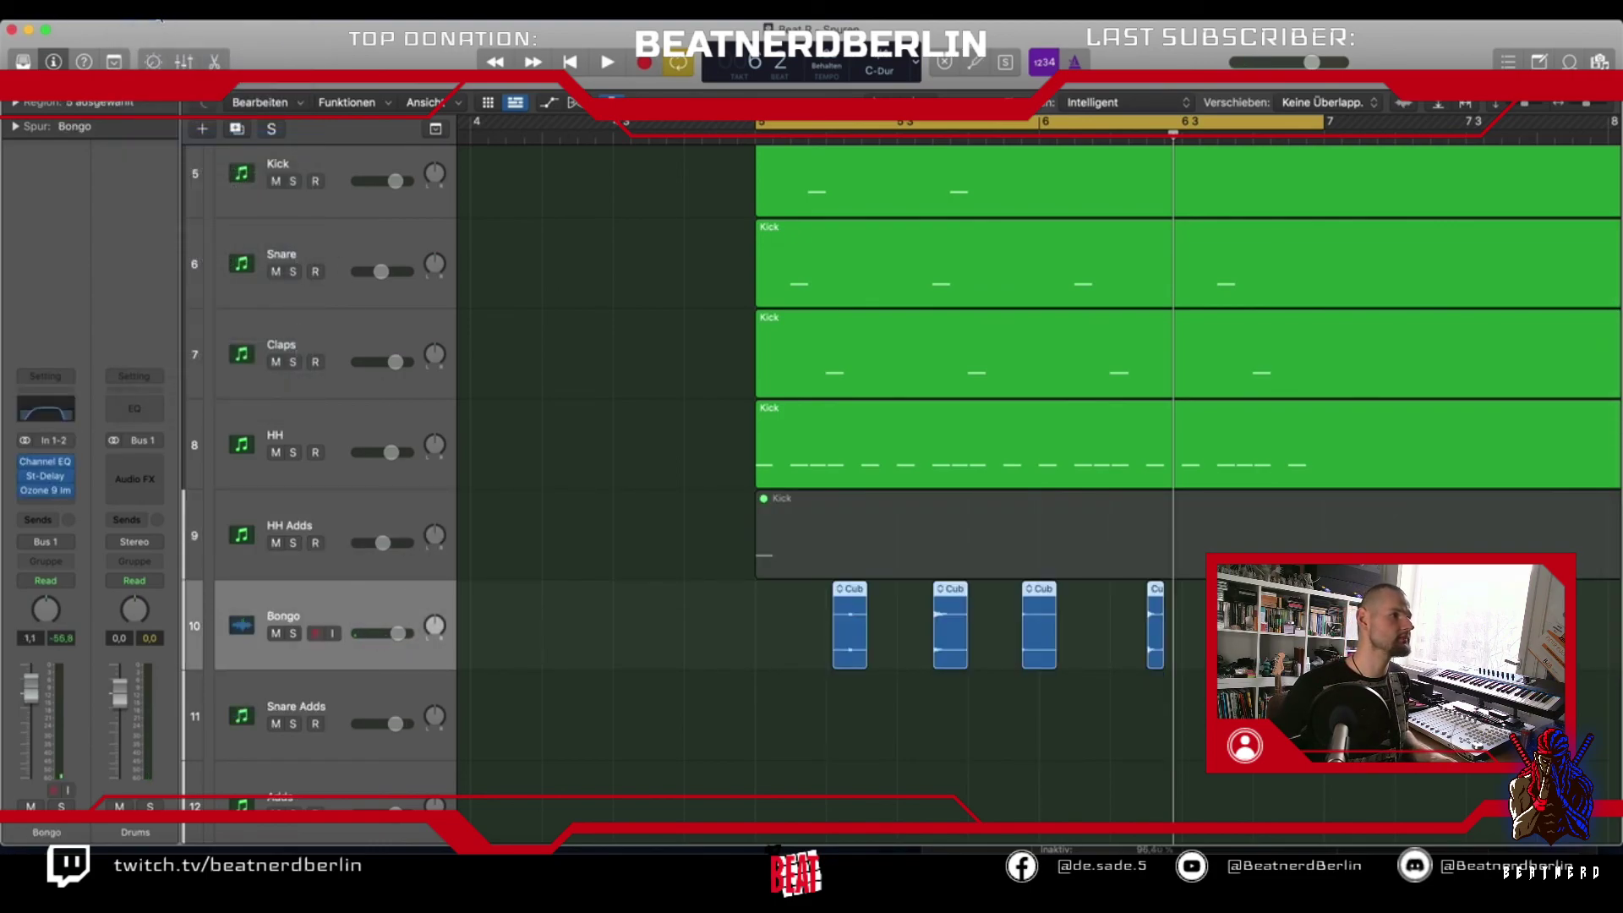
{"action": "left_click", "coordinate": [158, 16]}
{"action": "mouse_move", "coordinate": [211, 78]}
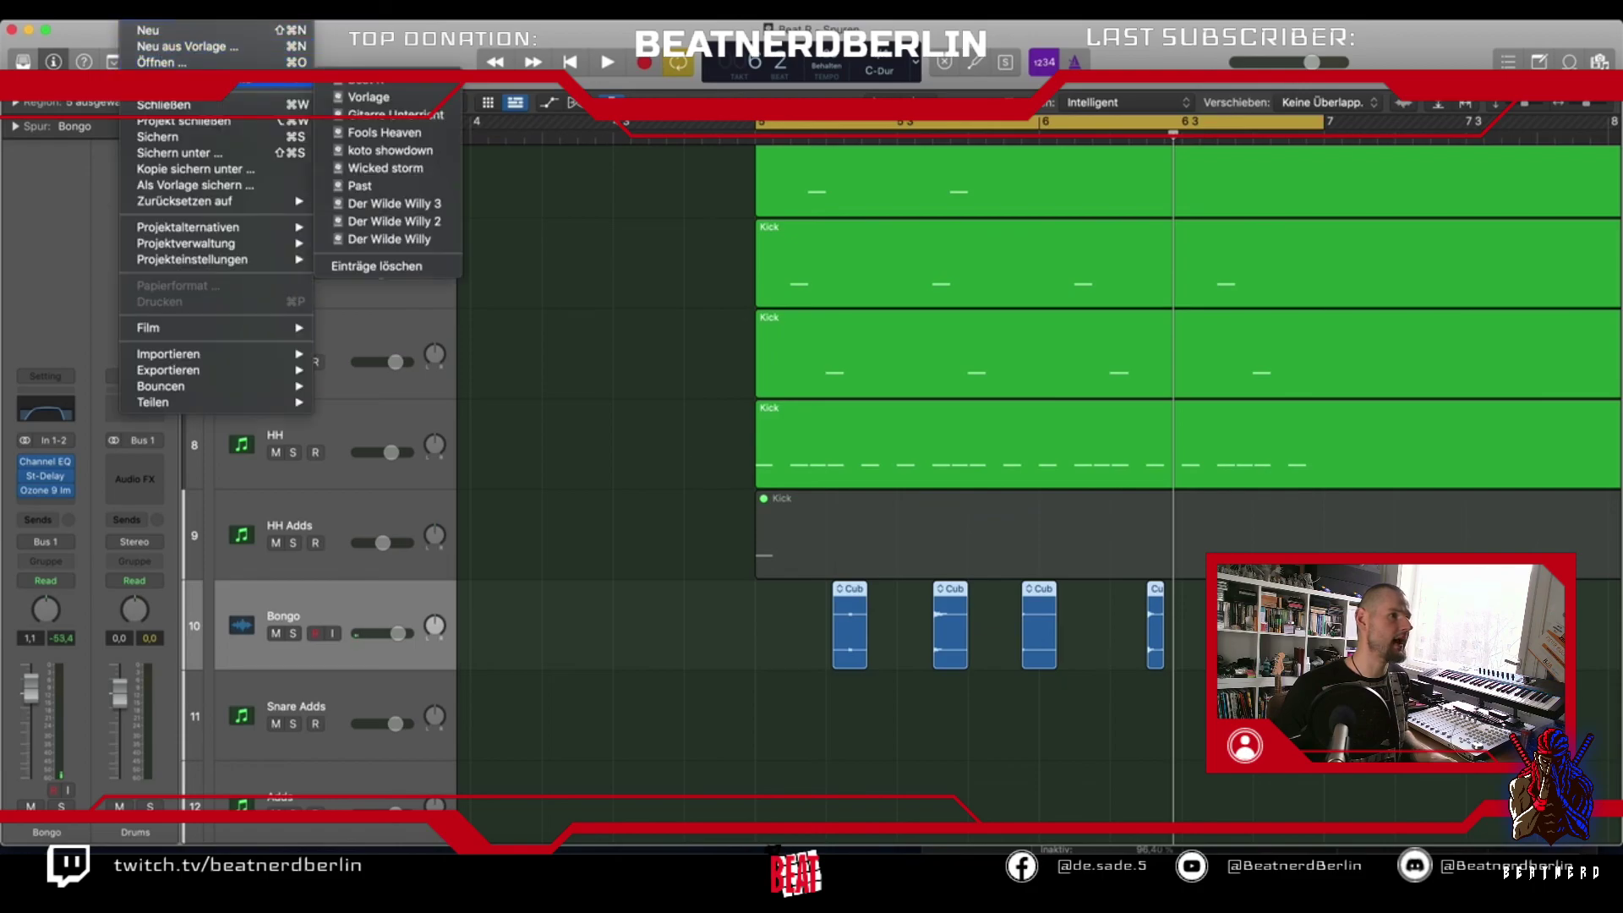
{"action": "left_click", "coordinate": [334, 85]}
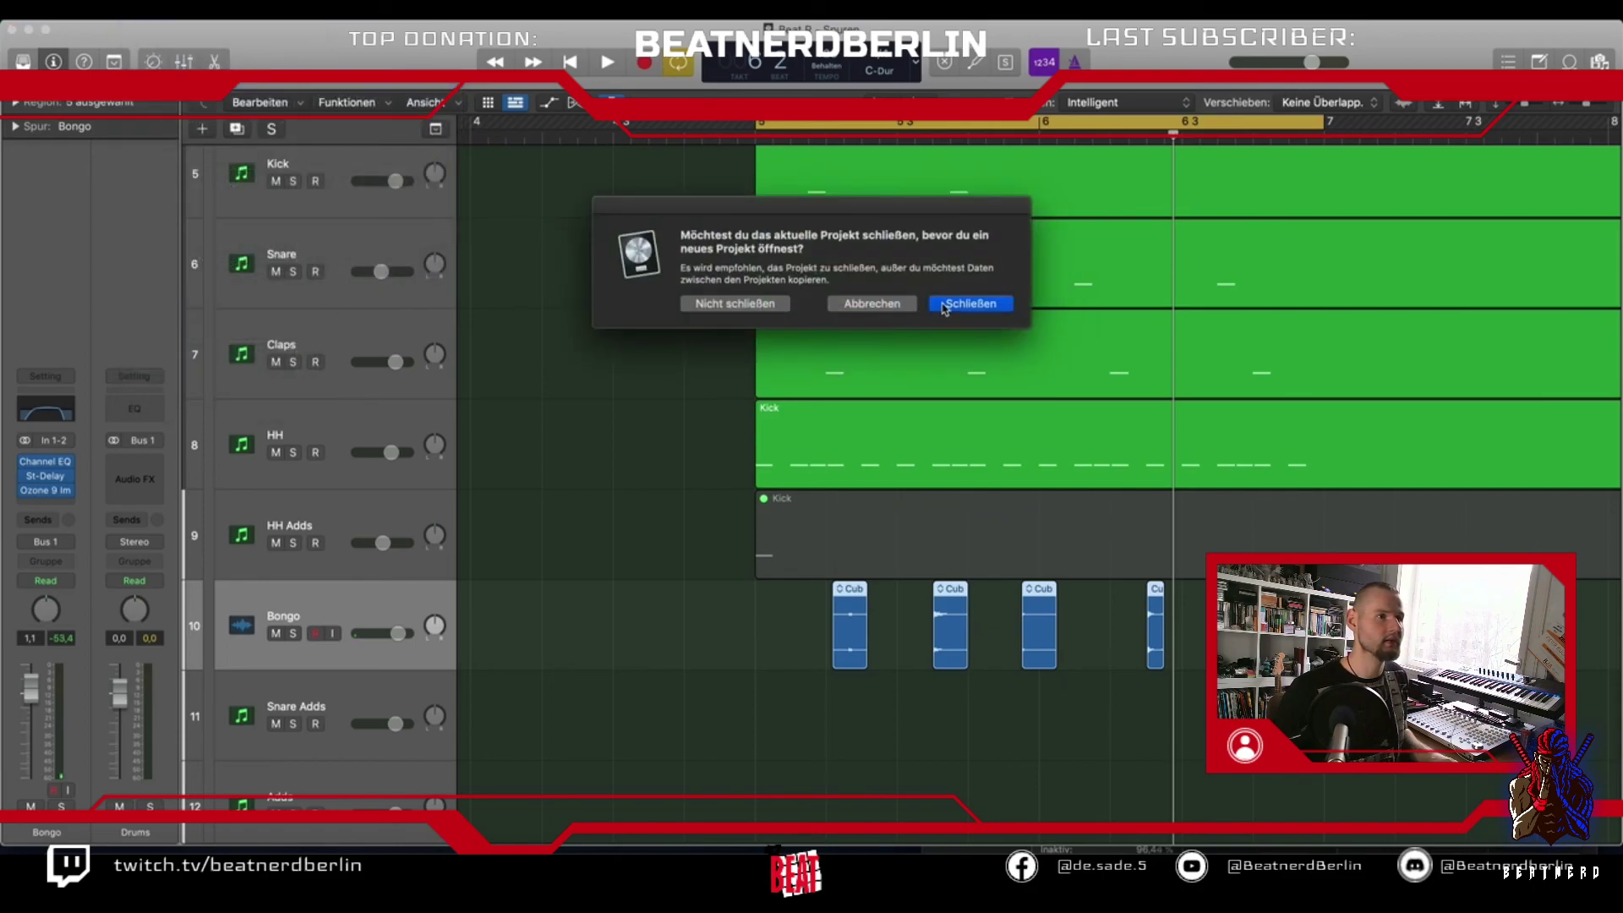
{"action": "left_click", "coordinate": [944, 306]}
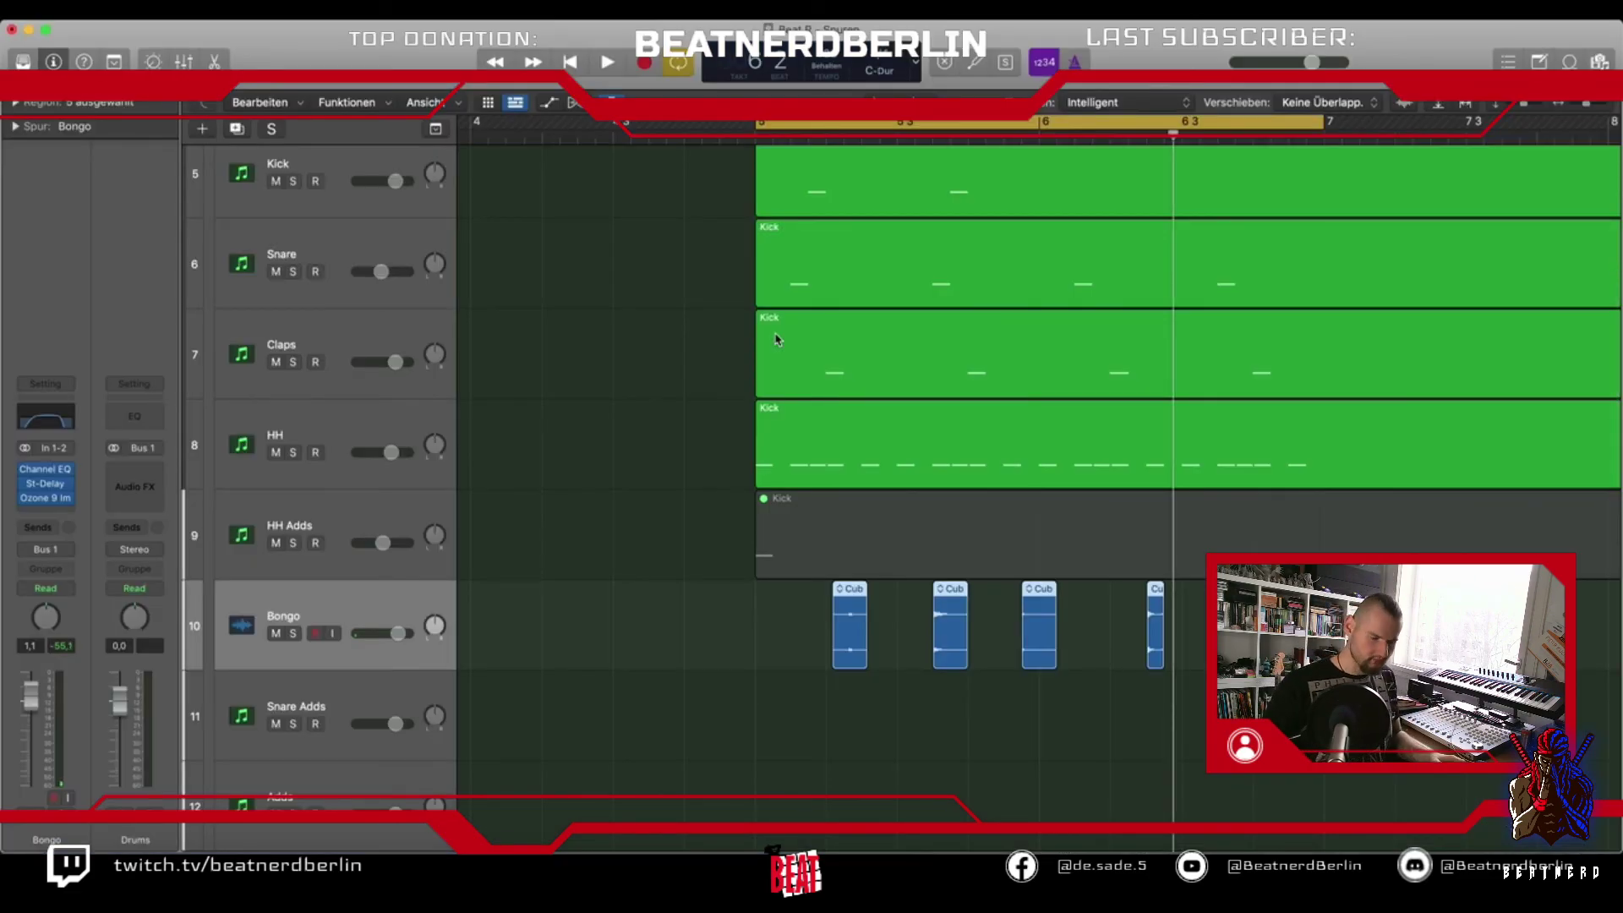
Play the reopened beat while checking the drum tracks' levels down to the Bongo and Snare Adds tracks
{"action": "scroll", "coordinate": [685, 426], "scroll_direction": "up", "scroll_amount": 5}
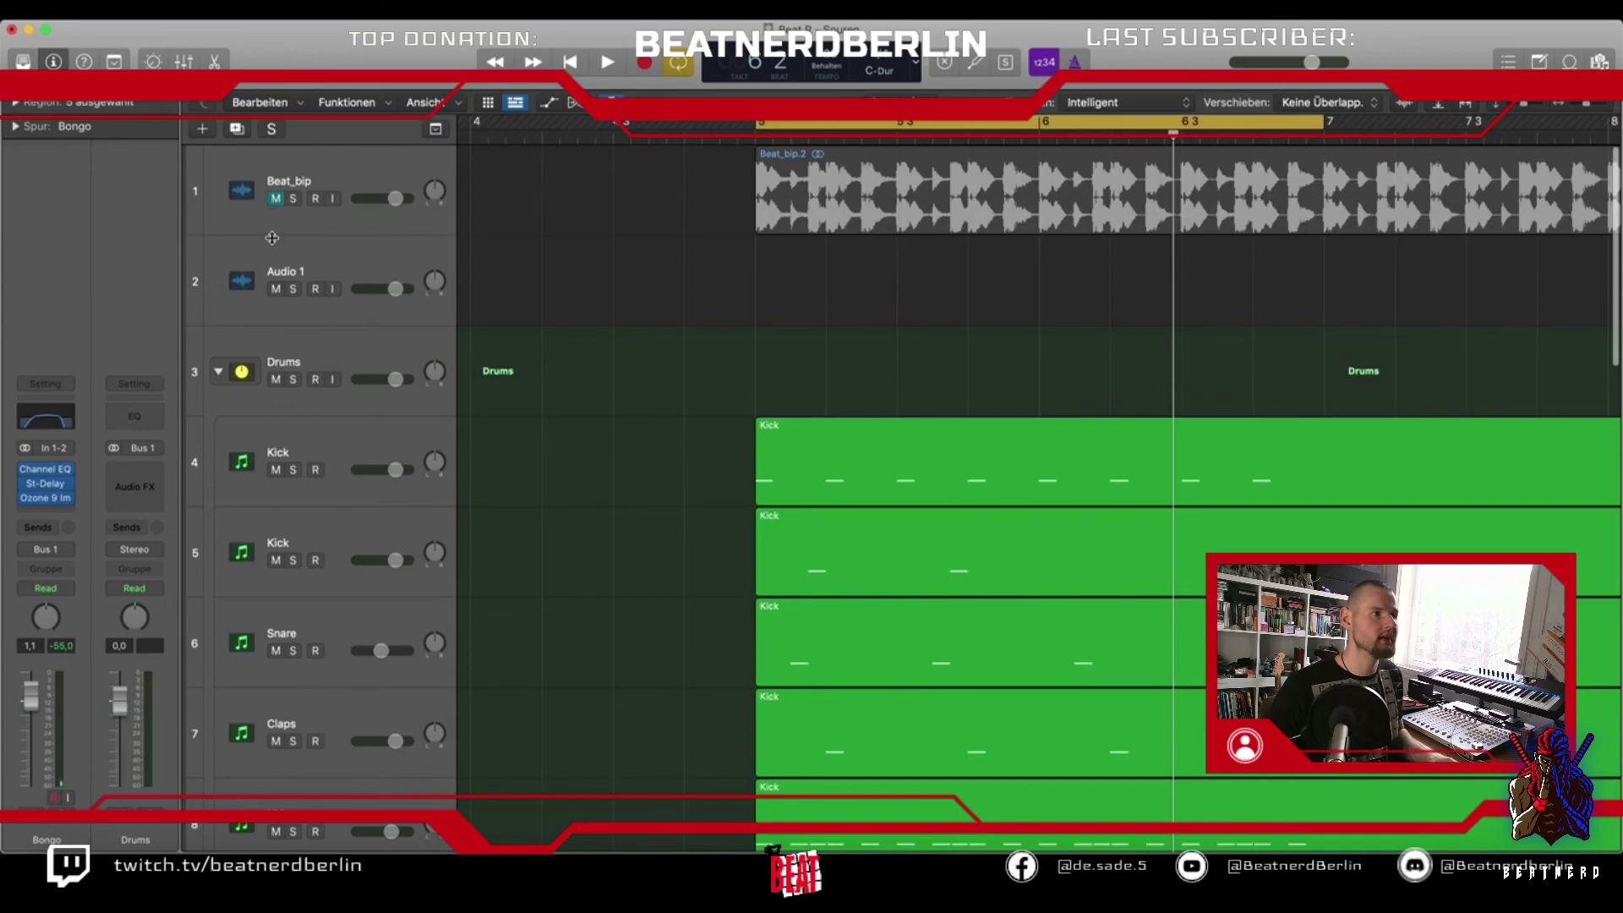
{"action": "key", "text": "space"}
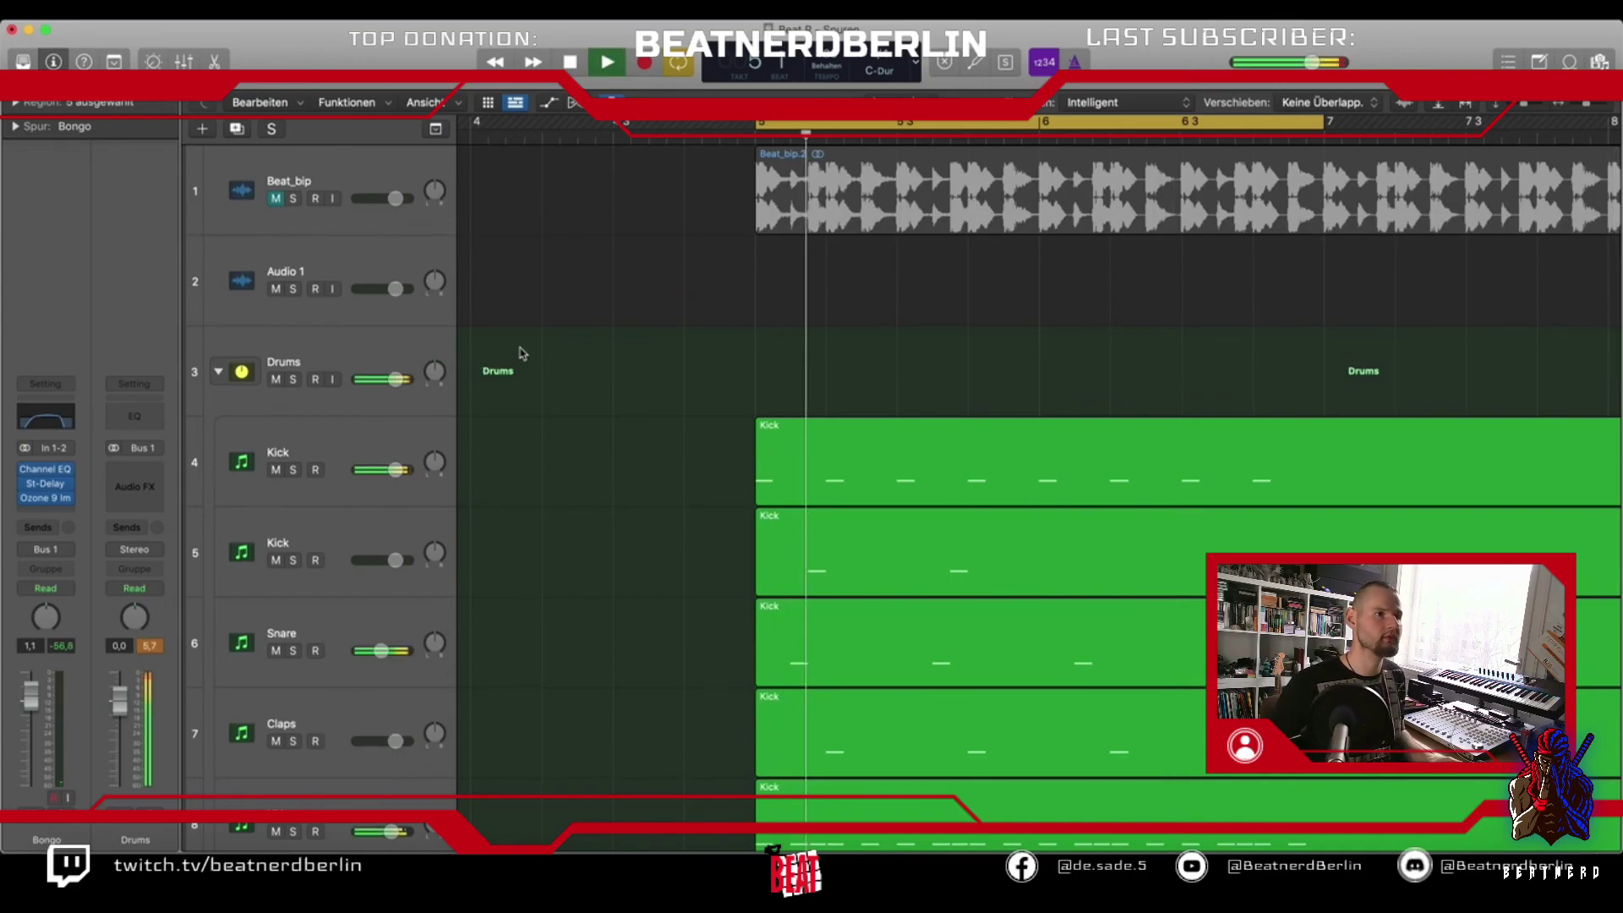
{"action": "scroll", "coordinate": [760, 425], "scroll_direction": "down", "scroll_amount": 4}
{"action": "scroll", "coordinate": [760, 425], "scroll_direction": "down", "scroll_amount": 1}
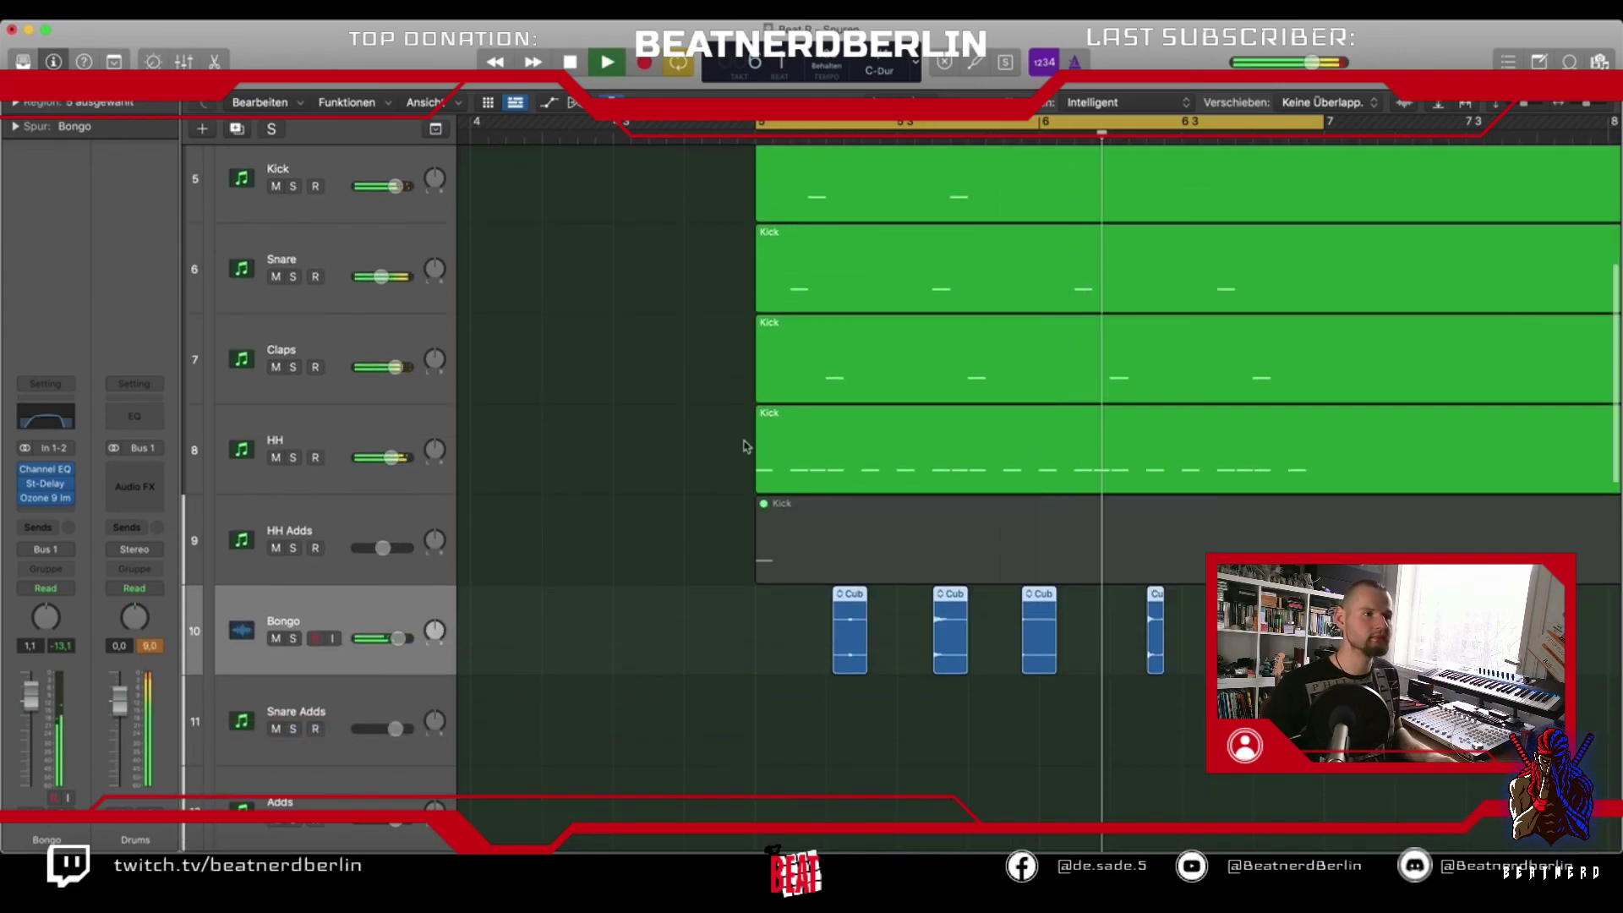
{"action": "key", "text": "space"}
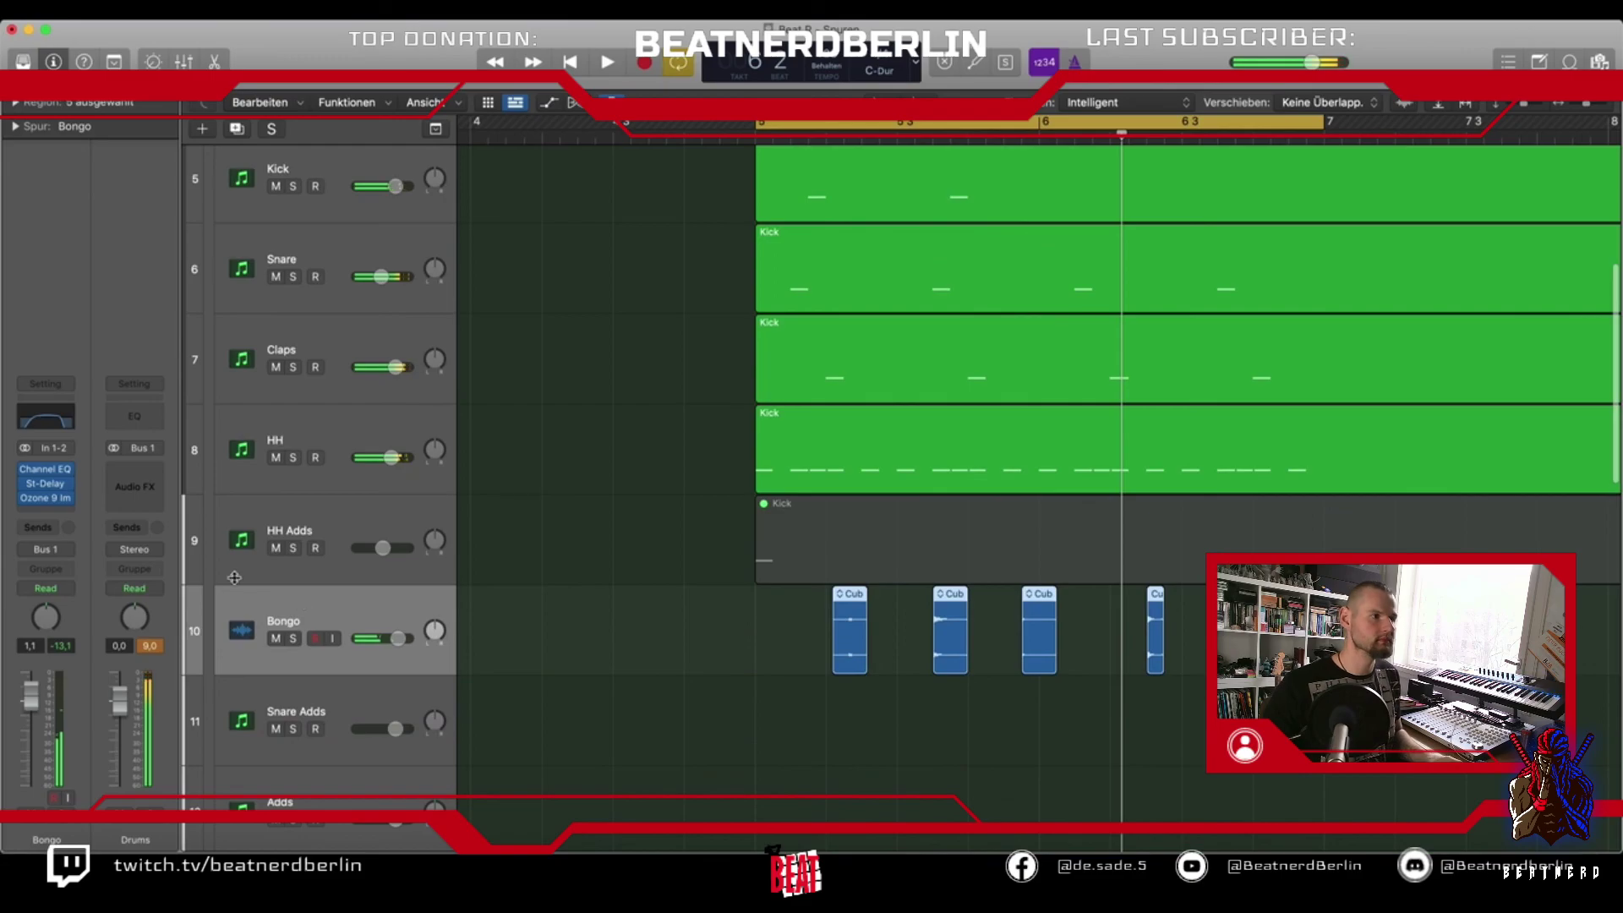
Unmute the HH Adds region and play the beat with it
{"action": "left_click", "coordinate": [325, 536]}
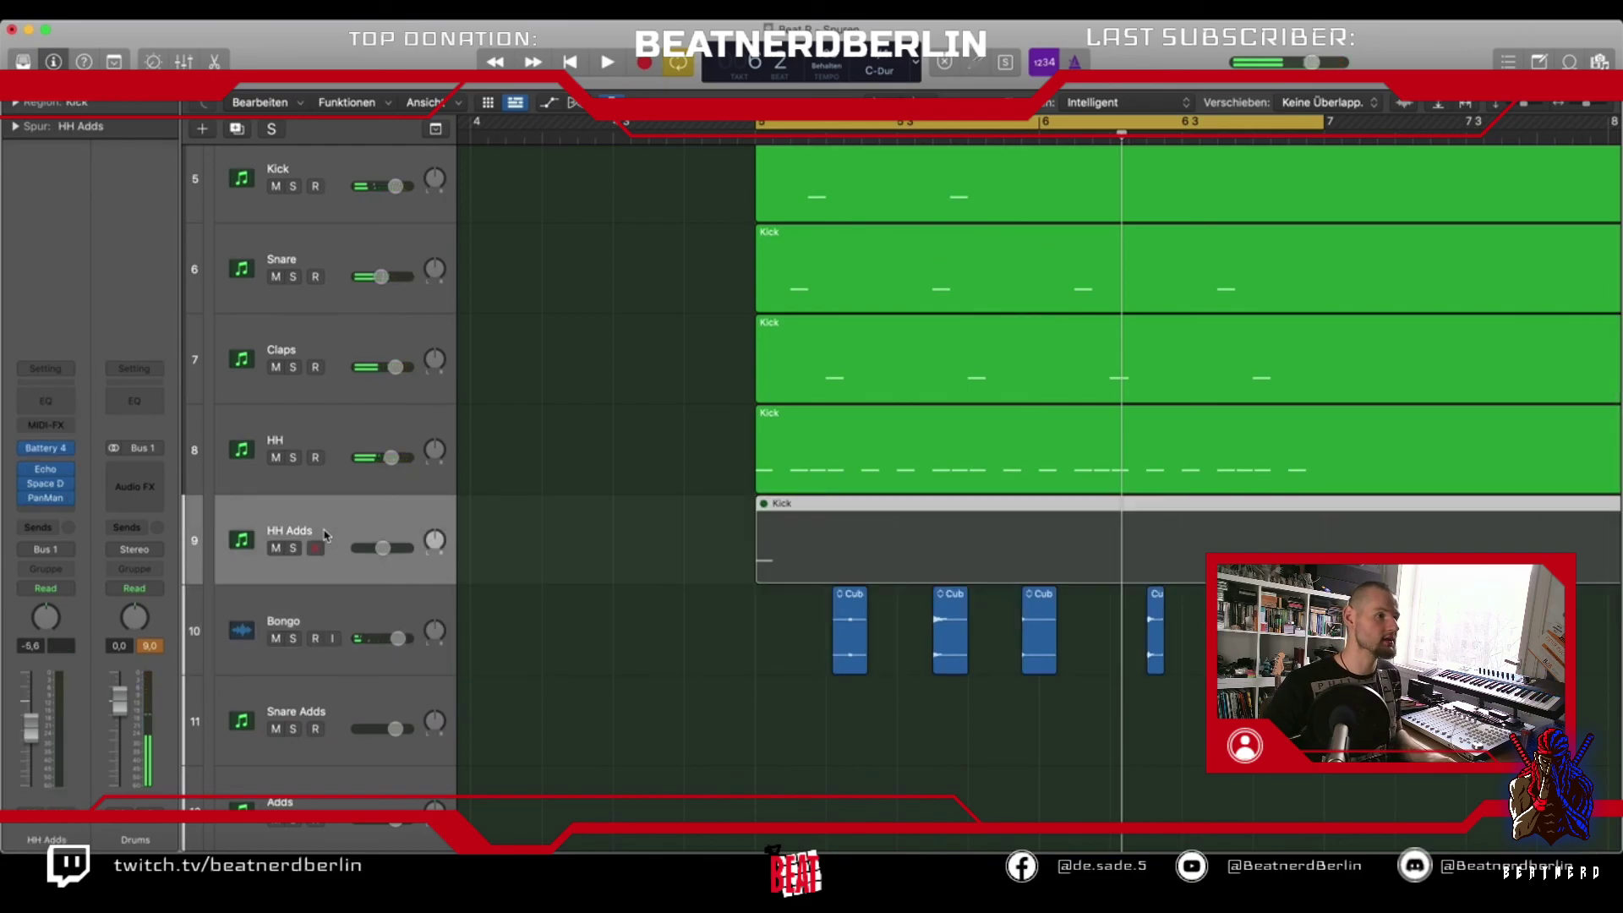
{"action": "left_click", "coordinate": [787, 542]}
{"action": "key", "text": "space"}
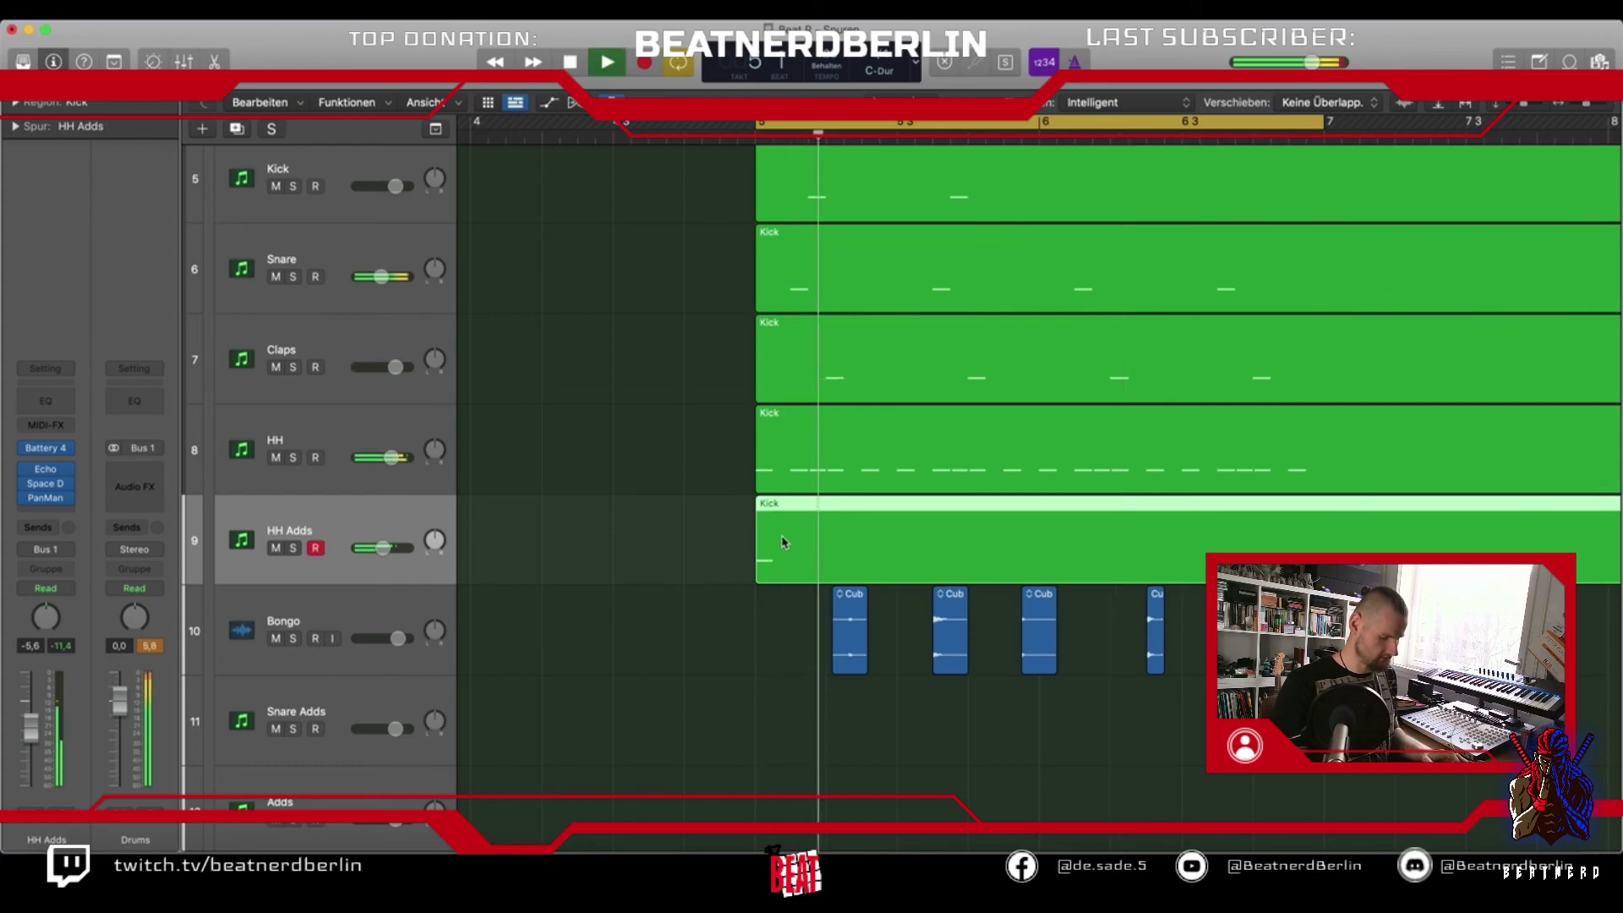
{"action": "key", "text": "space"}
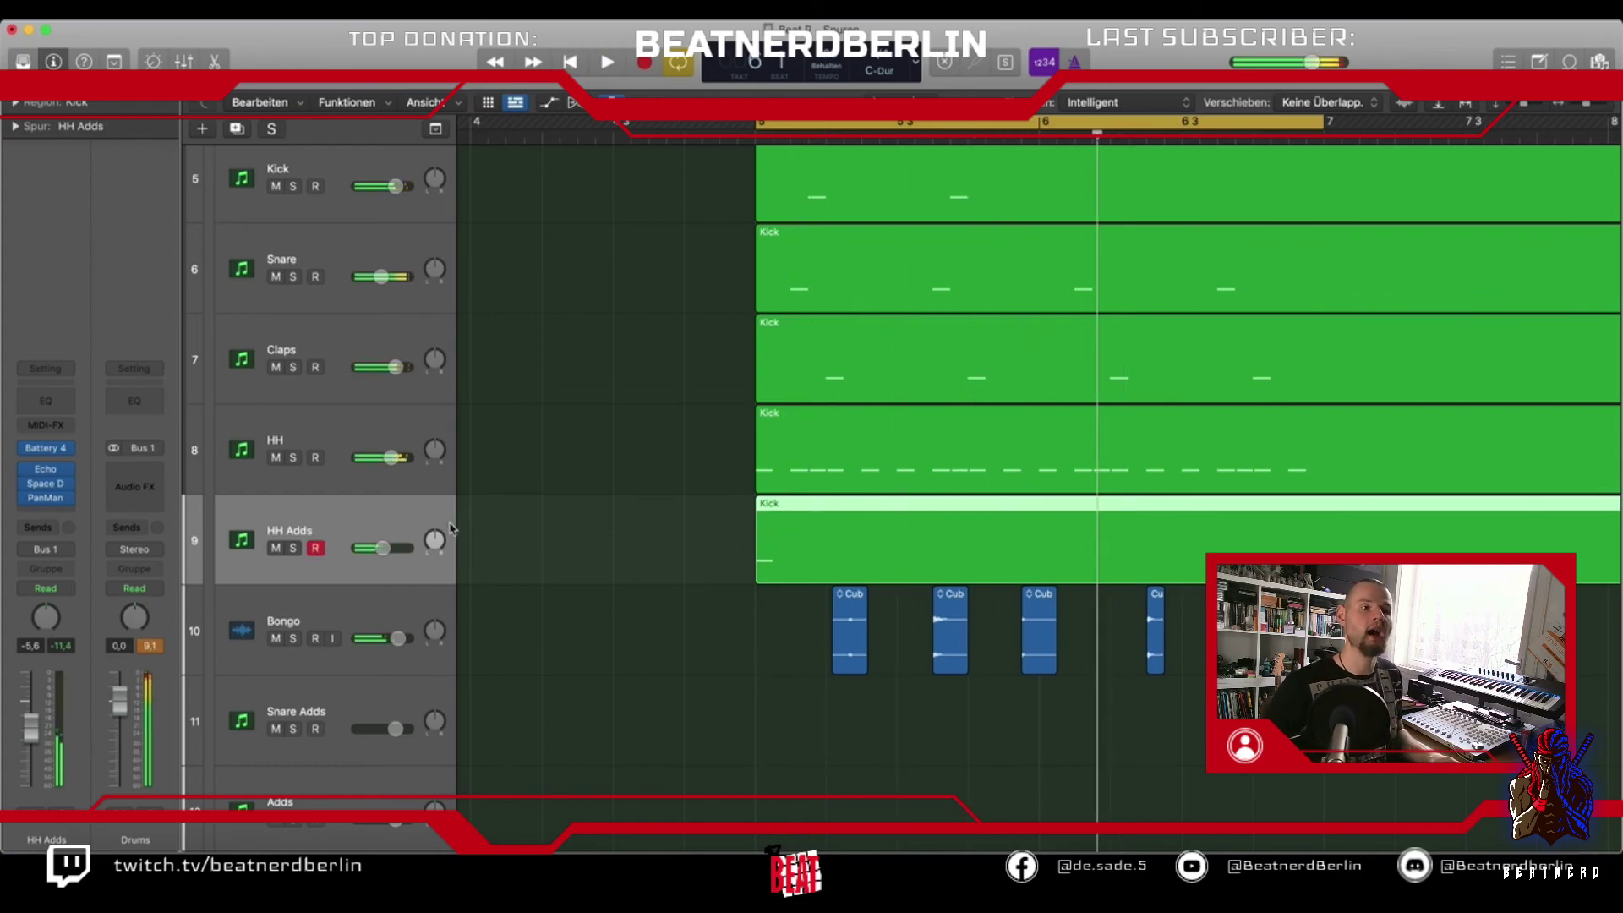
Select the HH track and play the full beat while watching the Drums stack
{"action": "left_click", "coordinate": [394, 428]}
{"action": "scroll", "coordinate": [601, 496], "scroll_direction": "up", "scroll_amount": 5}
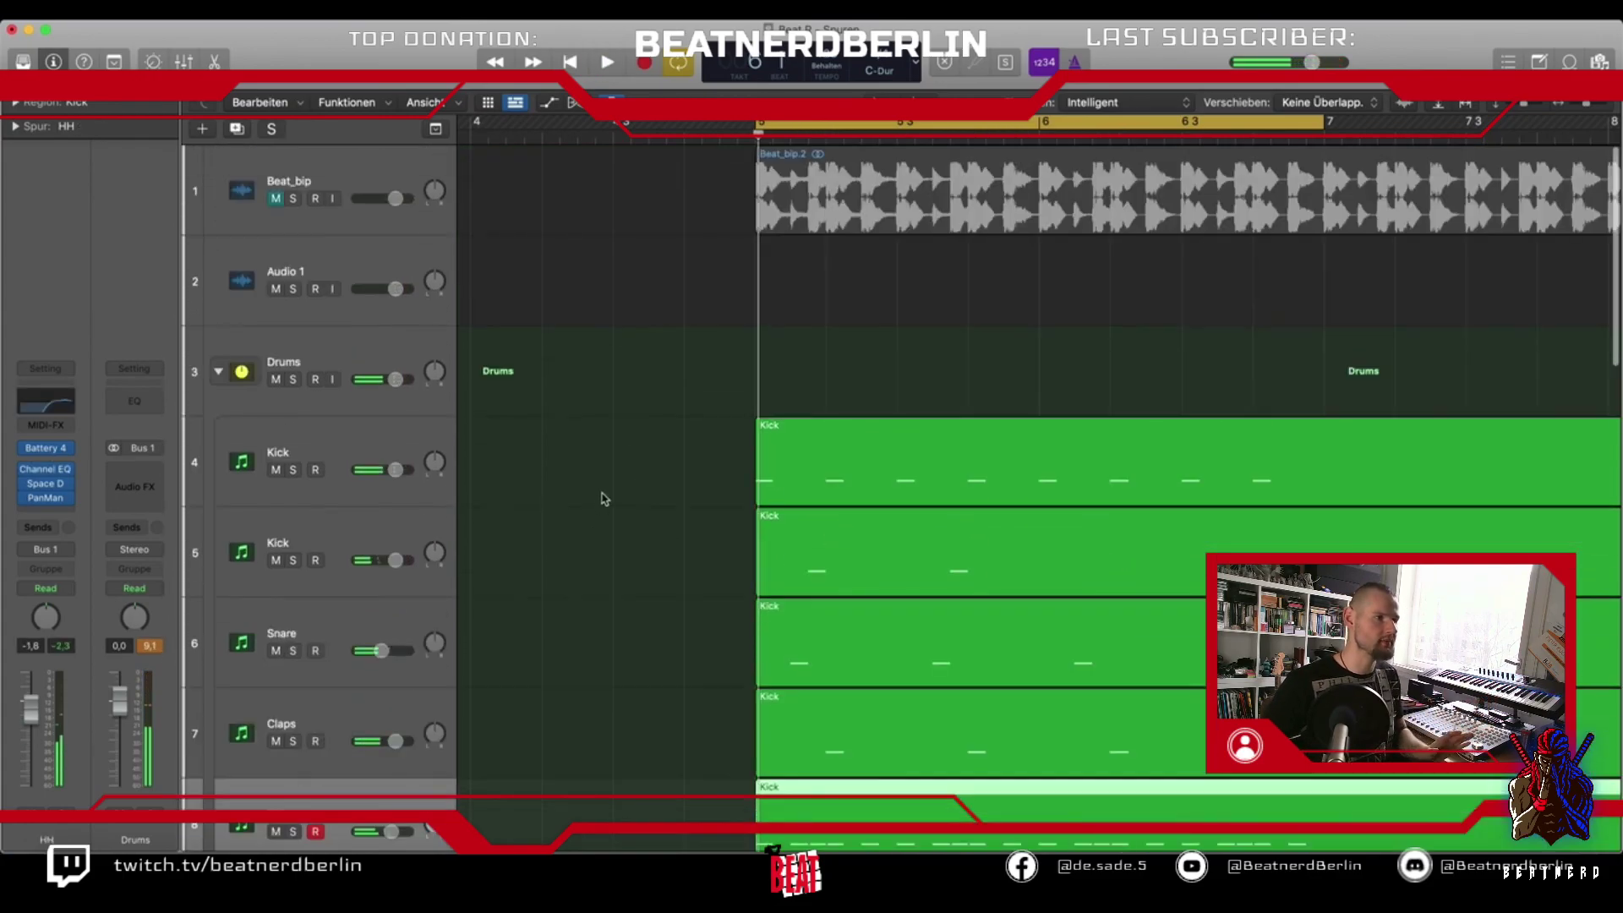
{"action": "key", "text": "space"}
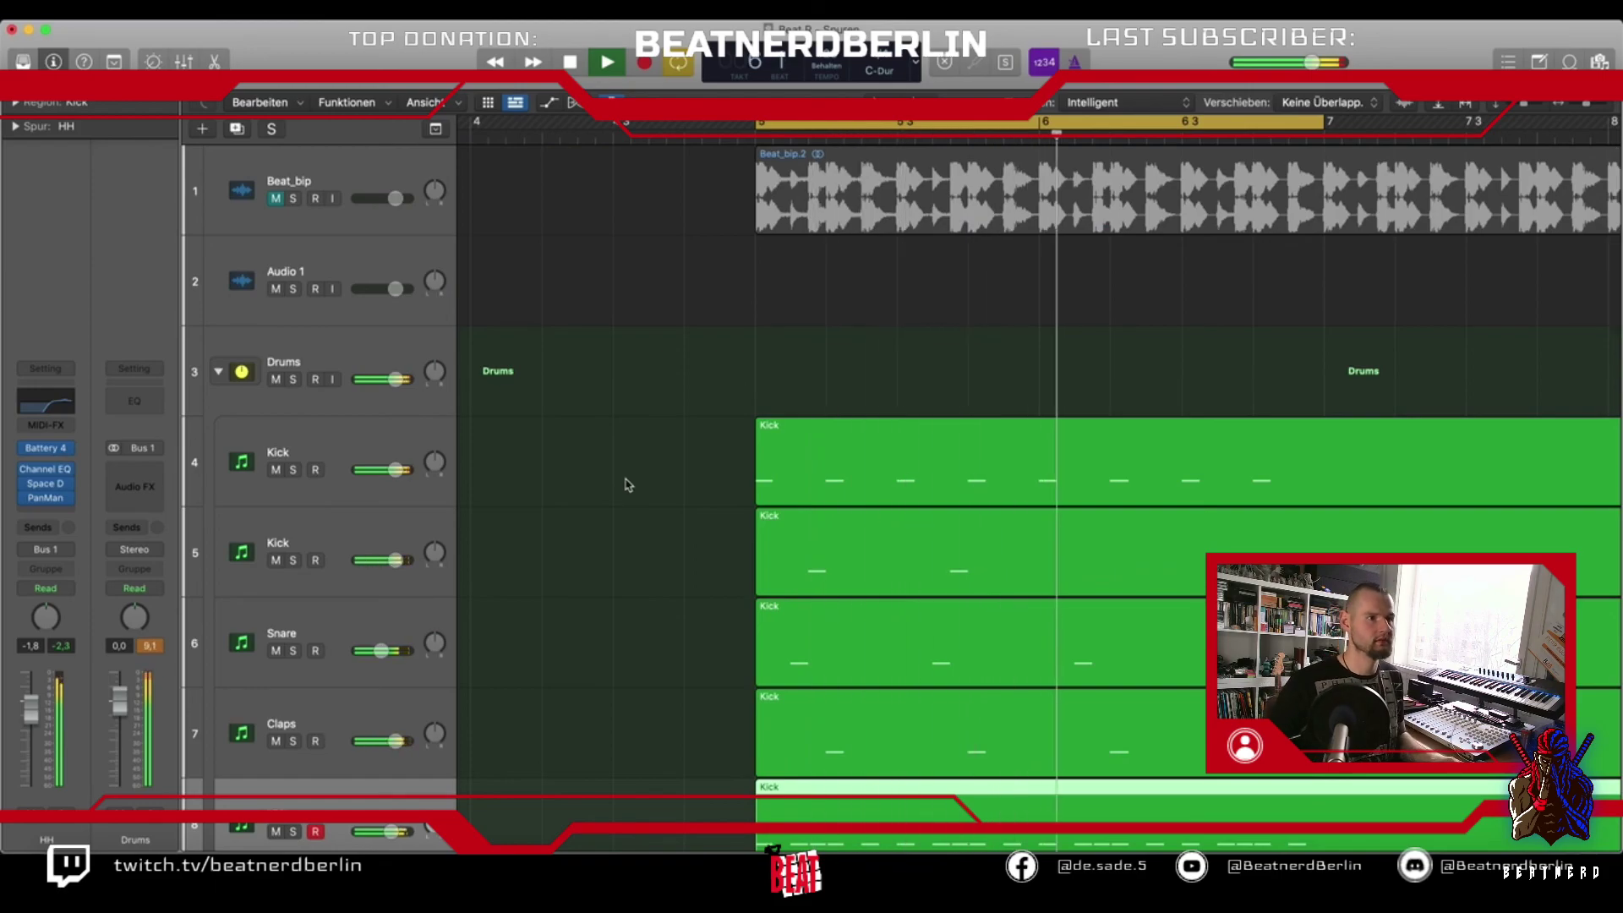
{"action": "key", "text": "space"}
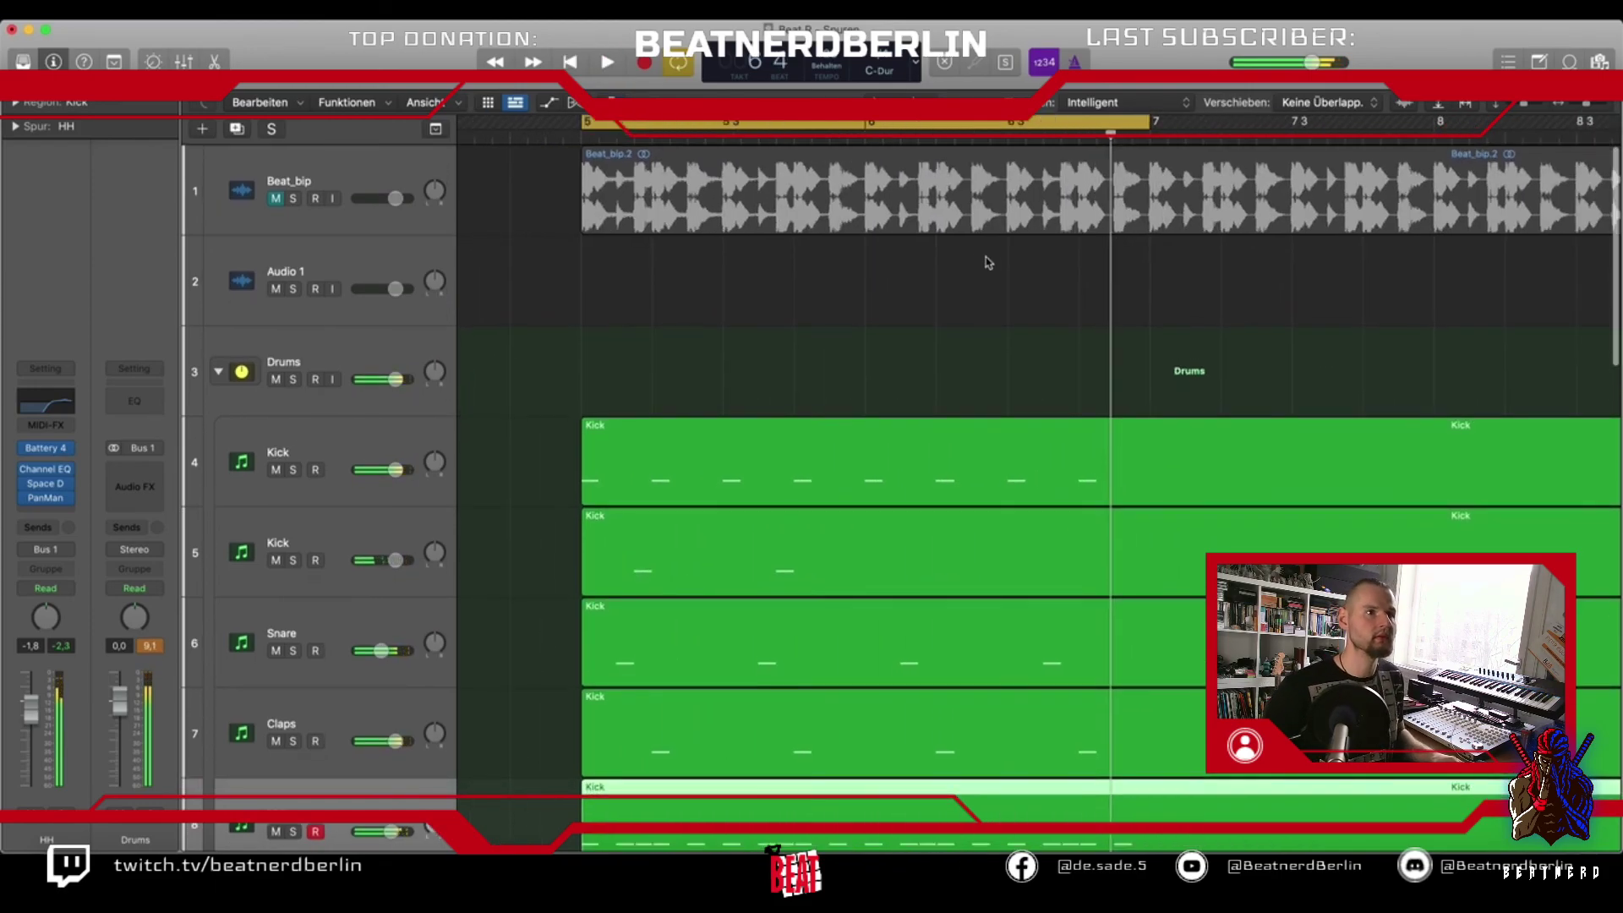
Unmute and solo the Beat_bip reference track, play it, and place the playhead in the second beat of bar 6
{"action": "left_click", "coordinate": [276, 199]}
{"action": "left_click", "coordinate": [293, 199]}
{"action": "key", "text": "space"}
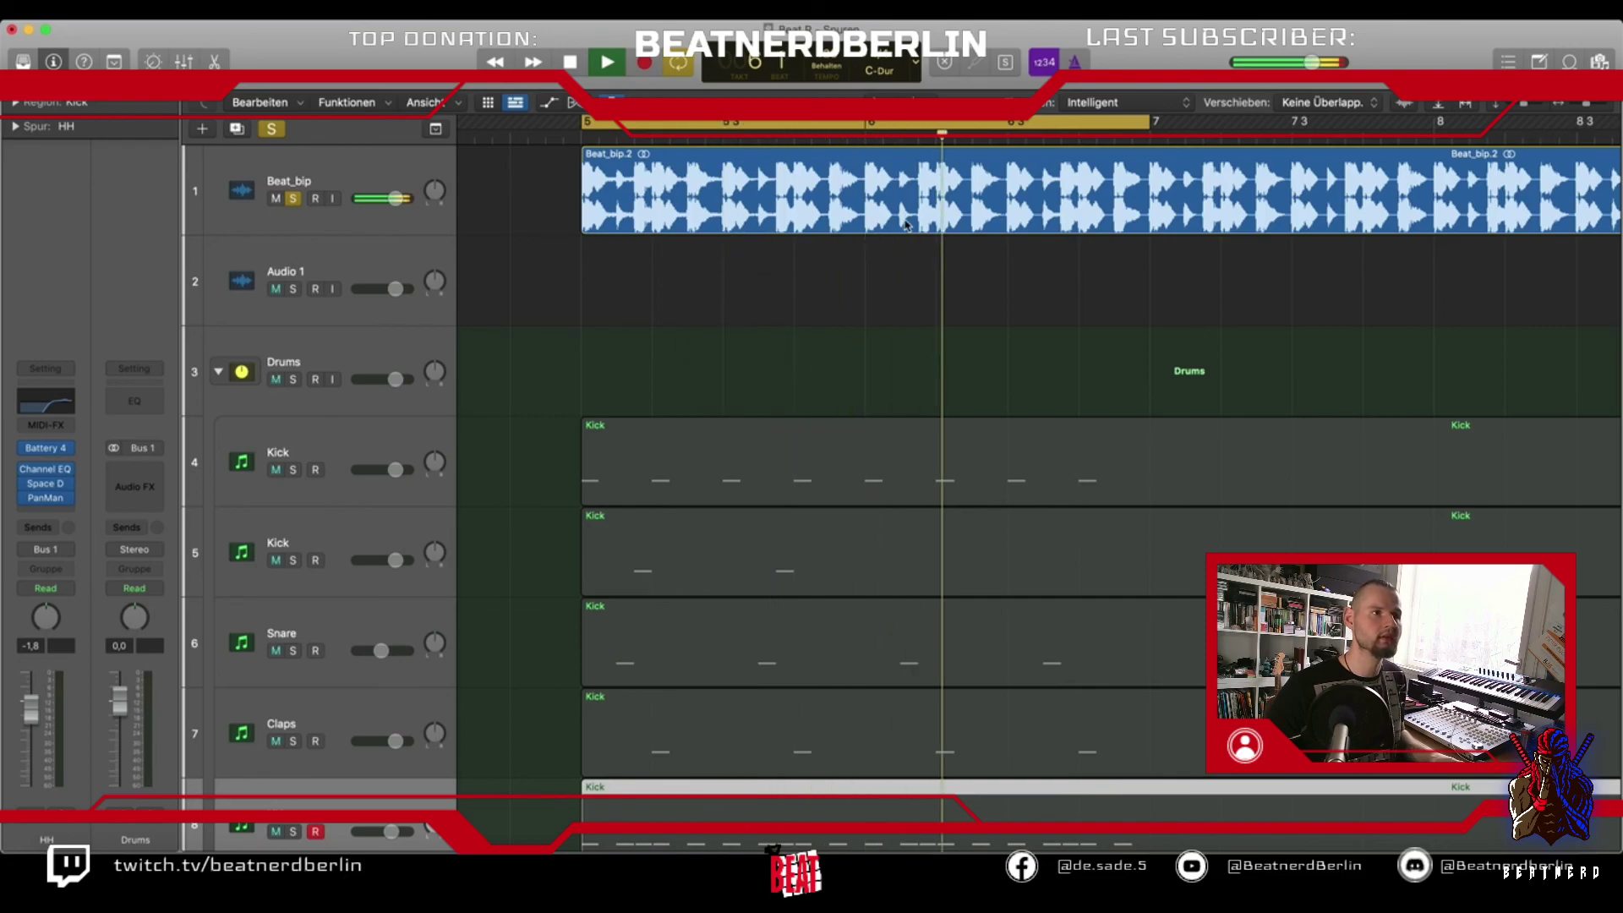
{"action": "key", "text": "space"}
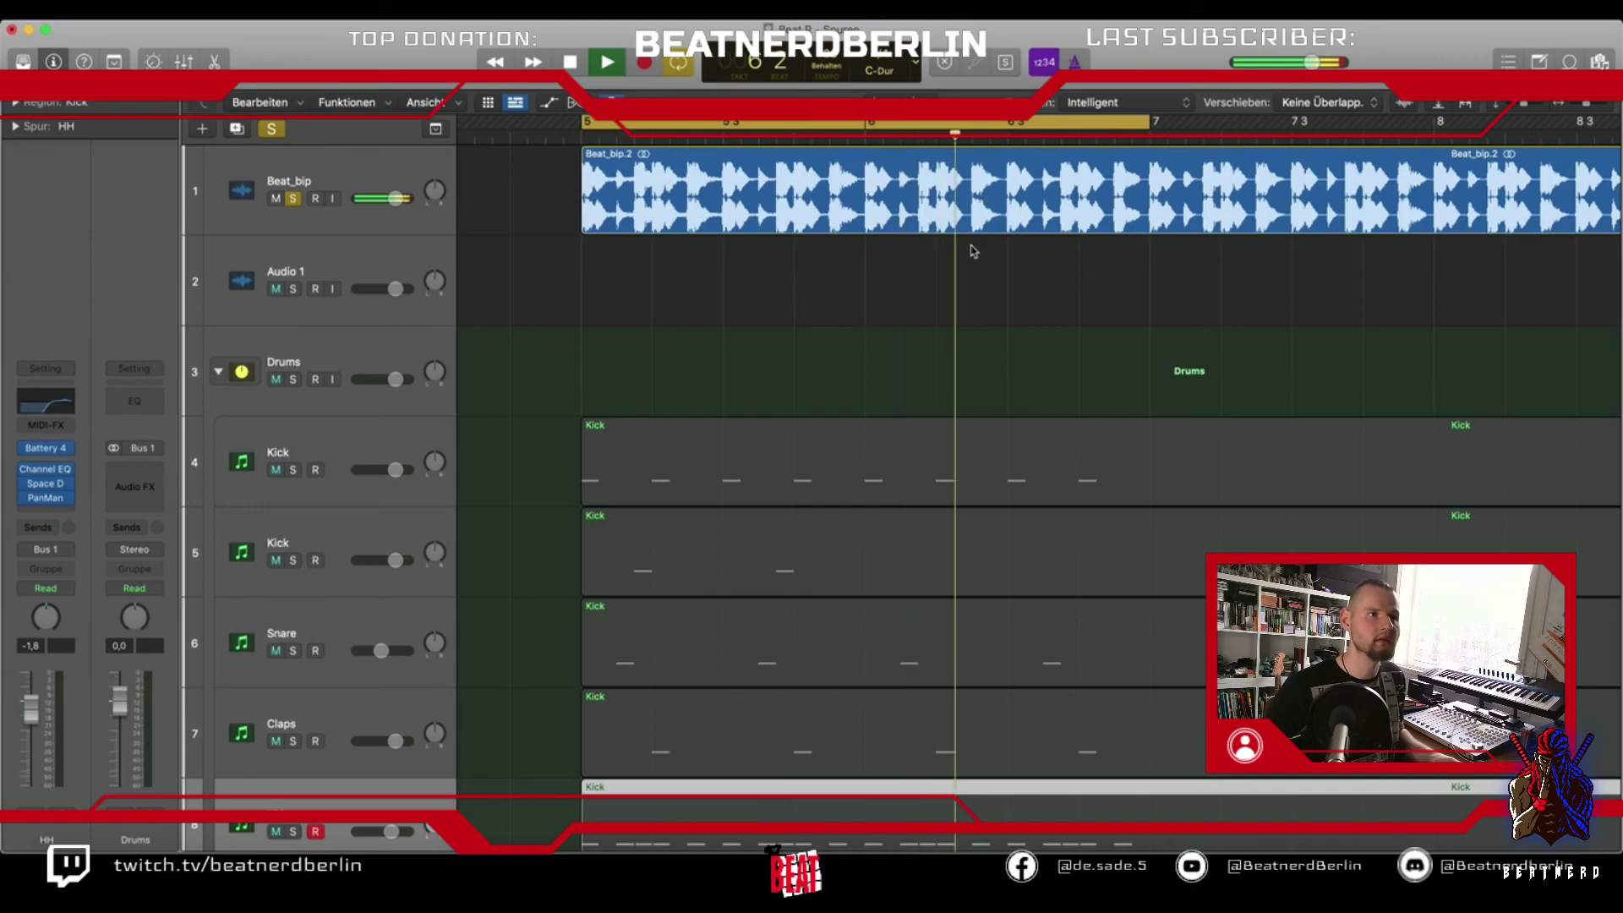
{"action": "key", "text": "space"}
{"action": "left_click", "coordinate": [973, 137]}
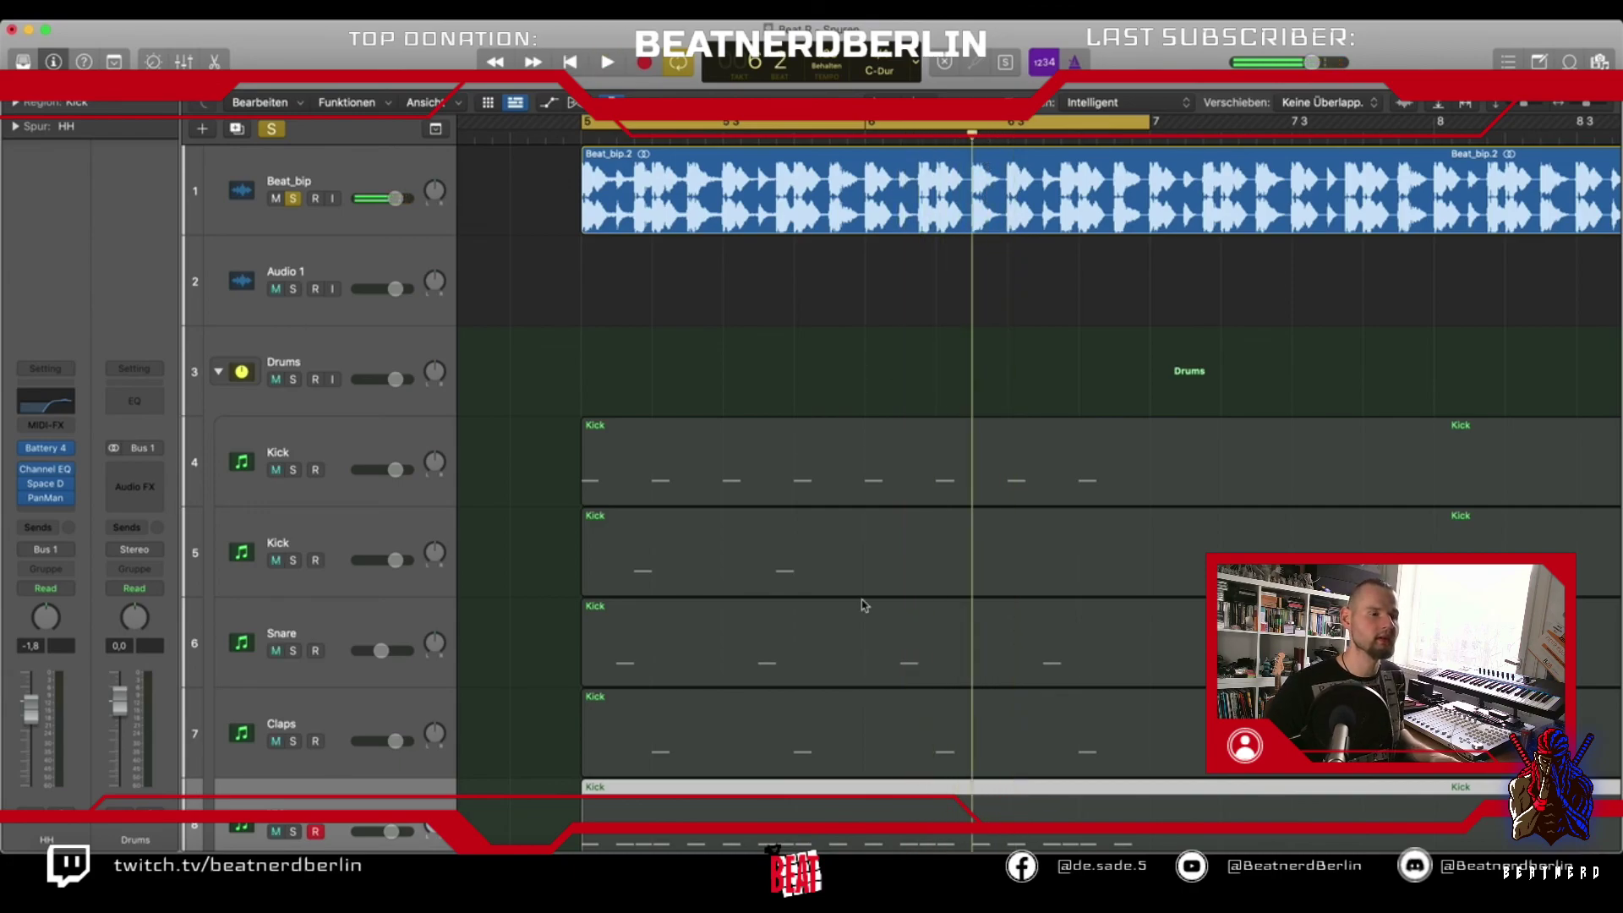
Duplicate the last Serum track in the Bass stack and copy its region onto the new track
{"action": "scroll", "coordinate": [873, 563], "scroll_direction": "down", "scroll_amount": 10}
{"action": "scroll", "coordinate": [879, 556], "scroll_direction": "up", "scroll_amount": 5}
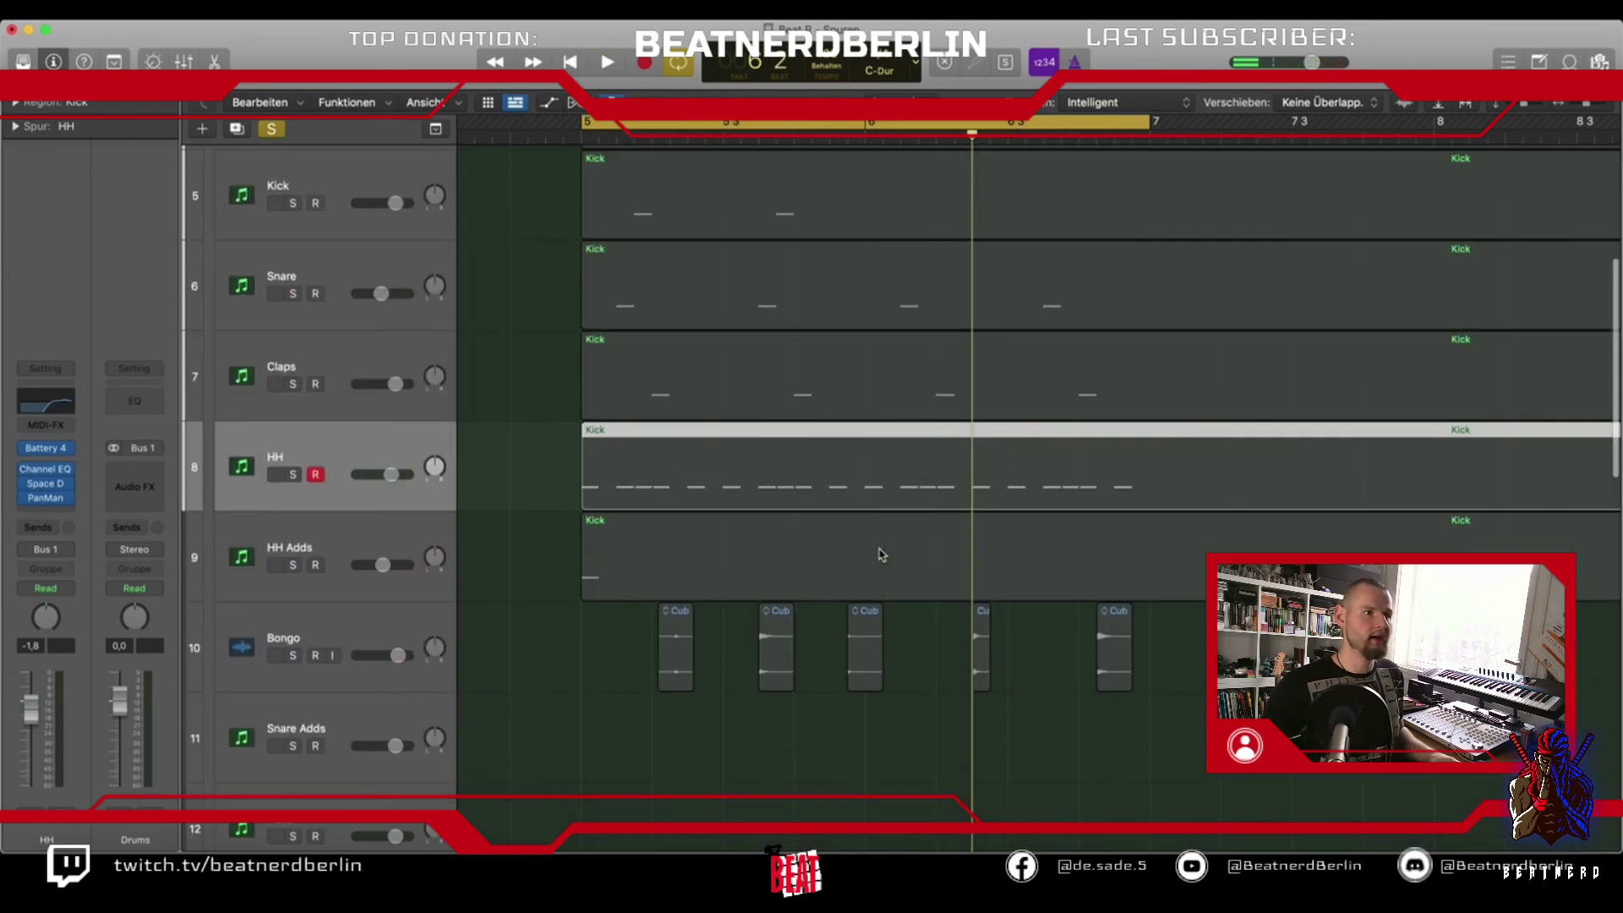
{"action": "scroll", "coordinate": [833, 569], "scroll_direction": "down", "scroll_amount": 10}
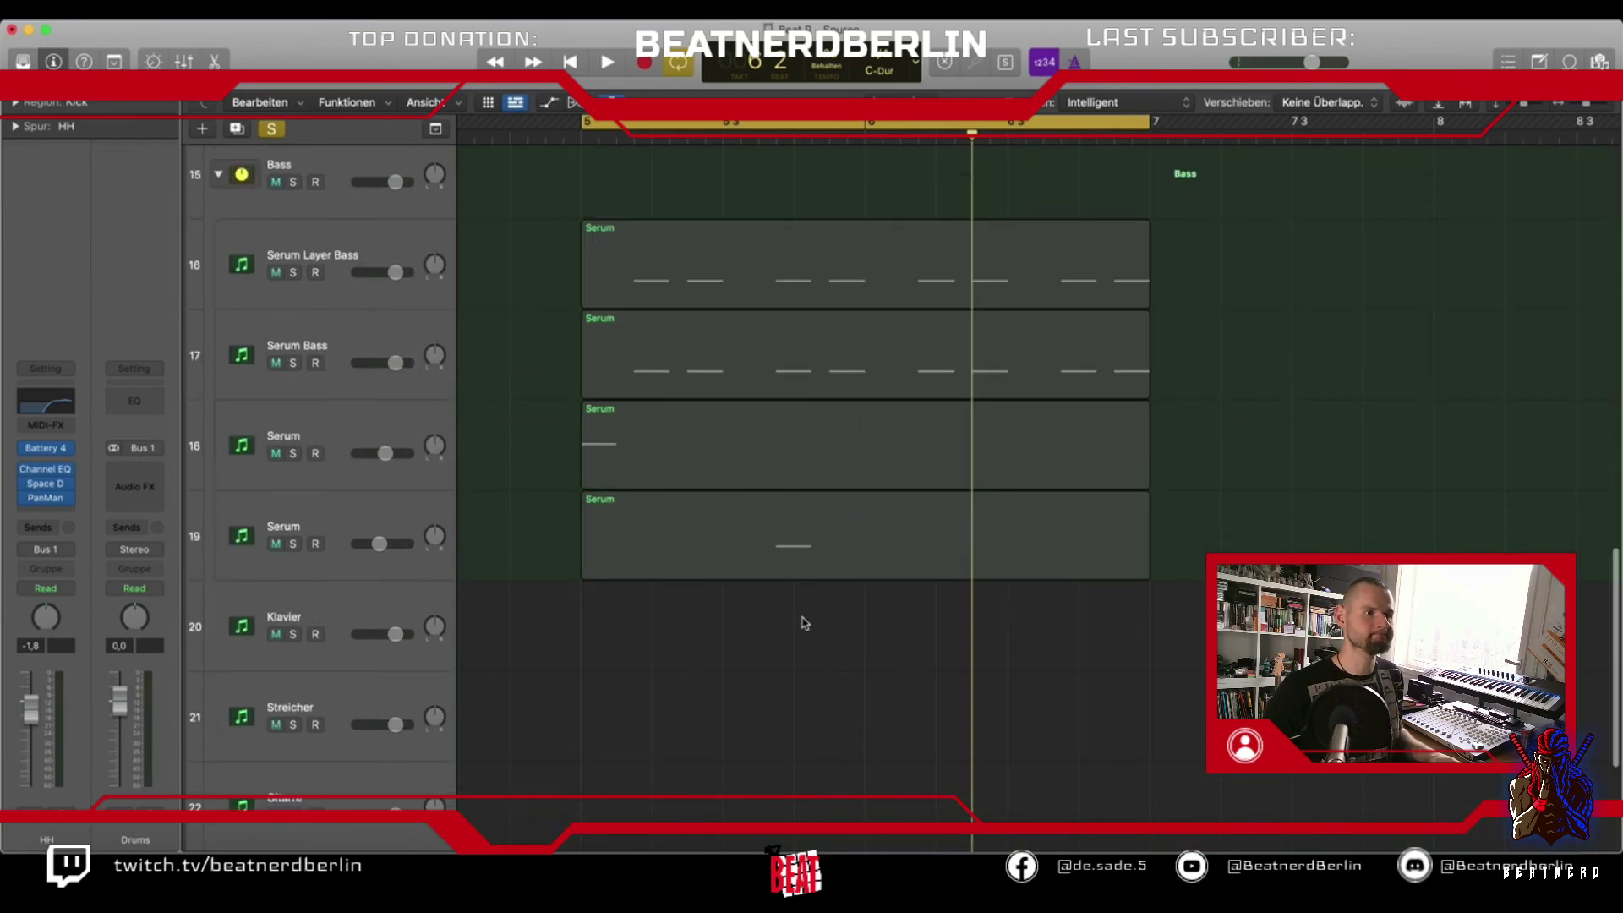
{"action": "left_click", "coordinate": [802, 552]}
{"action": "left_click", "coordinate": [341, 520]}
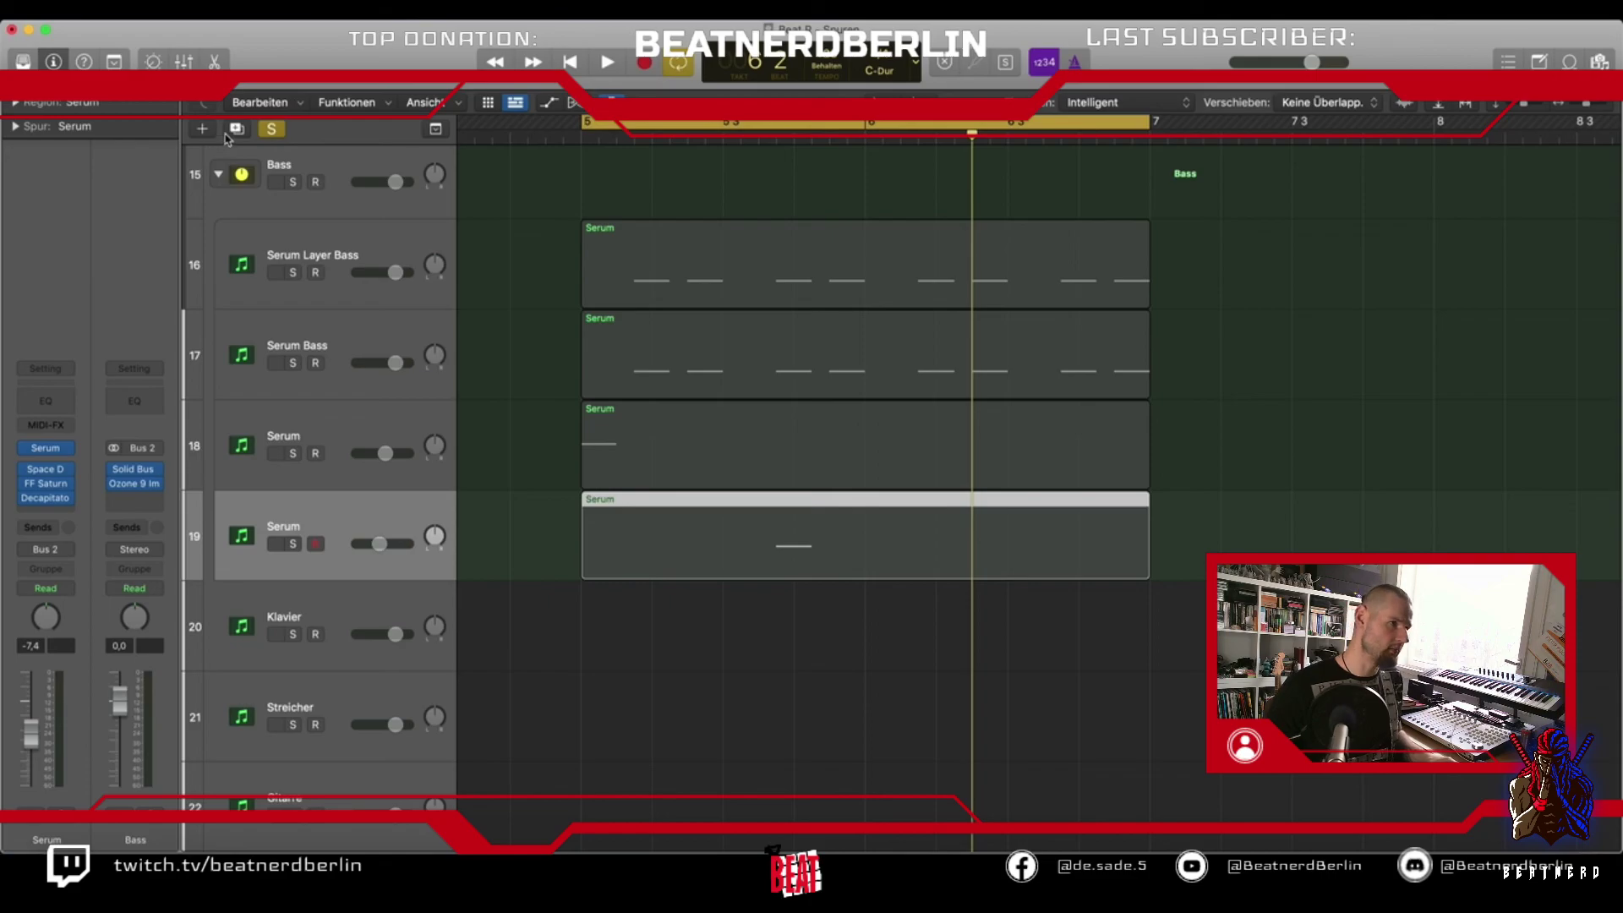
{"action": "key", "text": "super+d"}
{"action": "left_click_drag", "start_coordinate": [651, 554], "coordinate": [645, 635]}
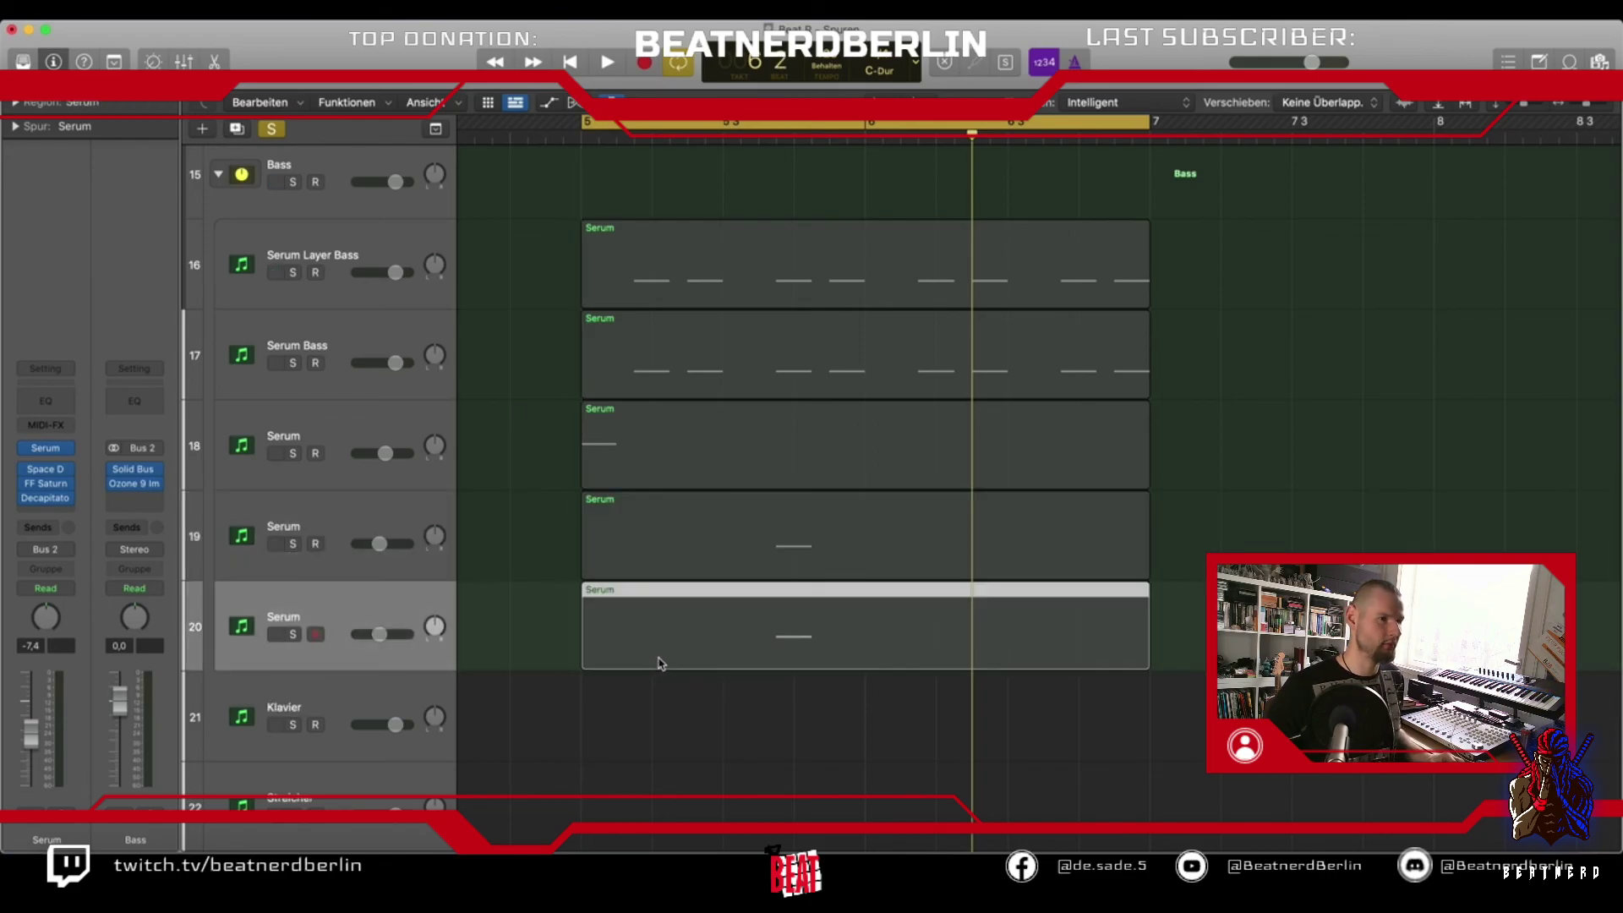
Move the note in the copied Serum region to the playhead in bar 6, and start the cycle range there
{"action": "double_click", "coordinate": [656, 659]}
{"action": "left_click_drag", "start_coordinate": [498, 619], "coordinate": [723, 619]}
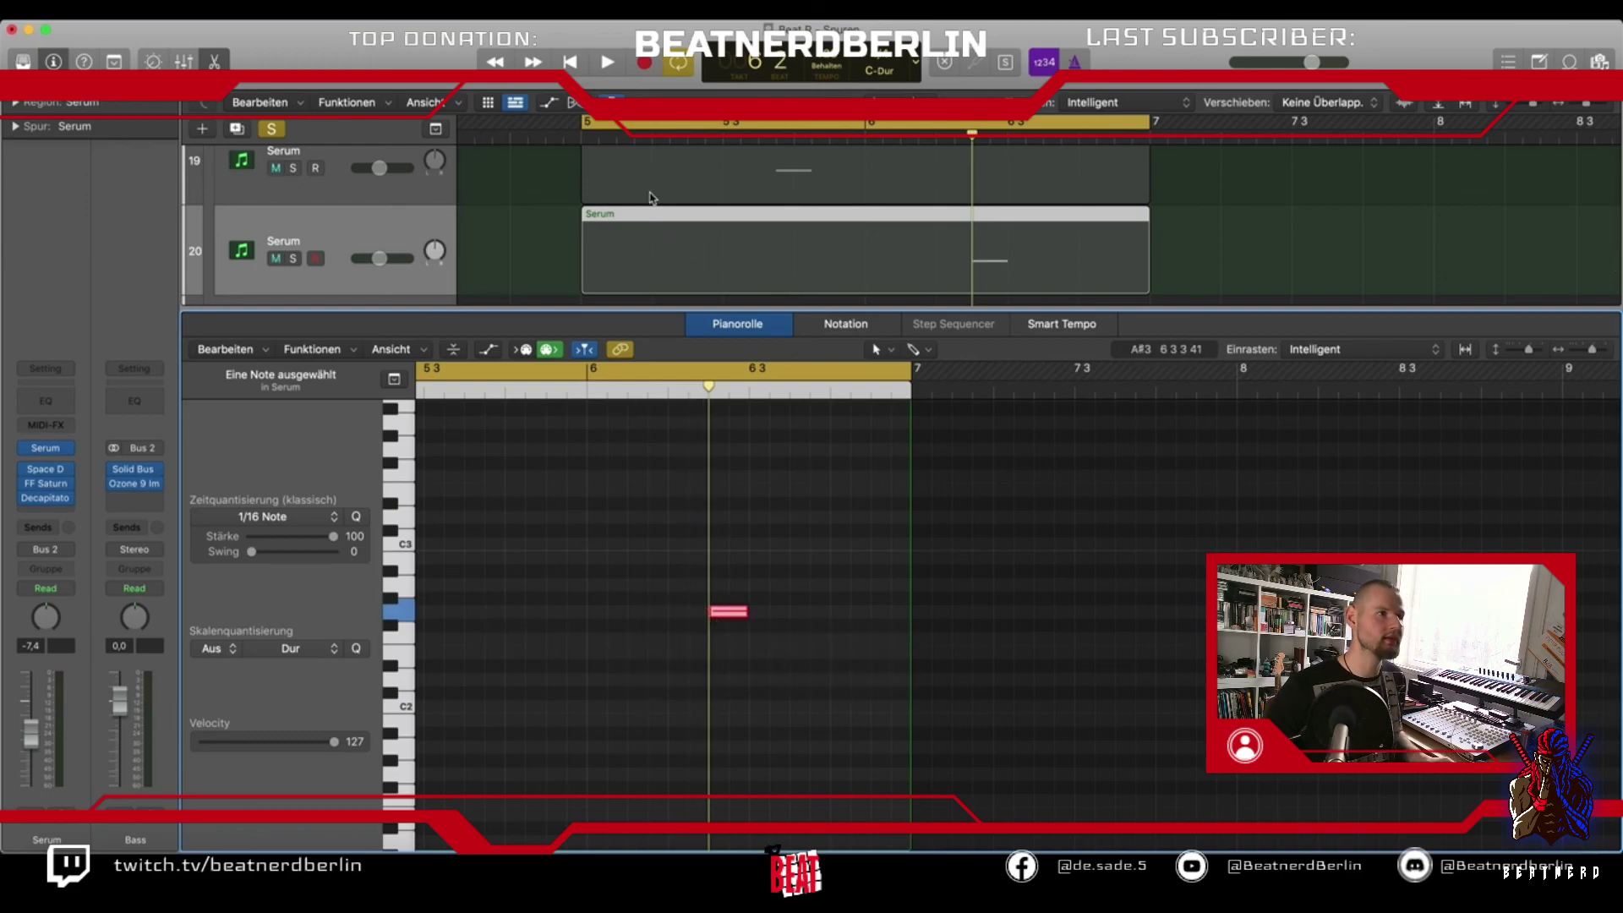
{"action": "left_click_drag", "start_coordinate": [575, 134], "coordinate": [968, 173]}
Solo the duplicated Serum track, play its moved note in the short loop, and close the piano roll
{"action": "left_click", "coordinate": [289, 258]}
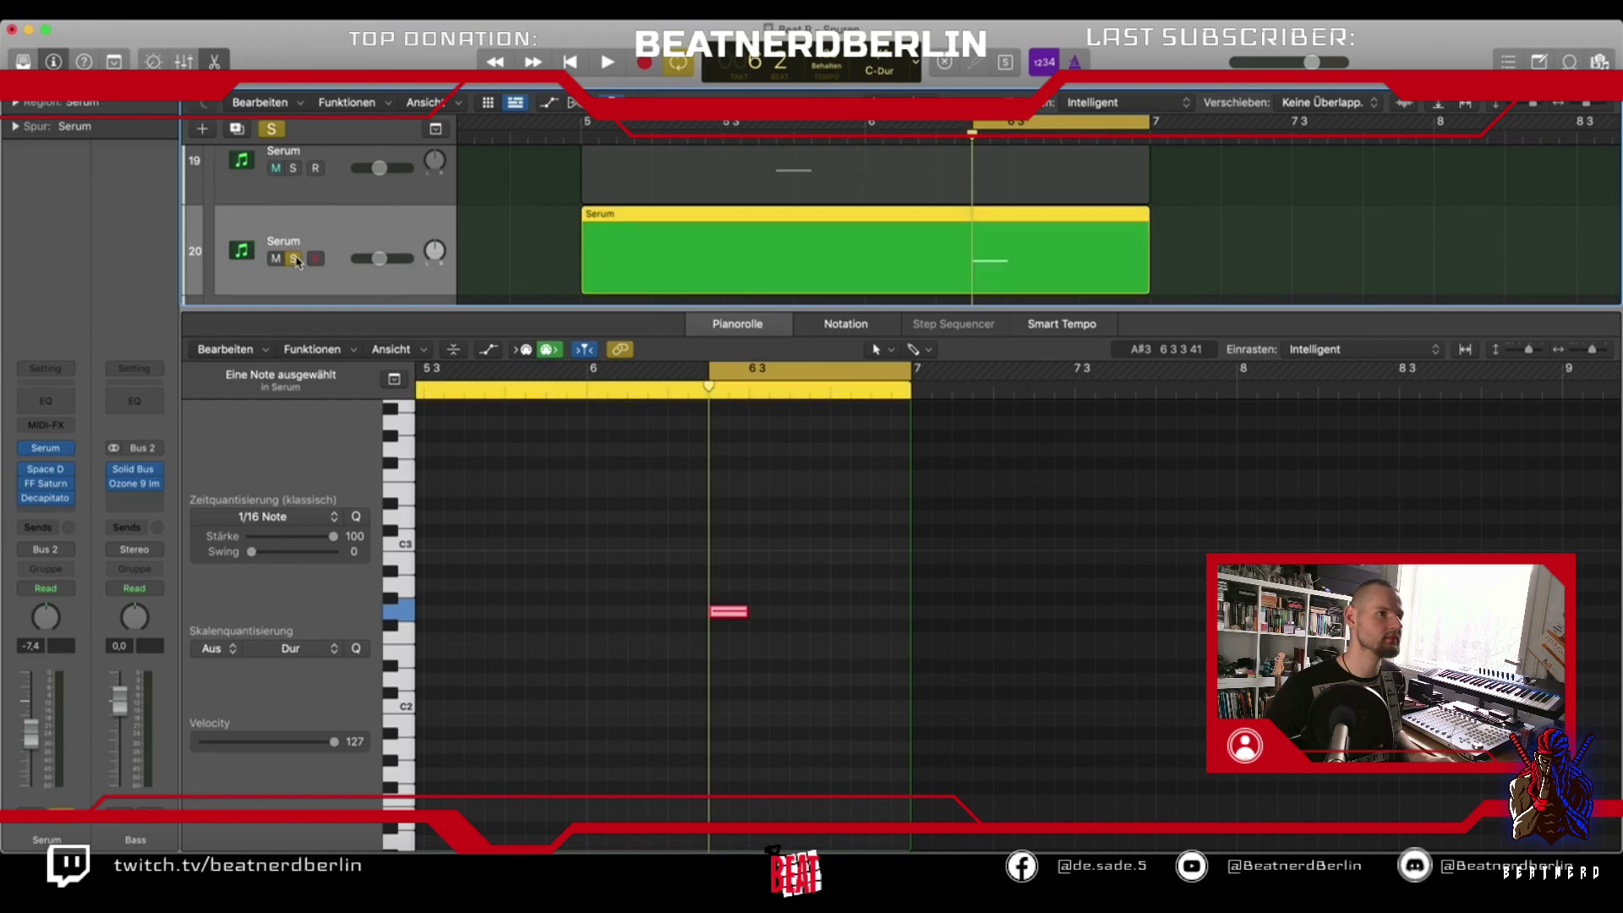
{"action": "key", "text": "space"}
{"action": "key", "text": "space"}
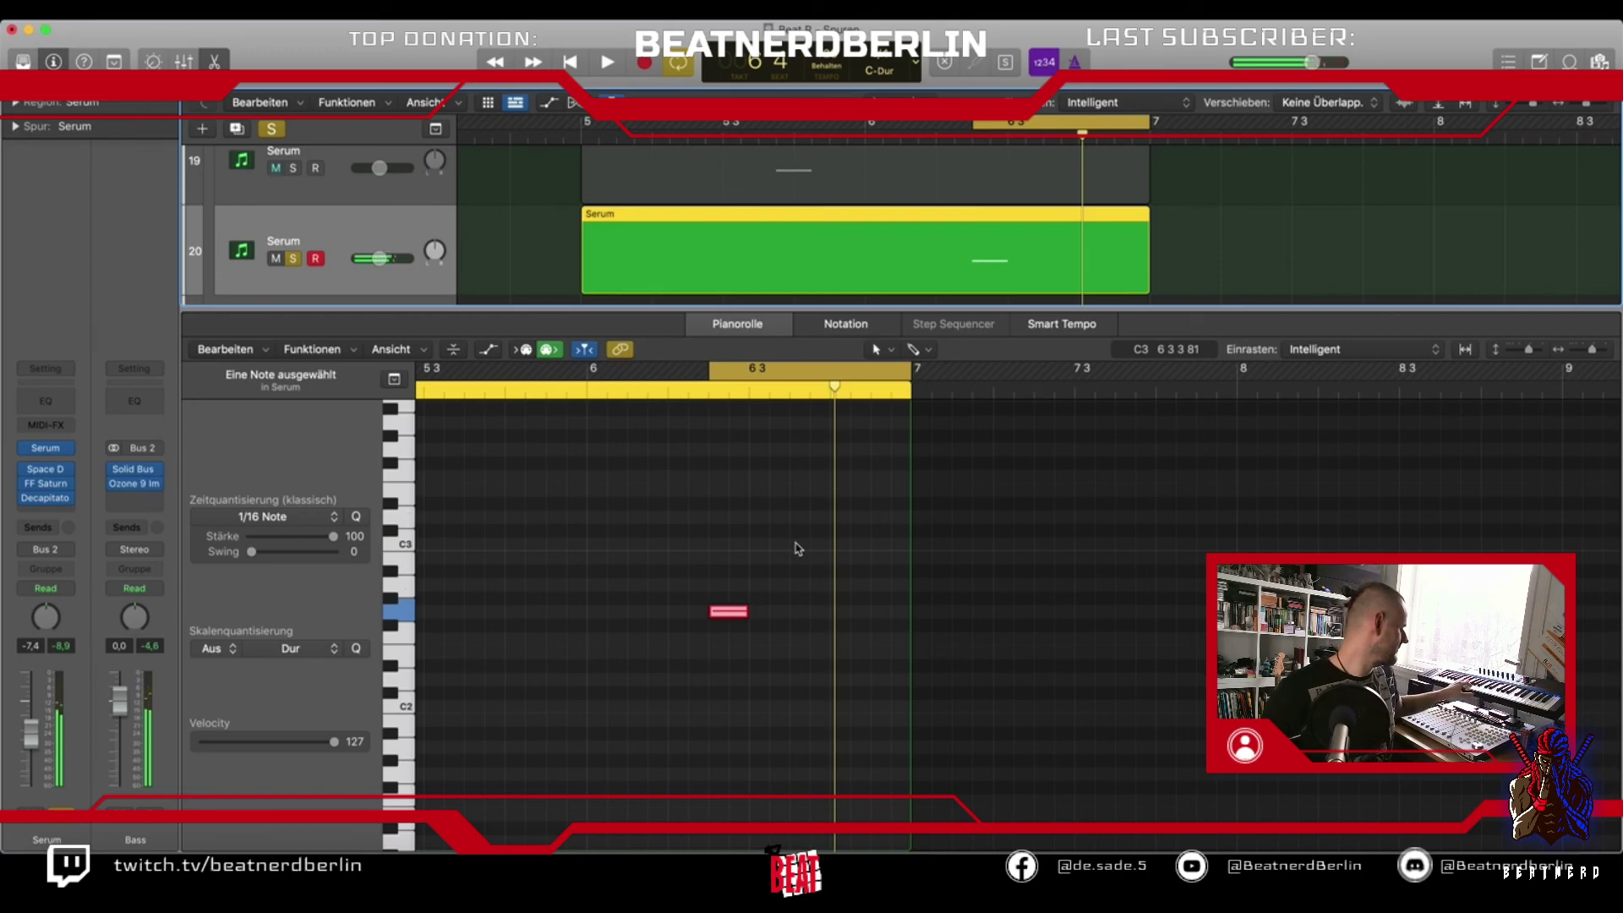
{"action": "key", "text": "space"}
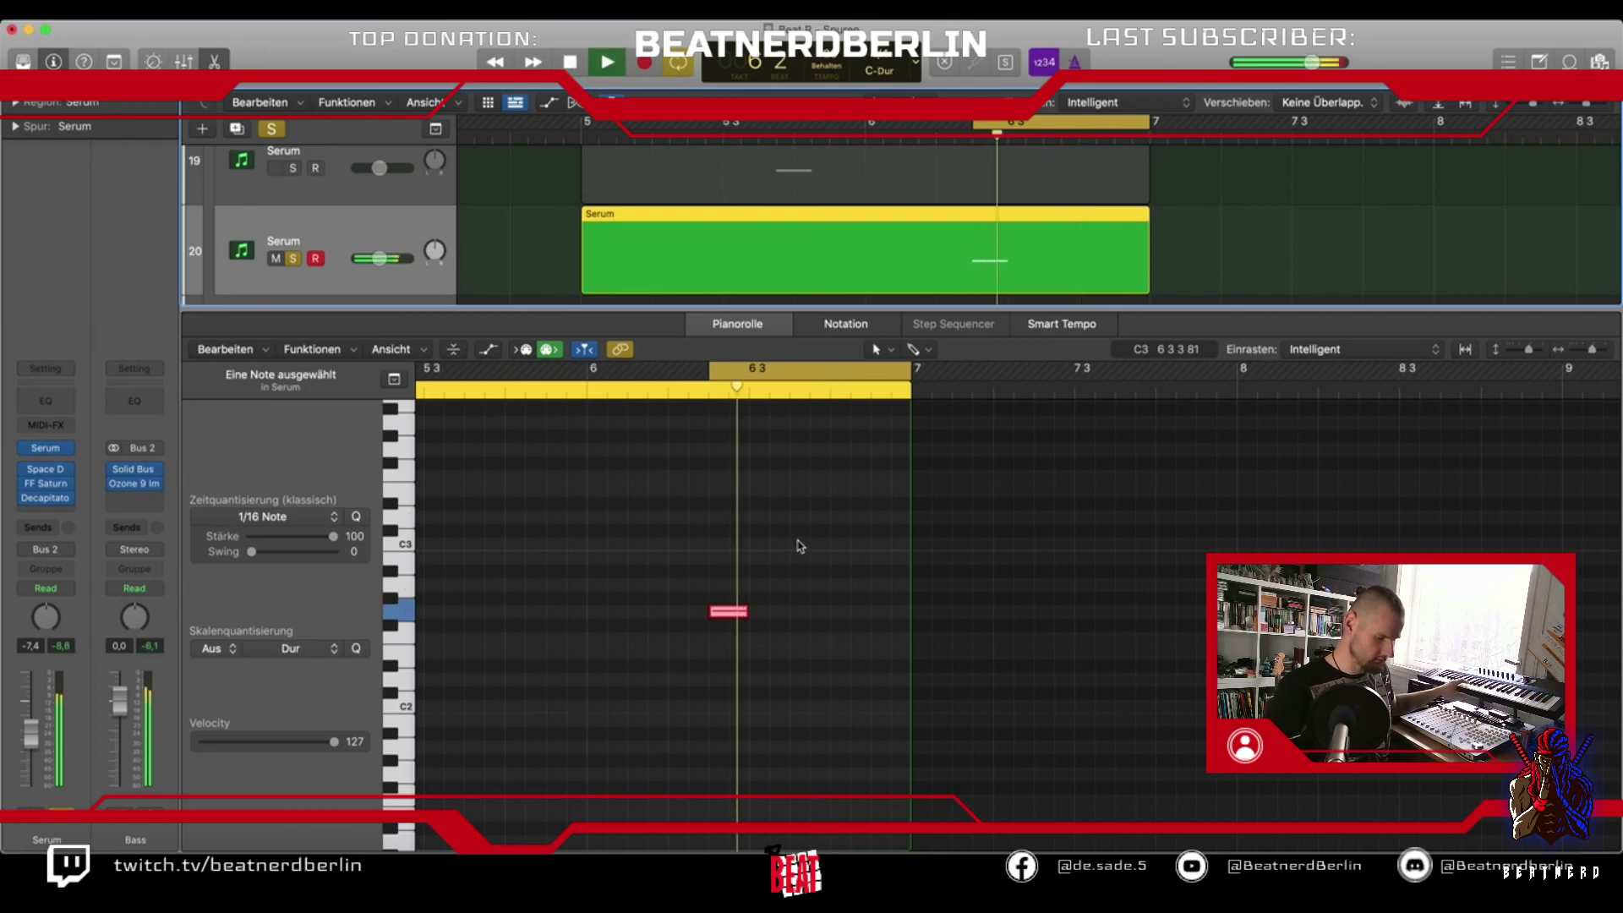
{"action": "key", "text": "space"}
{"action": "left_click", "coordinate": [715, 634]}
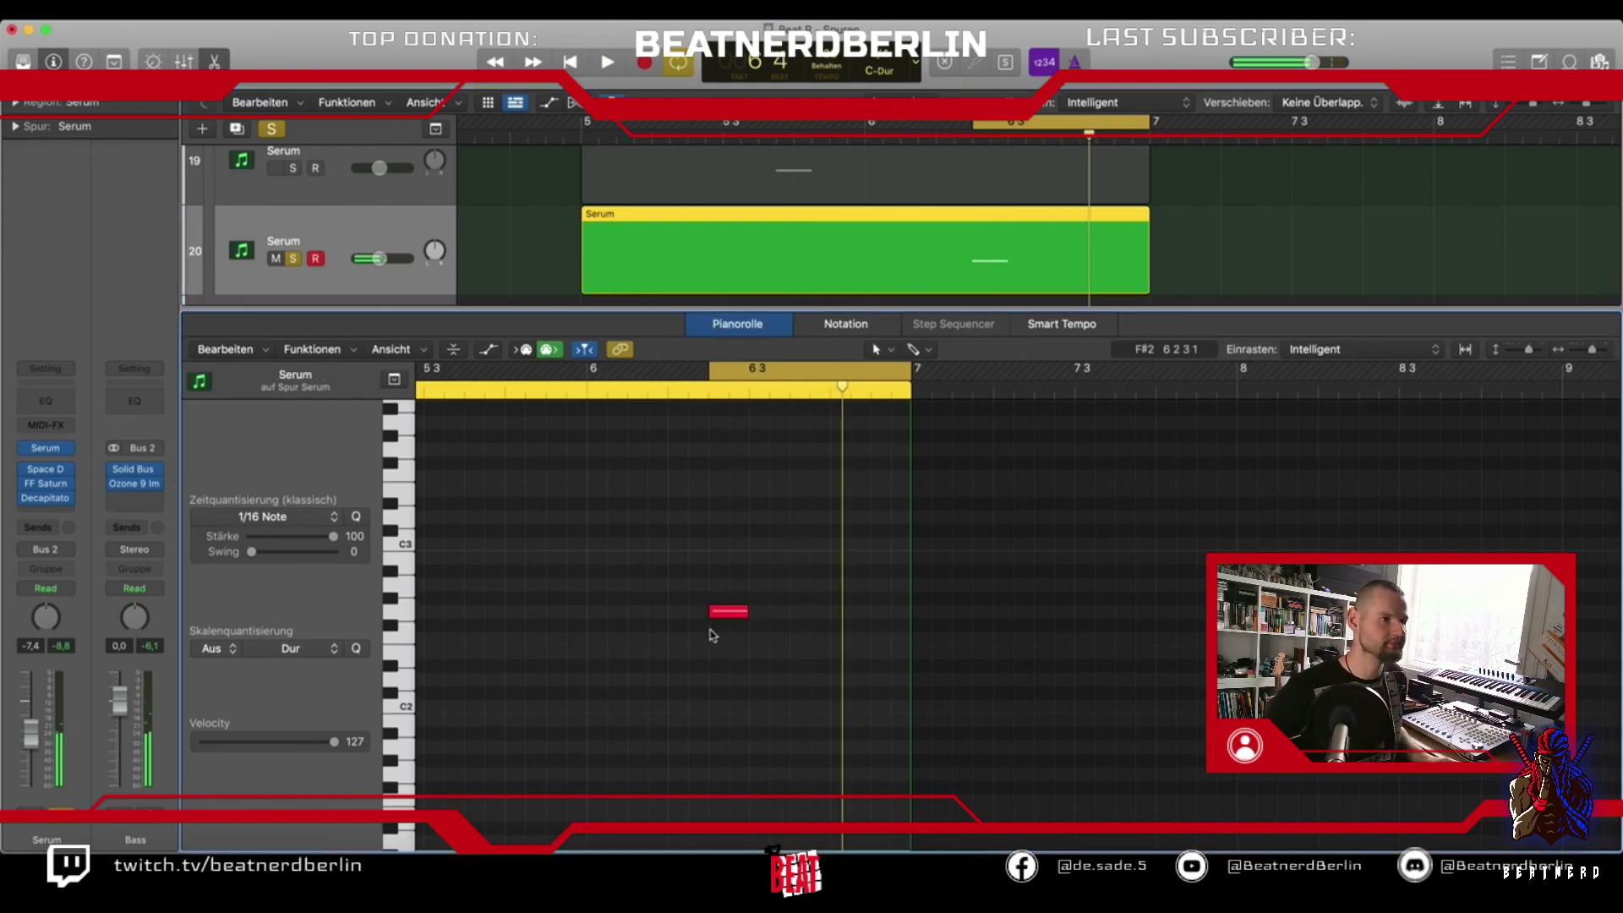
{"action": "left_click", "coordinate": [724, 615]}
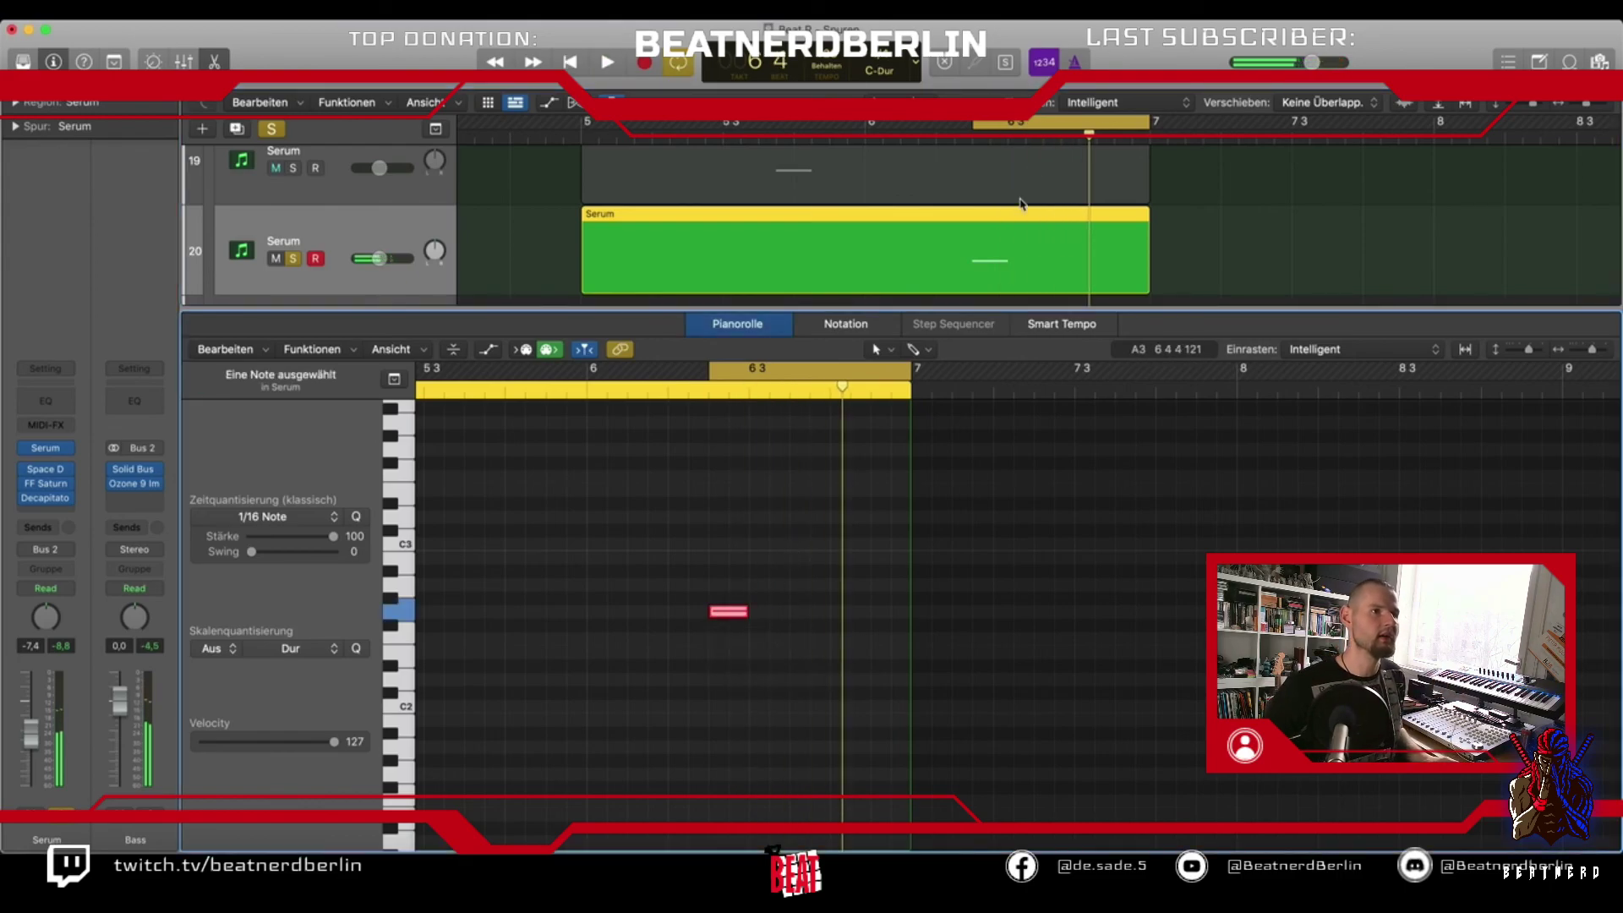
{"action": "key", "text": "e"}
{"action": "scroll", "coordinate": [473, 381], "scroll_direction": "up", "scroll_amount": 2}
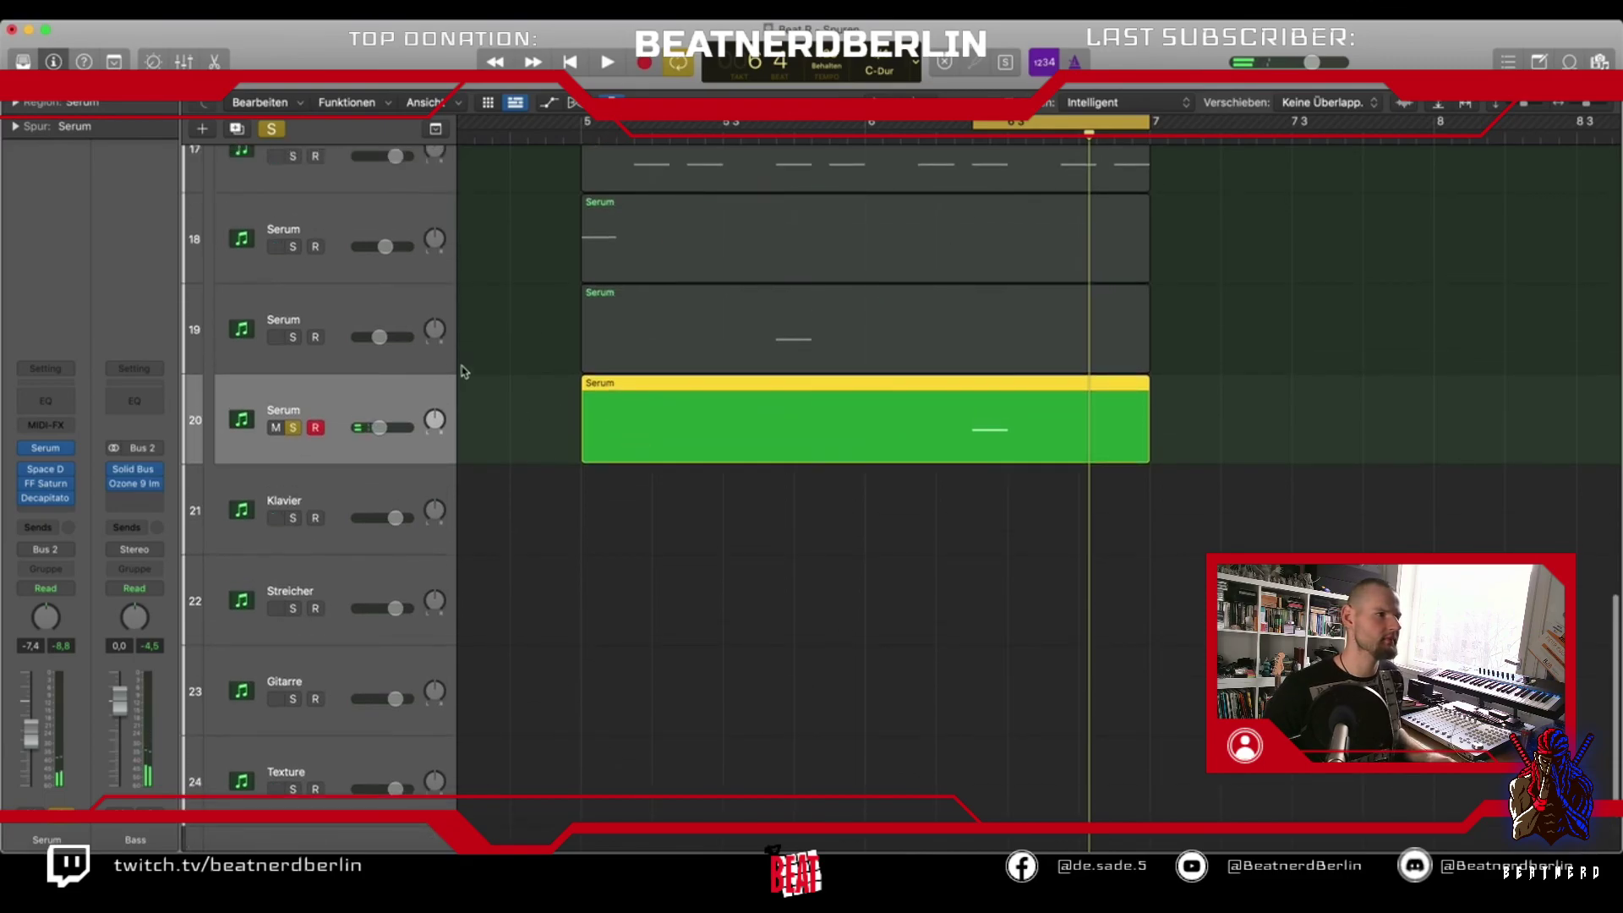
Solo the second-to-last Serum track as well, extend the cycle start into bar 5, and play both Serum layers
{"action": "left_click", "coordinate": [290, 339]}
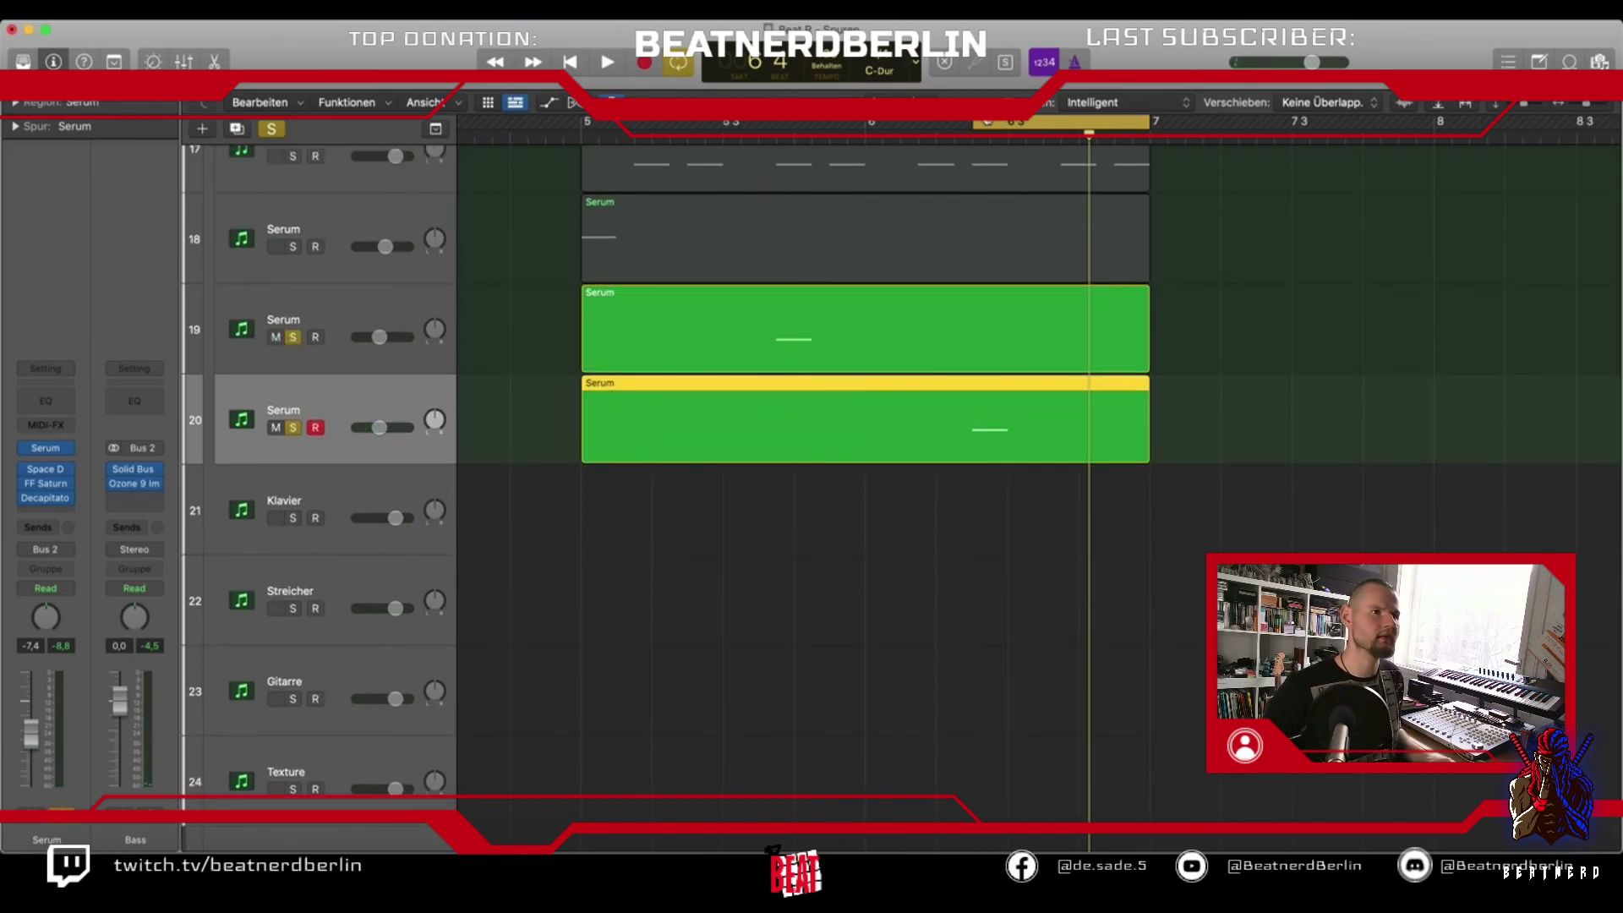
{"action": "left_click_drag", "start_coordinate": [972, 125], "coordinate": [748, 125]}
{"action": "key", "text": "space"}
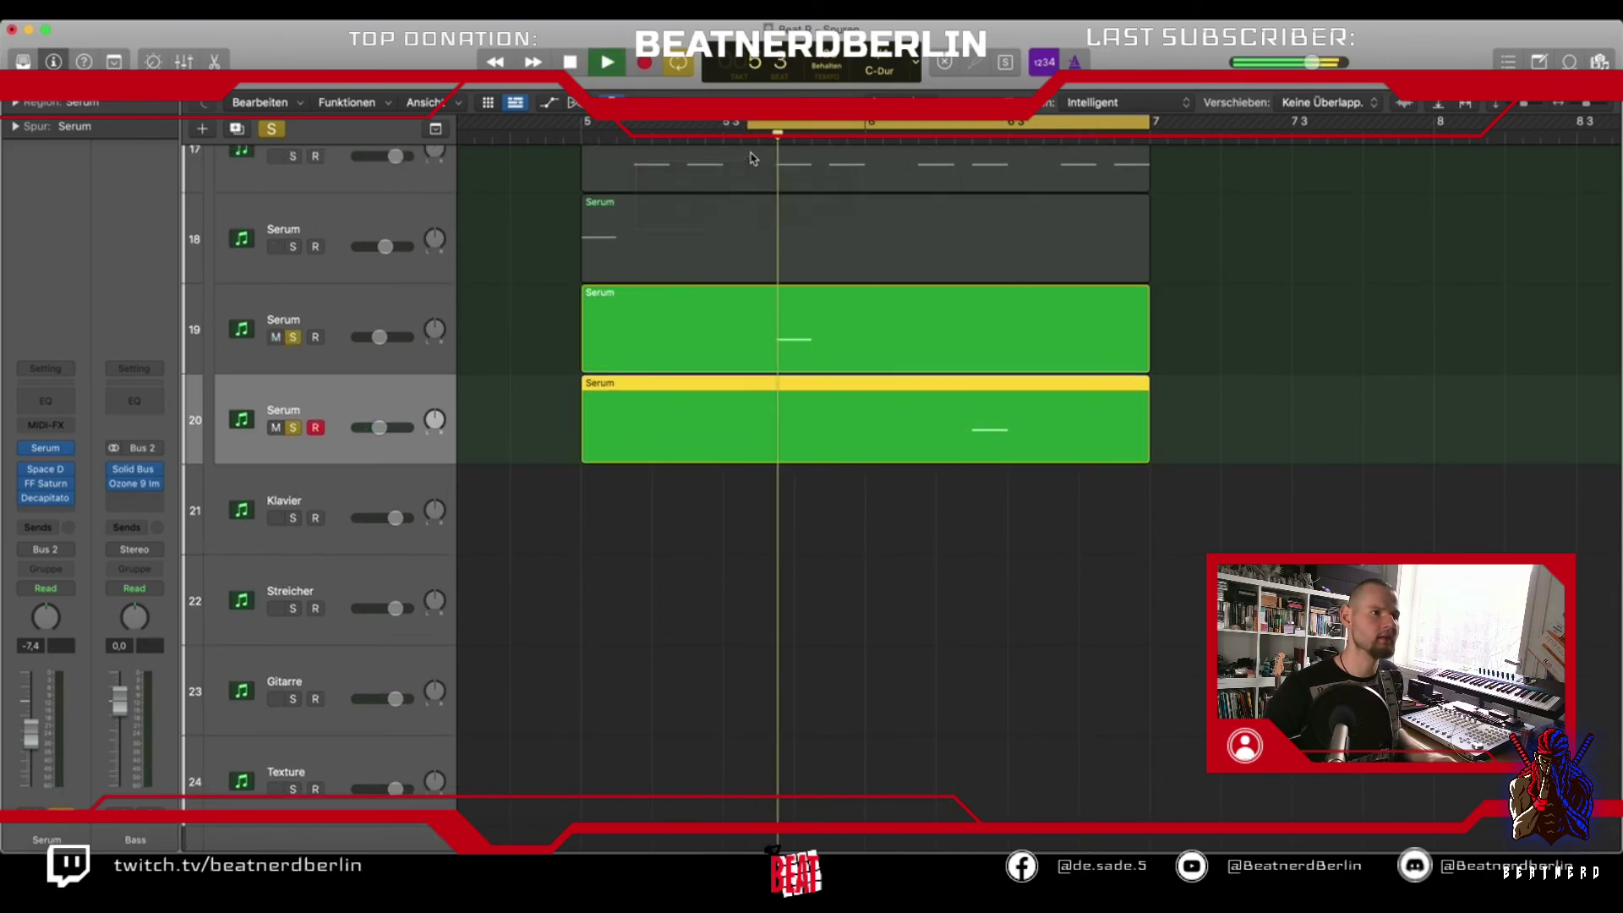
{"action": "key", "text": "space"}
{"action": "scroll", "coordinate": [783, 254], "scroll_direction": "up", "scroll_amount": 4}
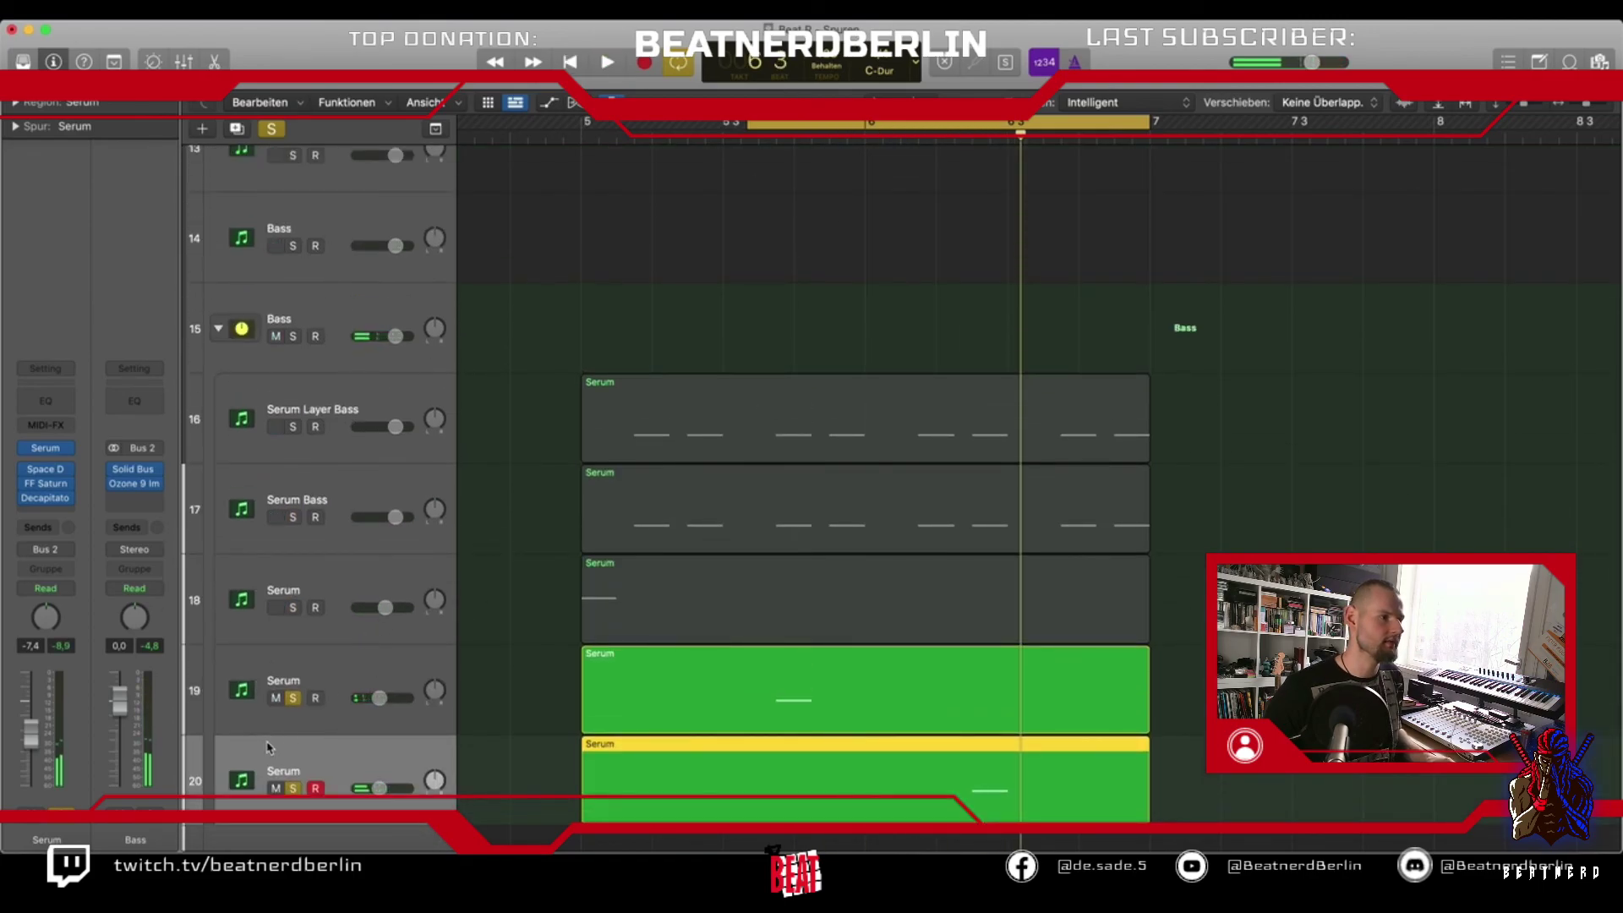
Unsolo the last two Serum tracks and play the Beat_bip reference over the same loop
{"action": "left_click", "coordinate": [293, 698]}
{"action": "left_click", "coordinate": [292, 788]}
{"action": "key", "text": "space"}
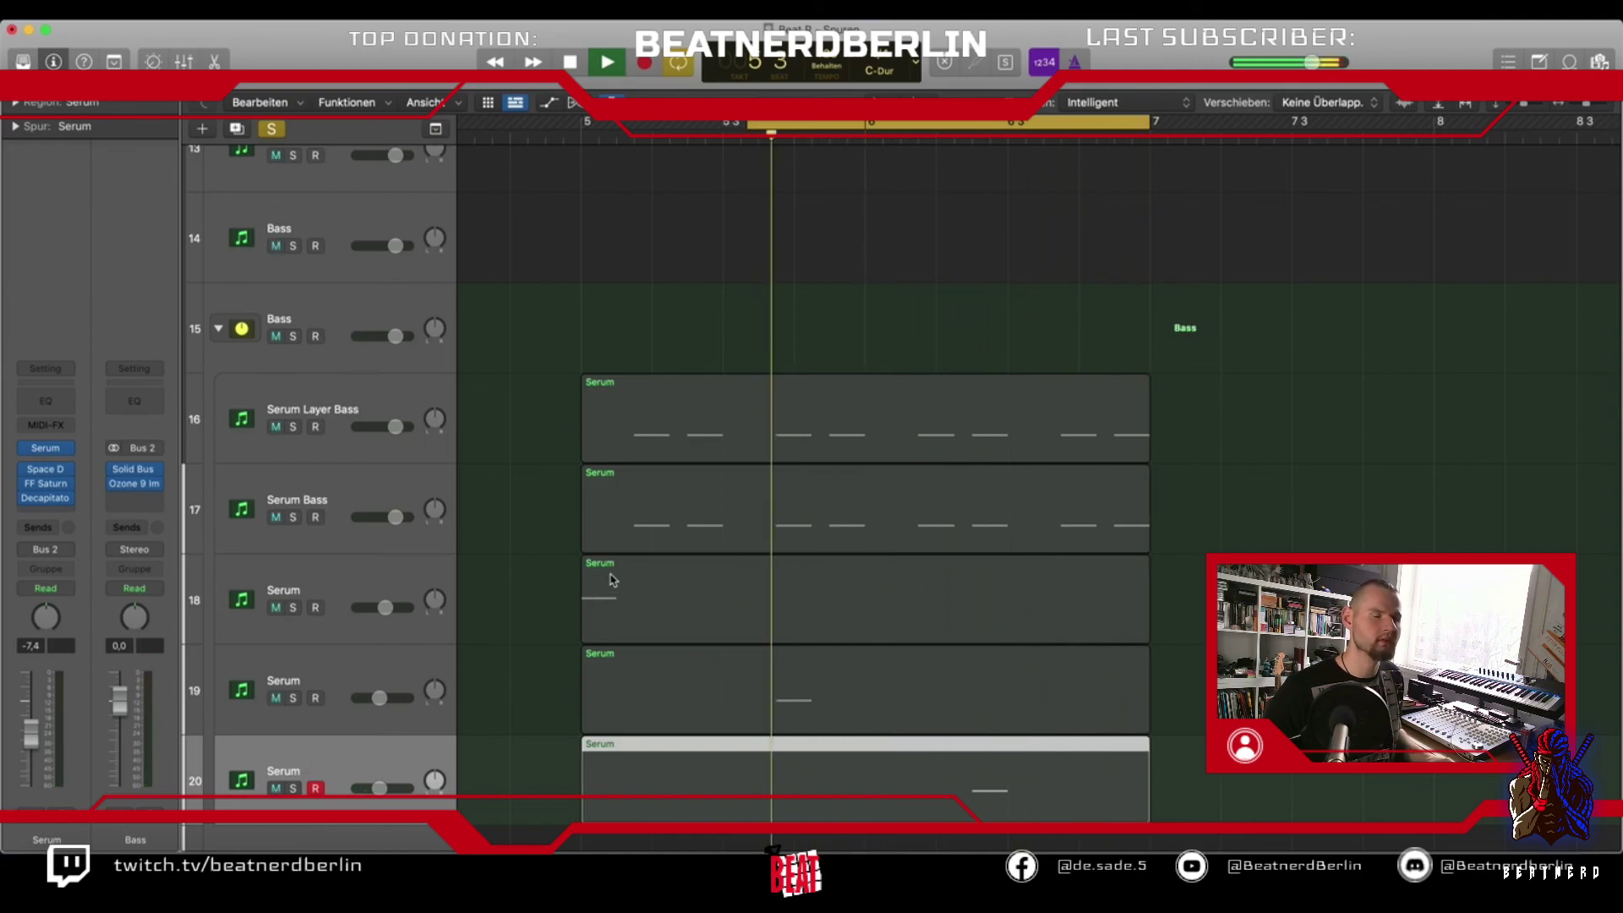
{"action": "key", "text": "space"}
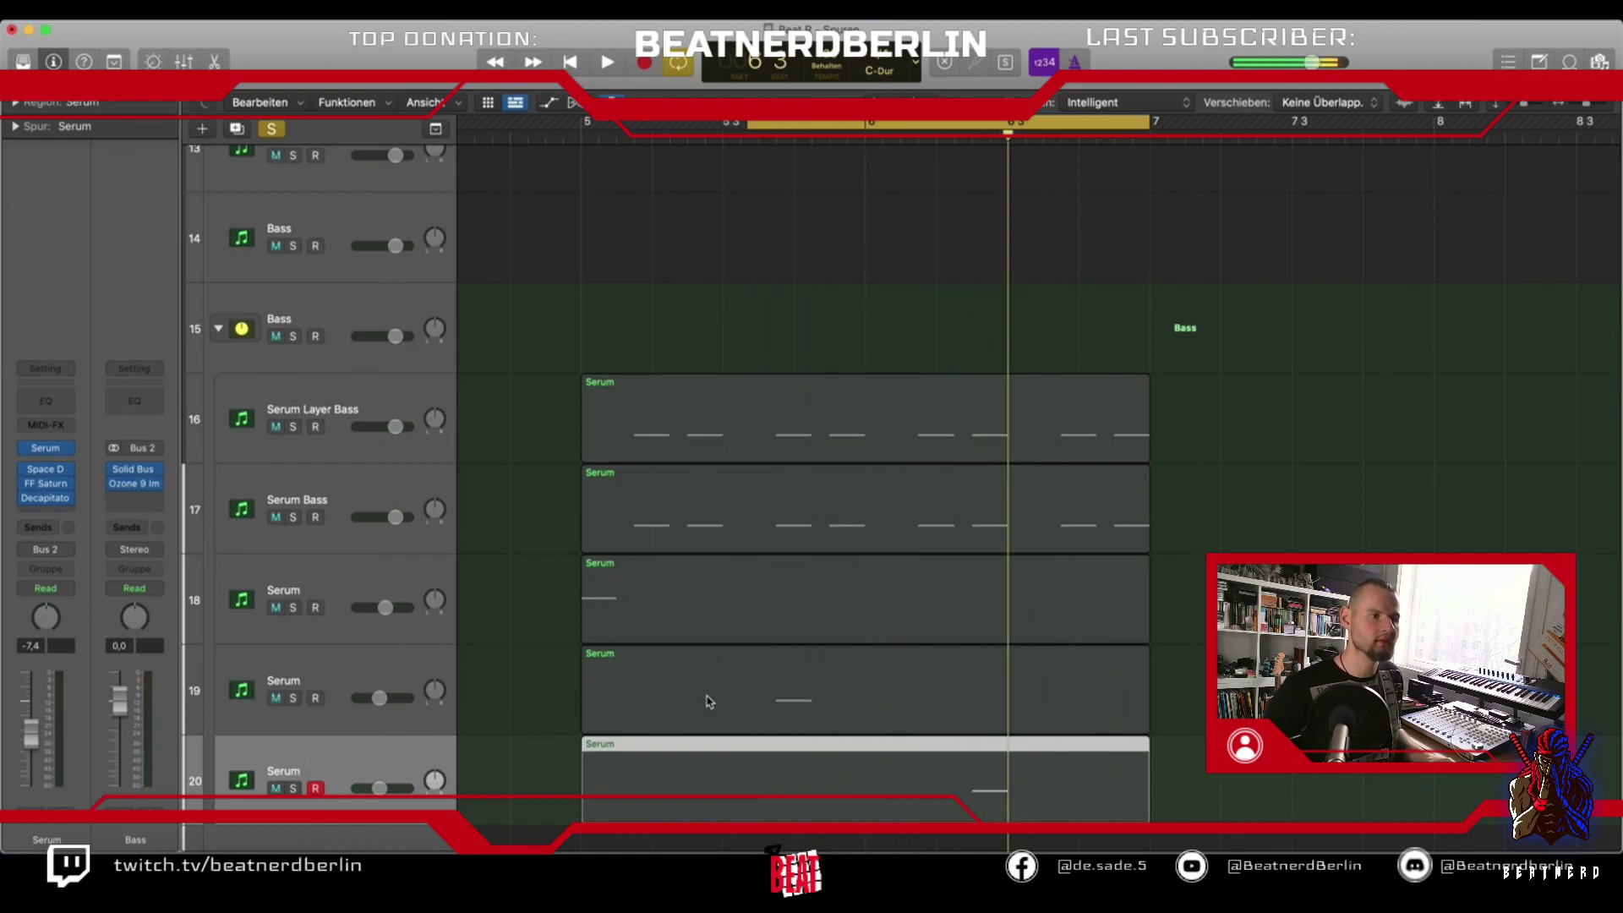
Select and solo the Serum track 19, and play its bass note
{"action": "left_click", "coordinate": [710, 700]}
{"action": "left_click", "coordinate": [292, 699]}
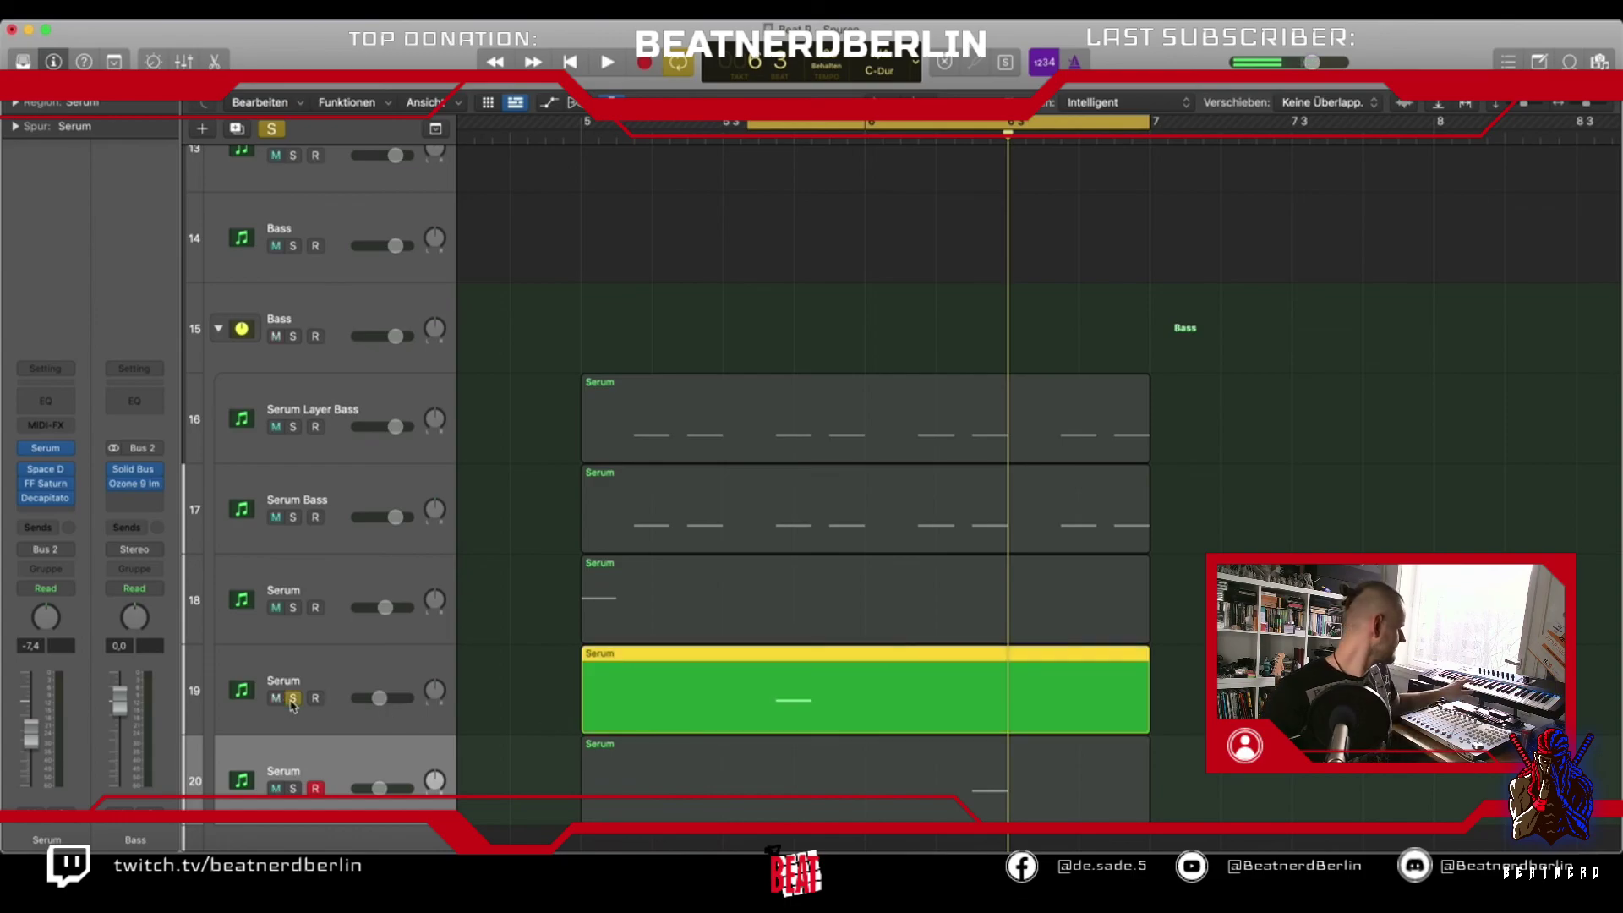
{"action": "left_click", "coordinate": [296, 672]}
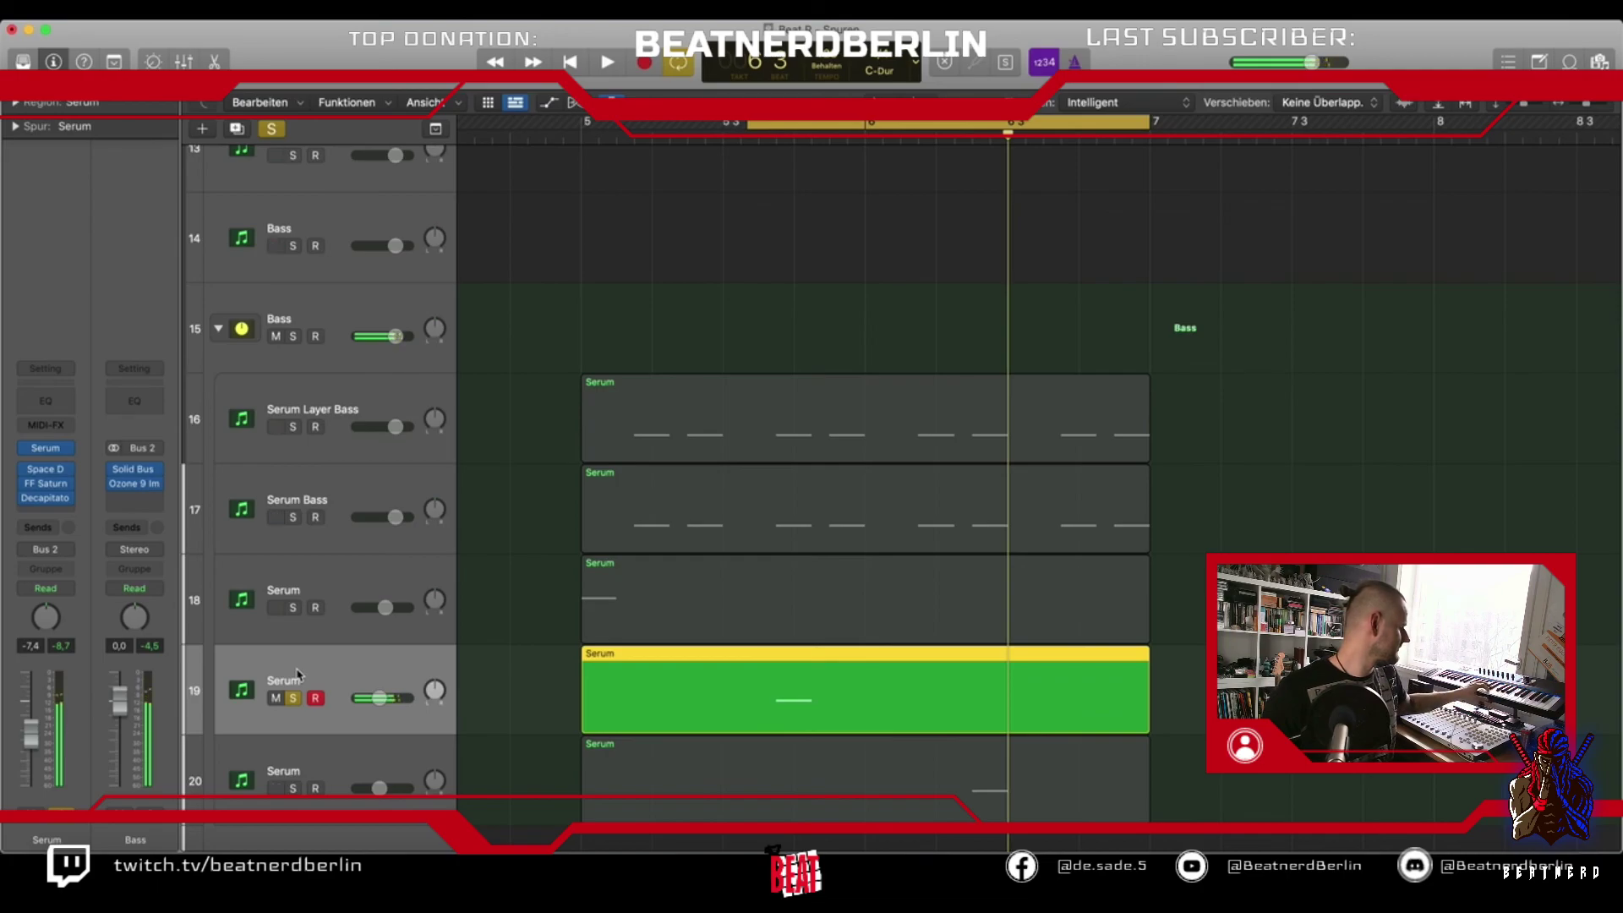
{"action": "key", "text": "space"}
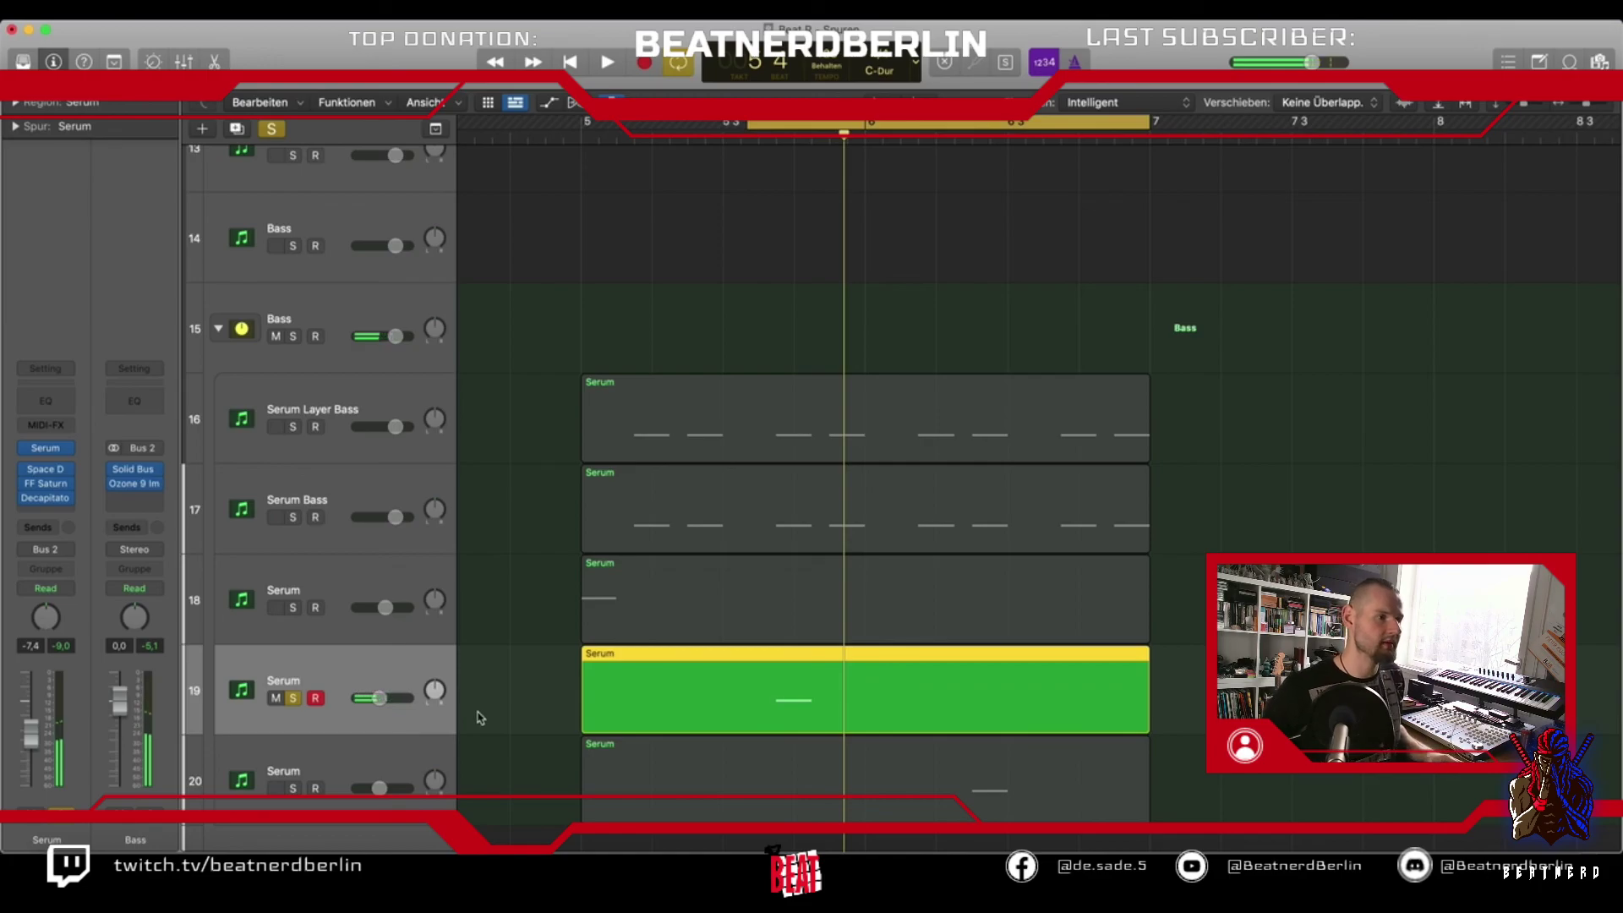
Lower the note in track 19's Serum region by one octave, play it, and close the piano roll
{"action": "double_click", "coordinate": [606, 693]}
{"action": "scroll", "coordinate": [524, 613], "scroll_direction": "down", "scroll_amount": 3}
{"action": "left_click", "coordinate": [454, 554]}
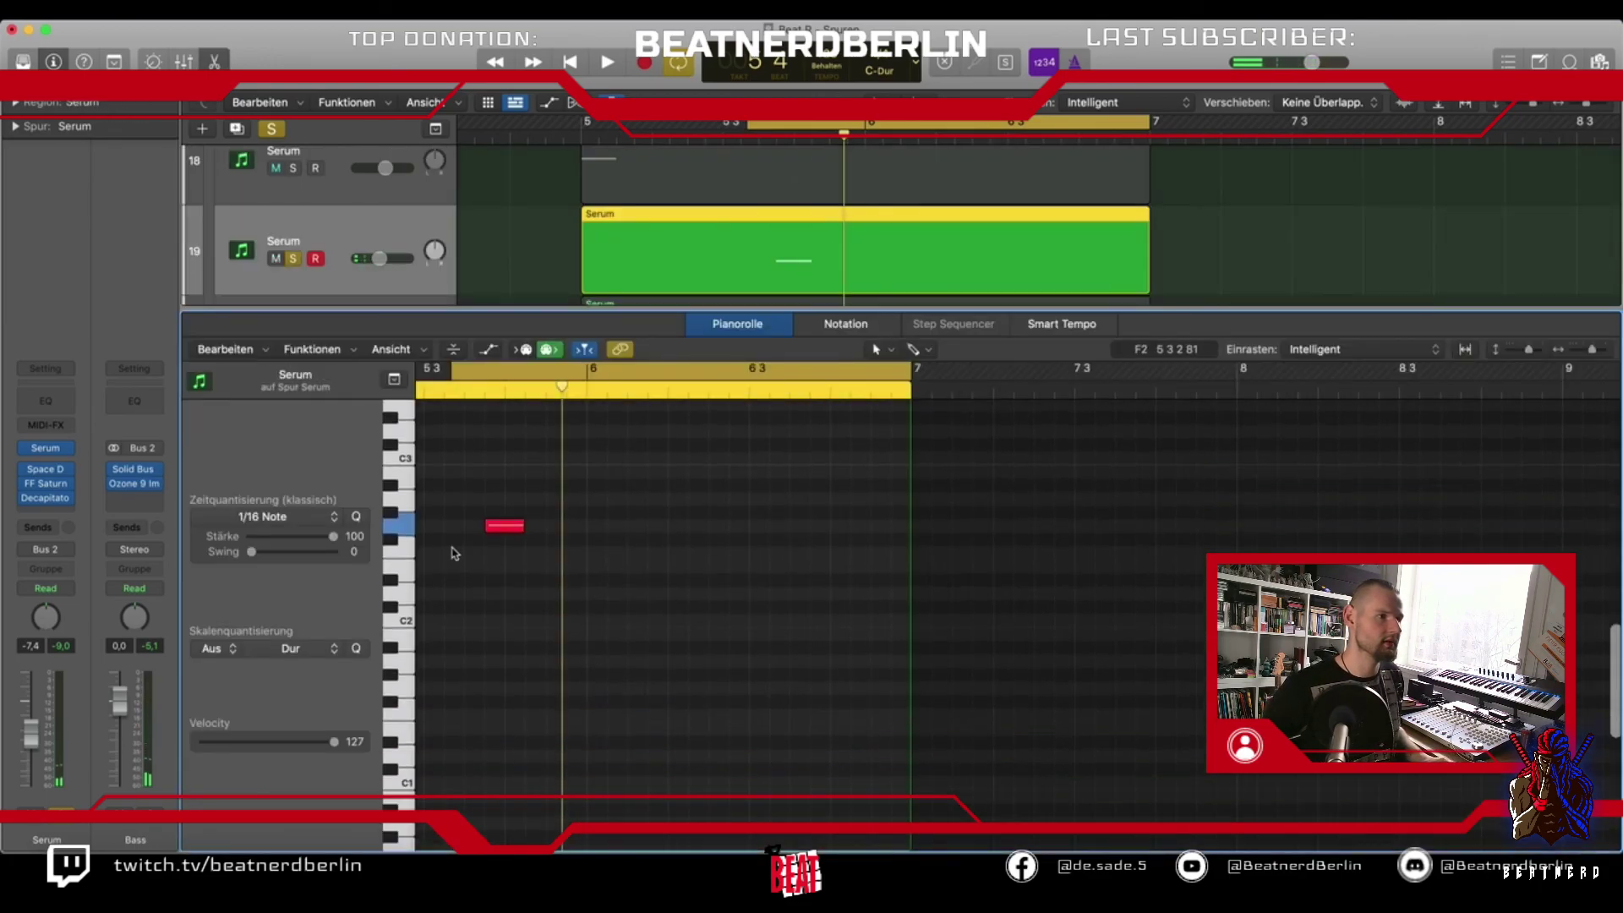
{"action": "left_click", "coordinate": [498, 529]}
{"action": "left_click_drag", "start_coordinate": [499, 531], "coordinate": [502, 695]}
{"action": "key", "text": "space"}
{"action": "key", "text": "e"}
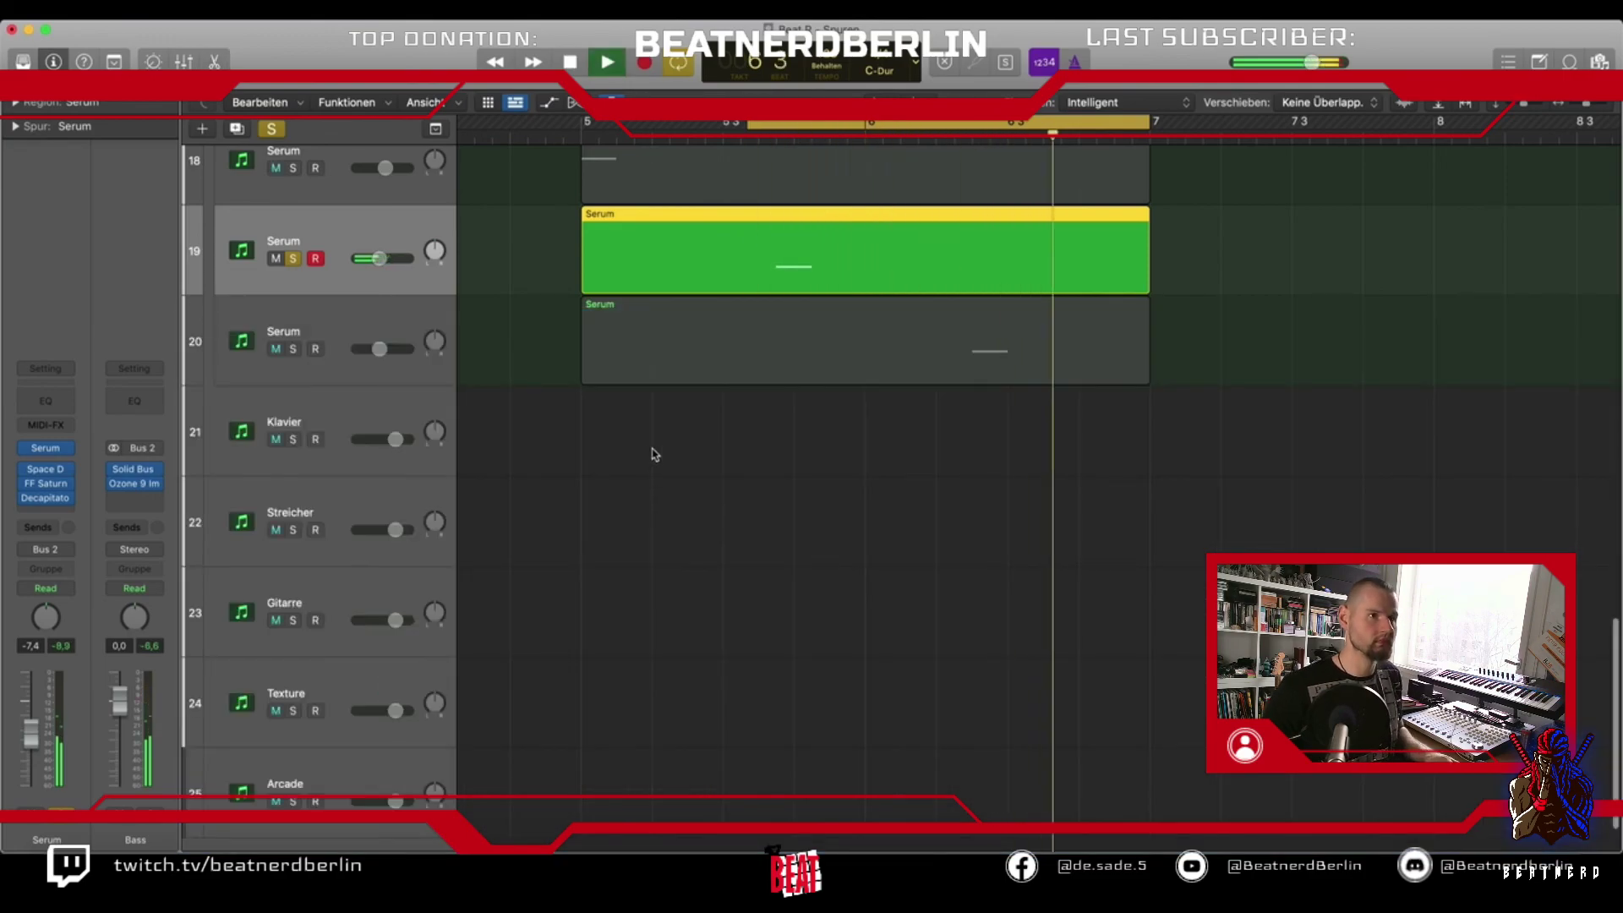
Solo Serum track 20 together with track 19 and play the two bass layers
{"action": "key", "text": "space"}
{"action": "left_click", "coordinate": [293, 349]}
{"action": "key", "text": "space"}
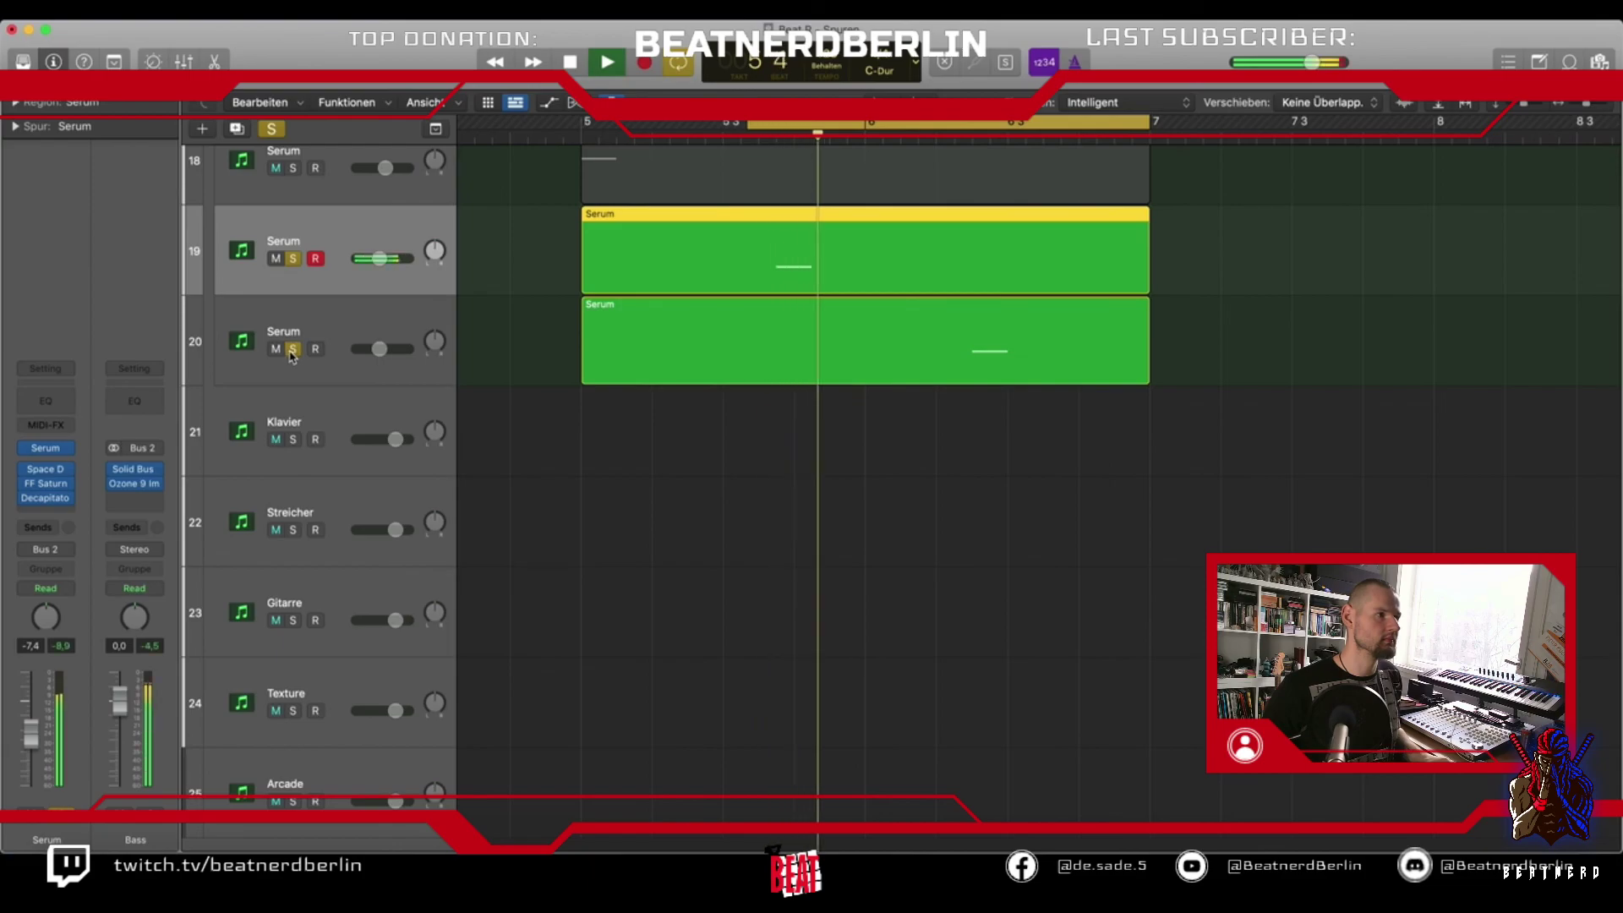
{"action": "key", "text": "space"}
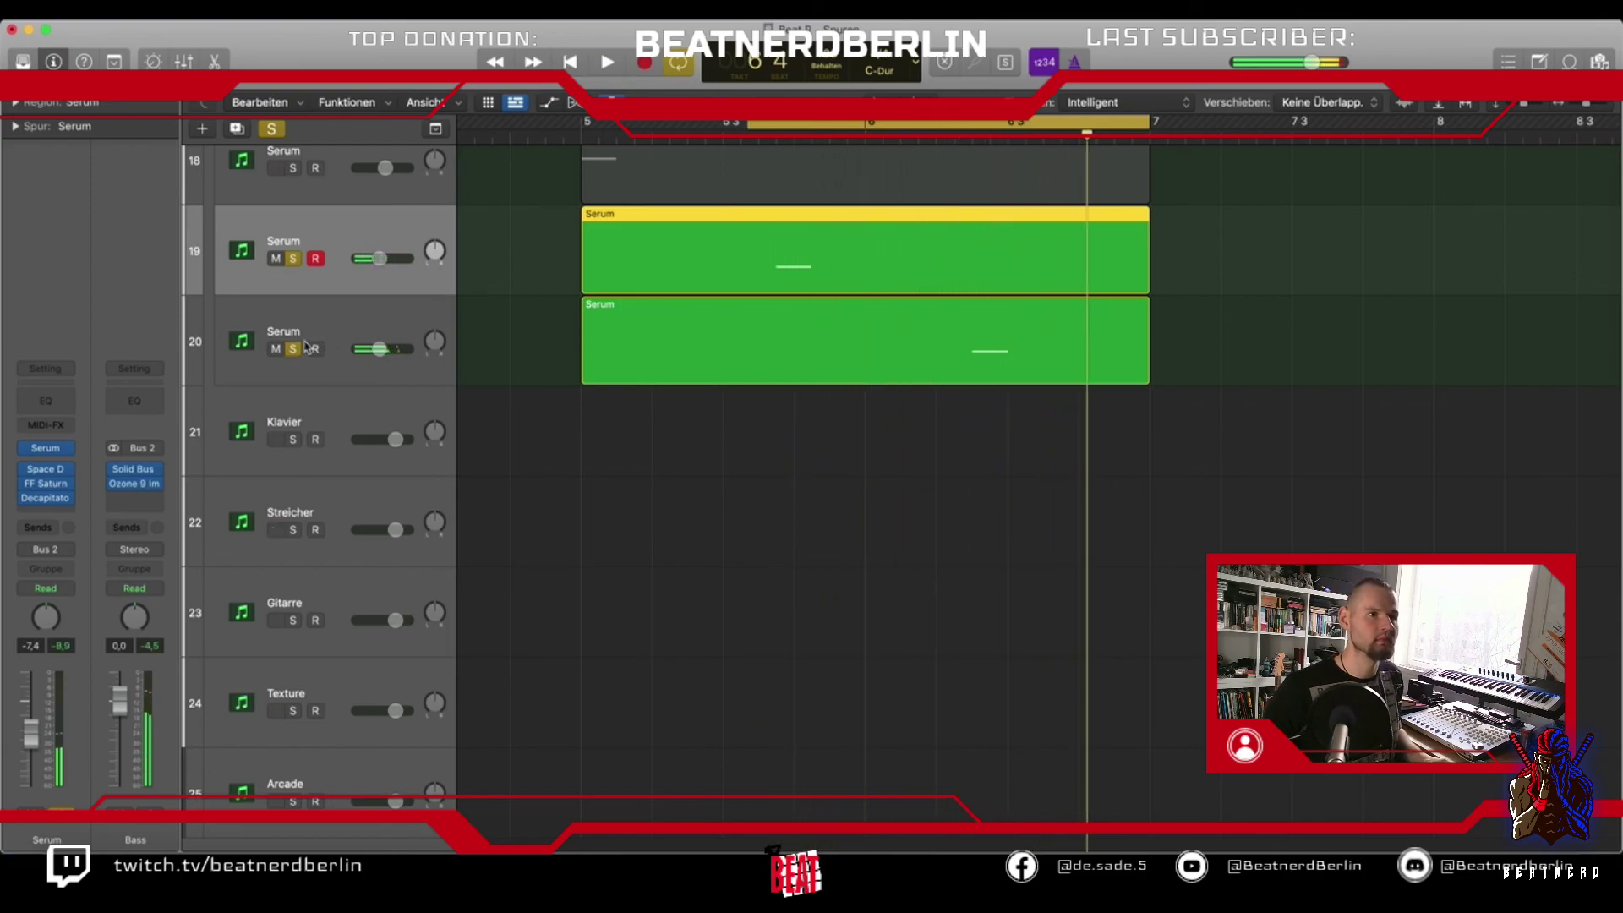
Clear all solos, extend the cycle start back to bar 5, and mute the Beat_bip reference track
{"action": "left_click", "coordinate": [272, 129]}
{"action": "scroll", "coordinate": [718, 366], "scroll_direction": "up", "scroll_amount": 3}
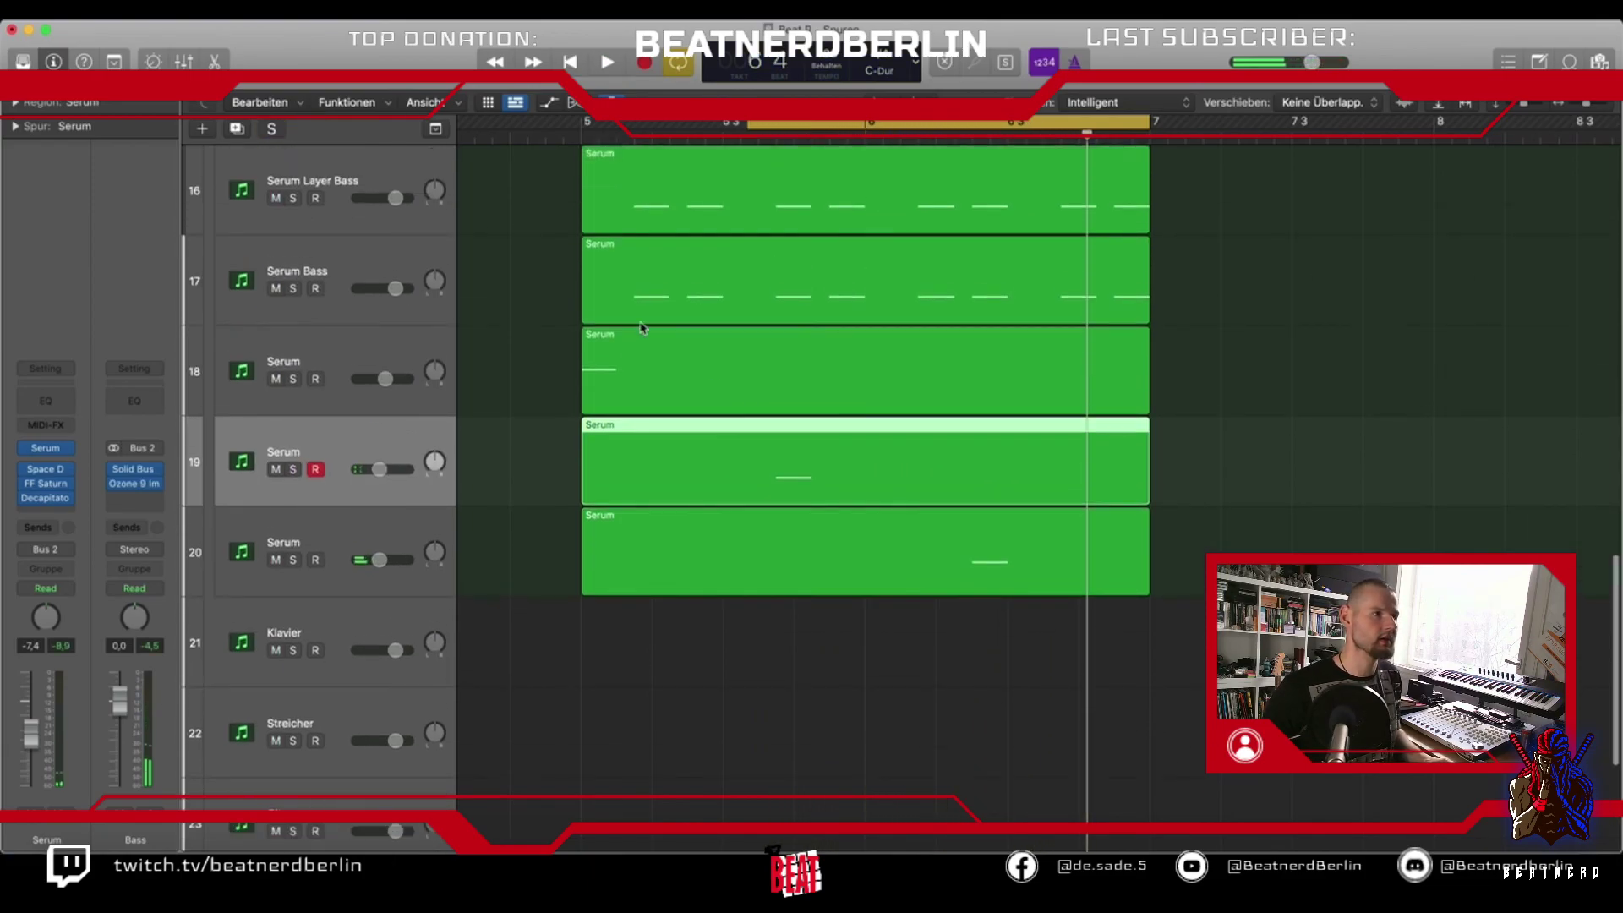
{"action": "scroll", "coordinate": [597, 307], "scroll_direction": "up", "scroll_amount": 15}
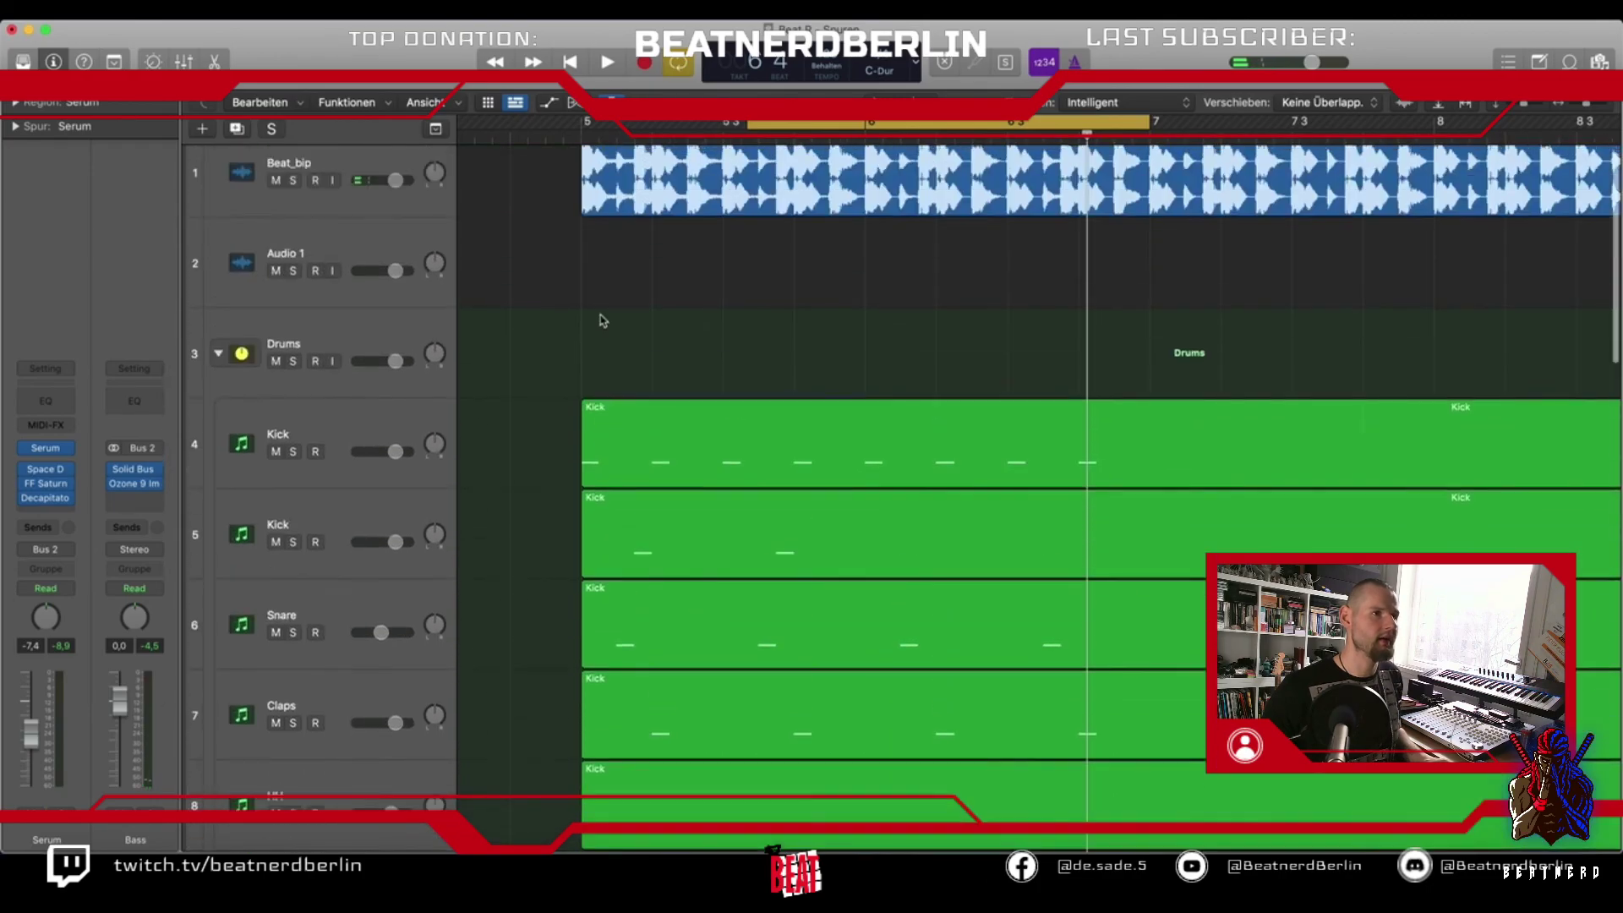
{"action": "left_click_drag", "start_coordinate": [747, 122], "coordinate": [584, 122]}
{"action": "left_click", "coordinate": [294, 199]}
{"action": "left_click", "coordinate": [293, 198]}
{"action": "left_click", "coordinate": [275, 199]}
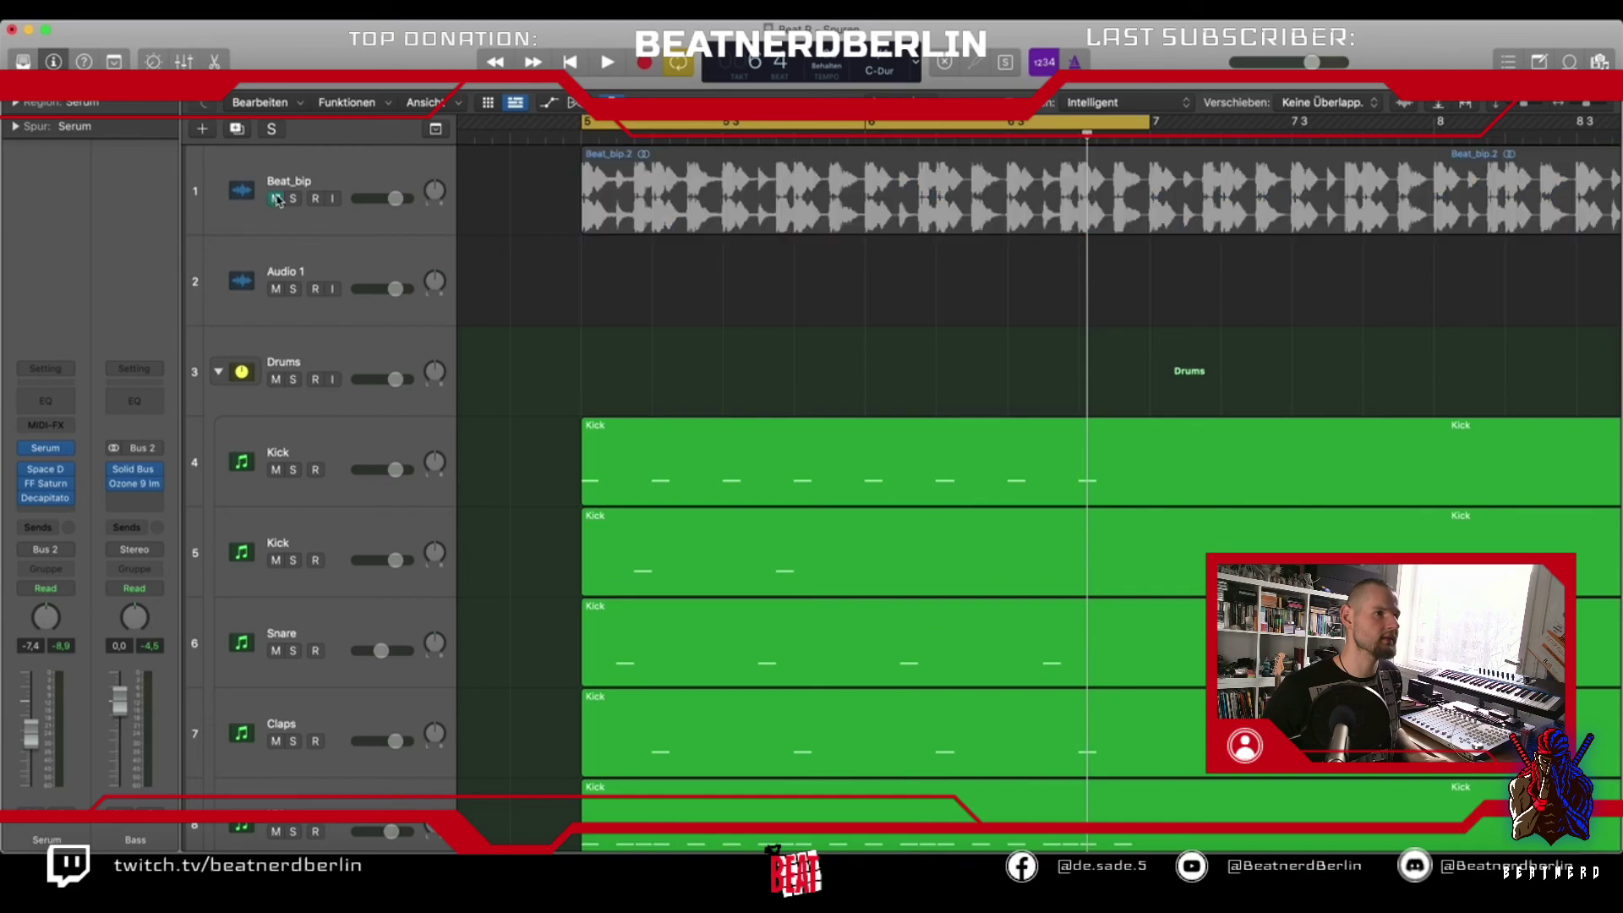
Play the full beat without the reference and check the levels of the Bass and Drums tracks
{"action": "key", "text": "space"}
{"action": "scroll", "coordinate": [688, 370], "scroll_direction": "down", "scroll_amount": 15}
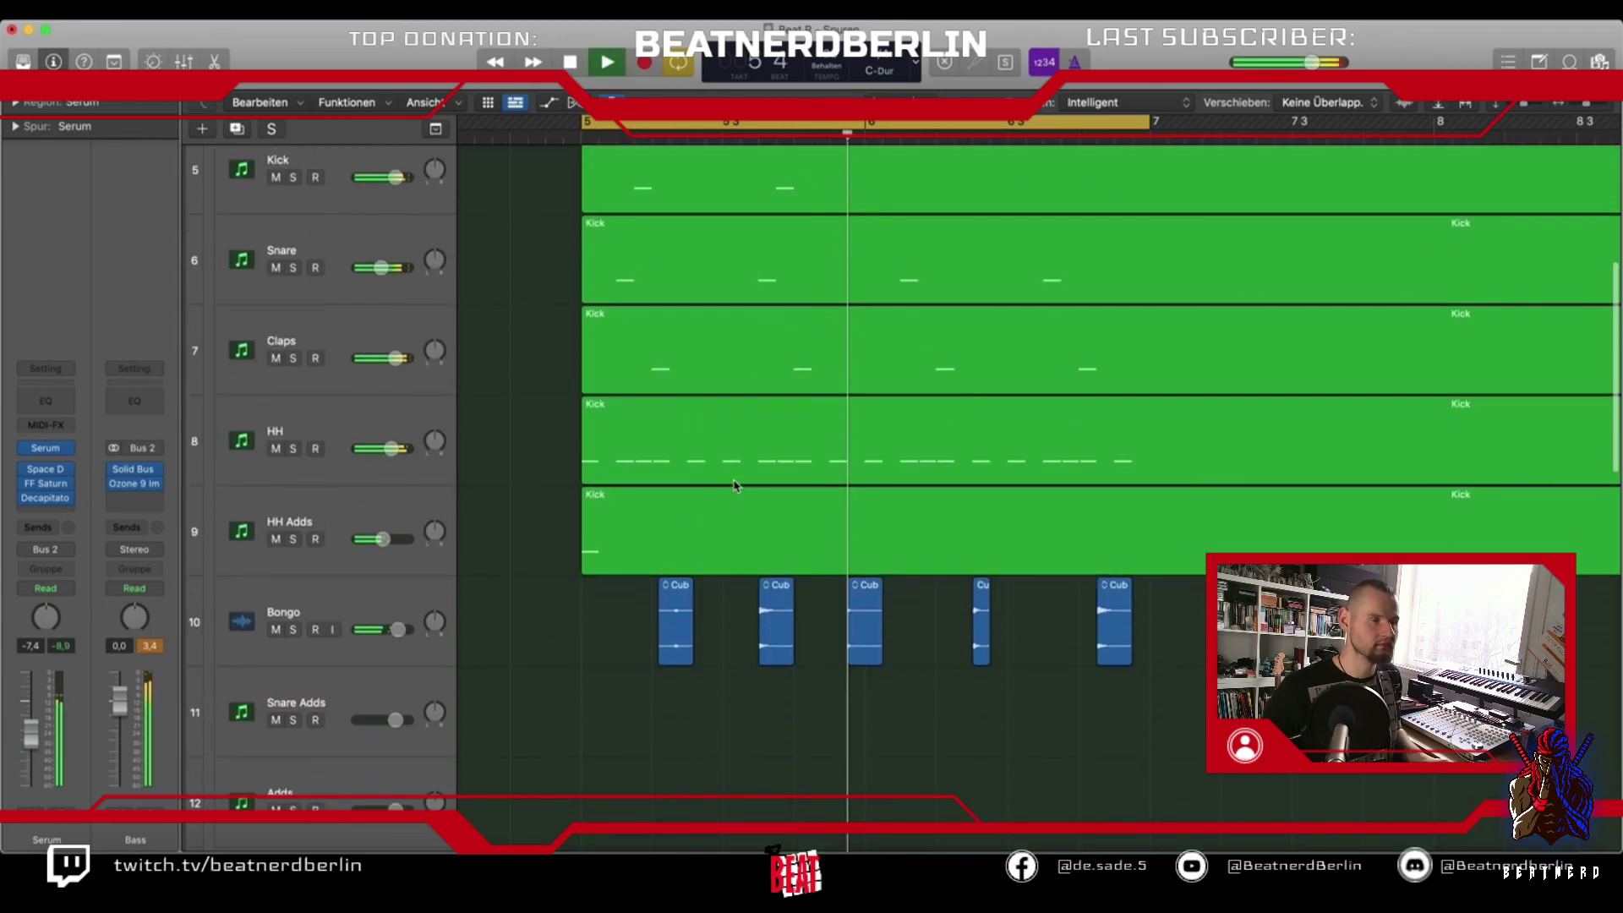
{"action": "scroll", "coordinate": [681, 607], "scroll_direction": "down", "scroll_amount": 3}
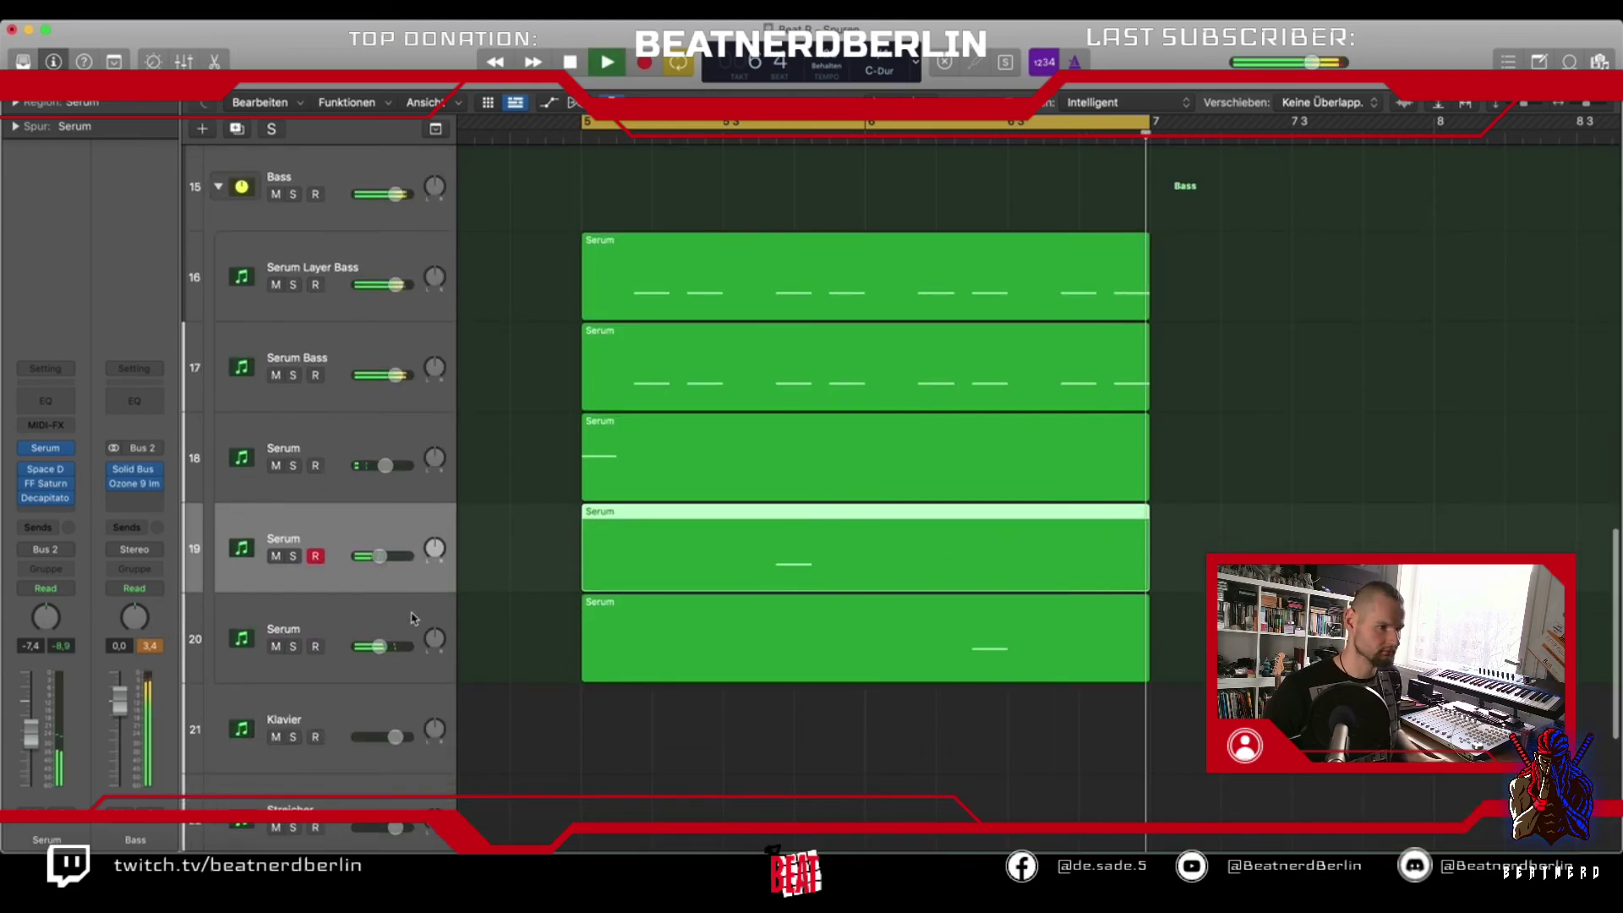
{"action": "mouse_move", "coordinate": [385, 466]}
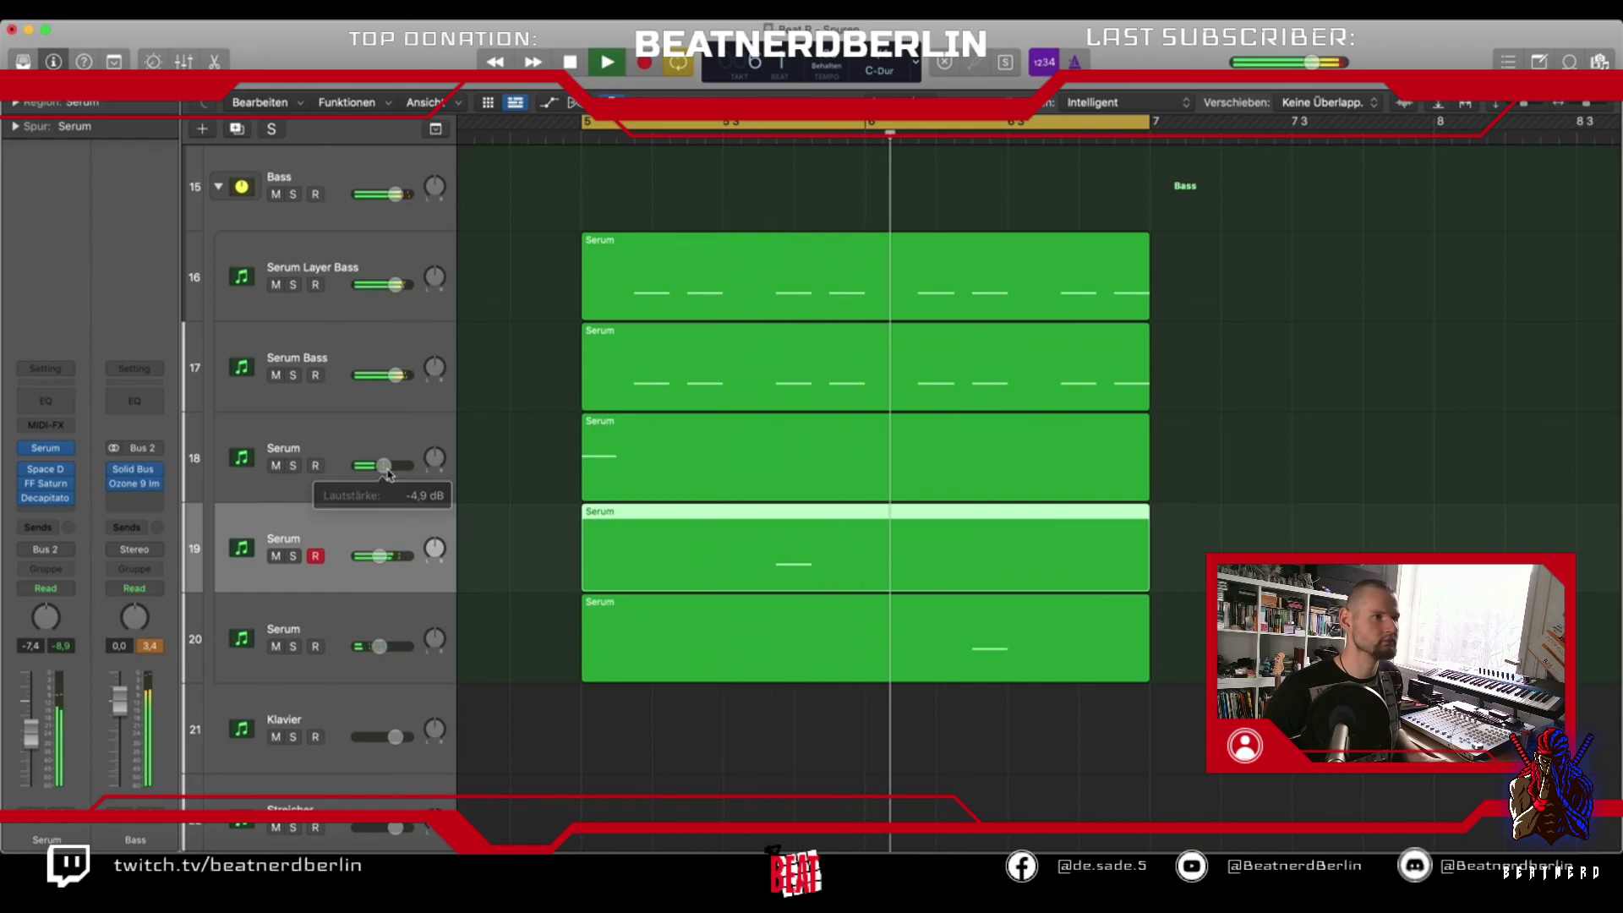
{"action": "scroll", "coordinate": [594, 447], "scroll_direction": "up", "scroll_amount": 3}
{"action": "scroll", "coordinate": [595, 447], "scroll_direction": "up", "scroll_amount": 15}
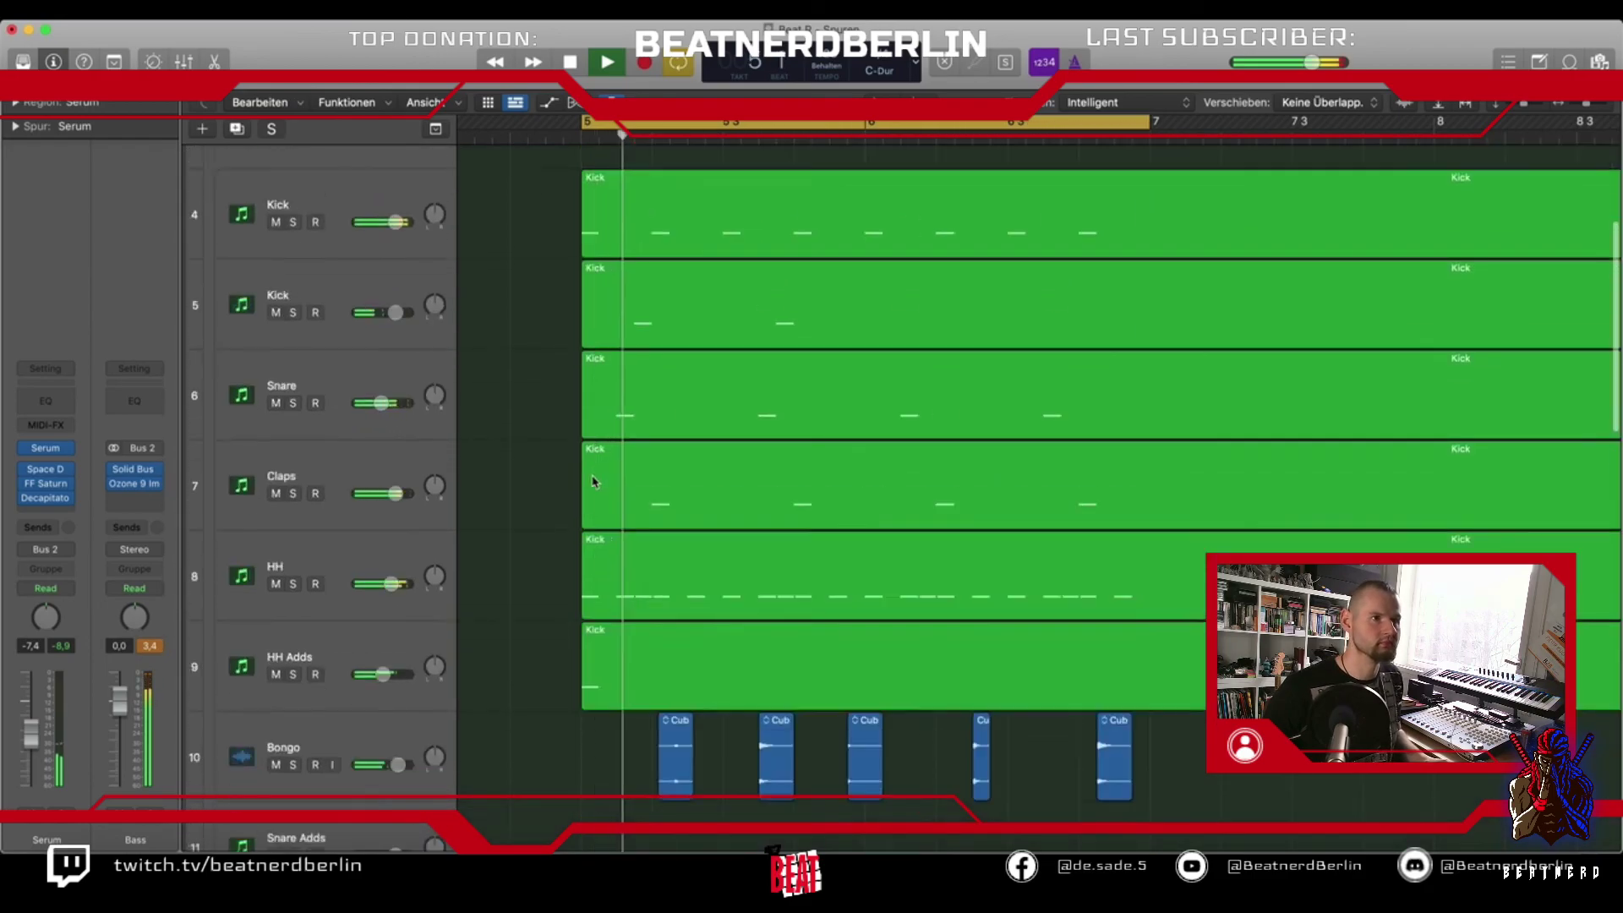
{"action": "scroll", "coordinate": [541, 474], "scroll_direction": "down", "scroll_amount": 5}
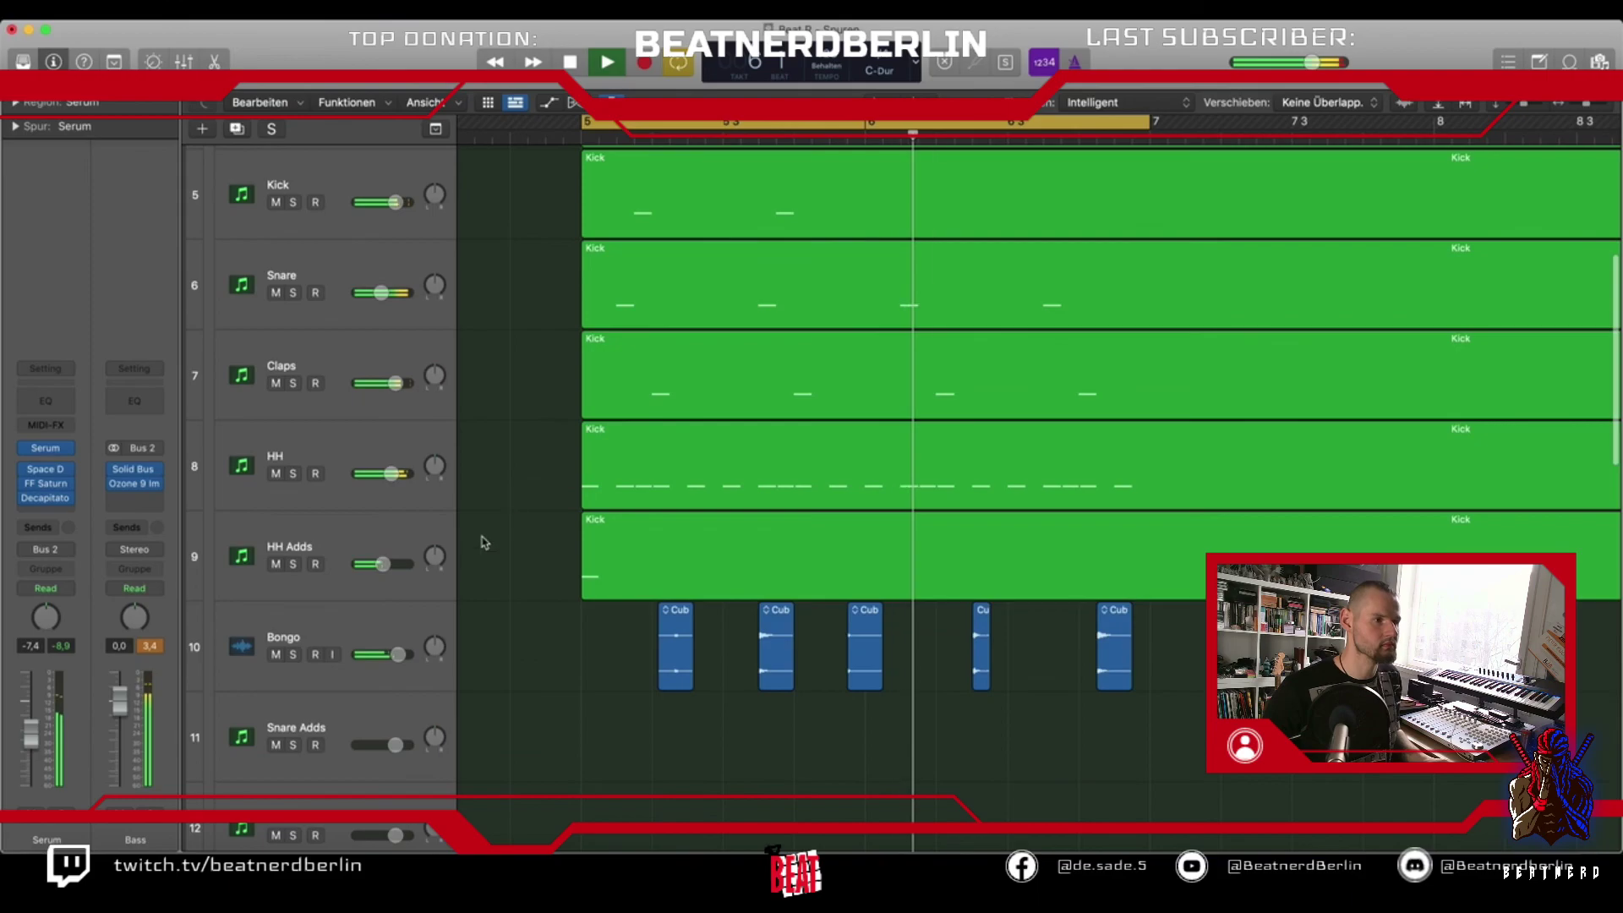
Add a Channel EQ to HH Adds with a low cut and -2.0 dB at 5900 Hz, and raise the track to -4.5 dB
{"action": "left_click", "coordinate": [309, 549]}
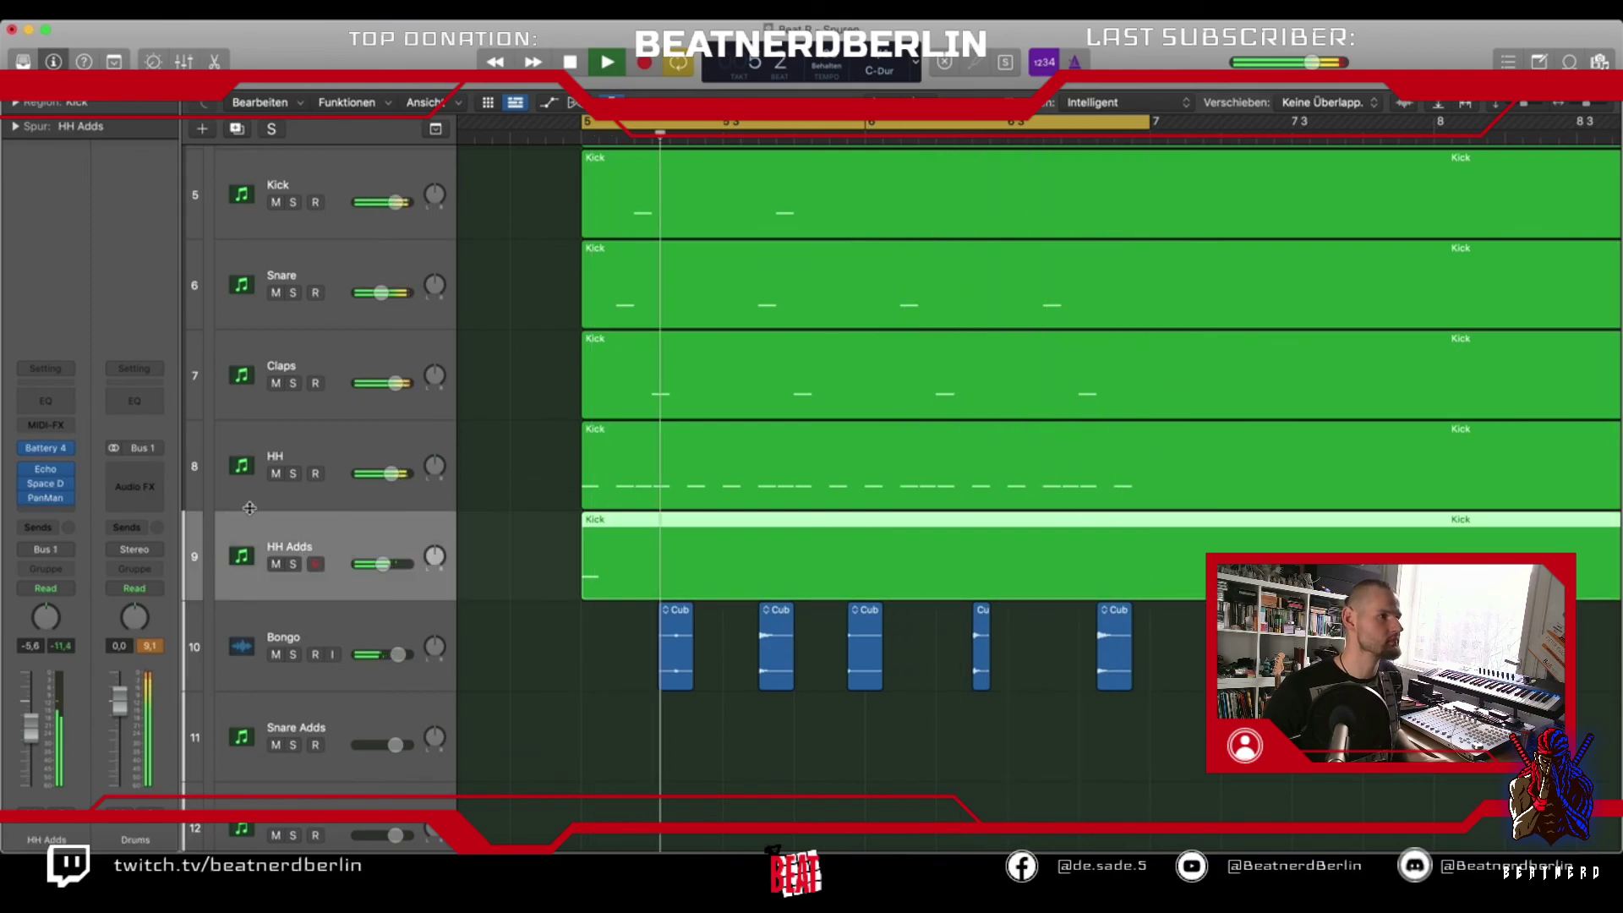
{"action": "left_click", "coordinate": [32, 402]}
{"action": "left_click_drag", "start_coordinate": [579, 440], "coordinate": [970, 443]}
{"action": "left_click_drag", "start_coordinate": [1068, 445], "coordinate": [1168, 461]}
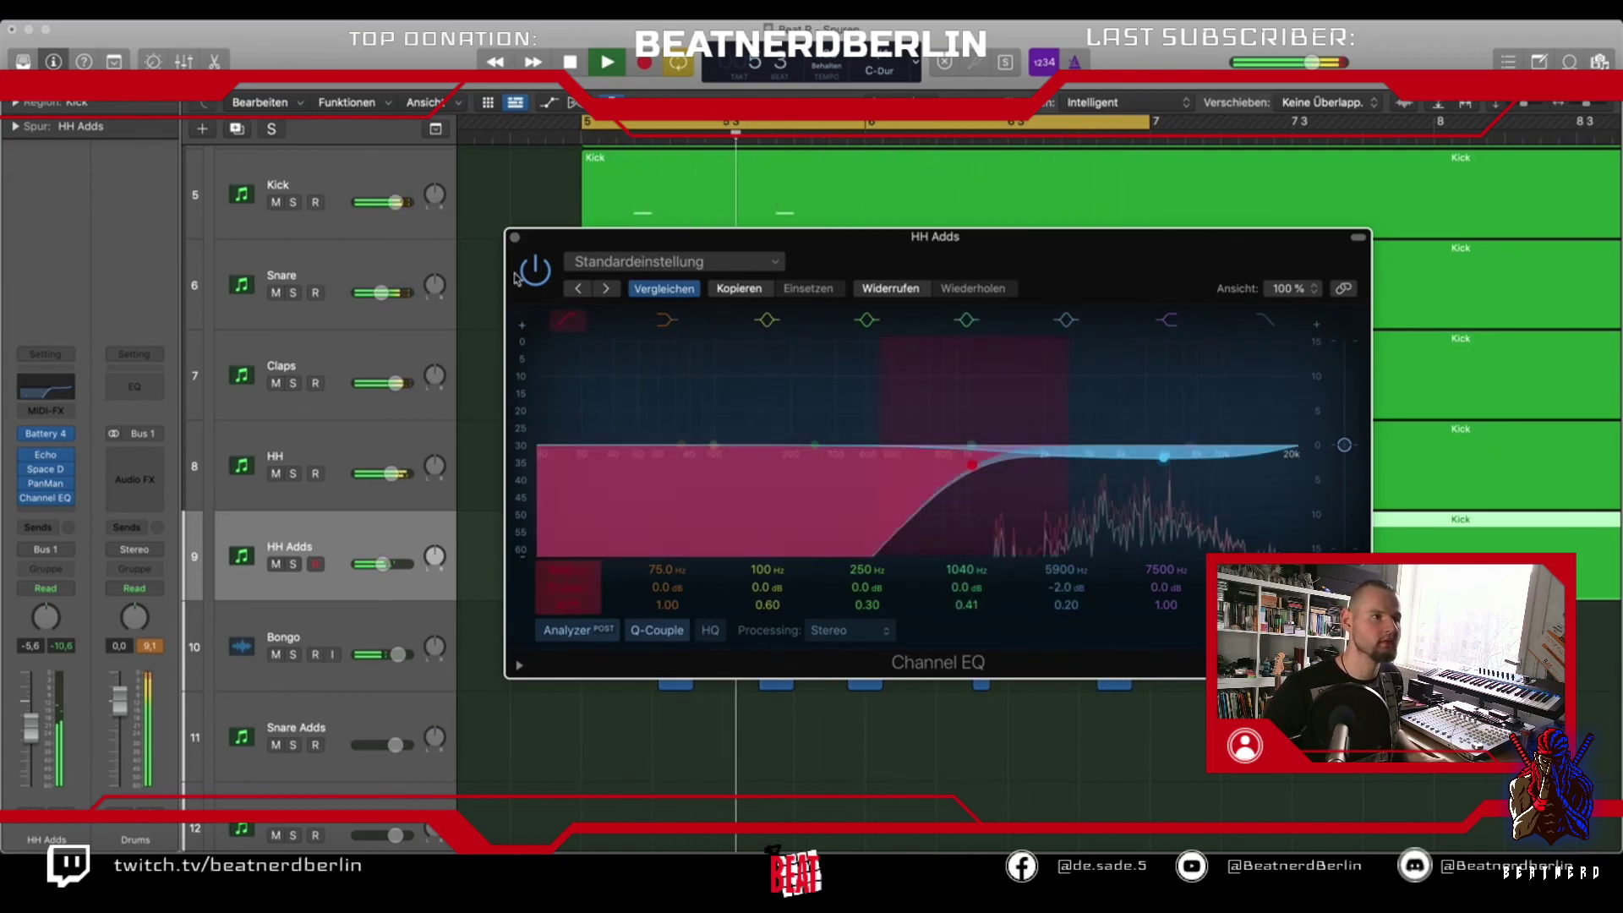
{"action": "left_click", "coordinate": [516, 237]}
{"action": "left_click_drag", "start_coordinate": [384, 564], "coordinate": [401, 568]}
Stop the beat, unmute and solo the Beat_bip reference track, and play it over bars 5 and 6
{"action": "scroll", "coordinate": [423, 258], "scroll_direction": "up", "scroll_amount": 5}
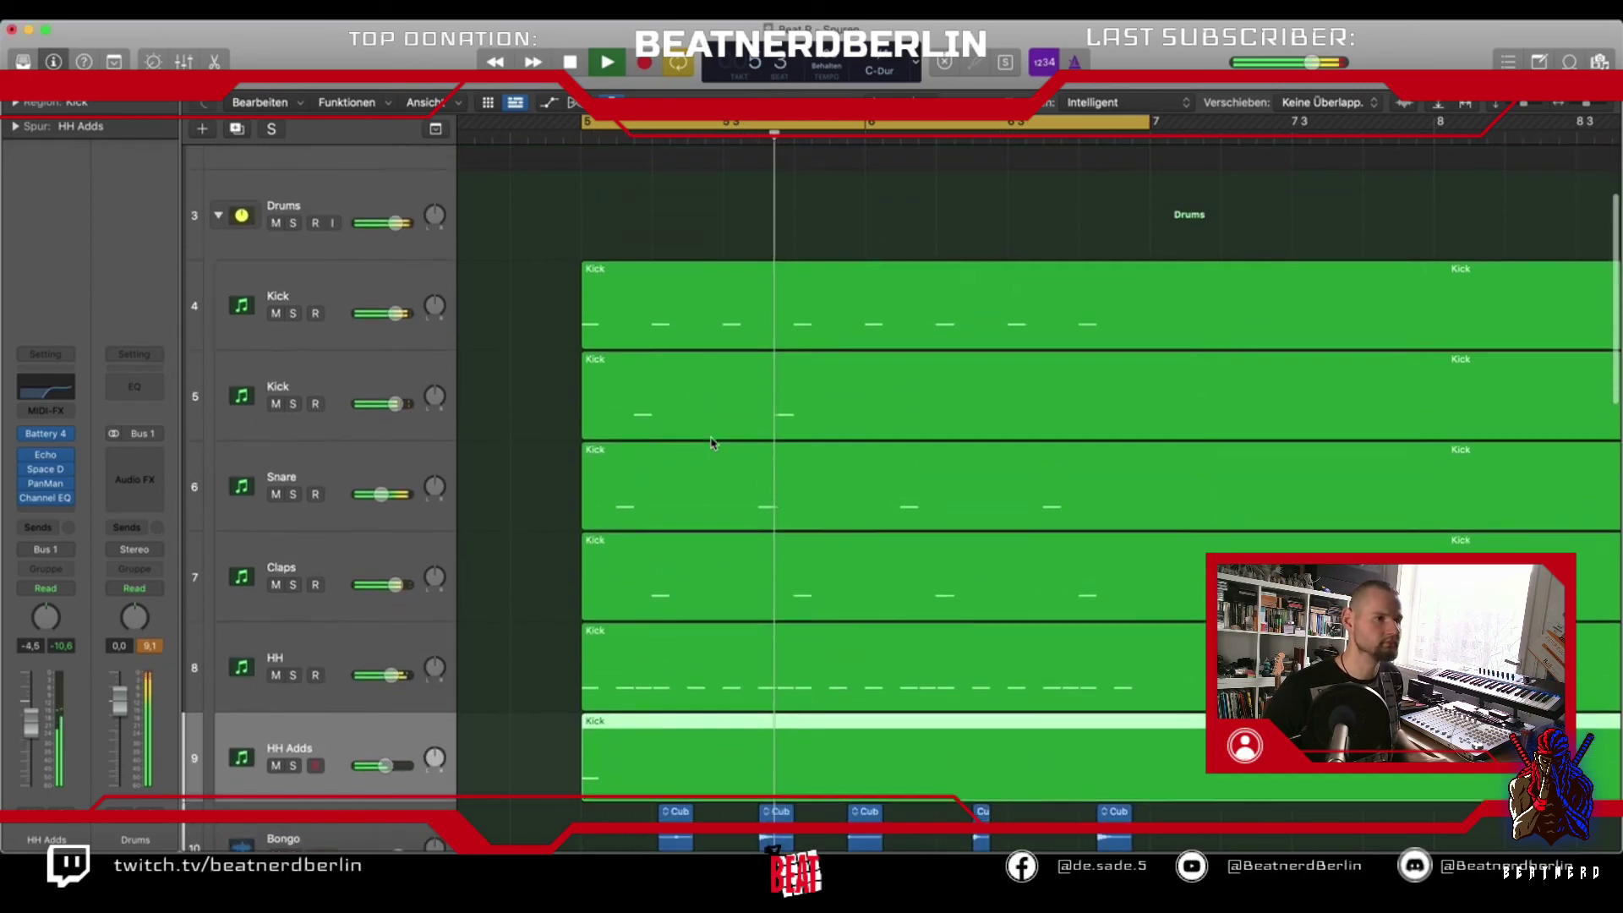
{"action": "key", "text": "space"}
{"action": "left_click", "coordinate": [277, 199]}
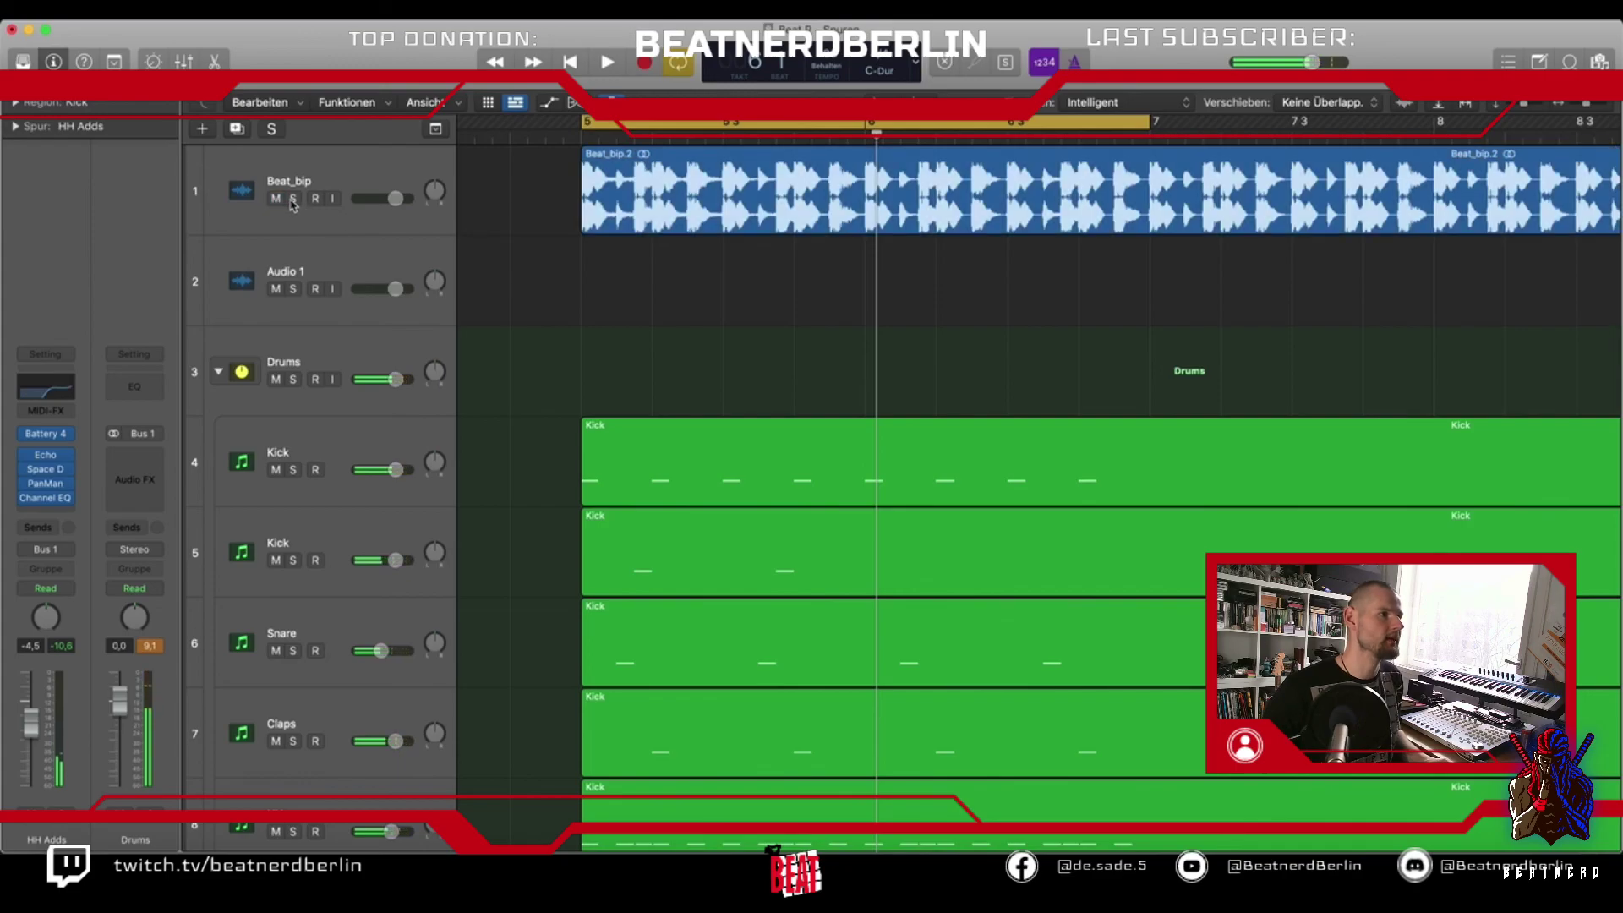
{"action": "left_click", "coordinate": [293, 199]}
{"action": "key", "text": "space"}
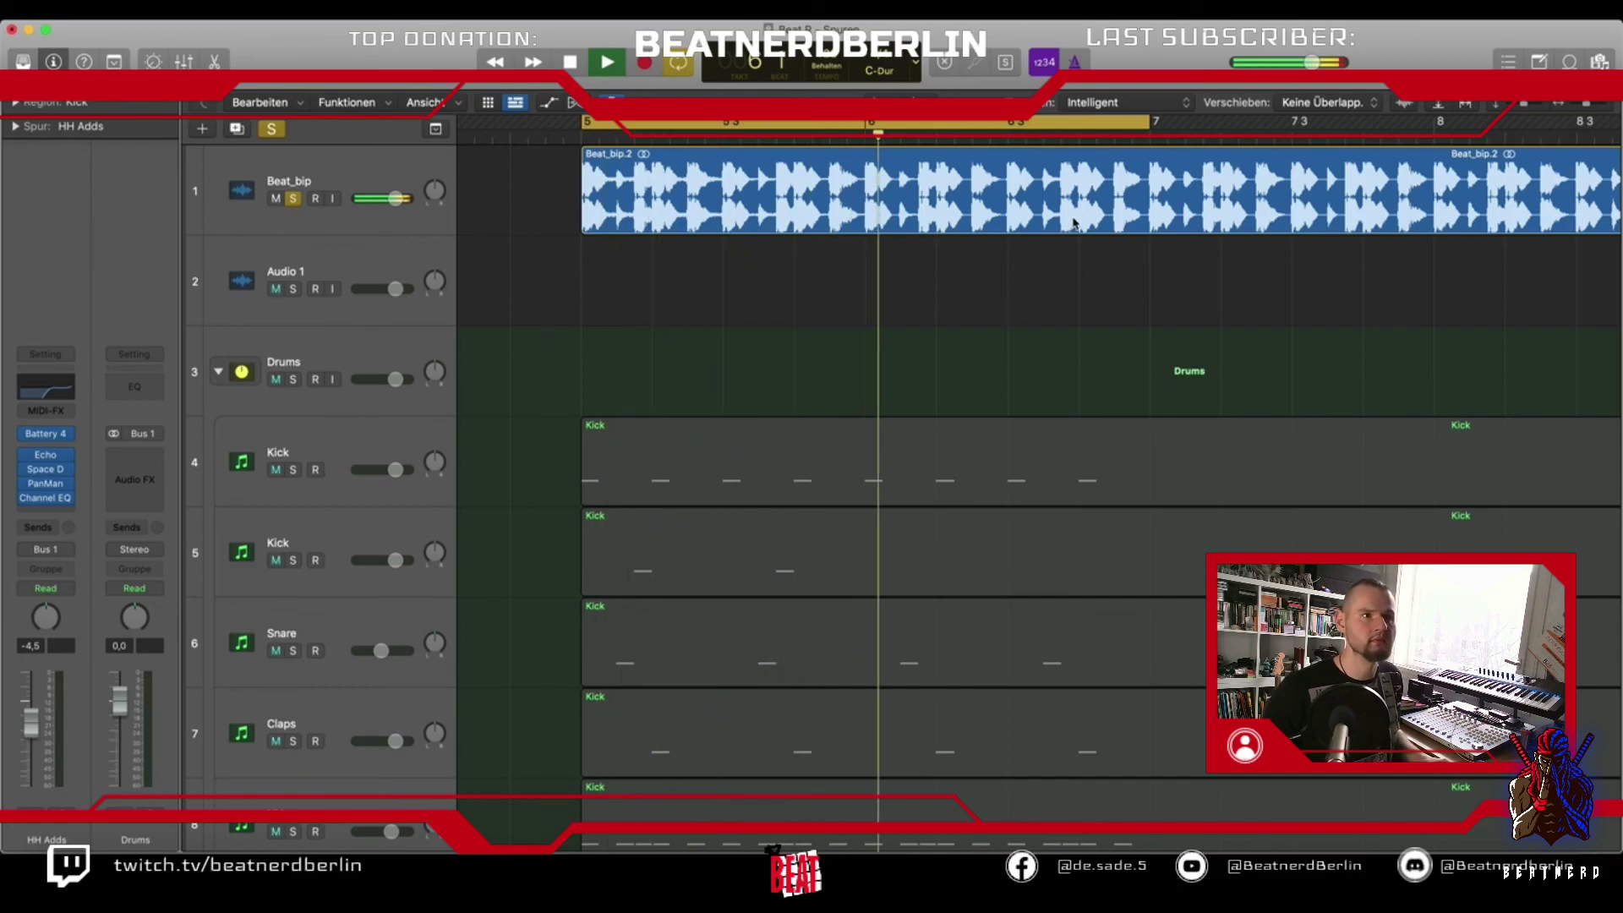
{"action": "key", "text": "space"}
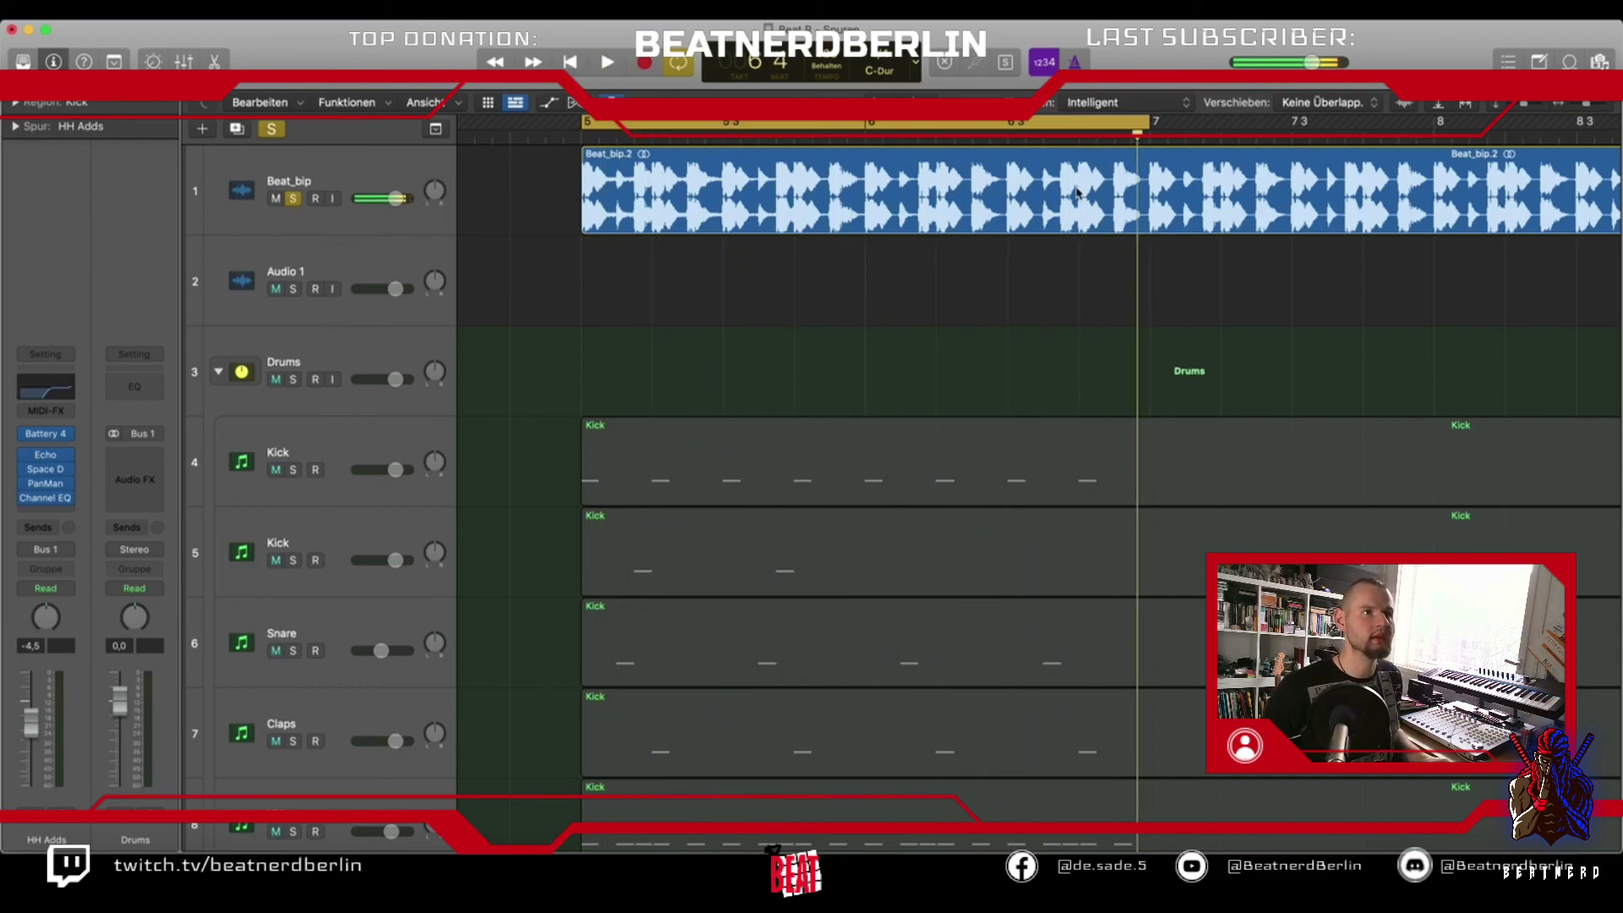
Shorten the cycle range to roughly the second half of bar 6 and play the Beat_bip reference in it
{"action": "left_click_drag", "start_coordinate": [1053, 122], "coordinate": [1148, 124]}
{"action": "key", "text": "space"}
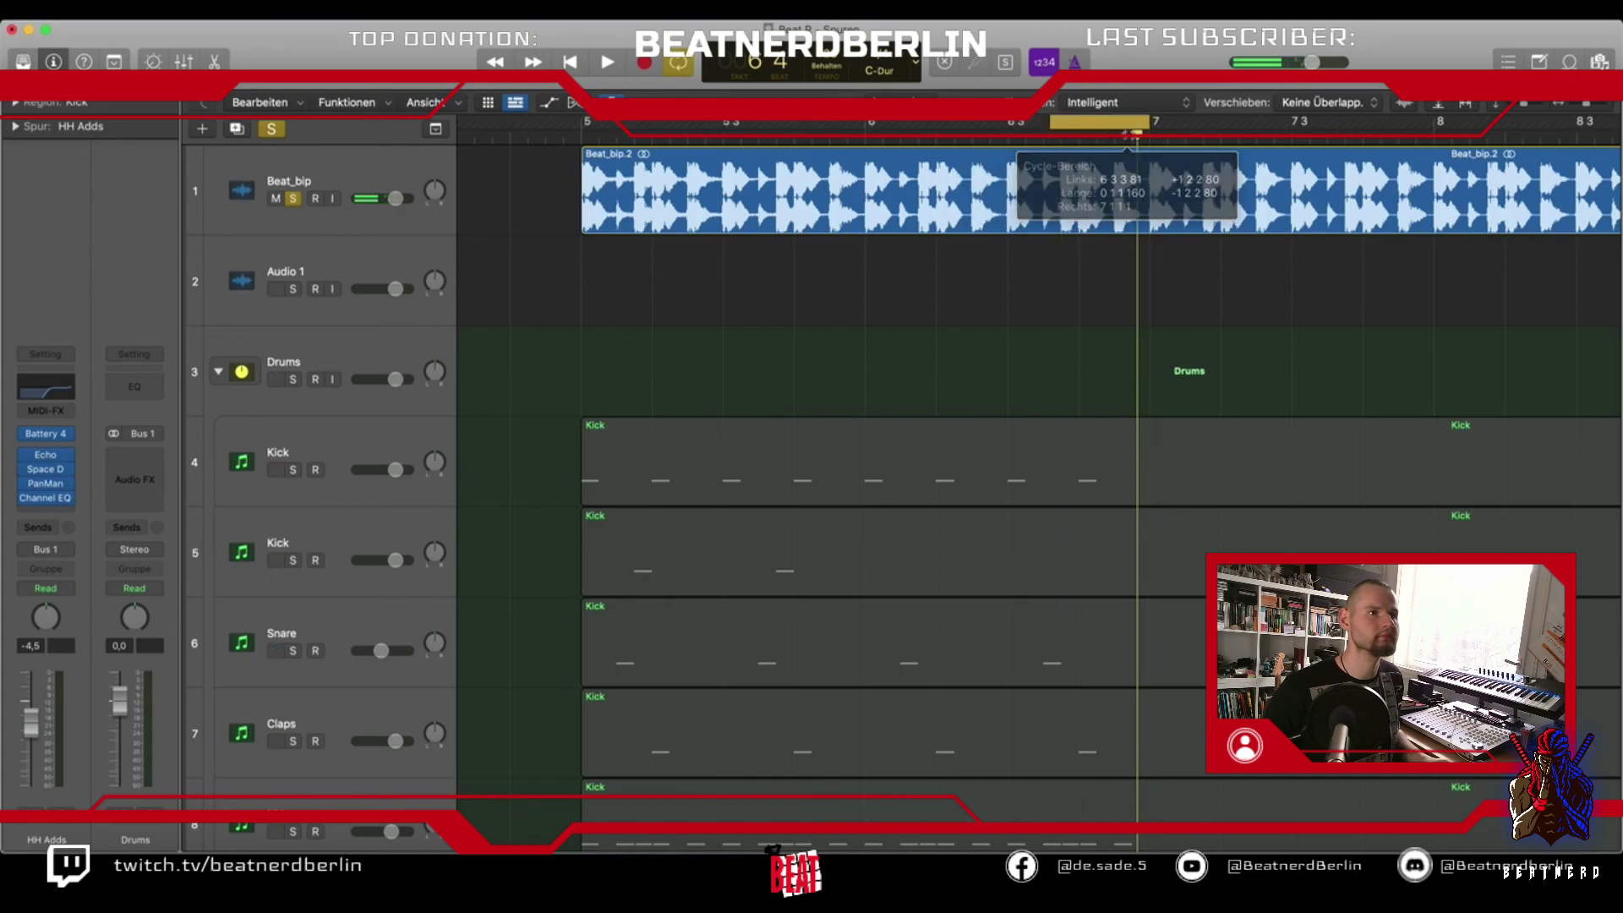
{"action": "left_click", "coordinate": [1046, 124]}
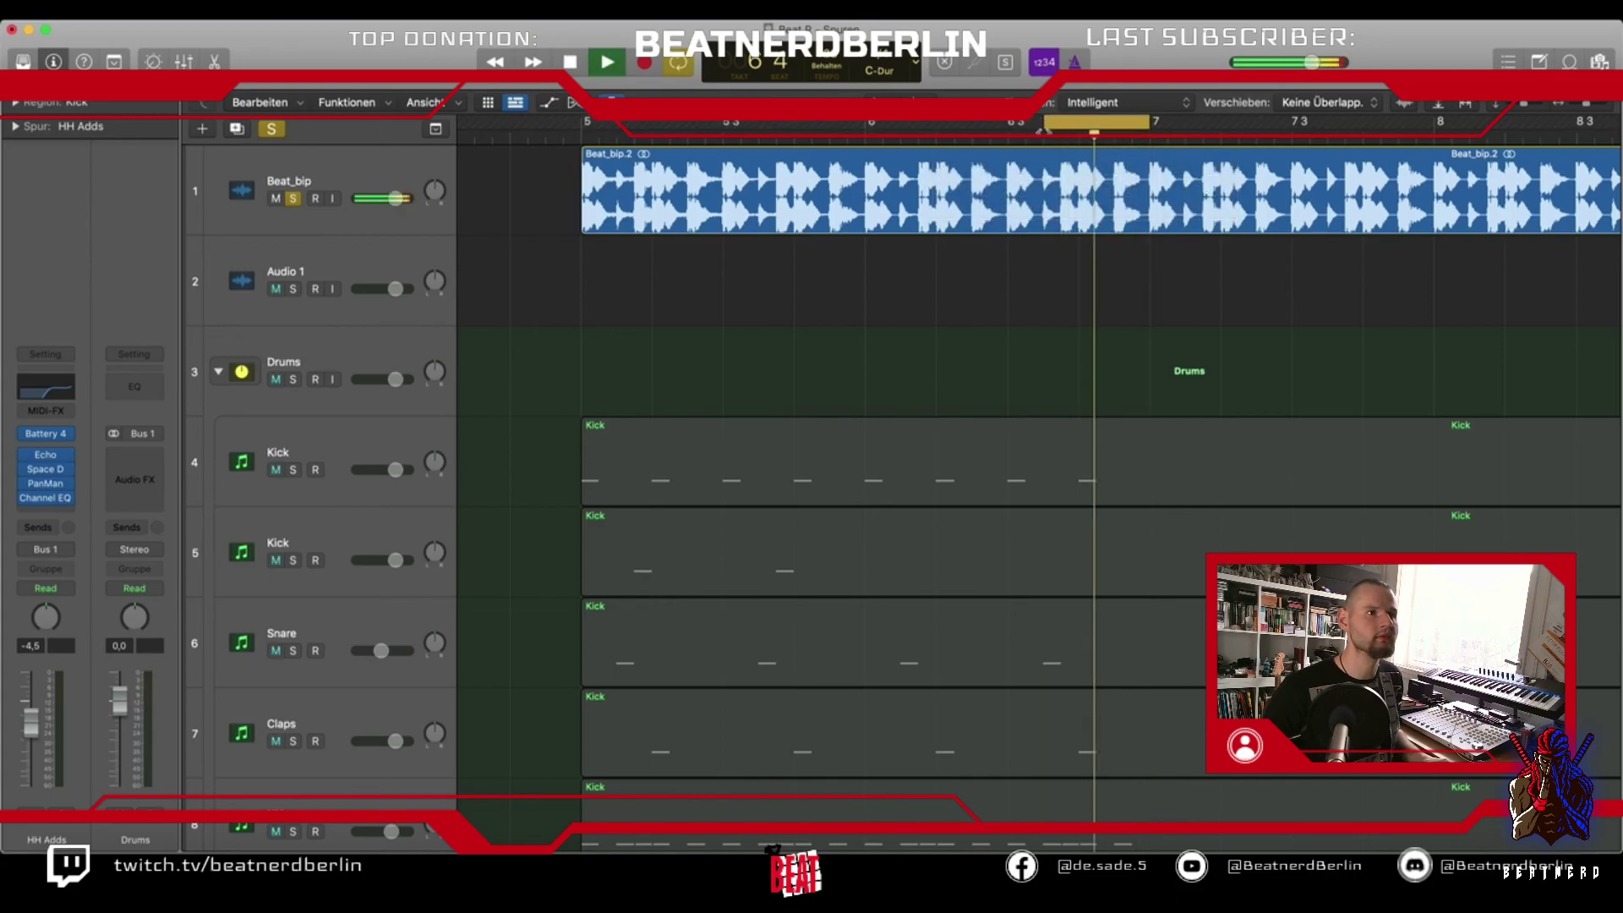
{"action": "left_click_drag", "start_coordinate": [1046, 125], "coordinate": [1033, 125]}
{"action": "key", "text": "space"}
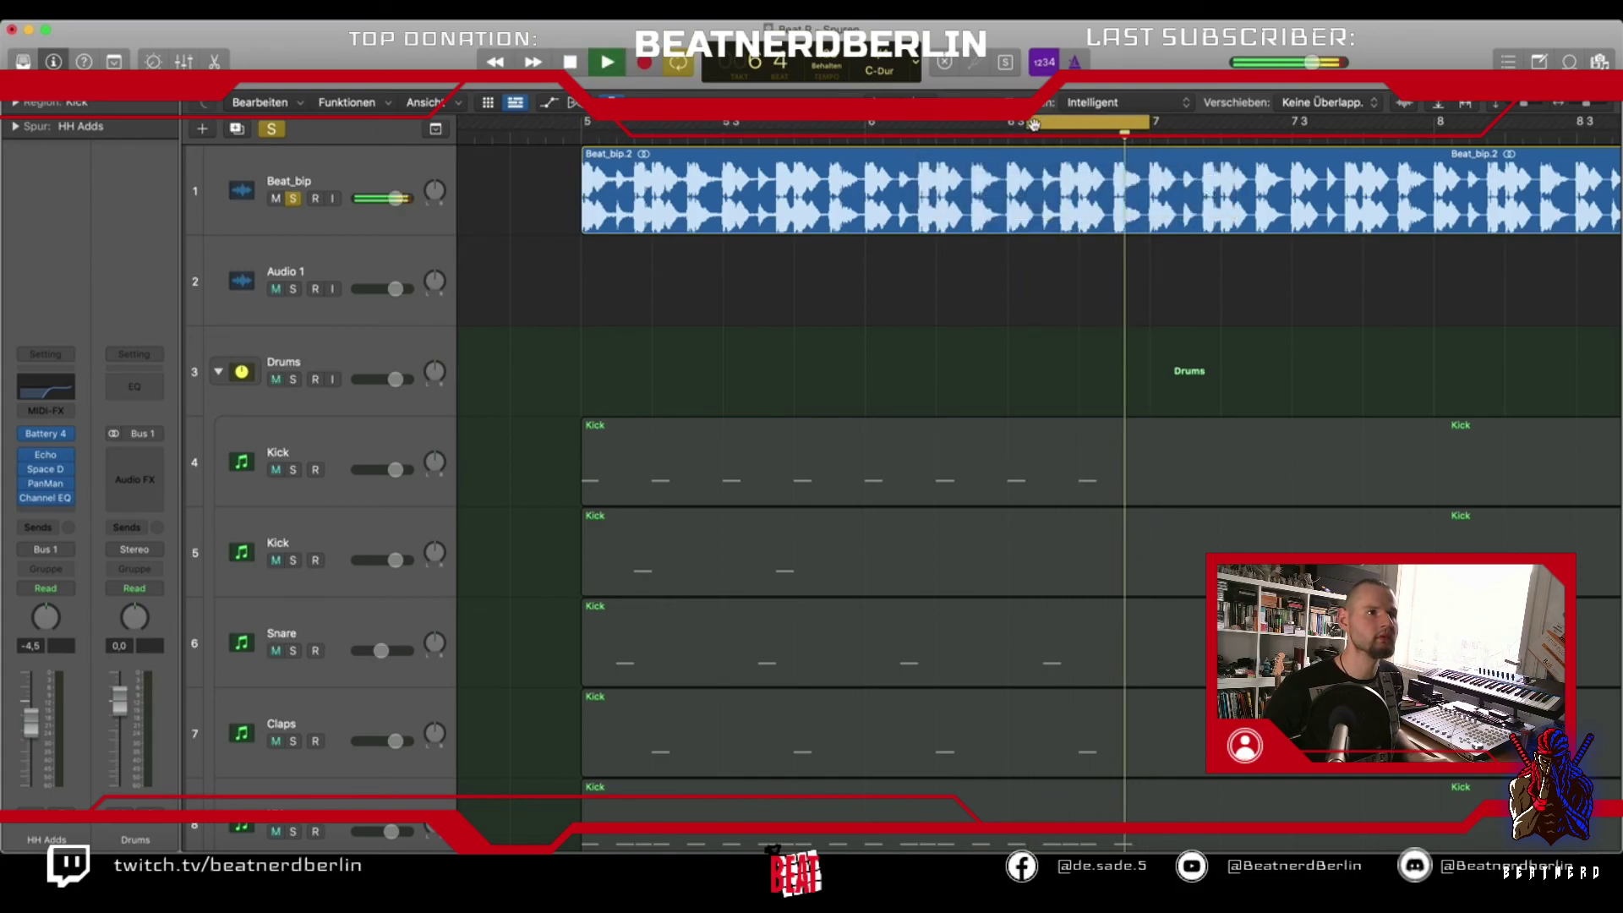
{"action": "key", "text": "space"}
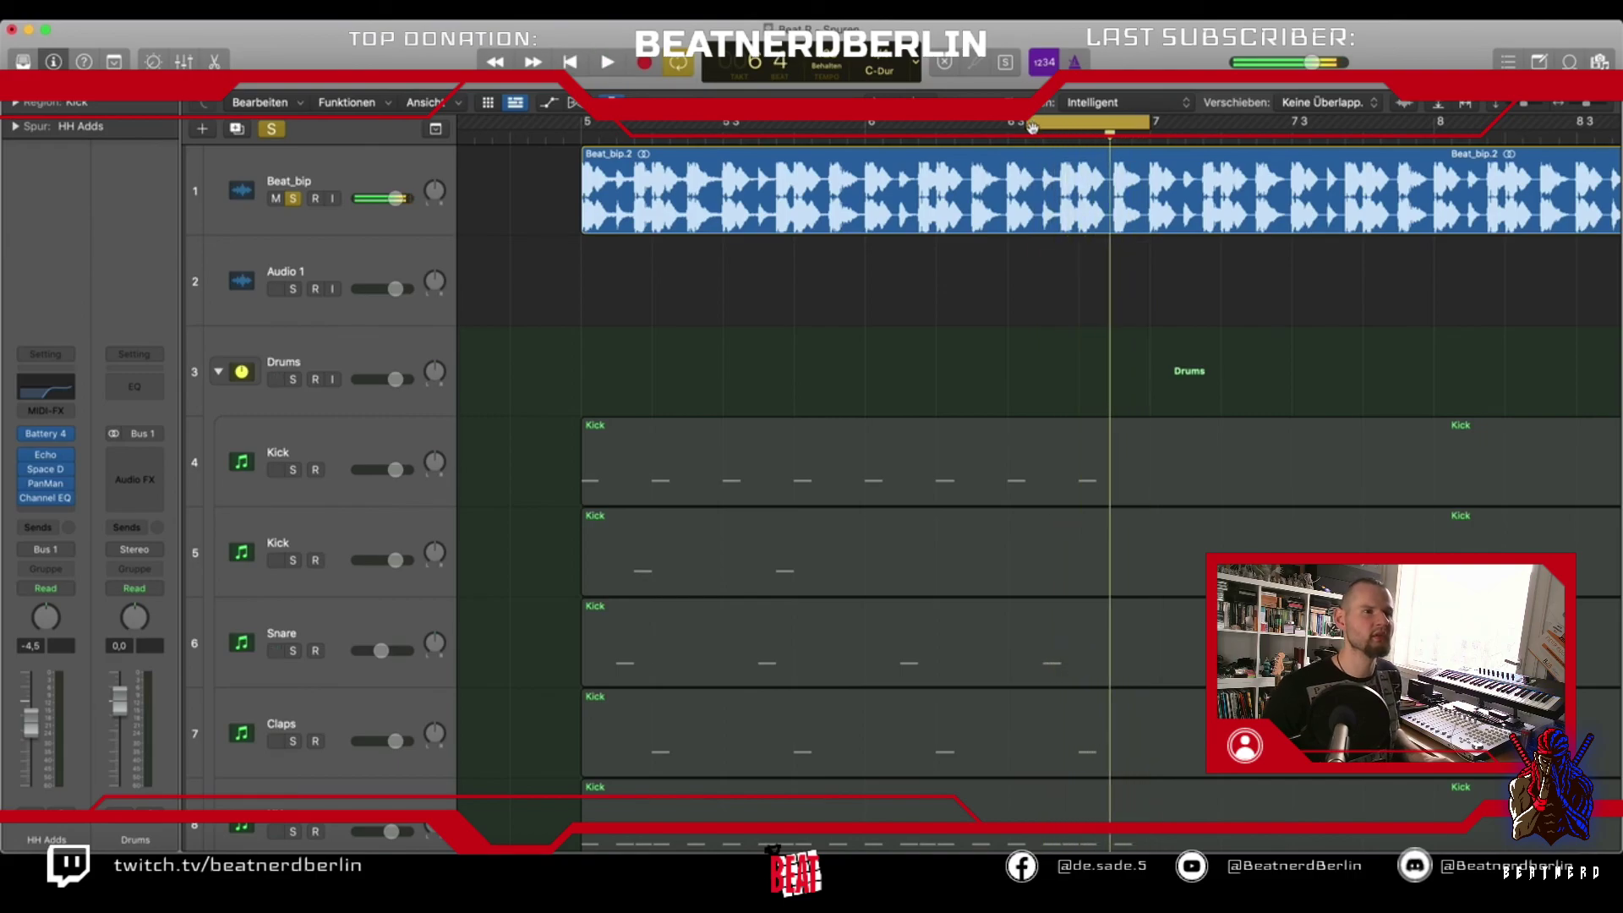
Duplicate the HH track and copy its region onto the new track at bar 5
{"action": "scroll", "coordinate": [995, 312], "scroll_direction": "down", "scroll_amount": 5}
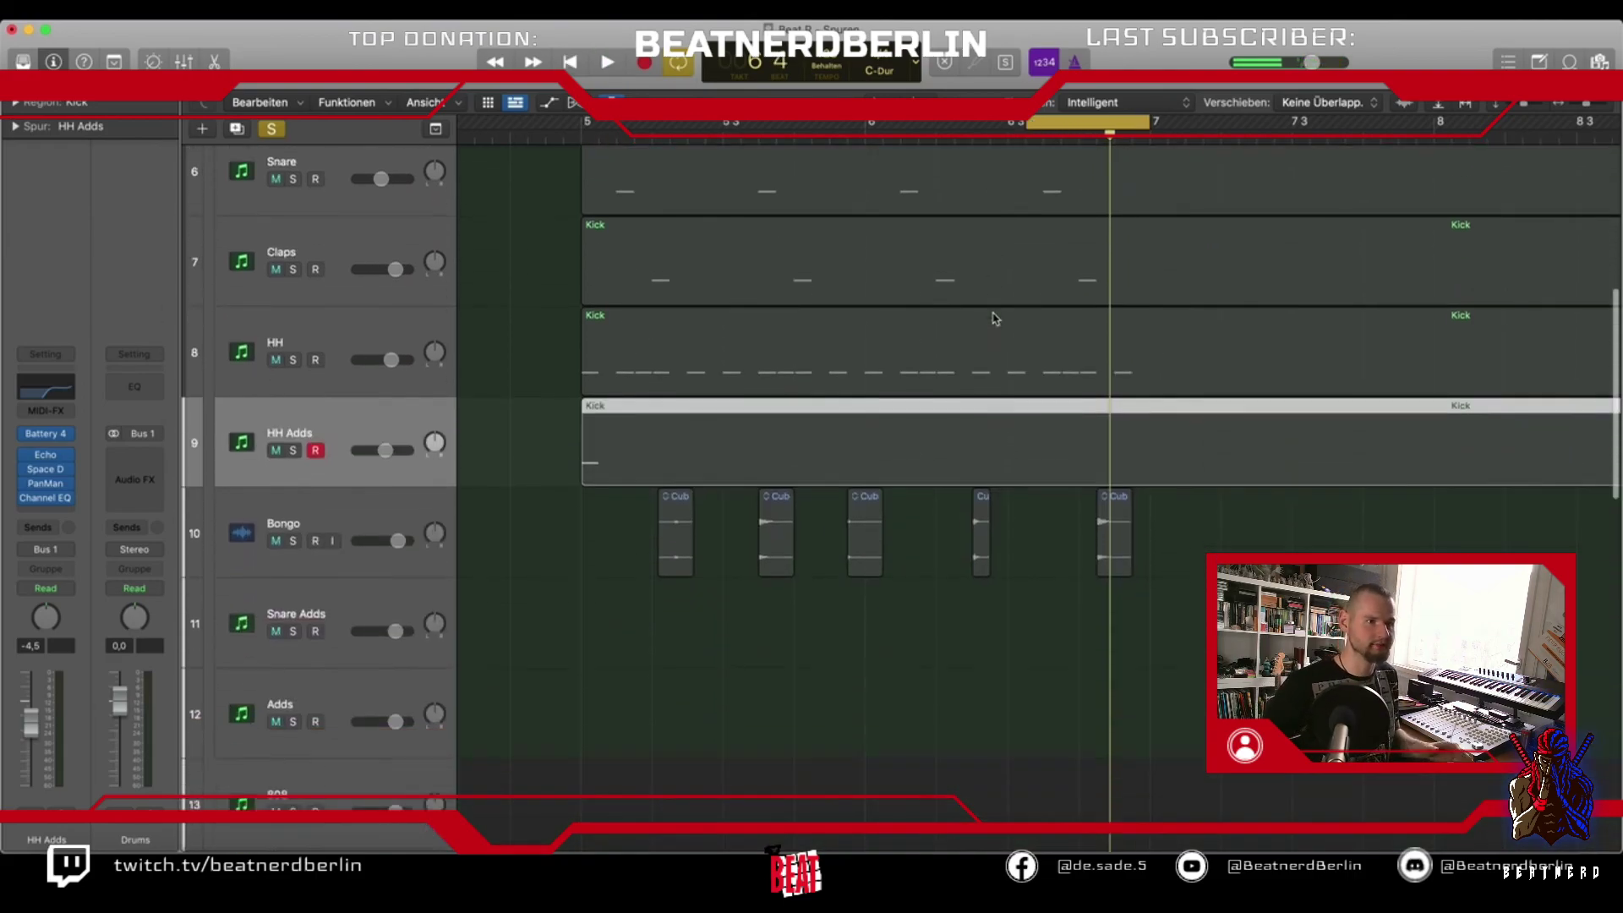
{"action": "left_click", "coordinate": [447, 434]}
{"action": "left_click", "coordinate": [235, 128]}
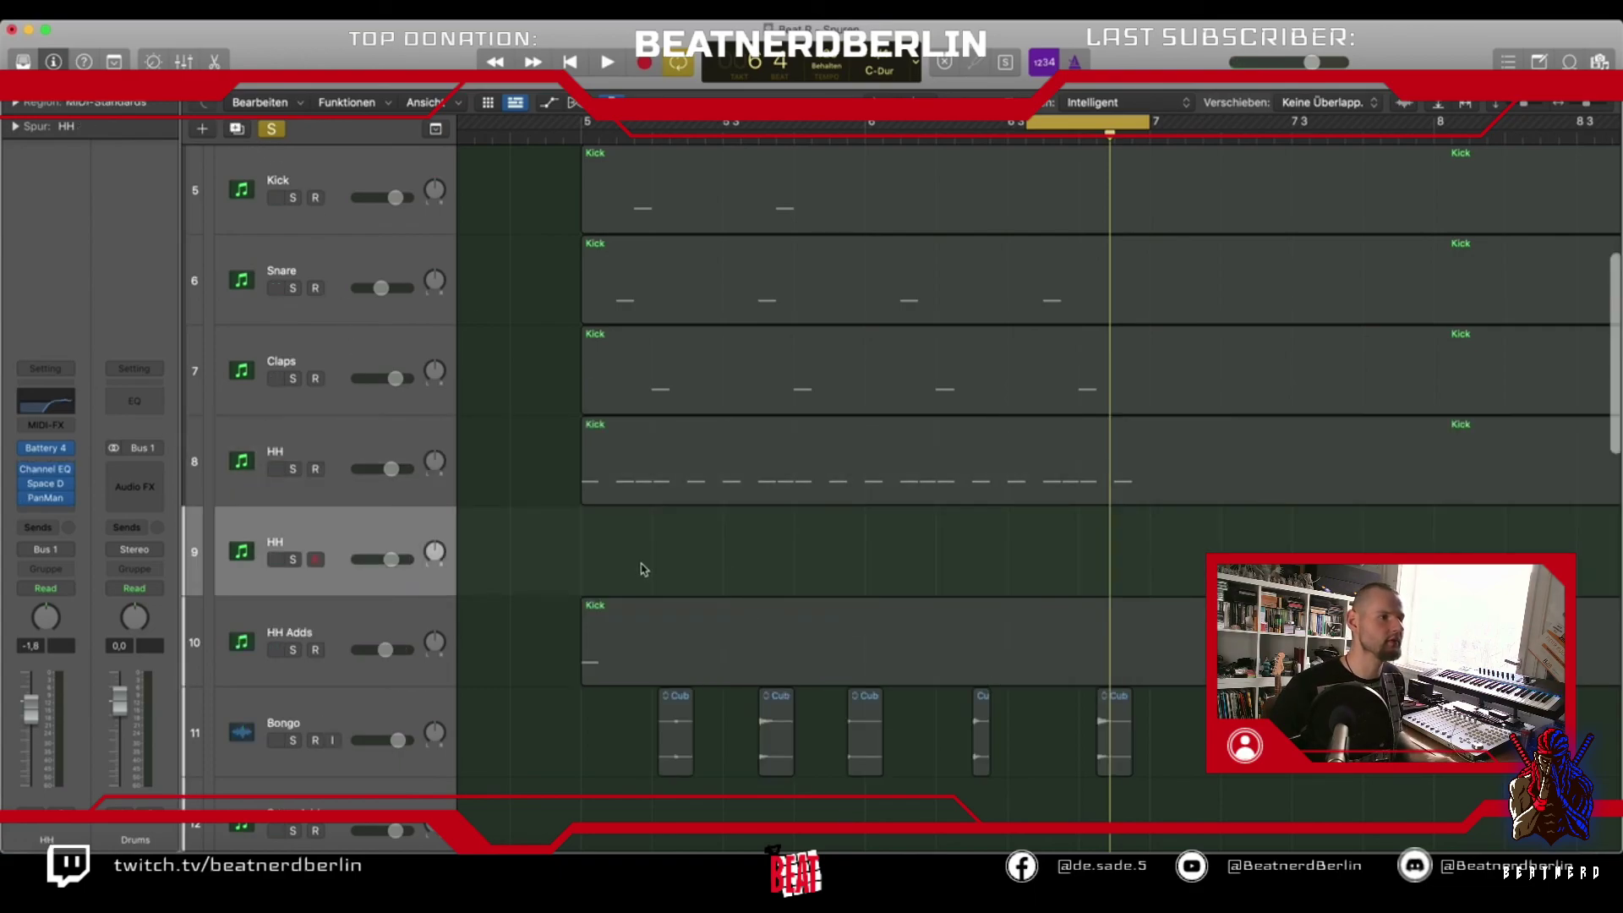
{"action": "left_click", "coordinate": [646, 461]}
{"action": "left_click_drag", "start_coordinate": [640, 474], "coordinate": [646, 529]}
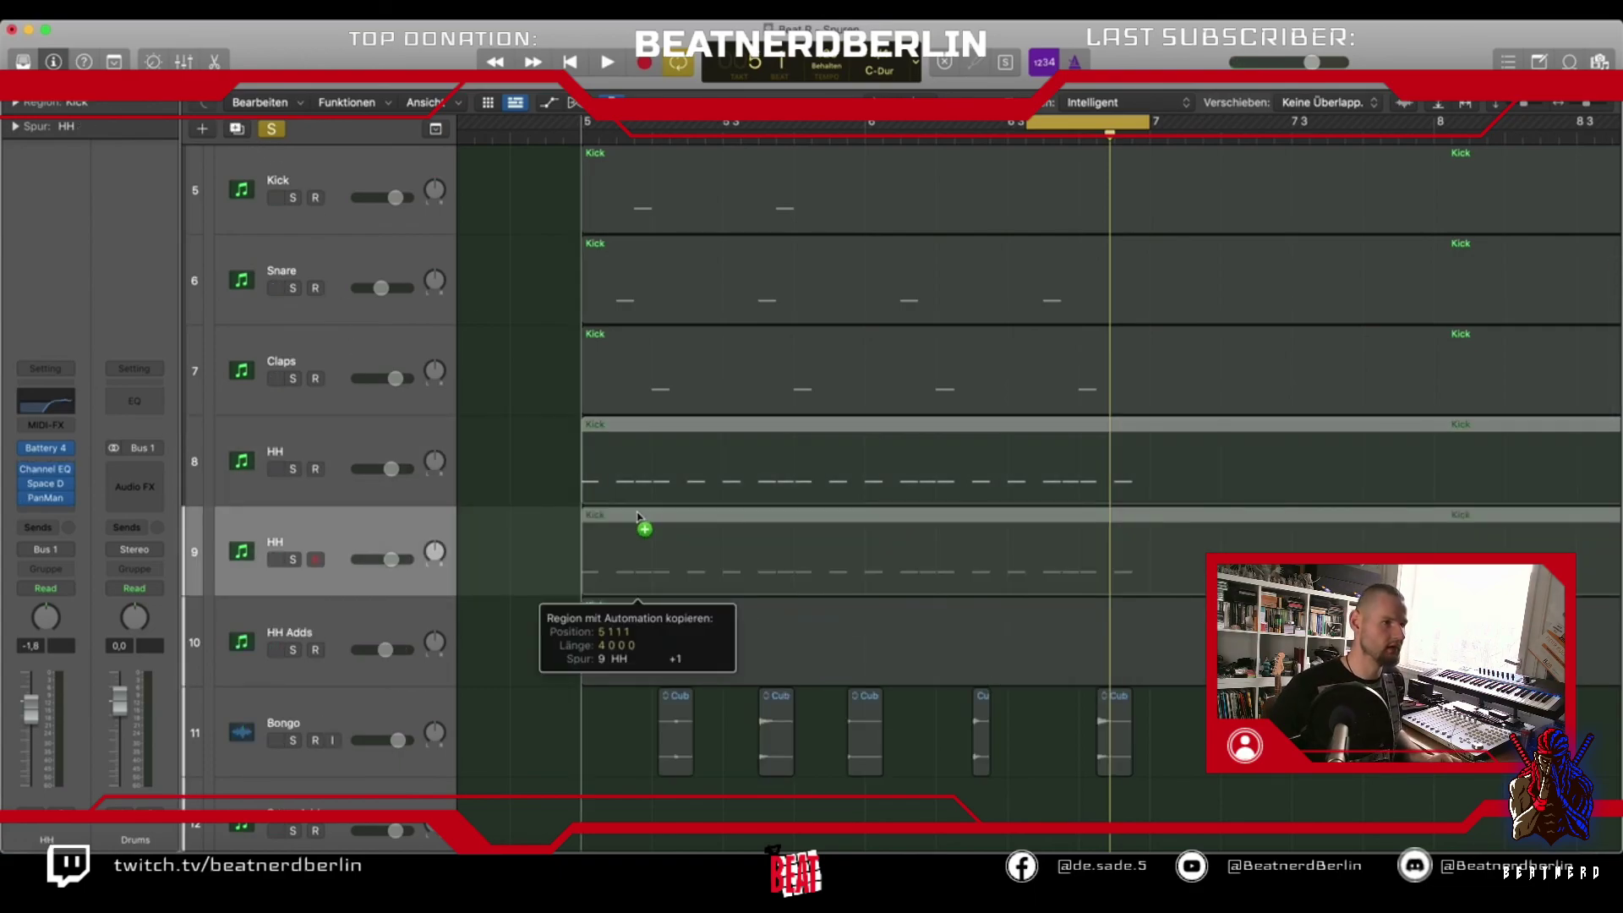
Delete the copied HH region's notes from beat 3 of bar 5 up to bar 6's last three, and start the cycle at 6 3
{"action": "double_click", "coordinate": [595, 566]}
{"action": "left_click_drag", "start_coordinate": [804, 662], "coordinate": [414, 532]}
{"action": "key", "text": "Delete"}
{"action": "key", "text": "space"}
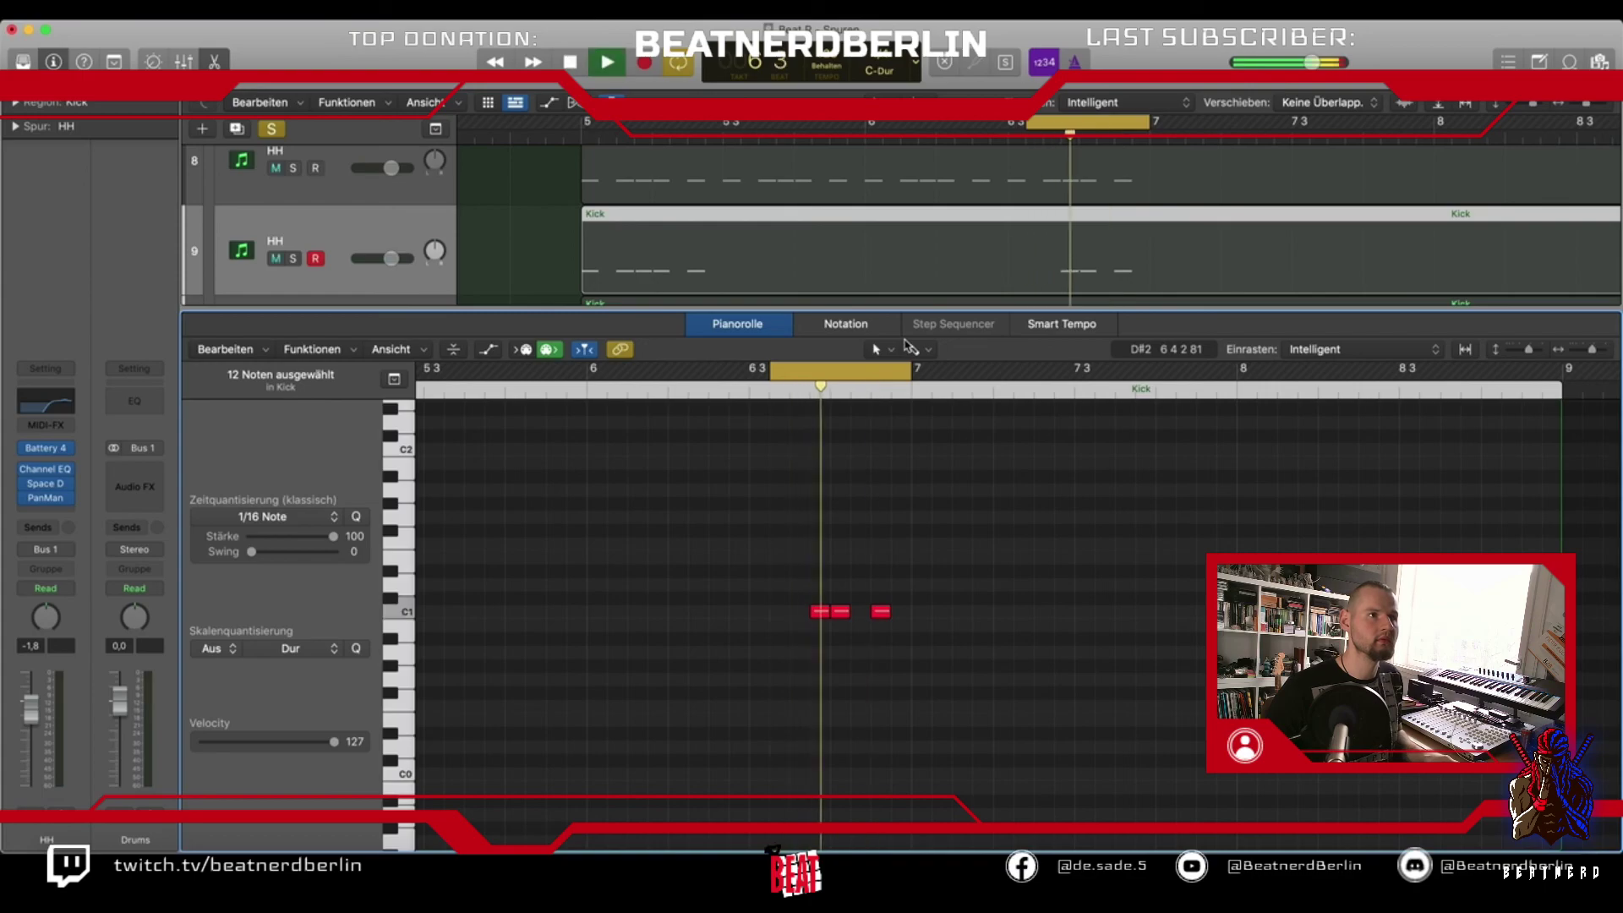
{"action": "left_click_drag", "start_coordinate": [1033, 128], "coordinate": [1011, 128]}
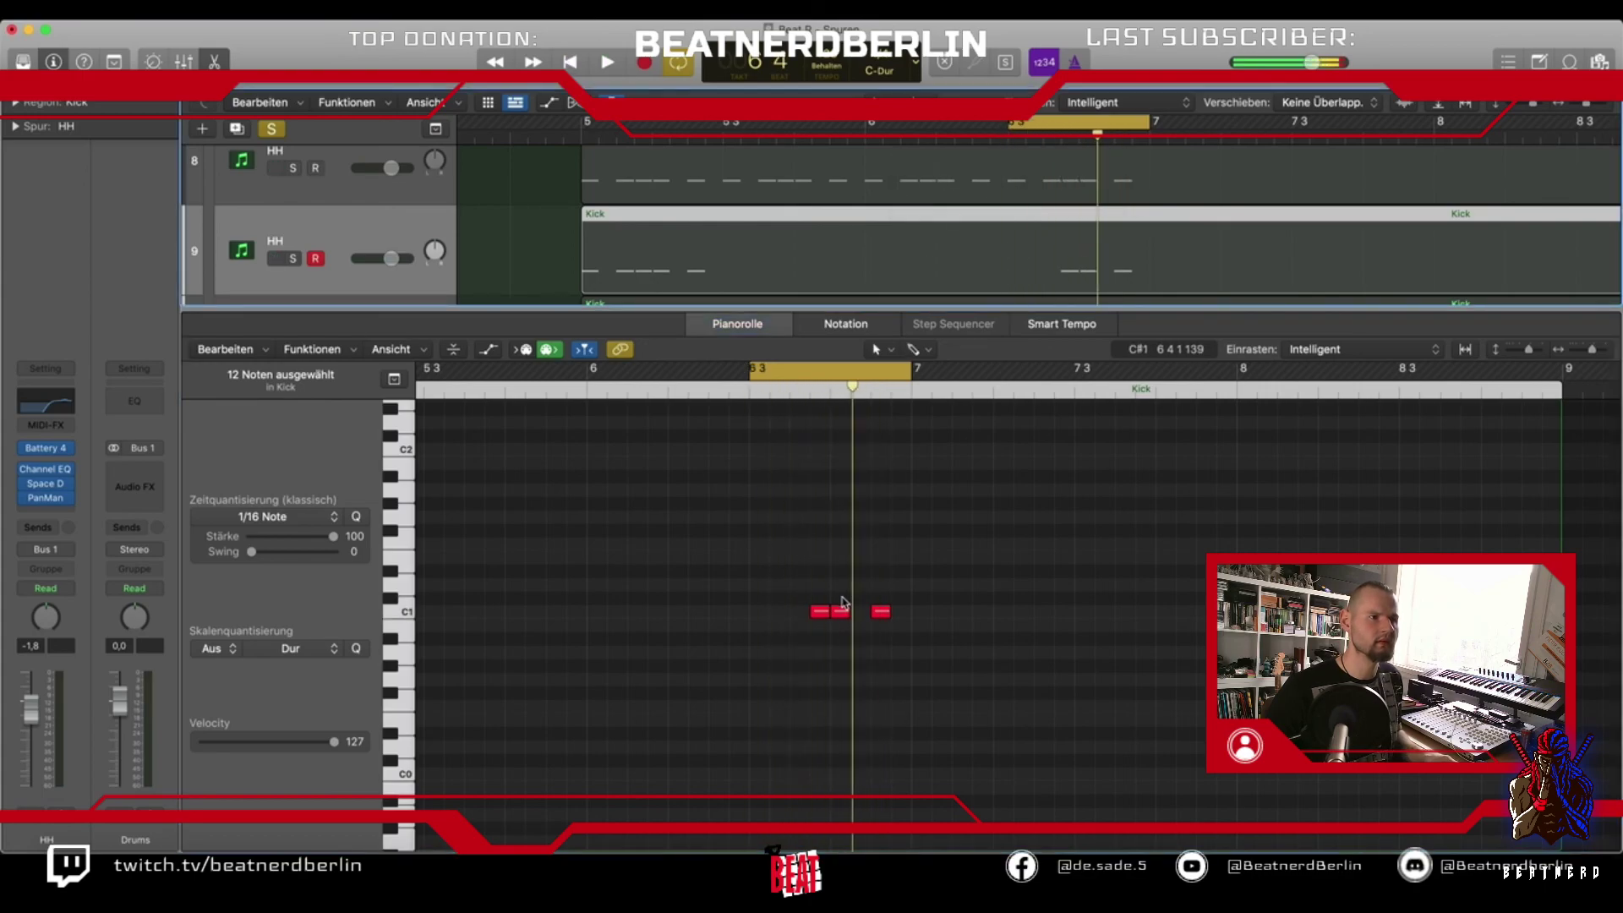
Reduce the last three notes of the duplicated HH region to a single hit at 6 3 3
{"action": "left_click_drag", "start_coordinate": [826, 614], "coordinate": [905, 636]}
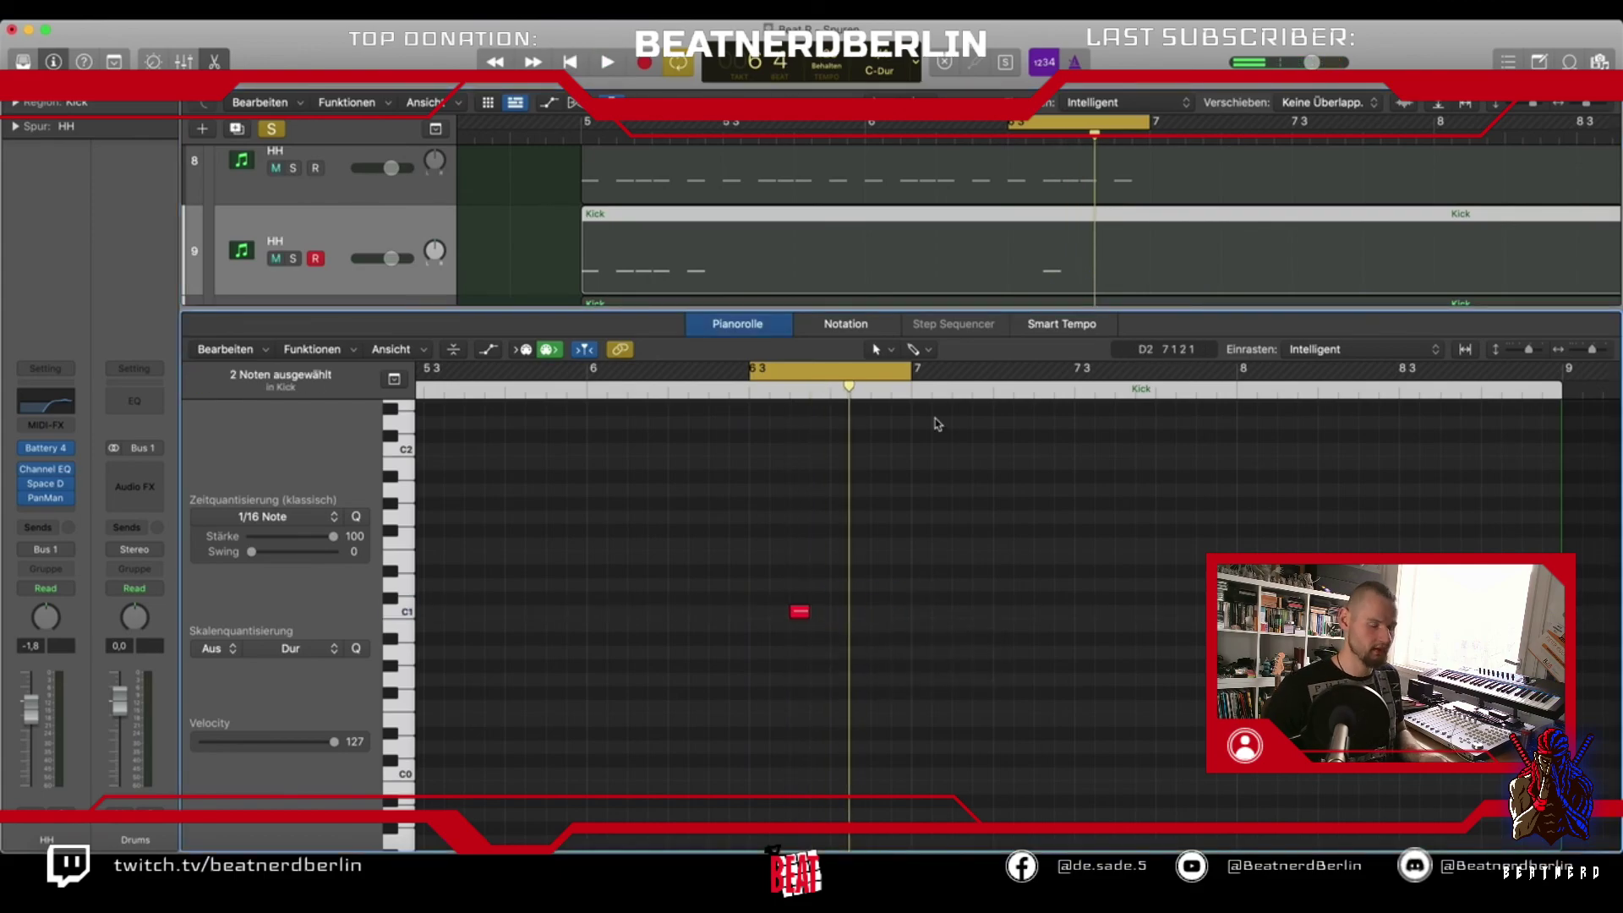
{"action": "key", "text": "p"}
{"action": "scroll", "coordinate": [807, 394], "scroll_direction": "up", "scroll_amount": 3}
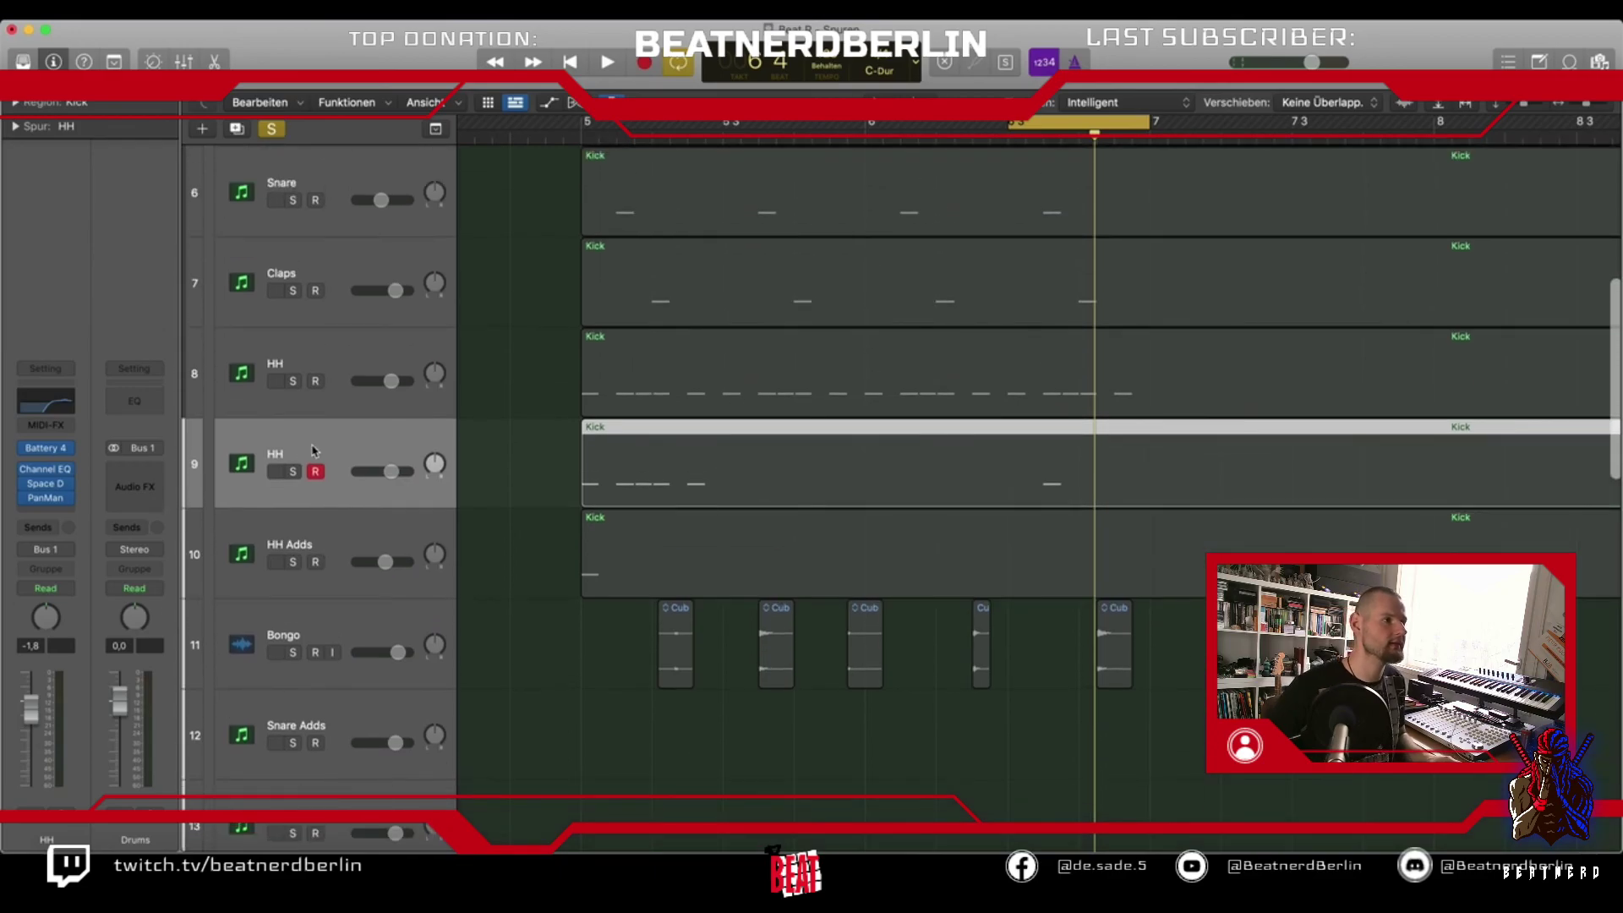
Solo the duplicated HH track and rename it Uh
{"action": "left_click", "coordinate": [293, 471]}
{"action": "key", "text": "p"}
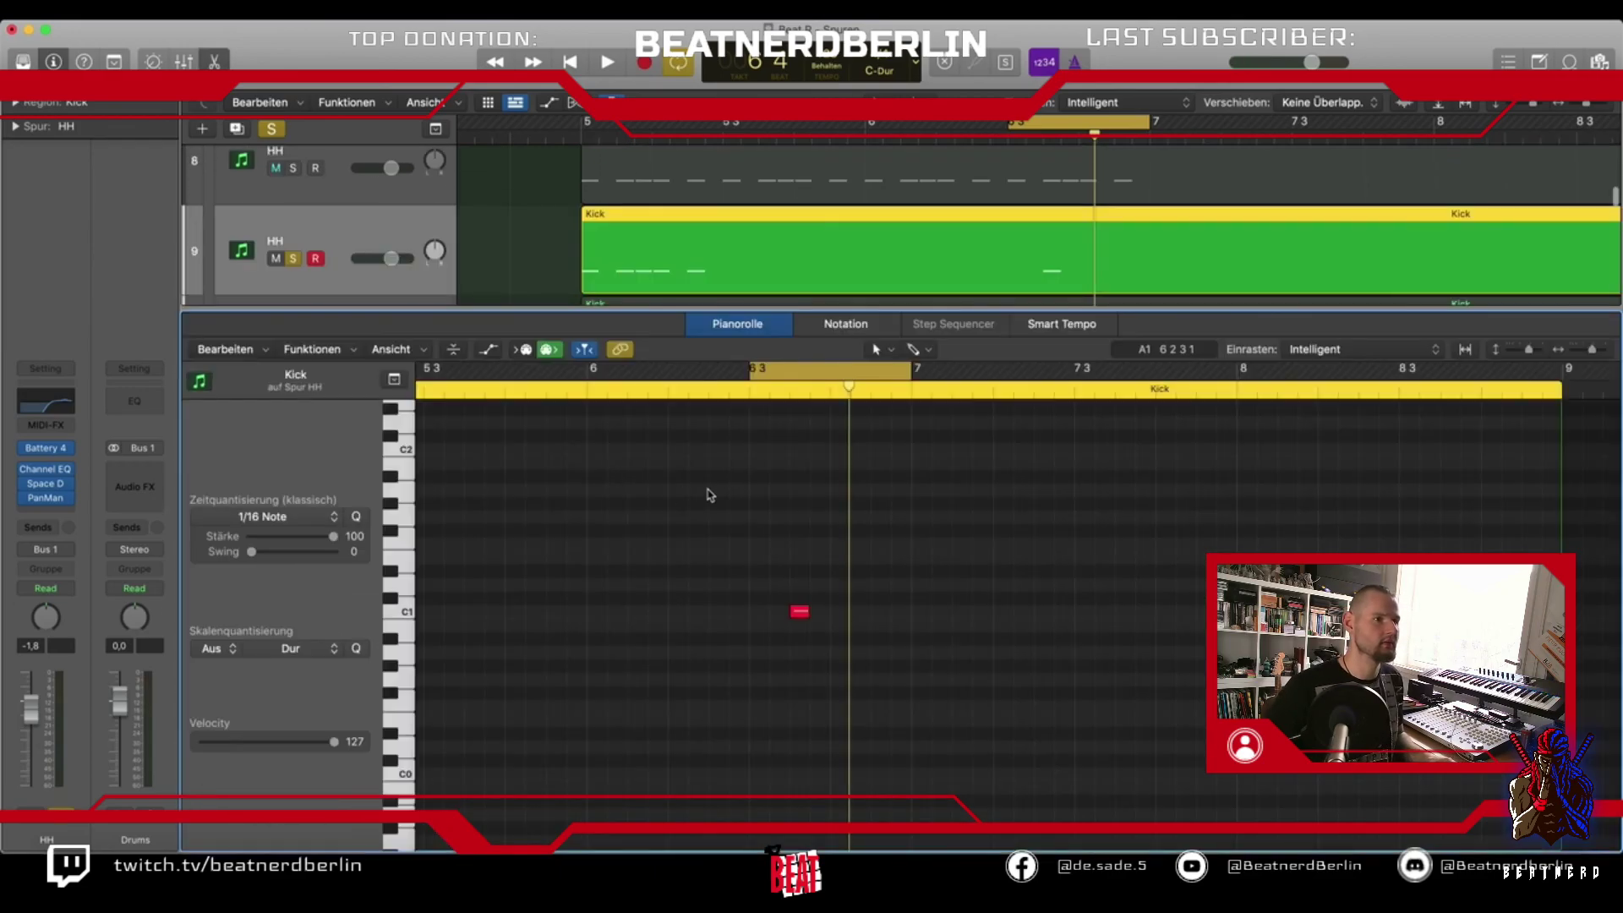
{"action": "double_click", "coordinate": [322, 238]}
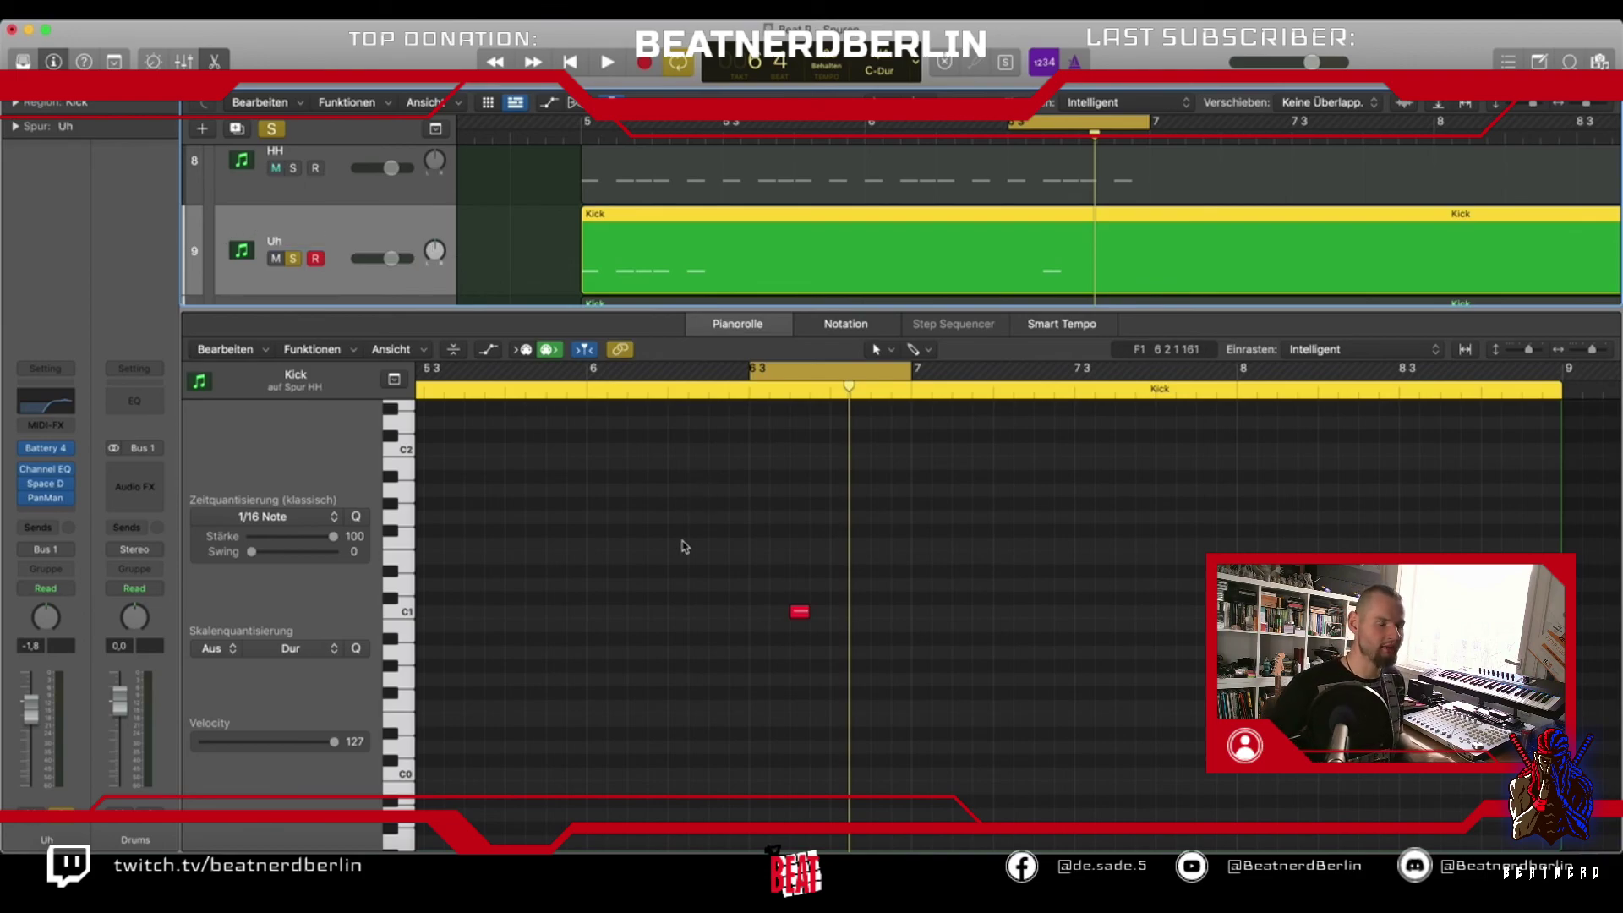
Delete the five notes at the start of bar 5 from the Uh track's region
{"action": "scroll", "coordinate": [683, 545], "scroll_direction": "left", "scroll_amount": 5}
{"action": "left_click_drag", "start_coordinate": [835, 601], "coordinate": [495, 691]}
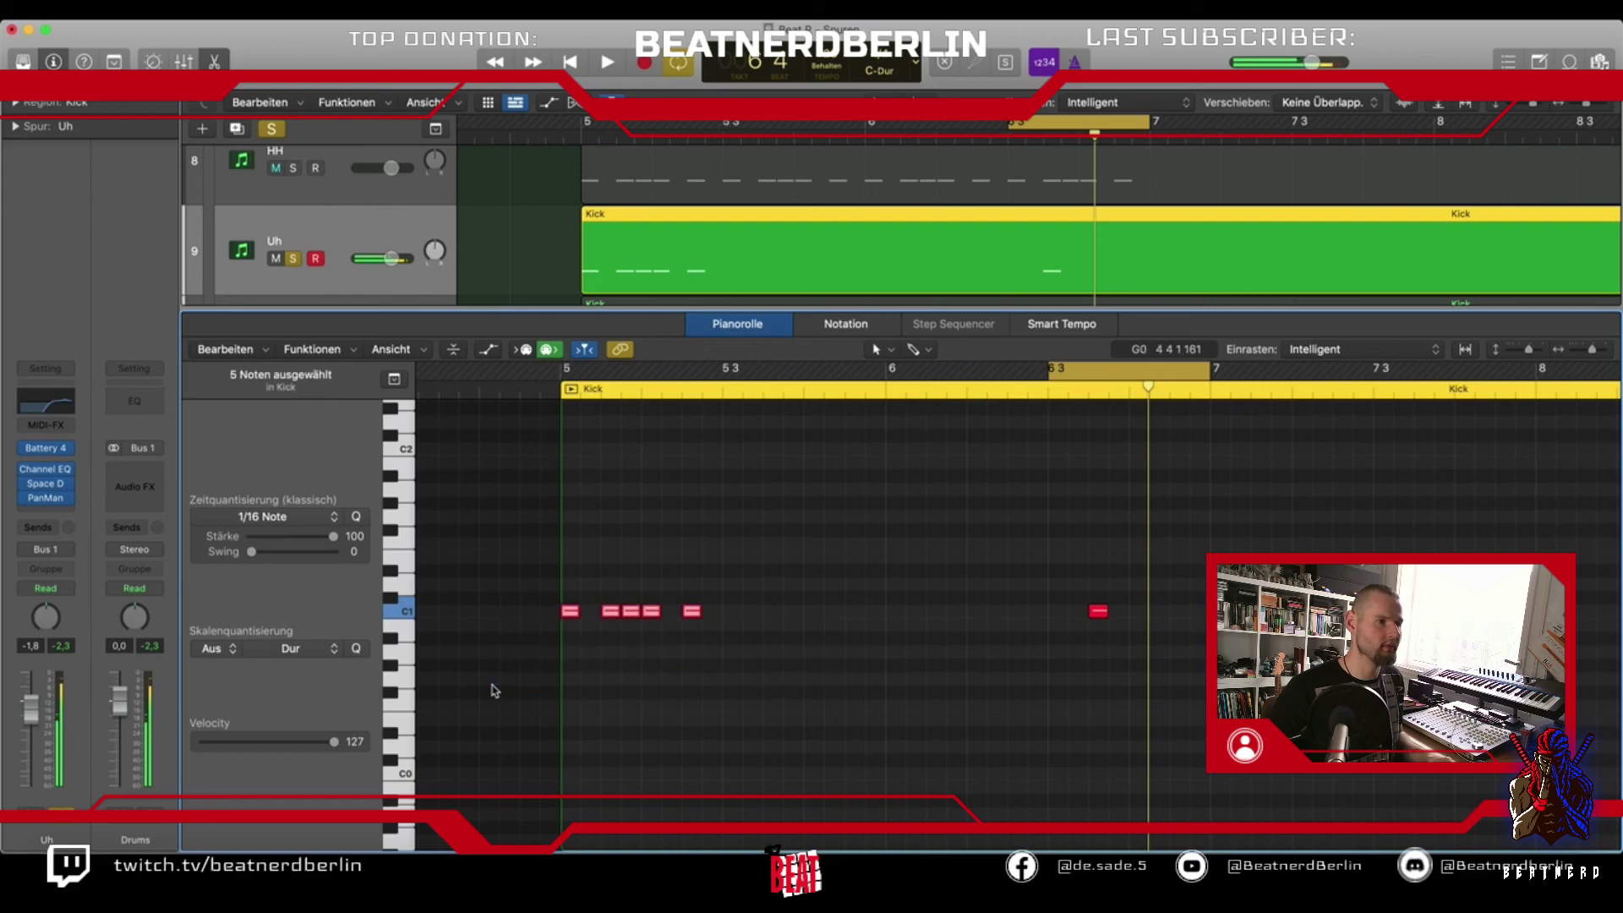
{"action": "key", "text": "p"}
{"action": "scroll", "coordinate": [799, 575], "scroll_direction": "up", "scroll_amount": 5}
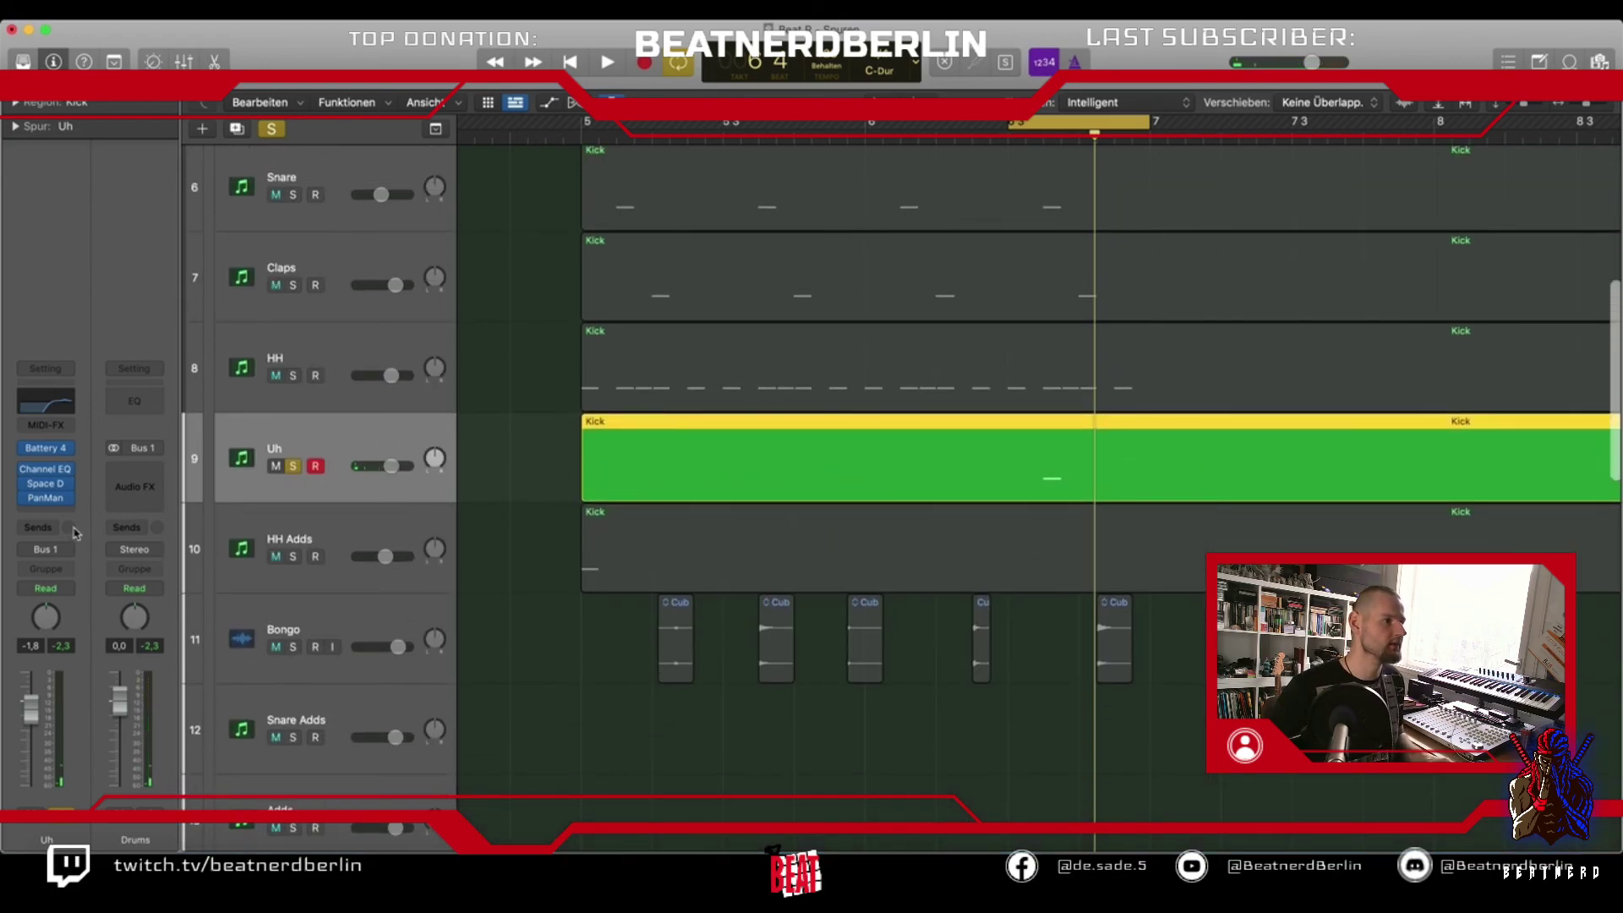
Open the Uh track's Battery 4 sampler, switch to Finder and go back to the Capital Drum Kit 2 folder
{"action": "left_click", "coordinate": [47, 449]}
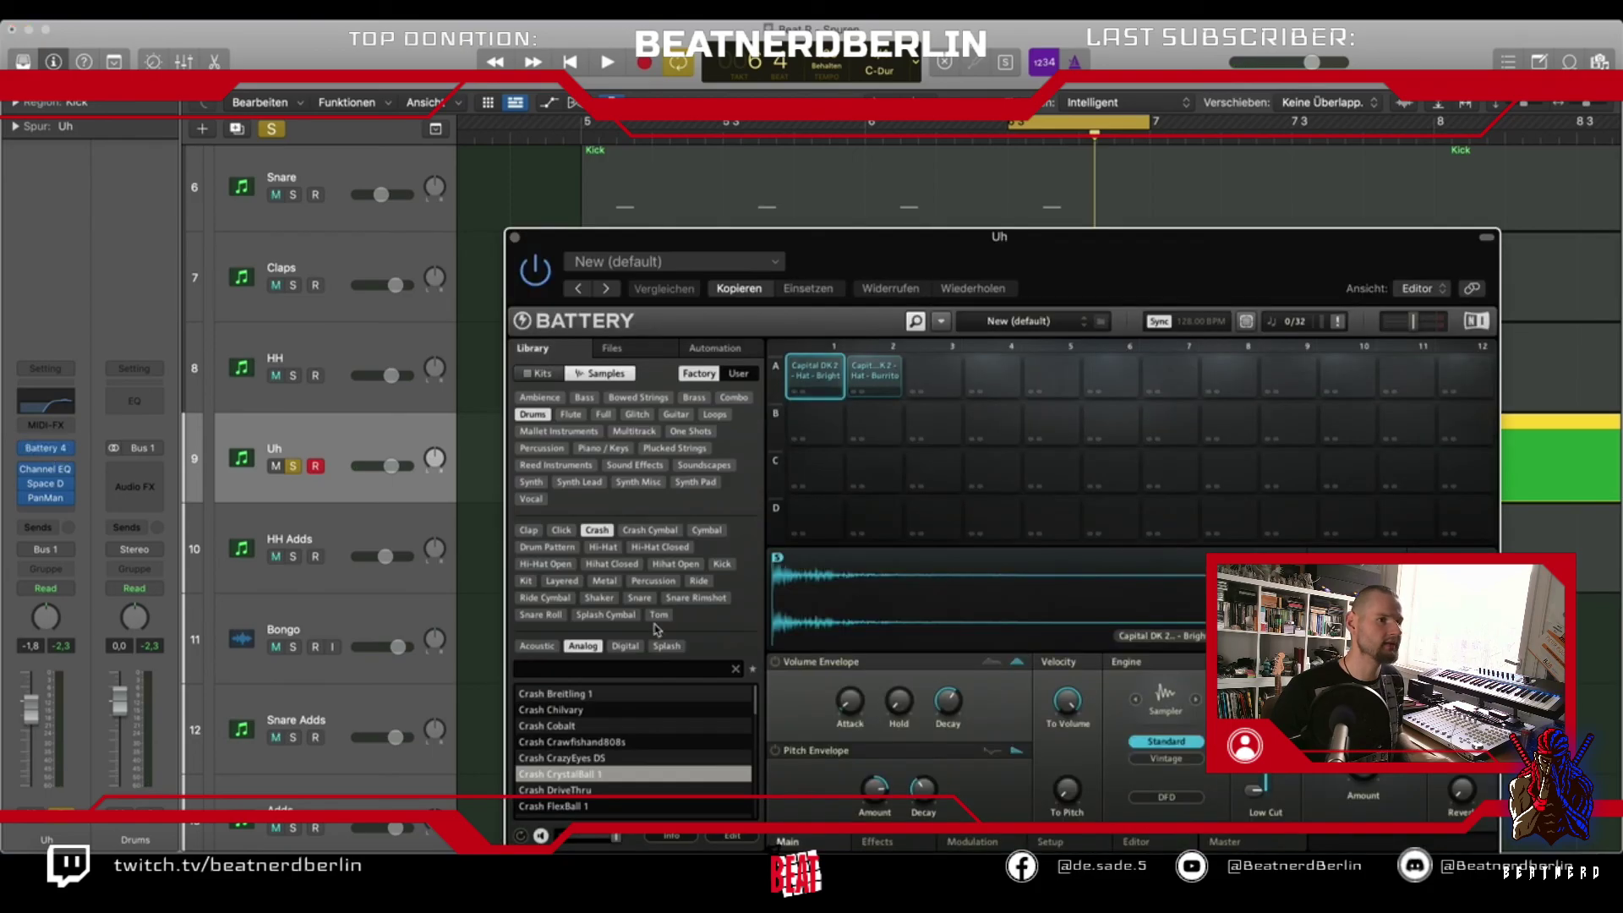
{"action": "left_click_drag", "start_coordinate": [952, 276], "coordinate": [652, 189]}
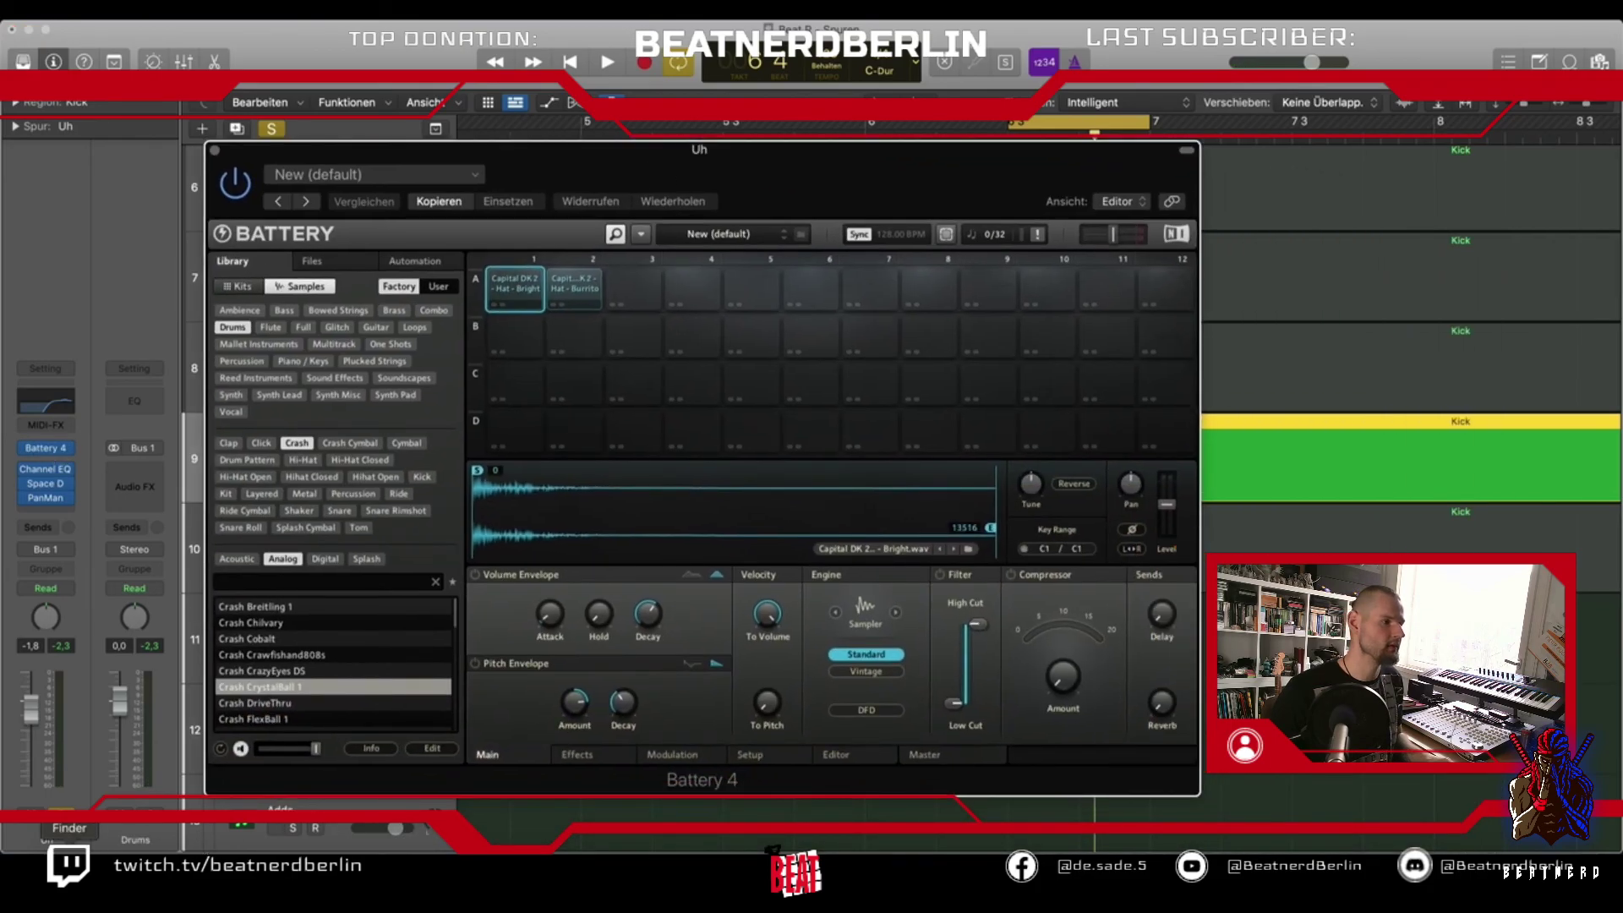
{"action": "left_click", "coordinate": [69, 875]}
{"action": "left_click", "coordinate": [946, 258]}
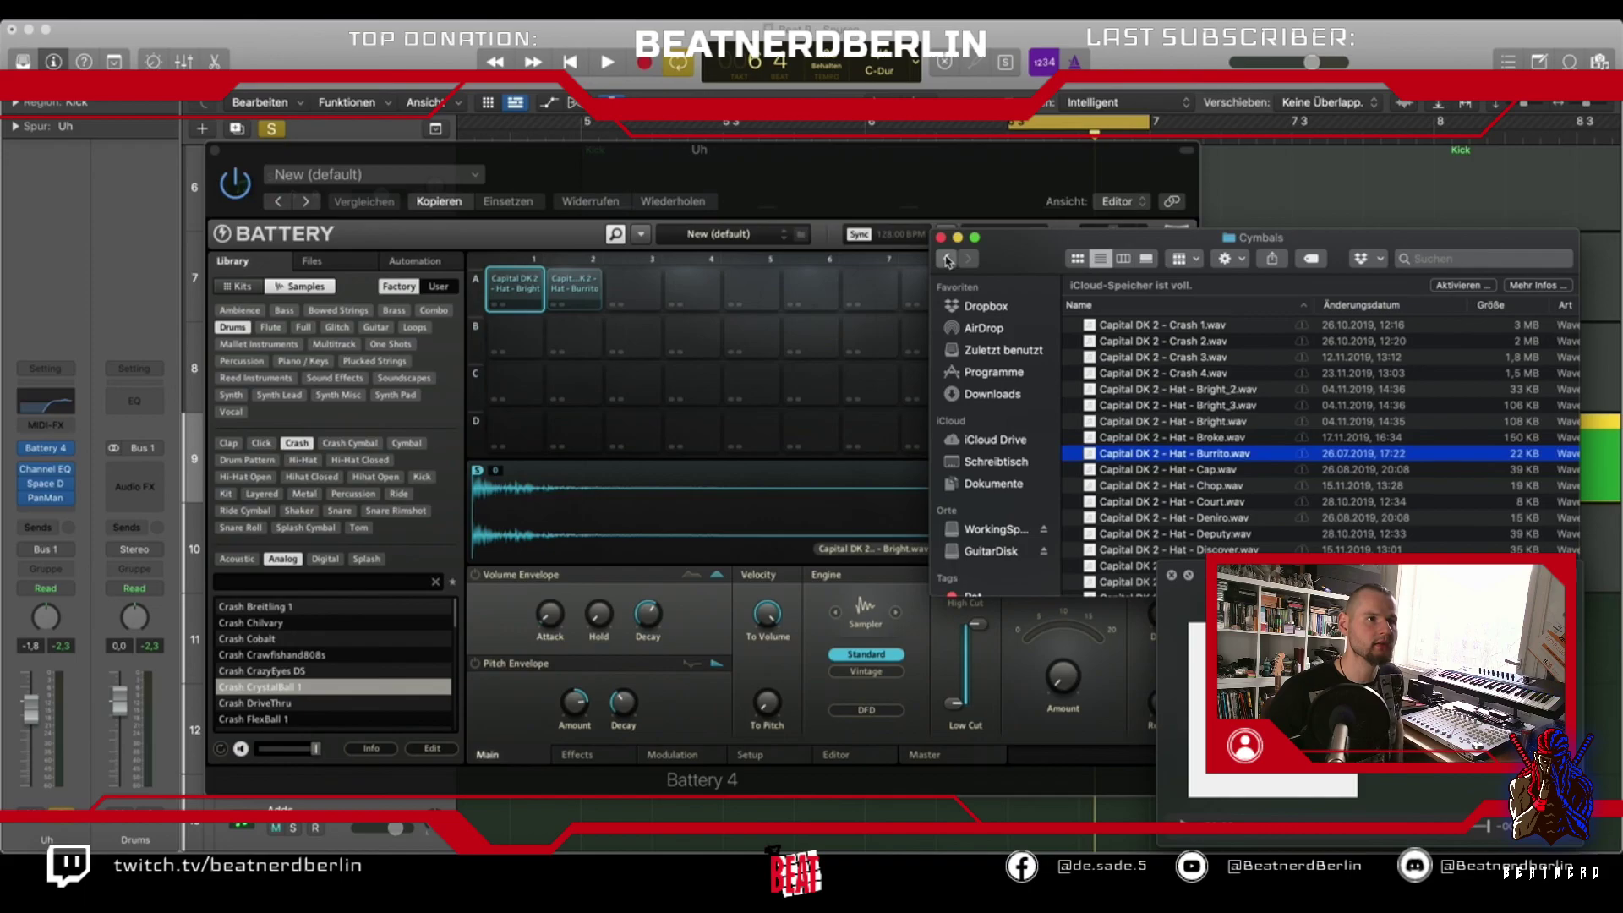
Audition samples in the Tones folder, including Bowl 2, Kalimba, Marimba and Nylon 1
{"action": "double_click", "coordinate": [1122, 505]}
{"action": "left_click", "coordinate": [1138, 357]}
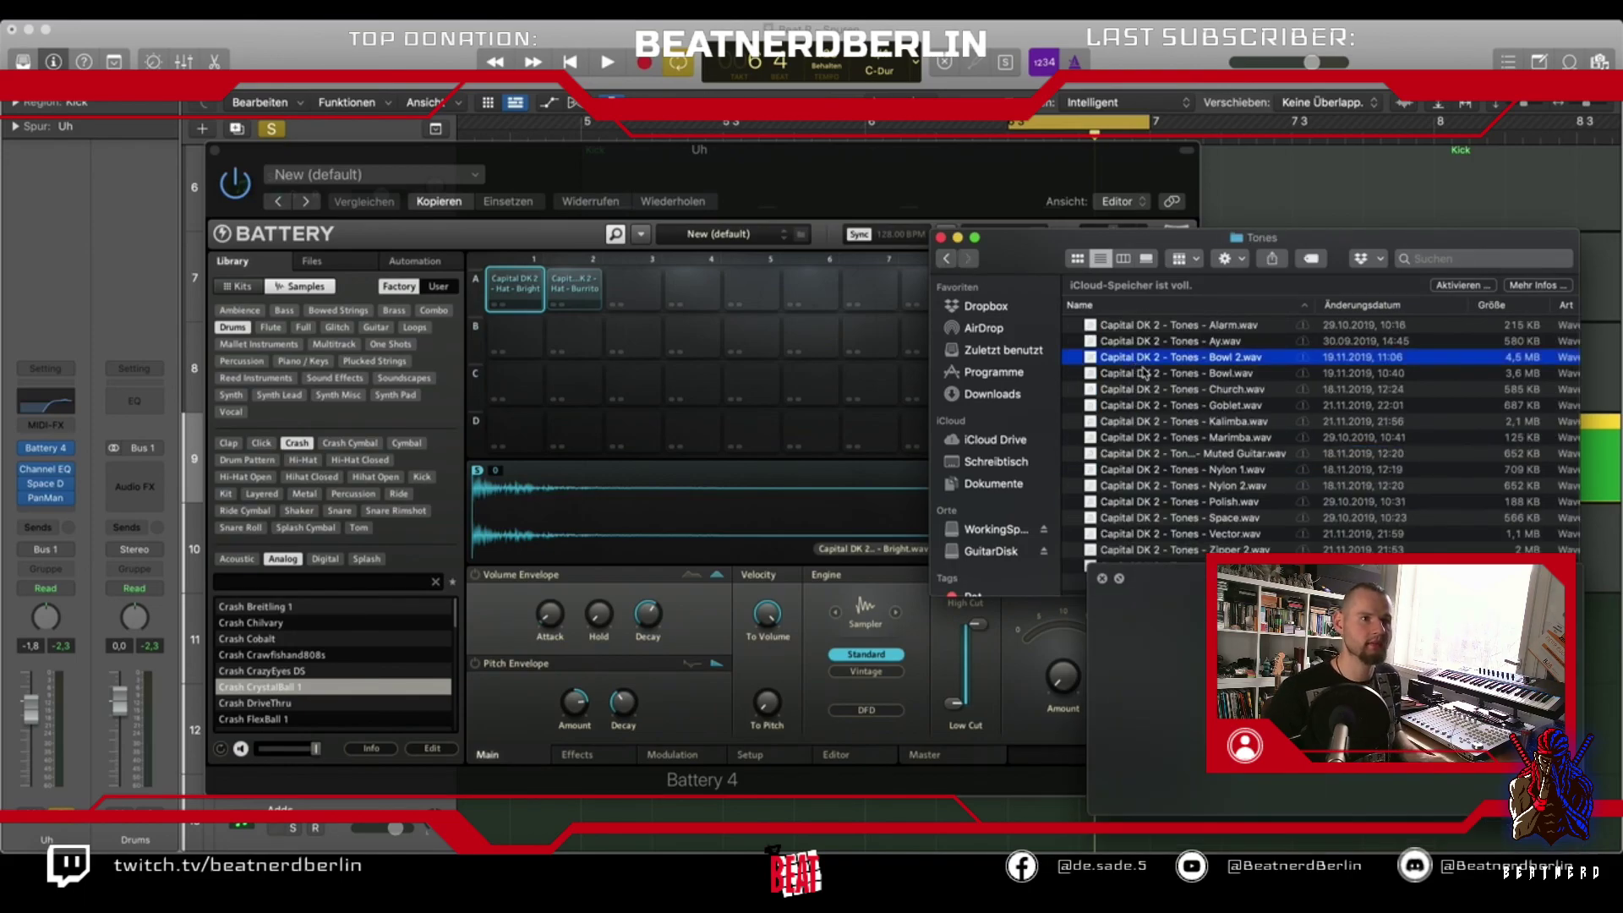
{"action": "left_click", "coordinate": [1196, 420]}
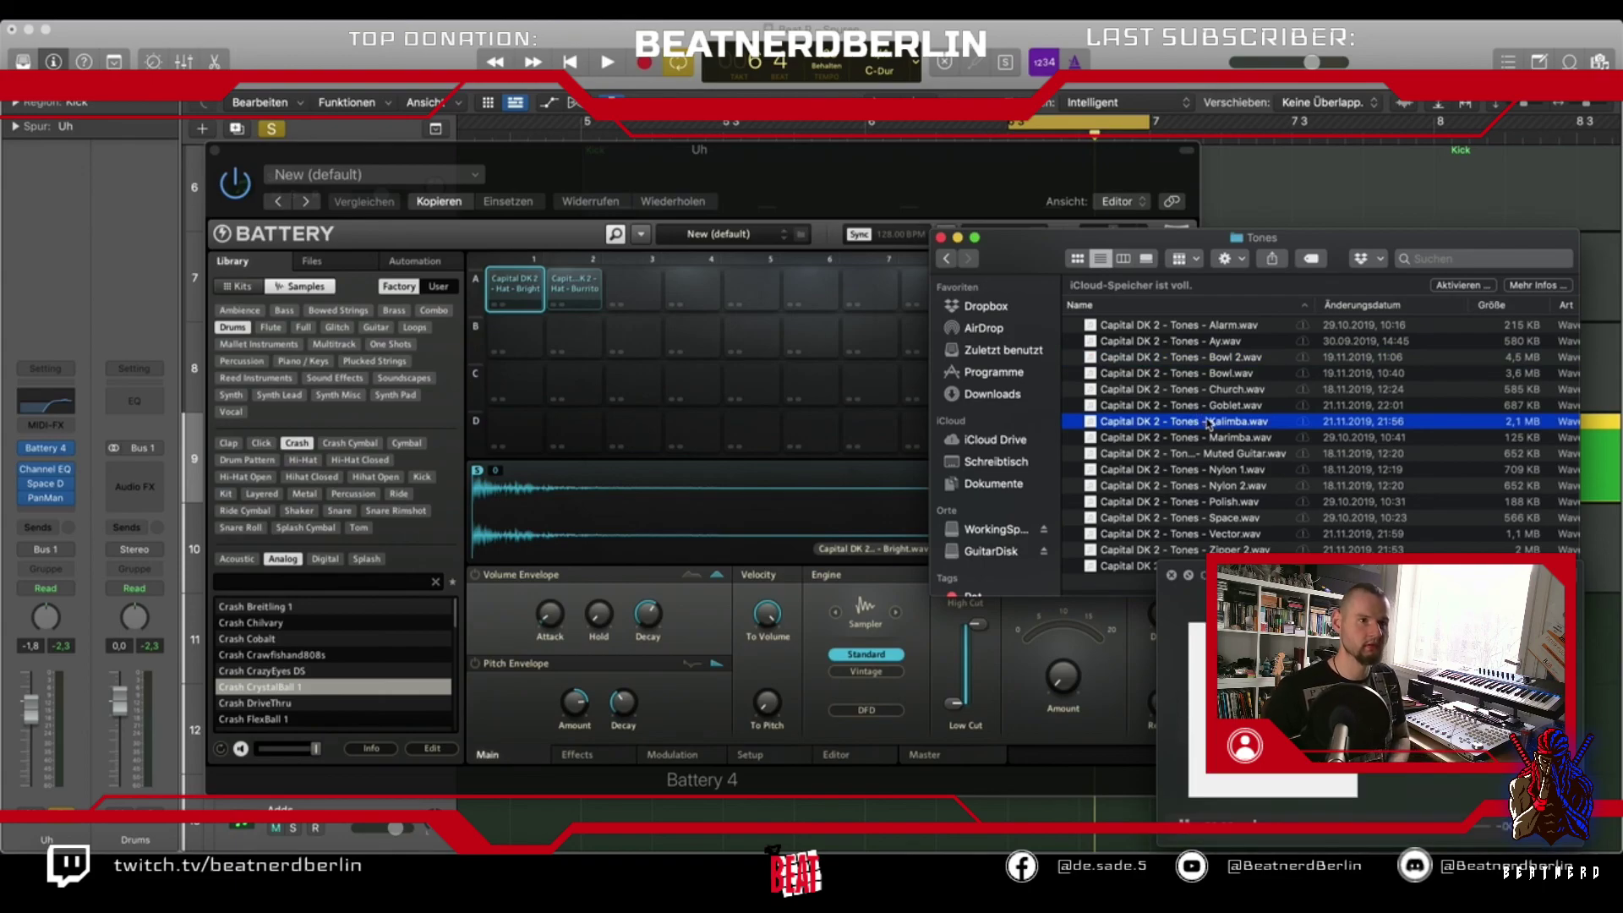
{"action": "left_click", "coordinate": [1200, 438]}
{"action": "key", "text": "Down"}
{"action": "key", "text": "Down"}
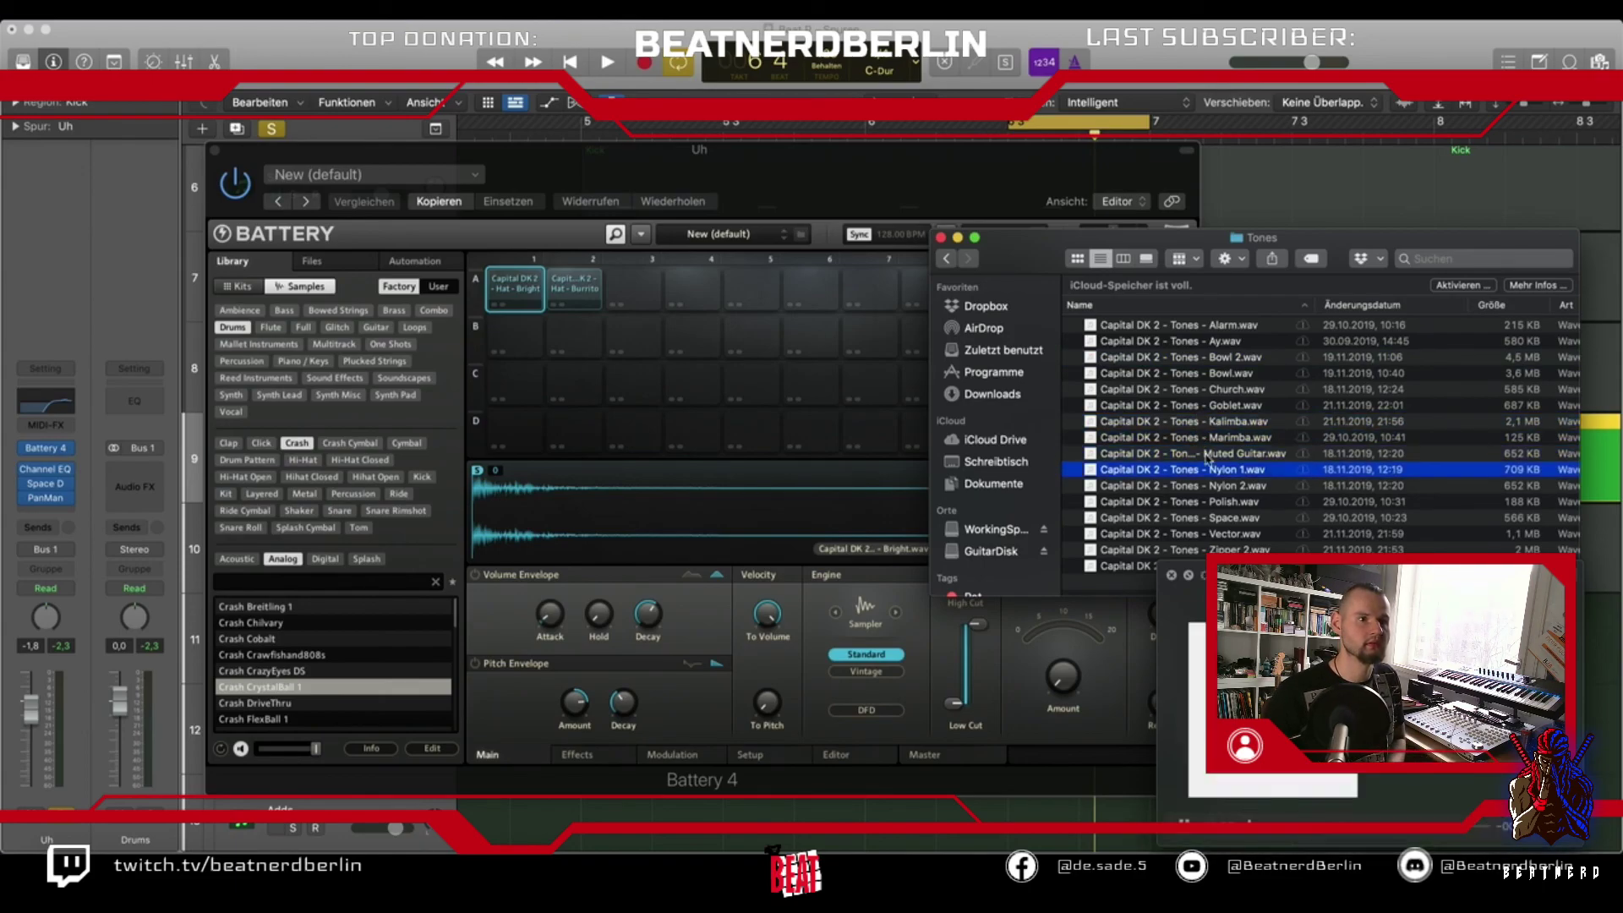
{"action": "key", "text": "Down"}
{"action": "left_click", "coordinate": [1223, 358]}
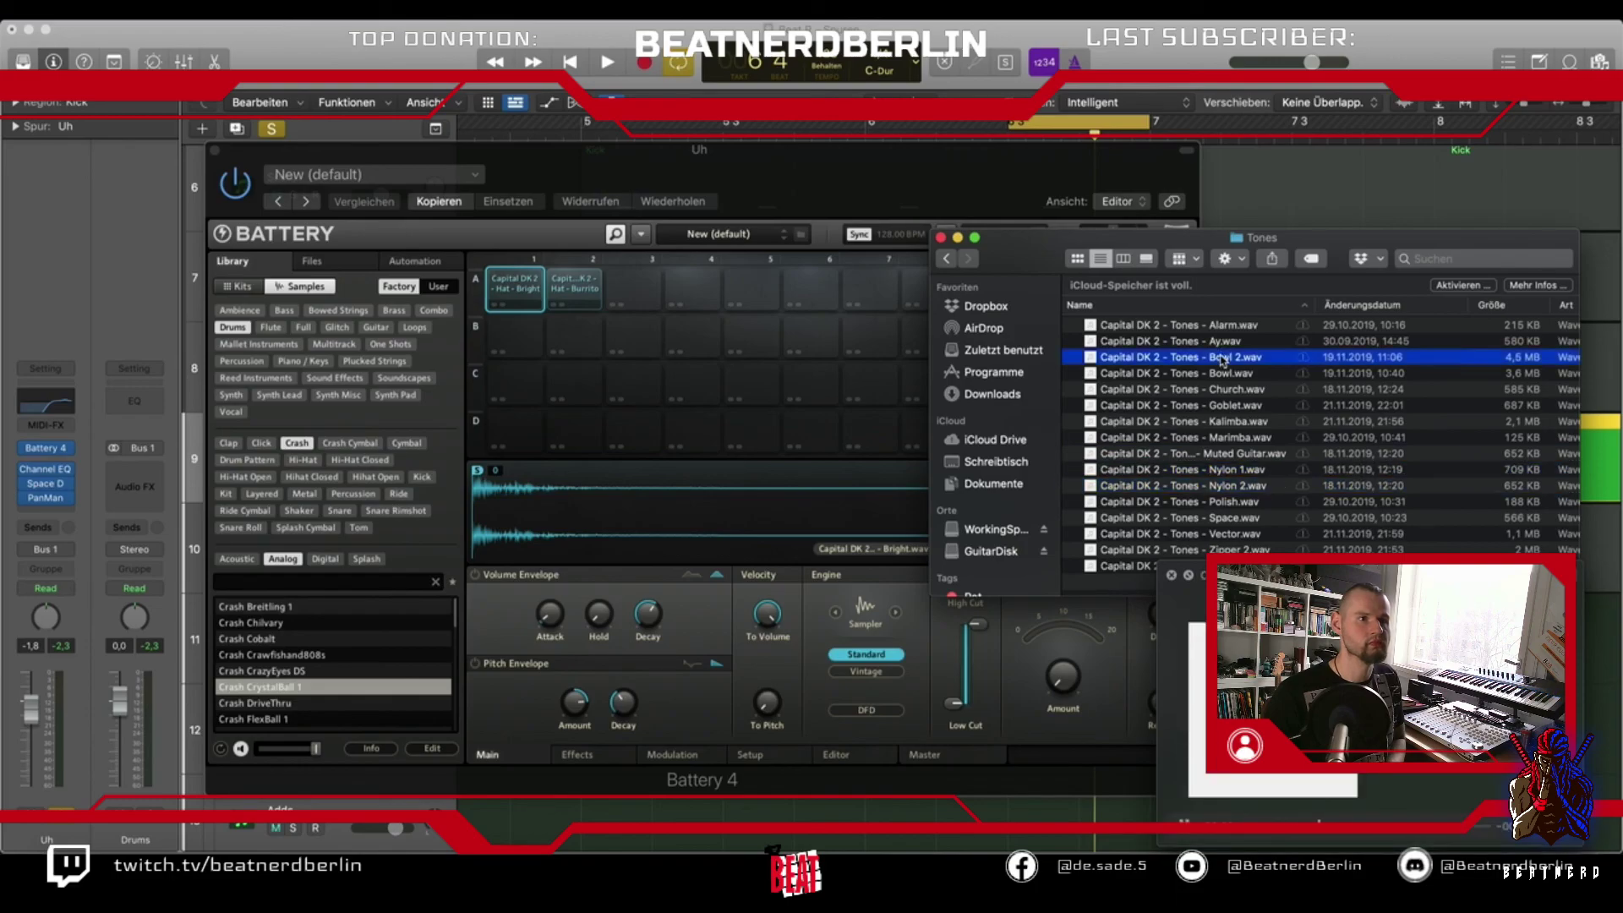
{"action": "key", "text": "Down"}
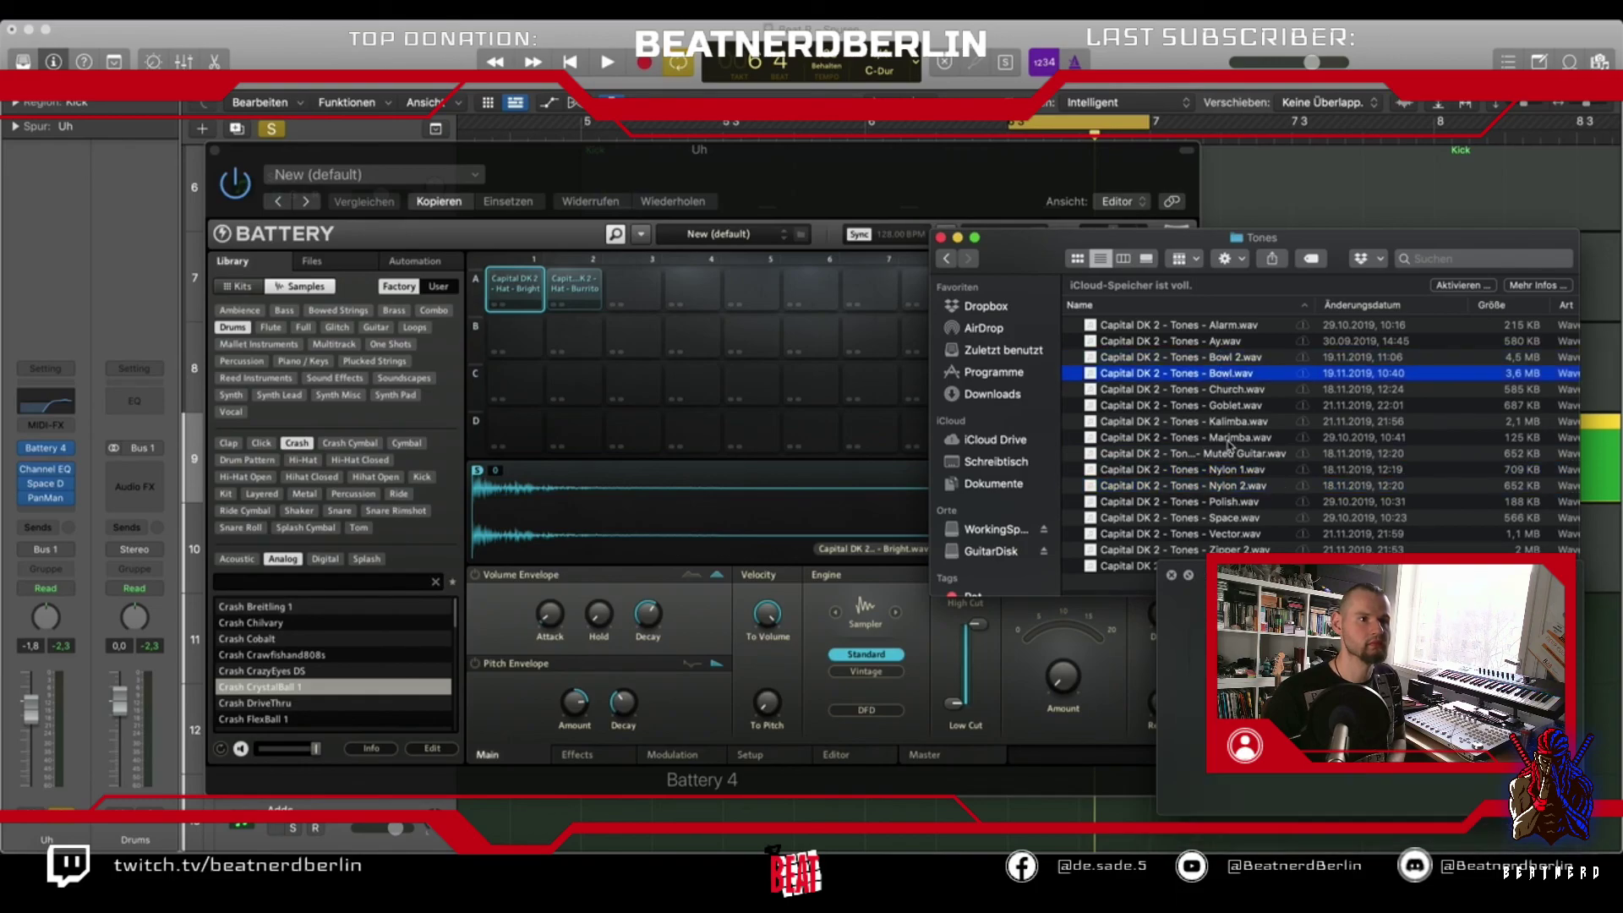
{"action": "left_click", "coordinate": [1120, 568]}
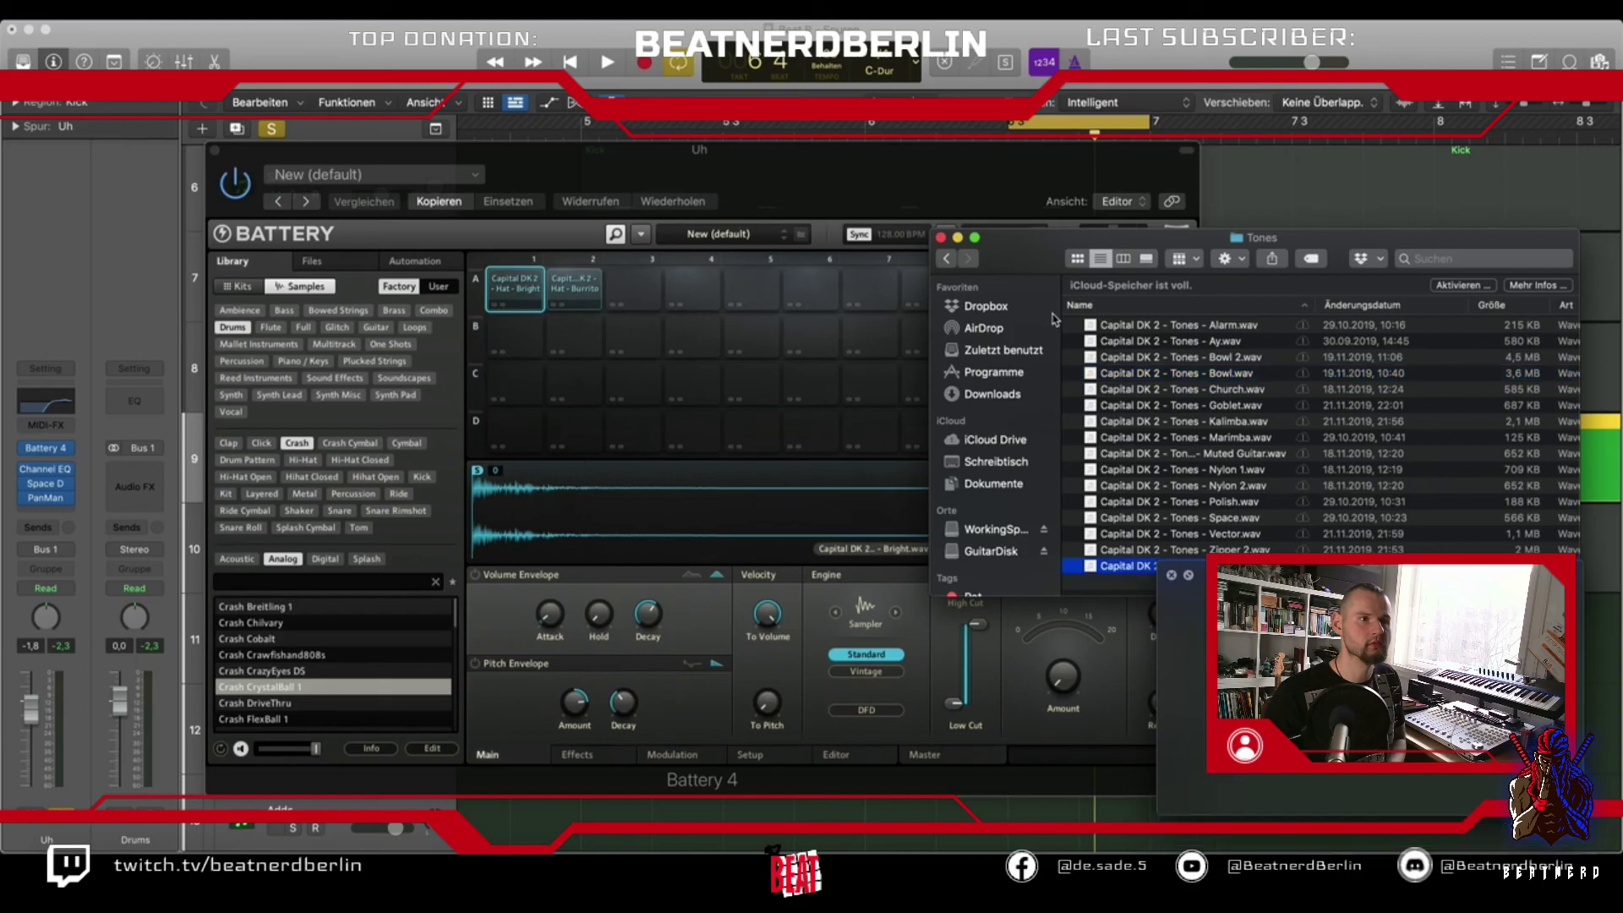
Browse the kick samples in the Kick folder of Capital Drum Kit 2
{"action": "left_click", "coordinate": [947, 259]}
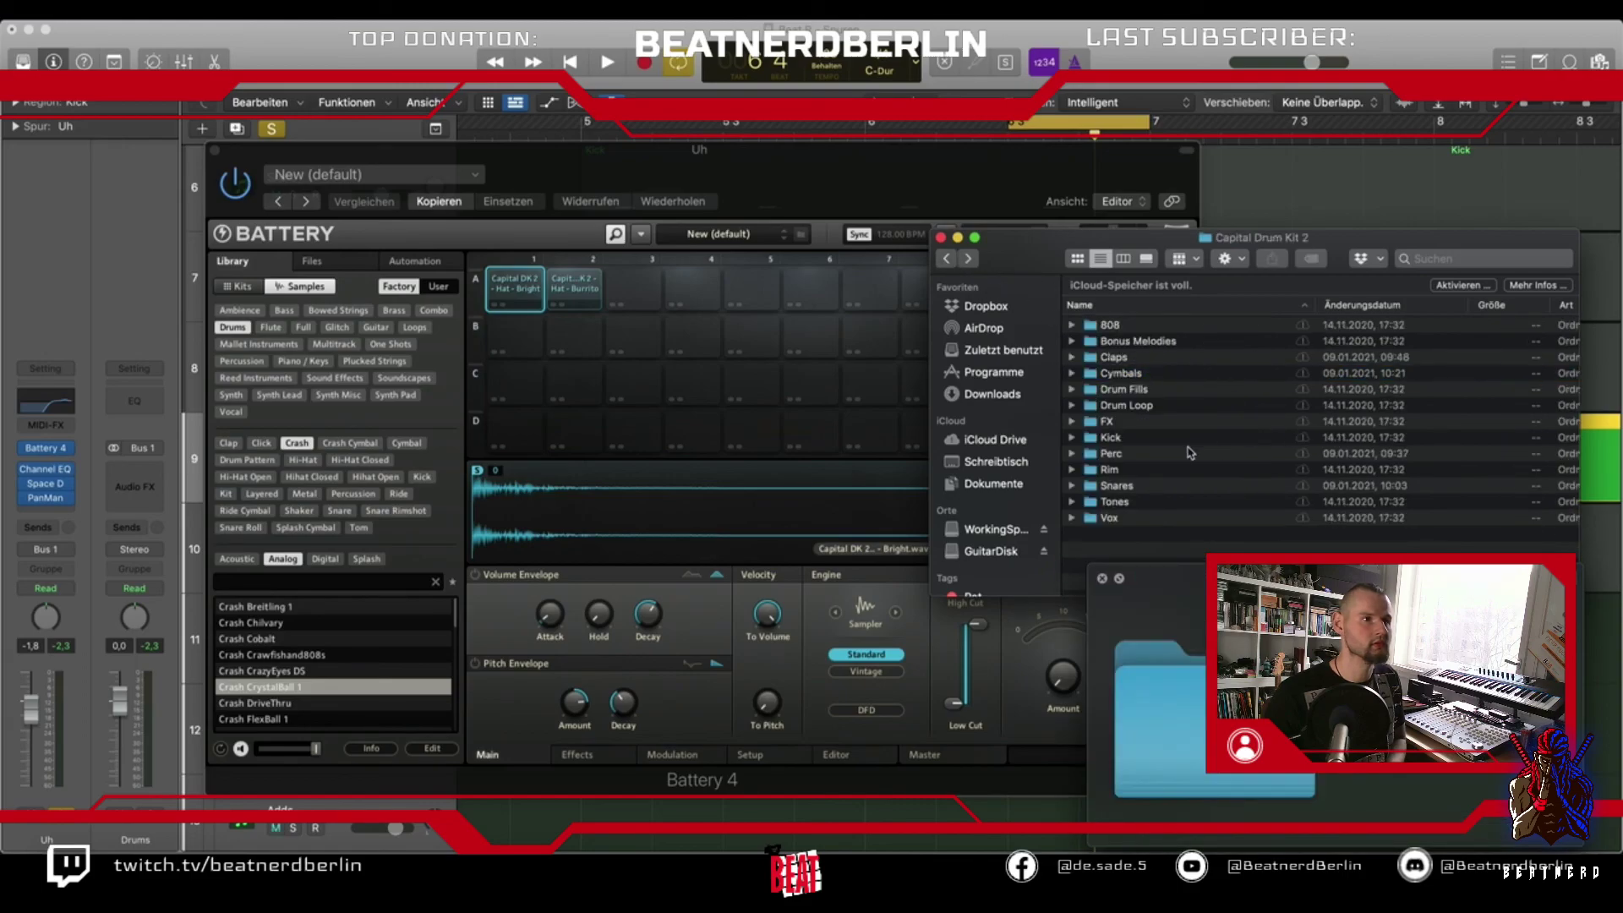
{"action": "double_click", "coordinate": [1130, 438]}
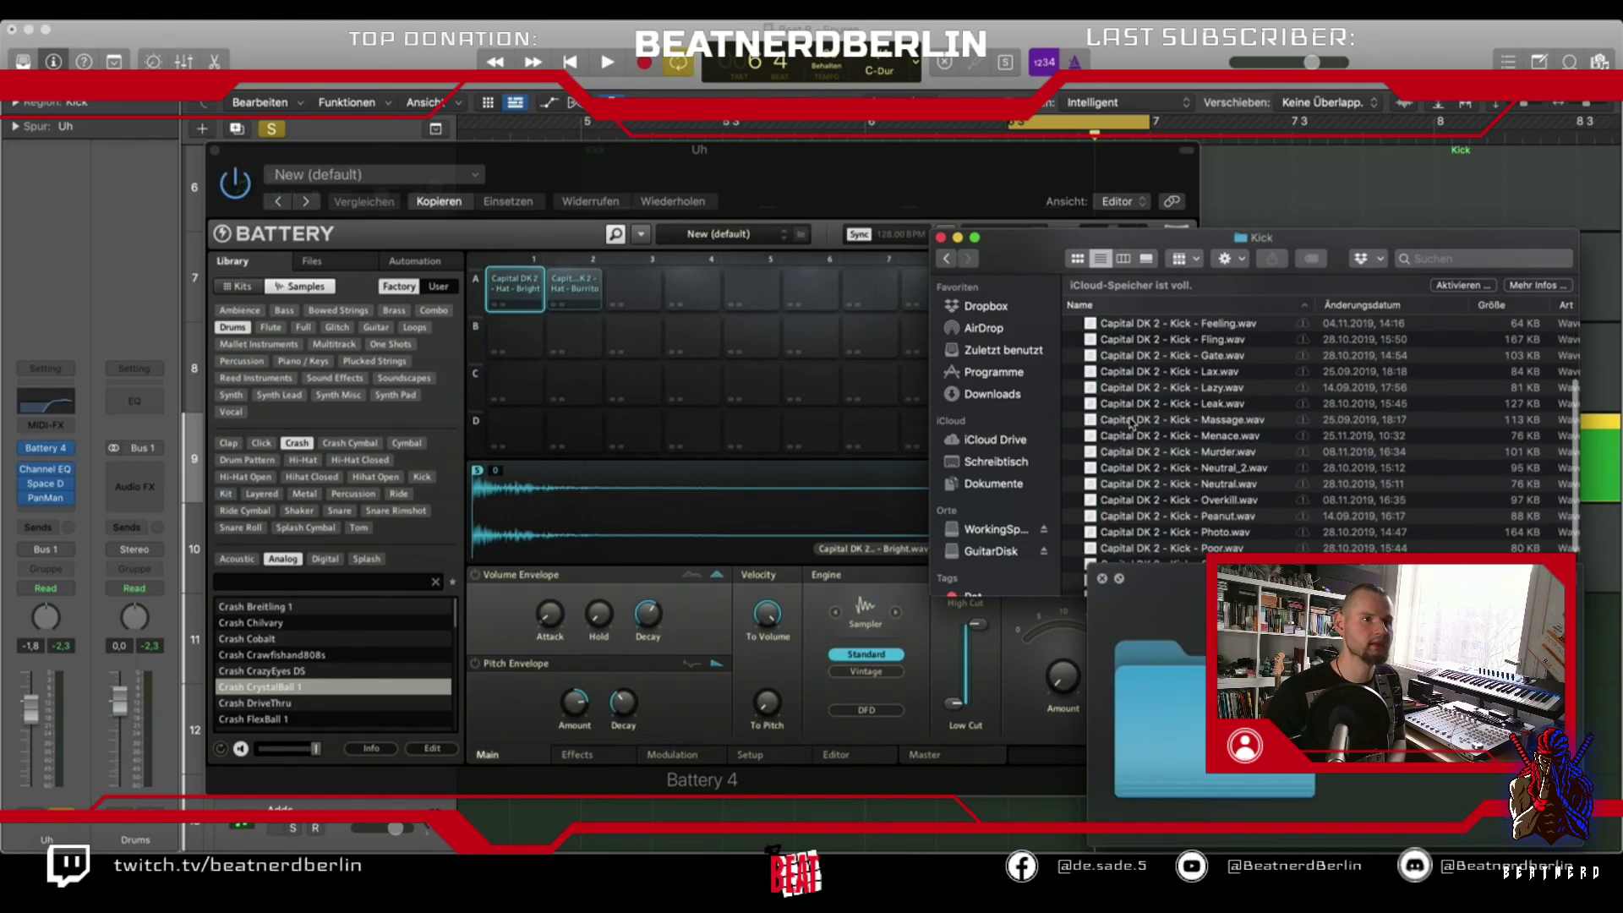
{"action": "left_click", "coordinate": [1135, 404]}
{"action": "left_click", "coordinate": [946, 259]}
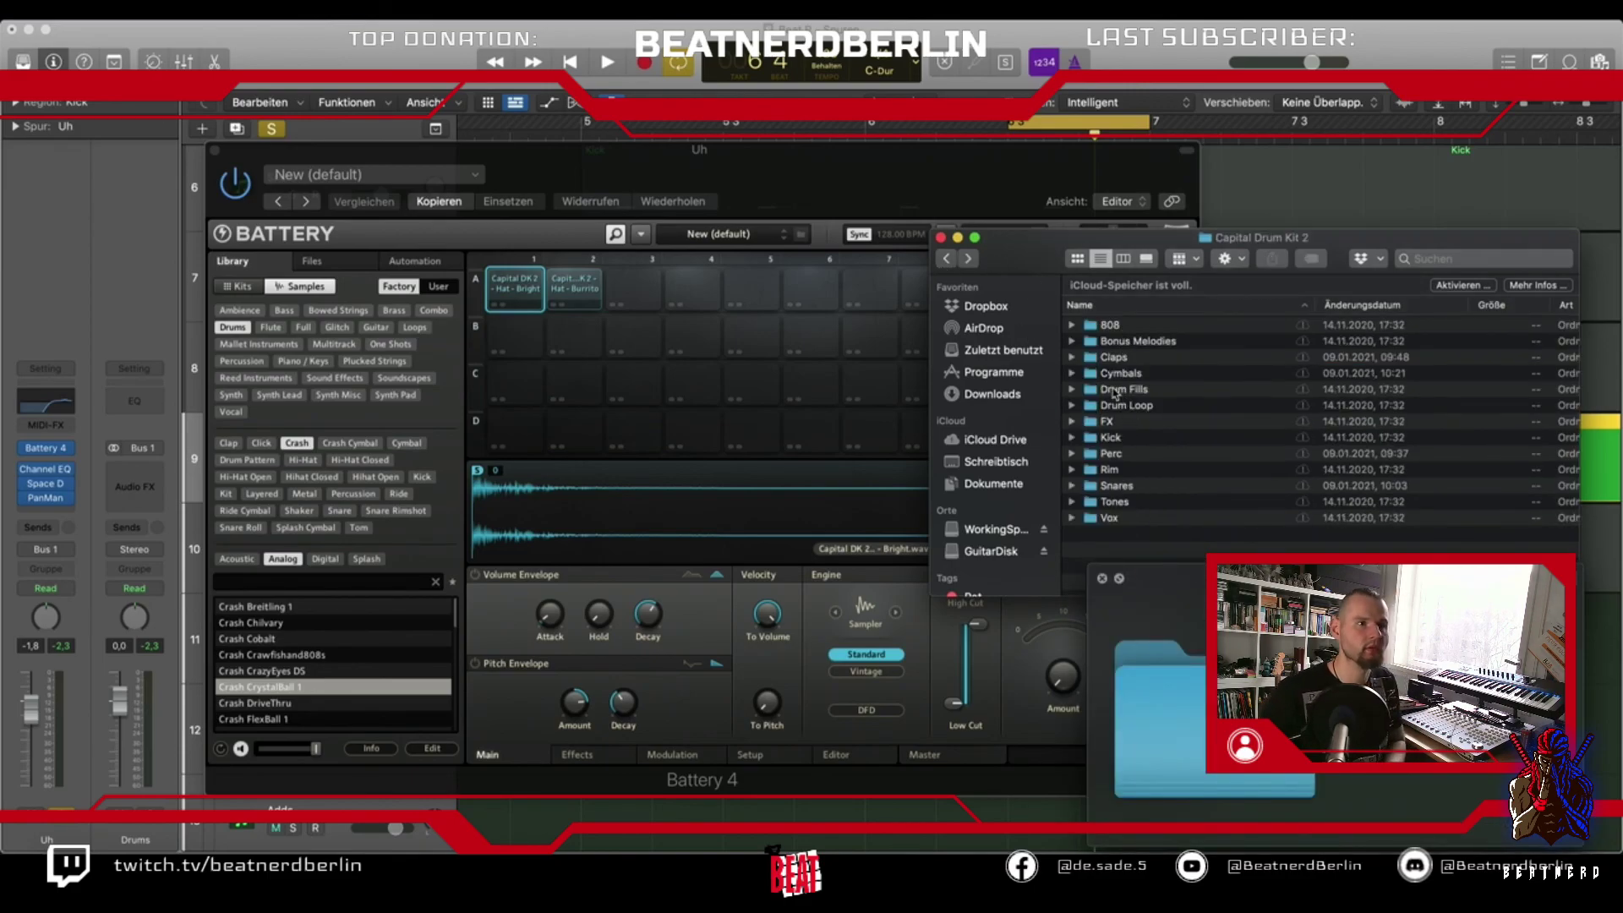
Audition vocal samples in the Vox folder, from Capital DK 2 - Vox - OOO to CDK2 - Vox - Oooo
{"action": "double_click", "coordinate": [1112, 518]}
{"action": "left_click", "coordinate": [1131, 359]}
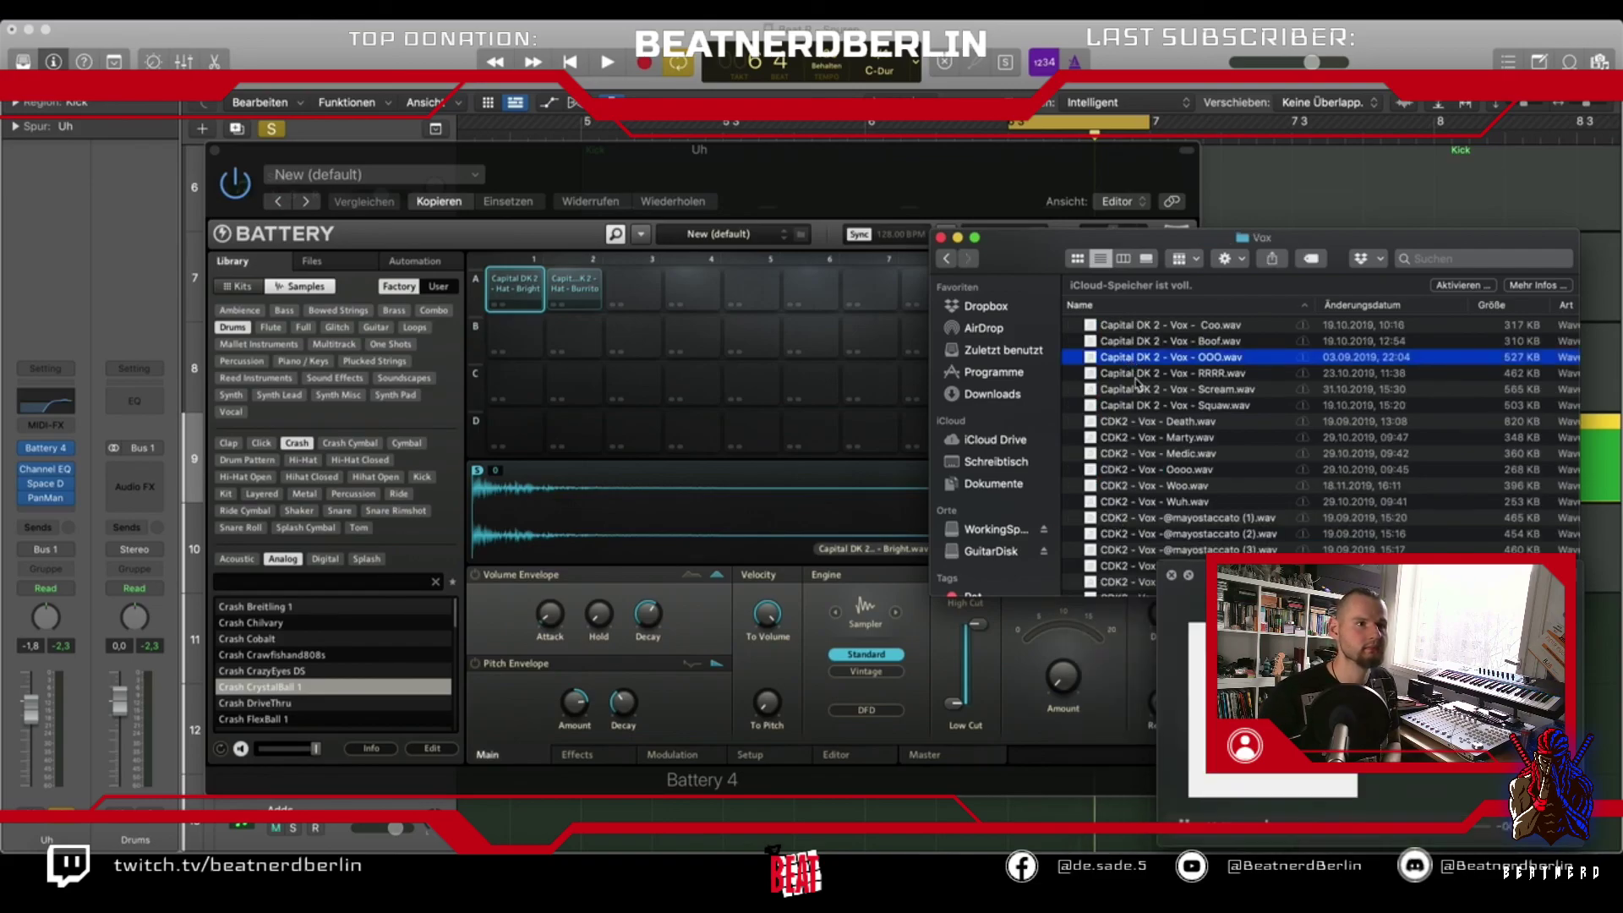
{"action": "left_click", "coordinate": [1136, 378]}
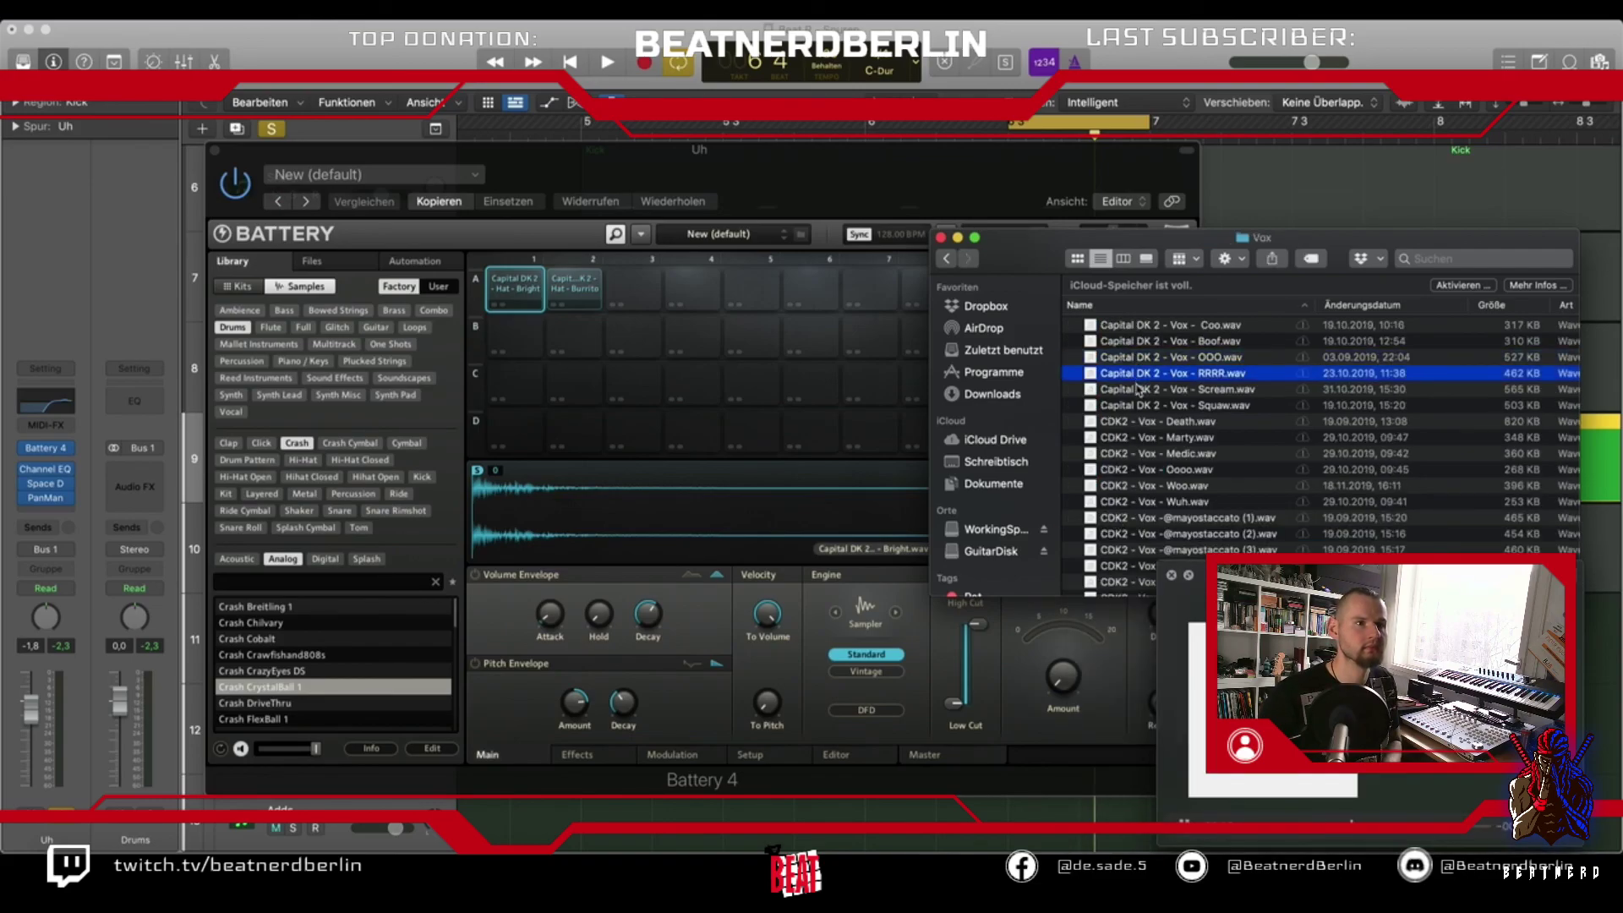
{"action": "key", "text": "Up"}
{"action": "key", "text": "Up"}
{"action": "key", "text": "Up"}
{"action": "left_click", "coordinate": [1151, 423]}
{"action": "left_click", "coordinate": [1163, 439]}
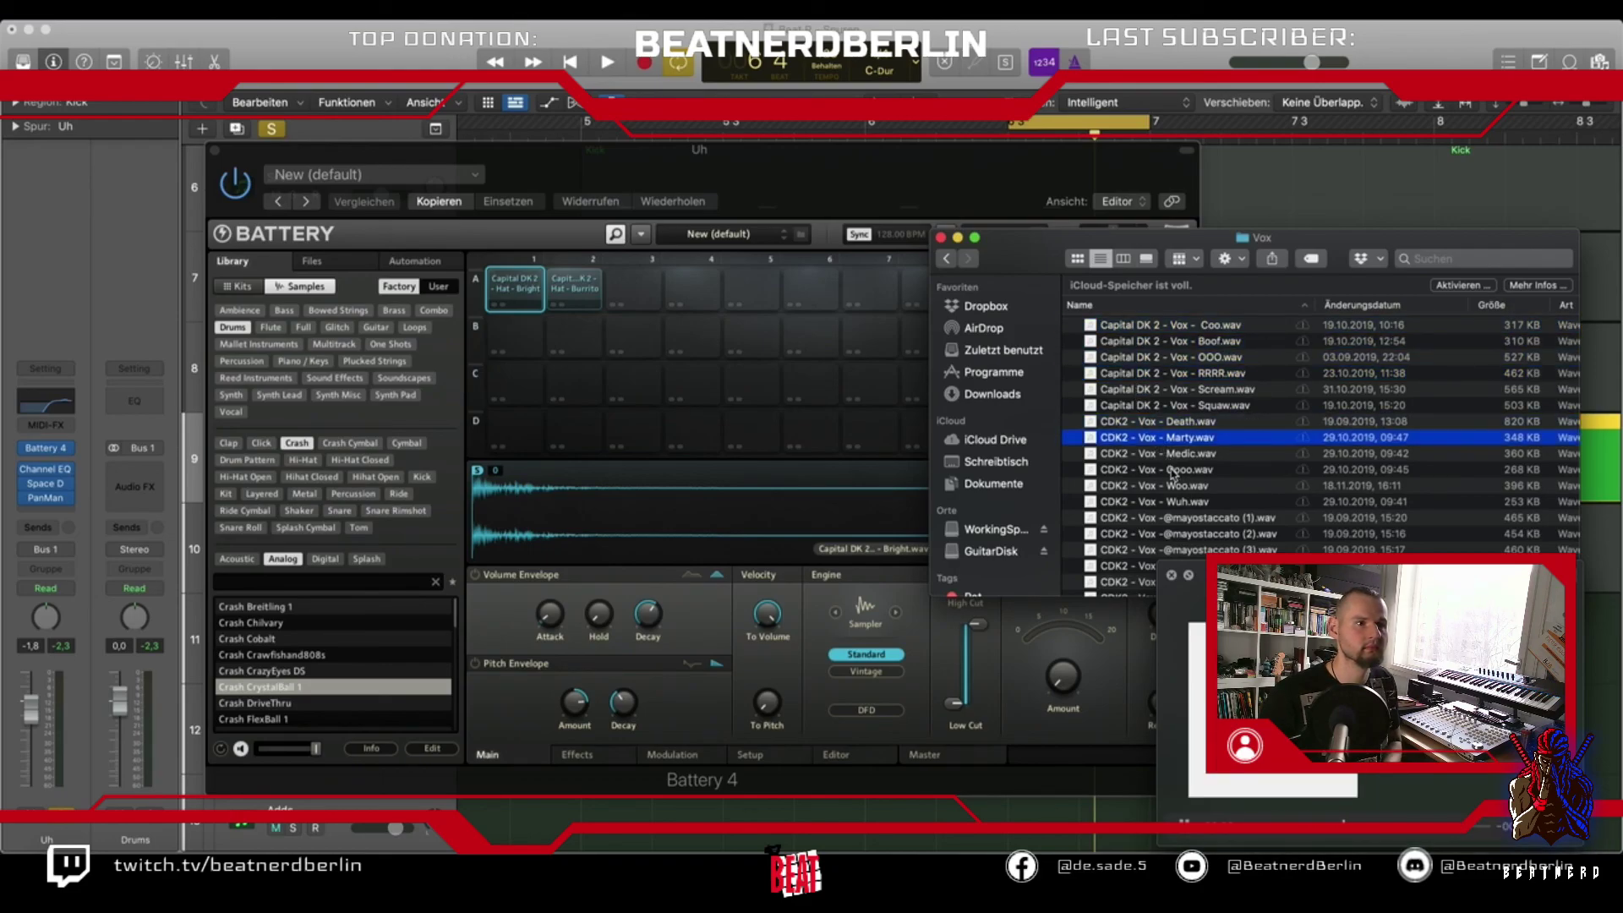
{"action": "key", "text": "Down"}
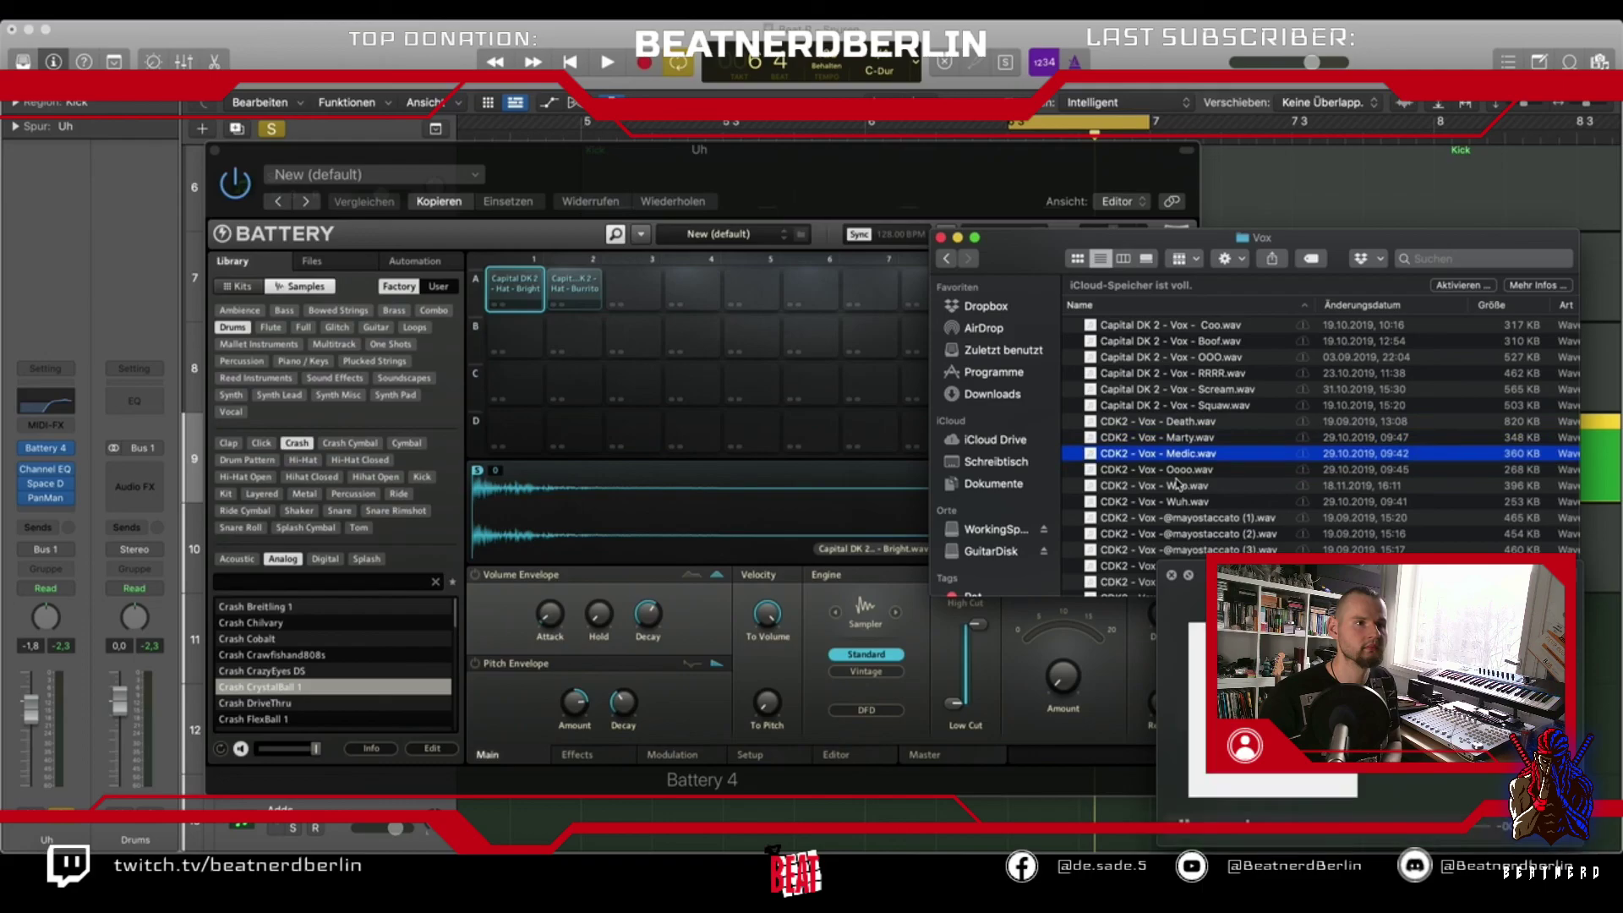
{"action": "key", "text": "Down"}
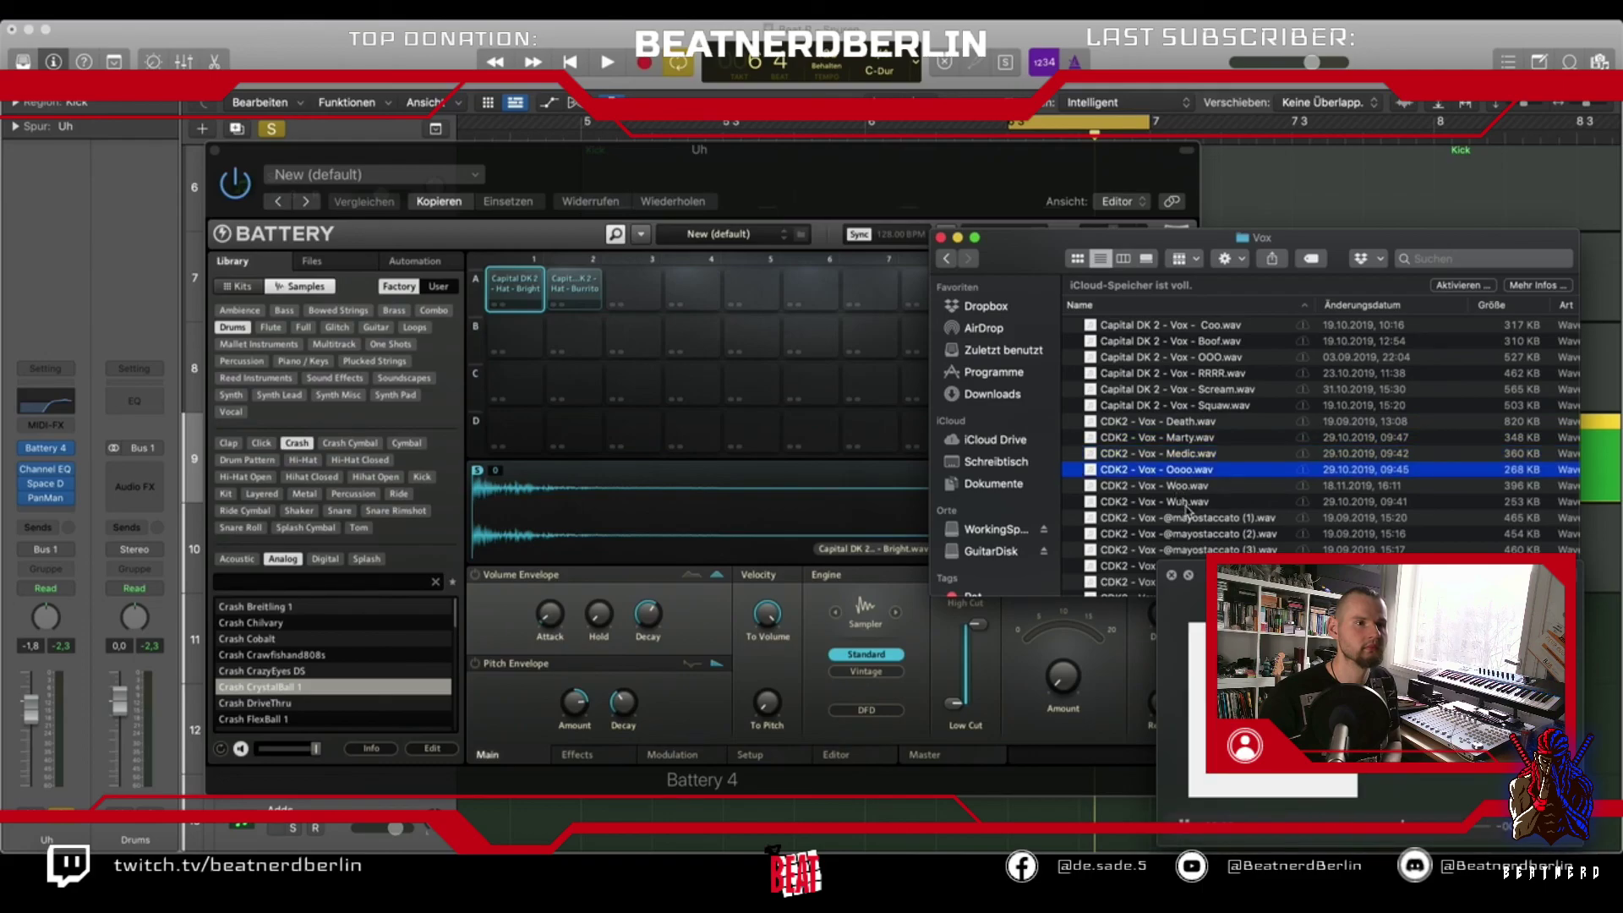
Load CDK2 - Vox - Oooo.wav into Battery cell A1 in place of the Bright hat and close the sampler
{"action": "left_click_drag", "start_coordinate": [1173, 476], "coordinate": [533, 296]}
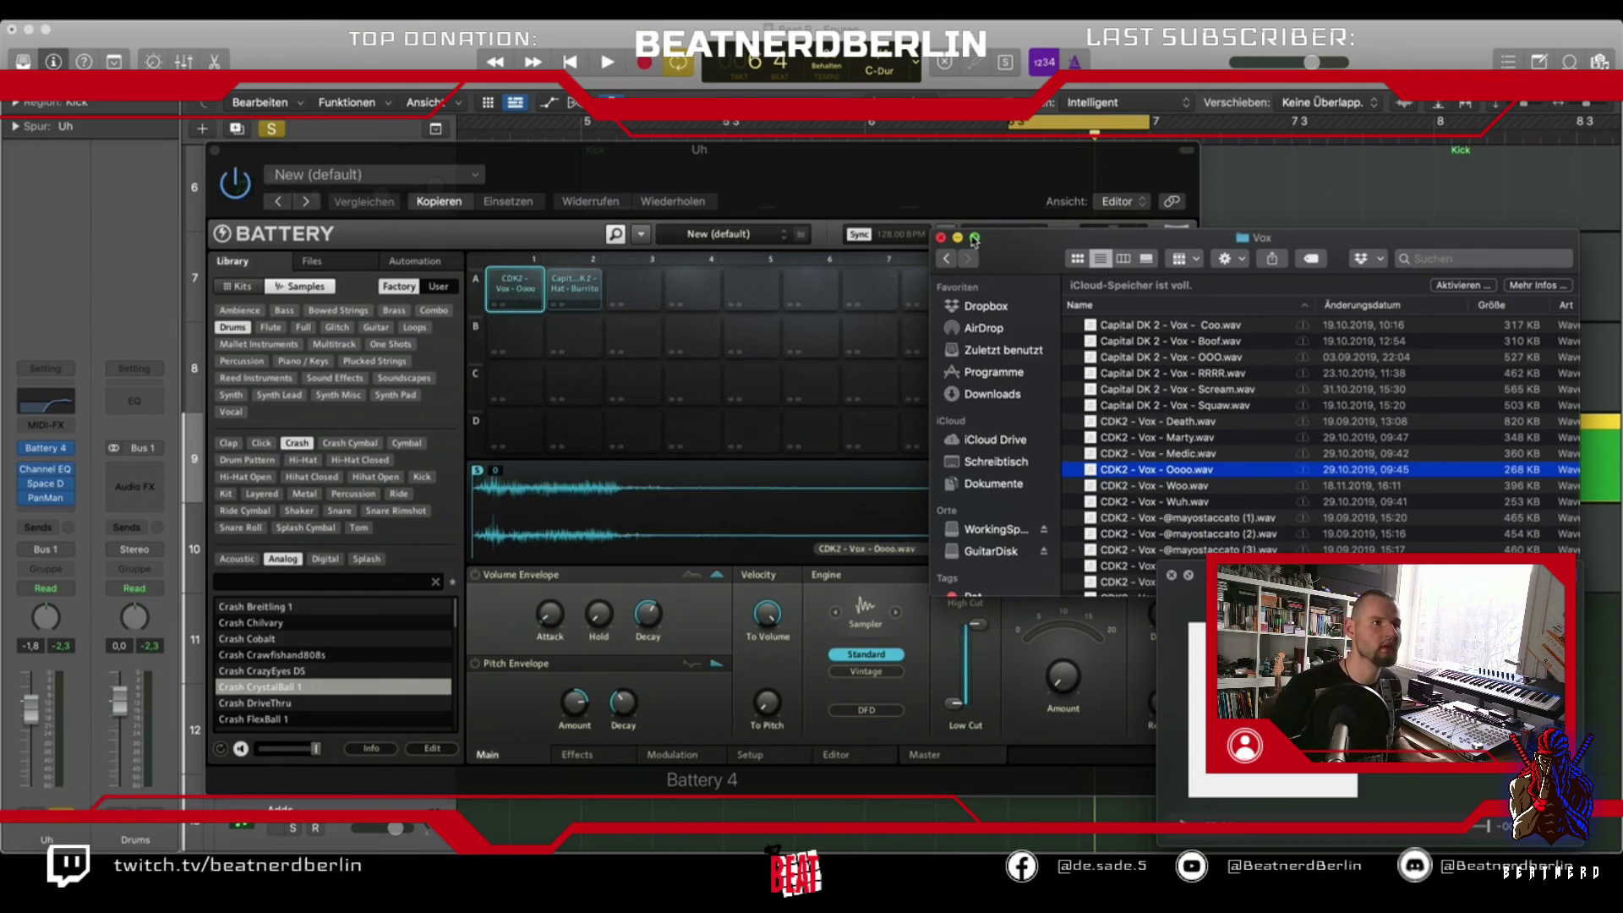
{"action": "key", "text": "super+Tab"}
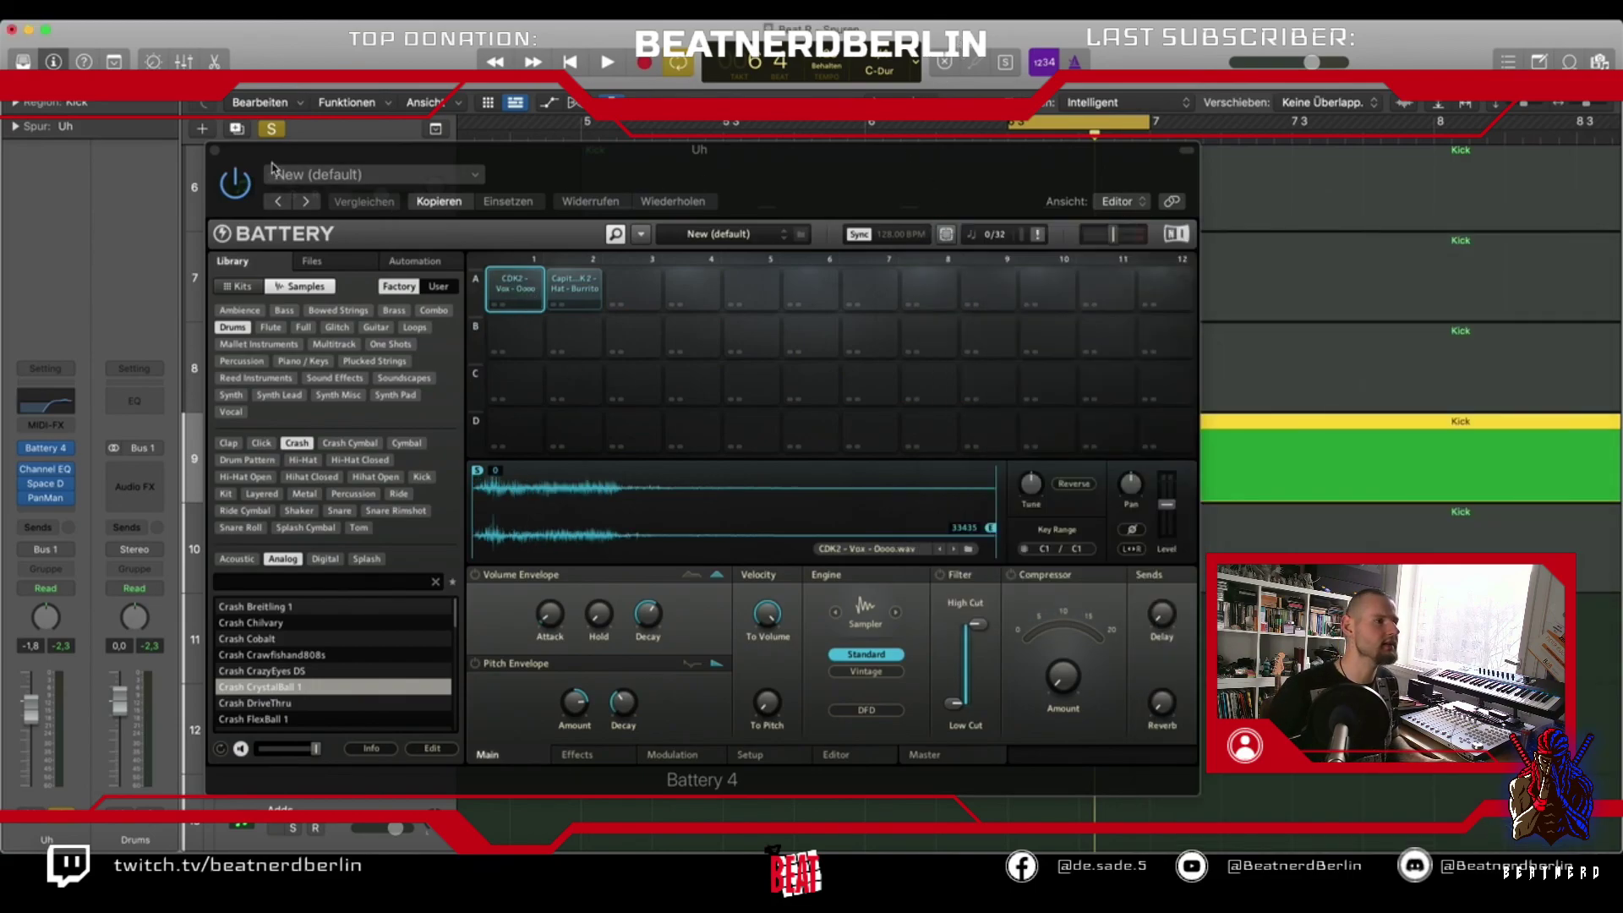
{"action": "left_click", "coordinate": [215, 150]}
Play the soloed Uh track in the cycle, then check Battery's two loaded cells
{"action": "key", "text": "space"}
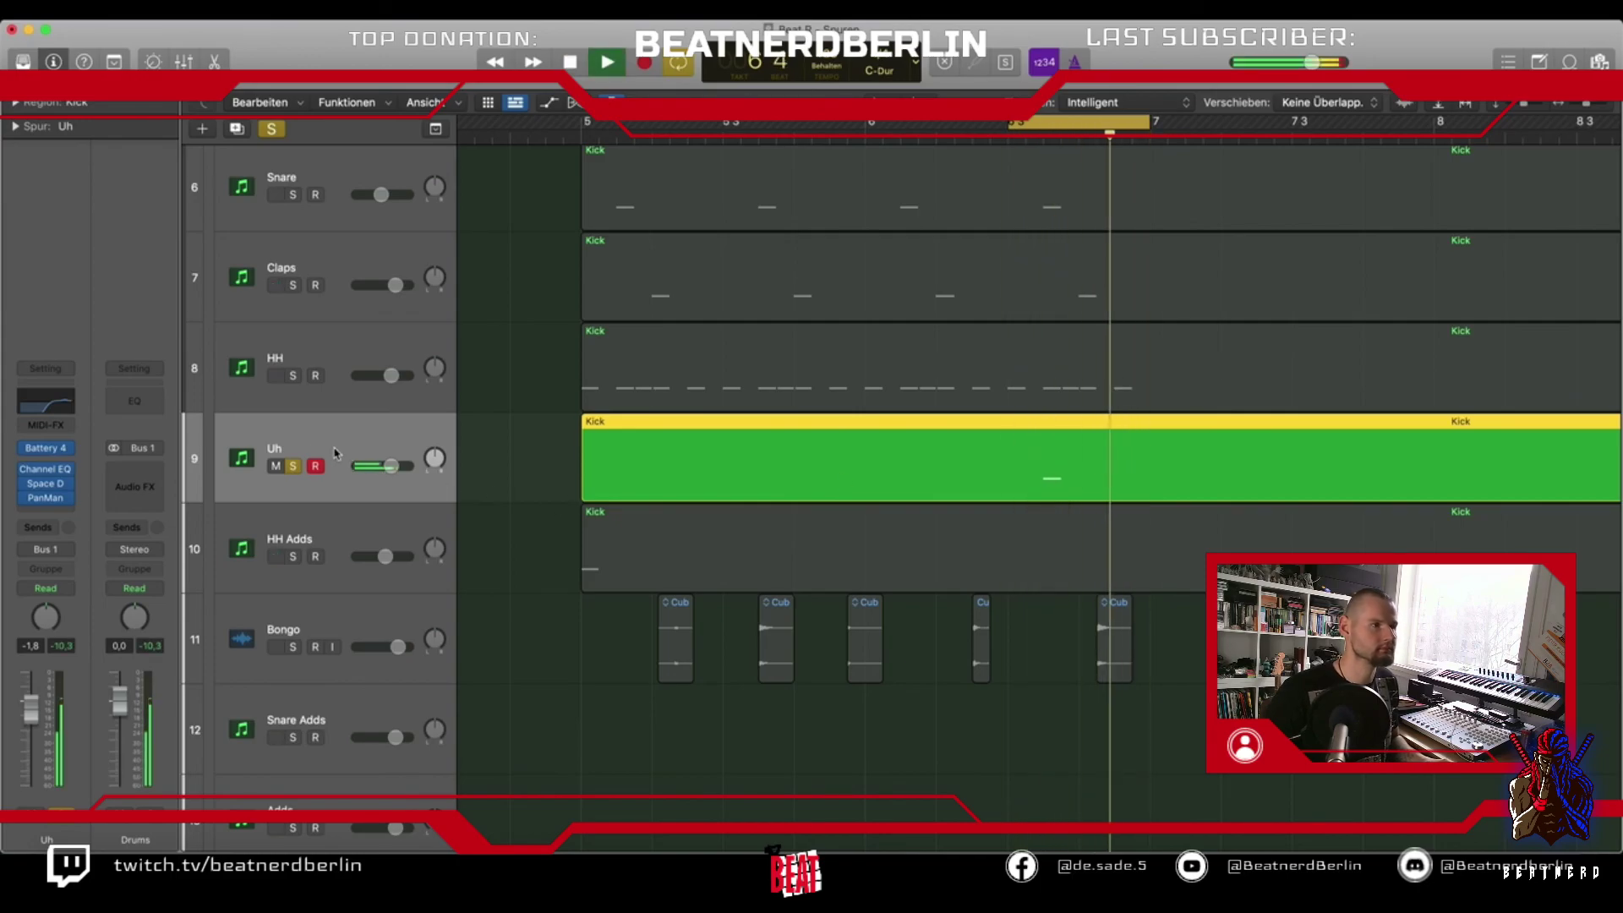
{"action": "key", "text": "space"}
{"action": "left_click", "coordinate": [47, 447]}
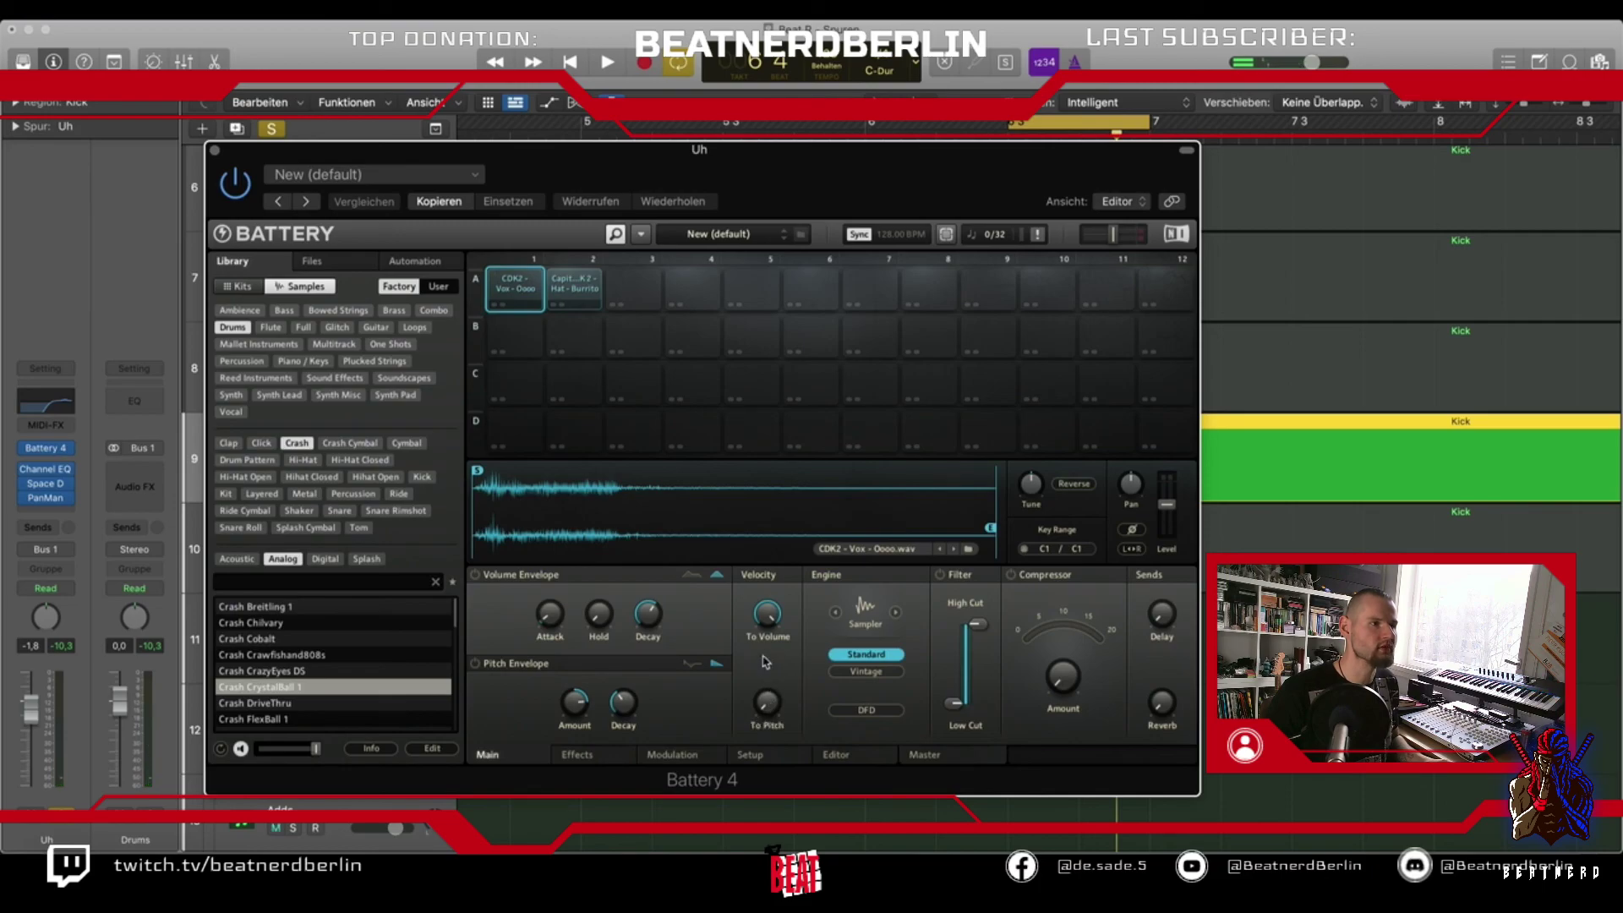
{"action": "left_click", "coordinate": [574, 288]}
{"action": "left_click", "coordinate": [490, 287]}
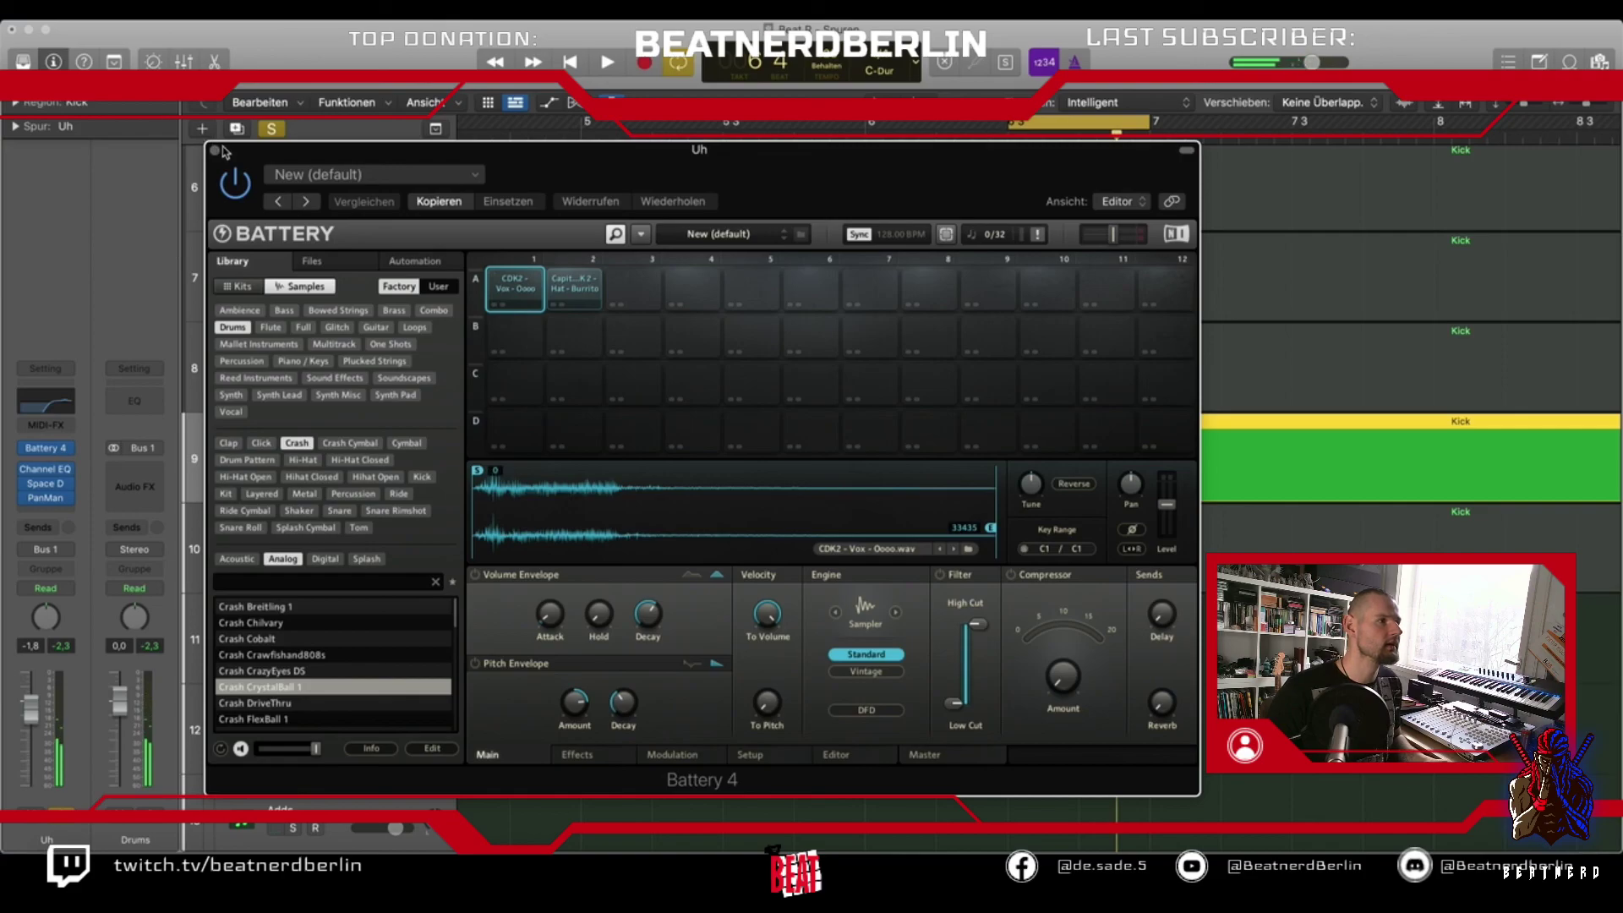
{"action": "left_click", "coordinate": [217, 152]}
Try transposing the Uh track's region by -12 semitones and listen to it
{"action": "left_click", "coordinate": [15, 103]}
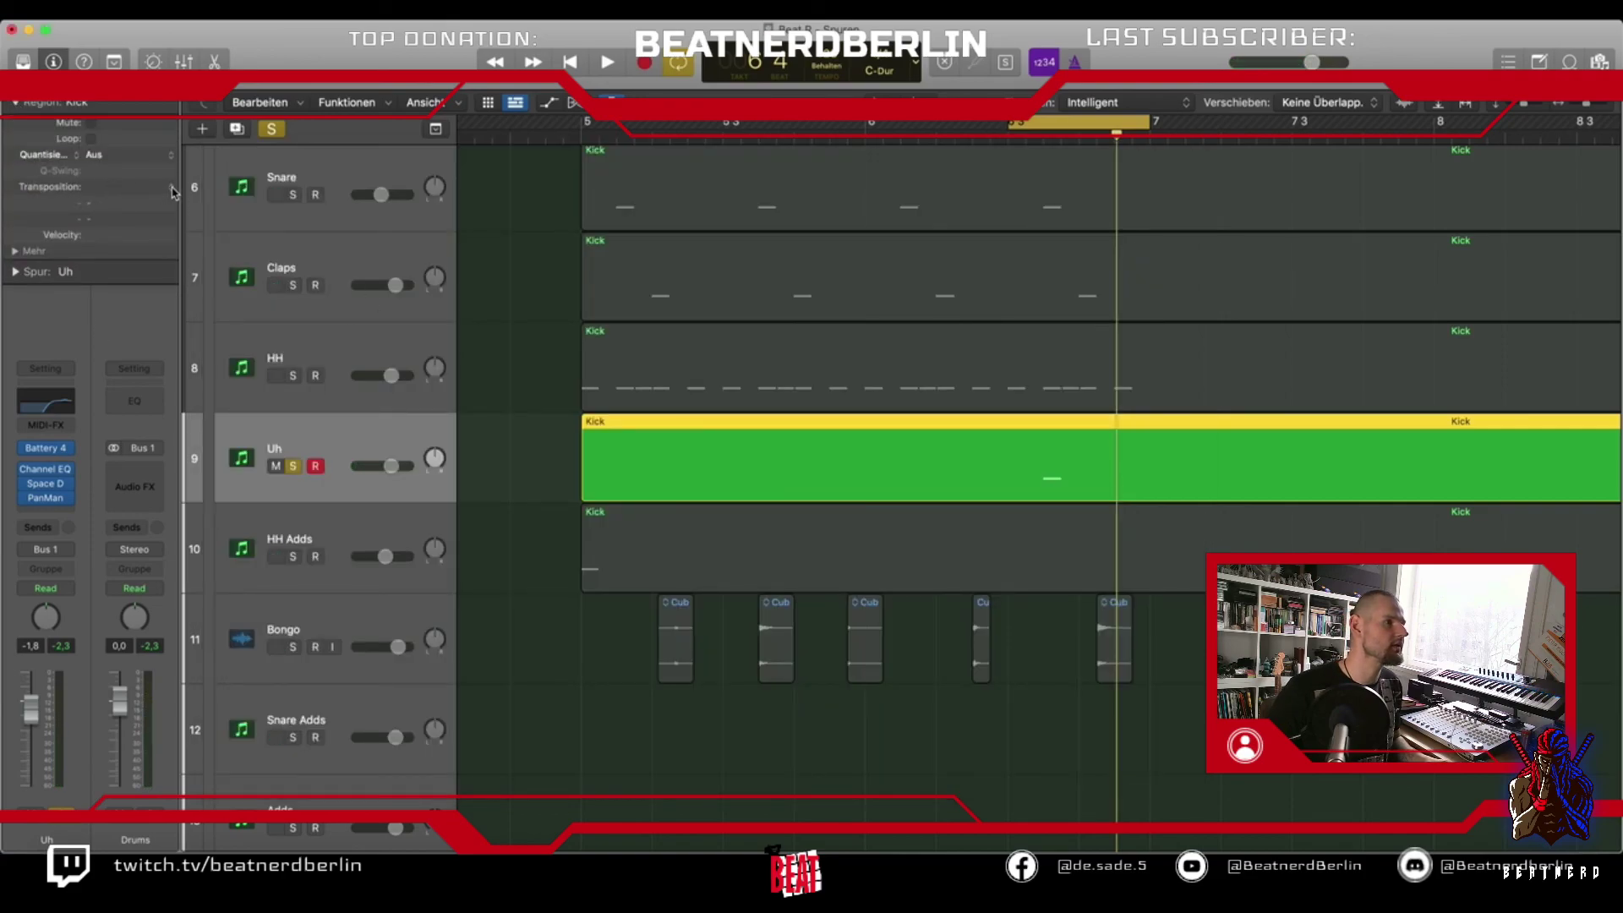
{"action": "left_click", "coordinate": [172, 190]}
{"action": "left_click", "coordinate": [145, 204]}
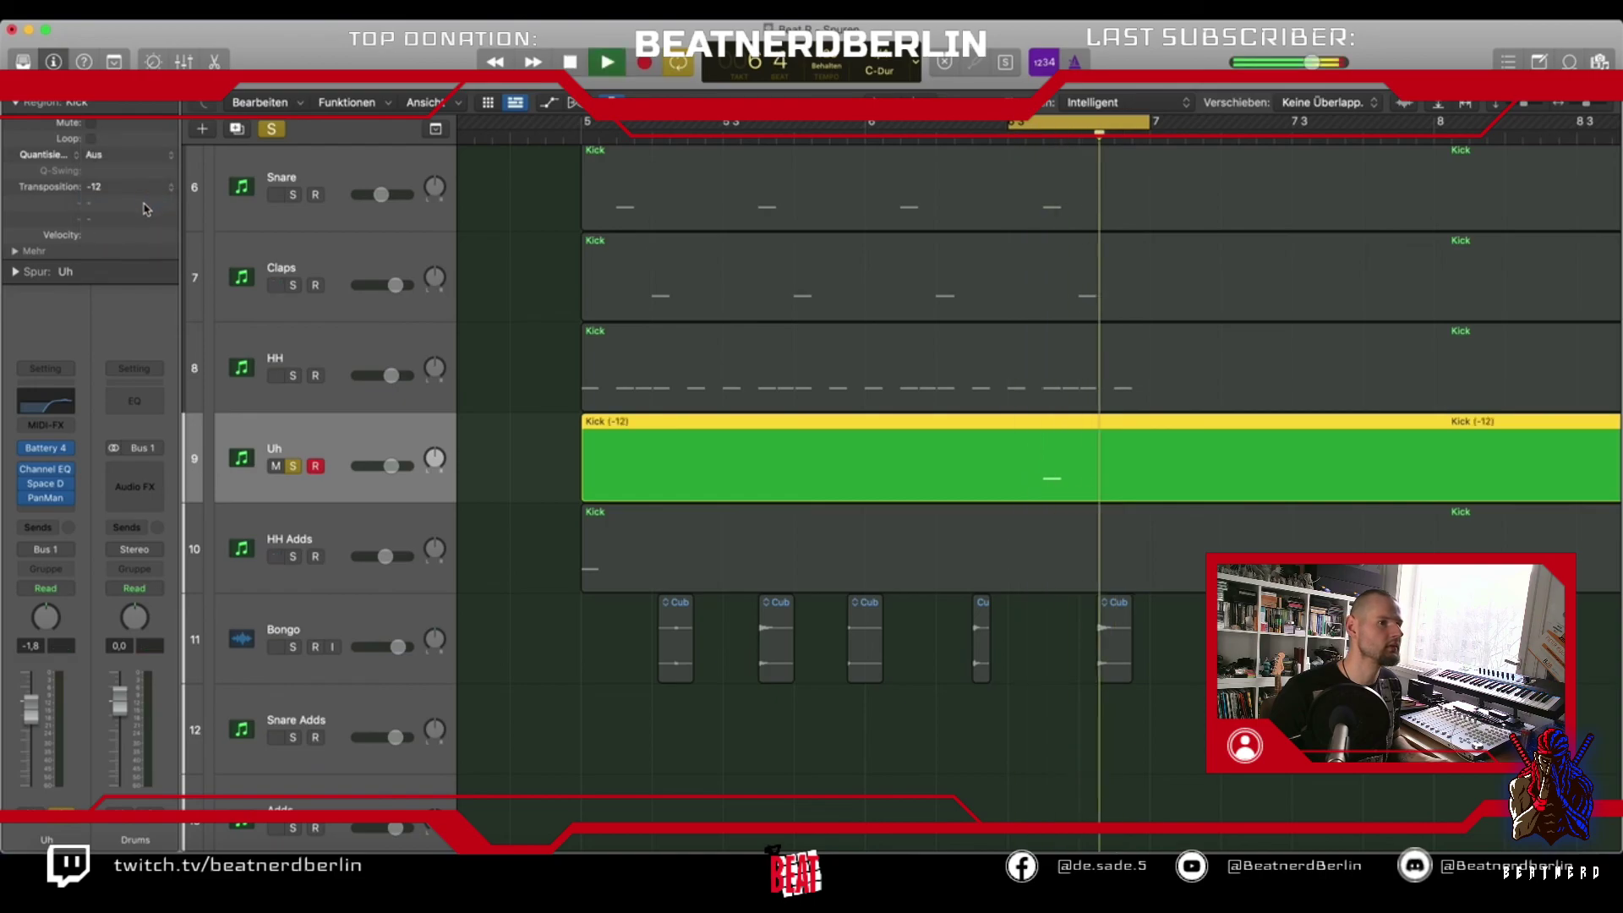
{"action": "left_click", "coordinate": [271, 129]}
{"action": "left_click", "coordinate": [293, 465]}
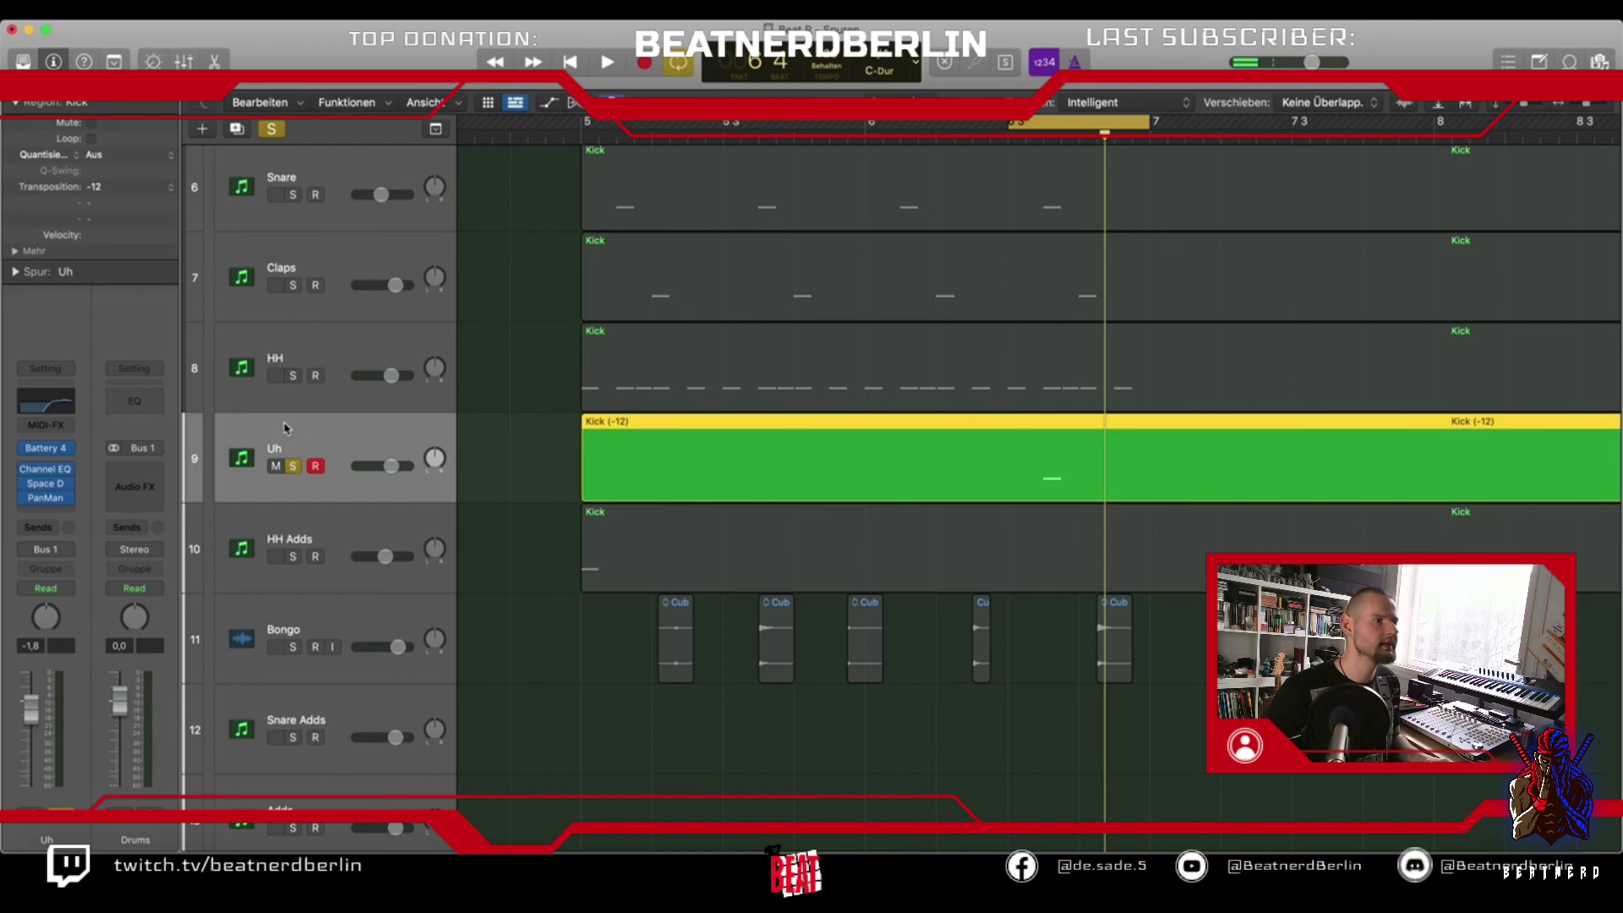
Reset the Uh region's transposition and play the cycle again
{"action": "left_click", "coordinate": [151, 197]}
{"action": "left_click", "coordinate": [127, 175]}
{"action": "key", "text": "space"}
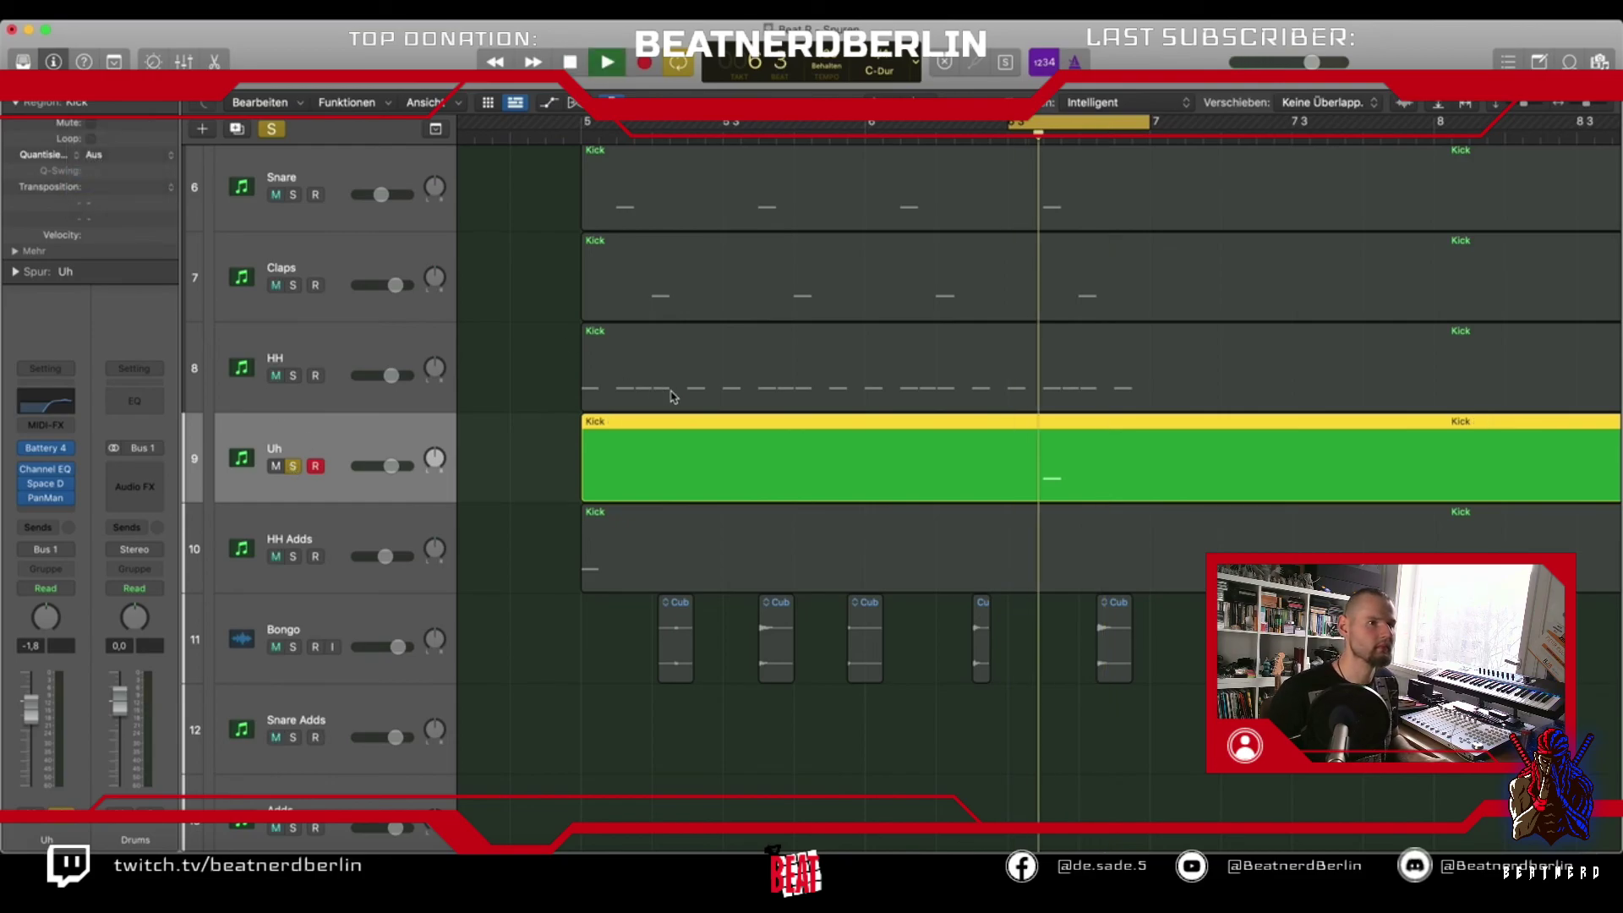
{"action": "key", "text": "space"}
Bounce the Uh track's region in place onto a new audio track
{"action": "right_click", "coordinate": [730, 434]}
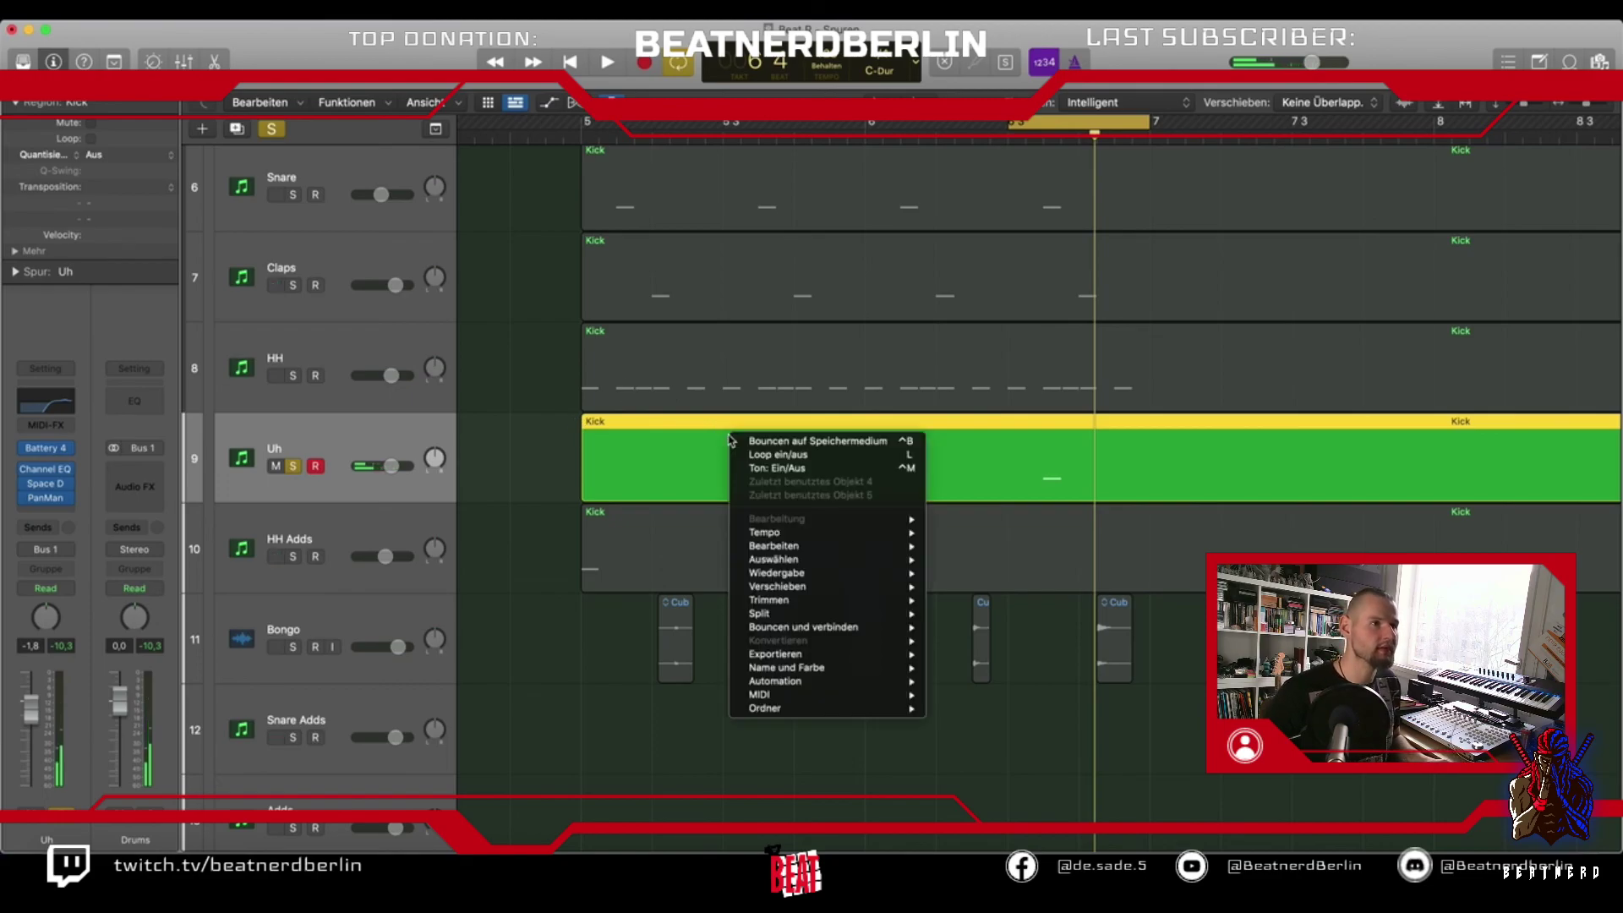
{"action": "mouse_move", "coordinate": [803, 627]}
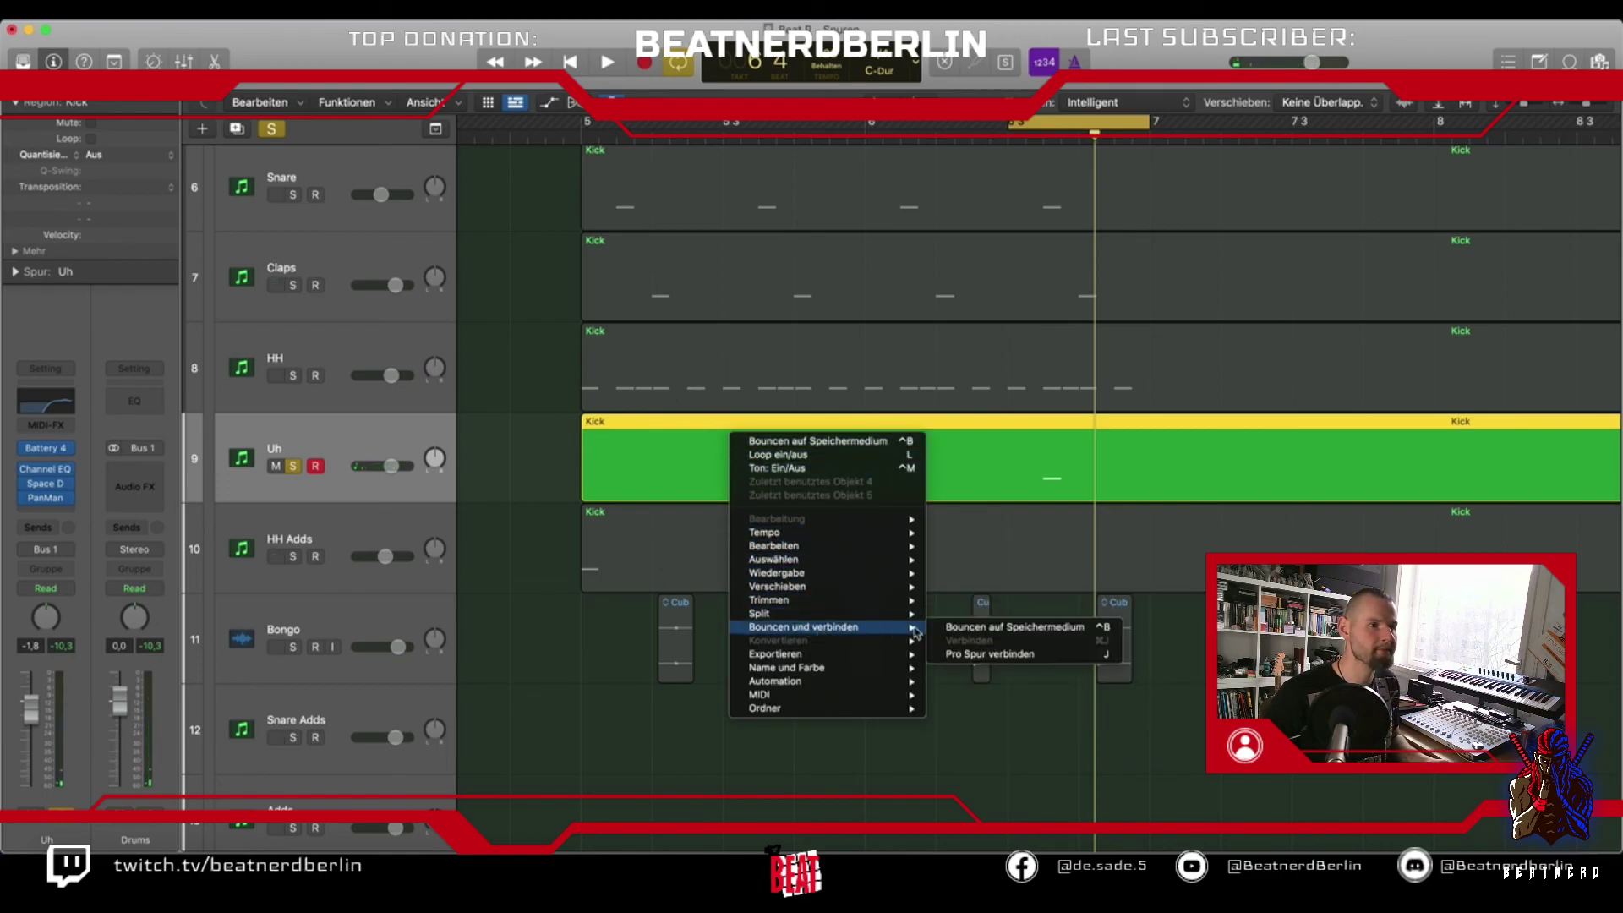
{"action": "left_click", "coordinate": [972, 627]}
{"action": "left_click", "coordinate": [970, 347]}
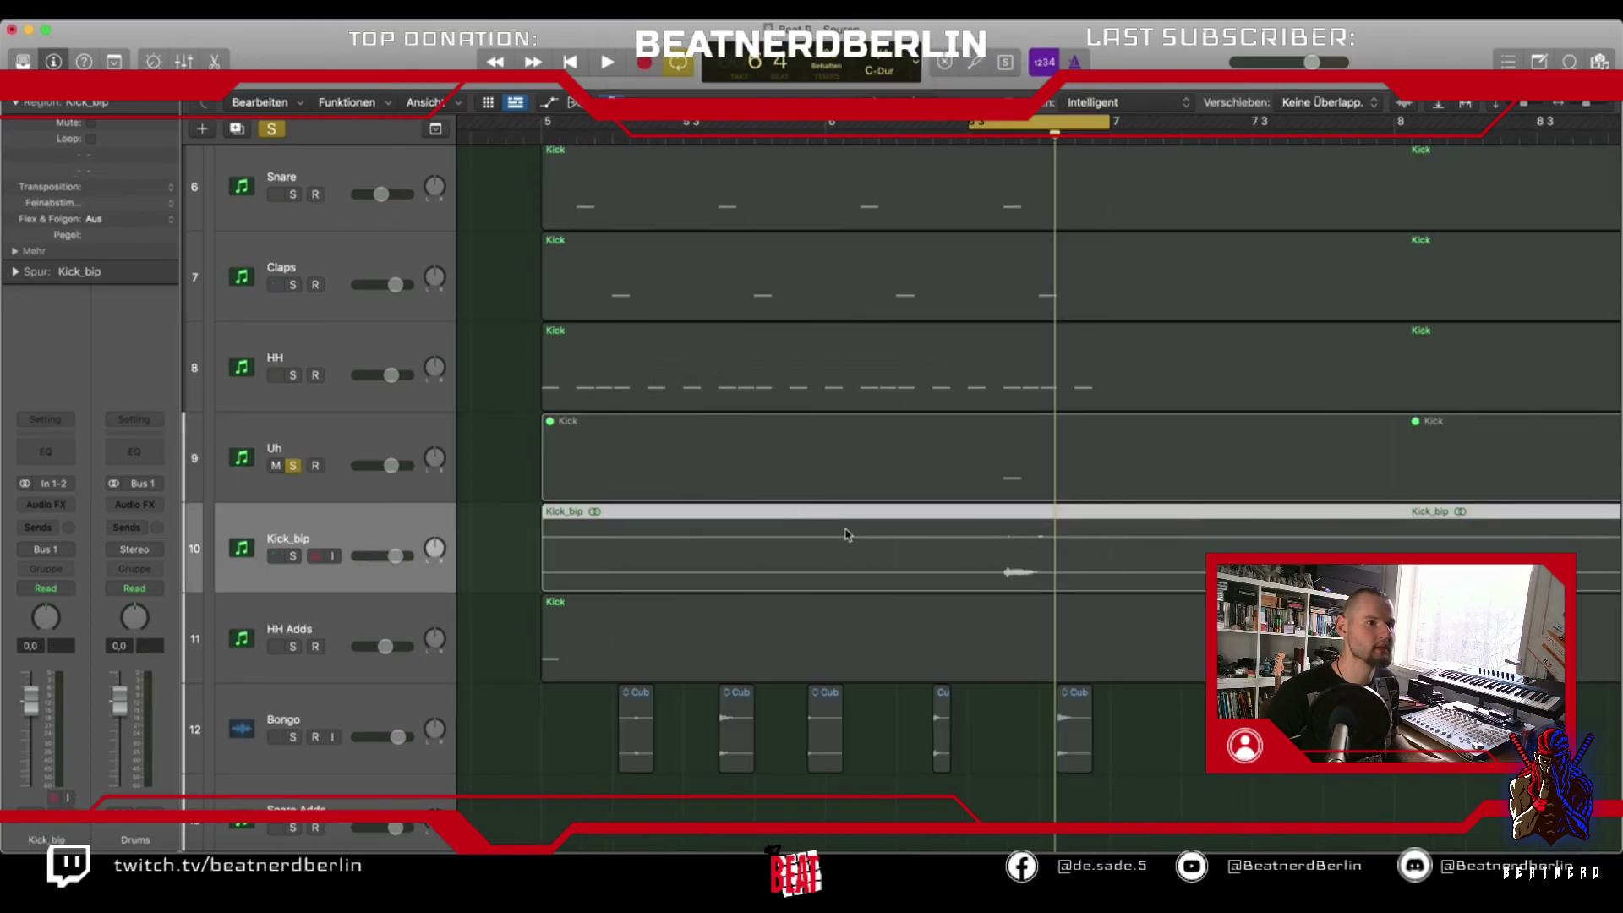
Unsolo the Uh track, then solo the bounced Kick_bip track and play it
{"action": "left_click", "coordinate": [293, 466]}
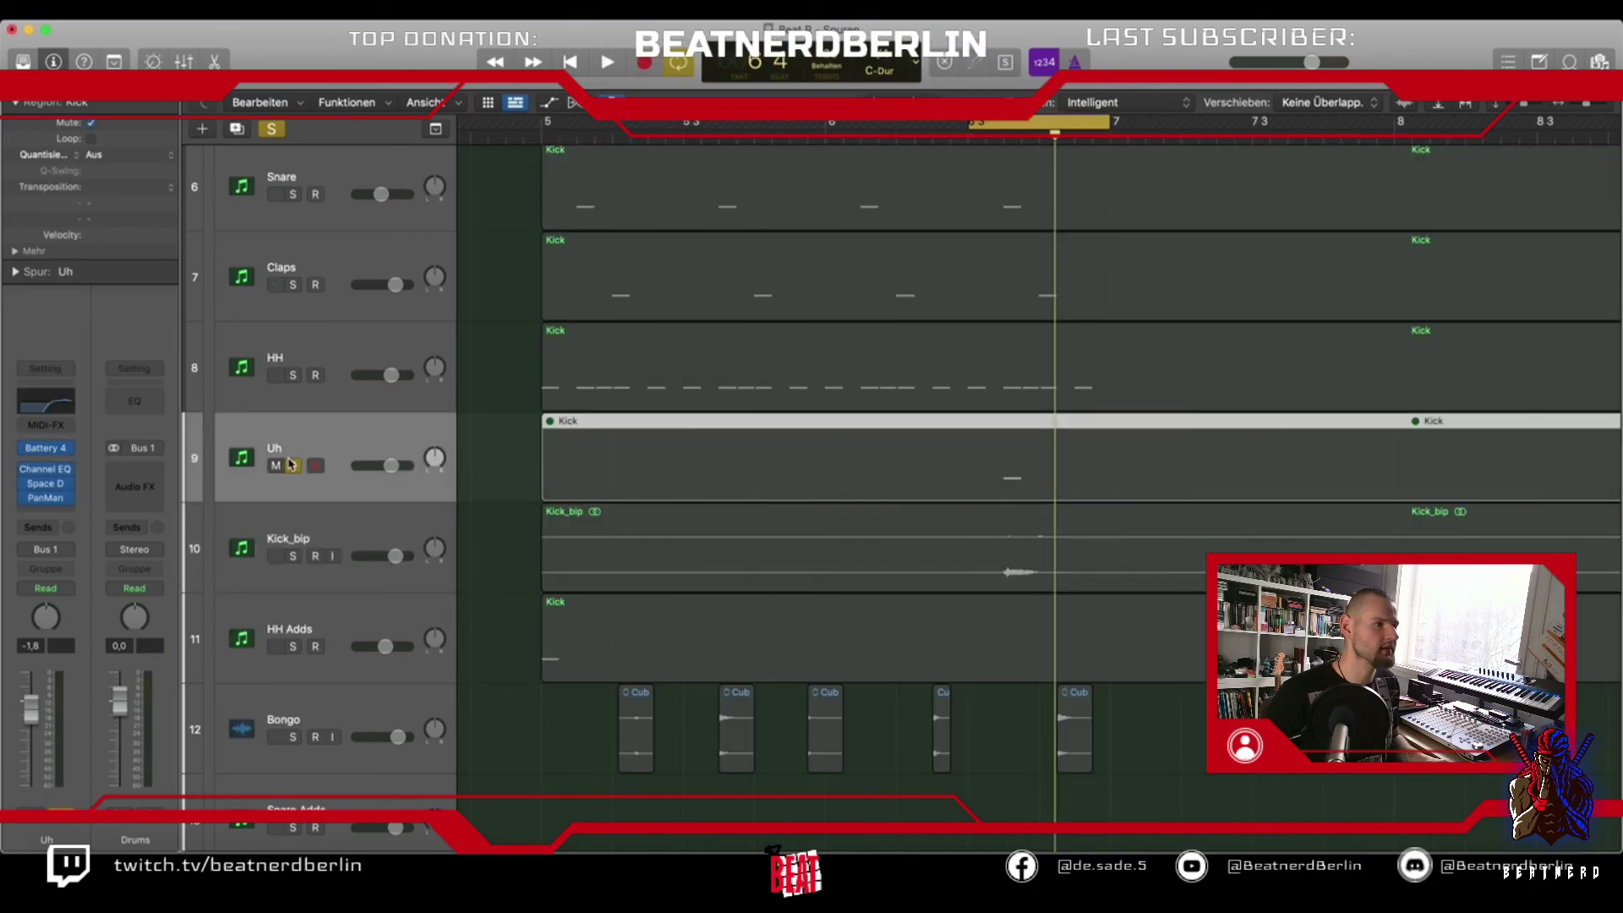
{"action": "left_click", "coordinate": [295, 529]}
{"action": "left_click", "coordinate": [293, 557]}
{"action": "key", "text": "space"}
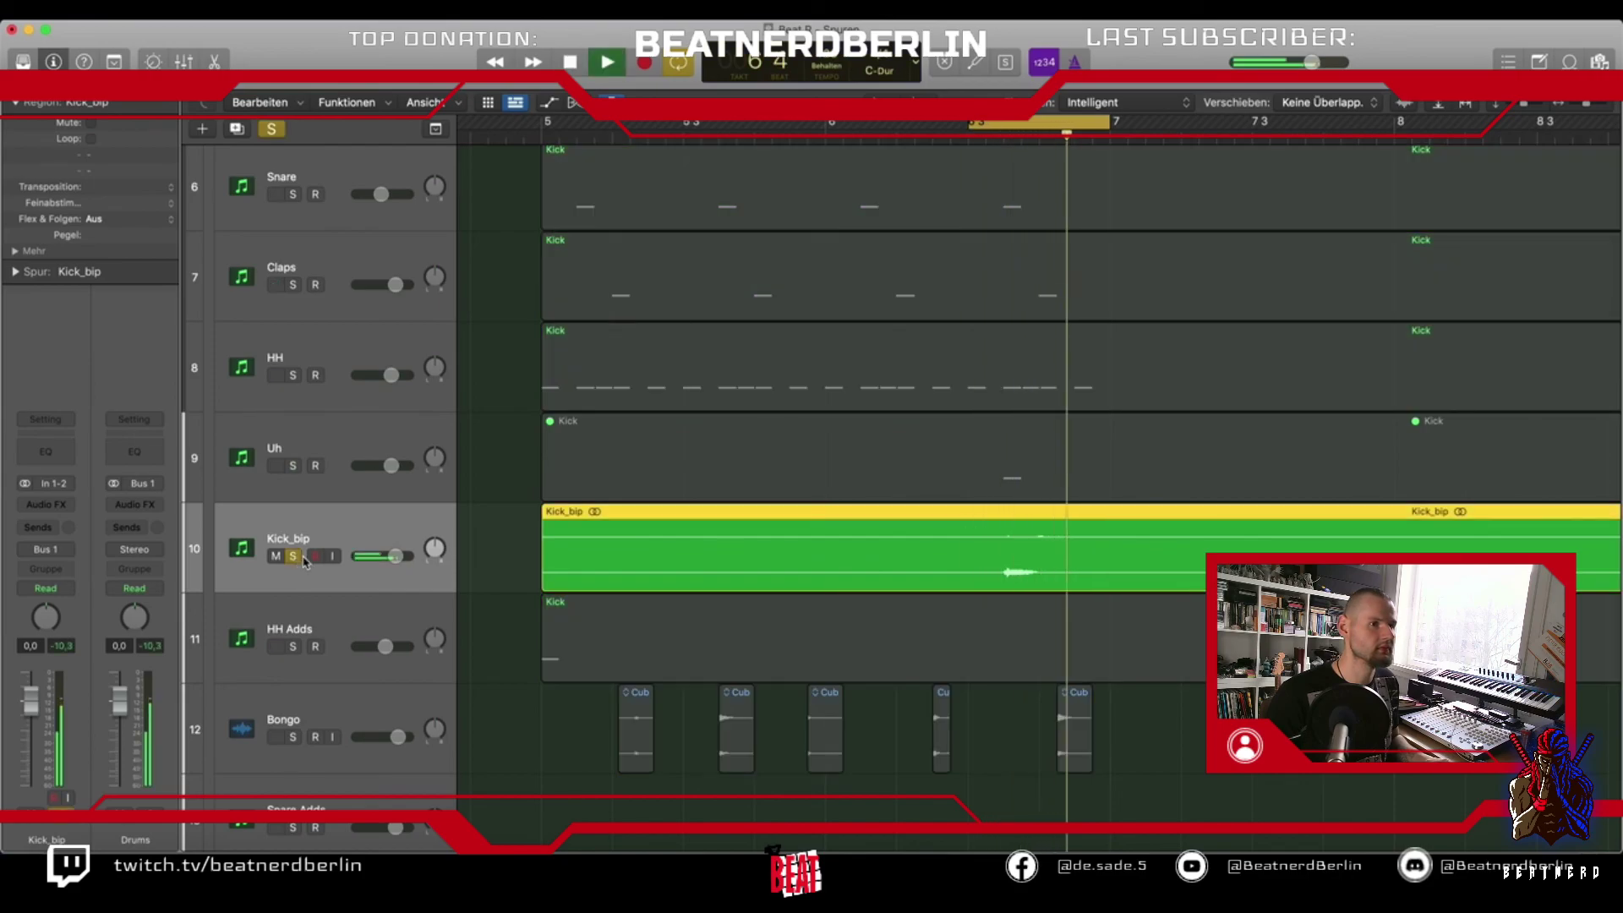
Insert a stereo Pitch Shifter on Kick_bip and set the mix to 100 % and the pitch to -4 semitones
{"action": "left_click", "coordinate": [54, 511]}
{"action": "mouse_move", "coordinate": [101, 752]}
{"action": "mouse_move", "coordinate": [189, 754]}
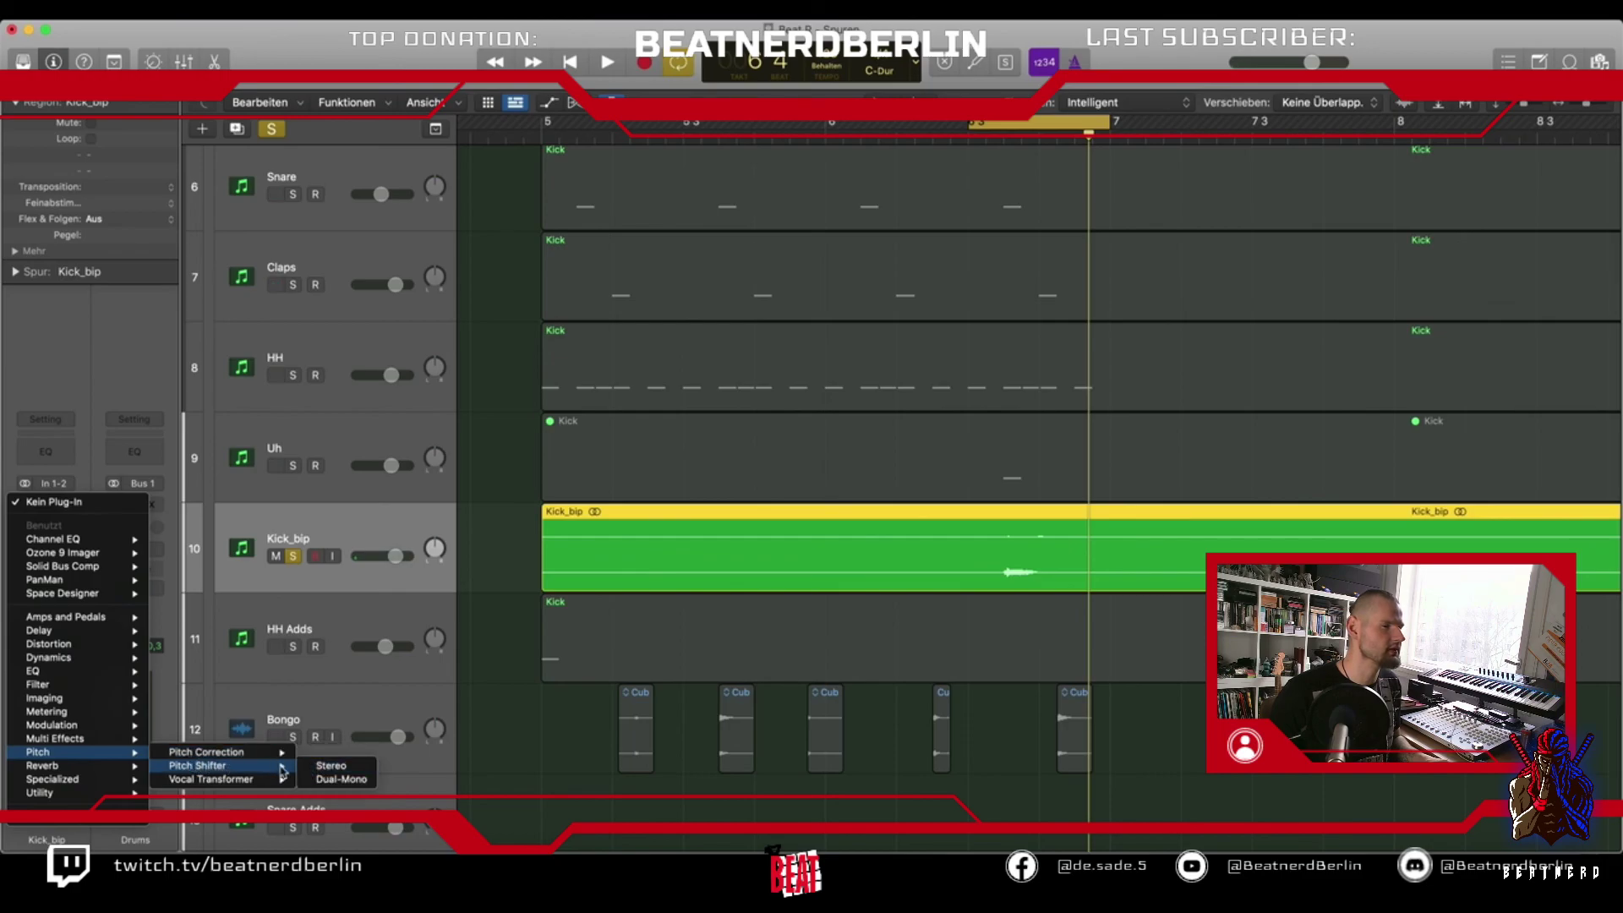
{"action": "left_click", "coordinate": [342, 765]}
{"action": "left_click_drag", "start_coordinate": [686, 238], "coordinate": [346, 157]}
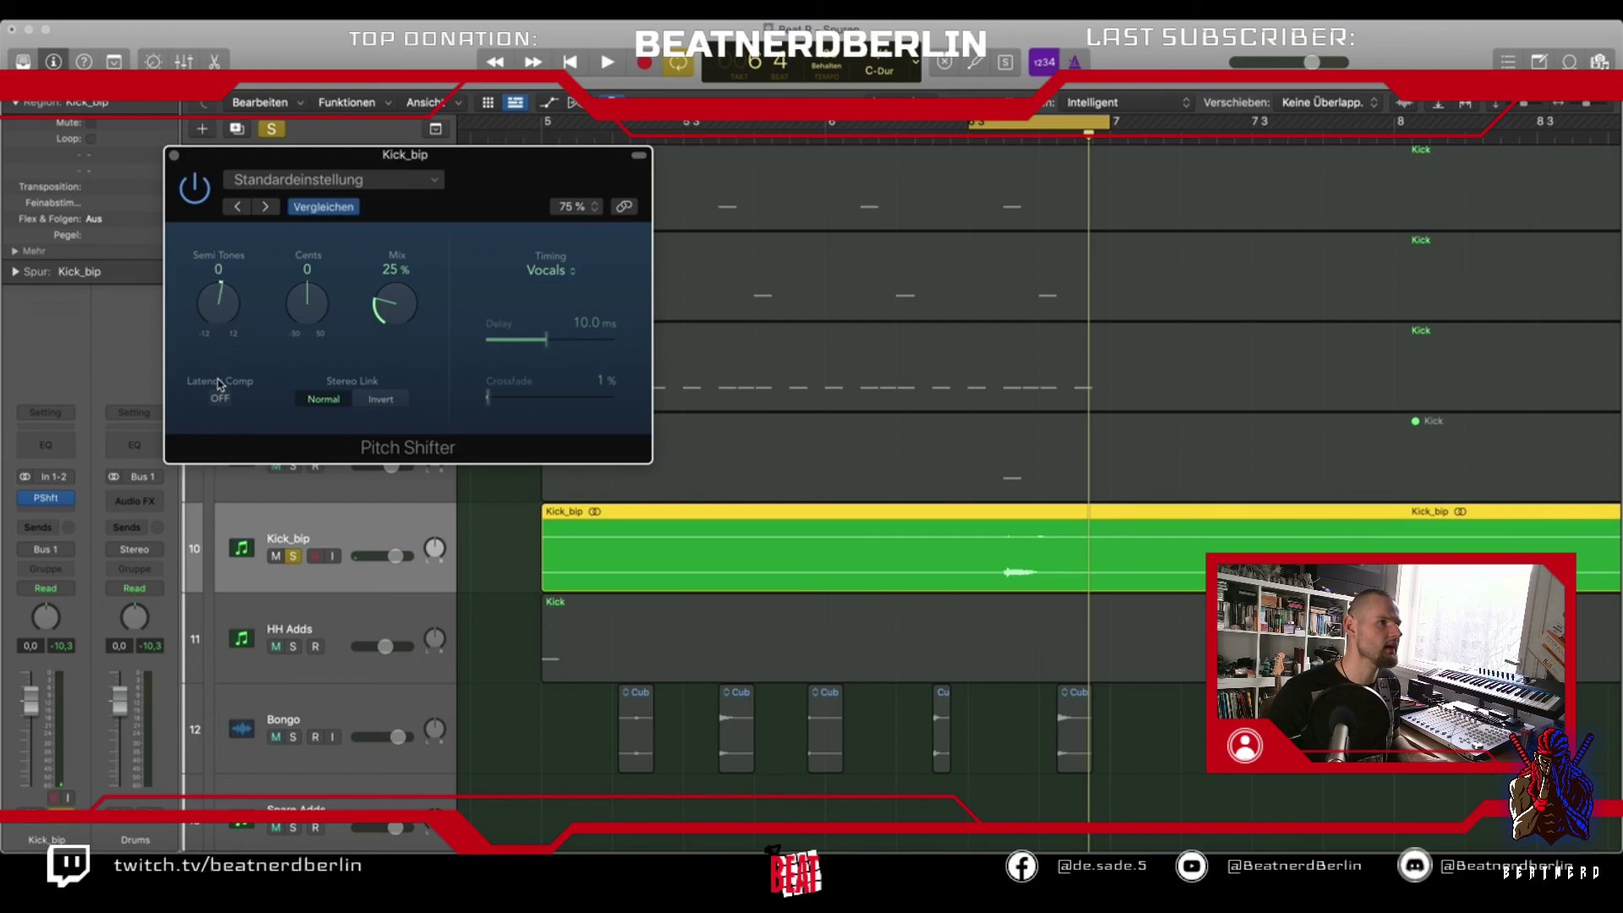
{"action": "key", "text": "space"}
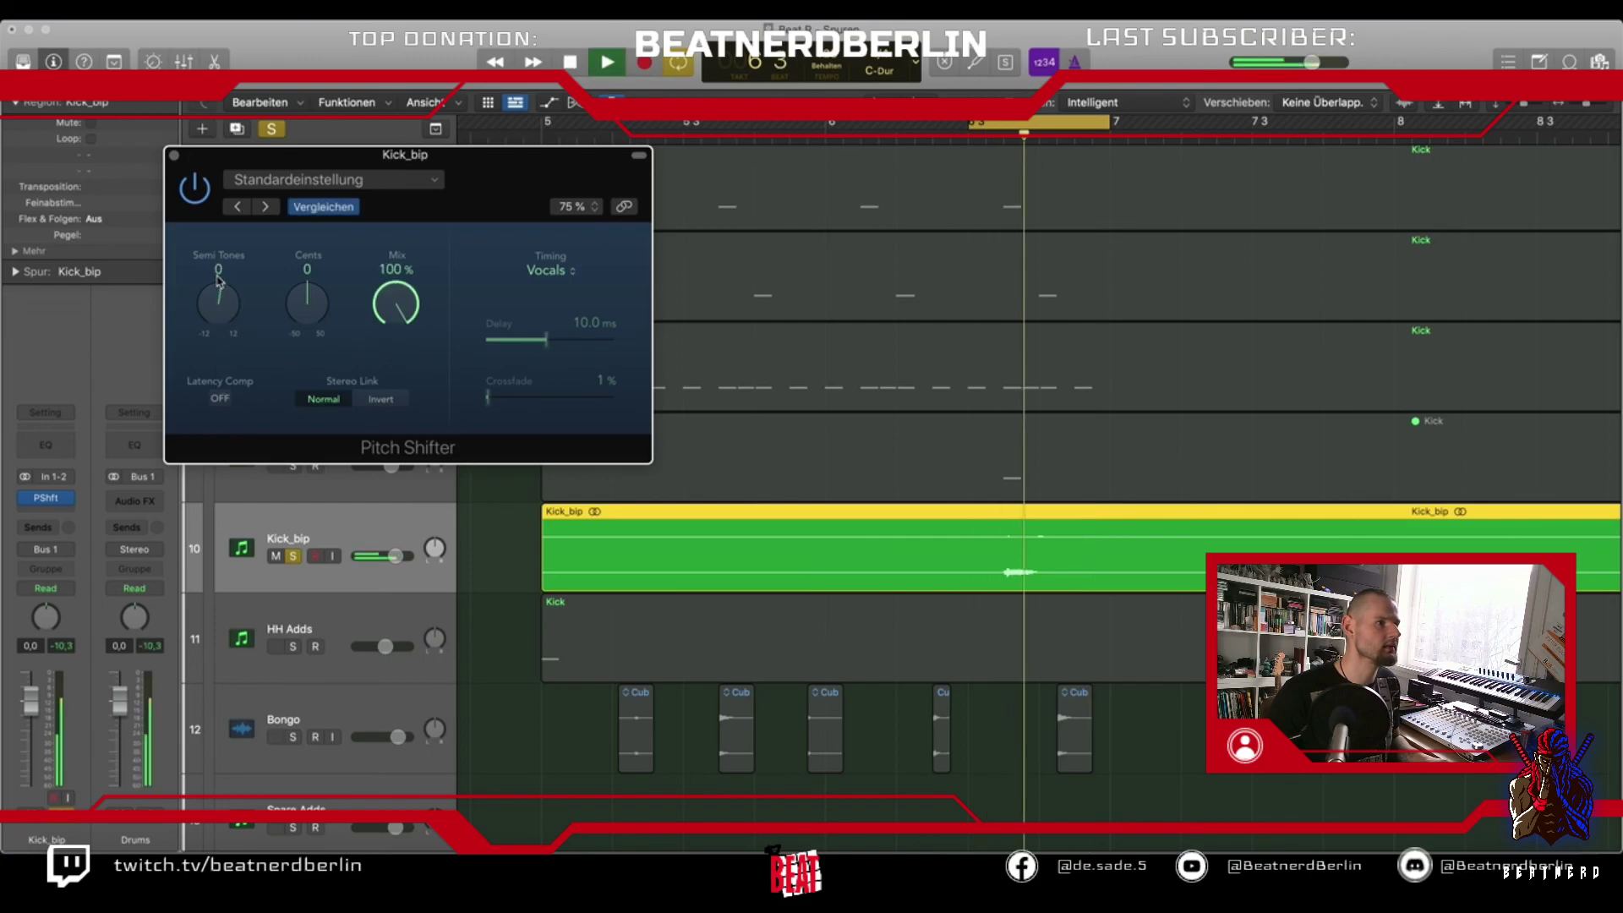
{"action": "left_click_drag", "start_coordinate": [219, 301], "coordinate": [225, 342]}
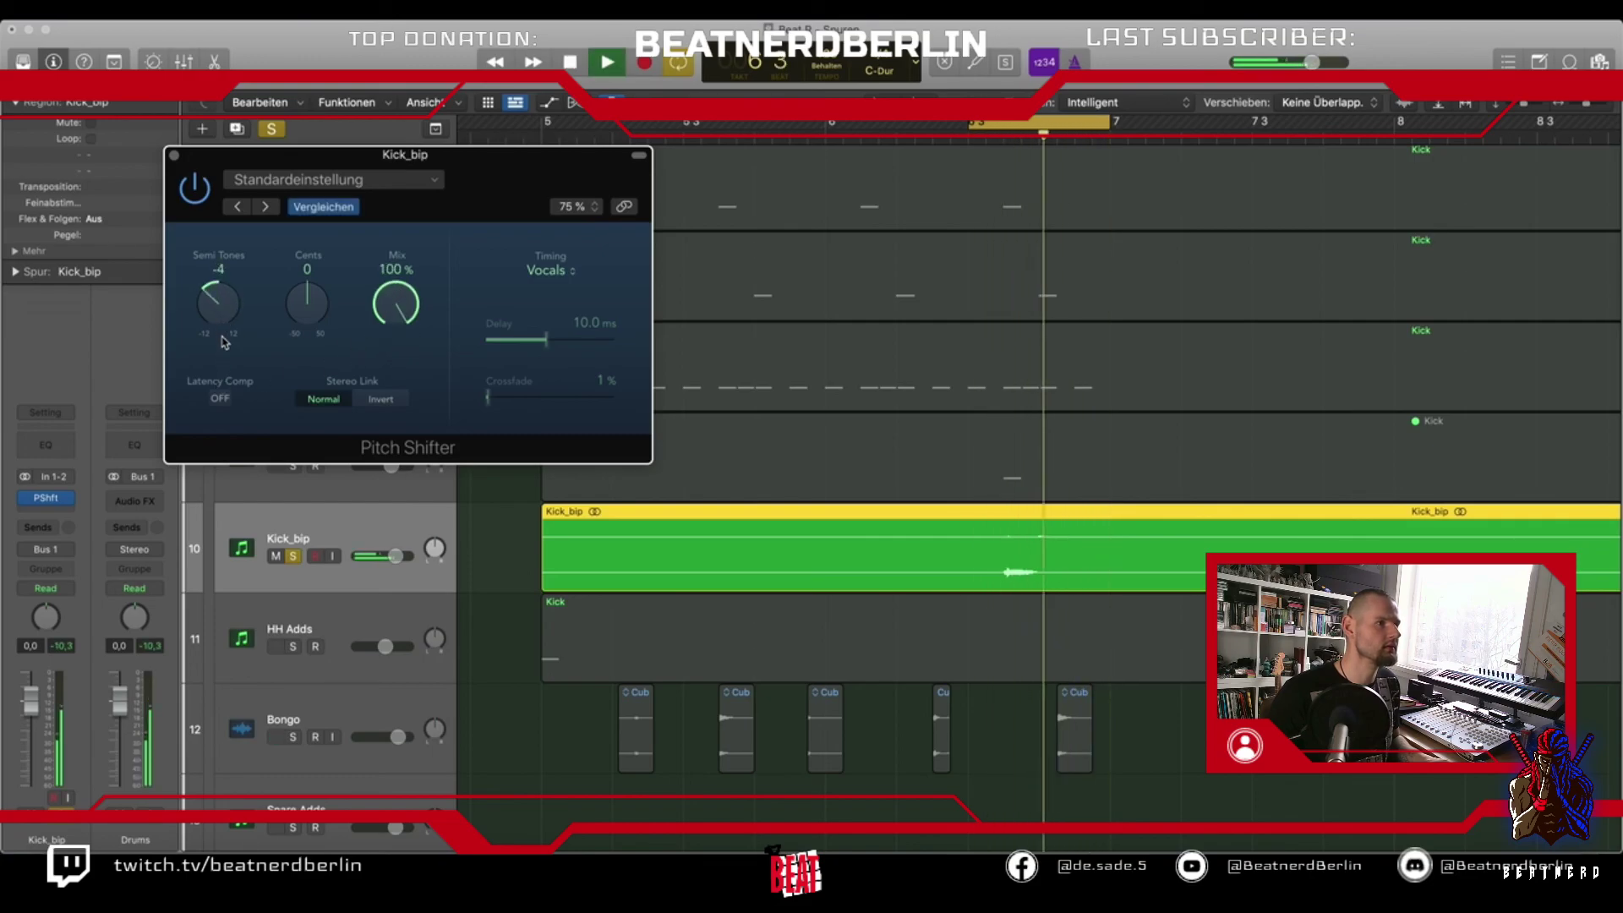
Turn off solo and lower the Pitch Shifter to -6 semitones while listening to Kick_bip within the full beat
{"action": "left_click_drag", "start_coordinate": [282, 160], "coordinate": [258, 501]}
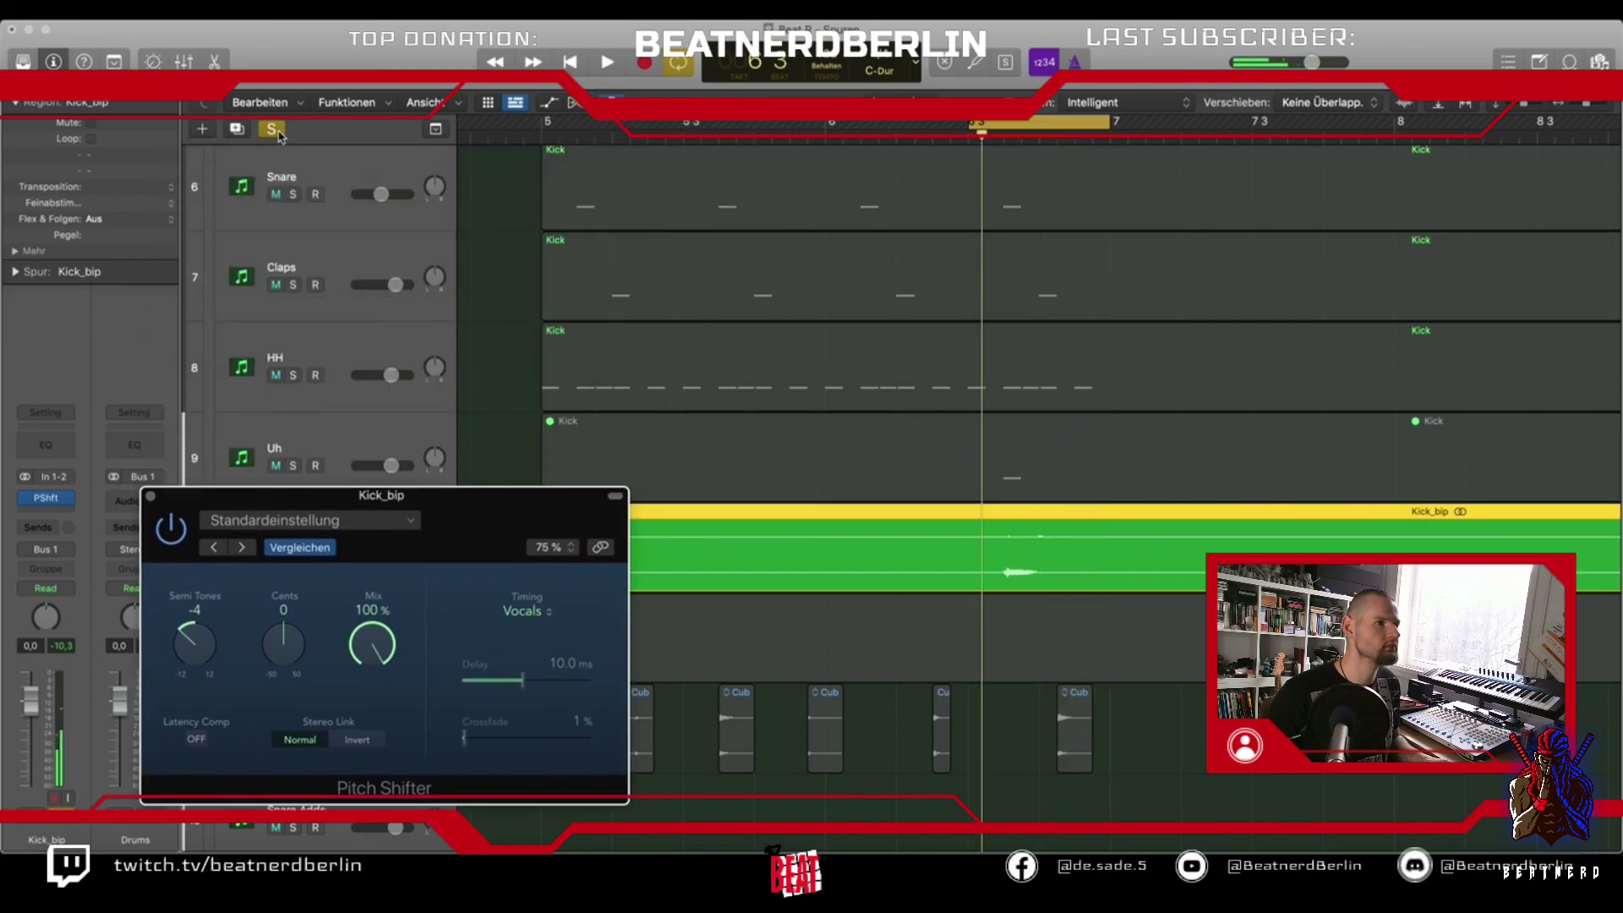
{"action": "left_click", "coordinate": [272, 128]}
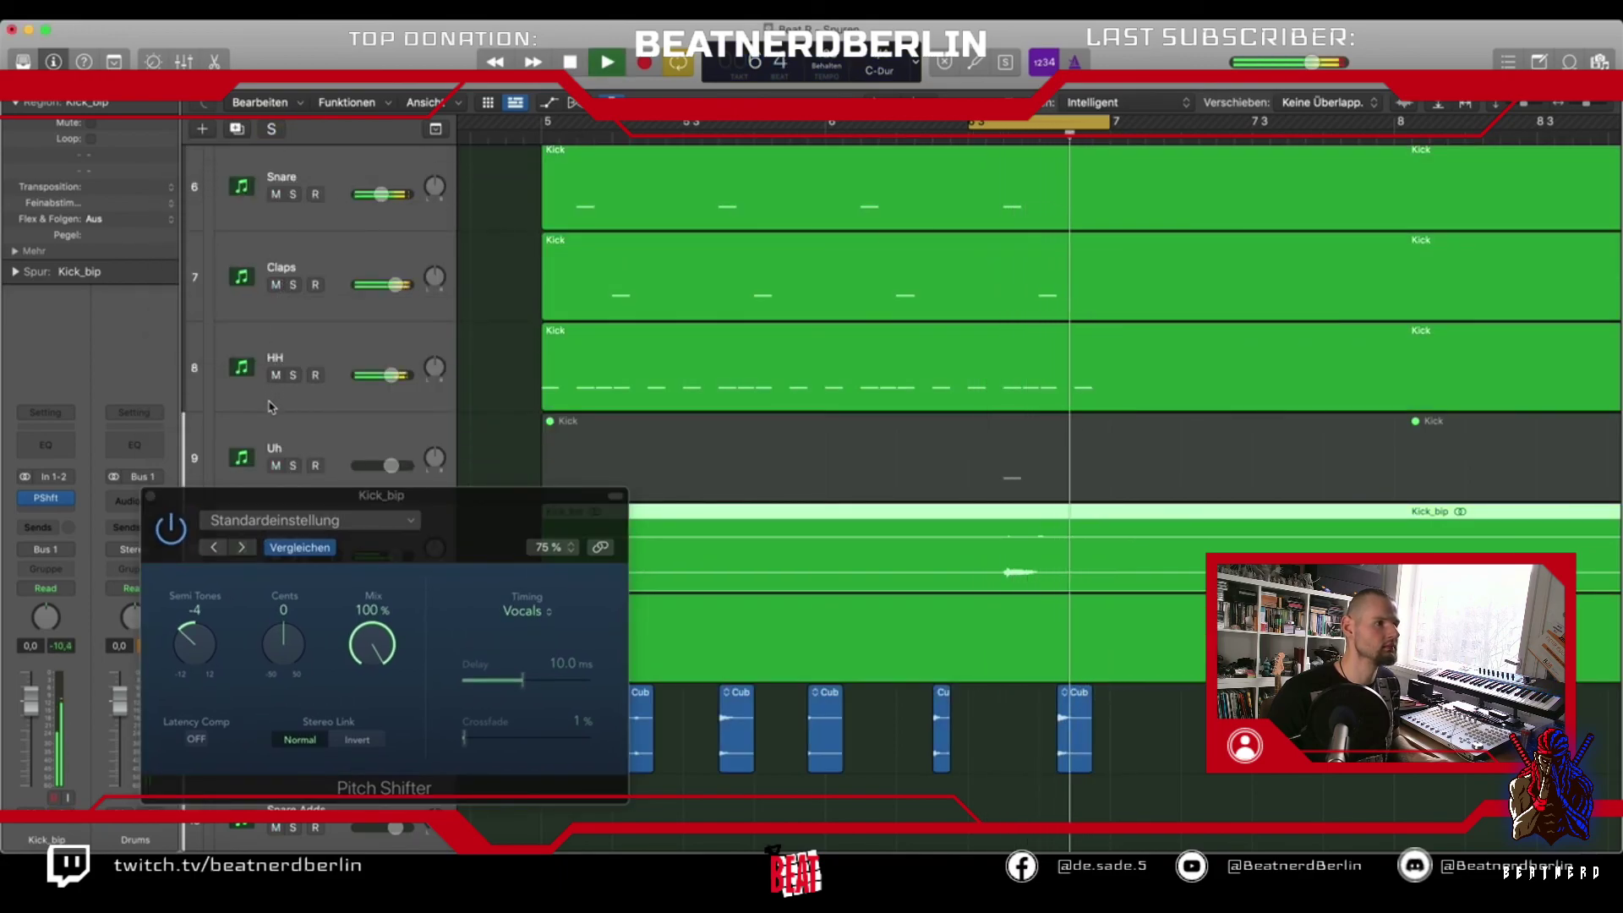
{"action": "left_click_drag", "start_coordinate": [195, 642], "coordinate": [196, 667]}
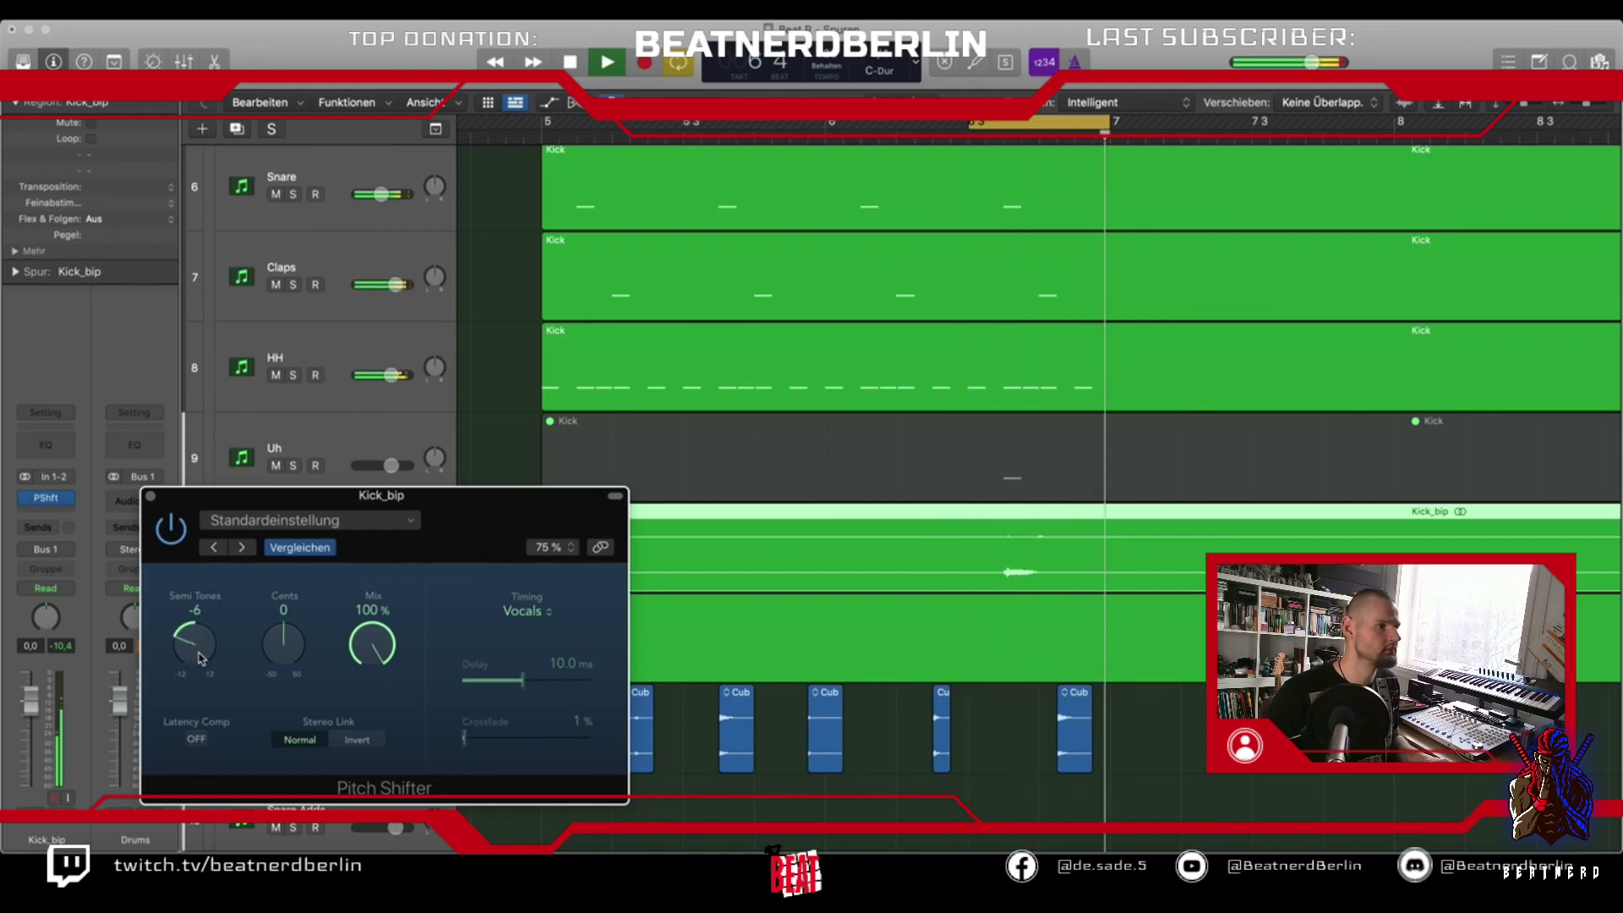
{"action": "key", "text": "space"}
{"action": "left_click", "coordinate": [150, 495]}
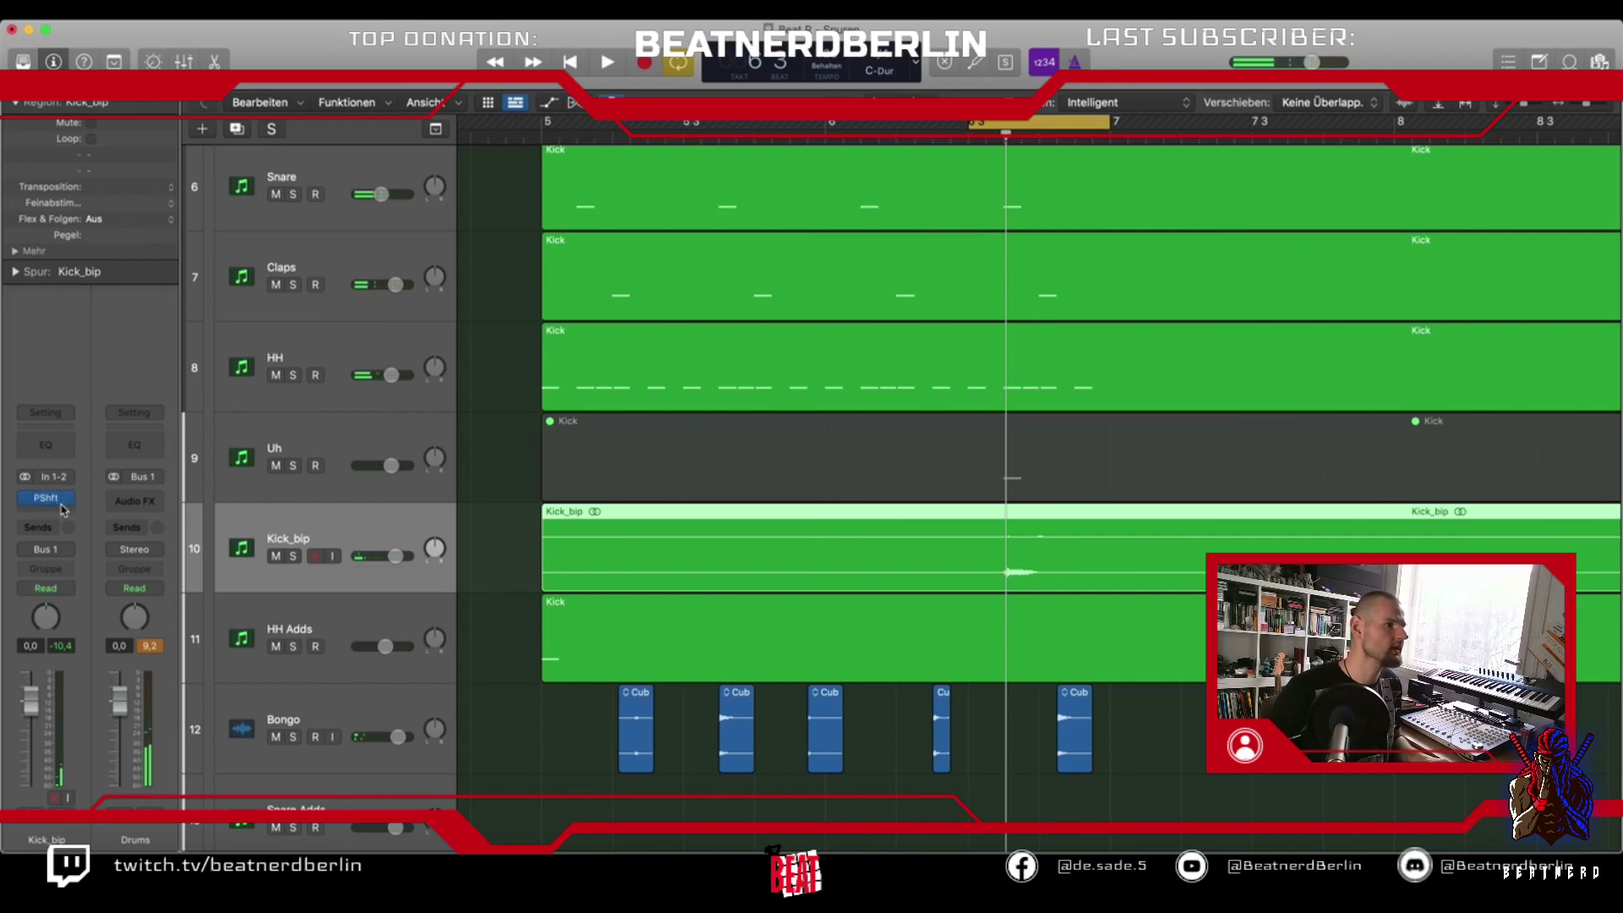
Add a Channel EQ to Kick_bip with a 206 Hz low cut, +1.7 dB at 690 Hz, -1.8 dB at 6700 Hz and a high cut
{"action": "left_click", "coordinate": [60, 454]}
{"action": "key", "text": "space"}
{"action": "left_click_drag", "start_coordinate": [546, 440], "coordinate": [820, 470]}
{"action": "left_click_drag", "start_coordinate": [971, 446], "coordinate": [928, 435]}
{"action": "left_click_drag", "start_coordinate": [1211, 441], "coordinate": [1177, 456]}
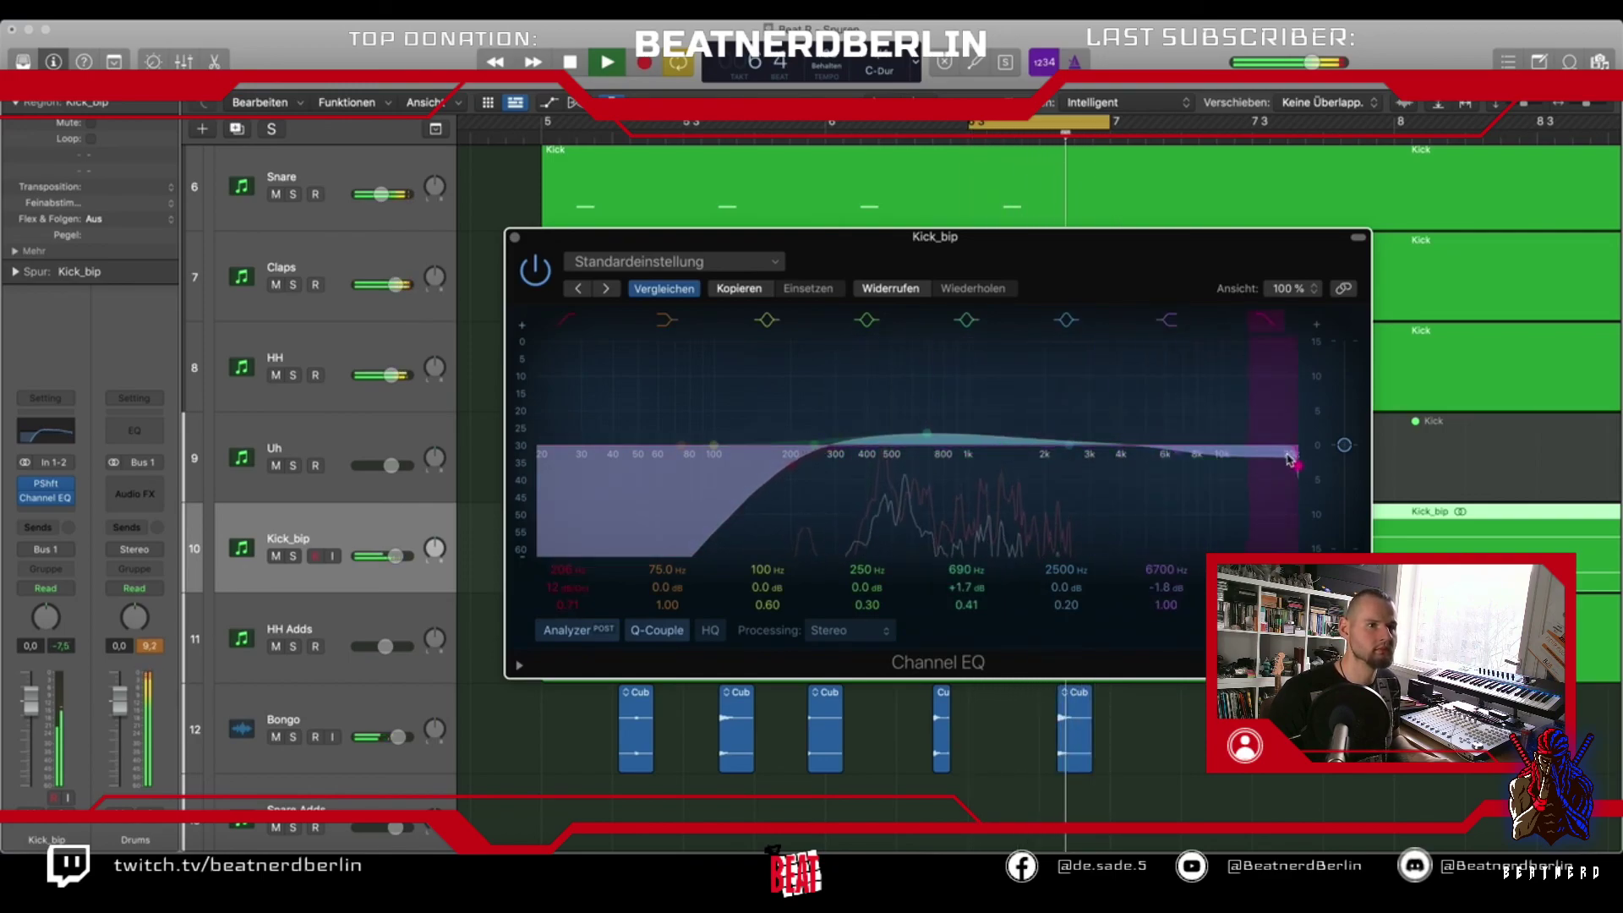
{"action": "left_click_drag", "start_coordinate": [1293, 445], "coordinate": [1095, 465]}
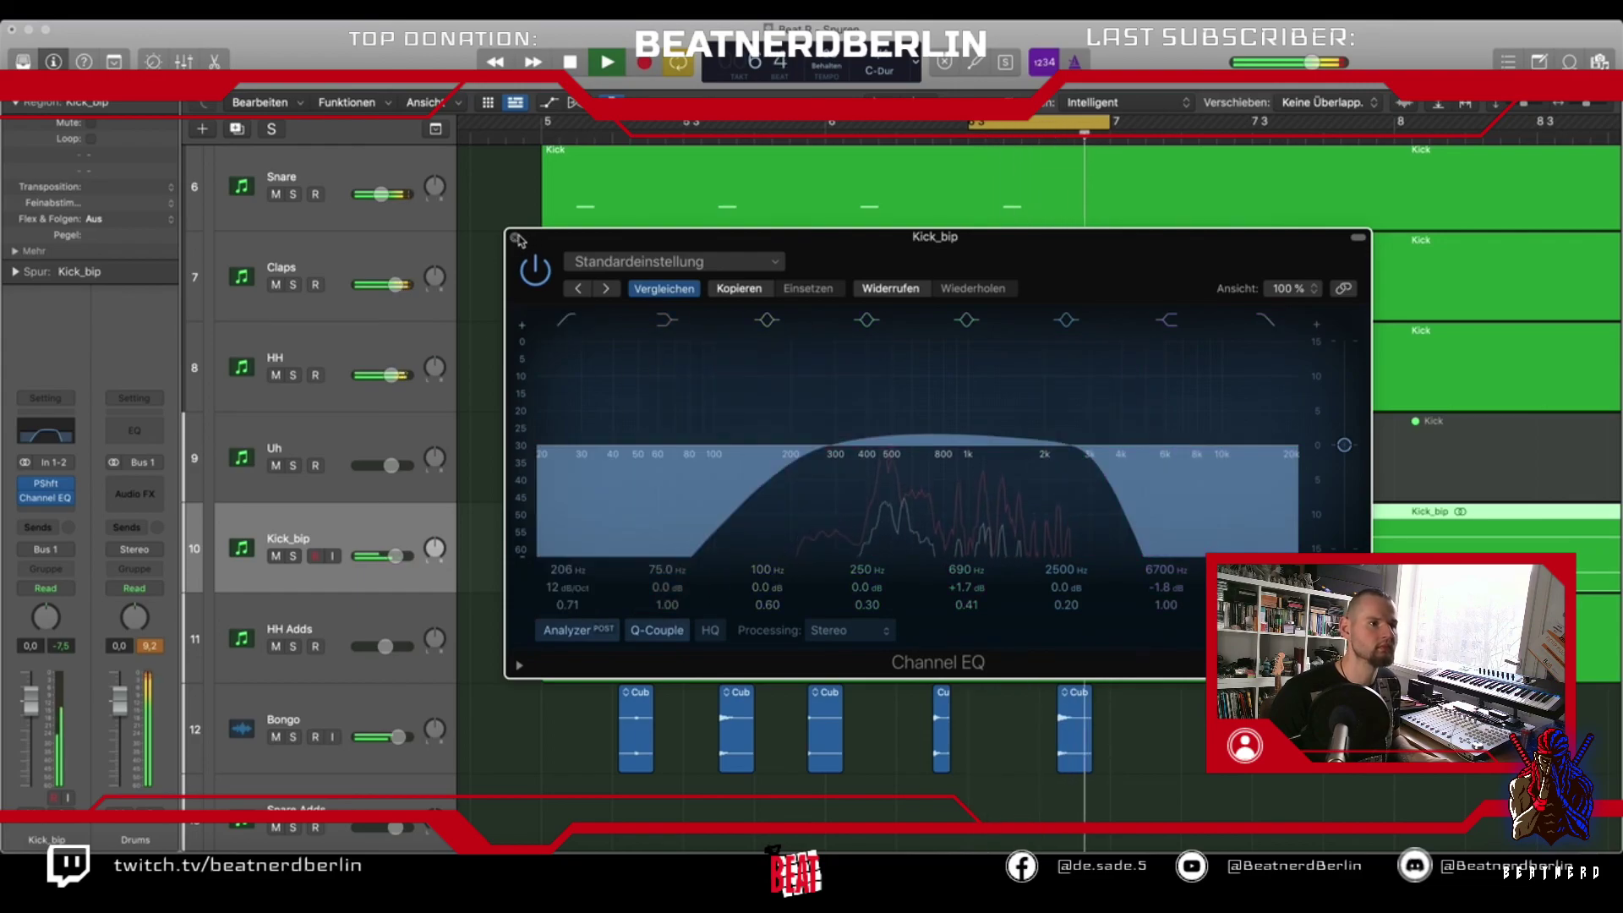
{"action": "key", "text": "space"}
{"action": "key", "text": "super+w"}
Add a stereo Space Designer reverb to the Kick_bip track and listen to it in the beat
{"action": "left_click", "coordinate": [36, 509]}
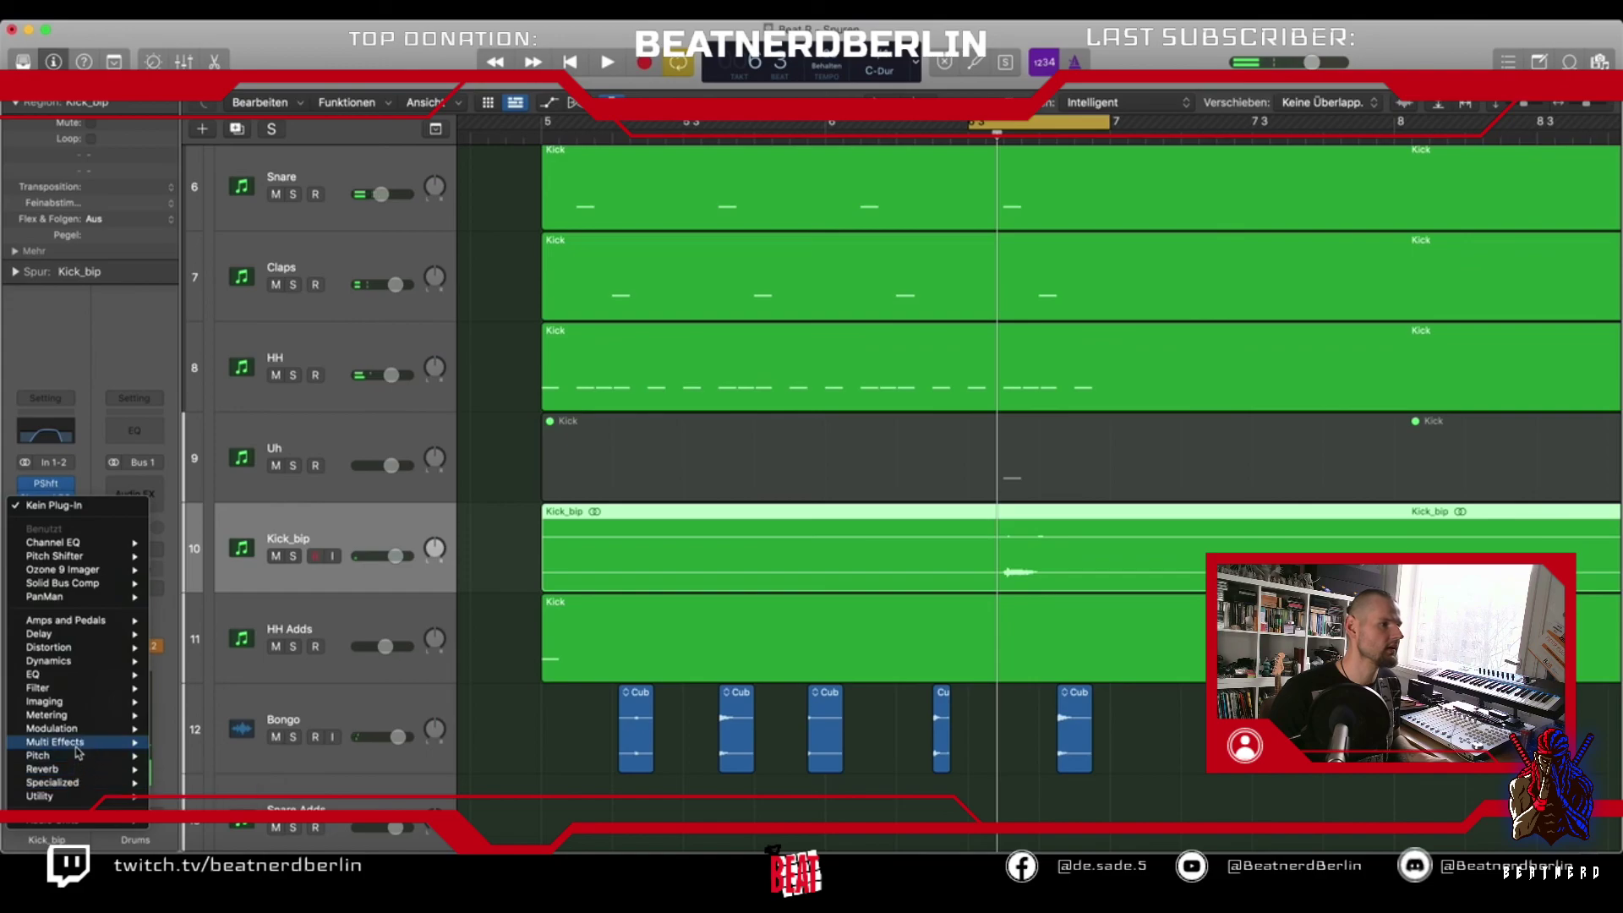
{"action": "mouse_move", "coordinate": [97, 769]}
{"action": "mouse_move", "coordinate": [234, 807]}
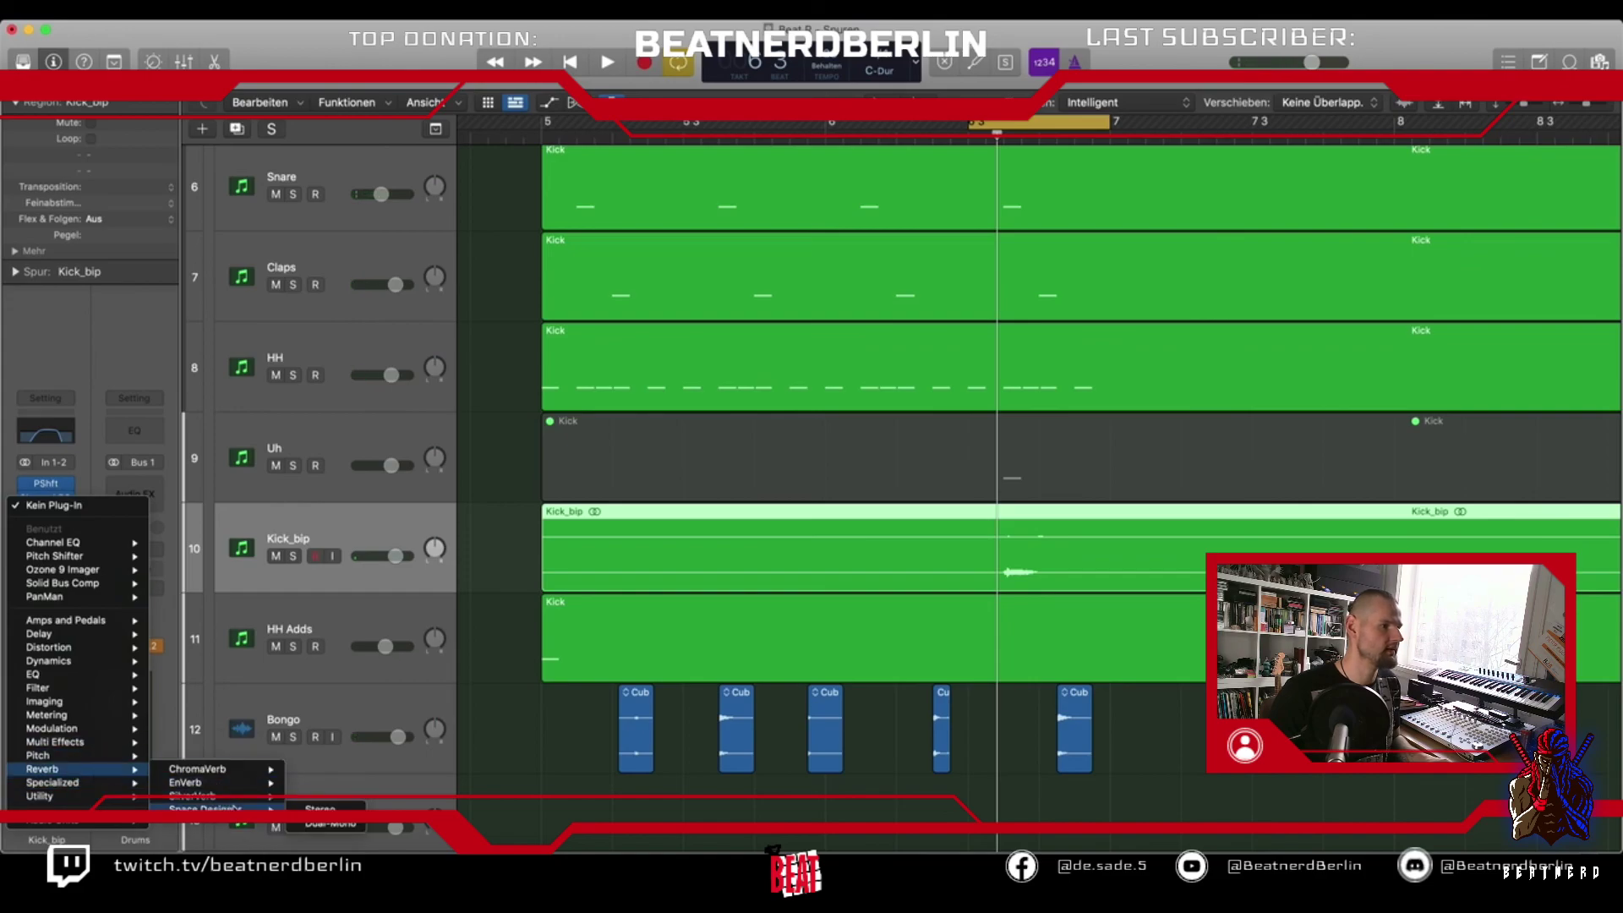
{"action": "left_click", "coordinate": [319, 810]}
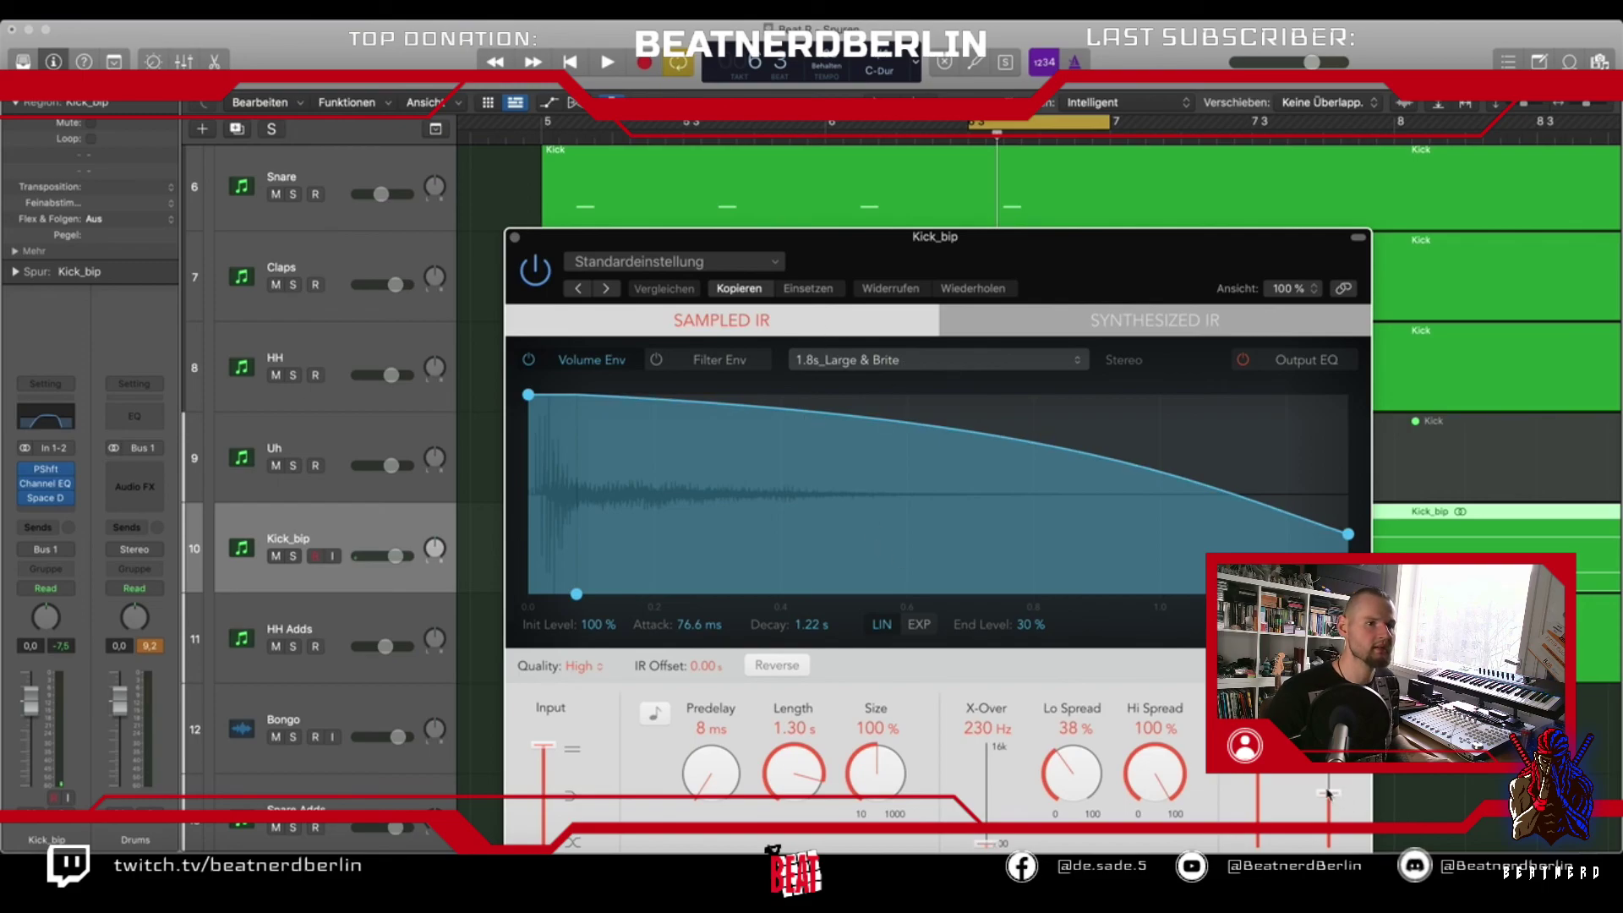
{"action": "key", "text": "space"}
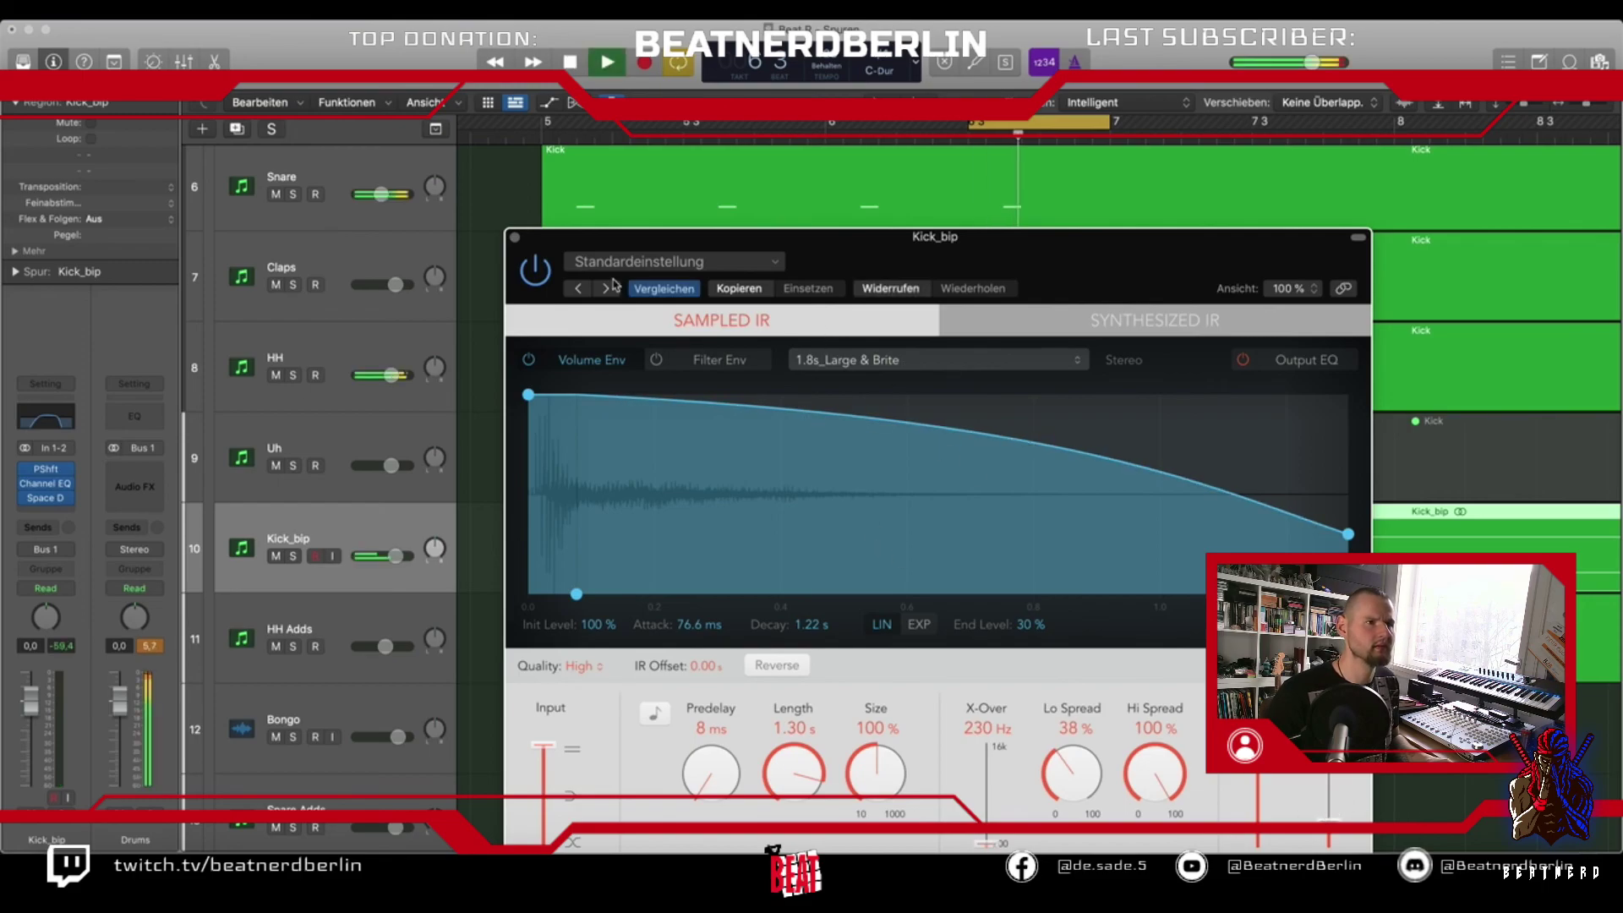
{"action": "left_click", "coordinate": [515, 238]}
{"action": "key", "text": "space"}
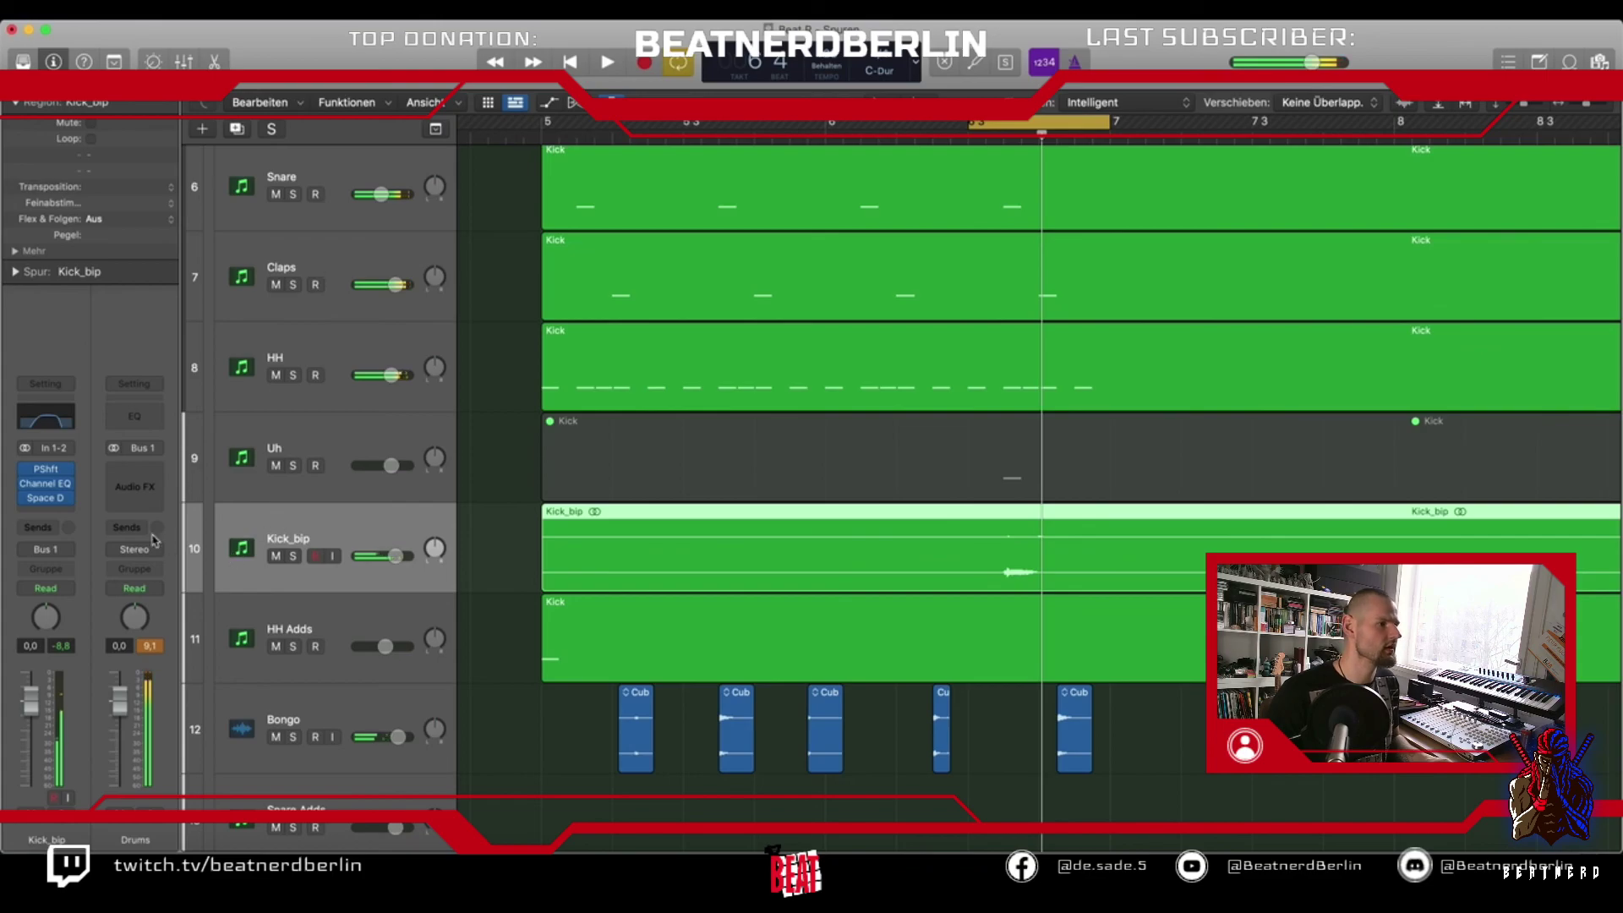
Insert a stereo iZotope Ozone 9 Imager as the last effect on the Kick_bip track
{"action": "left_click", "coordinate": [50, 513]}
{"action": "mouse_move", "coordinate": [76, 824]}
{"action": "mouse_move", "coordinate": [267, 610]}
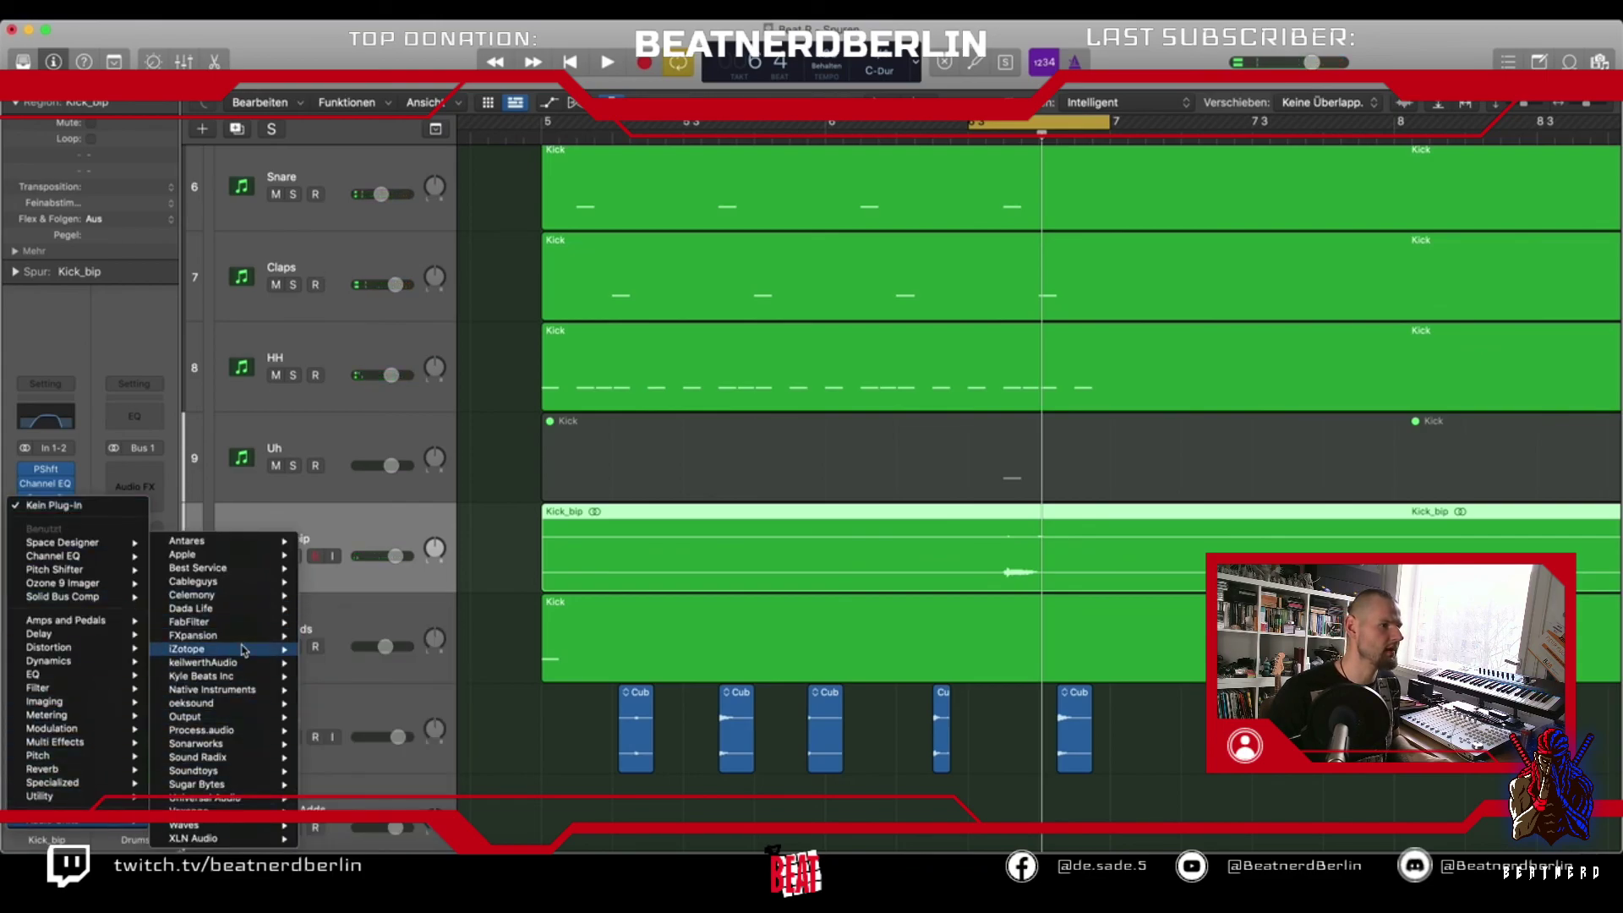
{"action": "mouse_move", "coordinate": [245, 649]}
{"action": "mouse_move", "coordinate": [372, 651]}
{"action": "mouse_move", "coordinate": [376, 499]}
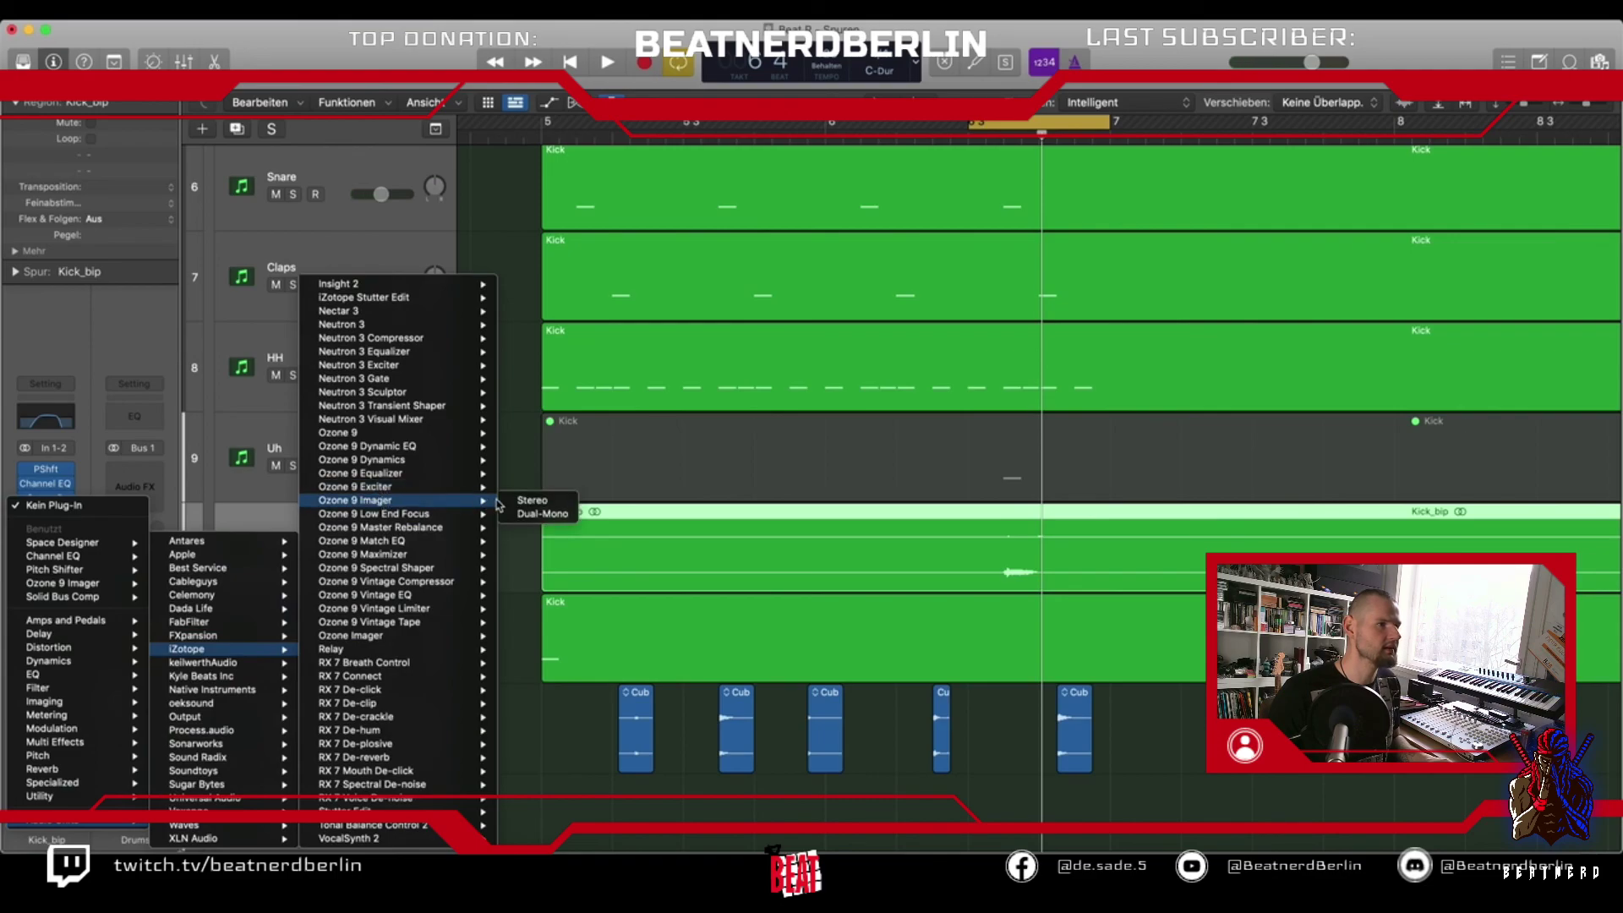
{"action": "left_click", "coordinate": [528, 500]}
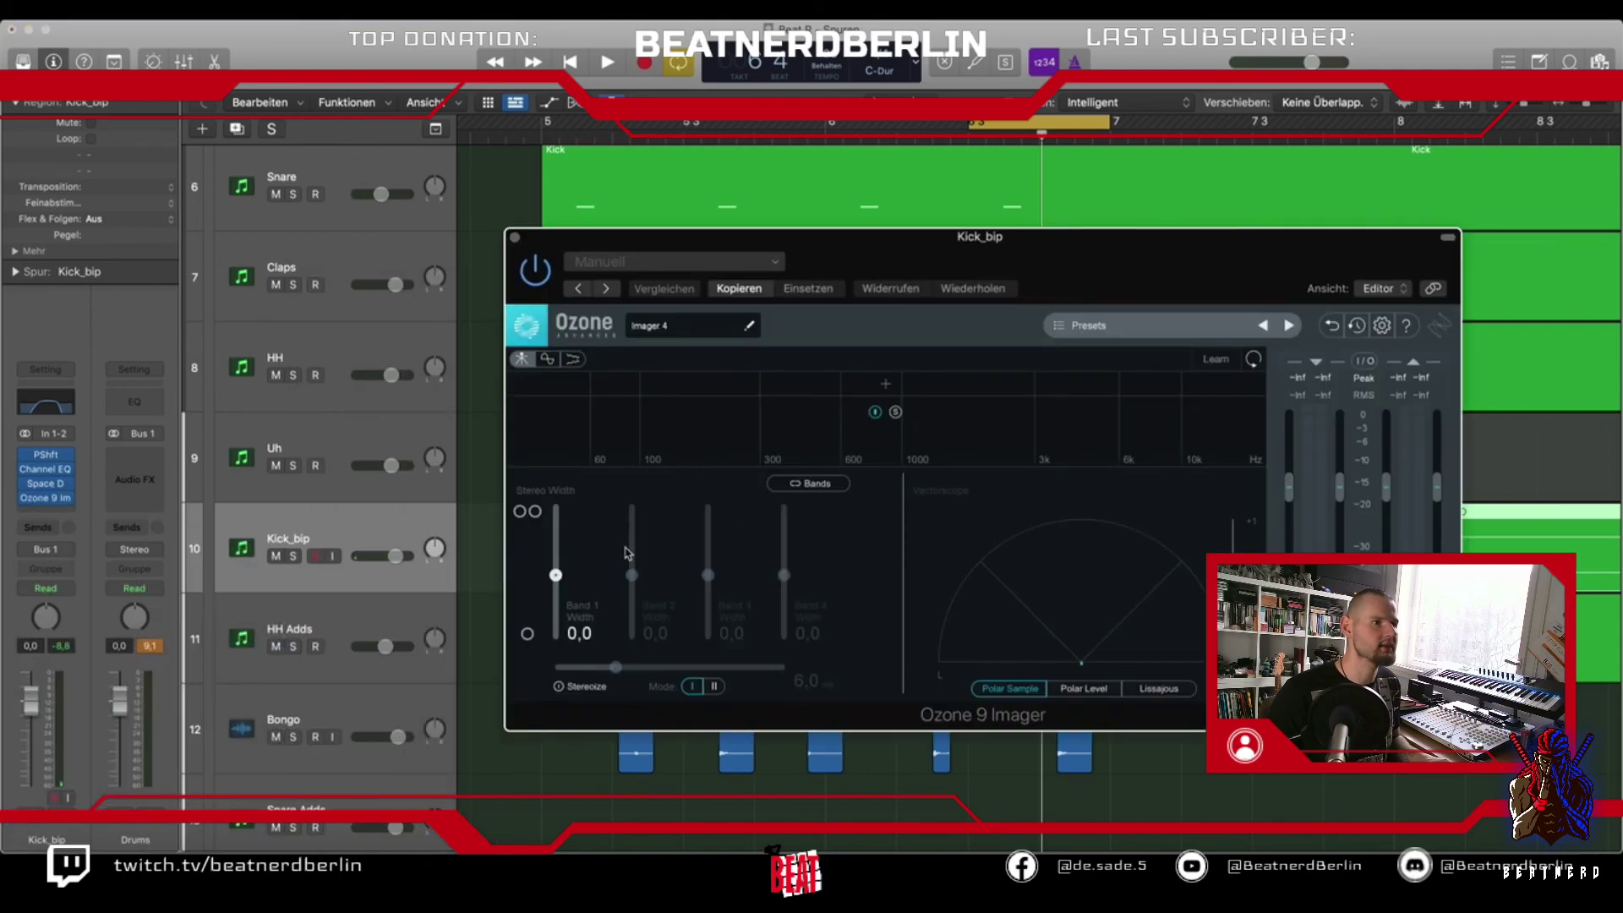
Split the Imager into three bands and set the stereo widths to -100 for the lows, 55.7 for the mids and 39.2 for the highs
{"action": "left_click", "coordinate": [684, 386]}
{"action": "left_click", "coordinate": [1074, 389]}
{"action": "left_click_drag", "start_coordinate": [631, 575], "coordinate": [633, 539]}
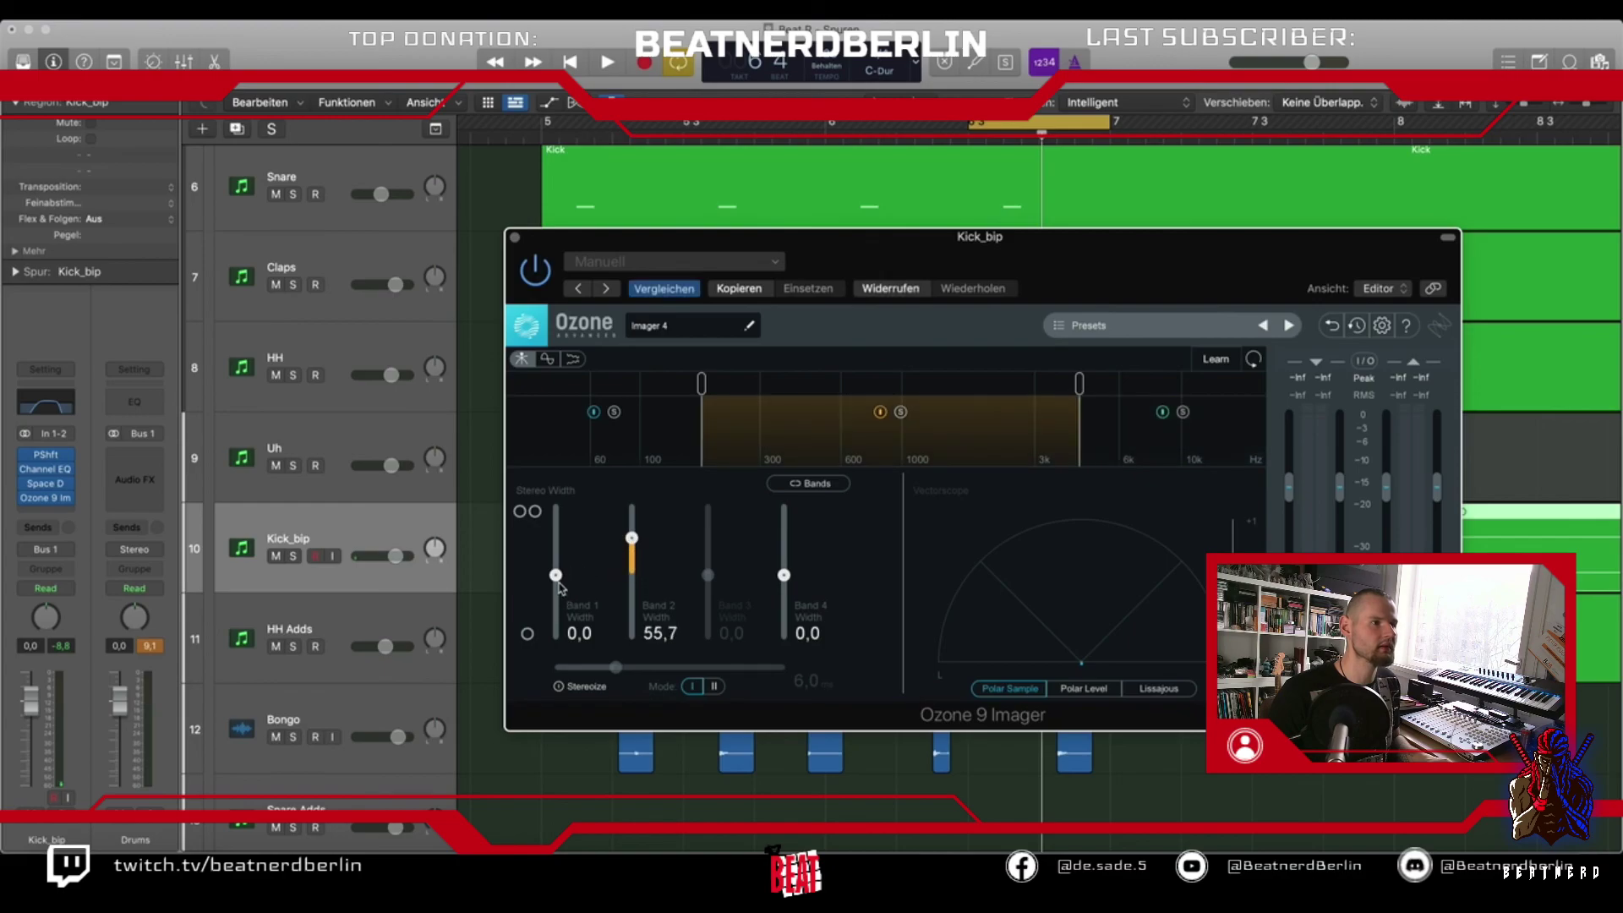
{"action": "left_click_drag", "start_coordinate": [556, 577], "coordinate": [555, 643]}
{"action": "left_click_drag", "start_coordinate": [784, 577], "coordinate": [785, 549]}
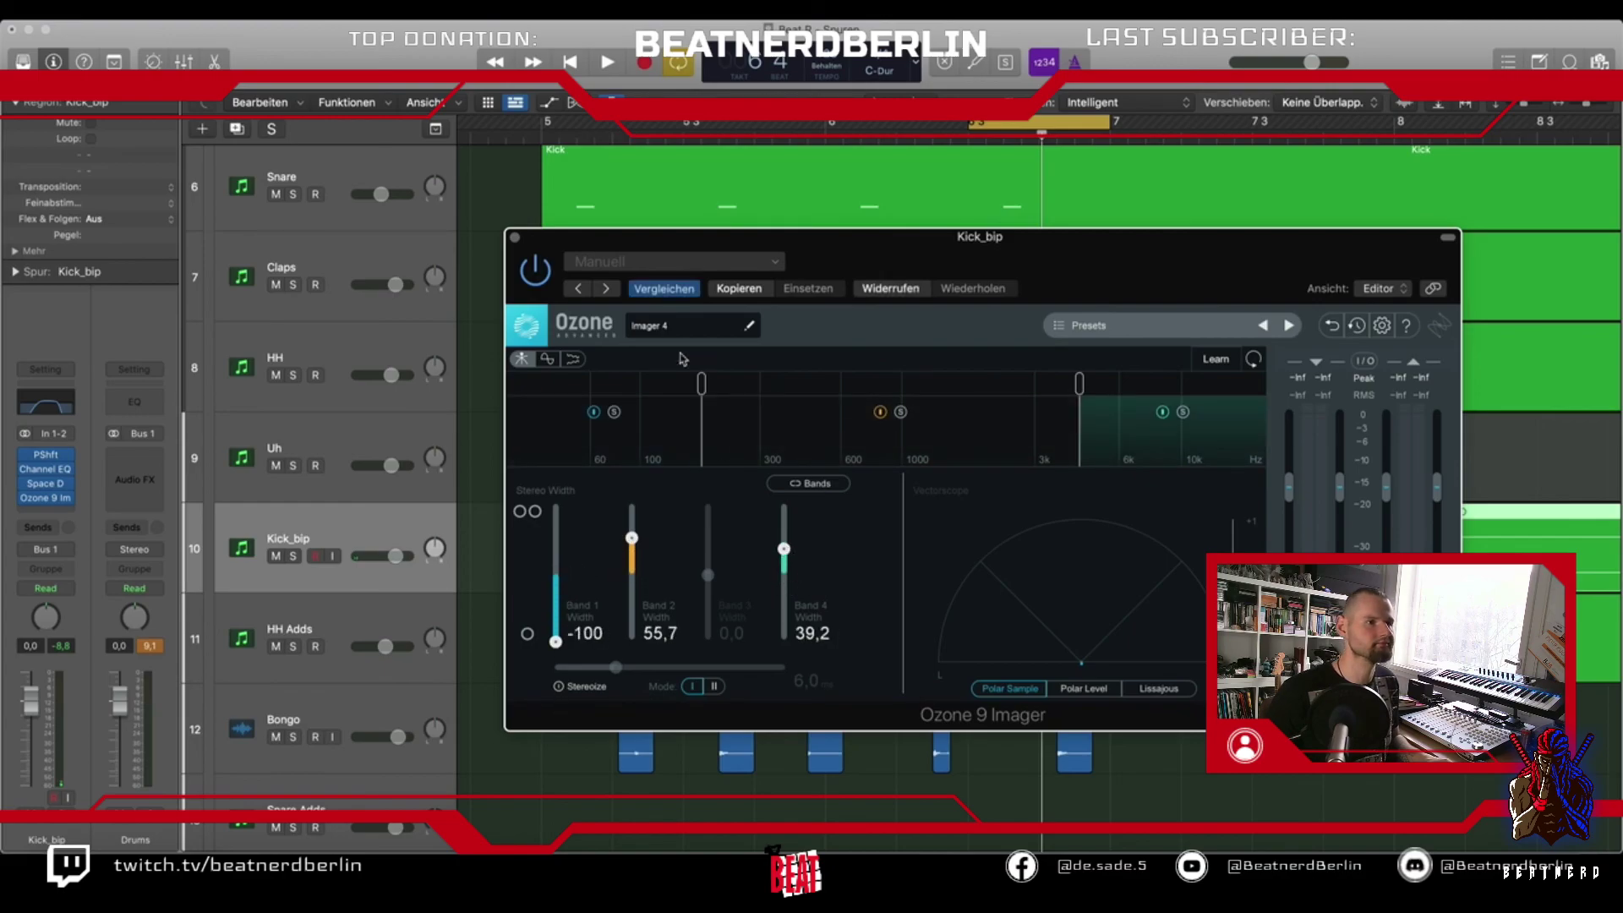
{"action": "left_click", "coordinate": [514, 236]}
Lower the Kick_bip track's volume to -1.6 dB while playing the cycle
{"action": "key", "text": "space"}
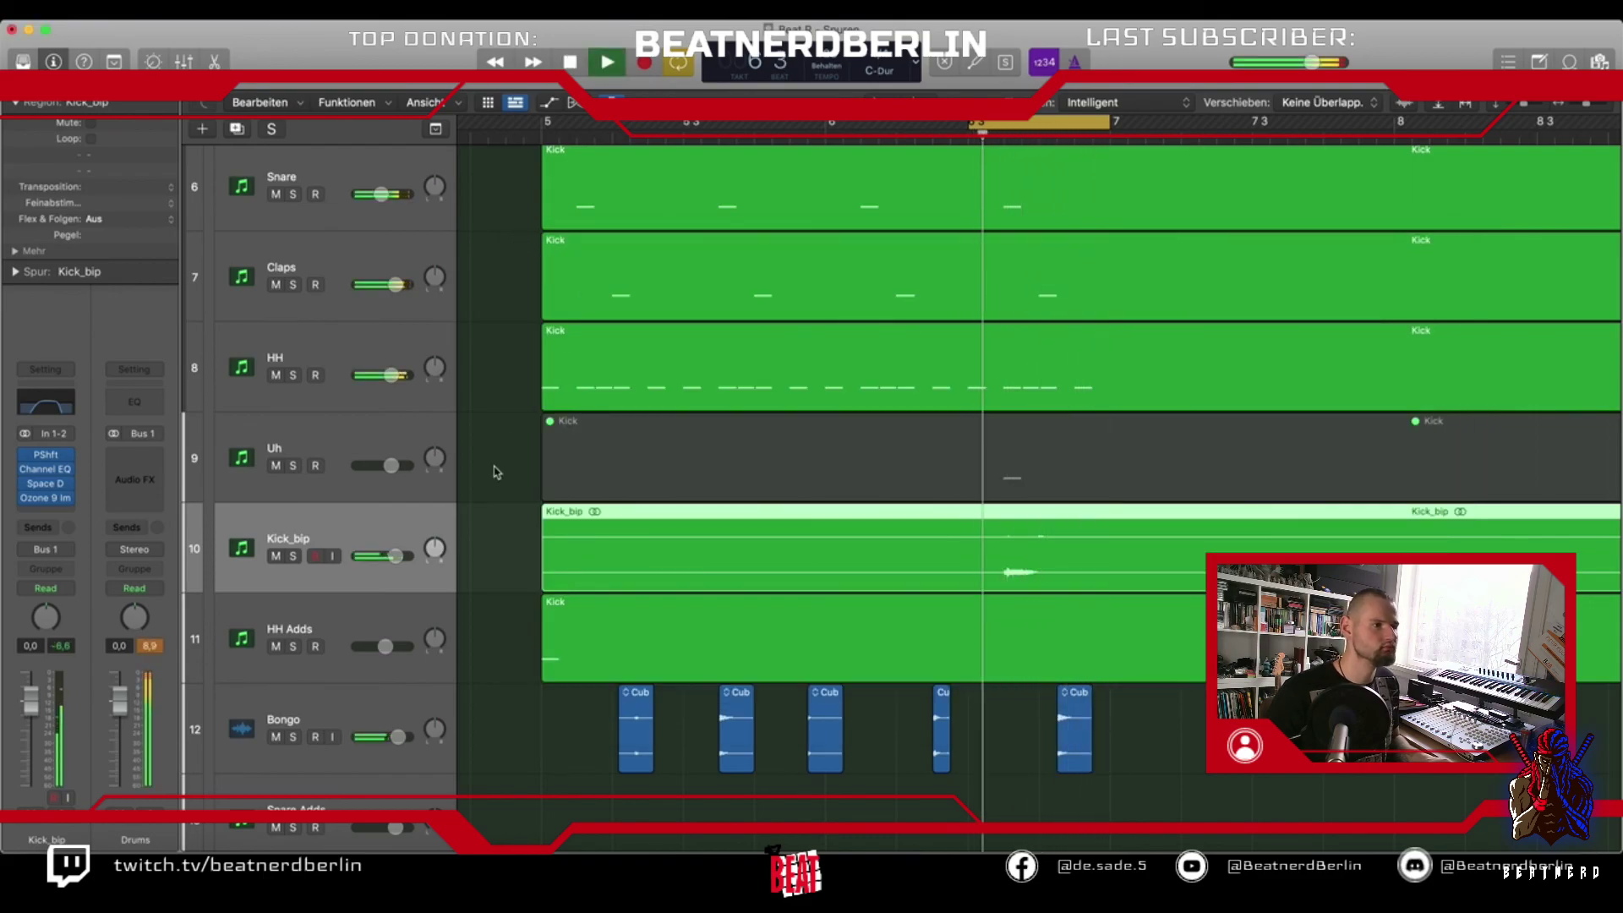
{"action": "left_click_drag", "start_coordinate": [388, 562], "coordinate": [383, 561]}
{"action": "key", "text": "space"}
Extend the cycle range to bars 5 through 7, mute the Beat_bip reference and play the beat
{"action": "scroll", "coordinate": [656, 366], "scroll_direction": "up", "scroll_amount": 5}
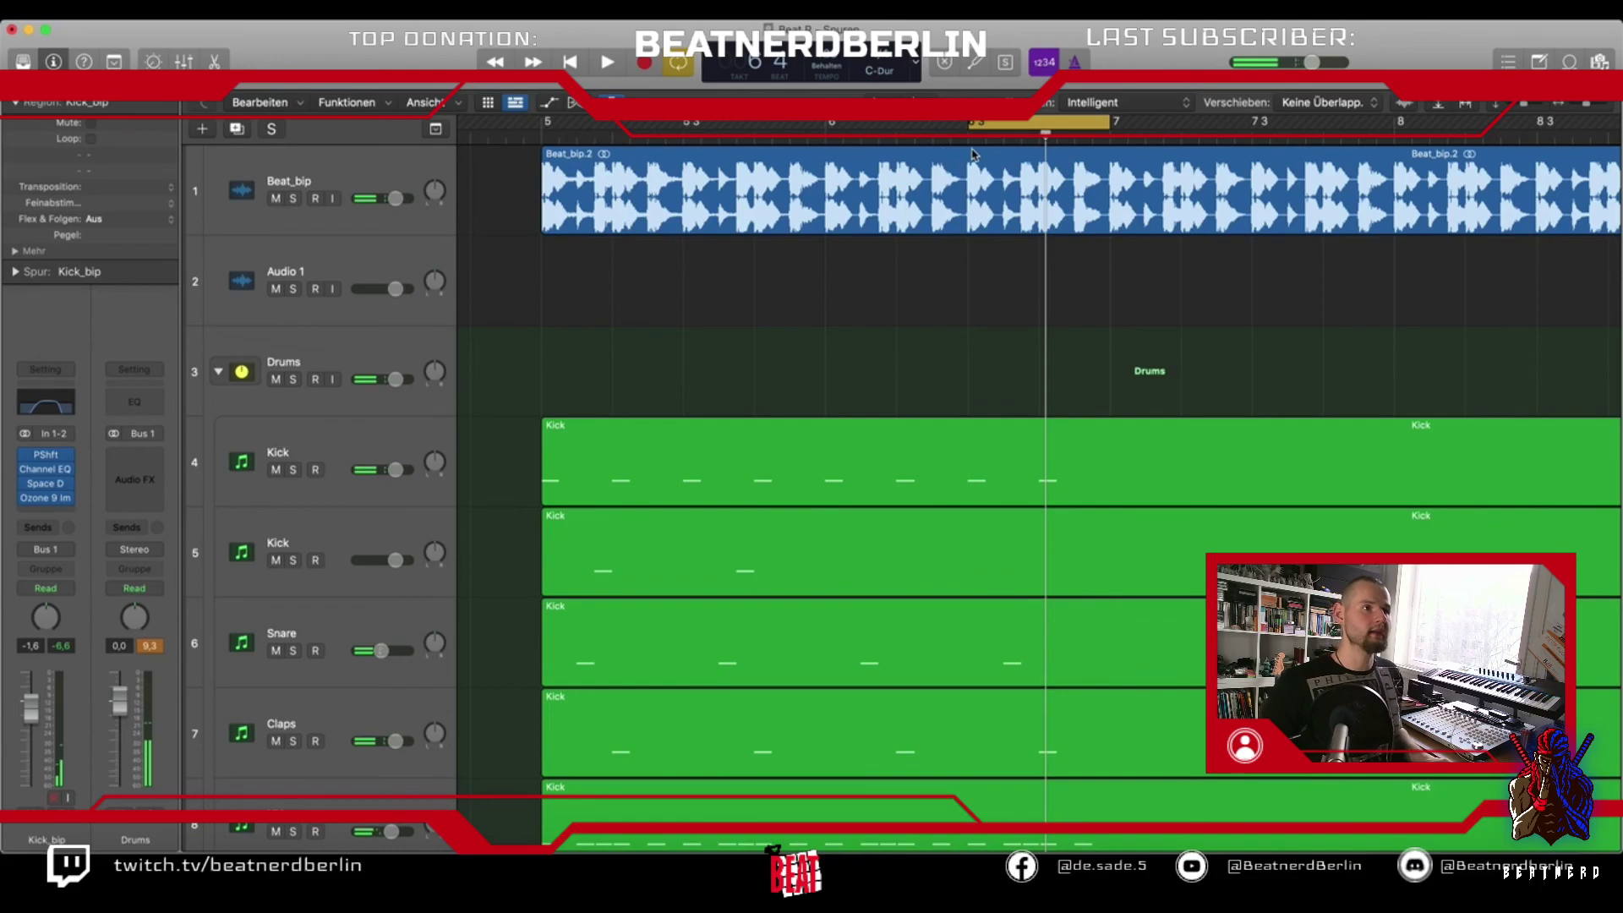
{"action": "left_click", "coordinate": [1003, 127]}
{"action": "left_click_drag", "start_coordinate": [556, 127], "coordinate": [1099, 128]}
{"action": "scroll", "coordinate": [941, 334], "scroll_direction": "down", "scroll_amount": 3}
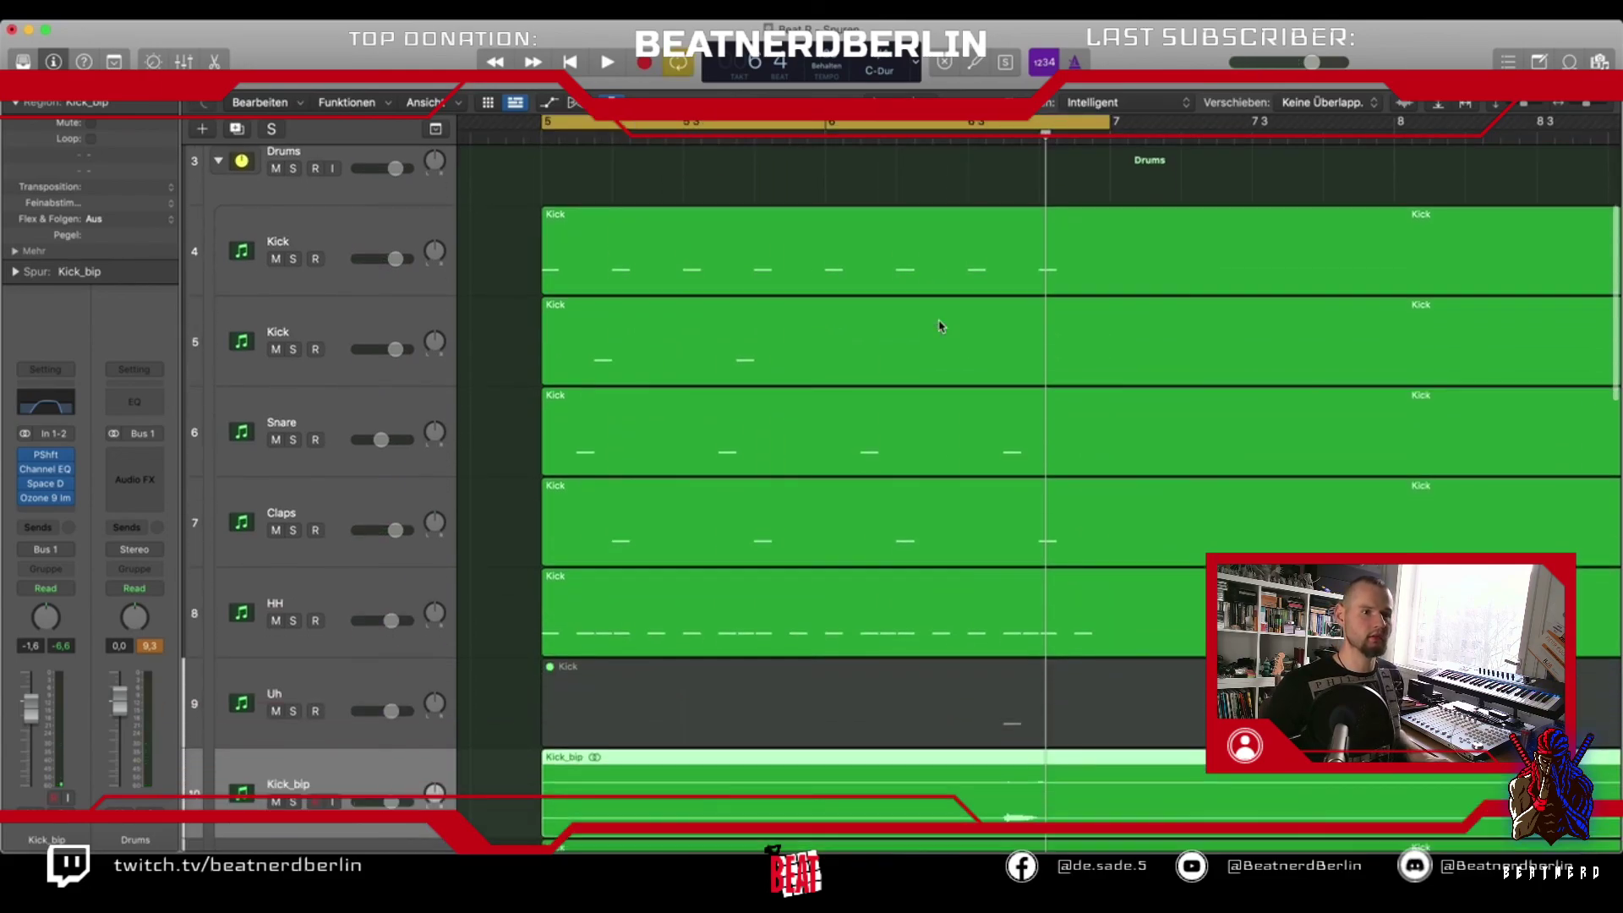
{"action": "scroll", "coordinate": [203, 204], "scroll_direction": "up", "scroll_amount": 3}
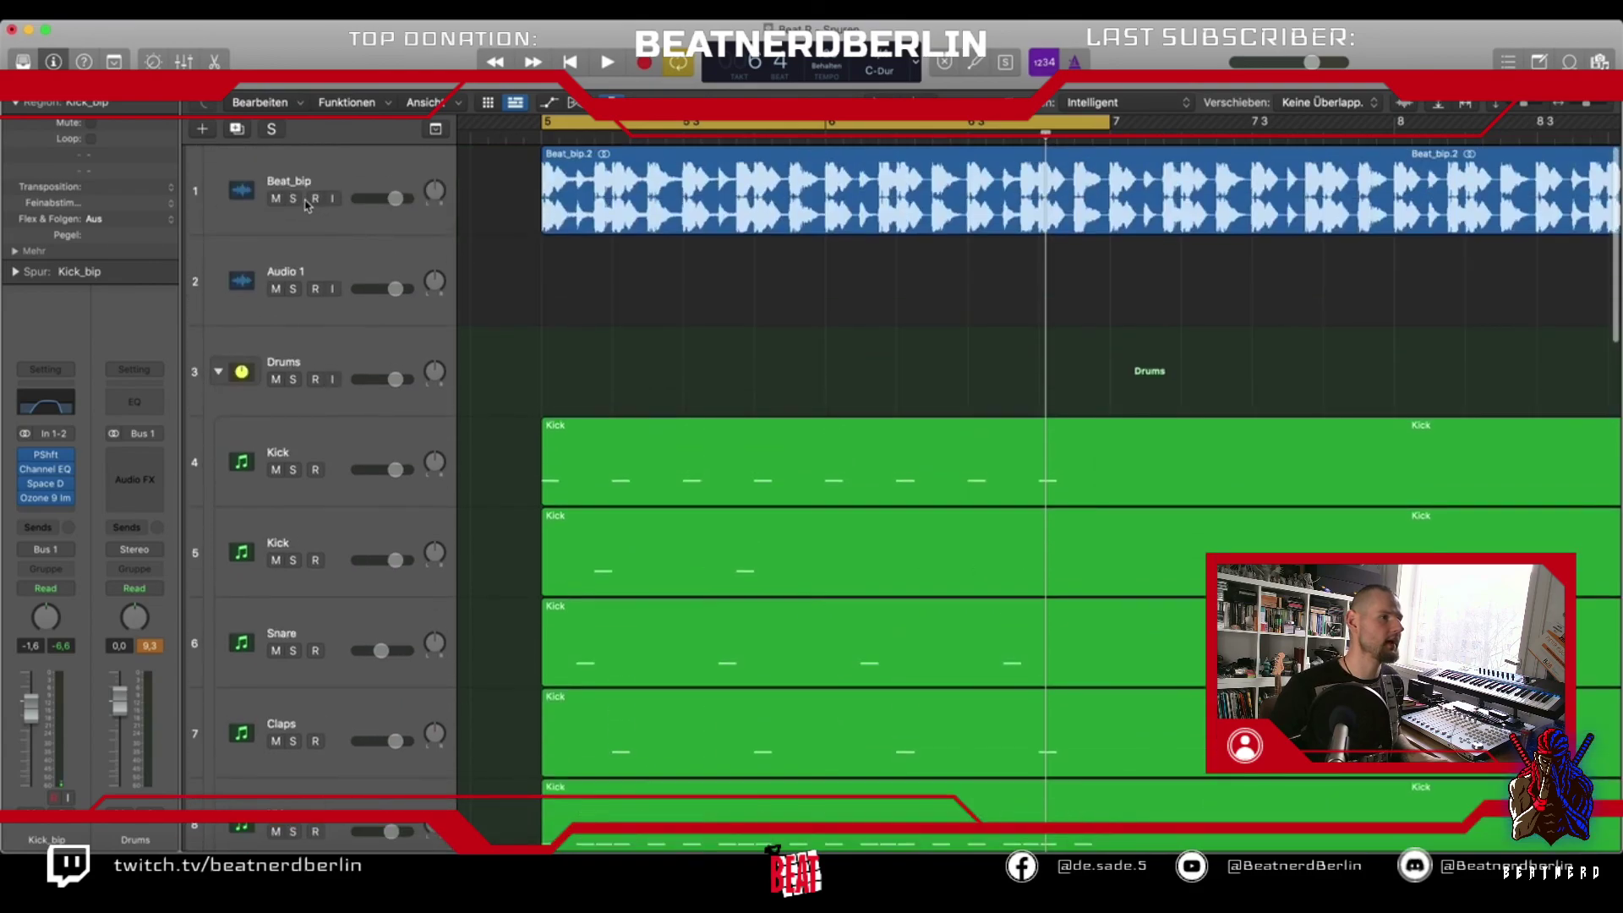
{"action": "left_click", "coordinate": [277, 201]}
{"action": "key", "text": "space"}
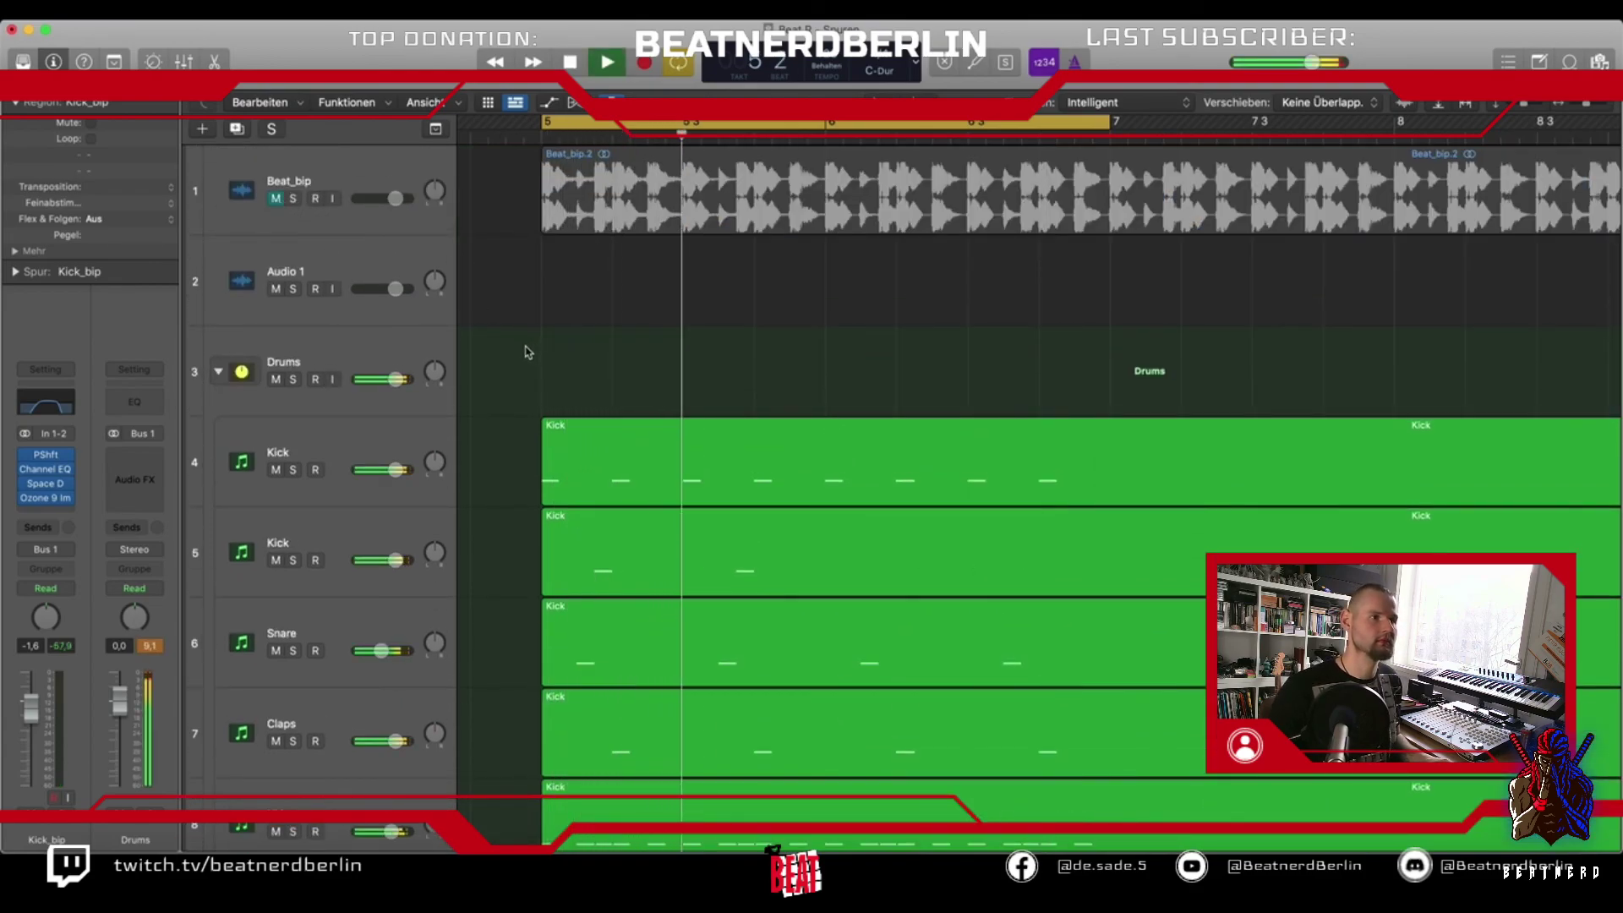
Lower the Kick_bip track's volume to -5.5 dB while listening to the drums
{"action": "scroll", "coordinate": [550, 349], "scroll_direction": "down", "scroll_amount": 2}
{"action": "scroll", "coordinate": [554, 351], "scroll_direction": "down", "scroll_amount": 2}
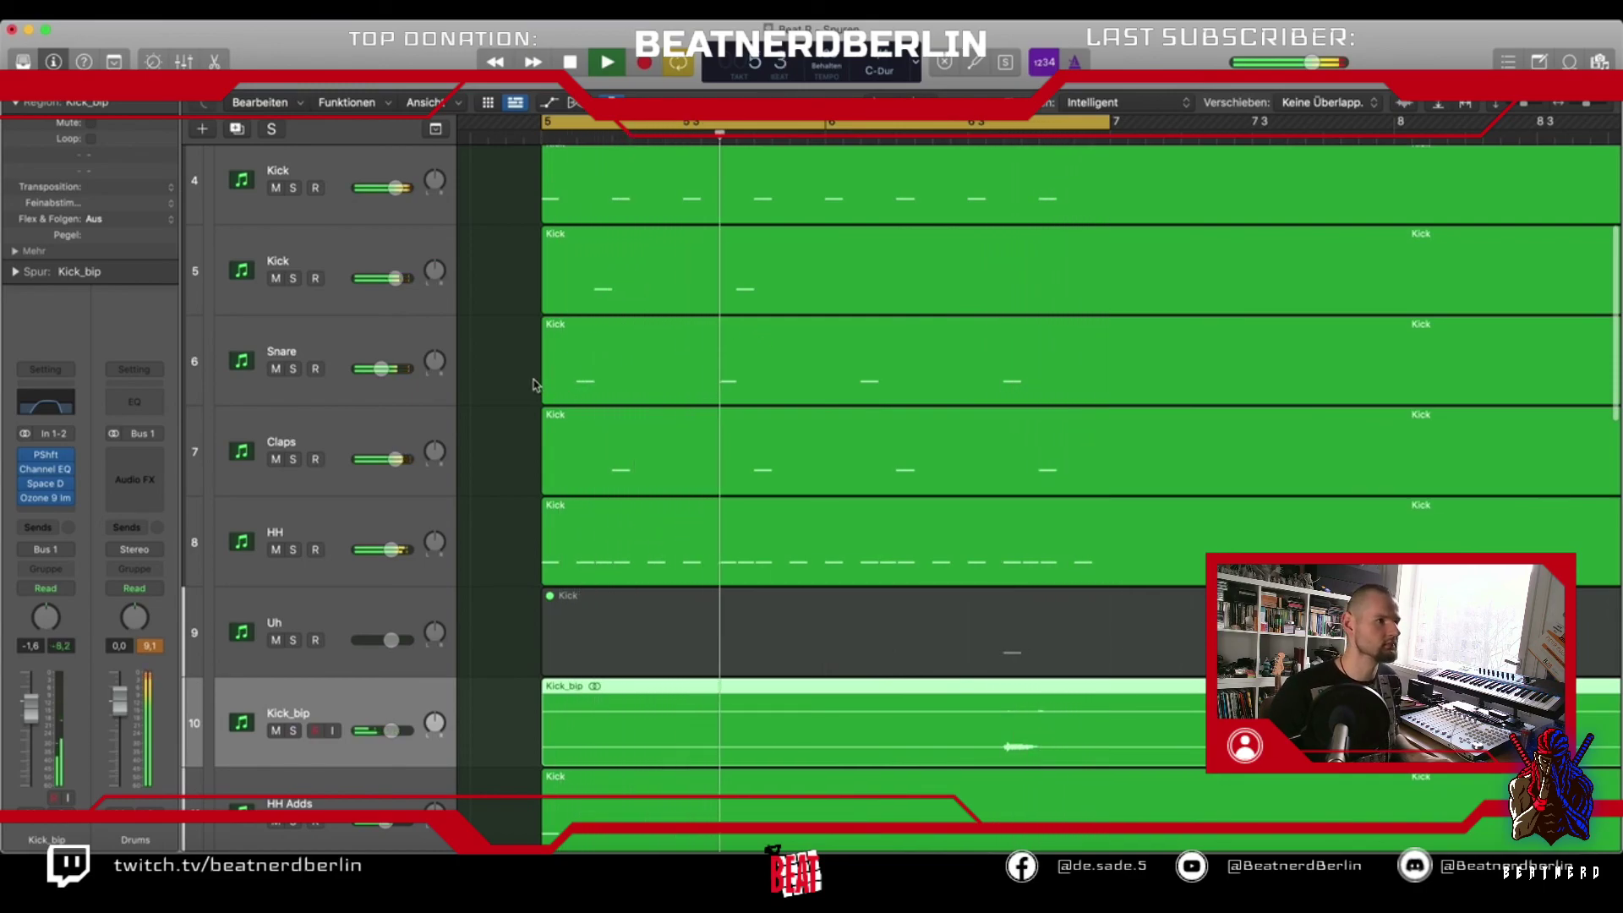
{"action": "scroll", "coordinate": [389, 601], "scroll_direction": "down", "scroll_amount": 1}
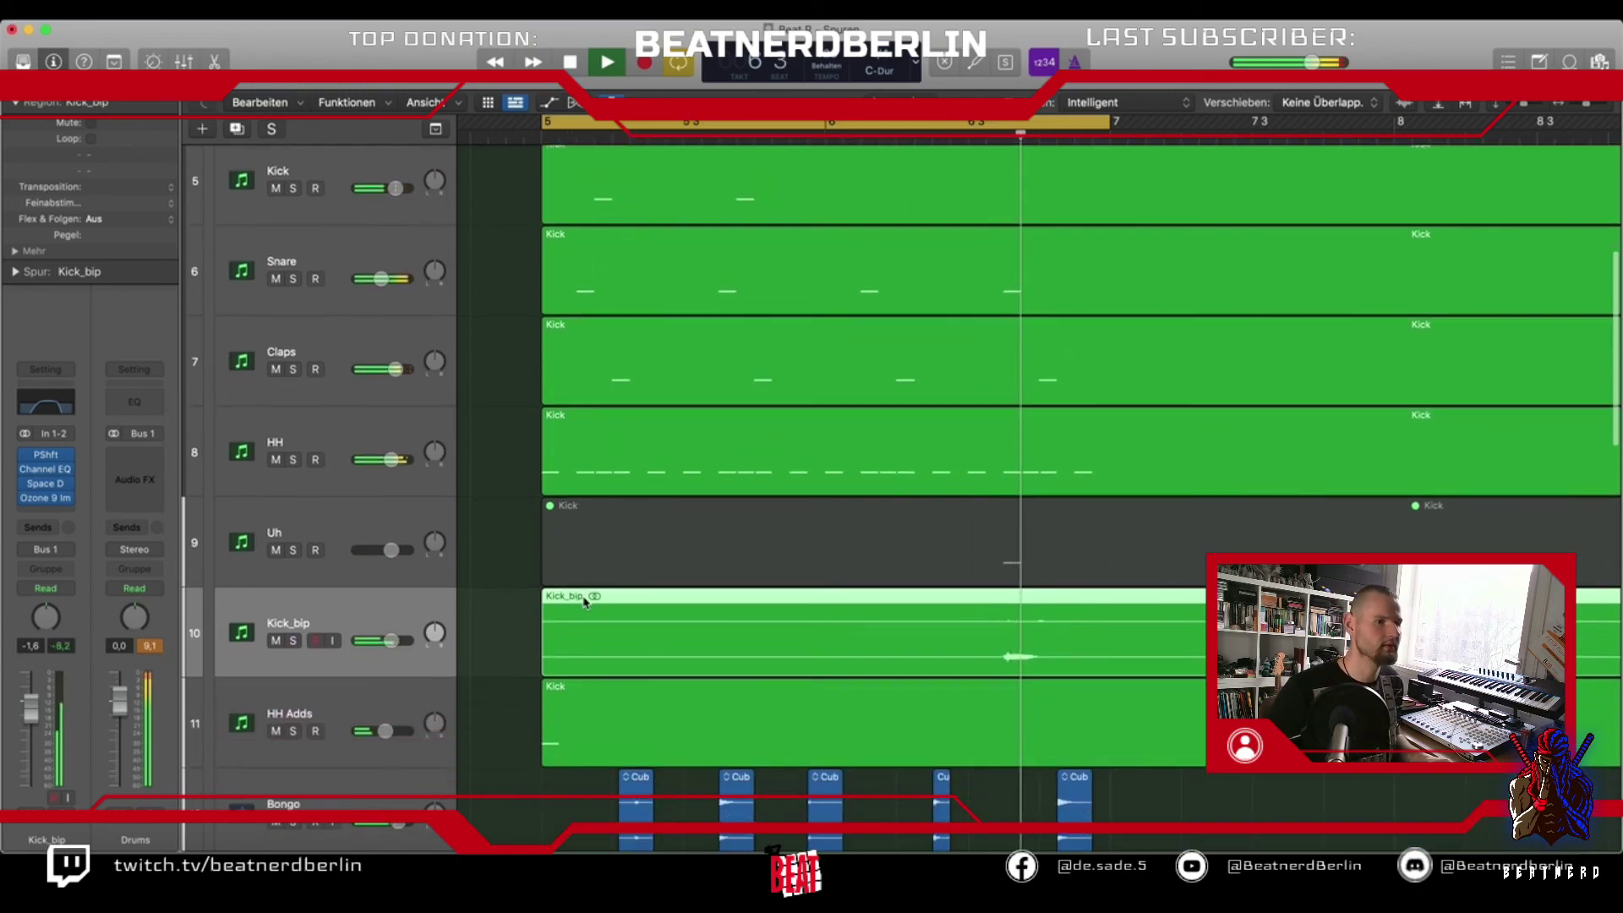
{"action": "left_click_drag", "start_coordinate": [397, 643], "coordinate": [378, 651]}
{"action": "key", "text": "space"}
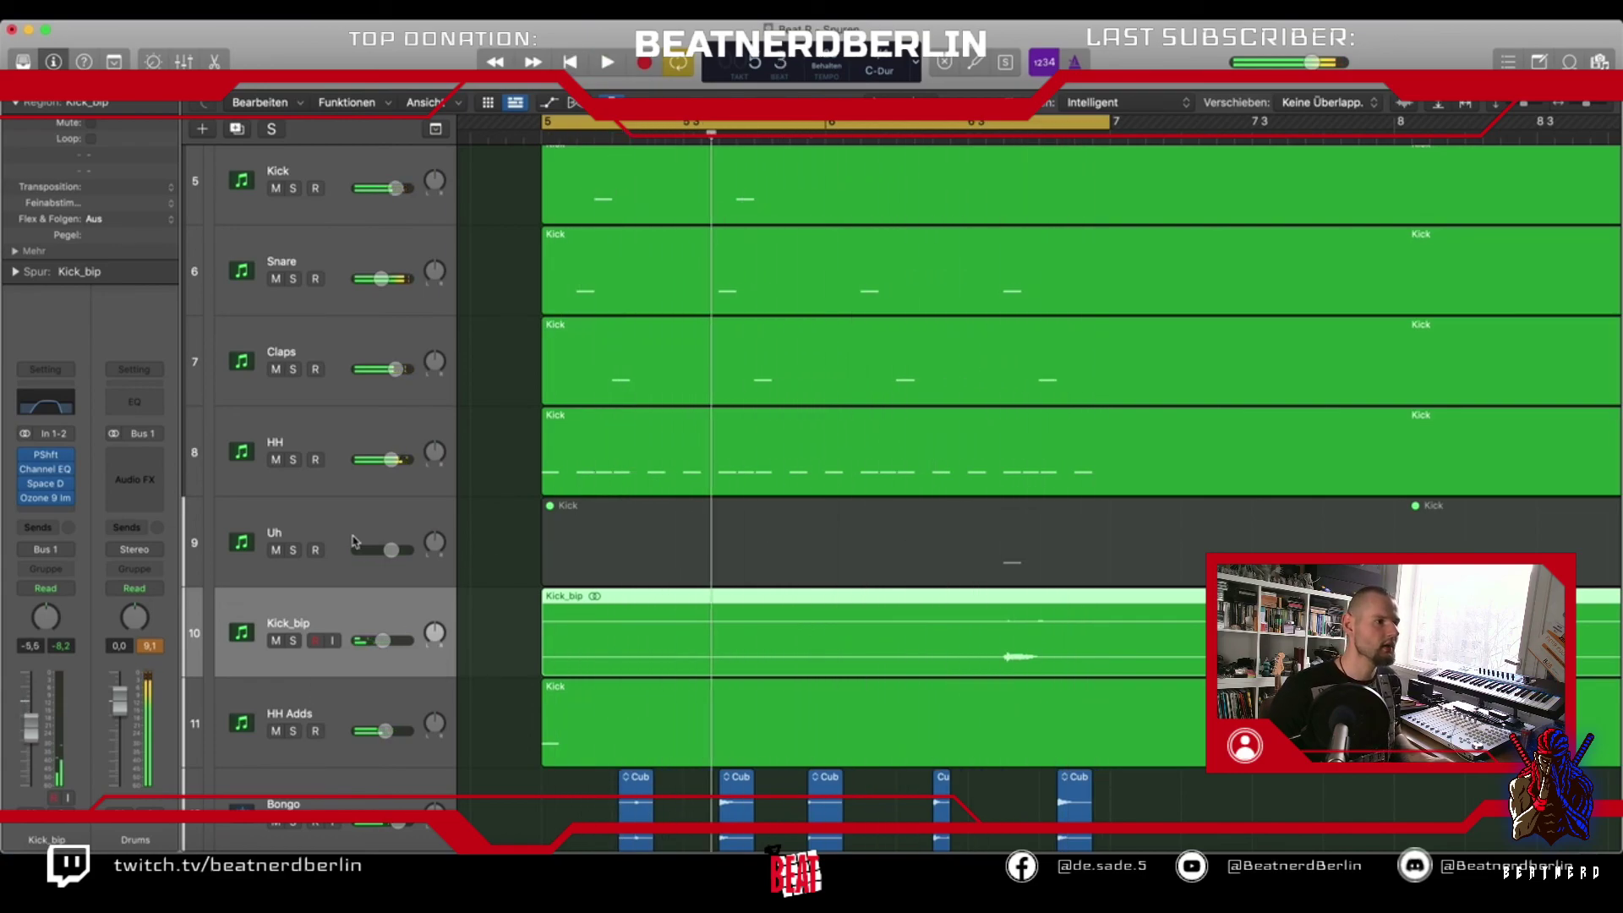
{"action": "left_click", "coordinate": [358, 538]}
{"action": "left_click", "coordinate": [233, 131]}
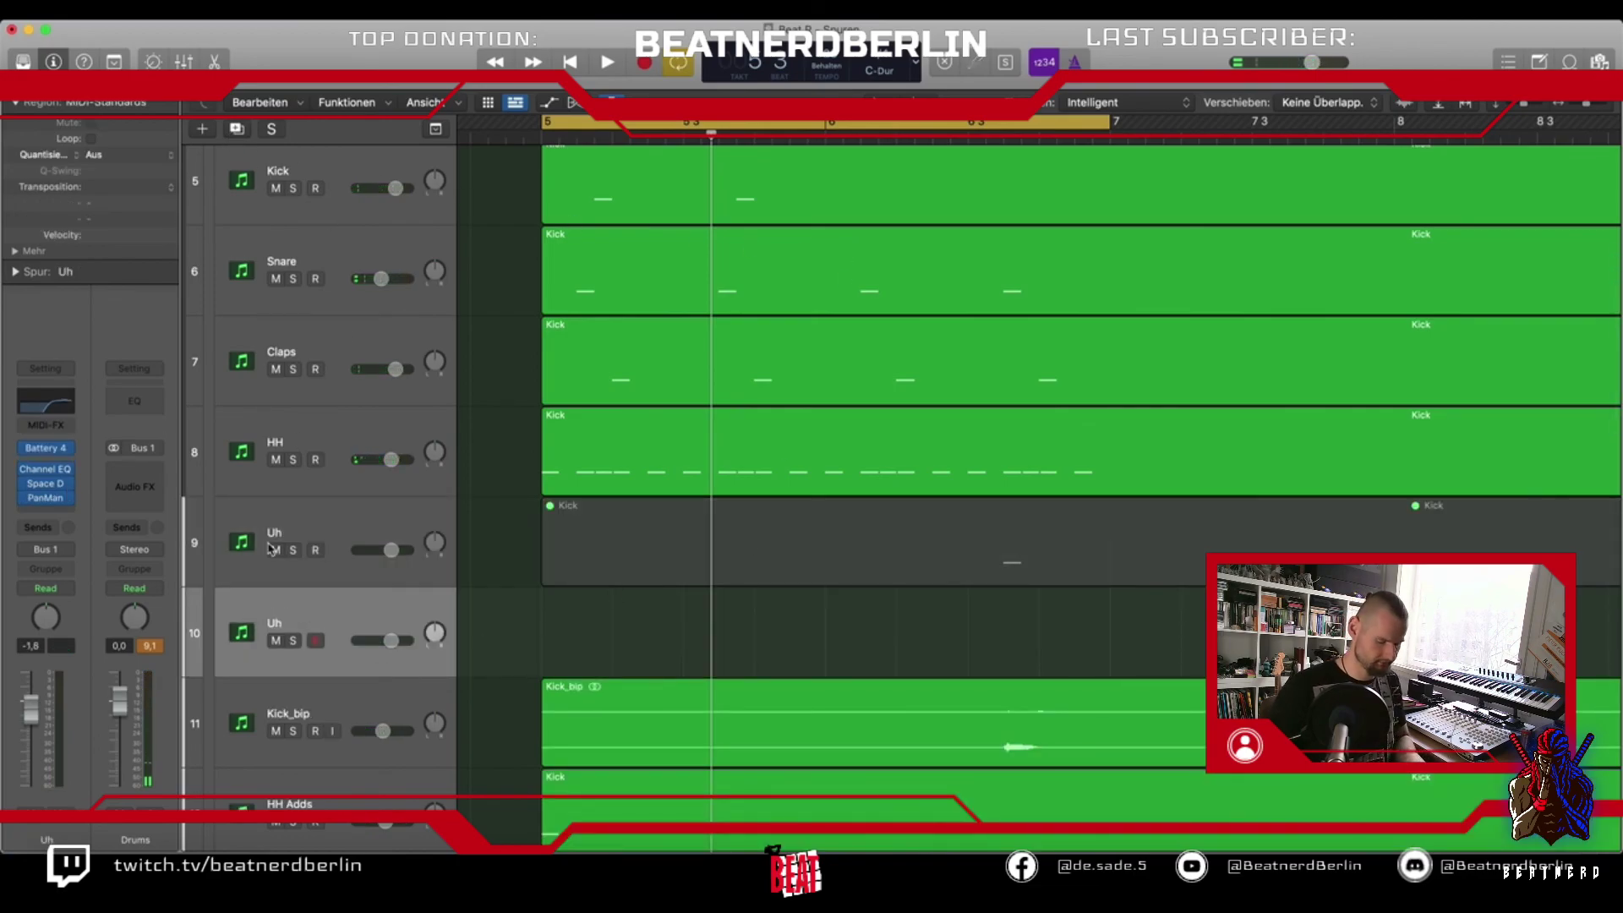
{"action": "key", "text": "super+BackSpace"}
Create a new audio track, place it directly below Bongo and name it Shaker
{"action": "left_click", "coordinate": [203, 130]}
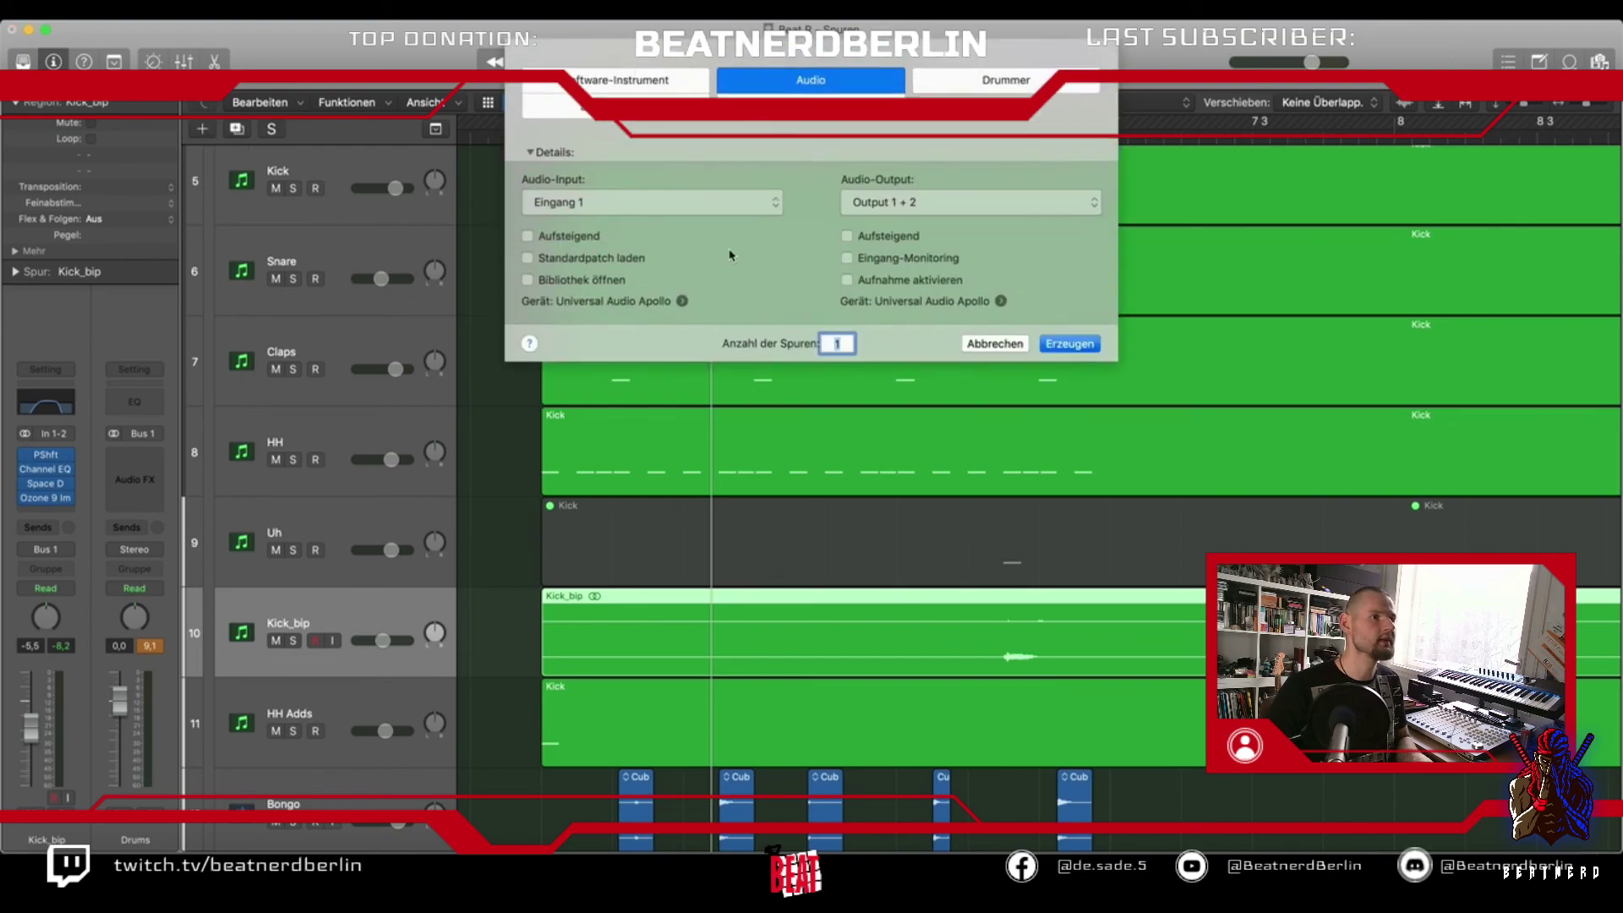
{"action": "left_click", "coordinate": [1070, 344]}
{"action": "left_click_drag", "start_coordinate": [376, 729], "coordinate": [366, 564]}
{"action": "double_click", "coordinate": [319, 564]}
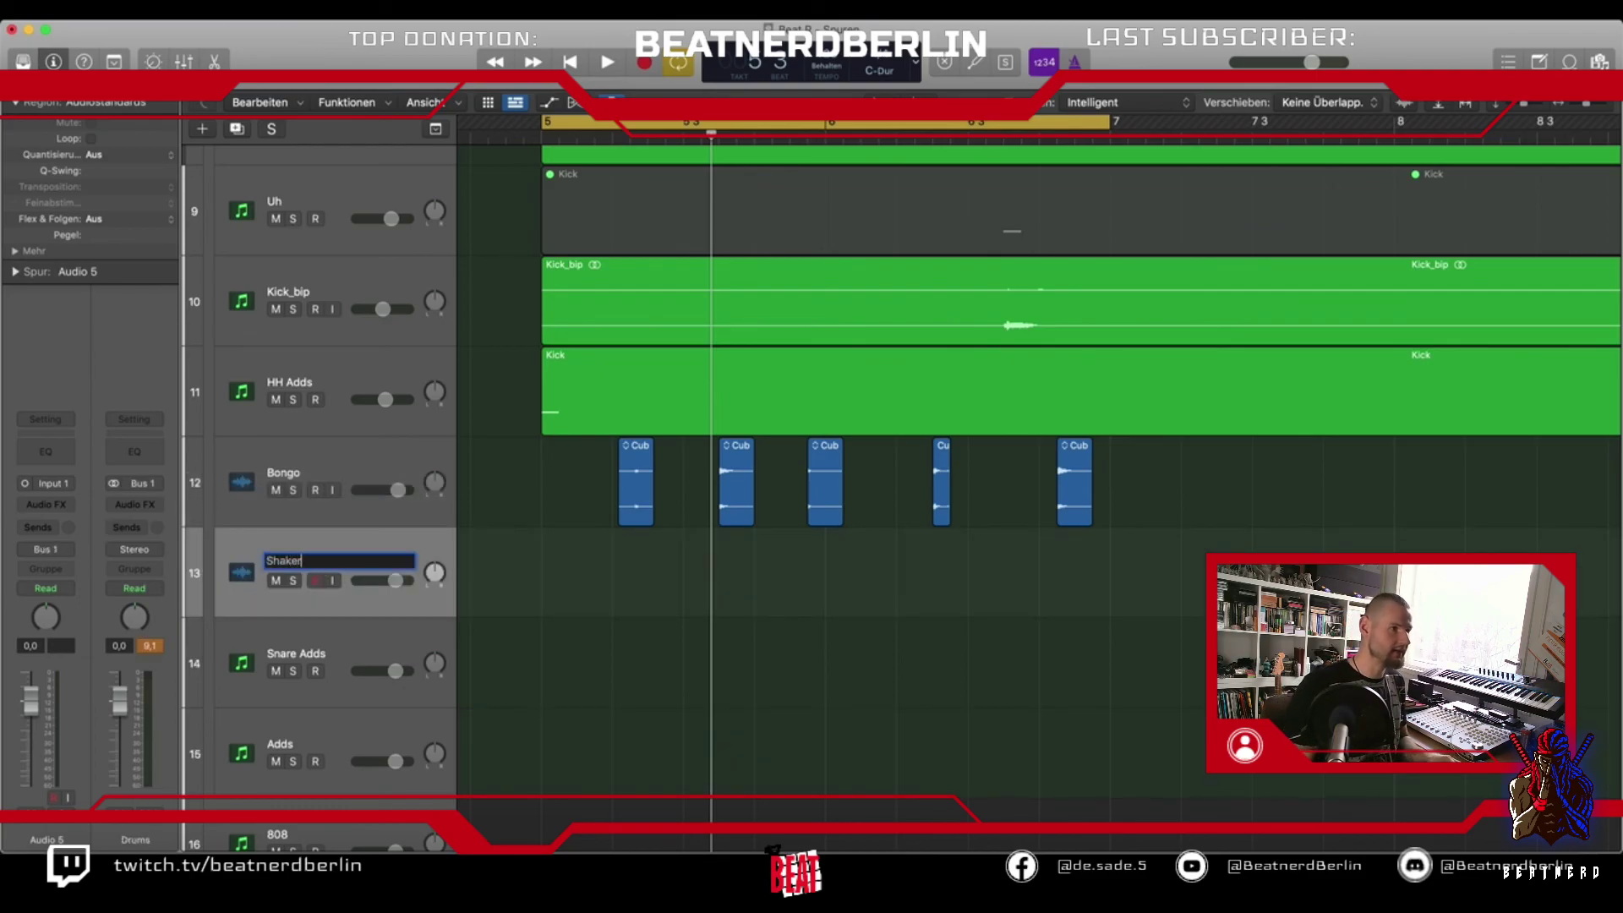
{"action": "key", "text": "Return"}
Solo the Shaker track and filter the loop library by the Shaker instrument instead of Conga
{"action": "left_click", "coordinate": [293, 581]}
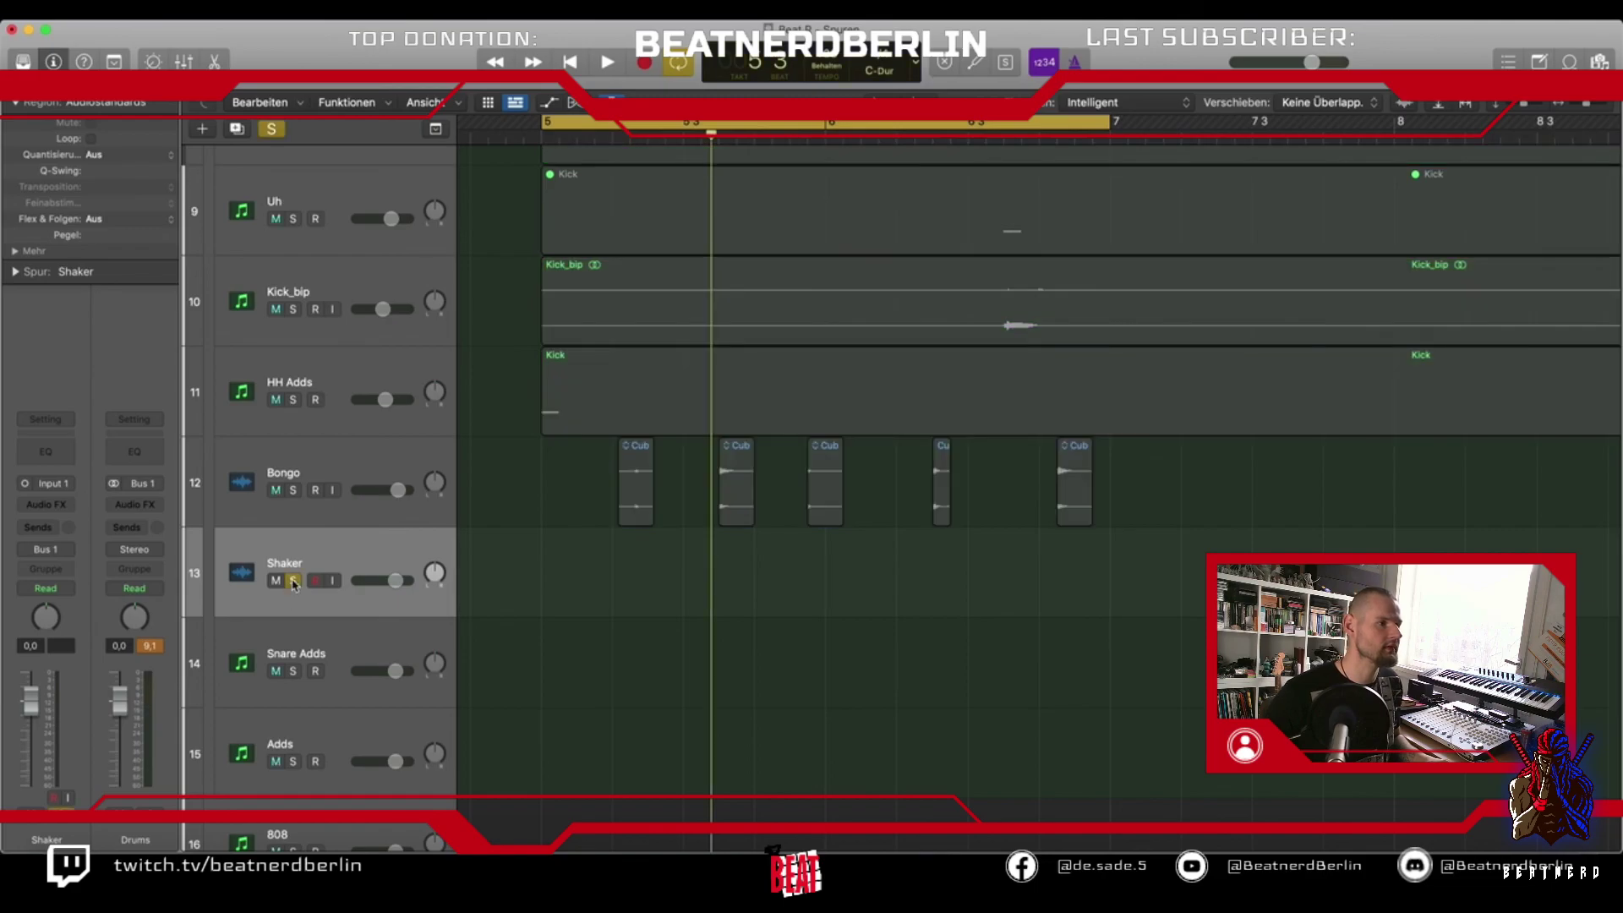
{"action": "key", "text": "o"}
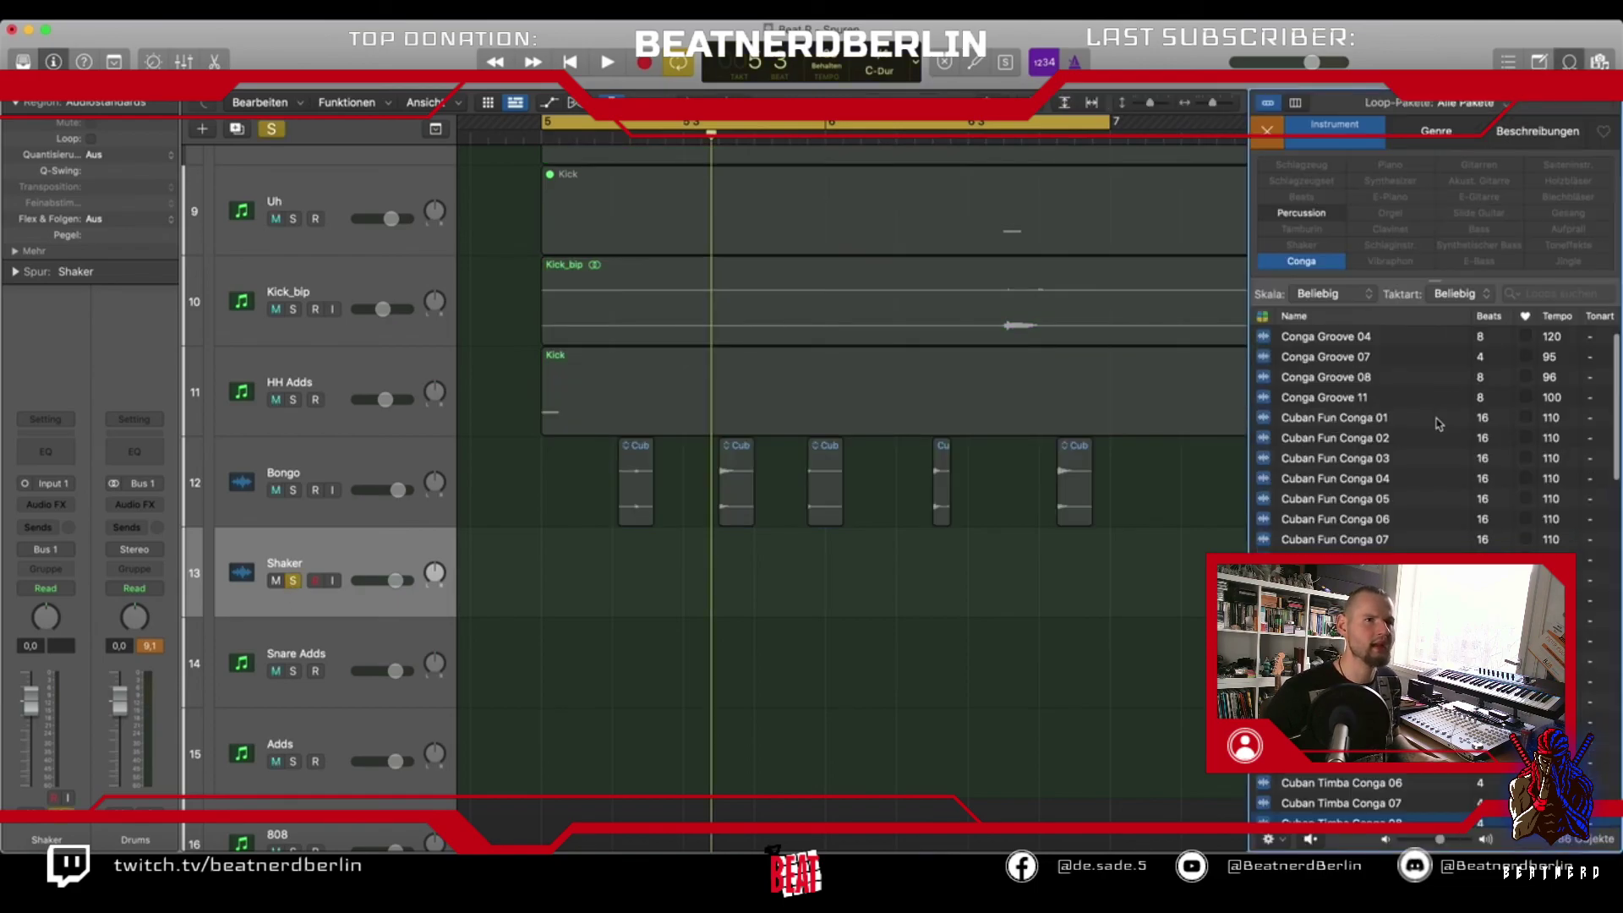
{"action": "left_click", "coordinate": [1302, 261]}
{"action": "left_click", "coordinate": [1302, 245]}
{"action": "left_click", "coordinate": [1306, 333]}
{"action": "scroll", "coordinate": [1379, 421], "scroll_direction": "up", "scroll_amount": 10}
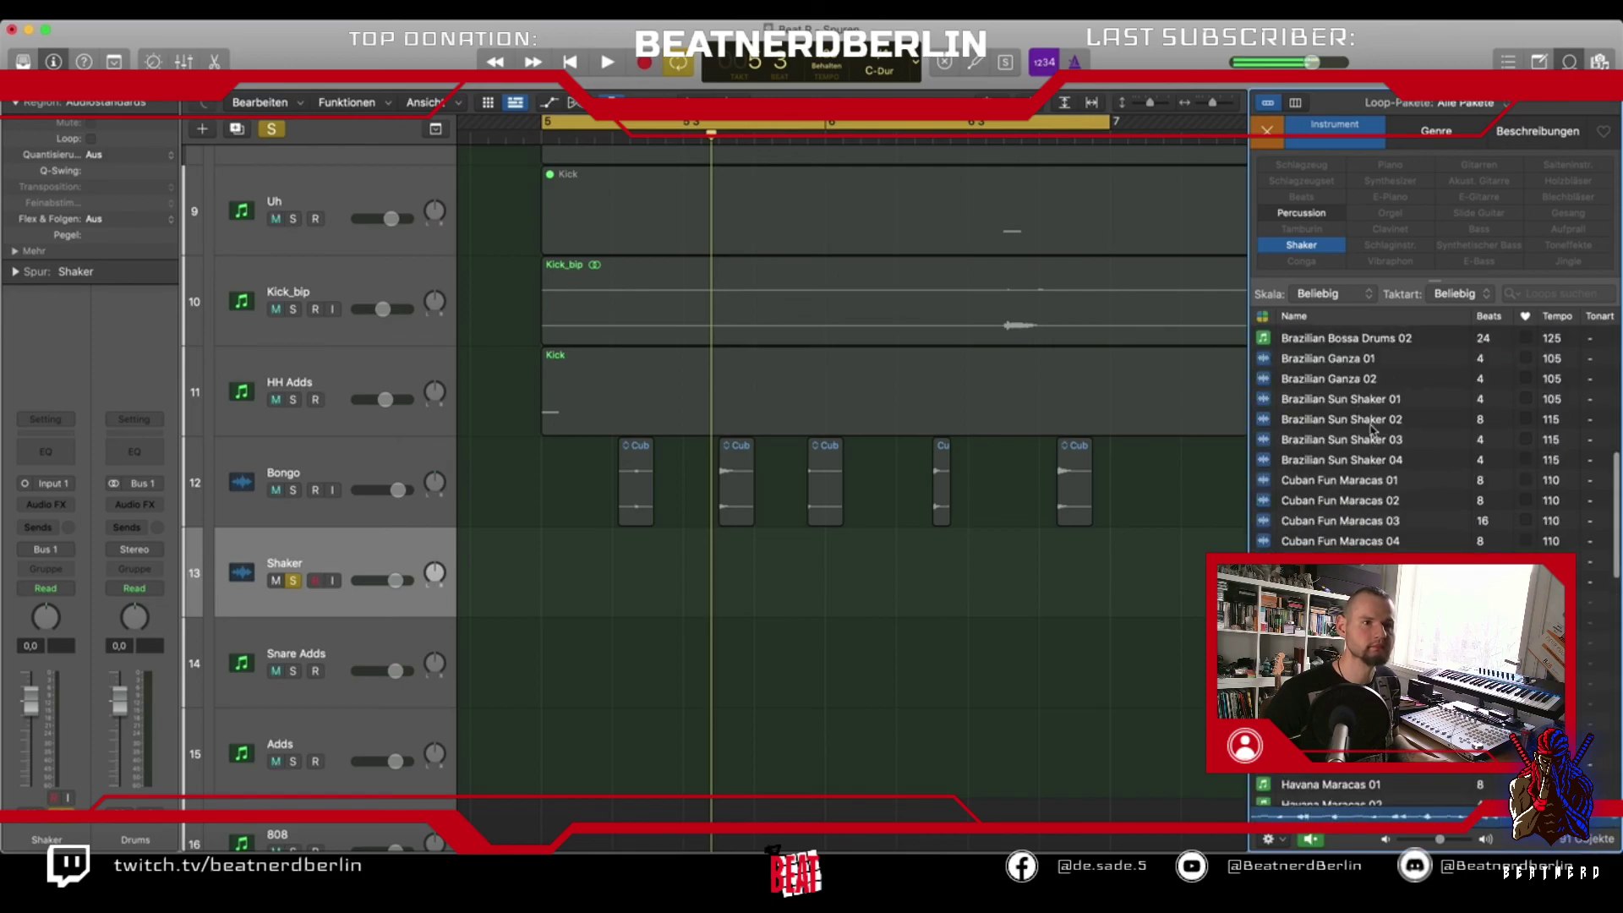
Audition the Brazilian Sun Shaker, Cuban Fun Maracas and neighbouring shaker loops
{"action": "left_click", "coordinate": [1355, 459]}
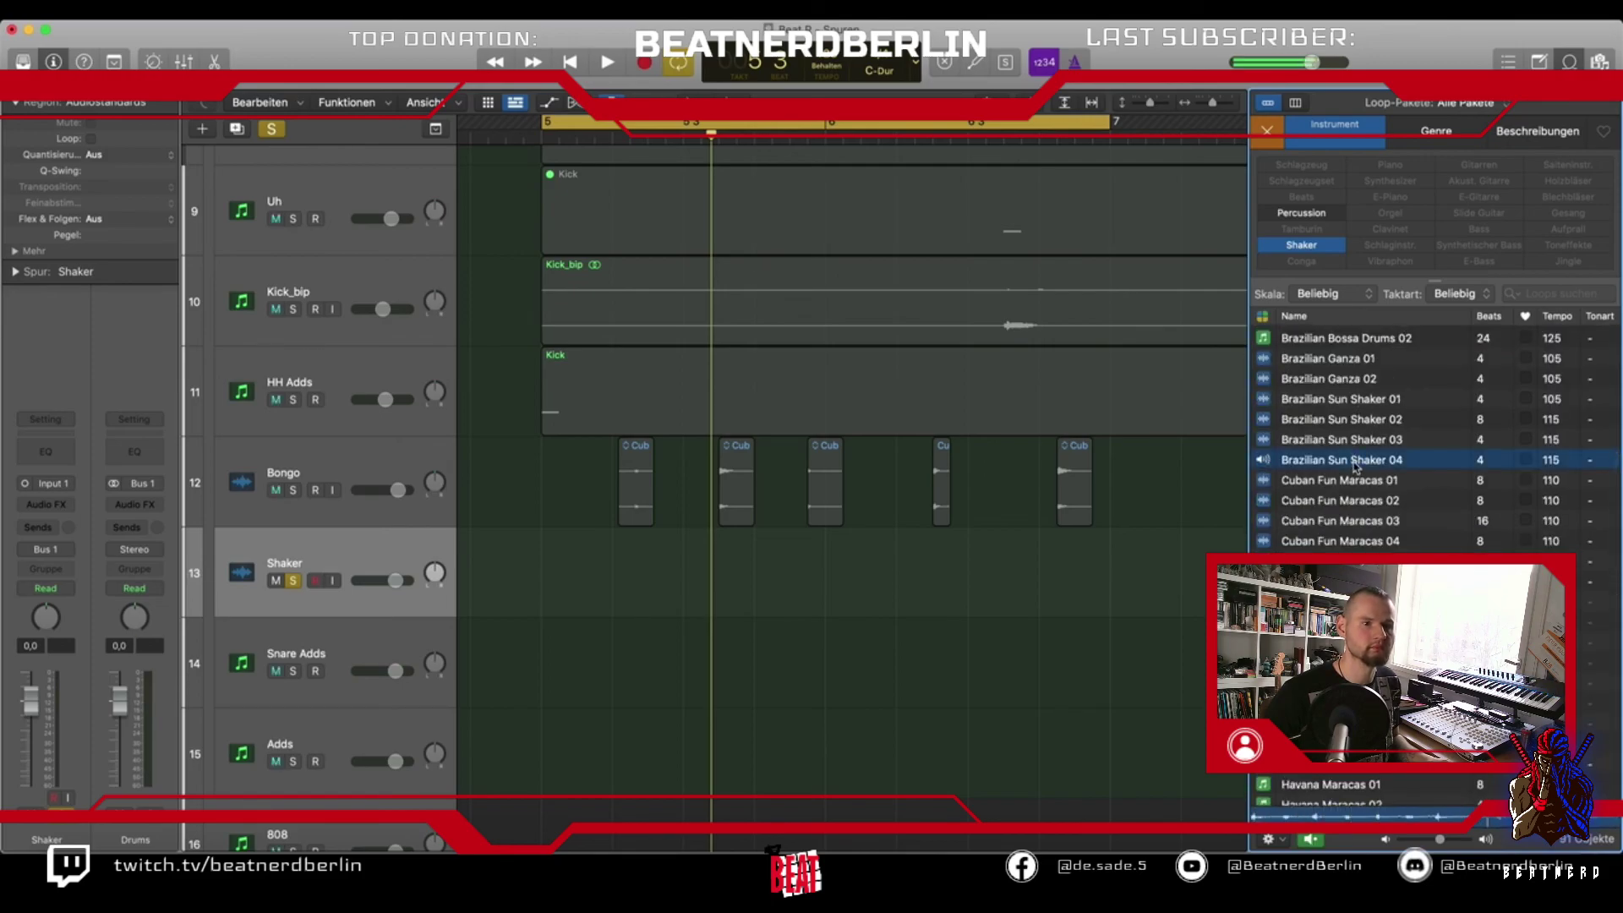
{"action": "left_click", "coordinate": [1346, 401]}
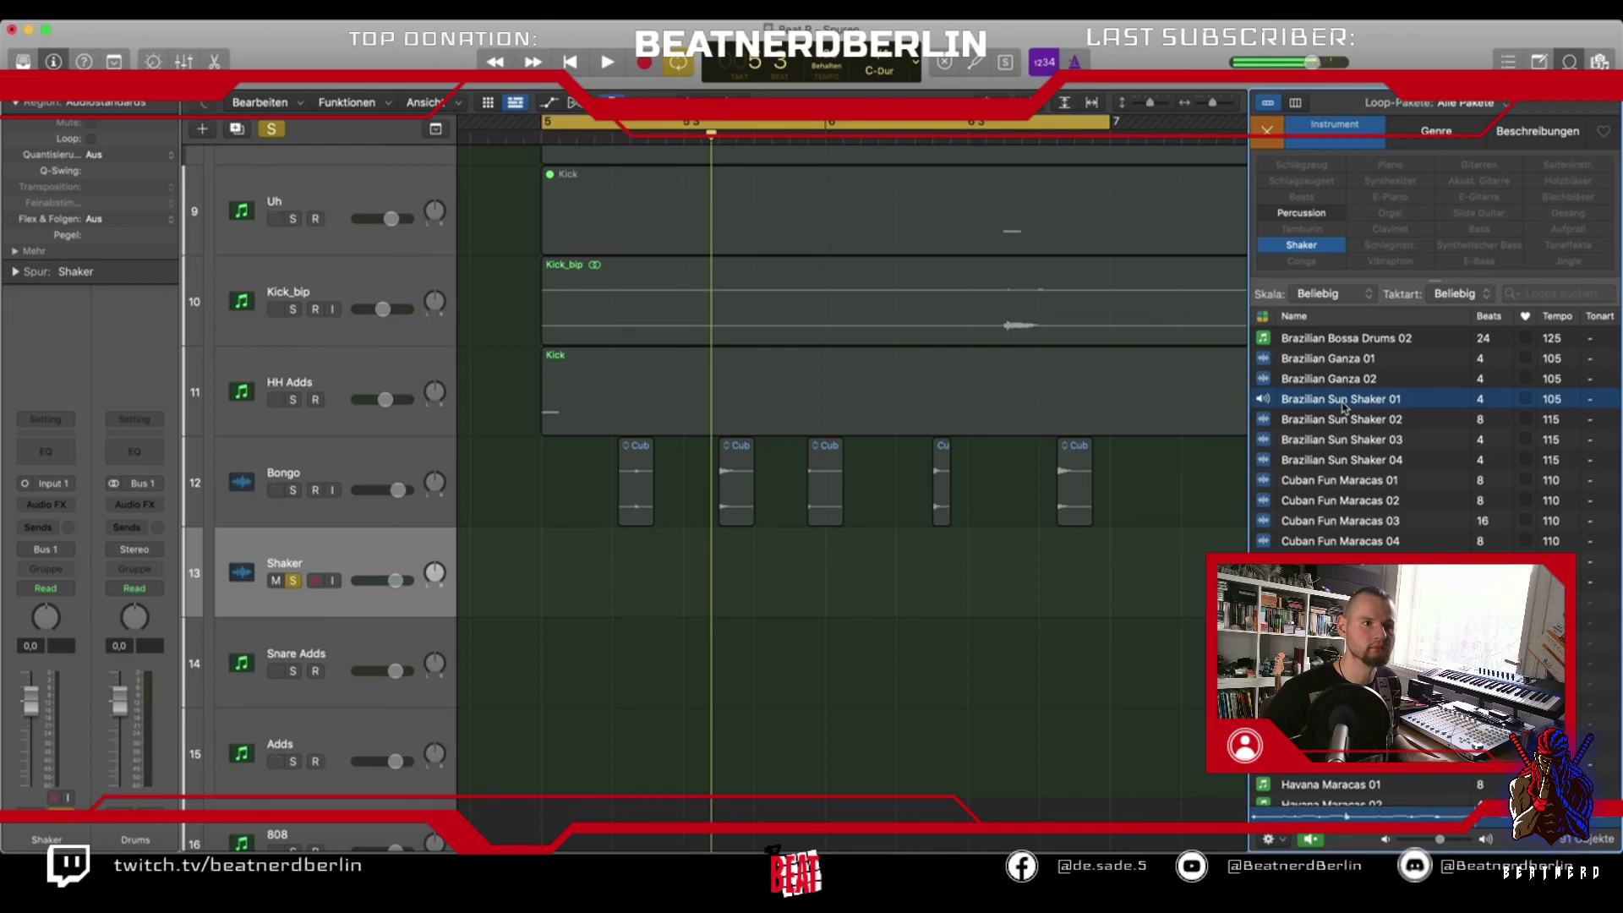
{"action": "left_click", "coordinate": [1342, 420]}
{"action": "left_click", "coordinate": [1342, 462]}
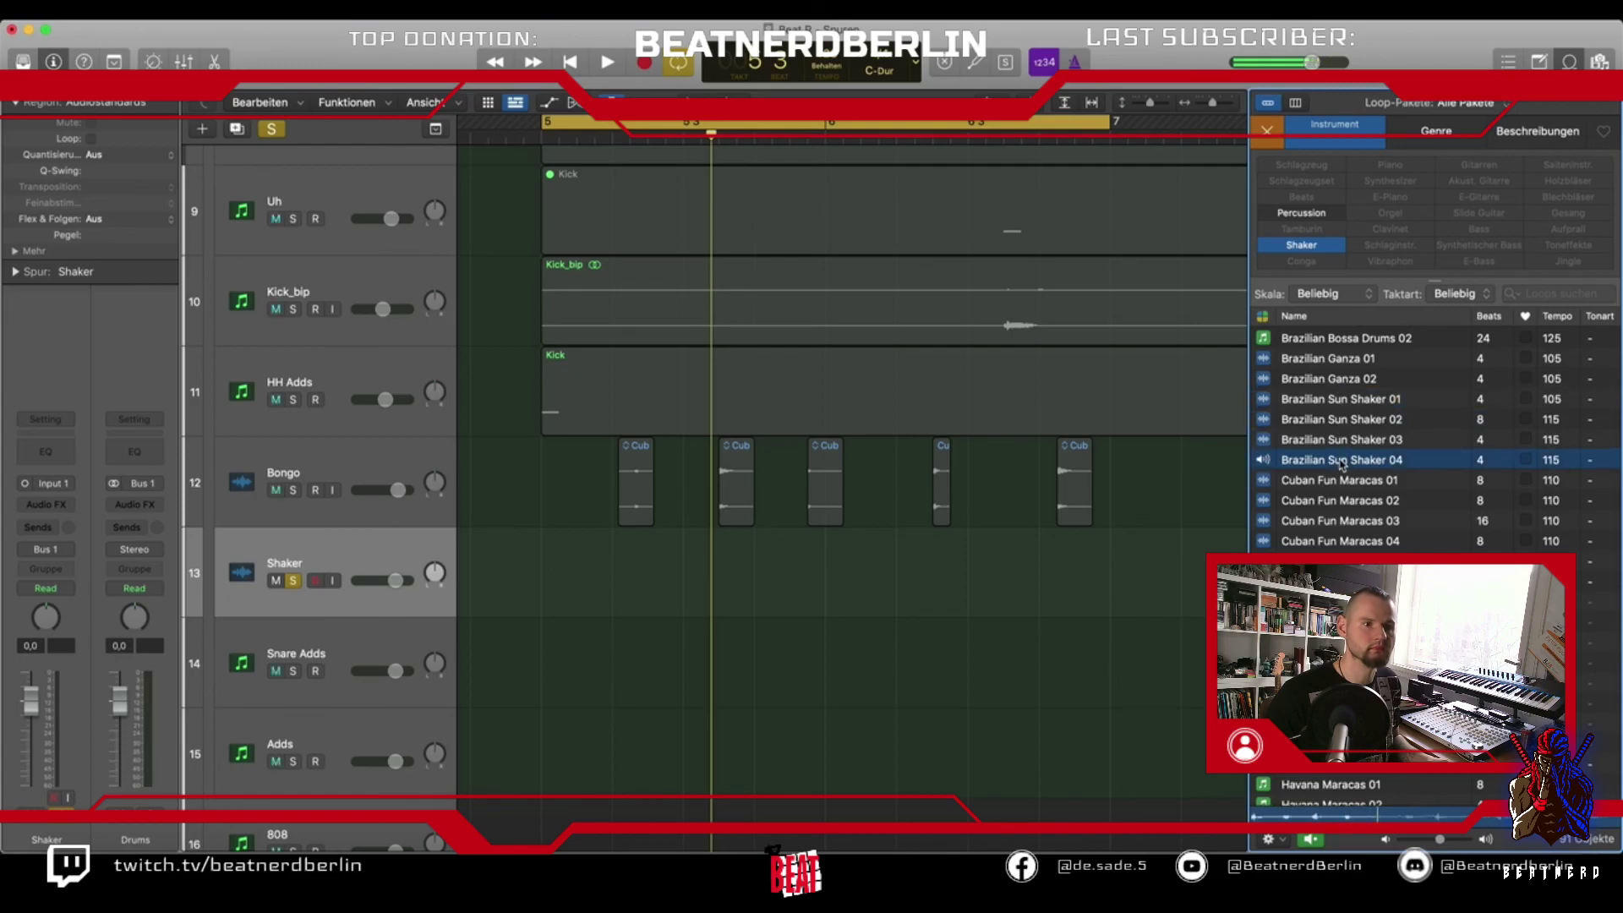
{"action": "key", "text": "Down"}
{"action": "key", "text": "Down"}
{"action": "key", "text": "Down"}
{"action": "key", "text": "Down"}
{"action": "key", "text": "Down"}
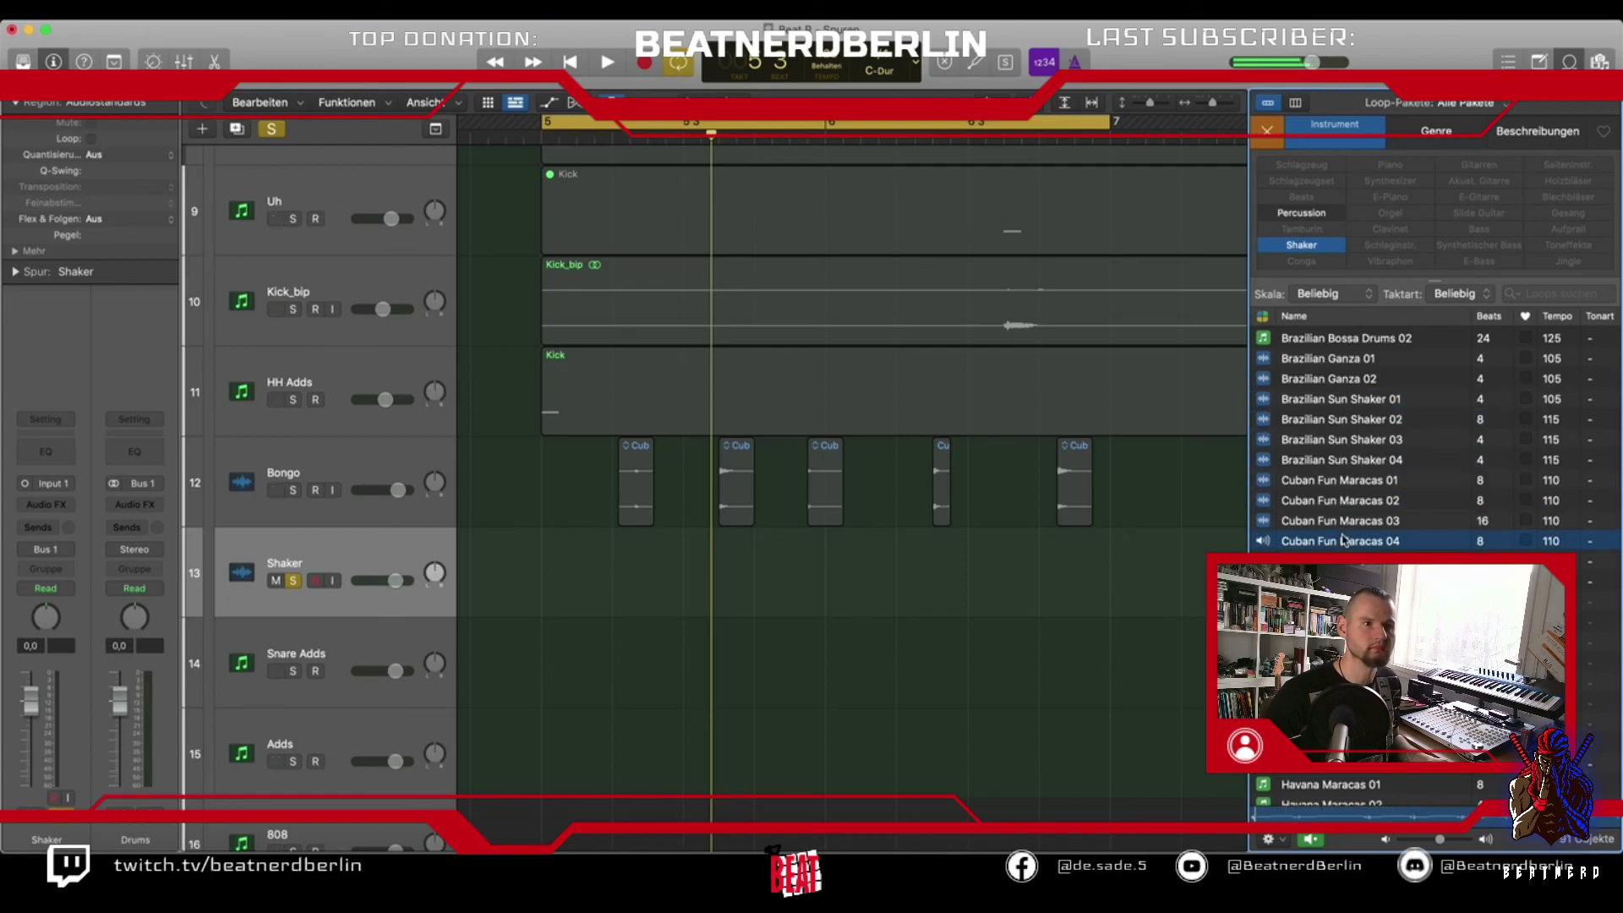
{"action": "key", "text": "Down"}
{"action": "key", "text": "Down"}
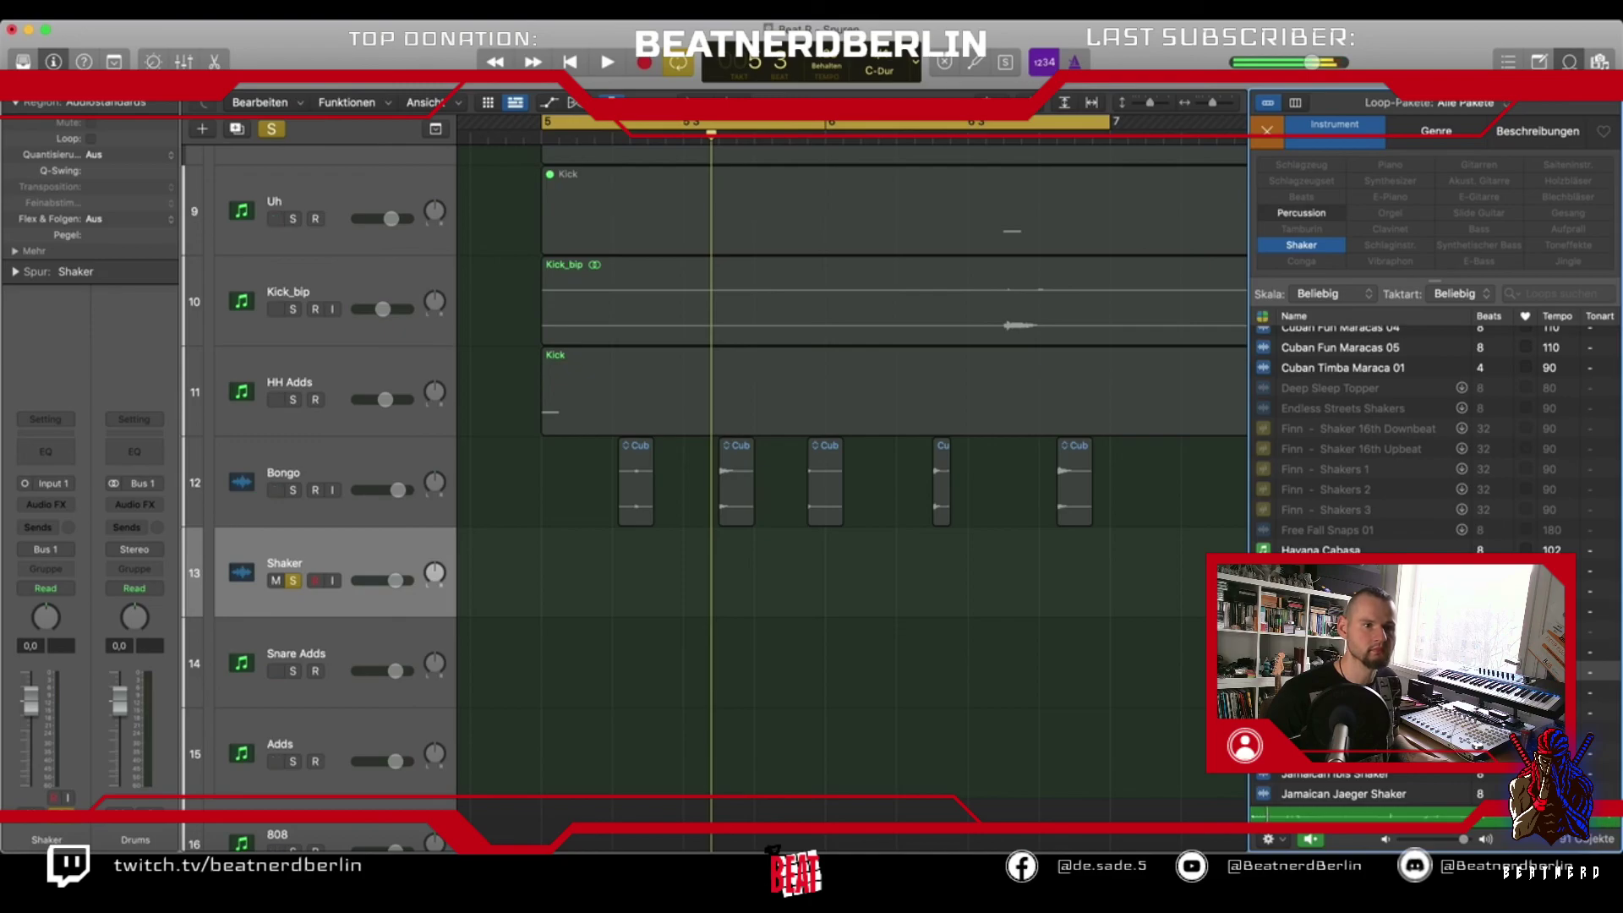
Place the Jacaranda Shaker 02 loop on the Shaker track at bar 5
{"action": "left_click_drag", "start_coordinate": [1352, 672], "coordinate": [543, 623]}
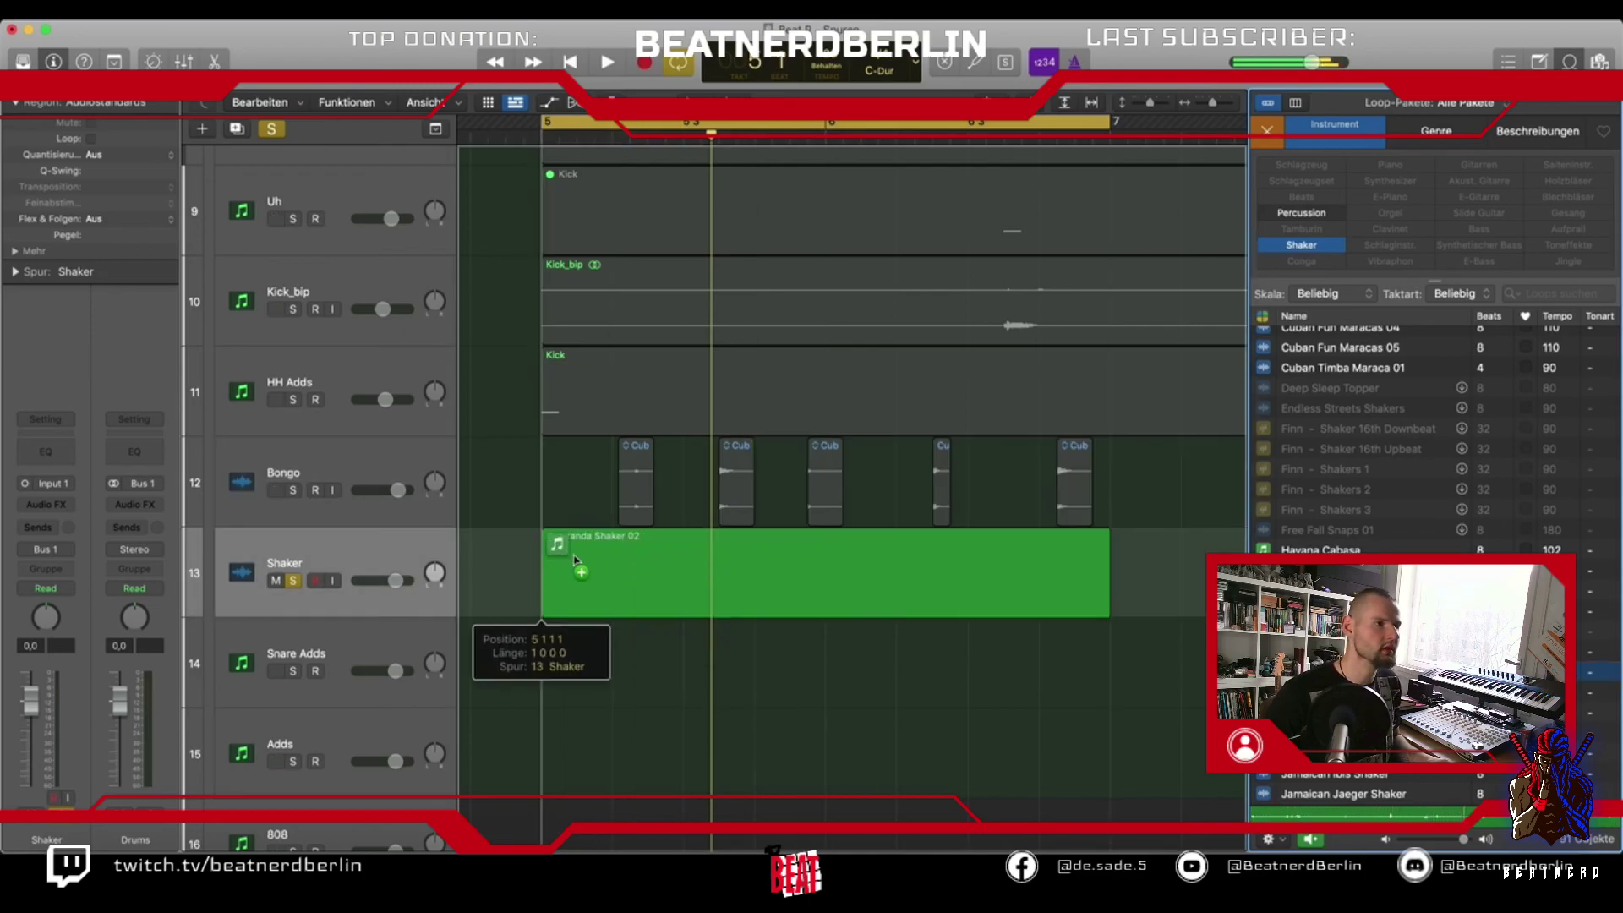
{"action": "scroll", "coordinate": [507, 406], "scroll_direction": "up", "scroll_amount": 10}
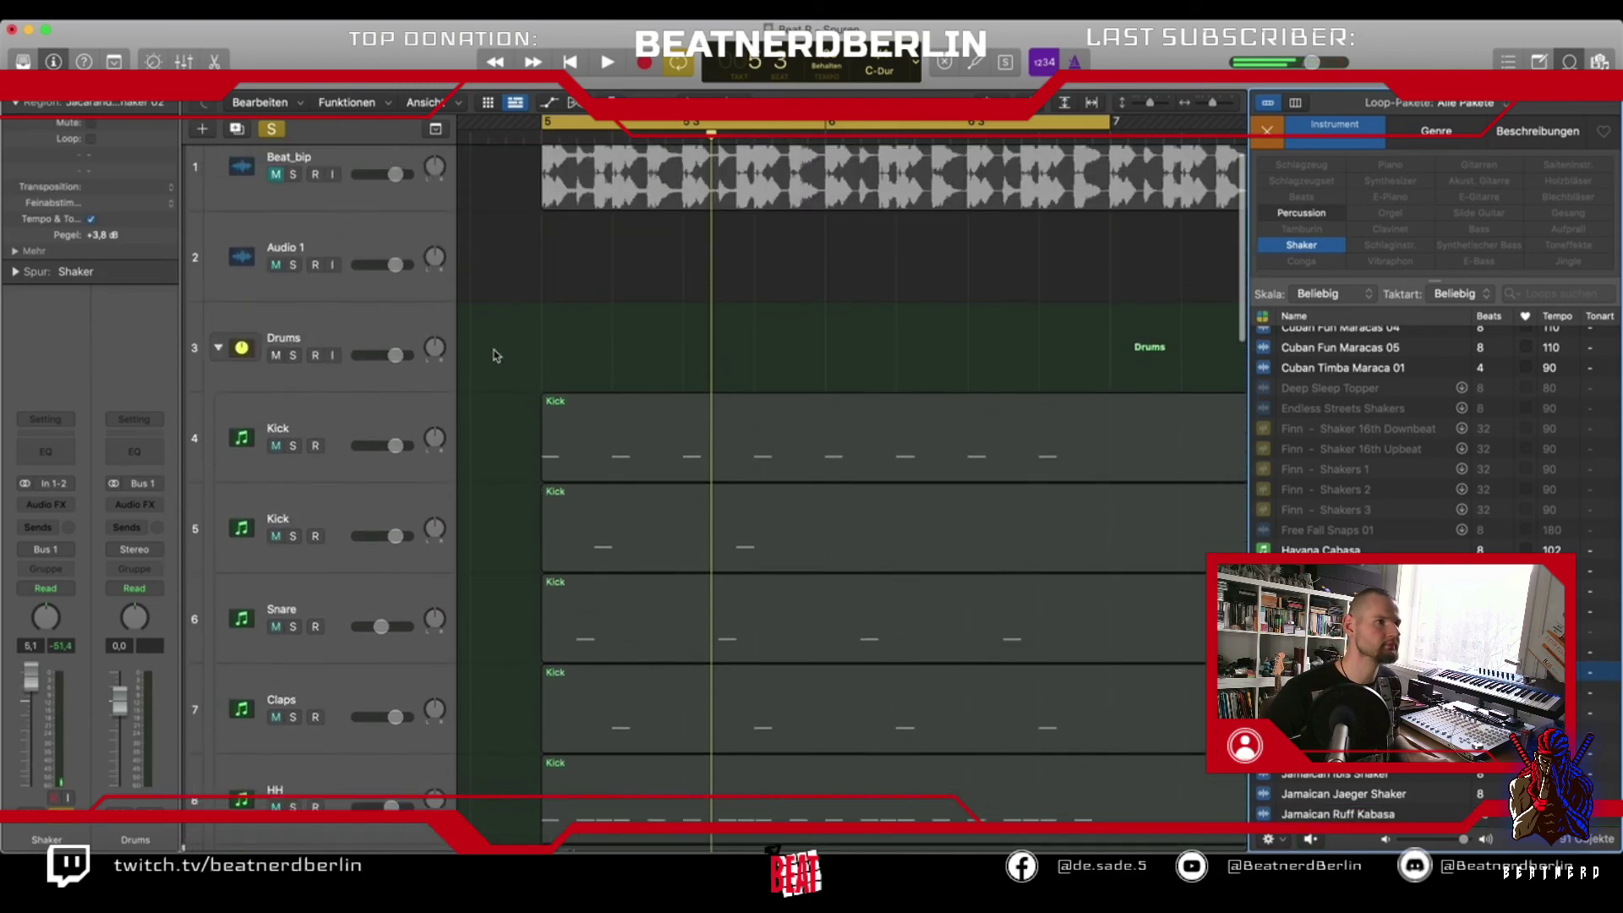
{"action": "scroll", "coordinate": [406, 558], "scroll_direction": "down", "scroll_amount": 10}
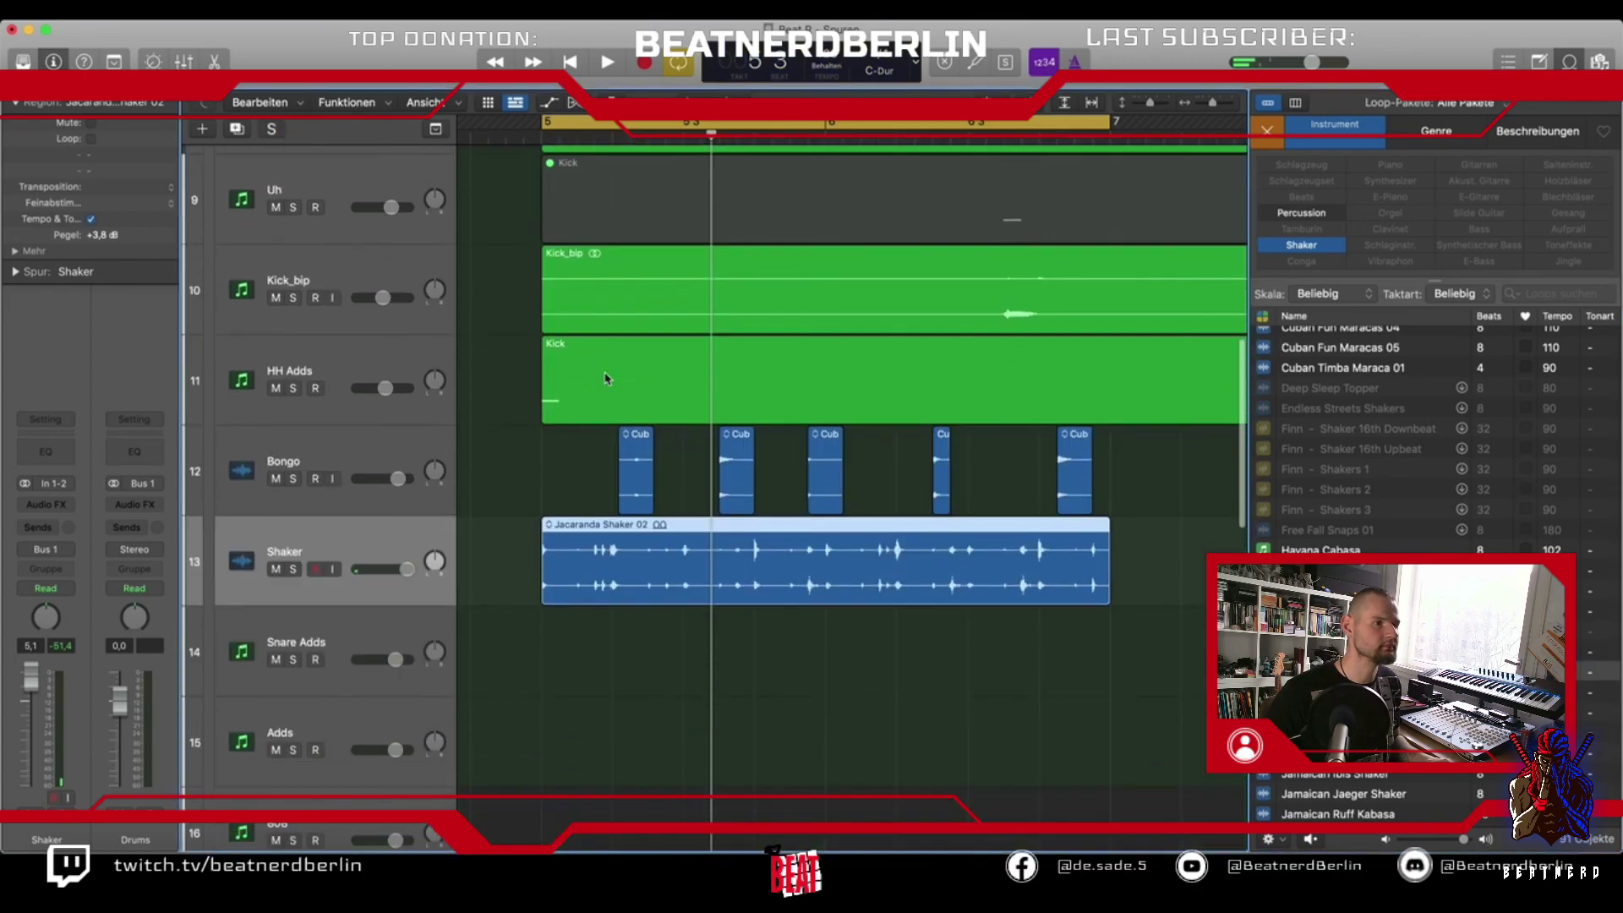
Play the beat and raise the Shaker volume to 5.4 dB, comparing the track soloed and in the mix
{"action": "key", "text": "space"}
{"action": "left_click_drag", "start_coordinate": [404, 574], "coordinate": [416, 581]}
{"action": "left_click", "coordinate": [293, 568]}
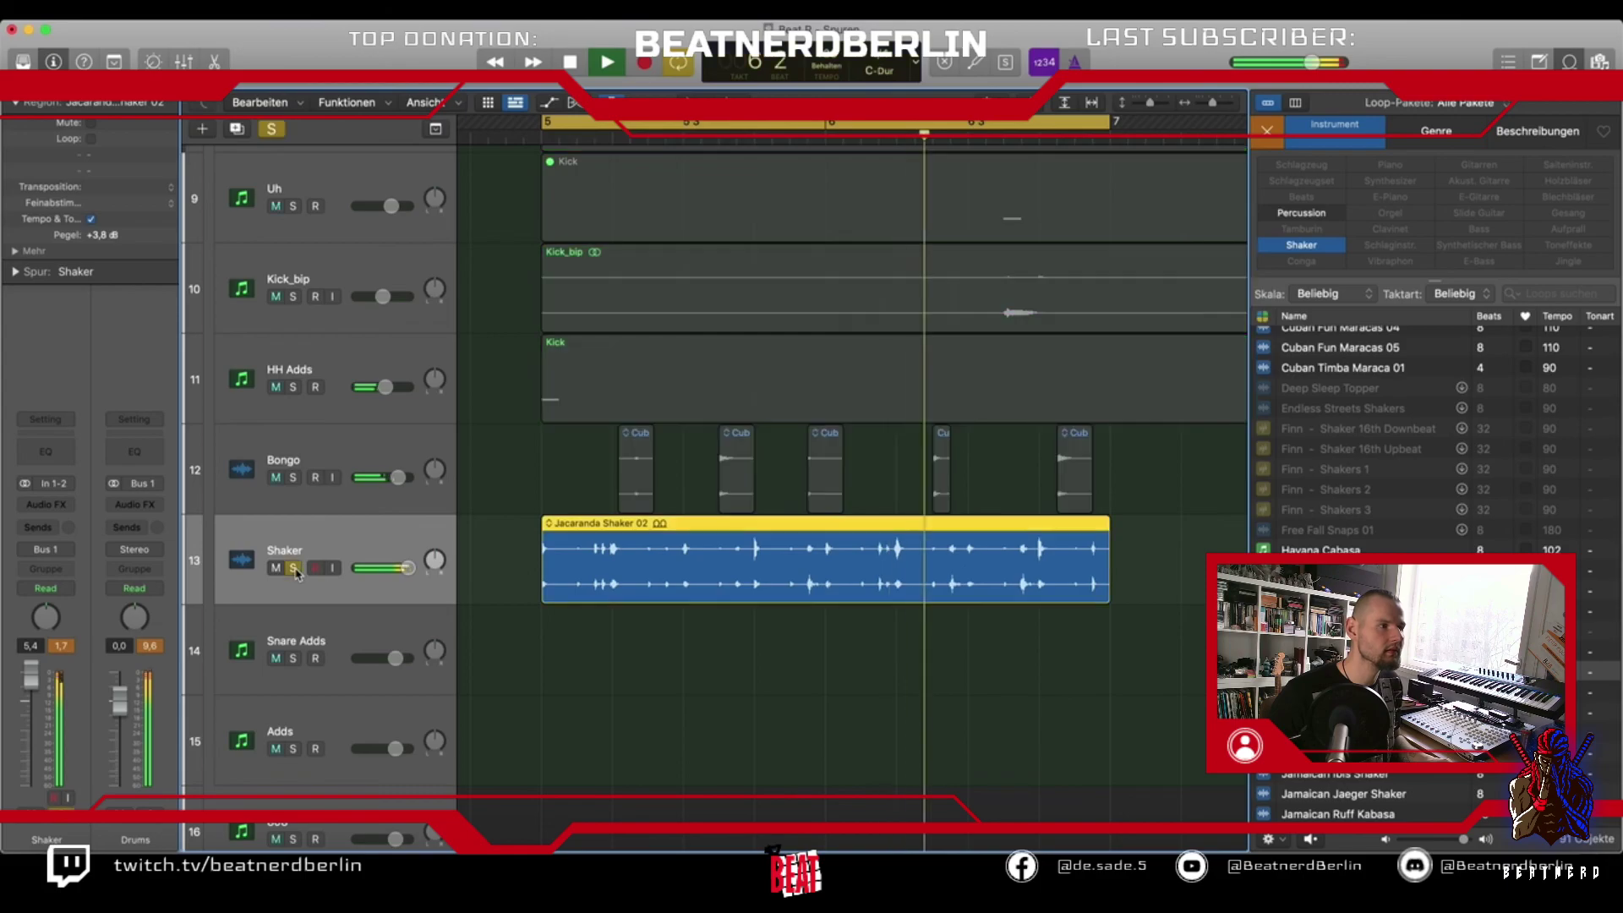
{"action": "left_click", "coordinate": [294, 569]}
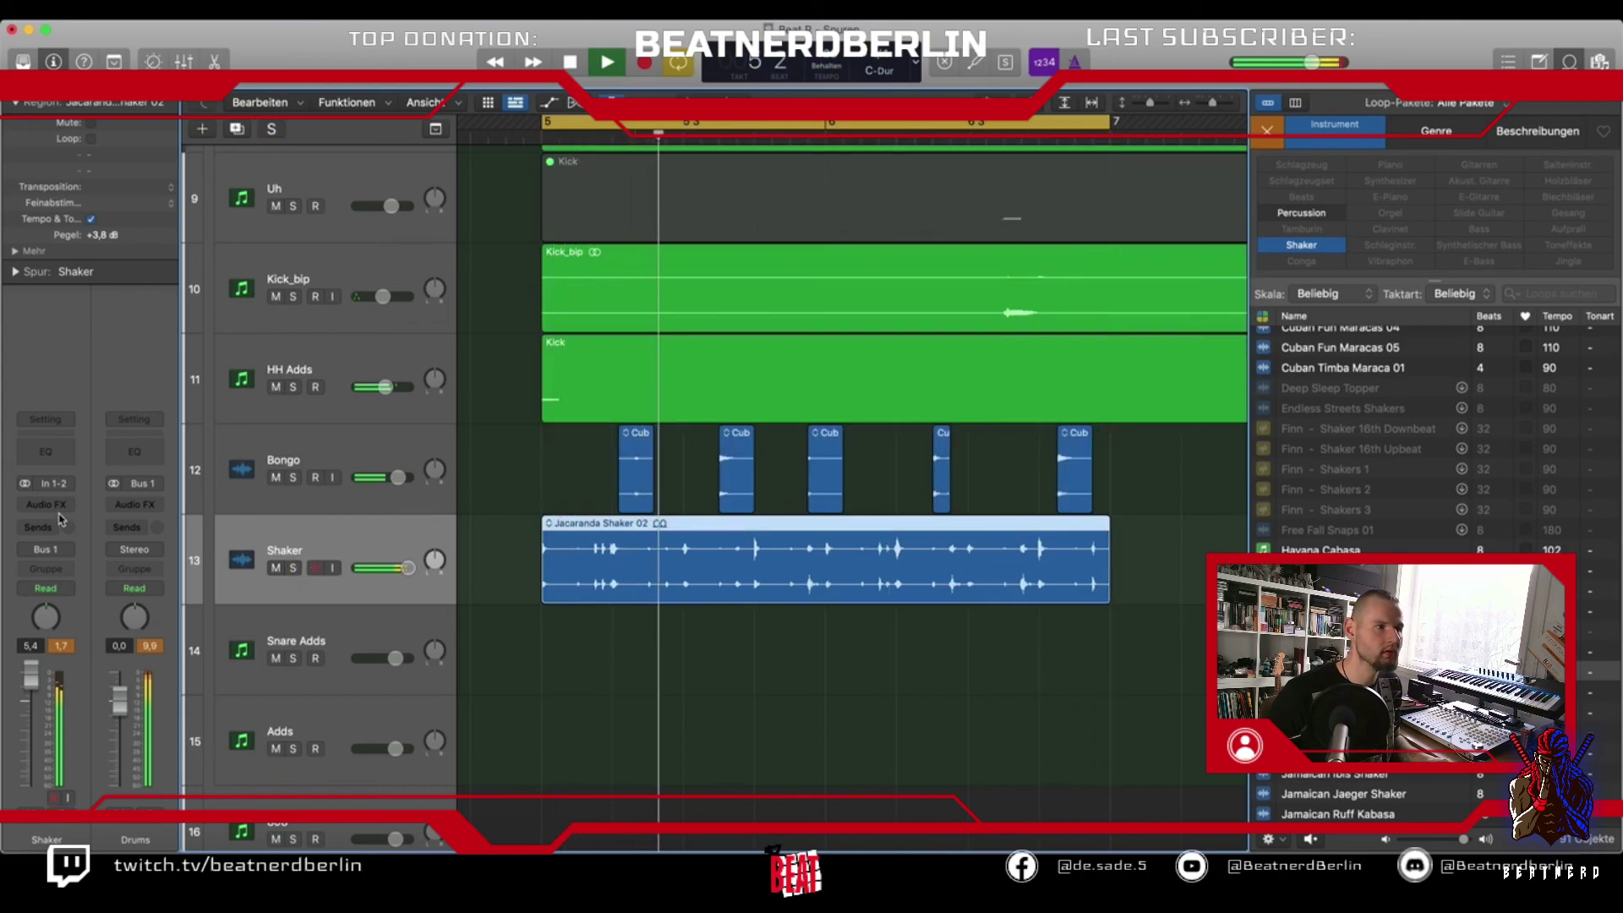
Add a Channel EQ to the Shaker with a 420 Hz low cut and a 6.1 dB boost around 11900 Hz
{"action": "left_click", "coordinate": [41, 463]}
{"action": "left_click_drag", "start_coordinate": [1152, 428], "coordinate": [1195, 434]}
{"action": "left_click_drag", "start_coordinate": [1052, 443], "coordinate": [1209, 389]}
{"action": "left_click_drag", "start_coordinate": [560, 456], "coordinate": [904, 477]}
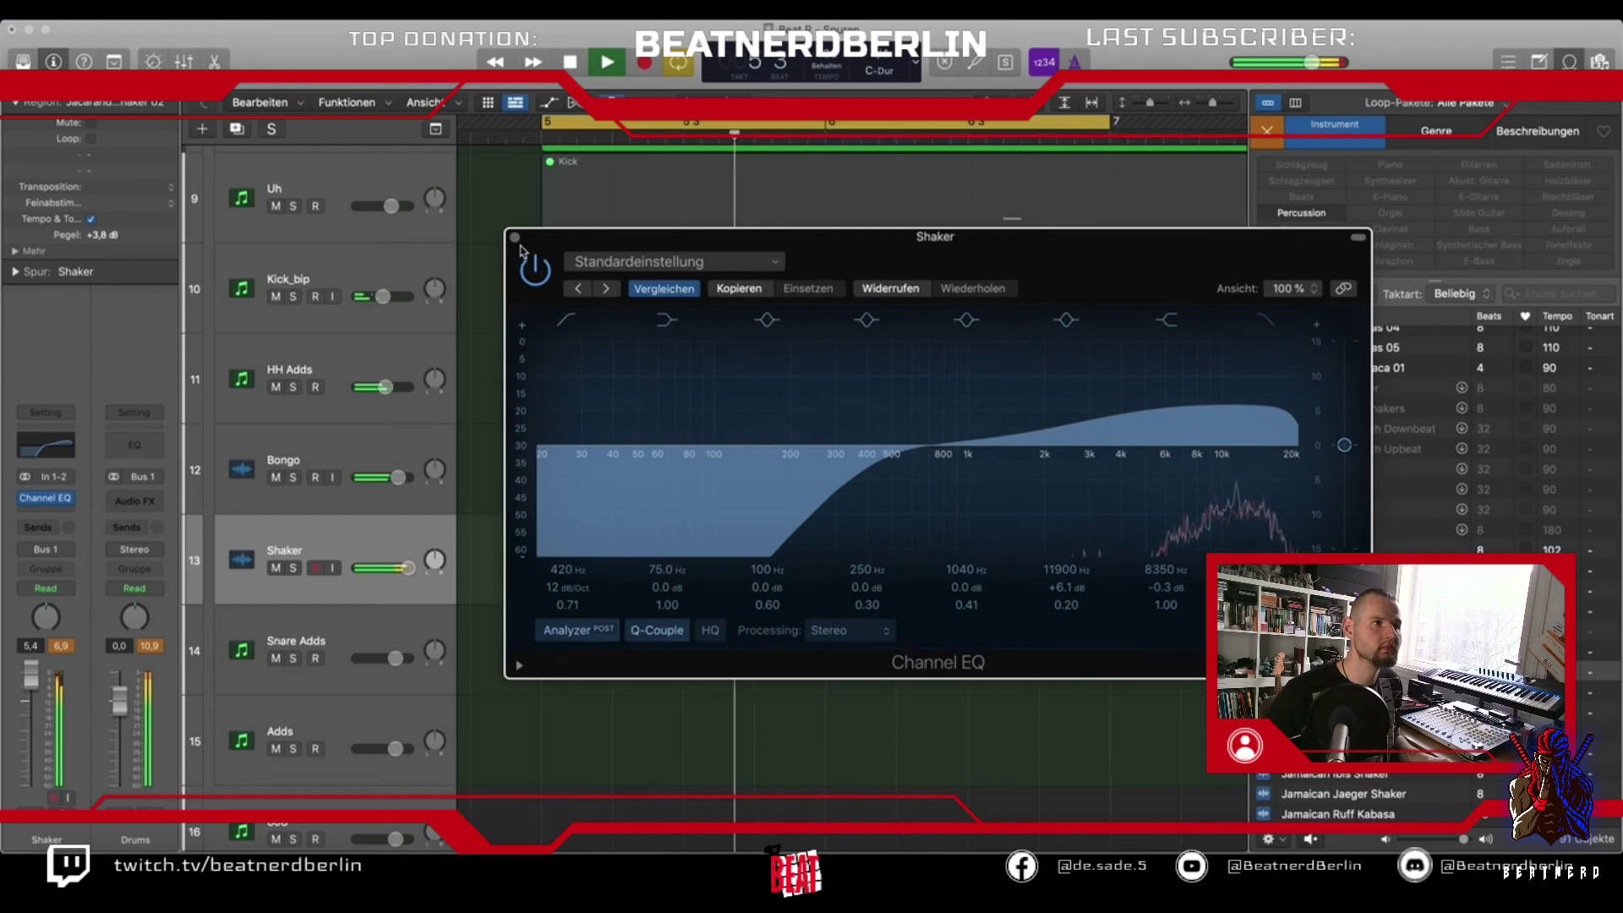
{"action": "left_click_drag", "start_coordinate": [1238, 404], "coordinate": [1242, 423]}
{"action": "left_click", "coordinate": [515, 237]}
{"action": "key", "text": "space"}
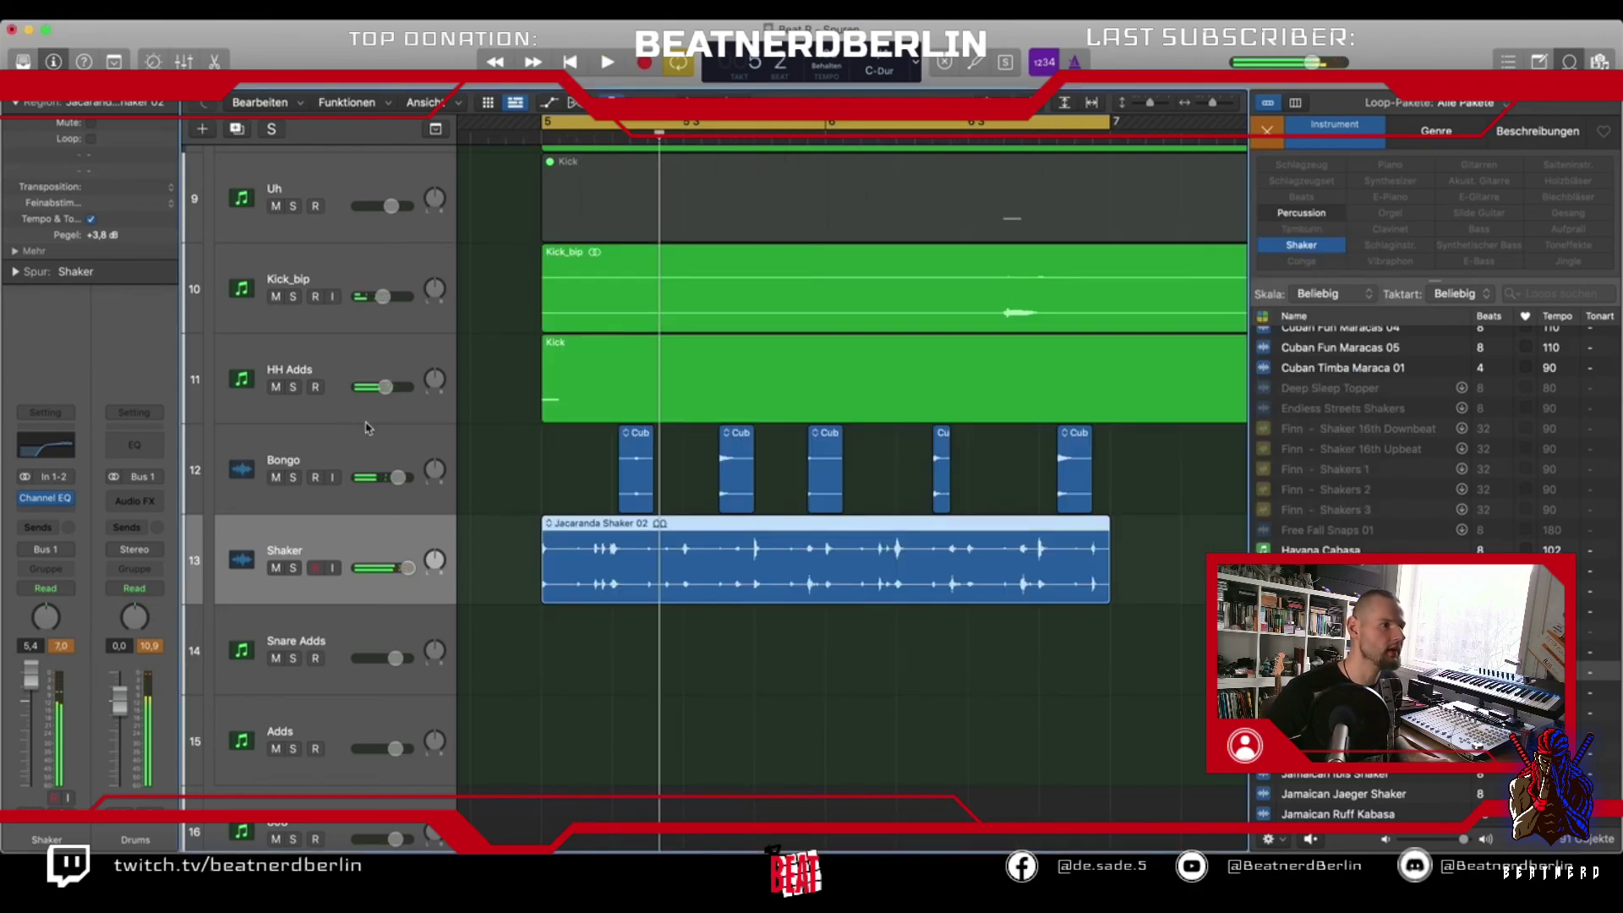
Insert the stereo Soundtoys PanMan effect after the Shaker's Channel EQ
{"action": "left_click", "coordinate": [34, 526]}
{"action": "mouse_move", "coordinate": [105, 825]}
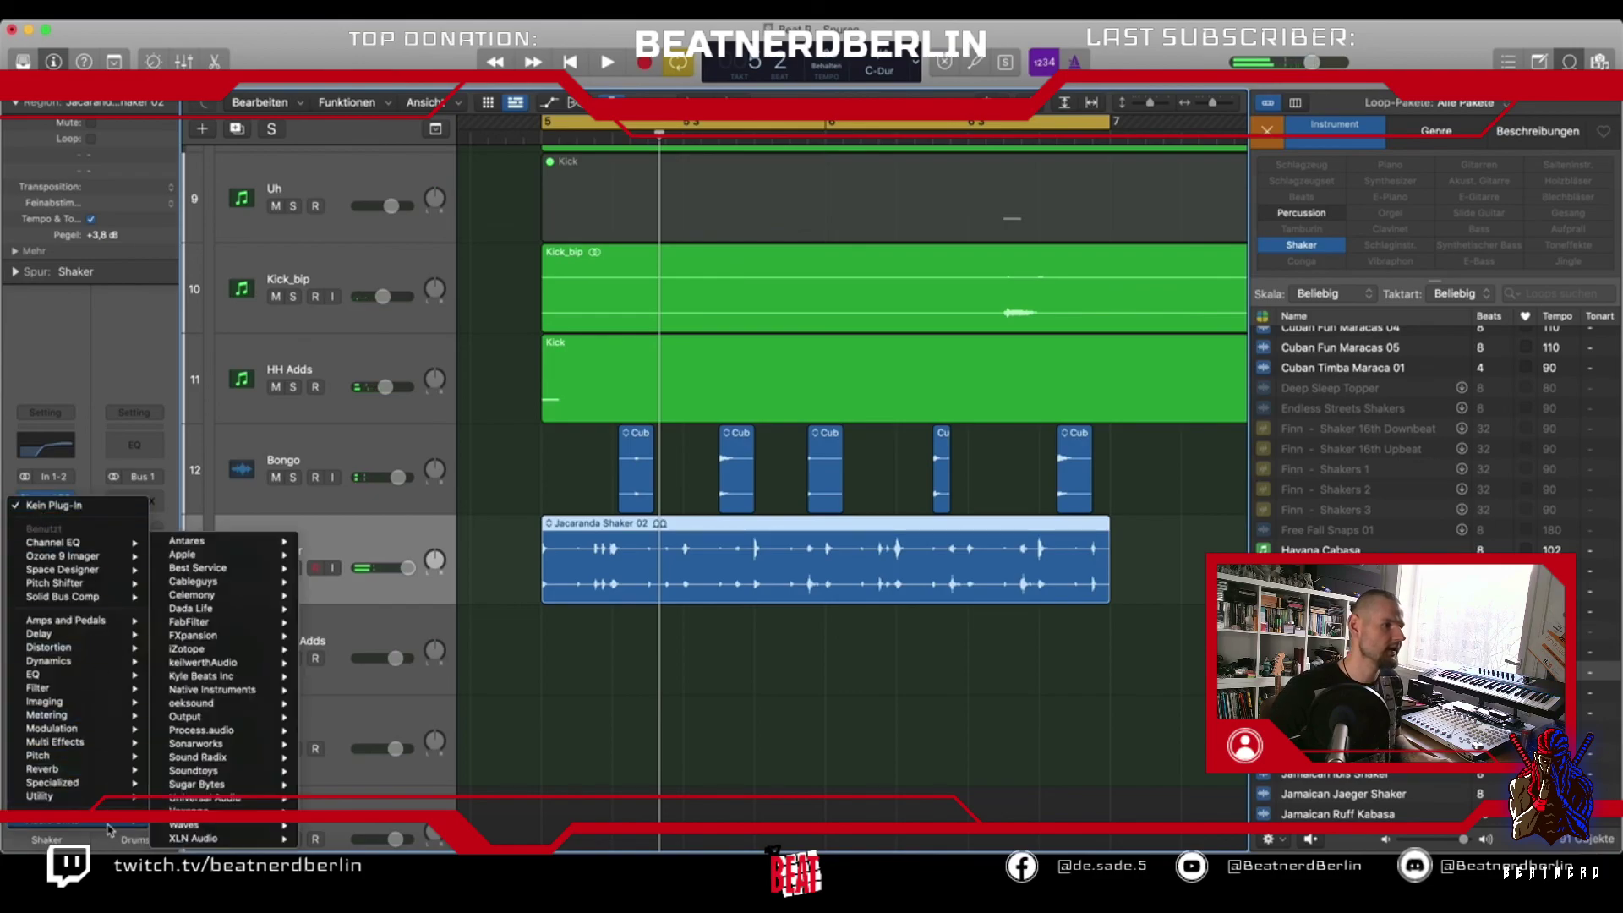
{"action": "mouse_move", "coordinate": [239, 771]}
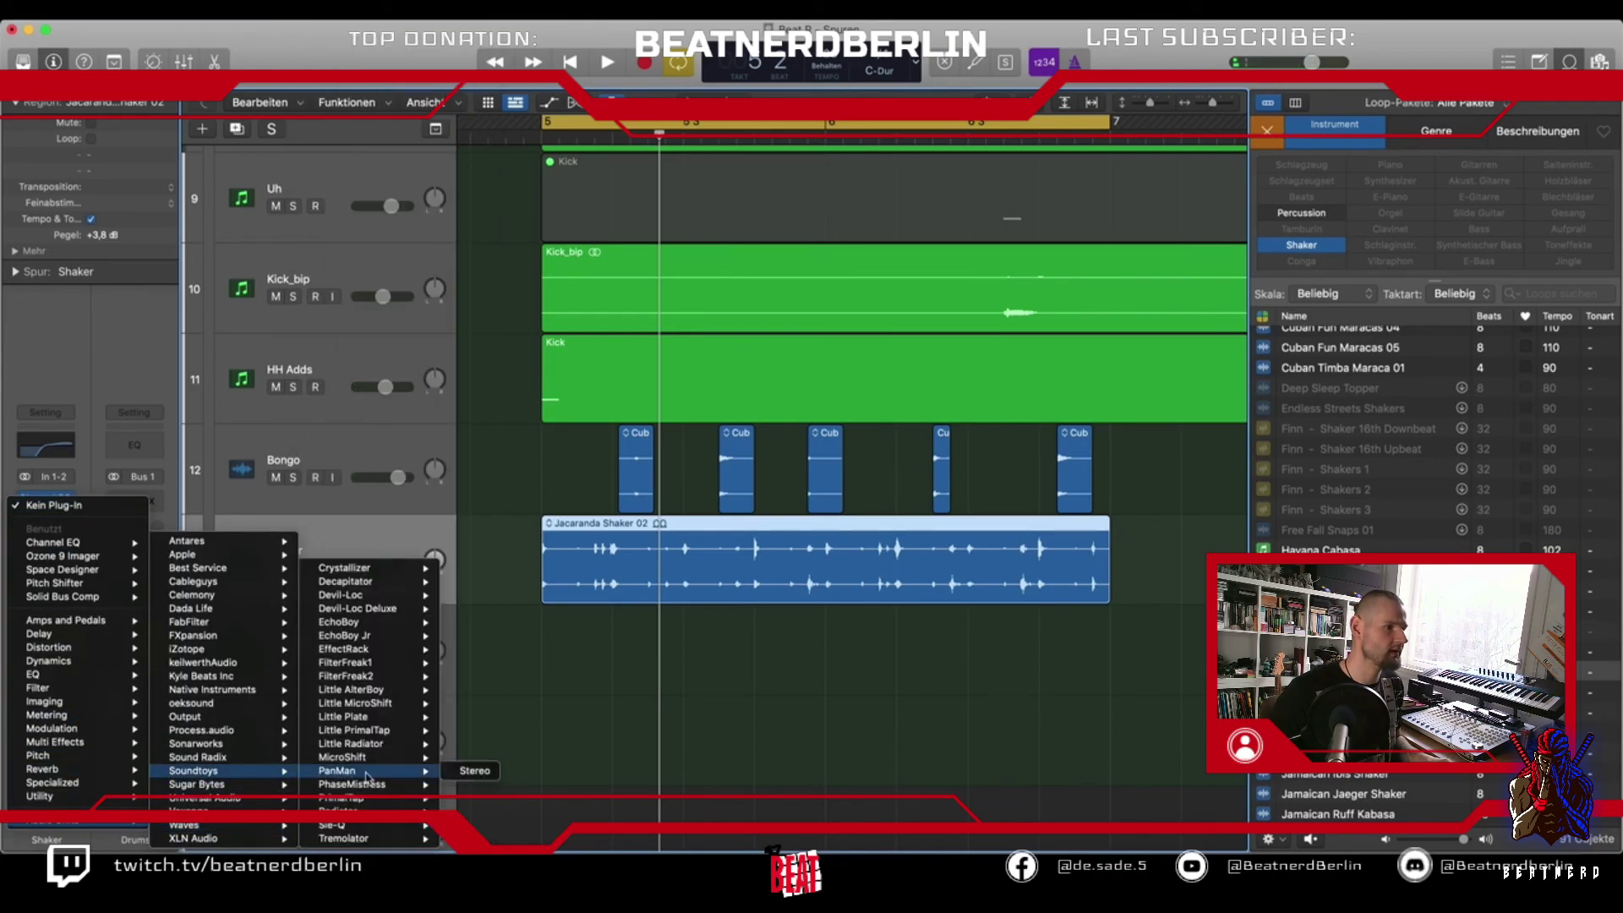
{"action": "left_click", "coordinate": [451, 774]}
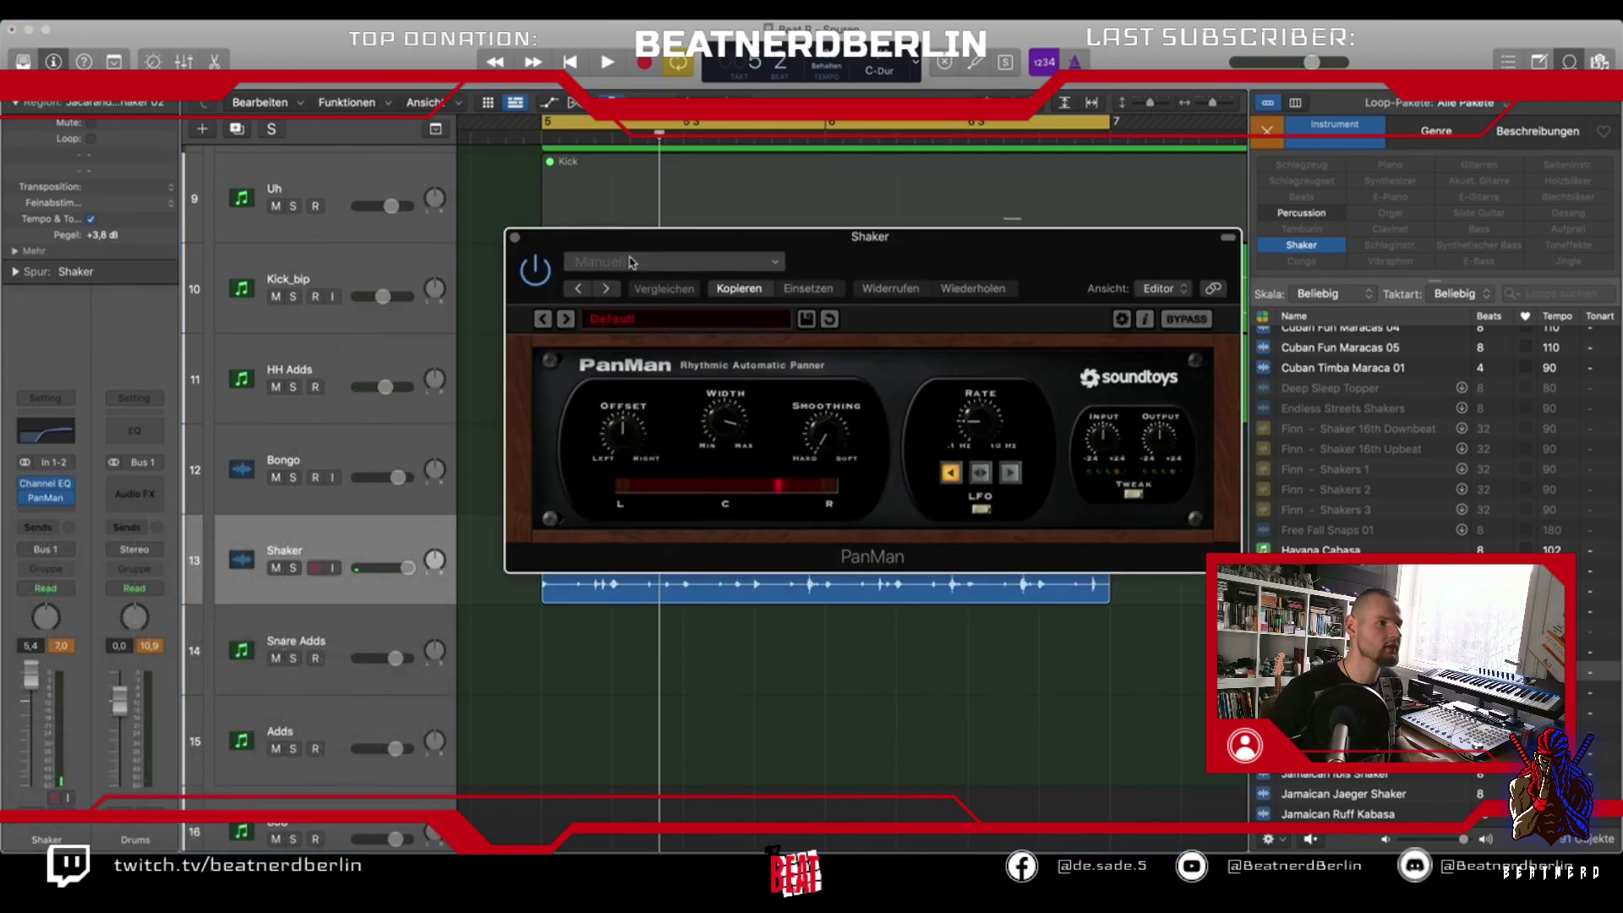
{"action": "left_click_drag", "start_coordinate": [630, 263], "coordinate": [430, 85]}
Choose PanMan's Hard Bounce MIDI preset during playback and lower the Shaker volume to -1.3 dB
{"action": "left_click", "coordinate": [360, 155]}
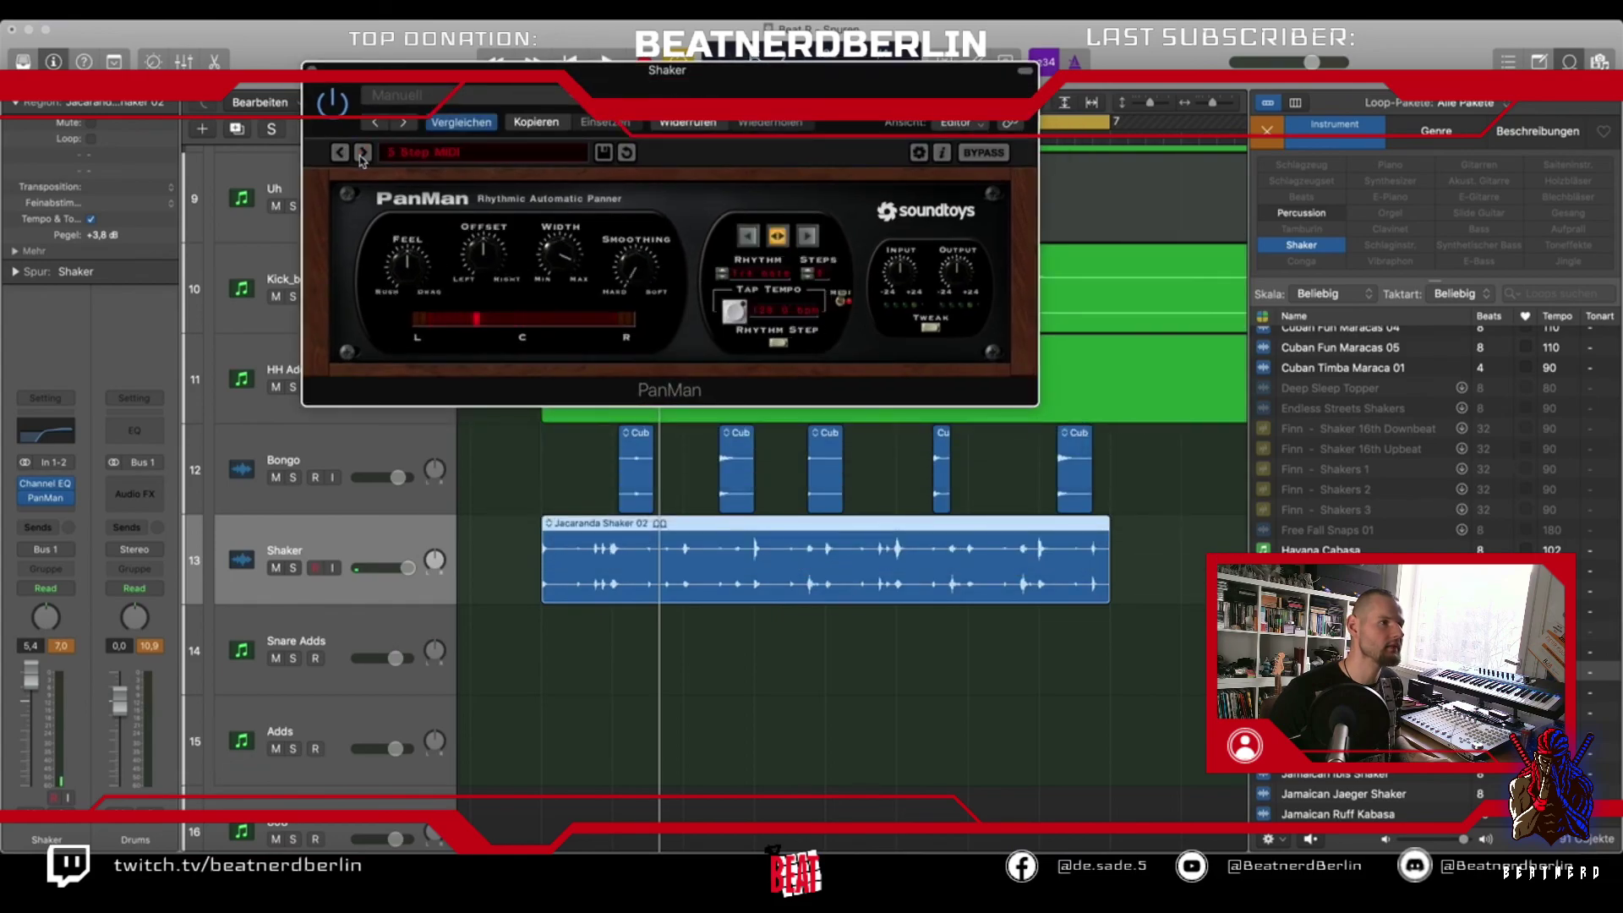
{"action": "key", "text": "space"}
{"action": "left_click", "coordinate": [361, 153]}
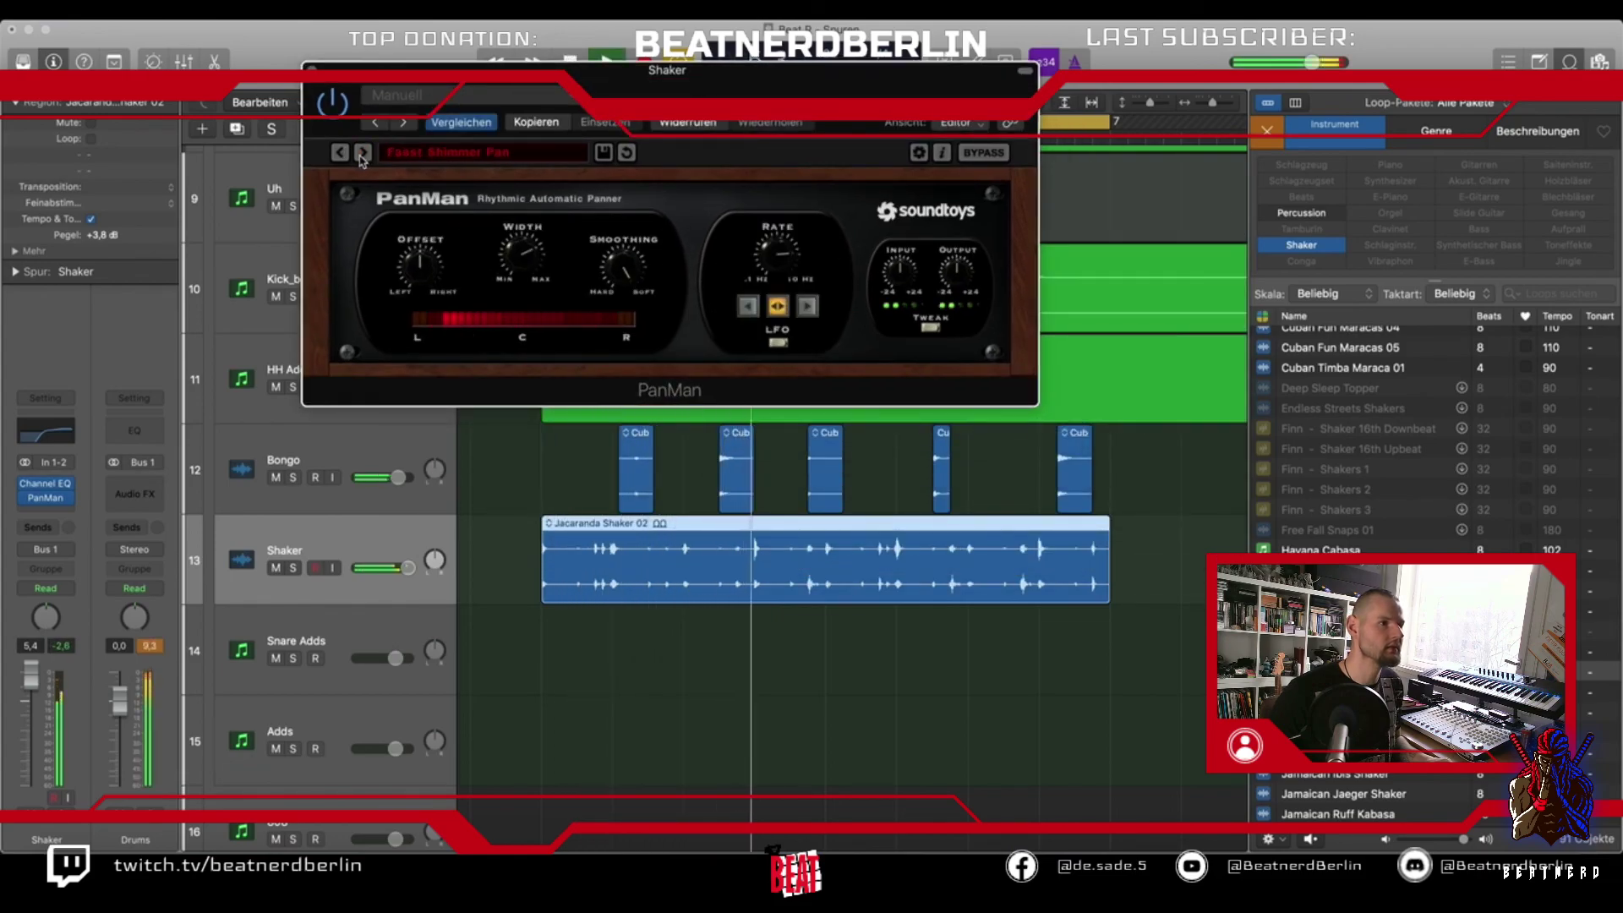
{"action": "left_click", "coordinate": [361, 153]}
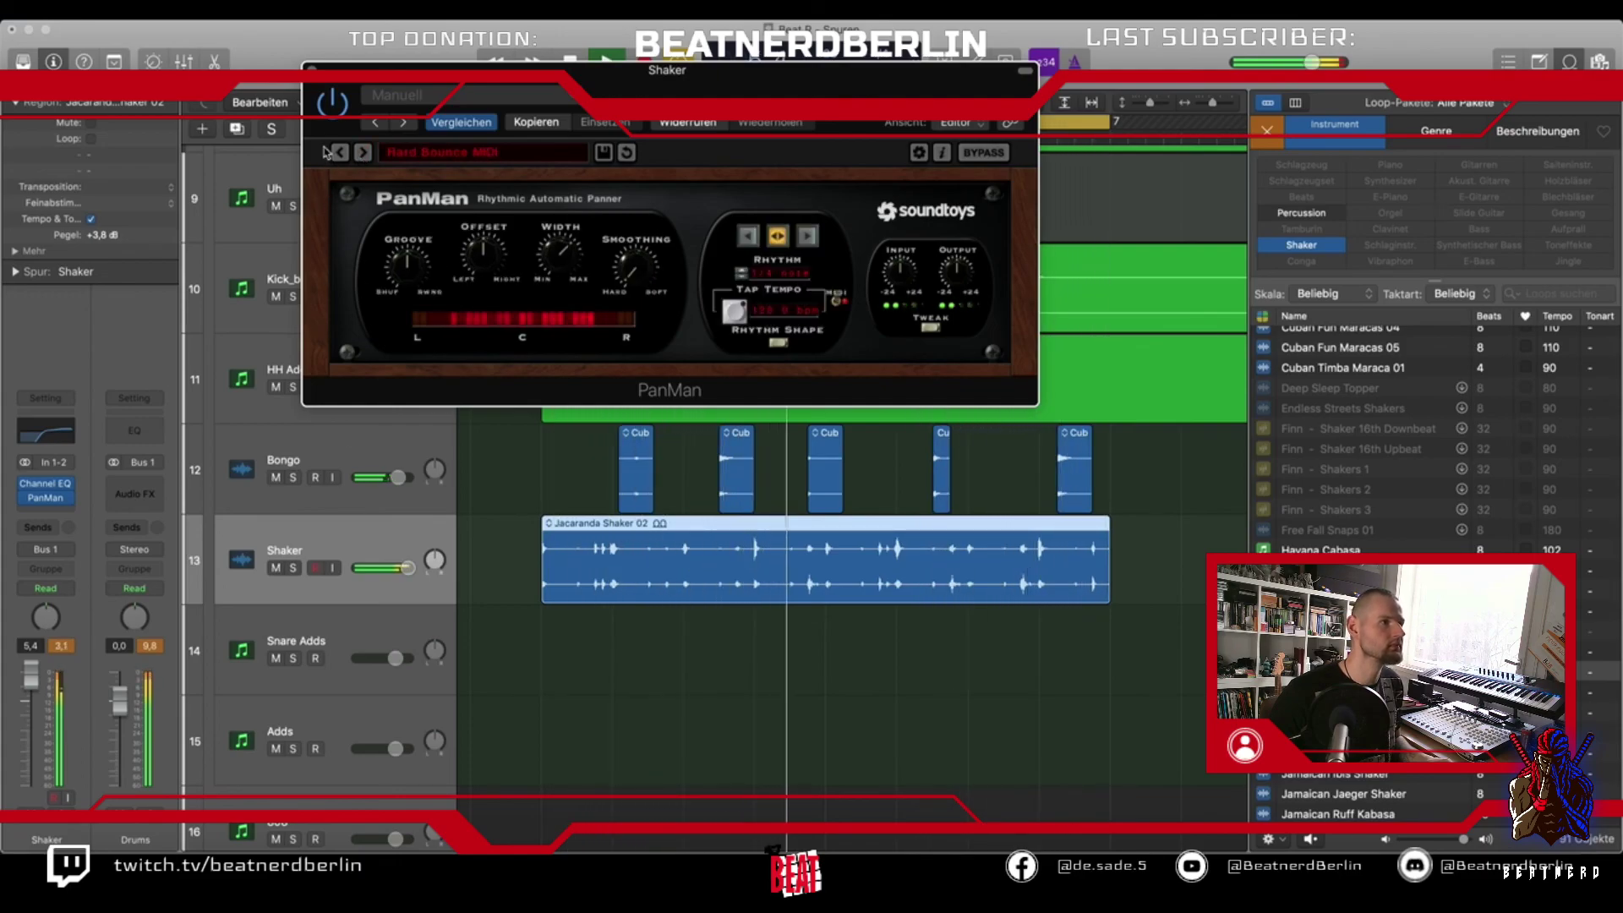
{"action": "key", "text": "super+w"}
{"action": "left_click_drag", "start_coordinate": [406, 568], "coordinate": [392, 567]}
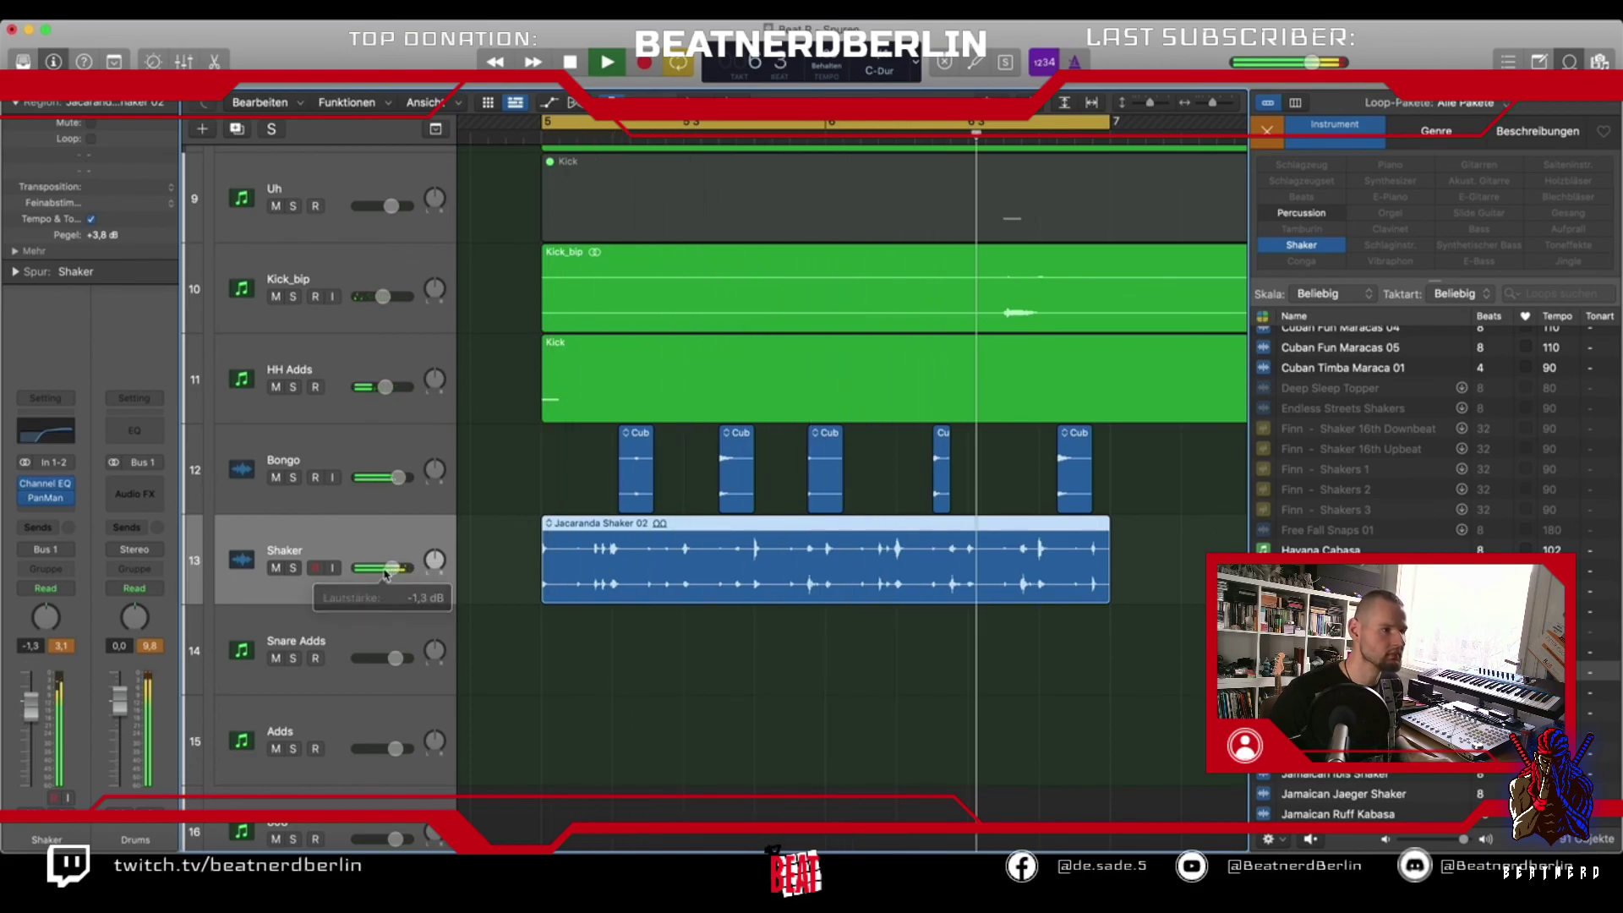
Insert the stereo FabFilter FF Saturn effect between Channel EQ and PanMan on the Shaker track
{"action": "left_click", "coordinate": [63, 512]}
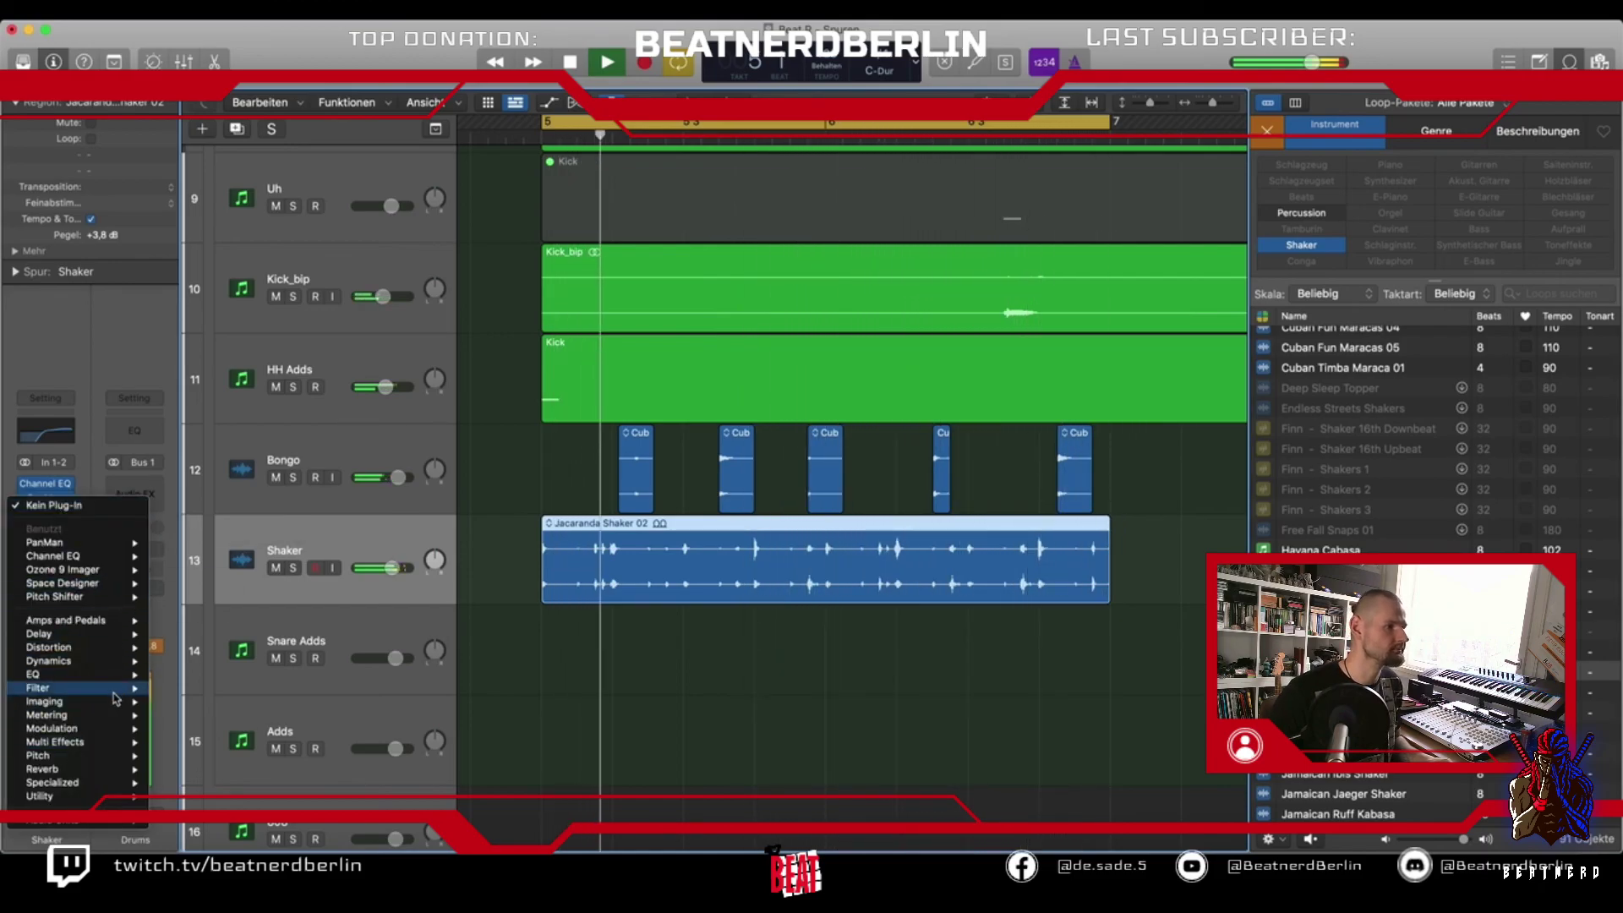
{"action": "left_click", "coordinate": [78, 464]}
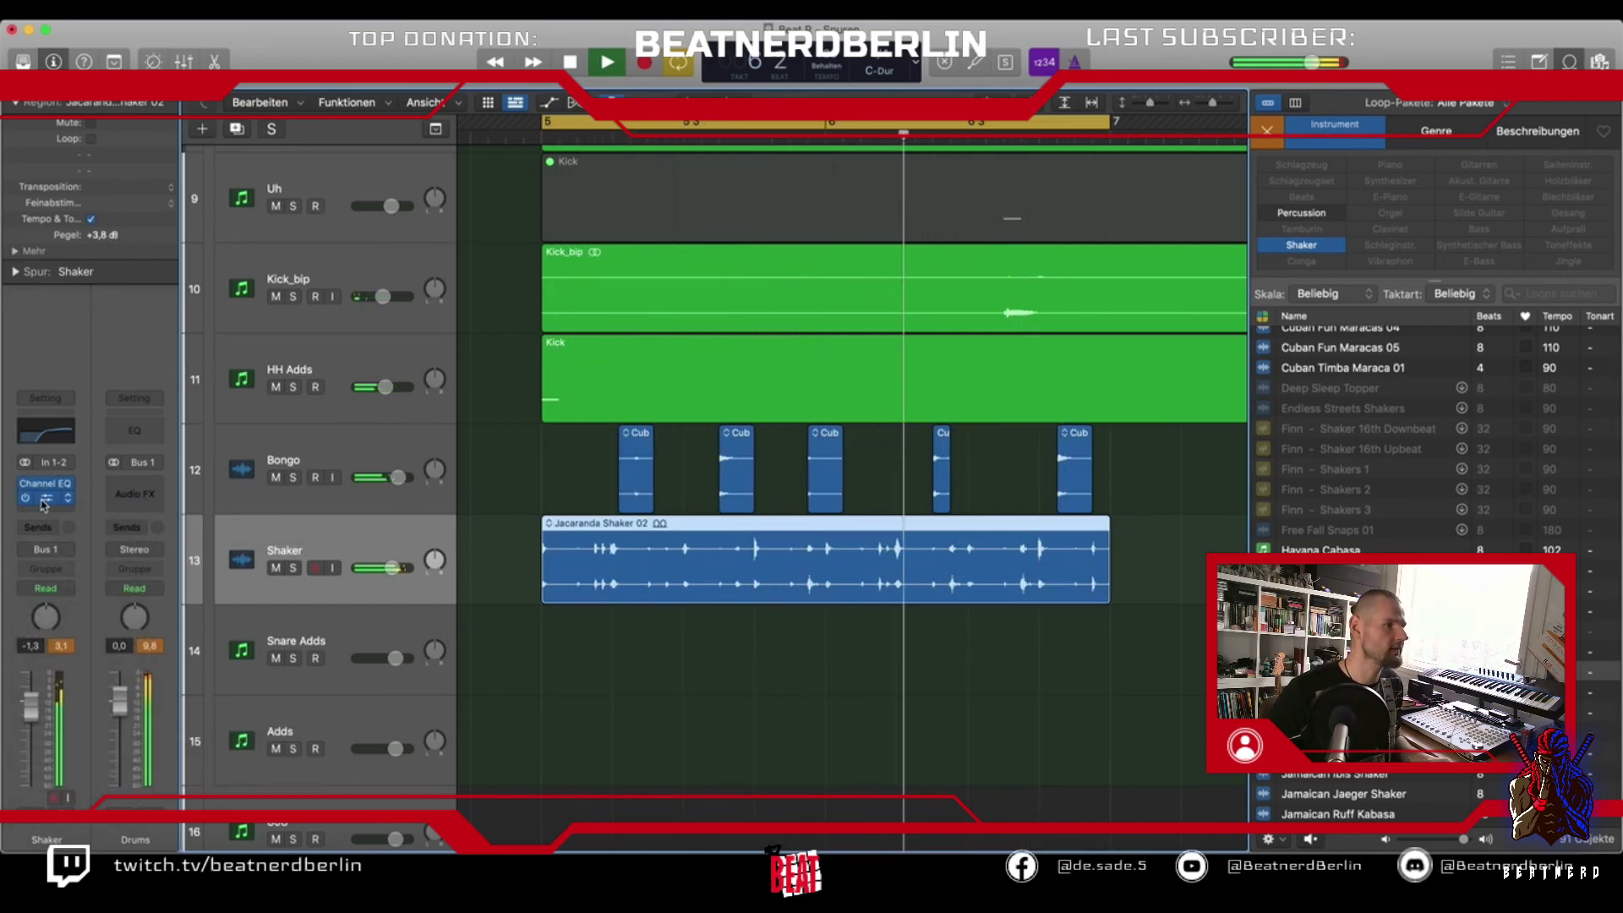
{"action": "scroll", "coordinate": [48, 516], "scroll_direction": "down", "scroll_amount": 1}
{"action": "left_click", "coordinate": [48, 503]}
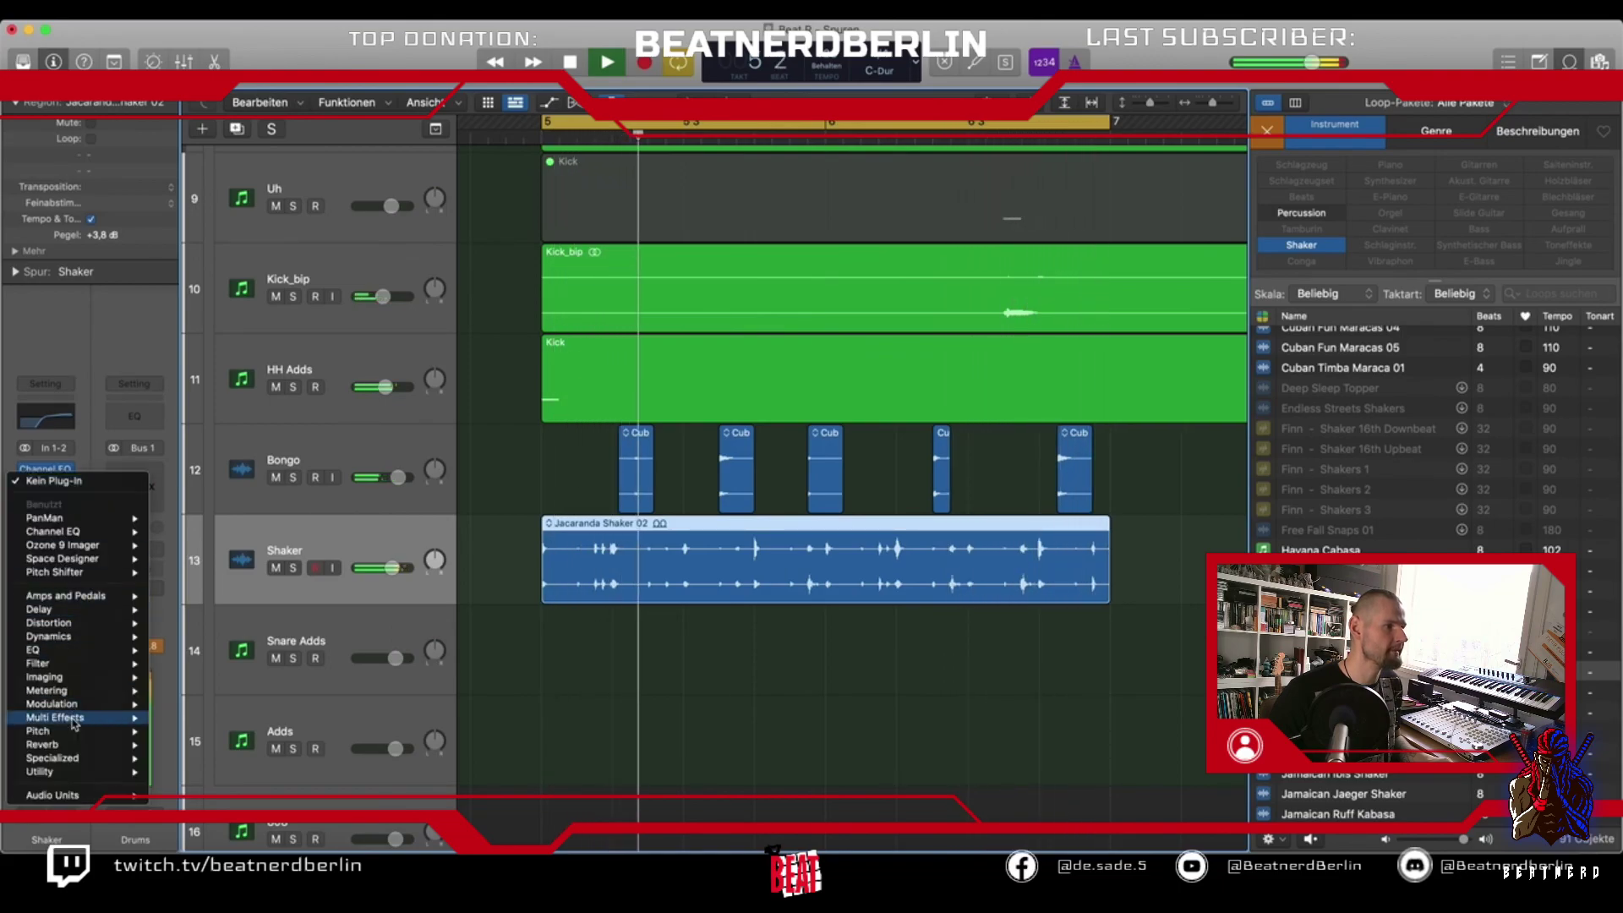
{"action": "mouse_move", "coordinate": [93, 793]}
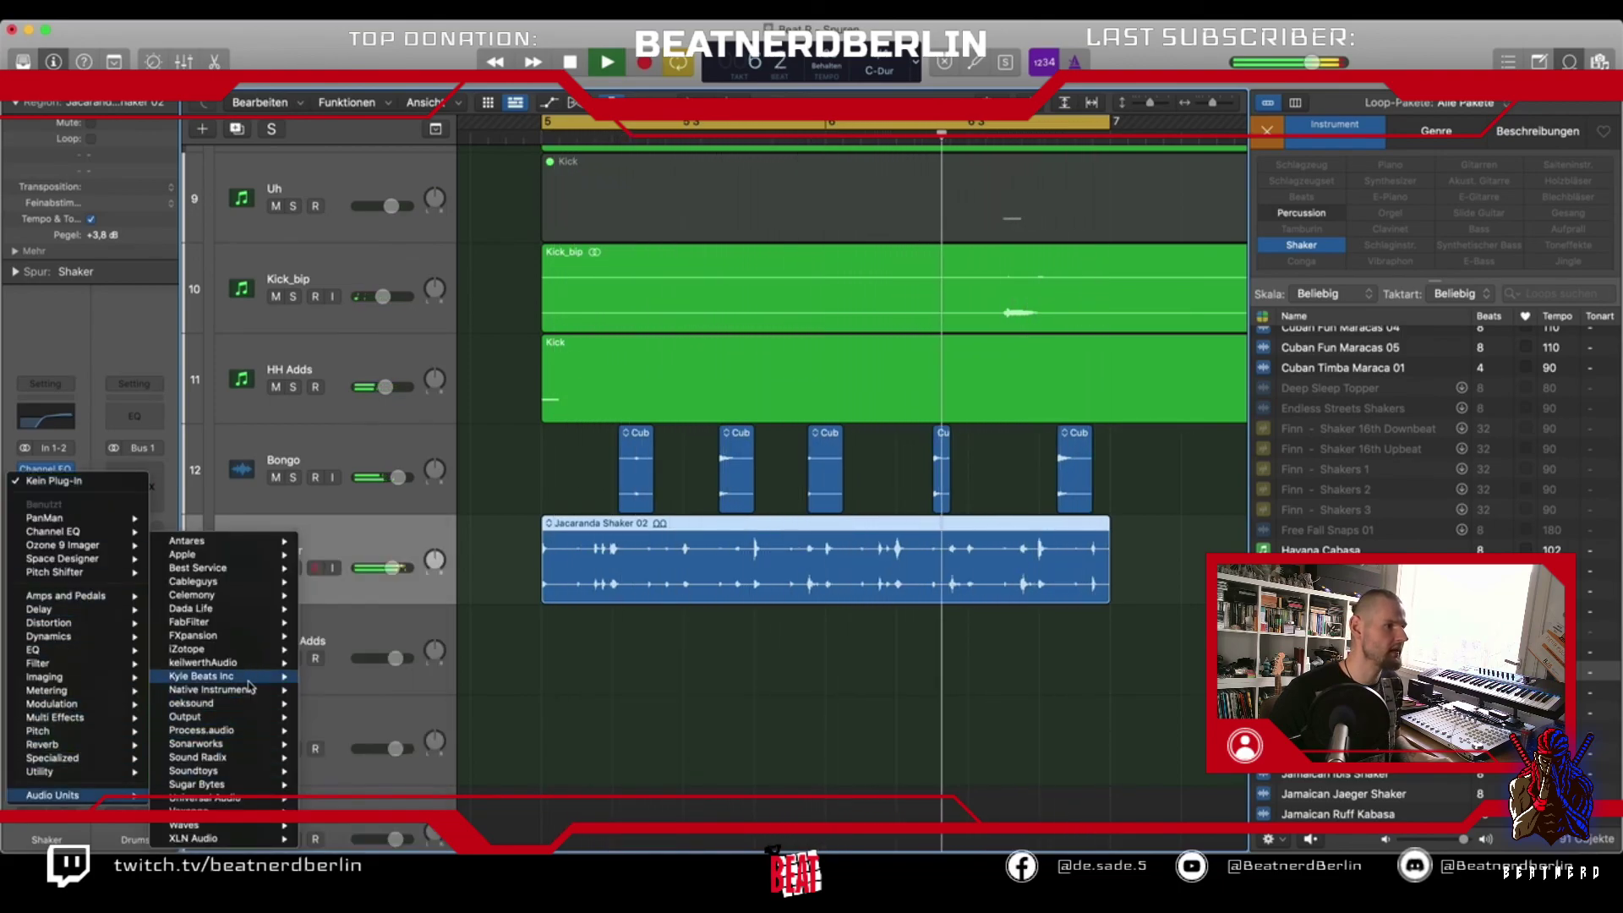
{"action": "mouse_move", "coordinate": [242, 635]}
{"action": "mouse_move", "coordinate": [369, 720]}
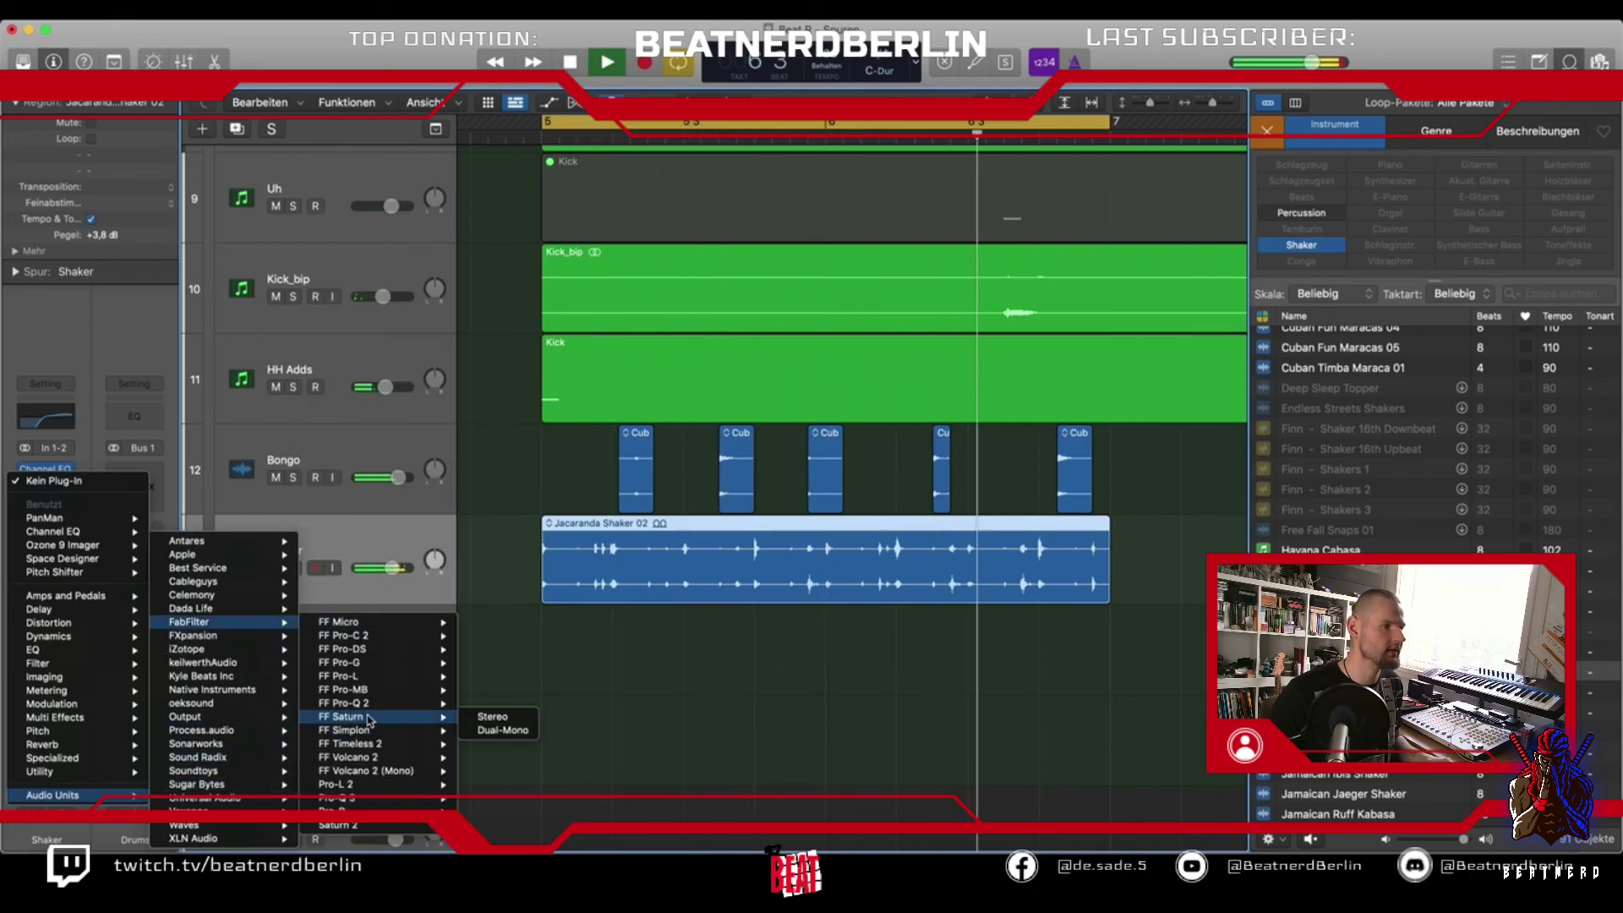
{"action": "left_click", "coordinate": [533, 717]}
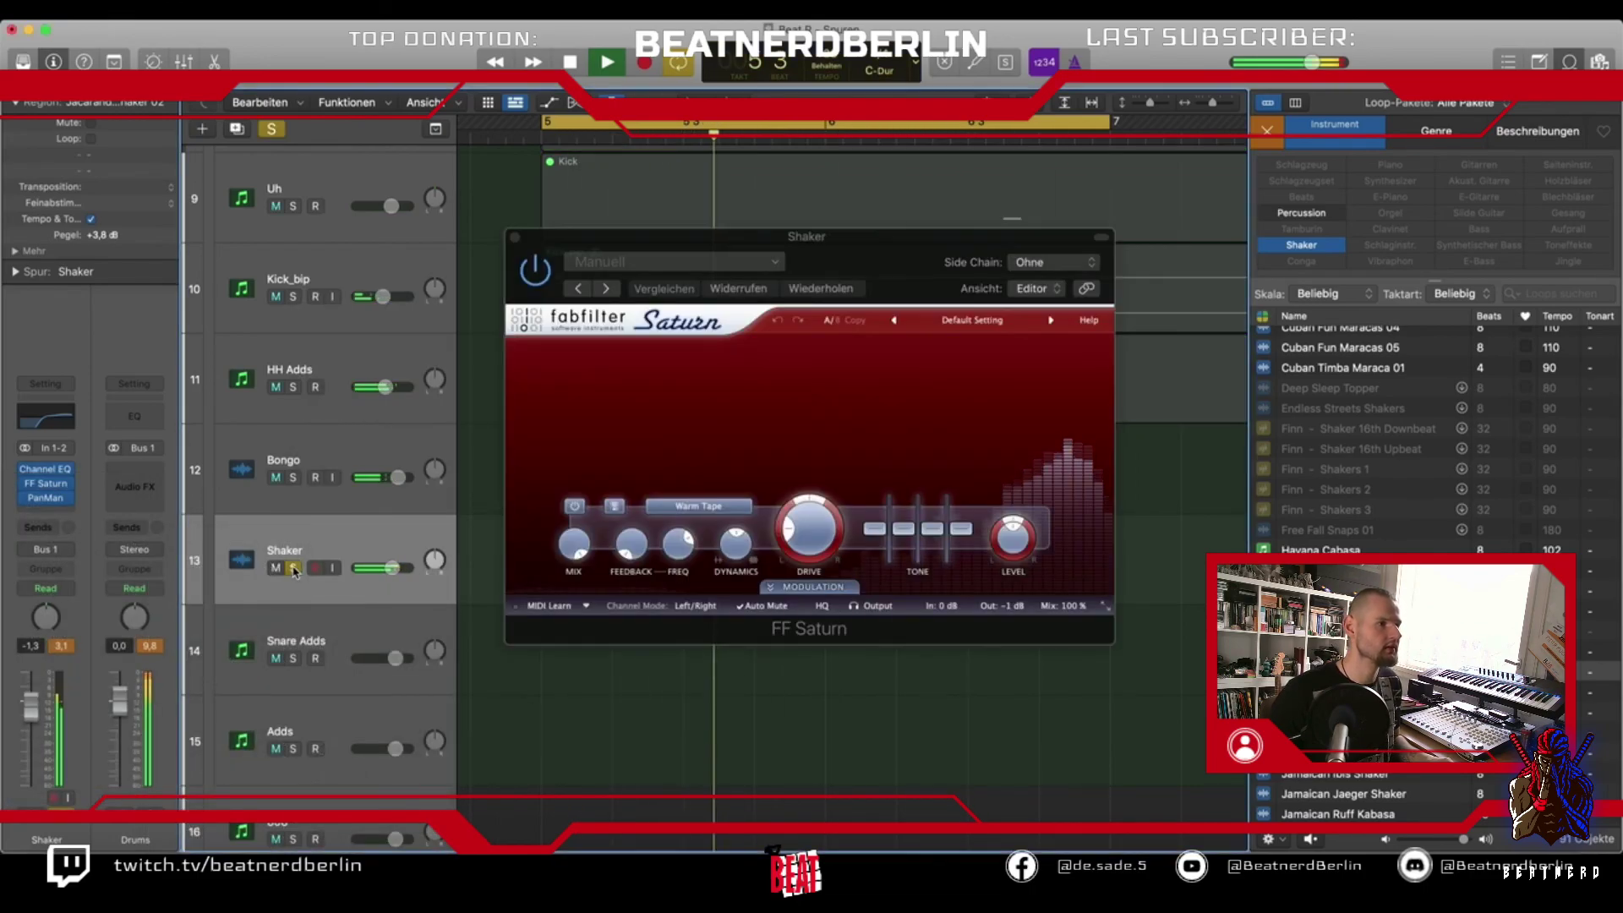
Go through Saturn's presets with the Shaker soloed and choose Lightly Driven Saturator
{"action": "left_click", "coordinate": [972, 319]}
{"action": "left_click", "coordinate": [1048, 339]}
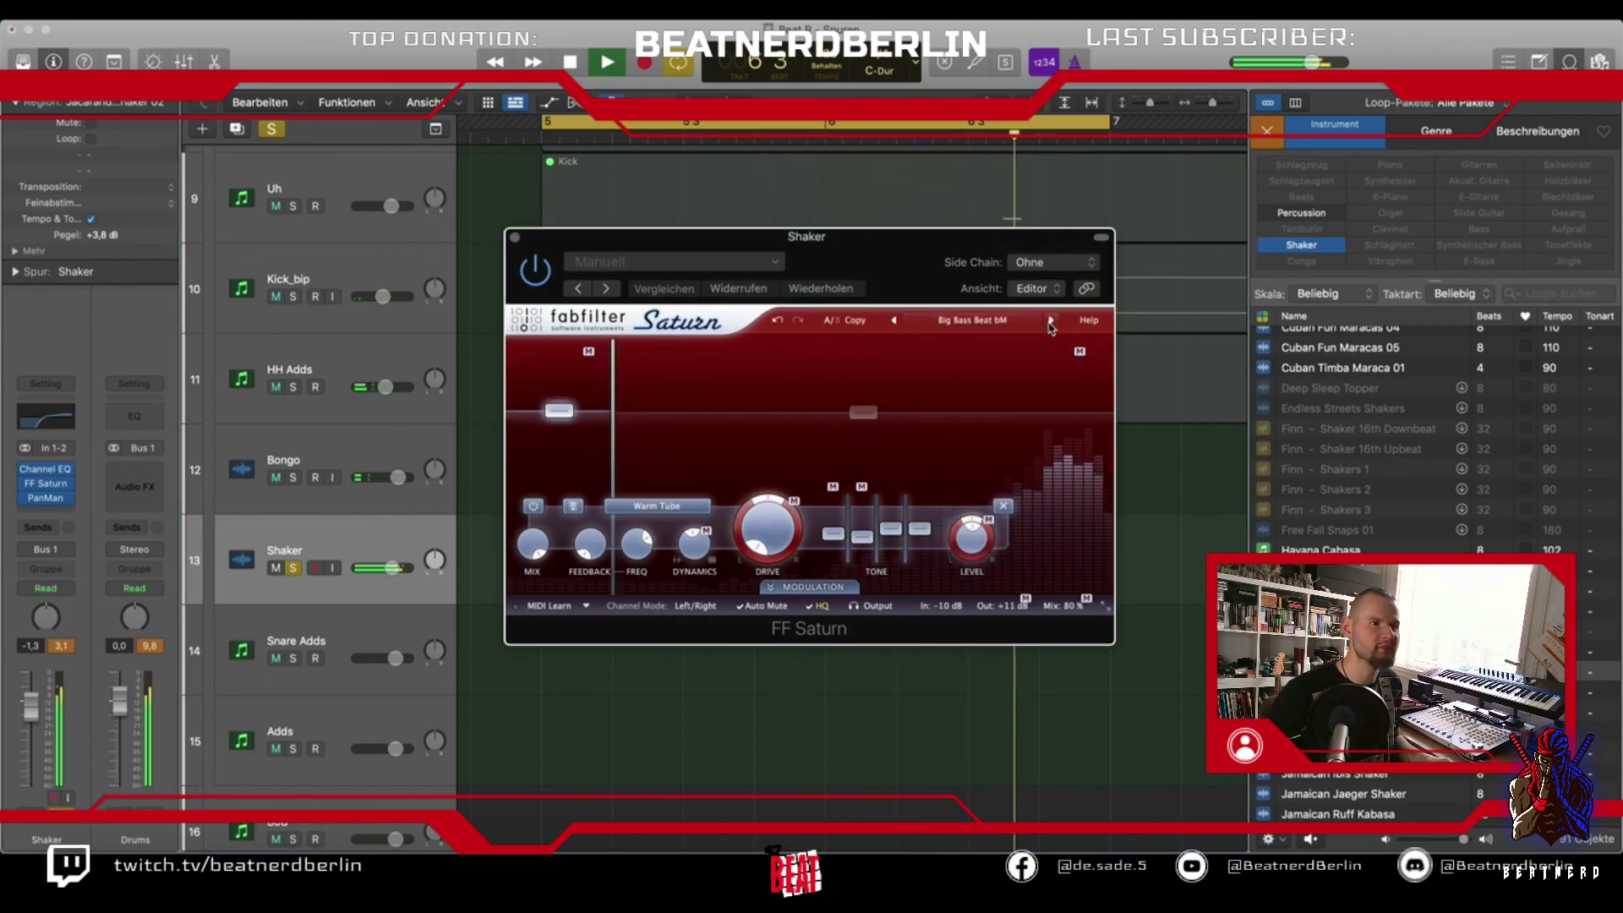
{"action": "left_click", "coordinate": [1051, 321]}
{"action": "left_click", "coordinate": [1051, 321]}
{"action": "left_click", "coordinate": [1050, 321]}
{"action": "left_click", "coordinate": [1051, 321]}
{"action": "left_click", "coordinate": [1051, 321]}
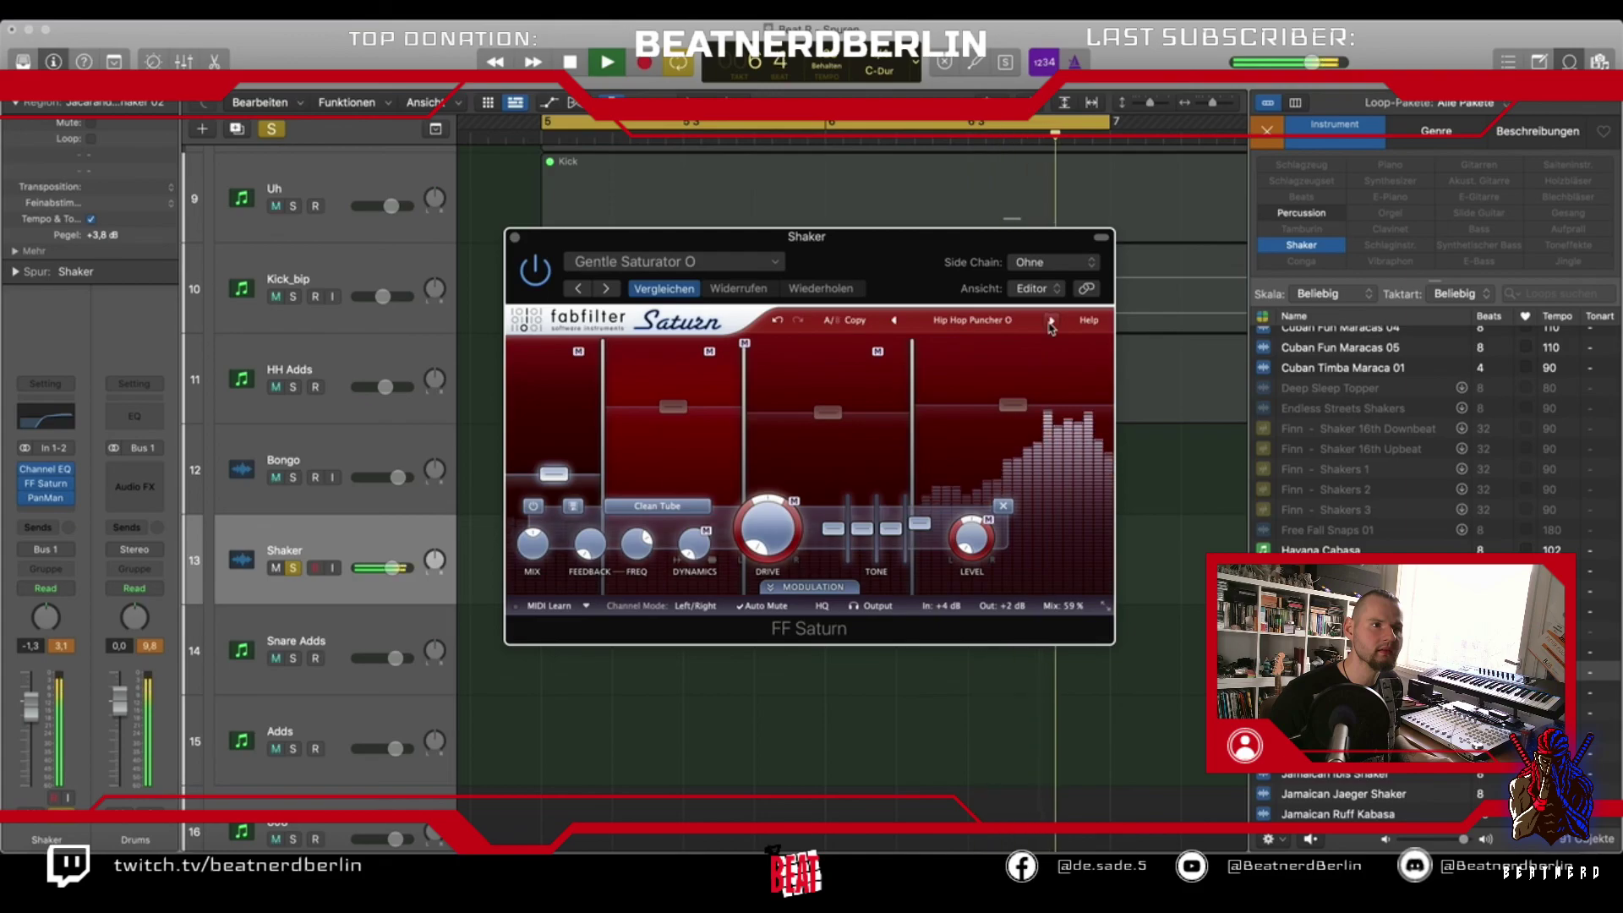
{"action": "left_click", "coordinate": [1051, 321]}
Raise the level and drive of Saturn's highest frequency band, band 4, on the Shaker
{"action": "left_click_drag", "start_coordinate": [968, 416], "coordinate": [984, 397]}
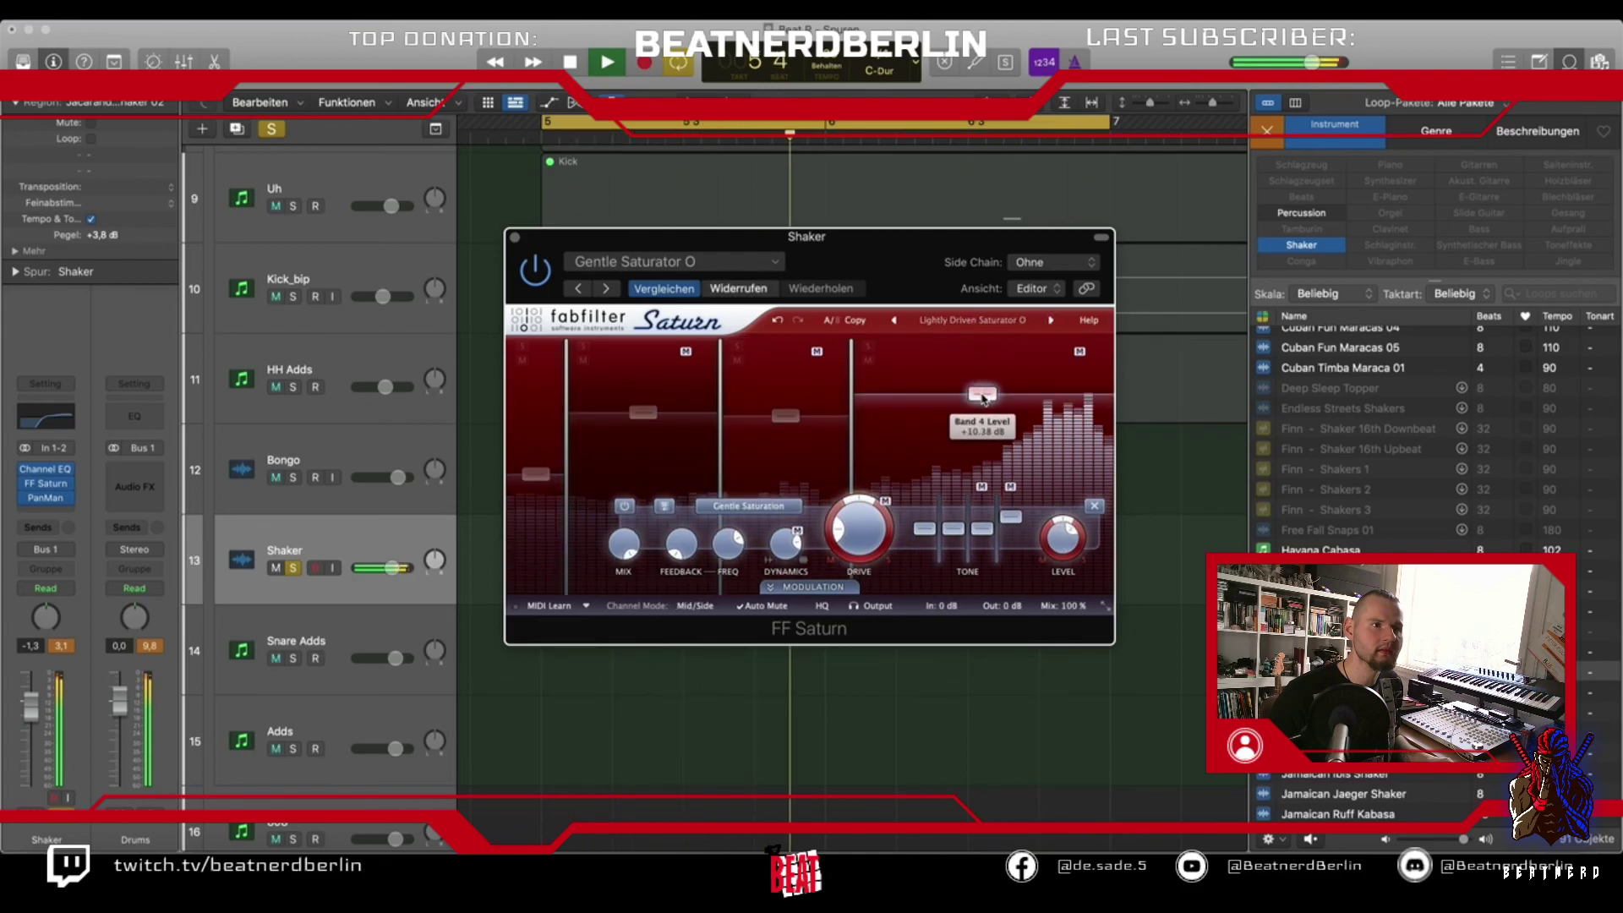
{"action": "left_click_drag", "start_coordinate": [858, 528], "coordinate": [863, 488]}
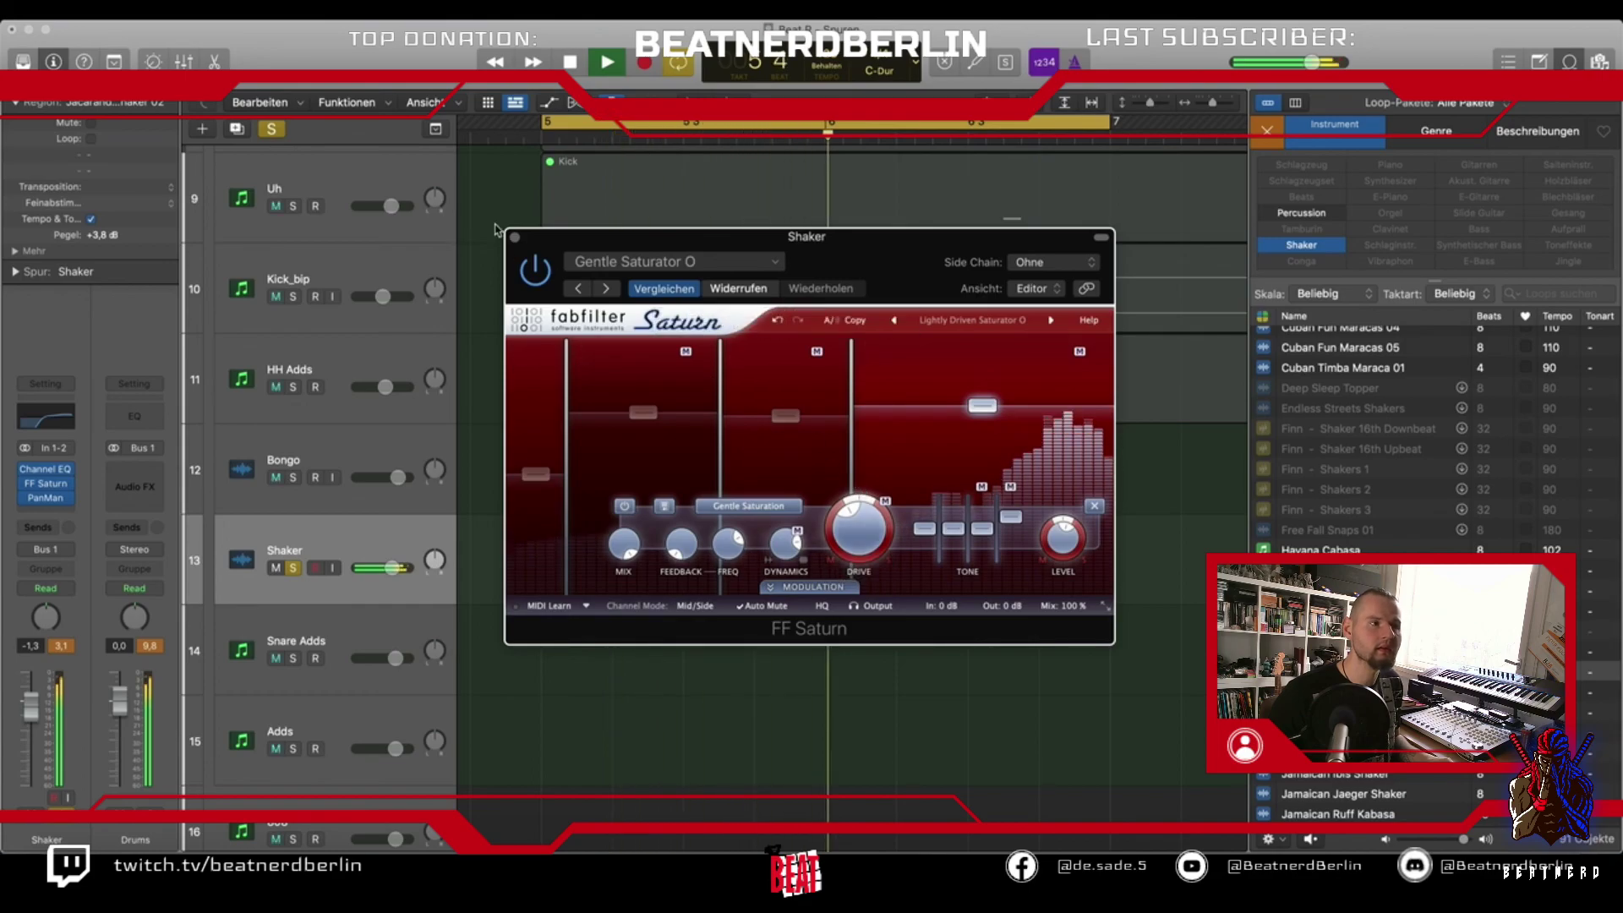
{"action": "left_click", "coordinate": [515, 238]}
Unsolo the Shaker and lower its volume to -2.8 dB in the full mix
{"action": "left_click", "coordinate": [295, 568]}
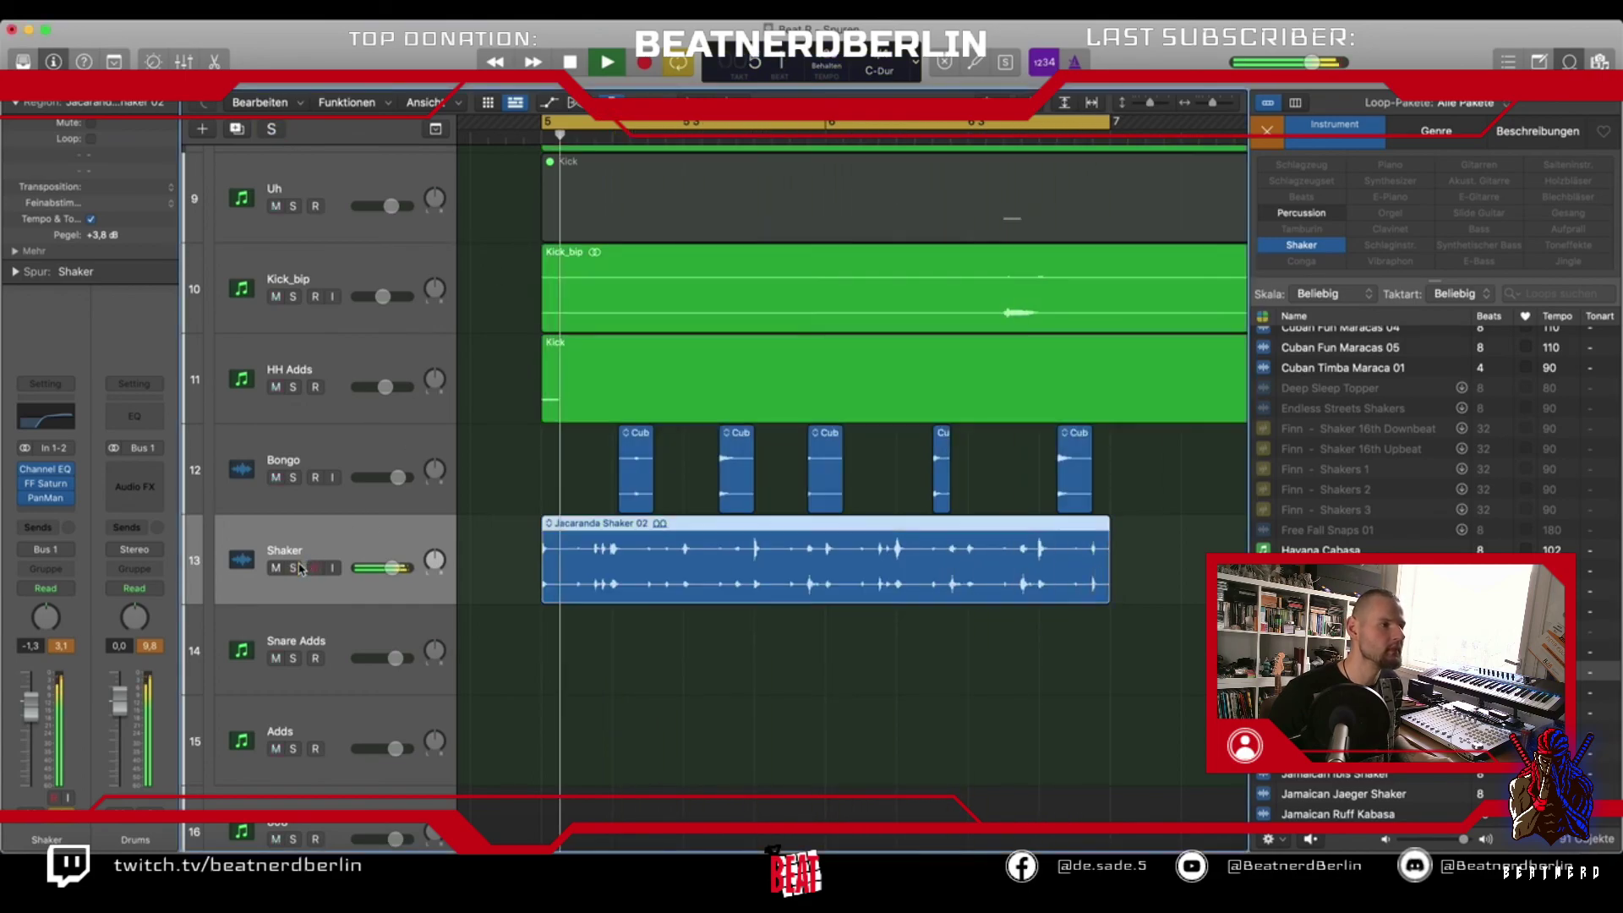
{"action": "left_click", "coordinate": [373, 564]}
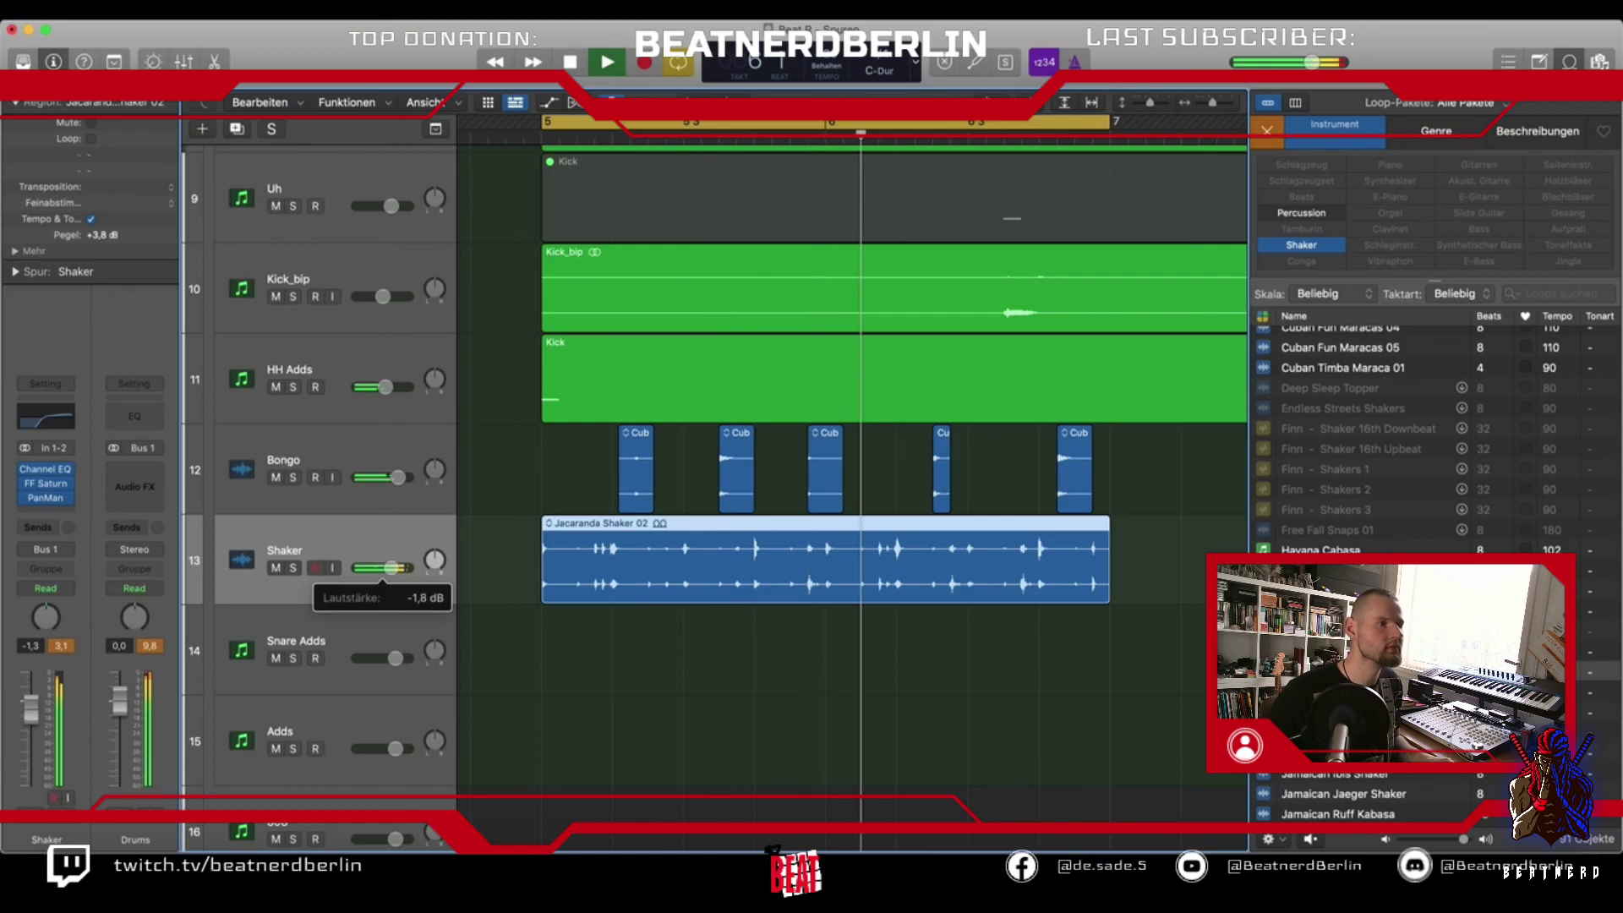
{"action": "left_click_drag", "start_coordinate": [388, 568], "coordinate": [388, 568]}
Unmute and solo the Beat_bip reference track and play it from bar 5
{"action": "double_click", "coordinate": [573, 414]}
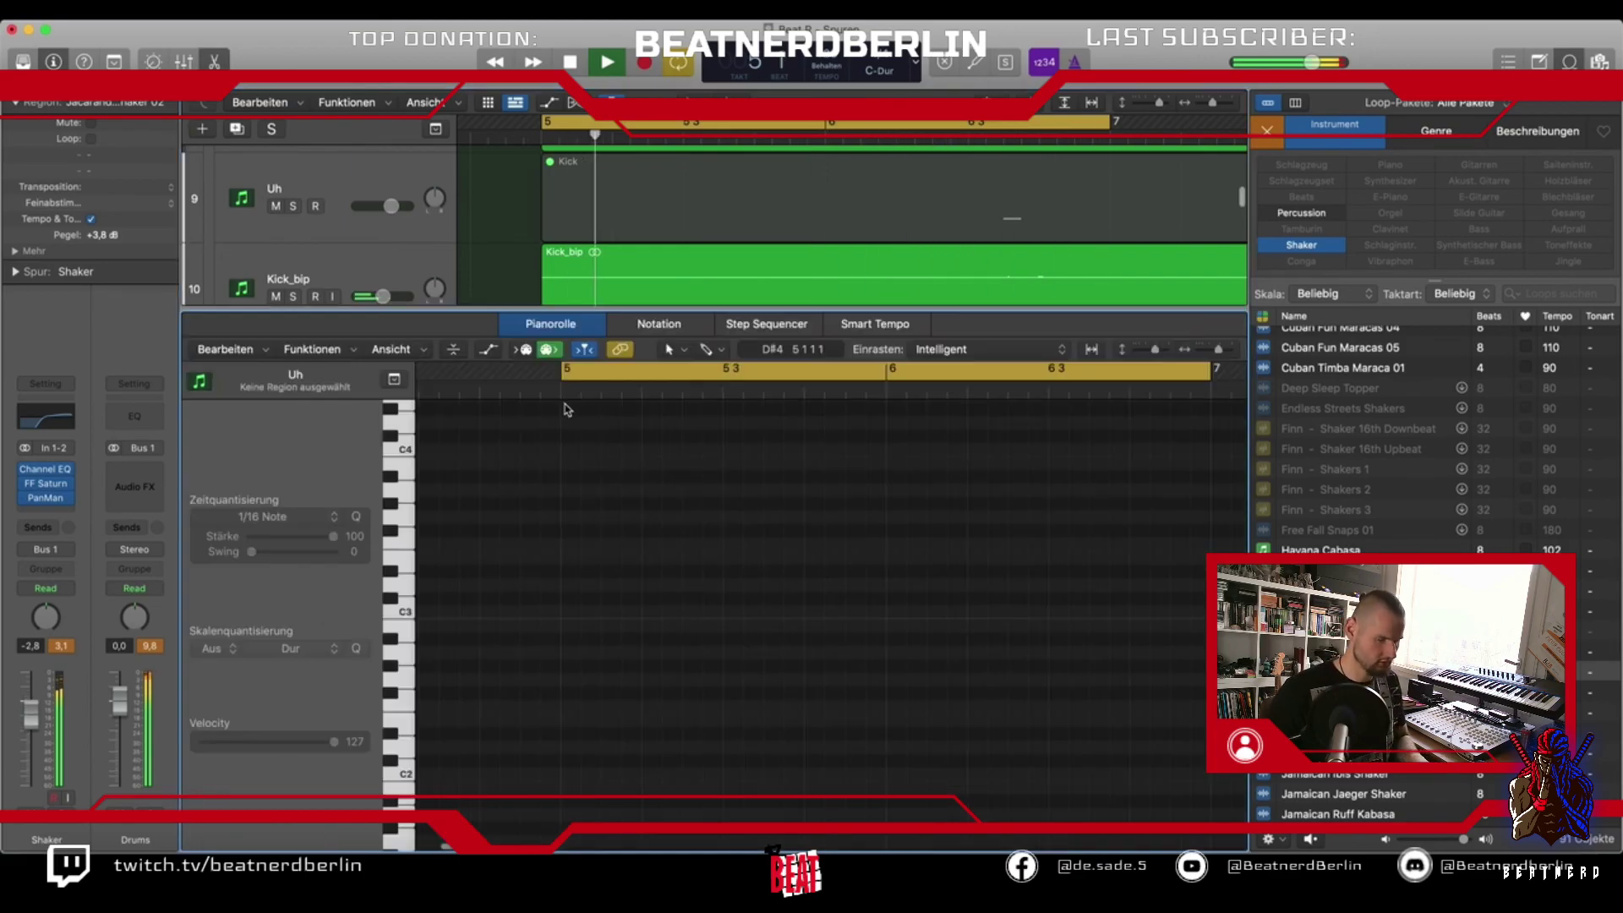
{"action": "key", "text": "e"}
{"action": "scroll", "coordinate": [664, 280], "scroll_direction": "up", "scroll_amount": 1}
{"action": "scroll", "coordinate": [664, 280], "scroll_direction": "up", "scroll_amount": 8}
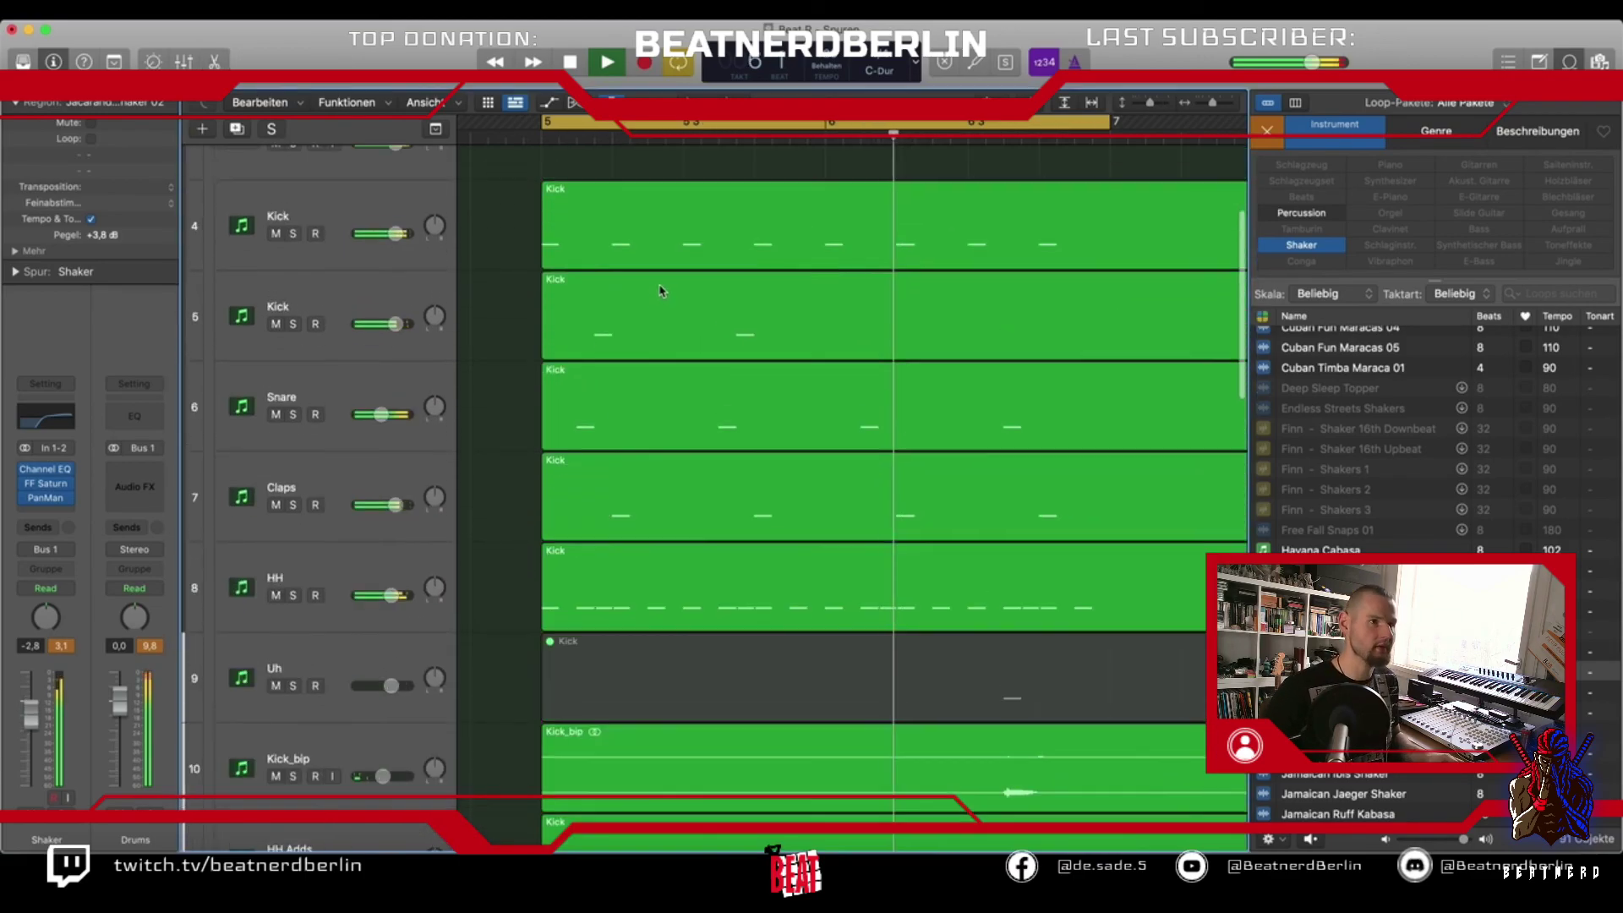
{"action": "key", "text": "space"}
{"action": "left_click", "coordinate": [277, 199]}
{"action": "left_click", "coordinate": [277, 199]}
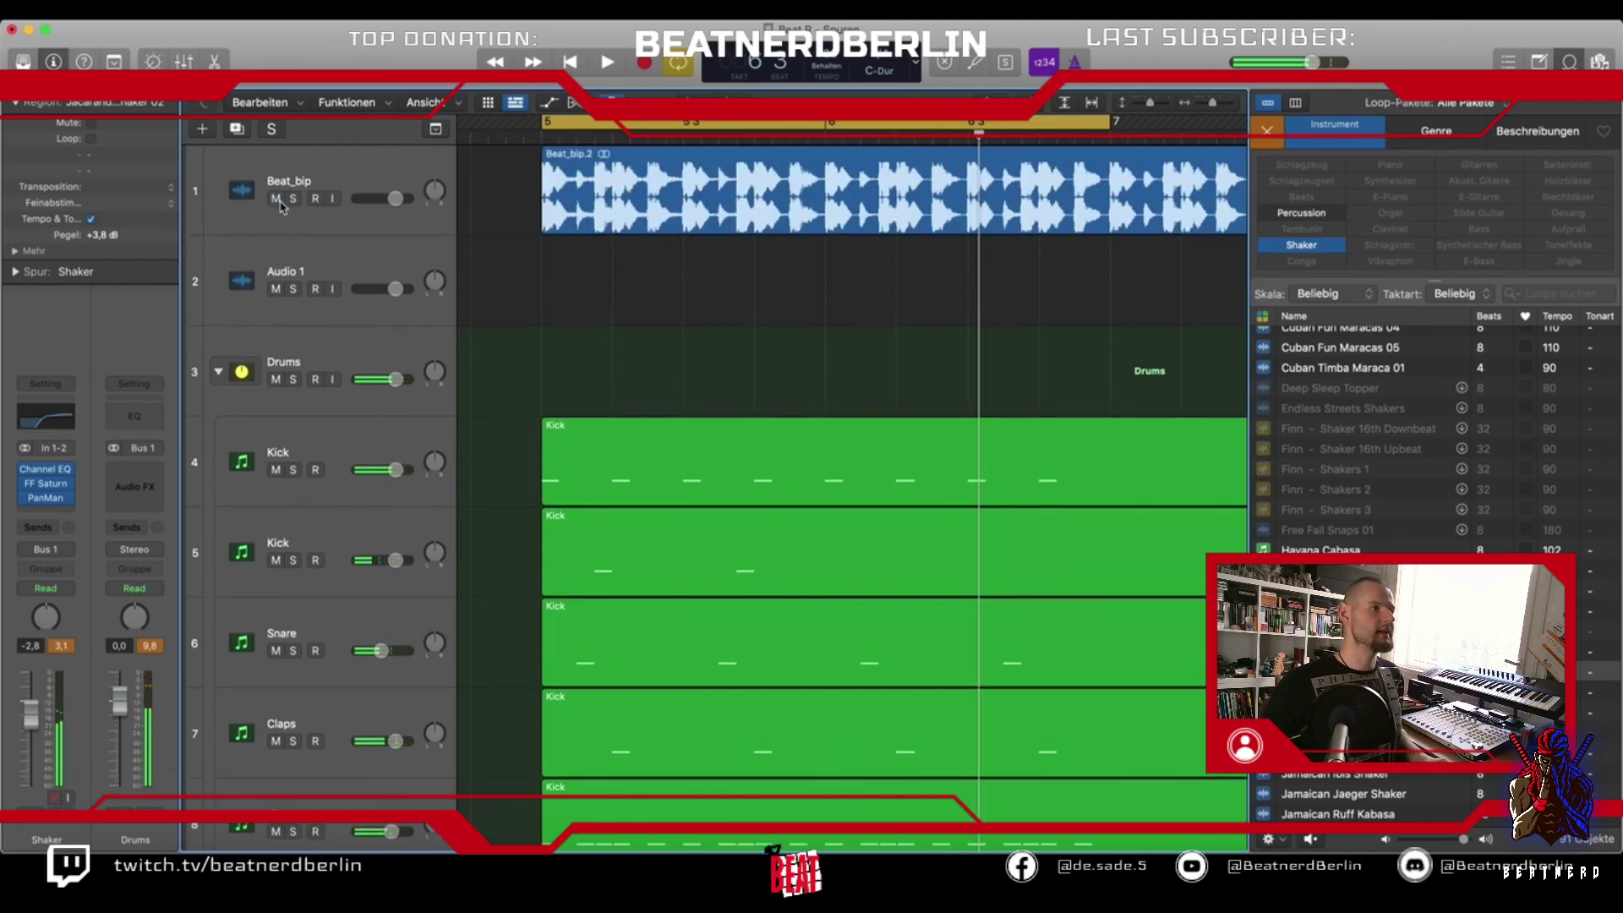
{"action": "key", "text": "super+Left"}
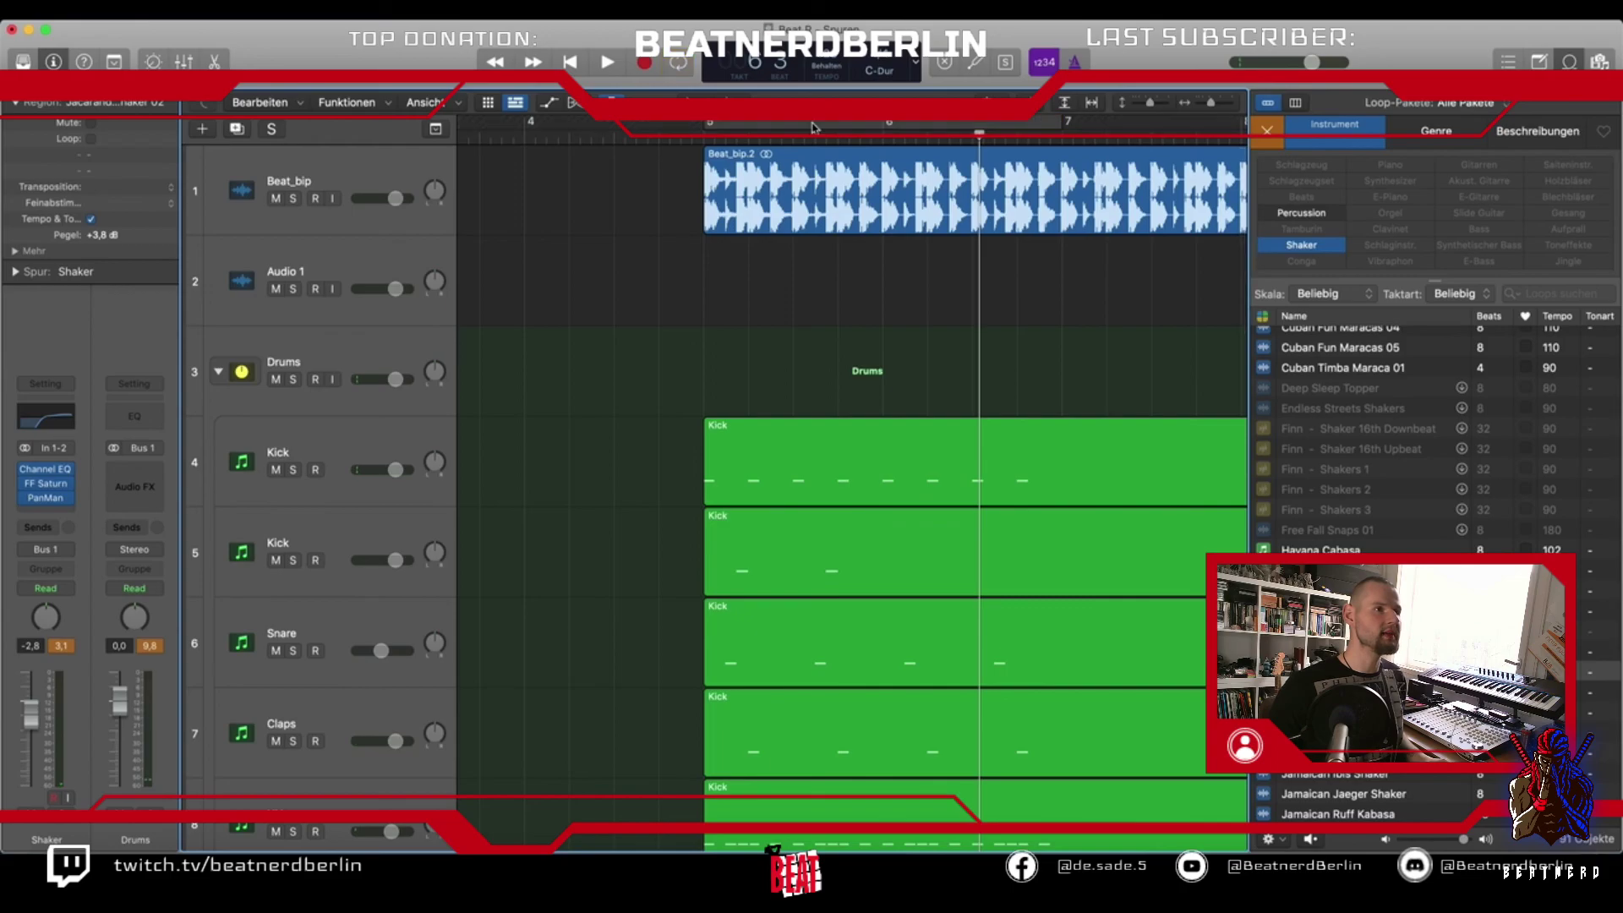
{"action": "left_click", "coordinate": [294, 198]}
{"action": "key", "text": "space"}
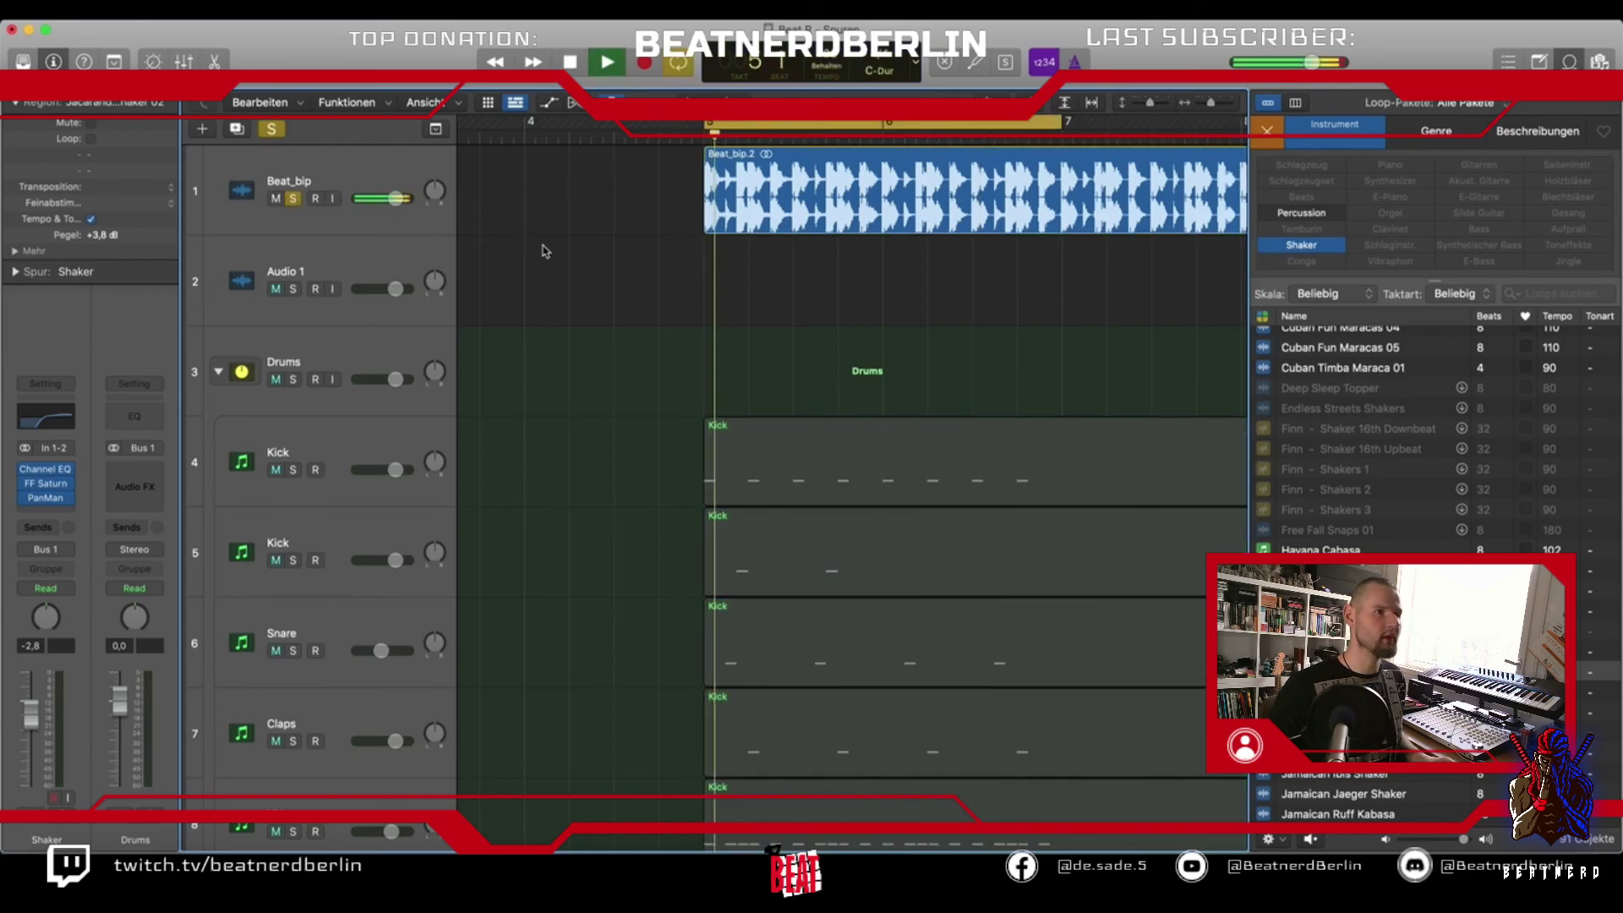
{"action": "key", "text": "super+Left"}
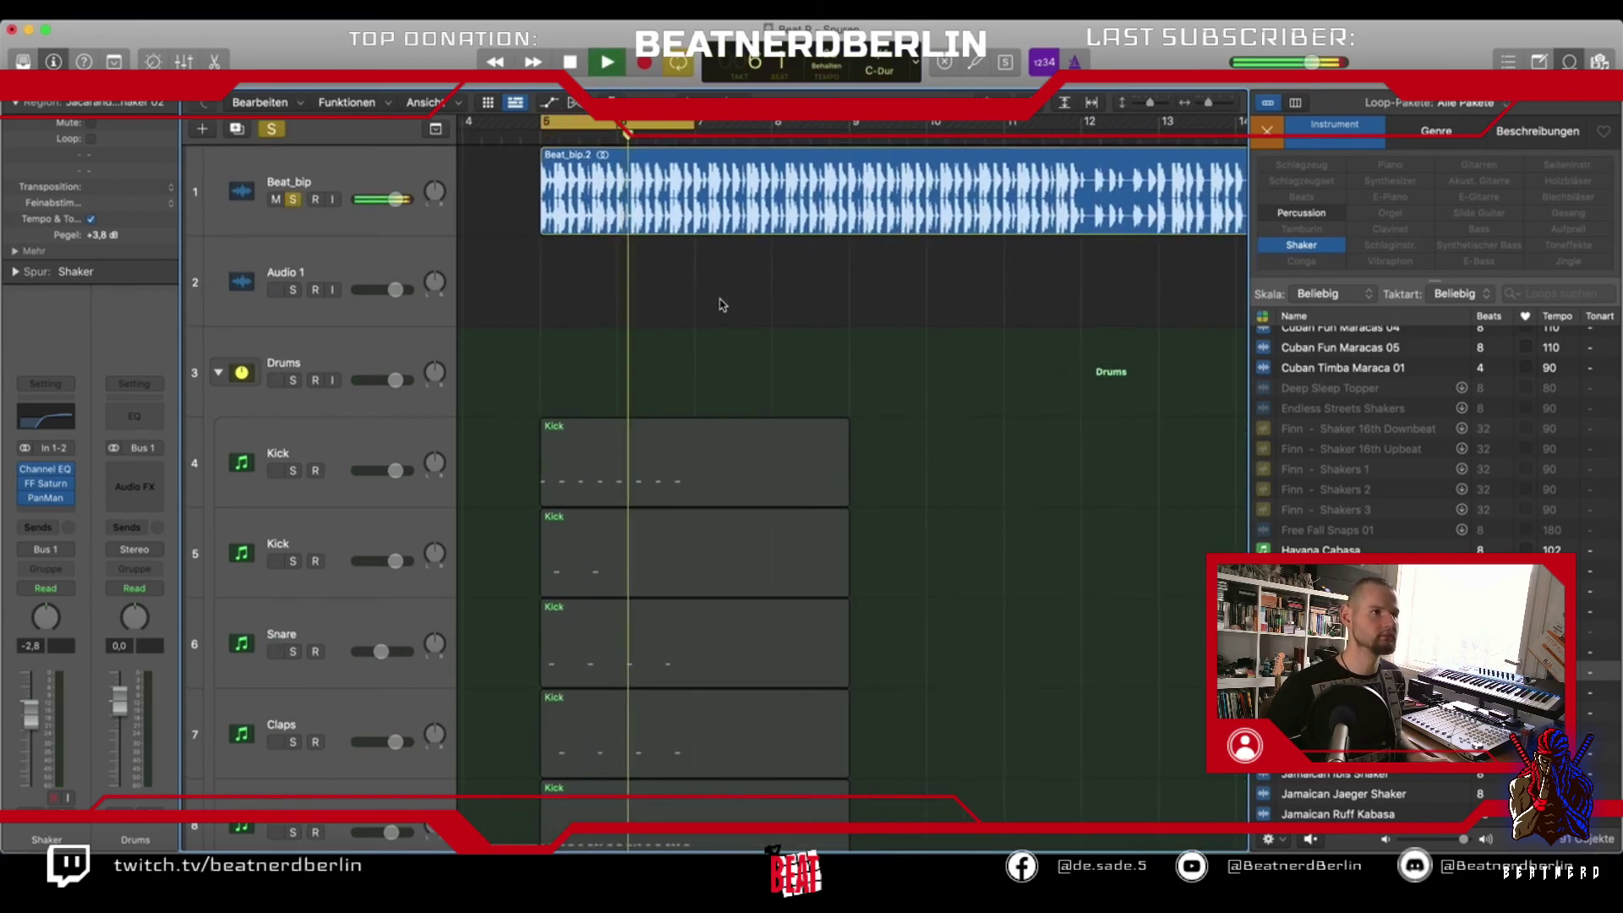
Switch off the cycle and listen to the soloed Beat_bip reference from about bar 9 onwards
{"action": "left_click_drag", "start_coordinate": [695, 126], "coordinate": [1041, 127]}
{"action": "left_click", "coordinate": [909, 129]}
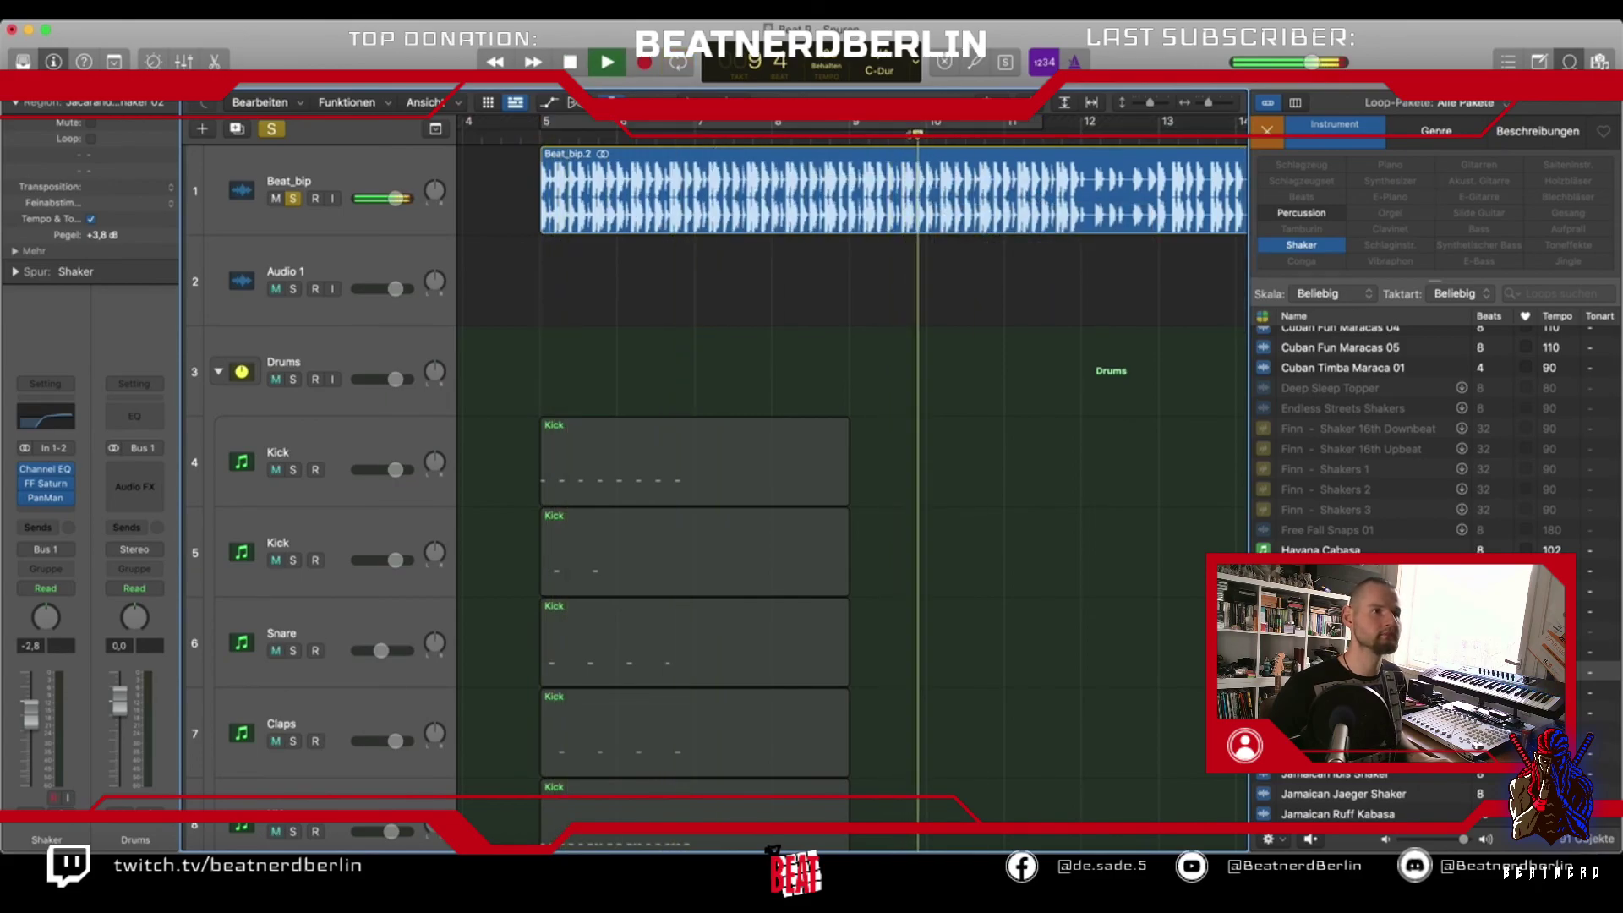
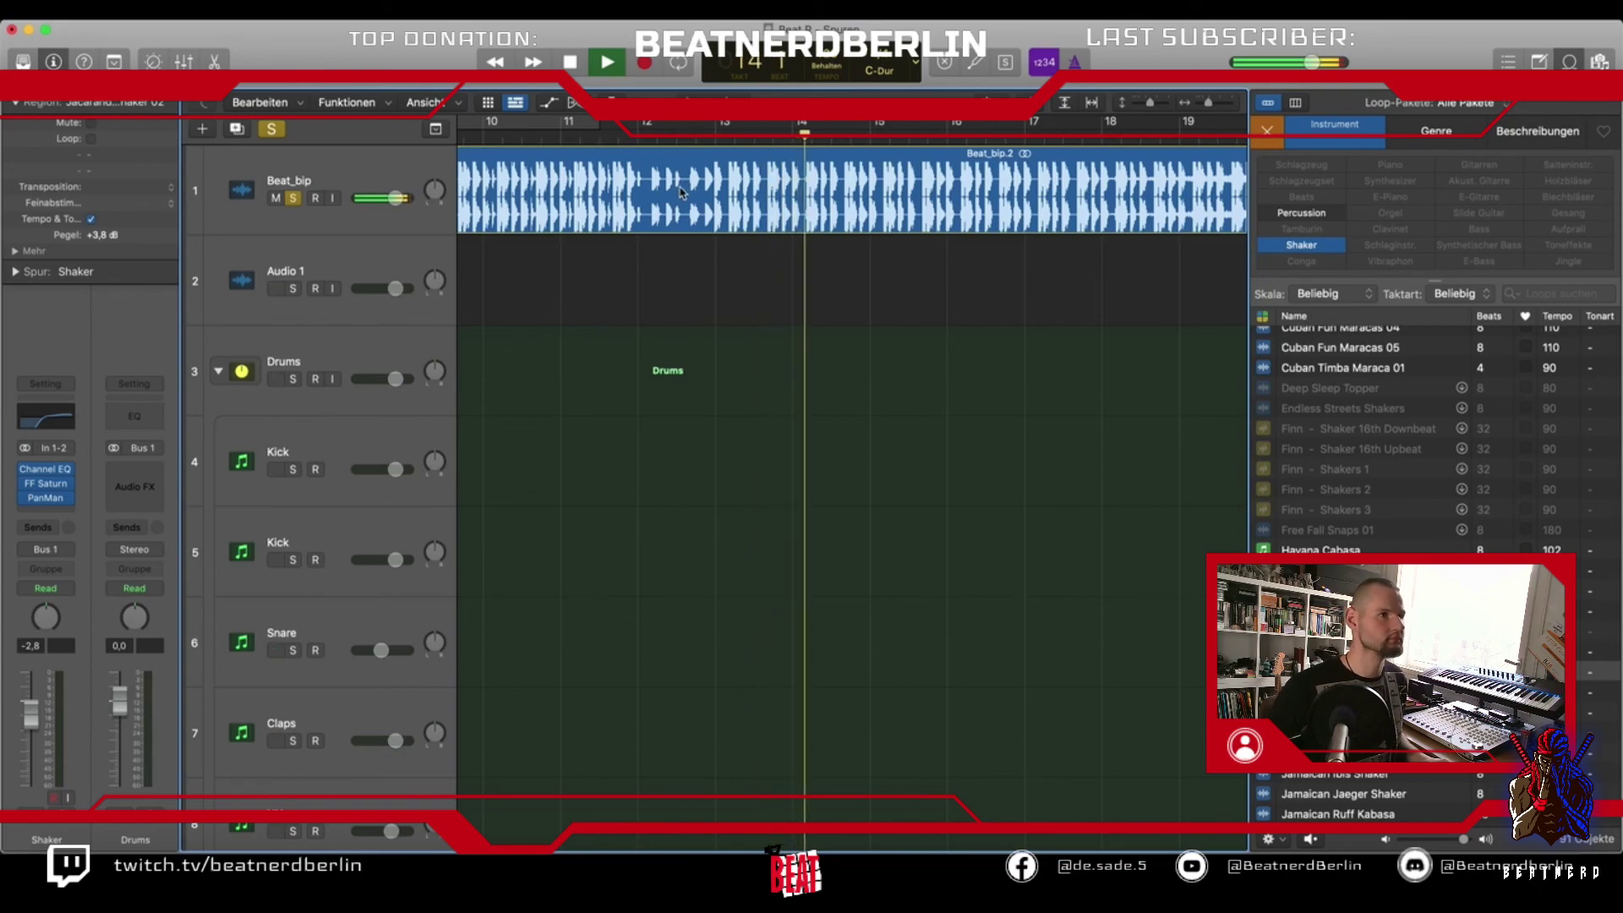
{"action": "scroll", "coordinate": [688, 211], "scroll_direction": "left", "scroll_amount": 10}
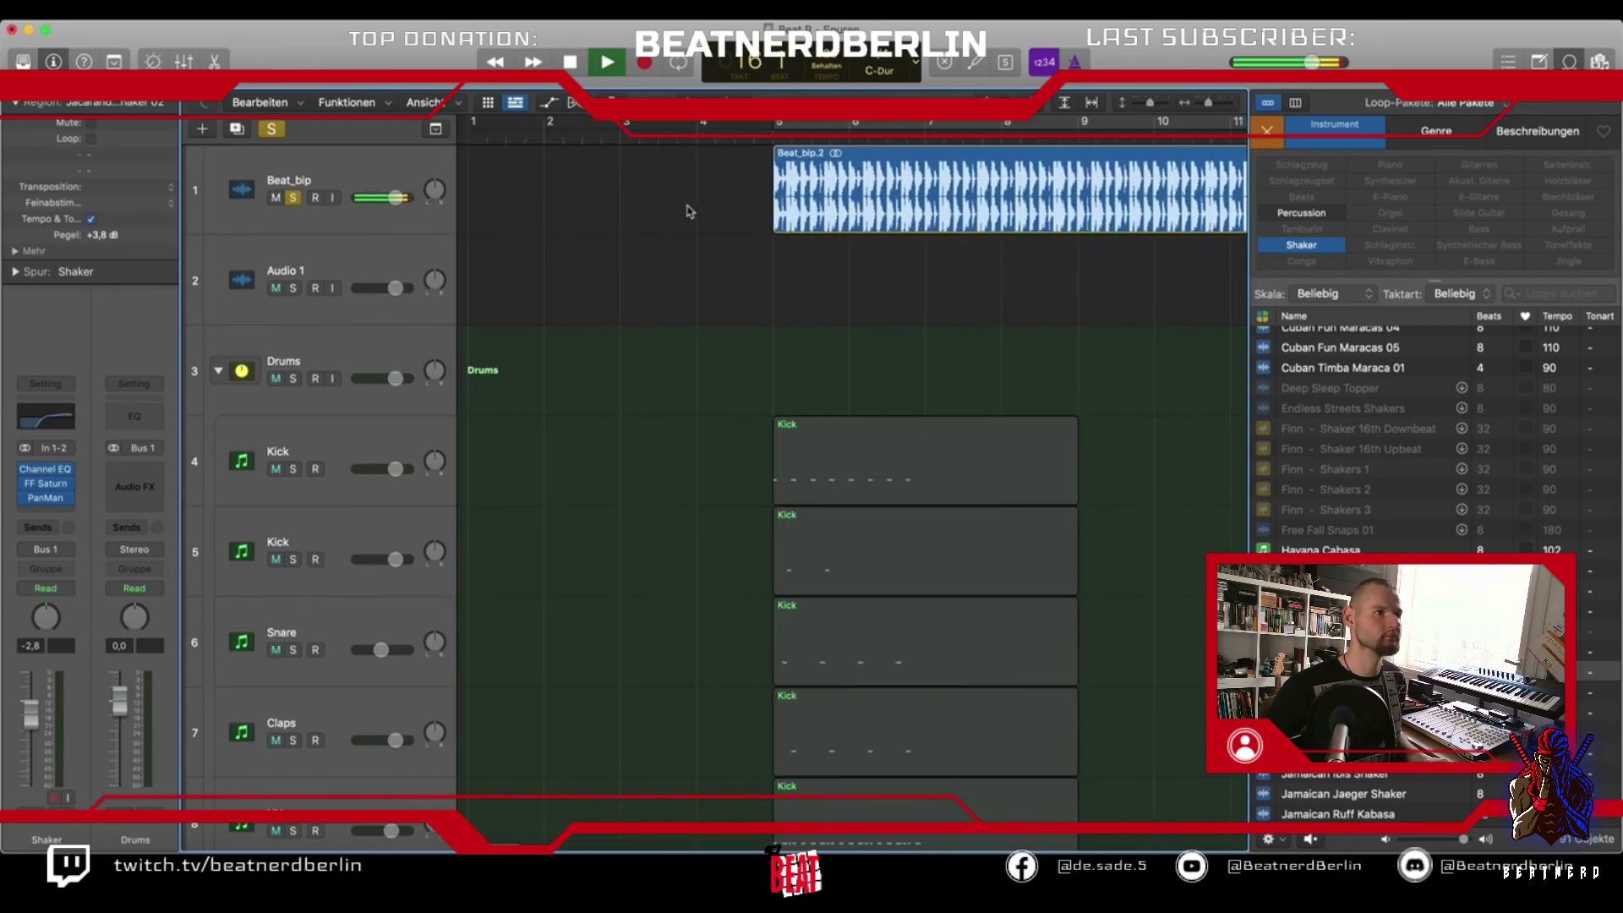
{"action": "scroll", "coordinate": [689, 210], "scroll_direction": "right", "scroll_amount": 4}
Stop playback, then unsolo and mute the Beat_bip track
{"action": "key", "text": "space"}
{"action": "left_click", "coordinate": [293, 199]}
{"action": "left_click", "coordinate": [276, 198]}
{"action": "scroll", "coordinate": [731, 258], "scroll_direction": "down", "scroll_amount": 3}
{"action": "scroll", "coordinate": [759, 234], "scroll_direction": "up", "scroll_amount": 3}
{"action": "scroll", "coordinate": [758, 234], "scroll_direction": "up", "scroll_amount": 1}
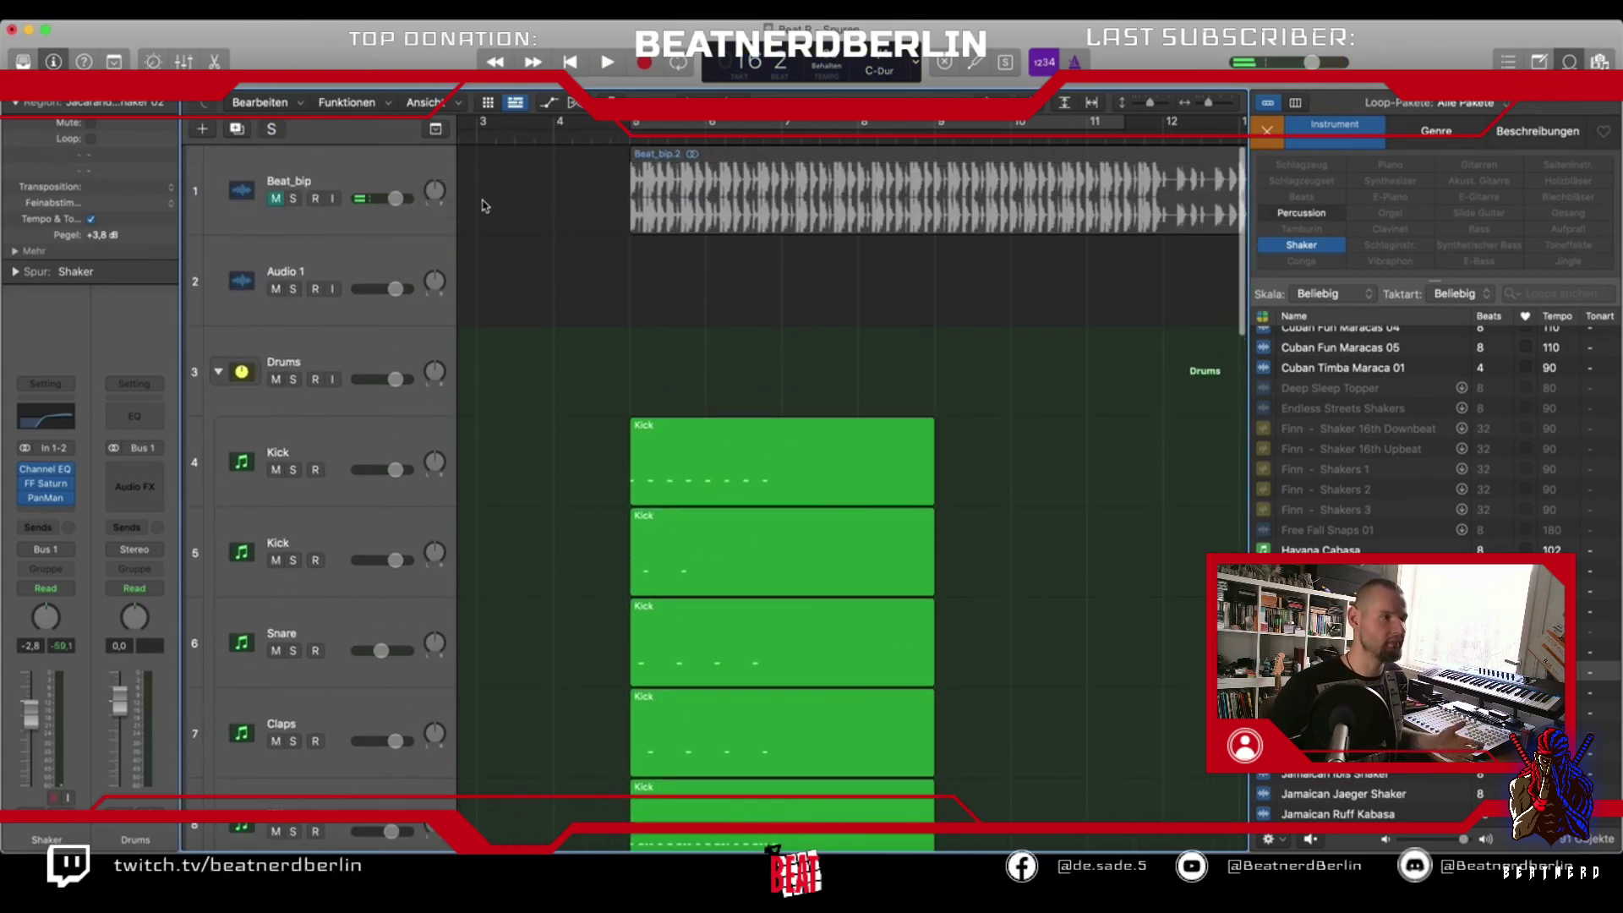
Set the cycle range to bars 5–9 and insert the UAD Shadow Hills Mastering Compressor on Stereo Out
{"action": "left_click", "coordinate": [296, 306]}
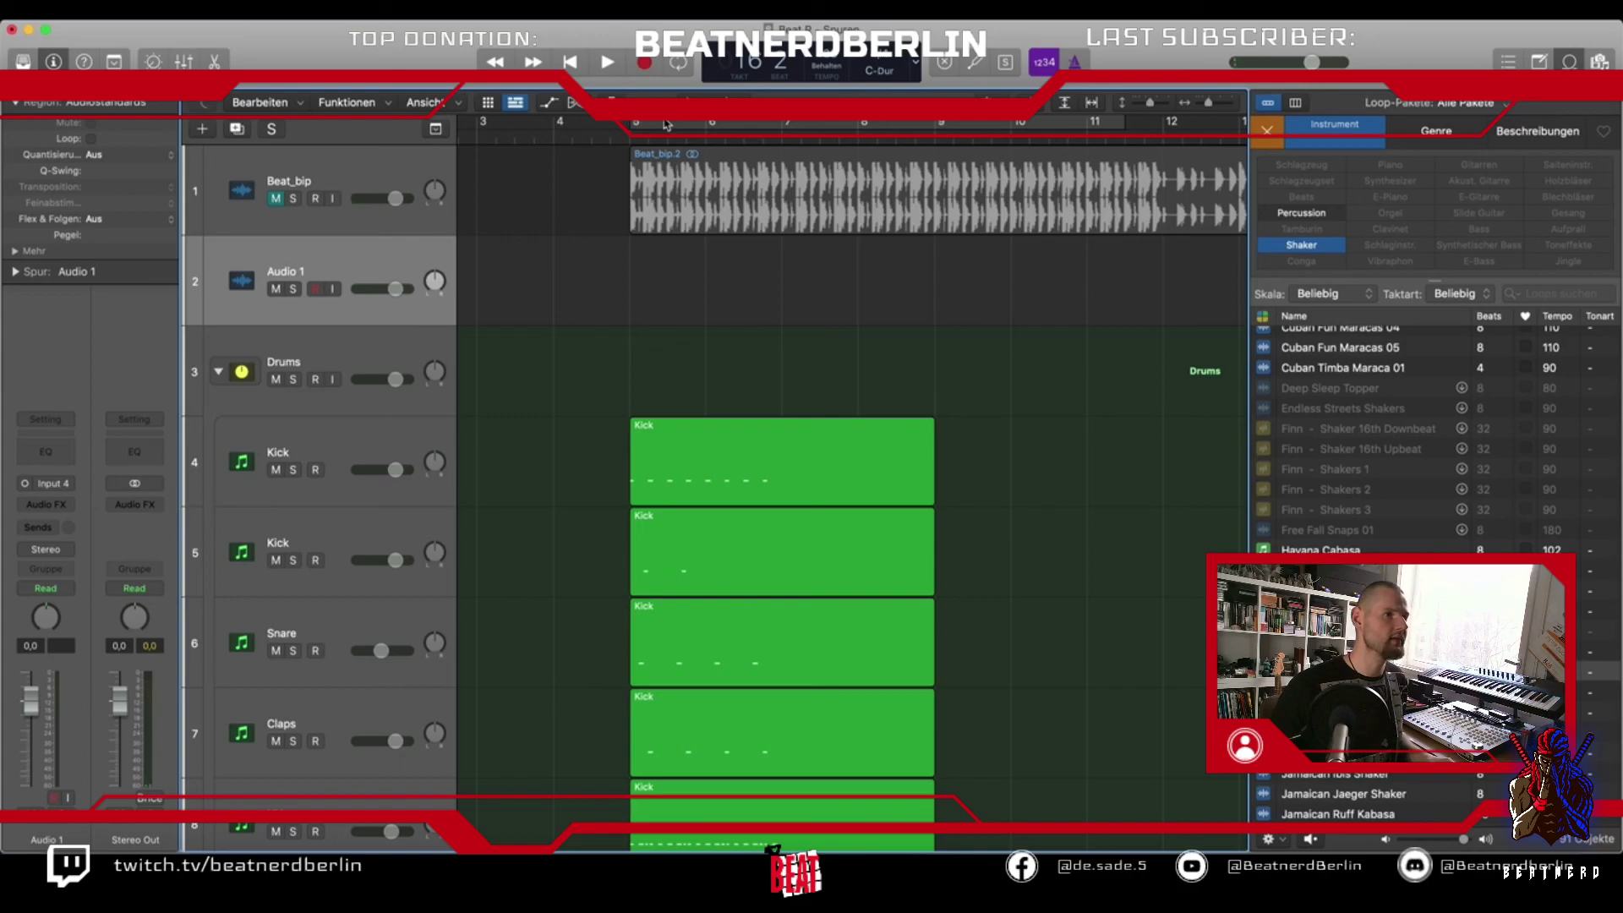
{"action": "left_click_drag", "start_coordinate": [639, 127], "coordinate": [935, 140]}
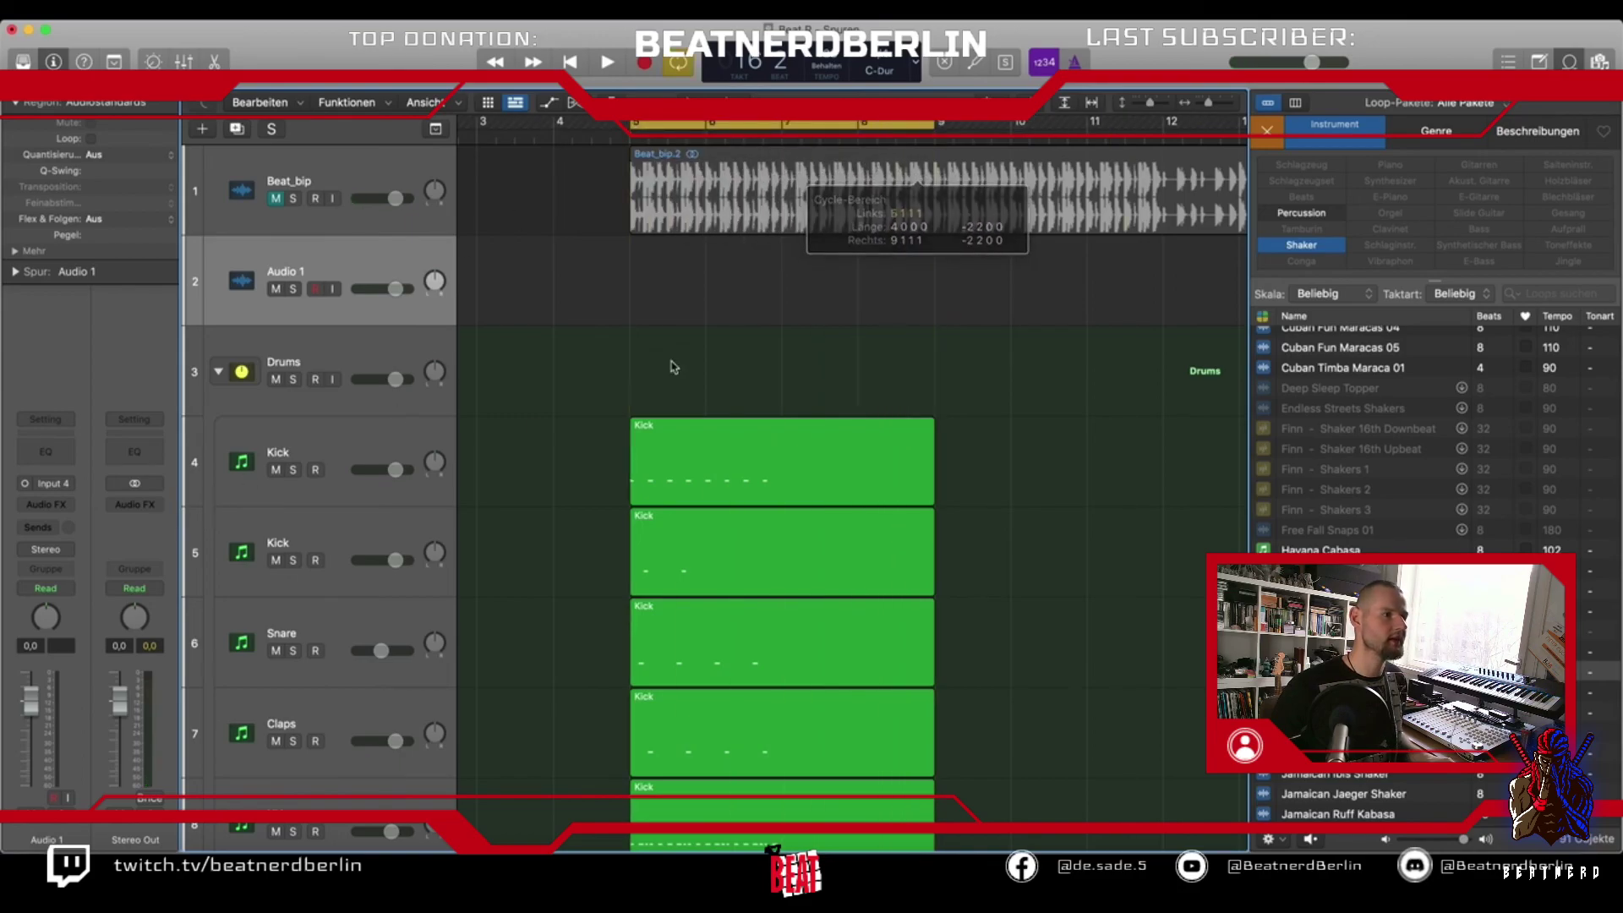
{"action": "left_click", "coordinate": [149, 505]}
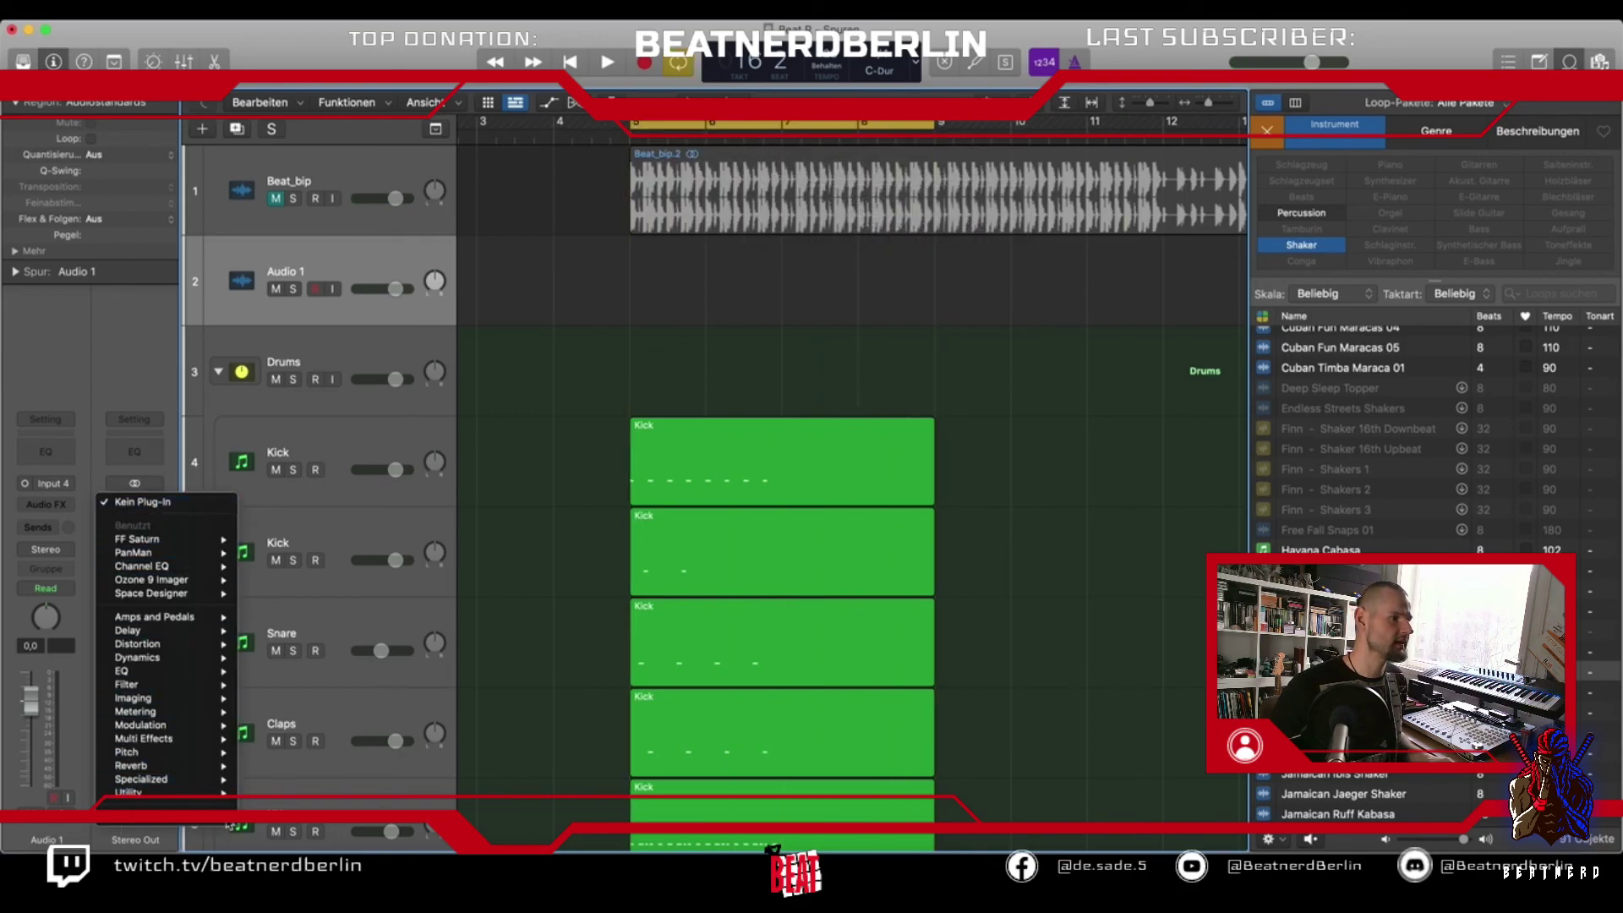
{"action": "mouse_move", "coordinate": [169, 807]}
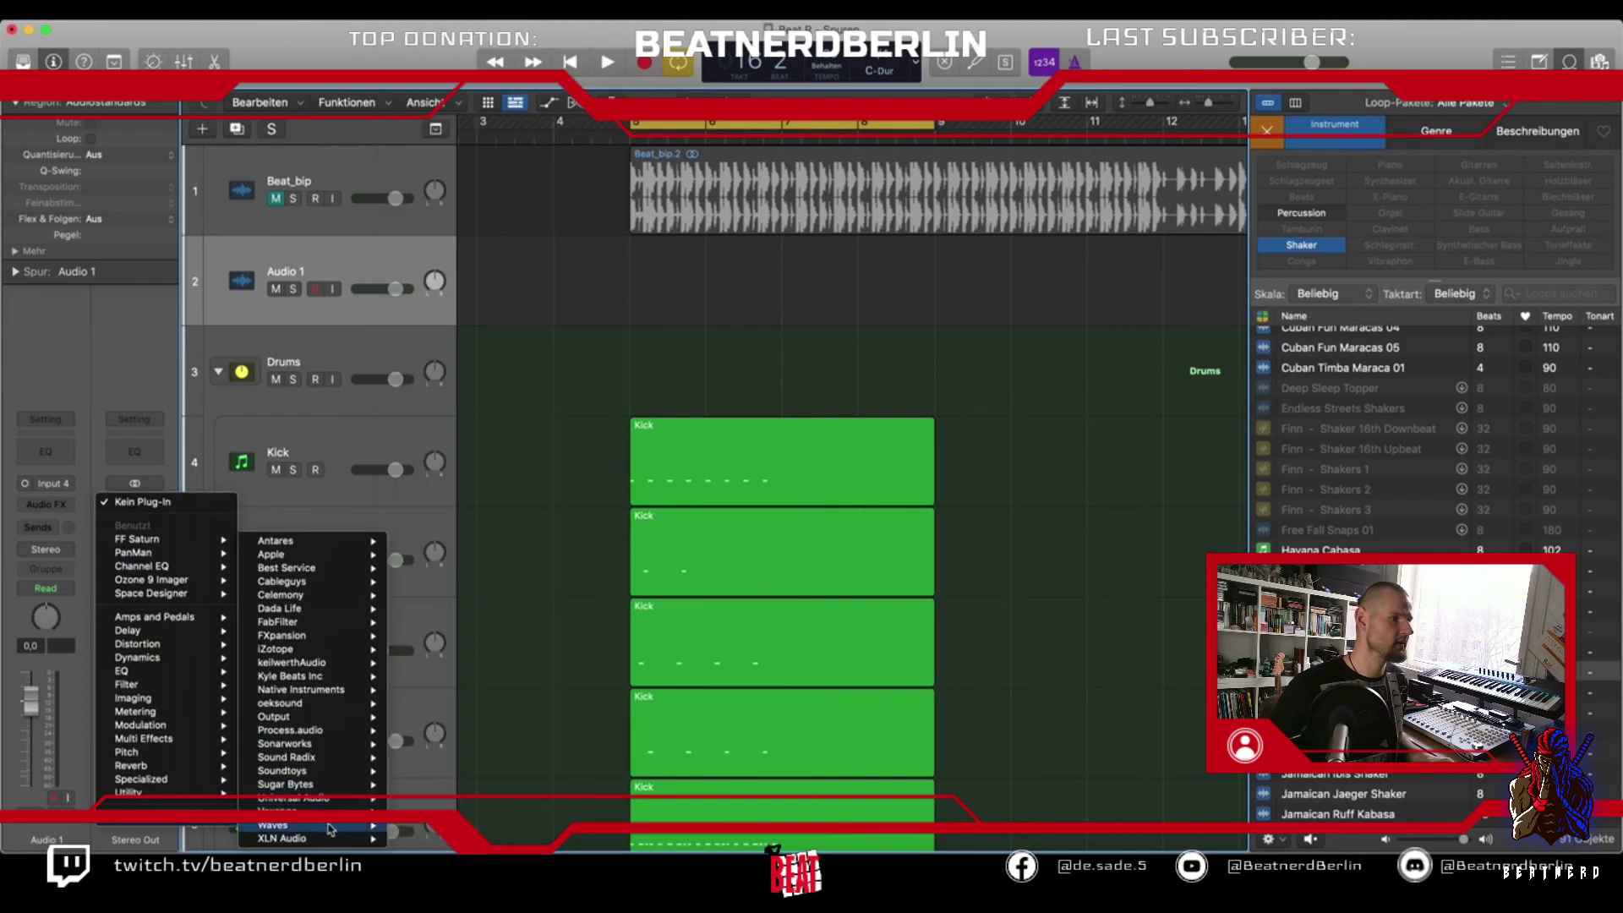
{"action": "mouse_move", "coordinate": [330, 827]}
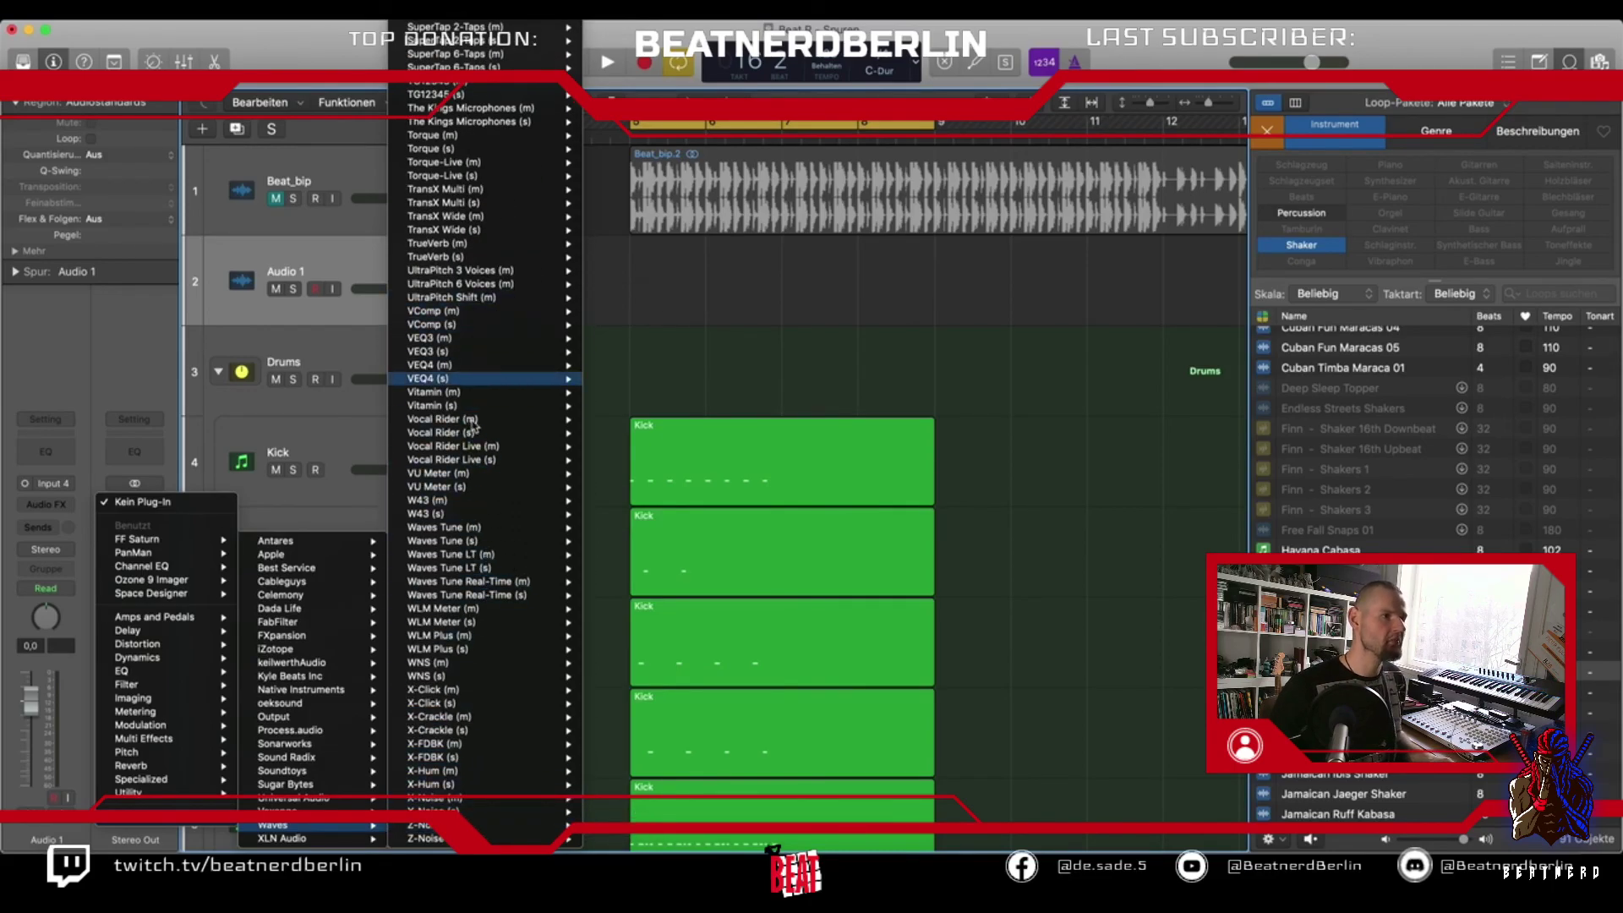
{"action": "scroll", "coordinate": [480, 473], "scroll_direction": "up", "scroll_amount": 5}
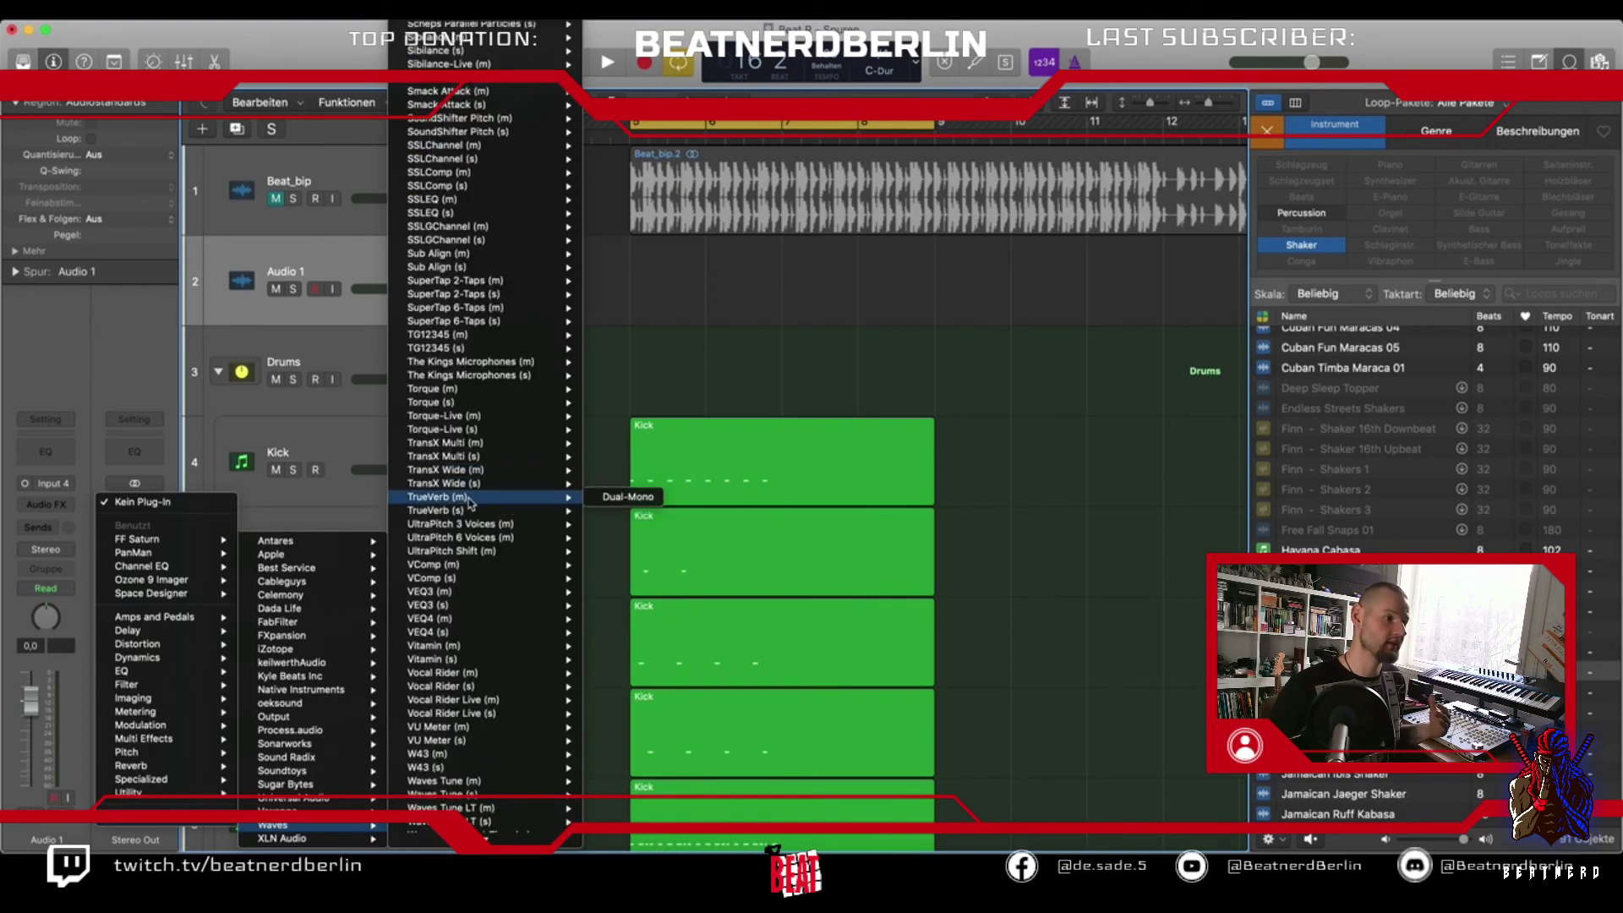
{"action": "scroll", "coordinate": [471, 497], "scroll_direction": "up", "scroll_amount": 8}
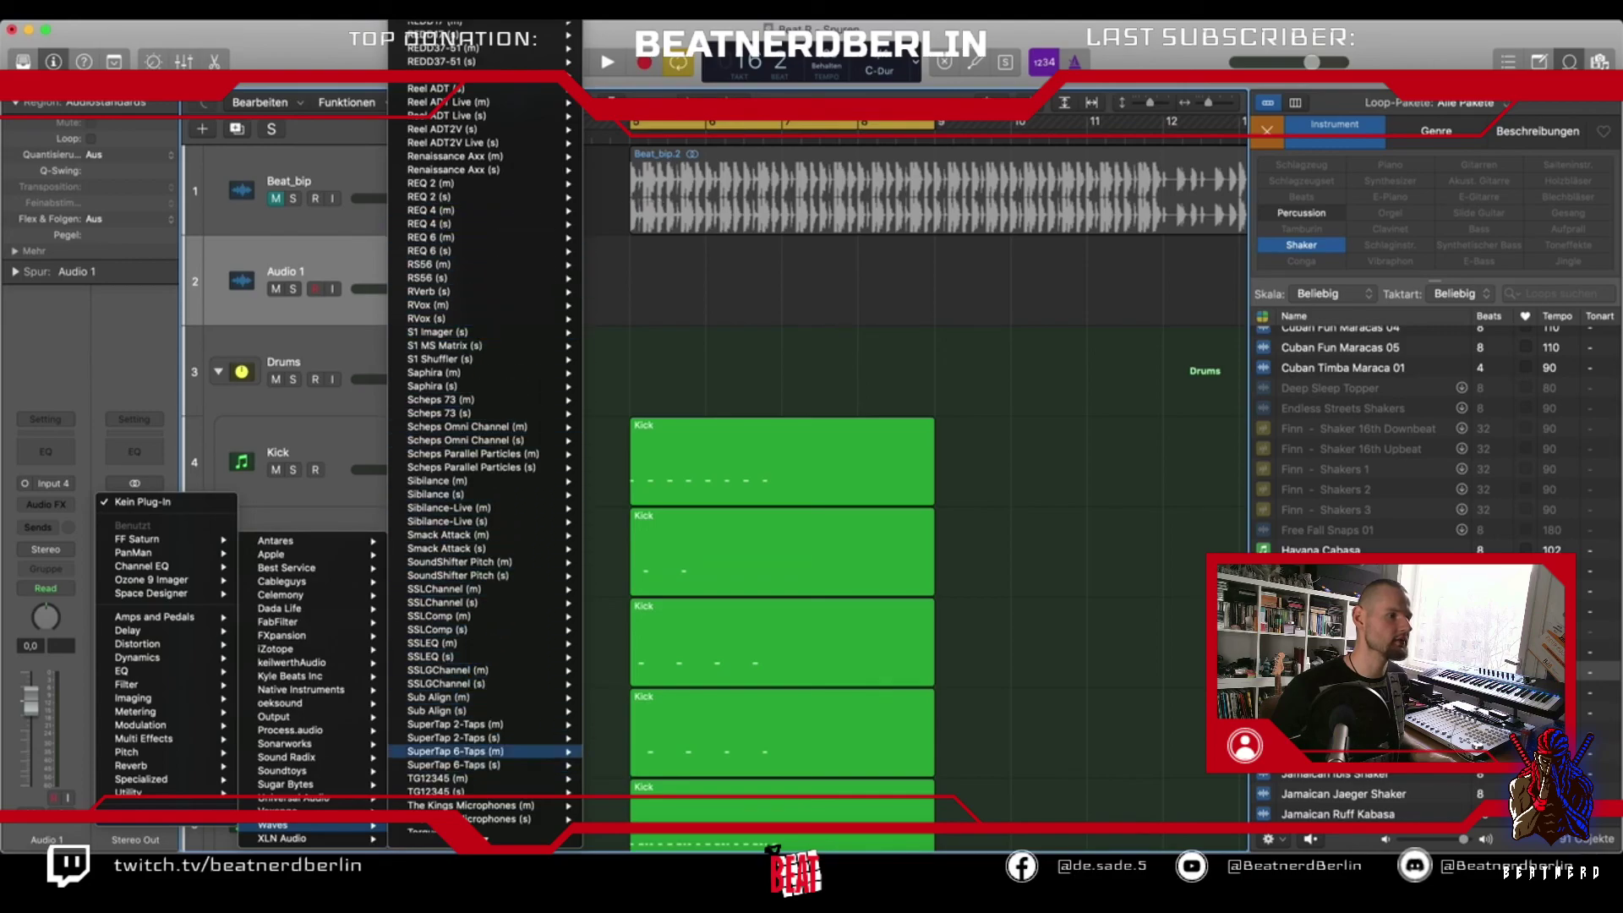
{"action": "mouse_move", "coordinate": [300, 803]}
{"action": "scroll", "coordinate": [488, 803], "scroll_direction": "down", "scroll_amount": 15}
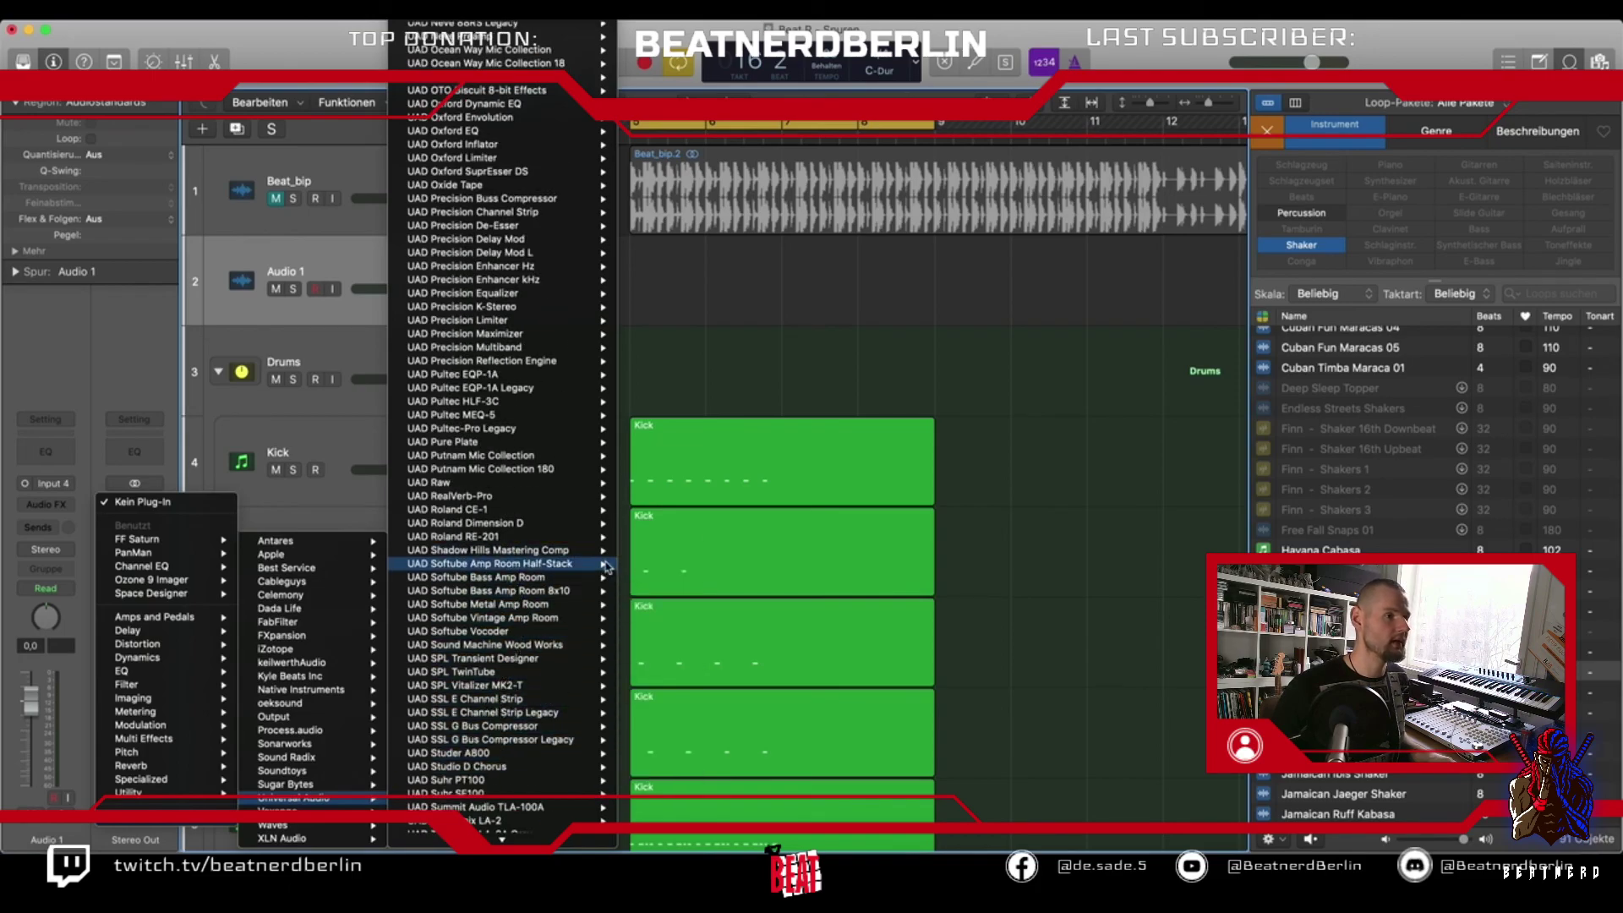
{"action": "mouse_move", "coordinate": [614, 555]}
{"action": "left_click", "coordinate": [665, 552]}
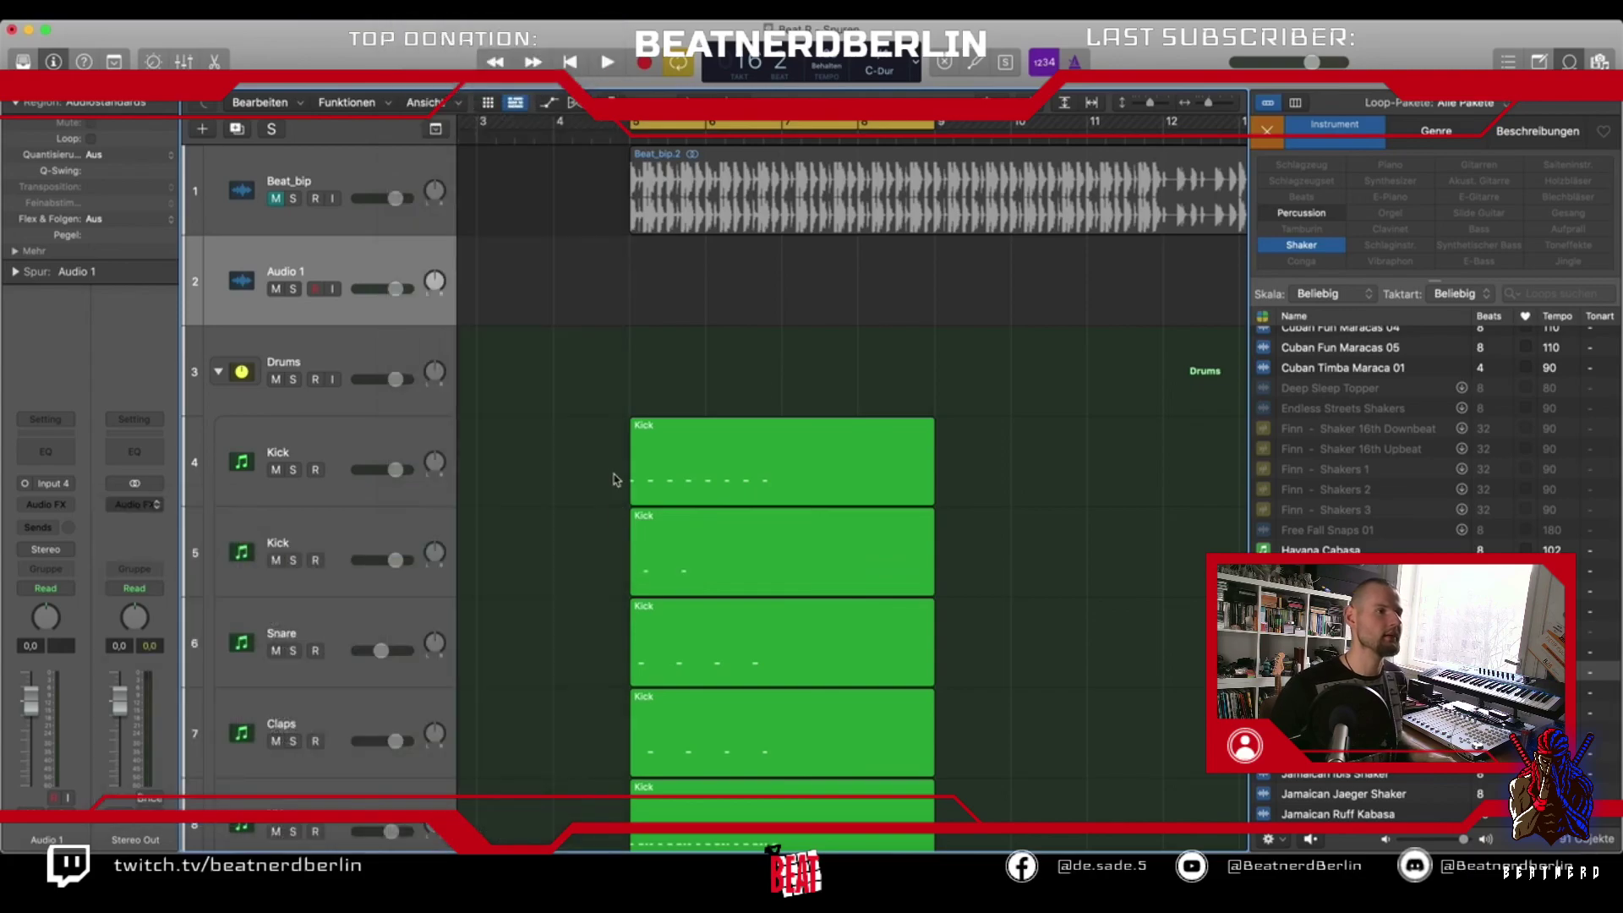
Load the factory preset Mastering Loud PGM in the Shadow Hills compressor, audition the drums and close the plug-in window
{"action": "left_click", "coordinate": [654, 264]}
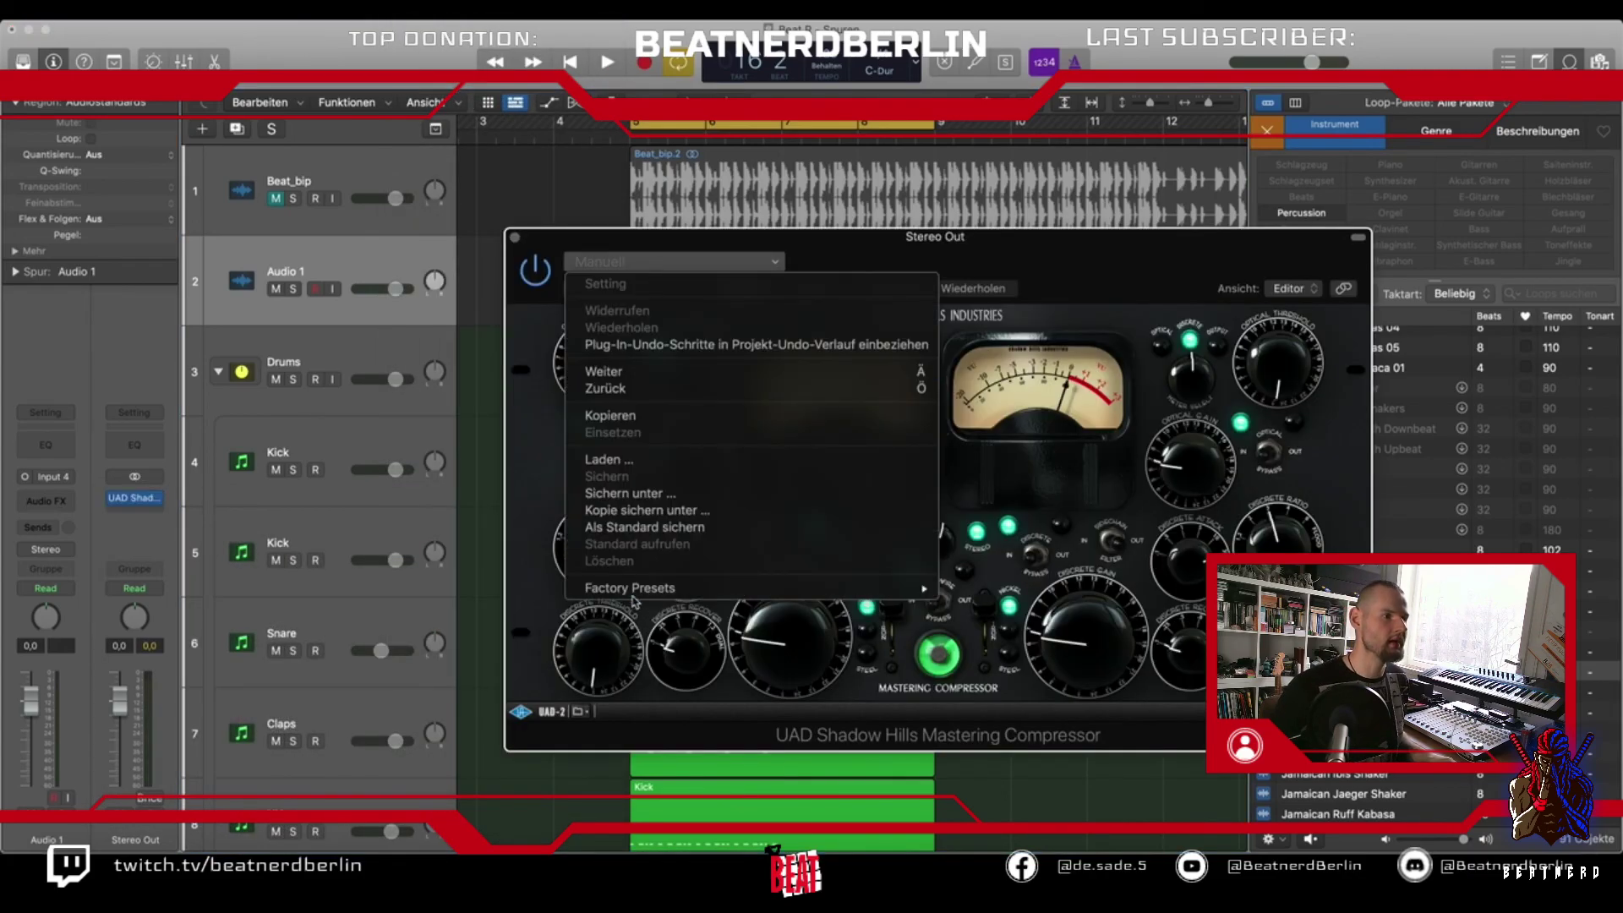
{"action": "mouse_move", "coordinate": [636, 592]}
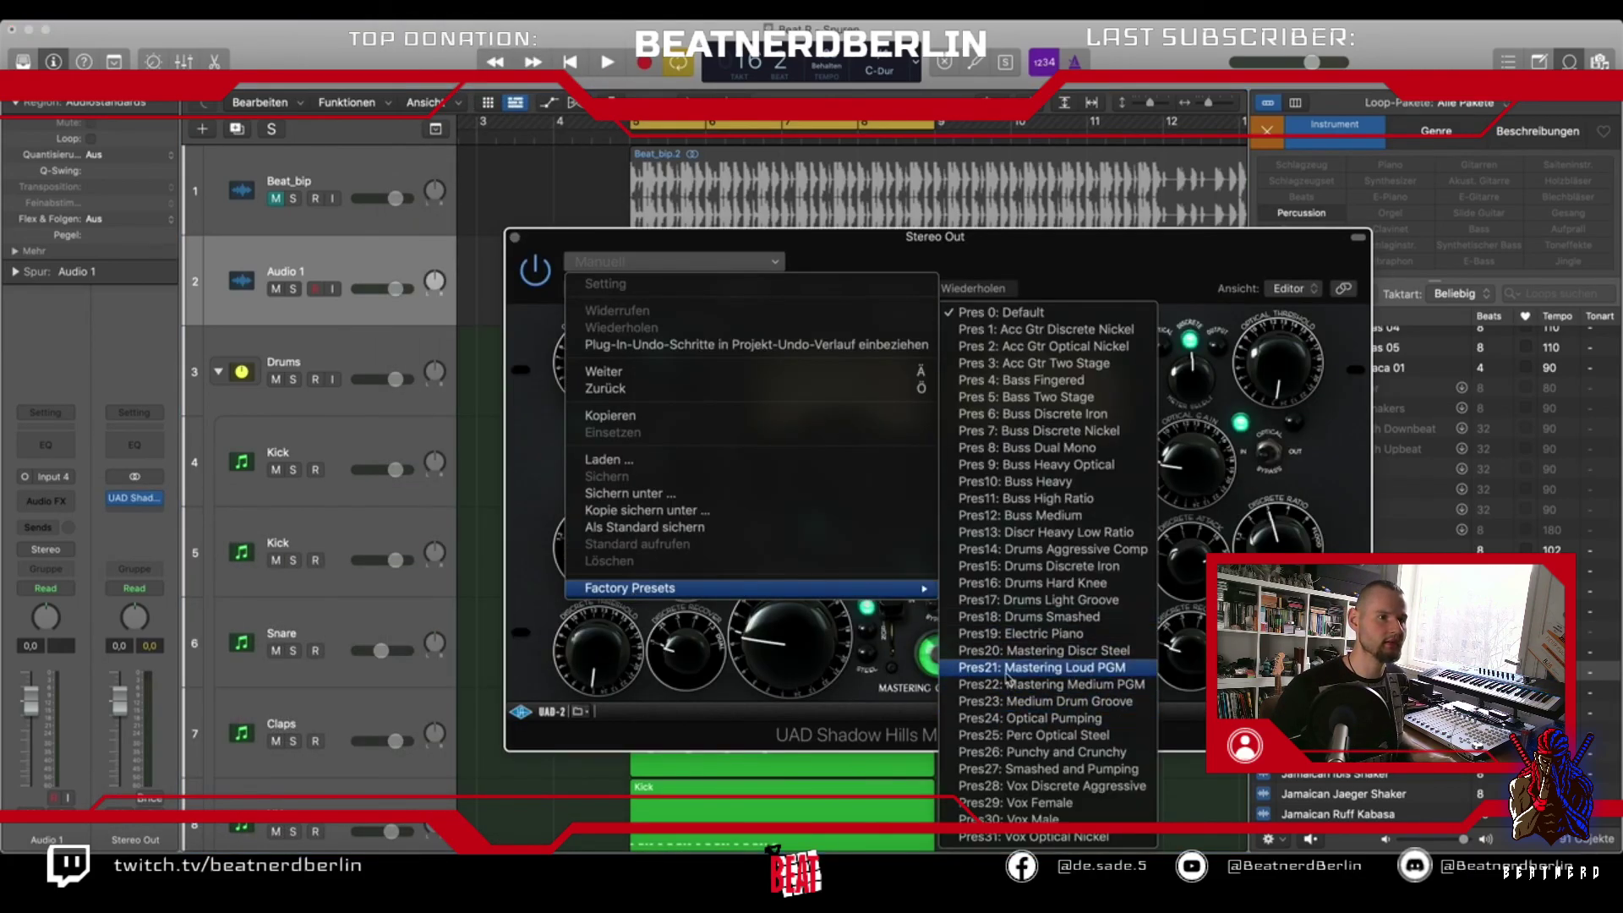
{"action": "left_click", "coordinate": [1007, 669]}
{"action": "key", "text": "space"}
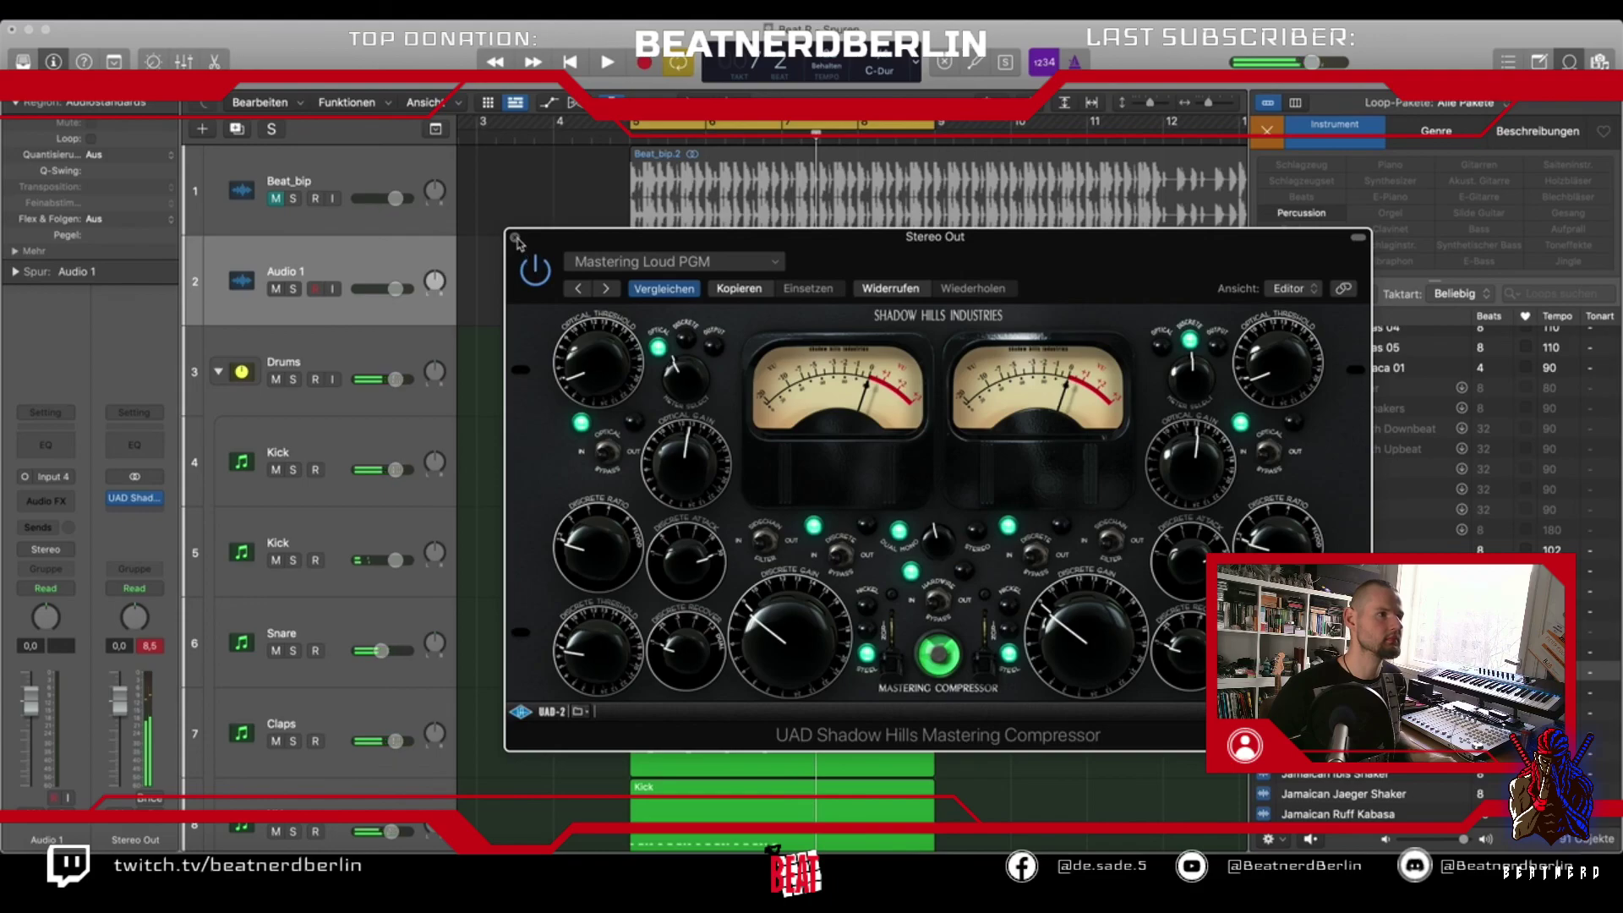
{"action": "left_click", "coordinate": [516, 240]}
Shorten the cycle range to bars 5–7 and trim all the drum MIDI regions, Kick through HH Adds, to end at bar 7
{"action": "left_click_drag", "start_coordinate": [933, 127], "coordinate": [782, 127]}
{"action": "scroll", "coordinate": [682, 707], "scroll_direction": "down", "scroll_amount": 5}
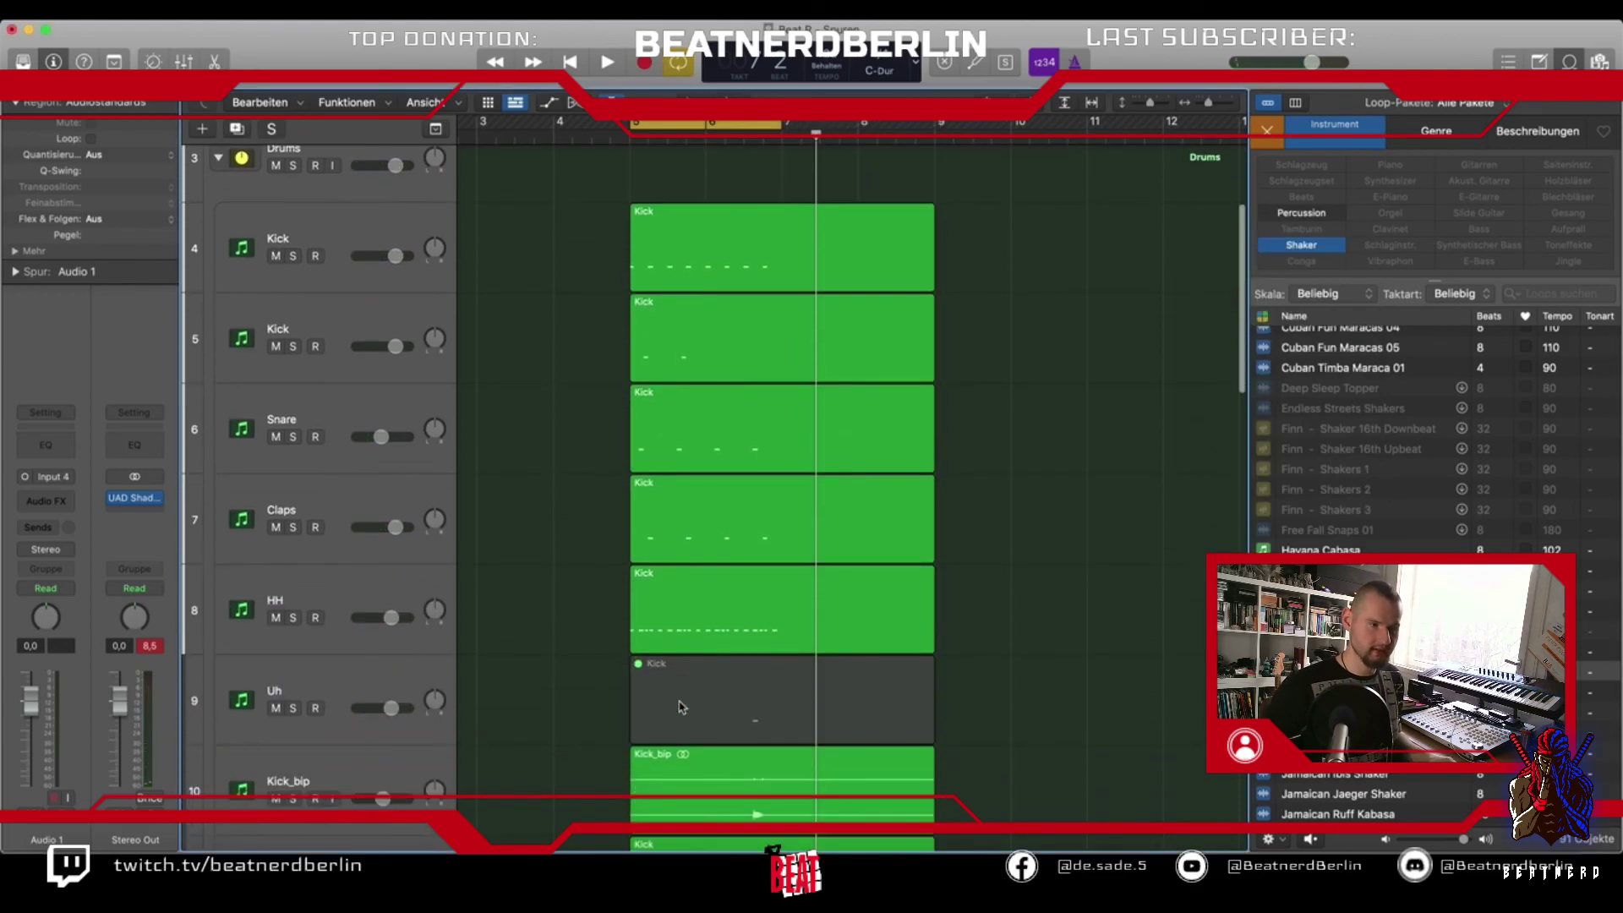
{"action": "scroll", "coordinate": [681, 706], "scroll_direction": "down", "scroll_amount": 3}
{"action": "scroll", "coordinate": [681, 707], "scroll_direction": "down", "scroll_amount": 4}
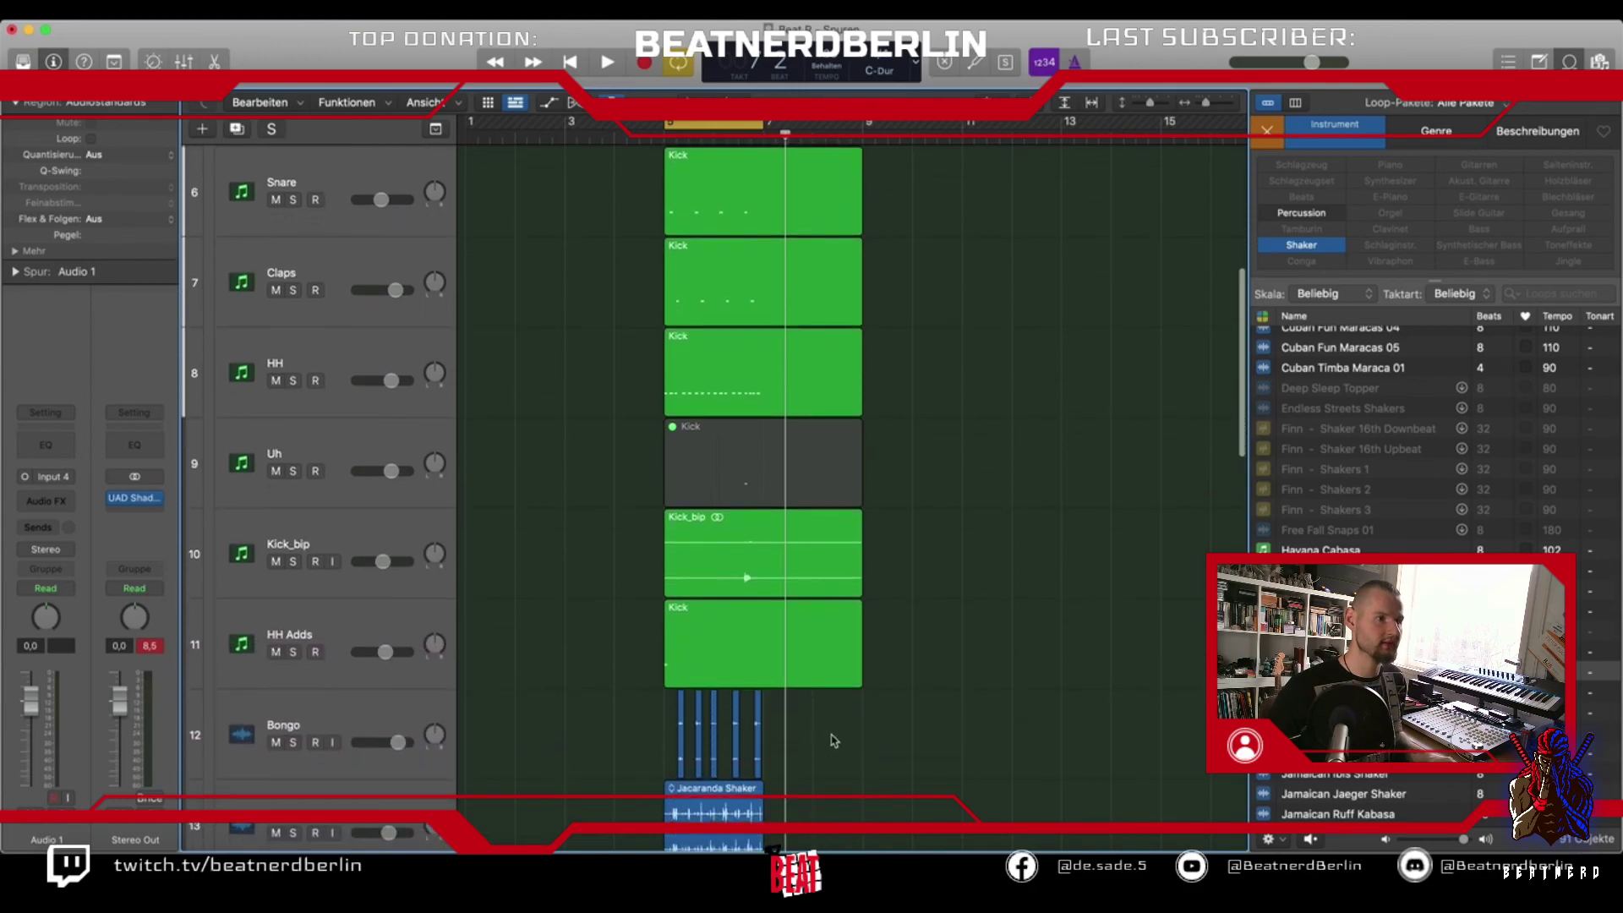
{"action": "scroll", "coordinate": [833, 740], "scroll_direction": "down", "scroll_amount": 4}
{"action": "scroll", "coordinate": [862, 689], "scroll_direction": "up", "scroll_amount": 5}
{"action": "left_click_drag", "start_coordinate": [905, 771], "coordinate": [832, 161]}
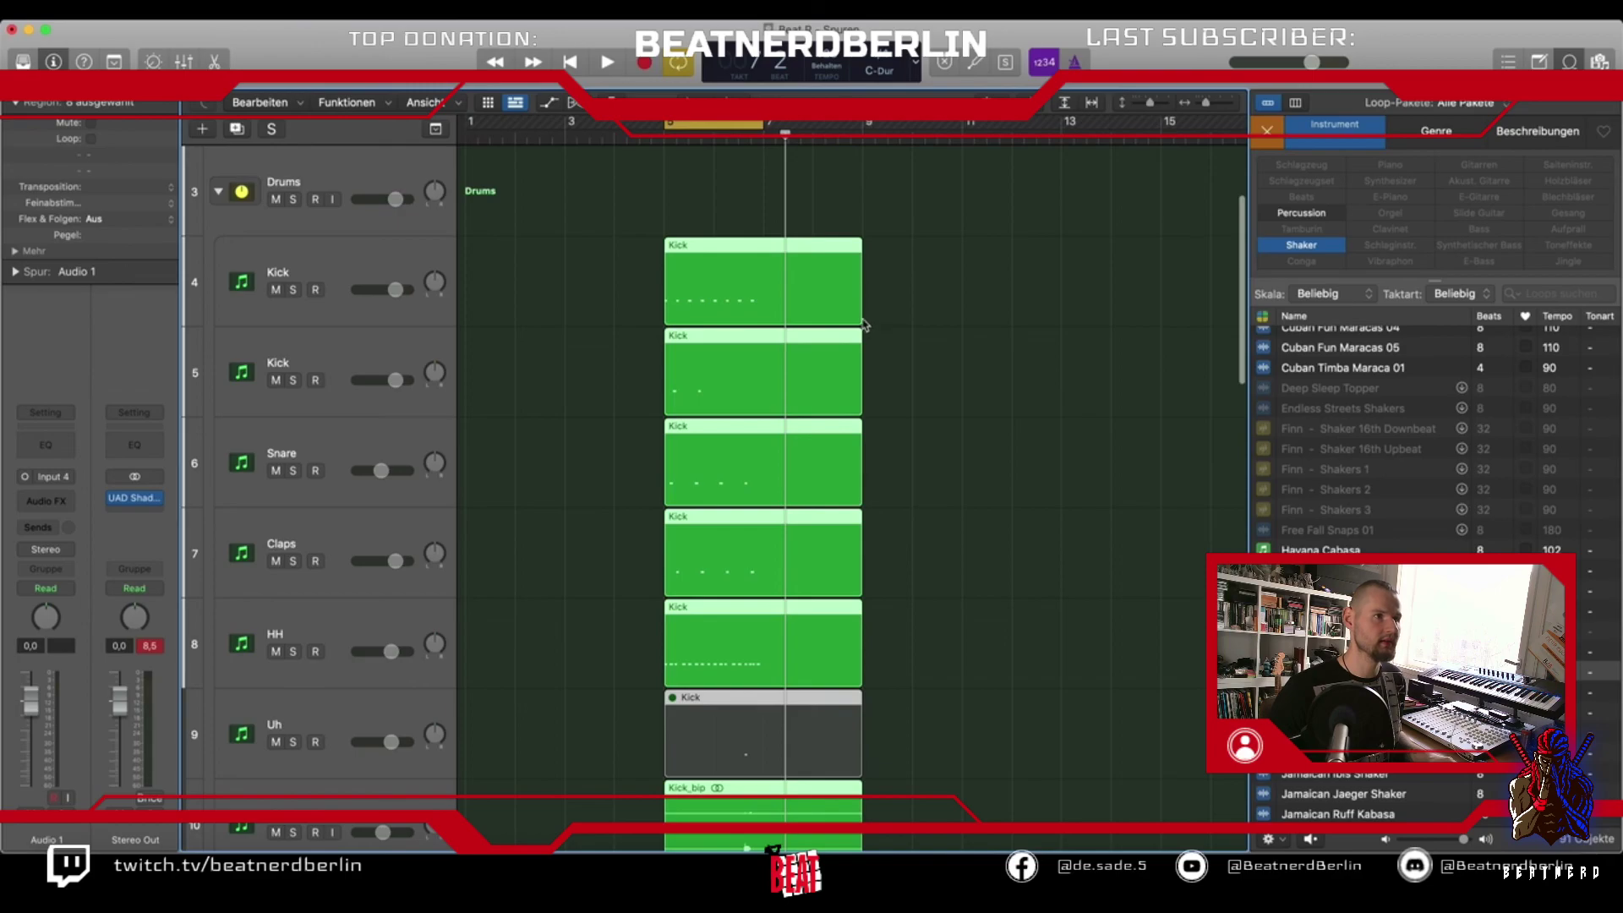
{"action": "left_click_drag", "start_coordinate": [830, 330], "coordinate": [765, 342]}
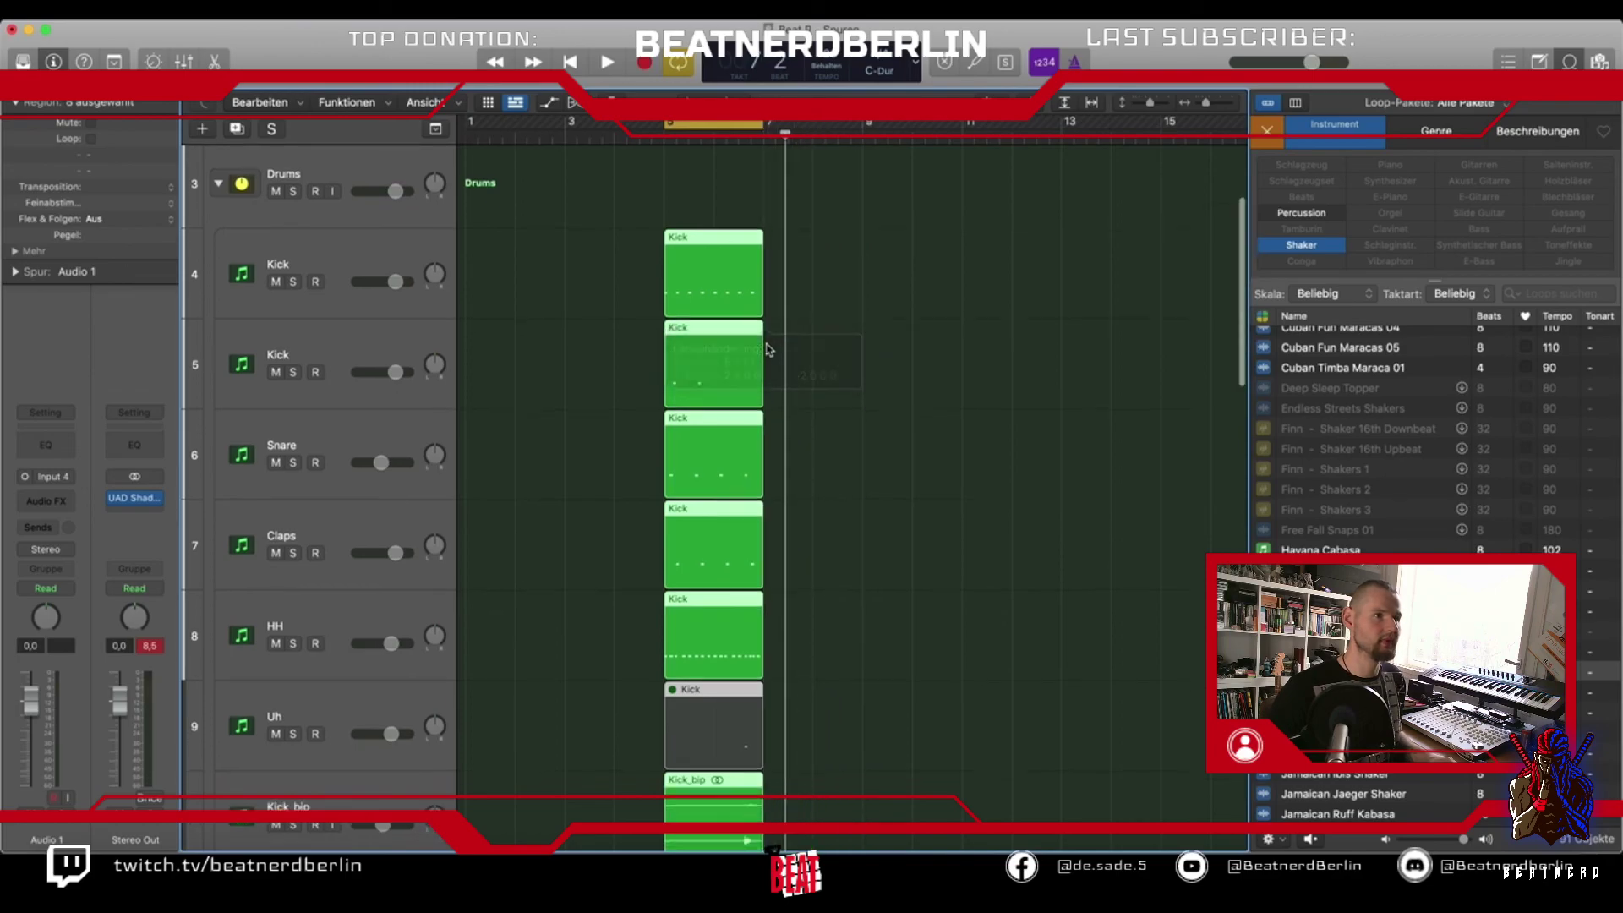
{"action": "scroll", "coordinate": [863, 230], "scroll_direction": "down", "scroll_amount": 1}
Loop the selected two-bar drum MIDI regions out to about bar 54
{"action": "left_click_drag", "start_coordinate": [853, 230], "coordinate": [842, 632]}
{"action": "key", "text": "super+Left"}
{"action": "key", "text": "super+Left"}
{"action": "key", "text": "super+Left"}
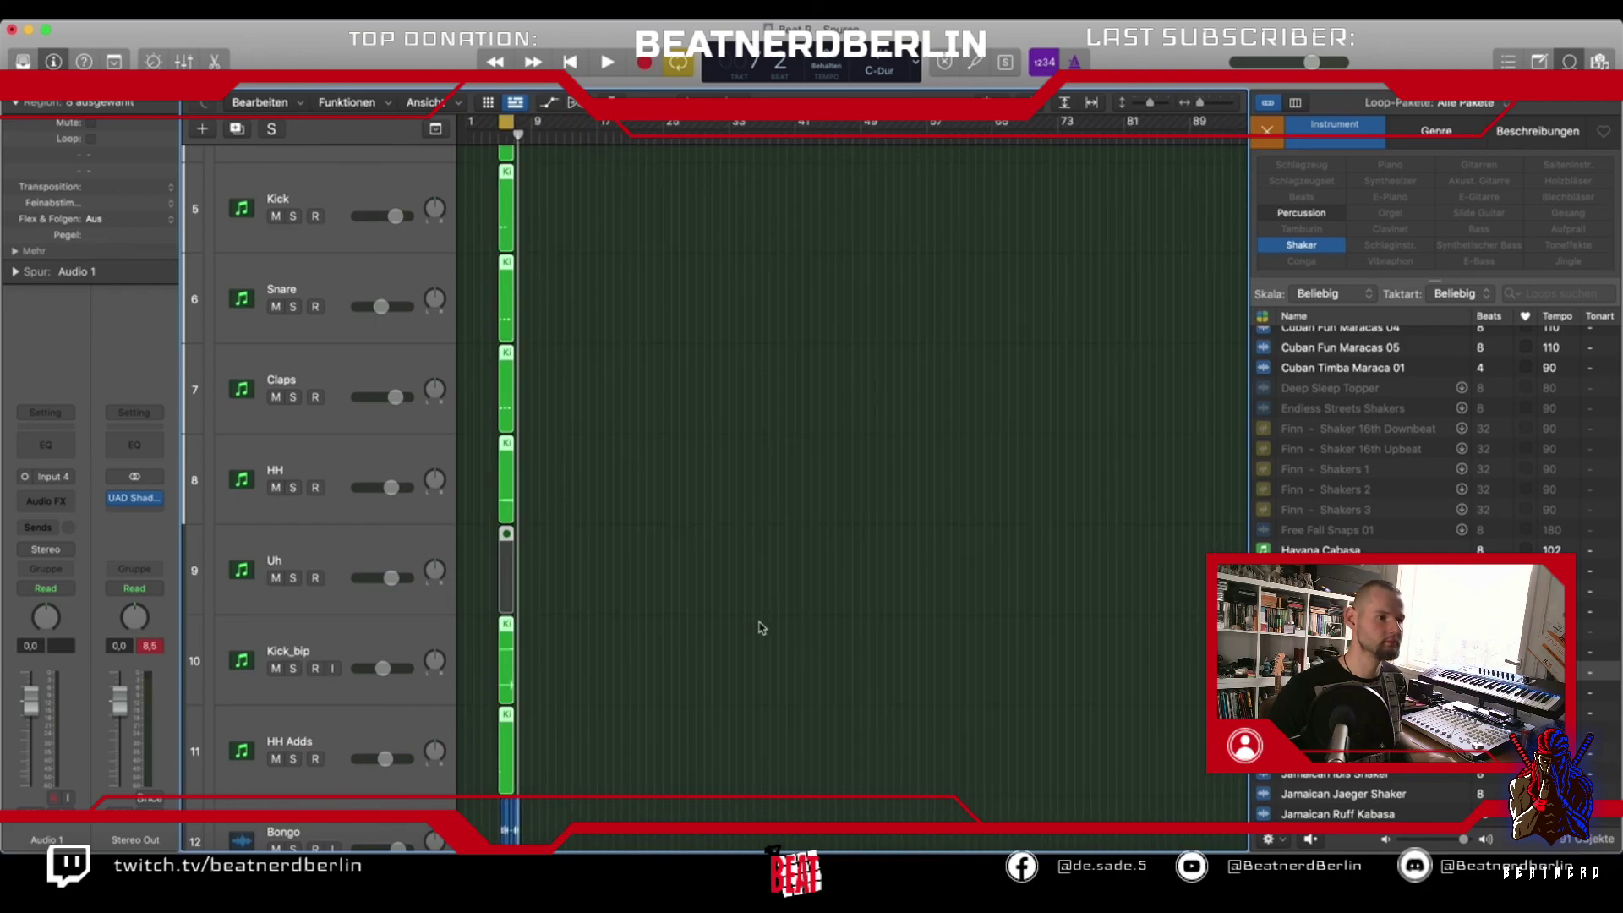
{"action": "left_click_drag", "start_coordinate": [517, 624], "coordinate": [911, 666]}
Copy the Bongo and Shaker regions of bars 5–7 repeatedly so they fill bars 5–13
{"action": "scroll", "coordinate": [778, 698], "scroll_direction": "down", "scroll_amount": 5}
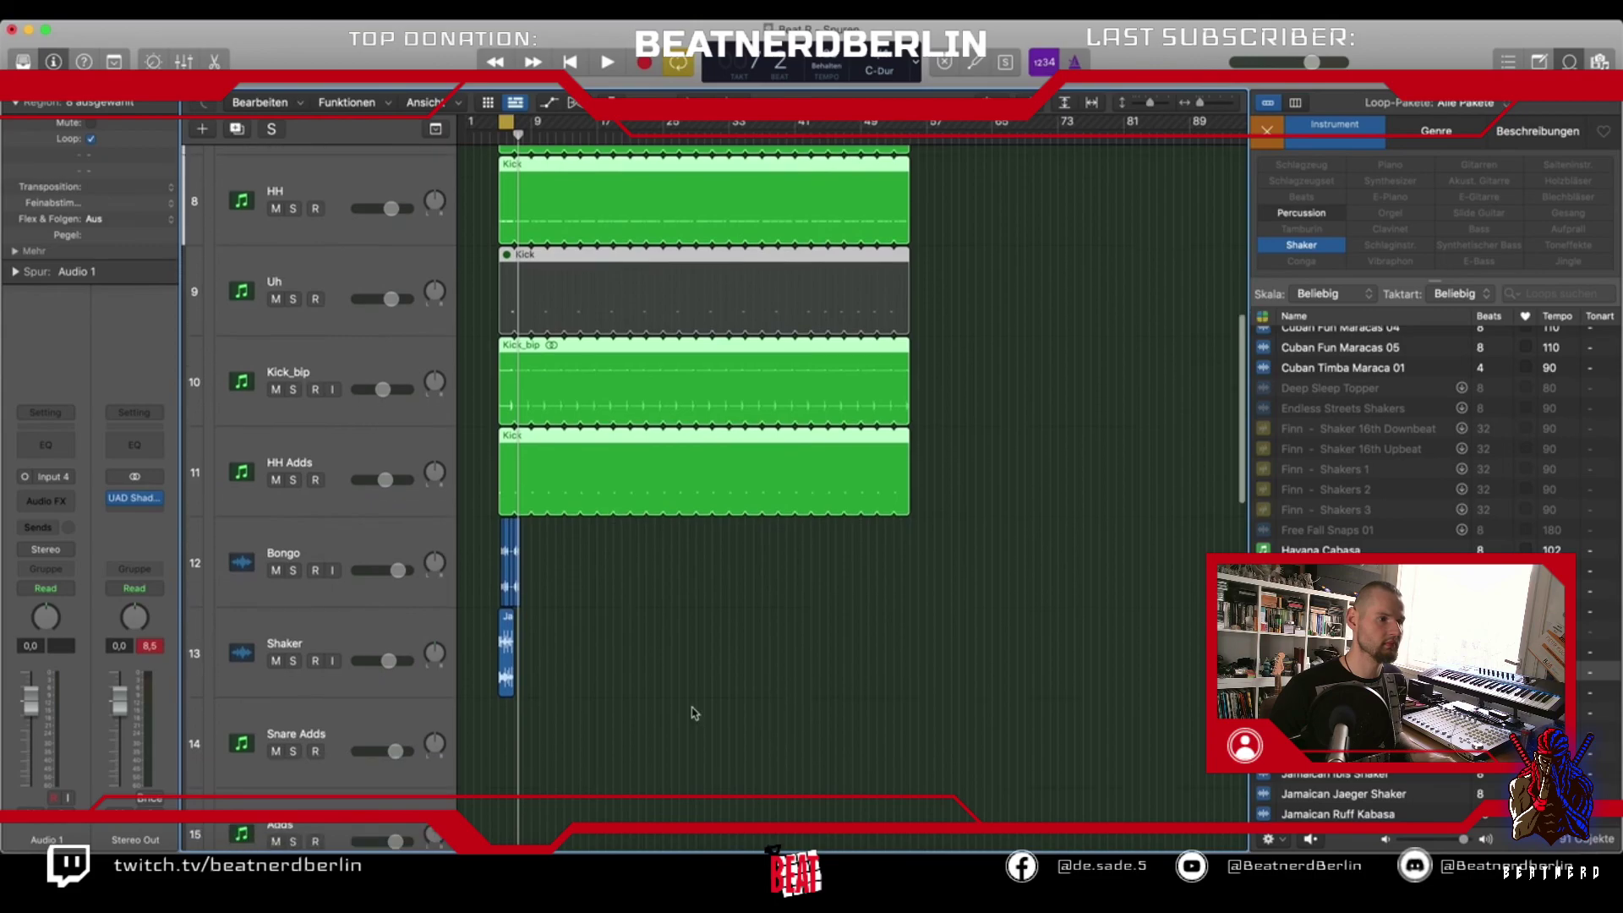
{"action": "left_click_drag", "start_coordinate": [568, 567], "coordinate": [495, 678]}
{"action": "scroll", "coordinate": [494, 677], "scroll_direction": "up", "scroll_amount": 5}
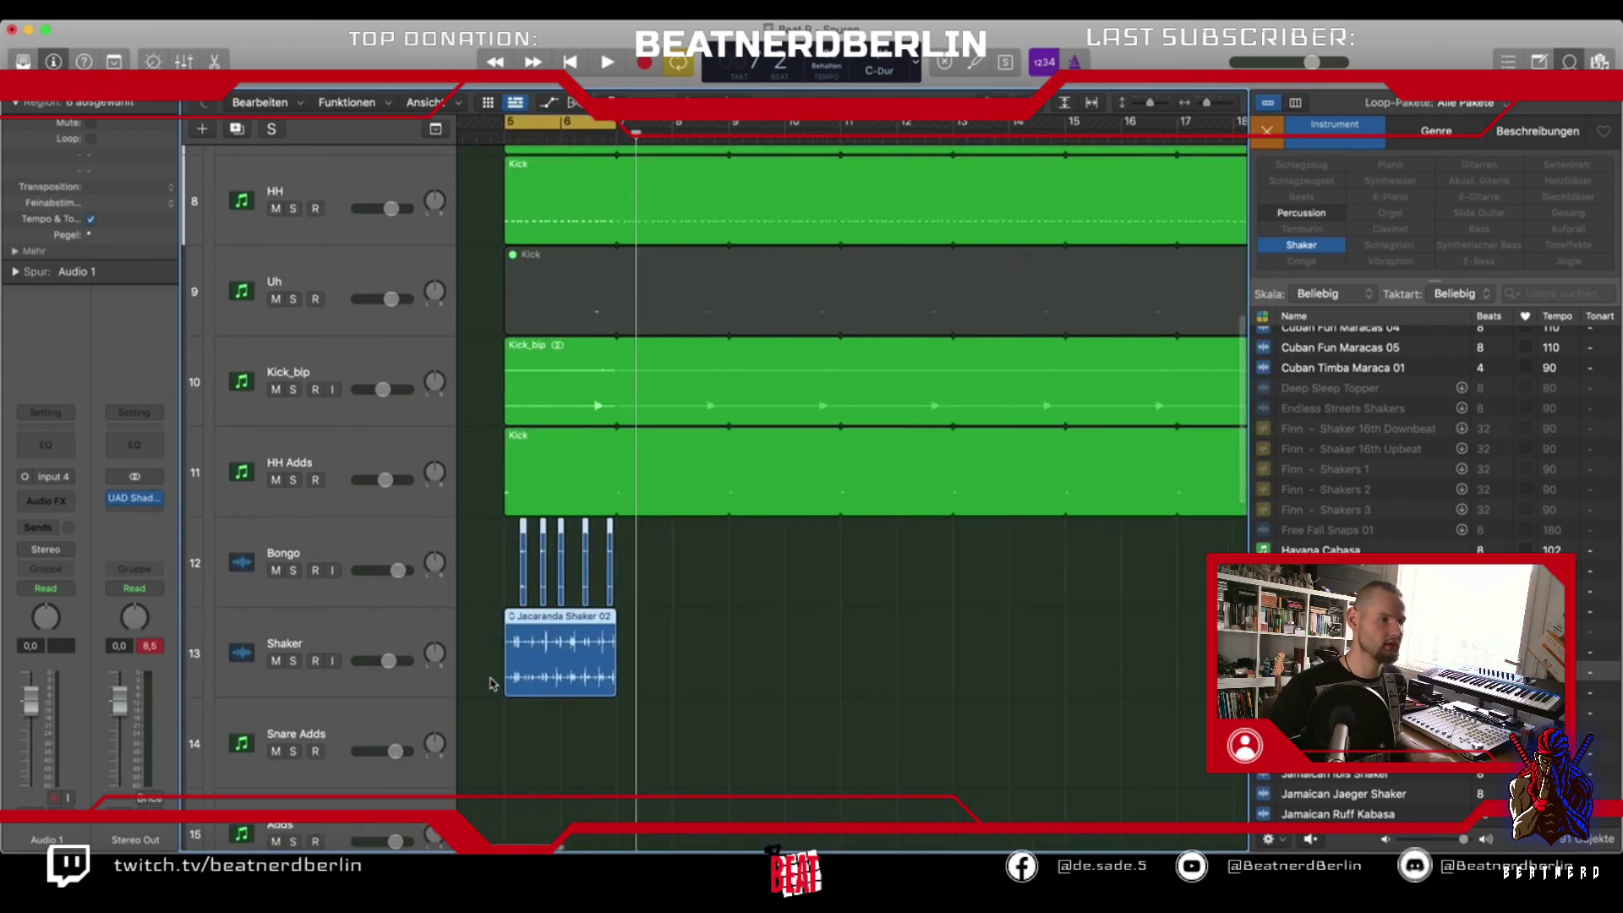
{"action": "left_click_drag", "start_coordinate": [704, 676], "coordinate": [816, 678]}
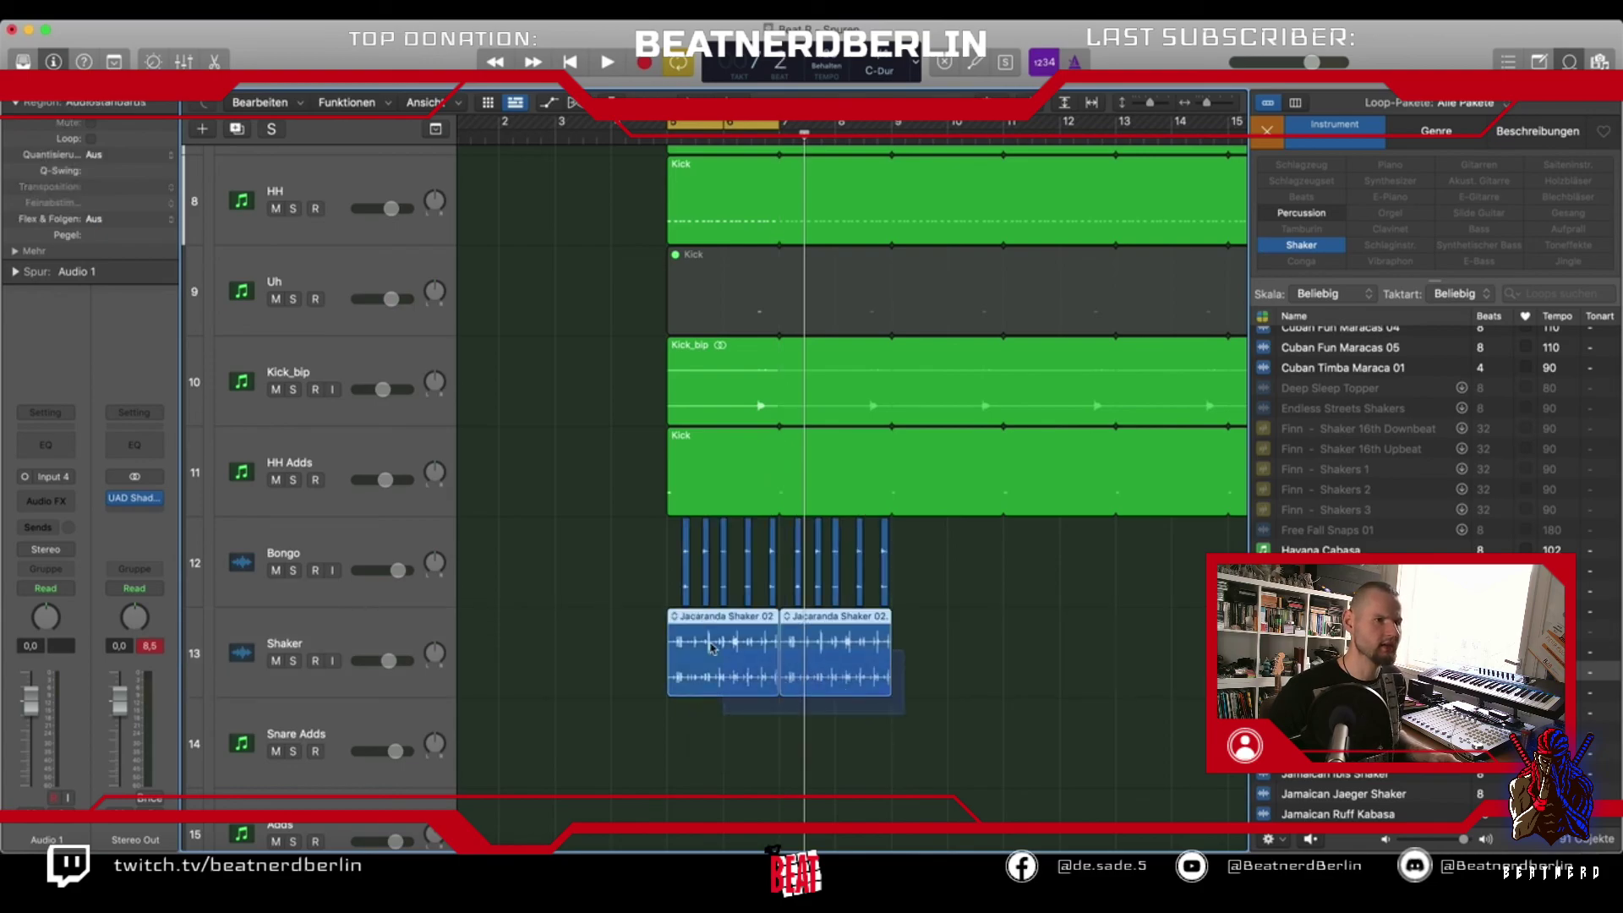
{"action": "left_click_drag", "start_coordinate": [686, 653], "coordinate": [912, 654]}
Duplicate all the Bongo and Shaker regions in growing blocks until they extend to bar 37
{"action": "key", "text": "space"}
{"action": "scroll", "coordinate": [859, 717], "scroll_direction": "down", "scroll_amount": 3}
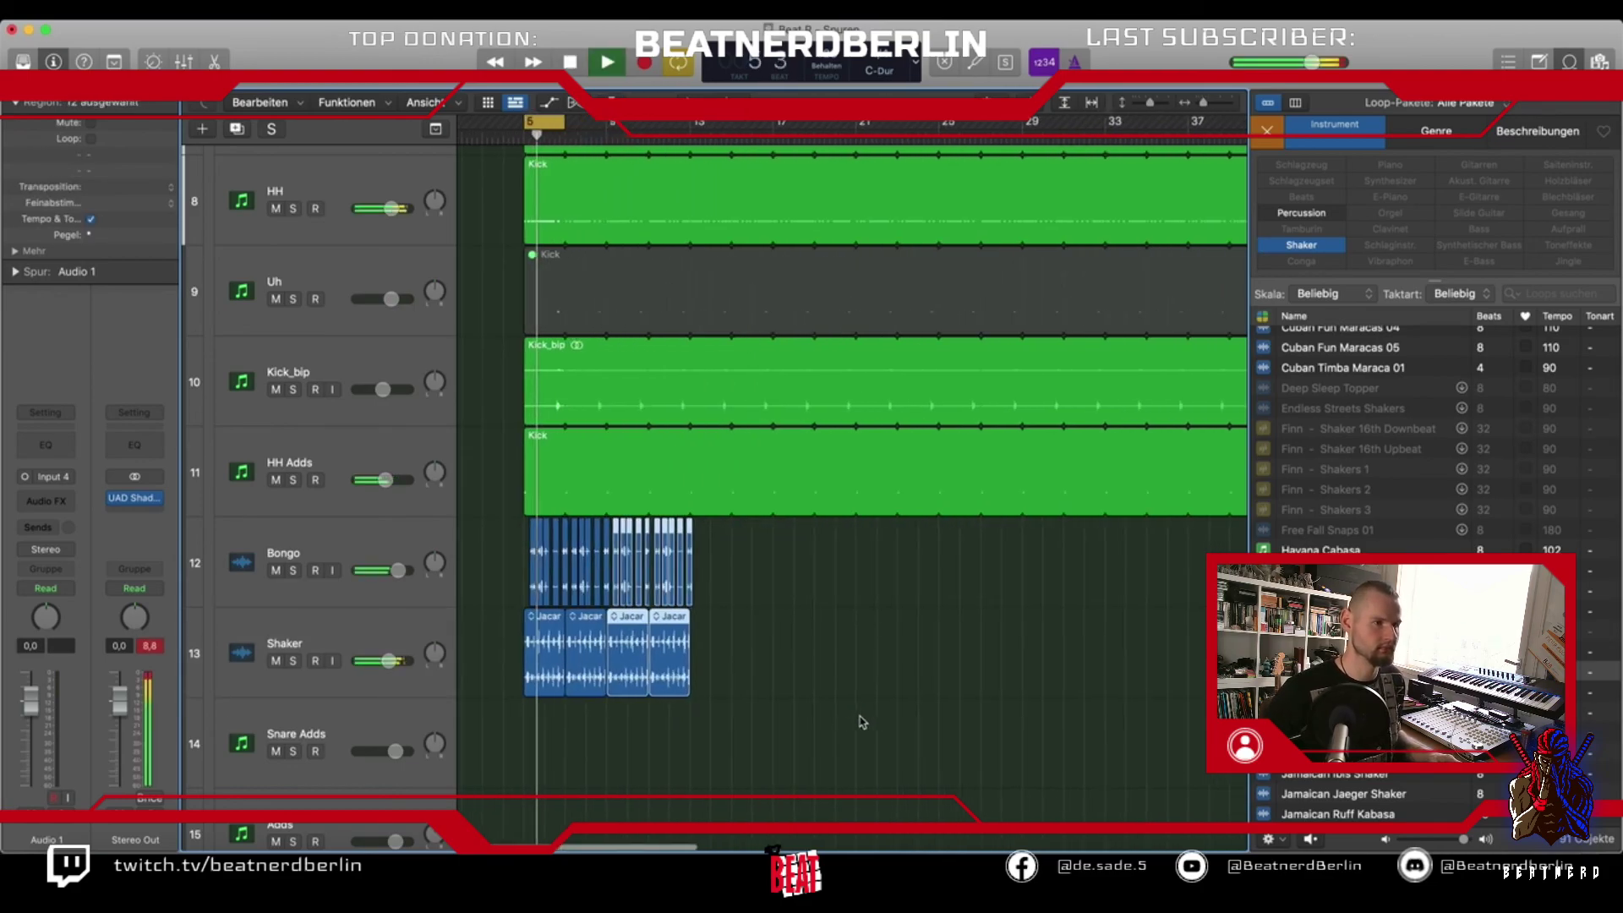
{"action": "scroll", "coordinate": [859, 720], "scroll_direction": "right", "scroll_amount": 2}
{"action": "key", "text": "super+a"}
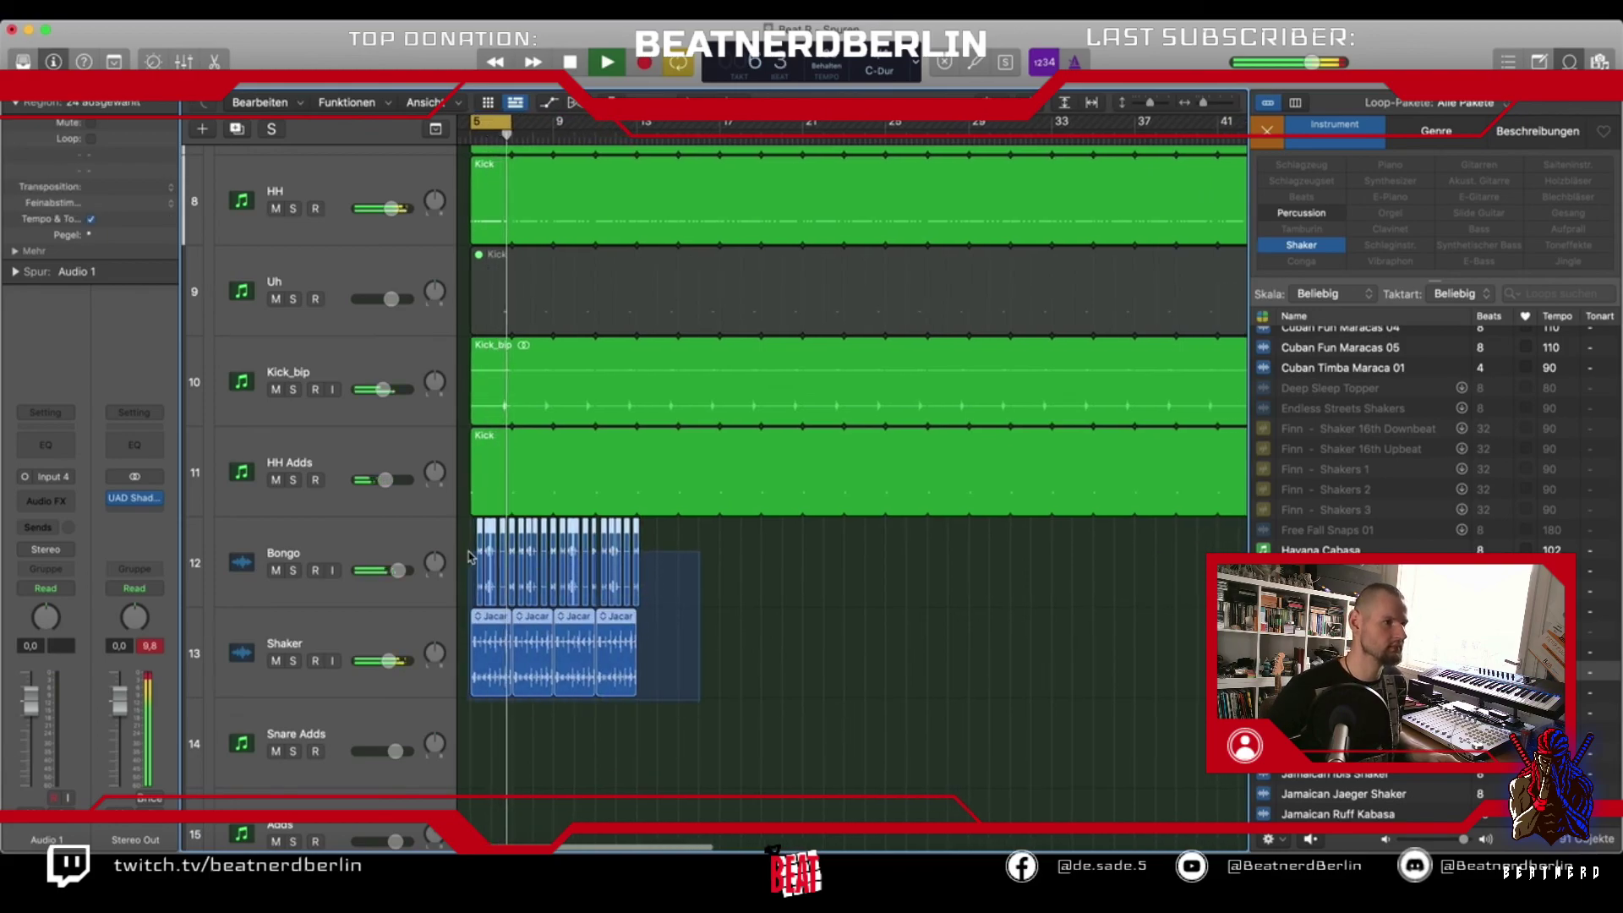
{"action": "left_click_drag", "start_coordinate": [480, 661], "coordinate": [654, 668]}
{"action": "left_click_drag", "start_coordinate": [837, 660], "coordinate": [798, 657]}
Extend the cycle range from bar 5 to about bar 19 and play back the extended drum arrangement
{"action": "left_click_drag", "start_coordinate": [511, 125], "coordinate": [651, 291]}
{"action": "key", "text": "space"}
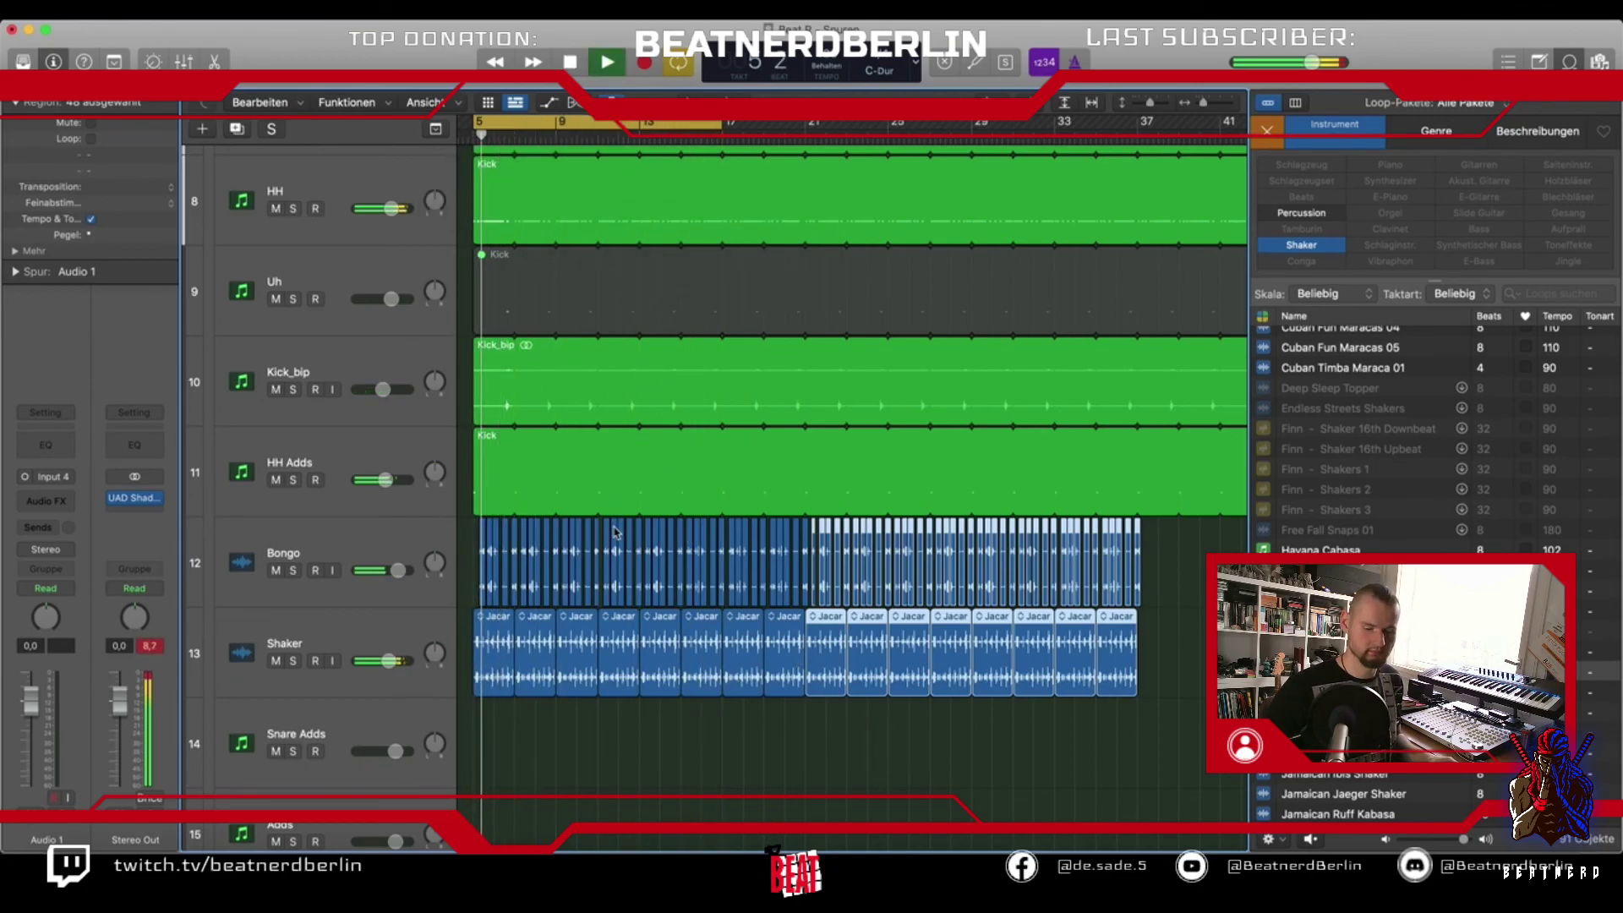
{"action": "scroll", "coordinate": [615, 531], "scroll_direction": "up", "scroll_amount": 5}
{"action": "scroll", "coordinate": [615, 532], "scroll_direction": "up", "scroll_amount": 5}
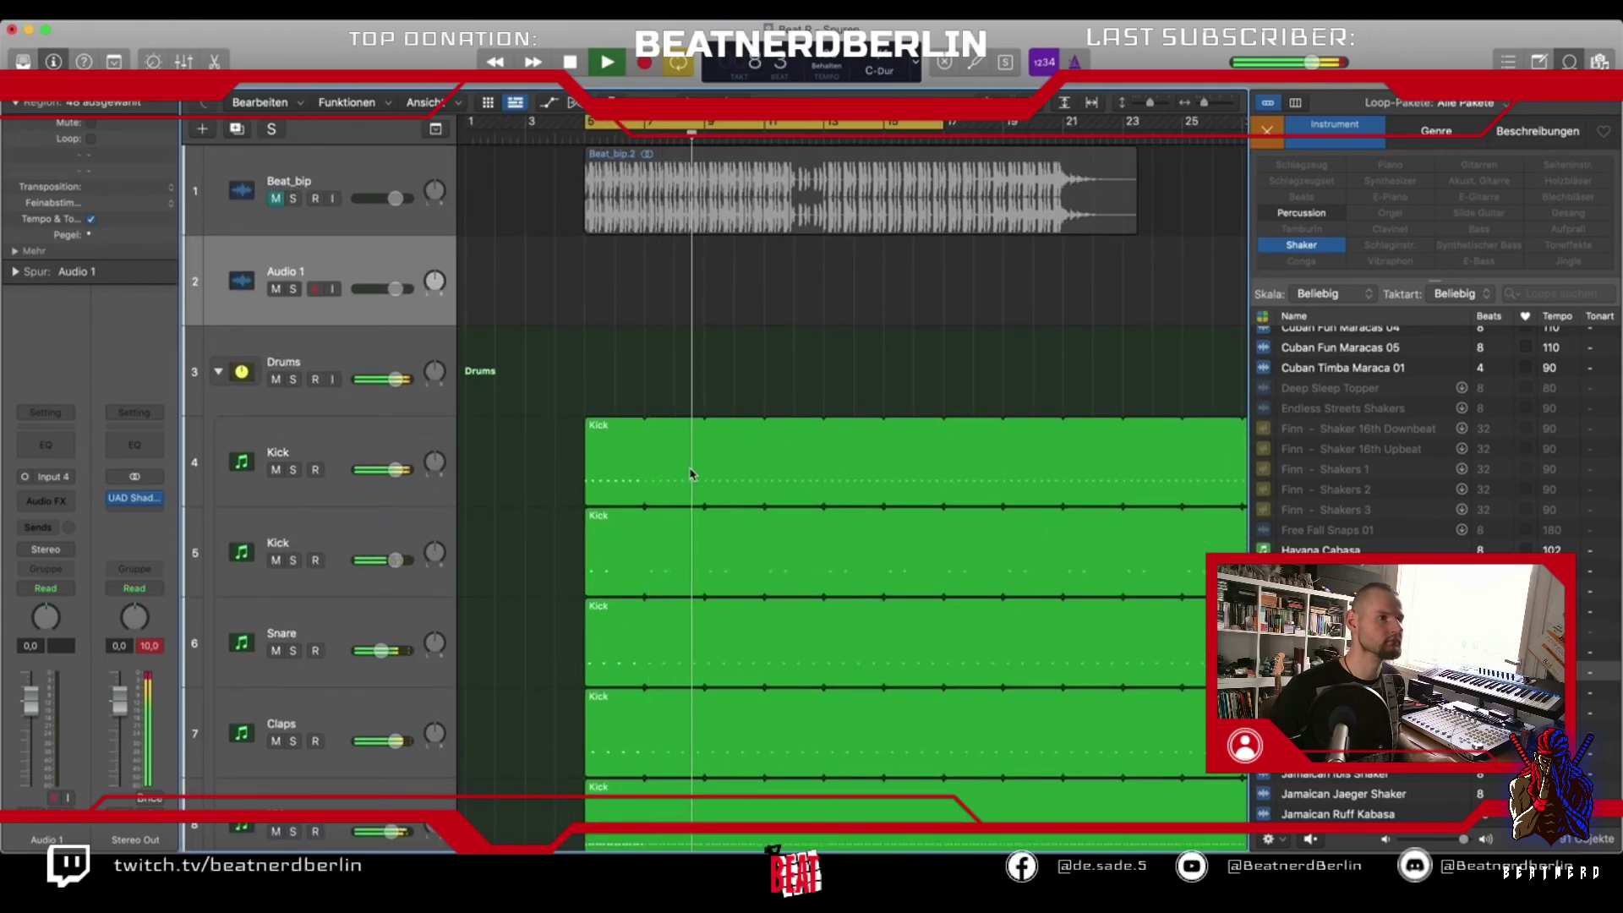
{"action": "scroll", "coordinate": [688, 464], "scroll_direction": "down", "scroll_amount": 8}
{"action": "scroll", "coordinate": [684, 467], "scroll_direction": "down", "scroll_amount": 4}
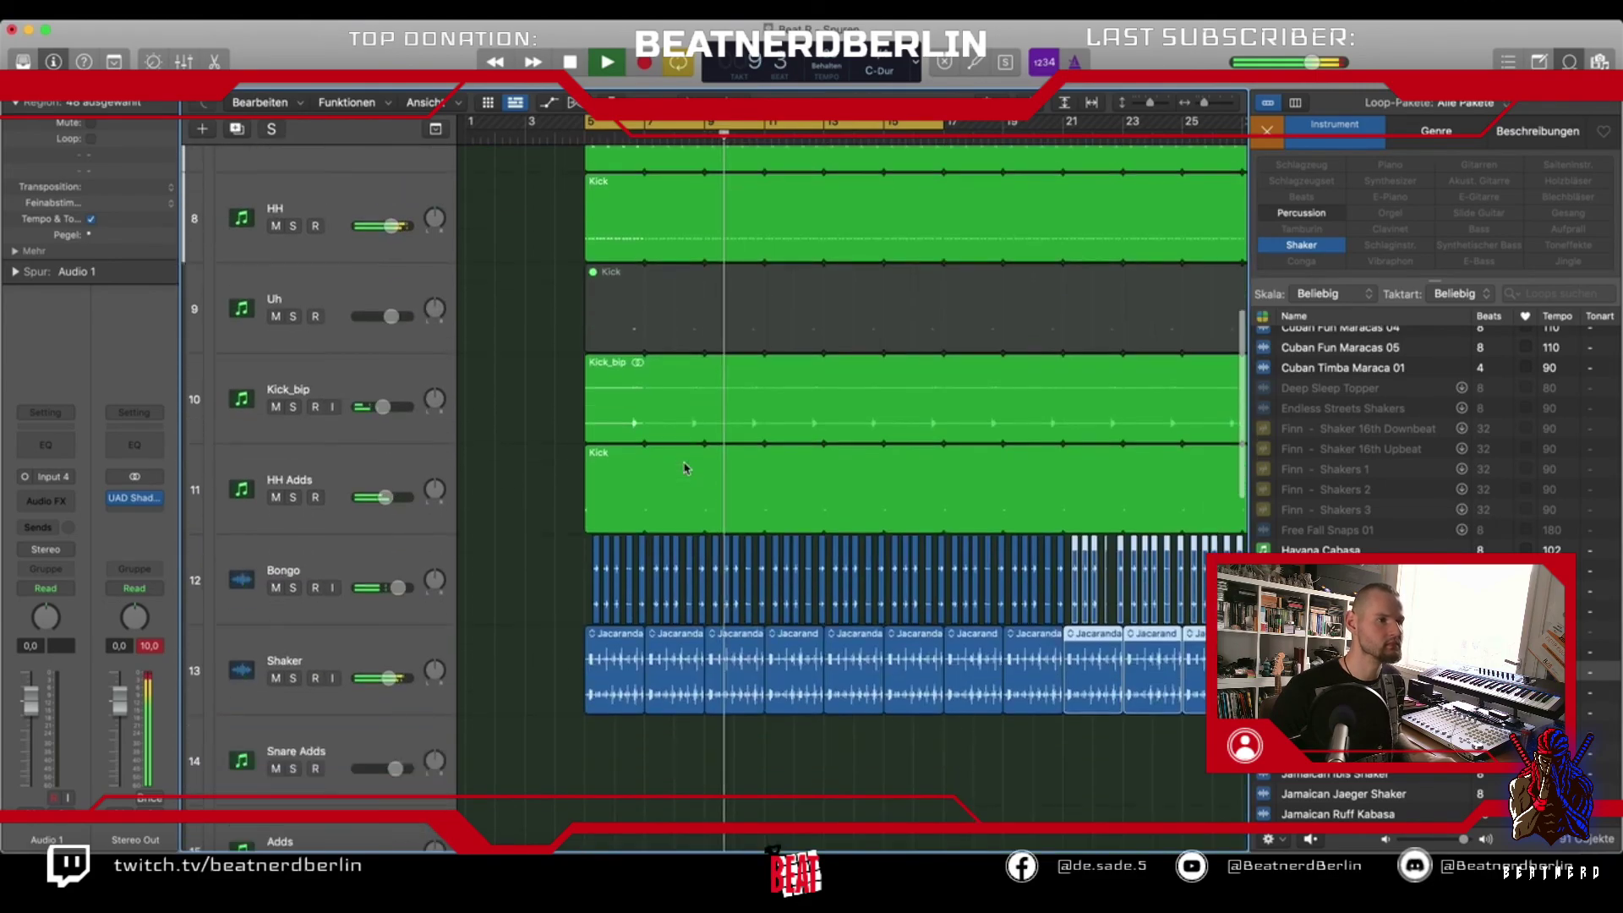
Select the five two-bar MIDI regions below the drum tracks, including the Serum bass layers, loop them and play back the arrangement
{"action": "scroll", "coordinate": [685, 468], "scroll_direction": "up", "scroll_amount": 4}
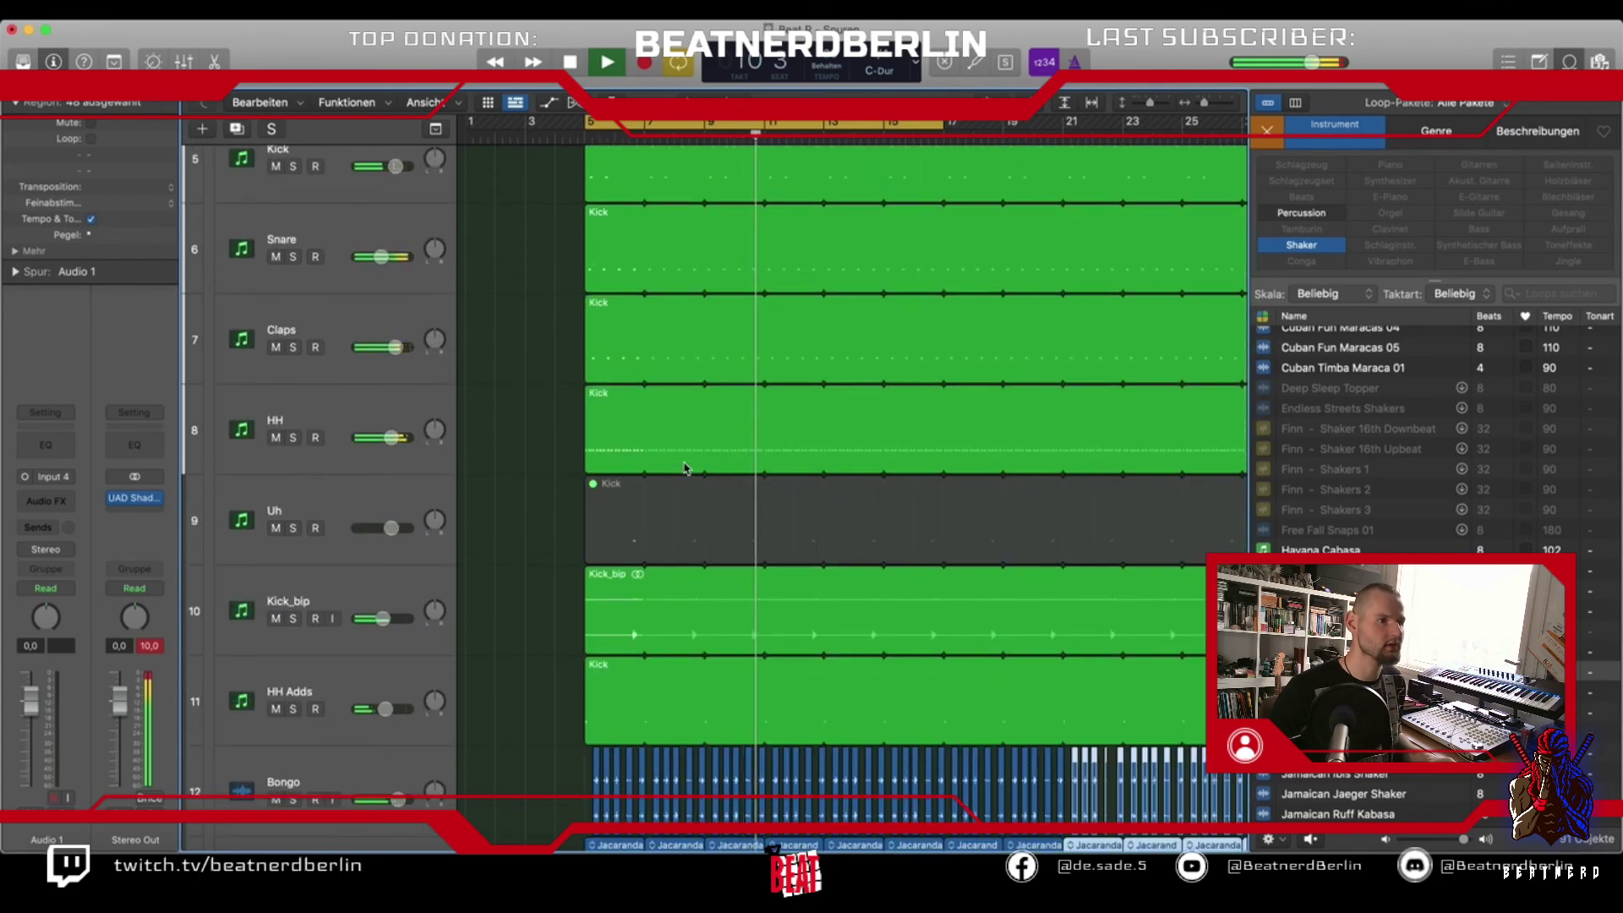
{"action": "scroll", "coordinate": [685, 469], "scroll_direction": "down", "scroll_amount": 6}
{"action": "scroll", "coordinate": [681, 478], "scroll_direction": "down", "scroll_amount": 7}
{"action": "key", "text": "space"}
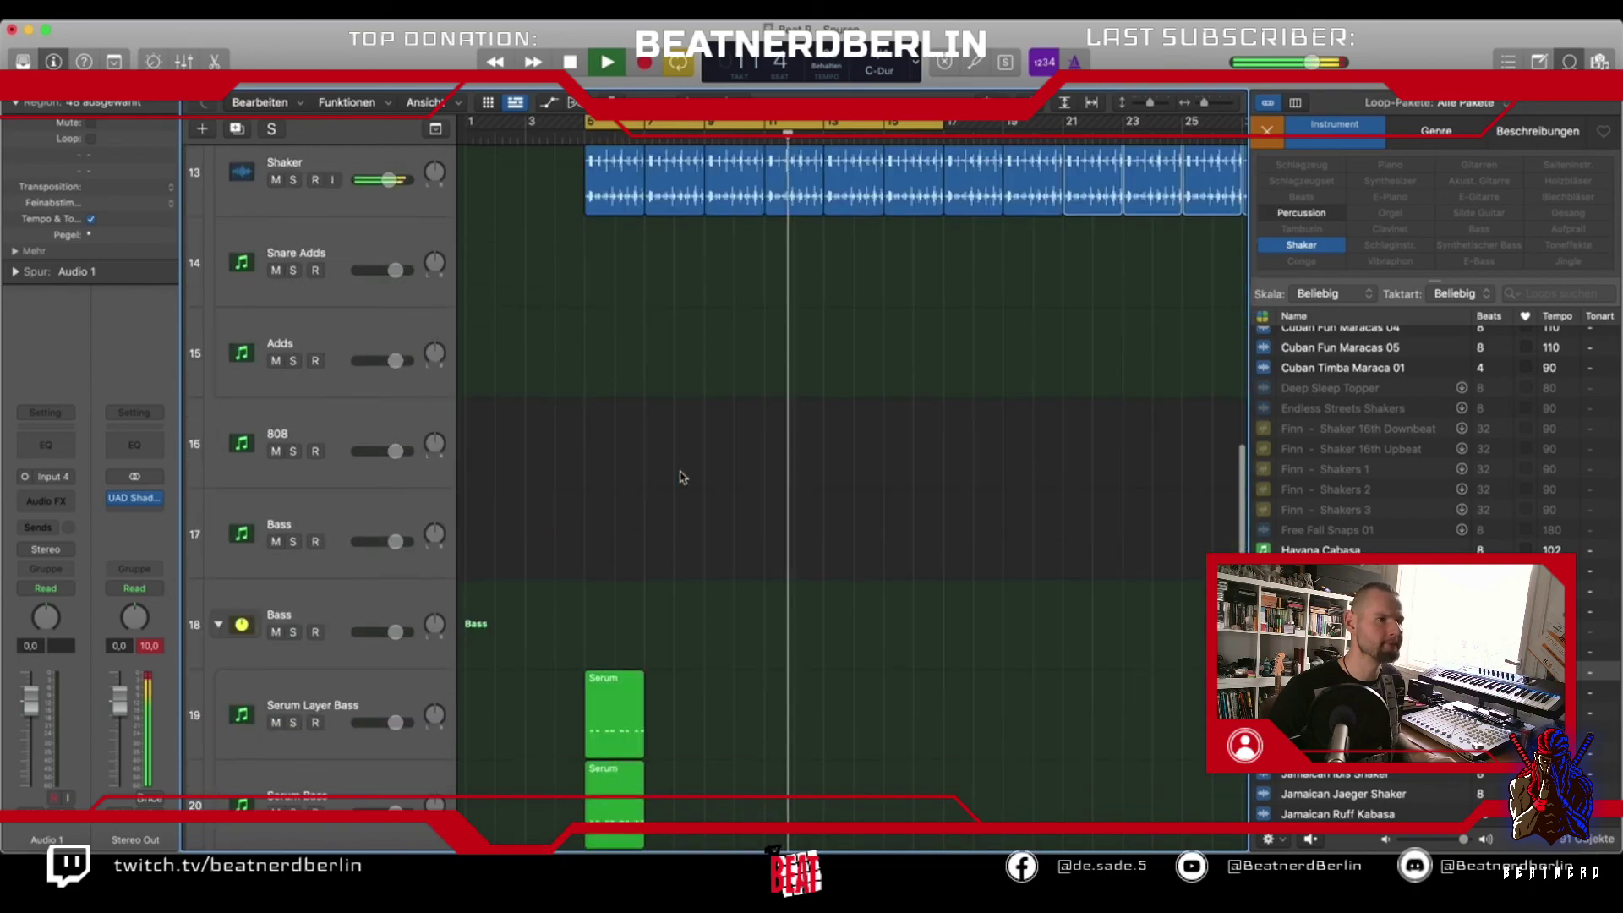
{"action": "key", "text": "super+Left"}
{"action": "scroll", "coordinate": [681, 476], "scroll_direction": "down", "scroll_amount": 1}
{"action": "left_click_drag", "start_coordinate": [680, 476], "coordinate": [1082, 758]}
{"action": "key", "text": "space"}
Duplicate the upper Kick track with its settings and copy its looped MIDI region onto the new track at bar 5
{"action": "scroll", "coordinate": [951, 759], "scroll_direction": "up", "scroll_amount": 15}
{"action": "key", "text": "super+Right"}
{"action": "scroll", "coordinate": [951, 758], "scroll_direction": "down", "scroll_amount": 1}
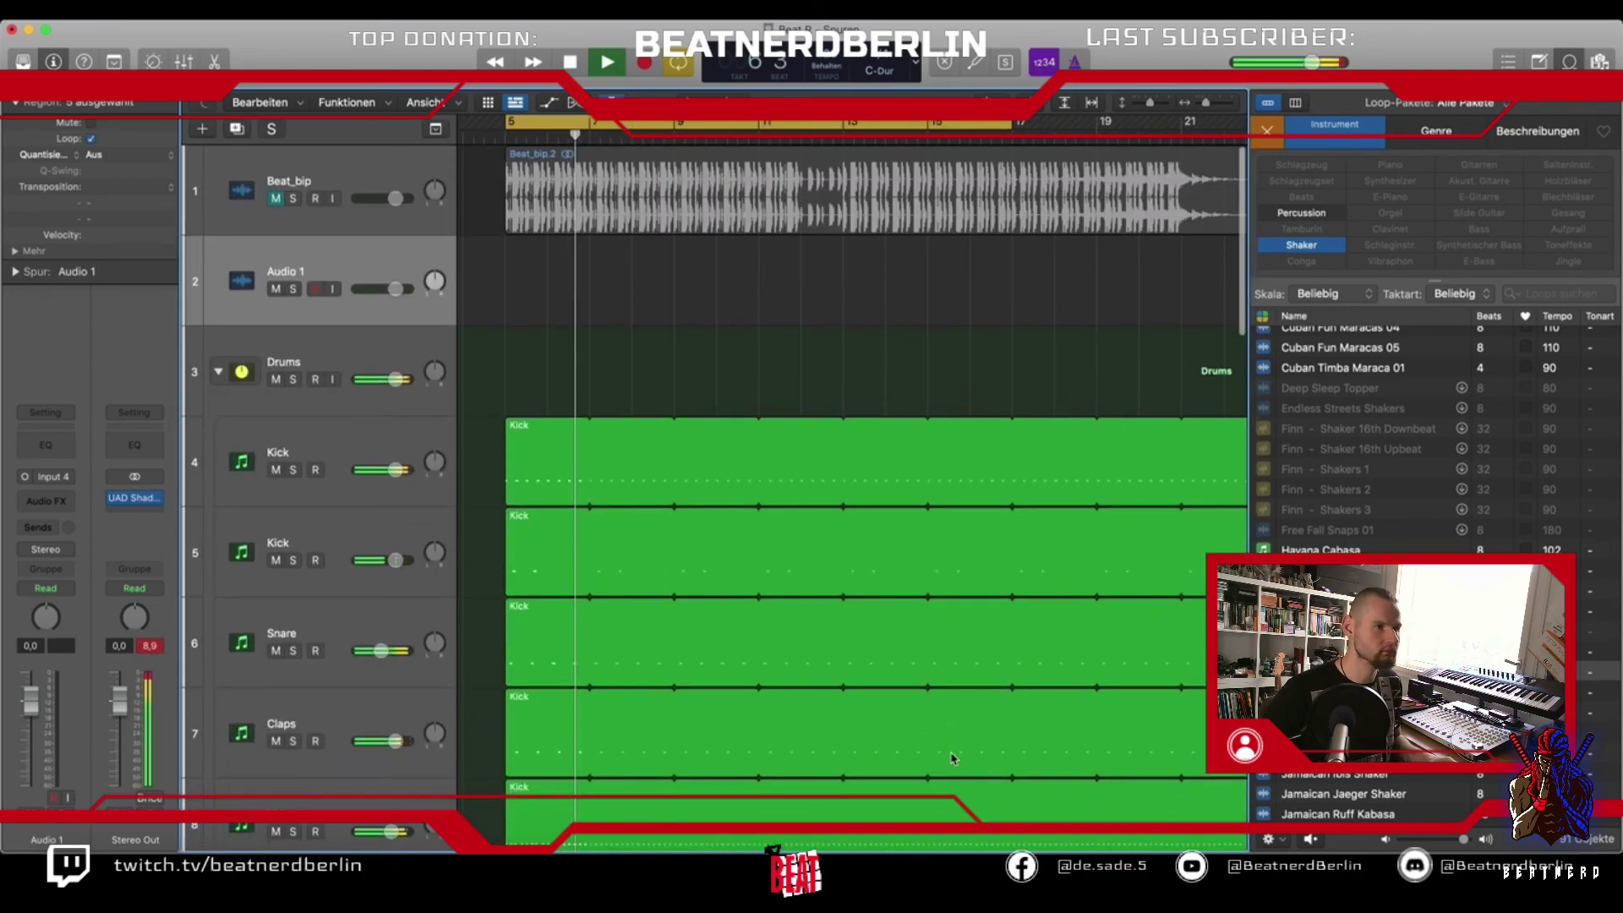
{"action": "scroll", "coordinate": [949, 753], "scroll_direction": "left", "scroll_amount": 3}
{"action": "key", "text": "super+Right"}
{"action": "key", "text": "space"}
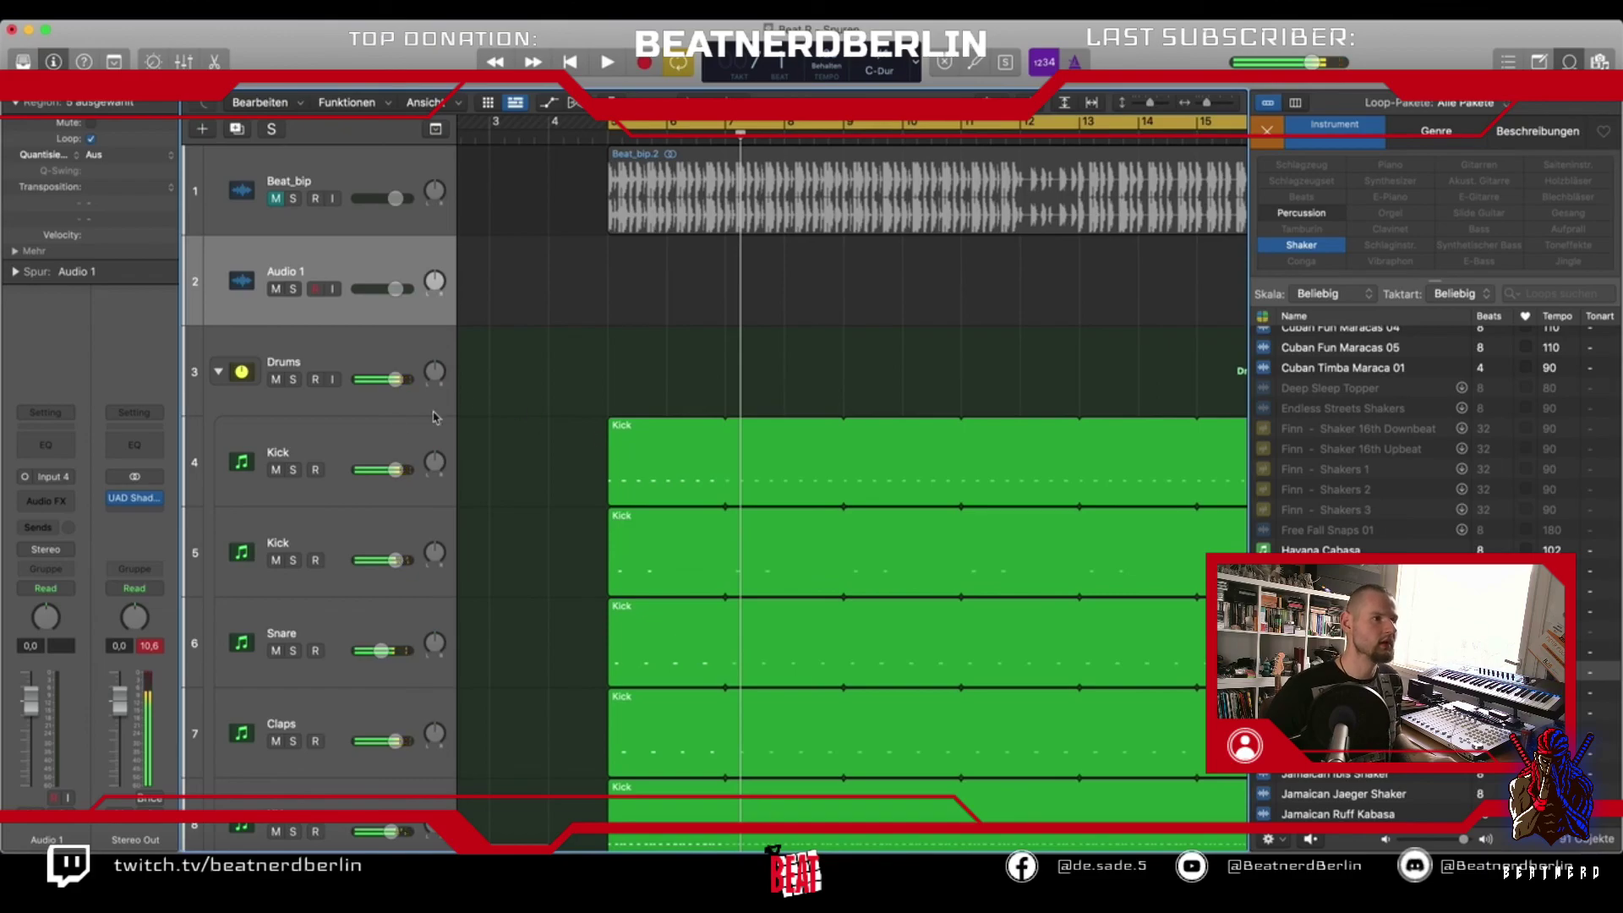
{"action": "left_click", "coordinate": [393, 430]}
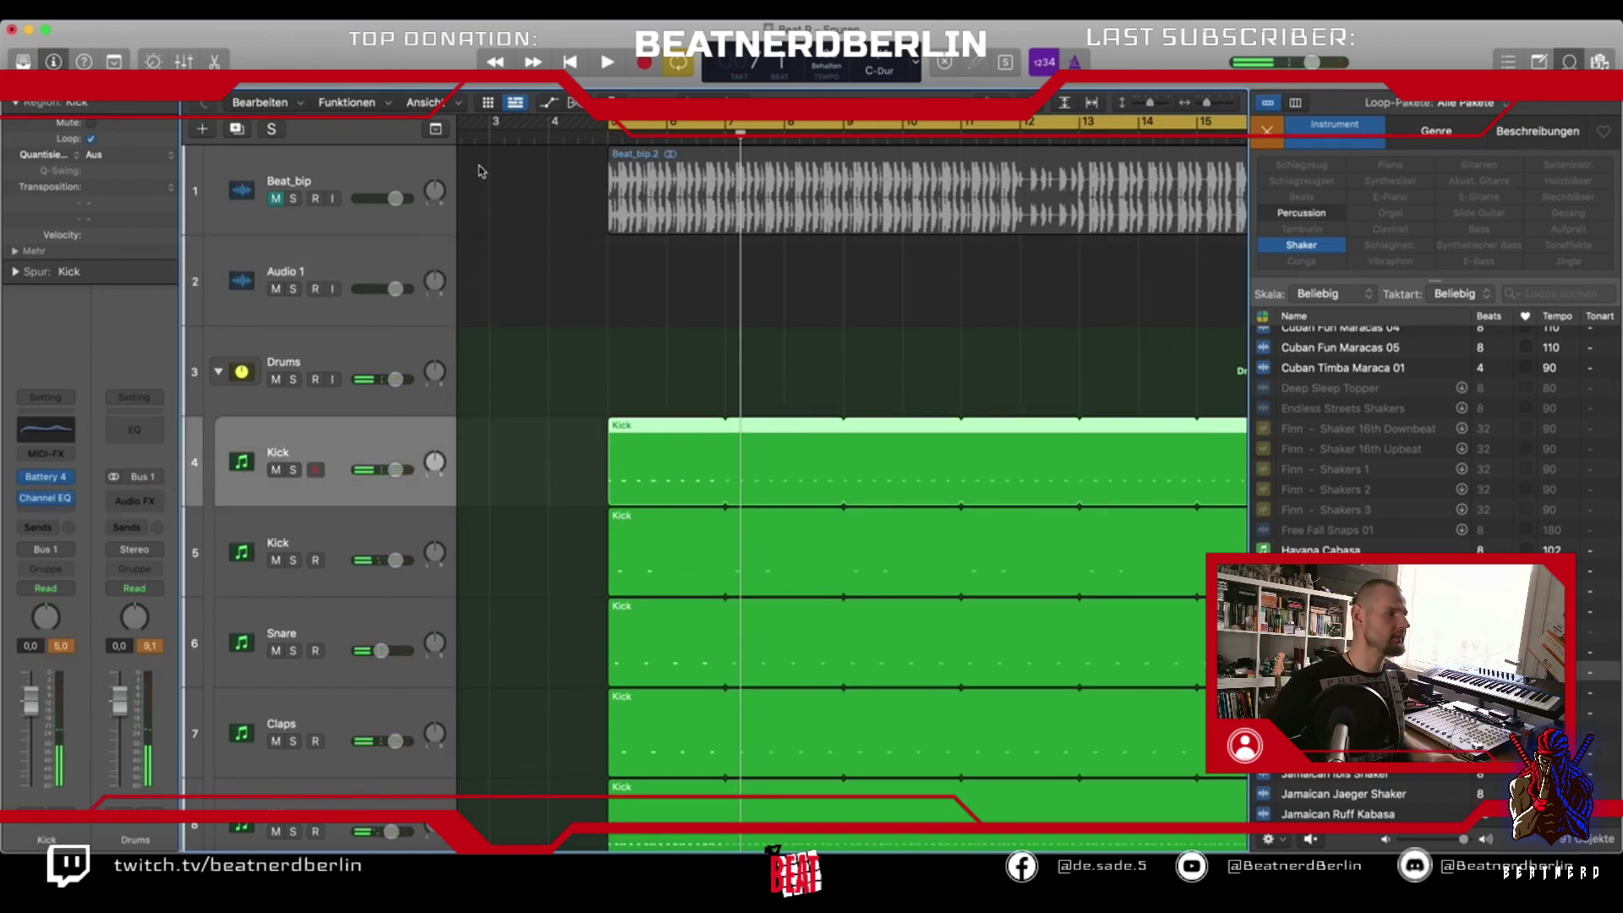
{"action": "left_click", "coordinate": [238, 130]}
{"action": "left_click", "coordinate": [627, 458]}
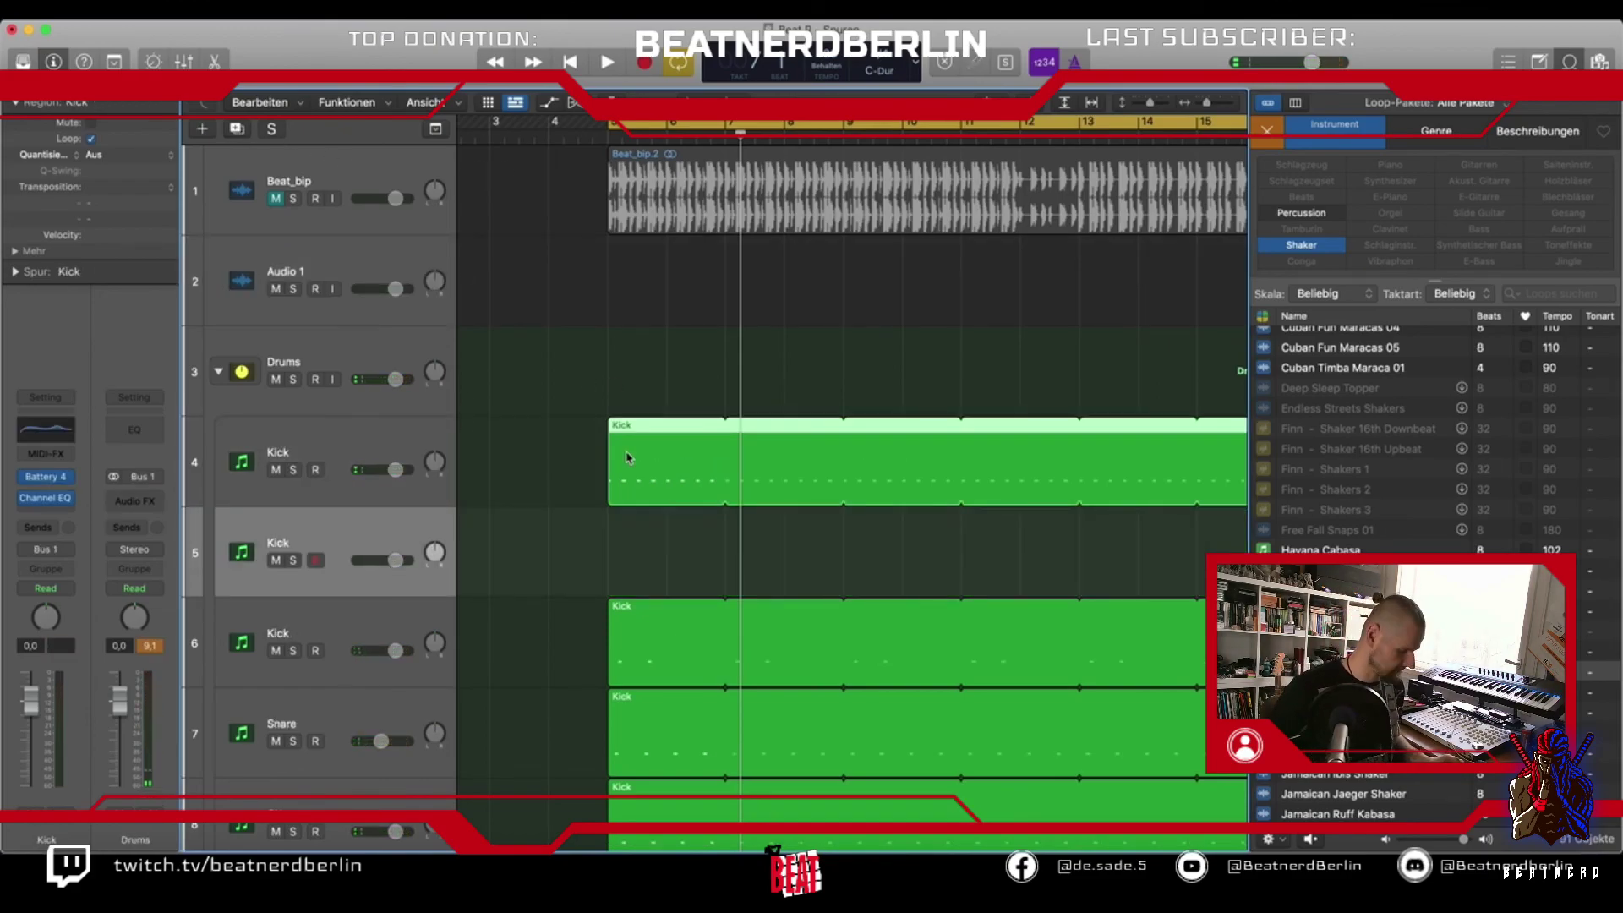
{"action": "left_click_drag", "start_coordinate": [628, 475], "coordinate": [638, 558]}
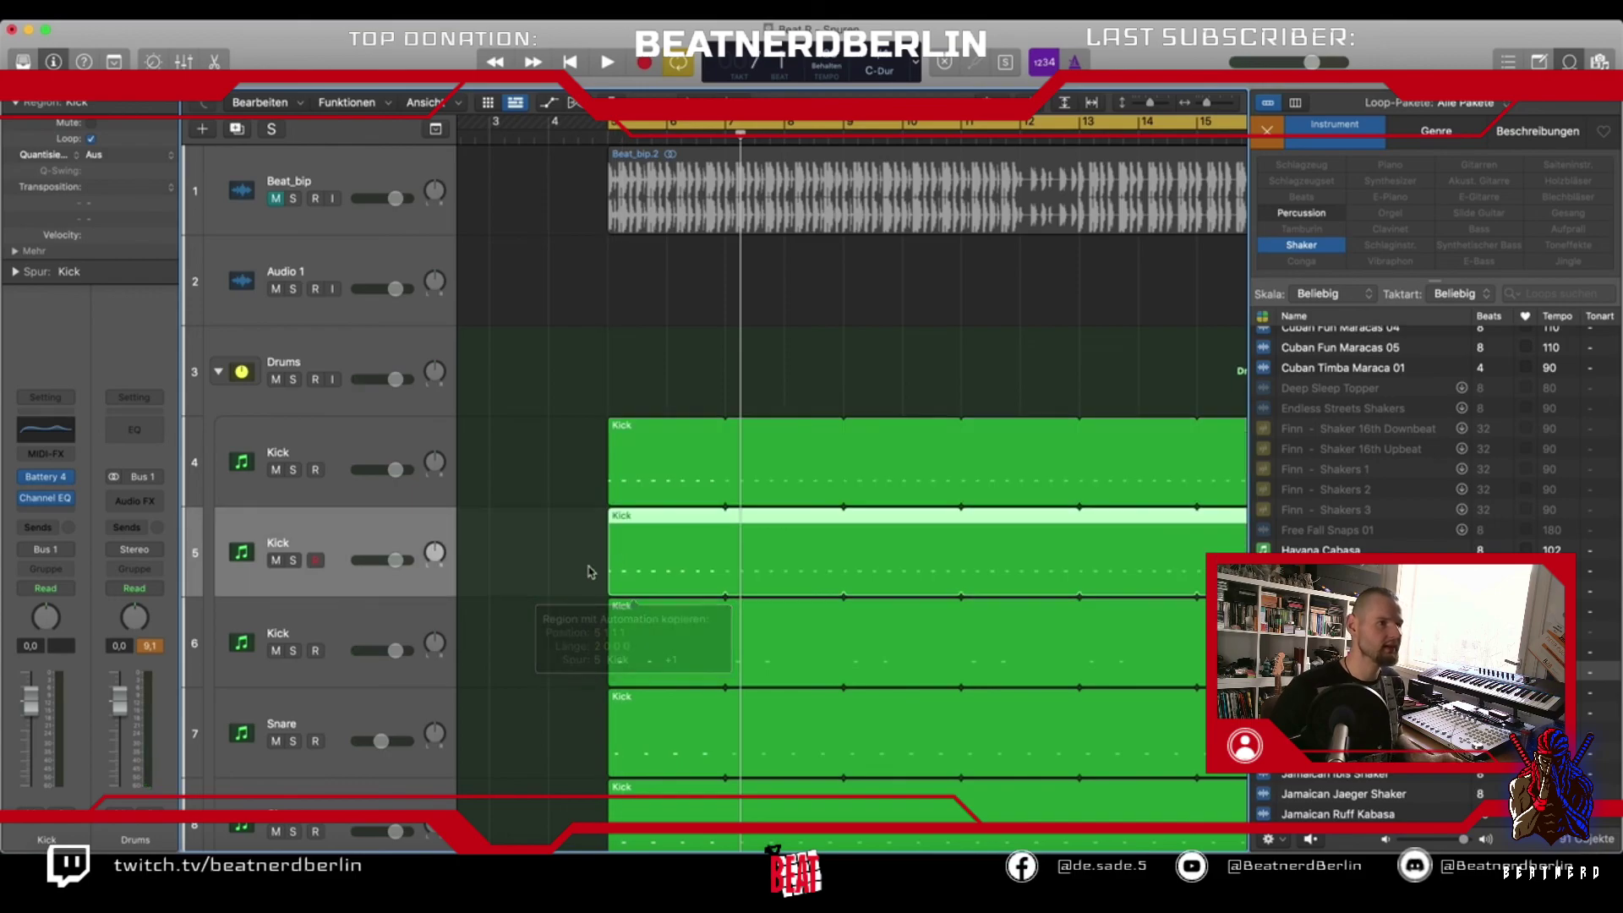
Solo the duplicated Kick track and audition its second Battery kick sample in cell A2
{"action": "left_click", "coordinate": [292, 560]}
{"action": "key", "text": "space"}
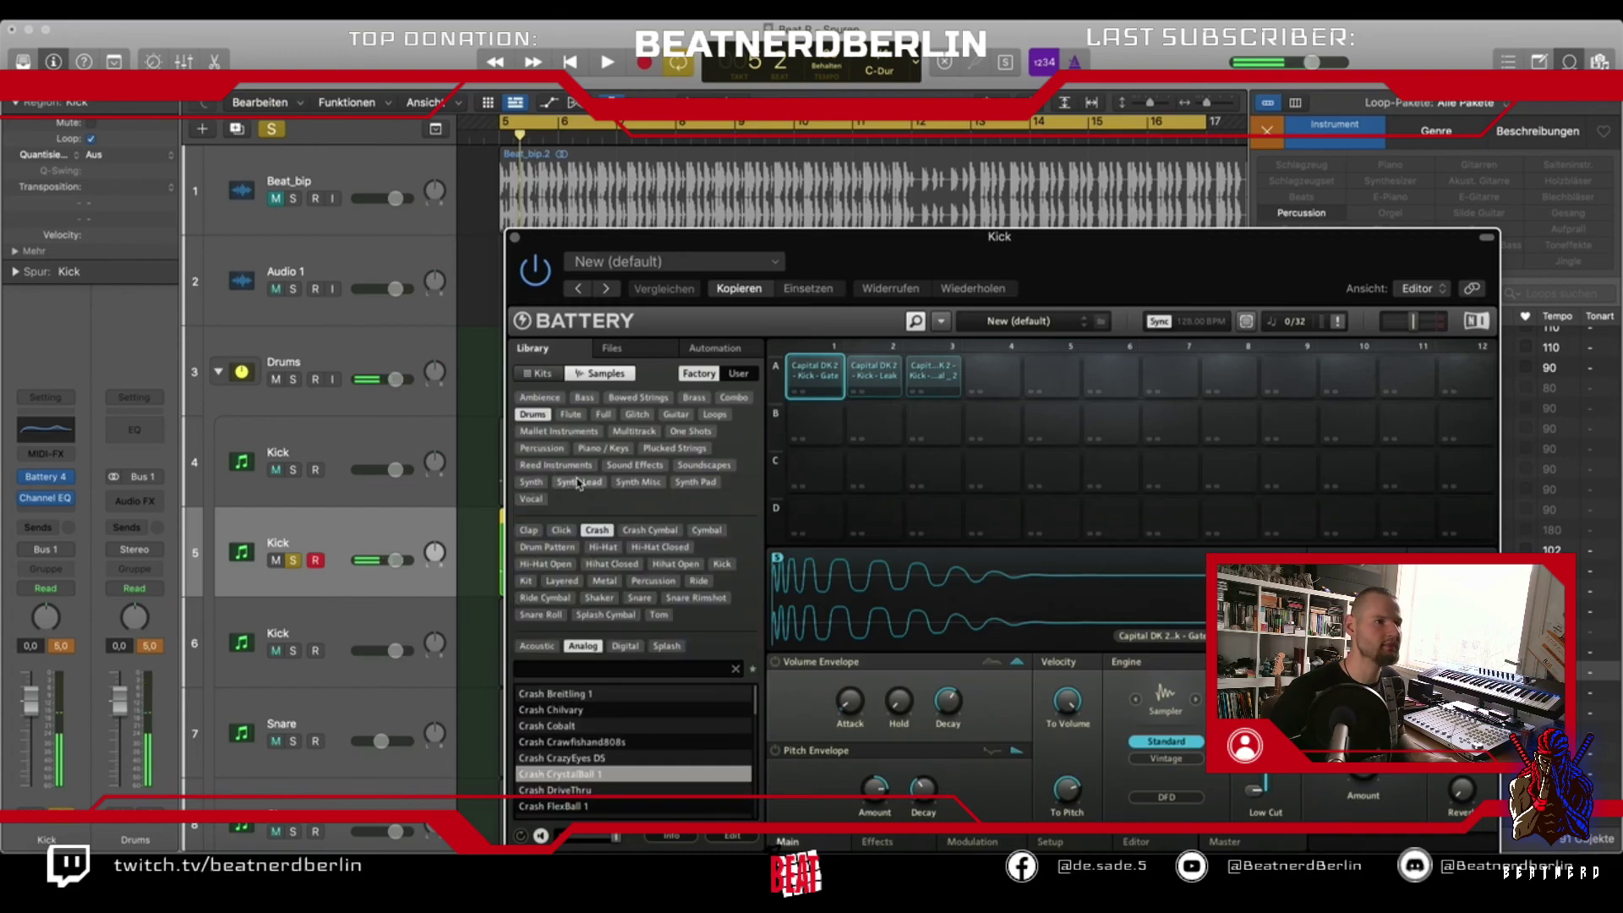
{"action": "left_click", "coordinate": [876, 374]}
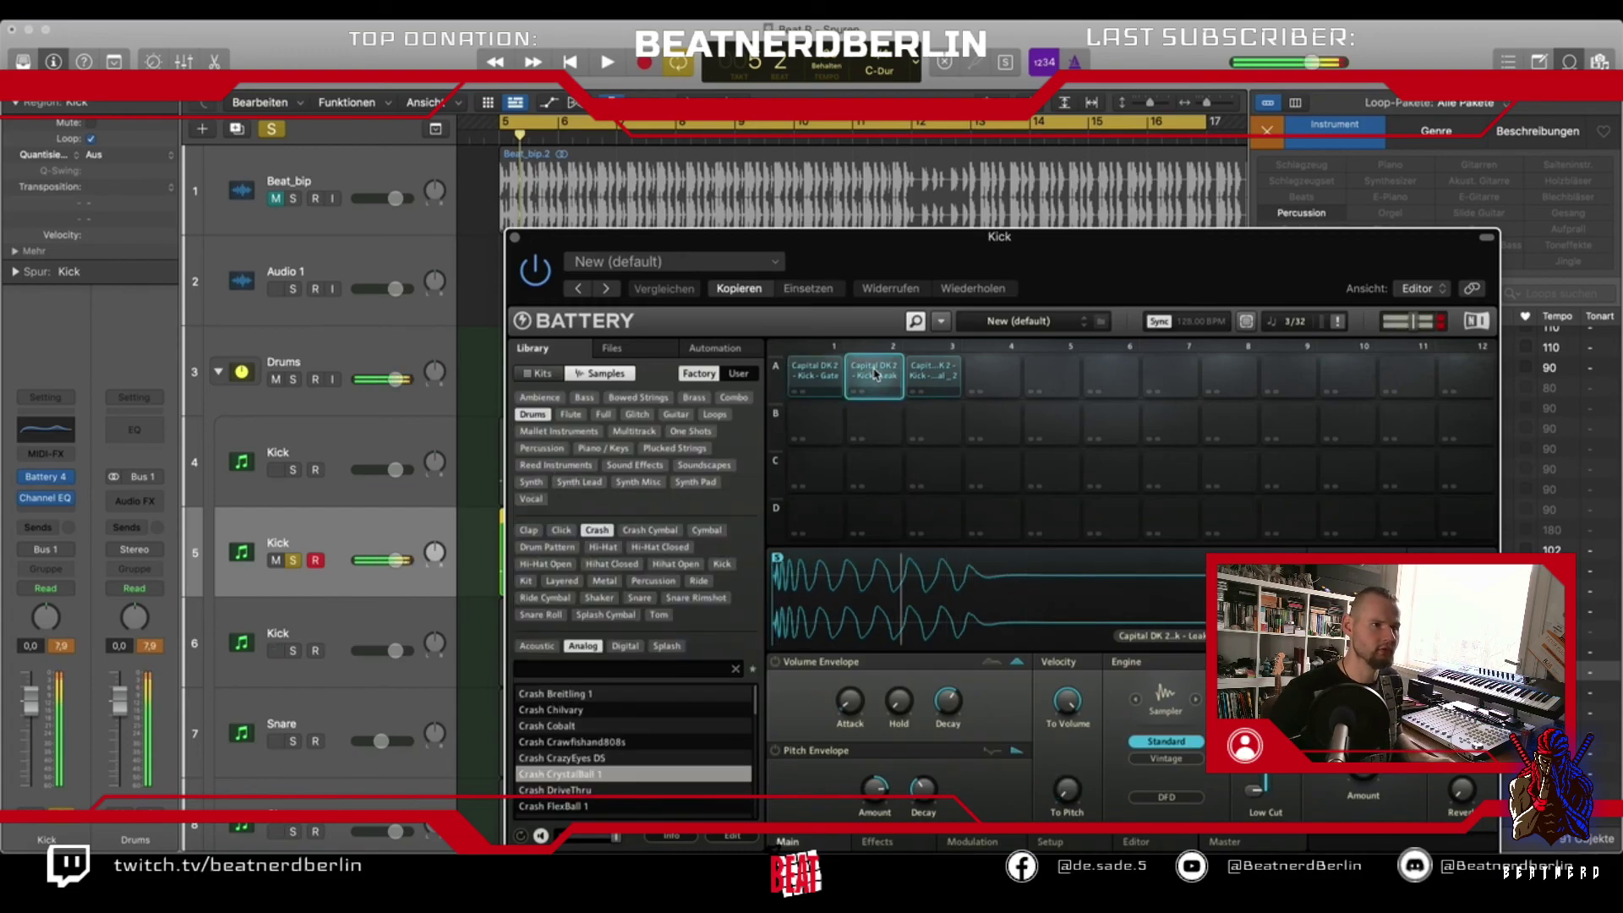
{"action": "left_click", "coordinate": [517, 244]}
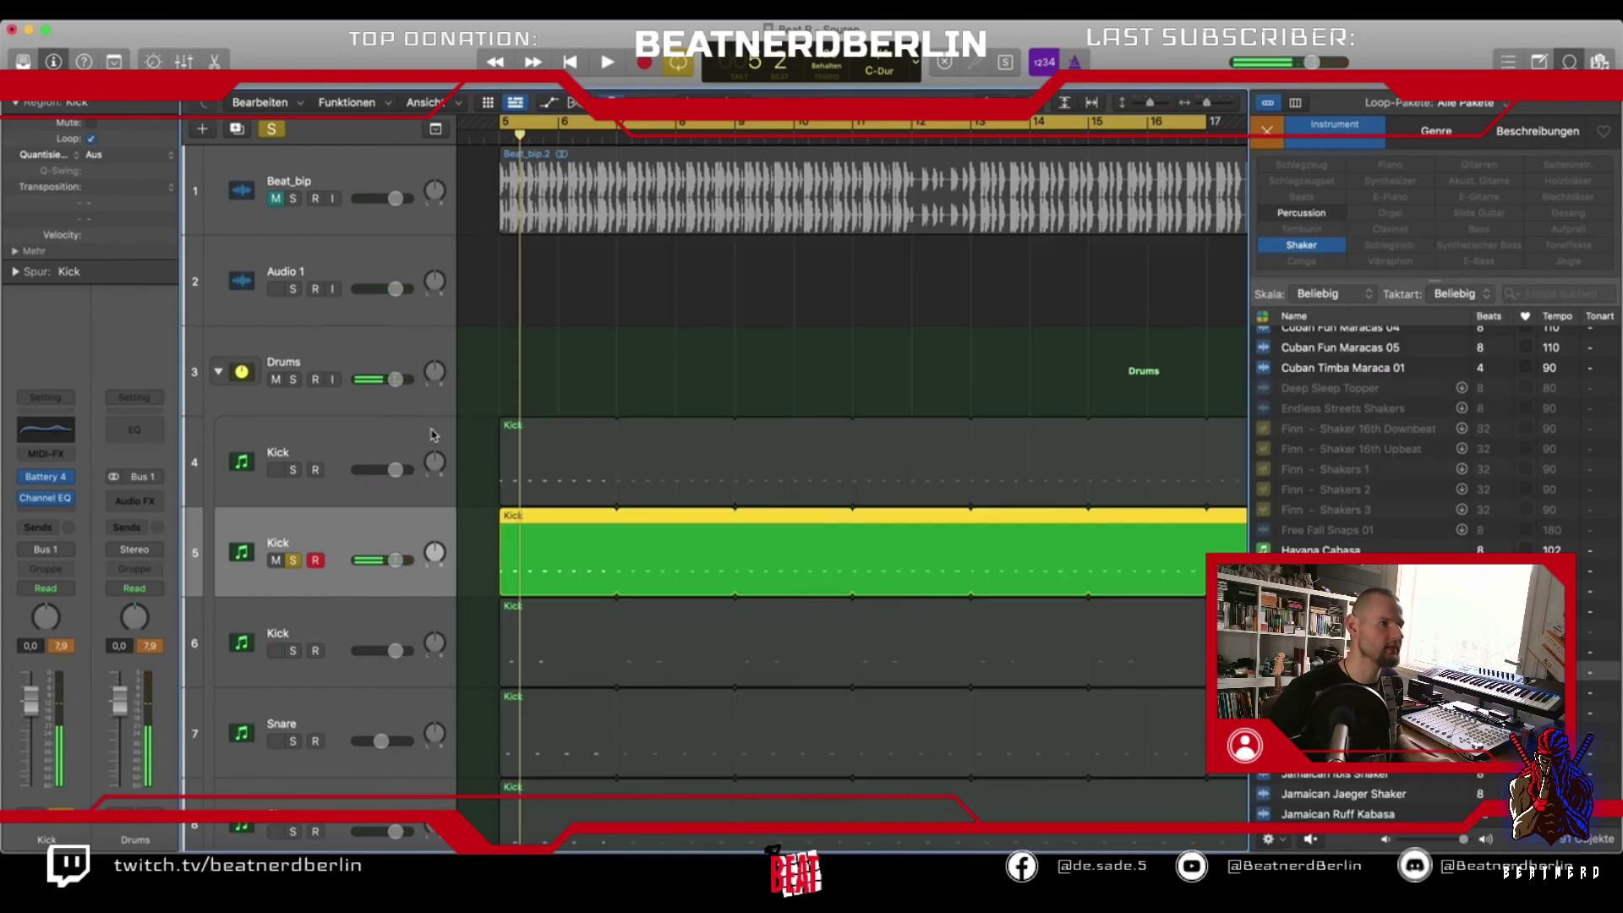
Transpose all eight notes in the duplicated Kick region down one semitone from D1 to trigger the second Battery sample
{"action": "double_click", "coordinate": [510, 549]}
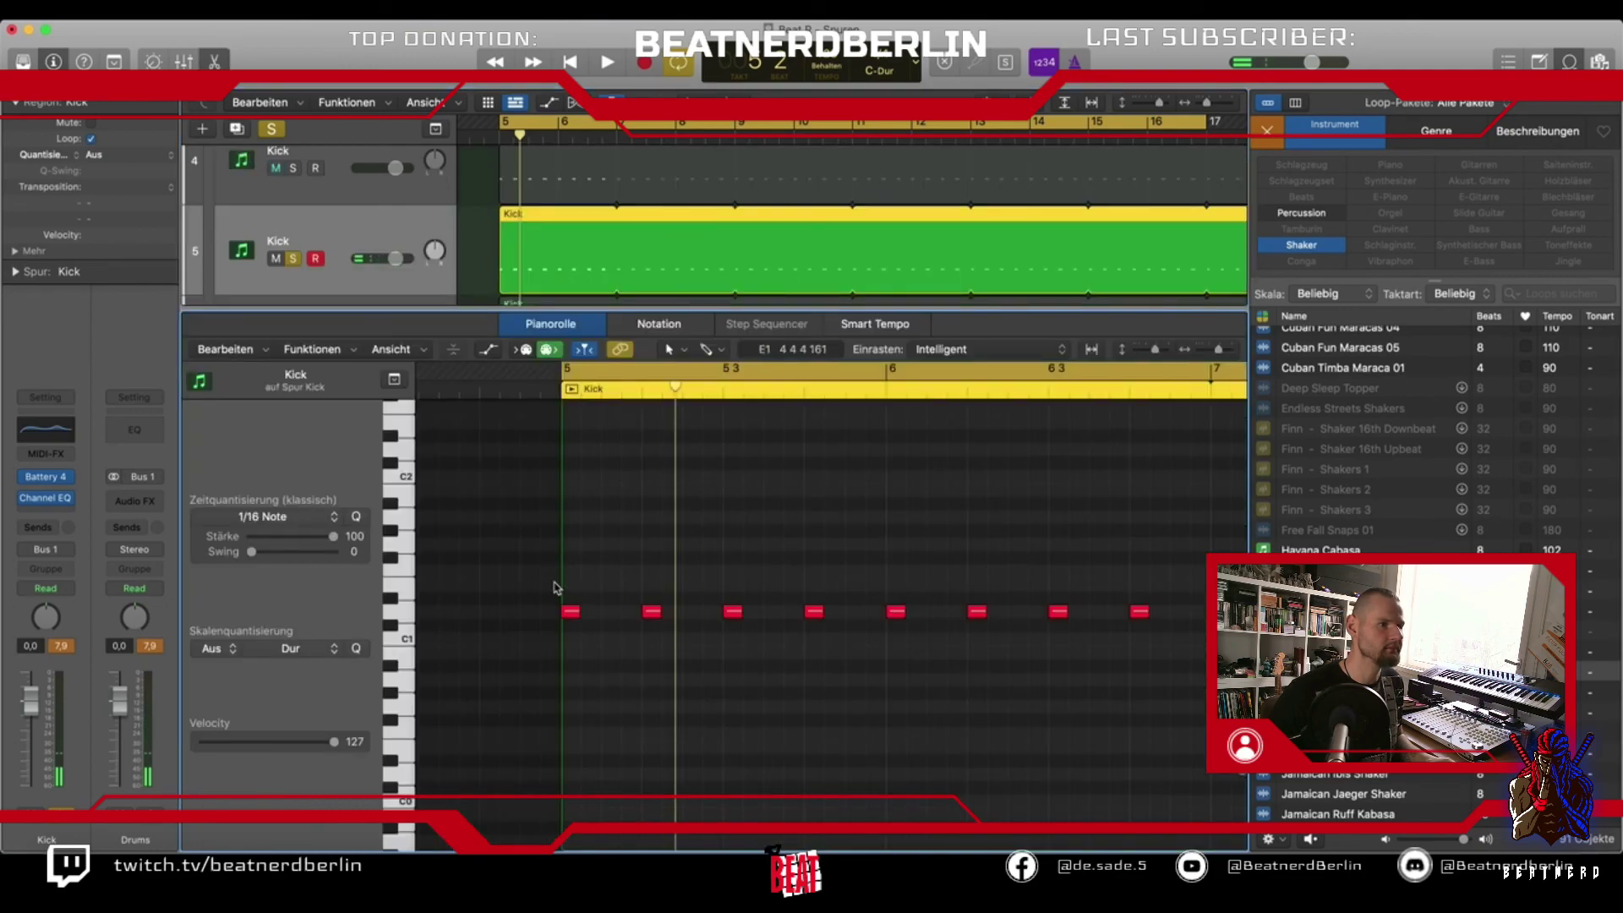
{"action": "left_click", "coordinate": [392, 619]}
{"action": "left_click", "coordinate": [571, 611]}
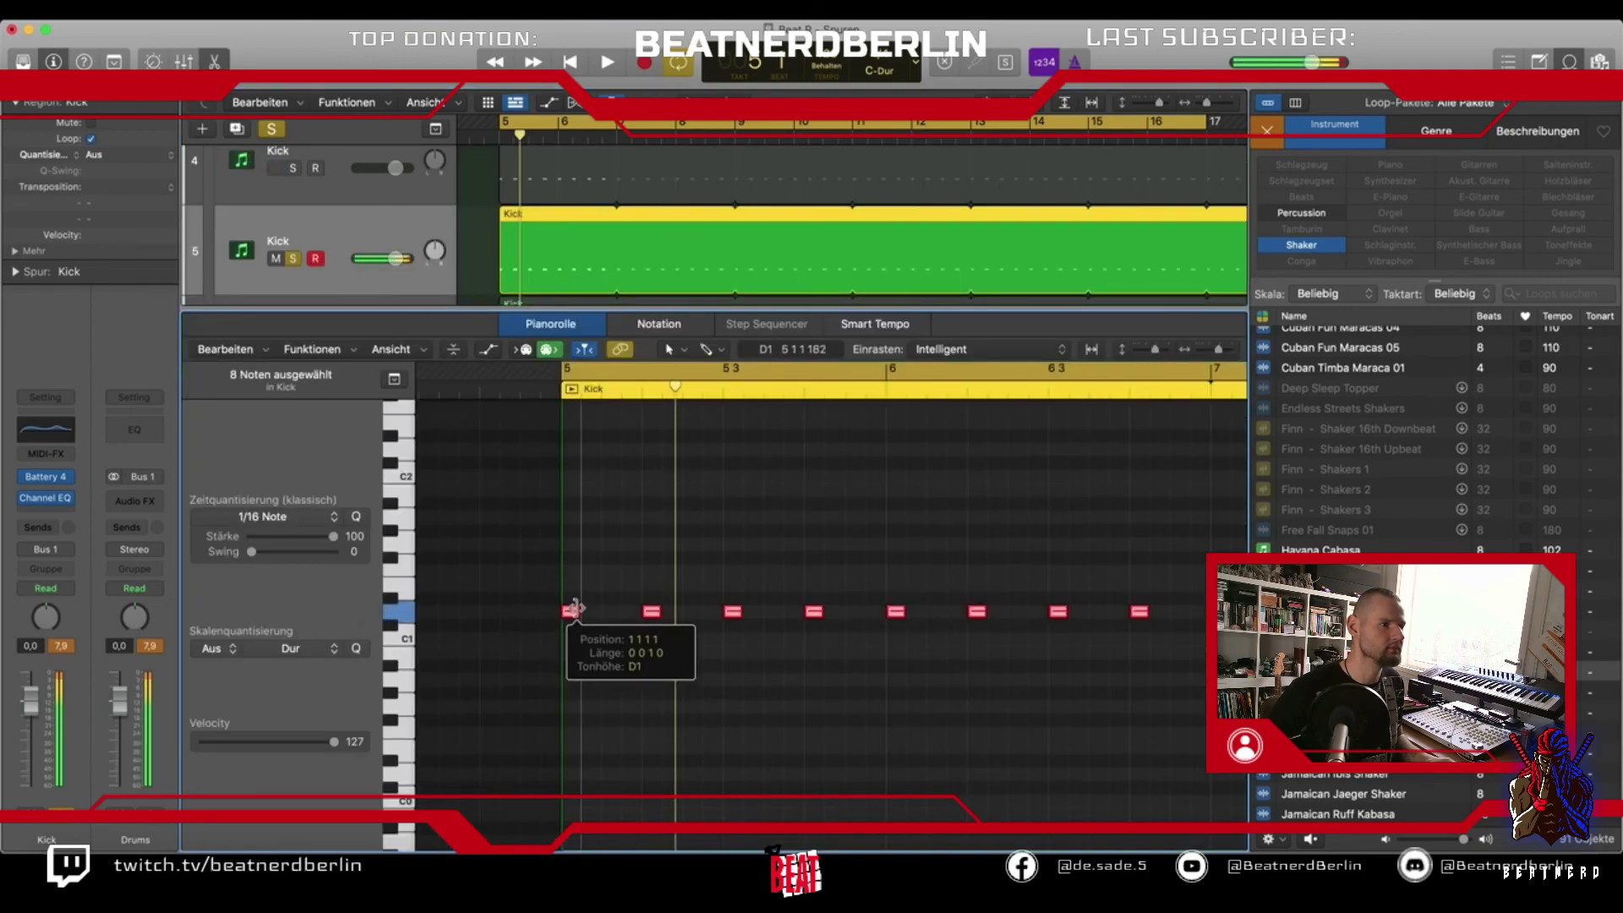
{"action": "left_click_drag", "start_coordinate": [572, 610], "coordinate": [565, 624]}
{"action": "key", "text": "p"}
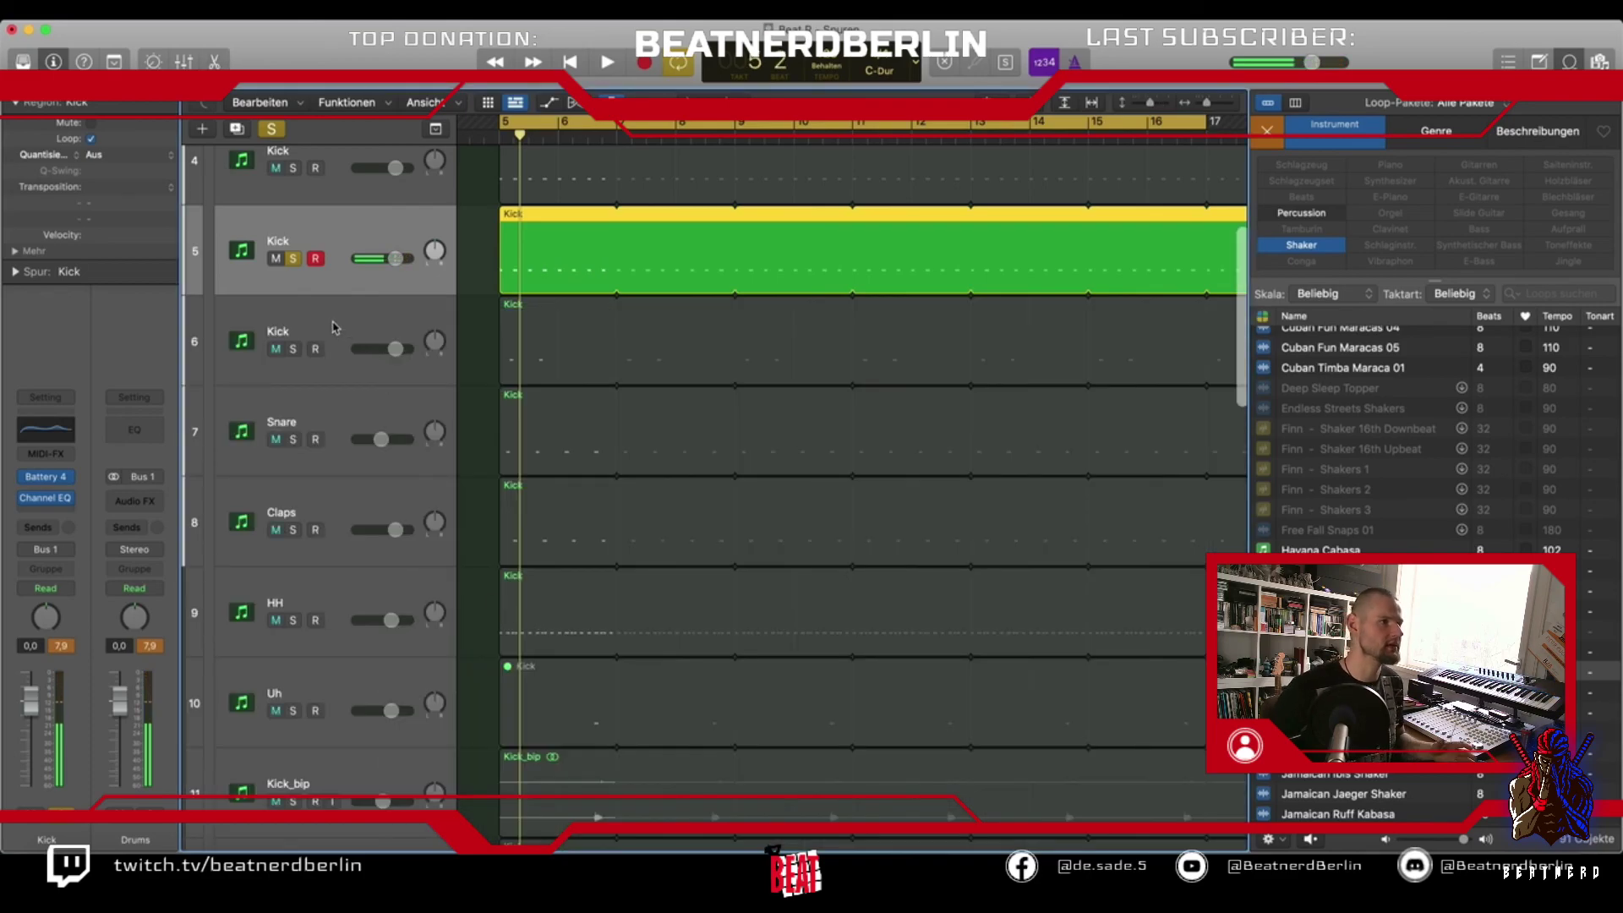
Set the duplicated Kick's Channel EQ: low cut 37.6 Hz, low shelf 57.5 Hz at -0.3 dB, bell 155 Hz, high shelf 320 Hz at -22.1 dB
{"action": "left_click", "coordinate": [64, 432]}
{"action": "key", "text": "space"}
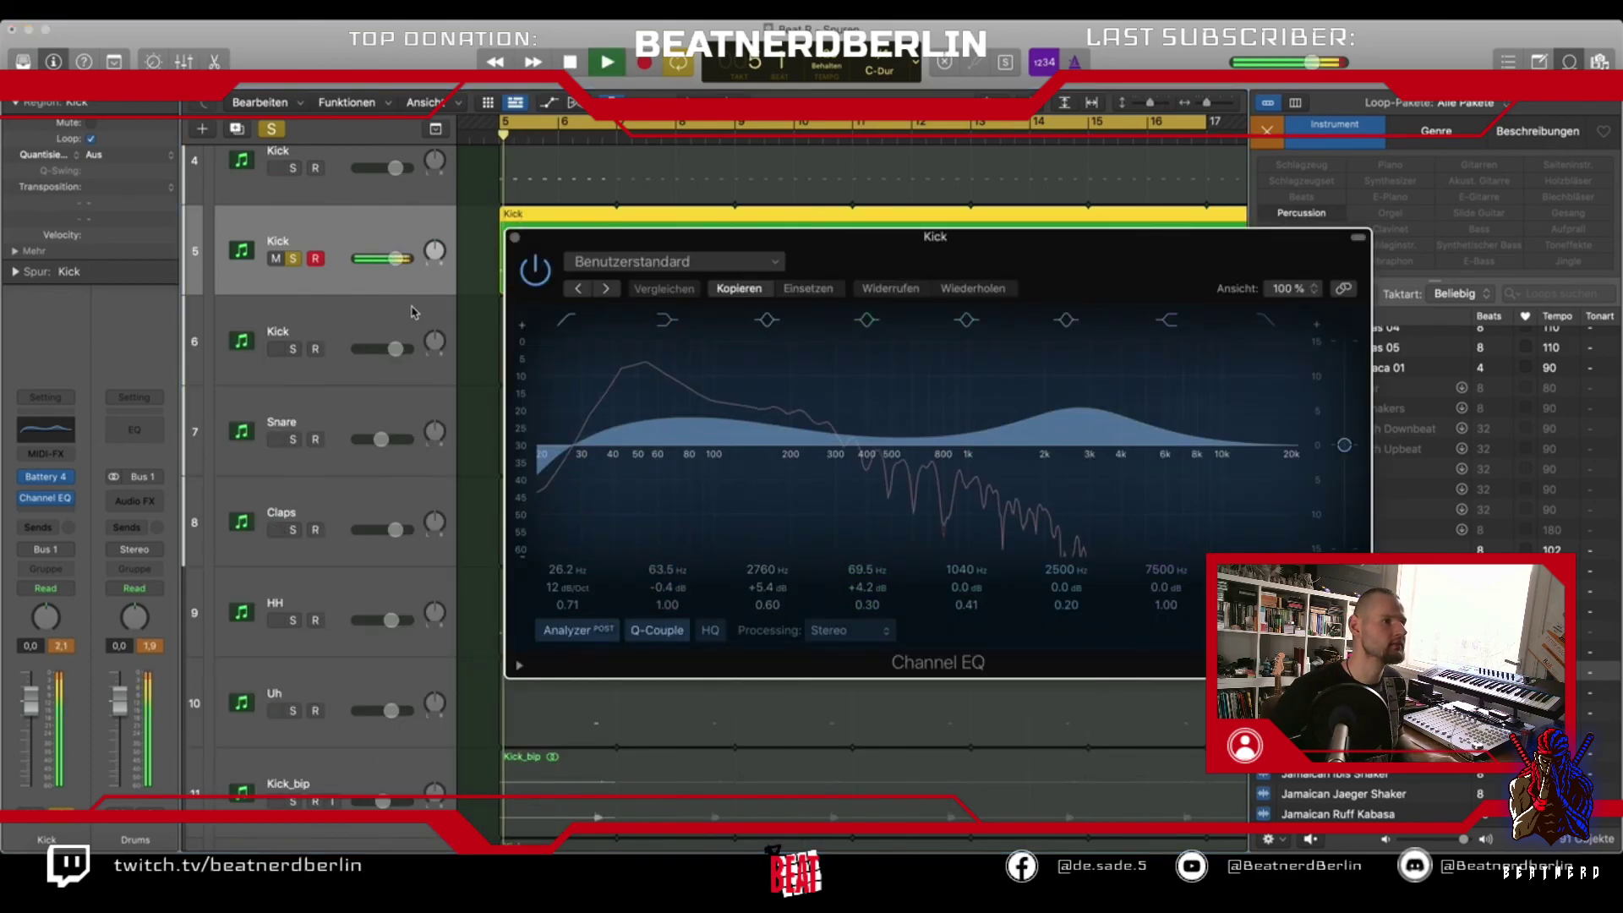
{"action": "left_click_drag", "start_coordinate": [1183, 448], "coordinate": [824, 647]}
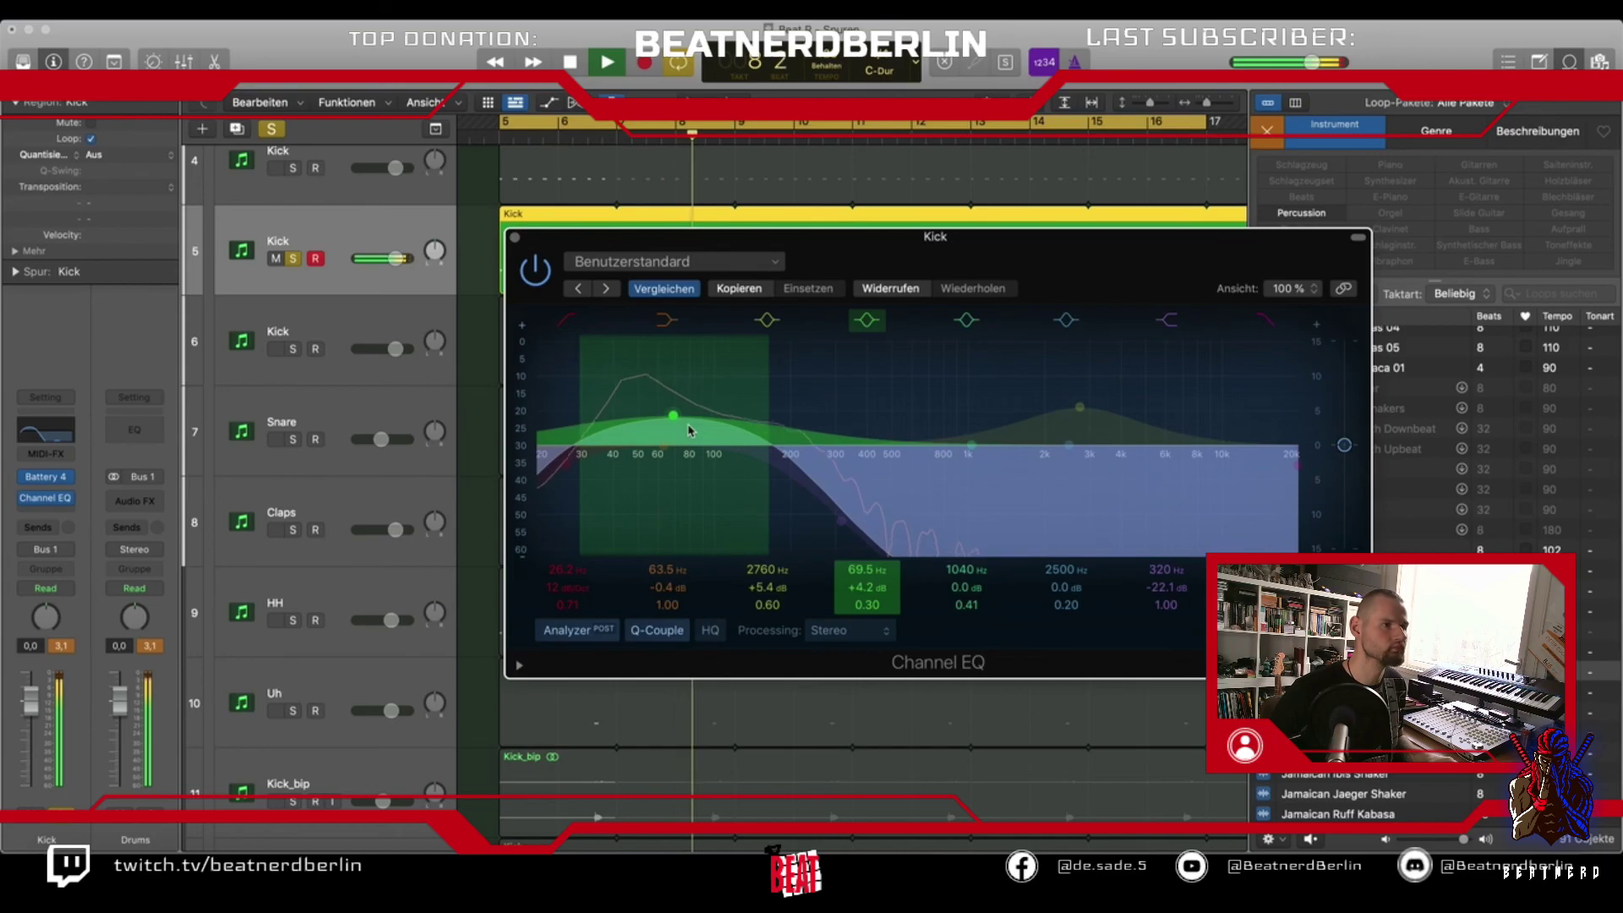
{"action": "left_click_drag", "start_coordinate": [687, 427], "coordinate": [658, 428]}
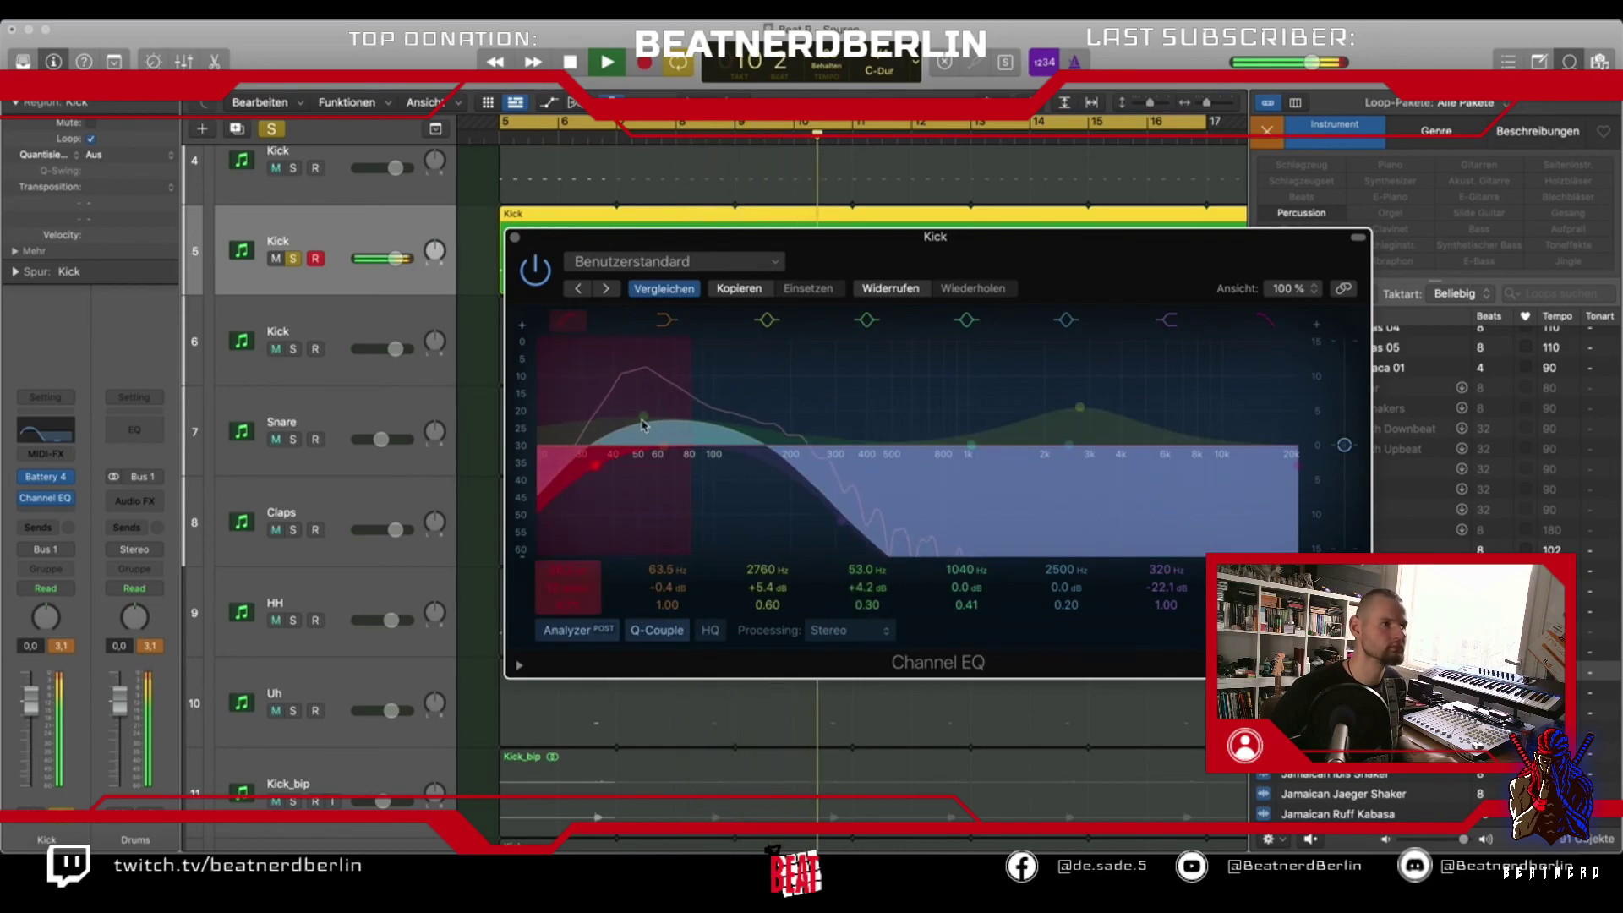
{"action": "left_click_drag", "start_coordinate": [653, 444], "coordinate": [652, 443]}
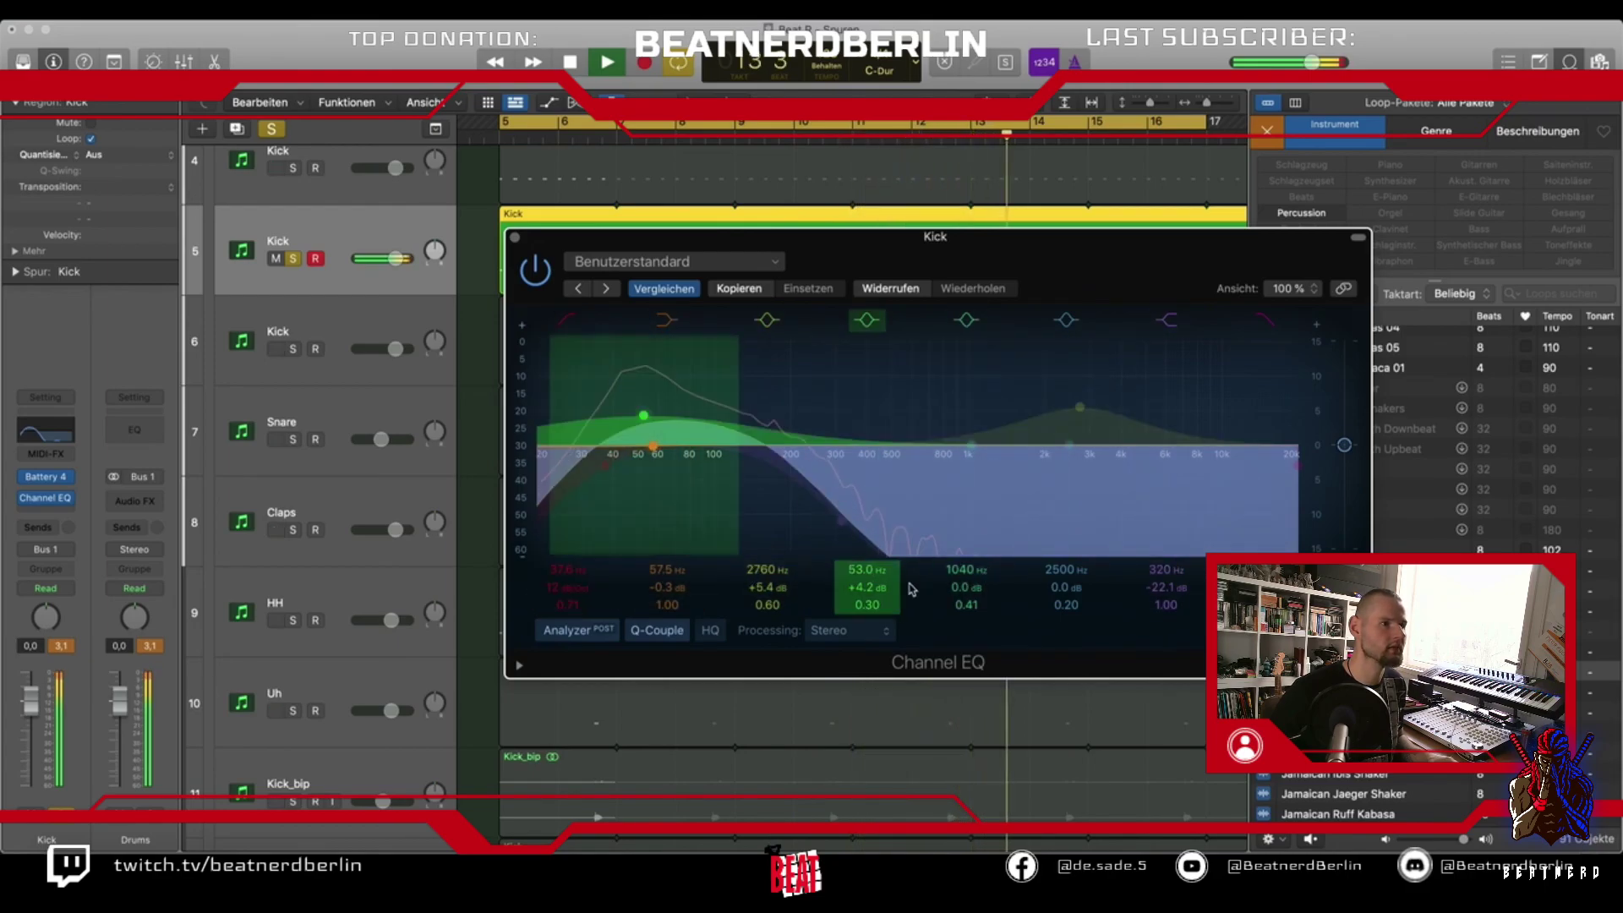
{"action": "left_click_drag", "start_coordinate": [867, 569], "coordinate": [866, 542]}
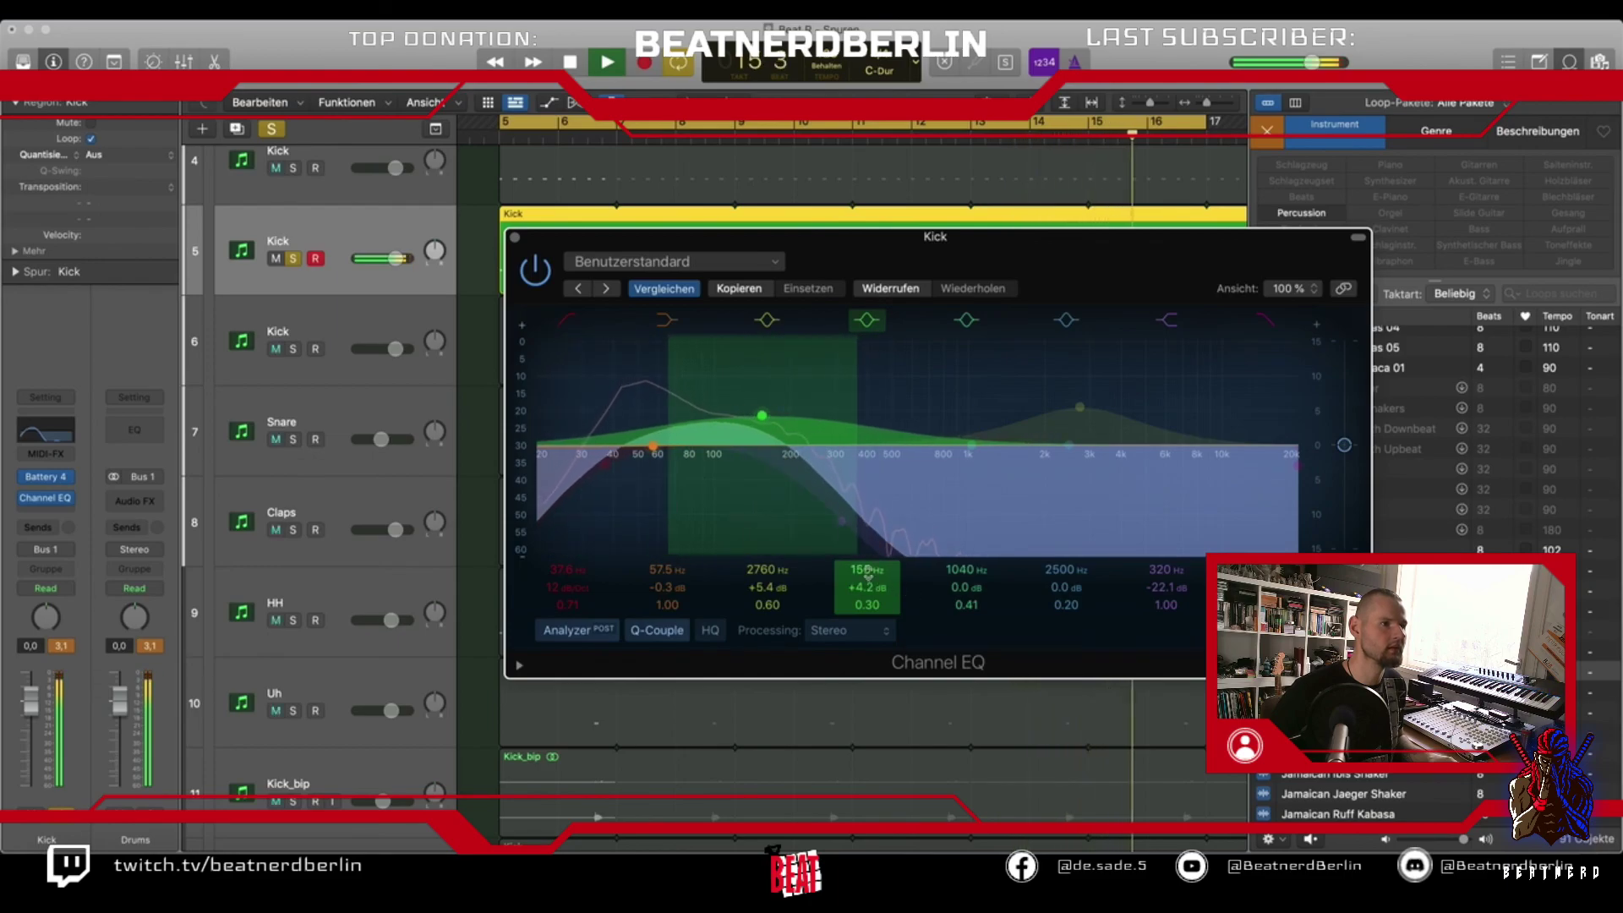
Compare the original and duplicated Kick tracks by soloing them alone and together, then close the EQ and clear both solos
{"action": "scroll", "coordinate": [294, 252], "scroll_direction": "up", "scroll_amount": 2}
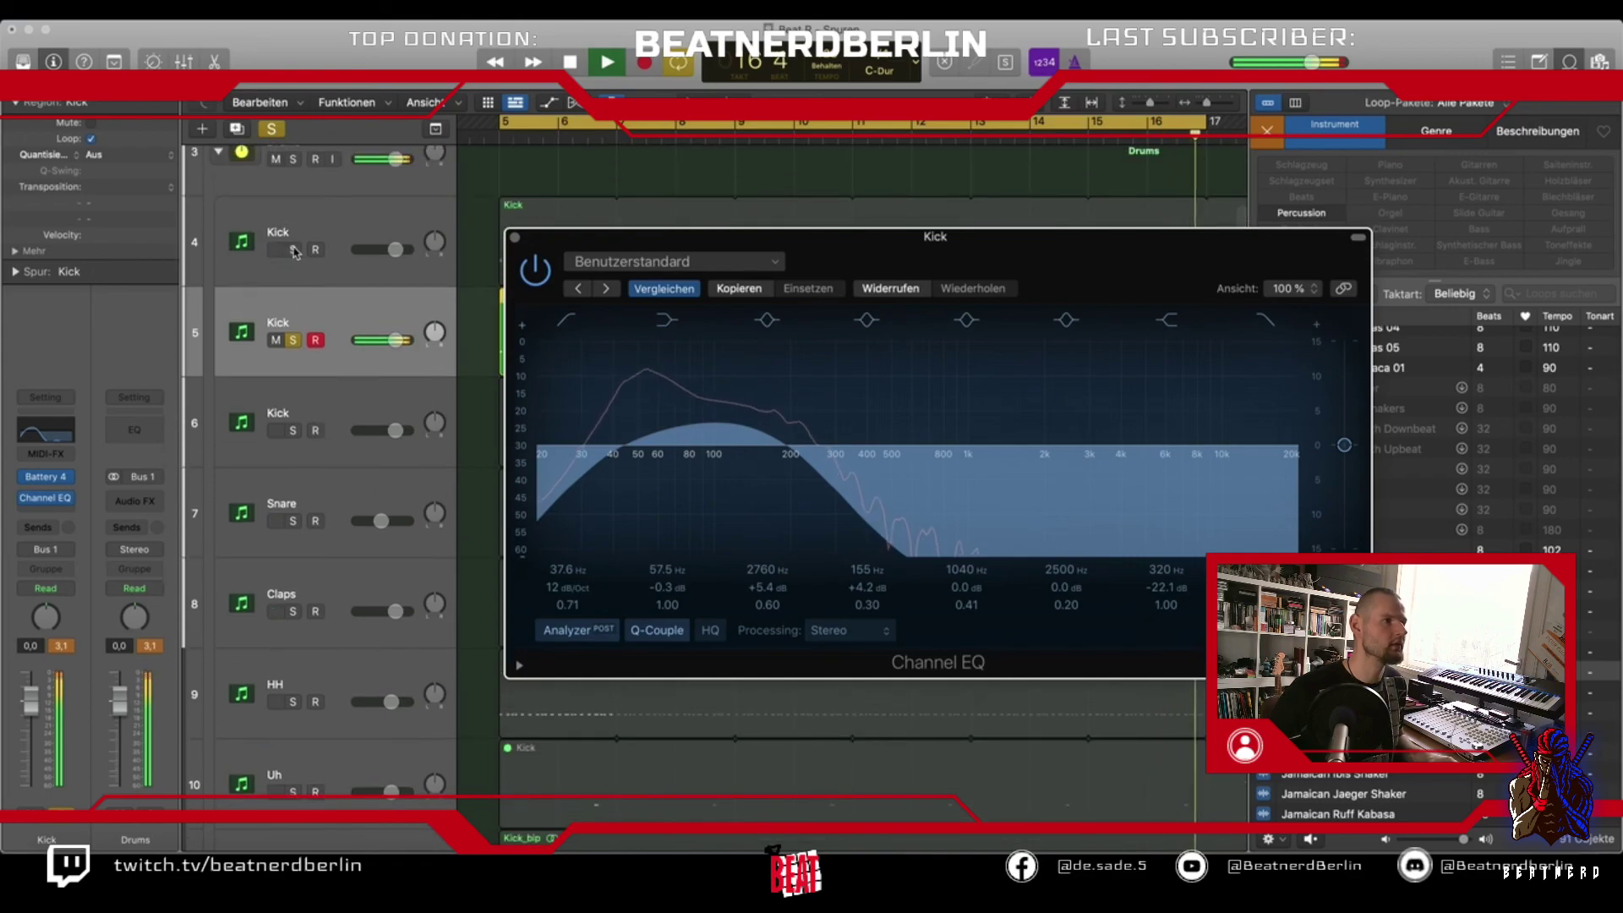
{"action": "left_click", "coordinate": [293, 249]}
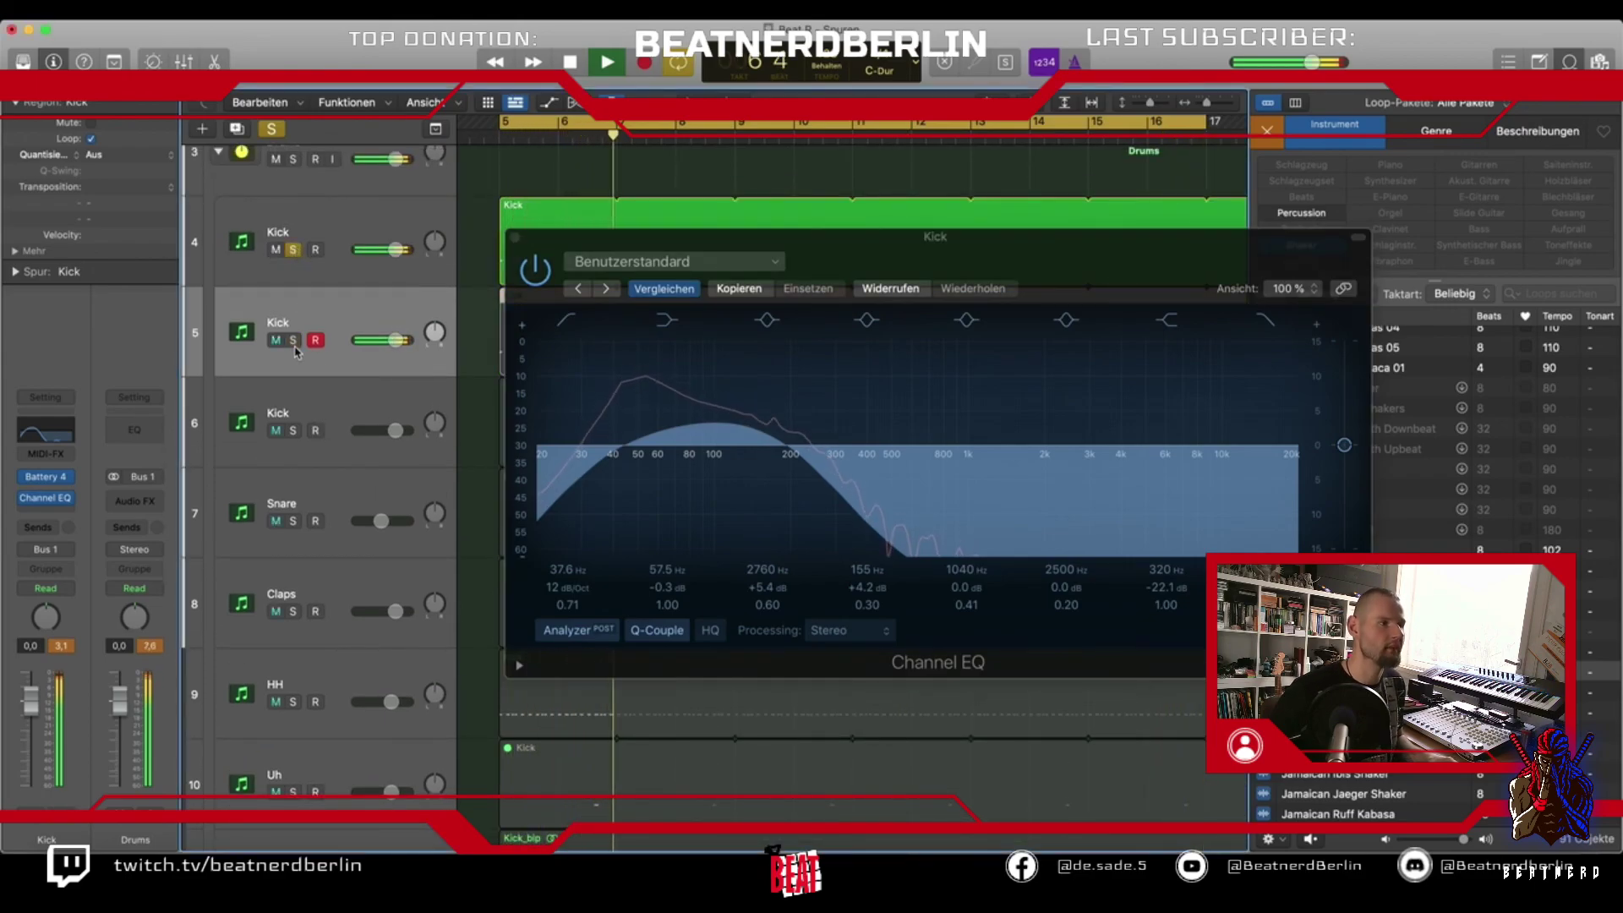
{"action": "left_click", "coordinate": [295, 345]}
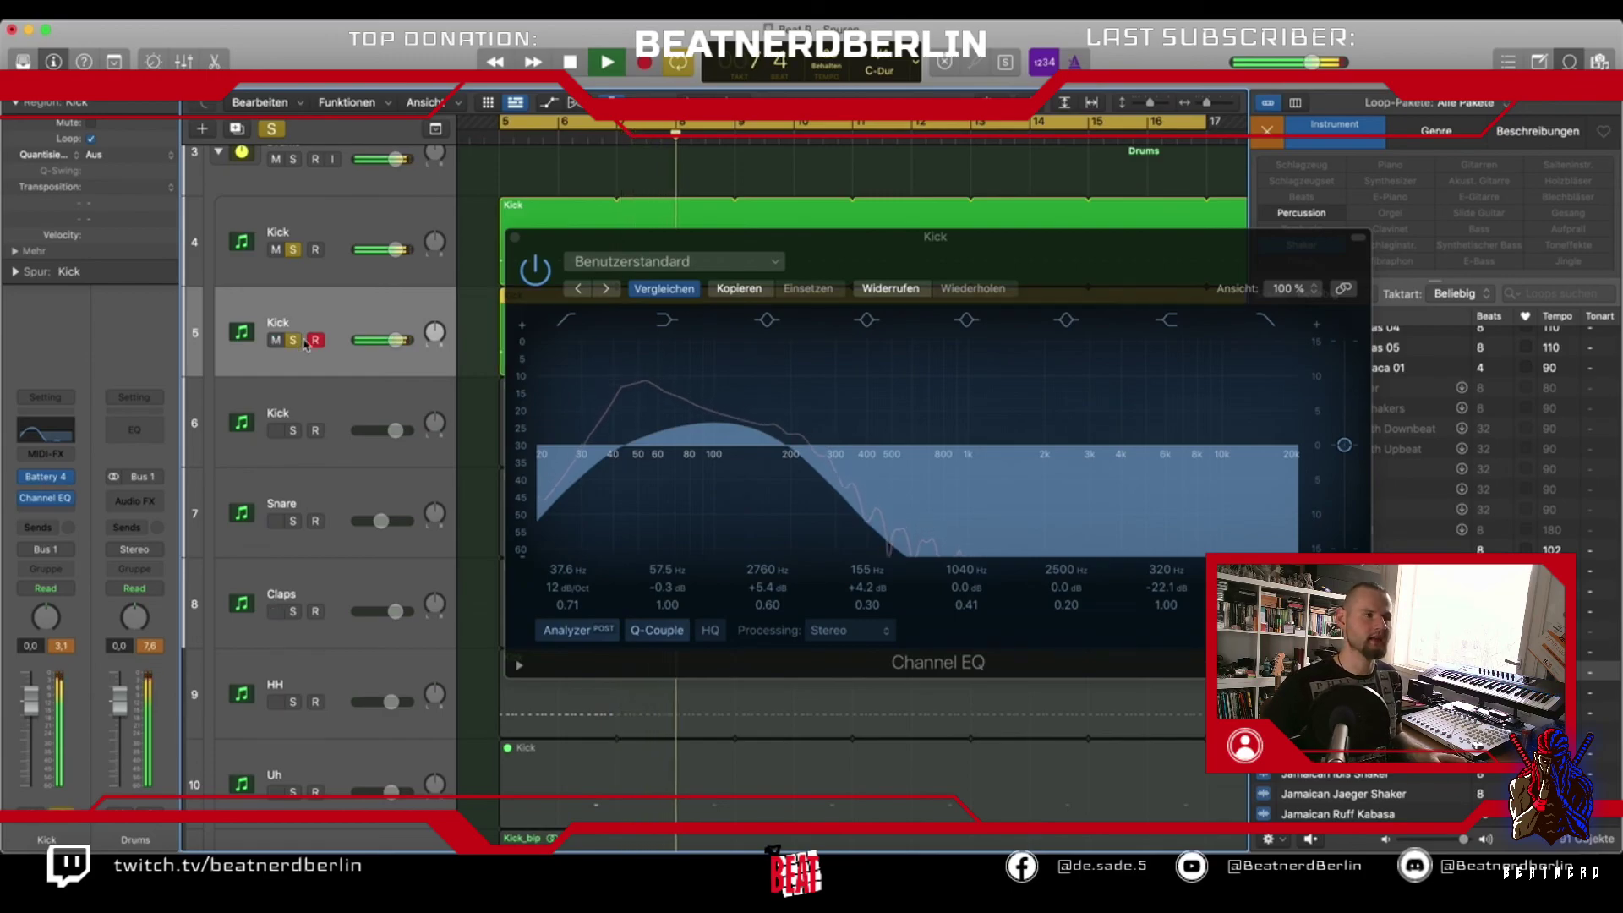
{"action": "left_click", "coordinate": [516, 239]}
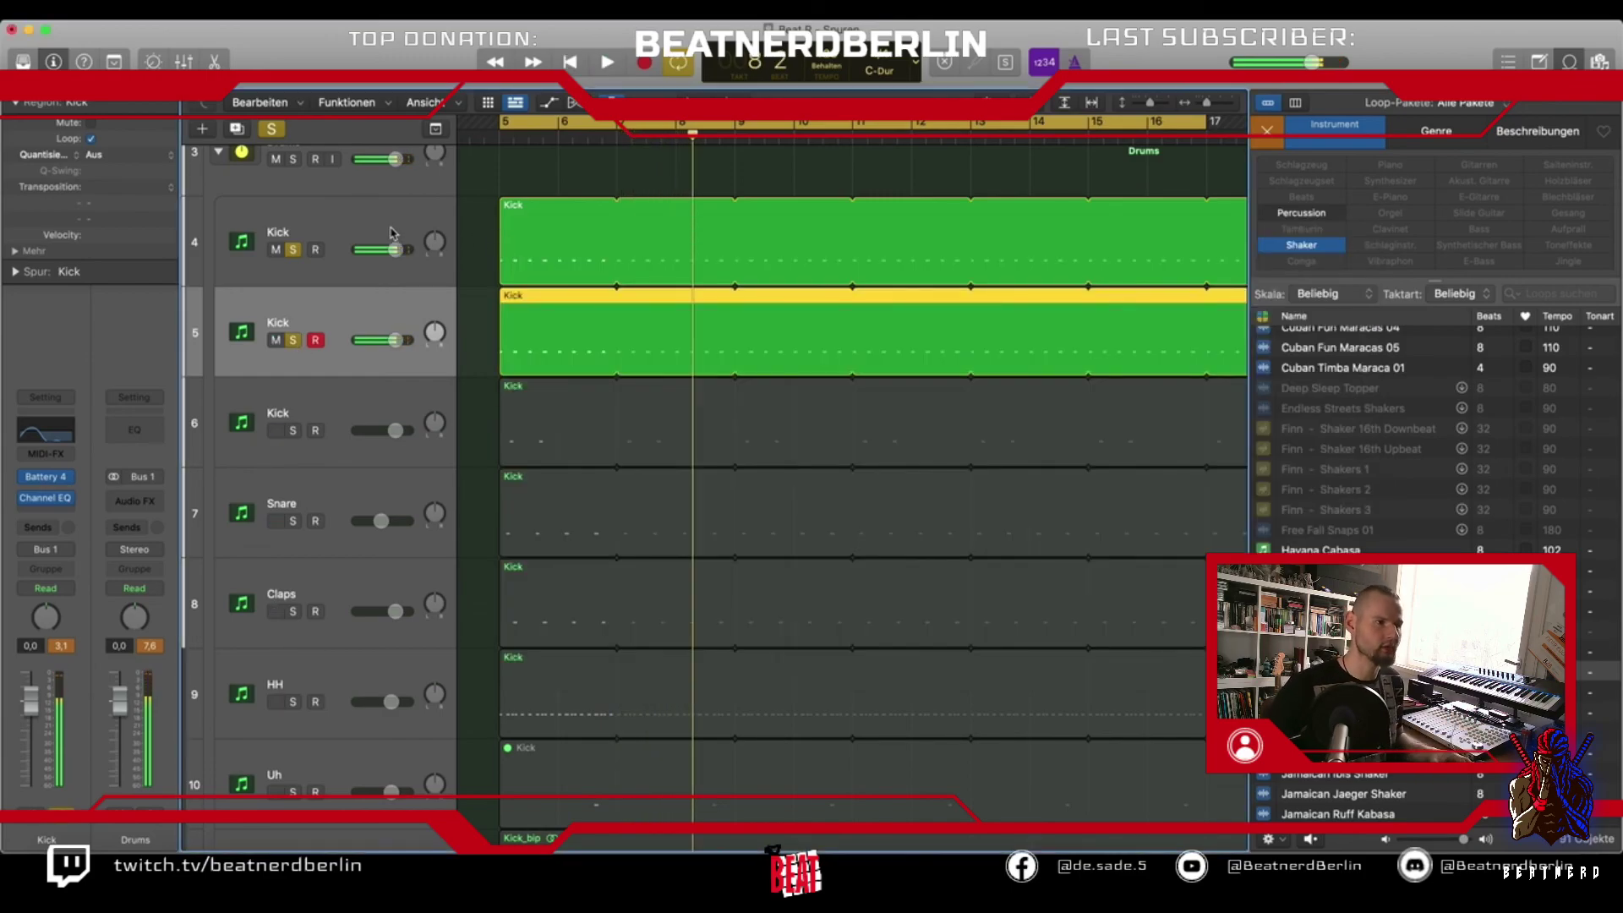
{"action": "left_click", "coordinate": [293, 249]}
{"action": "left_click", "coordinate": [293, 340]}
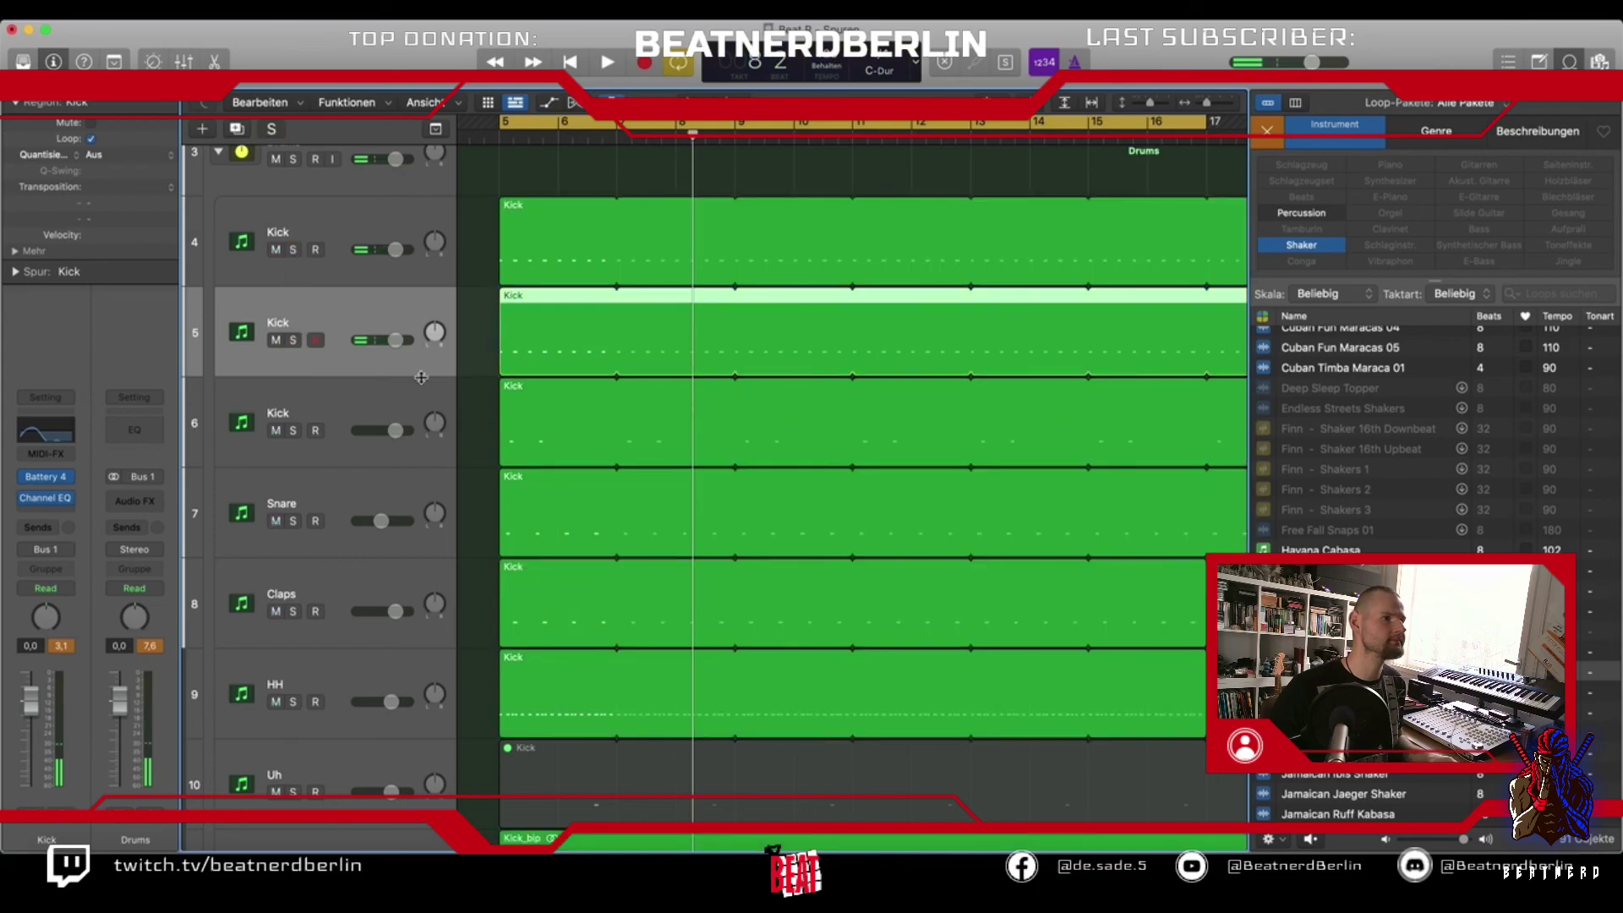
Play the full drums, lower the duplicated Kick track's volume to -2.7 dB and compare the mix with that track muted and unmuted
{"action": "scroll", "coordinate": [423, 383], "scroll_direction": "up", "scroll_amount": 5}
{"action": "key", "text": "space"}
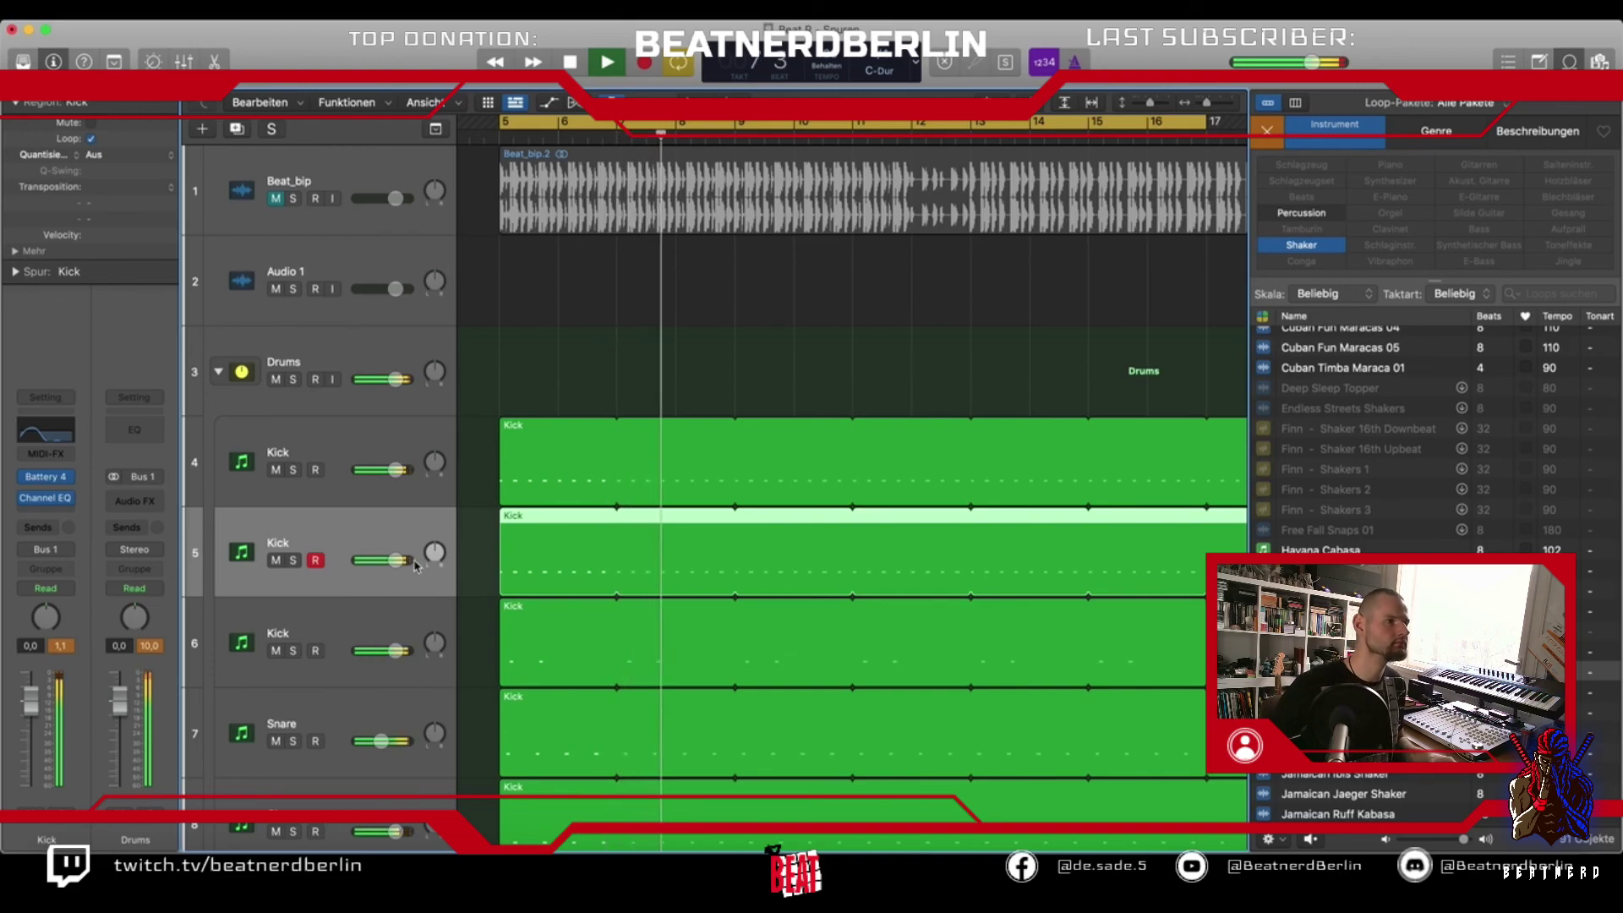
{"action": "left_click_drag", "start_coordinate": [395, 560], "coordinate": [374, 571]}
{"action": "key", "text": "ctrl+m"}
{"action": "key", "text": "ctrl+m"}
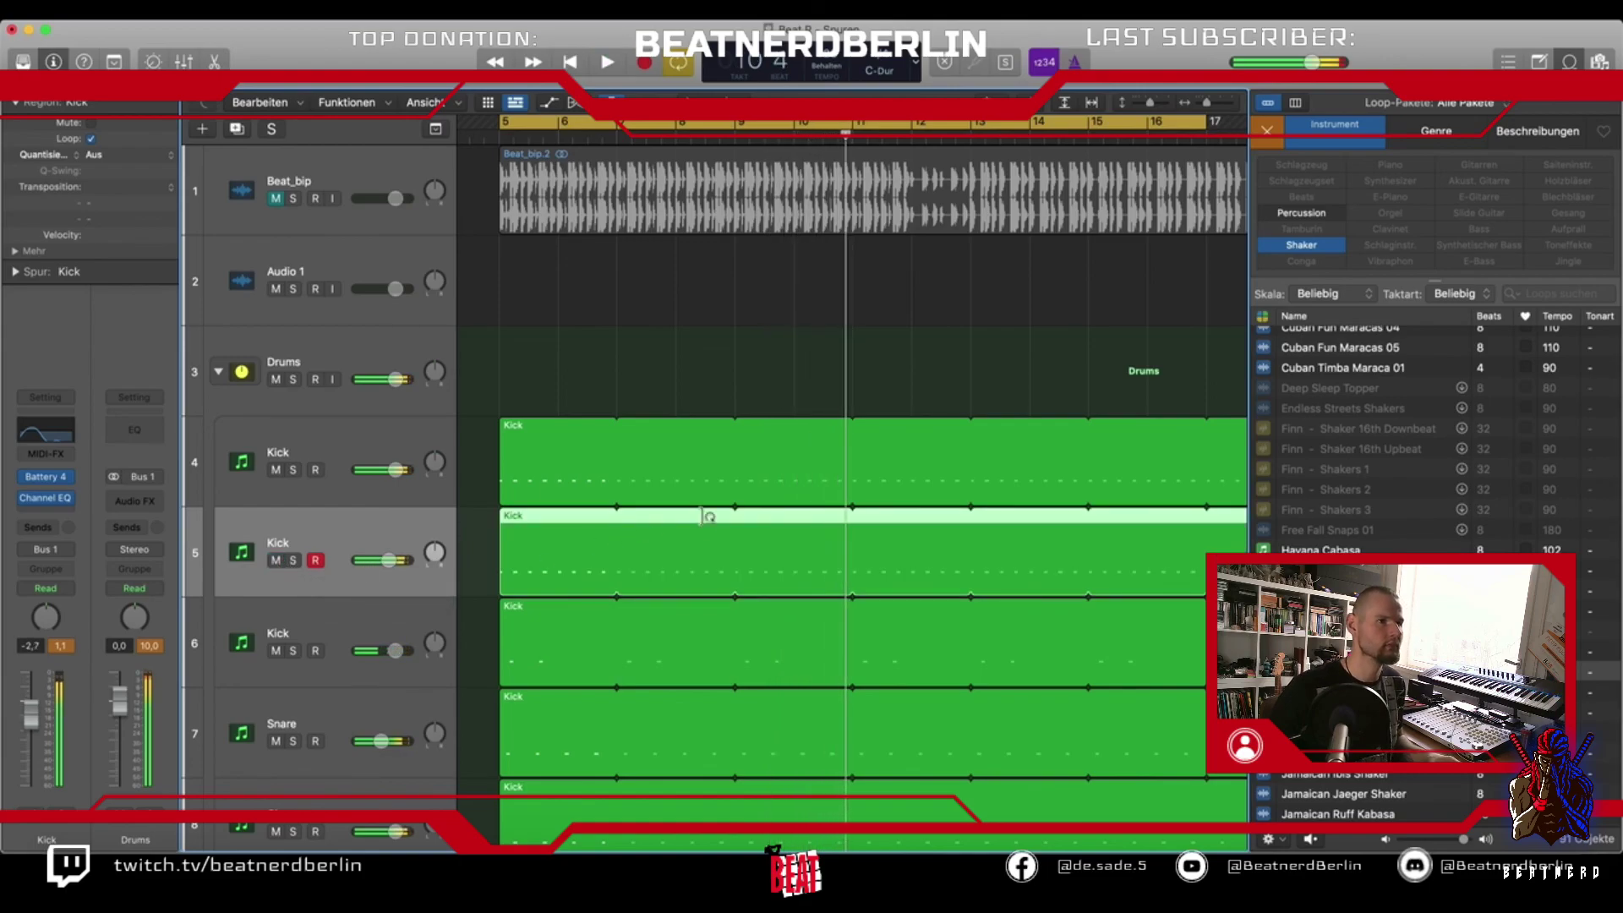
{"action": "key", "text": "super+Left"}
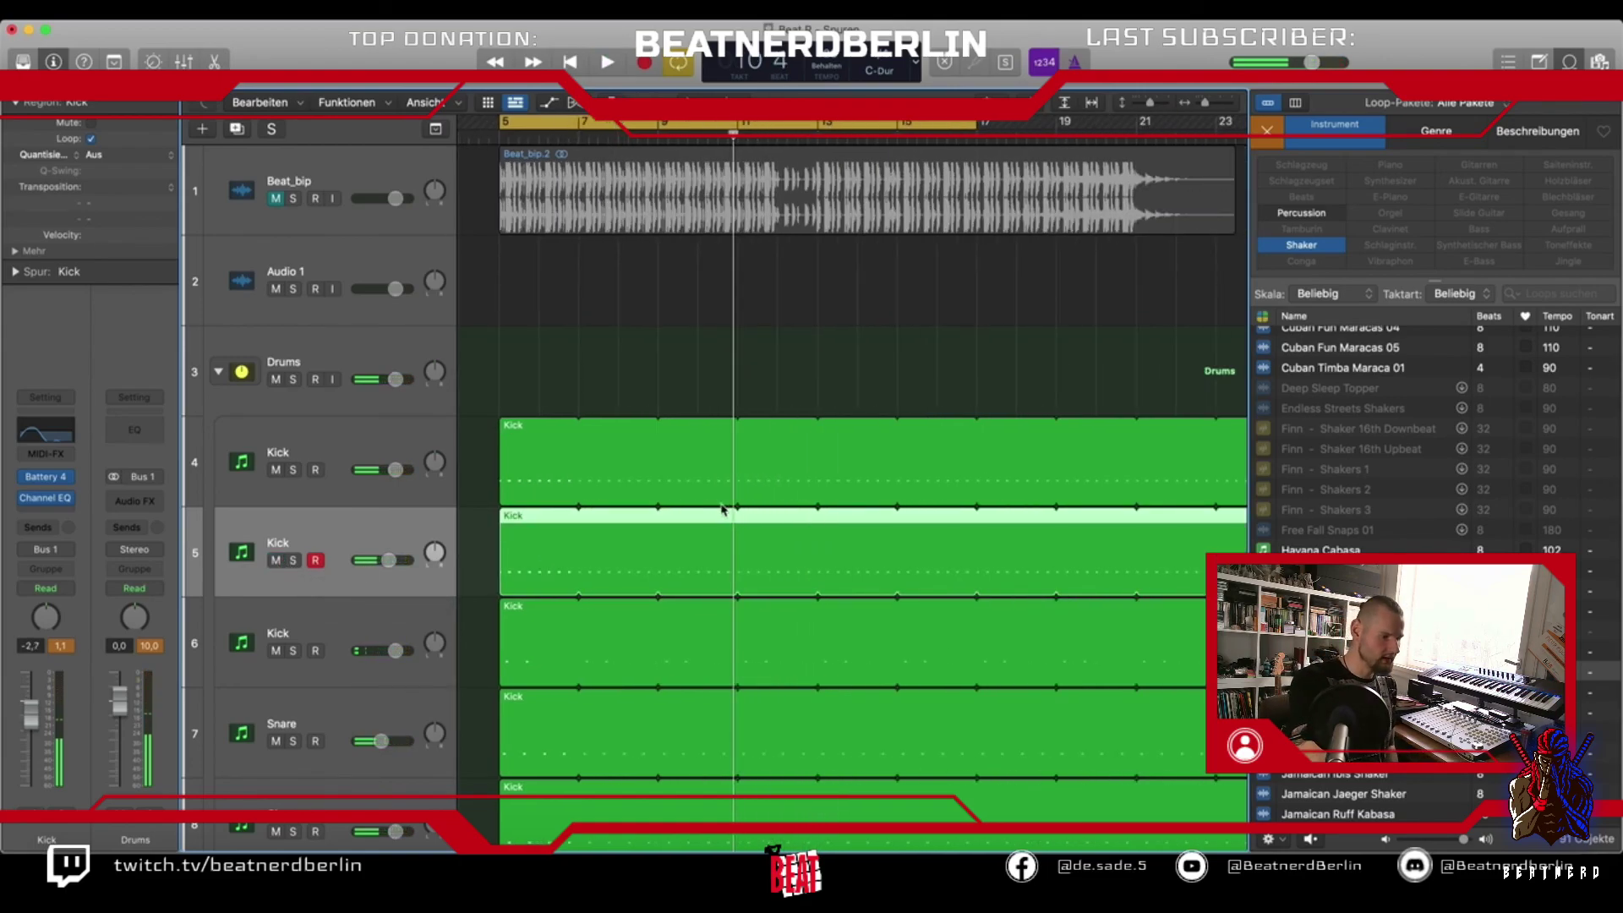